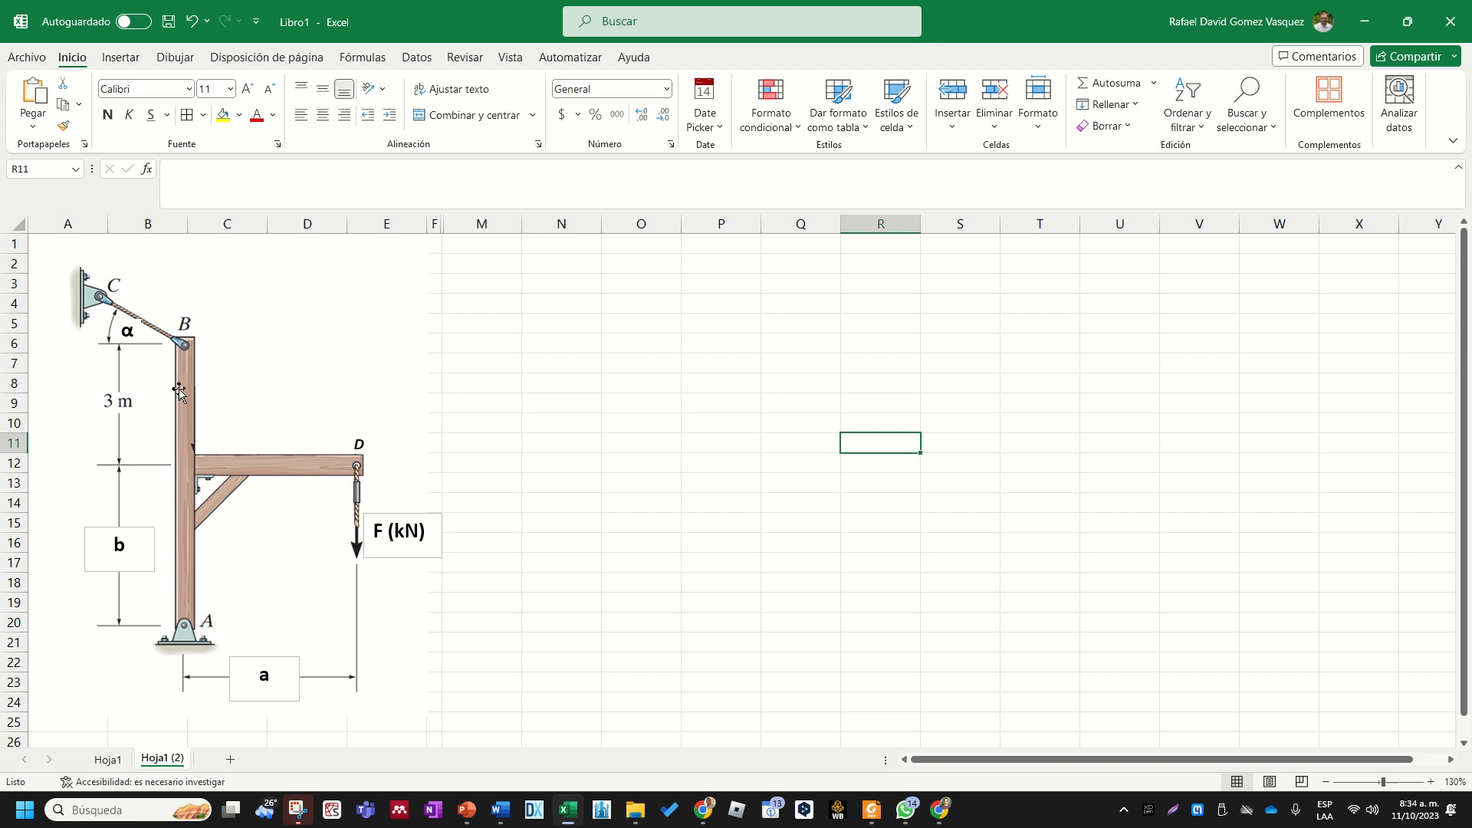
- Enter the heading "1: Definición de incognitas" in cell N2 and make it bold
{"action": "left_click", "coordinate": [550, 261]}
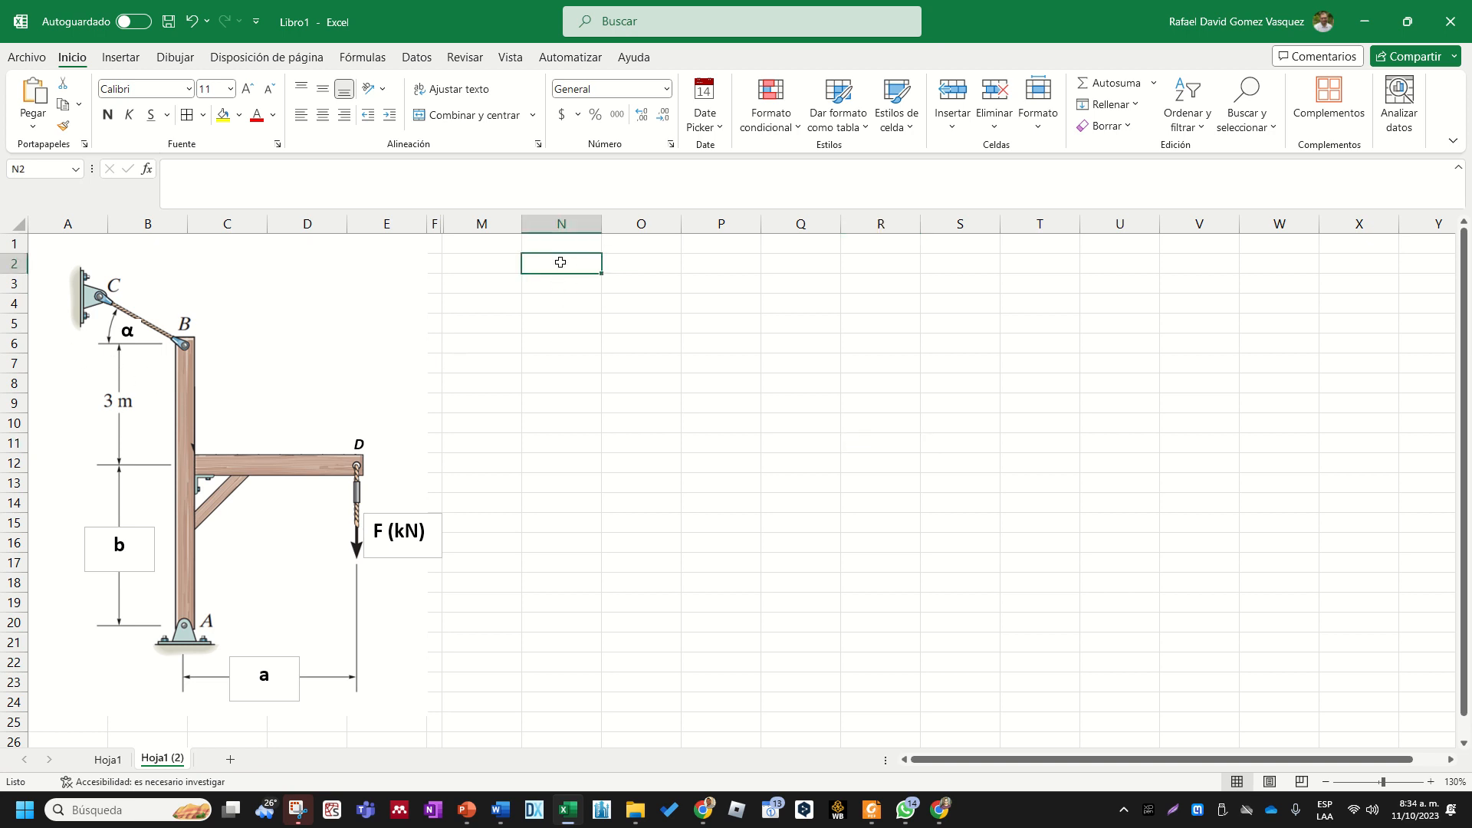
{"action": "type", "text": "1: D"}
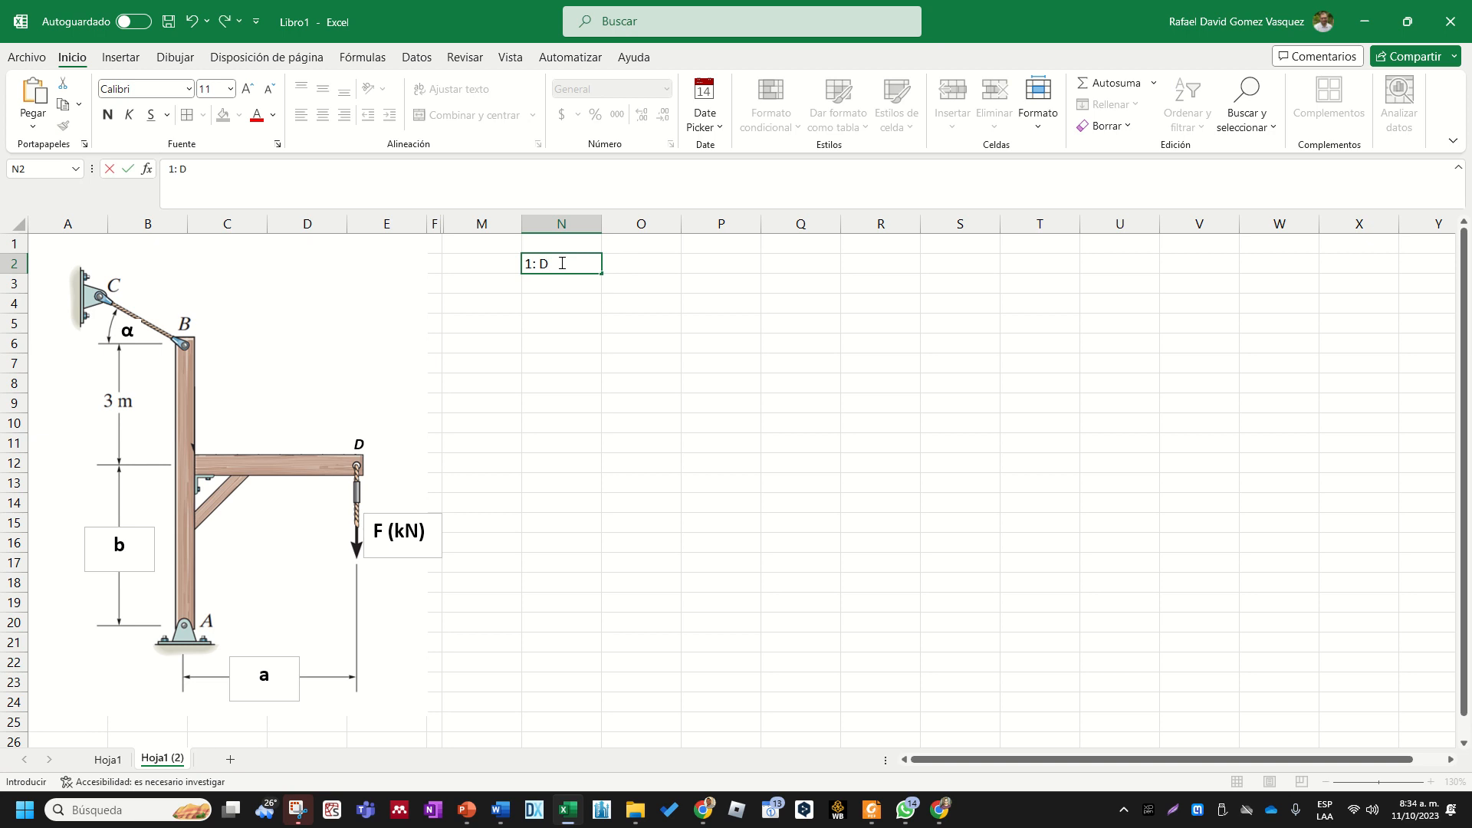
{"action": "type", "text": "efinición de"}
{"action": "key", "text": "BackSpace"}
{"action": "key", "text": "BackSpace"}
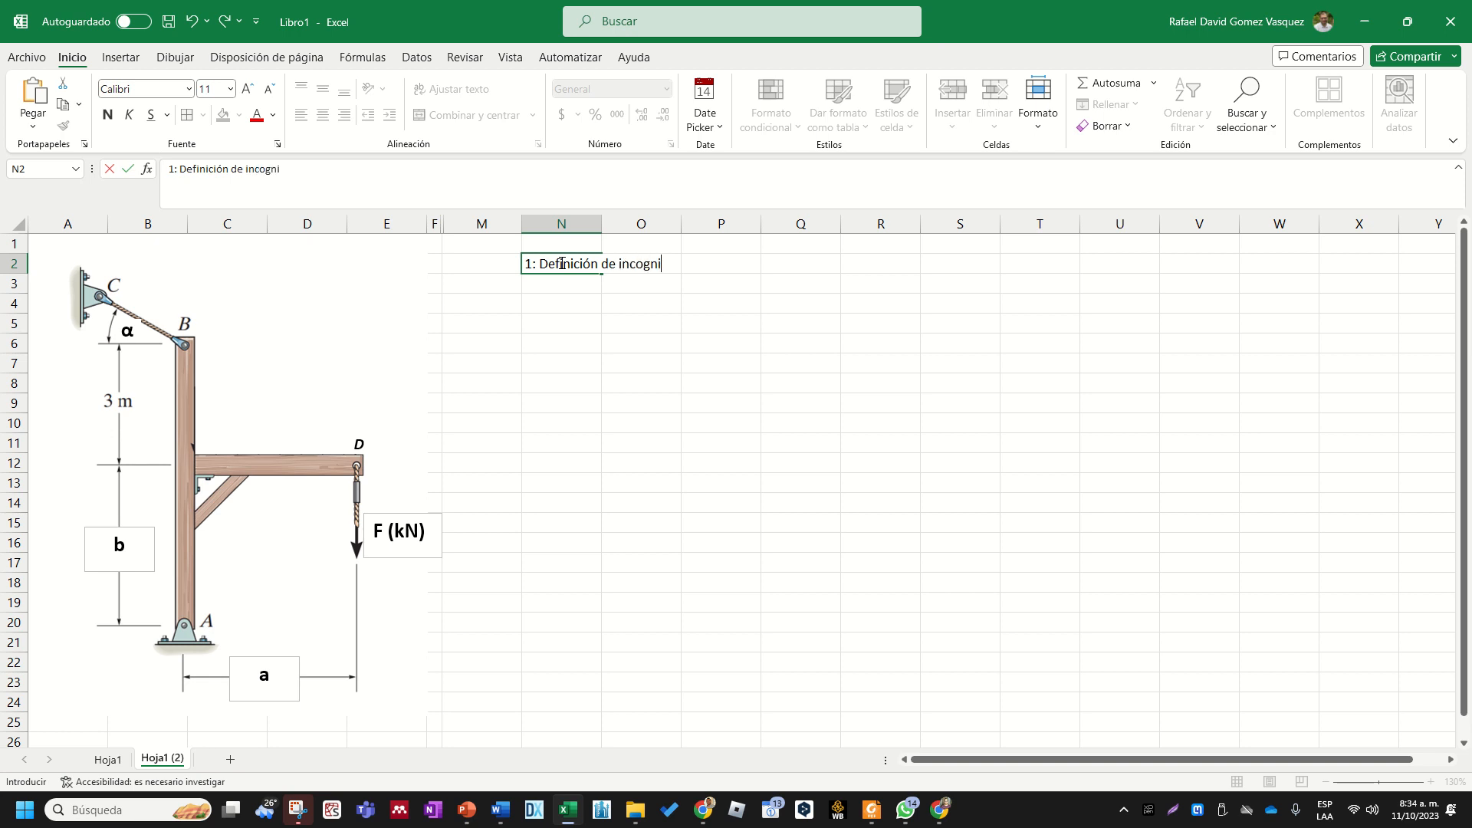
{"action": "type", "text": "tas"}
{"action": "key", "text": "ctrl+Return"}
{"action": "key", "text": "ctrl+n"}
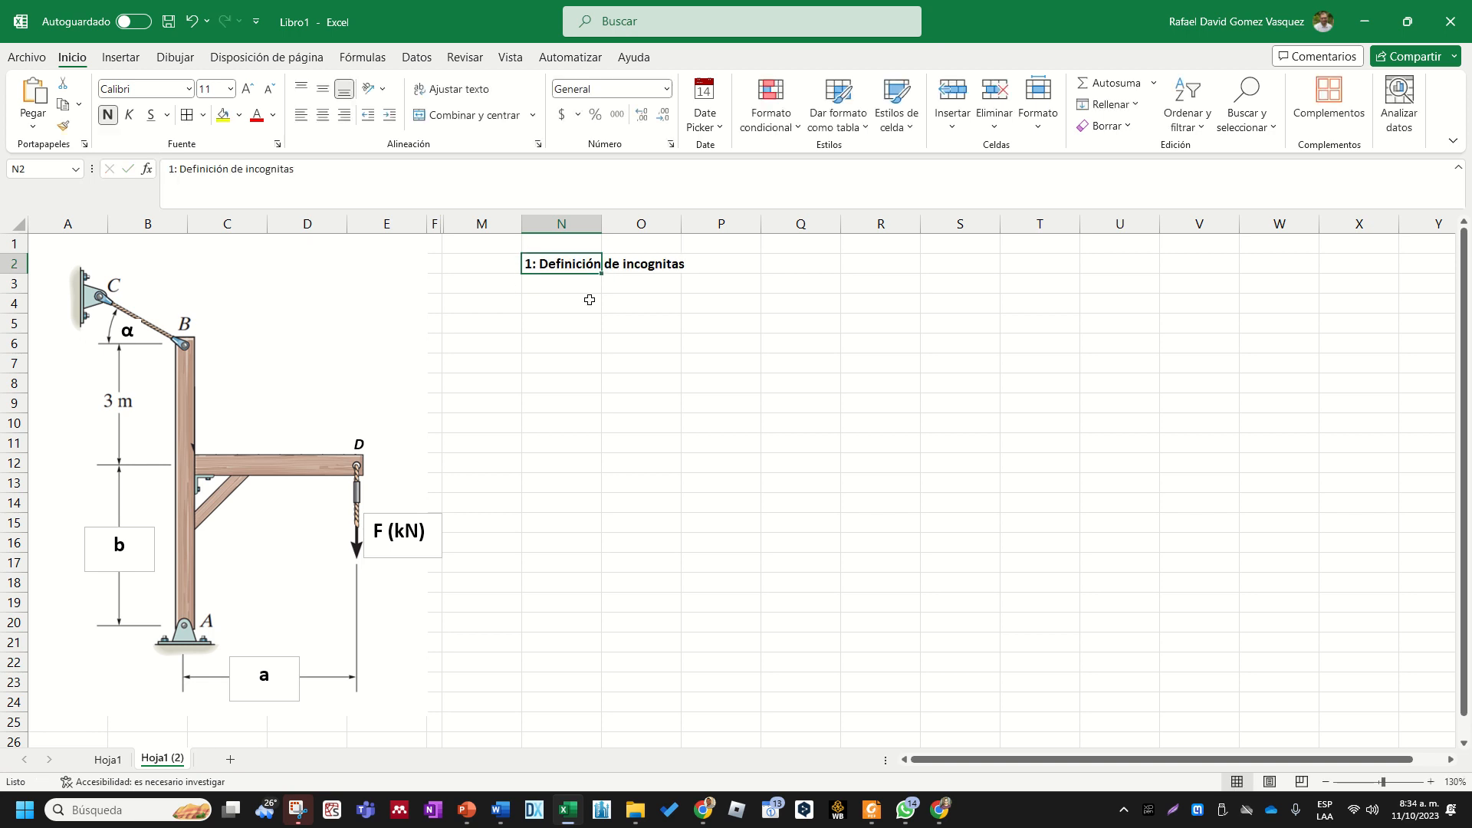
- Merge the heading across cells N2 to R2 and align it left
{"action": "left_click", "coordinate": [606, 356]}
{"action": "left_click_drag", "start_coordinate": [573, 258], "coordinate": [841, 257]}
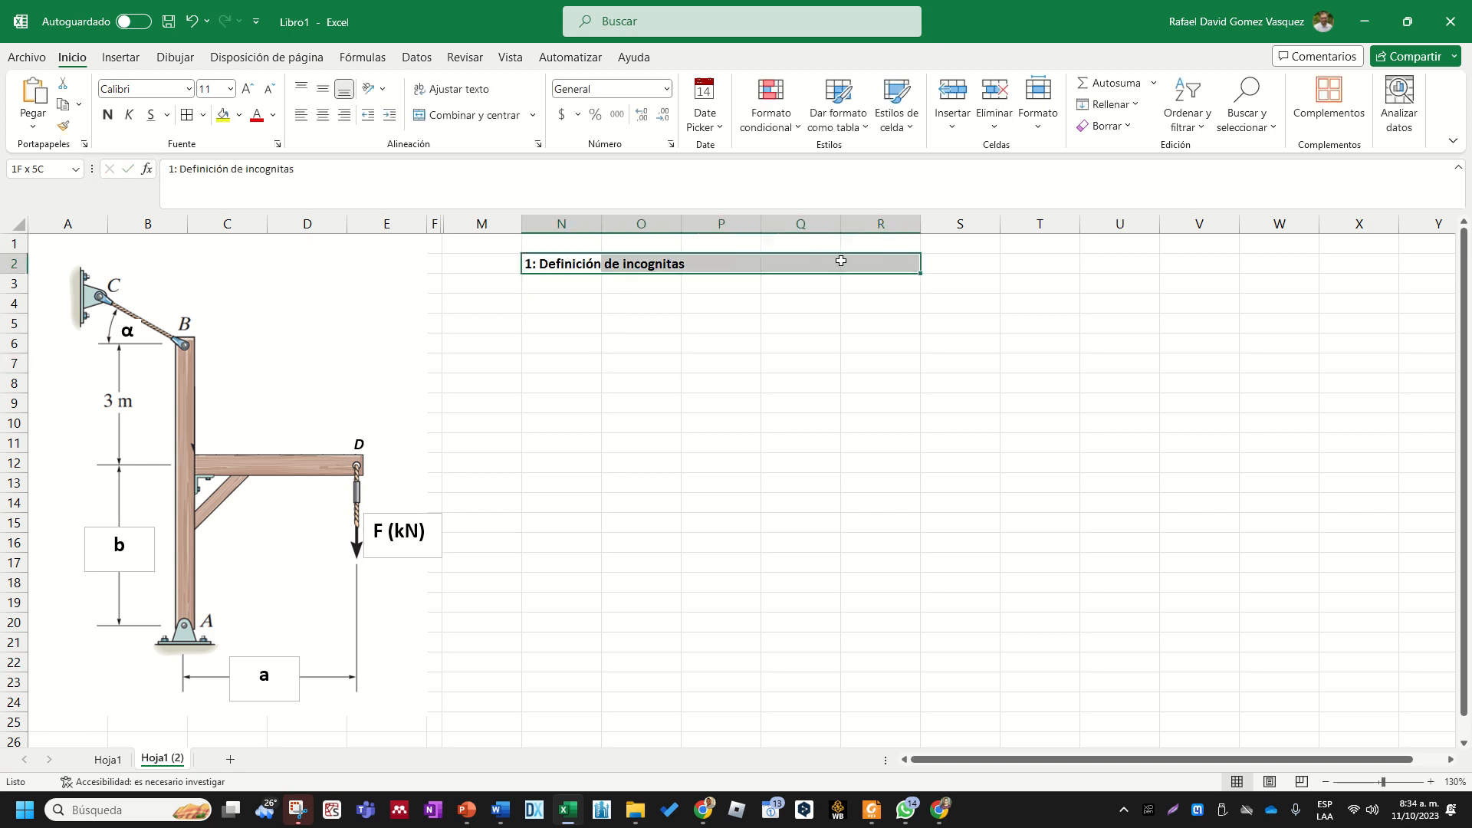
{"action": "left_click", "coordinate": [488, 121]}
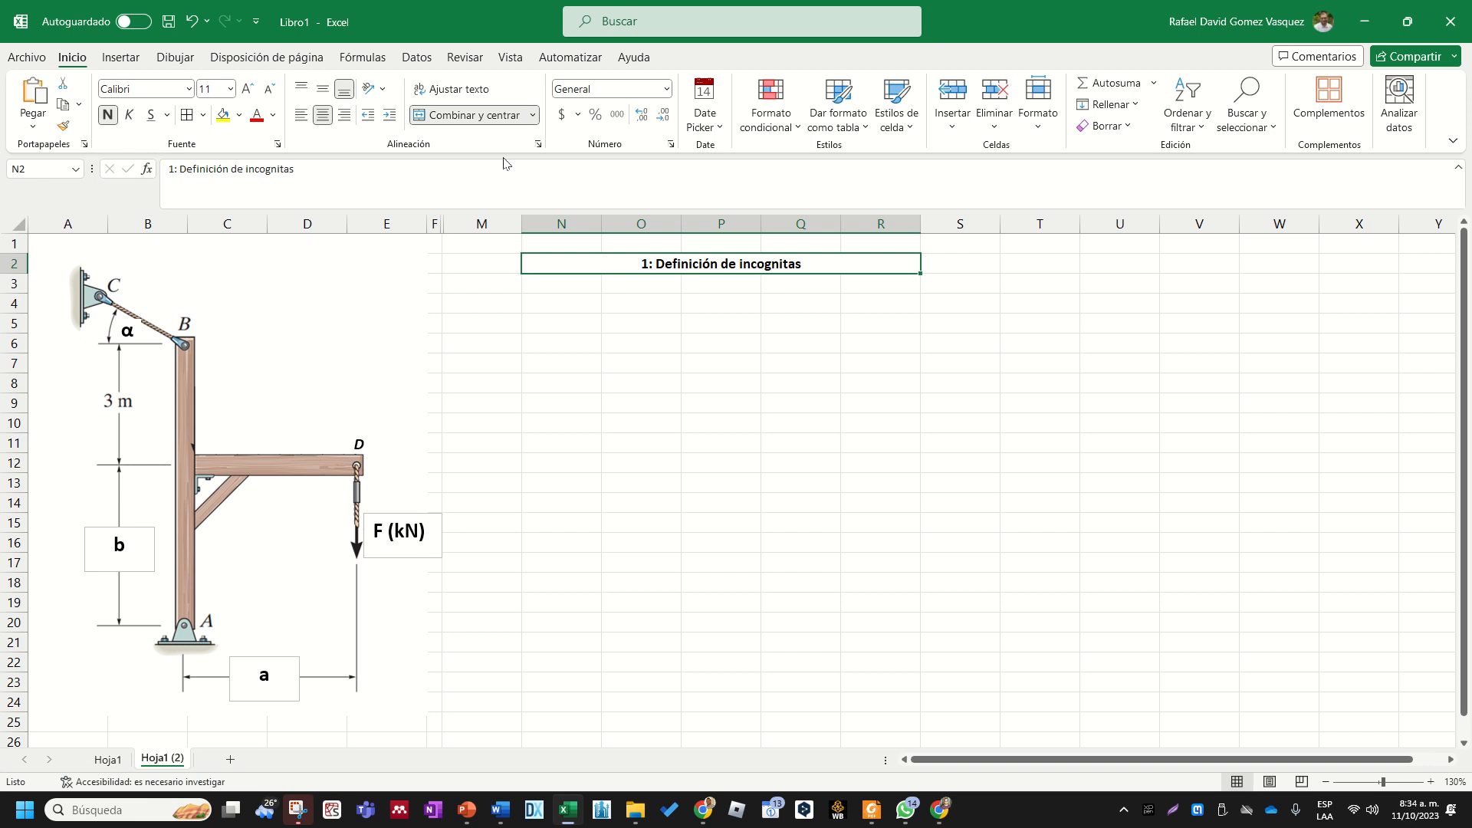
{"action": "left_click", "coordinate": [301, 114]}
{"action": "left_click_drag", "start_coordinate": [681, 428], "coordinate": [675, 428]}
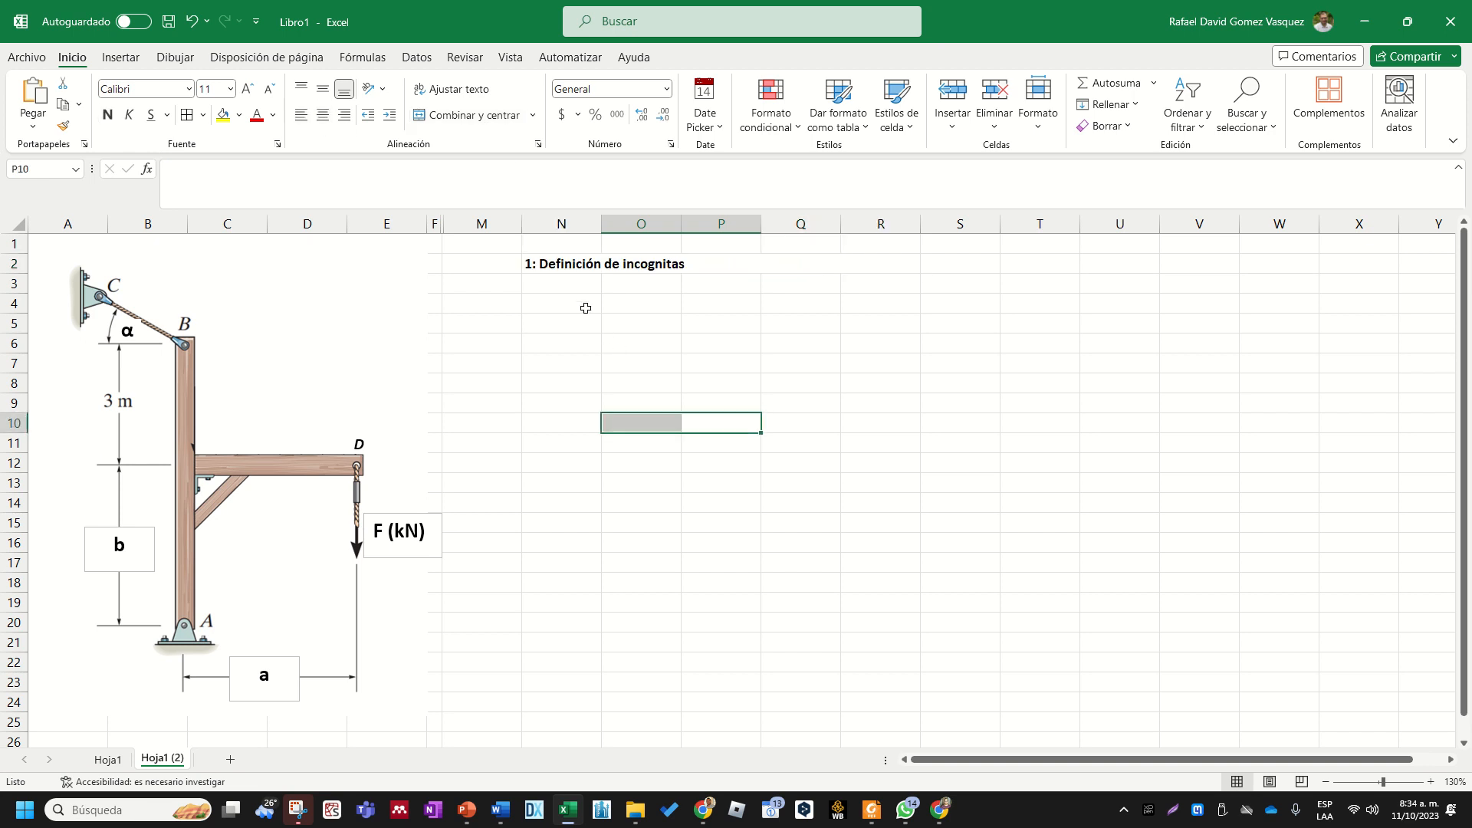
- Draw red ink arrows on the diagram: reactions RAx and RAy at support A, and a labelled tension T along cable BC
{"action": "left_click", "coordinate": [569, 285]}
{"action": "left_click", "coordinate": [568, 304]}
{"action": "left_click", "coordinate": [579, 284]}
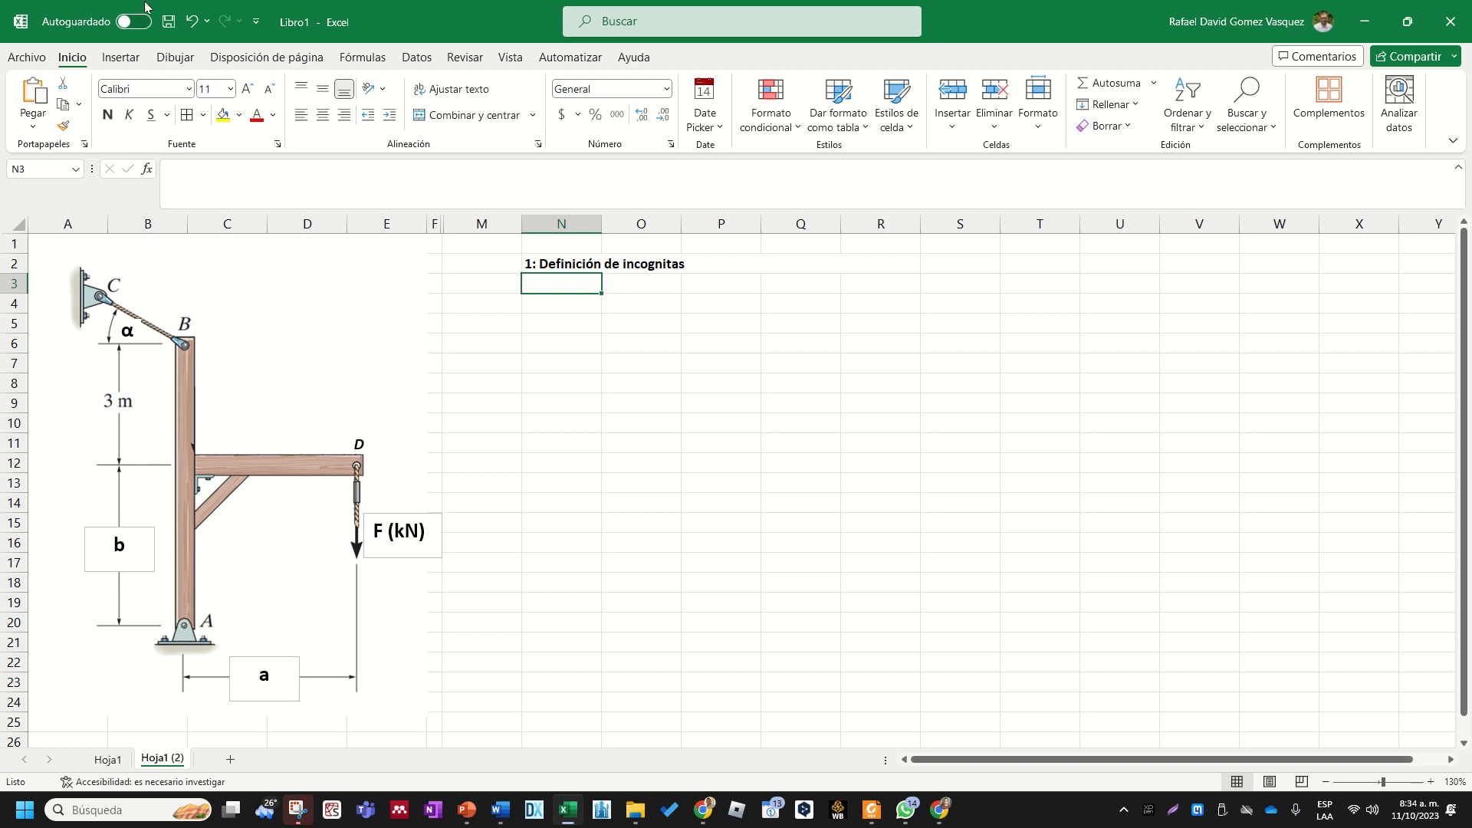
{"action": "left_click", "coordinate": [121, 58]}
{"action": "left_click", "coordinate": [175, 58]}
{"action": "left_click", "coordinate": [166, 100]}
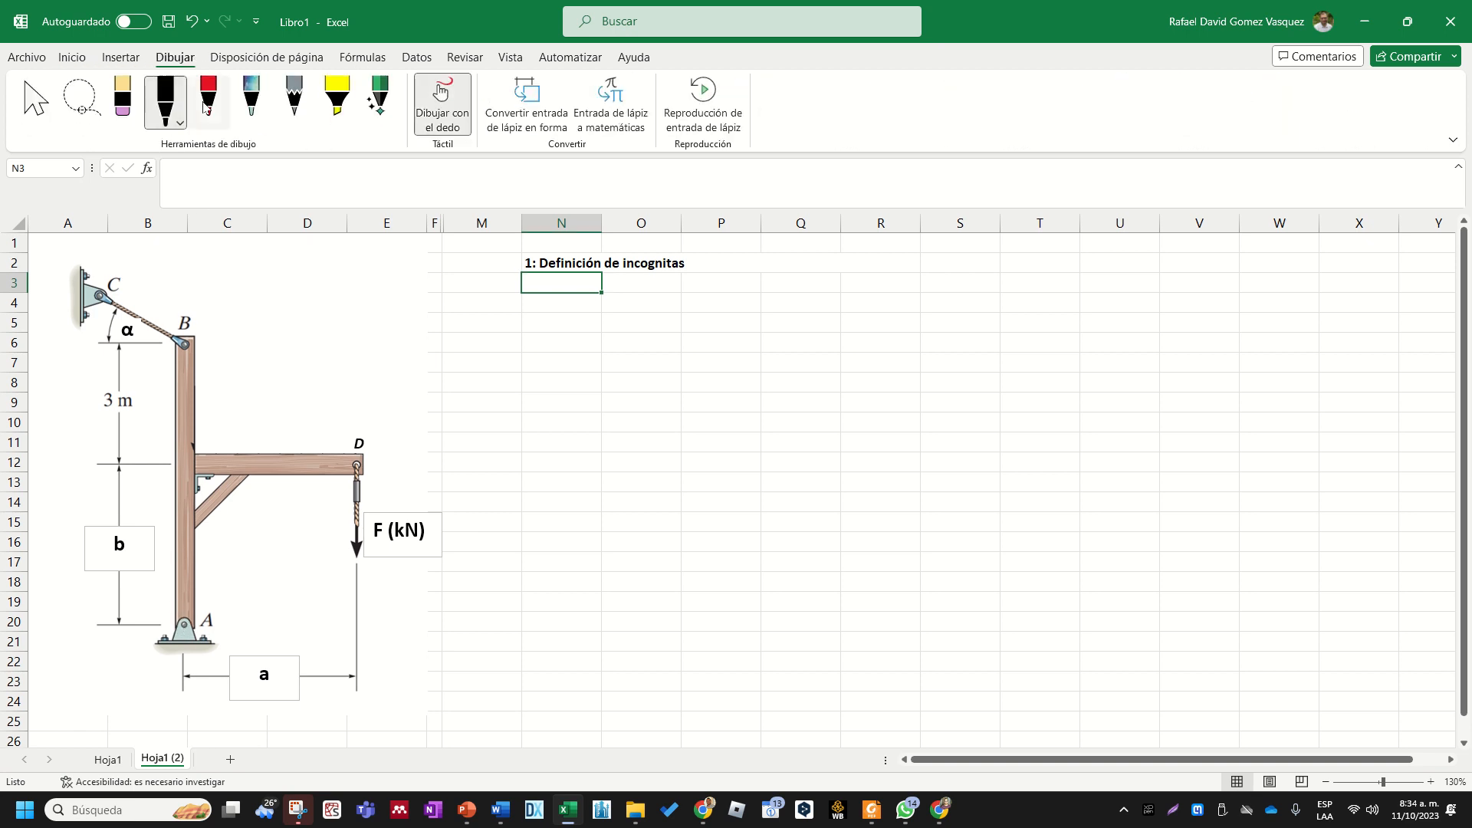
{"action": "left_click", "coordinate": [208, 99]}
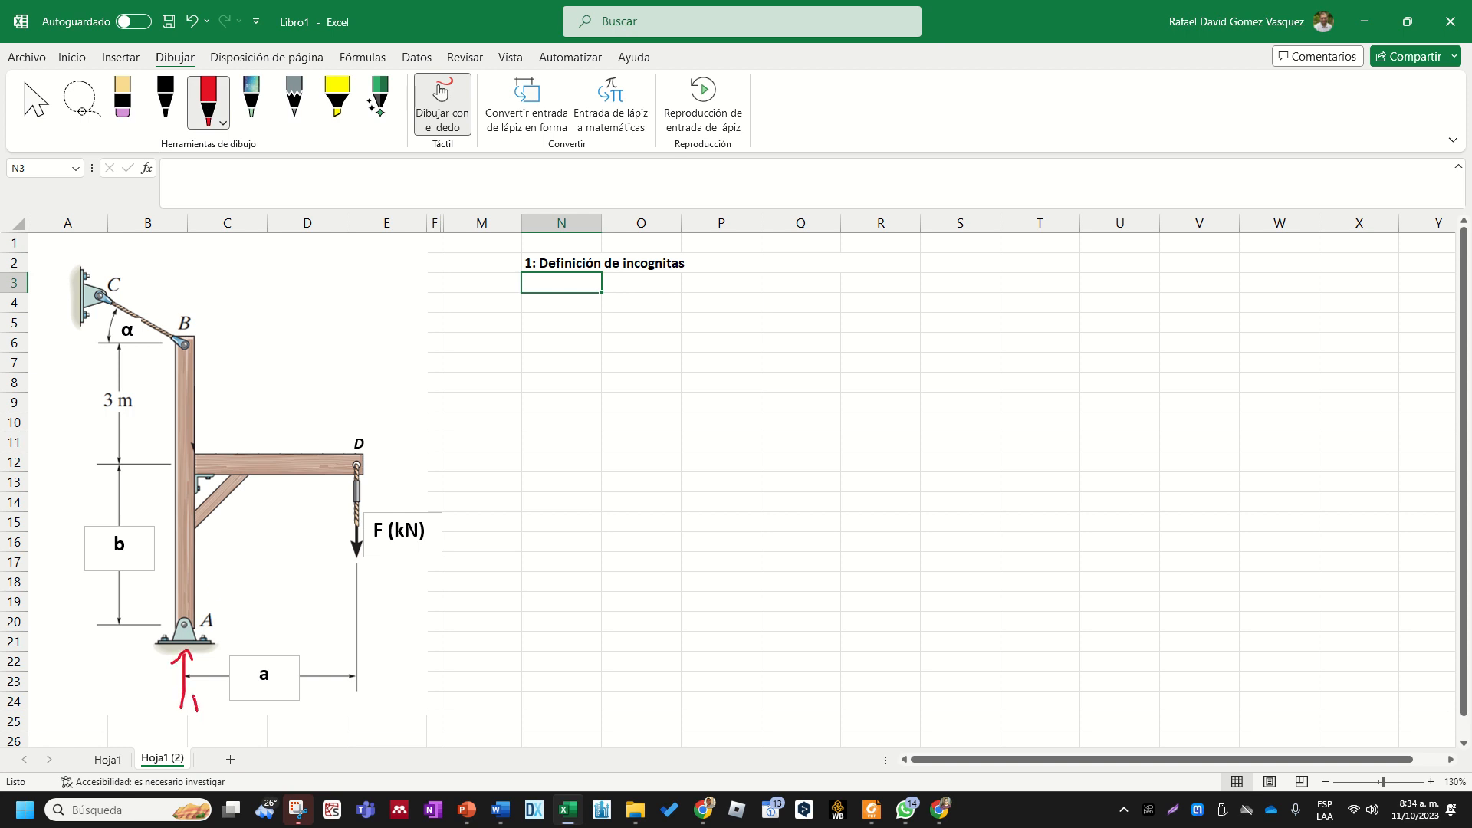
{"action": "left_click_drag", "start_coordinate": [196, 694], "coordinate": [204, 706]}
{"action": "left_click", "coordinate": [207, 703]}
{"action": "mouse_move", "coordinate": [113, 626]}
{"action": "left_mouse_down"}
{"action": "mouse_move", "coordinate": [146, 627]}
{"action": "mouse_move", "coordinate": [72, 634]}
{"action": "left_mouse_up"}
{"action": "left_click", "coordinate": [74, 638]}
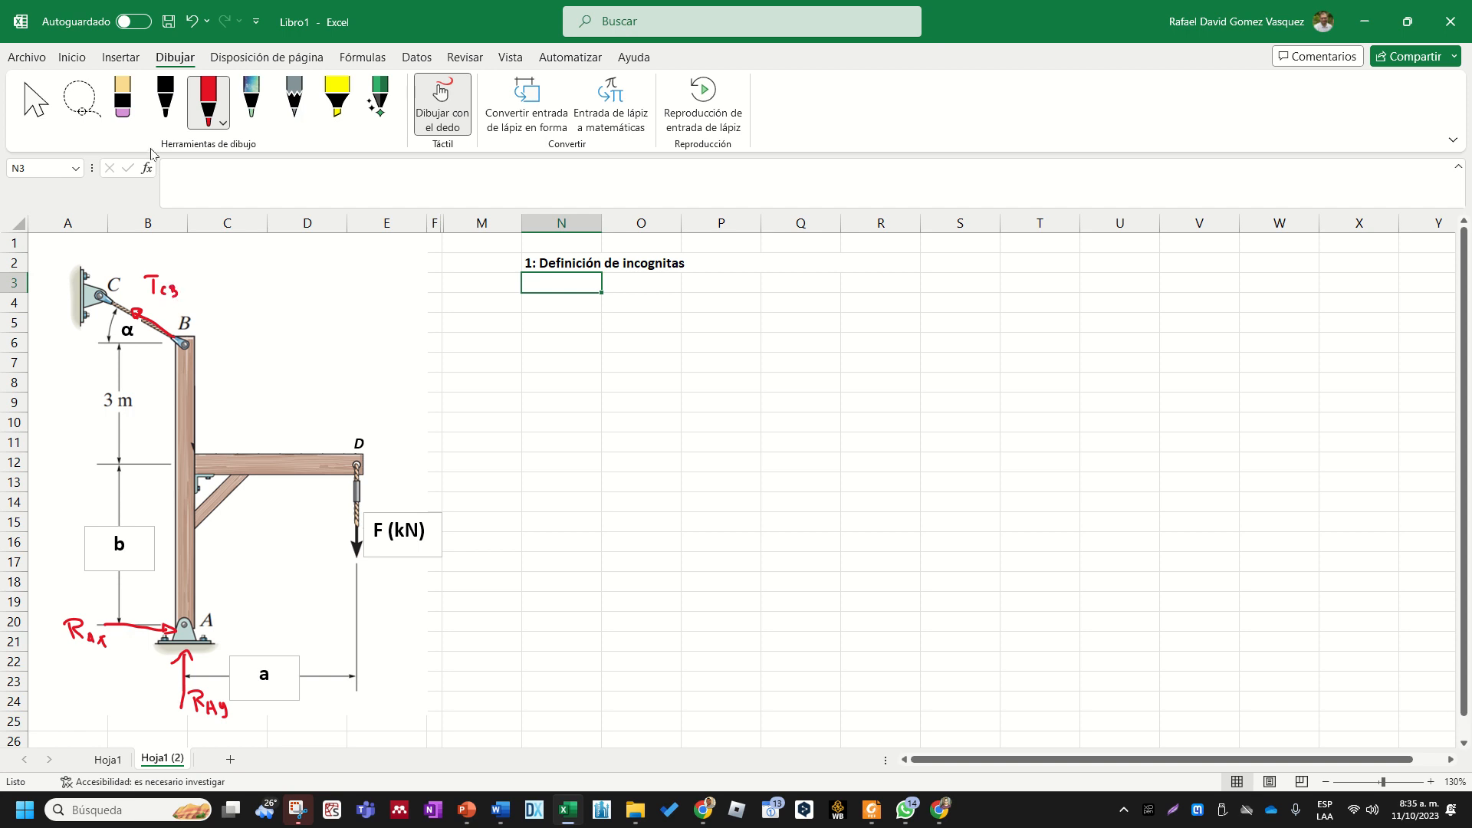
- Erase the subscript of the handwritten tension label and rewrite it as BC in red ink
{"action": "left_click", "coordinate": [123, 100]}
{"action": "left_click_drag", "start_coordinate": [188, 292], "coordinate": [169, 298]}
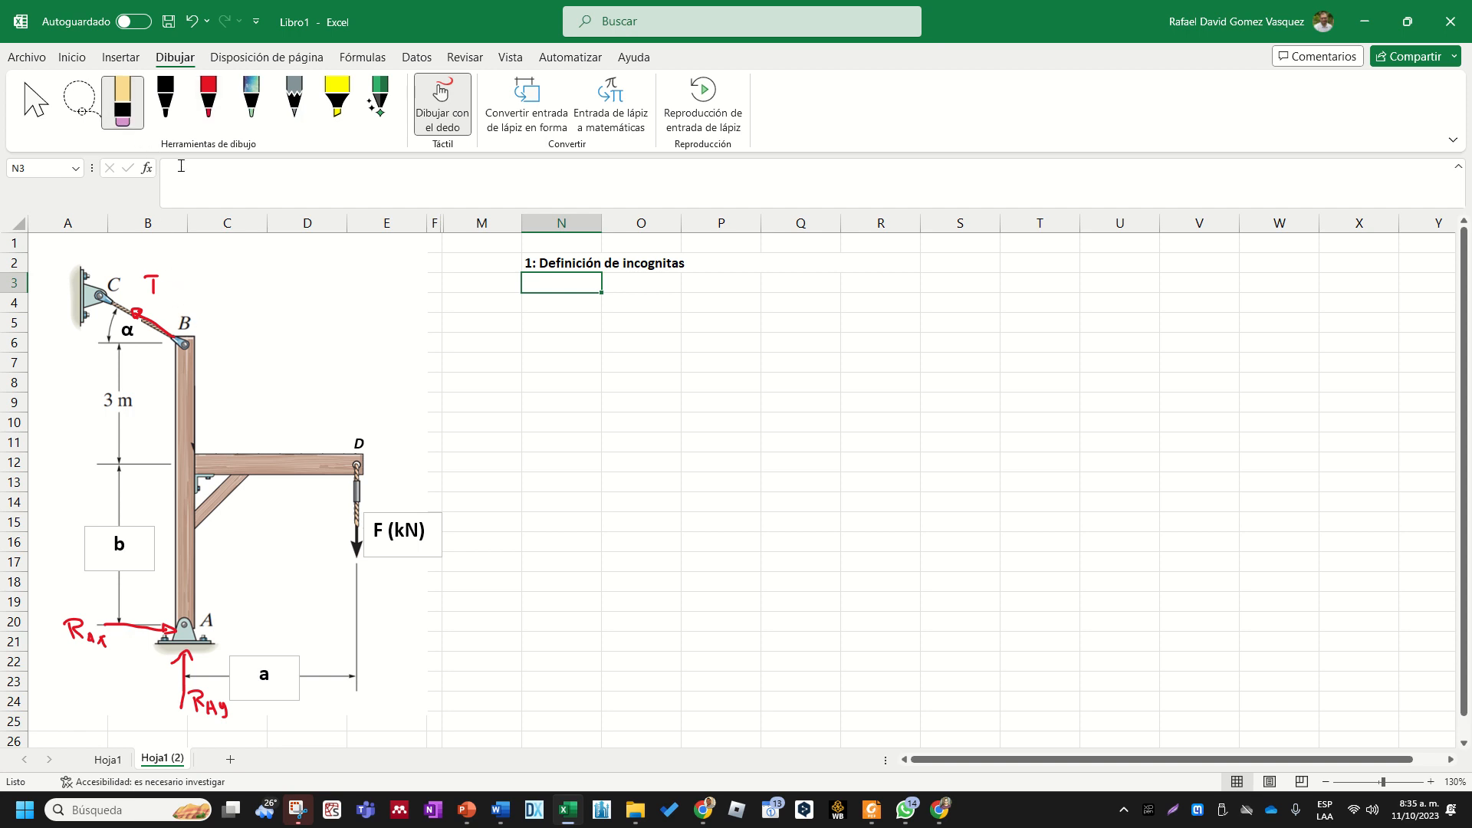
{"action": "left_click", "coordinate": [208, 99]}
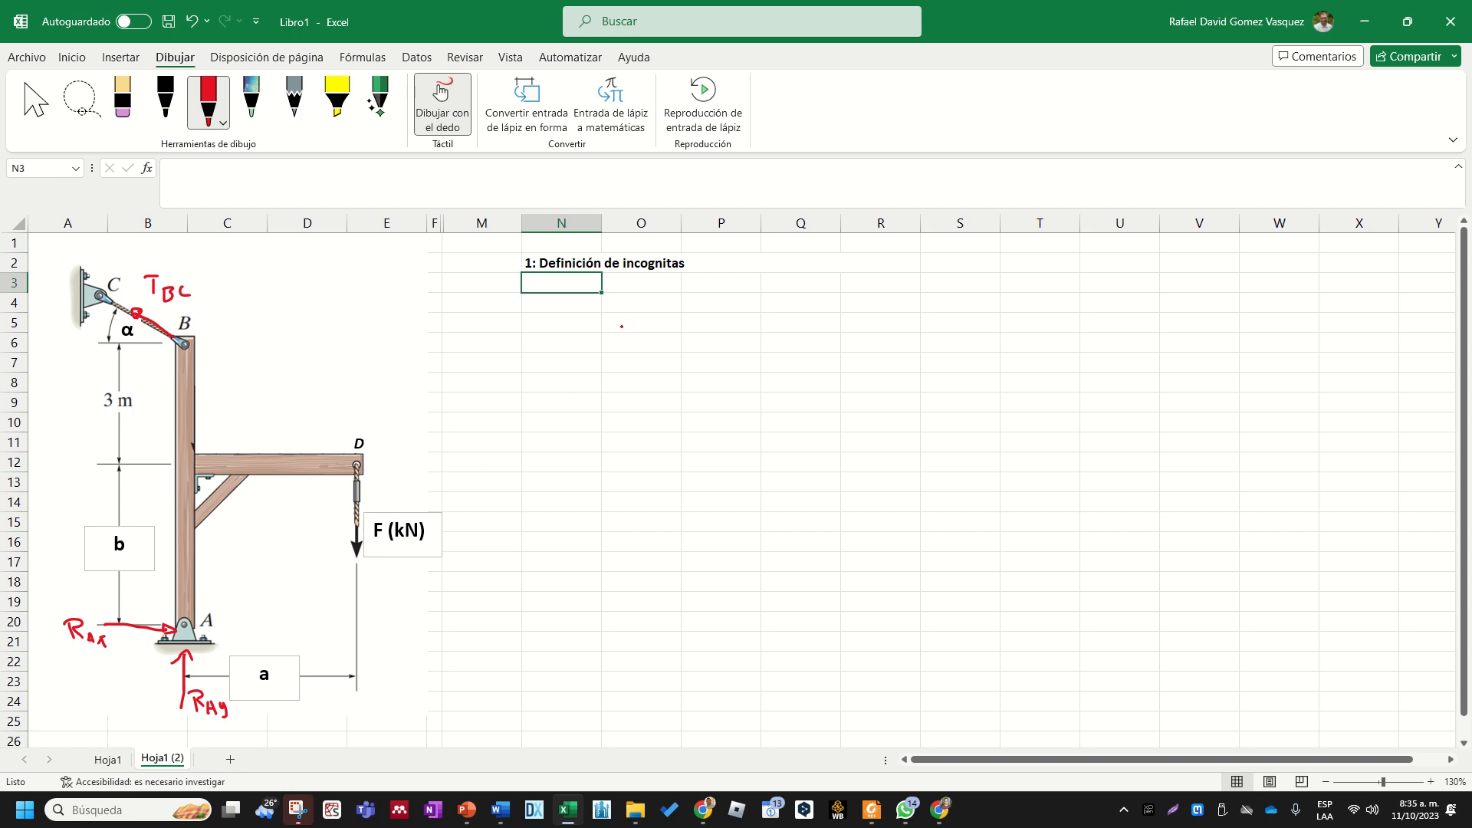
{"action": "key", "text": "Escape"}
- Enter the reaction unknowns Rax and Ray in cells N4 and N5
{"action": "left_click", "coordinate": [587, 338]}
{"action": "left_click", "coordinate": [569, 289]}
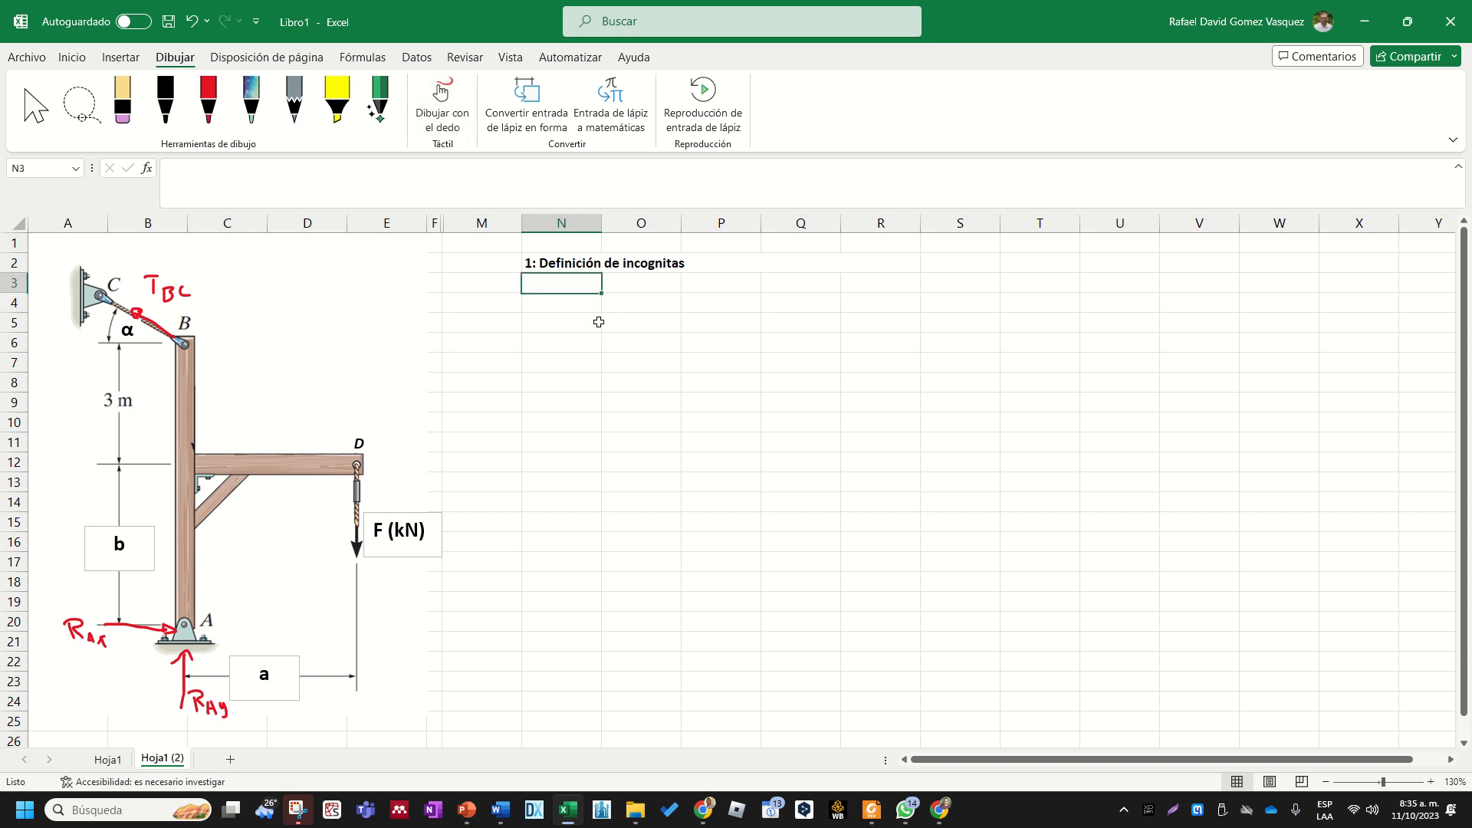
{"action": "key", "text": "Down"}
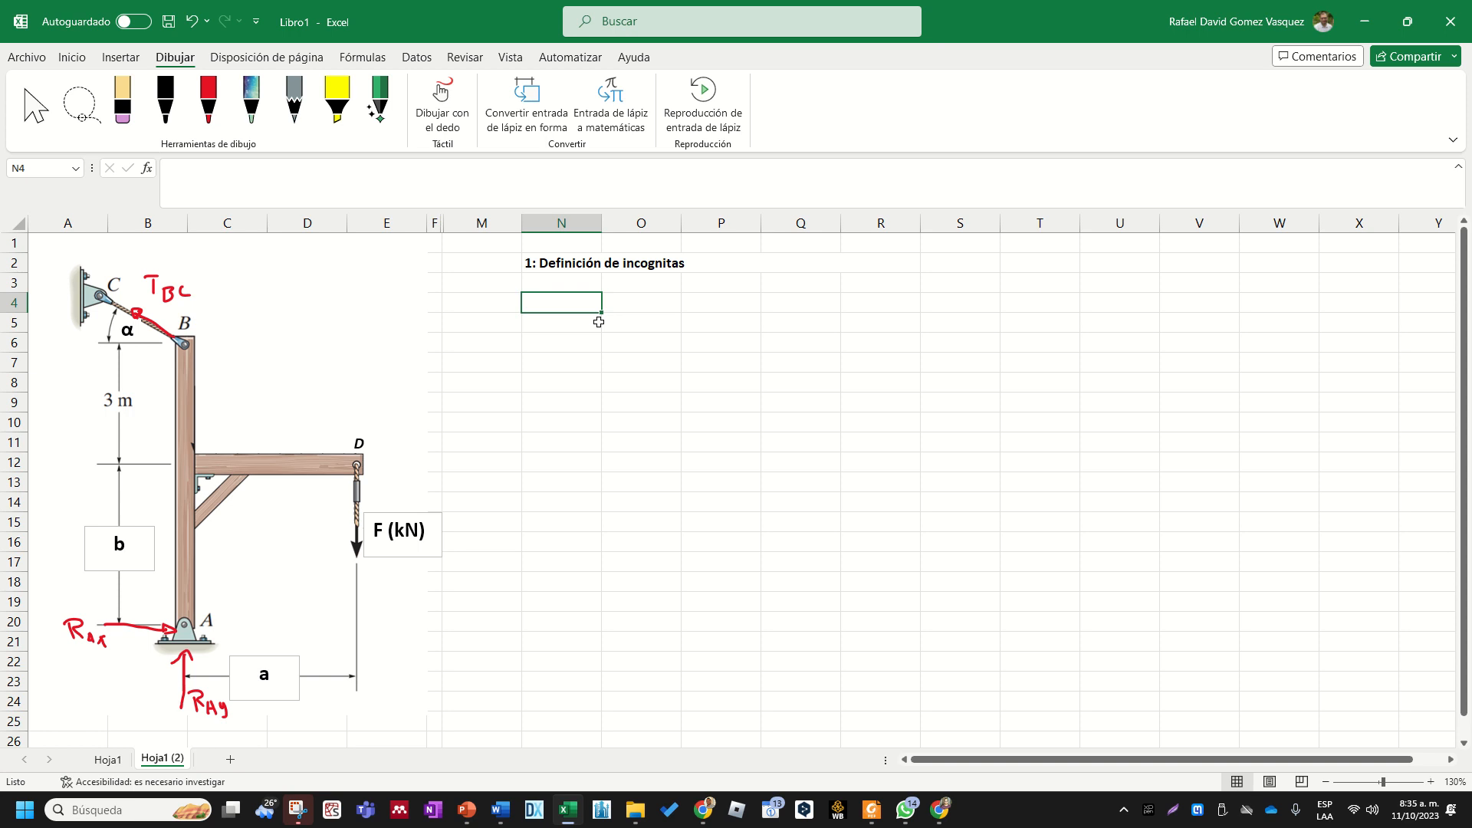
{"action": "type", "text": "RAx"}
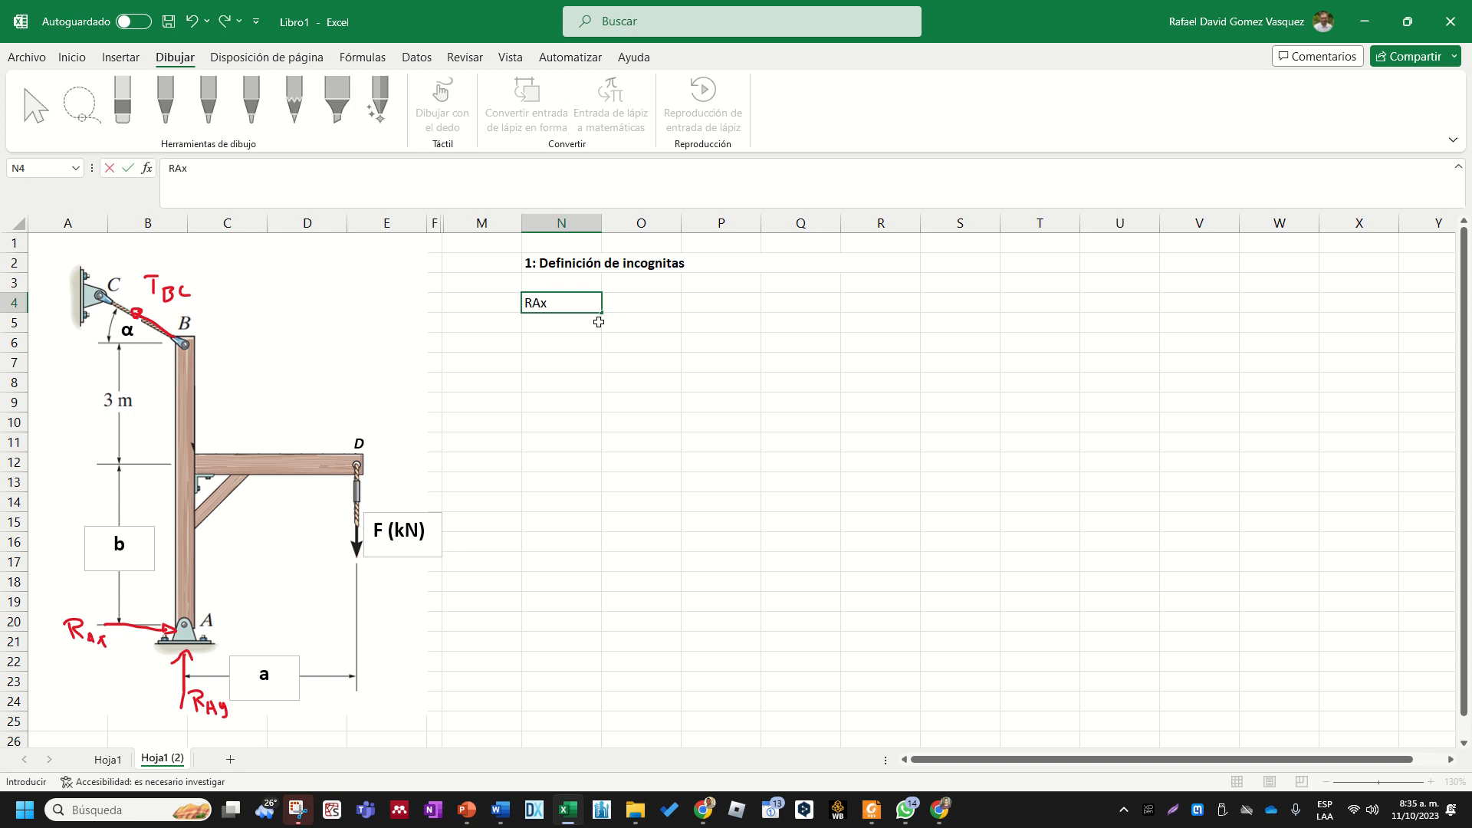
{"action": "key", "text": "Tab"}
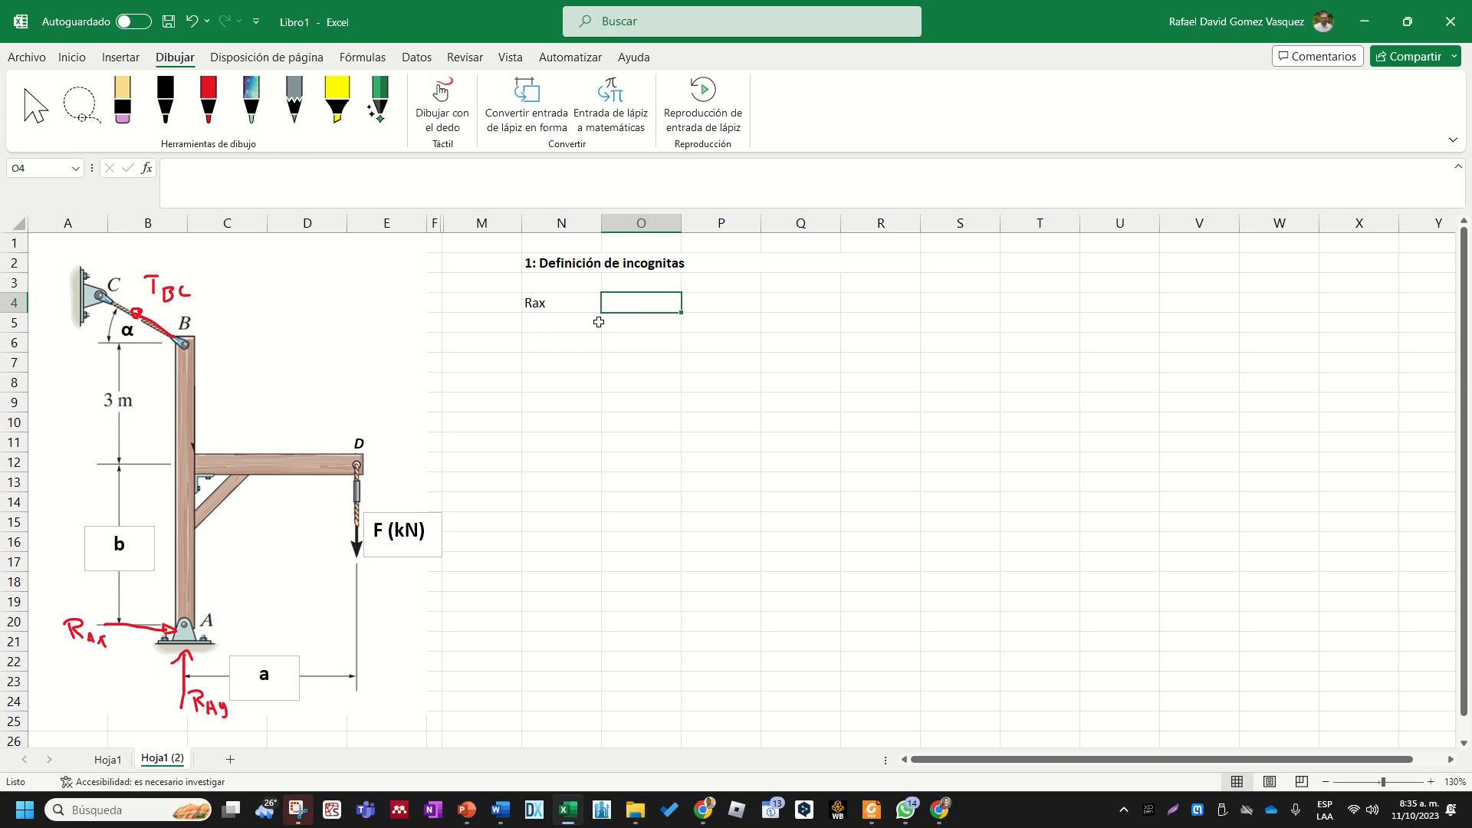
{"action": "key", "text": "Return"}
{"action": "type", "text": "R"}
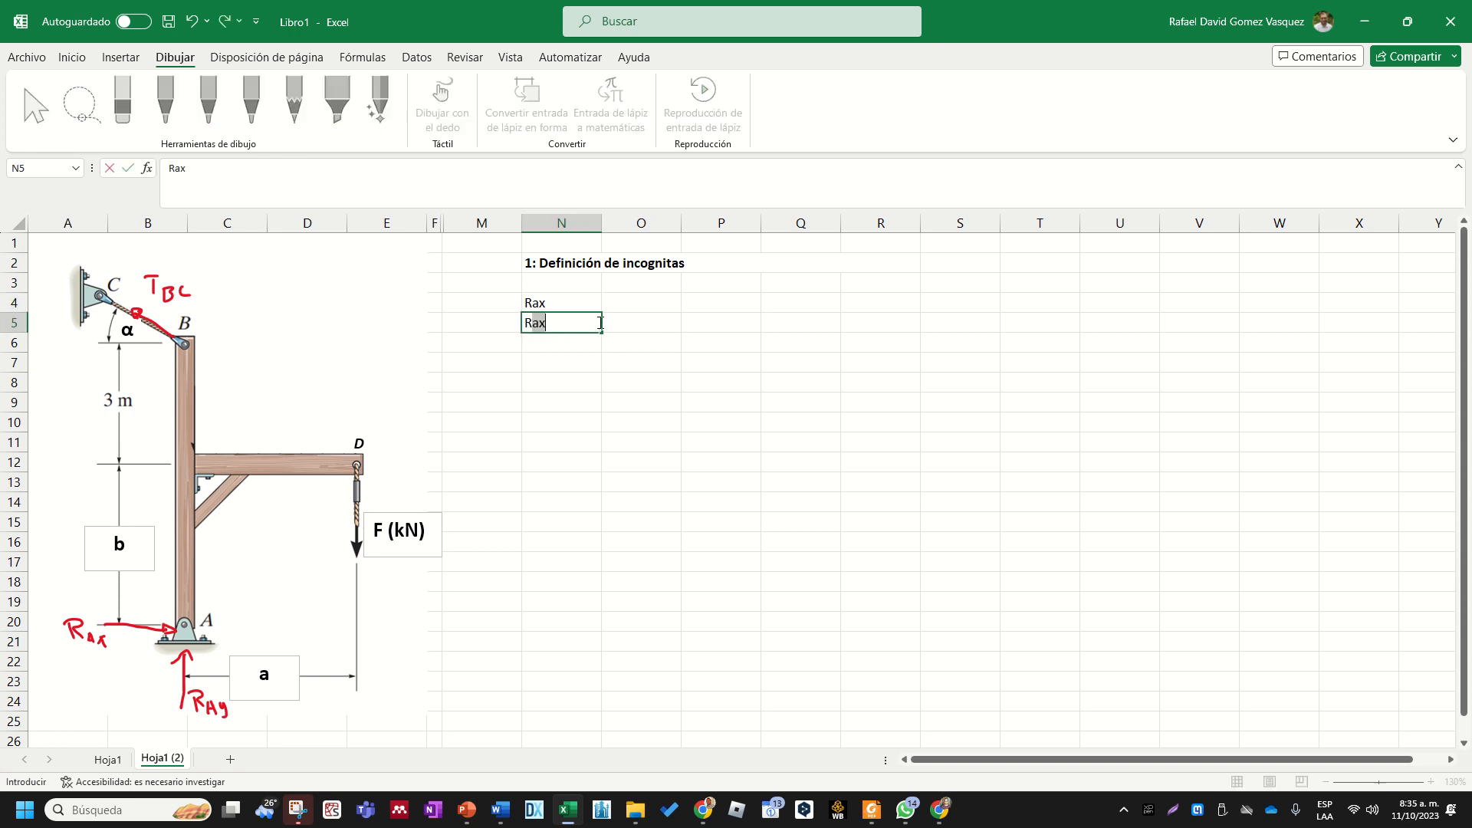
{"action": "type", "text": "Ay"}
{"action": "key", "text": "Return"}
- Correct the reaction labels in cells N4 and N5 to RAx and RAy with a capital A
{"action": "key", "text": "Up"}
{"action": "key", "text": "Up"}
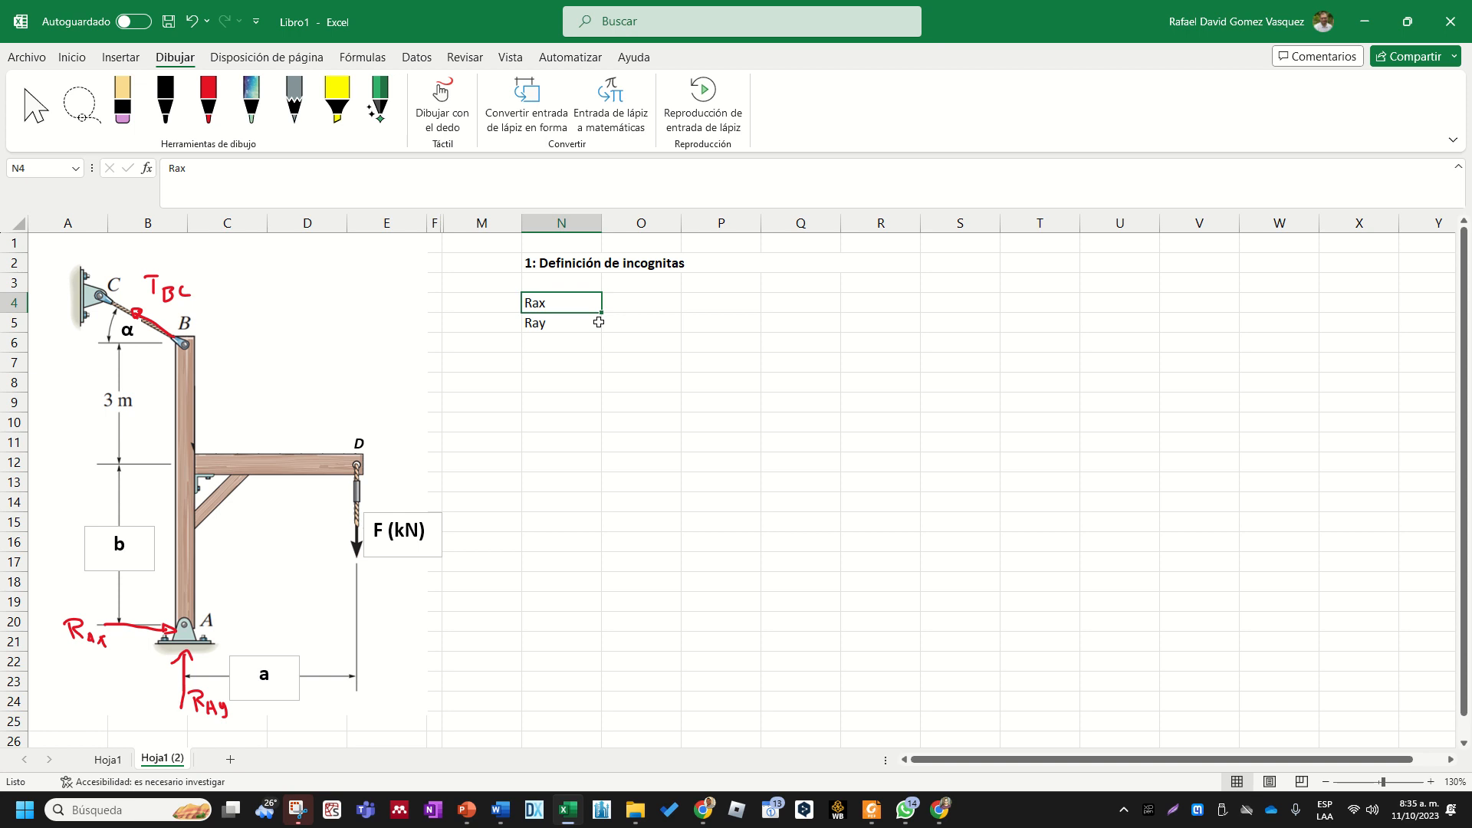
{"action": "type", "text": "RAy"}
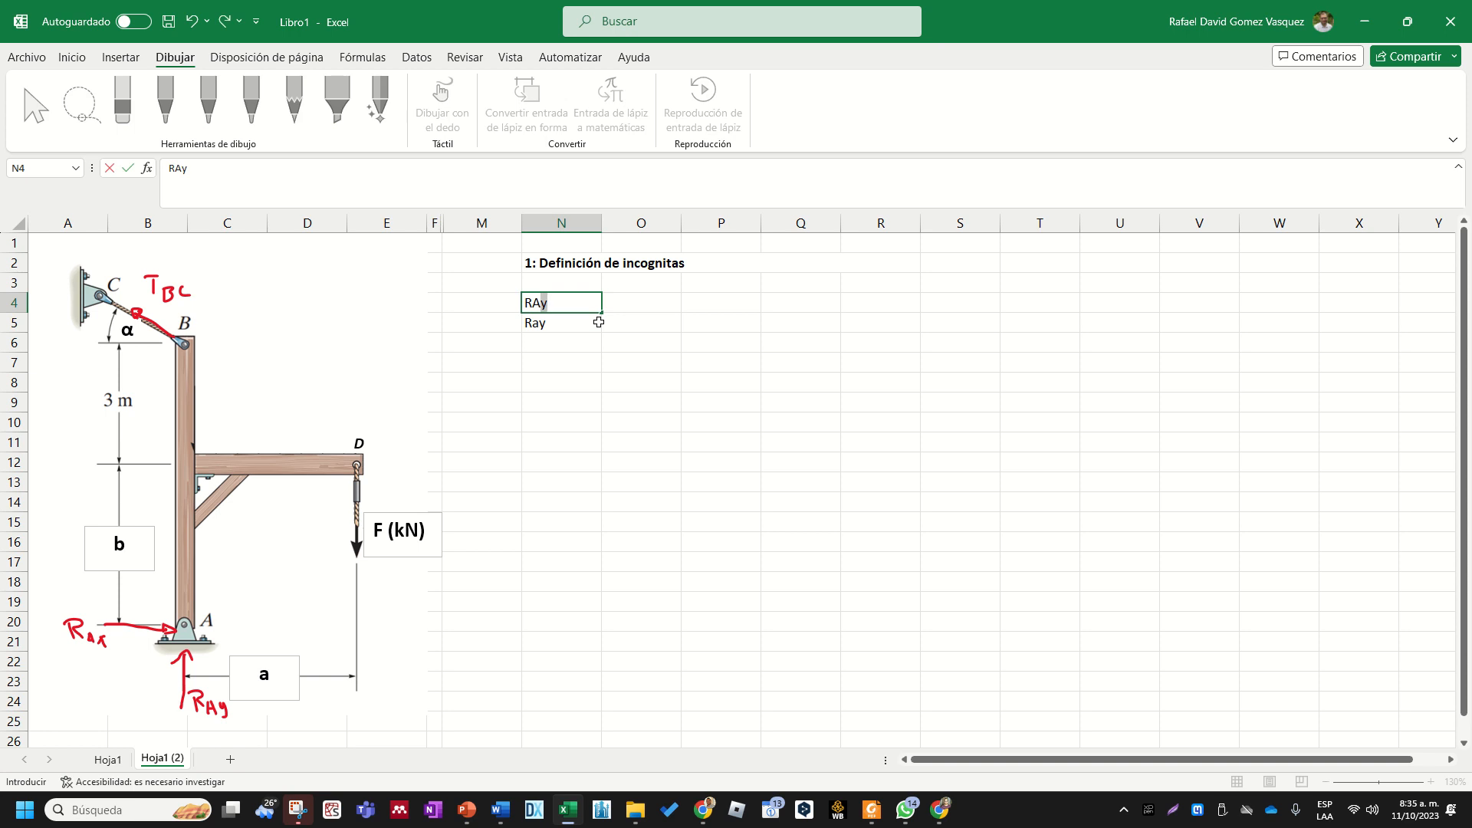
{"action": "key", "text": "Return"}
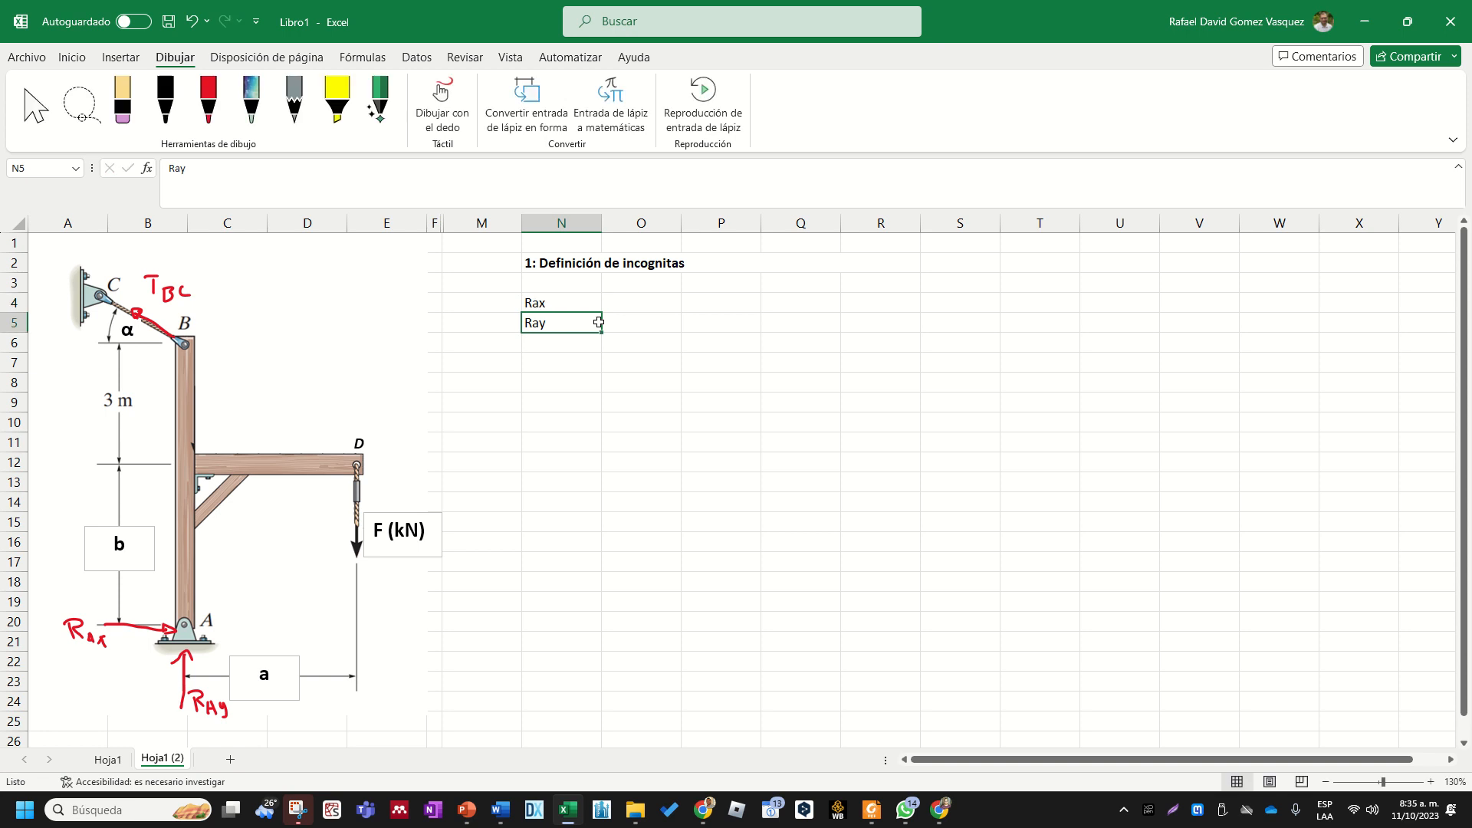
{"action": "key", "text": "Up"}
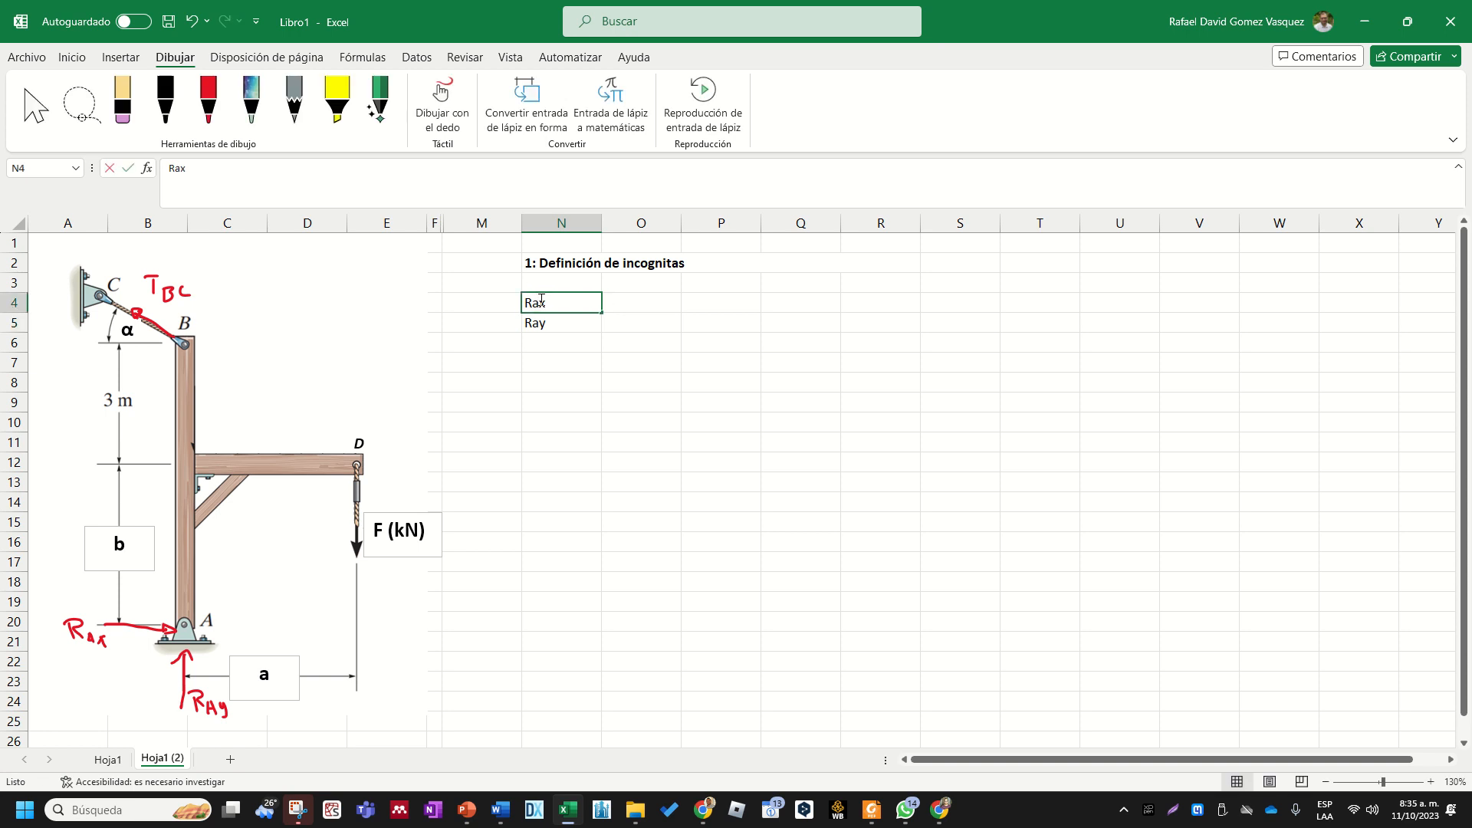
{"action": "type", "text": "RAx"}
{"action": "key", "text": "Return"}
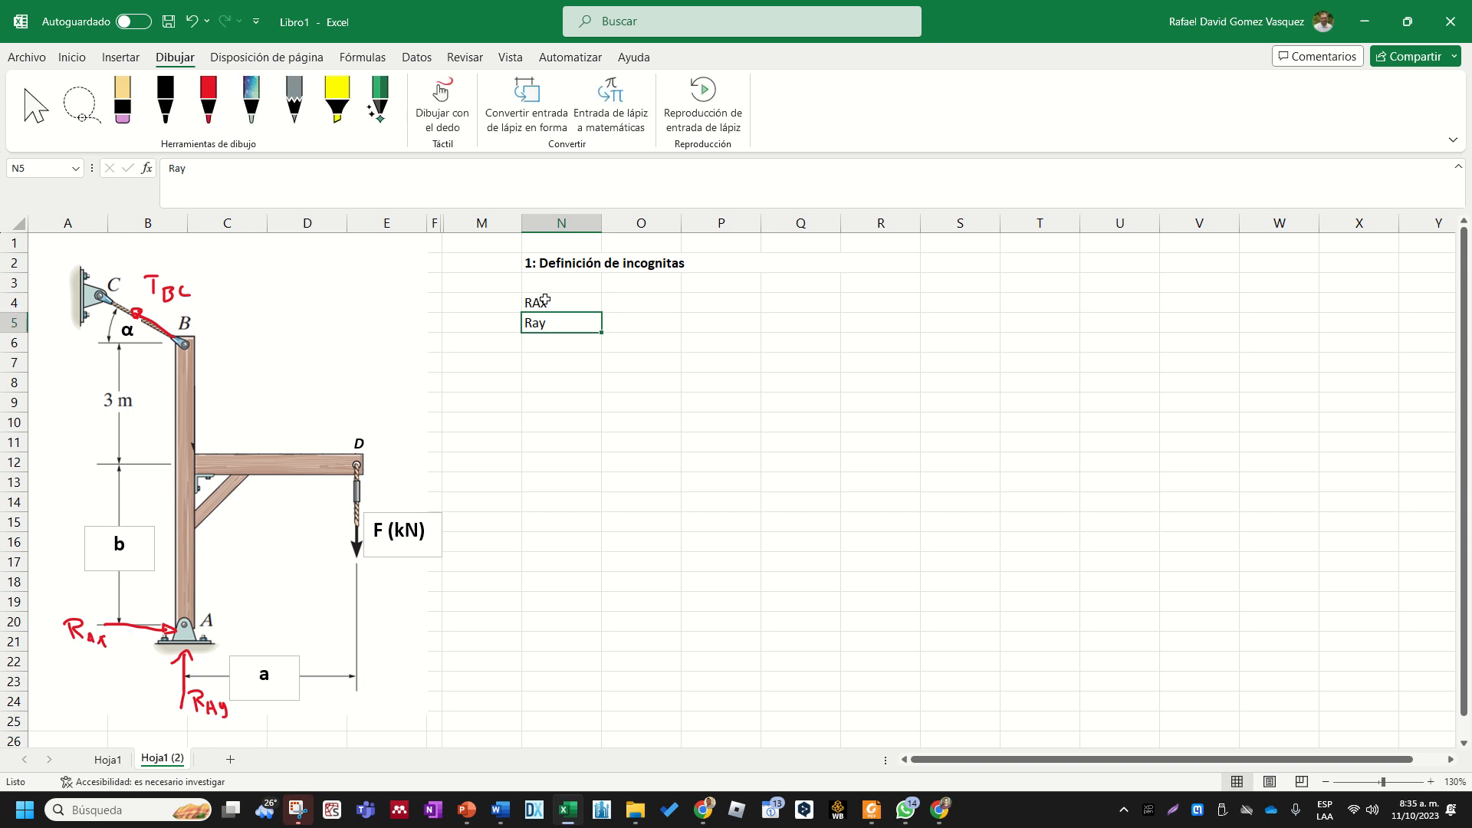
{"action": "type", "text": "RAy"}
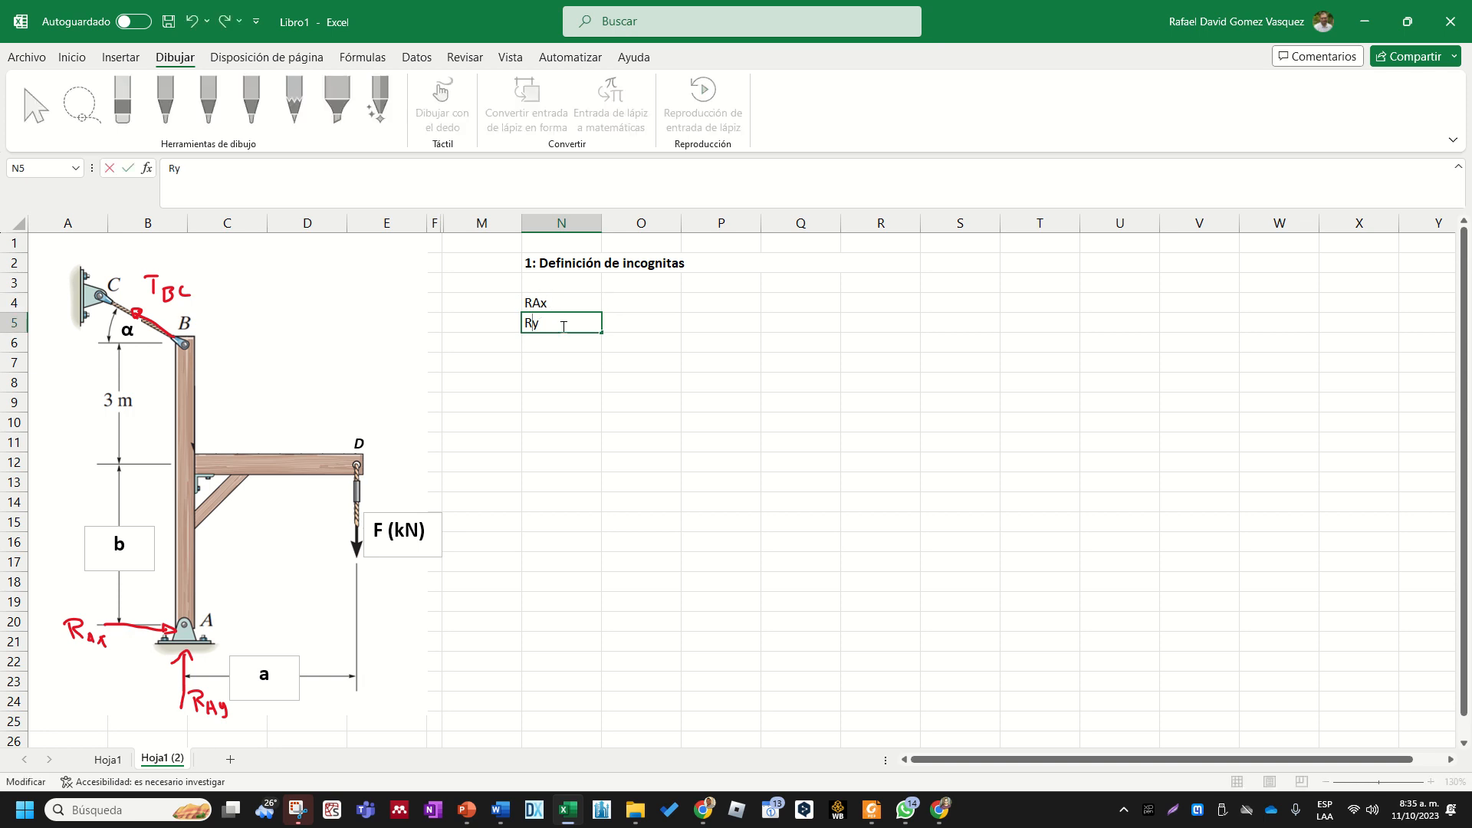
{"action": "key", "text": "Return"}
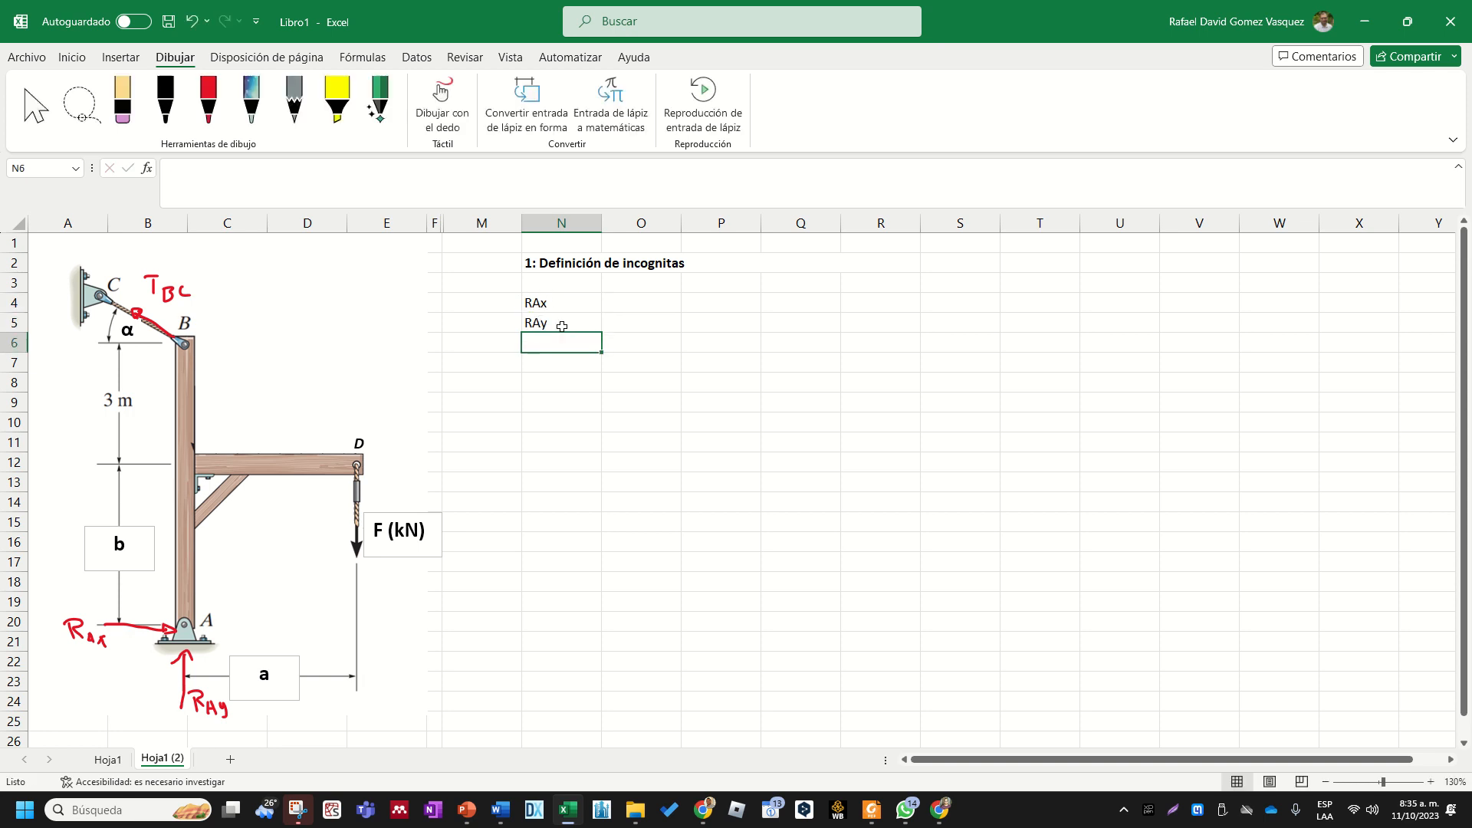
- Enter the cable tension unknown TBC in cell N6
{"action": "type", "text": "TBC"}
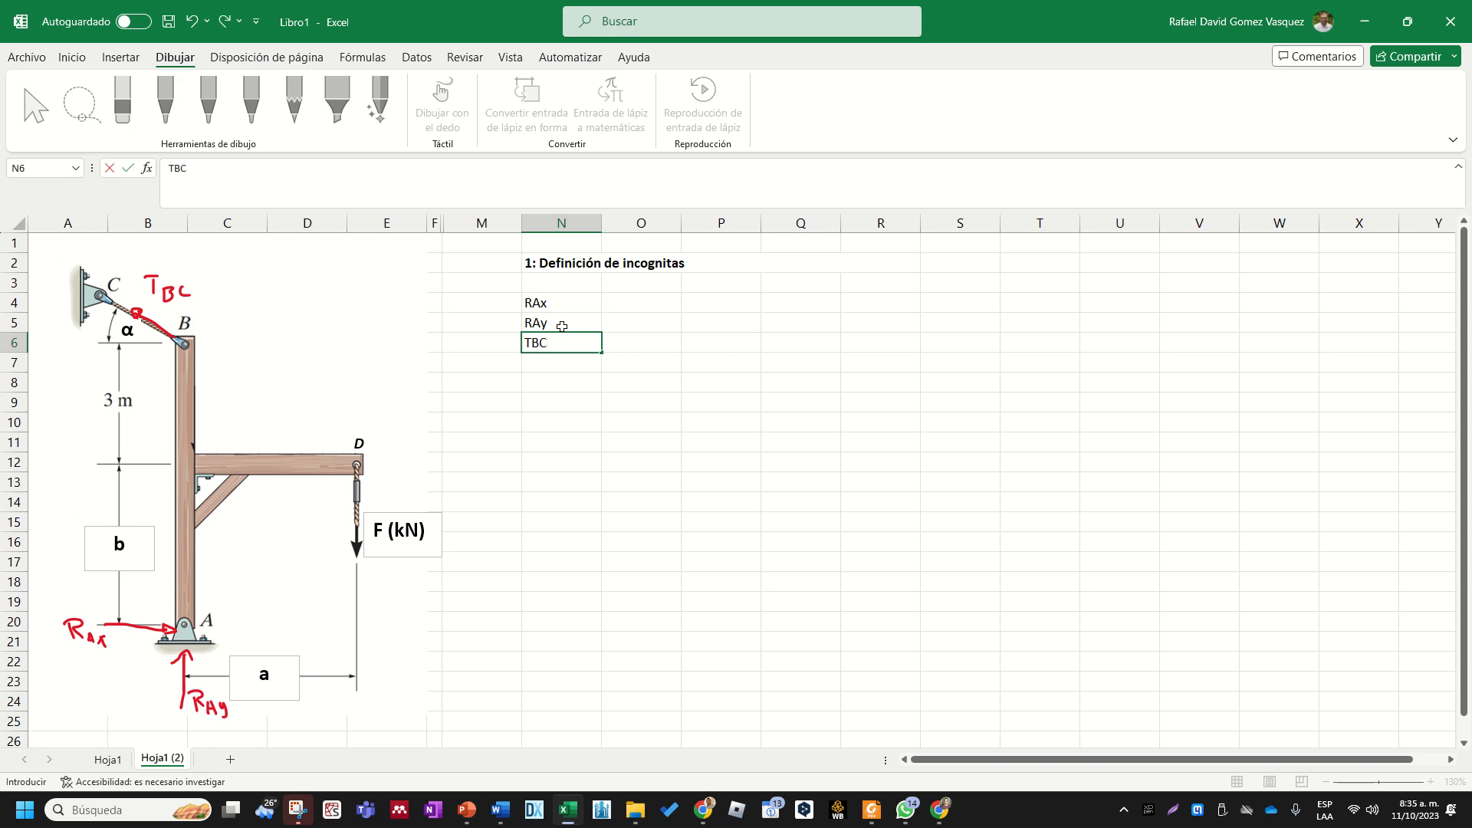
{"action": "key", "text": "shift+Left"}
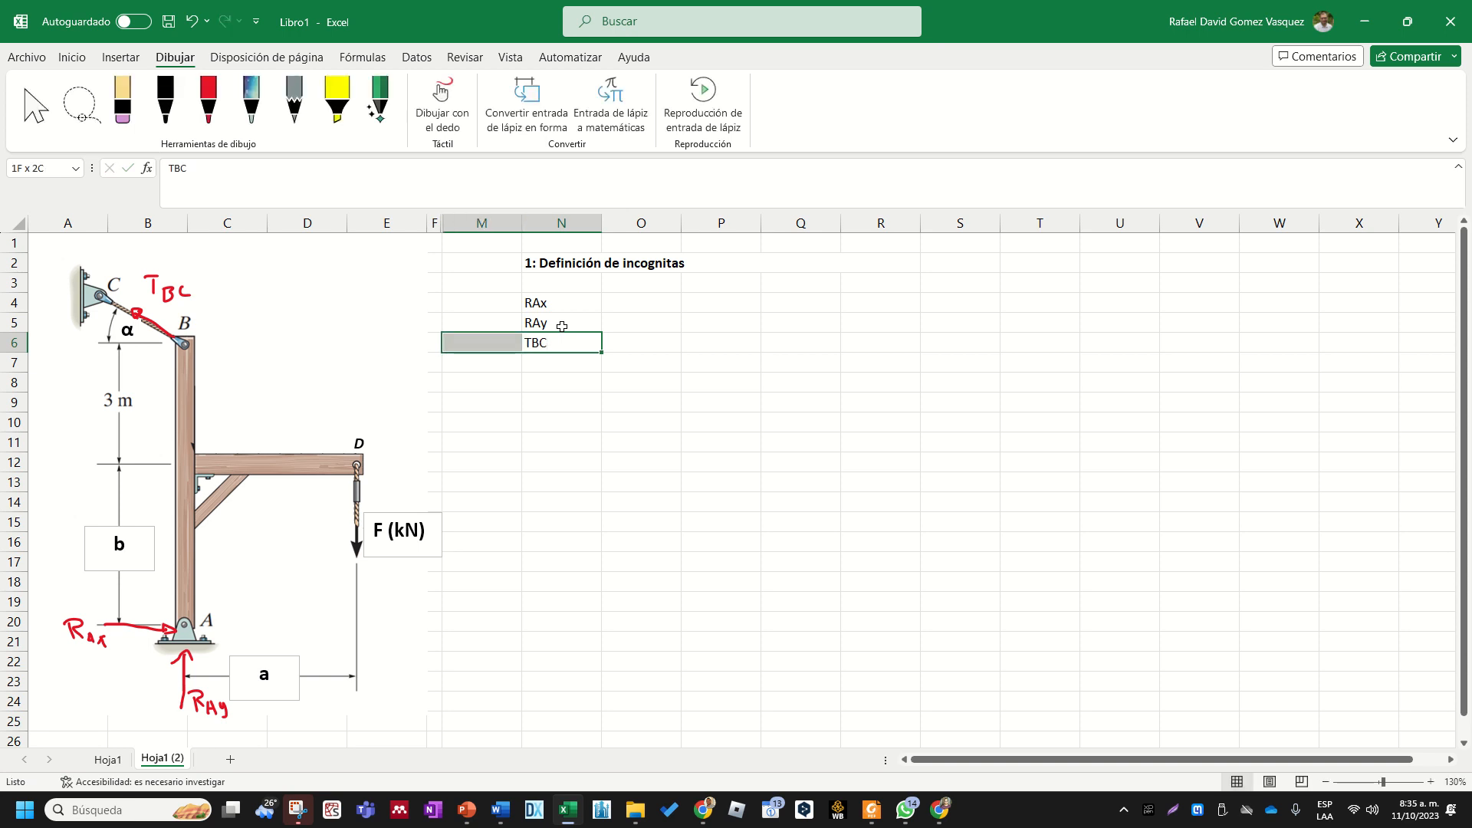
{"action": "key", "text": "Right"}
- Format the letters BC of the tension label in cell N6 as subscript
{"action": "double_click", "coordinate": [549, 342]}
{"action": "key", "text": "shift+Left"}
{"action": "key", "text": "shift+Left"}
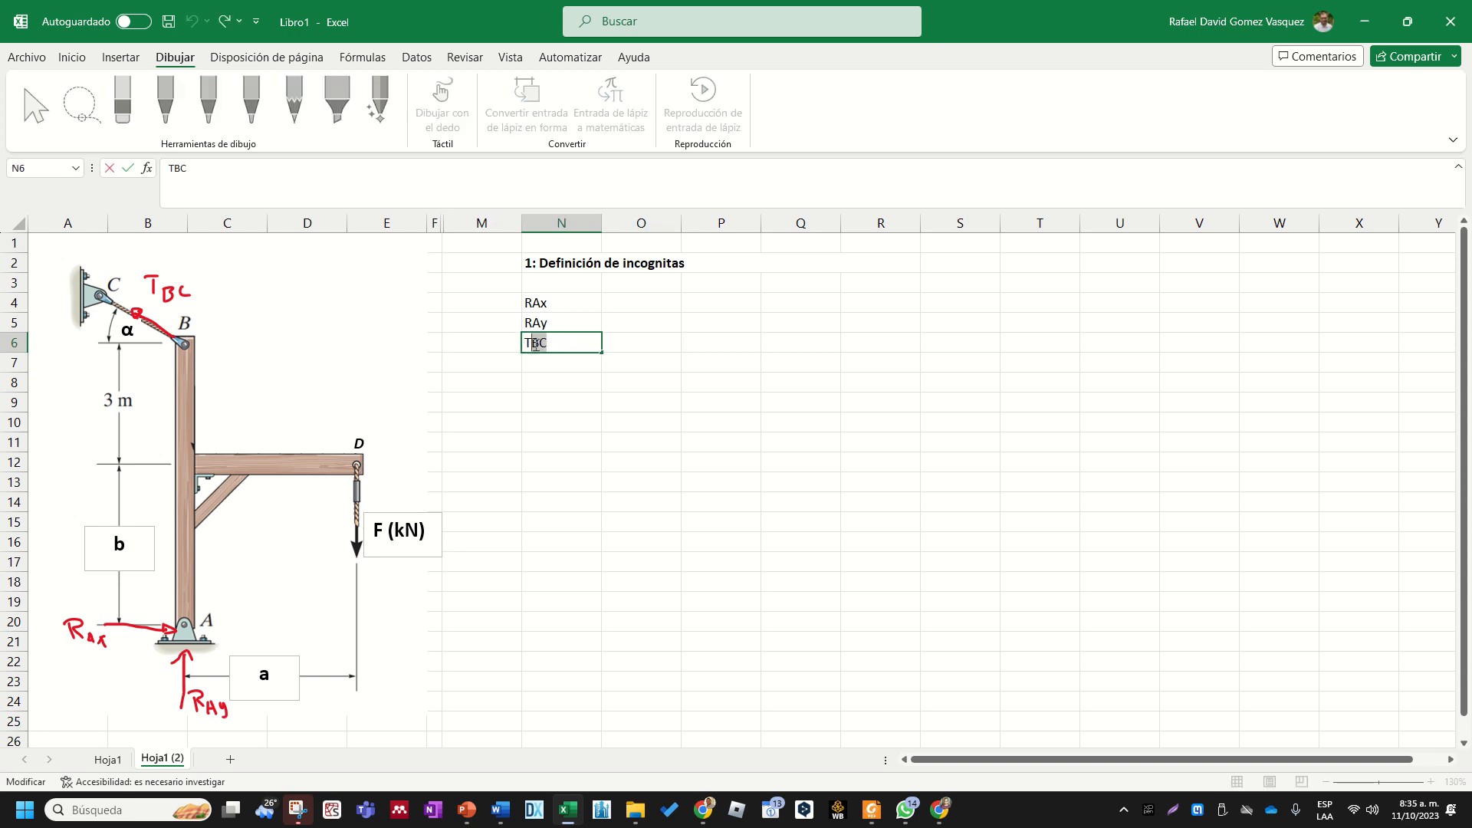
{"action": "left_click", "coordinate": [115, 60]}
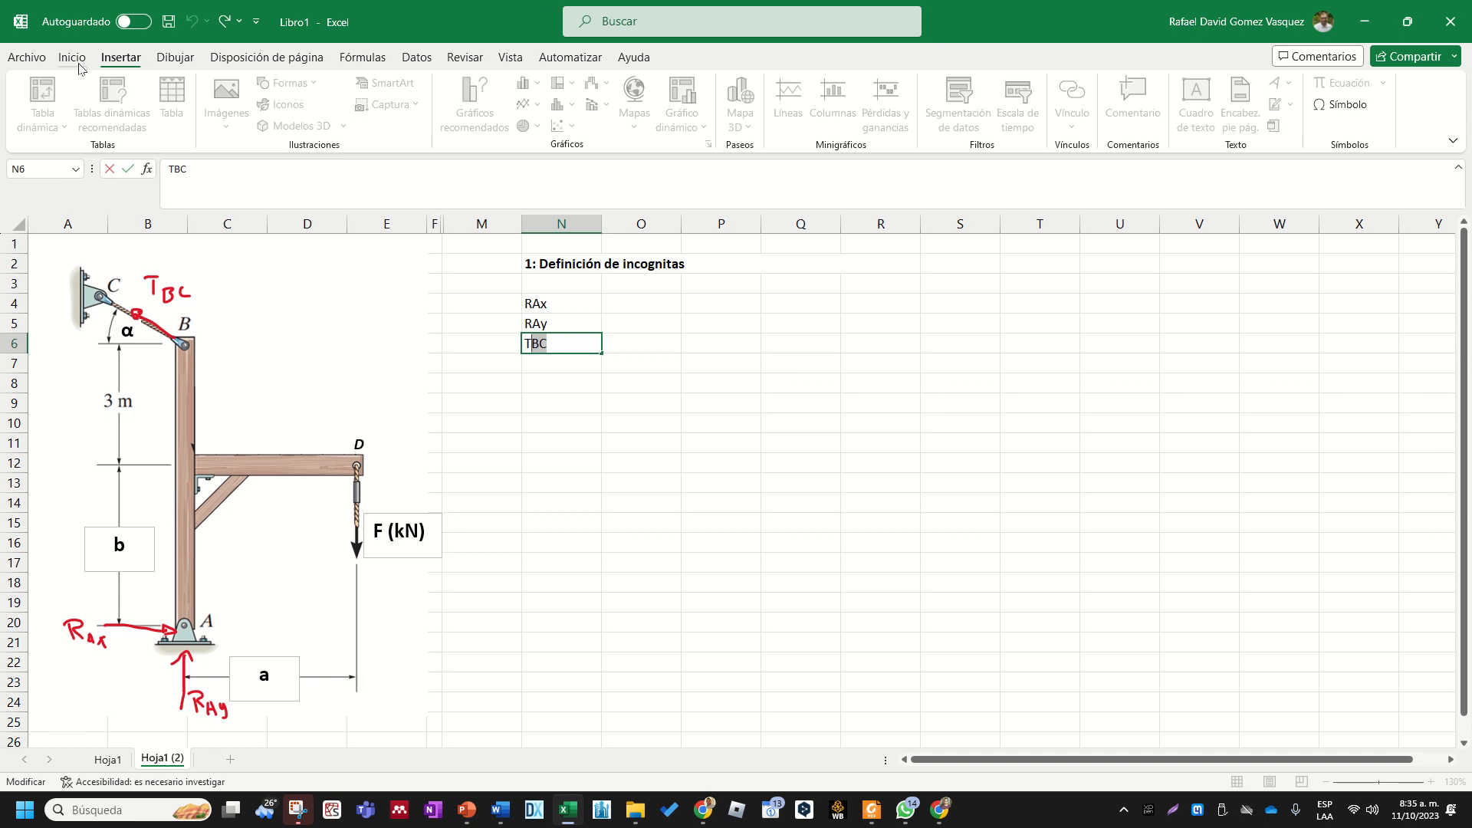
{"action": "left_click", "coordinate": [73, 62]}
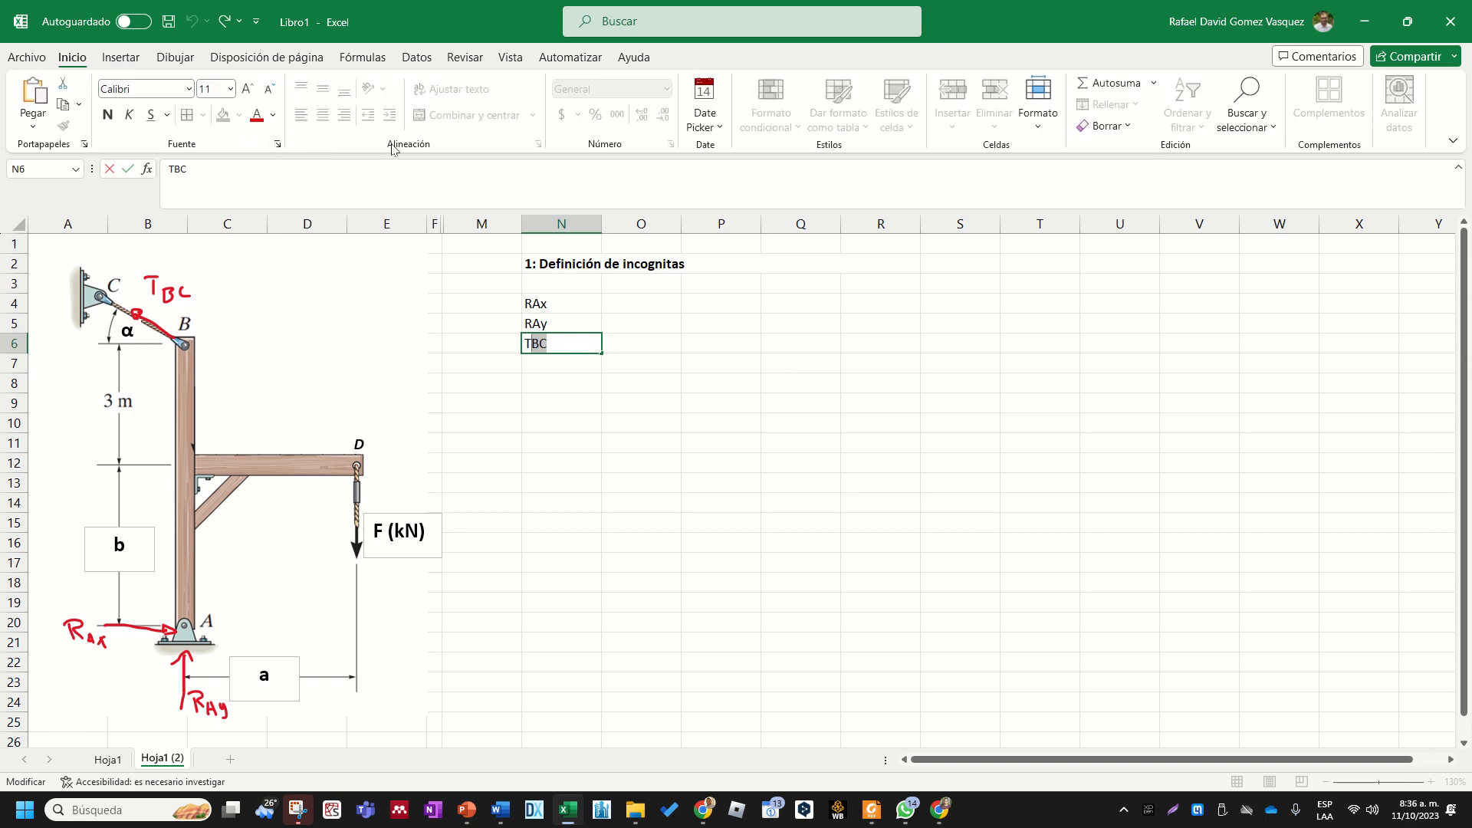
{"action": "left_click", "coordinate": [278, 144]}
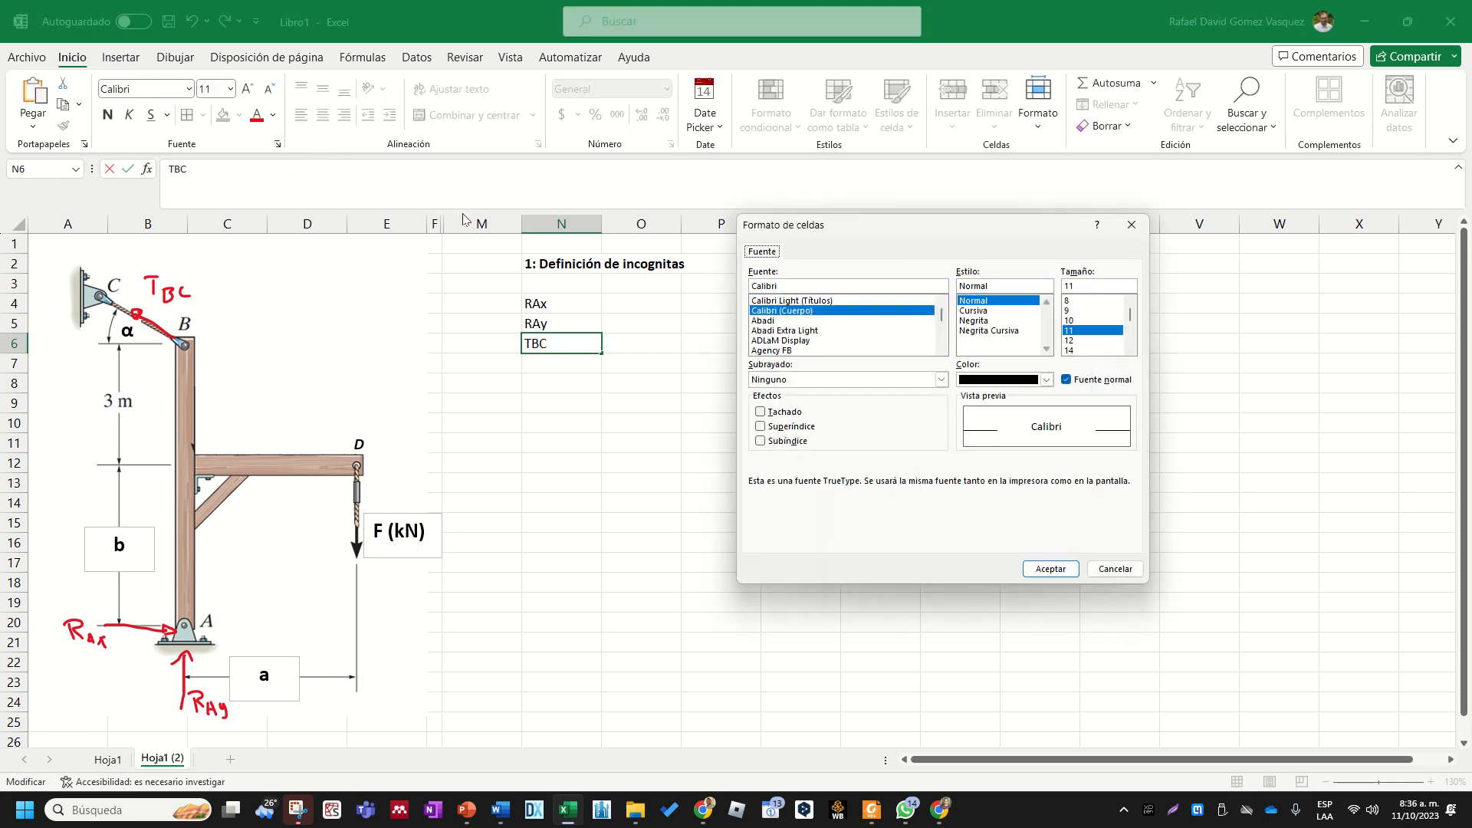
{"action": "left_click", "coordinate": [810, 425]}
{"action": "left_click", "coordinate": [811, 442]}
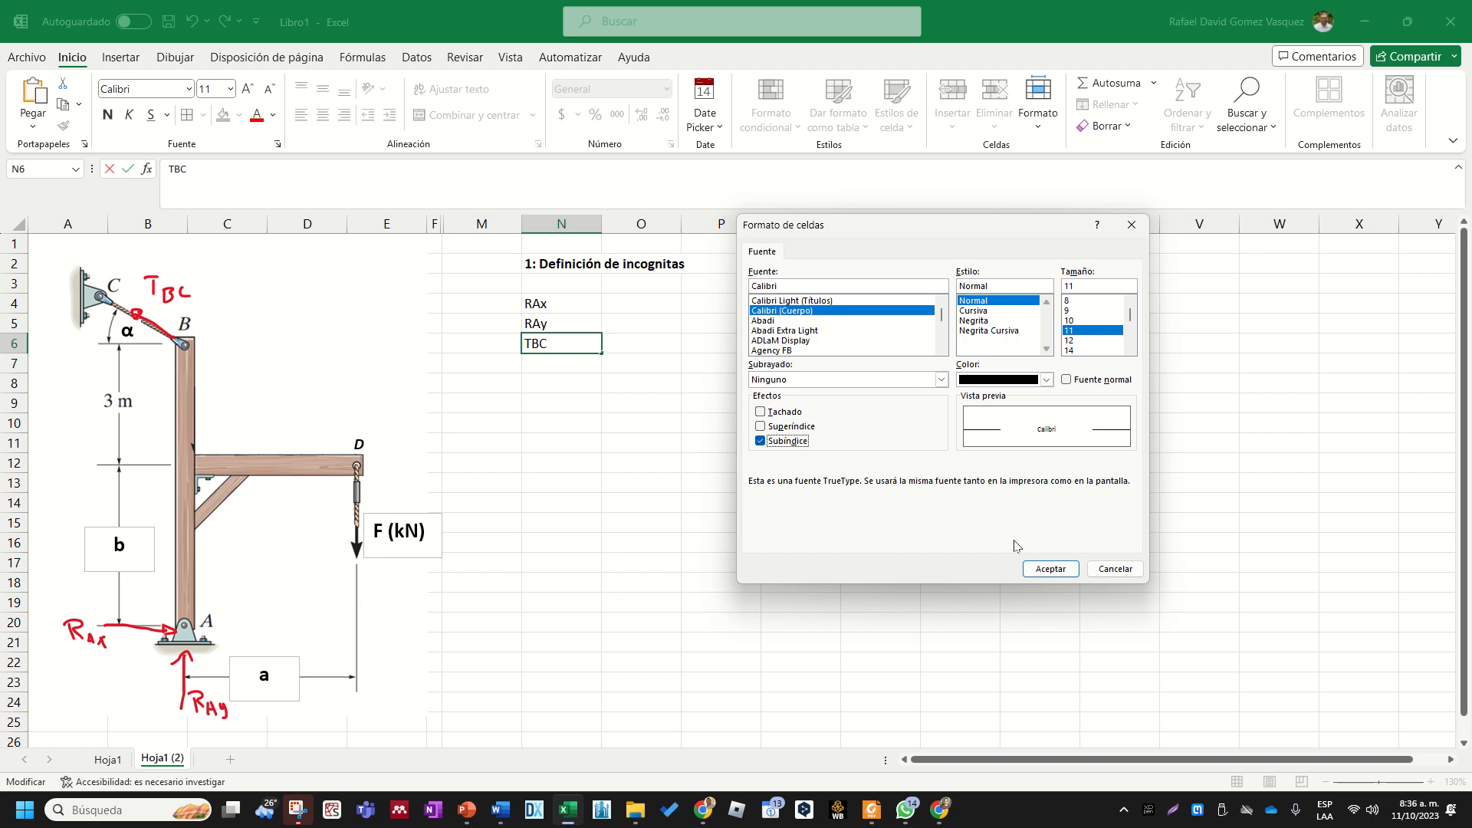
{"action": "left_click", "coordinate": [1051, 568]}
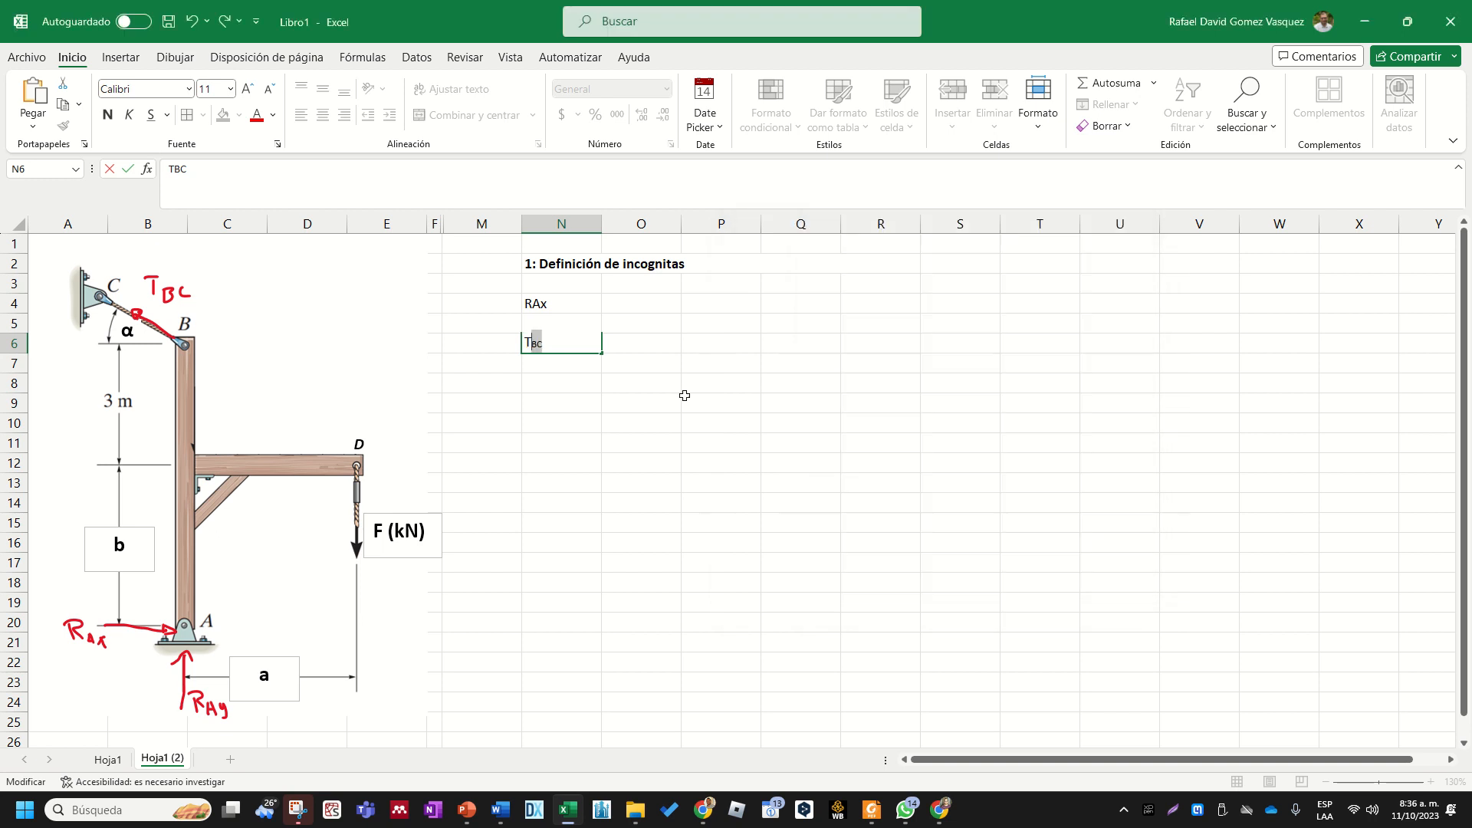
{"action": "left_click", "coordinate": [622, 312]}
- Format the letters Ay of the reaction label in cell N5 as subscript
{"action": "double_click", "coordinate": [555, 324]}
{"action": "left_click_drag", "start_coordinate": [552, 325], "coordinate": [538, 326]}
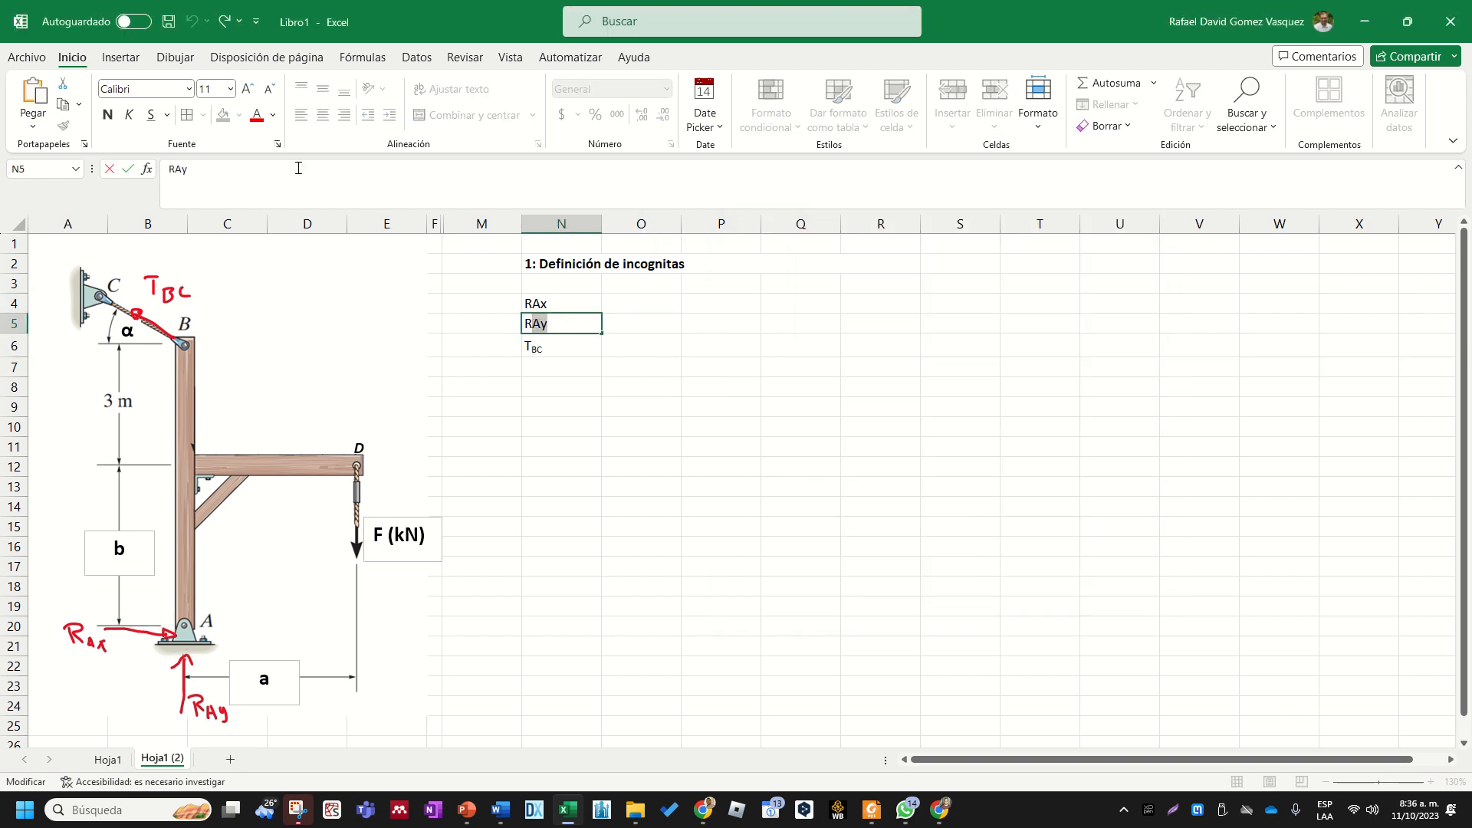
{"action": "left_click", "coordinate": [276, 145]}
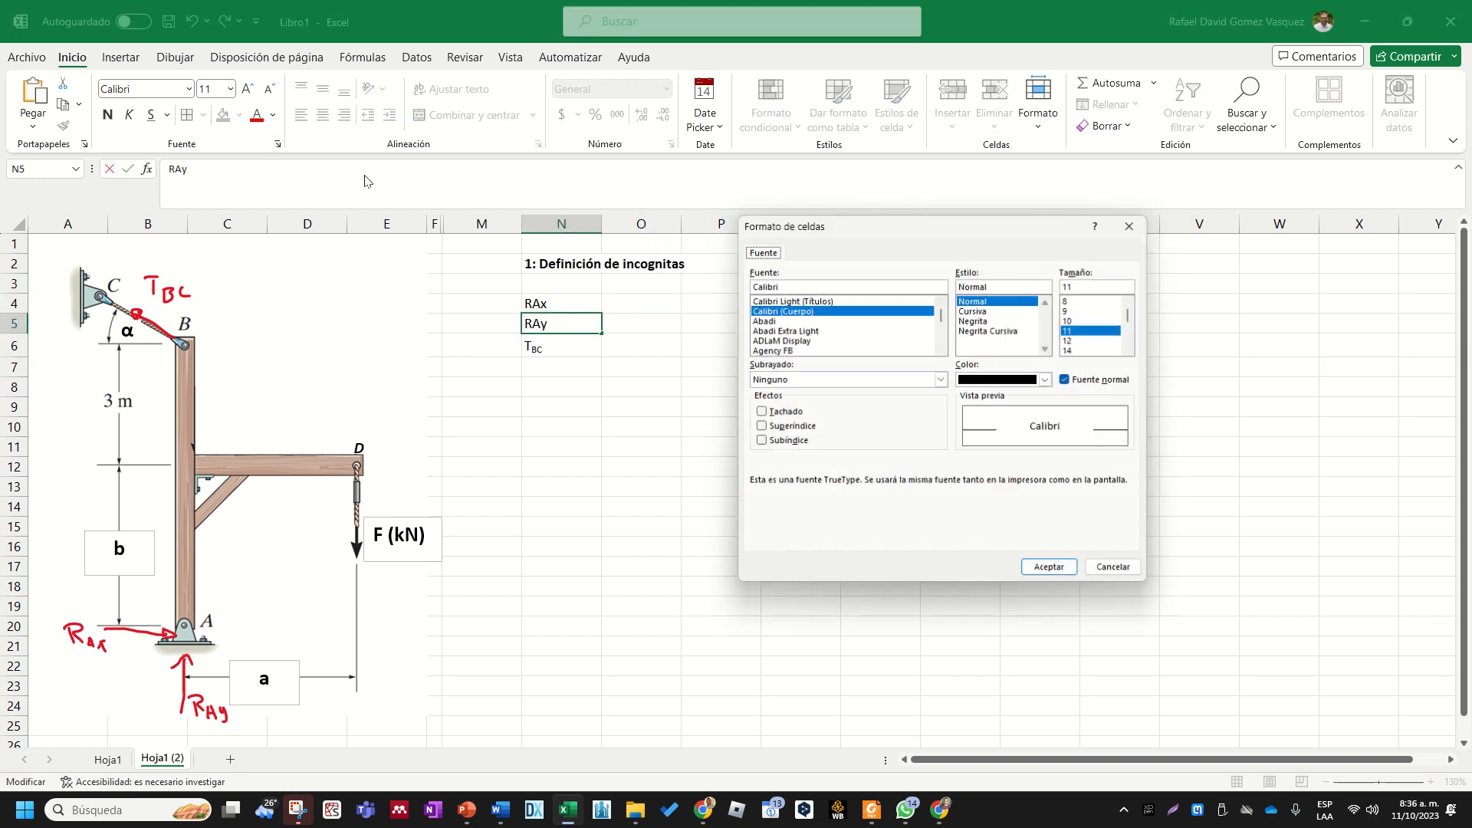
{"action": "left_click", "coordinate": [788, 437]}
{"action": "left_click", "coordinate": [1027, 567]}
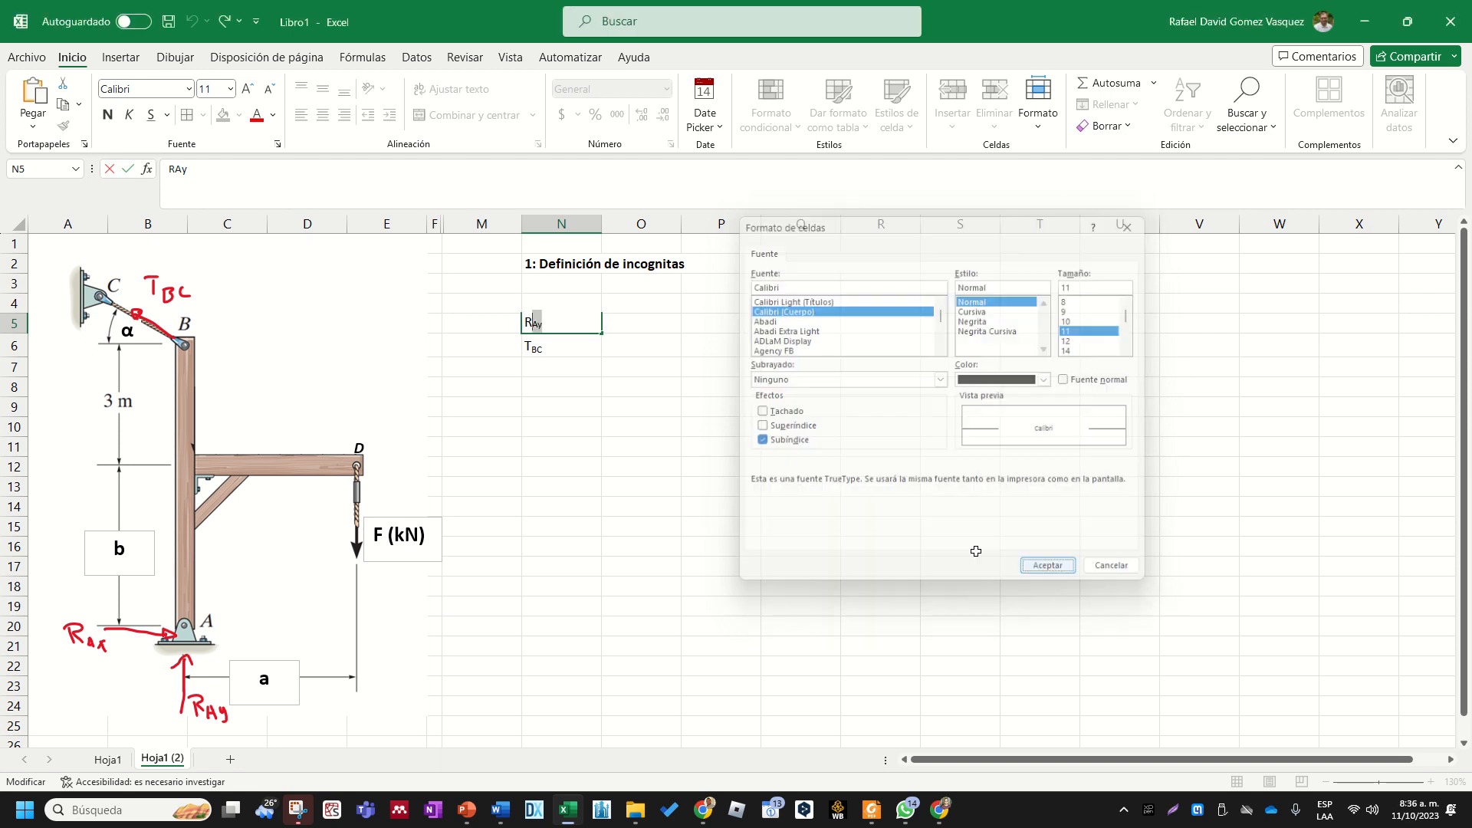
{"action": "left_click_drag", "start_coordinate": [721, 510], "coordinate": [721, 490]}
- Format the letters Ax of the reaction label in cell N4 as subscript
{"action": "left_click", "coordinate": [578, 304]}
{"action": "double_click", "coordinate": [550, 304]}
{"action": "left_click_drag", "start_coordinate": [548, 304], "coordinate": [533, 305]}
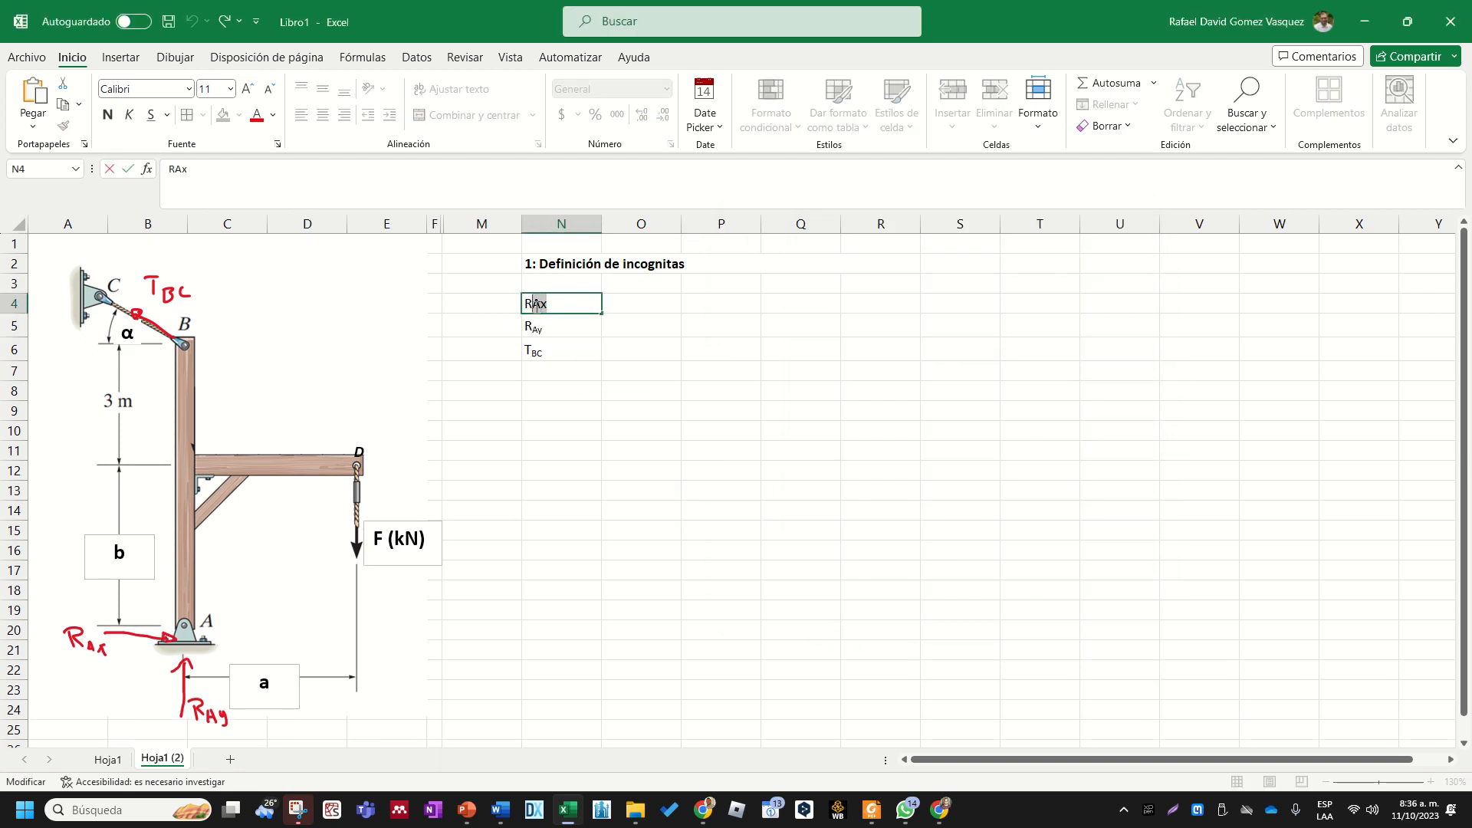
{"action": "left_click", "coordinate": [278, 145]}
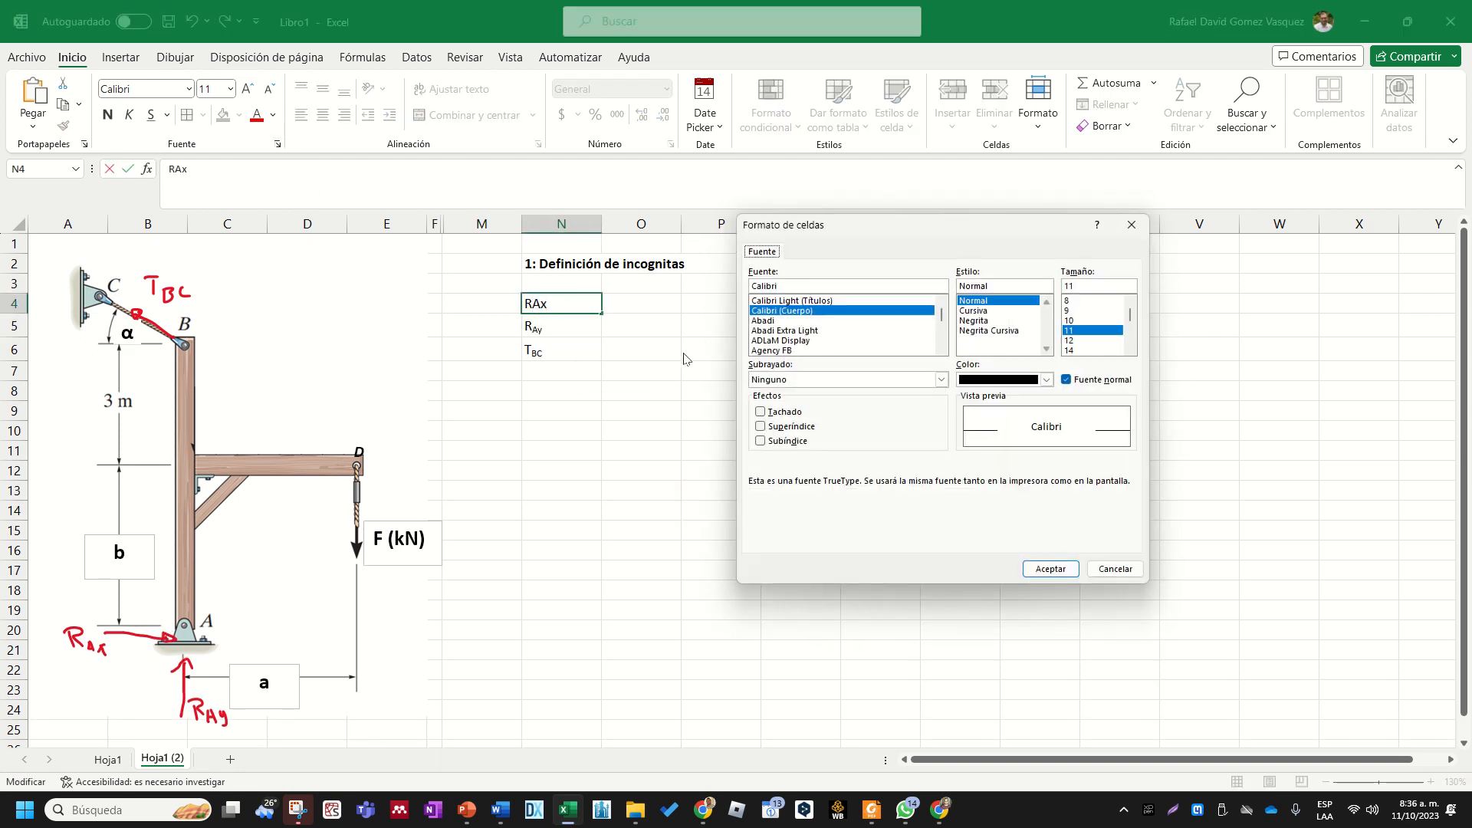
{"action": "left_click", "coordinate": [787, 441]}
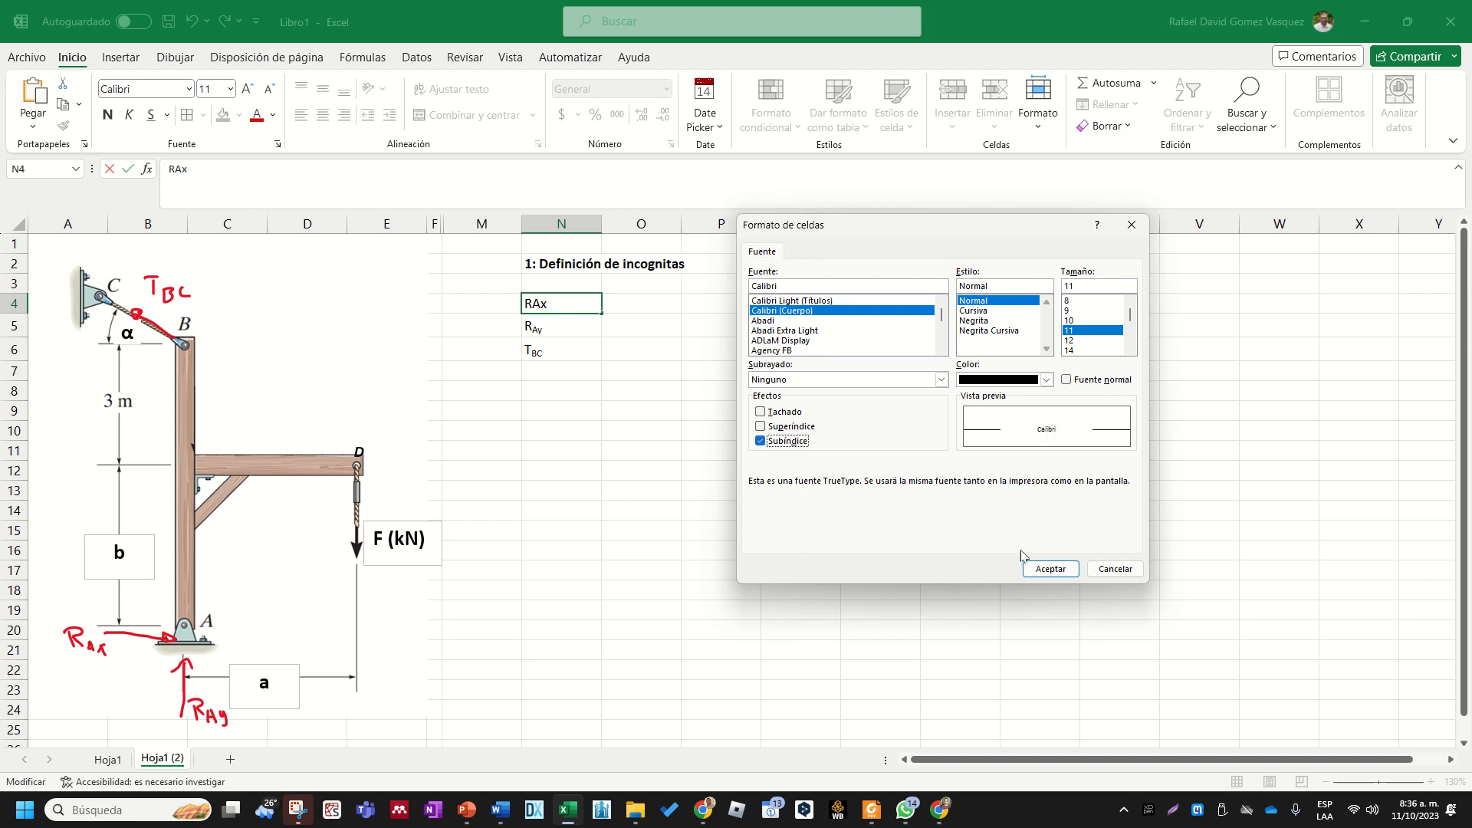
{"action": "left_click", "coordinate": [1051, 568]}
- Apply all borders to the range N4:O6 holding the unknowns and their blank value cells
{"action": "left_click_drag", "start_coordinate": [596, 313], "coordinate": [657, 349]}
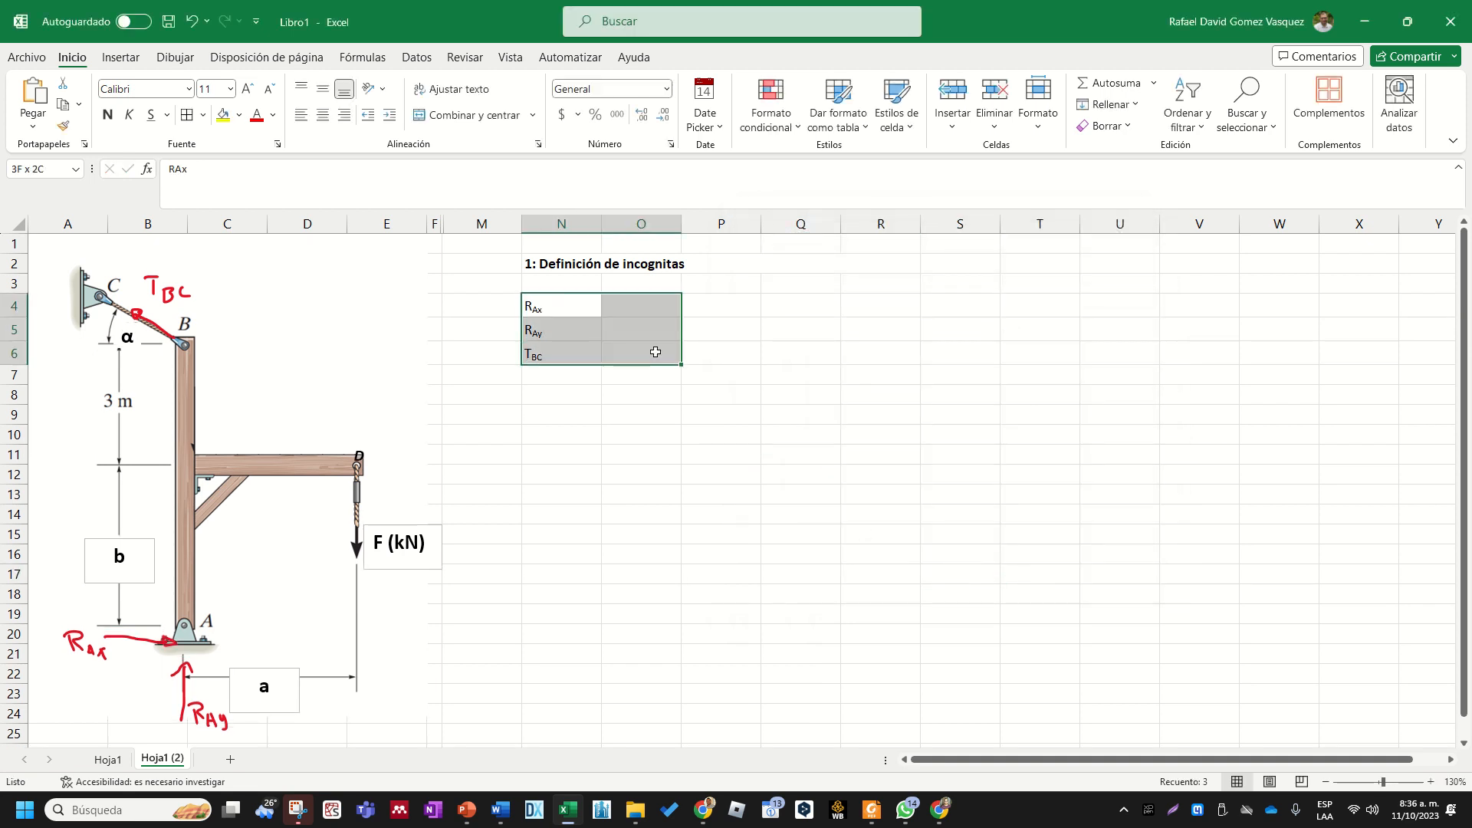
{"action": "left_click", "coordinate": [192, 119]}
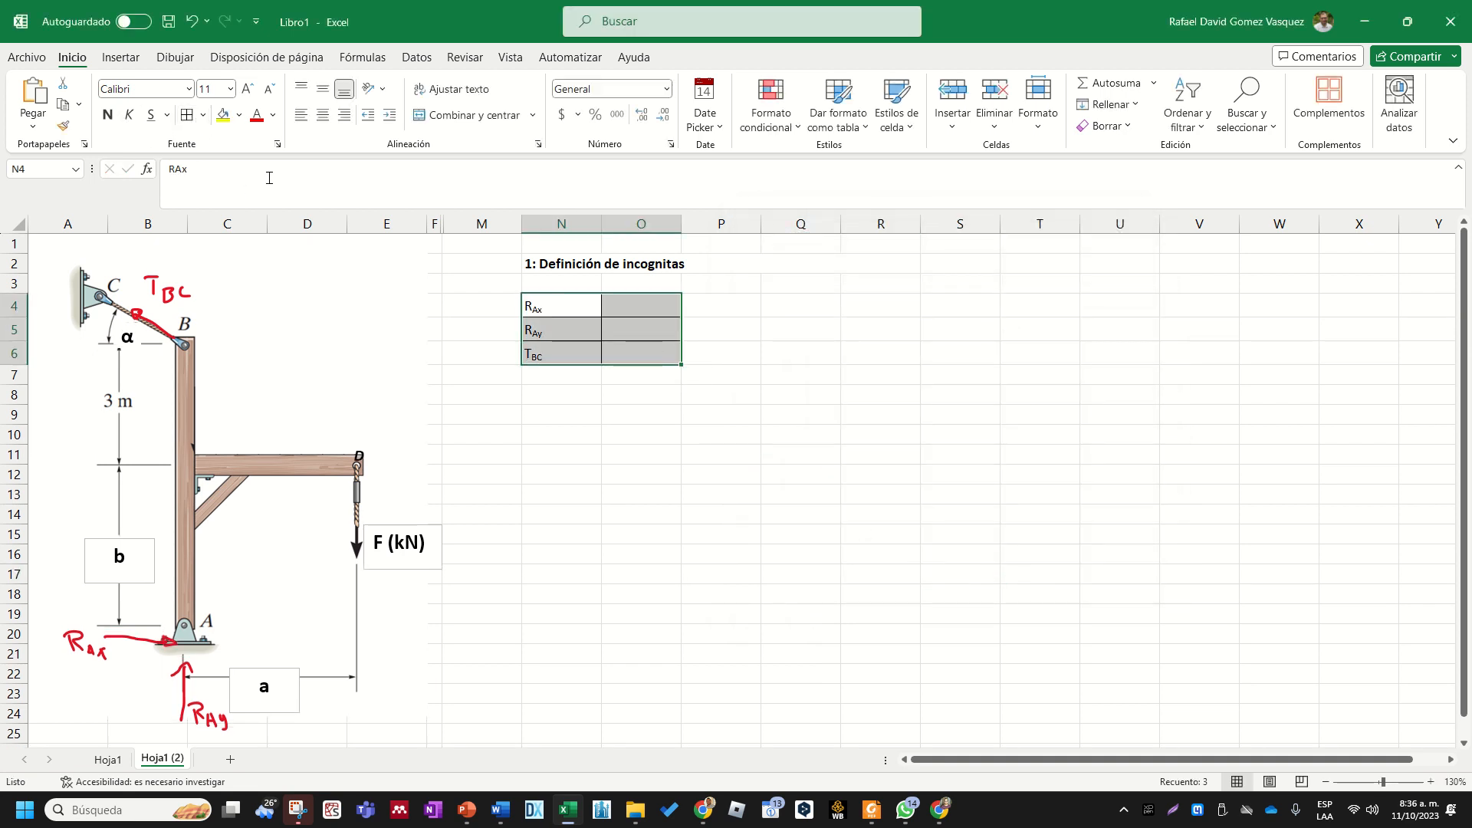
{"action": "left_click", "coordinate": [776, 450]}
{"action": "left_click", "coordinate": [707, 427]}
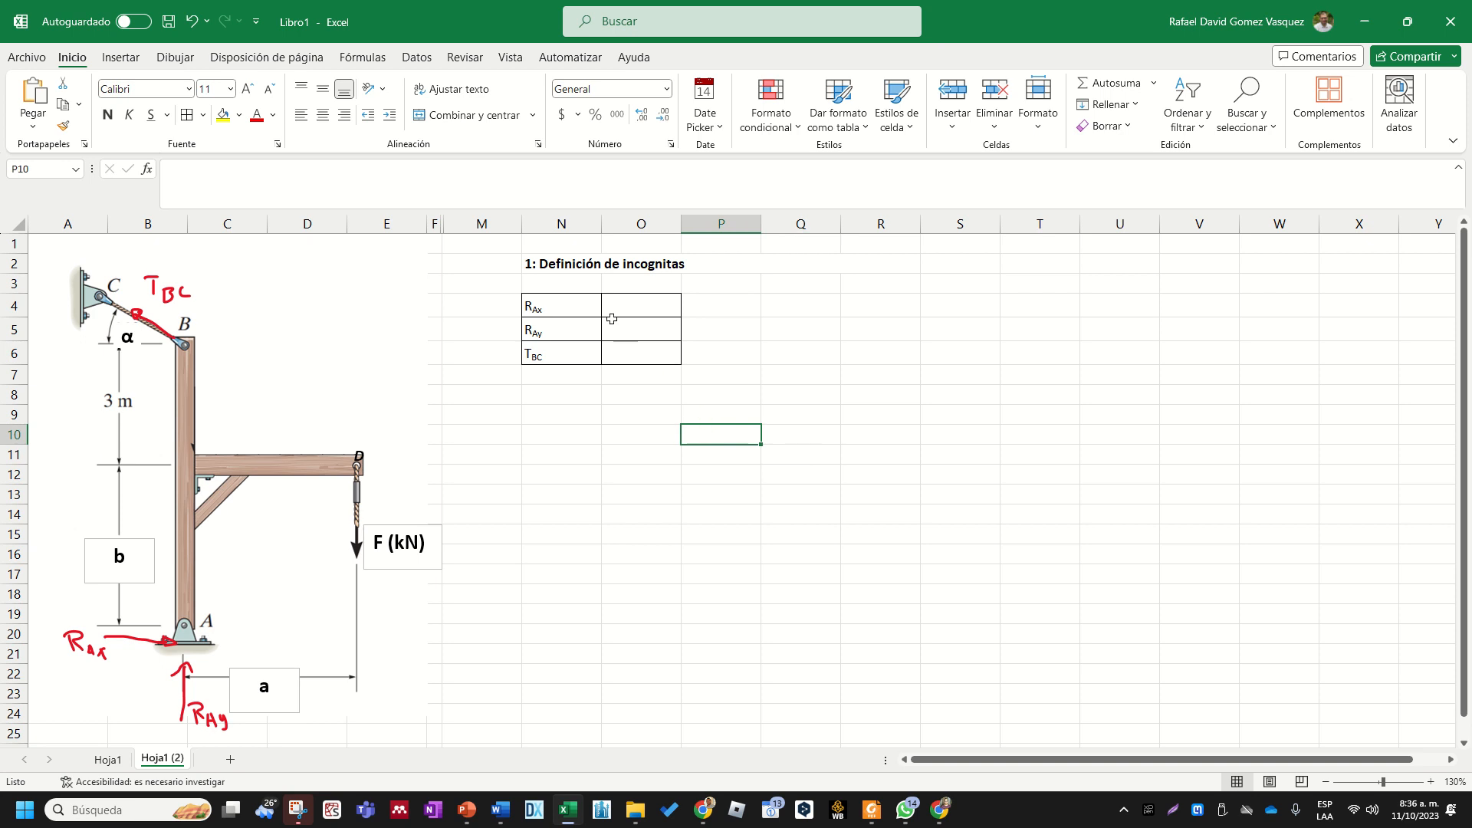
- Center the unknown labels in N4:N6 and set their font to Times New Roman, size 12
{"action": "left_click_drag", "start_coordinate": [576, 305], "coordinate": [582, 354]}
{"action": "left_click", "coordinate": [322, 115]}
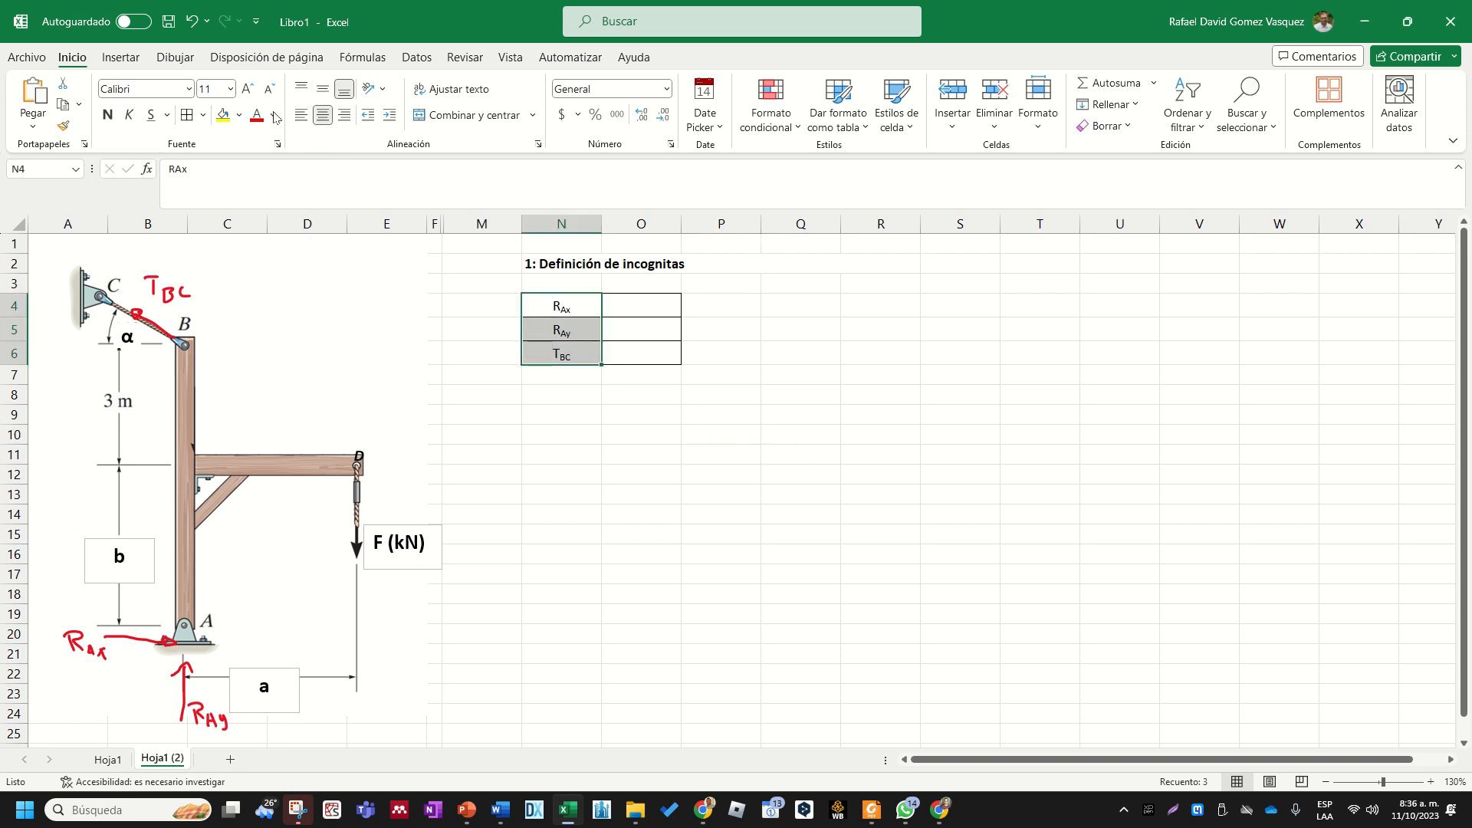
{"action": "left_click", "coordinate": [214, 87]}
{"action": "type", "text": "12"}
{"action": "key", "text": "Return"}
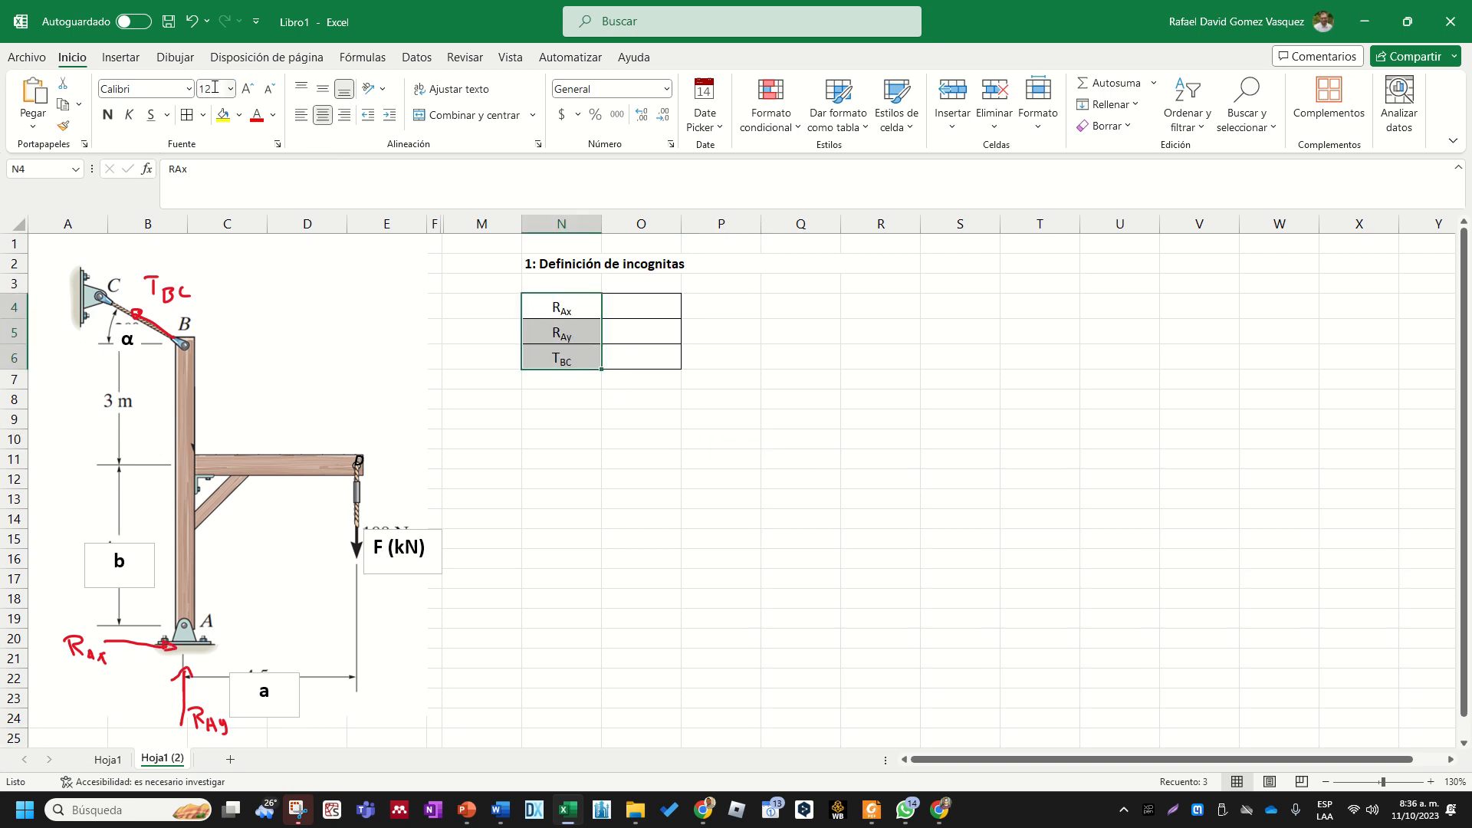
{"action": "left_click", "coordinate": [165, 93]}
{"action": "type", "text": "Times New Roman"}
{"action": "key", "text": "Return"}
{"action": "left_click", "coordinate": [700, 305]}
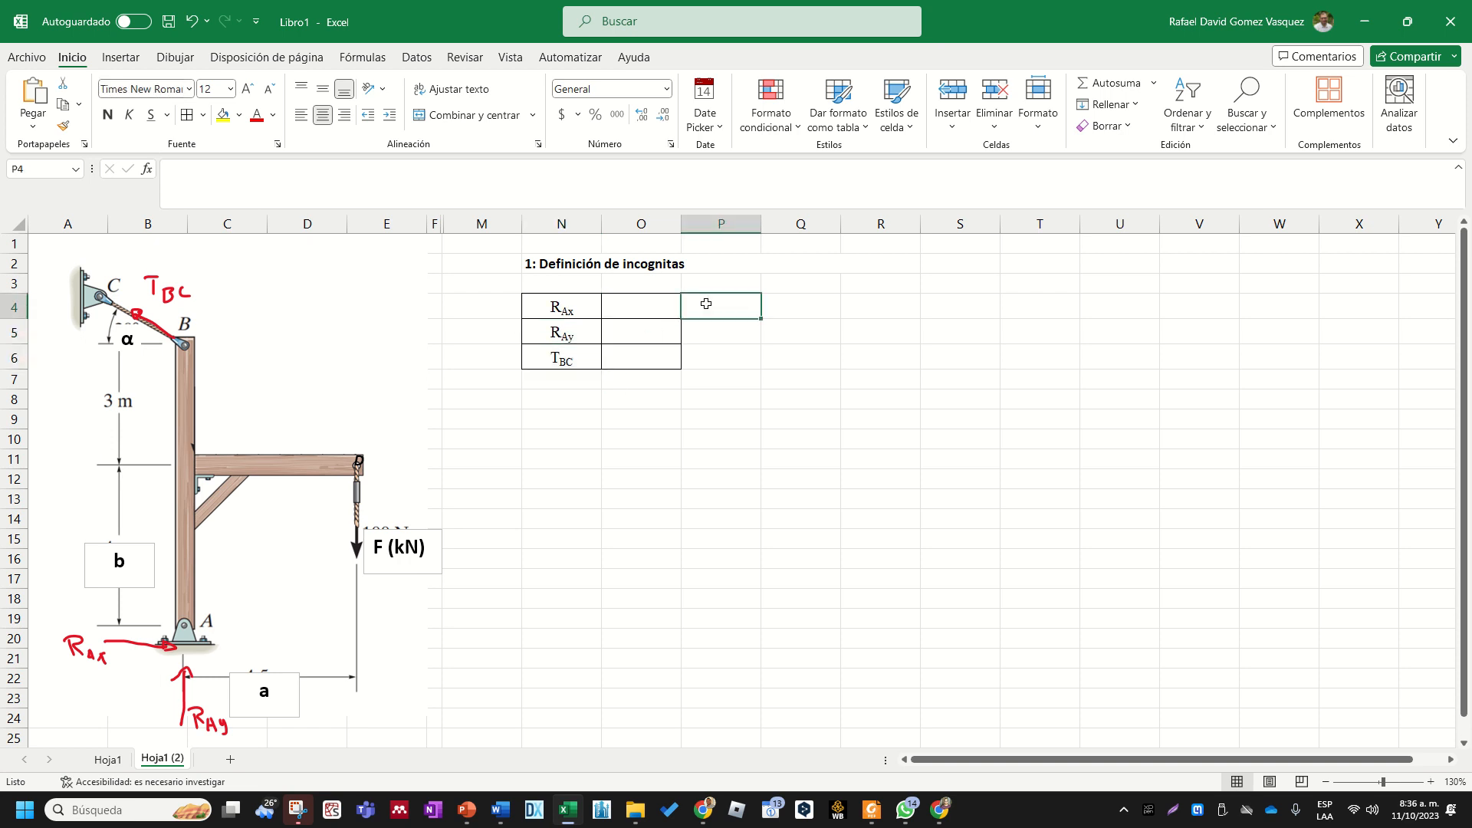
- Enter the column headers Valor in cell O3 and Unidad in cell P3
{"action": "left_click", "coordinate": [623, 290]}
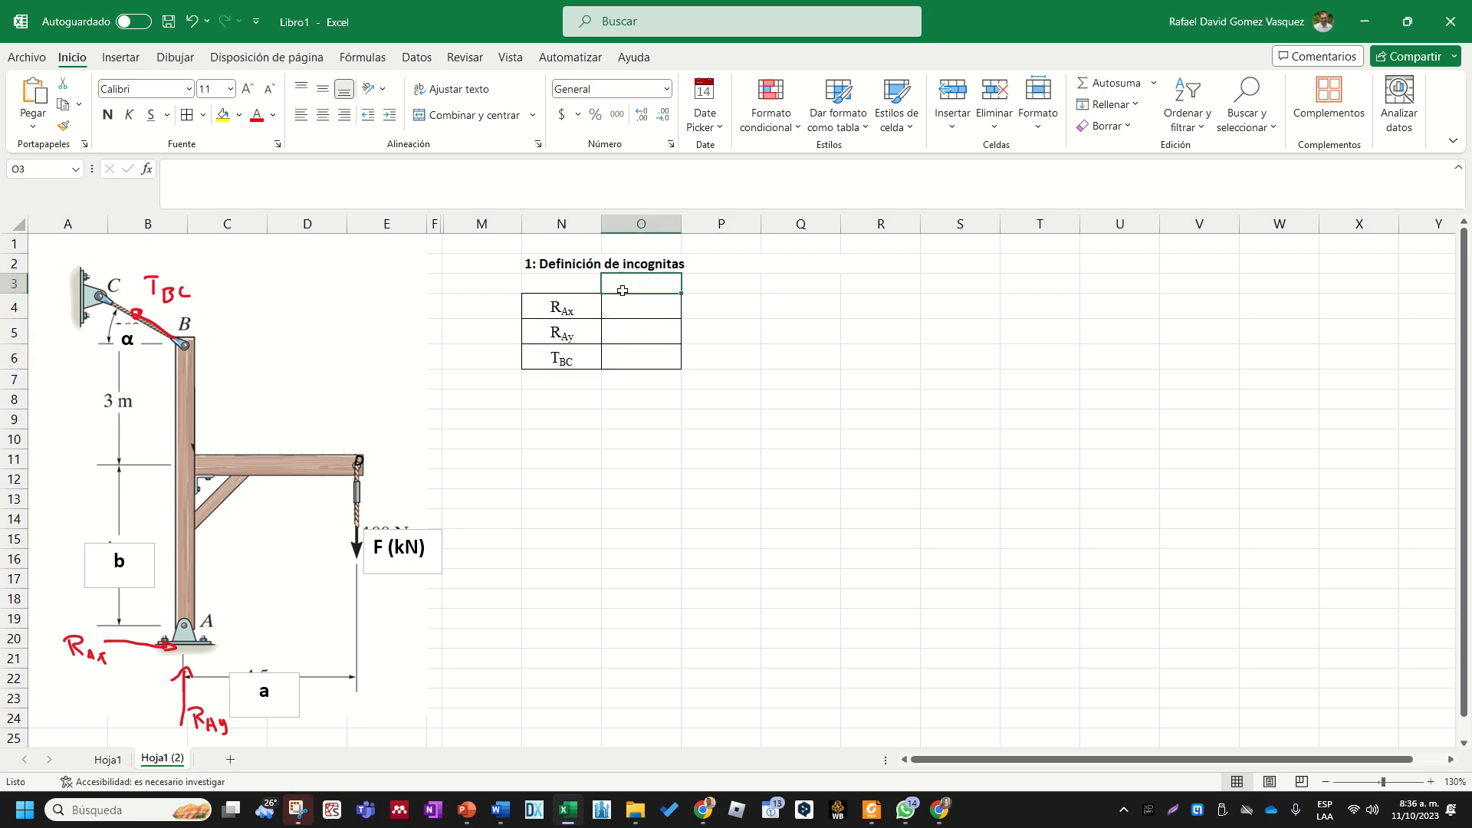
{"action": "left_click", "coordinate": [733, 318]}
{"action": "left_click", "coordinate": [658, 289]}
{"action": "type", "text": "Va"}
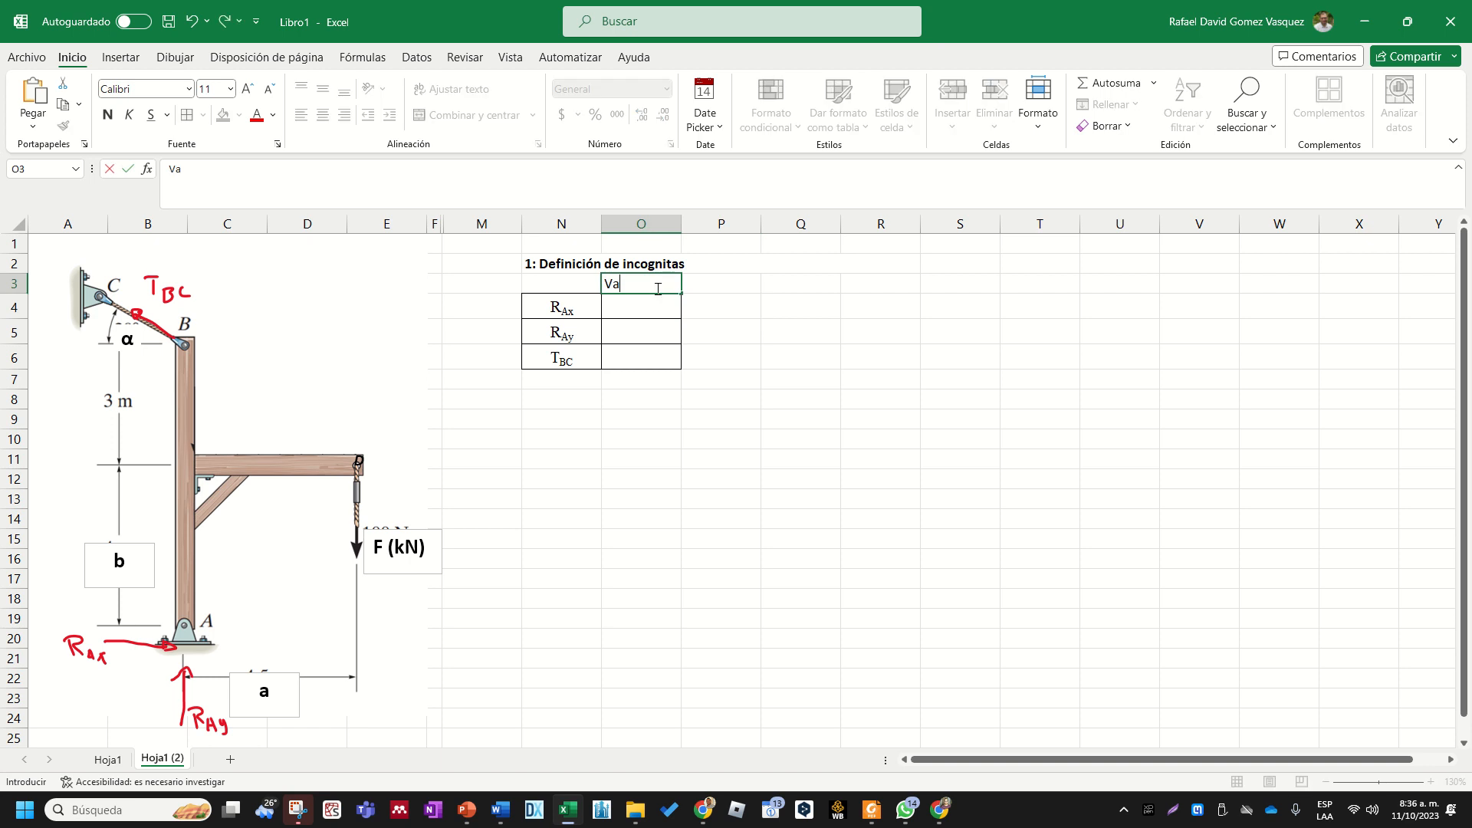
{"action": "type", "text": "lor"}
{"action": "key", "text": "Tab"}
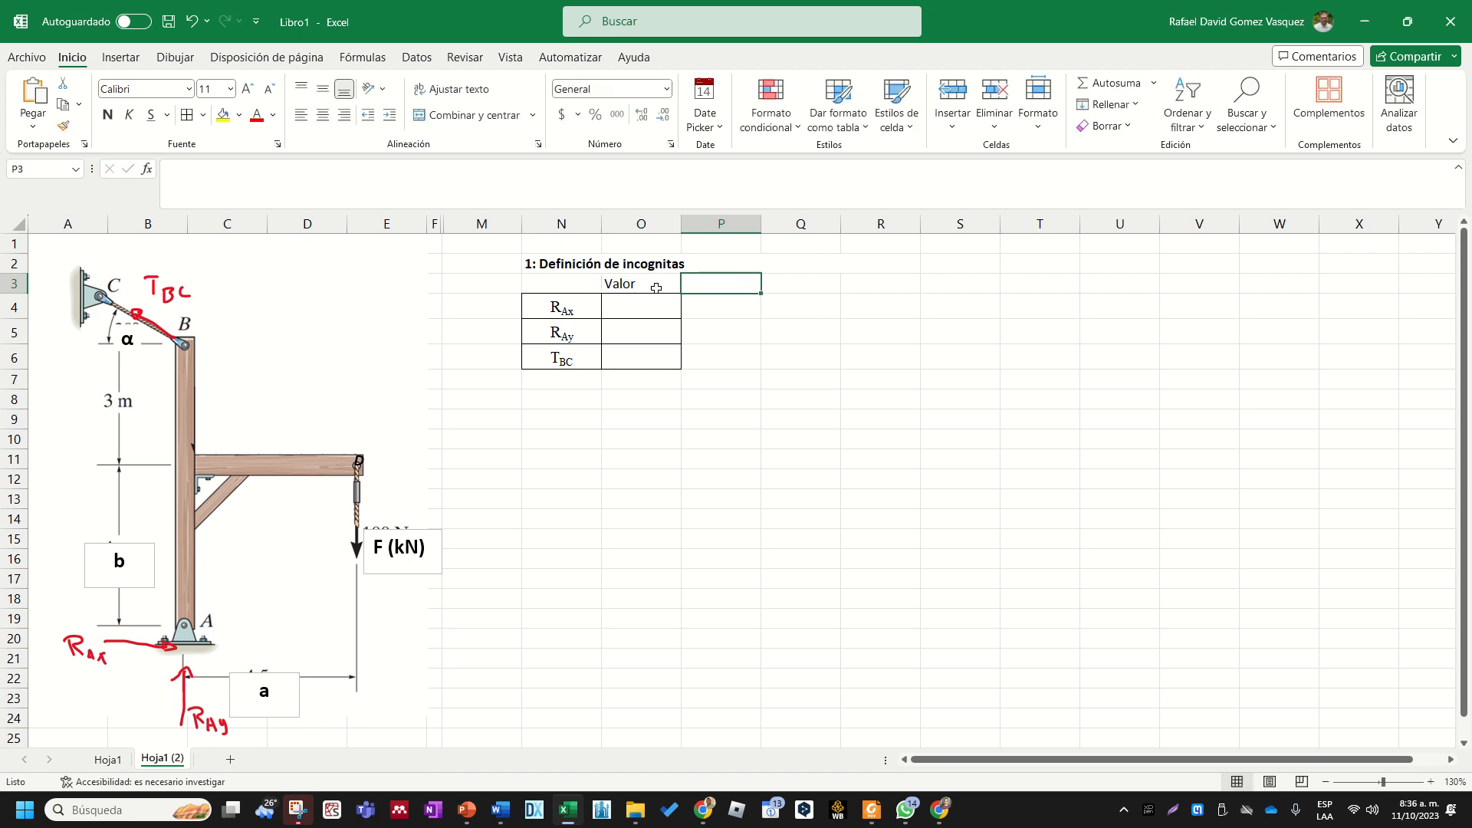
{"action": "type", "text": "Unidad"}
{"action": "key", "text": "Left"}
{"action": "key", "text": "Left"}
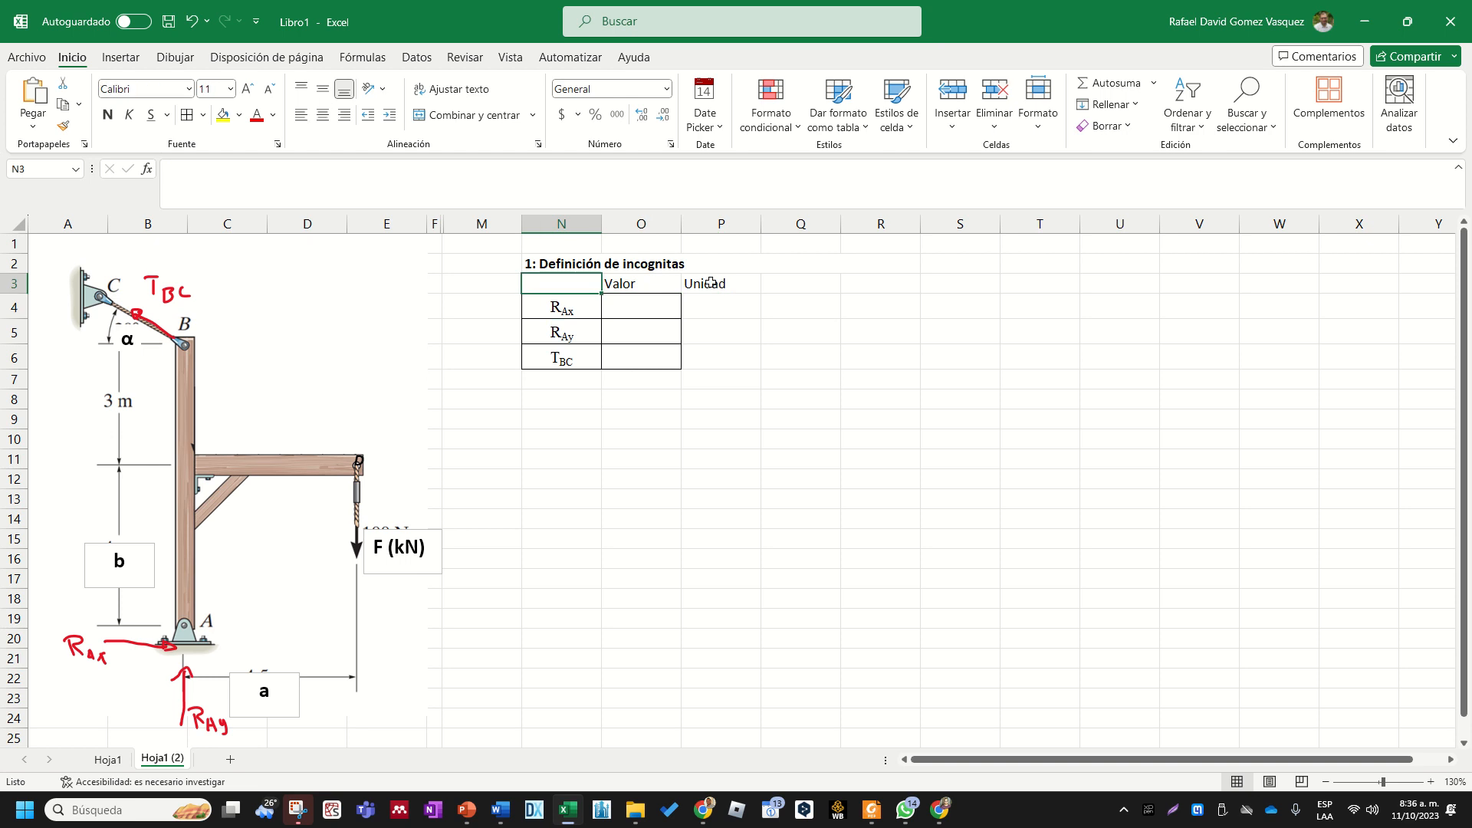
- Move the unknowns table N3:P6 down one row so that it starts at cell N4
{"action": "left_click_drag", "start_coordinate": [711, 283], "coordinate": [582, 358]}
{"action": "key", "text": "ctrl+x"}
{"action": "left_click", "coordinate": [561, 311]}
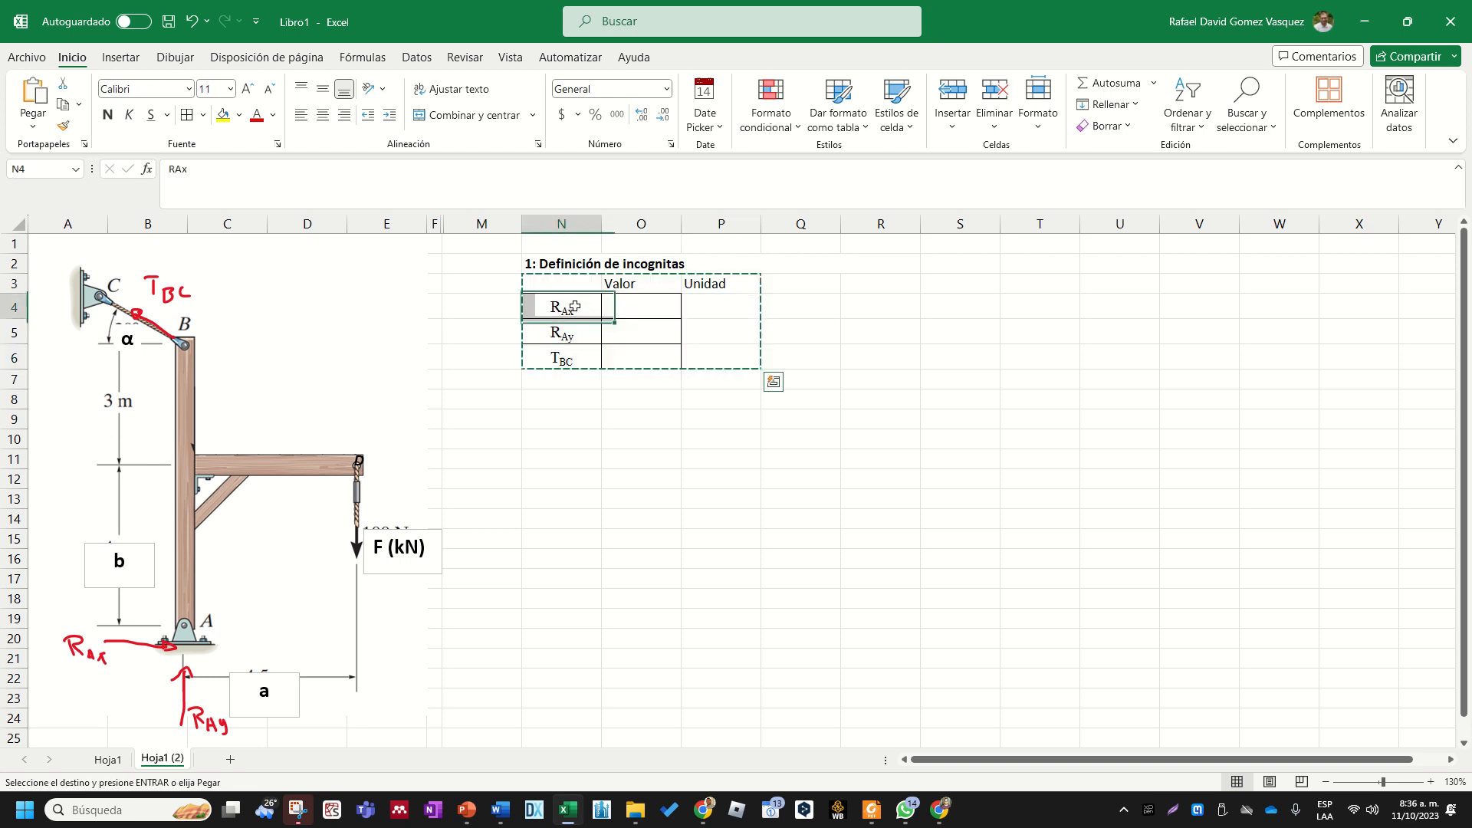
{"action": "key", "text": "ctrl+v"}
{"action": "left_click", "coordinate": [630, 367]}
{"action": "key", "text": "Right"}
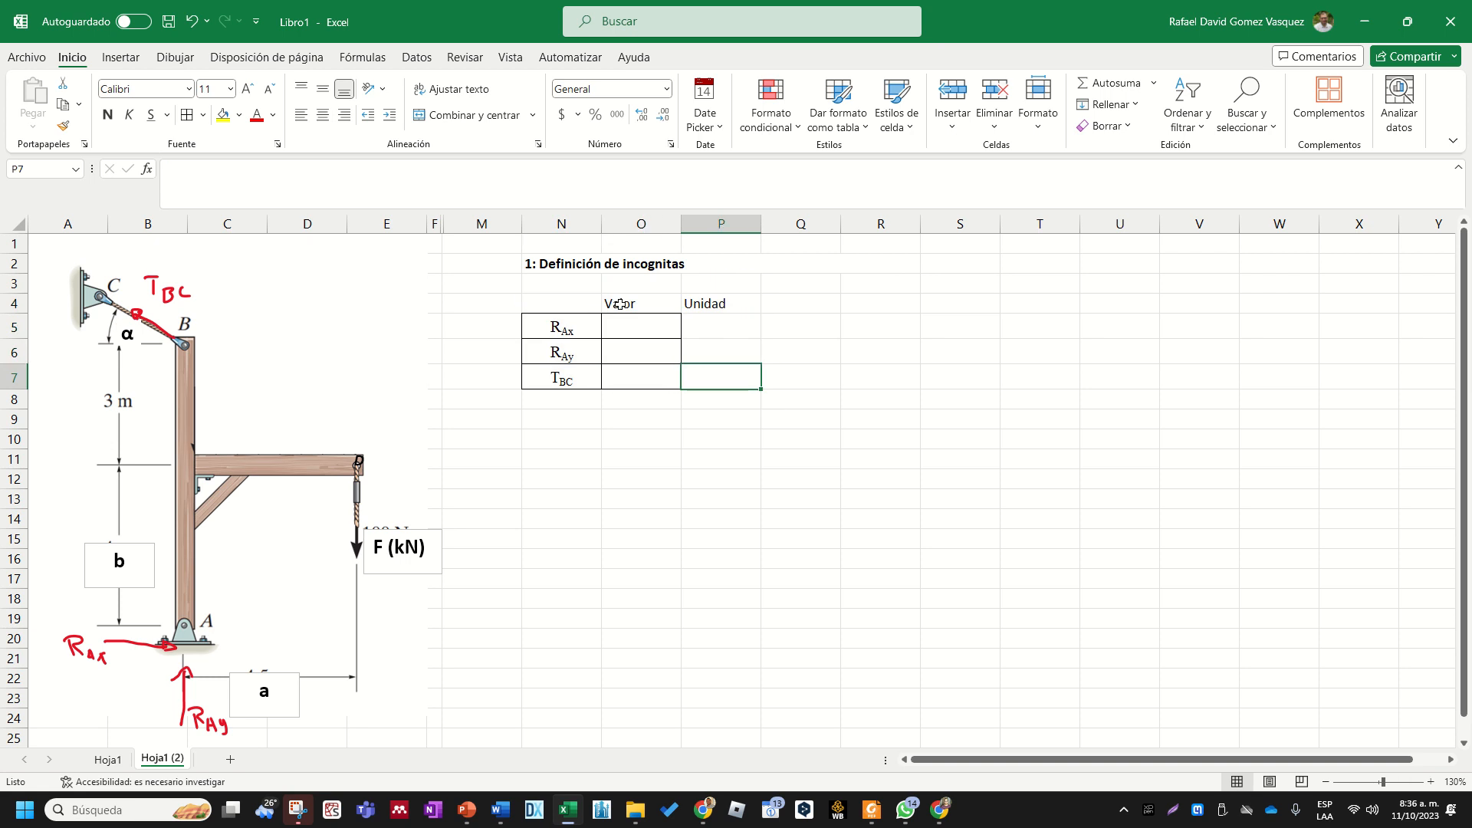
- Apply all borders to the range O4:P7 and center its contents
{"action": "left_click_drag", "start_coordinate": [621, 303], "coordinate": [734, 371]}
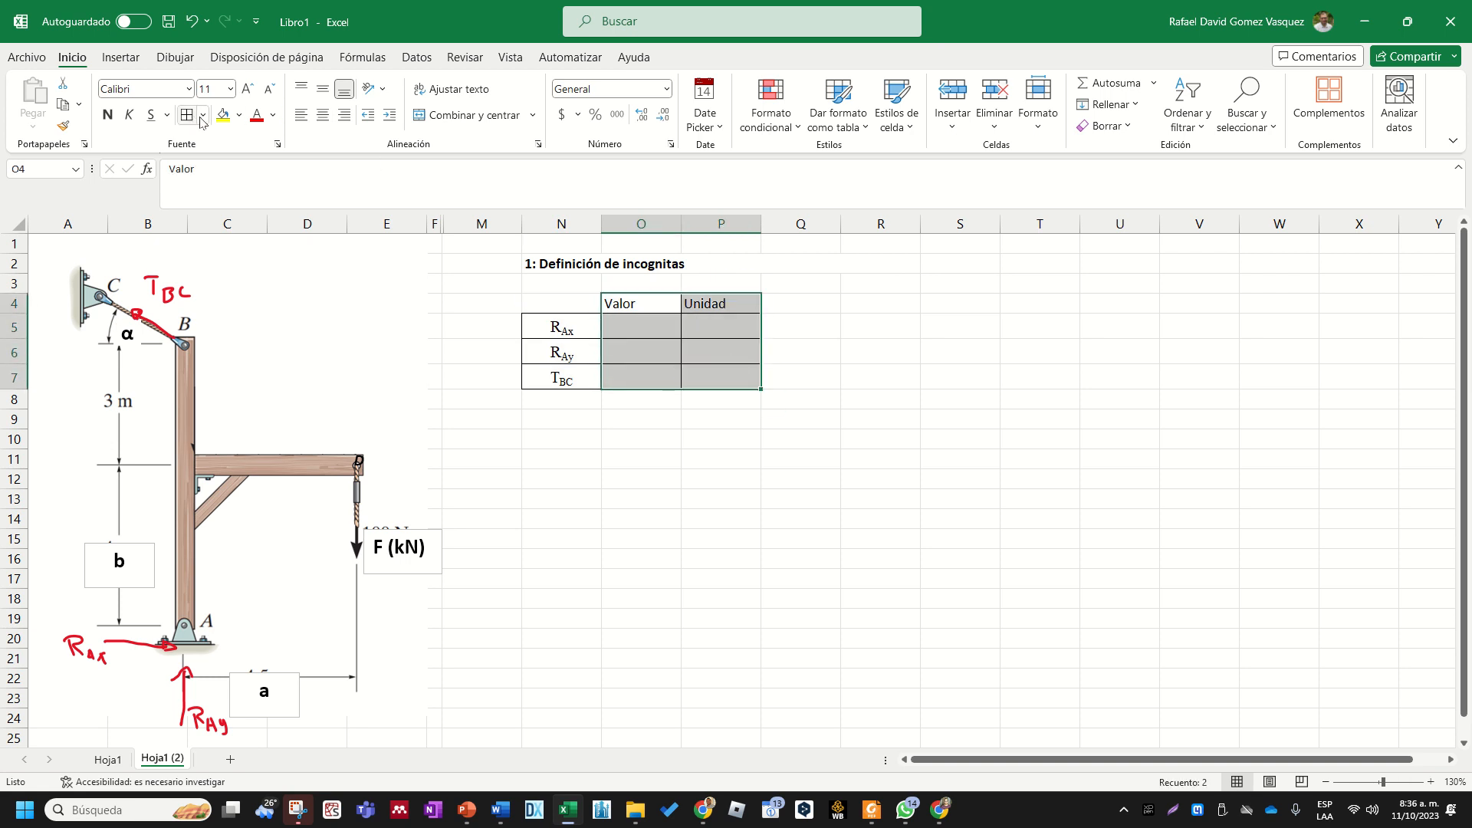
{"action": "left_click", "coordinate": [323, 115]}
{"action": "left_click", "coordinate": [773, 270]}
- Fill the header cells Valor and Unidad with light gray and make their text bold
{"action": "left_click_drag", "start_coordinate": [723, 299], "coordinate": [657, 302]}
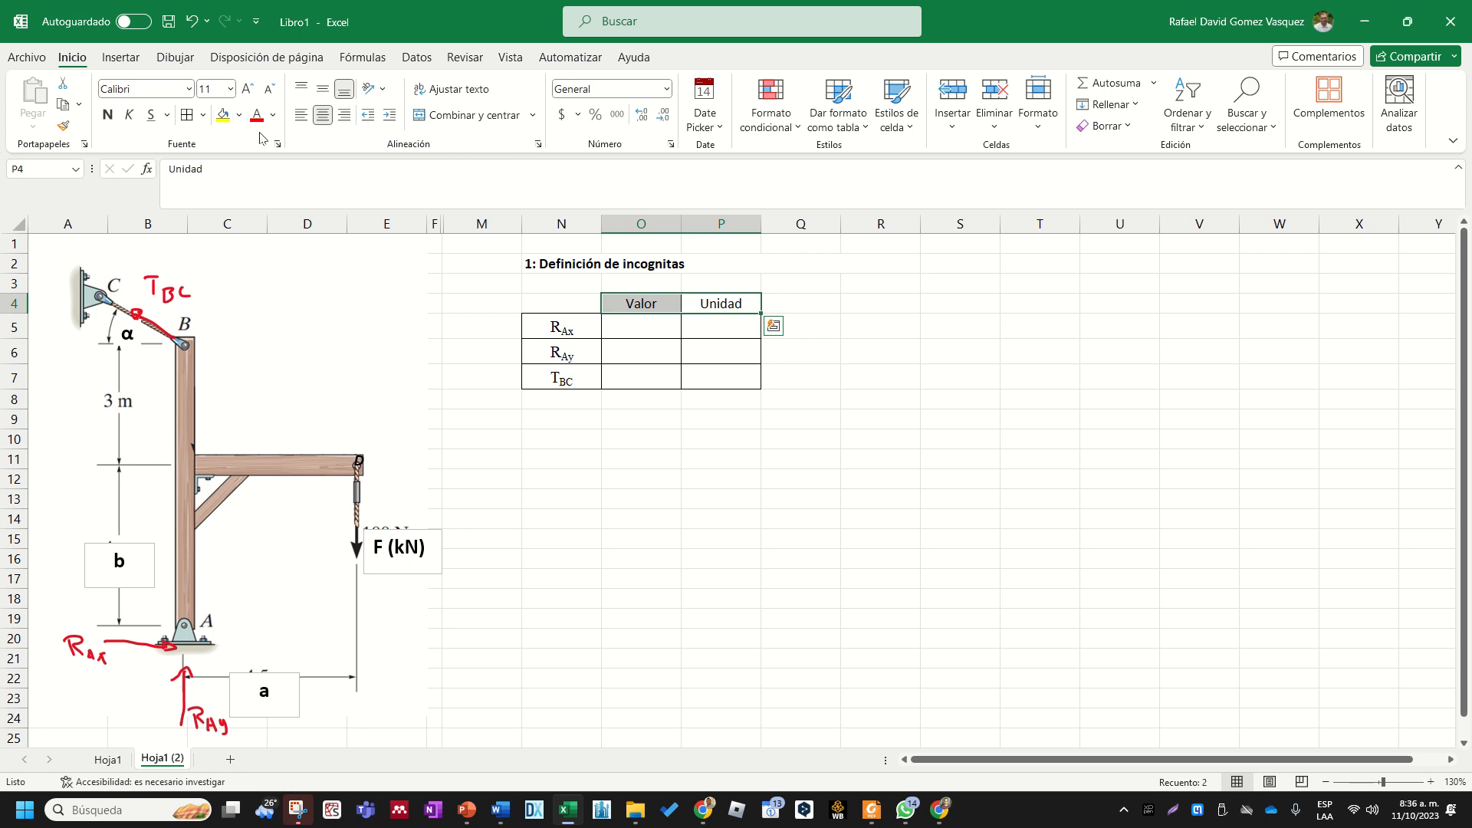
{"action": "left_click", "coordinate": [240, 115]}
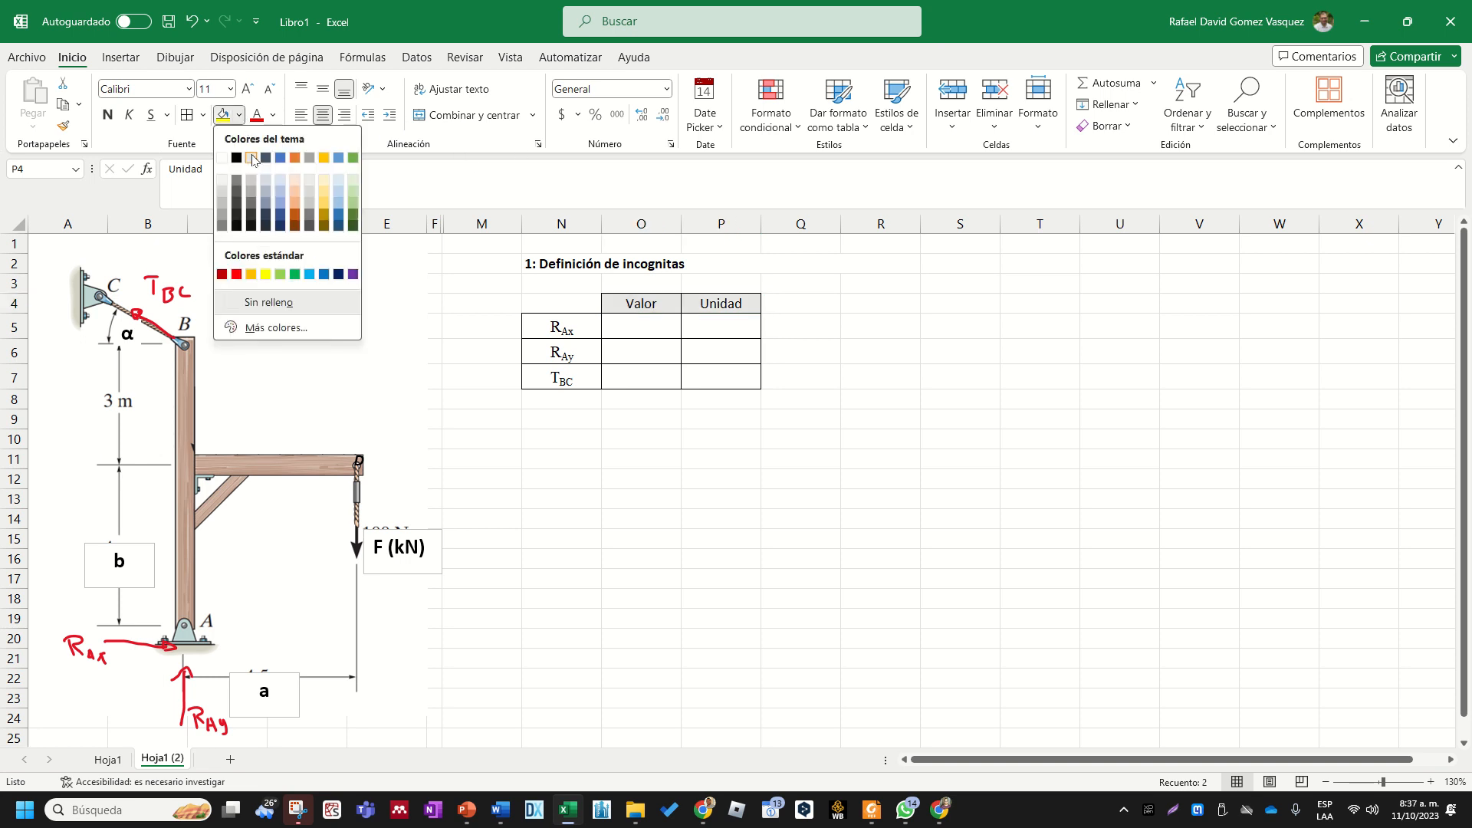
{"action": "left_click", "coordinate": [252, 158]}
{"action": "key", "text": "ctrl+n"}
{"action": "left_click", "coordinate": [954, 411]}
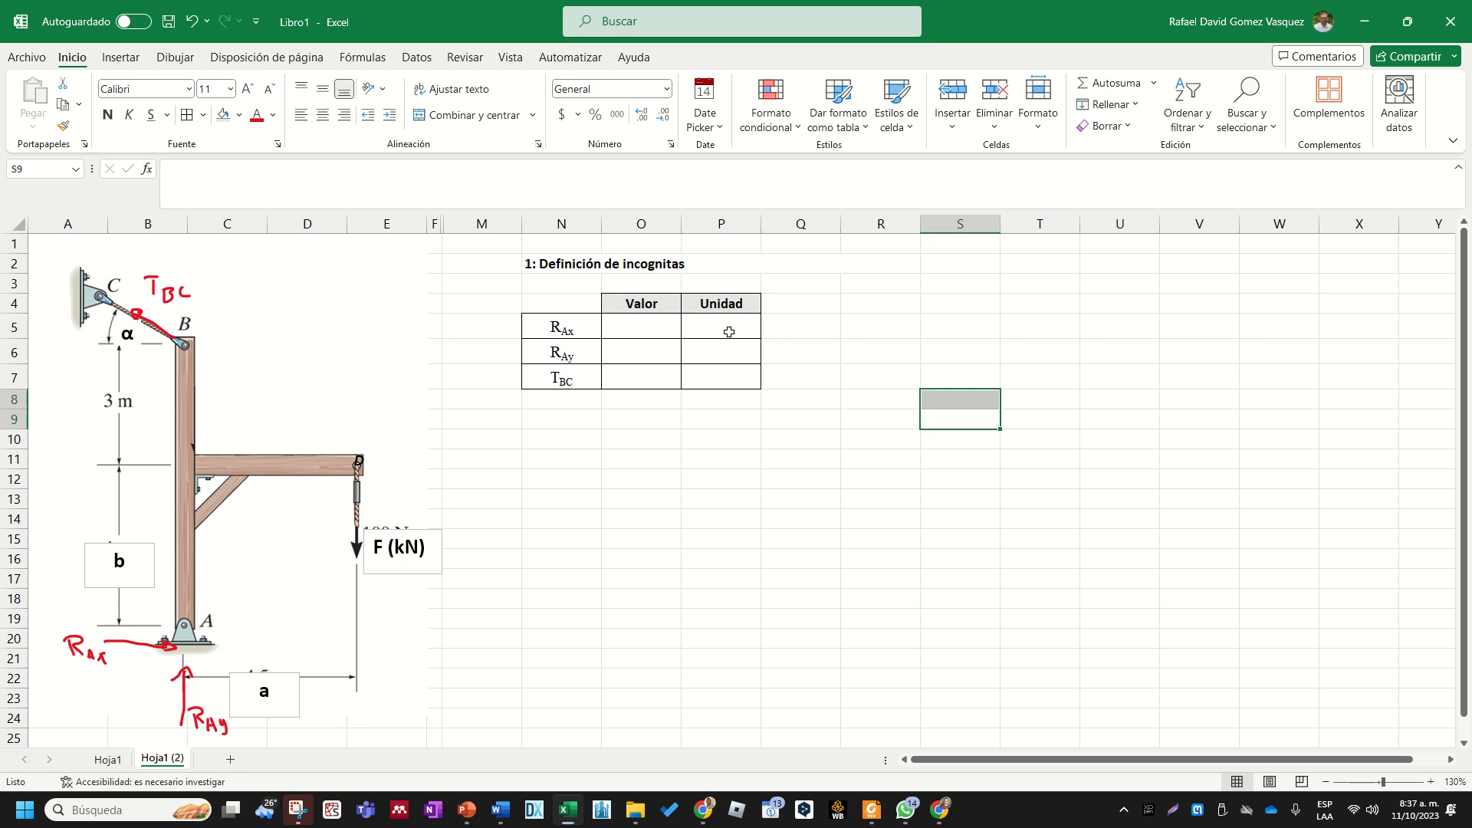
- Shift the F (kN), a and b text boxes slightly upward to realign them with the diagram's force arrow and dimension lines
{"action": "left_click", "coordinate": [729, 332]}
{"action": "left_click", "coordinate": [415, 524]}
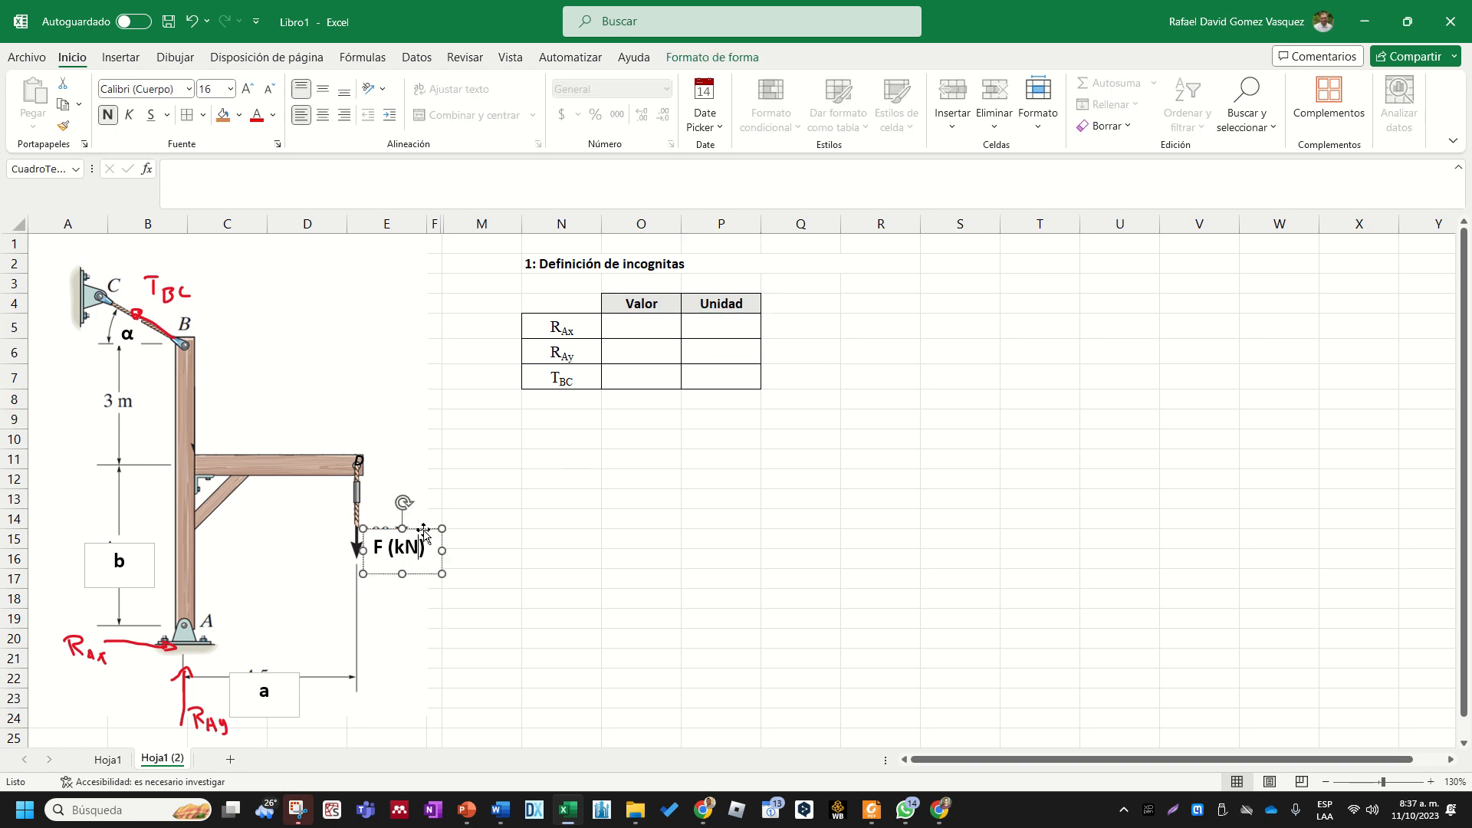
{"action": "left_click_drag", "start_coordinate": [418, 529], "coordinate": [421, 520]}
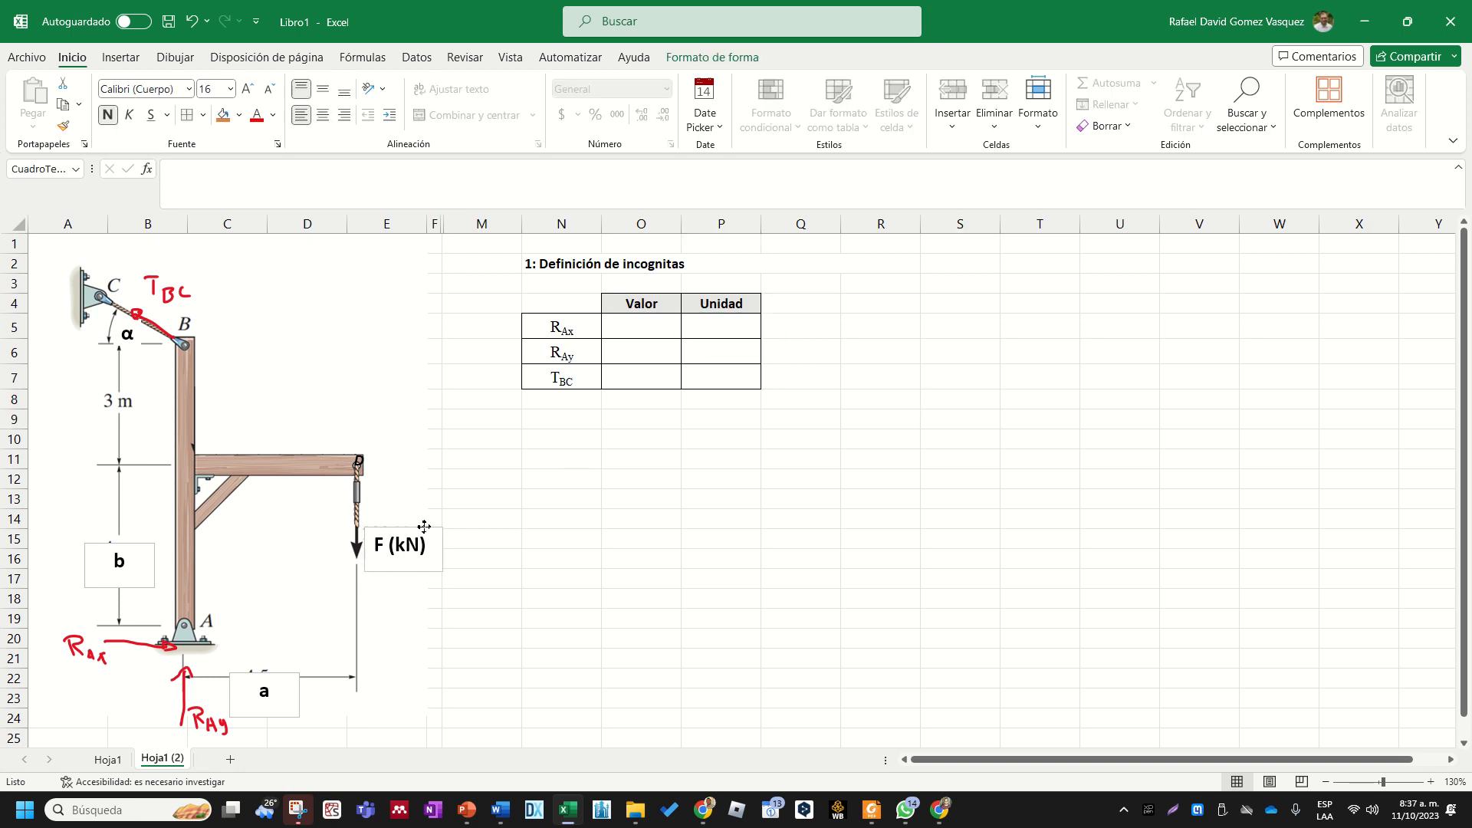
{"action": "left_click", "coordinate": [272, 661]}
{"action": "left_click", "coordinate": [272, 688]}
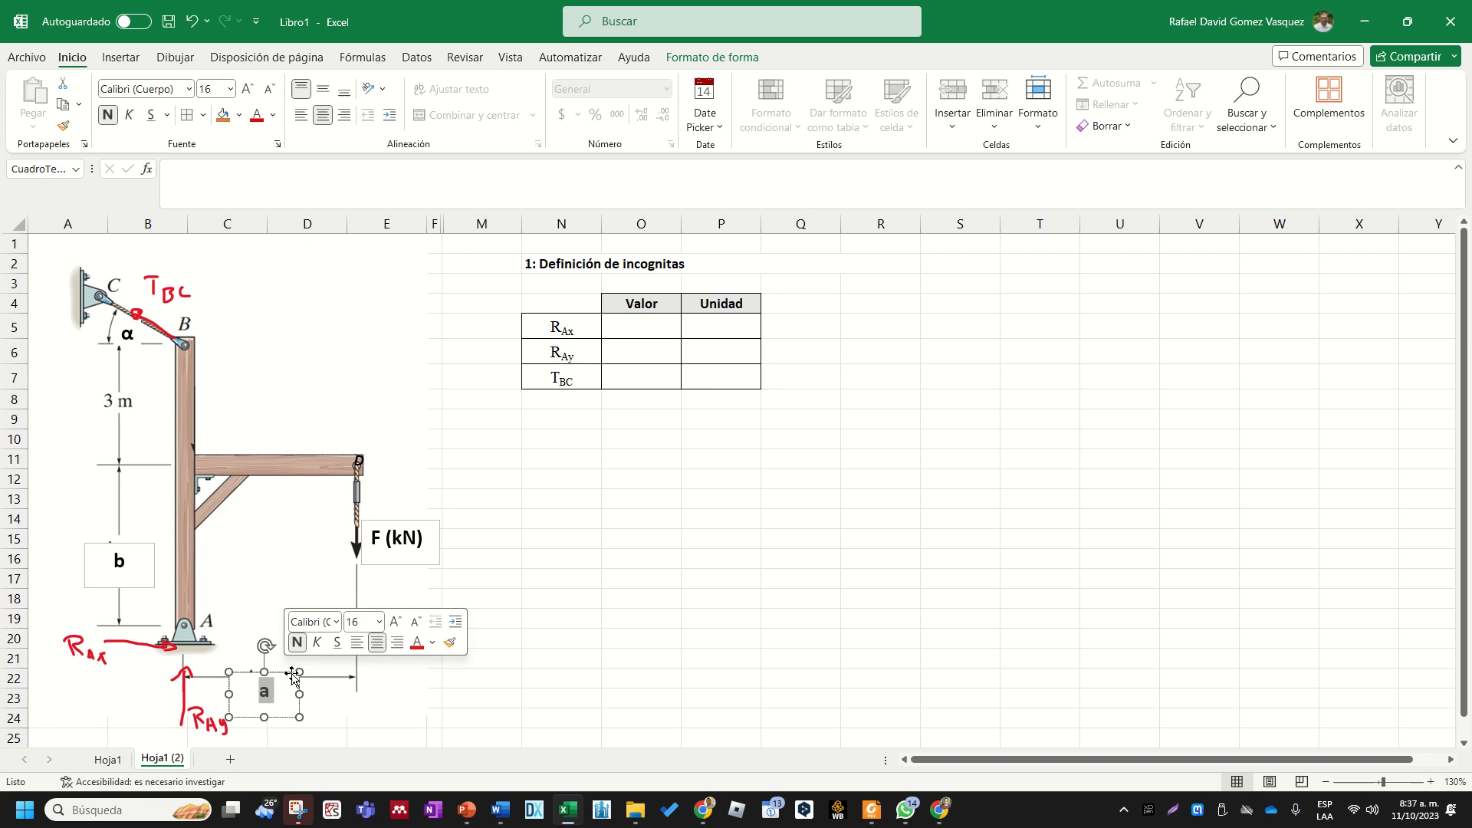
{"action": "left_click_drag", "start_coordinate": [301, 688], "coordinate": [297, 677]}
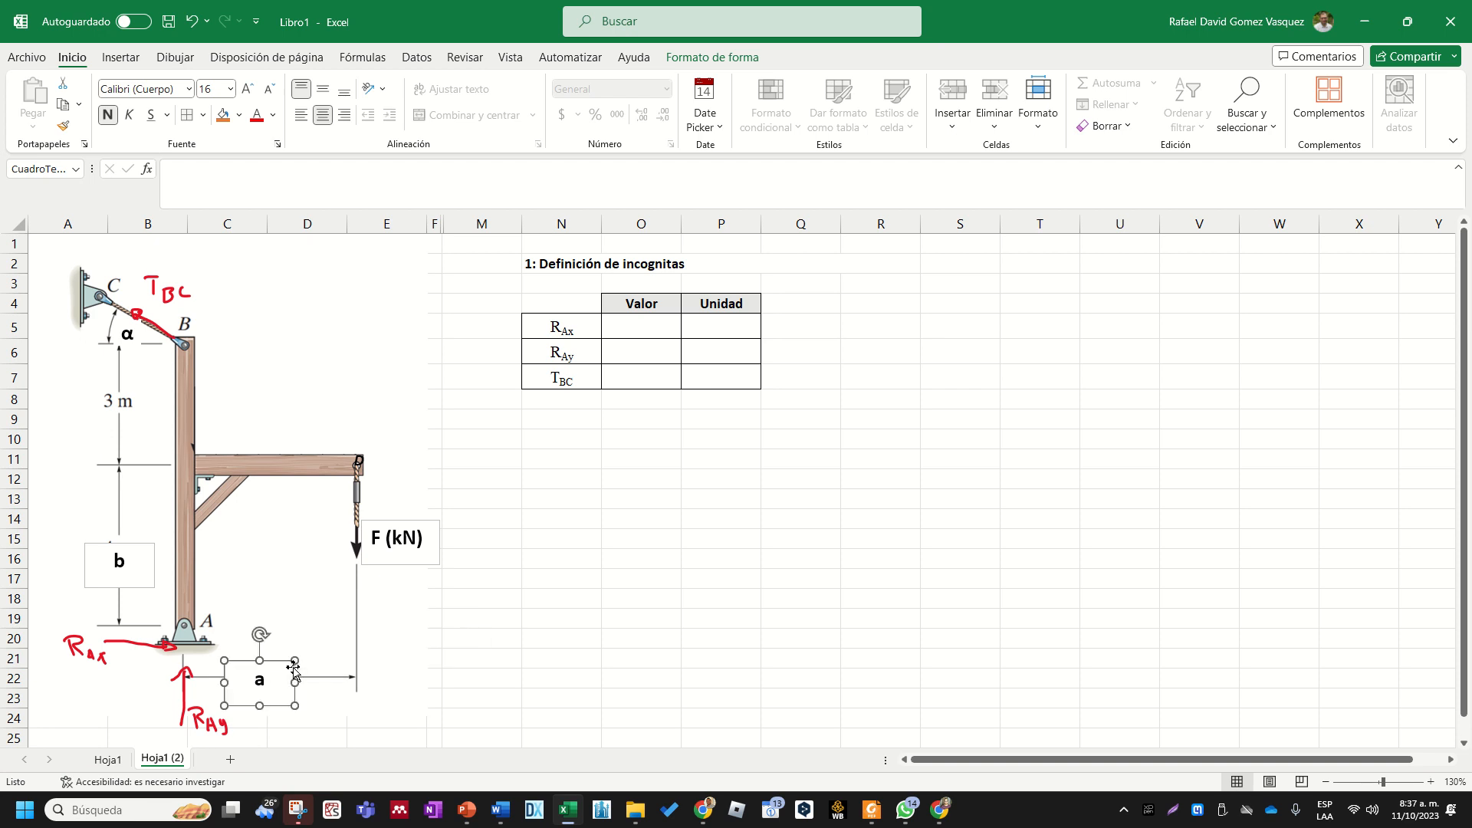
{"action": "left_click", "coordinate": [153, 553]}
{"action": "left_click", "coordinate": [153, 553]}
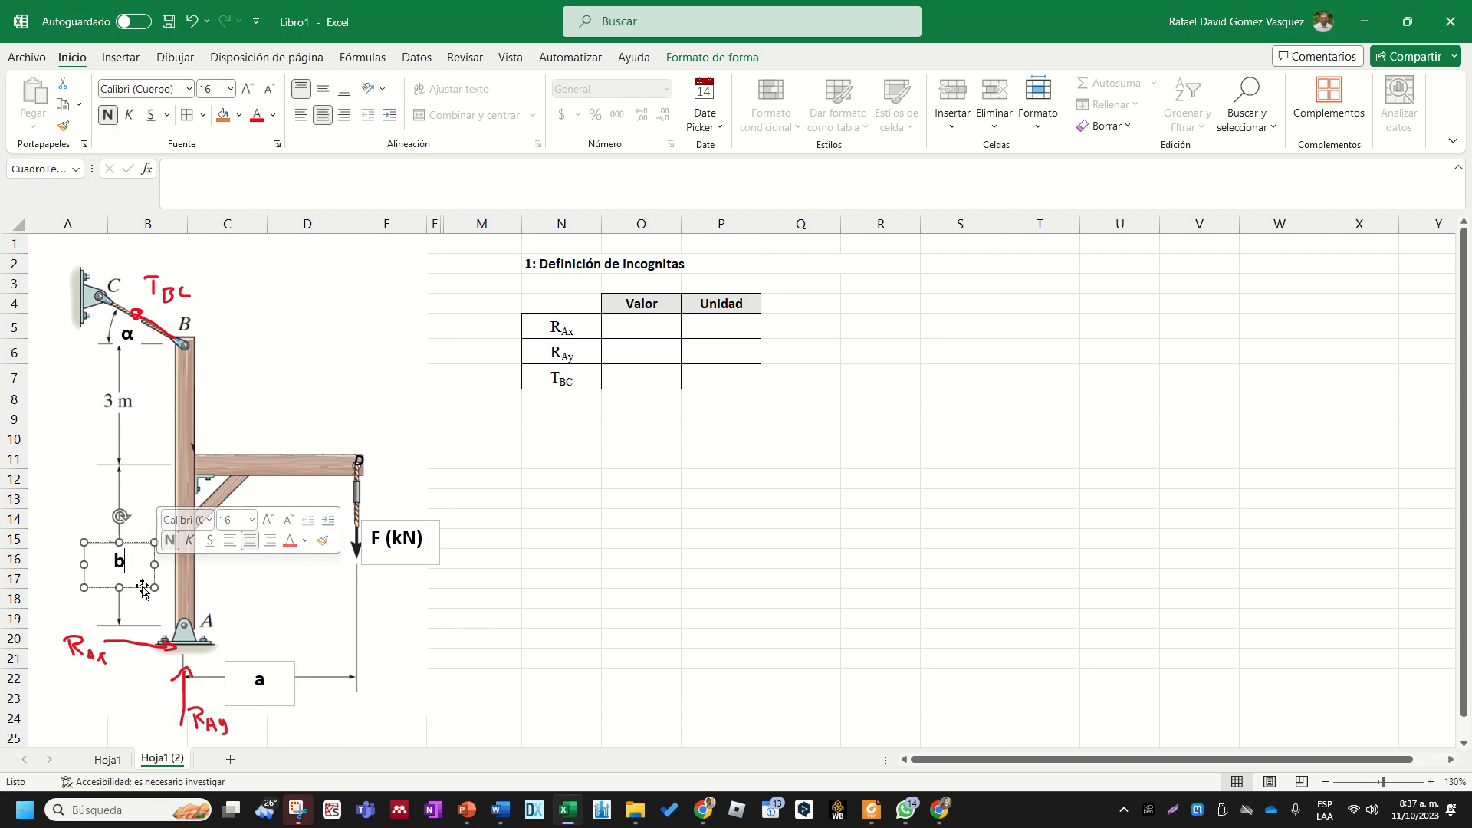
{"action": "left_click_drag", "start_coordinate": [141, 587], "coordinate": [136, 574]}
{"action": "key", "text": "Escape"}
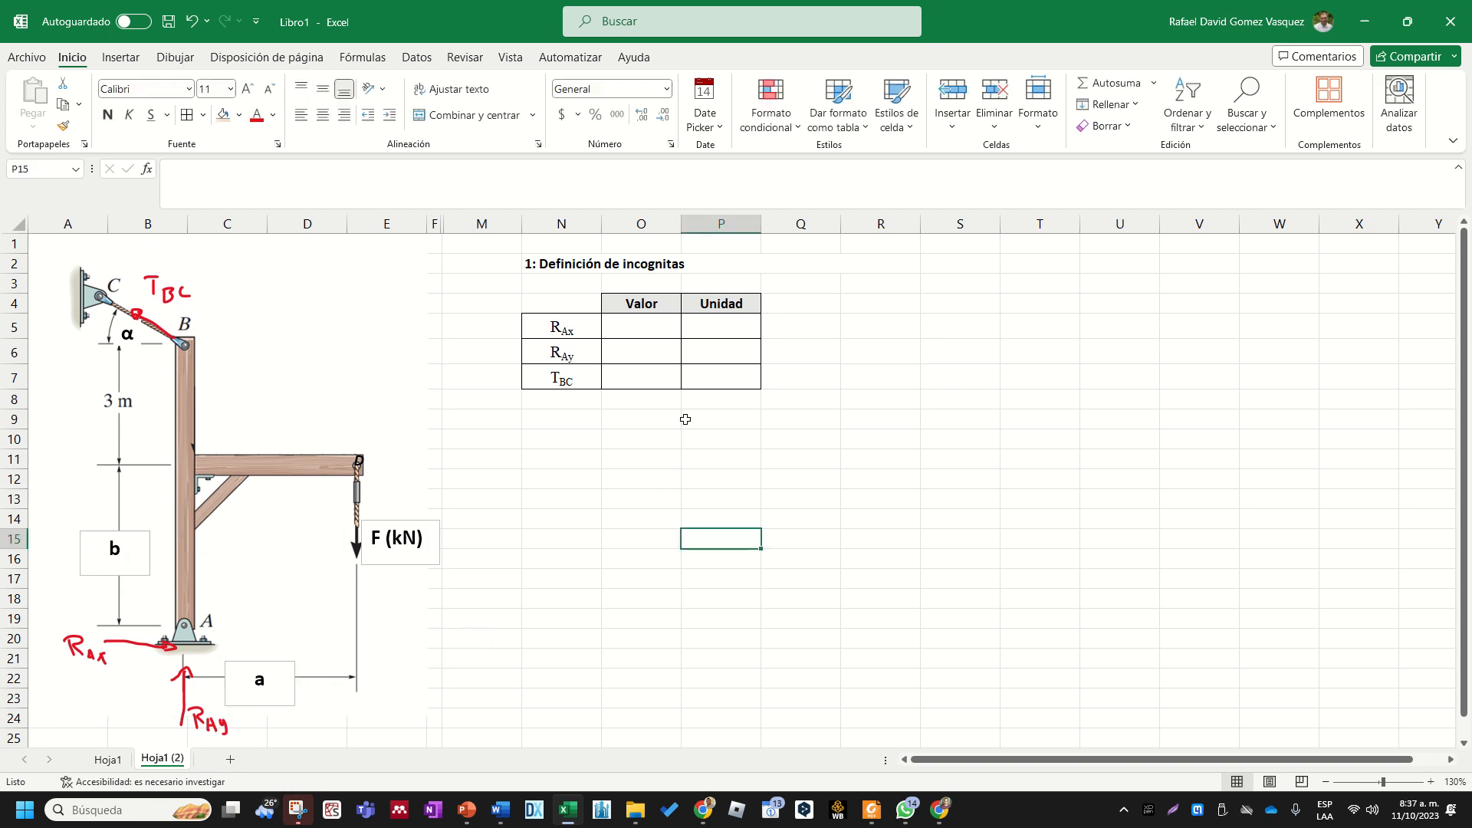
- Enter the unit kN for all three unknowns in cells P5 to P7
{"action": "left_click", "coordinate": [731, 329]}
{"action": "type", "text": "kN"}
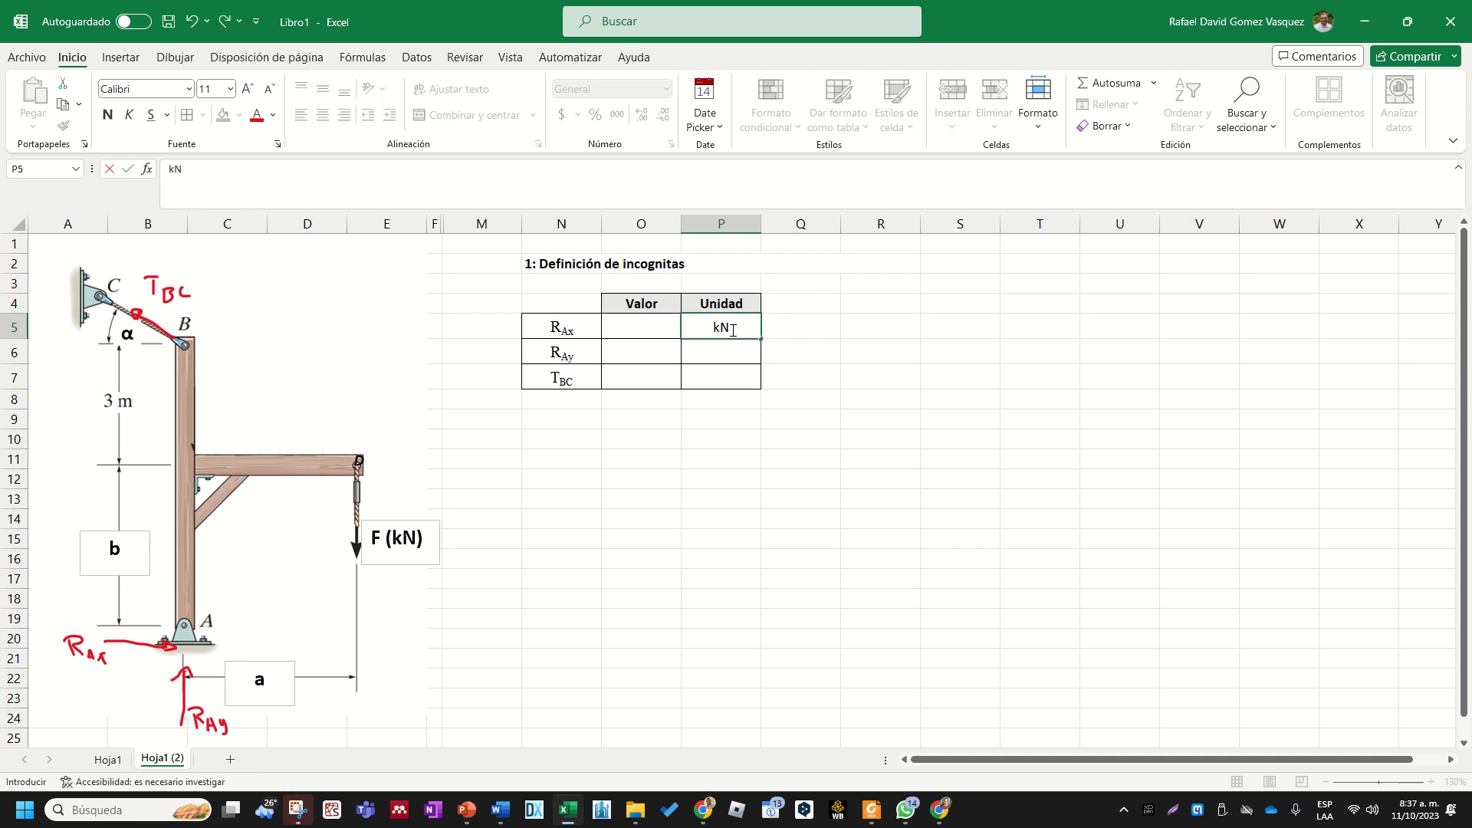
{"action": "key", "text": "Return"}
{"action": "type", "text": "kN"}
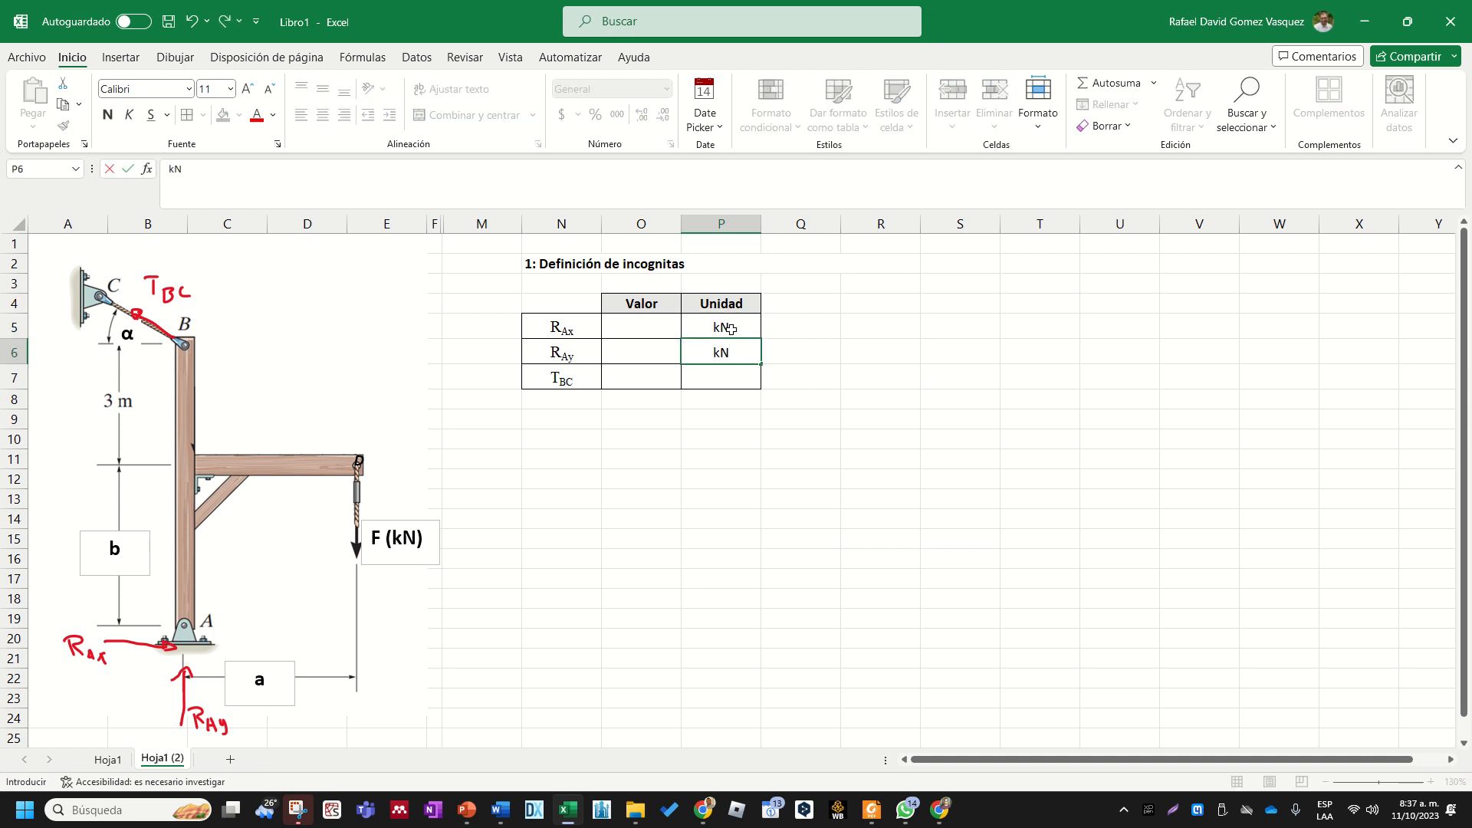
{"action": "key", "text": "Return"}
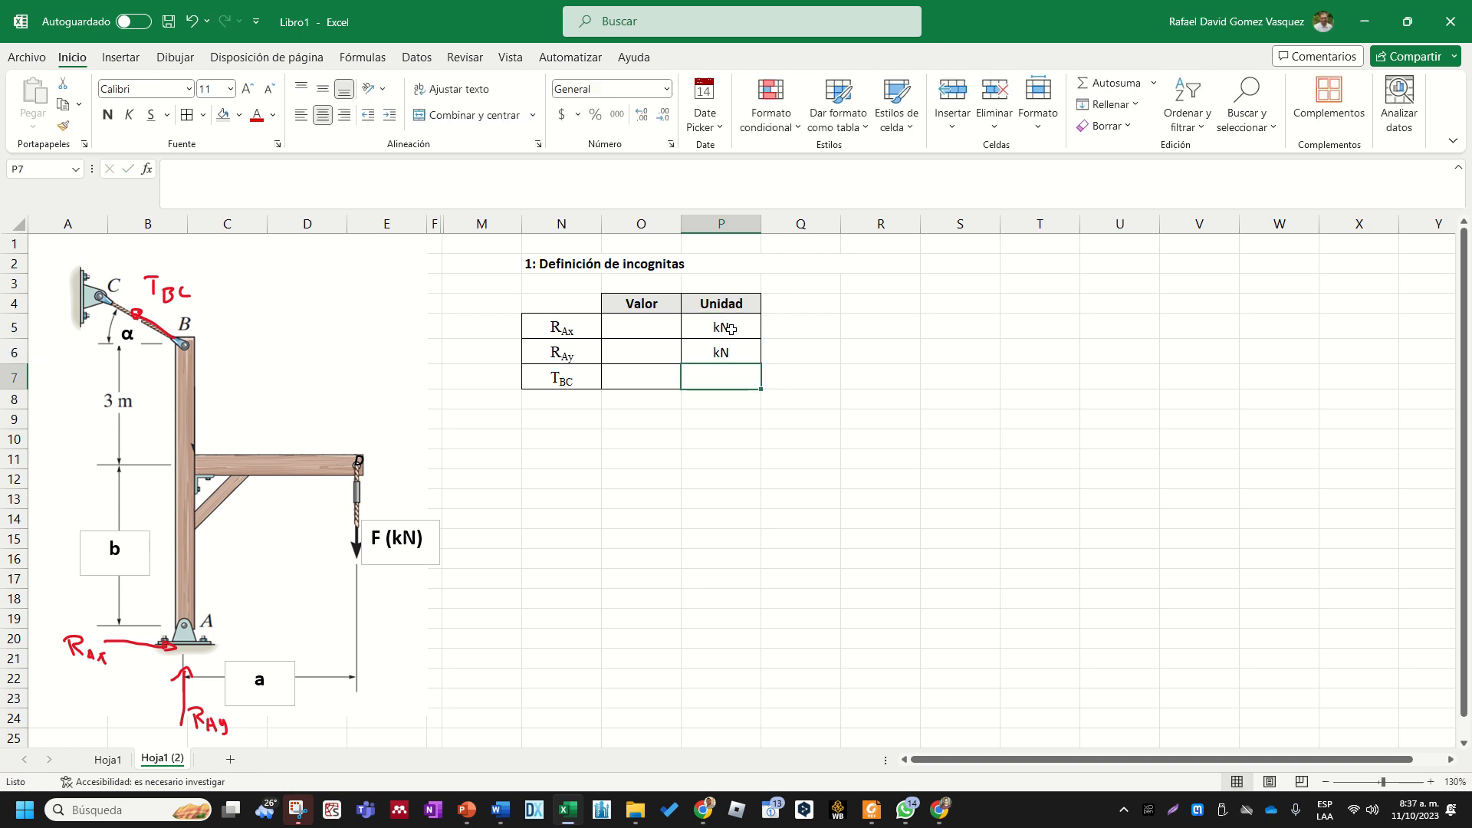
{"action": "type", "text": "kN"}
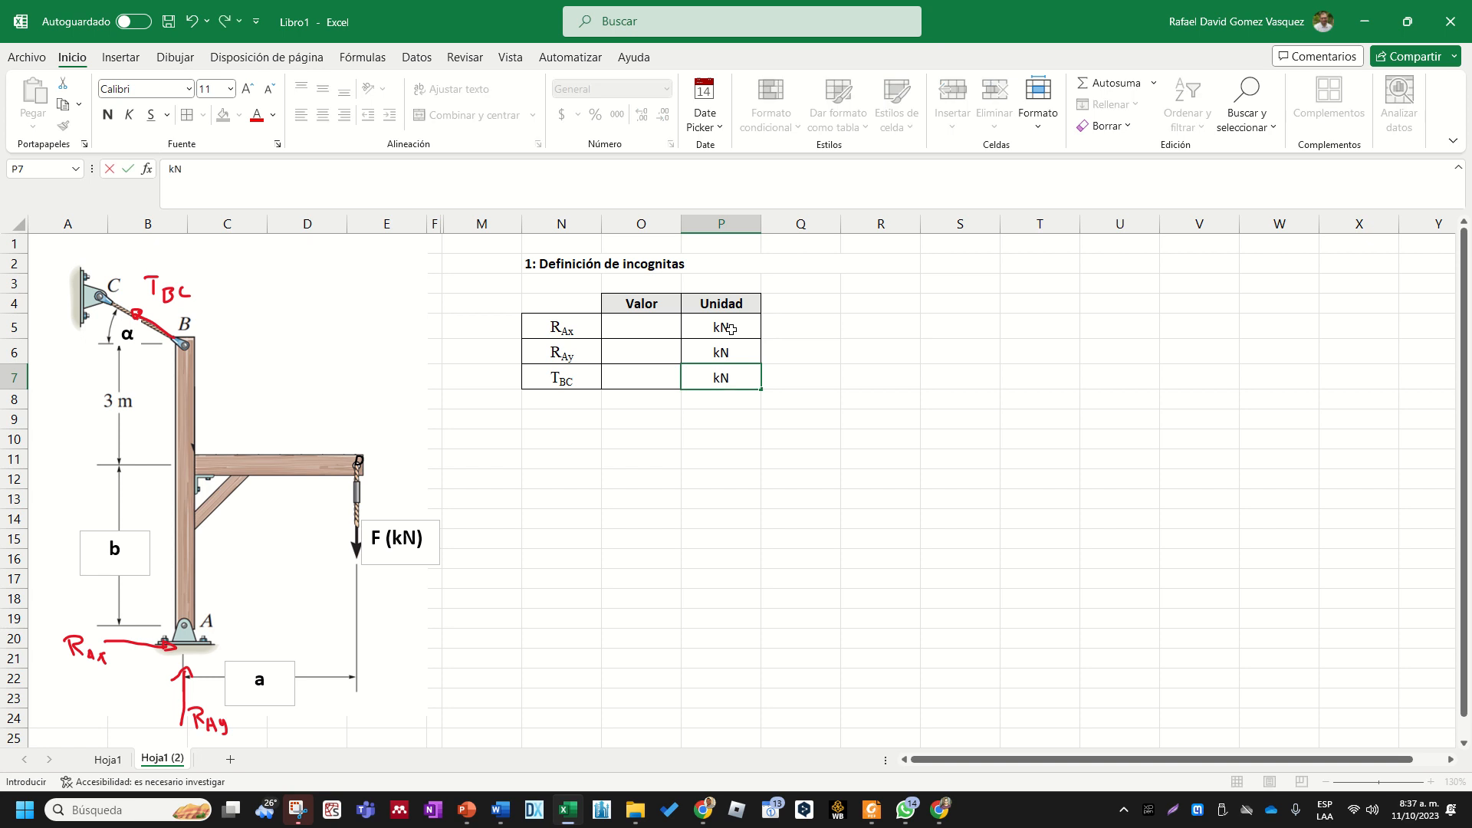
{"action": "key", "text": "Return"}
{"action": "key", "text": "Down"}
{"action": "key", "text": "Down"}
{"action": "key", "text": "Left"}
{"action": "key", "text": "Left"}
{"action": "key", "text": "Up"}
{"action": "key", "text": "Up"}
{"action": "key", "text": "Up"}
{"action": "key", "text": "Up"}
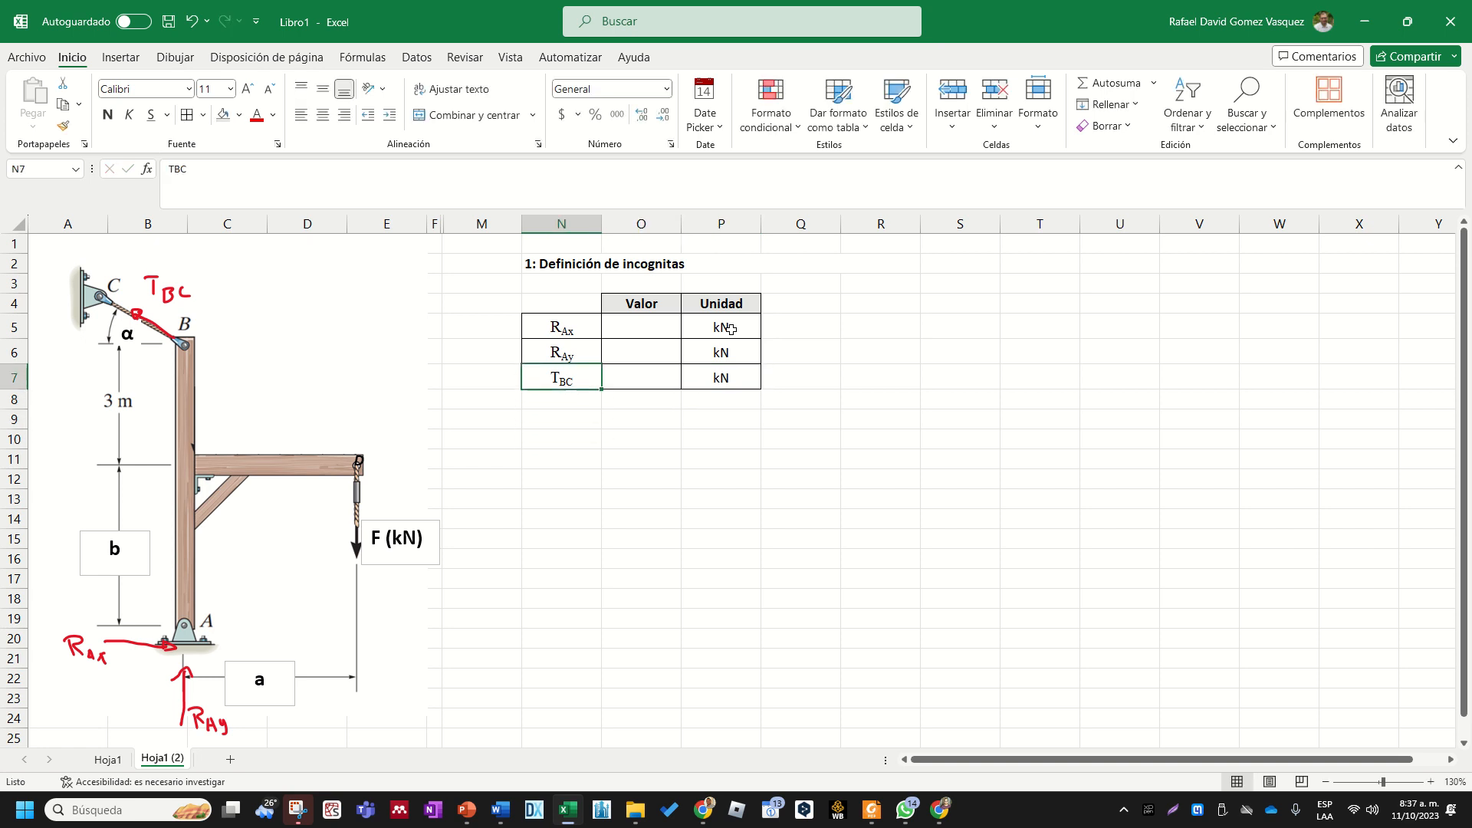
{"action": "left_click_drag", "start_coordinate": [632, 326], "coordinate": [645, 374]}
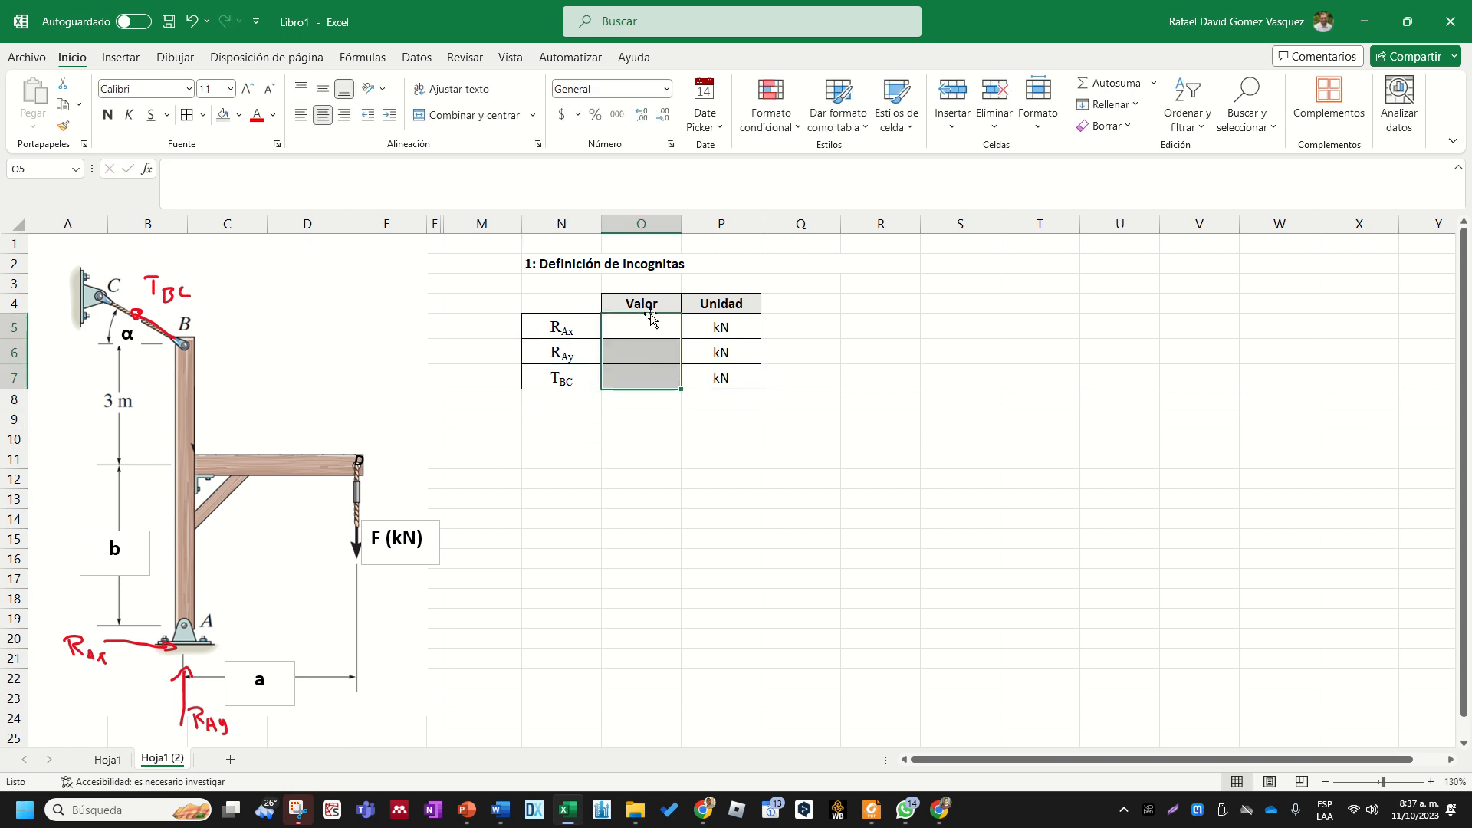
{"action": "left_click", "coordinate": [651, 319]}
{"action": "left_click_drag", "start_coordinate": [652, 320], "coordinate": [654, 378]}
{"action": "left_click", "coordinate": [644, 316]}
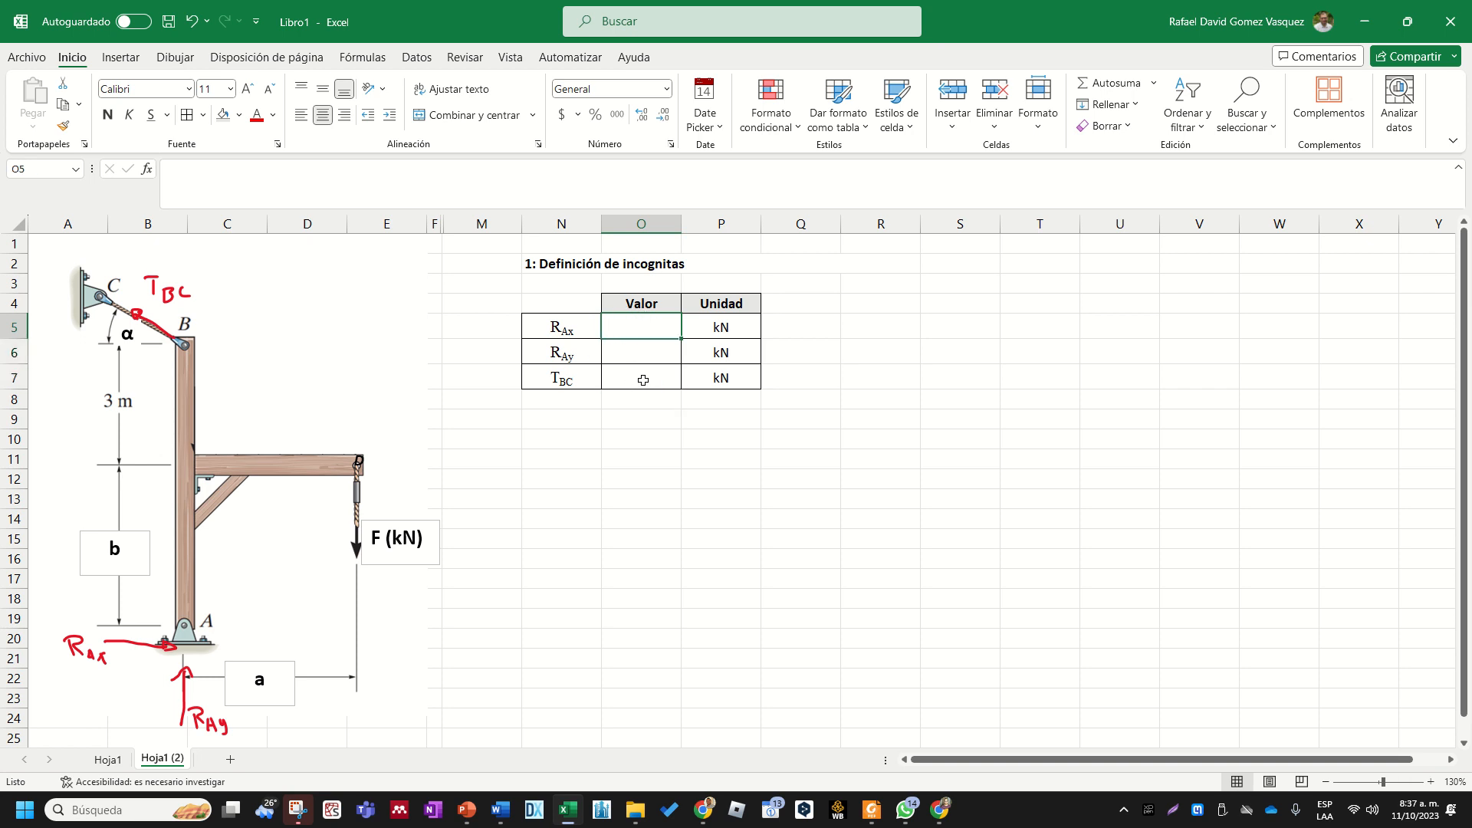
{"action": "left_click", "coordinate": [610, 466]}
{"action": "left_click_drag", "start_coordinate": [644, 326], "coordinate": [644, 376]}
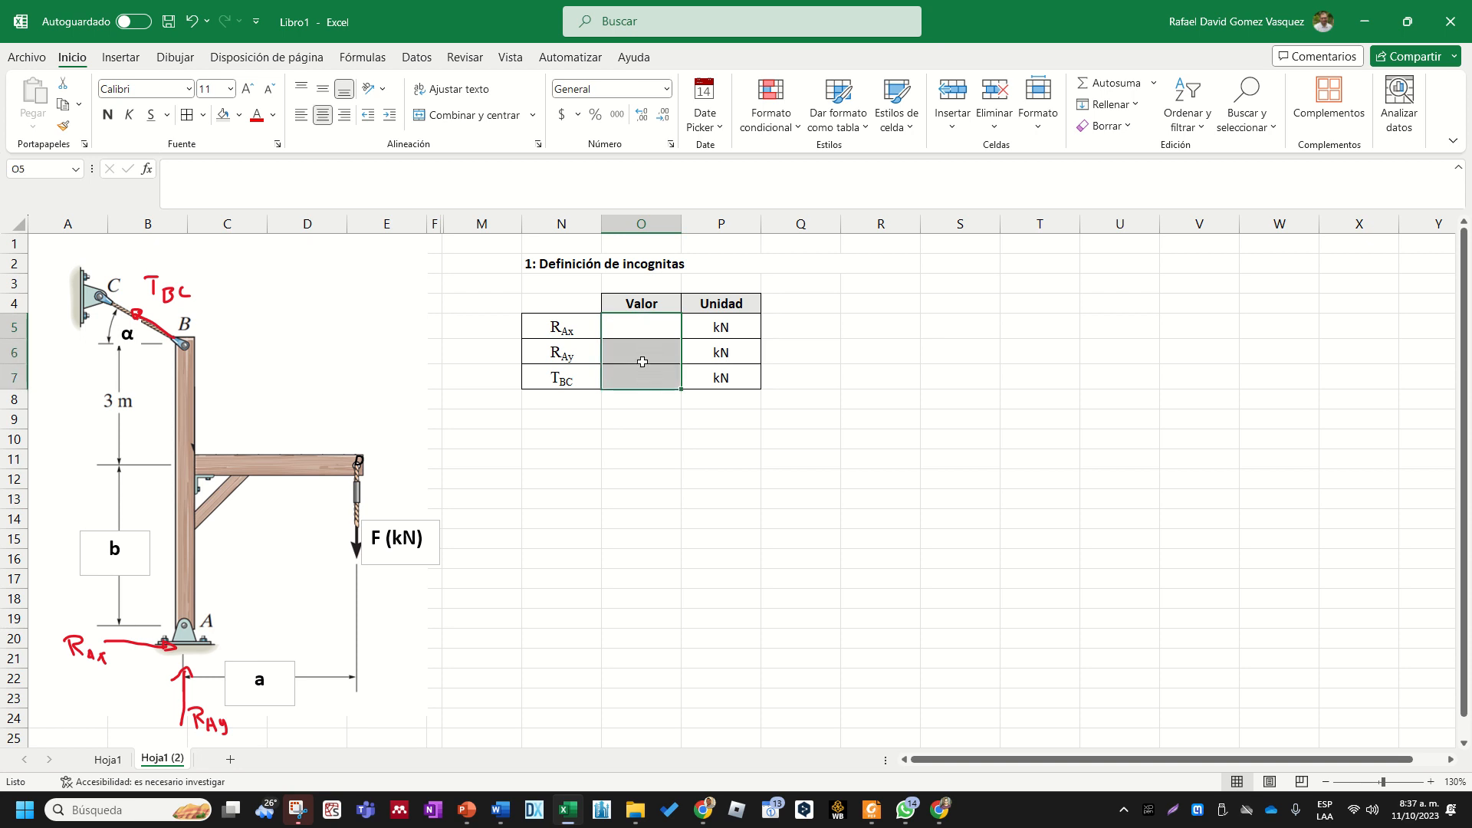
{"action": "left_click", "coordinate": [639, 323]}
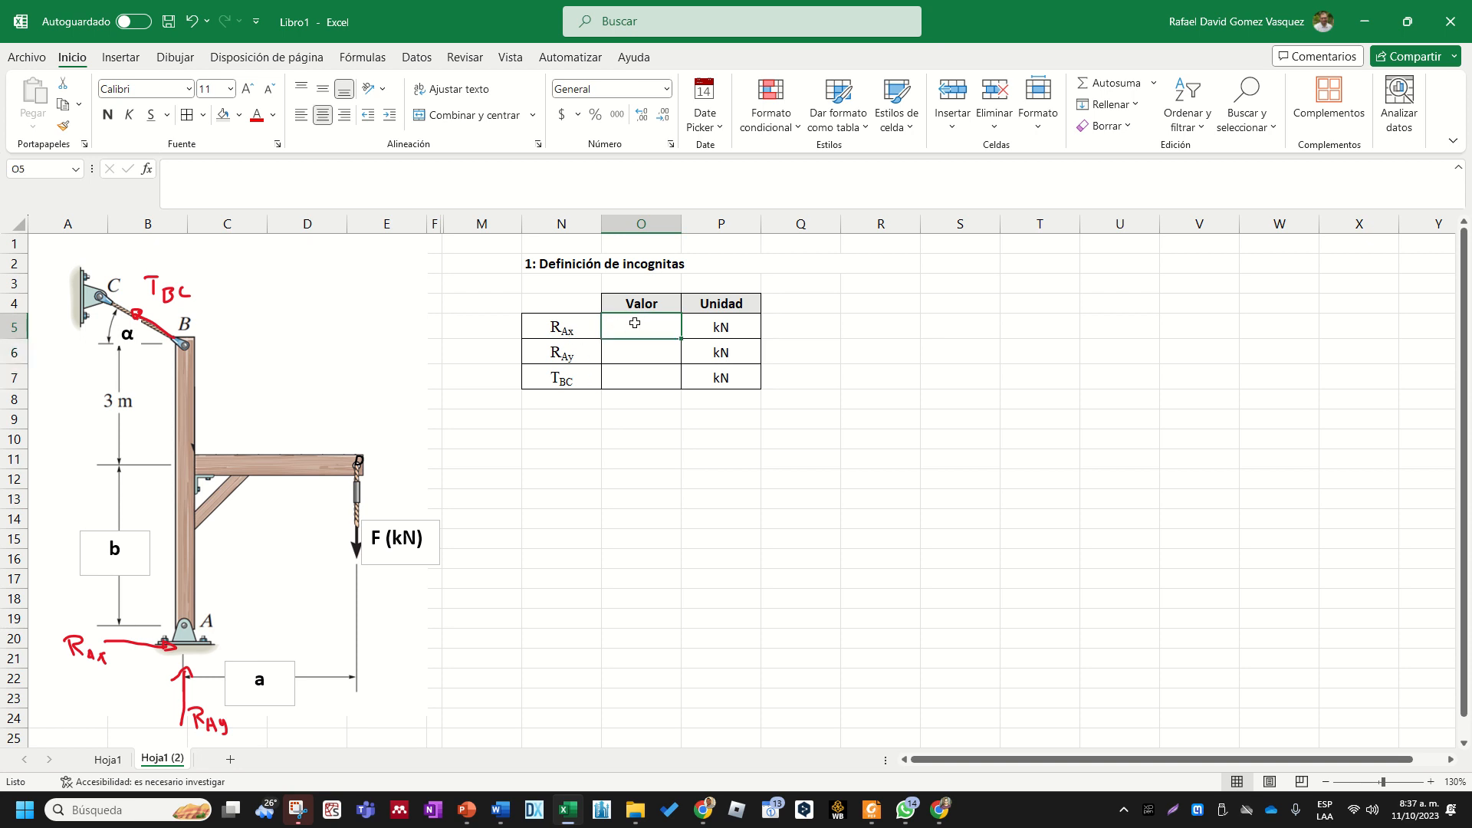
{"action": "left_click_drag", "start_coordinate": [649, 314], "coordinate": [644, 377]}
{"action": "left_click", "coordinate": [570, 267]}
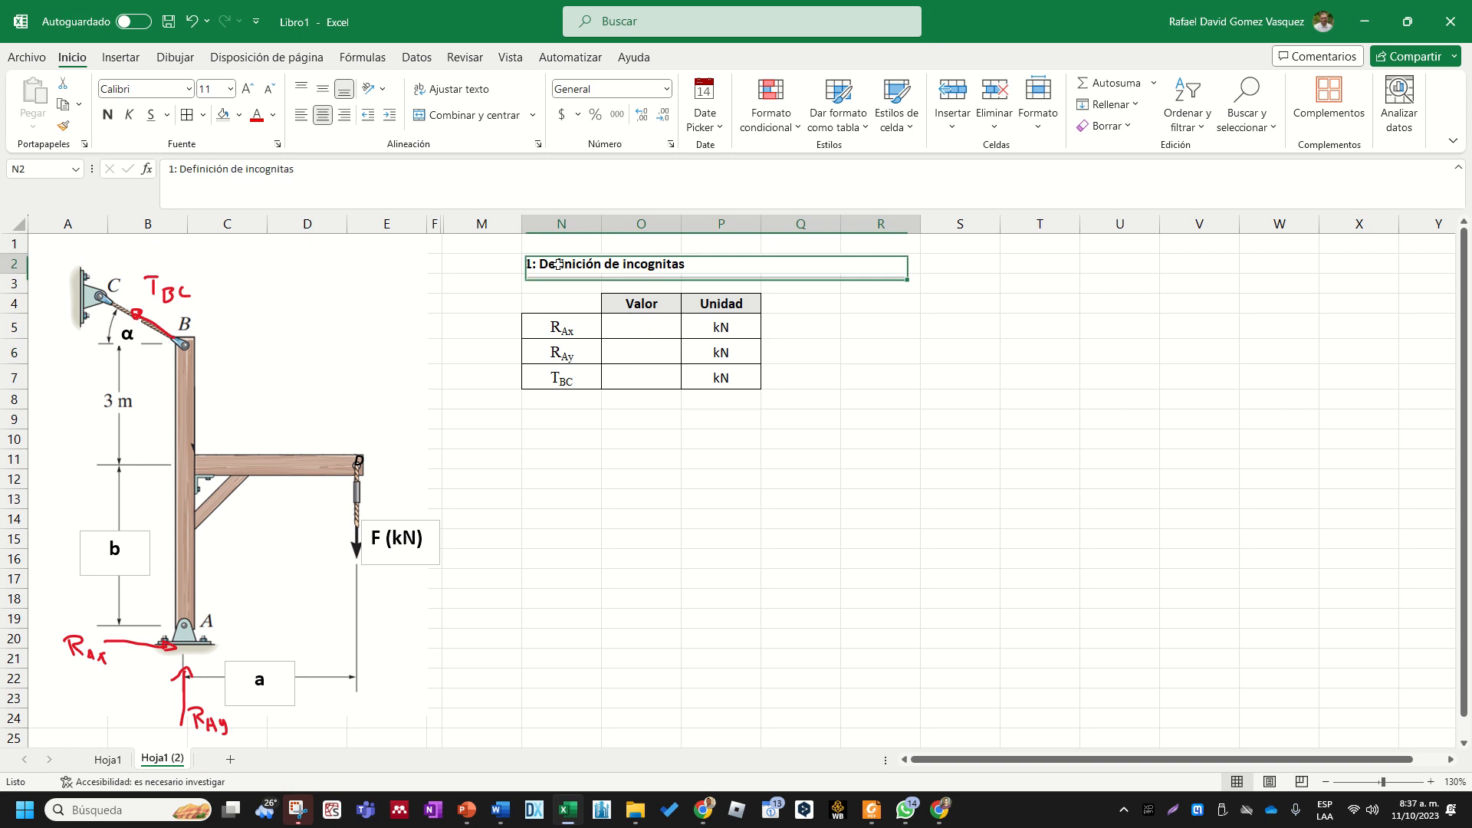
{"action": "left_click", "coordinate": [571, 435]}
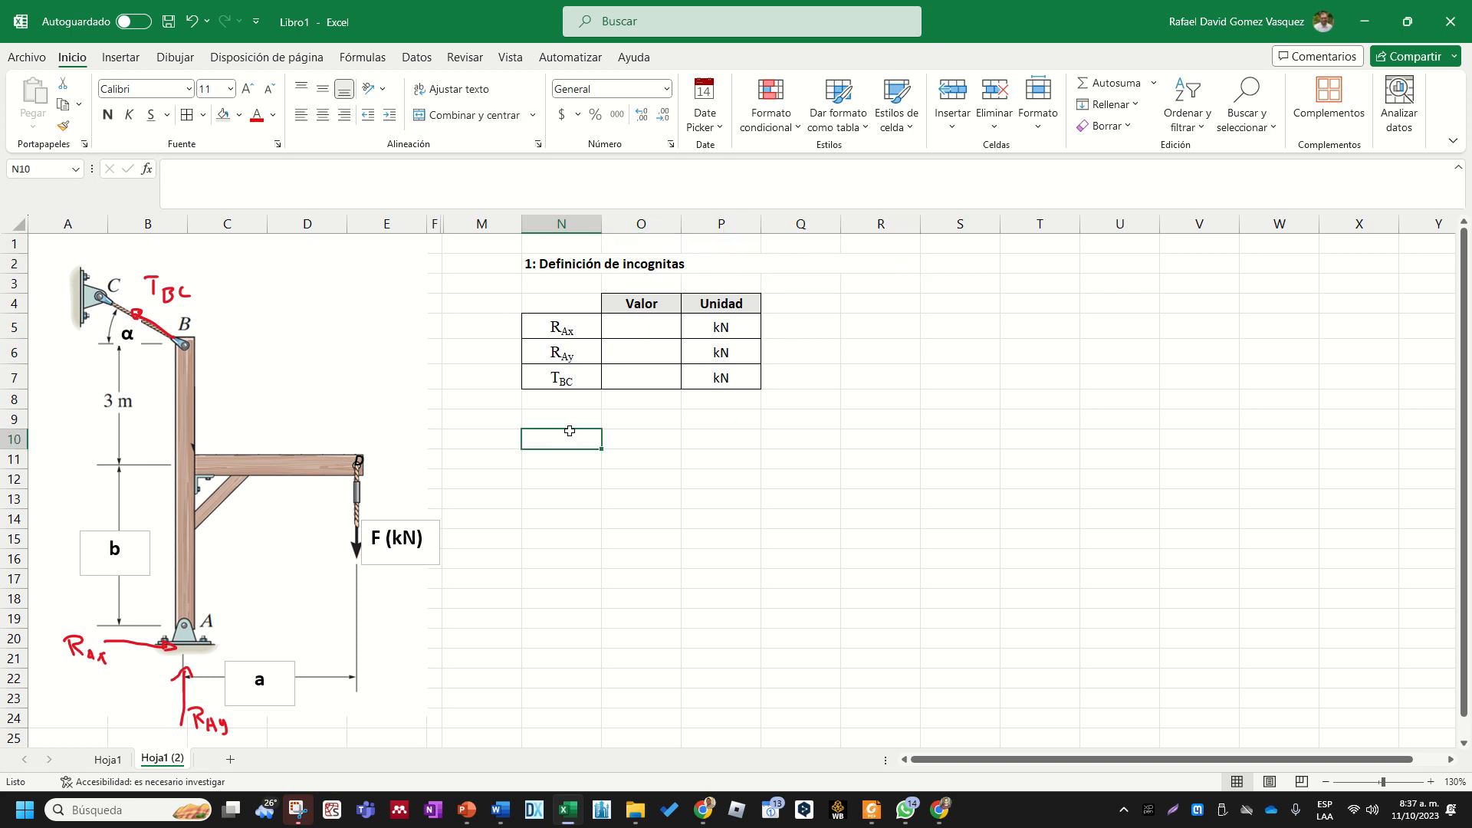
{"action": "left_click", "coordinate": [17, 224]}
{"action": "left_click_drag", "start_coordinate": [16, 271], "coordinate": [17, 269]}
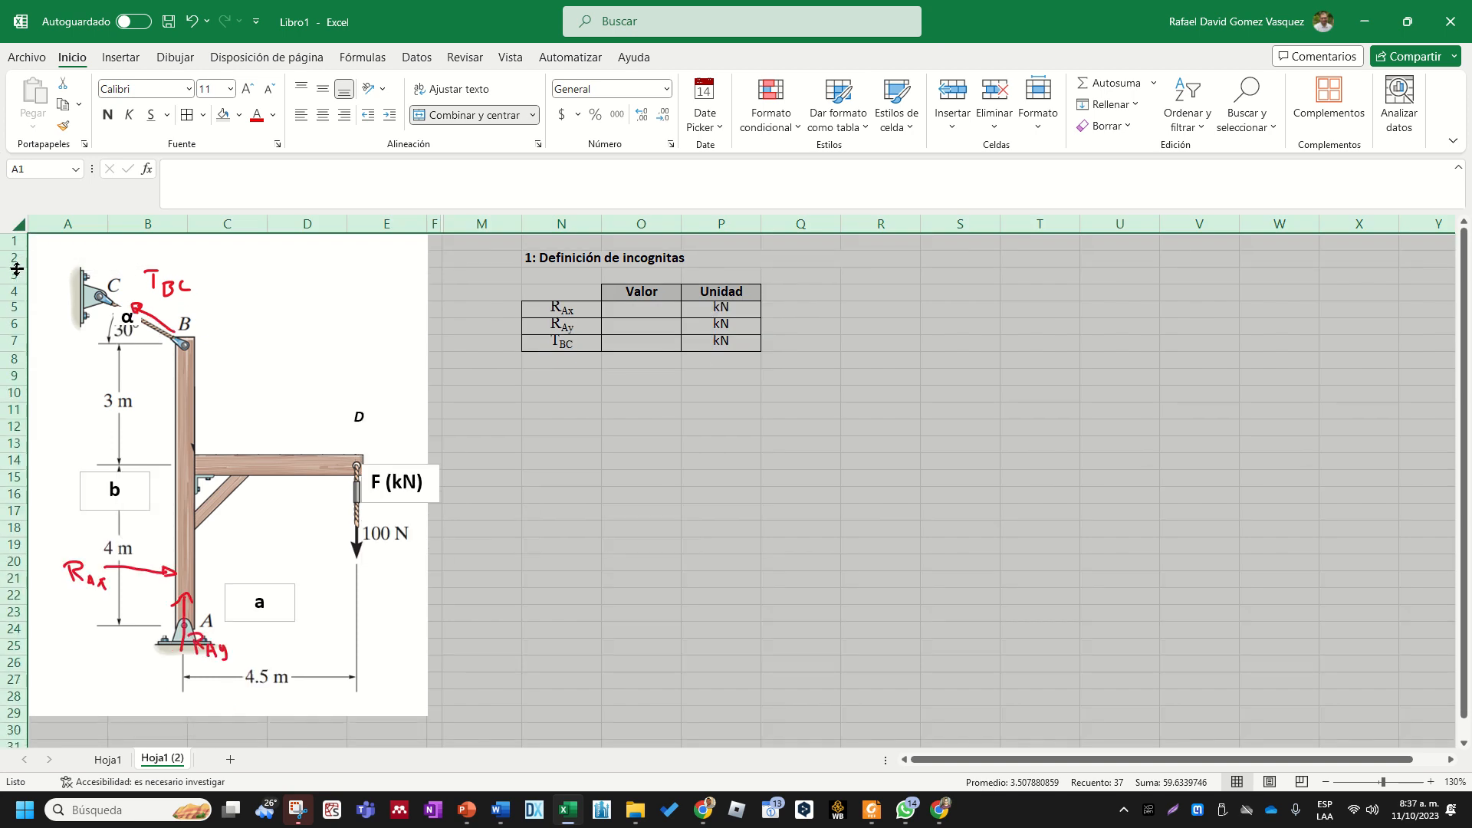
{"action": "key", "text": "ctrl+z"}
- Reduce the height of rows 5 to 7, which hold the three unknowns, so the table is slightly more compact
{"action": "left_click", "coordinate": [641, 352]}
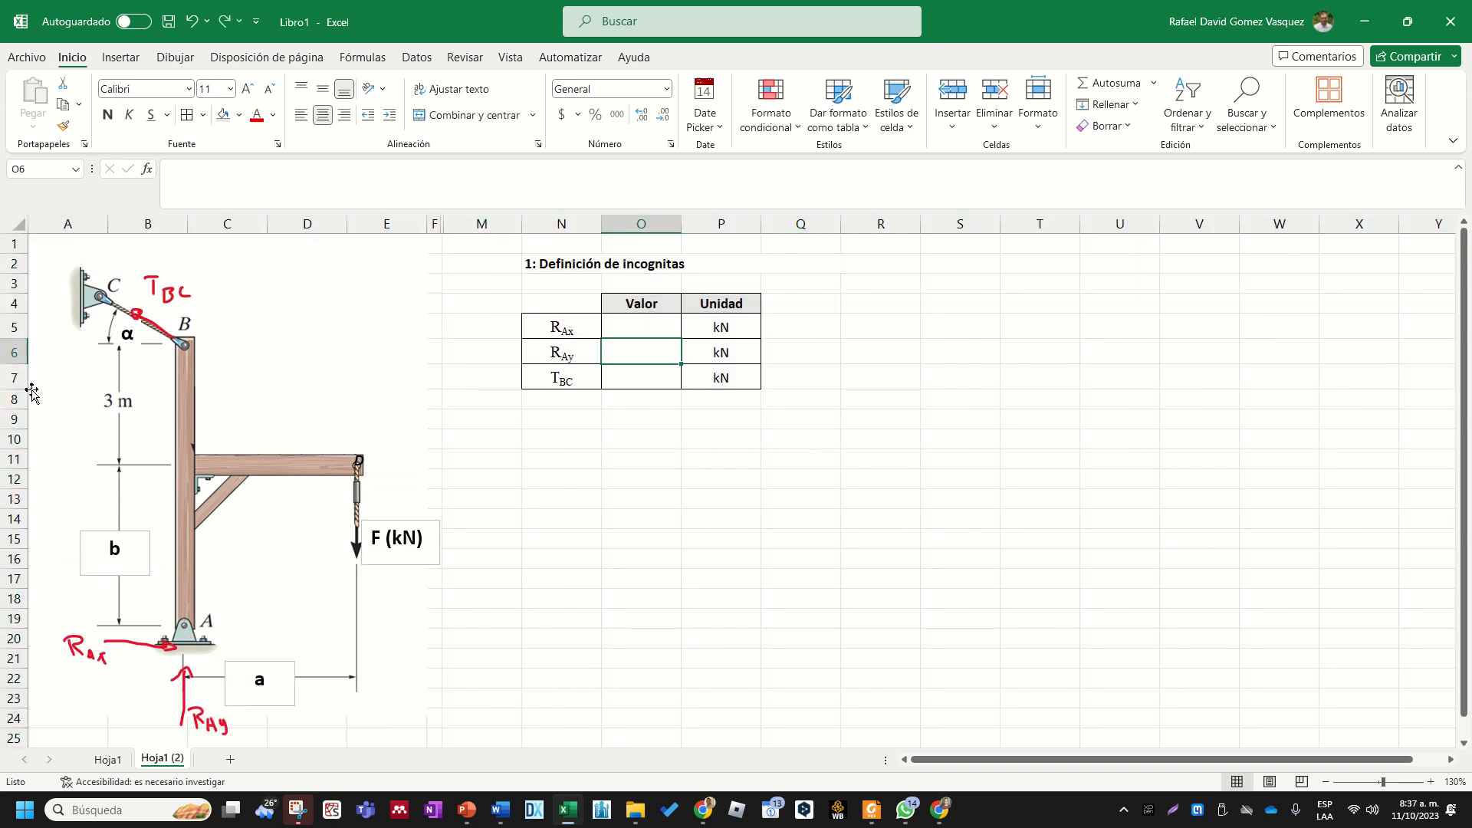
{"action": "left_click_drag", "start_coordinate": [14, 377], "coordinate": [15, 335]}
{"action": "left_click", "coordinate": [637, 490]}
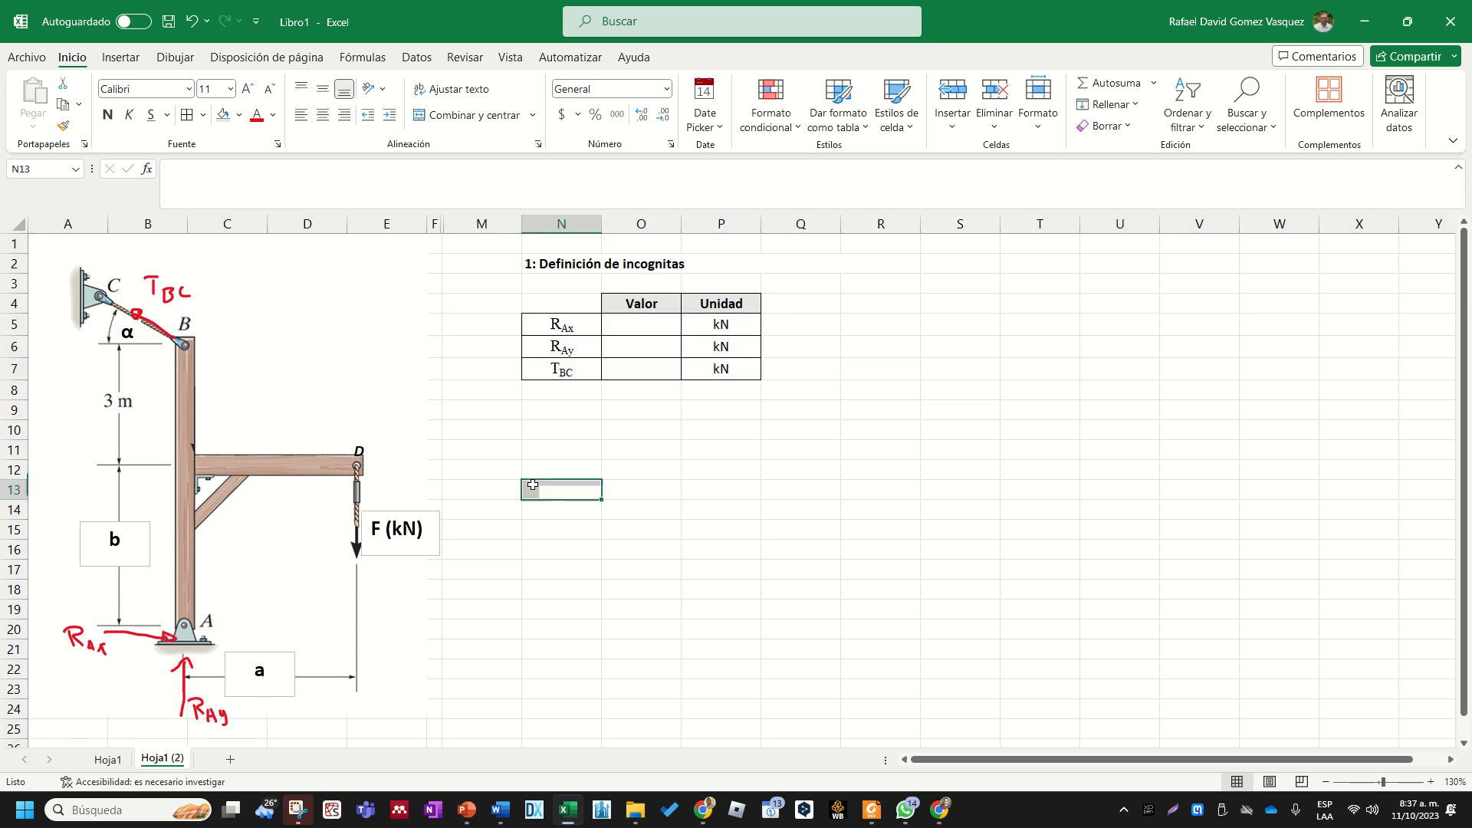
- Copy the heading "1: Definición de incognitas" from row 2 to N9 below the unknowns table
{"action": "left_click", "coordinate": [601, 266]}
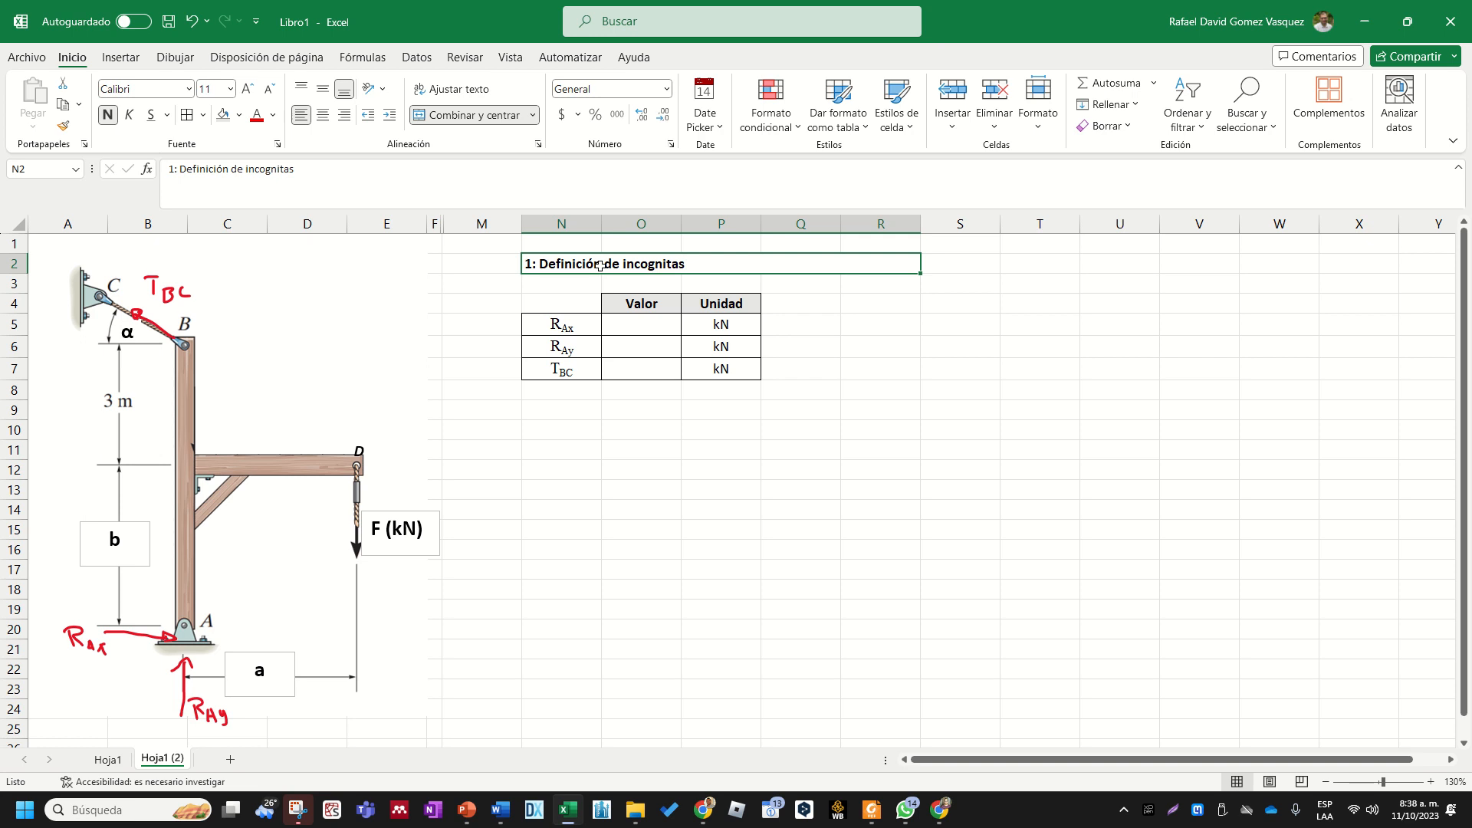
{"action": "key", "text": "ctrl+c"}
{"action": "left_click", "coordinate": [581, 407]}
{"action": "key", "text": "ctrl+v"}
{"action": "left_click", "coordinate": [568, 487]}
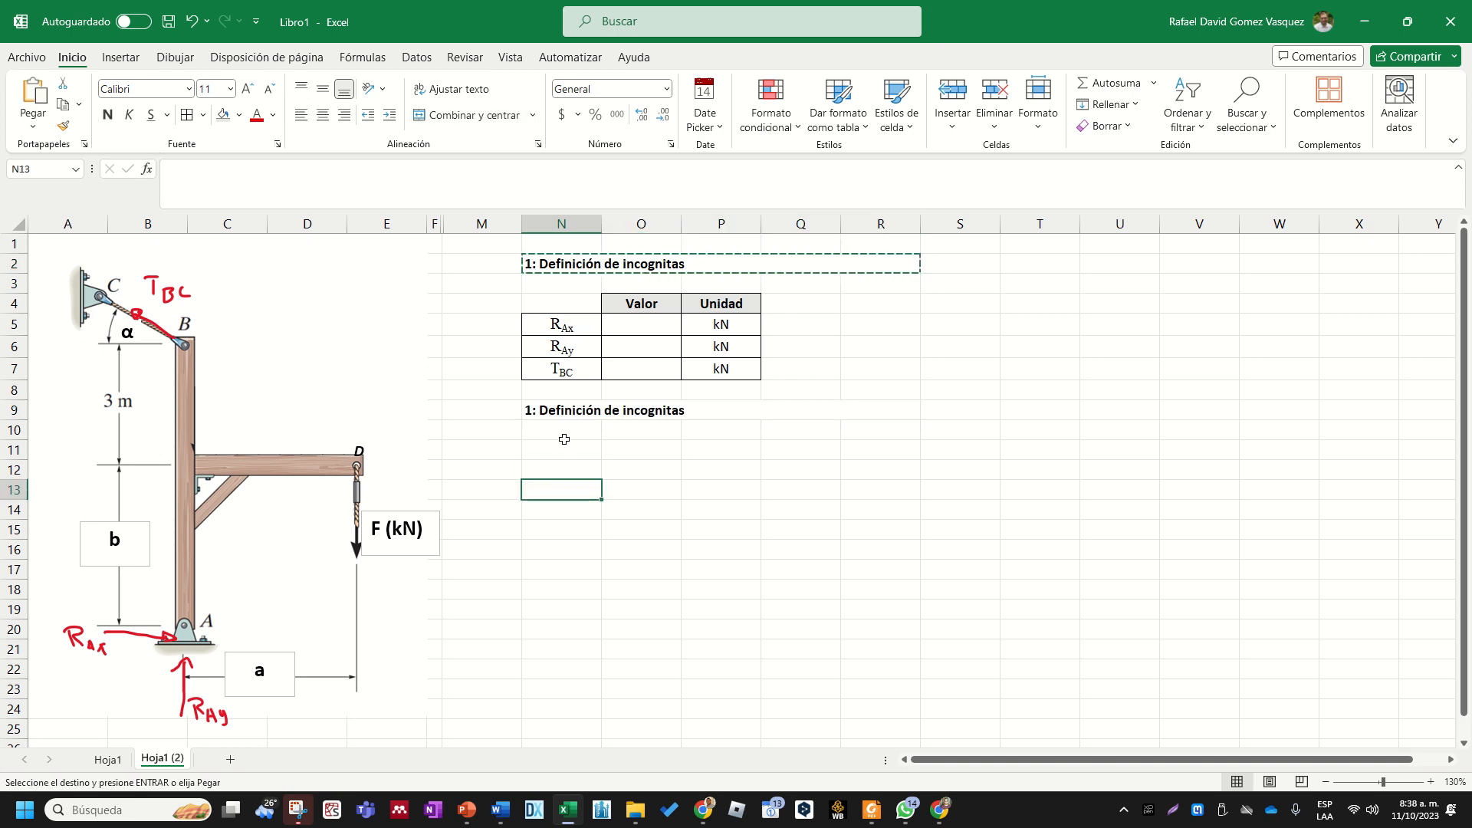
{"action": "key", "text": "Escape"}
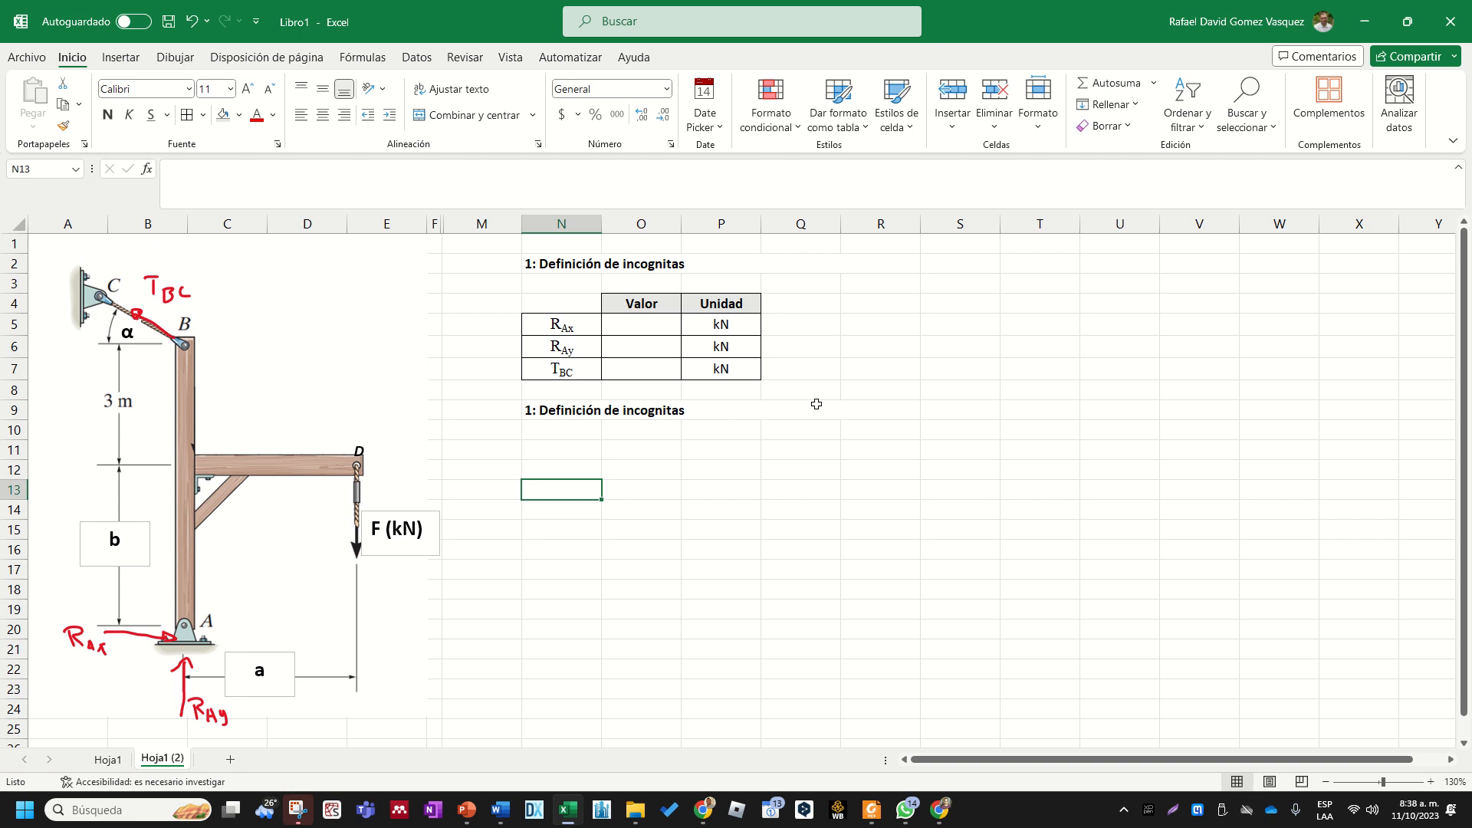
- Switch to the Google Meet call, admit the waiting participant and return to the Excel worksheet
{"action": "left_click", "coordinate": [941, 810]}
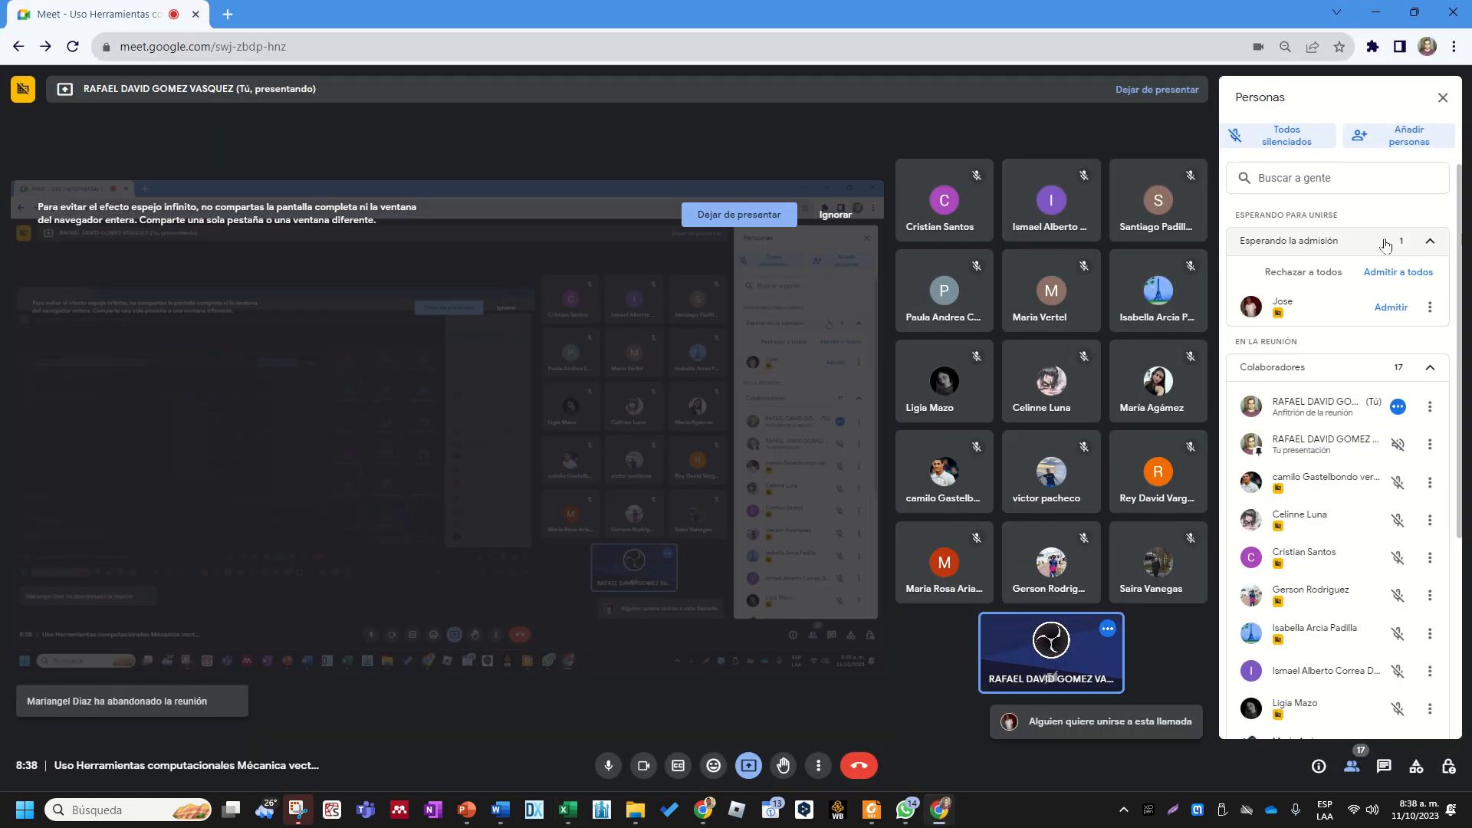
{"action": "left_click", "coordinate": [1394, 308]}
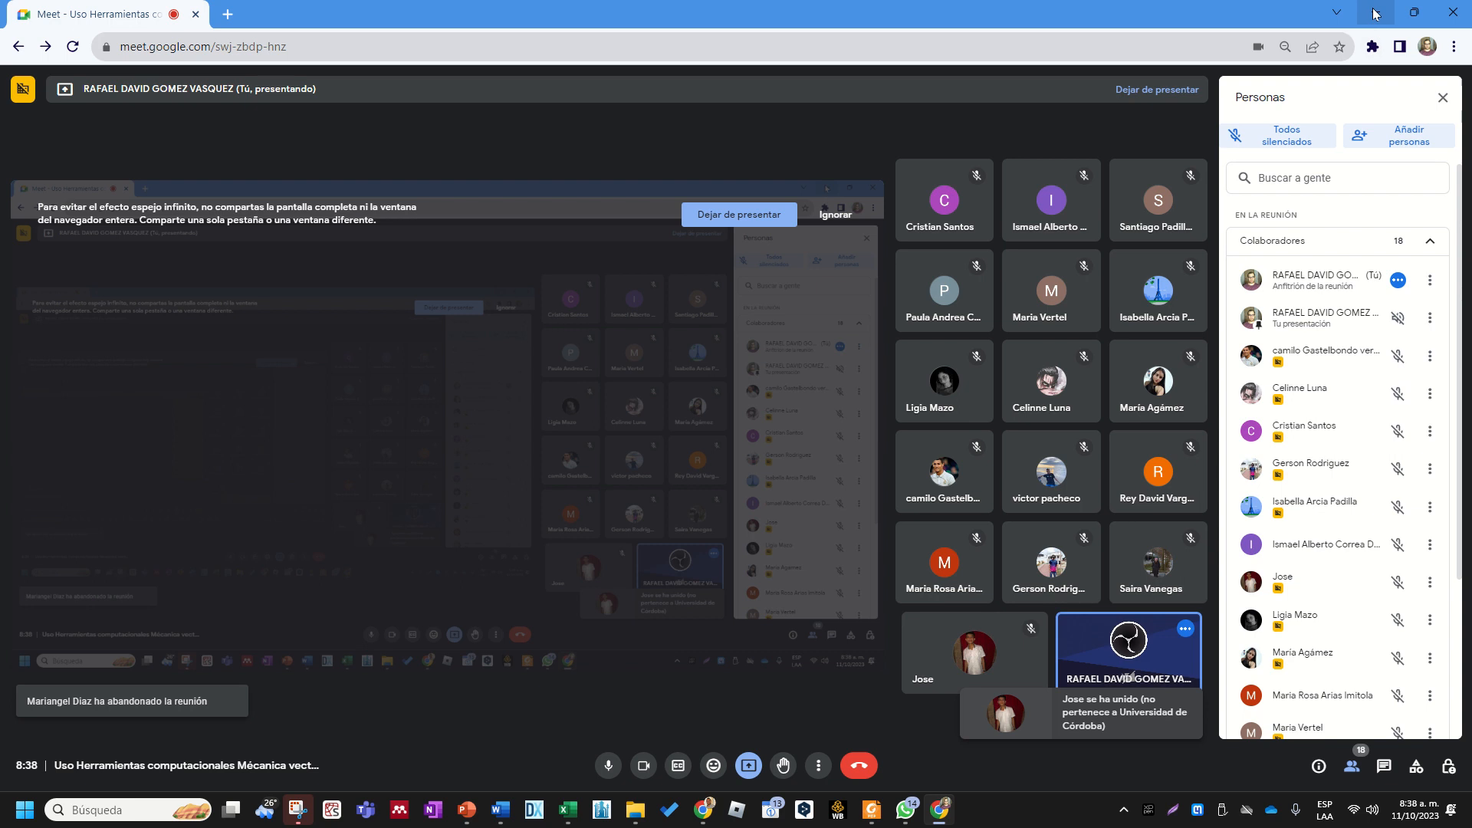
{"action": "left_click", "coordinate": [1369, 17]}
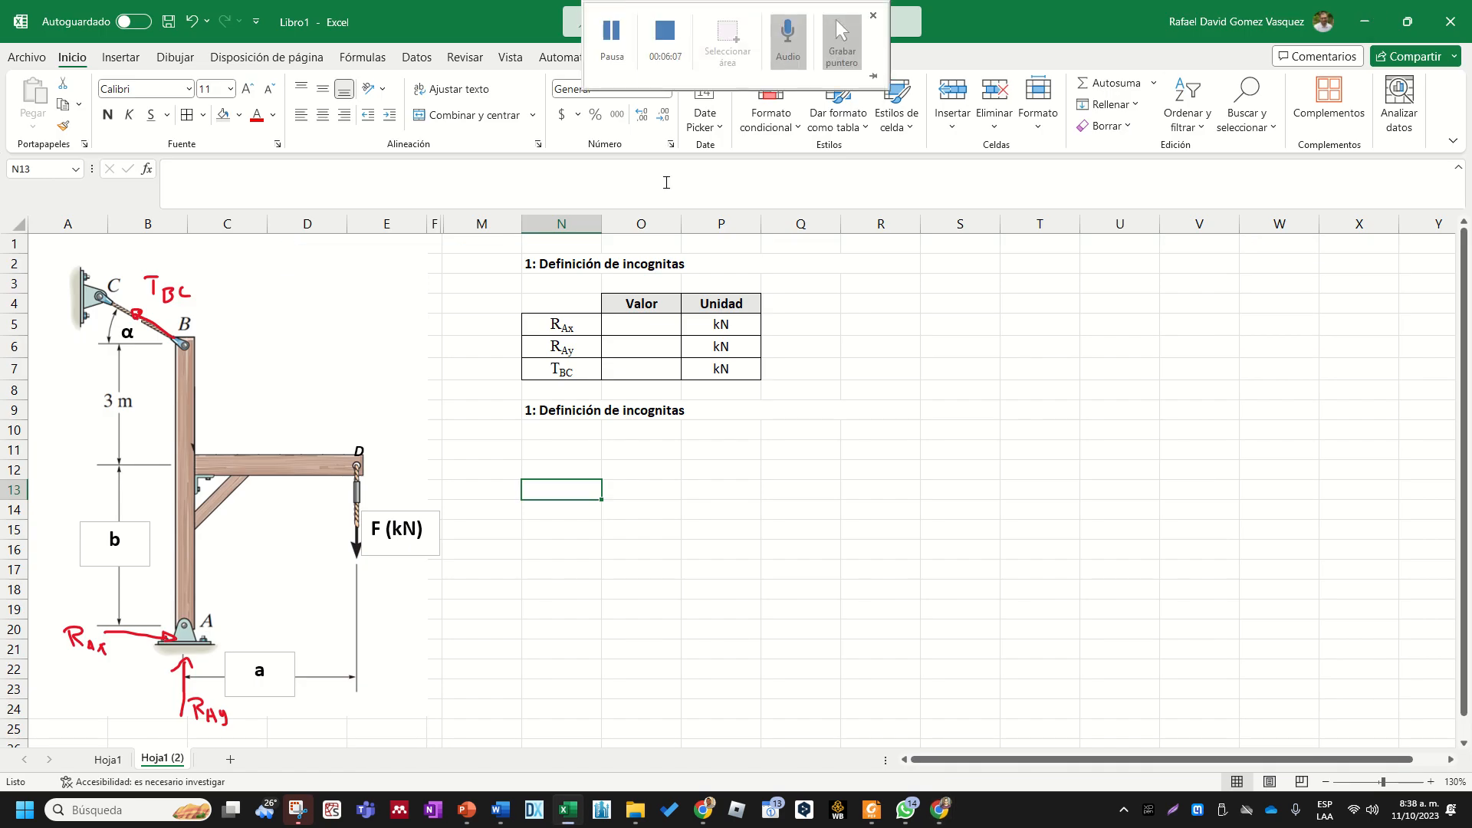
- Replace the wording "de incognitas" with "de parametros" in the copied heading in row 9
{"action": "left_click", "coordinate": [627, 552]}
{"action": "double_click", "coordinate": [625, 411]}
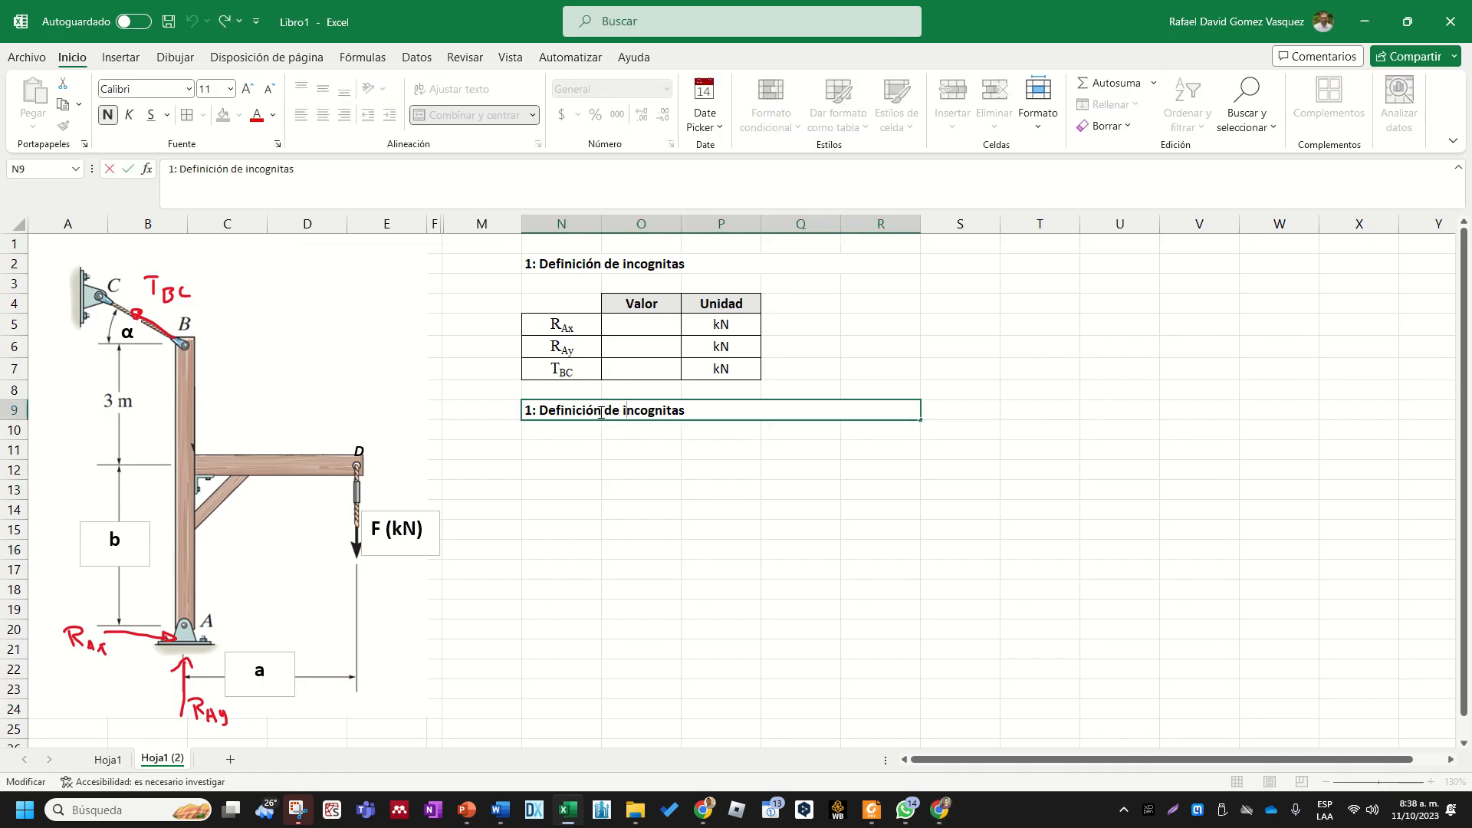
{"action": "left_click_drag", "start_coordinate": [605, 410], "coordinate": [728, 410]}
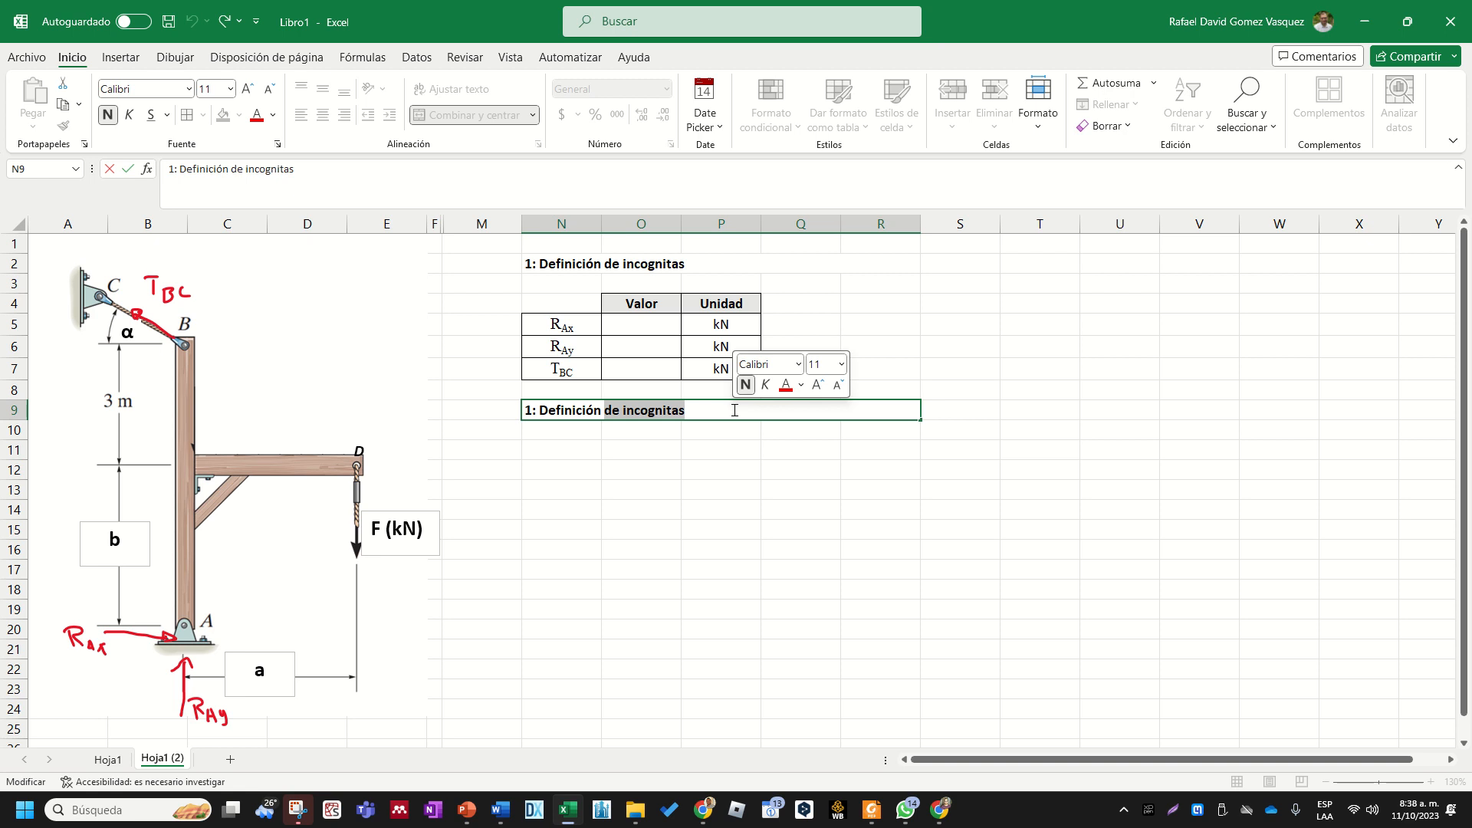
{"action": "type", "text": "de par"}
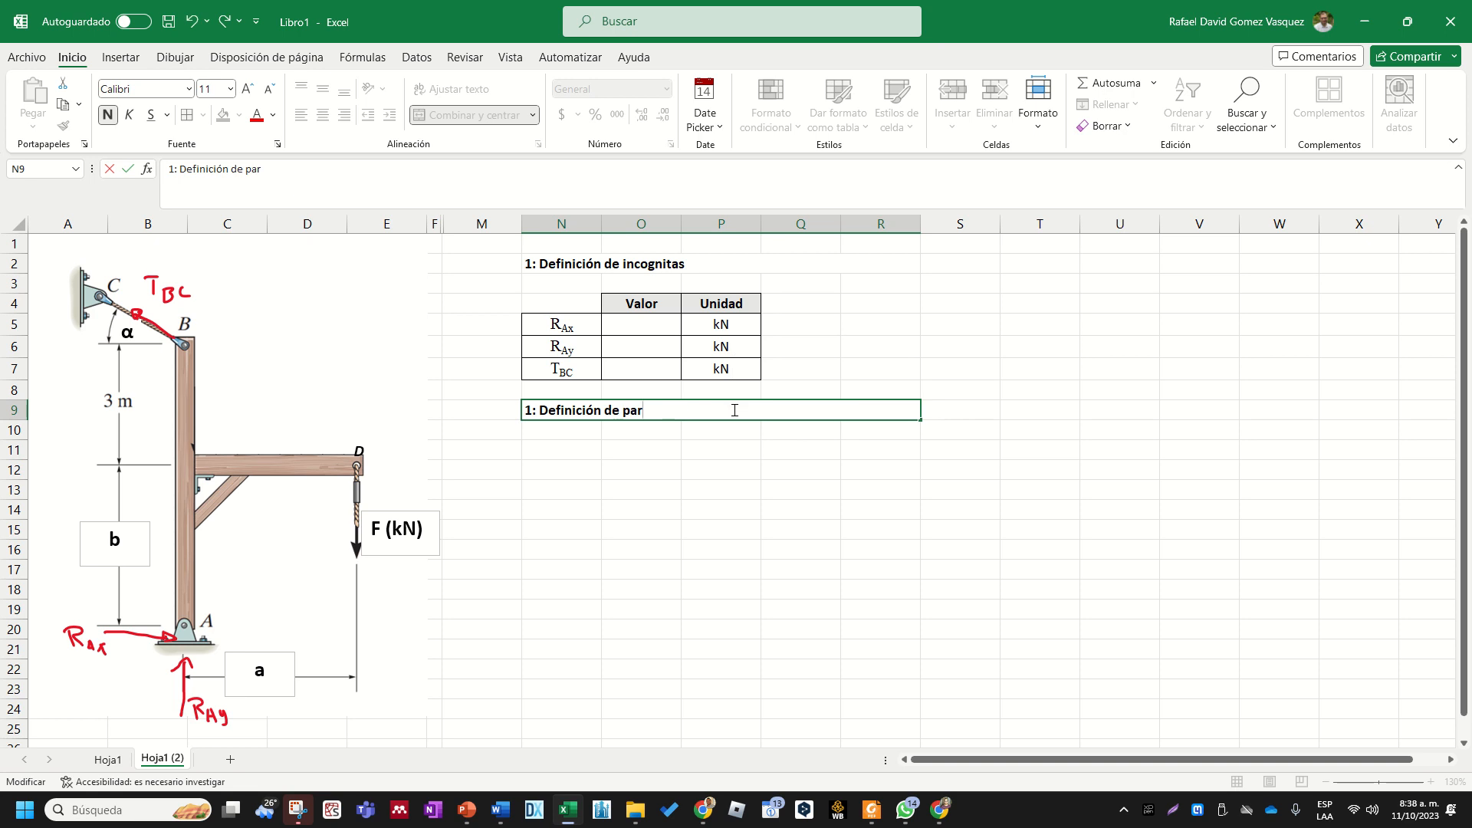
{"action": "type", "text": "ametros"}
{"action": "key", "text": "Return"}
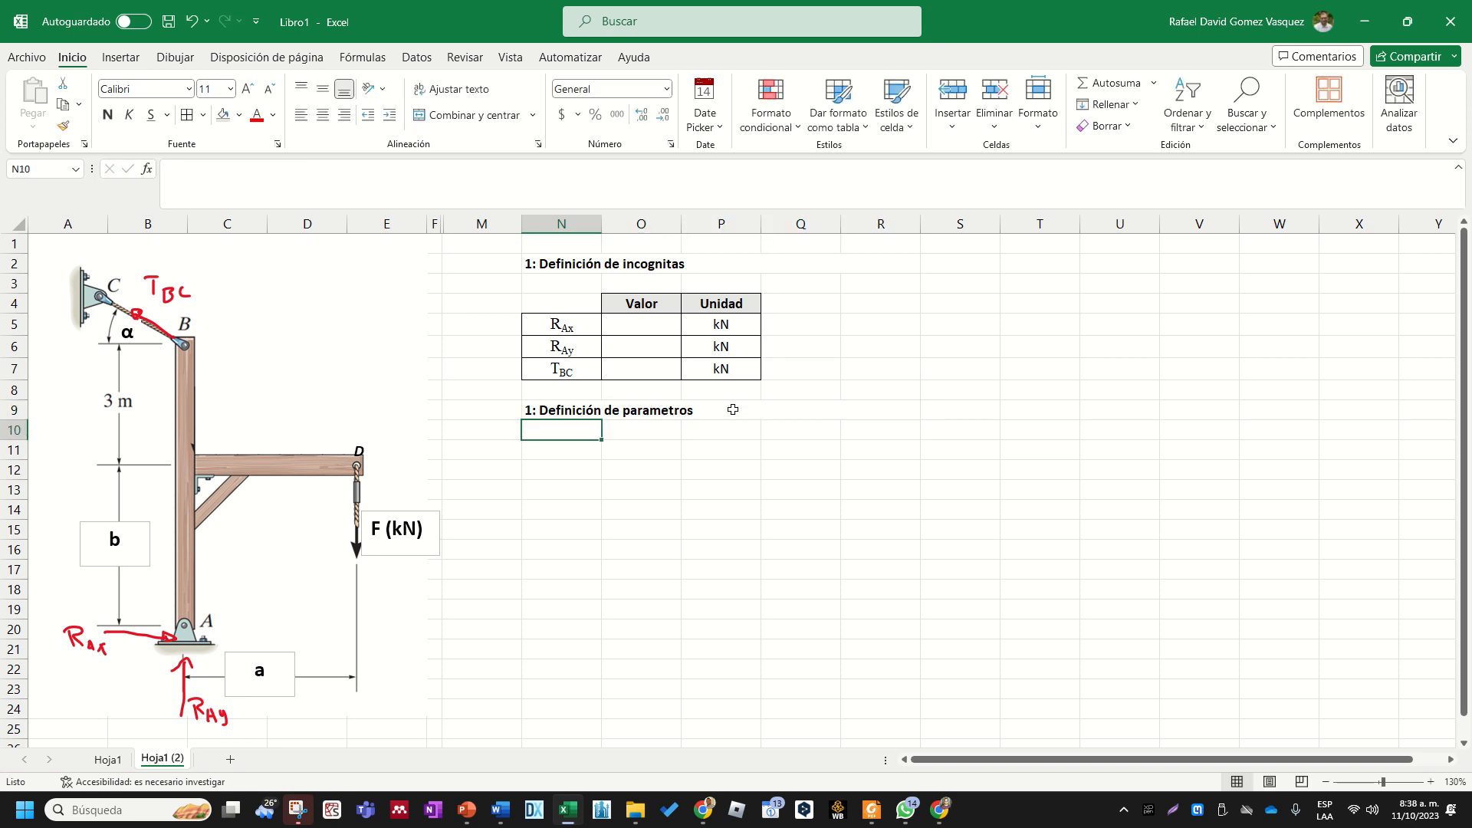
- Renumber the parameters heading in row 9 so that it reads "2: Definición de parametros"
{"action": "double_click", "coordinate": [535, 412]}
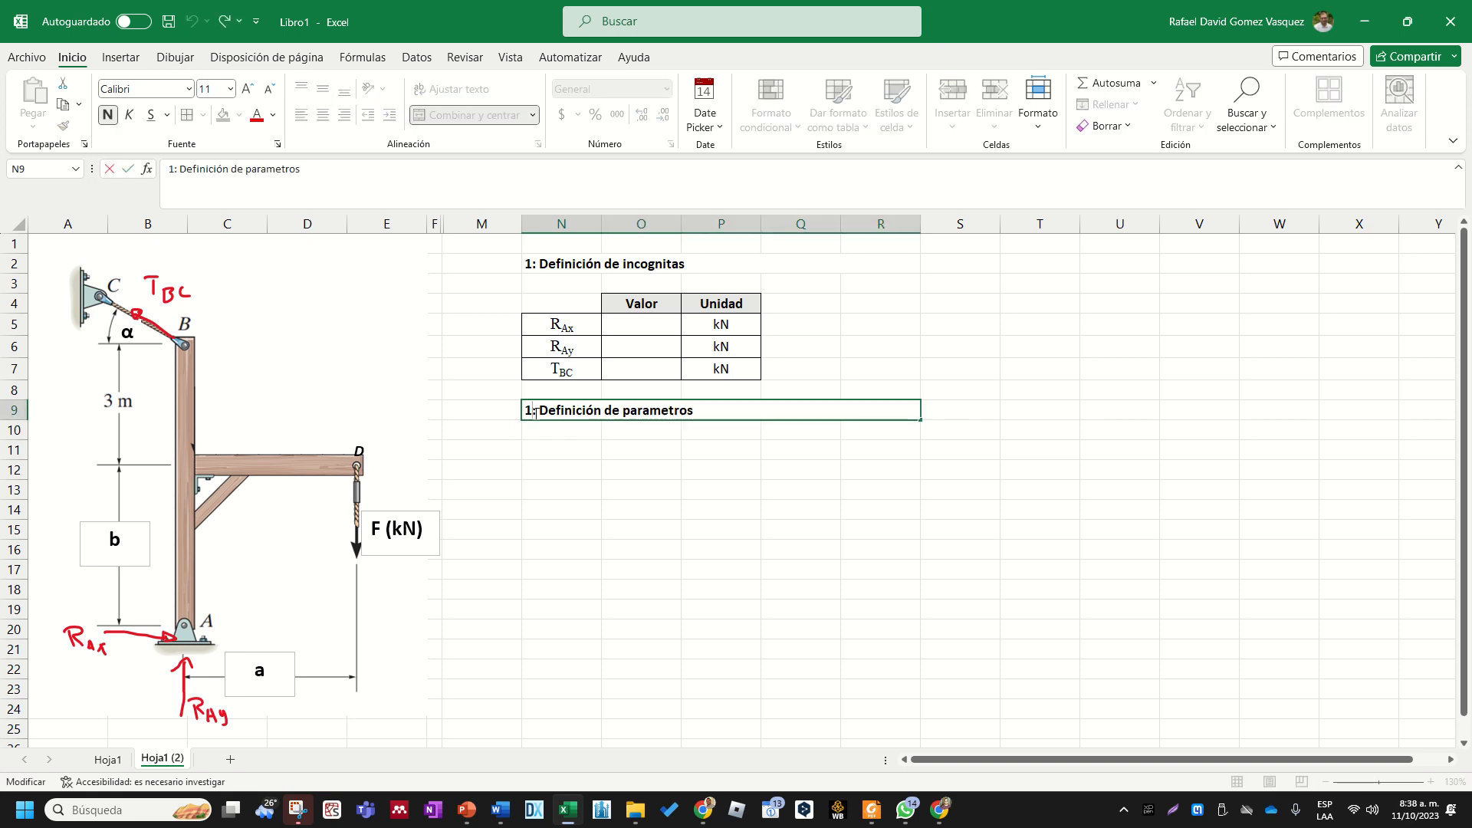
{"action": "key", "text": "BackSpace"}
{"action": "type", "text": "2"}
{"action": "key", "text": "Return"}
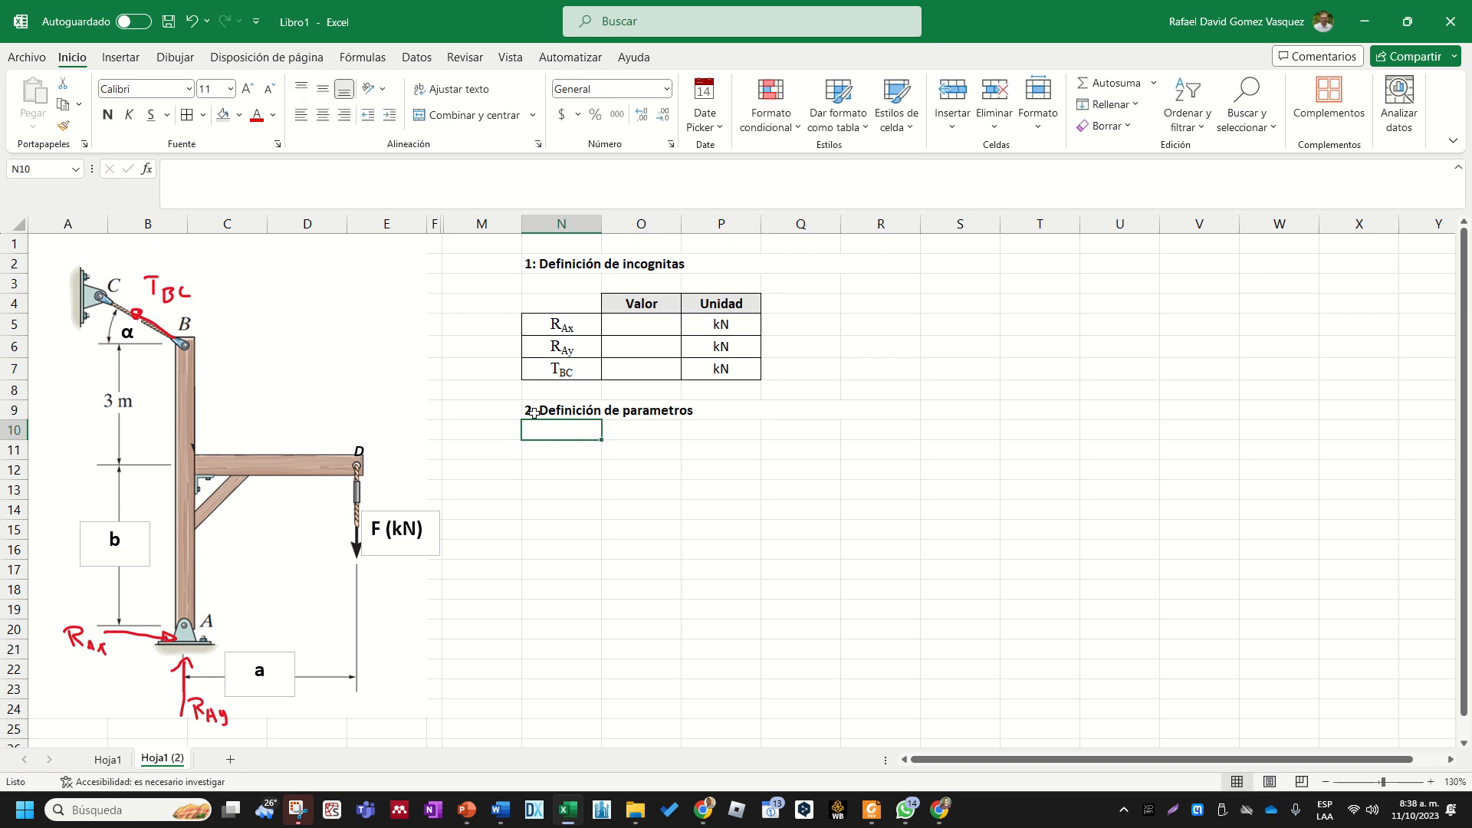
{"action": "left_click", "coordinate": [668, 415]}
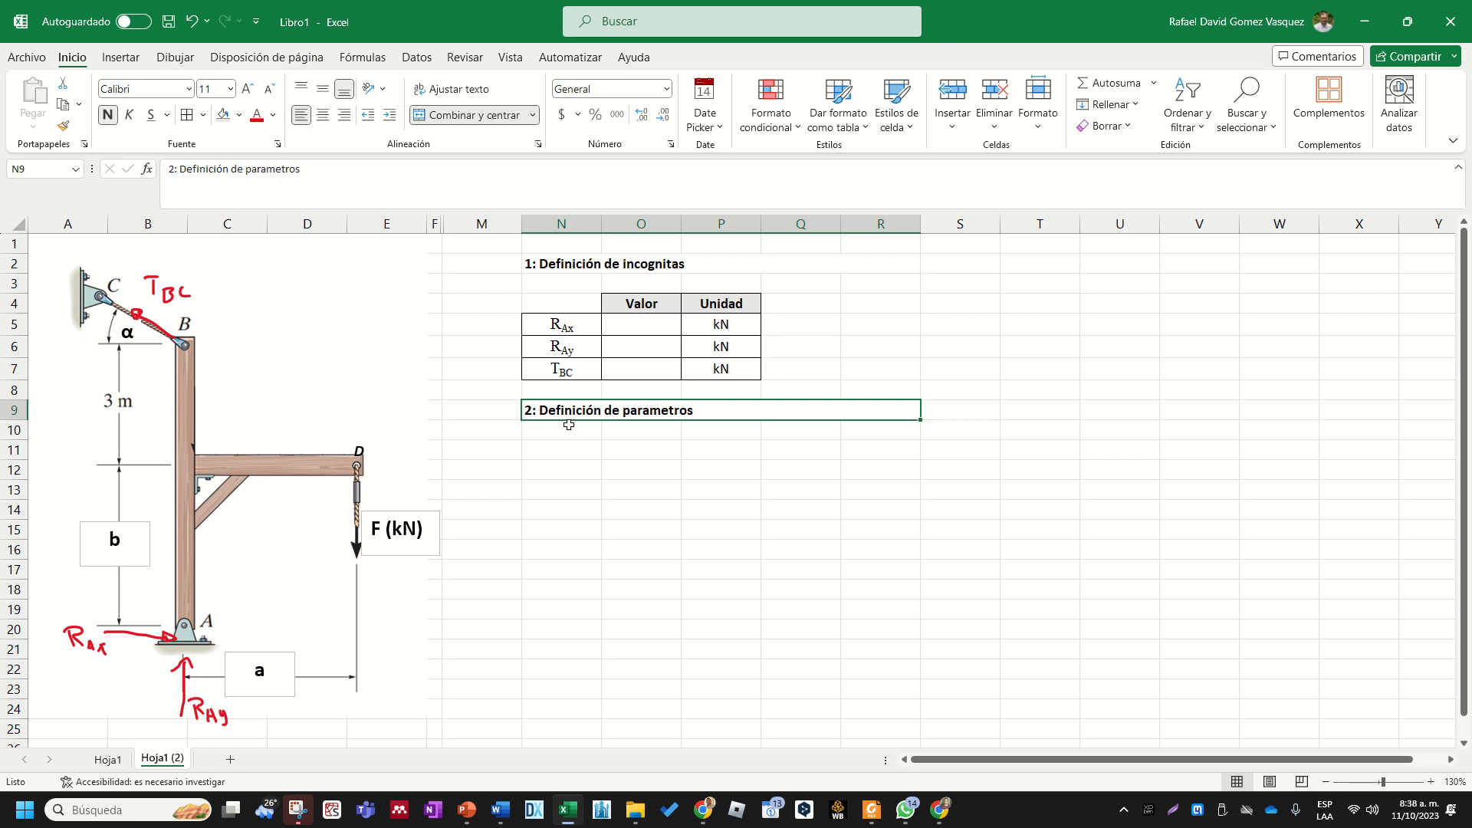
- Examine the labels b, α, F (kN) and a in the diagram to identify the problem's parameters
{"action": "left_click", "coordinate": [143, 544]}
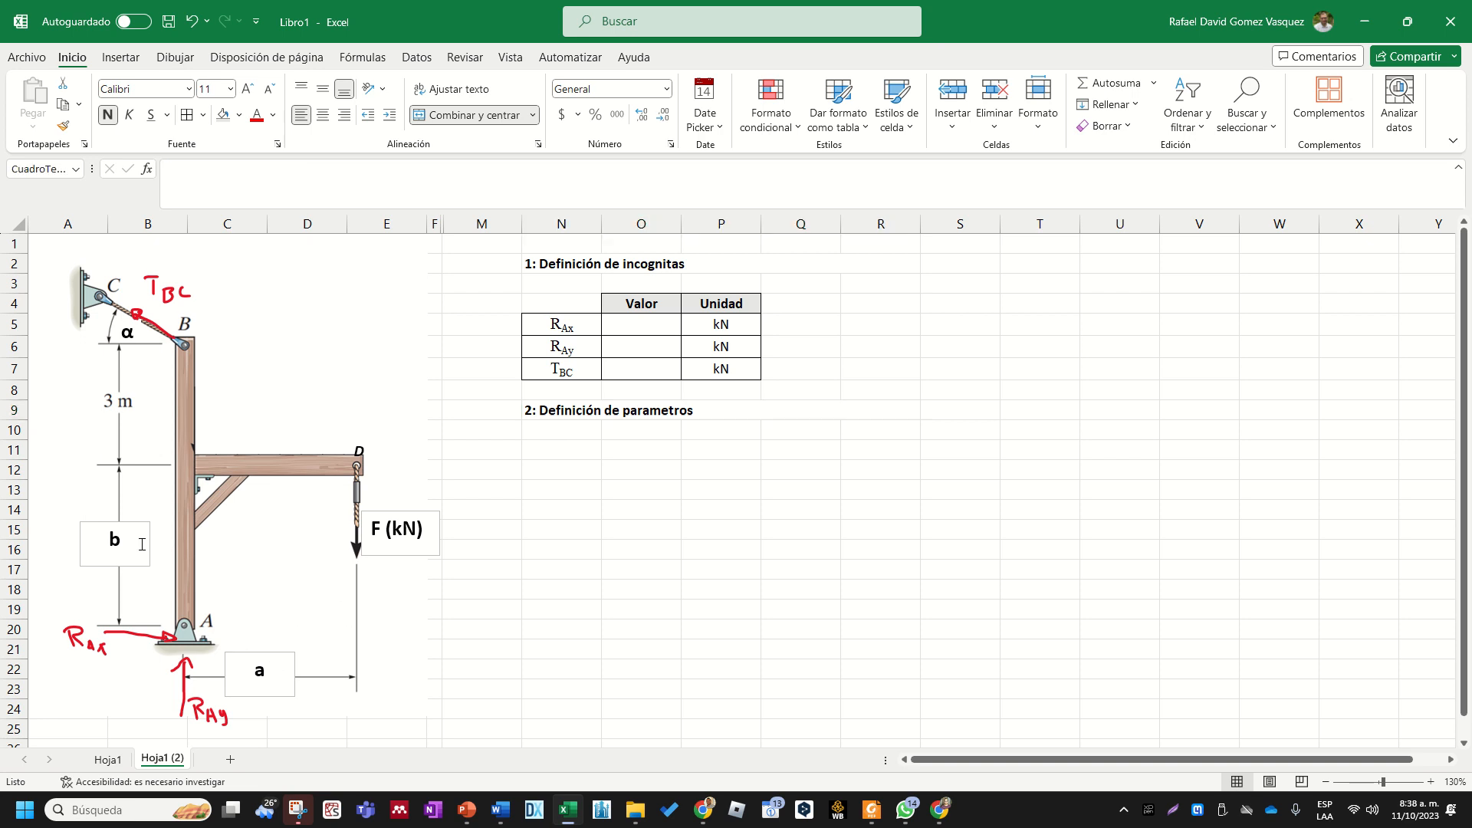
{"action": "left_click", "coordinate": [129, 337]}
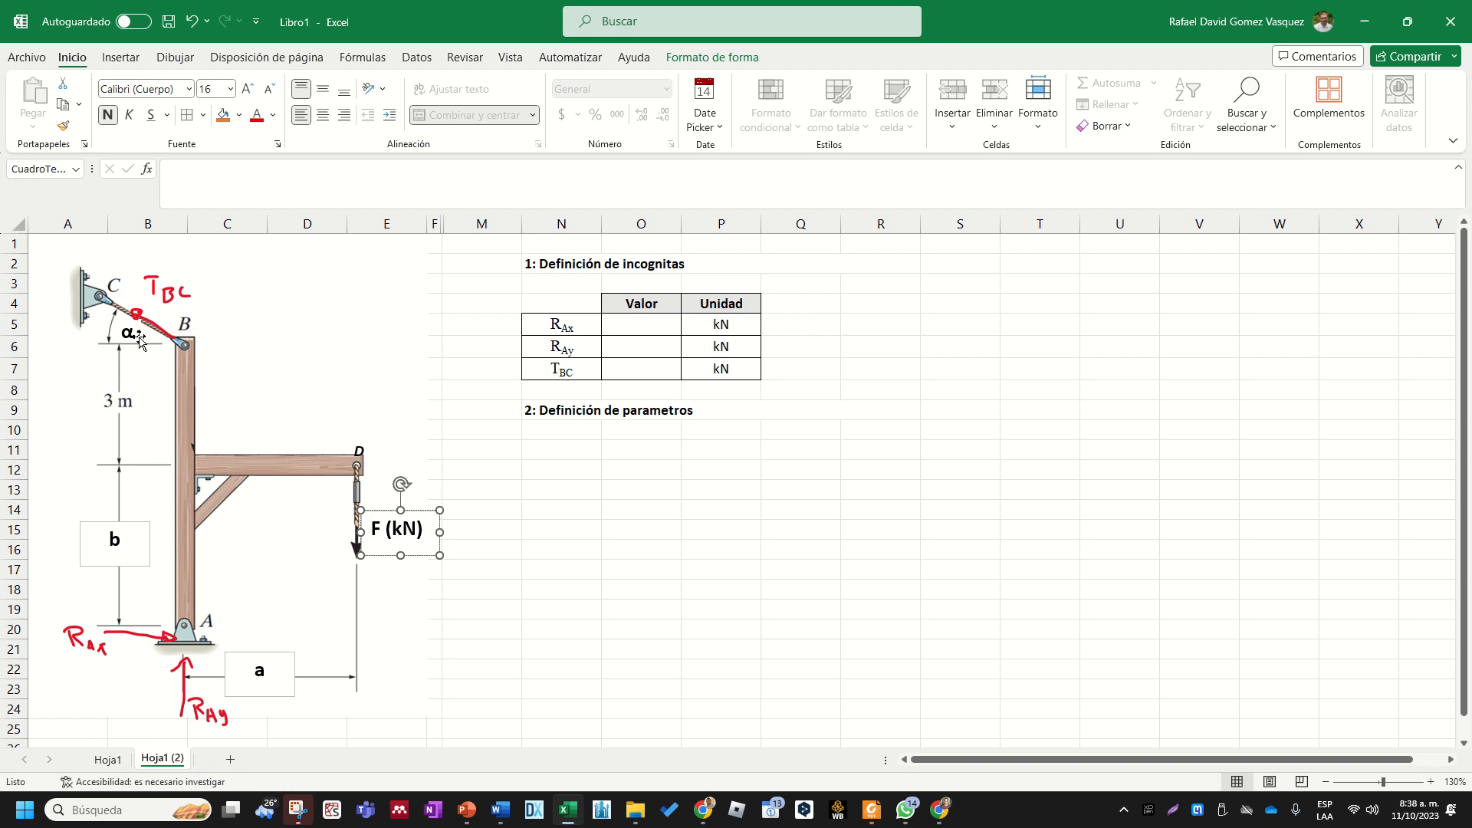
{"action": "left_click", "coordinate": [397, 535]}
{"action": "left_click_drag", "start_coordinate": [371, 528], "coordinate": [426, 529]}
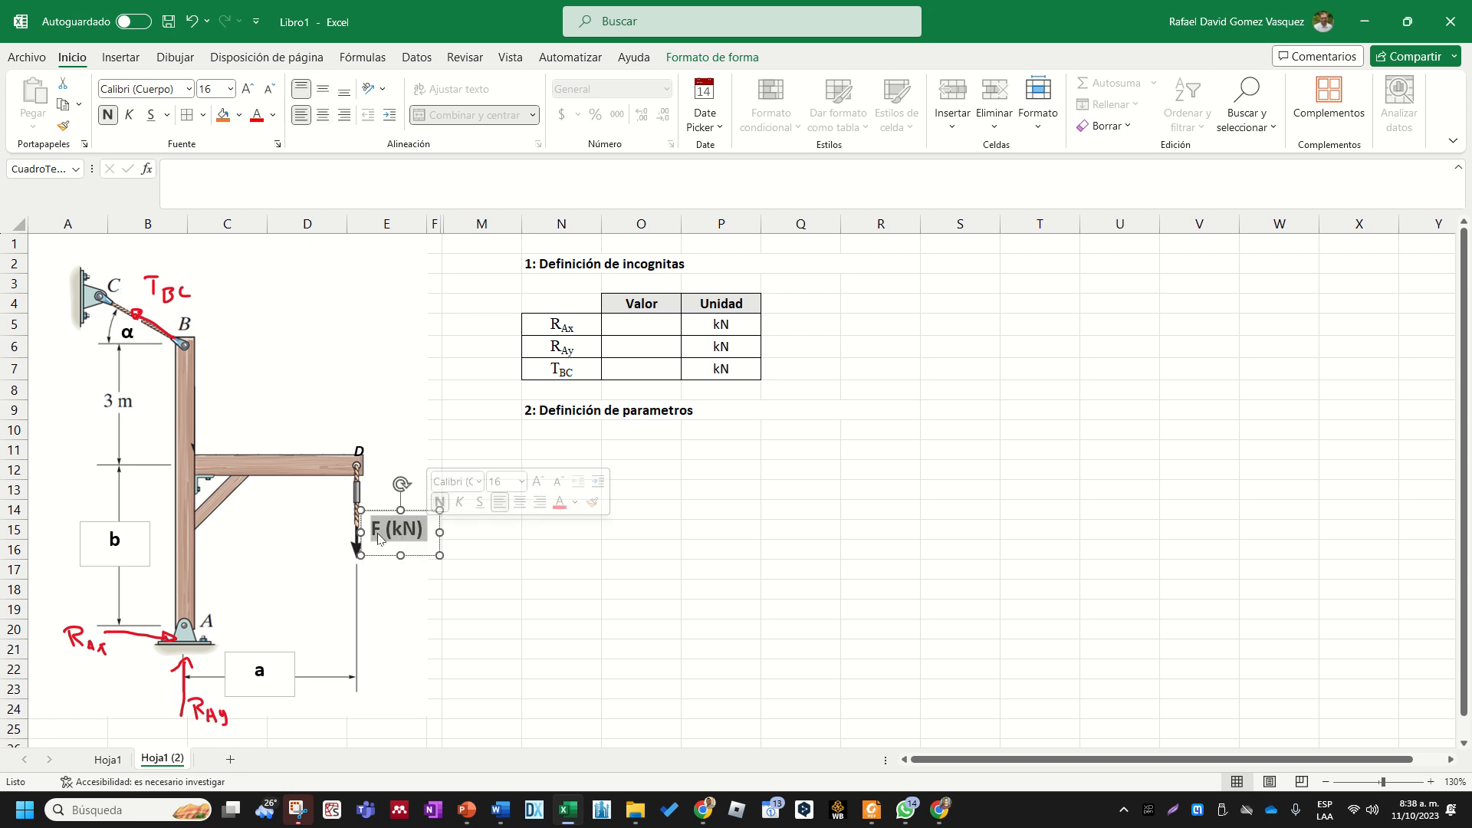
{"action": "left_click", "coordinate": [272, 671]}
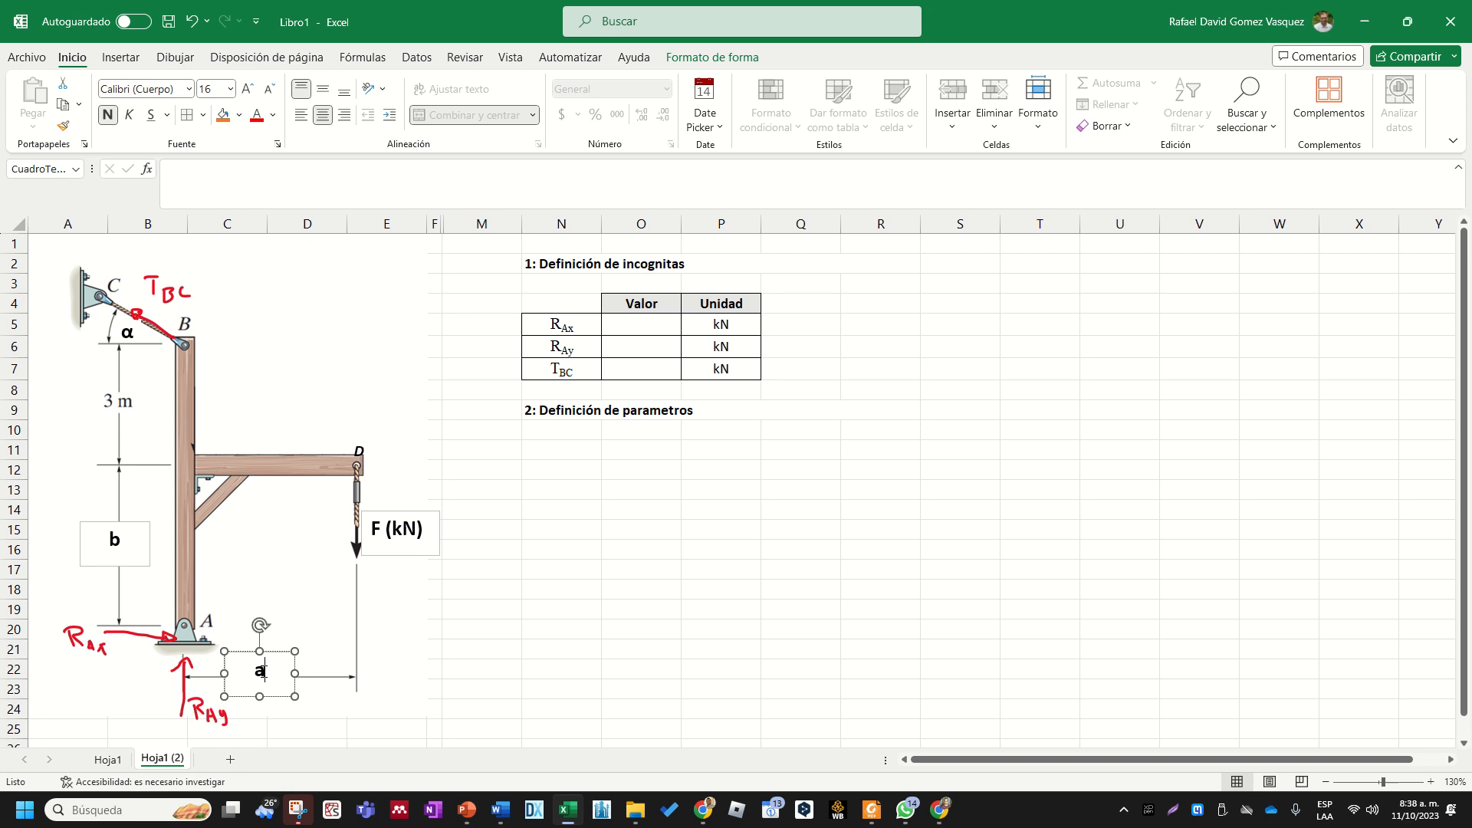
{"action": "left_click", "coordinate": [120, 546]}
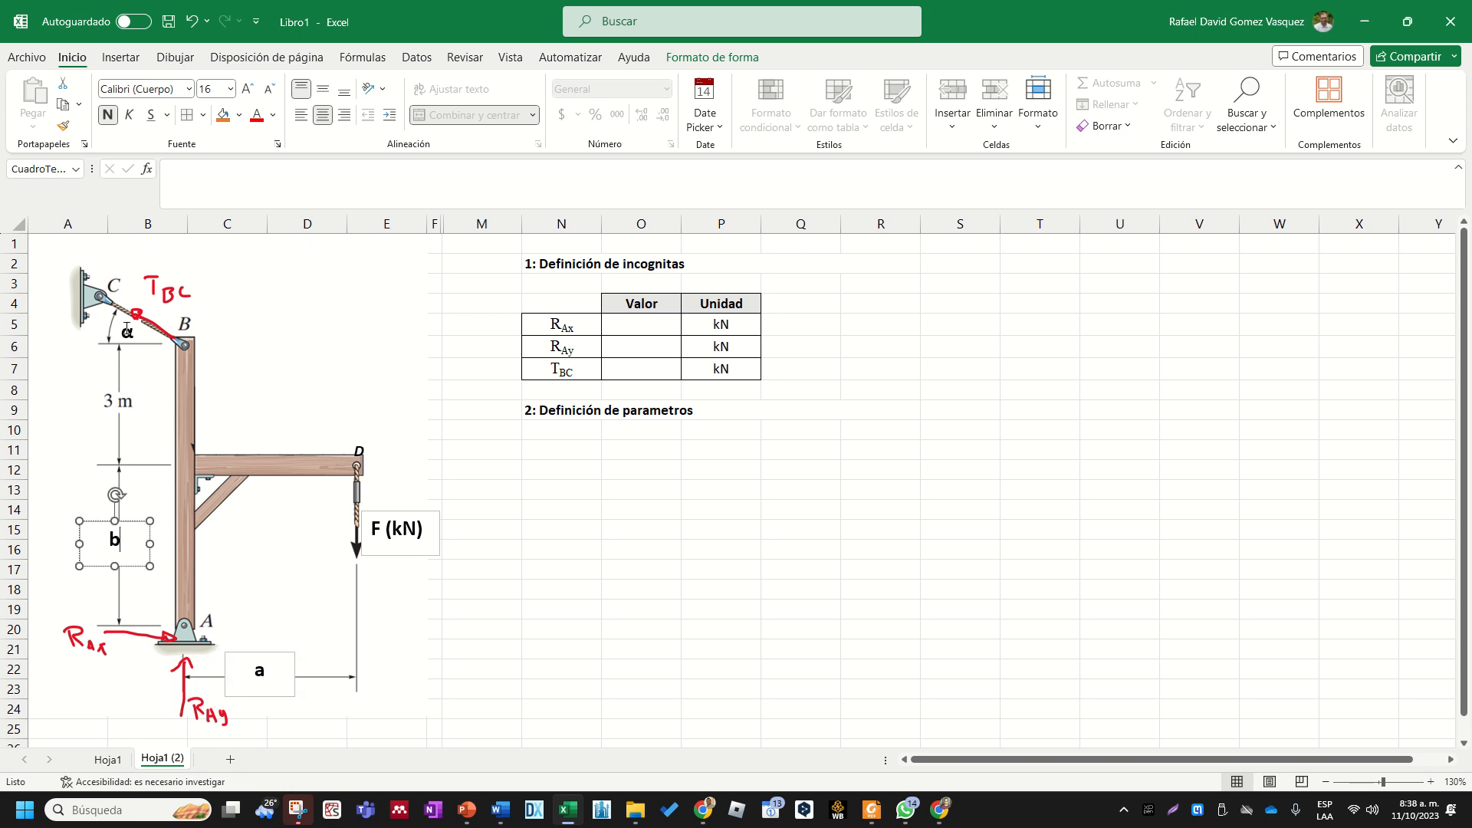
{"action": "left_click", "coordinate": [606, 488]}
{"action": "left_click", "coordinate": [568, 427]}
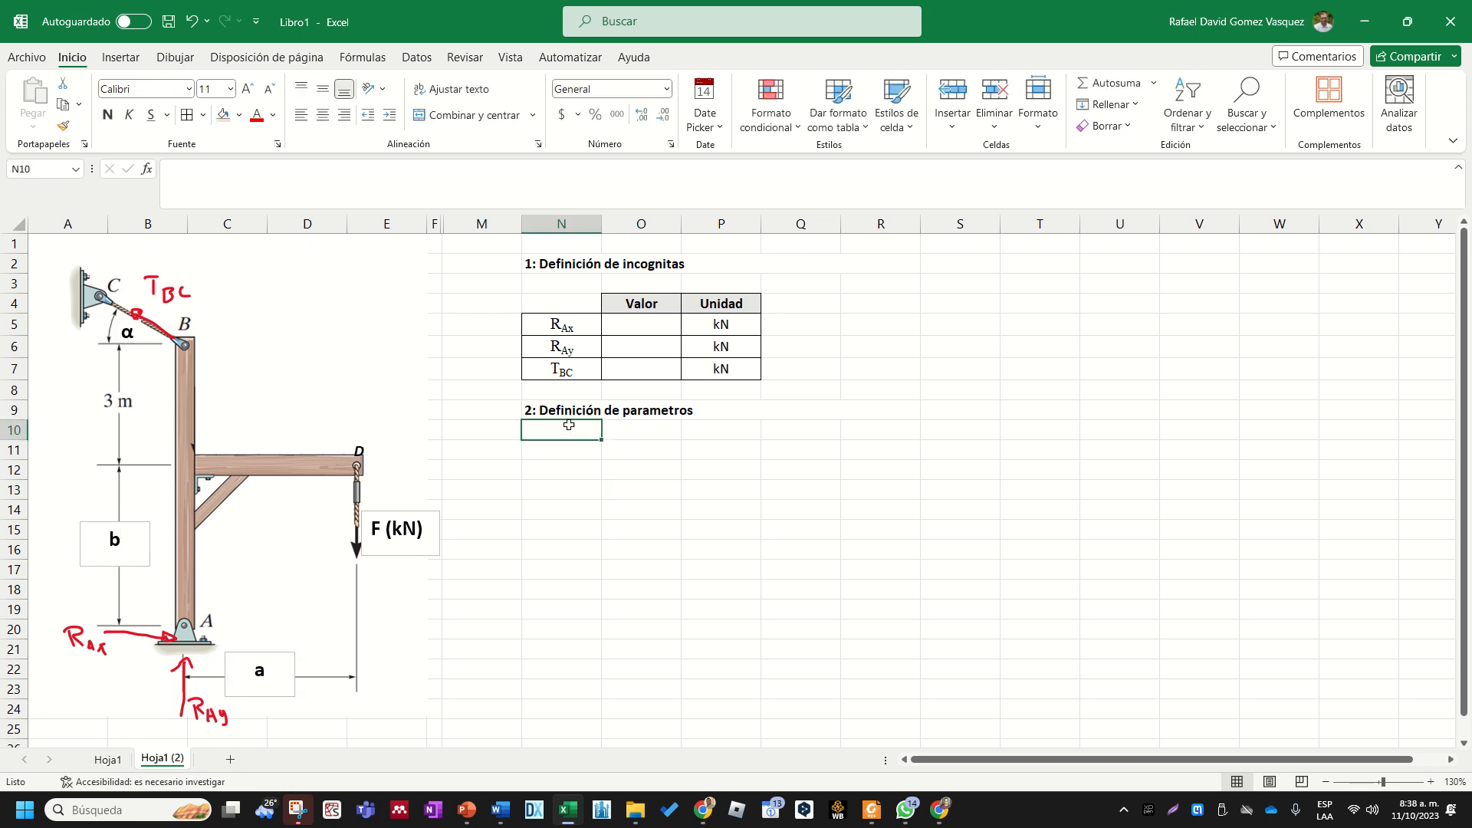
{"action": "left_click", "coordinate": [568, 489]}
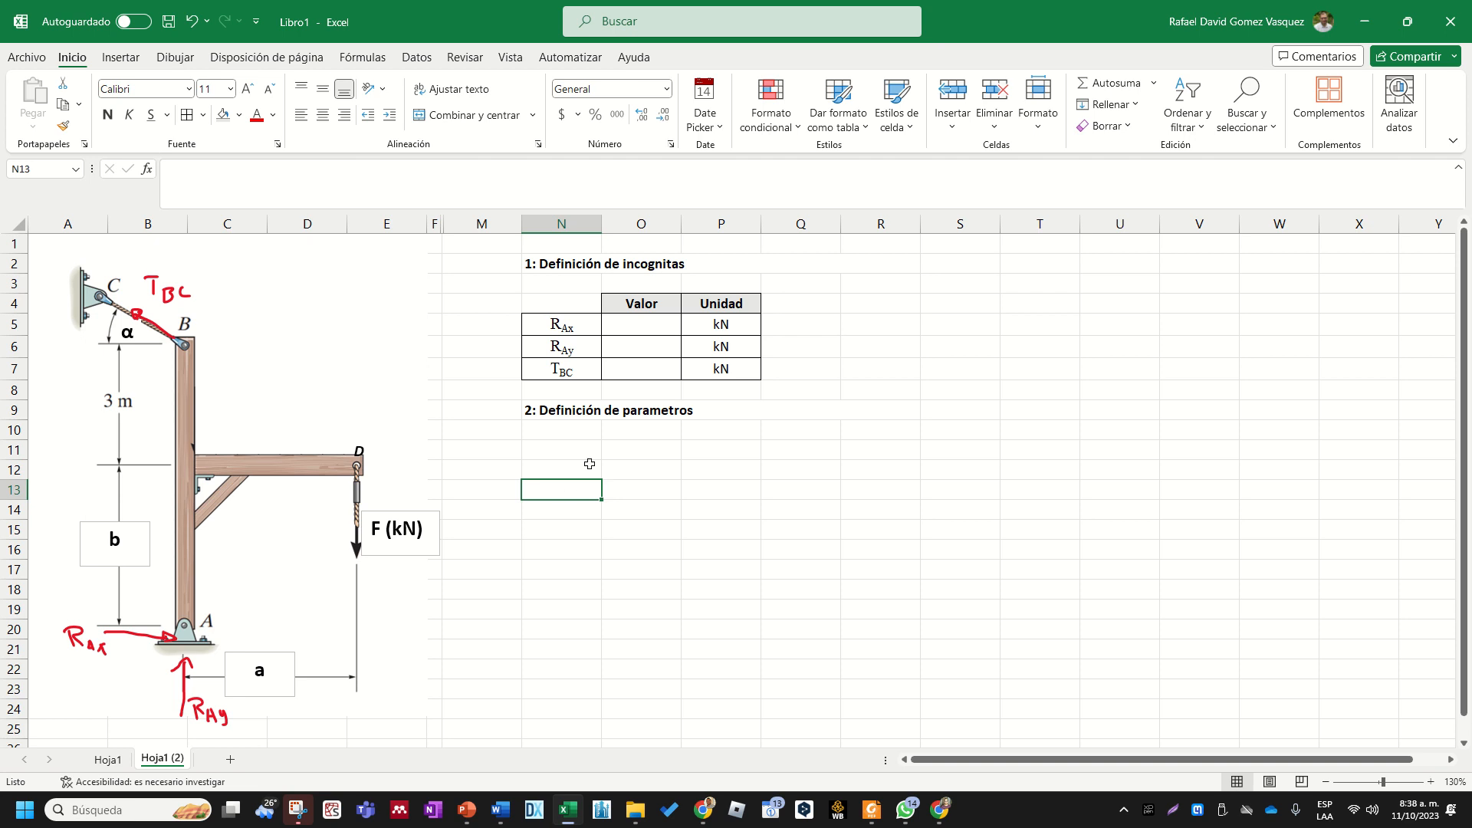
{"action": "left_click", "coordinate": [587, 450]}
- Copy the formatted header cells Valor and Unidad from O4:P4 to O11:P11 under the parameters heading
{"action": "left_click_drag", "start_coordinate": [664, 305], "coordinate": [729, 305]}
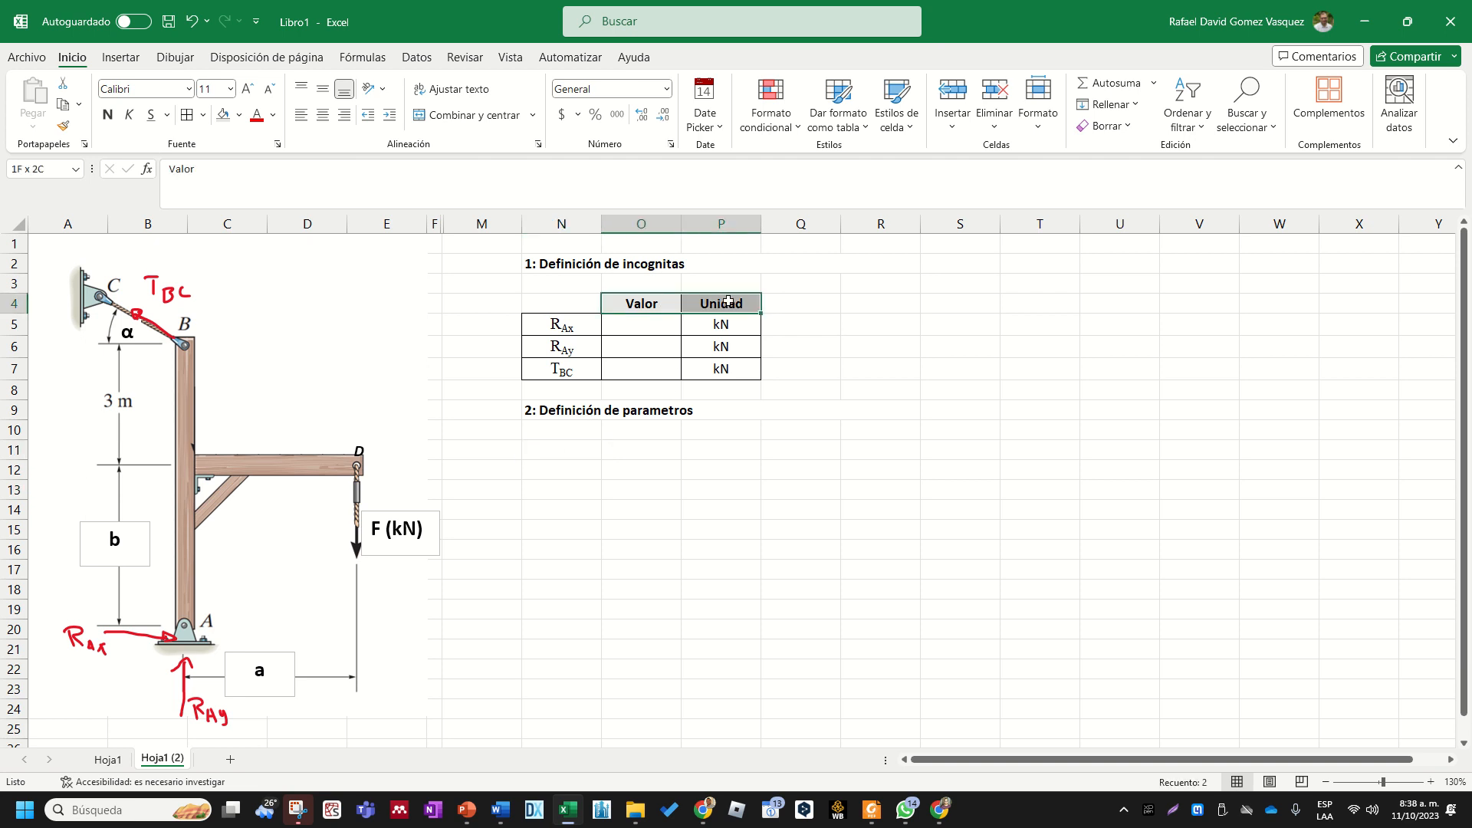
{"action": "key", "text": "ctrl+c"}
{"action": "left_click", "coordinate": [654, 444]}
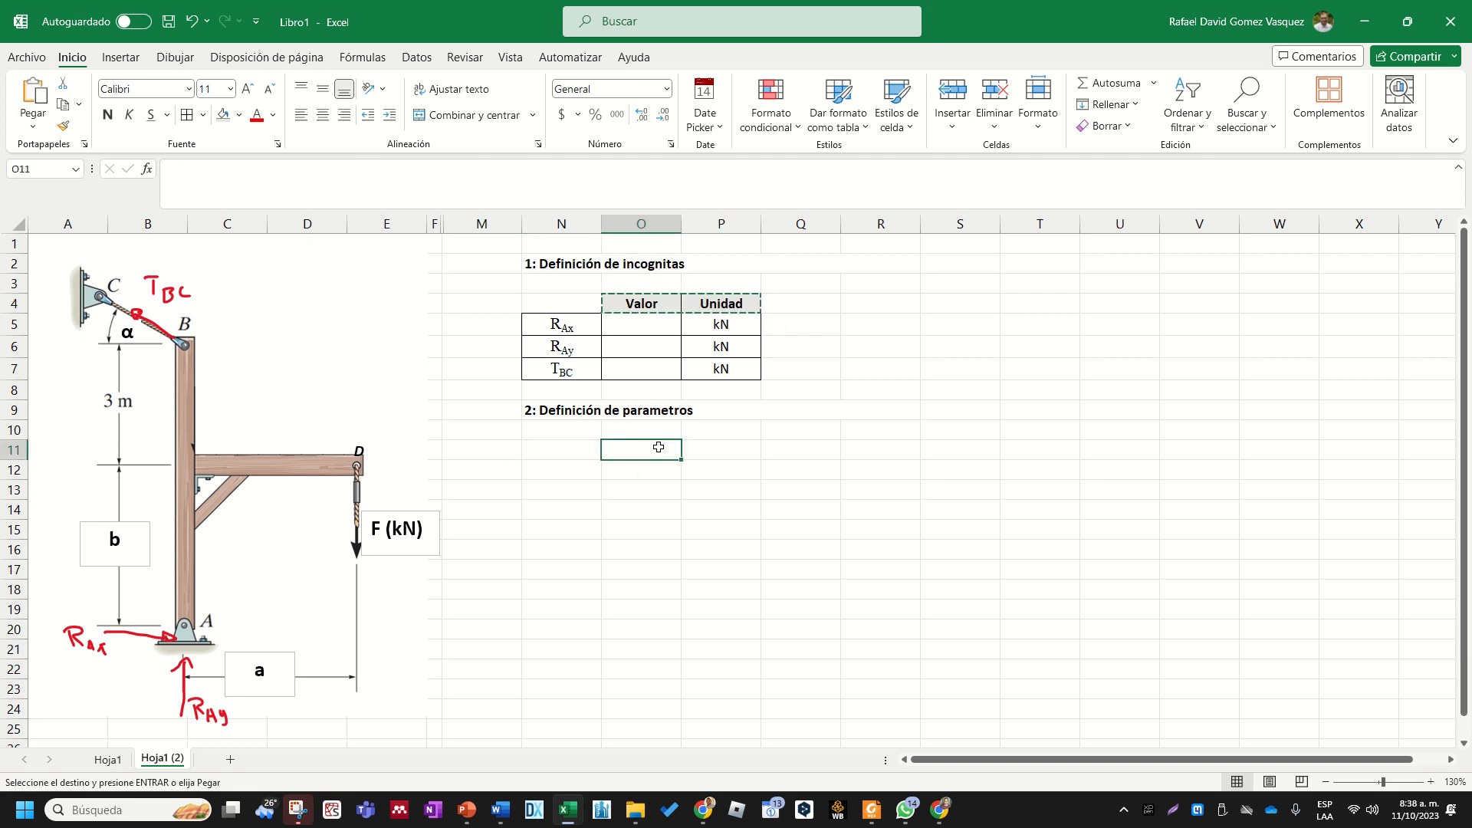
{"action": "key", "text": "ctrl+v"}
{"action": "left_click", "coordinate": [667, 543]}
{"action": "key", "text": "Escape"}
- Move the copied Valor and Unidad headers up to O10:P10, directly below the parameters heading
{"action": "left_click", "coordinate": [669, 450]}
{"action": "left_click", "coordinate": [683, 445], "text": "shift"}
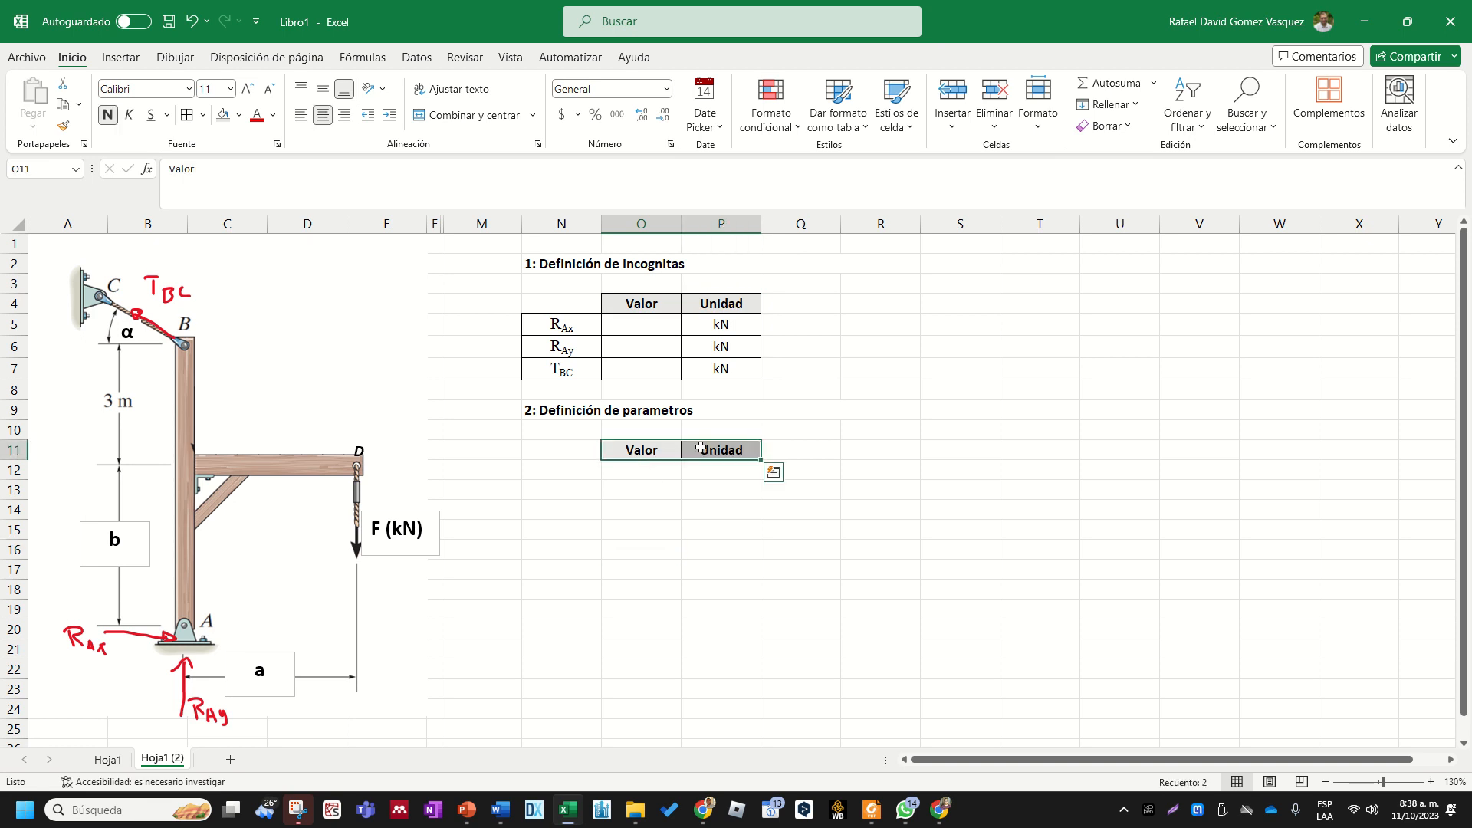
{"action": "key", "text": "ctrl+c"}
{"action": "left_click", "coordinate": [659, 427]}
{"action": "key", "text": "Return"}
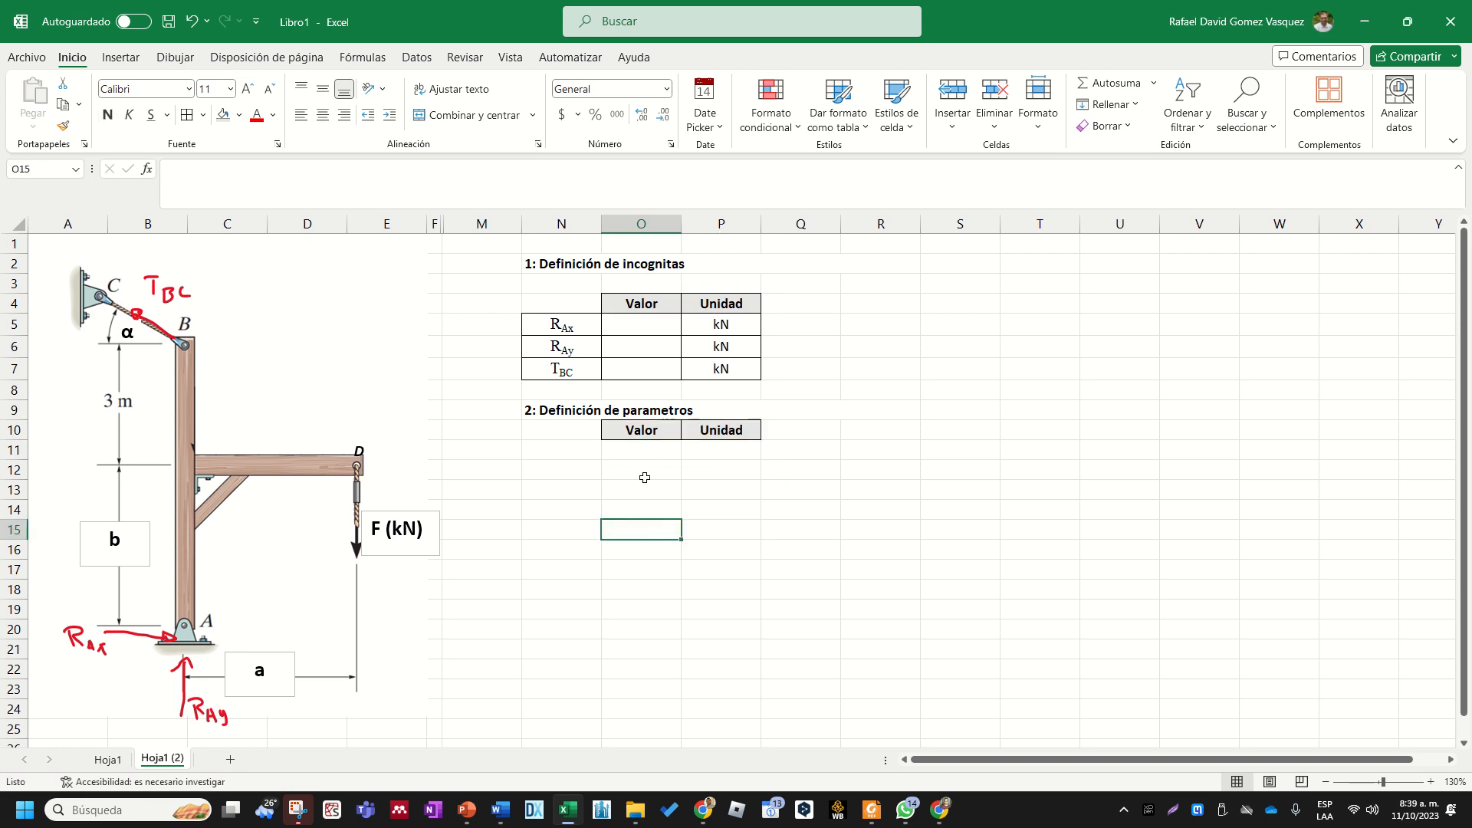
- Delete the empty cells N3:P3, shifting the cells below upward and accepting the separation of merged cells
{"action": "left_click_drag", "start_coordinate": [581, 285], "coordinate": [701, 285]}
{"action": "right_click", "coordinate": [701, 285]}
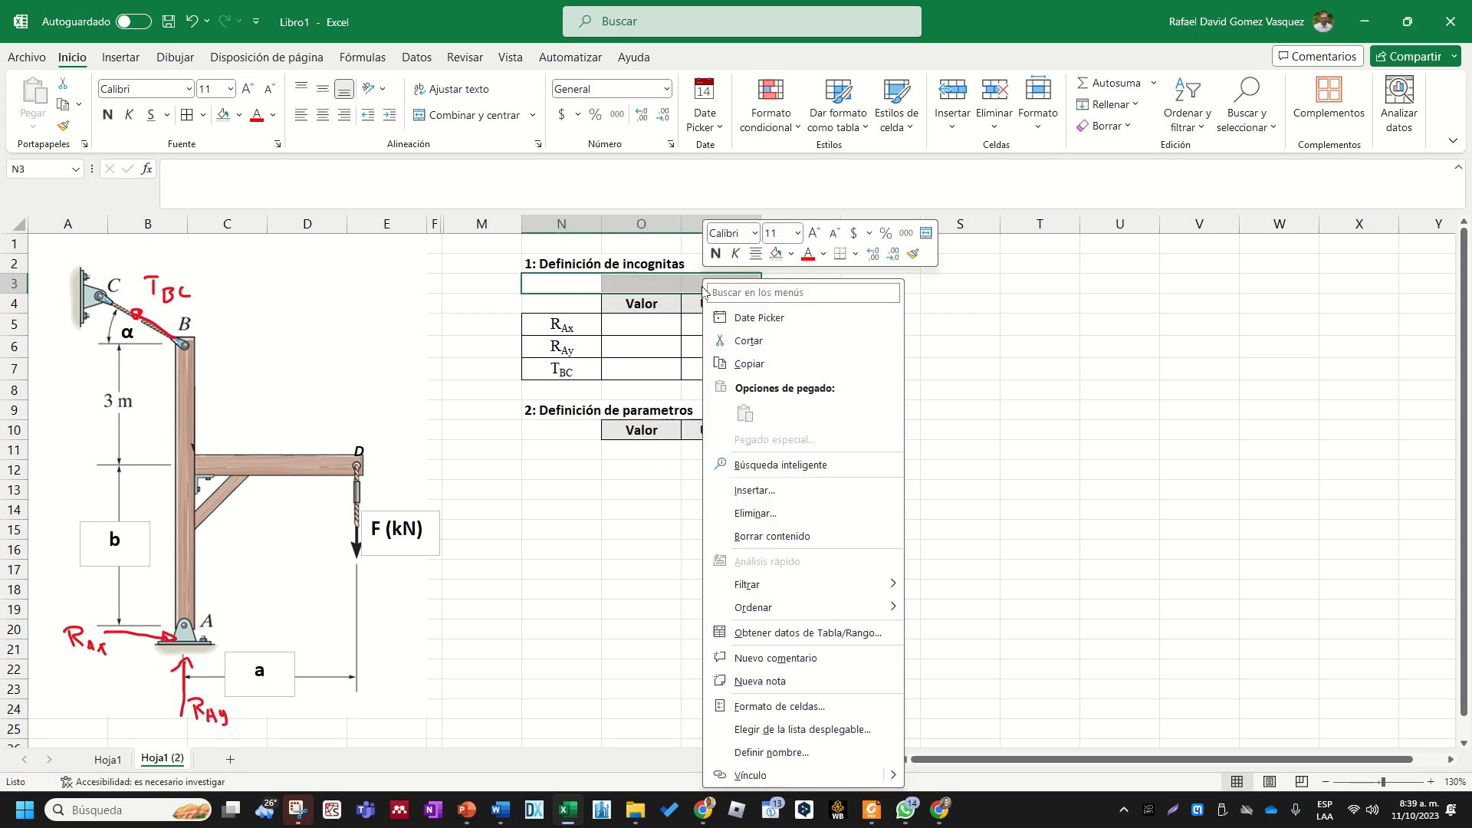
{"action": "left_click", "coordinate": [786, 514]}
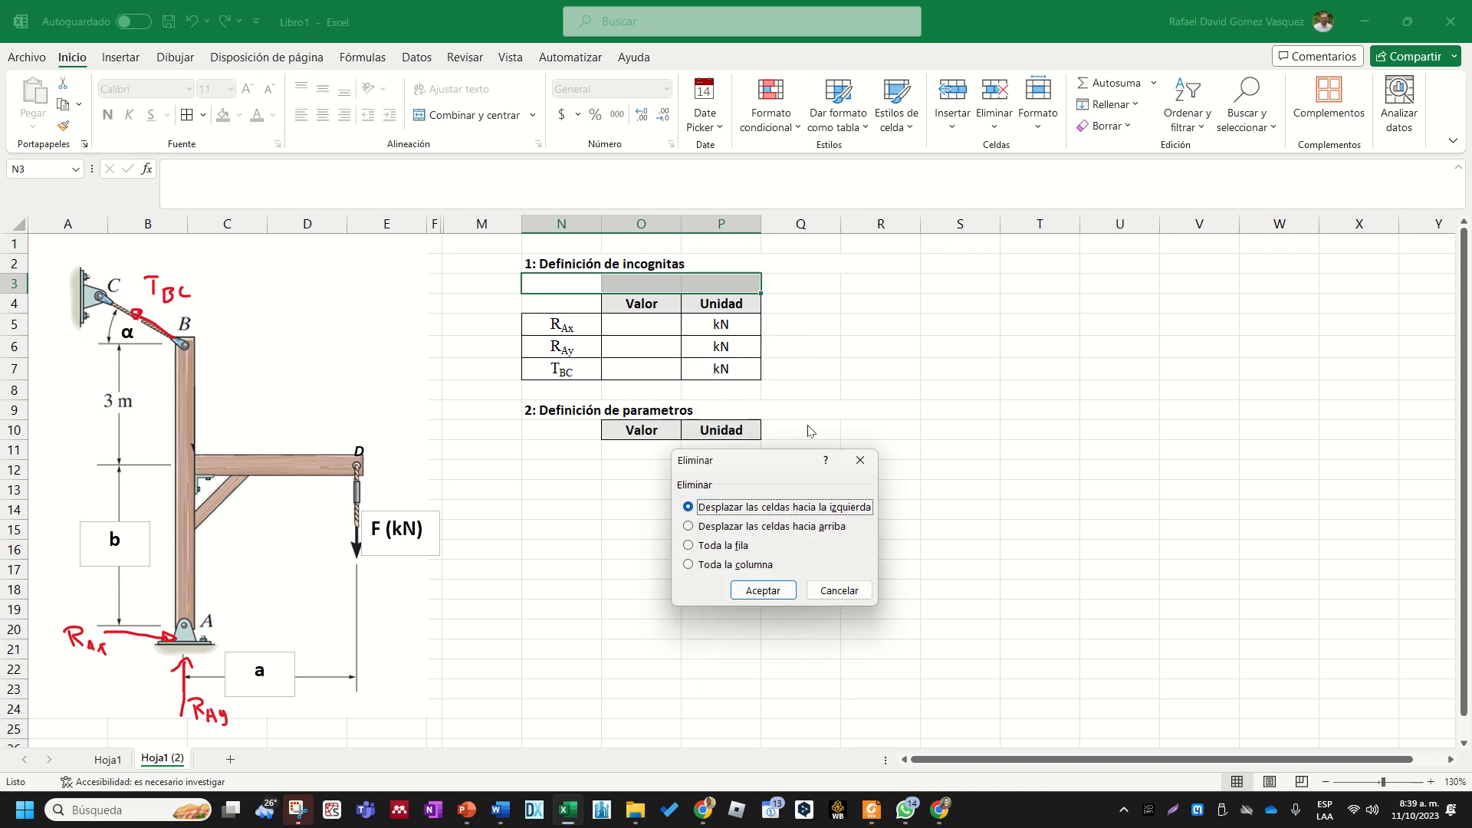
{"action": "left_click", "coordinate": [805, 526]}
{"action": "left_click", "coordinate": [761, 591]}
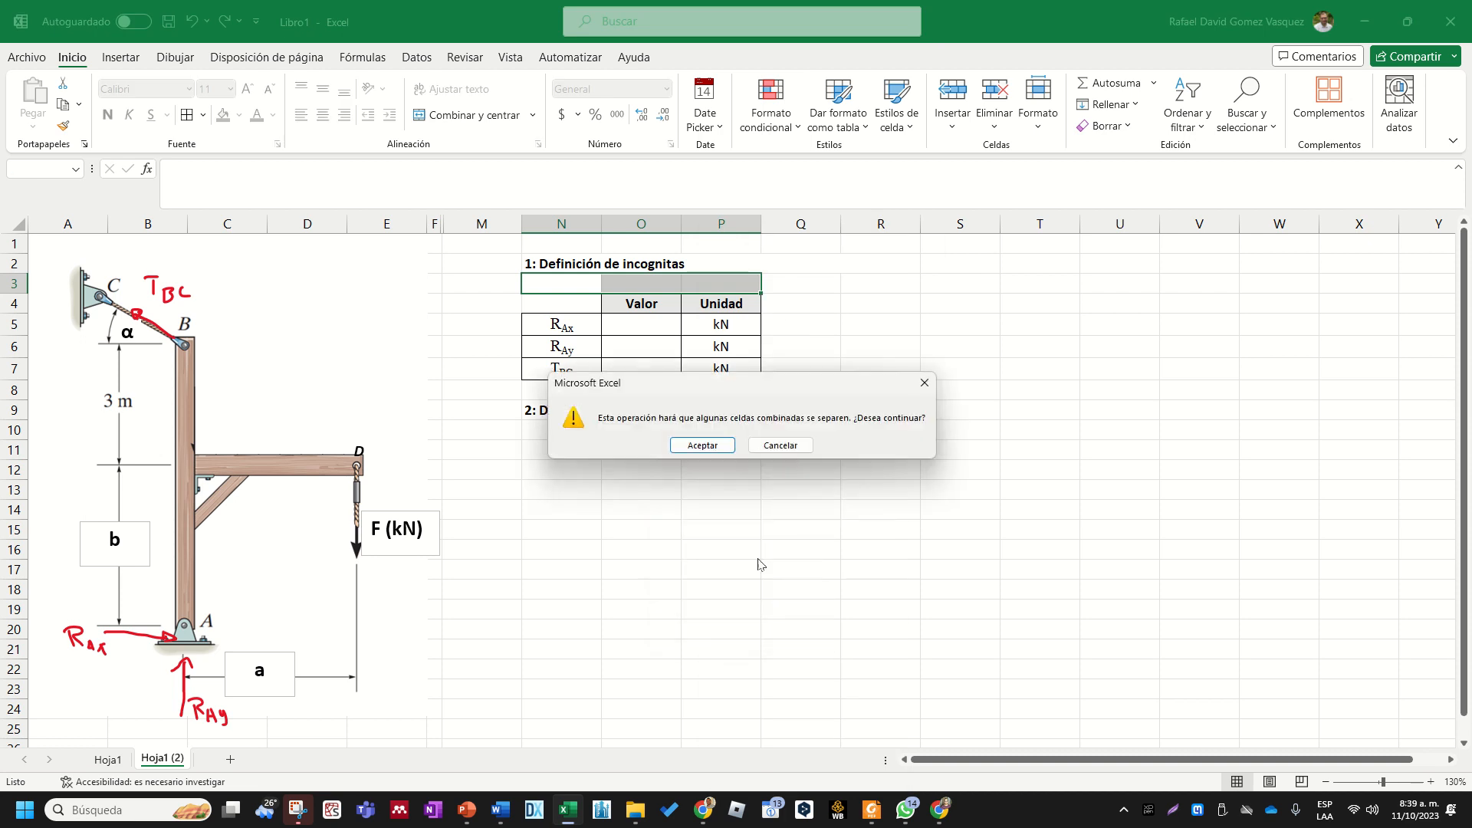
{"action": "left_click", "coordinate": [716, 451]}
{"action": "left_click", "coordinate": [720, 500]}
{"action": "left_click", "coordinate": [619, 267]}
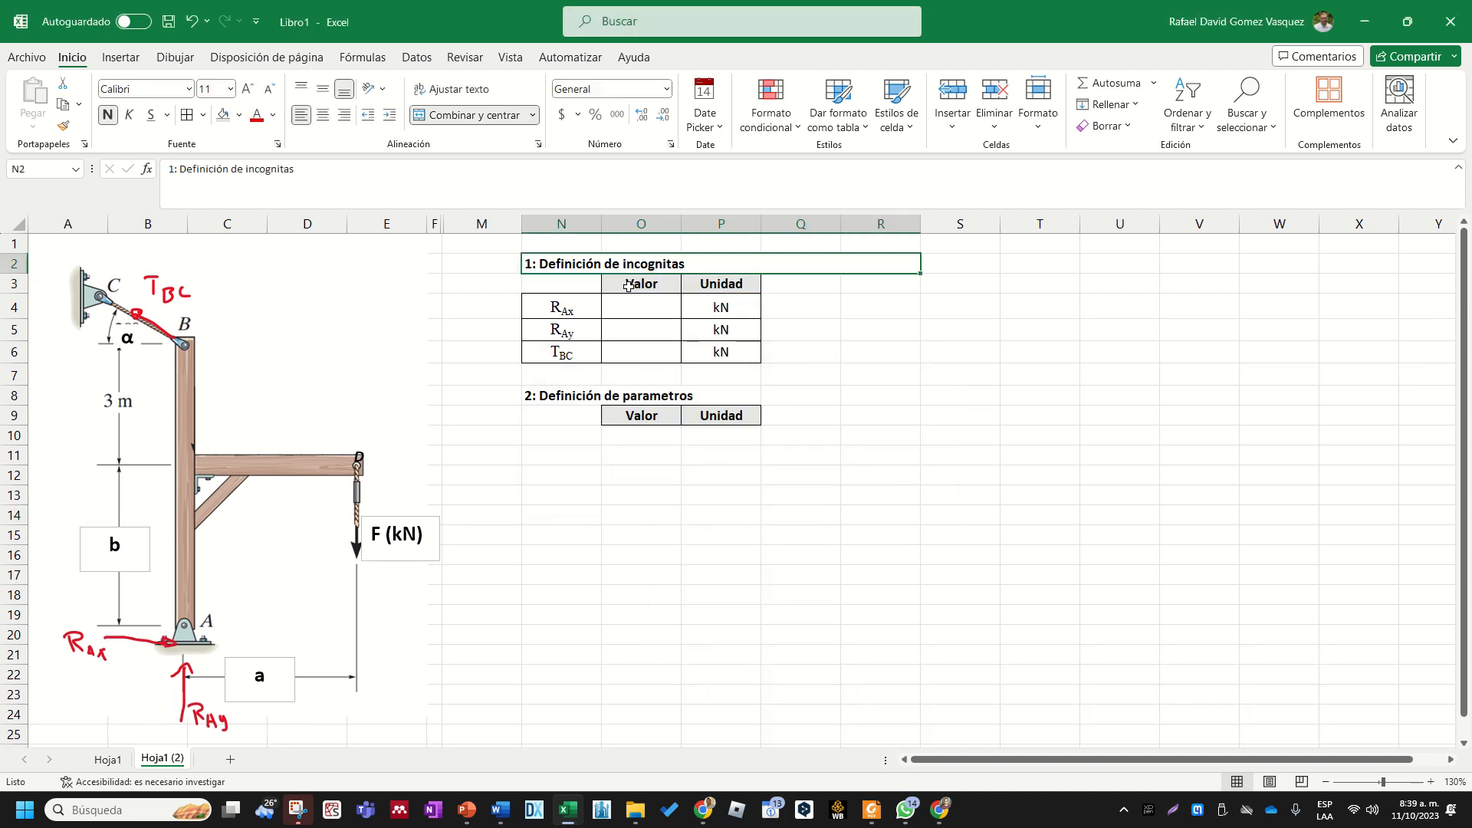
- Enter the parameter names F, a and b in cells N10 to N12 below the parameters heading
{"action": "left_click", "coordinate": [567, 437]}
{"action": "type", "text": "F"}
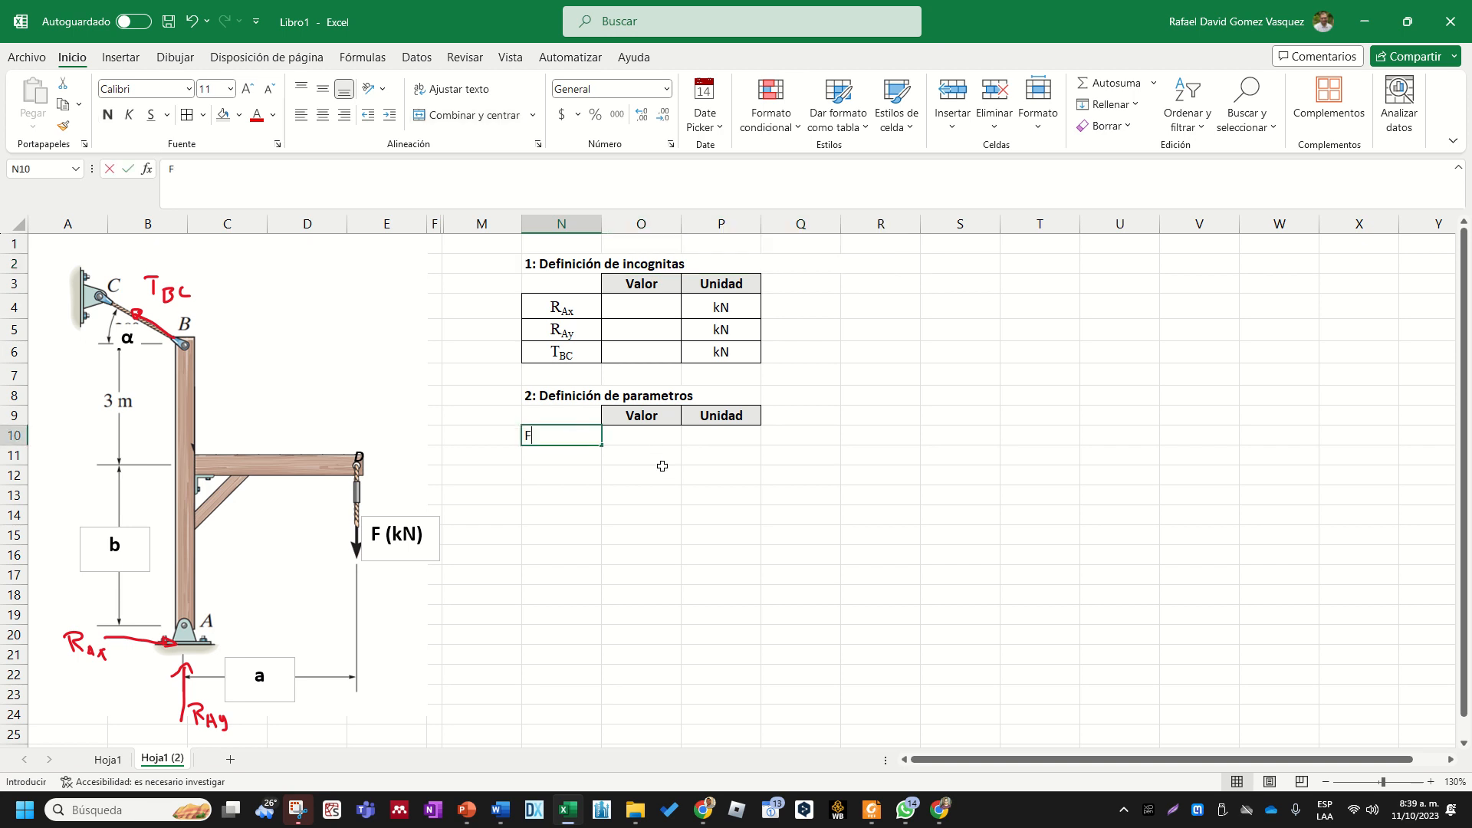
{"action": "key", "text": "Return"}
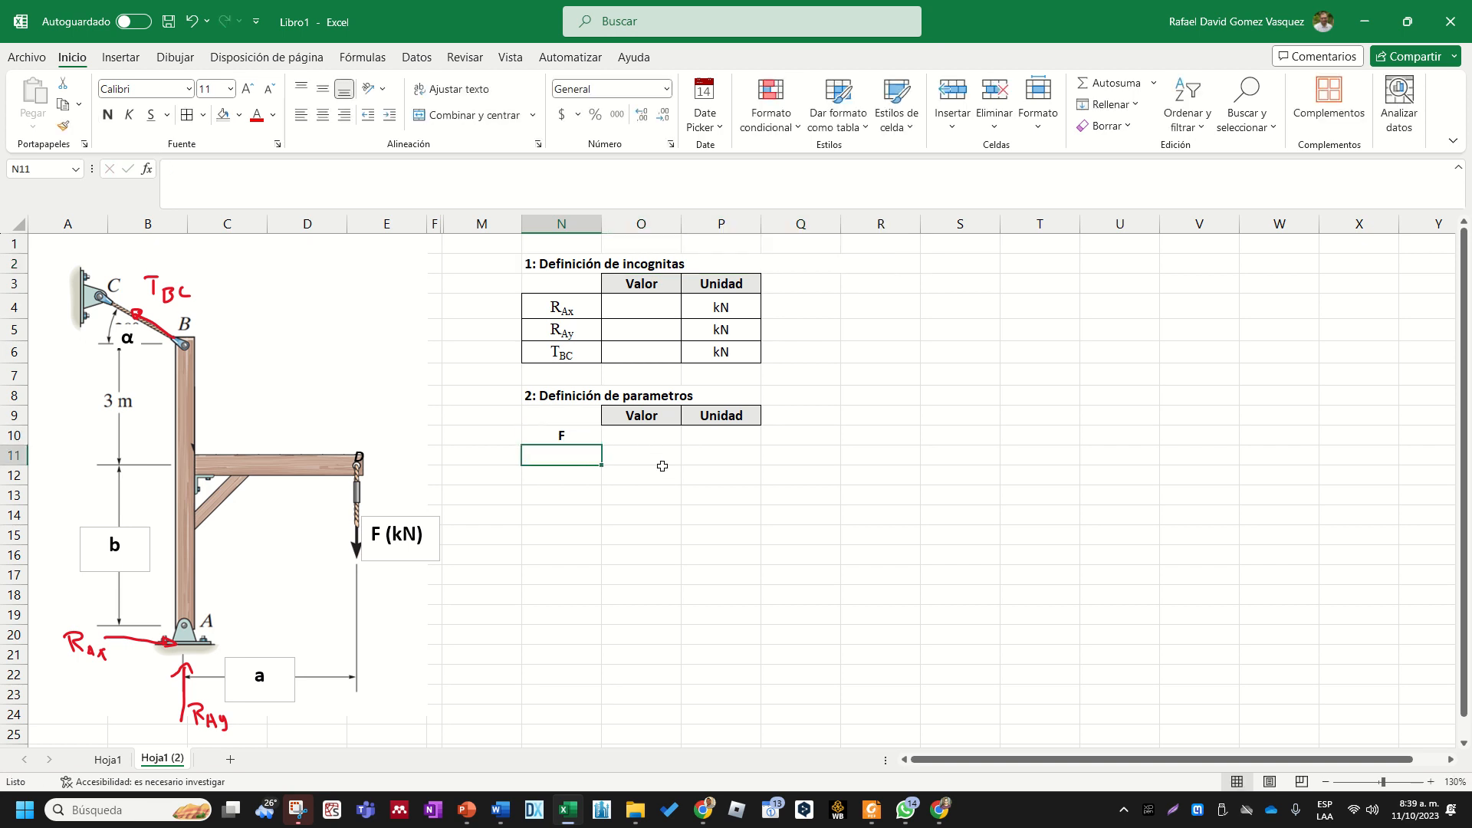
{"action": "type", "text": "a"}
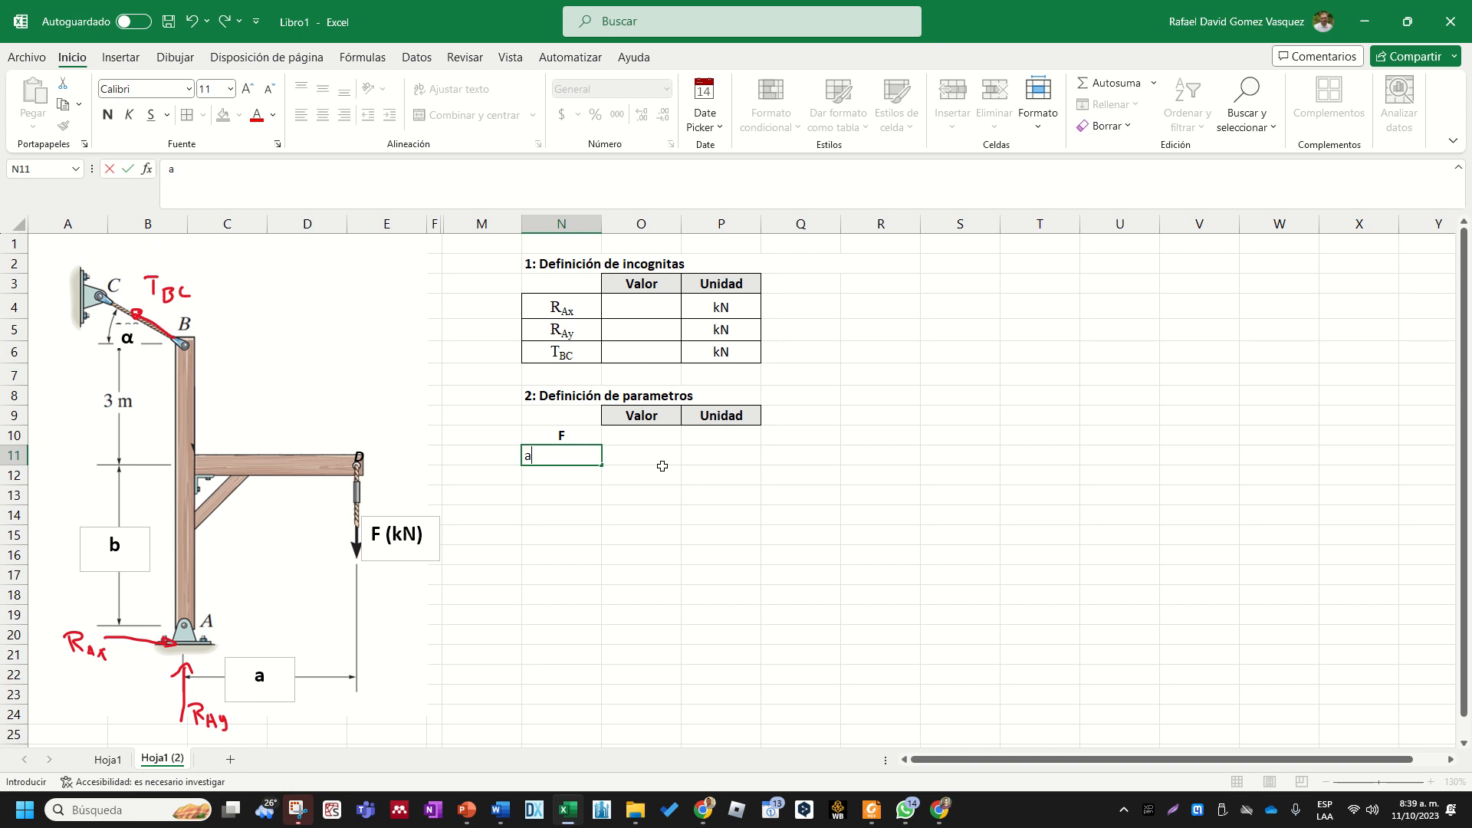
{"action": "key", "text": "Return"}
{"action": "key", "text": "Up"}
{"action": "key", "text": "Down"}
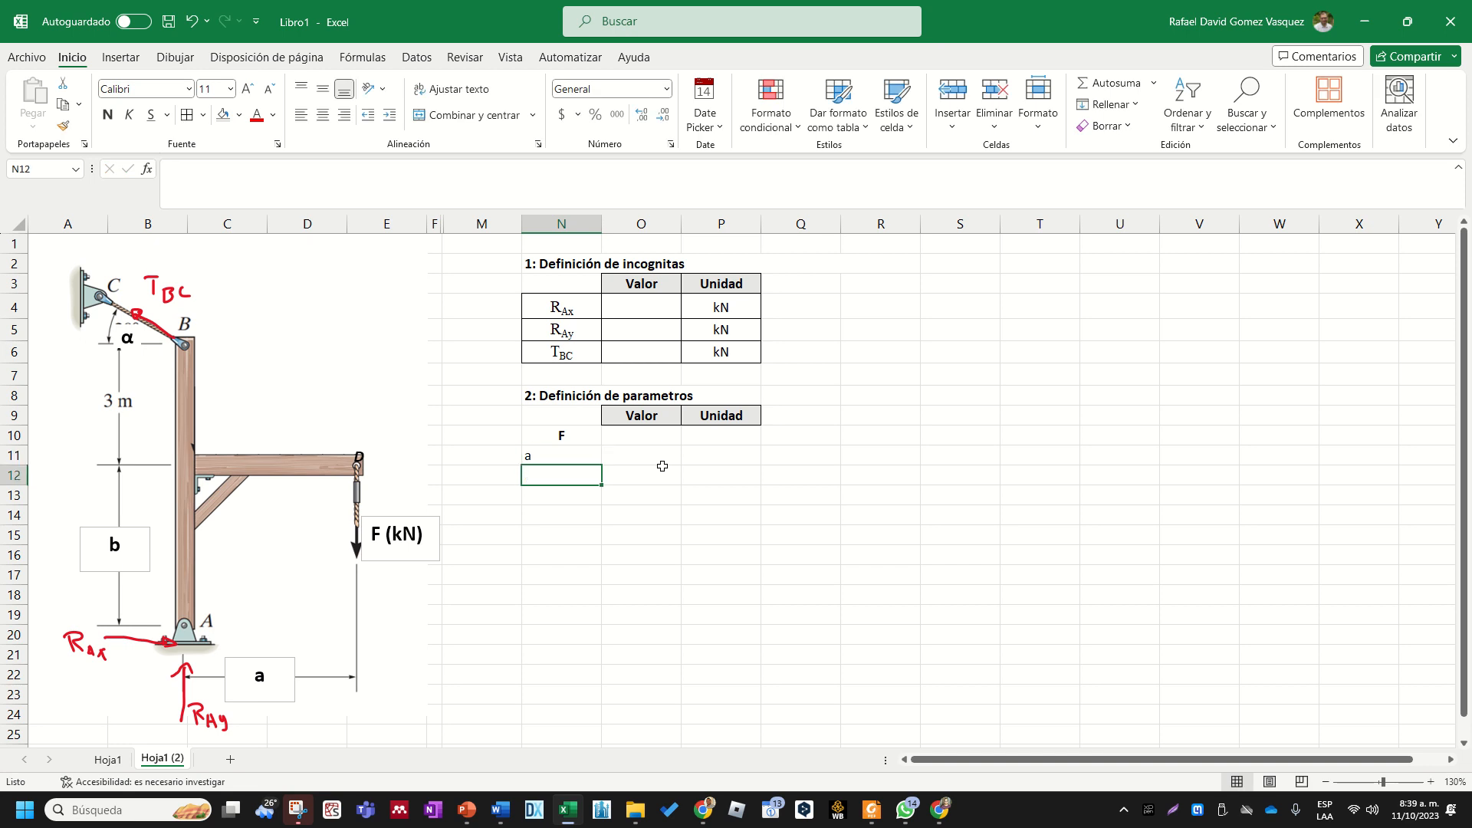
{"action": "type", "text": "b"}
{"action": "key", "text": "Return"}
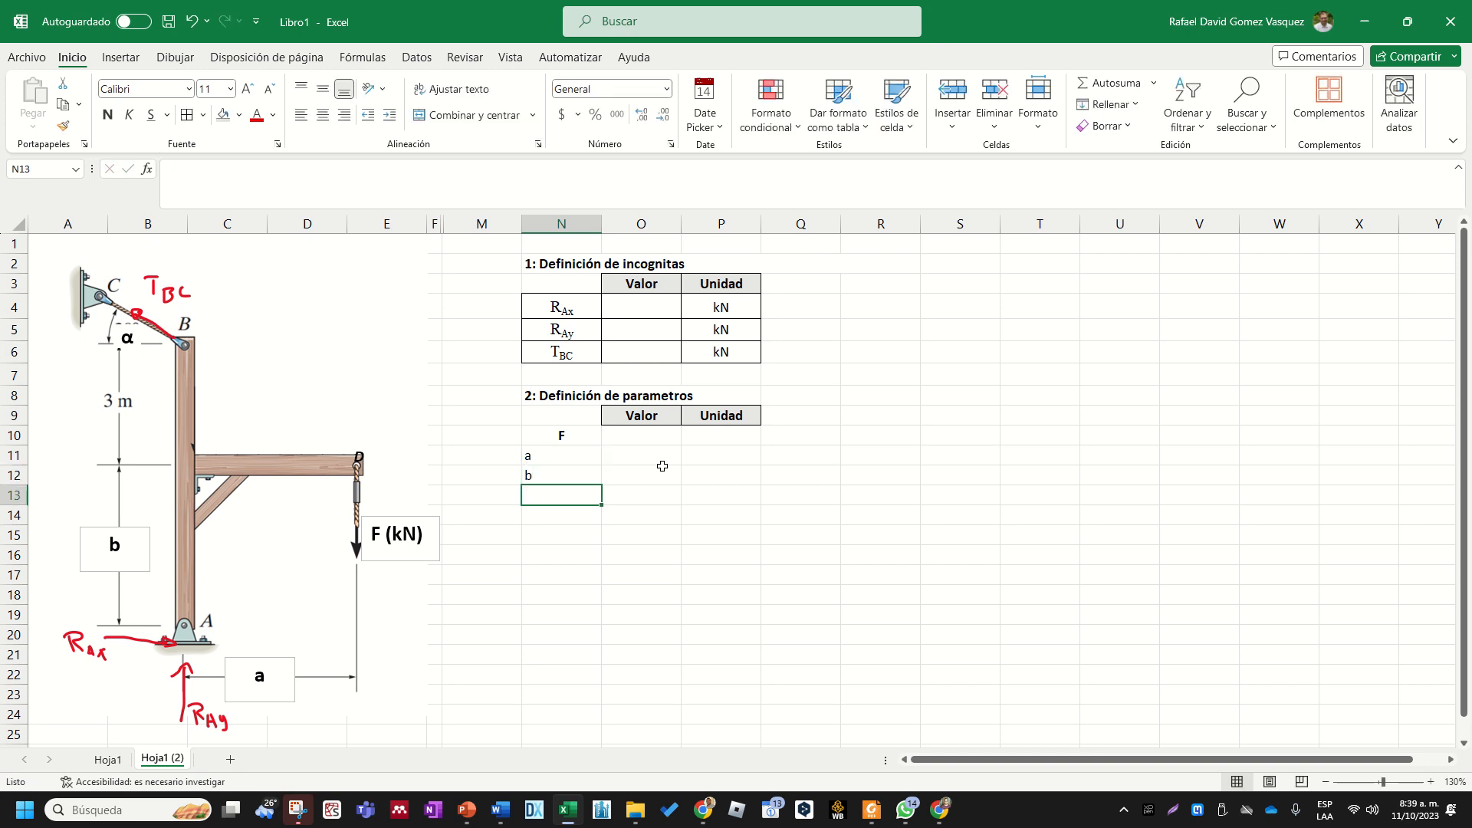
- Center the parameter name cells N10:N13 horizontally
{"action": "key", "text": "shift+Up"}
{"action": "key", "text": "shift+Up"}
{"action": "key", "text": "shift+Up"}
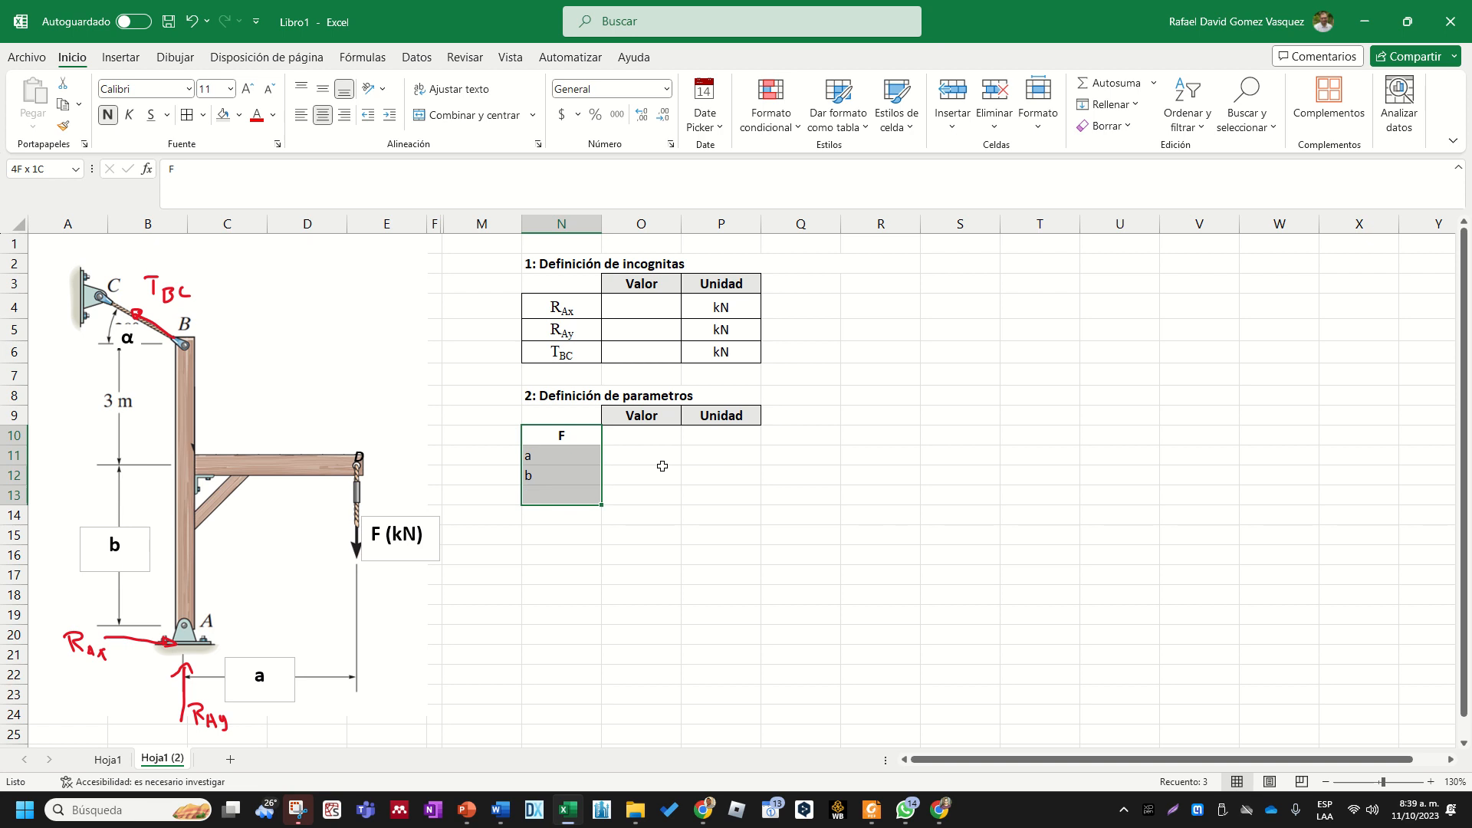
{"action": "left_click", "coordinate": [323, 115]}
{"action": "left_click", "coordinate": [323, 115]}
{"action": "left_click", "coordinate": [713, 476]}
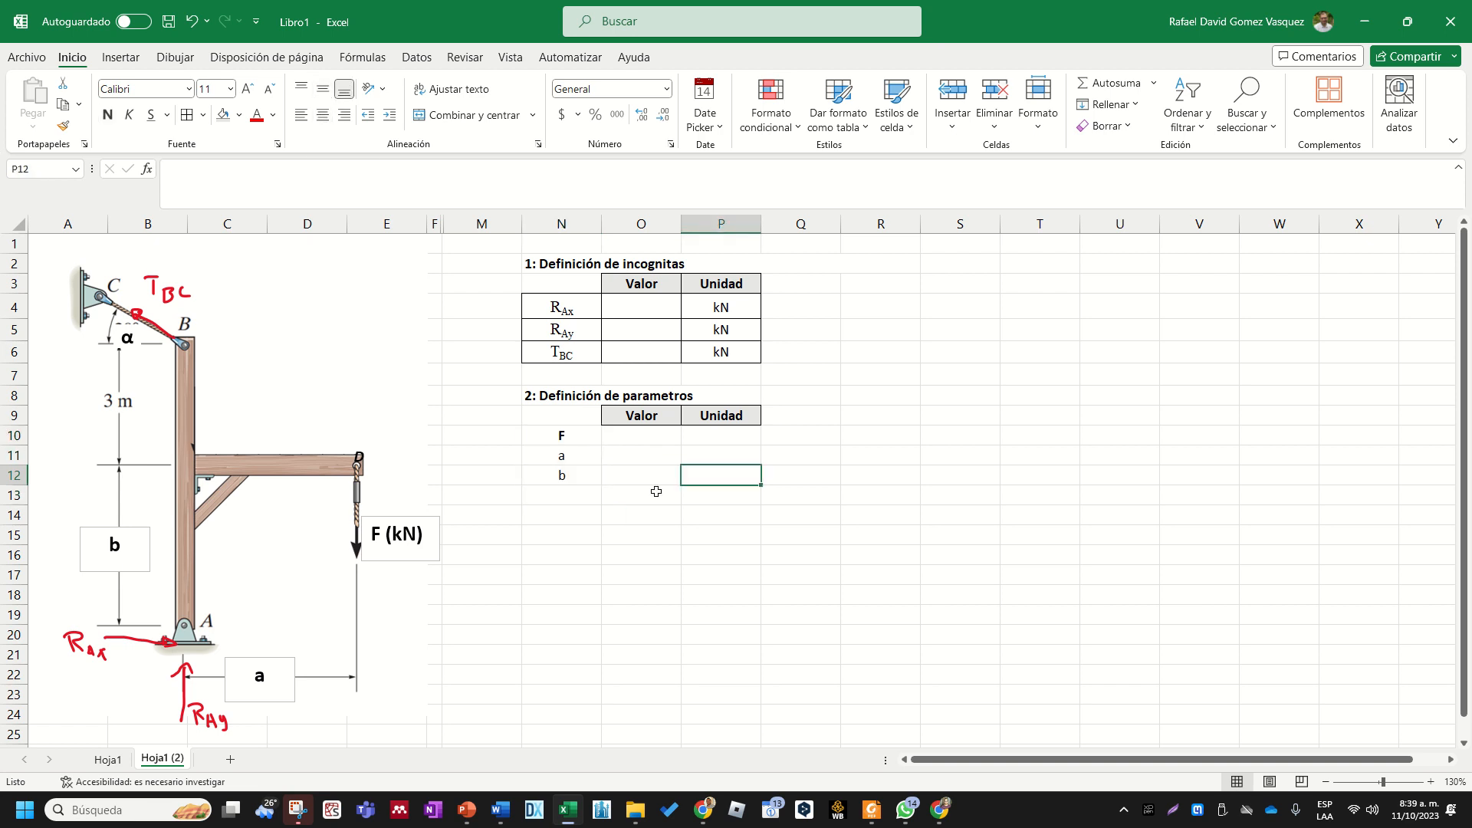
- Insert the Greek small letter alpha symbol (α) in cell N13 as the fourth parameter name
{"action": "left_click", "coordinate": [574, 495]}
{"action": "left_click", "coordinate": [120, 57]}
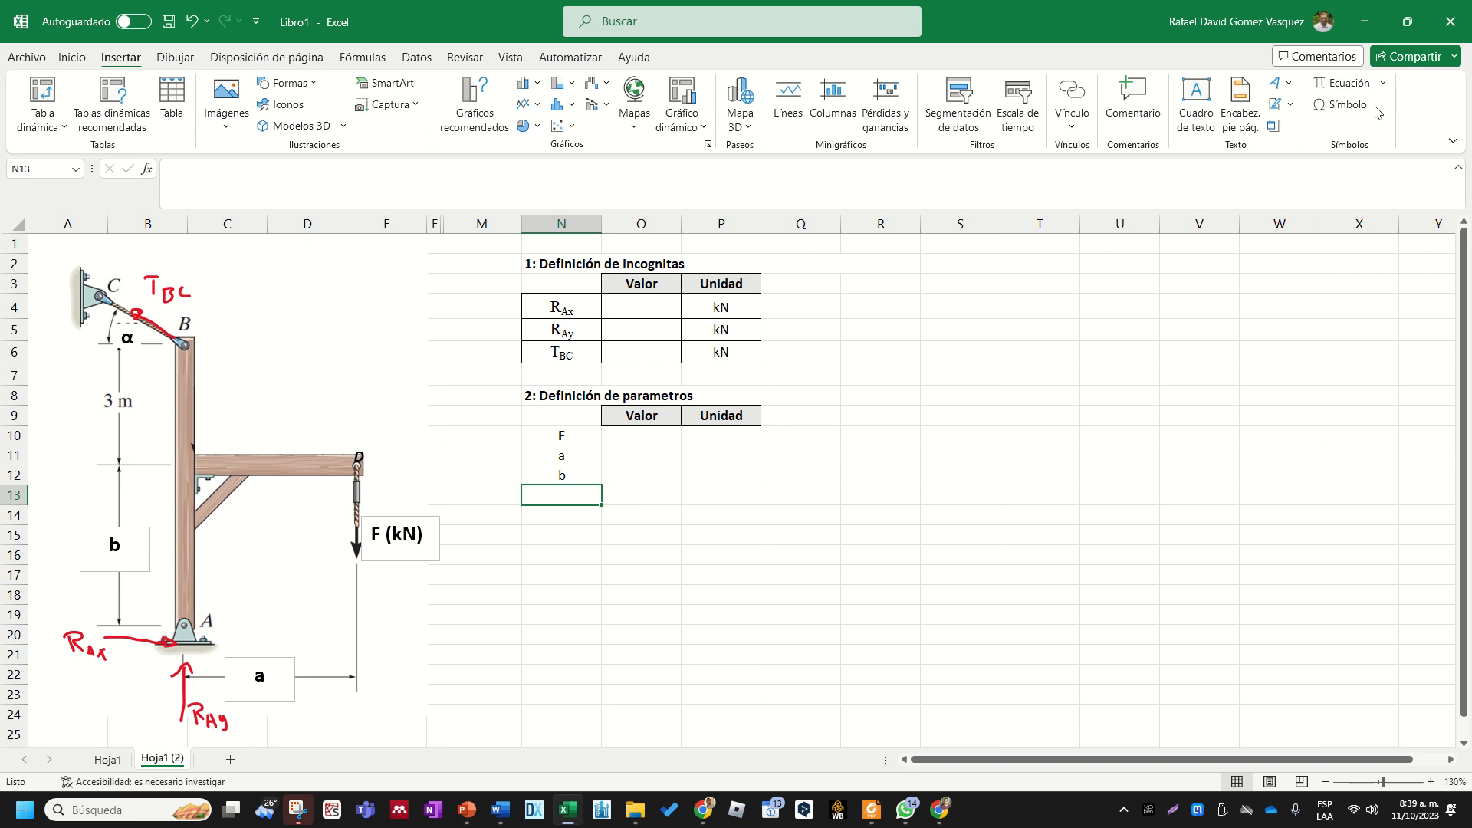
{"action": "left_click", "coordinate": [1383, 84]}
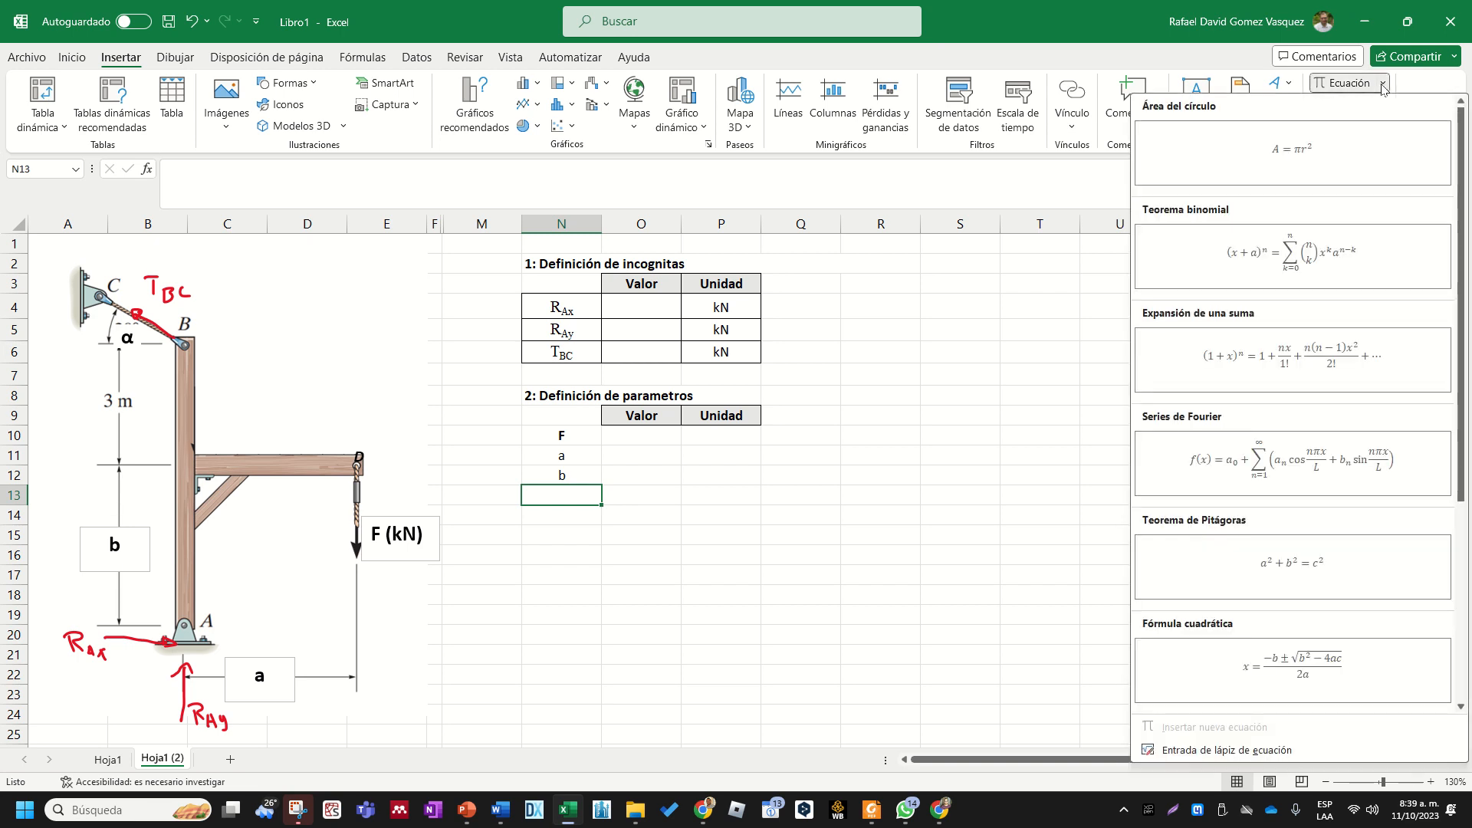
{"action": "left_click", "coordinate": [1383, 85]}
{"action": "left_click", "coordinate": [1368, 105]}
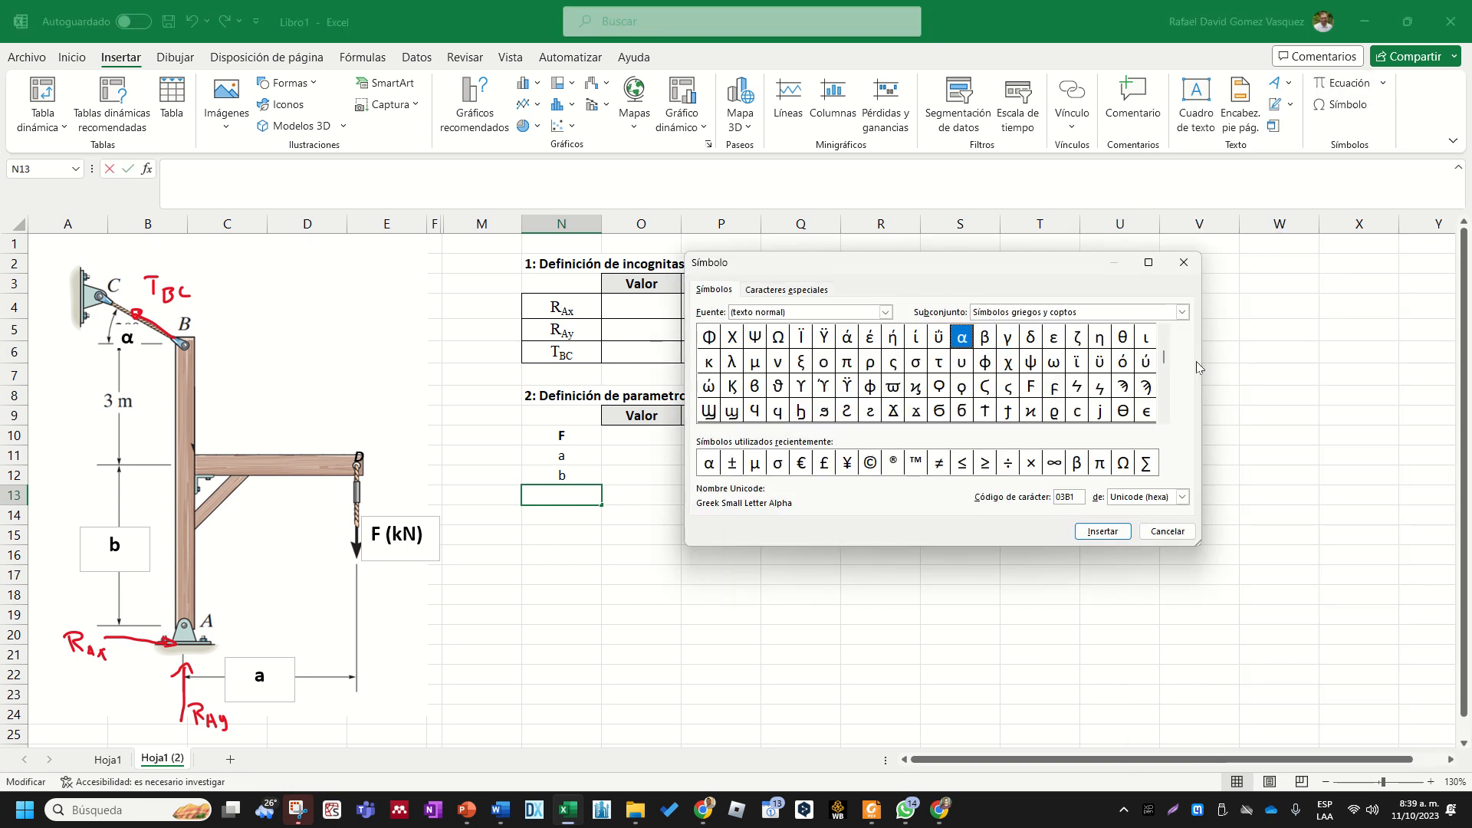
{"action": "left_click", "coordinate": [709, 464]}
{"action": "left_click", "coordinate": [1102, 532]}
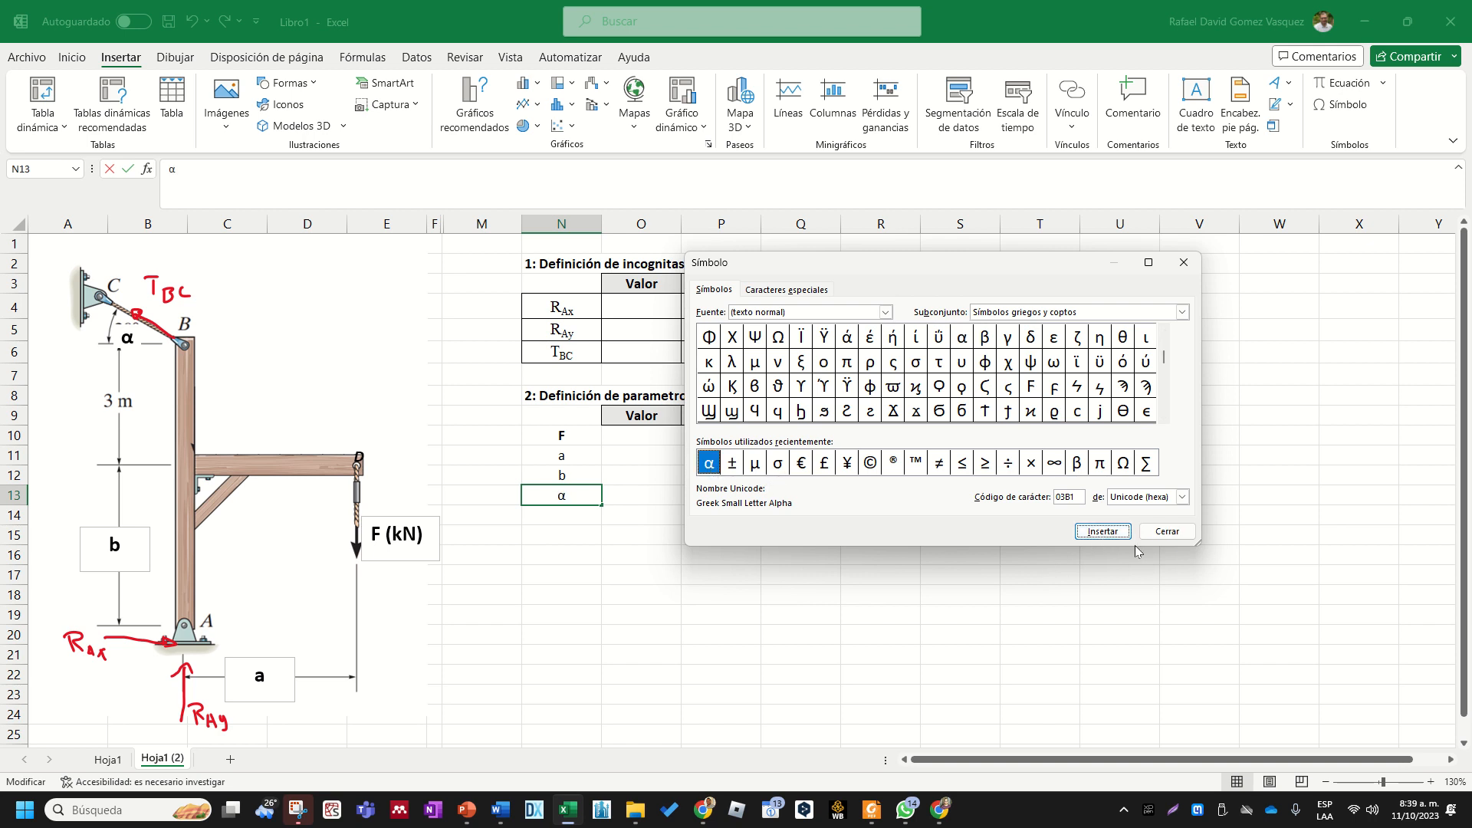
{"action": "left_click", "coordinate": [1167, 531]}
{"action": "left_click", "coordinate": [721, 594]}
- Make the parameter names in N10:N13 bold and set their font size to 12
{"action": "left_click_drag", "start_coordinate": [583, 435], "coordinate": [591, 496]}
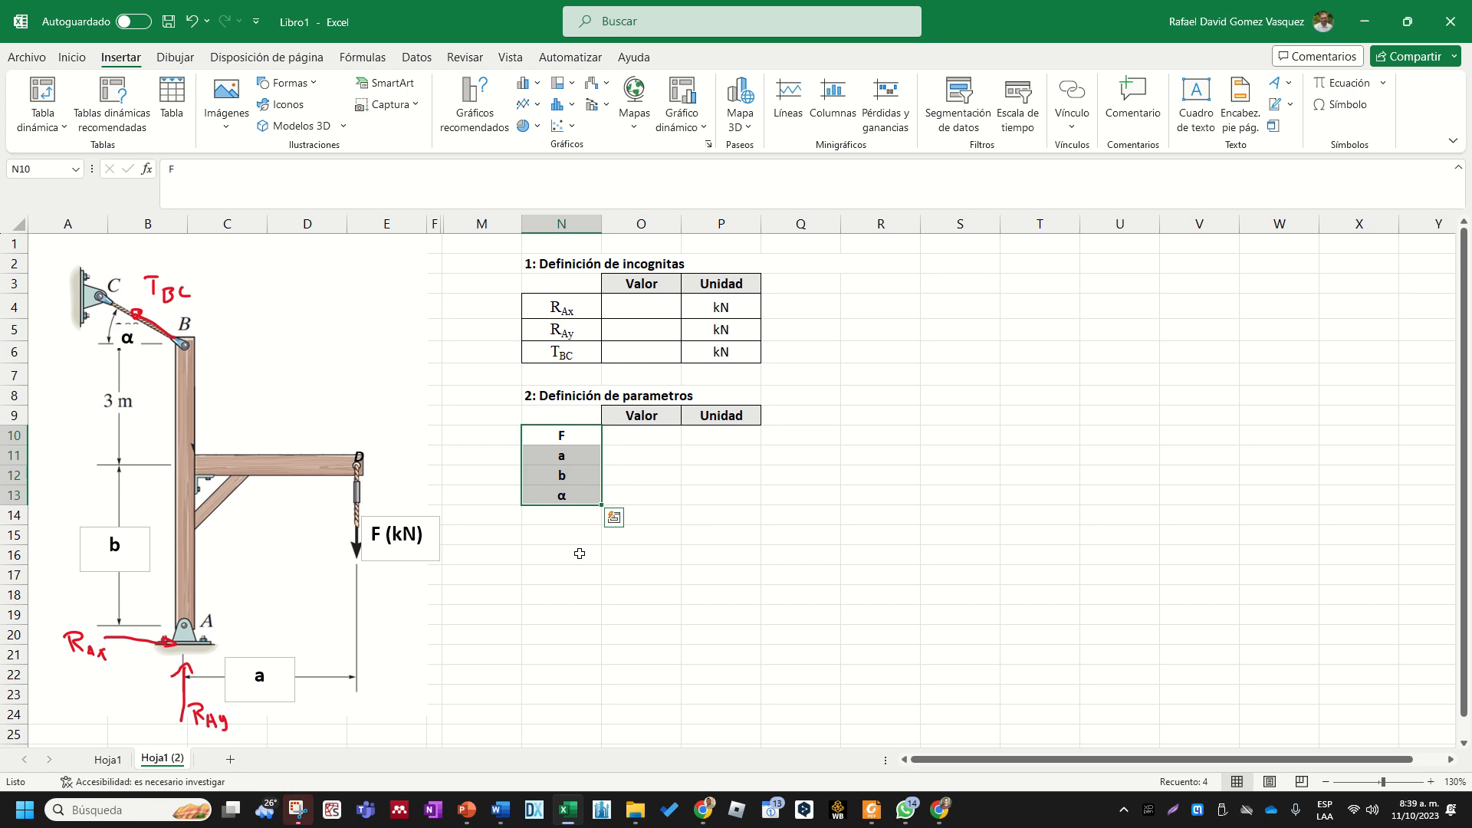
{"action": "left_click", "coordinate": [72, 60]}
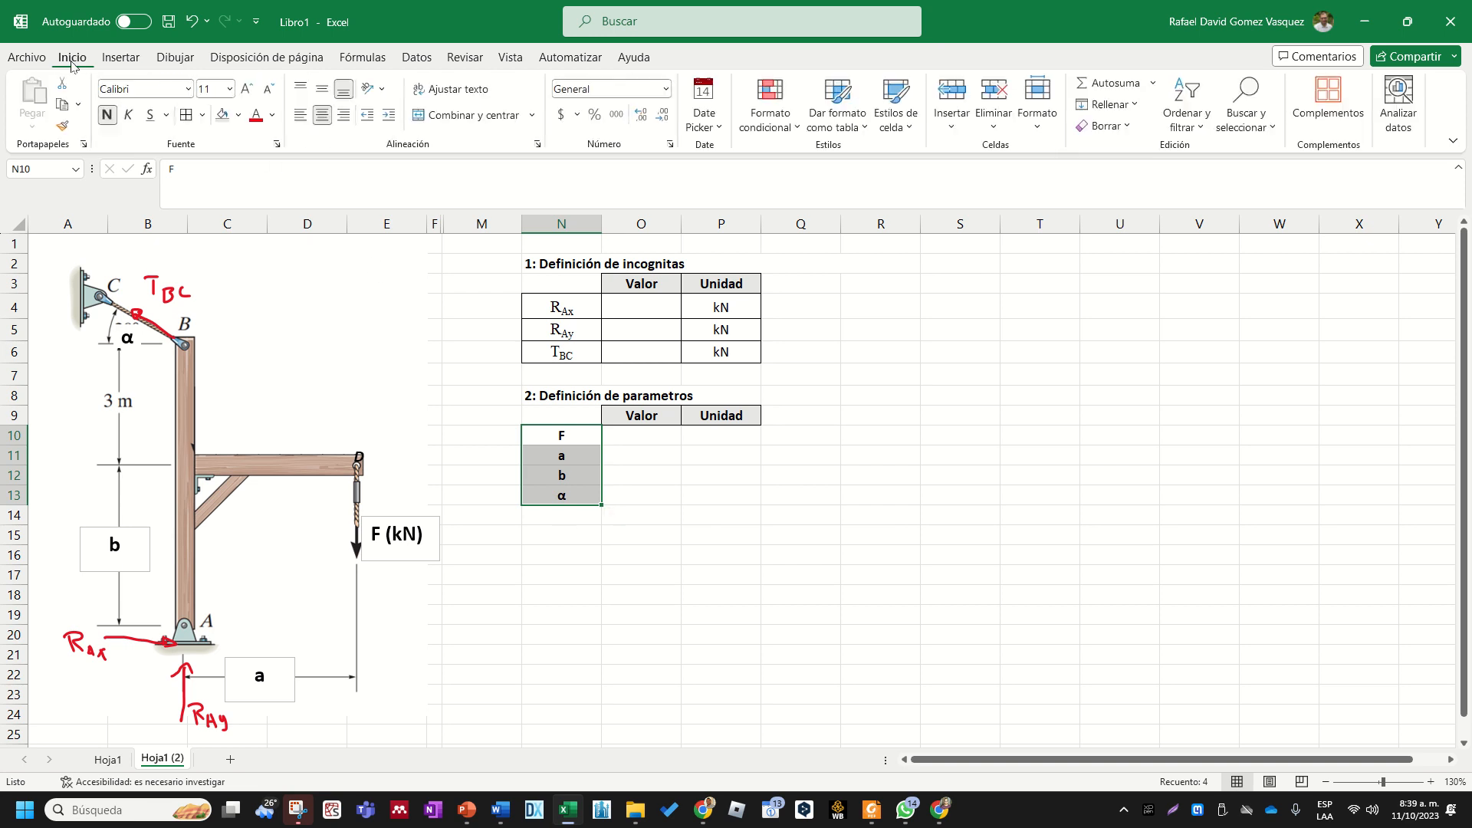
{"action": "left_click", "coordinate": [223, 90]}
{"action": "type", "text": "12"}
{"action": "key", "text": "Return"}
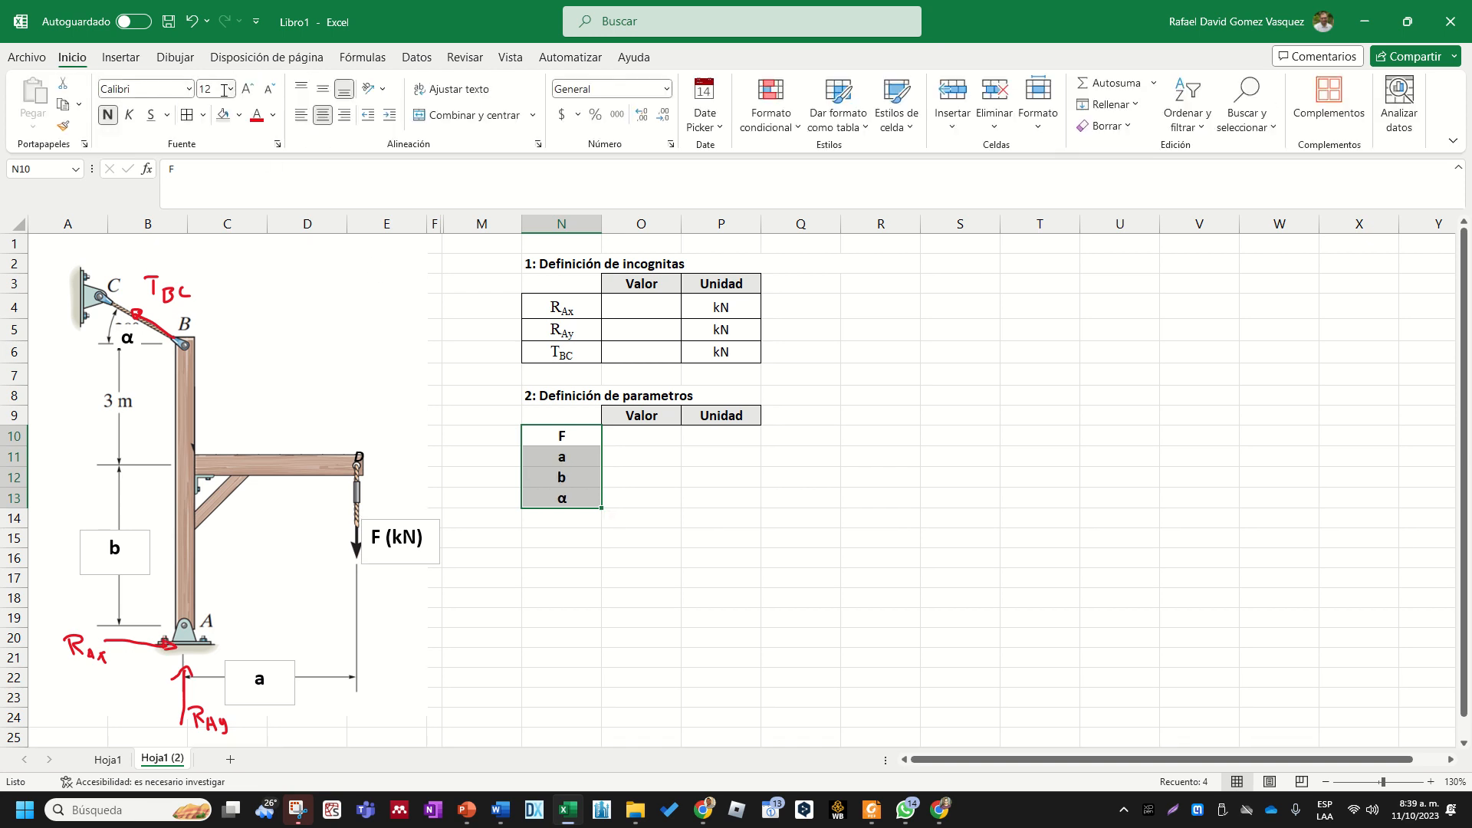
- Apply all borders to the parameter table cells N10:P13
{"action": "left_click_drag", "start_coordinate": [748, 500], "coordinate": [567, 436]}
{"action": "left_click", "coordinate": [187, 115]}
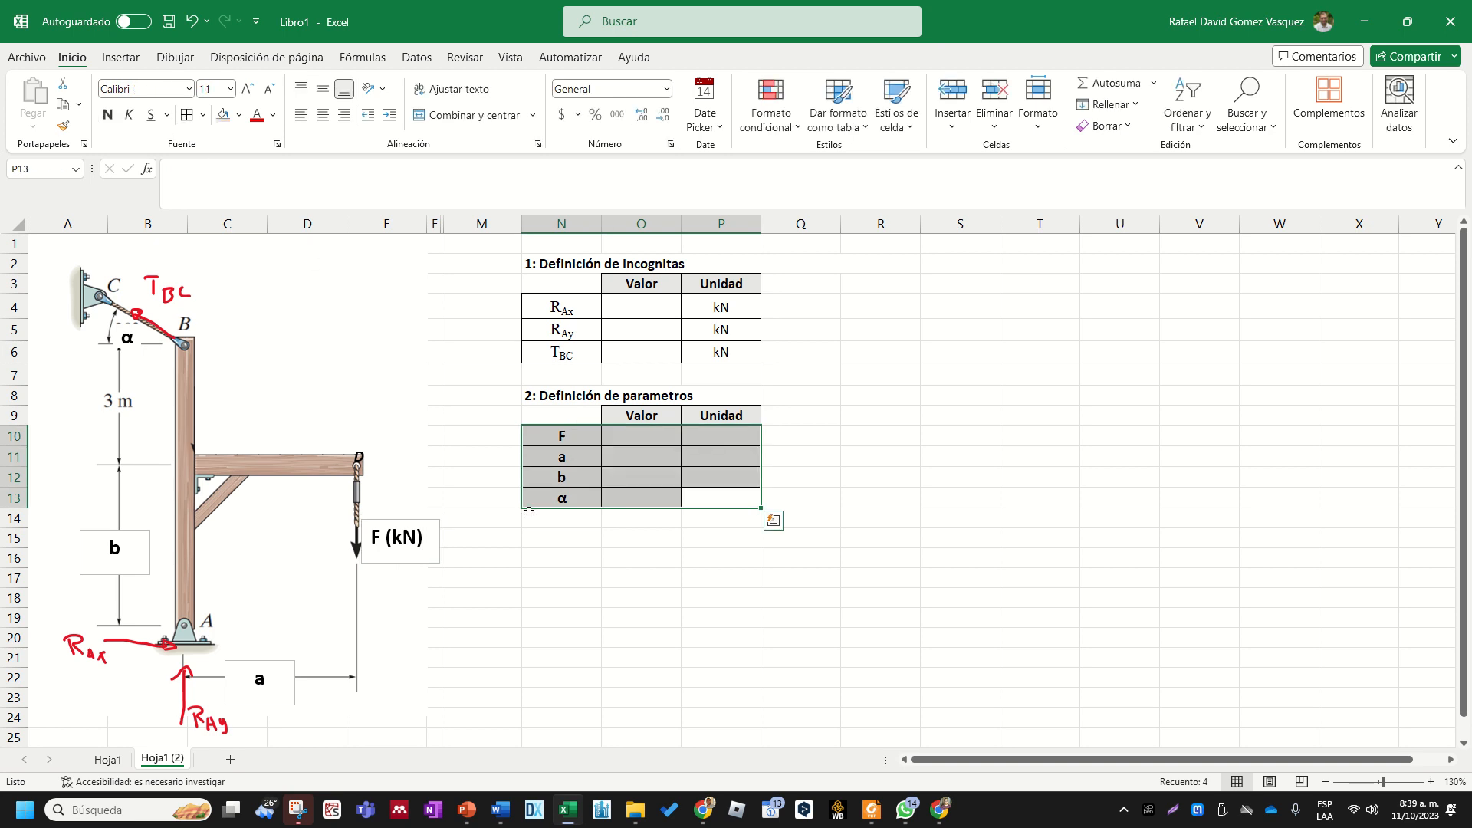
{"action": "left_click", "coordinate": [562, 597]}
{"action": "left_click", "coordinate": [624, 434]}
{"action": "left_click", "coordinate": [715, 438]}
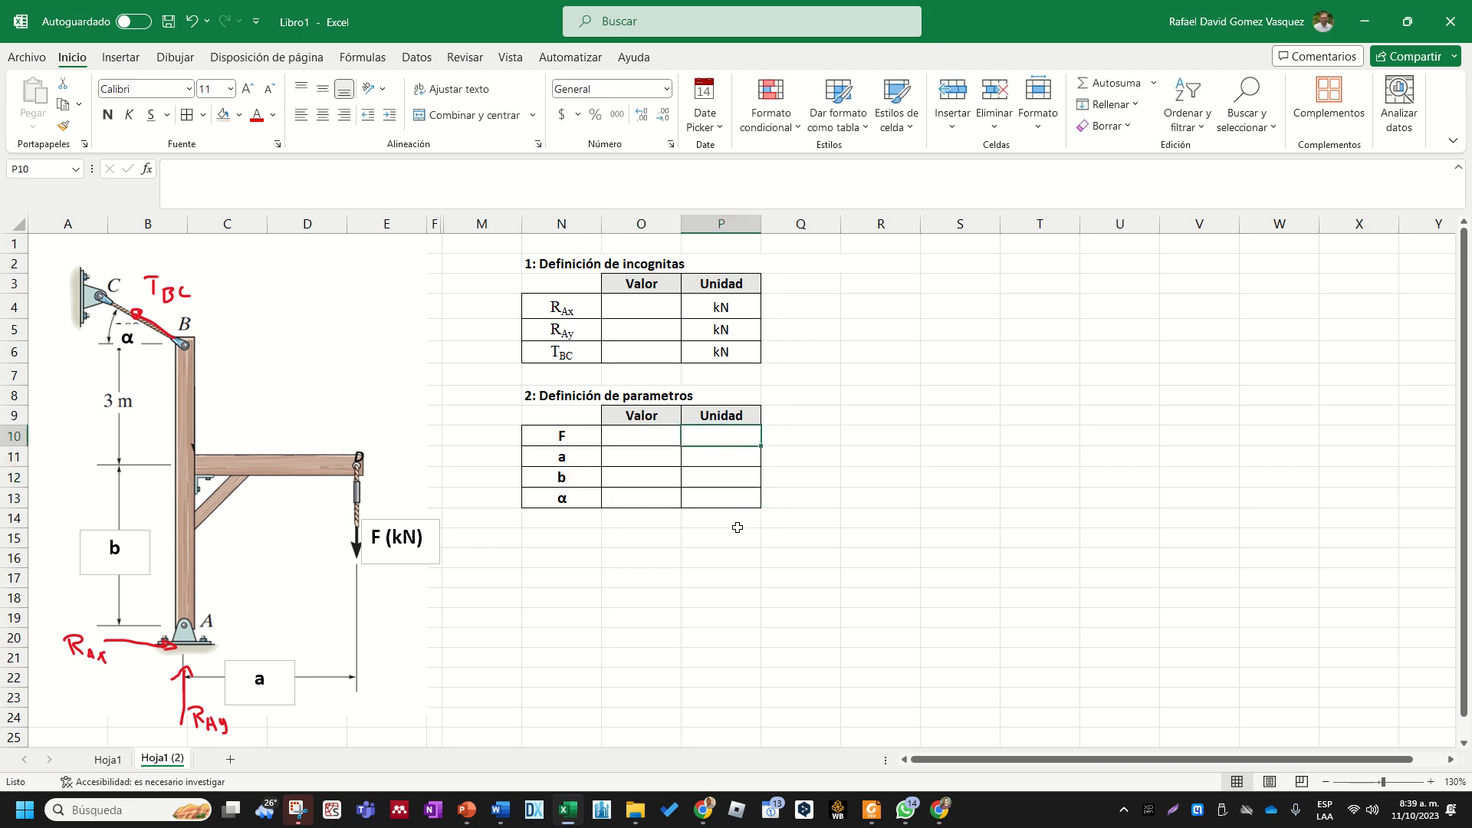
{"action": "type", "text": "Nk"}
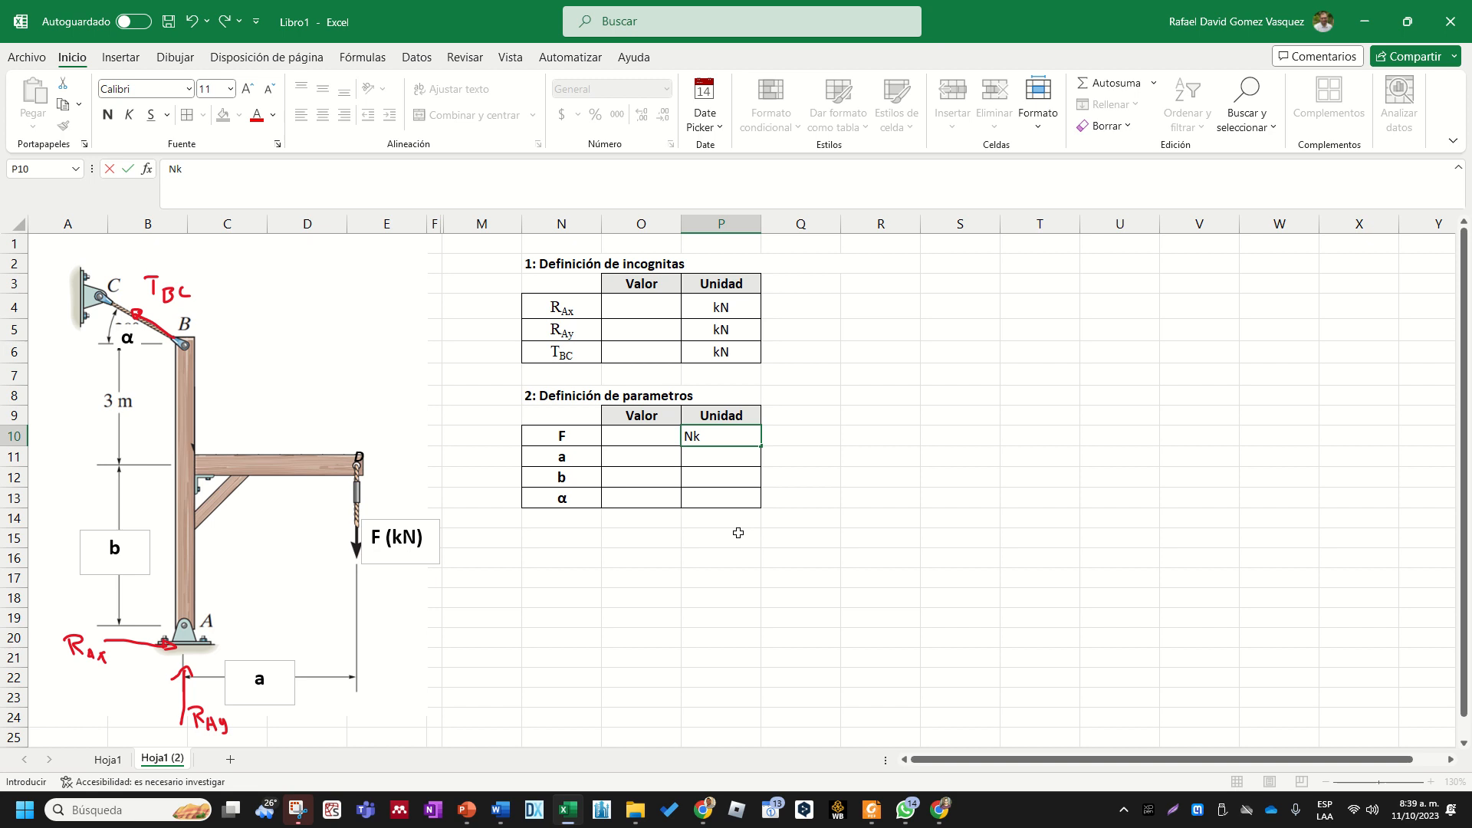
{"action": "key", "text": "Up"}
{"action": "key", "text": "BackSpace"}
{"action": "key", "text": "Down"}
{"action": "key", "text": "Up"}
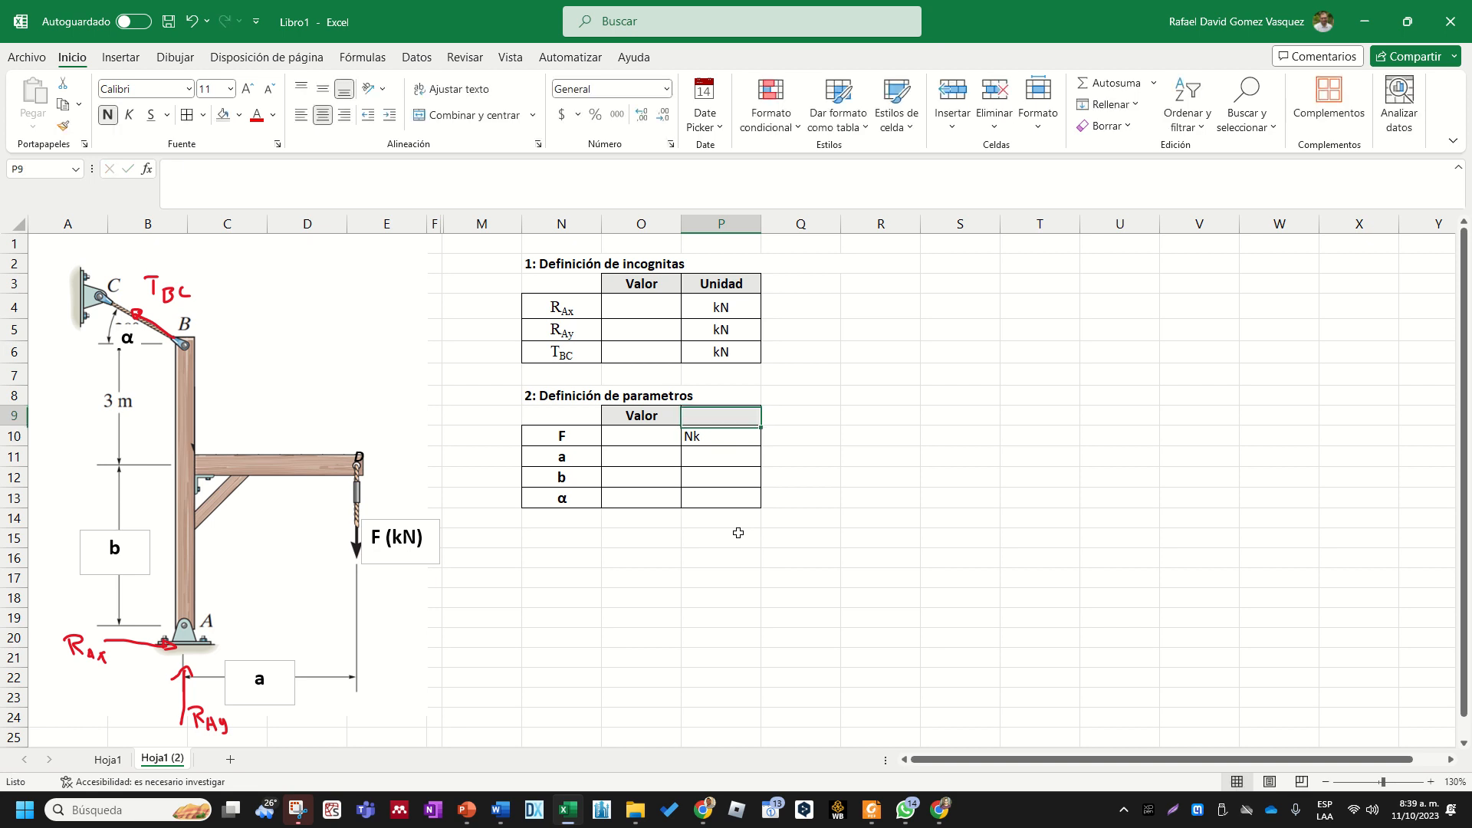
{"action": "type", "text": "Unidad"}
{"action": "key", "text": "Return"}
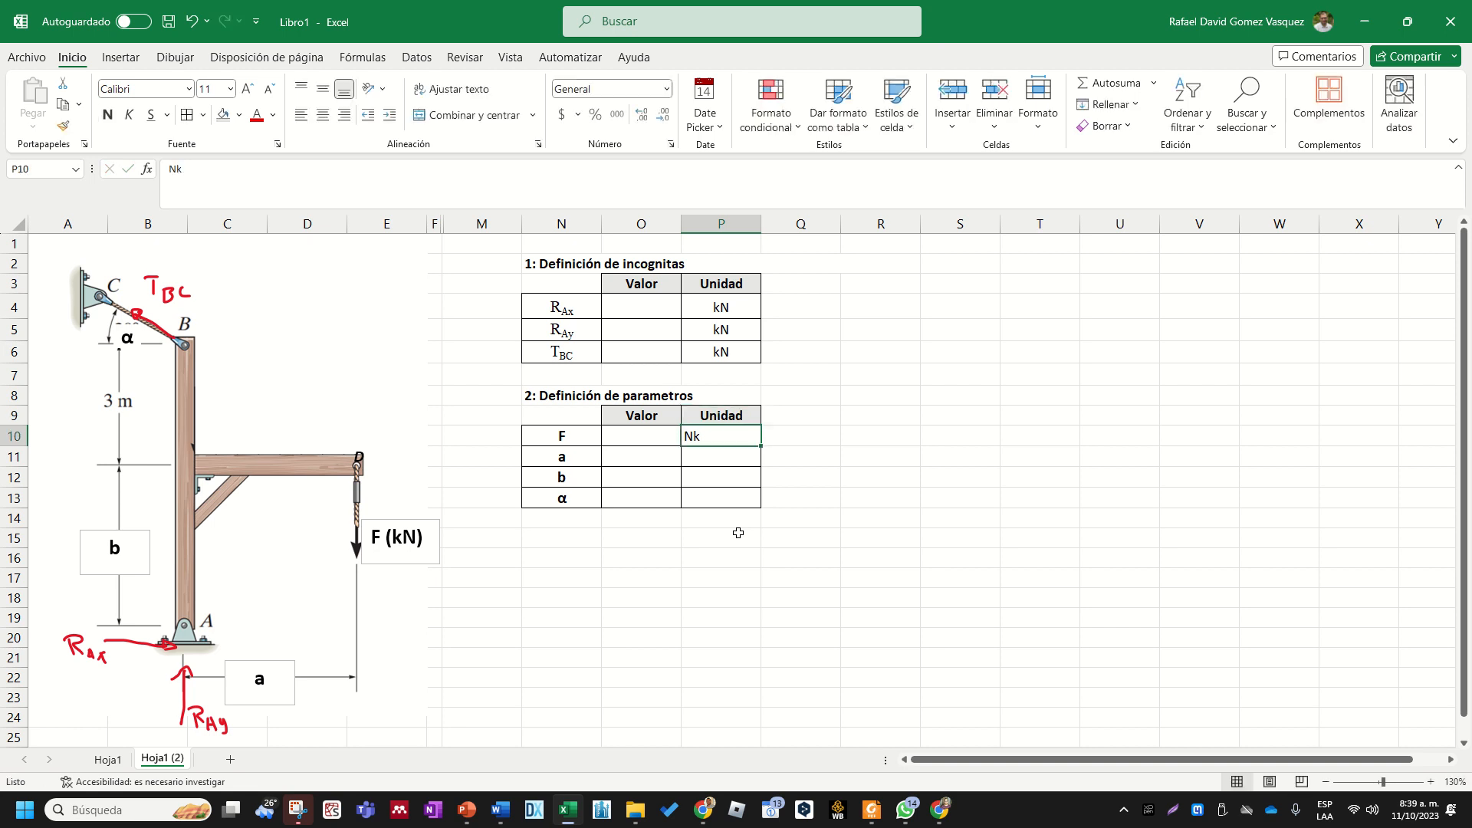
- Enter the parameter units kN, m, m and grados in cells P10 to P13
{"action": "type", "text": "k"}
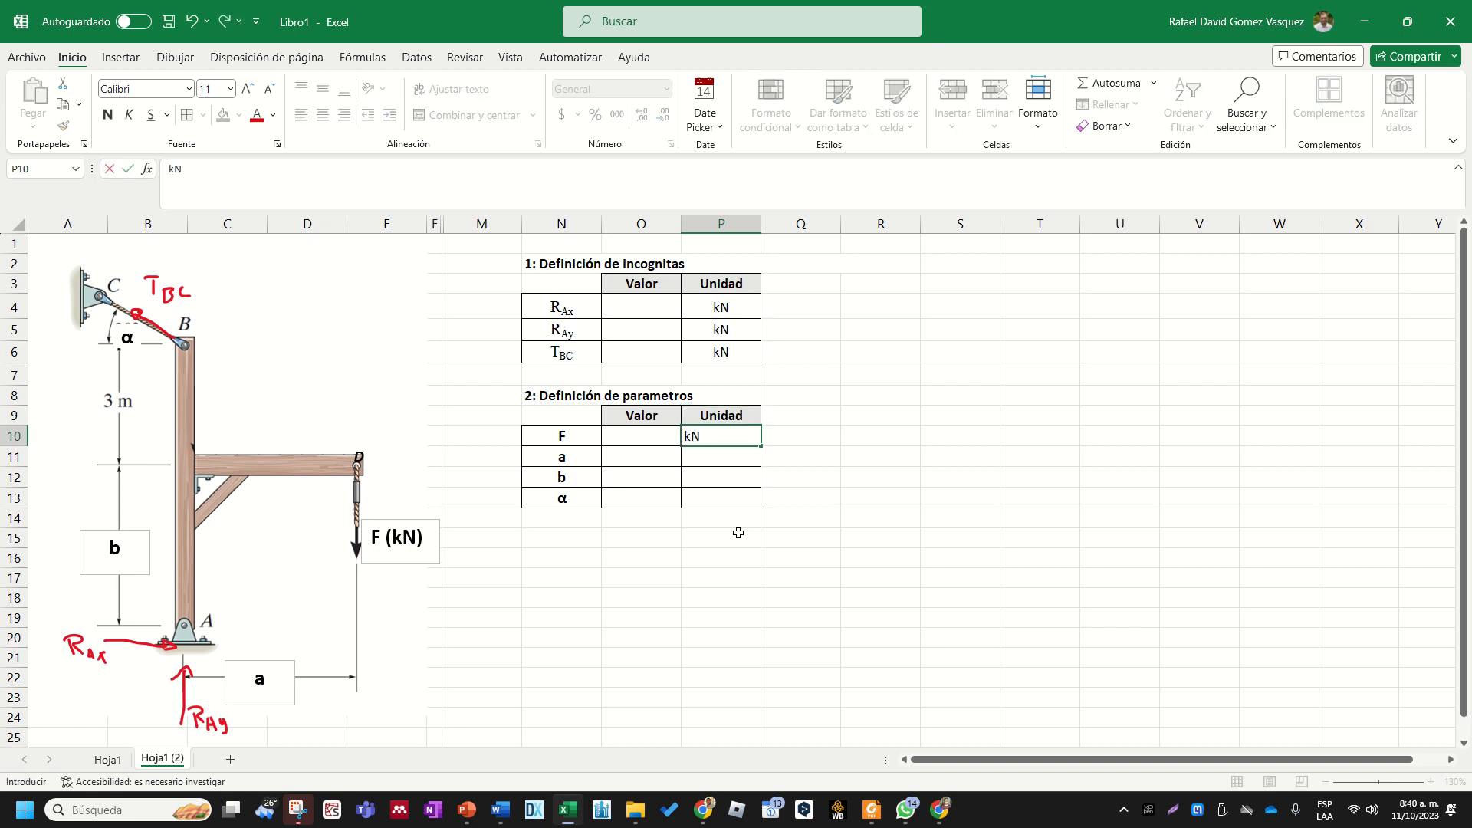
{"action": "key", "text": "Return"}
{"action": "type", "text": "m"}
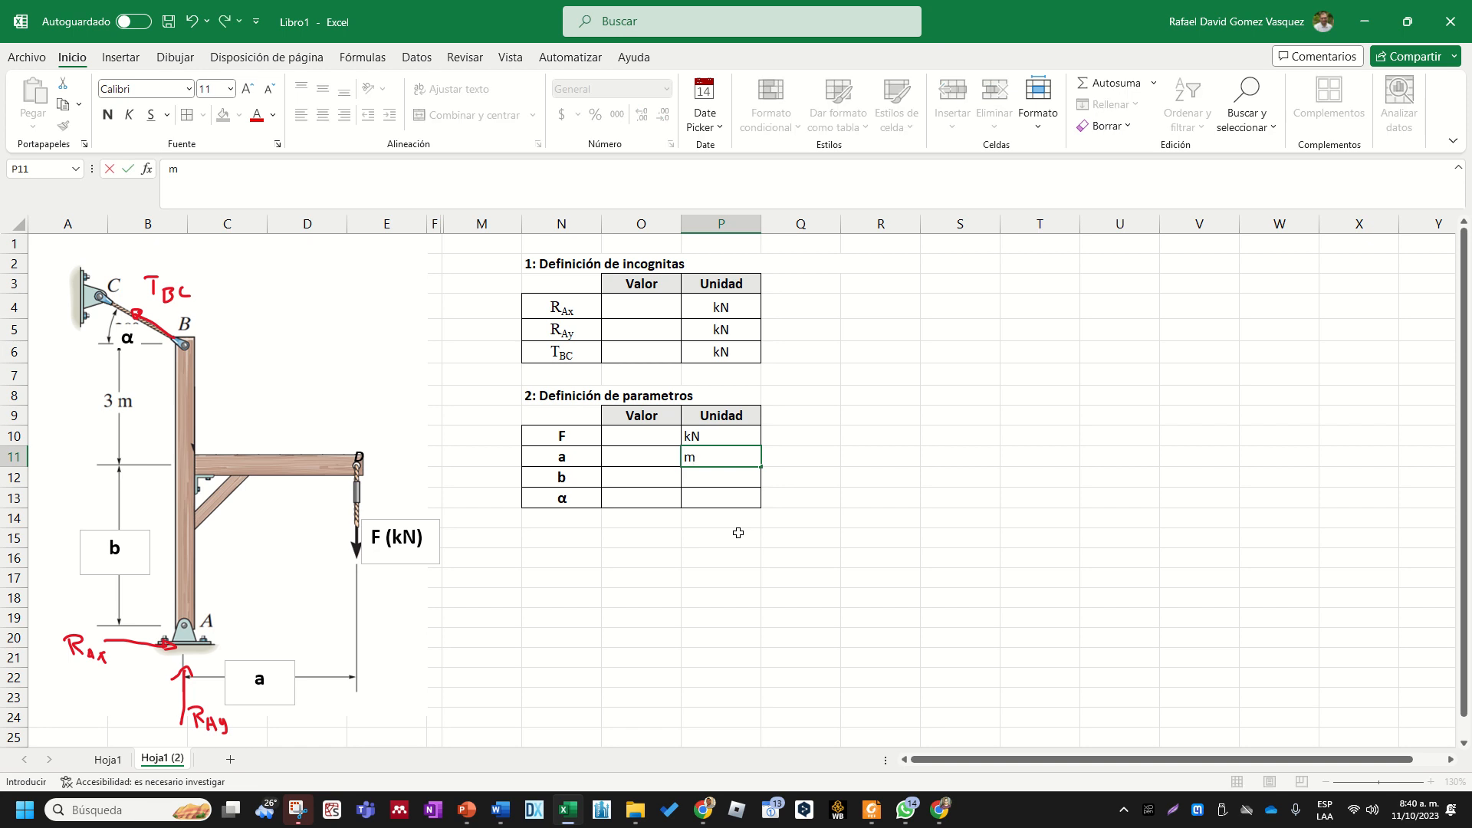
{"action": "key", "text": "Return"}
{"action": "type", "text": "m"}
{"action": "key", "text": "Return"}
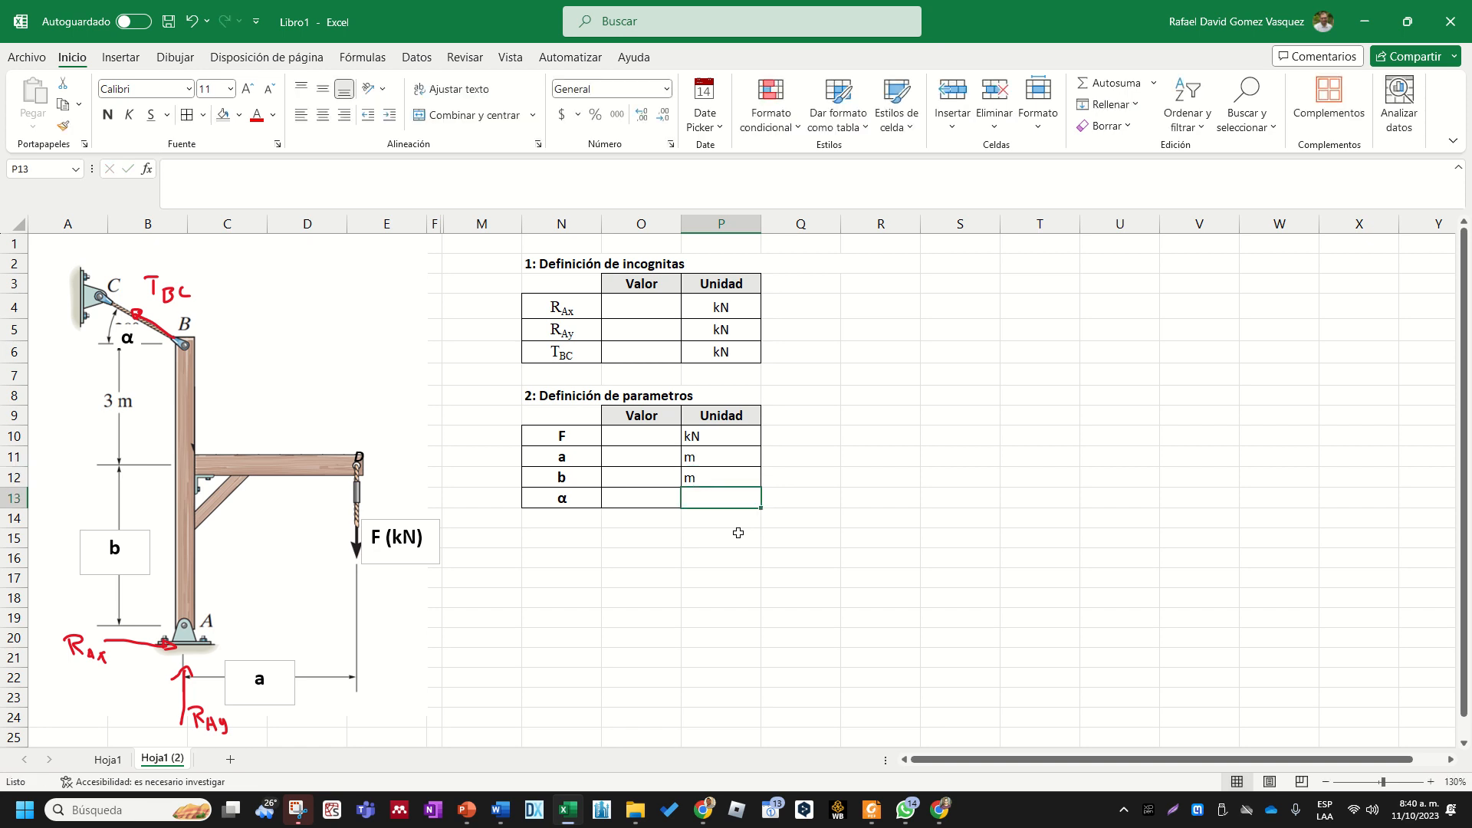
{"action": "type", "text": "grados"}
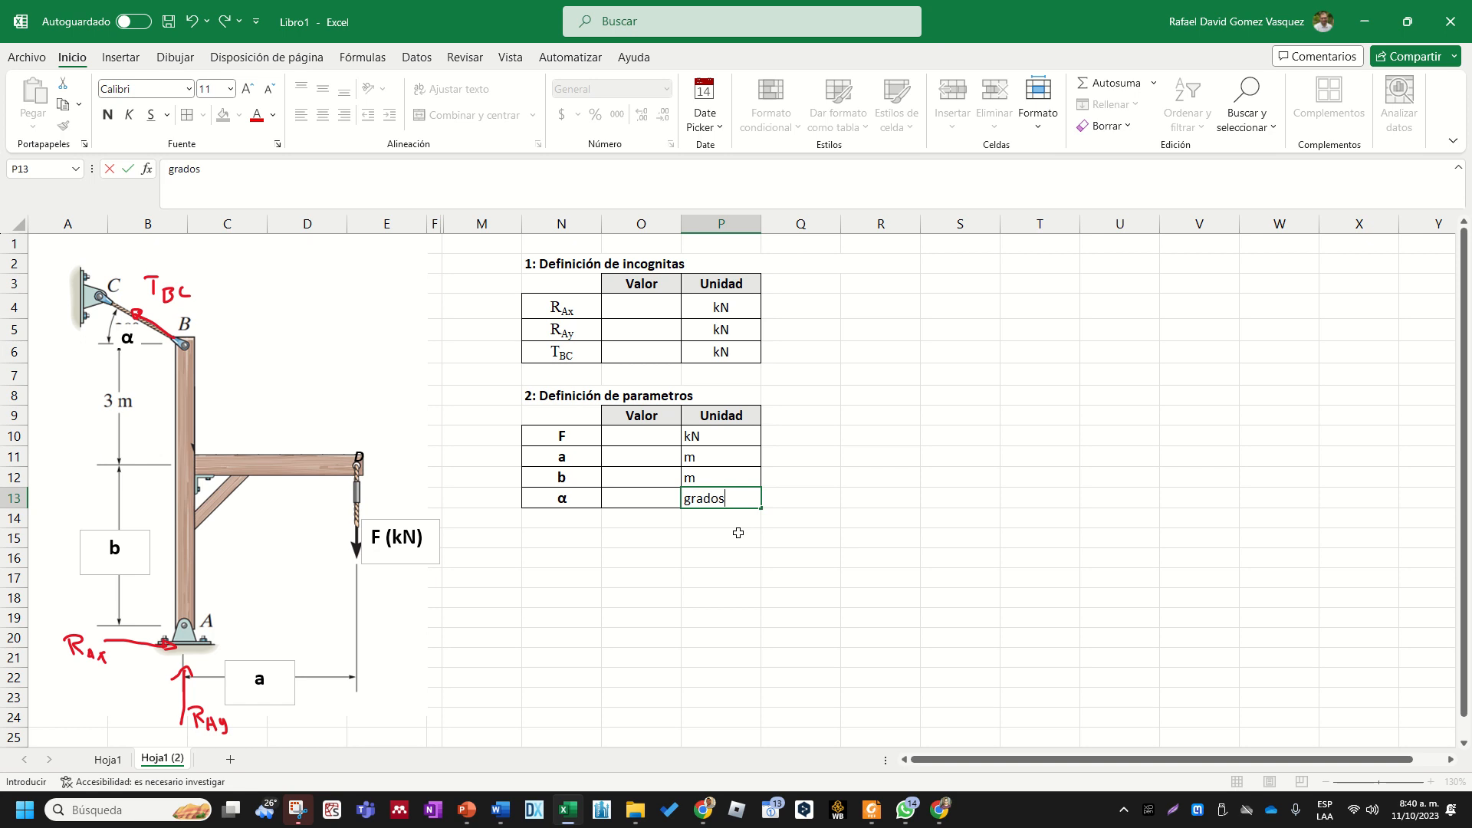
{"action": "key", "text": "Return"}
- Center the unit cells P10:P13 of the parameter table horizontally
{"action": "key", "text": "Left"}
{"action": "key", "text": "Up"}
{"action": "key", "text": "Up"}
{"action": "key", "text": "Right"}
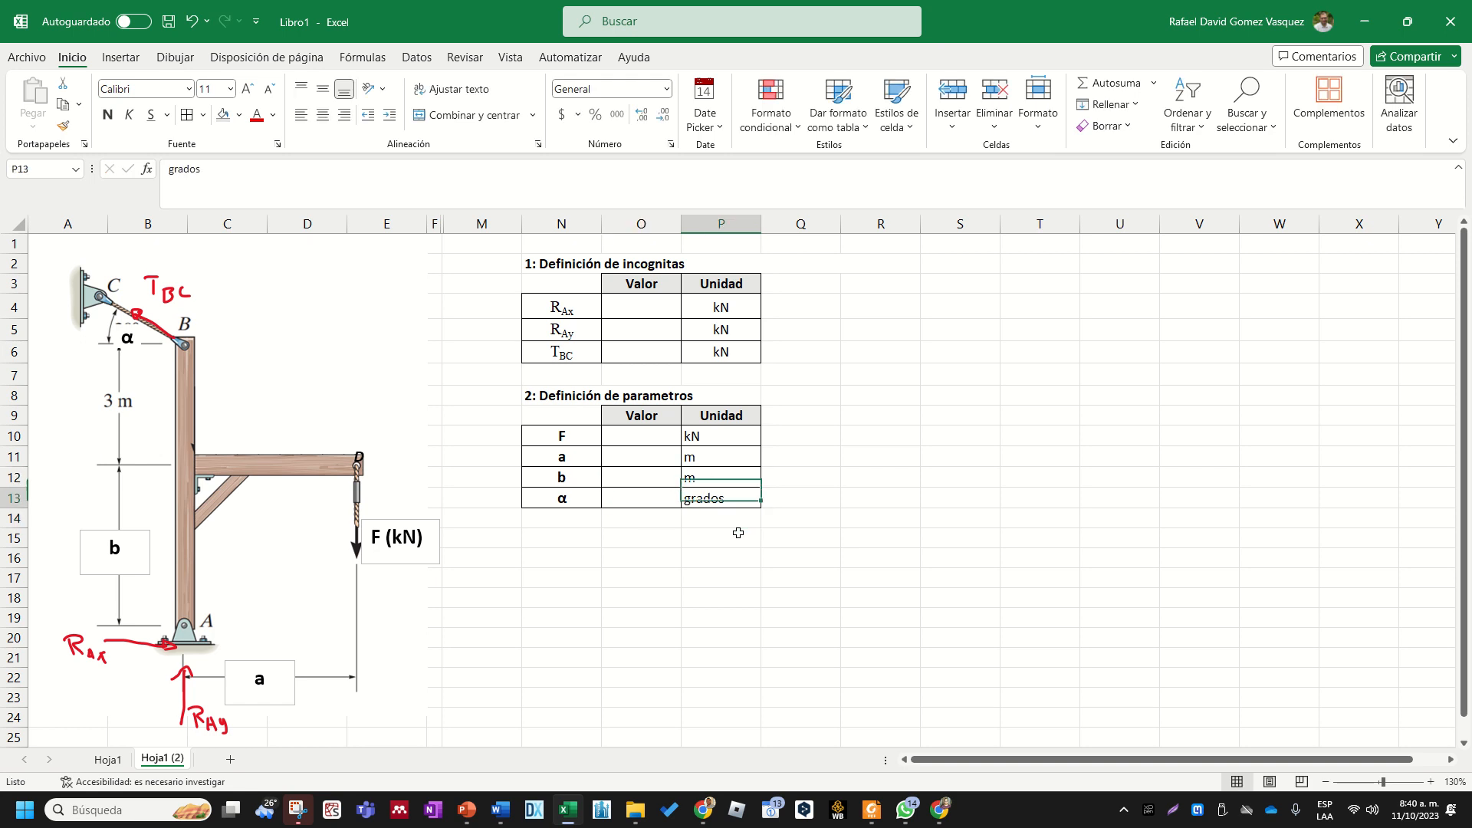
{"action": "key", "text": "Down"}
{"action": "key", "text": "shift+Up"}
{"action": "key", "text": "shift+Up"}
{"action": "key", "text": "shift+Up"}
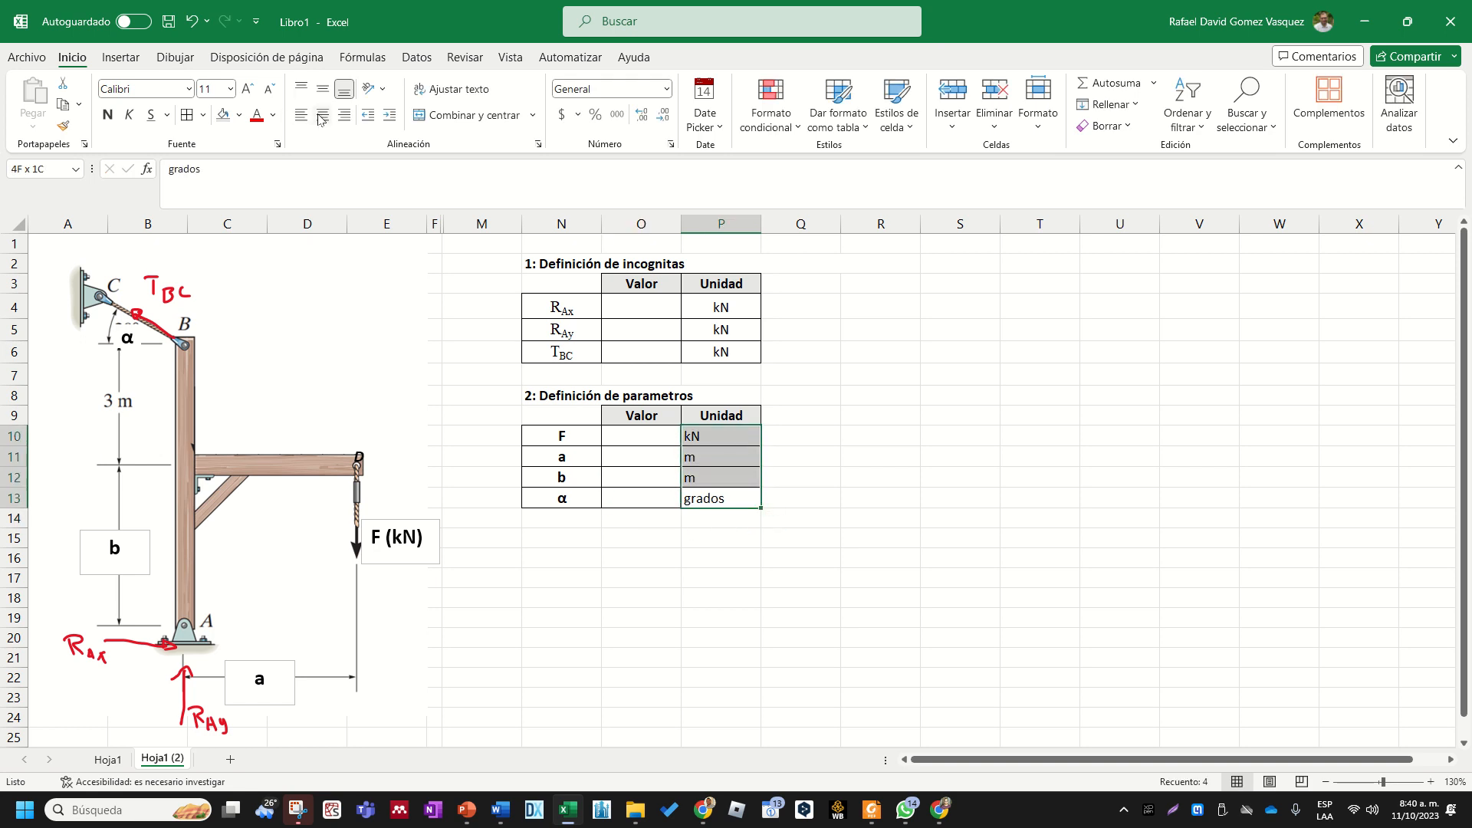
{"action": "left_click", "coordinate": [322, 115]}
{"action": "left_click", "coordinate": [880, 431]}
{"action": "left_click", "coordinate": [801, 598]}
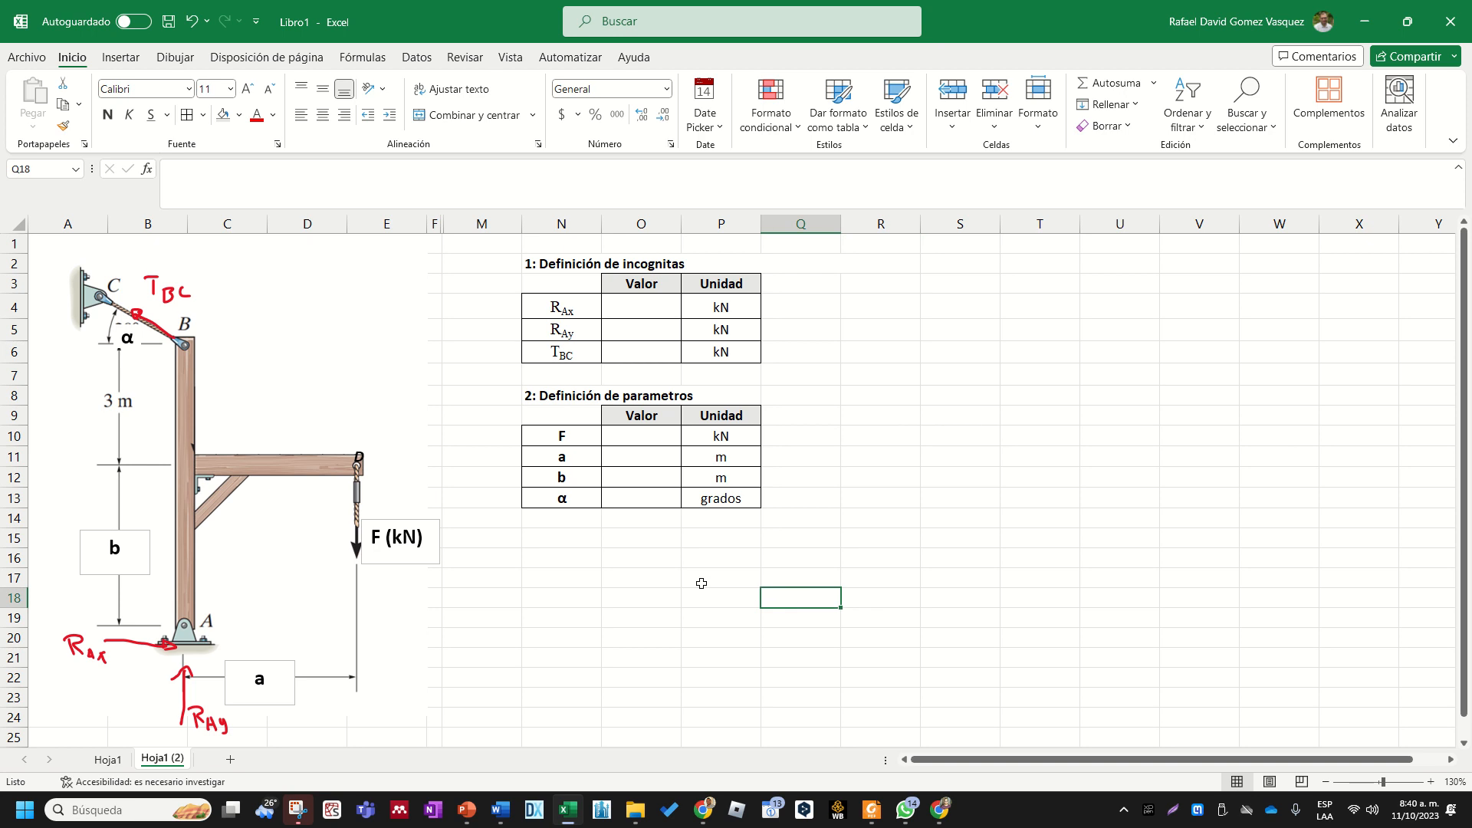
- Copy the α parameter name from N13 into cell N14 to add a second row for the angle
{"action": "left_click", "coordinate": [574, 521]}
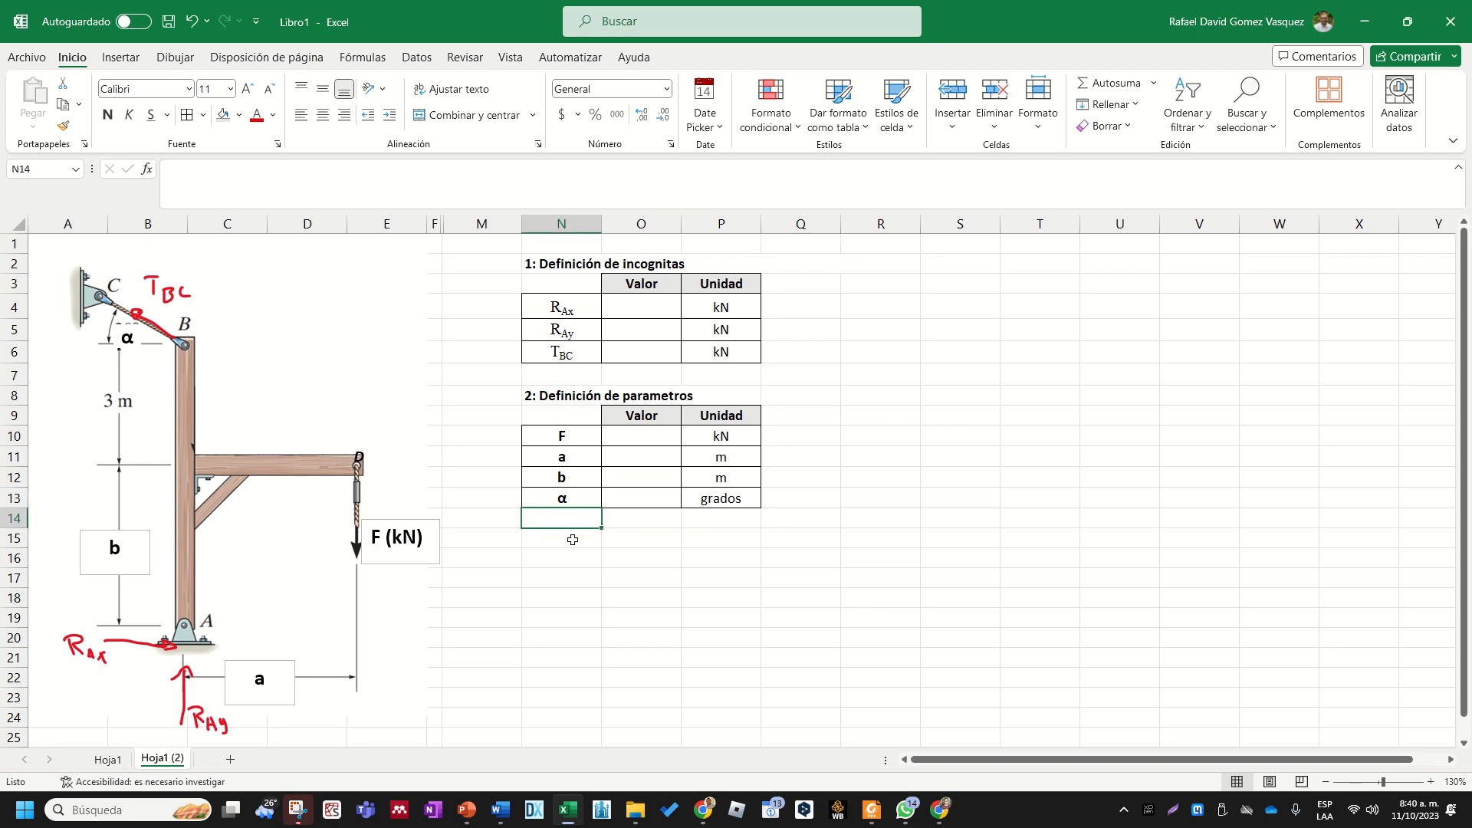
{"action": "left_click", "coordinate": [576, 501]}
{"action": "key", "text": "ctrl+c"}
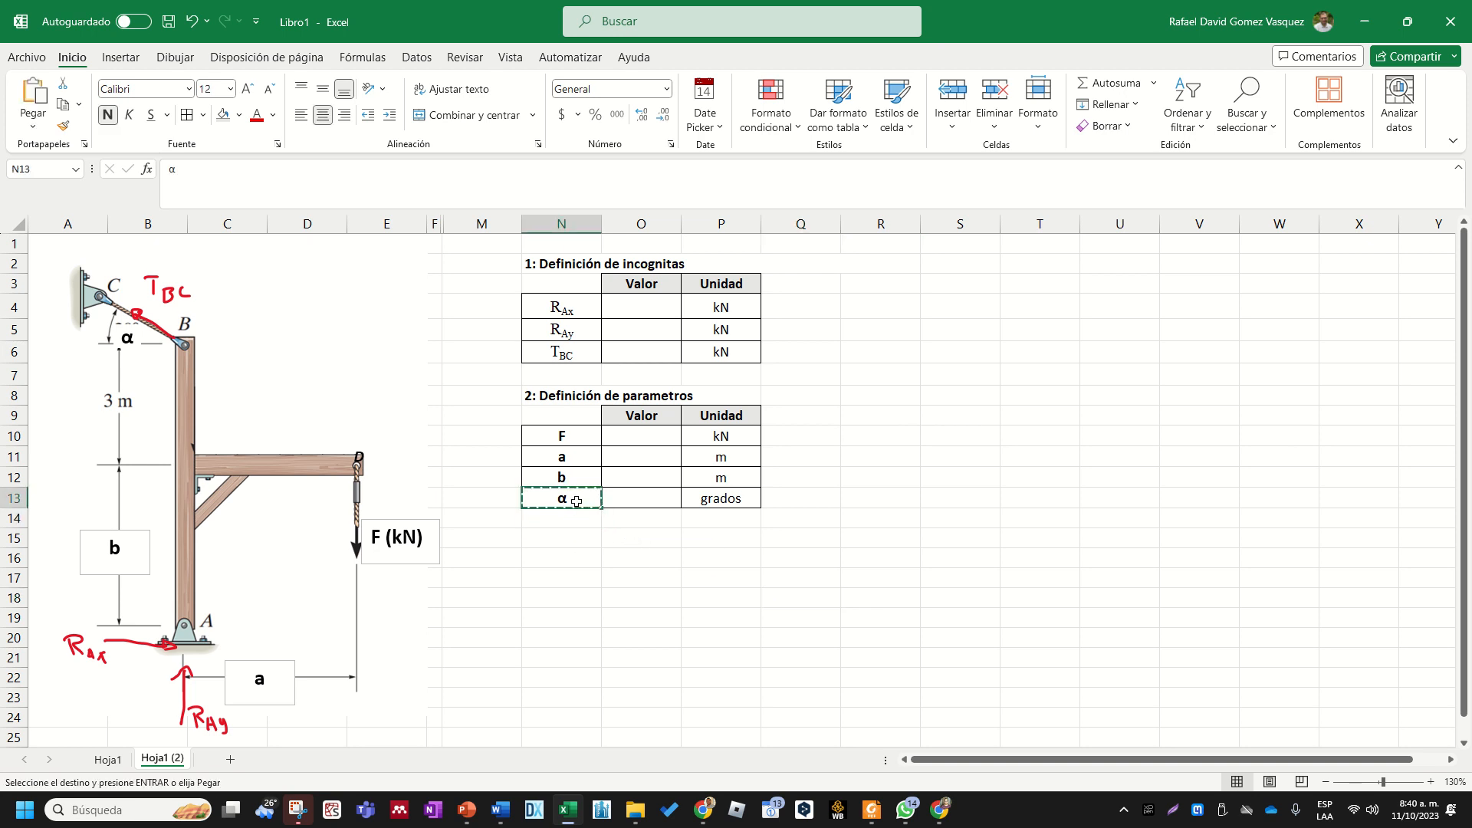
{"action": "key", "text": "Down"}
{"action": "key", "text": "ctrl+v"}
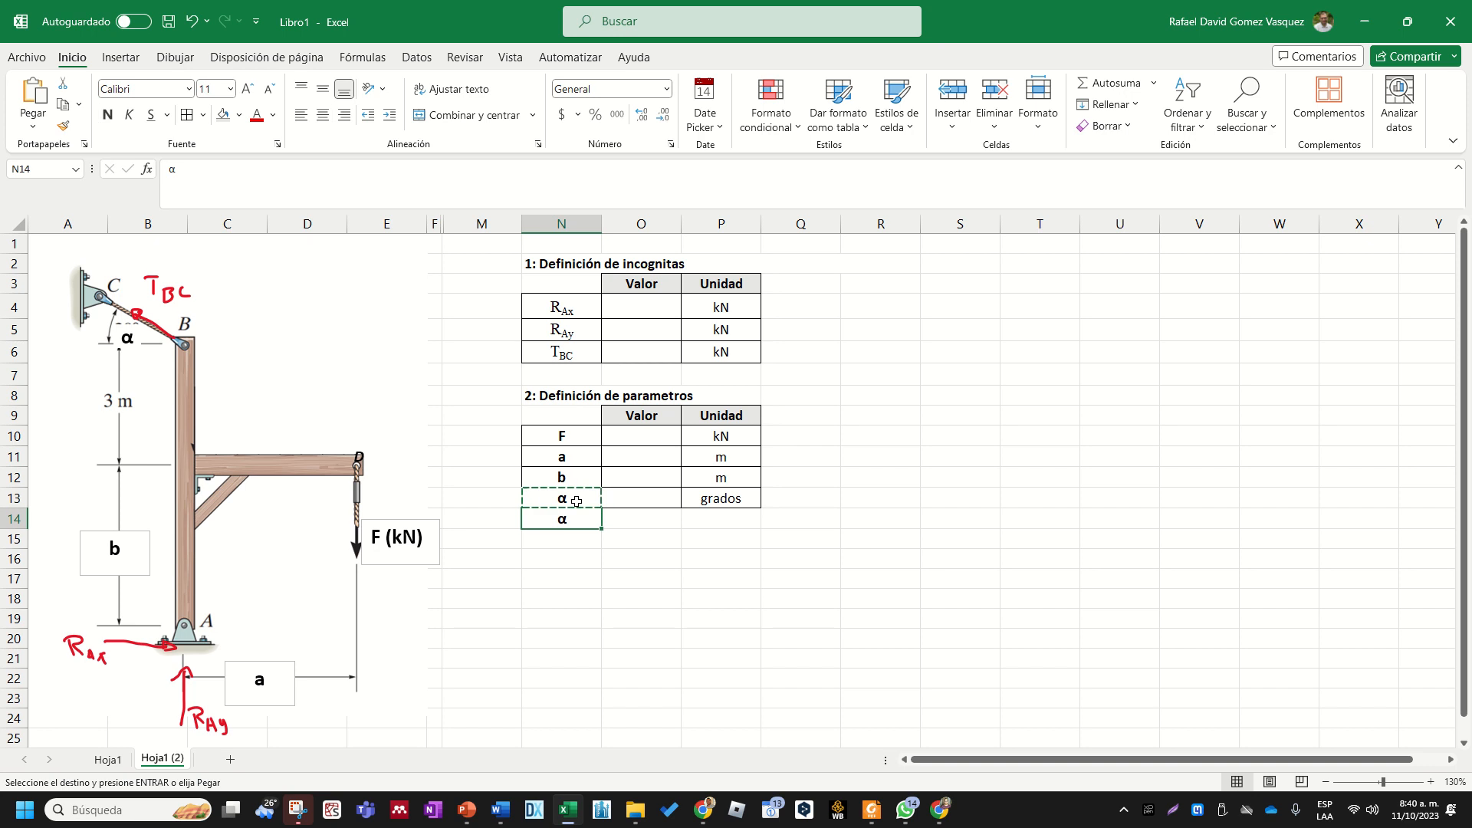
{"action": "left_click", "coordinate": [660, 596]}
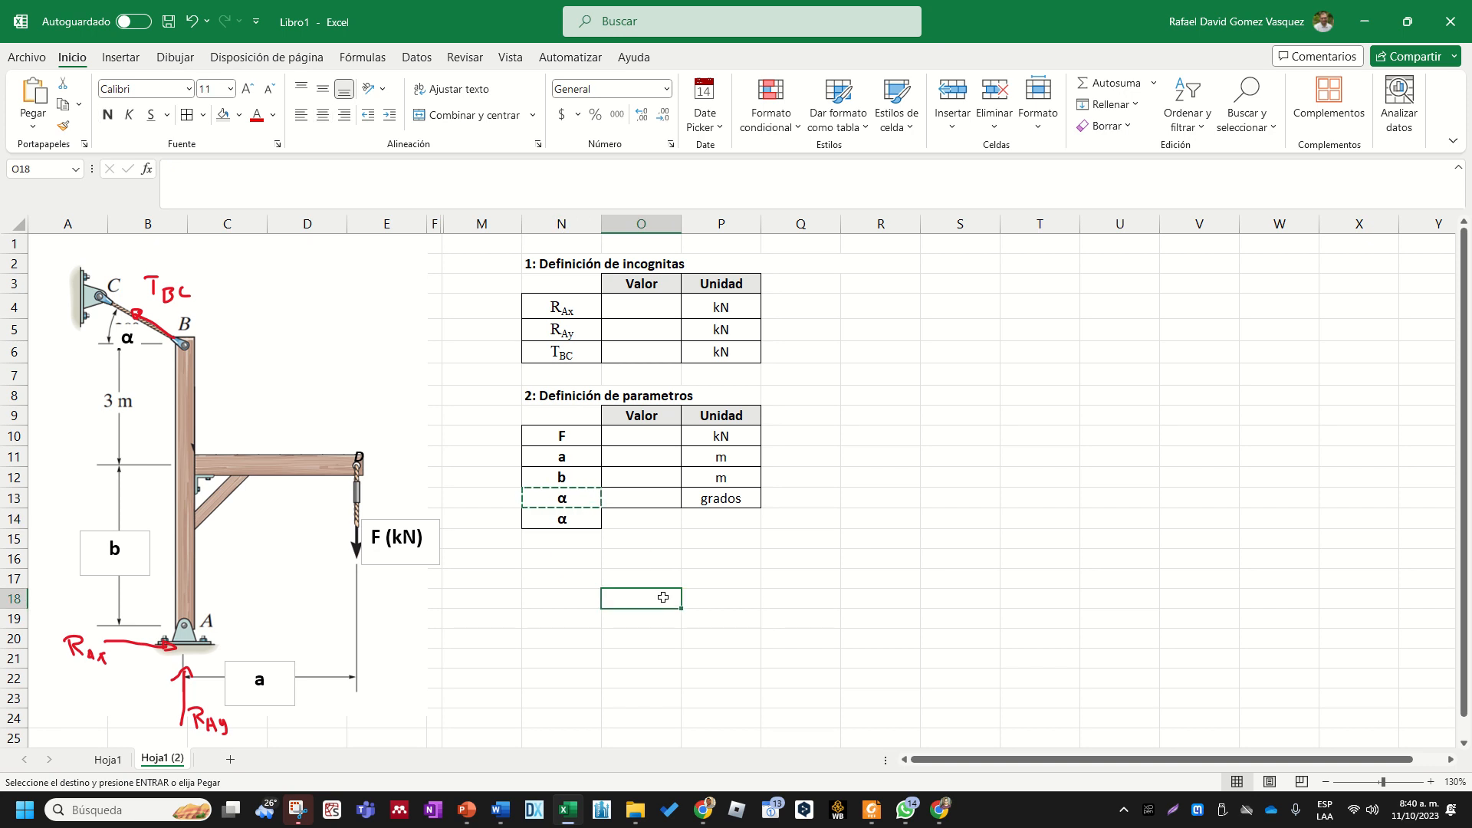
- Clear the copy selection and enter radianes as the unit of the second α row in P14
{"action": "left_click", "coordinate": [721, 522]}
{"action": "key", "text": "Escape"}
{"action": "type", "text": "rad"}
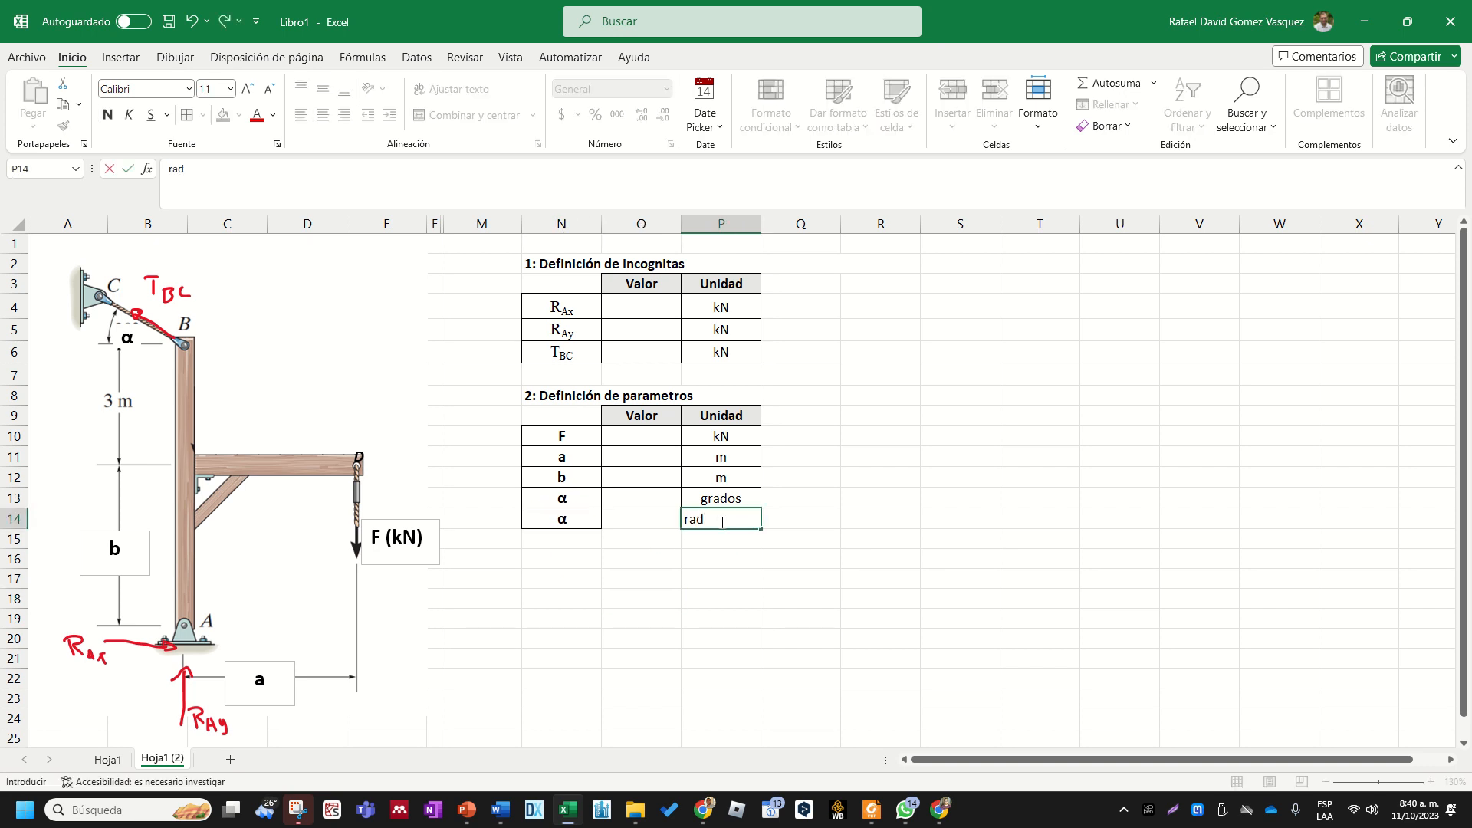
{"action": "type", "text": "ianes"}
{"action": "key", "text": "Return"}
{"action": "left_click", "coordinate": [698, 558]}
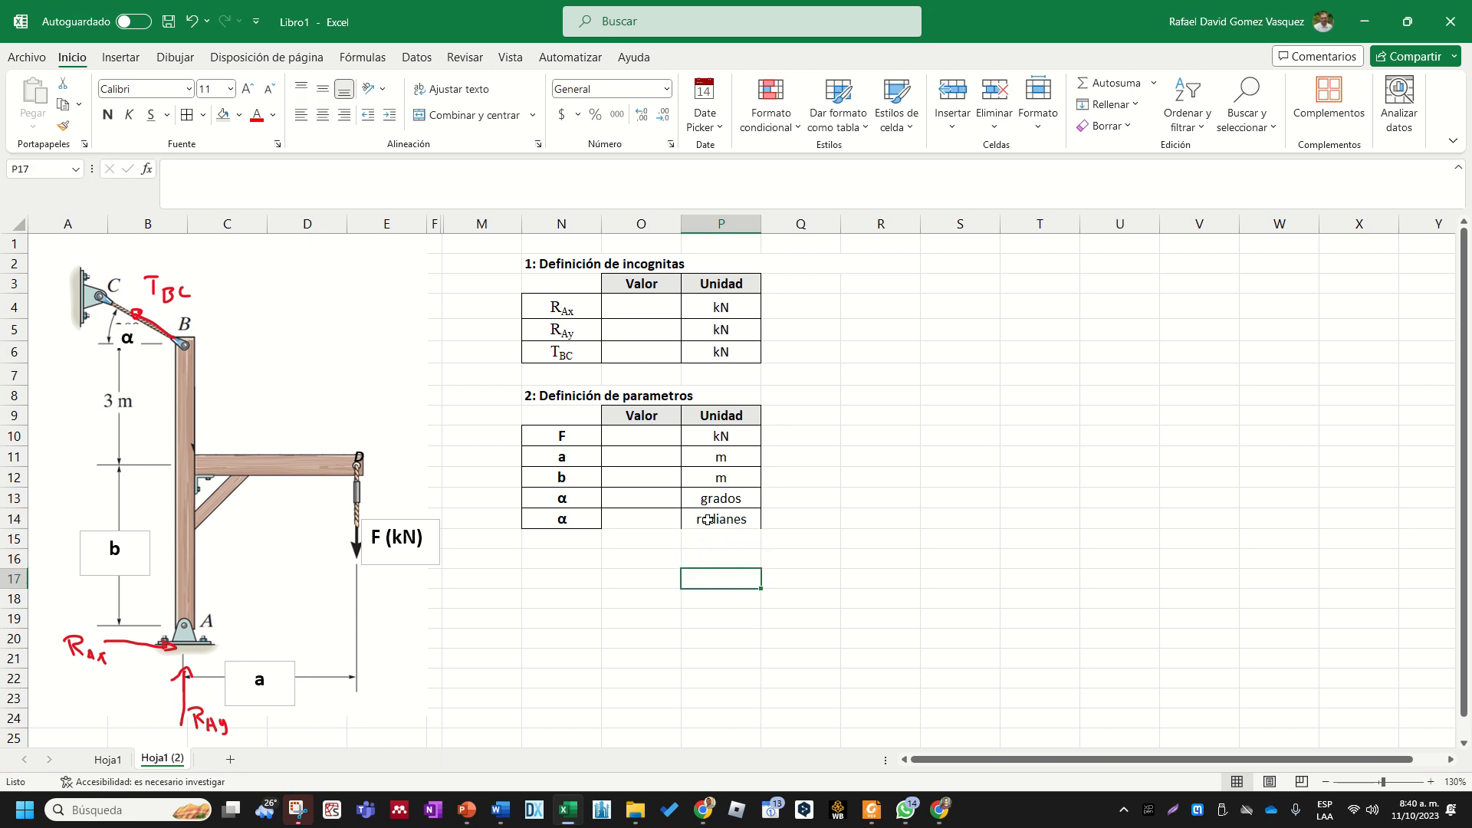
- Apply all borders to the two α rows N13:P14
{"action": "left_click_drag", "start_coordinate": [705, 519], "coordinate": [566, 500]}
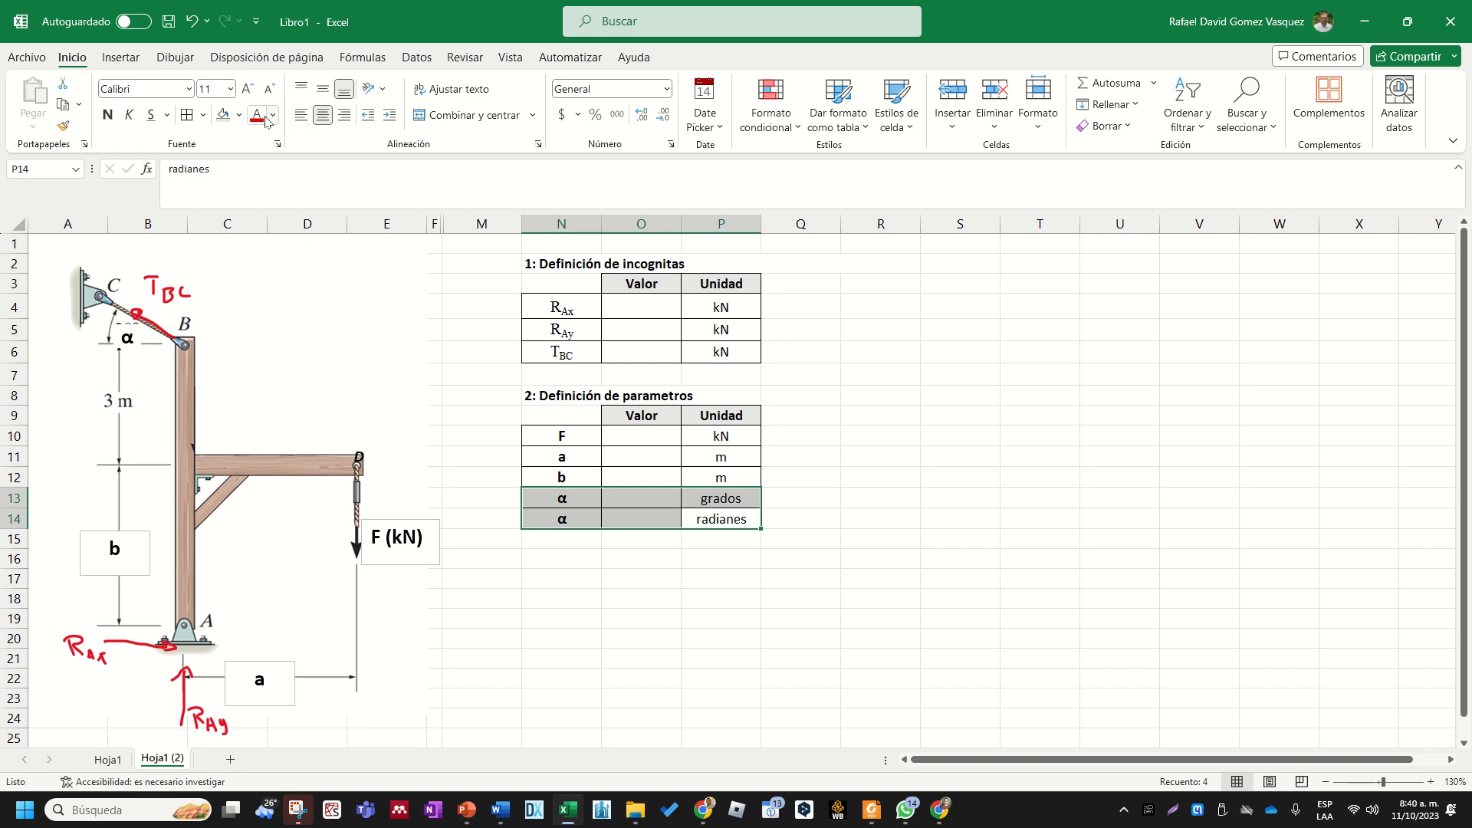
{"action": "left_click", "coordinate": [188, 115]}
{"action": "left_click", "coordinate": [716, 564]}
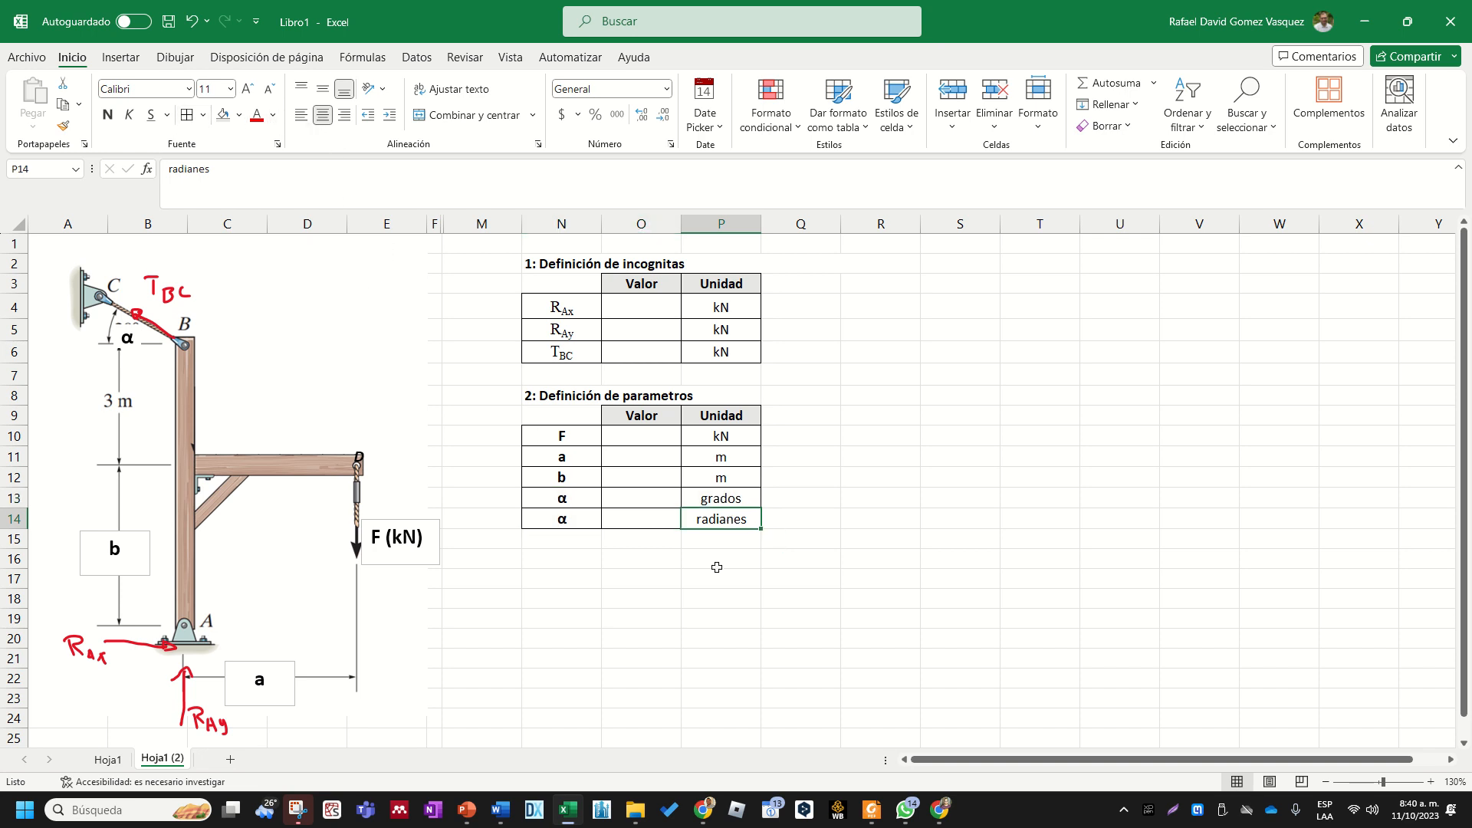
{"action": "left_click", "coordinate": [671, 517]}
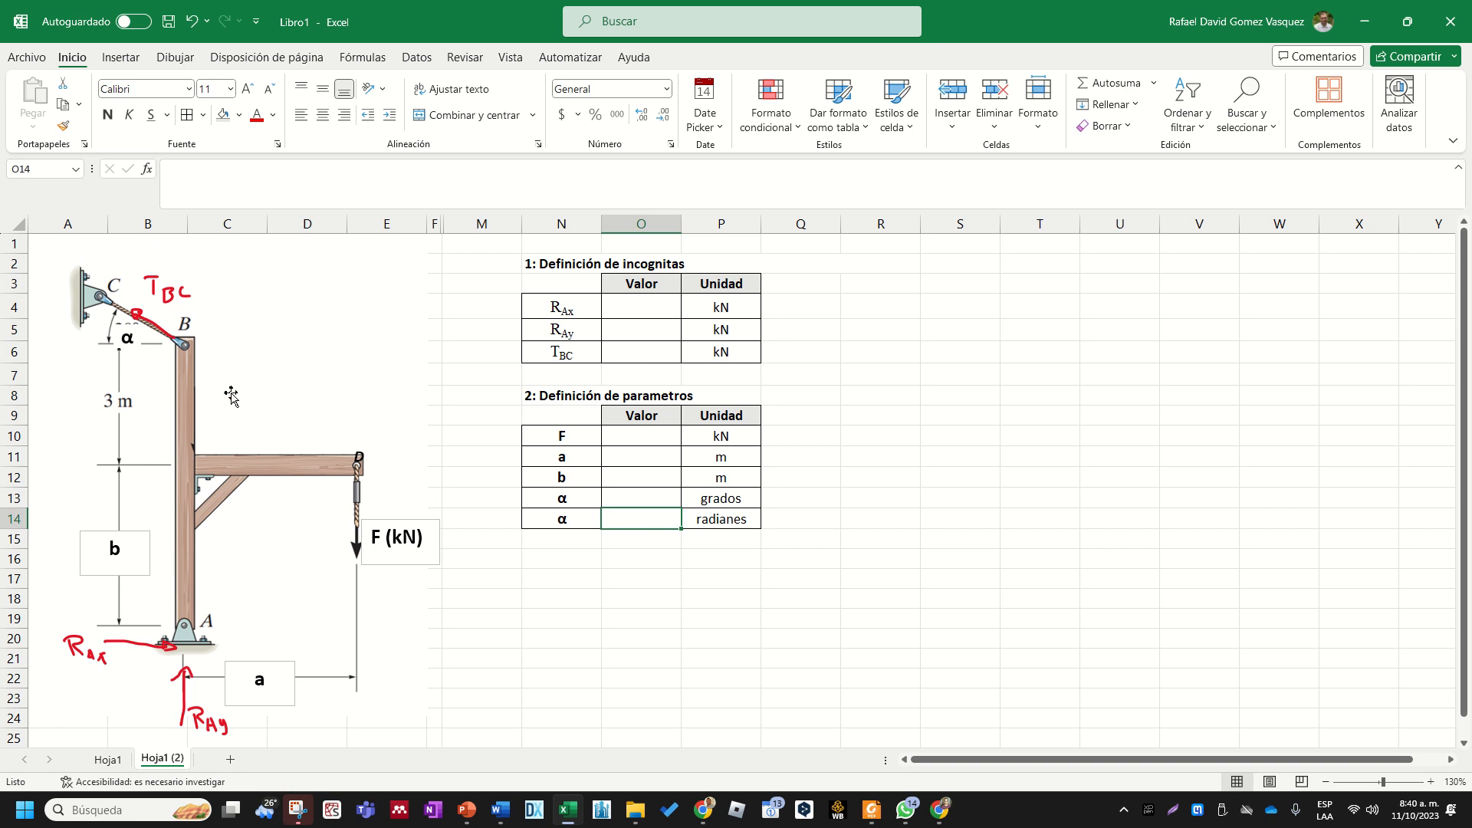
- Nudge the α label in the structure diagram slightly upward
{"action": "left_click", "coordinate": [145, 359]}
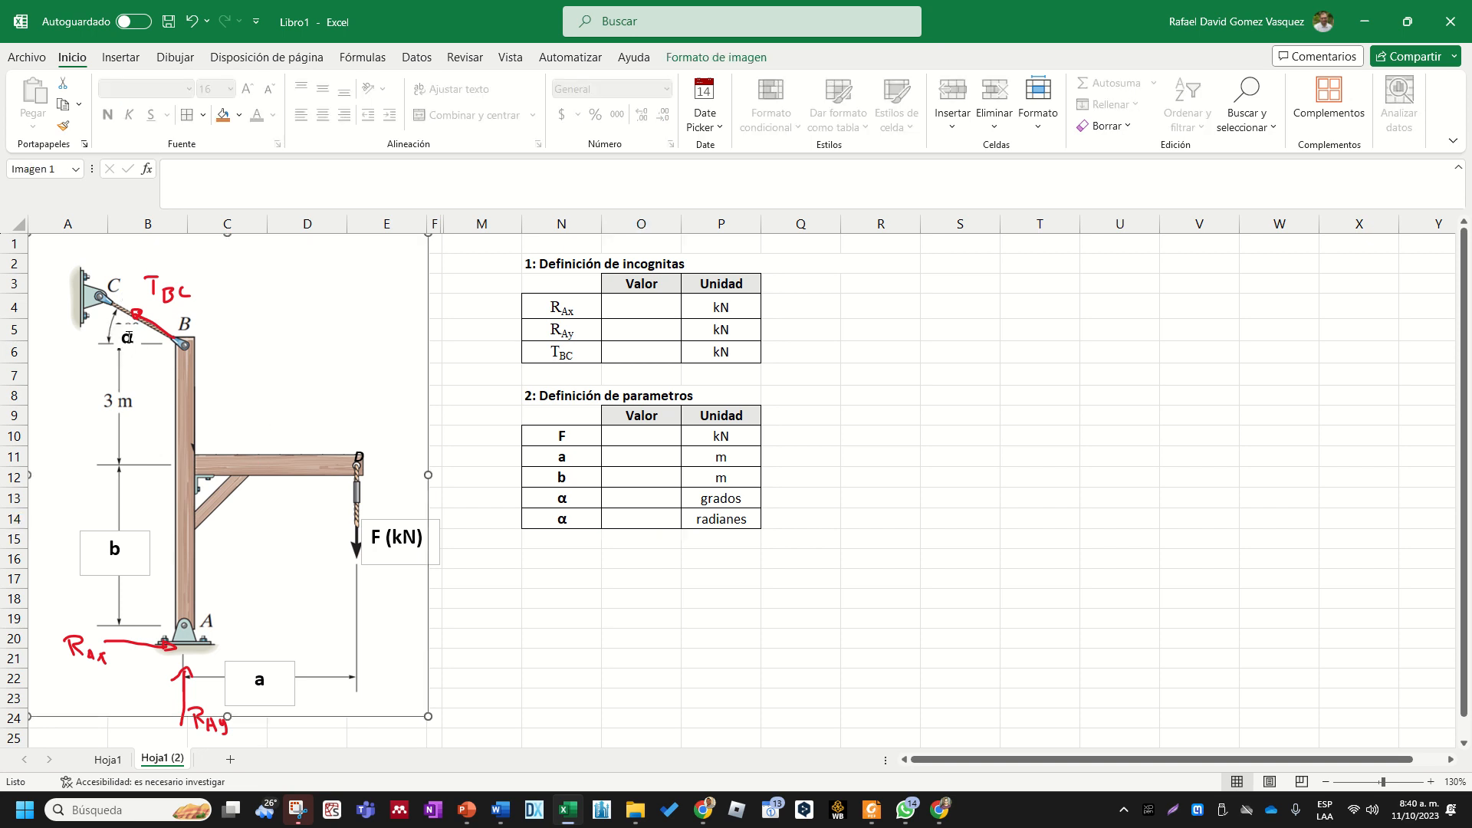
{"action": "left_click", "coordinate": [128, 346]}
{"action": "left_click_drag", "start_coordinate": [135, 323], "coordinate": [135, 319]}
{"action": "left_click", "coordinate": [317, 313]}
- Enter 0.5 as the value of F in cell O10
{"action": "left_click", "coordinate": [628, 441]}
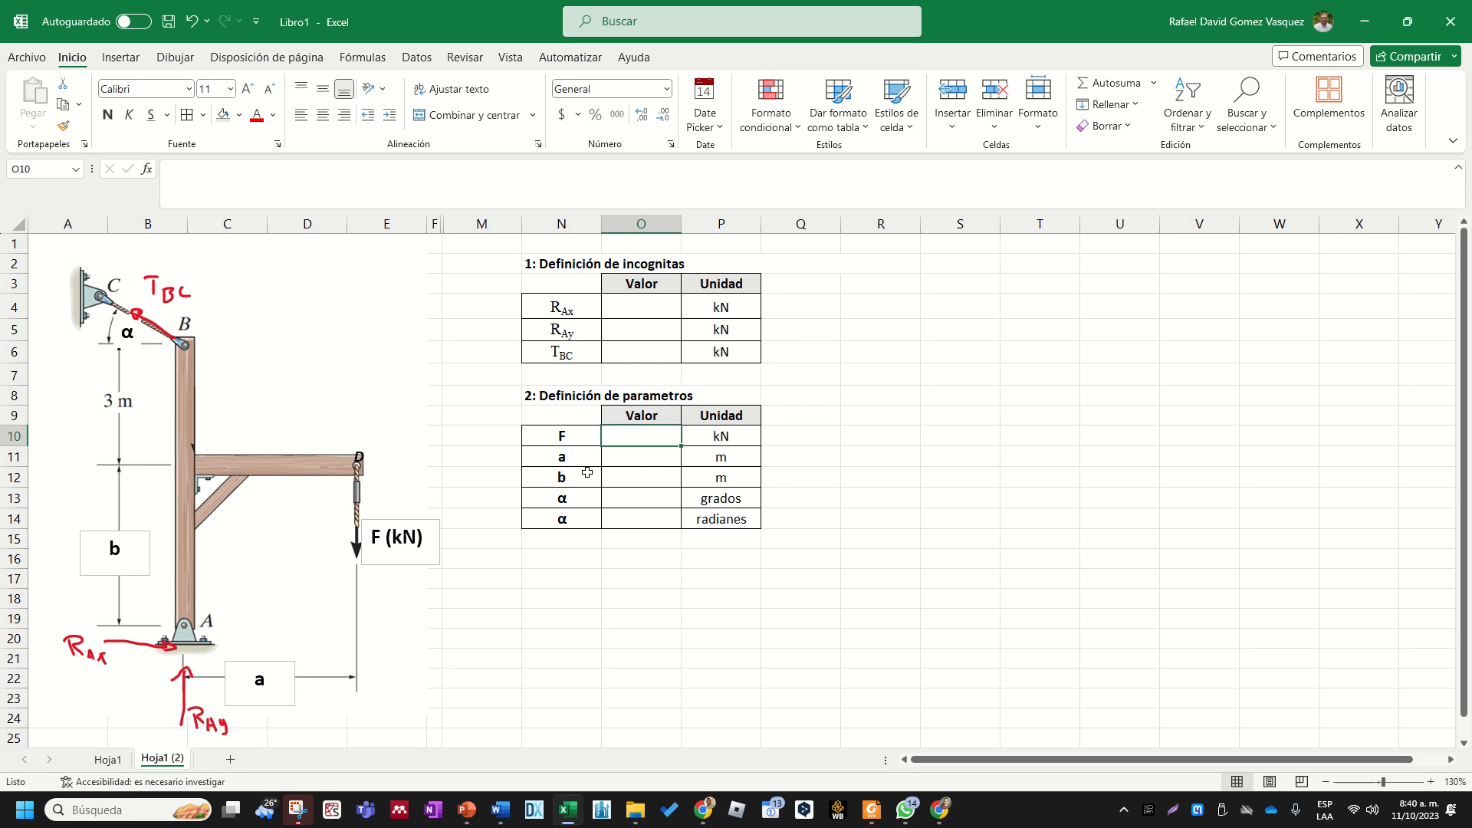
{"action": "left_click_drag", "start_coordinate": [614, 435], "coordinate": [630, 510]}
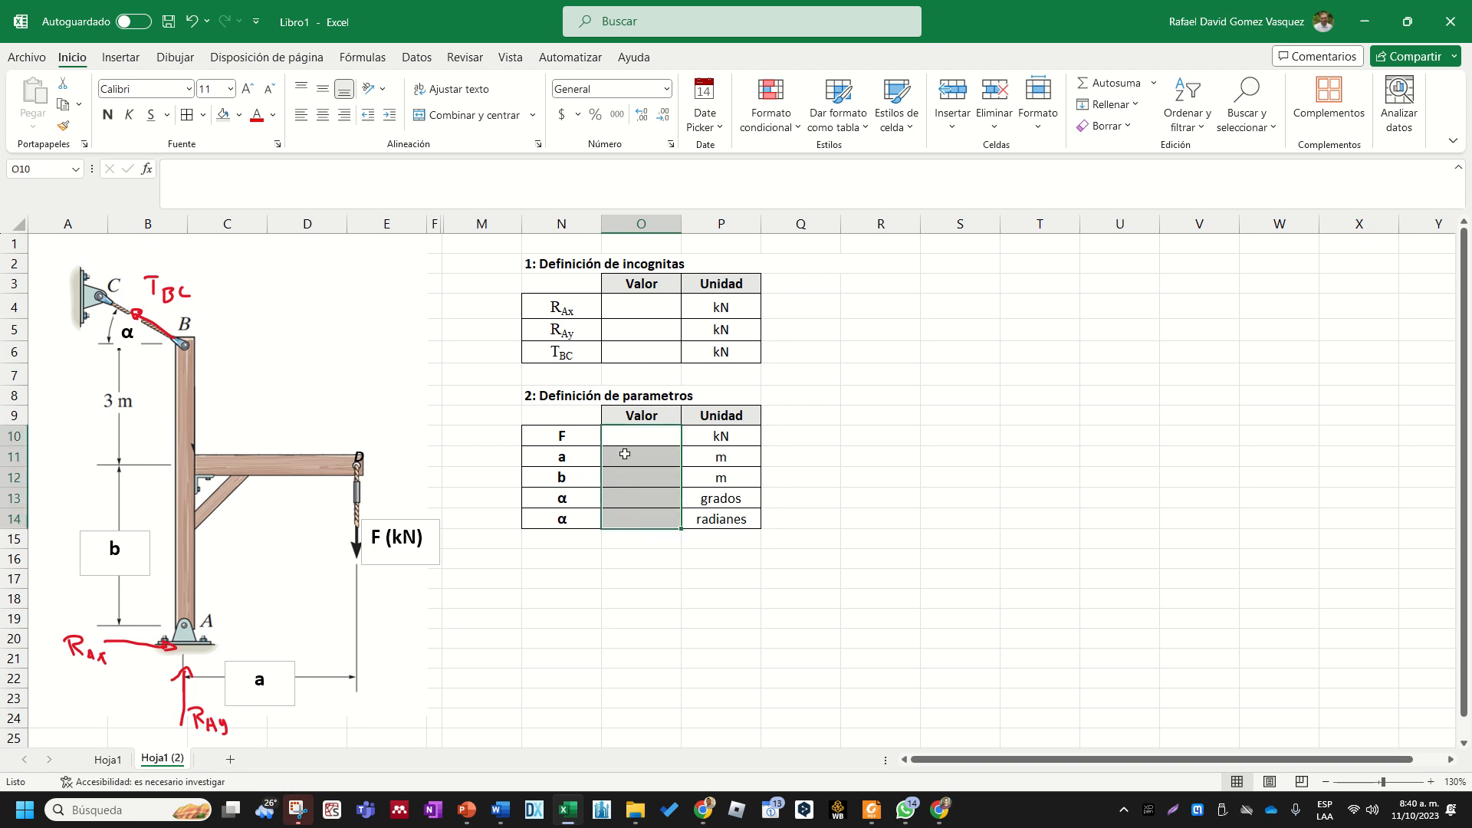
{"action": "left_click", "coordinate": [635, 503]}
{"action": "left_click", "coordinate": [638, 442]}
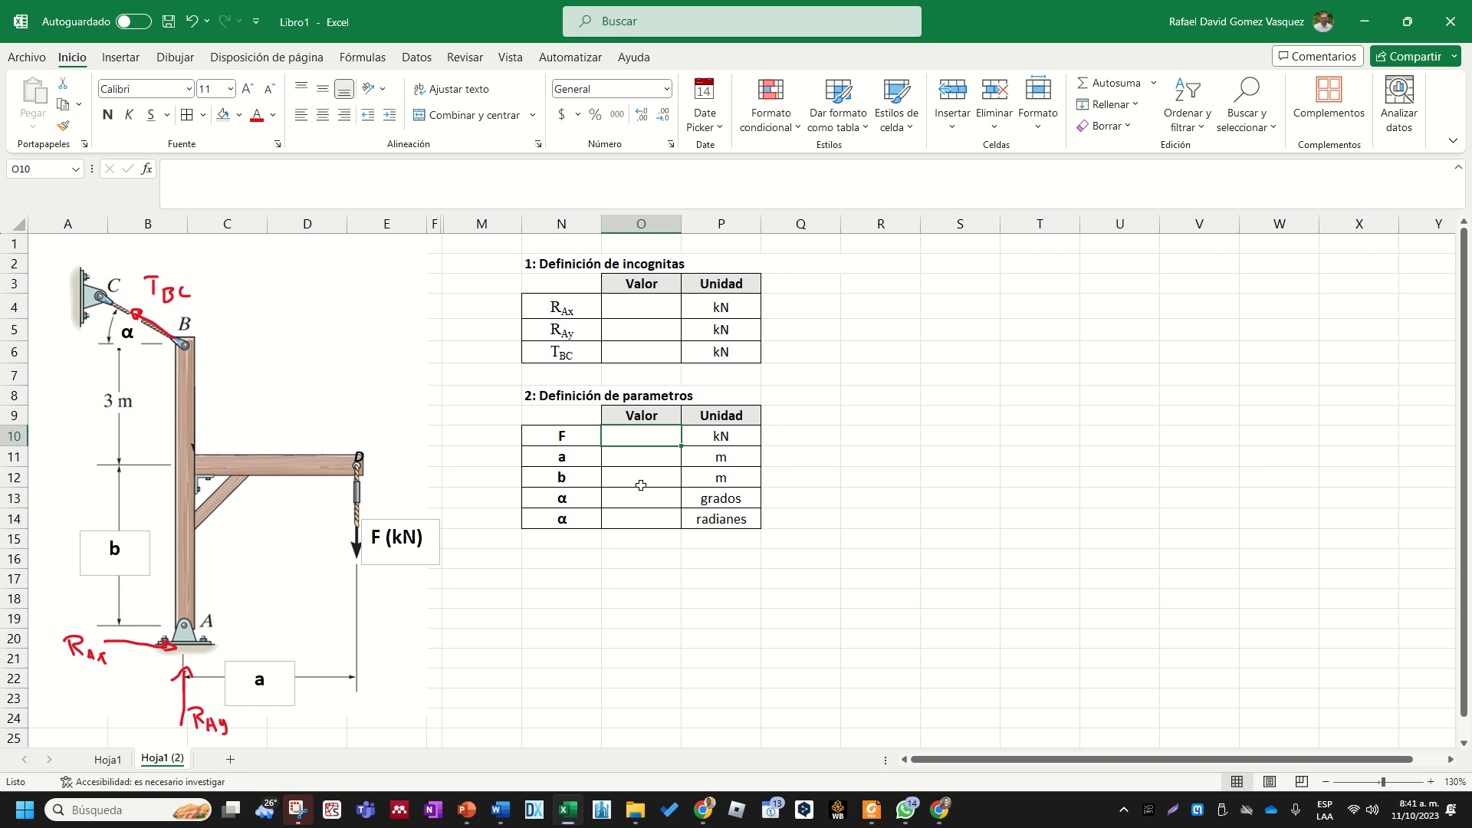
{"action": "type", "text": "0.5"}
{"action": "key", "text": "ctrl+Return"}
- Center the parameter value cells O10:O14 horizontally
{"action": "left_click_drag", "start_coordinate": [622, 438], "coordinate": [623, 519]}
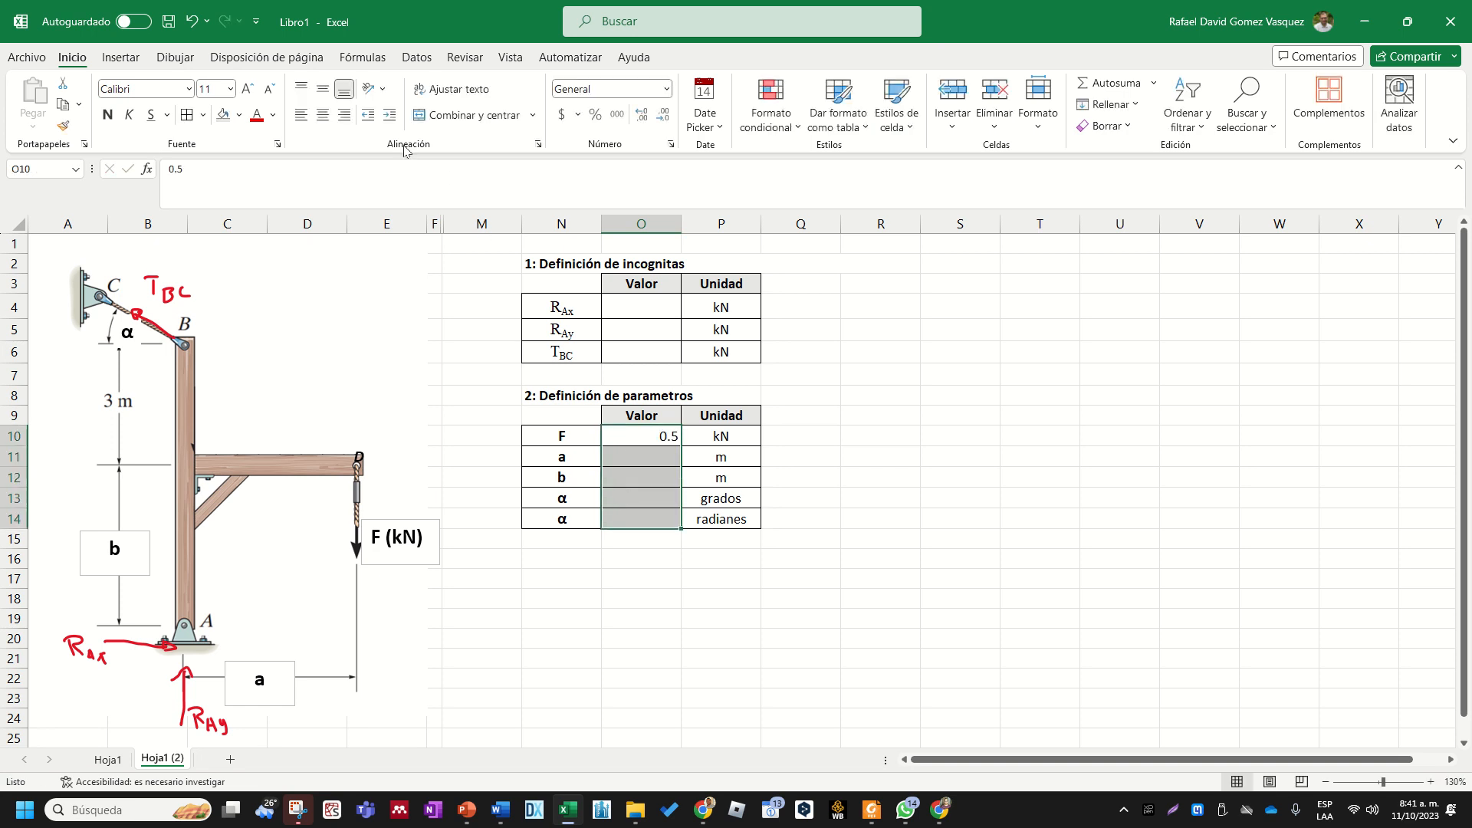
{"action": "left_click", "coordinate": [322, 114]}
{"action": "left_click", "coordinate": [616, 597]}
- Enter 4.5 as the value of a in O11 and 4.2 as the value of b in O12
{"action": "left_click", "coordinate": [641, 460]}
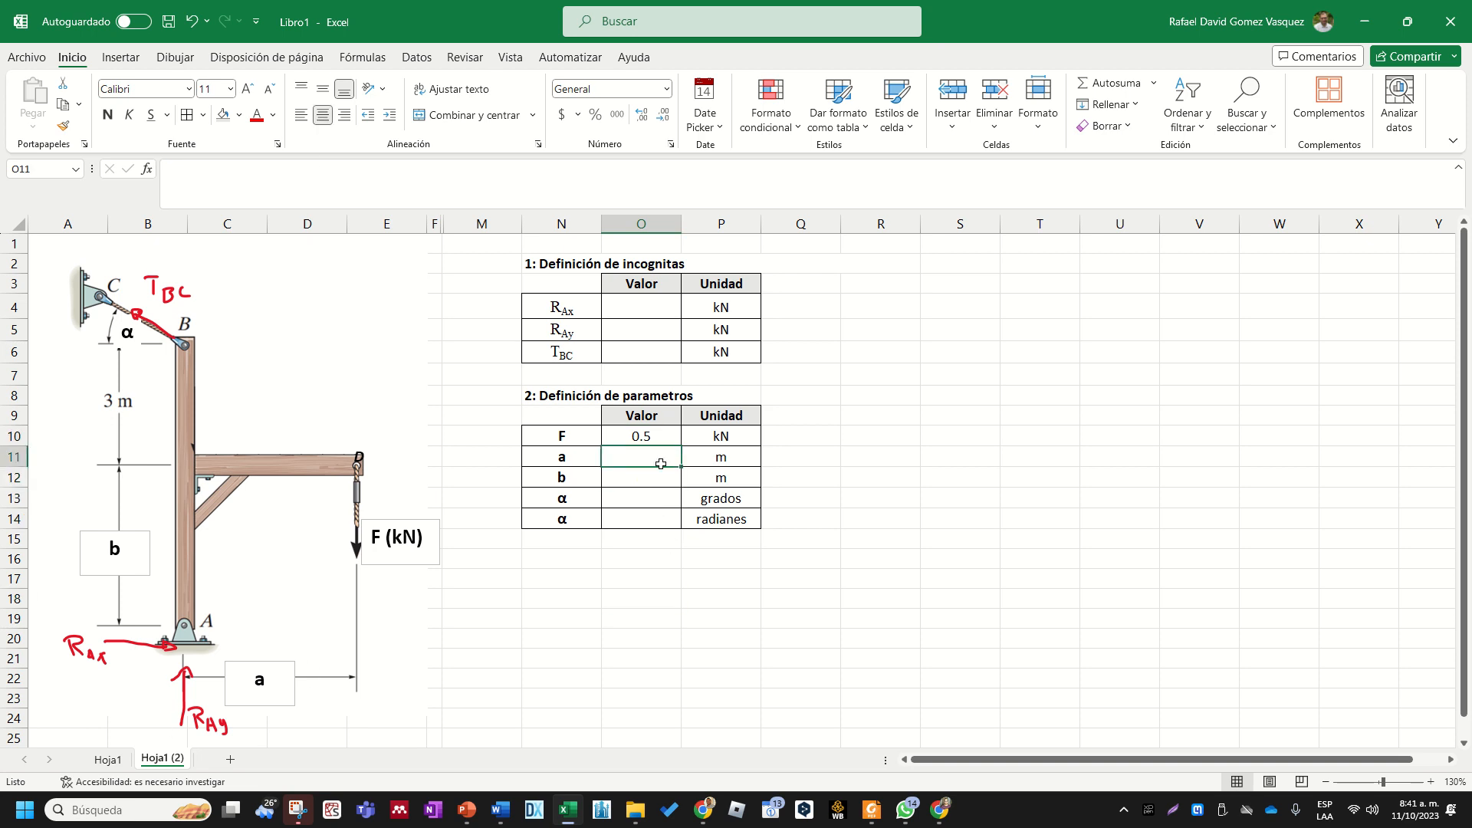
{"action": "type", "text": "4.5"}
{"action": "key", "text": "Return"}
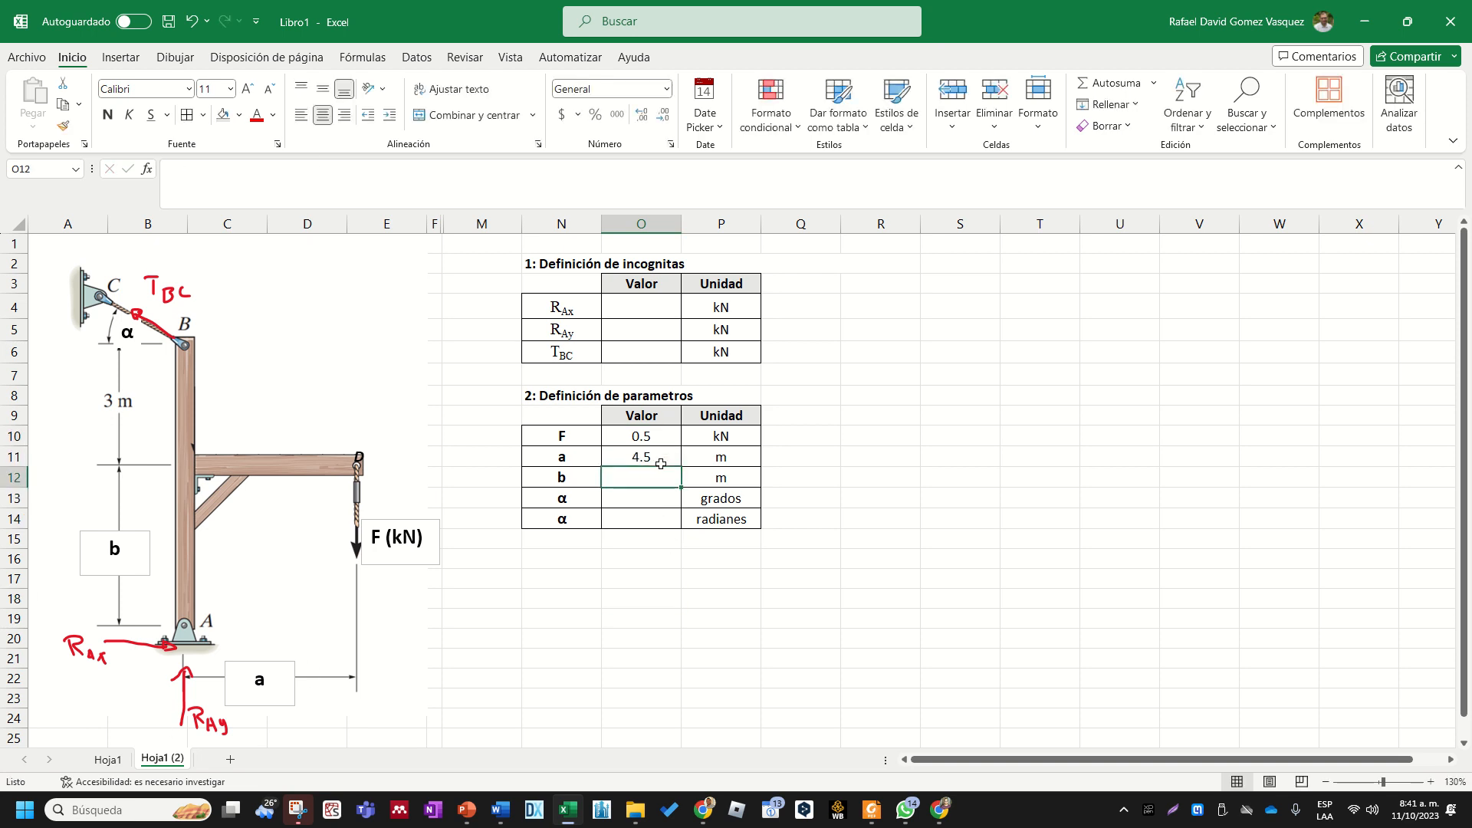
{"action": "type", "text": "4"}
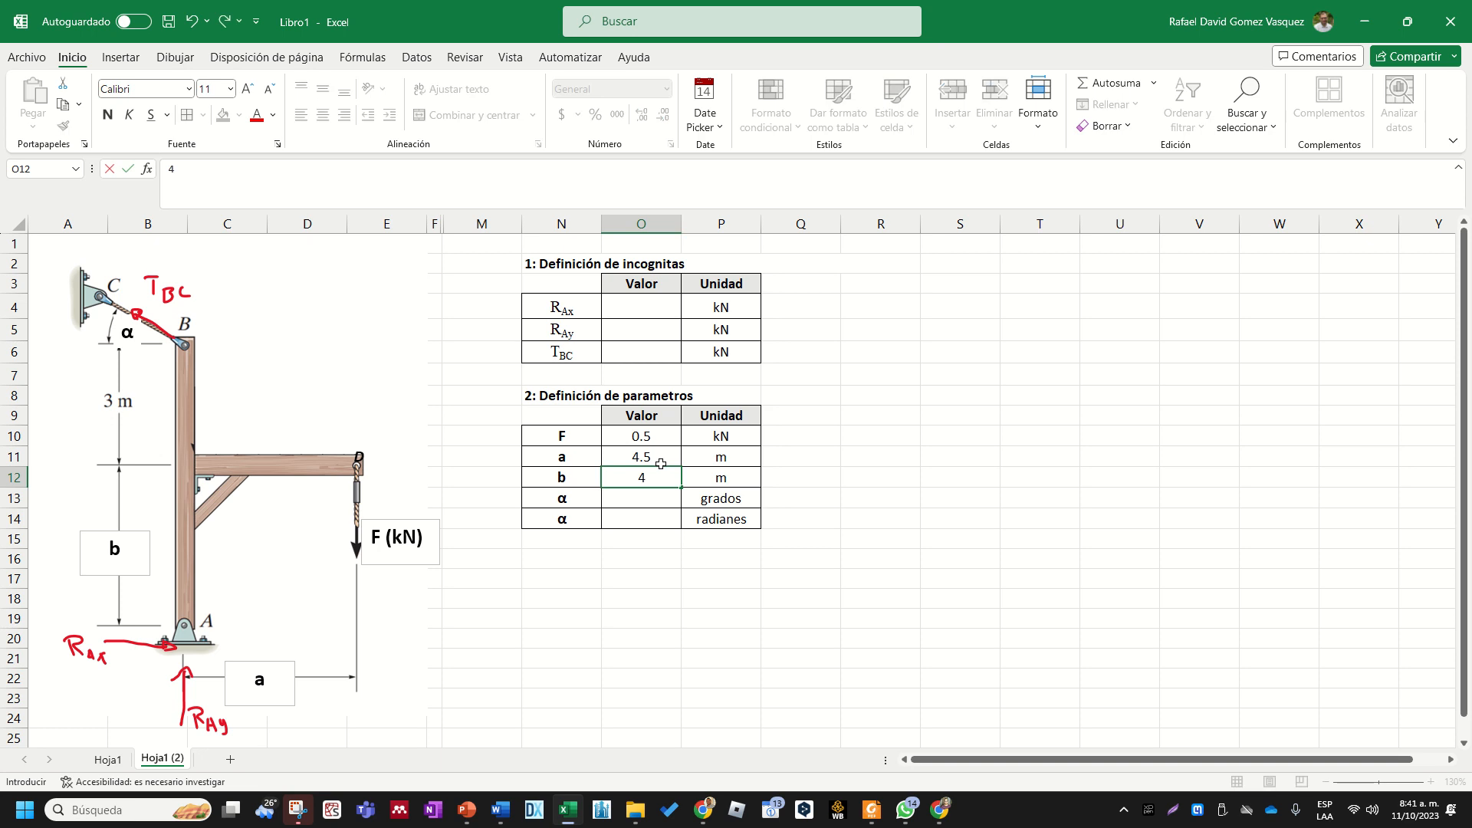
{"action": "type", "text": ".2"}
{"action": "key", "text": "Return"}
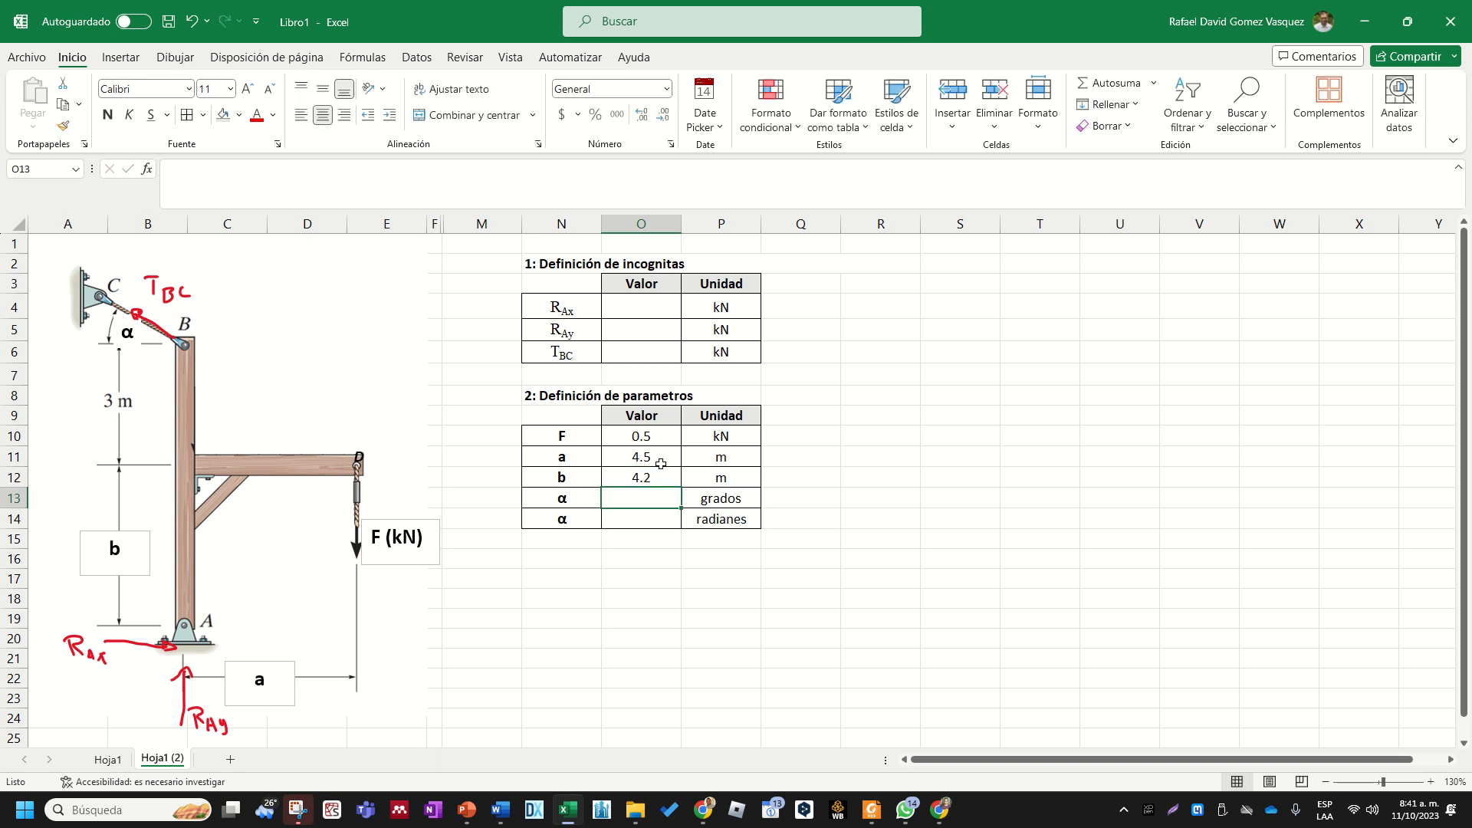
- Delete the duplicate α name from cell N14
{"action": "key", "text": "Left"}
{"action": "key", "text": "Left"}
{"action": "key", "text": "Right"}
{"action": "key", "text": "Right"}
{"action": "key", "text": "Left"}
{"action": "key", "text": "Down"}
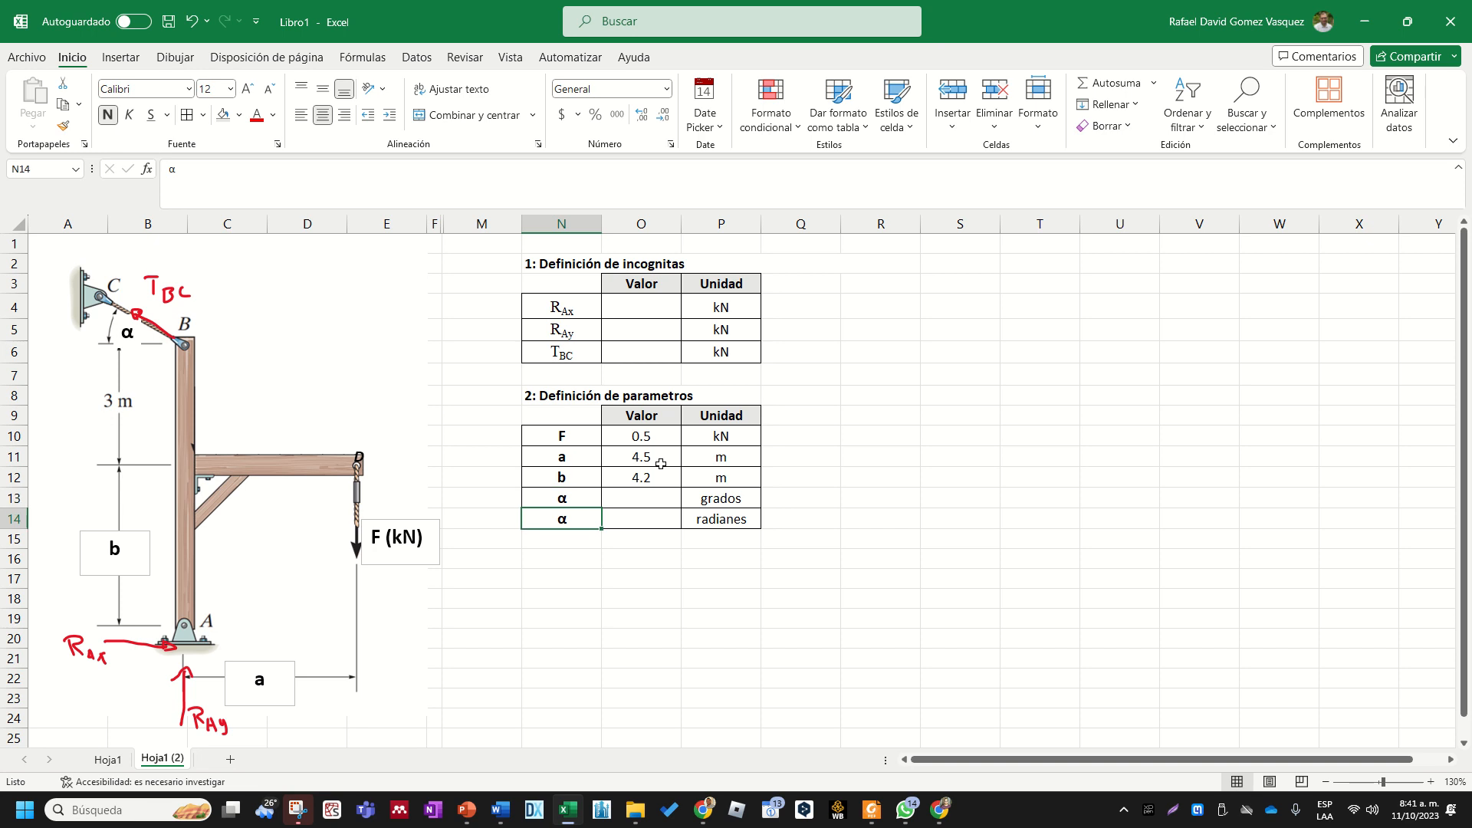
{"action": "key", "text": "Delete"}
- Merge and center cells N13:N14 so one α covers both angle rows, aligned vertically to the middle
{"action": "left_click_drag", "start_coordinate": [587, 502], "coordinate": [590, 516]}
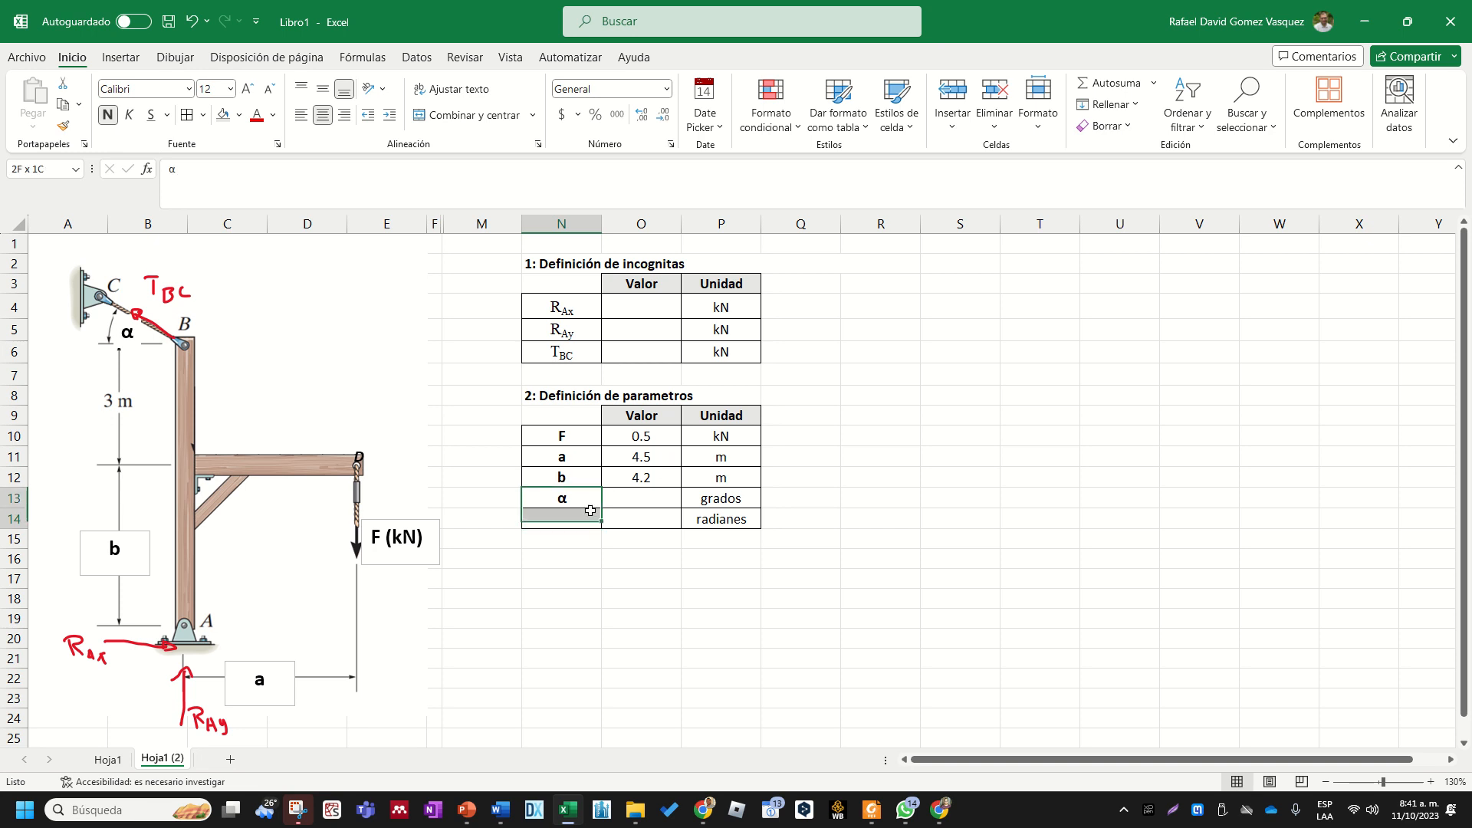
{"action": "right_click", "coordinate": [590, 516]}
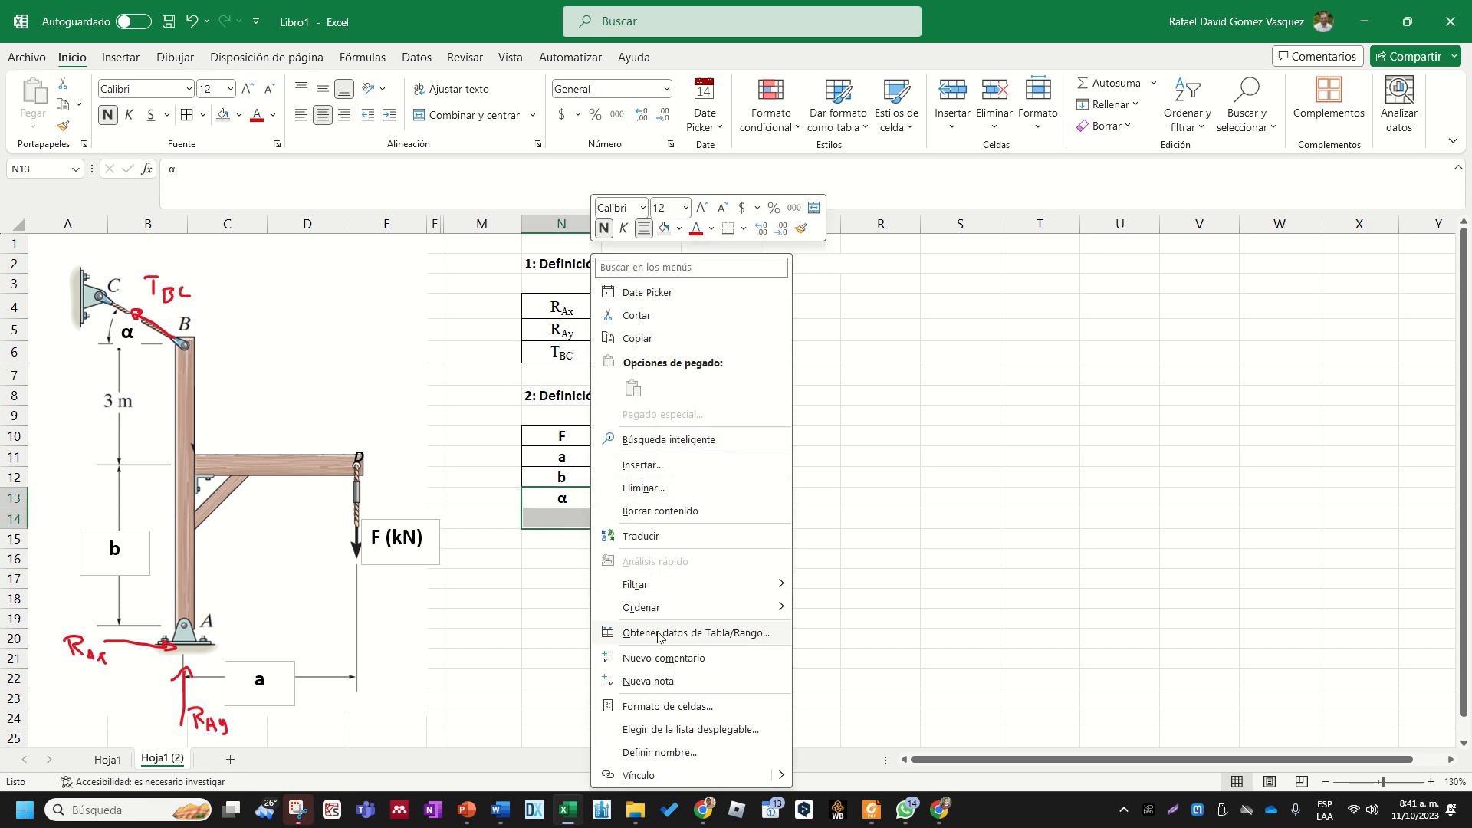
{"action": "left_click", "coordinate": [465, 126]}
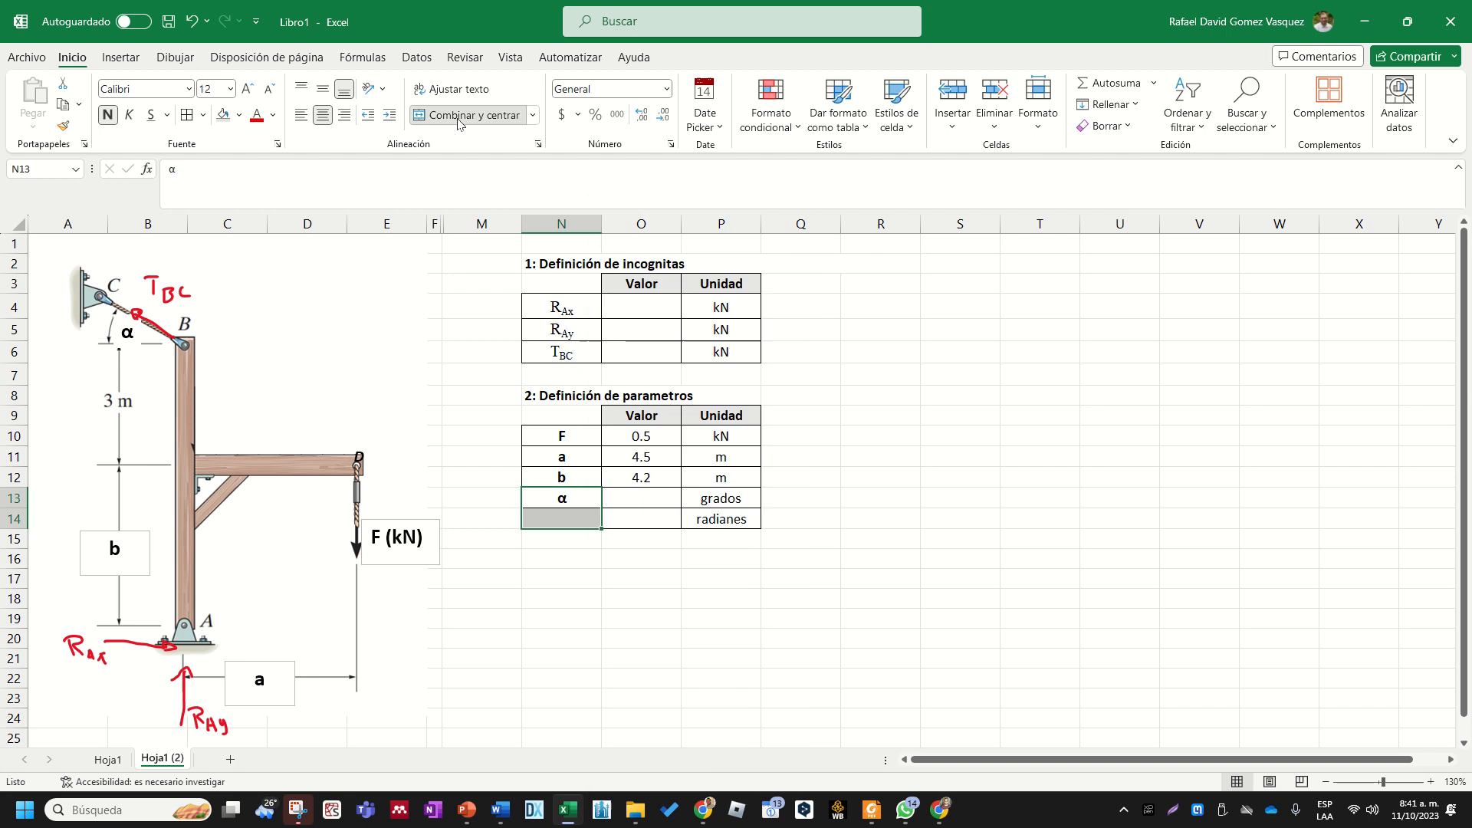
{"action": "left_click", "coordinate": [474, 115]}
{"action": "left_click", "coordinate": [322, 96]}
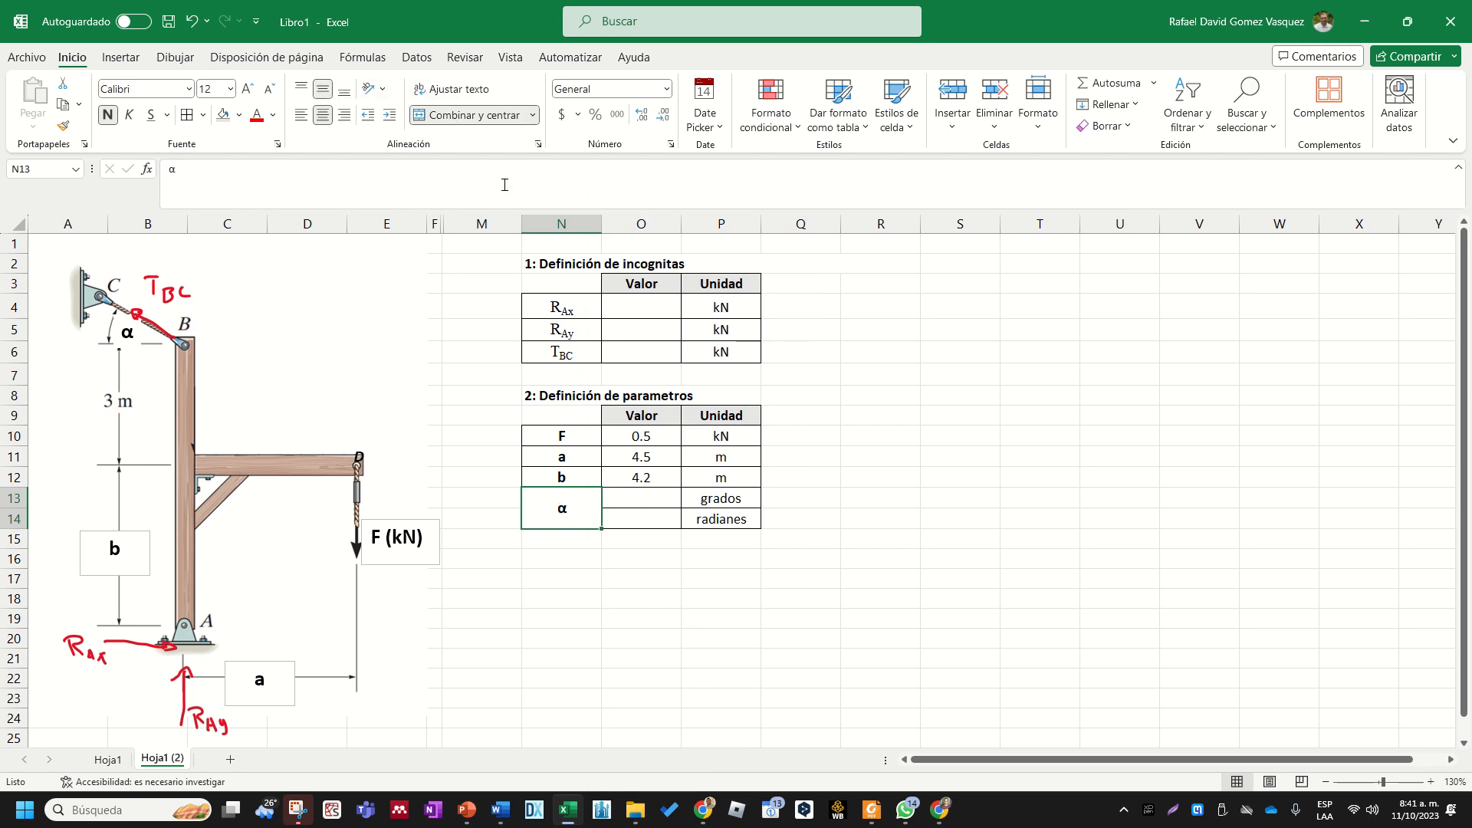
{"action": "left_click", "coordinate": [1043, 433]}
- Enter 30 as the value of α in degrees in cell O13
{"action": "left_click", "coordinate": [664, 502]}
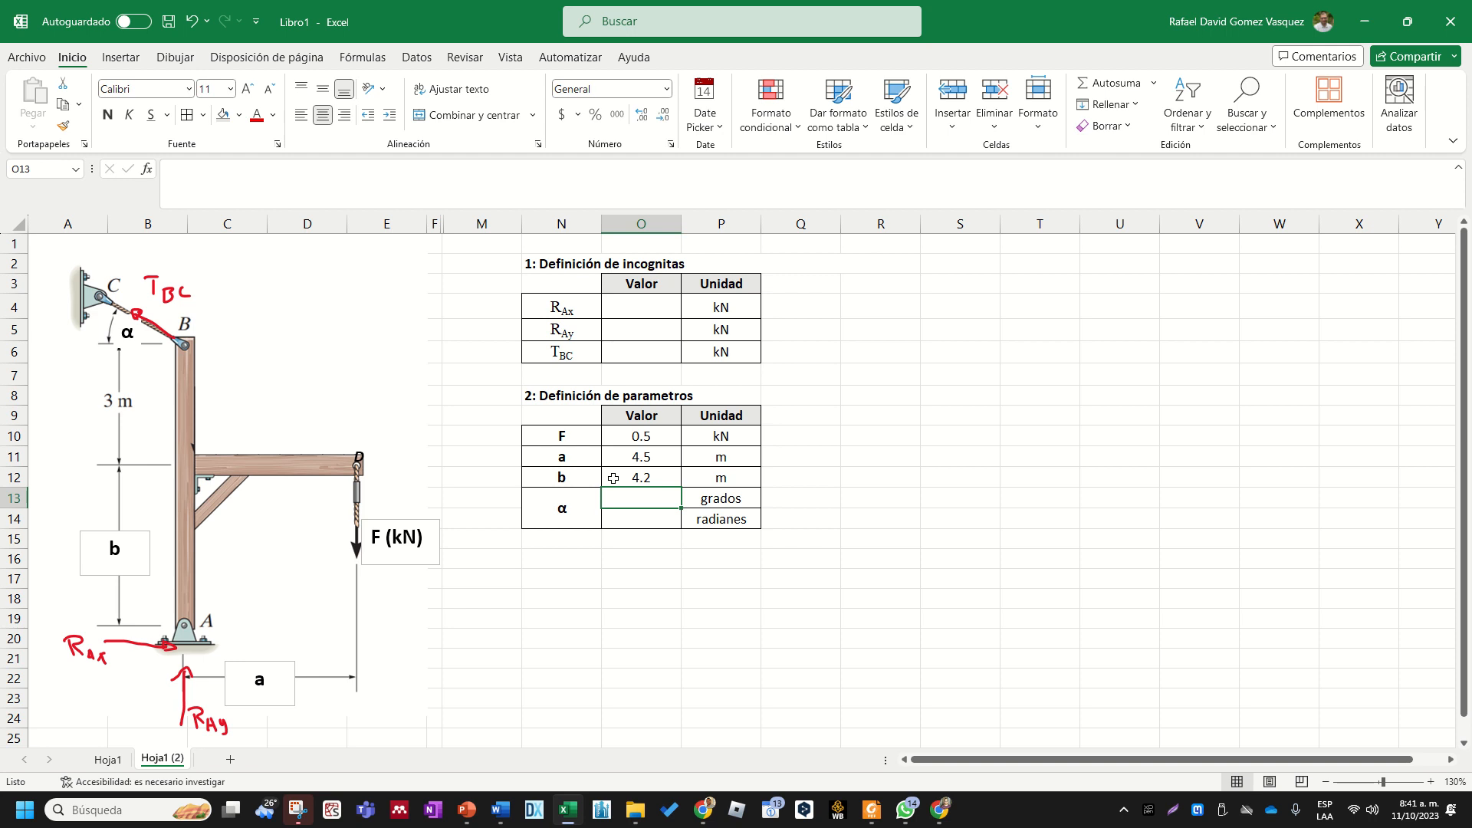
{"action": "type", "text": "30"}
{"action": "key", "text": "Return"}
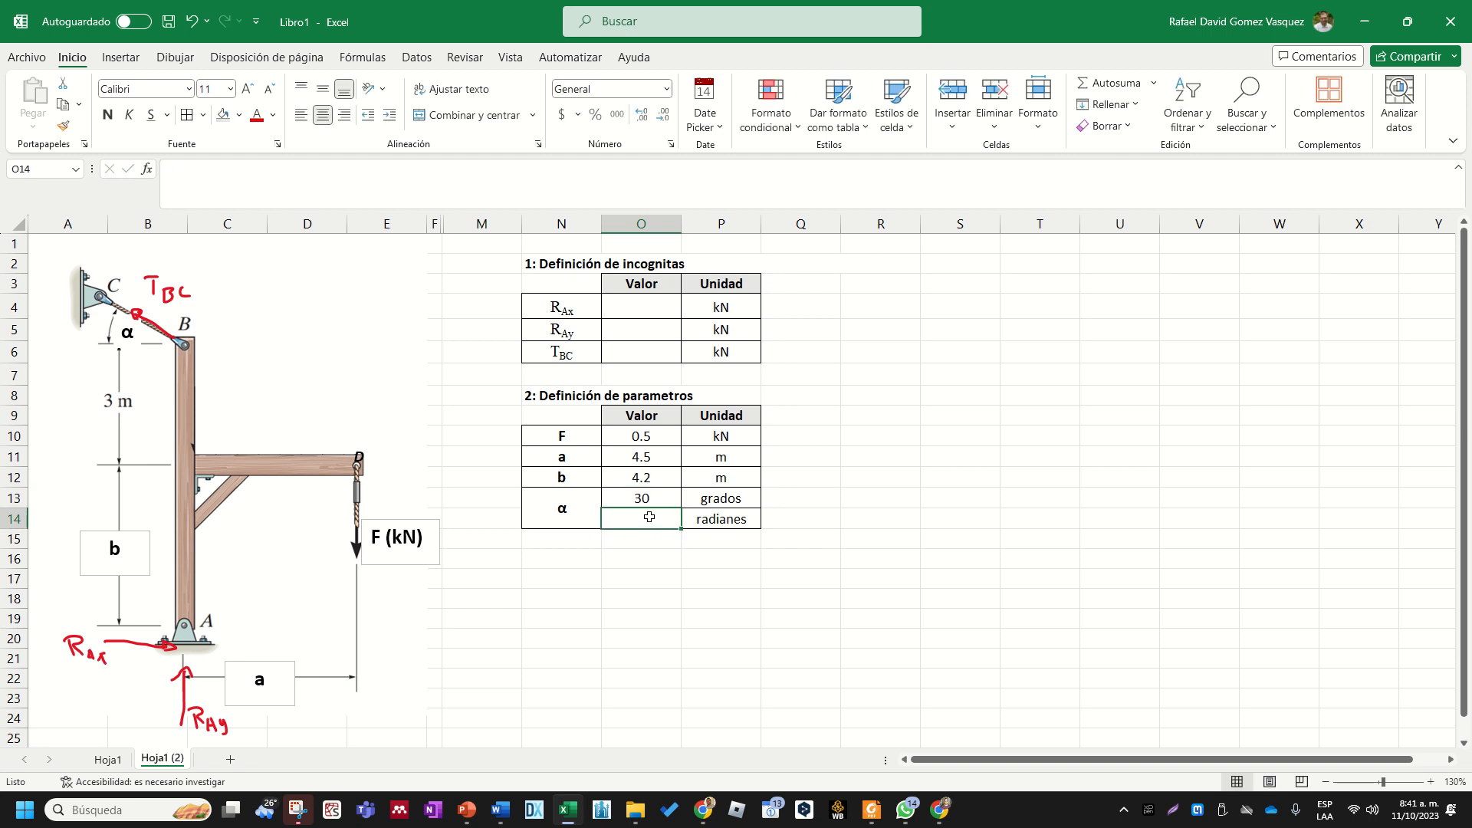
- Convert the angle to radians in O14 with the formula +O13/180*PI()
{"action": "type", "text": "+"}
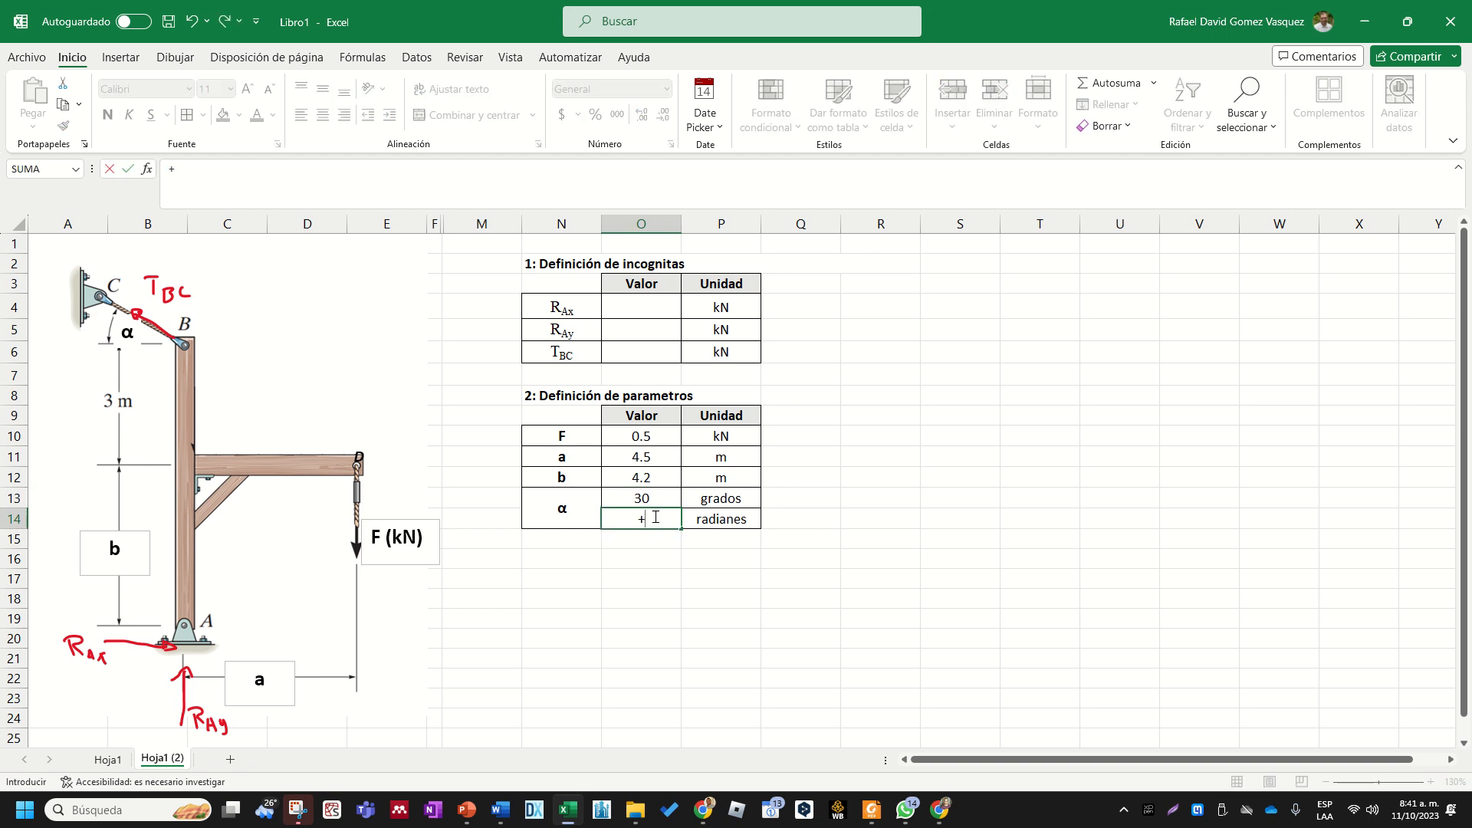
{"action": "key", "text": "Up"}
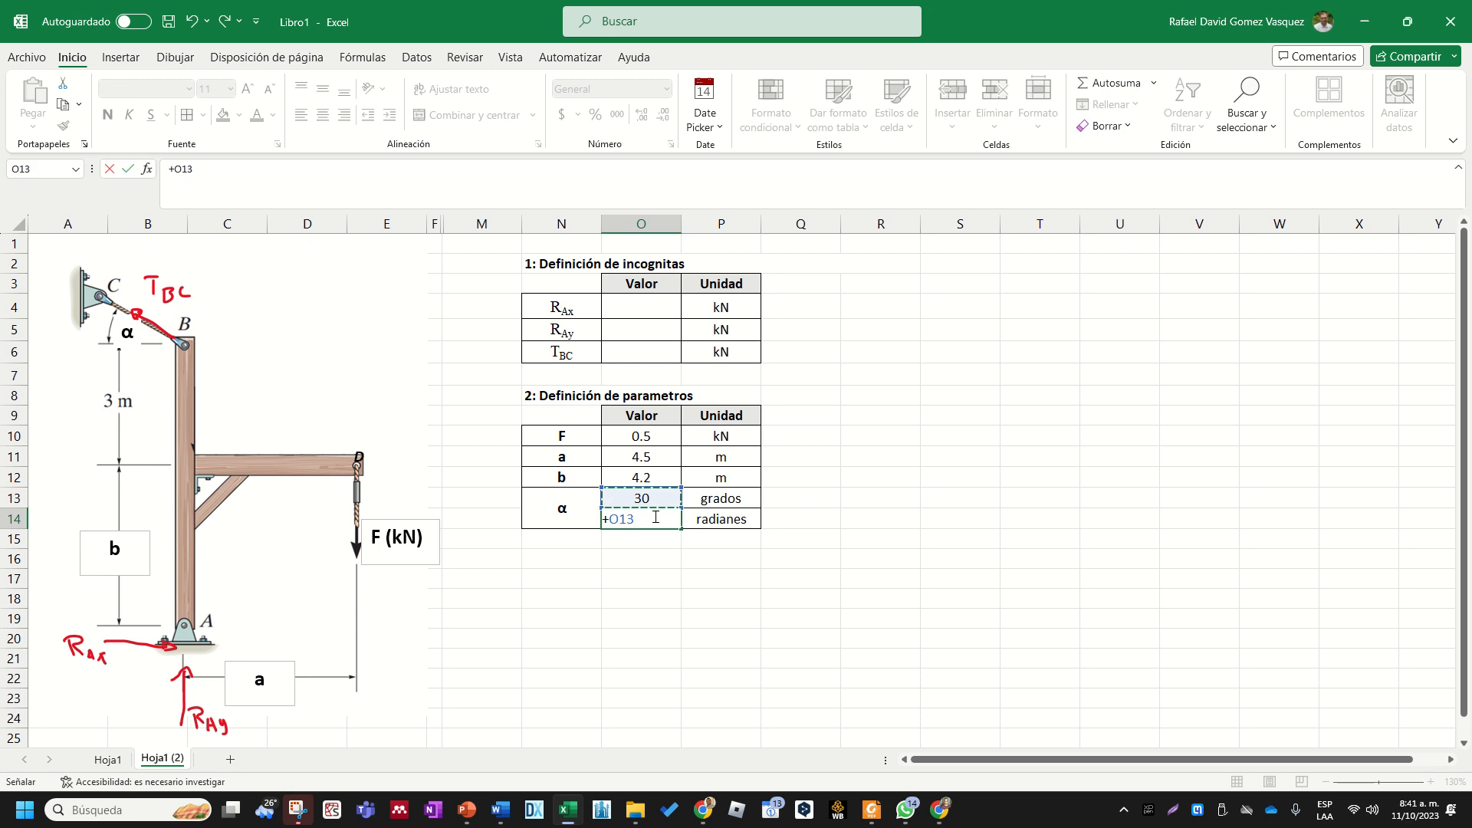
{"action": "type", "text": "/180*pi()"}
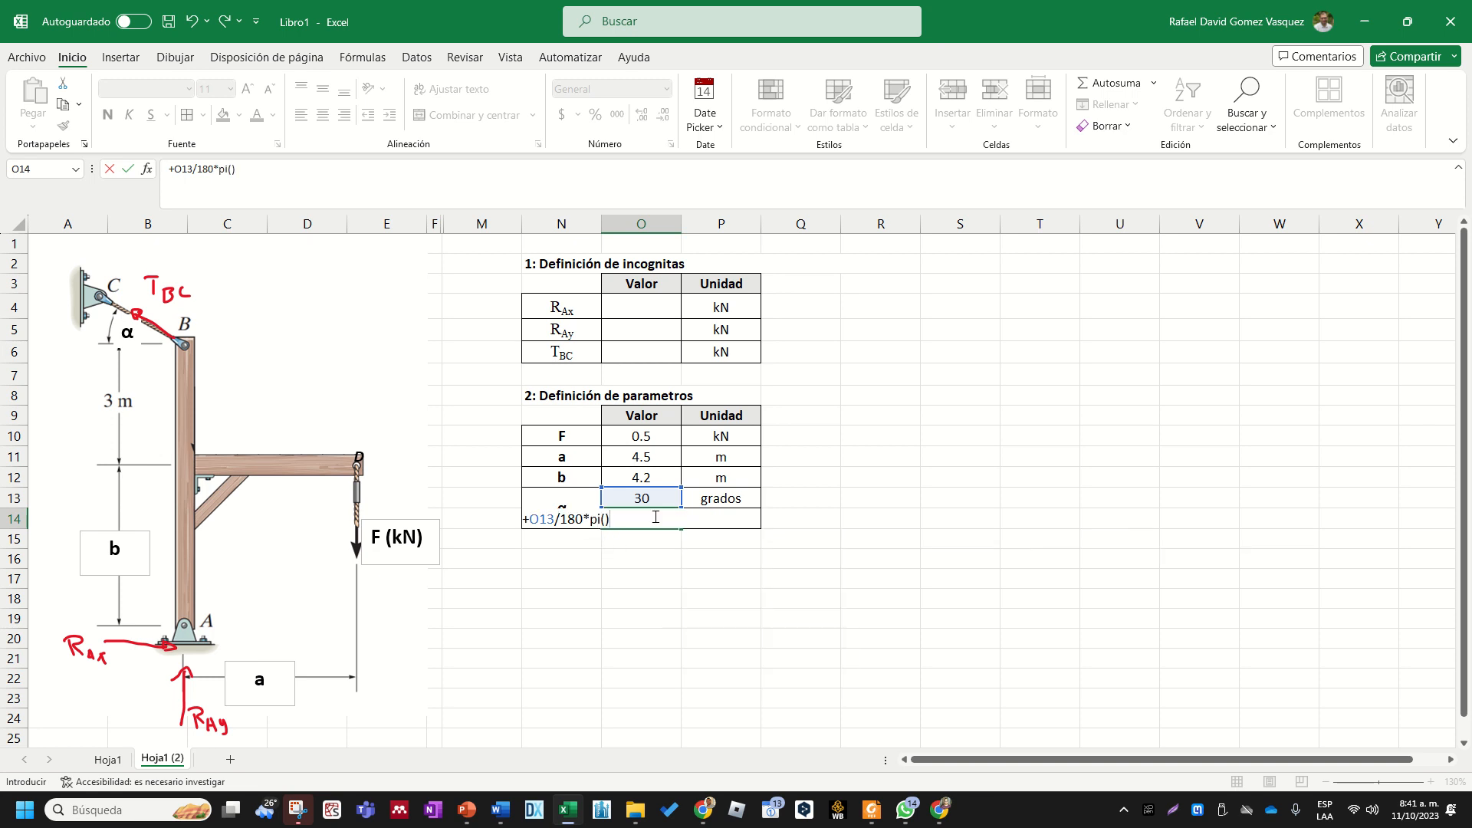
{"action": "left_click_drag", "start_coordinate": [609, 520], "coordinate": [592, 519]}
{"action": "key", "text": "Return"}
- Apply the thousands-separator format to the radian value in O14 and show it with four decimals
{"action": "left_click", "coordinate": [653, 516]}
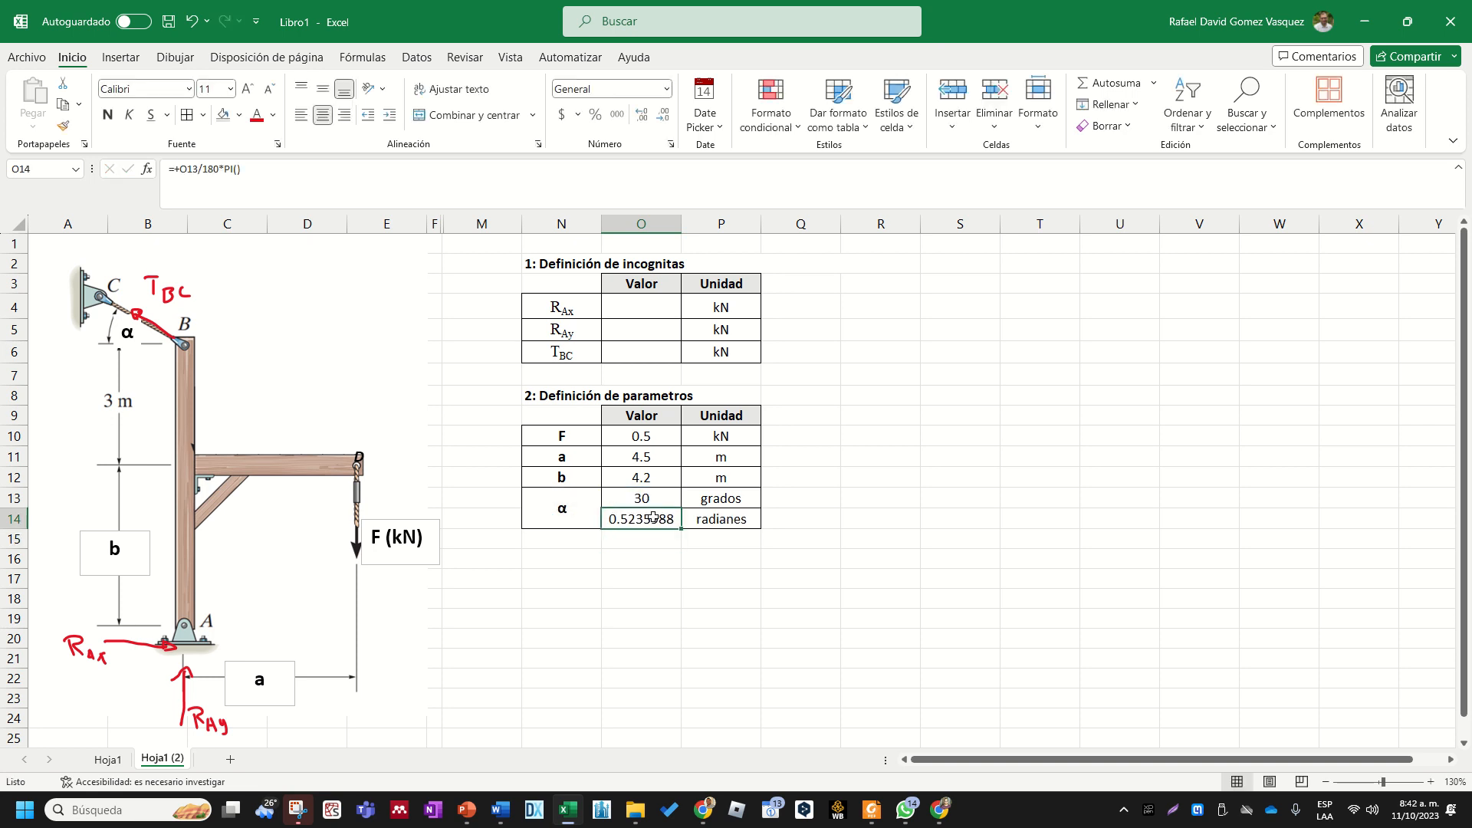
{"action": "left_click", "coordinate": [618, 119]}
{"action": "left_click", "coordinate": [642, 115]}
{"action": "left_click", "coordinate": [642, 115]}
- Align the radian value in O14 vertically to the middle of its cell
{"action": "left_click", "coordinate": [959, 457]}
{"action": "left_click", "coordinate": [632, 516]}
{"action": "left_click", "coordinate": [323, 90]}
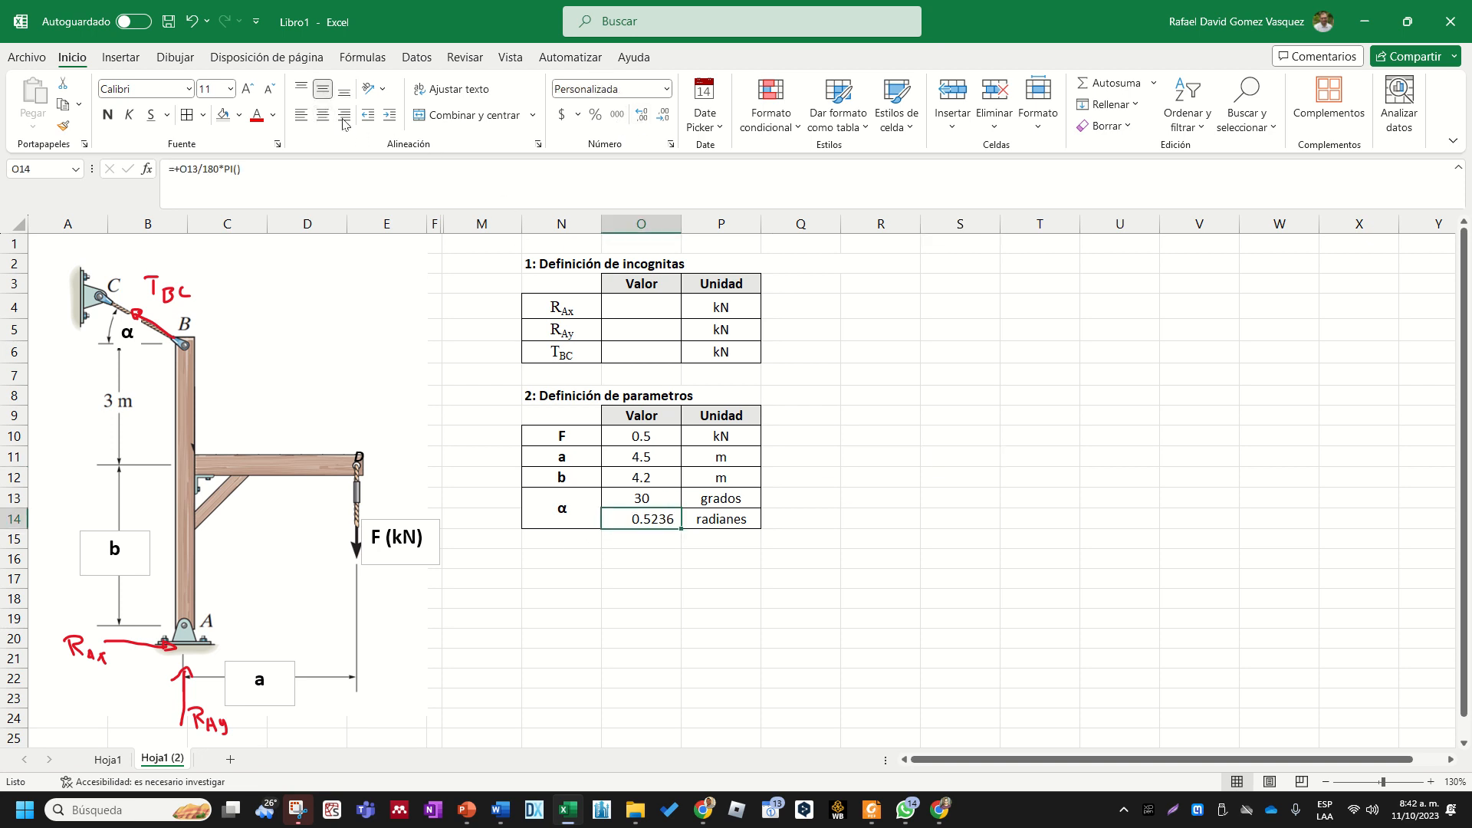
{"action": "left_click", "coordinate": [968, 411]}
{"action": "left_click", "coordinate": [931, 537]}
{"action": "left_click", "coordinate": [670, 518]}
{"action": "left_click", "coordinate": [663, 557]}
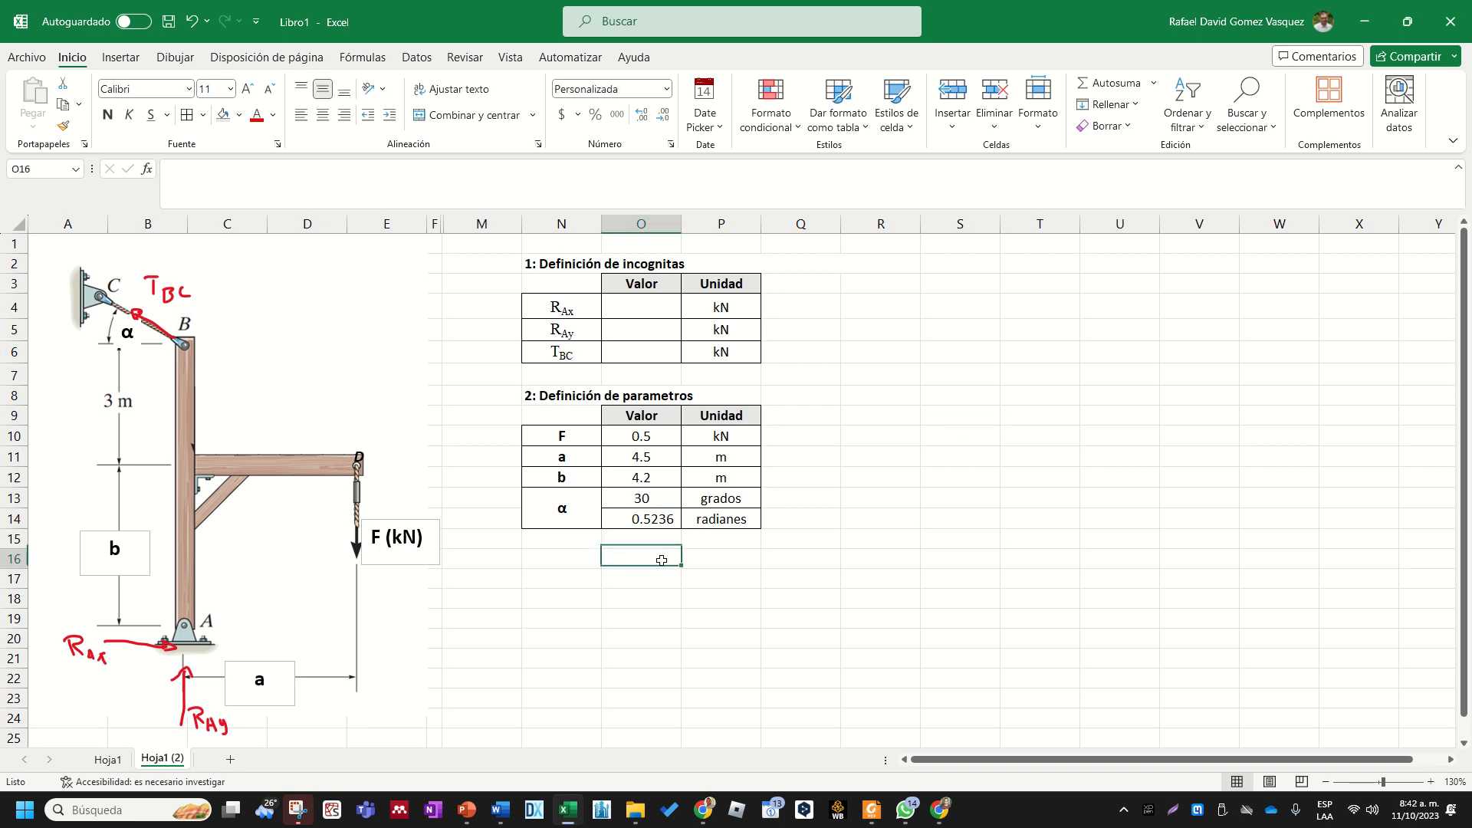
- Set the font color of the radian value in O14 to standard blue
{"action": "left_click", "coordinate": [652, 517]}
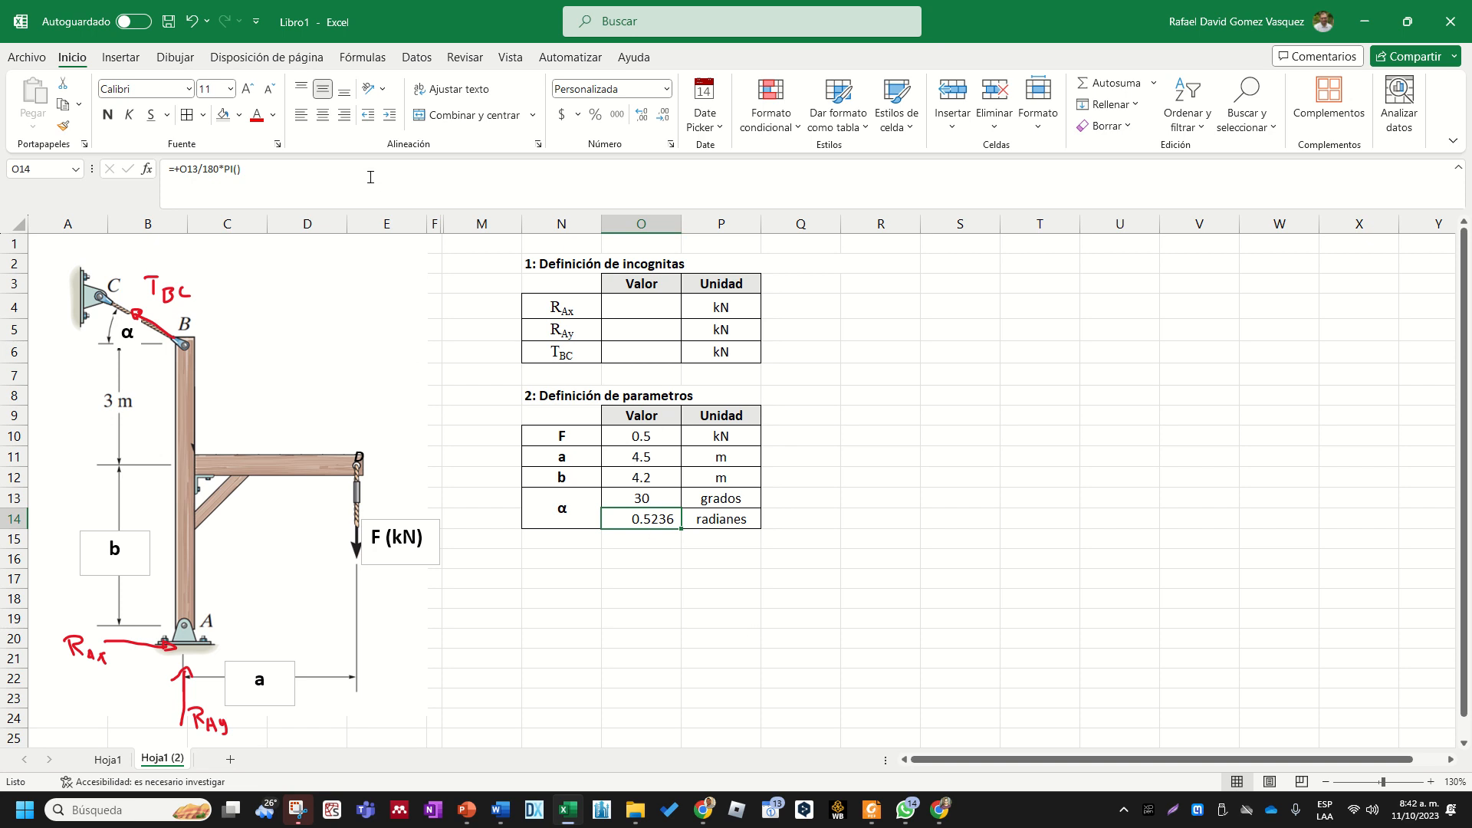
{"action": "left_click", "coordinate": [274, 116]}
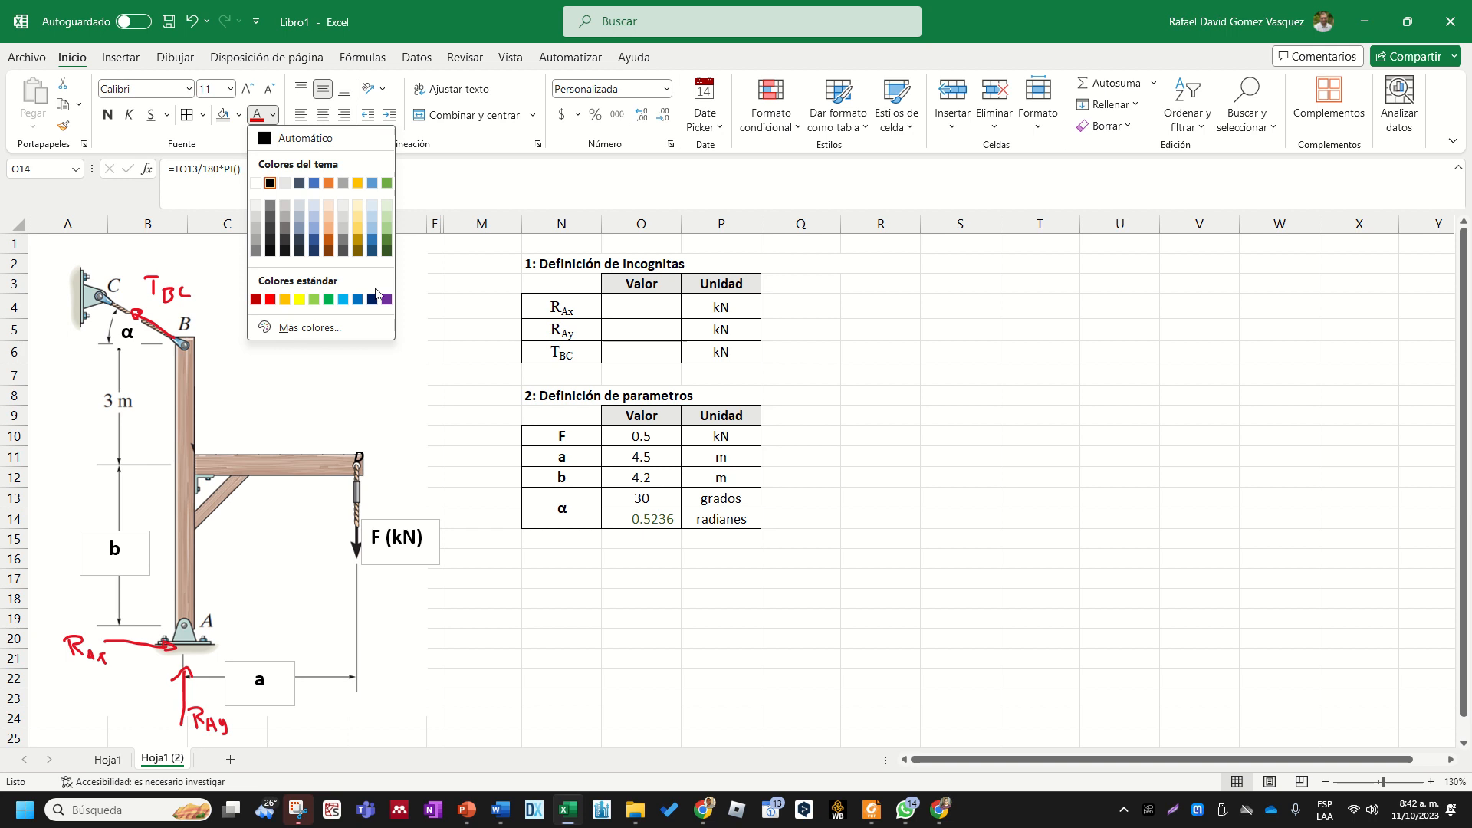
{"action": "left_click", "coordinate": [357, 305]}
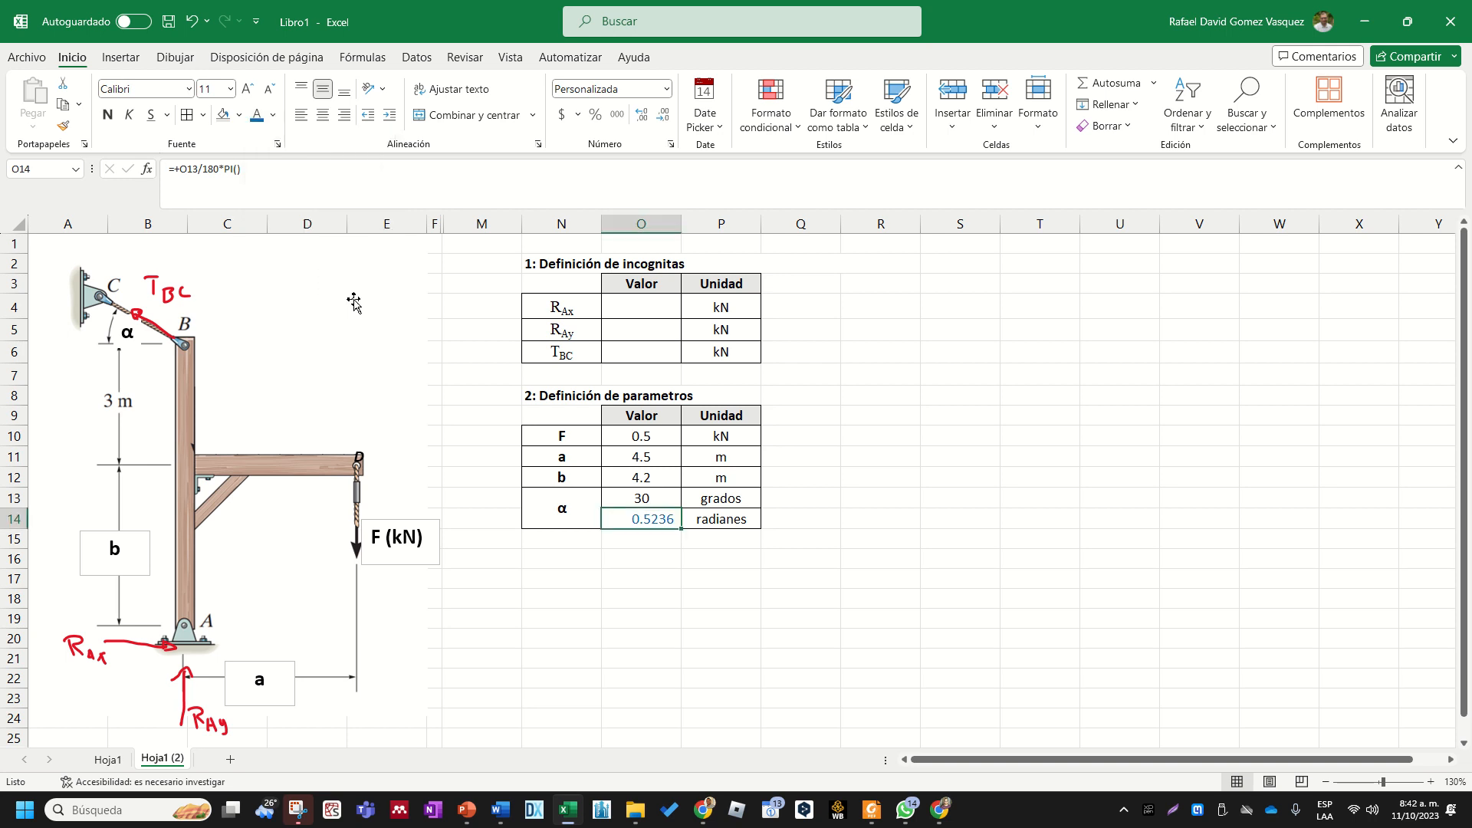
- Format the parameter values O10:O14 as bold, horizontally centered numbers with two decimals
{"action": "left_click_drag", "start_coordinate": [638, 441], "coordinate": [653, 515]}
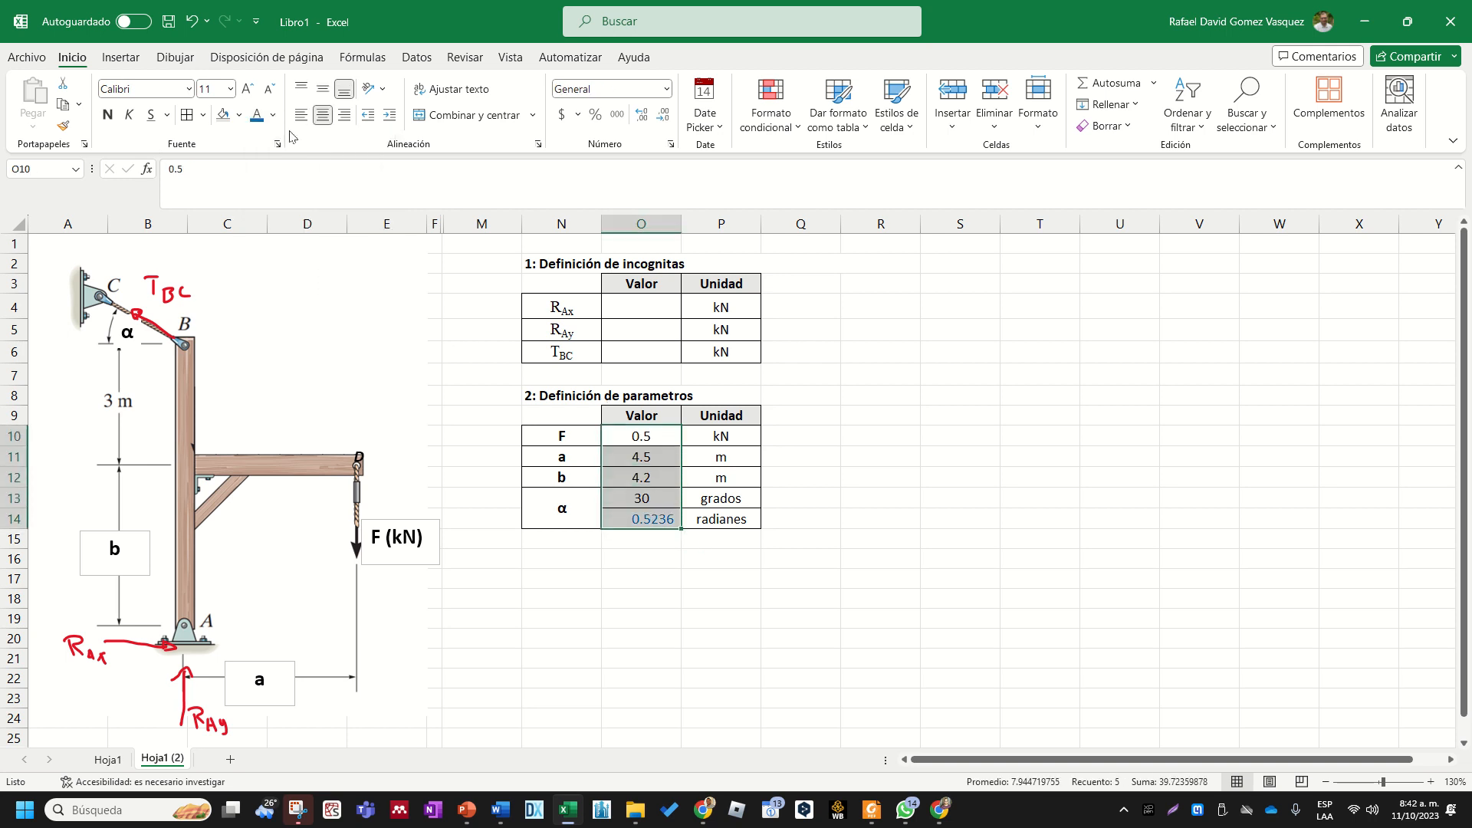
{"action": "left_click", "coordinate": [109, 116]}
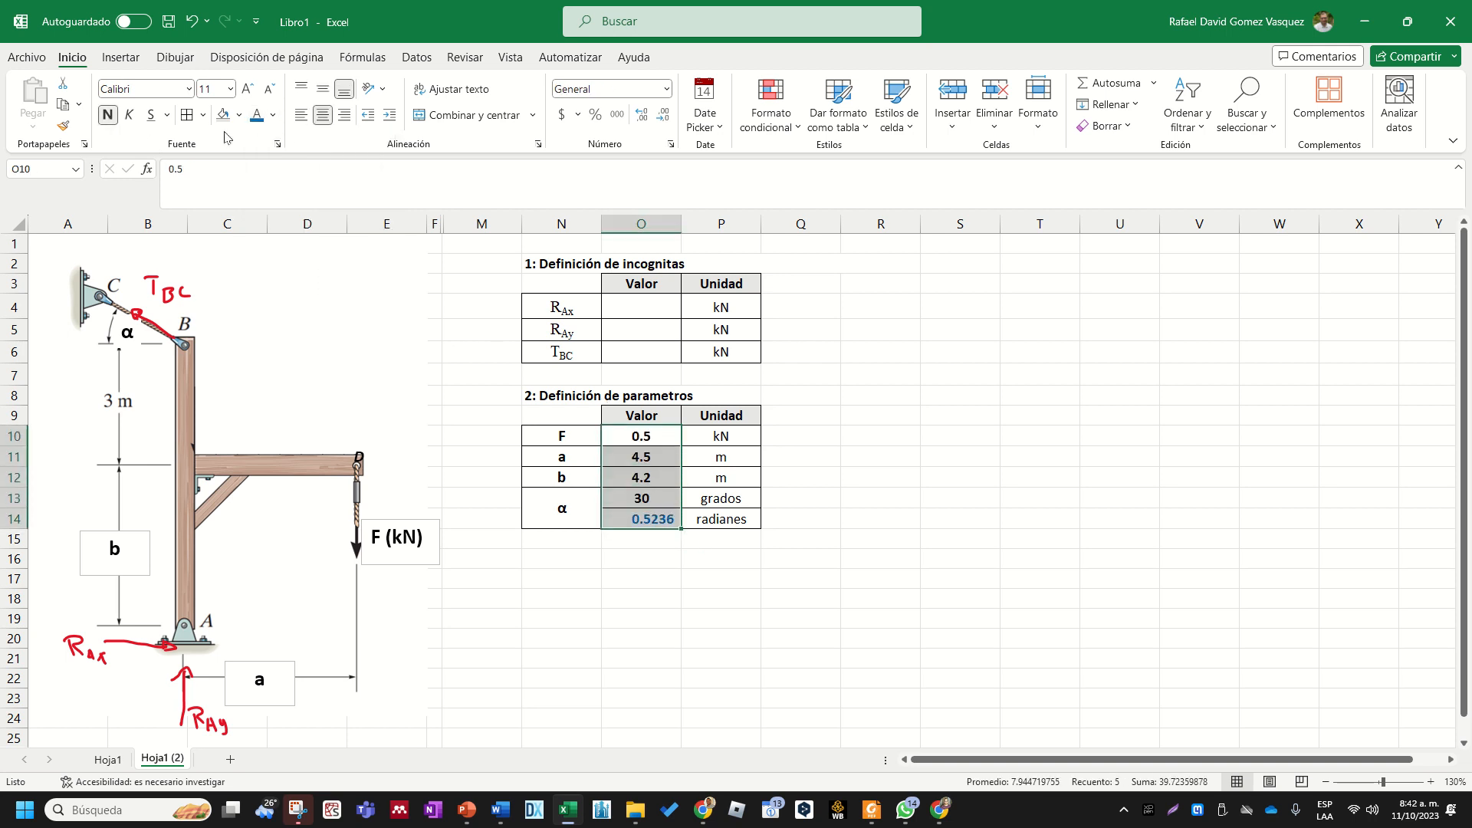
{"action": "left_click", "coordinate": [327, 125]}
{"action": "left_click", "coordinate": [328, 125]}
{"action": "left_click", "coordinate": [667, 90]}
{"action": "left_click", "coordinate": [647, 154]}
{"action": "left_click", "coordinate": [828, 374]}
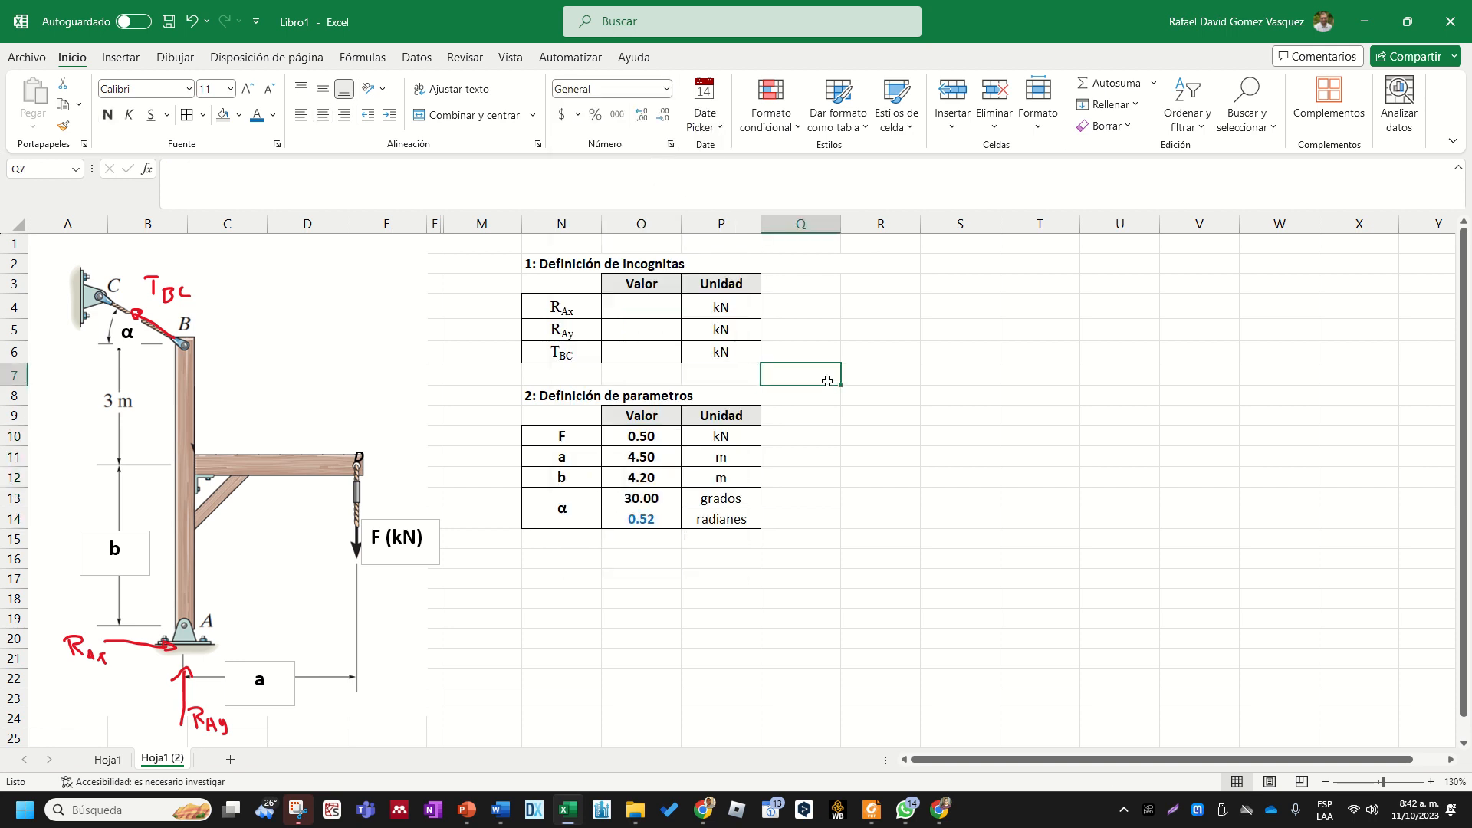
- Examine the radian conversion formula in O14 without changing it
{"action": "left_click", "coordinate": [649, 518]}
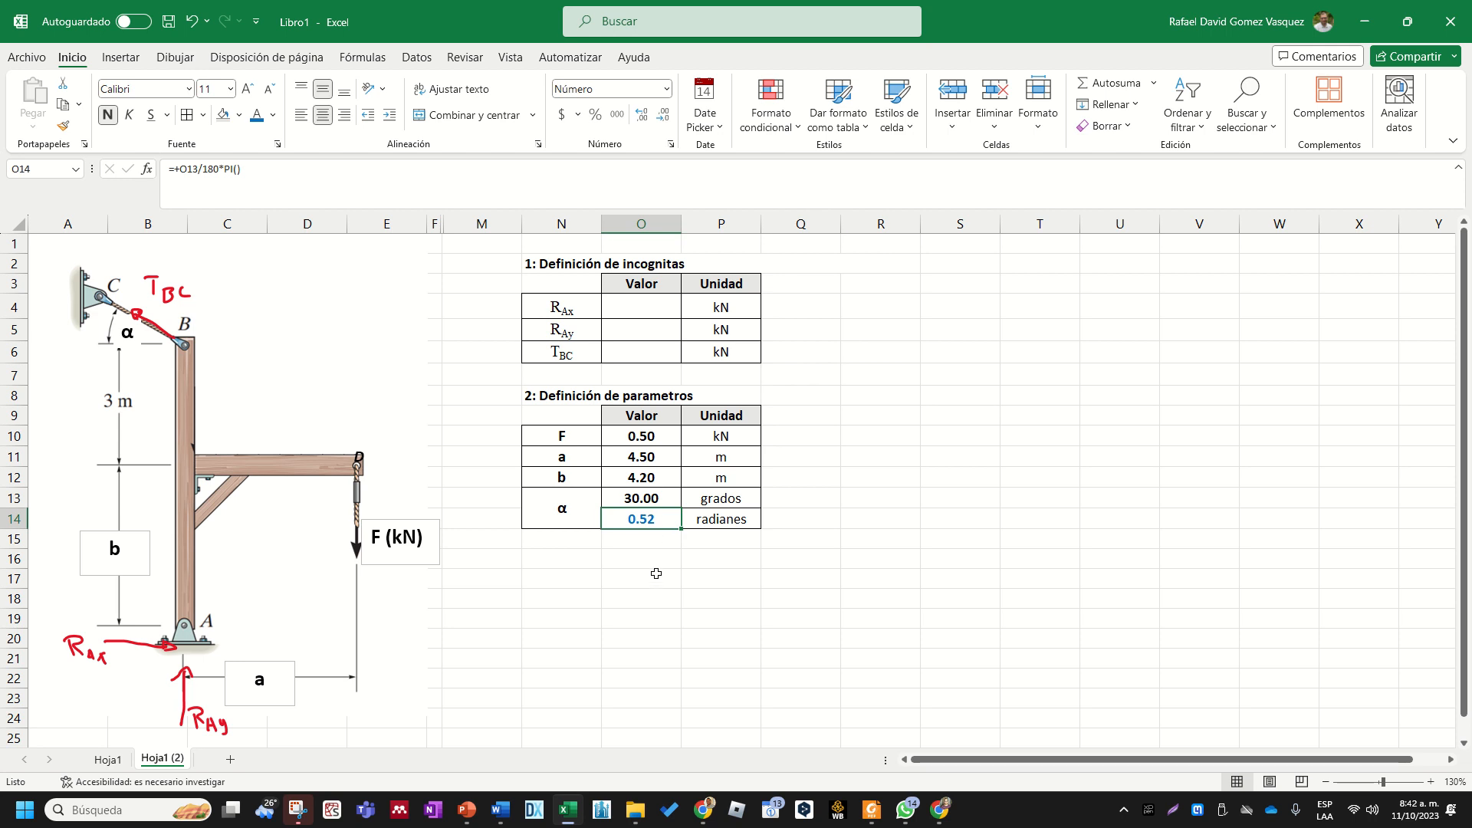
{"action": "left_click", "coordinate": [653, 597]}
{"action": "left_click", "coordinate": [655, 525]}
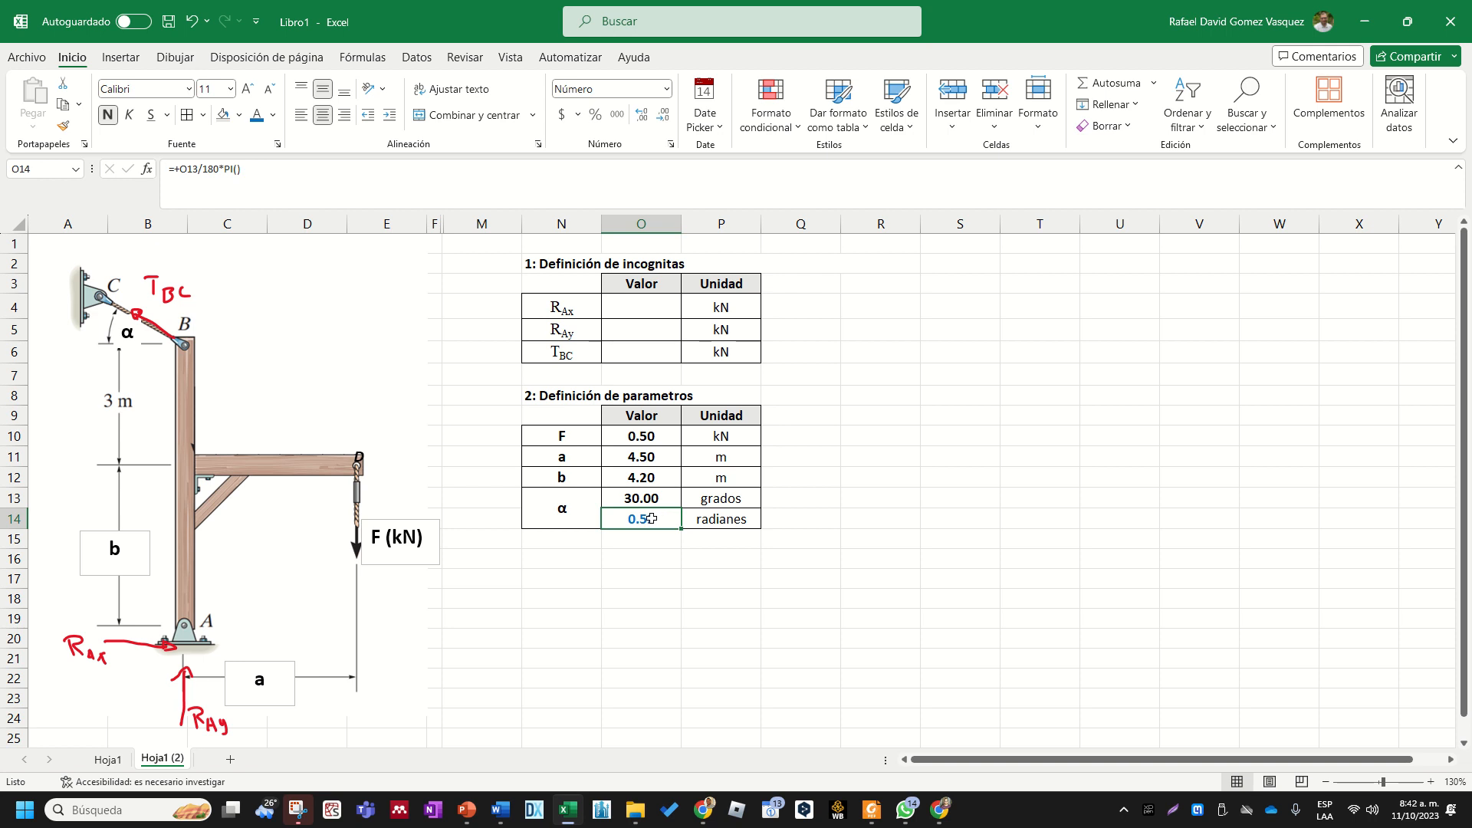
{"action": "double_click", "coordinate": [659, 518]}
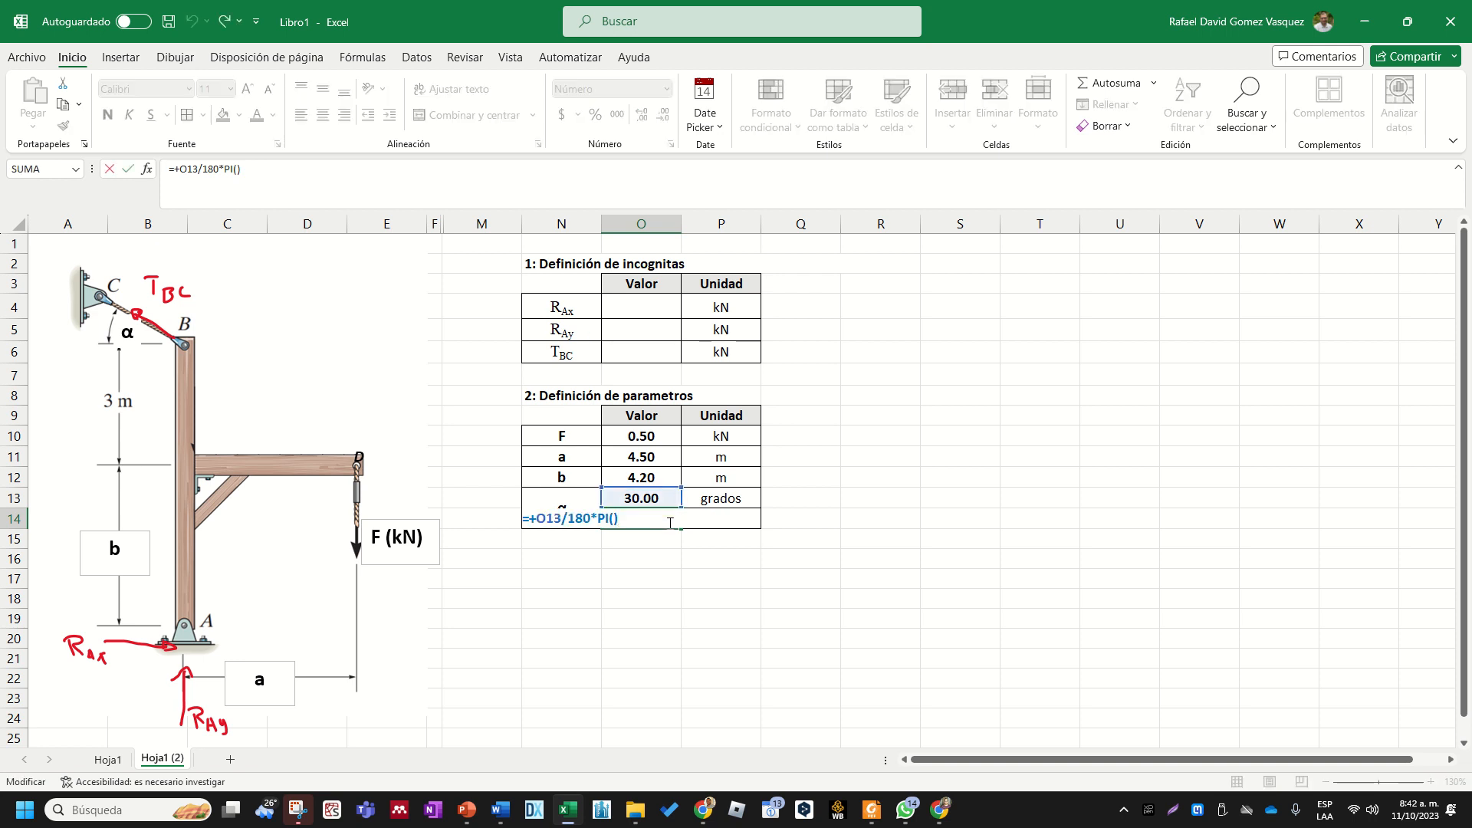
{"action": "key", "text": "Escape"}
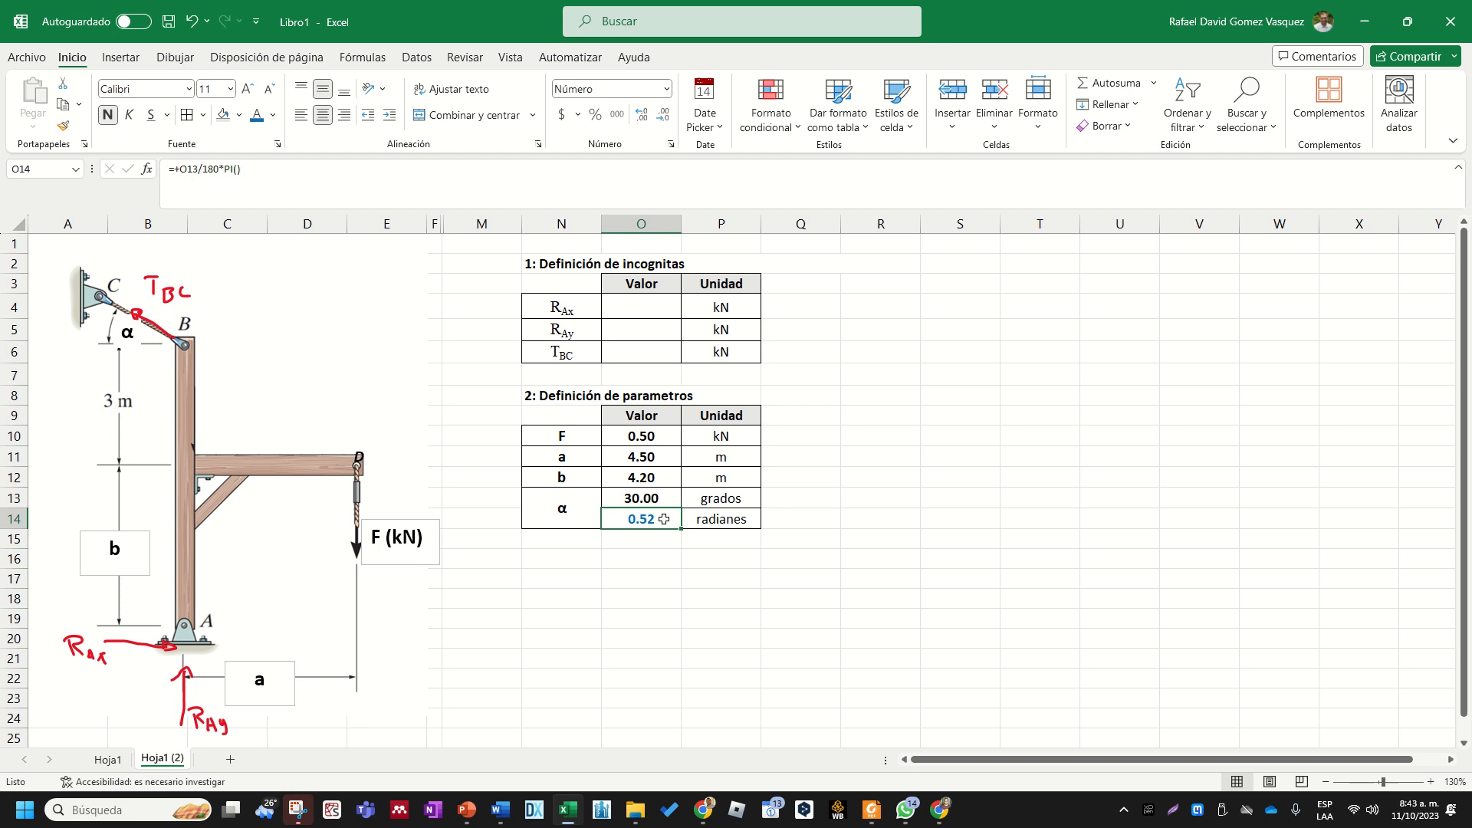
- Apply the same blue font color to the parameter values O10:O13
{"action": "left_click_drag", "start_coordinate": [657, 438], "coordinate": [644, 499]}
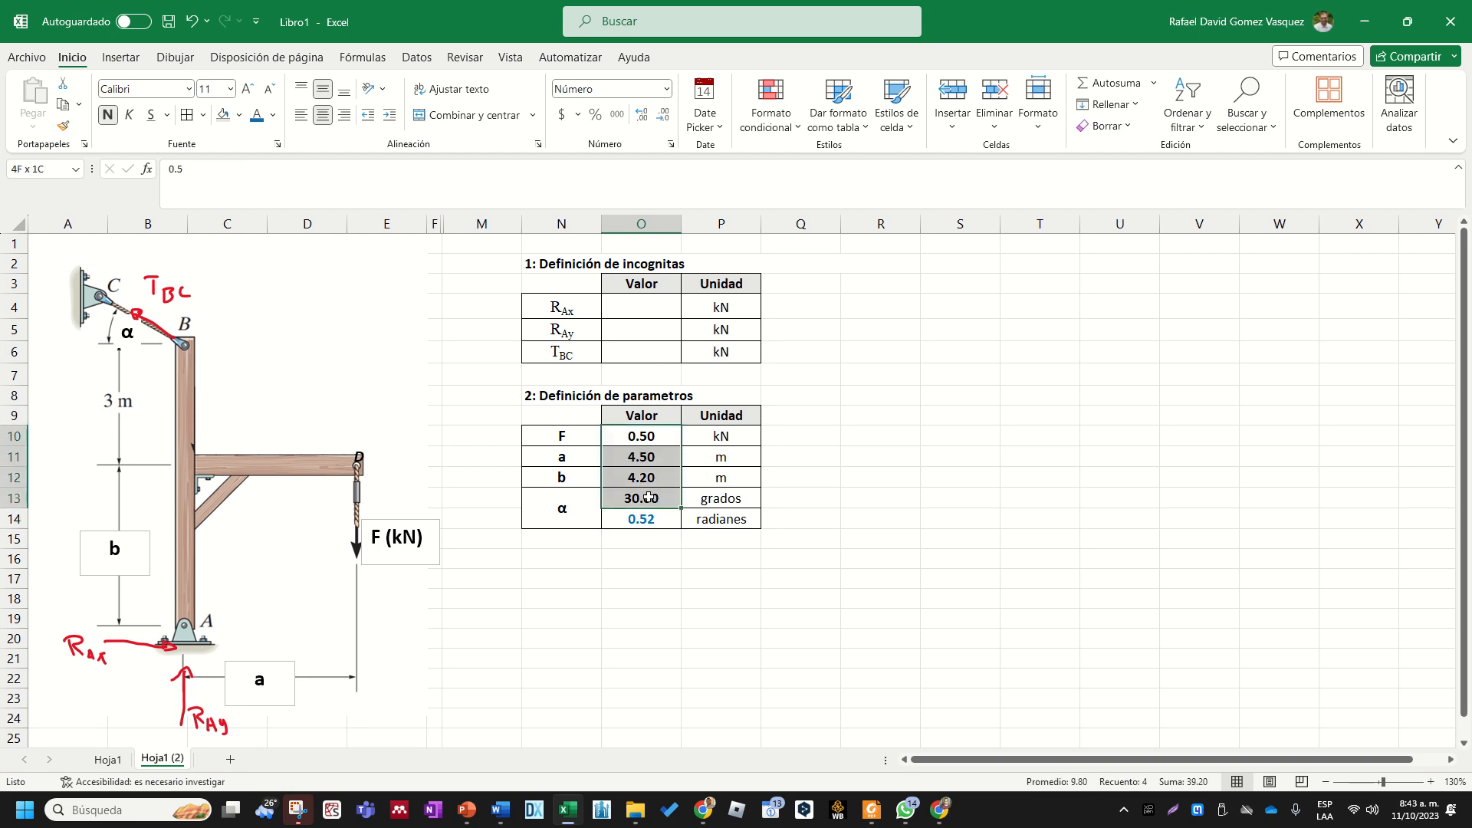
{"action": "left_click", "coordinate": [263, 118]}
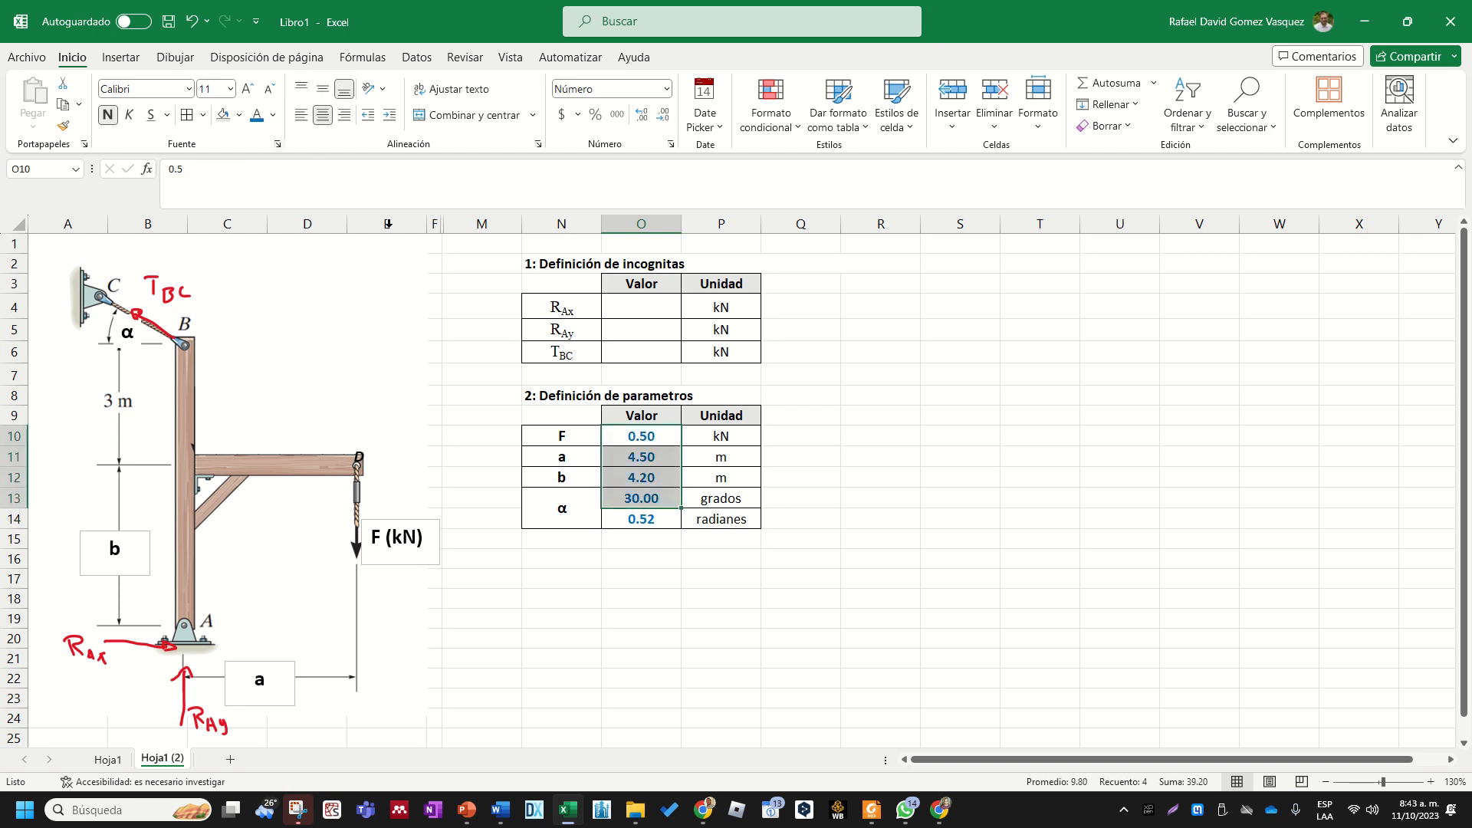
- Set the font color of the radian value in O14 back to black
{"action": "left_click", "coordinate": [653, 518]}
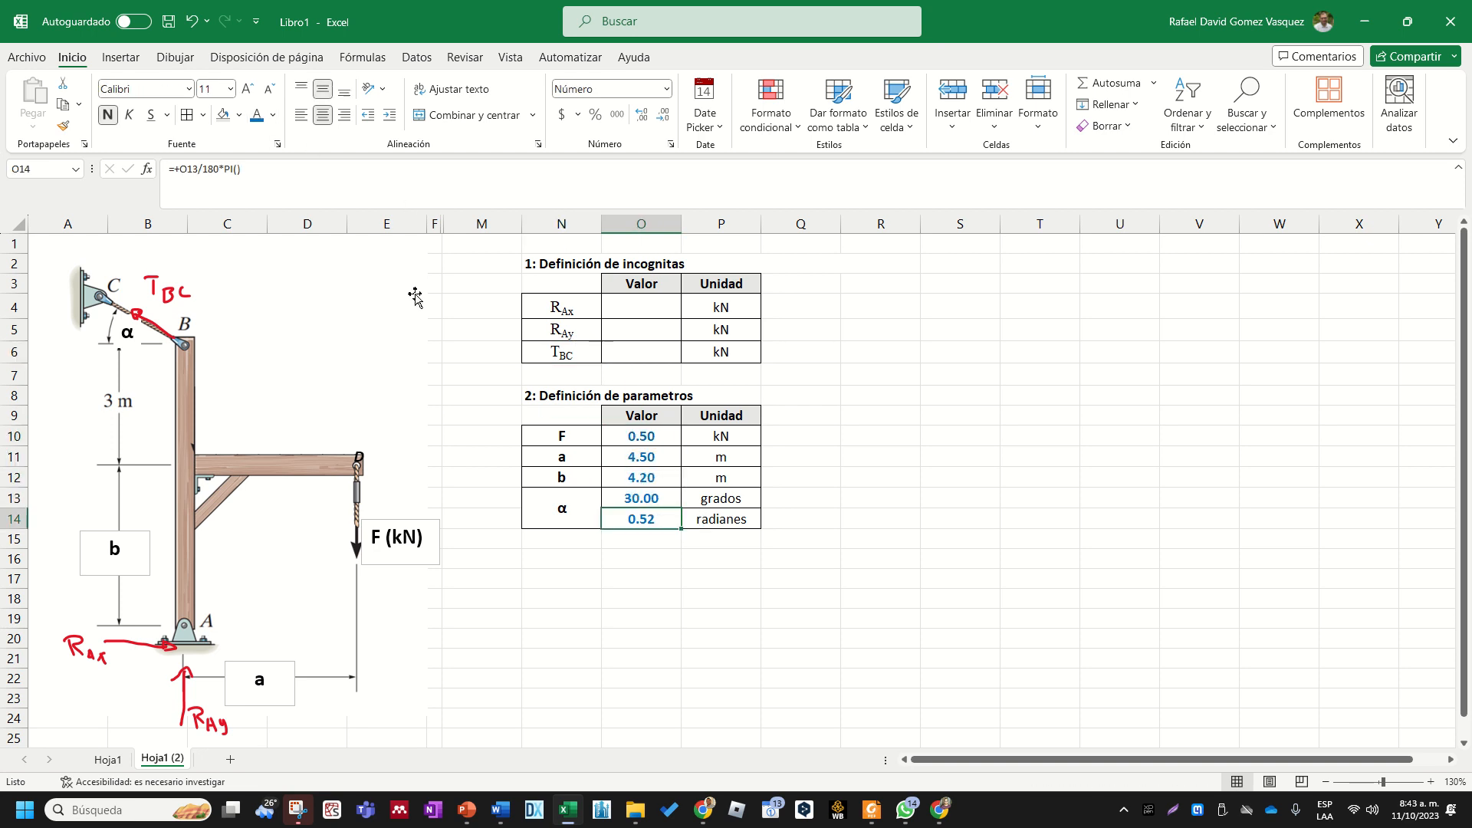
{"action": "left_click", "coordinate": [273, 115]}
{"action": "left_click", "coordinate": [291, 136]}
{"action": "left_click", "coordinate": [504, 581]}
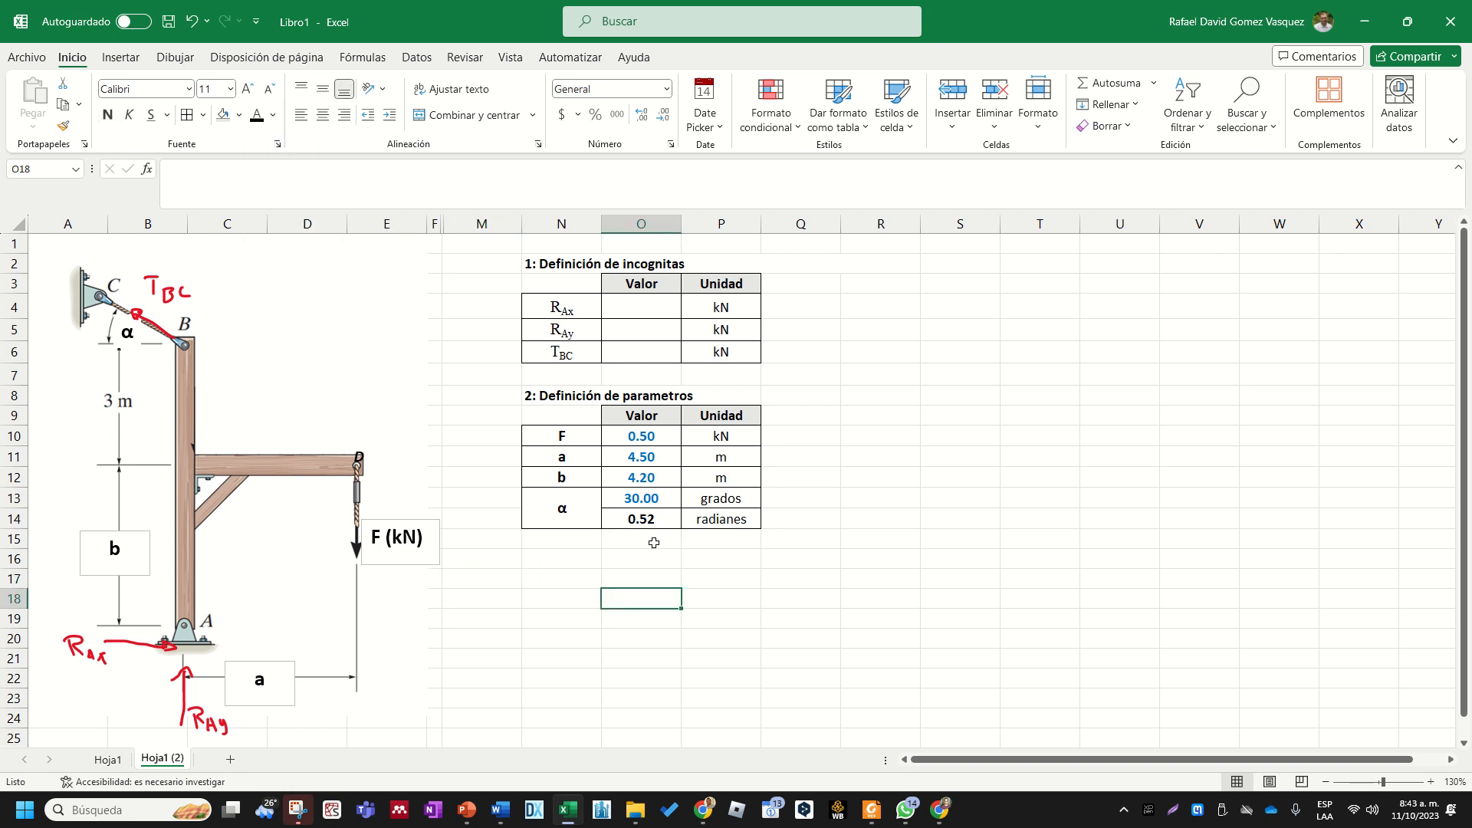
- Compare the blue input values in O10:O13 with the calculated radian value in O14
{"action": "left_click_drag", "start_coordinate": [647, 438], "coordinate": [657, 499]}
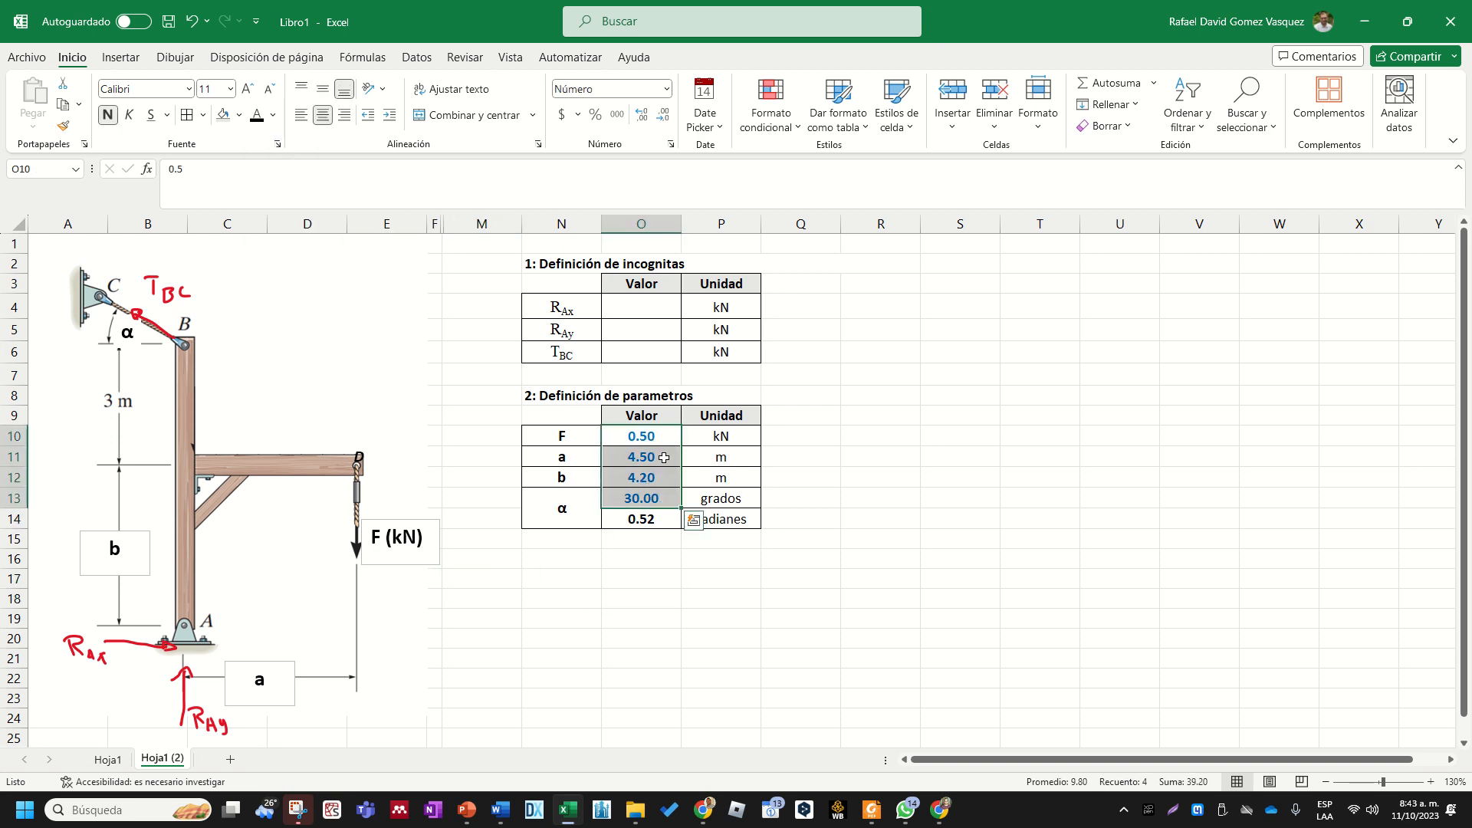
{"action": "left_click", "coordinate": [646, 519]}
{"action": "left_click", "coordinate": [657, 562]}
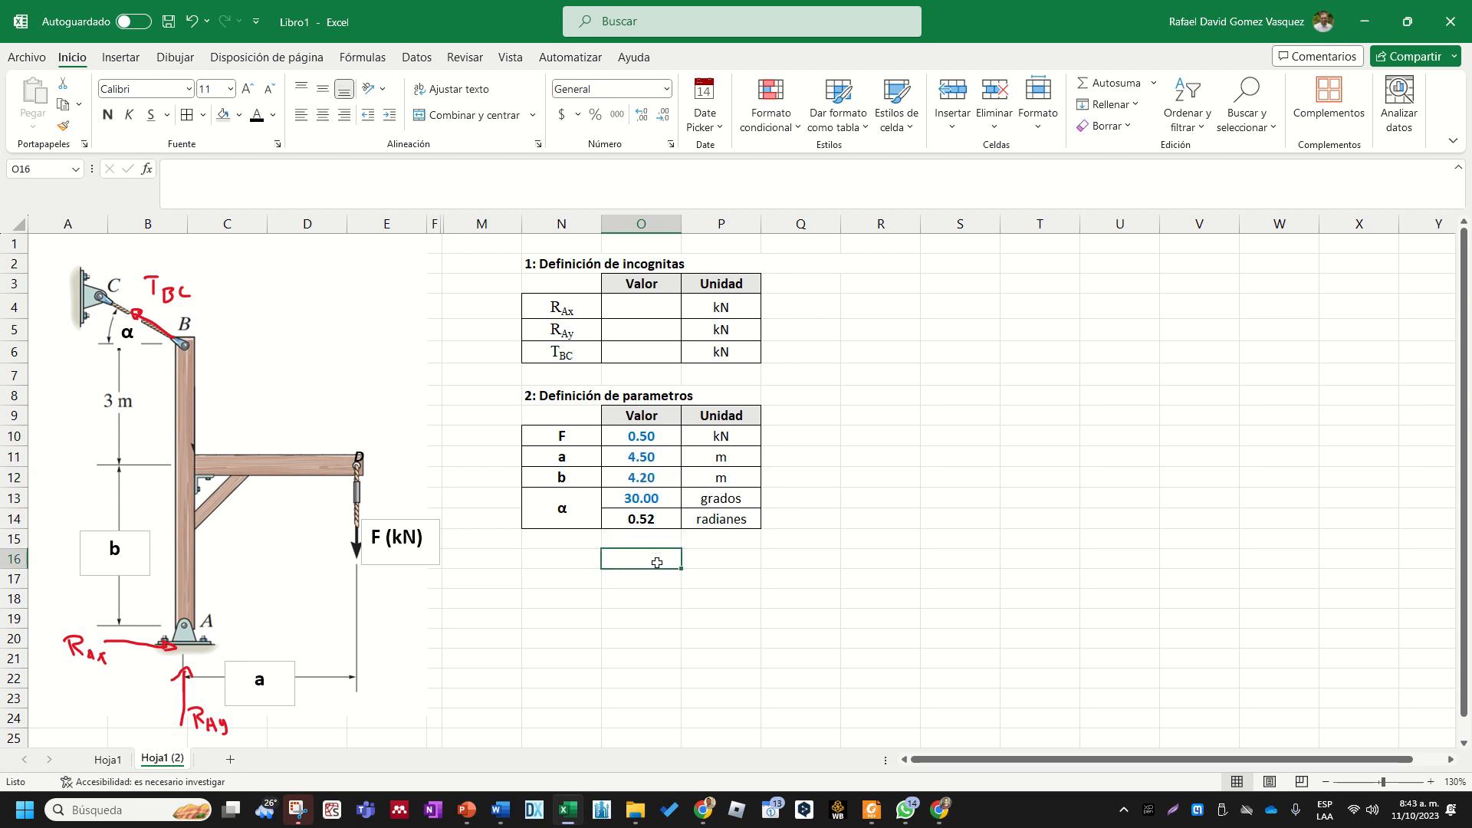
{"action": "left_click", "coordinate": [652, 524]}
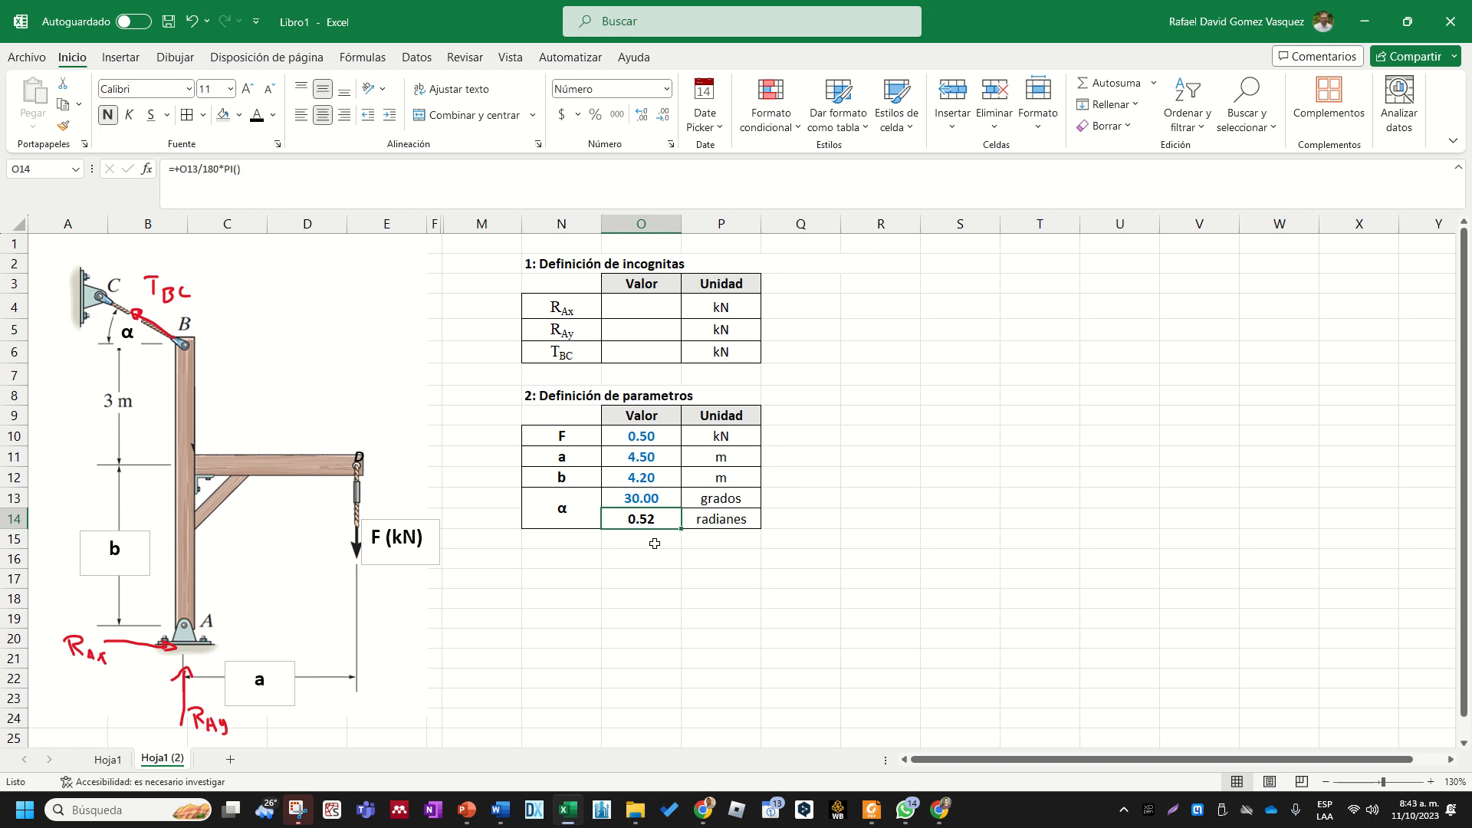
{"action": "left_click", "coordinate": [628, 581]}
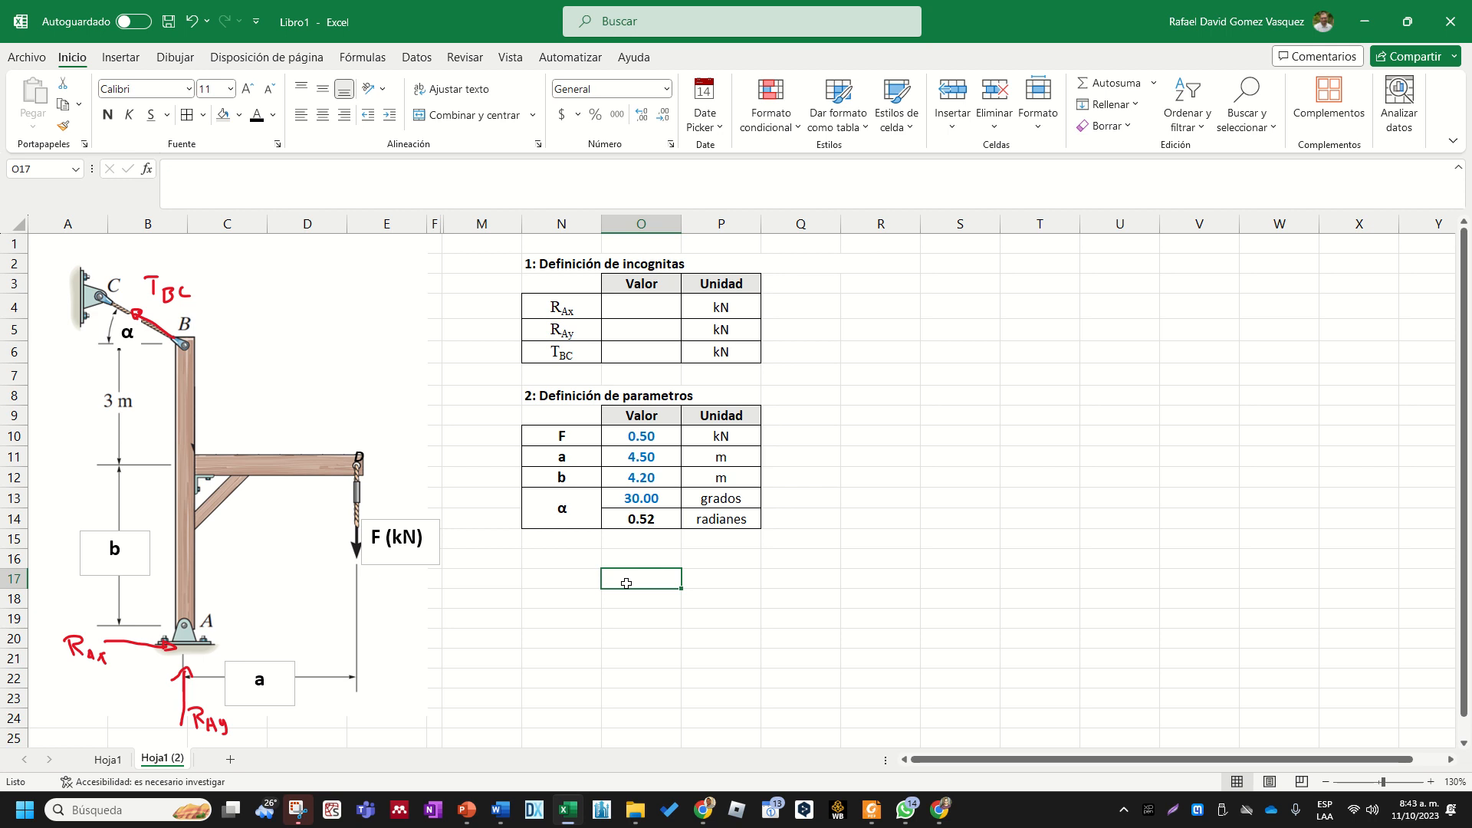
{"action": "left_click", "coordinate": [582, 574]}
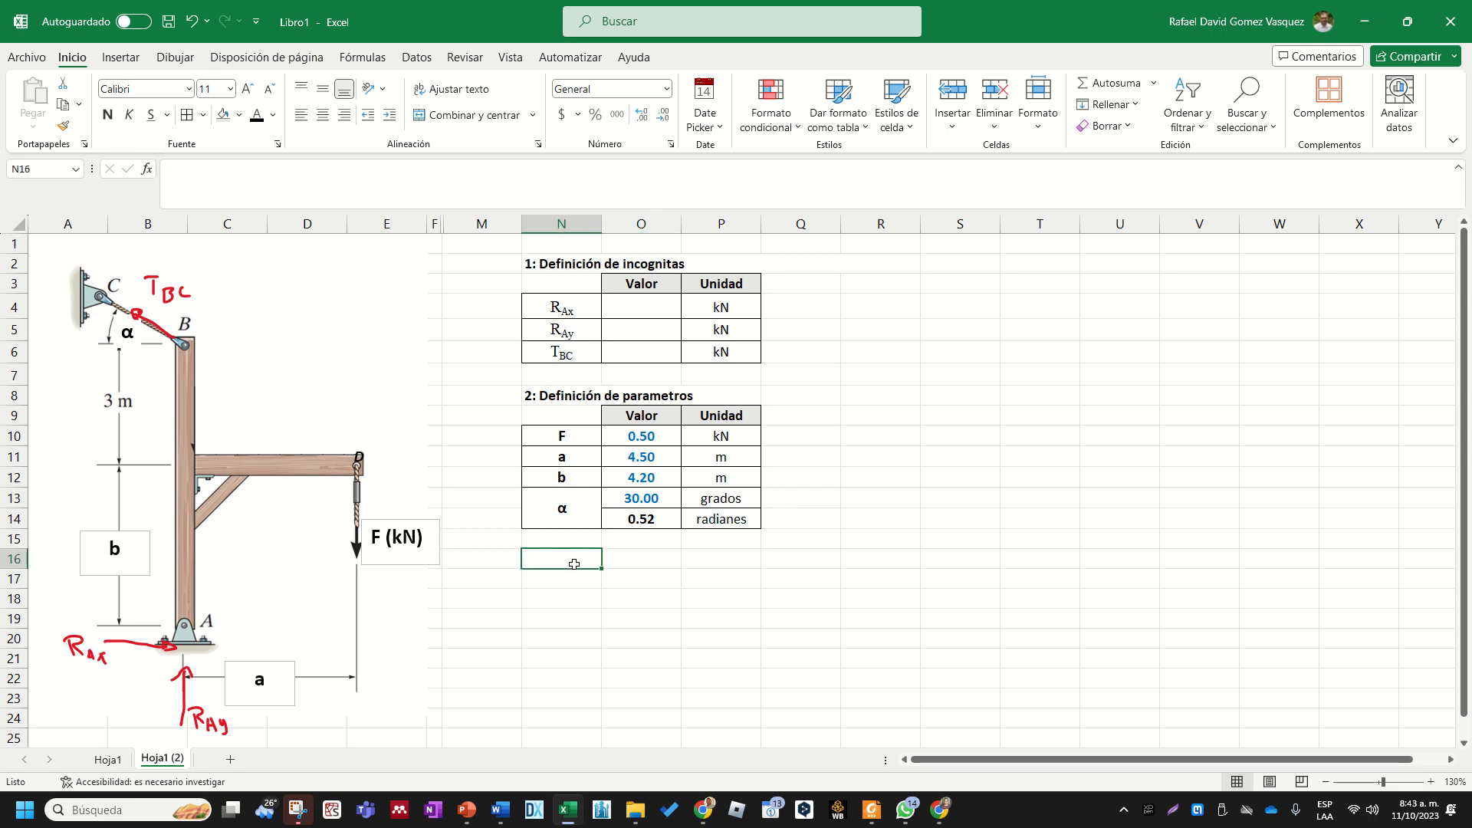
{"action": "left_click", "coordinate": [570, 553]}
{"action": "type", "text": "3:"}
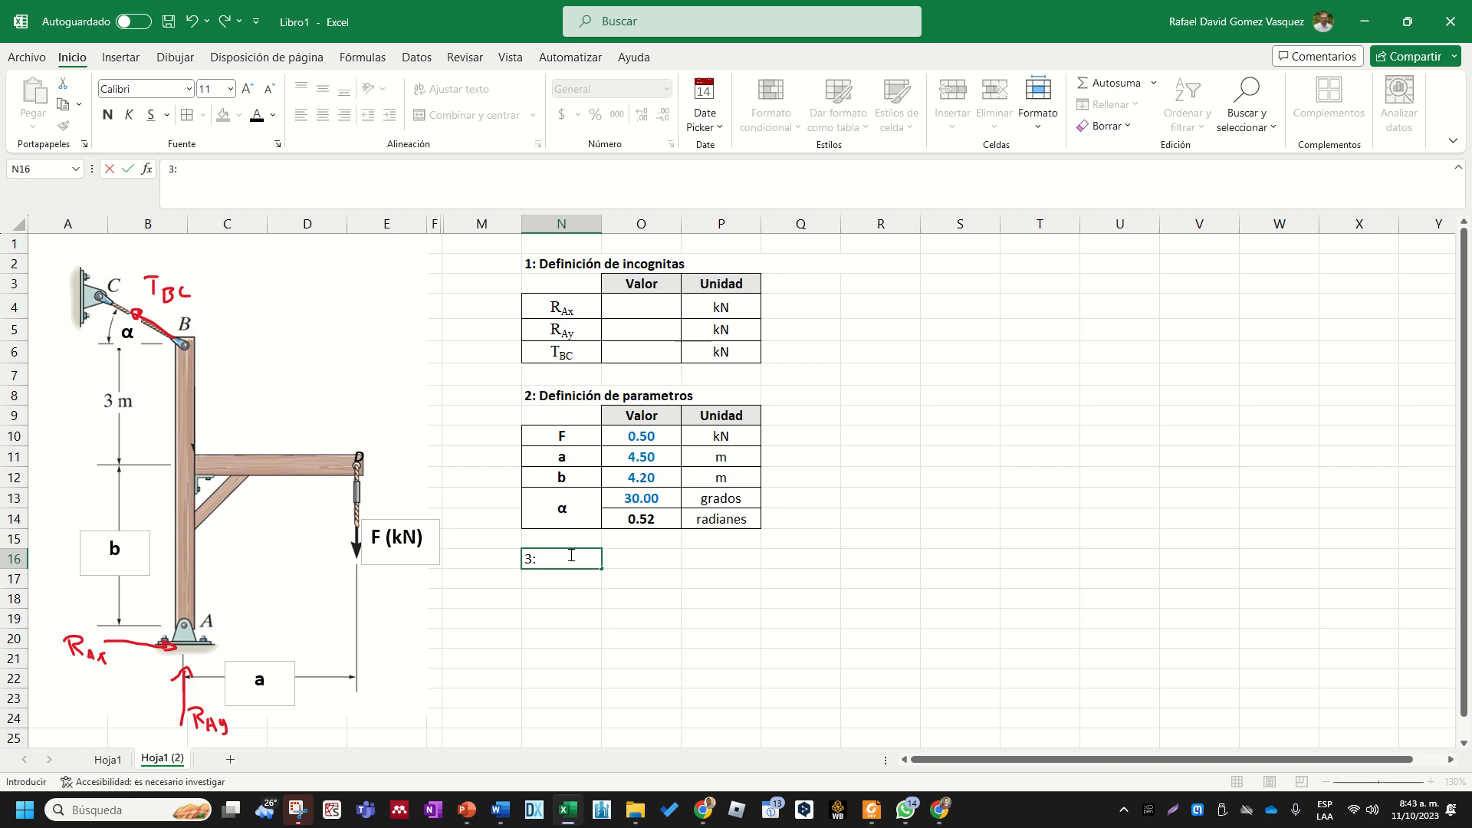
{"action": "key", "text": "Escape"}
- Merge the "2: Definición de parametros" heading across N8:R8 and align it left
{"action": "left_click", "coordinate": [677, 394]}
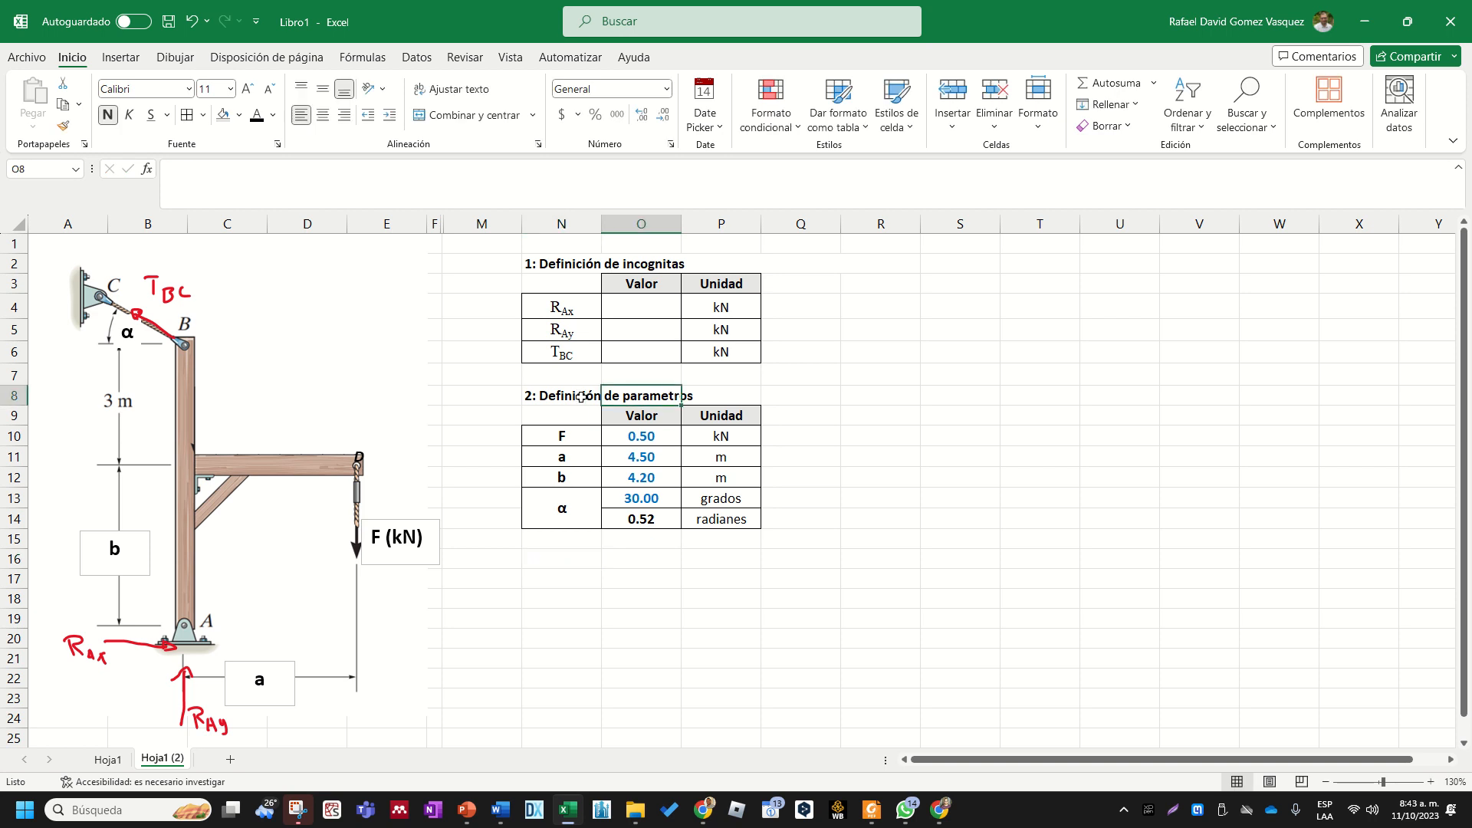
{"action": "left_click_drag", "start_coordinate": [581, 396], "coordinate": [870, 395]}
{"action": "left_click", "coordinate": [470, 115]}
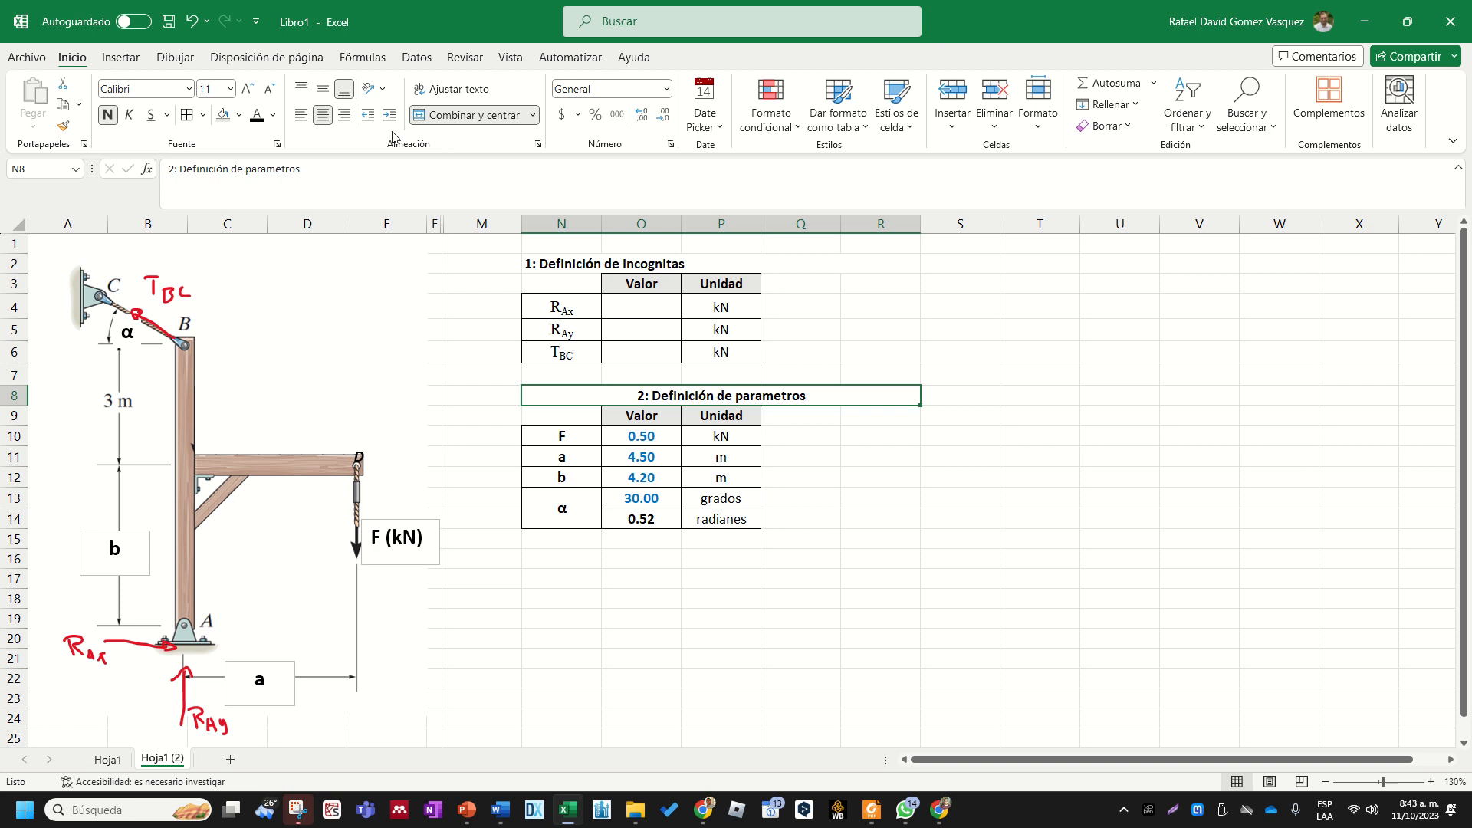
{"action": "left_click", "coordinate": [303, 115]}
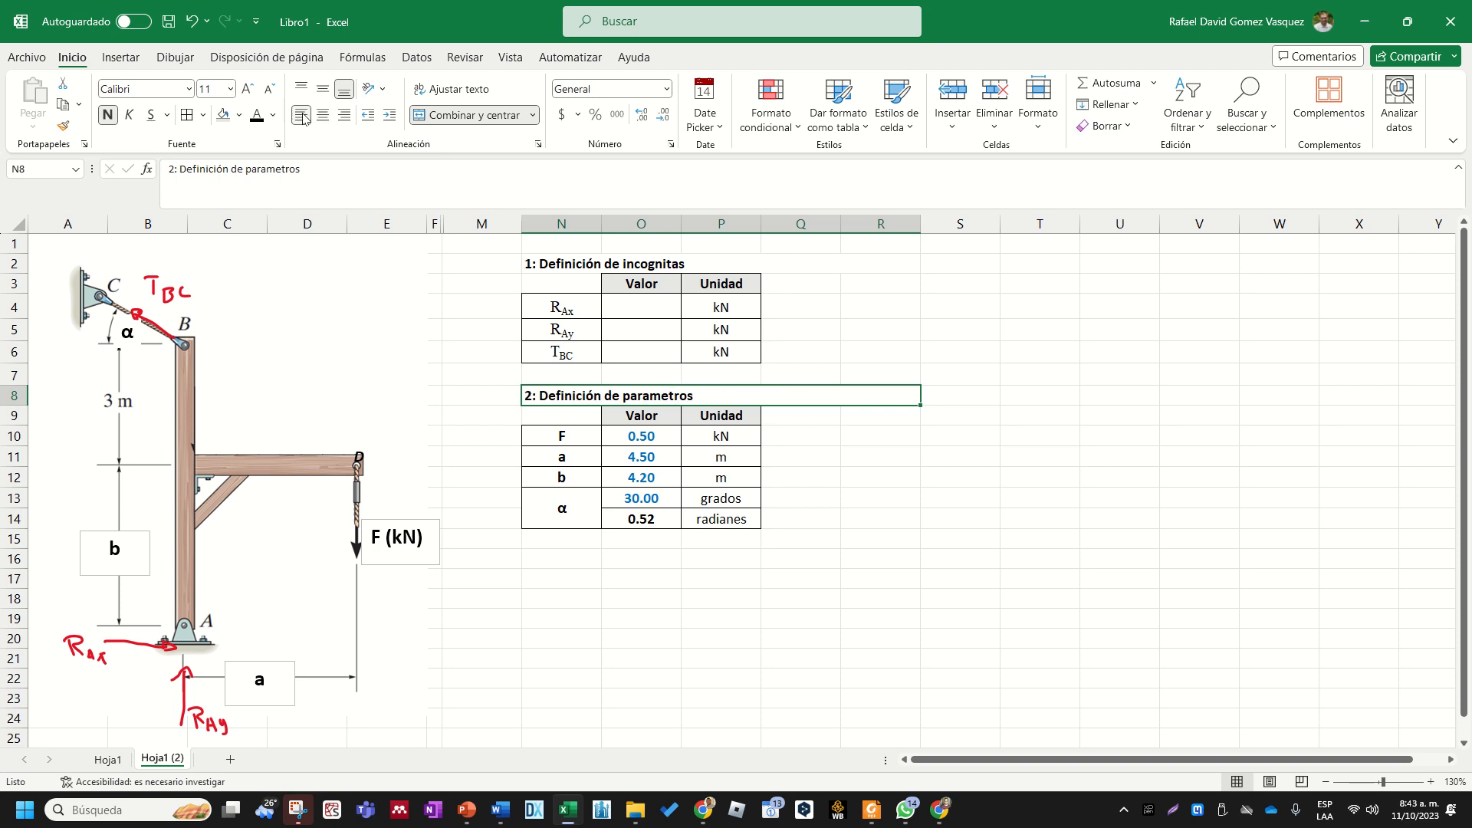
- Copy the merged parameters heading from row 8 to N16 and renumber the copy as 3
{"action": "left_click", "coordinate": [502, 418]}
{"action": "left_click", "coordinate": [560, 394]}
{"action": "key", "text": "ctrl+c"}
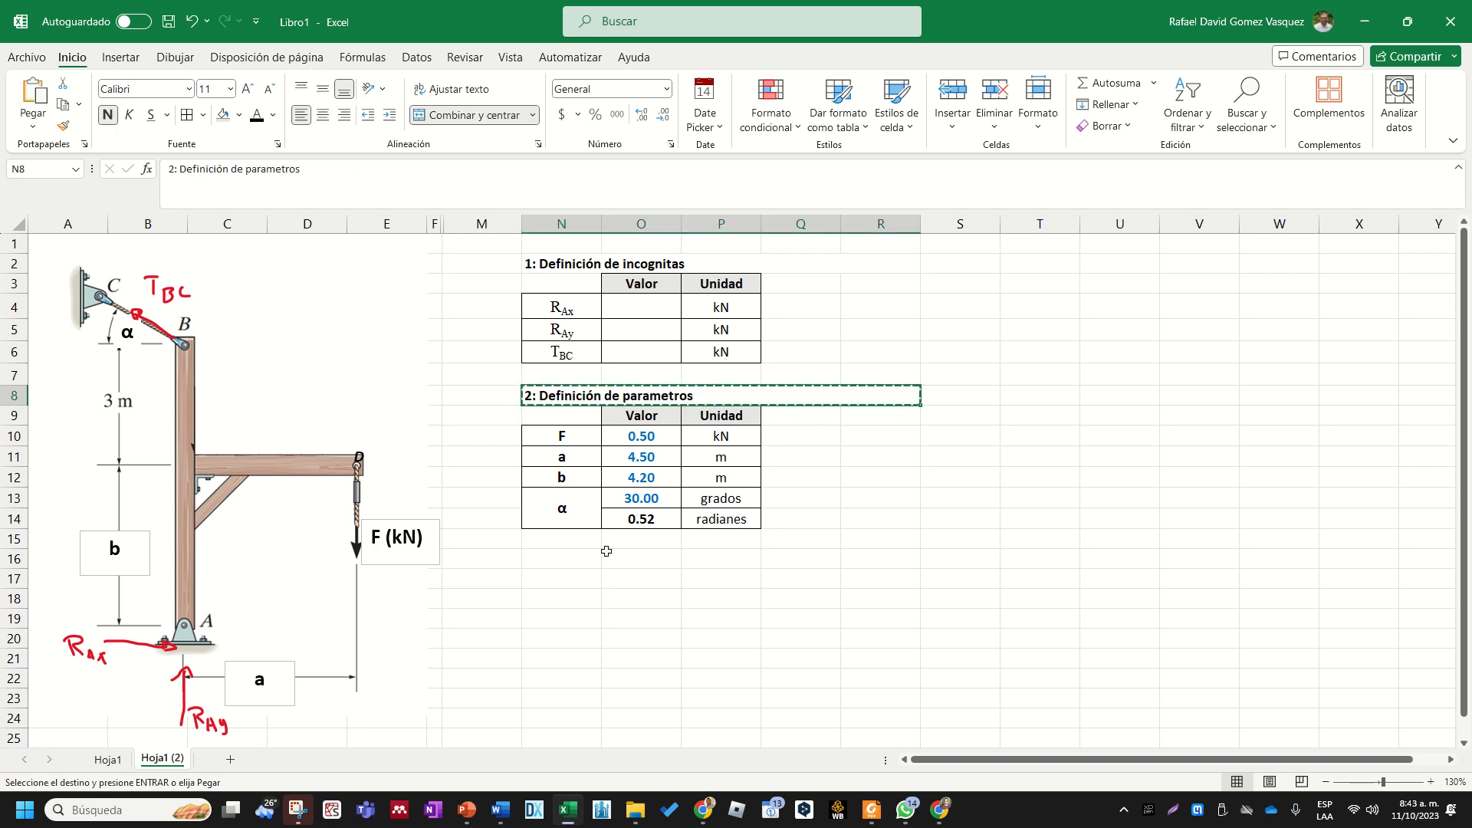
{"action": "left_click", "coordinate": [567, 561]}
{"action": "key", "text": "ctrl+v"}
{"action": "double_click", "coordinate": [537, 565]}
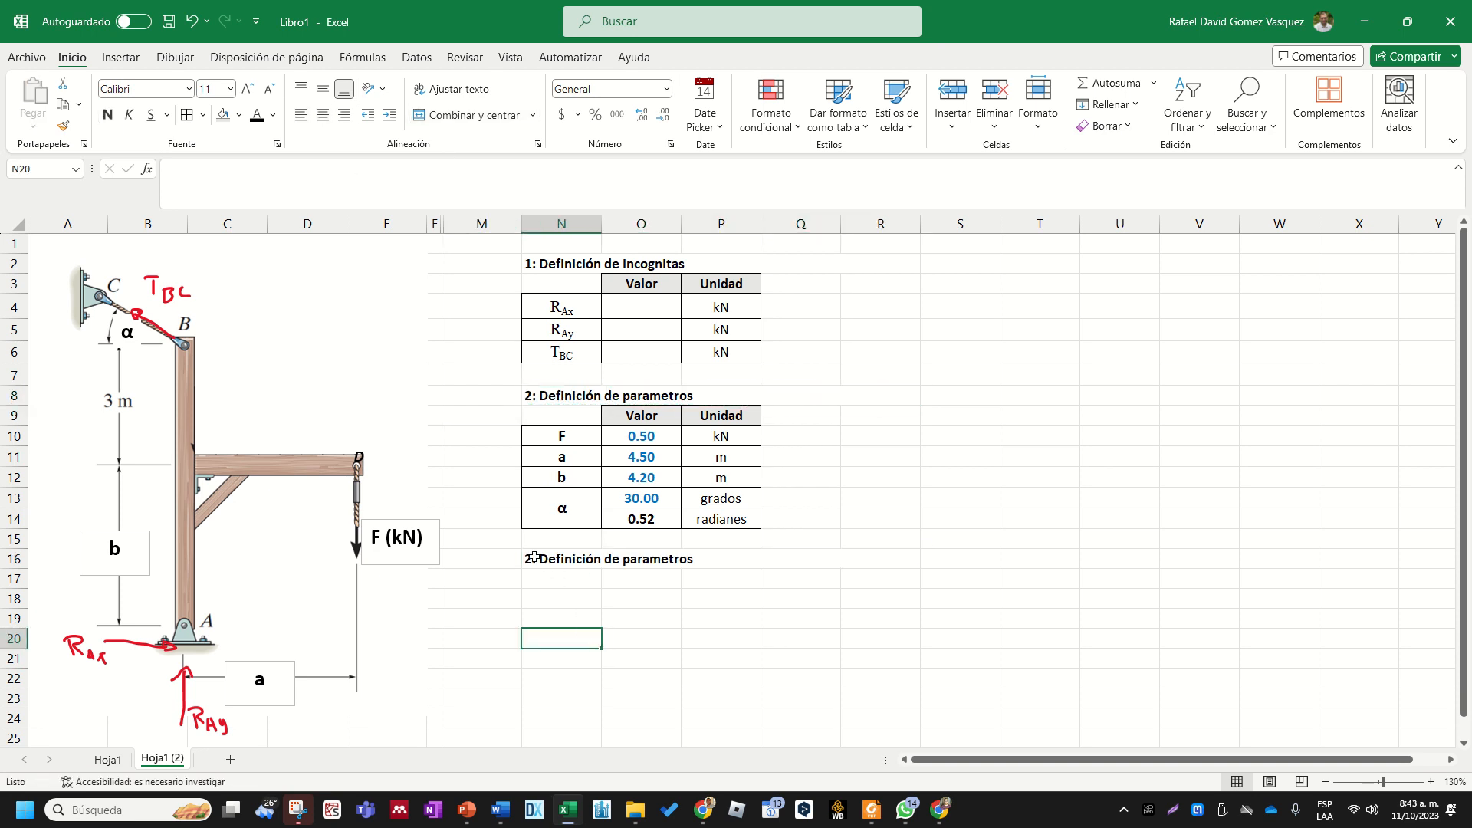
{"action": "key", "text": "BackSpace"}
{"action": "type", "text": "3"}
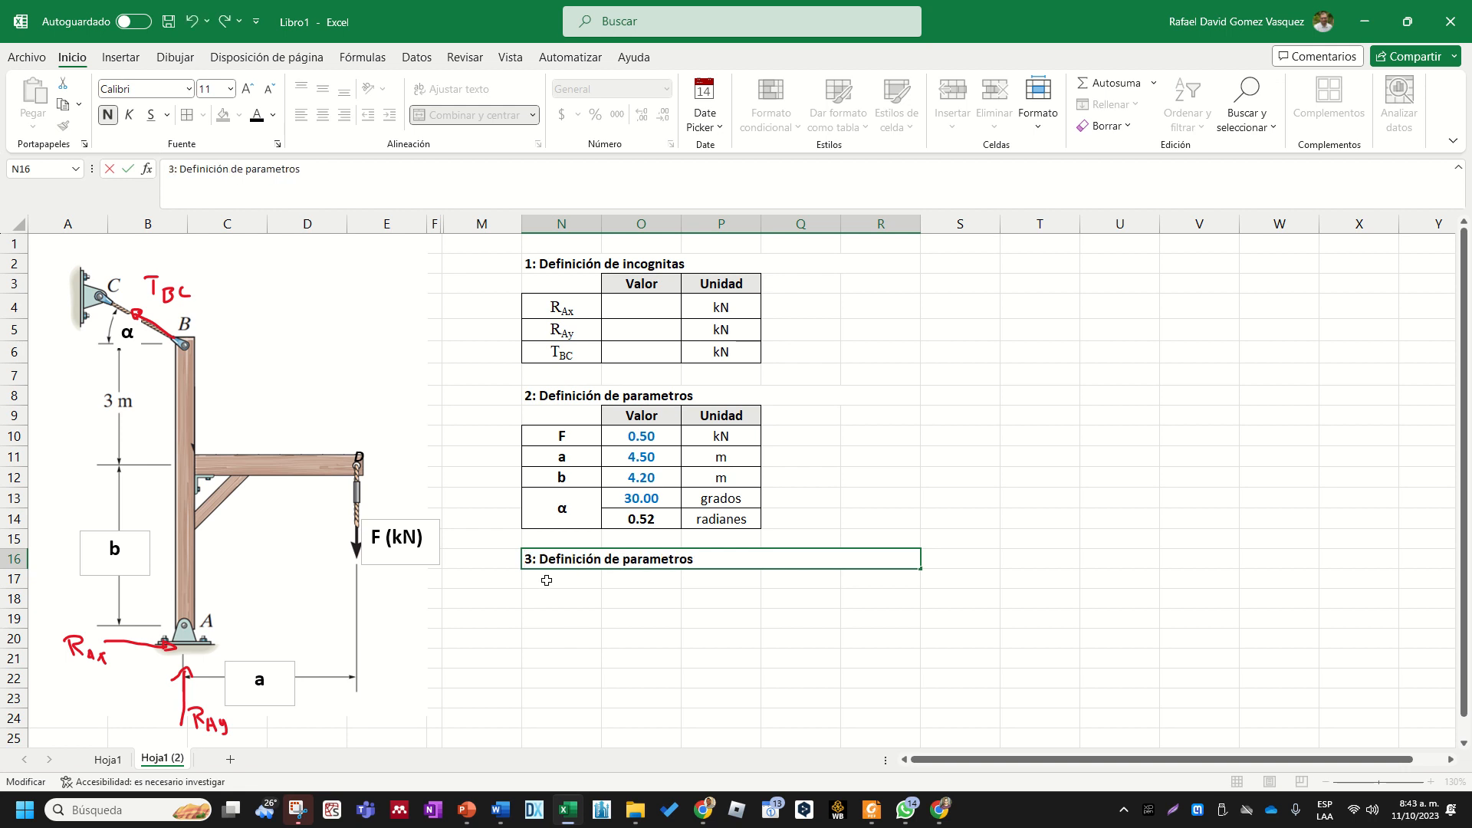
{"action": "key", "text": "Return"}
- Replace the text of the heading in N16 so it reads "3: Coordenadas requeridas"
{"action": "double_click", "coordinate": [574, 559]}
{"action": "left_click_drag", "start_coordinate": [541, 561], "coordinate": [796, 587]}
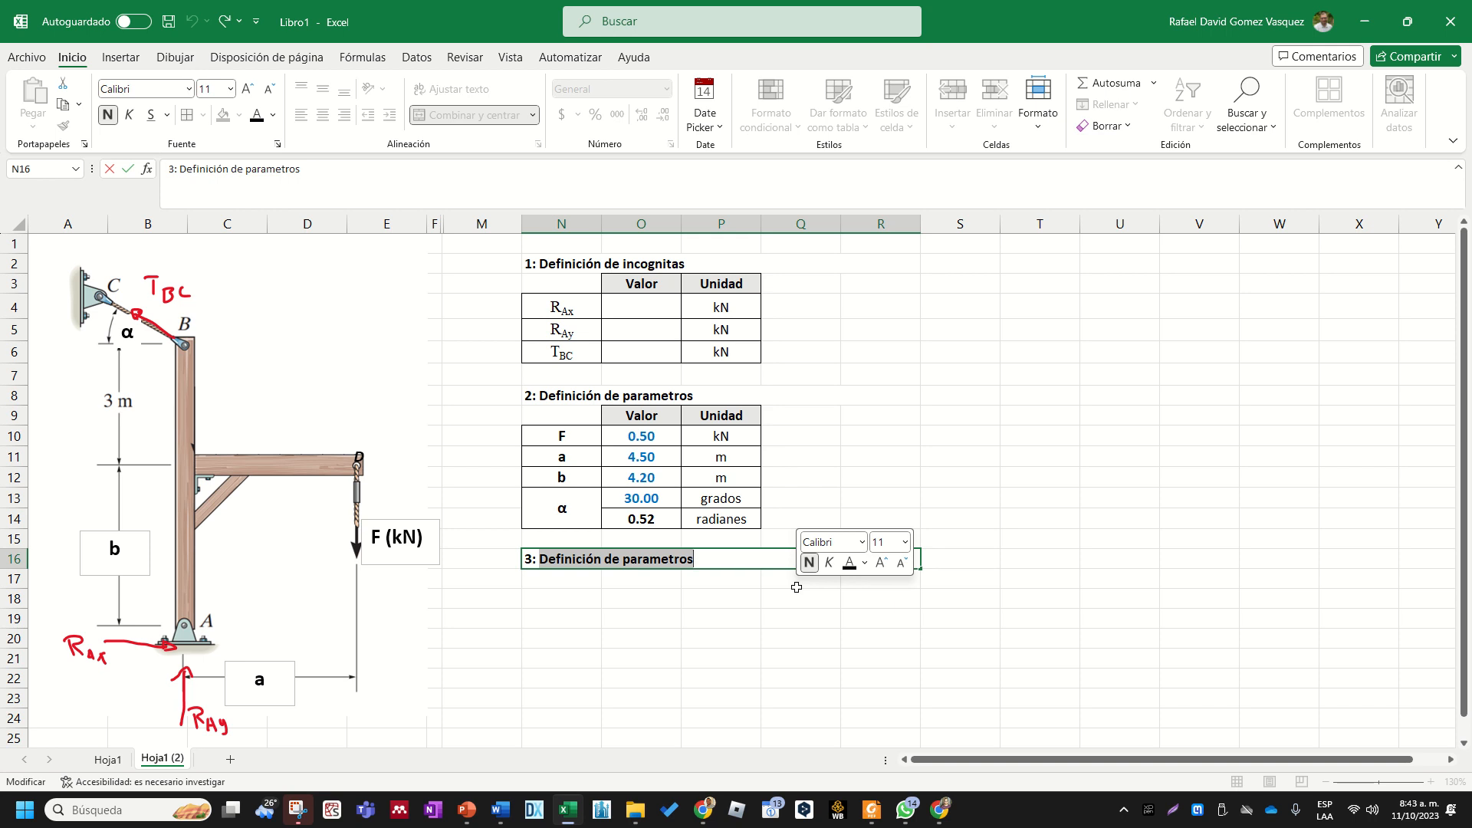
{"action": "type", "text": "Coor"}
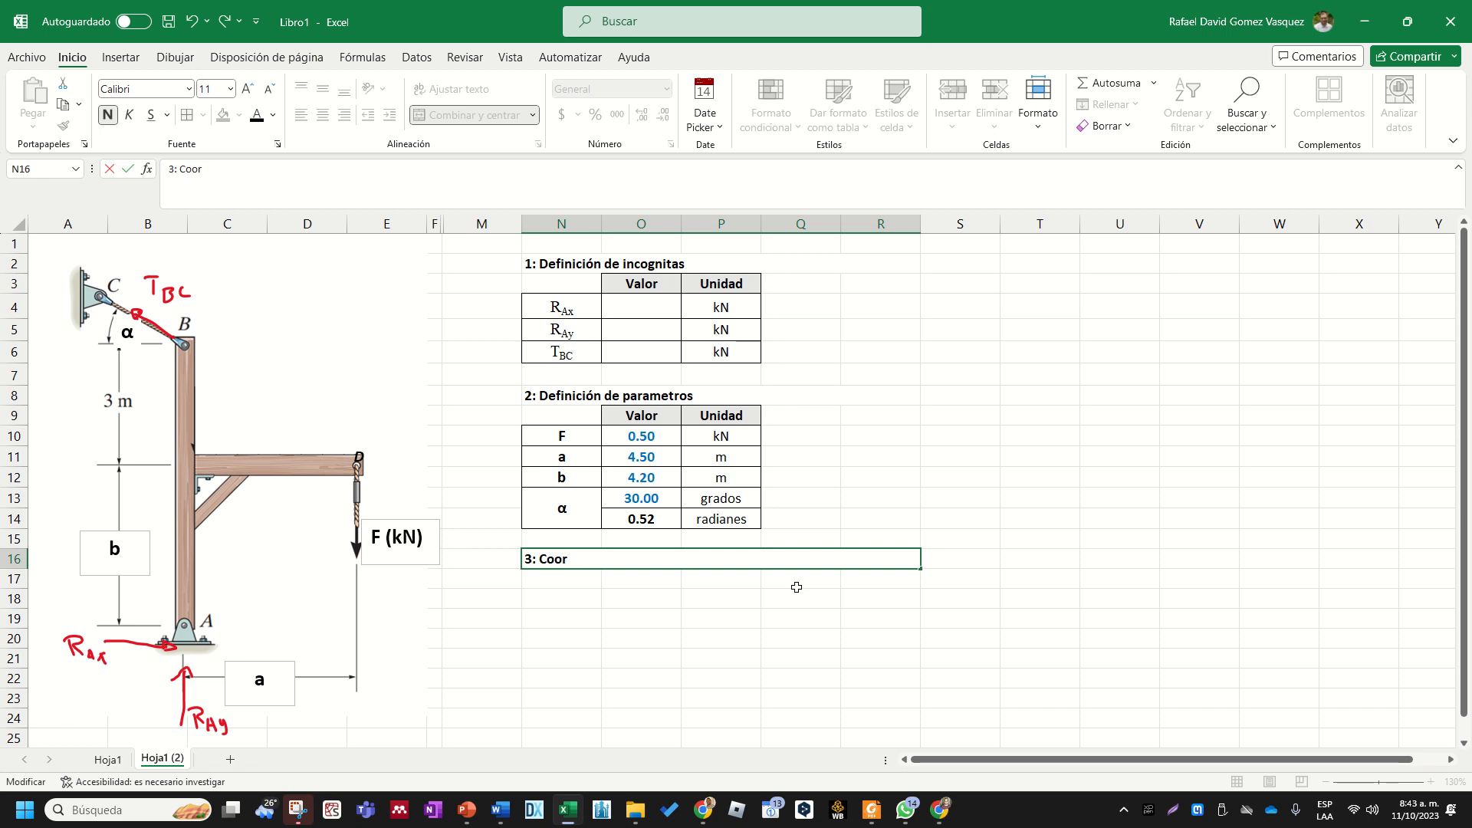
{"action": "type", "text": "denadas requer"}
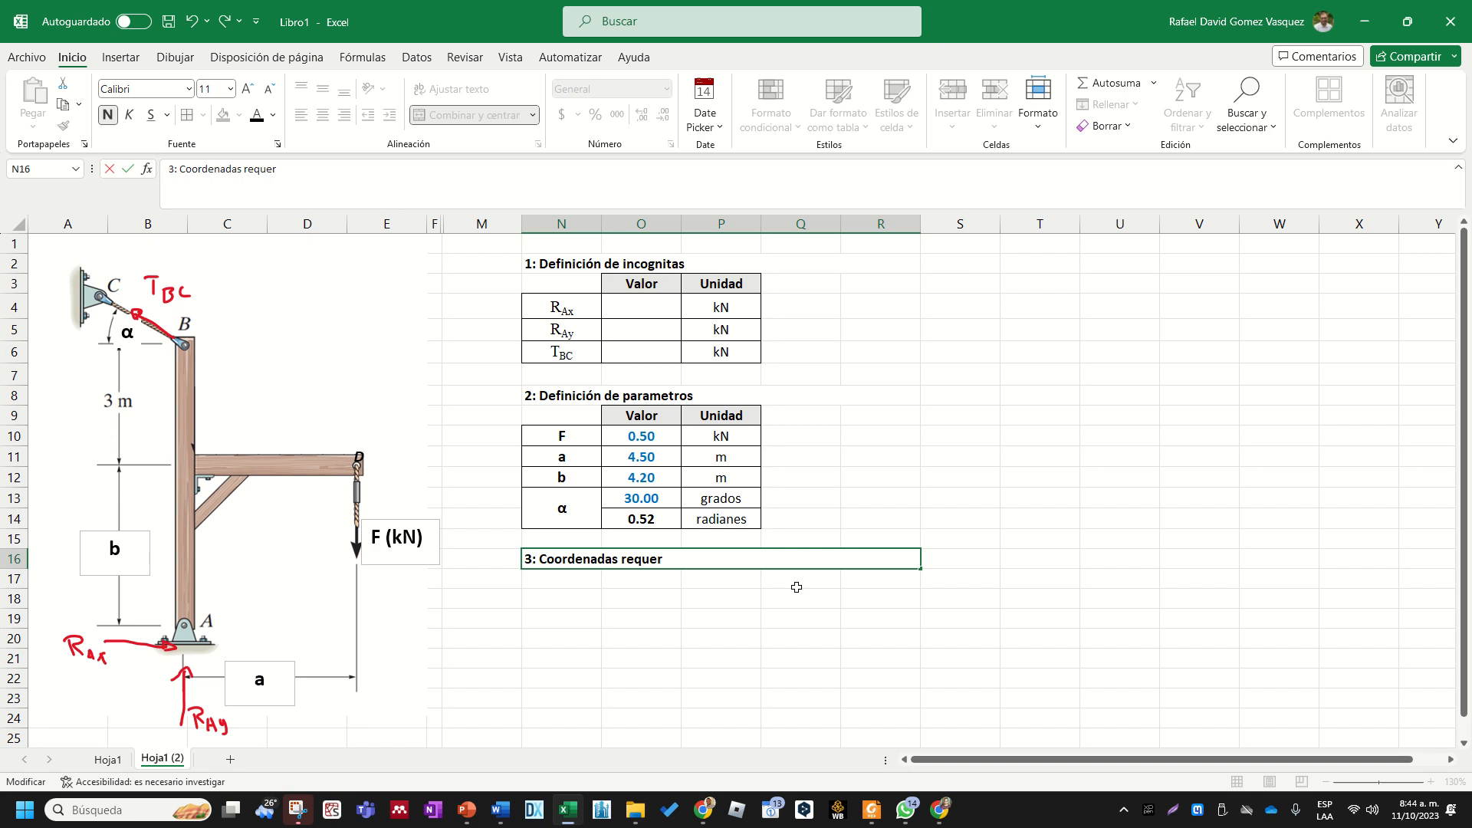
{"action": "type", "text": "eiid"}
{"action": "key", "text": "BackSpace"}
{"action": "key", "text": "BackSpace"}
{"action": "key", "text": "Return"}
{"action": "key", "text": "Return"}
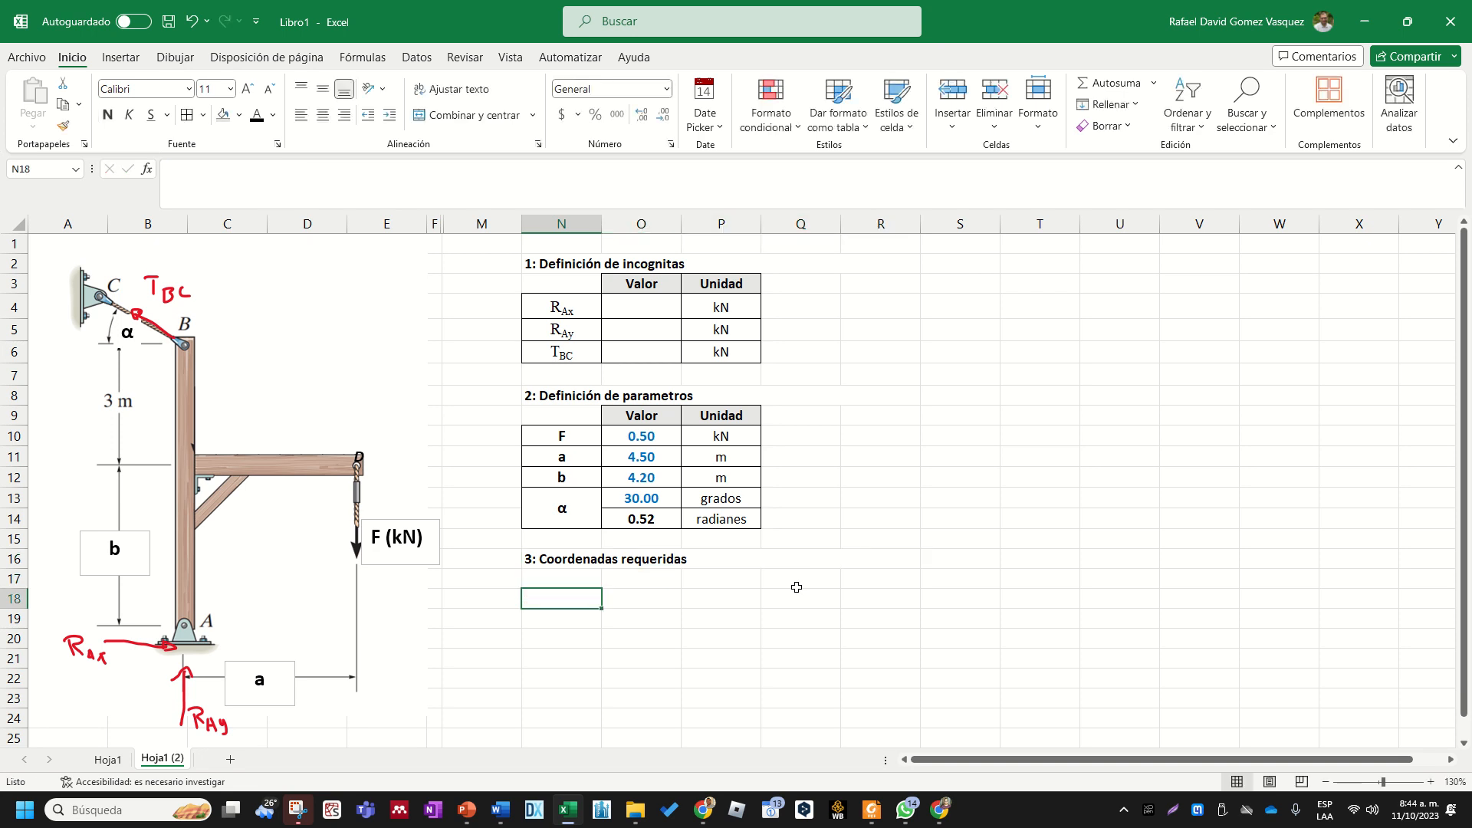
{"action": "left_click", "coordinate": [278, 679]}
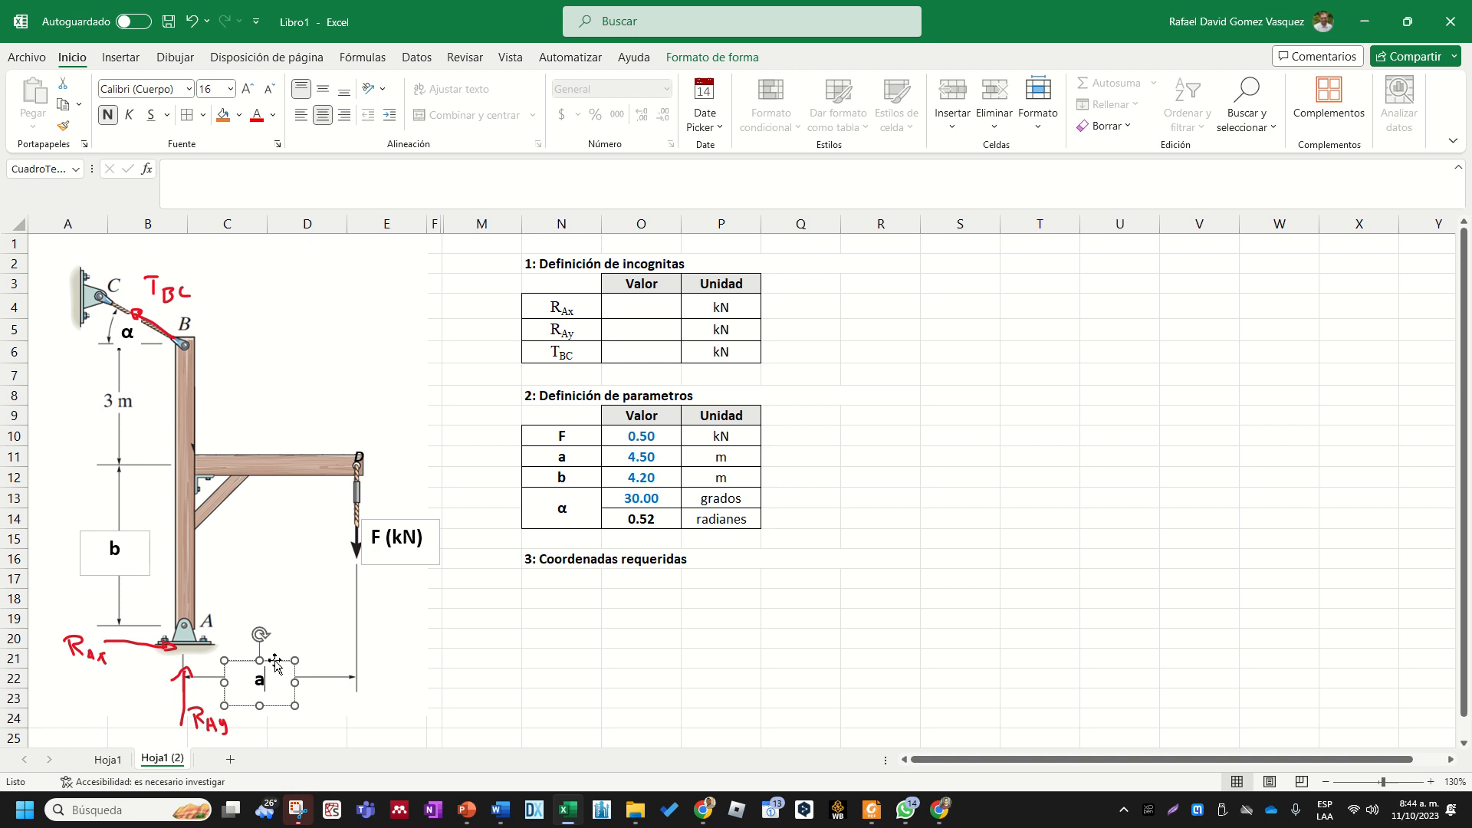
{"action": "left_click_drag", "start_coordinate": [283, 658], "coordinate": [370, 402]}
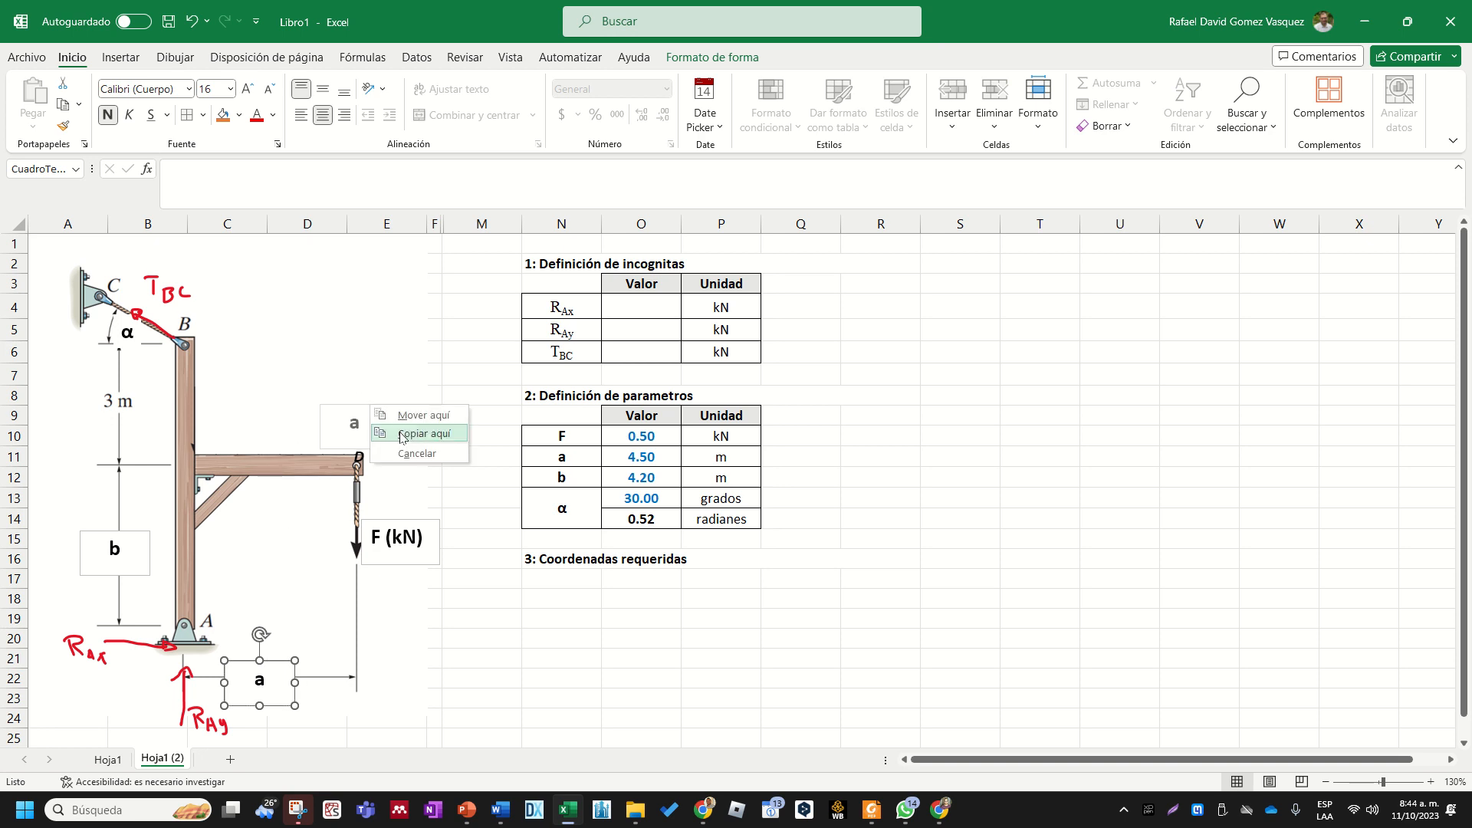
{"action": "left_click", "coordinate": [401, 434]}
{"action": "left_click", "coordinate": [368, 425]}
{"action": "type", "text": "D"}
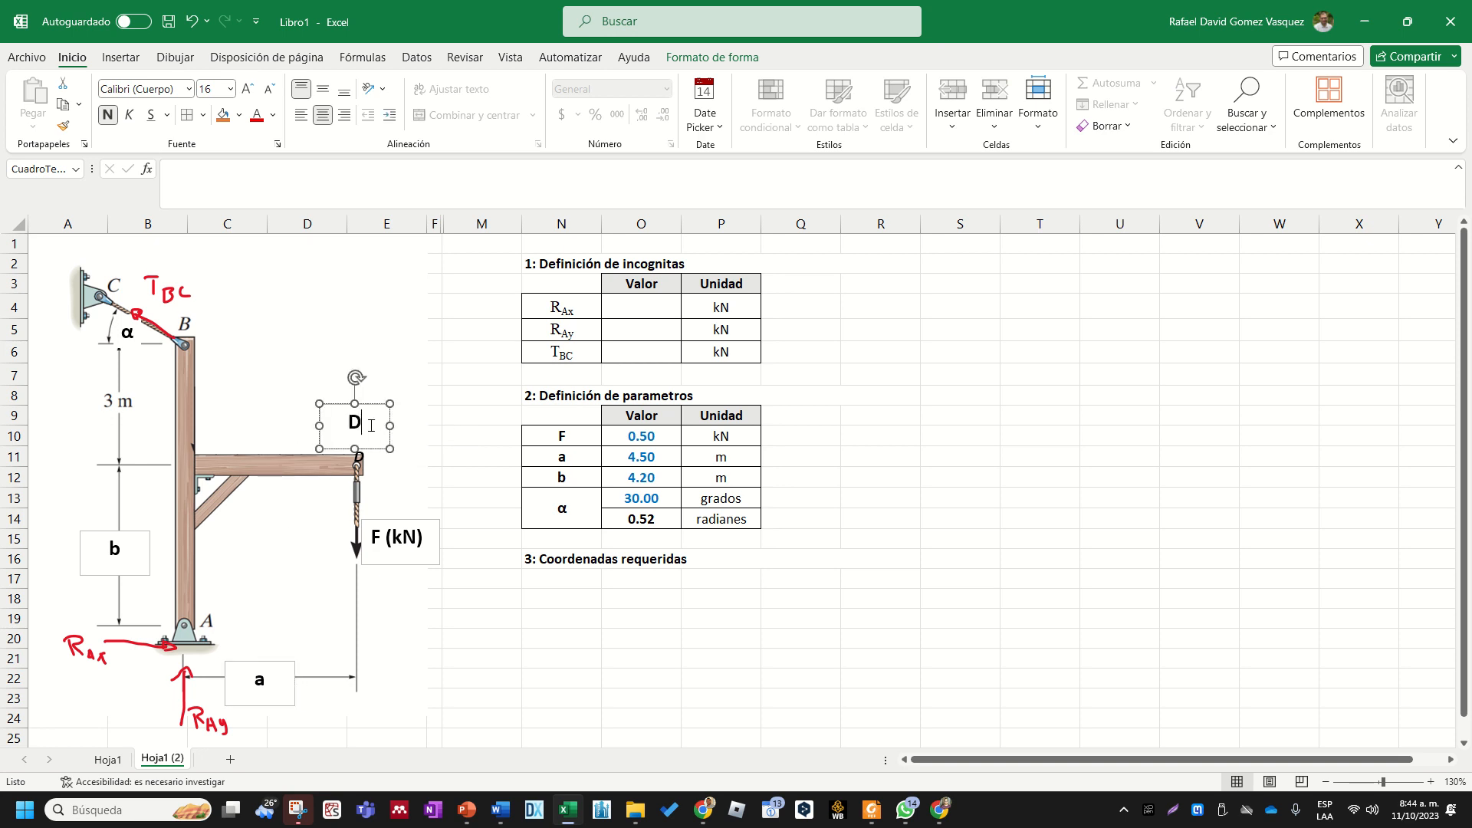
{"action": "left_click_drag", "start_coordinate": [370, 448], "coordinate": [374, 450]}
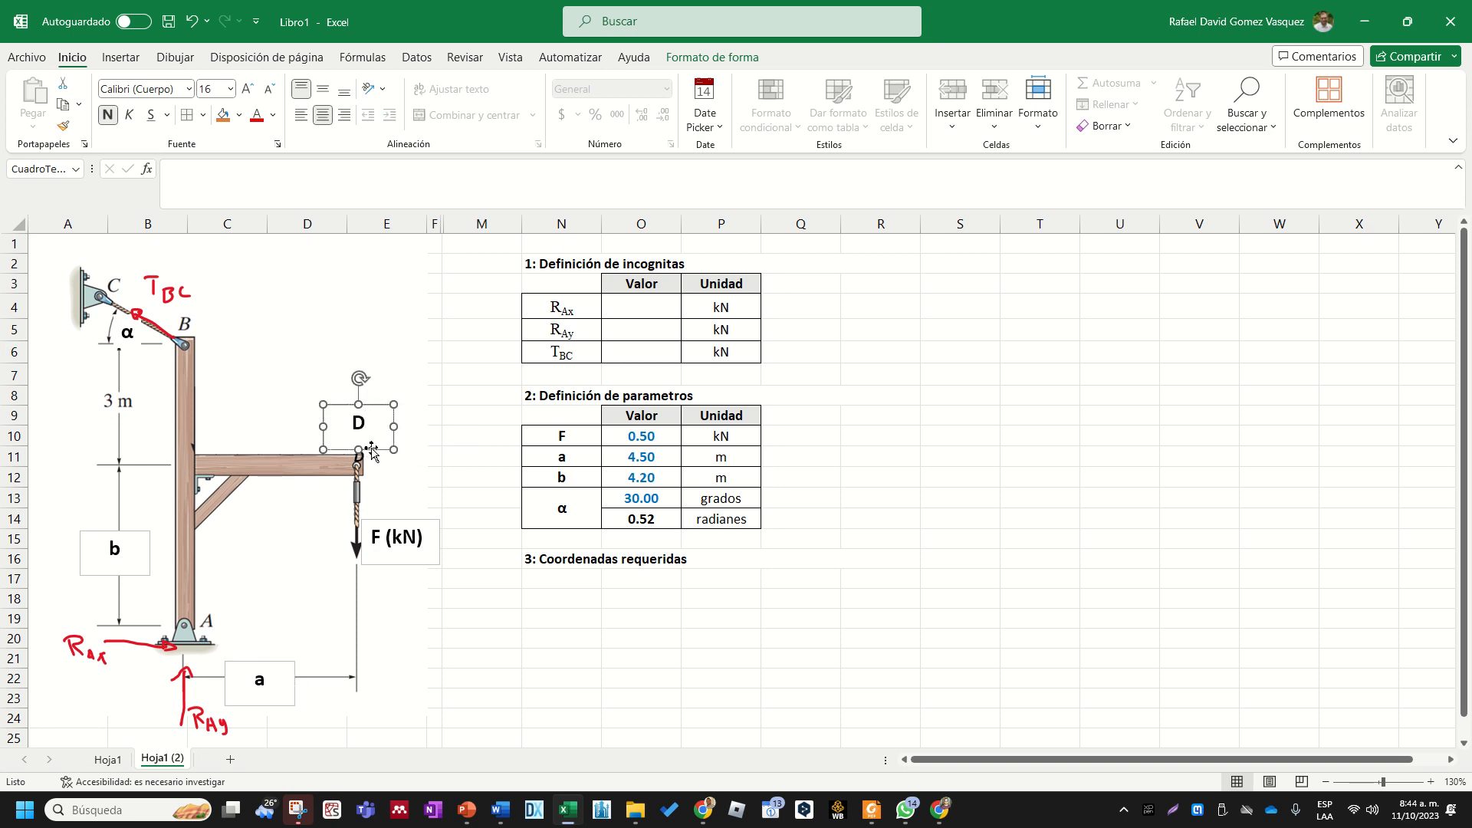
{"action": "key", "text": "Delete"}
- Move the D label in the diagram slightly up so it sits above the beam's free end
{"action": "left_click", "coordinate": [364, 453]}
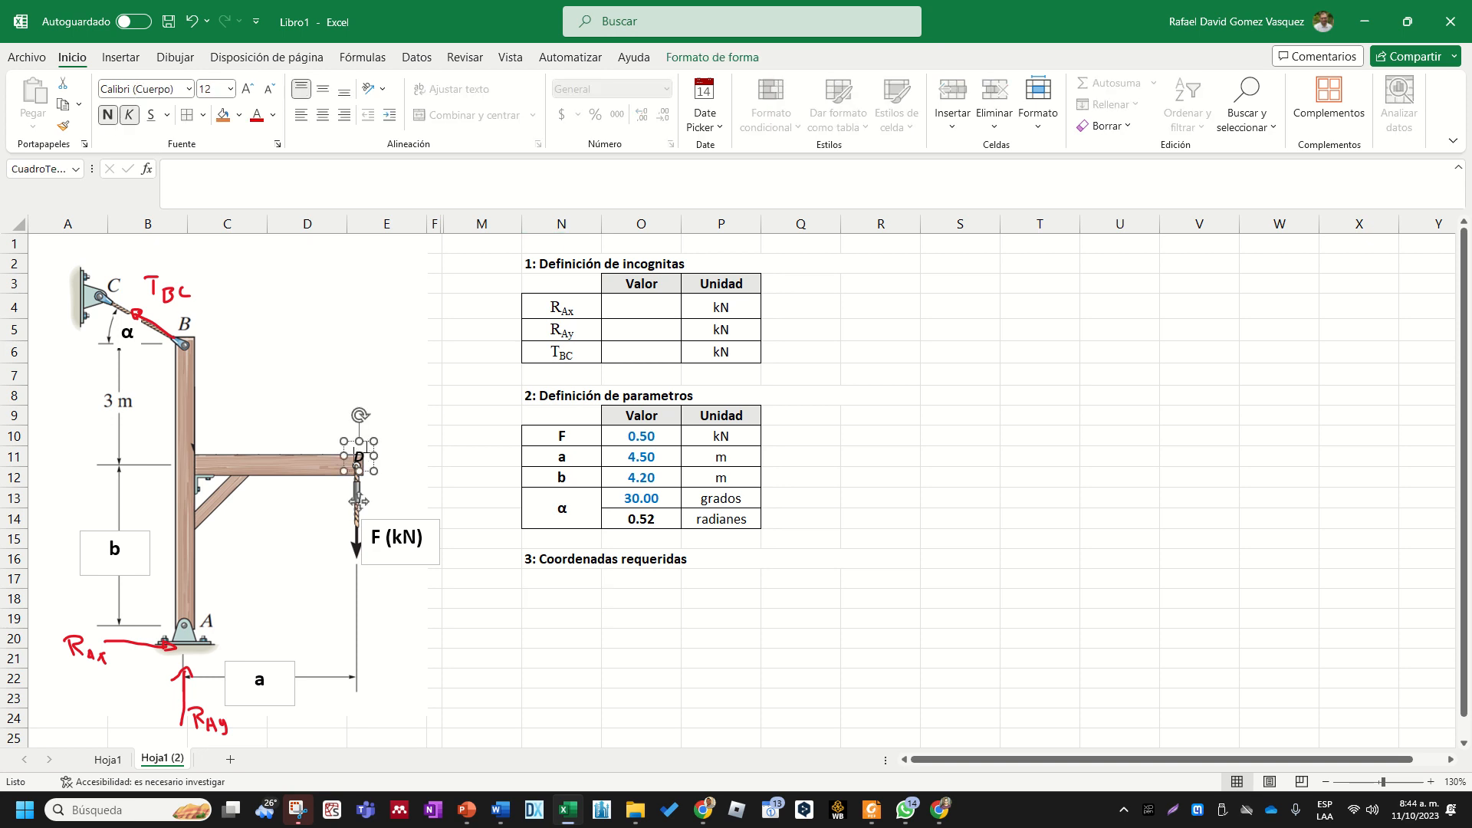
{"action": "left_click_drag", "start_coordinate": [366, 441], "coordinate": [366, 432]}
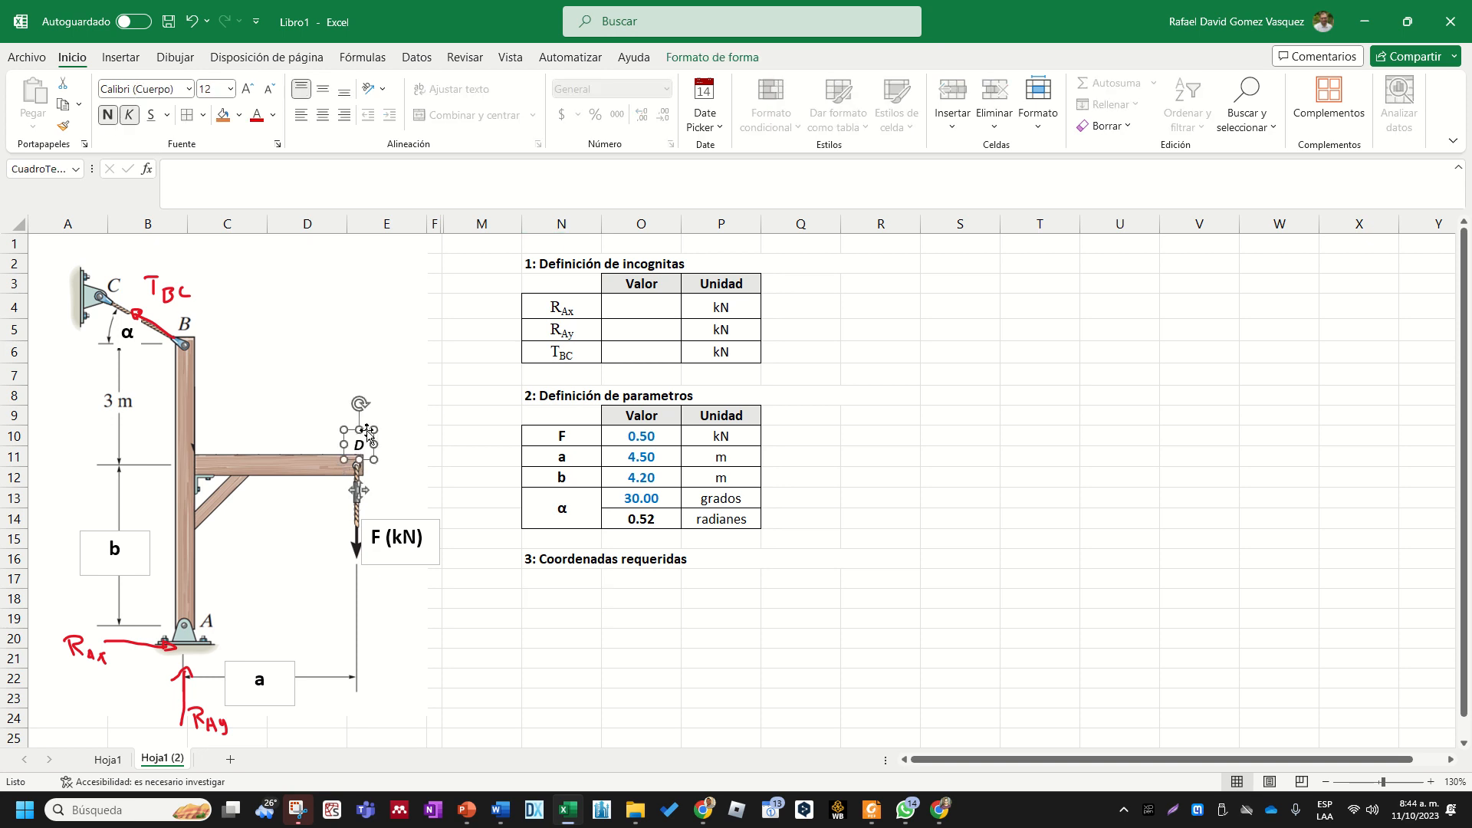
{"action": "left_click", "coordinate": [458, 461]}
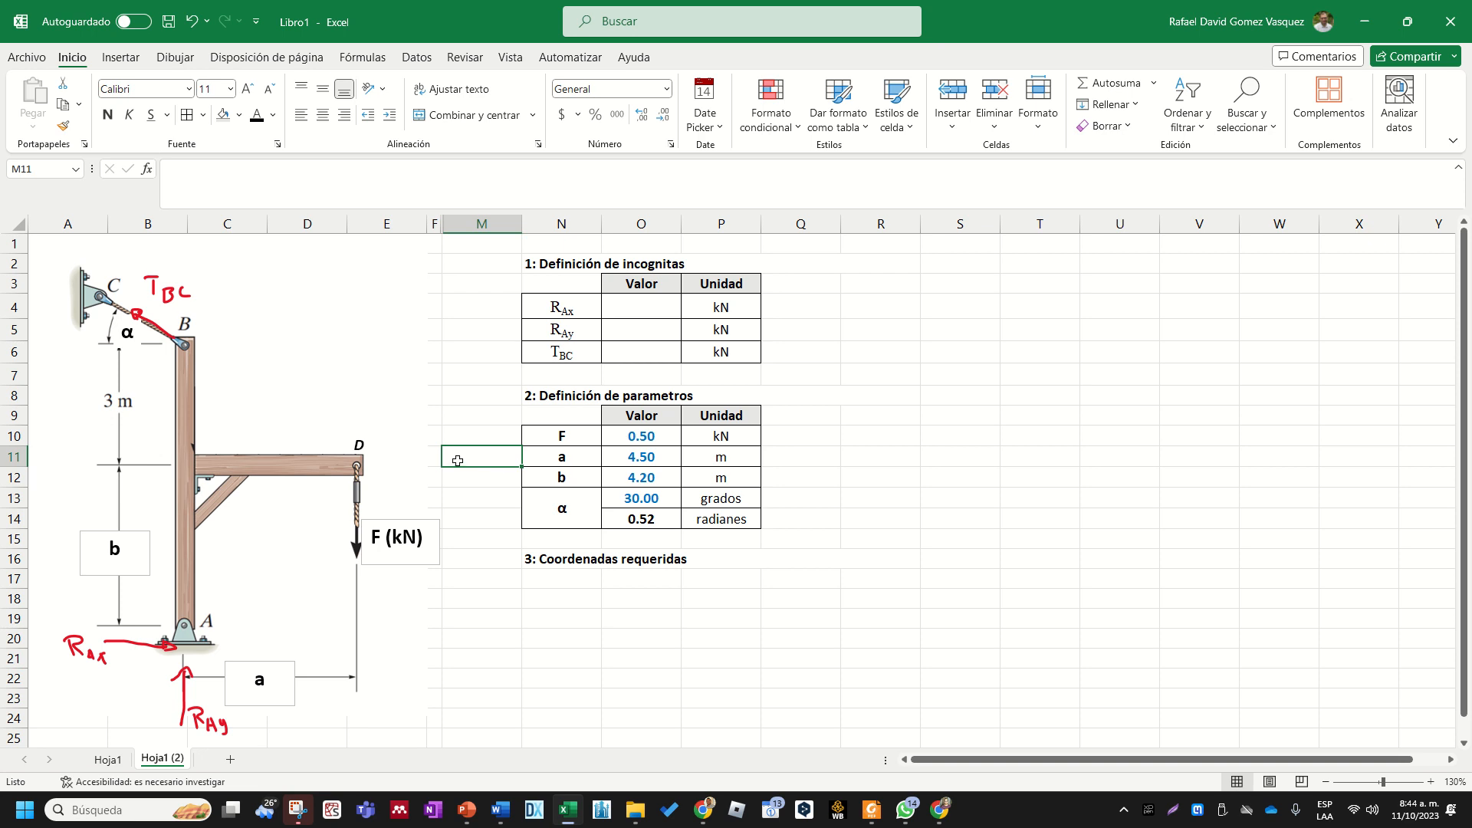
- Enter the point names A, B, D and C down cells N18:N21 under the required coordinates heading
{"action": "left_click", "coordinate": [552, 584]}
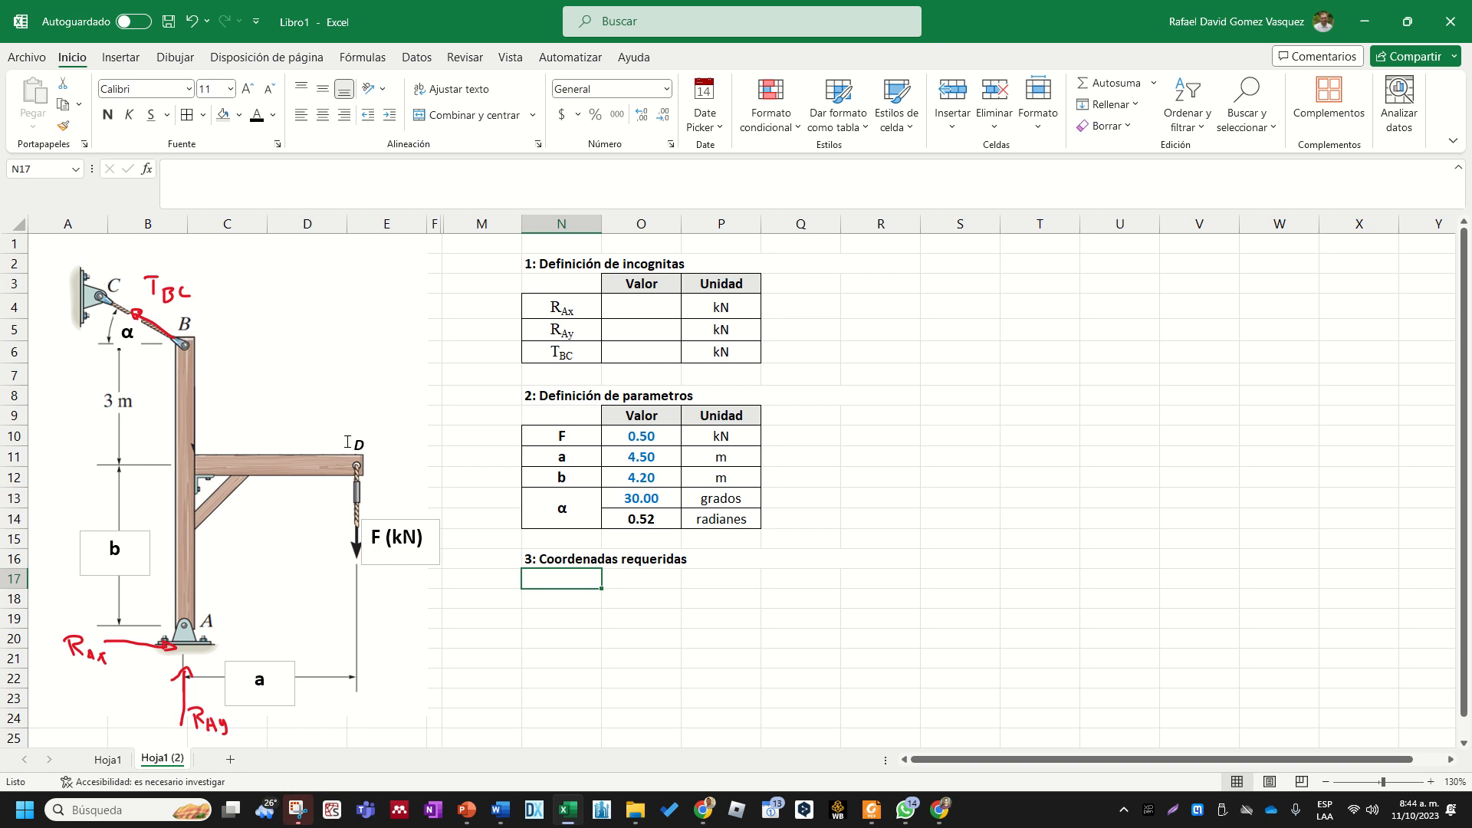
{"action": "left_click", "coordinate": [538, 631]}
{"action": "left_click", "coordinate": [562, 598]}
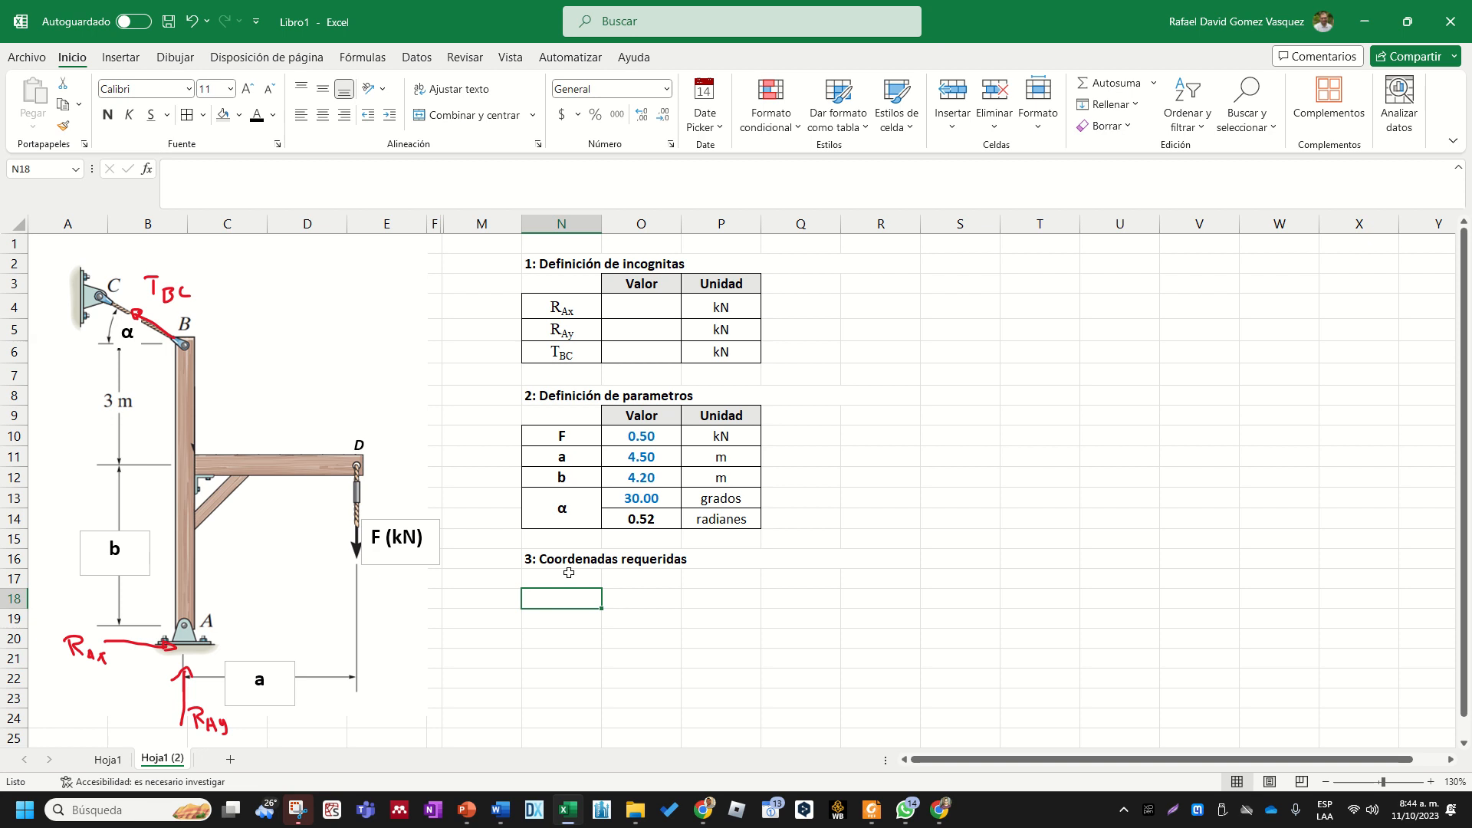
{"action": "left_click", "coordinate": [566, 577]}
{"action": "left_click", "coordinate": [568, 593]}
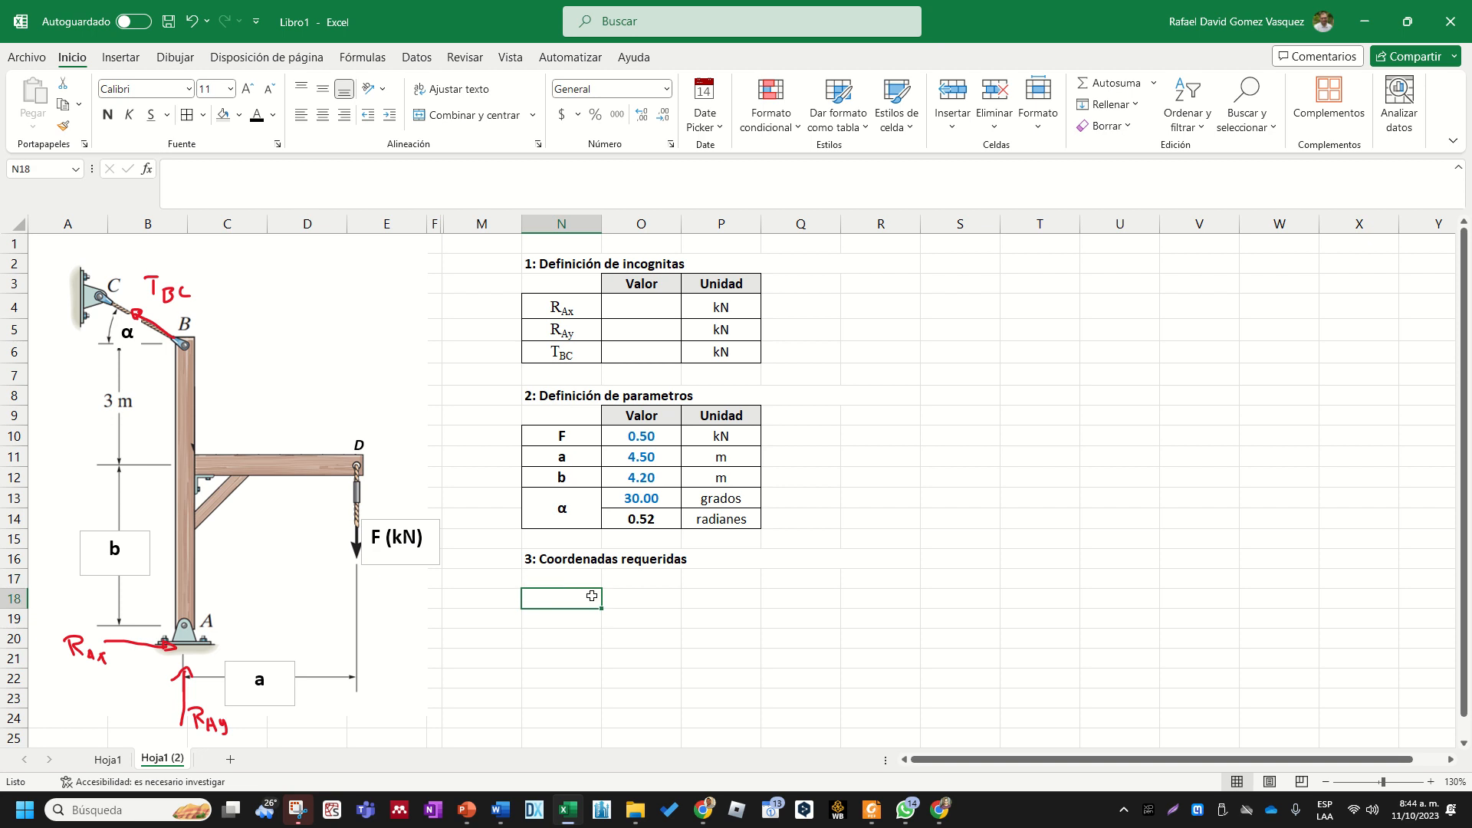
{"action": "type", "text": "A"}
{"action": "key", "text": "Return"}
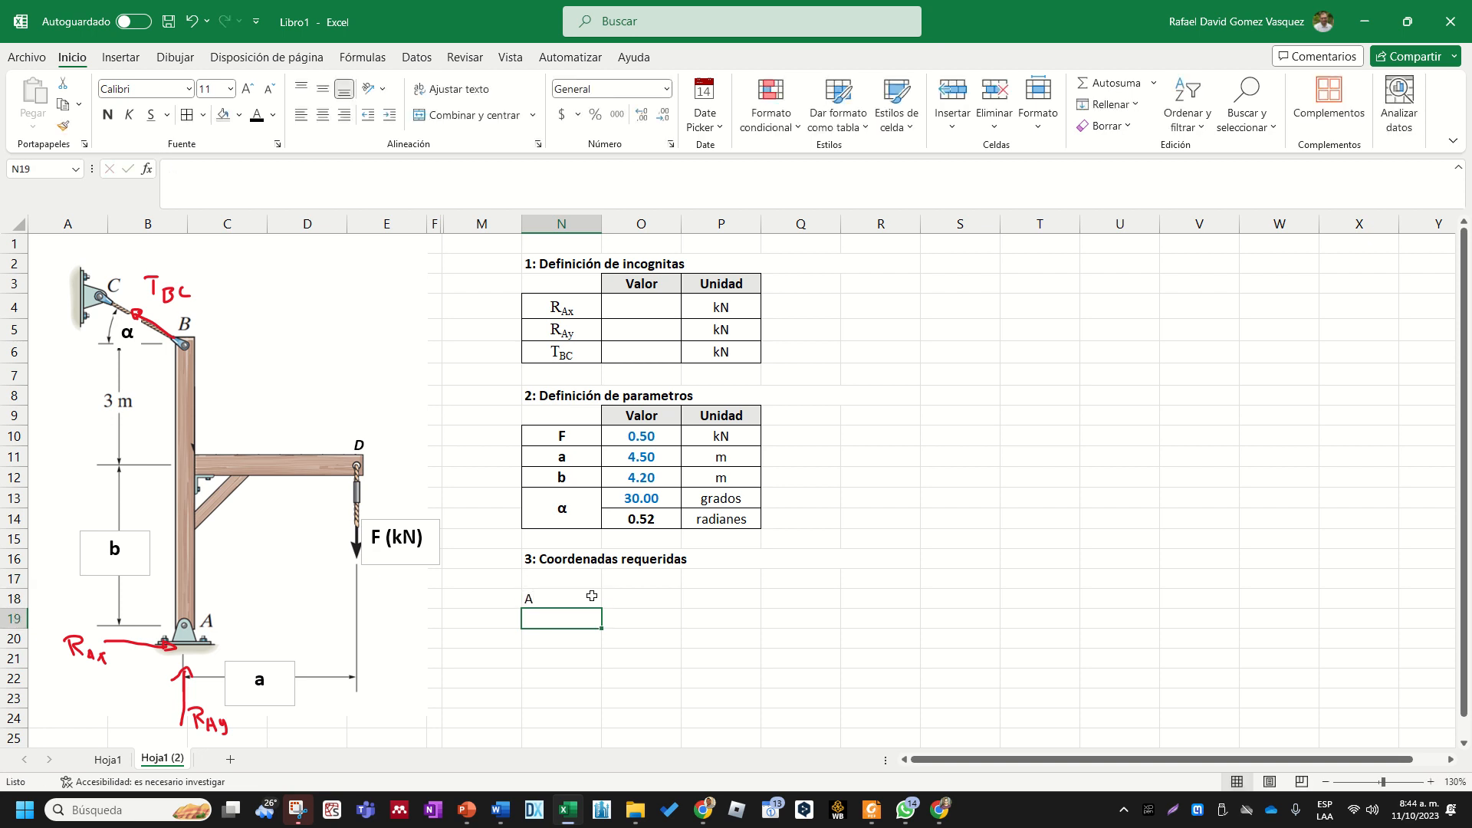
{"action": "type", "text": "B"}
{"action": "key", "text": "Return"}
{"action": "type", "text": "D"}
{"action": "key", "text": "Return"}
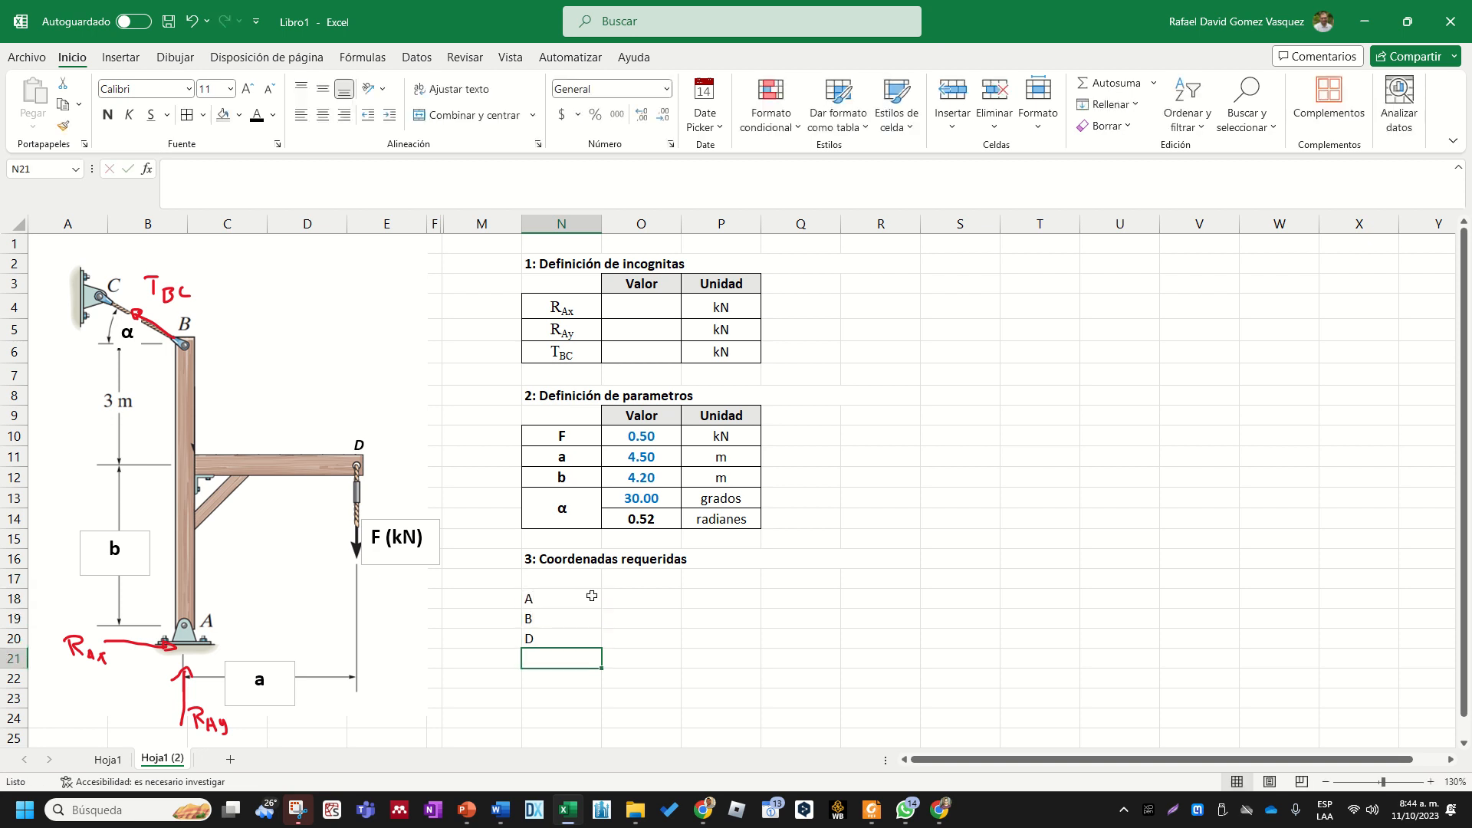
{"action": "type", "text": "C"}
- Format N18:Q21 with borders on all cells, horizontal centering and the Número format
{"action": "key", "text": "Up"}
{"action": "key", "text": "Up"}
{"action": "key", "text": "Up"}
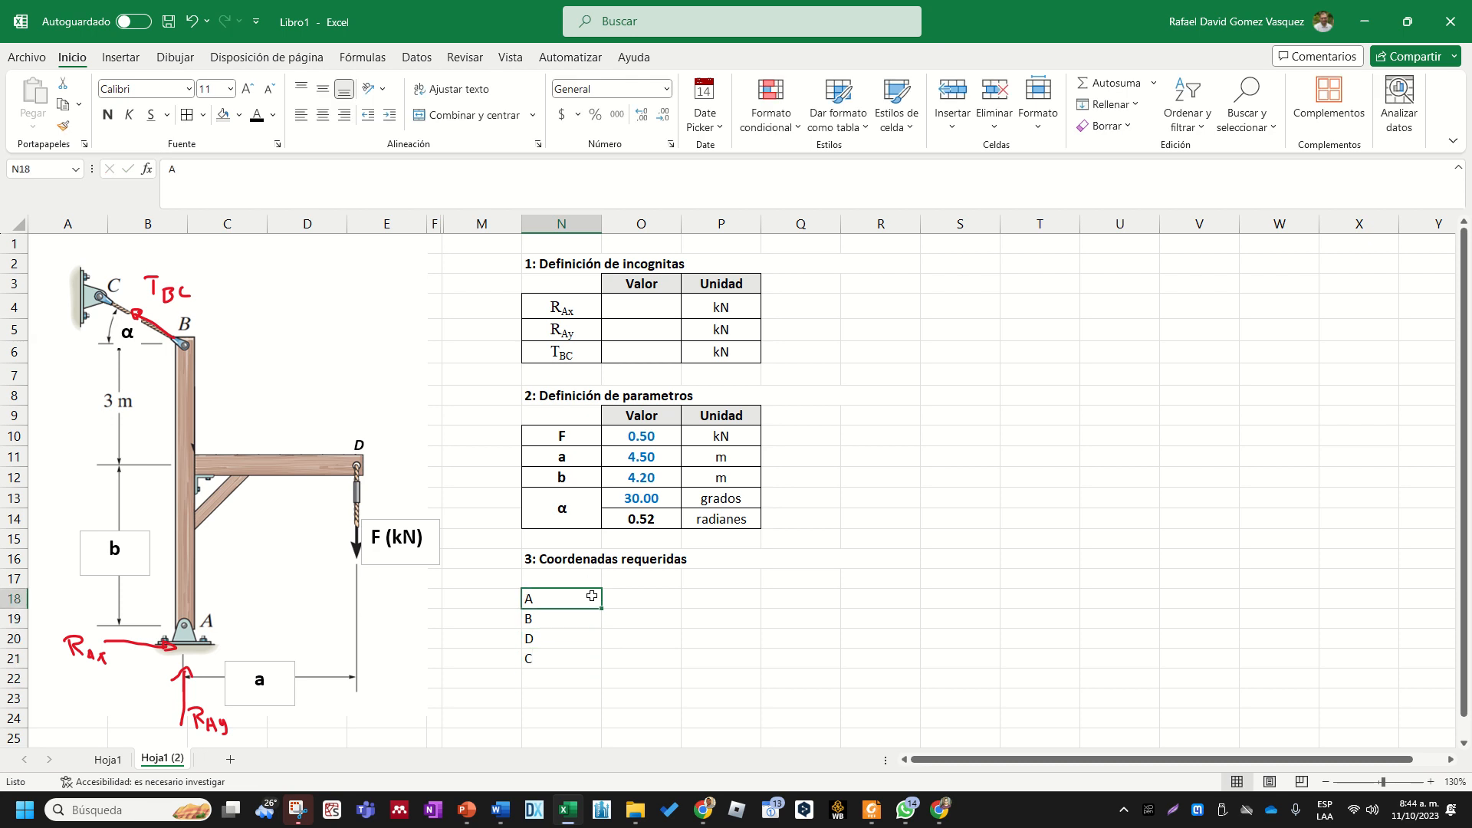
{"action": "key", "text": "shift+Right"}
{"action": "key", "text": "shift+Right"}
{"action": "key", "text": "shift+Down"}
{"action": "key", "text": "shift+Right"}
{"action": "key", "text": "shift+Down"}
{"action": "key", "text": "shift+Down"}
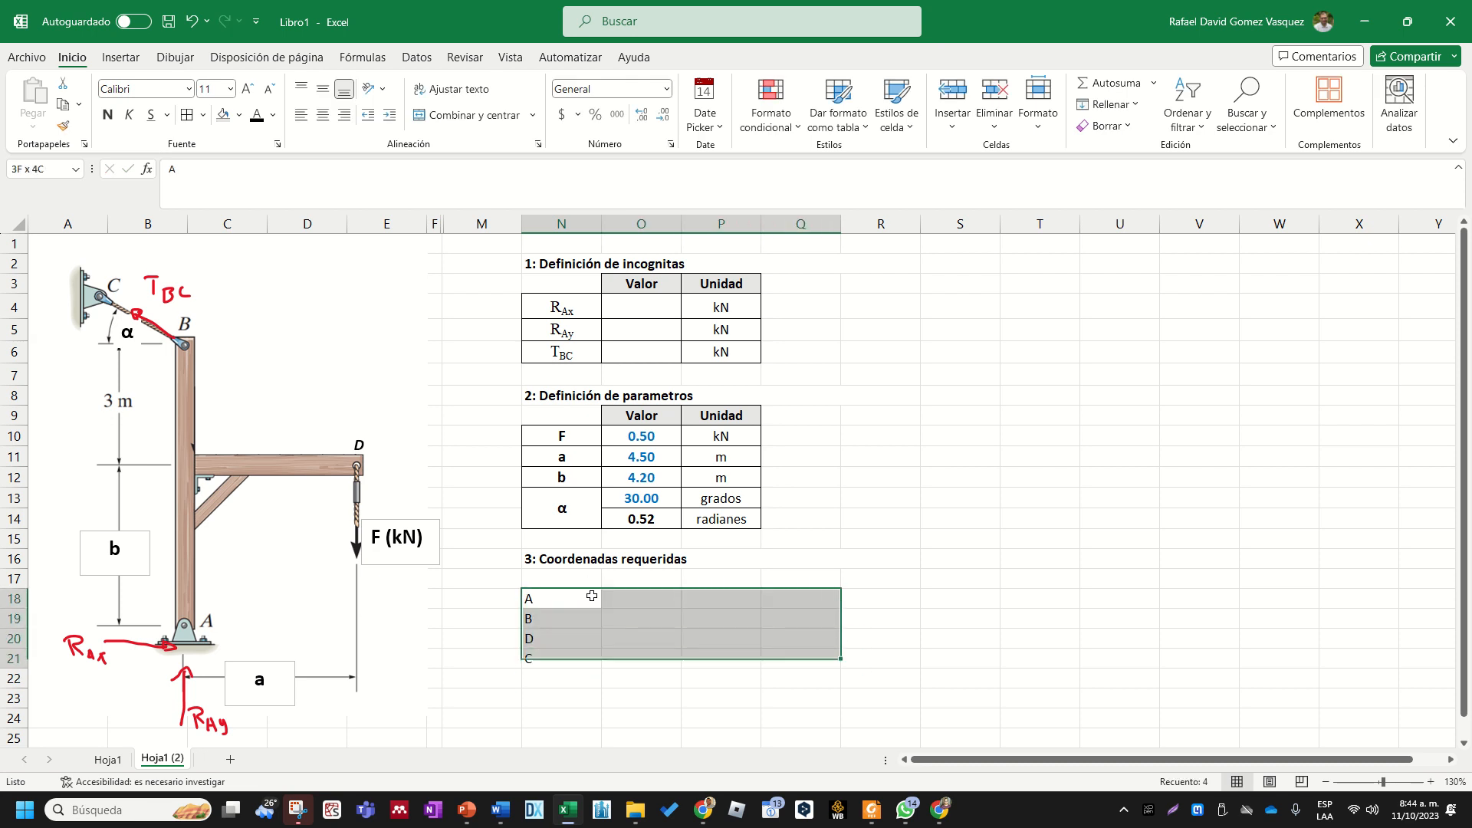
{"action": "left_click", "coordinate": [187, 114]}
{"action": "left_click", "coordinate": [322, 115]}
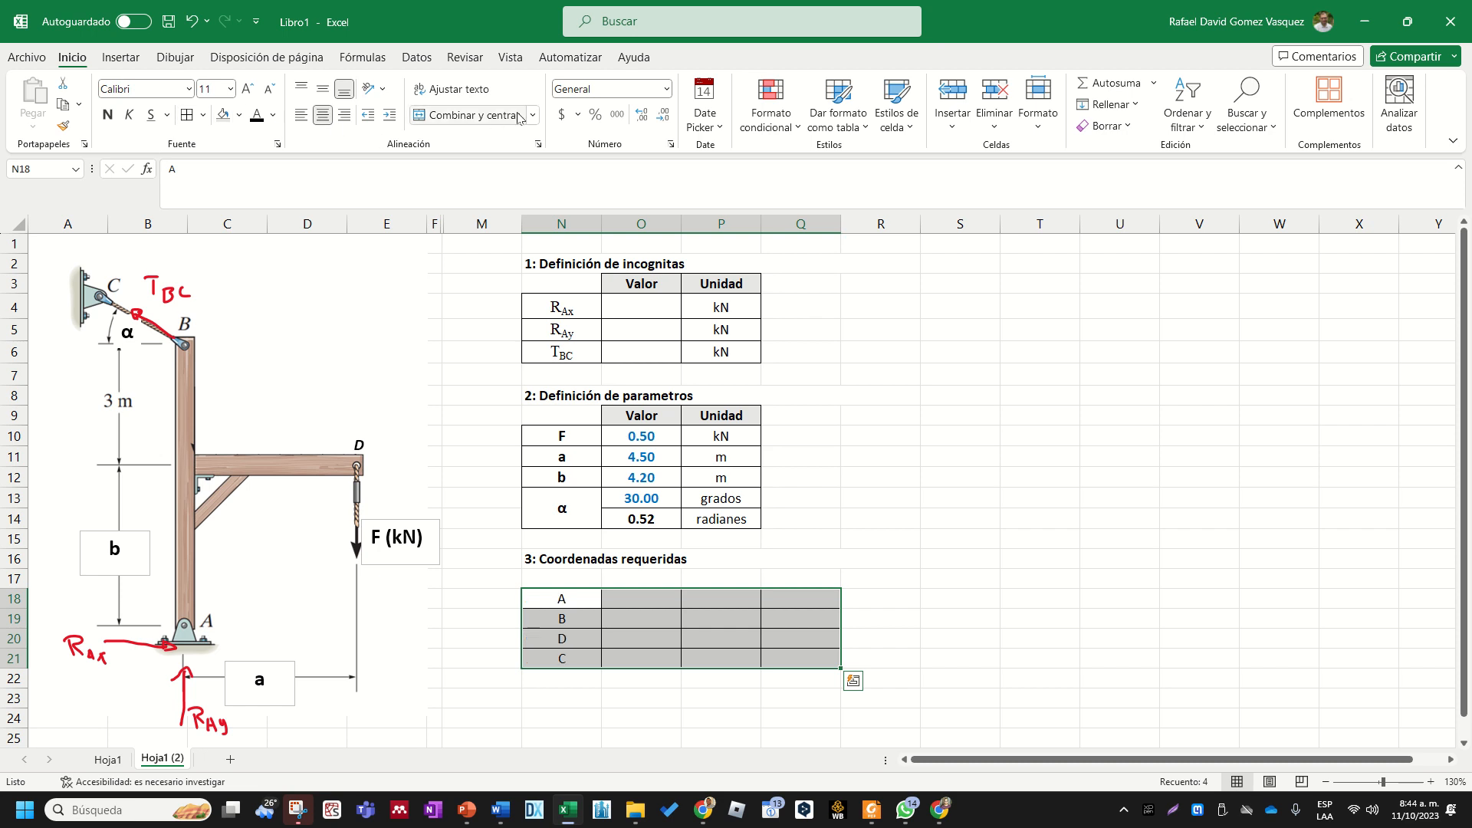
{"action": "left_click", "coordinate": [666, 89]}
{"action": "left_click", "coordinate": [656, 160]}
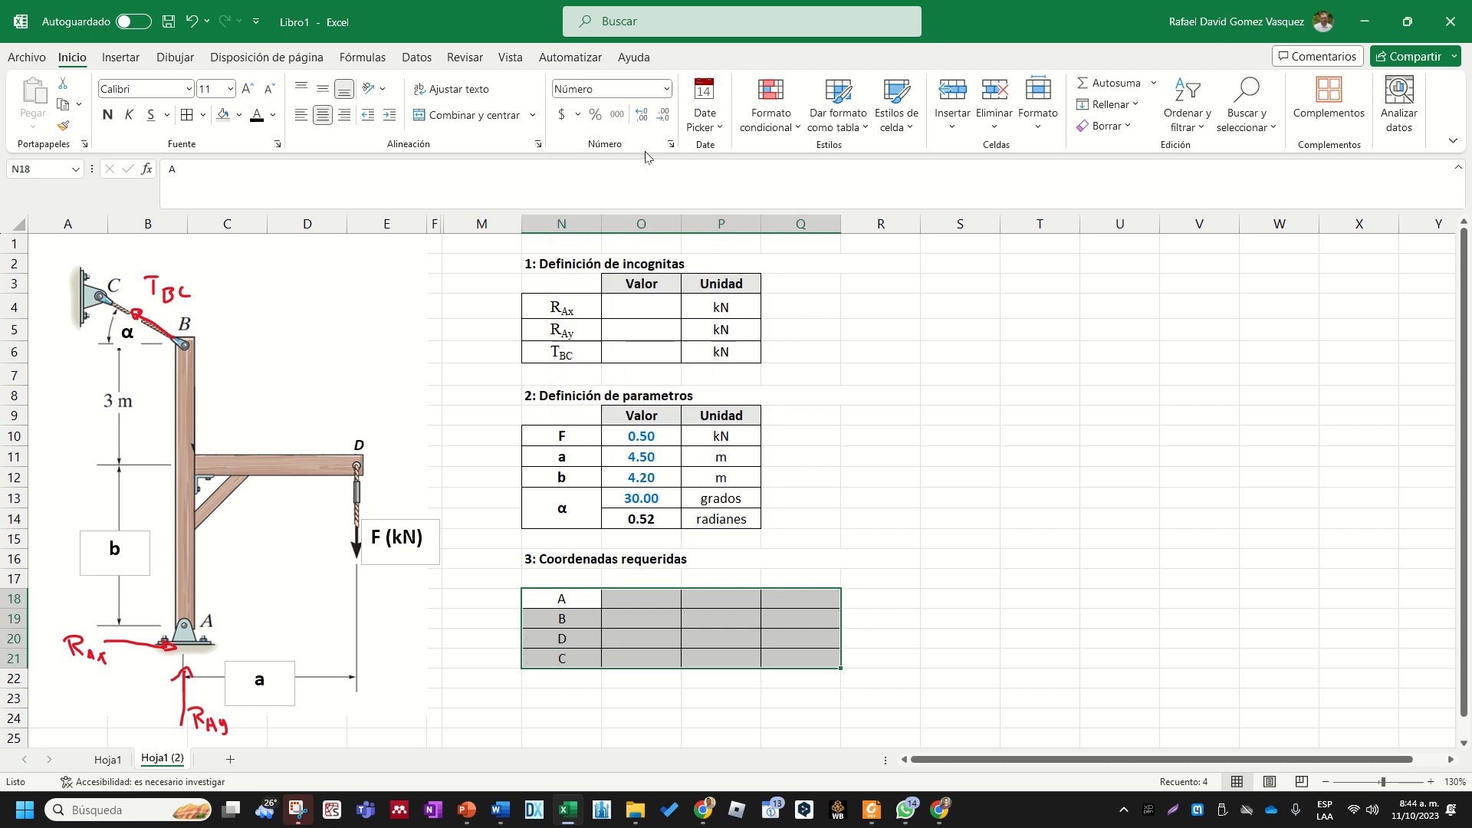
- Enter the column headers x, y and z in O17:Q17 above the coordinates table
{"action": "left_click", "coordinate": [730, 595]}
{"action": "left_click", "coordinate": [653, 583]}
{"action": "left_click_drag", "start_coordinate": [573, 602], "coordinate": [780, 650]}
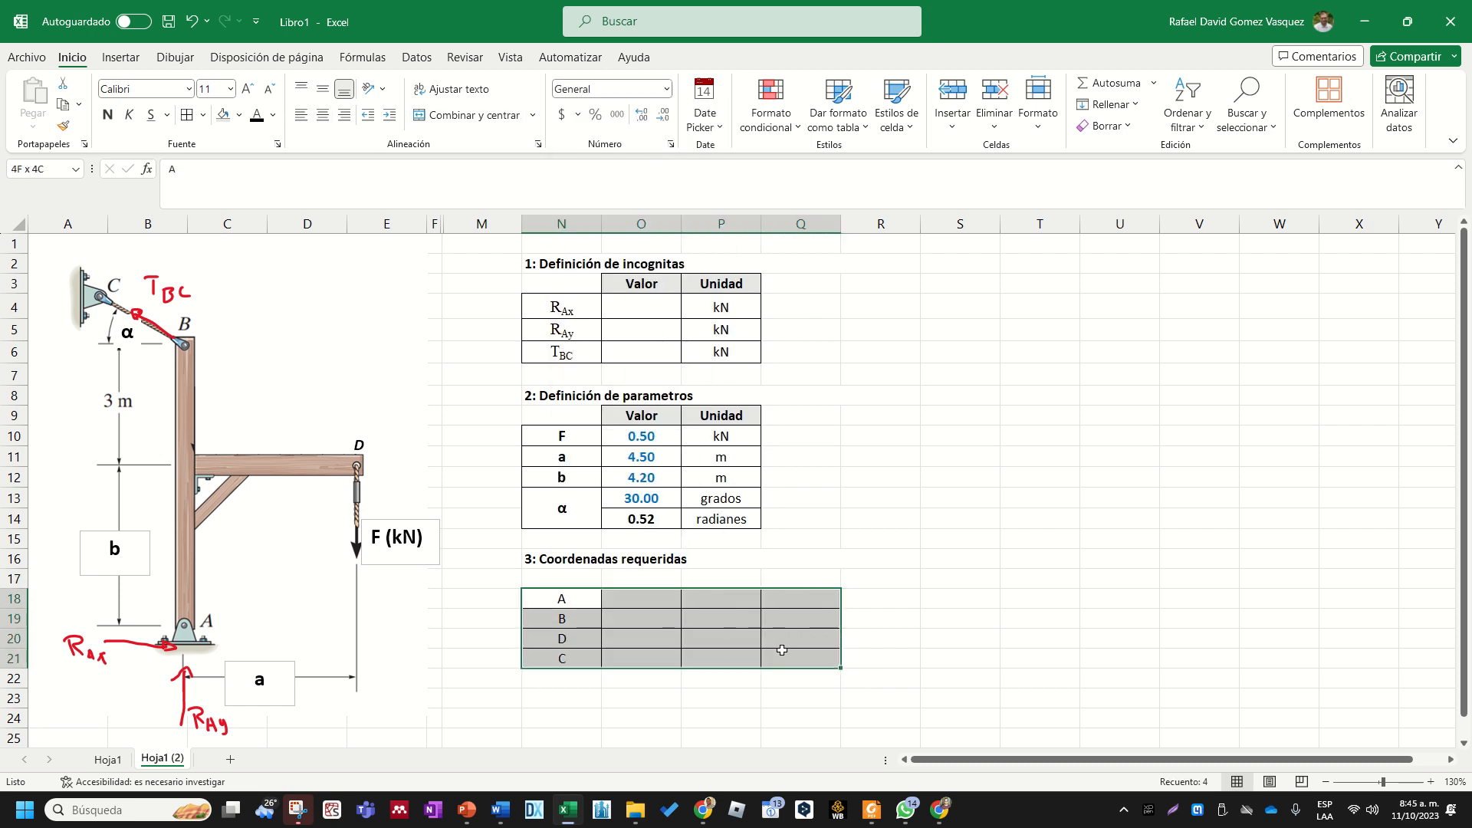
{"action": "left_click", "coordinate": [658, 586]}
{"action": "type", "text": "X"}
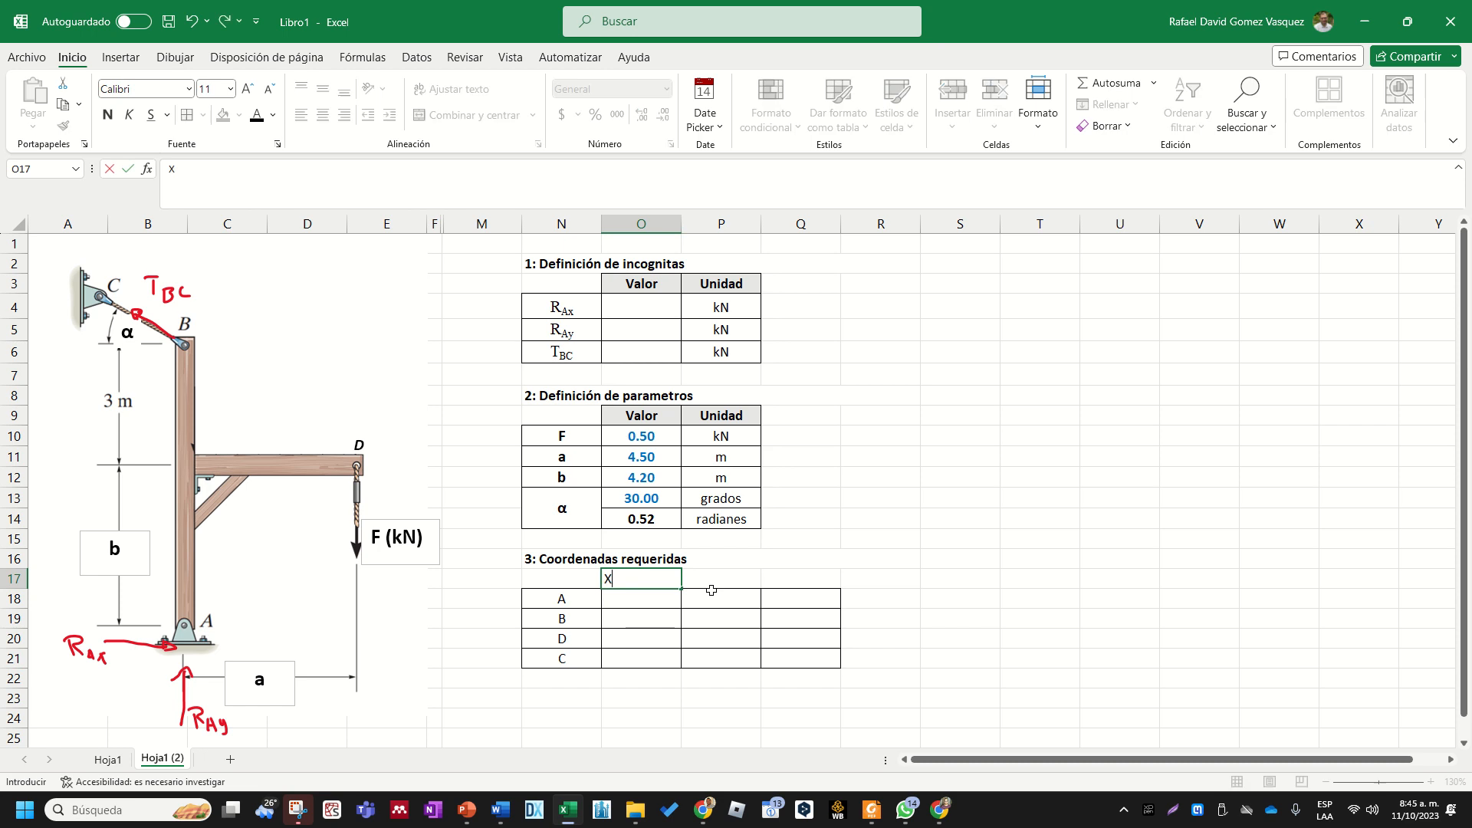
{"action": "key", "text": "Tab"}
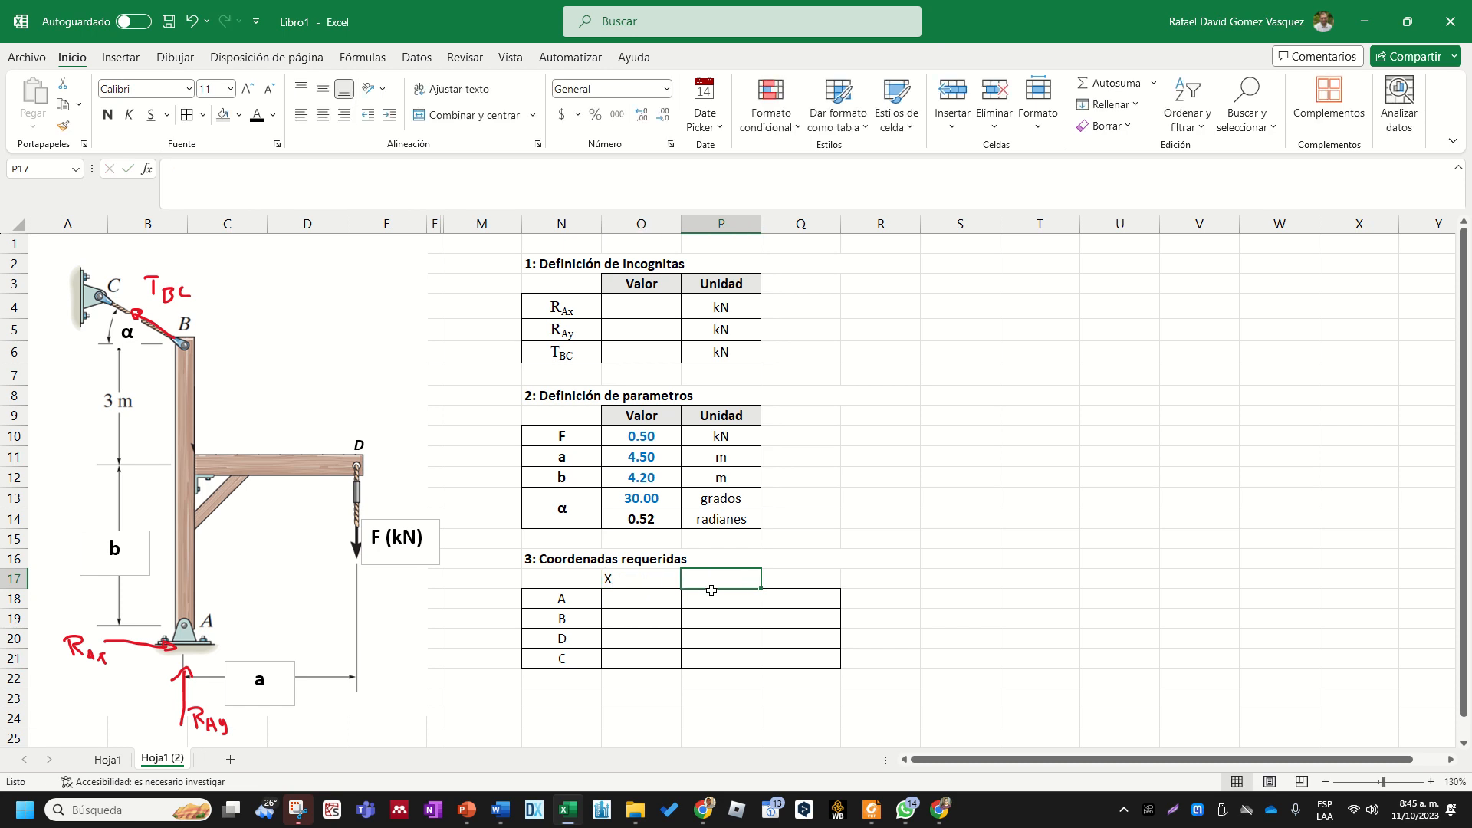
{"action": "key", "text": "Left"}
{"action": "type", "text": "x"}
{"action": "key", "text": "Tab"}
{"action": "type", "text": "y"}
{"action": "key", "text": "Tab"}
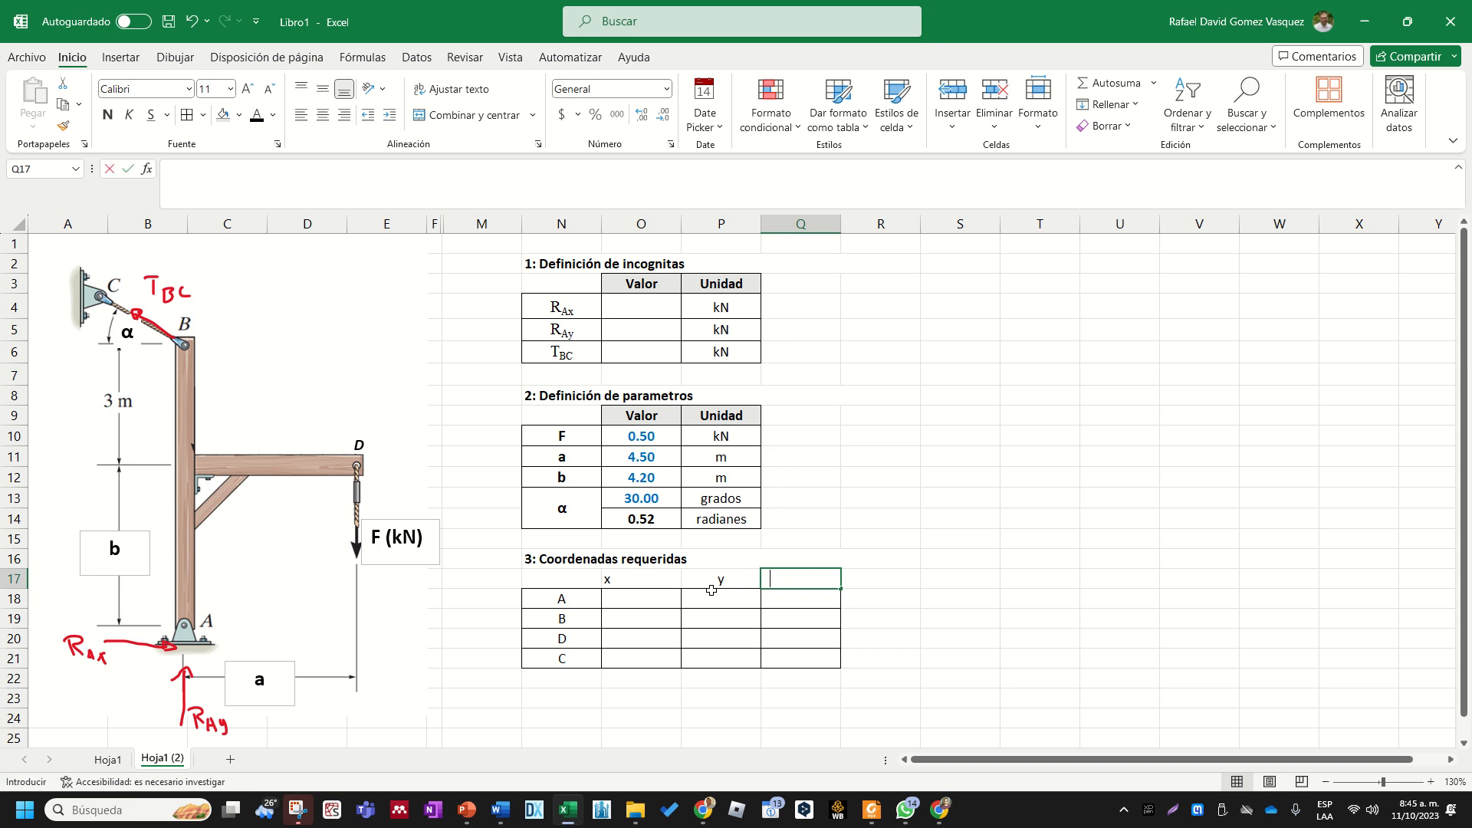
{"action": "type", "text": "z"}
- Format the headers in O17:Q17 with horizontal centering, light grey fill, borders on all cells and bold text
{"action": "key", "text": "shift+Left"}
{"action": "key", "text": "shift+Left"}
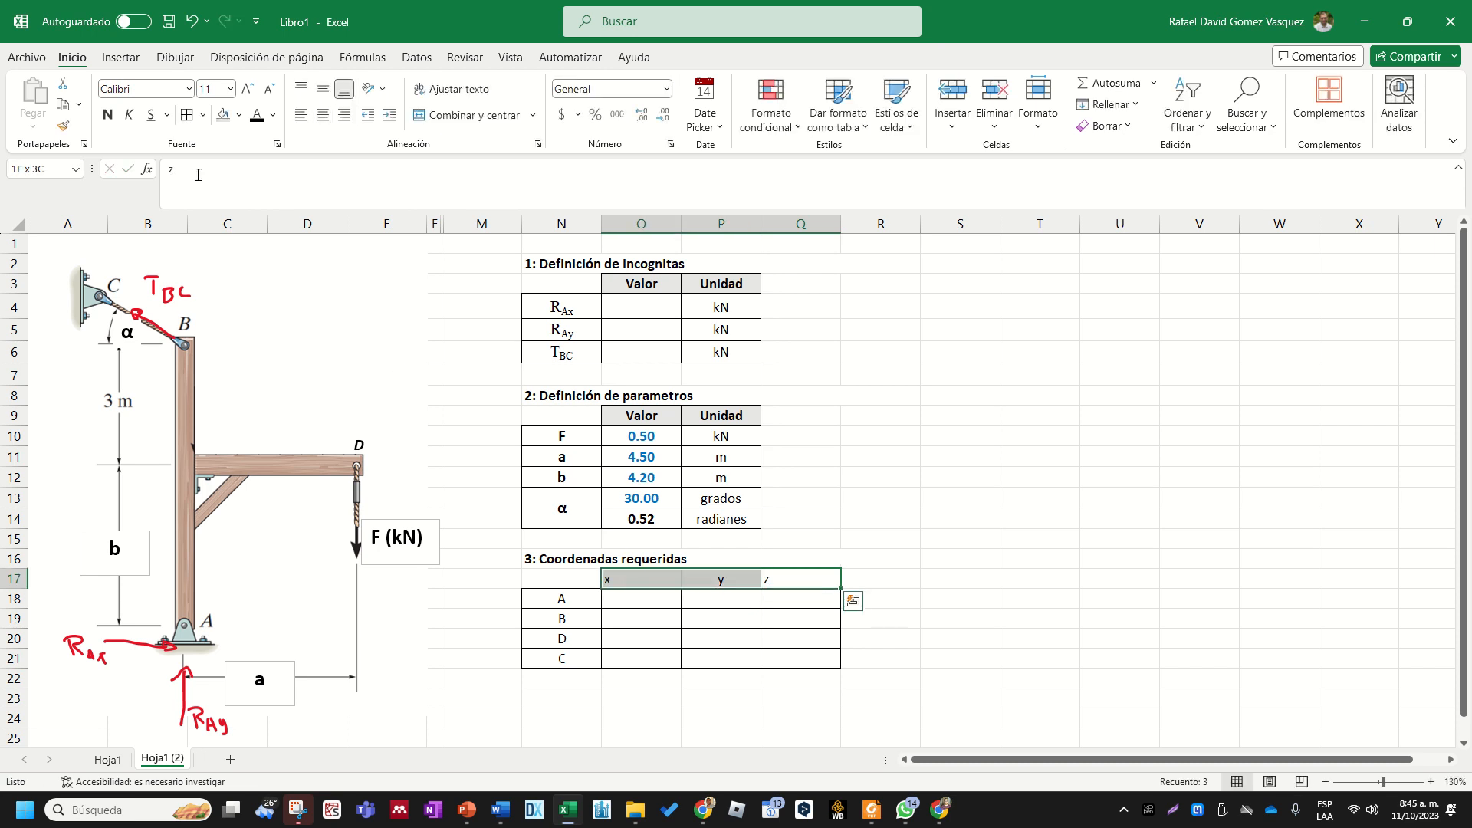
{"action": "left_click", "coordinate": [322, 115]}
{"action": "left_click", "coordinate": [223, 116]}
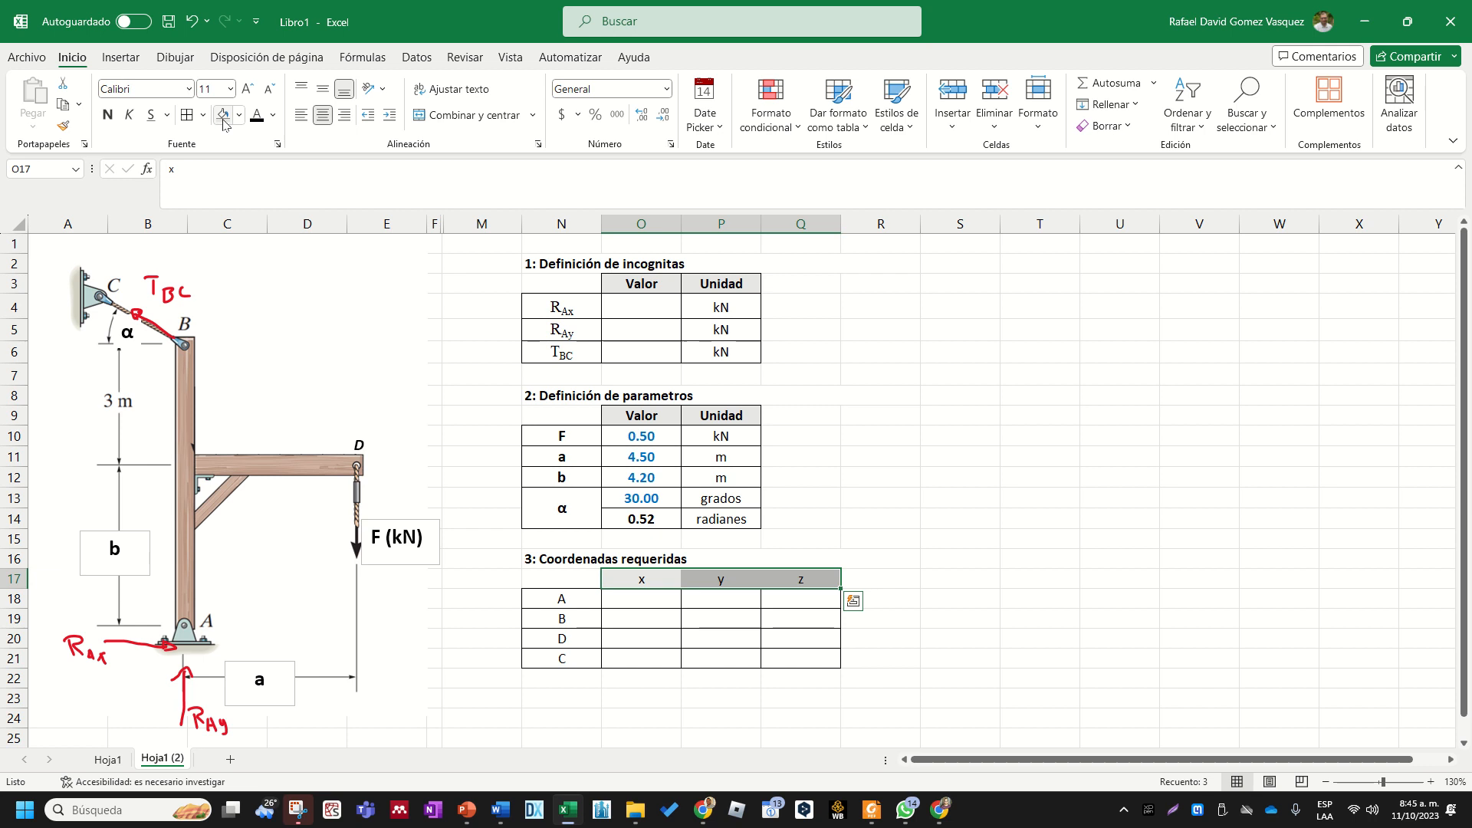
{"action": "left_click", "coordinate": [187, 117]}
{"action": "left_click", "coordinate": [794, 397]}
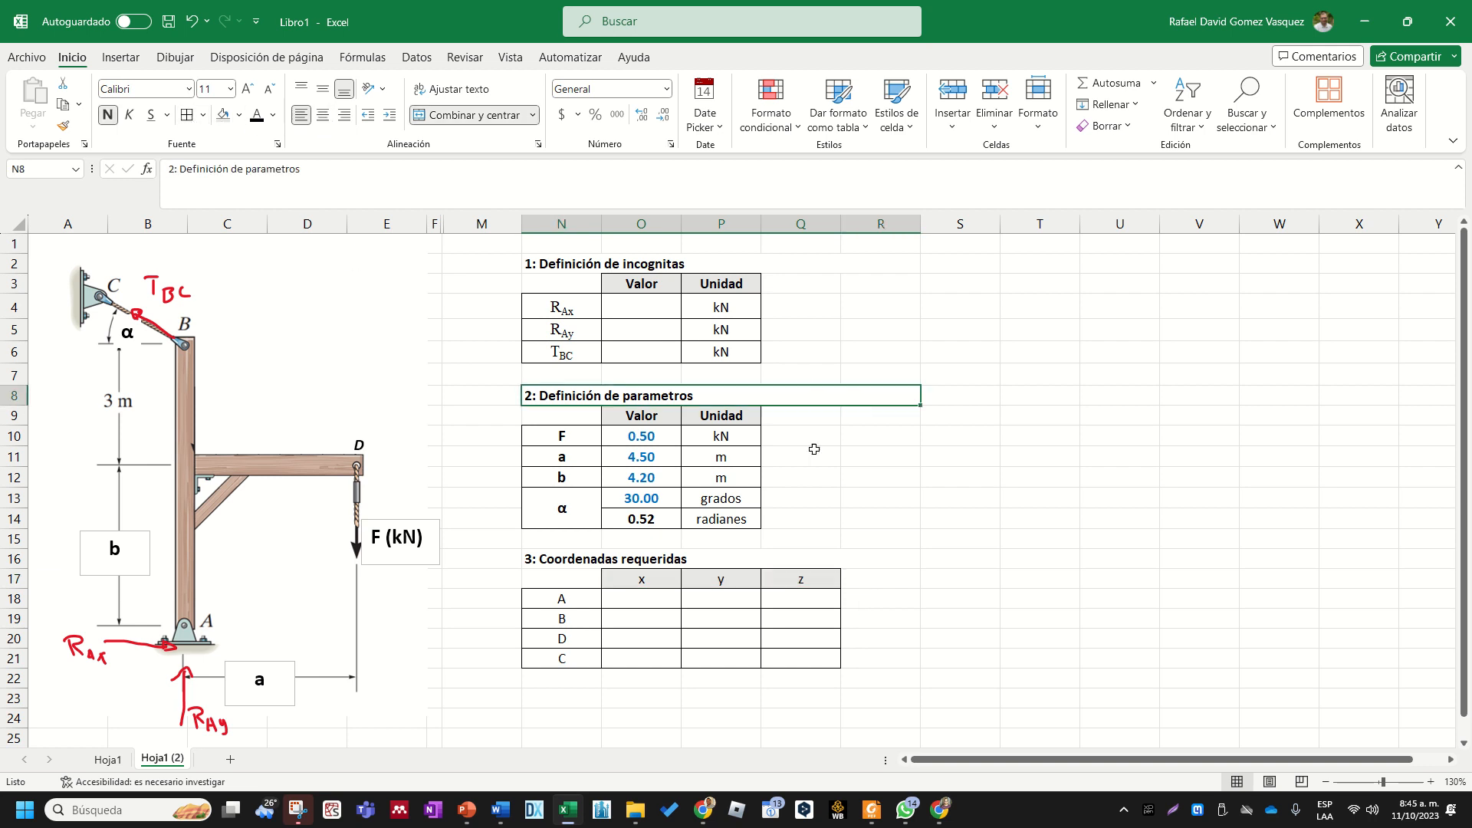
{"action": "left_click", "coordinate": [736, 641]}
{"action": "left_click_drag", "start_coordinate": [641, 579], "coordinate": [814, 579]}
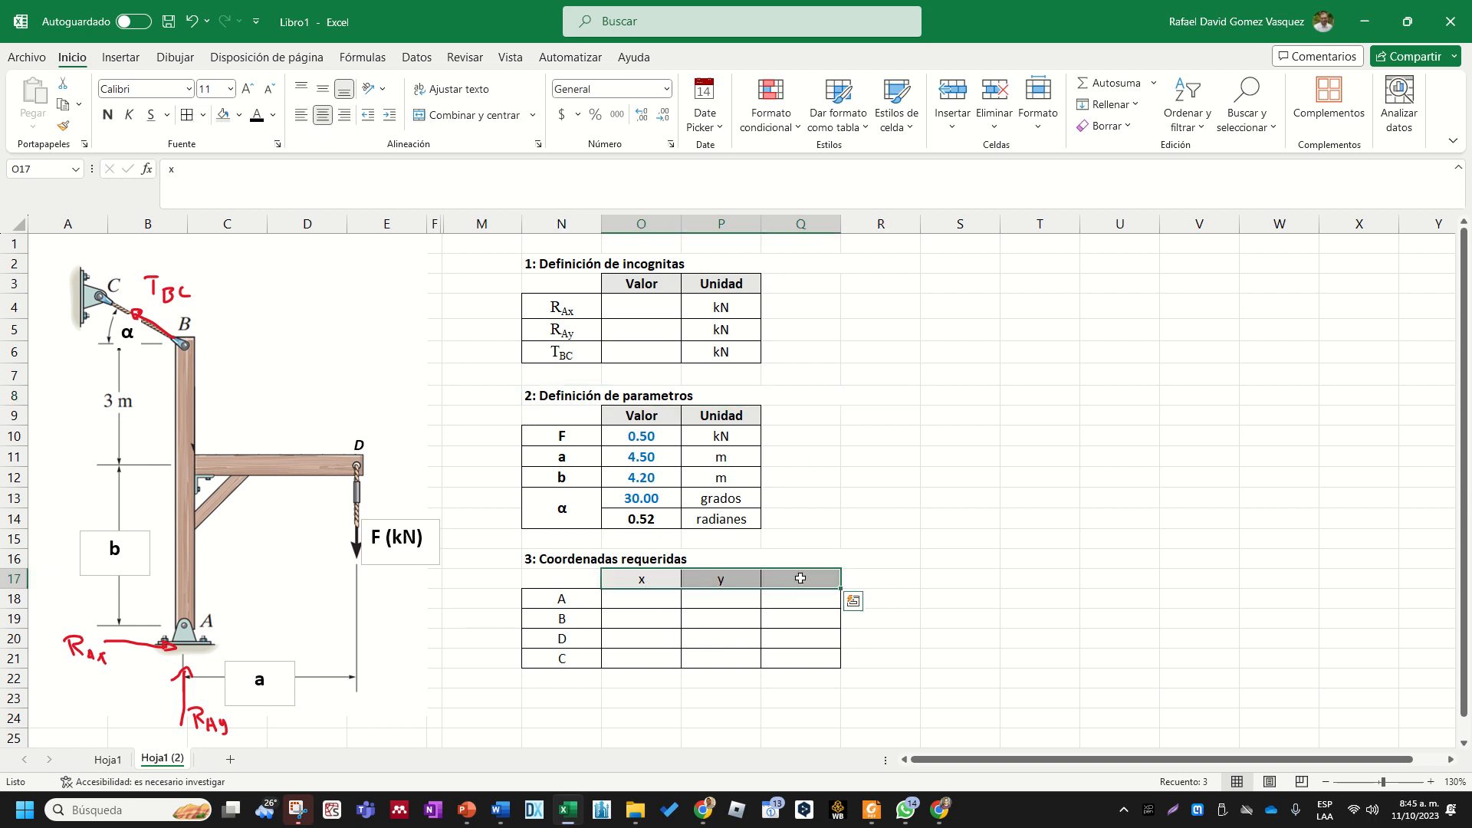
{"action": "left_click", "coordinate": [922, 558]}
- Make the point names in N18:N21 bold
{"action": "scroll", "coordinate": [846, 592], "scroll_direction": "down", "scroll_amount": 1}
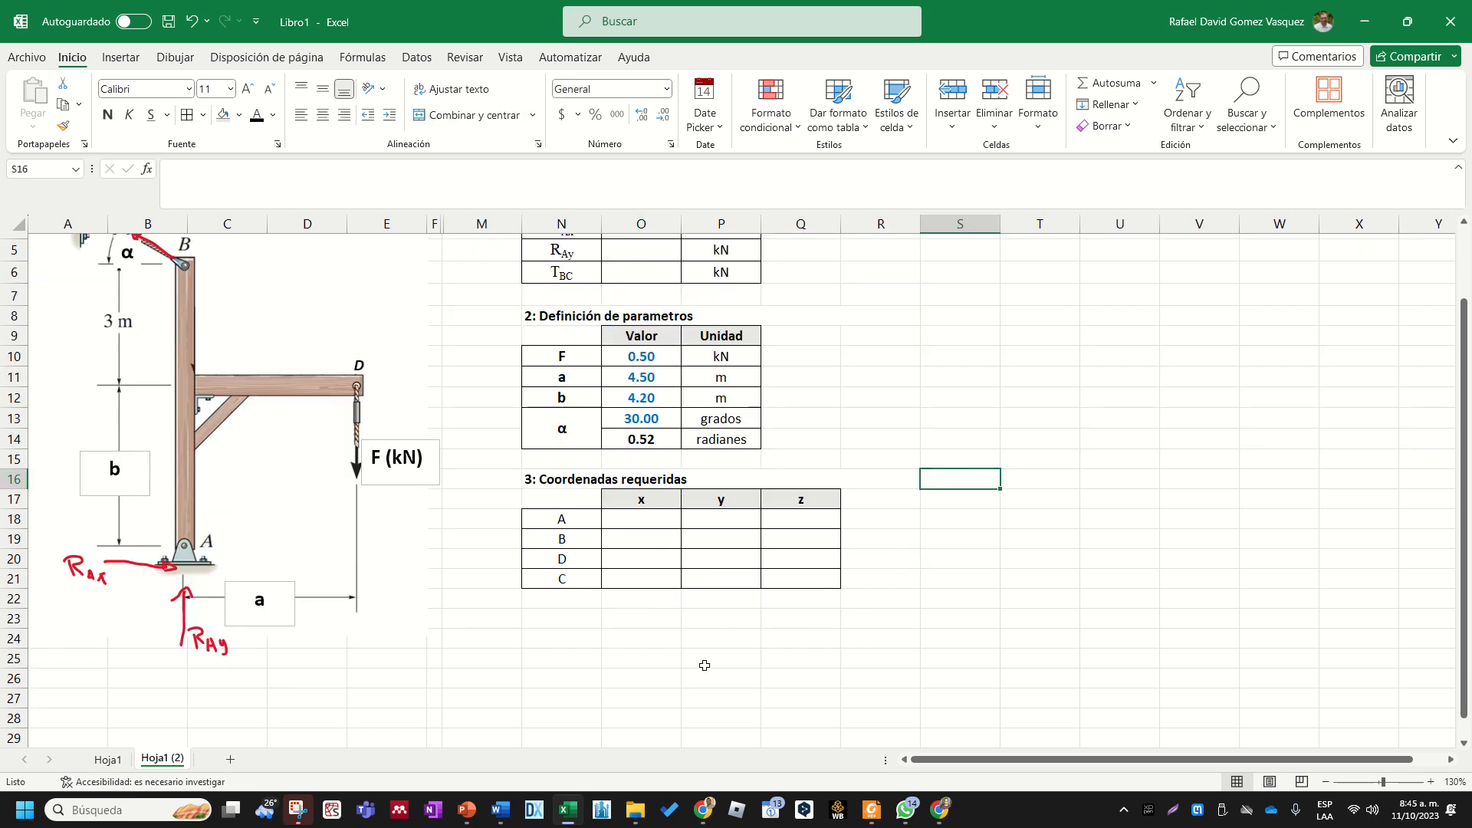
{"action": "scroll", "coordinate": [690, 682], "scroll_direction": "up", "scroll_amount": 1}
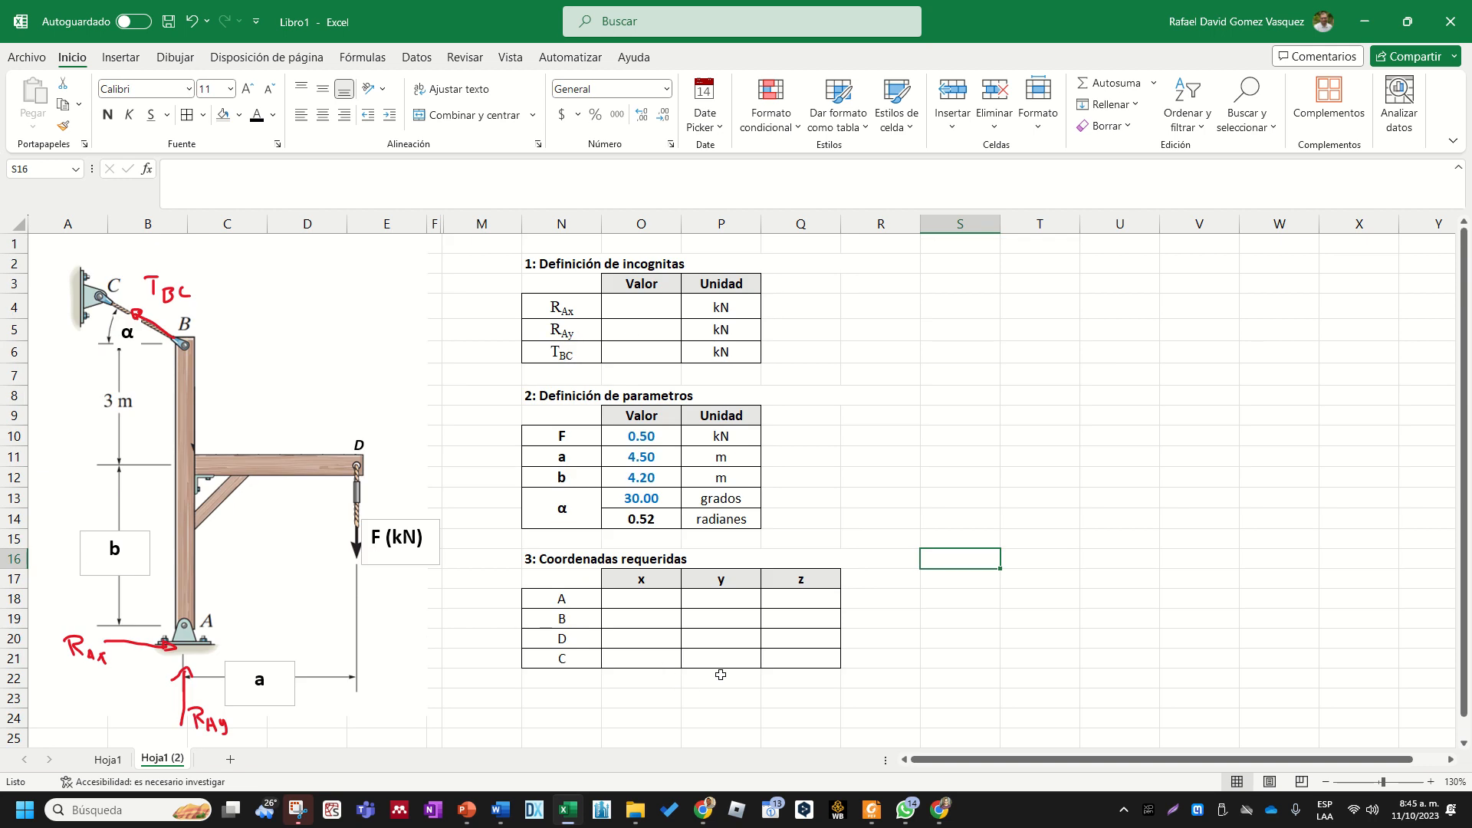
{"action": "left_click", "coordinate": [627, 602]}
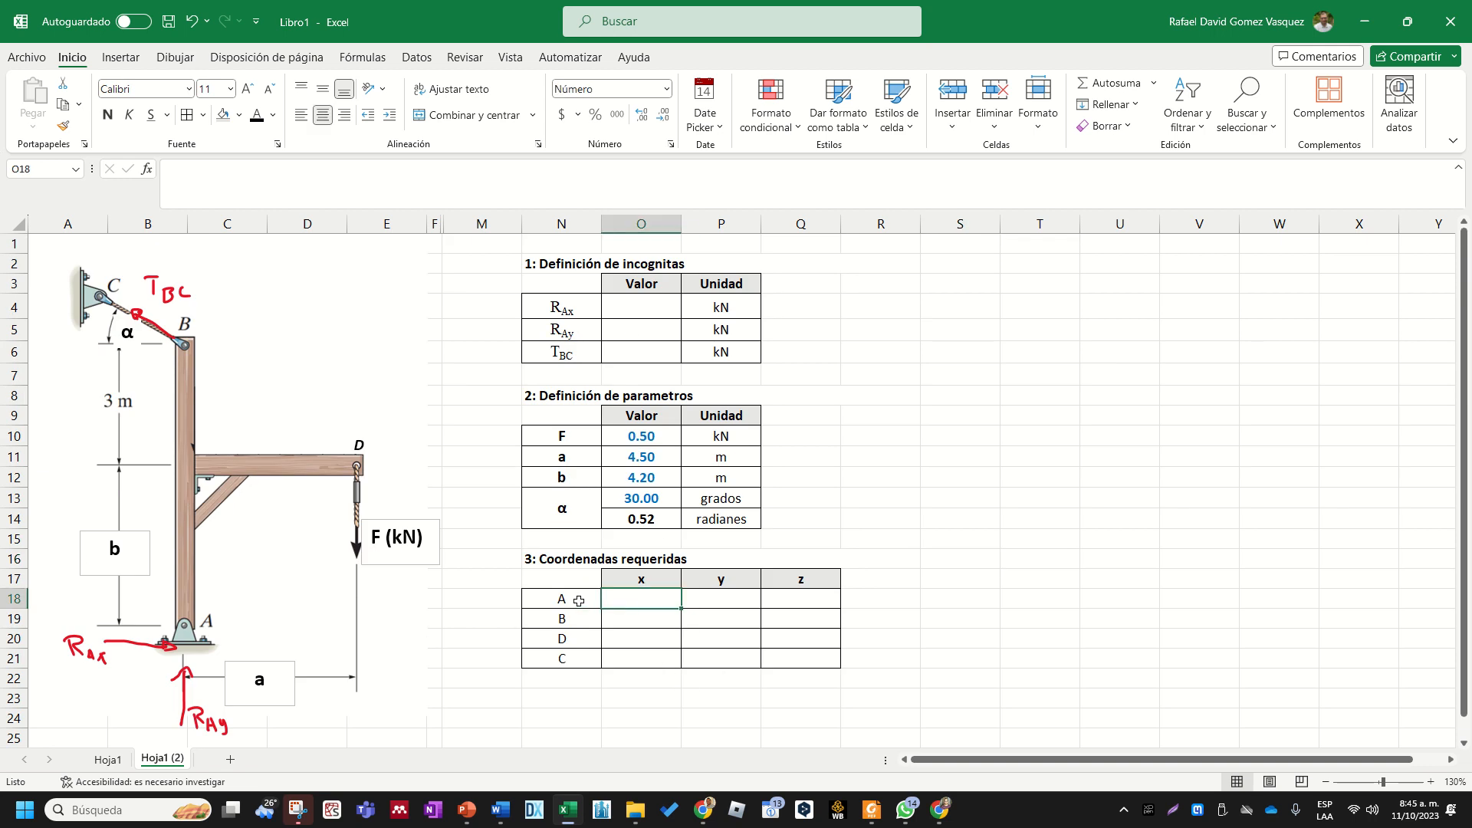
{"action": "left_click_drag", "start_coordinate": [578, 602], "coordinate": [568, 651]}
{"action": "key", "text": "ctrl+n"}
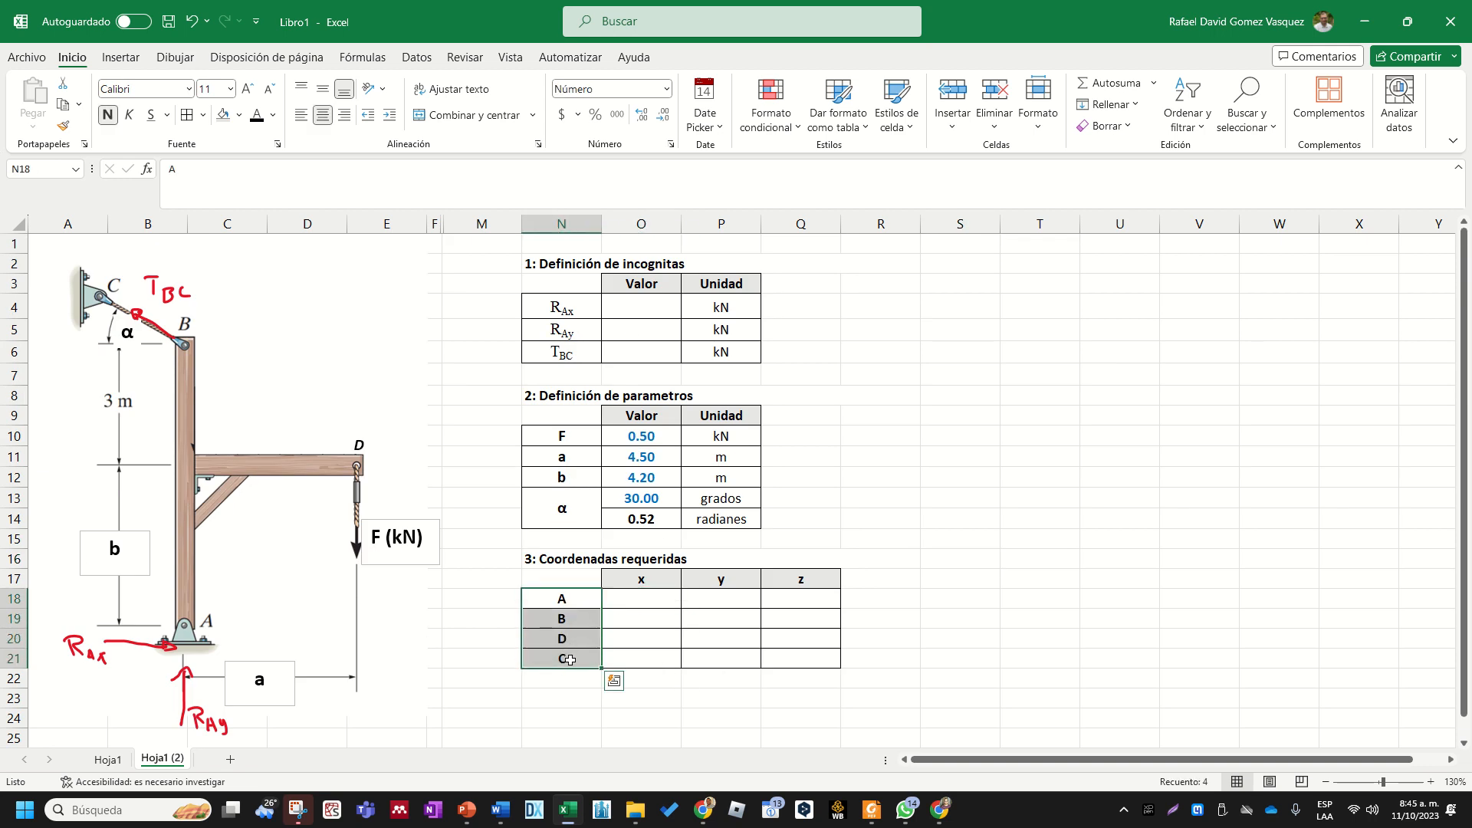
{"action": "left_click", "coordinate": [571, 601]}
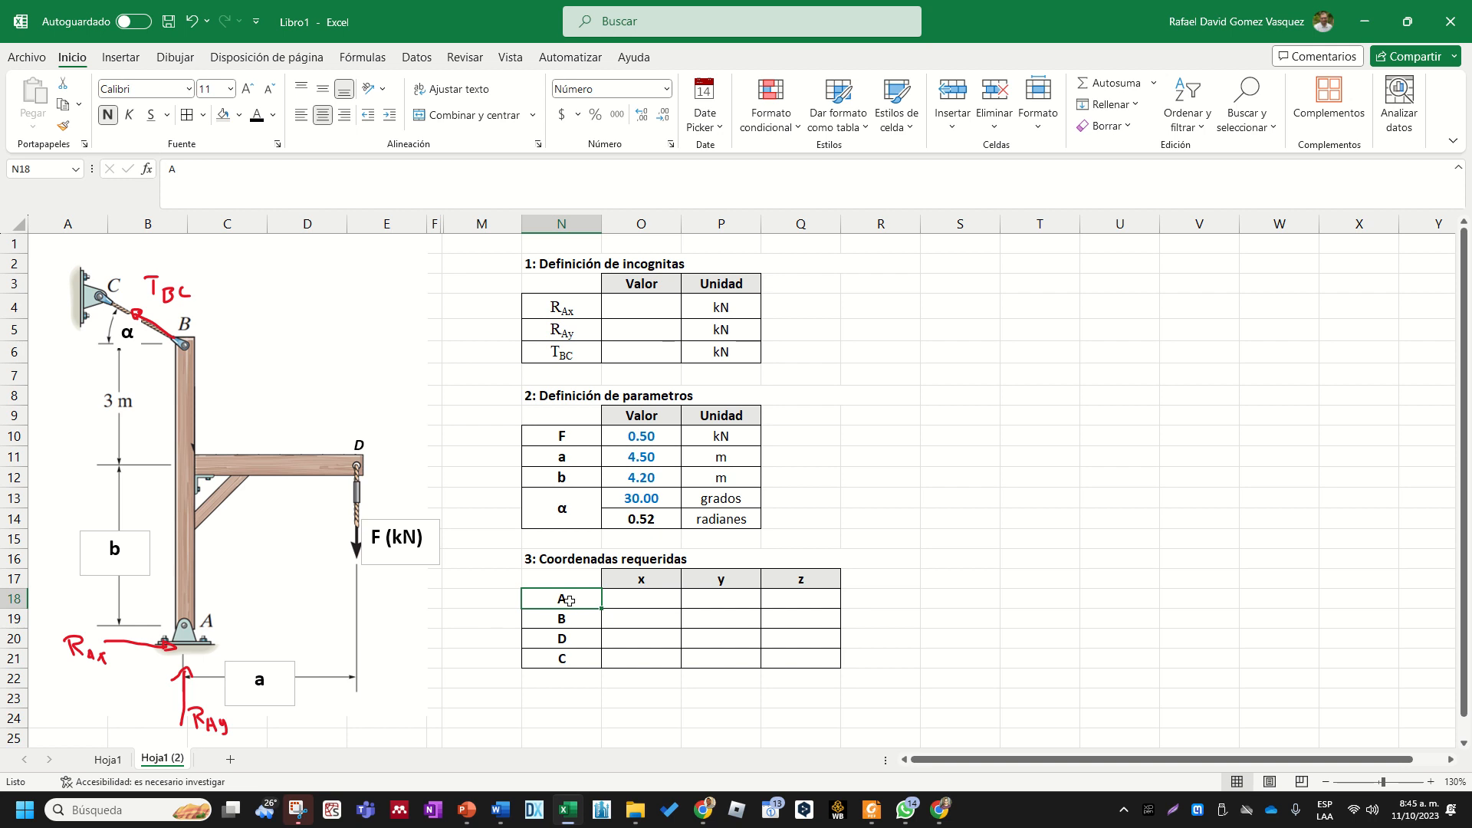
- Enter 0 for the x, y and z coordinates of point A in O18:Q18
{"action": "left_click", "coordinate": [659, 597]}
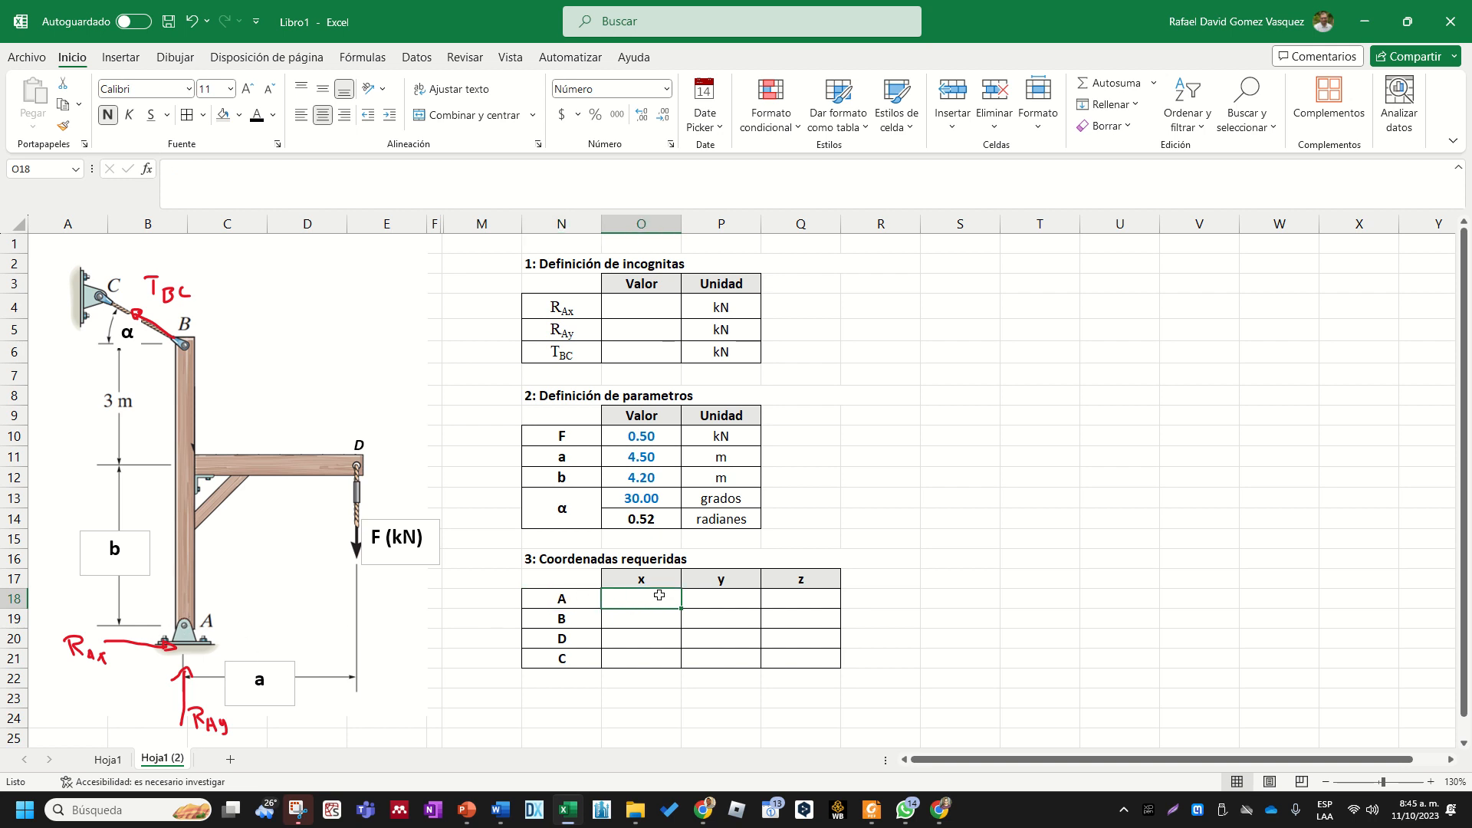
{"action": "type", "text": "0"}
{"action": "key", "text": "Tab"}
{"action": "type", "text": "0"}
{"action": "key", "text": "Tab"}
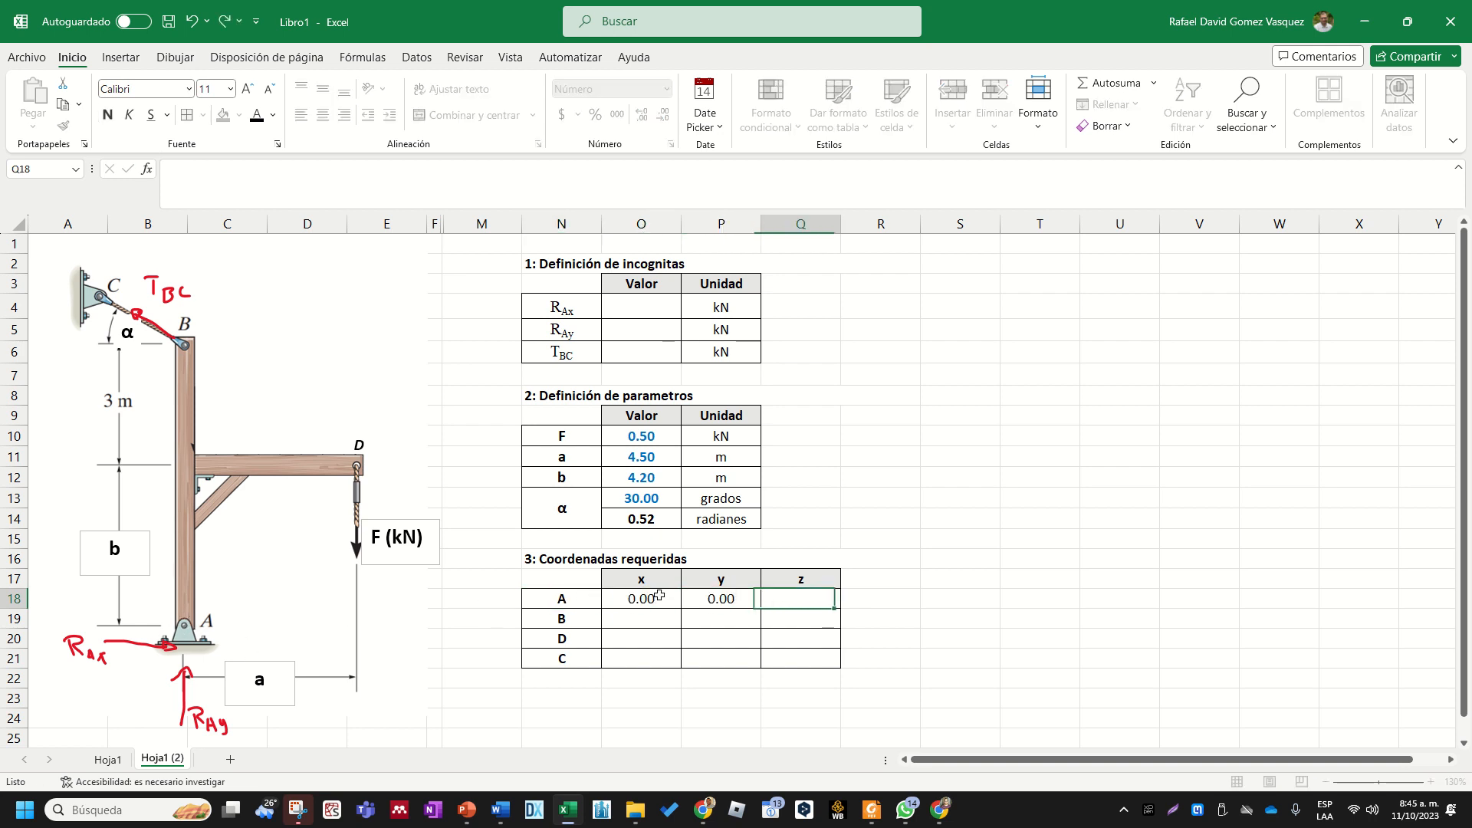
{"action": "type", "text": "0"}
{"action": "key", "text": "Left"}
{"action": "left_click_drag", "start_coordinate": [644, 596], "coordinate": [780, 657]}
{"action": "left_click", "coordinate": [645, 682]}
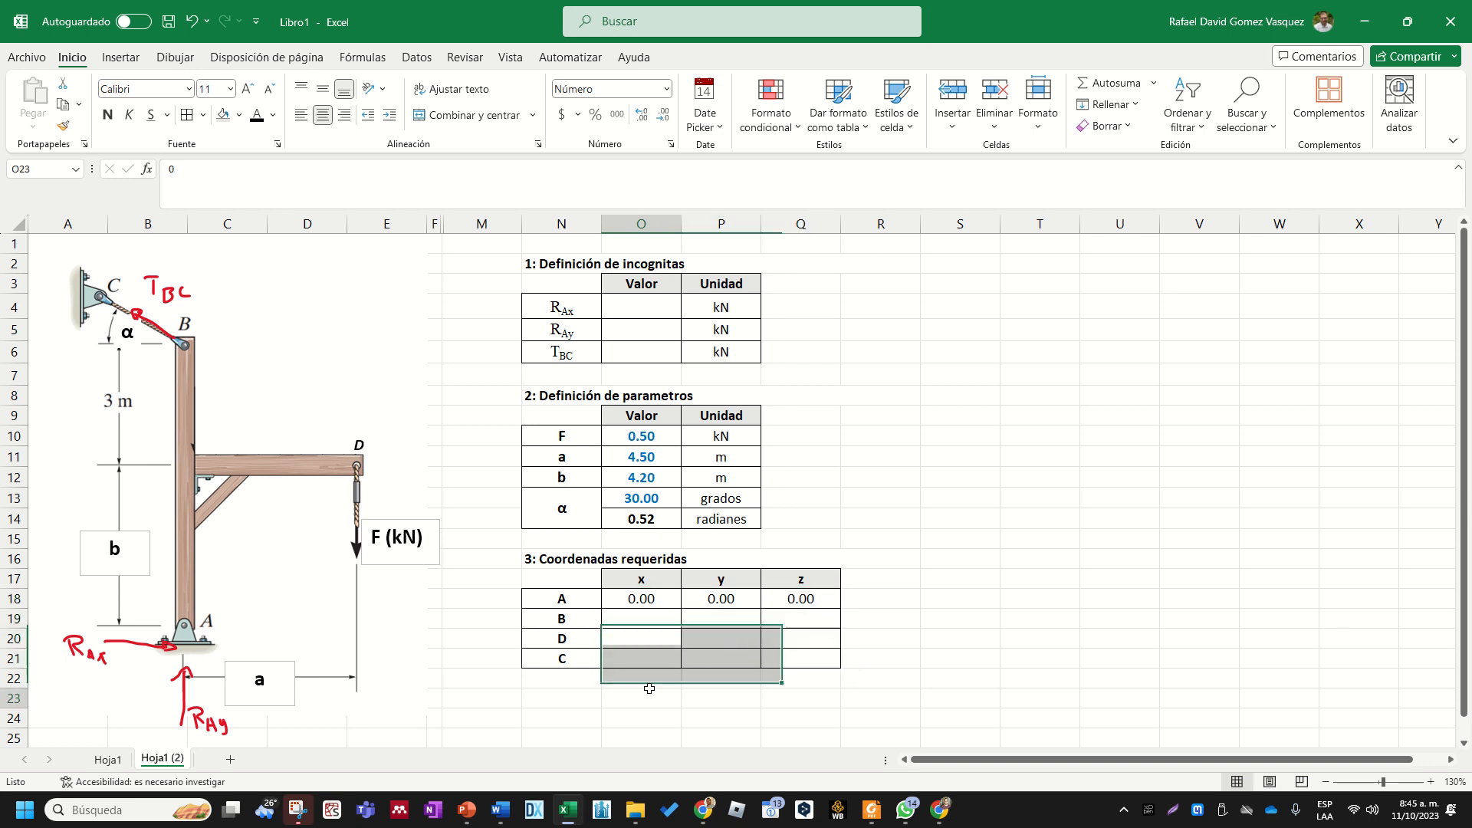
- Enter 0 as the x coordinate of point B in O19
{"action": "left_click", "coordinate": [641, 624]}
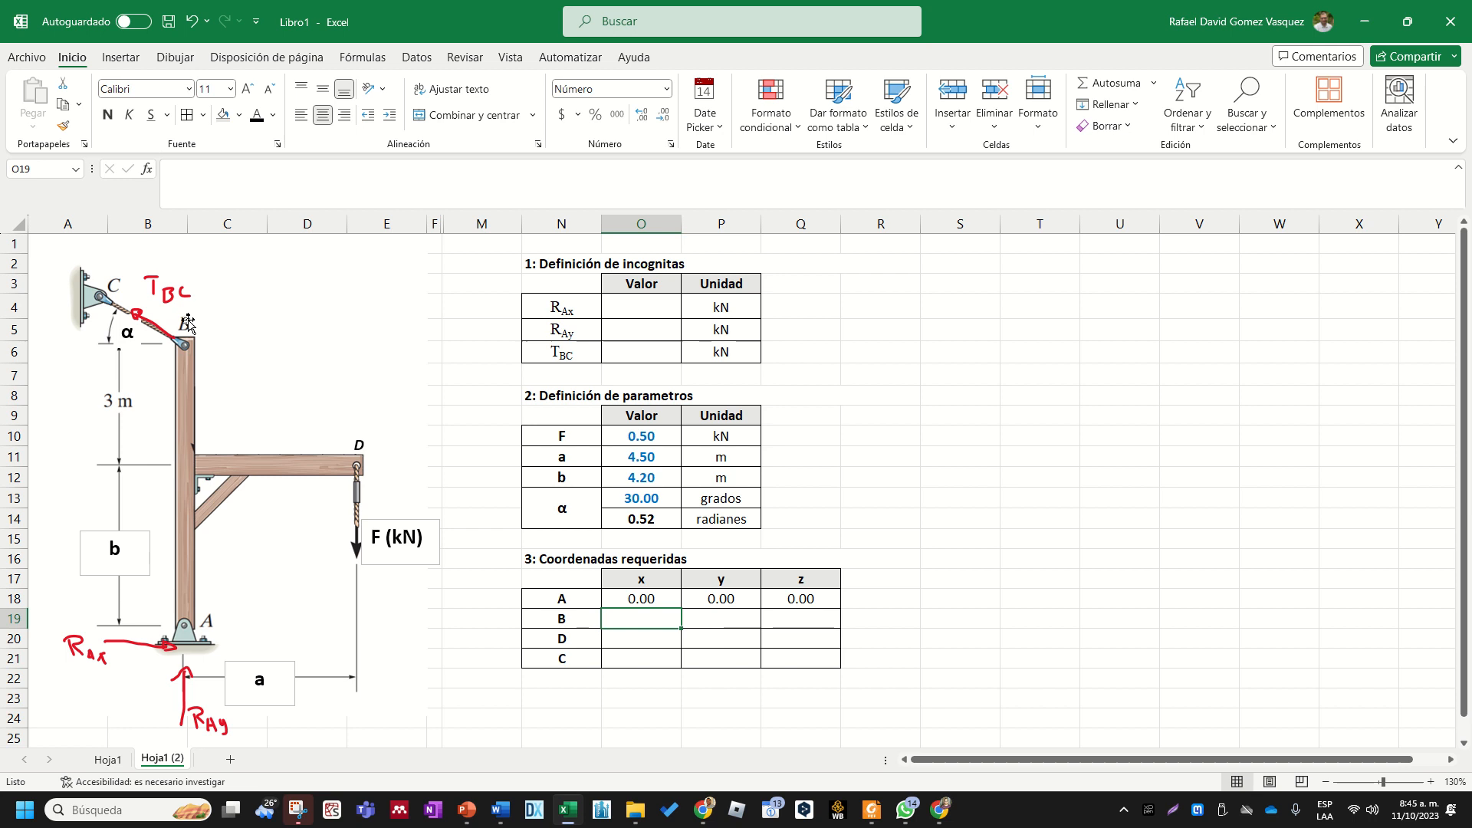
{"action": "left_click", "coordinate": [630, 657]}
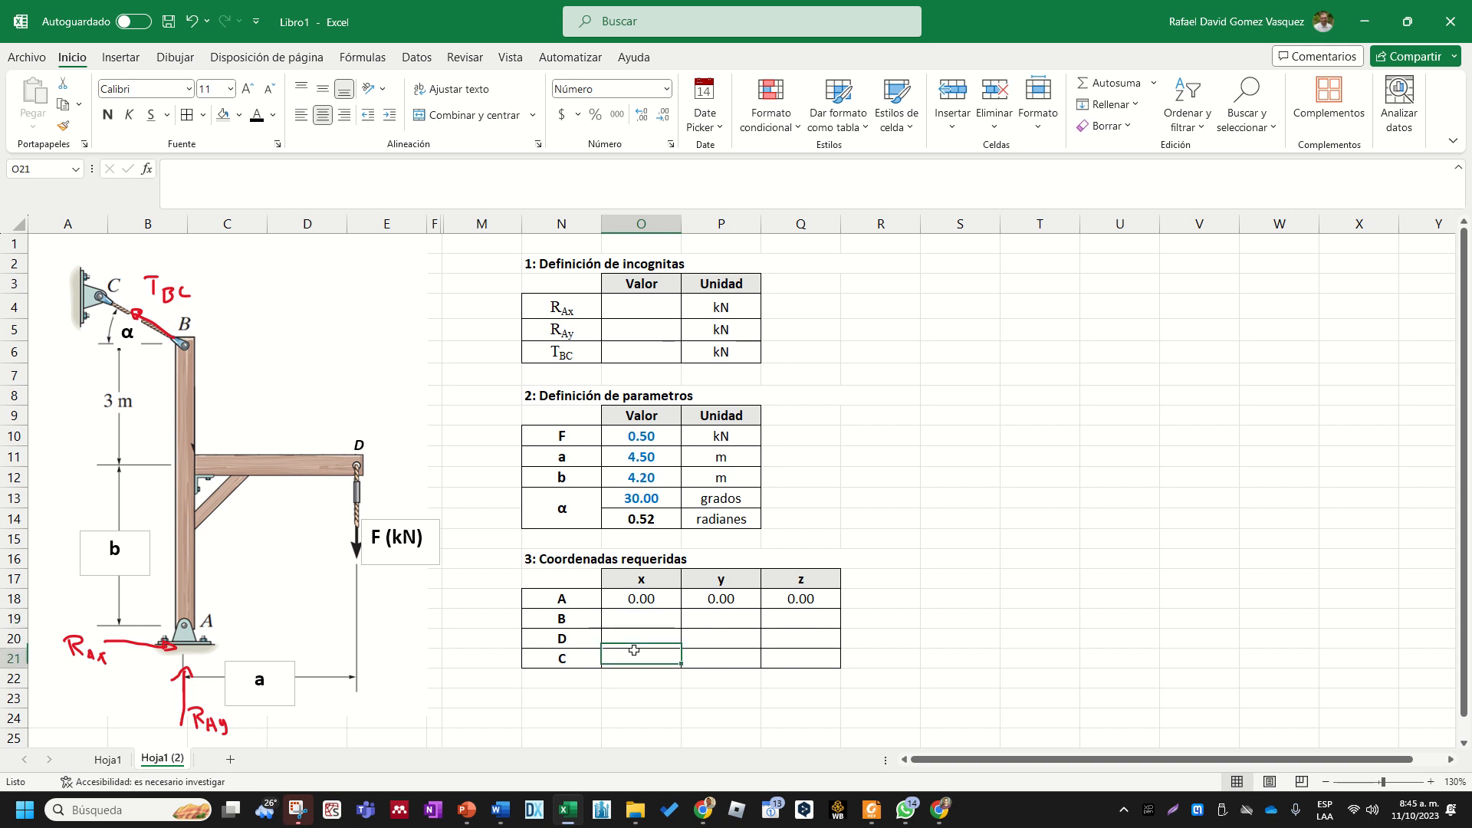
{"action": "left_click", "coordinate": [640, 618]}
{"action": "type", "text": "0"}
{"action": "key", "text": "Return"}
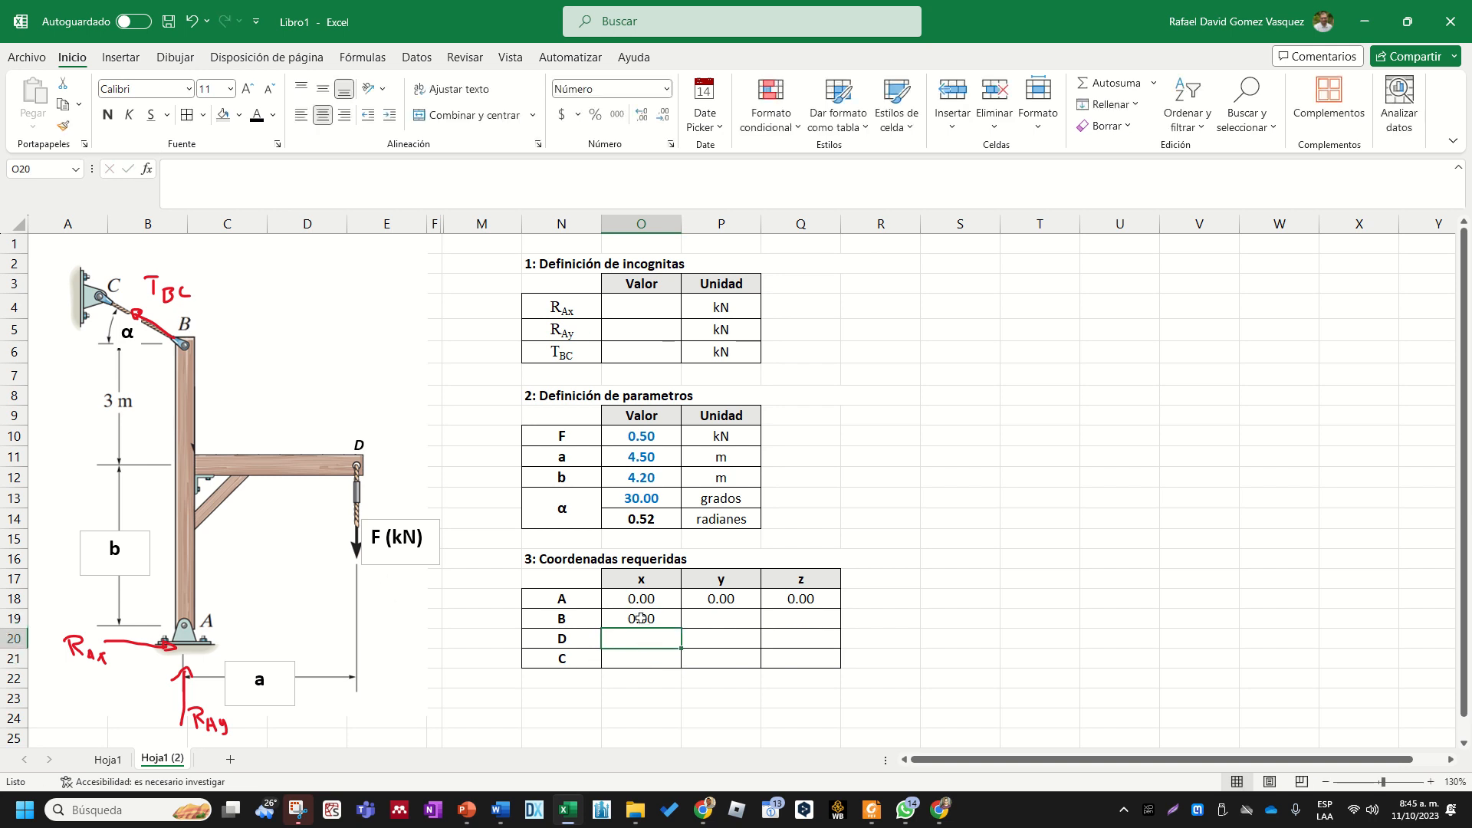
- Enter the formula +O12+3 as point B's y coordinate in P19 and 0 as its z coordinate in Q19
{"action": "left_click", "coordinate": [713, 619]}
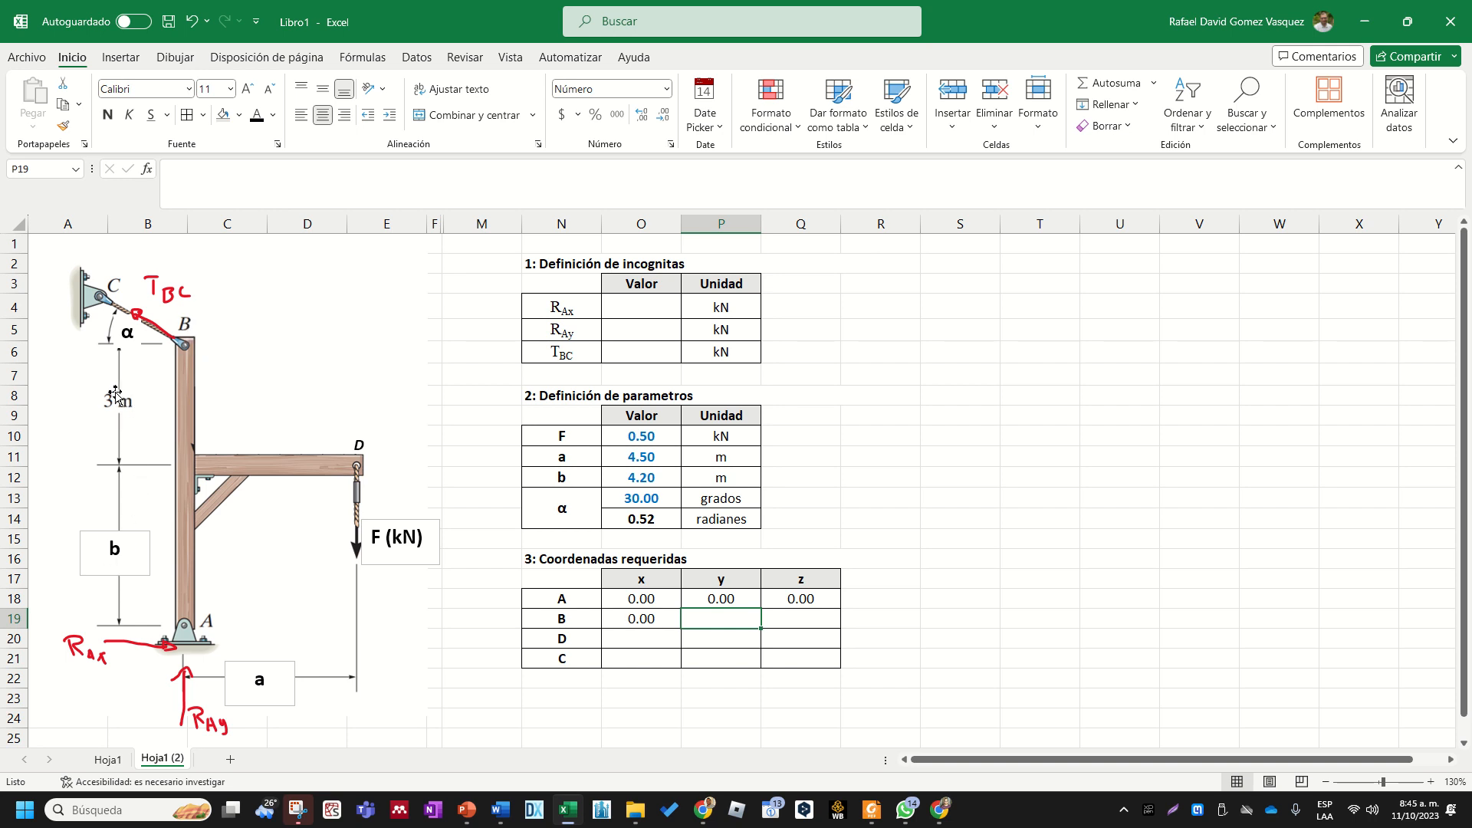
{"action": "left_click", "coordinate": [711, 694]}
{"action": "left_click", "coordinate": [736, 621]}
{"action": "type", "text": "+"}
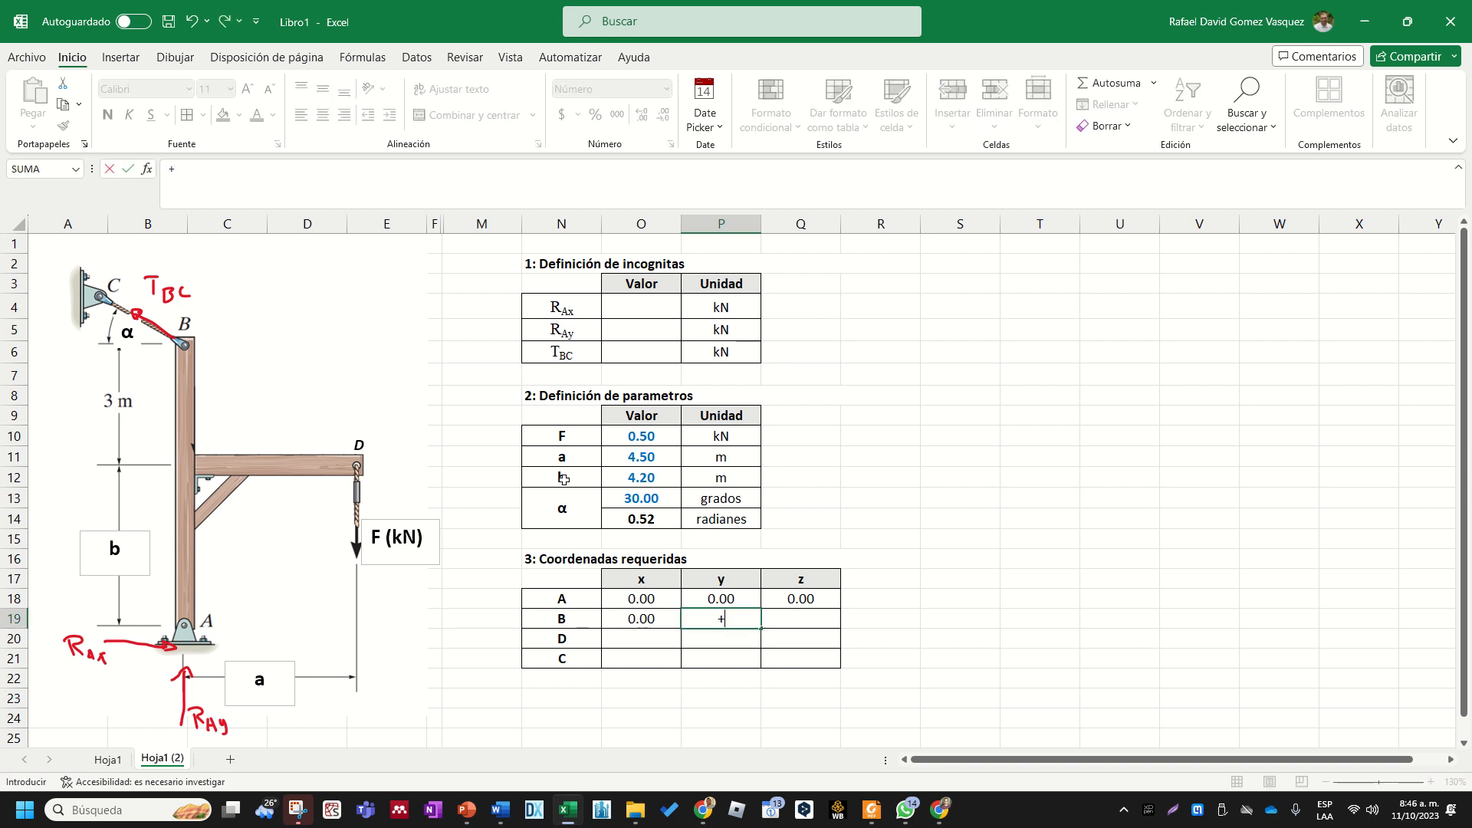
{"action": "left_click", "coordinate": [641, 478]}
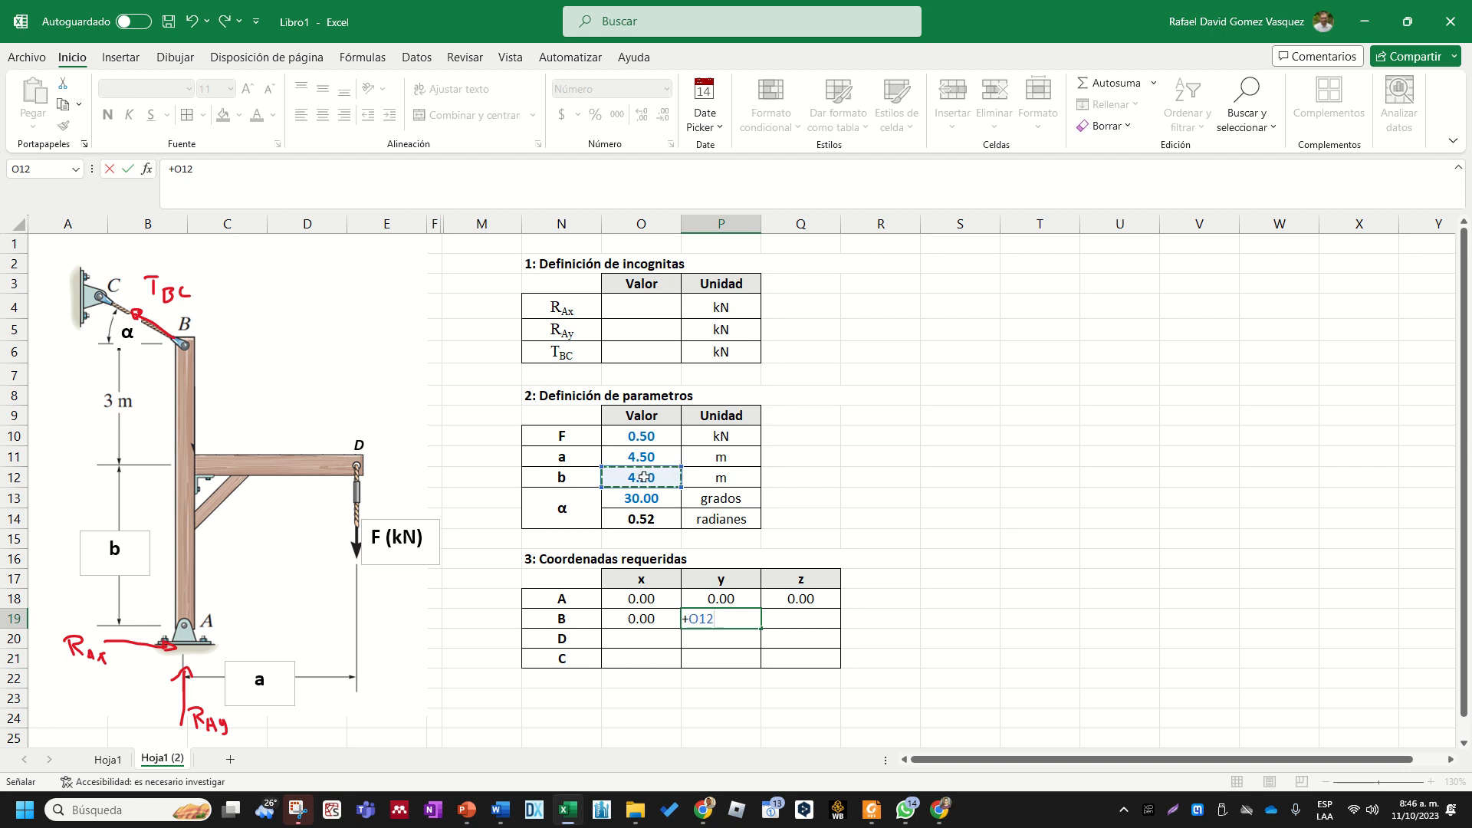
{"action": "type", "text": "+3"}
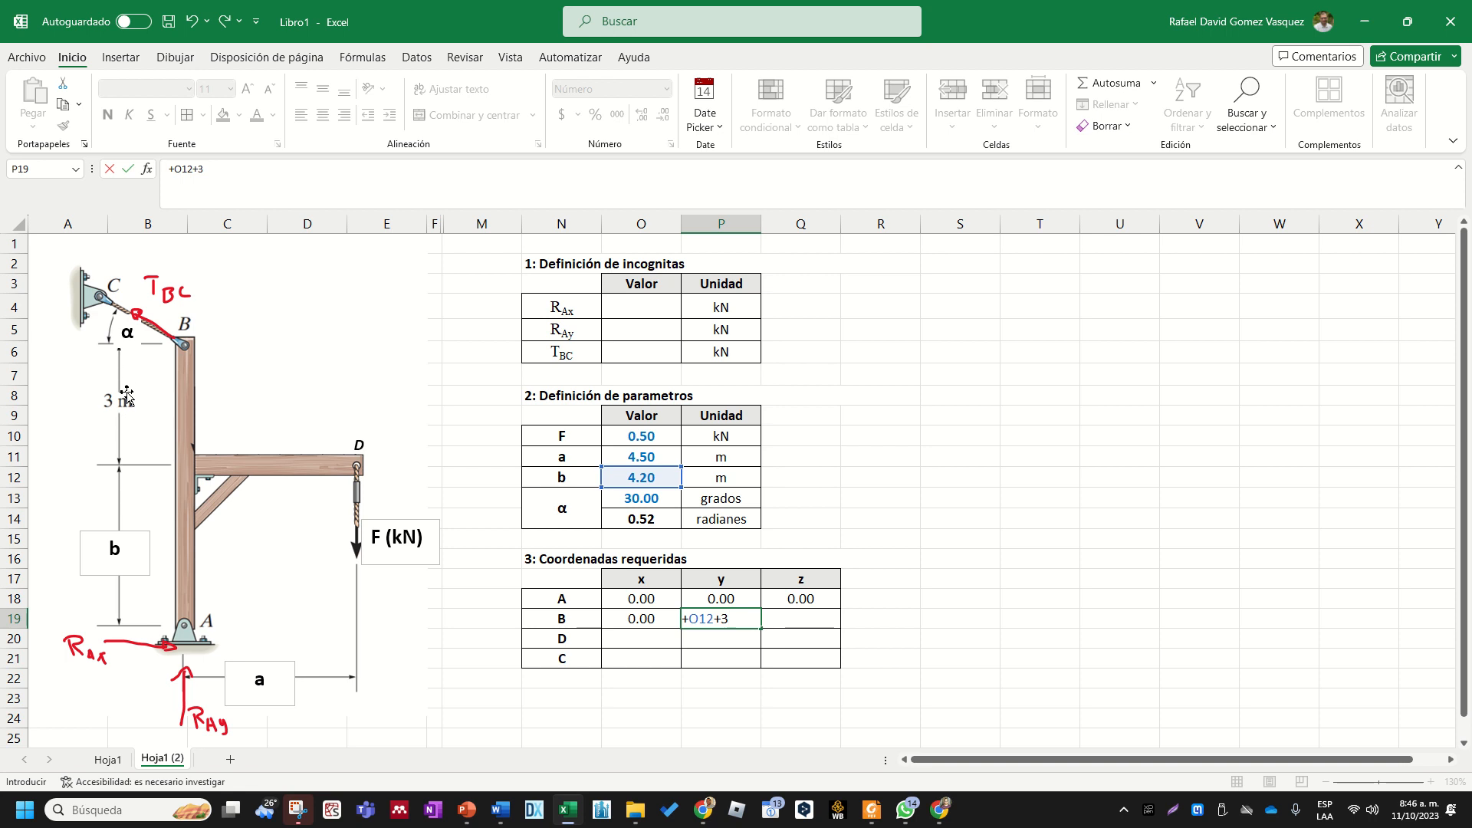
{"action": "key", "text": "Return"}
{"action": "key", "text": "Up"}
{"action": "key", "text": "Right"}
{"action": "type", "text": "0"}
{"action": "key", "text": "Return"}
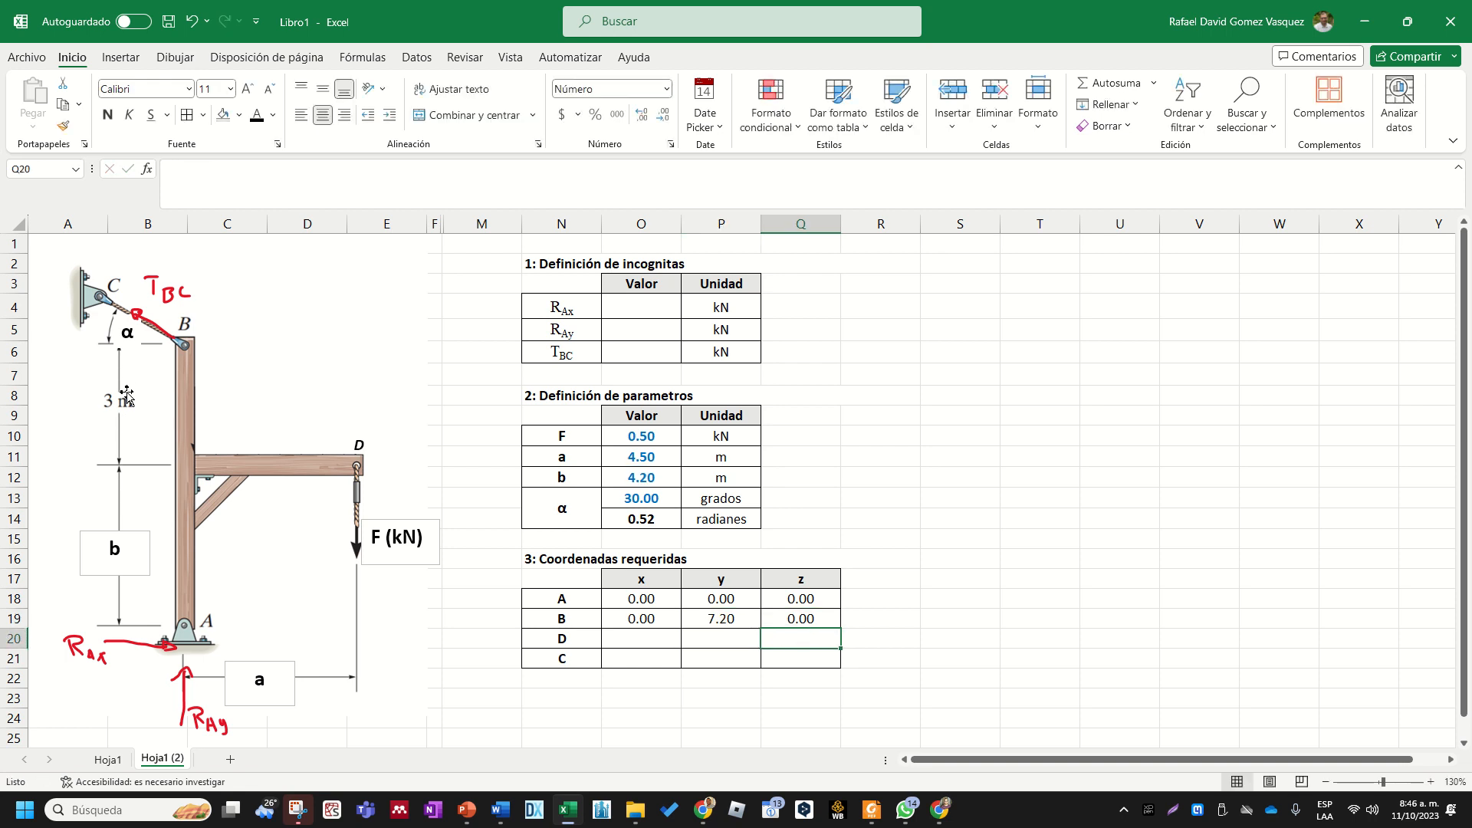
- Swap the last two point names so that N20 reads C and N21 reads D
{"action": "left_click", "coordinate": [776, 620]}
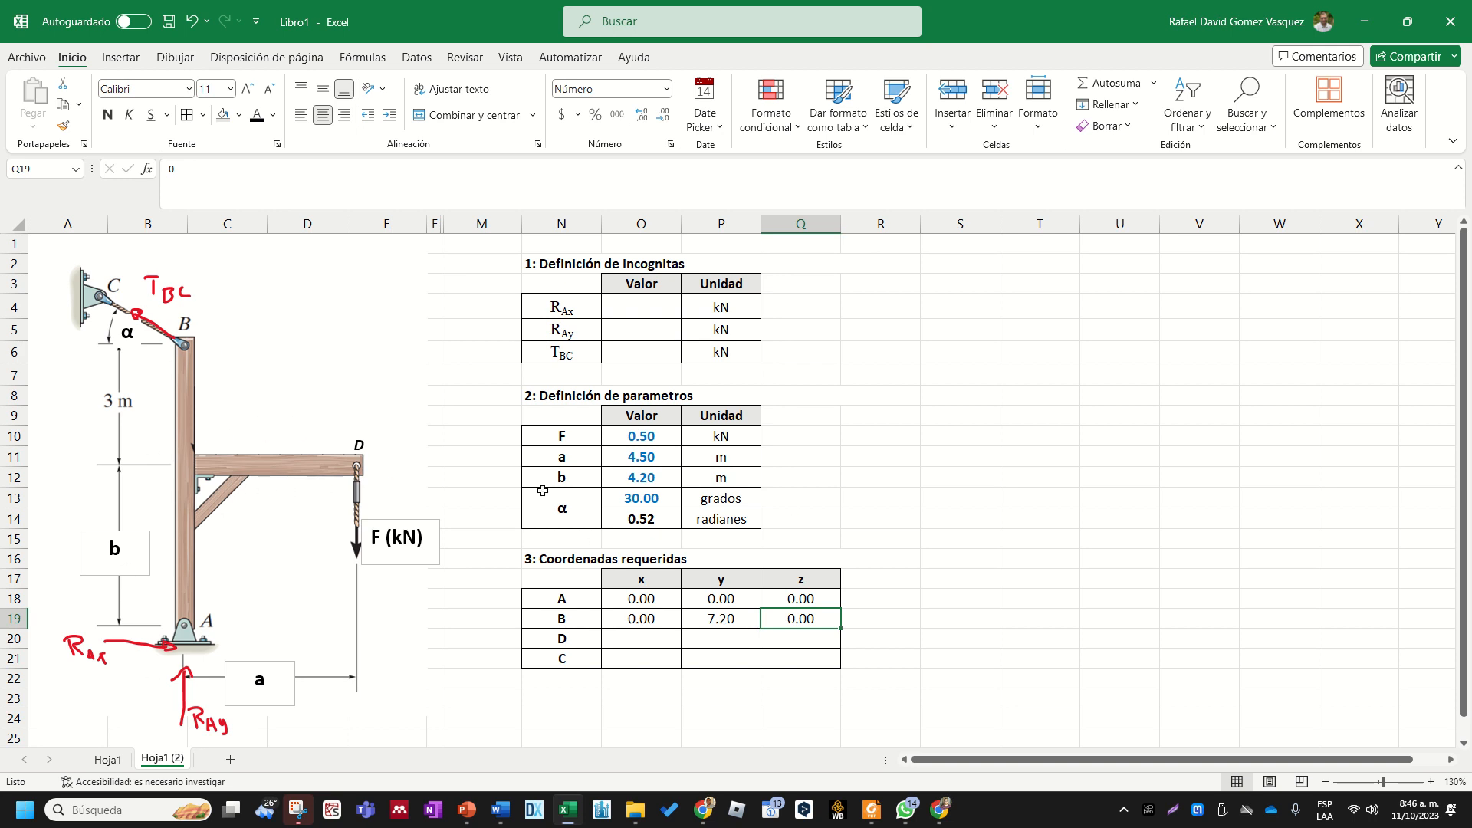
{"action": "left_click", "coordinate": [563, 677]}
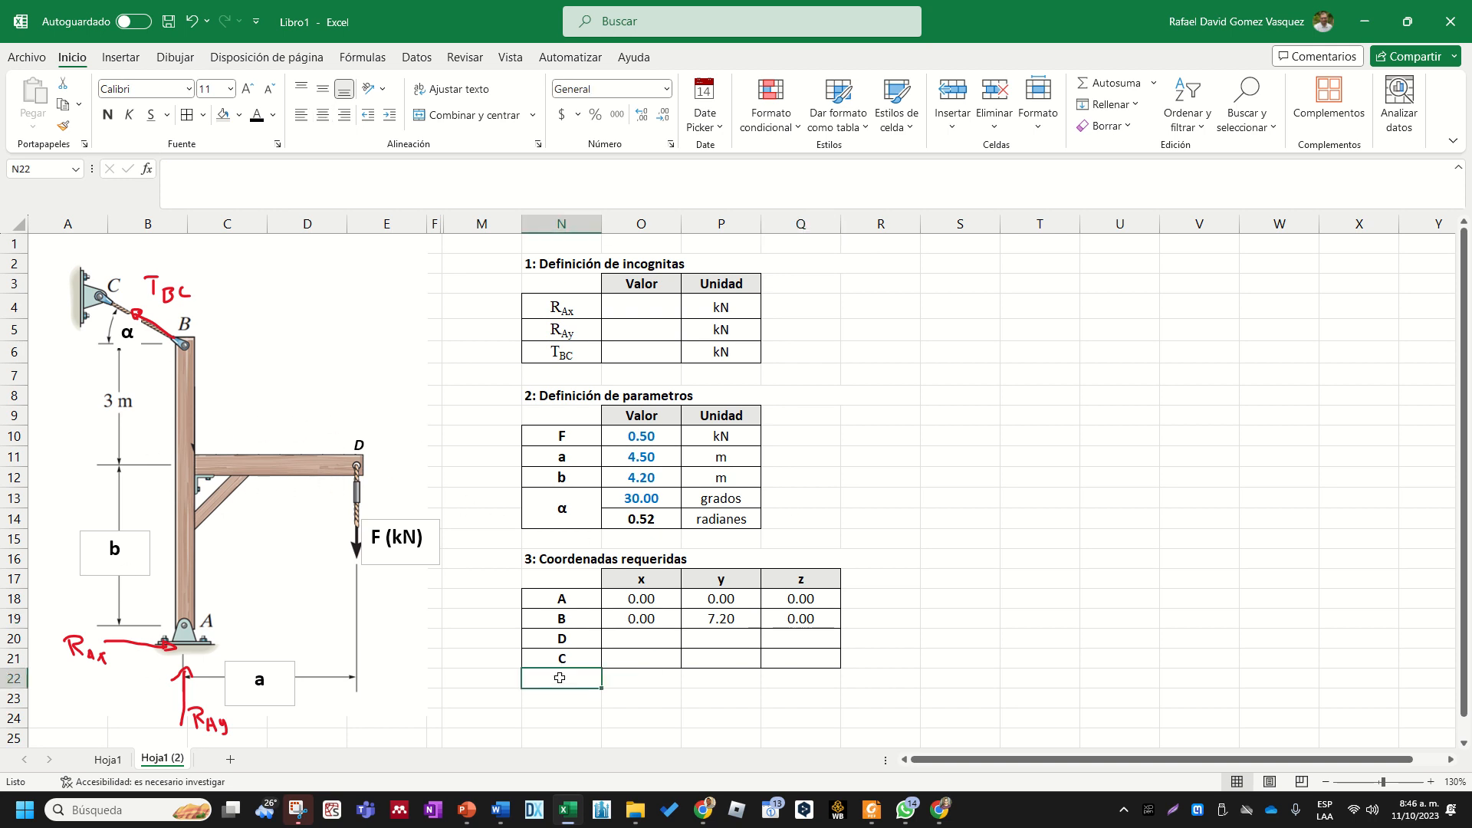
{"action": "left_click", "coordinate": [625, 638]}
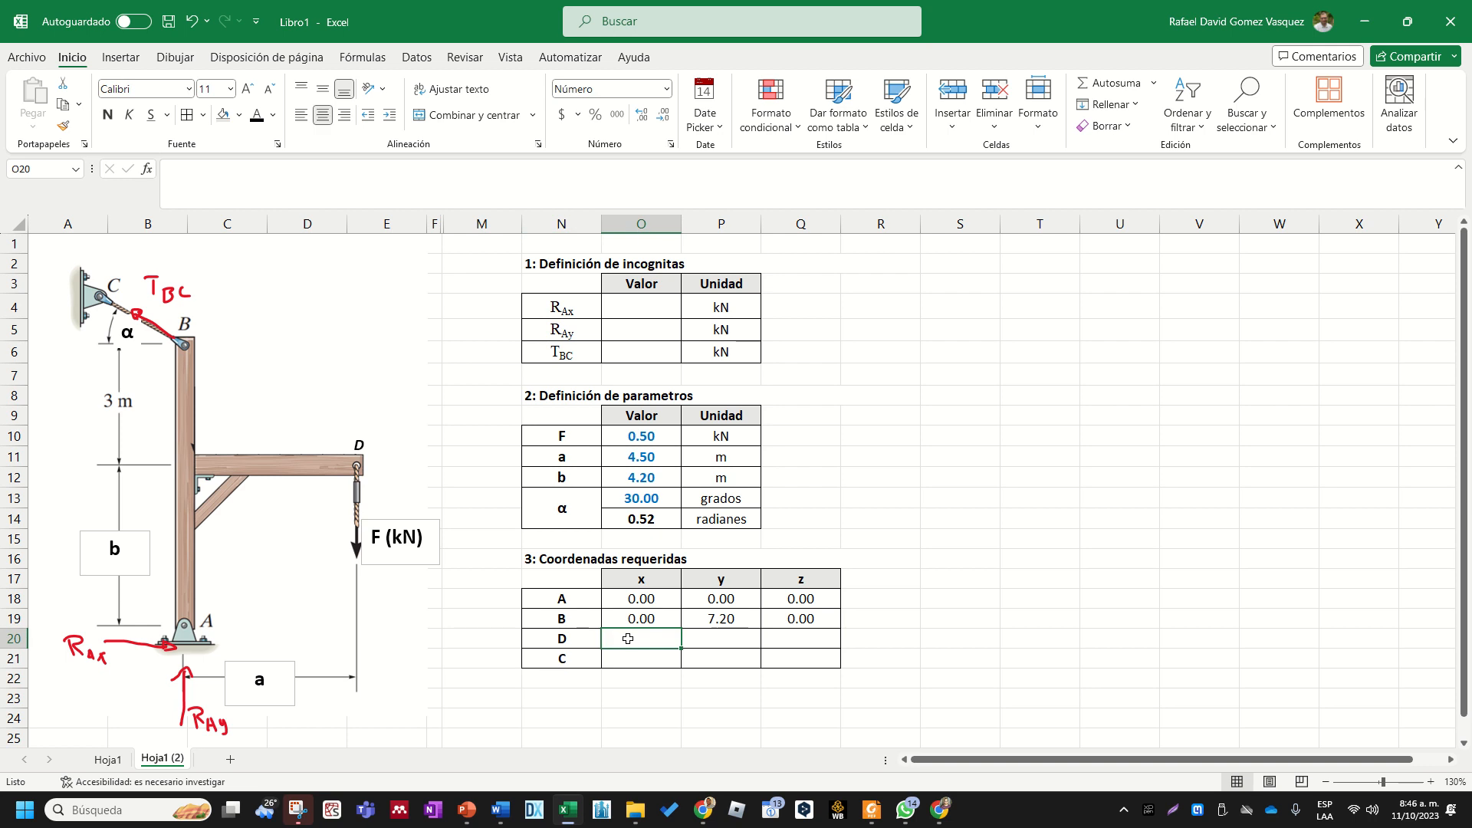
{"action": "left_click", "coordinate": [581, 639]}
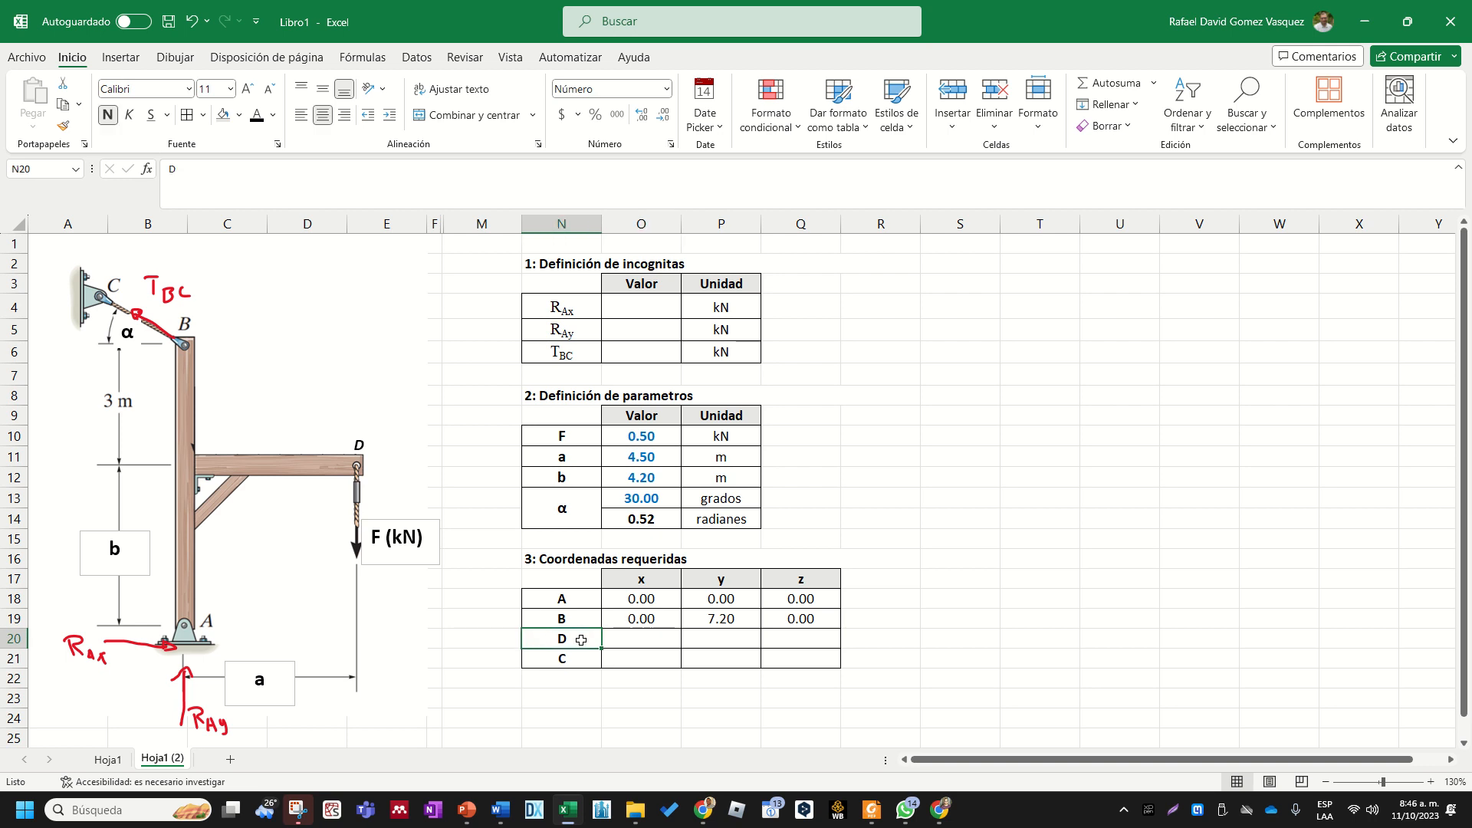
{"action": "type", "text": "C"}
{"action": "key", "text": "Return"}
{"action": "type", "text": "D"}
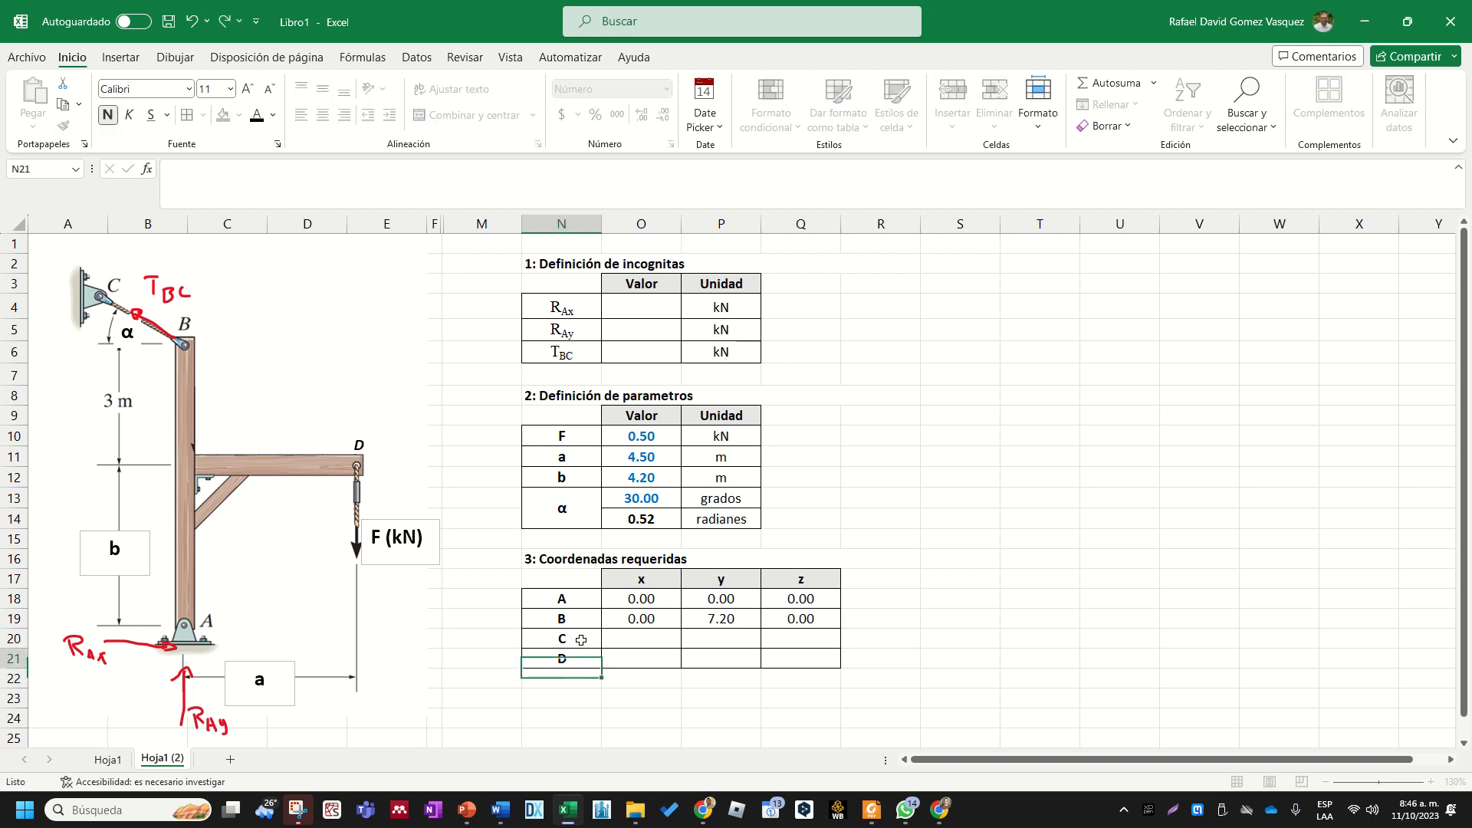
{"action": "left_click", "coordinate": [581, 640]}
{"action": "key", "text": "Tab"}
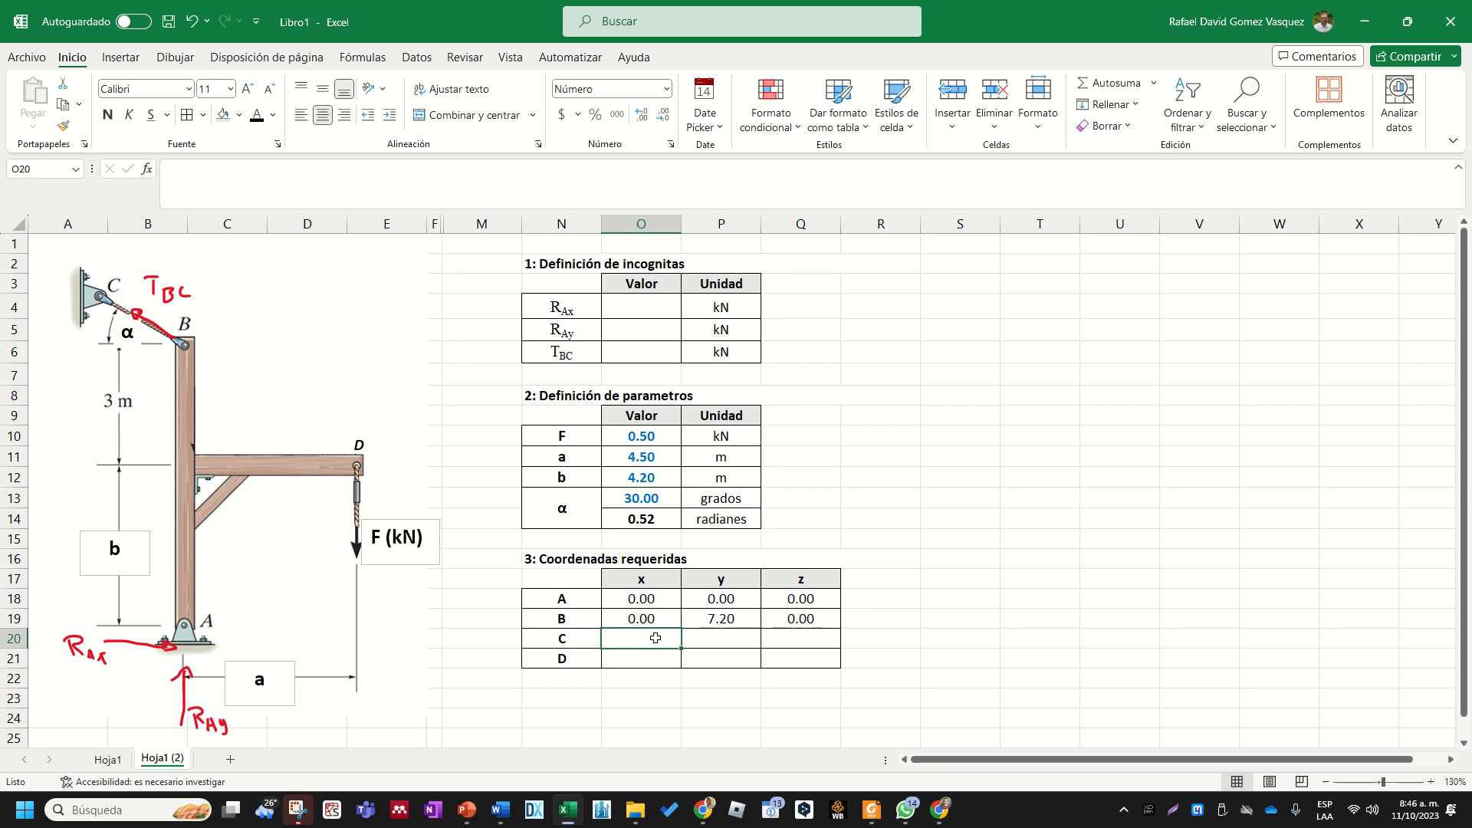
{"action": "left_click", "coordinate": [705, 642]}
{"action": "left_click", "coordinate": [670, 637]}
{"action": "left_click", "coordinate": [690, 637]}
{"action": "left_click", "coordinate": [660, 637]}
{"action": "left_click_drag", "start_coordinate": [568, 638], "coordinate": [781, 639]}
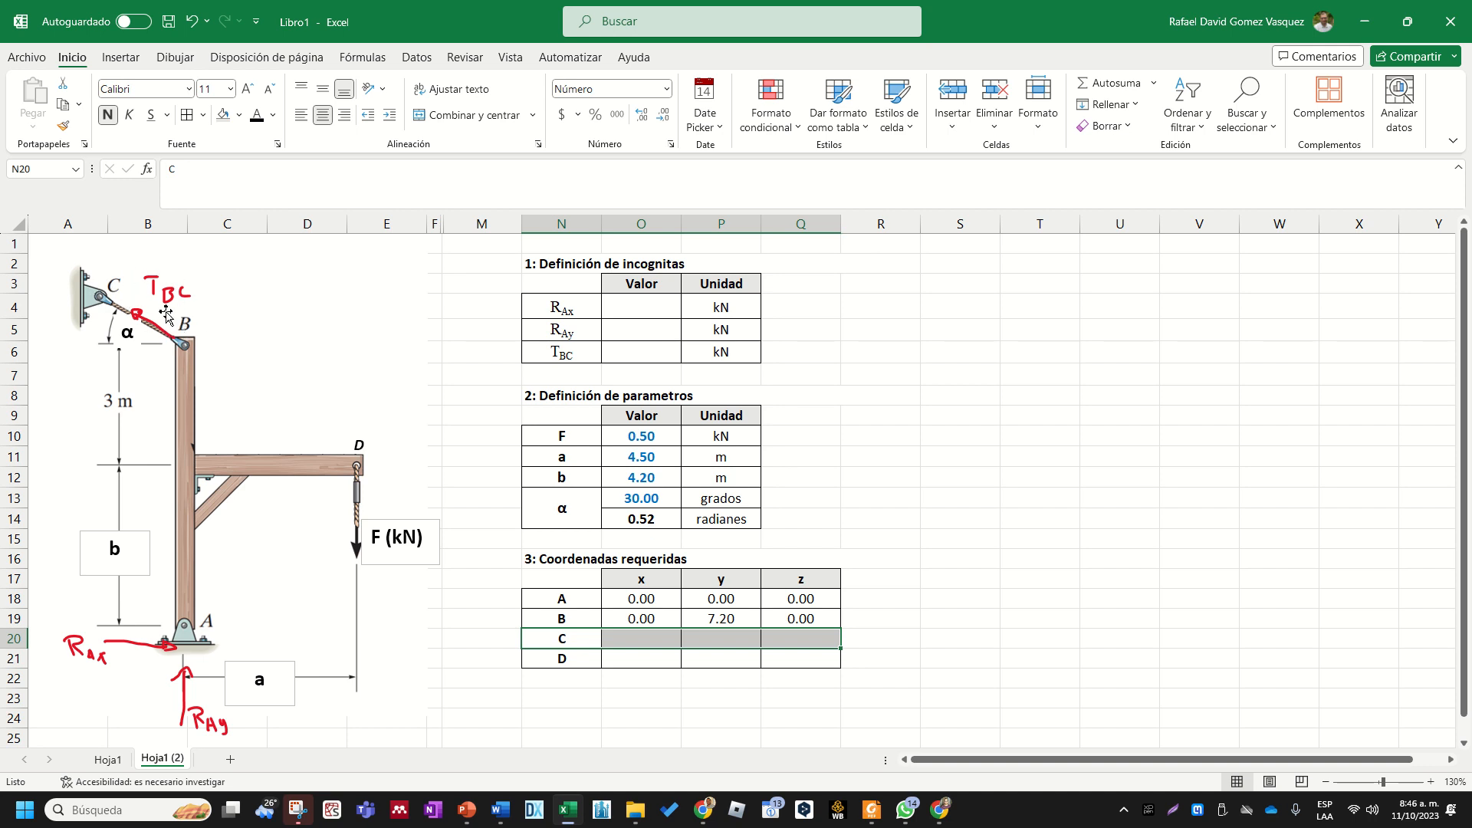
- Enter the note "(Asumimos cable de longitud unitaria)" in R20 beside point C's row
{"action": "left_click", "coordinate": [910, 635]}
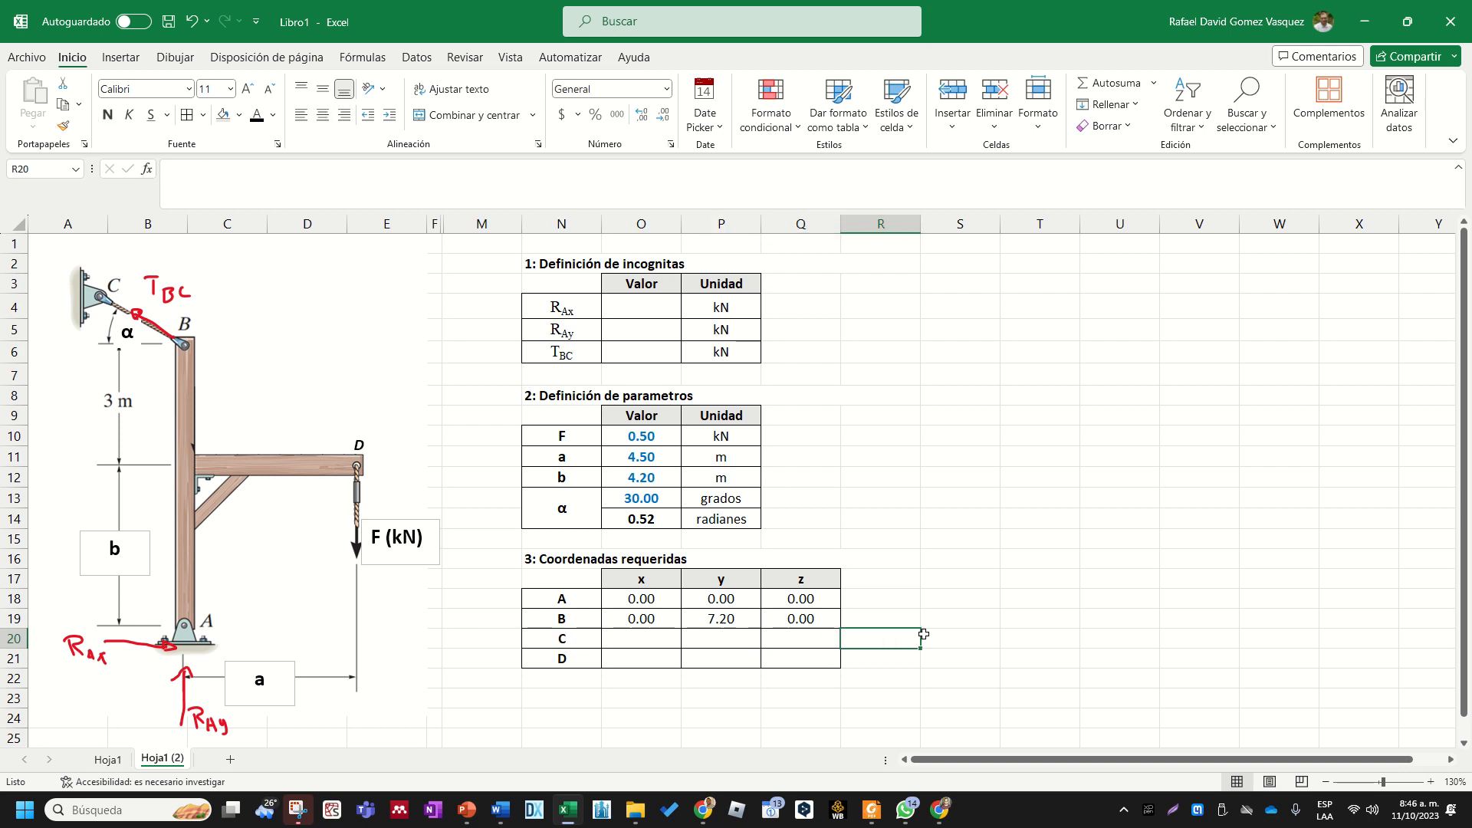
{"action": "type", "text": "(Asumimos "}
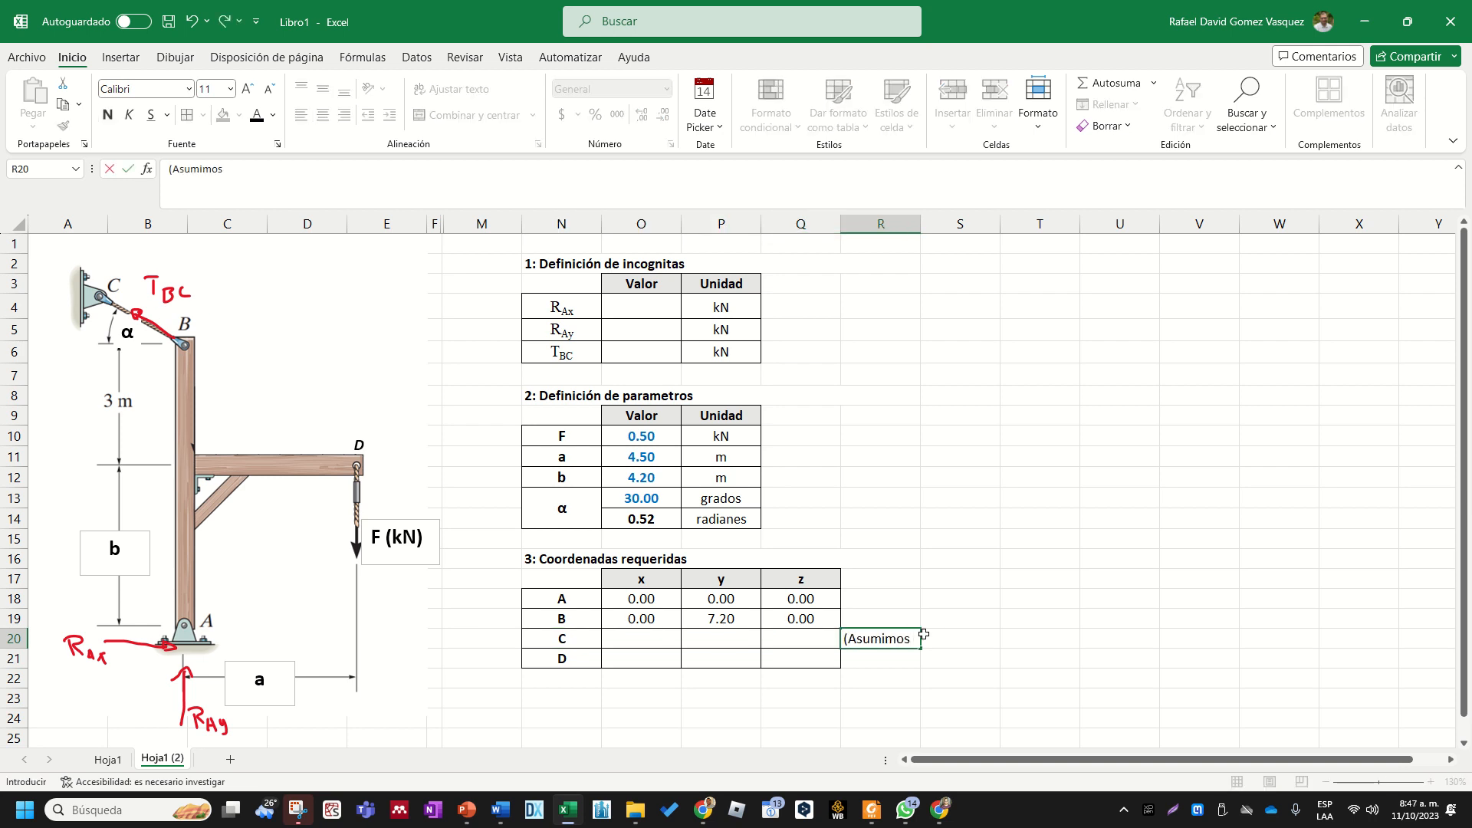
{"action": "type", "text": "cable de longu"}
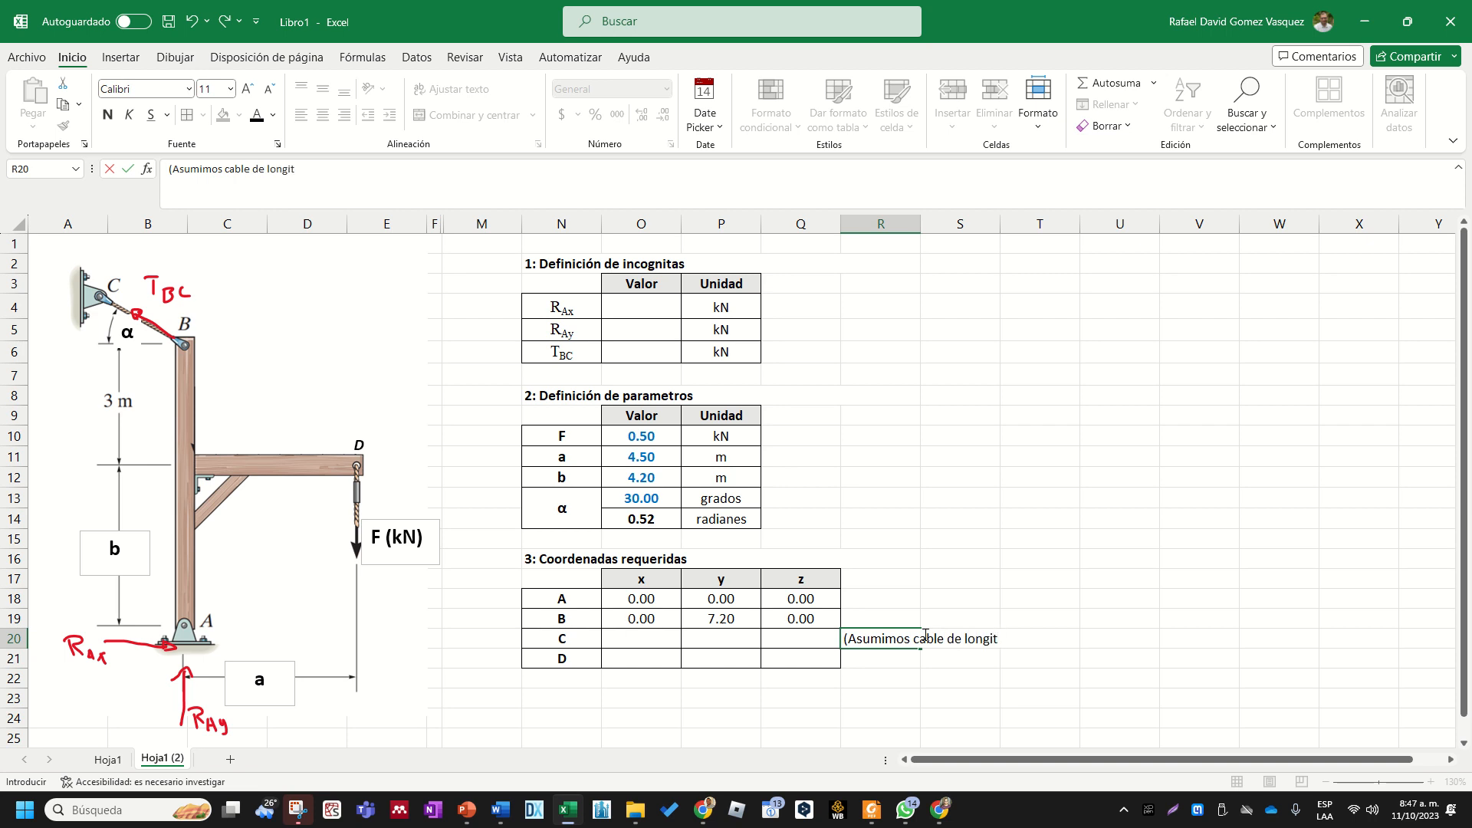
{"action": "type", "text": "ud unitaria"}
{"action": "key", "text": "ctrl+Return"}
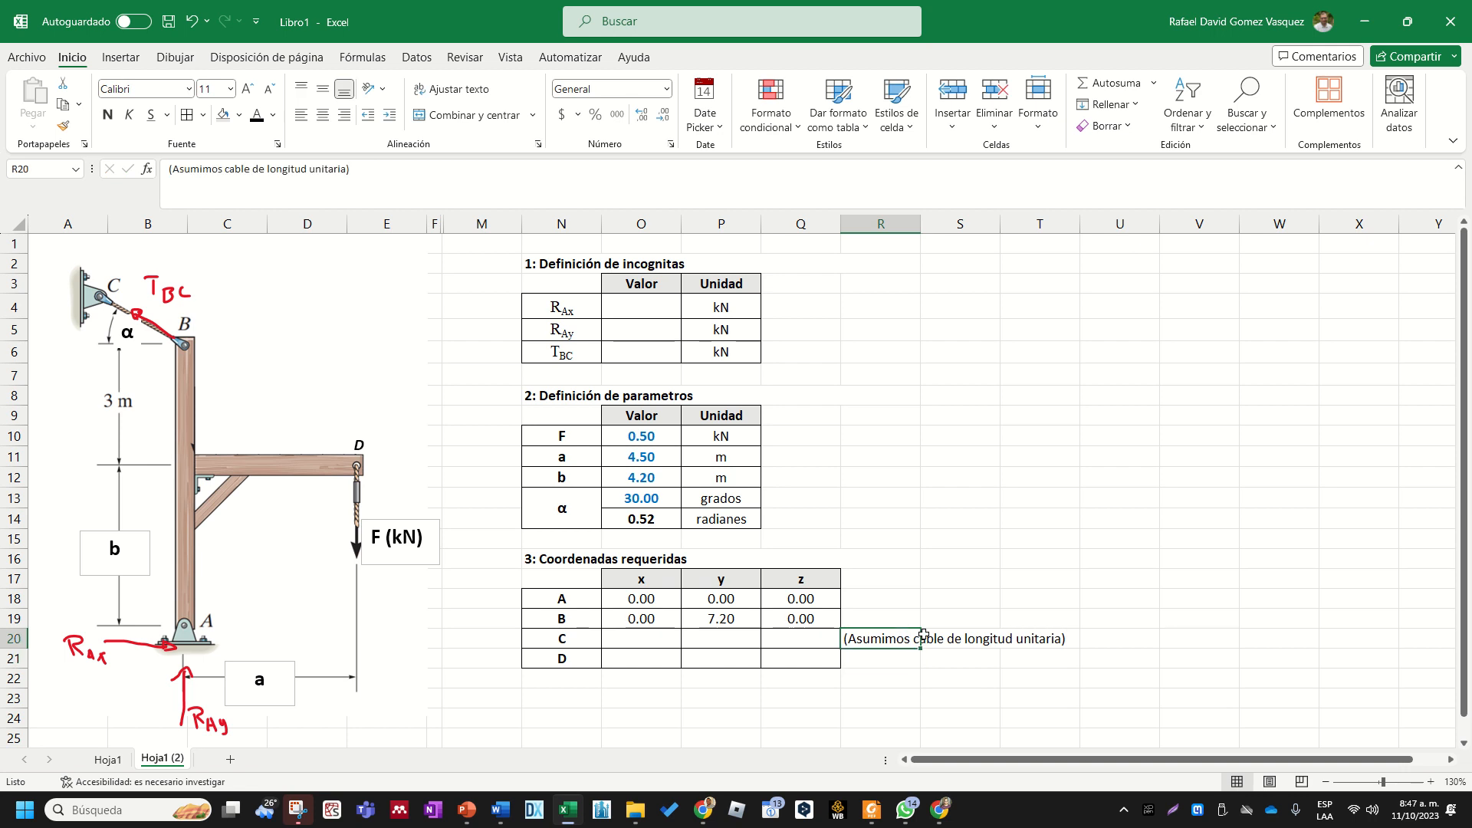
{"action": "left_click", "coordinate": [950, 706]}
{"action": "mouse_move", "coordinate": [913, 644]}
{"action": "left_mouse_down"}
{"action": "mouse_move", "coordinate": [1039, 635]}
{"action": "mouse_move", "coordinate": [902, 658]}
{"action": "mouse_move", "coordinate": [908, 644]}
{"action": "mouse_move", "coordinate": [886, 638]}
{"action": "mouse_move", "coordinate": [886, 650]}
{"action": "left_mouse_up"}
{"action": "left_click", "coordinate": [655, 640]}
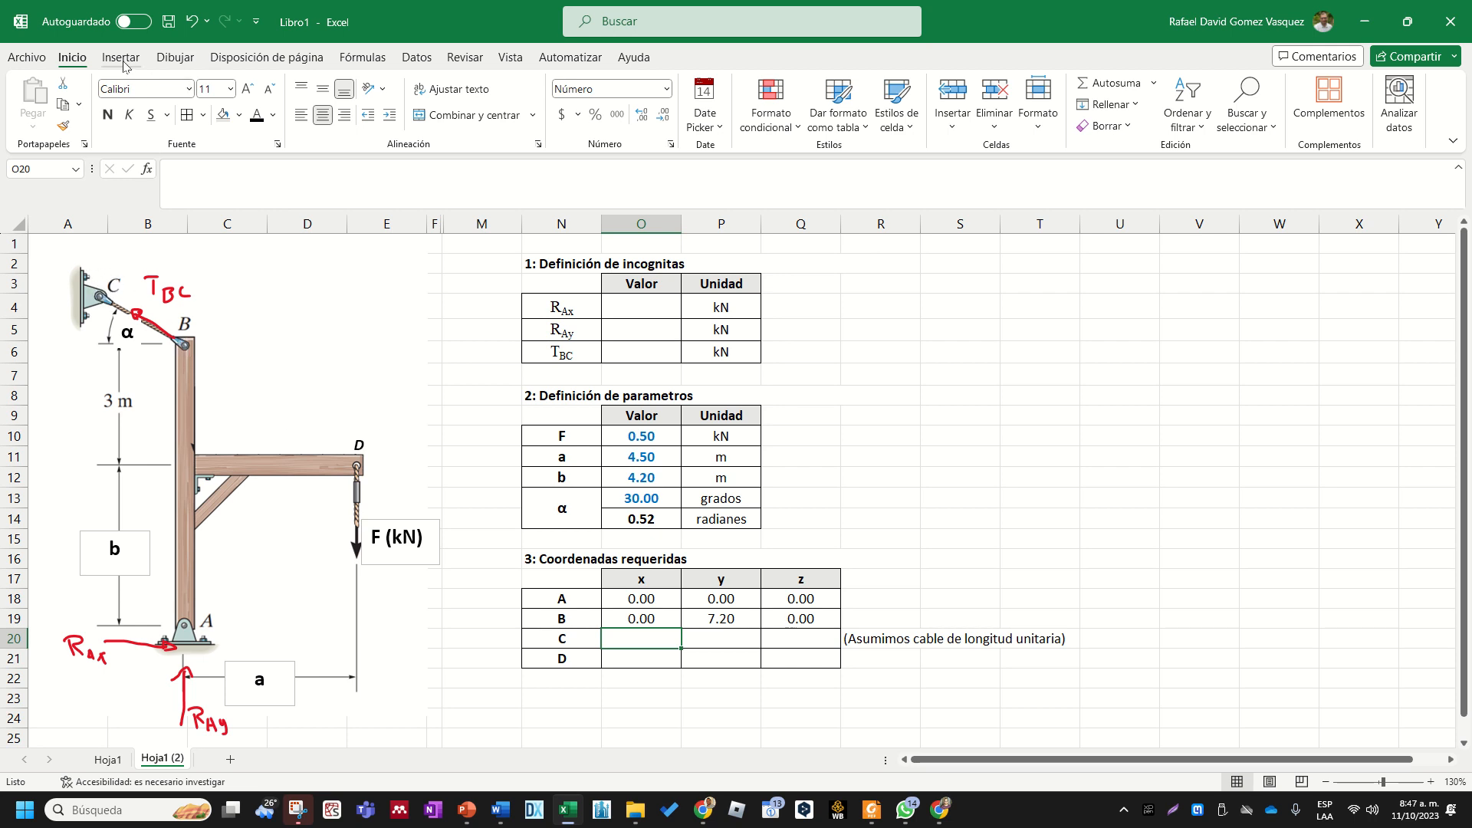
- Draw a curved angle arc in red pen around point B on the diagram, sweeping counterclockwise from the horizontal toward cable BC
{"action": "left_click", "coordinate": [175, 58]}
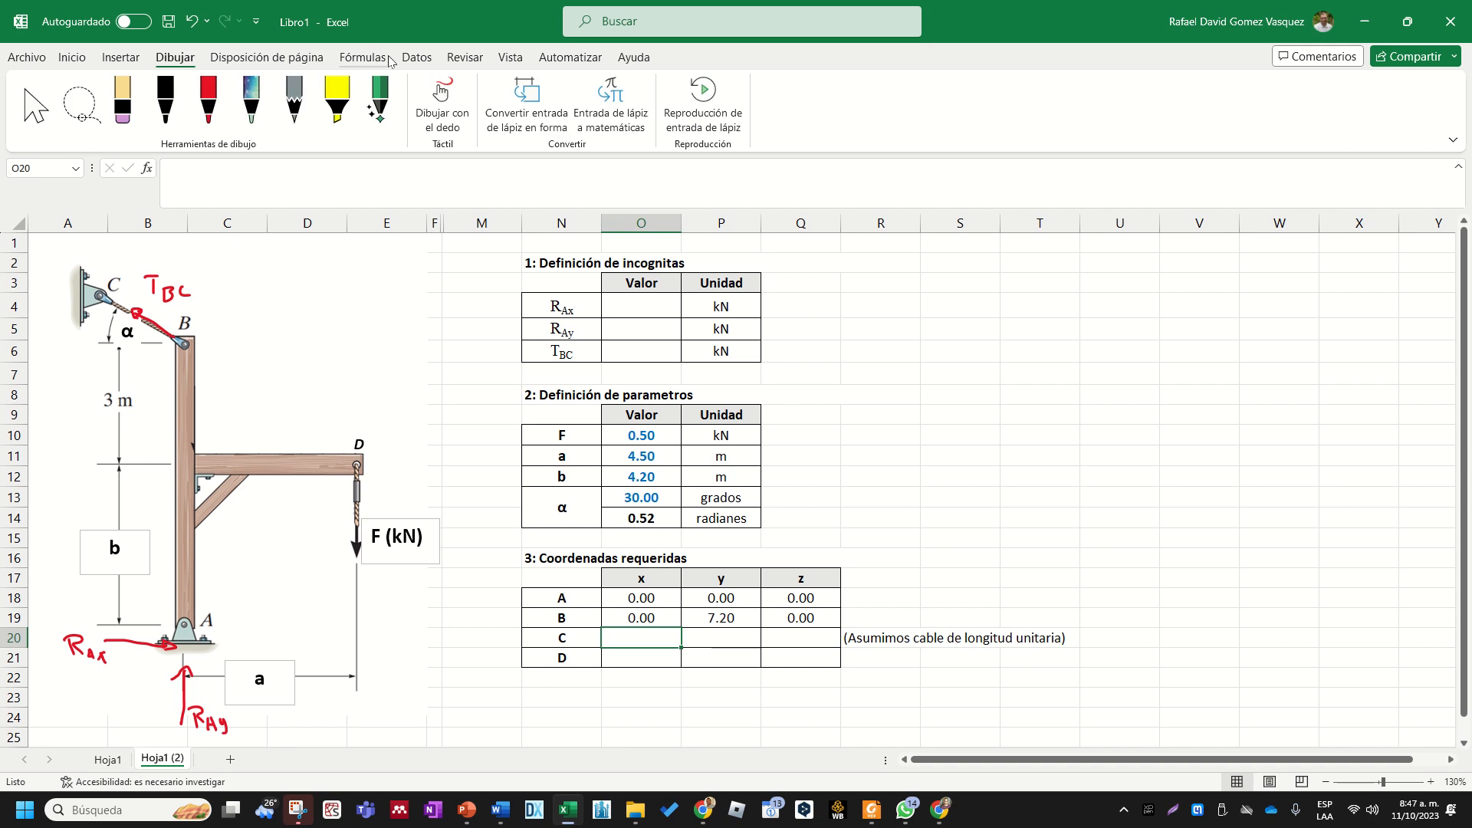
{"action": "left_click", "coordinate": [121, 58]}
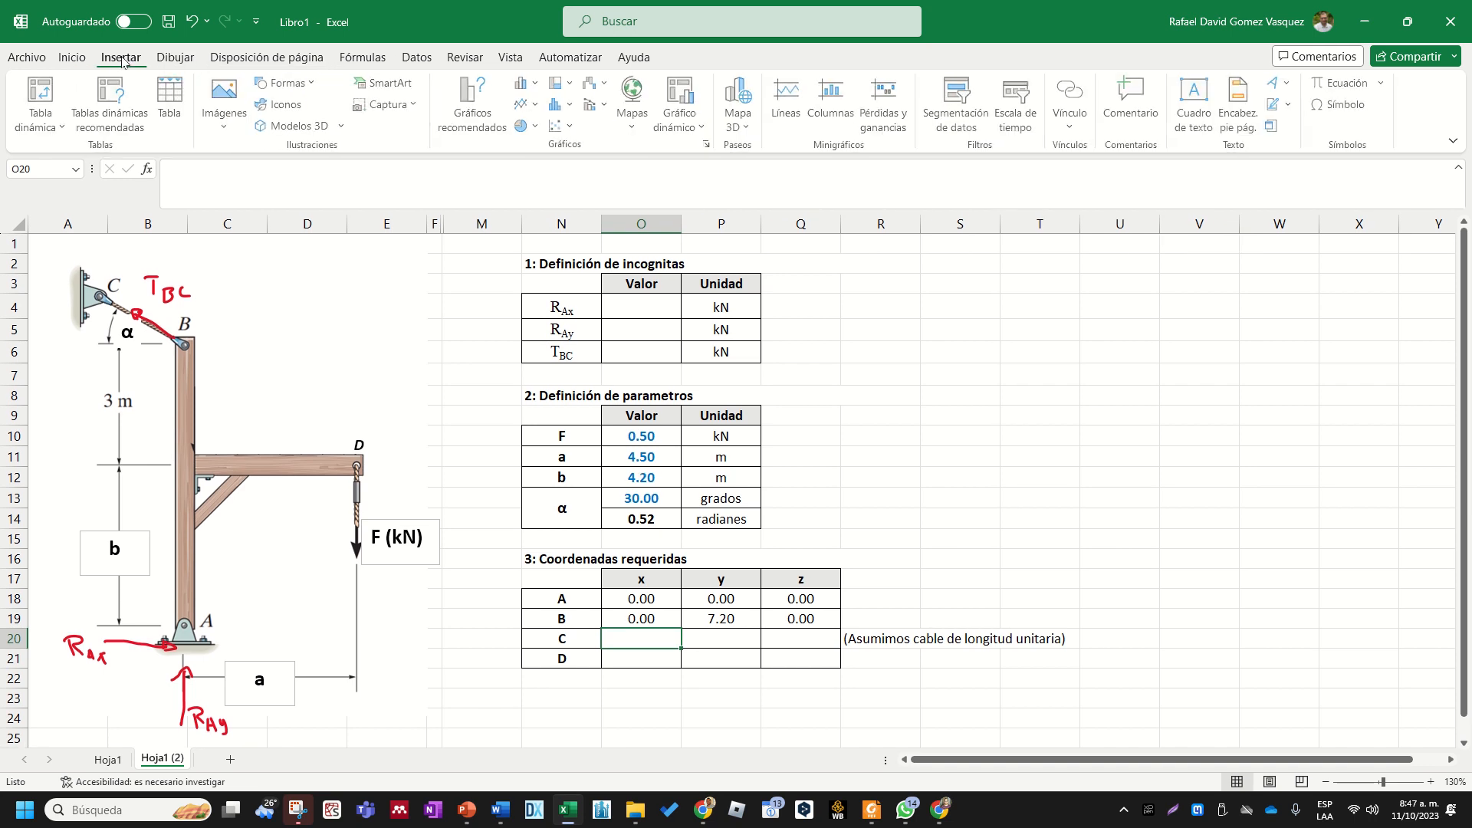
{"action": "left_click", "coordinate": [165, 57]}
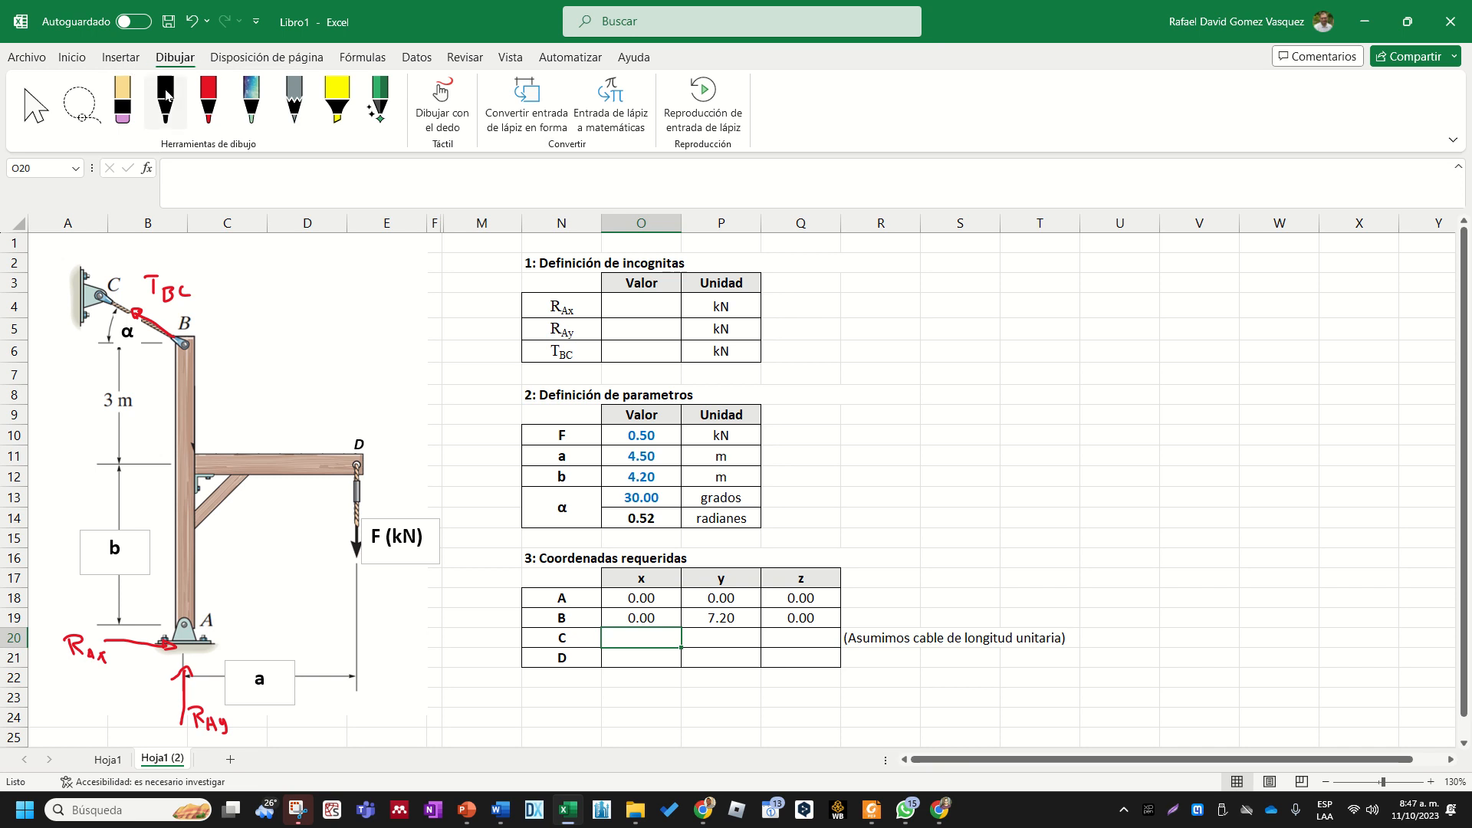
{"action": "left_click", "coordinate": [207, 114]}
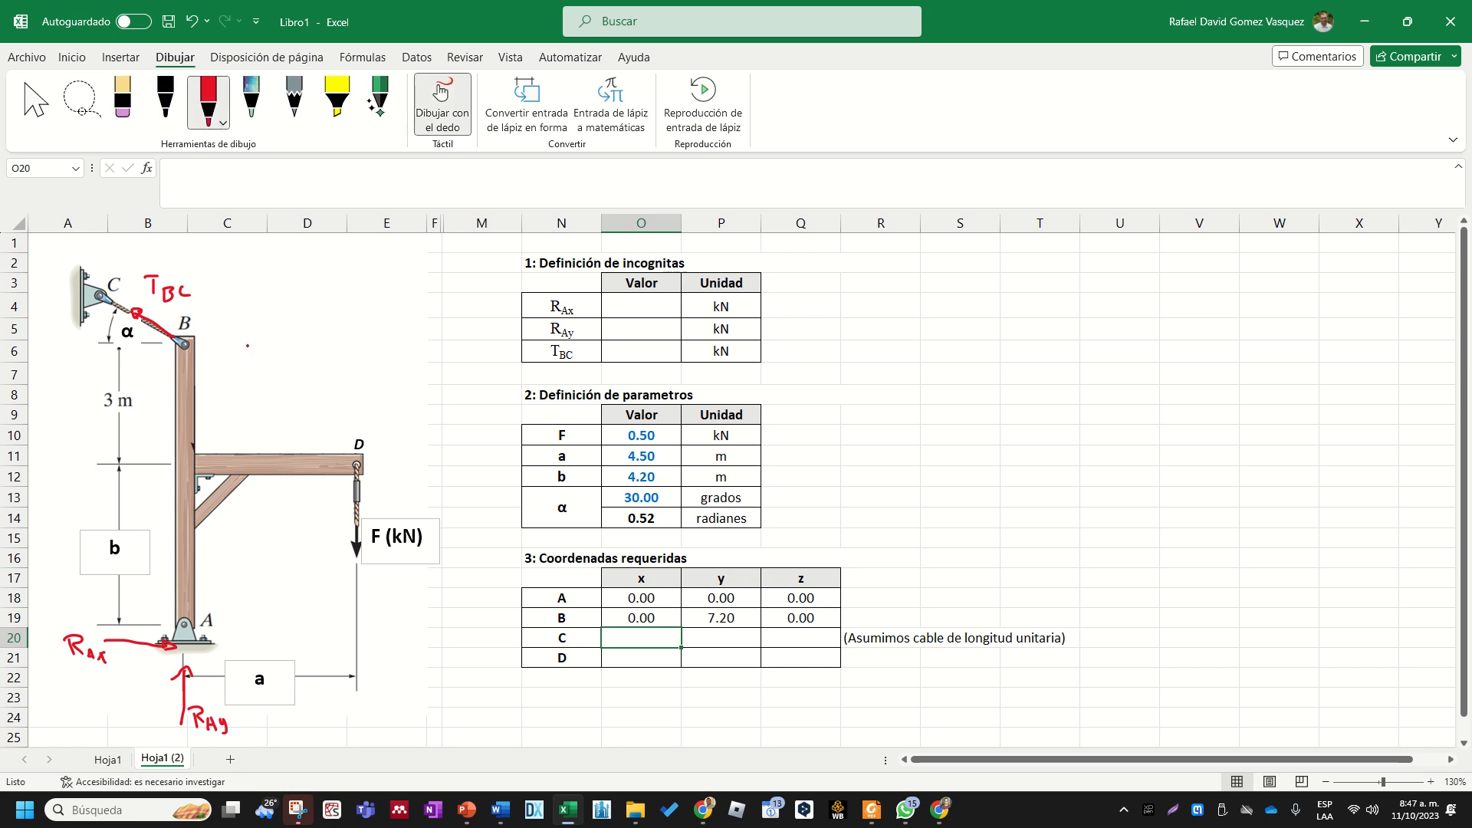
{"action": "left_click_drag", "start_coordinate": [253, 344], "coordinate": [194, 307]}
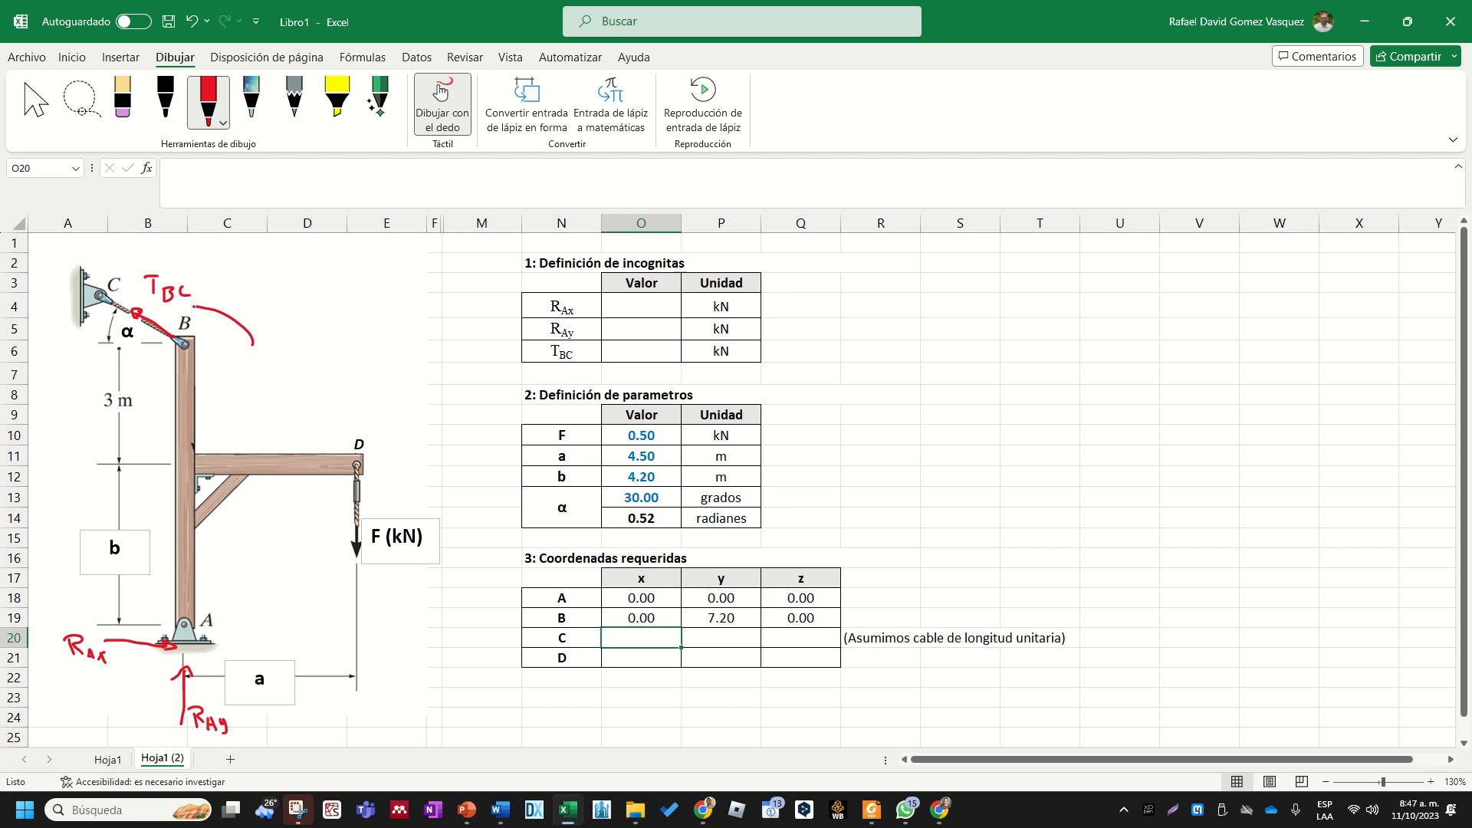
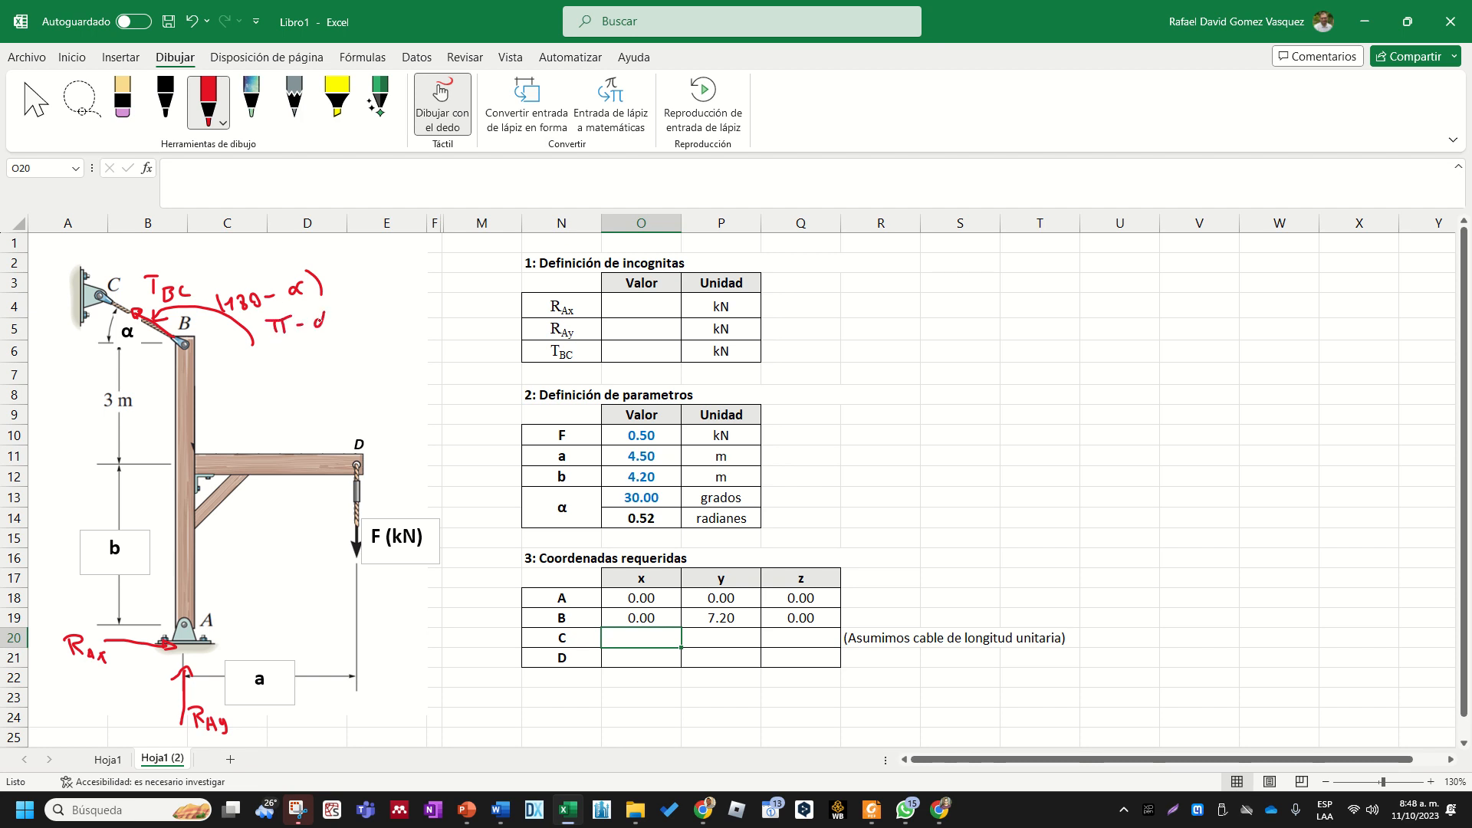
- Complete the handwritten π − α angle note beside the diagram with "(rad)" in red pen and stop drawing
{"action": "left_click_drag", "start_coordinate": [338, 310], "coordinate": [342, 329]}
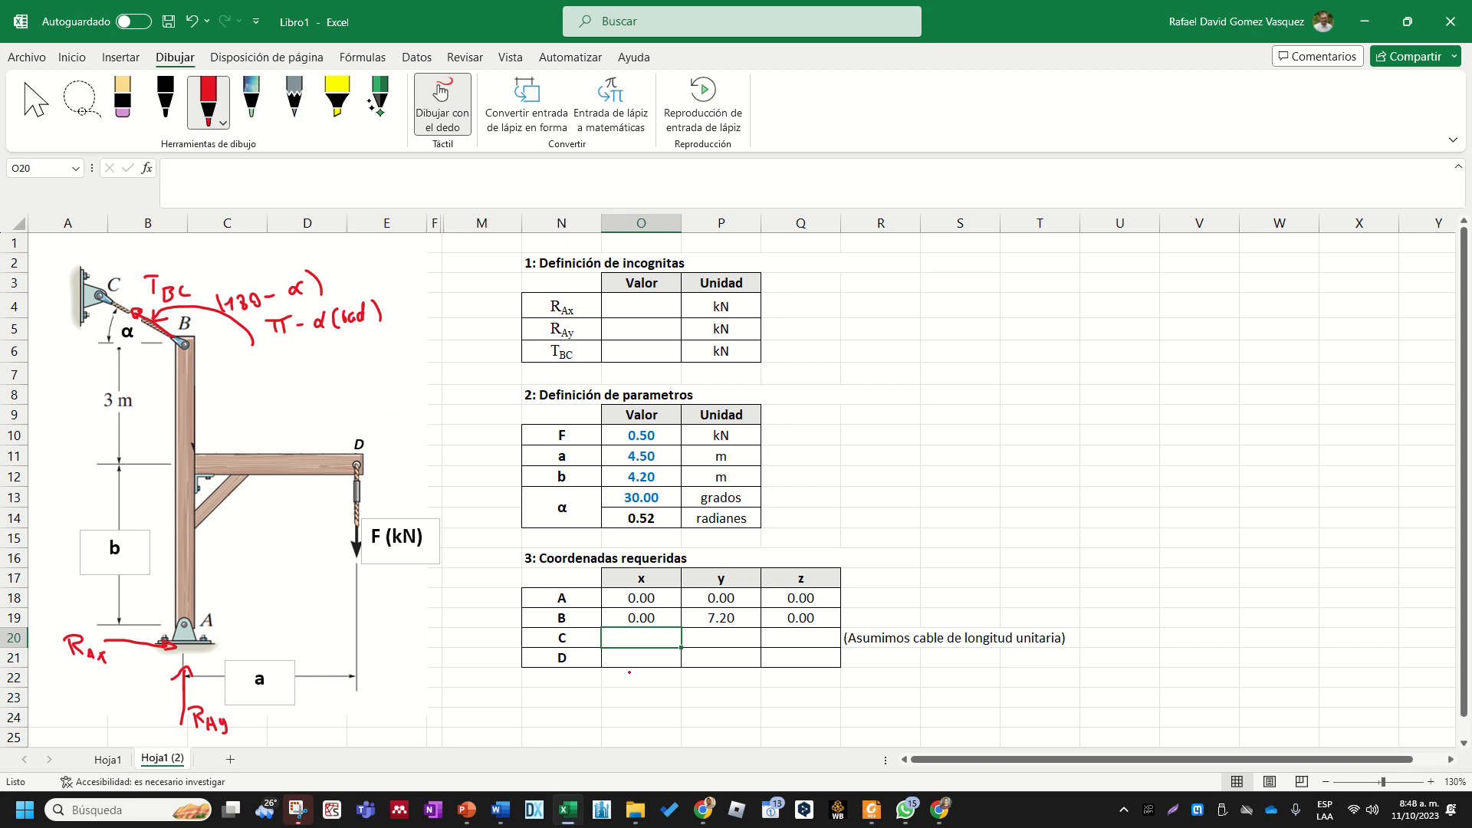
{"action": "key", "text": "Escape"}
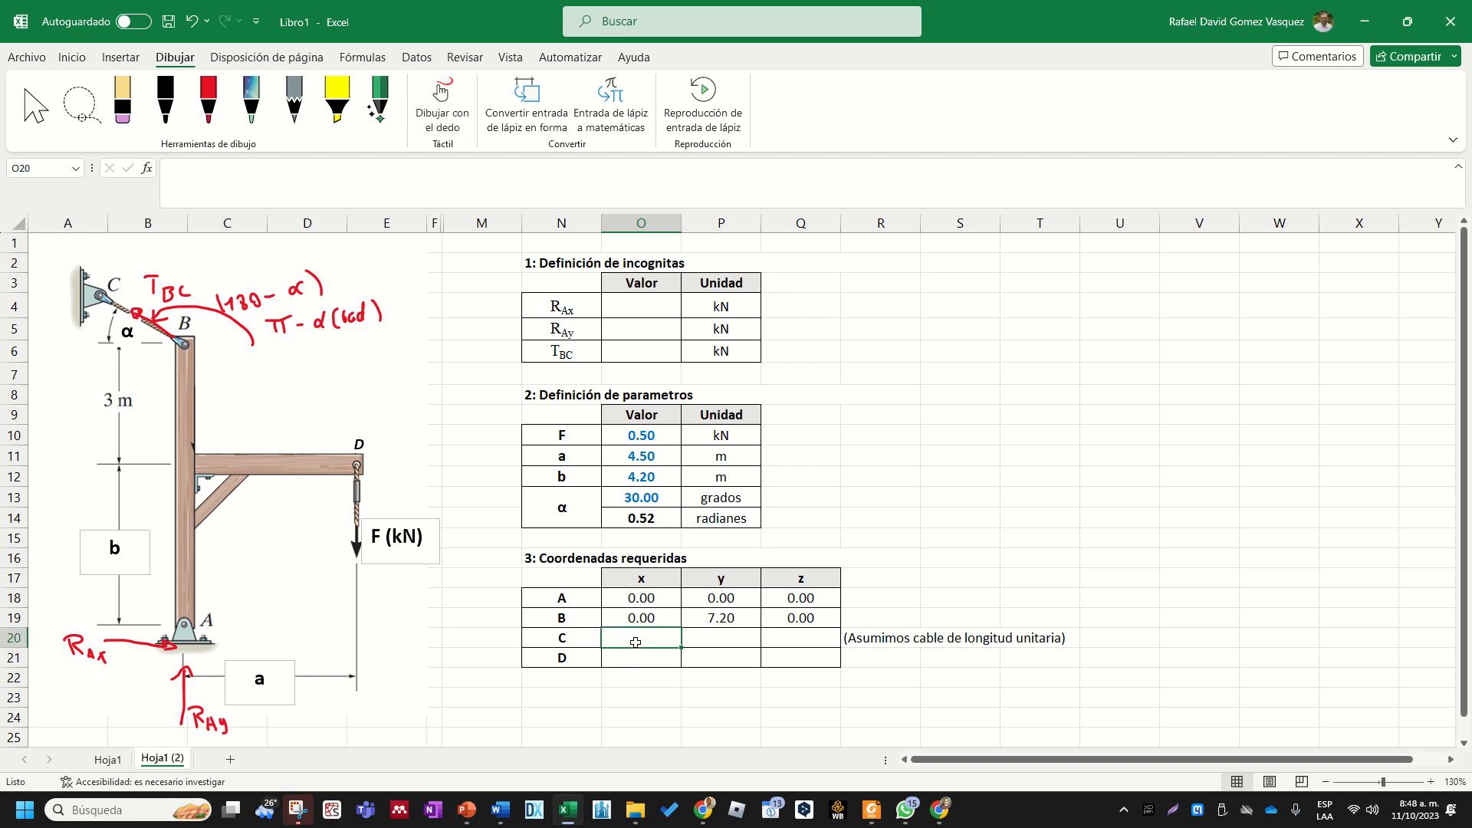
- Enter the formula +1*COS(PI()-O14) as point C's x coordinate in O20
{"action": "type", "text": "+1"}
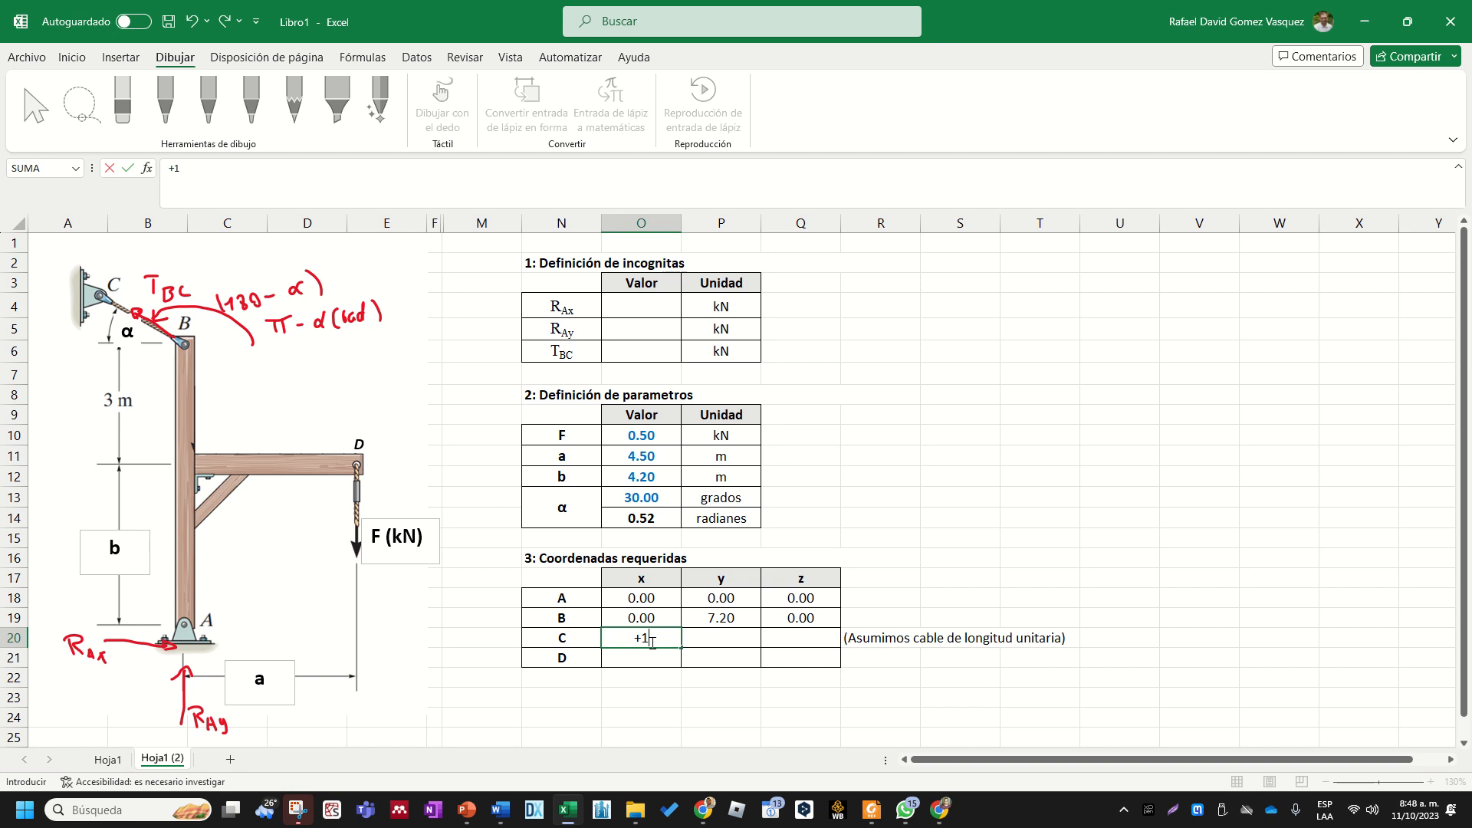
{"action": "type", "text": "cos"}
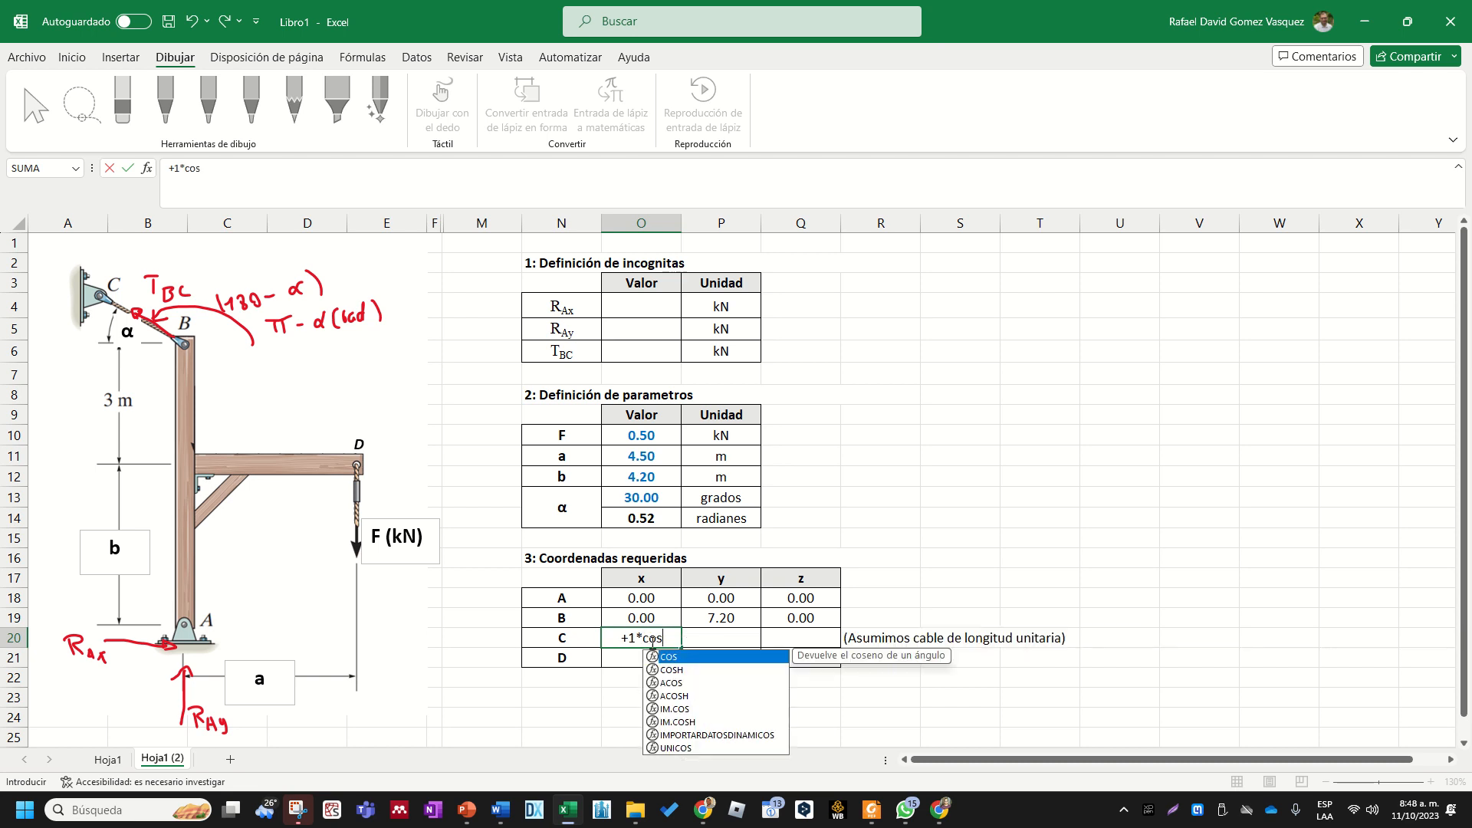
{"action": "key", "text": "Tab"}
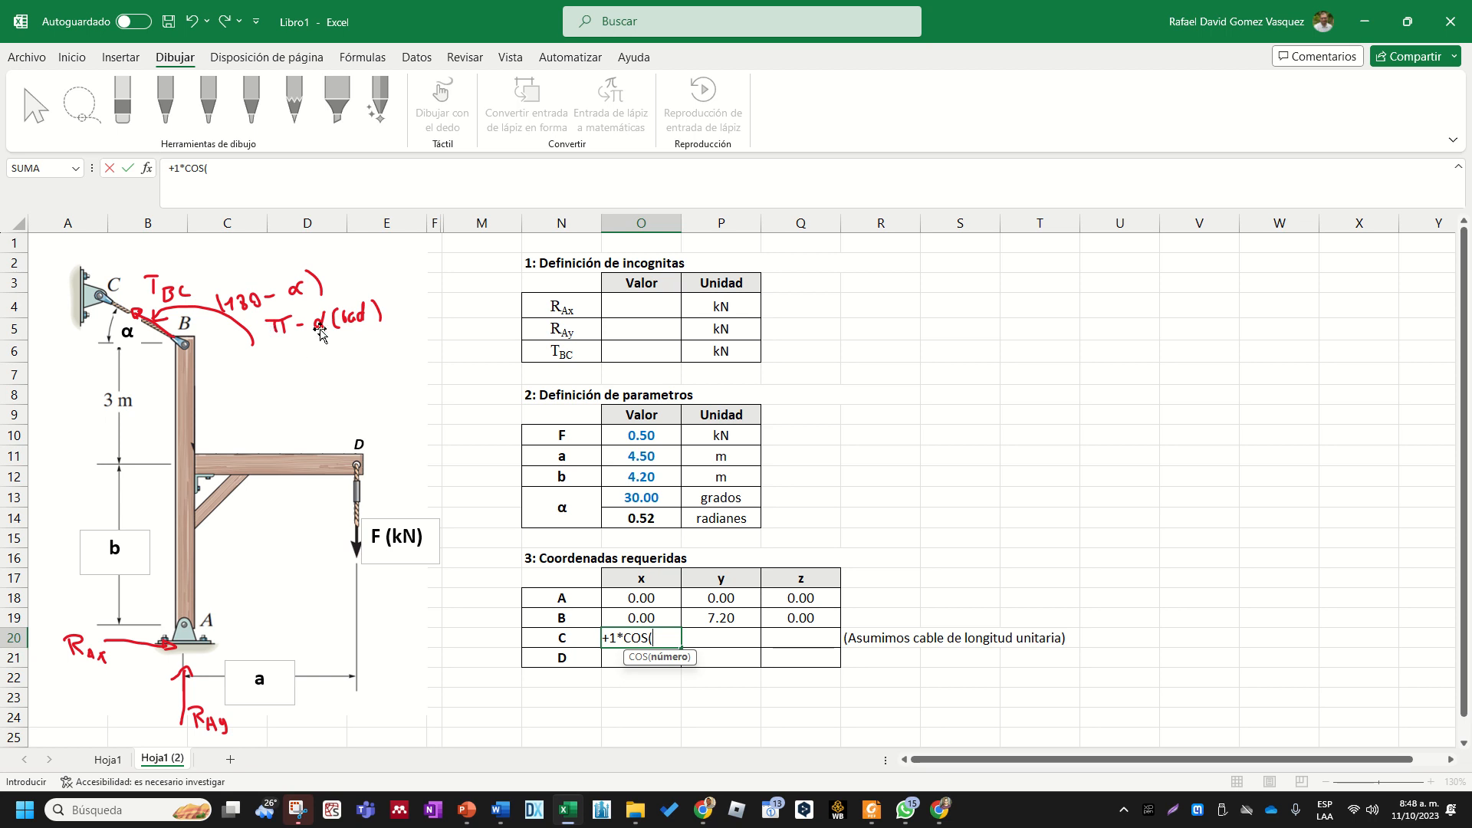
{"action": "type", "text": "pi()-O14"}
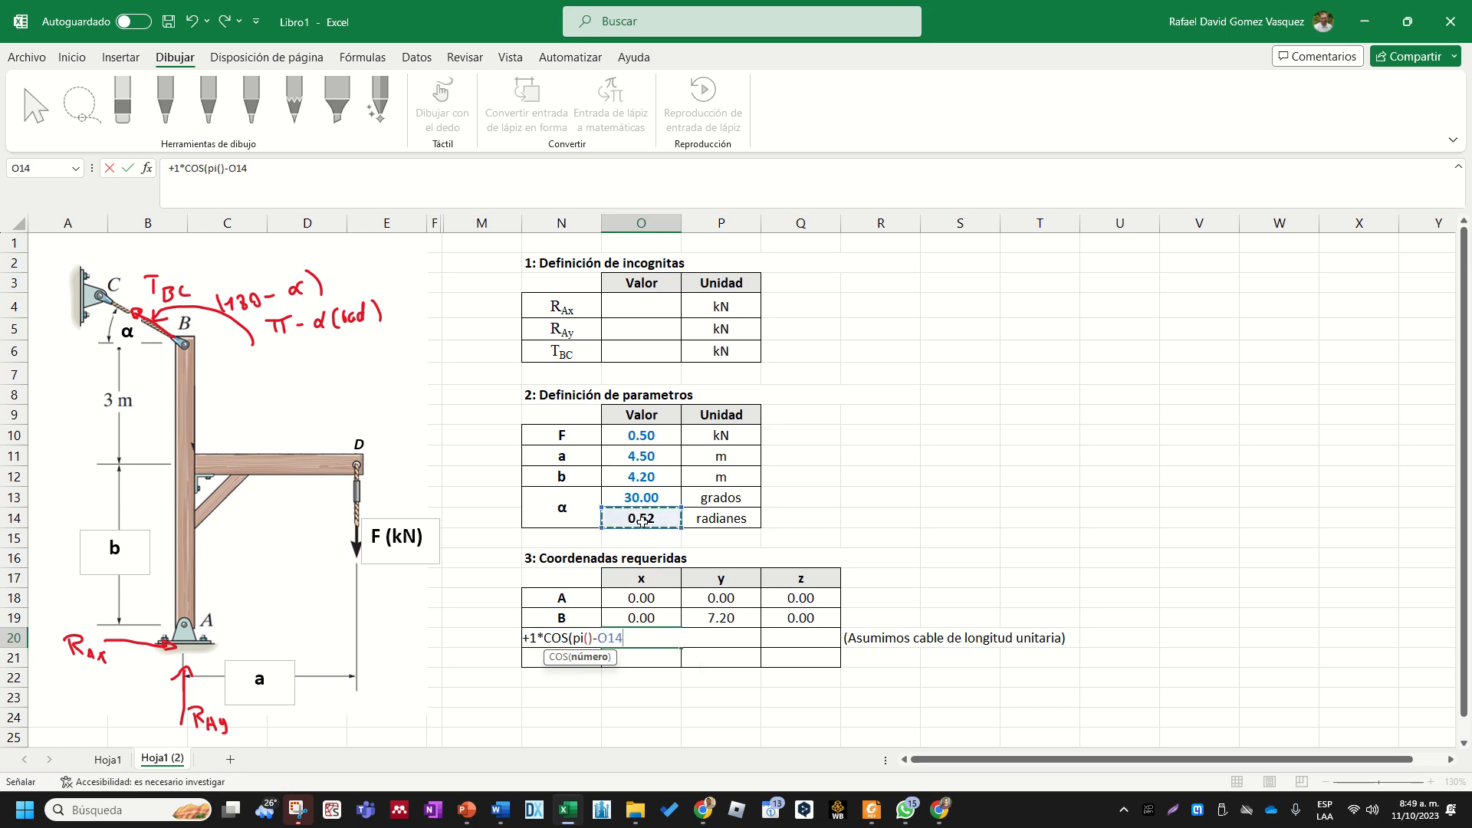
{"action": "key", "text": "ctrl+Return"}
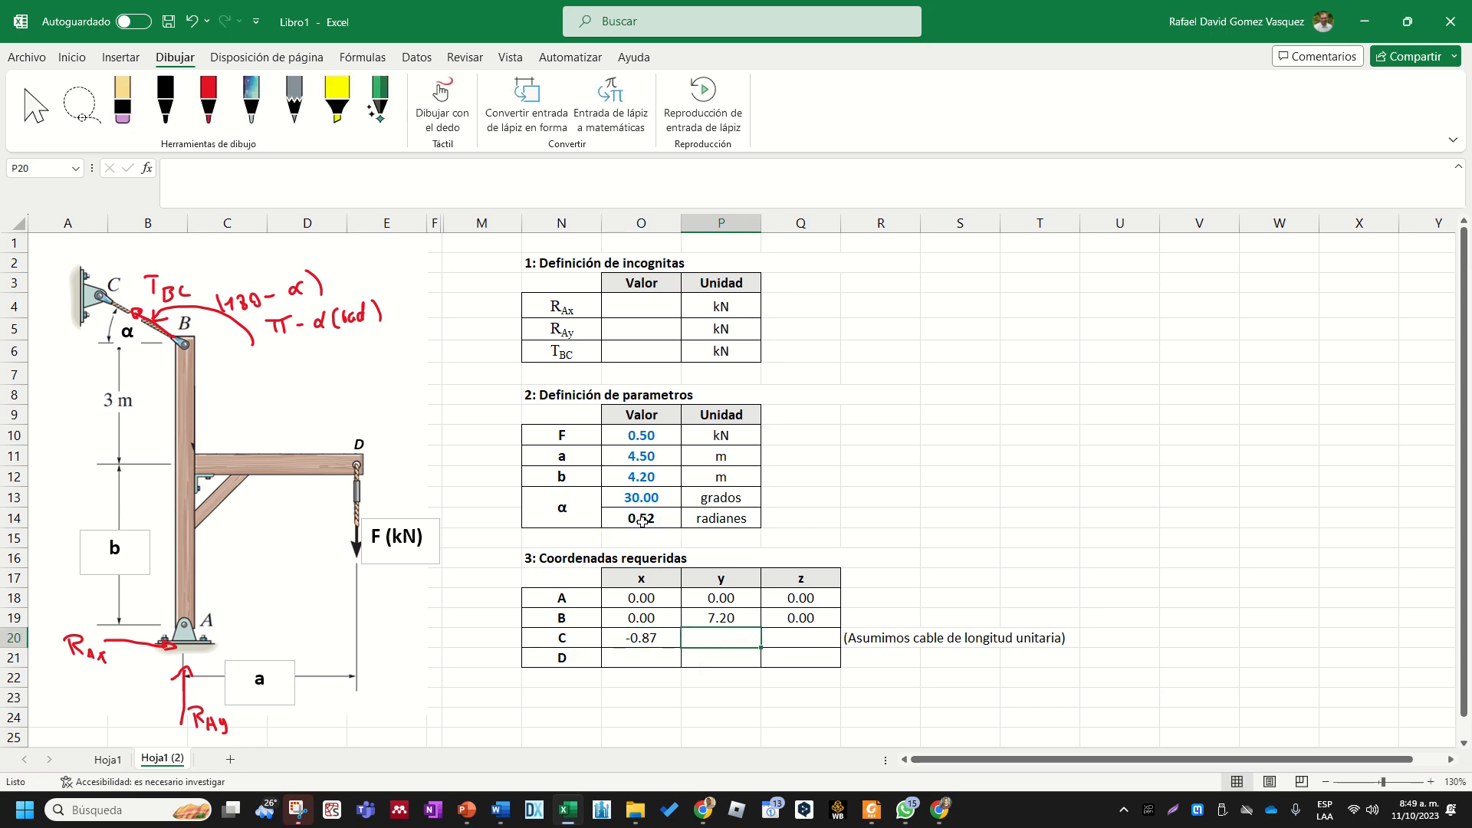
{"action": "left_click", "coordinate": [642, 684]}
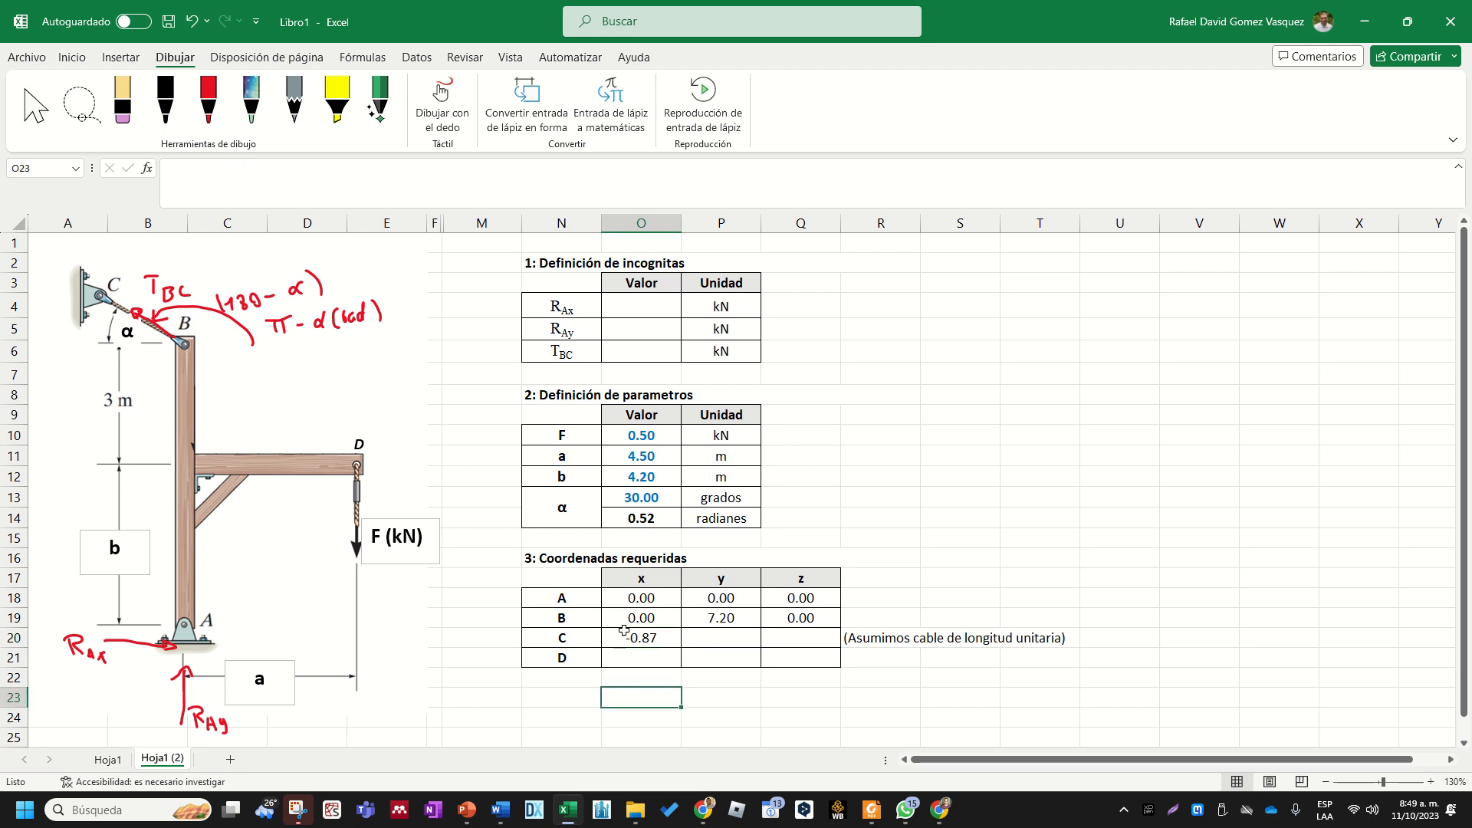
{"action": "left_click", "coordinate": [651, 644]}
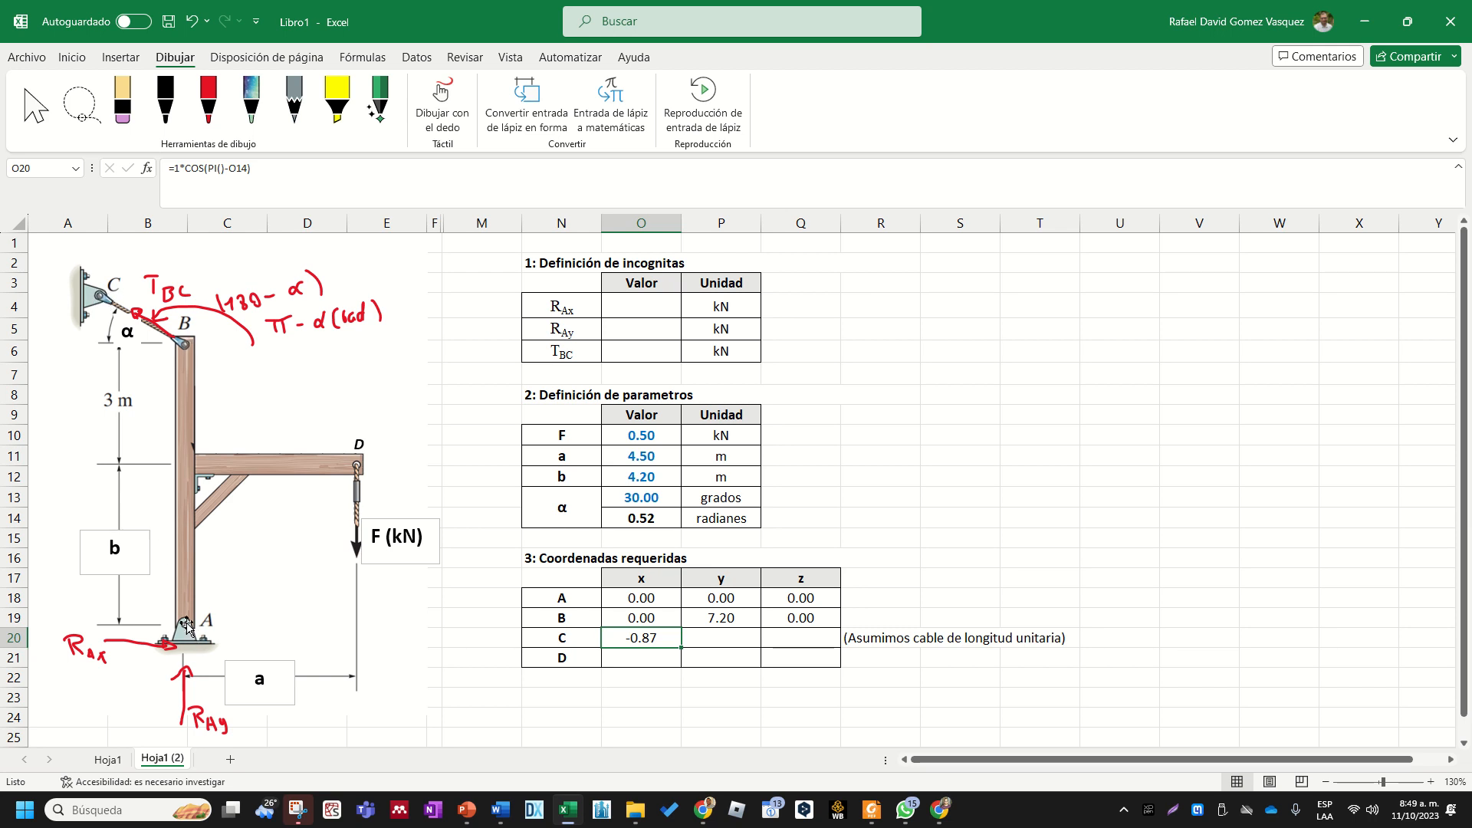
{"action": "left_click", "coordinate": [735, 717]}
- Enter the formula =SENO(PI()-O14) as point C's y coordinate in P20
{"action": "left_click", "coordinate": [715, 637]}
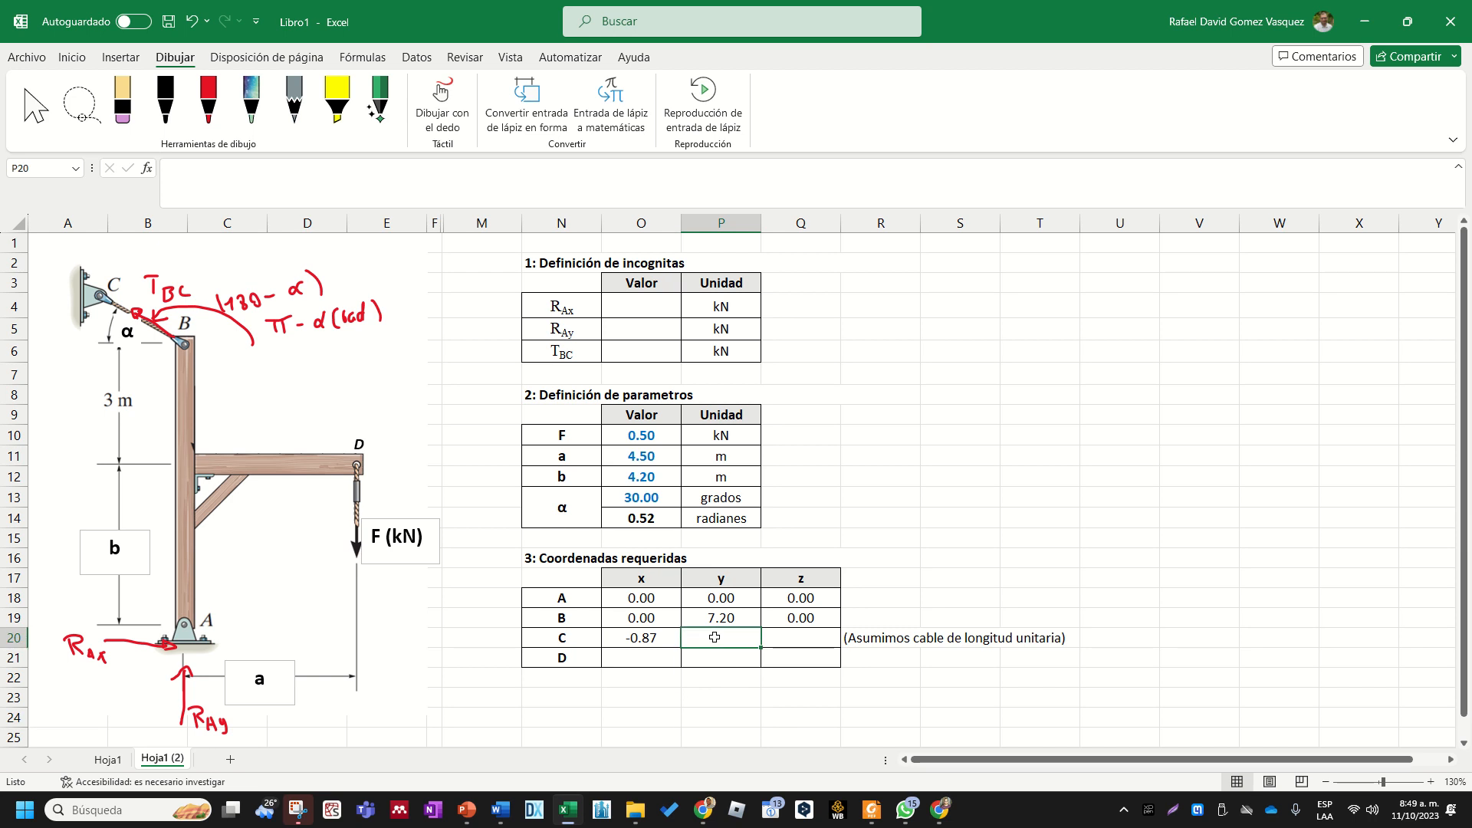
{"action": "type", "text": "="}
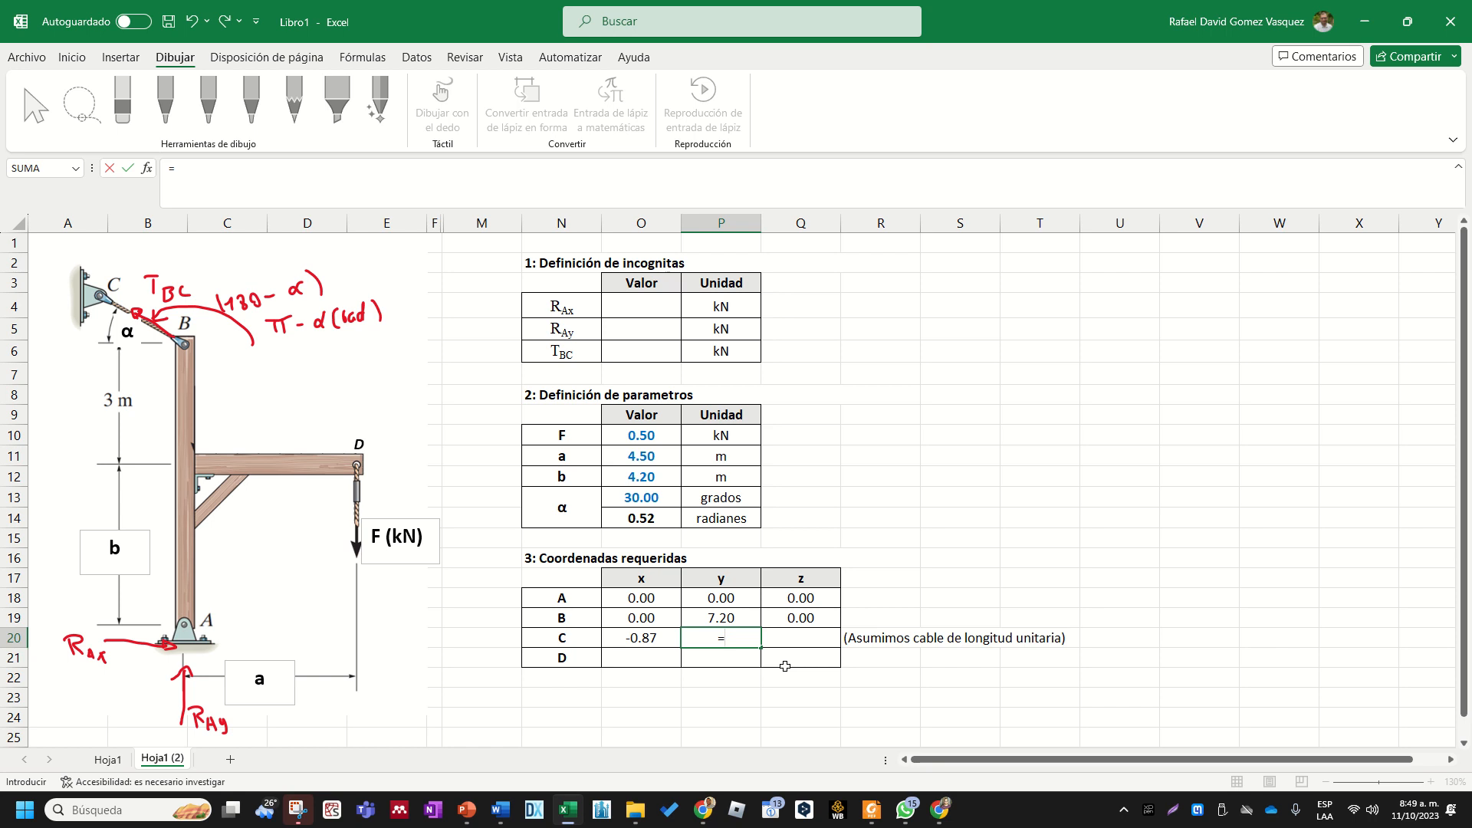
{"action": "type", "text": "s"}
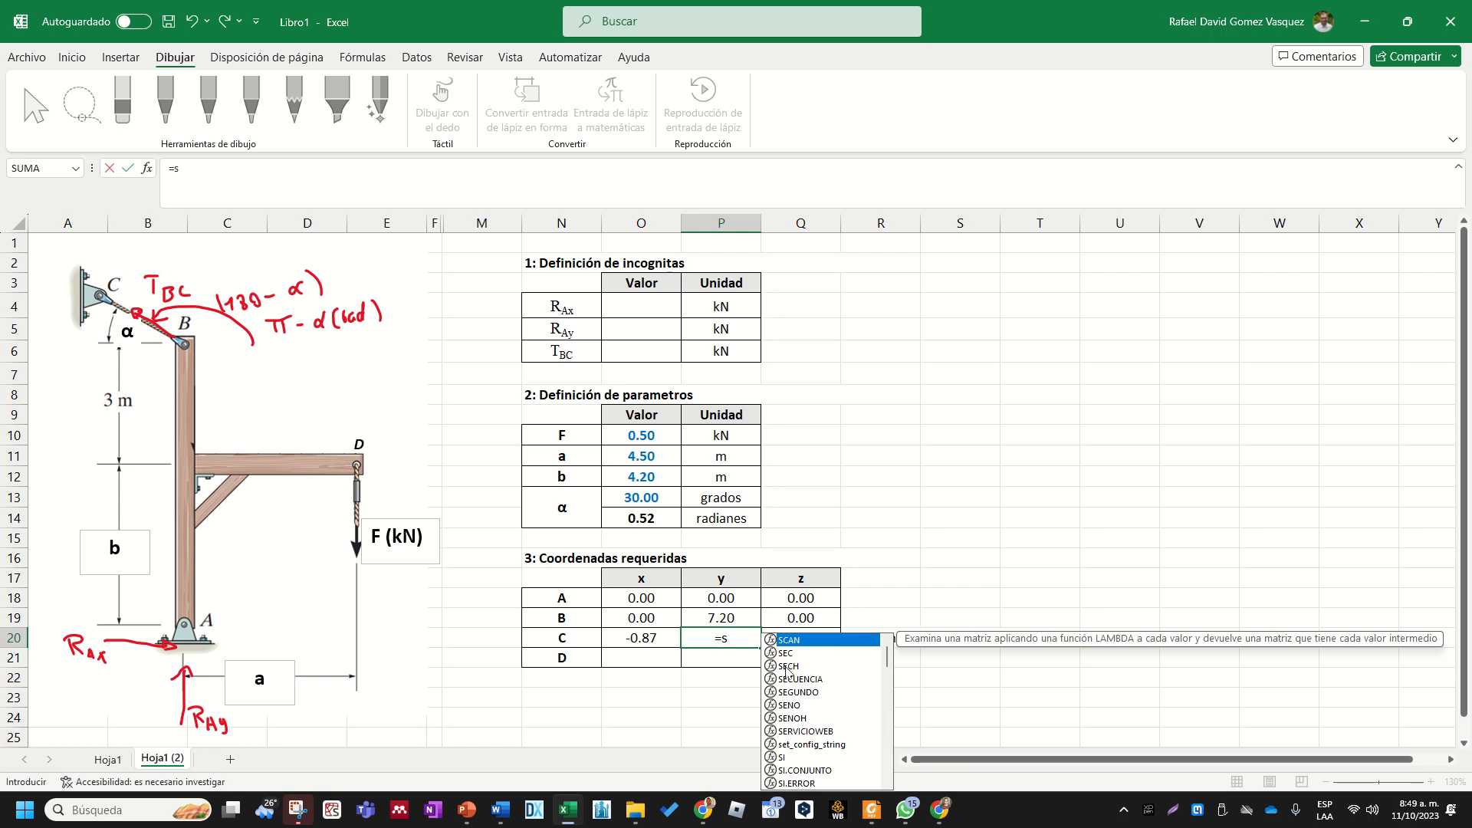
{"action": "type", "text": "en"}
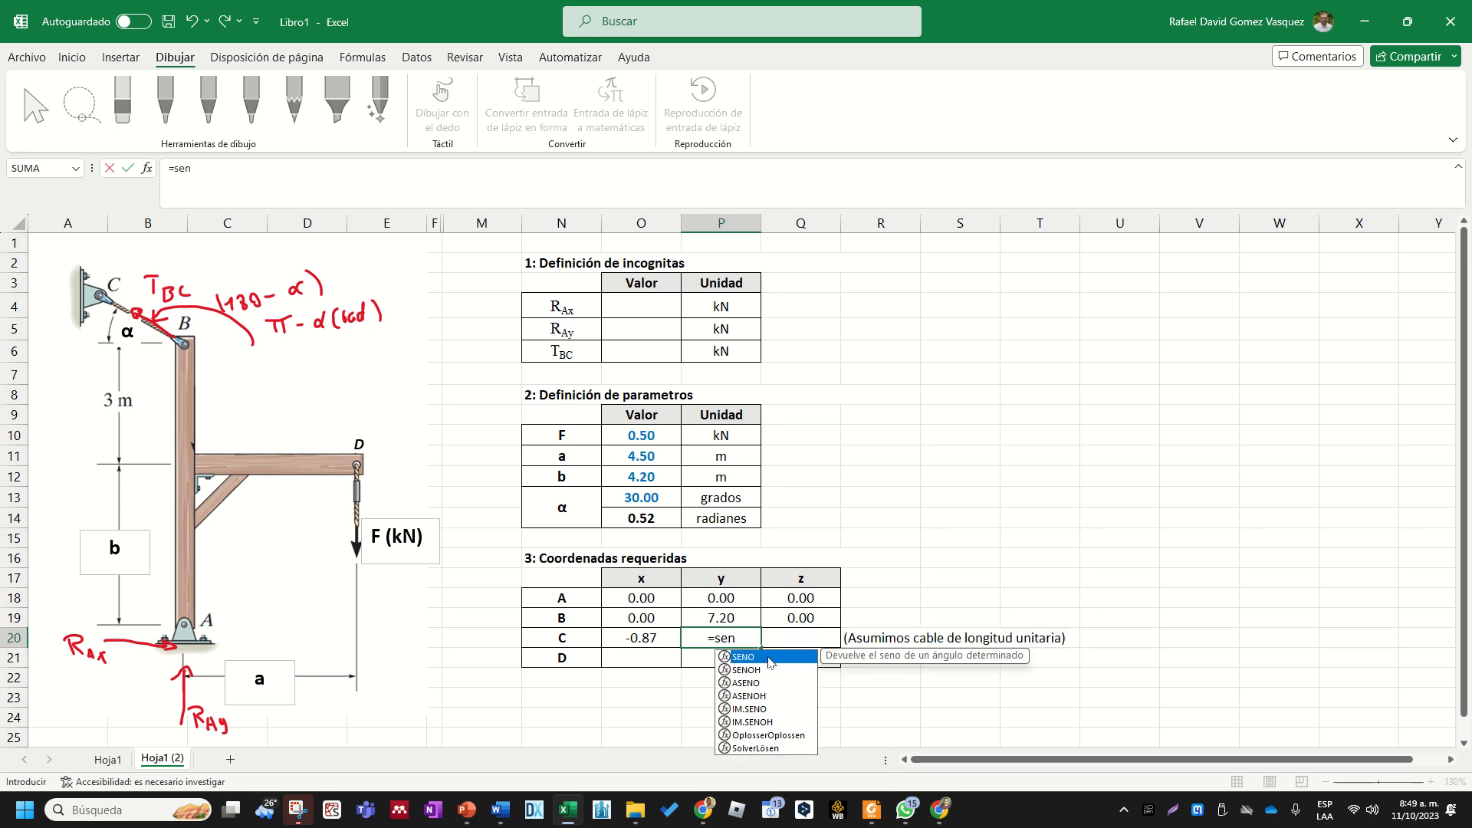
{"action": "double_click", "coordinate": [767, 657]}
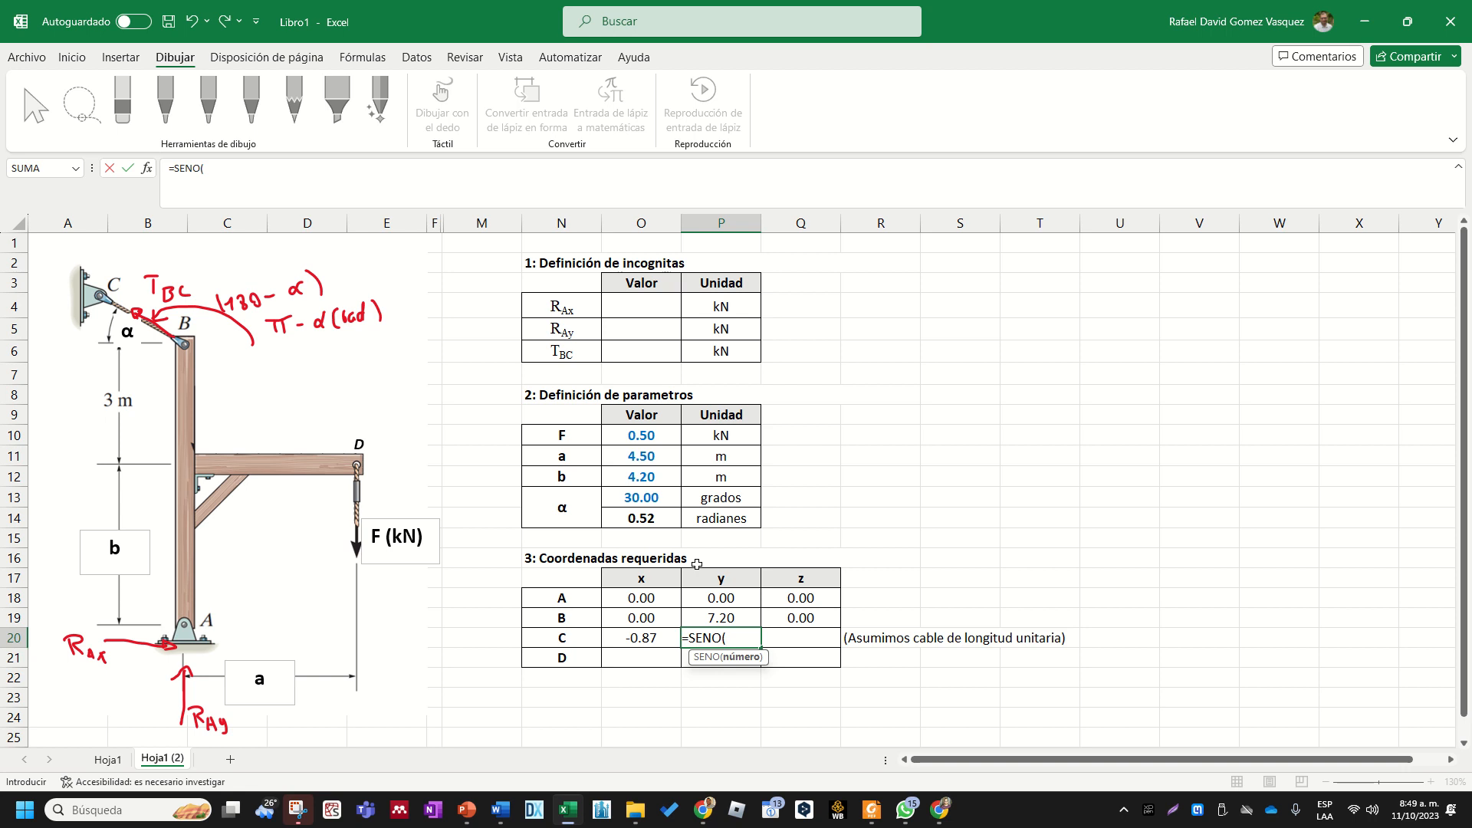
{"action": "type", "text": "pi"}
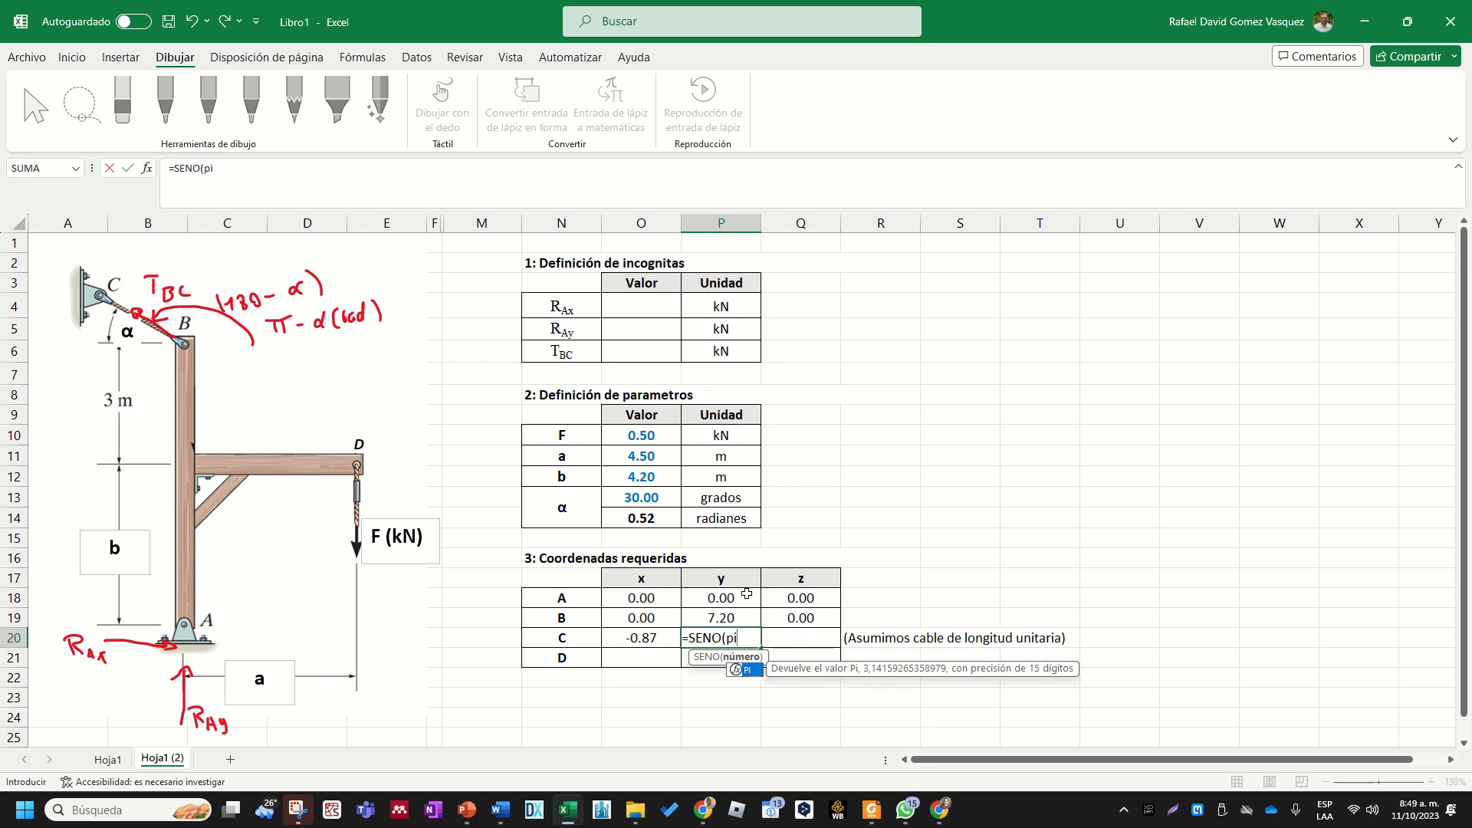
{"action": "type", "text": "()-"}
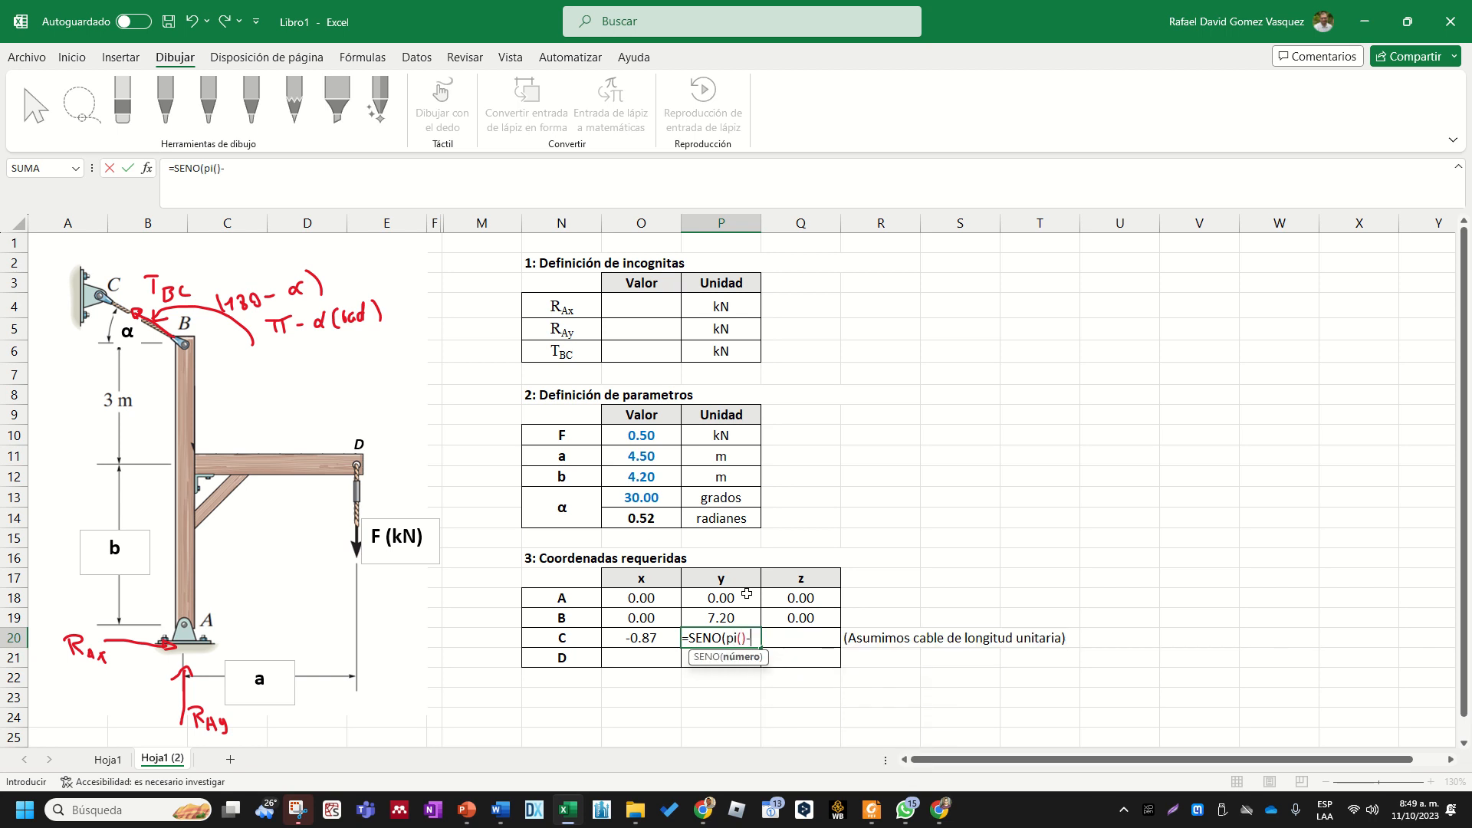
{"action": "left_click", "coordinate": [658, 516]}
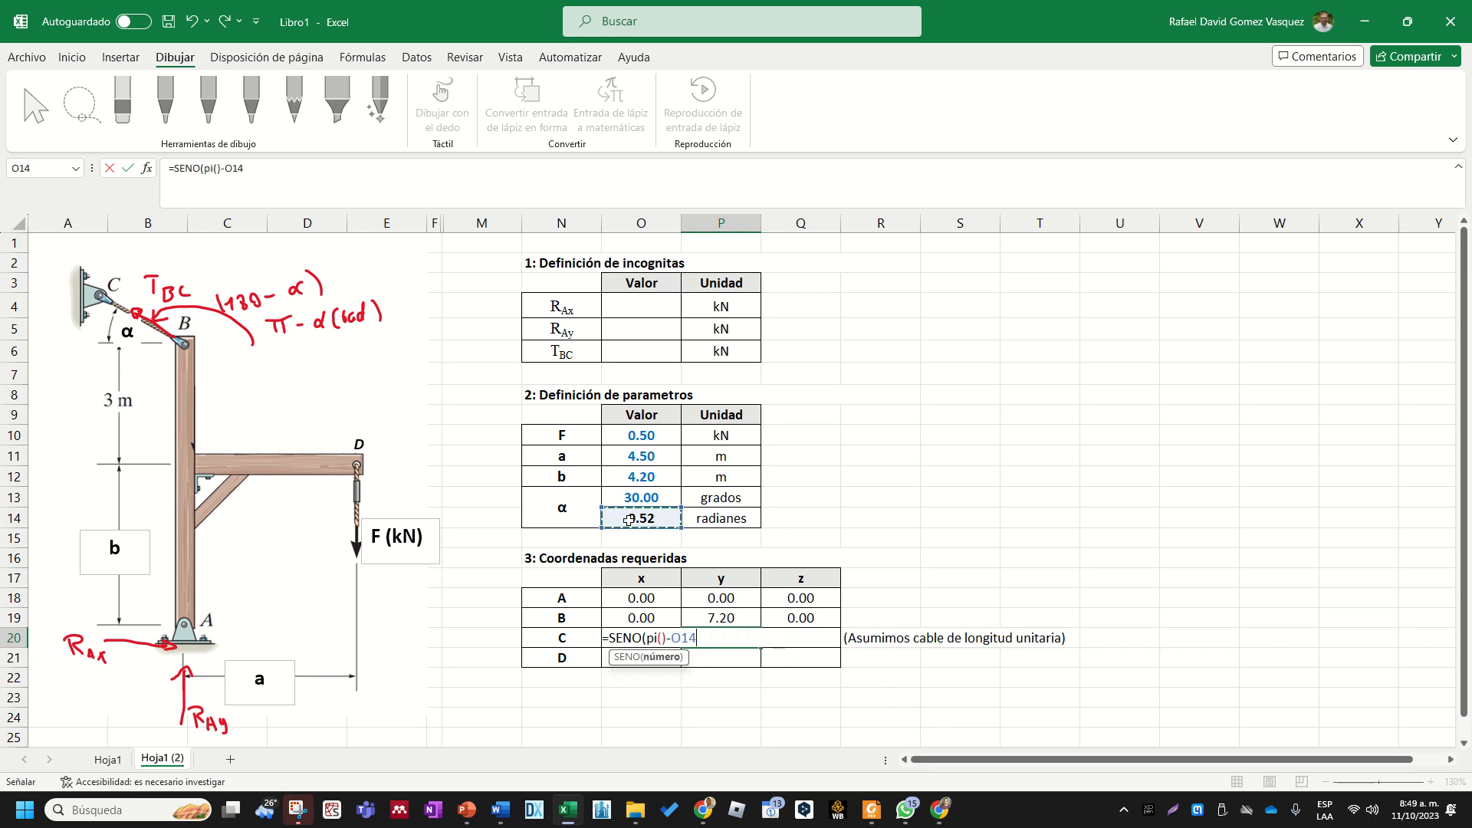
{"action": "type", "text": ")"}
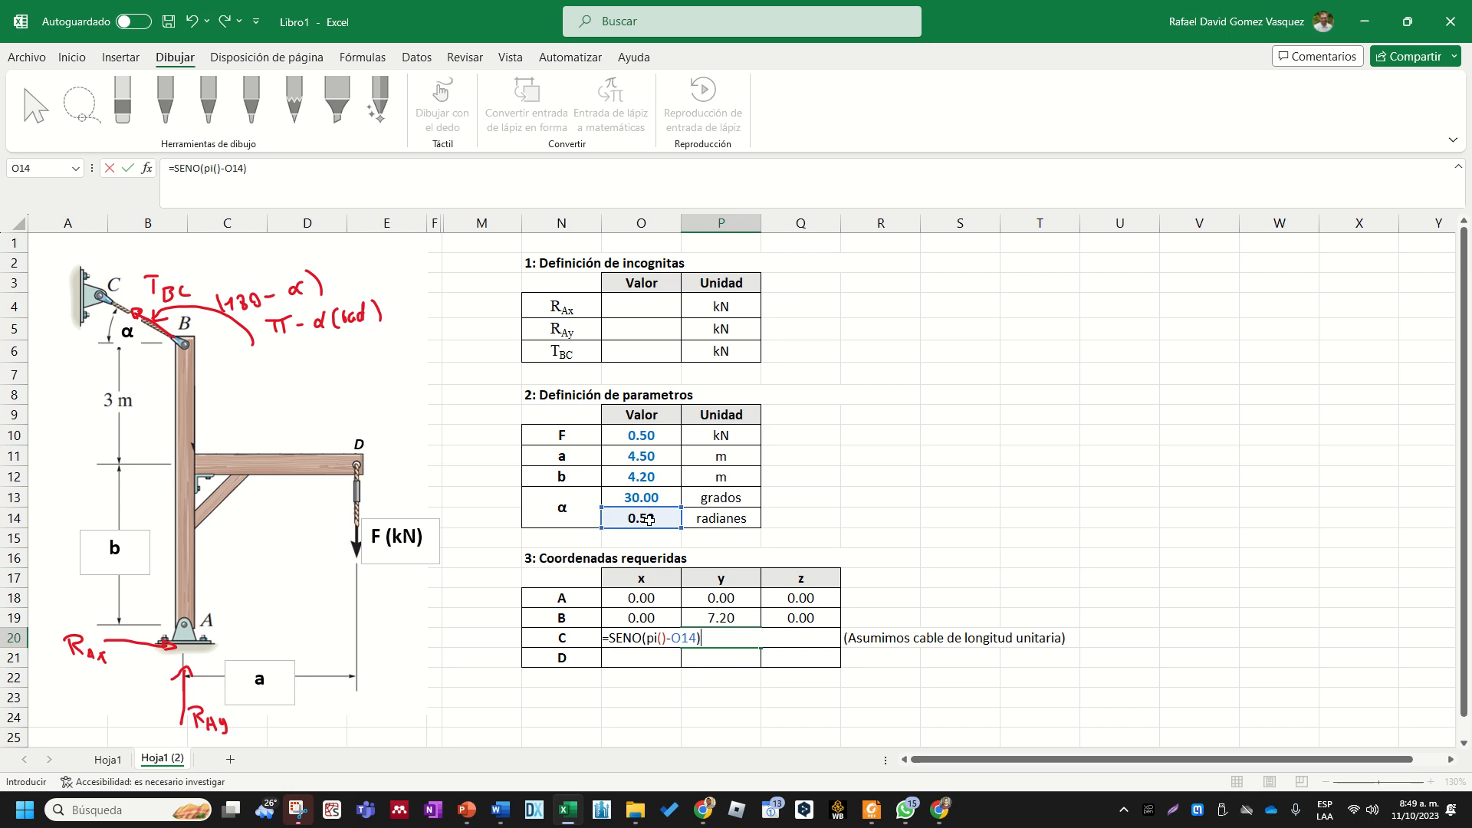
{"action": "key", "text": "Return"}
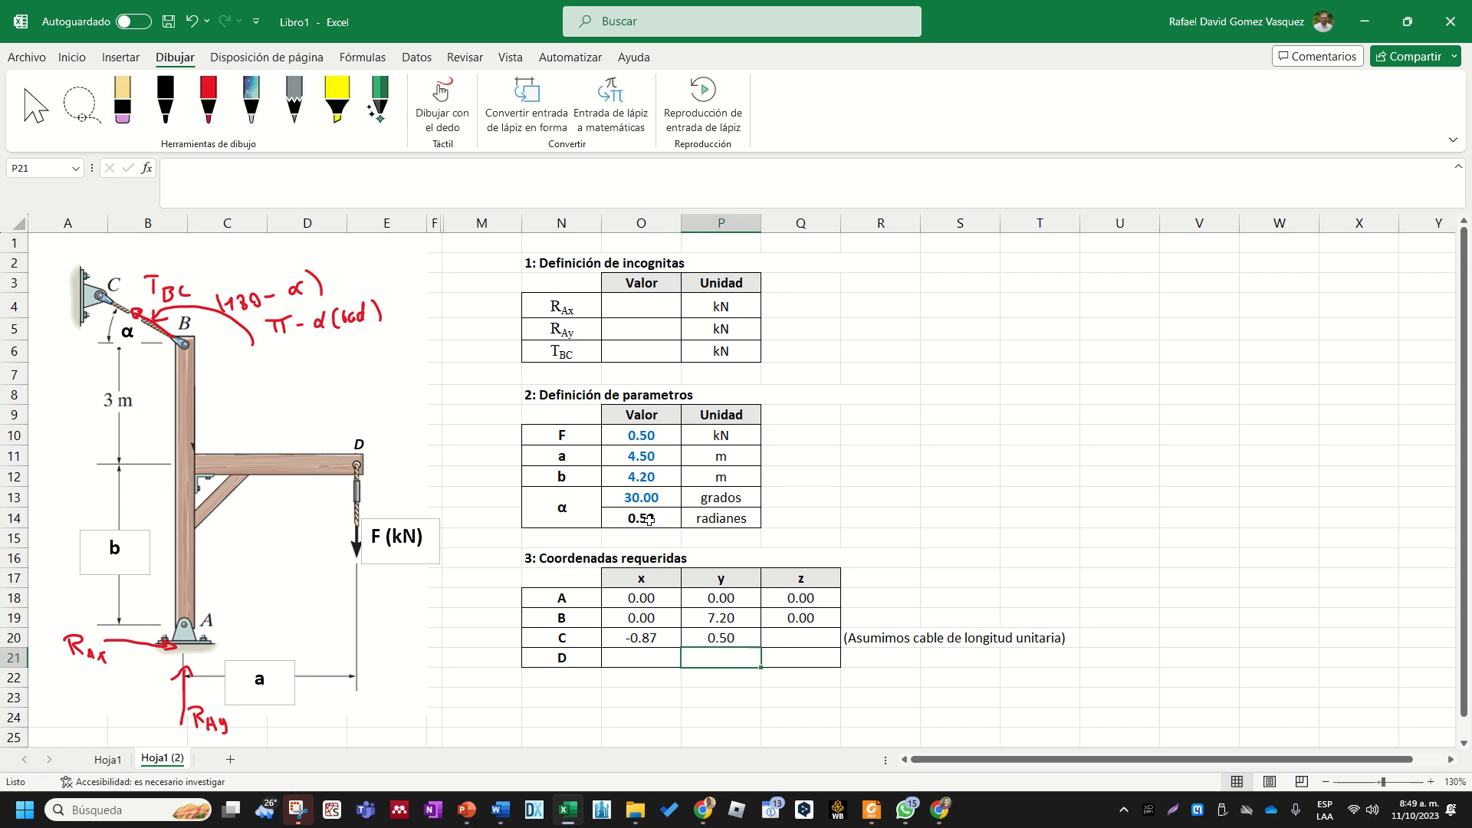
- Enter 0 as point C's z coordinate in Q20
{"action": "key", "text": "Up"}
{"action": "key", "text": "Left"}
{"action": "key", "text": "Right"}
{"action": "key", "text": "Right"}
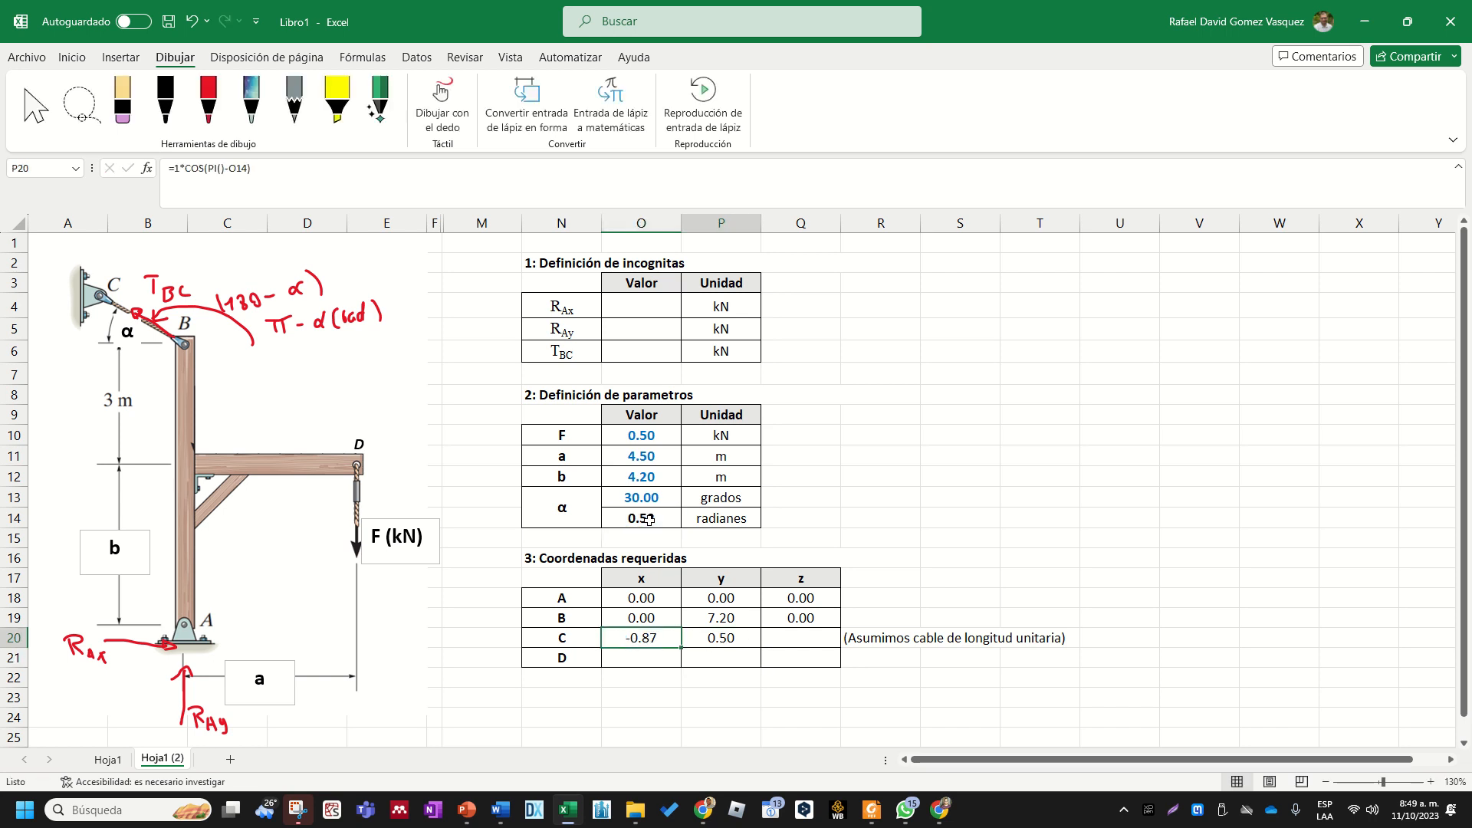
{"action": "type", "text": "0"}
{"action": "key", "text": "Return"}
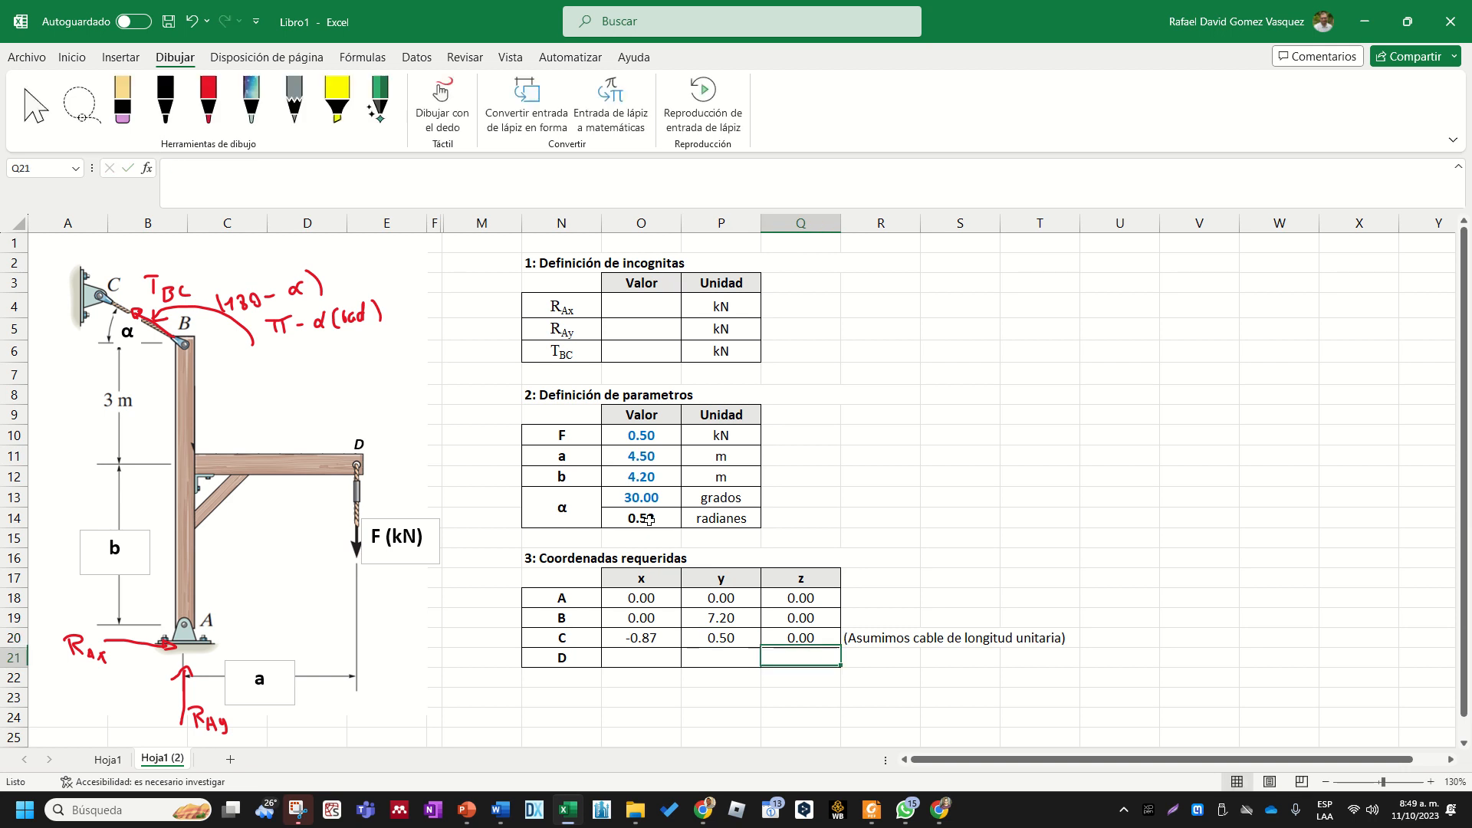
- Review the formulas for point C's x and y coordinates in O20 and P20
{"action": "key", "text": "Up"}
{"action": "key", "text": "Left"}
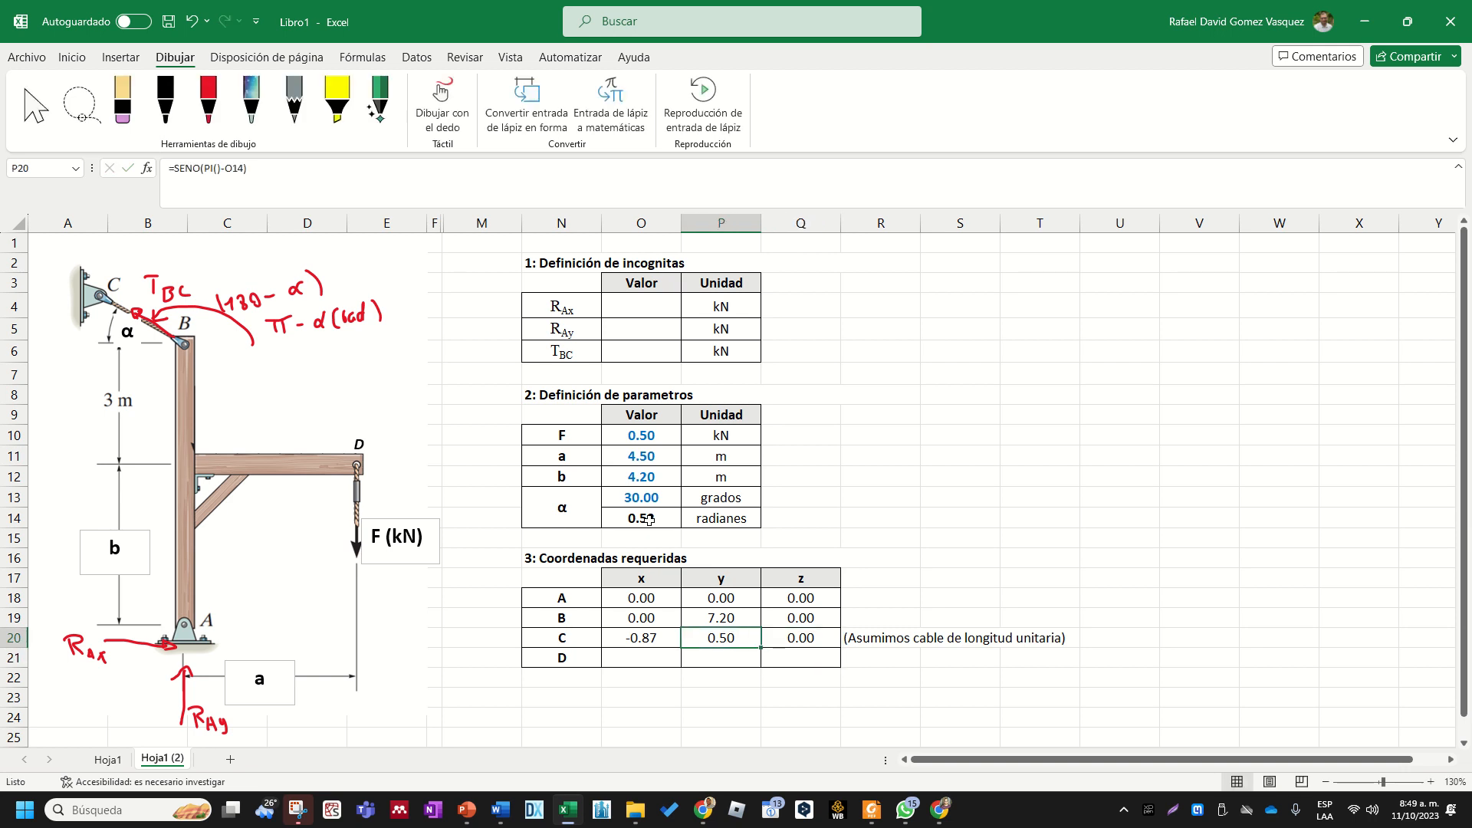
{"action": "key", "text": "Left"}
{"action": "key", "text": "shift+Right"}
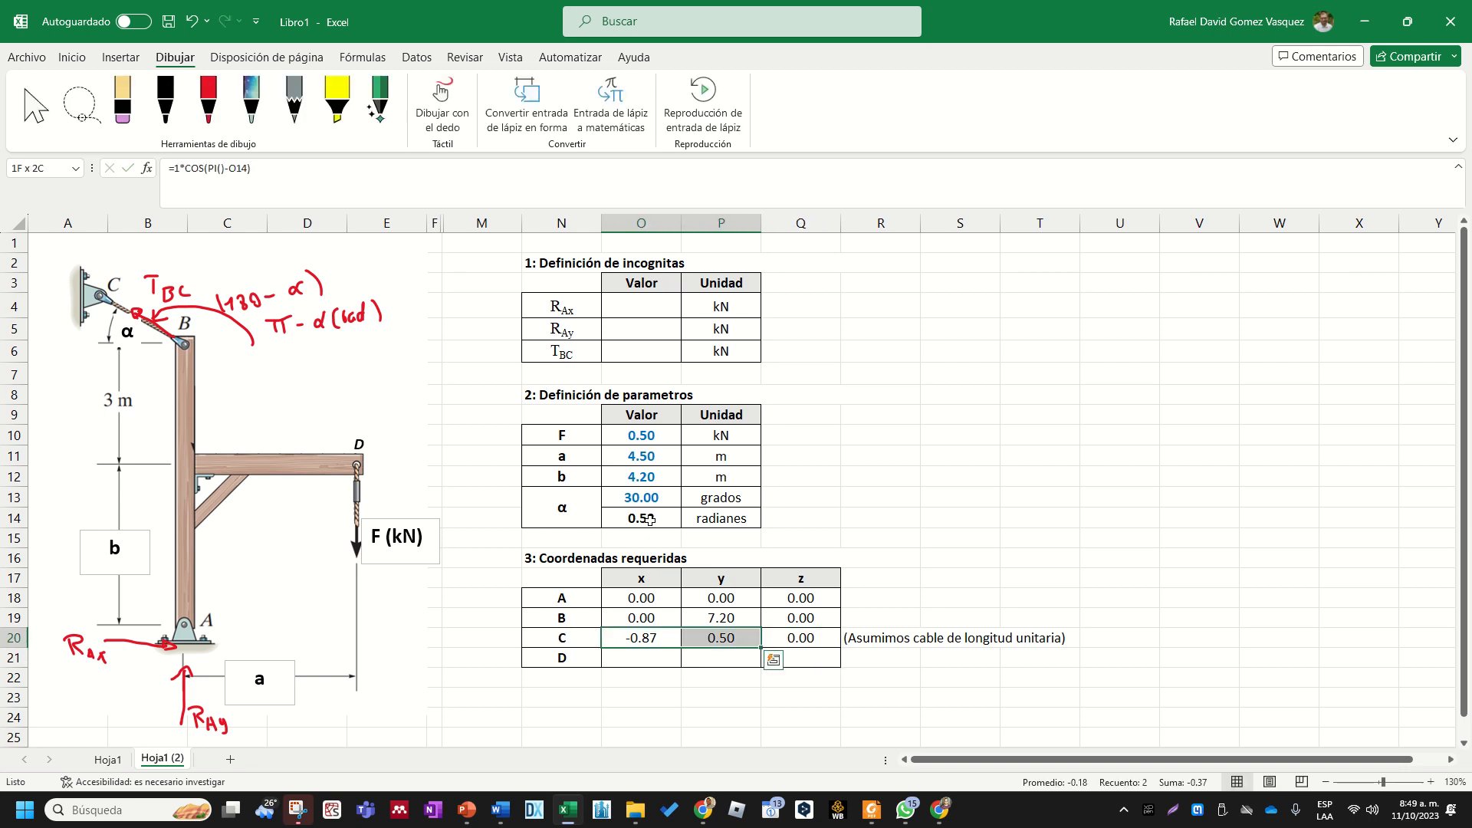
{"action": "scroll", "coordinate": [650, 520], "scroll_direction": "down", "scroll_amount": 2}
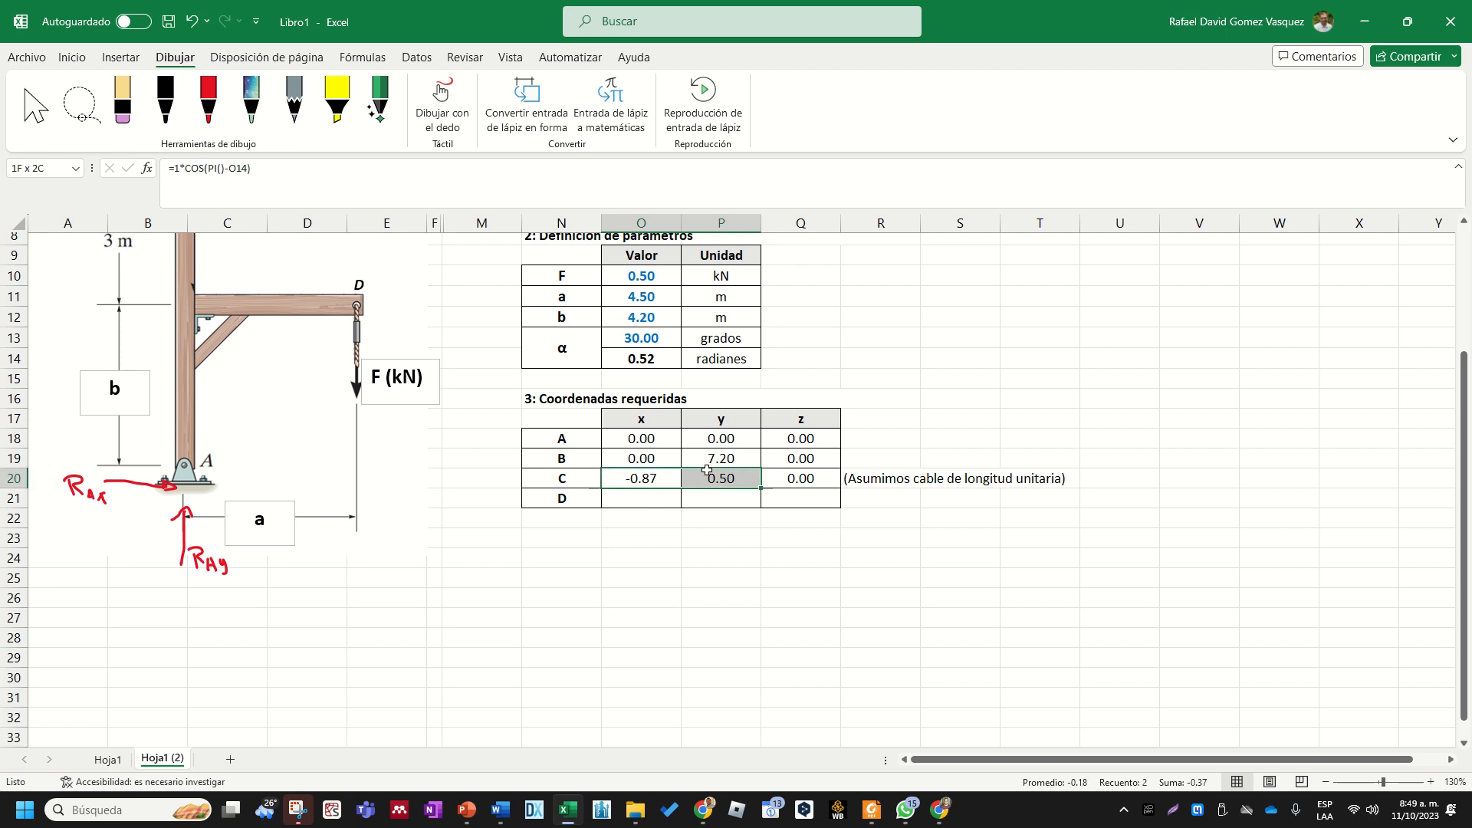
{"action": "scroll", "coordinate": [707, 469], "scroll_direction": "up", "scroll_amount": 2}
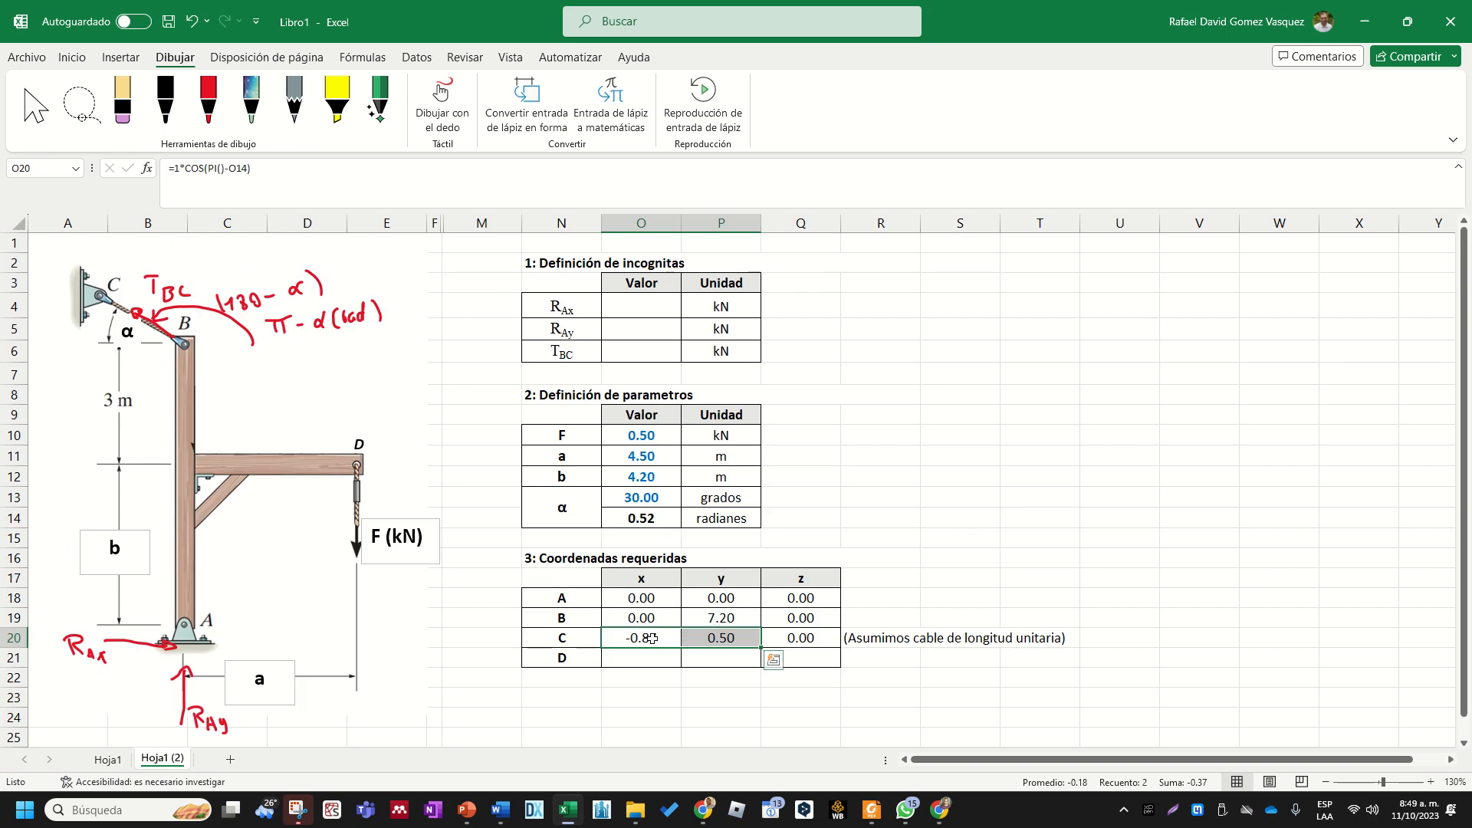
{"action": "left_click", "coordinate": [651, 638]}
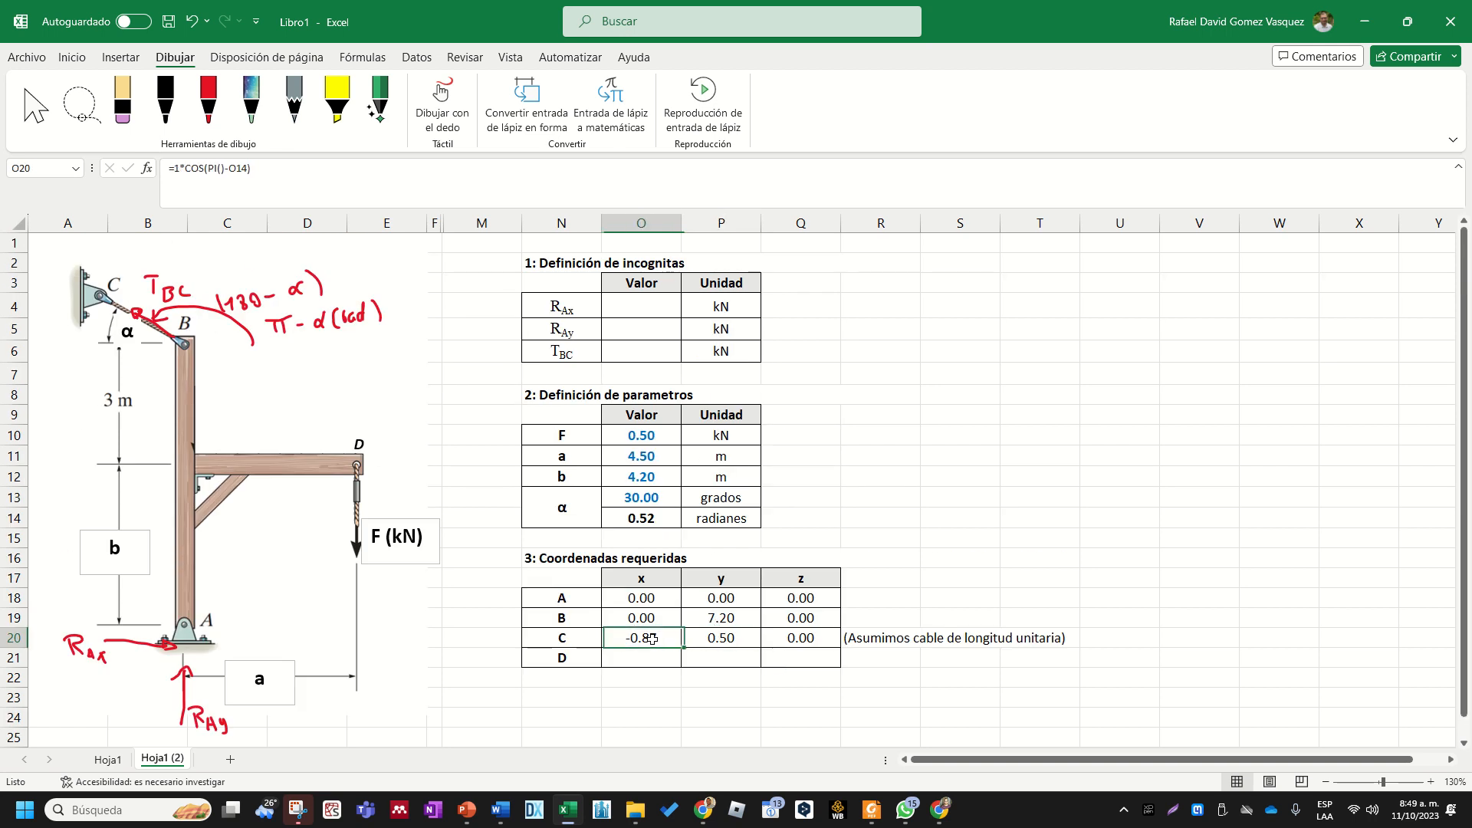
{"action": "key", "text": "Right"}
{"action": "key", "text": "Left"}
{"action": "key", "text": "Right"}
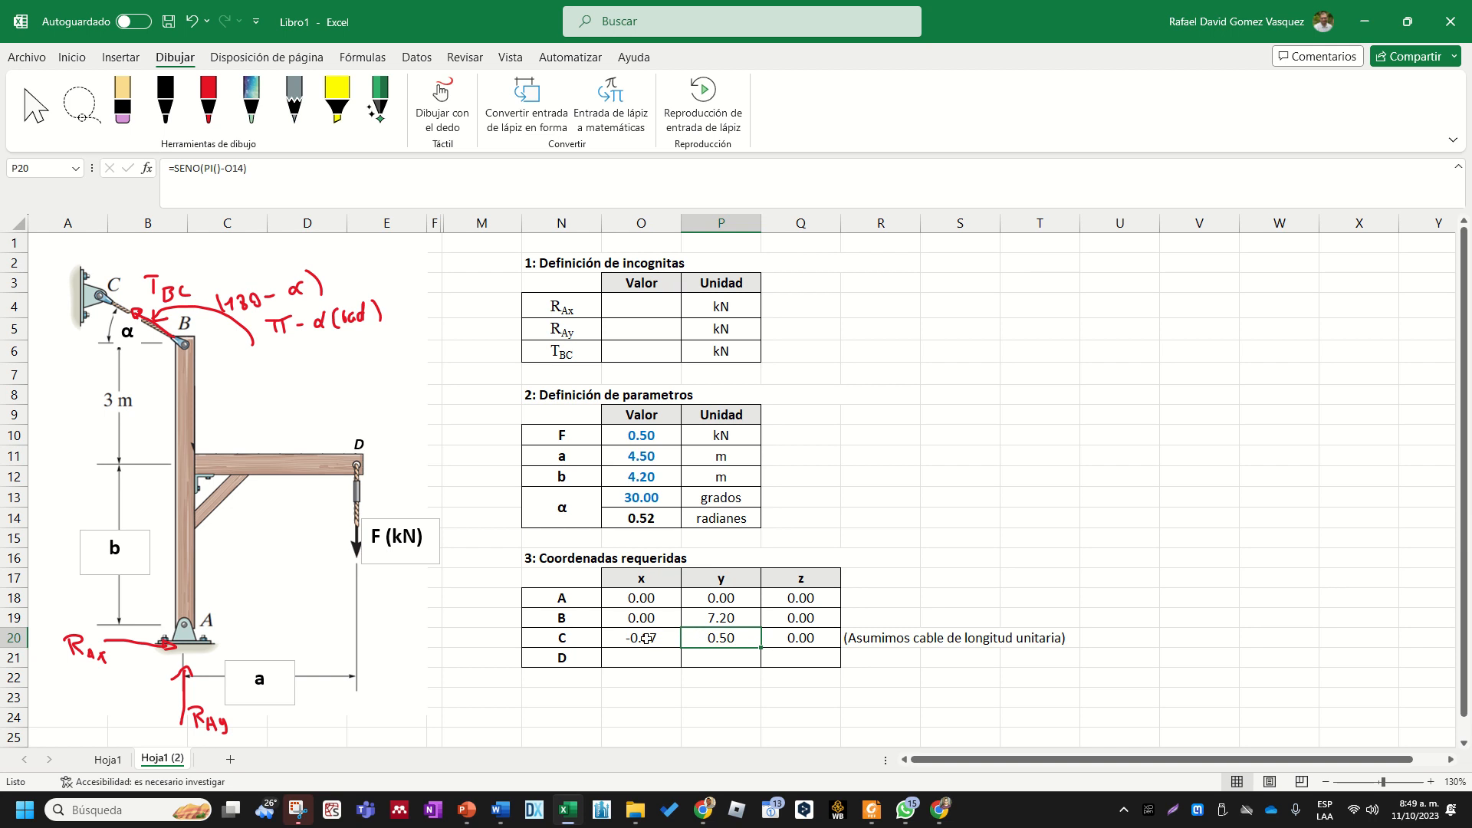
{"action": "left_click_drag", "start_coordinate": [647, 638], "coordinate": [702, 638]}
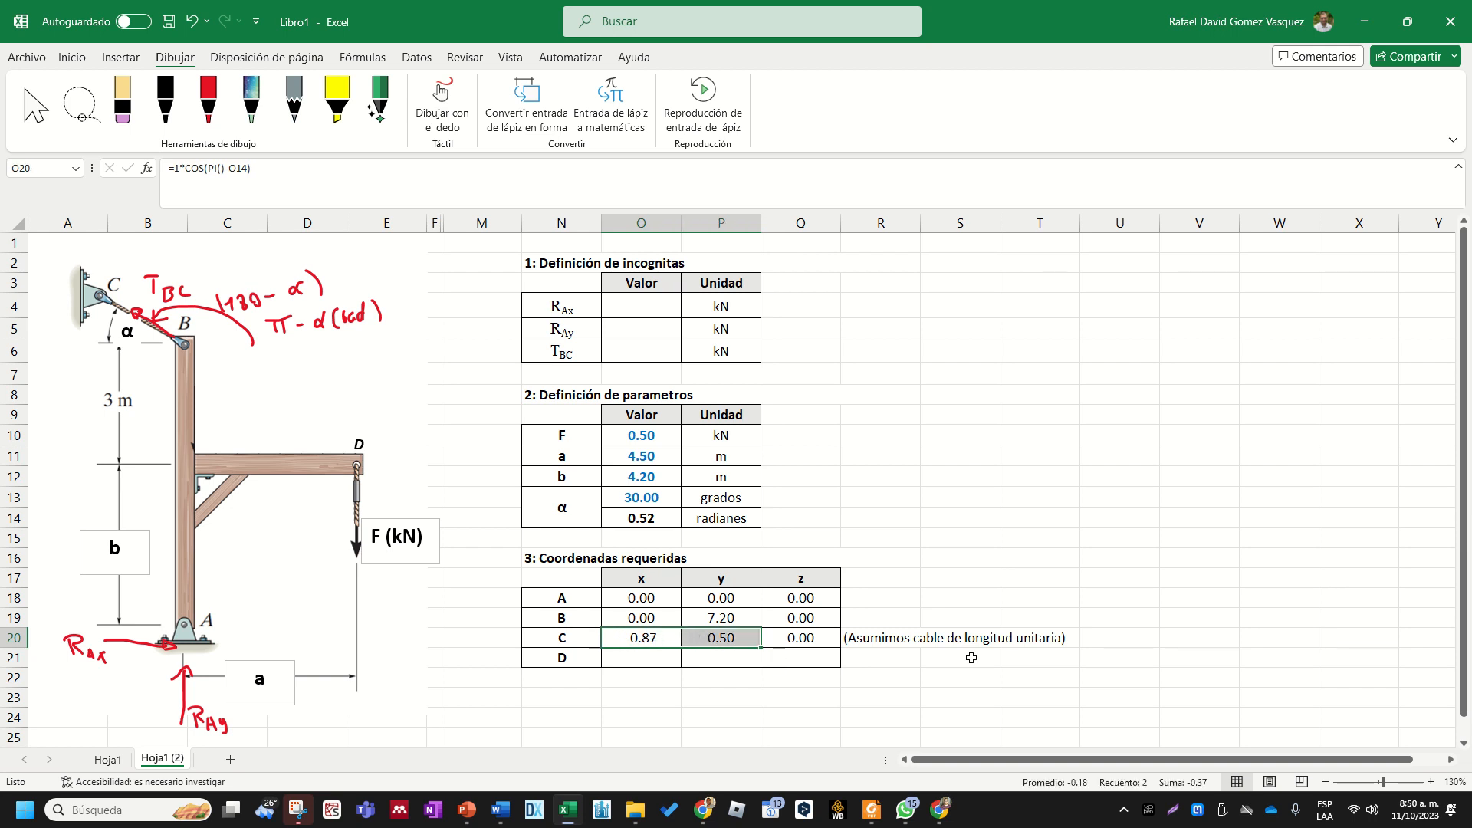
- Enter the formula =SUMA(O20:P20) in P23, below the coordinates table, to add point C's x and y coordinates
{"action": "left_click", "coordinate": [740, 698]}
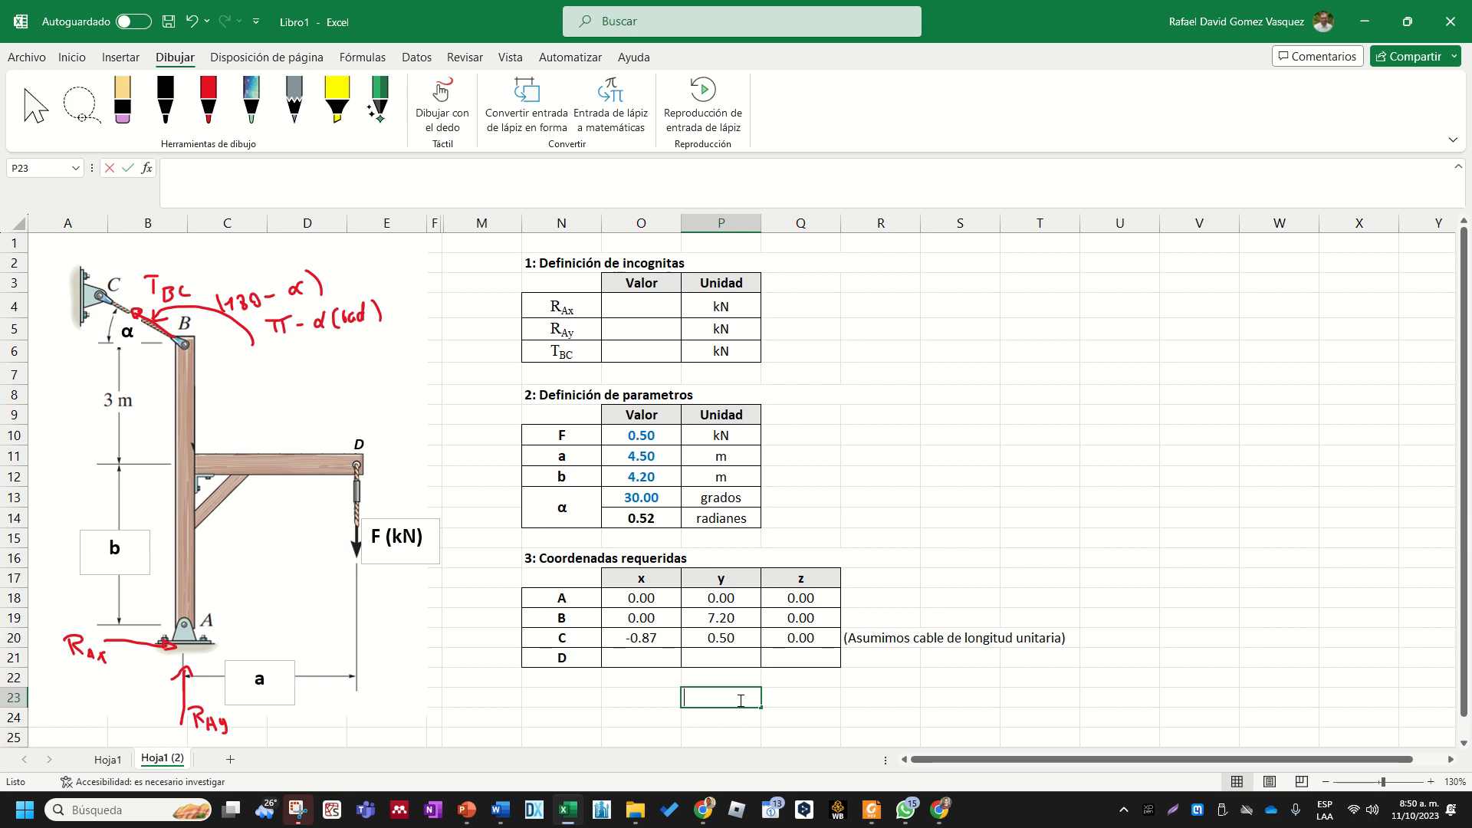
{"action": "type", "text": "=sum"}
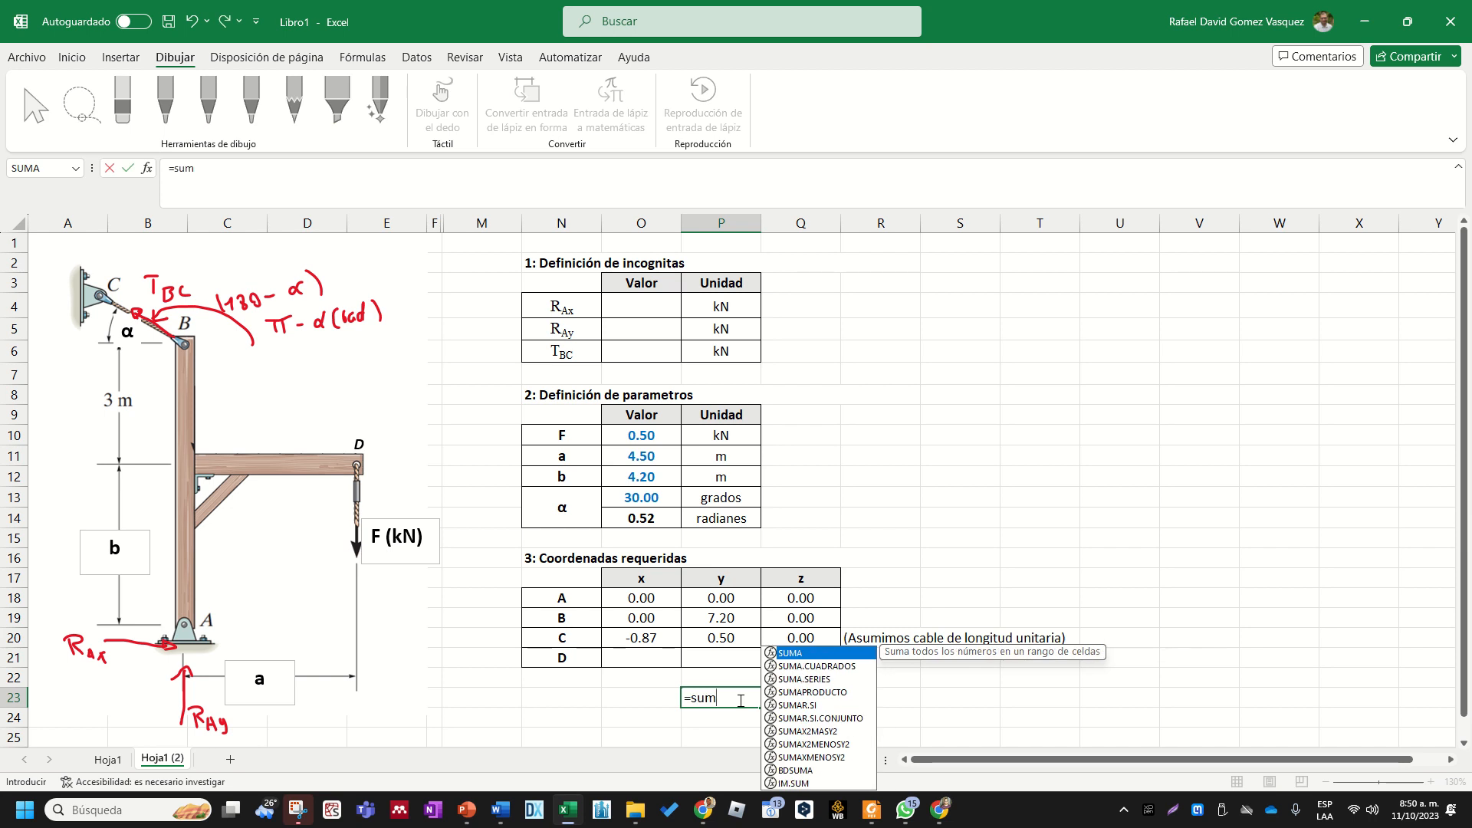
{"action": "double_click", "coordinate": [824, 656]}
{"action": "left_click_drag", "start_coordinate": [631, 639], "coordinate": [693, 638]}
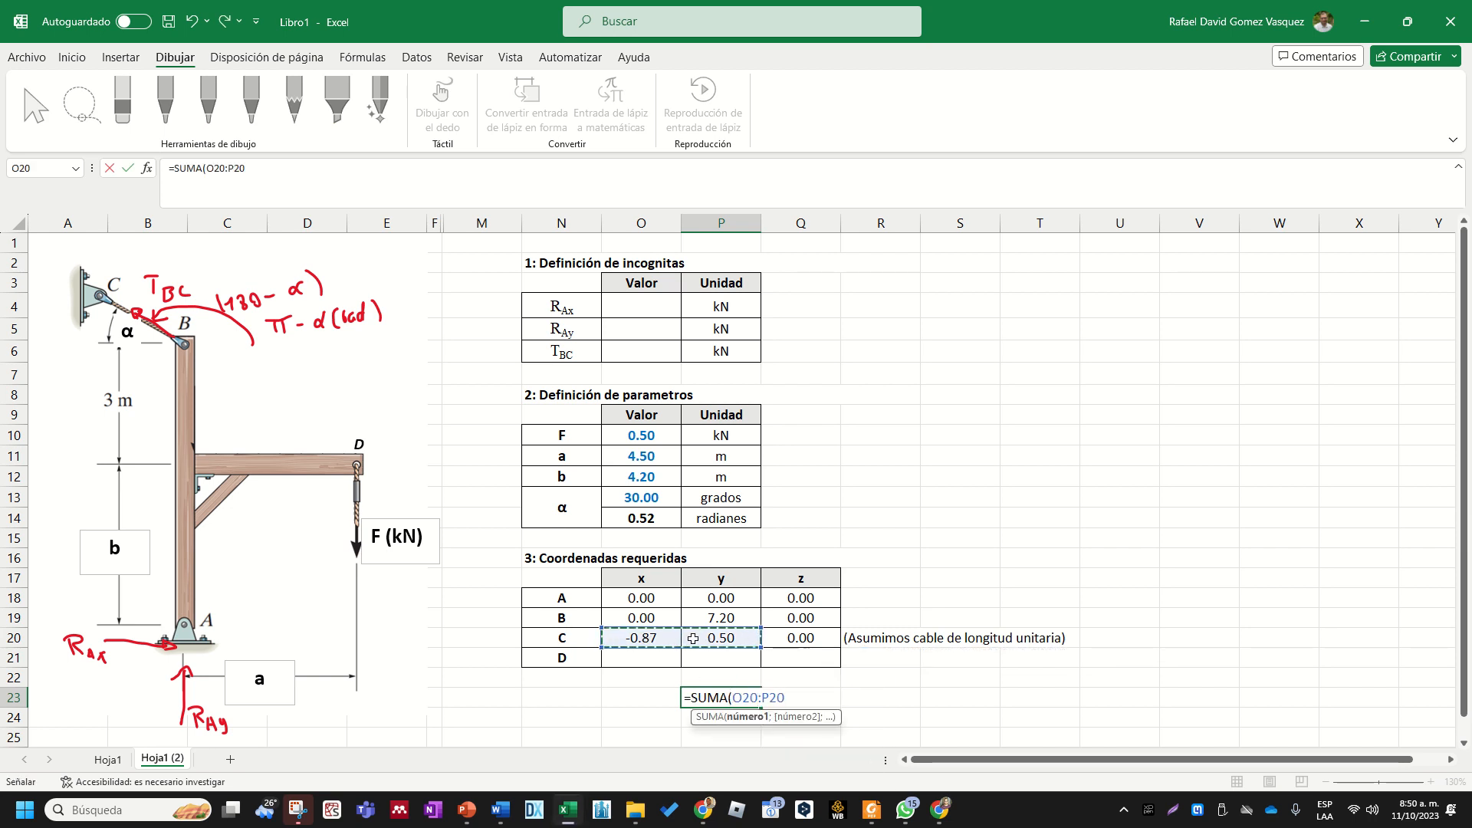
{"action": "key", "text": "Return"}
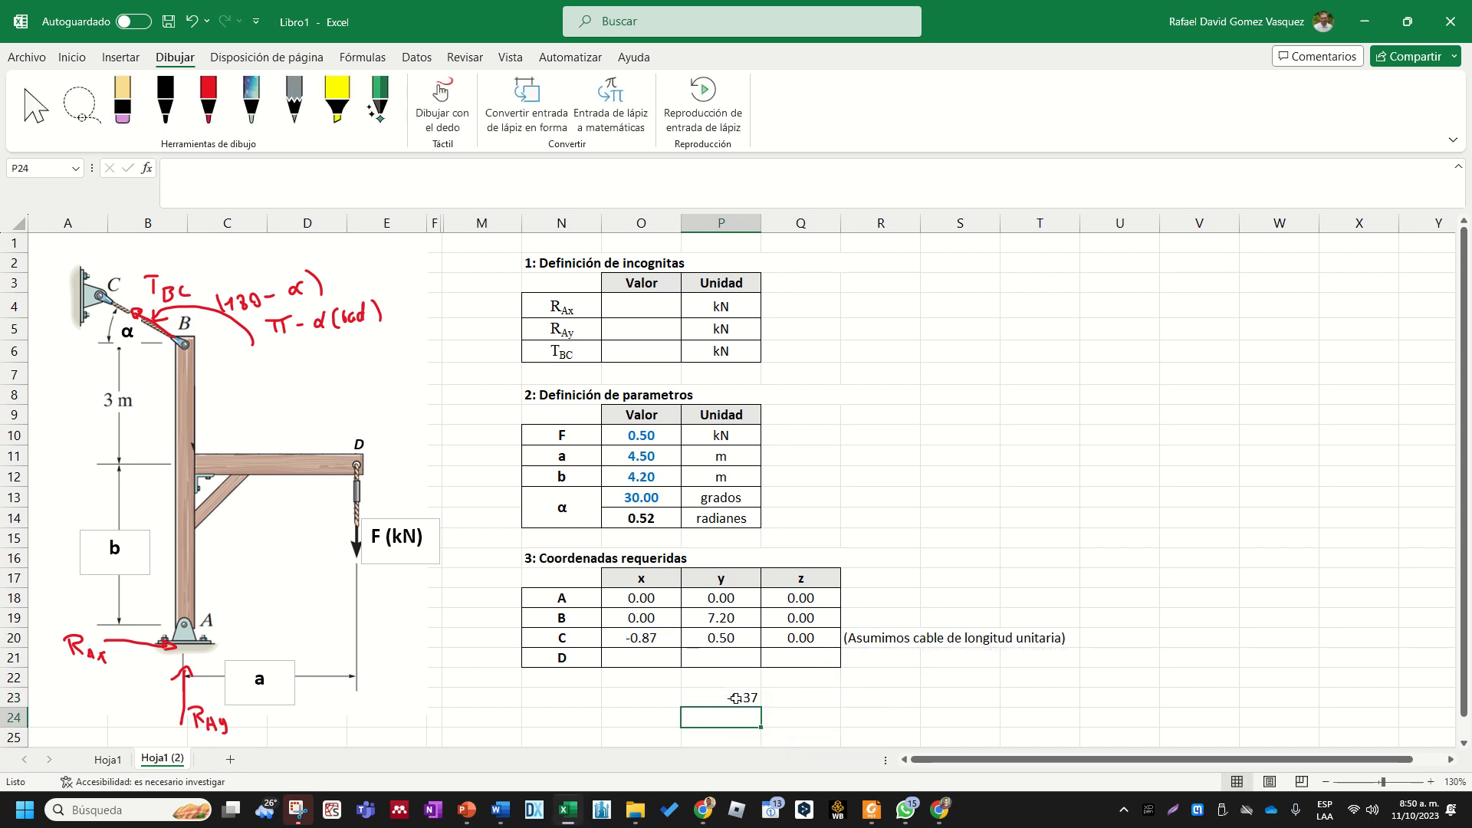
- Change the function in P23 to SUMA.CUADRADOS so the formula reads =SUMA.CUADRADOS(O20:P20)
{"action": "double_click", "coordinate": [735, 698]}
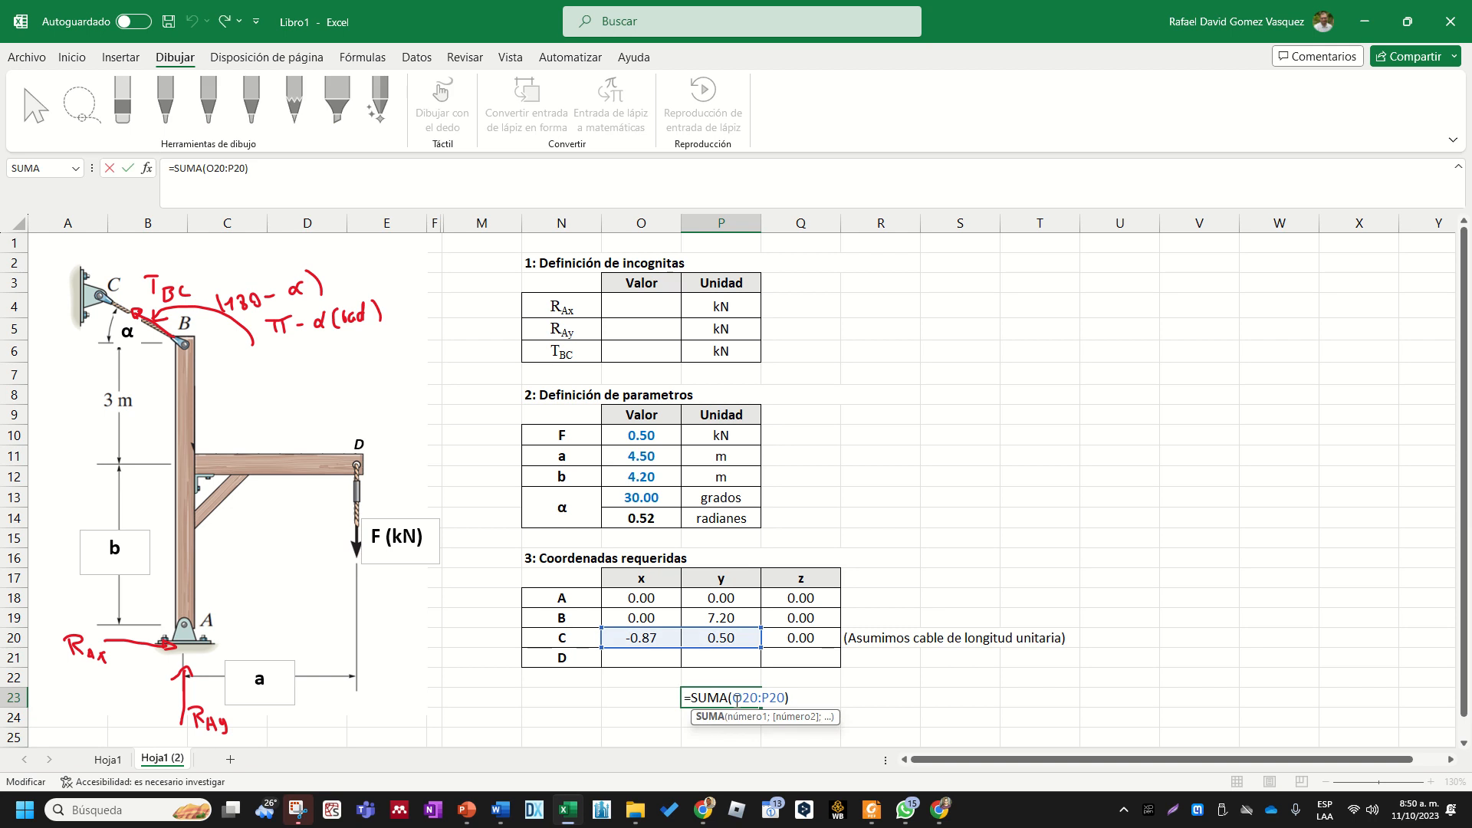
{"action": "type", "text": ".c"}
{"action": "double_click", "coordinate": [770, 724]}
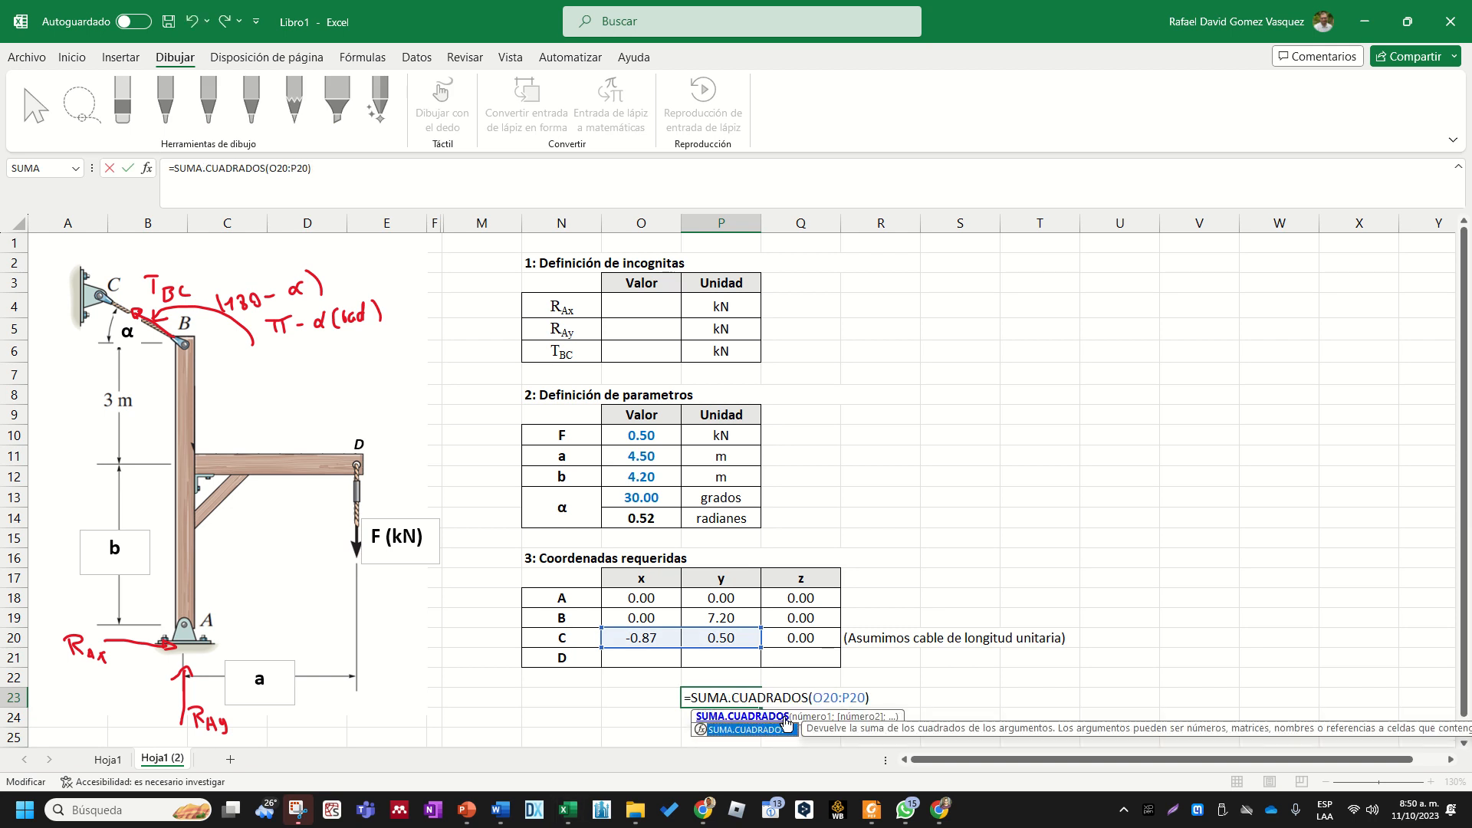
{"action": "key", "text": "Return"}
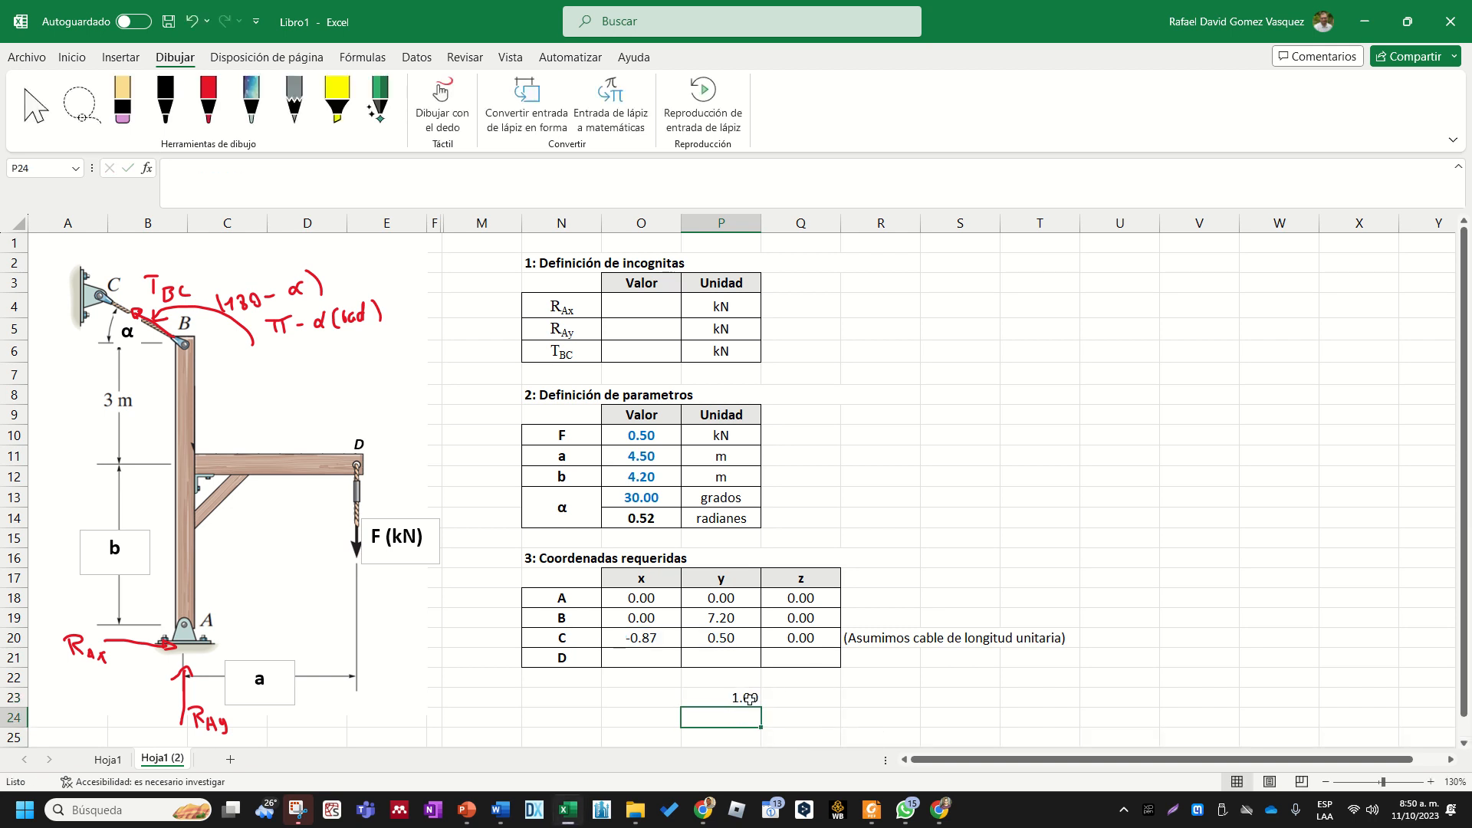
- Clear the SUMA.CUADRADOS check formula from P23 below the coordinates table
{"action": "left_click", "coordinate": [749, 698]}
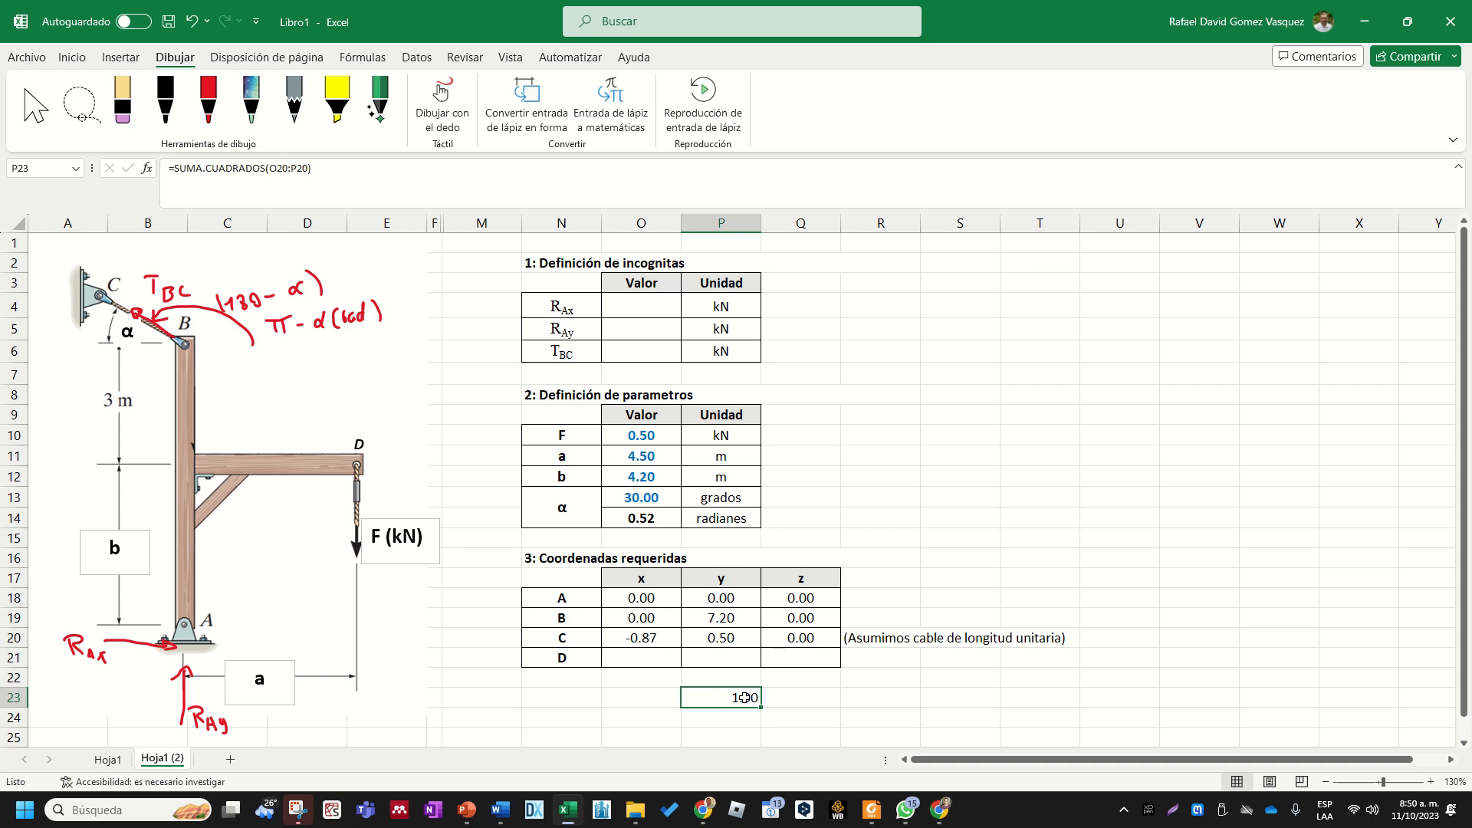
{"action": "double_click", "coordinate": [722, 700]}
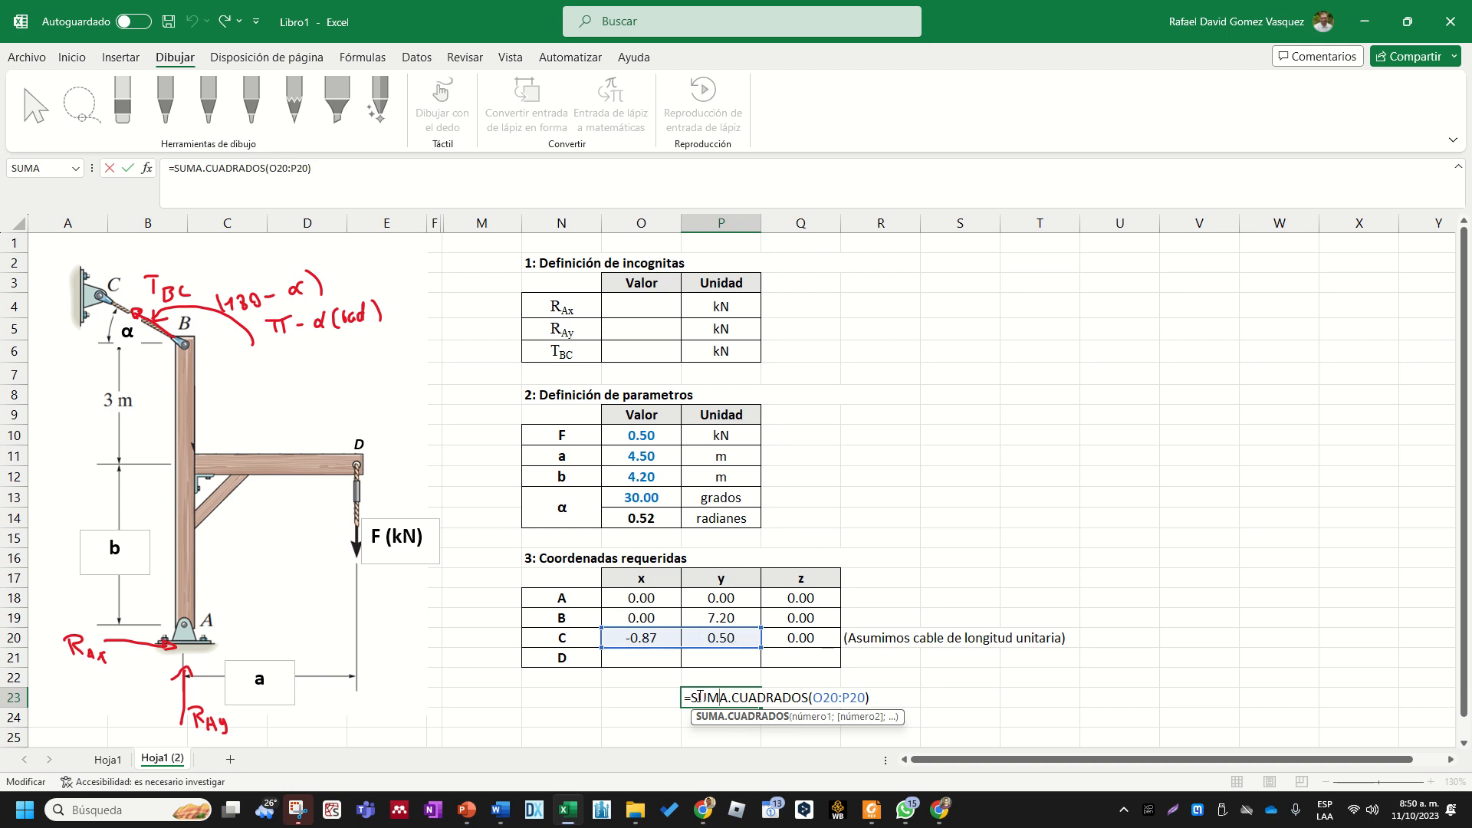
{"action": "left_click_drag", "start_coordinate": [699, 697], "coordinate": [930, 688]}
{"action": "key", "text": "BackSpace"}
{"action": "key", "text": "BackSpace"}
{"action": "key", "text": "BackSpace"}
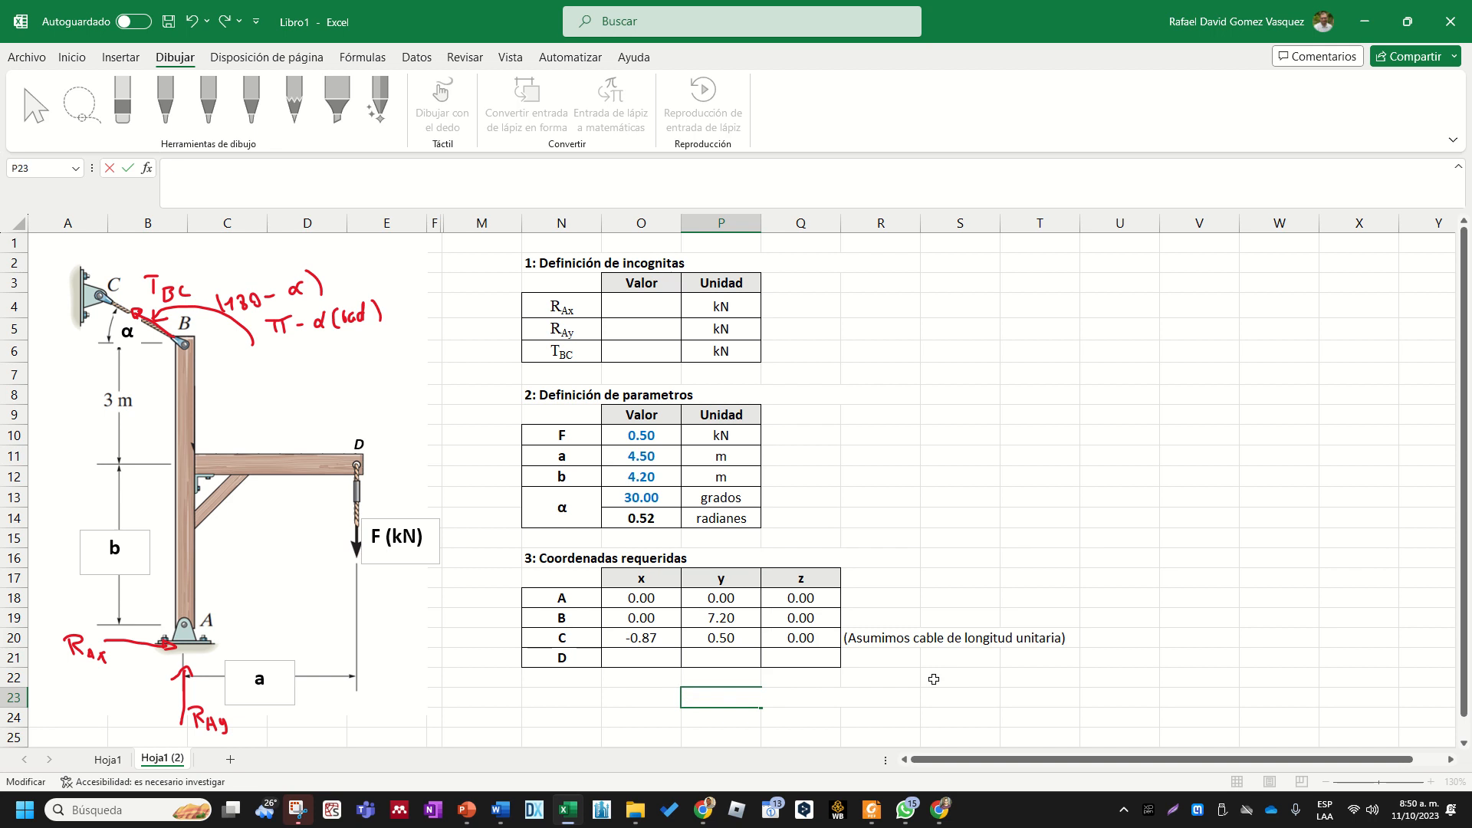
{"action": "key", "text": "Return"}
- Set point D's x coordinate in O21 to parameter a with the formula +O11
{"action": "left_click_drag", "start_coordinate": [648, 638], "coordinate": [736, 638]}
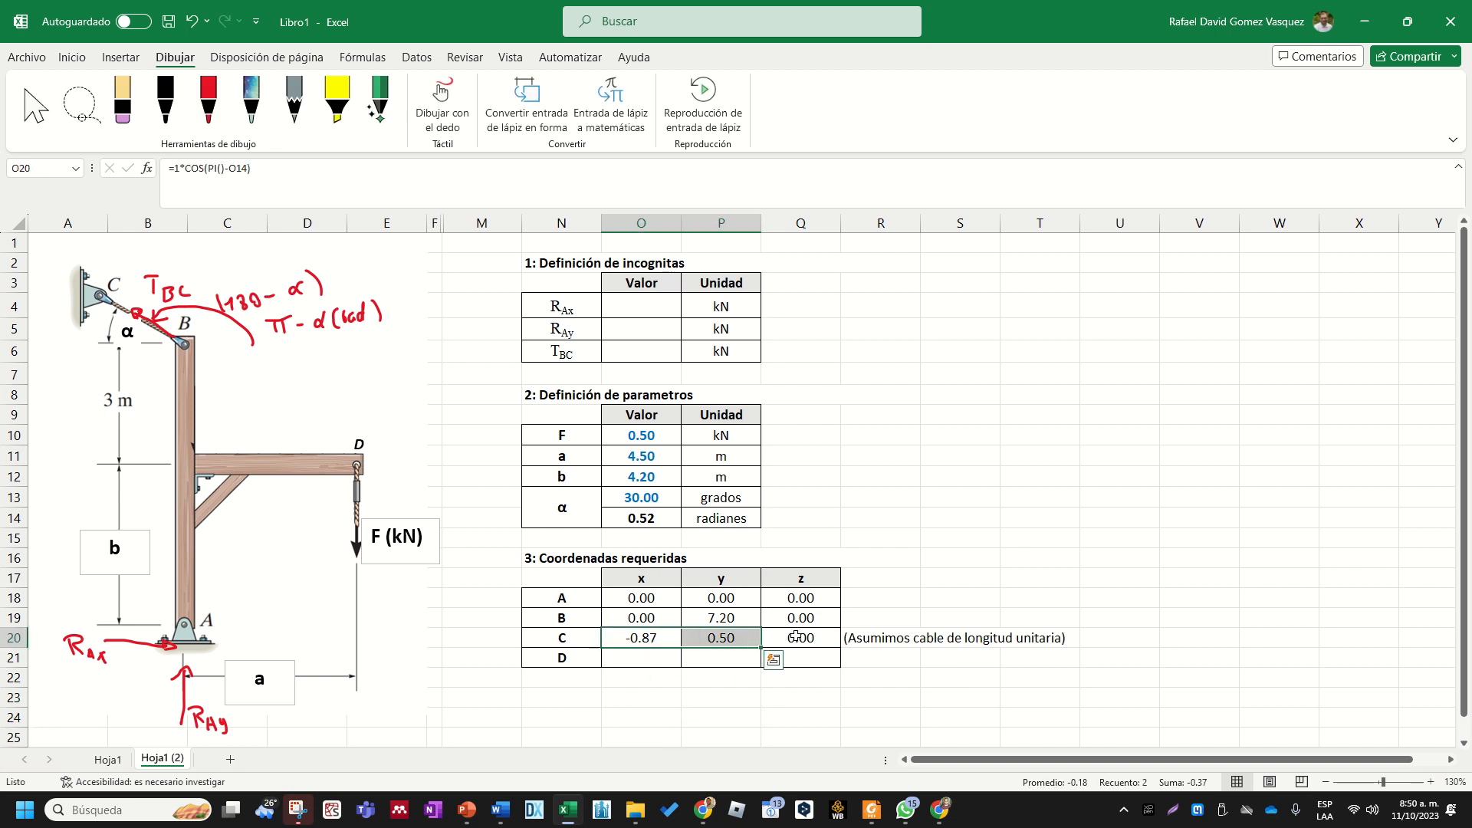
{"action": "left_click", "coordinate": [889, 640]}
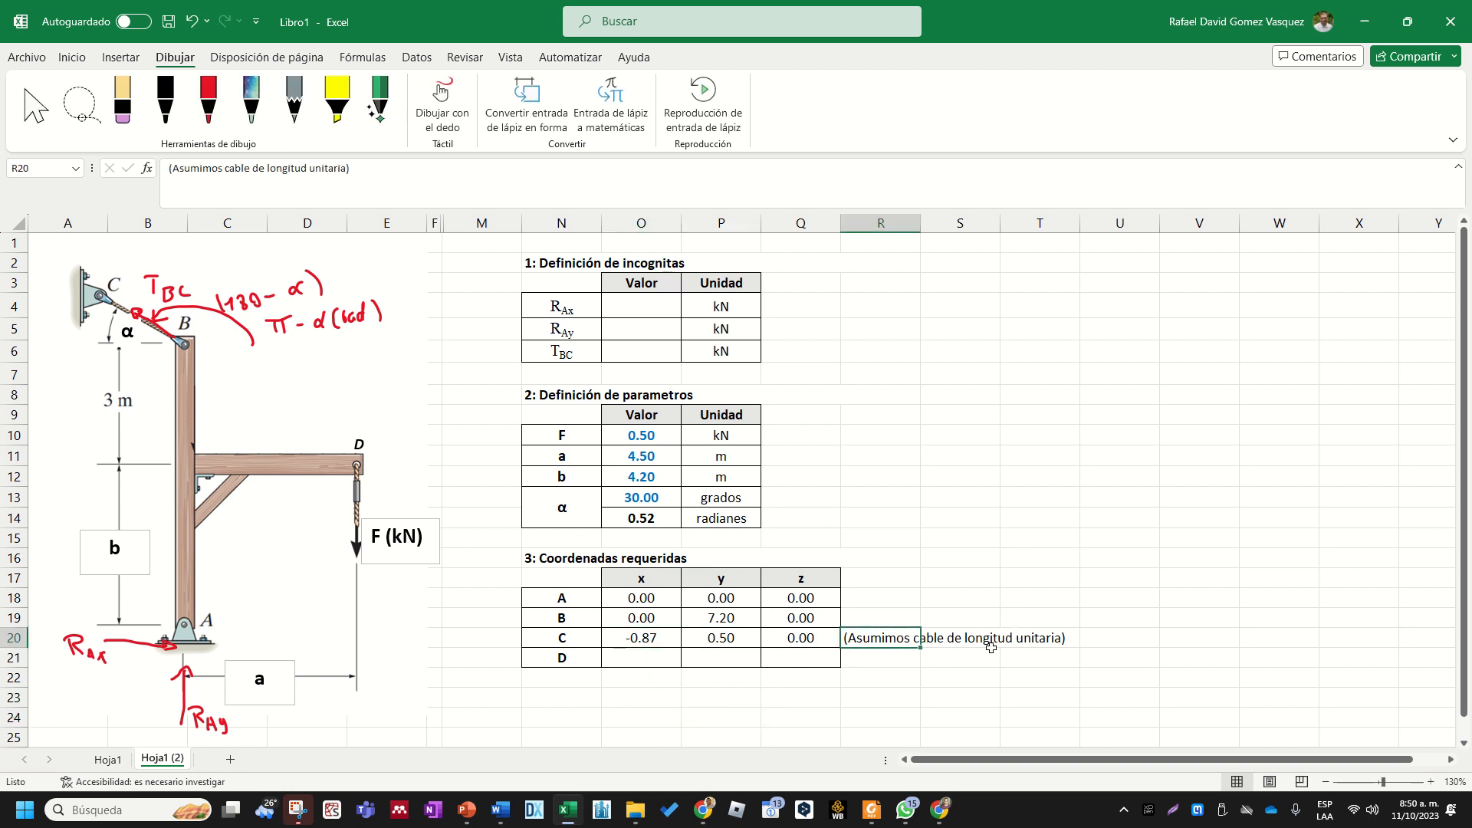
{"action": "left_click", "coordinate": [687, 723]}
{"action": "left_click", "coordinate": [626, 662]}
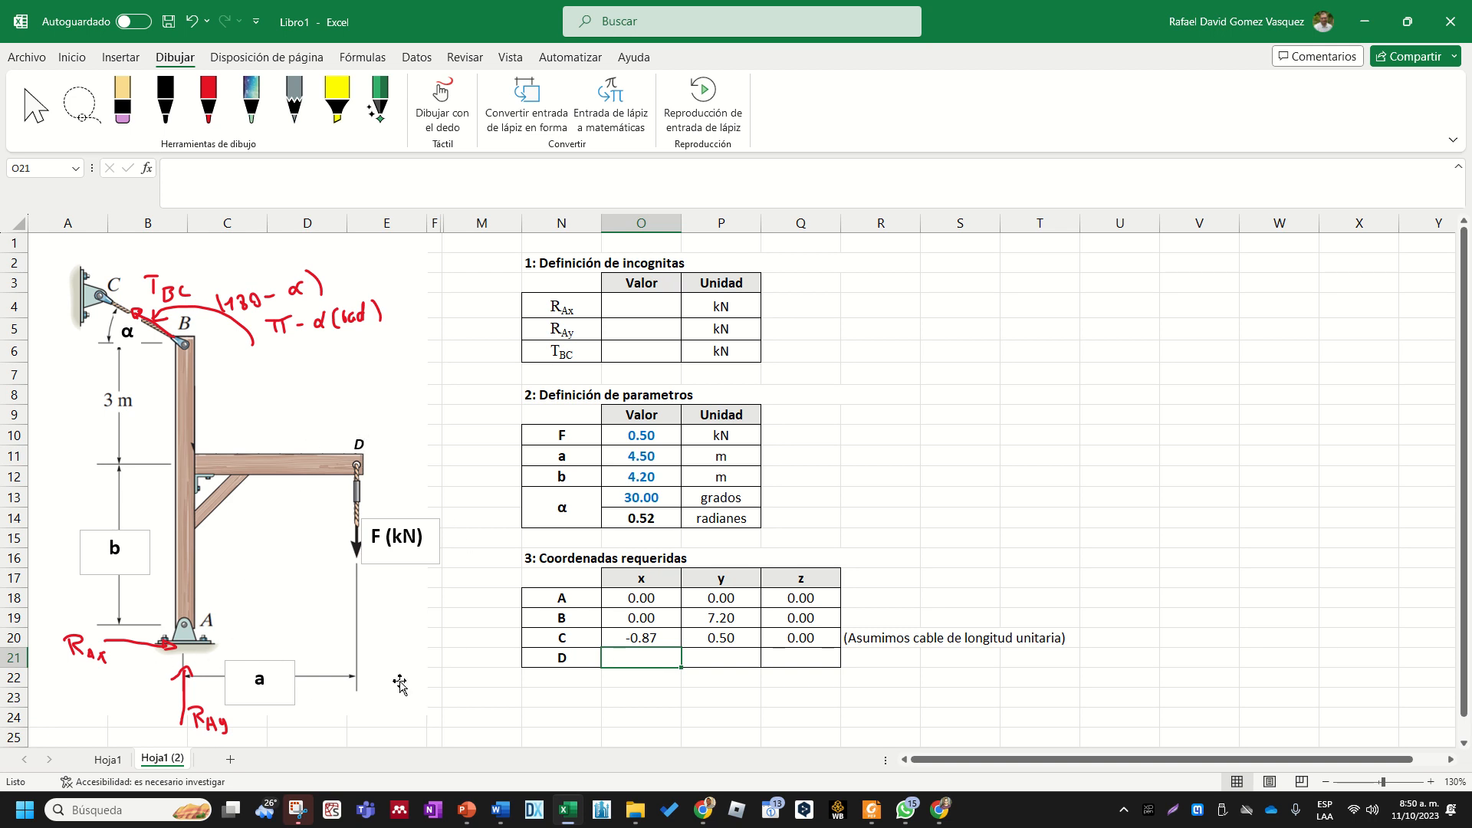
{"action": "type", "text": "+"}
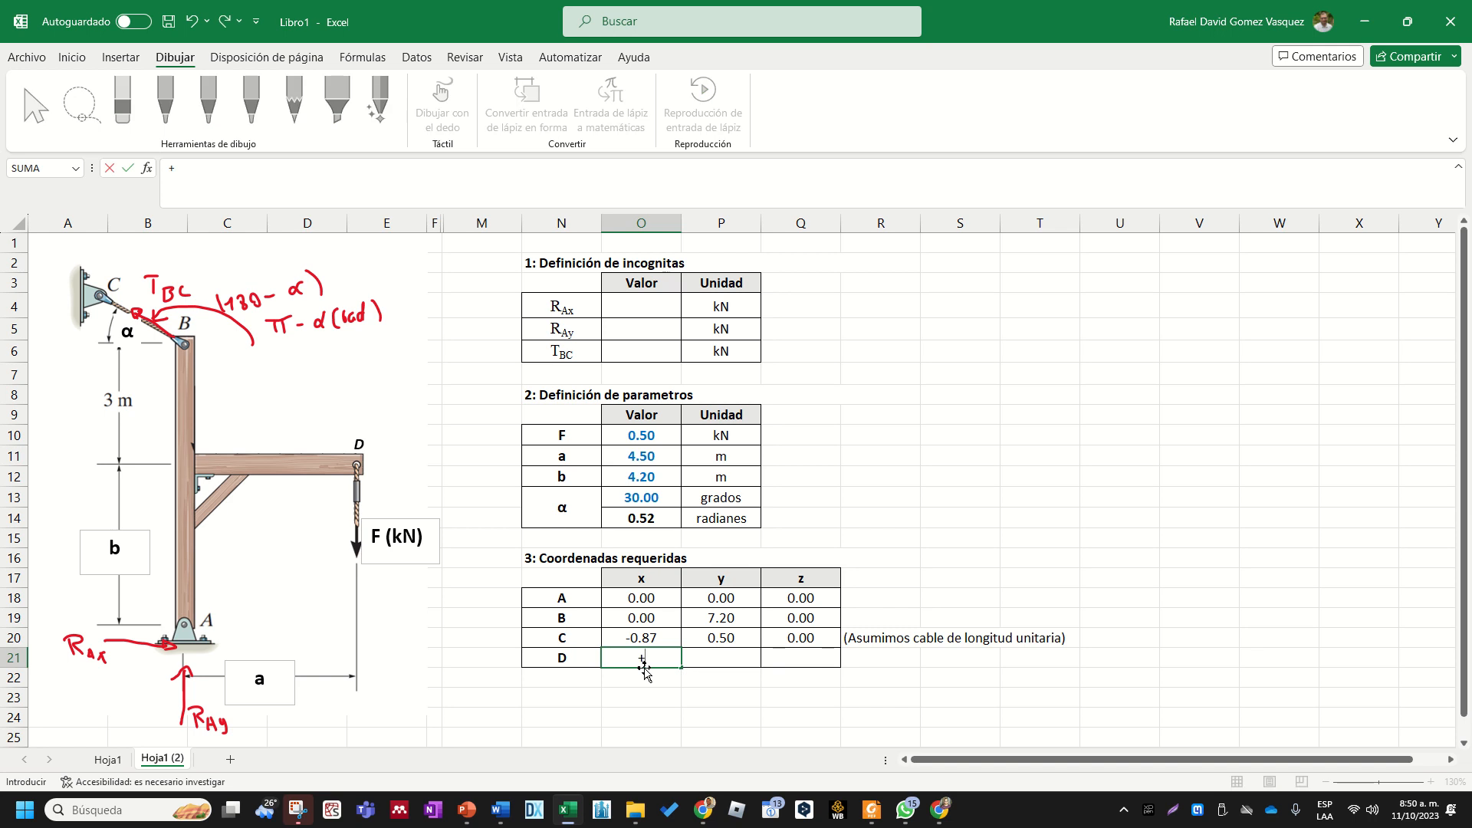
{"action": "left_click", "coordinate": [637, 458]}
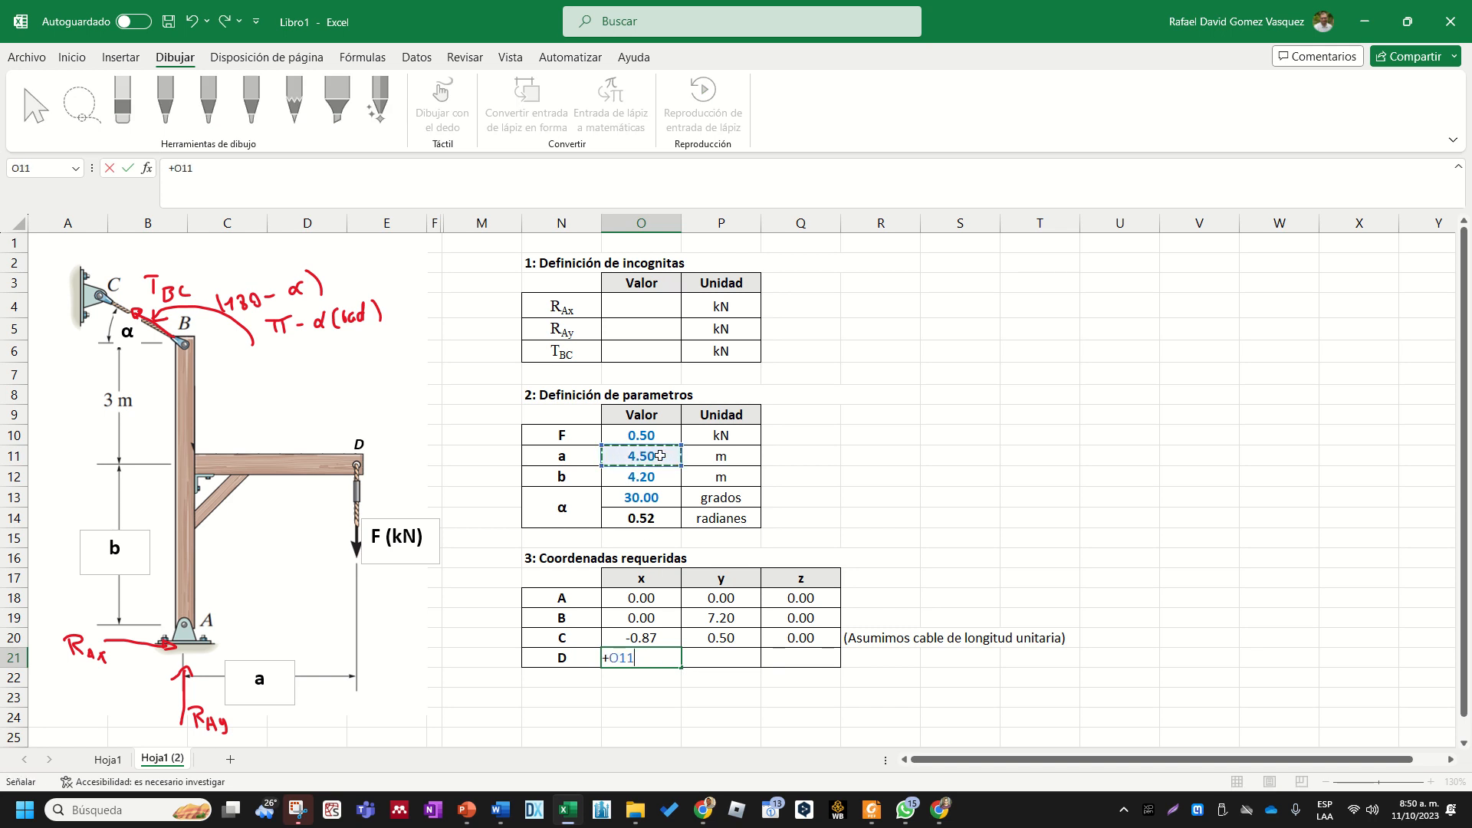
{"action": "key", "text": "Tab"}
- Set point D's y coordinate in P21 to parameter b with +O12 and its z coordinate in Q21 to 0
{"action": "type", "text": "+"}
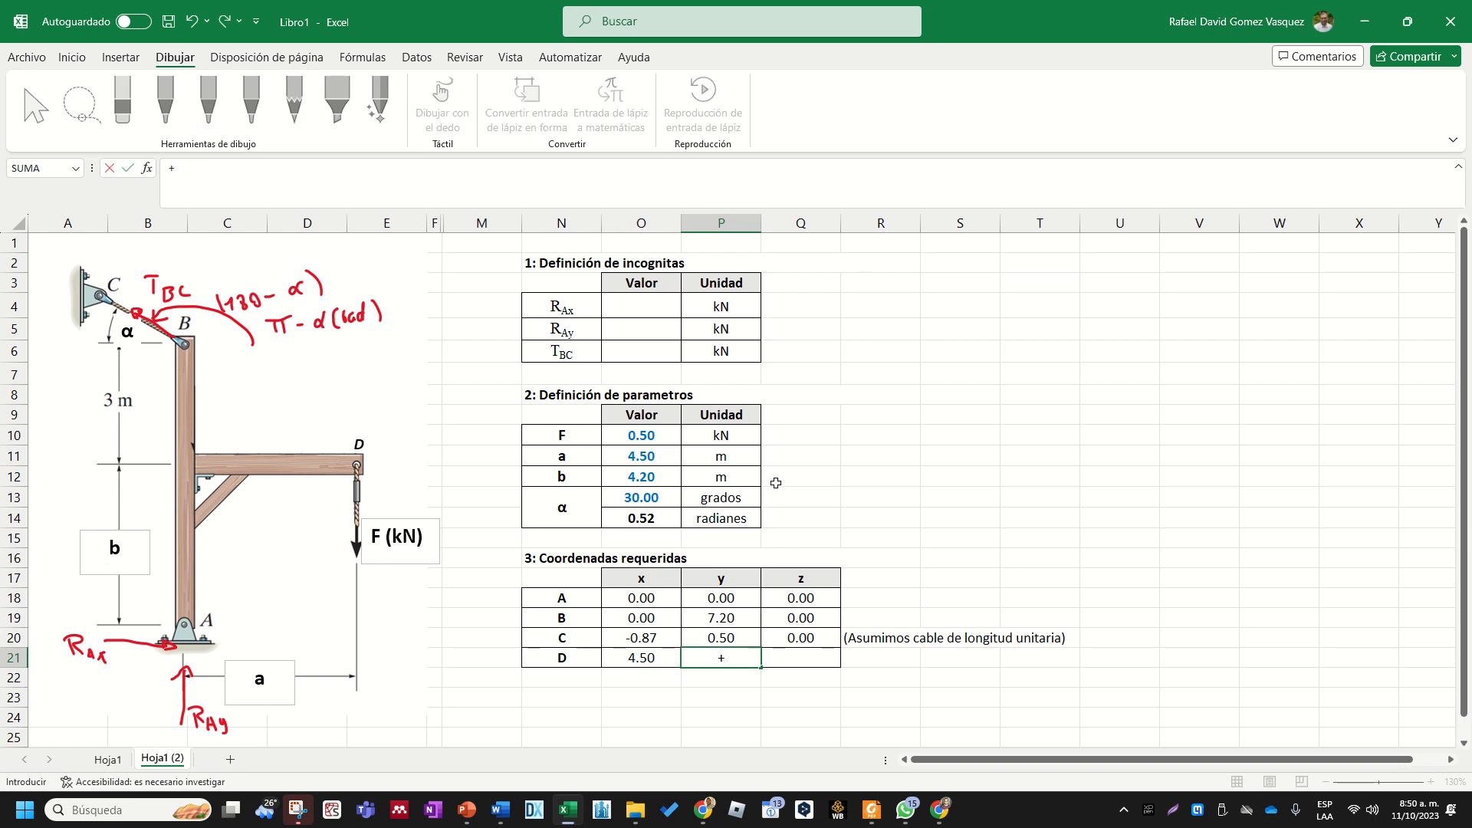
{"action": "left_click", "coordinate": [641, 476]}
{"action": "key", "text": "Return"}
{"action": "key", "text": "Up"}
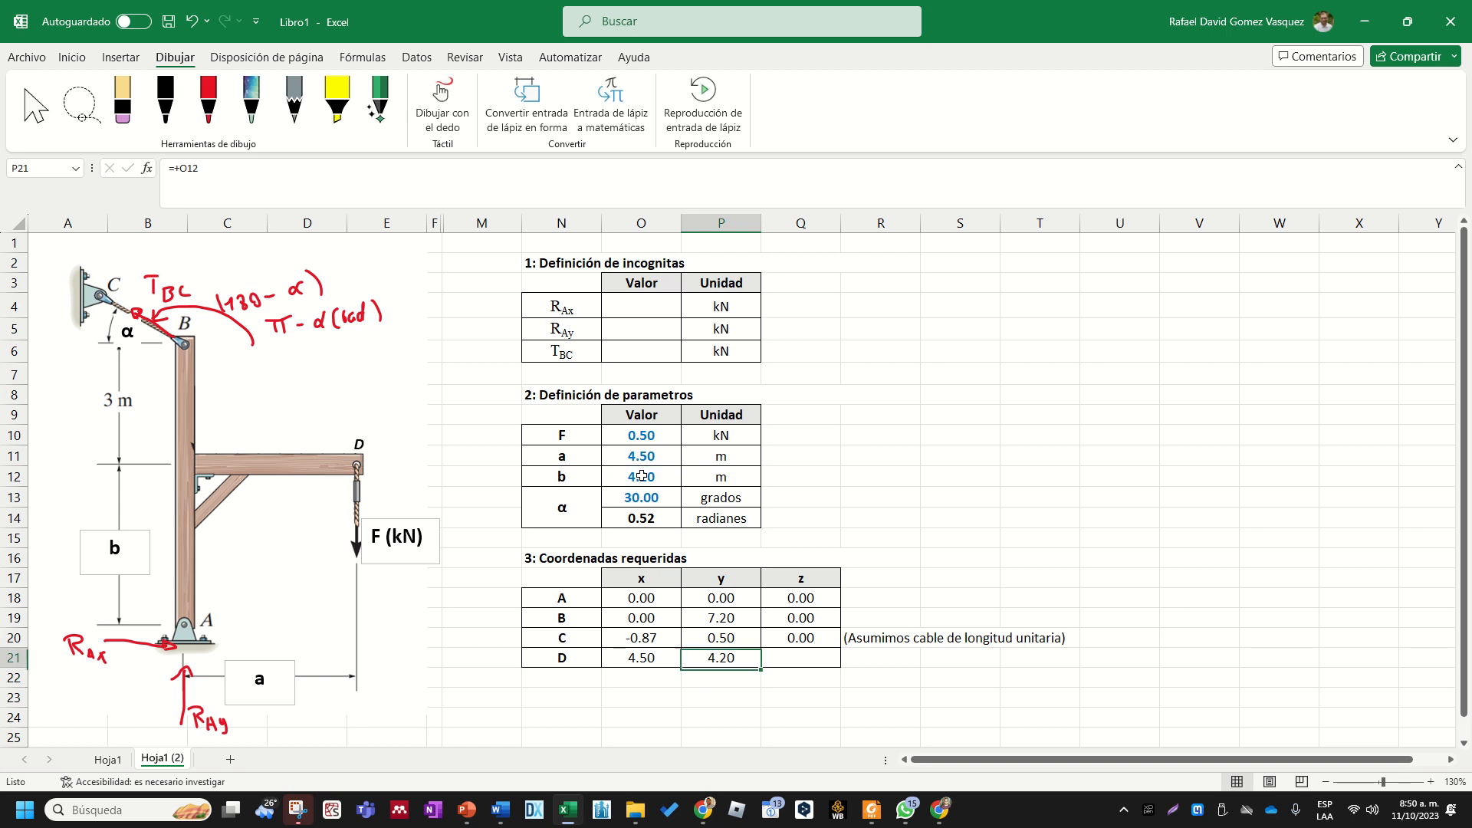
{"action": "key", "text": "Right"}
{"action": "type", "text": "0"}
{"action": "key", "text": "Return"}
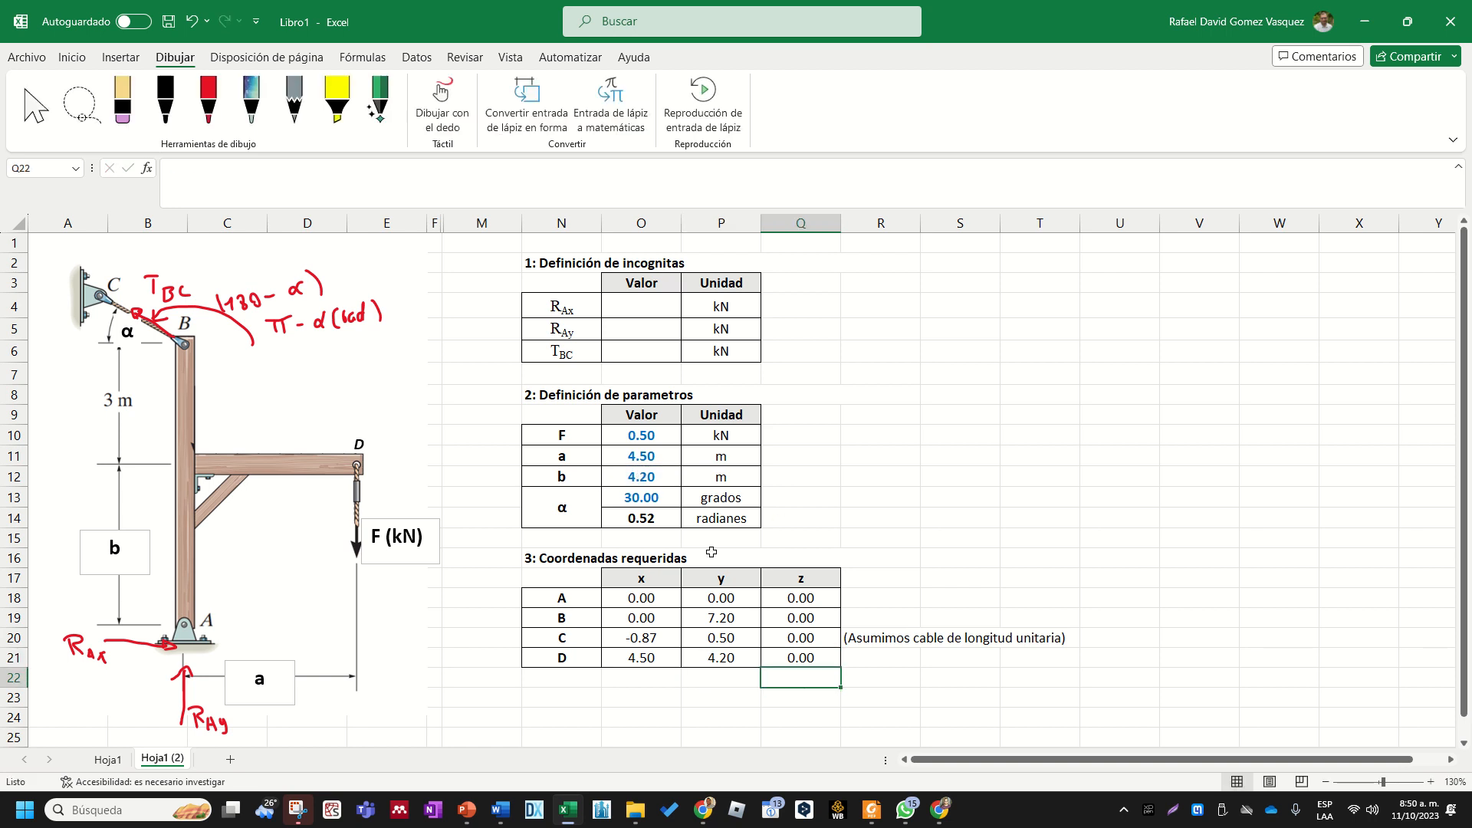
{"action": "left_click", "coordinate": [742, 560]}
{"action": "left_click", "coordinate": [939, 810]}
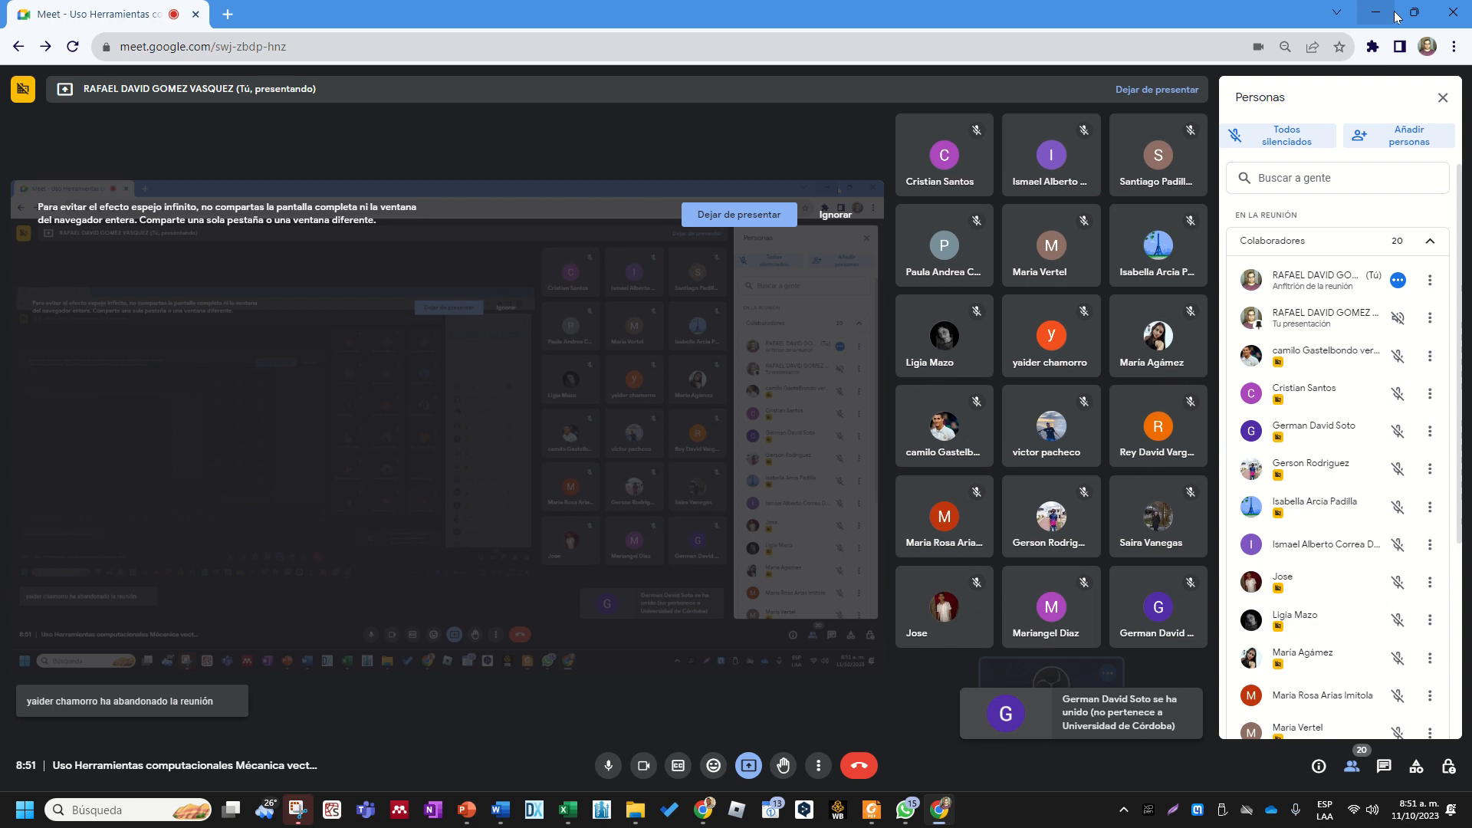
{"action": "left_click", "coordinate": [1376, 11]}
{"action": "left_click", "coordinate": [1000, 585]}
{"action": "left_click", "coordinate": [884, 698]}
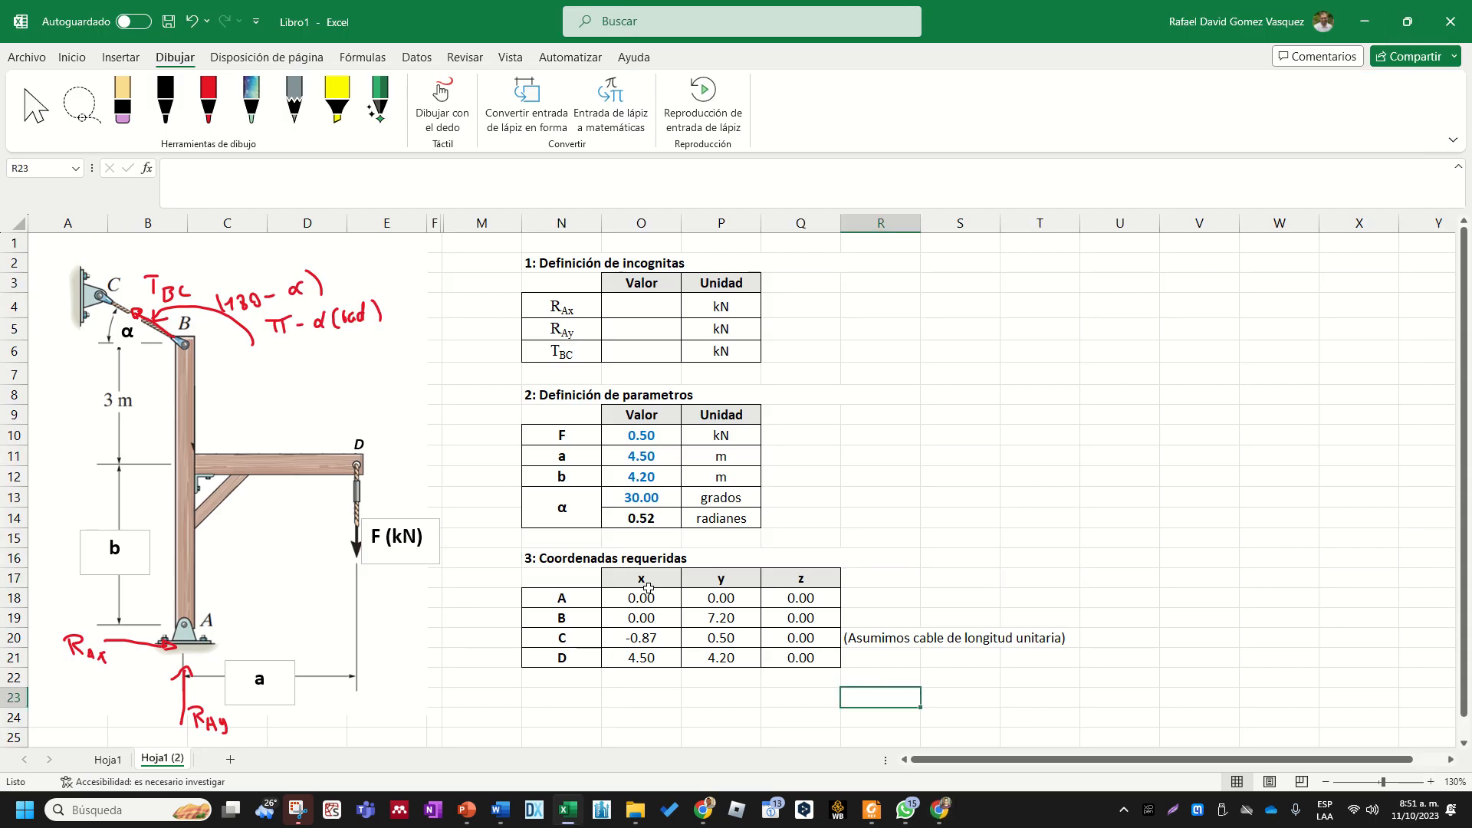
- Move the unit cable length note from R20 to N22, directly below the coordinates table
{"action": "left_click", "coordinate": [911, 643]}
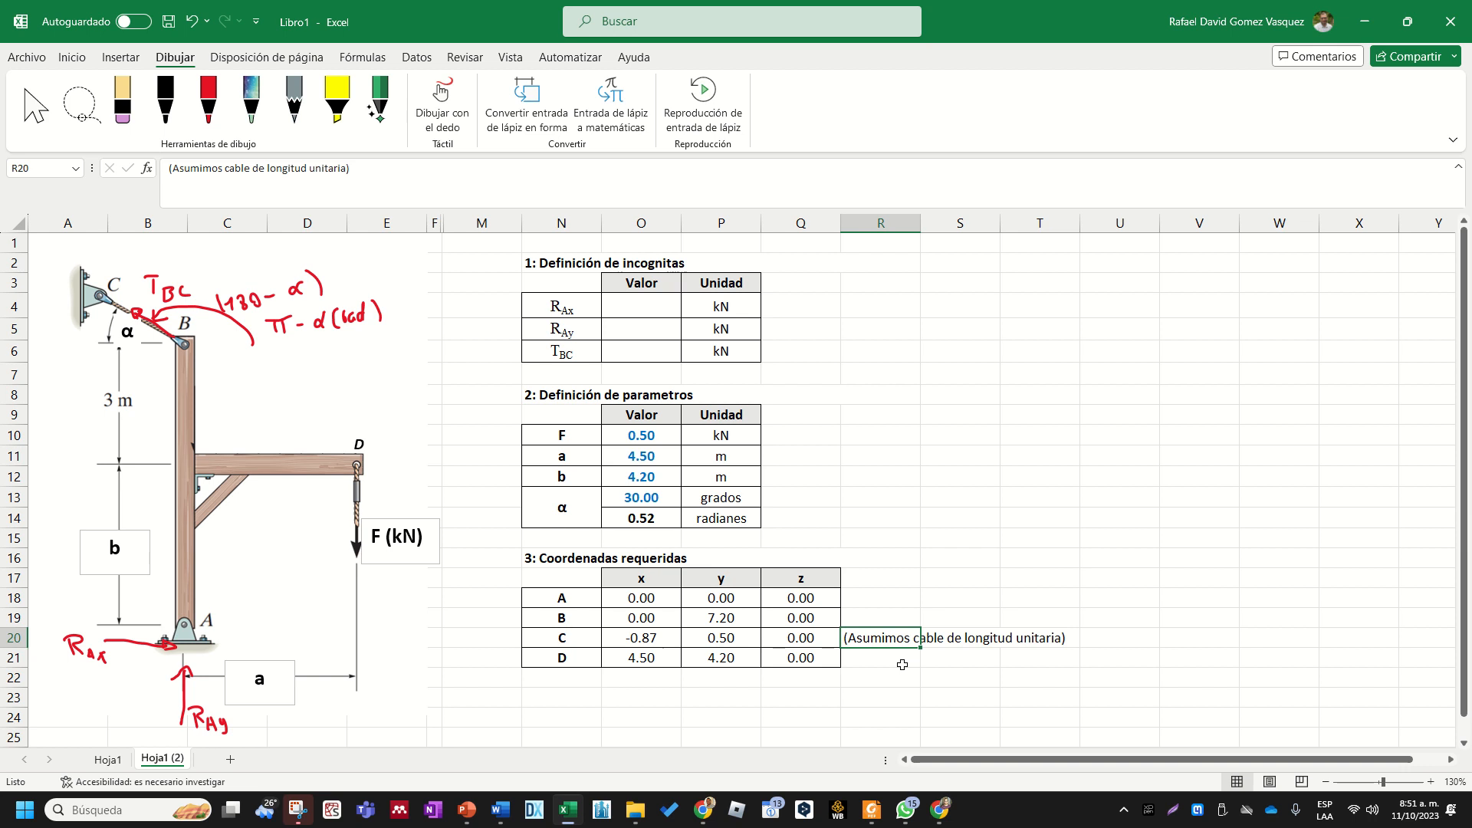
{"action": "key", "text": "ctrl+x"}
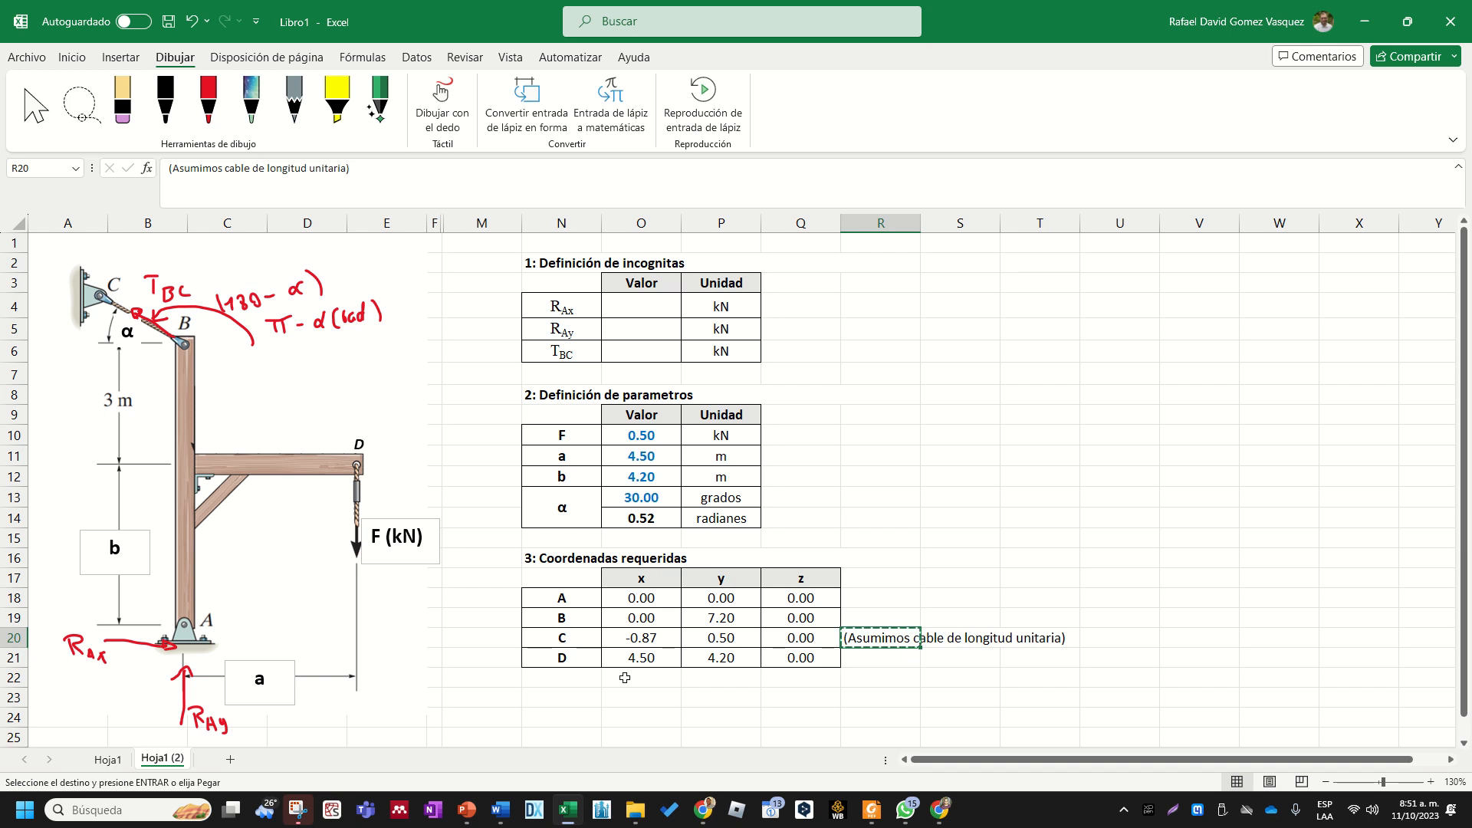
{"action": "left_click", "coordinate": [571, 678]}
{"action": "key", "text": "ctrl+v"}
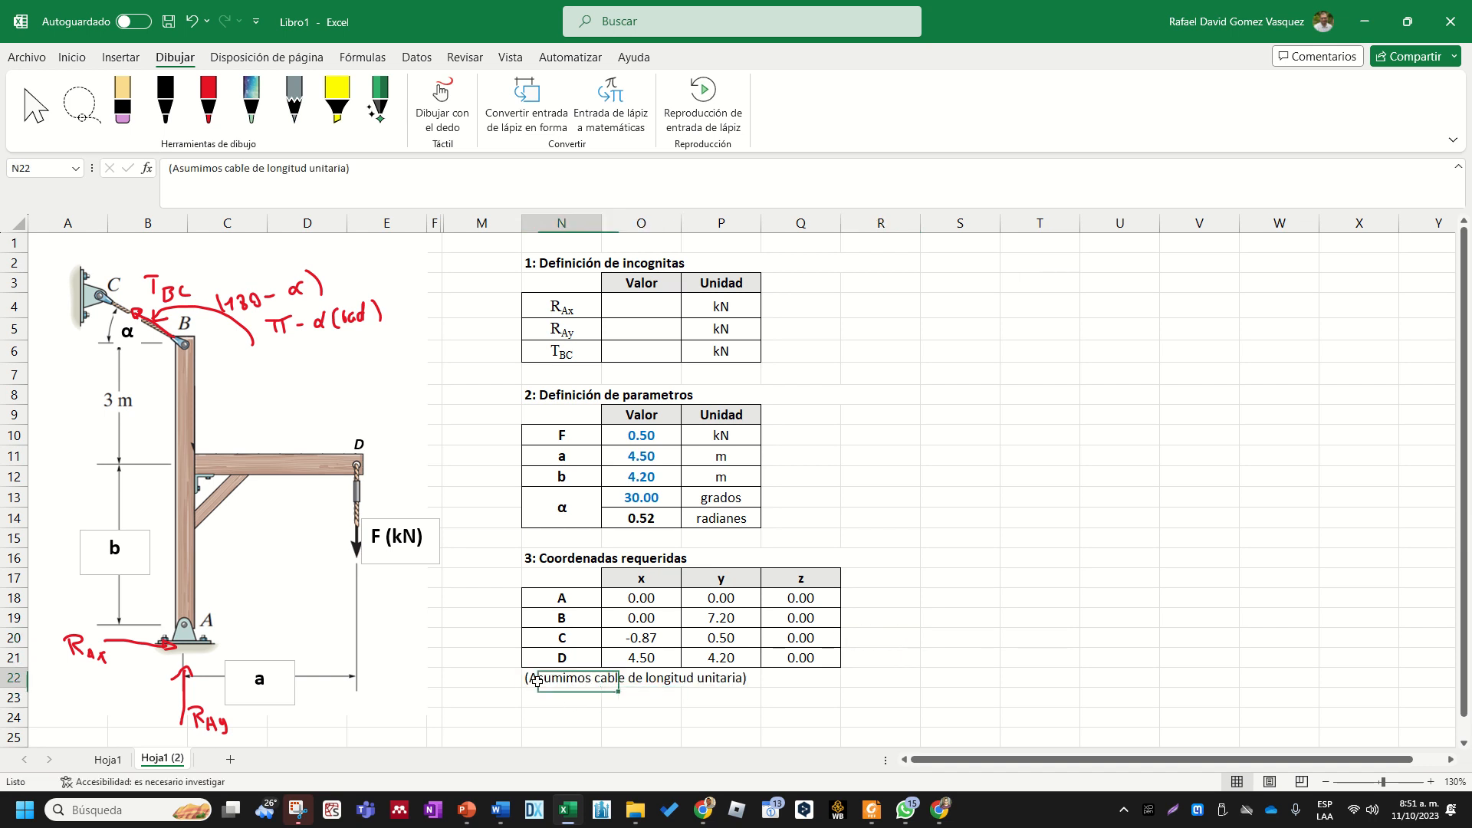
- Insert the words "Para las coordenadas de C se asume" before "Asumimos" in the N22 note
{"action": "double_click", "coordinate": [529, 678]}
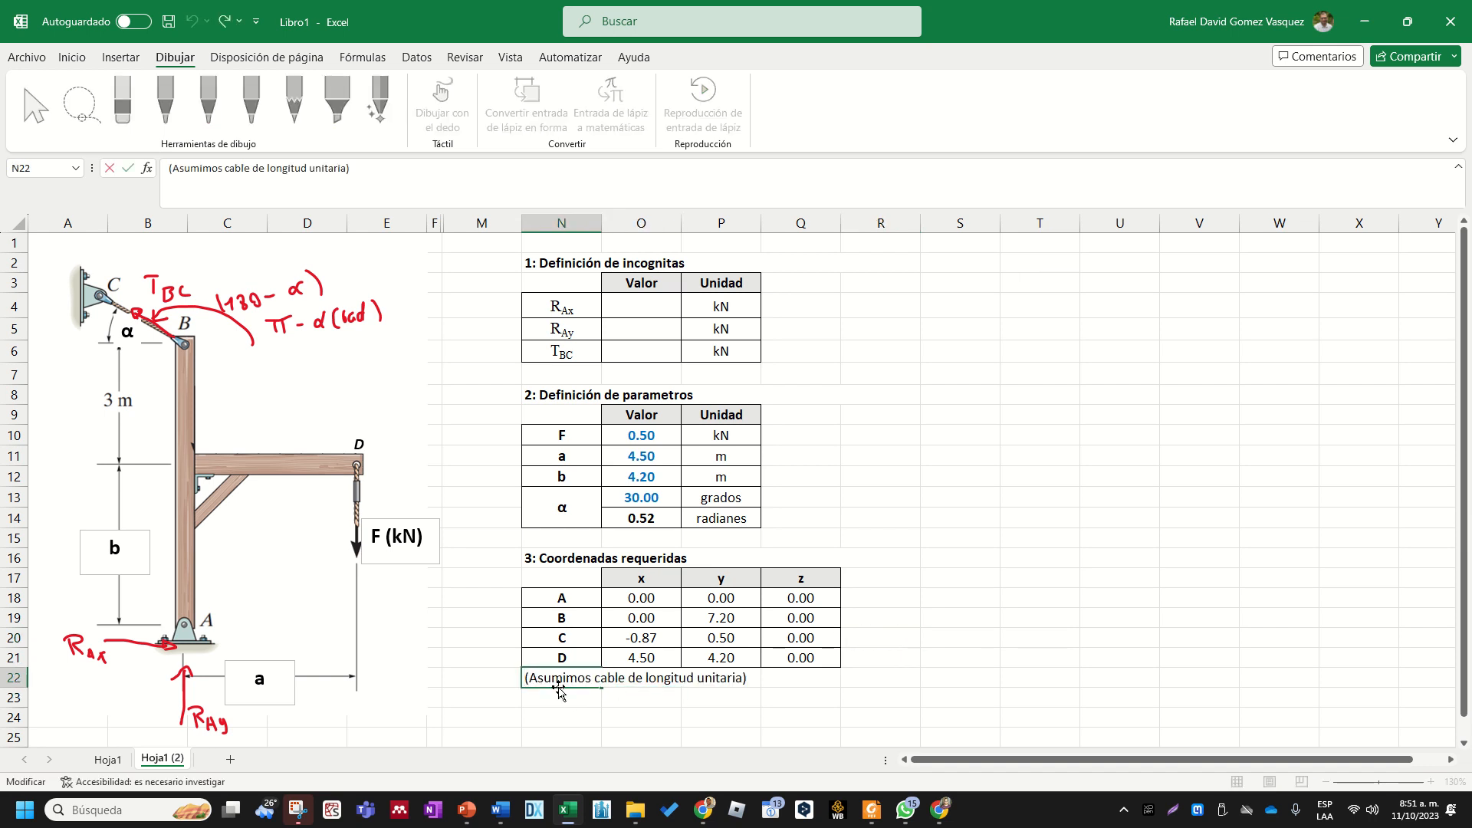
{"action": "type", "text": "Para el p"}
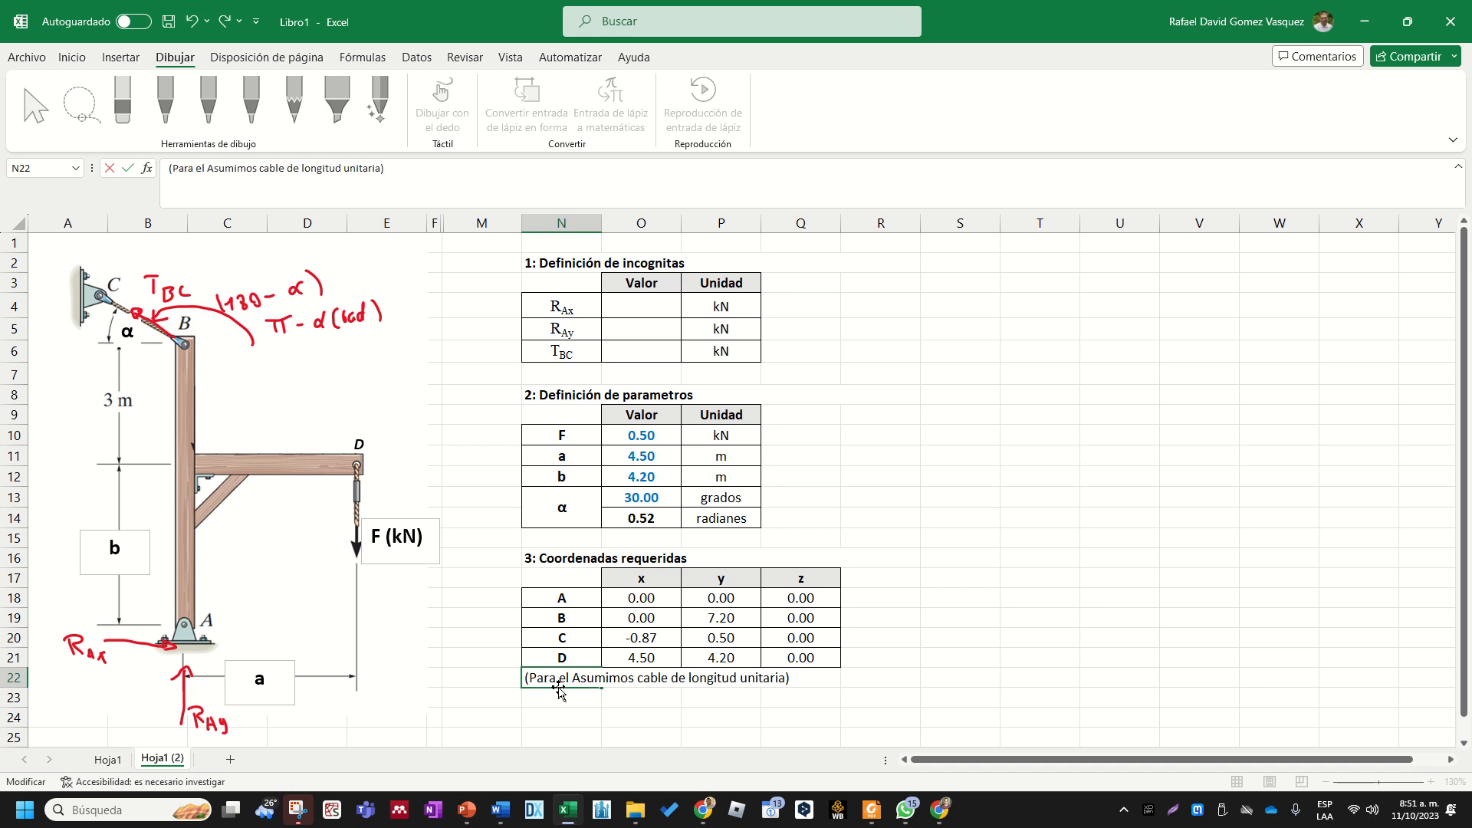
{"action": "type", "text": "unto "}
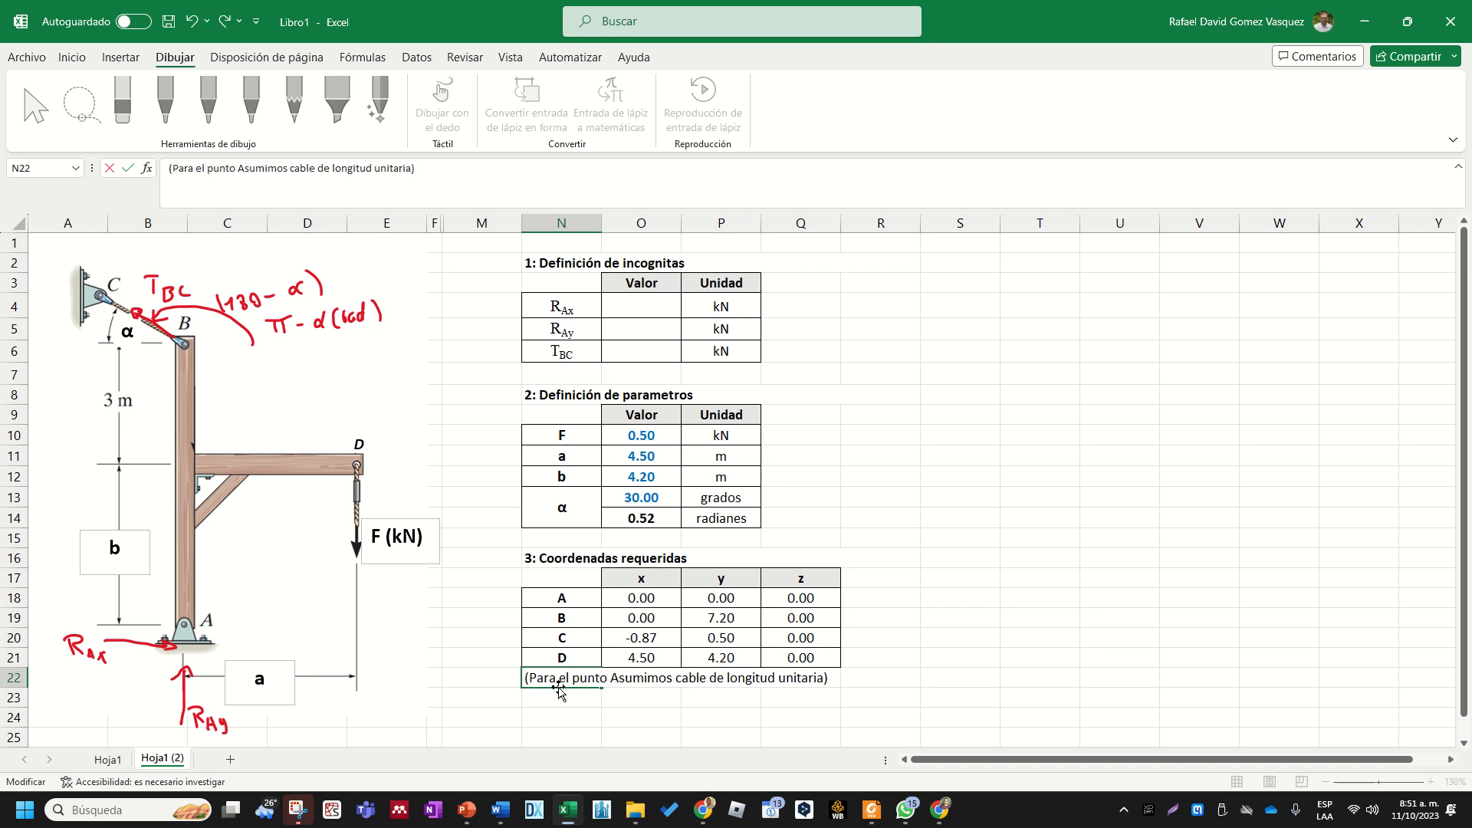
{"action": "type", "text": "C"}
{"action": "key", "text": "BackSpace"}
{"action": "key", "text": "BackSpace"}
{"action": "key", "text": "BackSpace"}
{"action": "key", "text": "BackSpace"}
{"action": "key", "text": "BackSpace"}
{"action": "key", "text": "BackSpace"}
{"action": "key", "text": "BackSpace"}
{"action": "key", "text": "BackSpace"}
{"action": "key", "text": "BackSpace"}
{"action": "key", "text": "BackSpace"}
{"action": "key", "text": "BackSpace"}
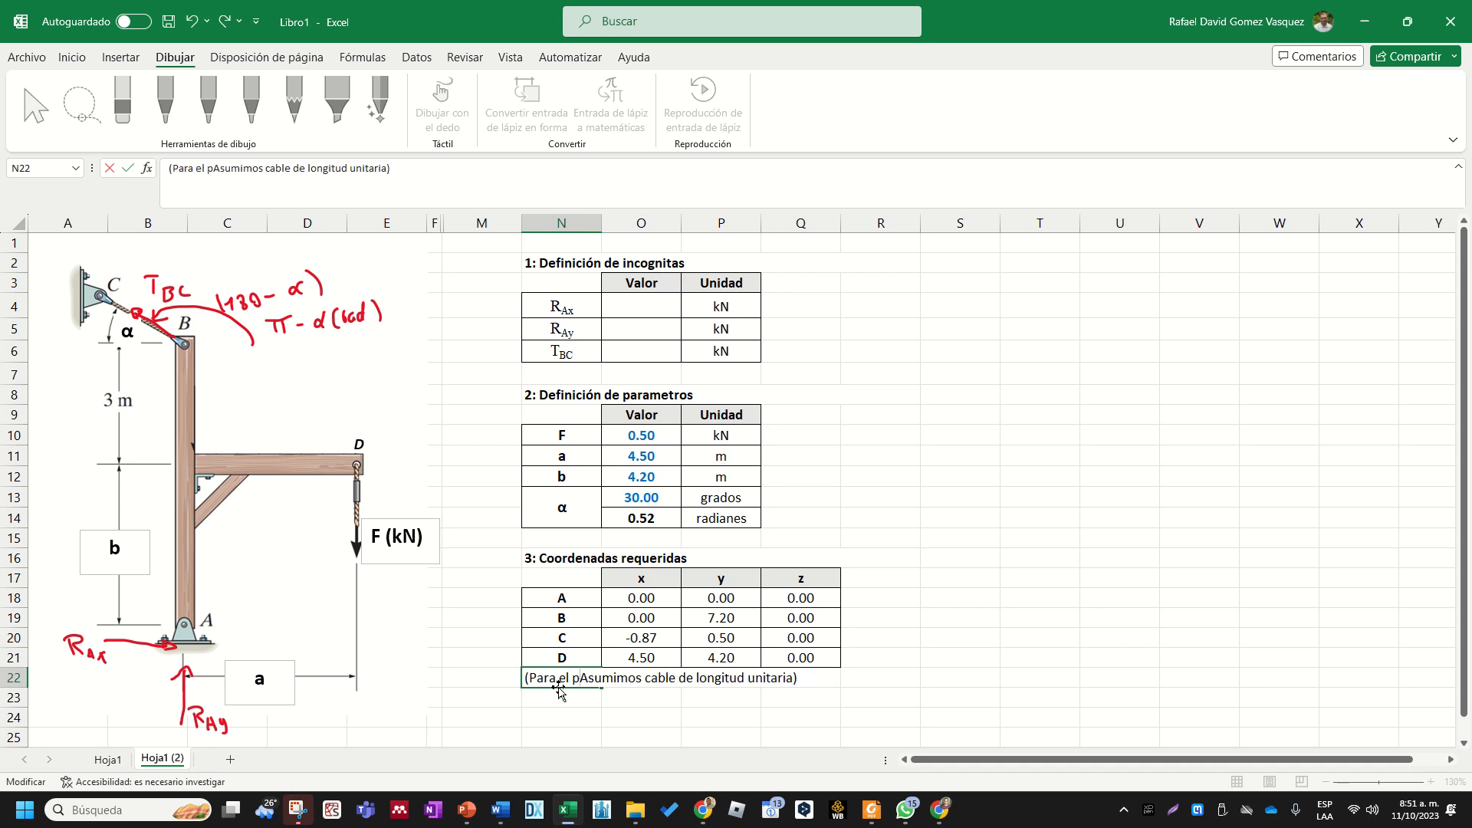
{"action": "type", "text": "las coordi"}
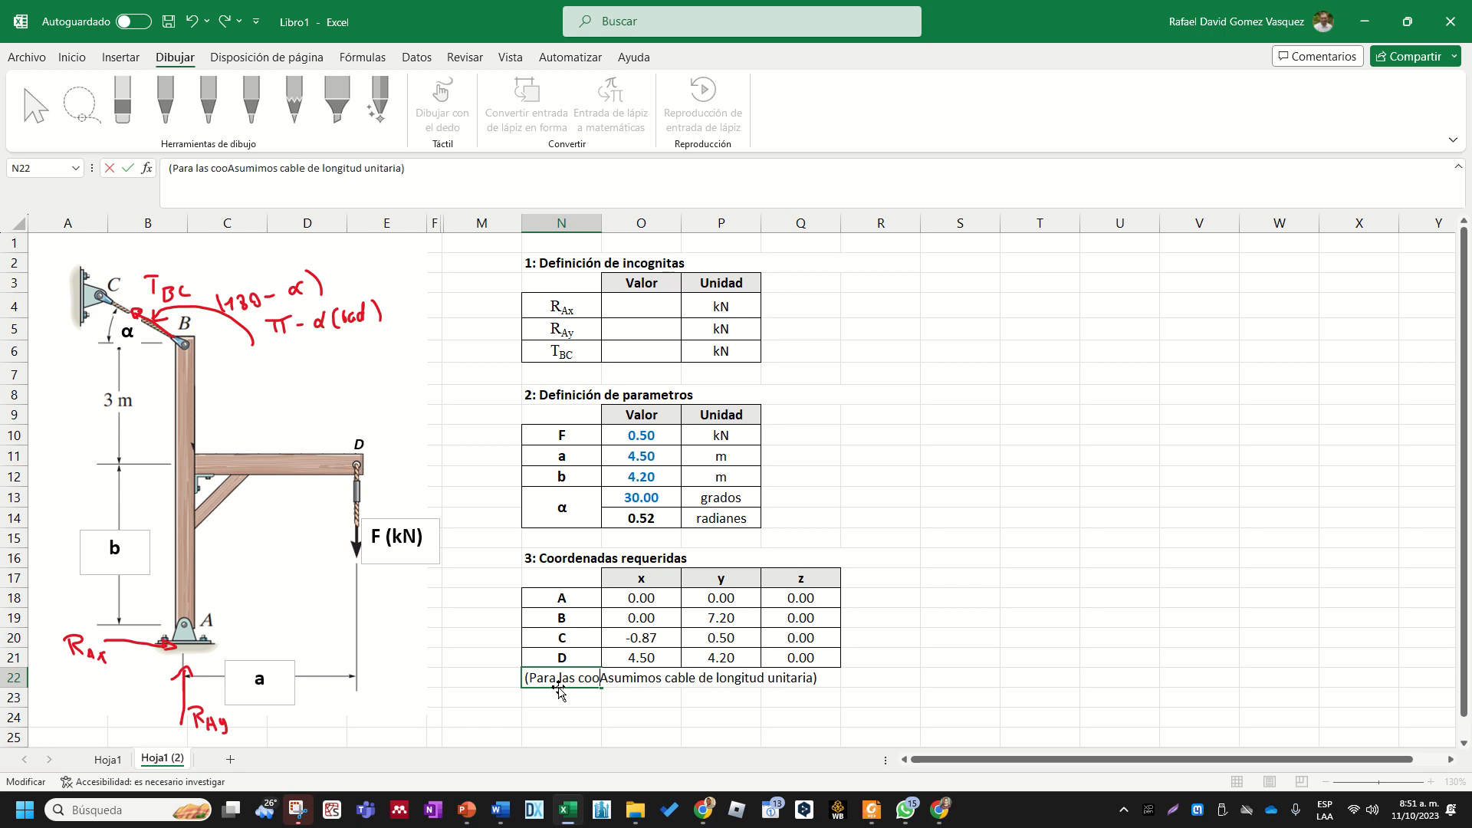
{"action": "key", "text": "BackSpace"}
{"action": "type", "text": "enadas de "}
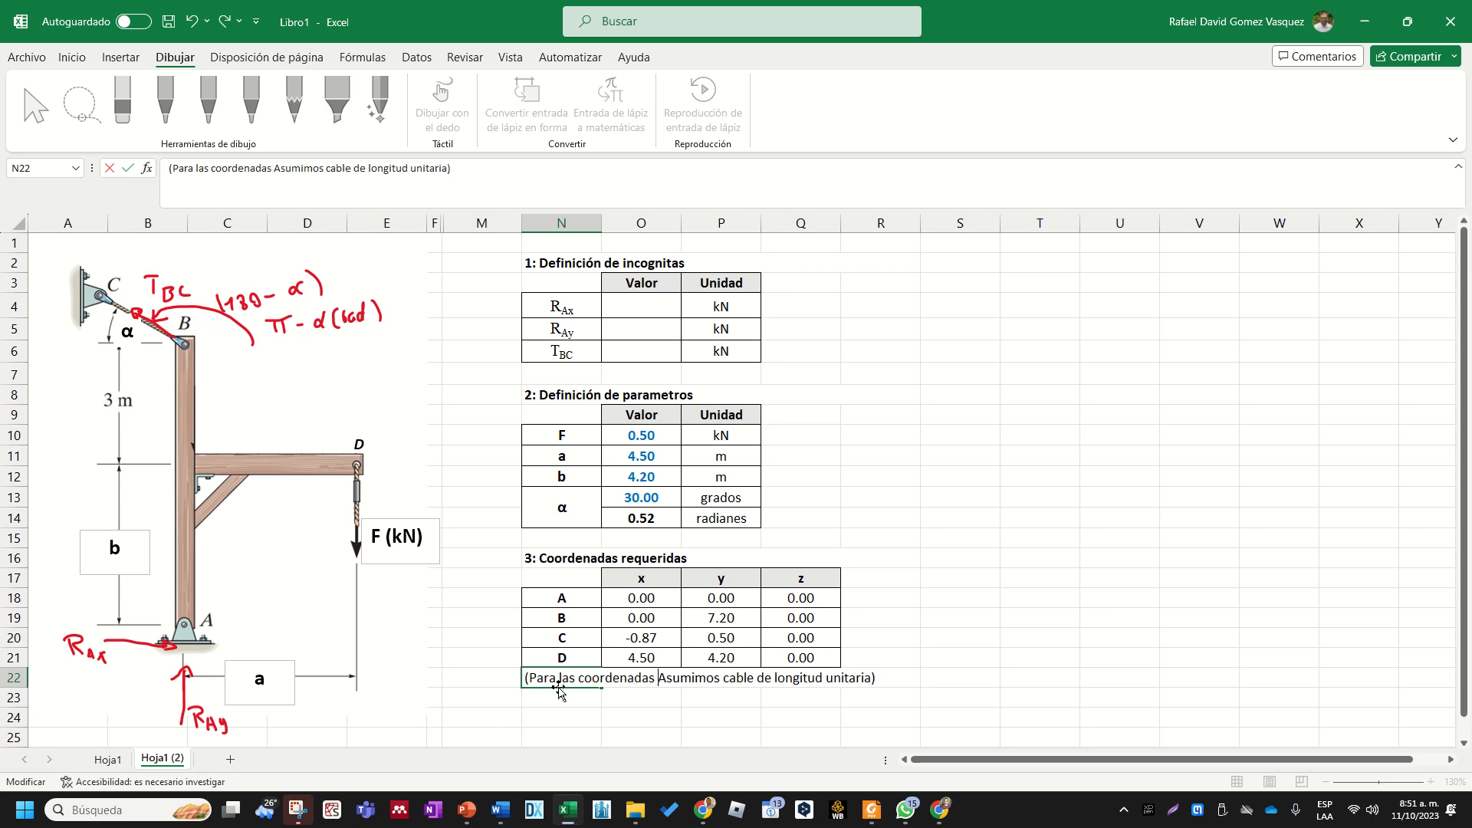
{"action": "type", "text": "C "}
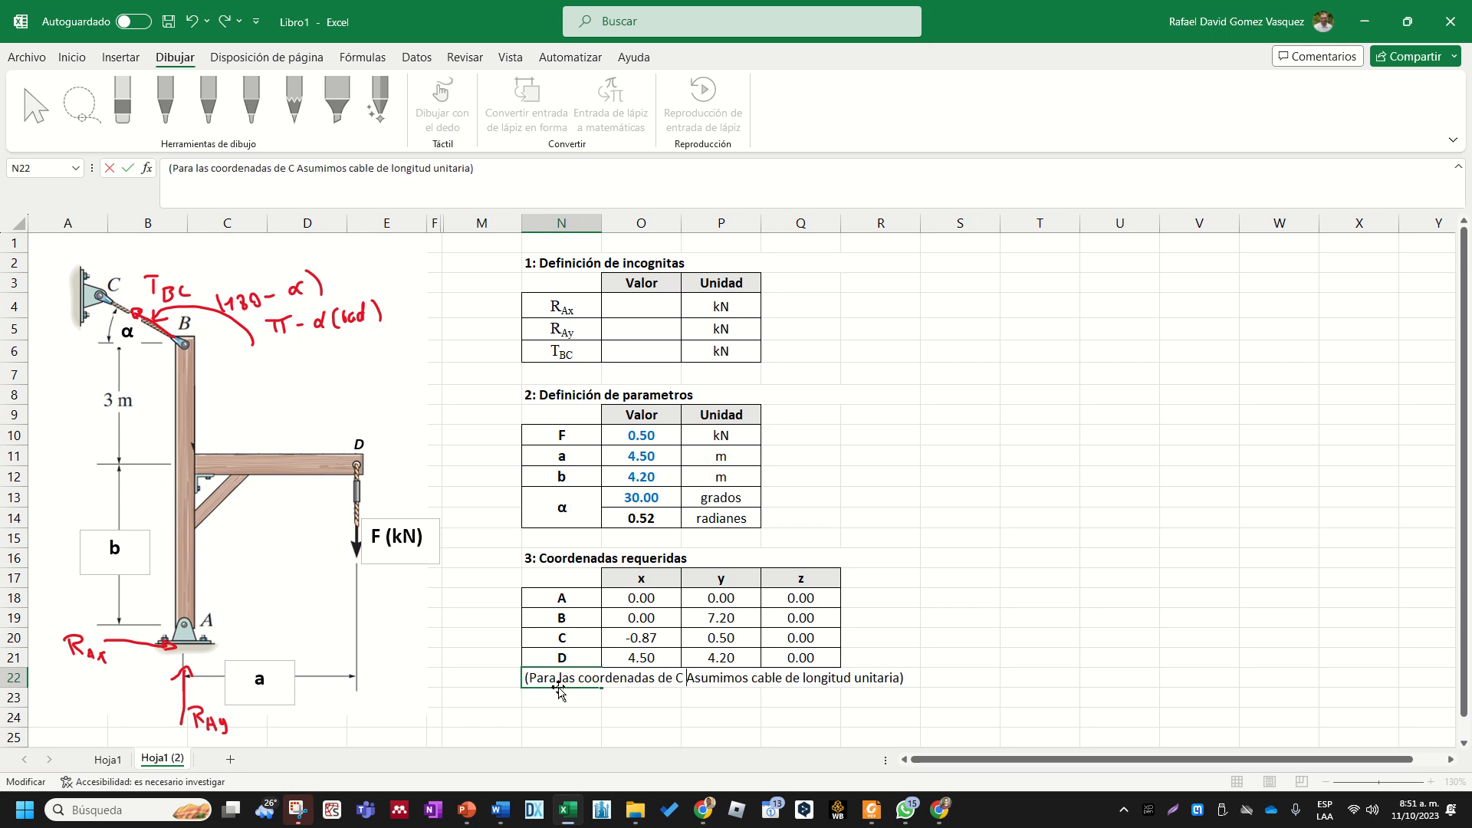
{"action": "type", "text": "se ad"}
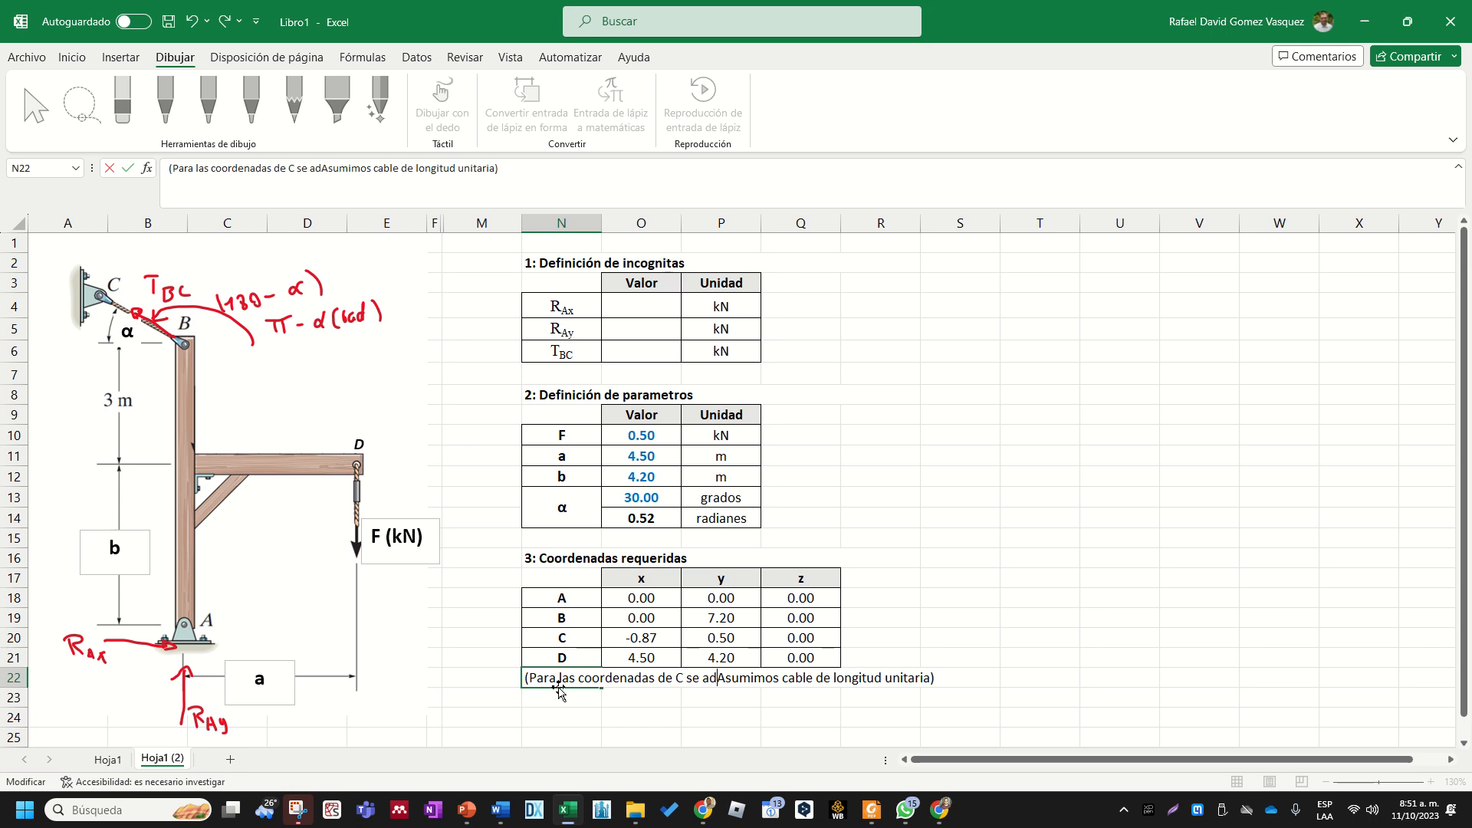
{"action": "key", "text": "BackSpace"}
{"action": "type", "text": "sume"}
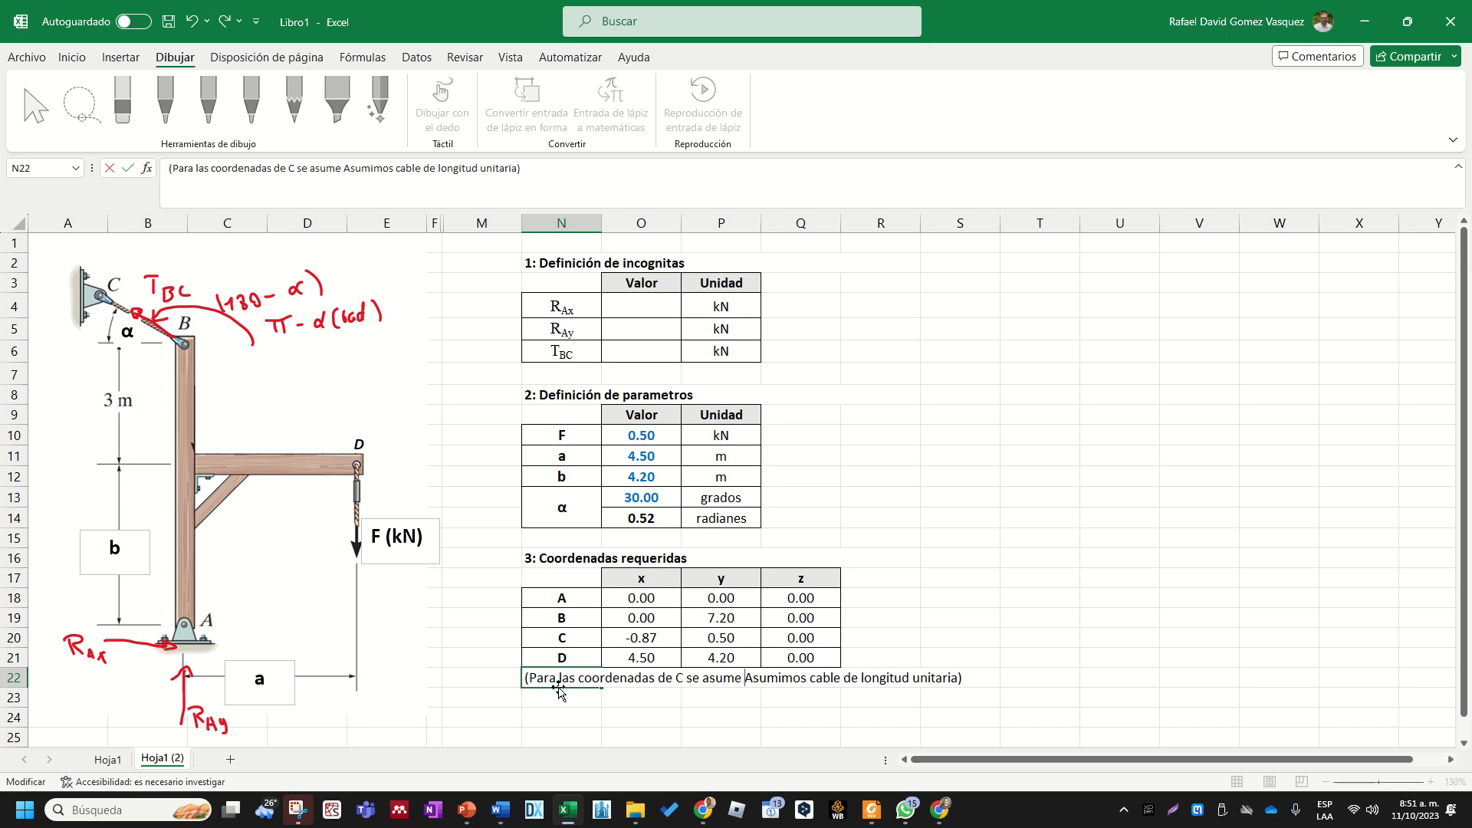
- Replace "Asumimos" with "que el" so the note reads "(Para las coordenadas de C se asume que el cable de longitud unitaria)"
{"action": "key", "text": "shift+Right"}
{"action": "key", "text": "shift+Right"}
{"action": "key", "text": "shift+Right"}
{"action": "key", "text": "shift+Right"}
{"action": "key", "text": "shift+Right"}
{"action": "key", "text": "shift+Right"}
{"action": "key", "text": "shift+Right"}
{"action": "key", "text": "shift+Right"}
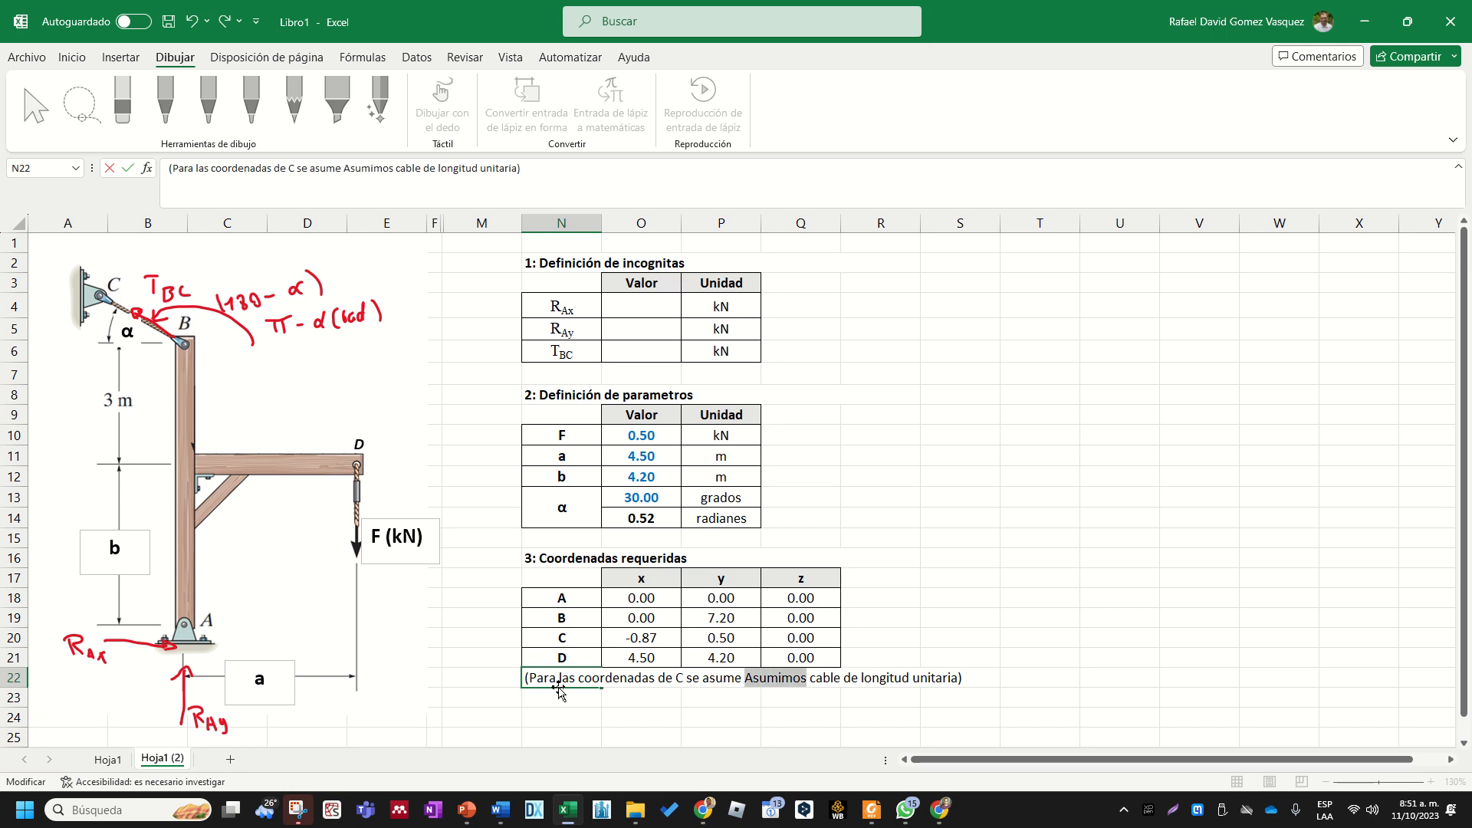
{"action": "key", "text": "BackSpace"}
{"action": "key", "text": "BackSpace"}
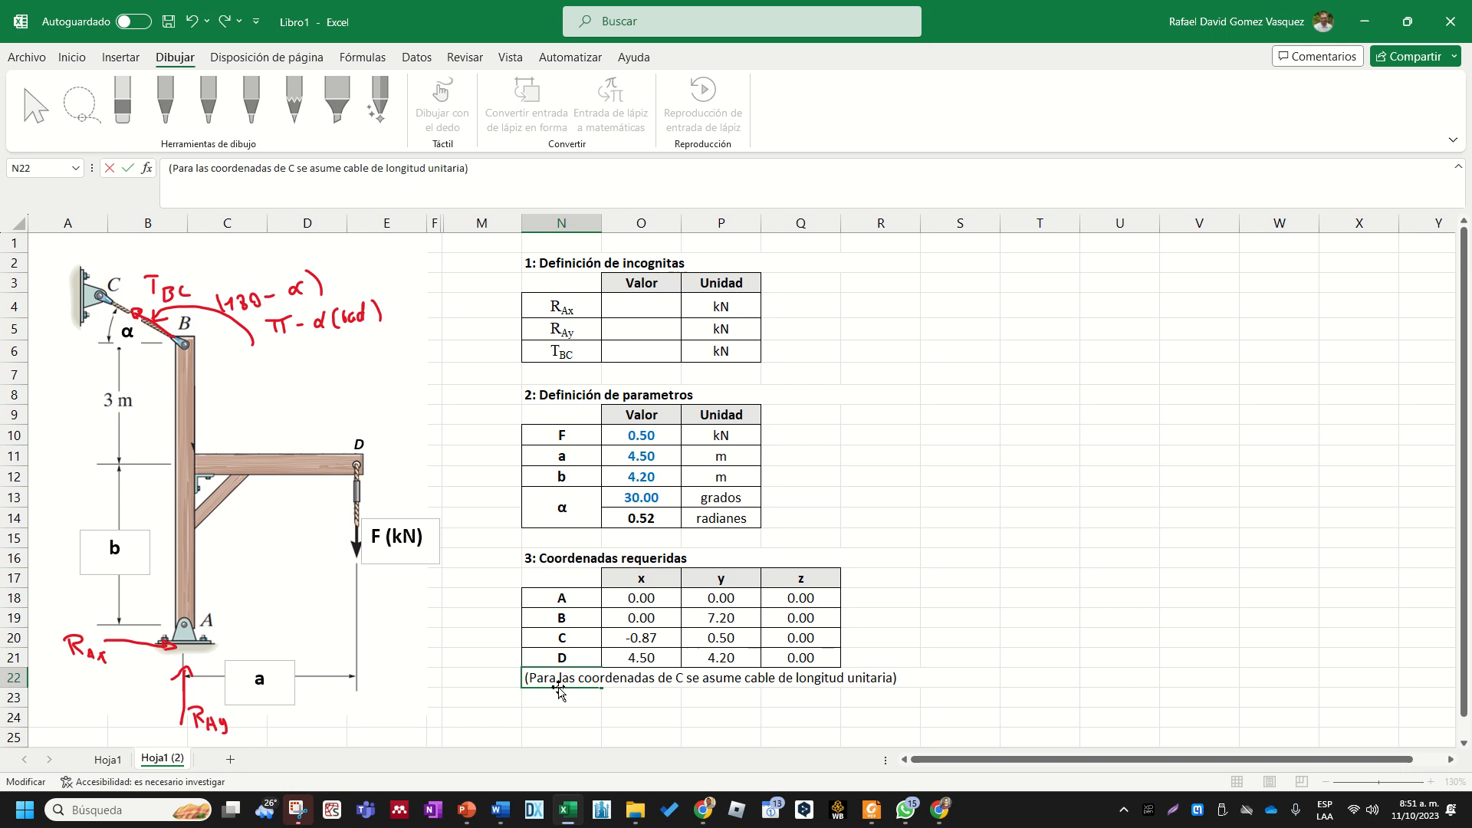
{"action": "type", "text": "que el"}
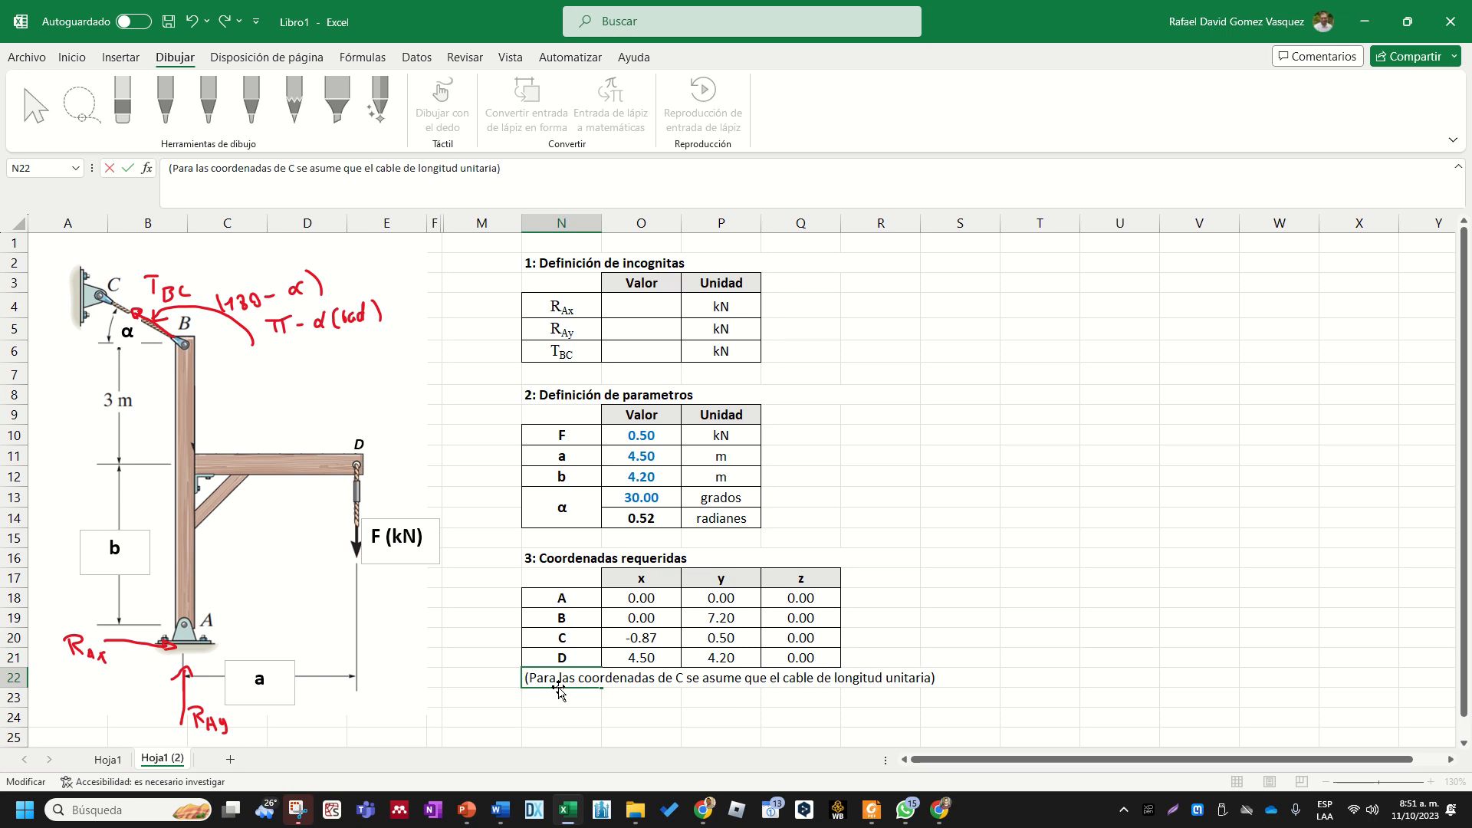
{"action": "left_click", "coordinate": [1085, 602]}
- Examine the cosine formula for point C's x coordinate in O20 against the π − α angle noted in the diagram
{"action": "left_click", "coordinate": [590, 678]}
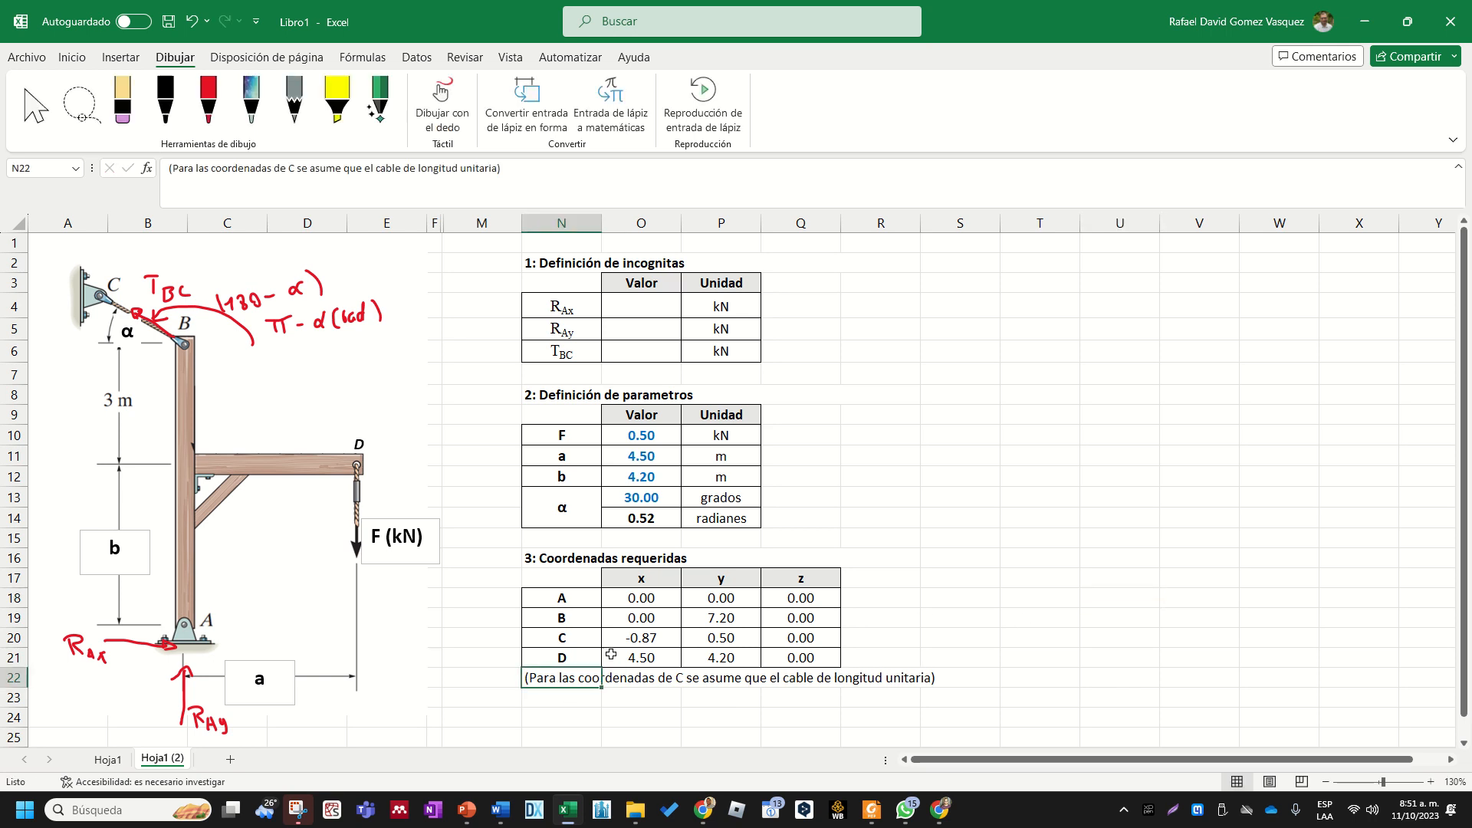
{"action": "left_click", "coordinate": [616, 637]}
{"action": "left_click", "coordinate": [580, 643]}
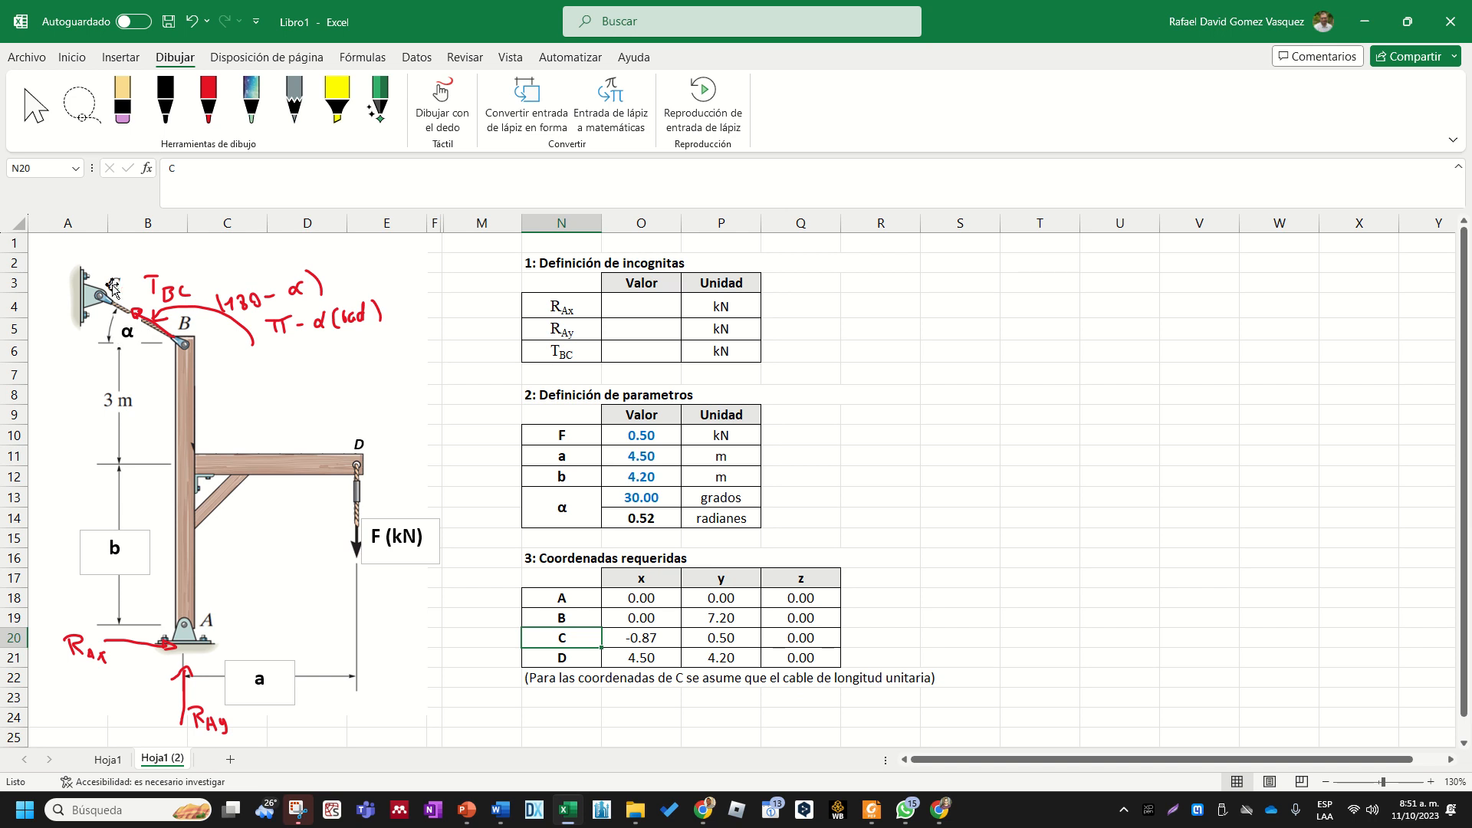
{"action": "left_click", "coordinate": [622, 661]}
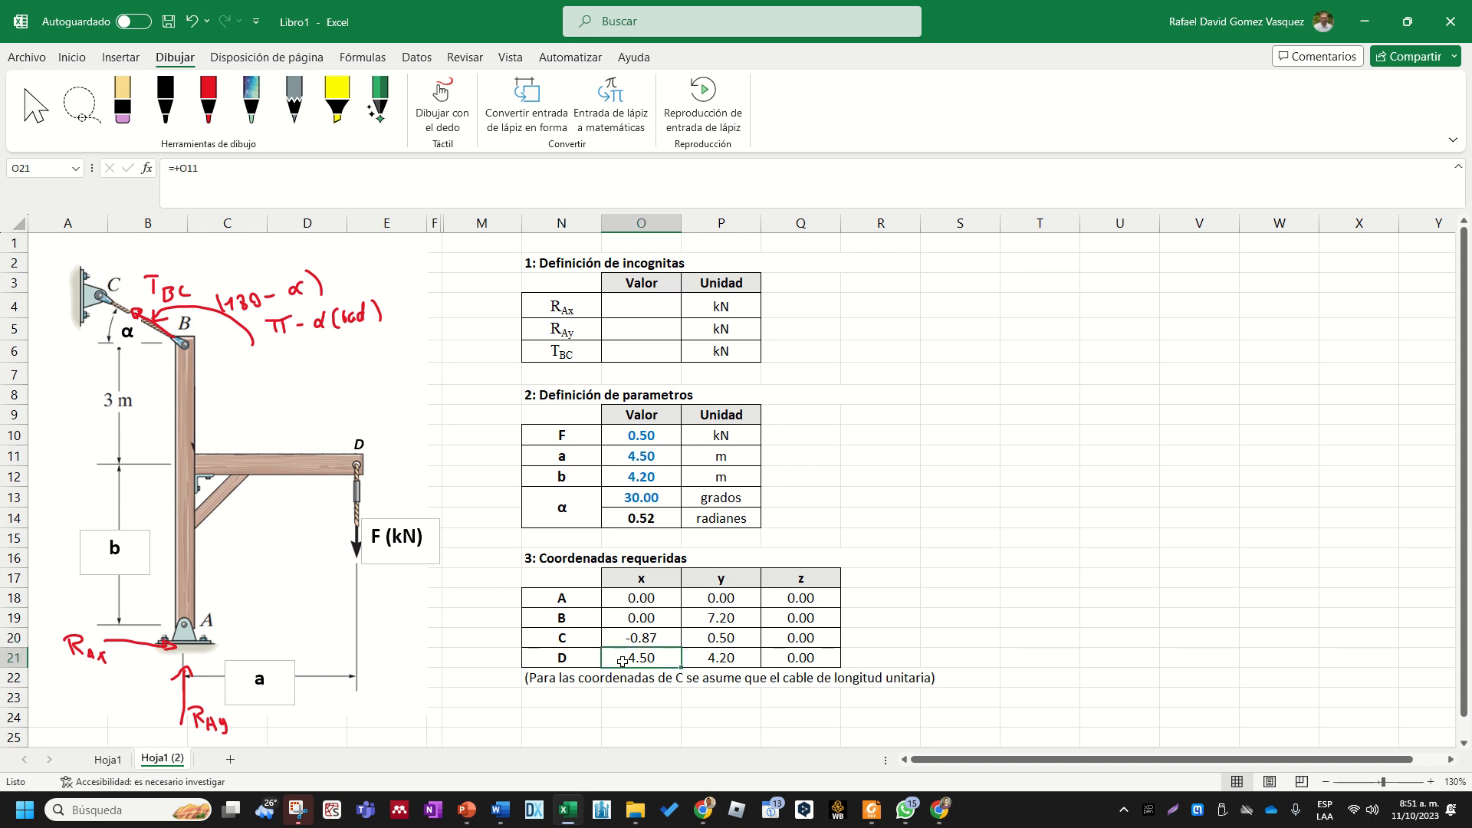
{"action": "double_click", "coordinate": [634, 641]}
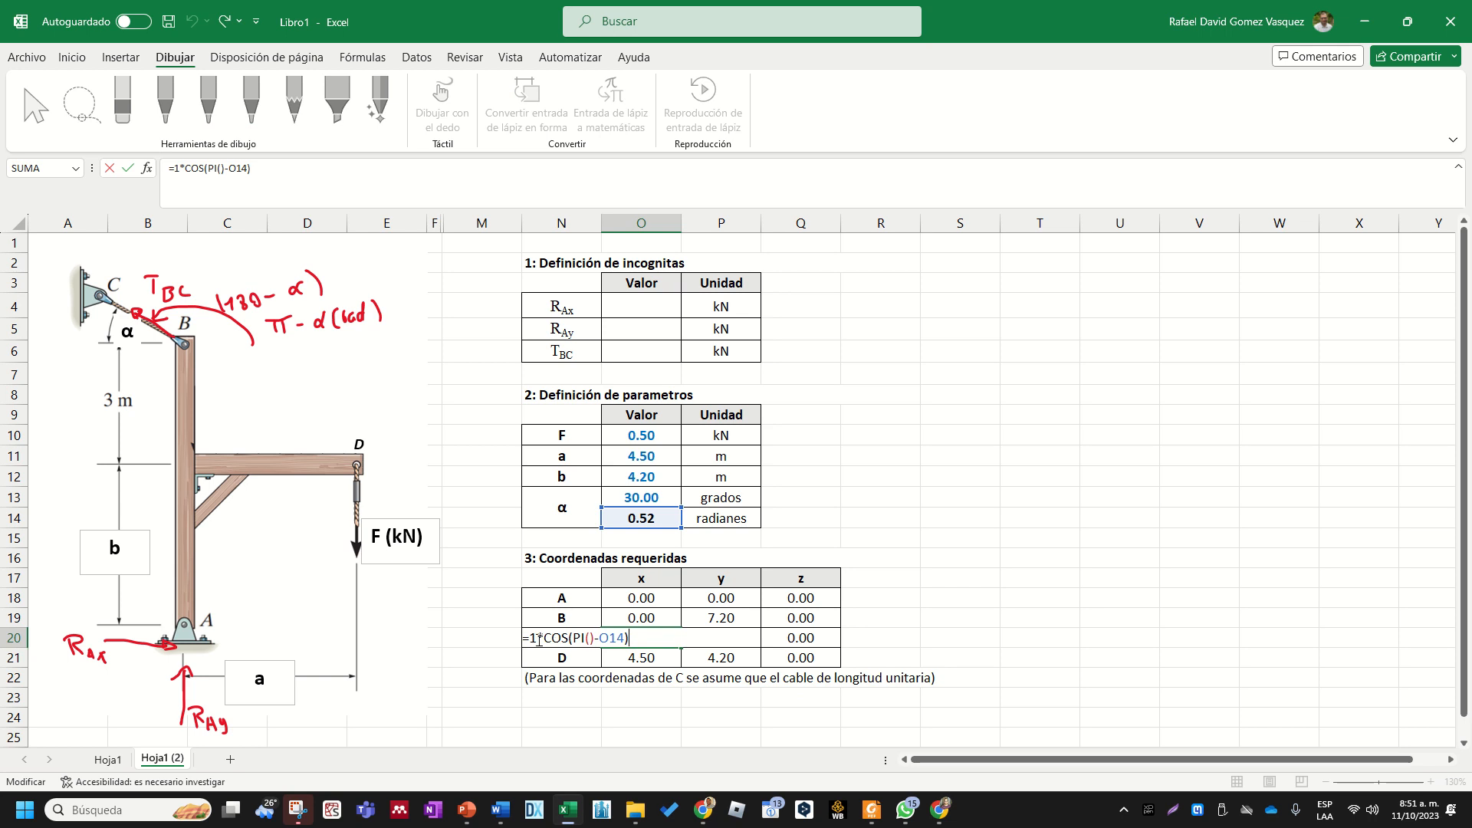
{"action": "left_click_drag", "start_coordinate": [546, 637], "coordinate": [627, 638]}
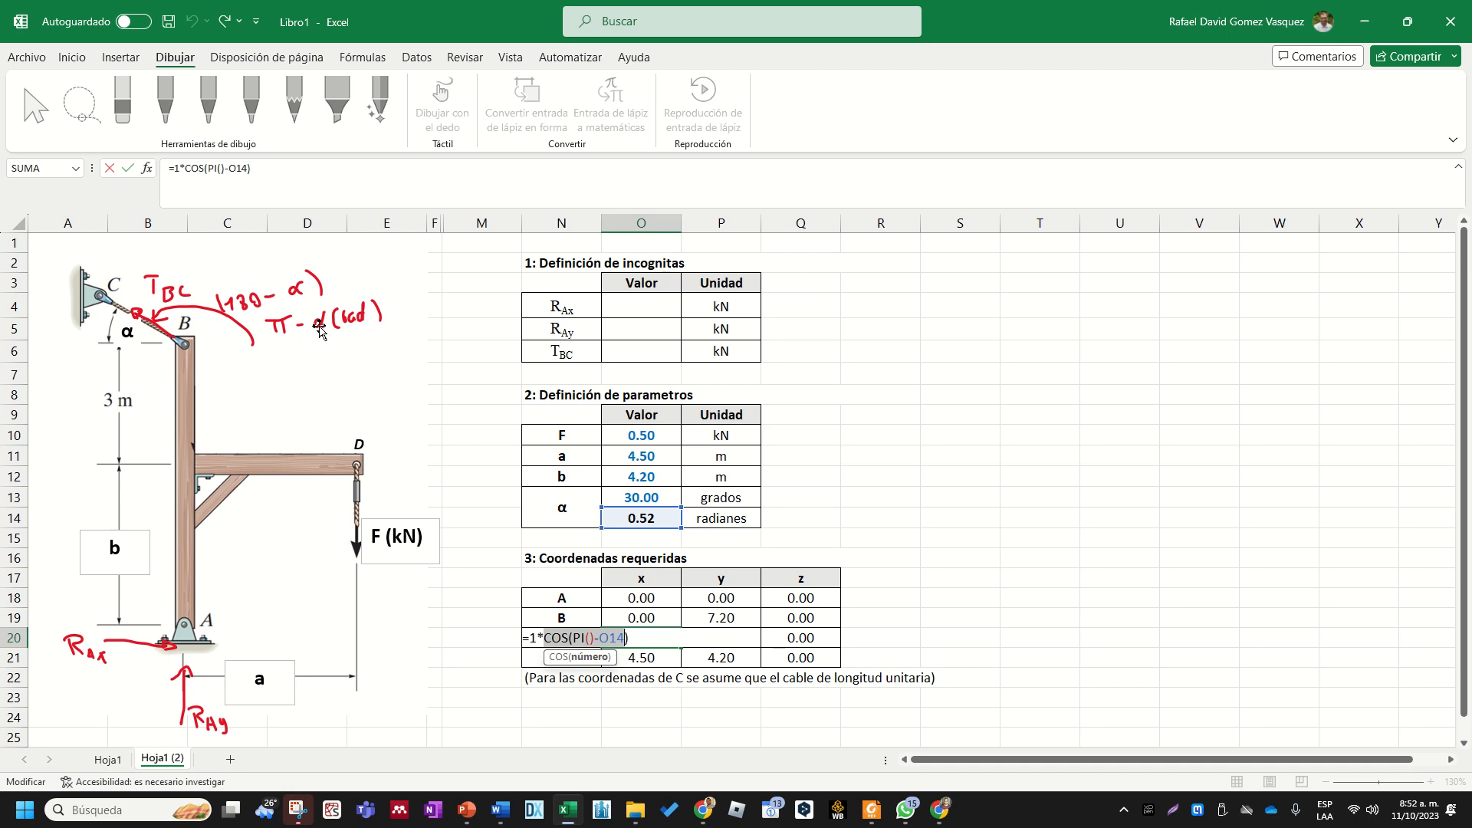
{"action": "key", "text": "Return"}
- Add the unit cable length factor to point C's y coordinate in P20 so the formula reads =1*SENO(PI()-O14)
{"action": "double_click", "coordinate": [743, 632]}
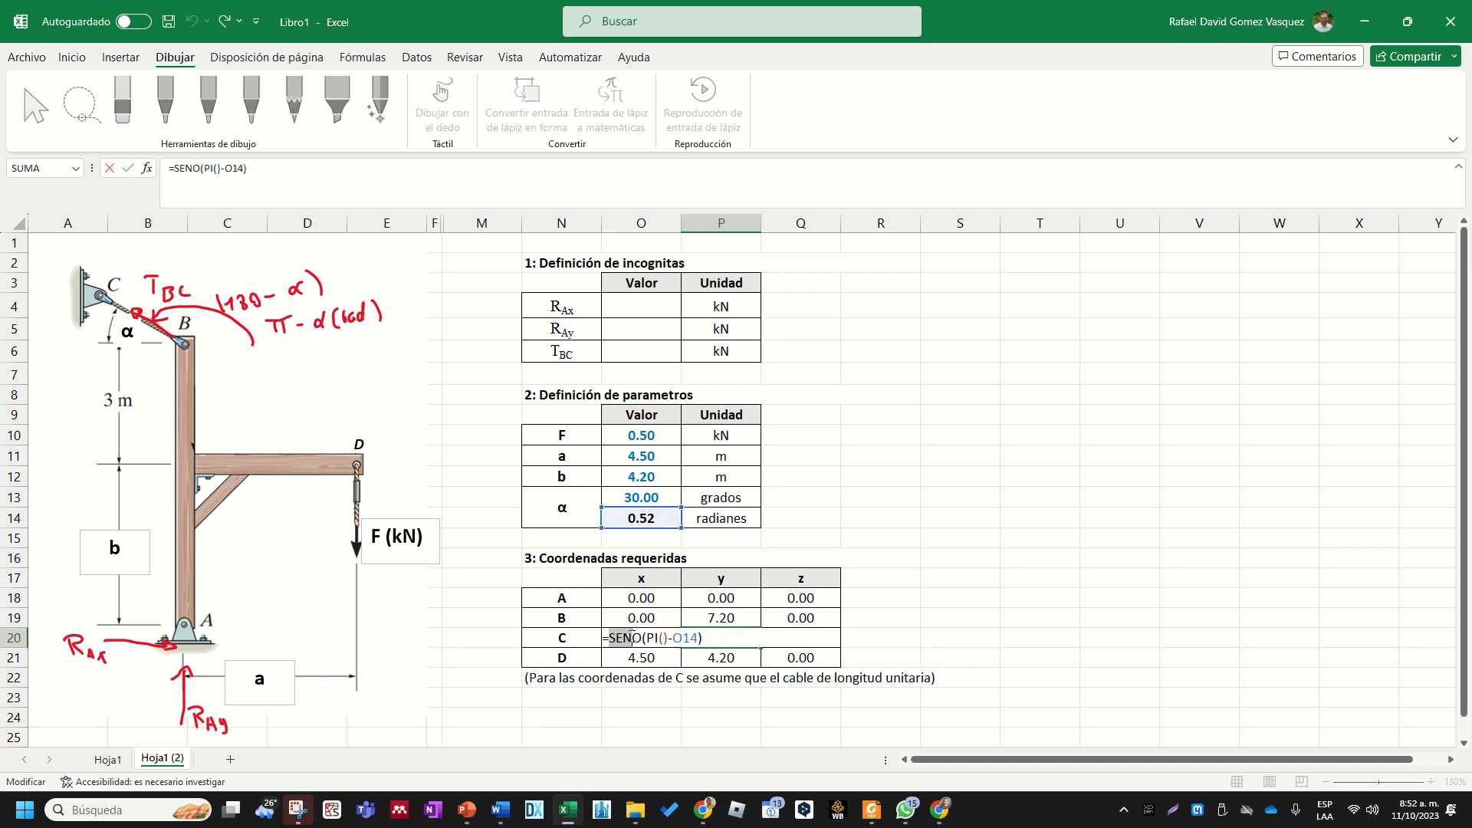
{"action": "left_click", "coordinate": [642, 637]}
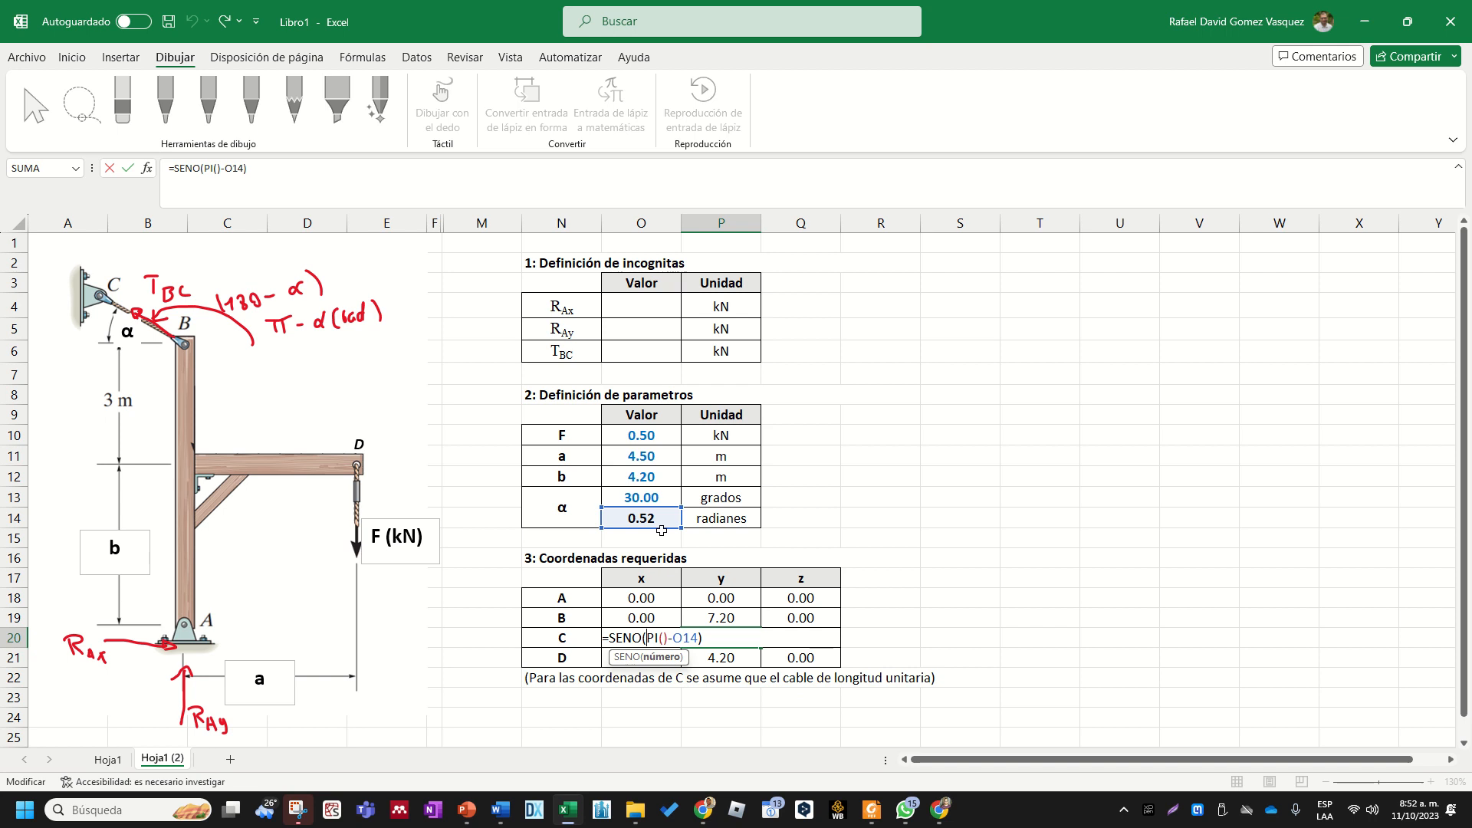
{"action": "left_click", "coordinate": [611, 636]}
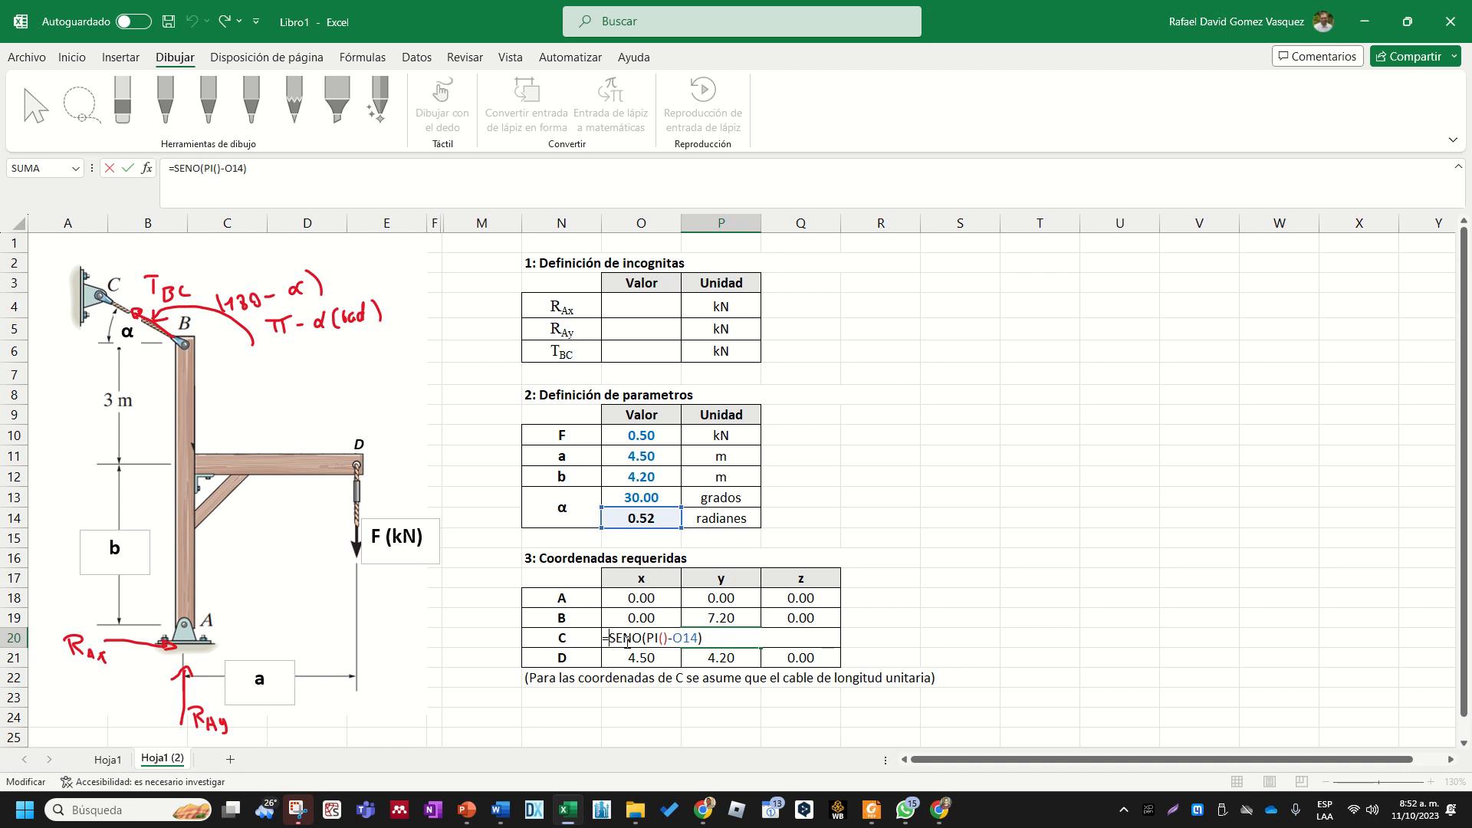
{"action": "type", "text": "1*"}
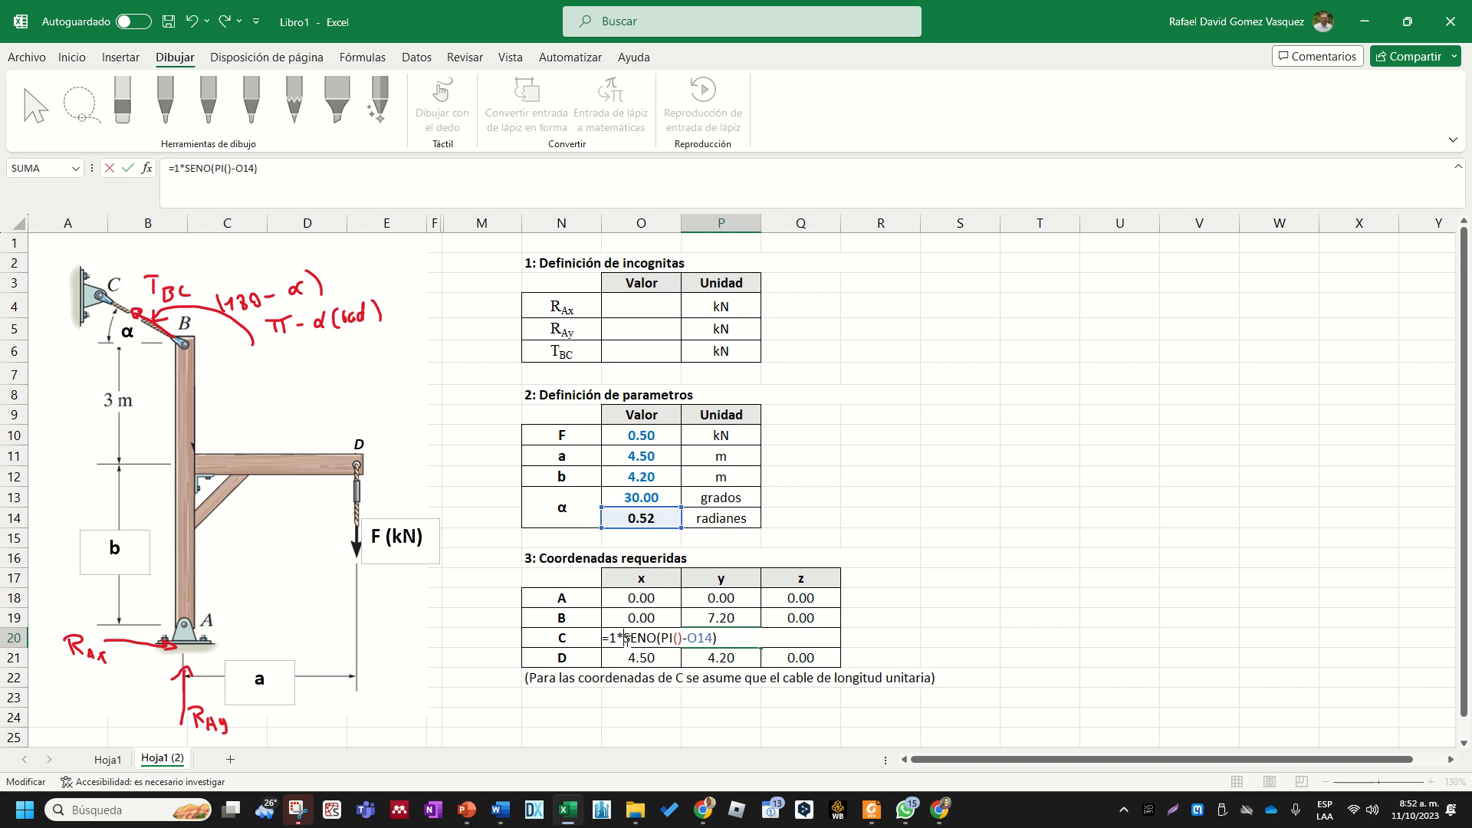
{"action": "key", "text": "Return"}
- Inspect the formula for point D's x coordinate and clear all of D's coordinates from O21:Q21
{"action": "left_click_drag", "start_coordinate": [630, 637], "coordinate": [701, 657]}
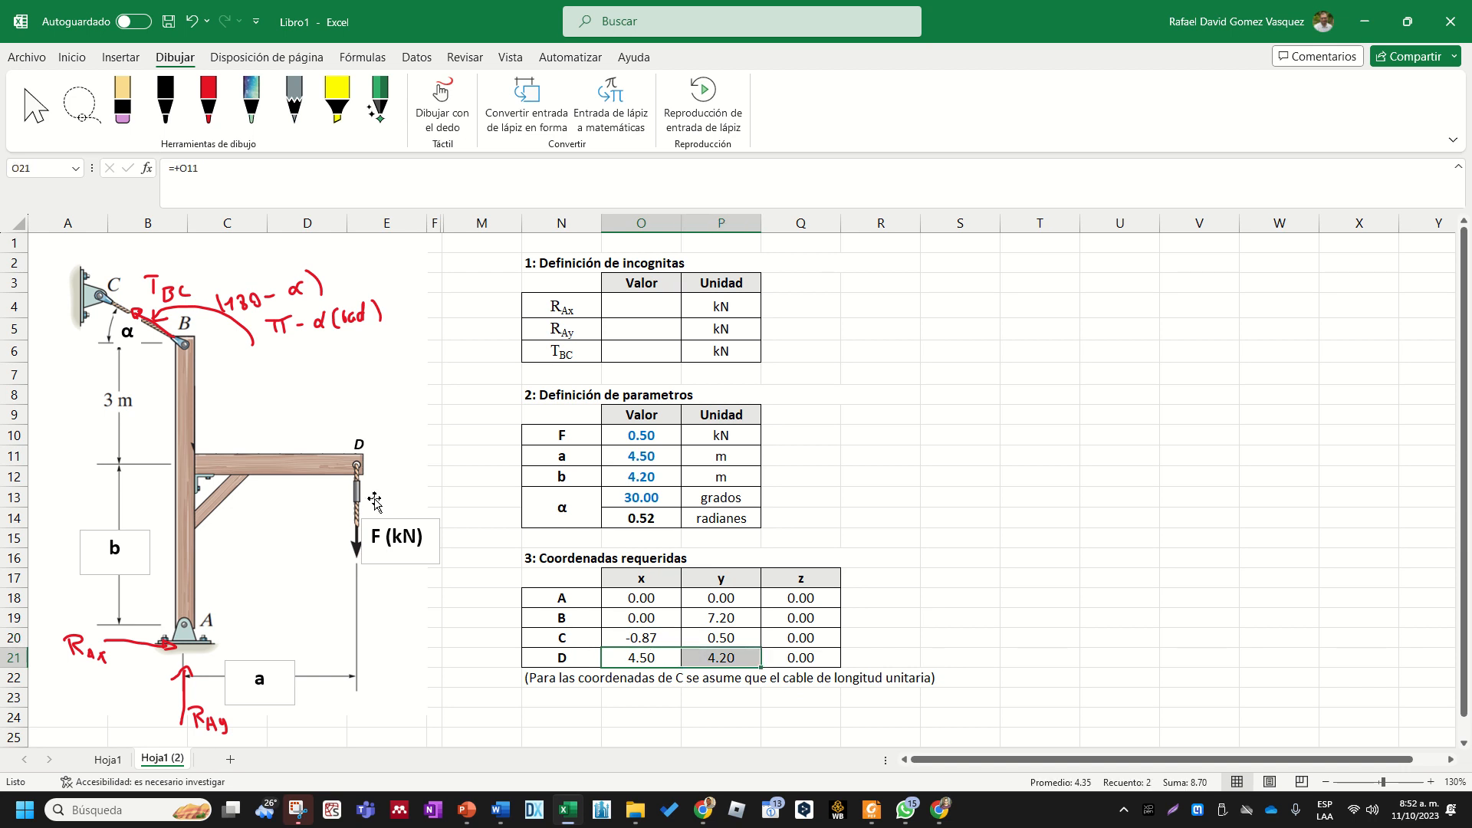
{"action": "left_click", "coordinate": [357, 443]}
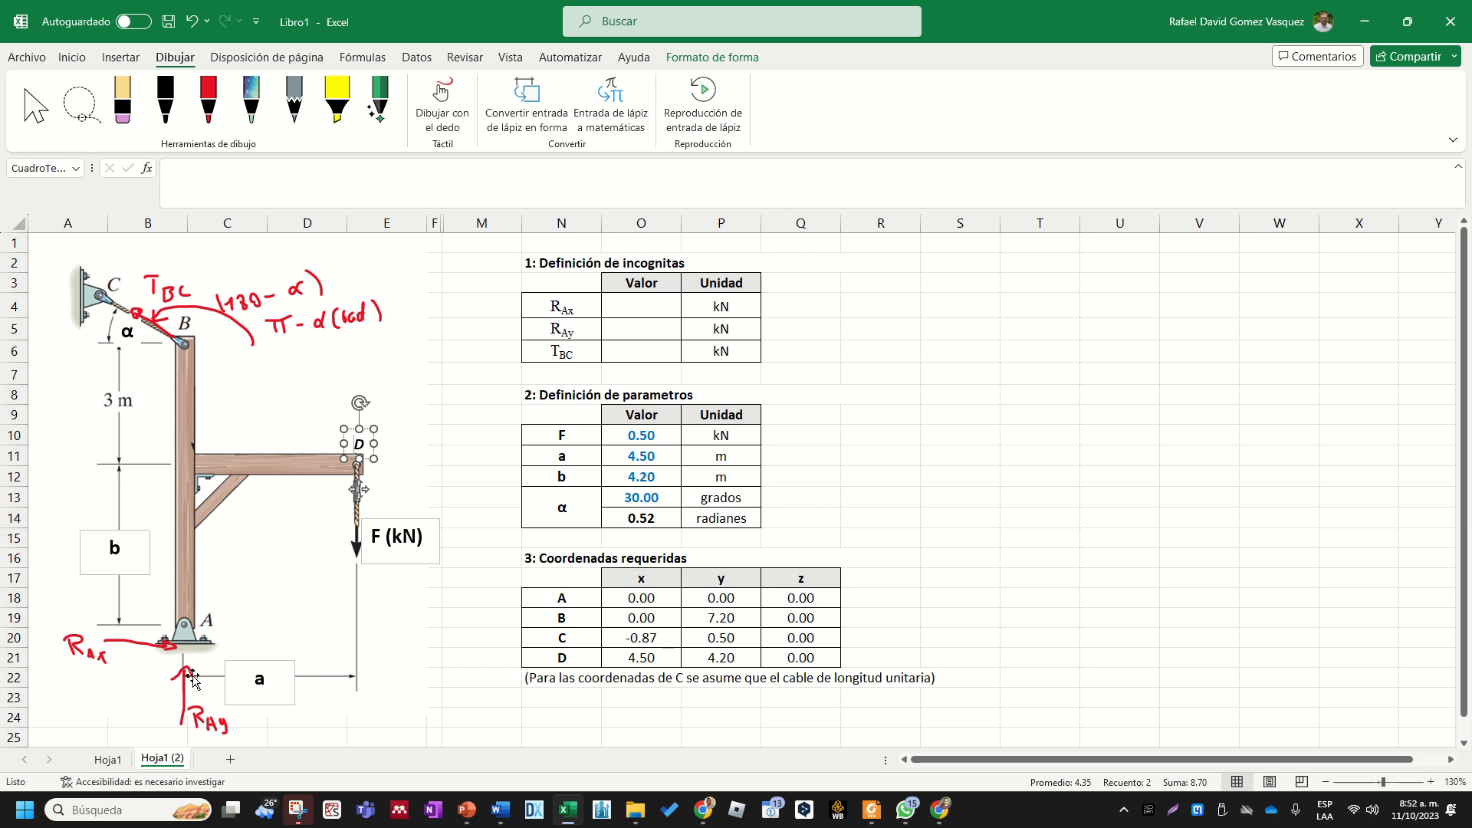
{"action": "left_click", "coordinate": [649, 657]}
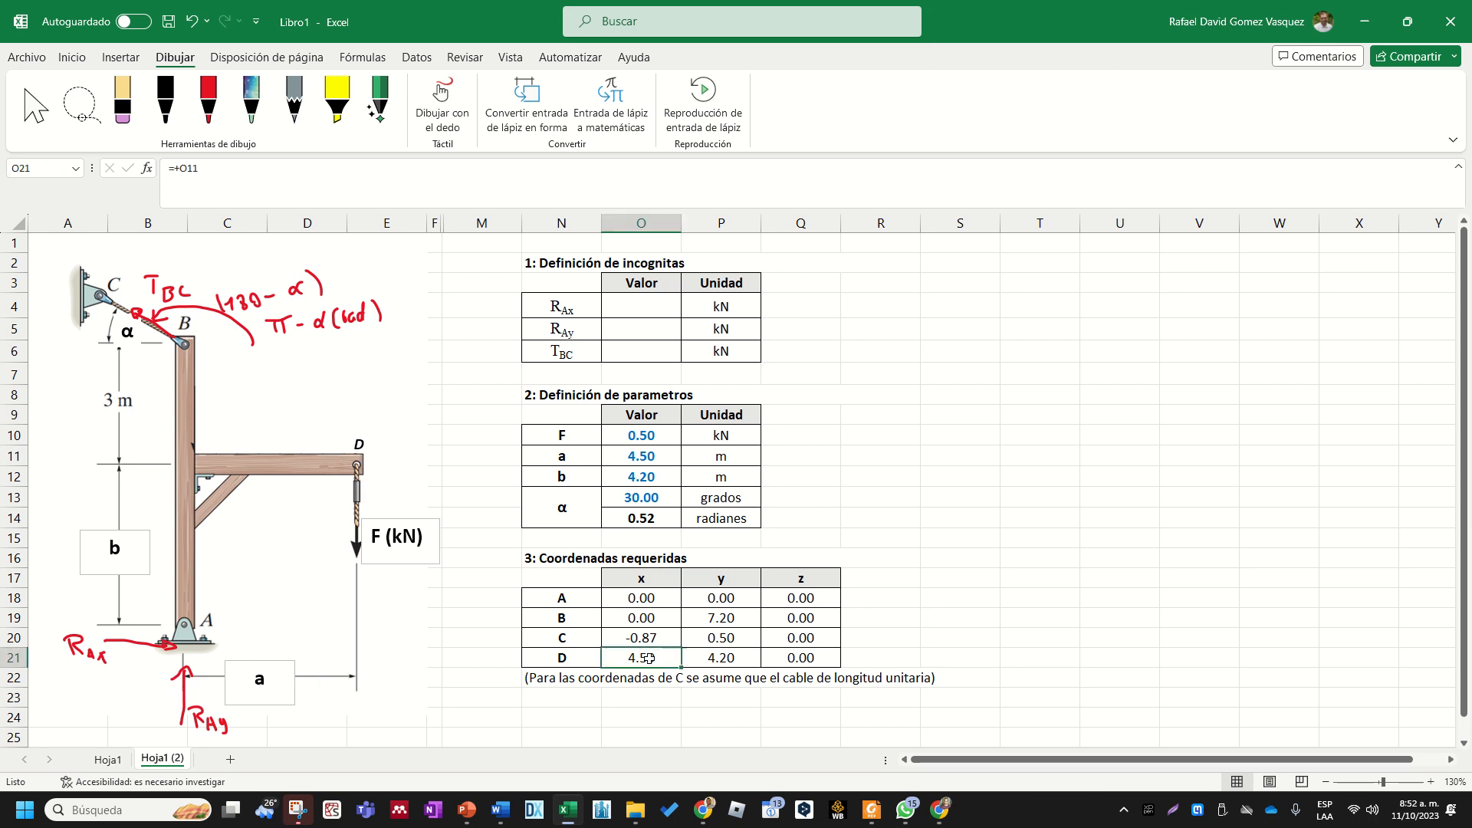
{"action": "double_click", "coordinate": [661, 660]}
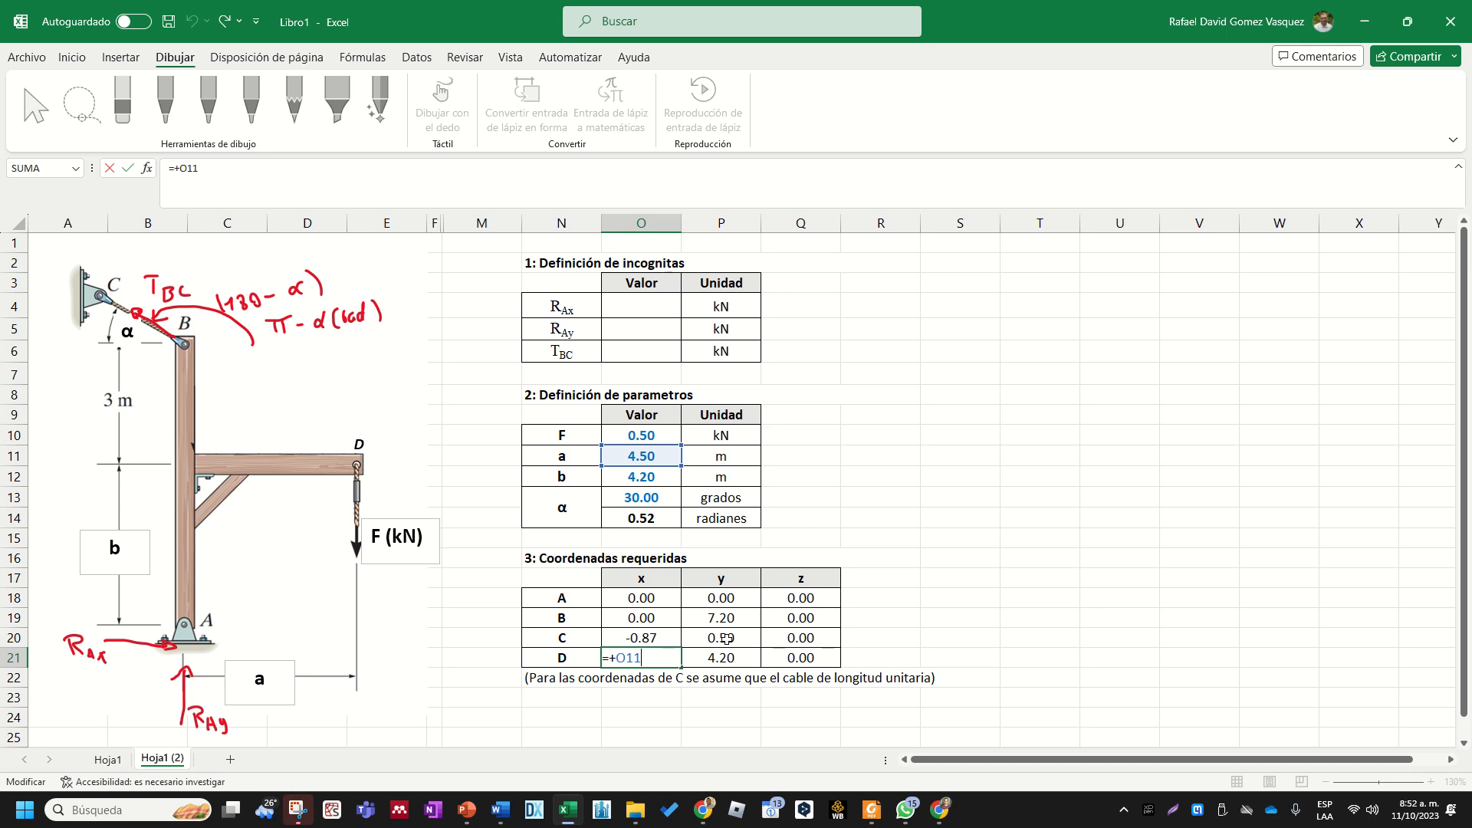
{"action": "left_click", "coordinate": [714, 733]}
{"action": "left_click_drag", "start_coordinate": [661, 657], "coordinate": [776, 655]}
{"action": "key", "text": "Delete"}
- Set point D's x coordinate in O21 to parameter a with a reference to O11
{"action": "left_click", "coordinate": [641, 655]}
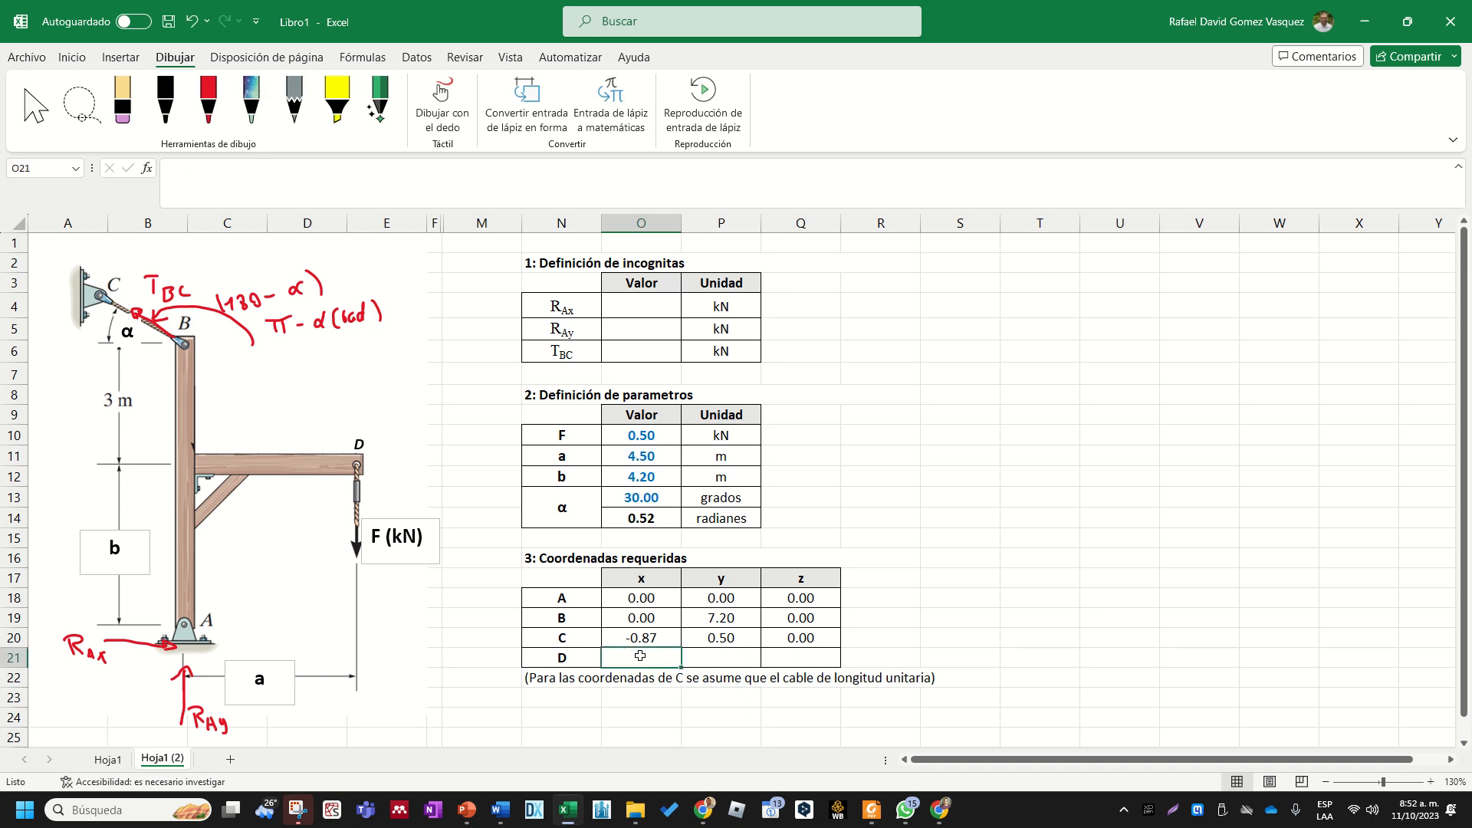
{"action": "type", "text": "+"}
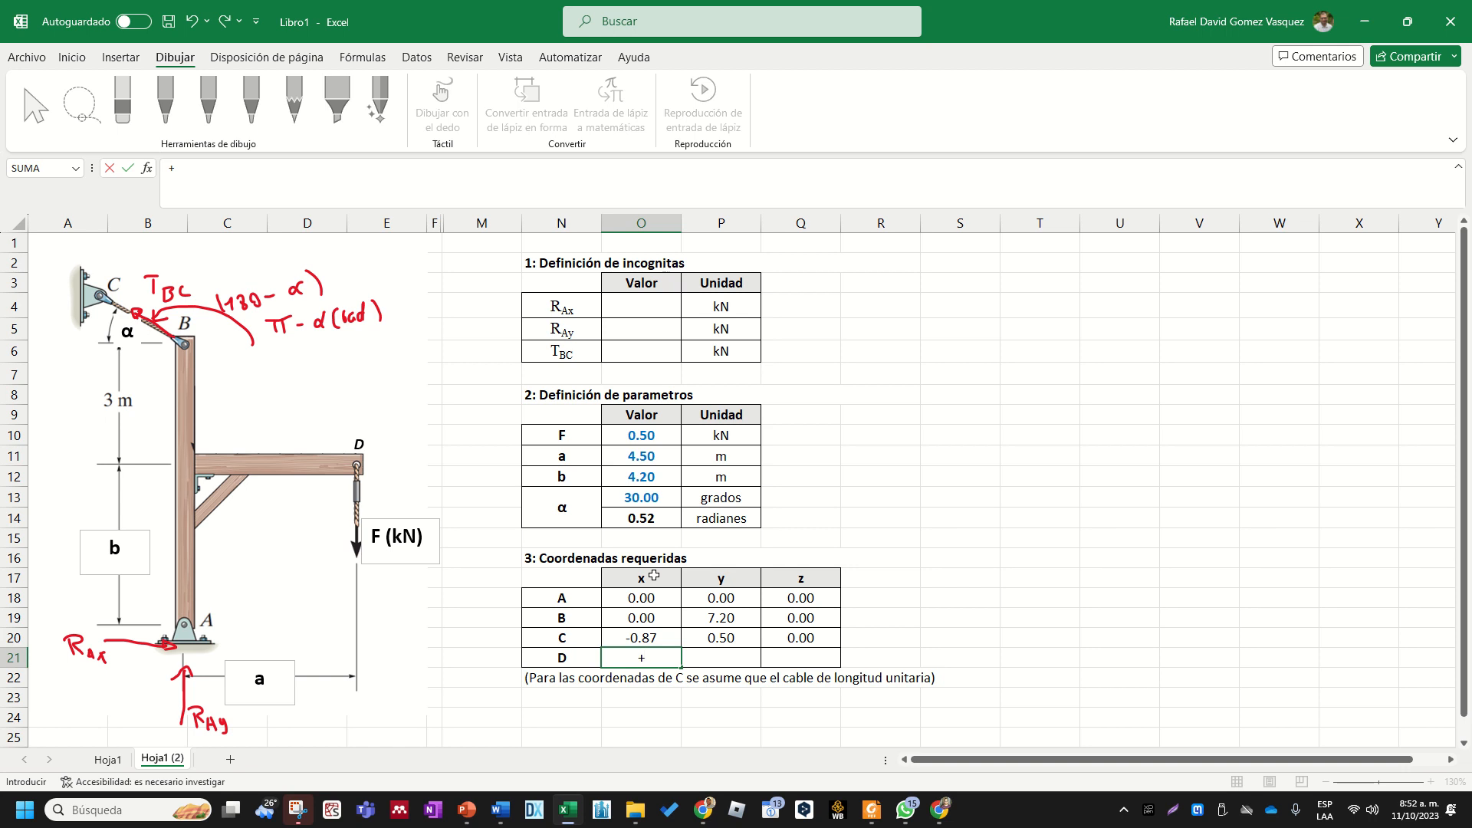
{"action": "left_click", "coordinate": [632, 464]}
{"action": "key", "text": "Return"}
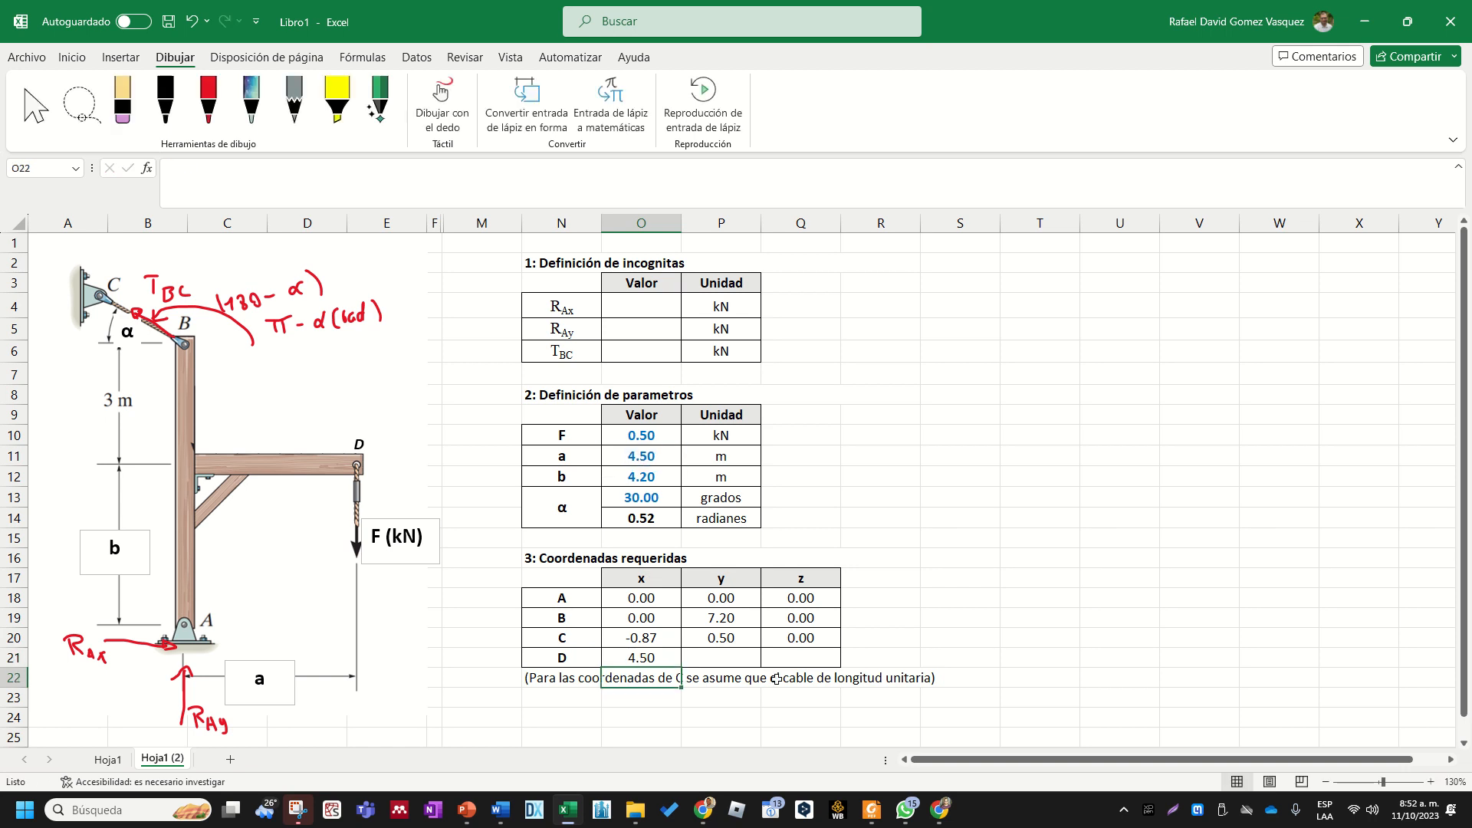
- Reference parameter b with +O12 for D's y coordinate in P21 and enter 0 for its z coordinate in Q21
{"action": "left_click", "coordinate": [745, 658]}
{"action": "type", "text": "+"}
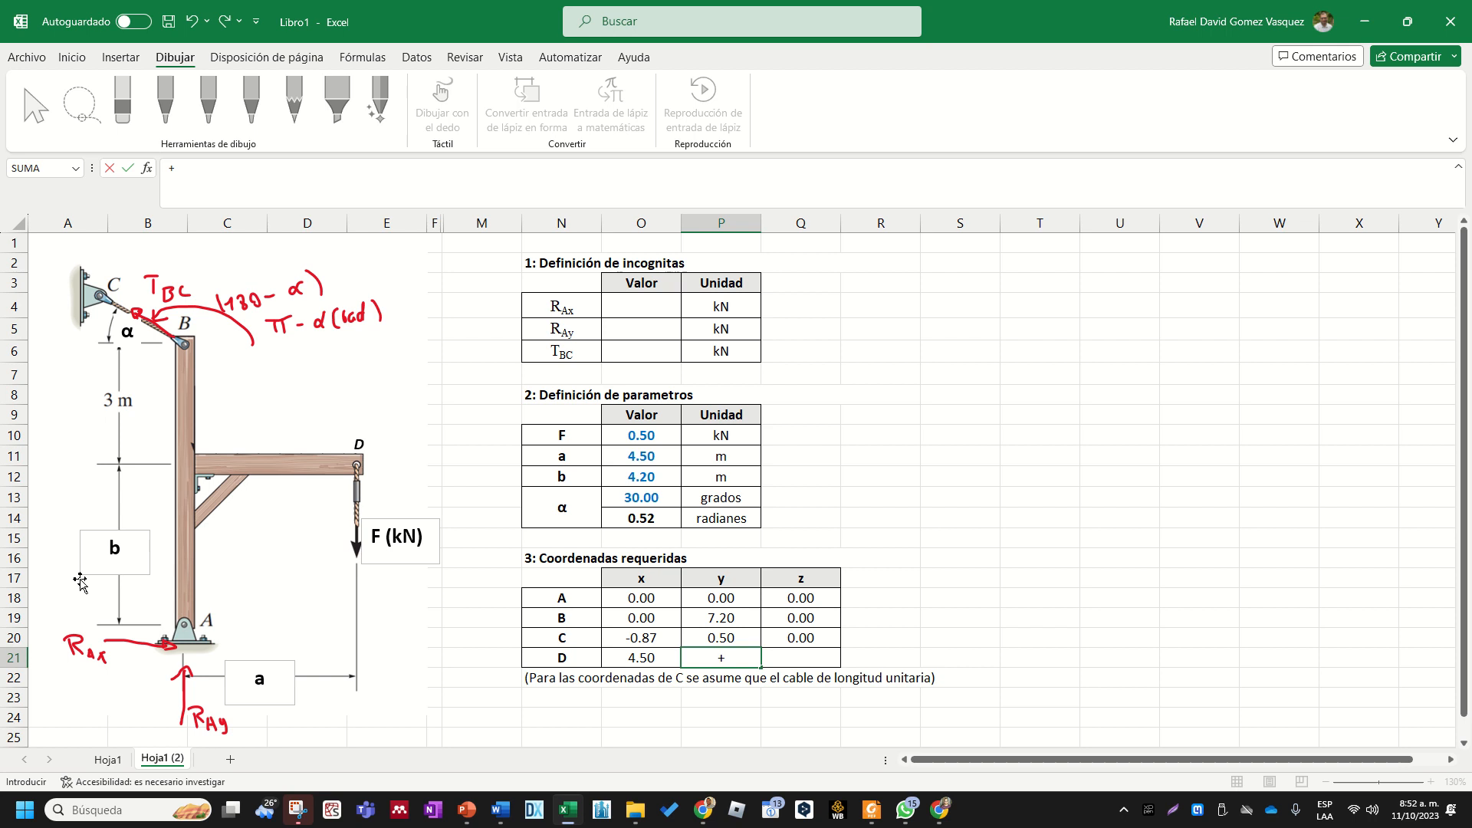
{"action": "left_click", "coordinate": [659, 476]}
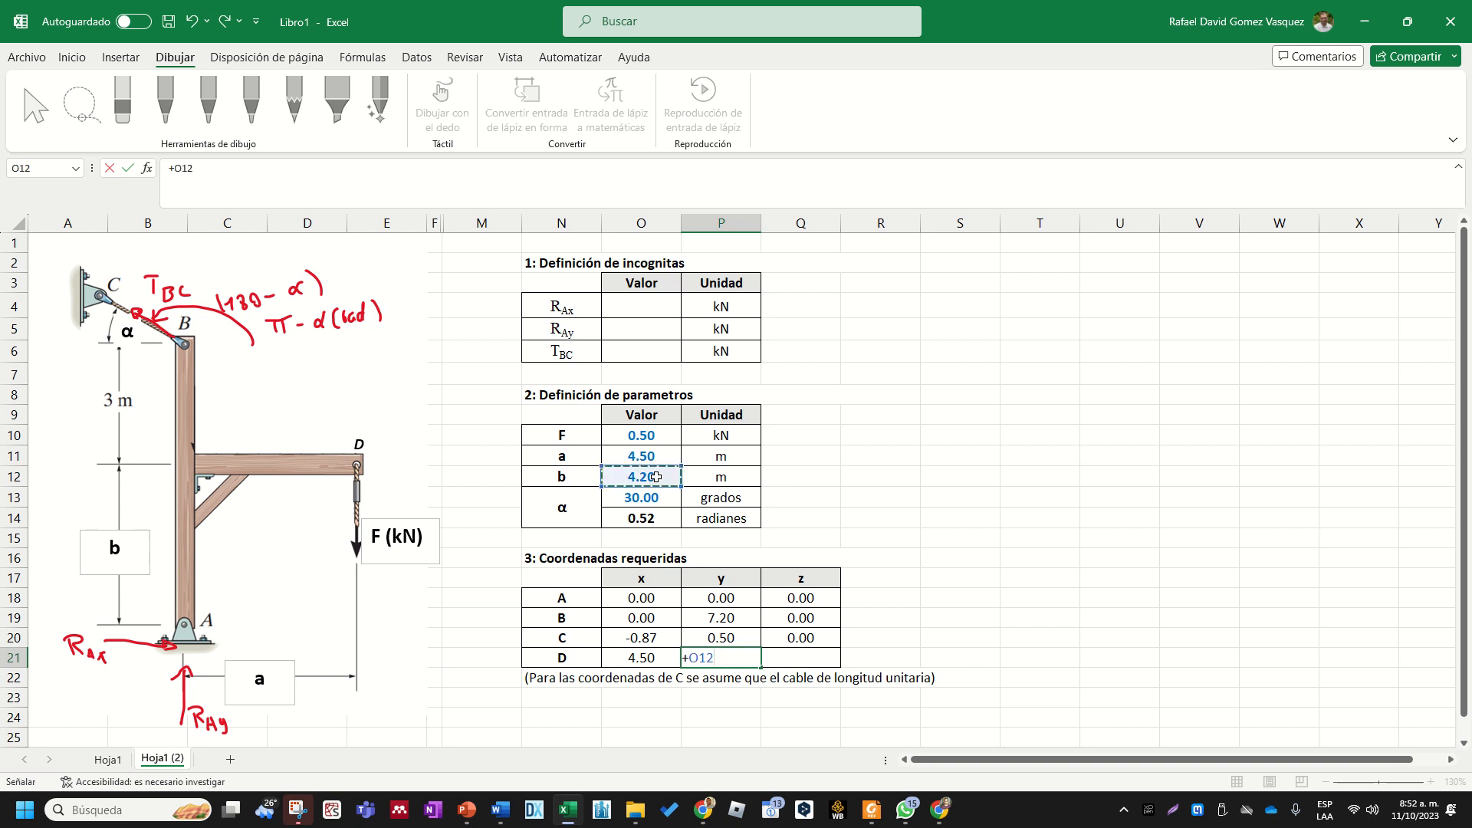
{"action": "key", "text": "Return"}
{"action": "left_click", "coordinate": [797, 657]}
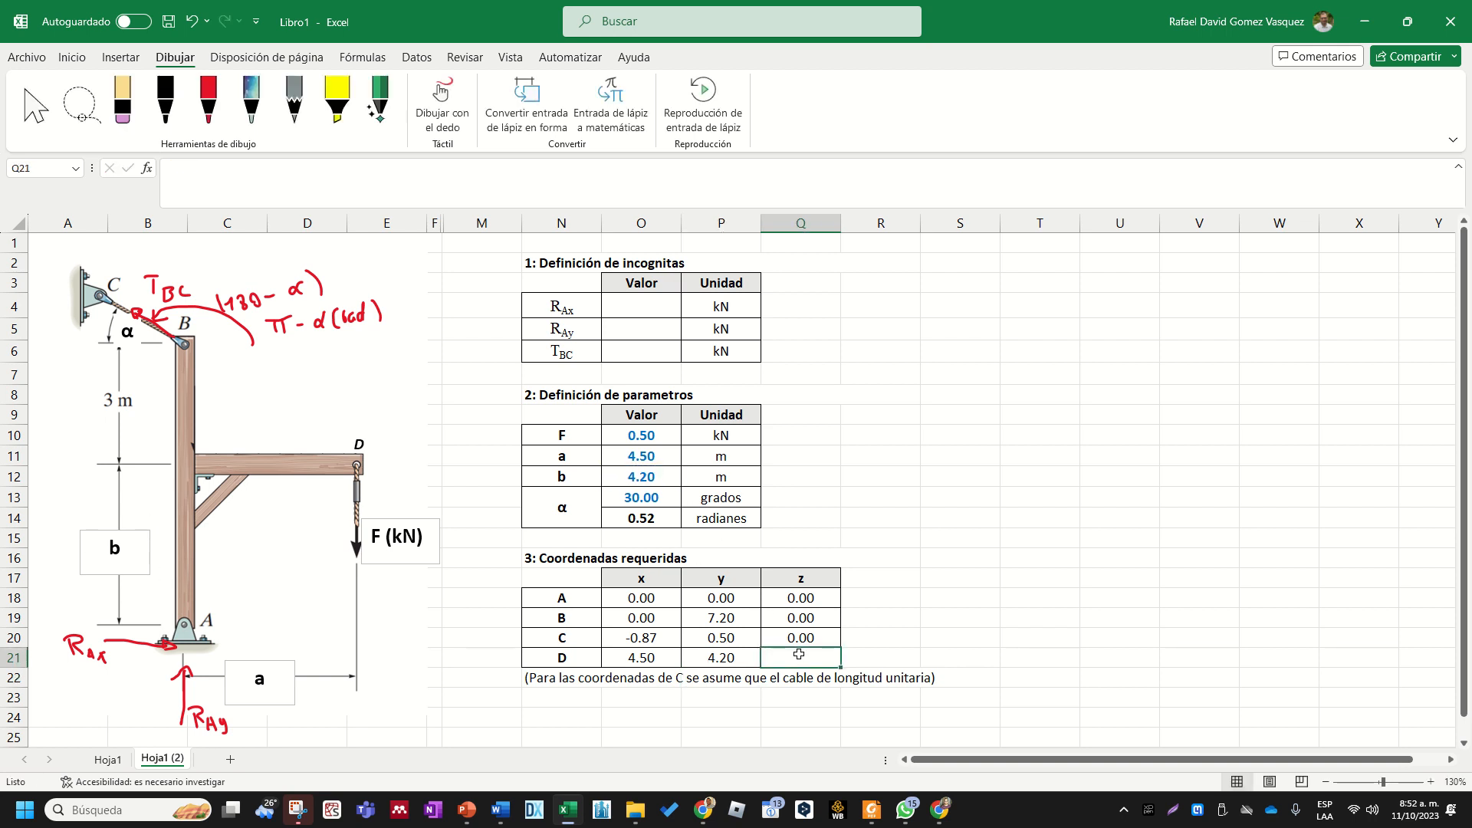
{"action": "type", "text": "0"}
{"action": "key", "text": "Return"}
{"action": "left_click", "coordinate": [920, 625]}
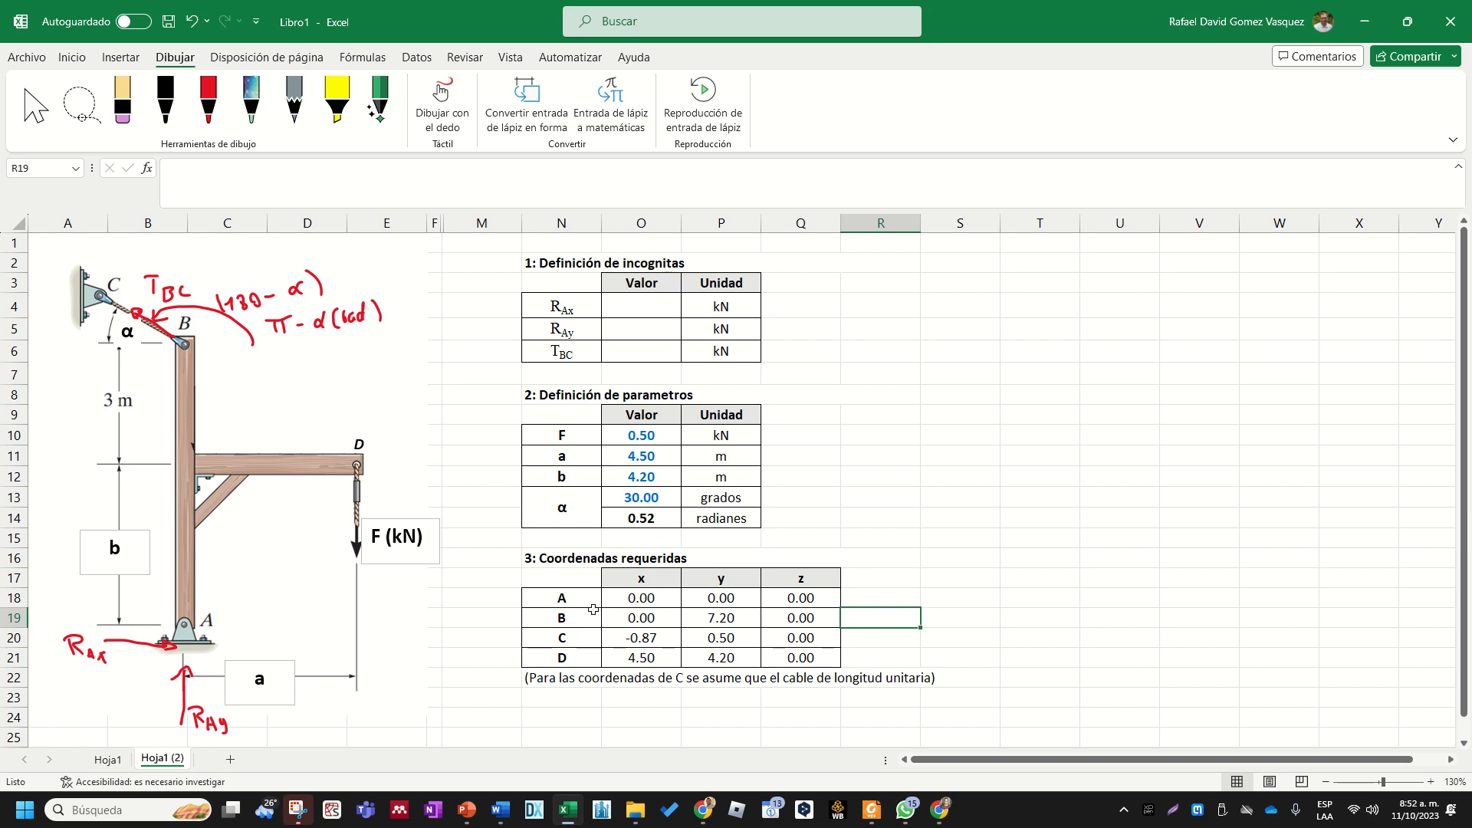
- Review the coordinates table N17:Q21 alongside the a, b and α parameter values
{"action": "scroll", "coordinate": [593, 610], "scroll_direction": "down", "scroll_amount": 1}
{"action": "scroll", "coordinate": [649, 598], "scroll_direction": "up", "scroll_amount": 1}
{"action": "left_click_drag", "start_coordinate": [583, 588], "coordinate": [824, 659]}
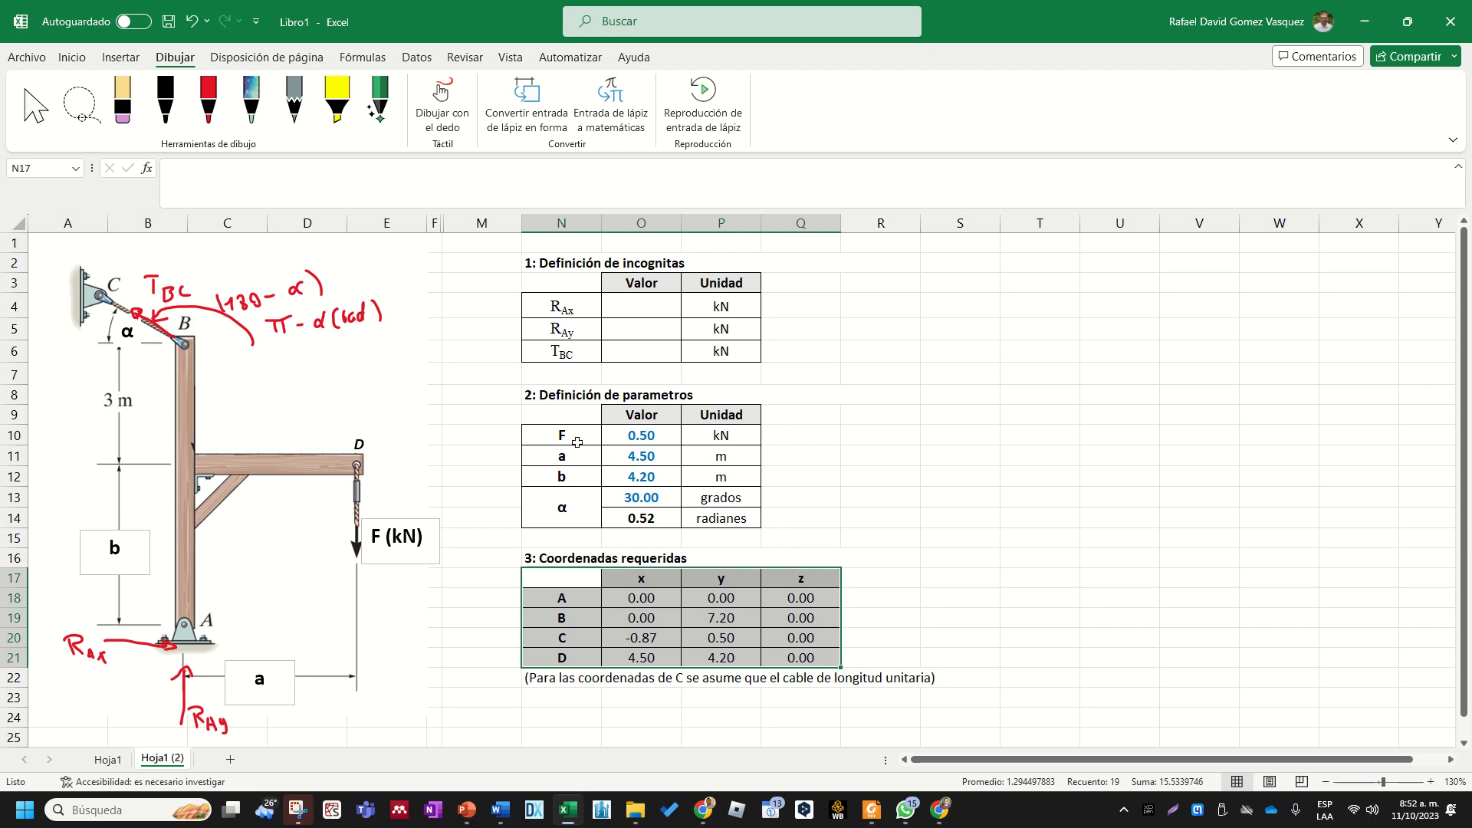
{"action": "left_click_drag", "start_coordinate": [642, 456], "coordinate": [640, 519]}
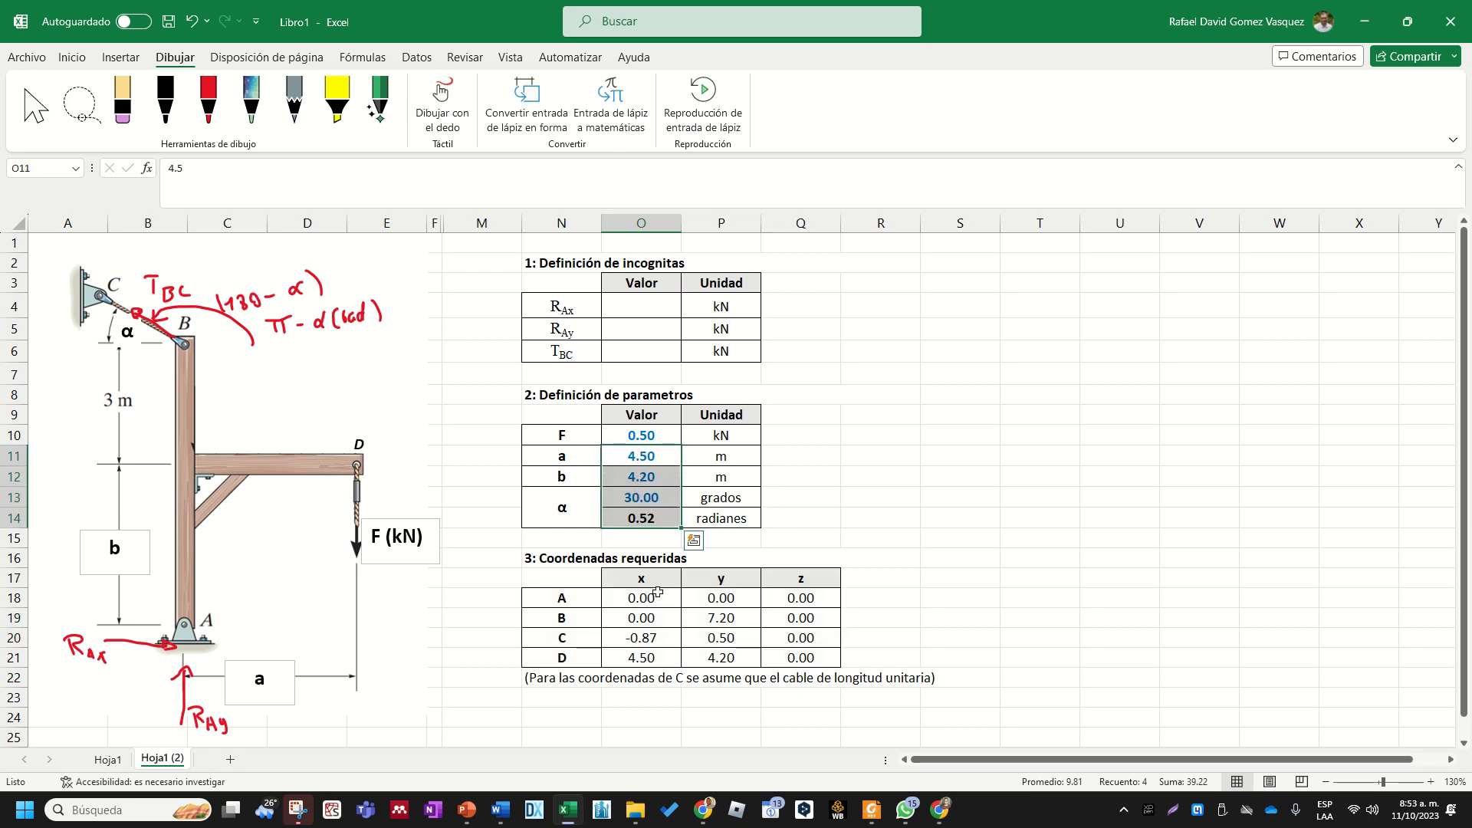
{"action": "left_click", "coordinate": [652, 639]}
- Enter 0 as point B's x coordinate in O19
{"action": "left_click", "coordinate": [653, 617]}
{"action": "type", "text": "0"}
{"action": "key", "text": "Return"}
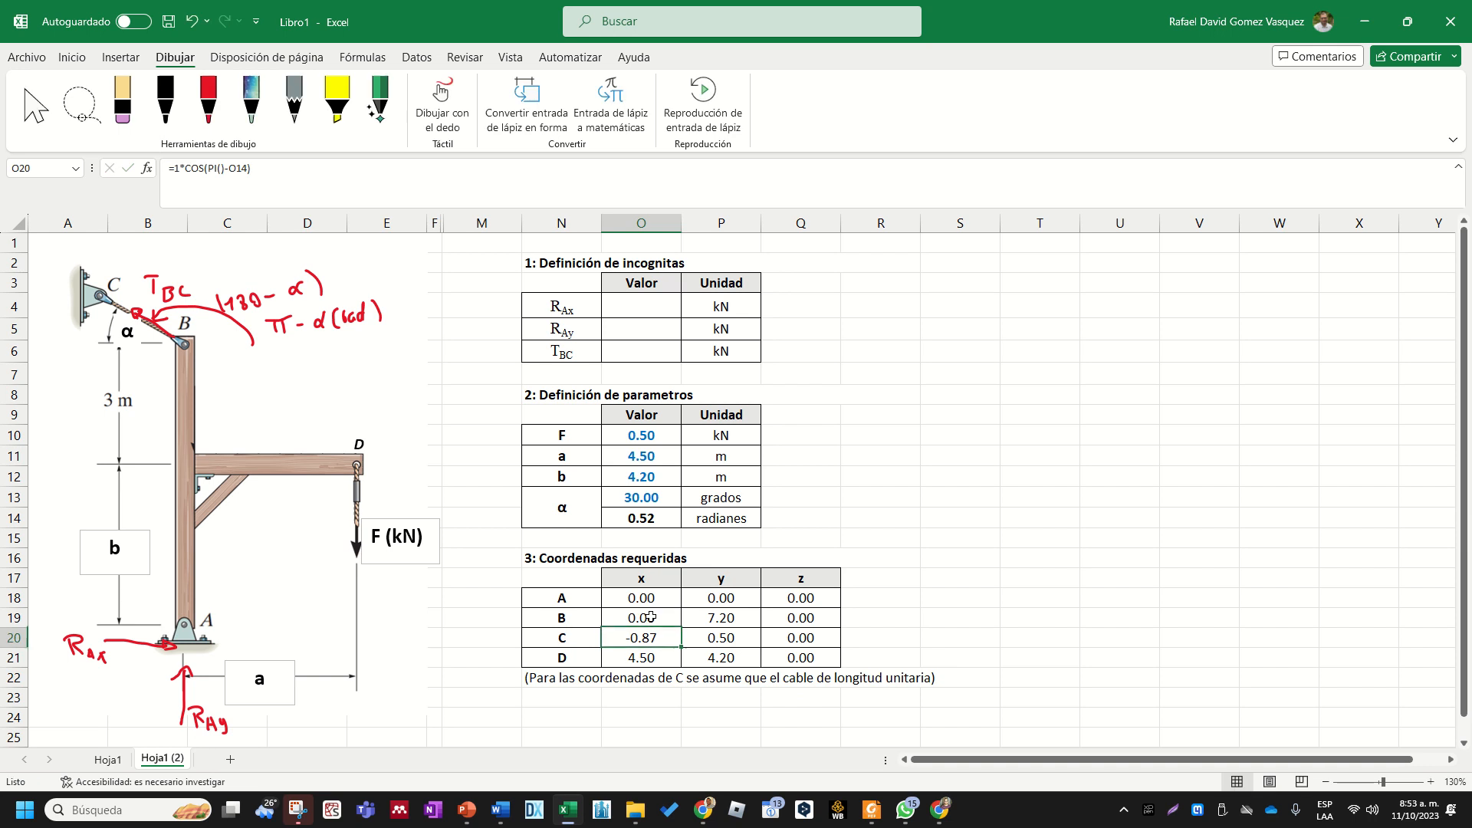
- Check the formula for point B's y coordinate in P19 and set that cell's font colour to standard red
{"action": "double_click", "coordinate": [704, 618]}
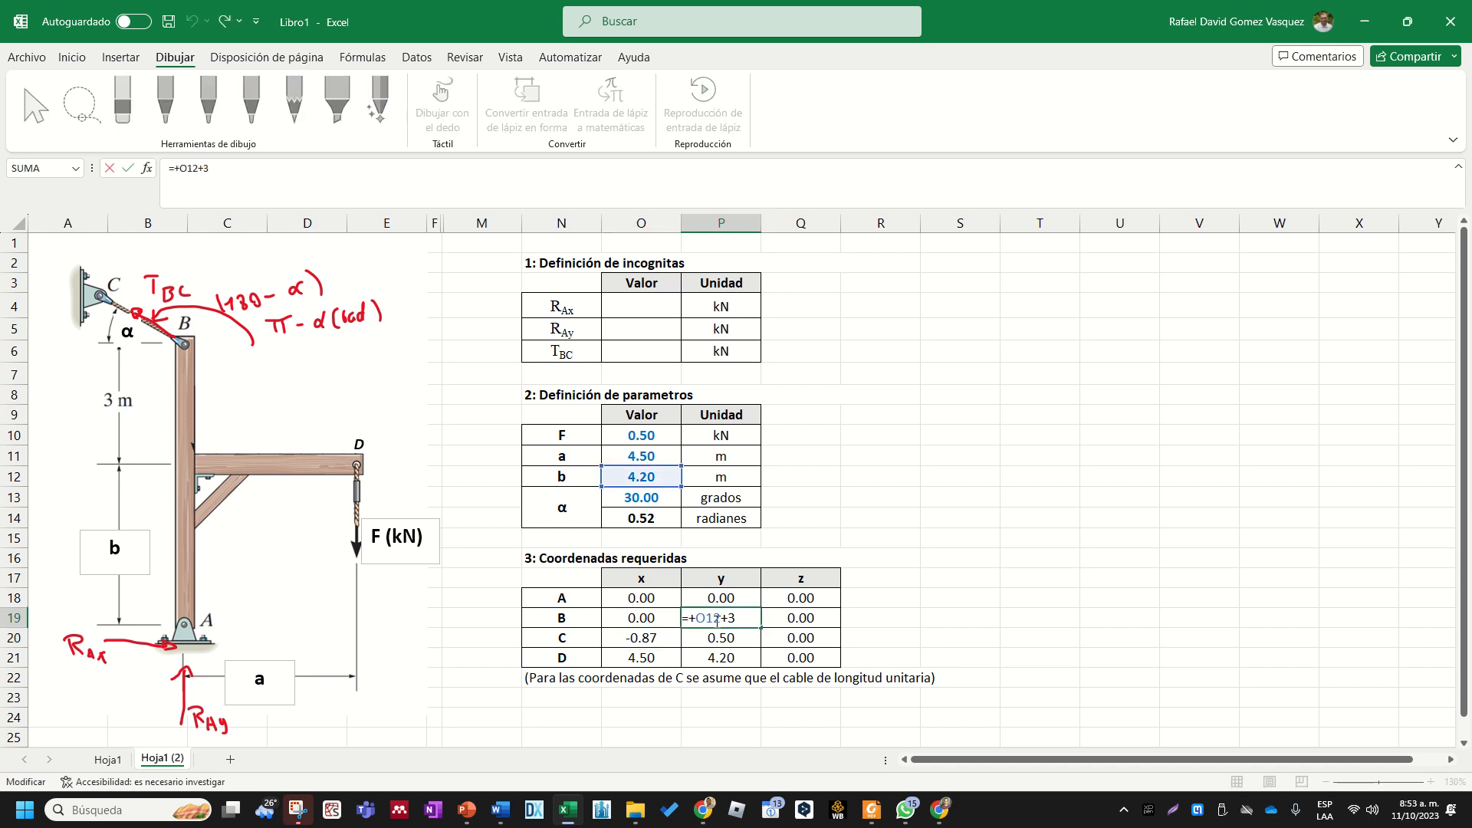
{"action": "key", "text": "Escape"}
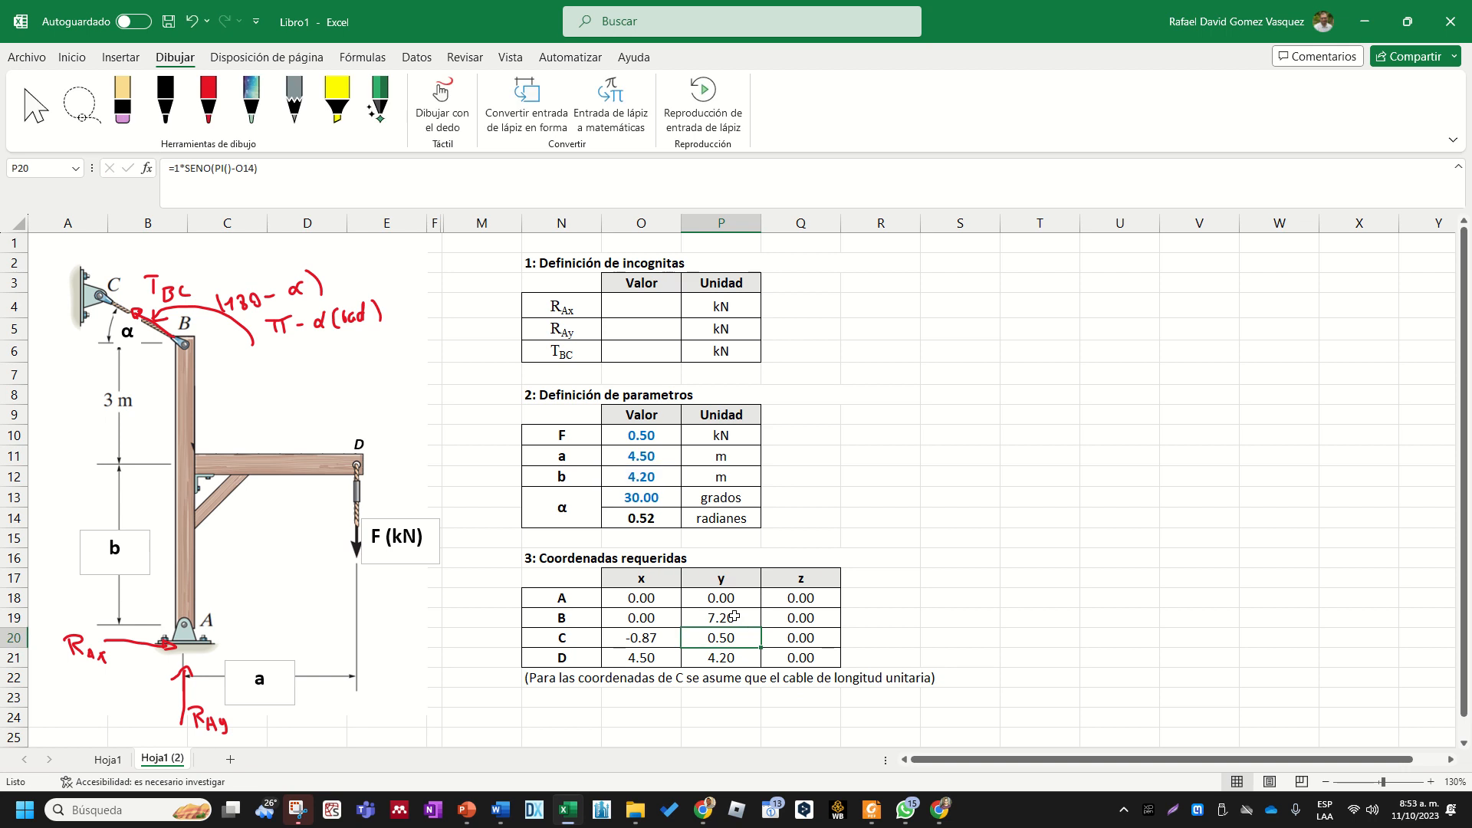
{"action": "left_click", "coordinate": [72, 58]}
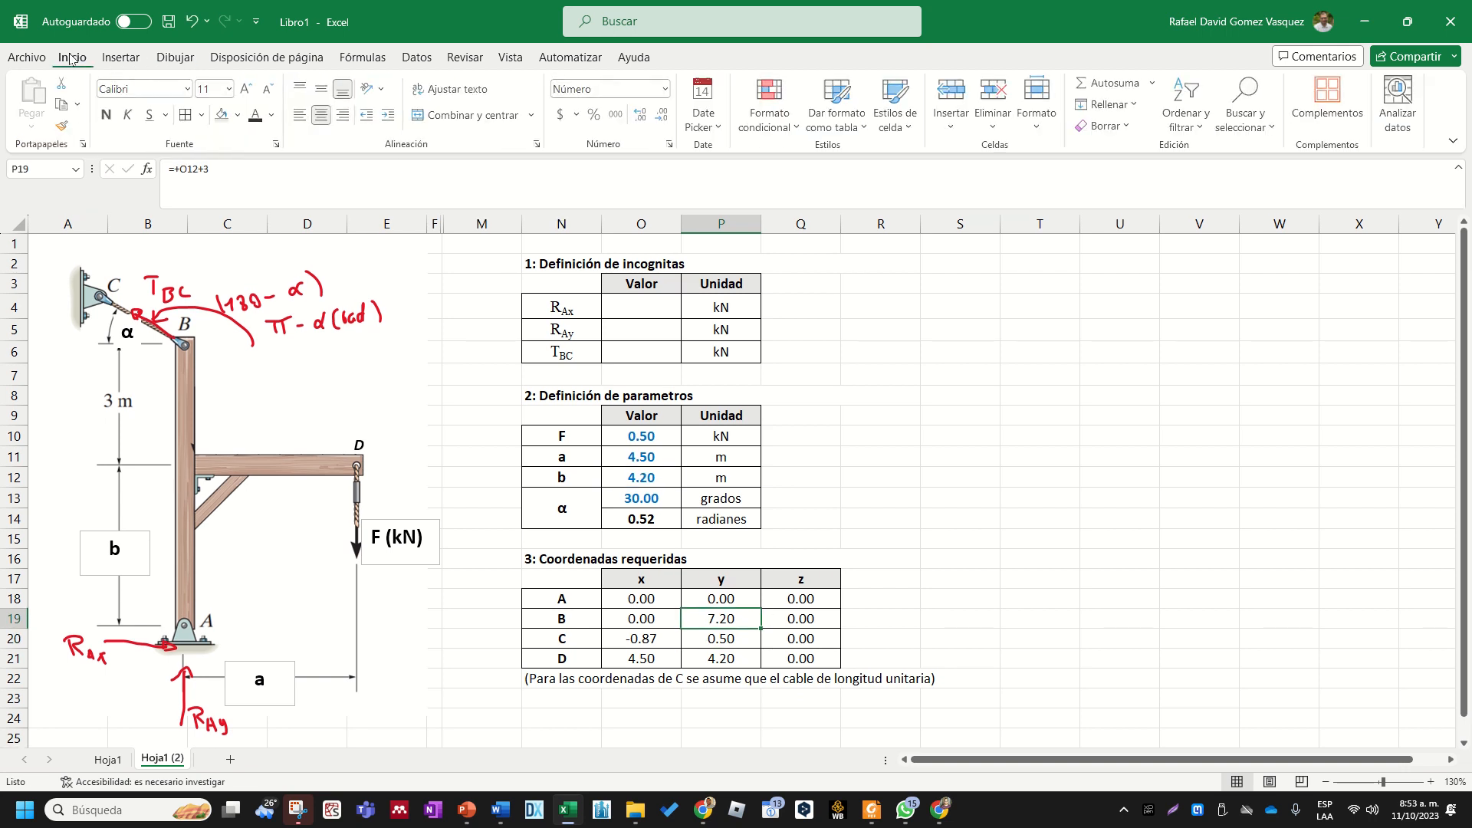
{"action": "left_click", "coordinate": [273, 115]}
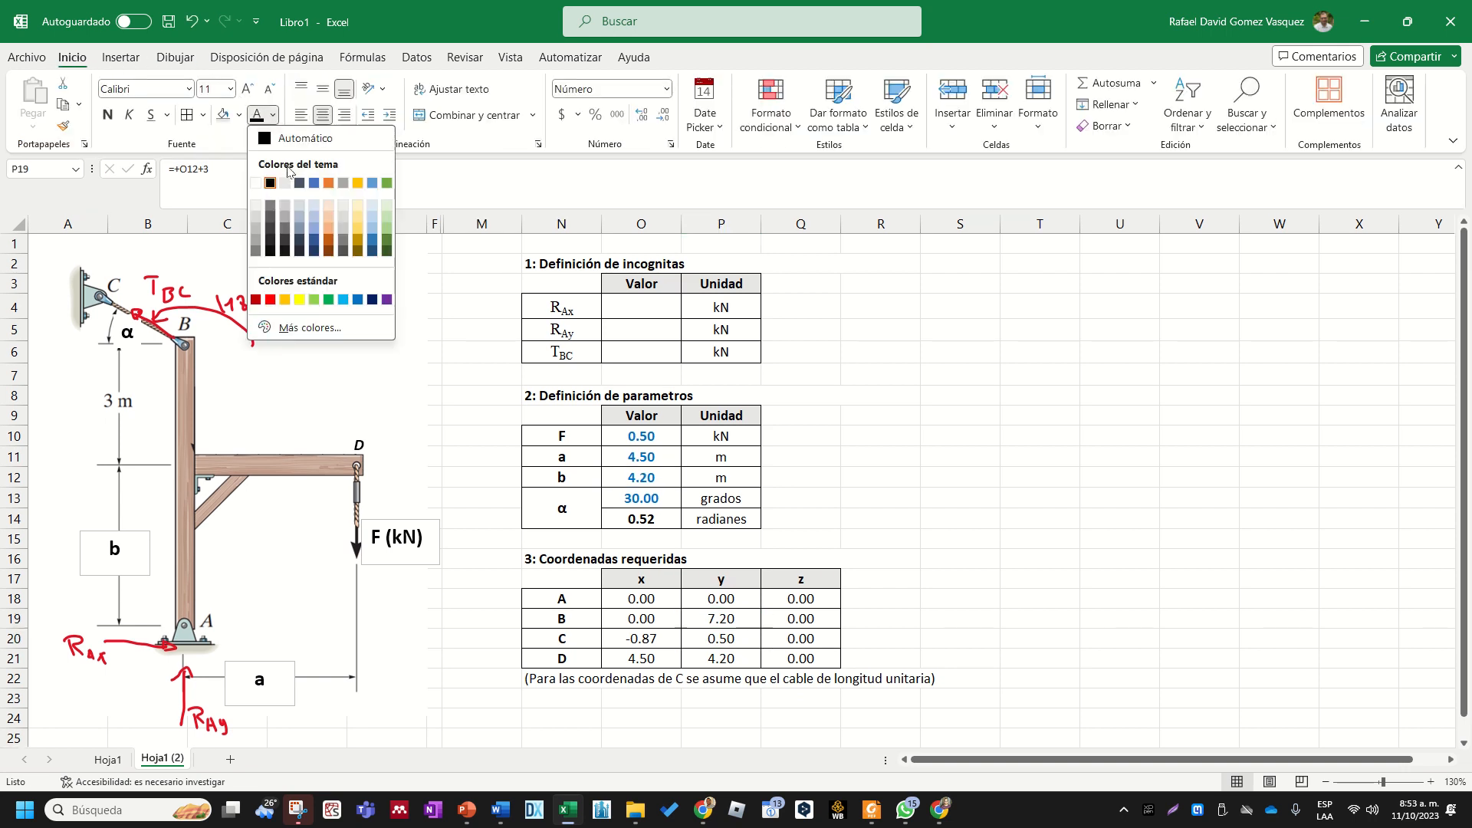
{"action": "left_click", "coordinate": [271, 300]}
- Check the formulas for point C's x and y coordinates in O20 and P20 and colour both values red
{"action": "double_click", "coordinate": [650, 637]}
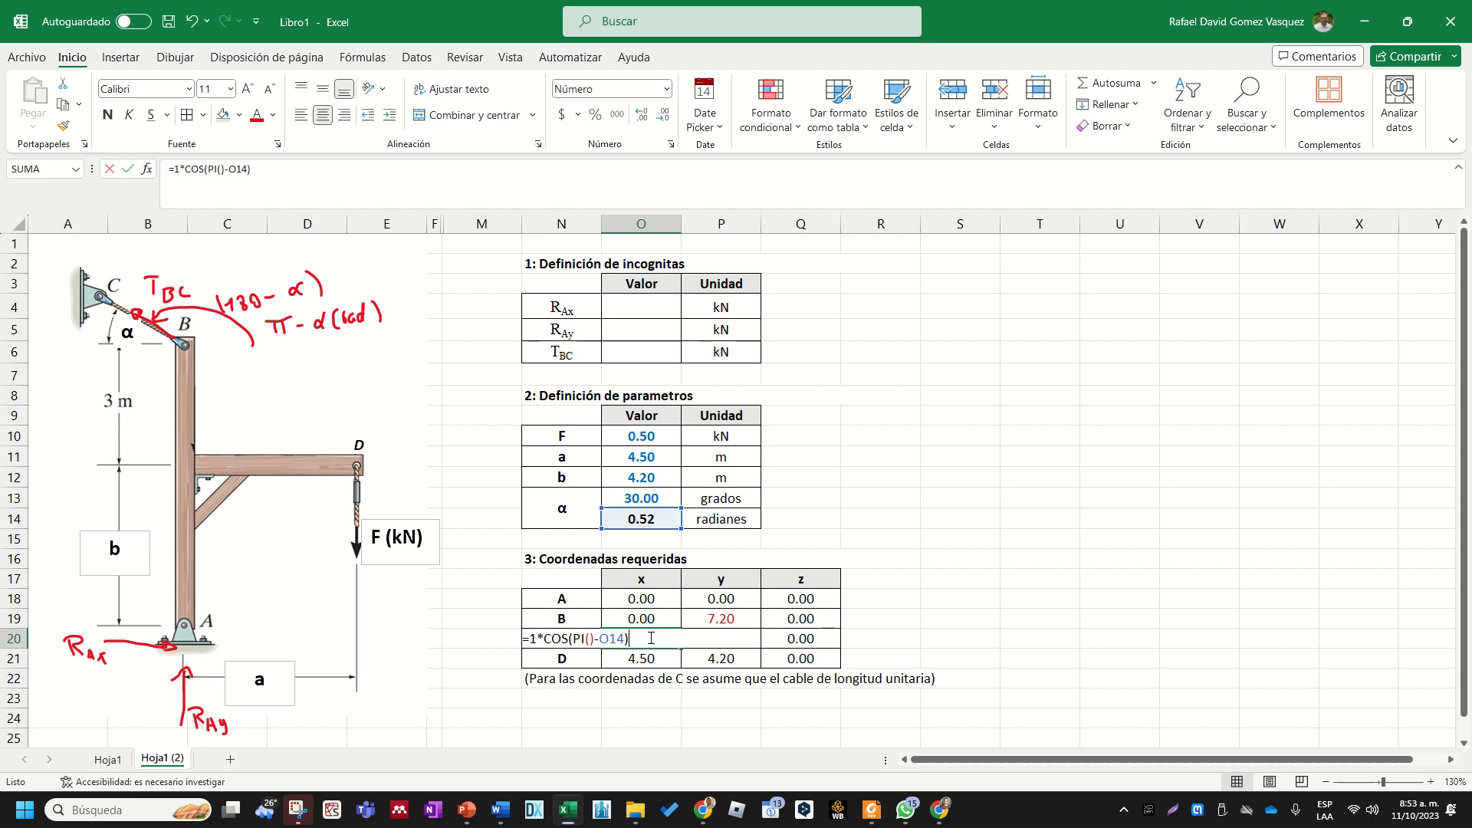
{"action": "key", "text": "Return"}
{"action": "left_click", "coordinate": [651, 637]}
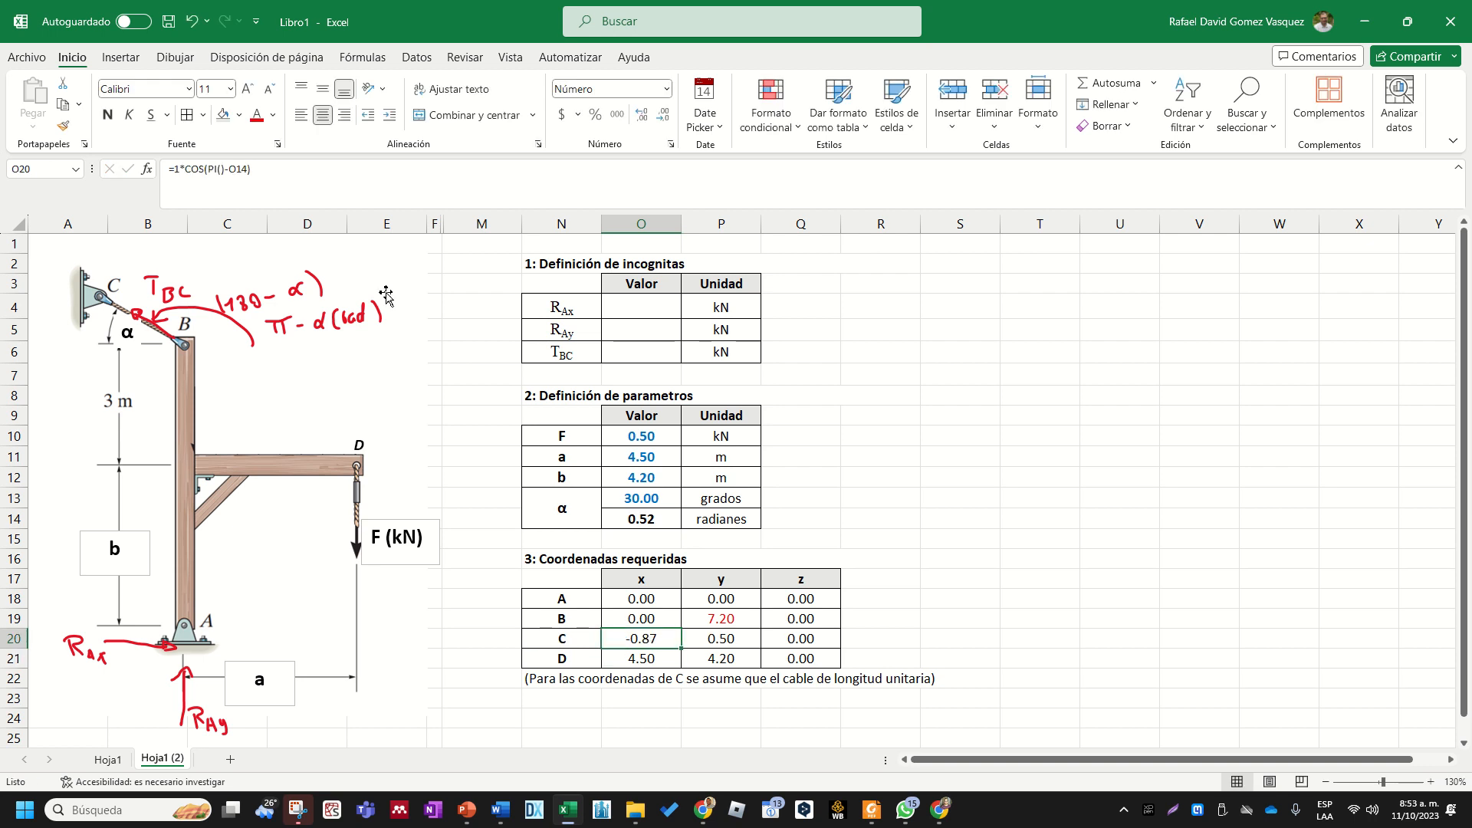
{"action": "left_click", "coordinate": [707, 636]}
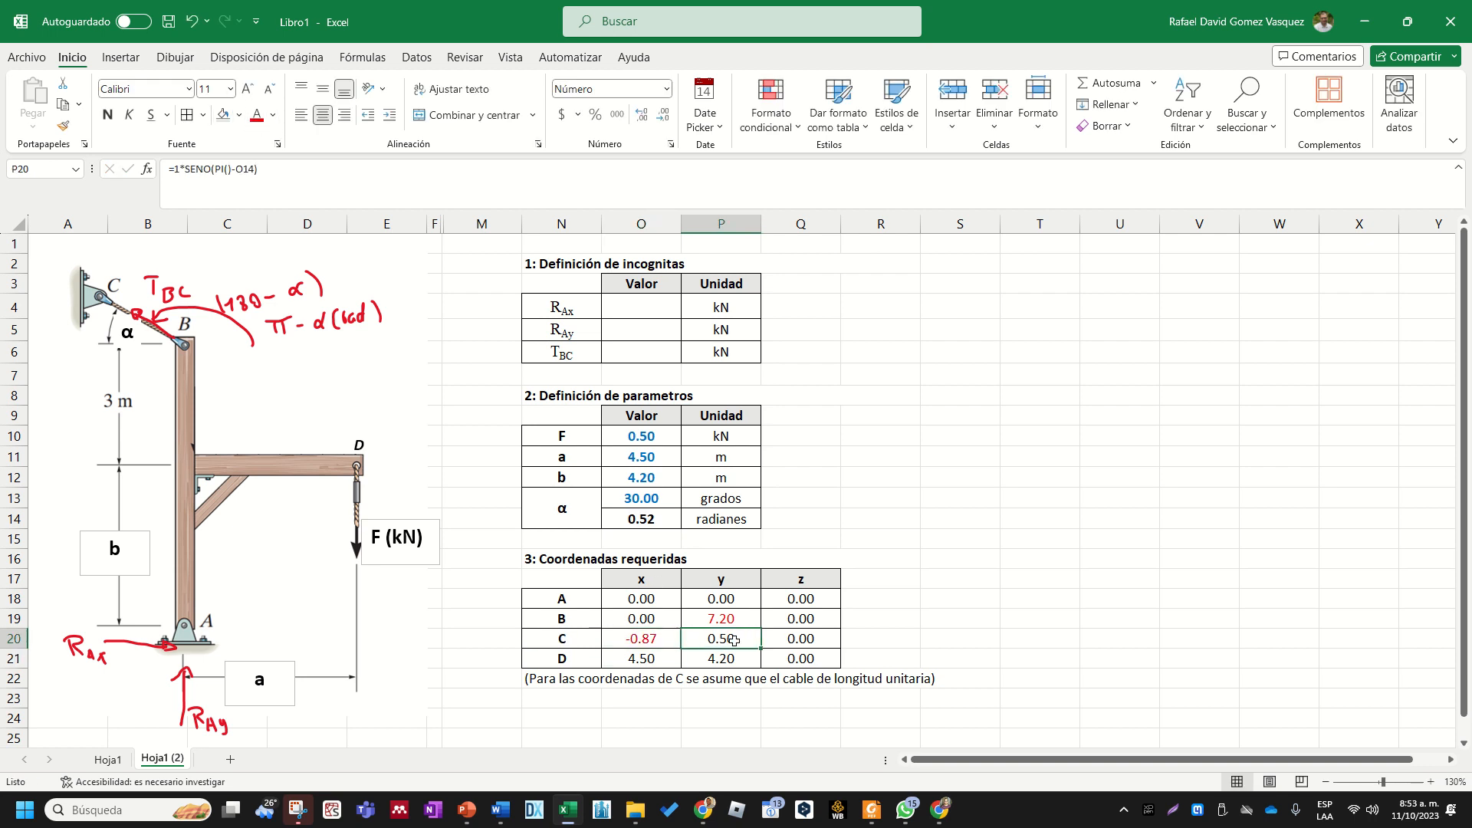
{"action": "double_click", "coordinate": [732, 639]}
{"action": "key", "text": "Return"}
{"action": "left_click", "coordinate": [732, 639]}
- Confirm =+O11 as point D's x coordinate in O21 and colour the value red
{"action": "left_click", "coordinate": [623, 660]}
{"action": "type", "text": "=+O11"}
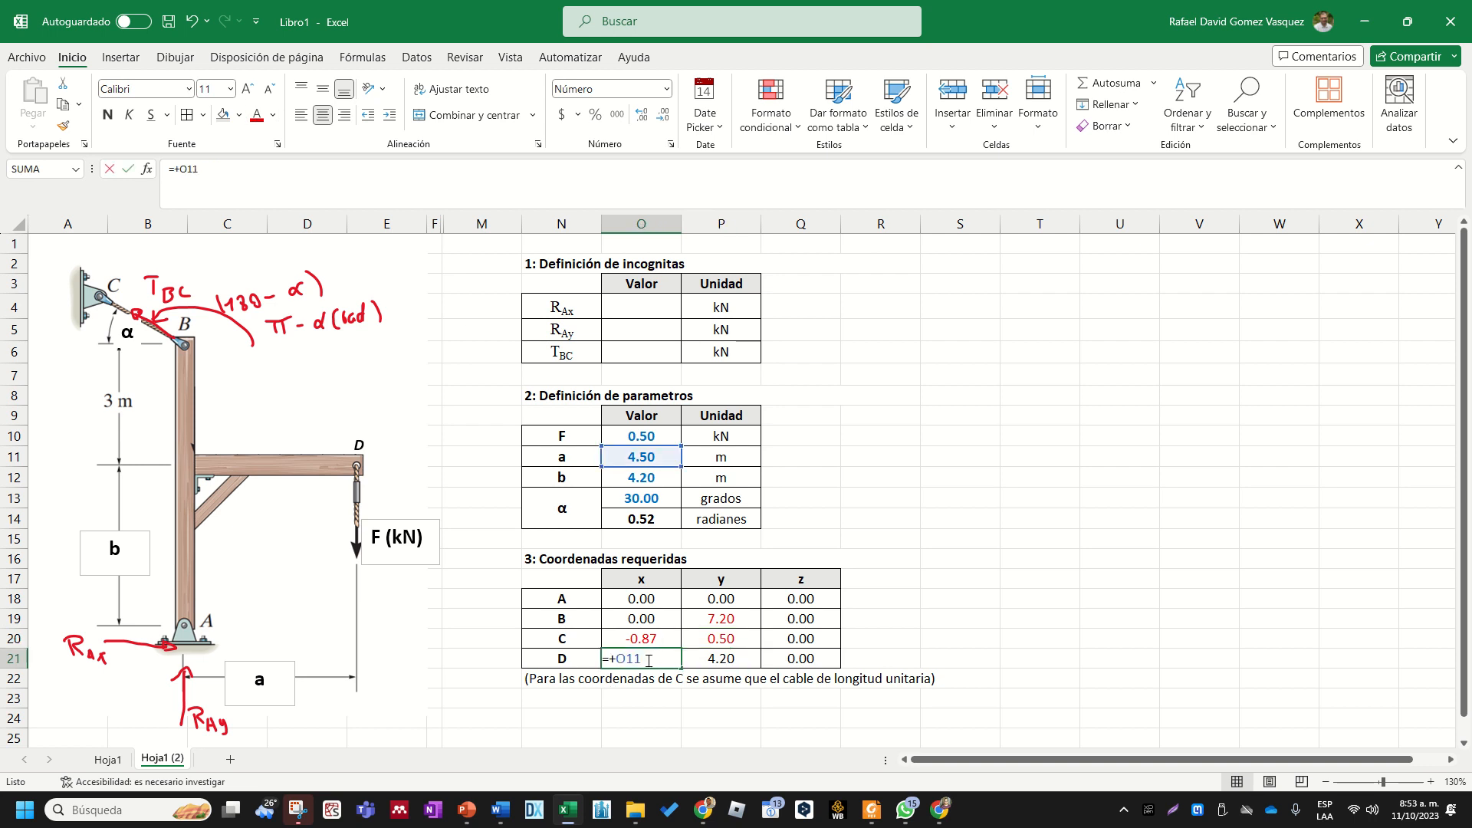
{"action": "key", "text": "Return"}
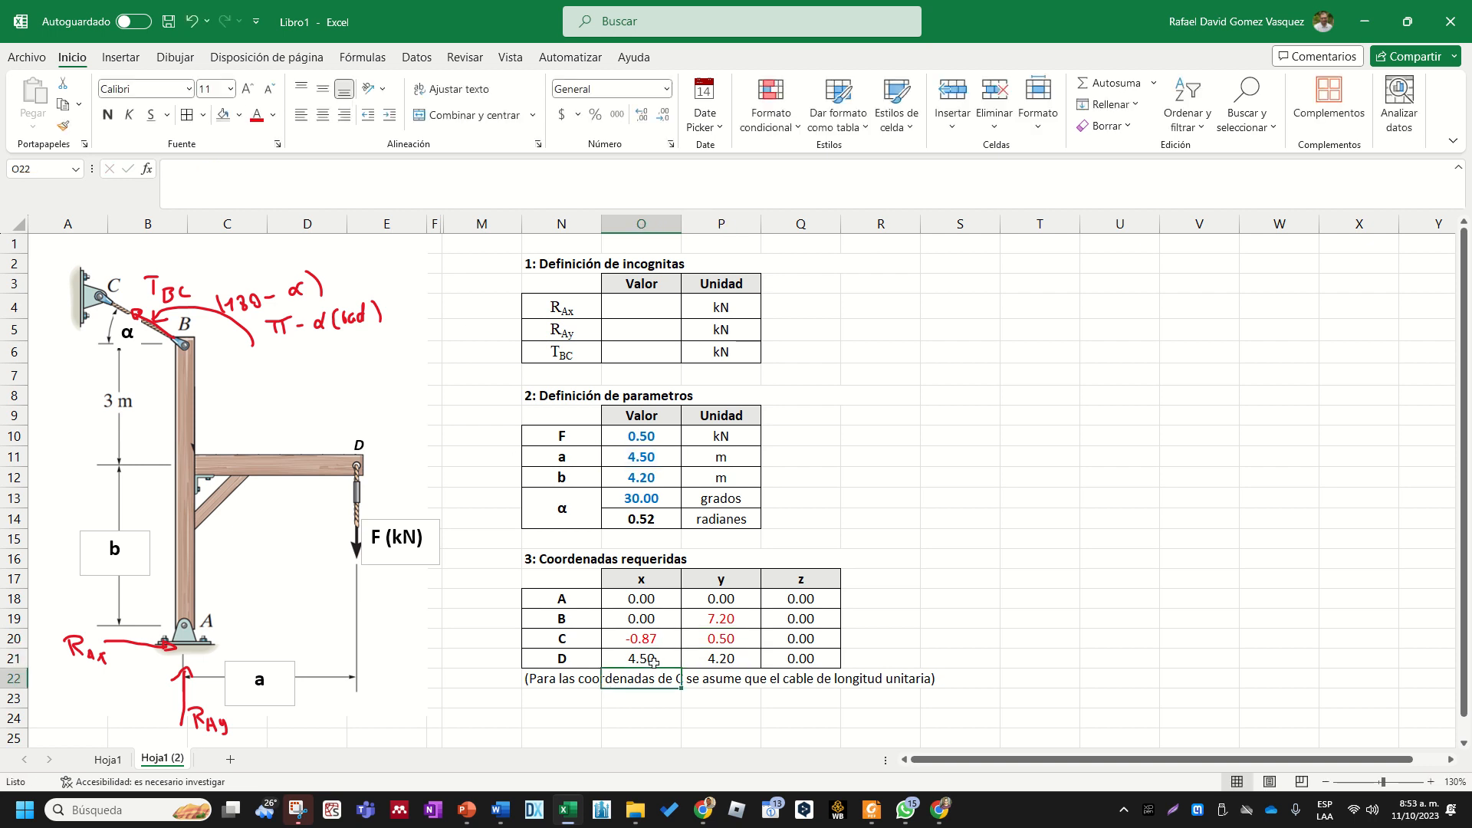
{"action": "left_click", "coordinate": [634, 658]}
{"action": "left_click", "coordinate": [256, 115]}
{"action": "left_click", "coordinate": [666, 678]}
- Confirm =+O12 as point D's y coordinate in P21 and colour the value red
{"action": "left_click", "coordinate": [719, 659]}
{"action": "type", "text": "=+O12"}
{"action": "key", "text": "Return"}
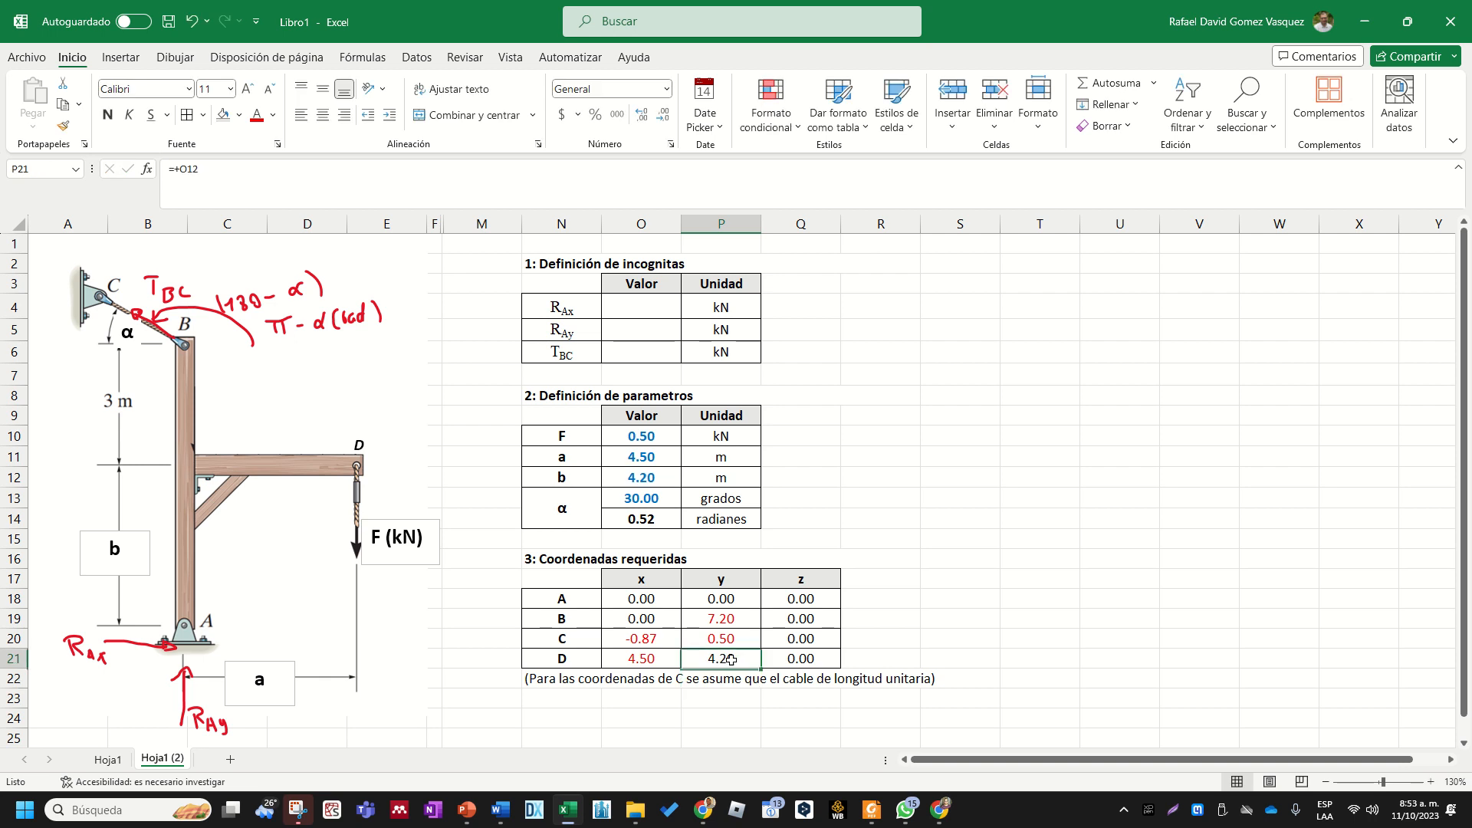
{"action": "left_click", "coordinate": [931, 512]}
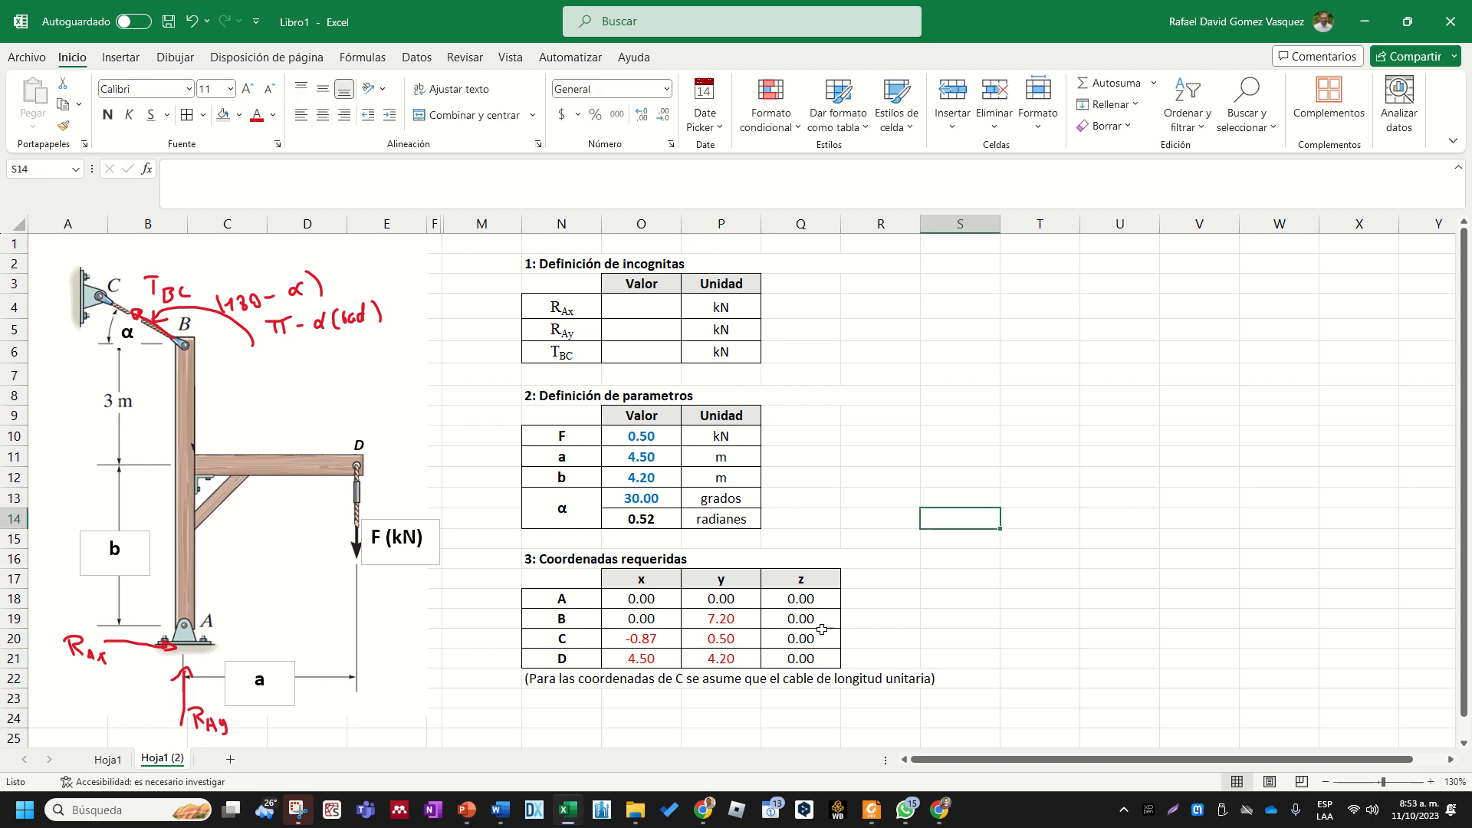
{"action": "left_click", "coordinate": [728, 620]}
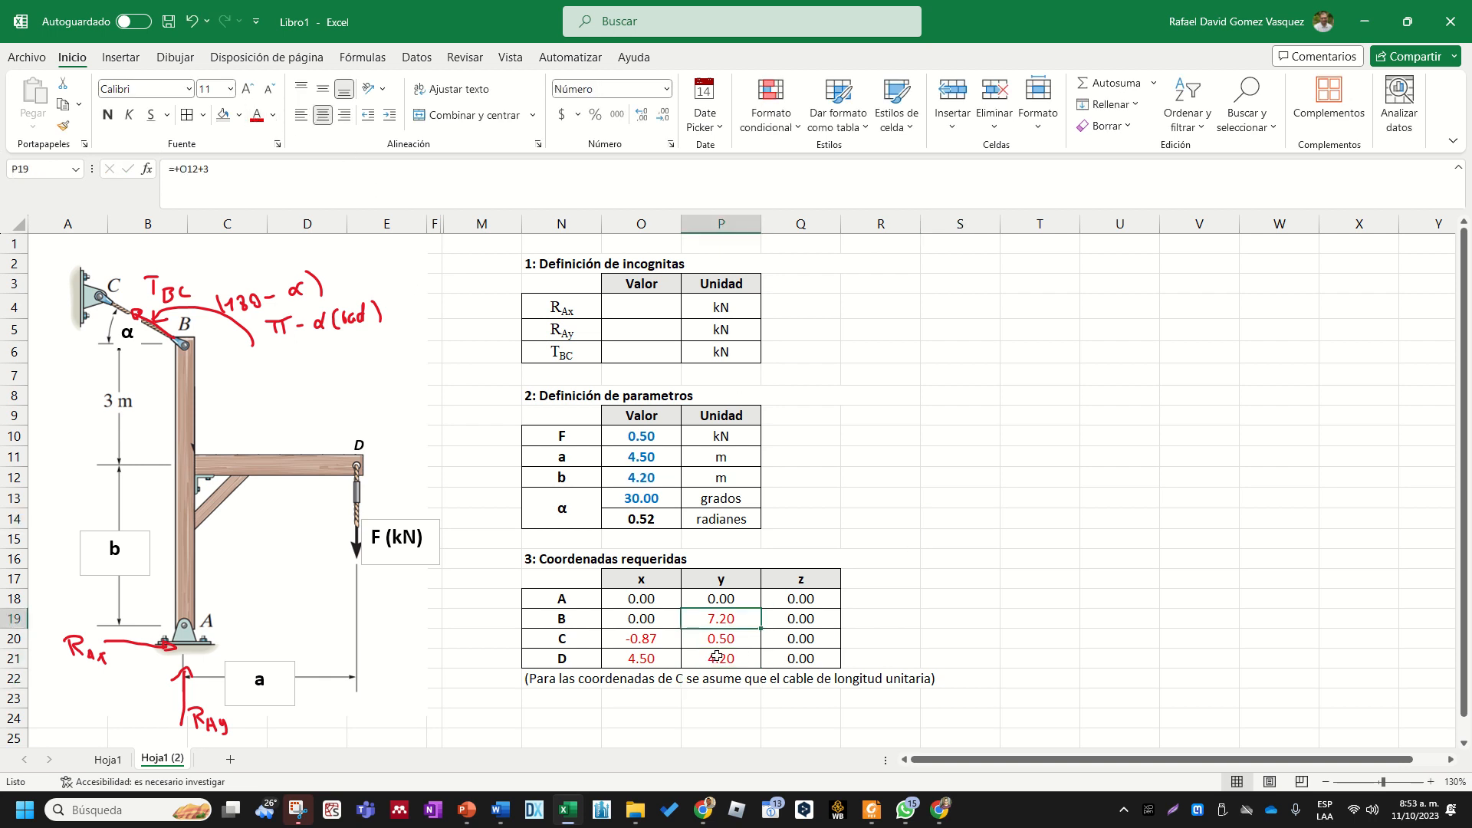
- Test the coordinate formulas with parameter a set to 5 m and angle α set to 35 degrees
{"action": "left_click_drag", "start_coordinate": [727, 619], "coordinate": [731, 656]}
{"action": "left_click", "coordinate": [658, 642]}
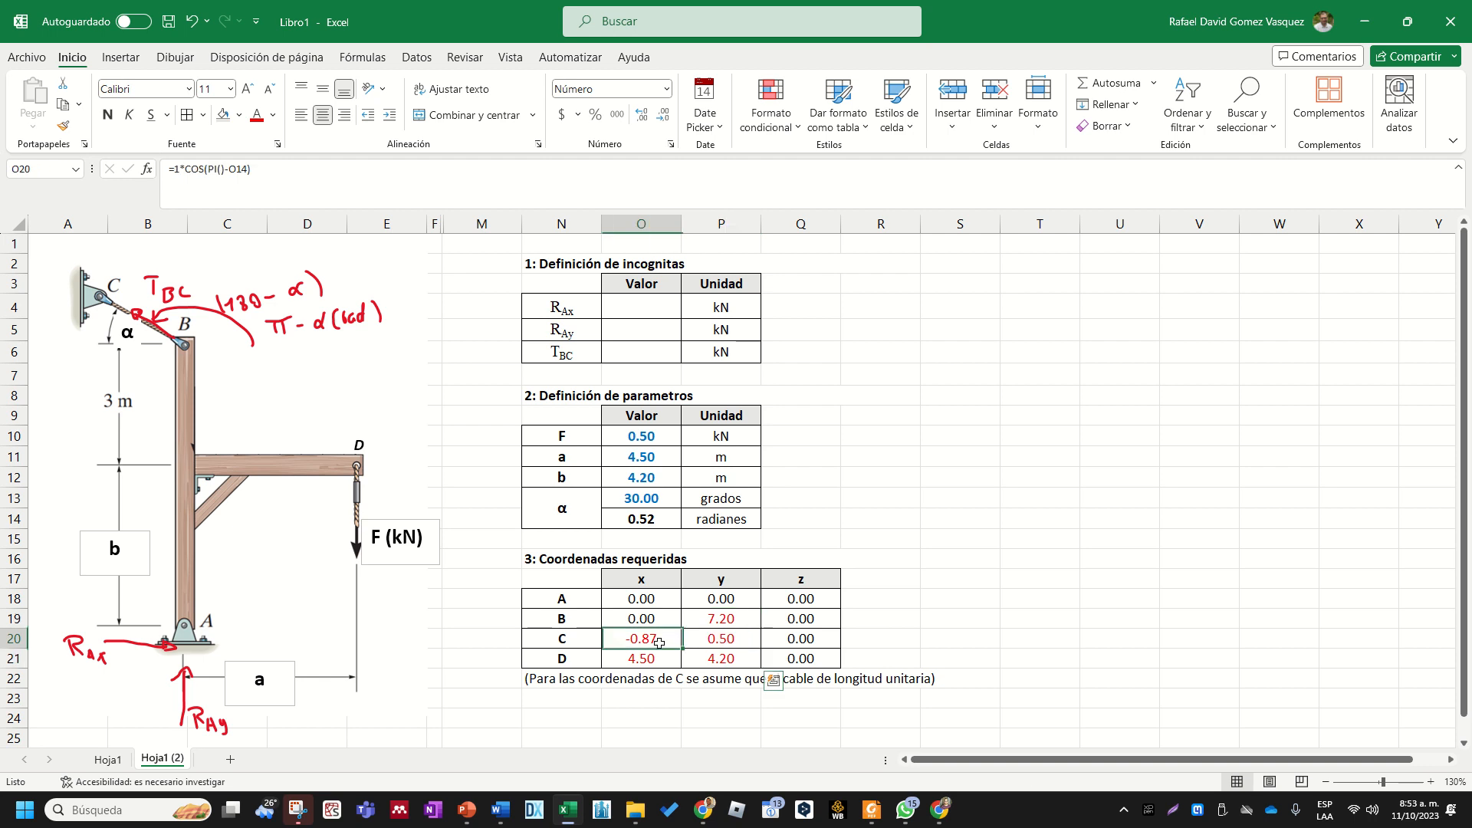
{"action": "left_click", "coordinate": [652, 477]}
{"action": "left_click", "coordinate": [671, 458]}
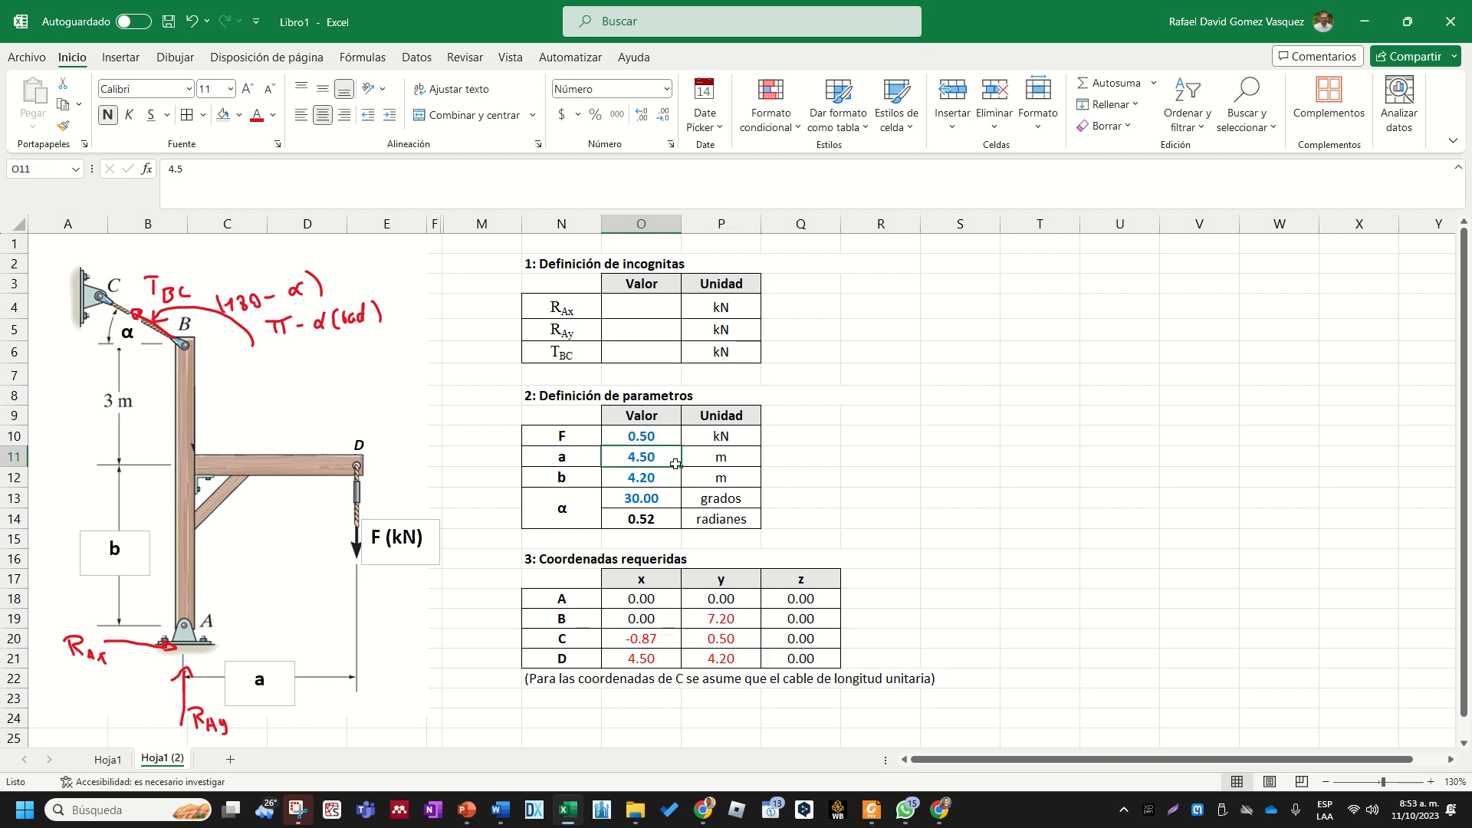
{"action": "type", "text": "5"}
{"action": "key", "text": "Return"}
{"action": "key", "text": "Return"}
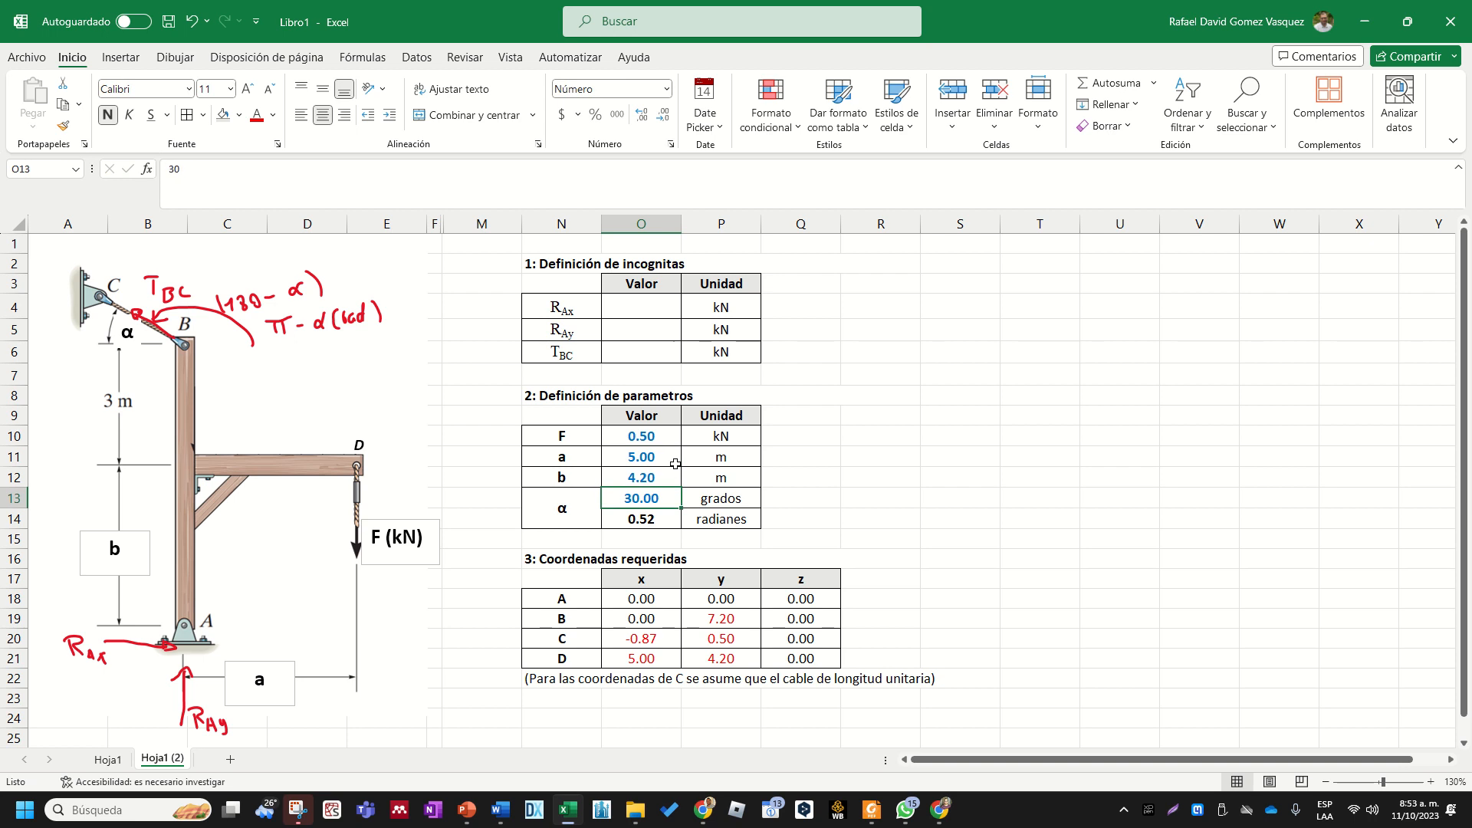
{"action": "type", "text": "35"}
{"action": "key", "text": "Return"}
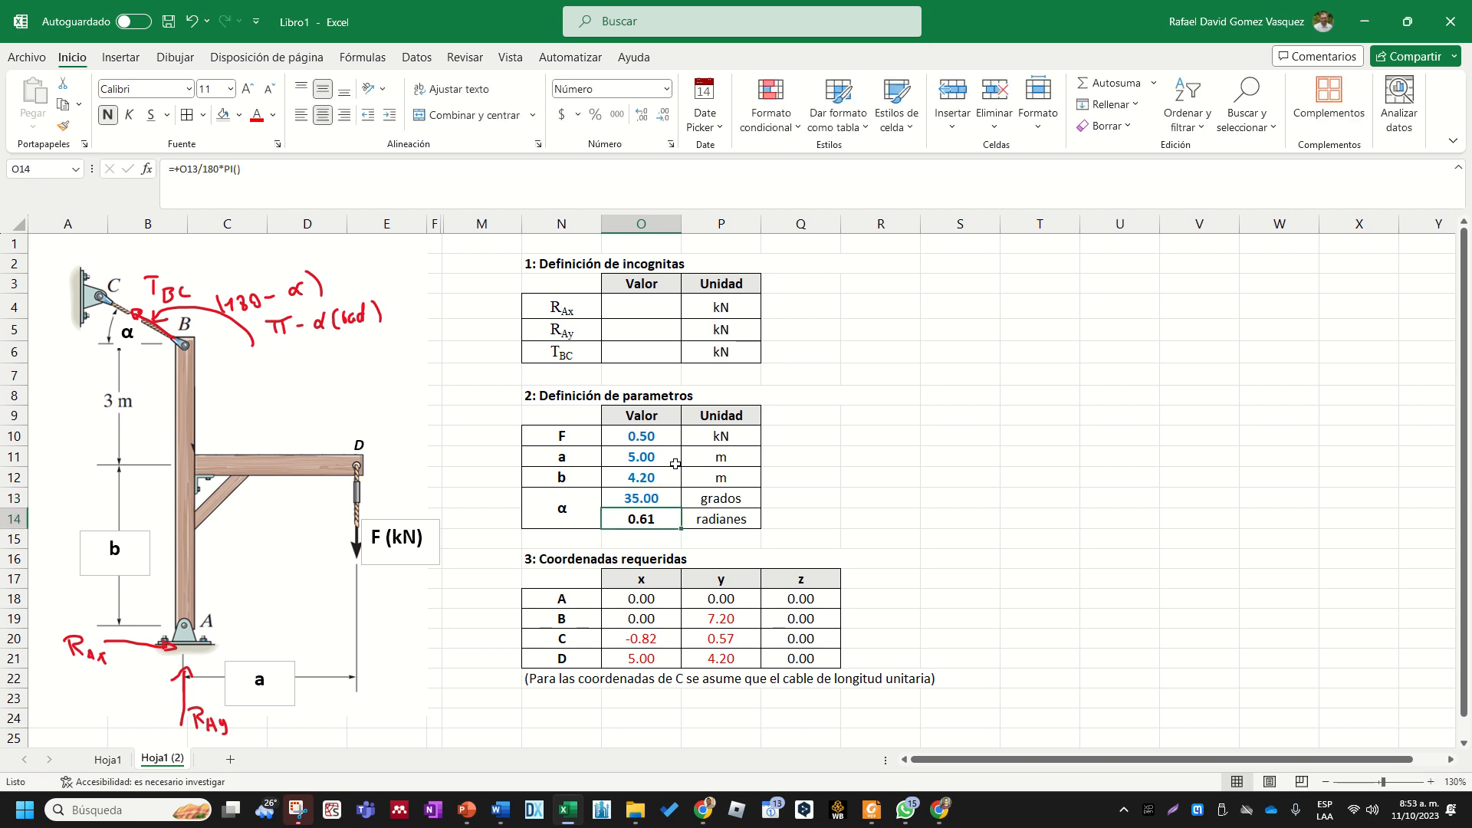
{"action": "left_click_drag", "start_coordinate": [654, 619], "coordinate": [820, 660]}
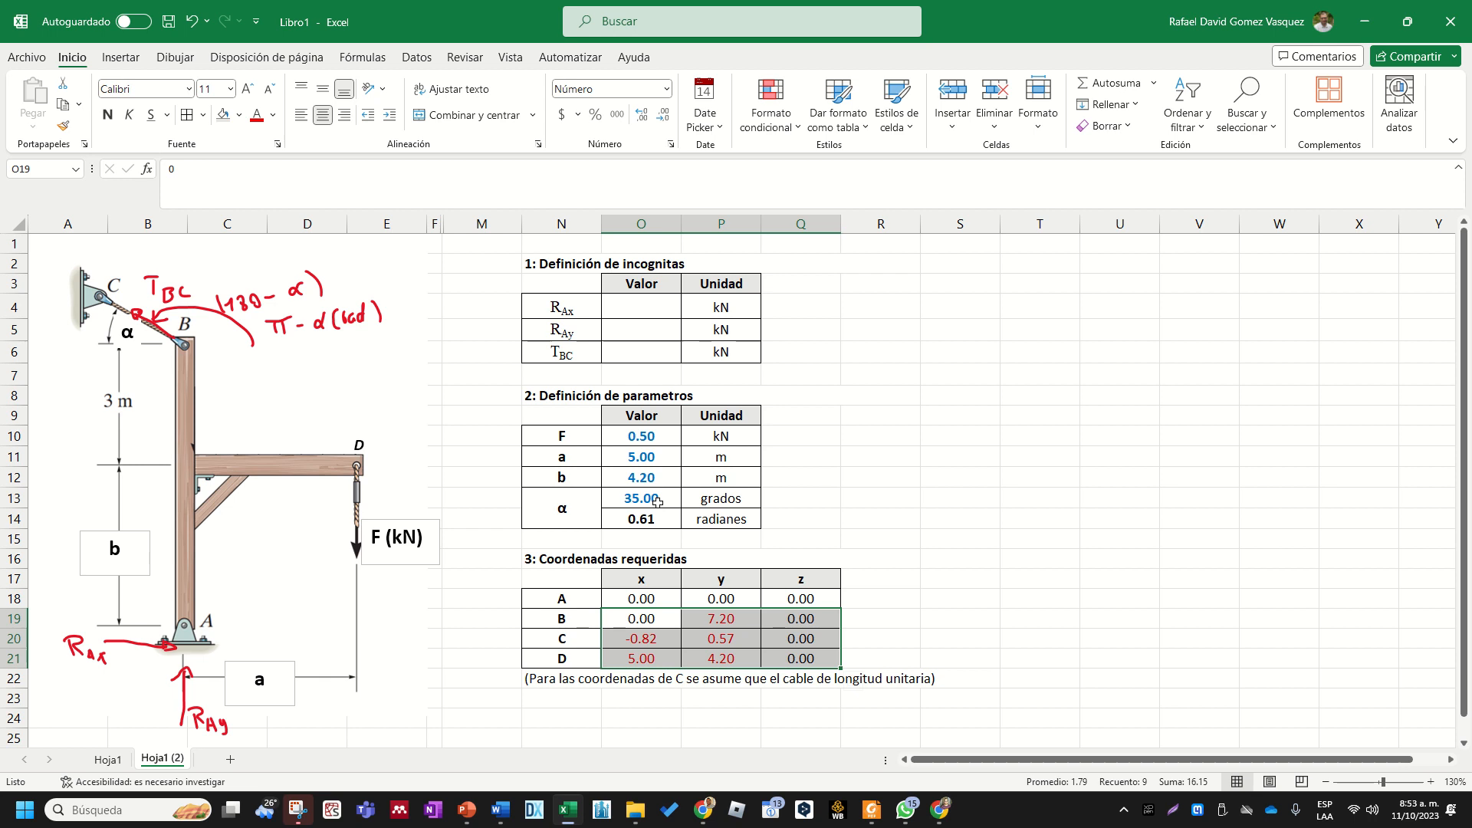
- Set parameter a back to 4.5 m and angle α back to 30 degrees
{"action": "left_click", "coordinate": [644, 461]}
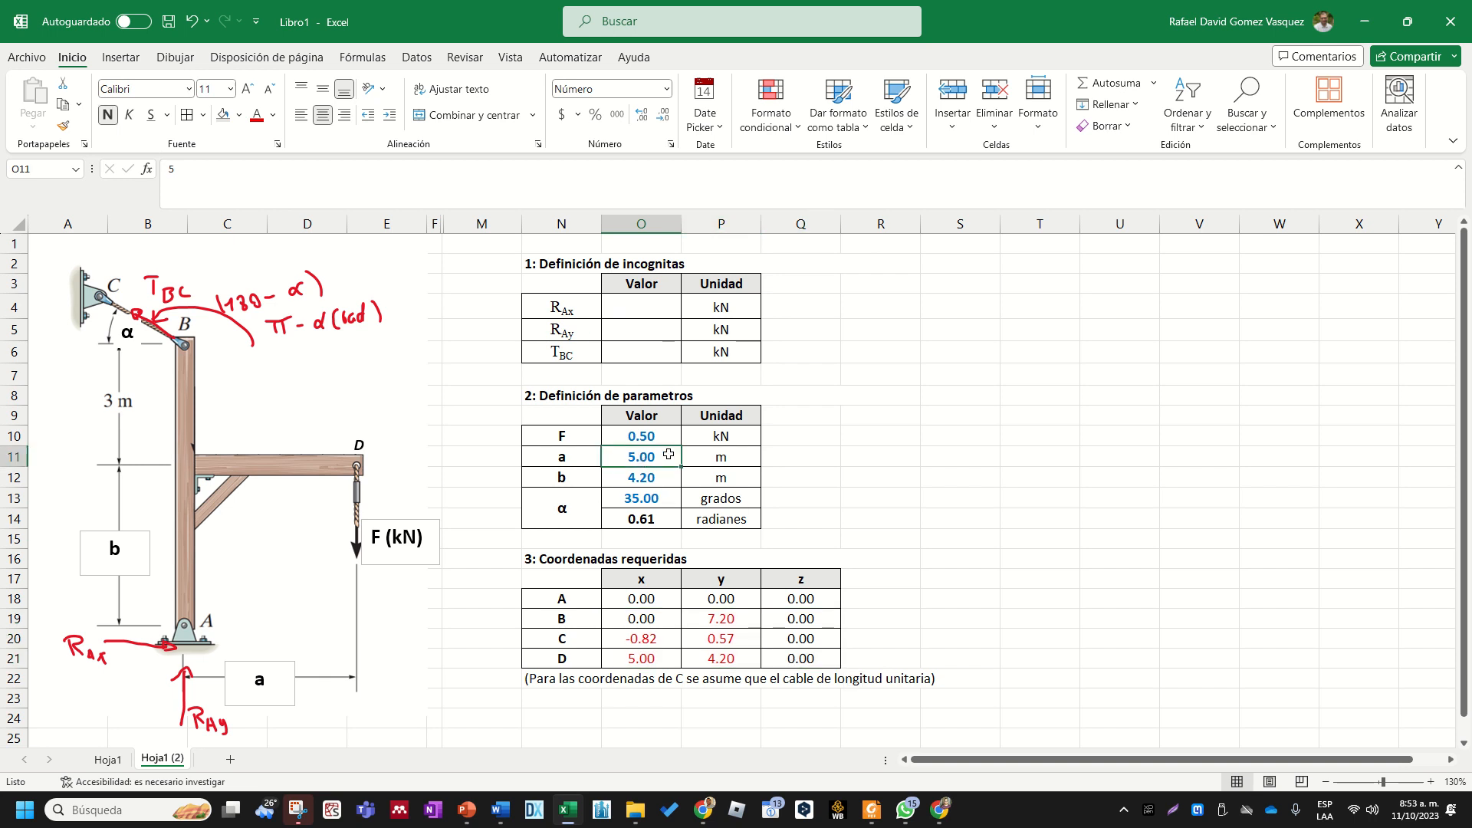
{"action": "type", "text": "4.5"}
{"action": "key", "text": "Return"}
{"action": "key", "text": "Return"}
{"action": "type", "text": "30"}
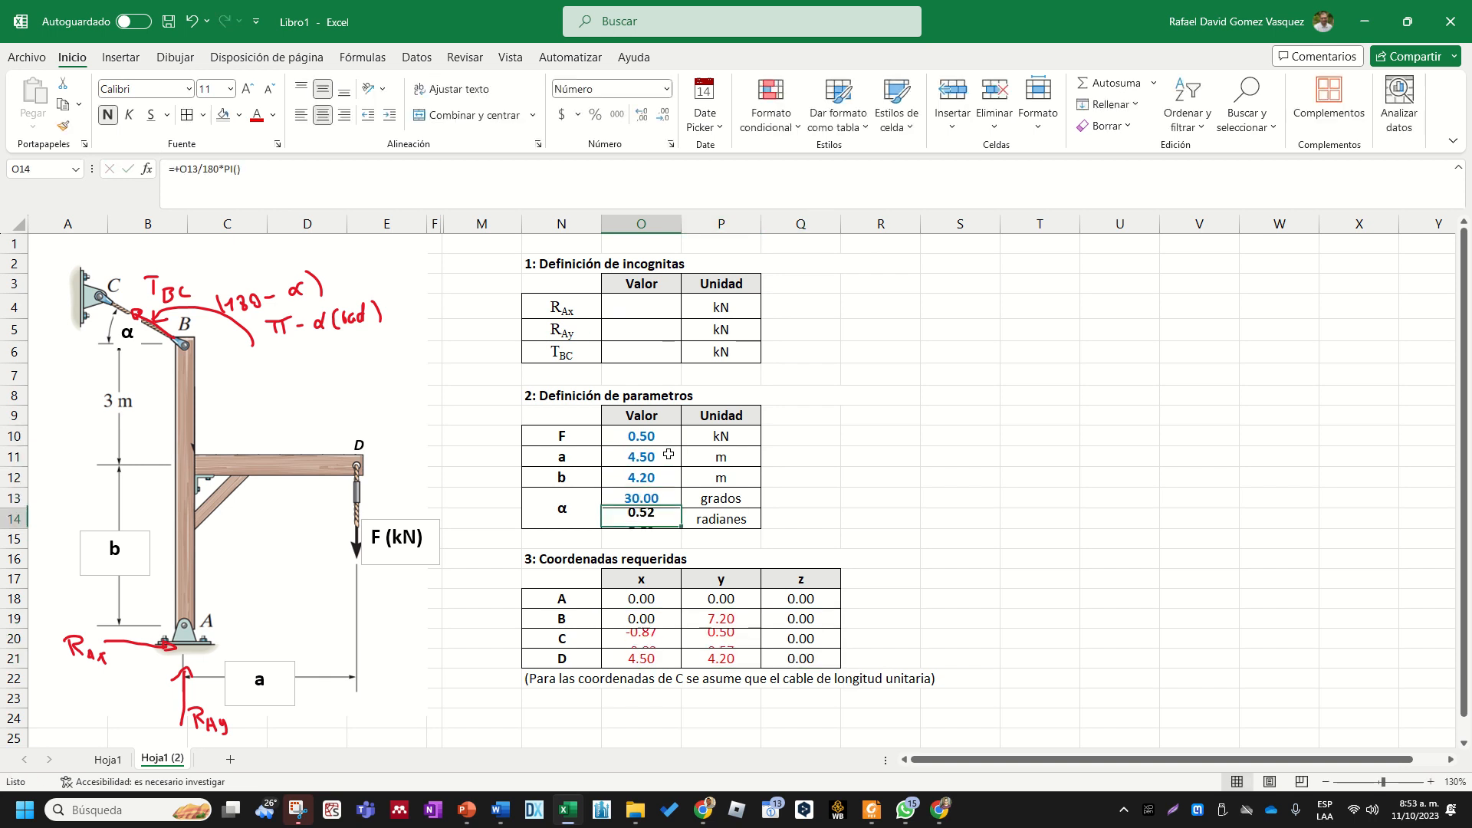
{"action": "key", "text": "Return"}
{"action": "left_click", "coordinate": [1004, 457]}
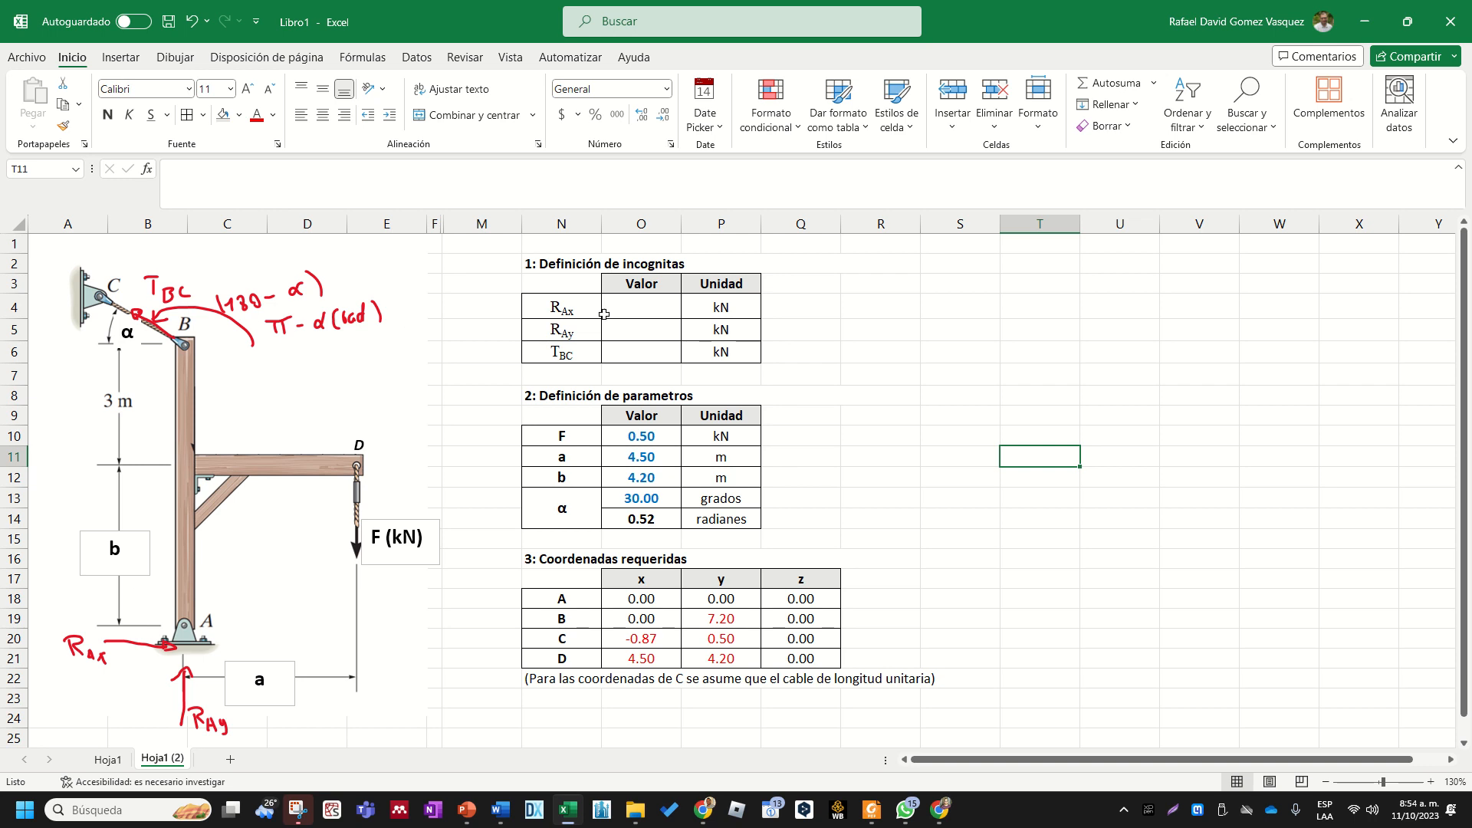
- Review the tables of unknowns, input parameters and required coordinates for points A to D
{"action": "left_click_drag", "start_coordinate": [597, 291], "coordinate": [732, 352]}
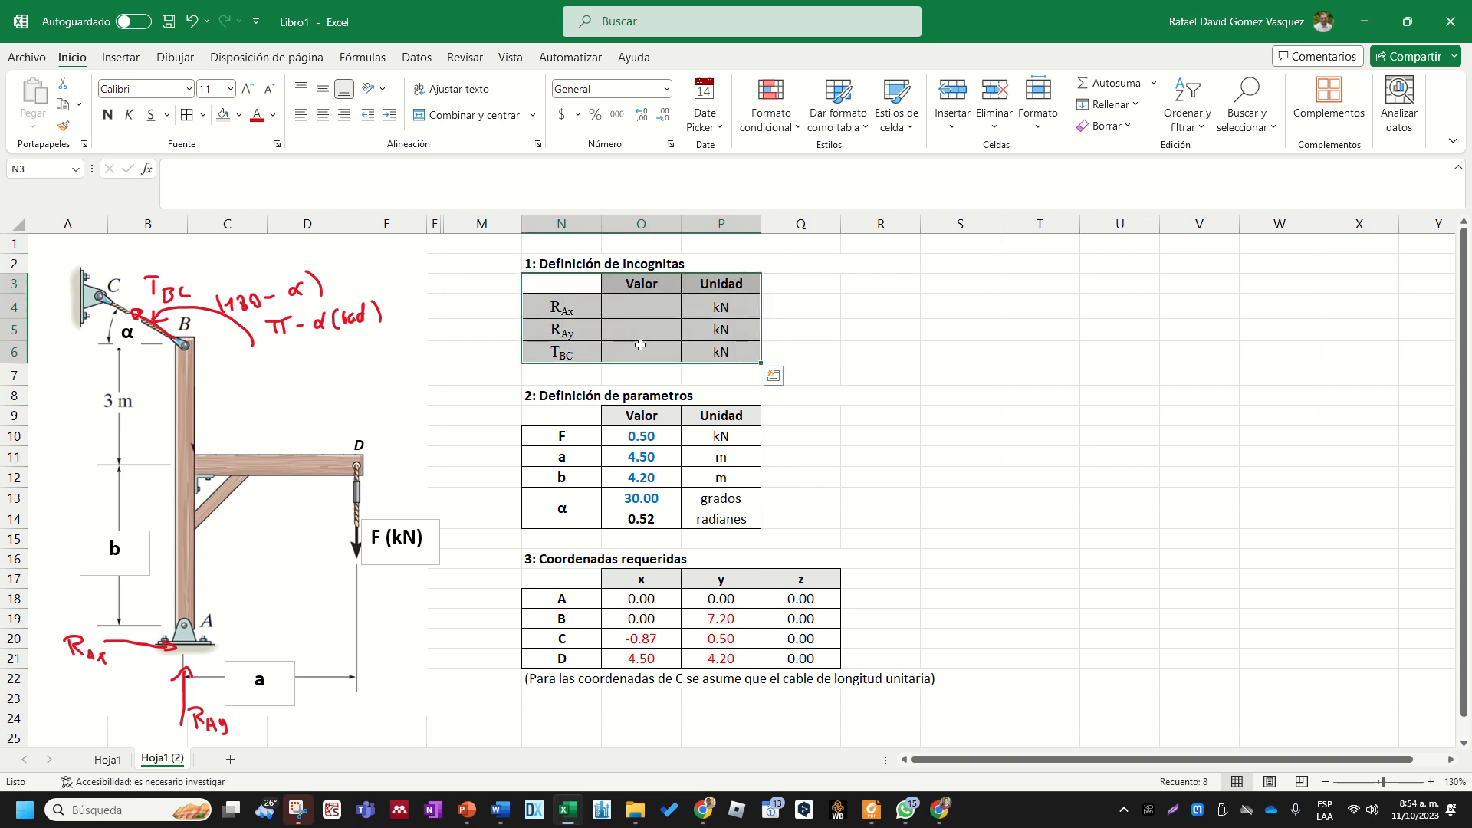
{"action": "left_click", "coordinate": [592, 306]}
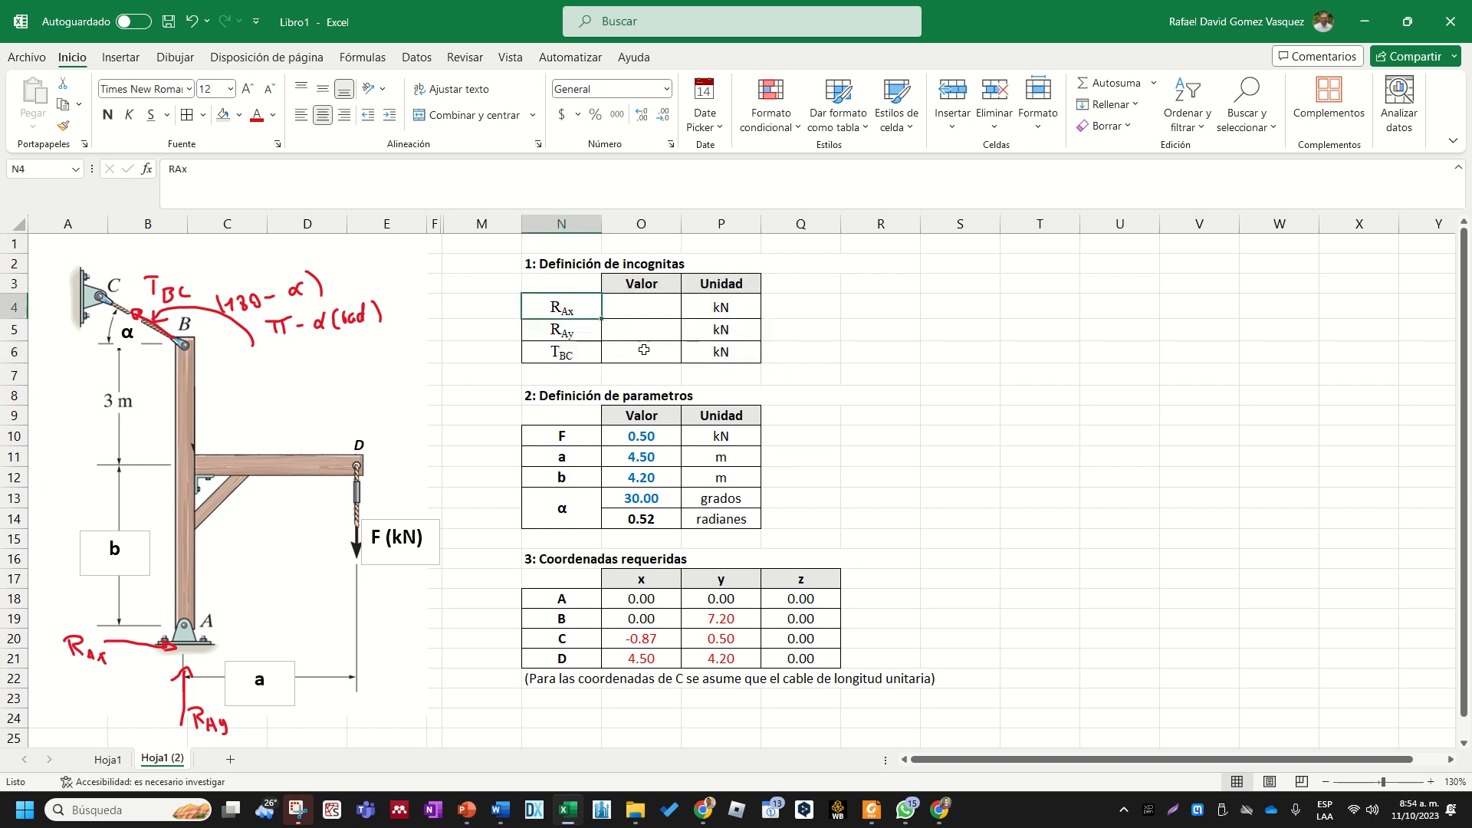
{"action": "left_click_drag", "start_coordinate": [645, 310], "coordinate": [644, 351]}
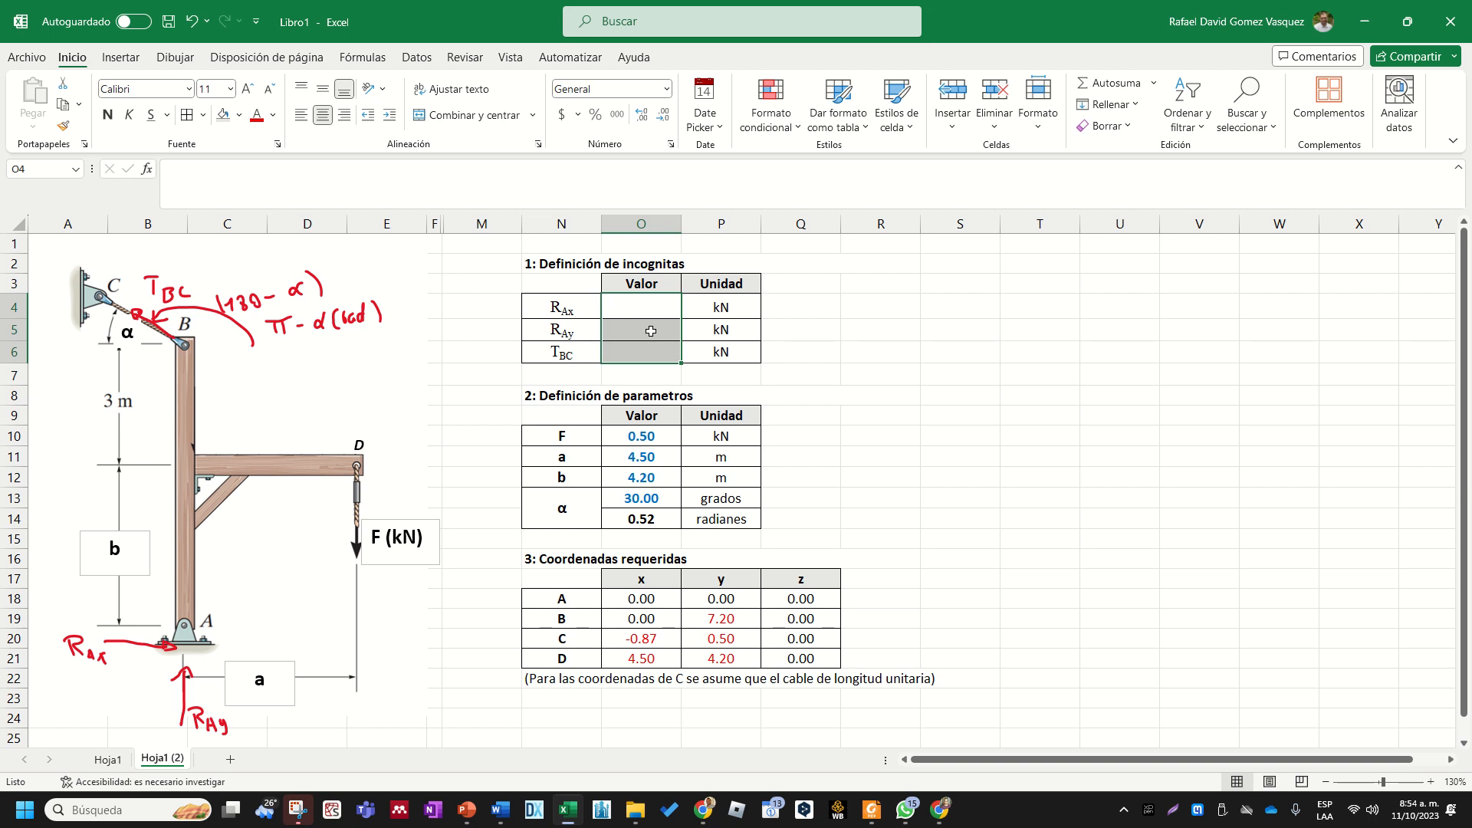
{"action": "left_click", "coordinate": [596, 399]}
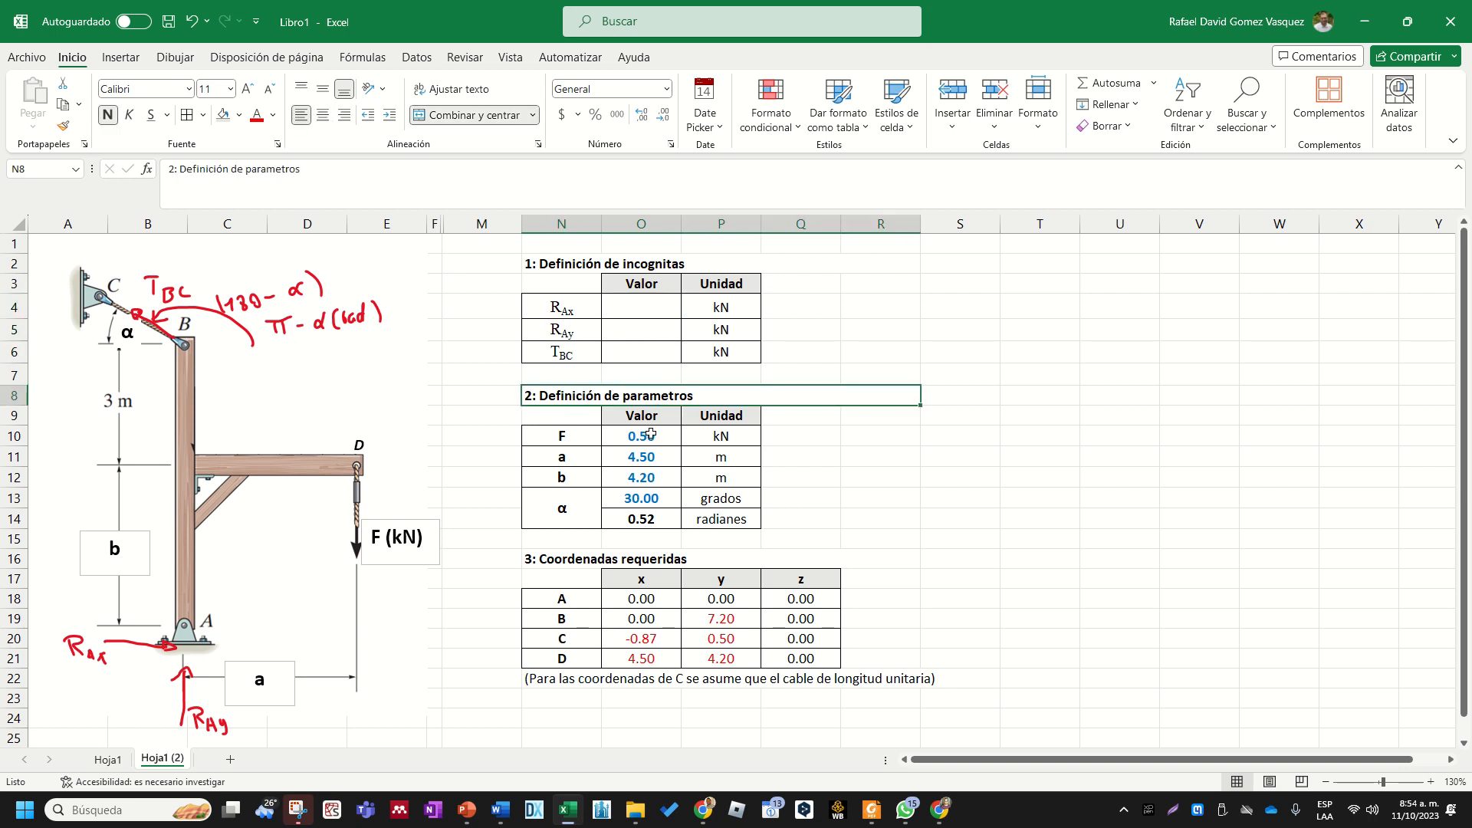
{"action": "left_click_drag", "start_coordinate": [651, 434], "coordinate": [644, 498]}
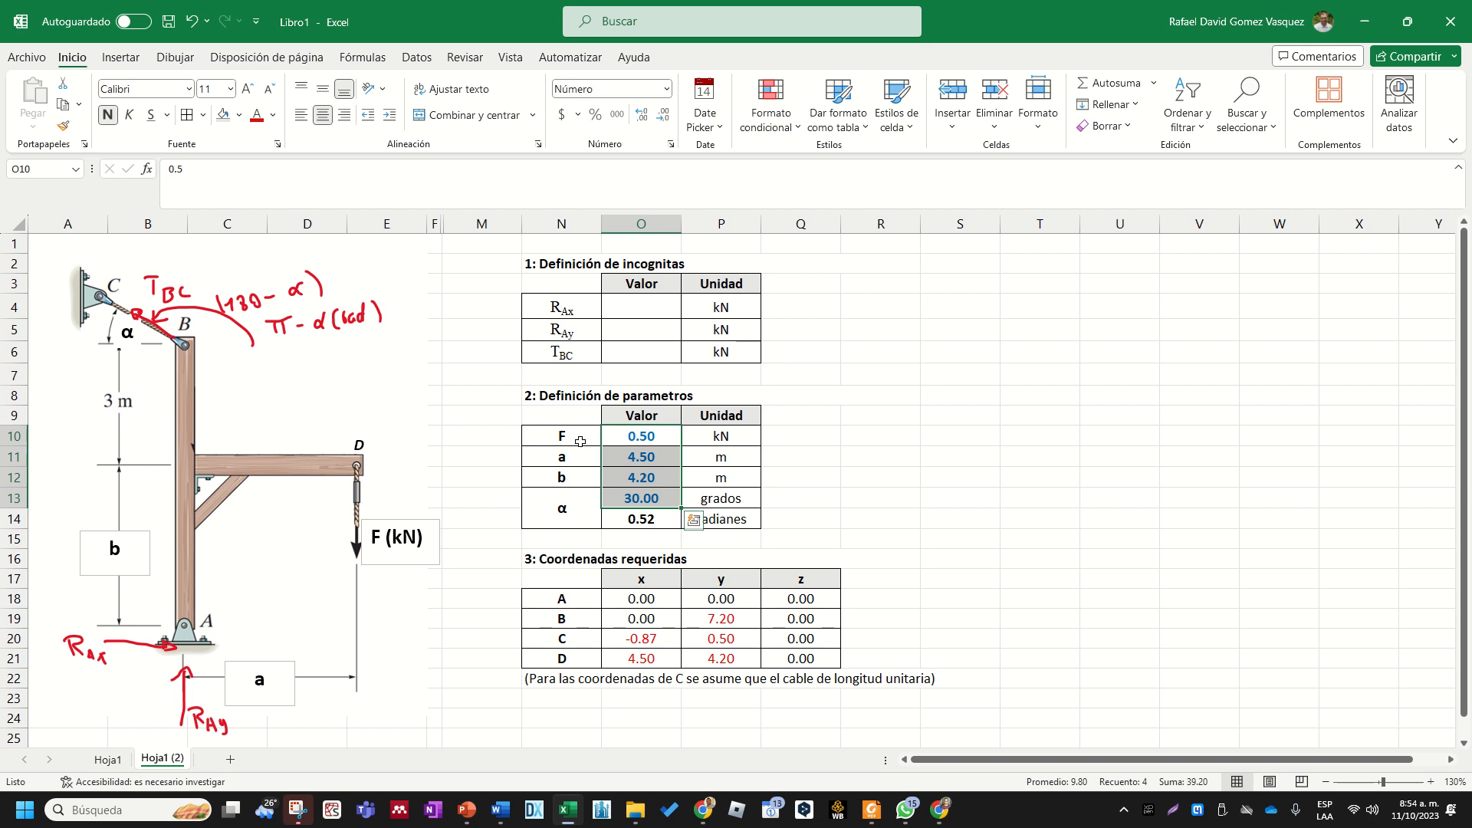
{"action": "left_click", "coordinate": [630, 436]}
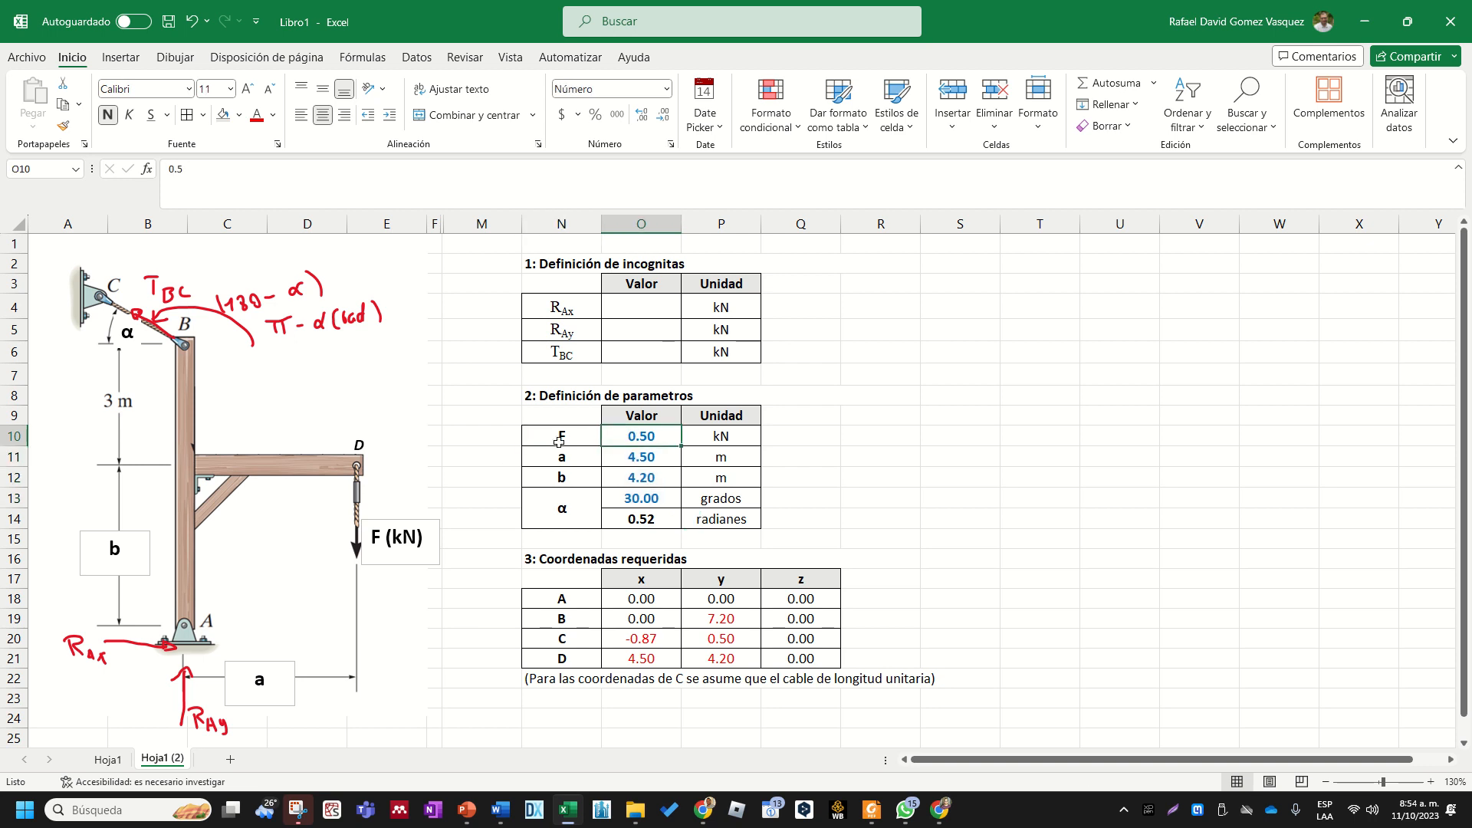
{"action": "key", "text": "shift+Down"}
{"action": "key", "text": "shift+Down"}
{"action": "key", "text": "shift+Down"}
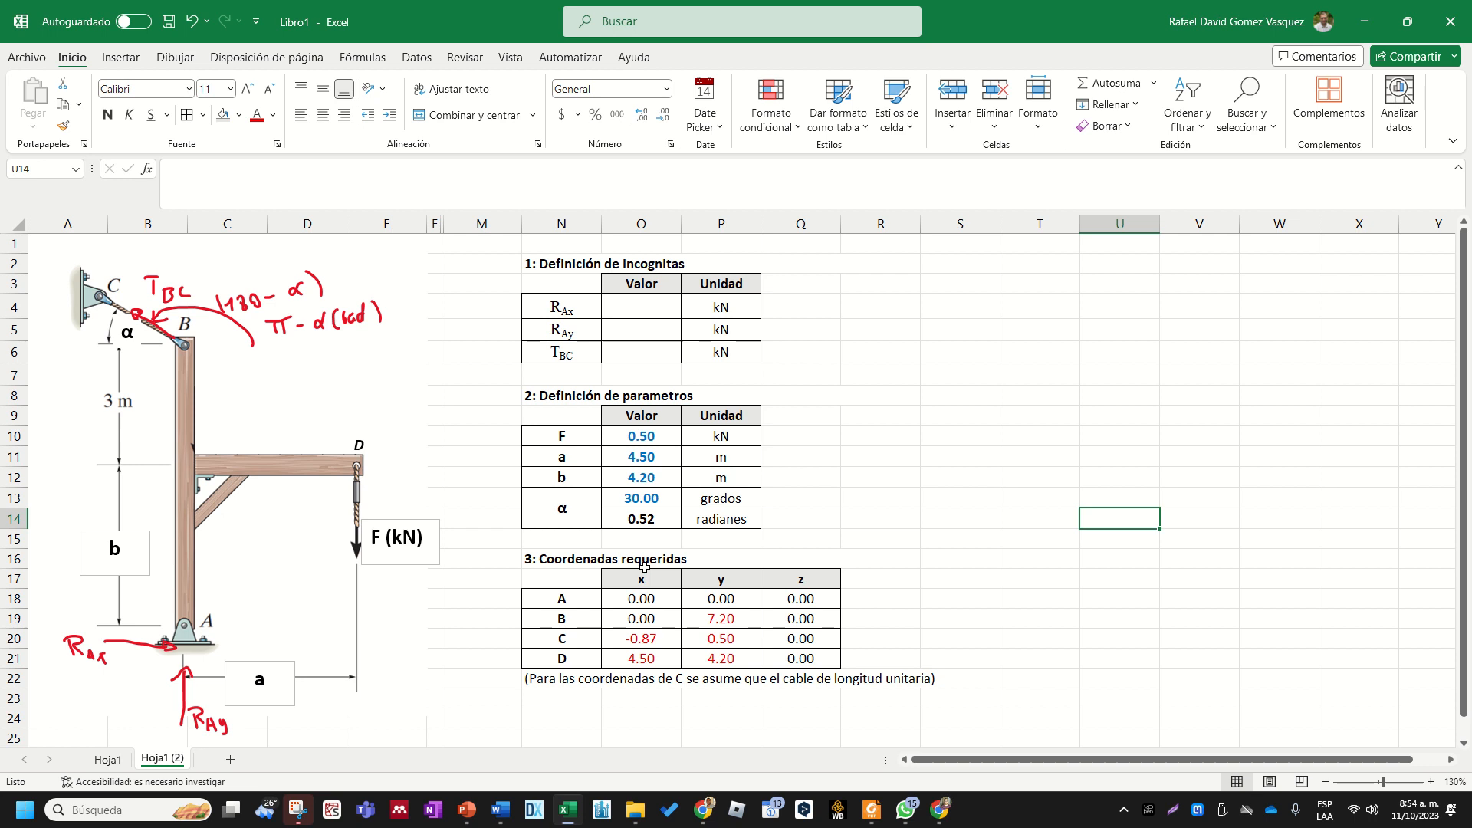
{"action": "left_click", "coordinate": [542, 560]}
{"action": "left_click_drag", "start_coordinate": [558, 571], "coordinate": [681, 667]}
{"action": "left_click", "coordinate": [659, 638]}
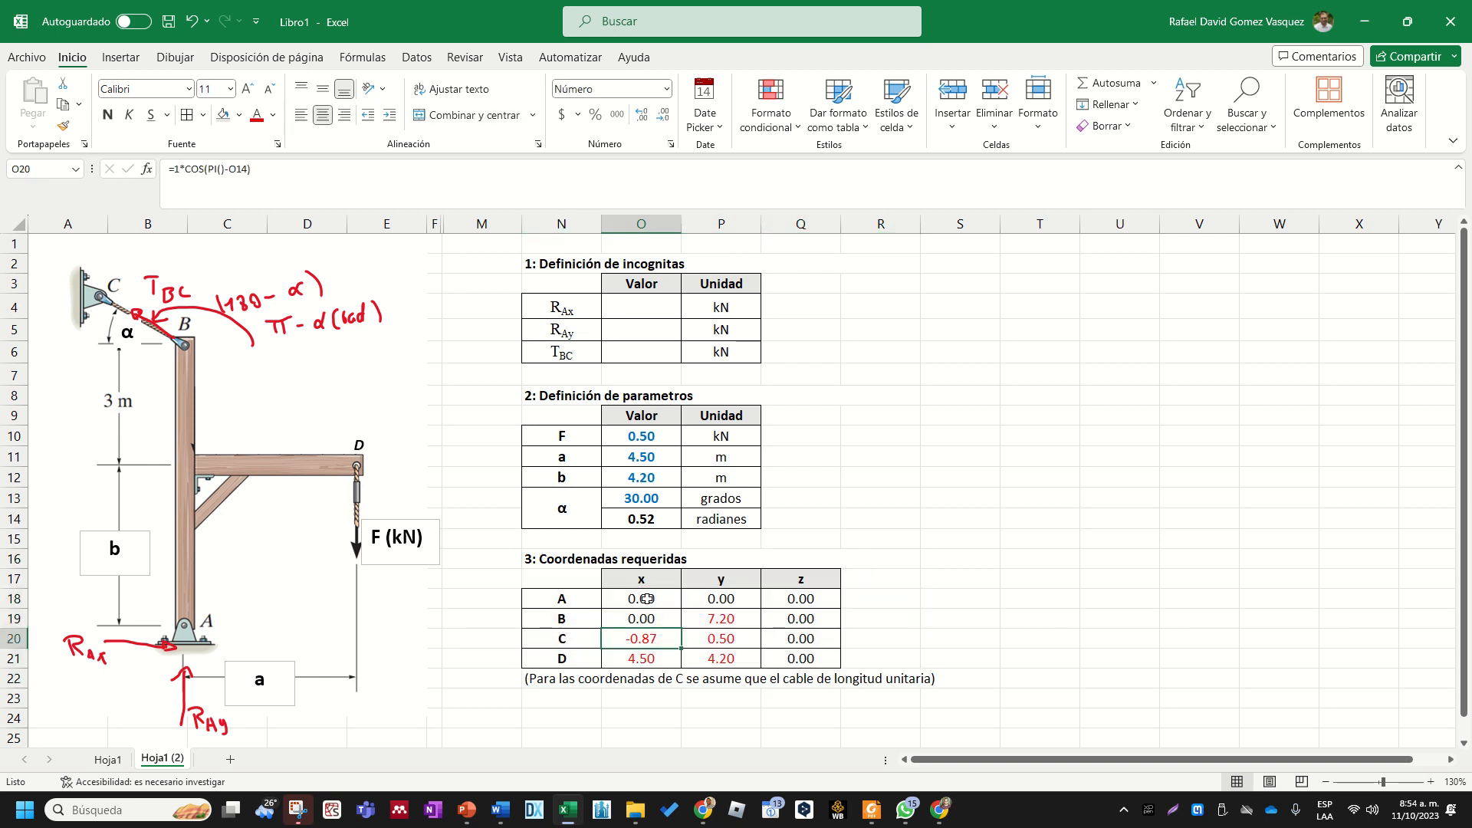
{"action": "left_click_drag", "start_coordinate": [586, 596], "coordinate": [801, 659]}
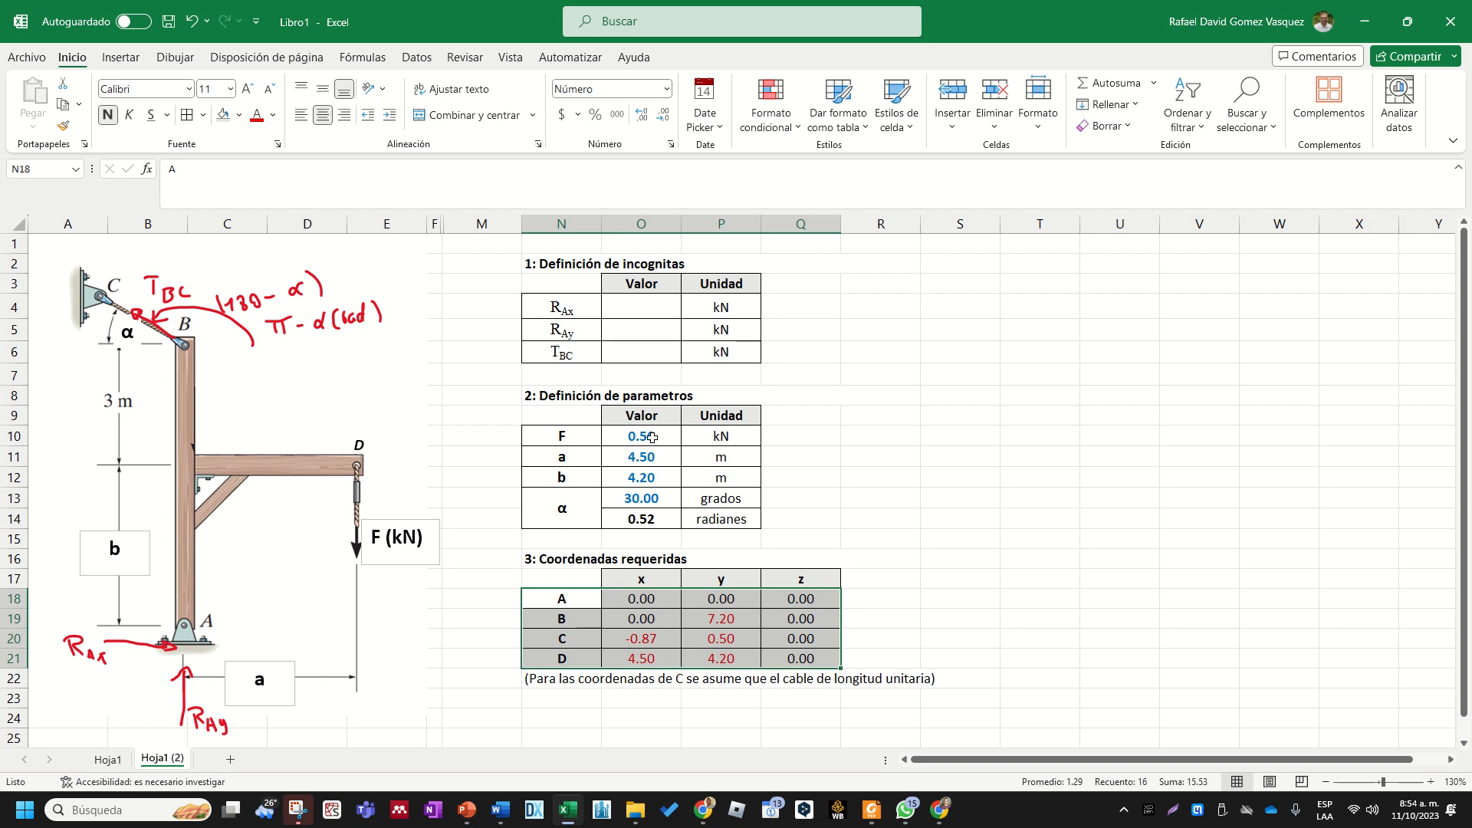
{"action": "left_click_drag", "start_coordinate": [652, 437], "coordinate": [641, 498]}
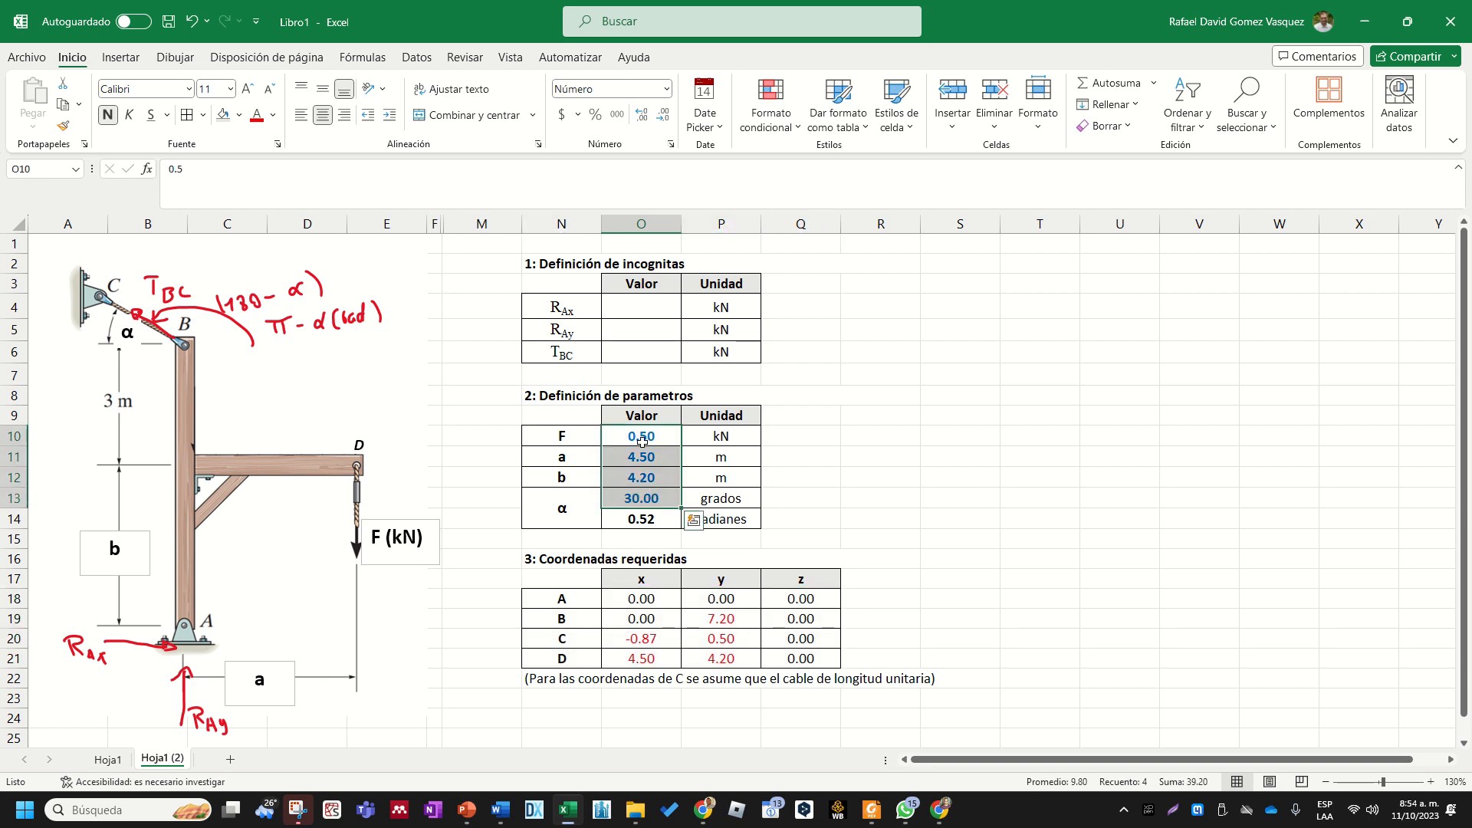
{"action": "left_click", "coordinate": [884, 493]}
- Merge N22:Q23 for the note about the unit-length cable, wrap its text and left-align it
{"action": "left_click_drag", "start_coordinate": [564, 684], "coordinate": [814, 702]}
{"action": "left_click", "coordinate": [469, 115]}
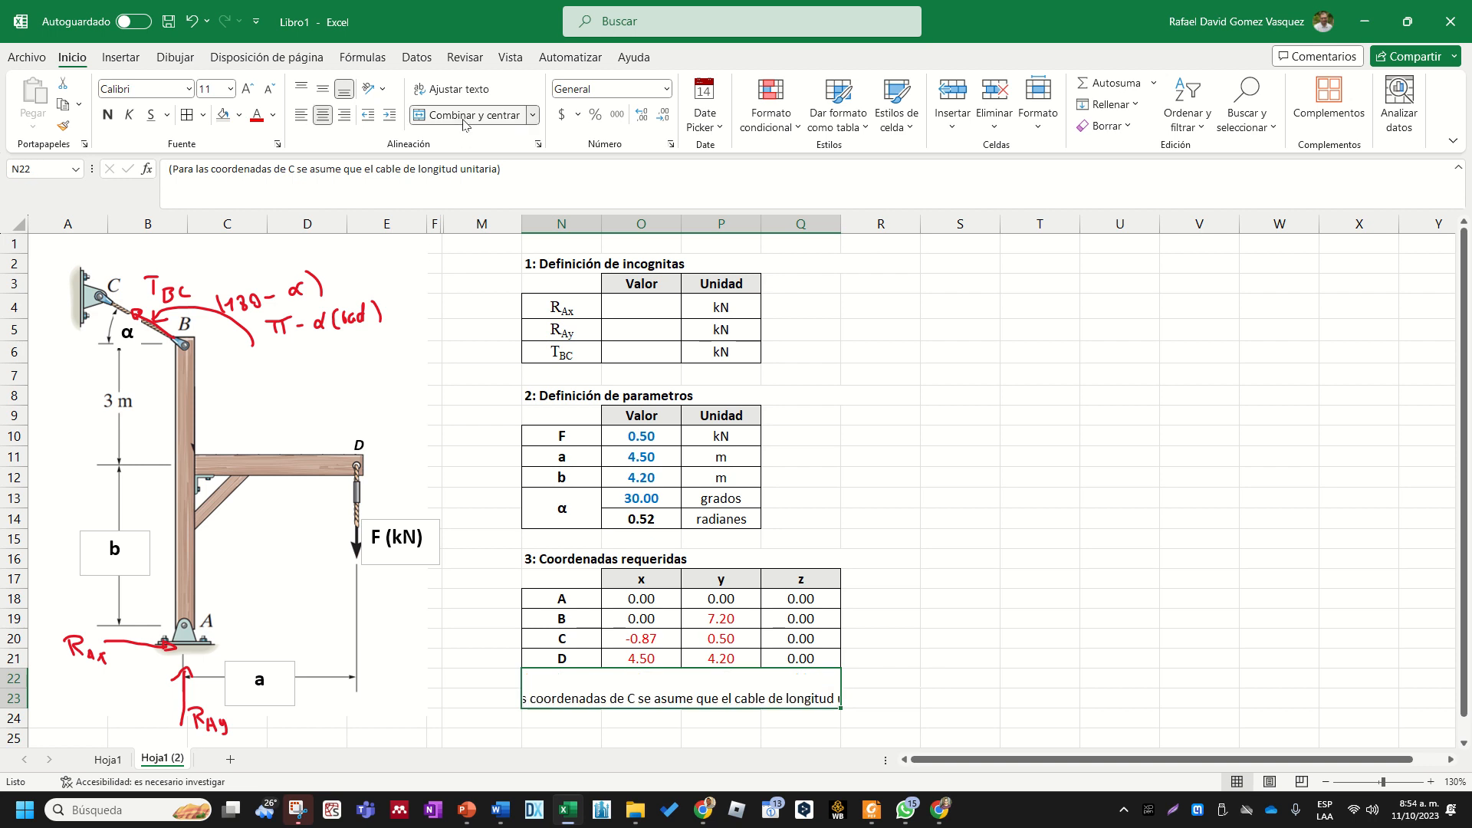
{"action": "left_click", "coordinate": [450, 98]}
{"action": "left_click", "coordinate": [301, 115]}
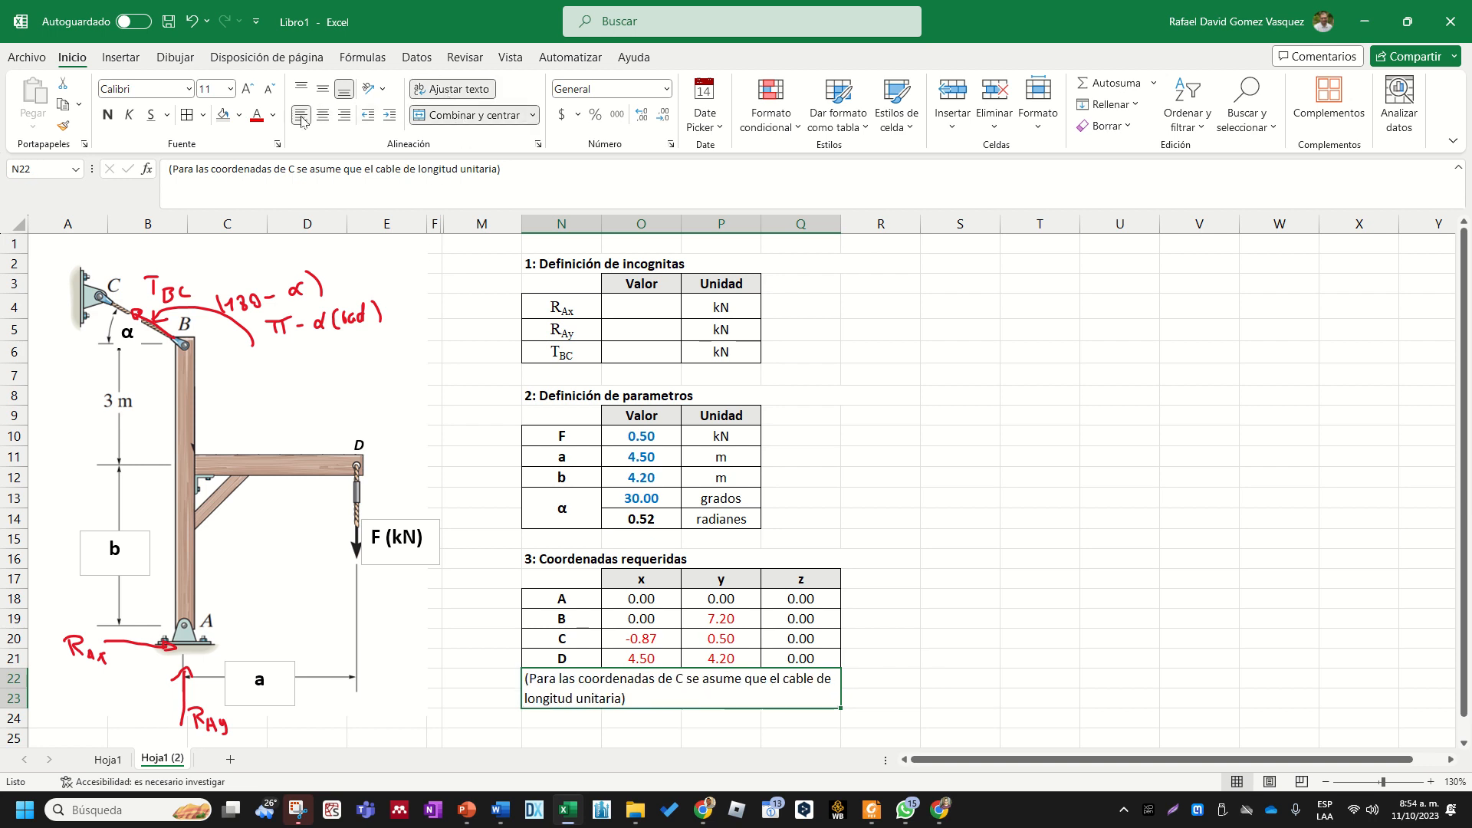
{"action": "left_click", "coordinate": [1024, 524]}
{"action": "key", "text": "Down"}
{"action": "key", "text": "Down"}
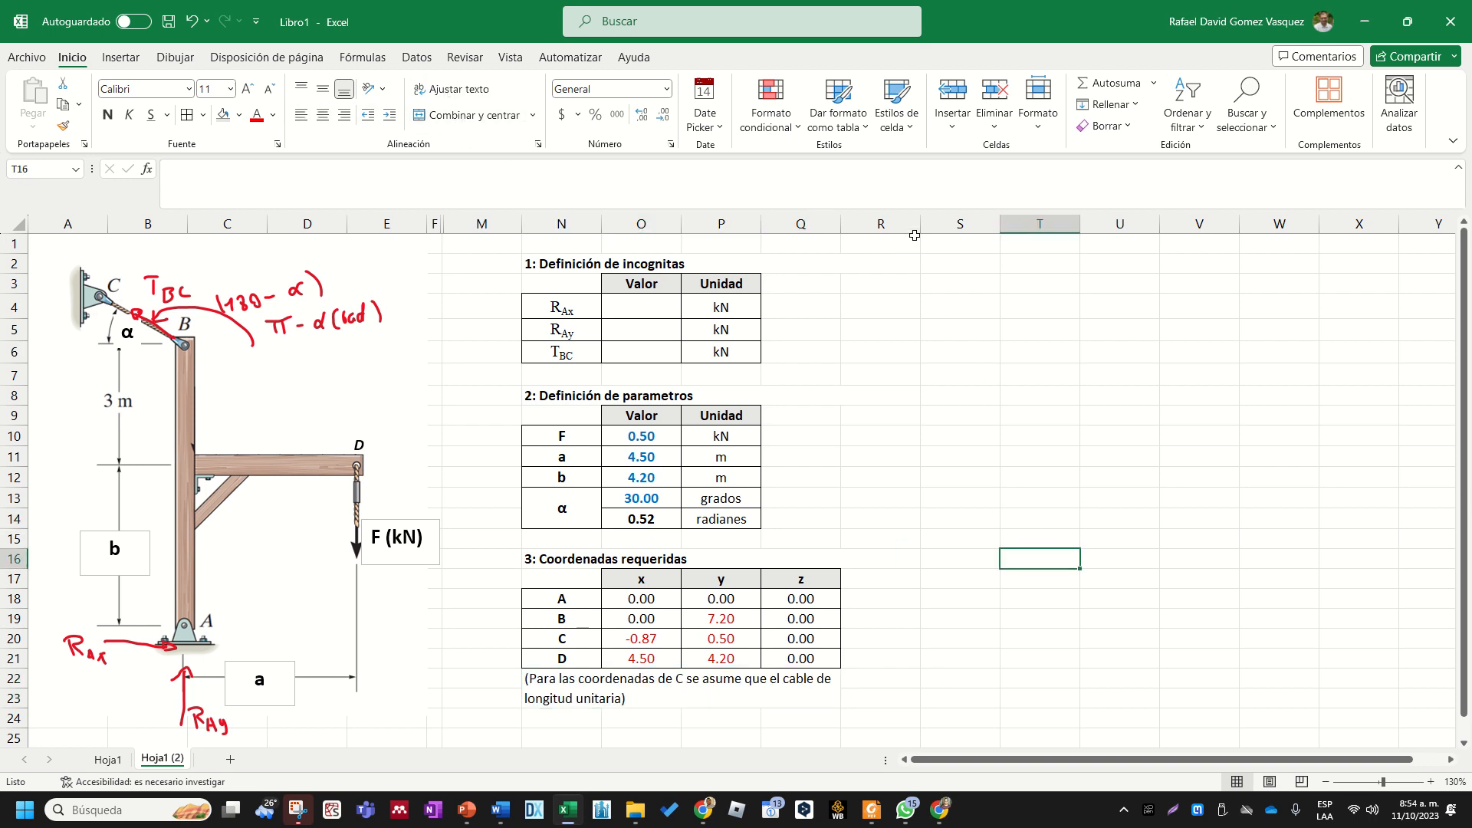
- Narrow column R to a thin spacer and merge cells S2:V2 for a new section heading
{"action": "left_click_drag", "start_coordinate": [921, 224], "coordinate": [851, 225]}
{"action": "left_click", "coordinate": [858, 263]}
{"action": "left_click", "coordinate": [813, 260]}
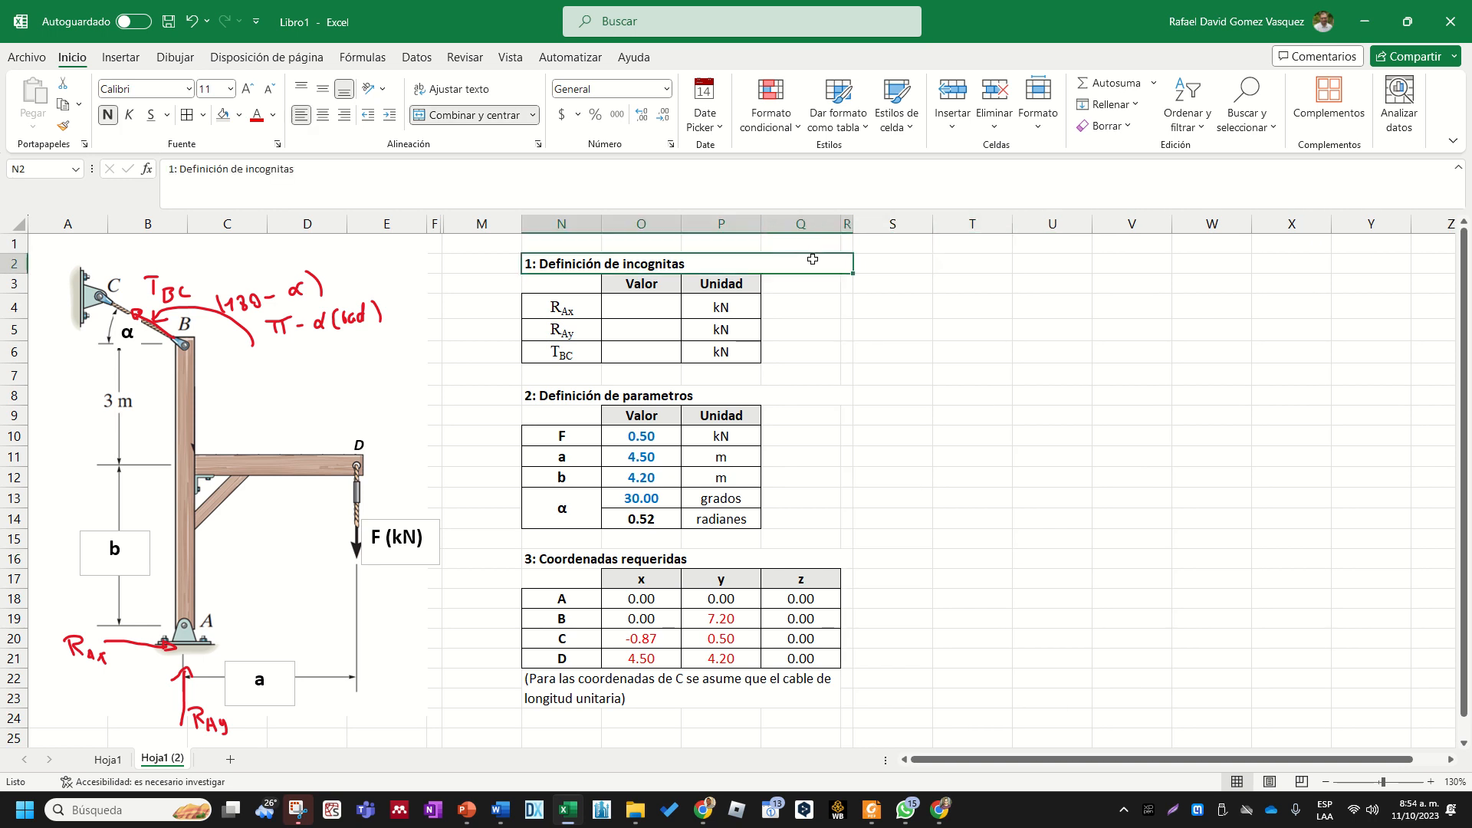
{"action": "left_click_drag", "start_coordinate": [905, 260], "coordinate": [1135, 260]}
{"action": "left_click", "coordinate": [492, 115]}
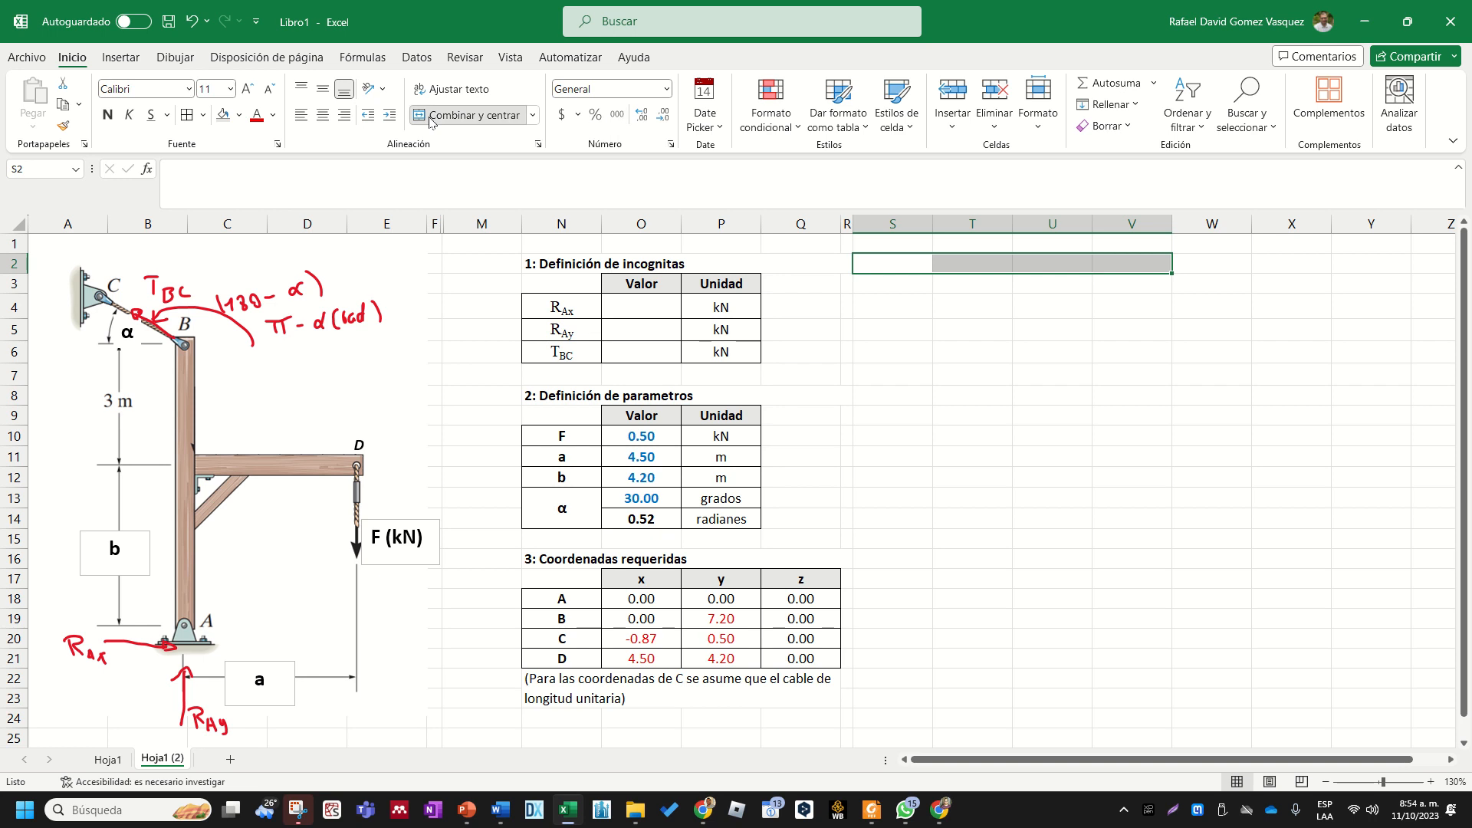
{"action": "left_click", "coordinate": [1110, 454]}
{"action": "left_click", "coordinate": [984, 265]}
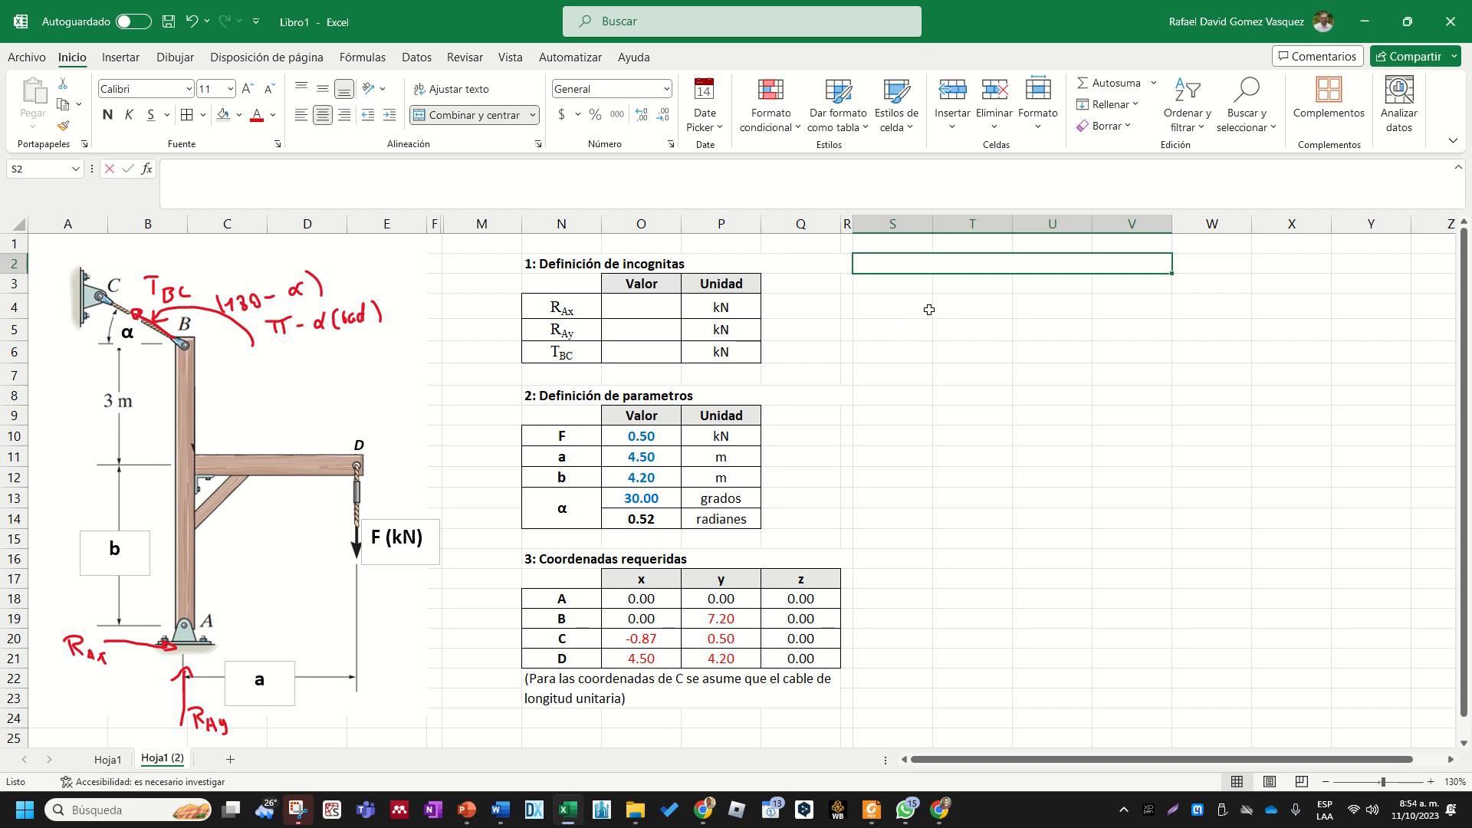
- Enter the heading "4: Vectores de interes" in merged cell S2 and make it bold and left-aligned
{"action": "type", "text": "4"}
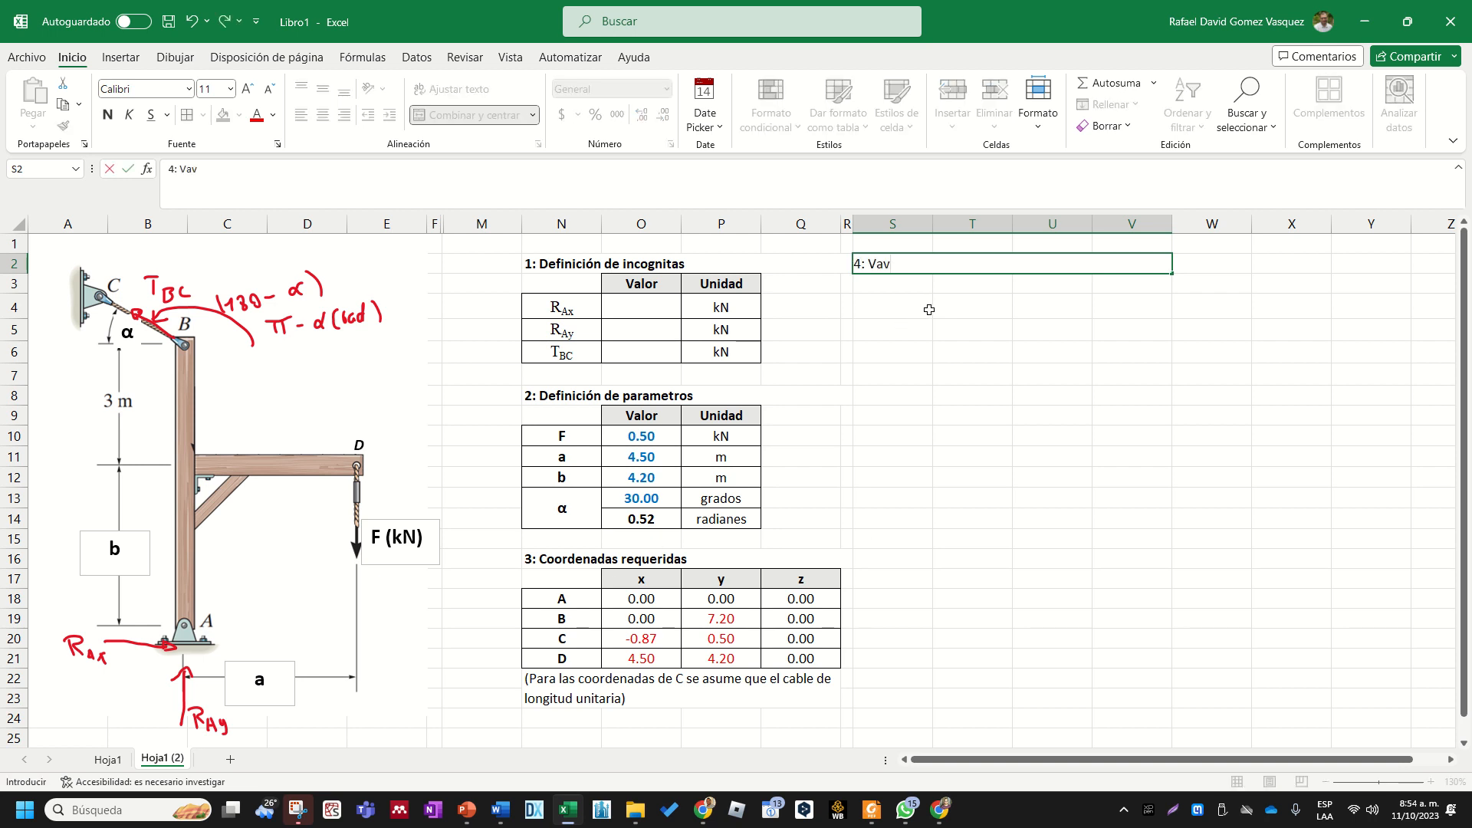
{"action": "type", "text": ": Vav"}
{"action": "key", "text": "BackSpace"}
{"action": "type", "text": "ctores de interes"}
{"action": "key", "text": "ctrl+Return"}
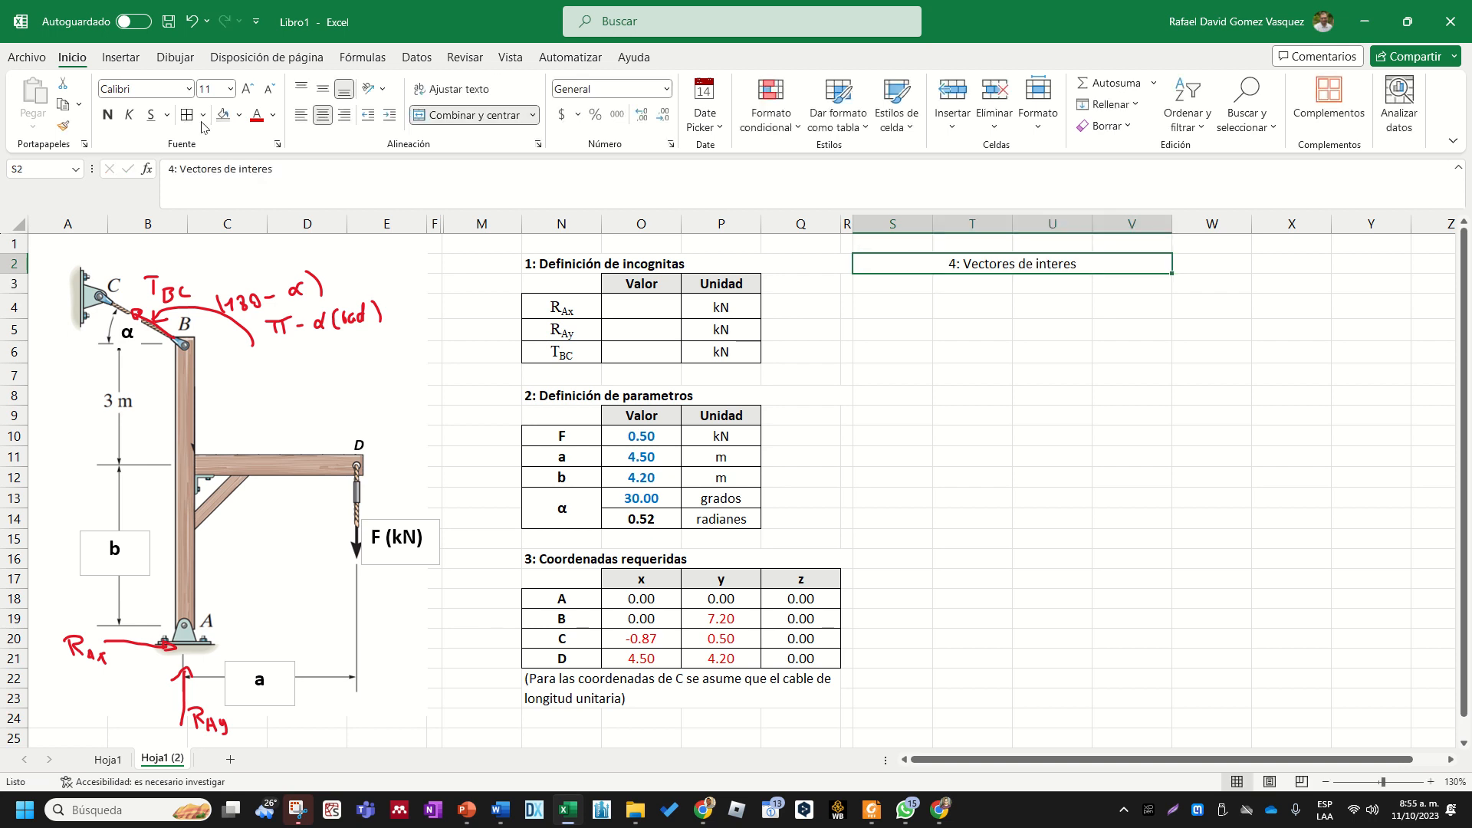
{"action": "left_click", "coordinate": [107, 115]}
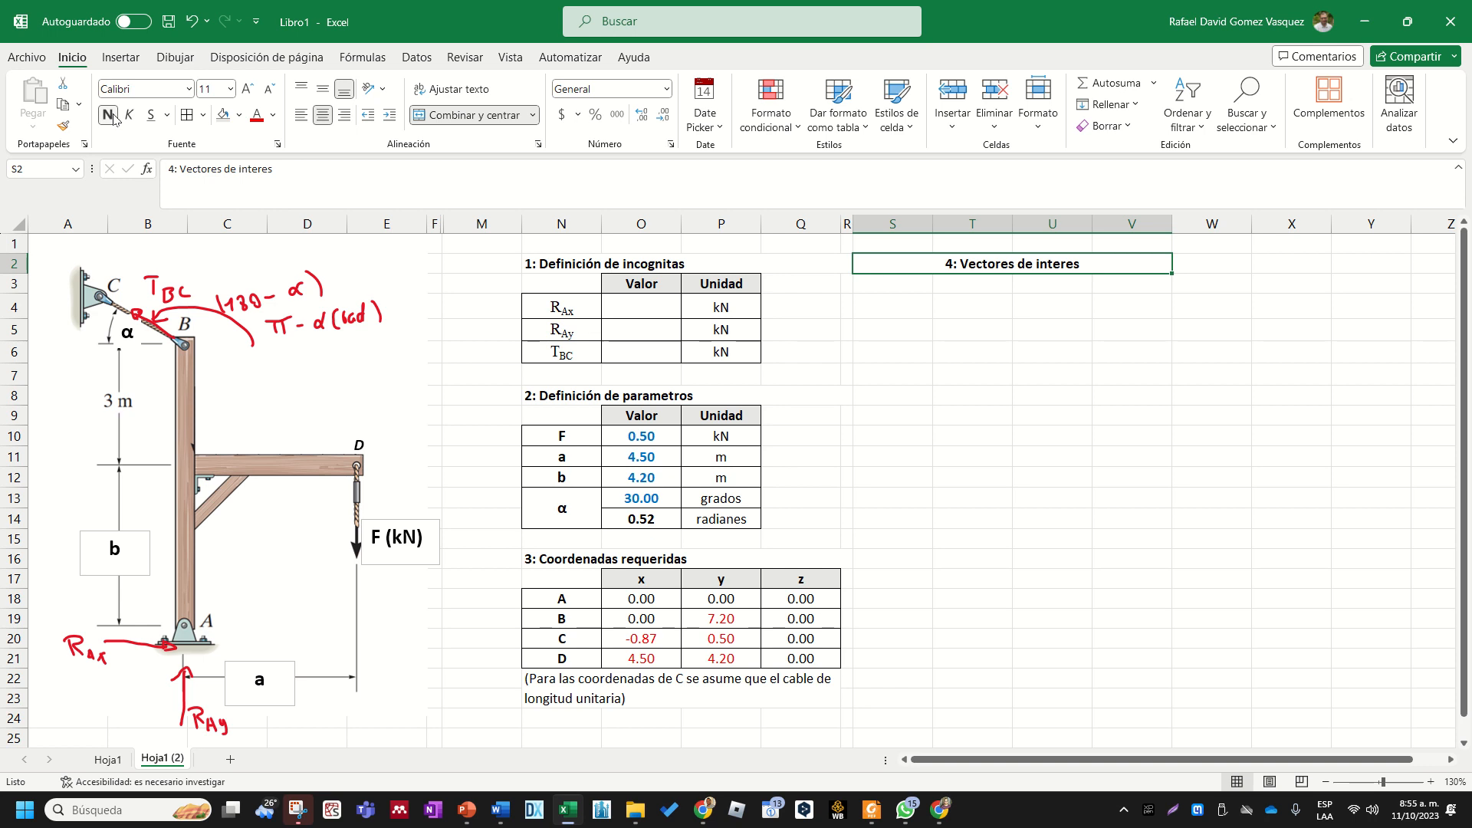
{"action": "left_click", "coordinate": [418, 114]}
{"action": "left_click", "coordinate": [1040, 483]}
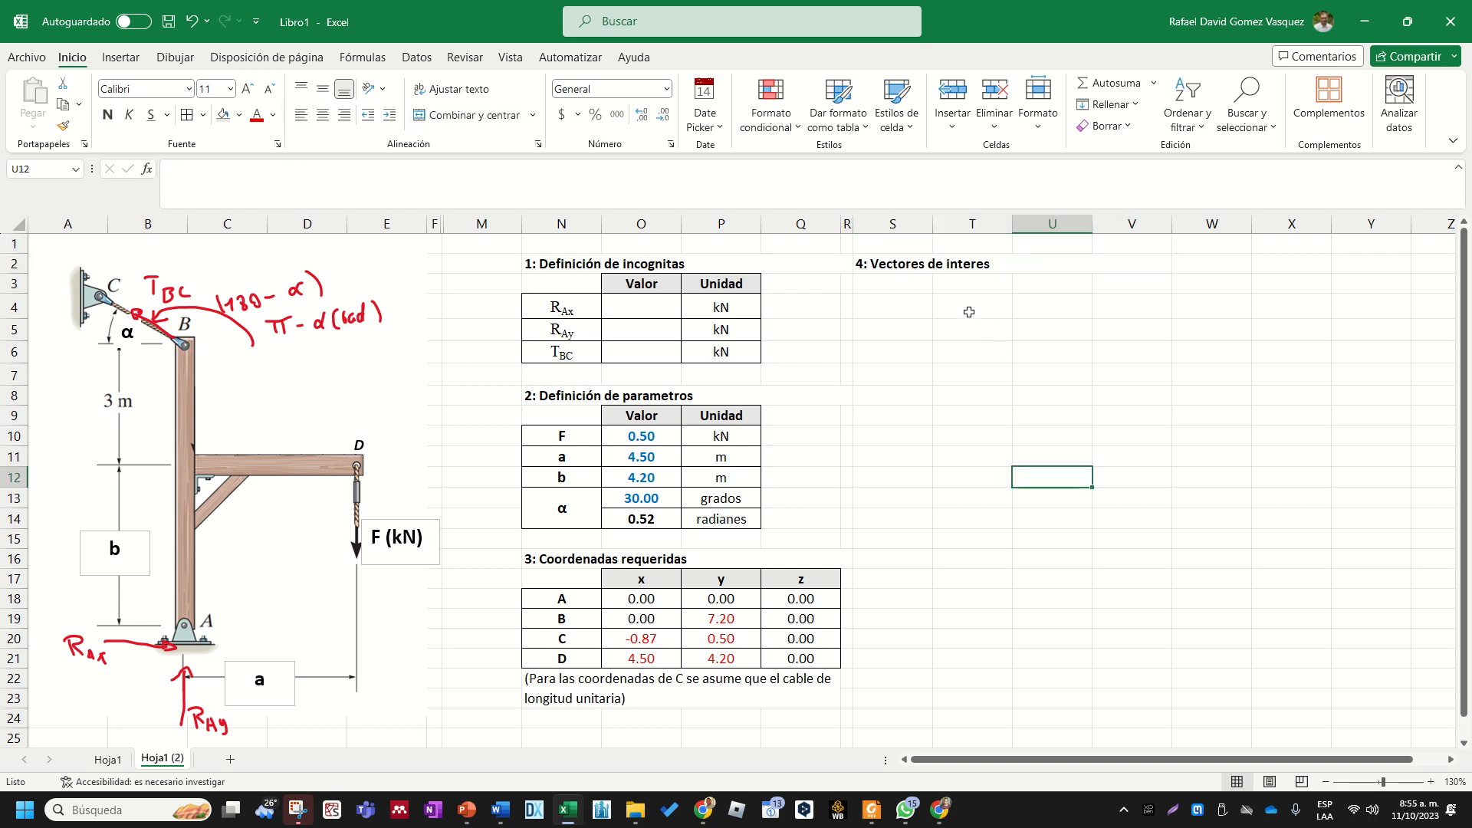
- Enter AB as the first vector label in S4, below the "4: Vectores de interes" heading
{"action": "left_click", "coordinate": [945, 270]}
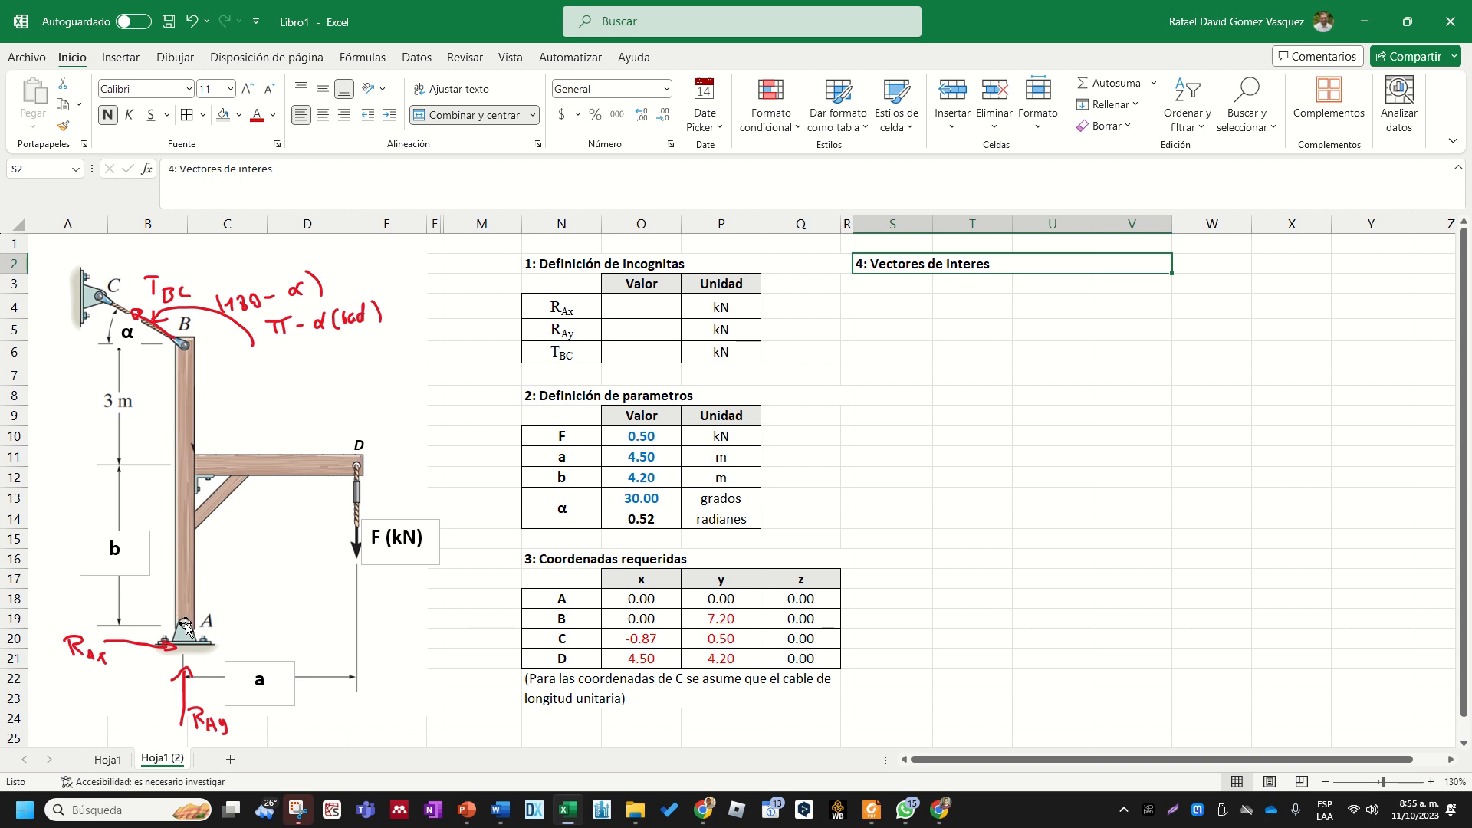
{"action": "left_click", "coordinate": [911, 349]}
{"action": "left_click", "coordinate": [923, 312]}
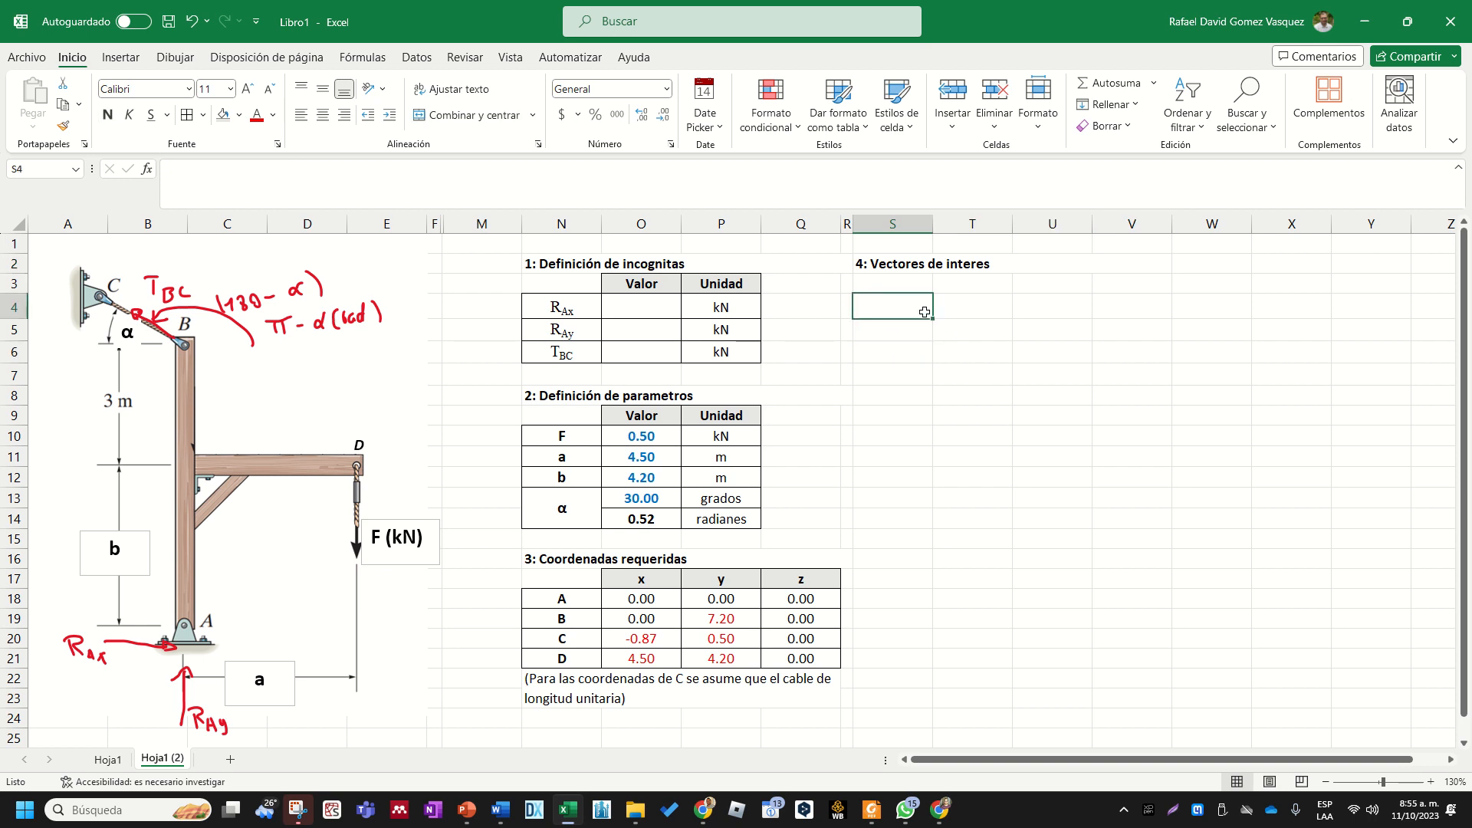
{"action": "type", "text": "Ab"}
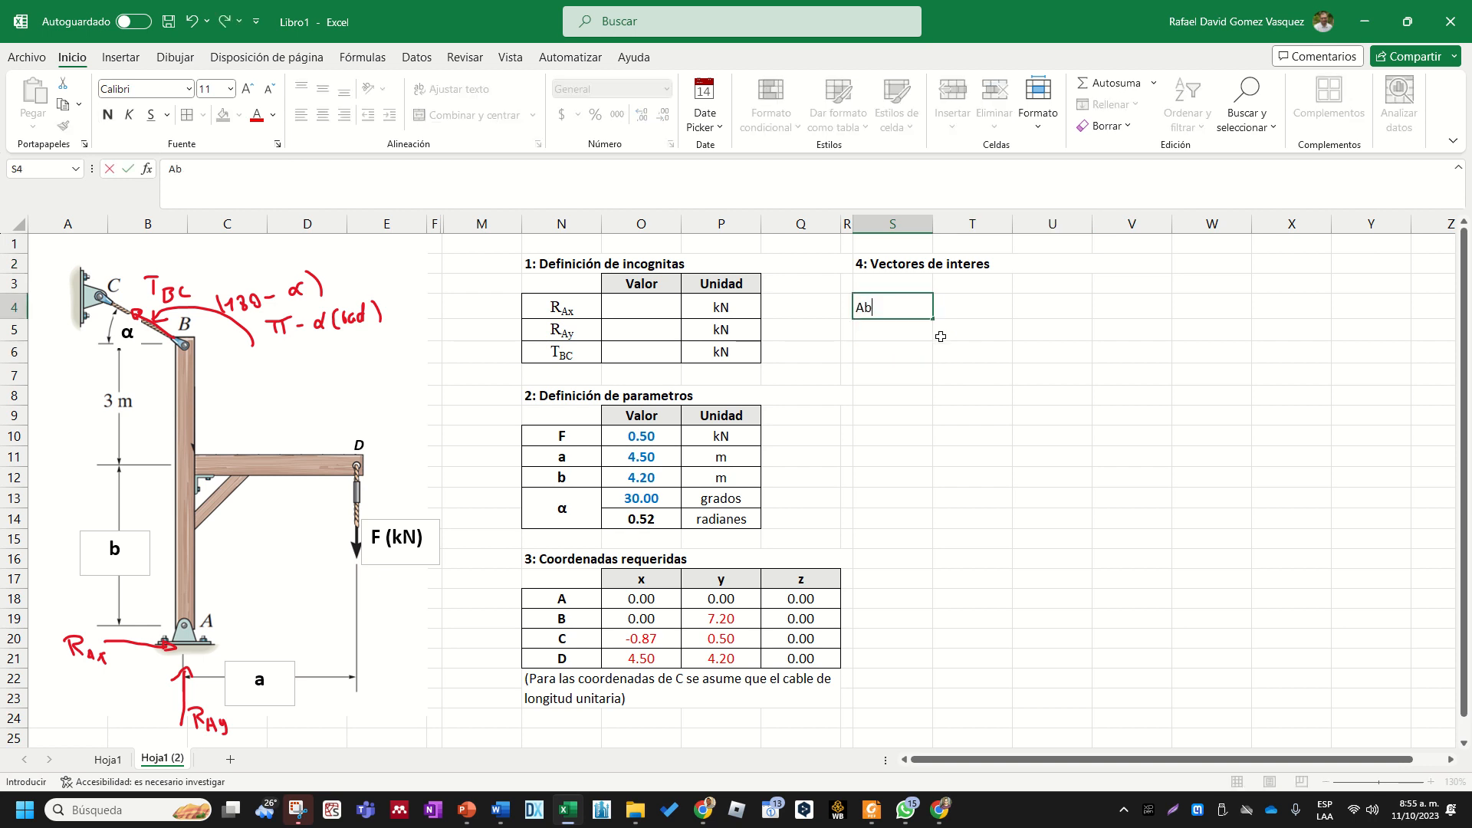
{"action": "key", "text": "Up"}
{"action": "type", "text": "A"}
{"action": "key", "text": "Return"}
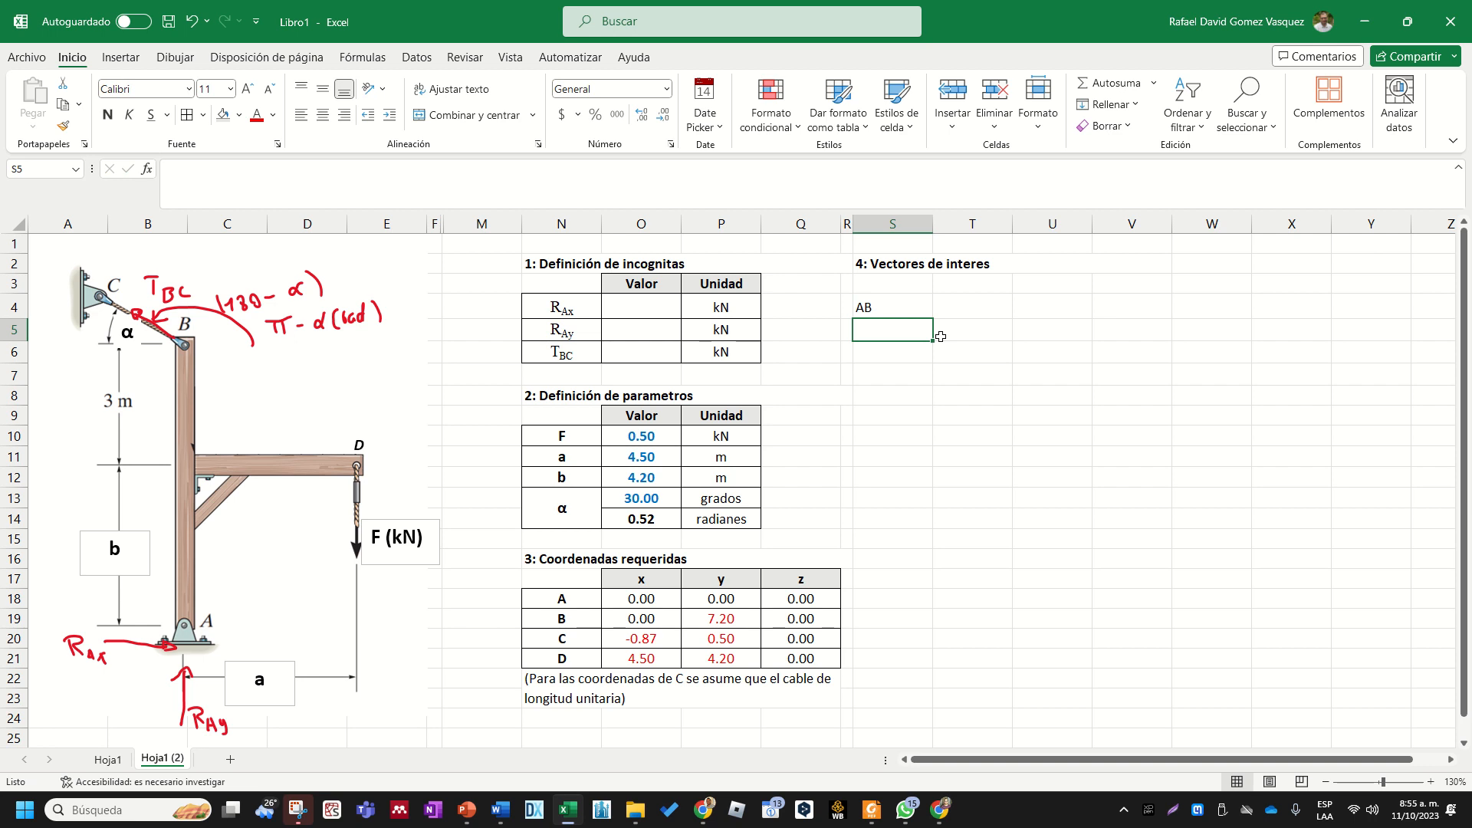
- Replace the label in S4 with AD, and enter AB in S5 and BC in S6 as the remaining vector labels
{"action": "key", "text": "Up"}
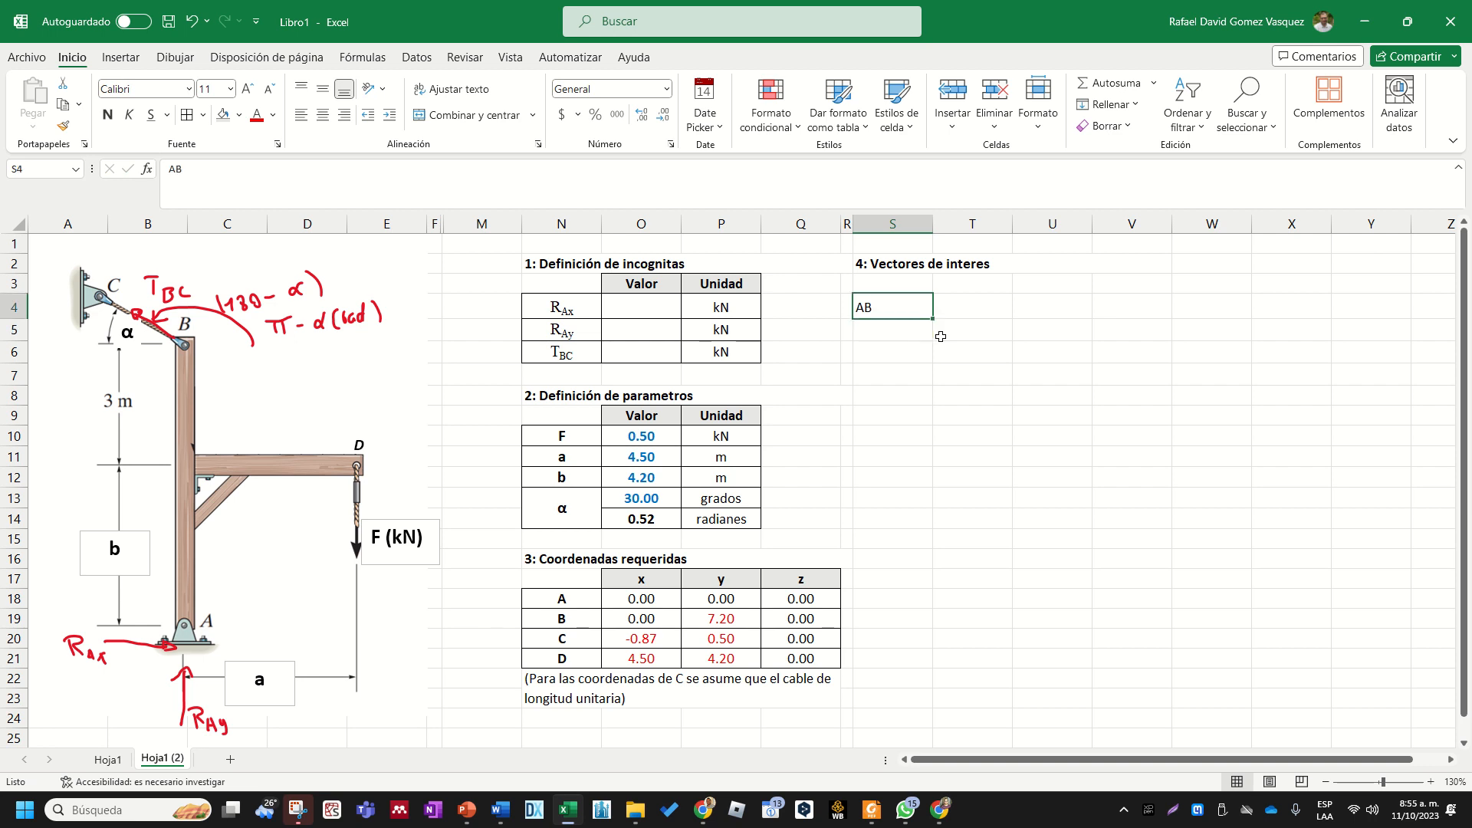
{"action": "type", "text": "A"}
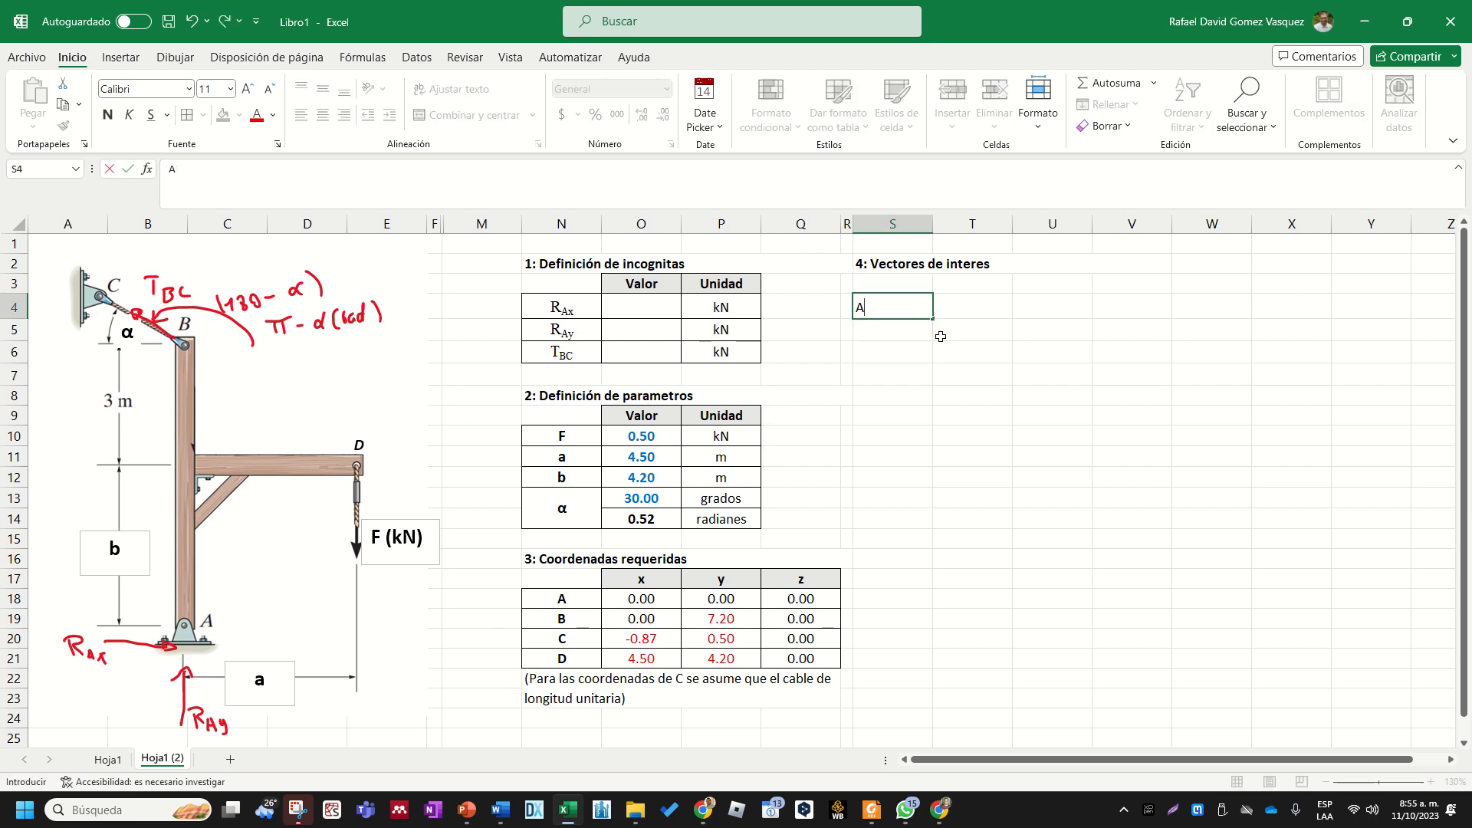
{"action": "type", "text": "D"}
{"action": "key", "text": "Return"}
{"action": "type", "text": "AB"}
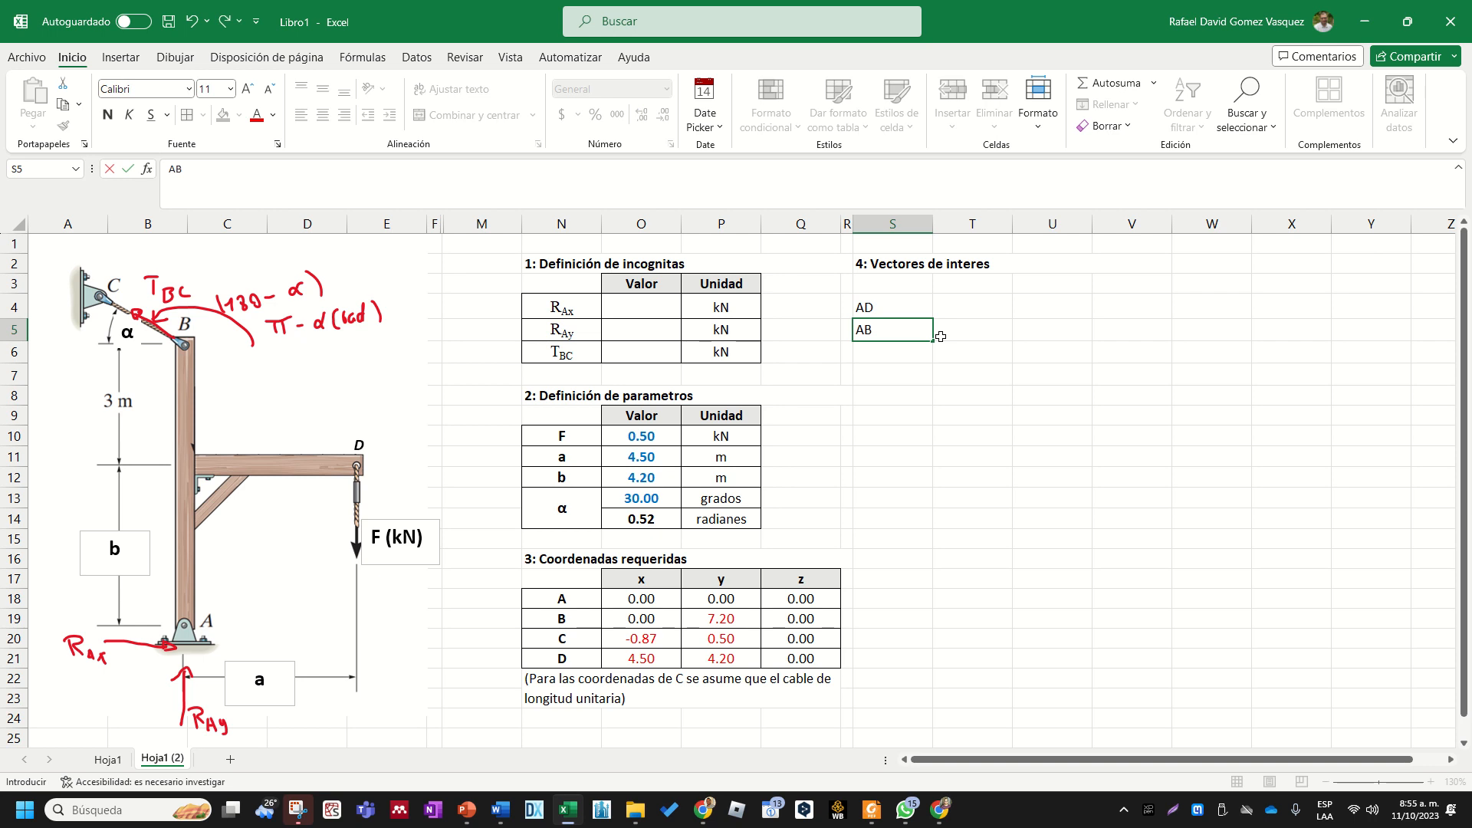
{"action": "key", "text": "Return"}
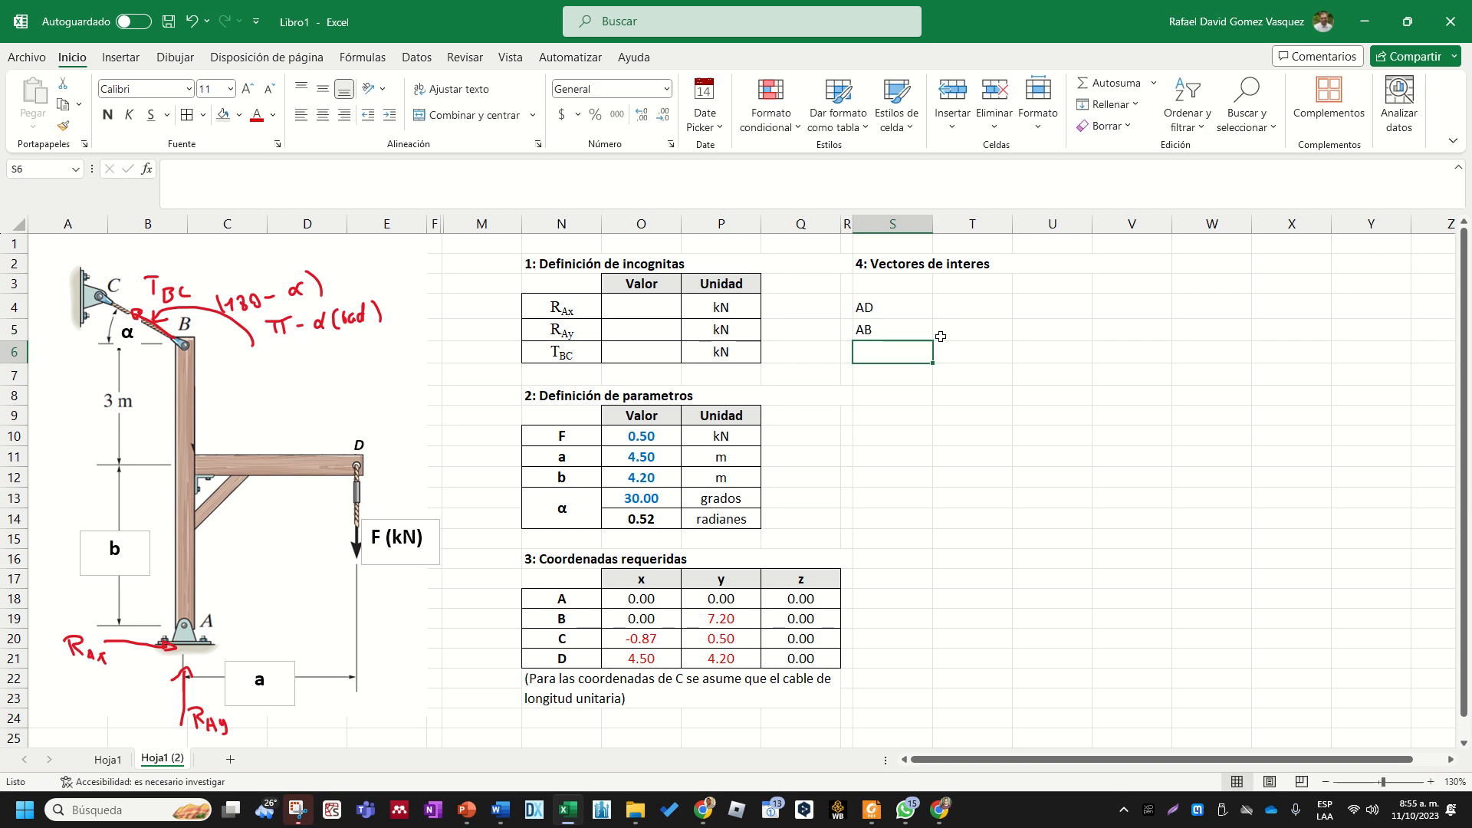
{"action": "type", "text": "BC"}
{"action": "key", "text": "Return"}
{"action": "key", "text": "Up"}
{"action": "key", "text": "Up"}
{"action": "key", "text": "Up"}
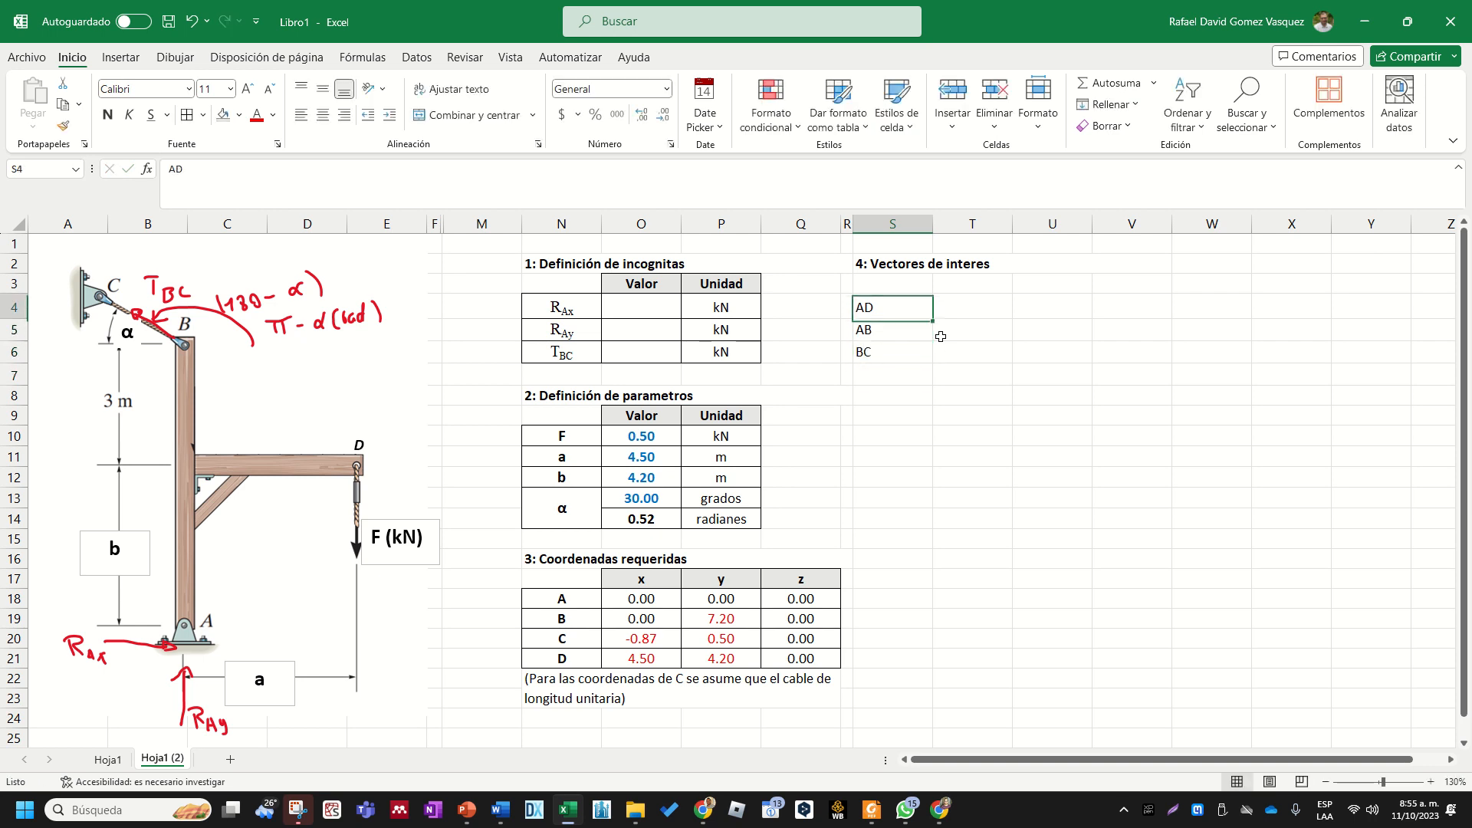
{"action": "key", "text": "Up"}
{"action": "key", "text": "Right"}
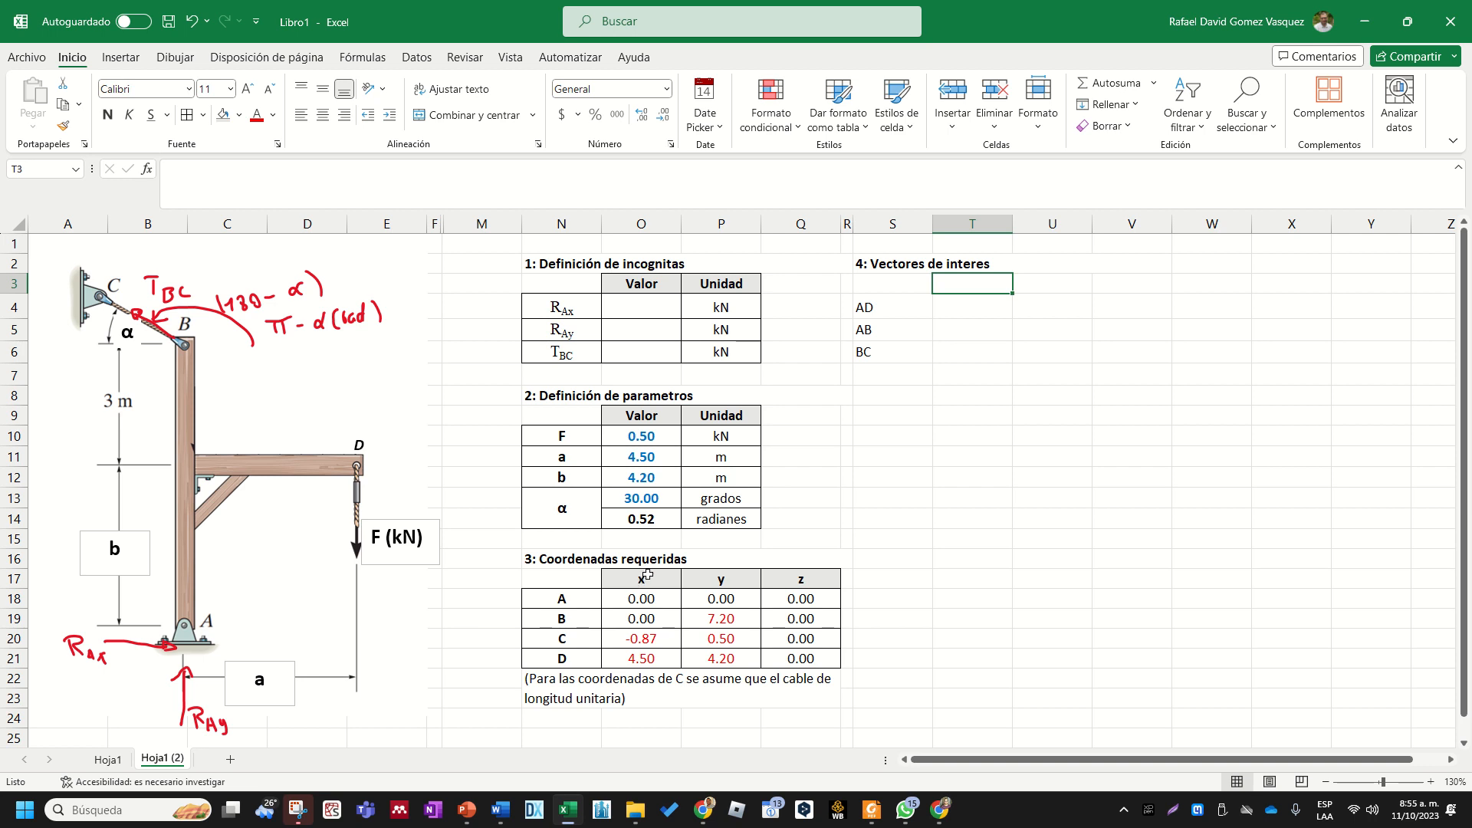
{"action": "left_click_drag", "start_coordinate": [583, 580], "coordinate": [809, 634]}
{"action": "key", "text": "ctrl+c"}
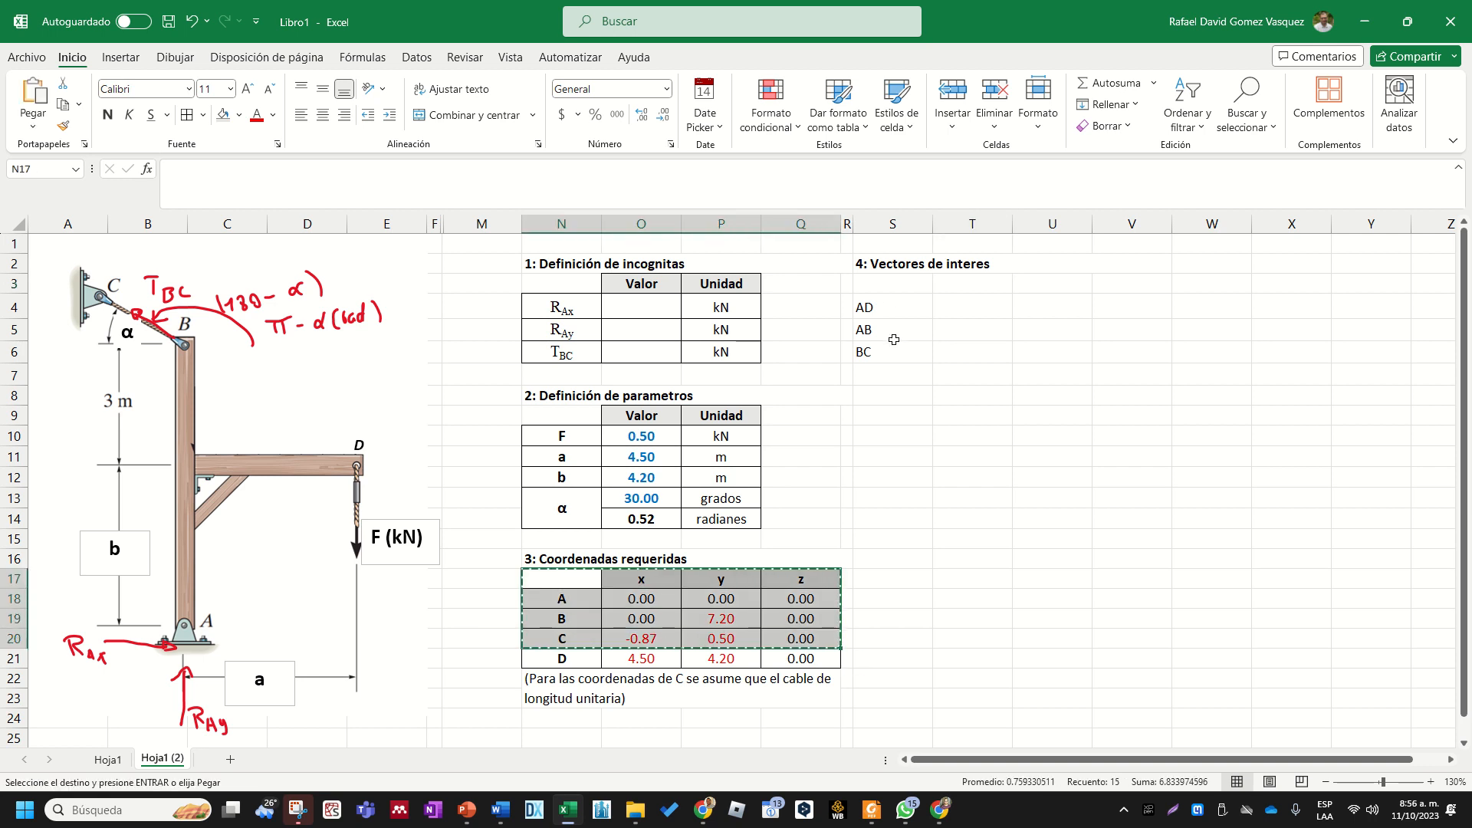
{"action": "left_click", "coordinate": [893, 284]}
{"action": "left_click", "coordinate": [27, 127]}
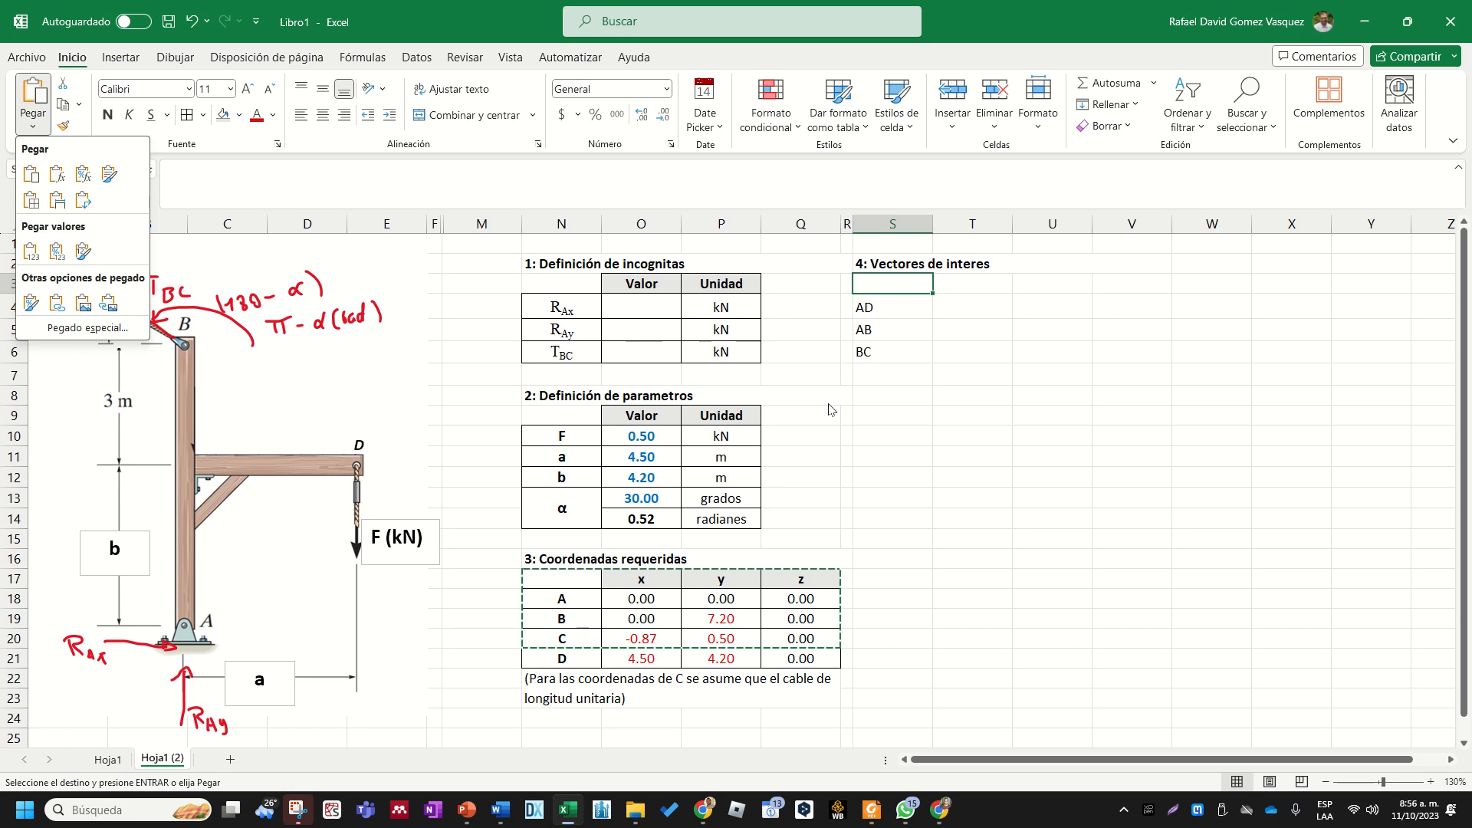
{"action": "key", "text": "Escape"}
{"action": "left_click", "coordinate": [892, 435]}
{"action": "key", "text": "Escape"}
- Copy the formatting of coordinate table range N17:Q20 onto S3:V6 for the vectors table
{"action": "mouse_move", "coordinate": [802, 580]}
{"action": "left_mouse_down"}
{"action": "mouse_move", "coordinate": [641, 636]}
{"action": "mouse_move", "coordinate": [561, 638]}
{"action": "left_mouse_up"}
{"action": "left_click", "coordinate": [65, 129]}
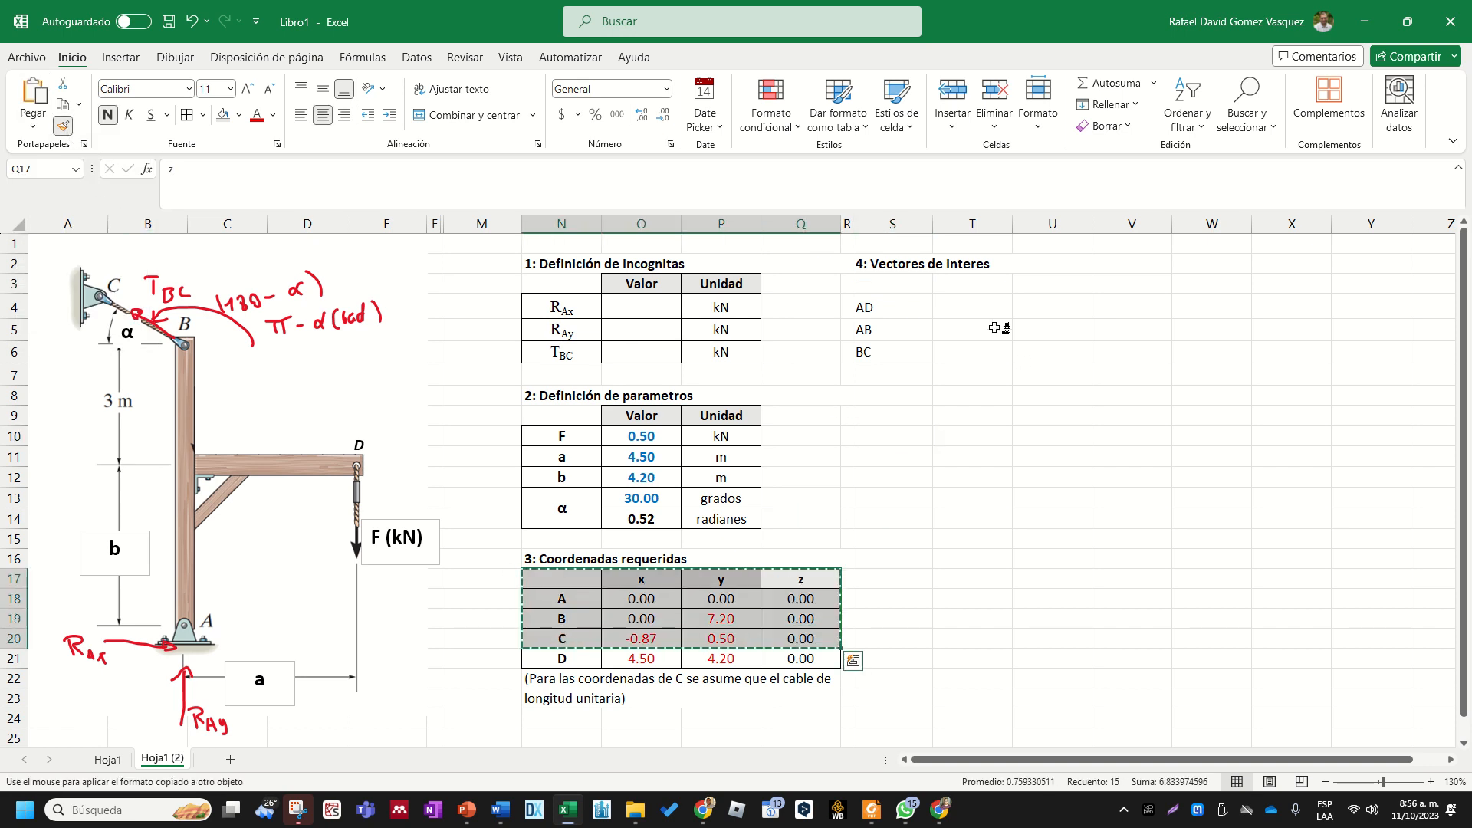
{"action": "left_click_drag", "start_coordinate": [889, 289], "coordinate": [1121, 339]}
- Enter the column headers x, y and z in T3:V3 of the vectors table
{"action": "left_click", "coordinate": [993, 282]}
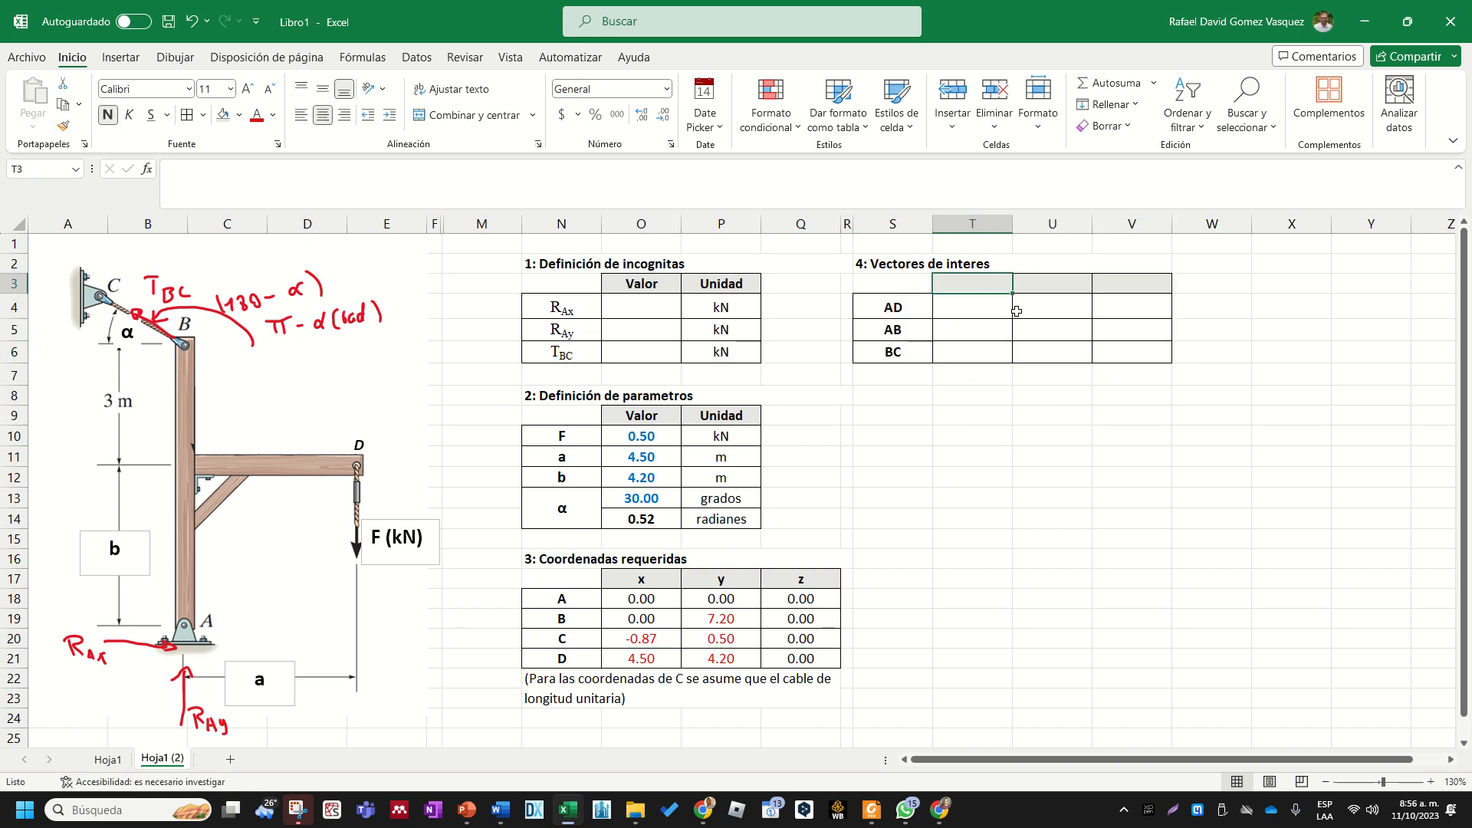
{"action": "type", "text": "x"}
{"action": "key", "text": "Tab"}
{"action": "type", "text": "y"}
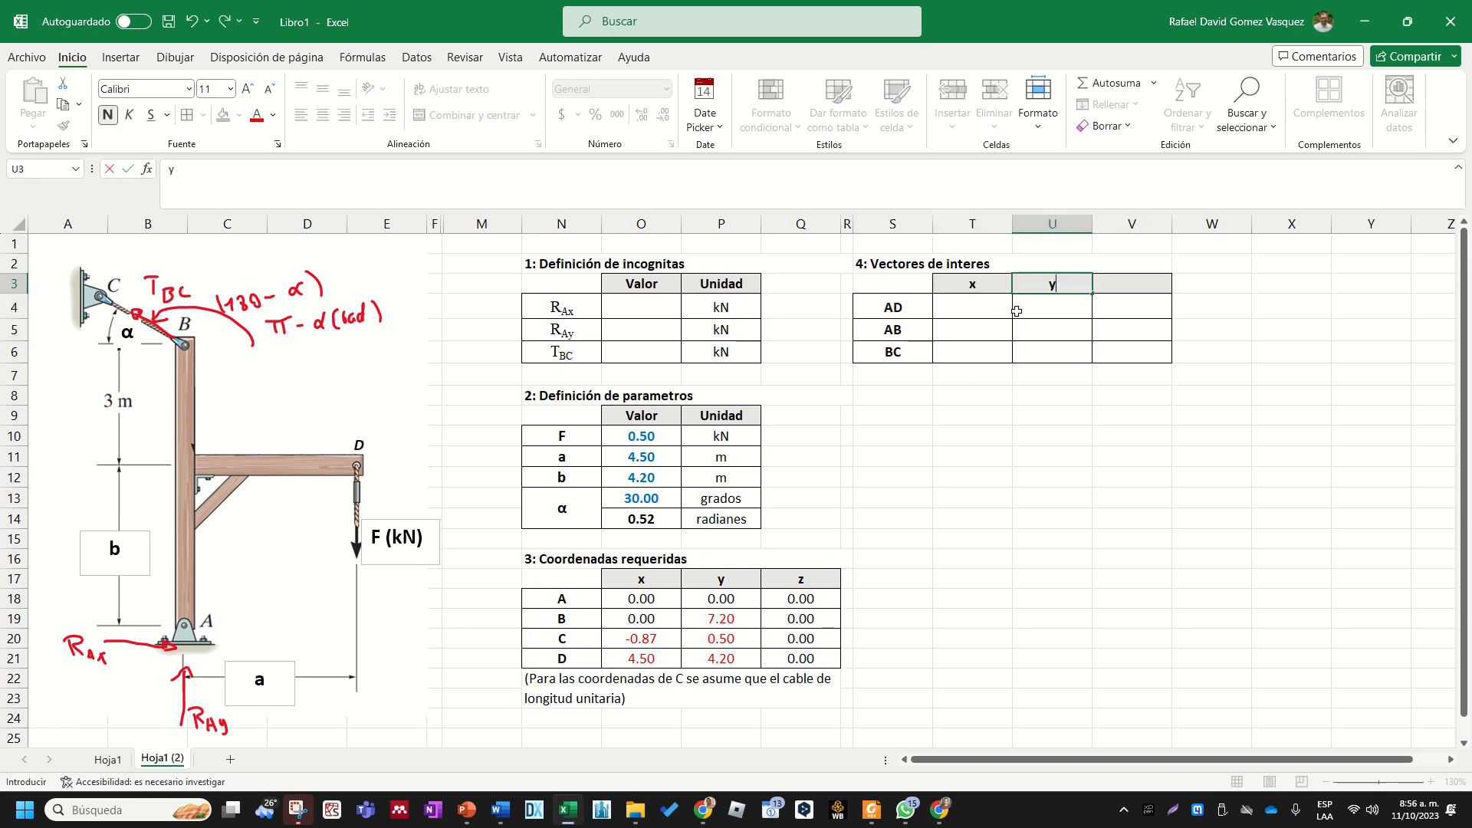
{"action": "key", "text": "Tab"}
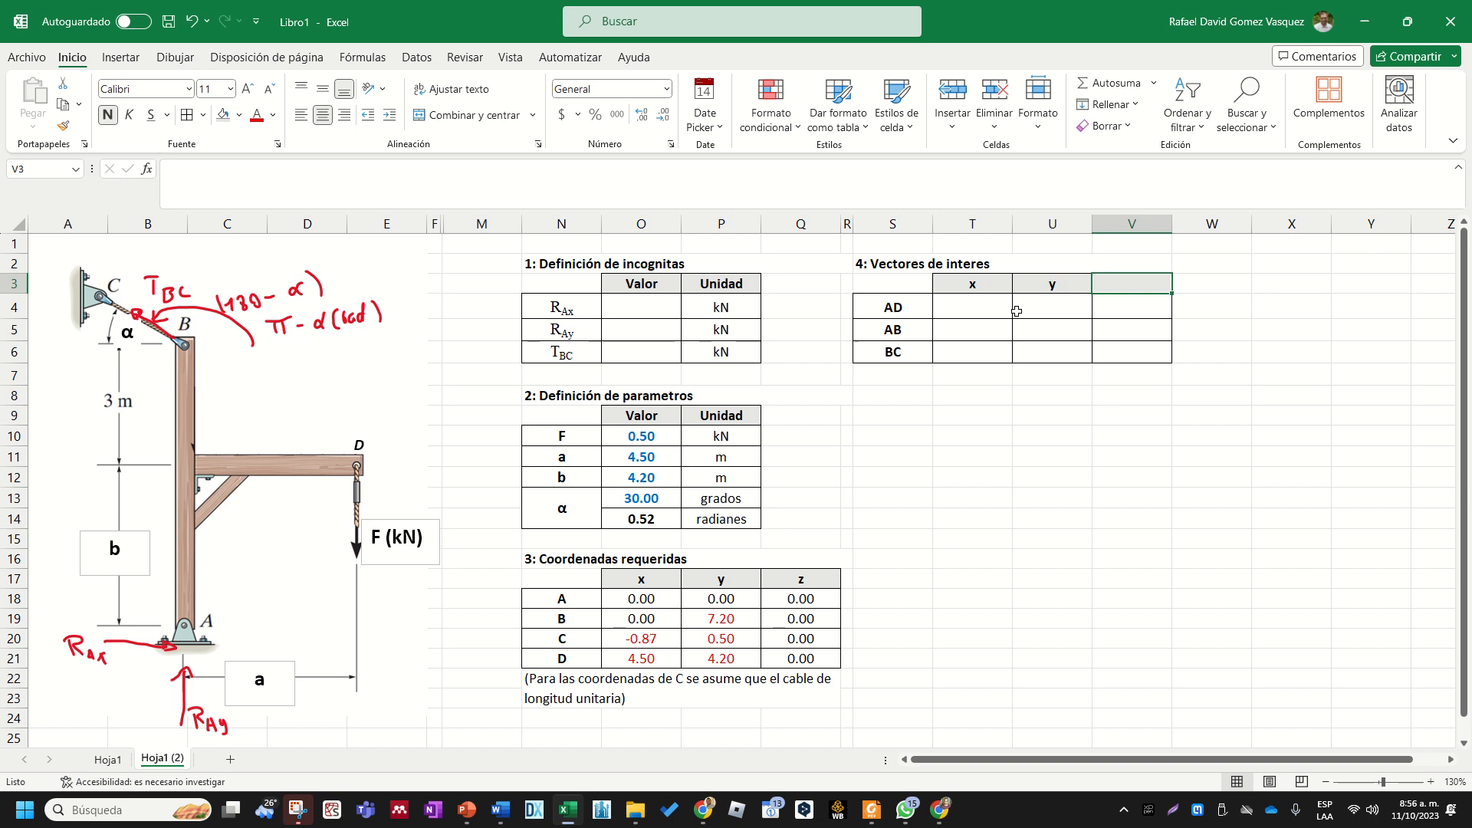
{"action": "type", "text": "z"}
{"action": "key", "text": "Return"}
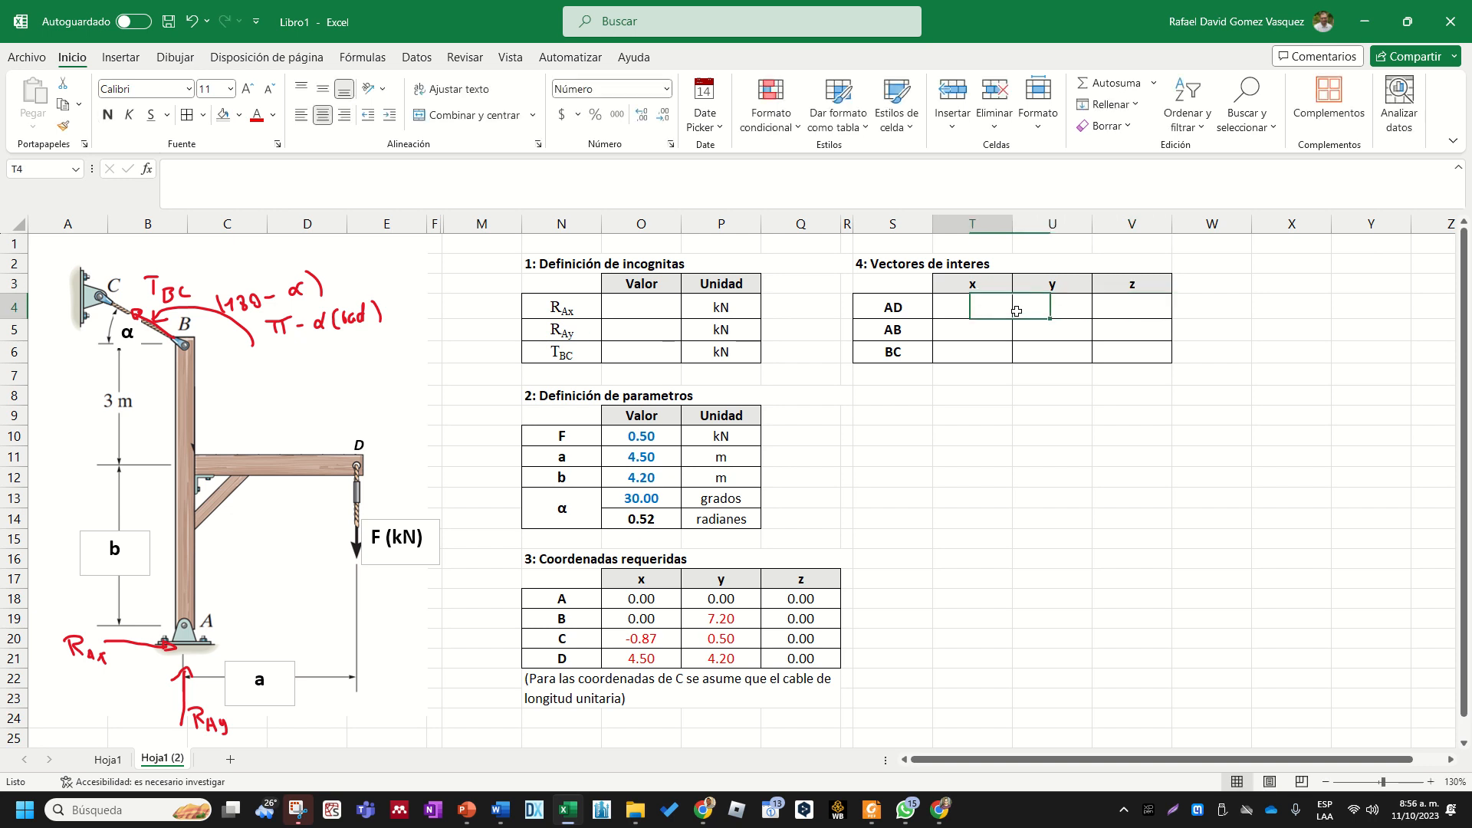
{"action": "key", "text": "Left"}
{"action": "left_click", "coordinate": [976, 459]}
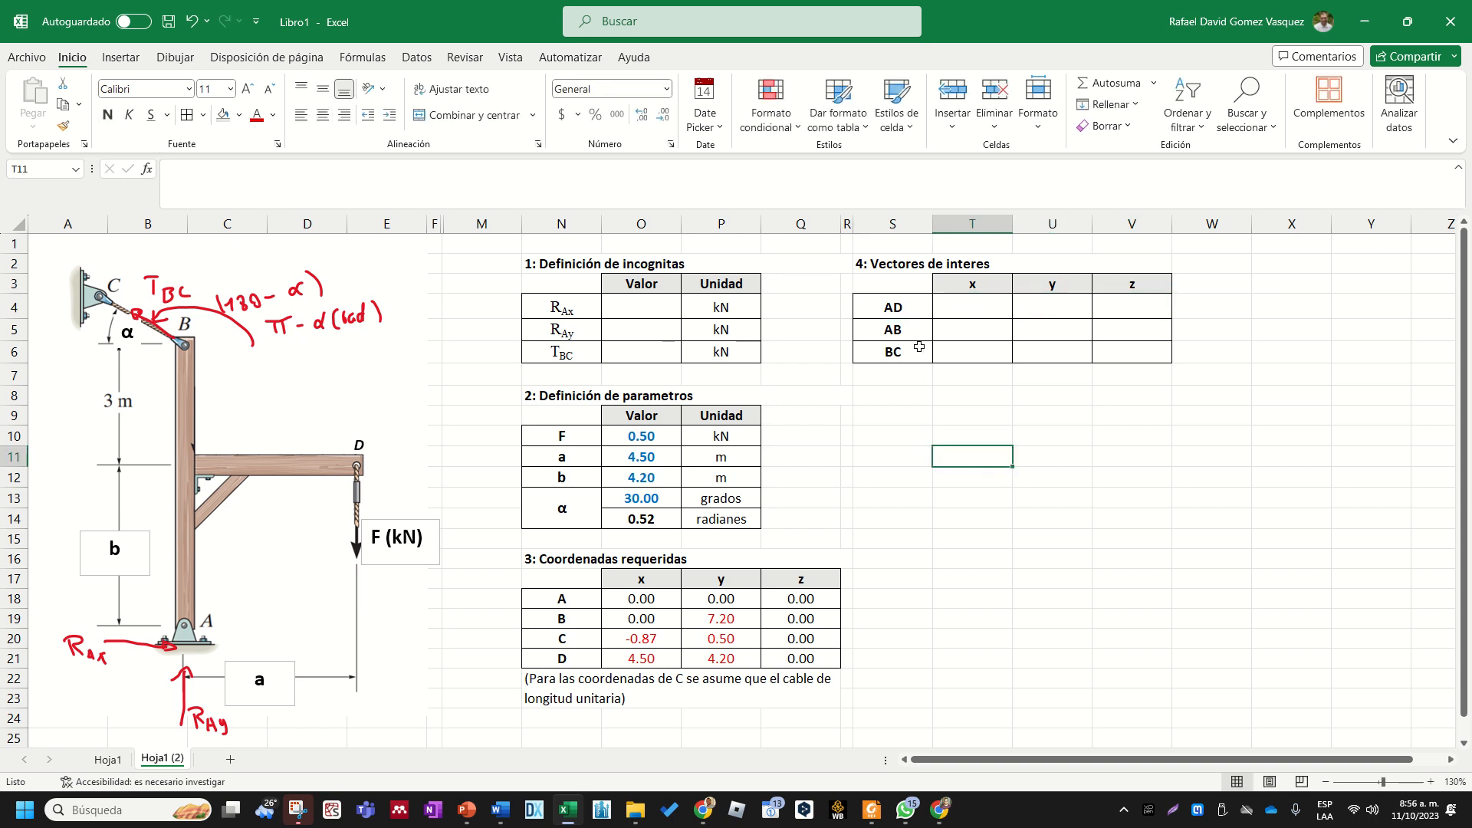
- Calculate the x component of vector AD in T4 with the formula +O21-O18, subtracting point A from point D
{"action": "left_click", "coordinate": [904, 308]}
{"action": "key", "text": "Right"}
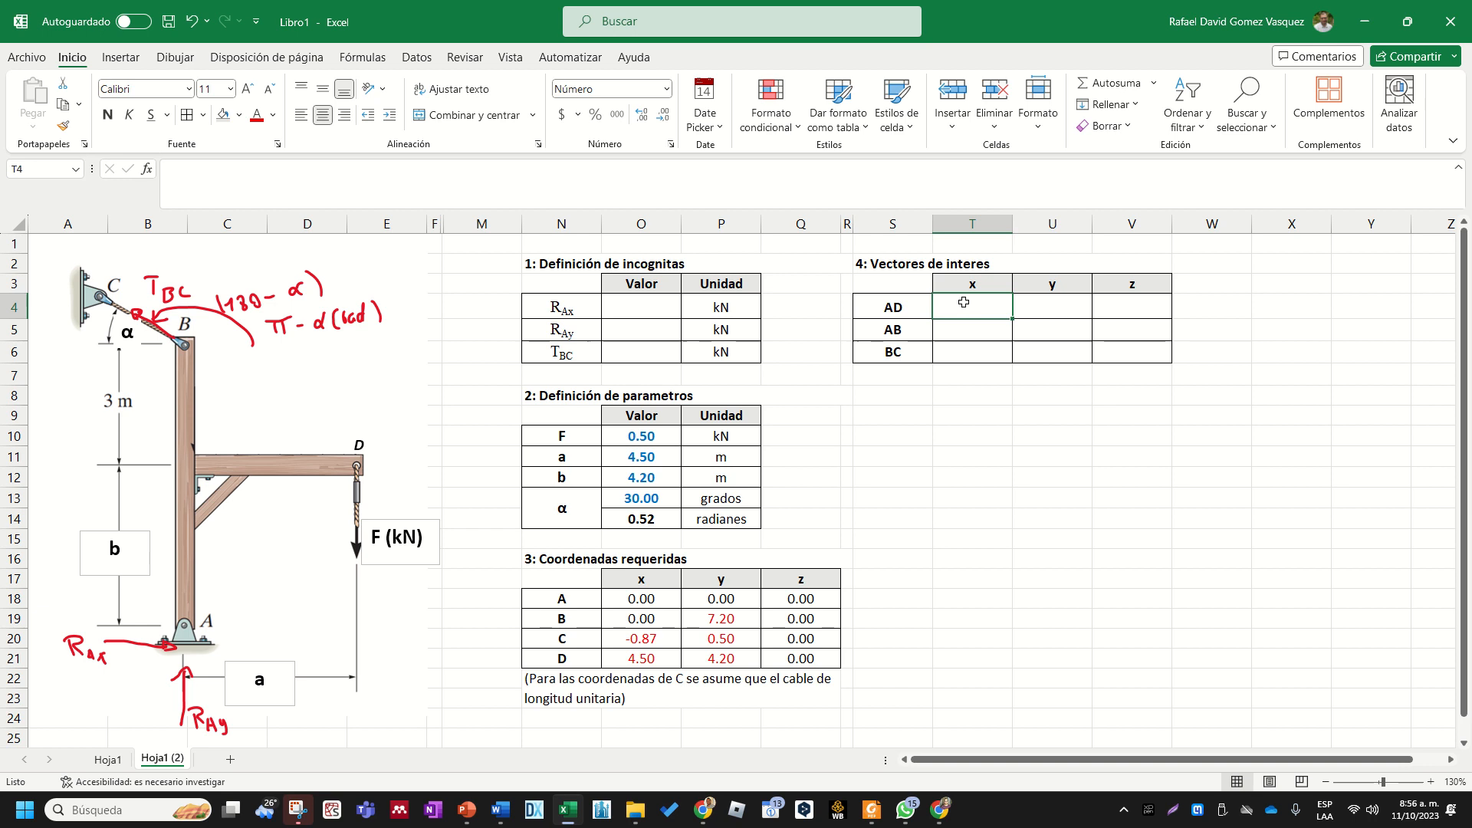
{"action": "type", "text": "+"}
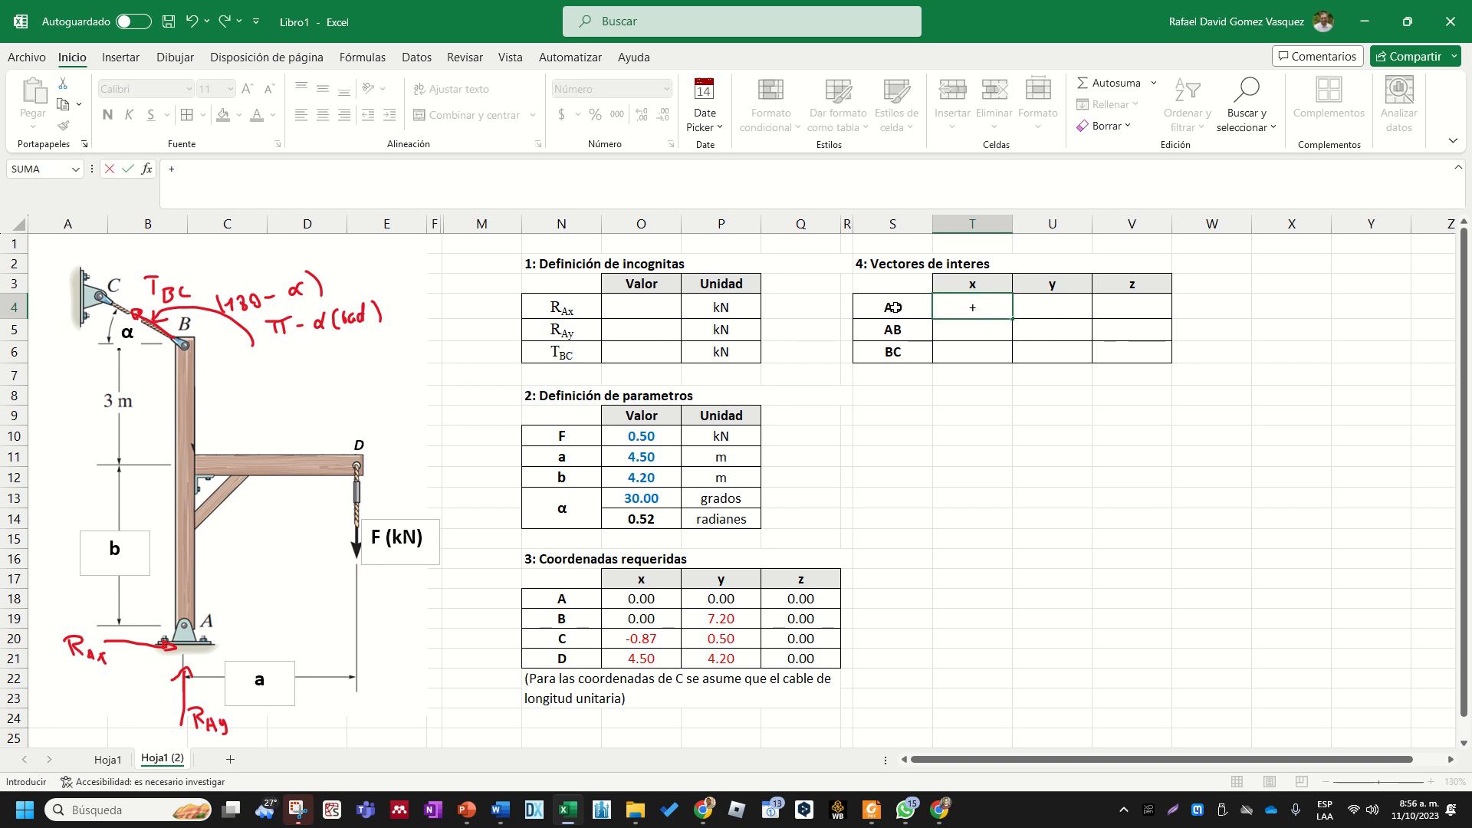
{"action": "left_click", "coordinate": [652, 658]}
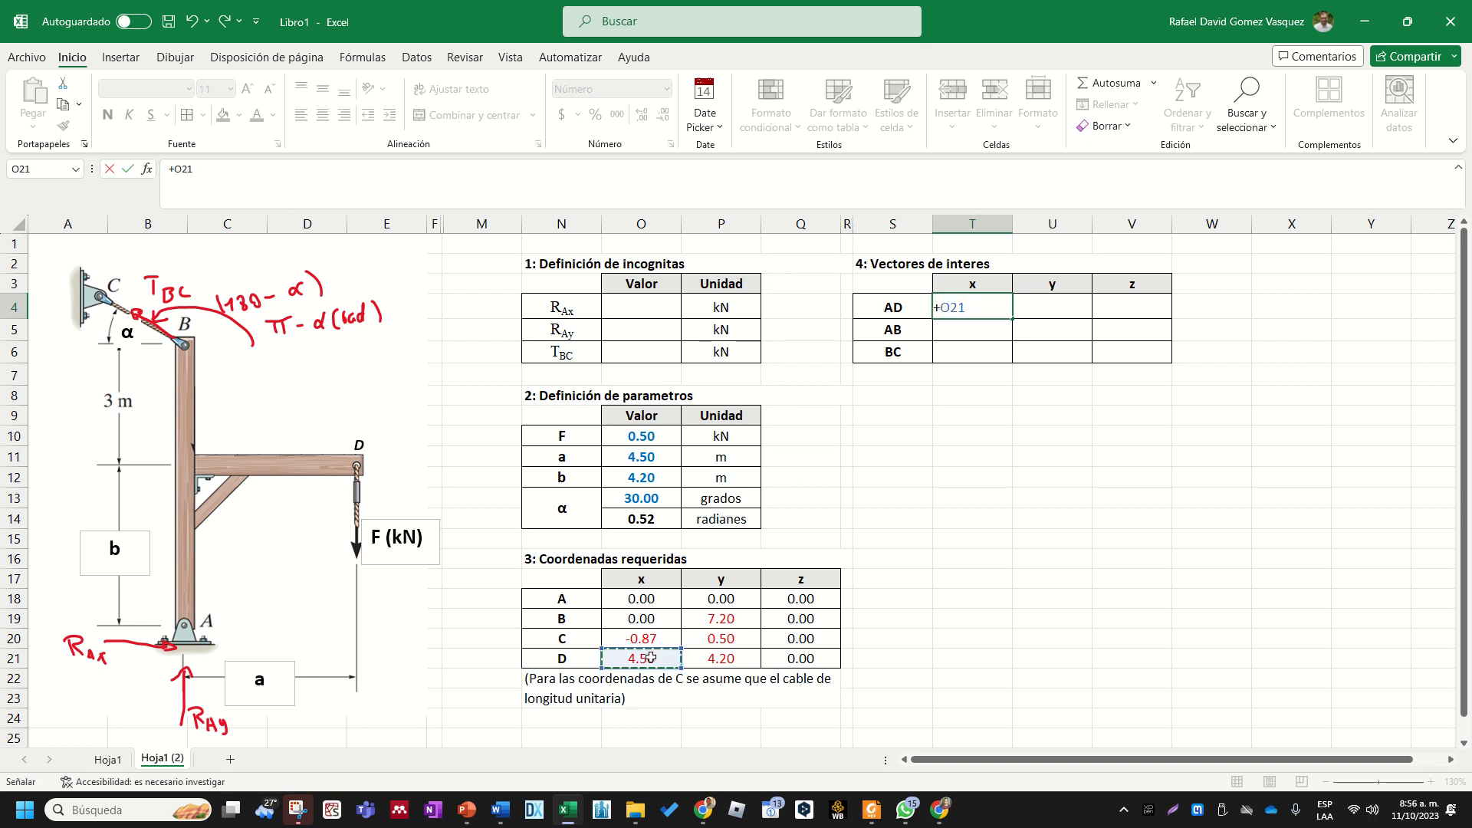
{"action": "type", "text": "-"}
{"action": "left_click", "coordinate": [662, 600]}
{"action": "key", "text": "Return"}
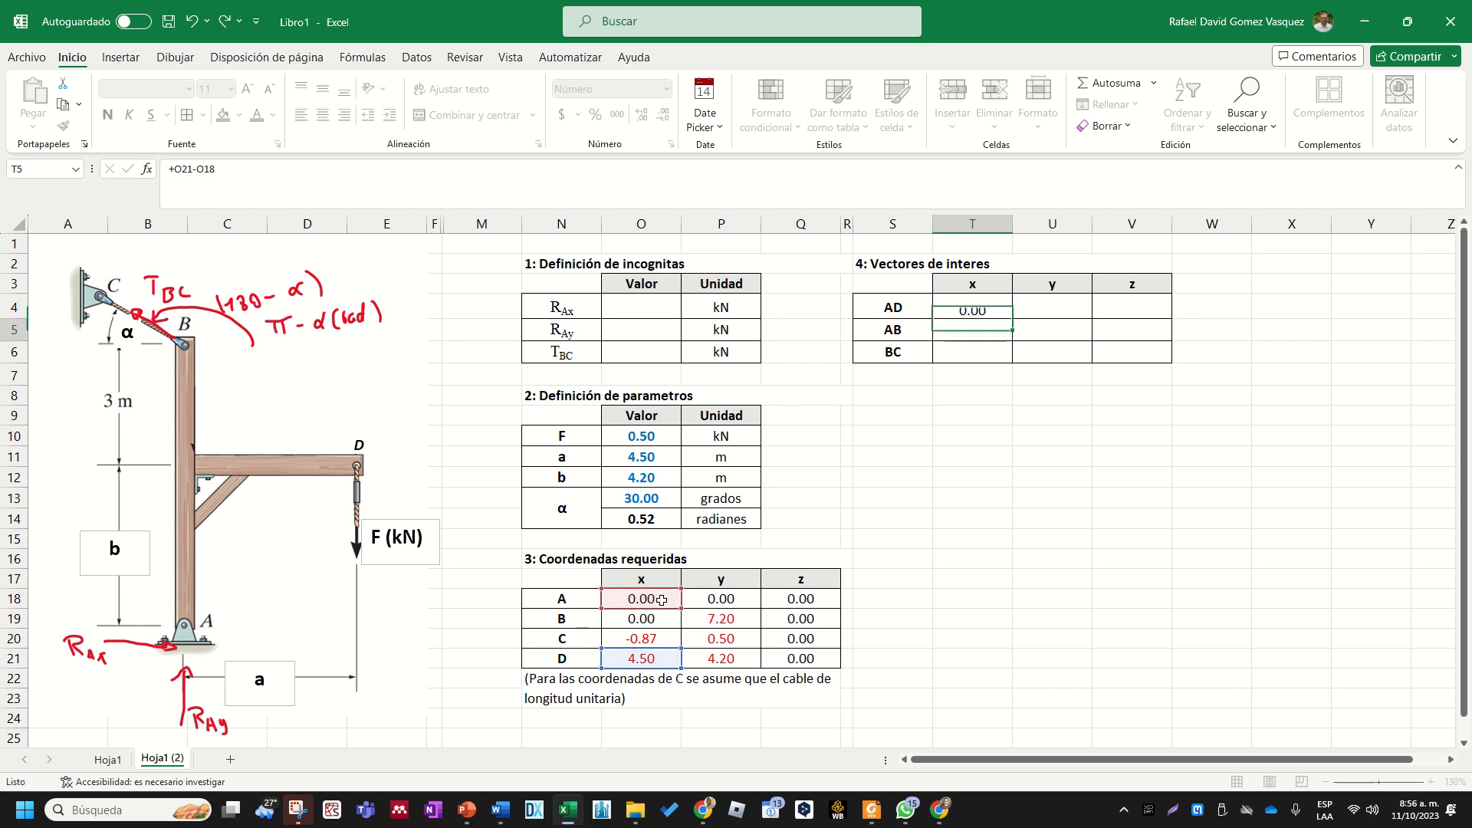
{"action": "key", "text": "Up"}
{"action": "key", "text": "Right"}
{"action": "type", "text": "+"}
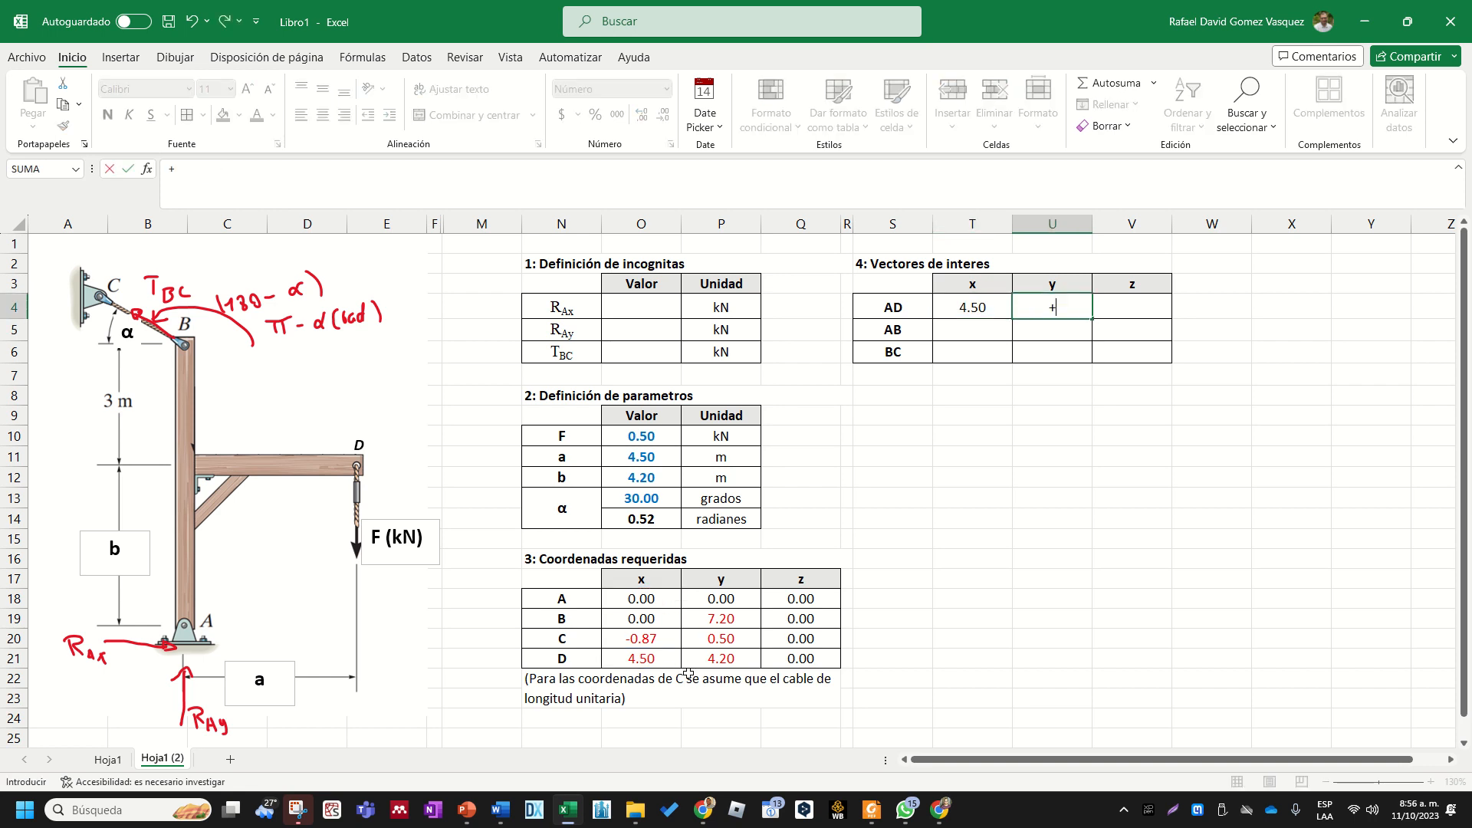
{"action": "key", "text": "Escape"}
- Fill the AD formula from T4 across U4:V4 and check the cell references in both copied formulas
{"action": "left_click", "coordinate": [985, 307]}
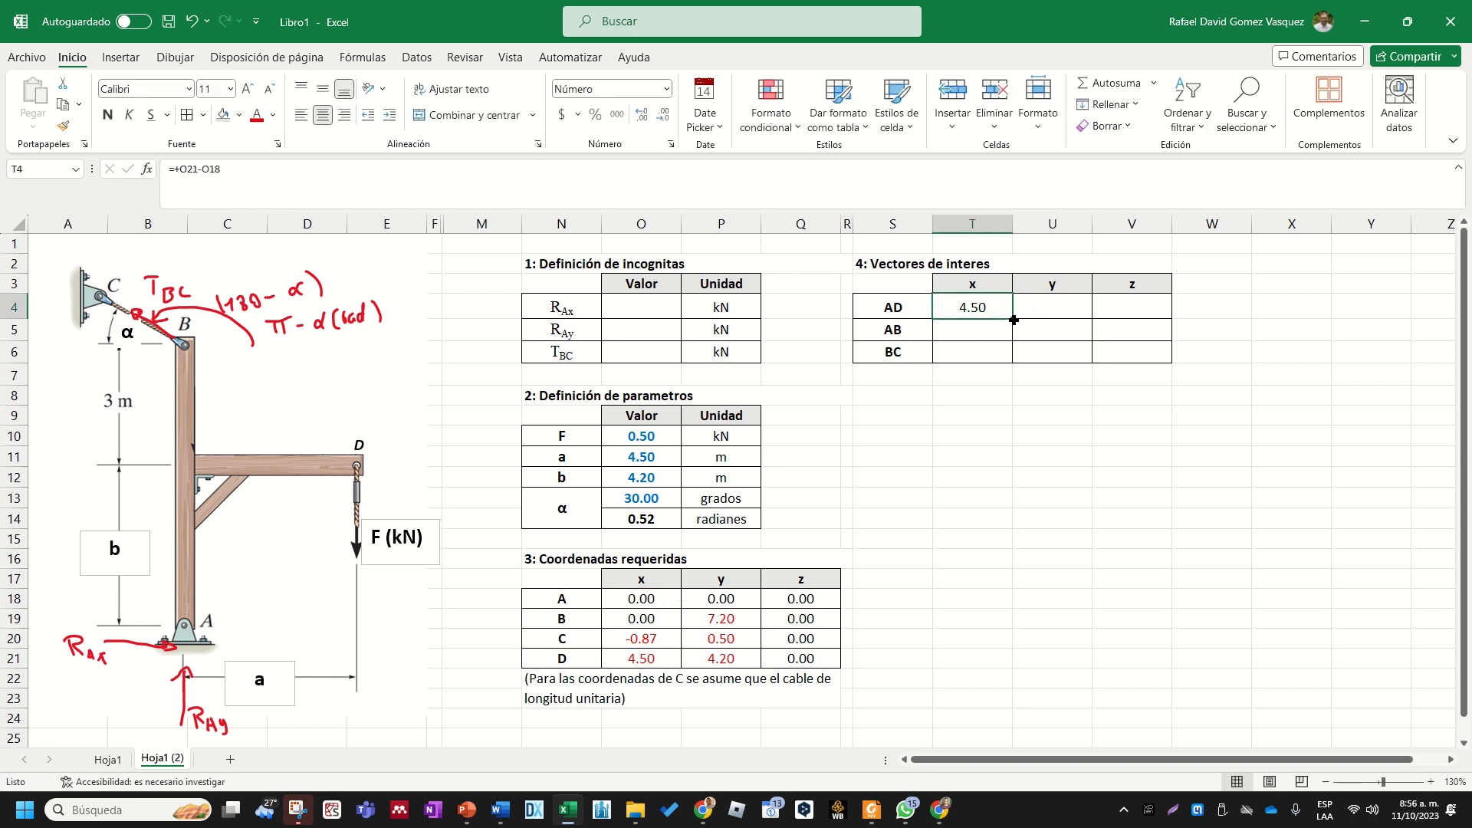
{"action": "left_click_drag", "start_coordinate": [1014, 318], "coordinate": [1163, 322]}
{"action": "double_click", "coordinate": [1055, 306]}
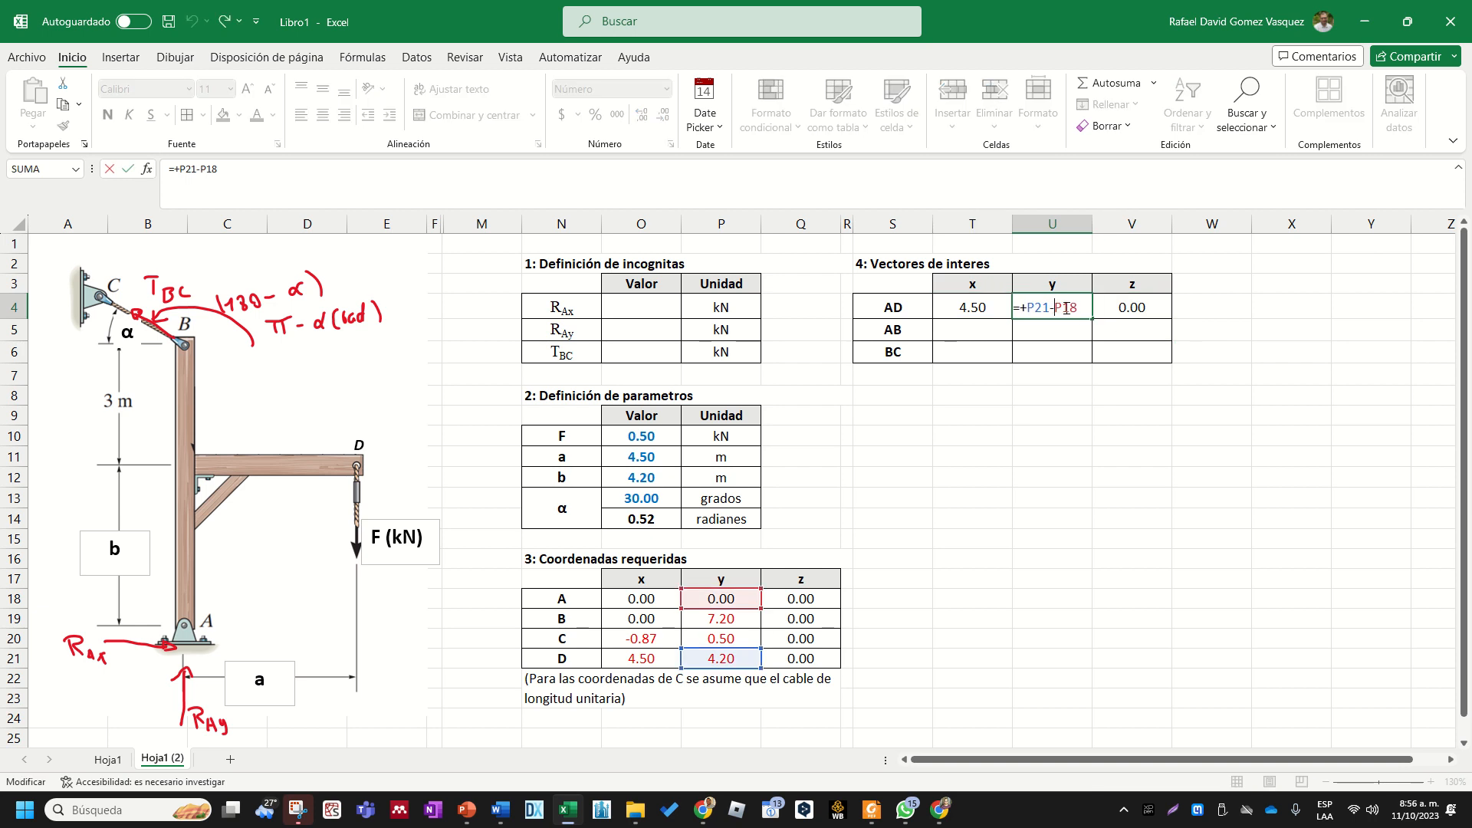
{"action": "key", "text": "Return"}
{"action": "double_click", "coordinate": [1113, 307]}
{"action": "key", "text": "Return"}
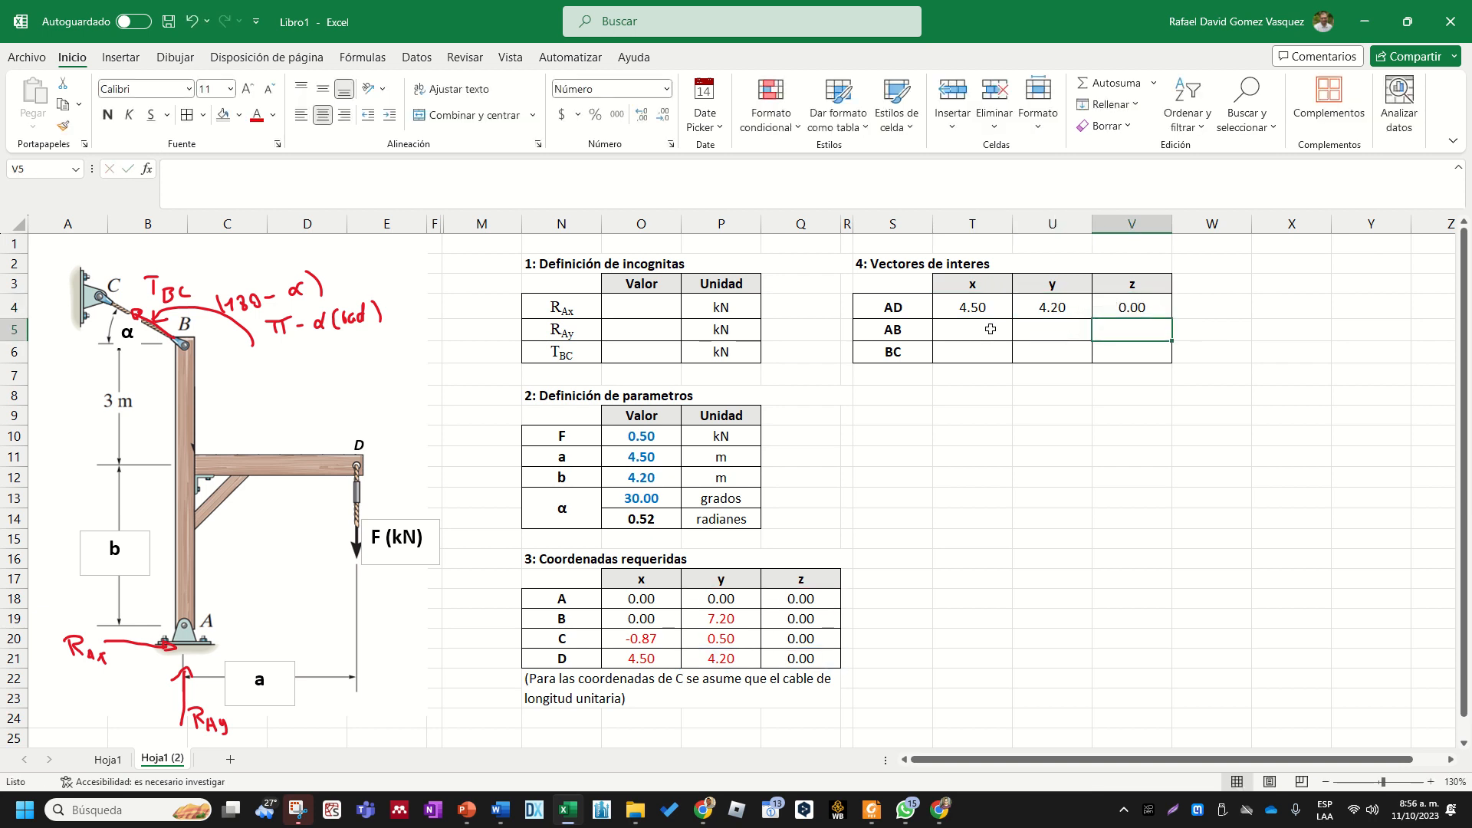
- Calculate vector AB by entering +O19-O18 in T5 and filling the formula across to V5
{"action": "left_click", "coordinate": [991, 329]}
{"action": "type", "text": "+"}
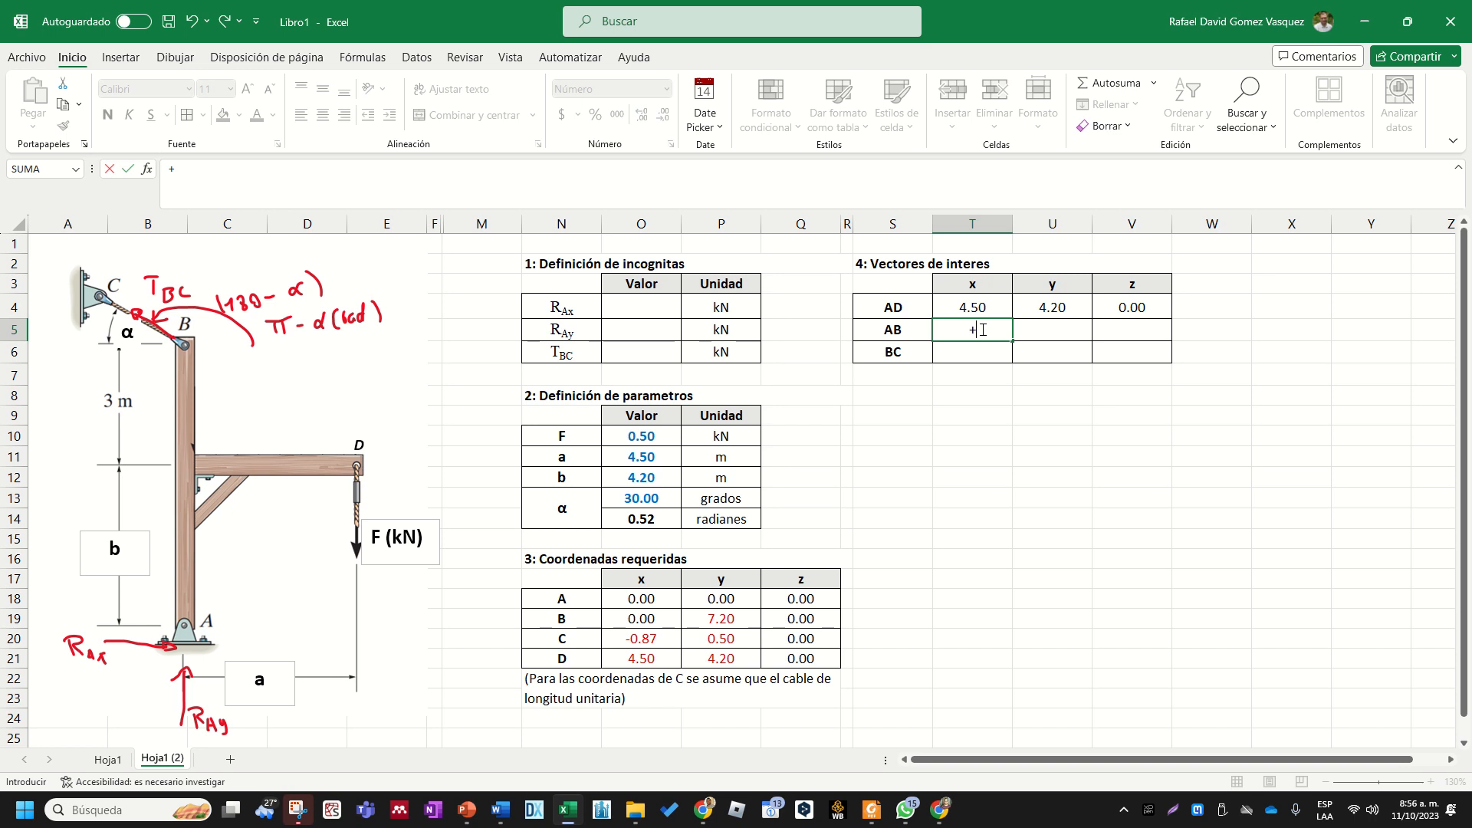
{"action": "left_click", "coordinate": [640, 618]}
{"action": "type", "text": "-"}
{"action": "left_click", "coordinate": [641, 599]}
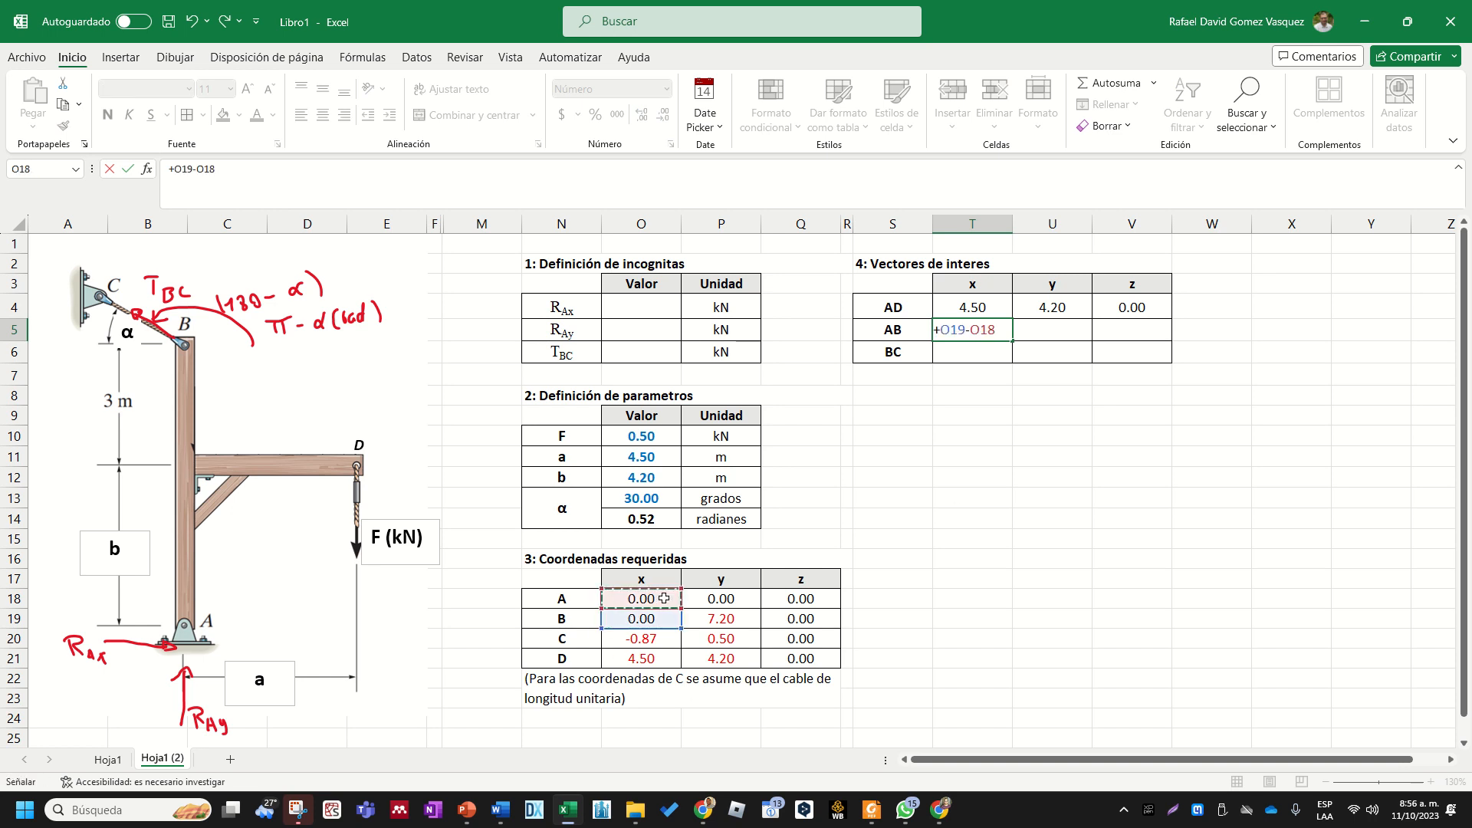
{"action": "key", "text": "Return"}
{"action": "left_click", "coordinate": [992, 335]}
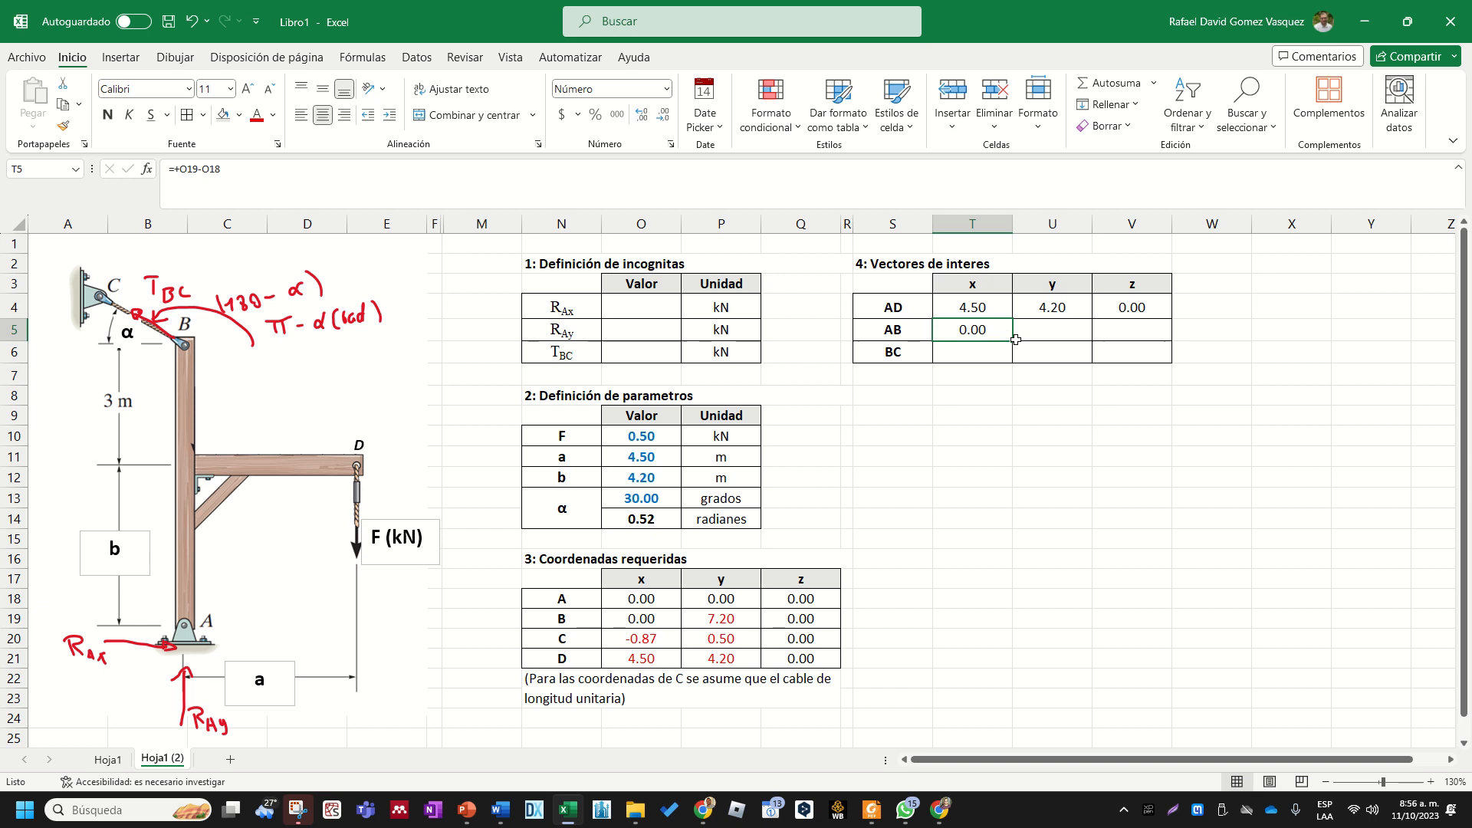
{"action": "left_click_drag", "start_coordinate": [1012, 340], "coordinate": [1160, 347]}
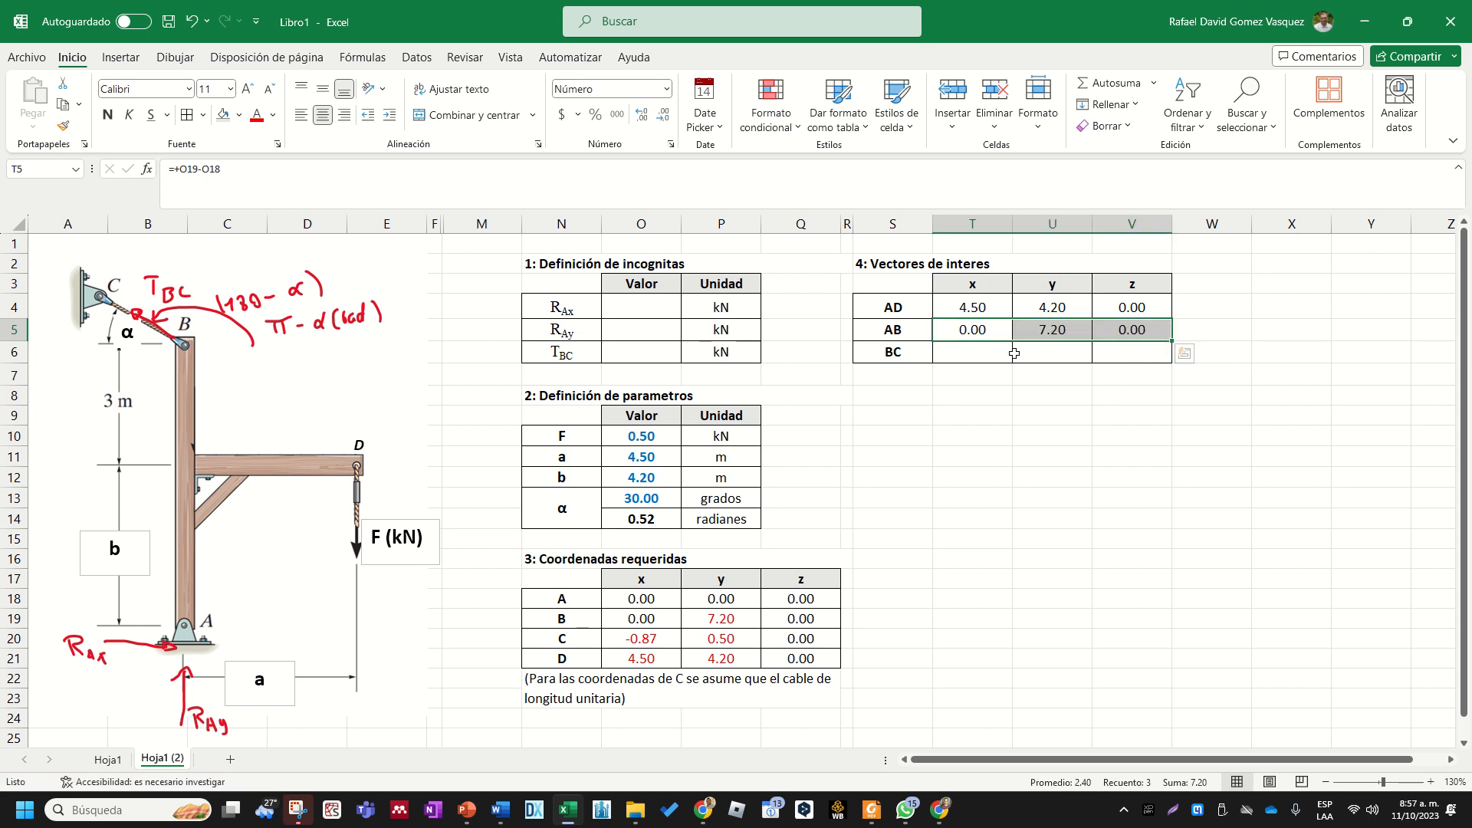
- Calculate vector BC by entering +O20-O19 in T6 and filling the formula across to V6
{"action": "left_click", "coordinate": [980, 352]}
{"action": "type", "text": "+"}
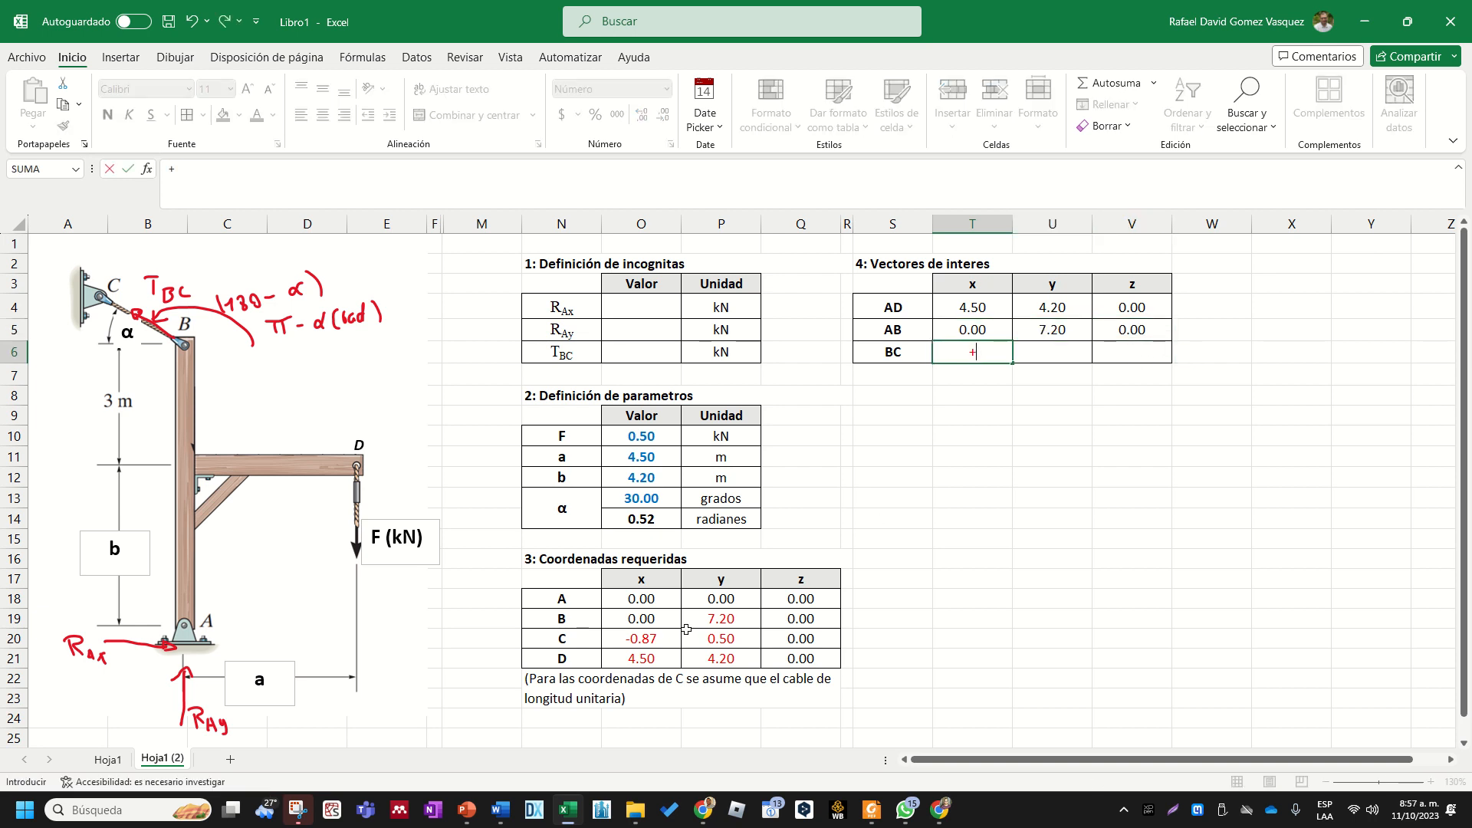
{"action": "left_click", "coordinate": [650, 639]}
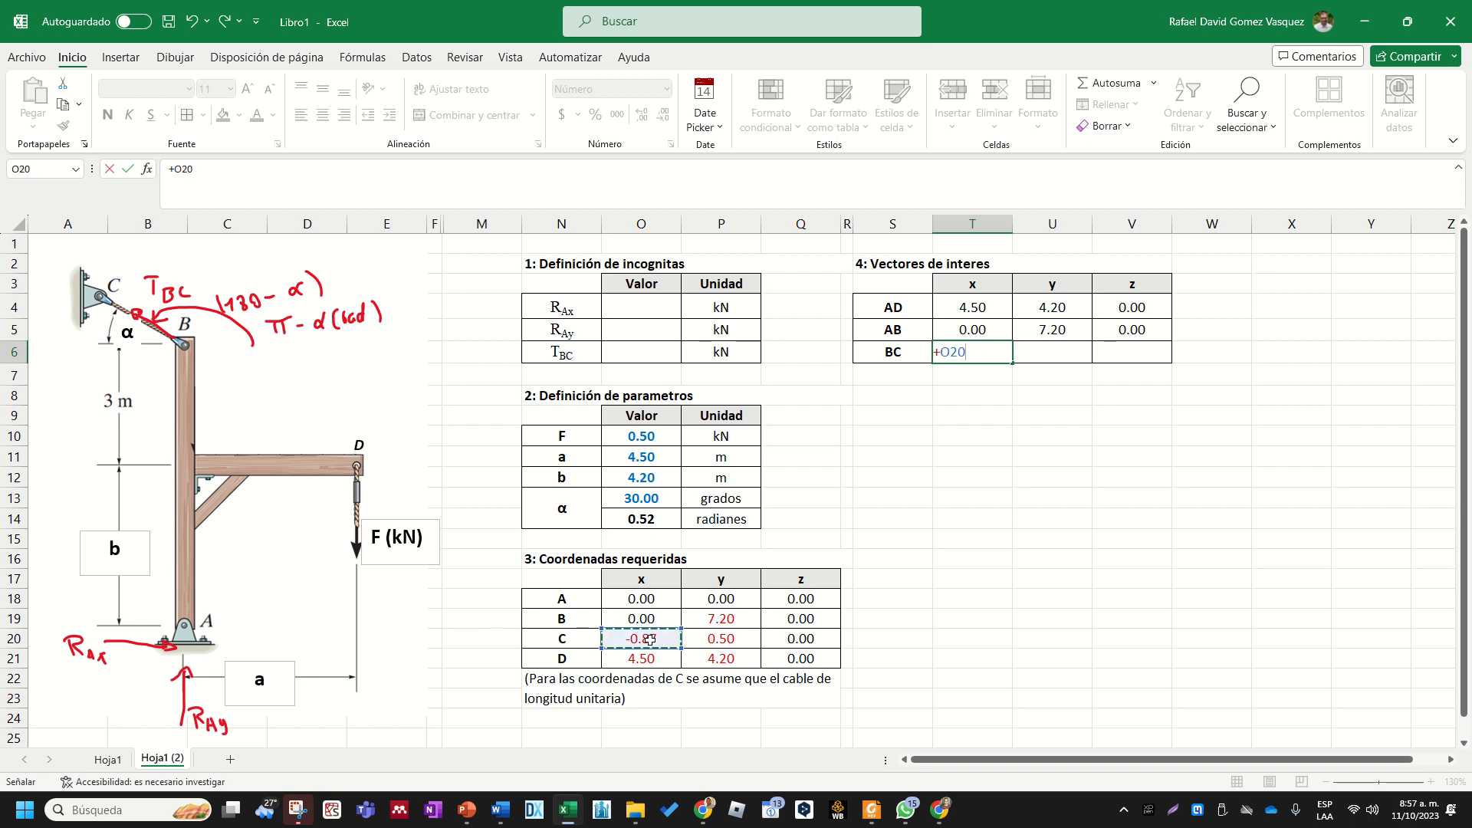
{"action": "type", "text": "-"}
{"action": "left_click", "coordinate": [646, 620]}
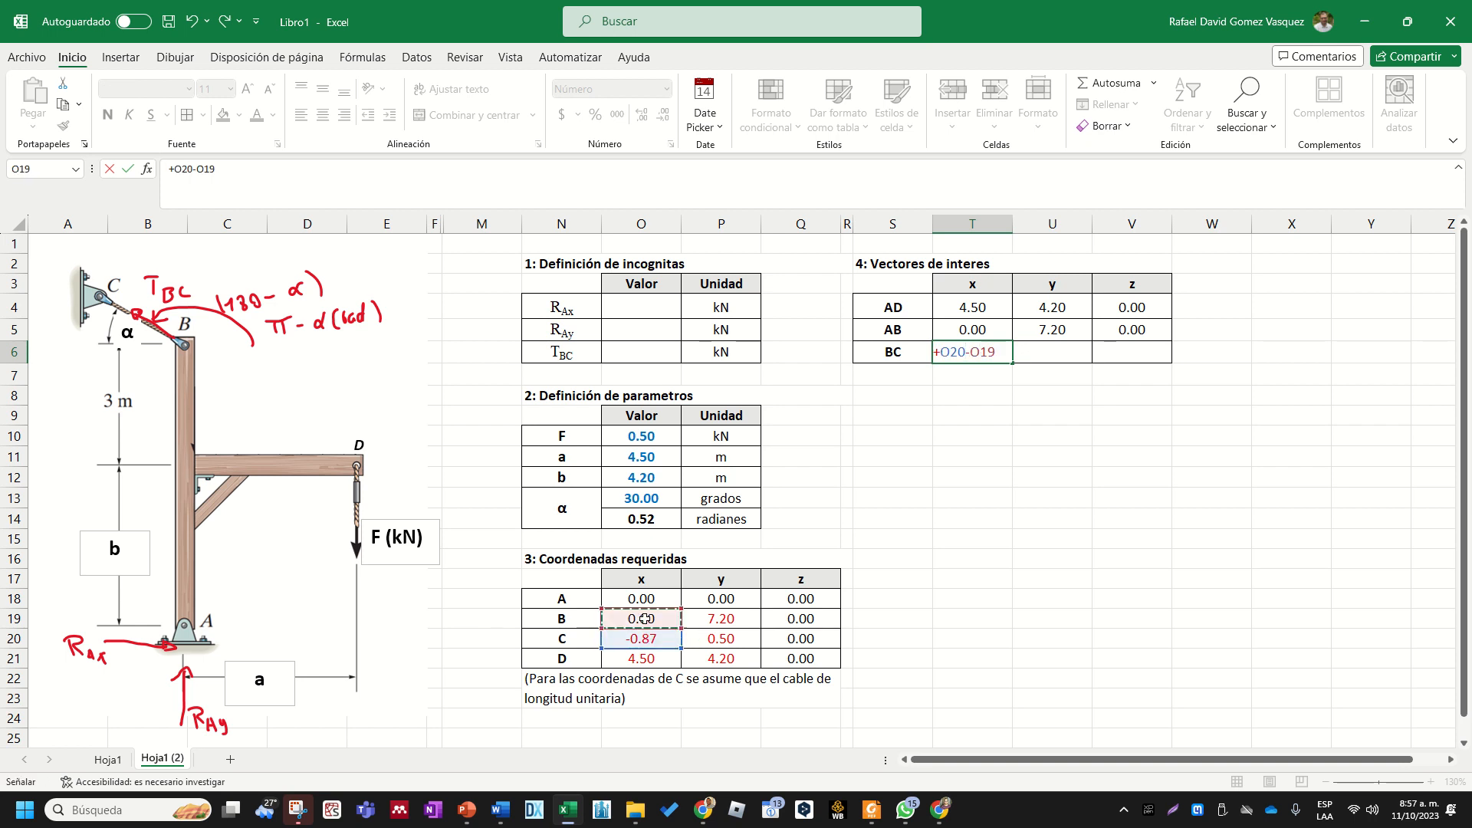
{"action": "key", "text": "Return"}
{"action": "left_click_drag", "start_coordinate": [1000, 356], "coordinate": [1151, 362]}
{"action": "key", "text": "ctrl+r"}
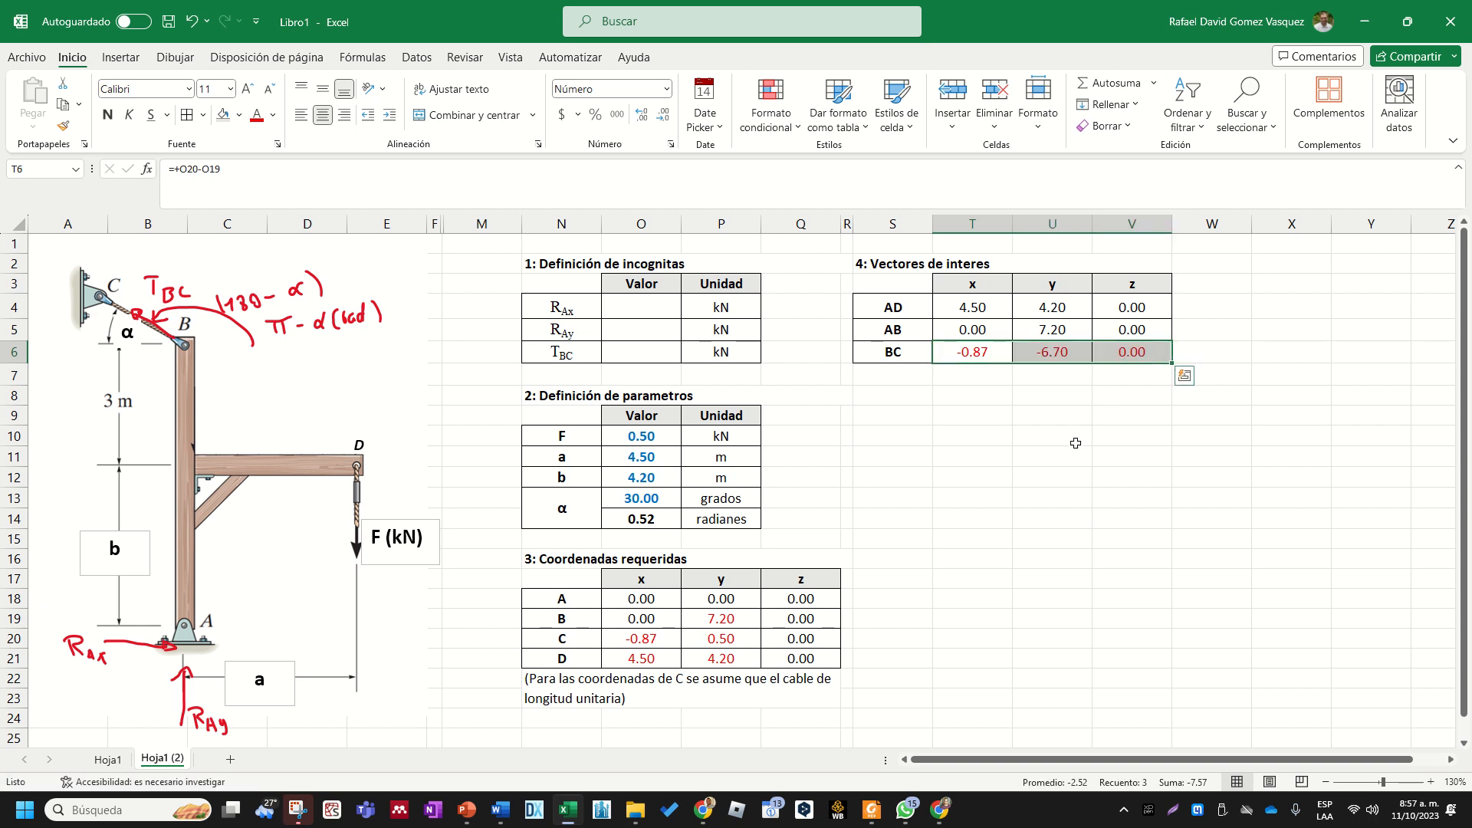
{"action": "left_click", "coordinate": [1075, 443]}
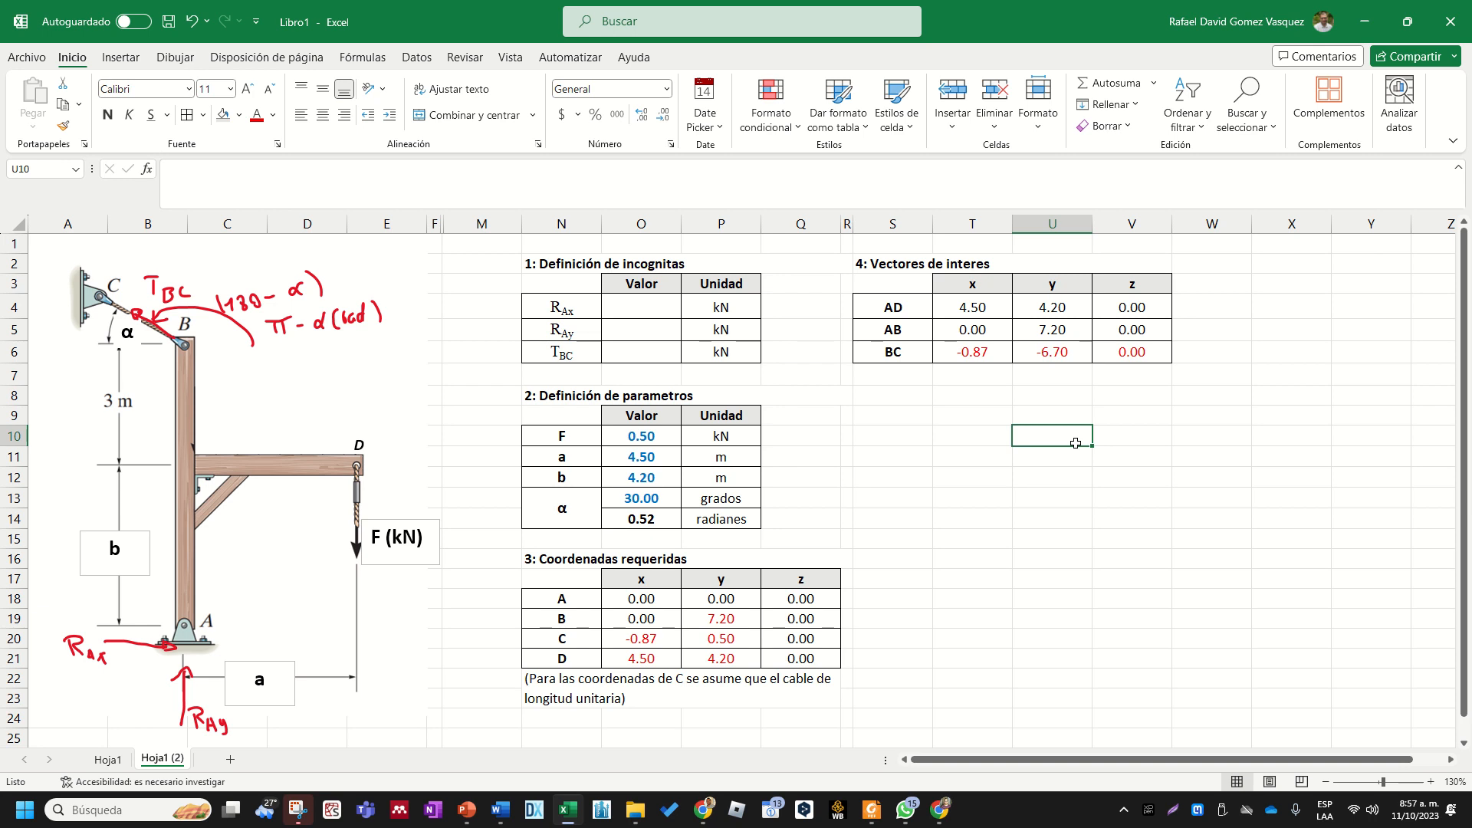
- Copy the section heading "4: Vectores de interes" from S2 to S8
{"action": "left_click", "coordinate": [996, 267]}
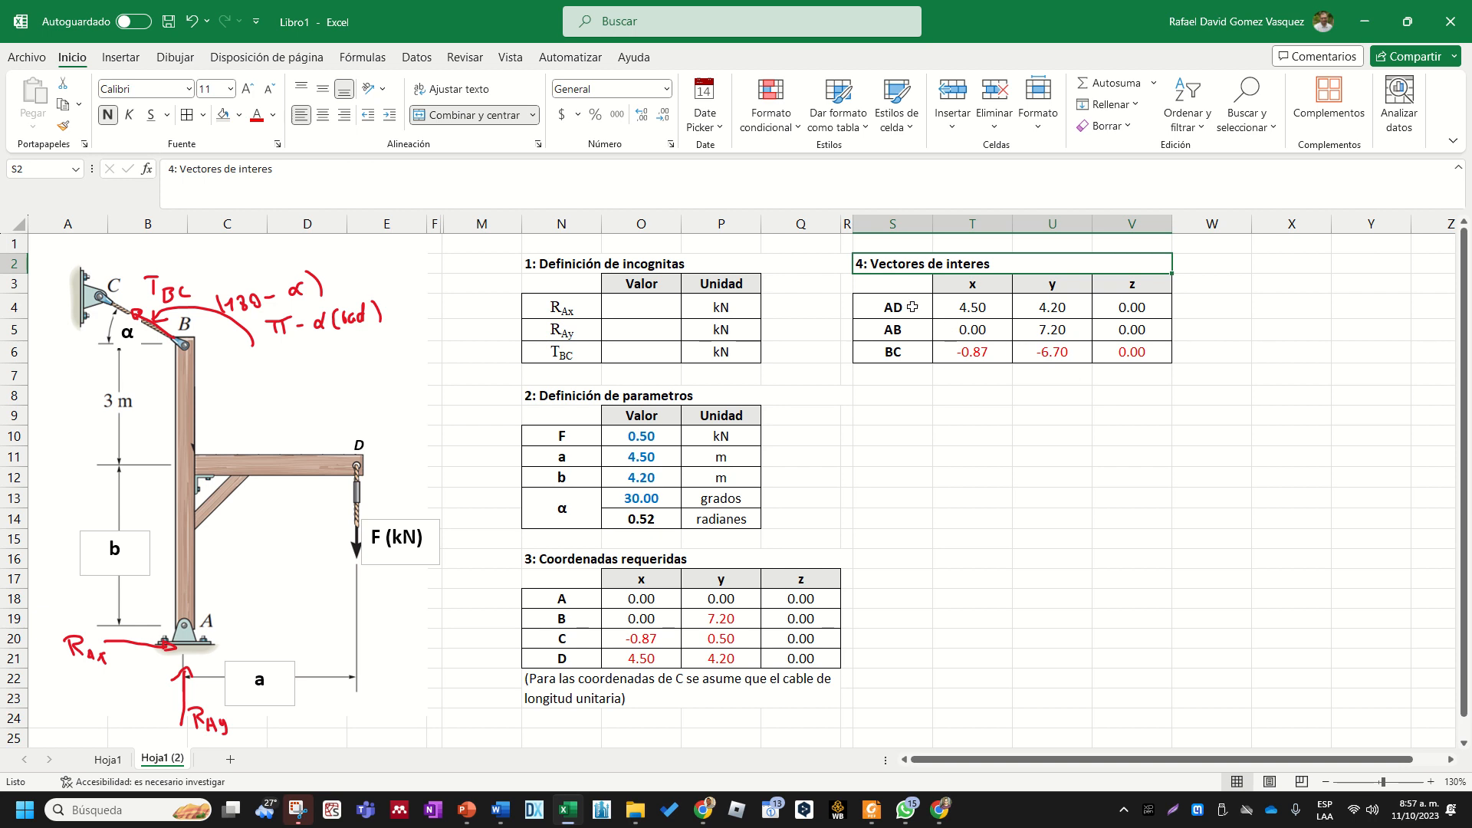
{"action": "left_click", "coordinate": [912, 352]}
{"action": "left_click", "coordinate": [902, 395]}
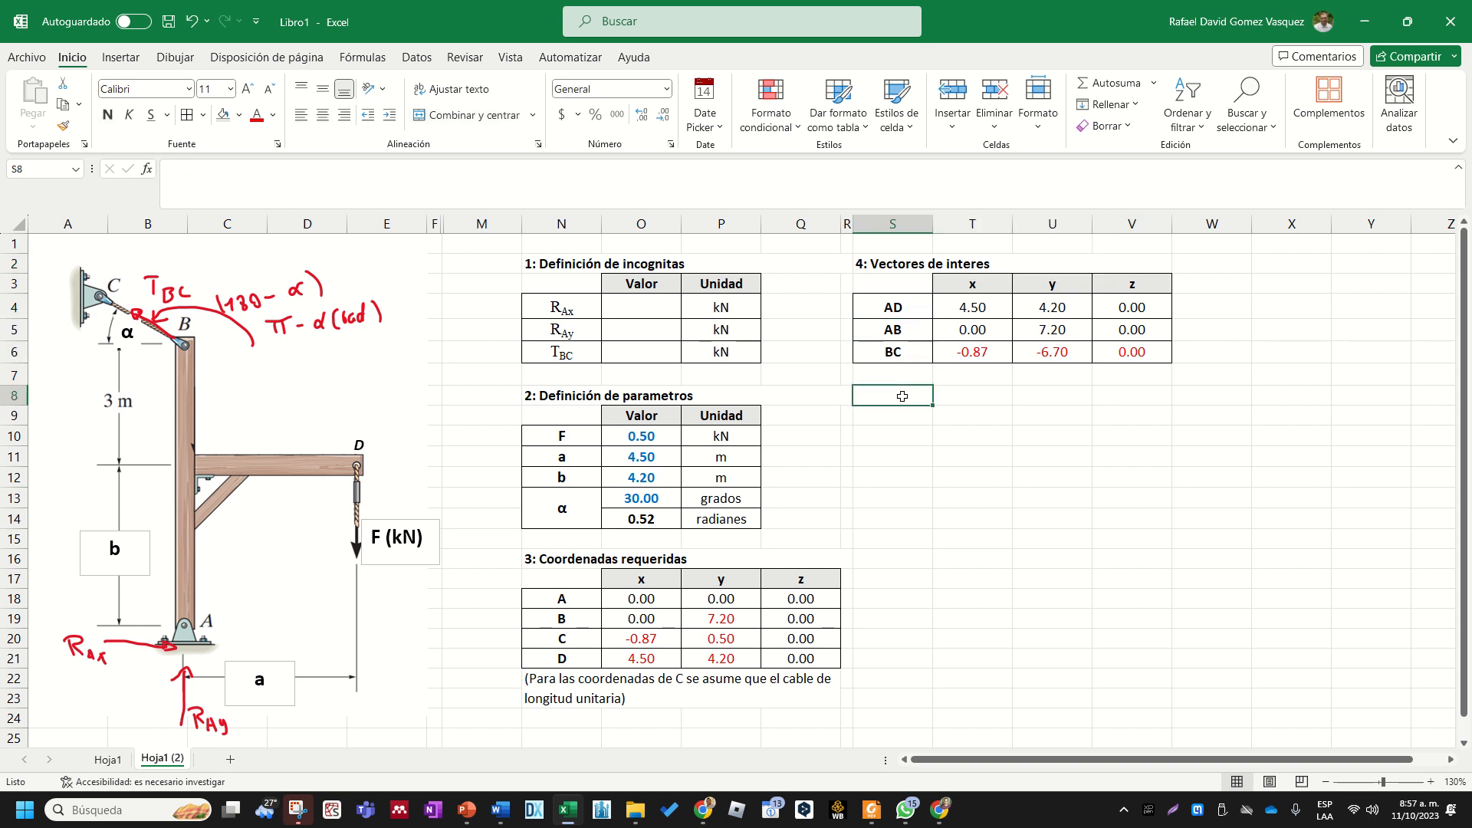
{"action": "left_click", "coordinate": [894, 263]}
{"action": "key", "text": "ctrl+c"}
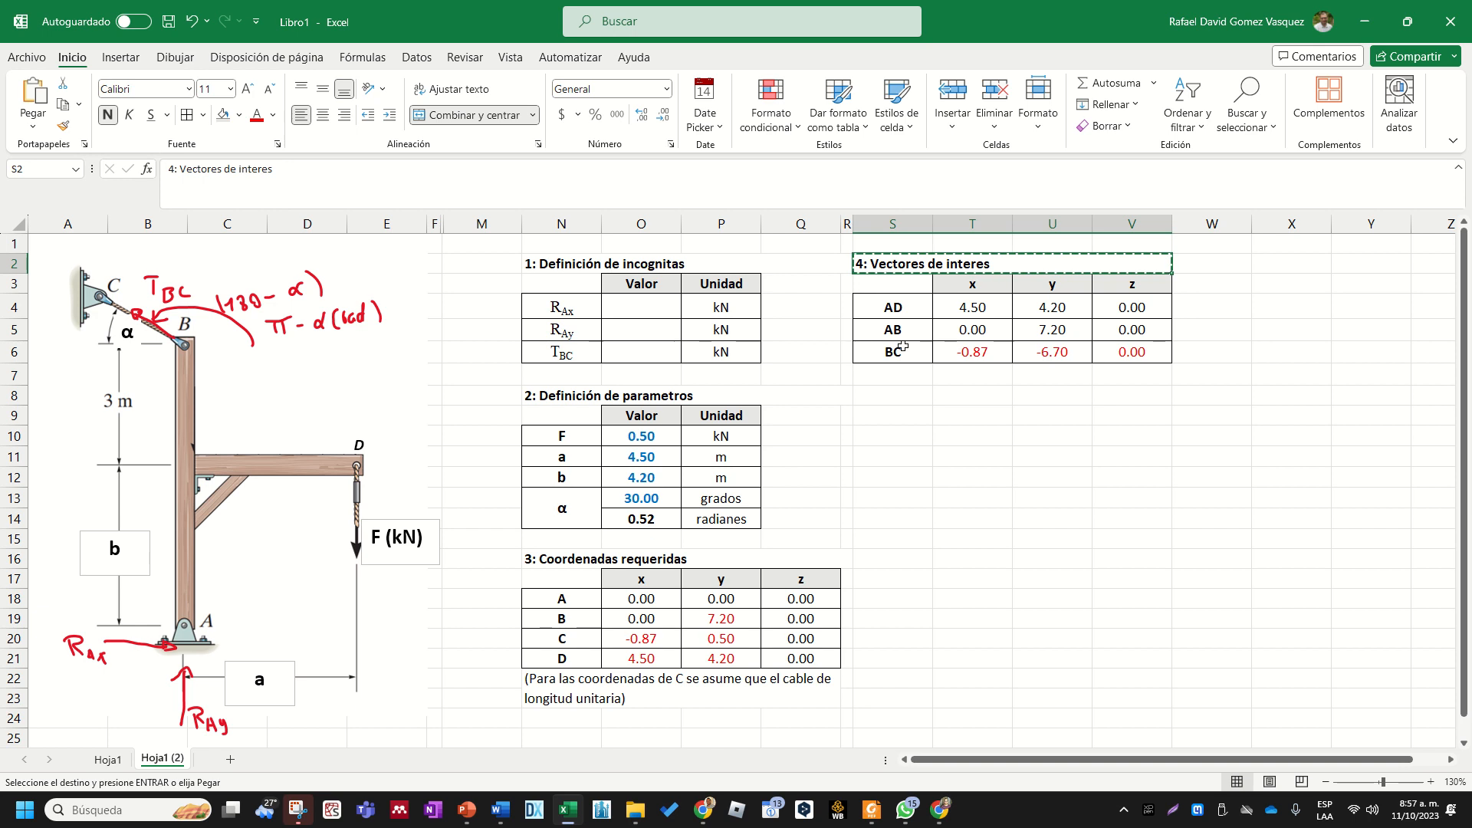
{"action": "left_click", "coordinate": [894, 396]}
{"action": "key", "text": "ctrl+v"}
- Replace the wording after the number in the S8 heading with "Vecotores Unitarios (cosenos directores)"
{"action": "double_click", "coordinate": [874, 395]}
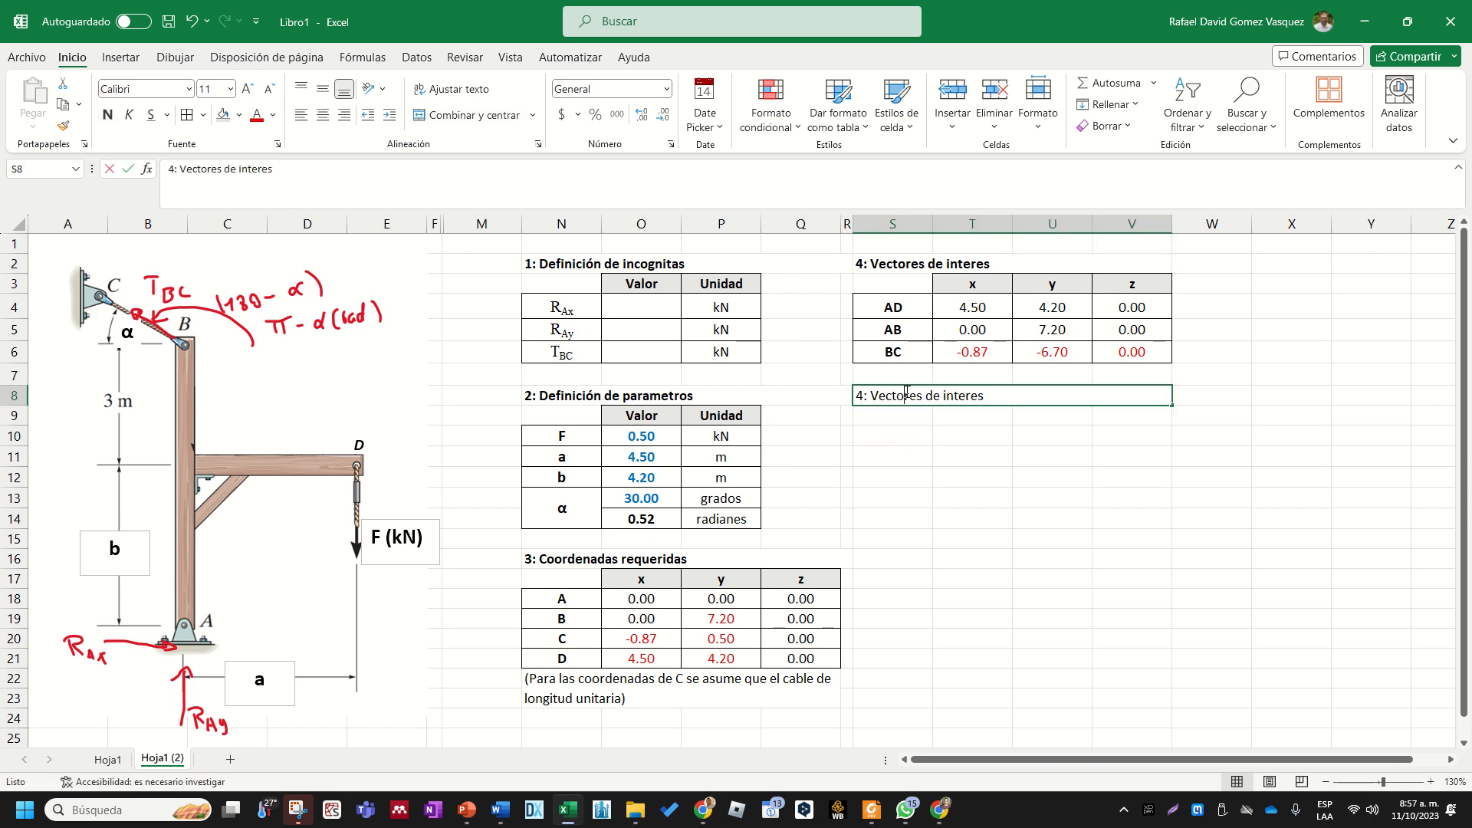
{"action": "left_click_drag", "start_coordinate": [871, 395], "coordinate": [1030, 394]}
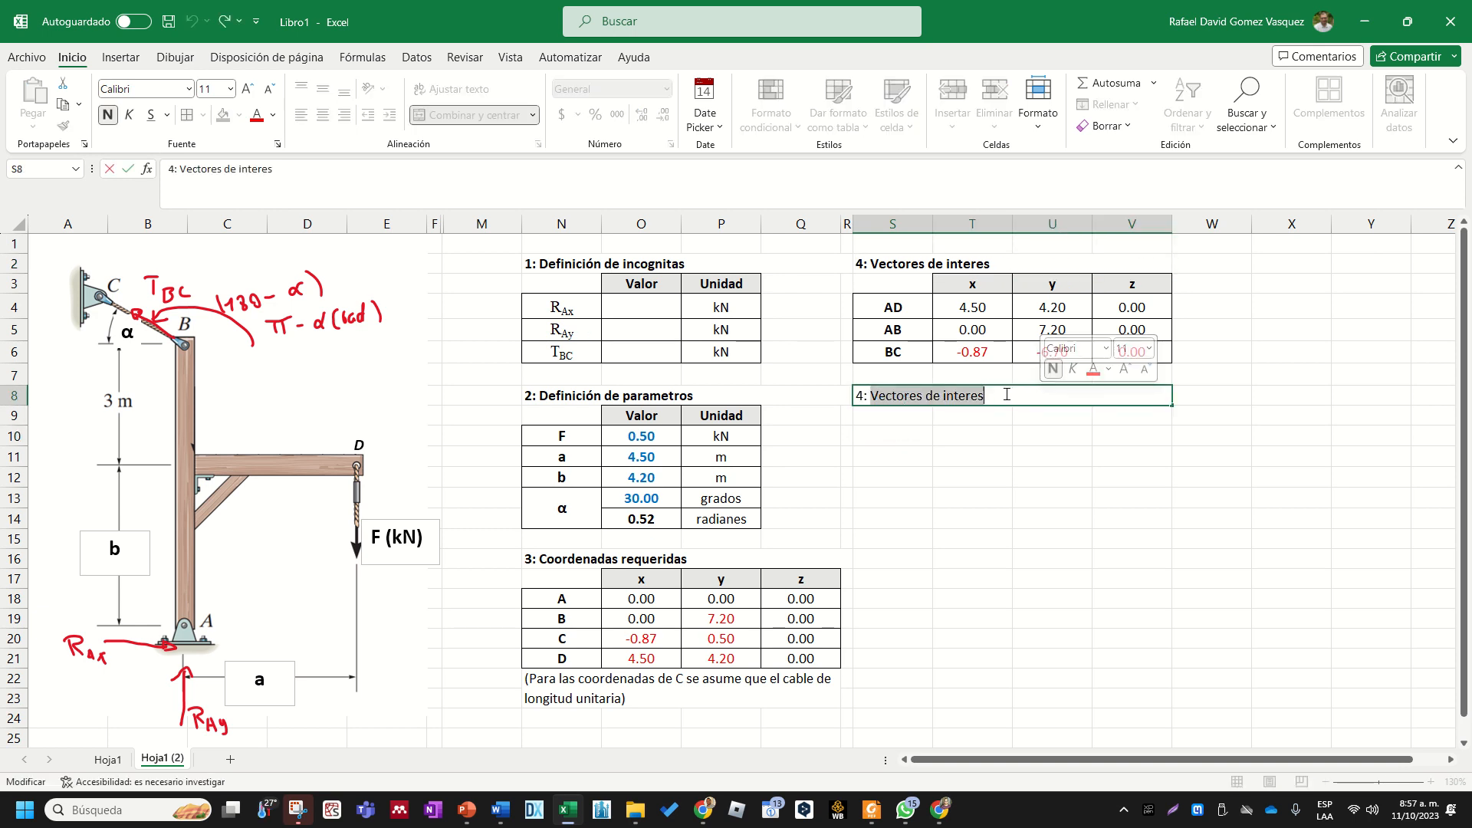
{"action": "type", "text": "Vecore"}
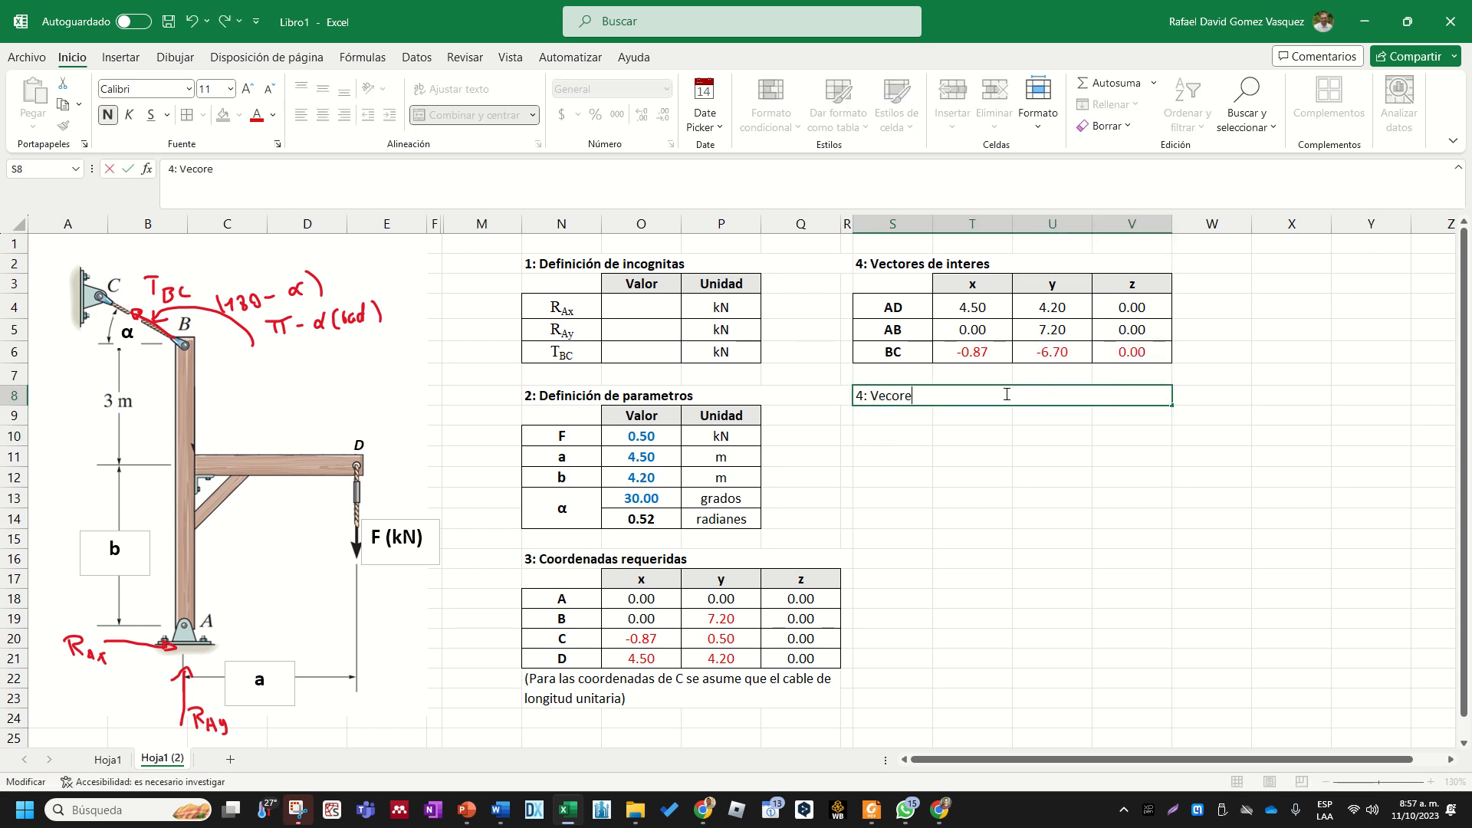
{"action": "key", "text": "BackSpace"}
{"action": "key", "text": "BackSpace"}
{"action": "type", "text": "tores Unitarios (coseno"}
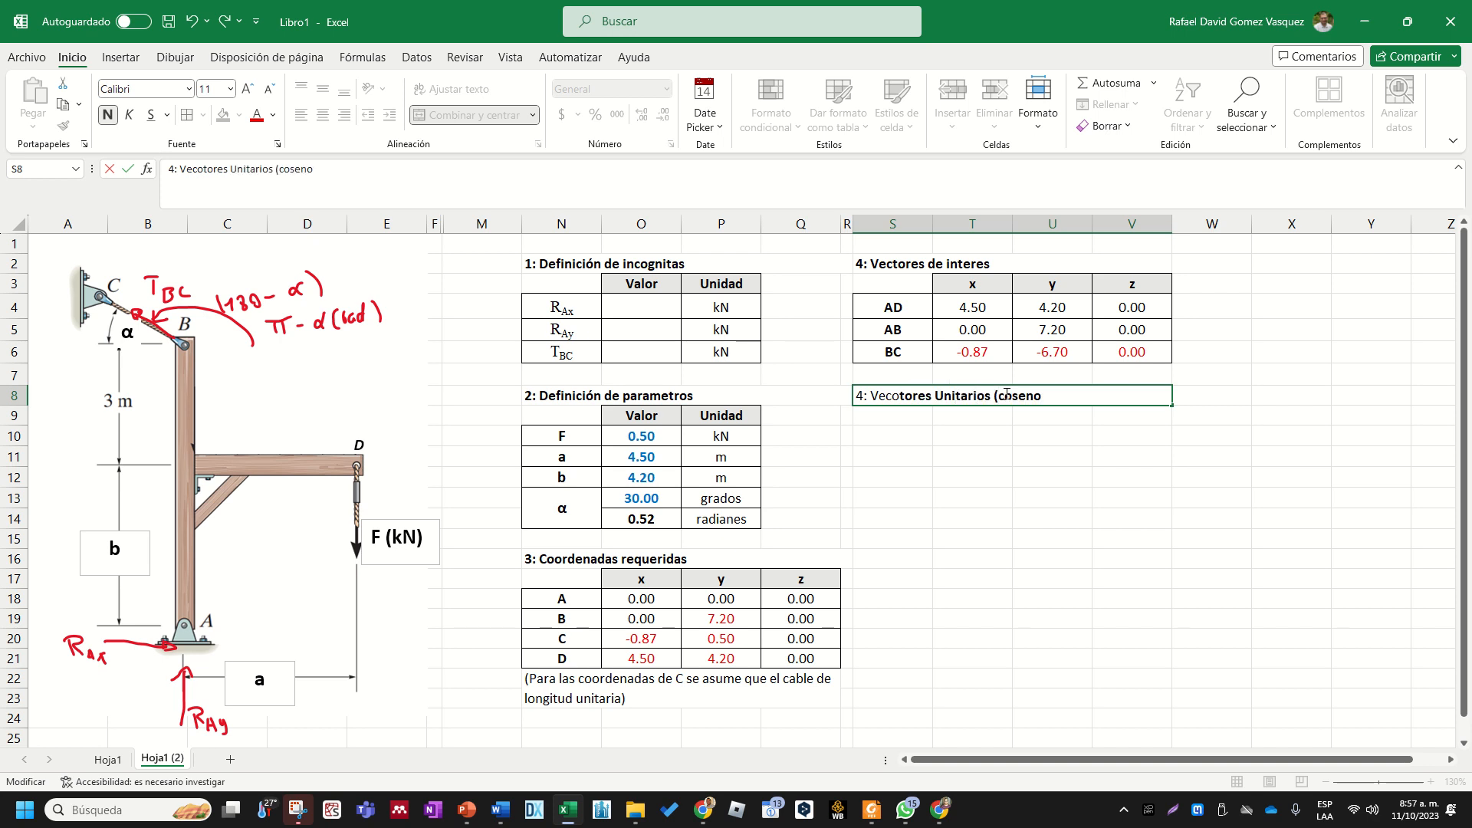
{"action": "type", "text": "s direactorres"}
- Renumber the S8 heading as 5 and correct its misspelled first word to "Vectores"
{"action": "double_click", "coordinate": [857, 396]}
{"action": "type", "text": "5"}
{"action": "key", "text": "Return"}
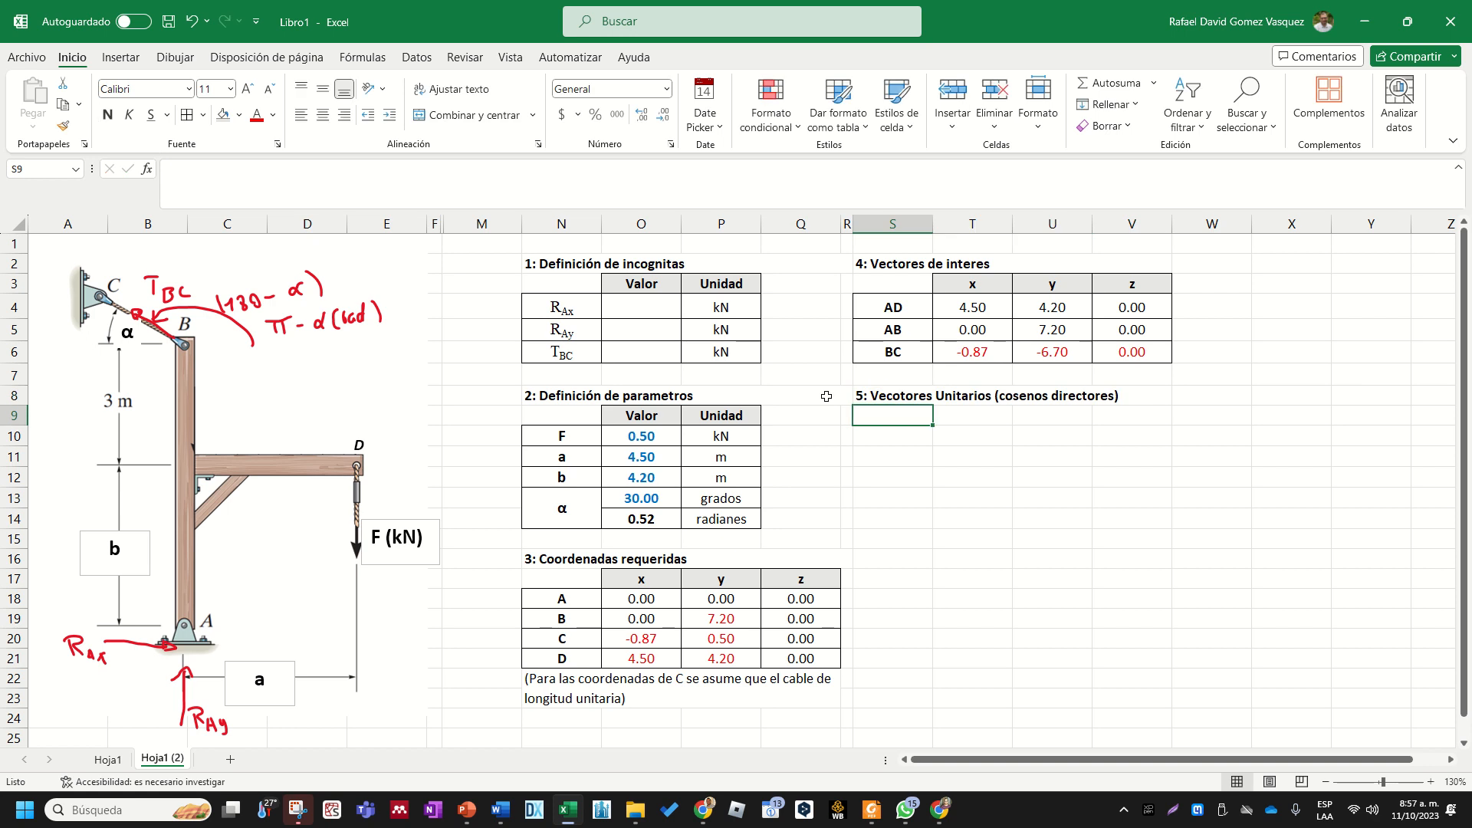
{"action": "left_click", "coordinate": [901, 443]}
{"action": "double_click", "coordinate": [902, 399]}
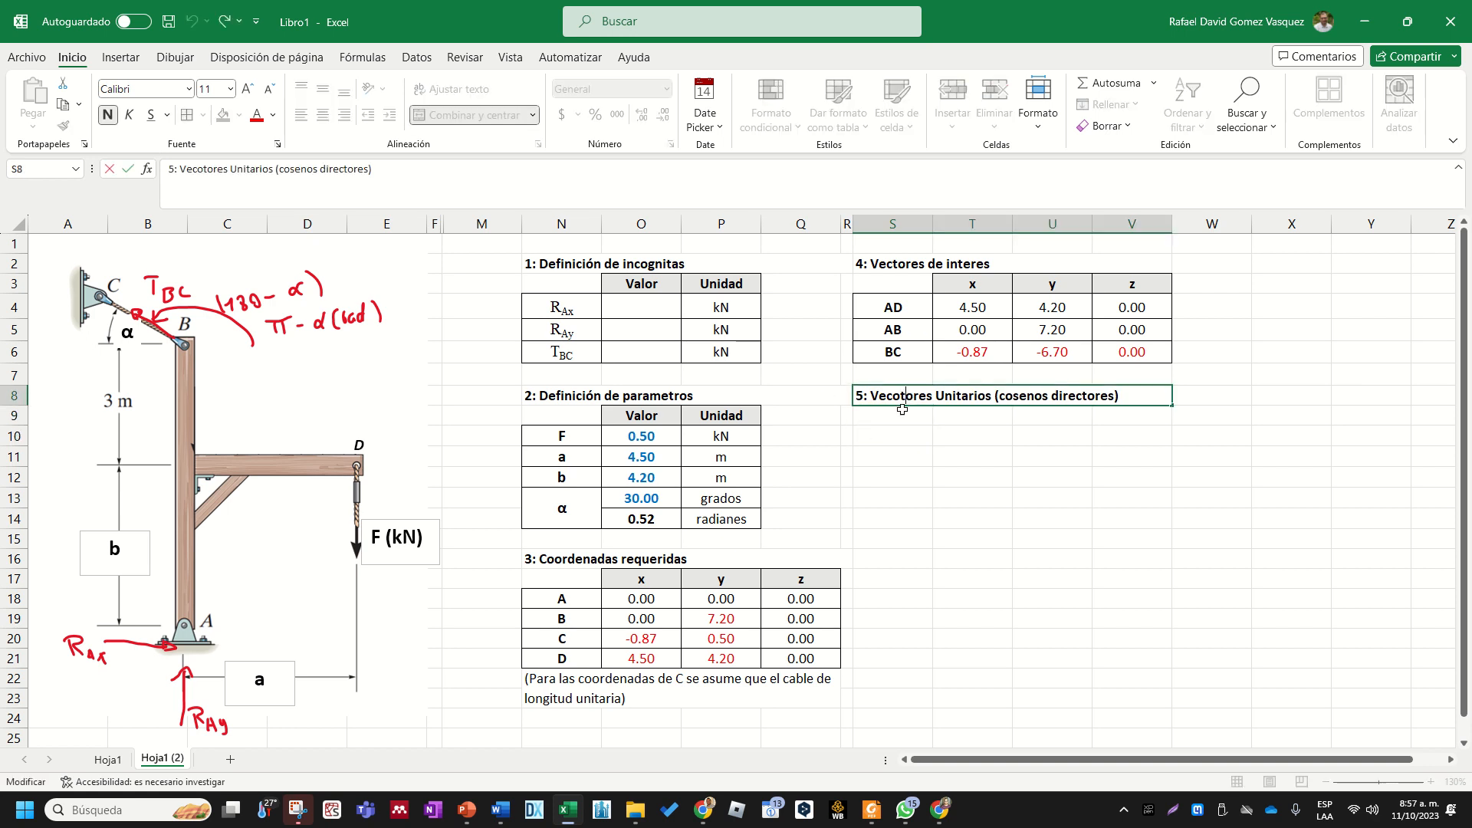
{"action": "key", "text": "Delete"}
{"action": "key", "text": "Return"}
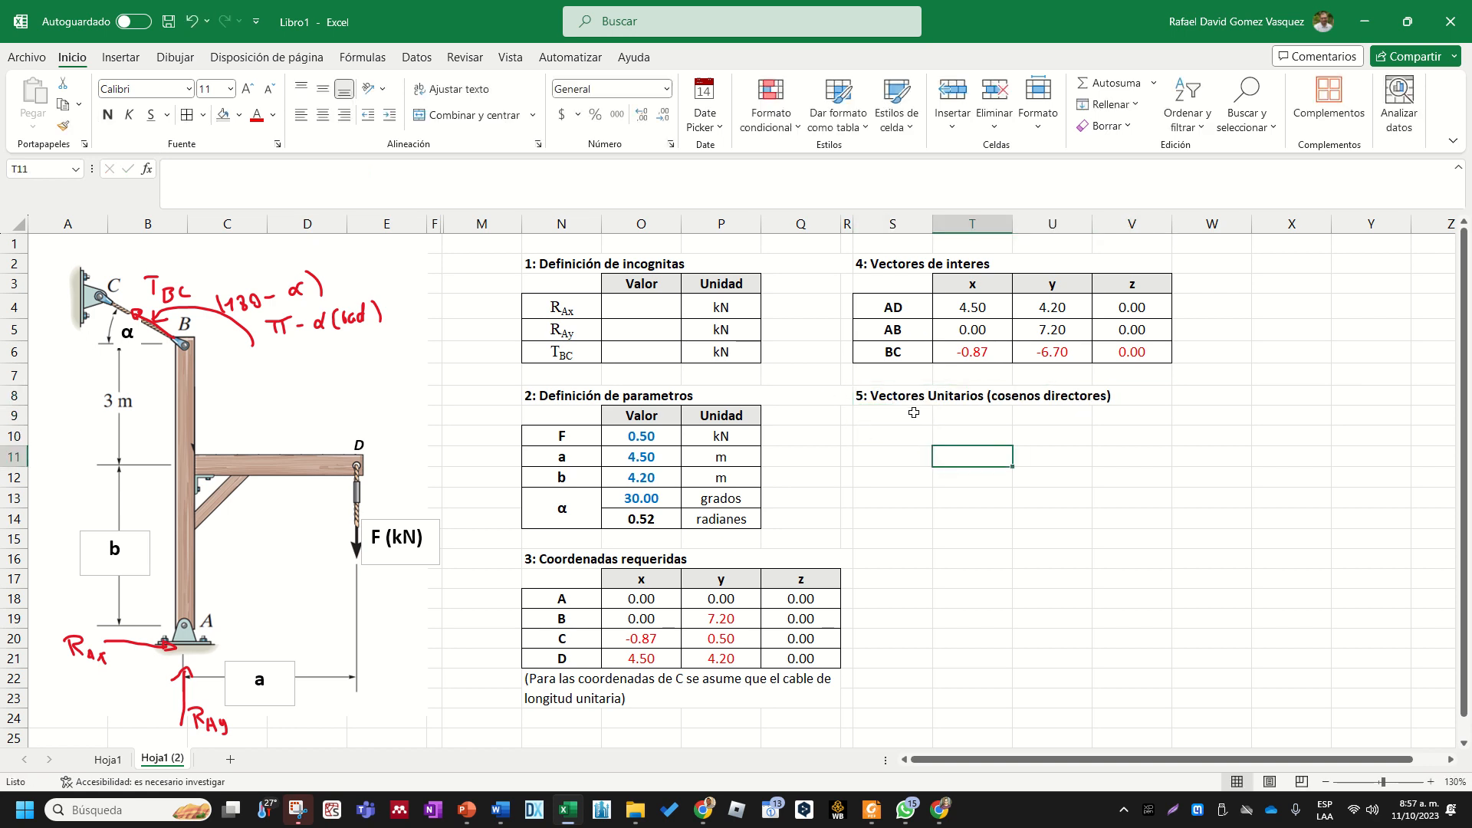
{"action": "left_click", "coordinate": [909, 394]}
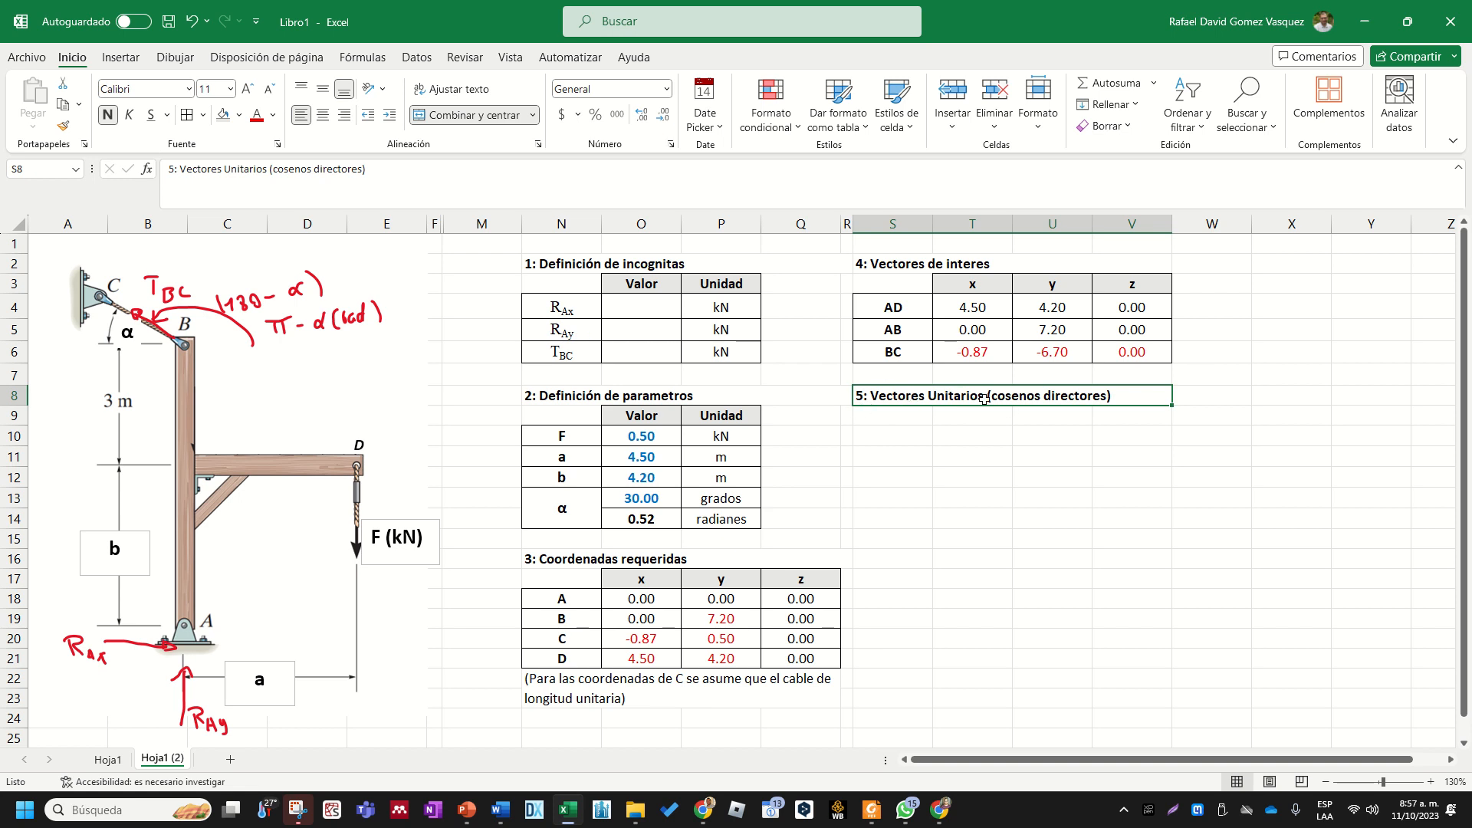
{"action": "left_click", "coordinate": [975, 435]}
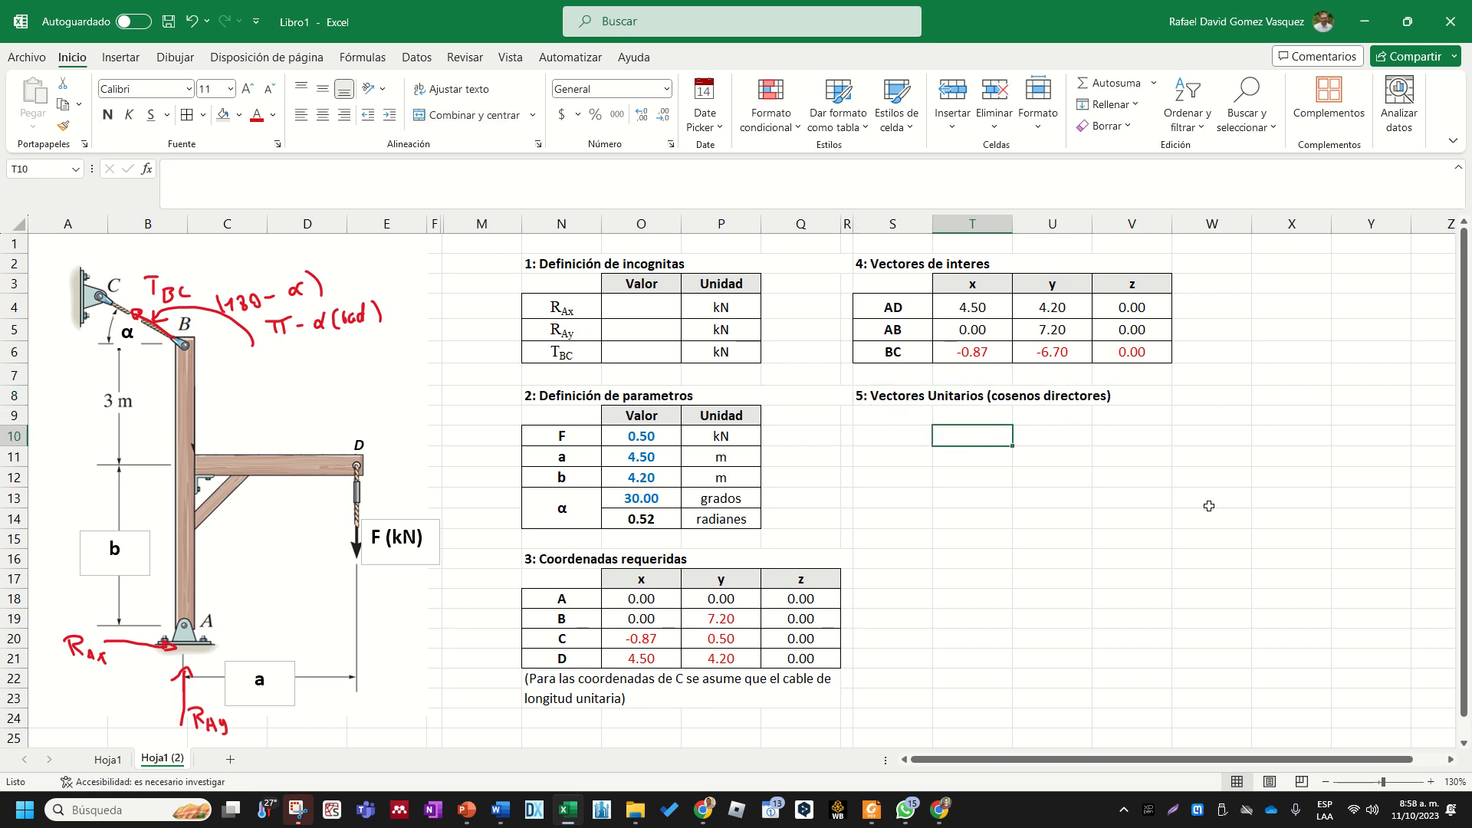
{"action": "left_click", "coordinate": [906, 397]}
{"action": "left_click", "coordinate": [939, 810]}
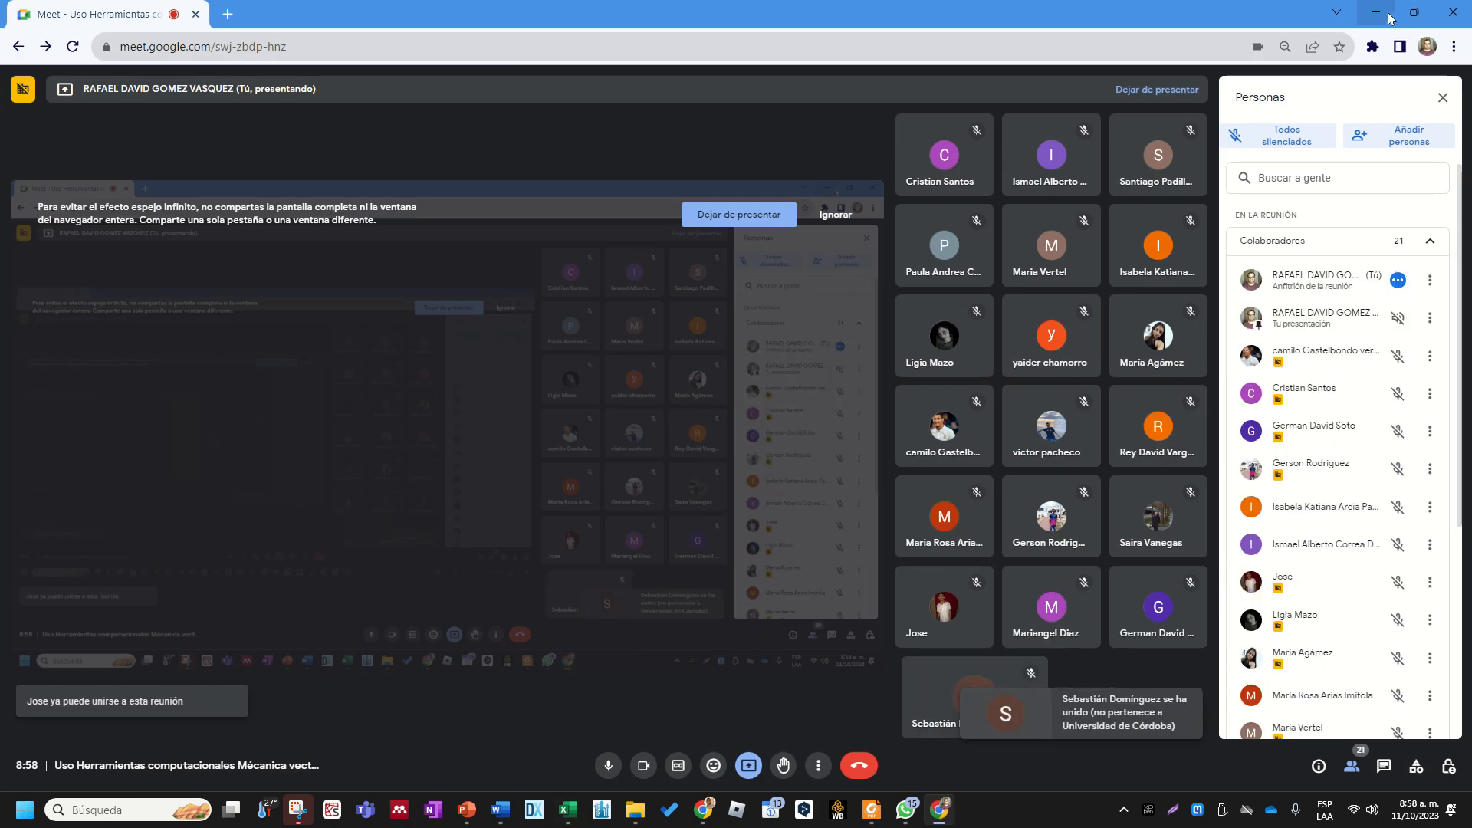
{"action": "left_click", "coordinate": [940, 810]}
{"action": "left_click", "coordinate": [895, 401]}
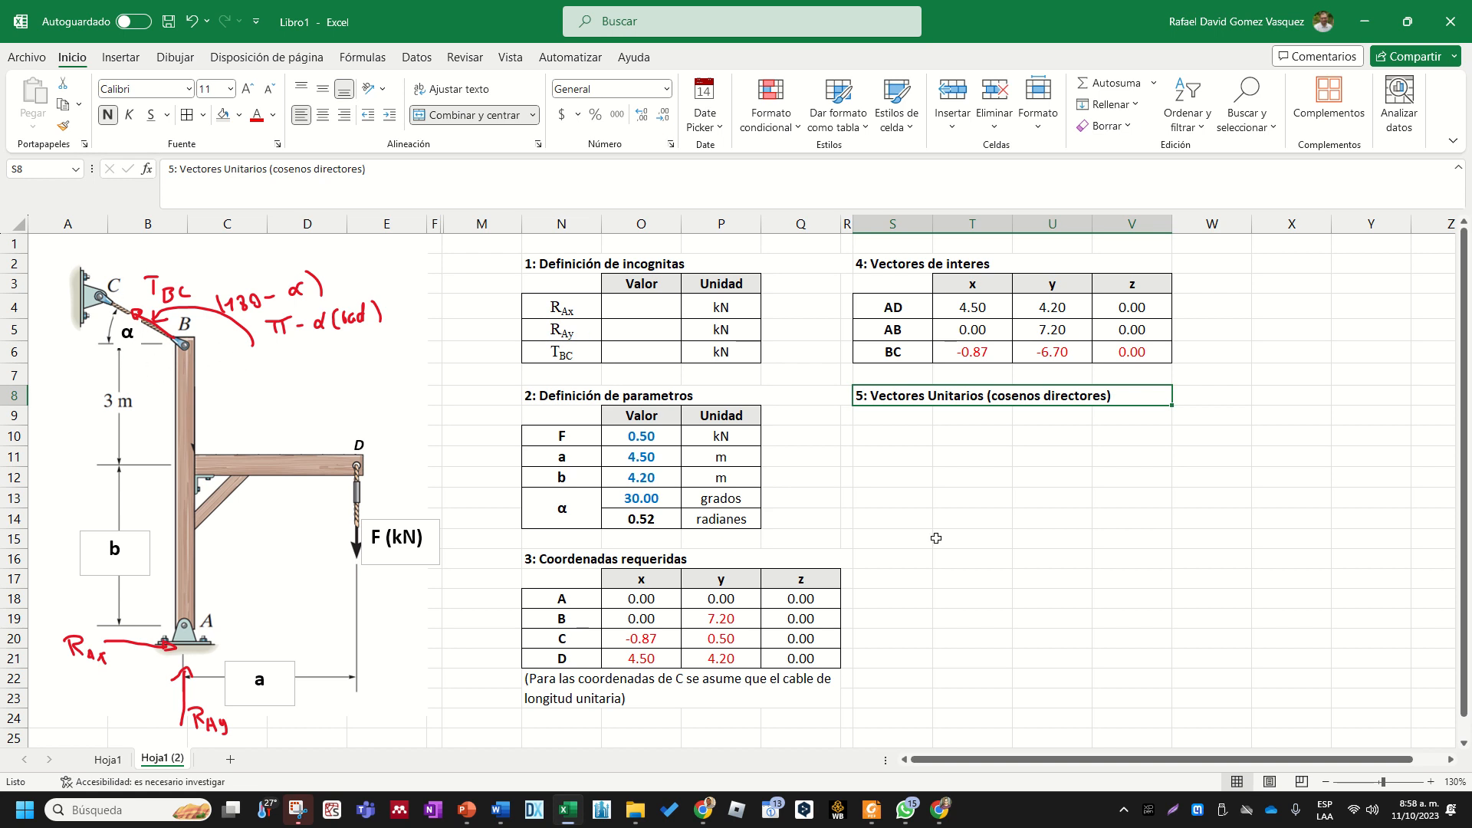
{"action": "left_click", "coordinate": [885, 471]}
- Insert the Greek small letter lambda (λ) symbol in cell S10
{"action": "left_click", "coordinate": [894, 433]}
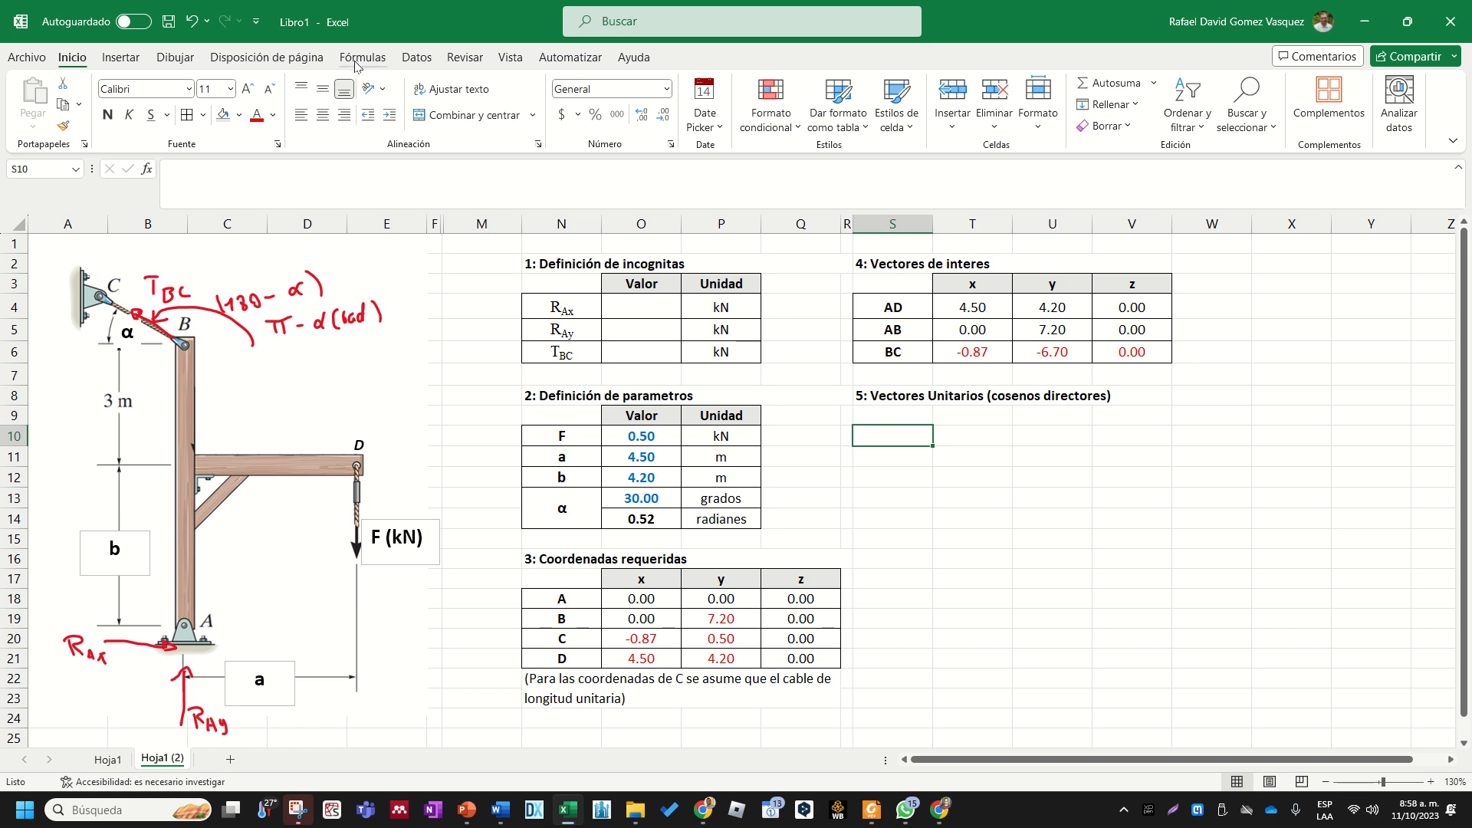
{"action": "left_click", "coordinate": [138, 61]}
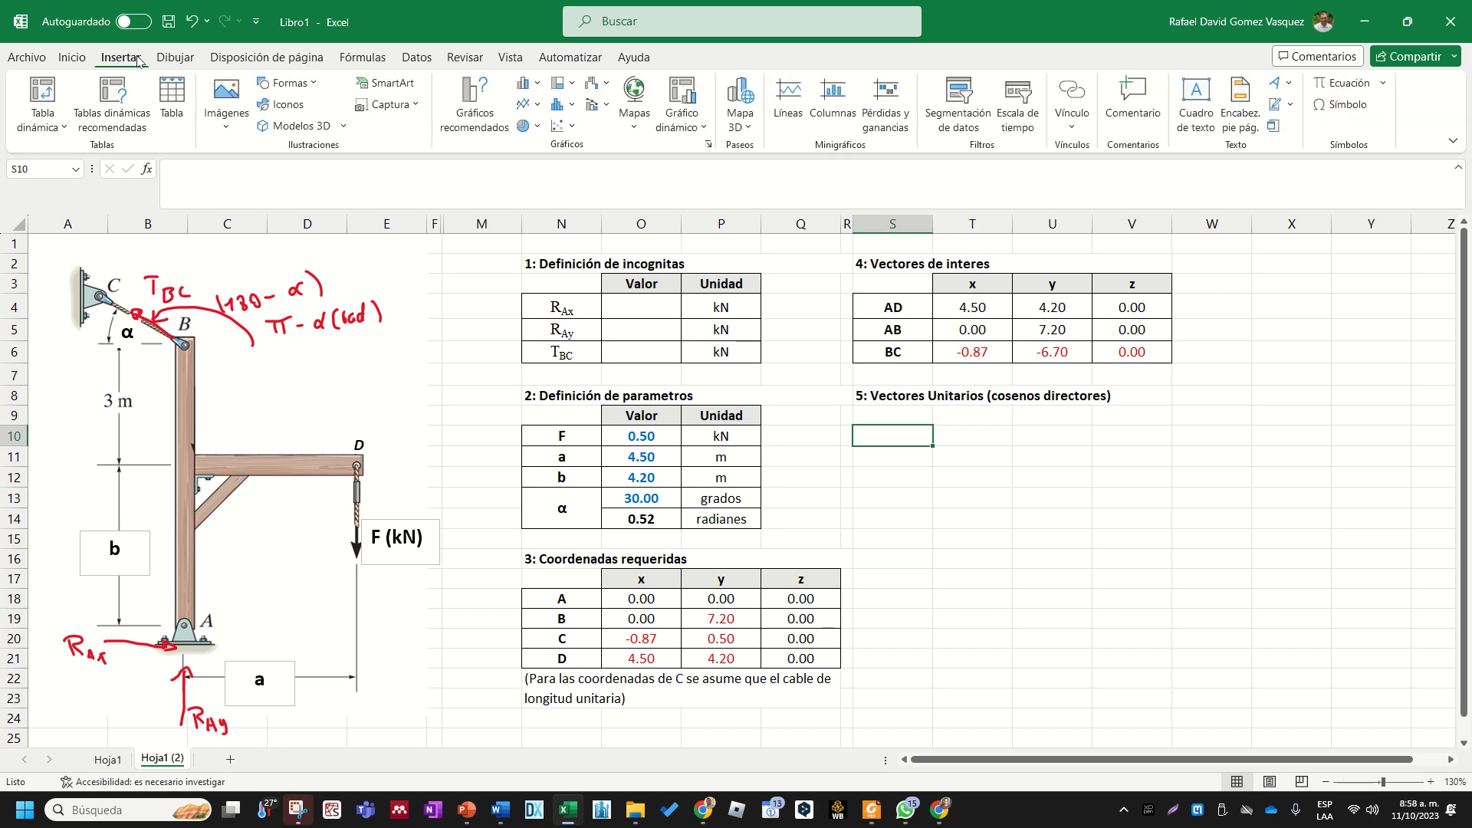
{"action": "left_click", "coordinate": [1365, 106]}
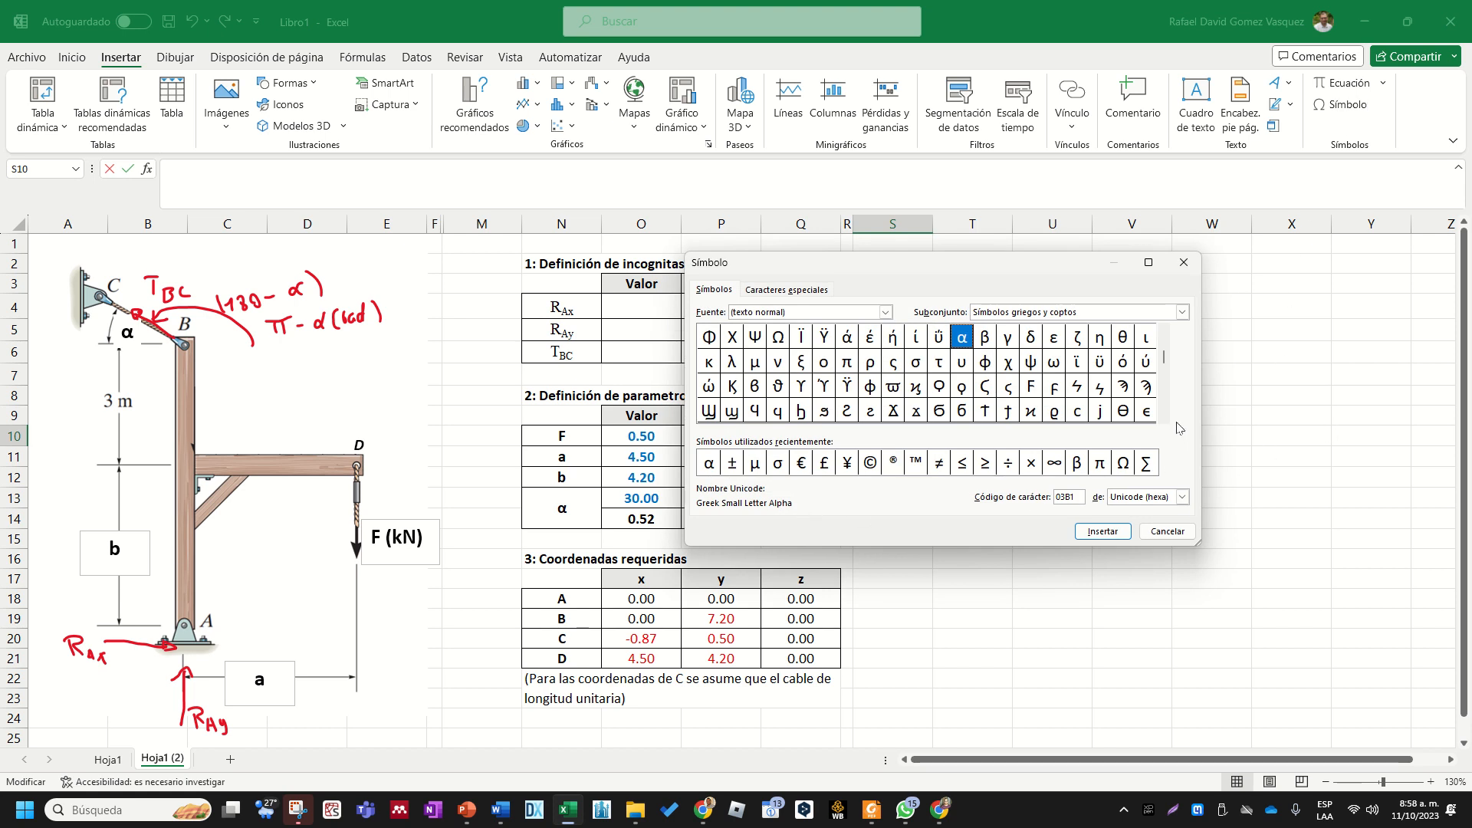
{"action": "left_click", "coordinate": [731, 361]}
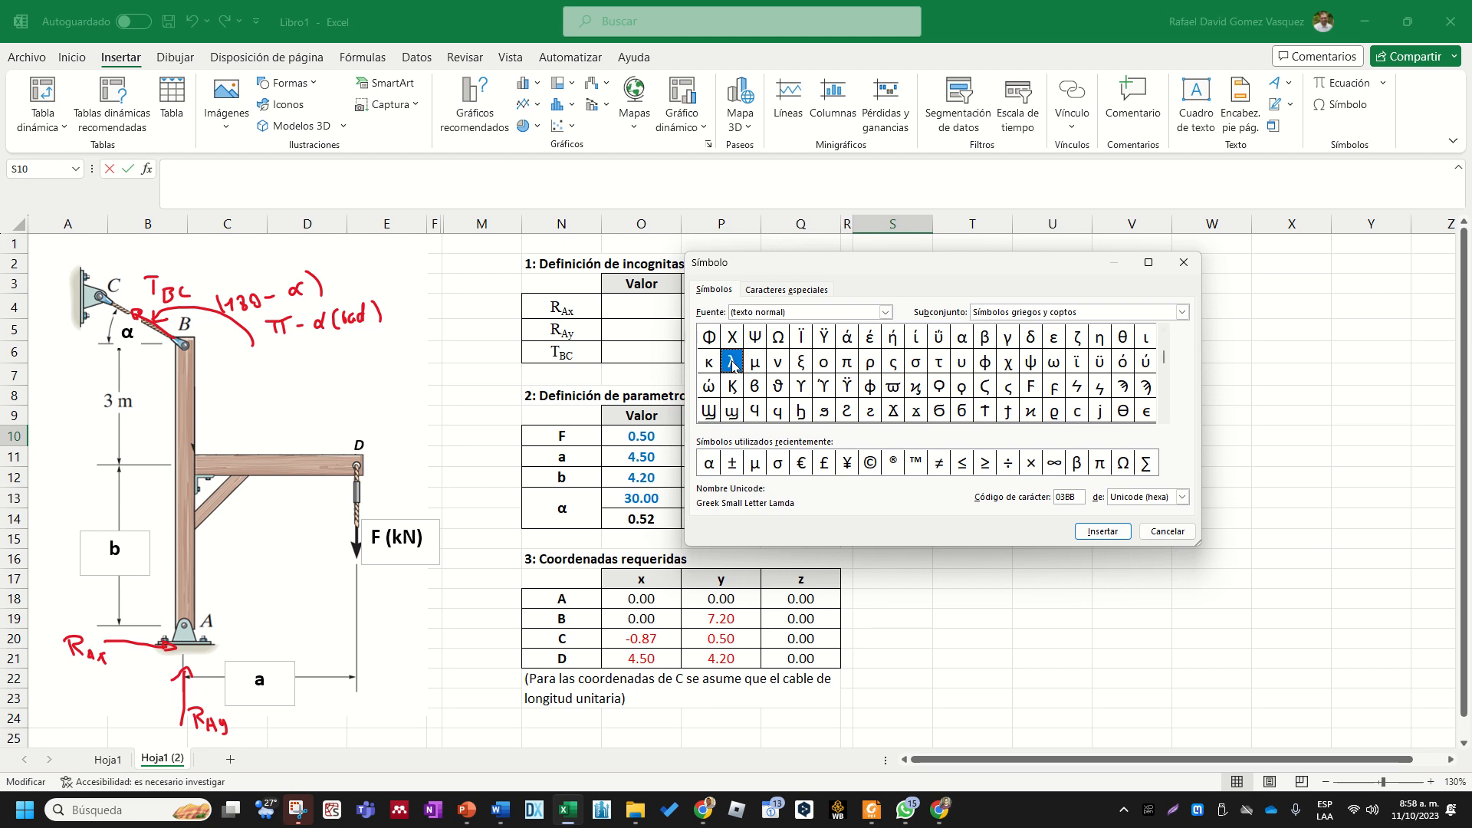
{"action": "left_click", "coordinate": [1101, 530]}
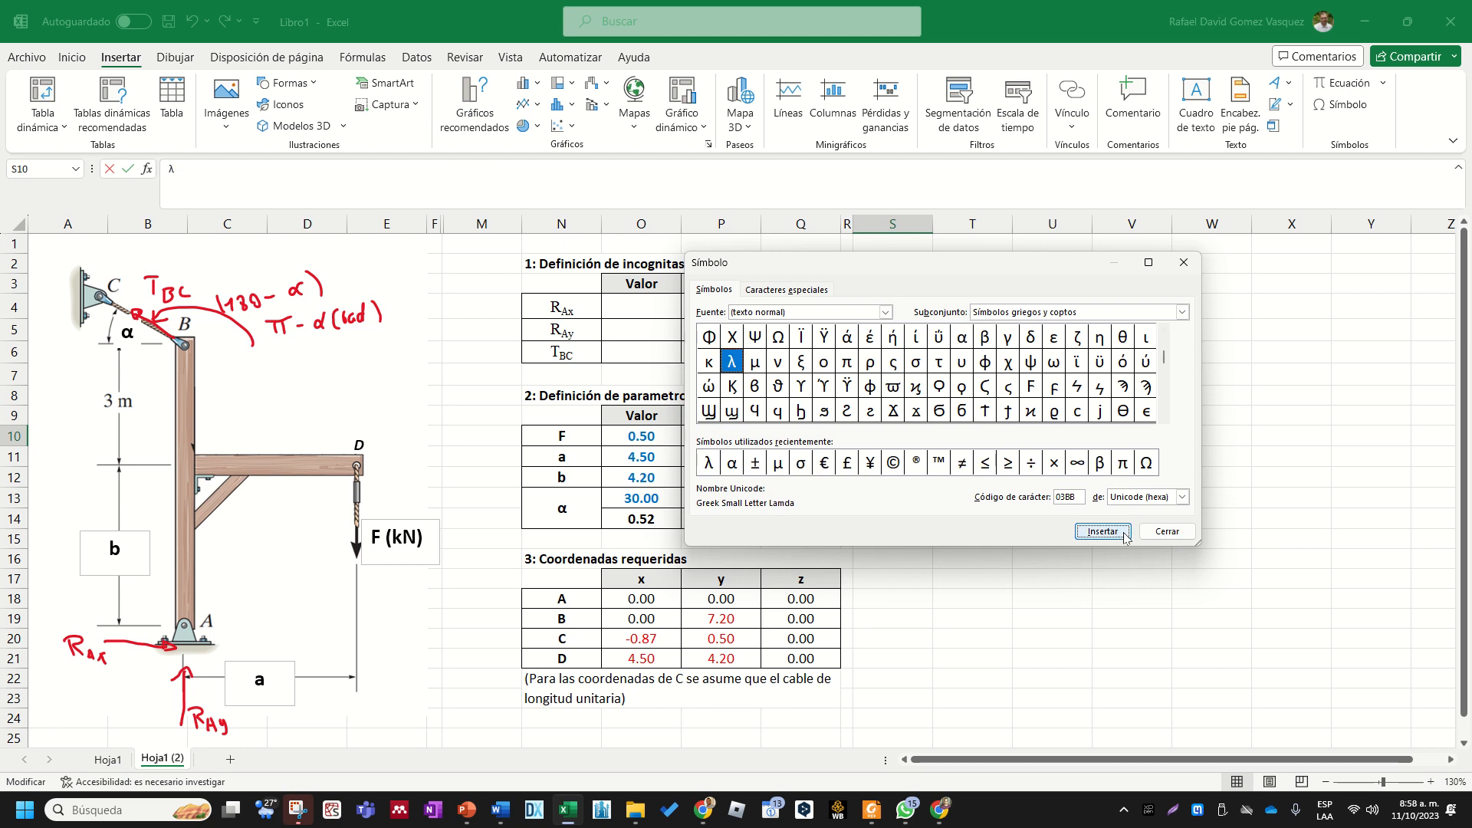
{"action": "left_click", "coordinate": [1167, 531]}
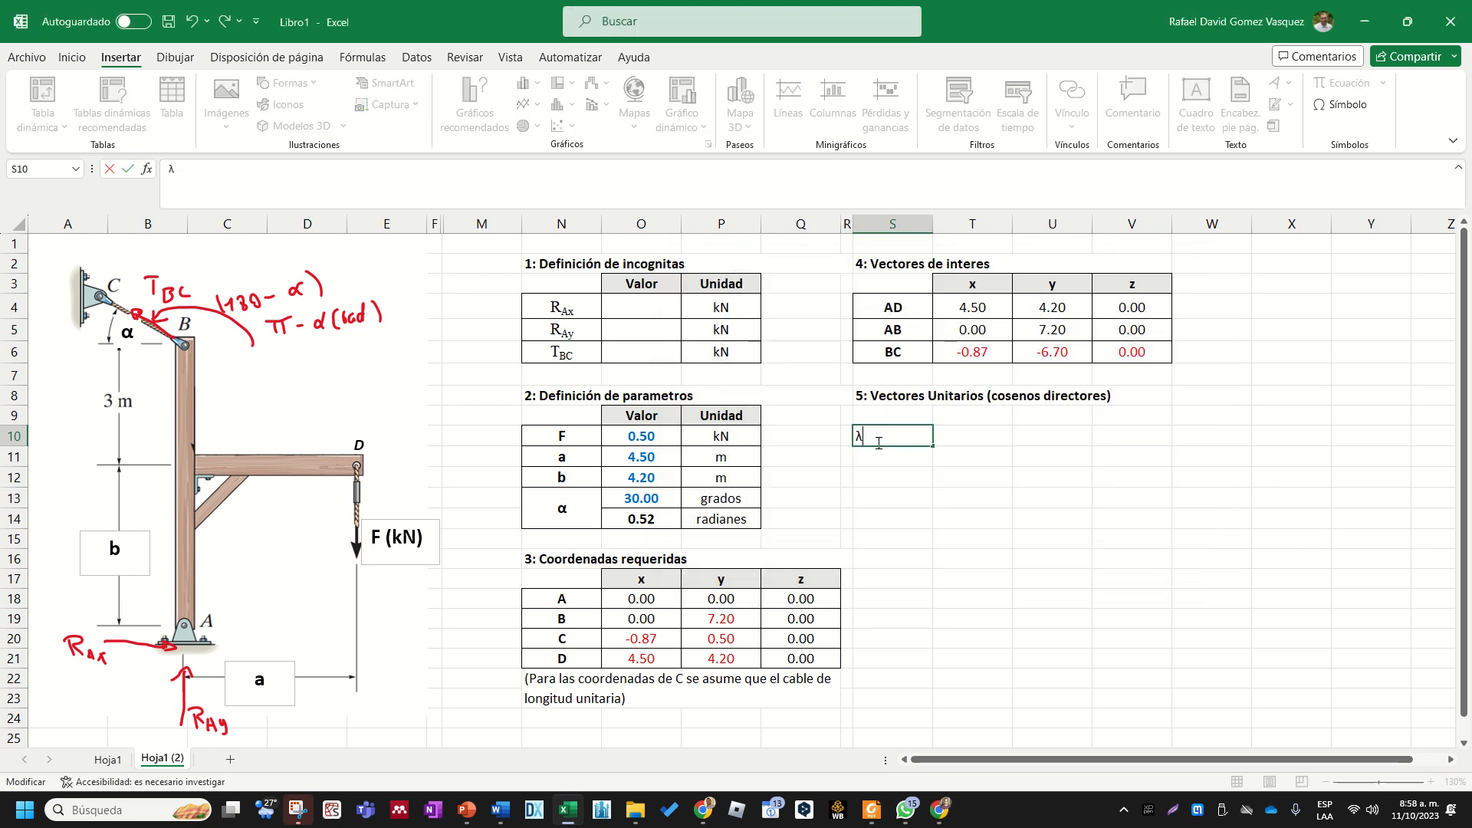
- Add BC after the λ in S10 and format those two letters as a subscript
{"action": "type", "text": "BC"}
{"action": "key", "text": "shift+Left"}
{"action": "key", "text": "shift+Left"}
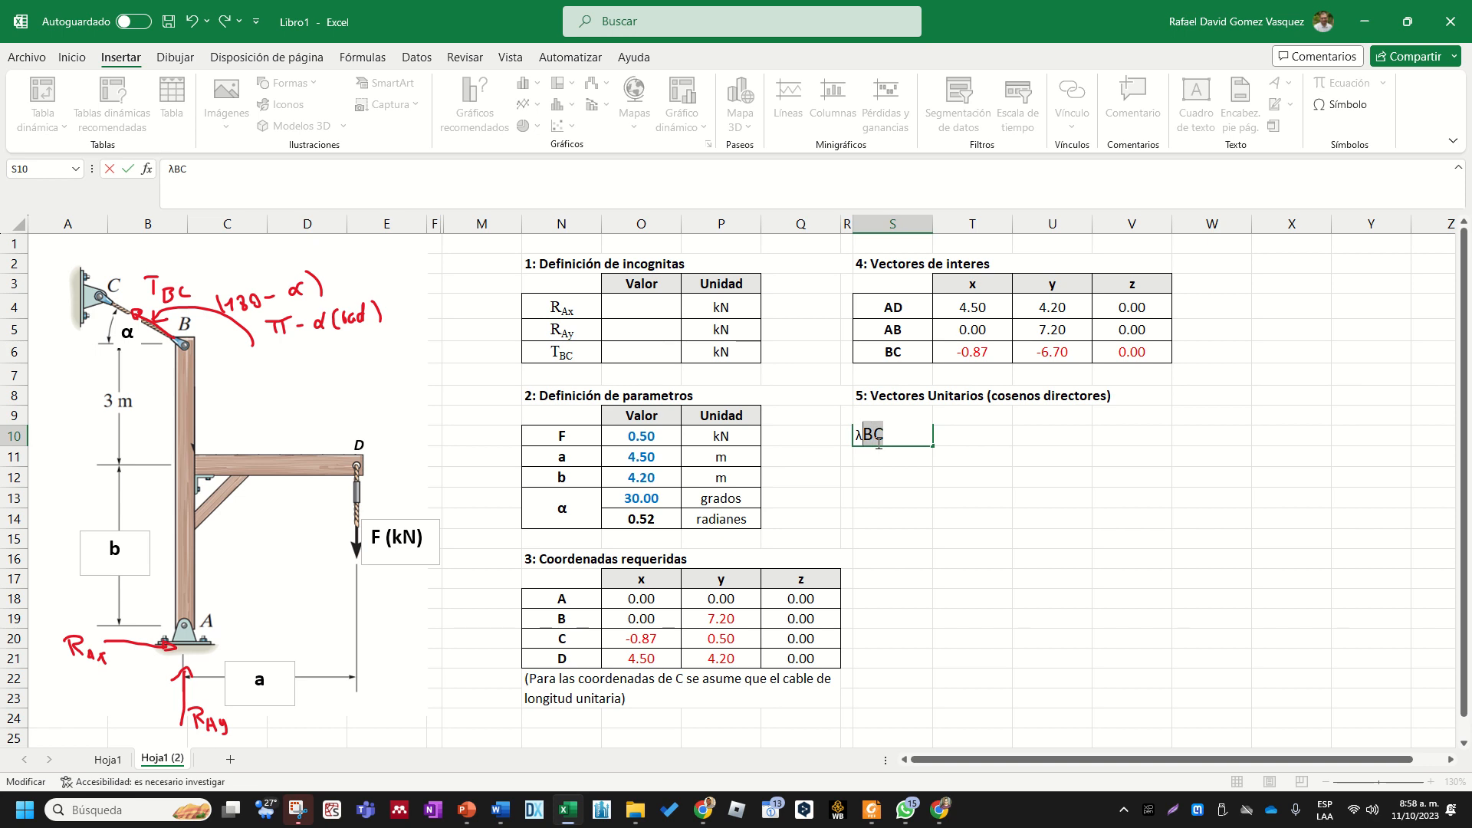
{"action": "left_click", "coordinate": [72, 56]}
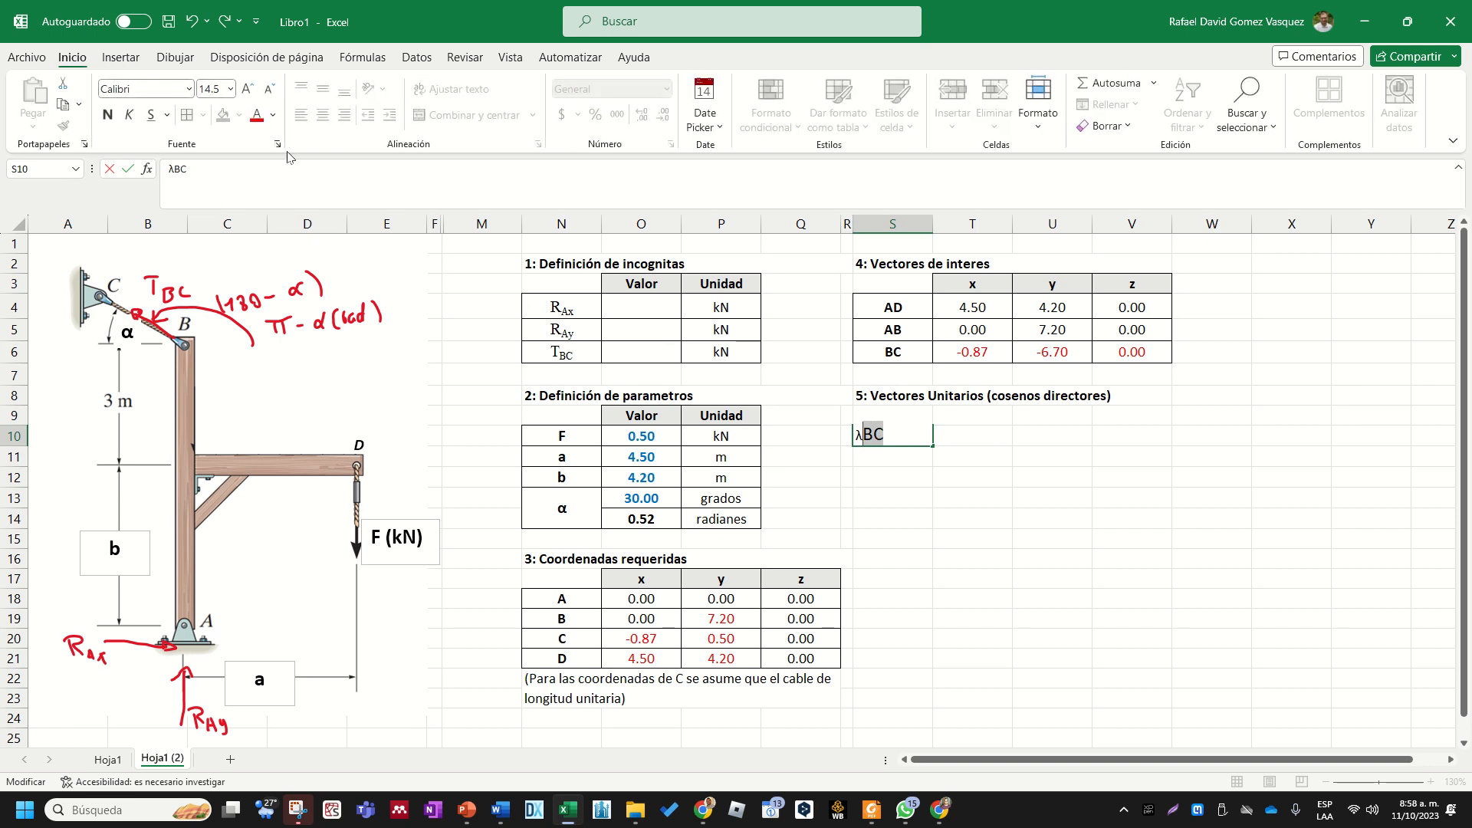
{"action": "left_click", "coordinate": [278, 144]}
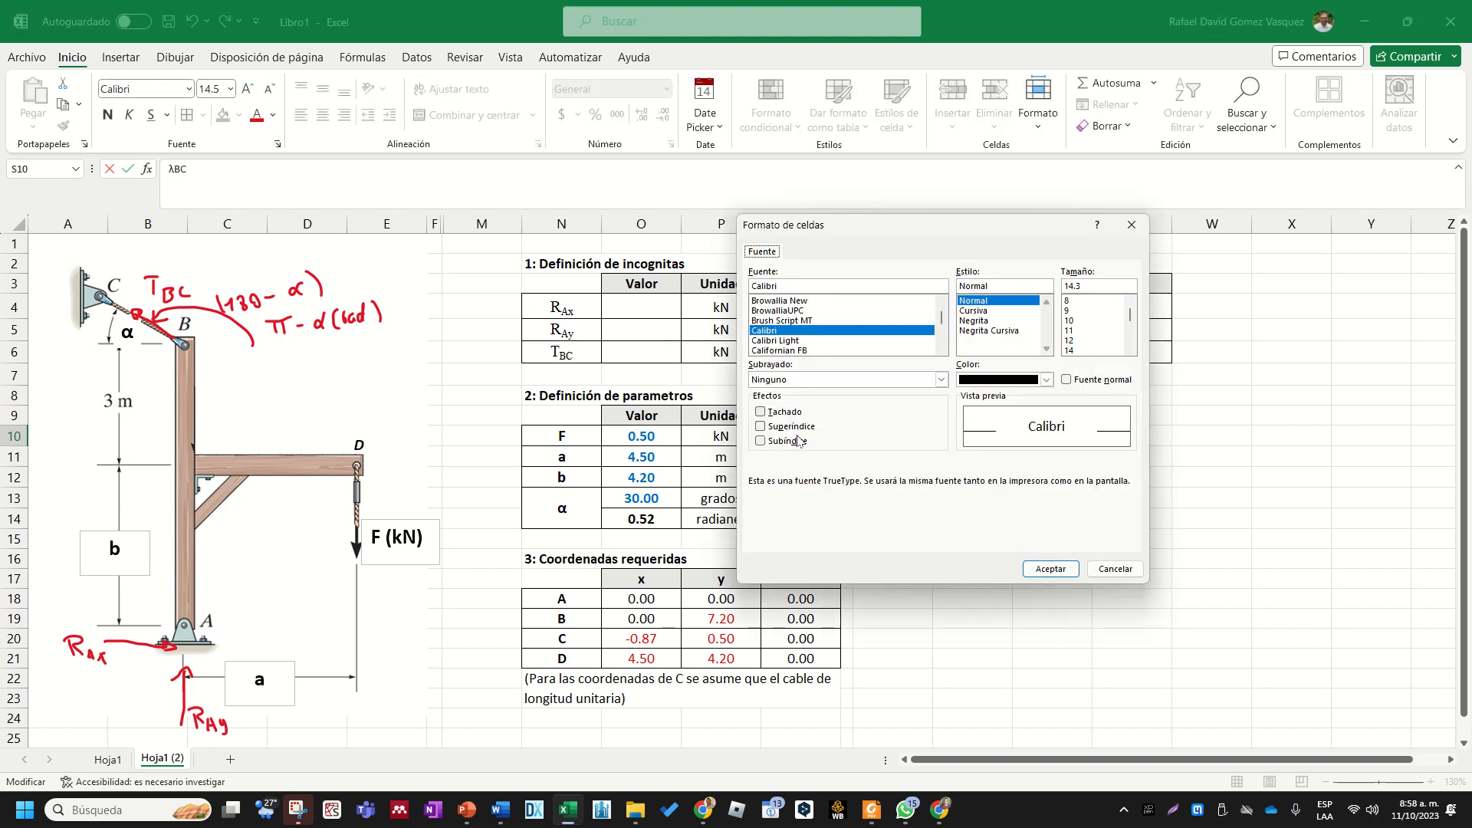
{"action": "left_click", "coordinate": [760, 441]}
{"action": "left_click", "coordinate": [1059, 576]}
{"action": "left_click", "coordinate": [1062, 610]}
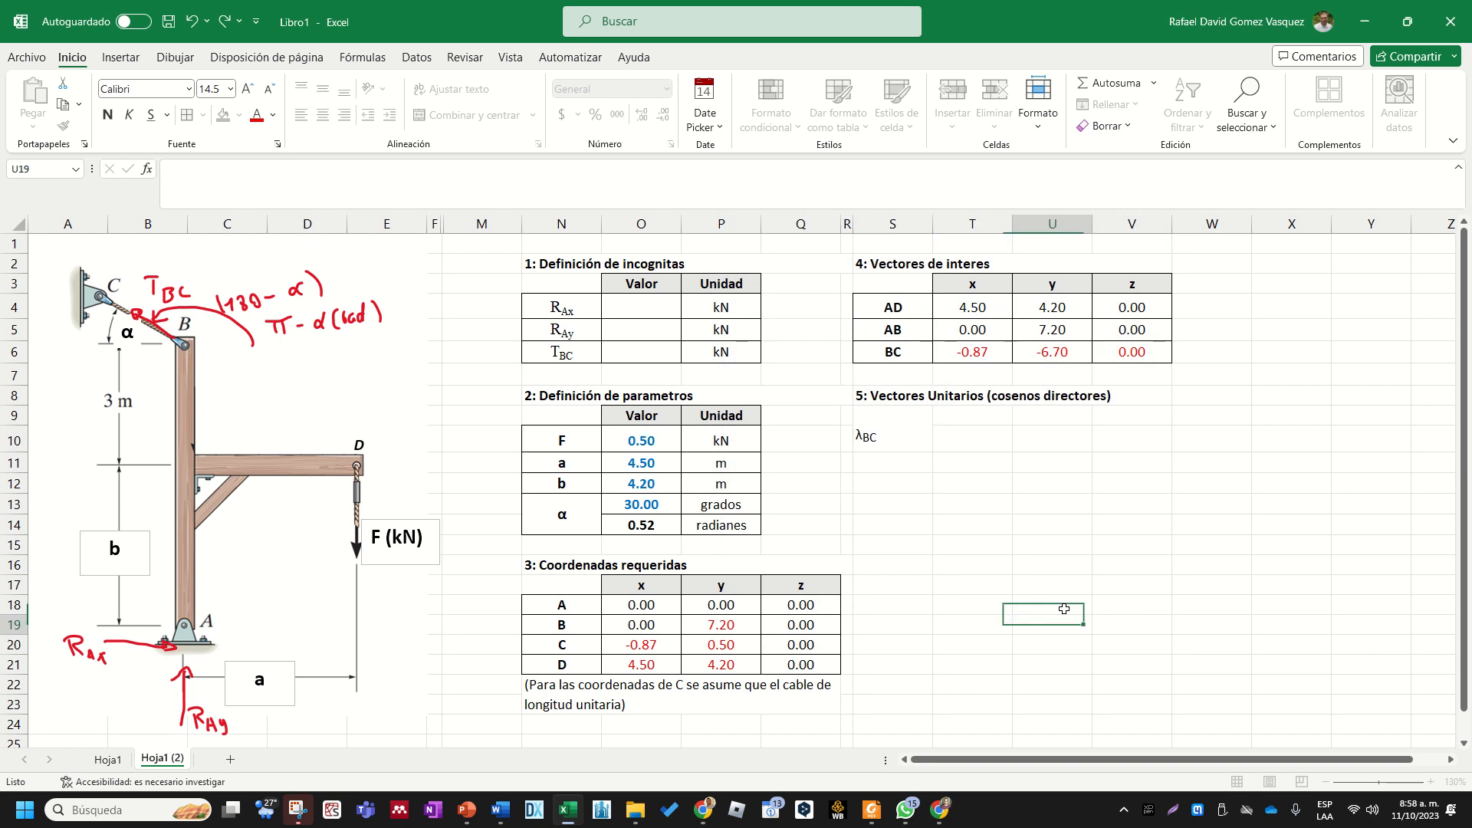
- Reduce the height of row 10 and format the λBC label in S10 as bold and centred
{"action": "left_click", "coordinate": [906, 436]}
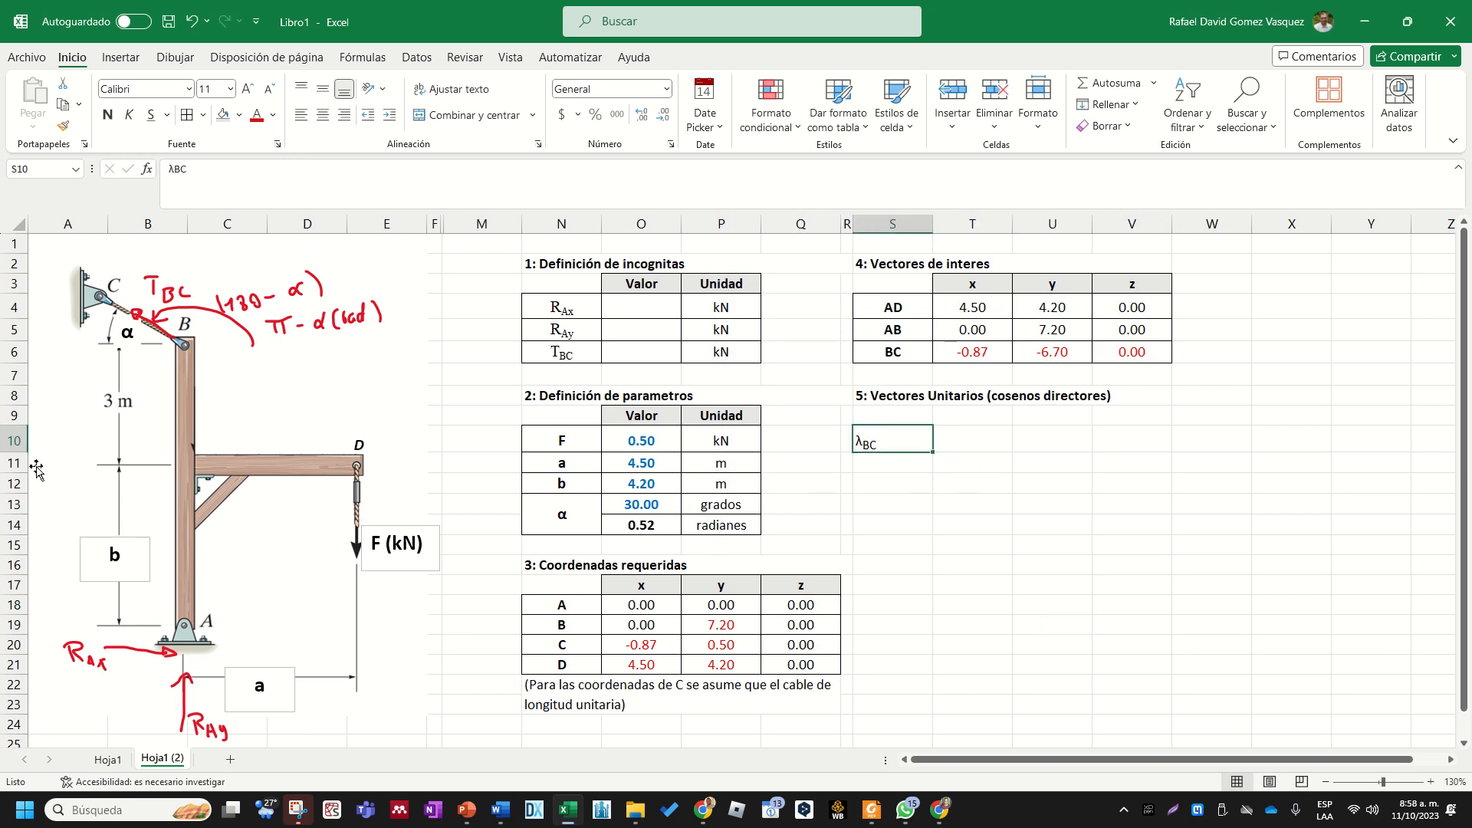
{"action": "left_click_drag", "start_coordinate": [19, 452], "coordinate": [19, 443]}
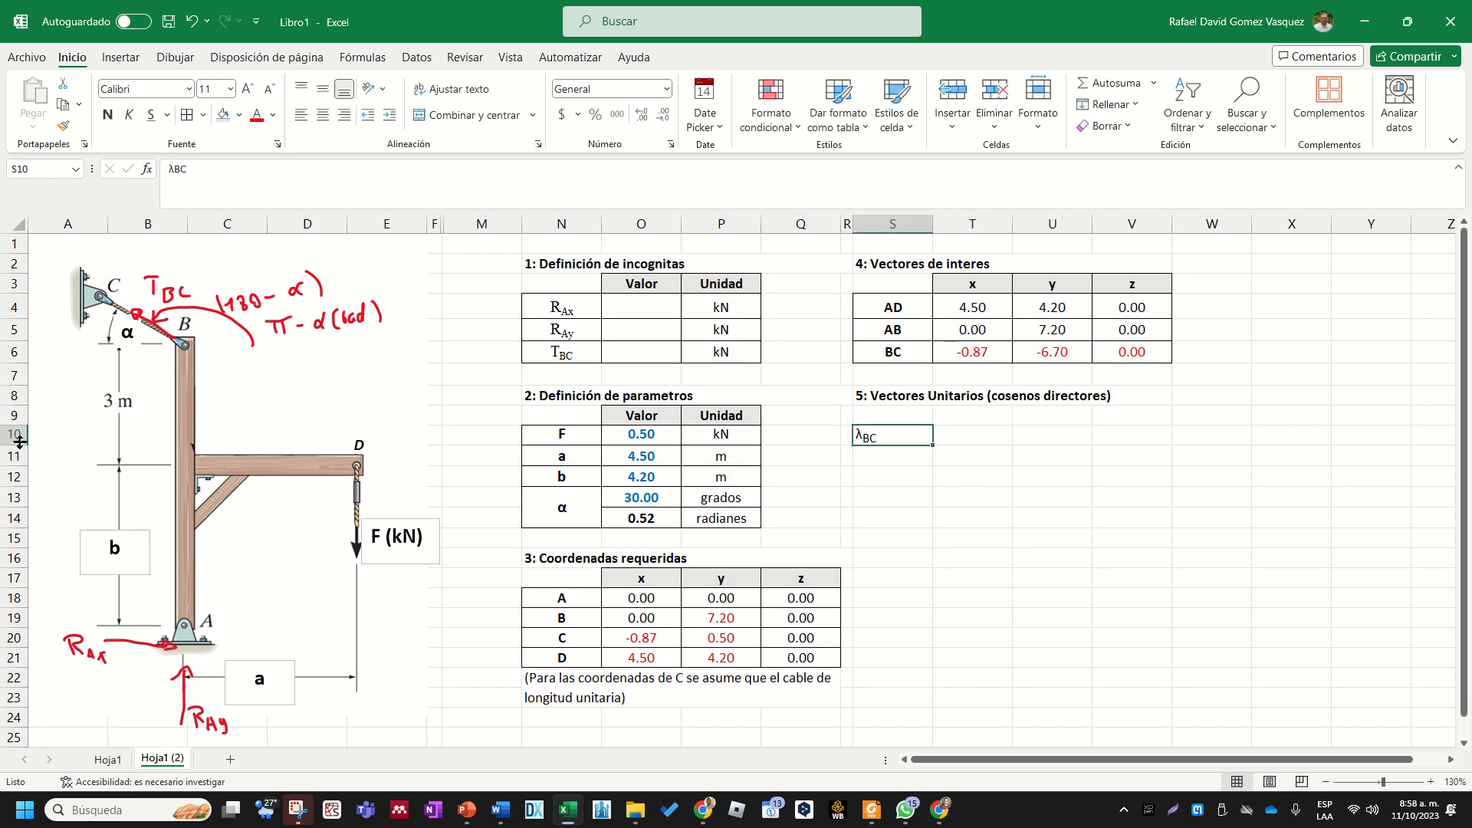
{"action": "left_click", "coordinate": [793, 595]}
{"action": "left_click", "coordinate": [323, 115]}
{"action": "left_click", "coordinate": [891, 515]}
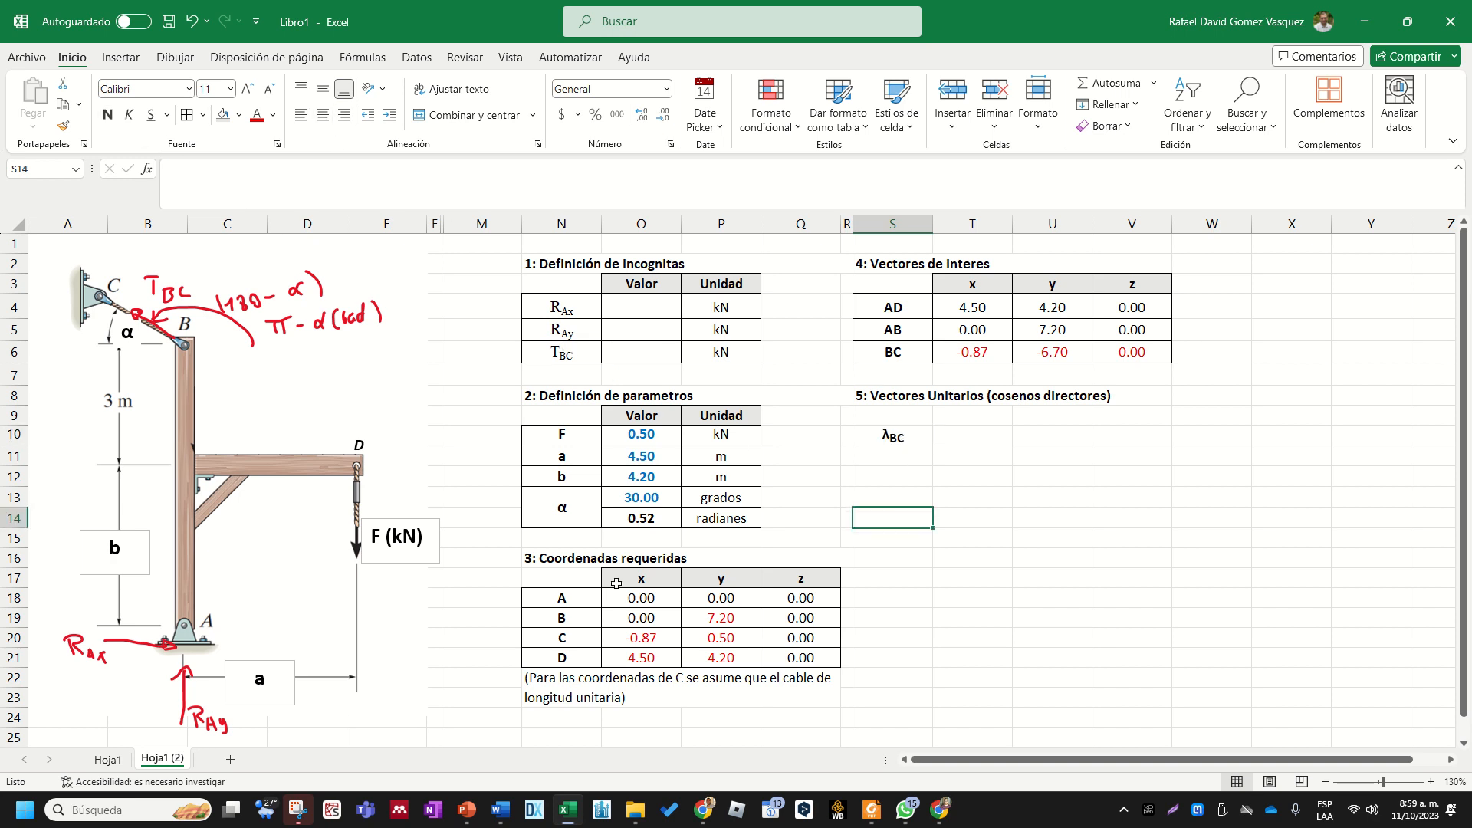
- Copy the table formatting of N17:Q18 in the coordinates section onto S9:V10
{"action": "mouse_move", "coordinate": [807, 599]}
{"action": "left_mouse_down"}
{"action": "mouse_move", "coordinate": [798, 580]}
{"action": "mouse_move", "coordinate": [567, 581]}
{"action": "left_mouse_up"}
{"action": "left_click", "coordinate": [63, 125]}
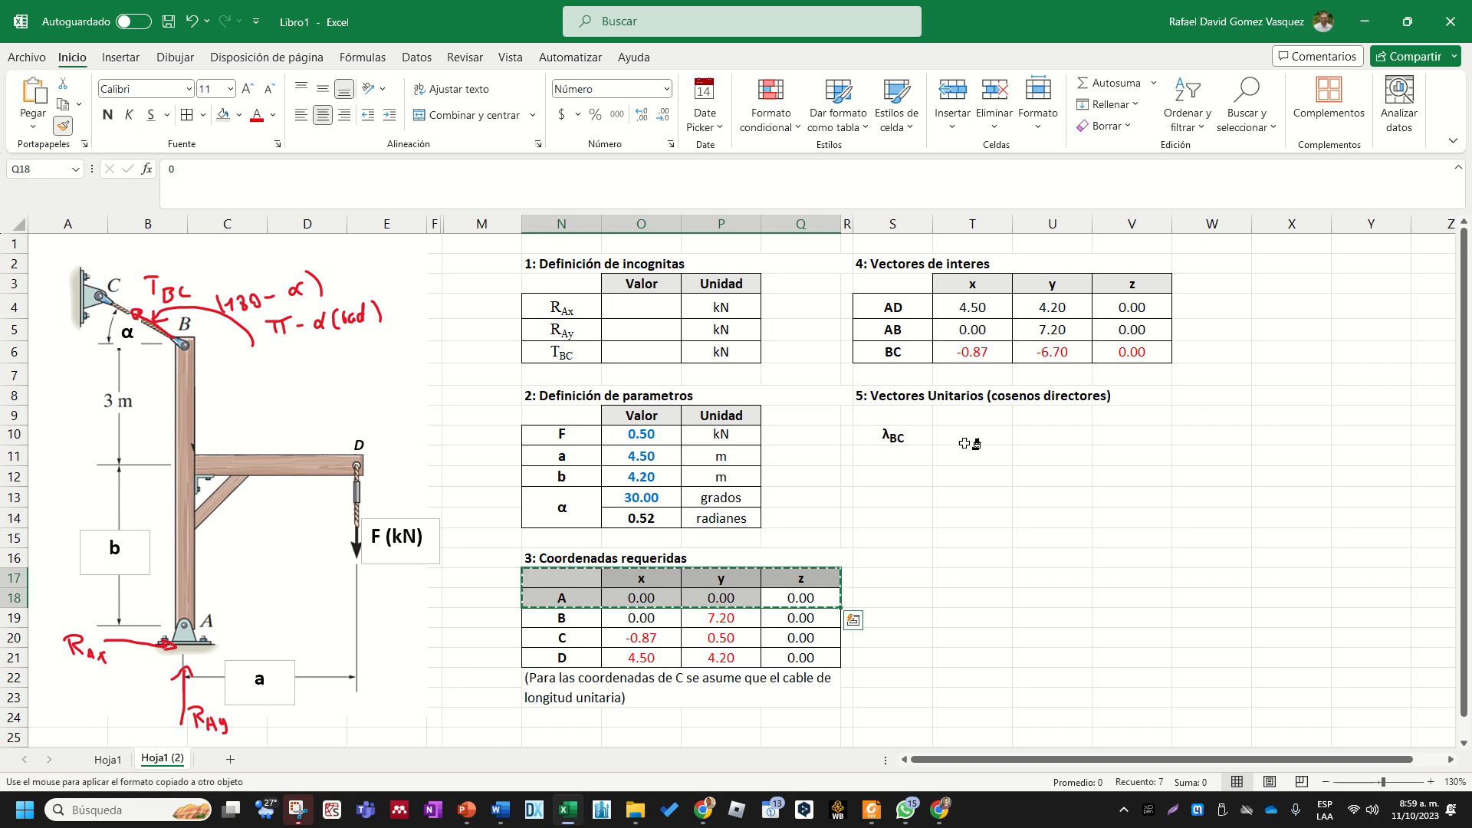
{"action": "left_click_drag", "start_coordinate": [911, 419], "coordinate": [1131, 440]}
{"action": "left_click", "coordinate": [1104, 498]}
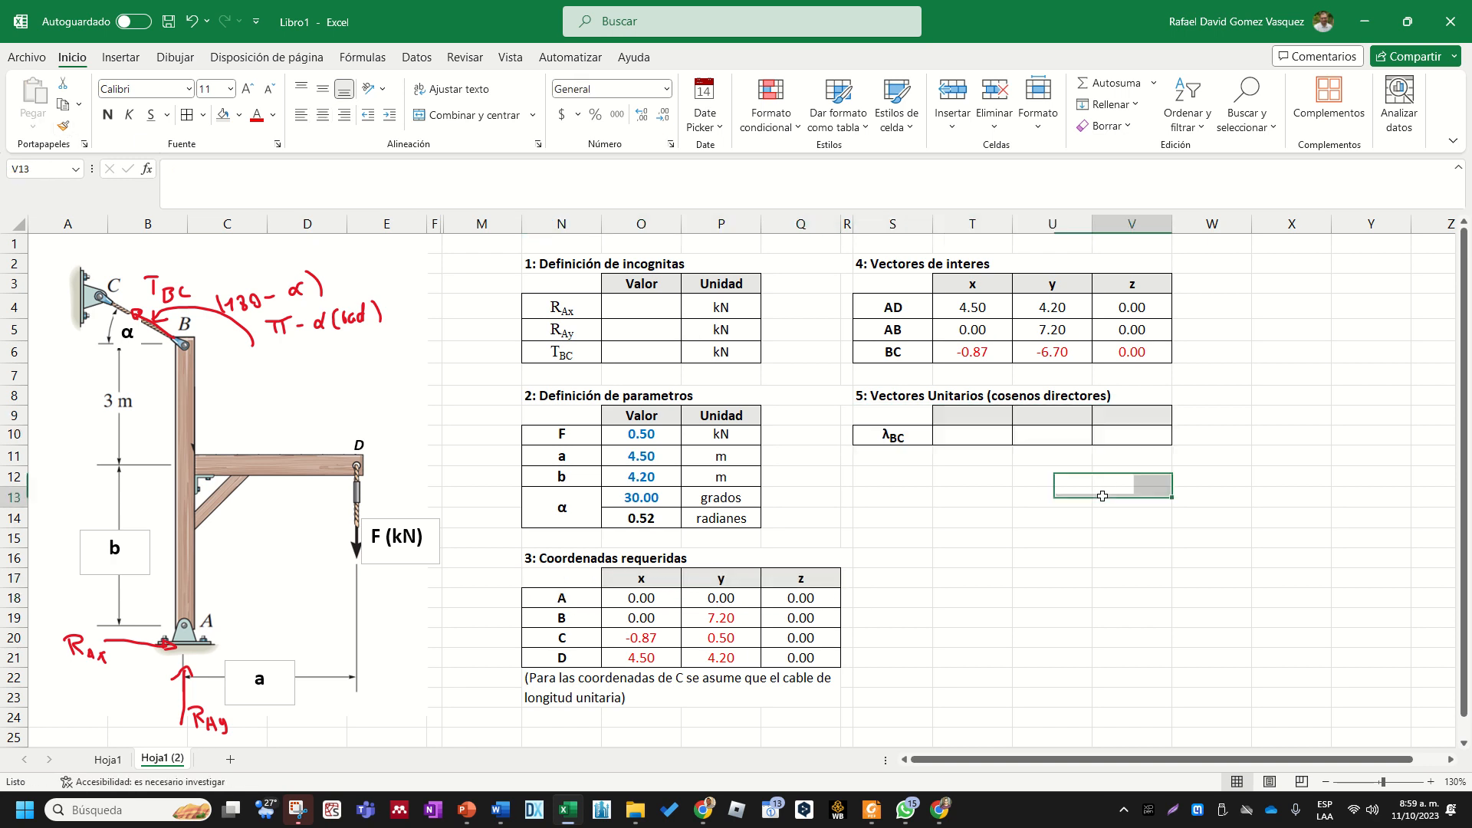
- Enter the column headers x, y and z in T9:V9 of the unit vector table
{"action": "left_click", "coordinate": [988, 415]}
{"action": "type", "text": "x"}
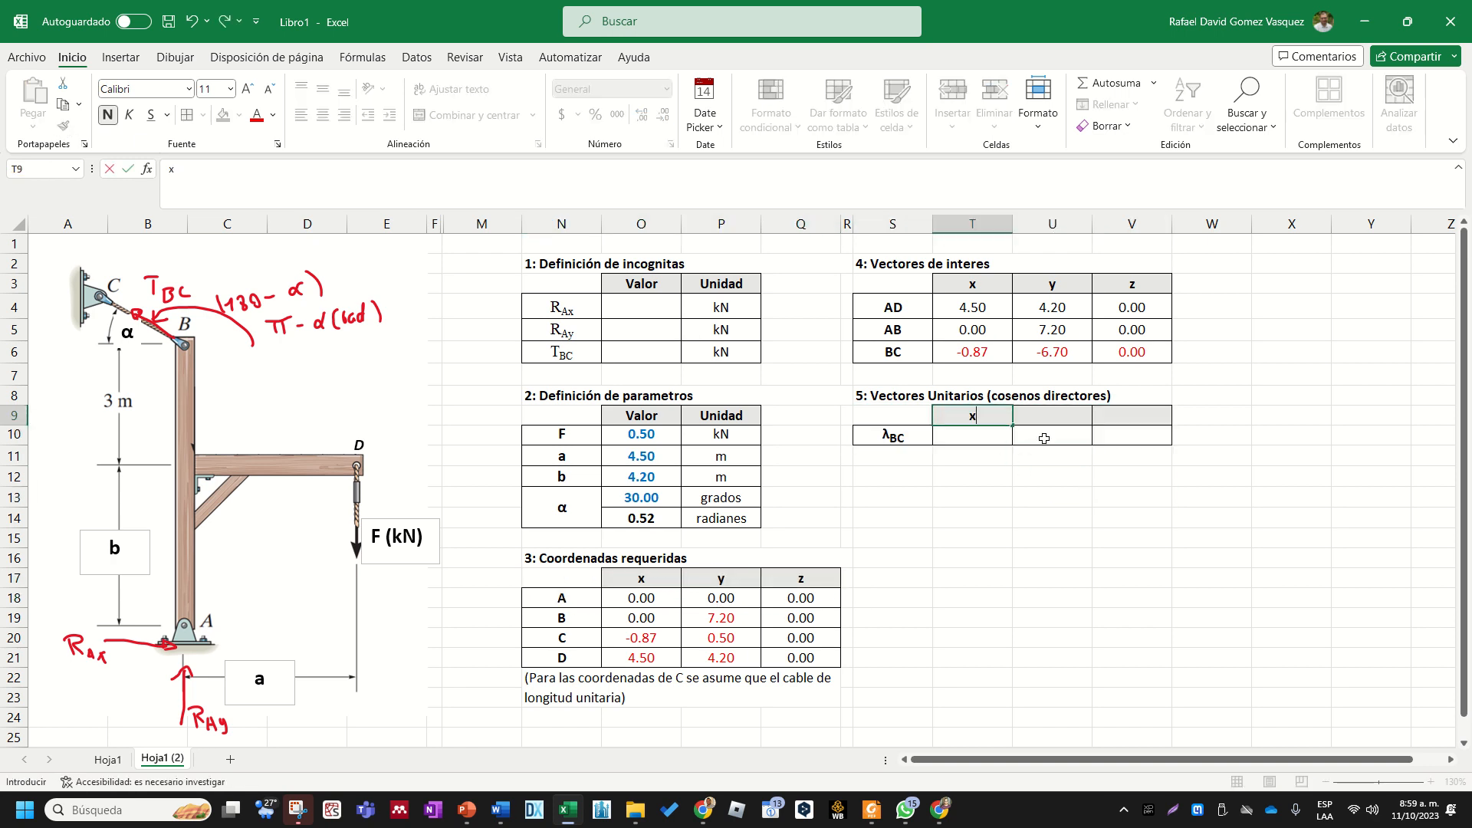
{"action": "key", "text": "Tab"}
{"action": "type", "text": "y"}
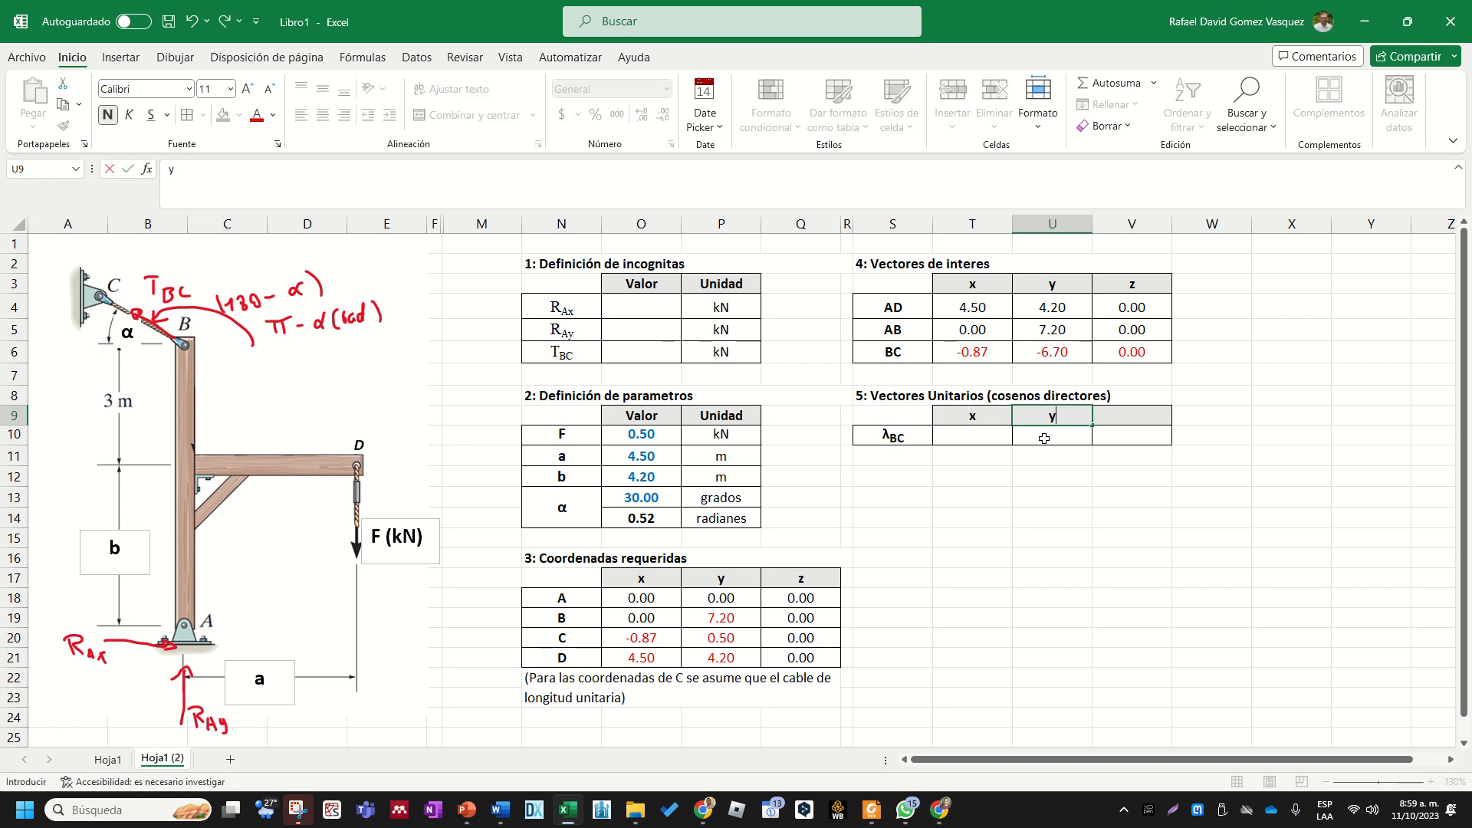
{"action": "key", "text": "Tab"}
{"action": "type", "text": "z"}
{"action": "key", "text": "Return"}
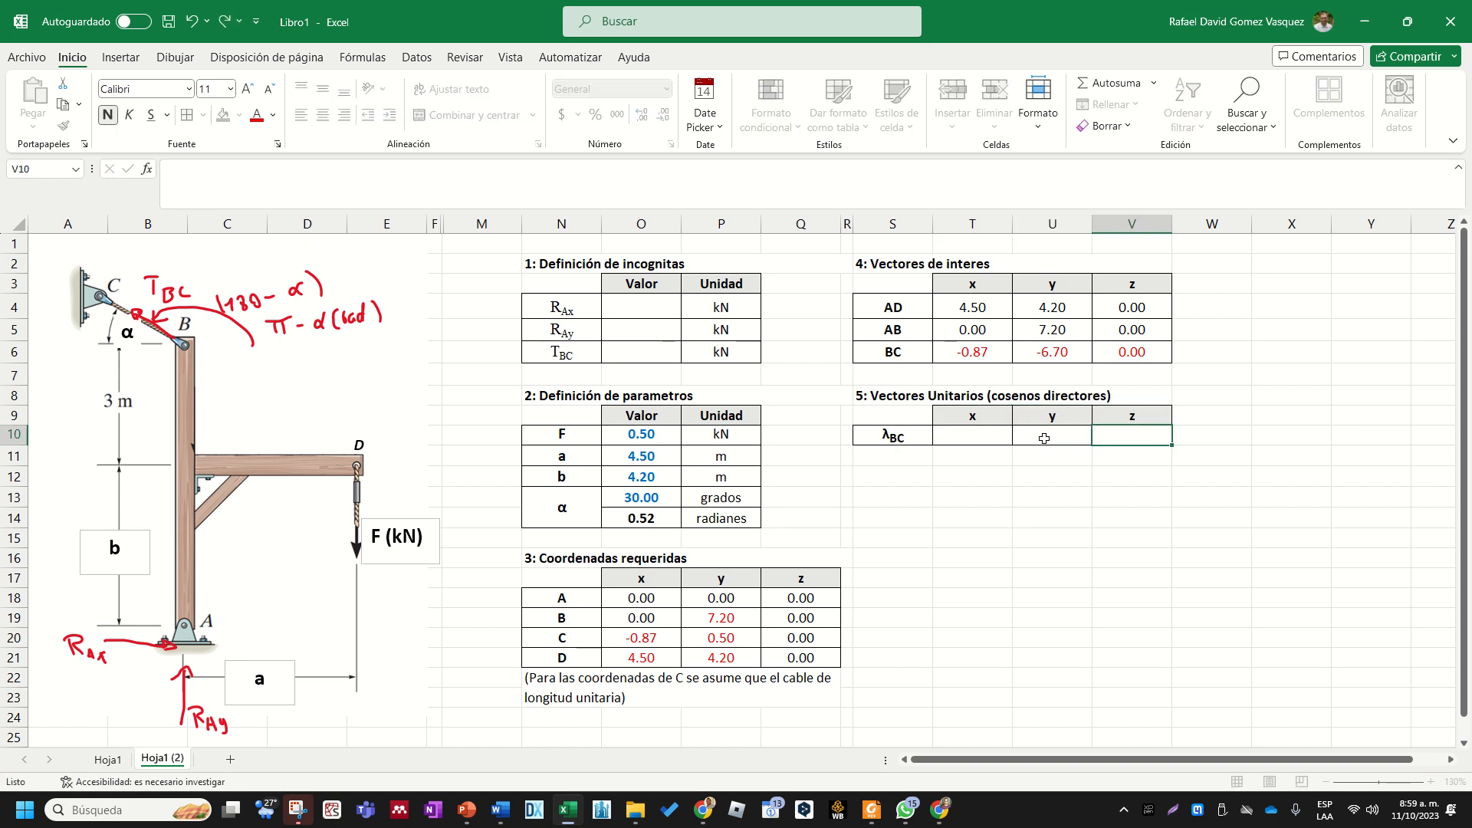
{"action": "left_click", "coordinate": [1000, 493]}
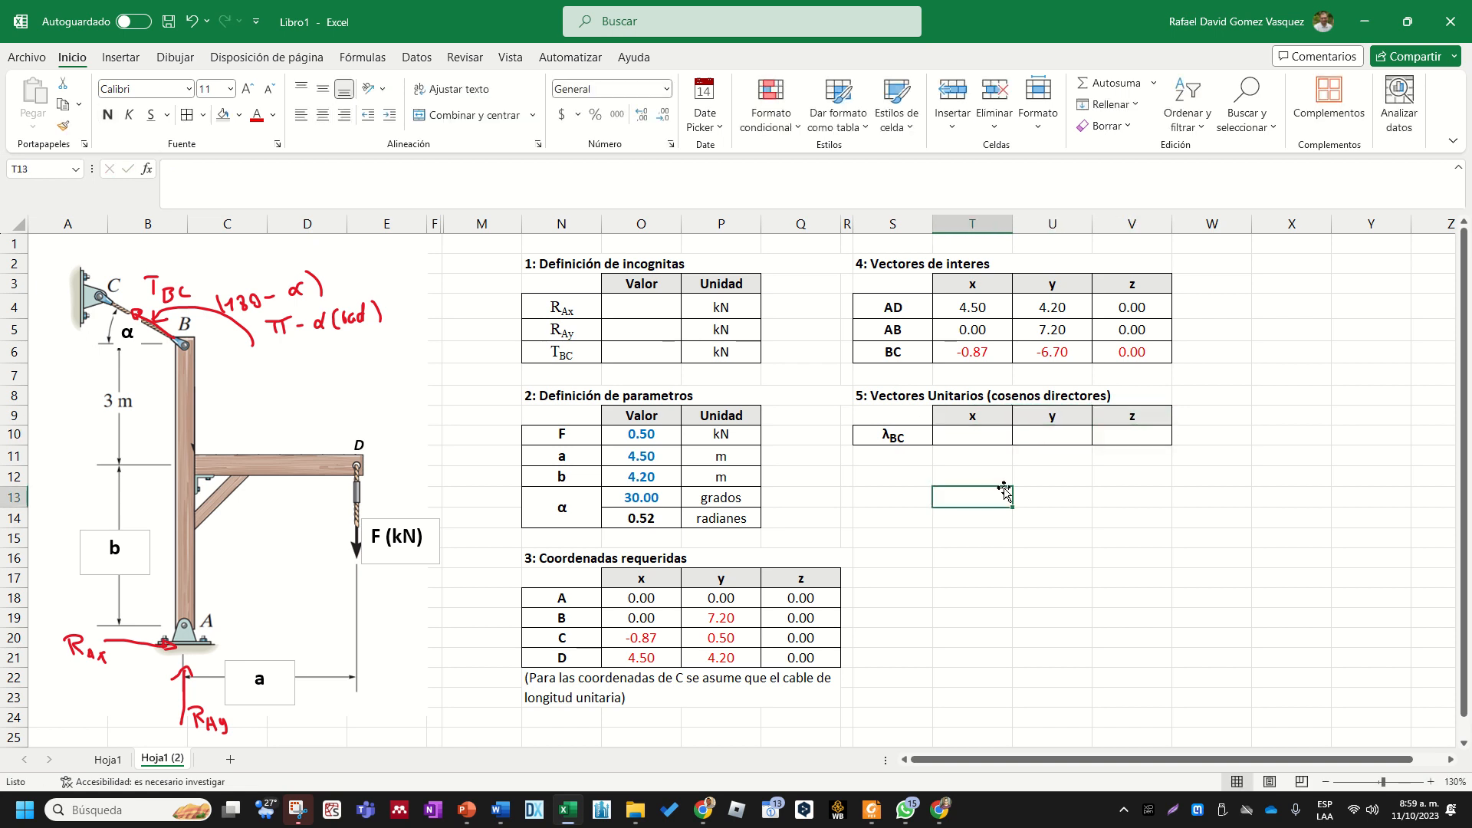
{"action": "left_click", "coordinate": [980, 435]}
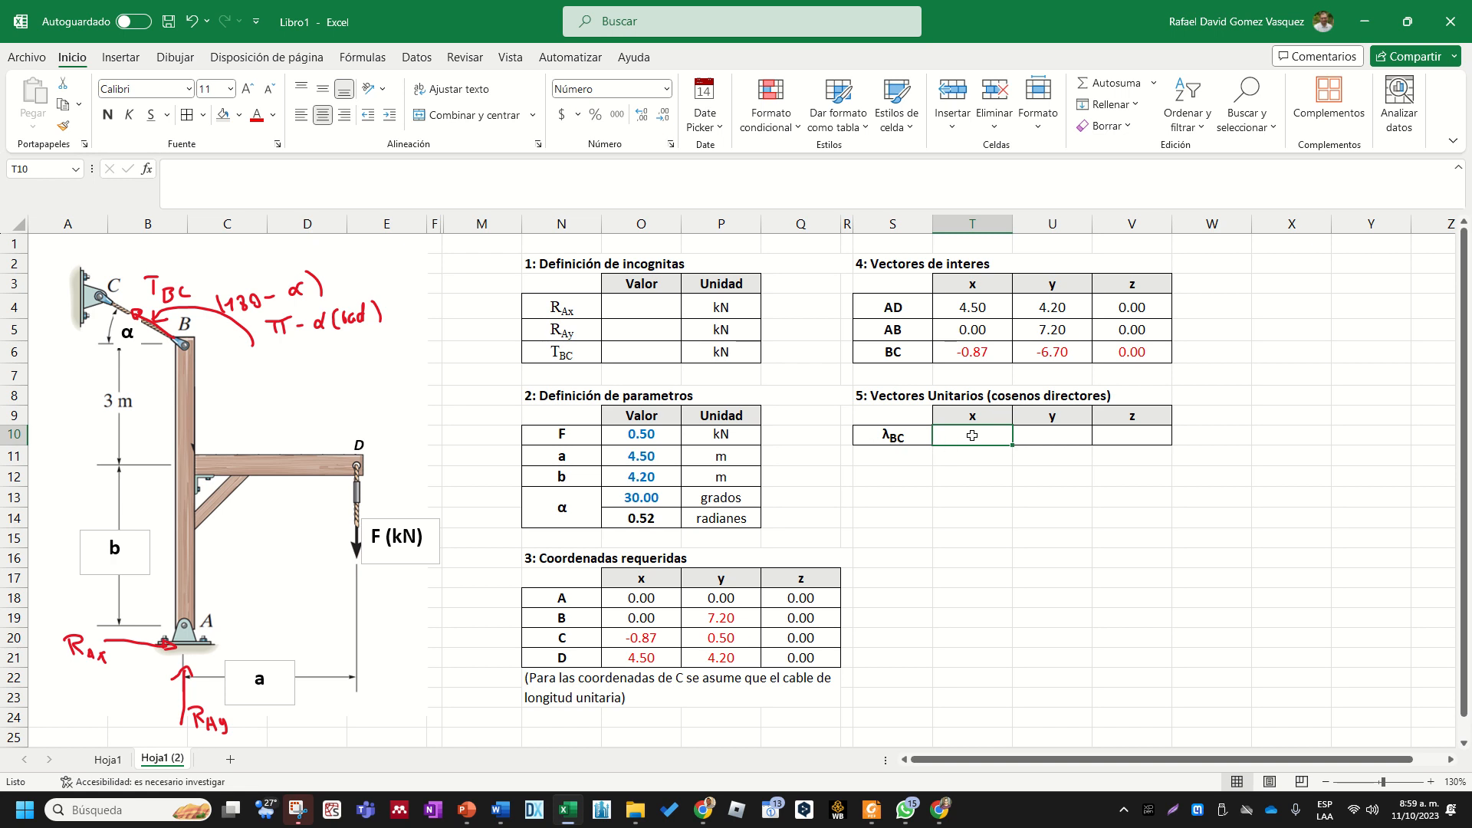
{"action": "type", "text": "+"}
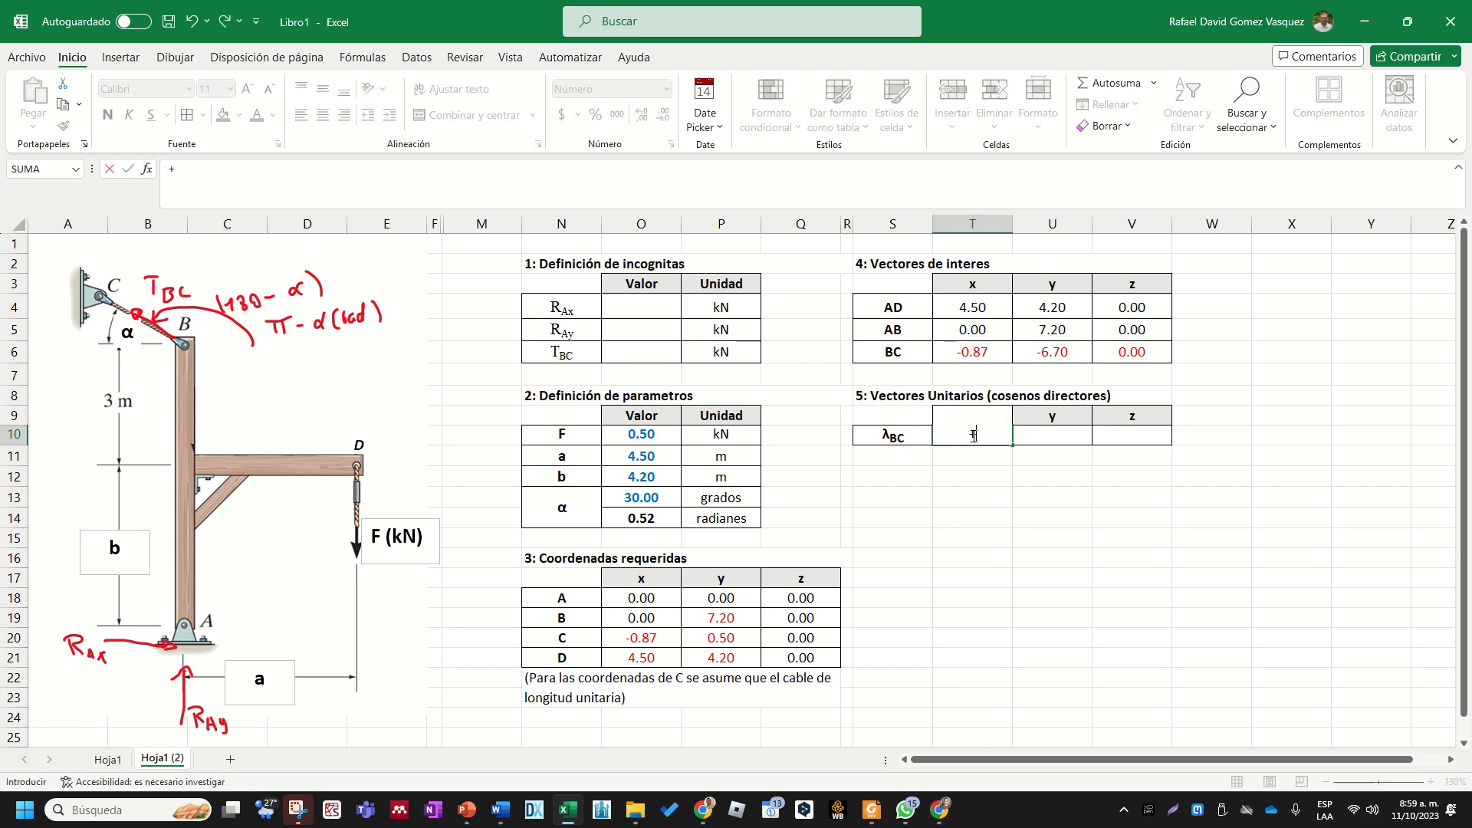
{"action": "key", "text": "Escape"}
{"action": "left_click", "coordinate": [964, 473]}
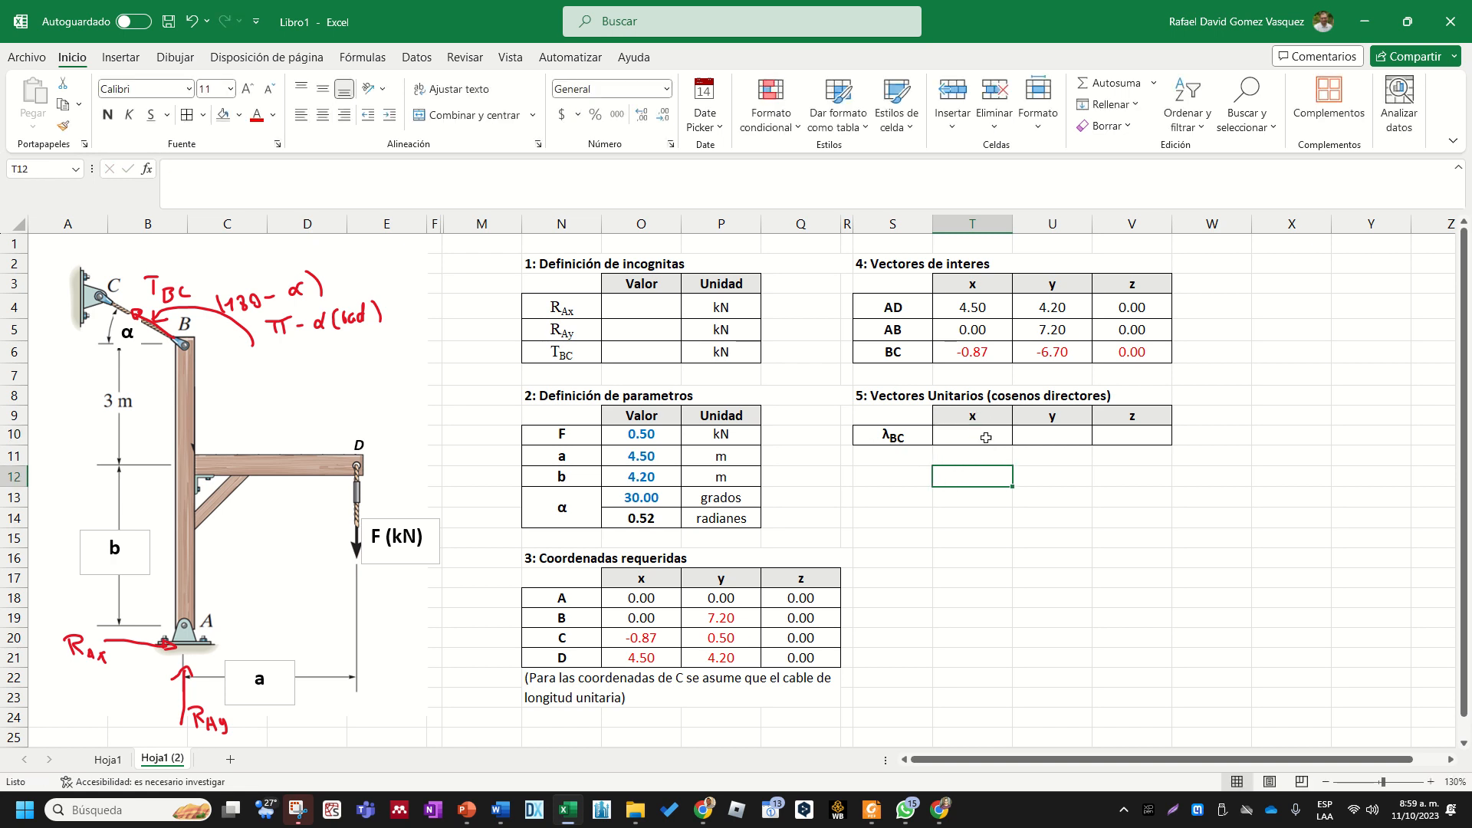
{"action": "left_click", "coordinate": [985, 437]}
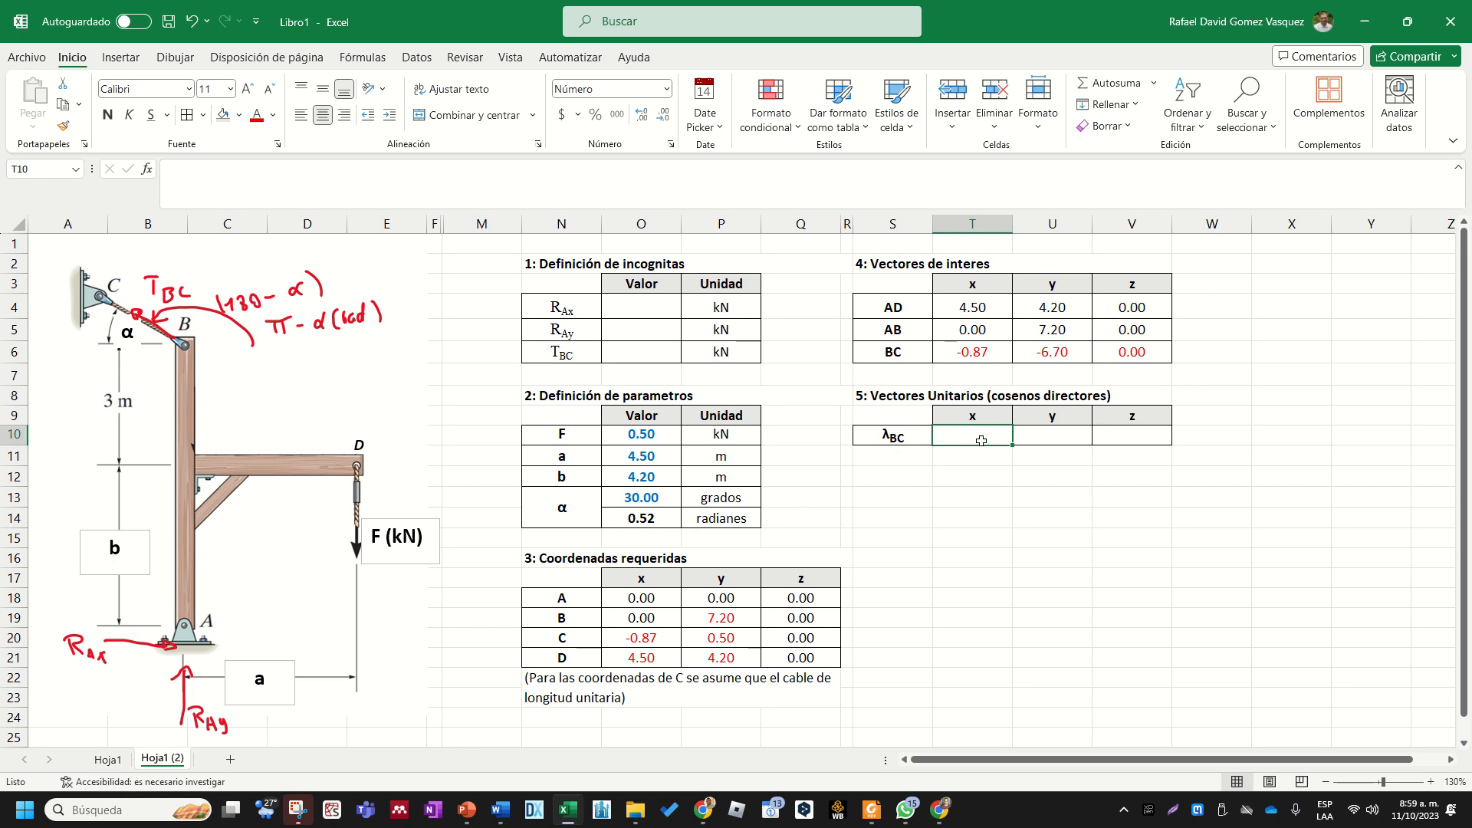
{"action": "left_click", "coordinate": [978, 470]}
{"action": "left_click", "coordinate": [905, 439]}
{"action": "left_click", "coordinate": [951, 440]}
{"action": "left_click", "coordinate": [1246, 473]}
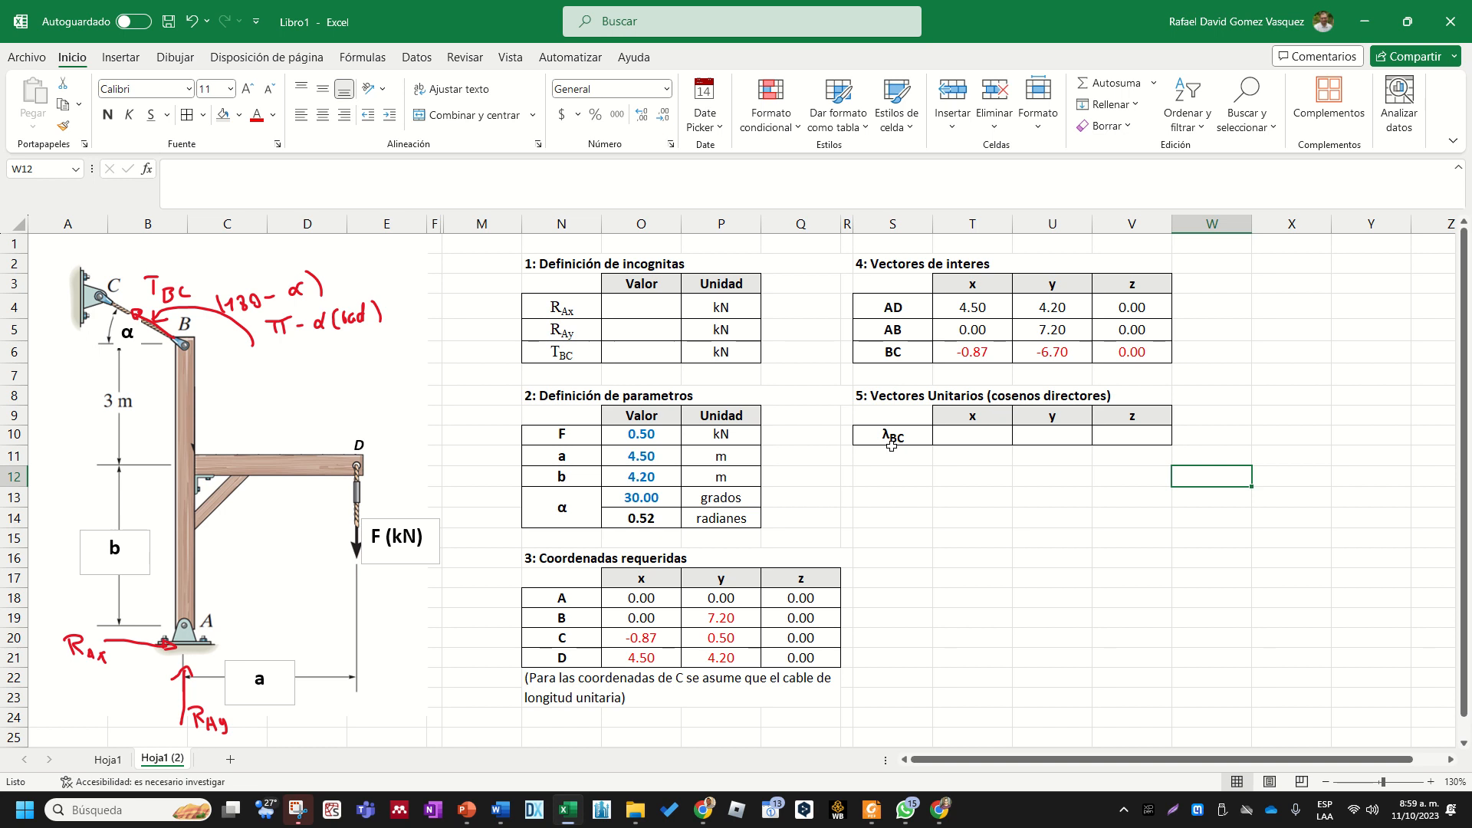
{"action": "left_click", "coordinate": [1194, 500]}
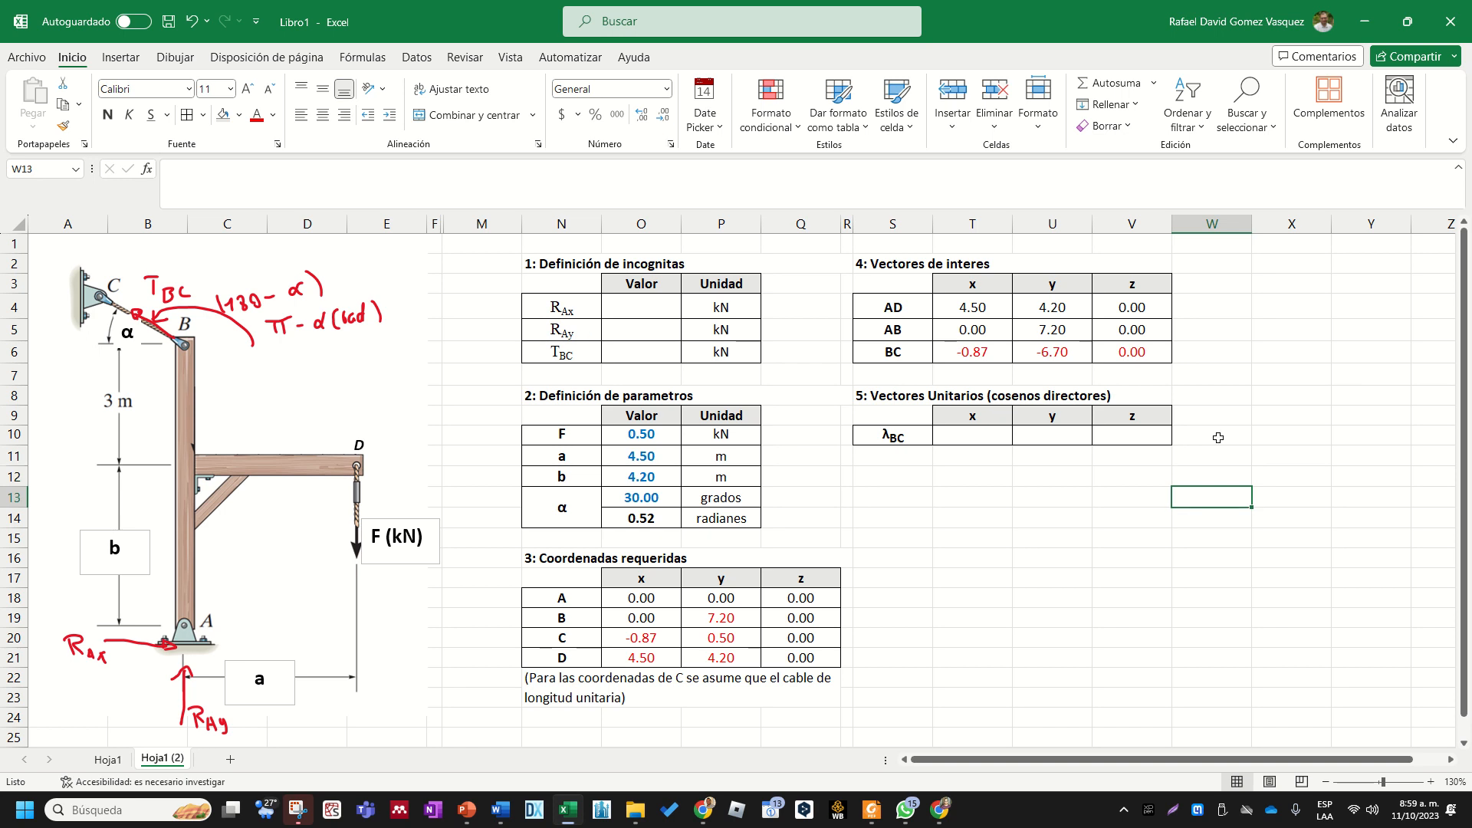
{"action": "left_click", "coordinate": [1228, 268]}
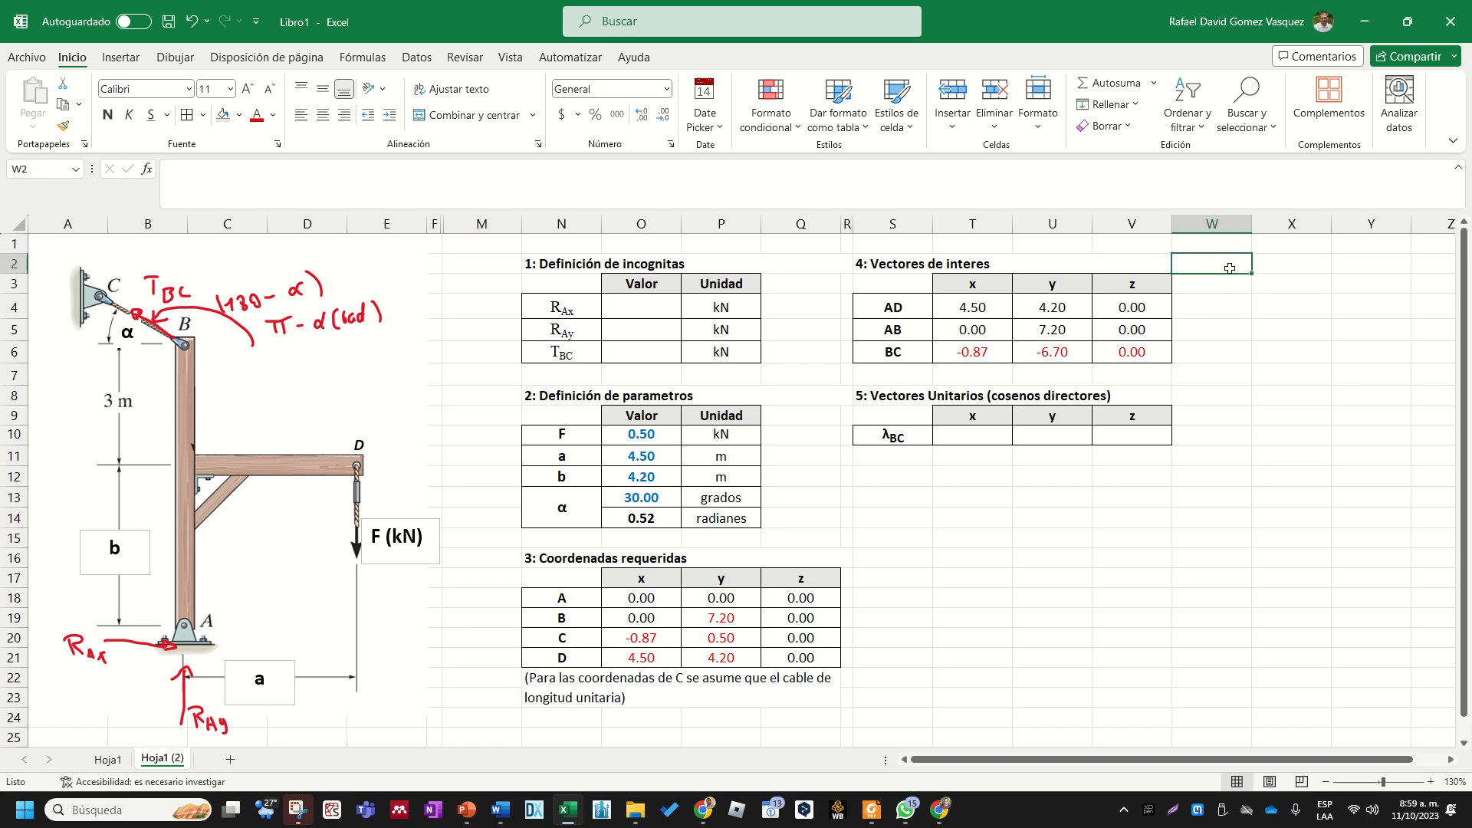
{"action": "left_click", "coordinate": [1216, 346]}
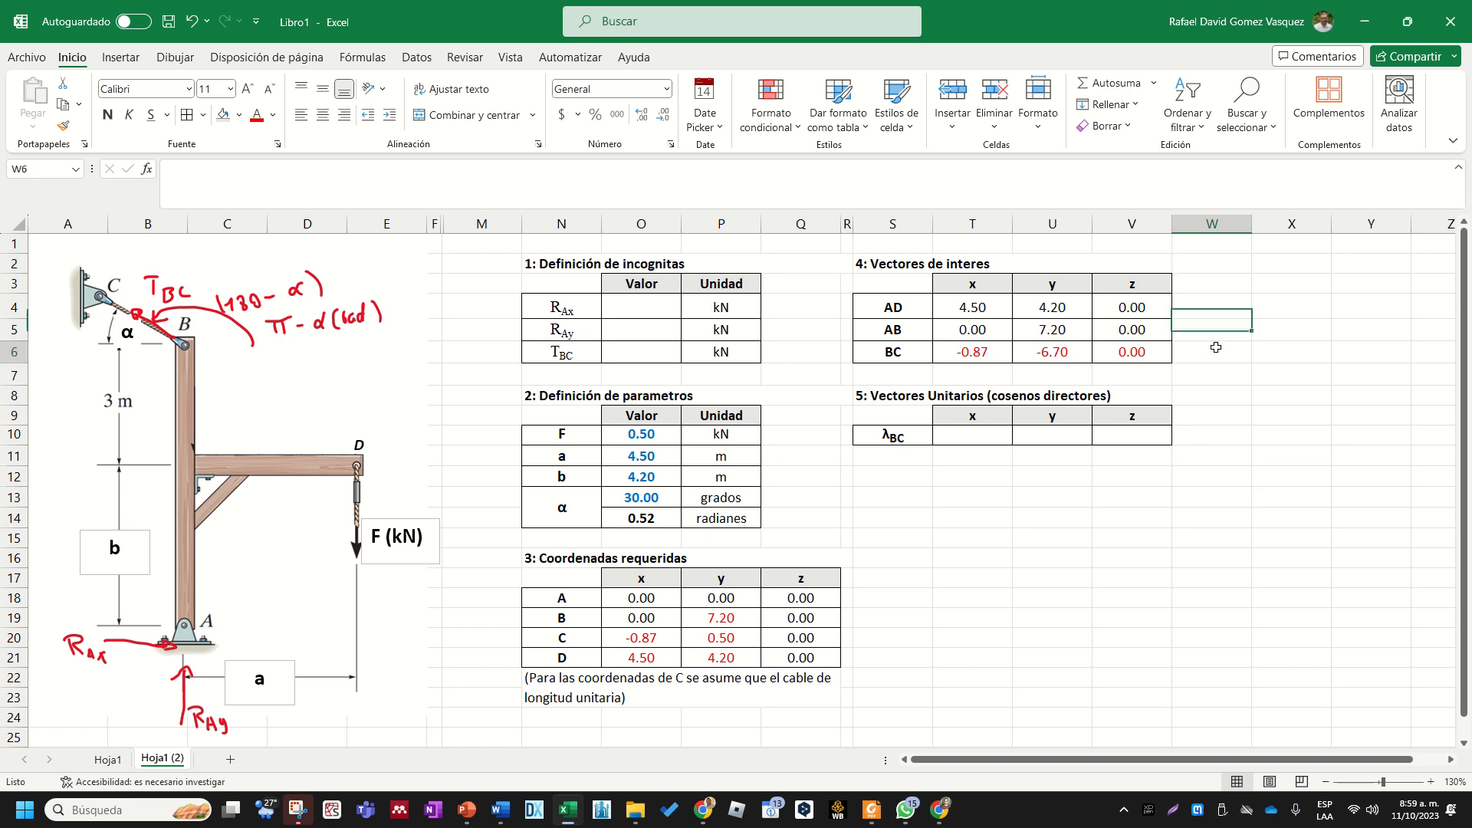
{"action": "left_click", "coordinate": [1224, 268]}
{"action": "left_click", "coordinate": [1204, 349]}
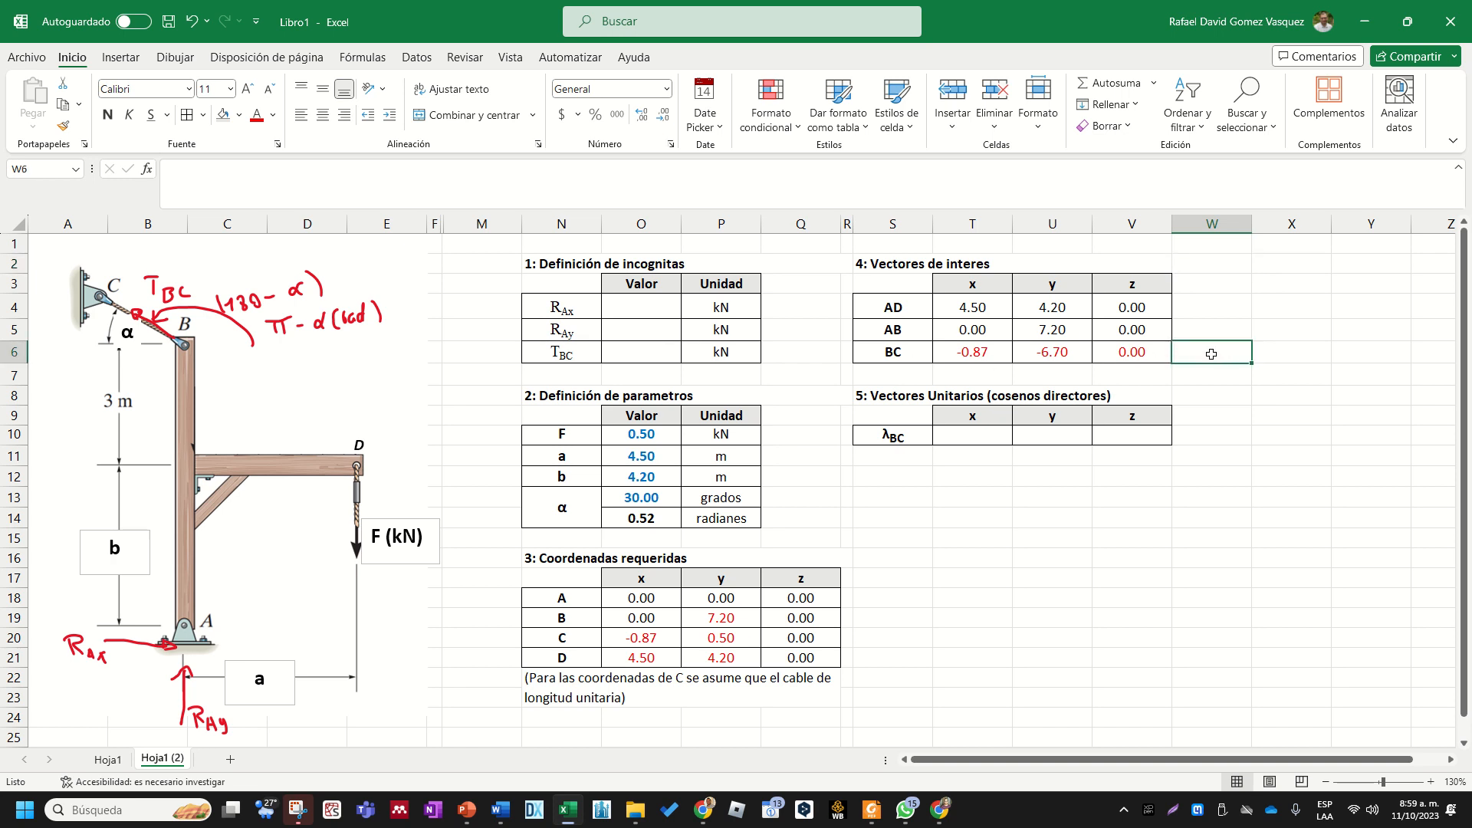
- Add a border around W6, directly beside the BC row of the vectors of interest table
{"action": "left_click_drag", "start_coordinate": [964, 353], "coordinate": [1141, 354]}
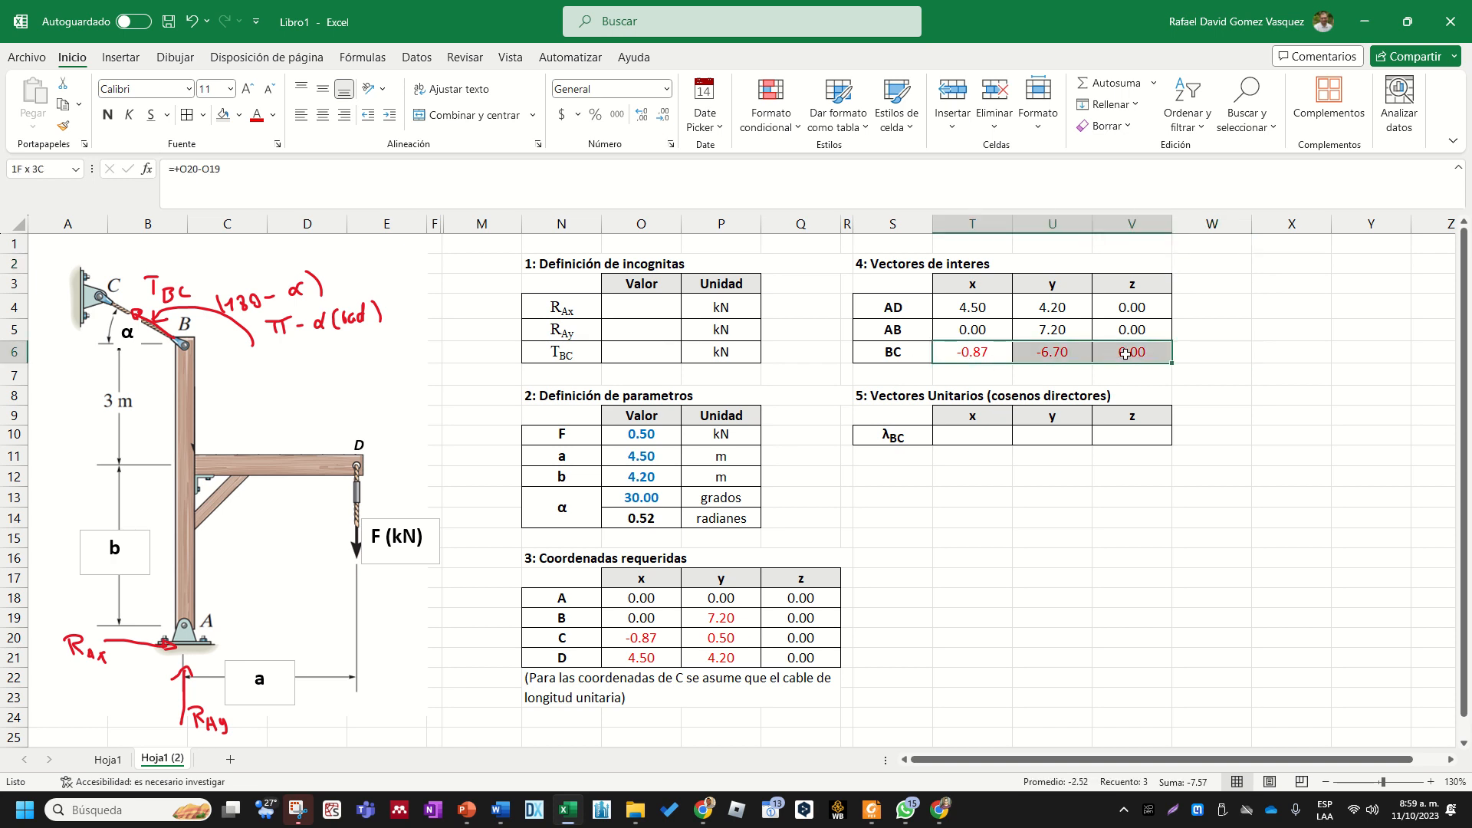
{"action": "left_click", "coordinate": [1223, 349]}
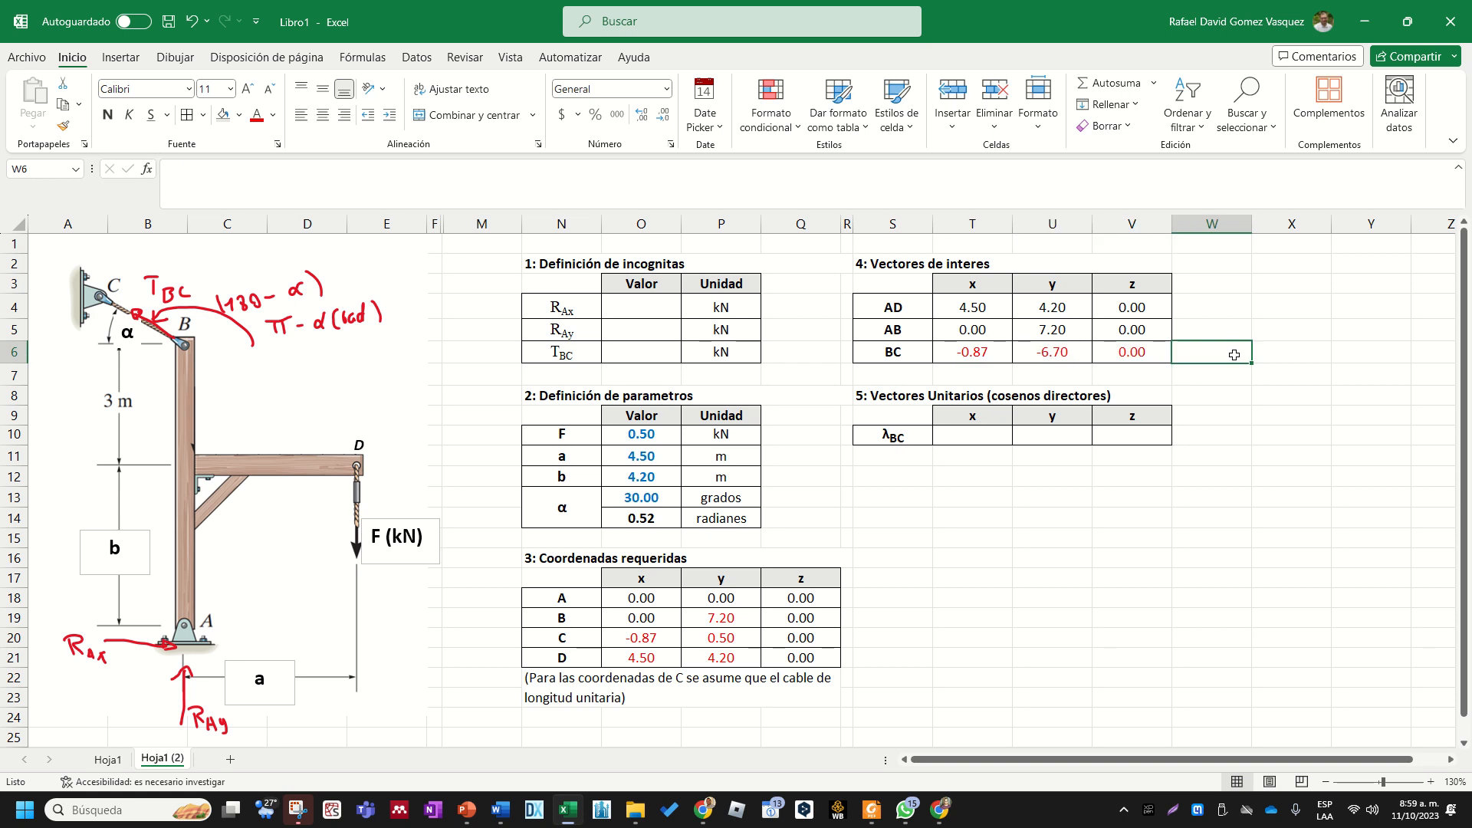
{"action": "left_click", "coordinate": [1291, 350]}
{"action": "left_click", "coordinate": [1219, 355]}
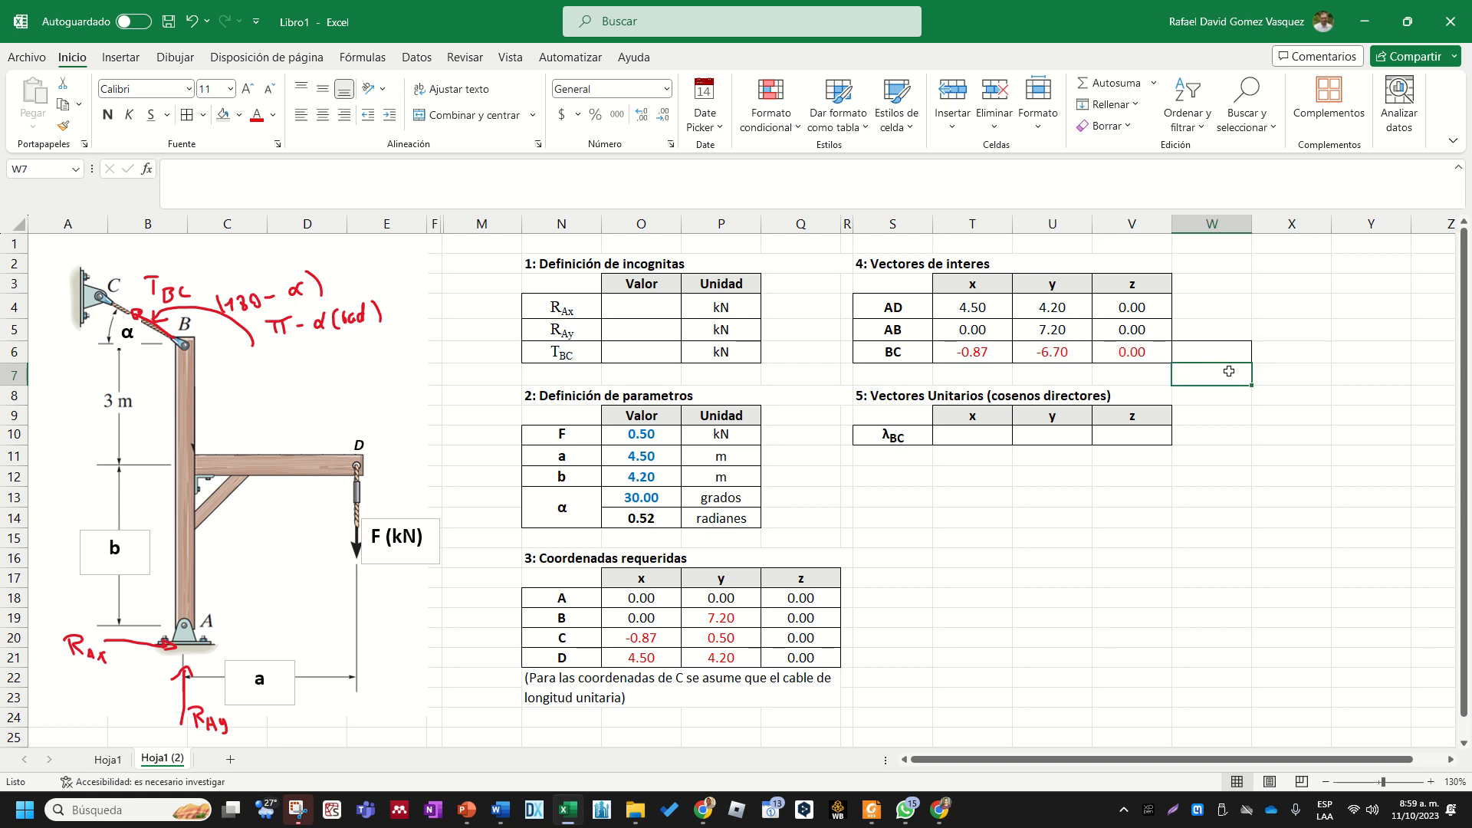
{"action": "left_click", "coordinate": [1218, 328]}
{"action": "type", "text": "Ma"}
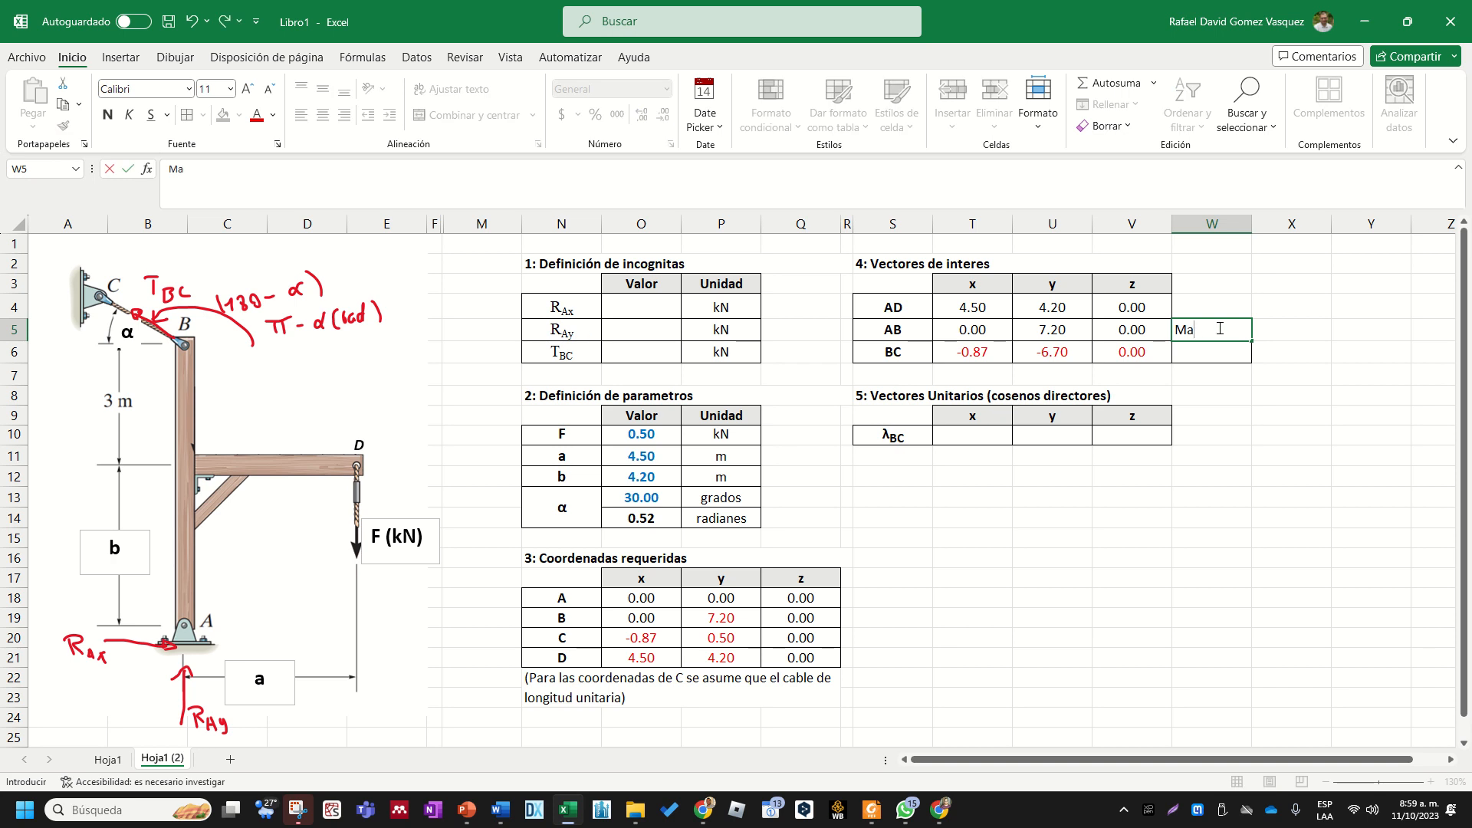
{"action": "type", "text": "gnitud B"}
{"action": "key", "text": "Escape"}
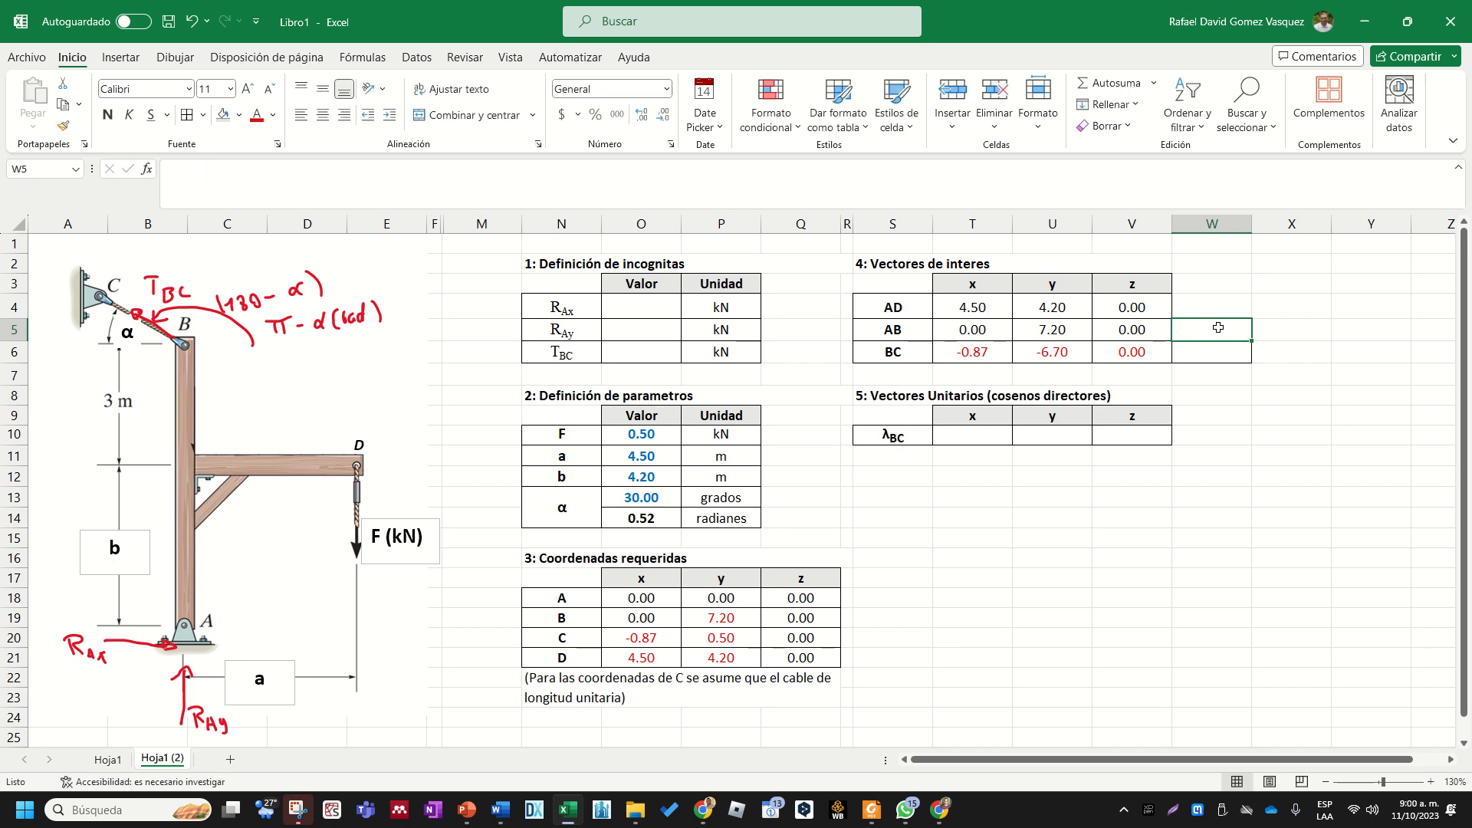
- Compute the magnitude of vector BC in W6 with the formula =RAIZ(SUMA.CUADRADOS(T6:V6))
{"action": "key", "text": "Up"}
{"action": "key", "text": "Down"}
{"action": "key", "text": "Down"}
{"action": "type", "text": "="}
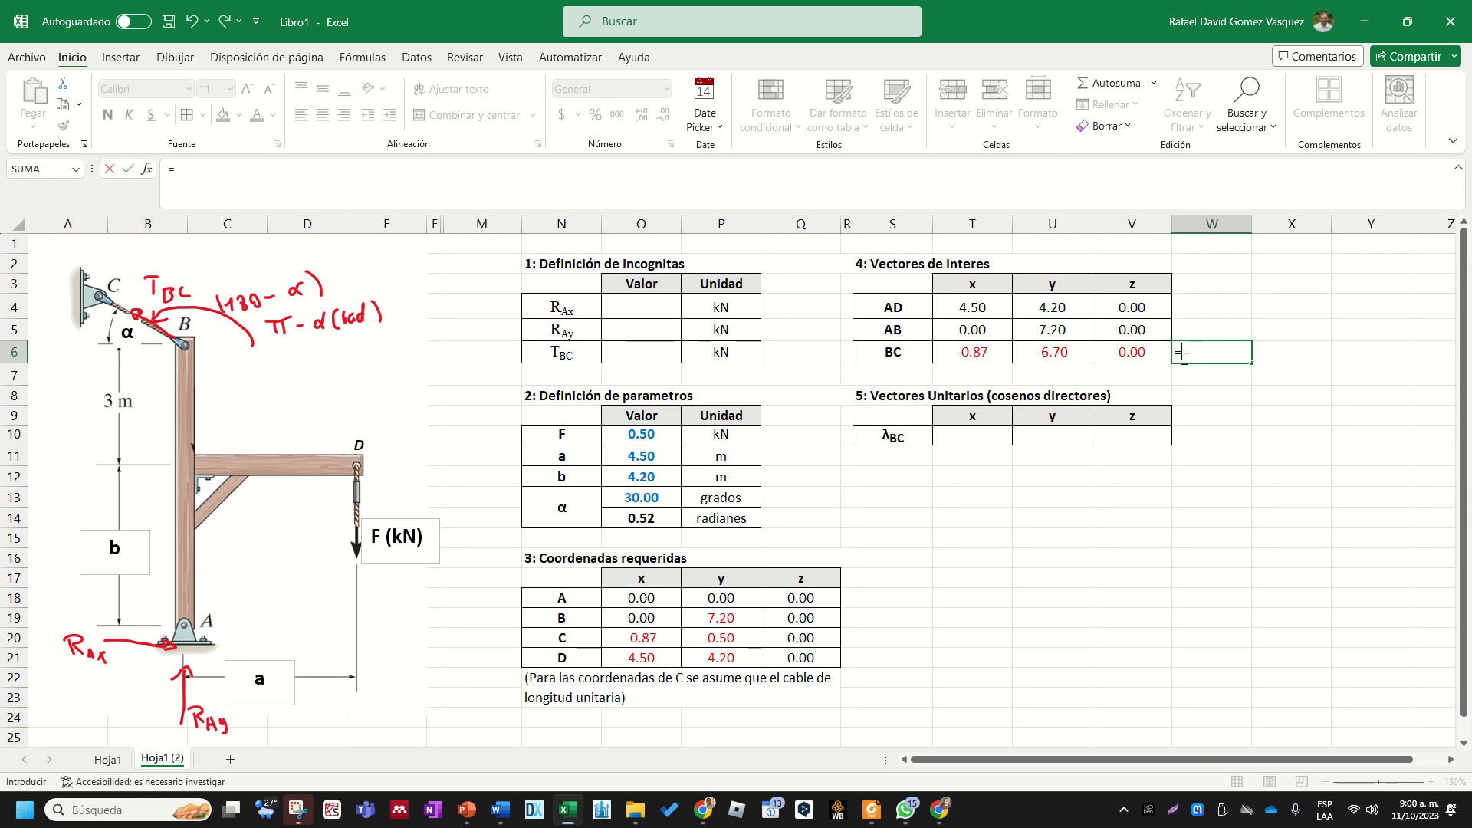
{"action": "type", "text": "ra"}
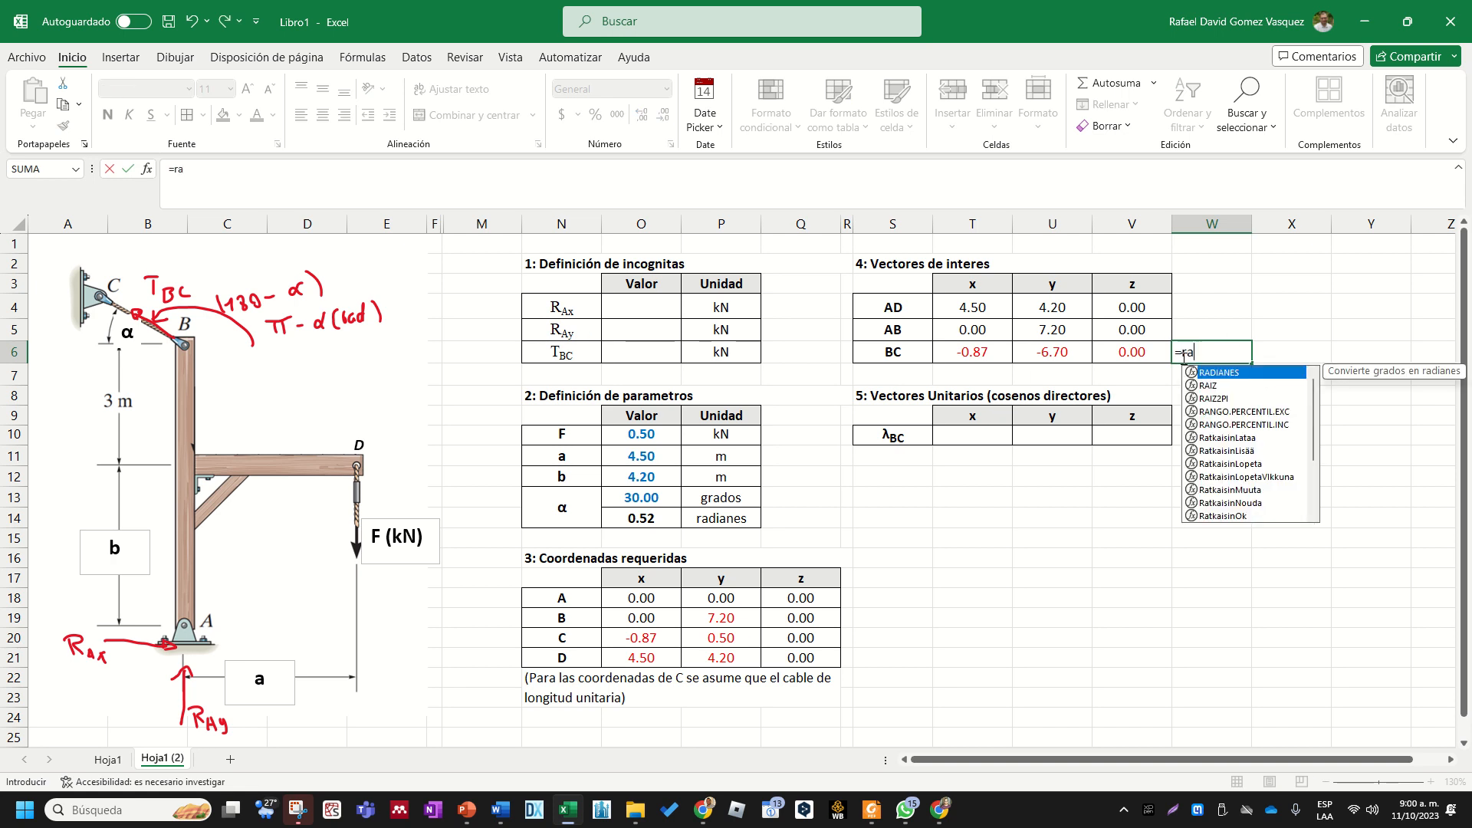
{"action": "double_click", "coordinate": [1227, 385]}
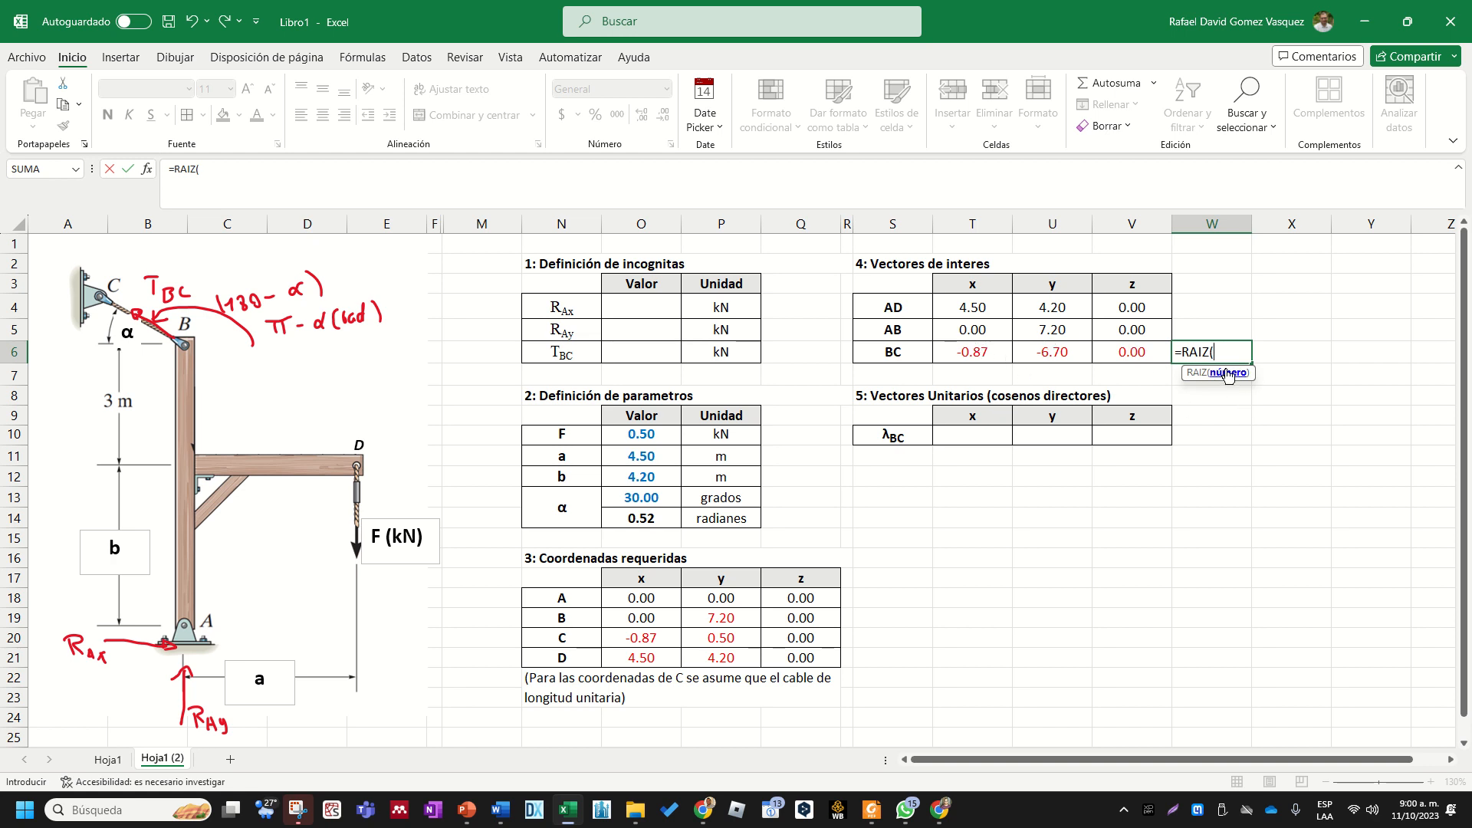
{"action": "type", "text": "suma"}
{"action": "left_click", "coordinate": [1283, 399]}
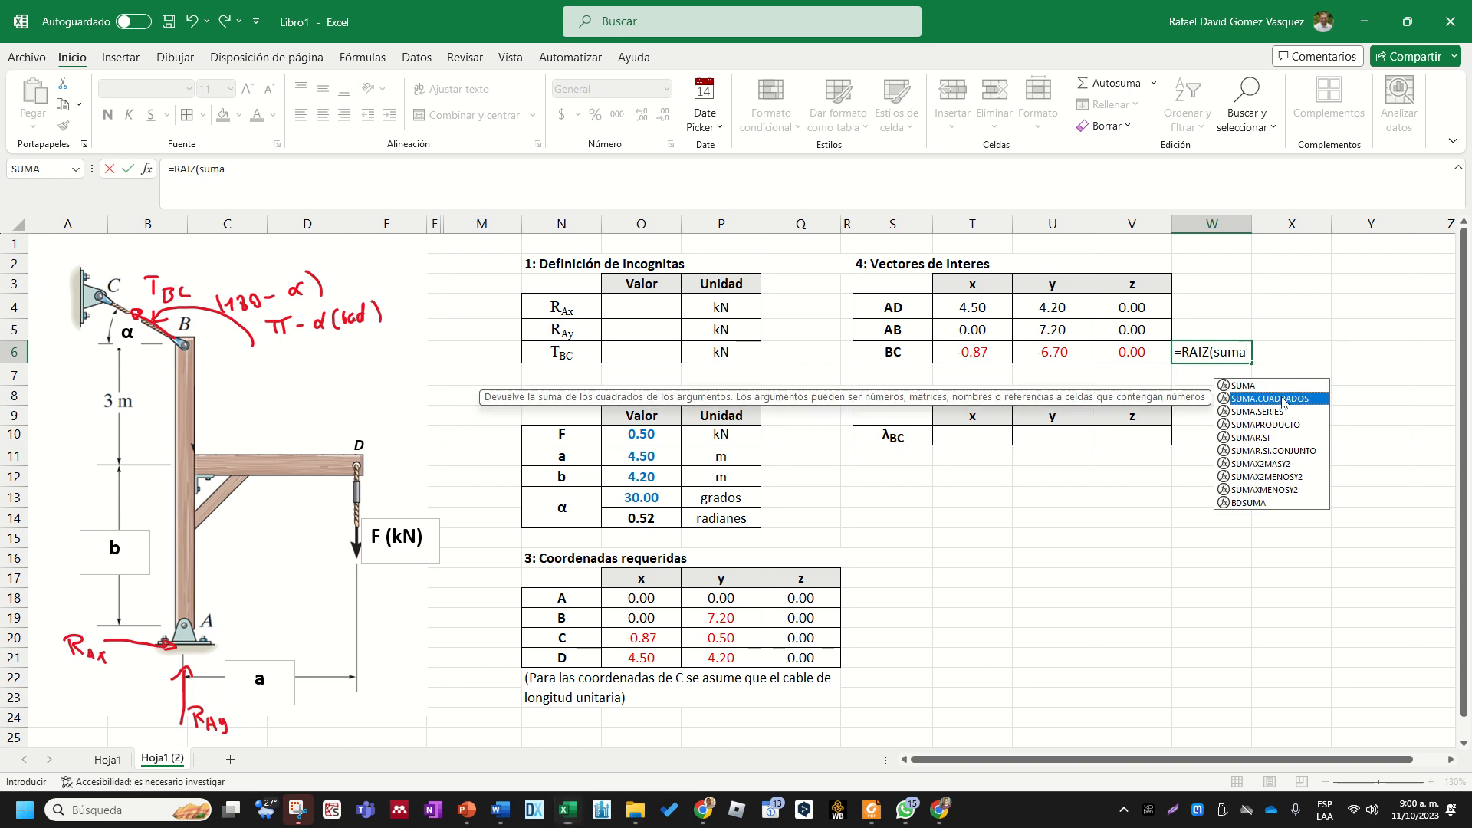
{"action": "double_click", "coordinate": [1283, 399]}
{"action": "left_click_drag", "start_coordinate": [991, 355], "coordinate": [1117, 354]}
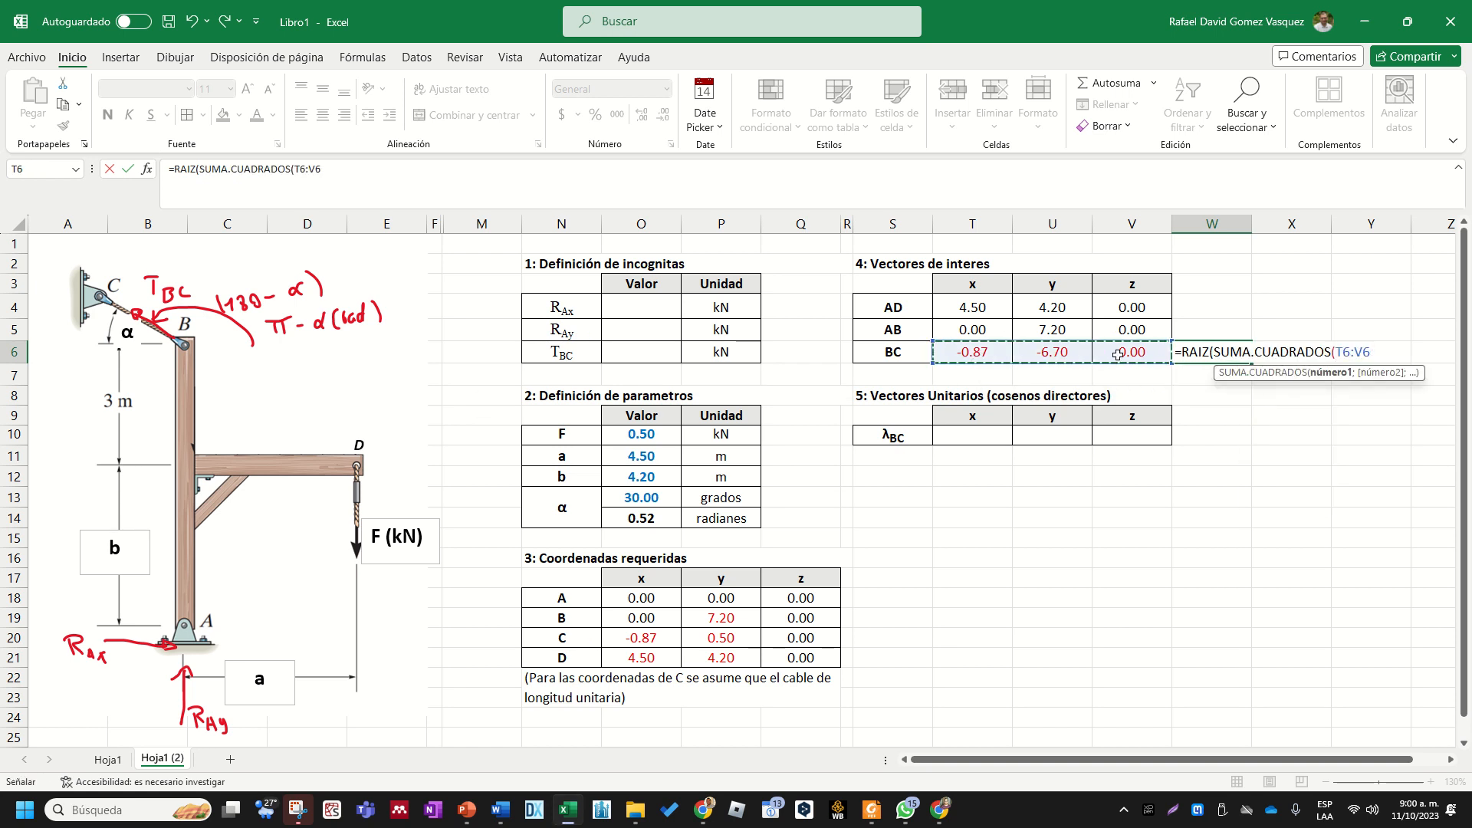
{"action": "type", "text": ")"}
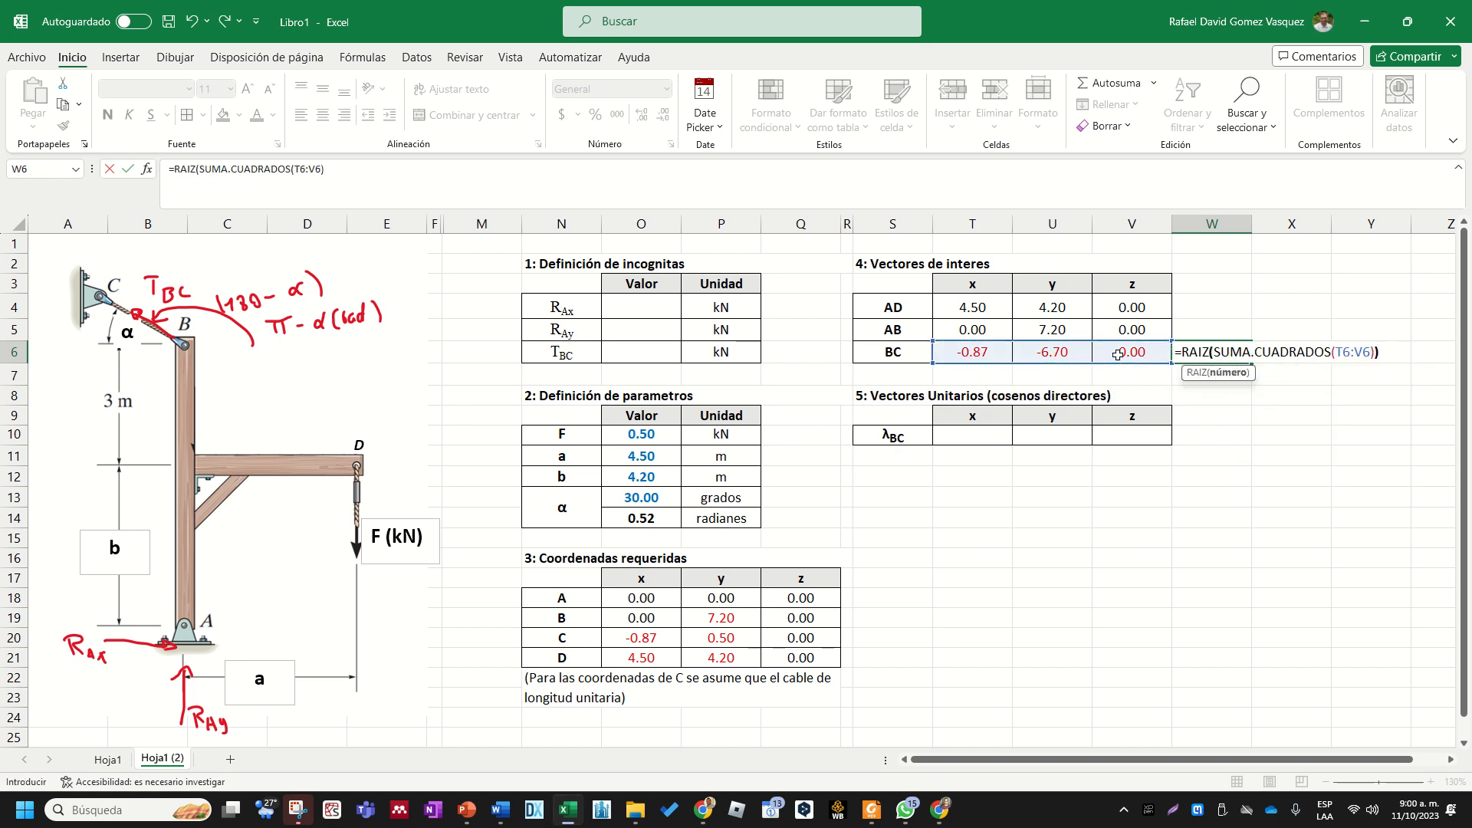
{"action": "key", "text": "Return"}
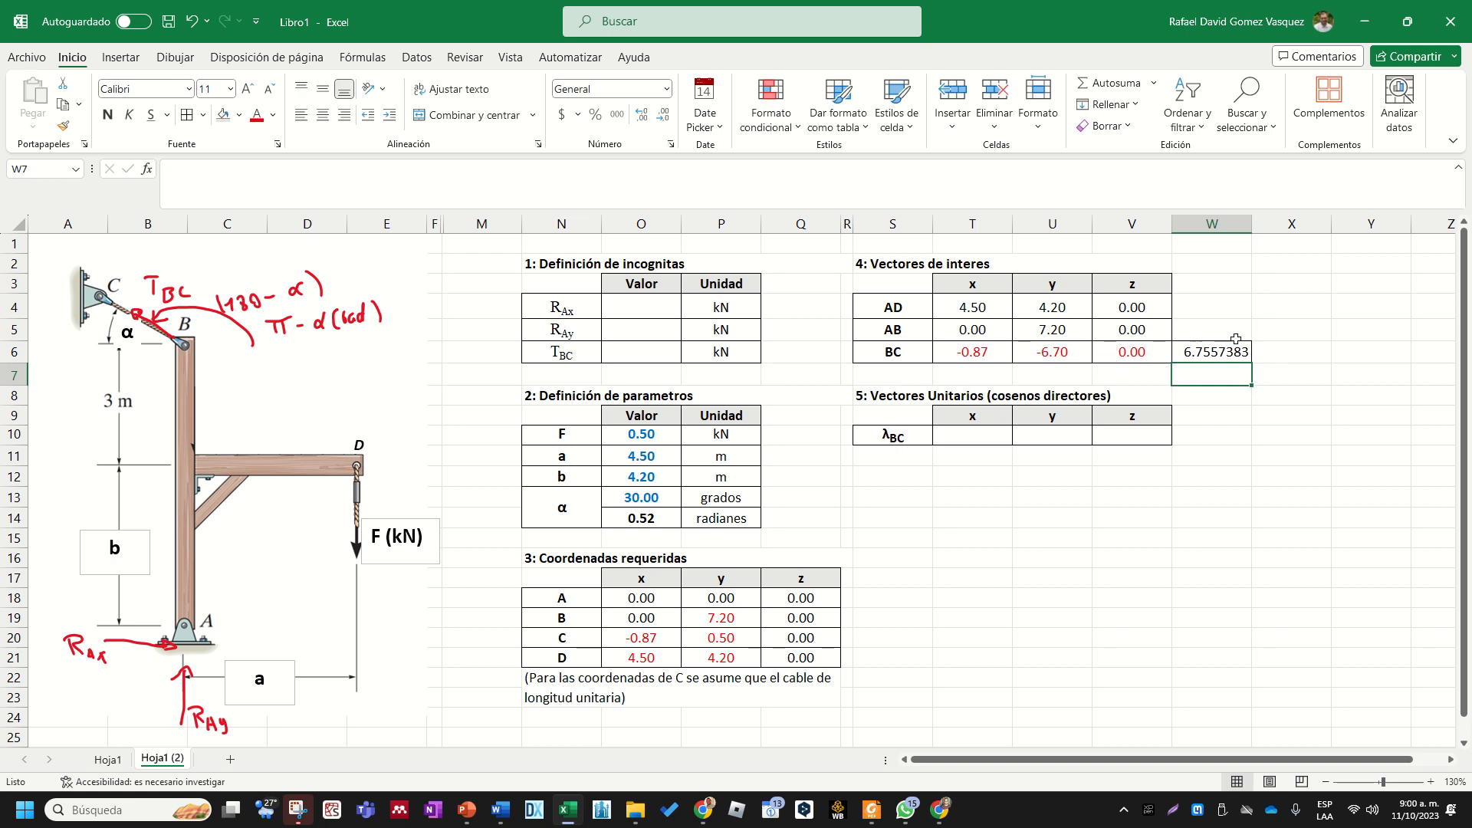
- Format the BC magnitude in W6 as a bold number with three decimals
{"action": "left_click", "coordinate": [1223, 351]}
{"action": "key", "text": "ctrl+n"}
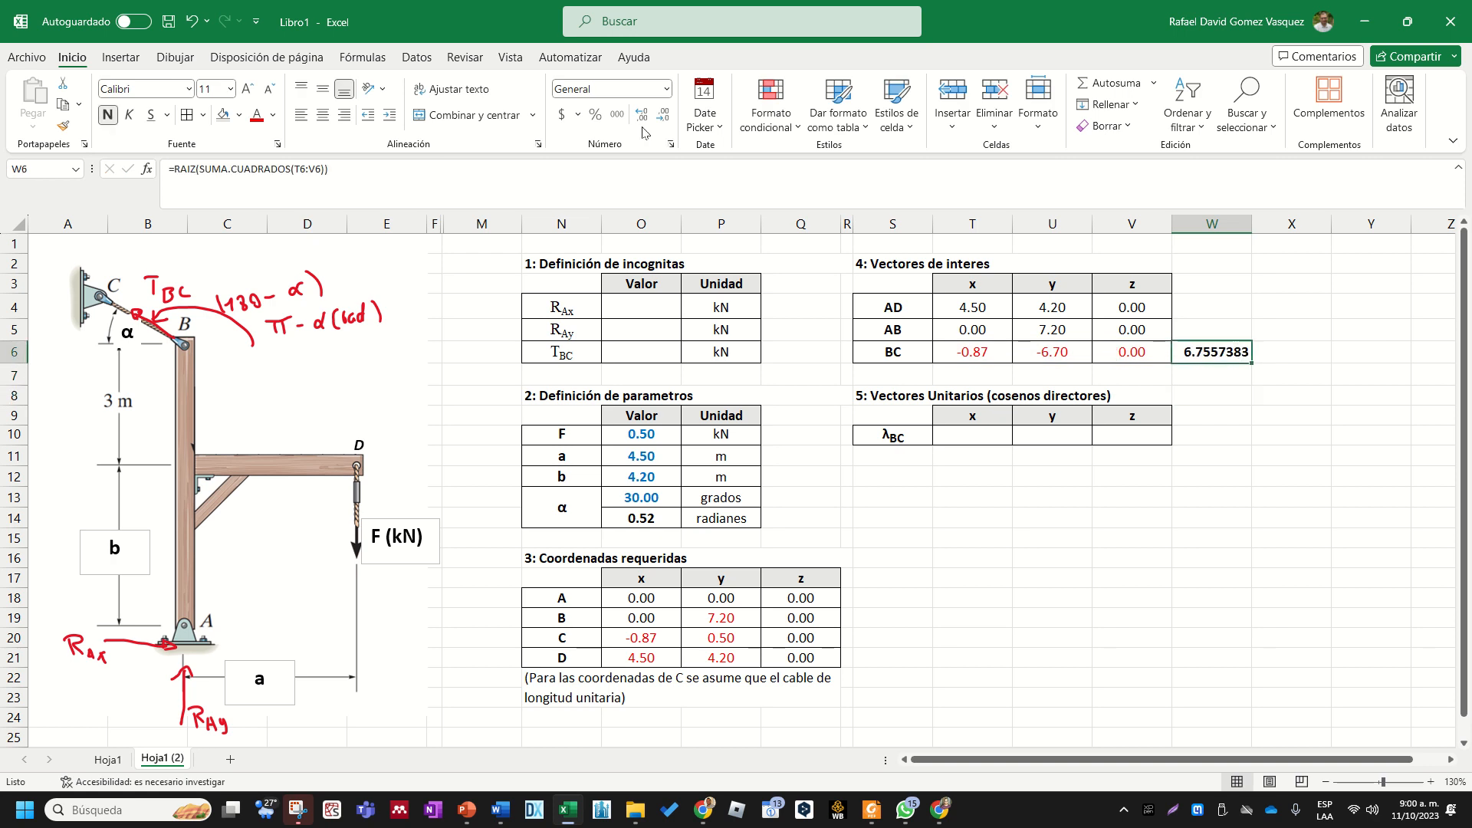
{"action": "left_click", "coordinate": [666, 89]}
{"action": "left_click", "coordinate": [638, 160]}
{"action": "left_click", "coordinate": [641, 115]}
{"action": "left_click", "coordinate": [1313, 359]}
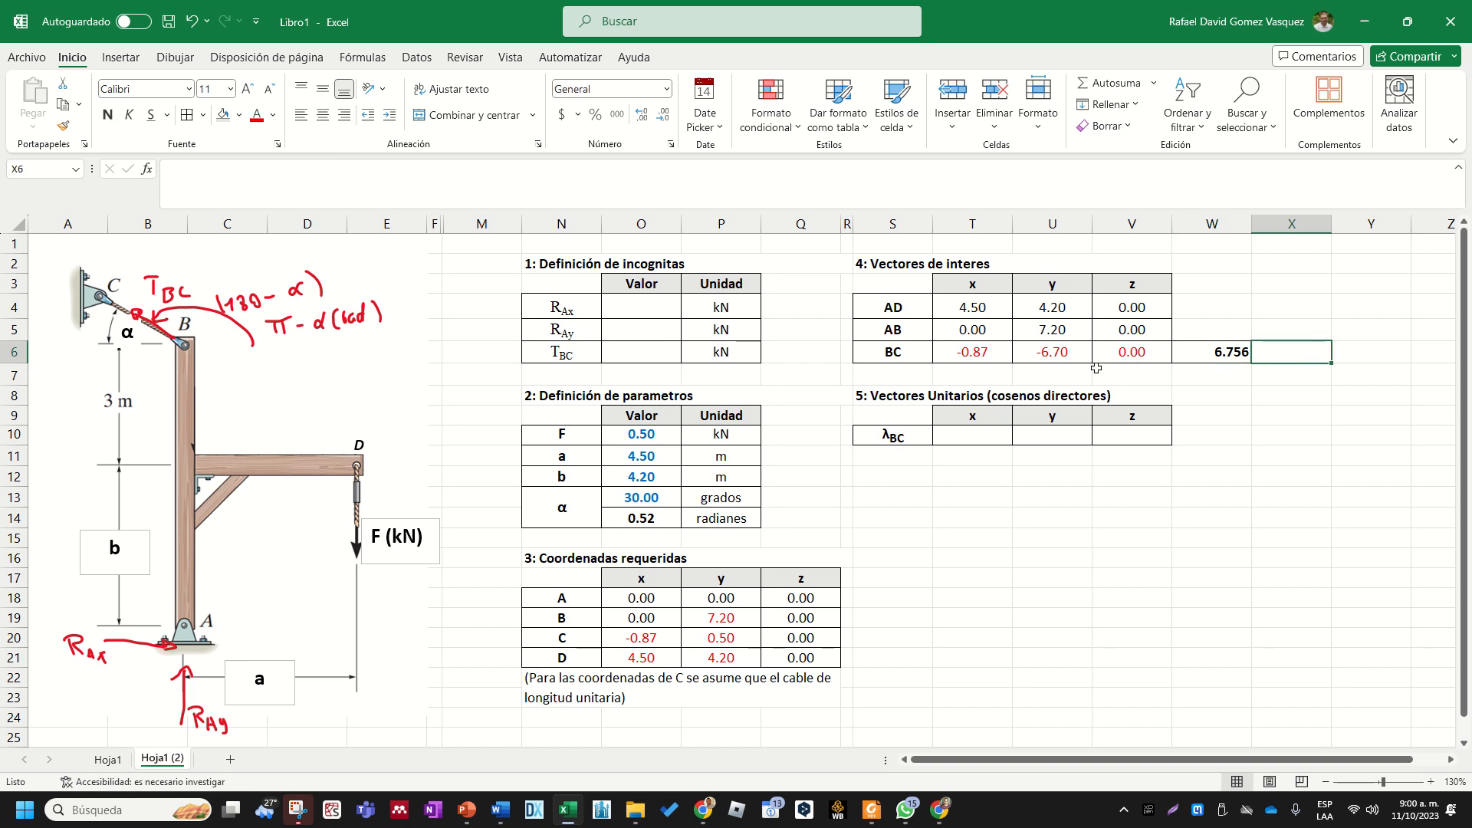
- Enter the label |BC| in X6, reusing the BC text from S6, and centre it
{"action": "double_click", "coordinate": [910, 352]}
{"action": "left_click_drag", "start_coordinate": [910, 352], "coordinate": [880, 352]}
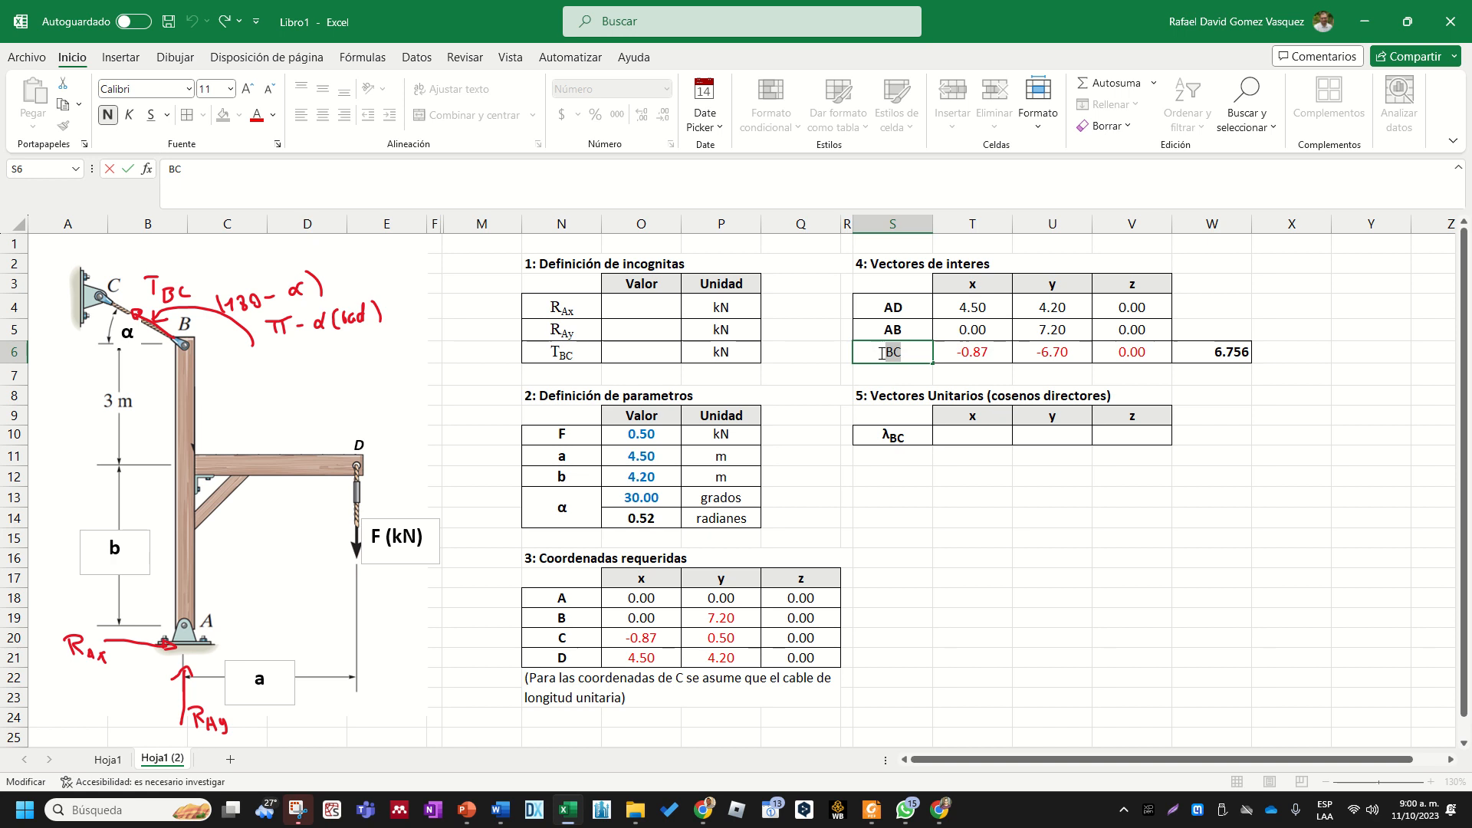
{"action": "double_click", "coordinate": [1319, 354]}
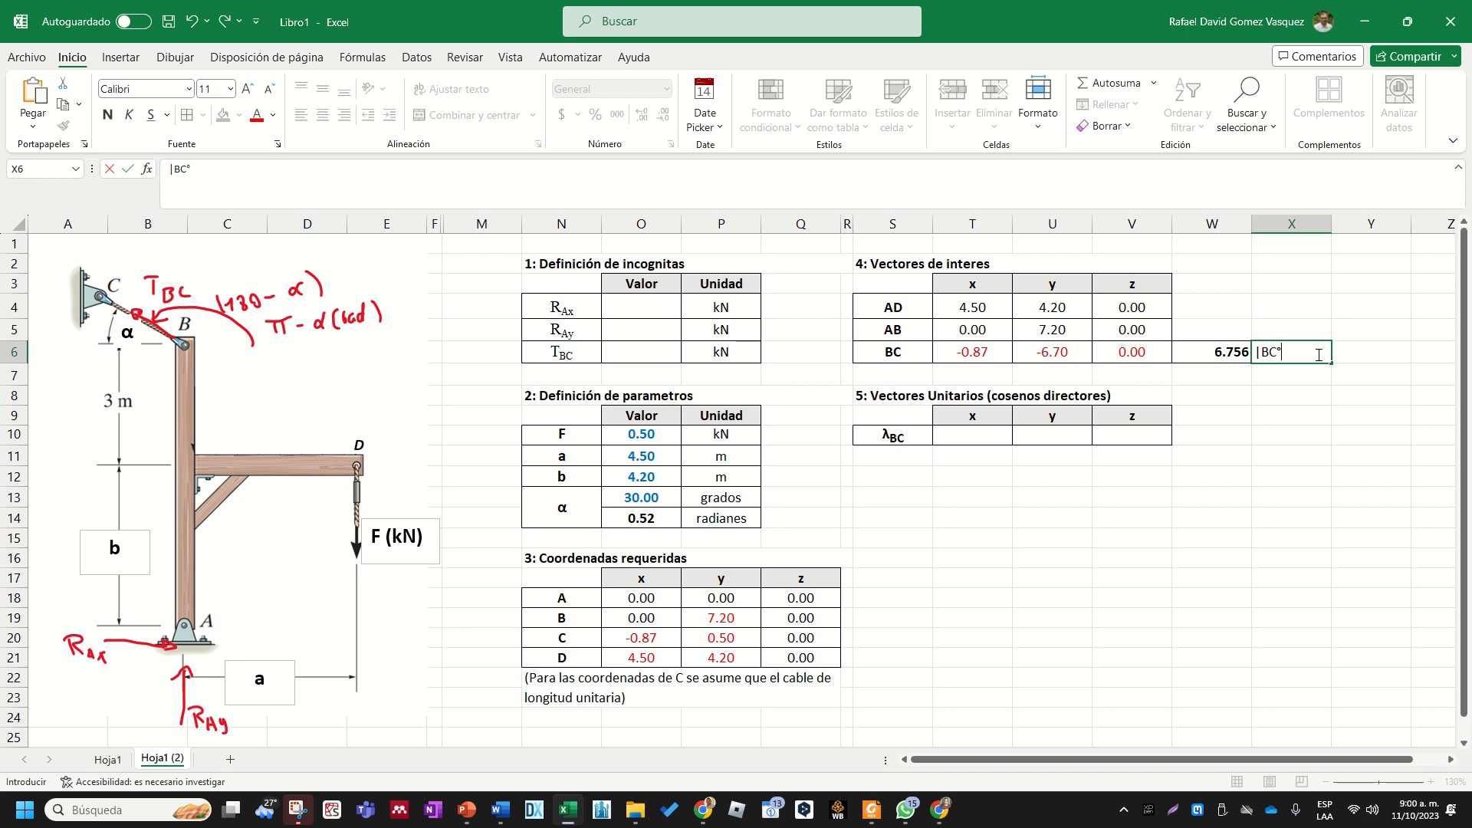
{"action": "key", "text": "ctrl+Return"}
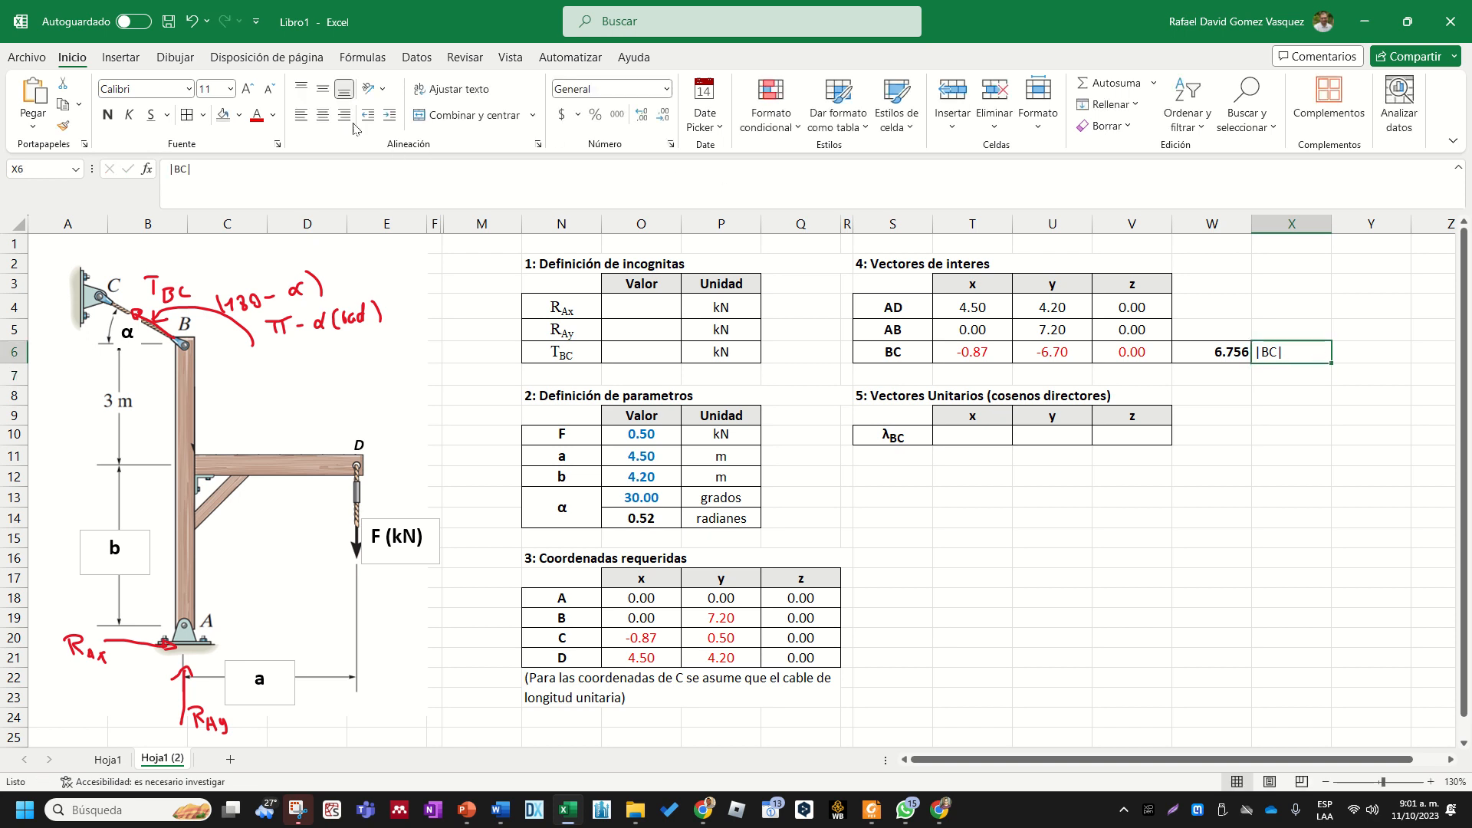
{"action": "left_click", "coordinate": [322, 114]}
{"action": "left_click", "coordinate": [1226, 522]}
- Swap the order of the BC magnitude and its label, placing |BC| in W6 and the value in X6
{"action": "left_click", "coordinate": [1295, 353]}
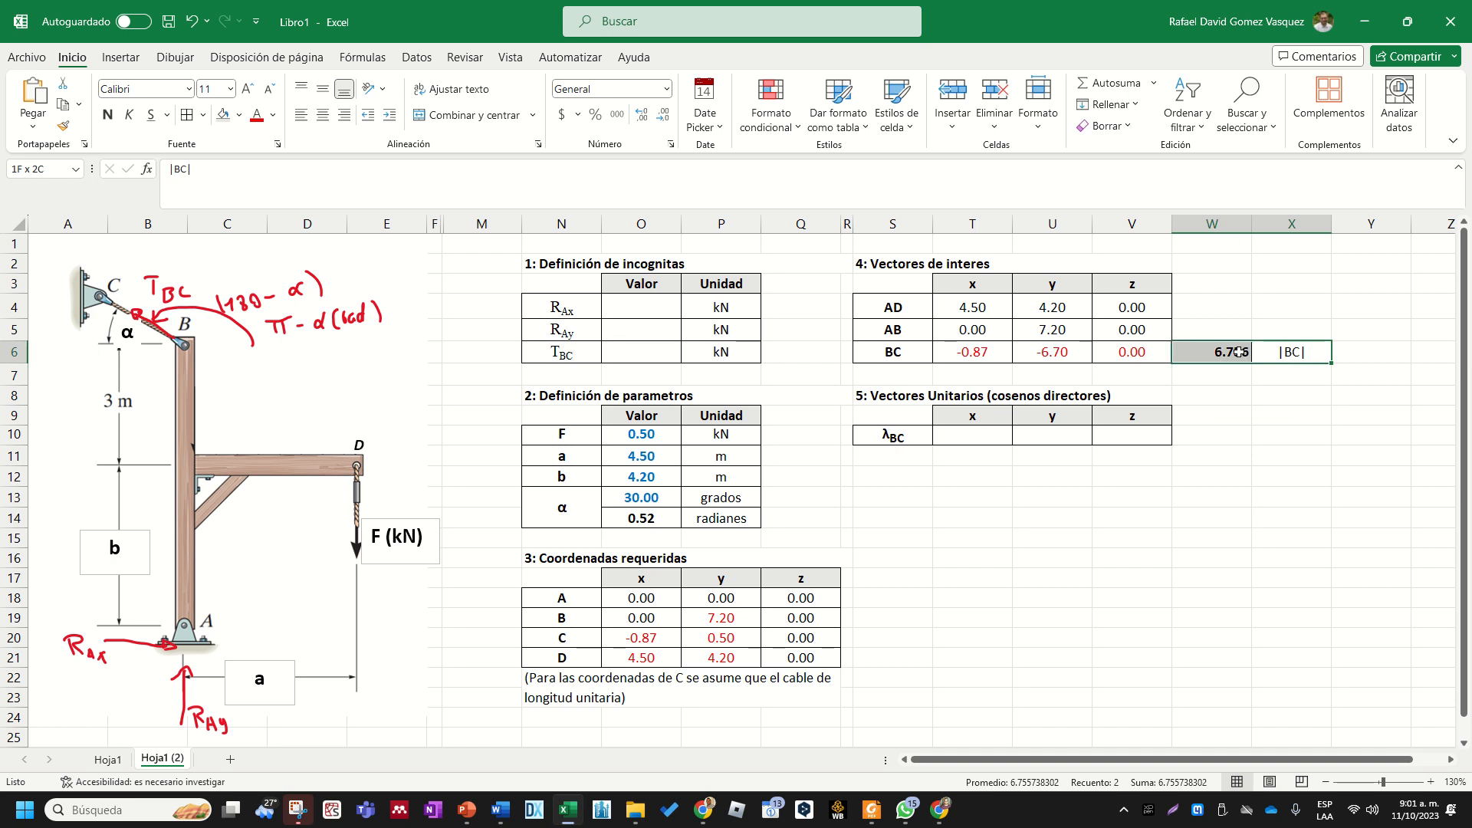
{"action": "left_click", "coordinate": [1234, 355]}
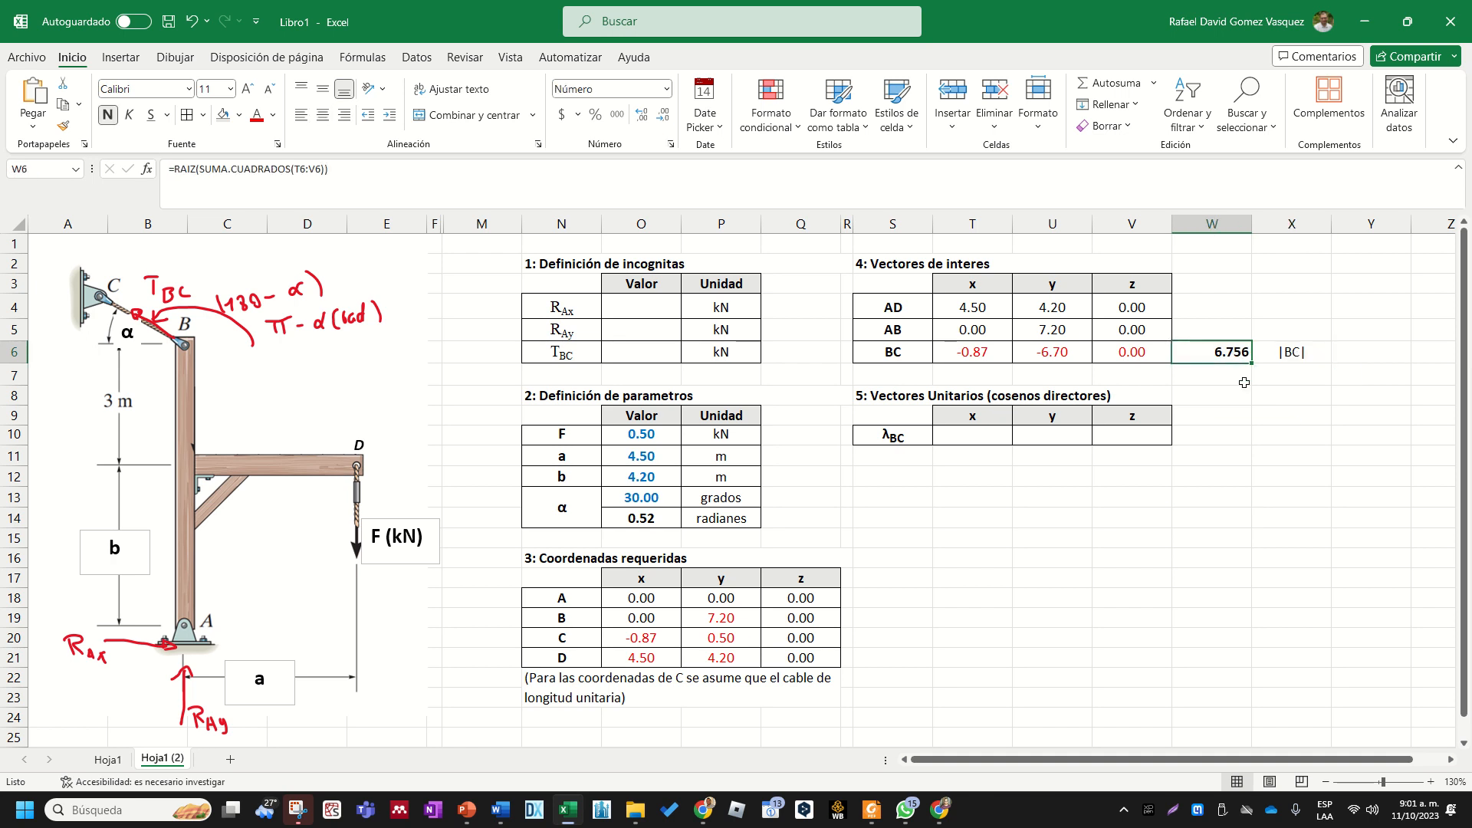
{"action": "key", "text": "ctrl+x"}
{"action": "left_click", "coordinate": [1354, 354]}
{"action": "key", "text": "ctrl+v"}
{"action": "left_click", "coordinate": [1328, 409]}
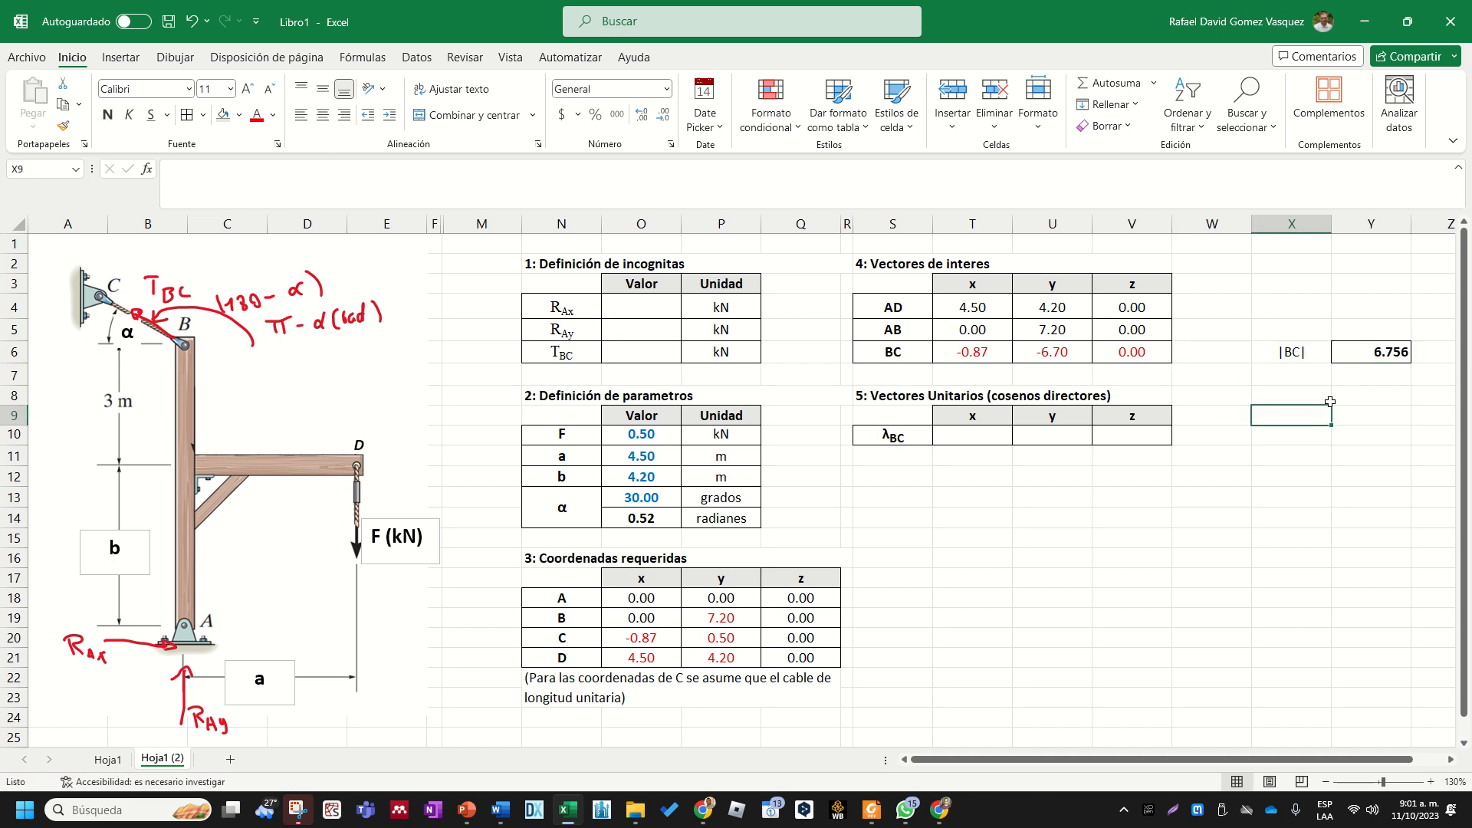
{"action": "left_click_drag", "start_coordinate": [1315, 358], "coordinate": [1341, 355]}
{"action": "key", "text": "ctrl+x"}
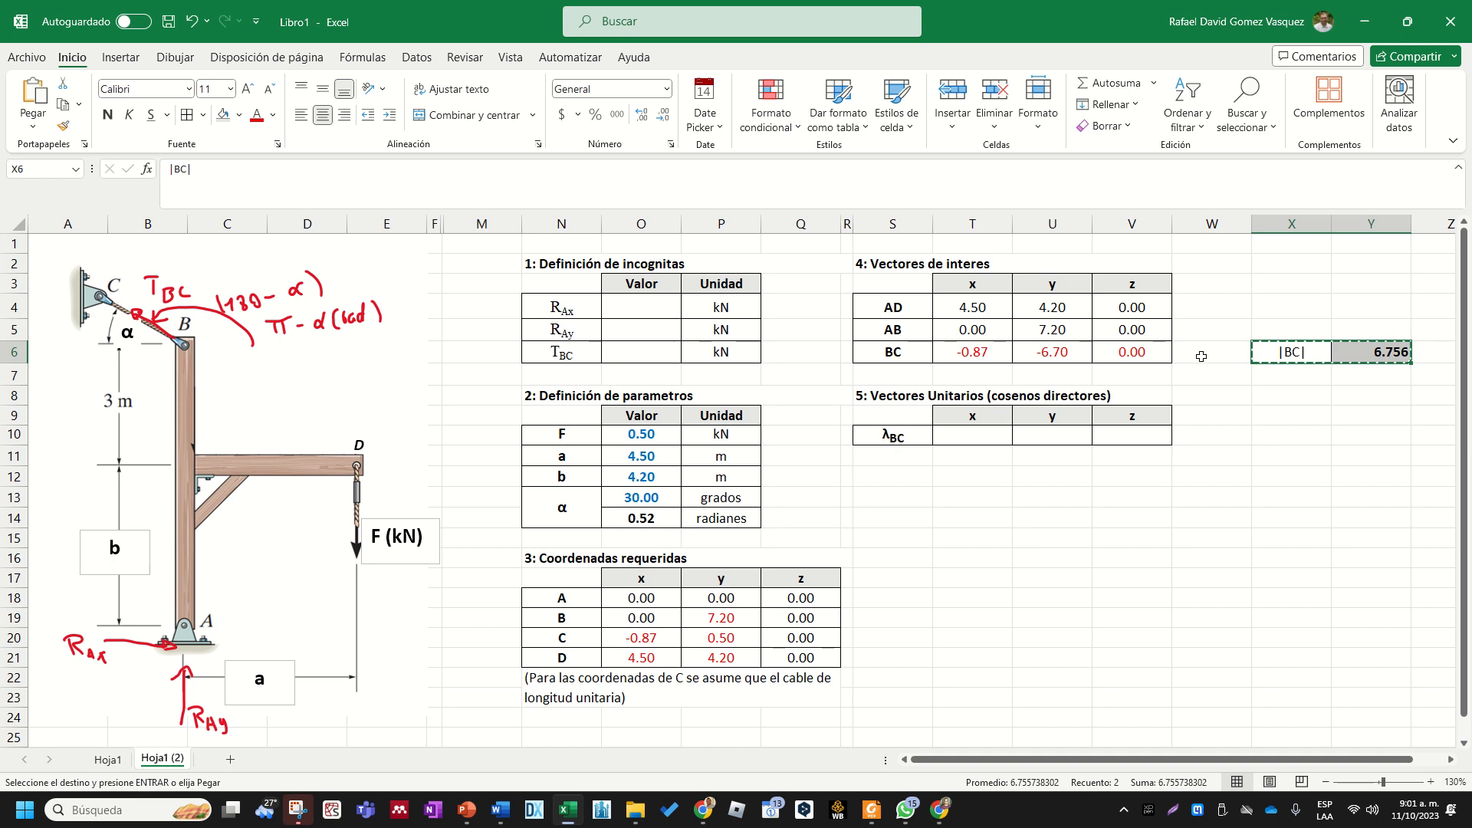
{"action": "left_click", "coordinate": [1205, 351]}
{"action": "key", "text": "ctrl+v"}
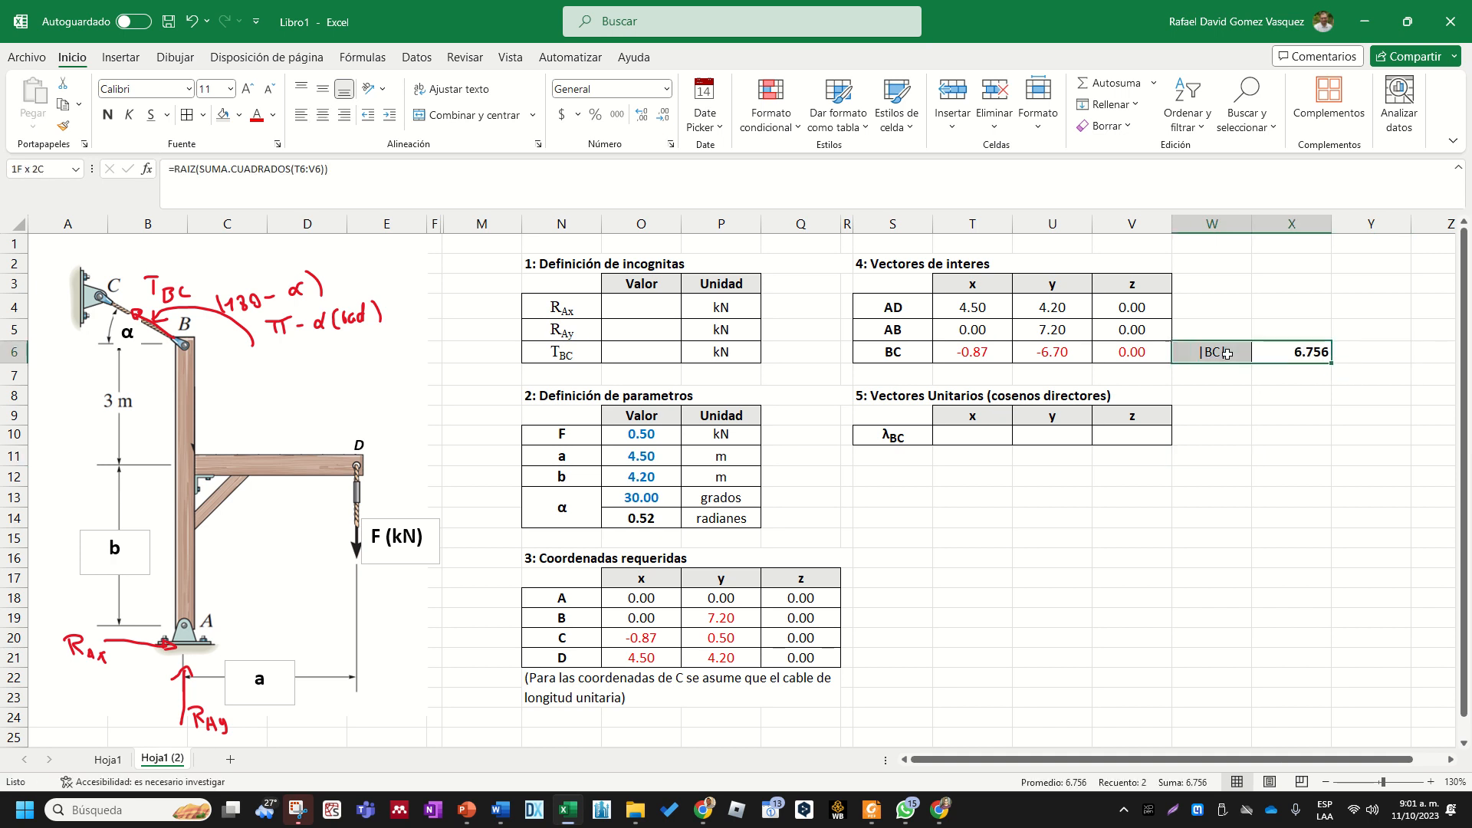
- Fill W6:X6 with light grey and apply borders to both cells
{"action": "left_click", "coordinate": [239, 115]}
{"action": "left_click", "coordinate": [252, 158]}
{"action": "left_click", "coordinate": [1358, 537]}
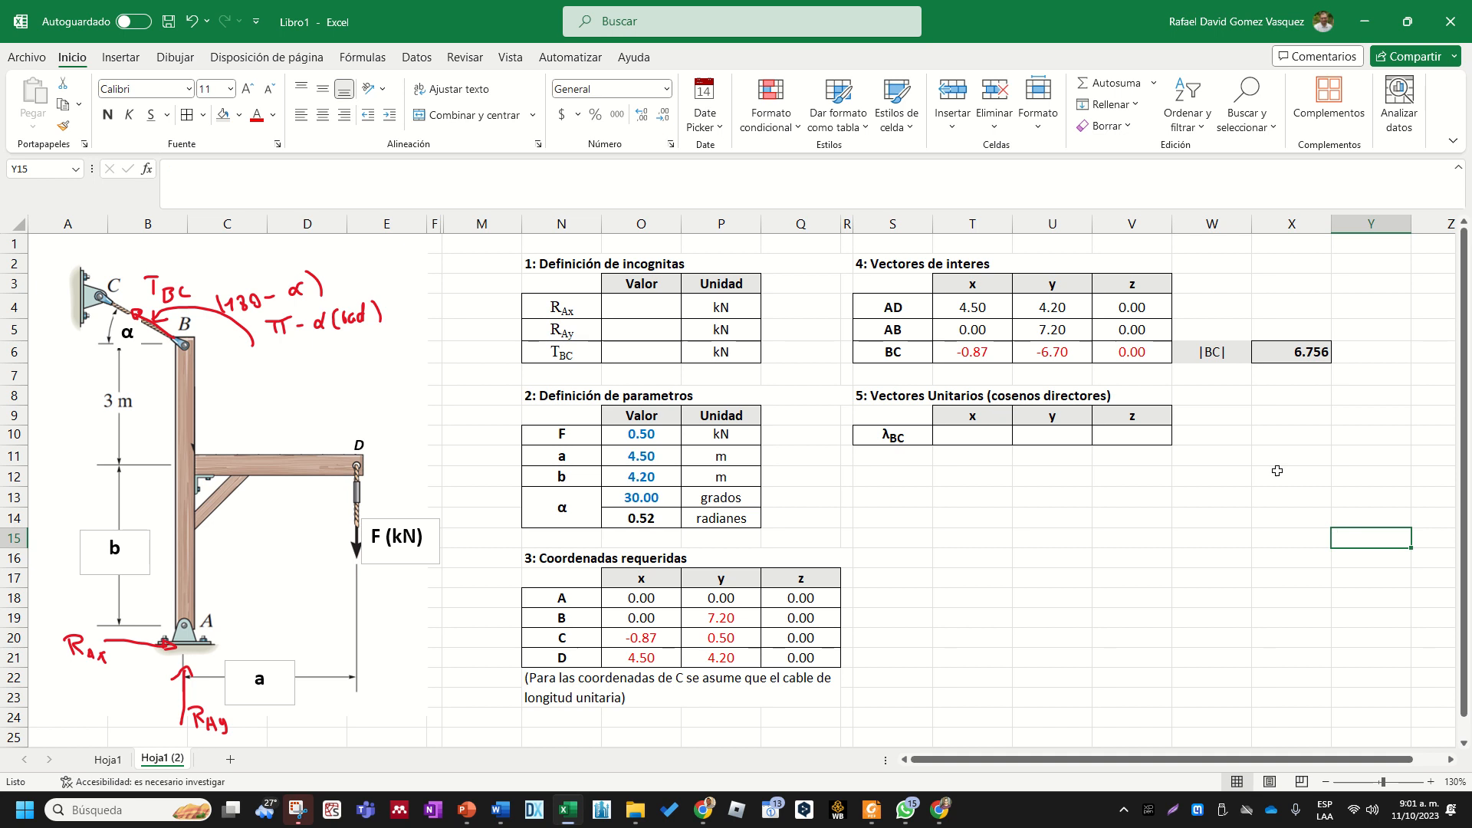
{"action": "left_click", "coordinate": [1275, 461]}
{"action": "left_click_drag", "start_coordinate": [1211, 352], "coordinate": [1291, 352]}
{"action": "left_click", "coordinate": [186, 115]}
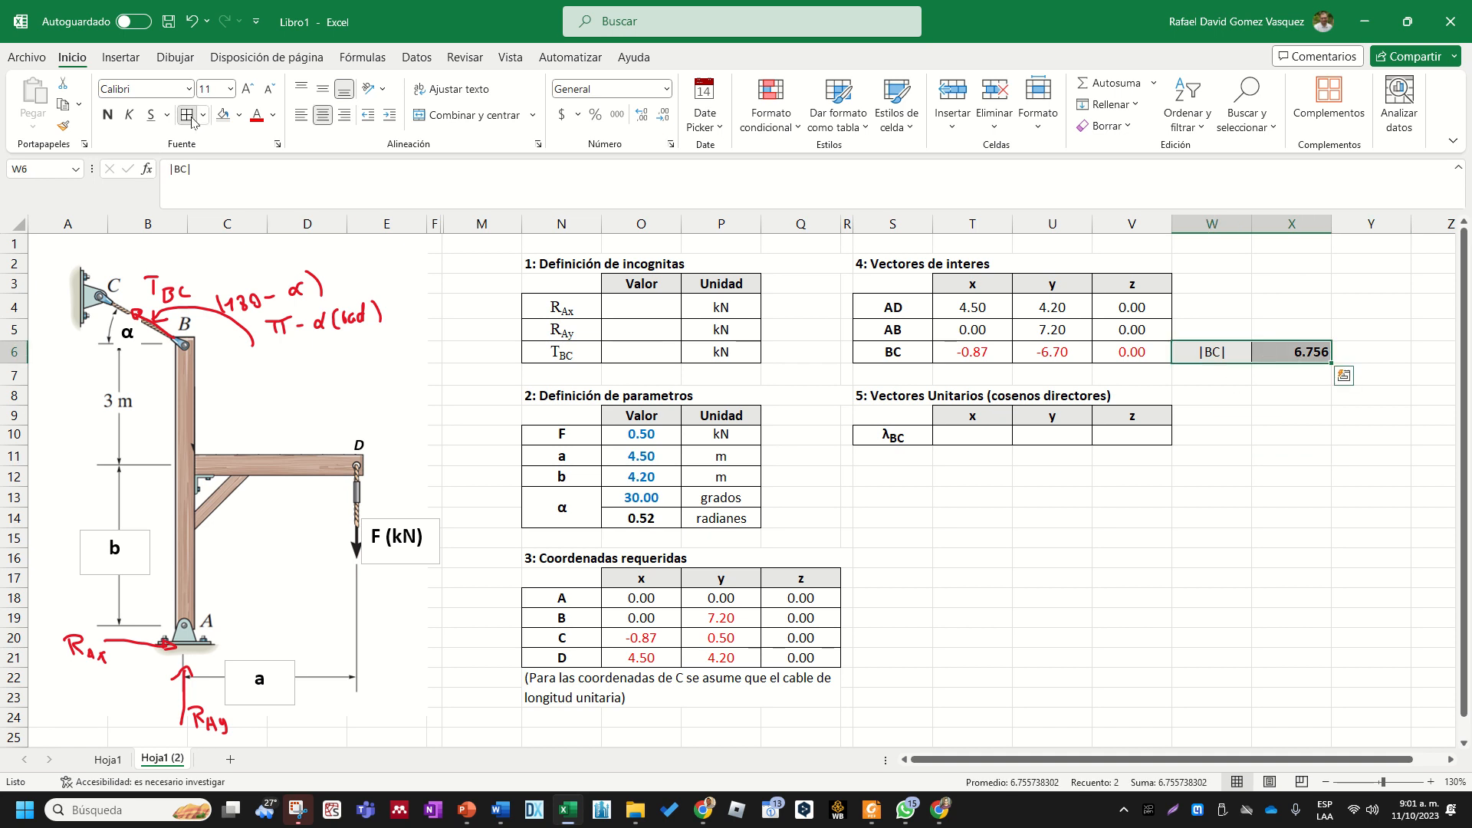
{"action": "left_click", "coordinate": [1081, 552]}
{"action": "left_click", "coordinate": [1185, 553]}
- Calculate the x component of λBC in T10 as T6 divided by the BC magnitude, with X6 as an absolute reference
{"action": "left_click", "coordinate": [974, 438]}
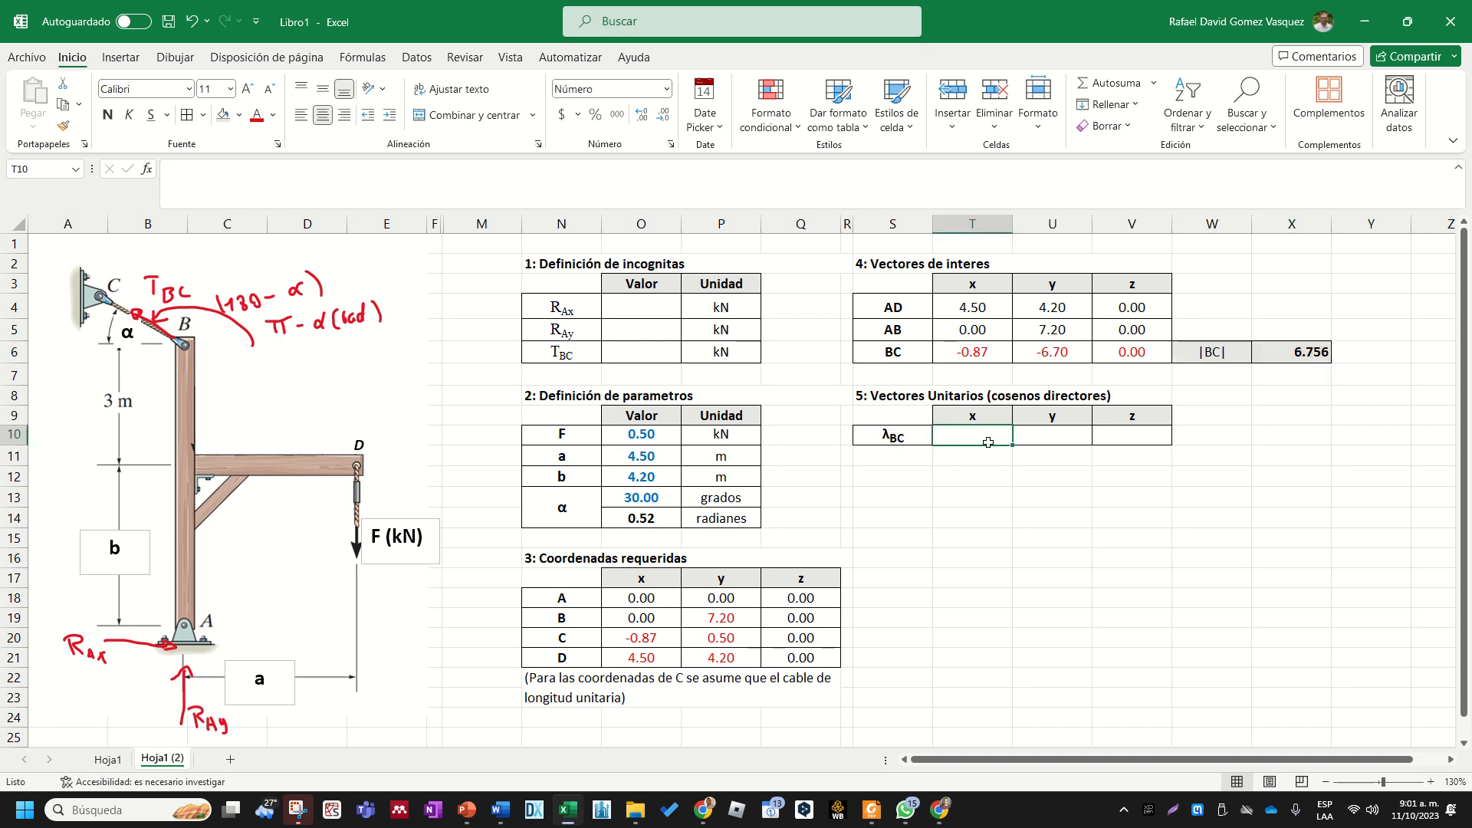
{"action": "type", "text": "+"}
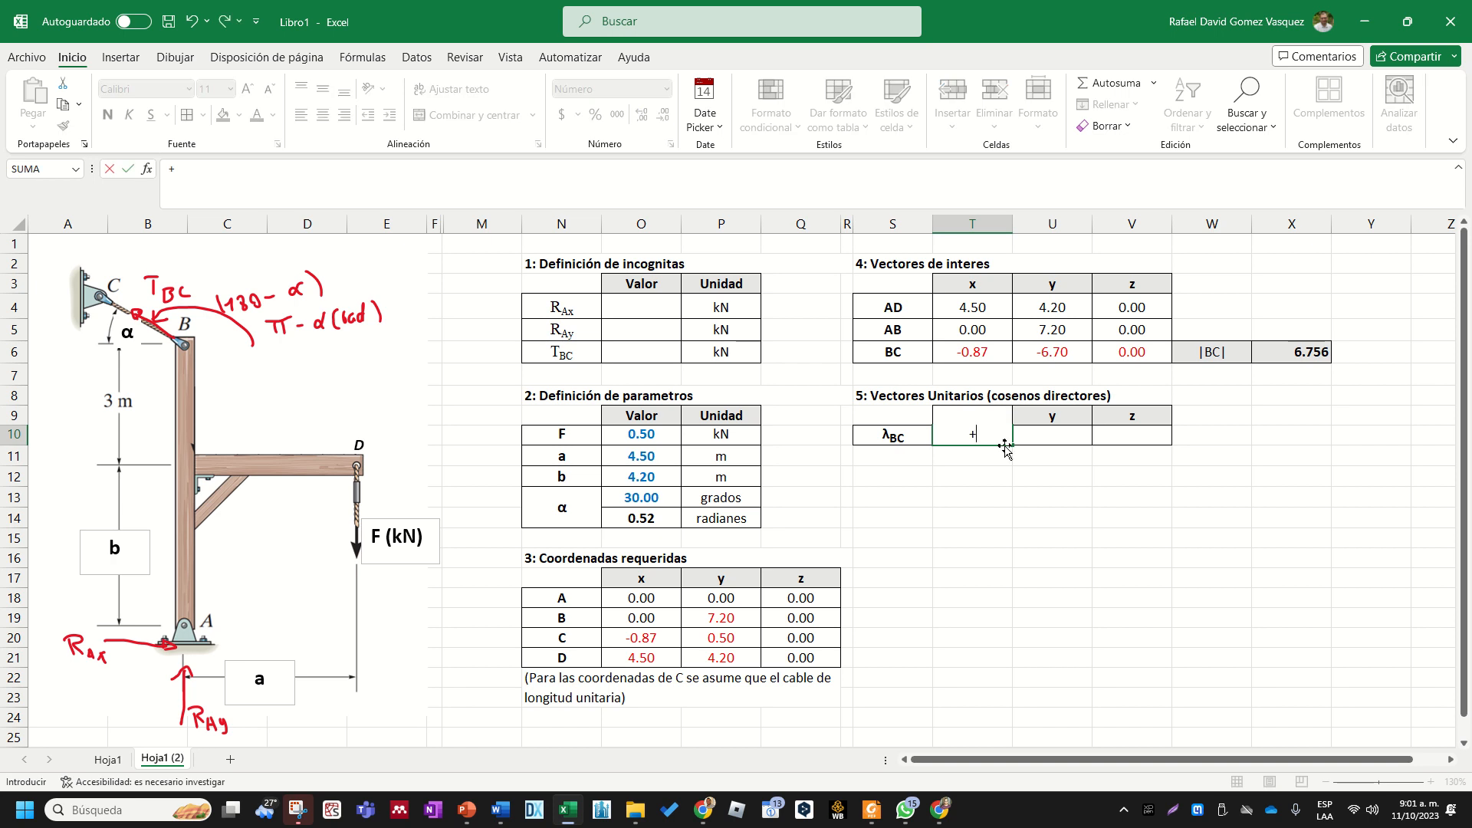
{"action": "left_click", "coordinate": [981, 354]}
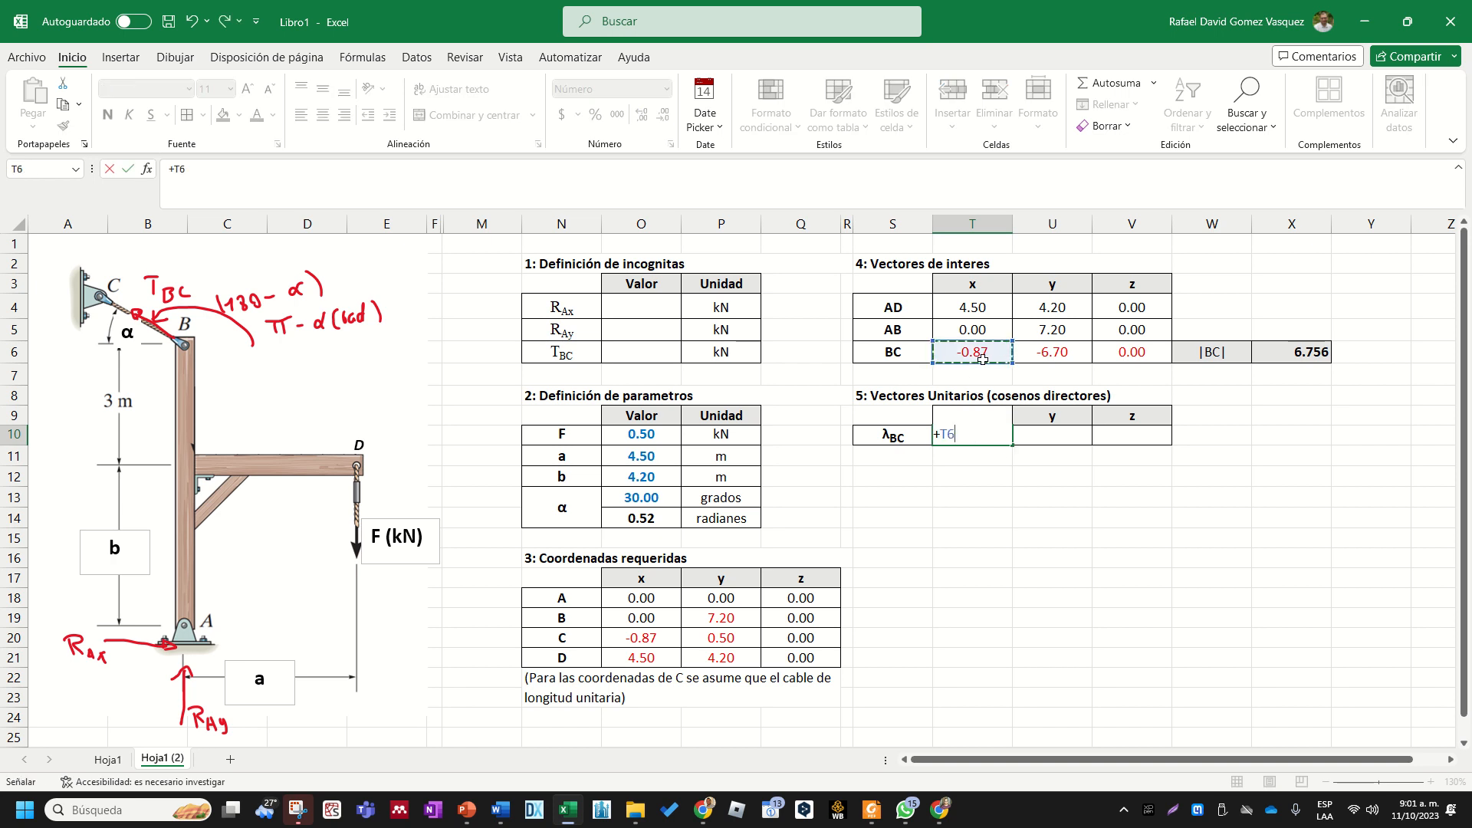
{"action": "type", "text": "/"}
{"action": "left_click", "coordinate": [1291, 352]}
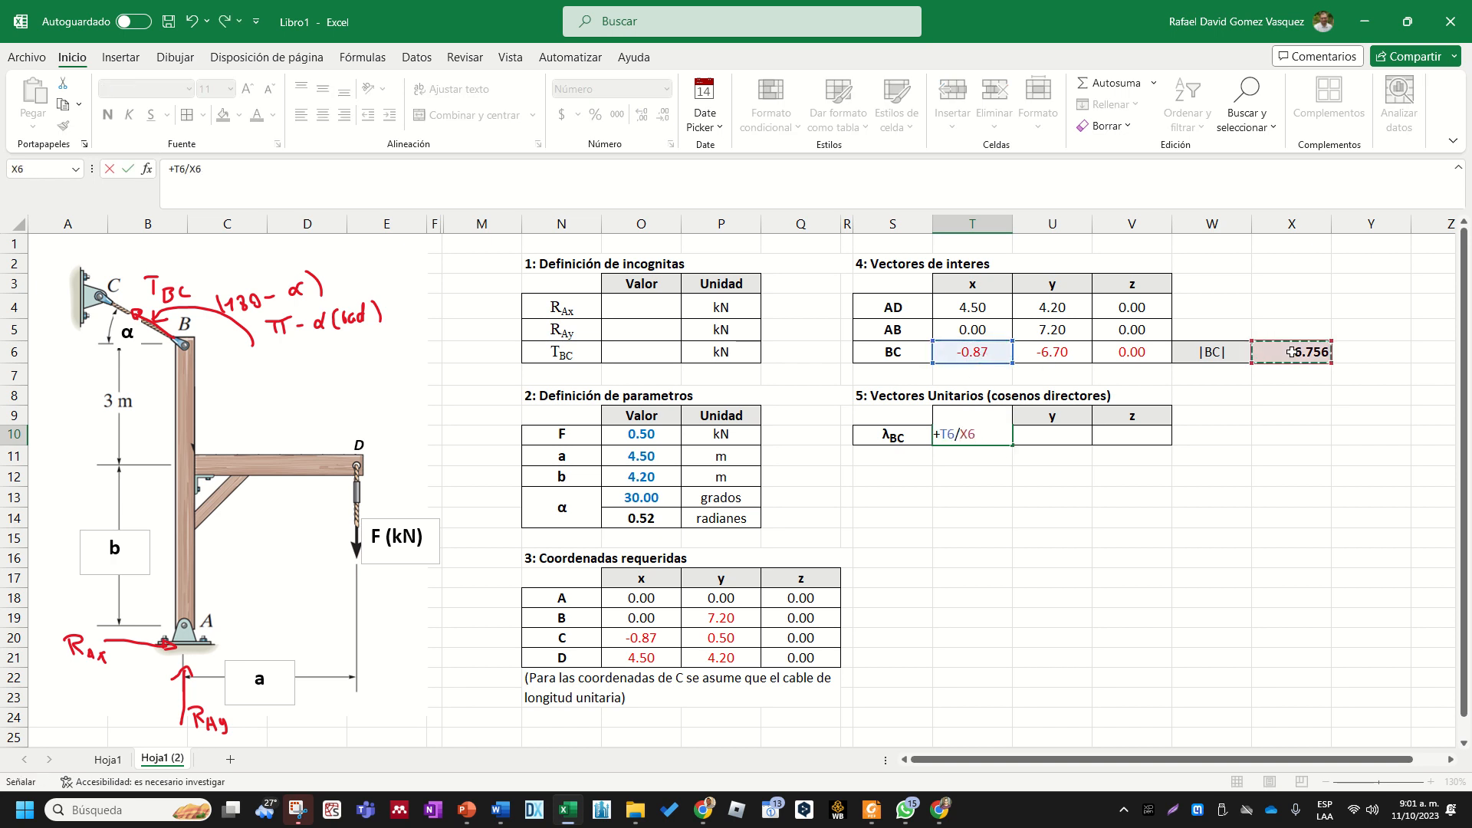
{"action": "key", "text": "F4"}
{"action": "key", "text": "Return"}
- Fill the λBC formula from T10 across to V10 and show the three components with three decimals
{"action": "left_click", "coordinate": [1004, 440]}
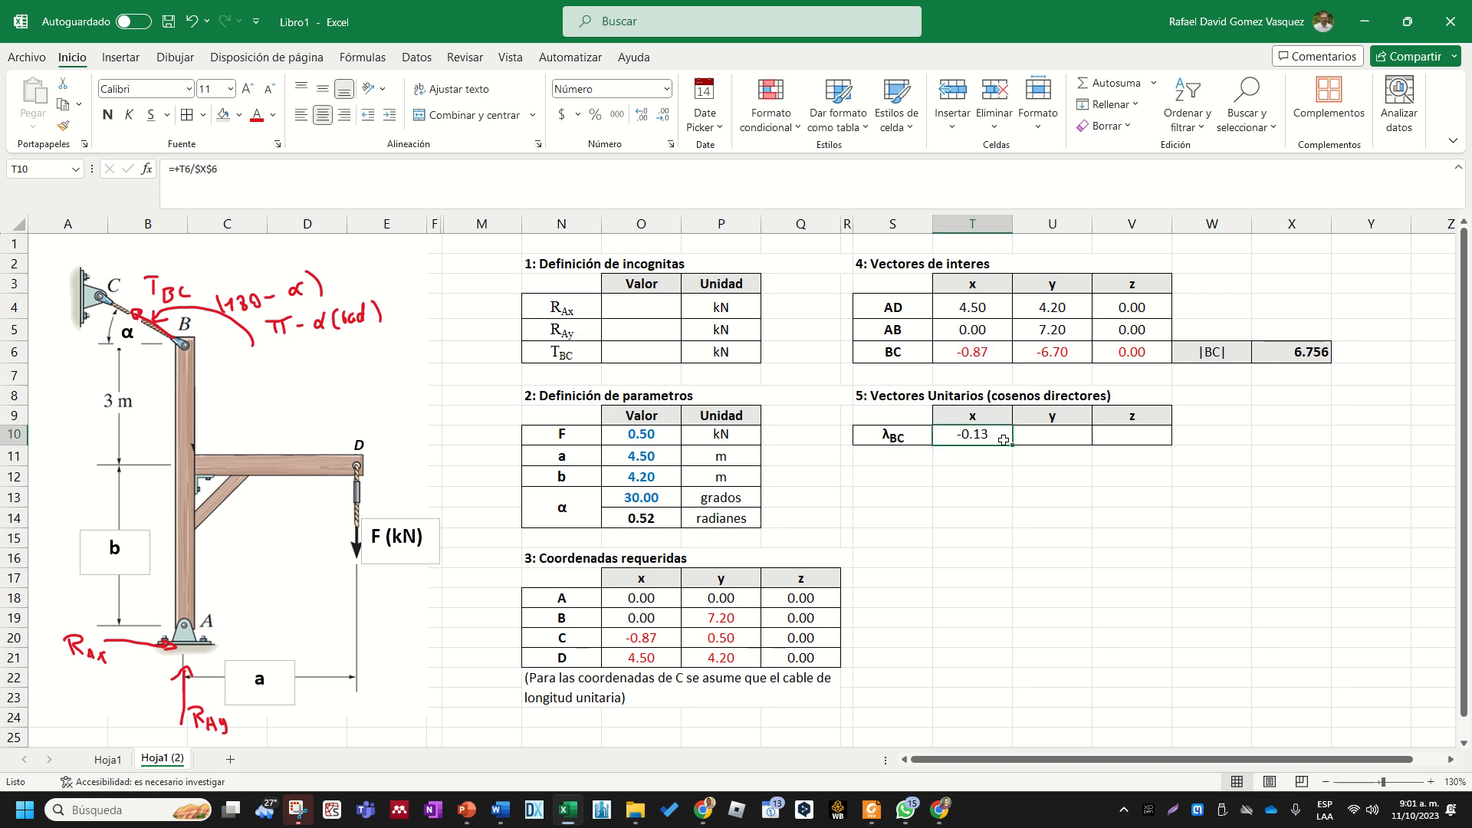
{"action": "left_click_drag", "start_coordinate": [1015, 447], "coordinate": [1157, 441]}
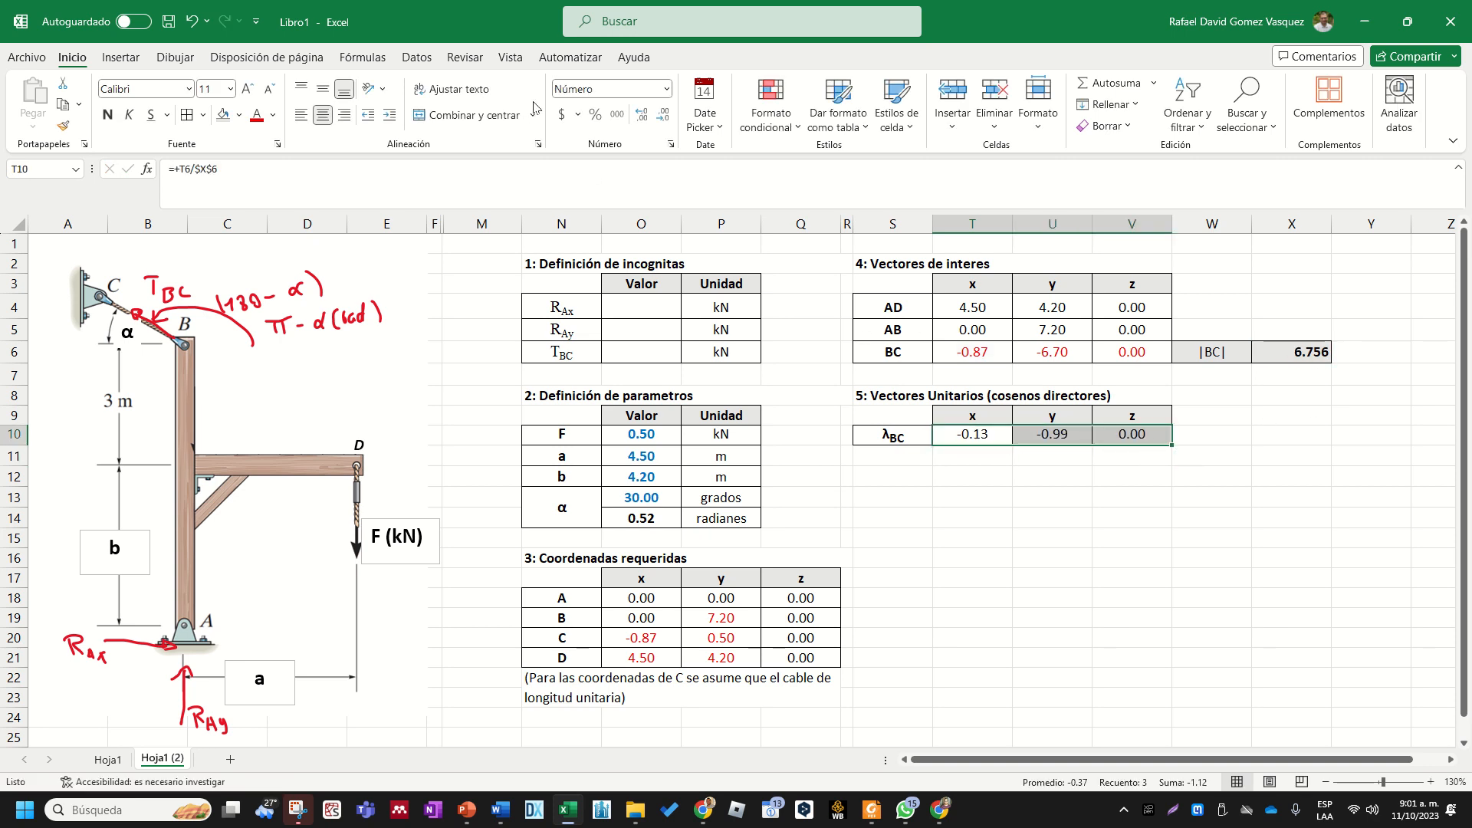
{"action": "left_click", "coordinate": [666, 89]}
{"action": "left_click", "coordinate": [667, 89]}
{"action": "left_click", "coordinate": [642, 115]}
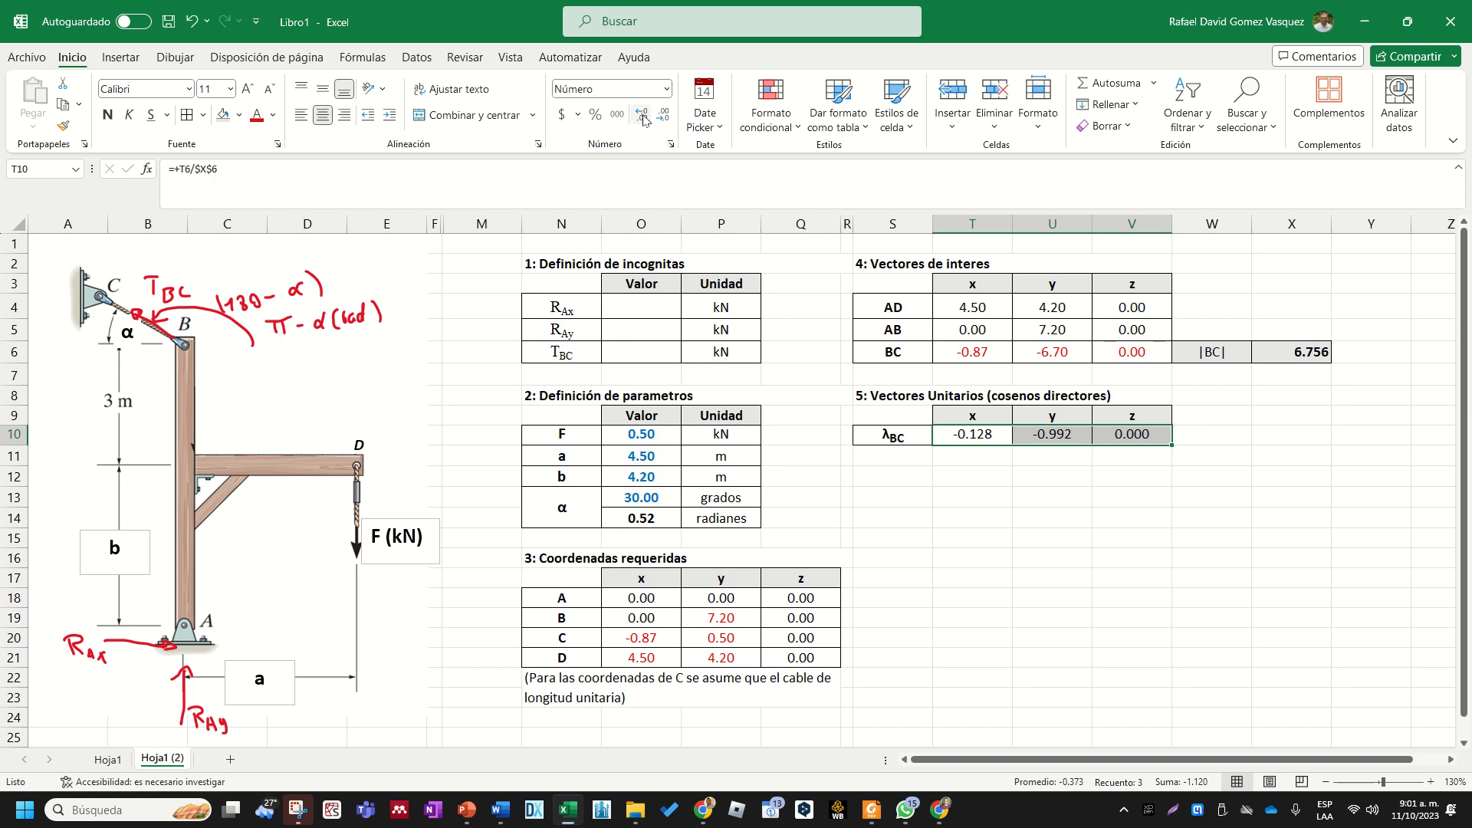
{"action": "left_click", "coordinate": [1041, 559]}
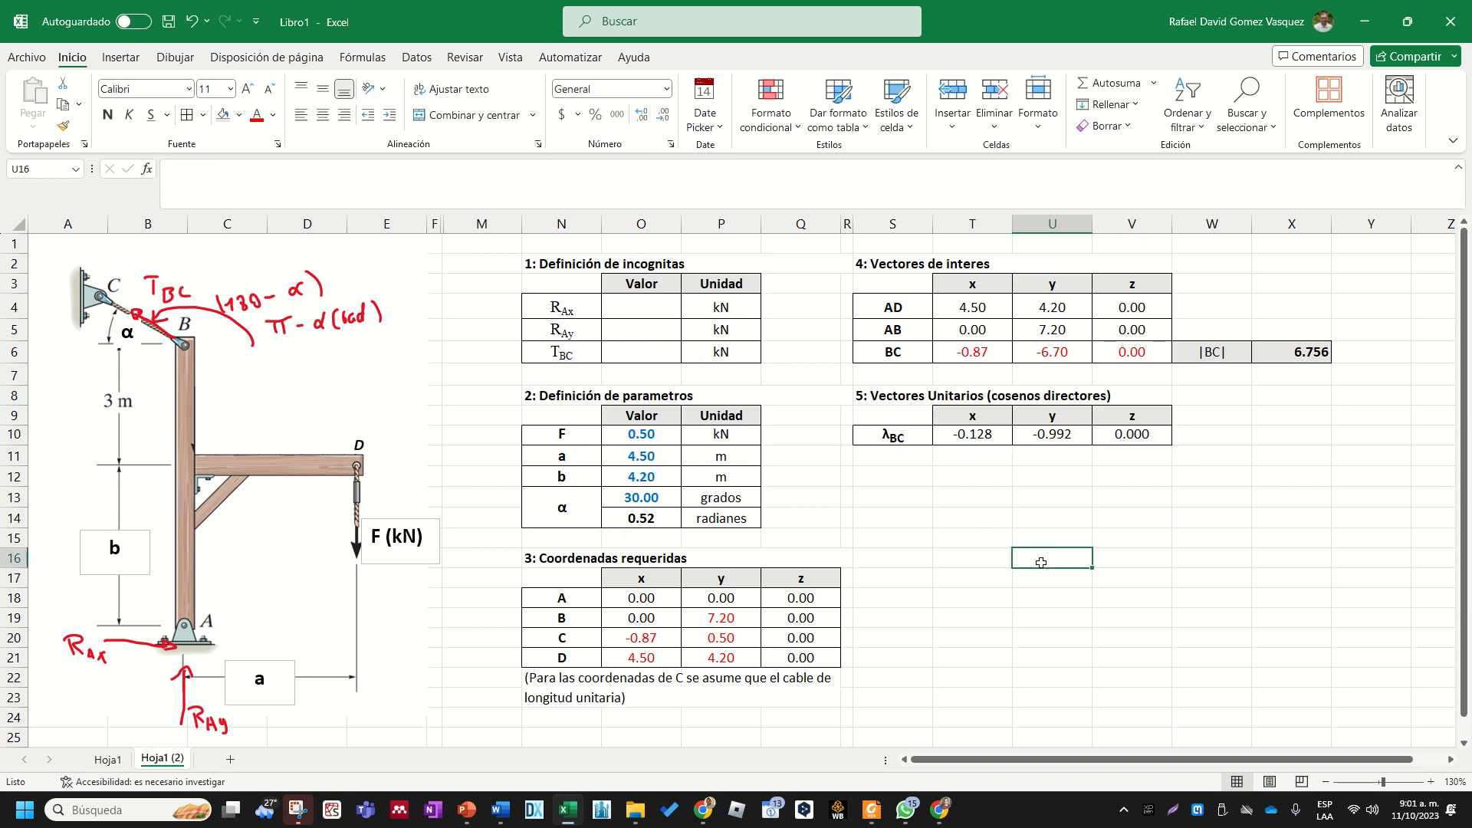
{"action": "left_click_drag", "start_coordinate": [985, 440], "coordinate": [1112, 453]}
{"action": "left_click", "coordinate": [971, 454]}
{"action": "left_click_drag", "start_coordinate": [967, 438], "coordinate": [1099, 432]}
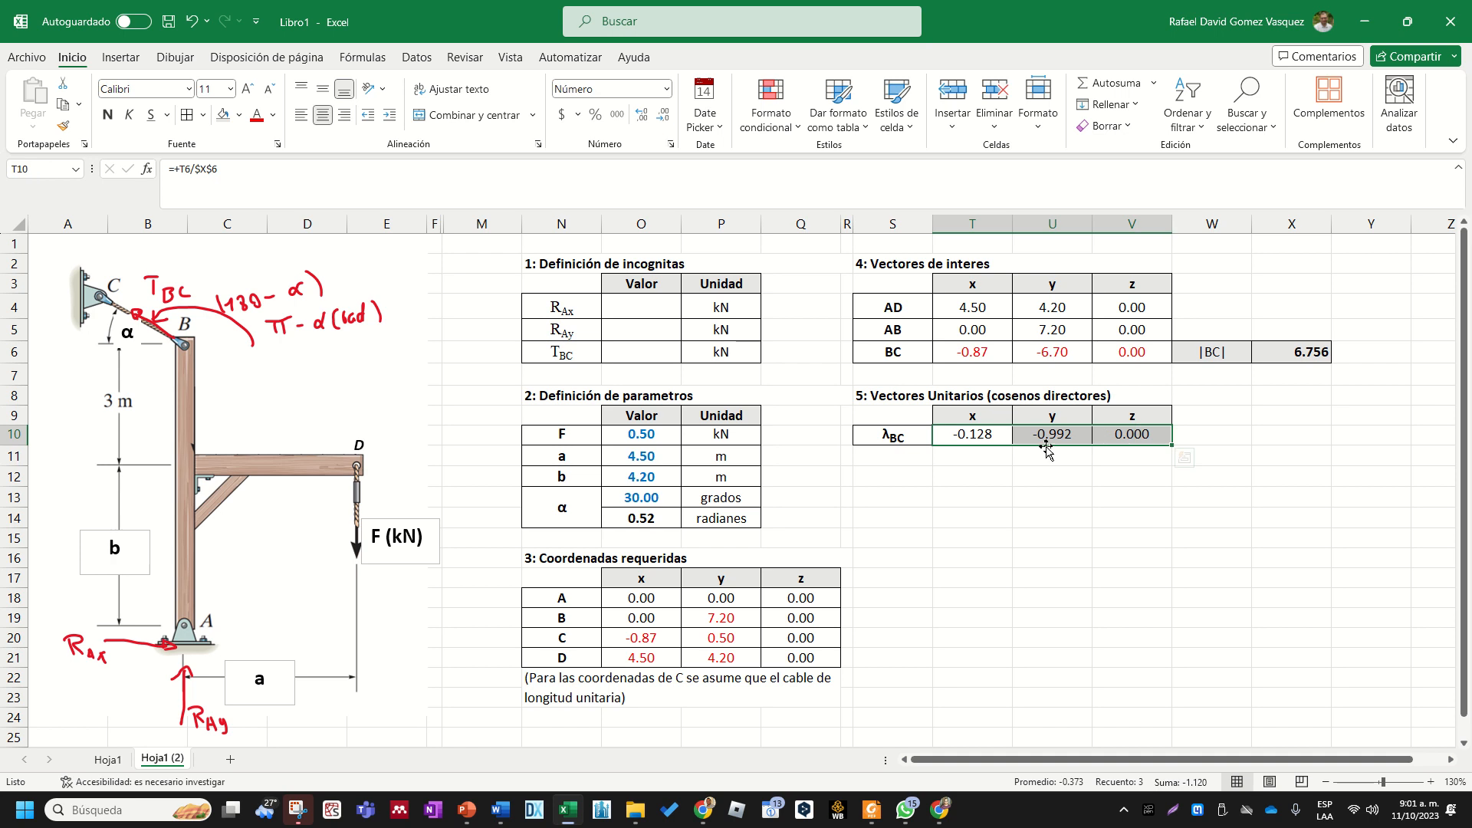
{"action": "left_click", "coordinate": [1104, 491]}
- Check the λBC unit vector in X10 with the sum of squares formula =SUMA.CUADRADOS(T10:V10)
{"action": "left_click", "coordinate": [1284, 434]}
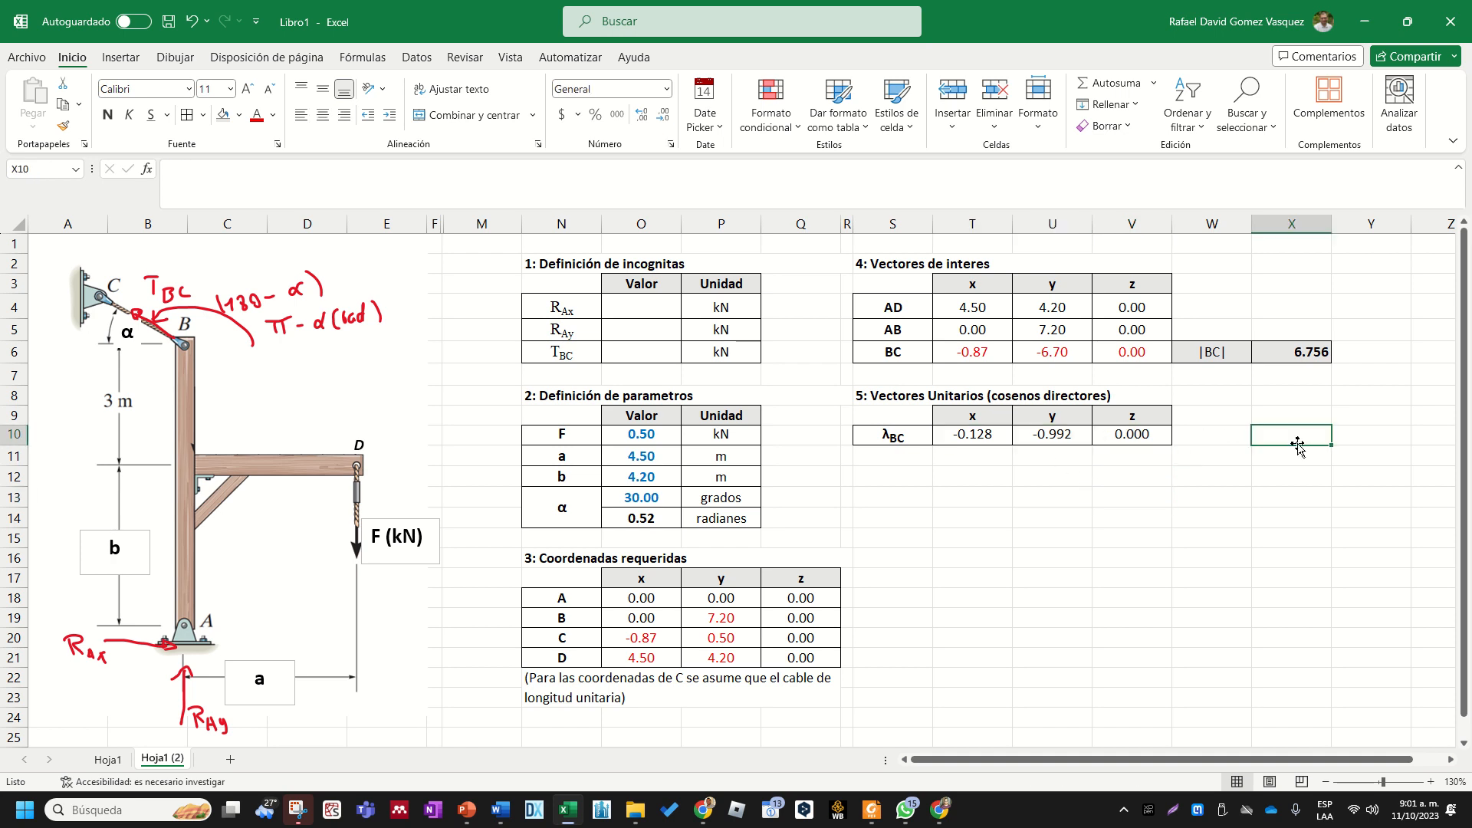
{"action": "type", "text": "sum"}
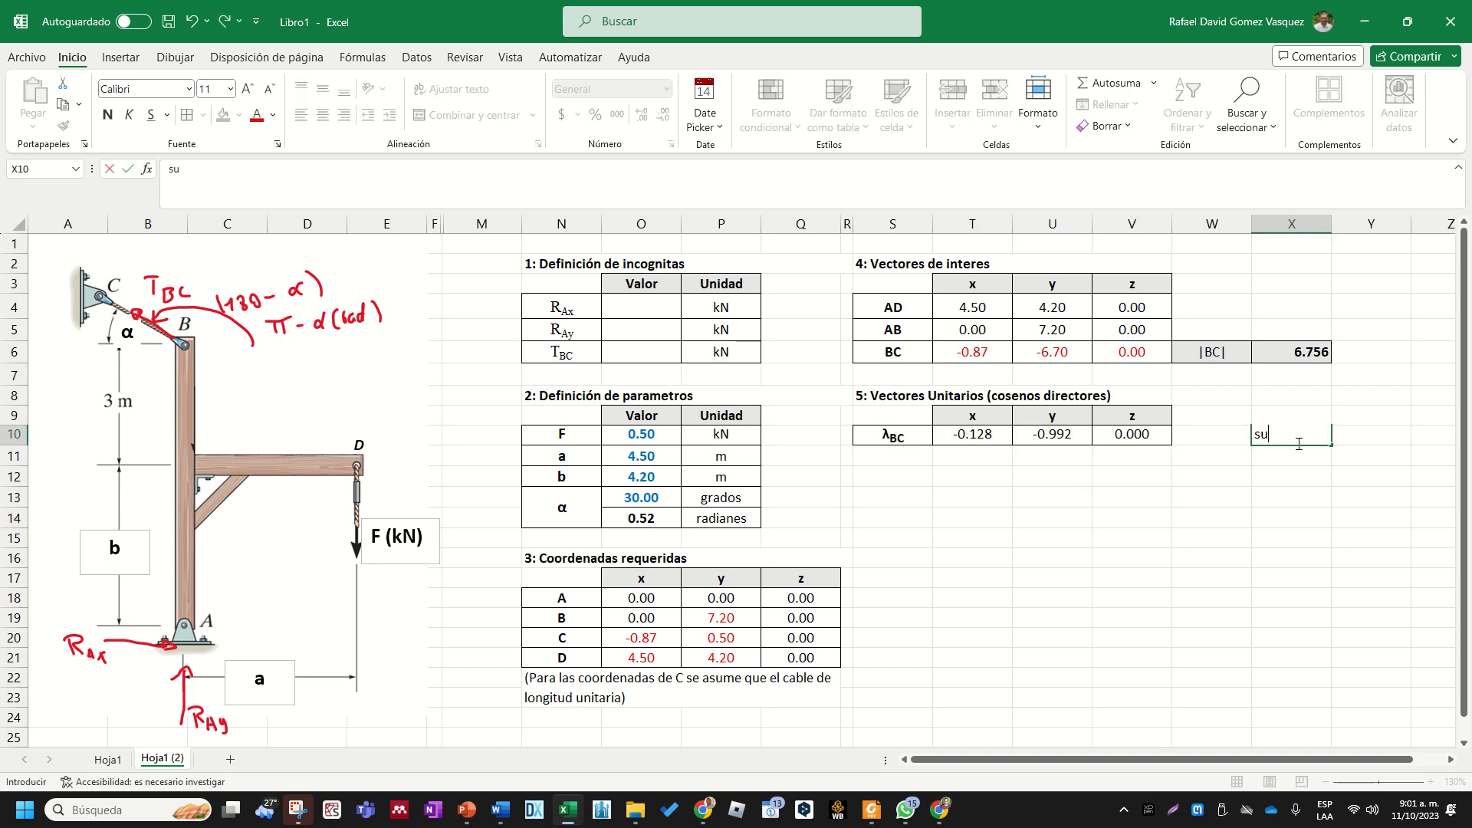
{"action": "key", "text": "BackSpace"}
{"action": "key", "text": "BackSpace"}
{"action": "key", "text": "BackSpace"}
{"action": "type", "text": "=sum"}
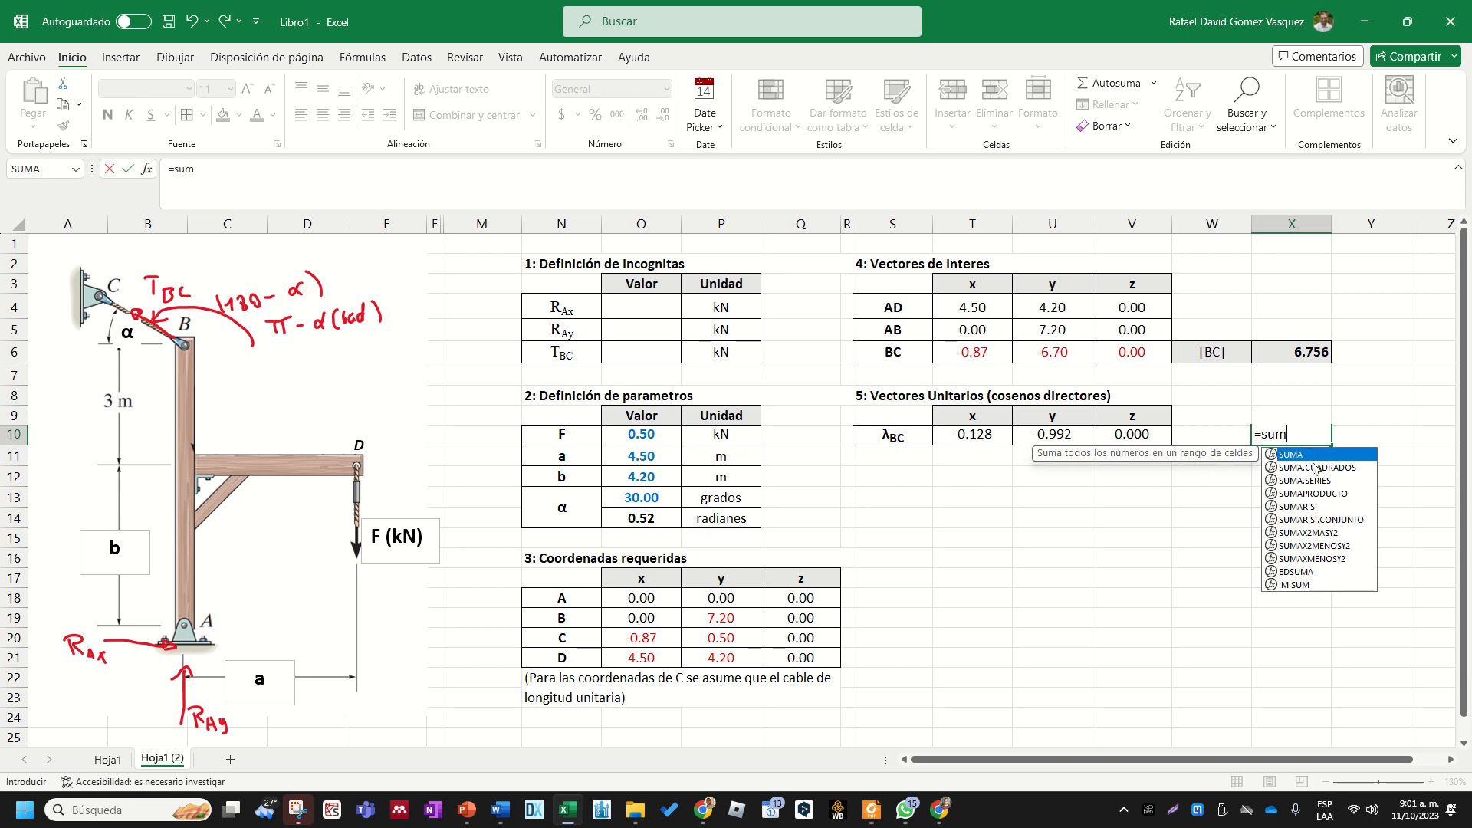
{"action": "double_click", "coordinate": [1311, 467]}
{"action": "left_click_drag", "start_coordinate": [1142, 434], "coordinate": [1006, 428]}
{"action": "key", "text": "Return"}
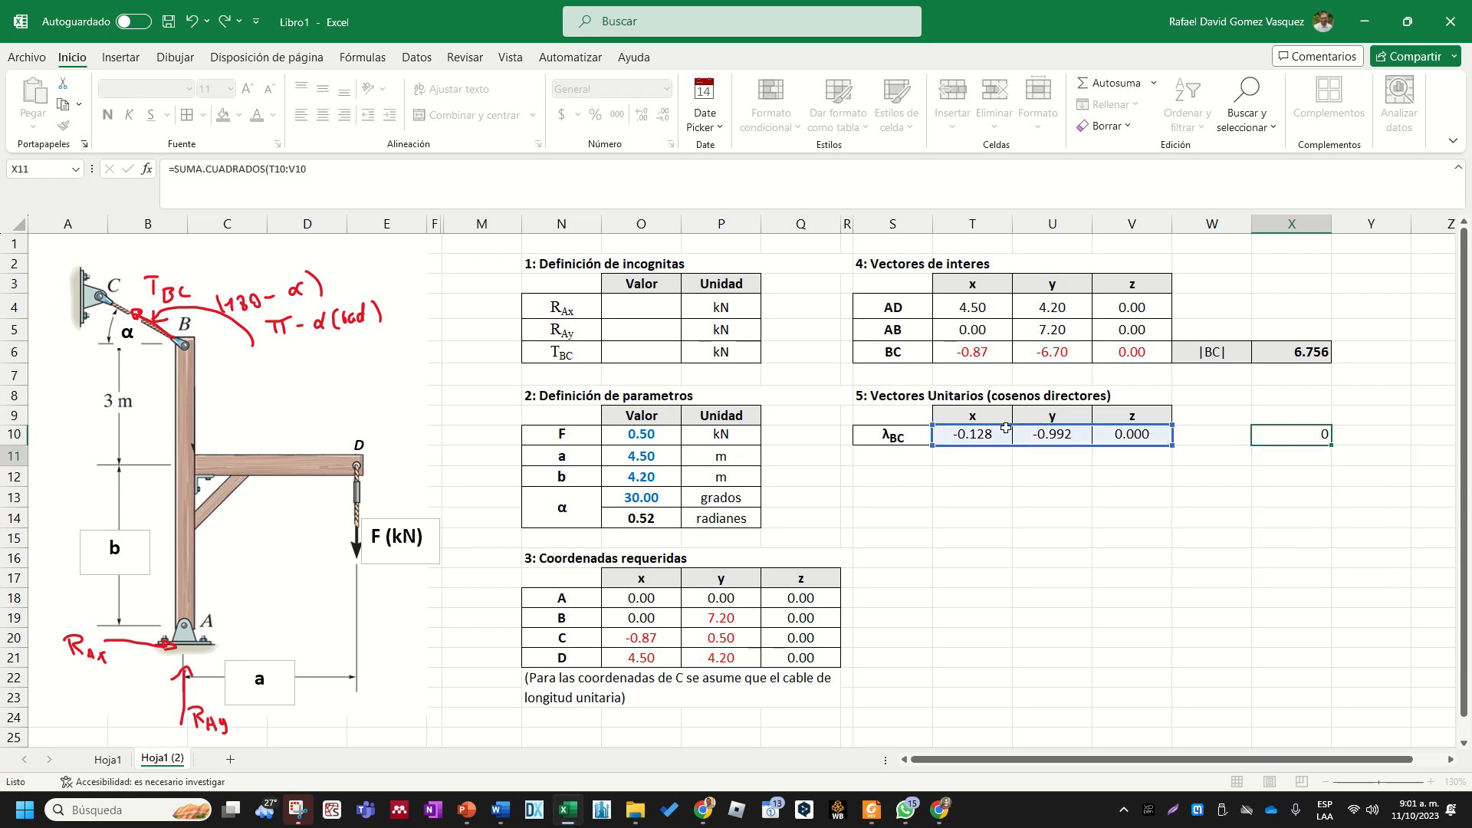
- Show the sum of squares in X10 with ten decimals, and return it to the Number format with two decimals
{"action": "left_click", "coordinate": [1294, 435]}
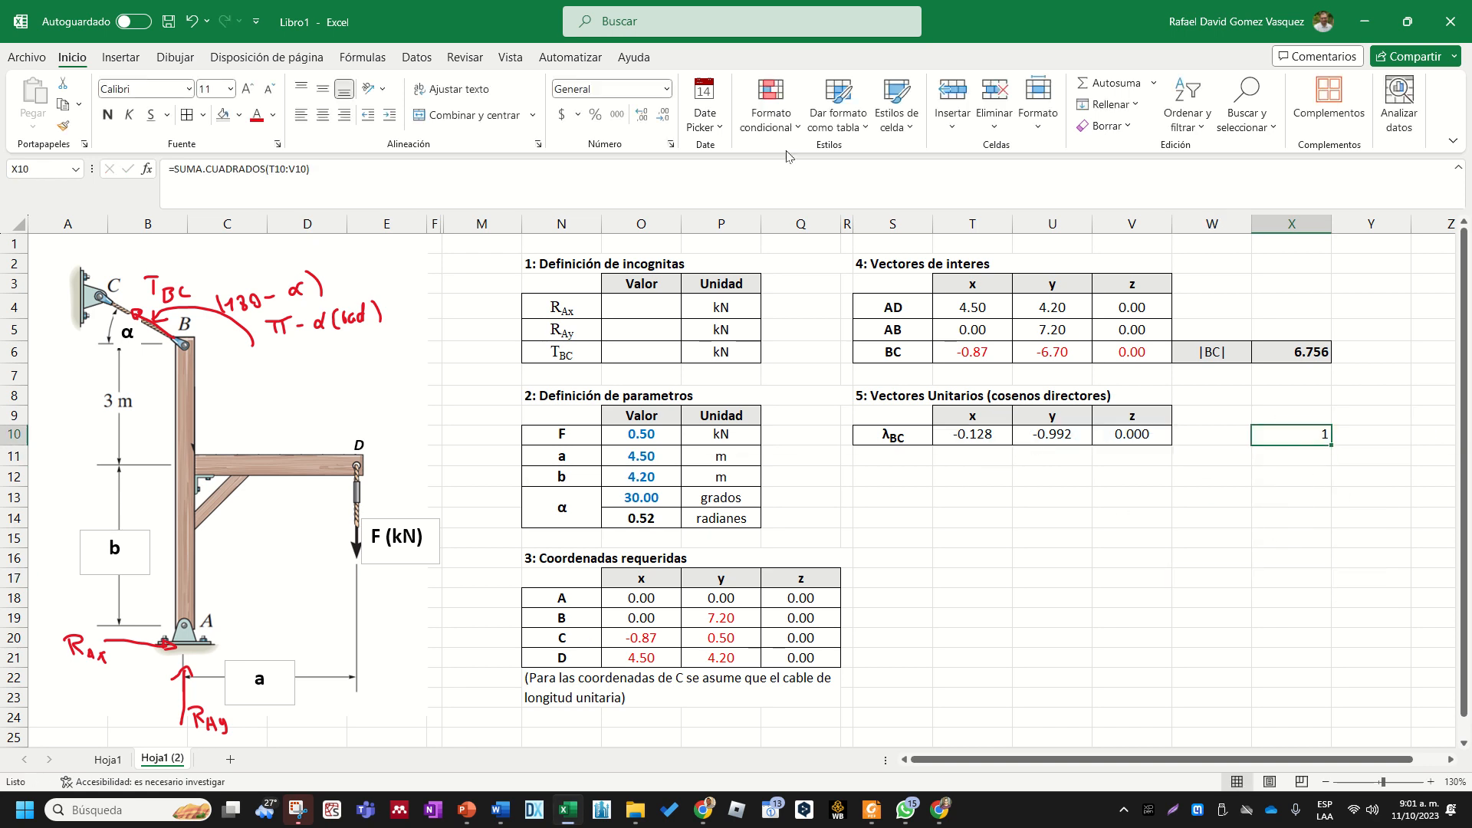
{"action": "left_click", "coordinate": [648, 116]}
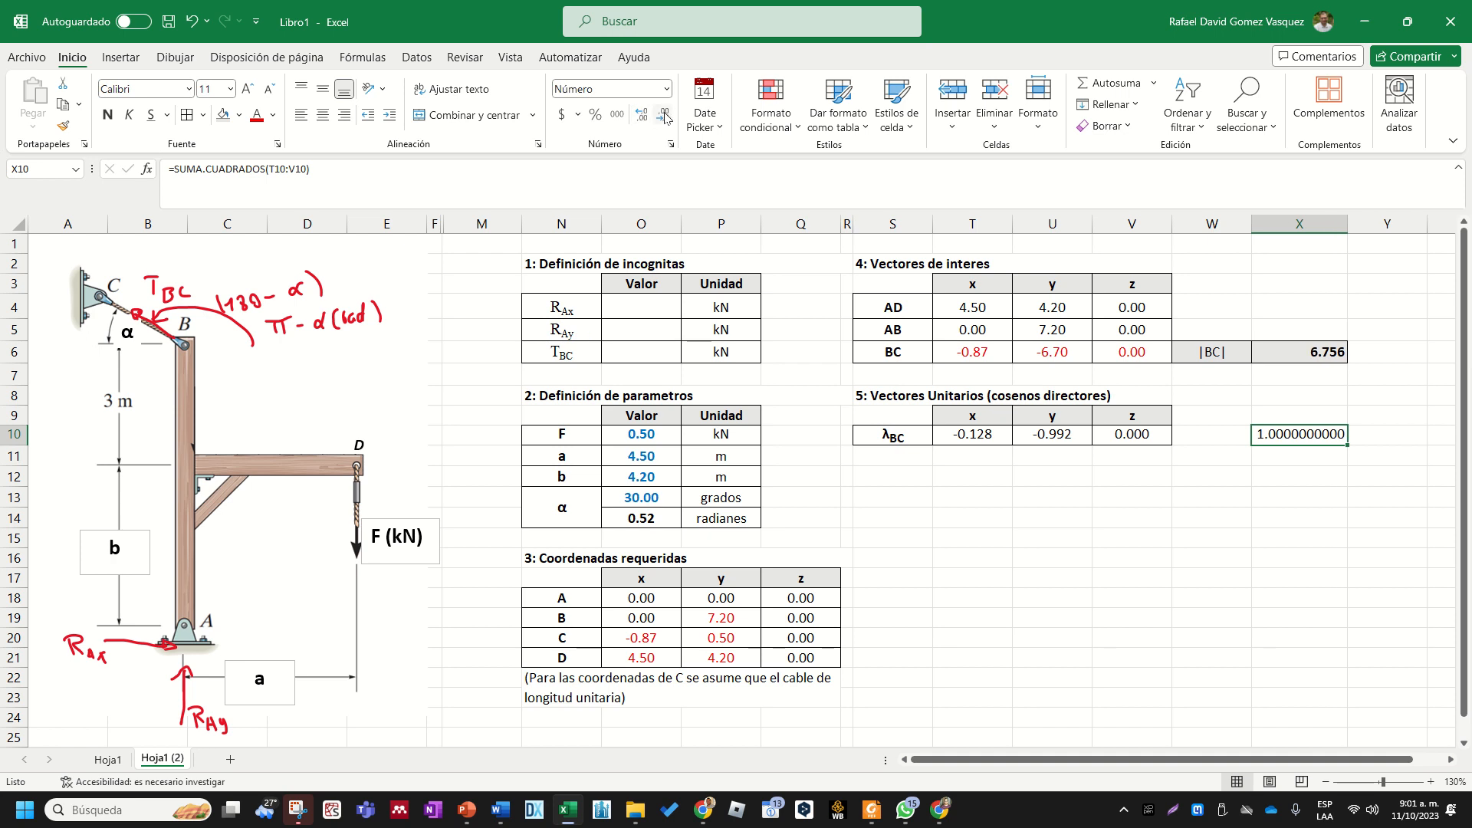
{"action": "left_click", "coordinate": [666, 89]}
{"action": "left_click", "coordinate": [658, 163]}
{"action": "left_click", "coordinate": [1261, 481]}
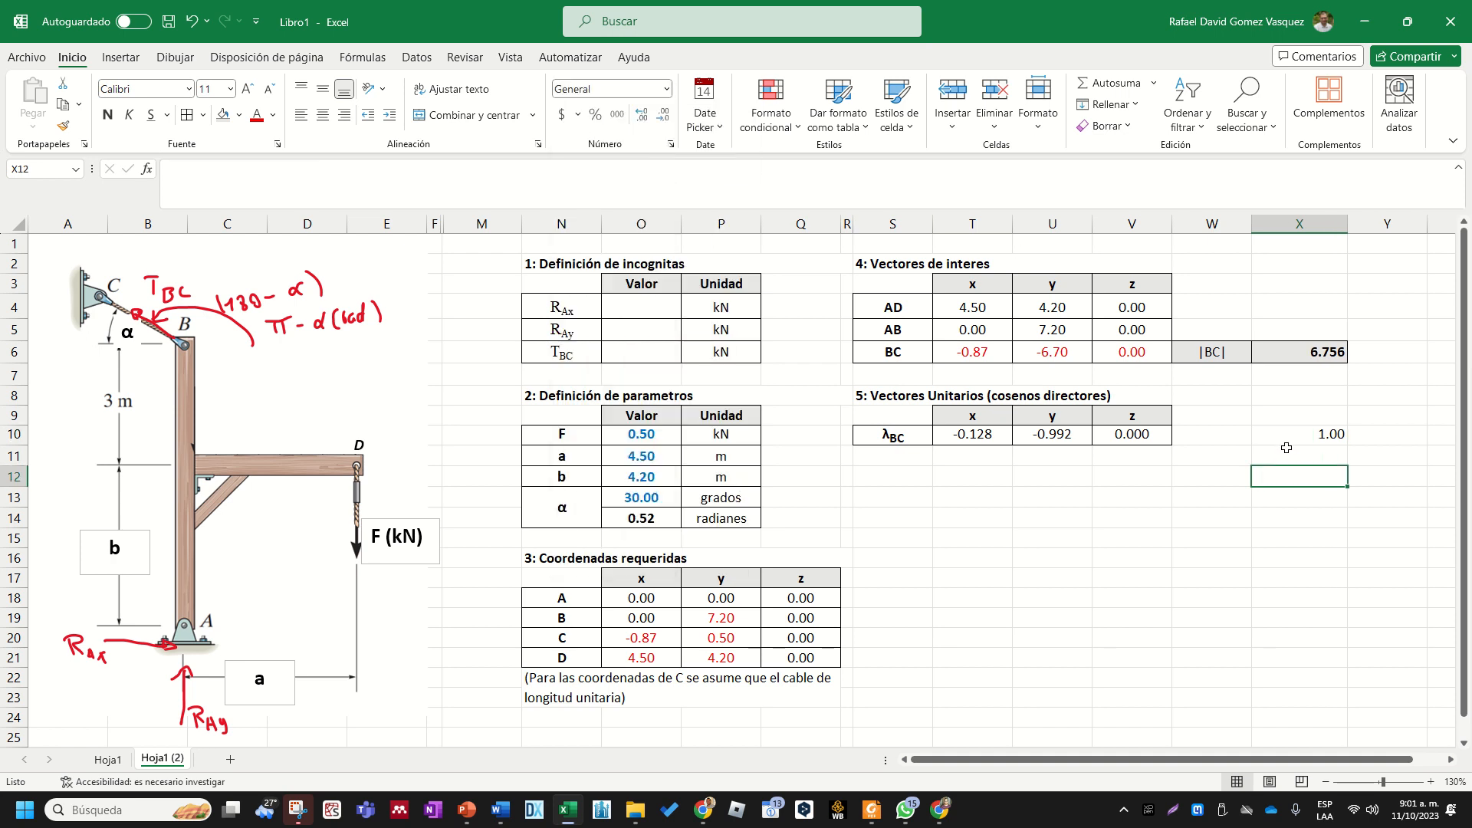
- Delete the sum of squares check from X10
{"action": "left_click", "coordinate": [1290, 439]}
{"action": "key", "text": "Delete"}
{"action": "left_click", "coordinate": [1226, 496]}
{"action": "left_click_drag", "start_coordinate": [905, 431], "coordinate": [1109, 437]}
{"action": "left_click", "coordinate": [1055, 418]}
{"action": "left_click", "coordinate": [886, 440]}
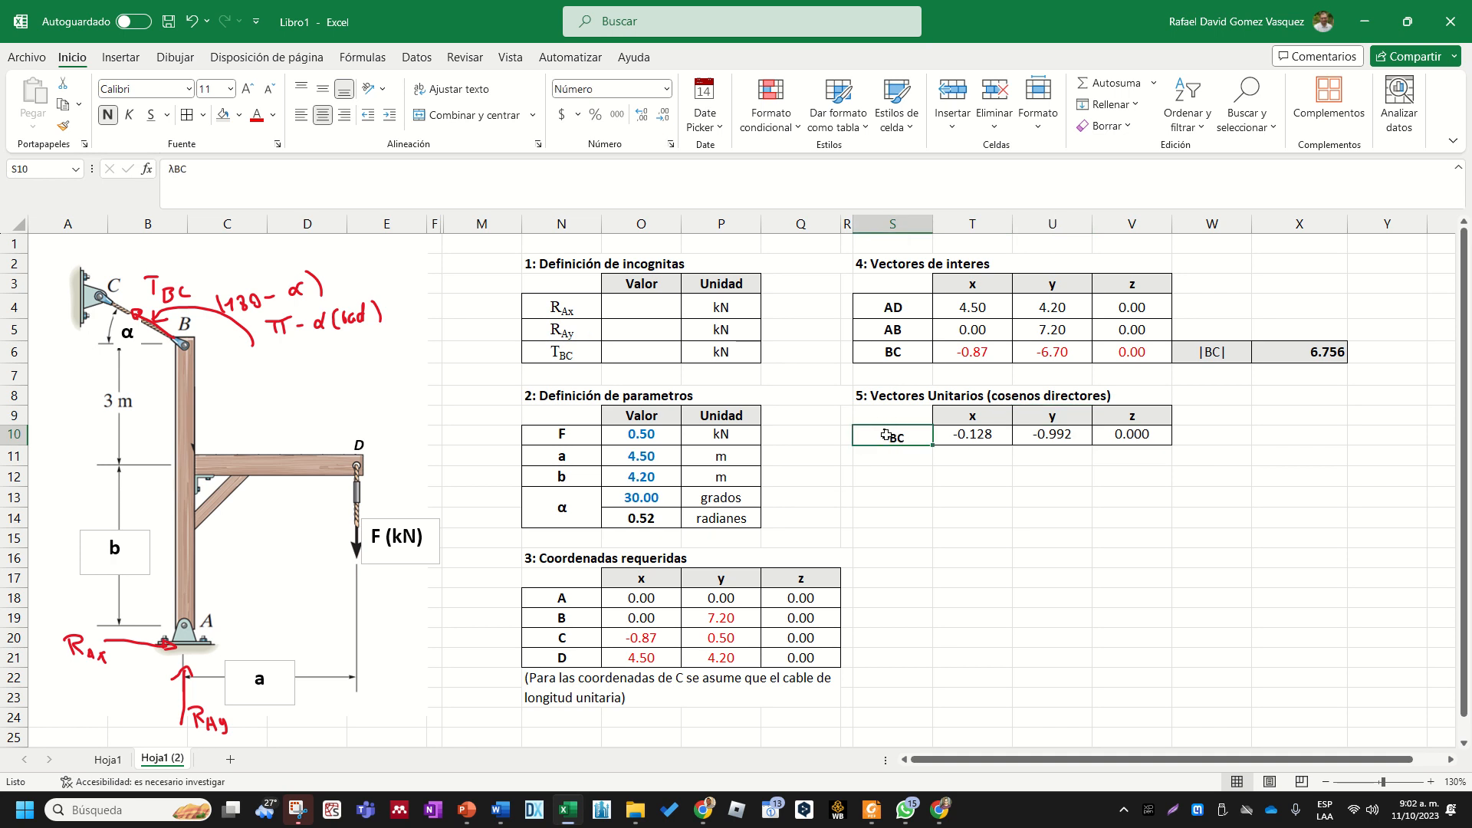
{"action": "left_click", "coordinate": [999, 533]}
- Enter the section heading "6: Ecuacion de momento (producto X)" in S13
{"action": "left_click", "coordinate": [916, 500]}
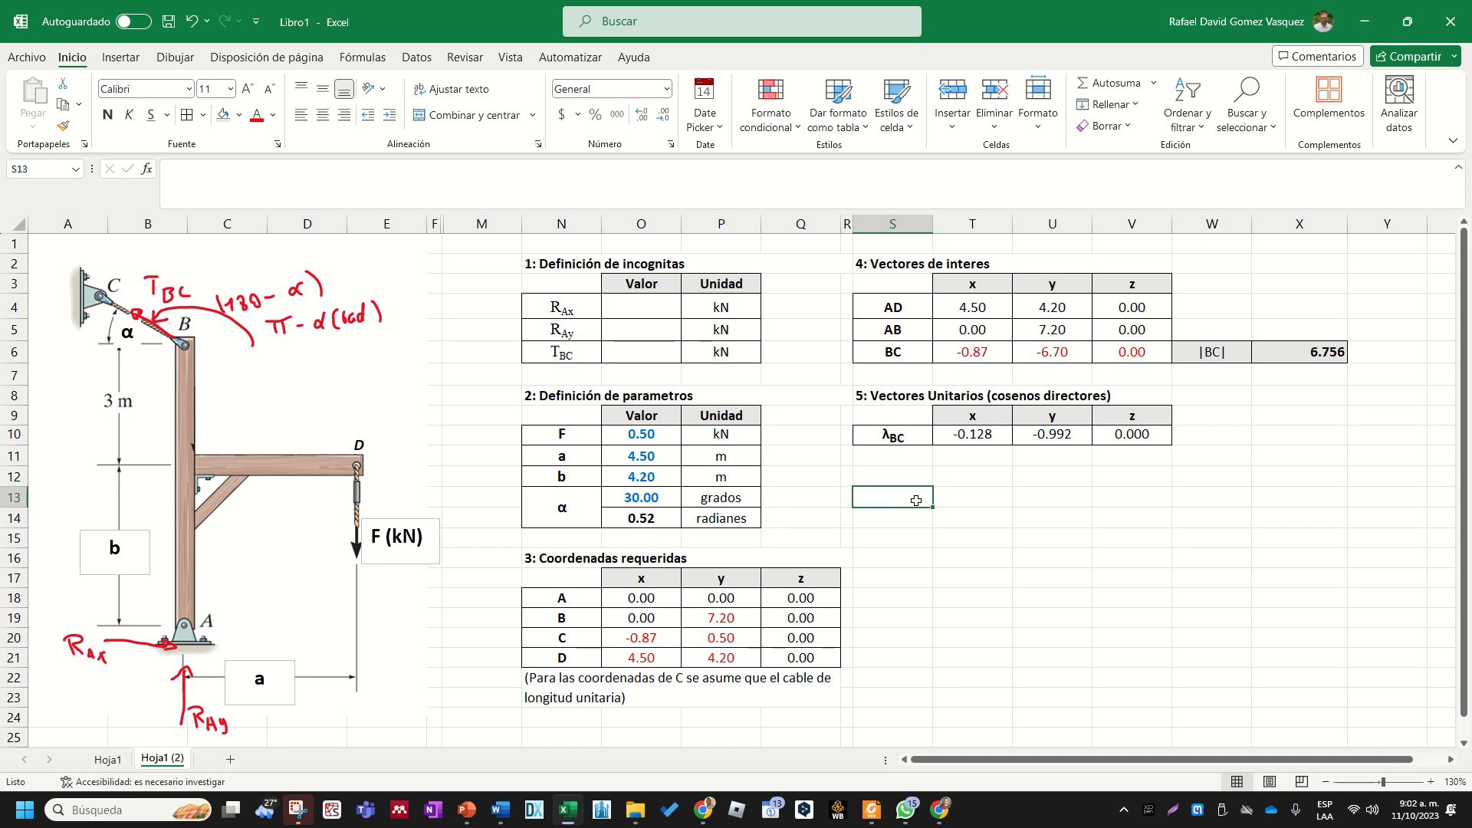
{"action": "type", "text": "5"}
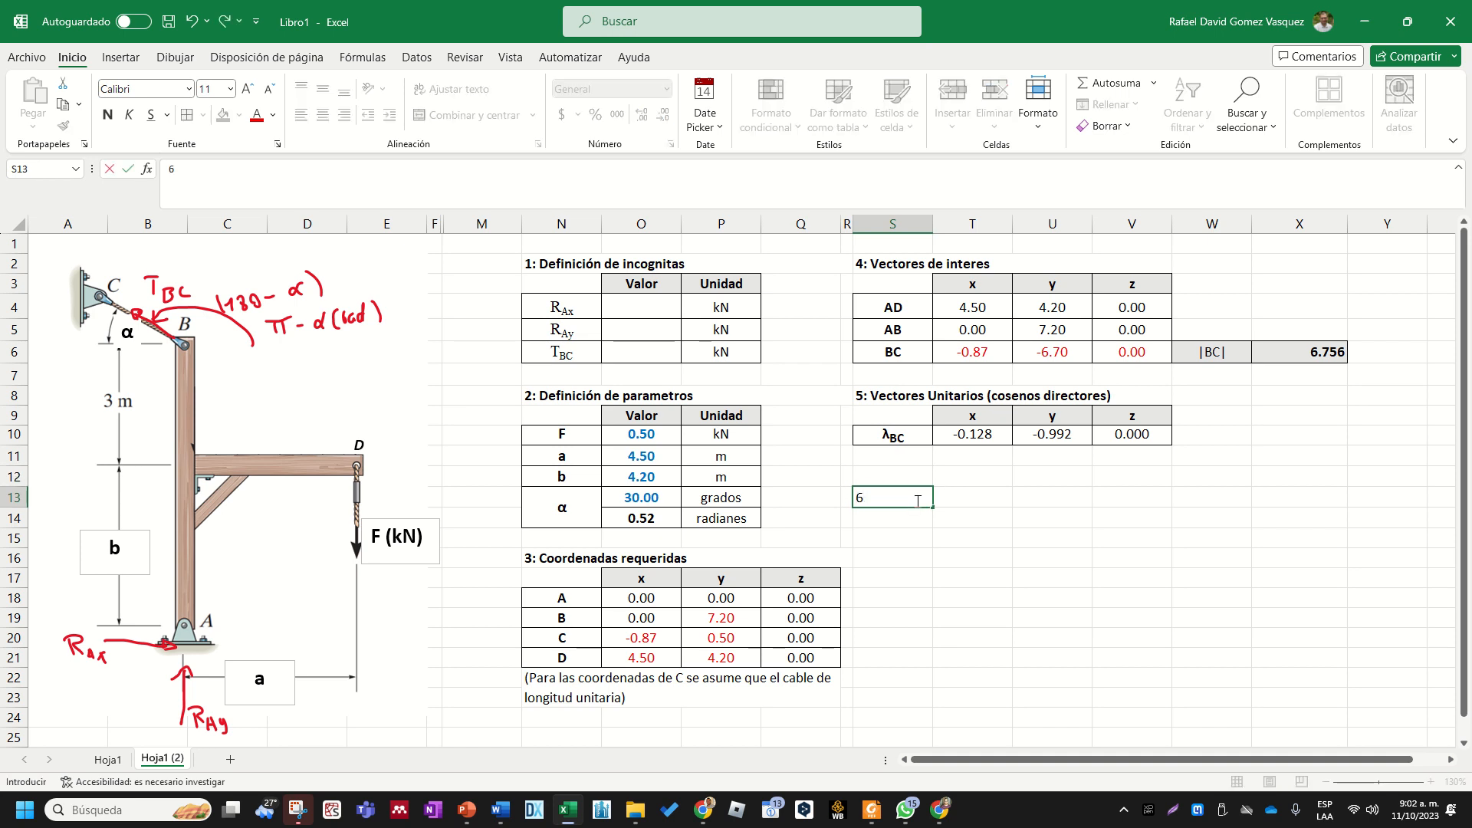
{"action": "type", "text": ": Ecuacion de momento "}
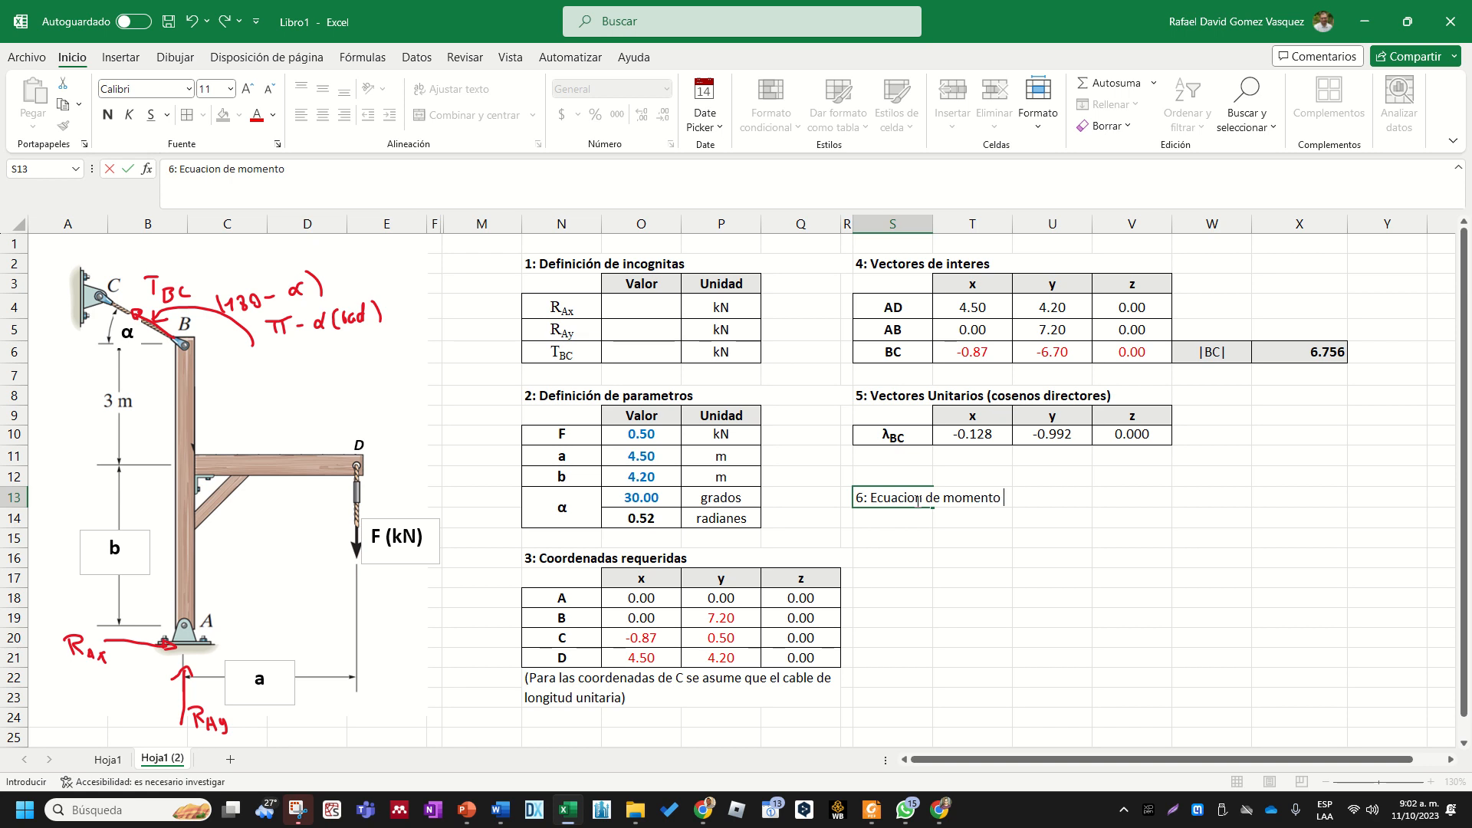
{"action": "type", "text": "(producto X"}
{"action": "key", "text": "Return"}
- Merge S13:V13 for the section 6 heading and make it bold and left-aligned
{"action": "left_click", "coordinate": [916, 500]}
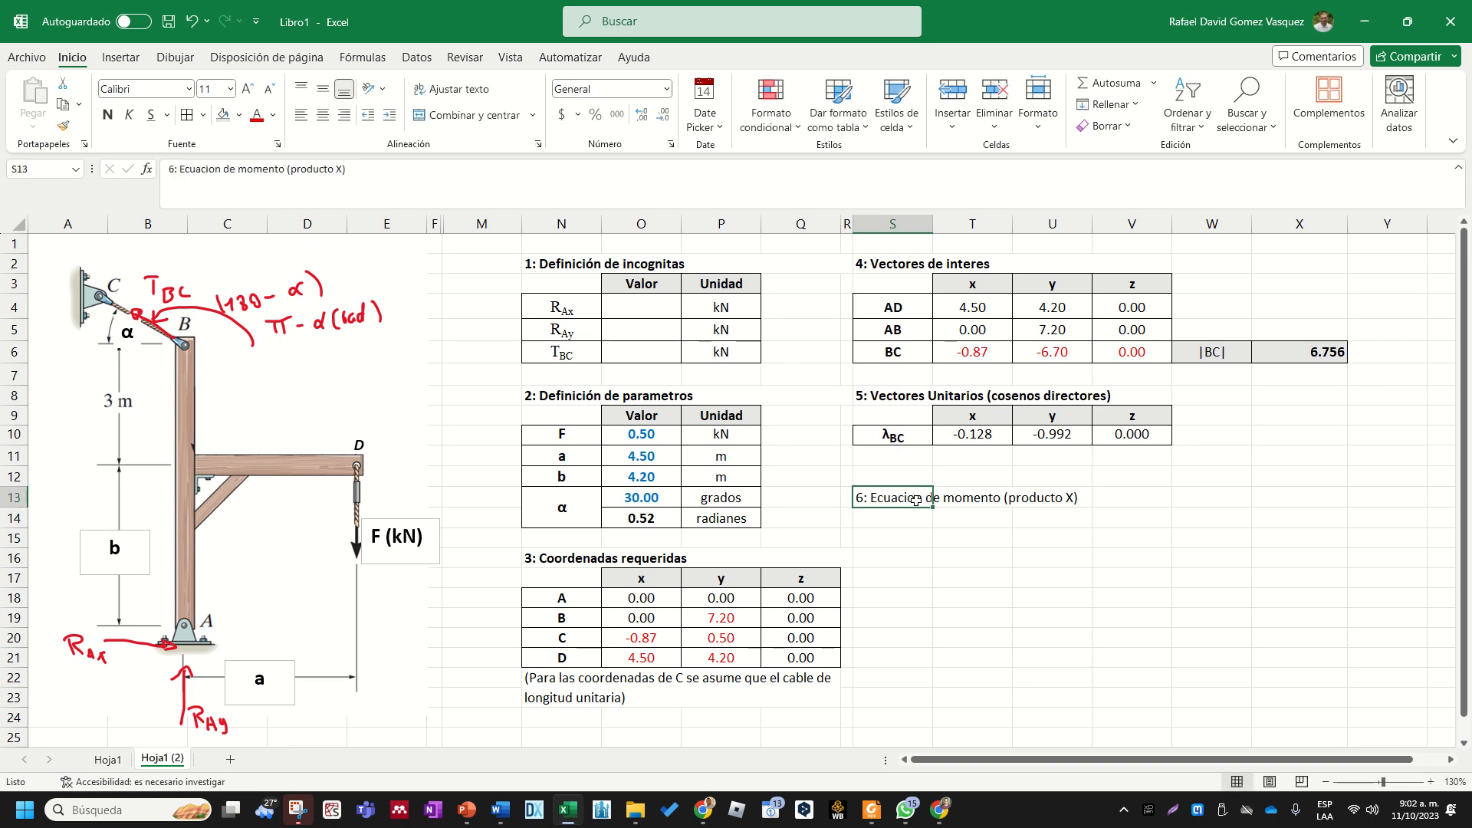
{"action": "key", "text": "shift+Right"}
{"action": "key", "text": "shift+Right"}
{"action": "key", "text": "shift+Right"}
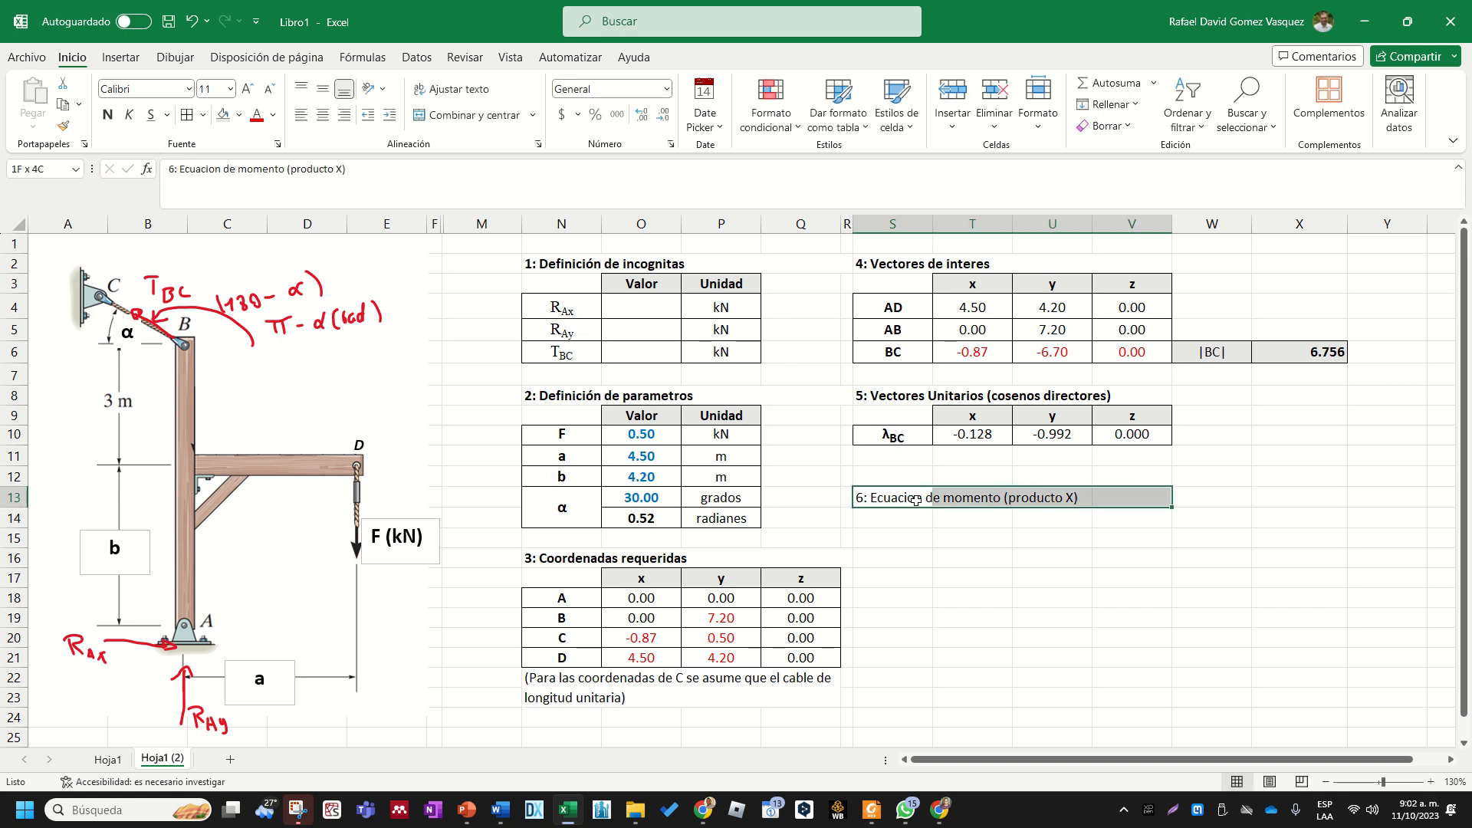
{"action": "left_click", "coordinate": [469, 115]}
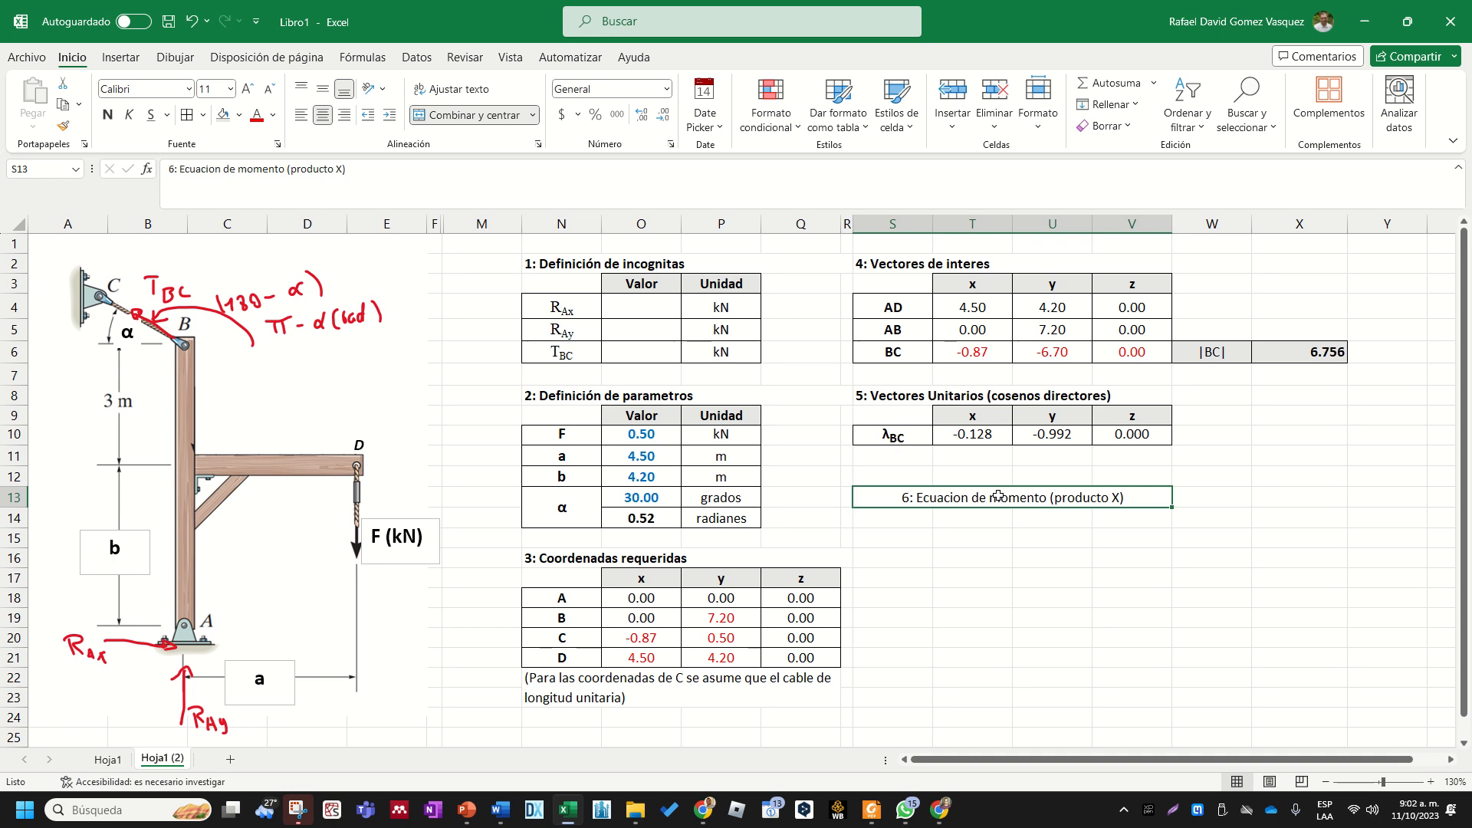
{"action": "key", "text": "ctrl+n"}
{"action": "left_click", "coordinate": [301, 115]}
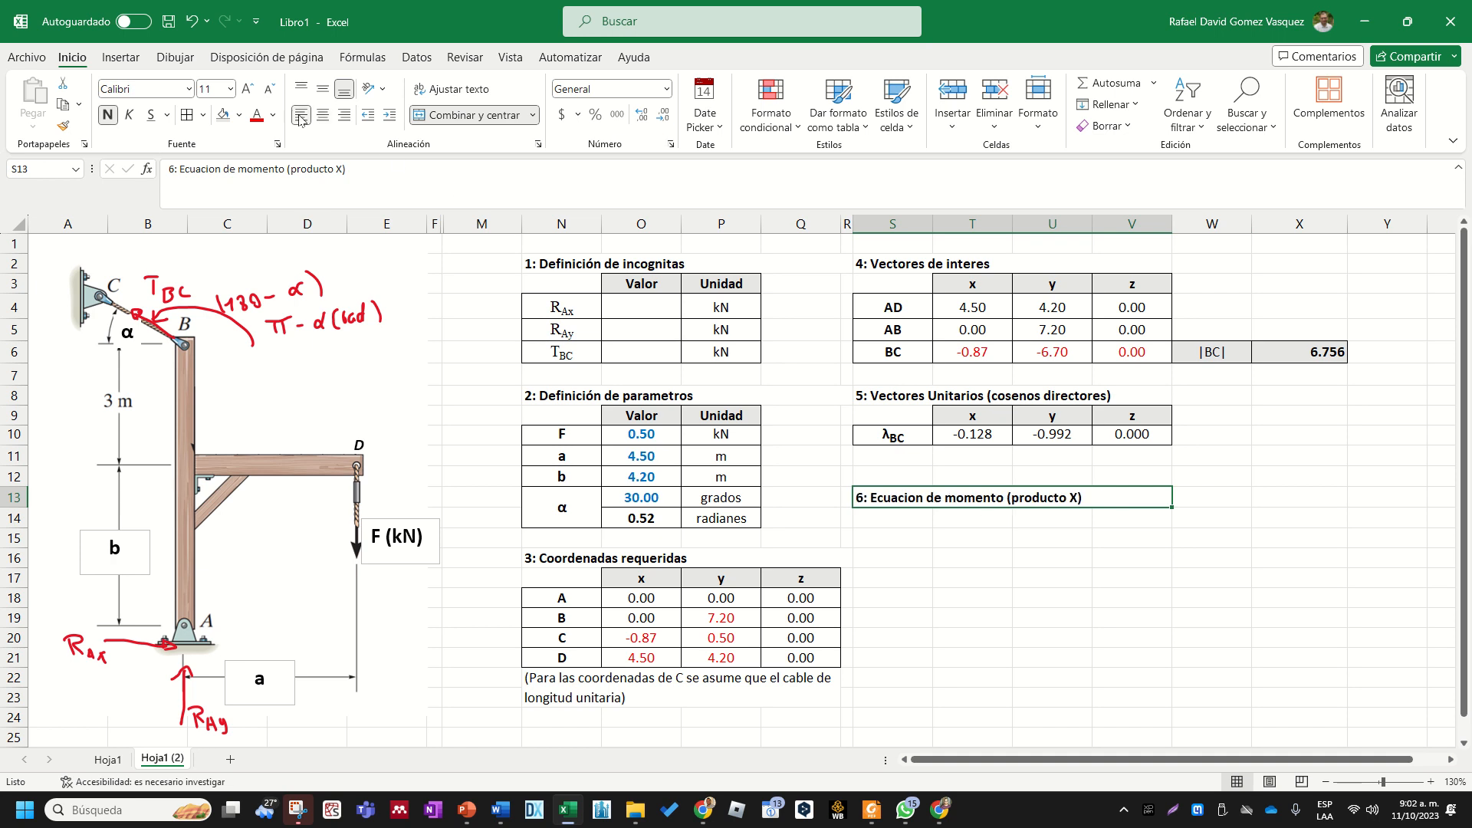
{"action": "left_click", "coordinate": [1062, 617]}
- Append ", Ref A" to the section 6 heading
{"action": "left_click", "coordinate": [986, 503]}
{"action": "double_click", "coordinate": [1104, 498]}
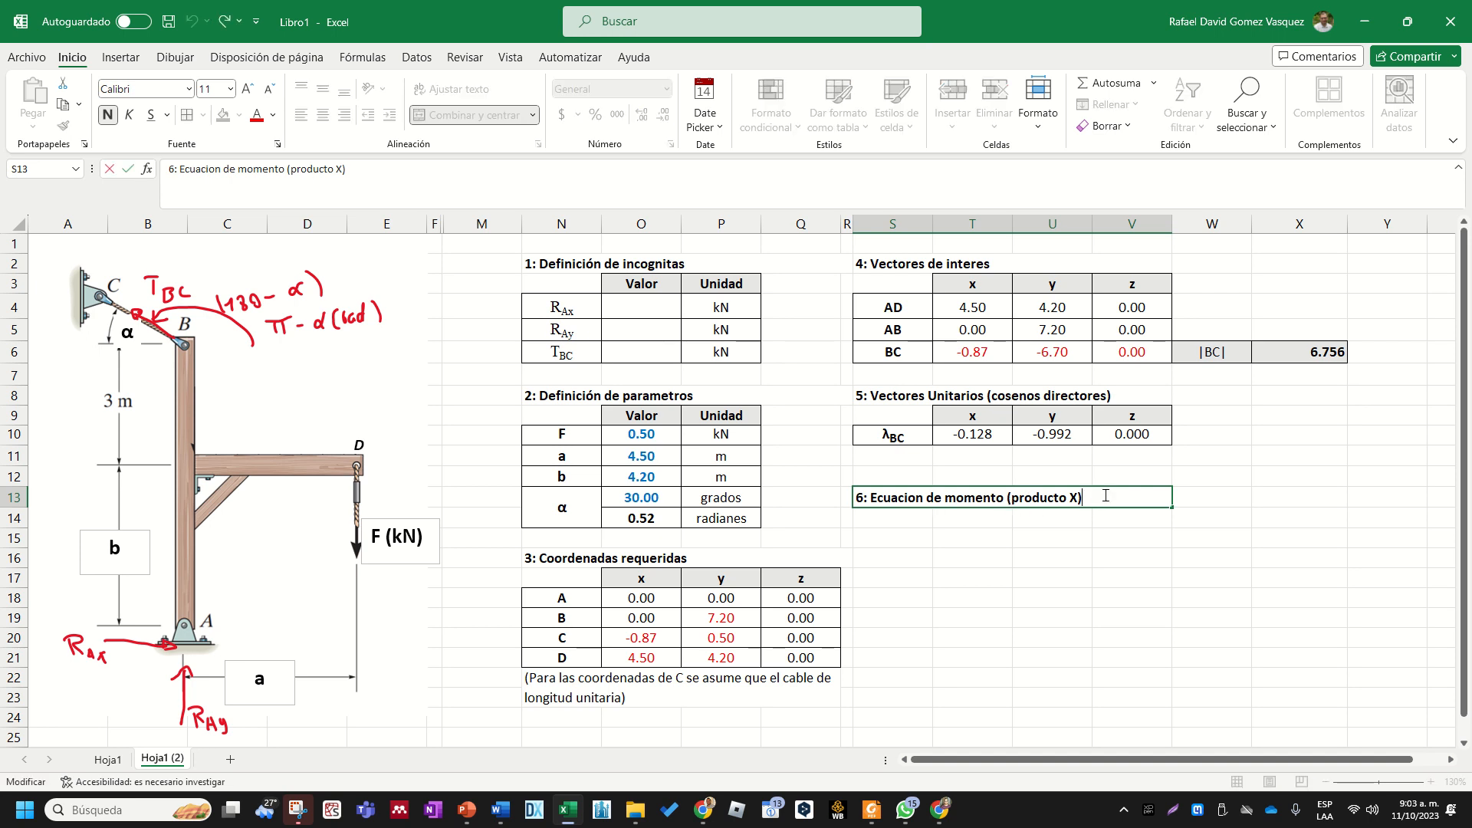
{"action": "type", "text": ", Ref A"}
{"action": "left_click", "coordinate": [1168, 584]}
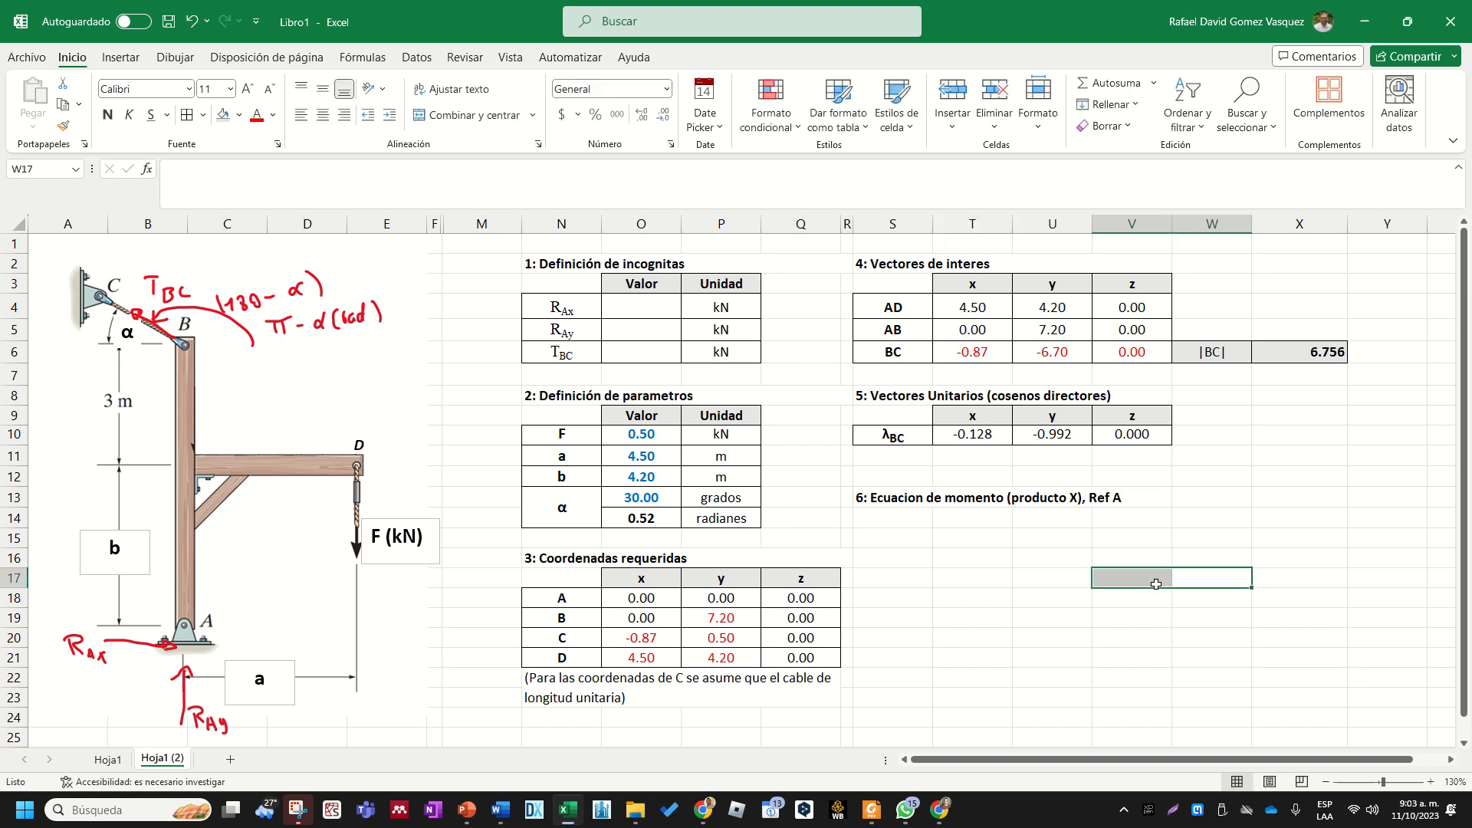
{"action": "left_click", "coordinate": [908, 533]}
{"action": "left_click", "coordinate": [961, 519]}
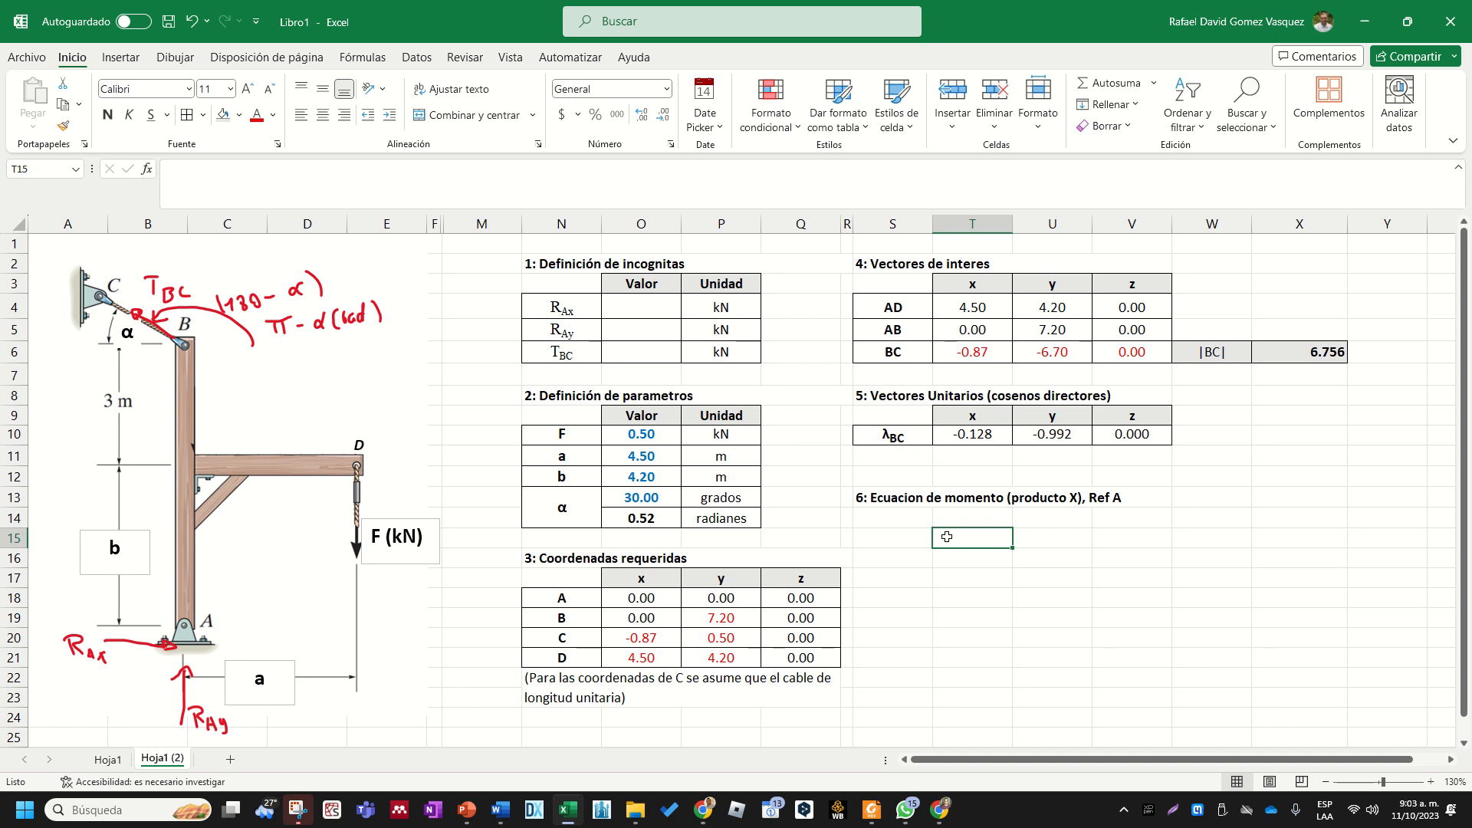
{"action": "left_click", "coordinate": [926, 517]}
{"action": "left_click", "coordinate": [1036, 496]}
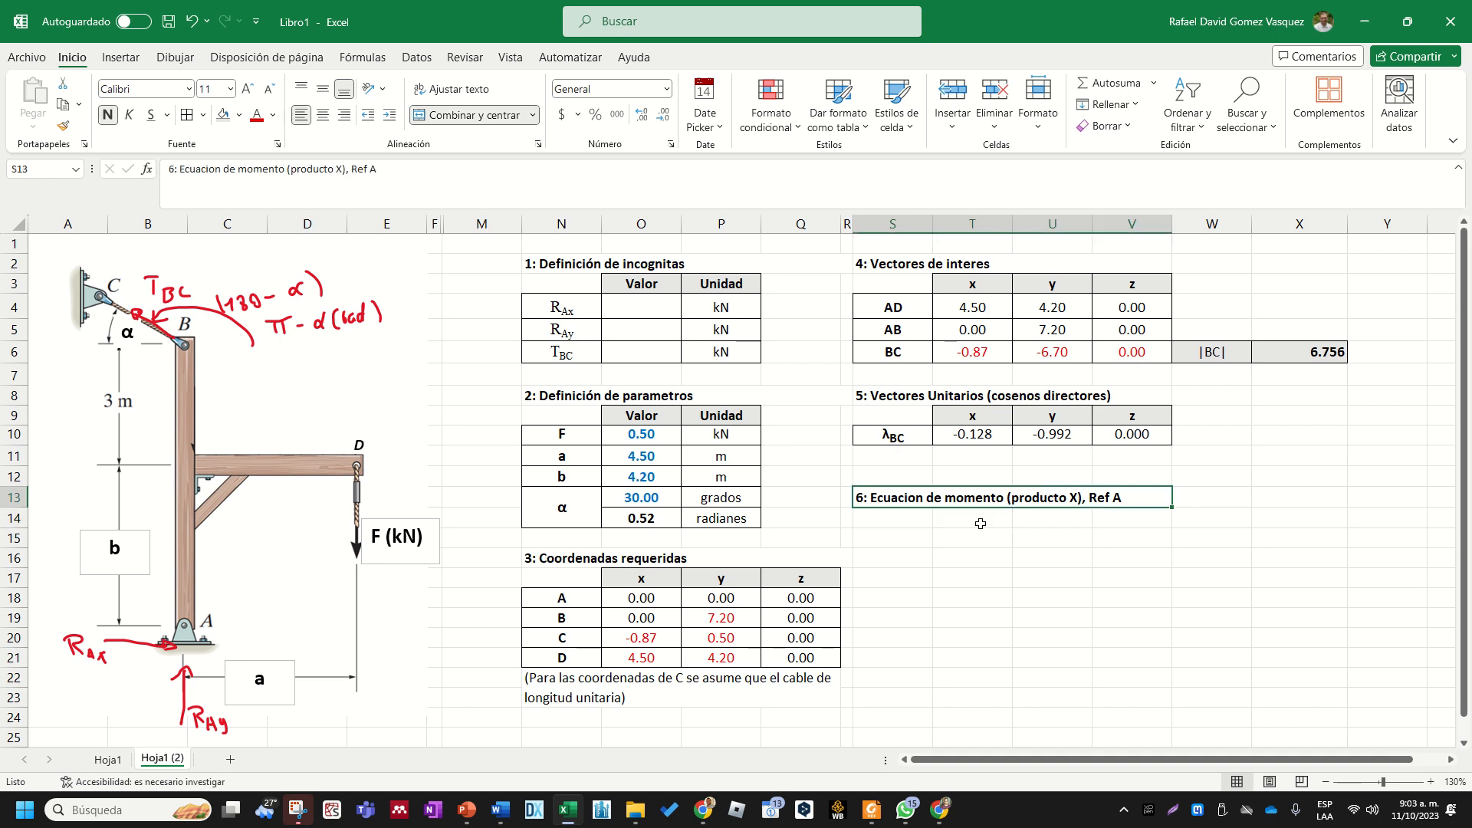
{"action": "left_click", "coordinate": [958, 537]}
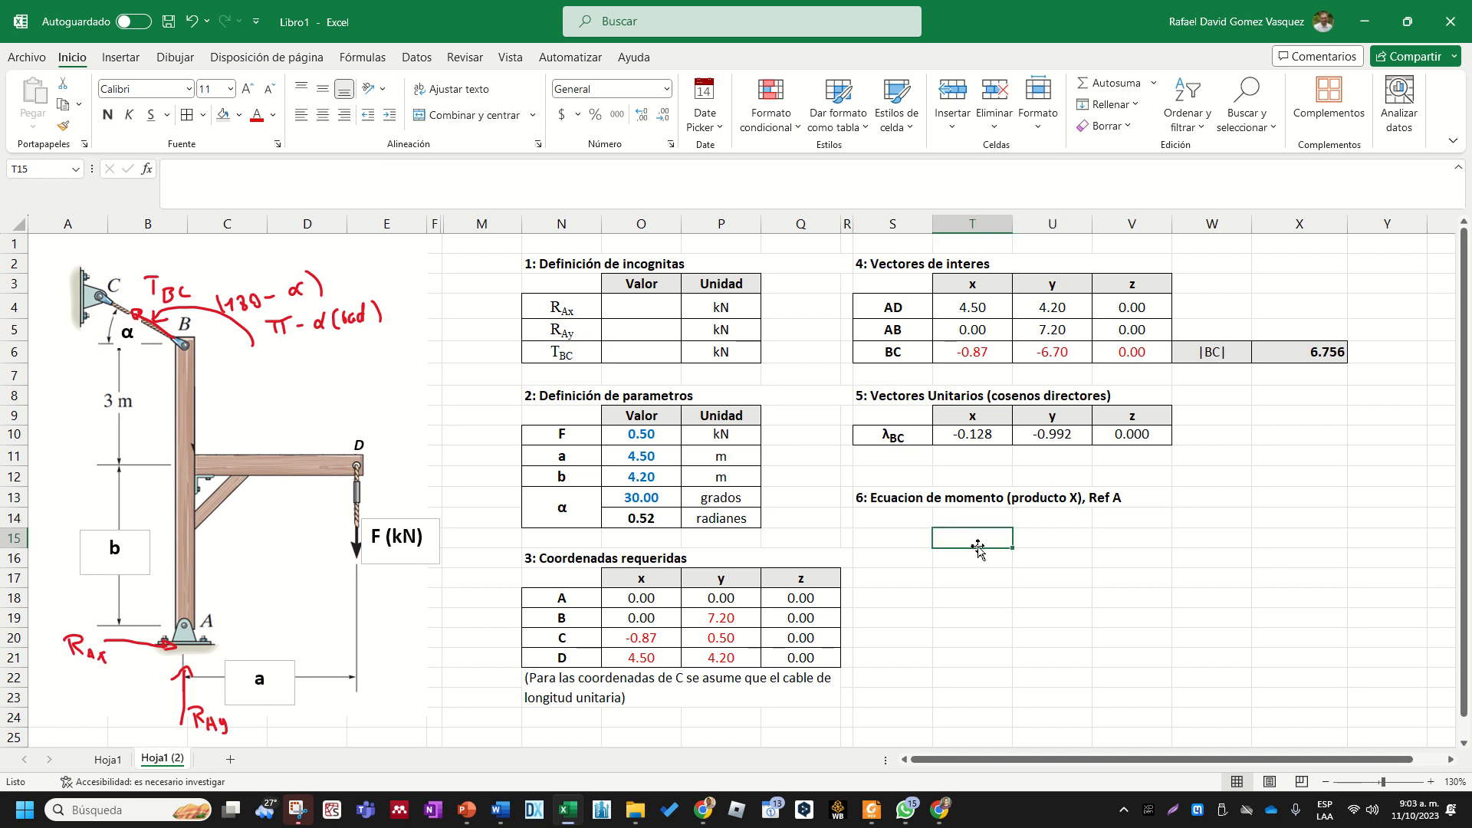
{"action": "left_click", "coordinate": [990, 579]}
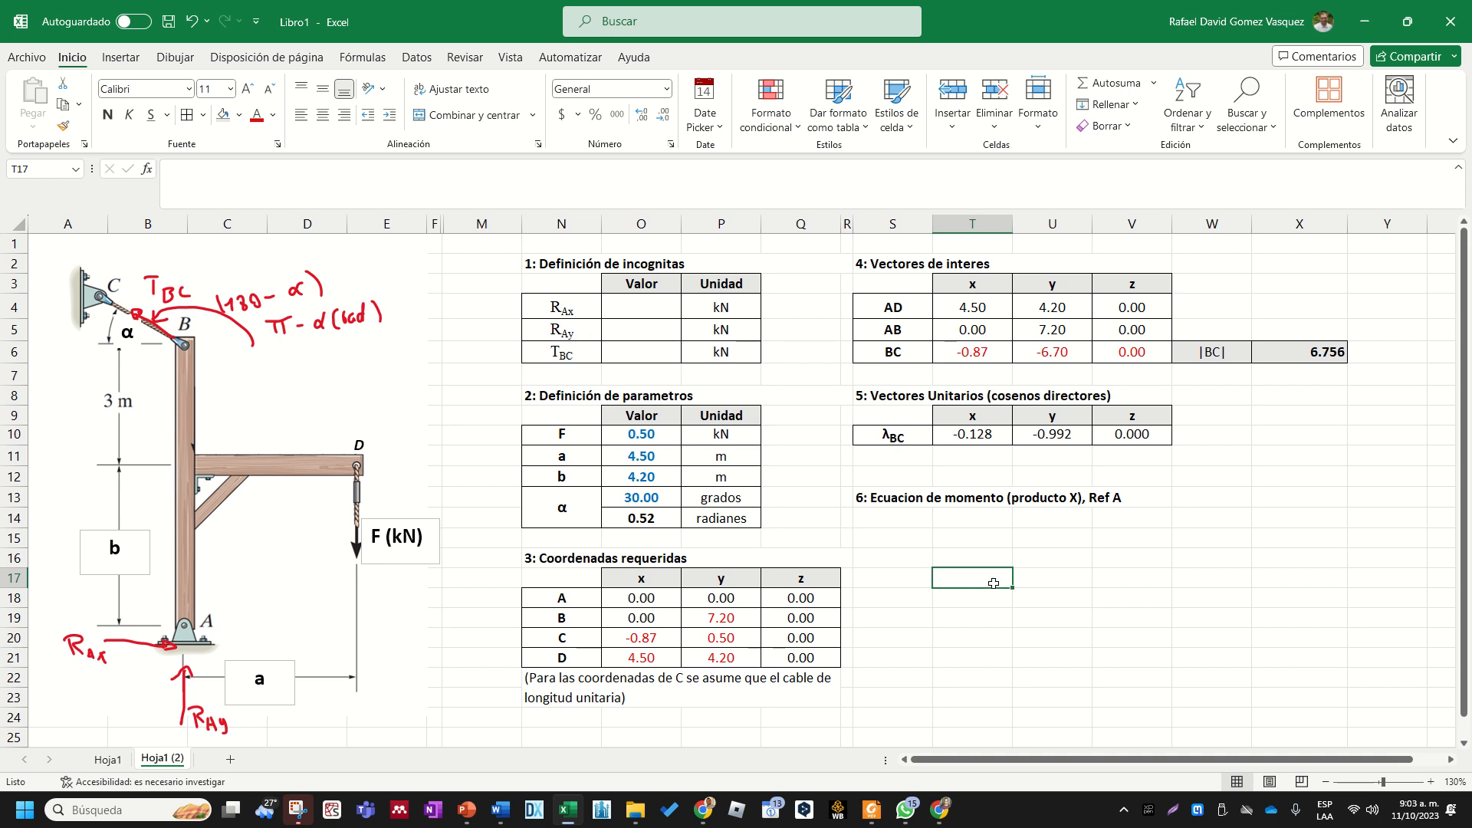
{"action": "key", "text": "Down"}
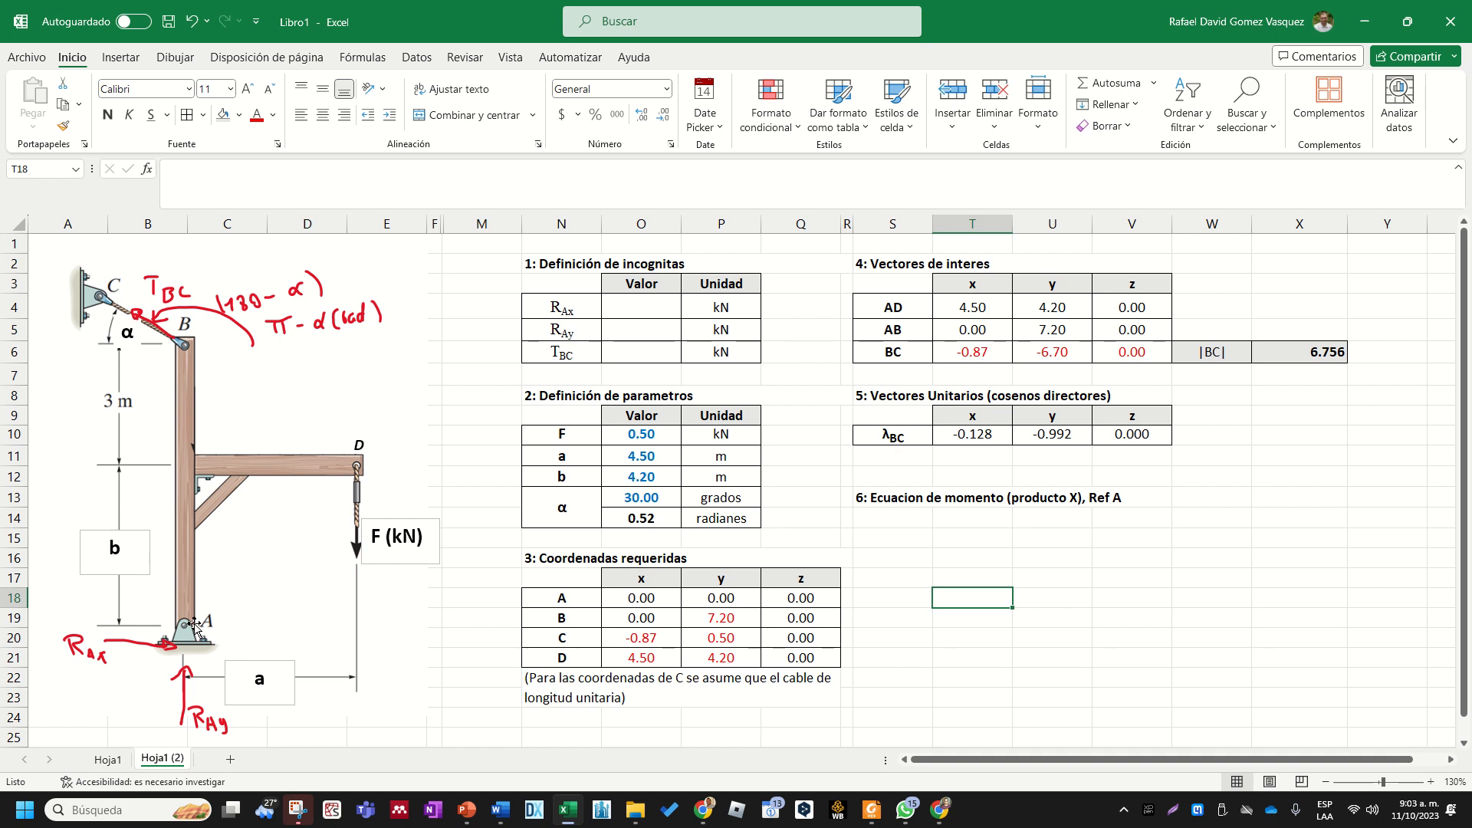
- Draw the position vectors from A to D and from A to B freehand on the figure with a dark blue pen
{"action": "left_click", "coordinate": [132, 59]}
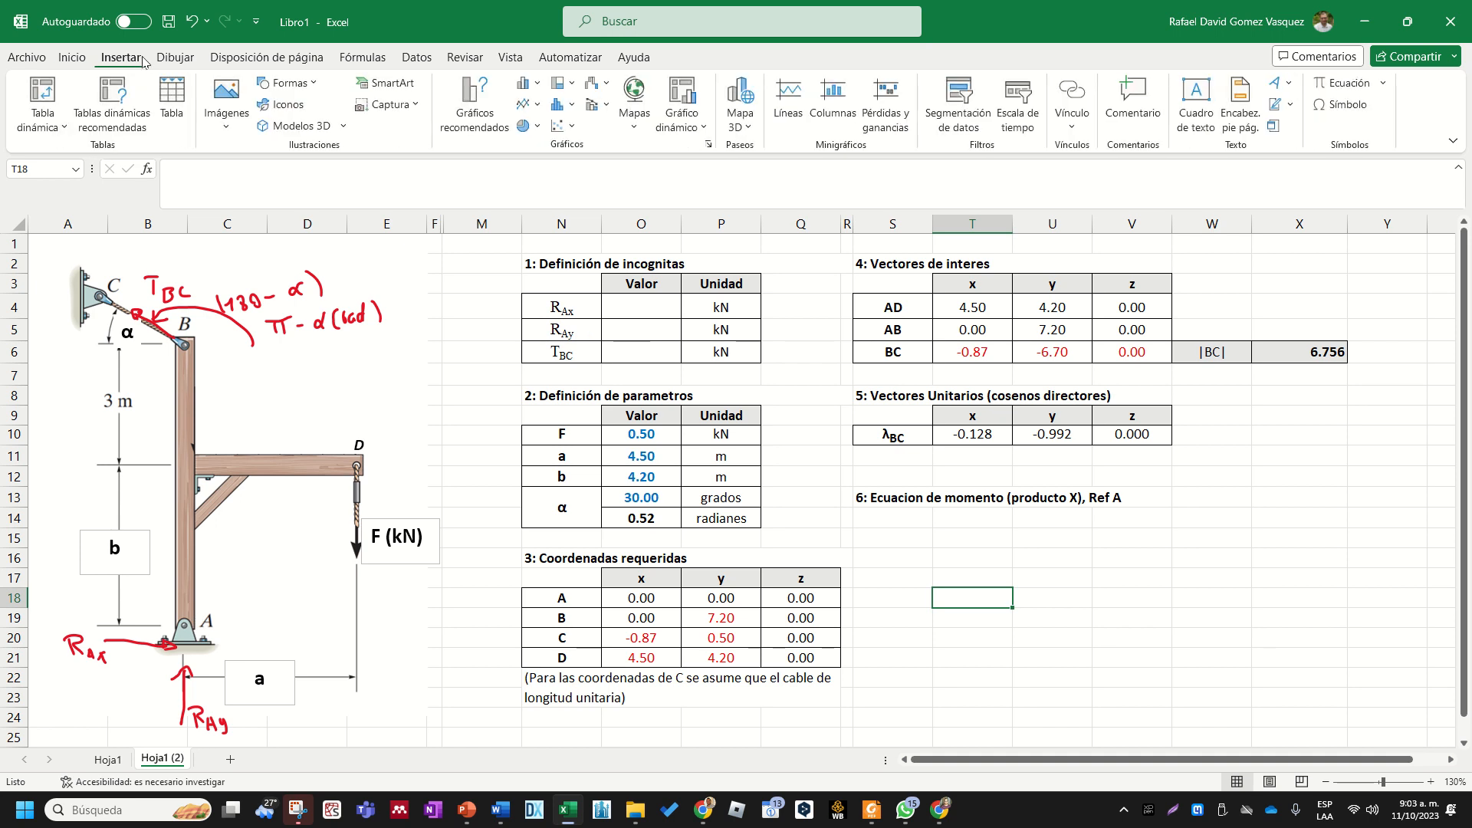
{"action": "left_click", "coordinate": [174, 58]}
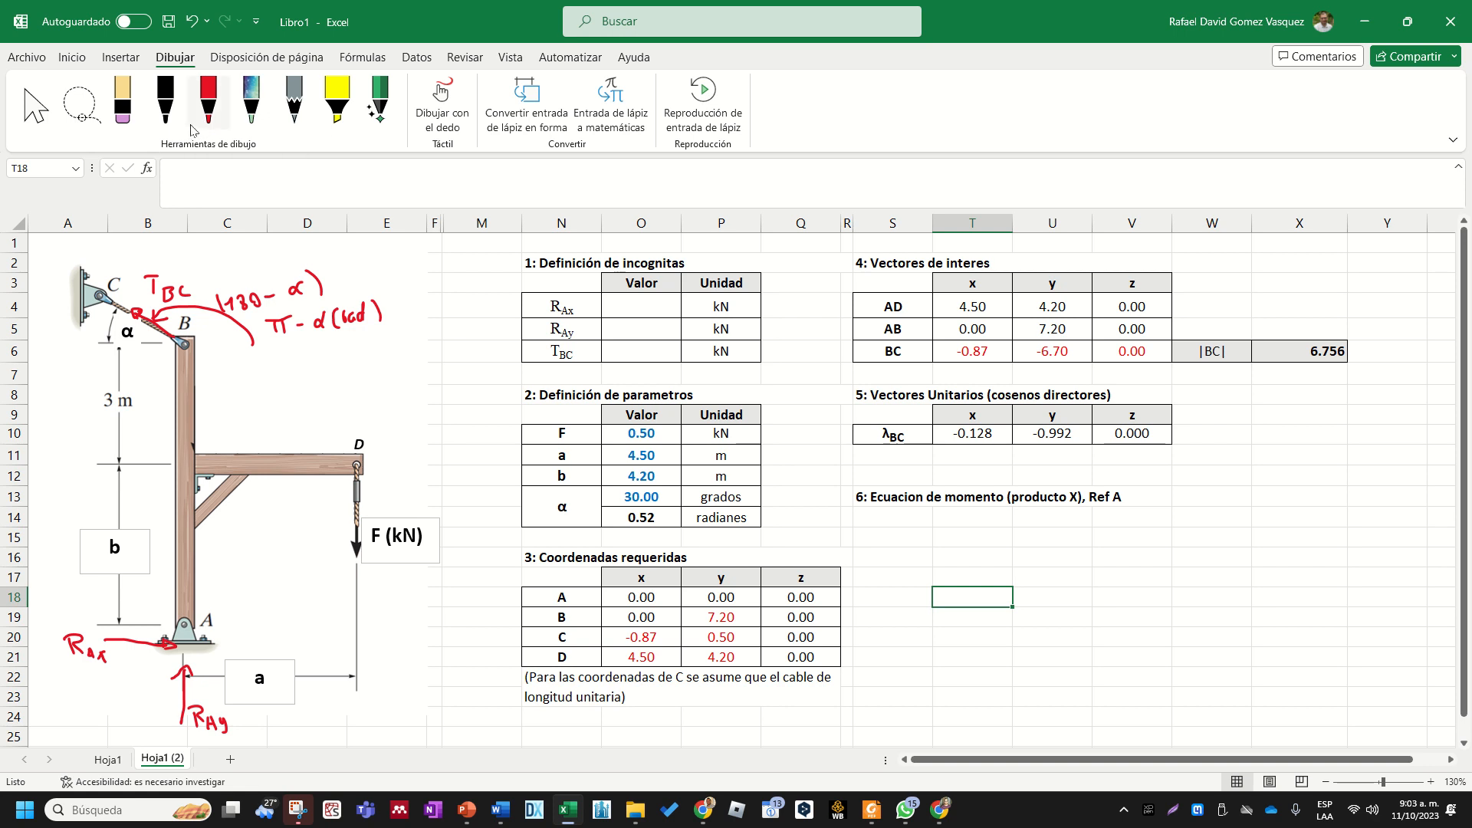
{"action": "left_click", "coordinate": [165, 100]}
{"action": "left_click", "coordinate": [164, 100]}
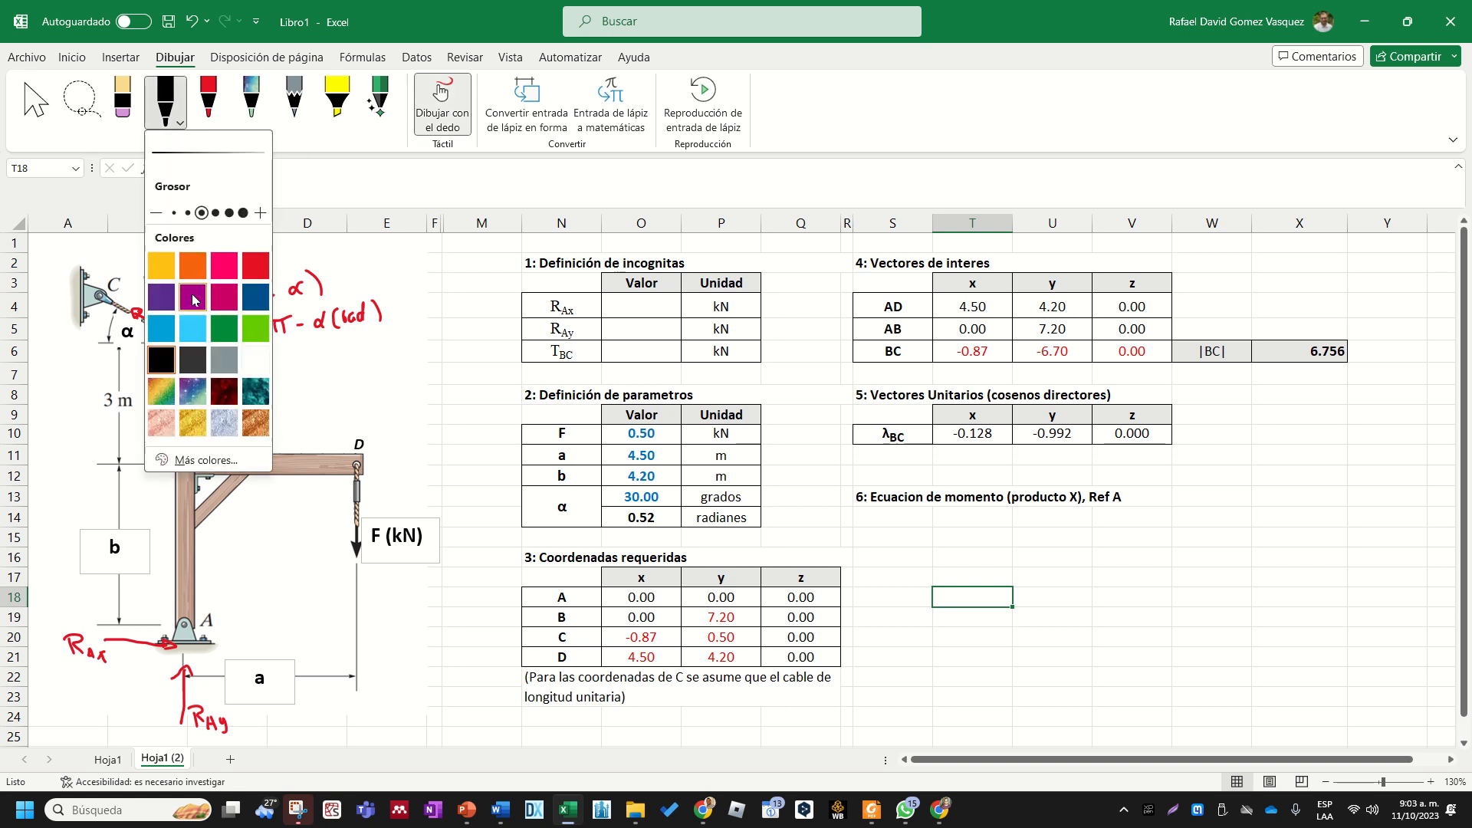
{"action": "left_click", "coordinate": [255, 297]}
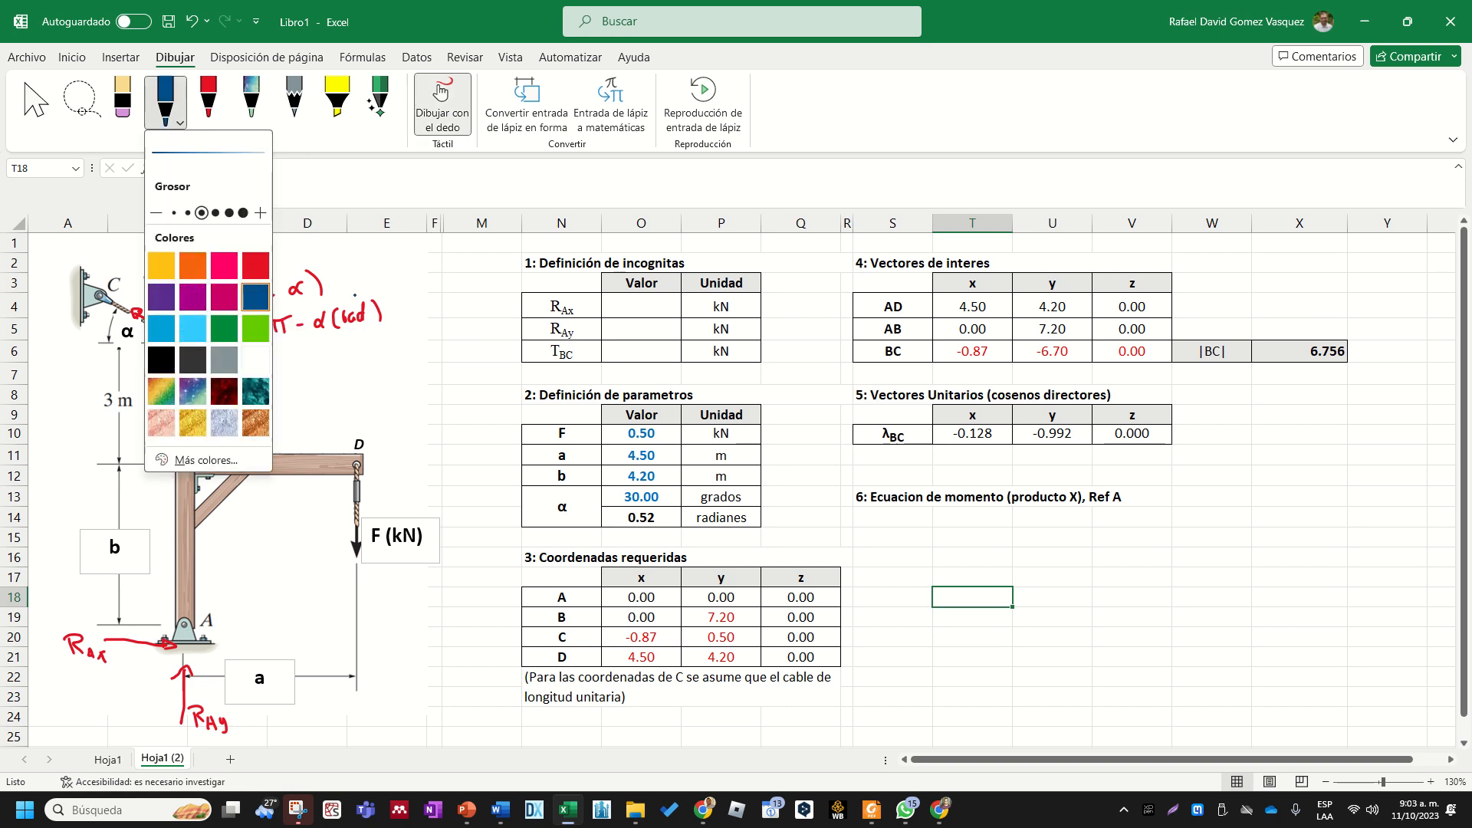
{"action": "left_click", "coordinate": [355, 295]}
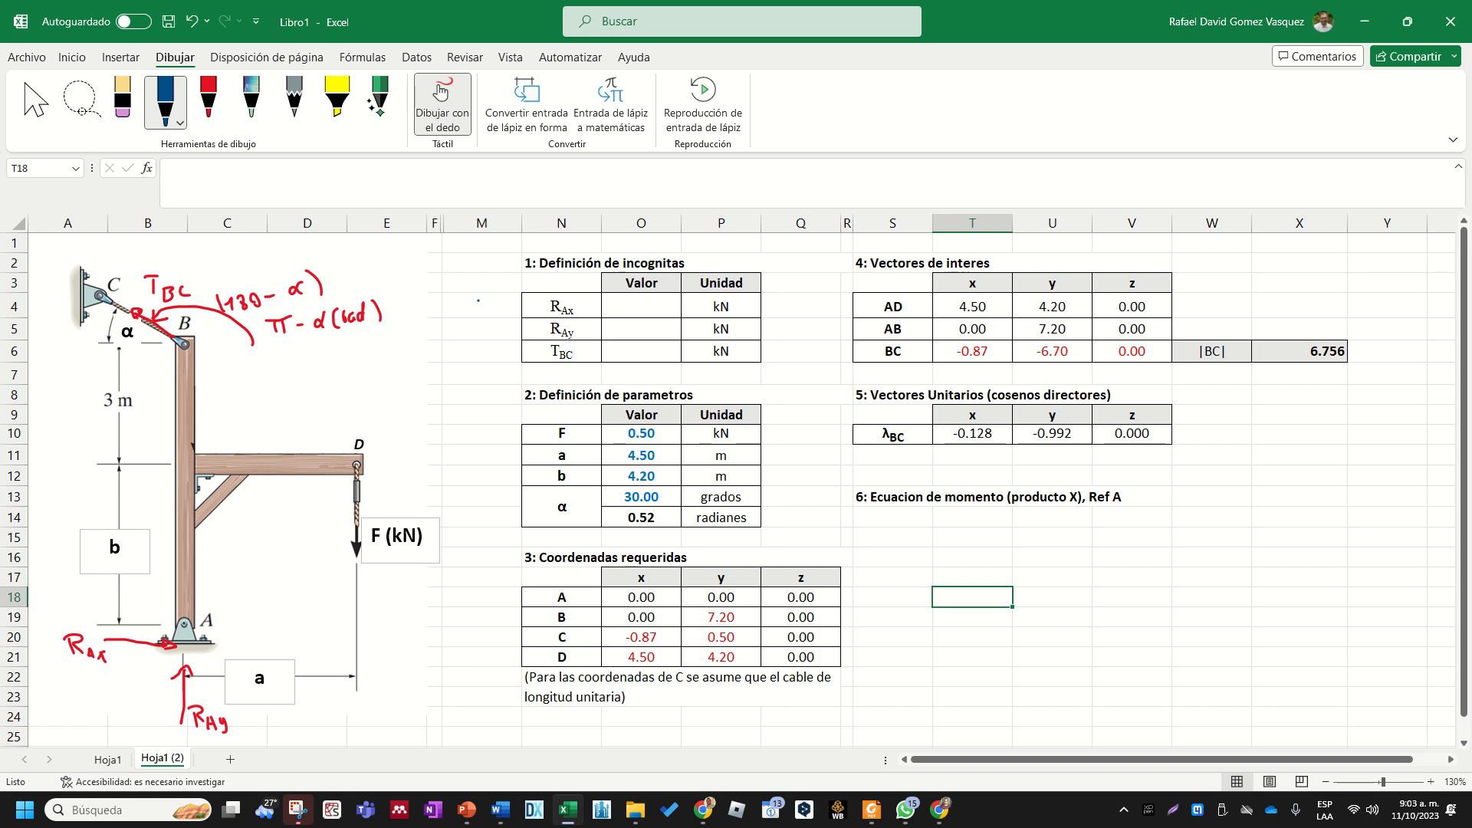
{"action": "left_click_drag", "start_coordinate": [184, 622], "coordinate": [354, 482]}
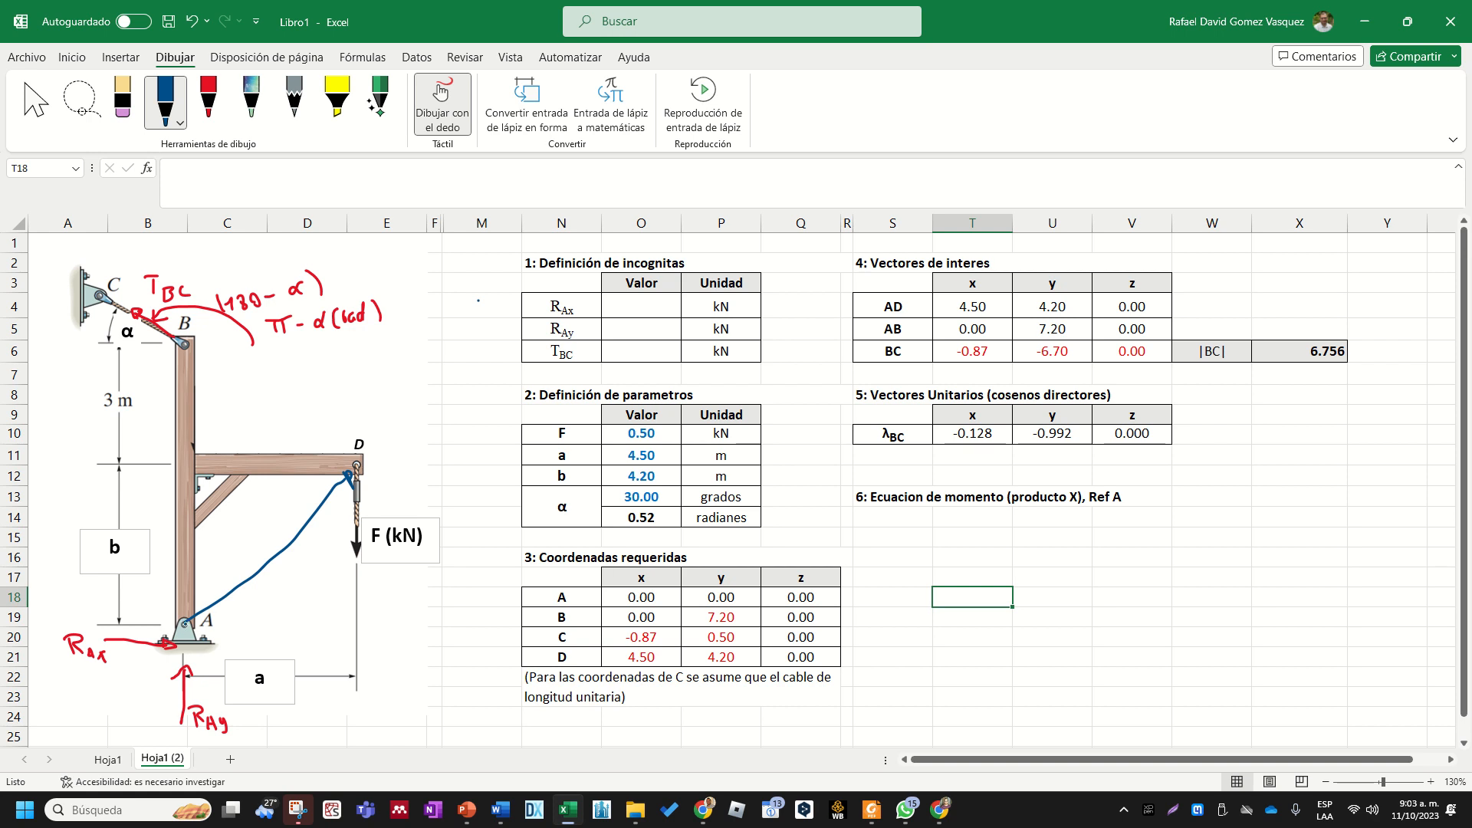
{"action": "left_click_drag", "start_coordinate": [184, 603], "coordinate": [188, 349]}
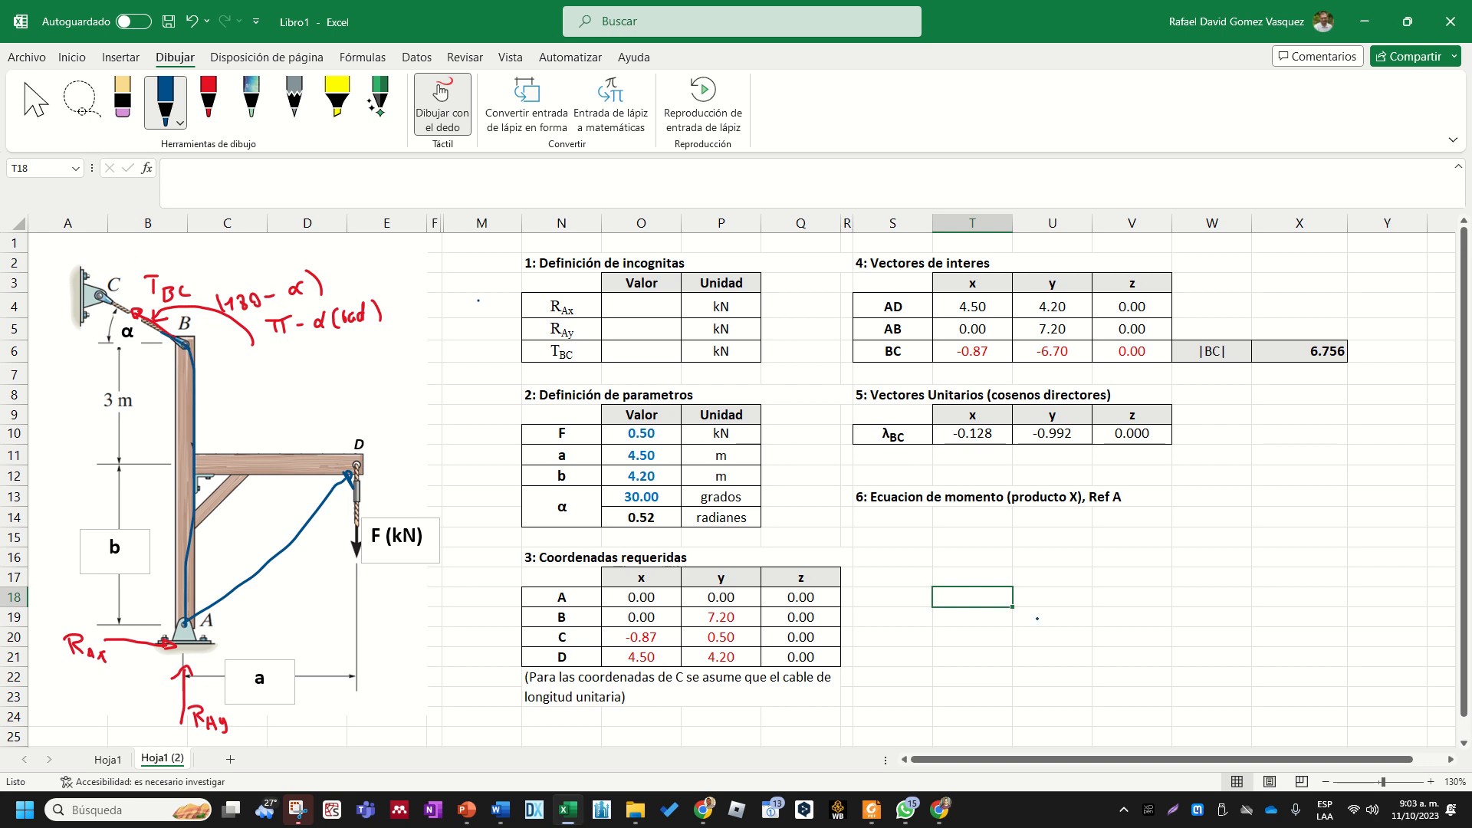
{"action": "key", "text": "Escape"}
{"action": "left_click", "coordinate": [991, 555]}
{"action": "left_click", "coordinate": [980, 538]}
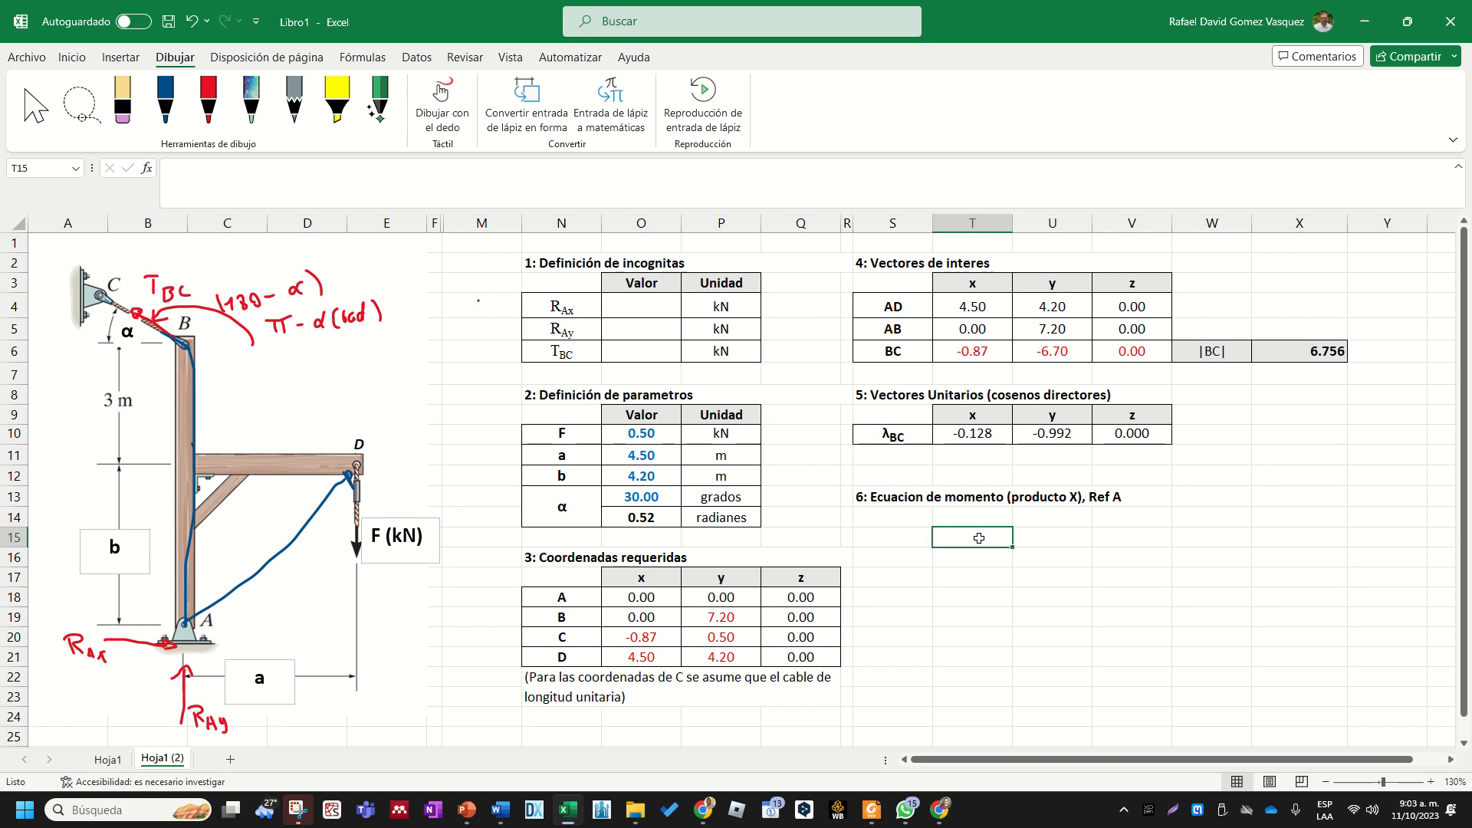
{"action": "left_click", "coordinate": [976, 565]}
{"action": "left_click", "coordinate": [972, 543]}
{"action": "left_click", "coordinate": [973, 556]}
{"action": "left_click", "coordinate": [966, 535]}
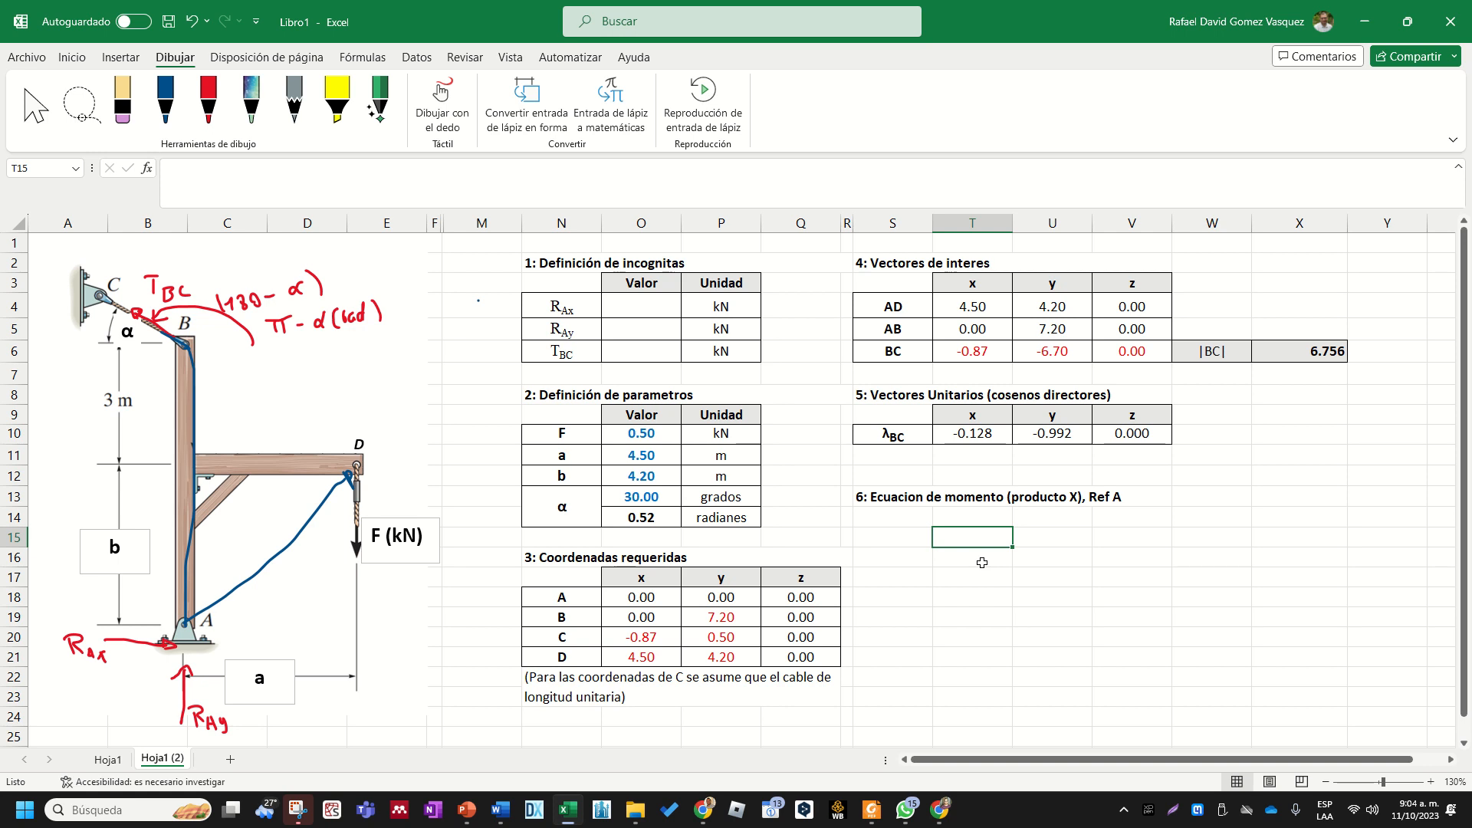
{"action": "left_click", "coordinate": [916, 442]}
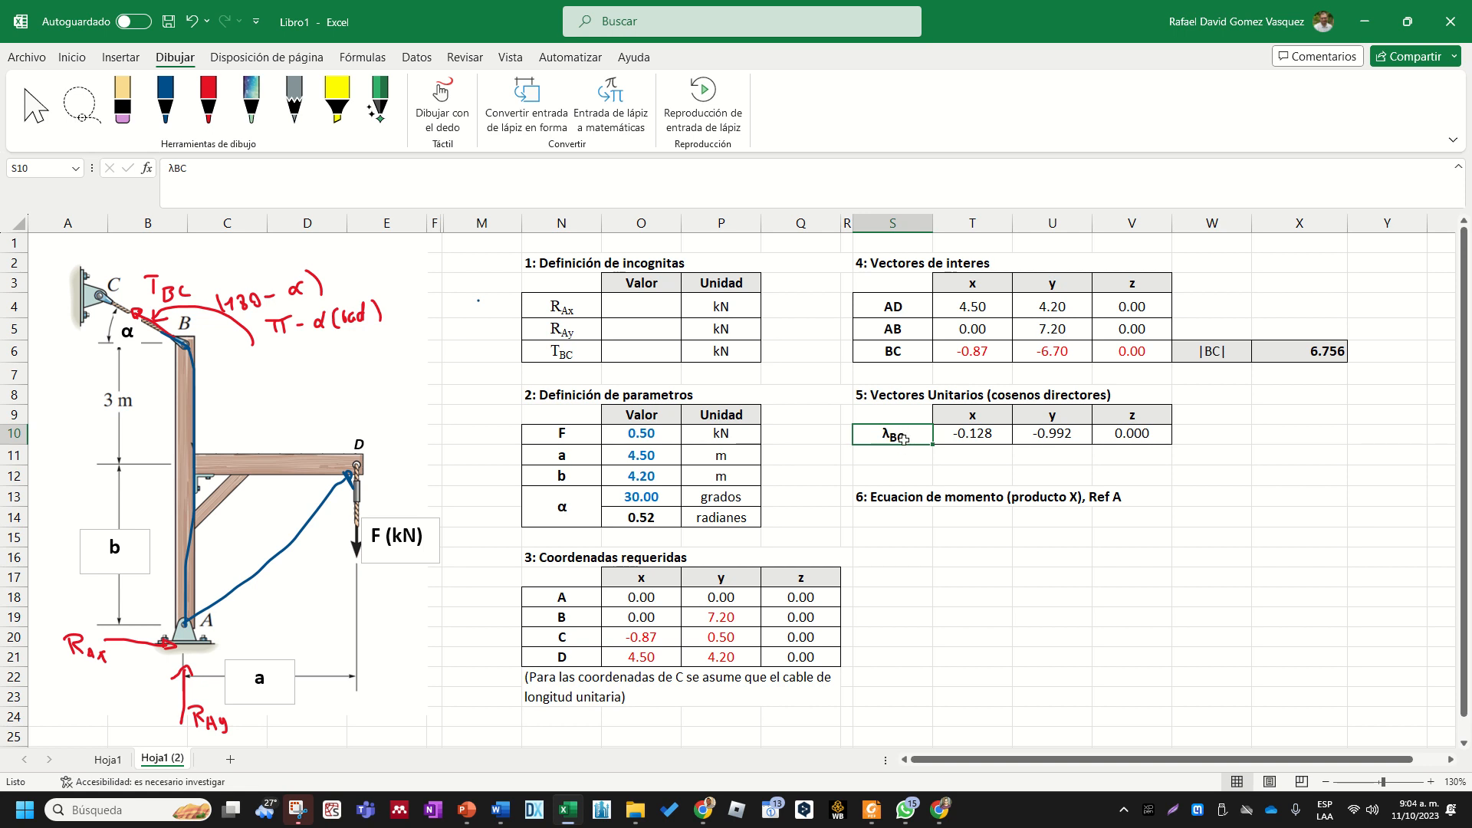
{"action": "left_click", "coordinate": [930, 500]}
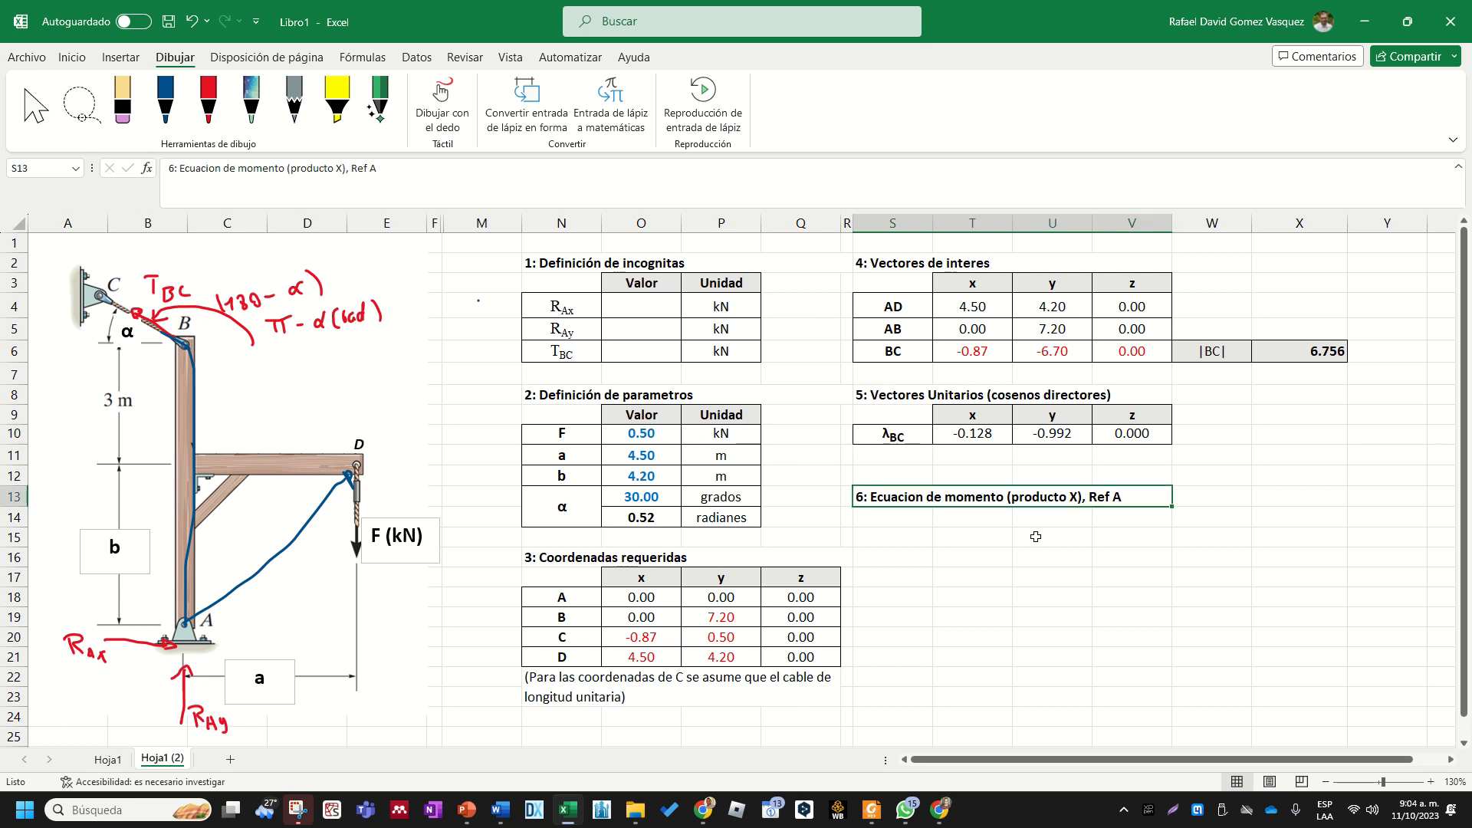
{"action": "left_click", "coordinate": [925, 460]}
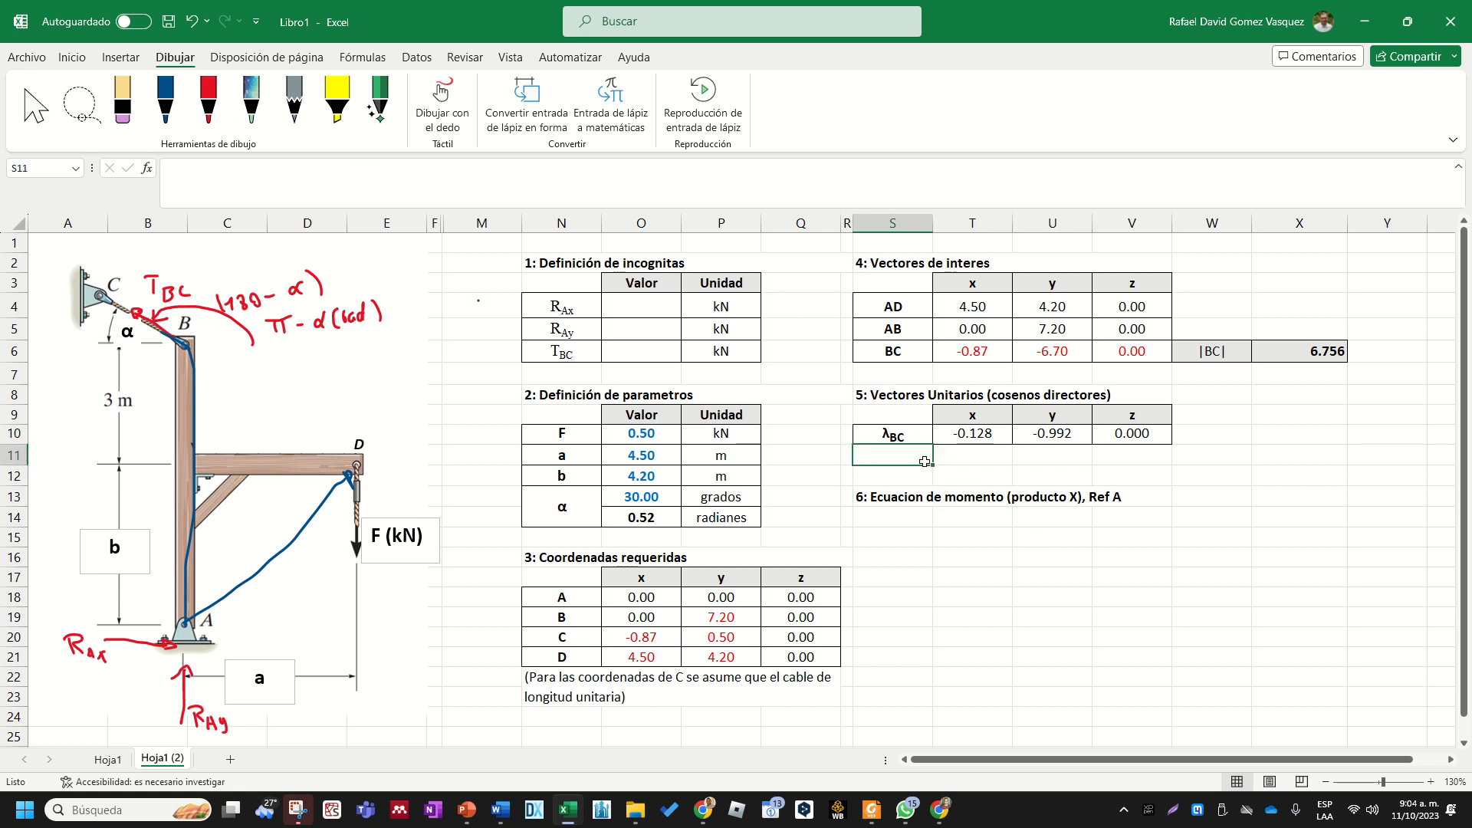
{"action": "type", "text": "TBC"}
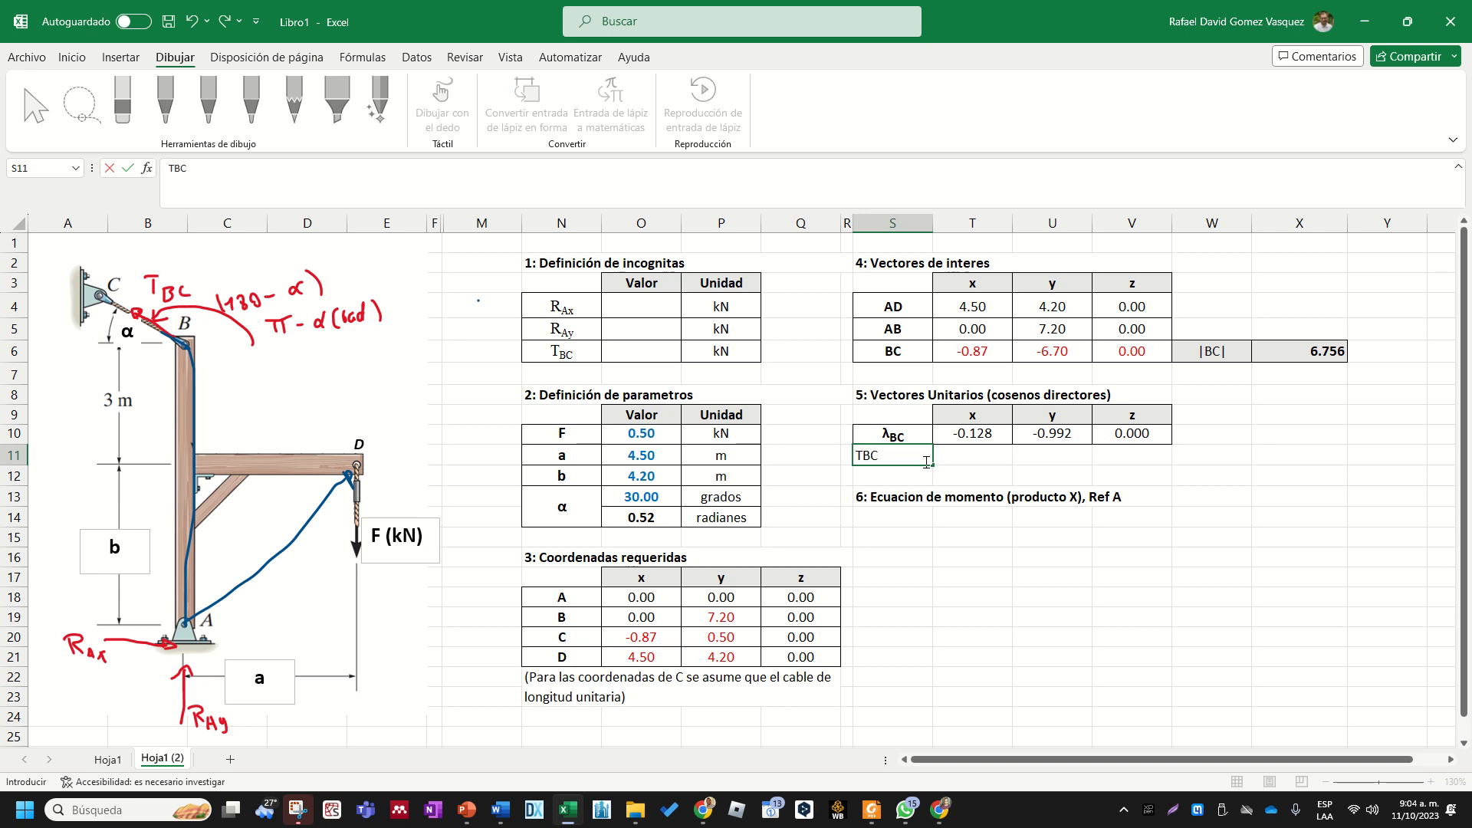
{"action": "left_click_drag", "start_coordinate": [880, 455], "coordinate": [862, 455]}
{"action": "key", "text": "Escape"}
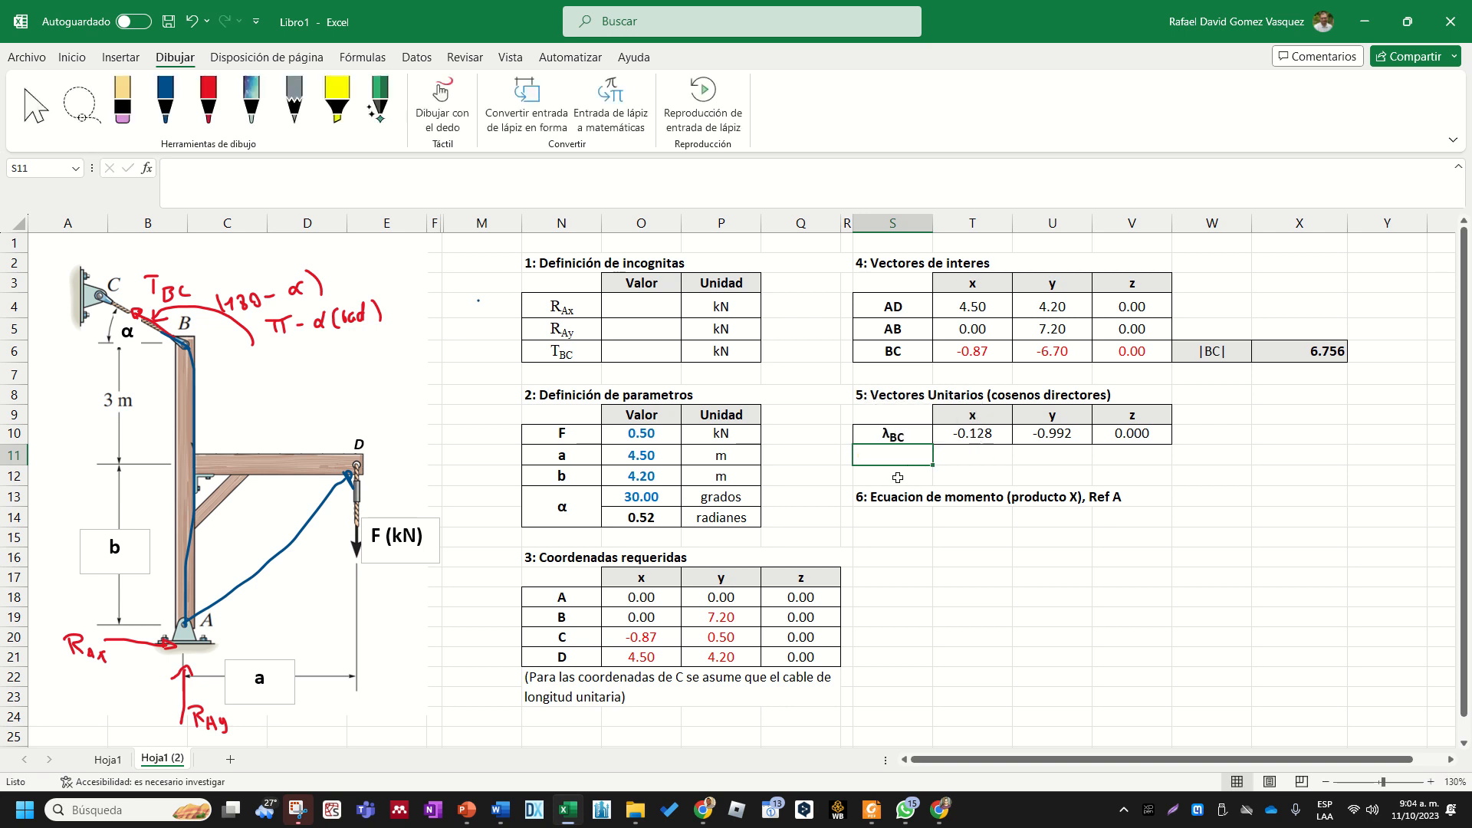
- Move the merged moment equation heading from row 13 down to S15:V15
{"action": "left_click", "coordinate": [897, 478]}
{"action": "left_click", "coordinate": [883, 497]}
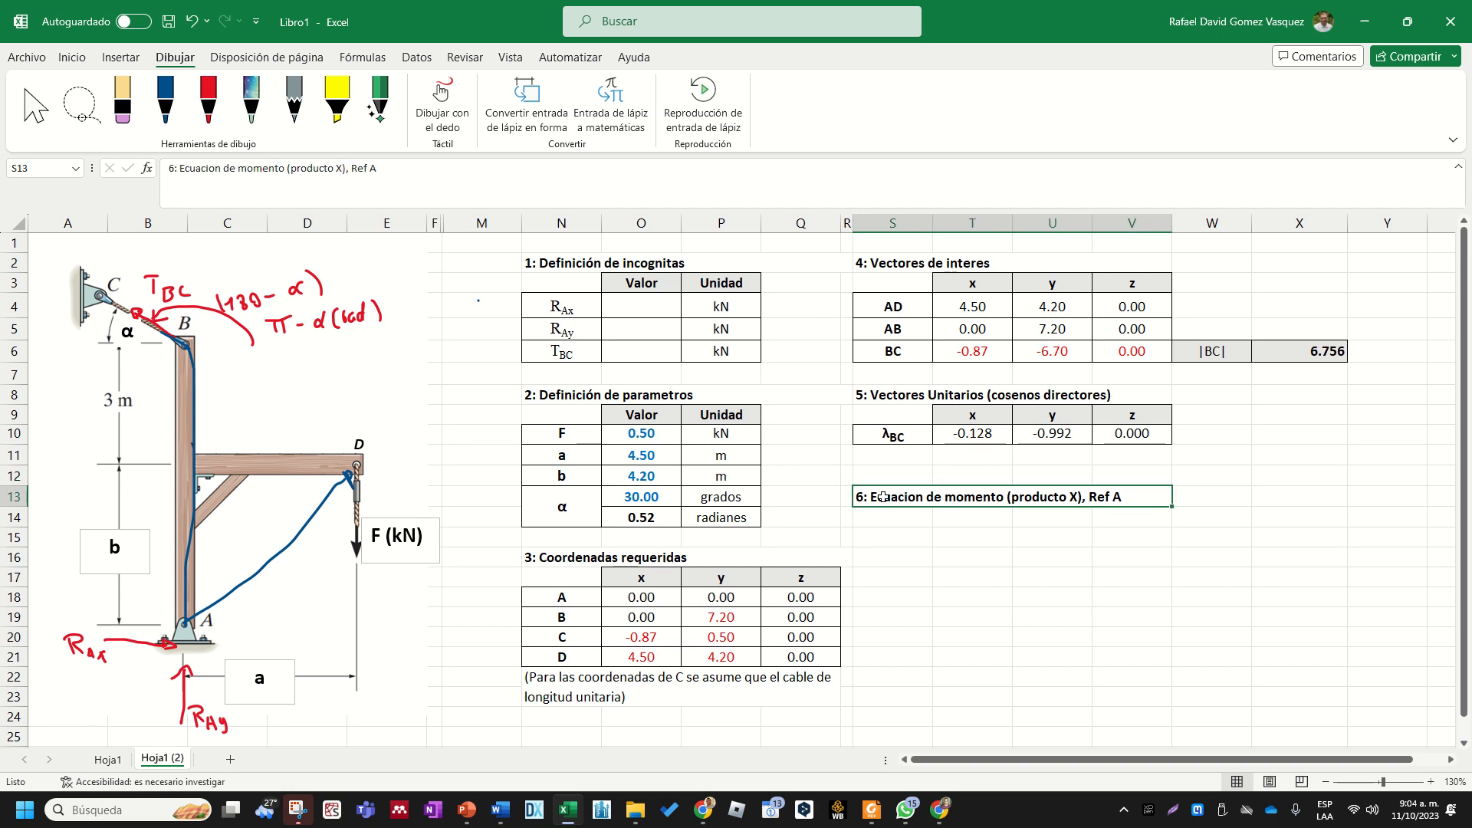
{"action": "left_click_drag", "start_coordinate": [886, 507], "coordinate": [889, 547]}
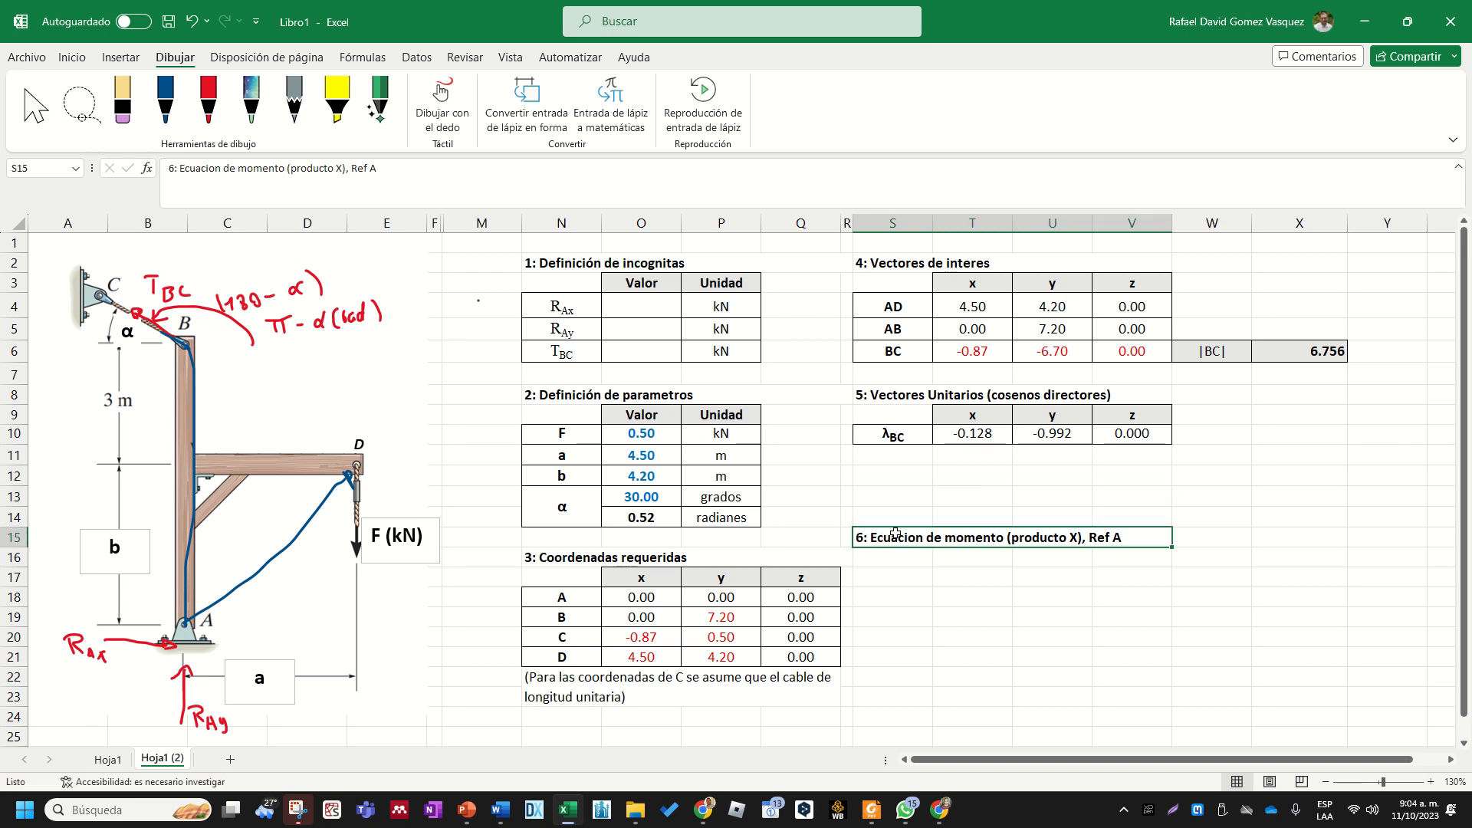
- Copy the section 5 heading "5: Vectores Unitarios (cosenos directores)" into S12:V12
{"action": "left_click", "coordinate": [930, 397]}
{"action": "key", "text": "ctrl+c"}
{"action": "left_click", "coordinate": [886, 478]}
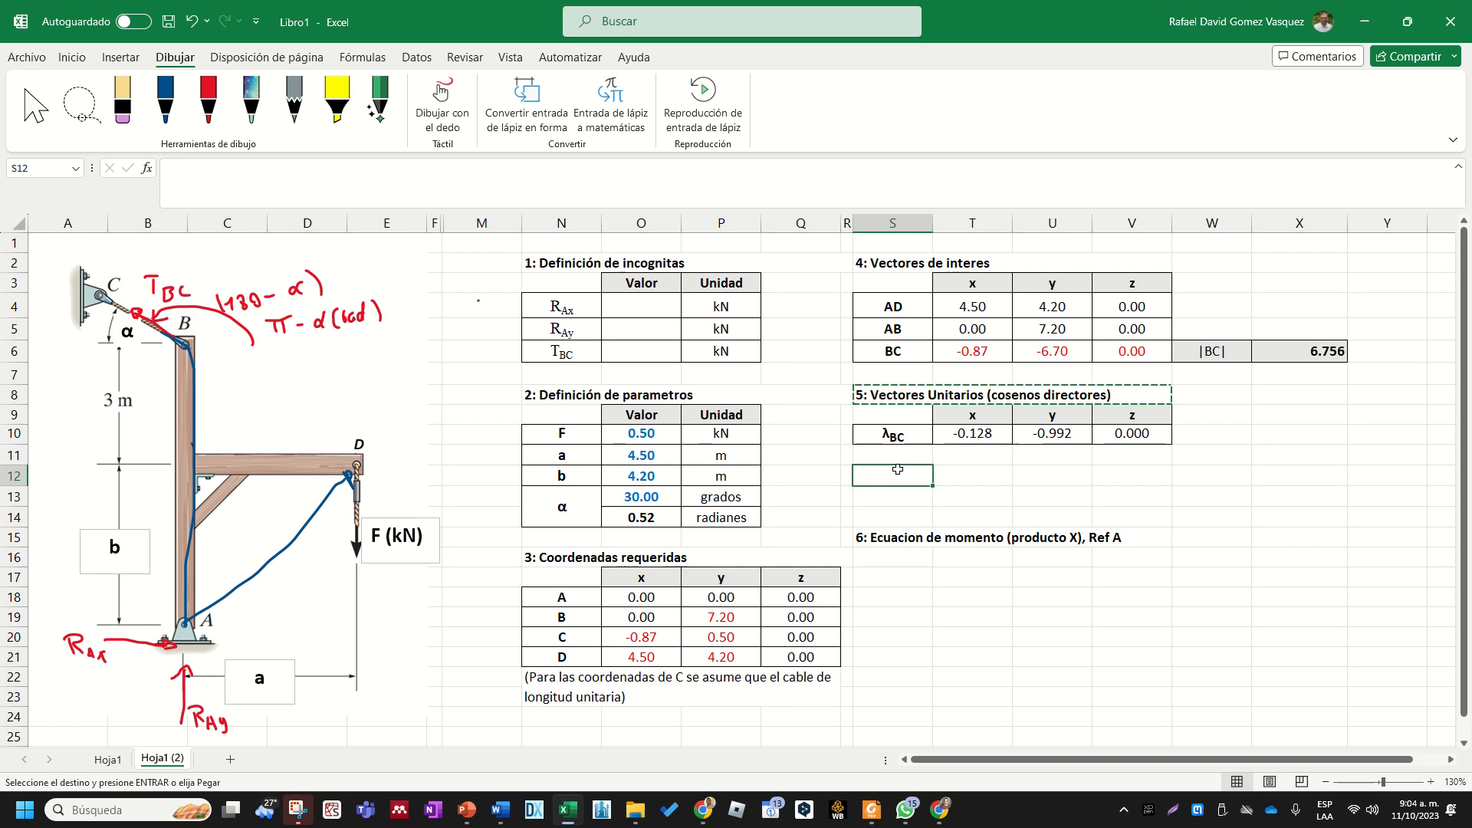
{"action": "key", "text": "ctrl+v"}
{"action": "key", "text": "Escape"}
- Change the copied heading in S12 to "6: Vectores Fuerza del problema"
{"action": "double_click", "coordinate": [864, 475]}
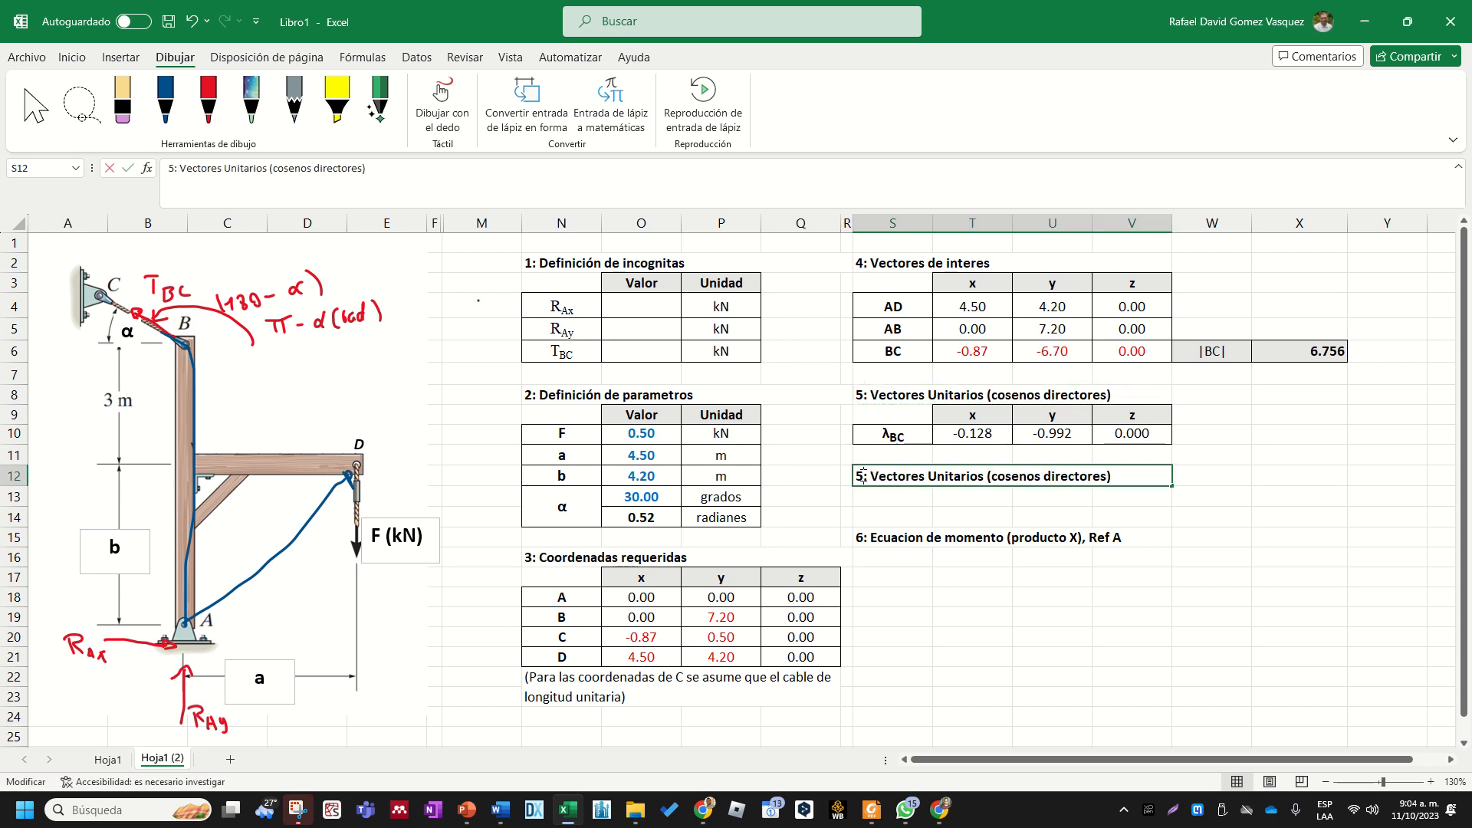
{"action": "key", "text": "BackSpace"}
{"action": "type", "text": "6"}
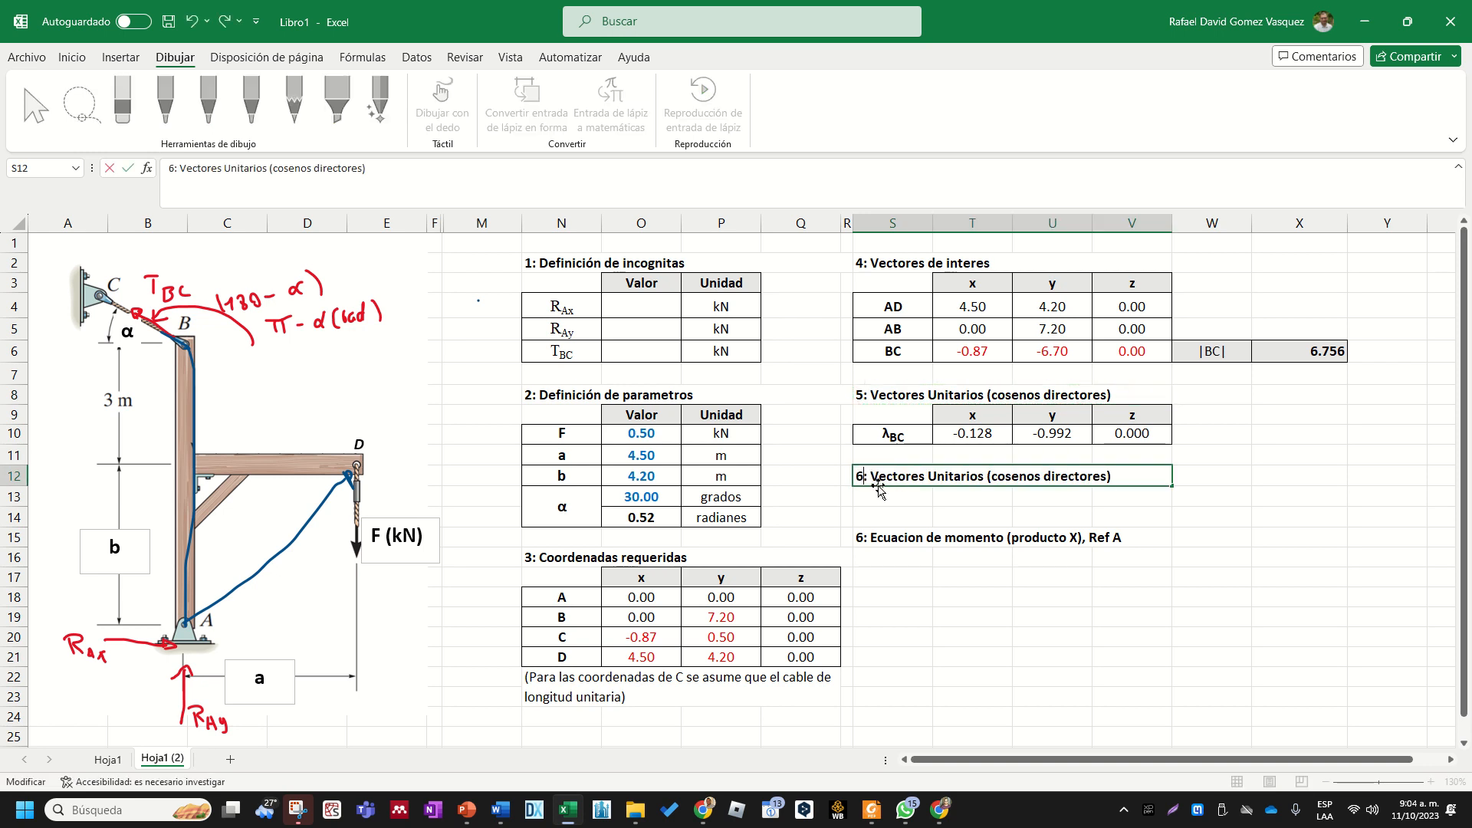
{"action": "left_click_drag", "start_coordinate": [926, 477], "coordinate": [1223, 470]}
{"action": "key", "text": "BackSpace"}
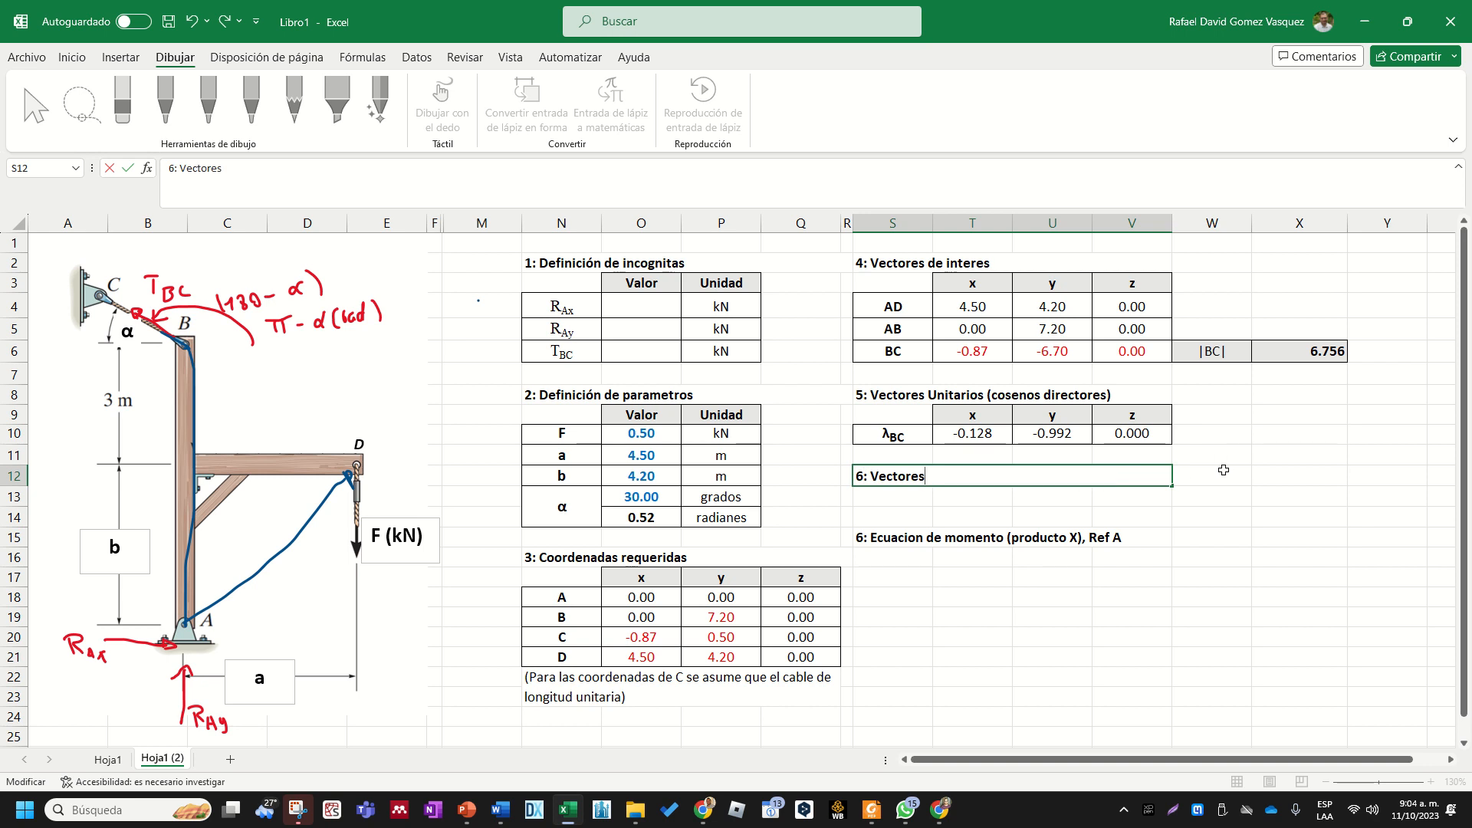
{"action": "key", "text": "BackSpace"}
{"action": "key", "text": "BackSpace"}
{"action": "key", "text": "BackSpace"}
{"action": "type", "text": "res Fuerza del pro"}
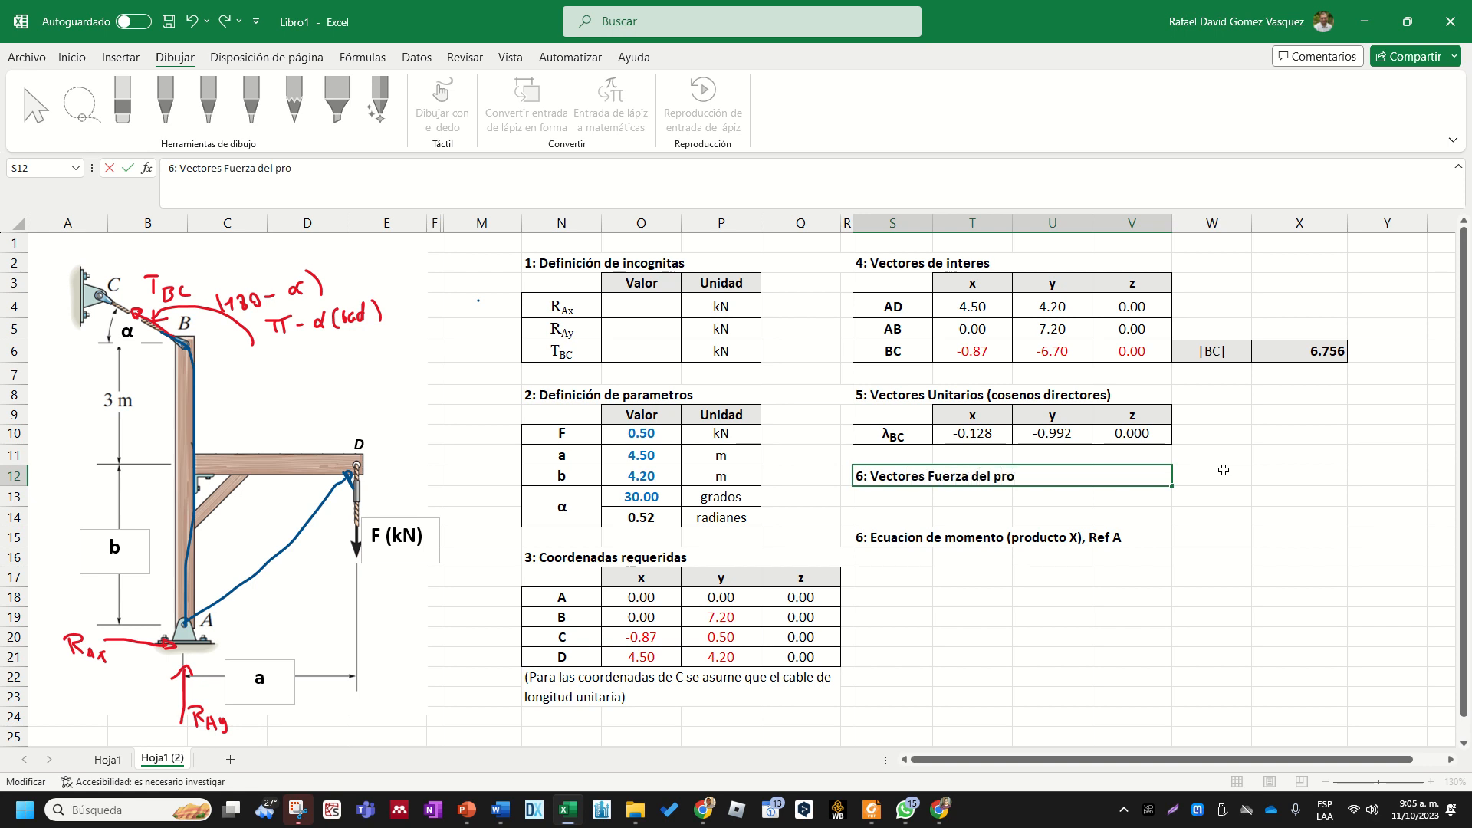
{"action": "type", "text": "blem"}
{"action": "key", "text": "Return"}
{"action": "key", "text": "Return"}
{"action": "key", "text": "Return"}
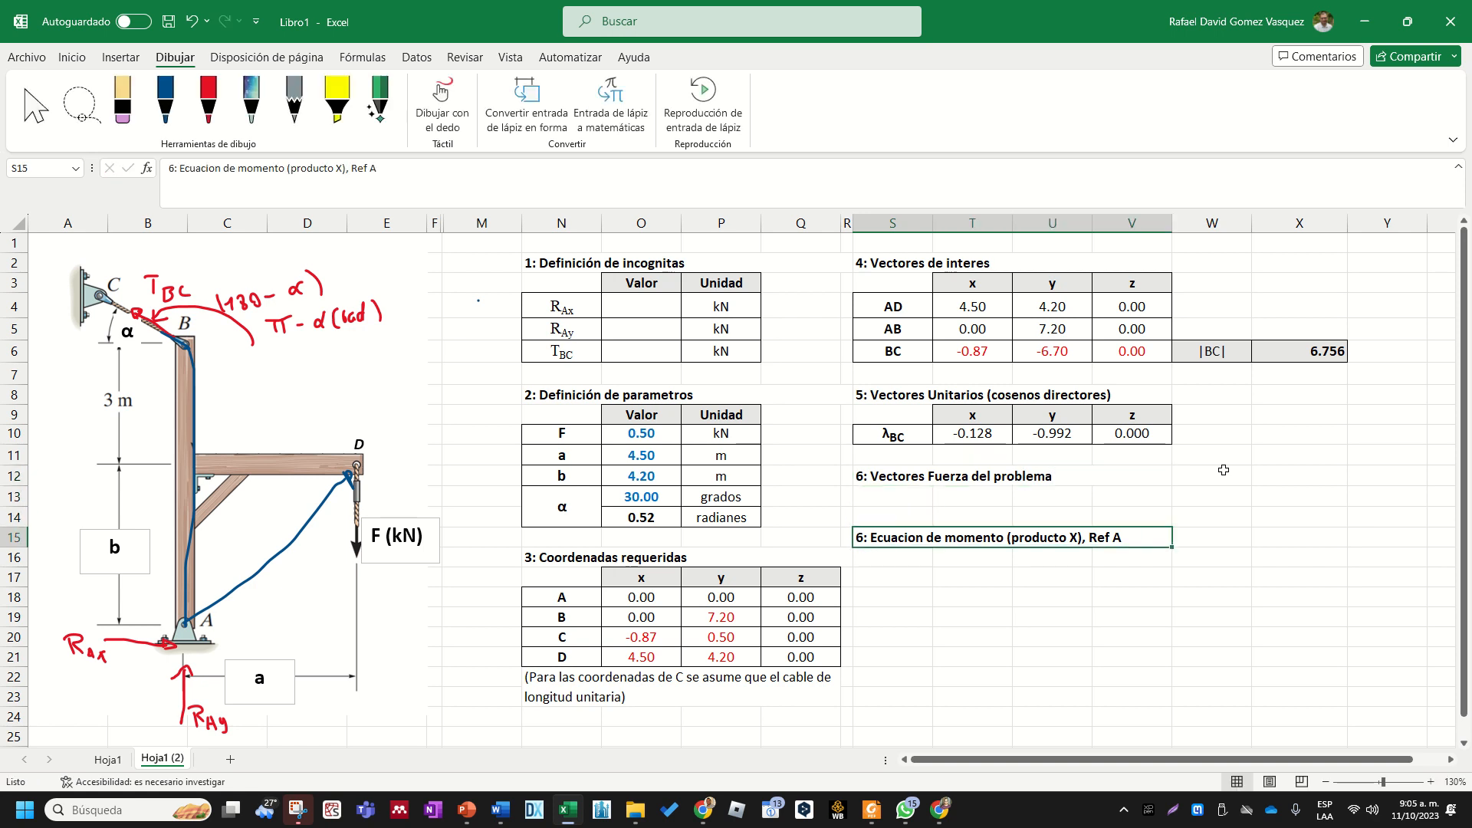
- Delete the heading "6: Ecuacion de momento (producto X), Ref A" from S15
{"action": "key", "text": "Delete"}
{"action": "key", "text": "Up"}
{"action": "key", "text": "Up"}
{"action": "key", "text": "Up"}
{"action": "key", "text": "Down"}
{"action": "key", "text": "Up"}
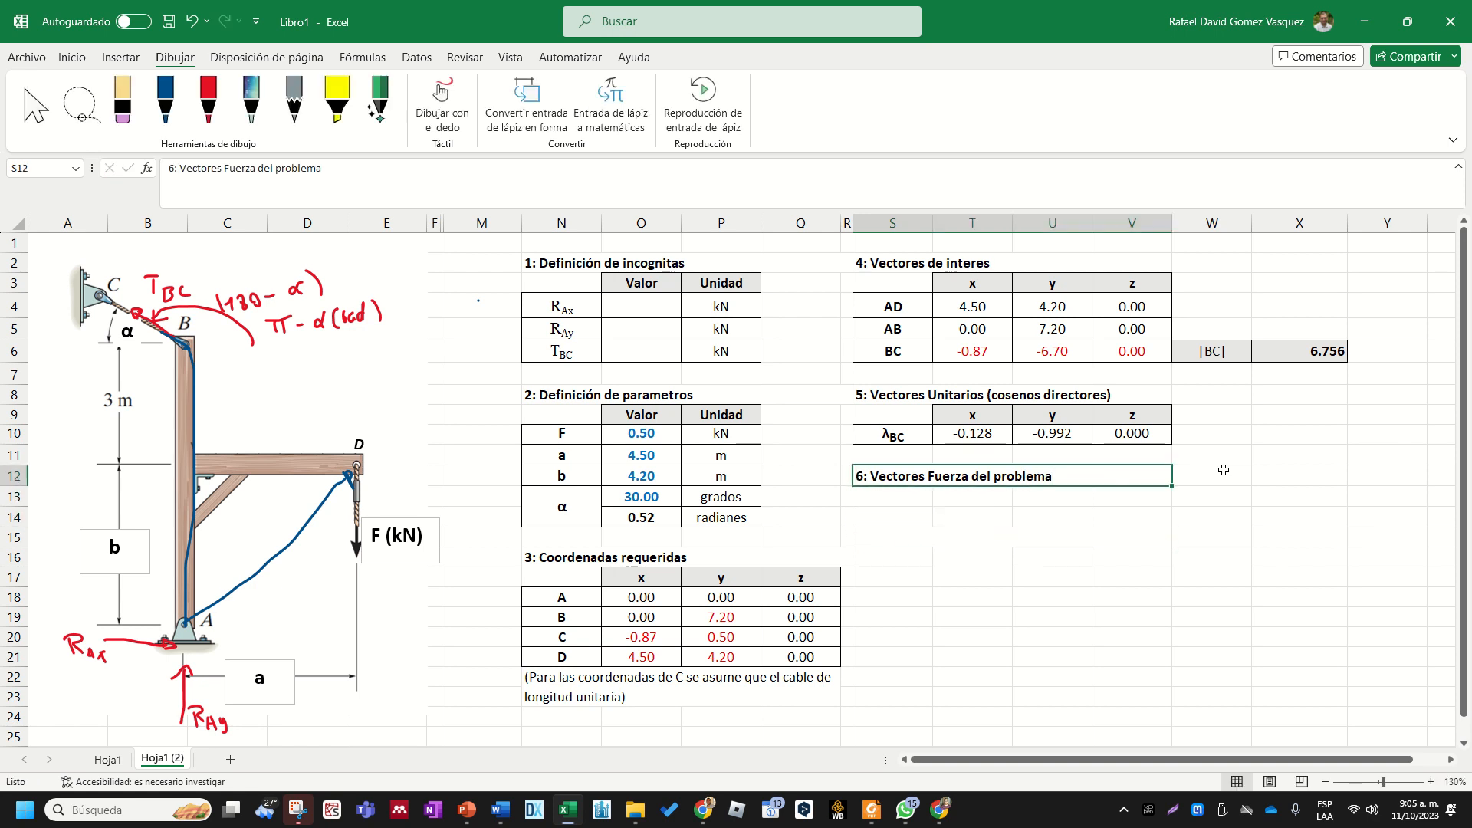
- Enter the force label "Fd" in S14 under the section 6 heading
{"action": "key", "text": "Down"}
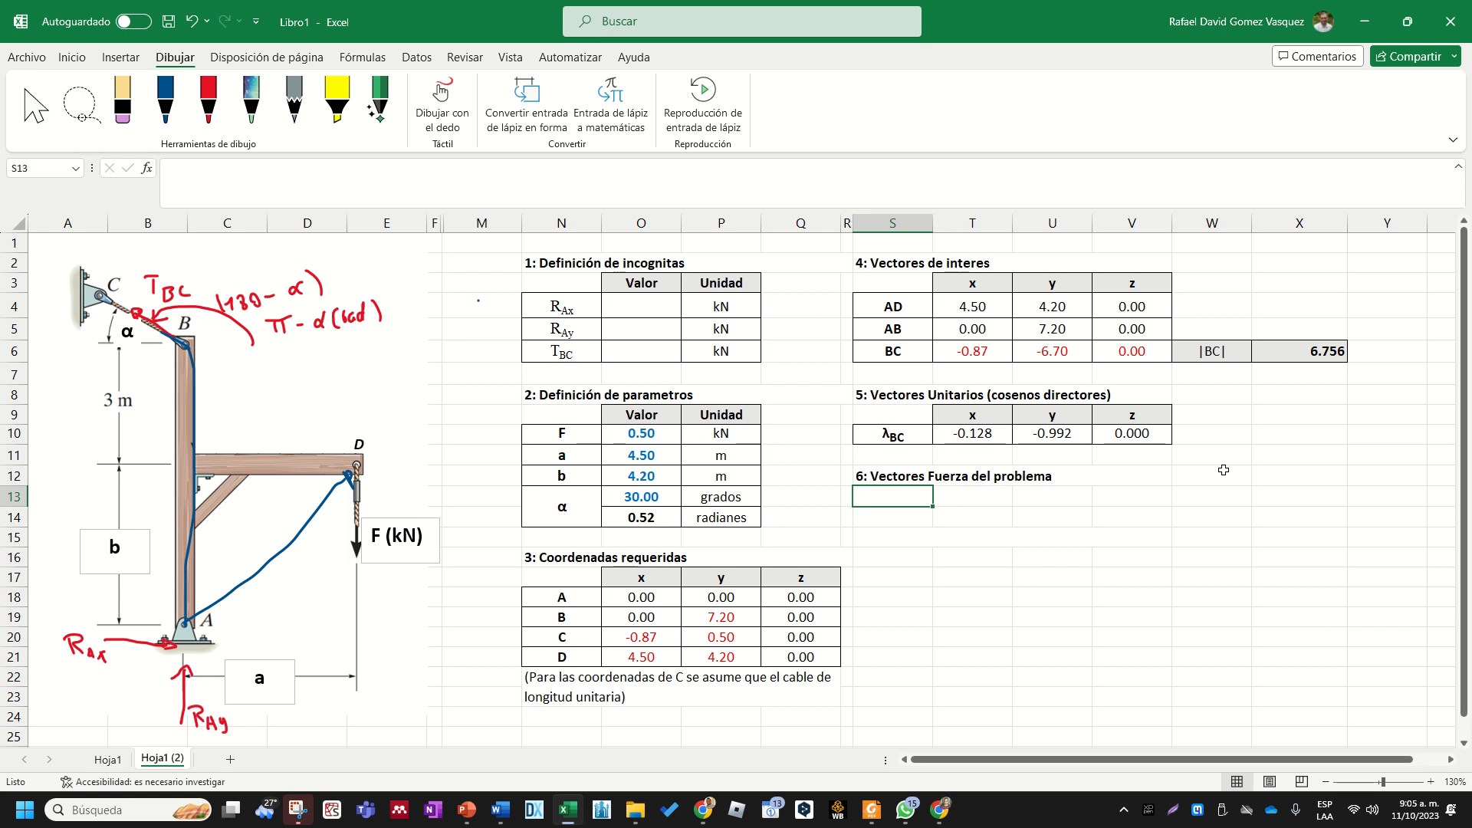
{"action": "key", "text": "Down"}
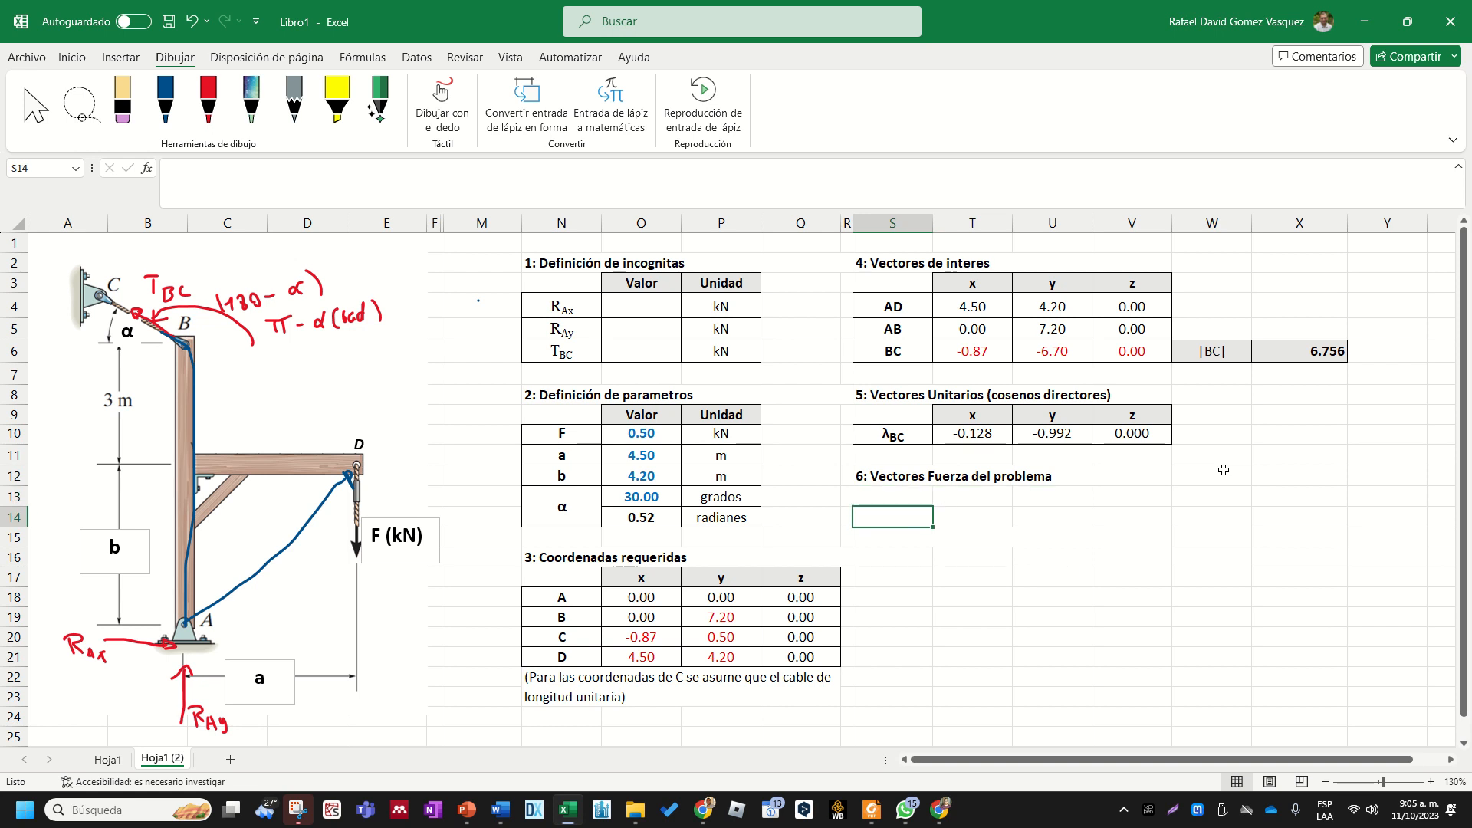
{"action": "key", "text": "Up"}
{"action": "key", "text": "Down"}
{"action": "type", "text": "D"}
{"action": "key", "text": "BackSpace"}
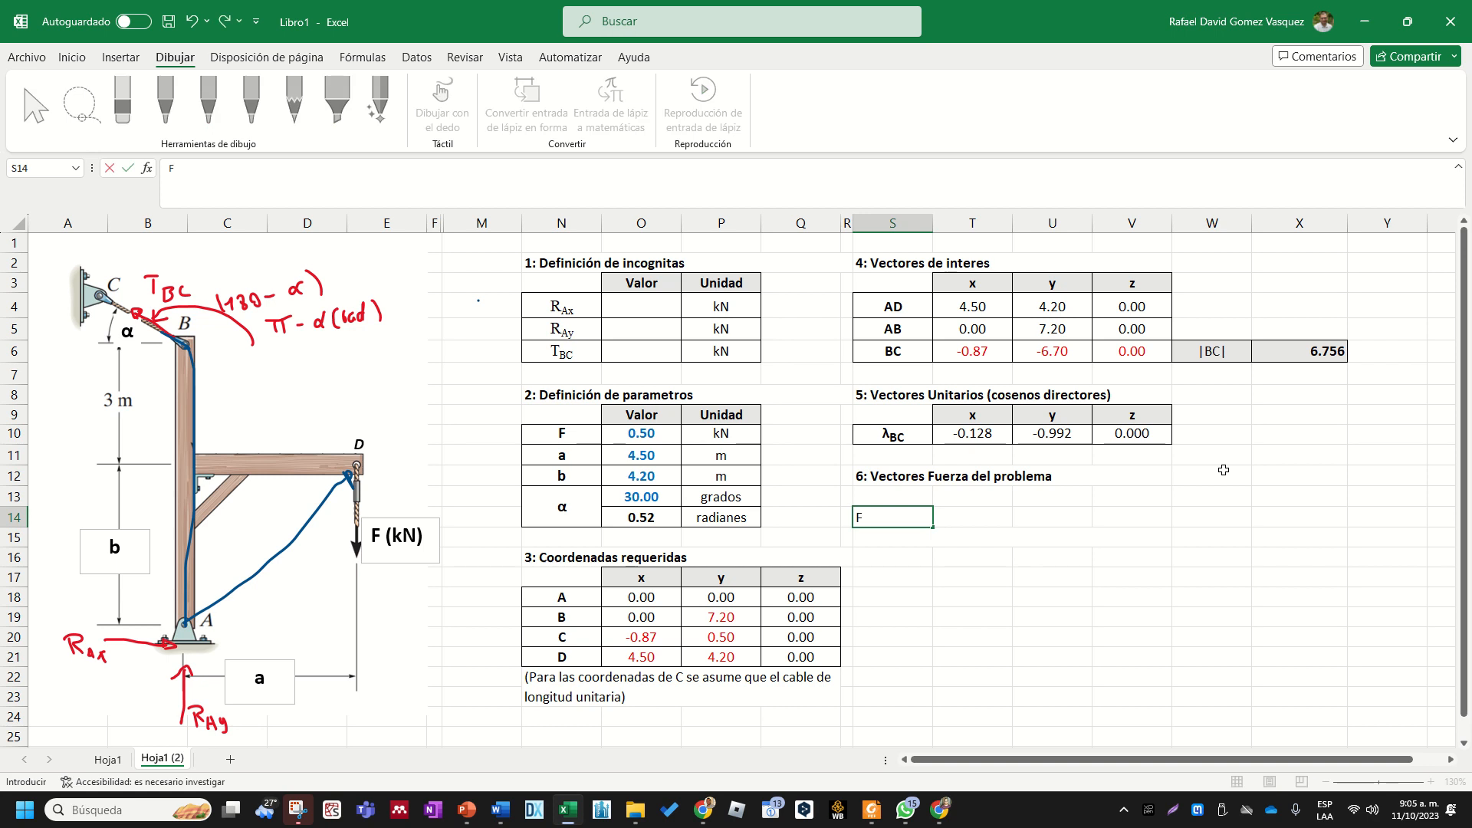
{"action": "key", "text": "ctrl+Return"}
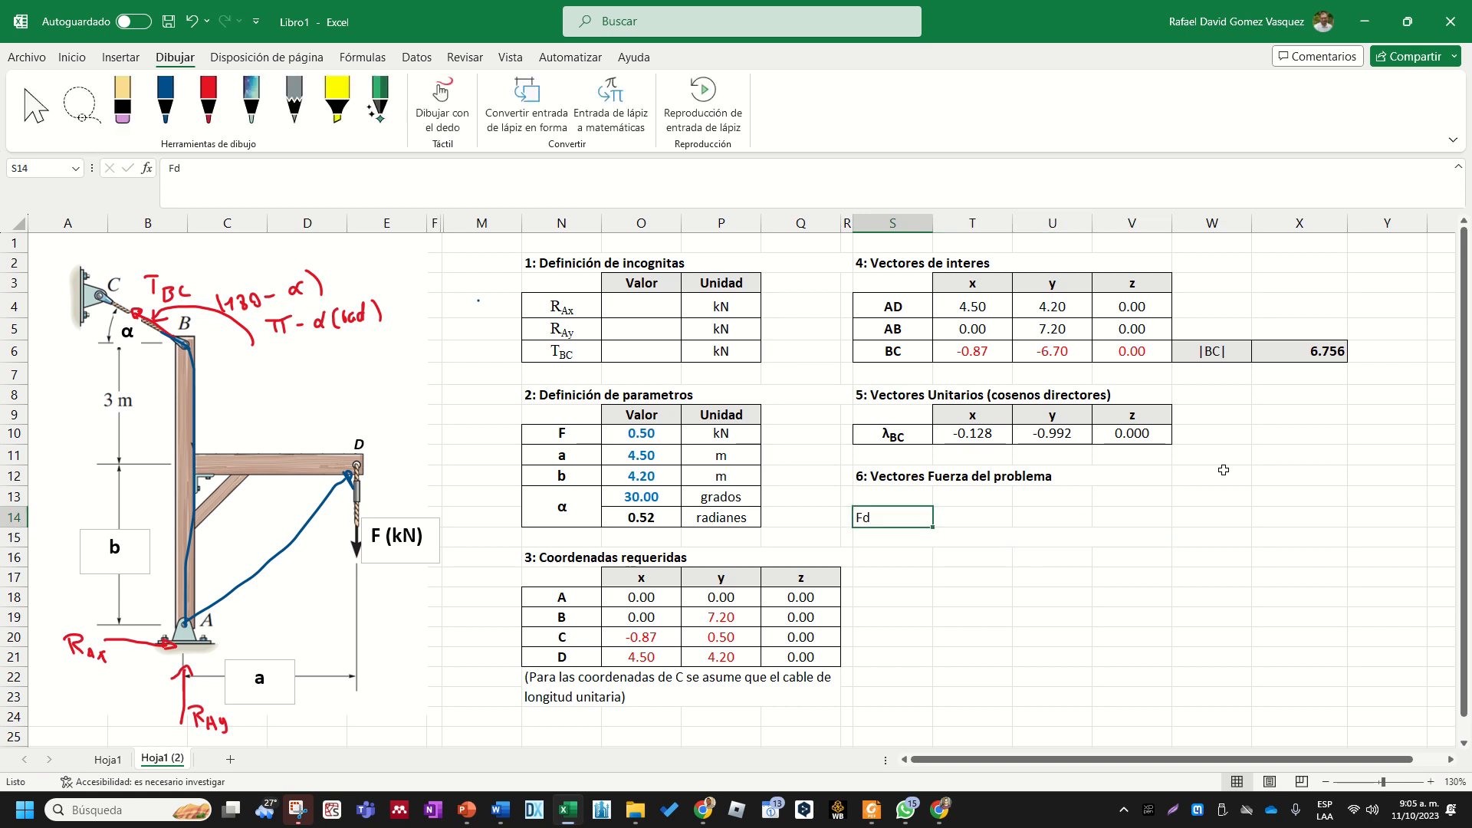
{"action": "key", "text": "BackSpace"}
{"action": "type", "text": "Fd"}
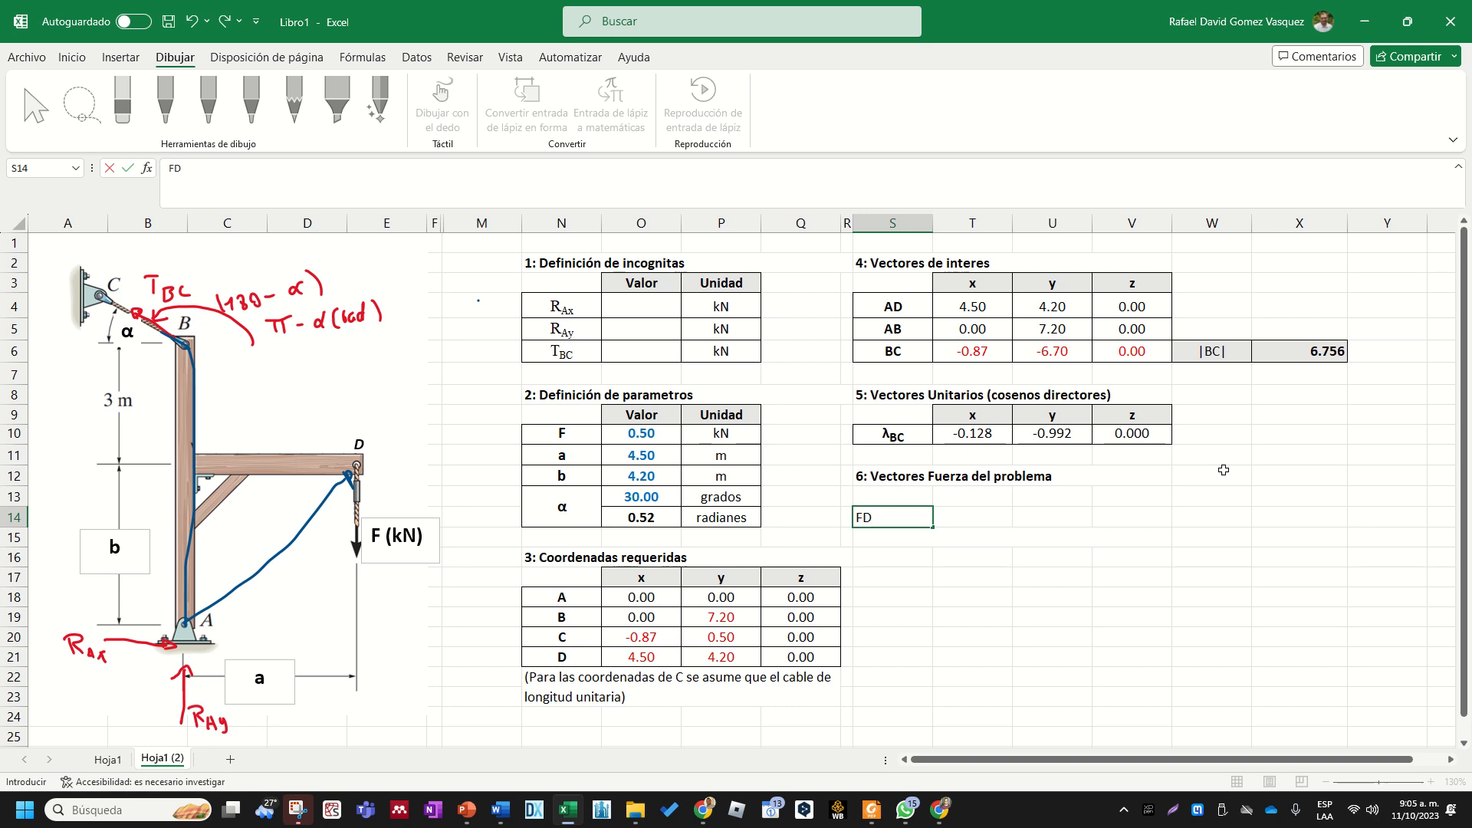
{"action": "key", "text": "ctrl+Return"}
- Copy the formatting of the coordinates table range N17:Q19 onto S13:V15 for the force vector table
{"action": "left_click_drag", "start_coordinate": [767, 581], "coordinate": [563, 618]}
{"action": "left_click", "coordinate": [72, 59]}
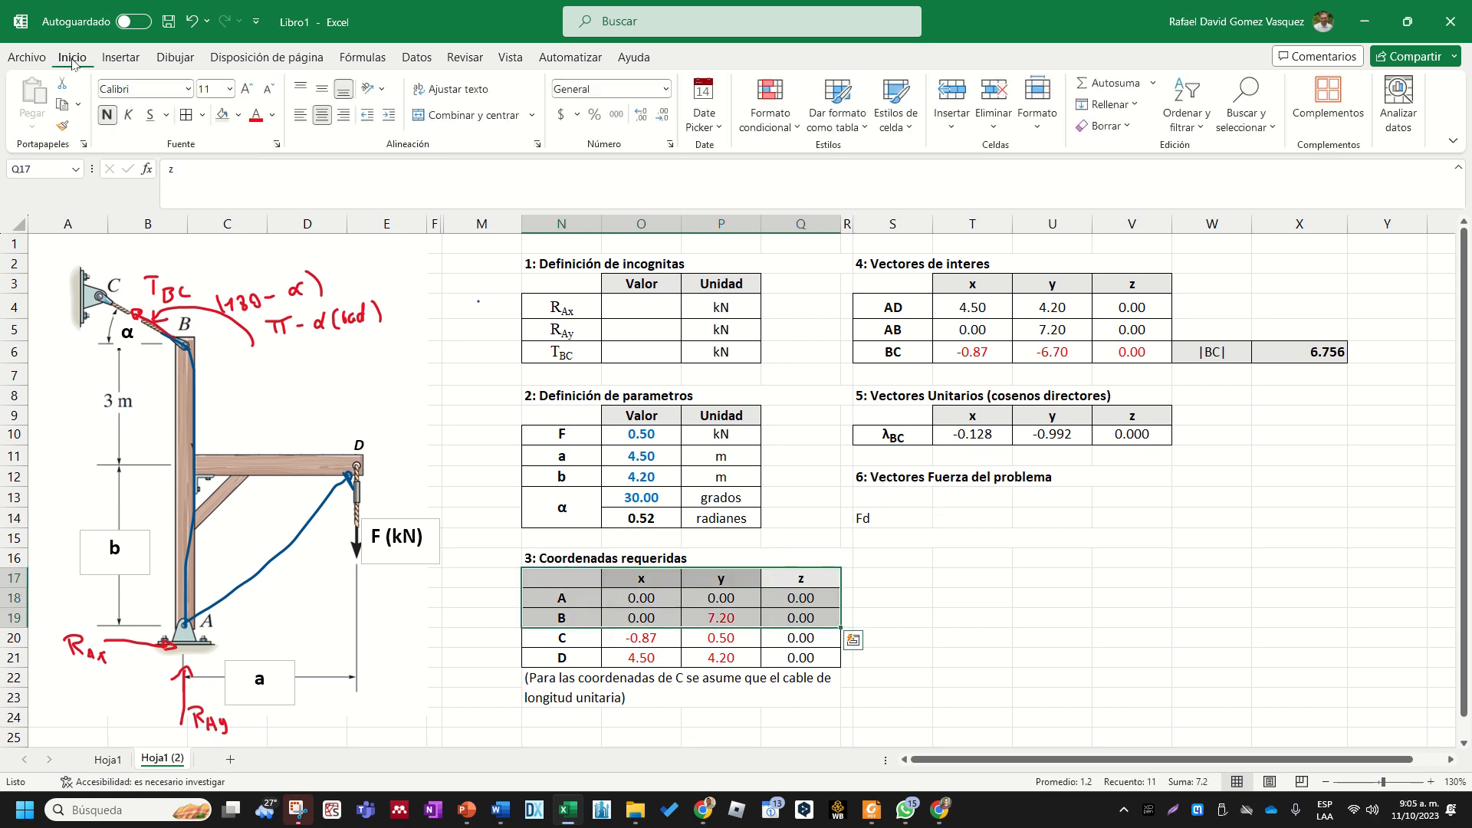
{"action": "left_click", "coordinate": [63, 126]}
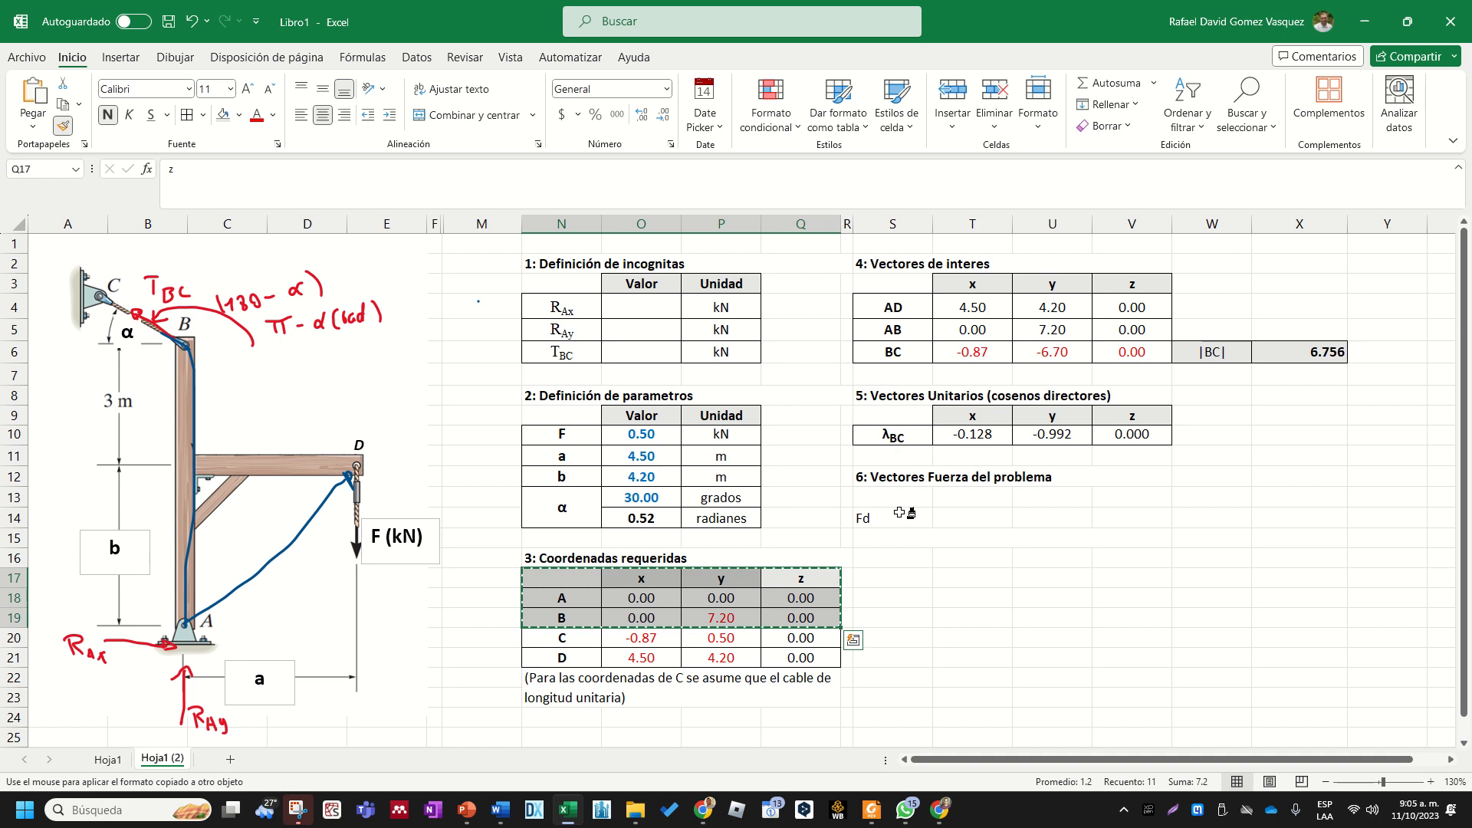
{"action": "left_click_drag", "start_coordinate": [901, 500], "coordinate": [1095, 539]}
{"action": "left_click", "coordinate": [1052, 598]}
- Change the label in S14 to "FD" and format the D as a subscript
{"action": "left_click", "coordinate": [924, 517]}
{"action": "double_click", "coordinate": [905, 516]}
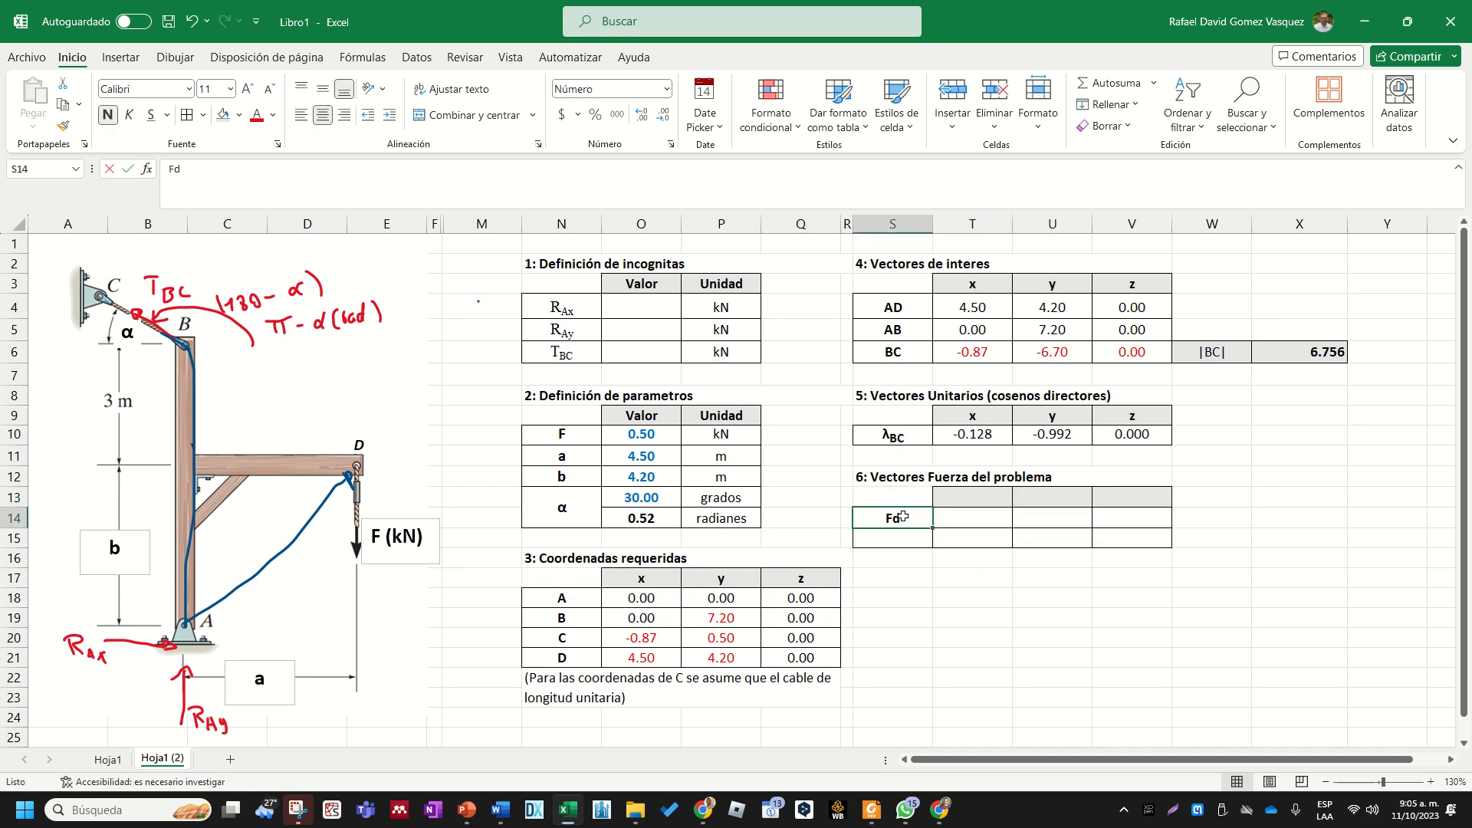
{"action": "key", "text": "BackSpace"}
{"action": "type", "text": "D"}
{"action": "key", "text": "shift+Left"}
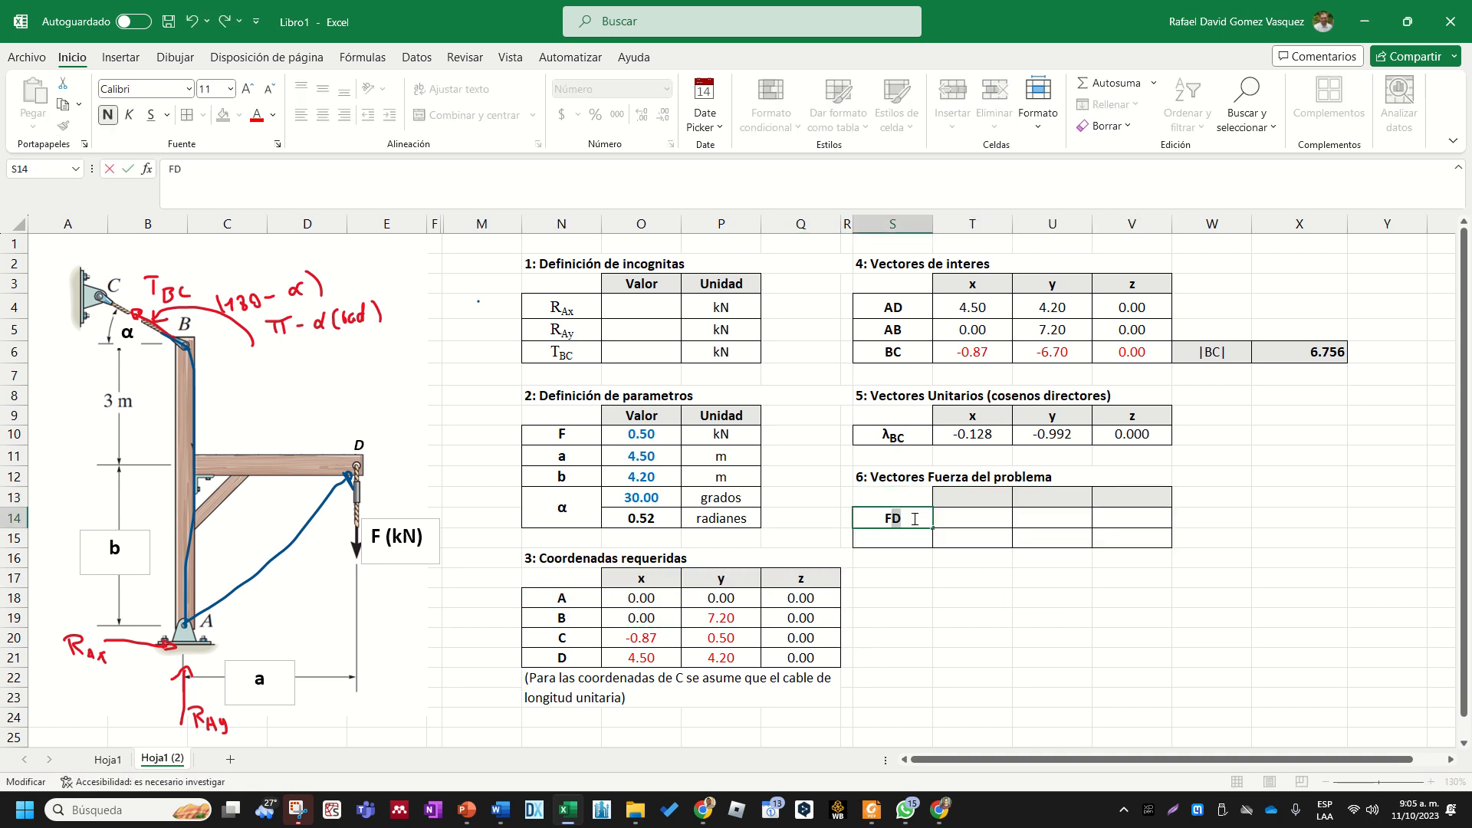
{"action": "left_click", "coordinate": [276, 145]}
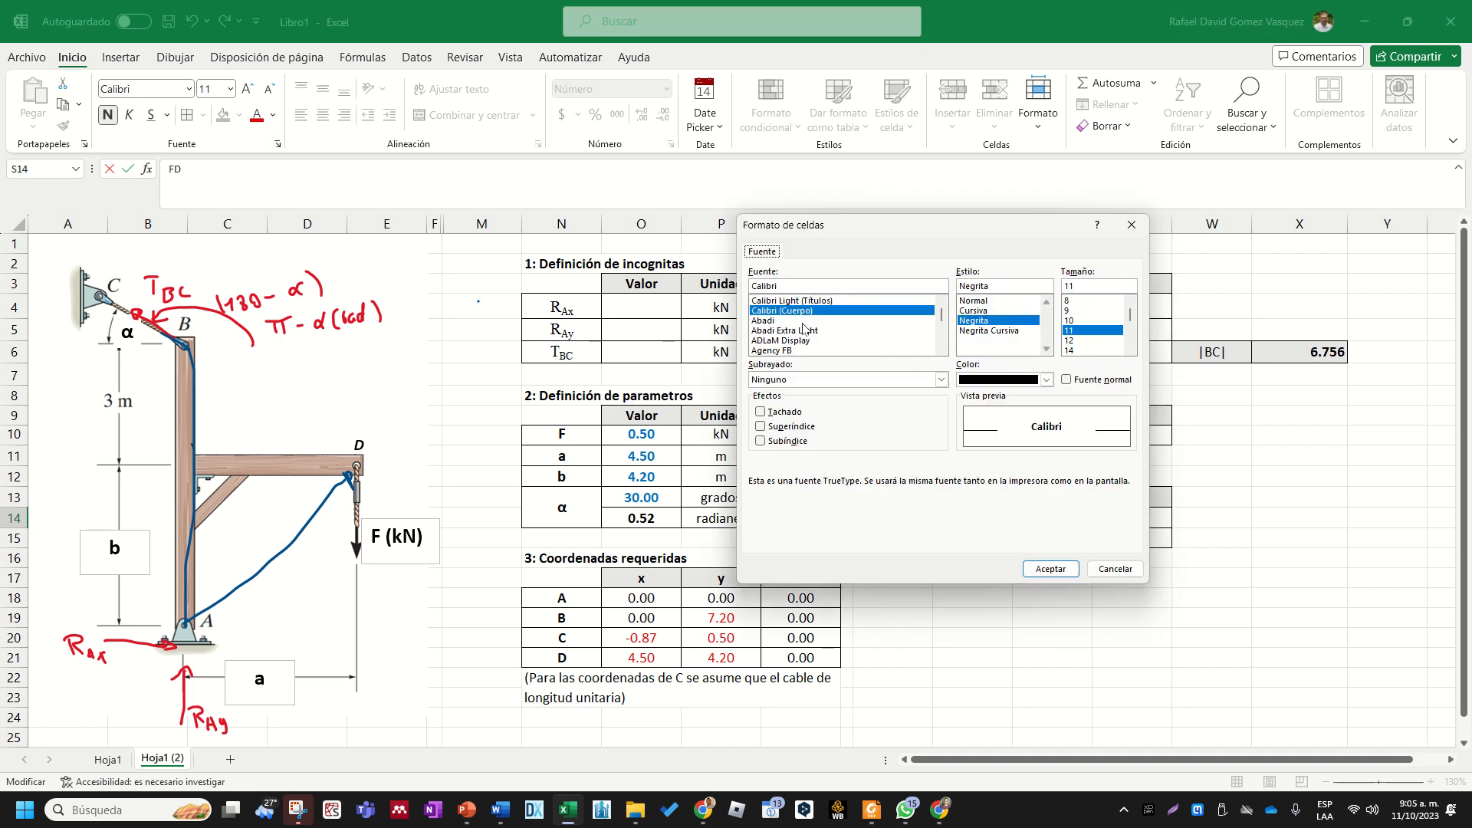
{"action": "left_click", "coordinate": [1051, 569]}
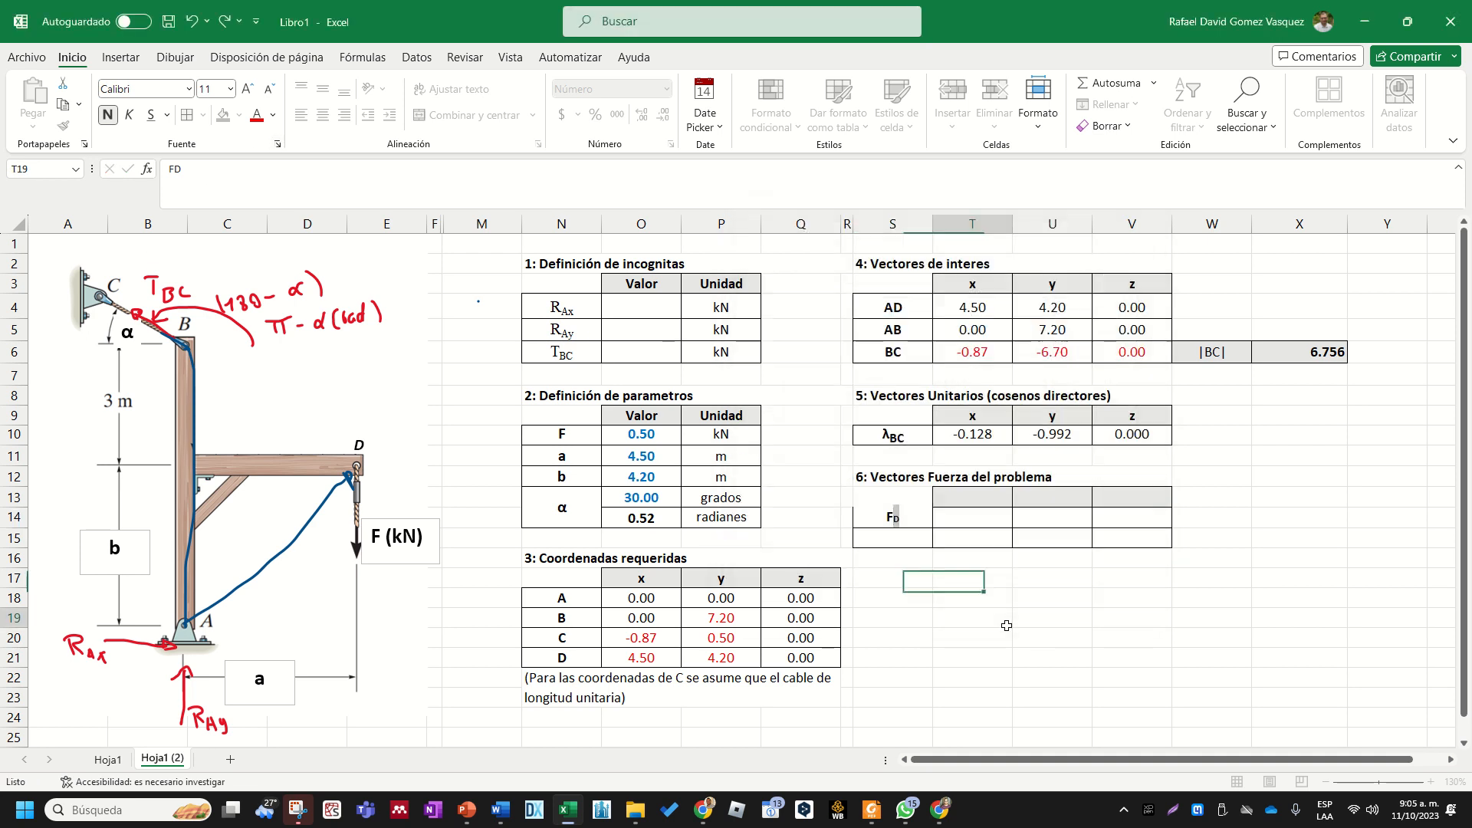
- Enter the column headers x, y and z in T13:V13 of the force vector table
{"action": "left_click", "coordinate": [978, 498]}
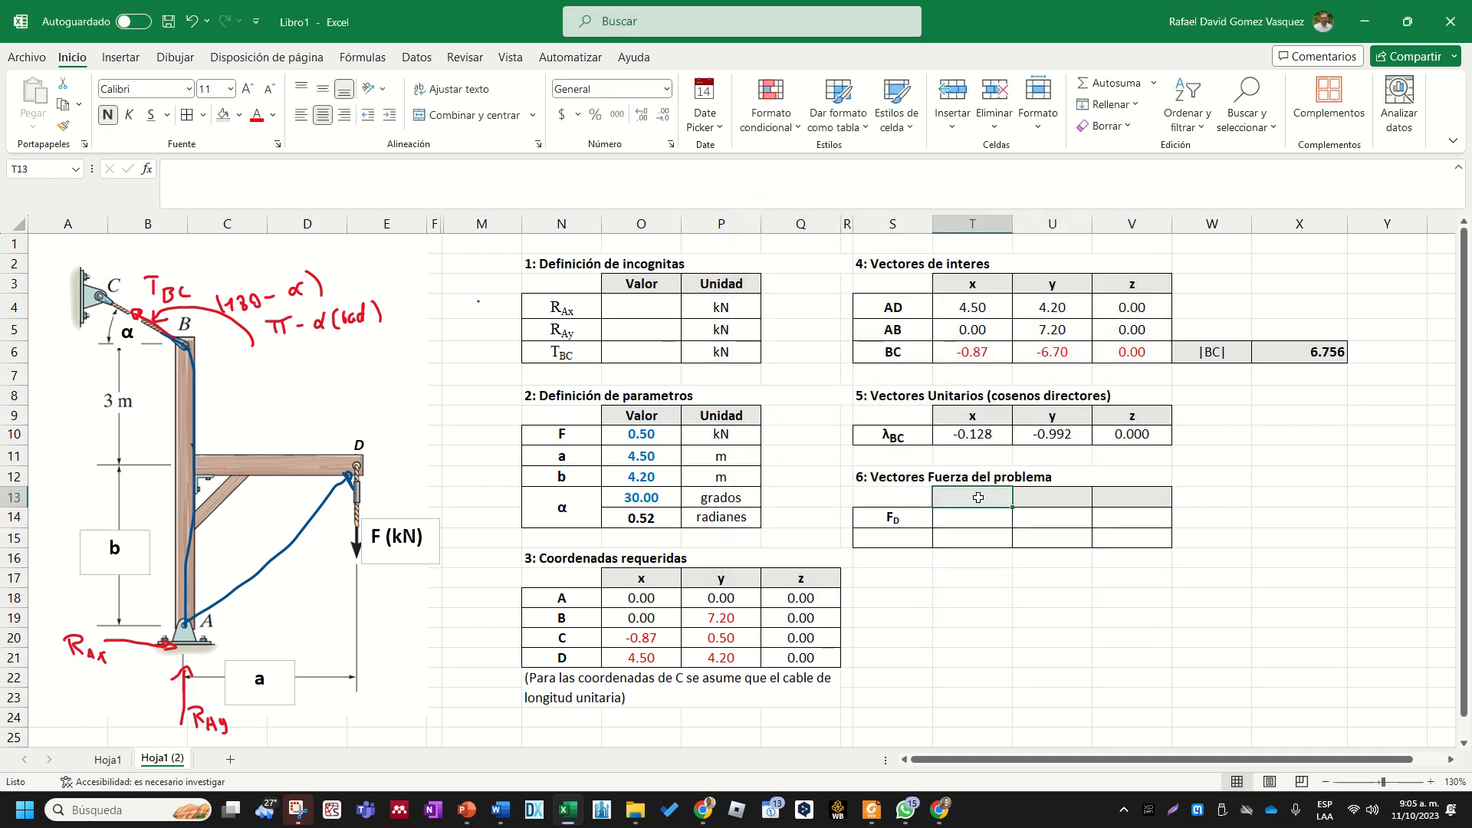
{"action": "type", "text": "x"}
{"action": "key", "text": "Tab"}
{"action": "type", "text": "y"}
{"action": "key", "text": "Tab"}
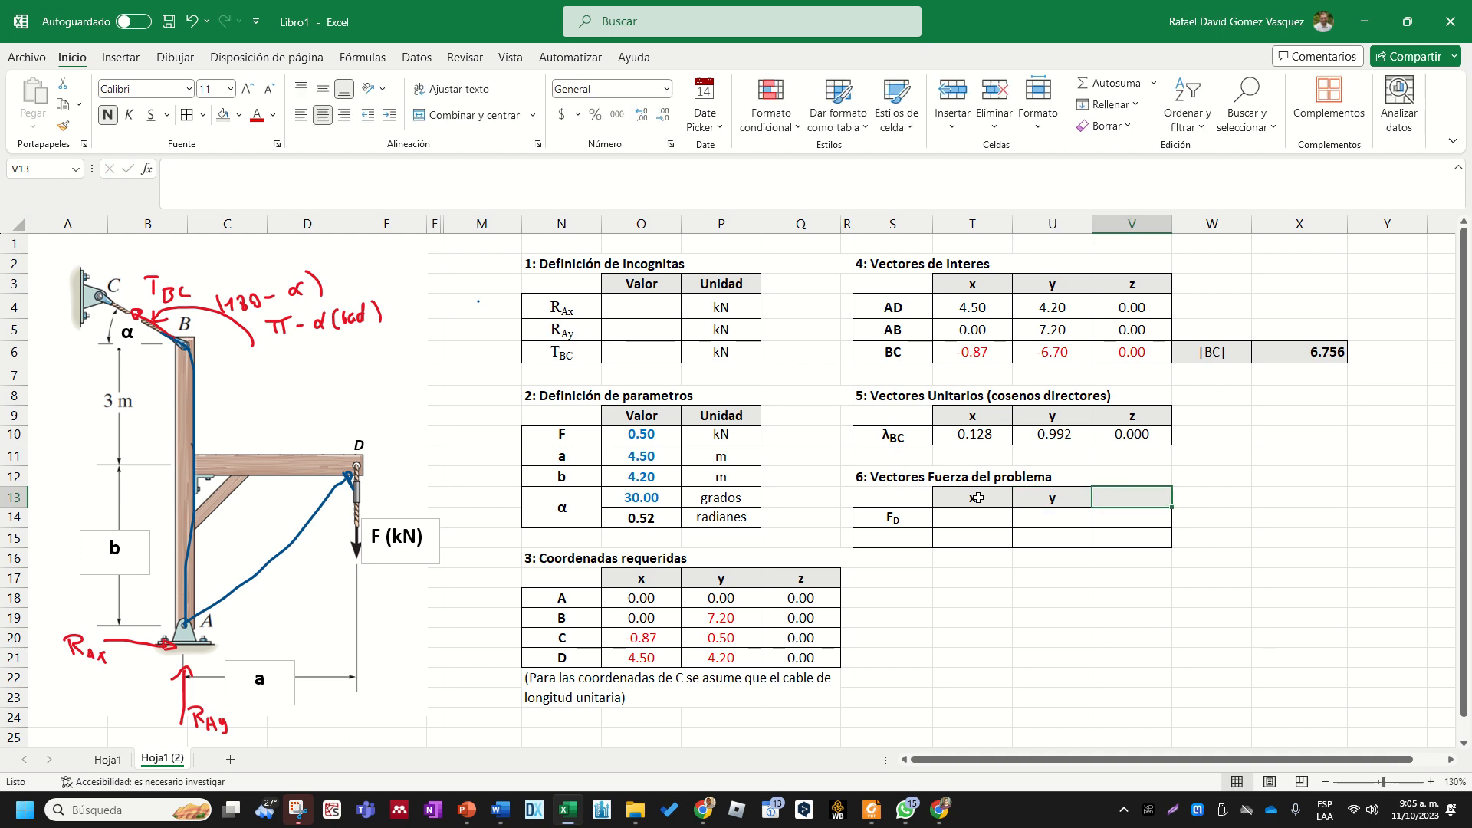
{"action": "type", "text": "z"}
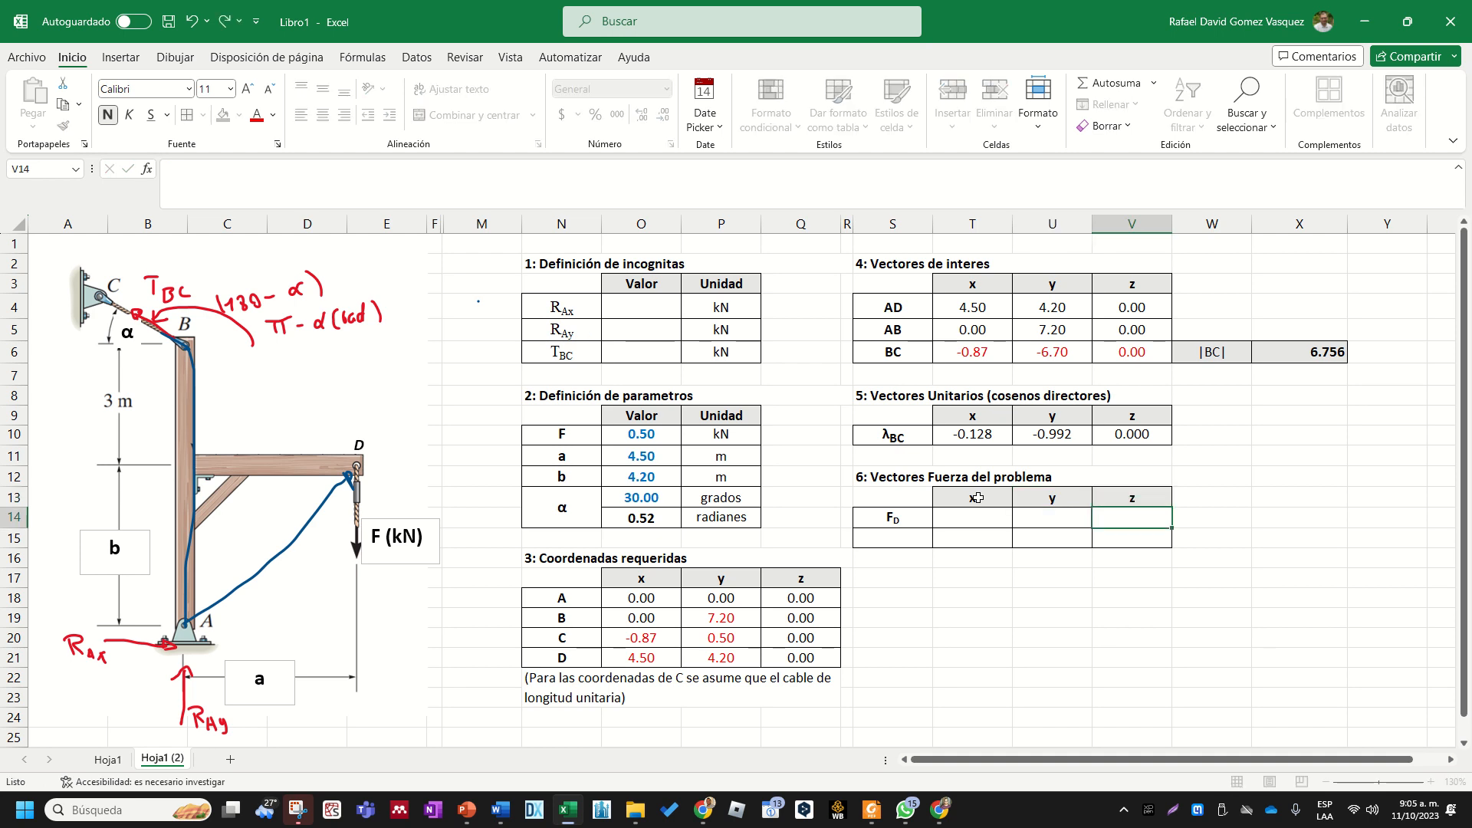
{"action": "key", "text": "Return"}
{"action": "left_click", "coordinate": [926, 598]}
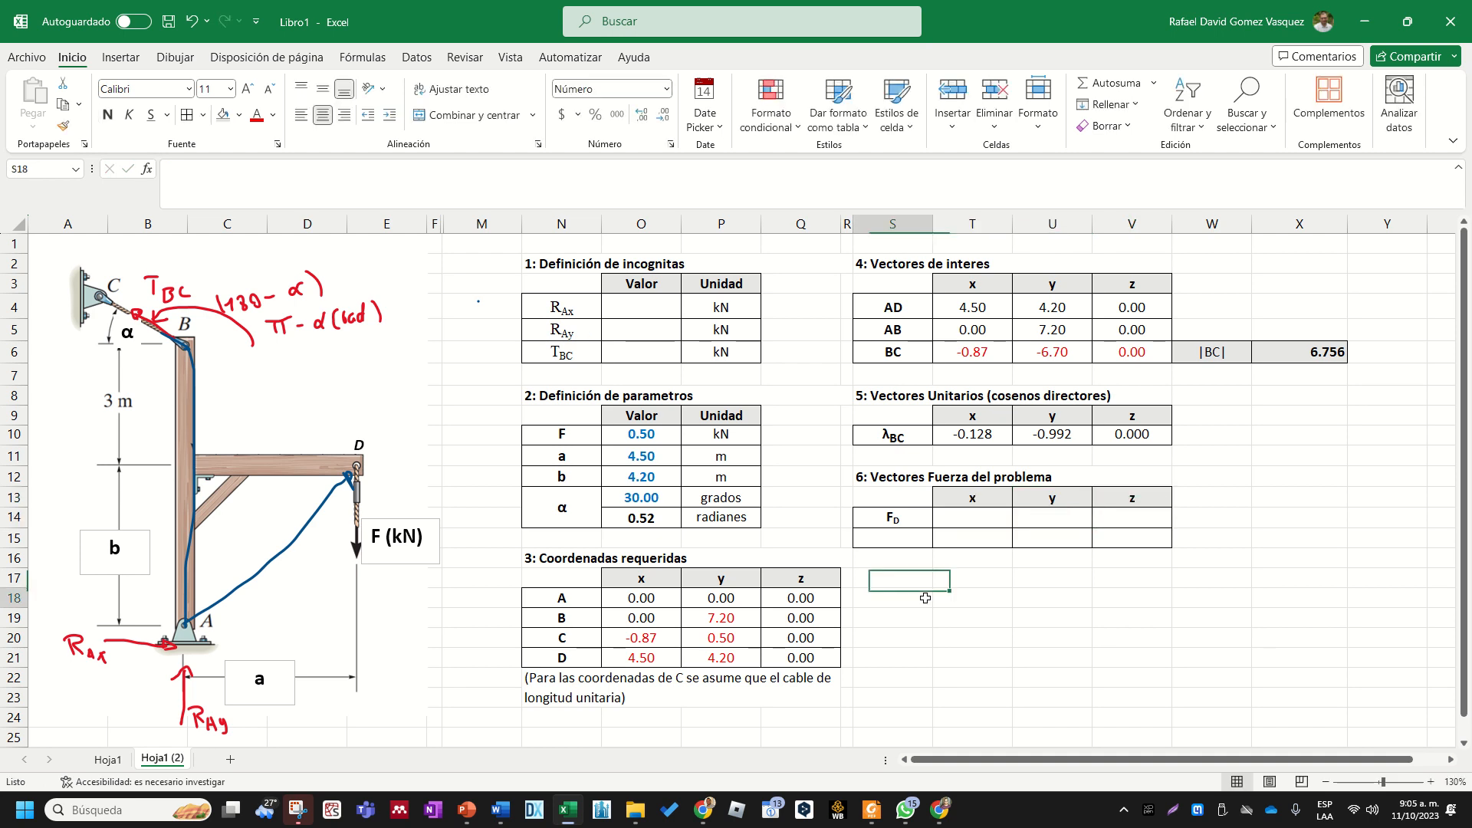
- Enter 0 as the x component of force FD in T14
{"action": "left_click", "coordinate": [904, 520]}
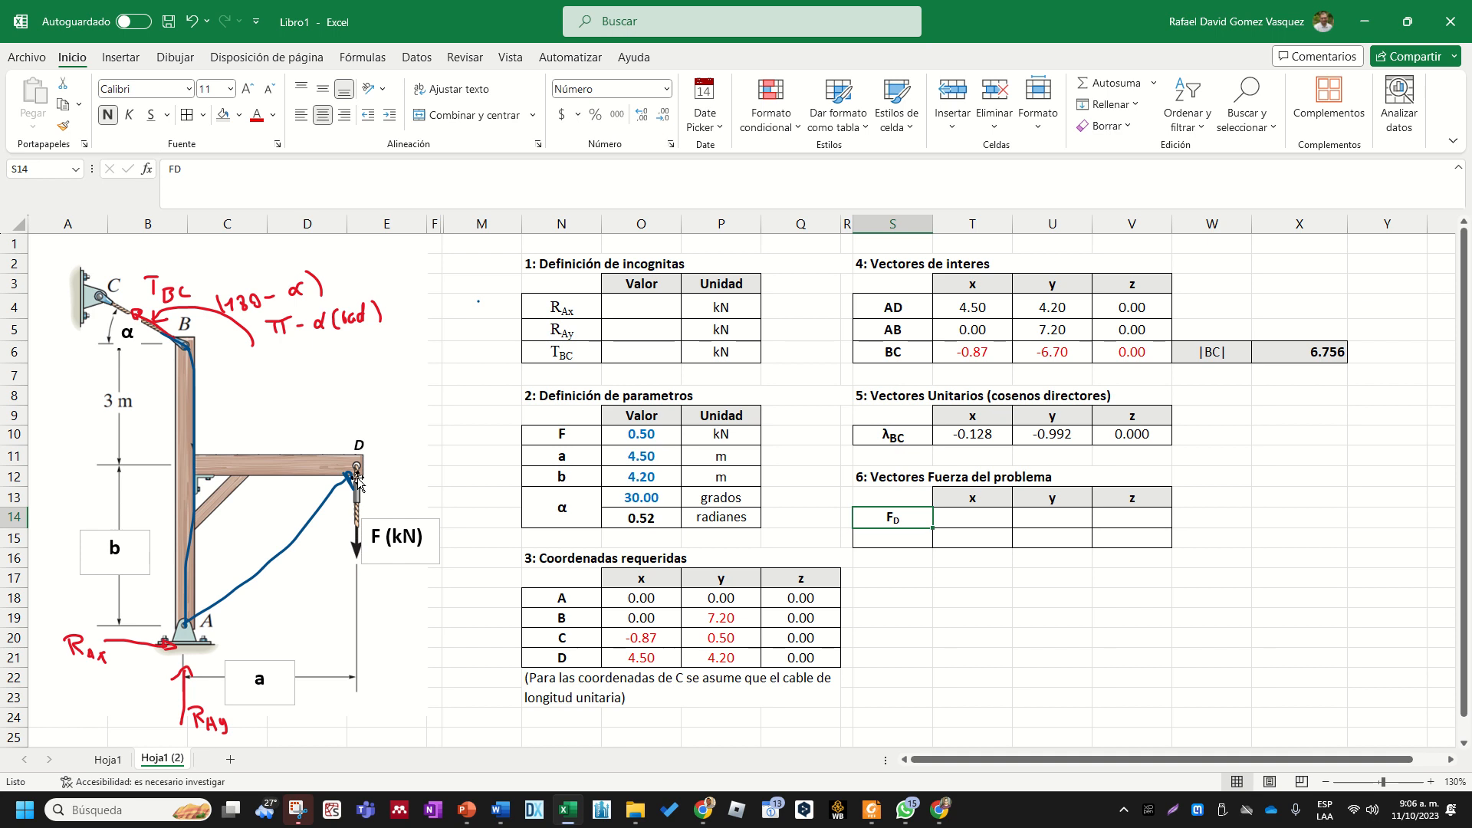
{"action": "left_click", "coordinate": [989, 520]}
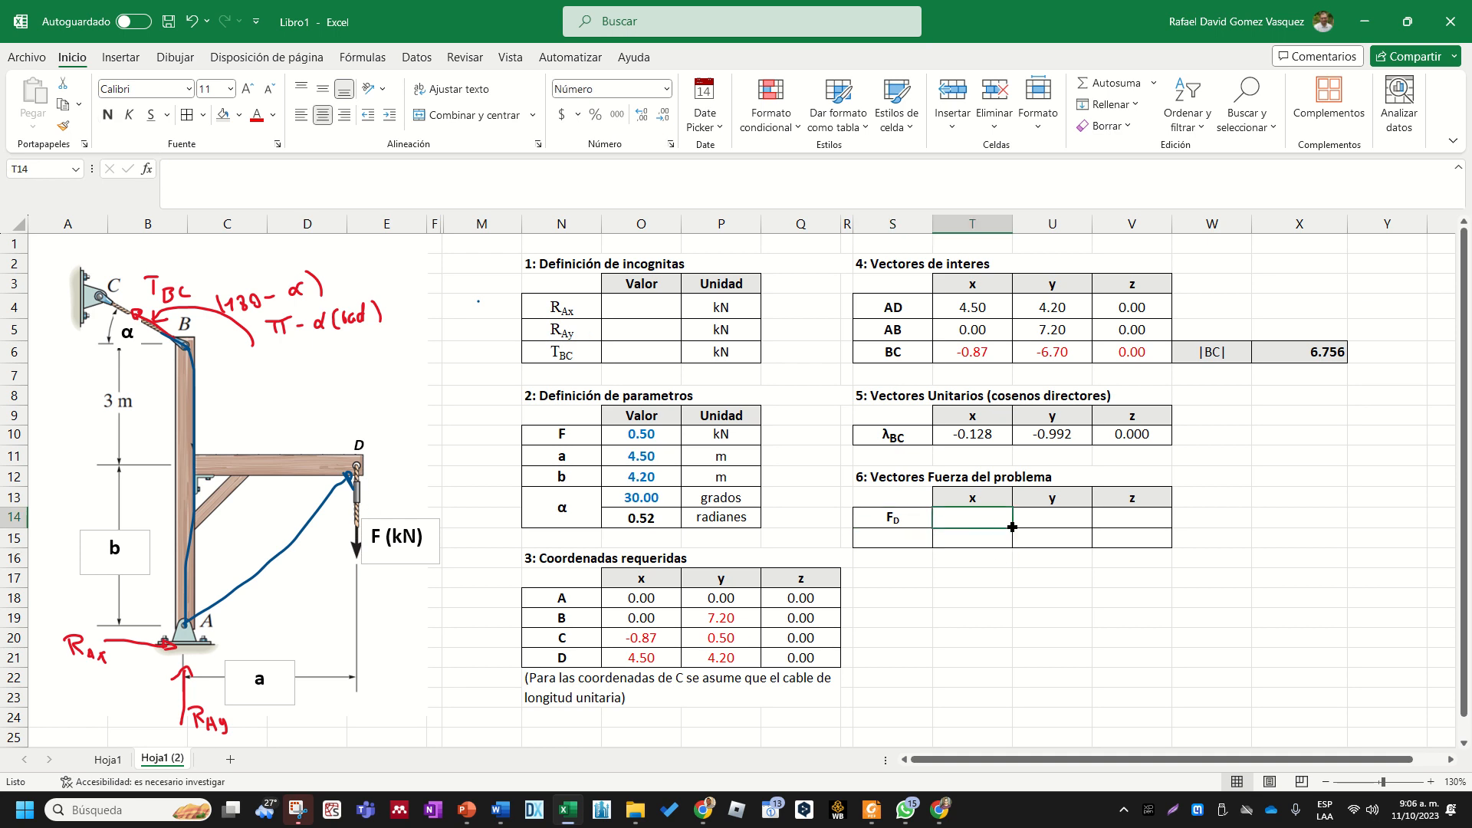
{"action": "type", "text": "0"}
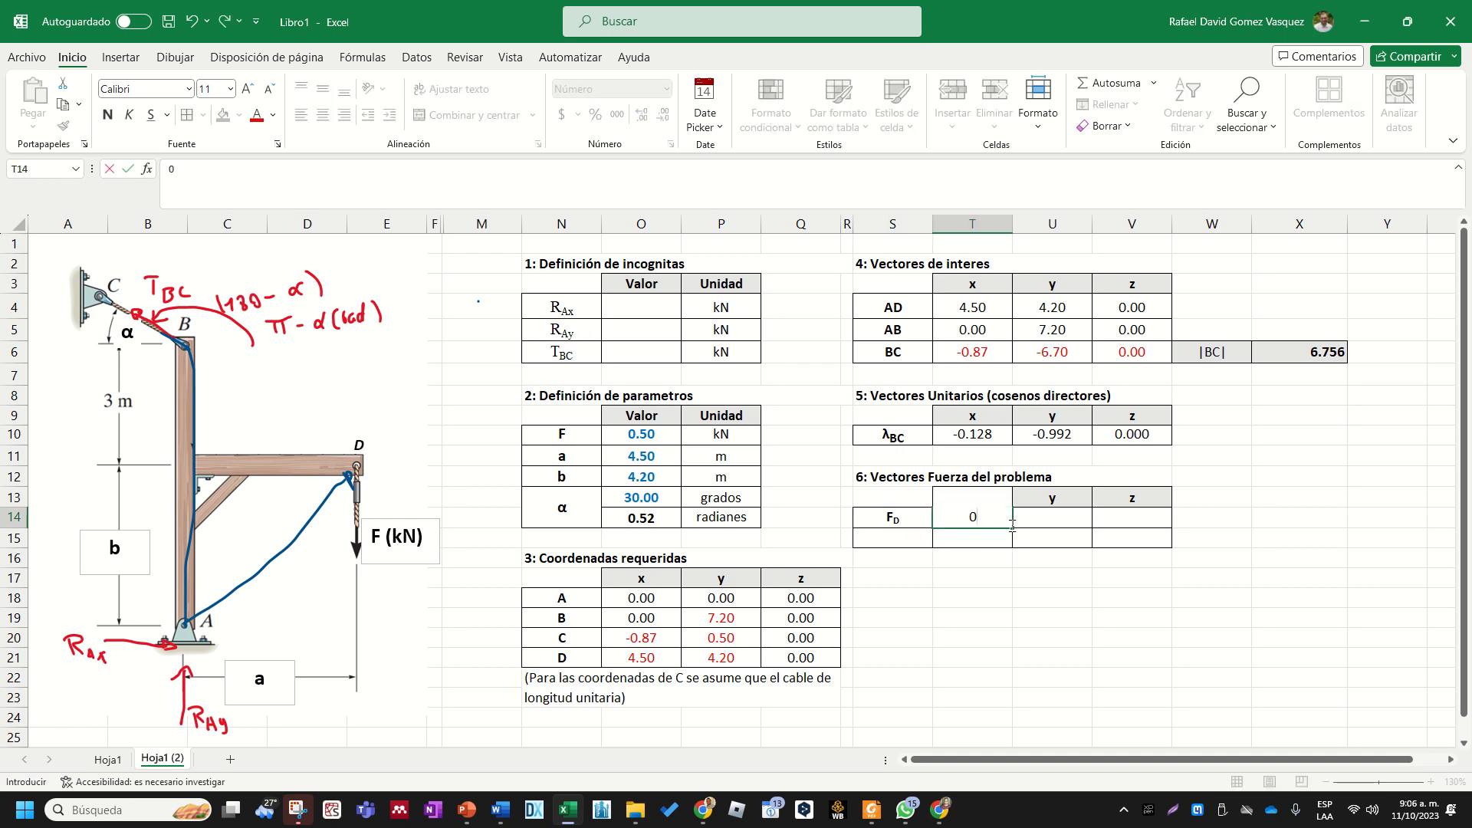
{"action": "key", "text": "Tab"}
{"action": "type", "text": "+"}
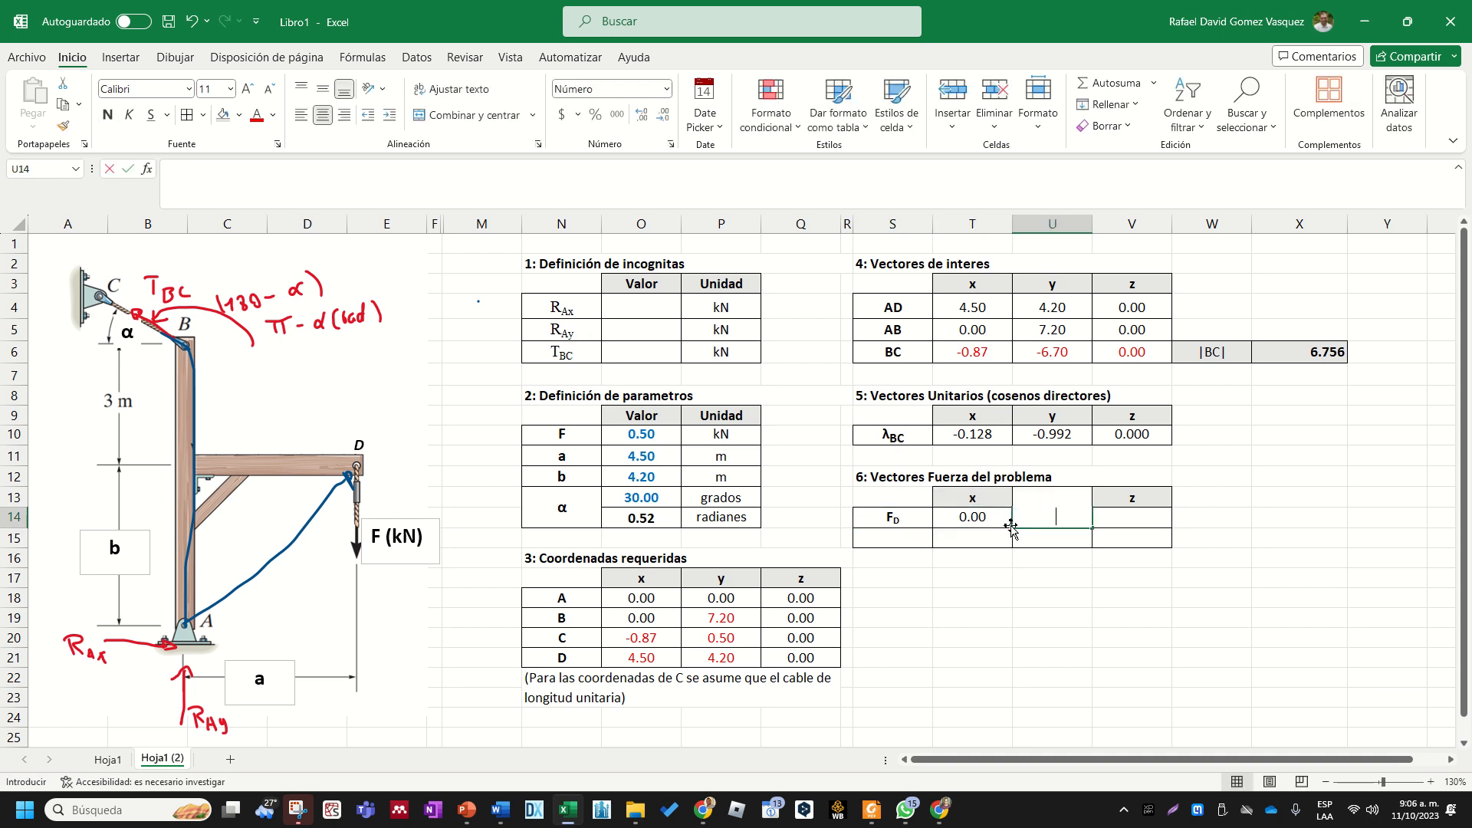
{"action": "type", "text": "-"}
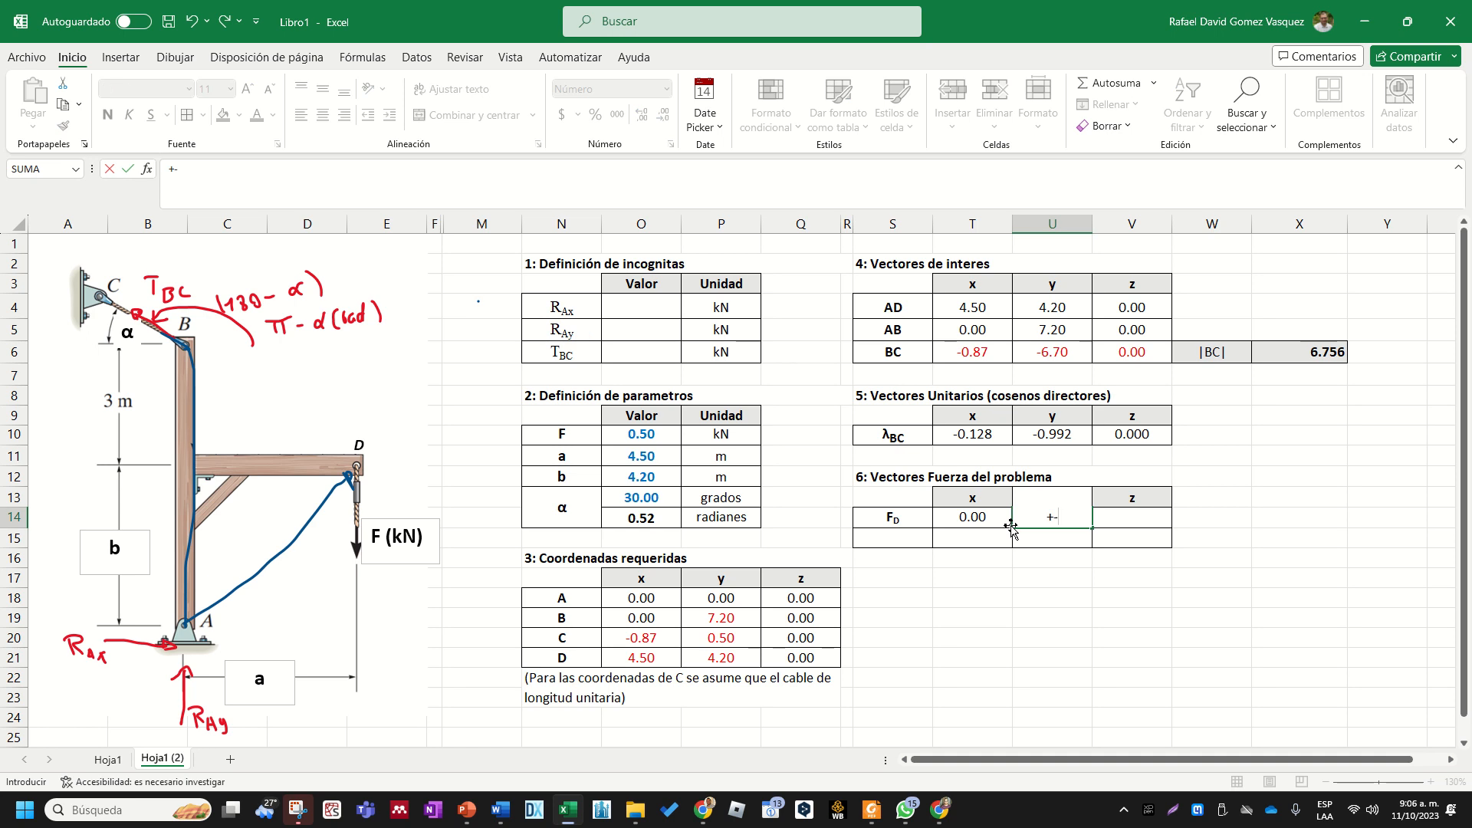
{"action": "key", "text": "Escape"}
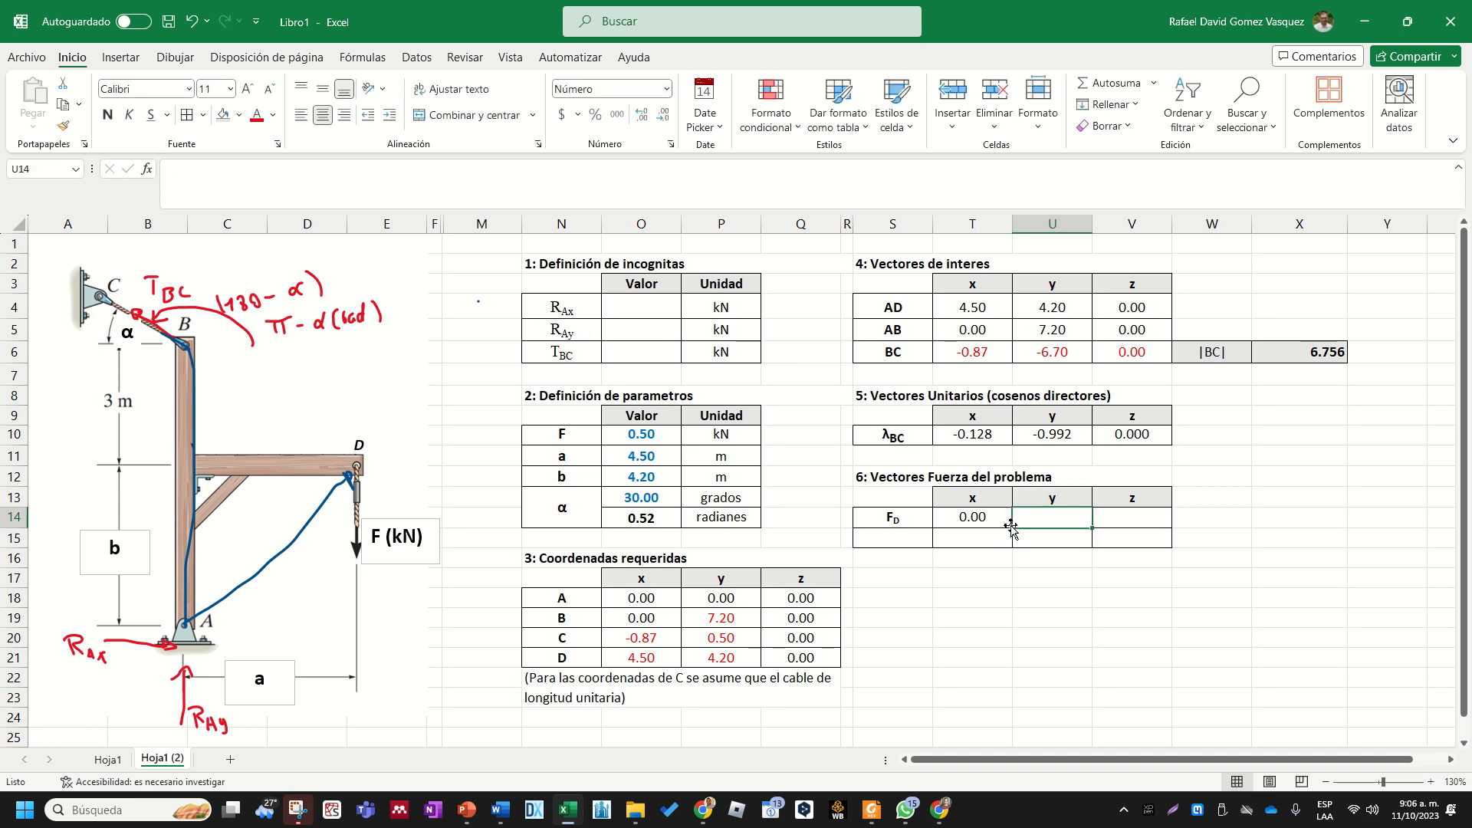
- Enter force FD's y component in U14 as -O10 and its z component in V14 as 0
{"action": "type", "text": "-"}
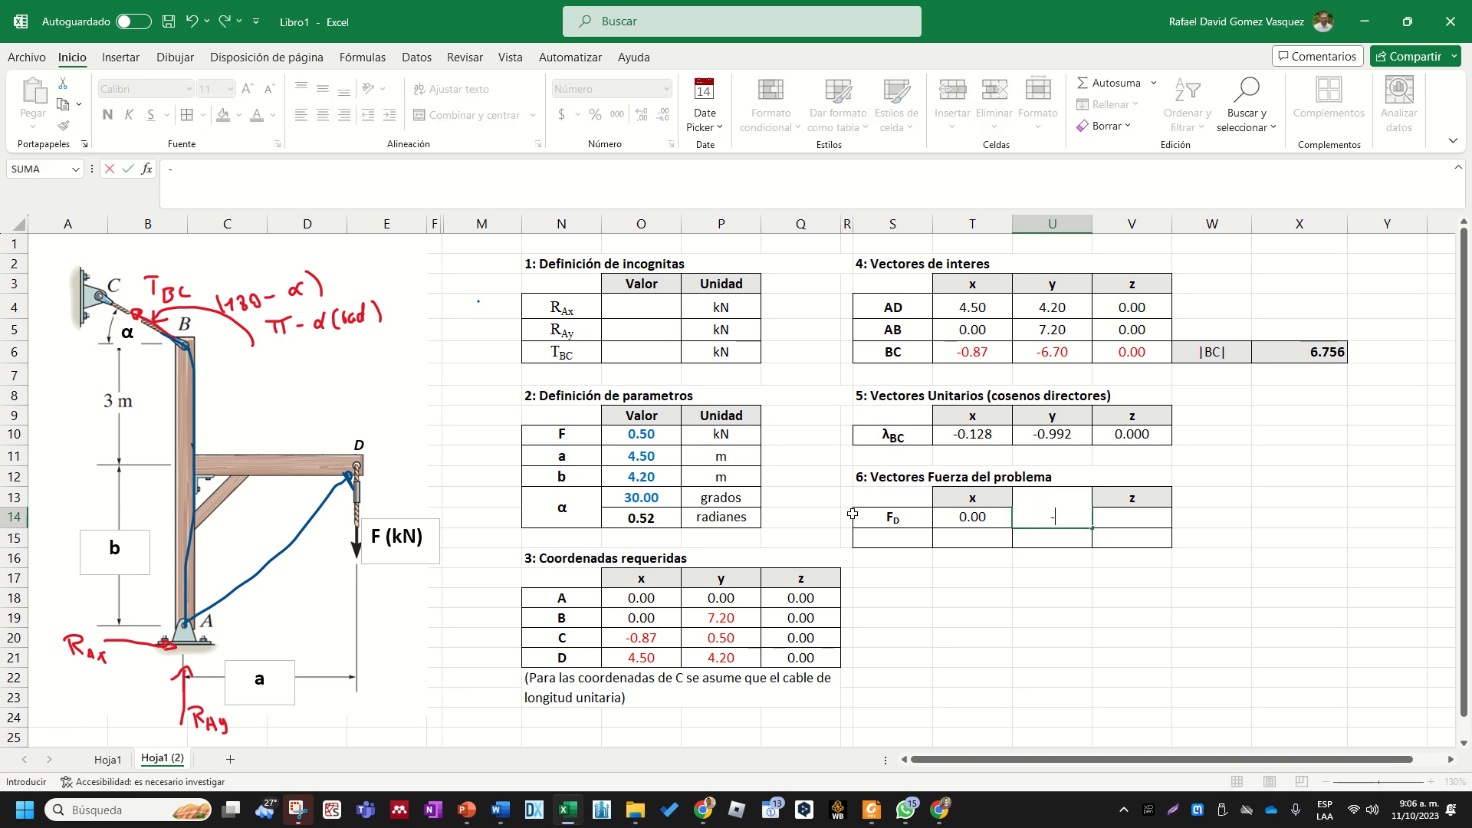
{"action": "left_click", "coordinate": [629, 437]}
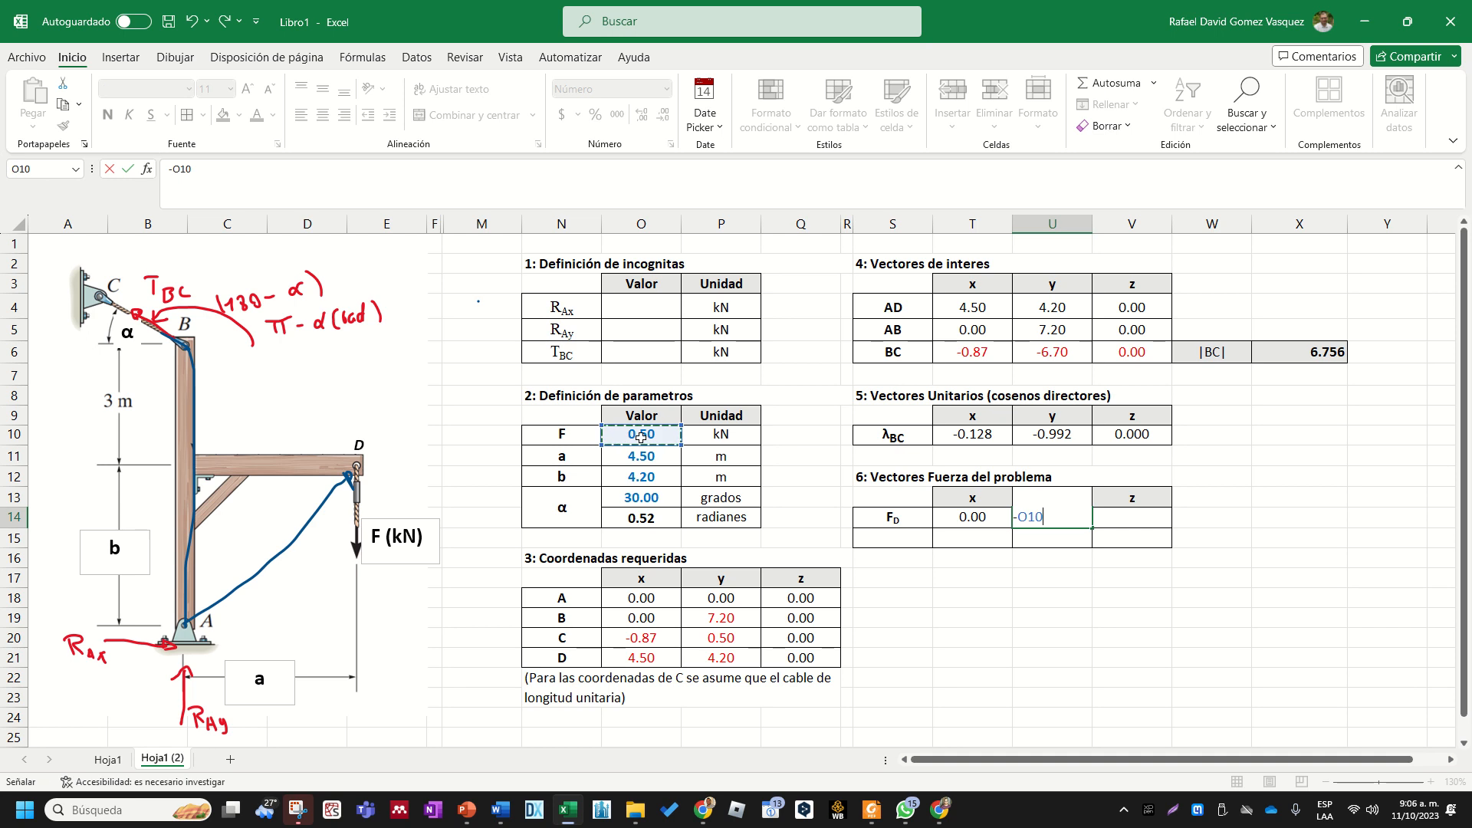
{"action": "key", "text": "Return"}
{"action": "key", "text": "Up"}
{"action": "key", "text": "Right"}
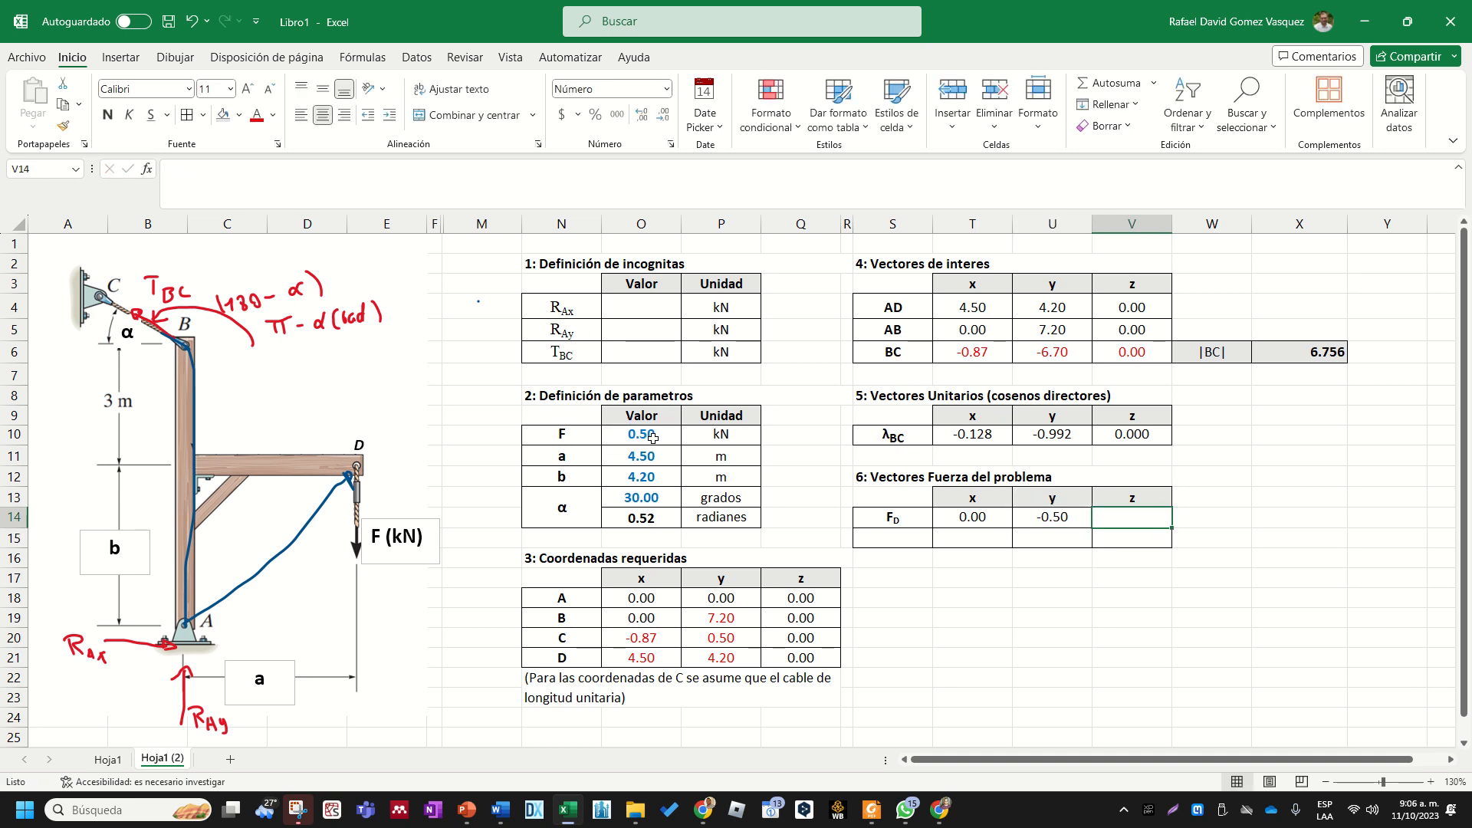
{"action": "type", "text": "0"}
{"action": "key", "text": "Return"}
{"action": "key", "text": "Left"}
{"action": "key", "text": "Left"}
{"action": "key", "text": "Left"}
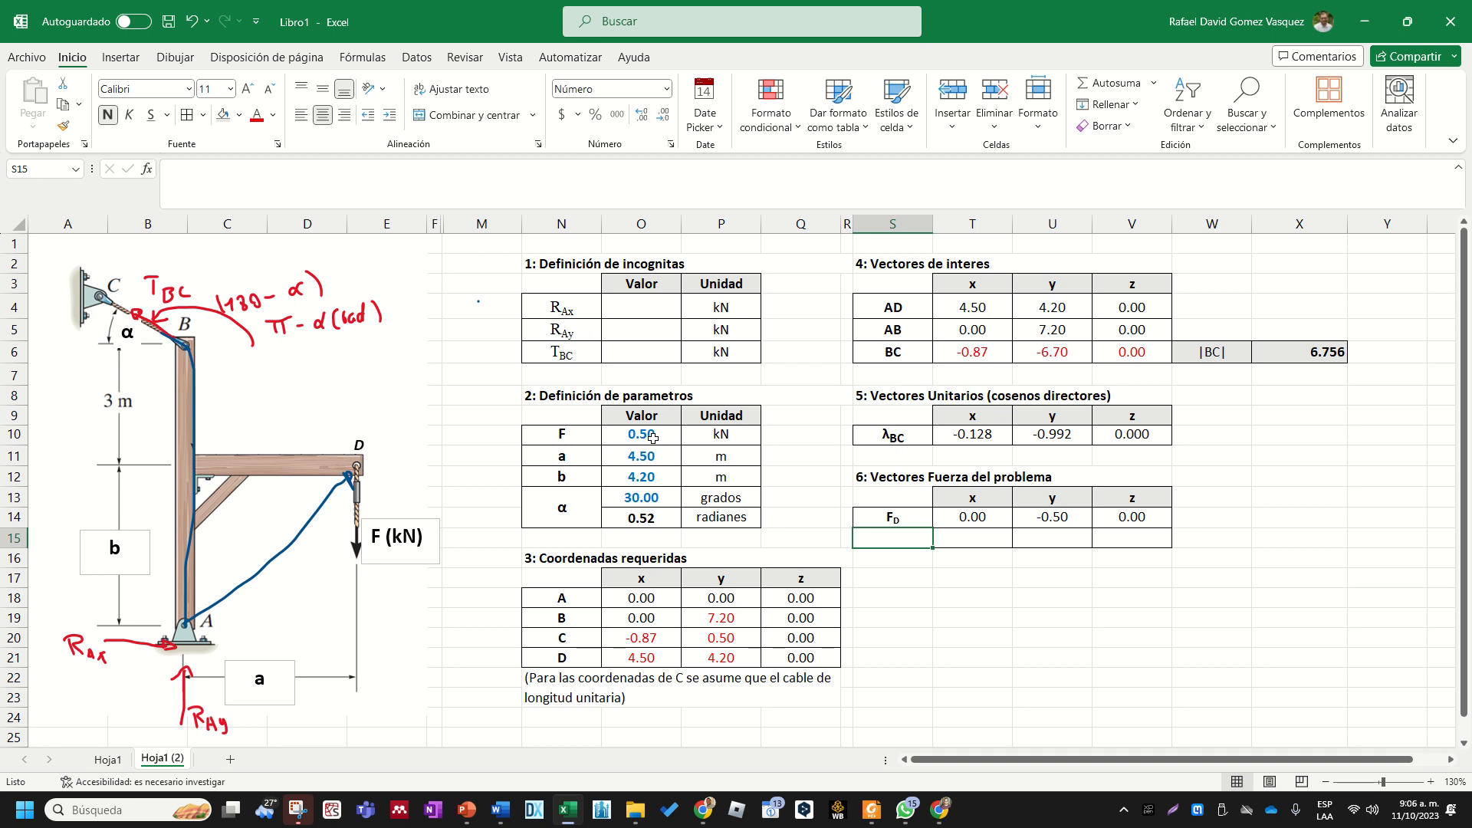
{"action": "left_click", "coordinate": [911, 516]}
{"action": "left_click_drag", "start_coordinate": [912, 517], "coordinate": [1147, 515]}
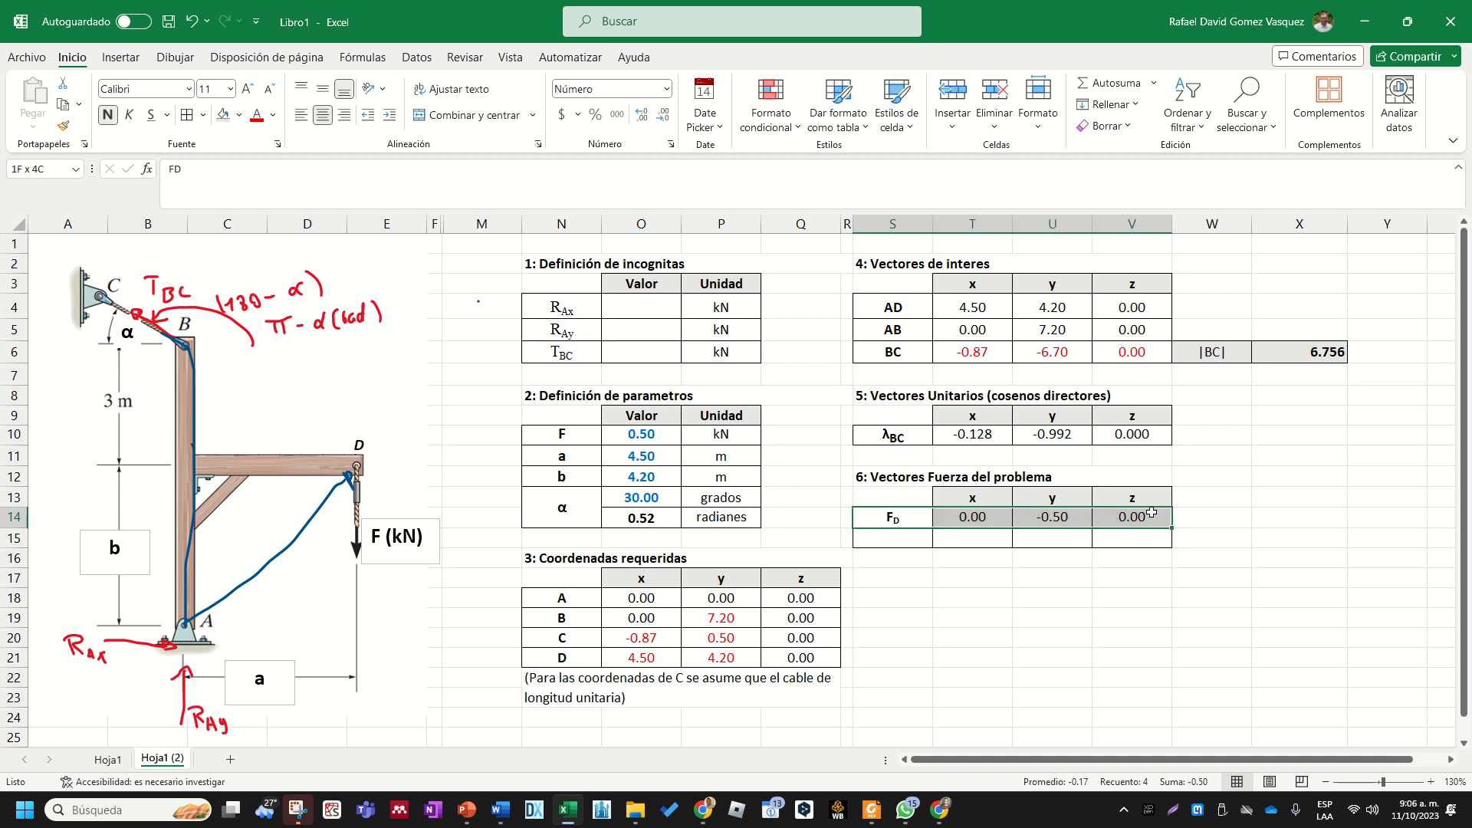
{"action": "left_click", "coordinate": [1147, 515]}
{"action": "left_click_drag", "start_coordinate": [984, 517], "coordinate": [1115, 516]}
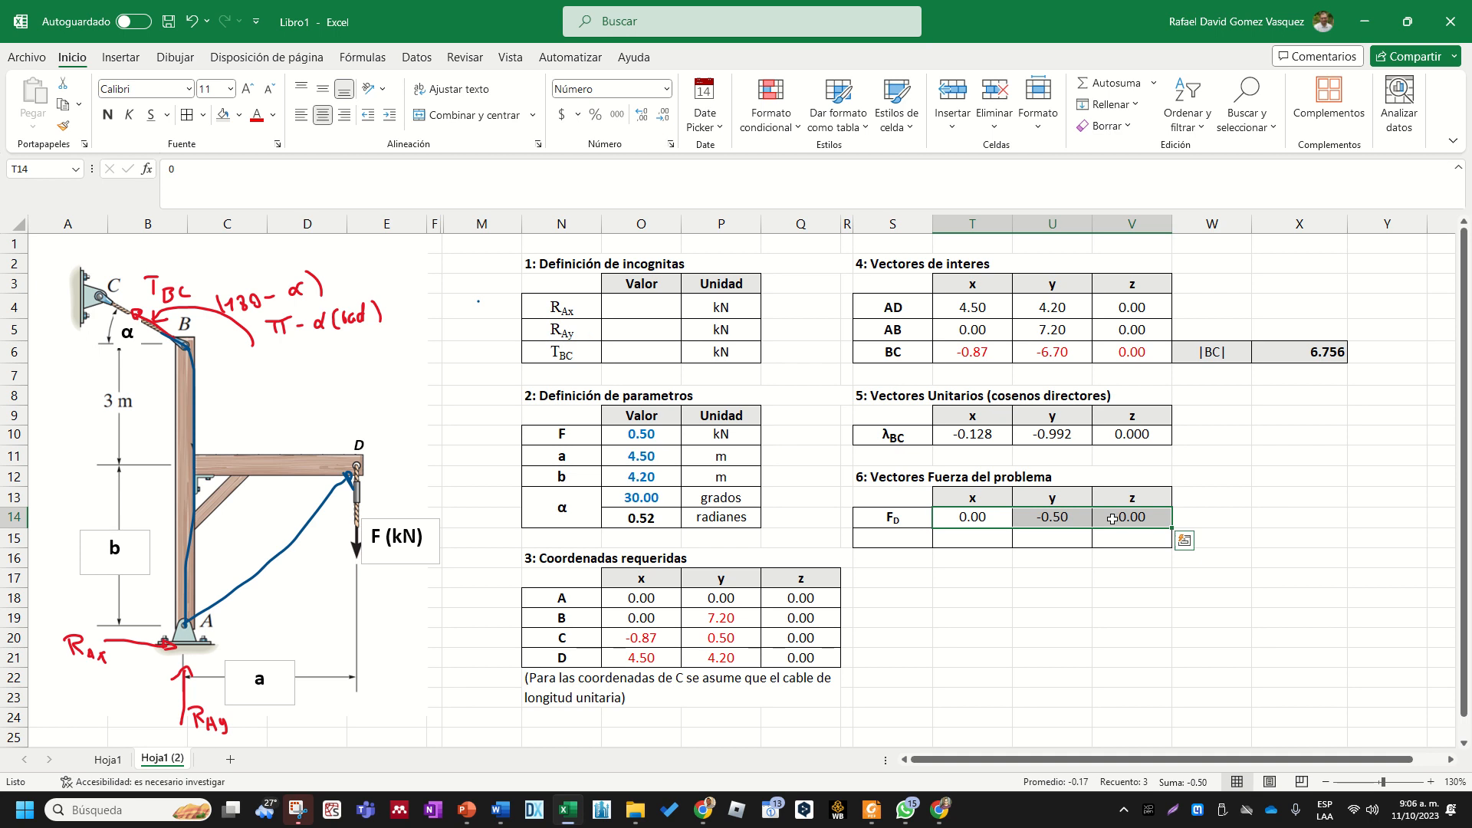
{"action": "left_click", "coordinate": [914, 518]}
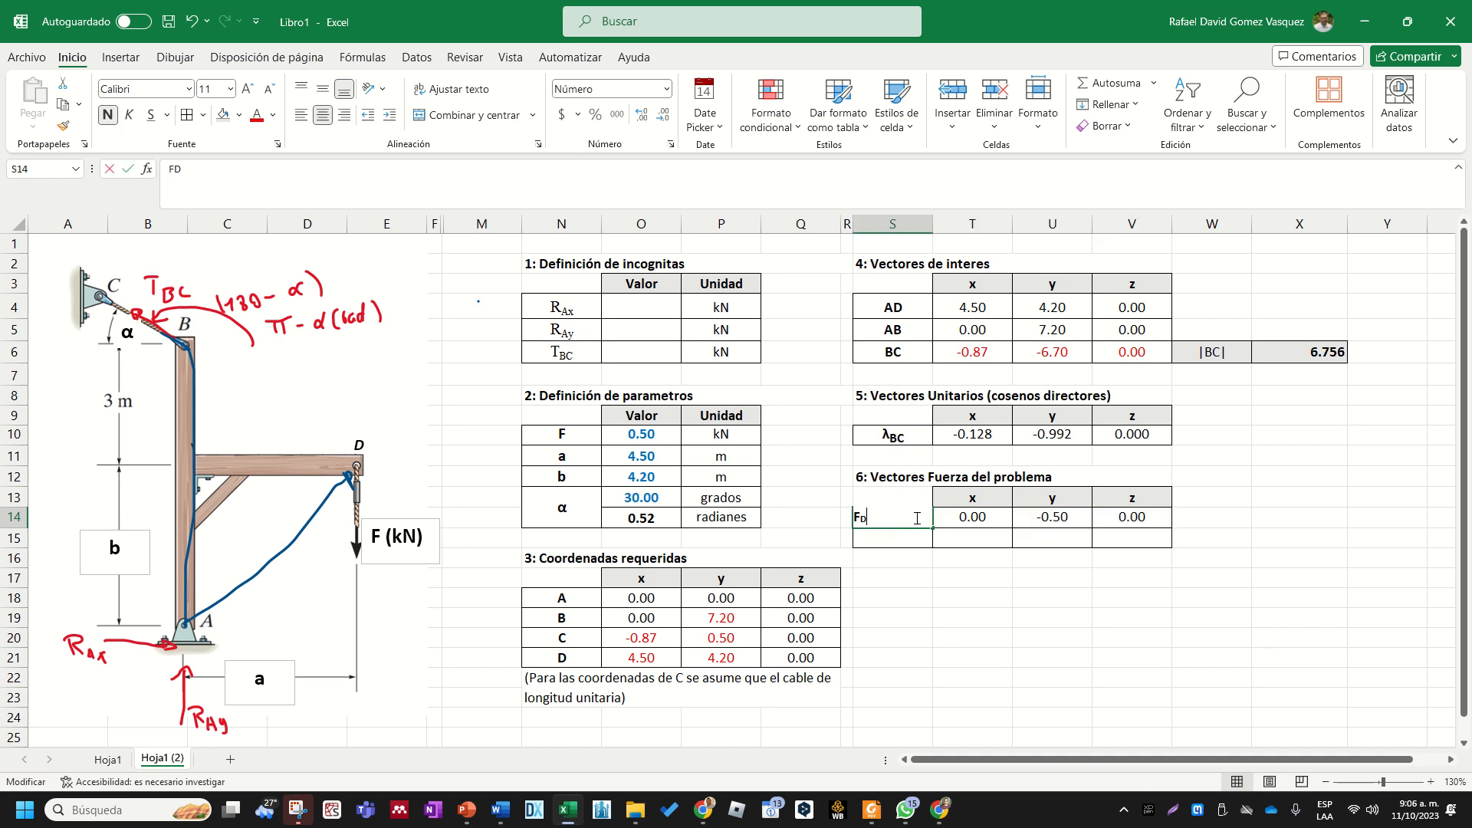
{"action": "left_click", "coordinate": [1208, 514]}
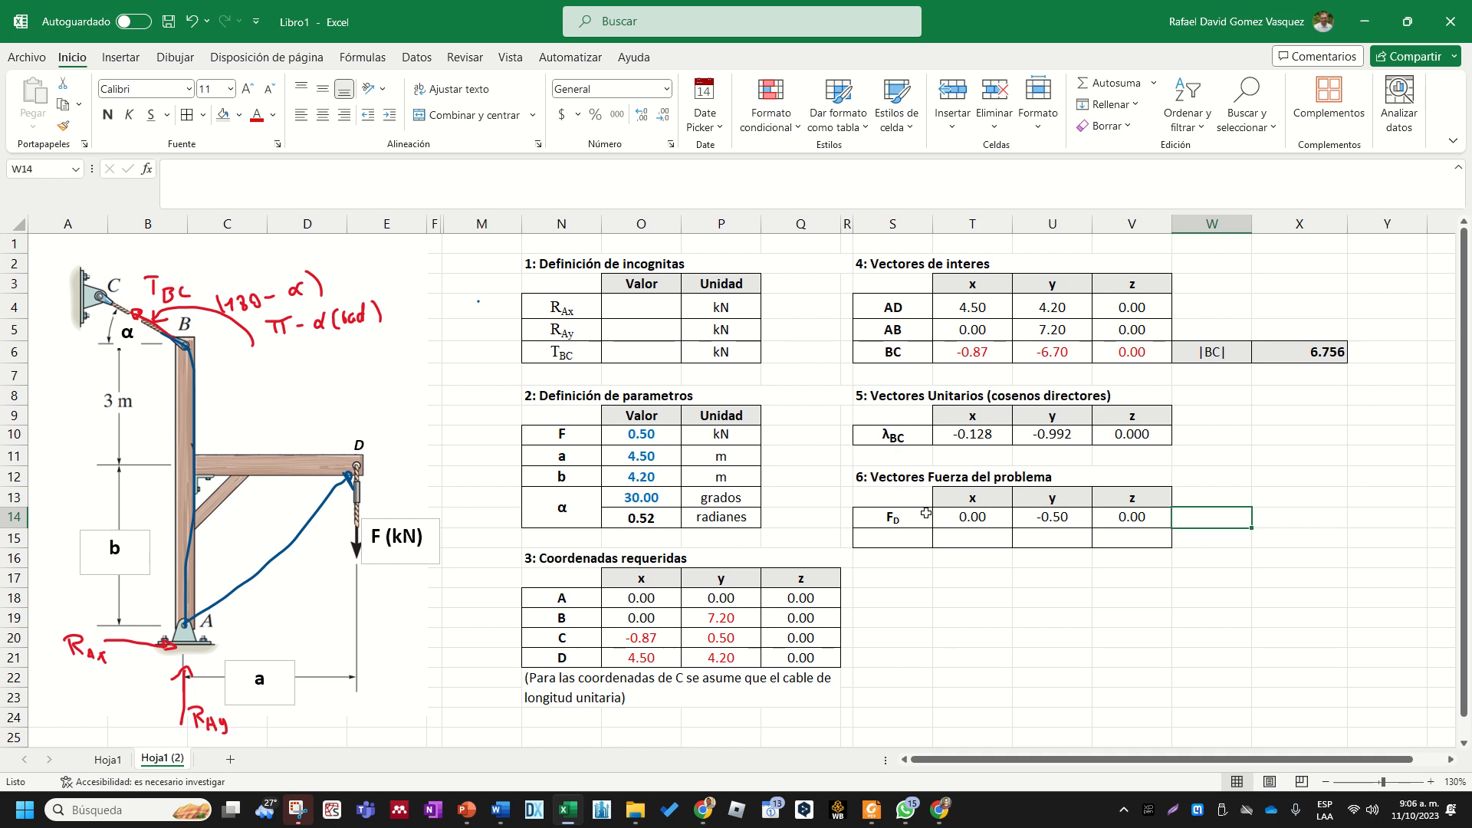
- Append the unit "(kN)" to the section 6 title "6: Vectores Fuerza del problema"
{"action": "left_click", "coordinate": [1043, 477]}
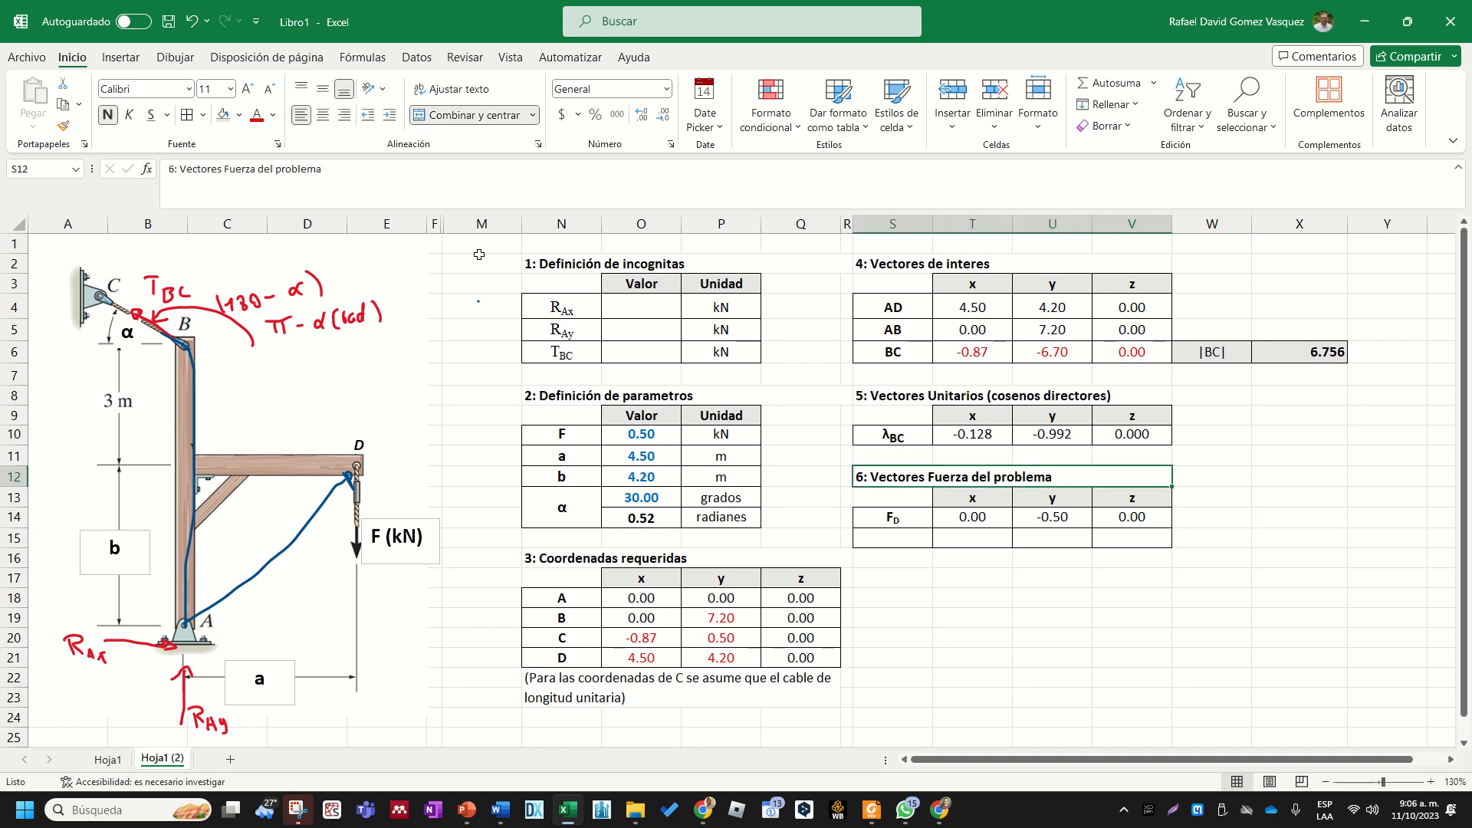
{"action": "left_click", "coordinate": [352, 173]}
{"action": "type", "text": "(/"}
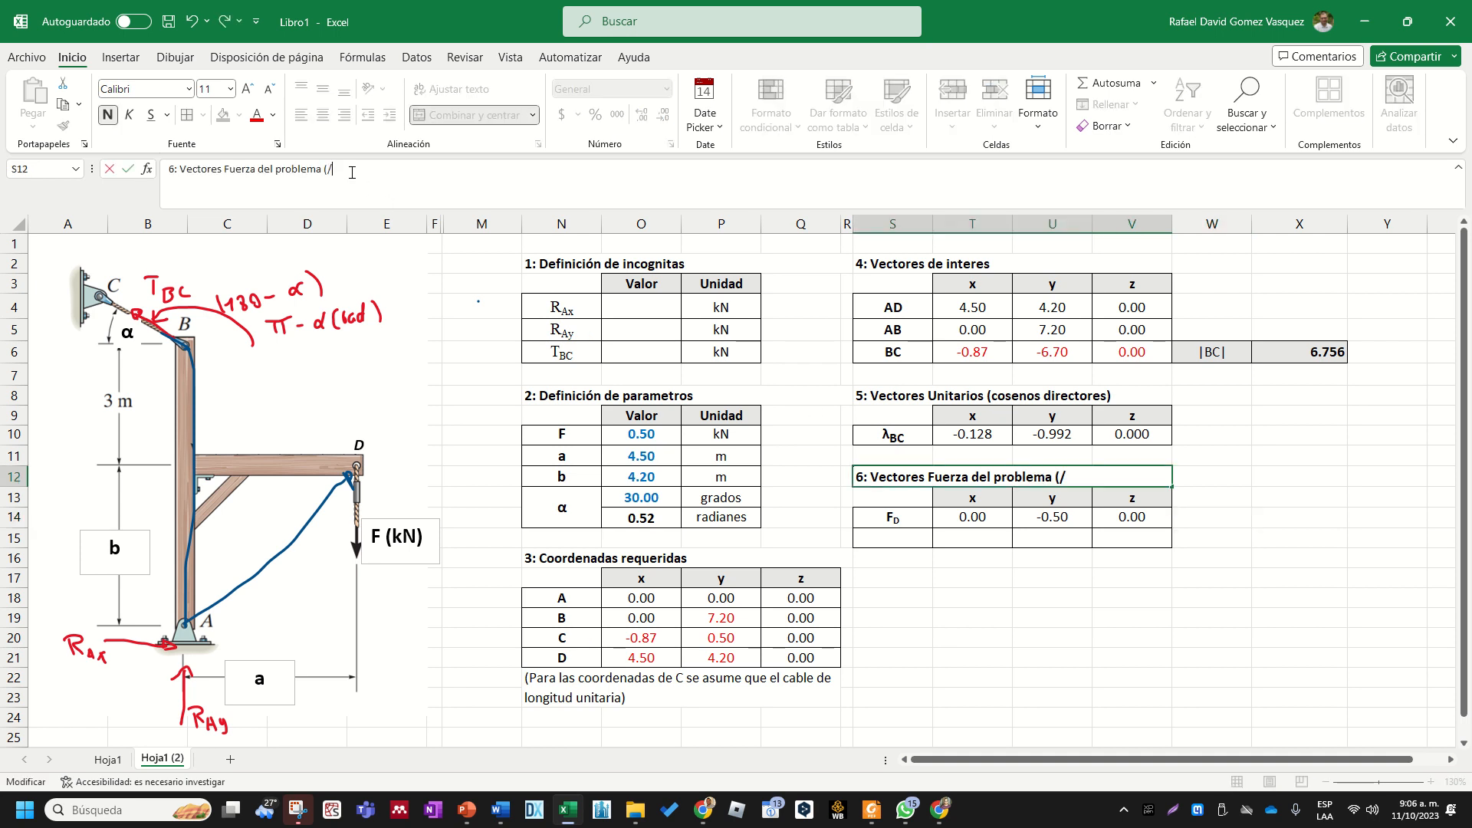
{"action": "type", "text": "N)"}
{"action": "key", "text": "Return"}
- Enter the label "TBC" in S15 and format the BC as a subscript
{"action": "left_click", "coordinate": [922, 543]}
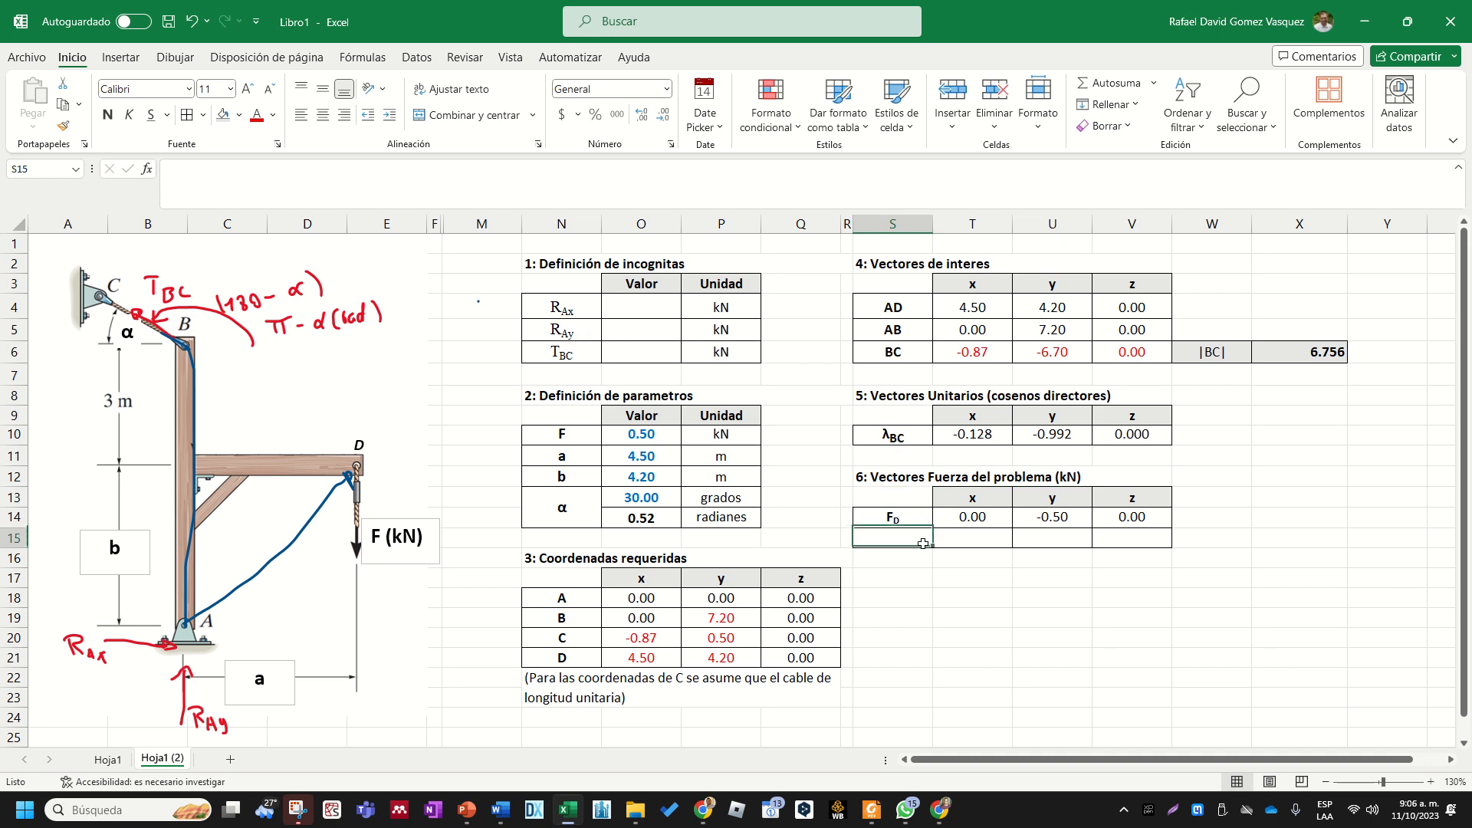
{"action": "type", "text": "T"}
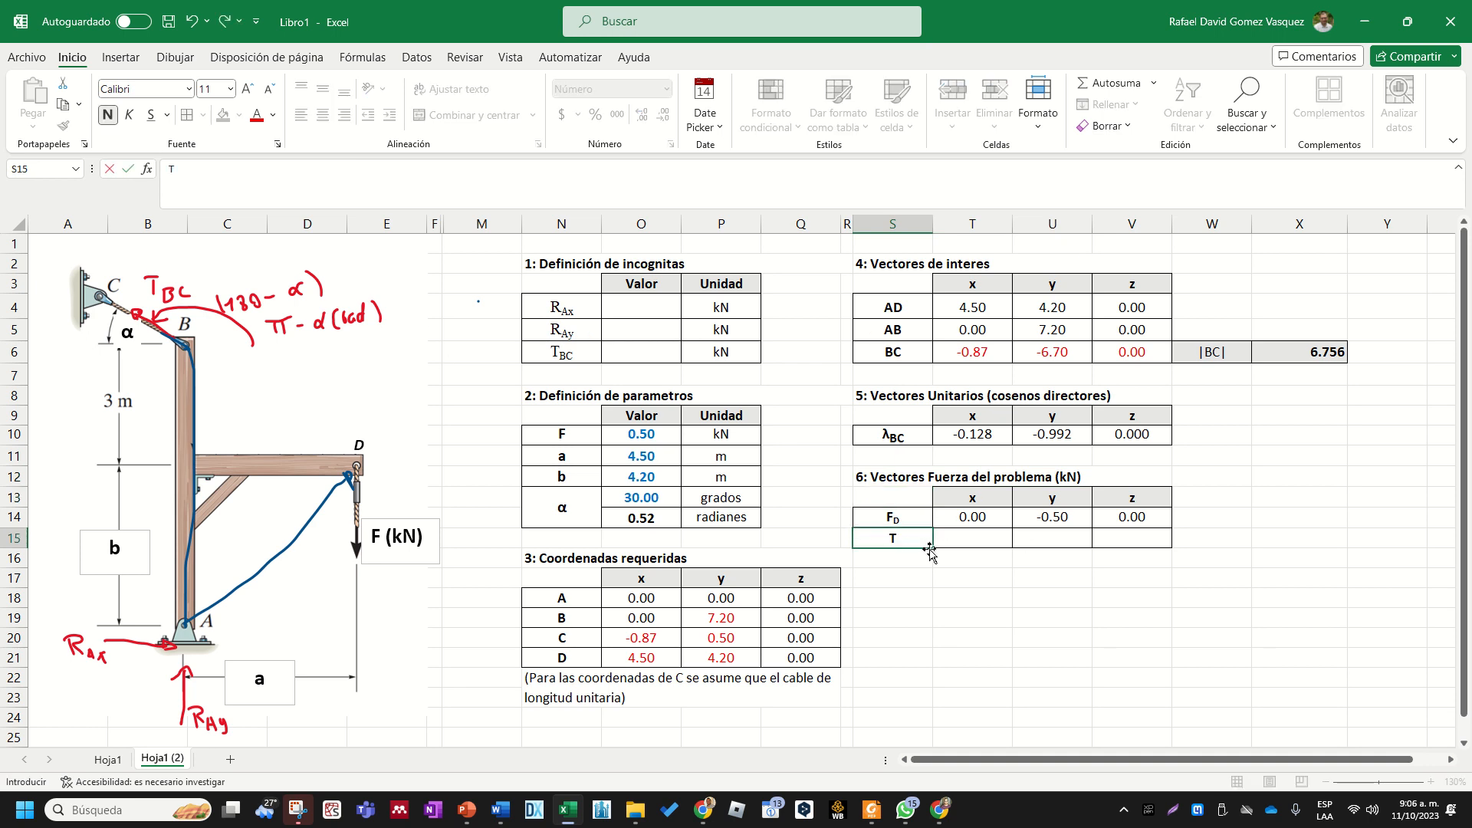
{"action": "type", "text": "BC"}
{"action": "left_click", "coordinate": [928, 546]}
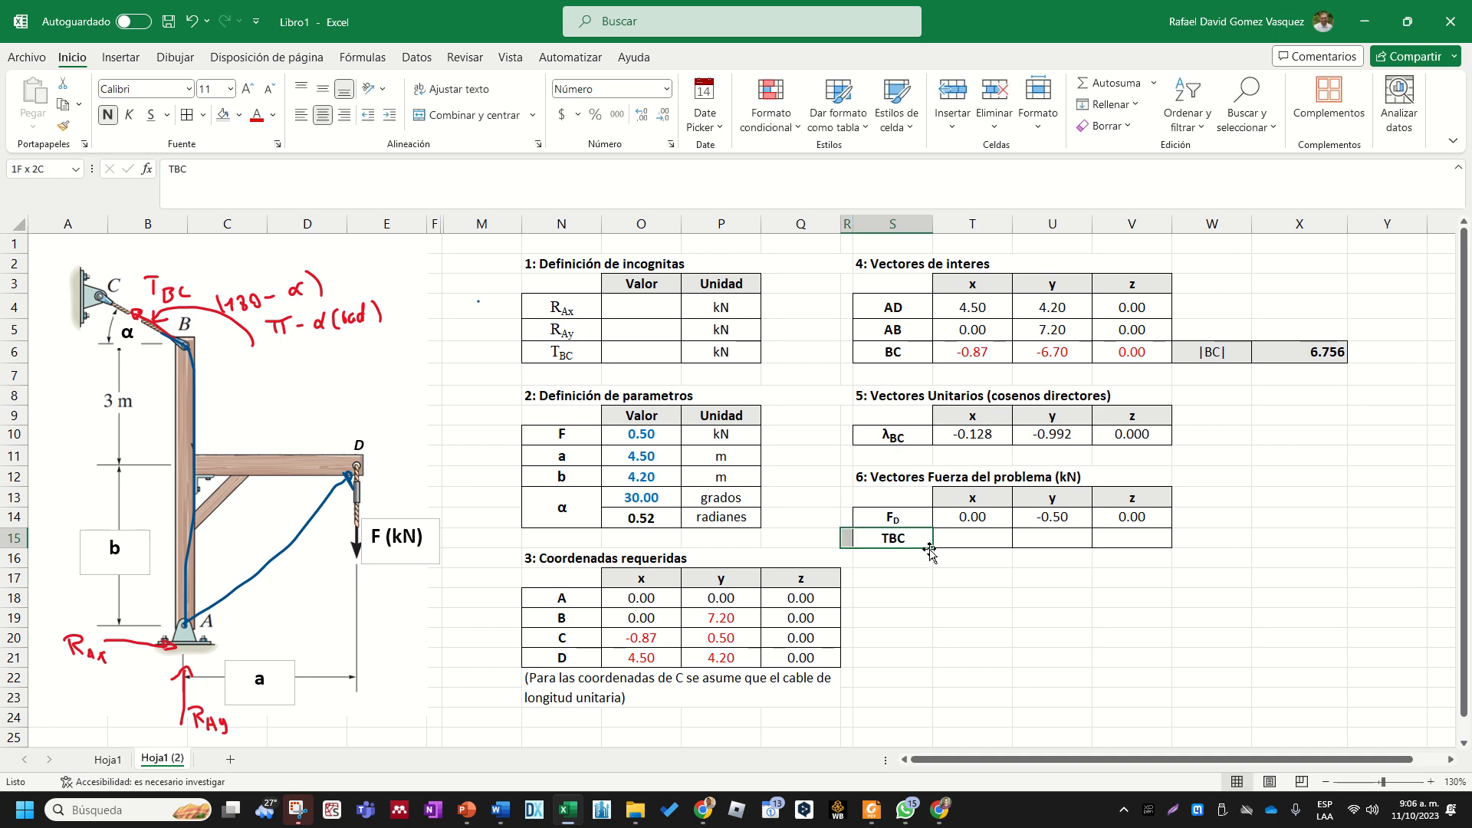
{"action": "double_click", "coordinate": [911, 537]}
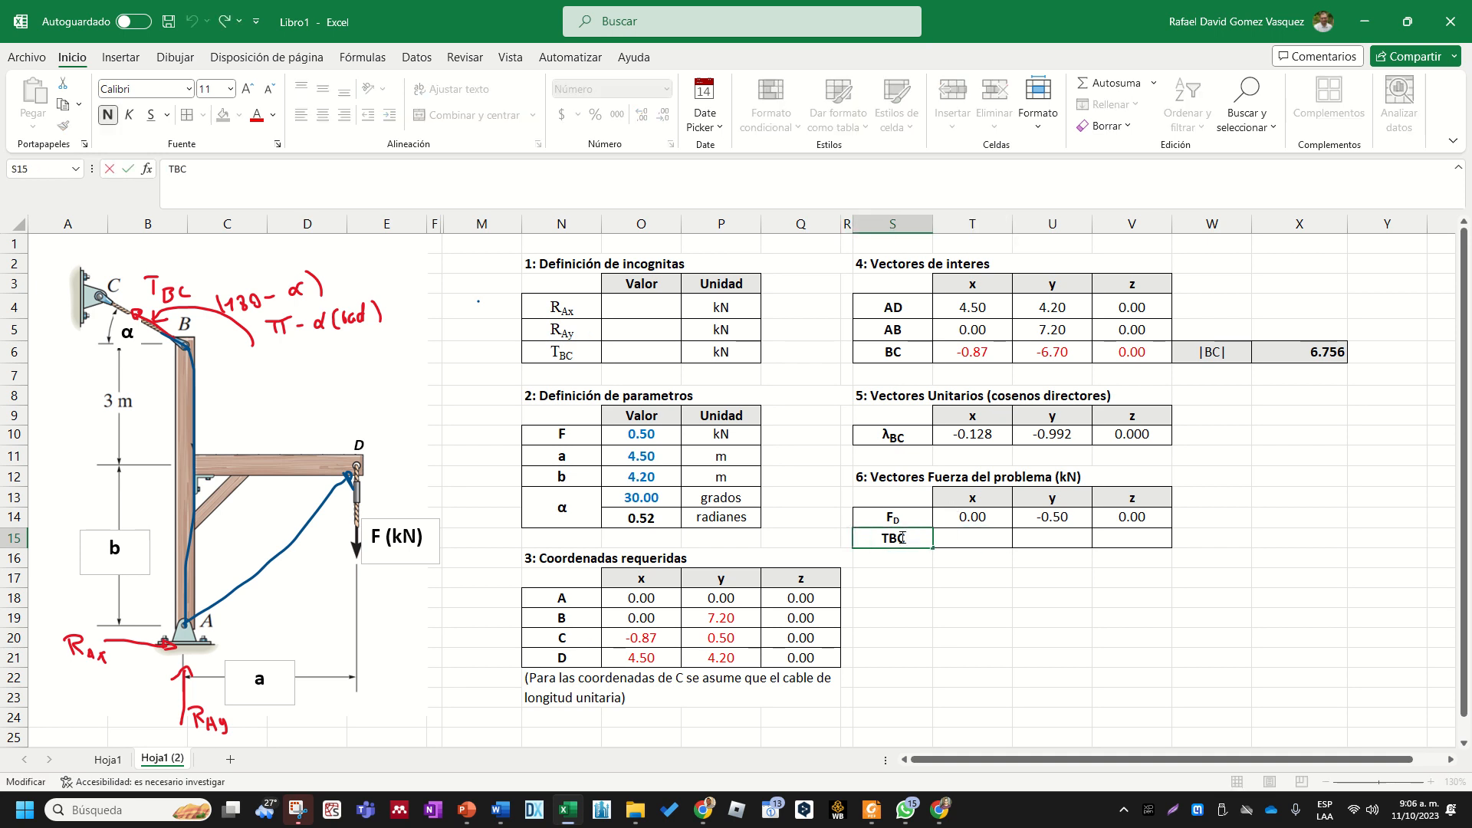
{"action": "left_click_drag", "start_coordinate": [907, 538], "coordinate": [890, 538]}
{"action": "left_click", "coordinate": [277, 145]}
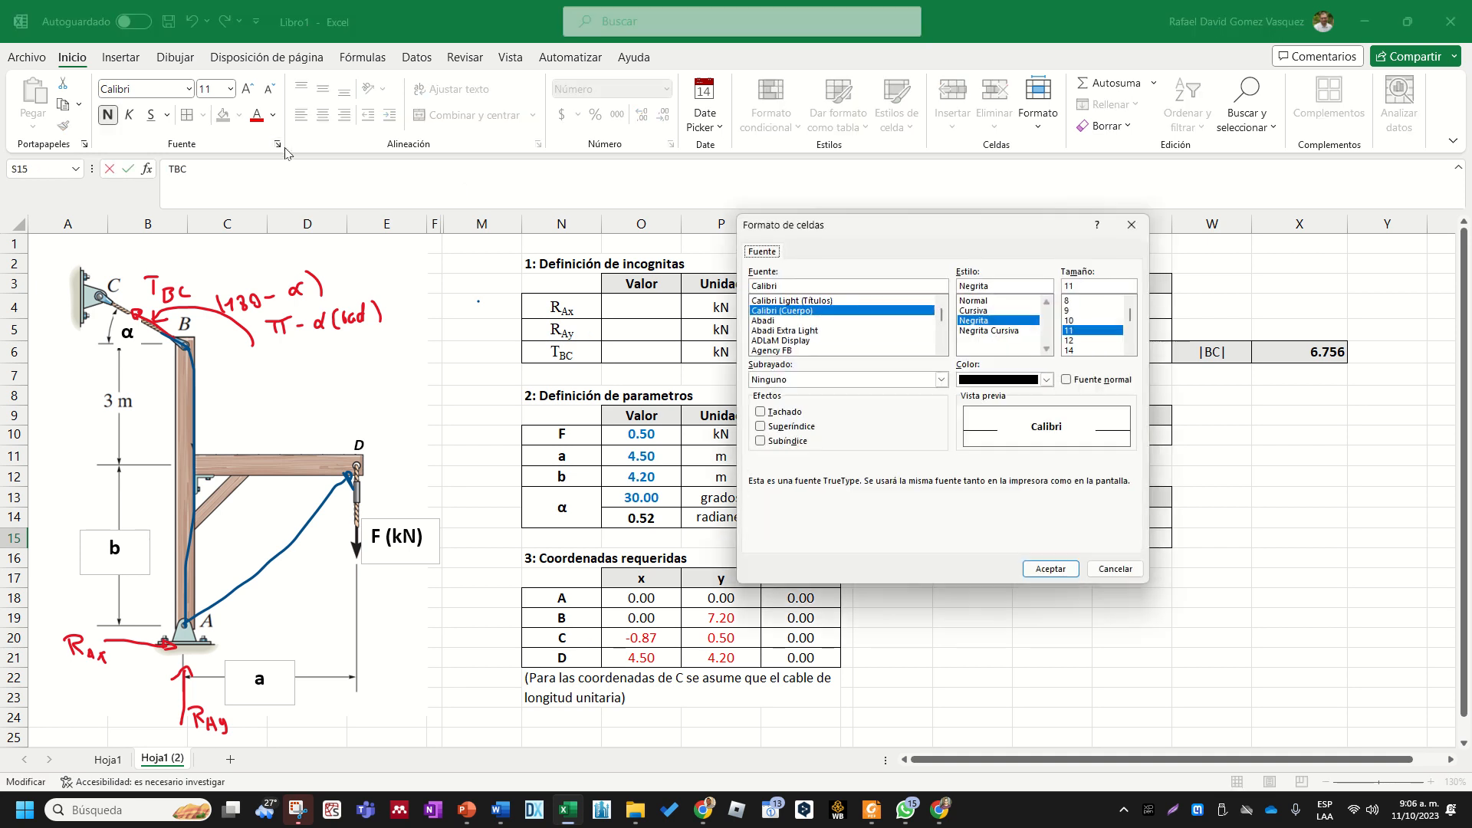
{"action": "left_click", "coordinate": [761, 440]}
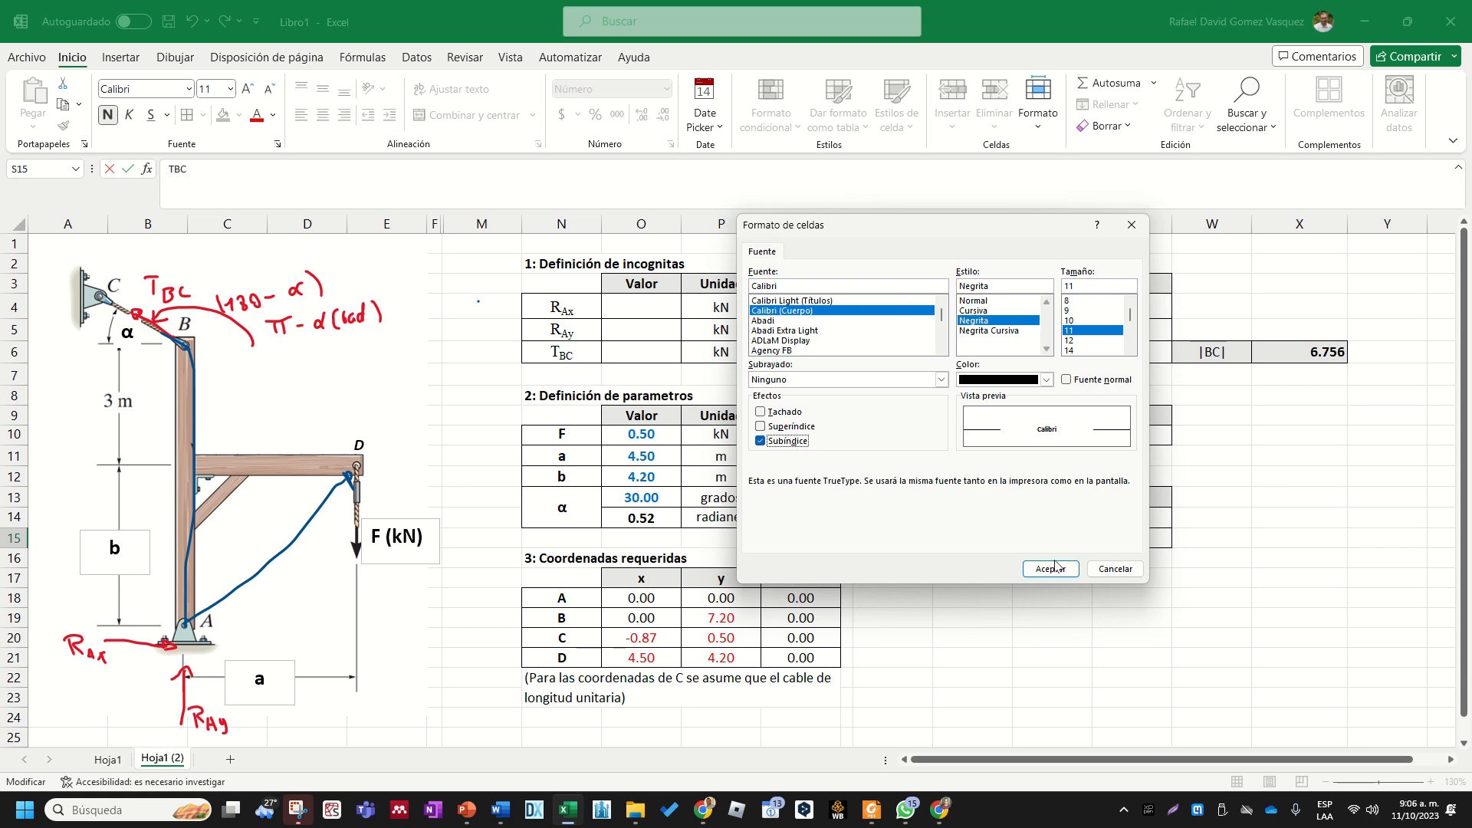
{"action": "left_click", "coordinate": [1051, 569]}
{"action": "left_click", "coordinate": [979, 541]}
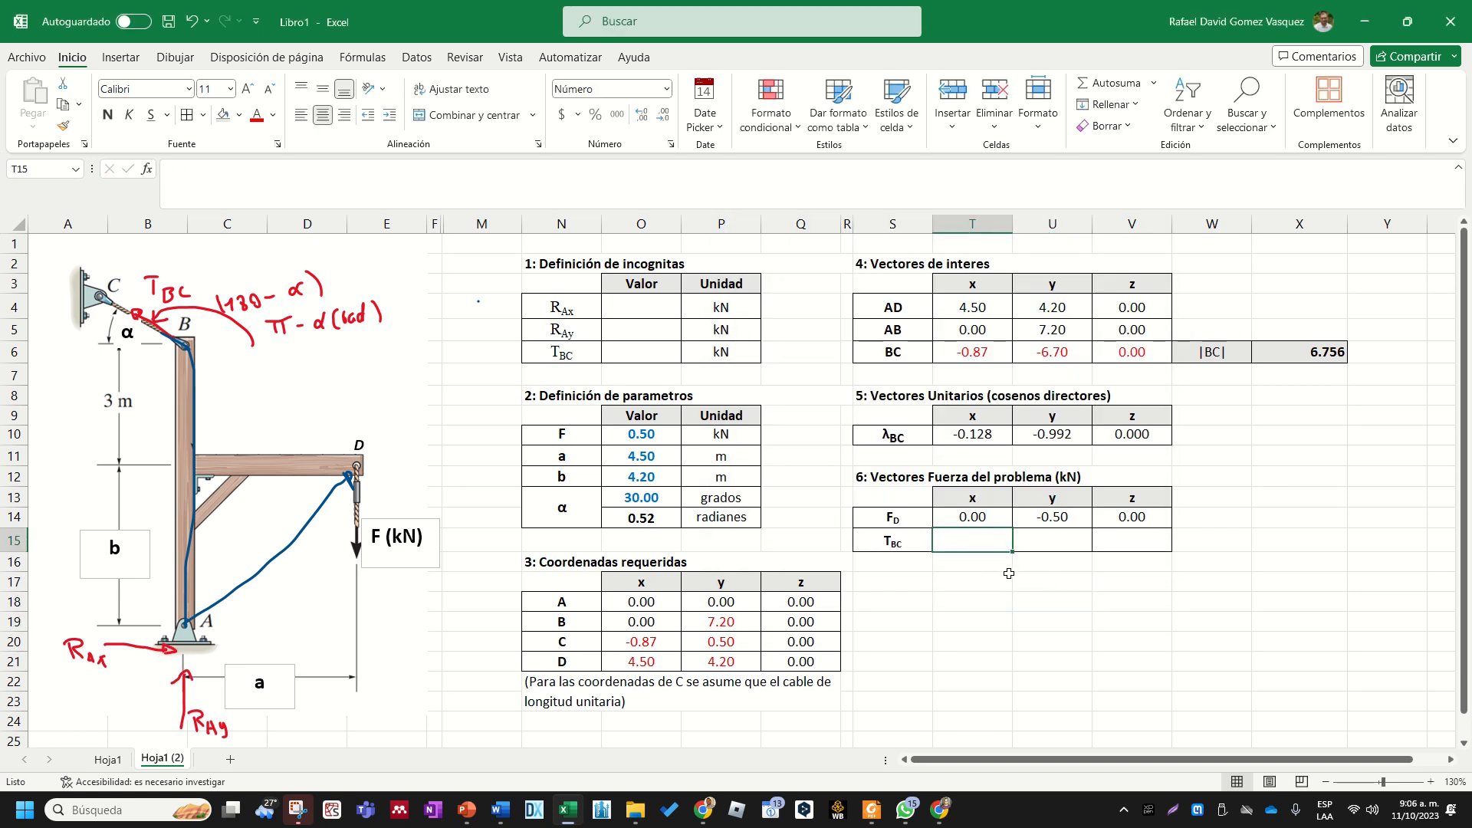
{"action": "type", "text": "+"}
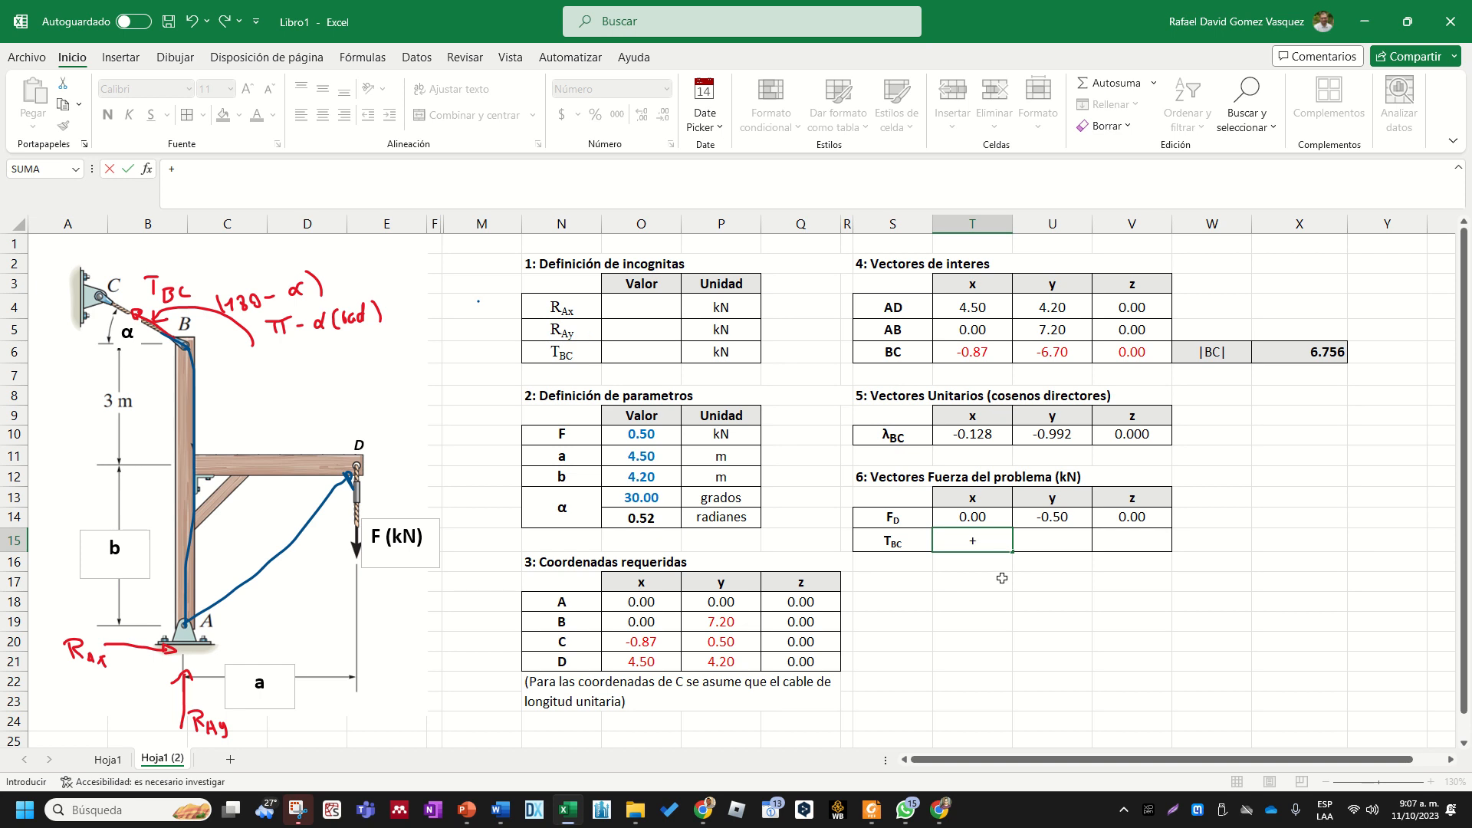
{"action": "key", "text": "Escape"}
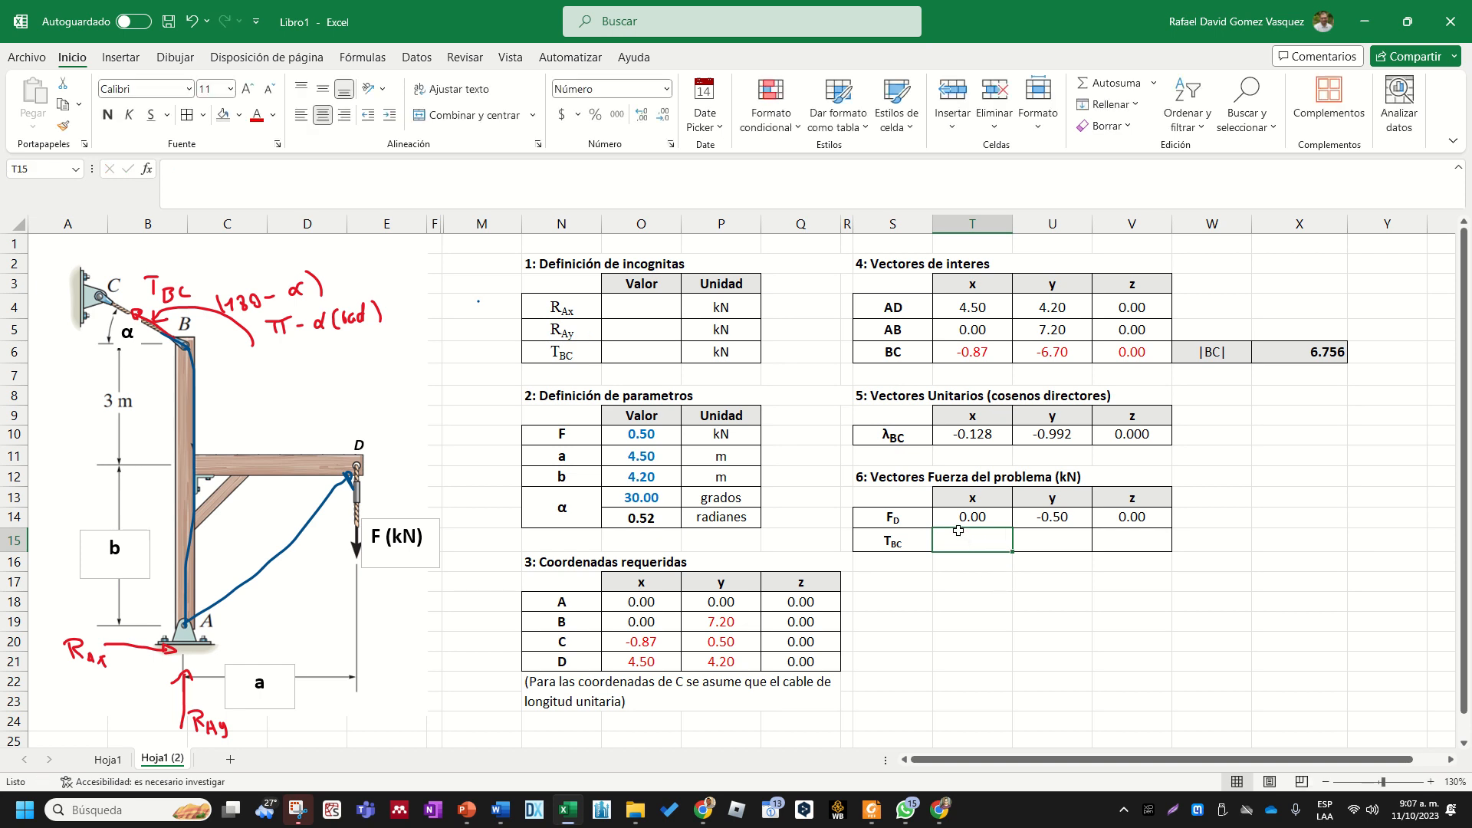
- Enter the value 1 for each of the unknowns RAx, RAy and TBC in O4:O6
{"action": "left_click", "coordinate": [638, 368]}
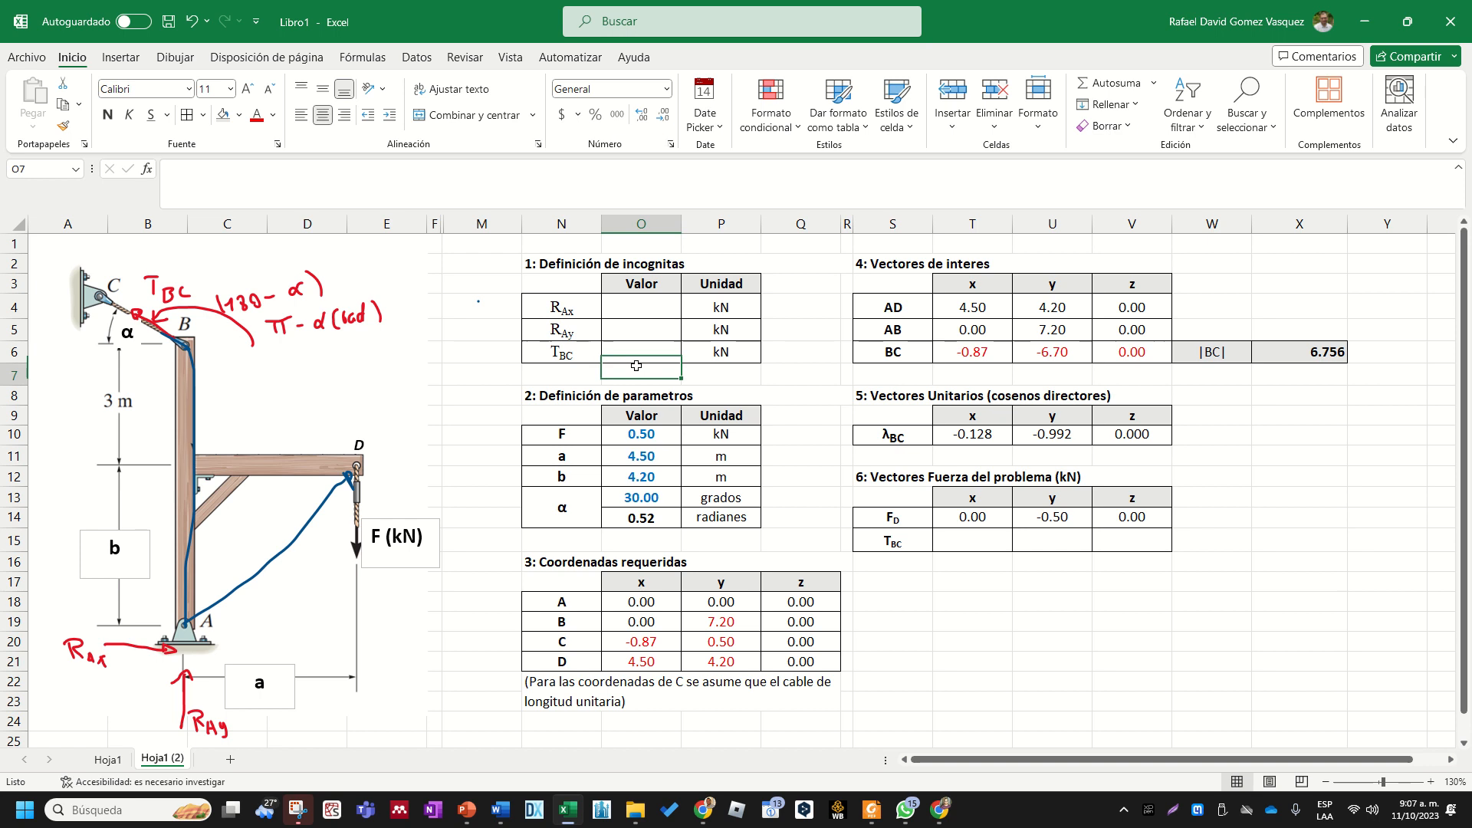
{"action": "left_click", "coordinate": [639, 350]}
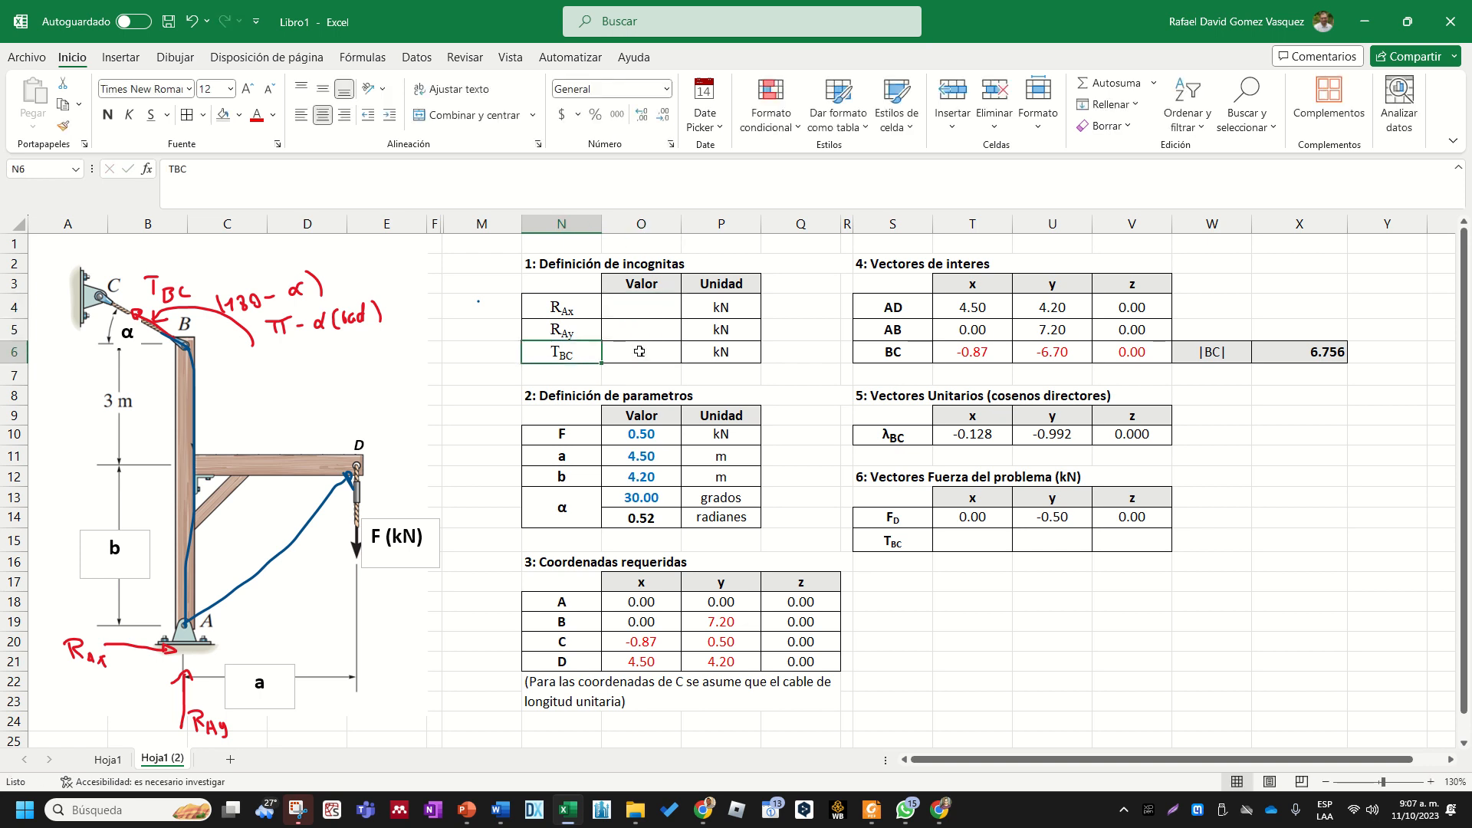
{"action": "key", "text": "Up"}
{"action": "type", "text": "1"}
{"action": "key", "text": "Up"}
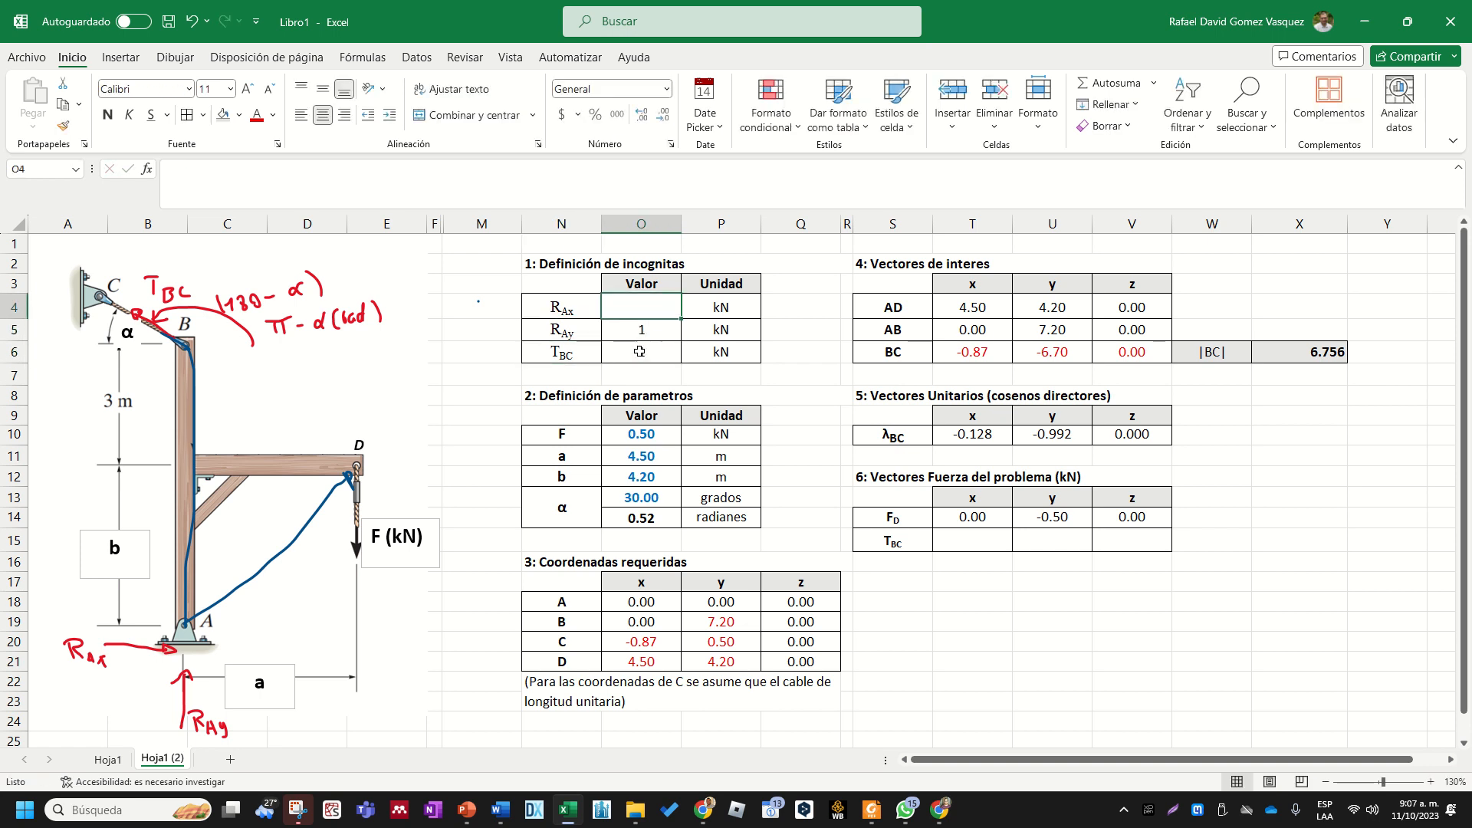
{"action": "type", "text": "1"}
{"action": "key", "text": "Return"}
- Change the font colour of the unknowns' values in O4:O6 to the standard purple
{"action": "left_click_drag", "start_coordinate": [657, 310], "coordinate": [655, 348]}
{"action": "left_click", "coordinate": [273, 115]}
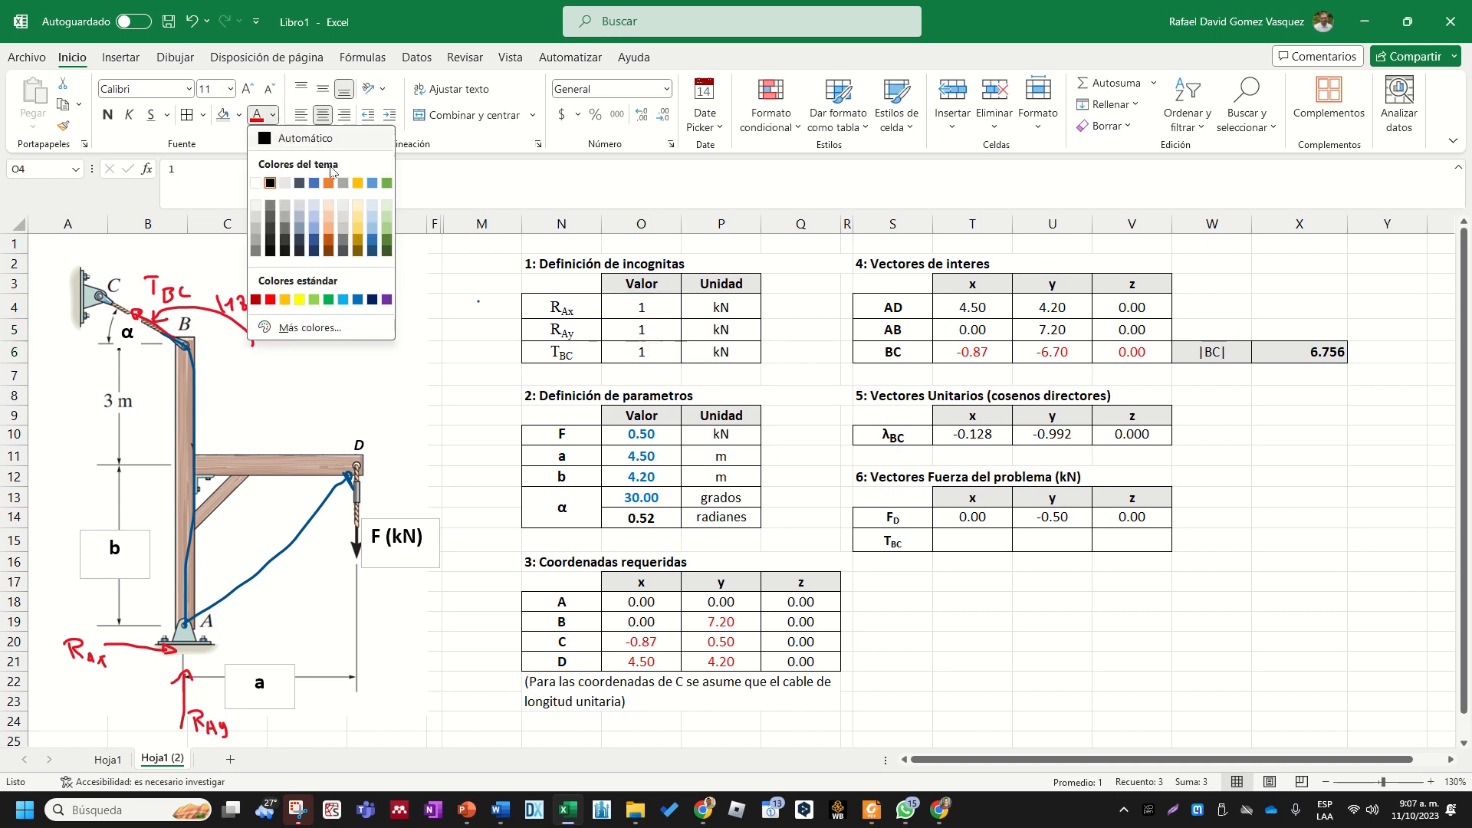
{"action": "left_click", "coordinate": [386, 299]}
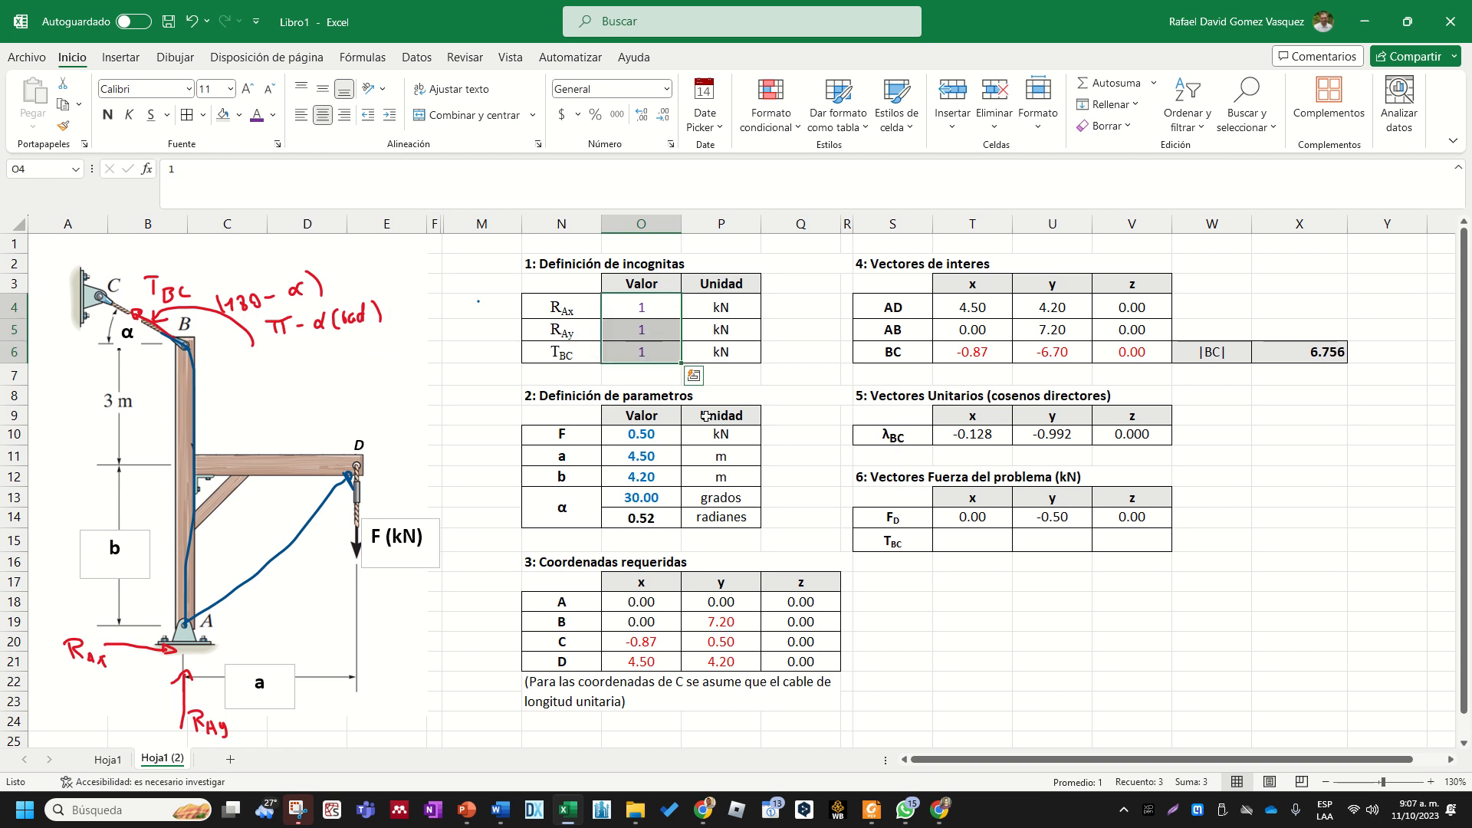
{"action": "left_click", "coordinate": [1045, 675]}
- Calculate the x component of TBC in T15 with the formula +O6*T10
{"action": "left_click", "coordinate": [991, 540]}
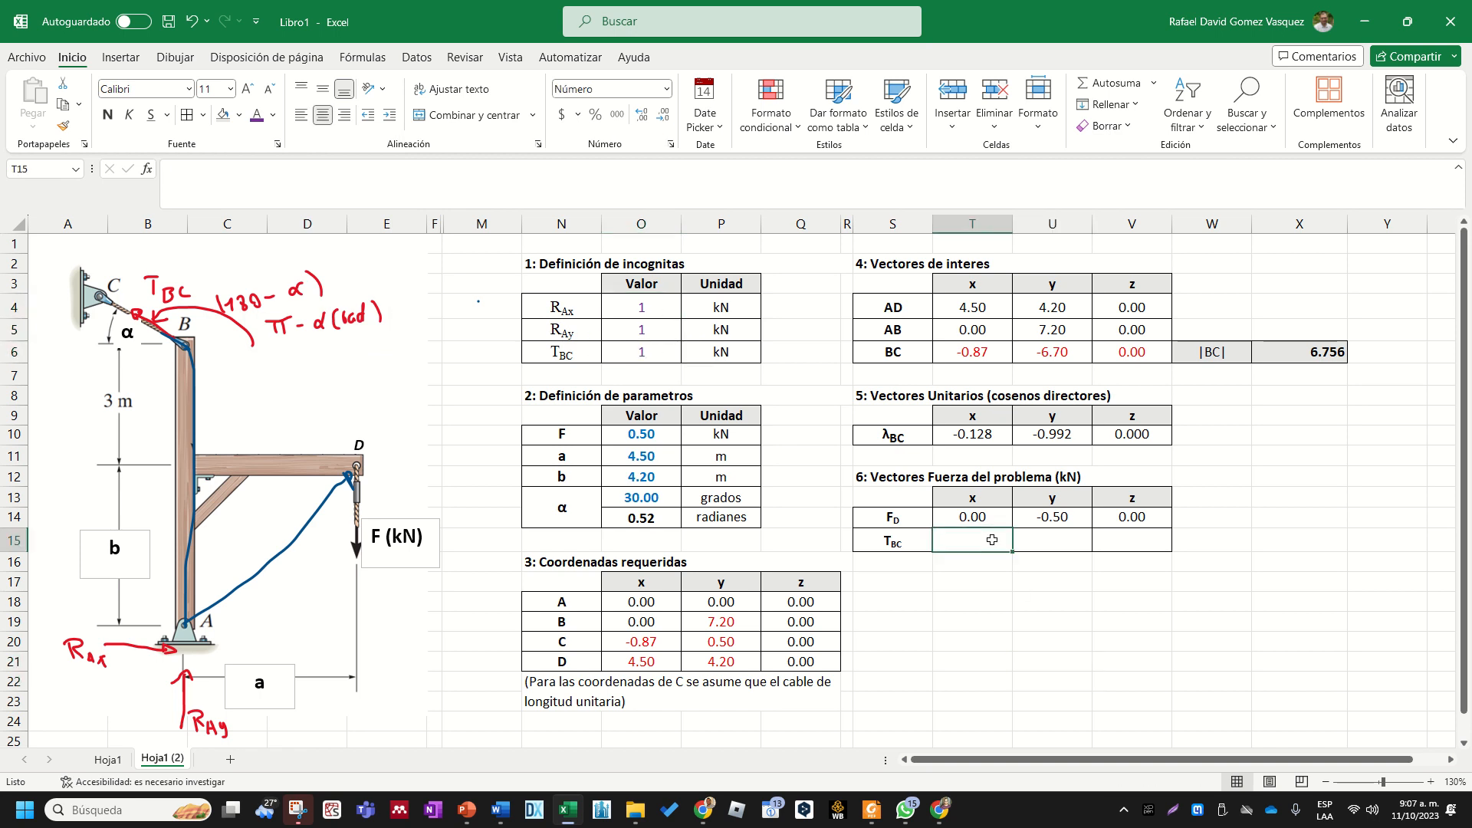
{"action": "left_click", "coordinate": [916, 543]}
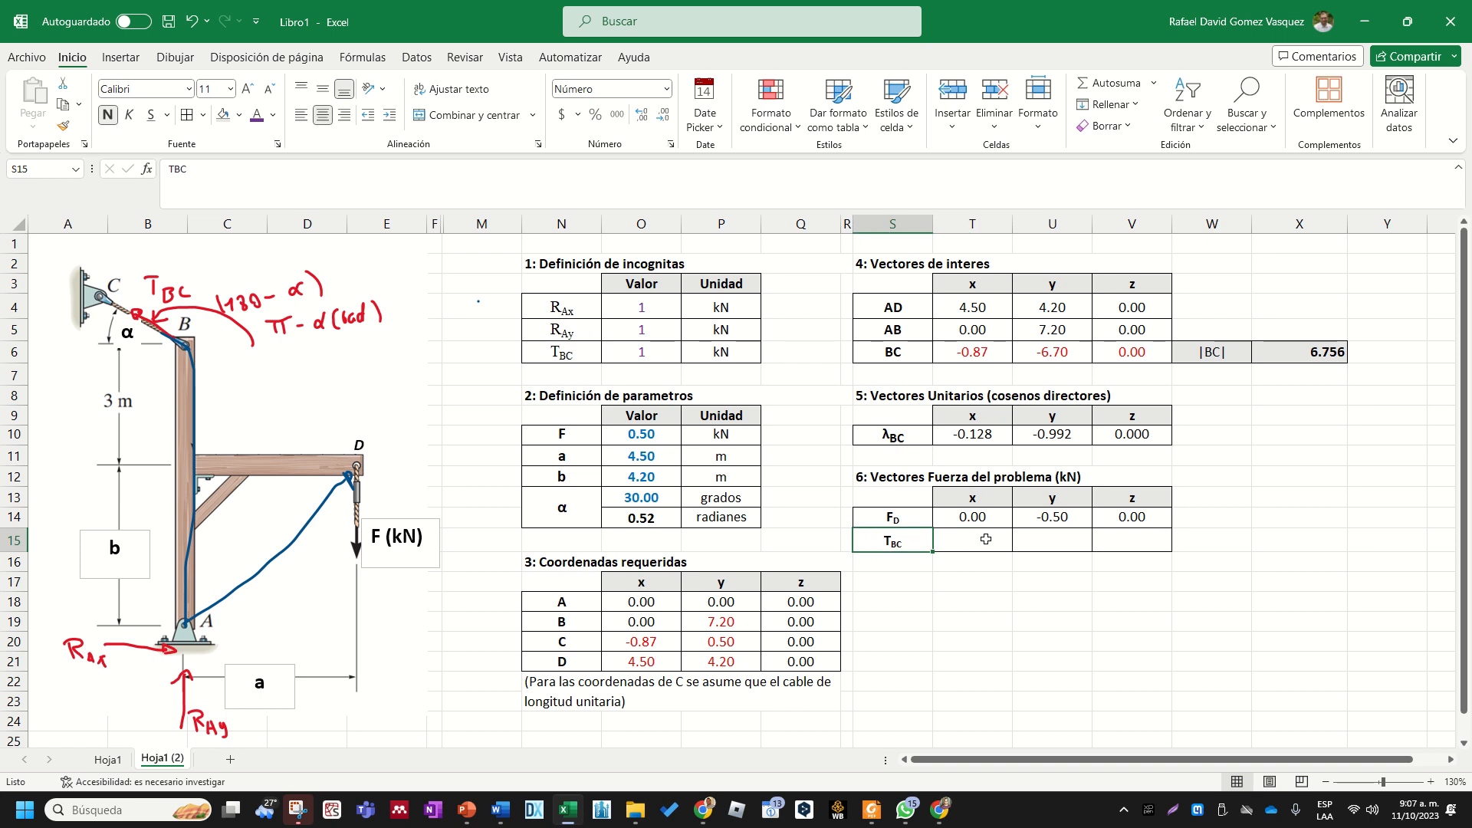
{"action": "left_click", "coordinate": [987, 538]}
{"action": "type", "text": "+"}
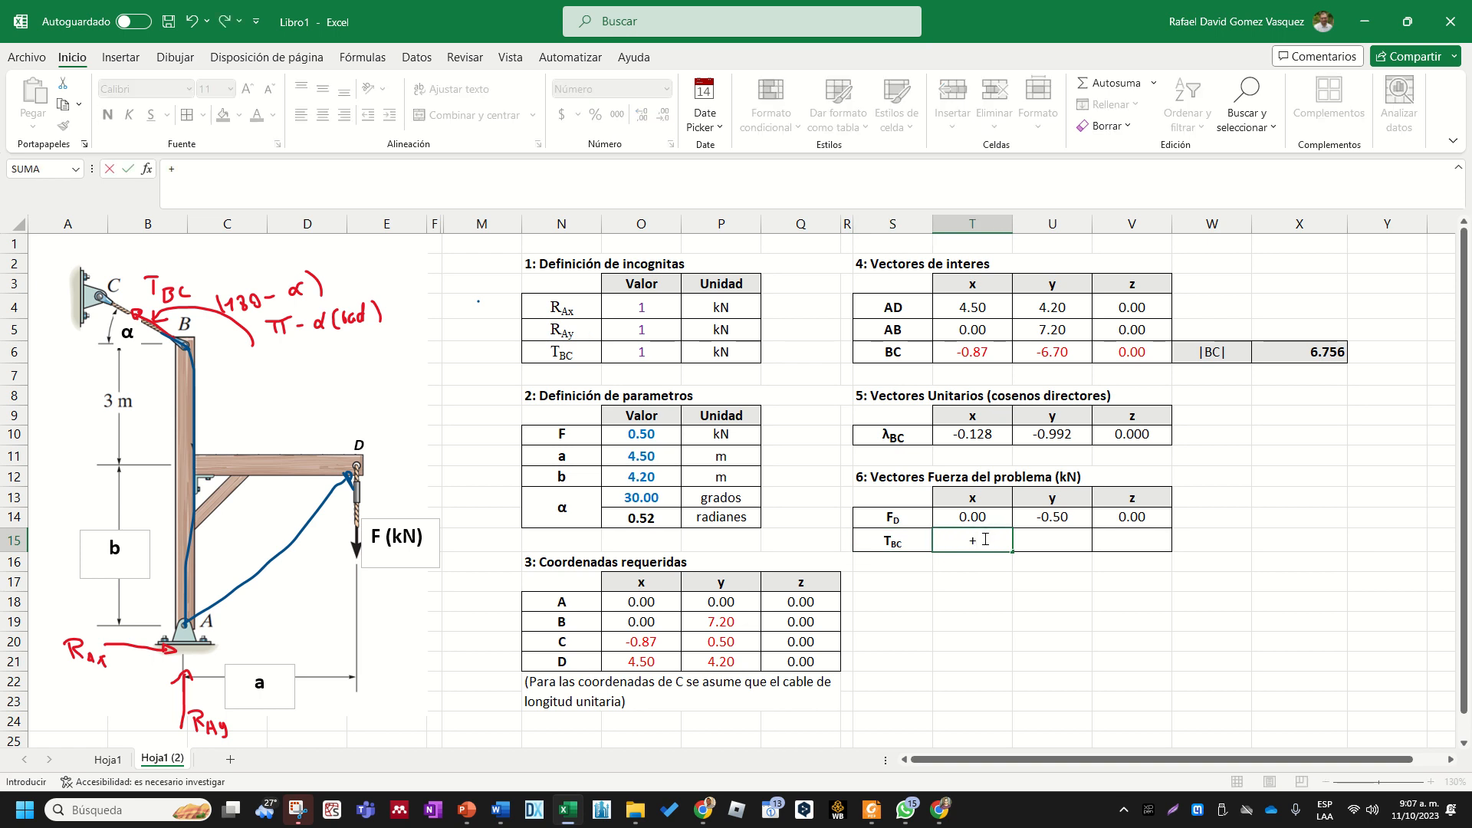
{"action": "left_click", "coordinate": [658, 349]}
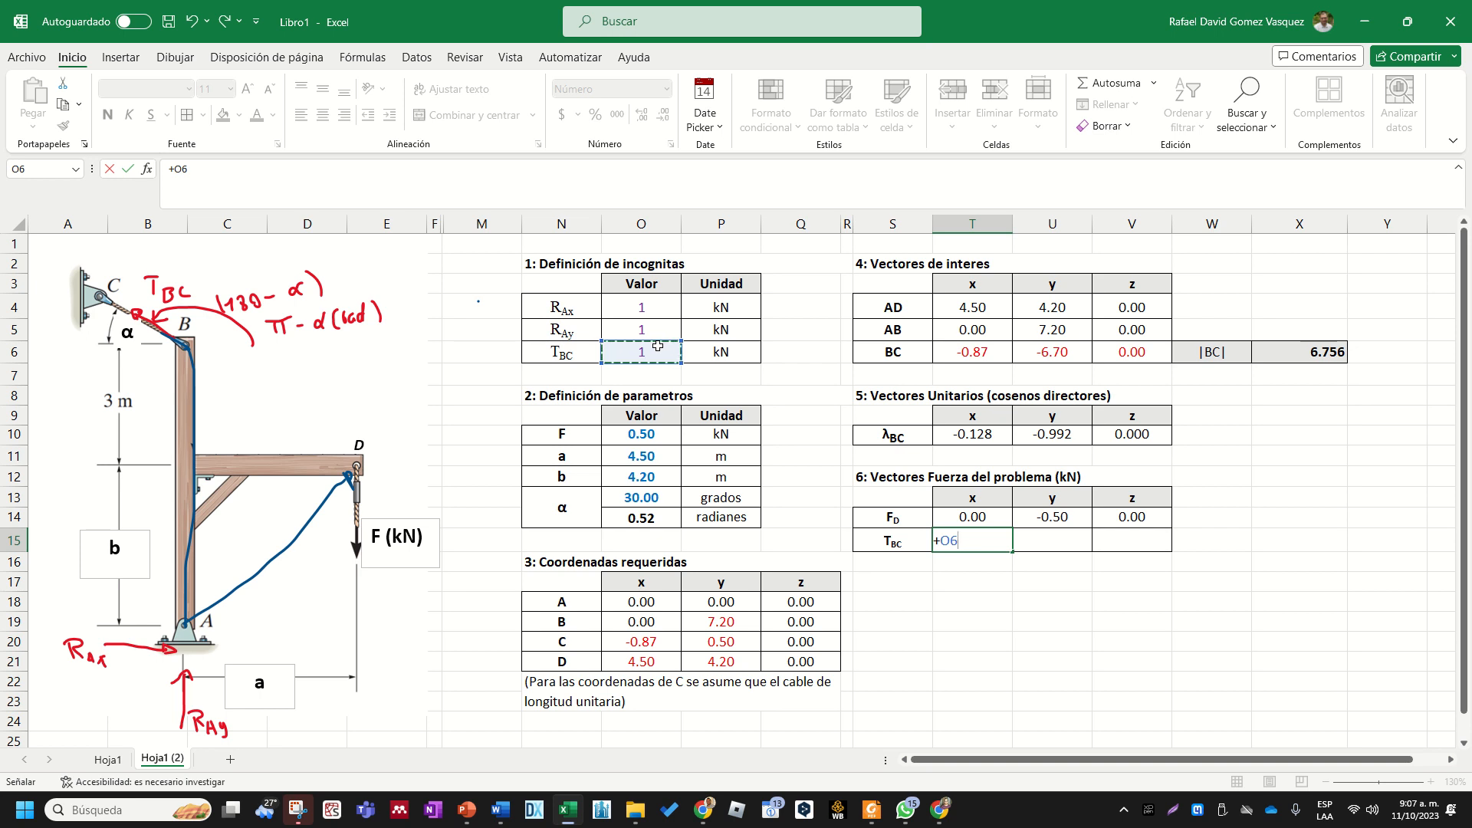
{"action": "type", "text": "*"}
{"action": "left_click", "coordinate": [987, 434]}
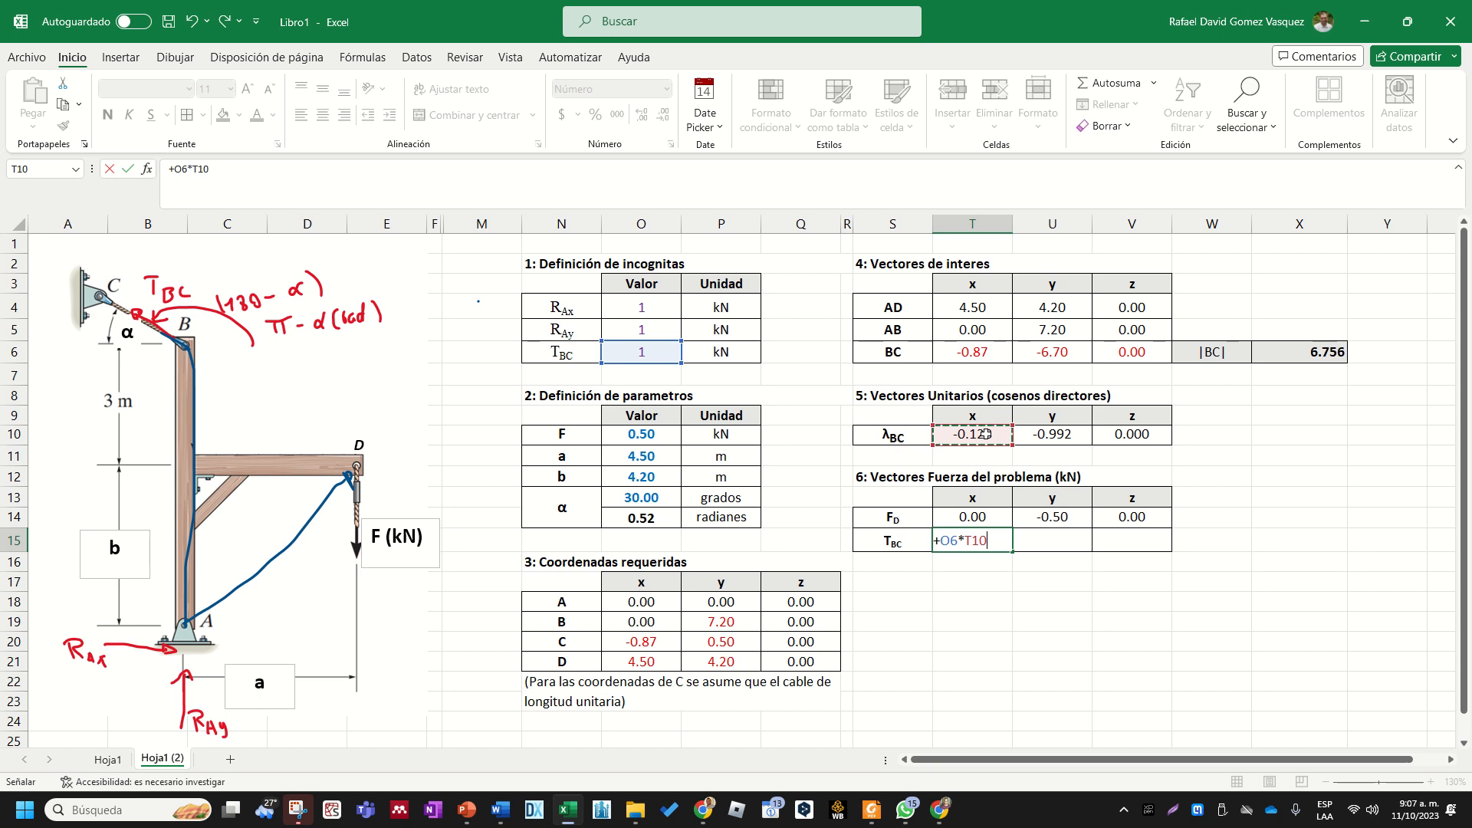
{"action": "key", "text": "Return"}
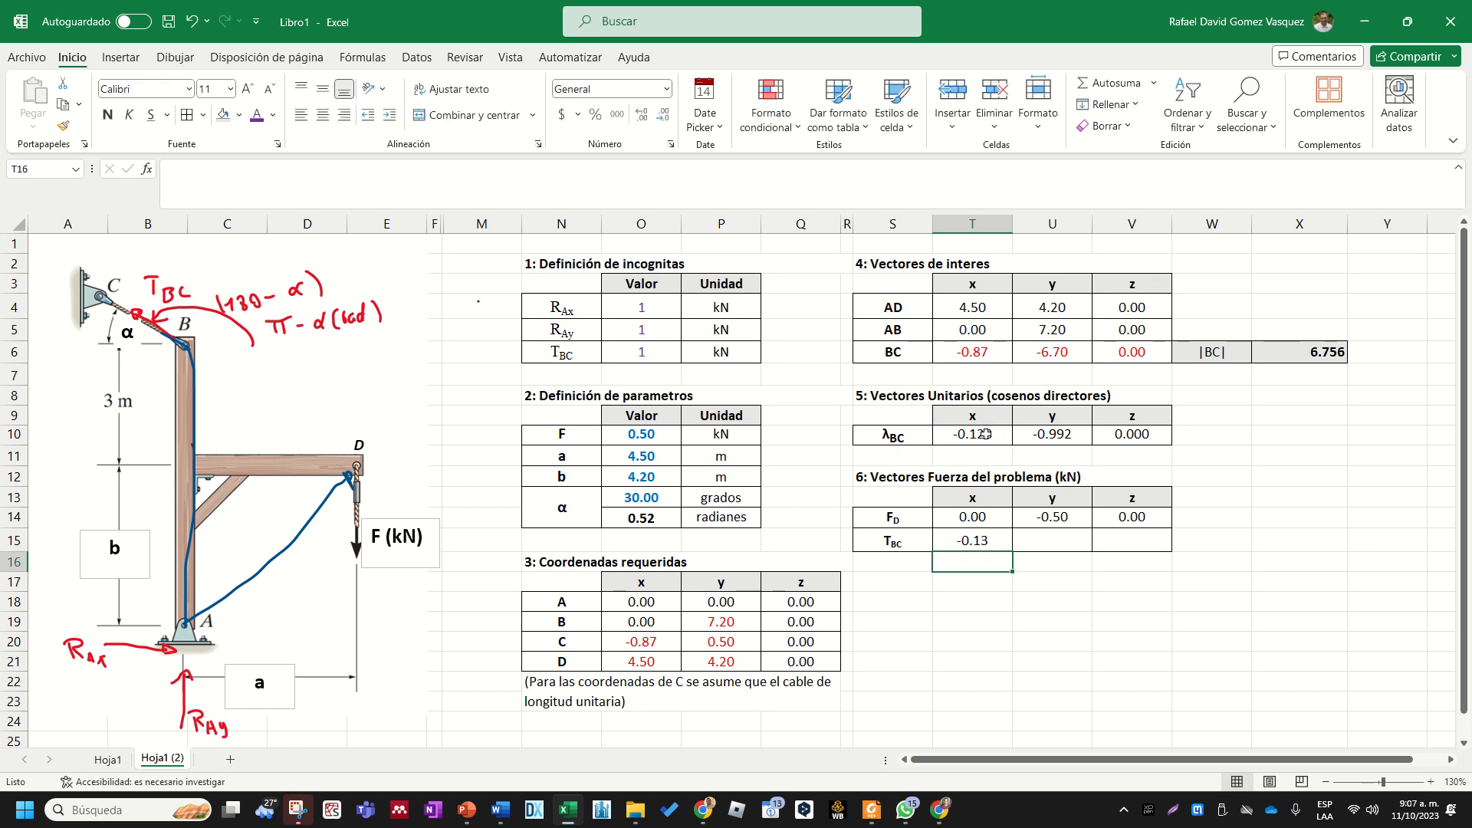
- Calculate the y component of TBC in U15 with the formula +O6*U10
{"action": "key", "text": "Right"}
{"action": "key", "text": "Up"}
{"action": "type", "text": "+"}
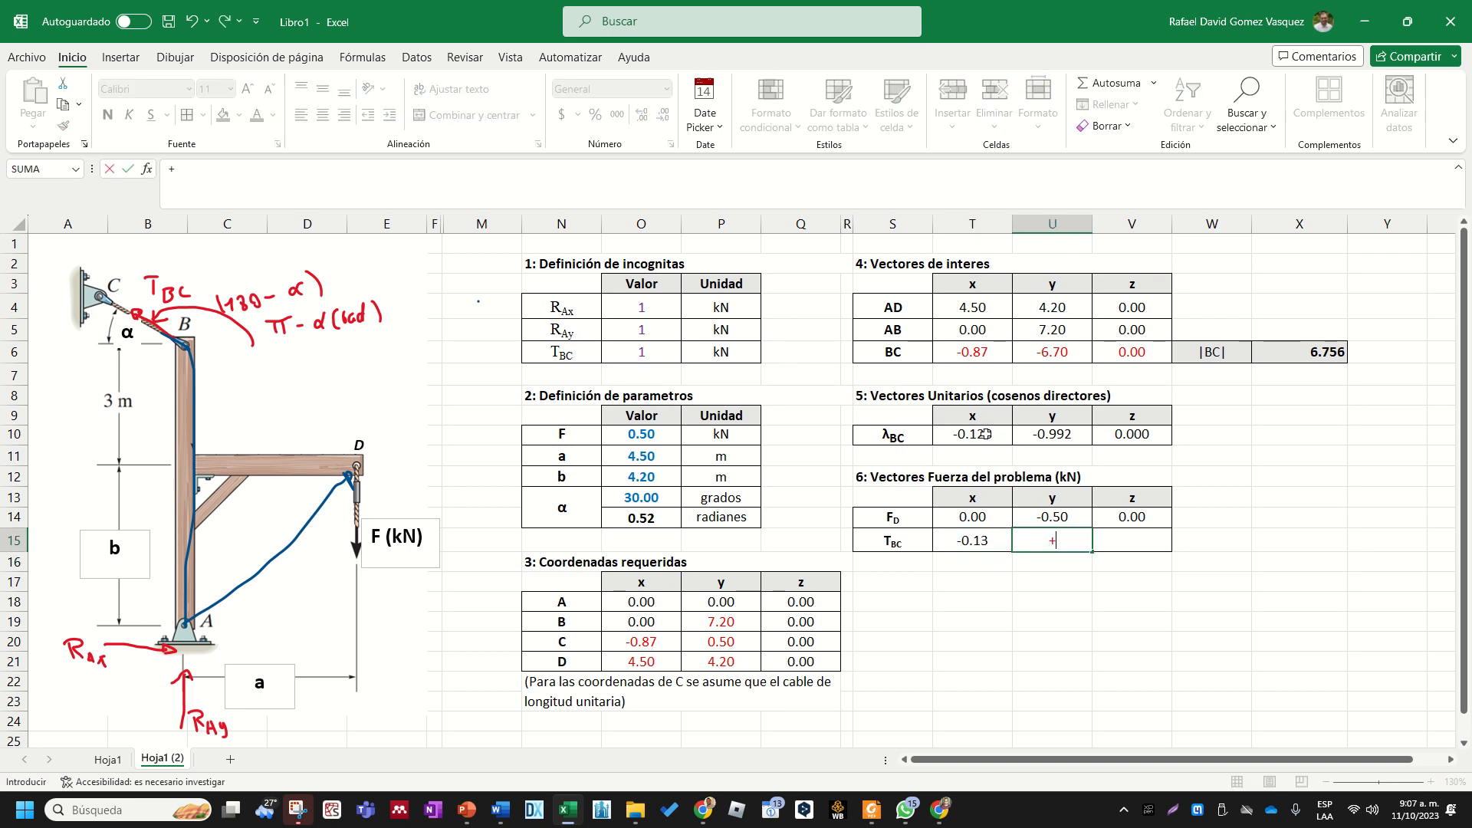
{"action": "left_click", "coordinate": [651, 351]}
{"action": "type", "text": "*"}
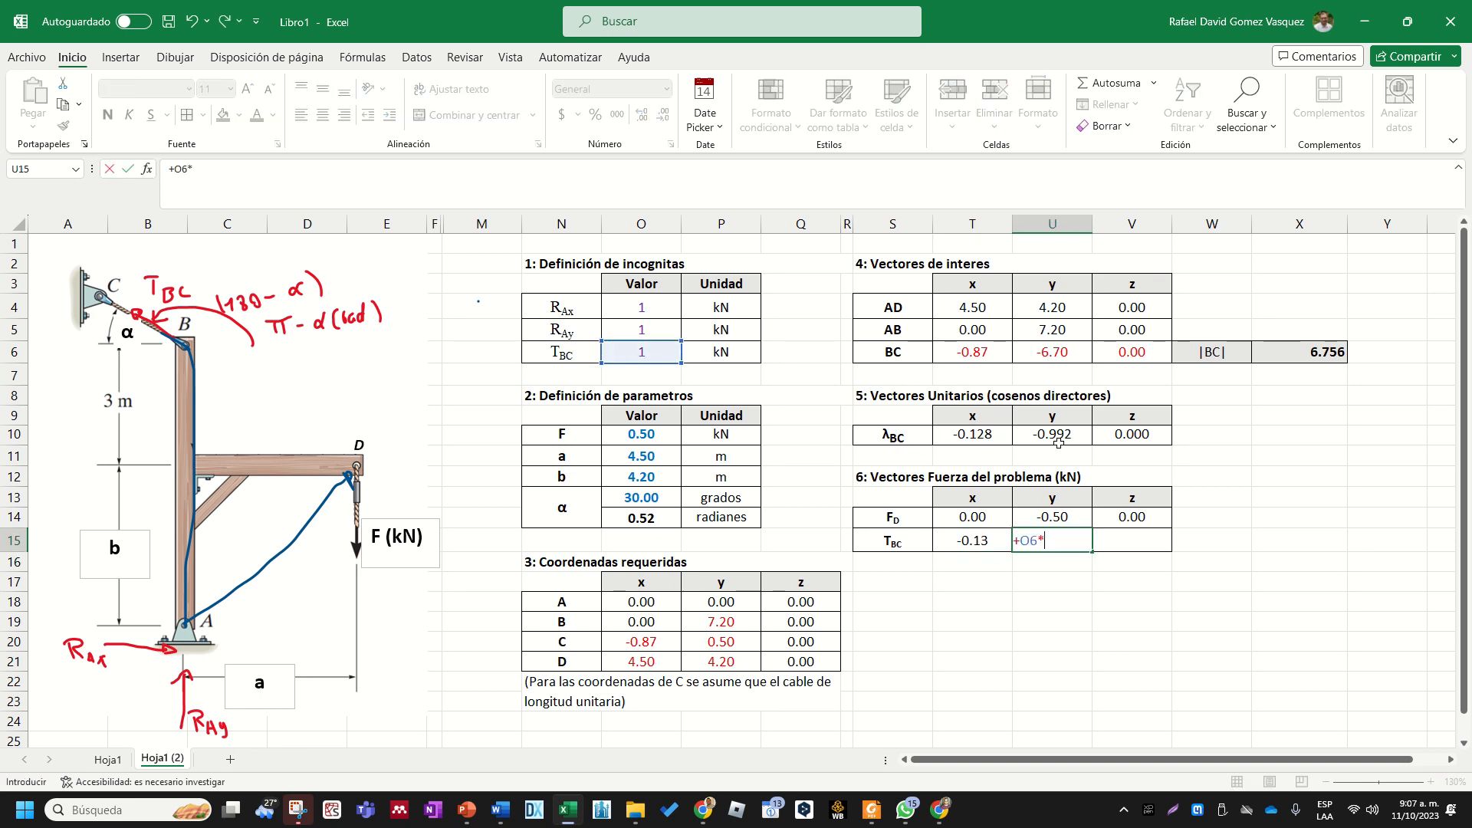
{"action": "left_click", "coordinate": [1058, 443]}
{"action": "key", "text": "Return"}
- Calculate the z component of TBC in V15 with the formula +O6*V10
{"action": "key", "text": "Right"}
{"action": "key", "text": "Up"}
{"action": "type", "text": "+"}
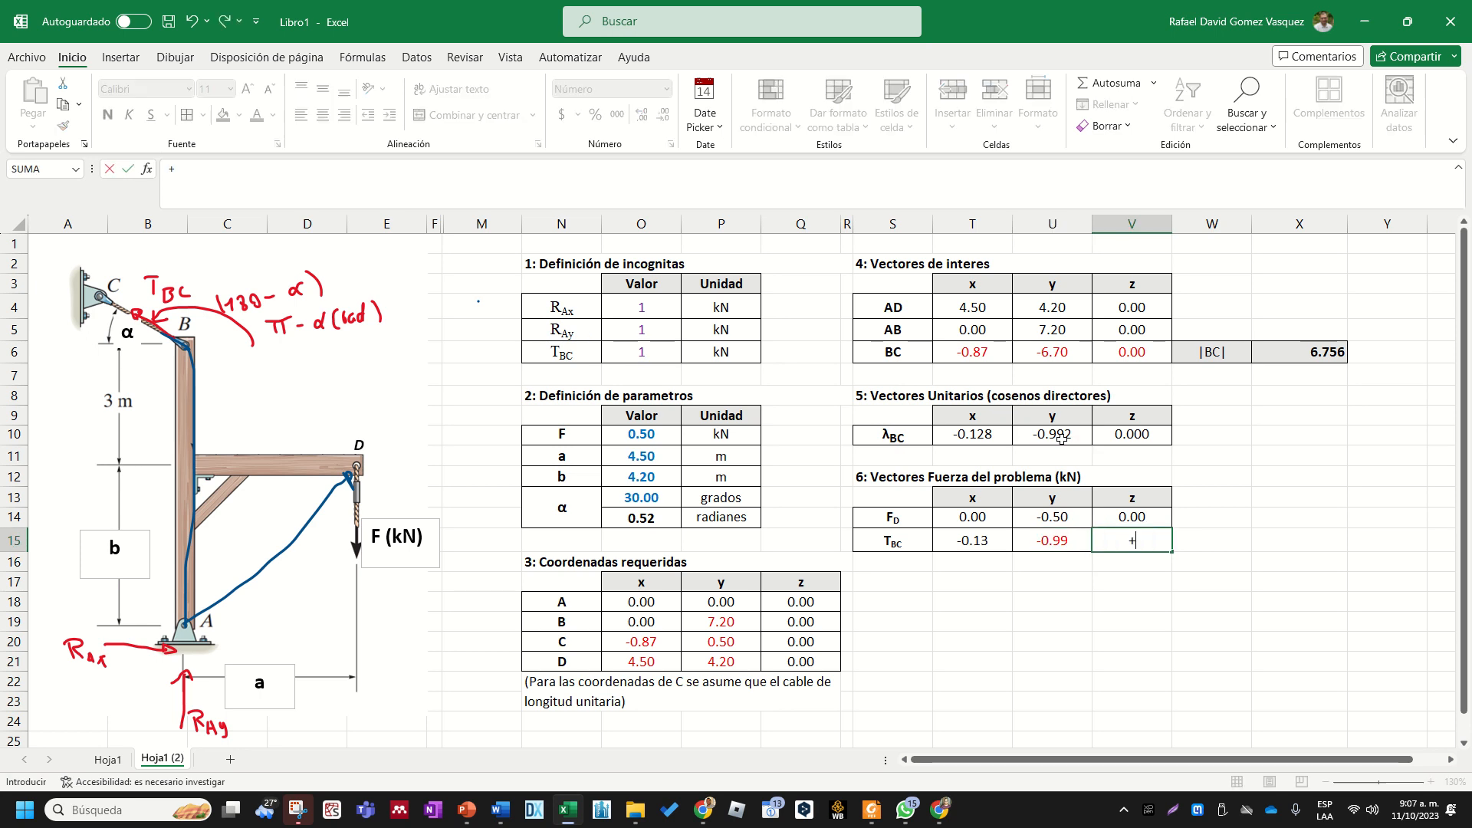
{"action": "left_click", "coordinate": [627, 348]}
{"action": "type", "text": "*"}
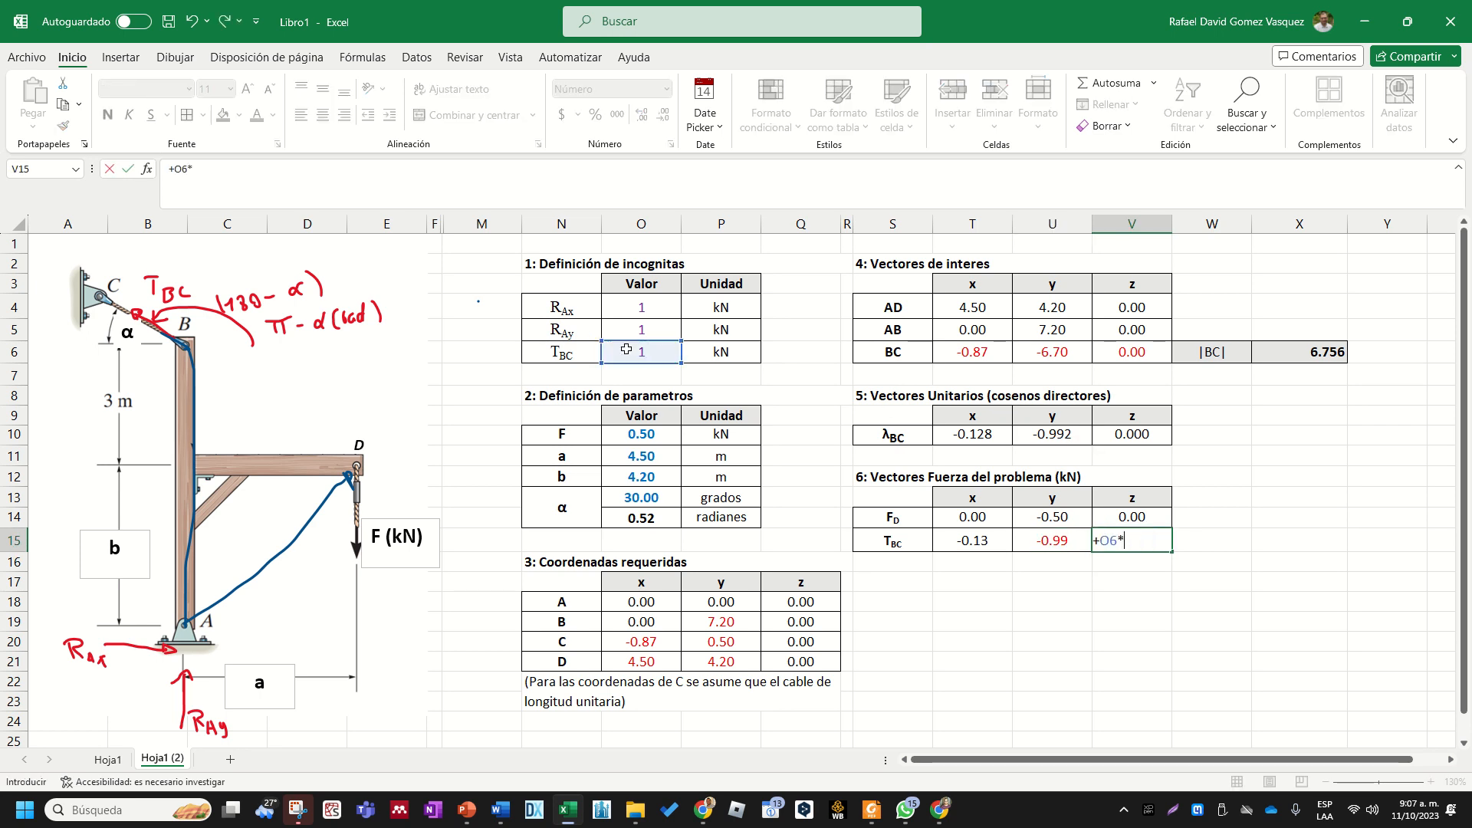
{"action": "left_click", "coordinate": [1158, 429]}
{"action": "key", "text": "Return"}
{"action": "left_click", "coordinate": [1299, 517]}
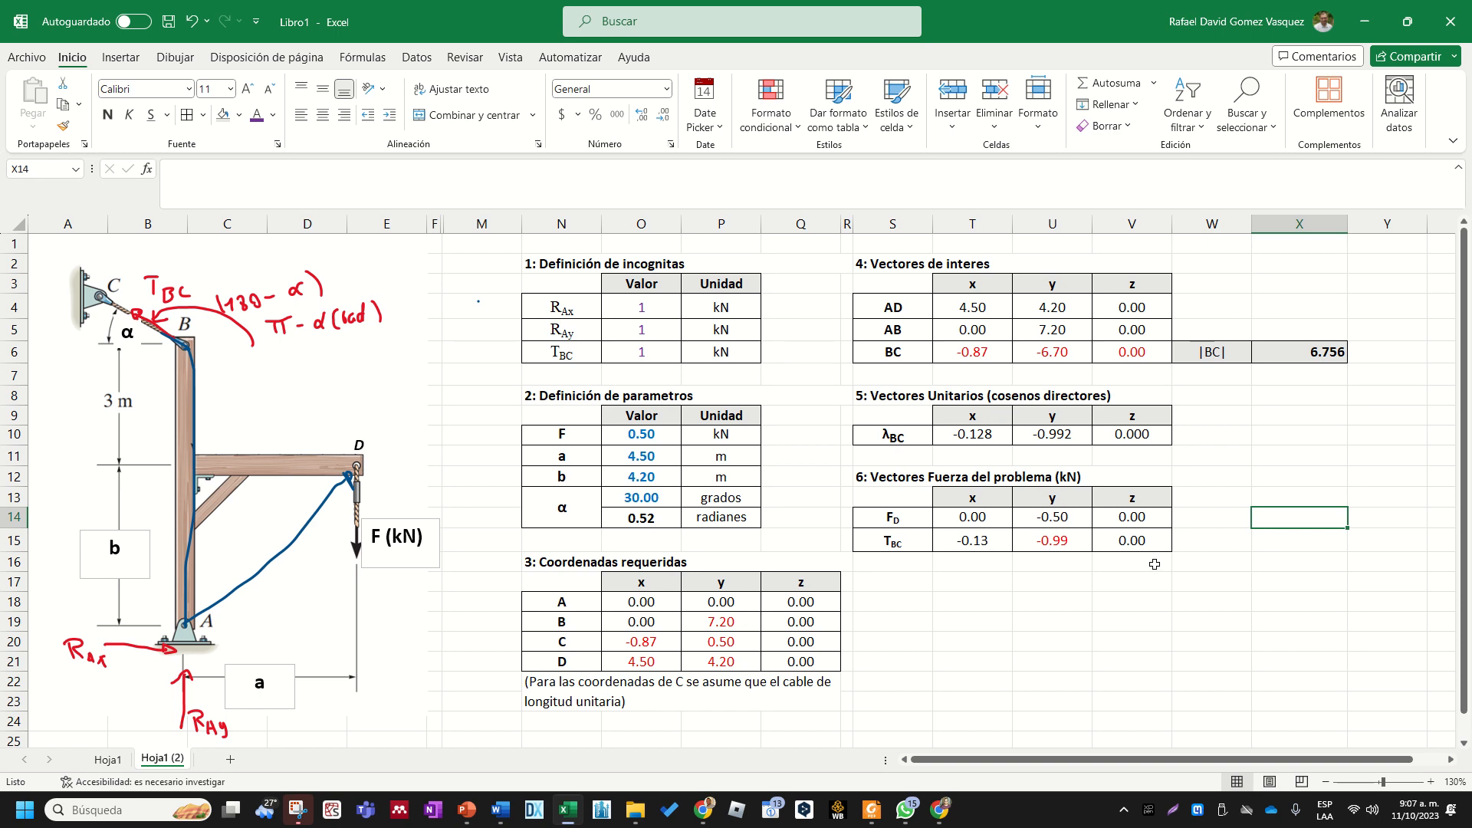
- Examine the formulas behind the y component of λBC, the BC components in T6:U6 and the y coordinates of points B, C and D
{"action": "left_click", "coordinate": [1108, 582]}
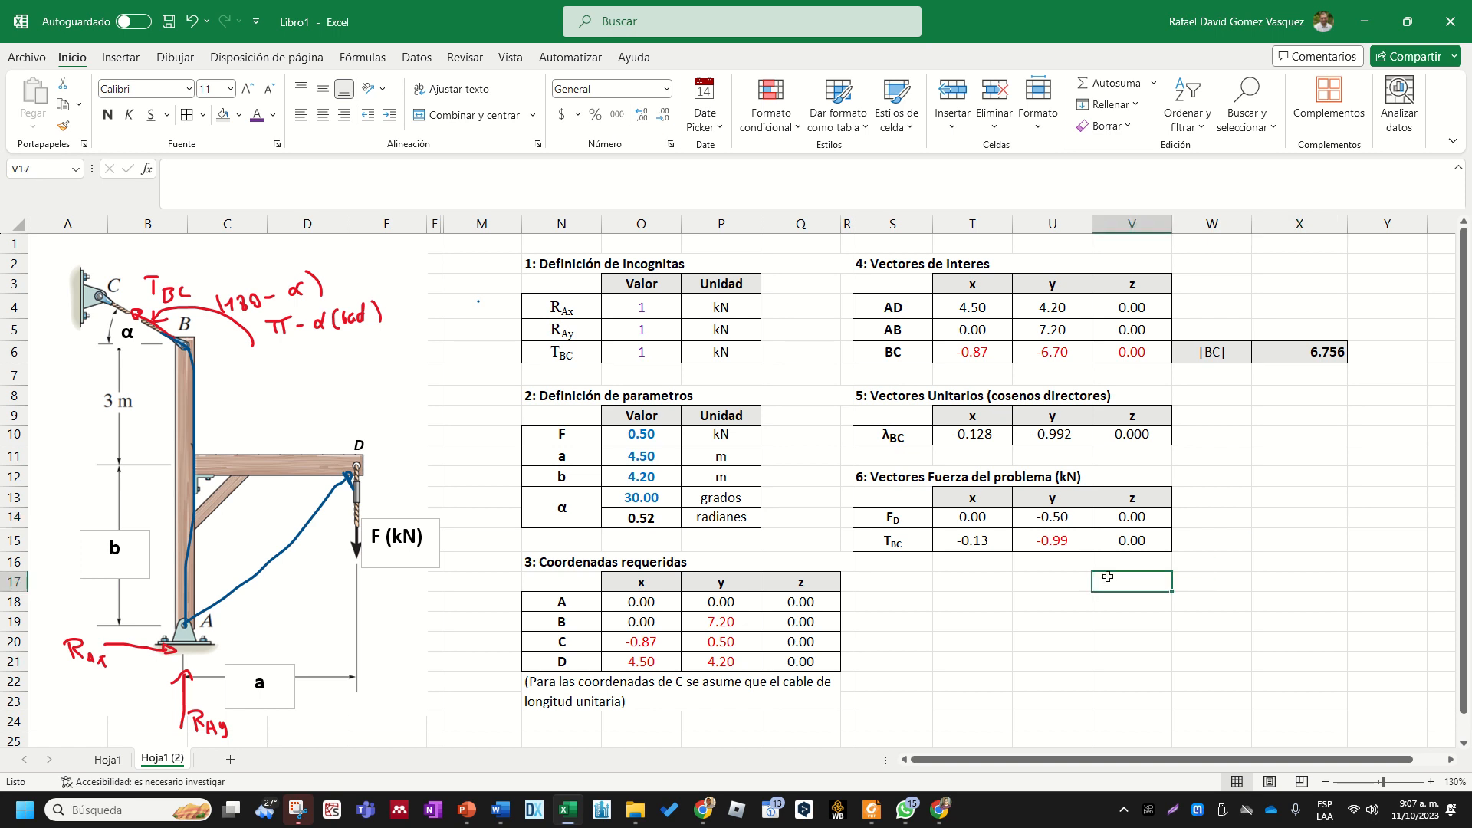
{"action": "double_click", "coordinate": [1068, 435]}
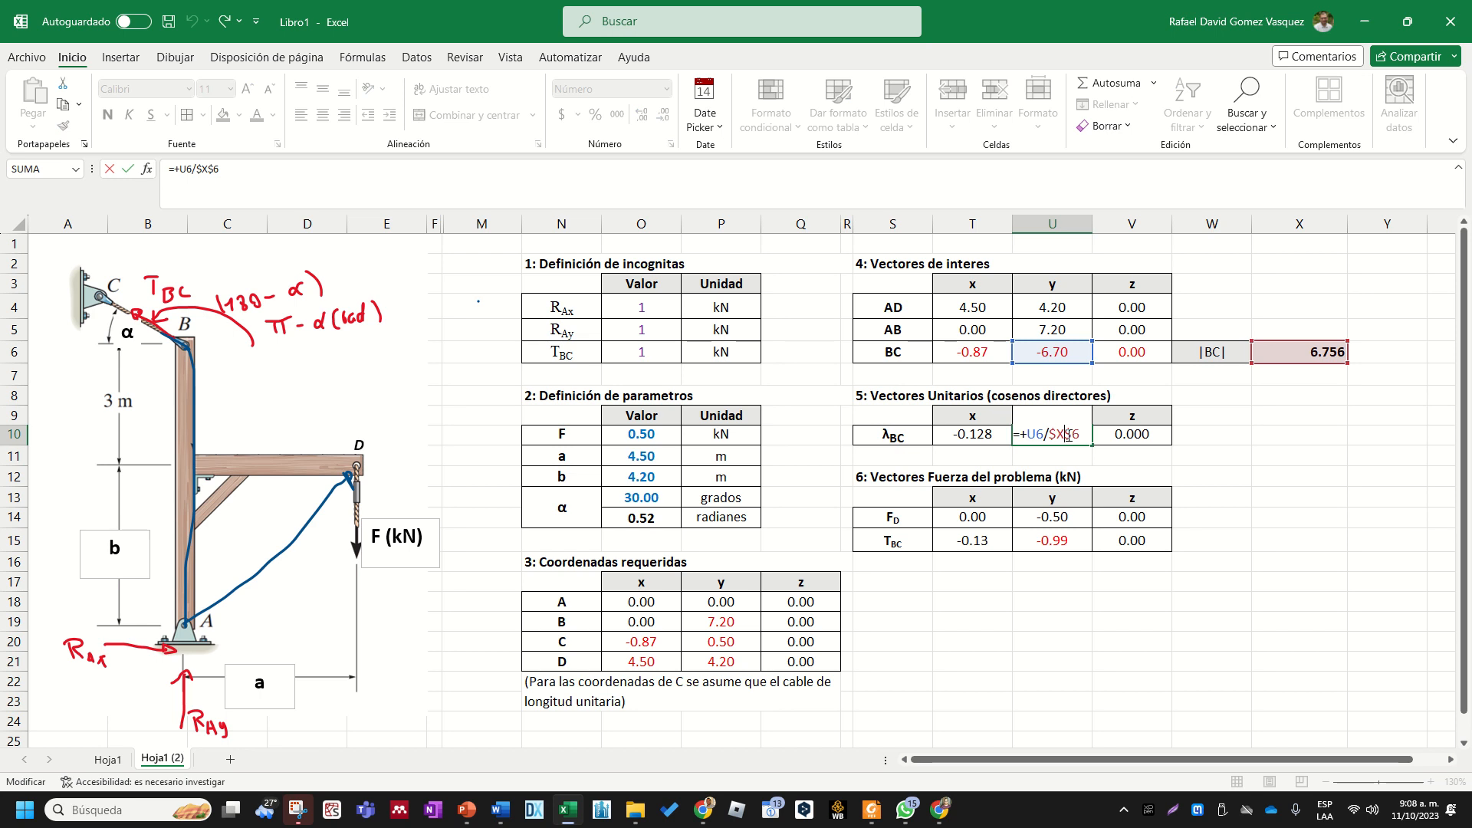
{"action": "key", "text": "Escape"}
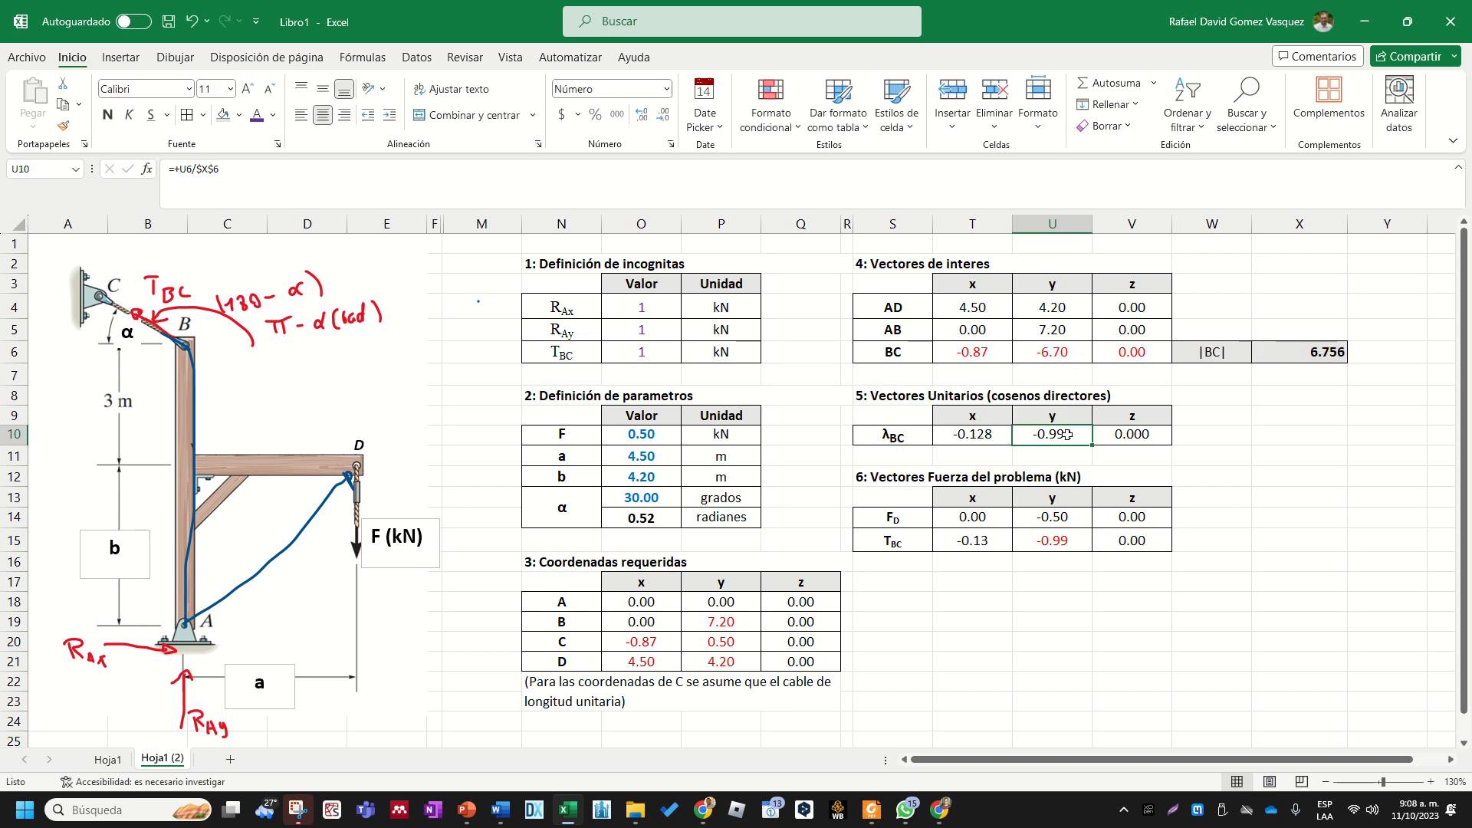
{"action": "left_click", "coordinate": [988, 352]}
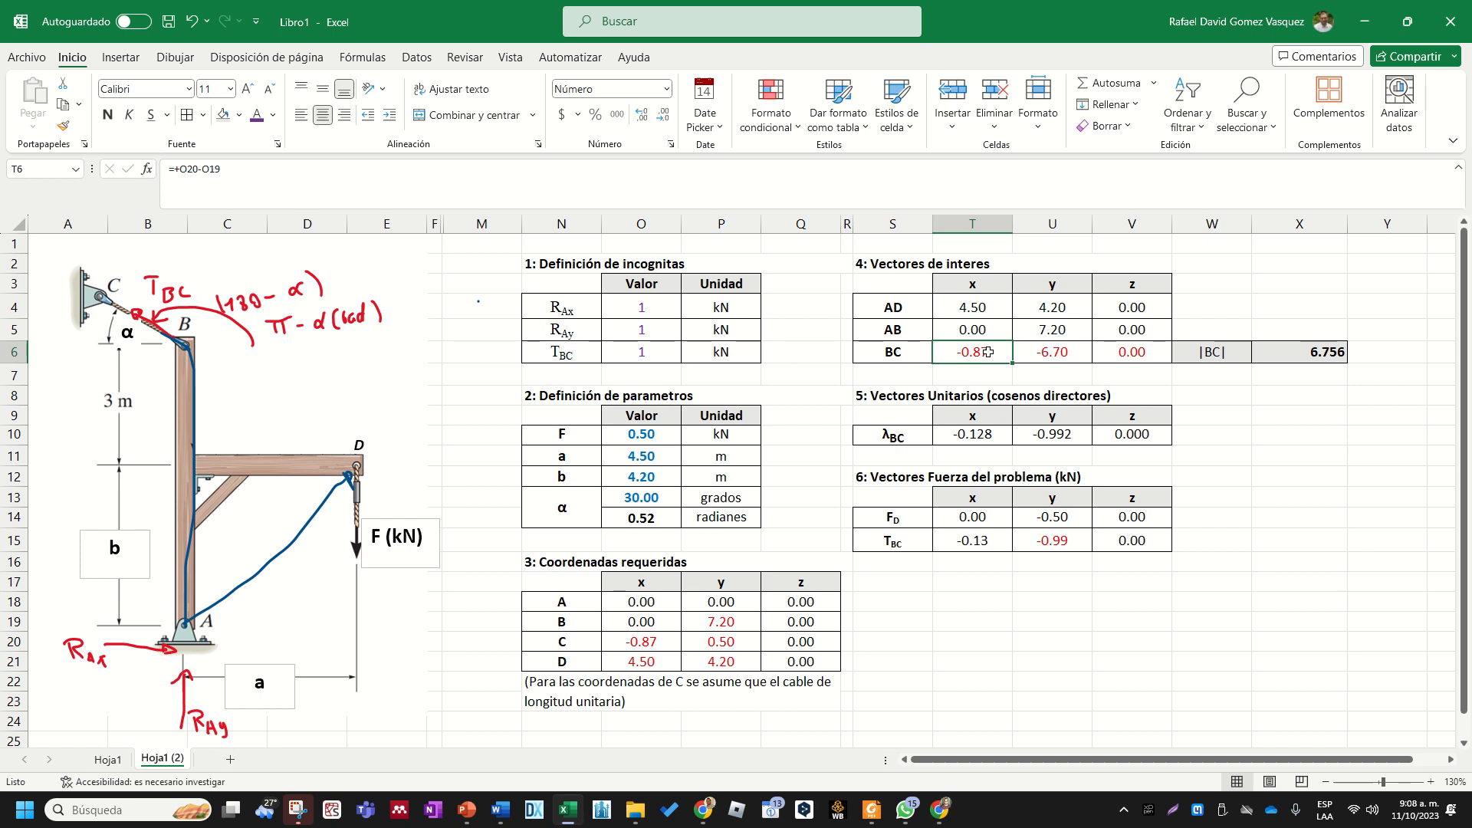
{"action": "double_click", "coordinate": [988, 352]}
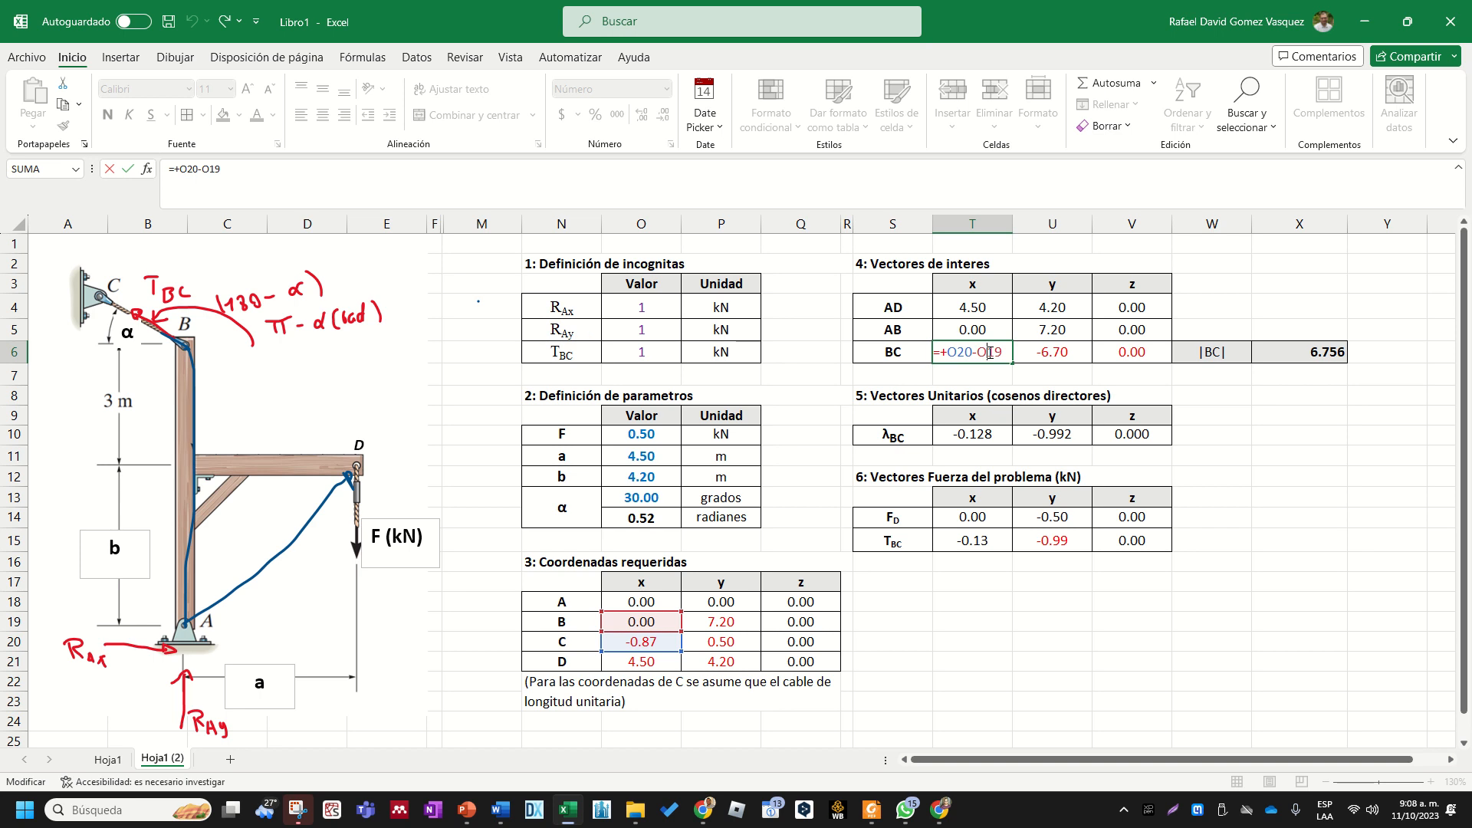
{"action": "key", "text": "Escape"}
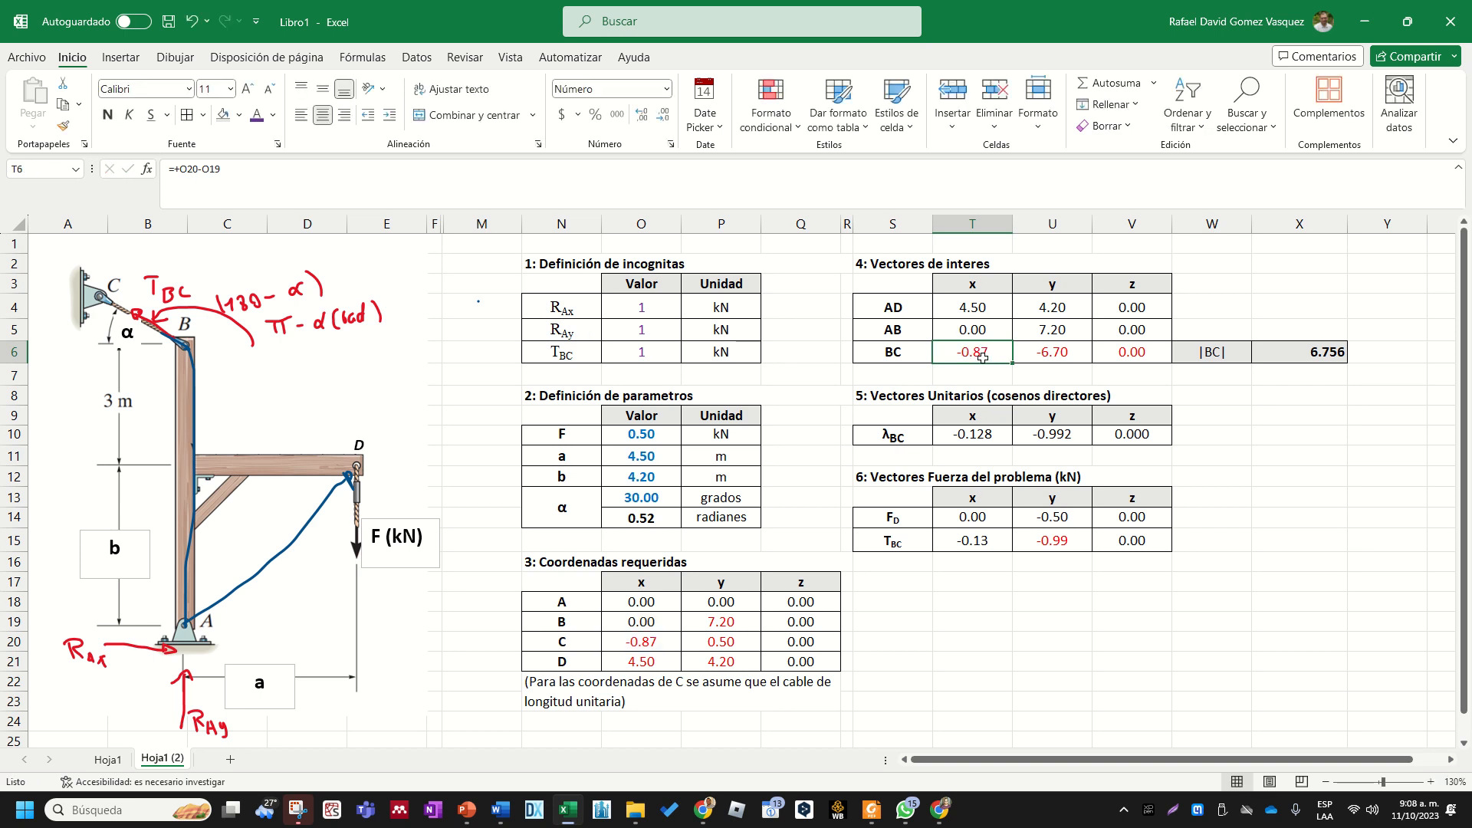
{"action": "left_click", "coordinate": [1056, 354]}
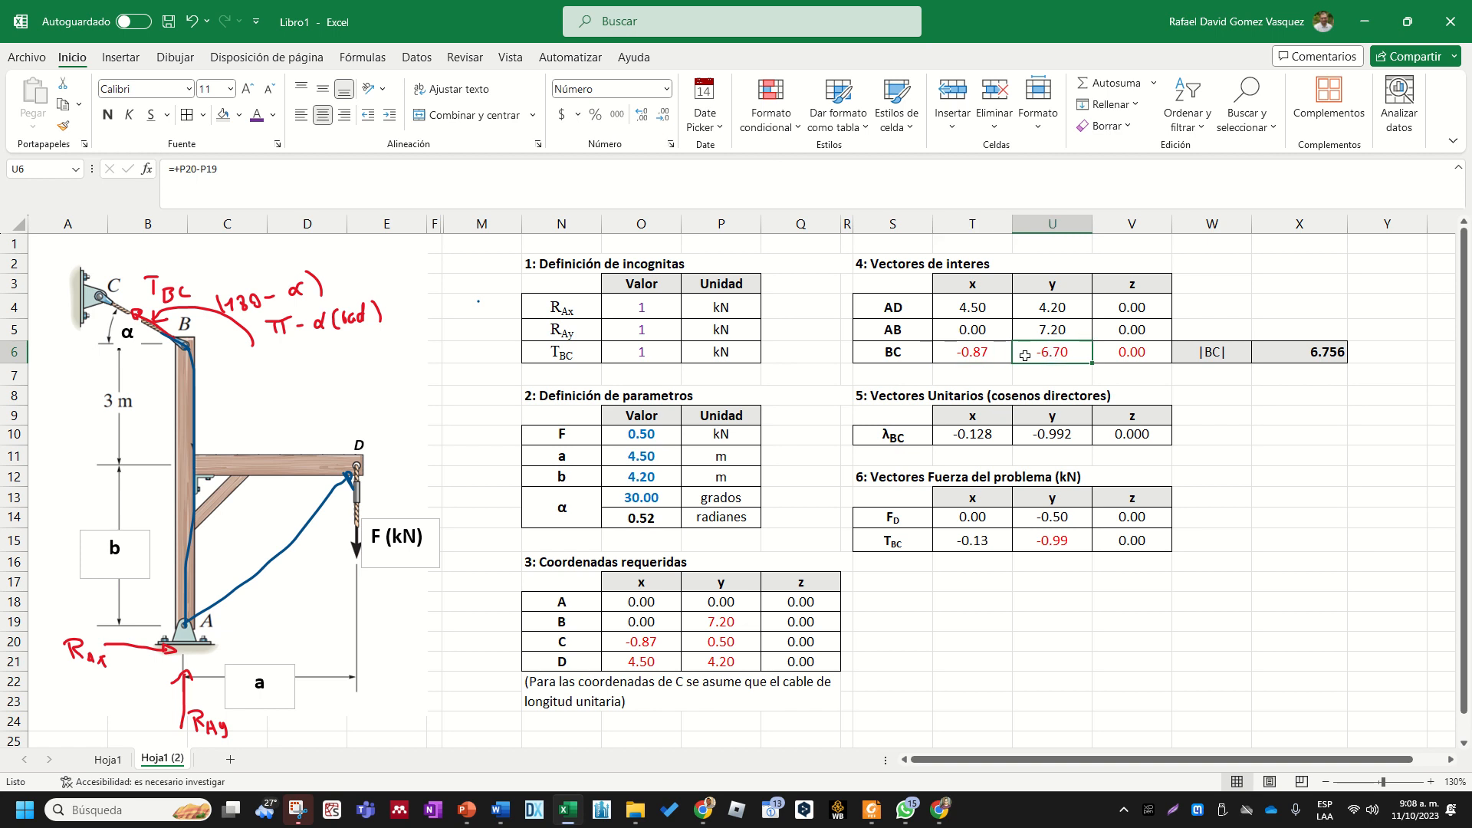
{"action": "left_click", "coordinate": [989, 355]}
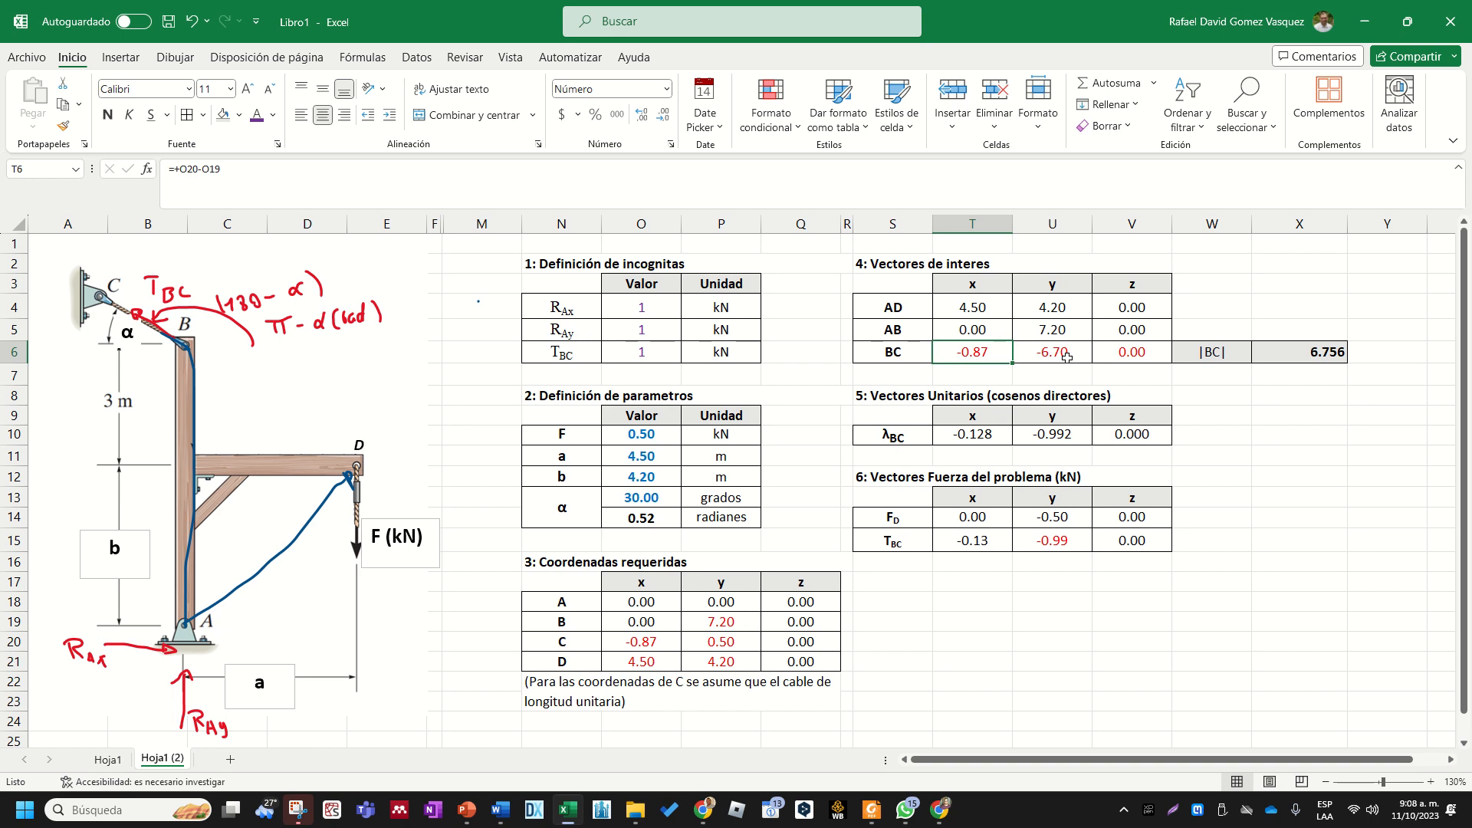
{"action": "double_click", "coordinate": [1069, 357]}
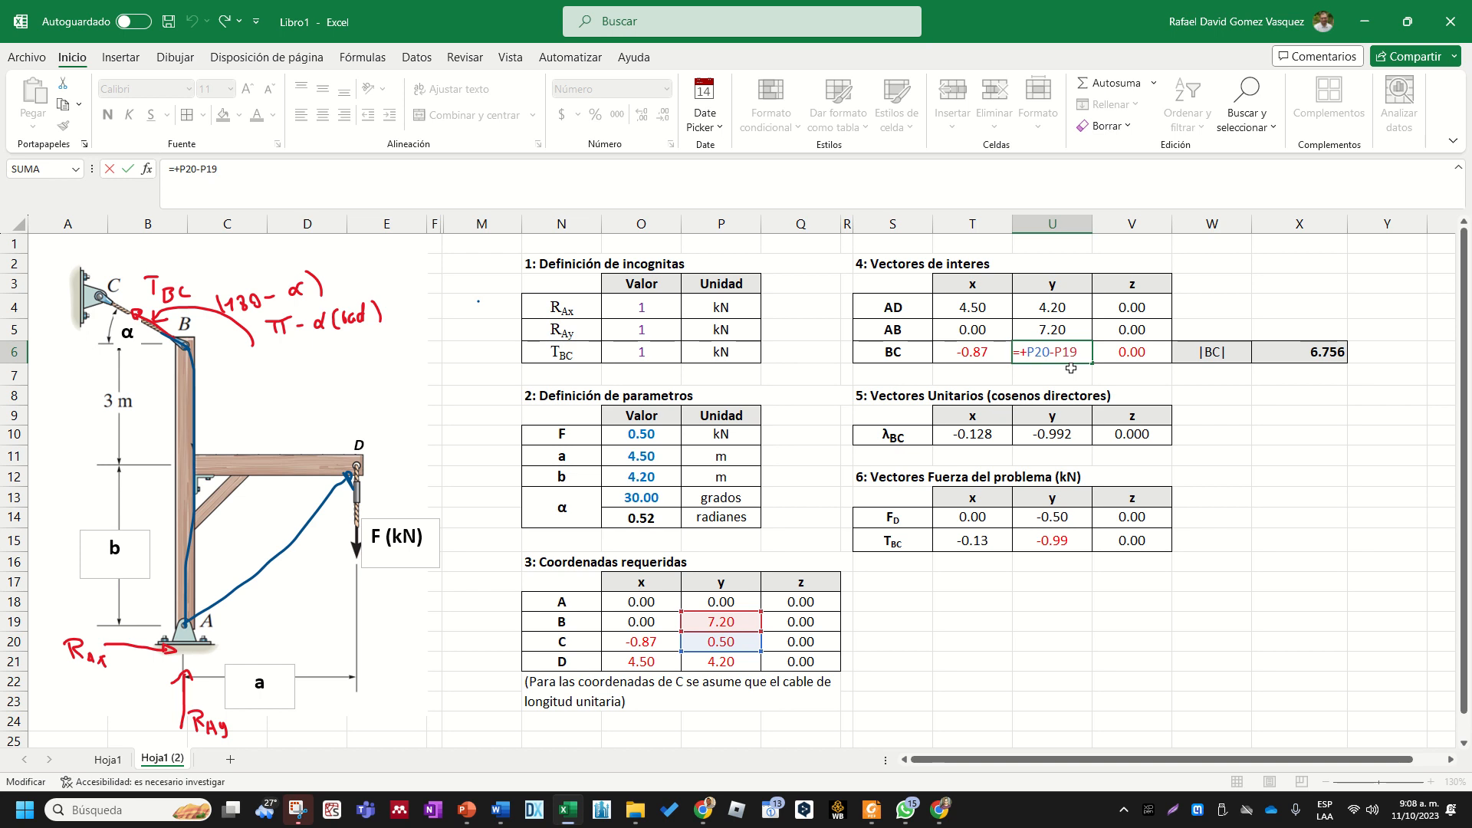
{"action": "key", "text": "Return"}
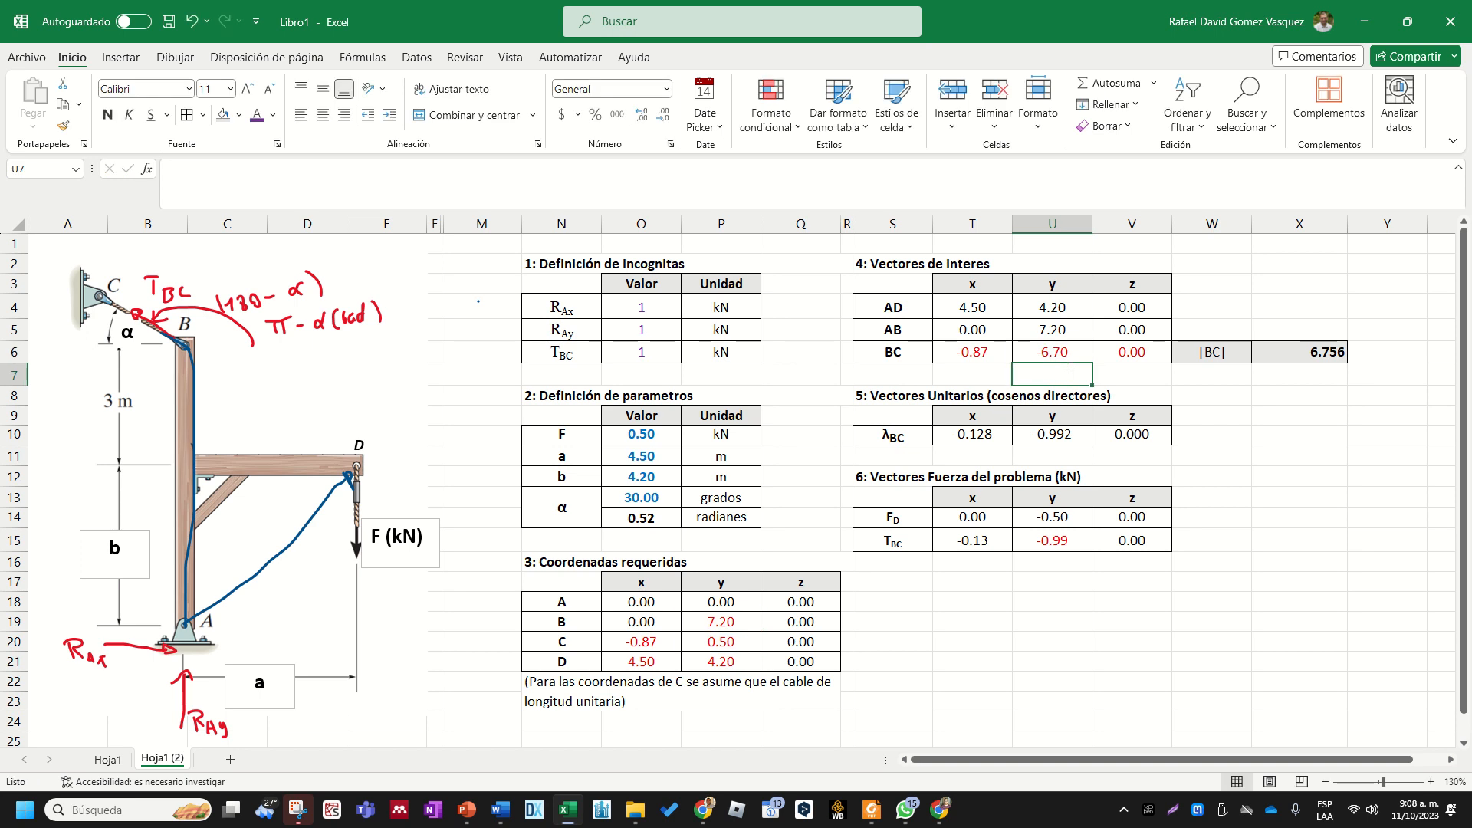
{"action": "left_click", "coordinate": [729, 625]}
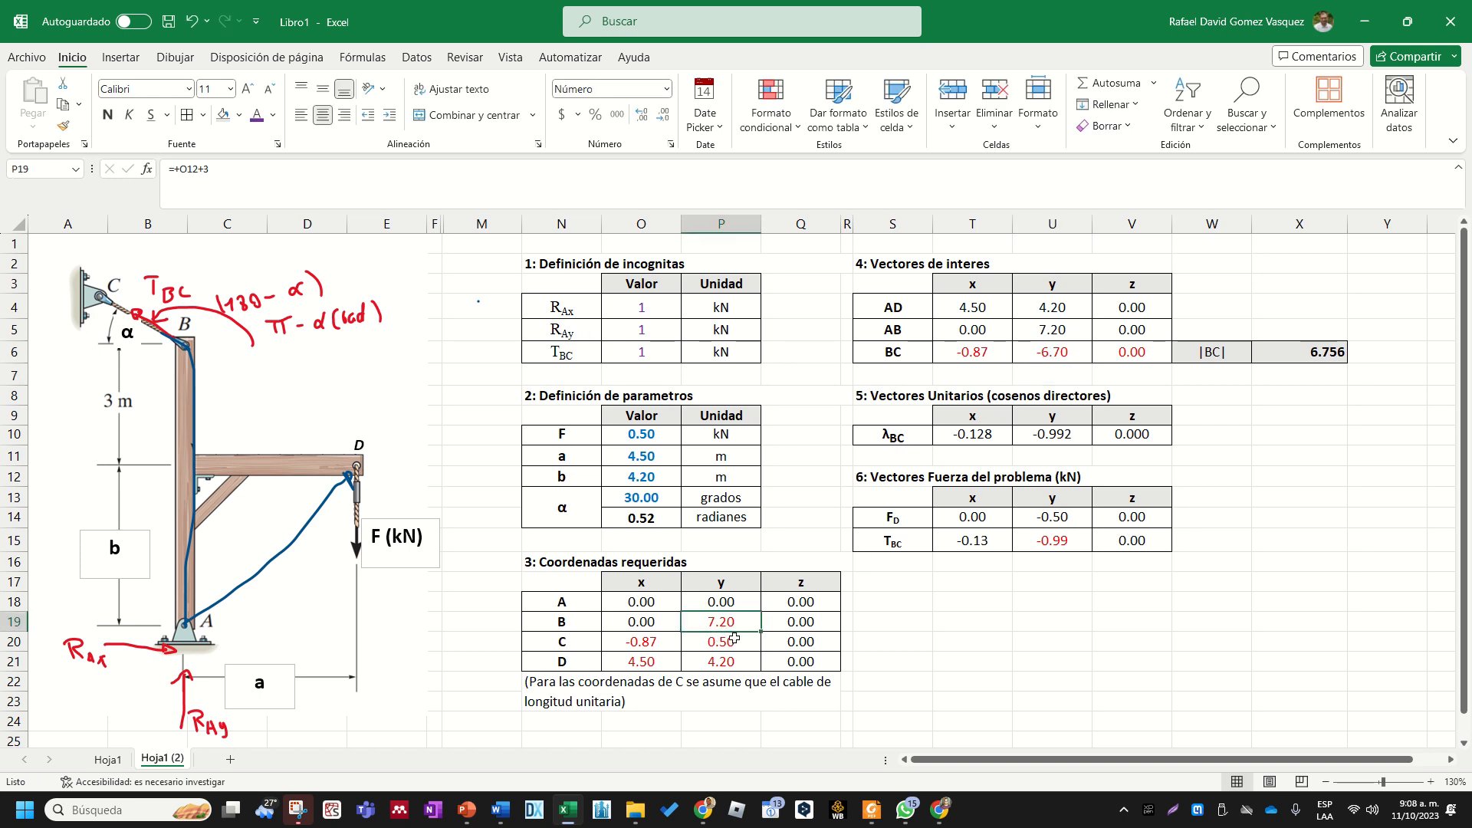
{"action": "left_click", "coordinate": [735, 640]}
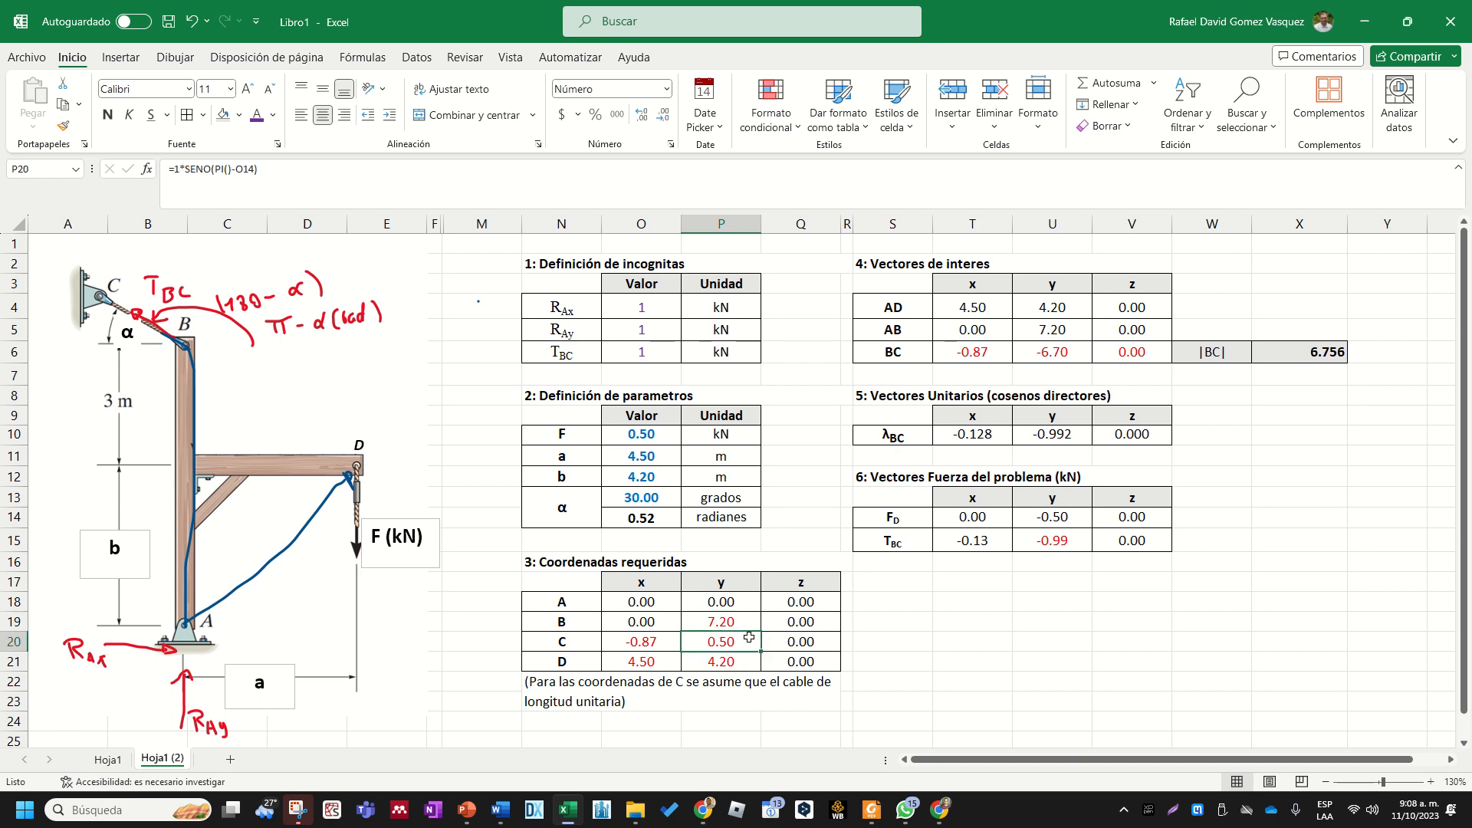
{"action": "left_click", "coordinate": [1007, 622]}
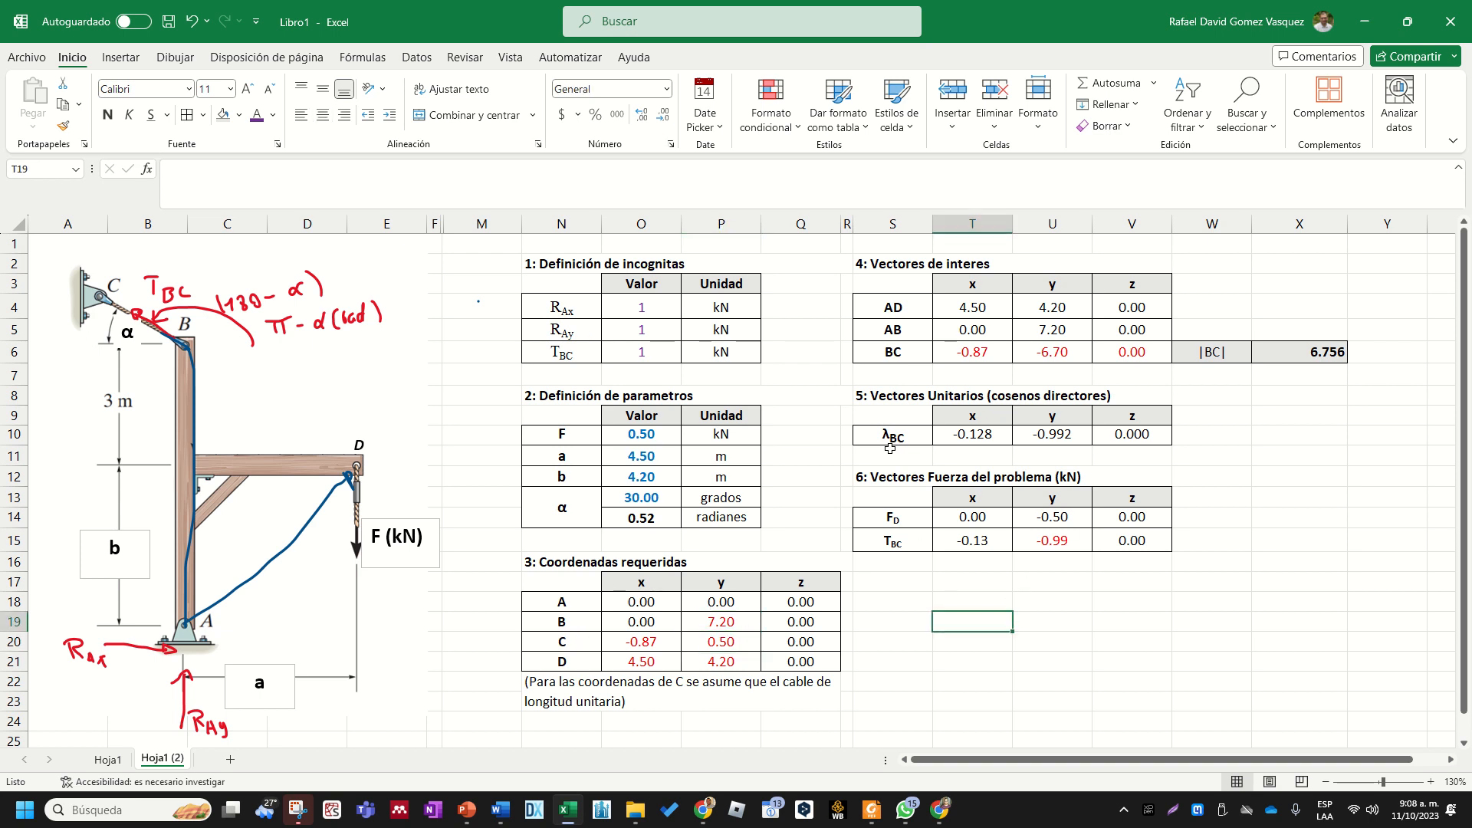
{"action": "left_click", "coordinate": [718, 661]}
{"action": "left_click", "coordinate": [718, 635]}
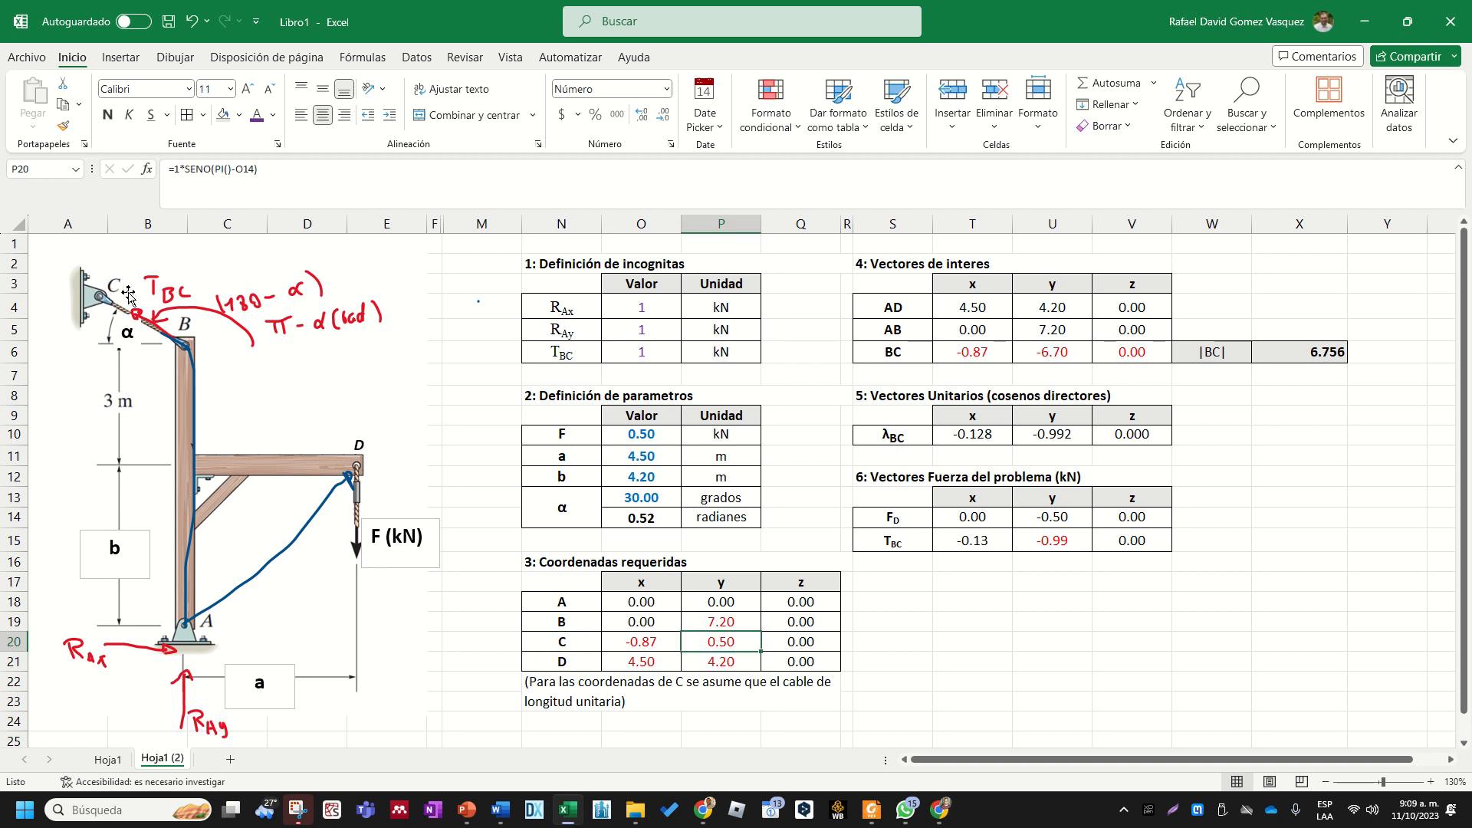
{"action": "double_click", "coordinate": [732, 646]}
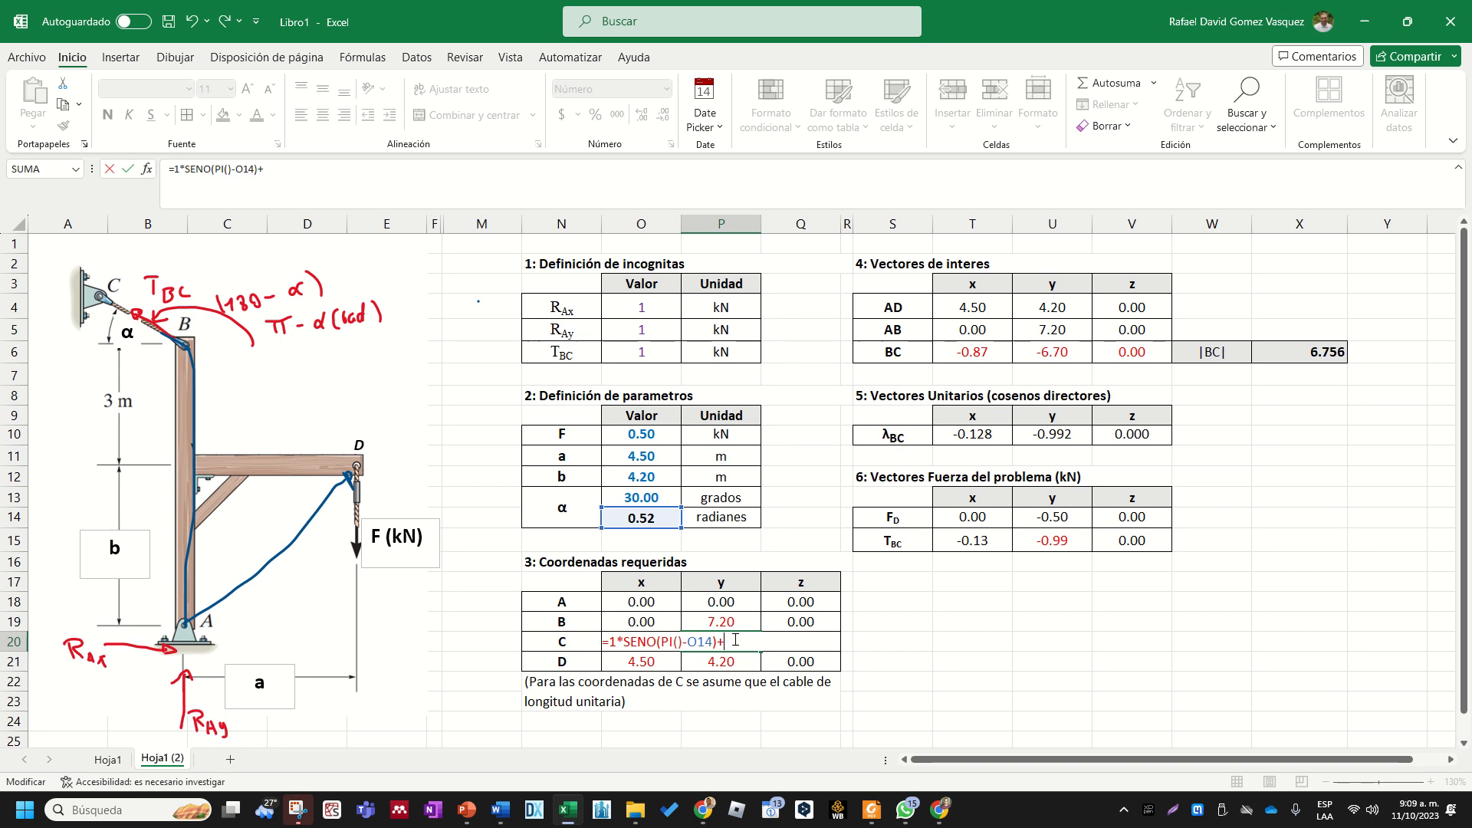
{"action": "key", "text": "Return"}
{"action": "left_click", "coordinate": [731, 644]}
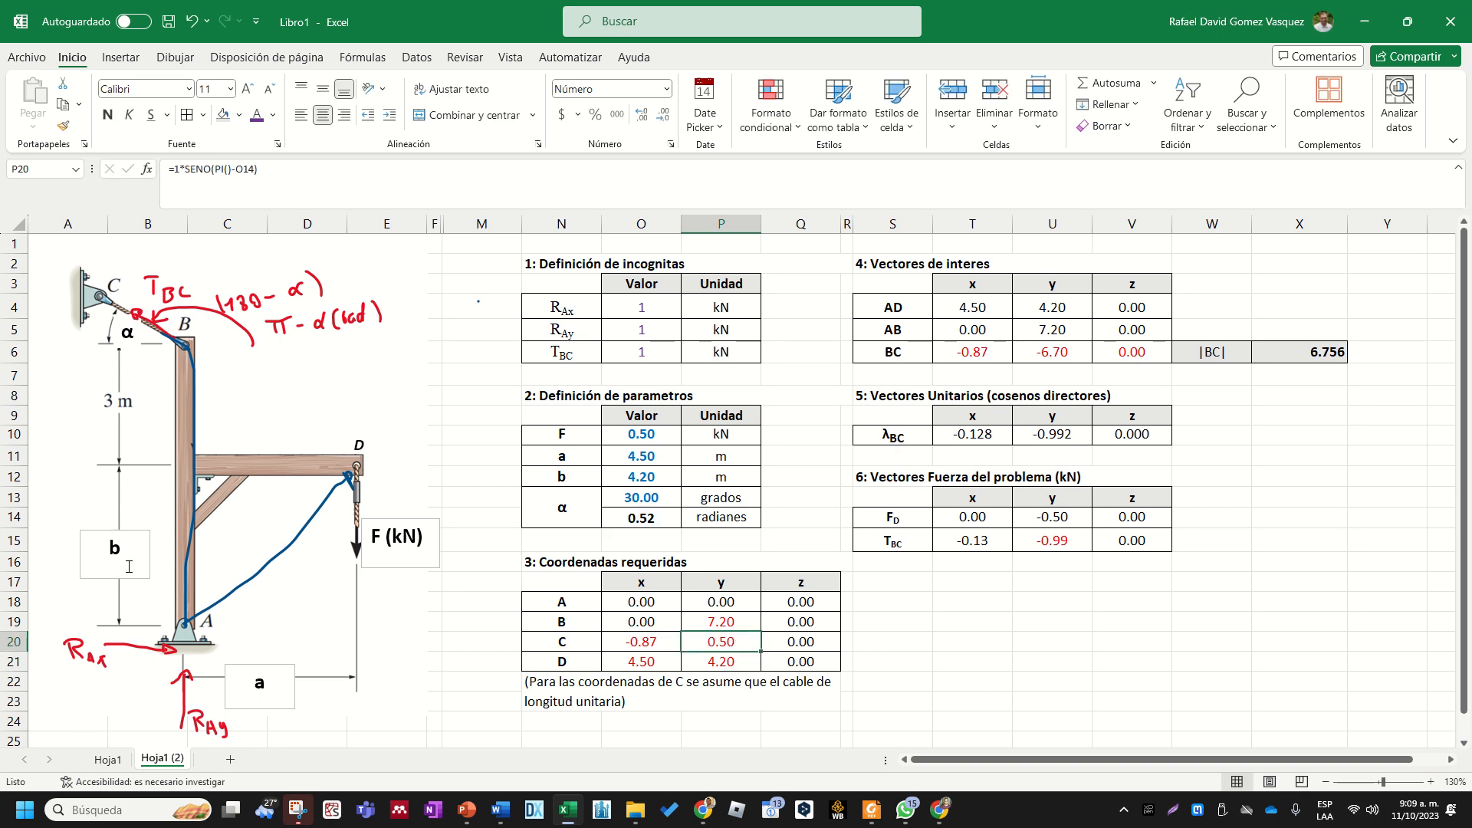
- Mark in red ink the vertical distance dy between C and B, and a curved line along the height from B down to A
{"action": "left_click", "coordinate": [113, 61]}
{"action": "left_click", "coordinate": [71, 62]}
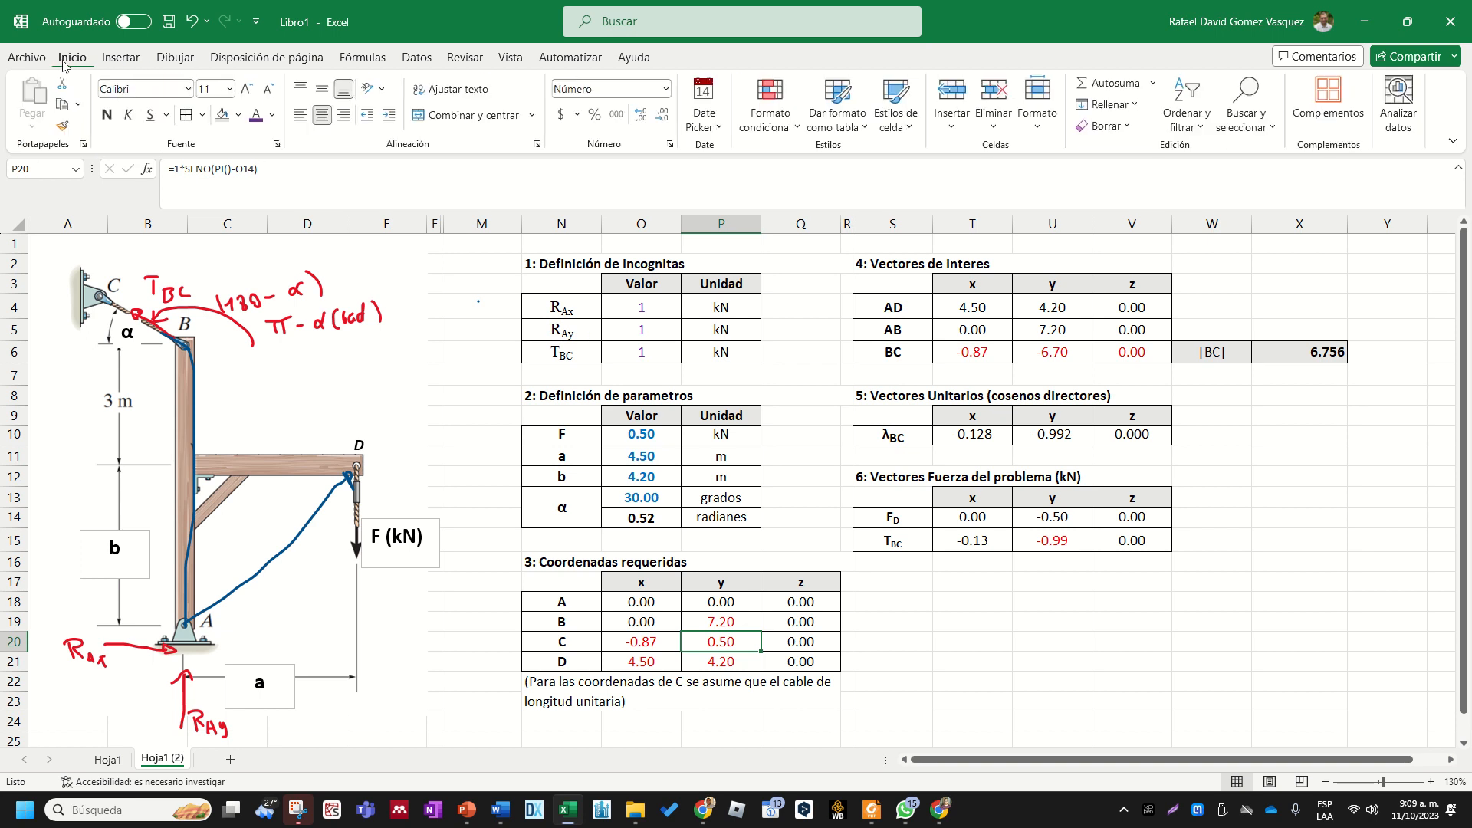
{"action": "left_click", "coordinate": [138, 62]}
{"action": "left_click", "coordinate": [289, 83]}
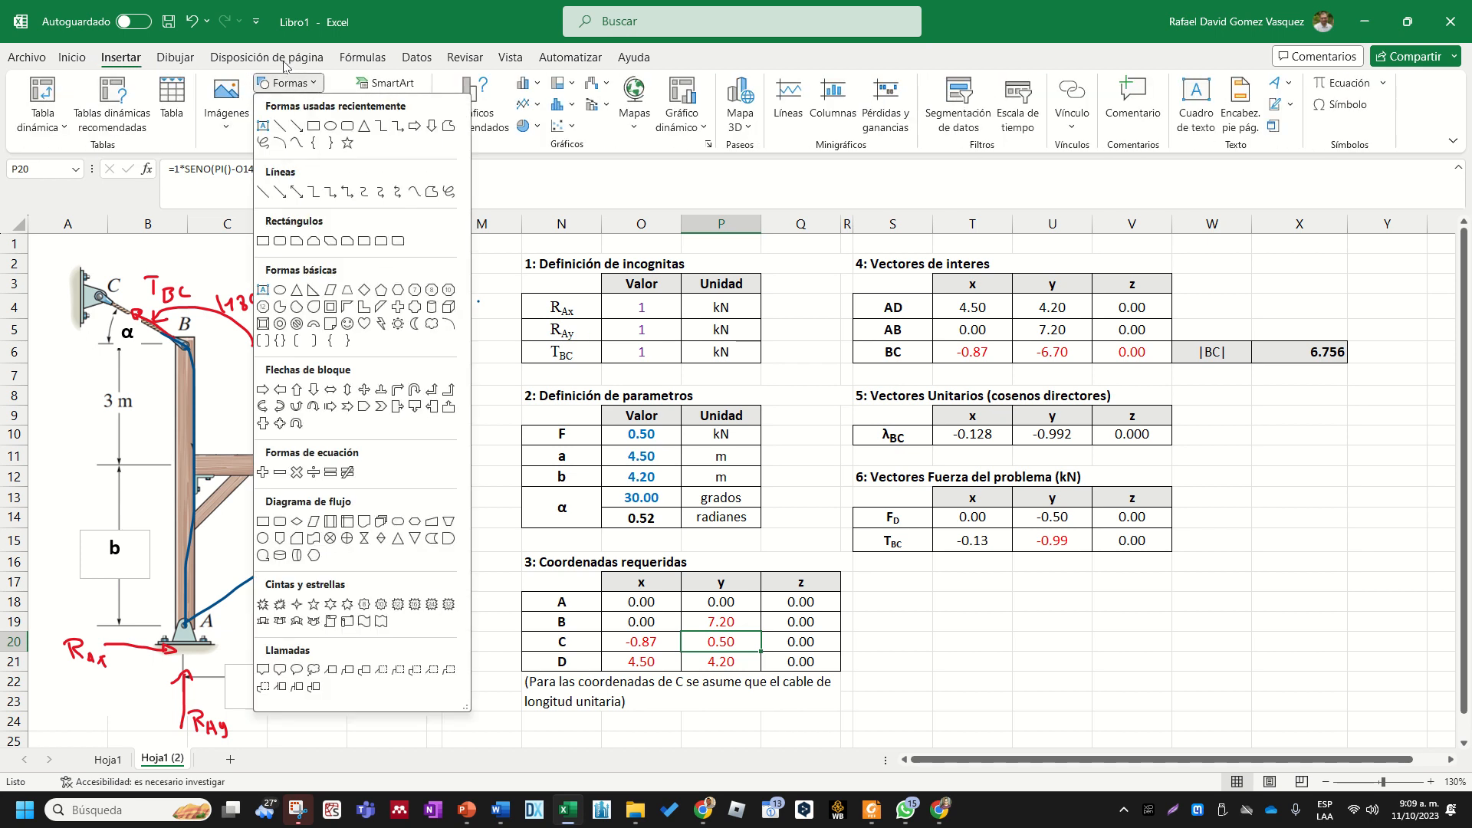
{"action": "left_click", "coordinate": [175, 57]}
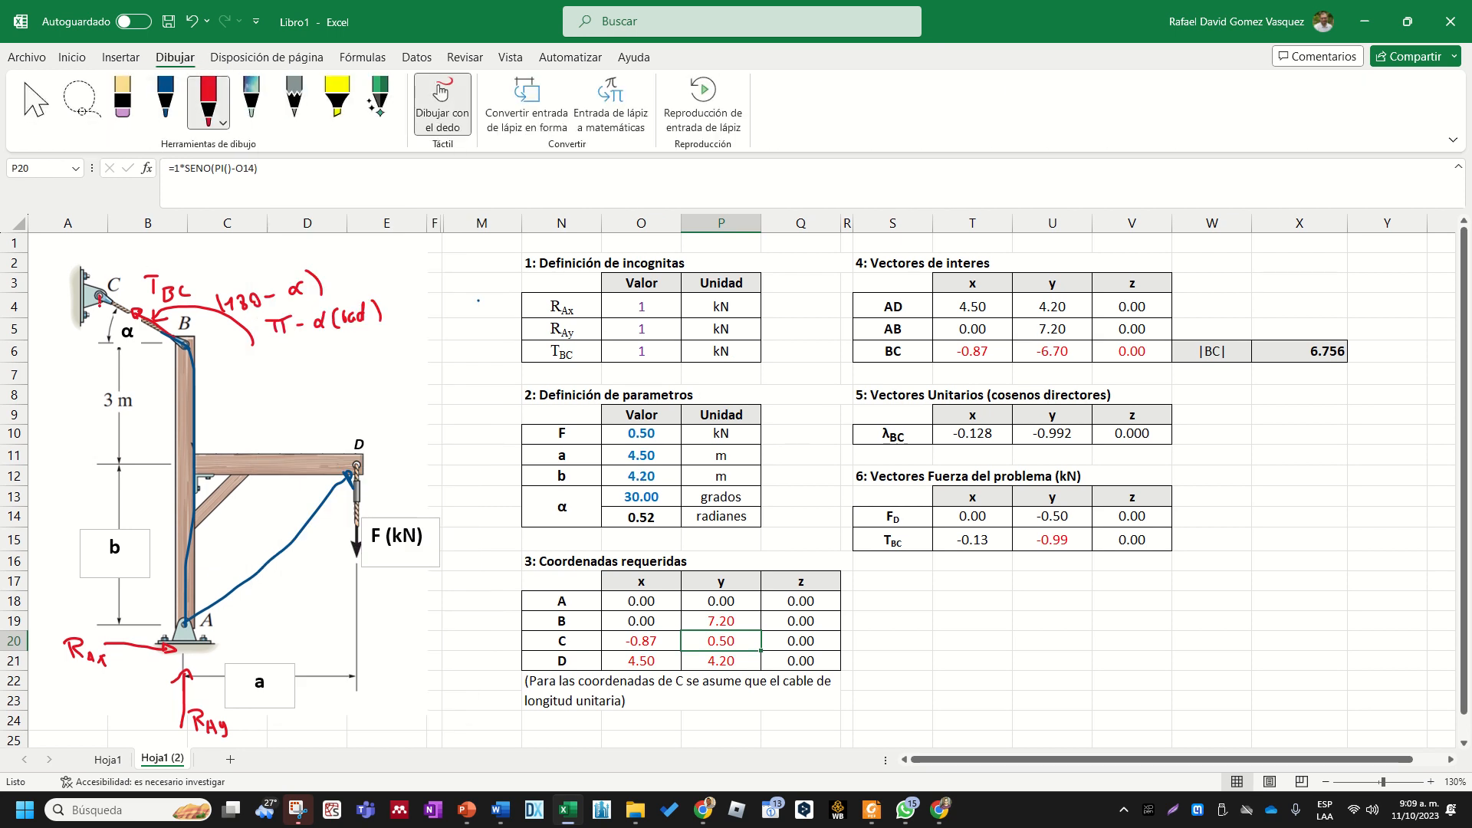
{"action": "left_click_drag", "start_coordinate": [87, 342], "coordinate": [105, 341]}
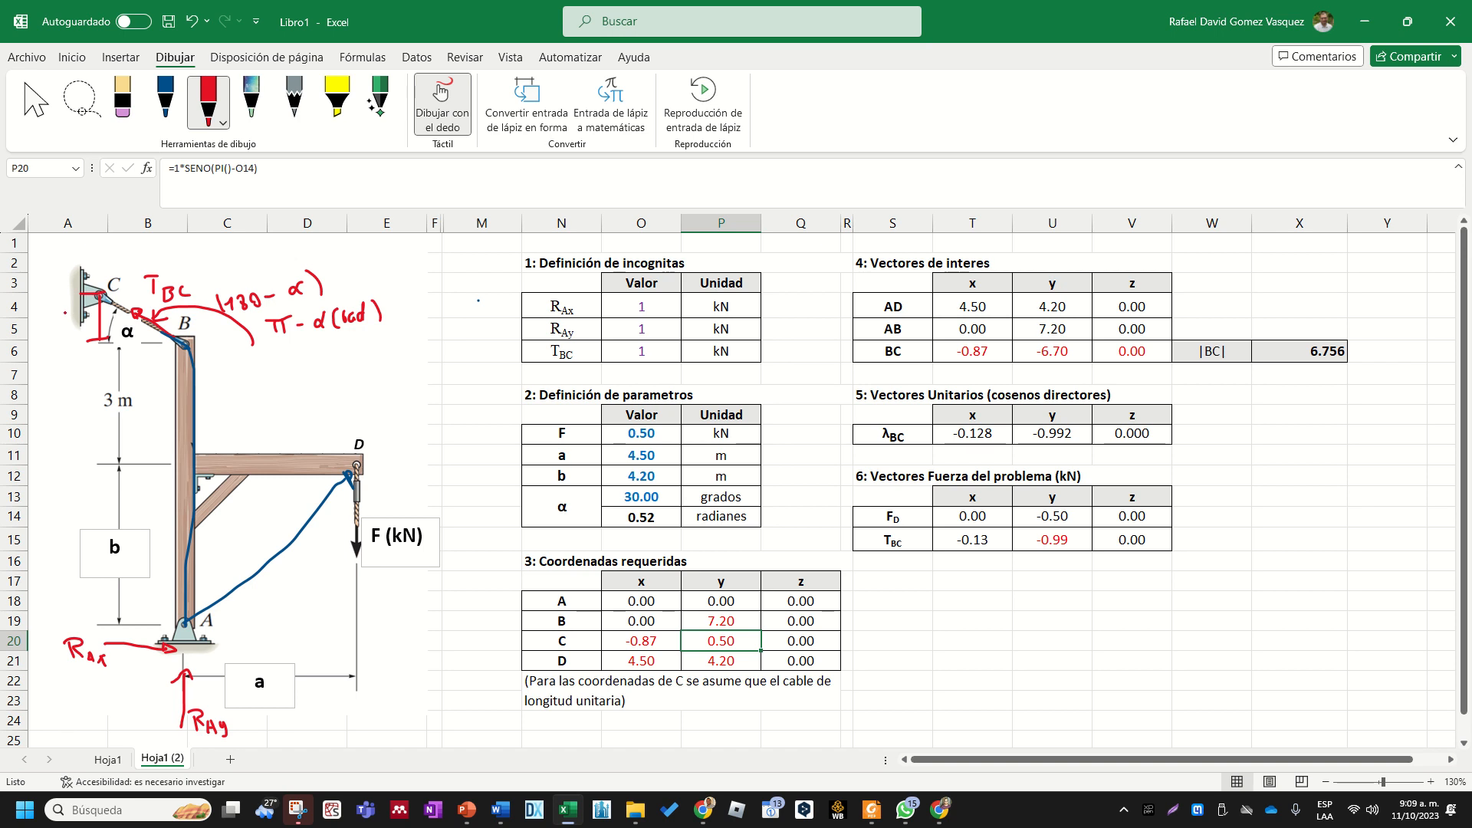
{"action": "left_click_drag", "start_coordinate": [69, 320], "coordinate": [73, 322]}
{"action": "mouse_move", "coordinate": [76, 355]}
{"action": "left_mouse_down"}
{"action": "mouse_move", "coordinate": [60, 502]}
{"action": "mouse_move", "coordinate": [84, 592]}
{"action": "left_mouse_up"}
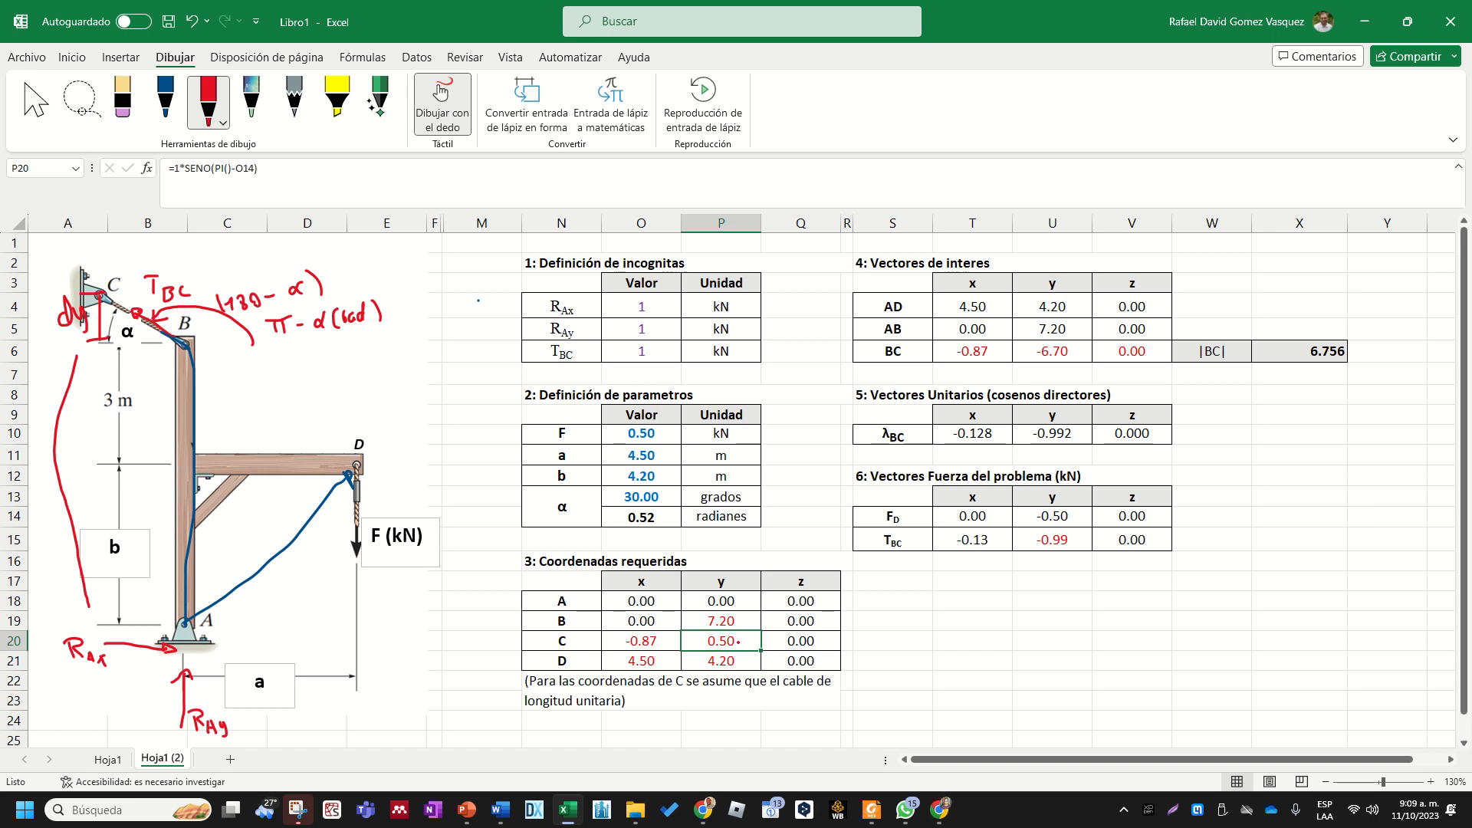
{"action": "key", "text": "Escape"}
- Correct the y coordinate of point C in P20 to the formula =1*SENO(PI()-O14)+3+O12
{"action": "double_click", "coordinate": [745, 640]}
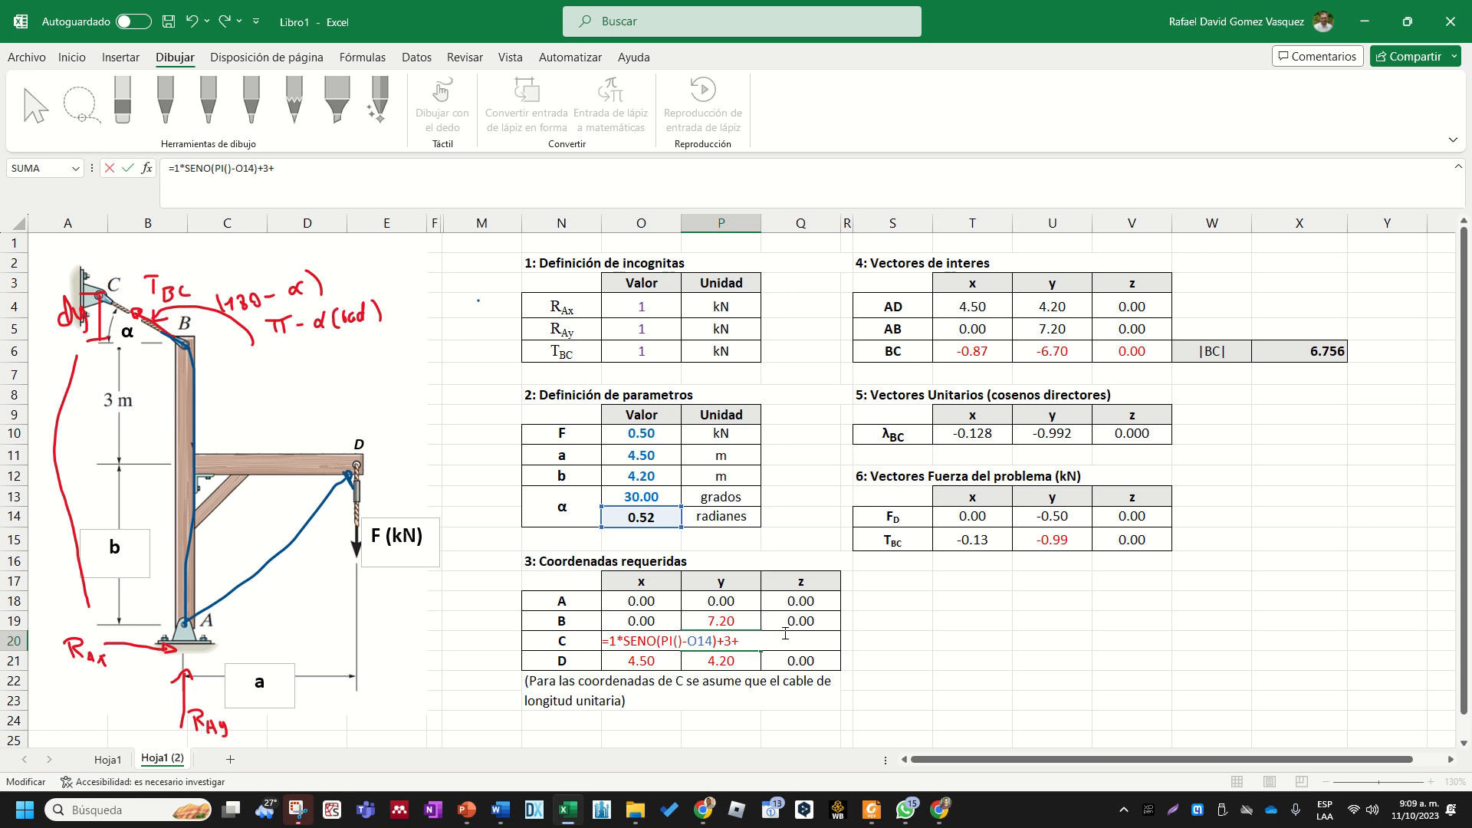
{"action": "left_click", "coordinate": [659, 477]}
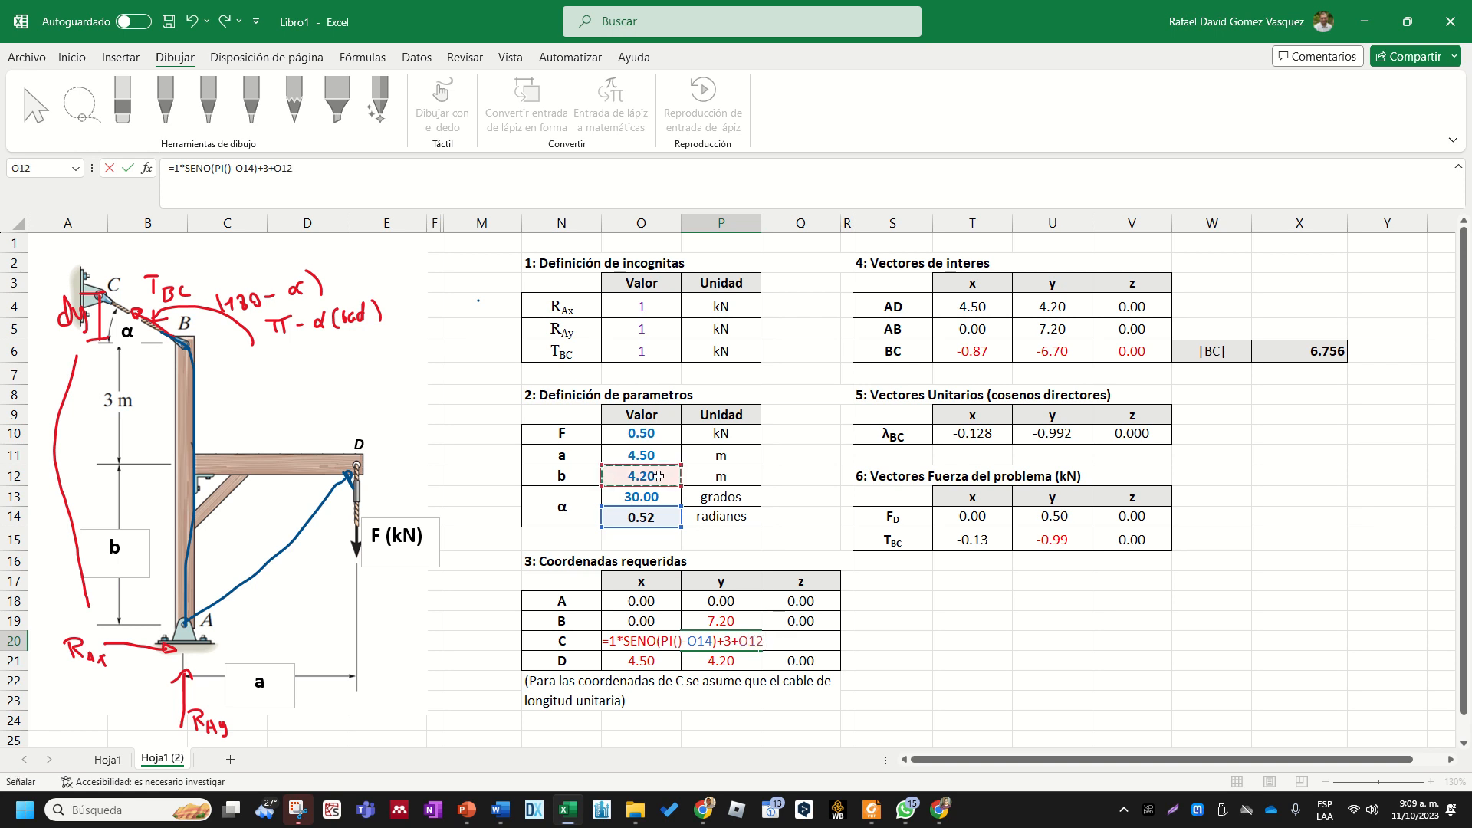
{"action": "key", "text": "Return"}
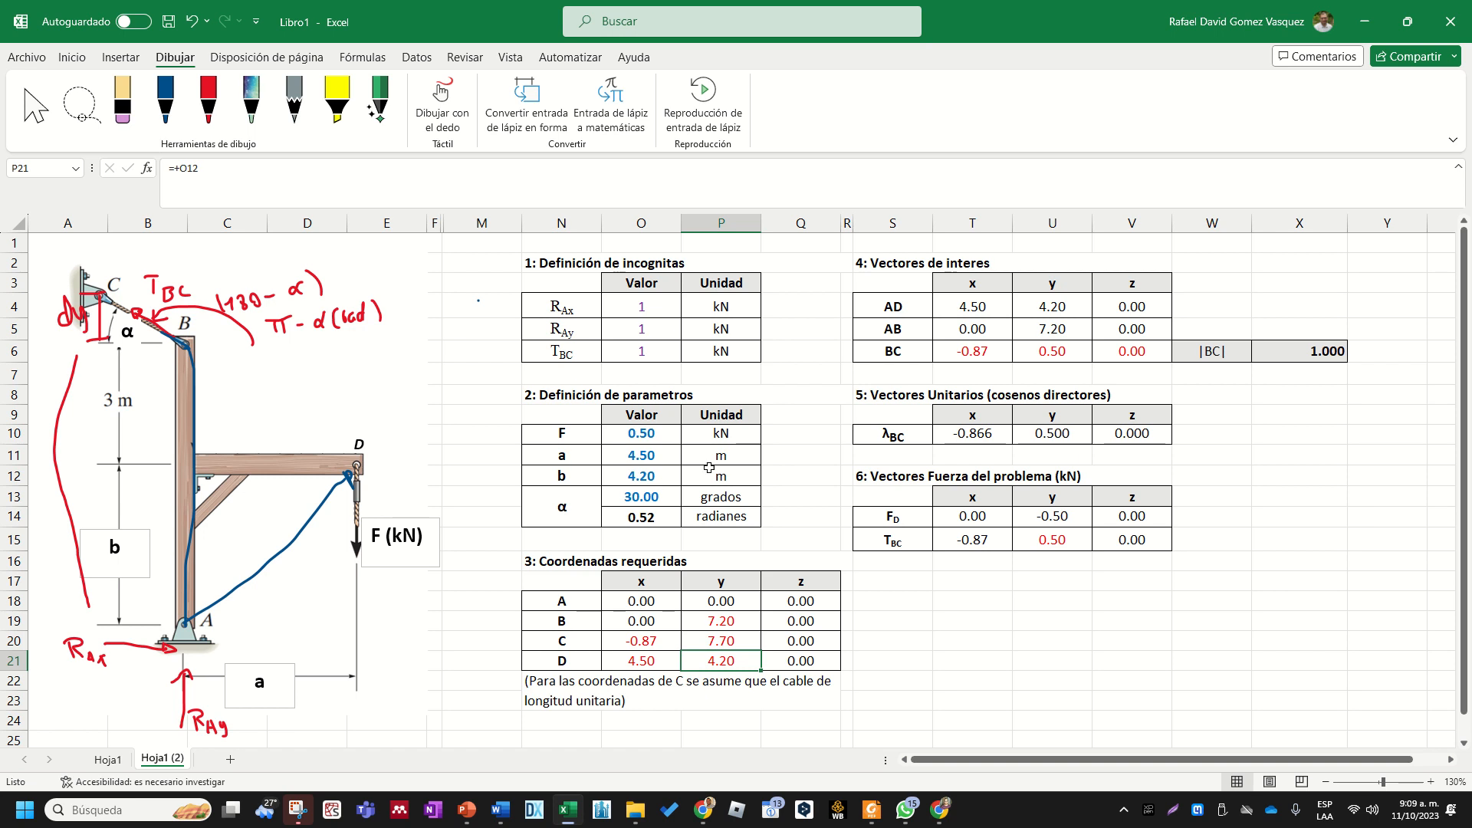
{"action": "left_click", "coordinate": [725, 635]}
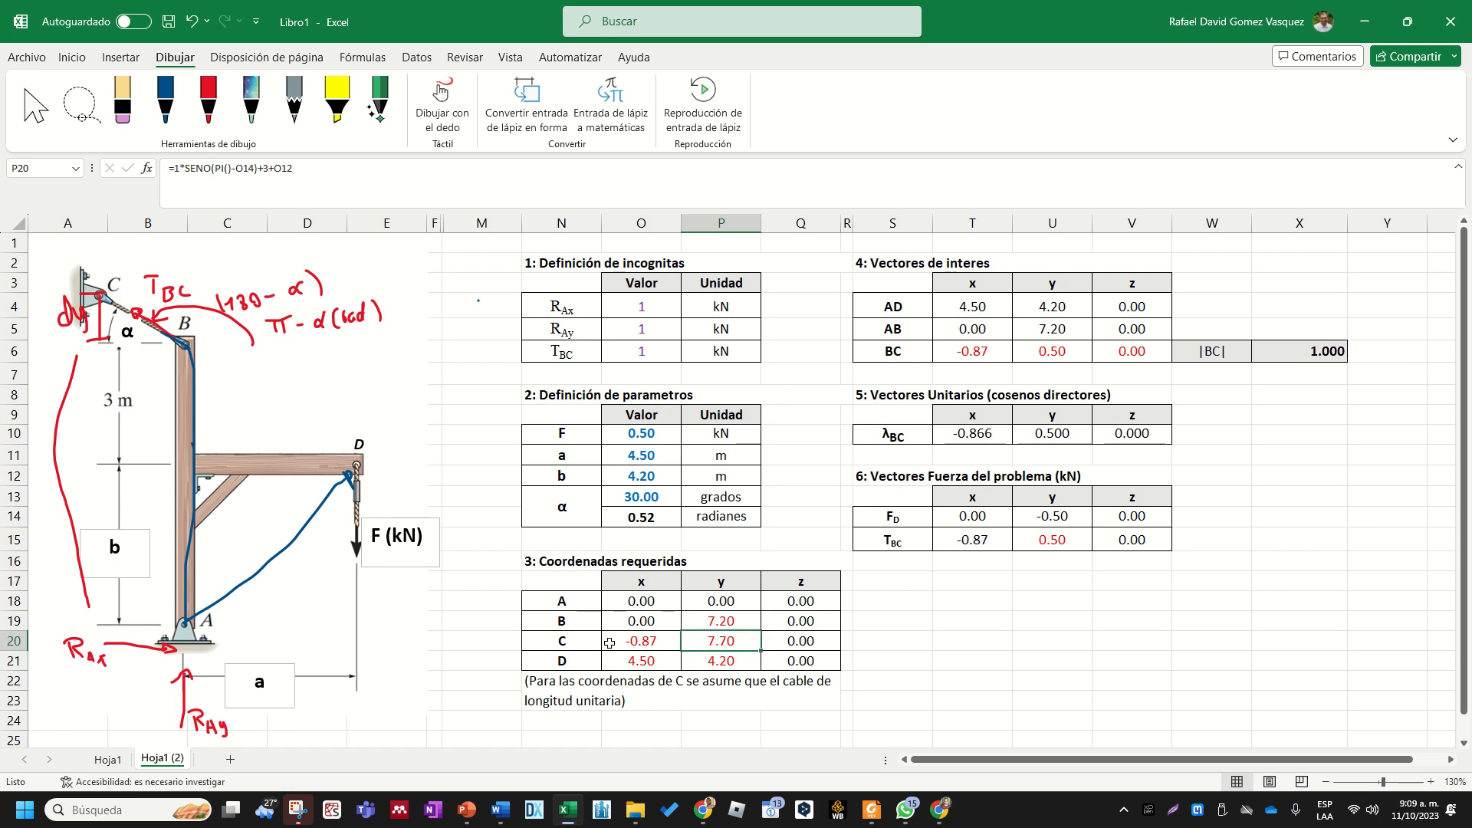
- Examine the x and y components of the TBC force vector in T15 and U15
{"action": "left_click", "coordinate": [982, 539]}
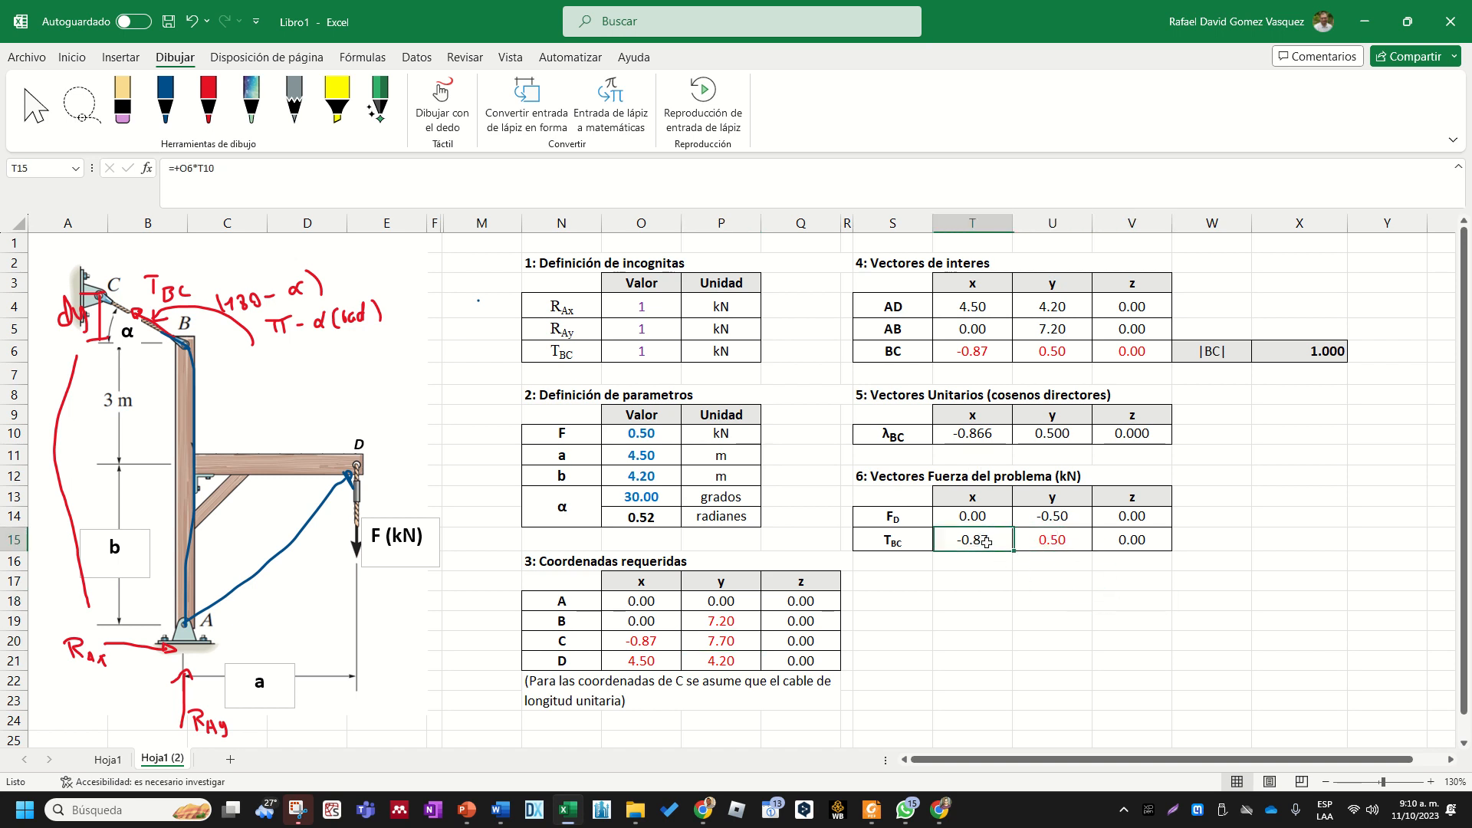
{"action": "left_click", "coordinate": [1053, 539]}
{"action": "left_click", "coordinate": [977, 539]}
{"action": "left_click", "coordinate": [1056, 537]}
{"action": "left_click", "coordinate": [970, 537]}
{"action": "left_click_drag", "start_coordinate": [969, 537], "coordinate": [1070, 545]}
{"action": "left_click", "coordinate": [1099, 537]}
{"action": "left_click", "coordinate": [1061, 540]}
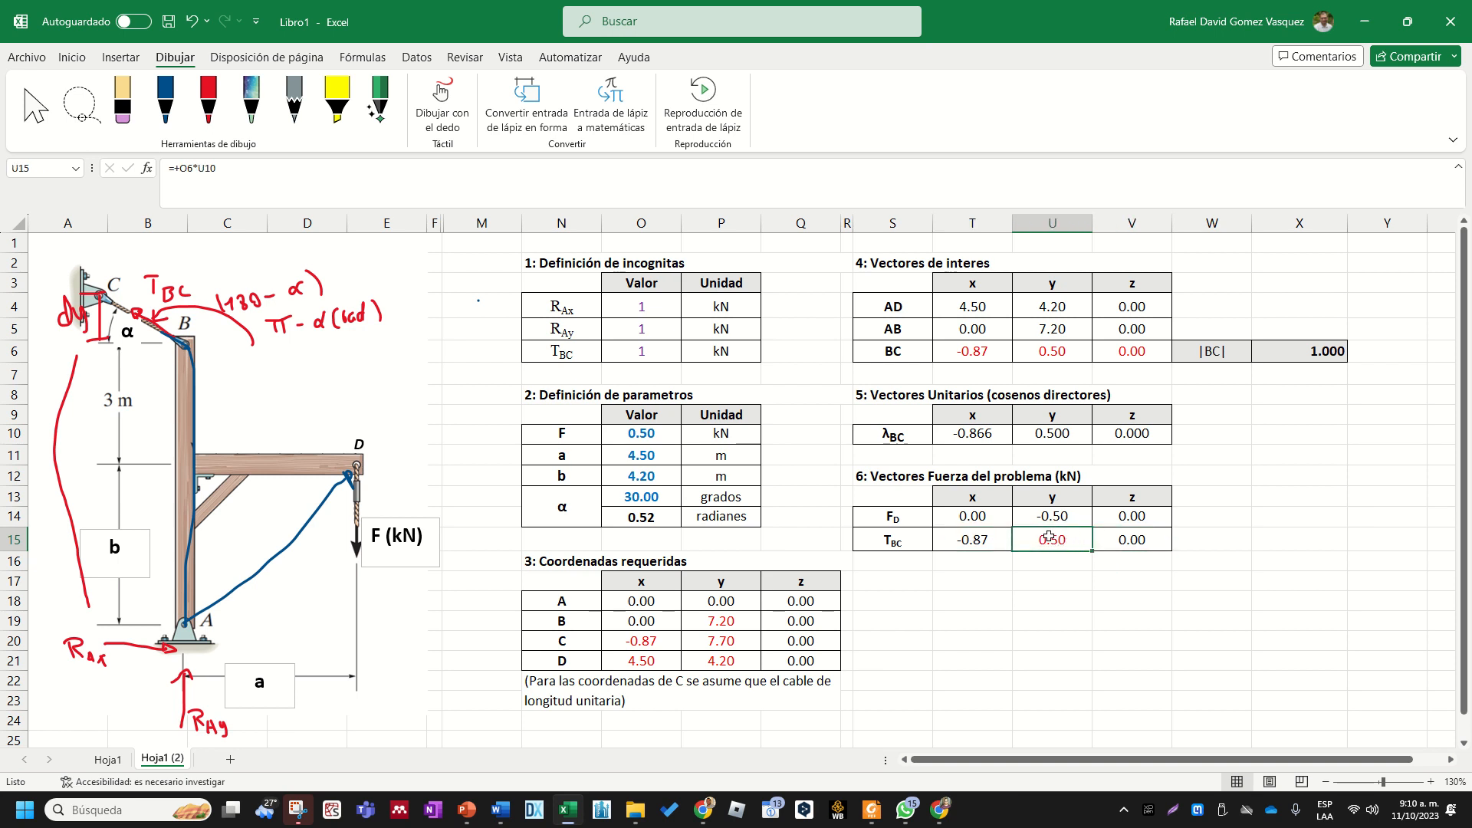
{"action": "left_click_drag", "start_coordinate": [971, 541], "coordinate": [998, 581]}
{"action": "left_click", "coordinate": [975, 539]}
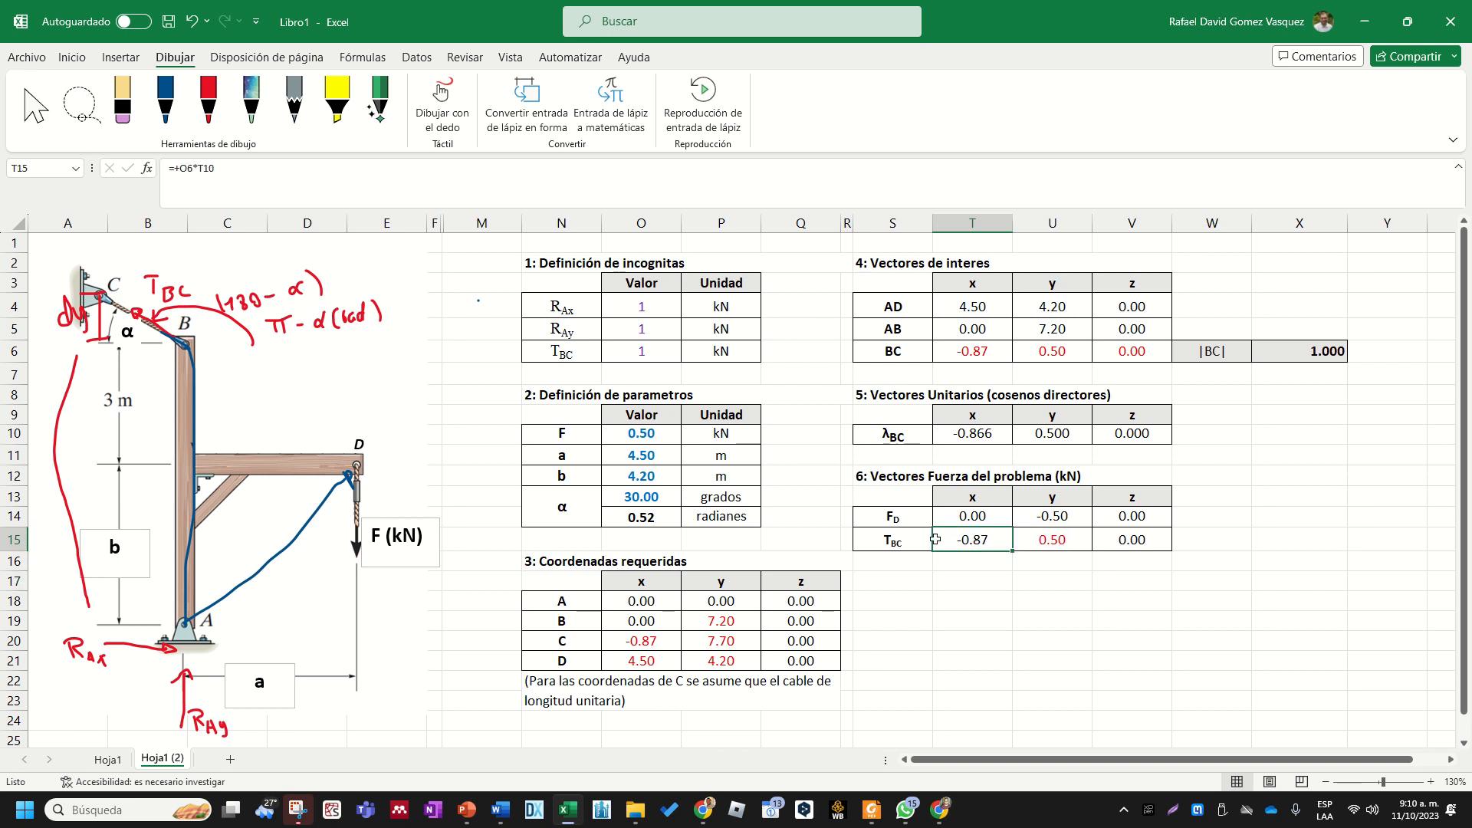
{"action": "left_click", "coordinate": [1043, 543]}
{"action": "left_click", "coordinate": [988, 540]}
{"action": "left_click", "coordinate": [1029, 539]}
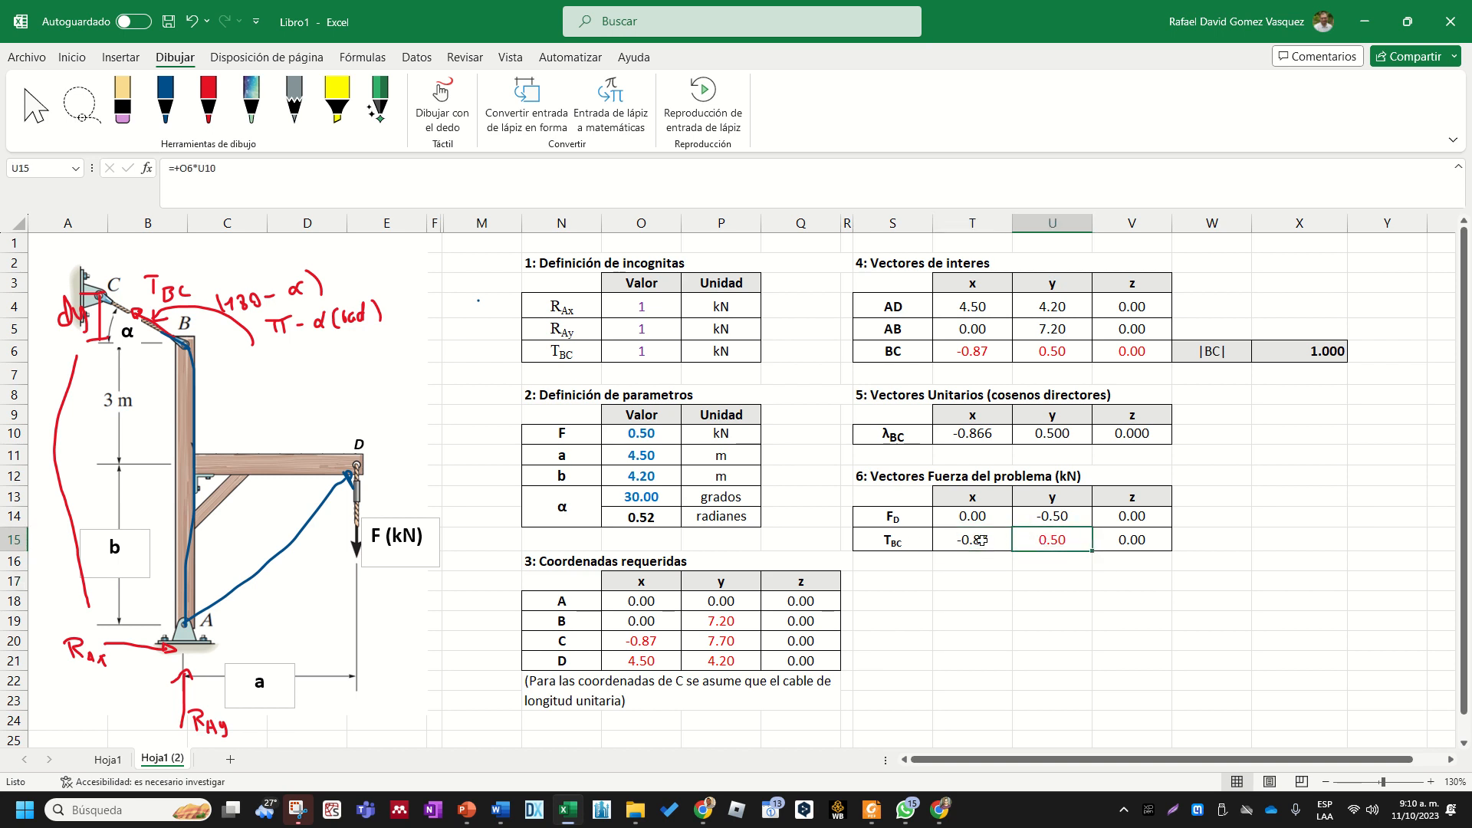
{"action": "left_click", "coordinate": [983, 539]}
- Set the TBC unknown in O6 to 3.5 as a test and check the force components in T15:U15
{"action": "left_click", "coordinate": [667, 355]}
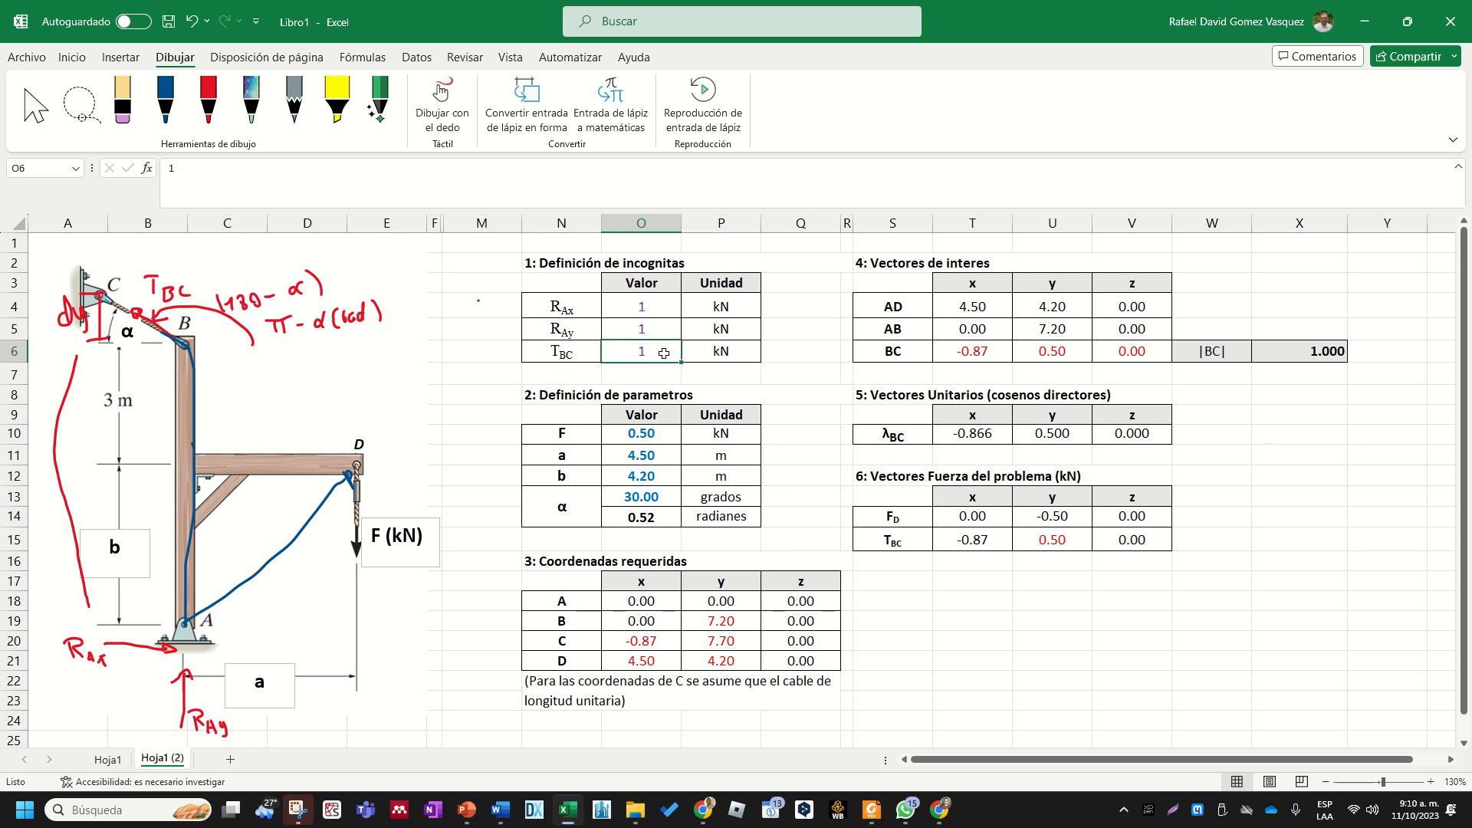
{"action": "type", "text": "3.5"}
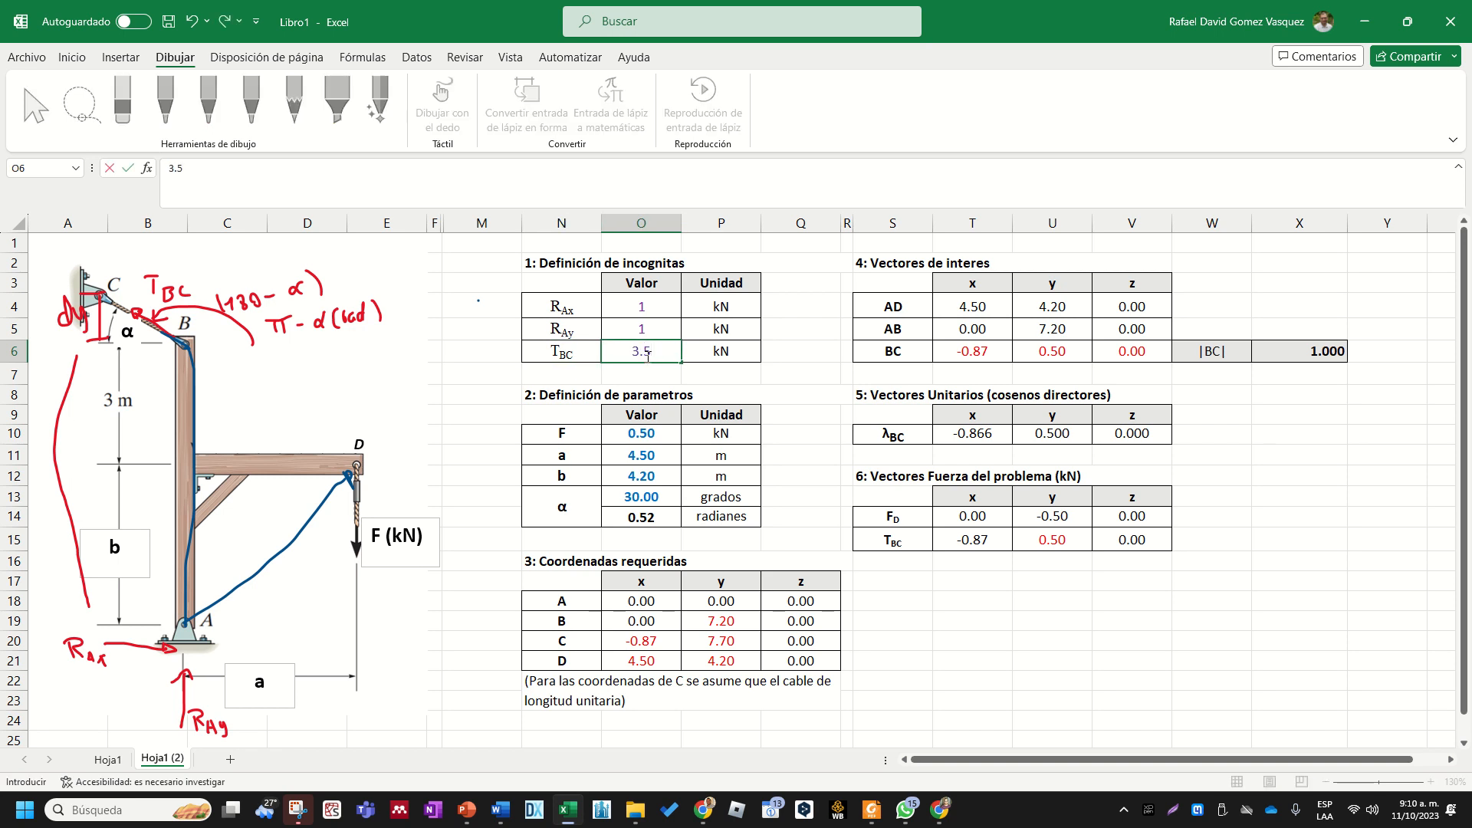
{"action": "key", "text": "Return"}
{"action": "left_click_drag", "start_coordinate": [1027, 541], "coordinate": [1000, 540]}
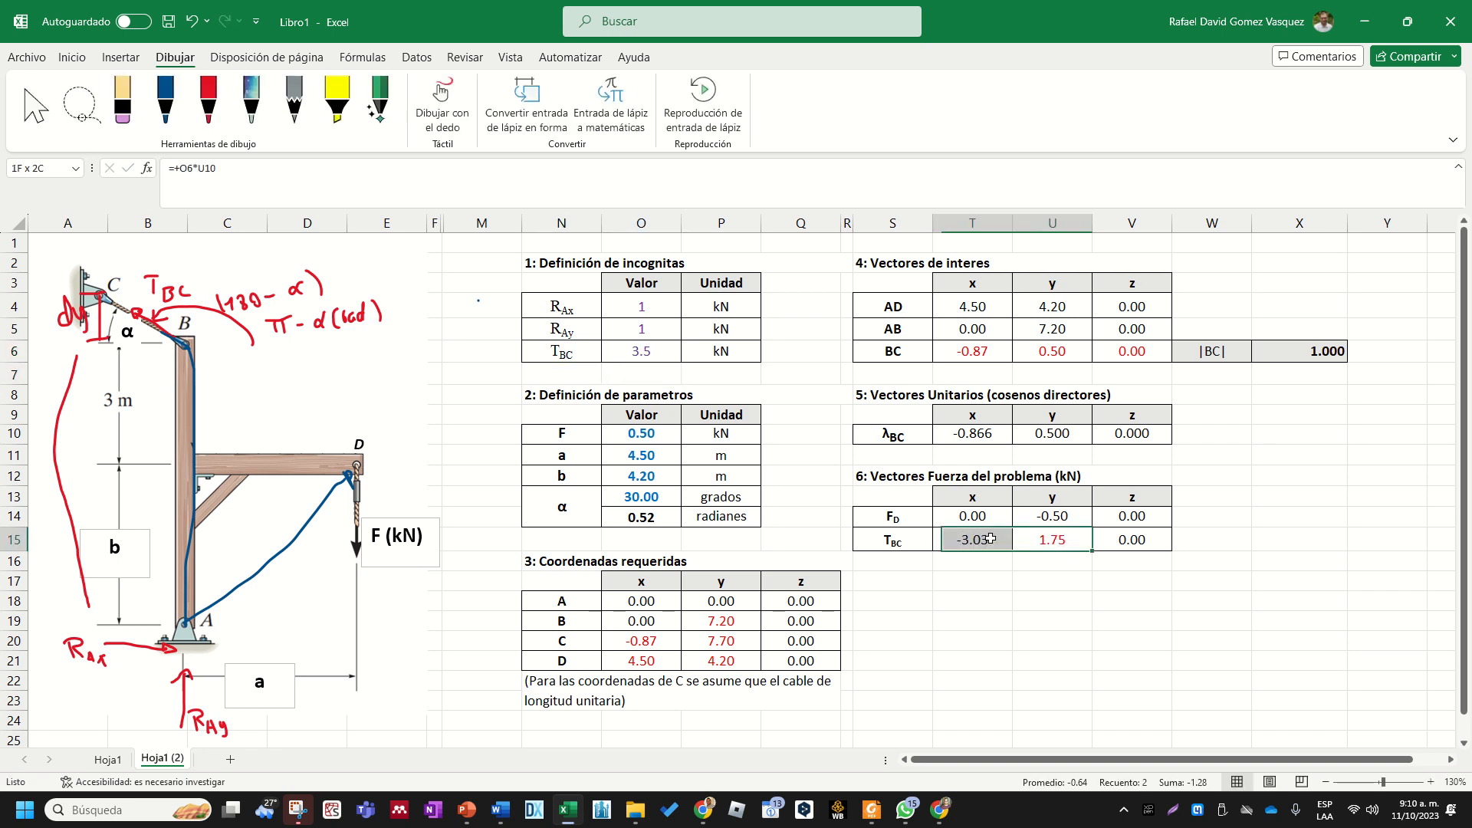
- Reset the TBC unknown in O6 to 1 and review the unknowns and the TBC force components
{"action": "left_click", "coordinate": [645, 354]}
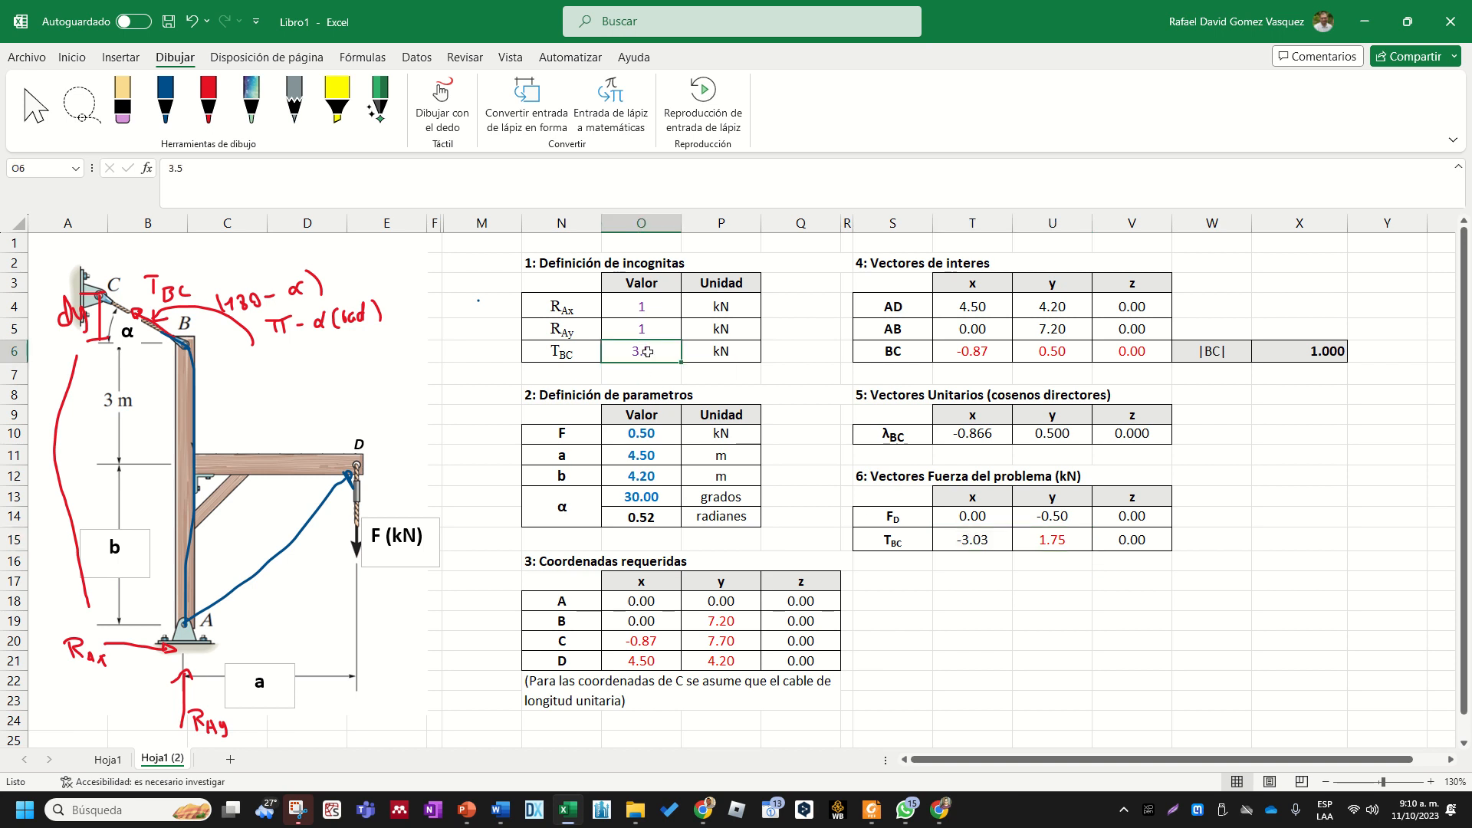
{"action": "type", "text": "1"}
{"action": "key", "text": "Return"}
{"action": "left_click_drag", "start_coordinate": [667, 298], "coordinate": [656, 346]}
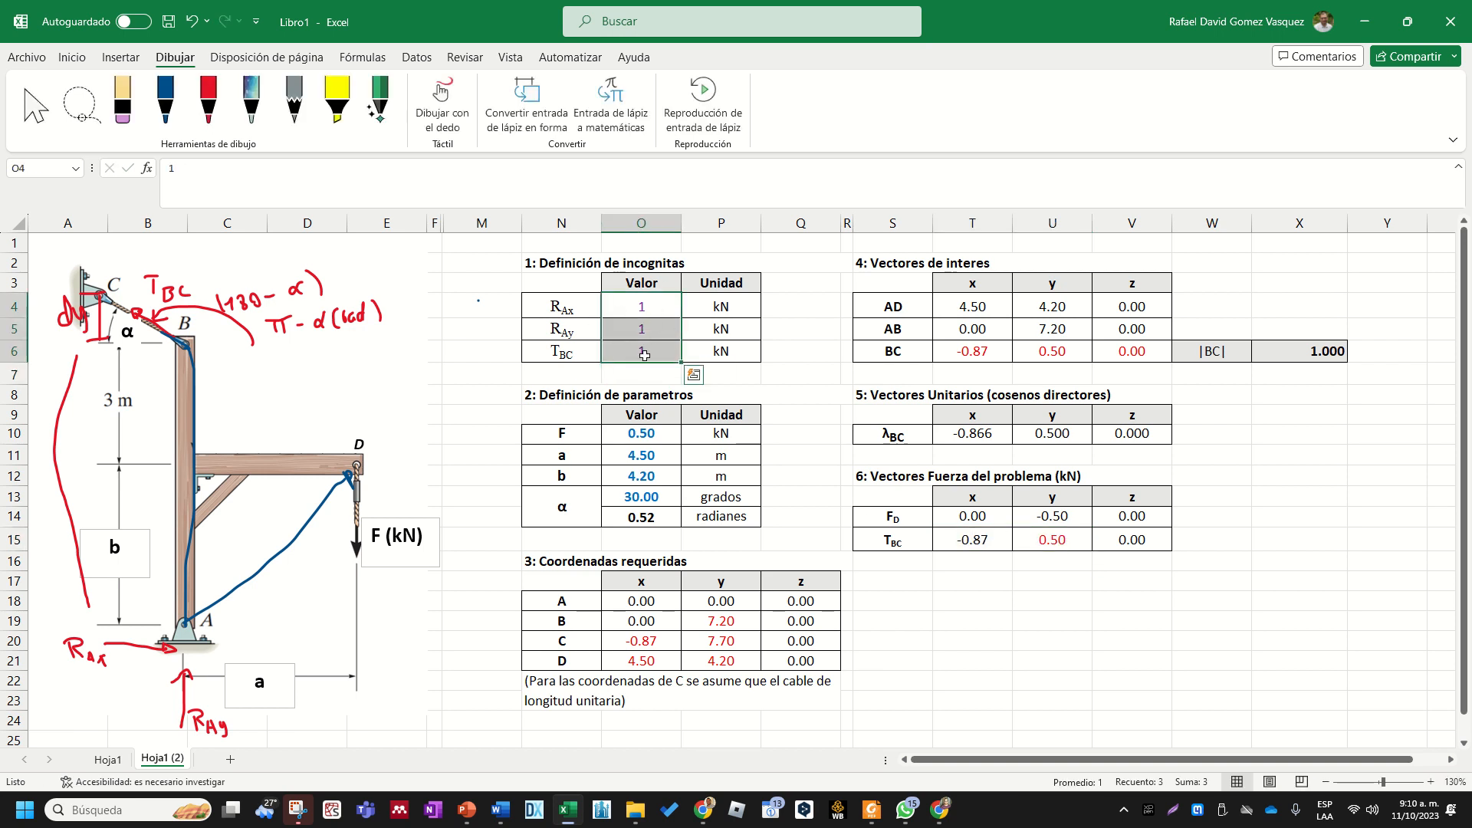
{"action": "left_click", "coordinate": [985, 533]}
{"action": "left_click_drag", "start_coordinate": [985, 531], "coordinate": [1108, 529]}
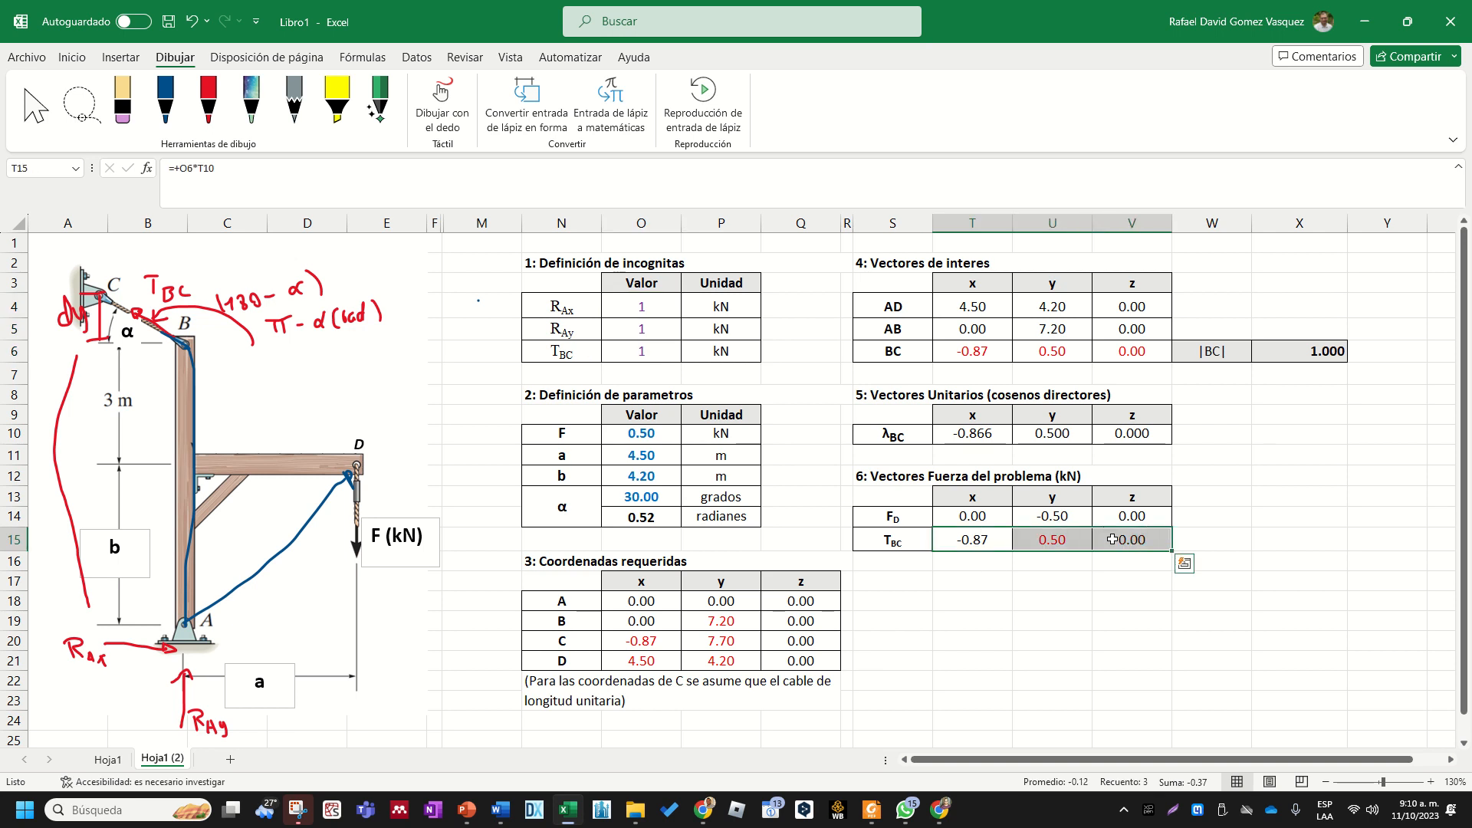
{"action": "left_click", "coordinate": [1099, 613]}
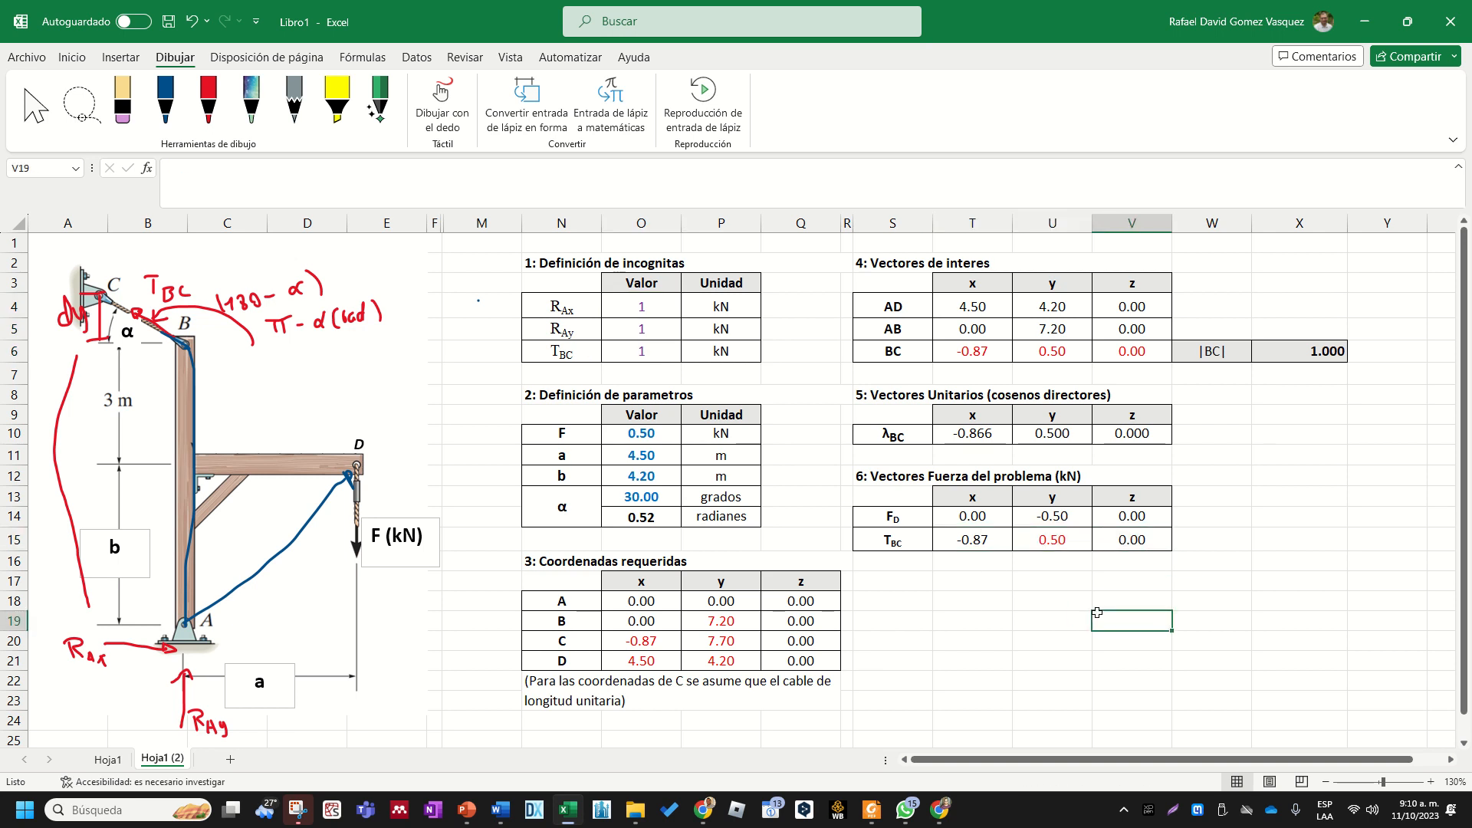
- Enter the section heading "7: Definicion de momento" in S17, below the force vectors table
{"action": "left_click", "coordinate": [923, 588]}
{"action": "type", "text": "7: Equil"}
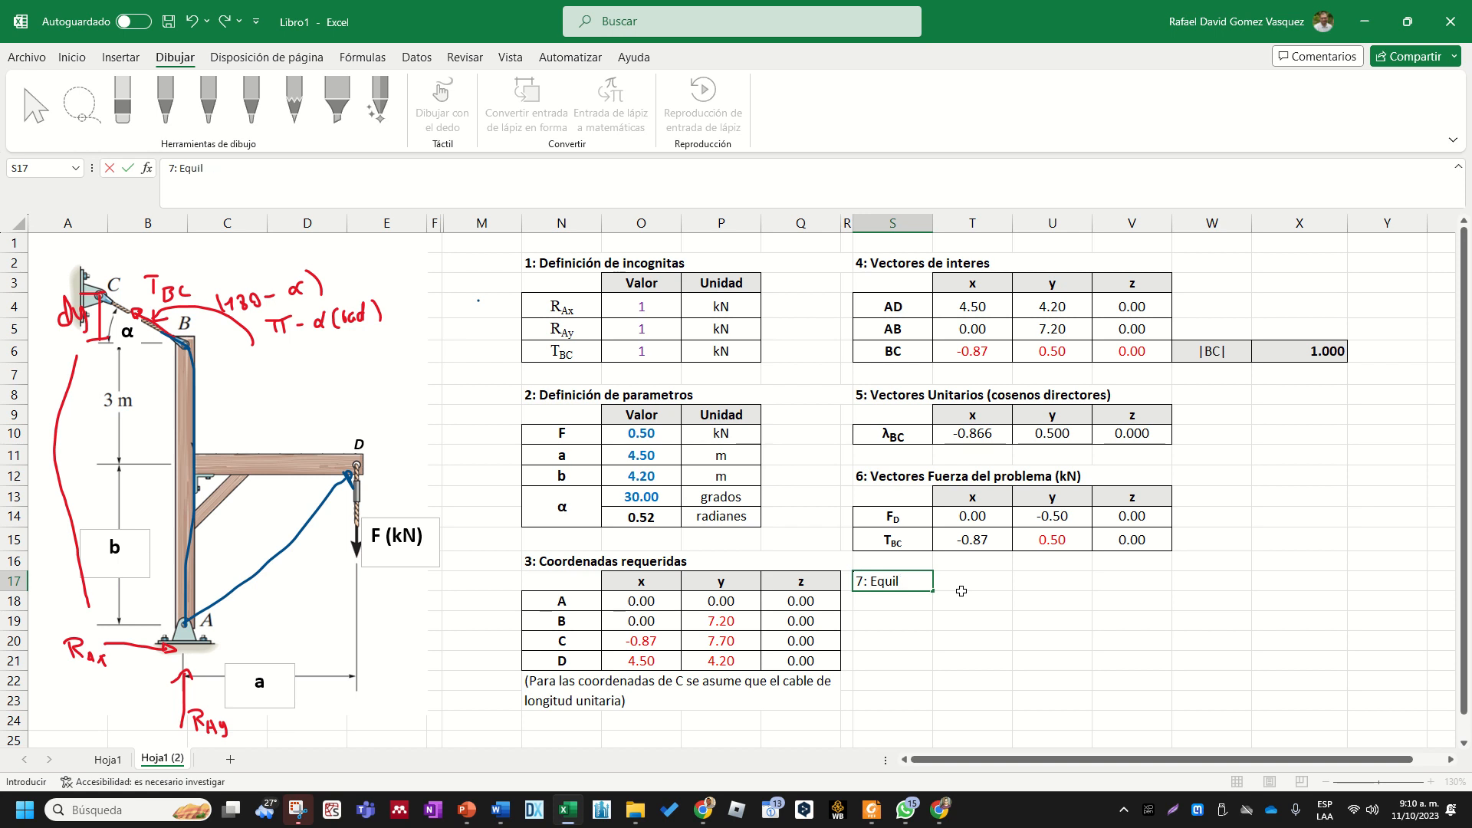
{"action": "key", "text": "BackSpace"}
{"action": "key", "text": "BackSpace"}
{"action": "key", "text": "BackSpace"}
{"action": "type", "text": "Definicion de momento"}
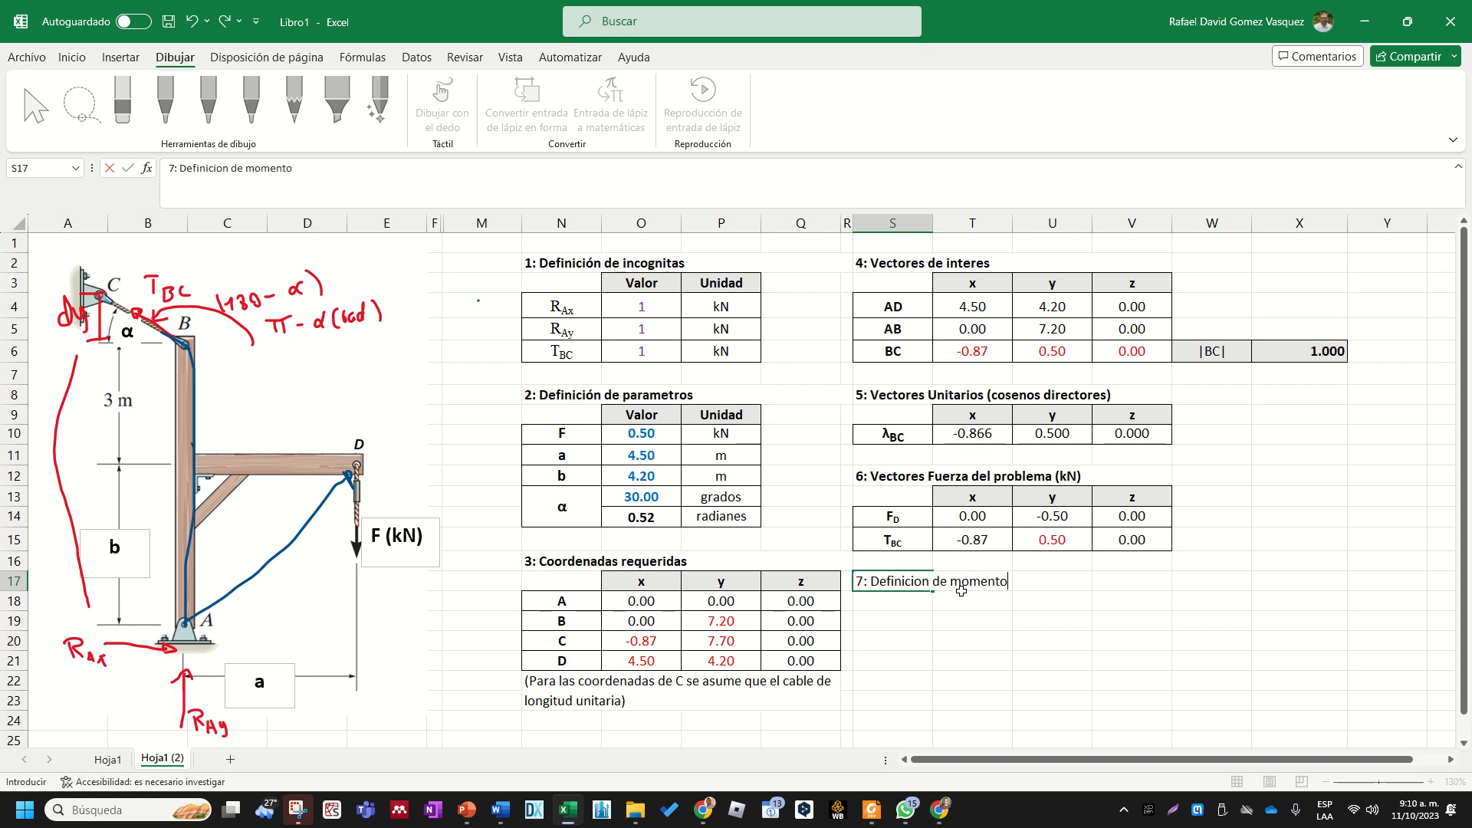
{"action": "key", "text": "Return"}
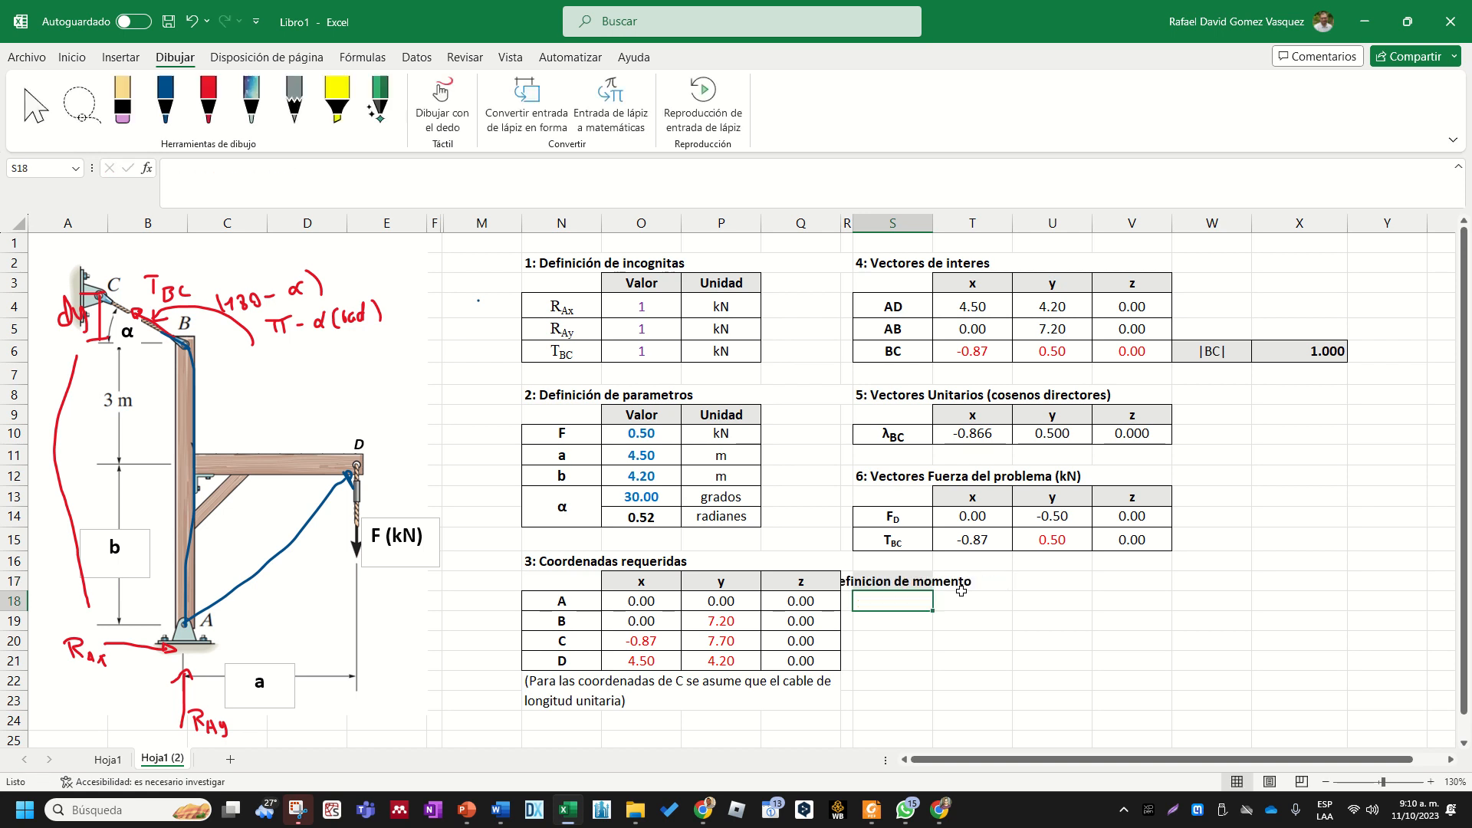
- Copy the merged bold formatting of the section 6 heading in S12 onto the moment heading in S17
{"action": "left_click", "coordinate": [931, 584]}
{"action": "left_click", "coordinate": [942, 593]}
{"action": "left_click", "coordinate": [908, 478]}
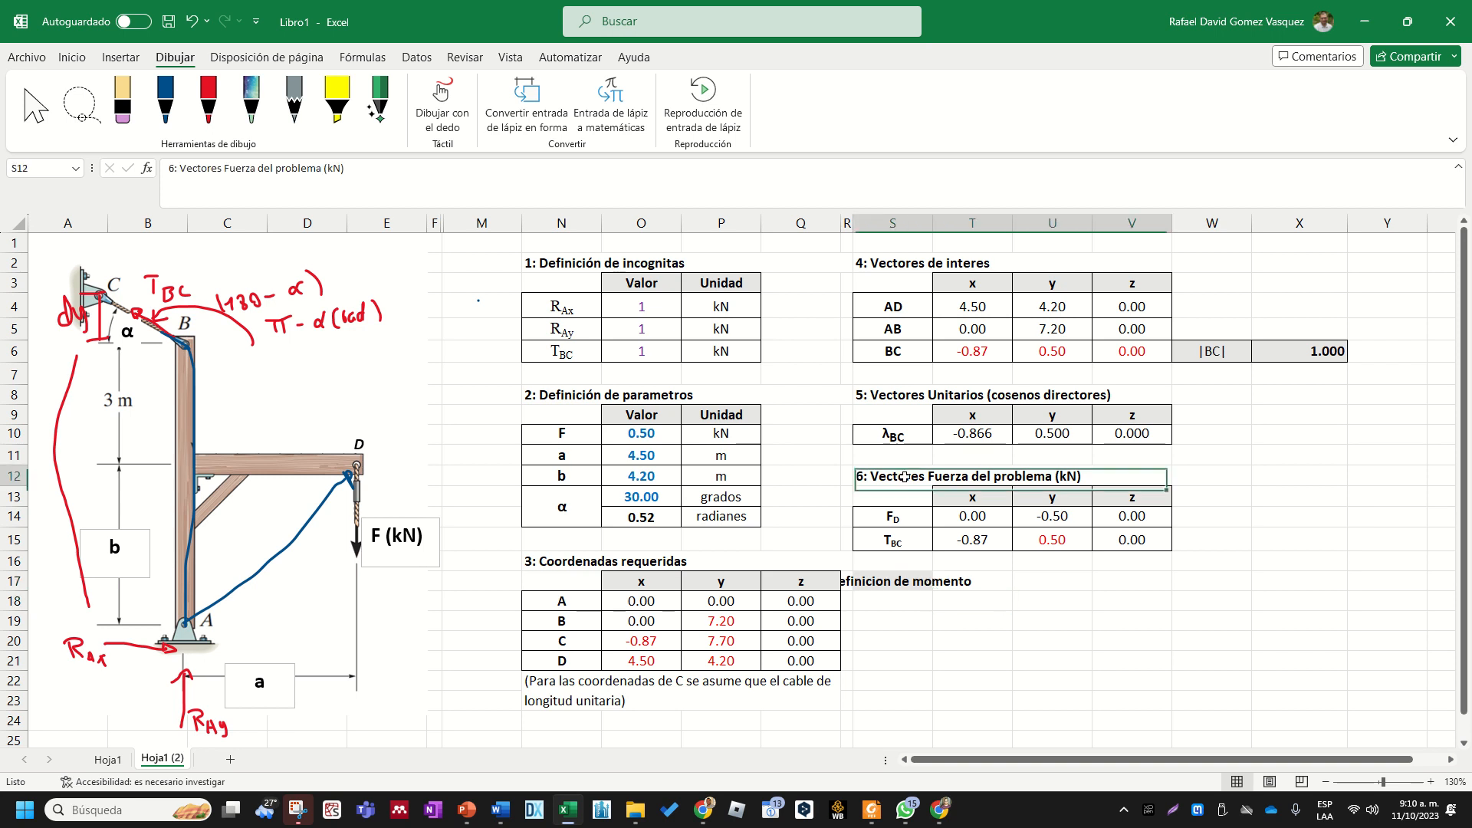
{"action": "left_click", "coordinate": [72, 58]}
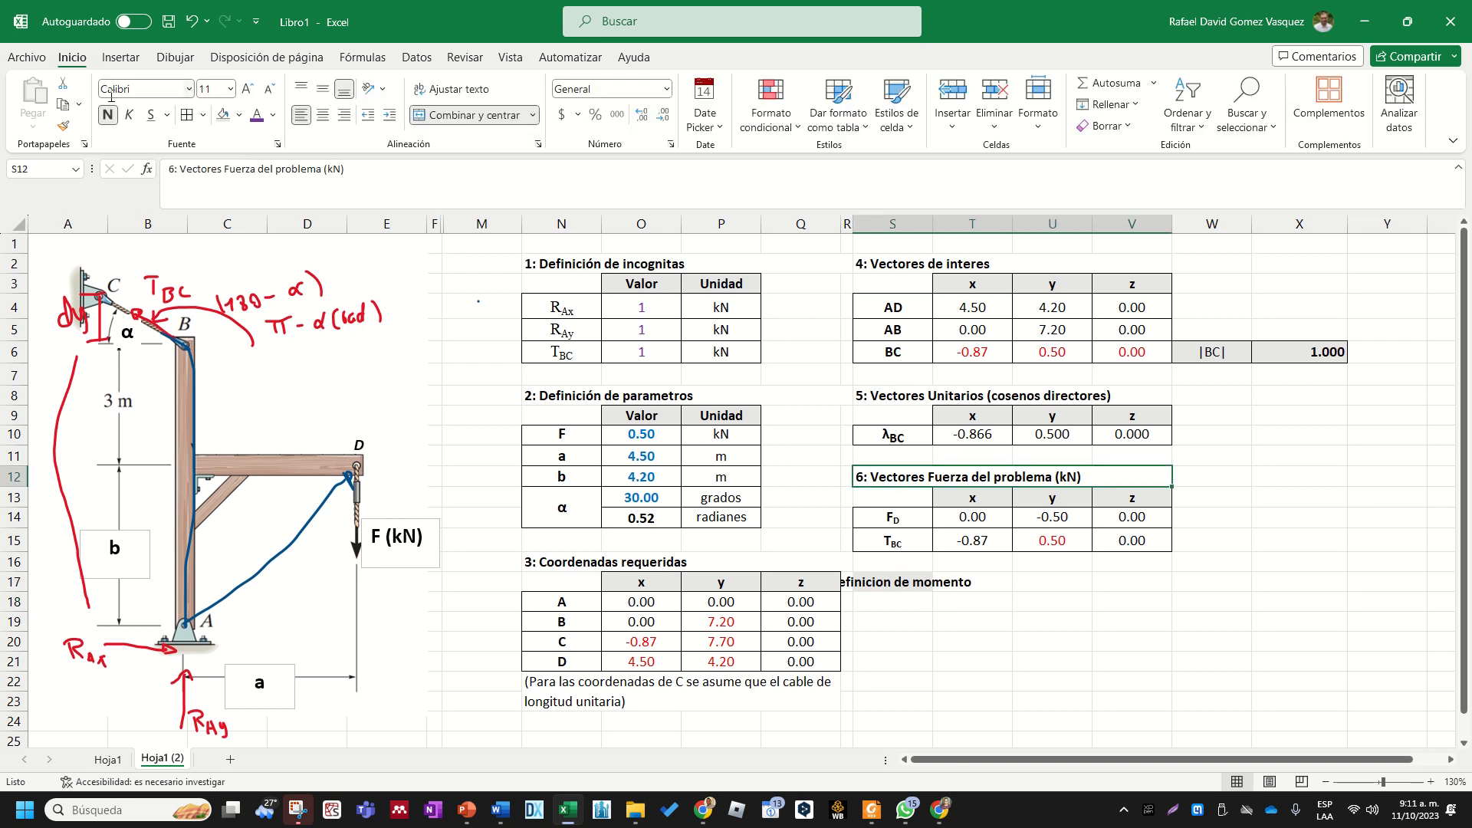
{"action": "left_click", "coordinate": [63, 125]}
{"action": "left_click", "coordinate": [896, 587]}
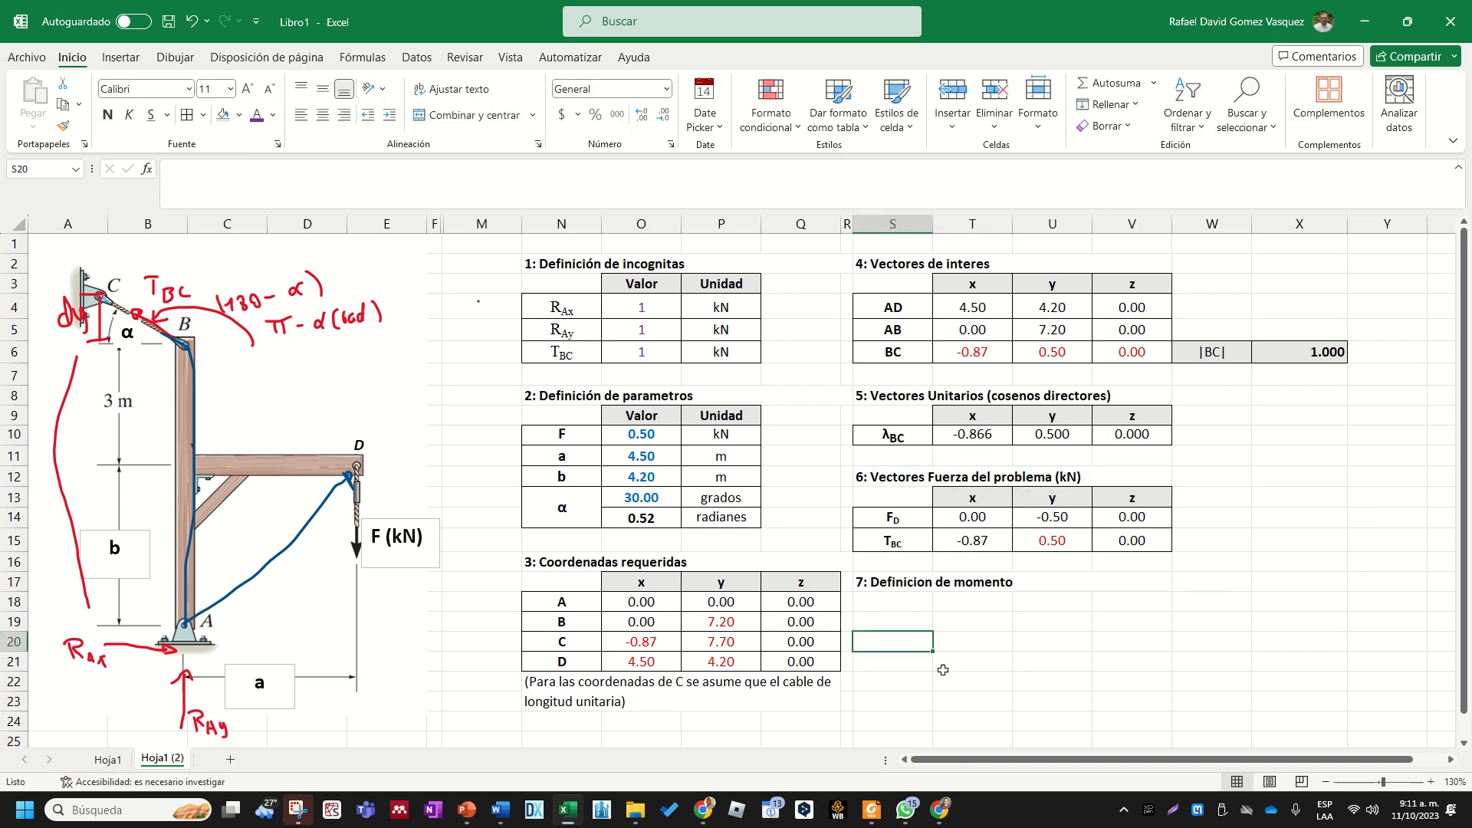
- Switch to the Google Meet window, look through the participants list, and return to the Excel worksheet
{"action": "left_click", "coordinate": [943, 811]}
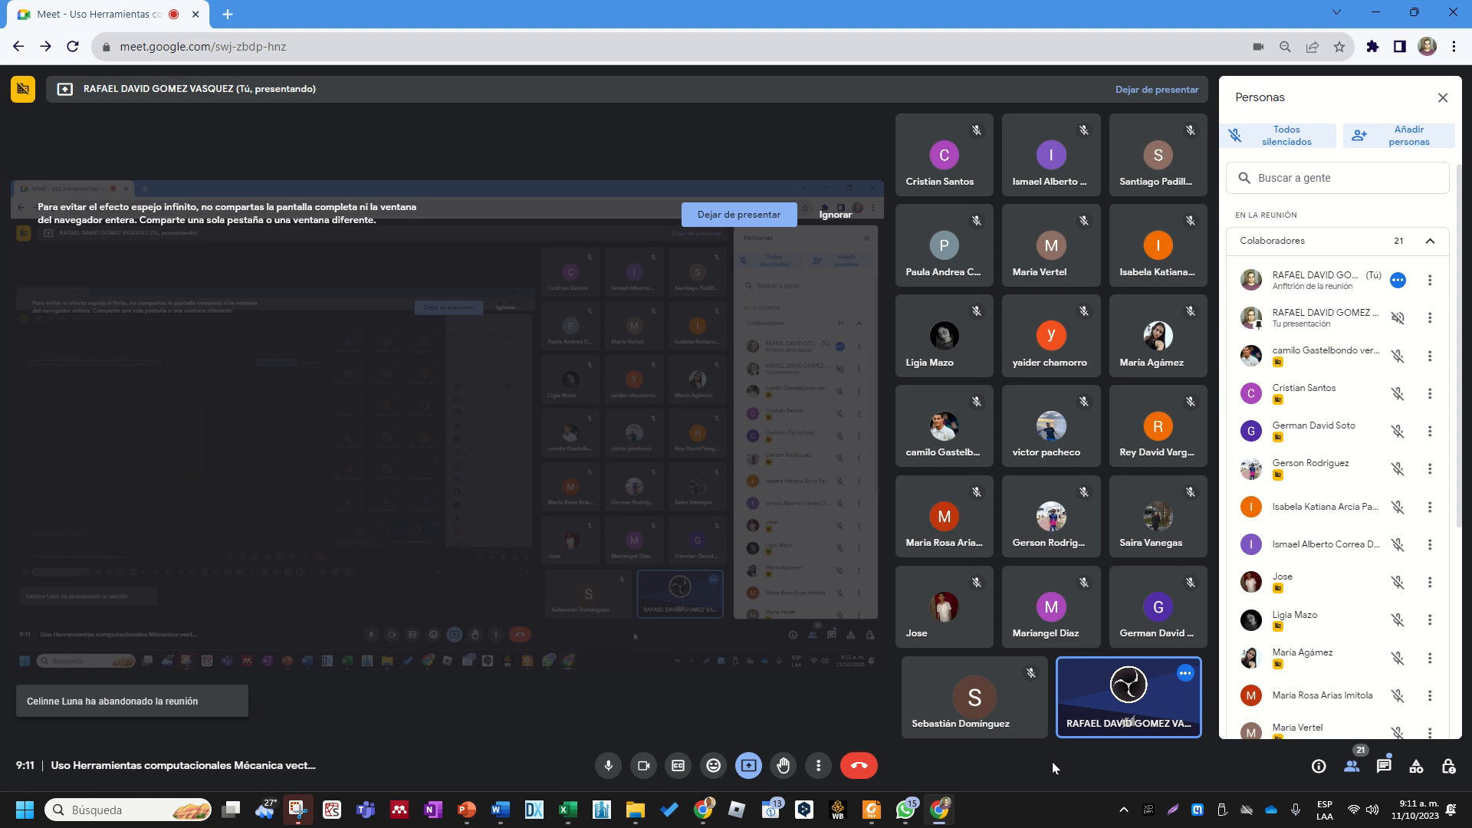
{"action": "scroll", "coordinate": [1351, 611], "scroll_direction": "down", "scroll_amount": 5}
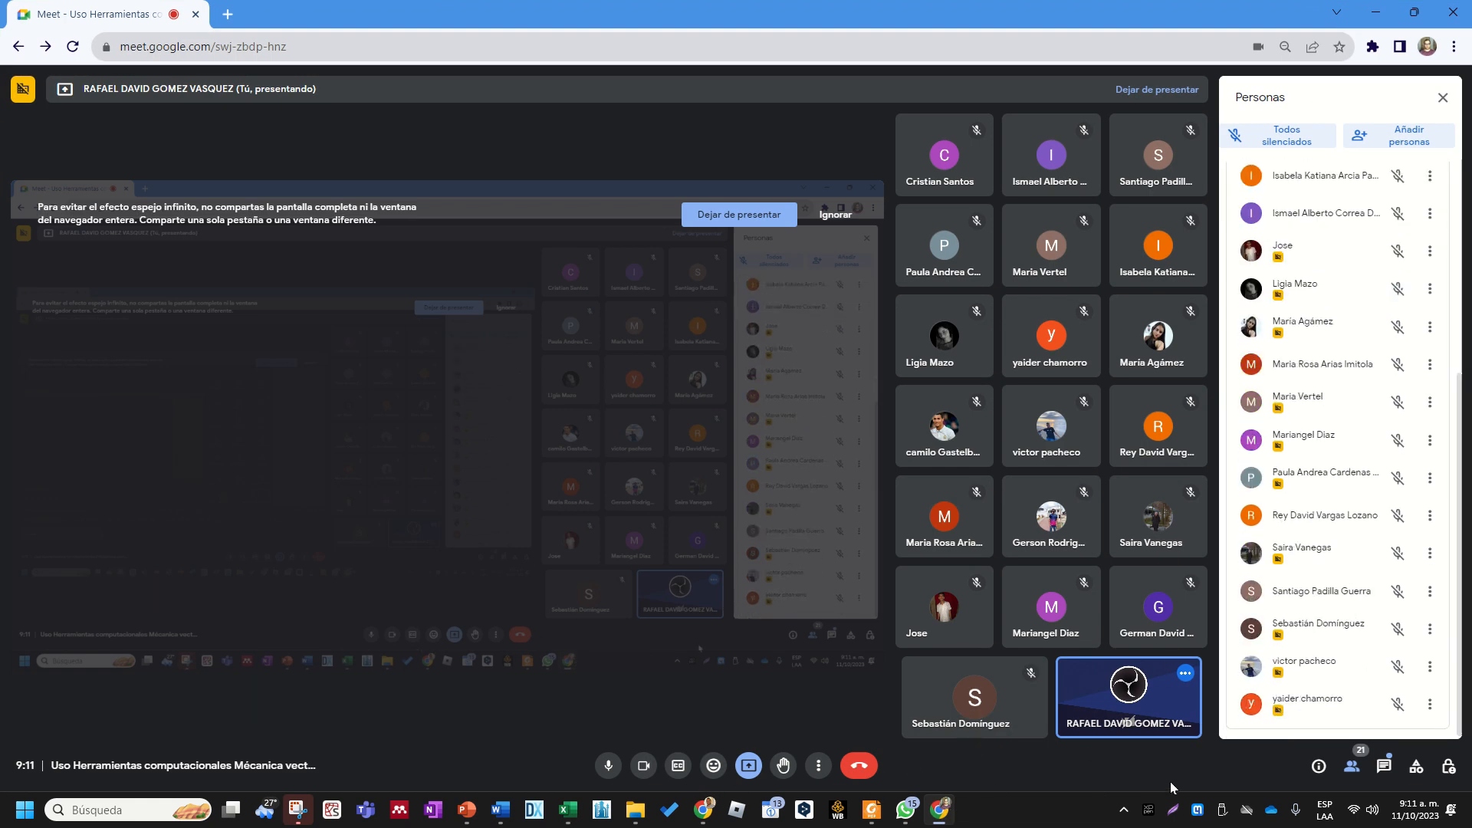
{"action": "scroll", "coordinate": [1269, 582], "scroll_direction": "up", "scroll_amount": 8}
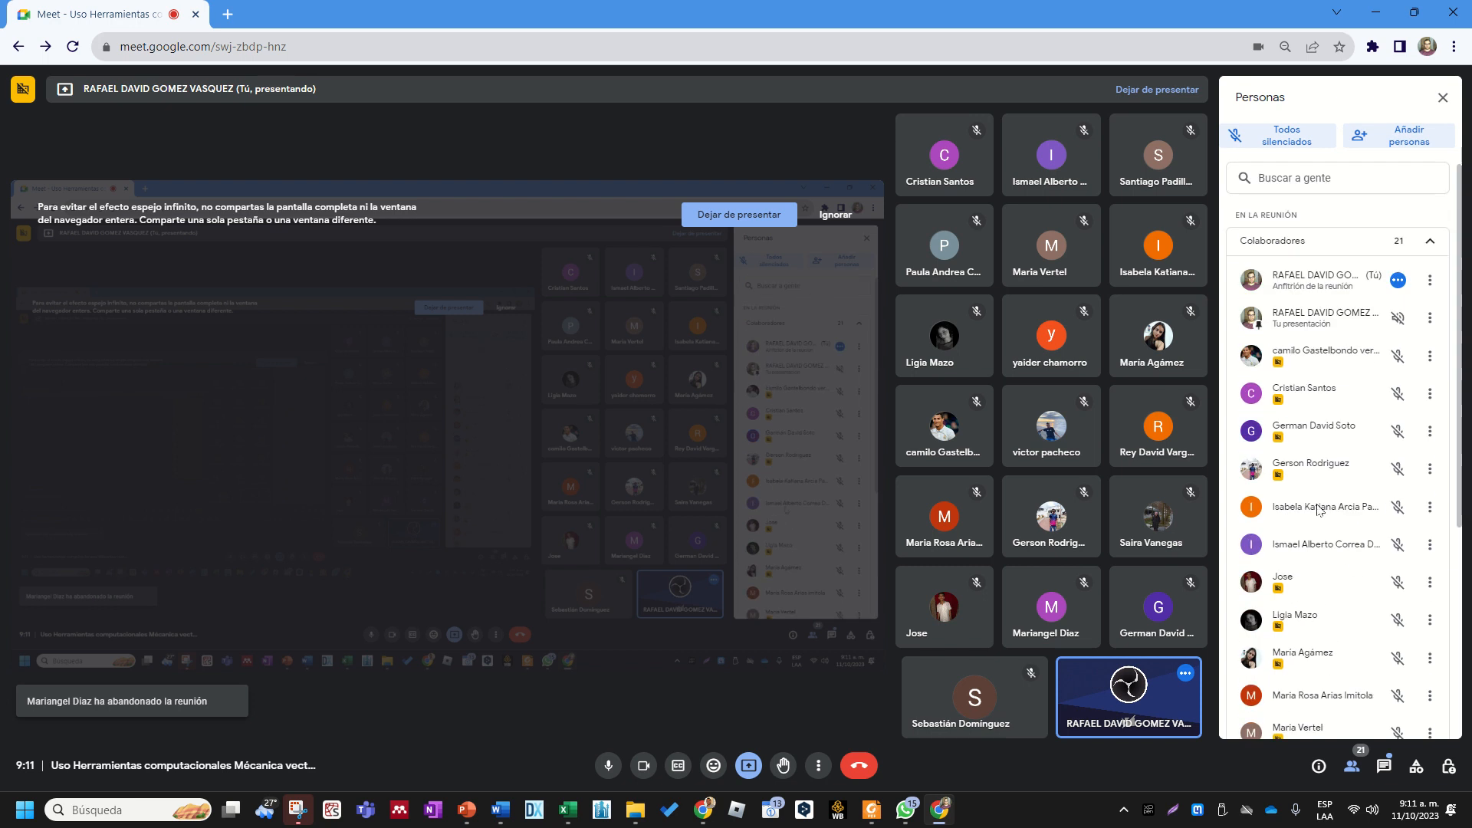
{"action": "left_click", "coordinate": [1374, 14]}
{"action": "key", "text": "Right"}
{"action": "key", "text": "Right"}
{"action": "key", "text": "Right"}
{"action": "key", "text": "Right"}
{"action": "key", "text": "Right"}
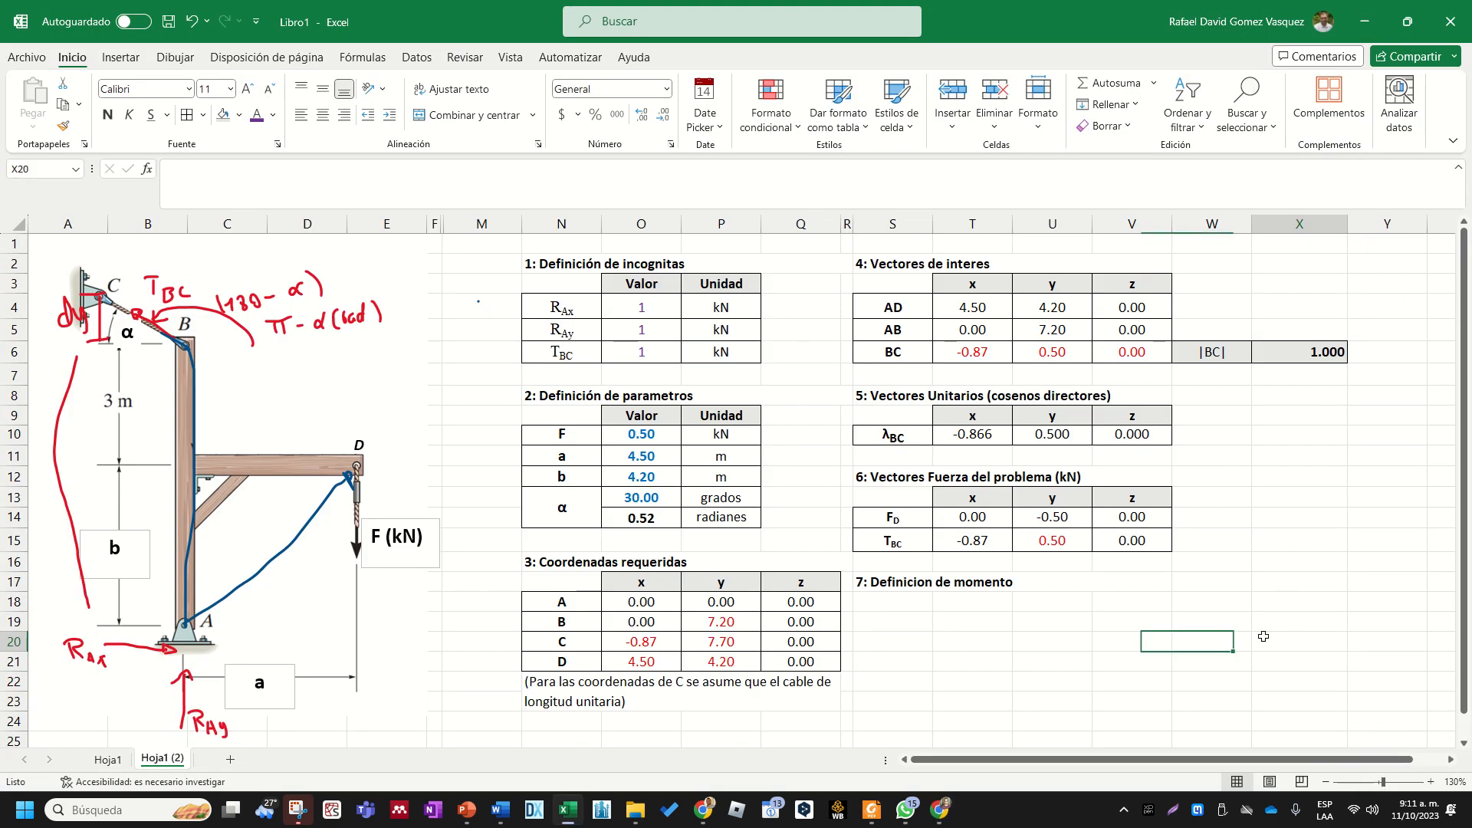
{"action": "scroll", "coordinate": [960, 611], "scroll_direction": "down", "scroll_amount": 2}
{"action": "scroll", "coordinate": [961, 611], "scroll_direction": "up", "scroll_amount": 2}
{"action": "left_click", "coordinate": [936, 581]}
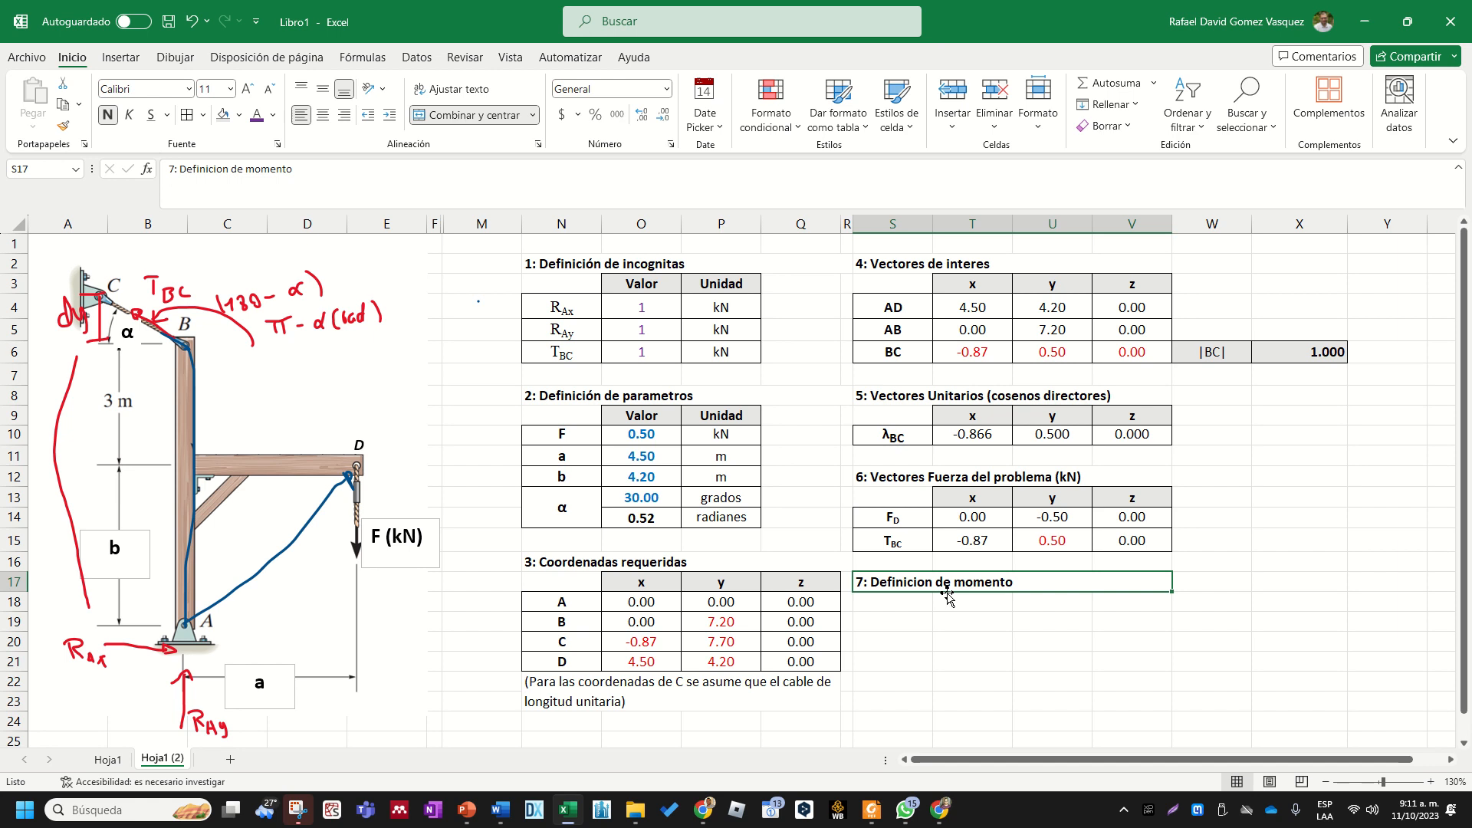
{"action": "scroll", "coordinate": [951, 586], "scroll_direction": "down", "scroll_amount": 2}
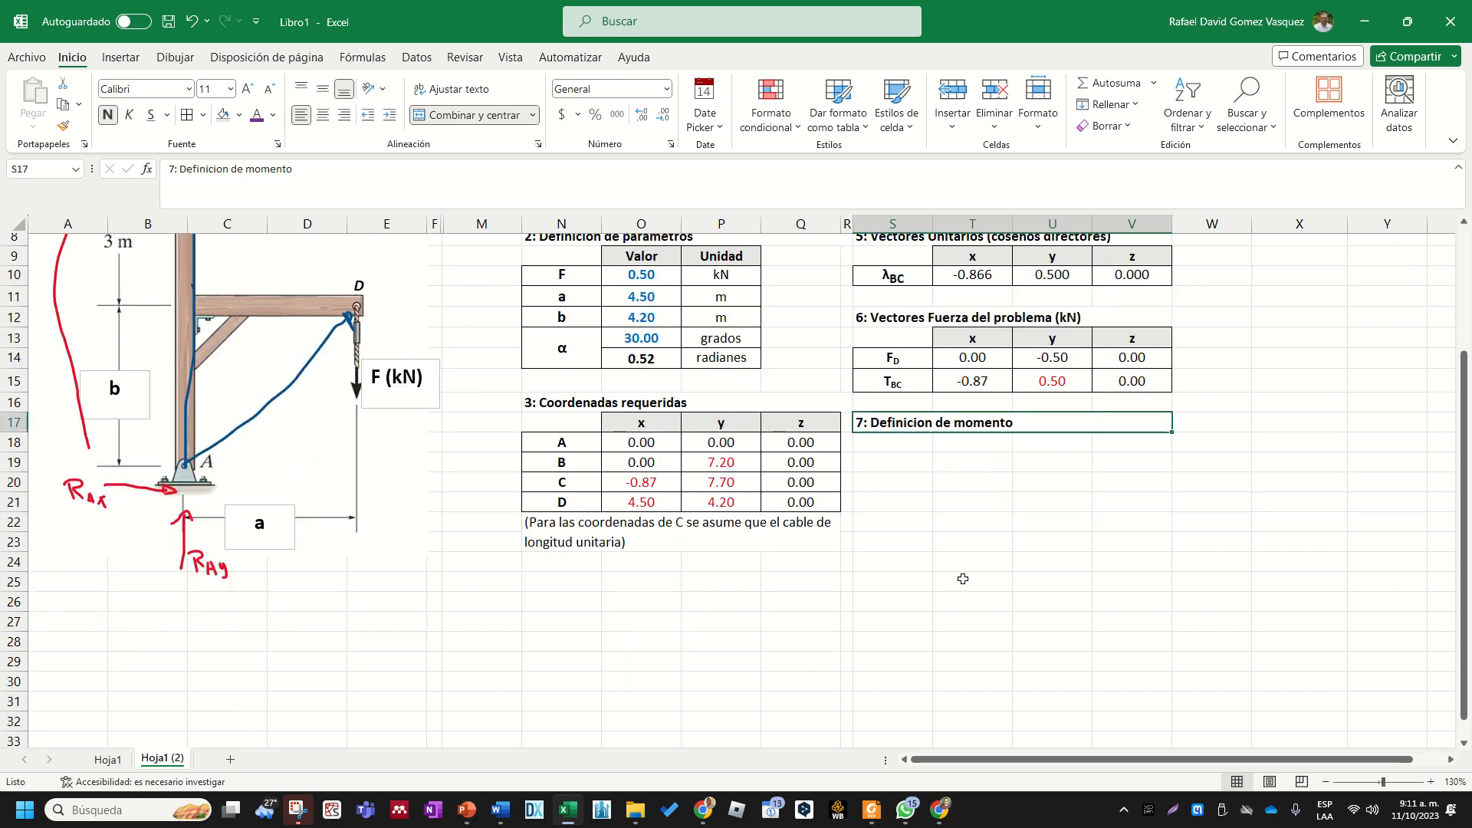
{"action": "scroll", "coordinate": [958, 532], "scroll_direction": "up", "scroll_amount": 2}
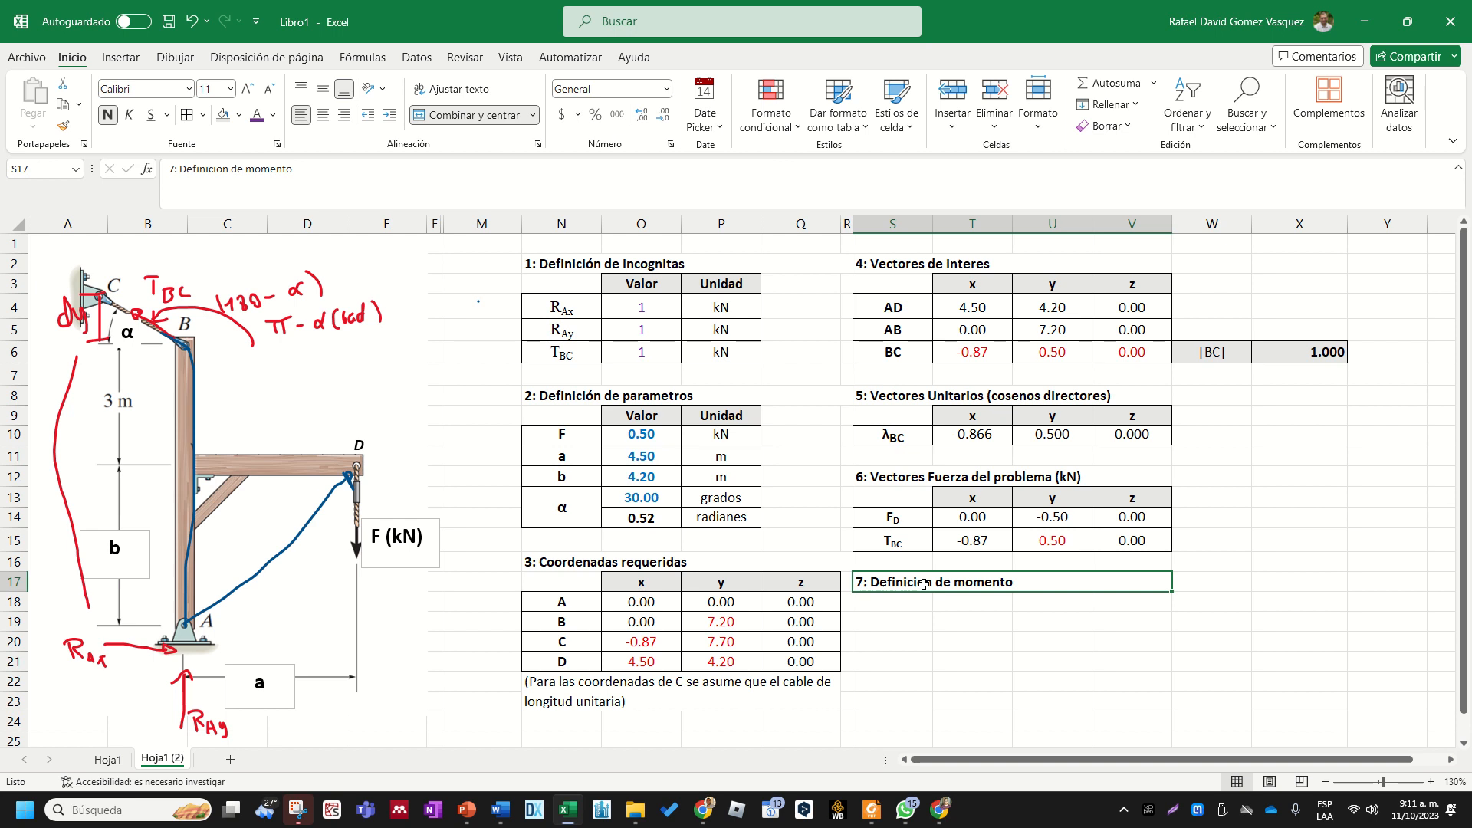
{"action": "left_click", "coordinate": [385, 598]}
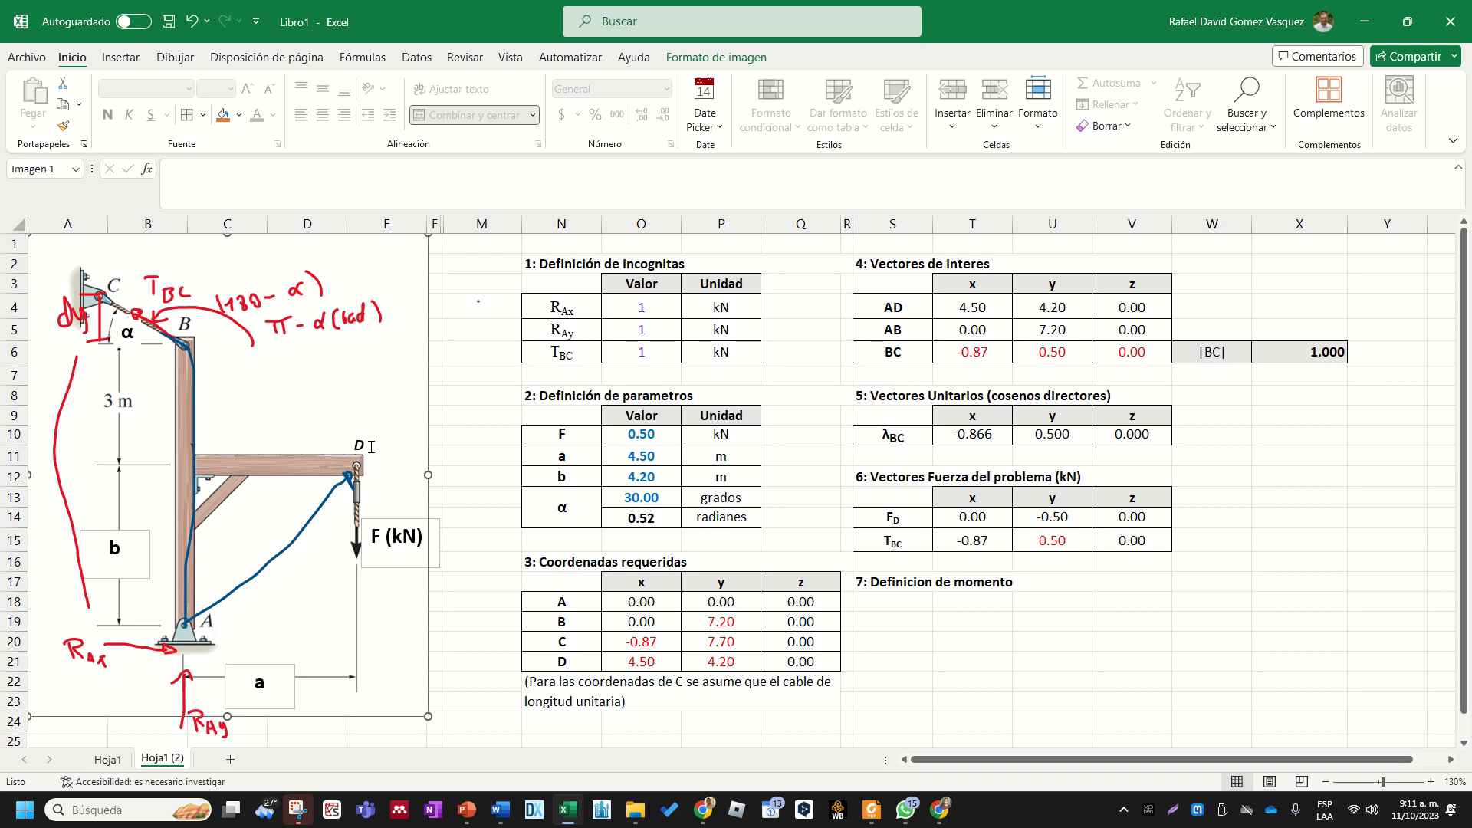
{"action": "left_click", "coordinate": [893, 621]}
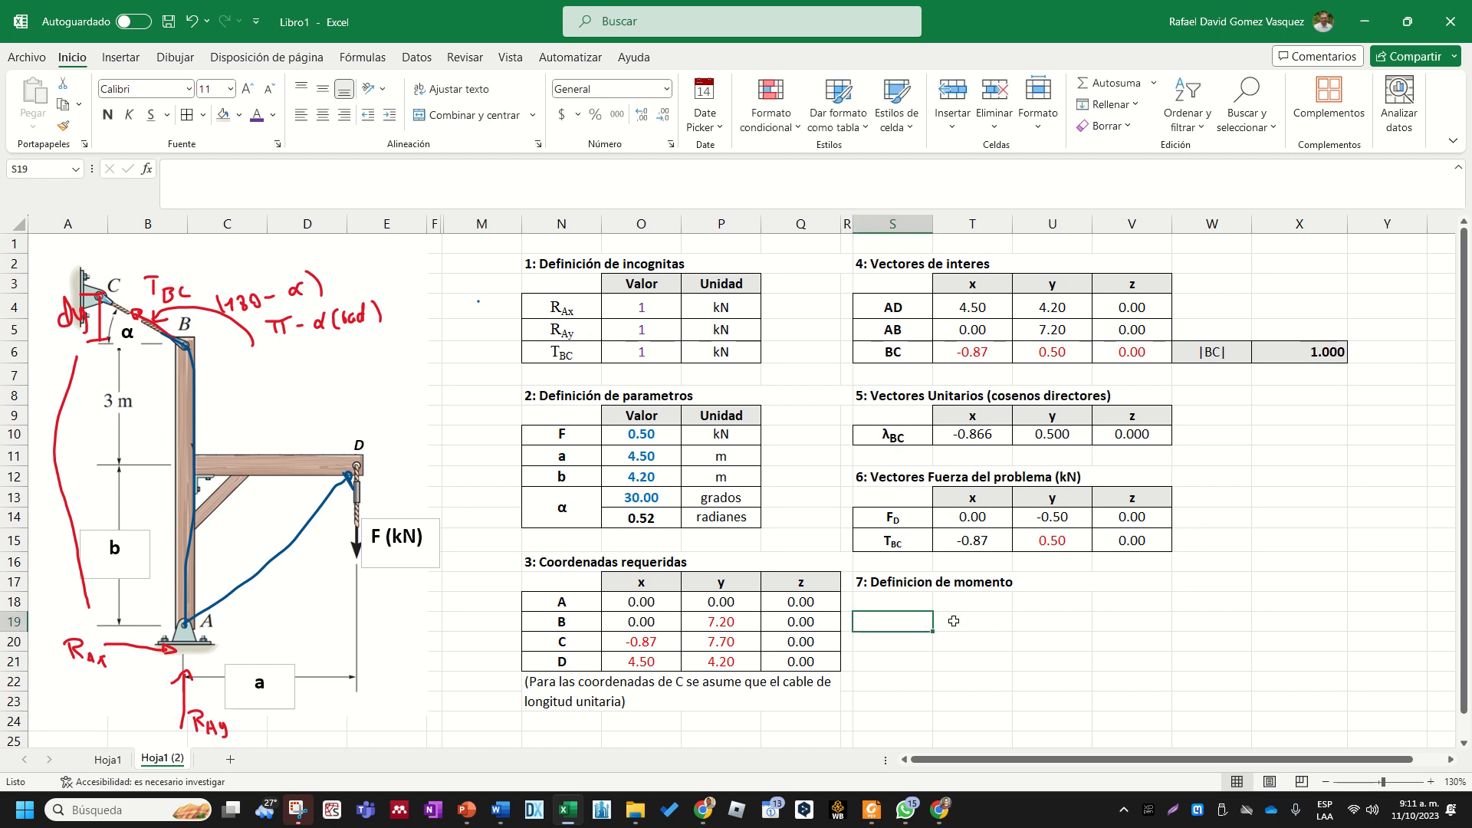
{"action": "left_click", "coordinate": [963, 621]}
{"action": "left_click", "coordinate": [924, 621]}
- Examine the formula for point C's y coordinate in P20 and the parameter b it references in O12
{"action": "left_click", "coordinate": [730, 641]}
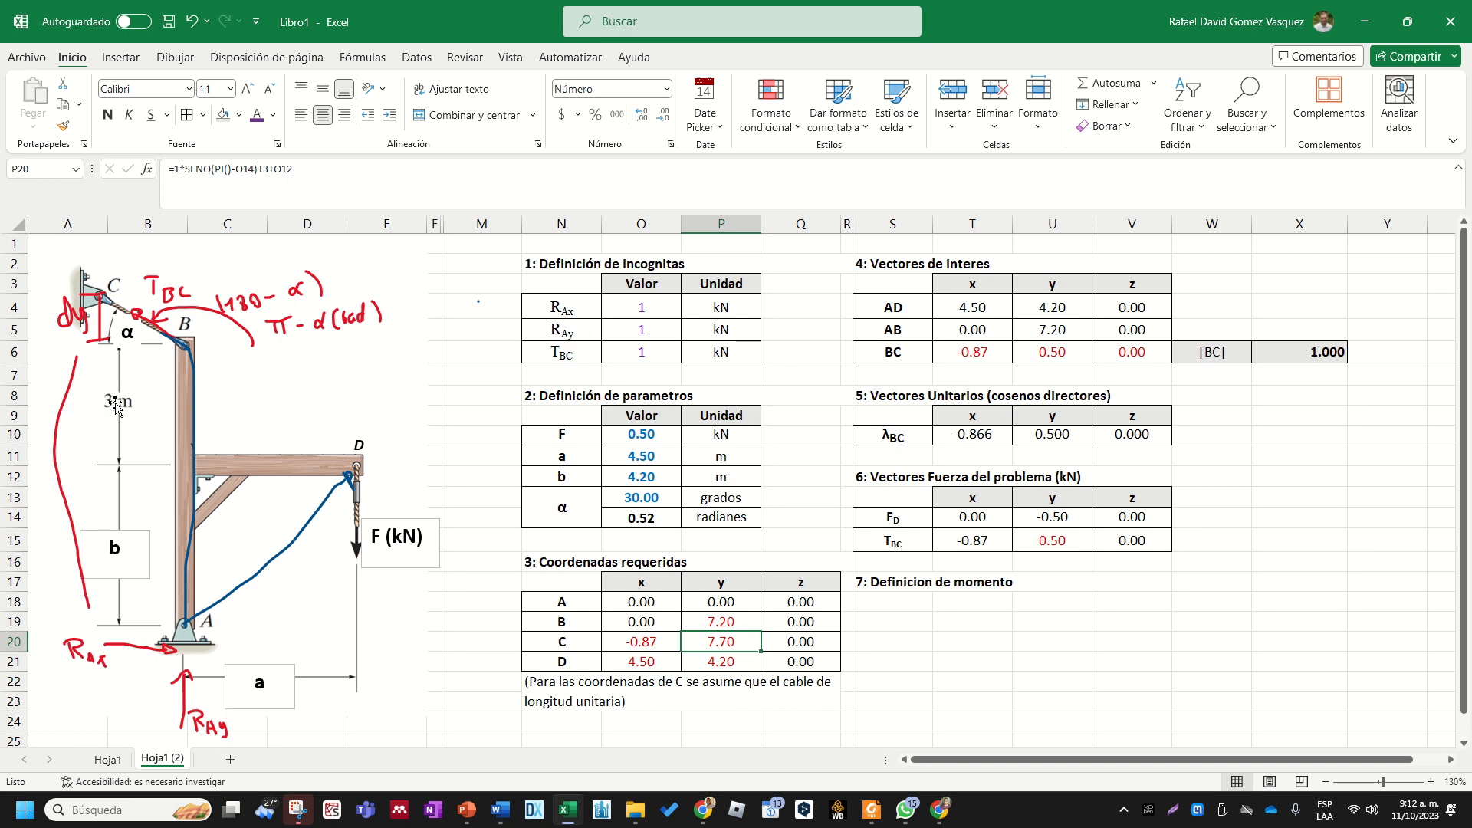
{"action": "left_click", "coordinate": [627, 477]}
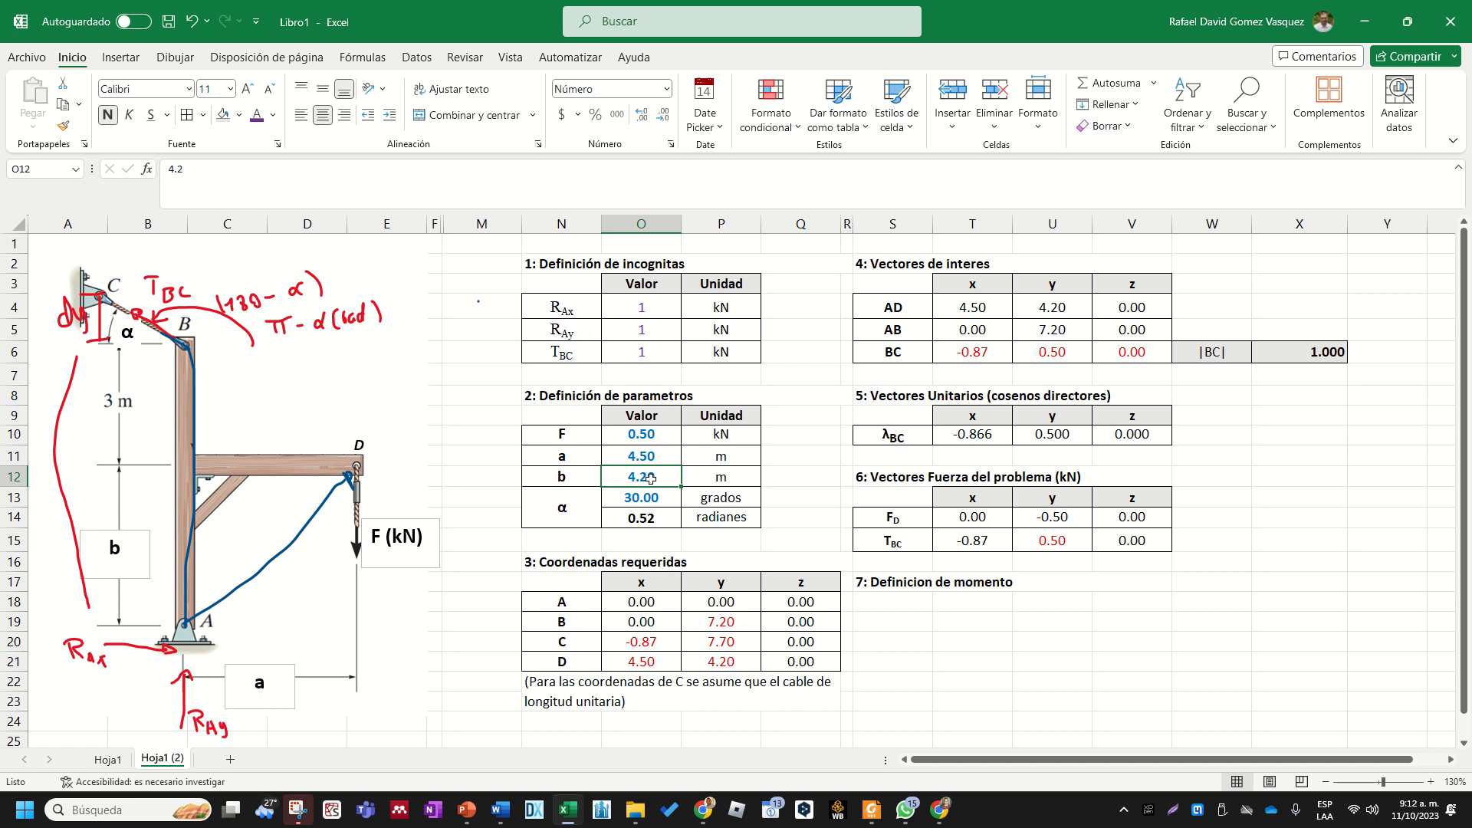
{"action": "left_click", "coordinate": [738, 644]}
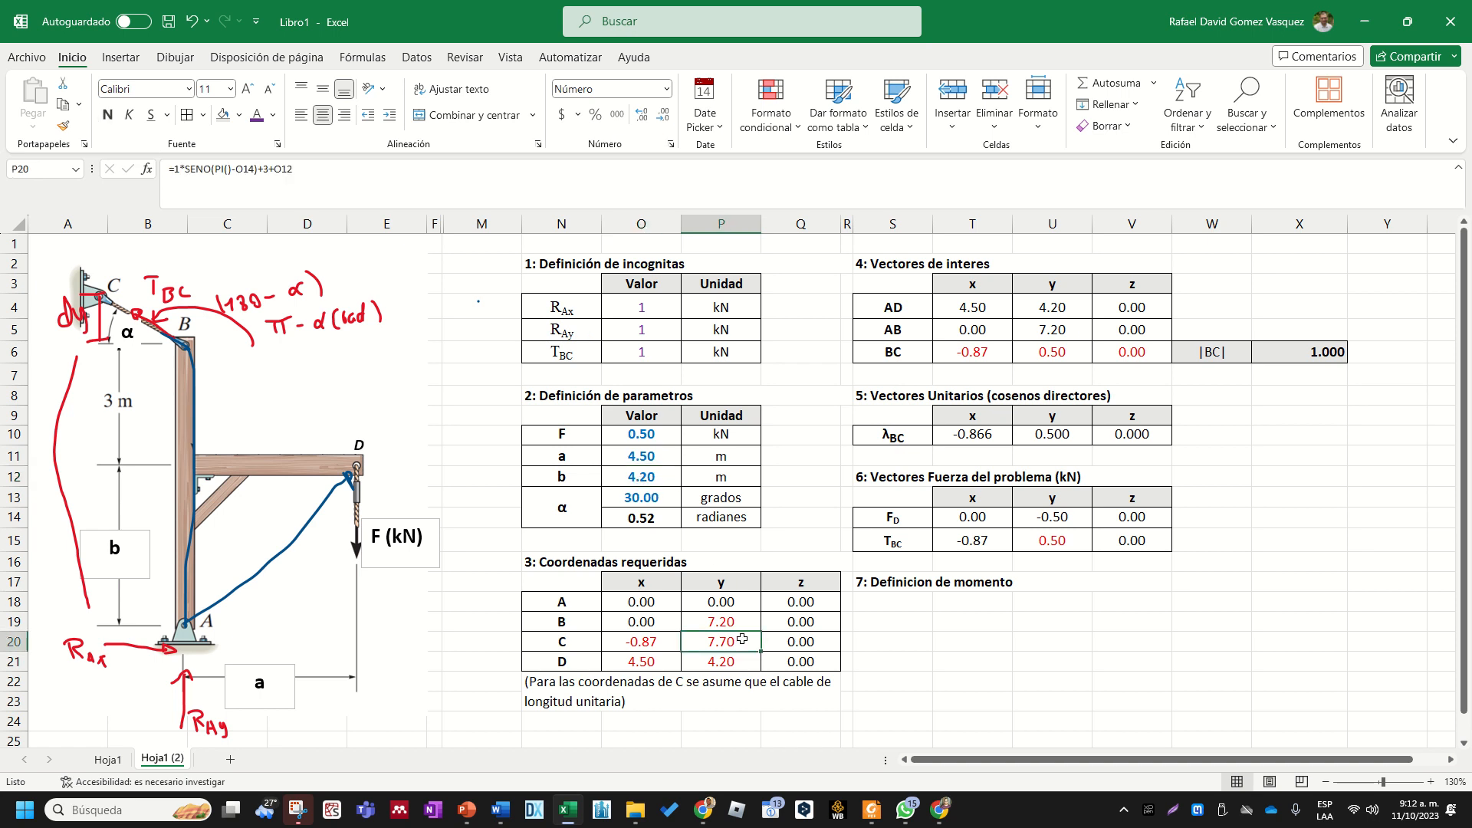
{"action": "double_click", "coordinate": [743, 637]}
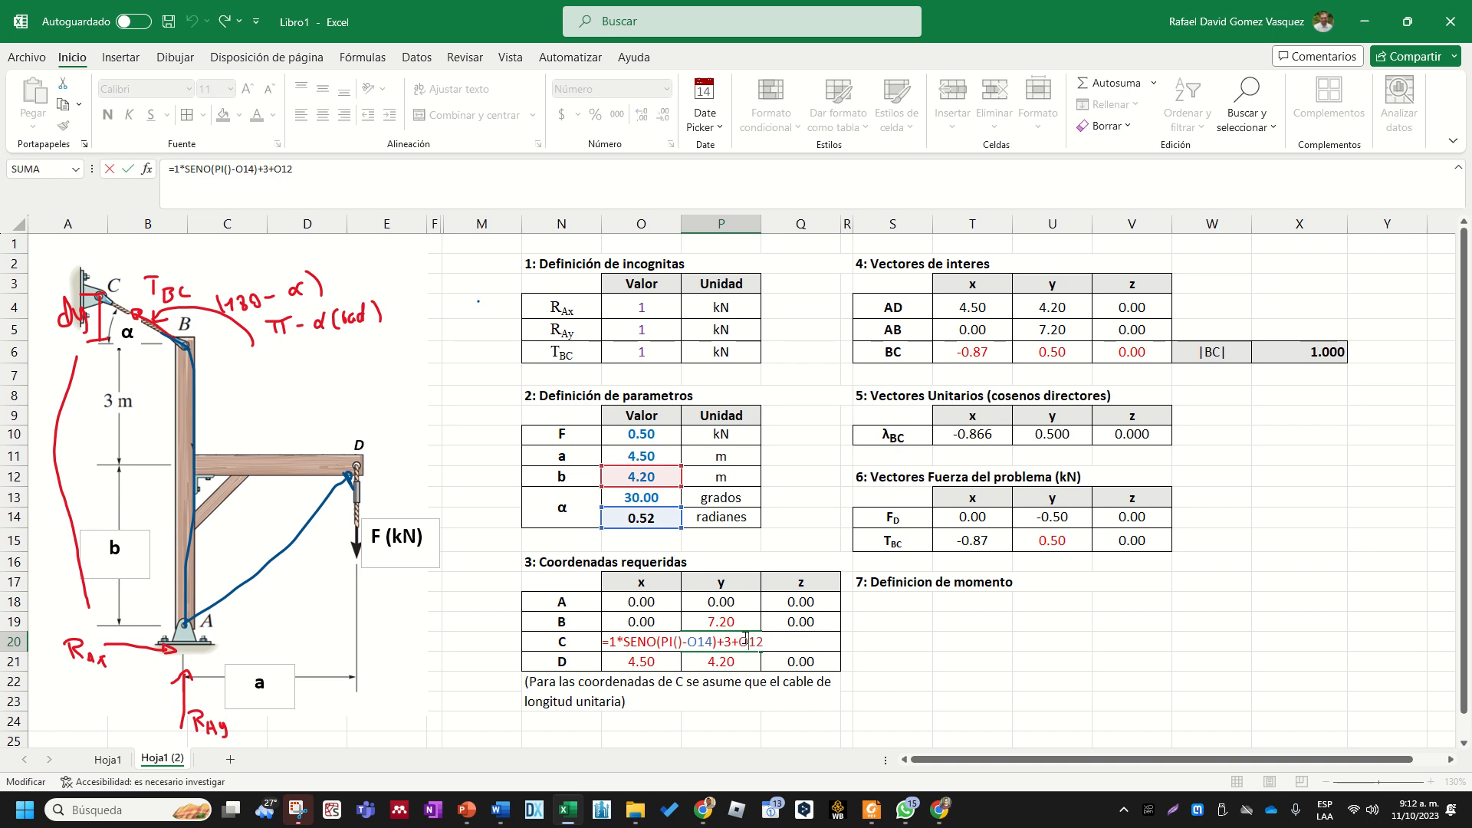
{"action": "key", "text": "Escape"}
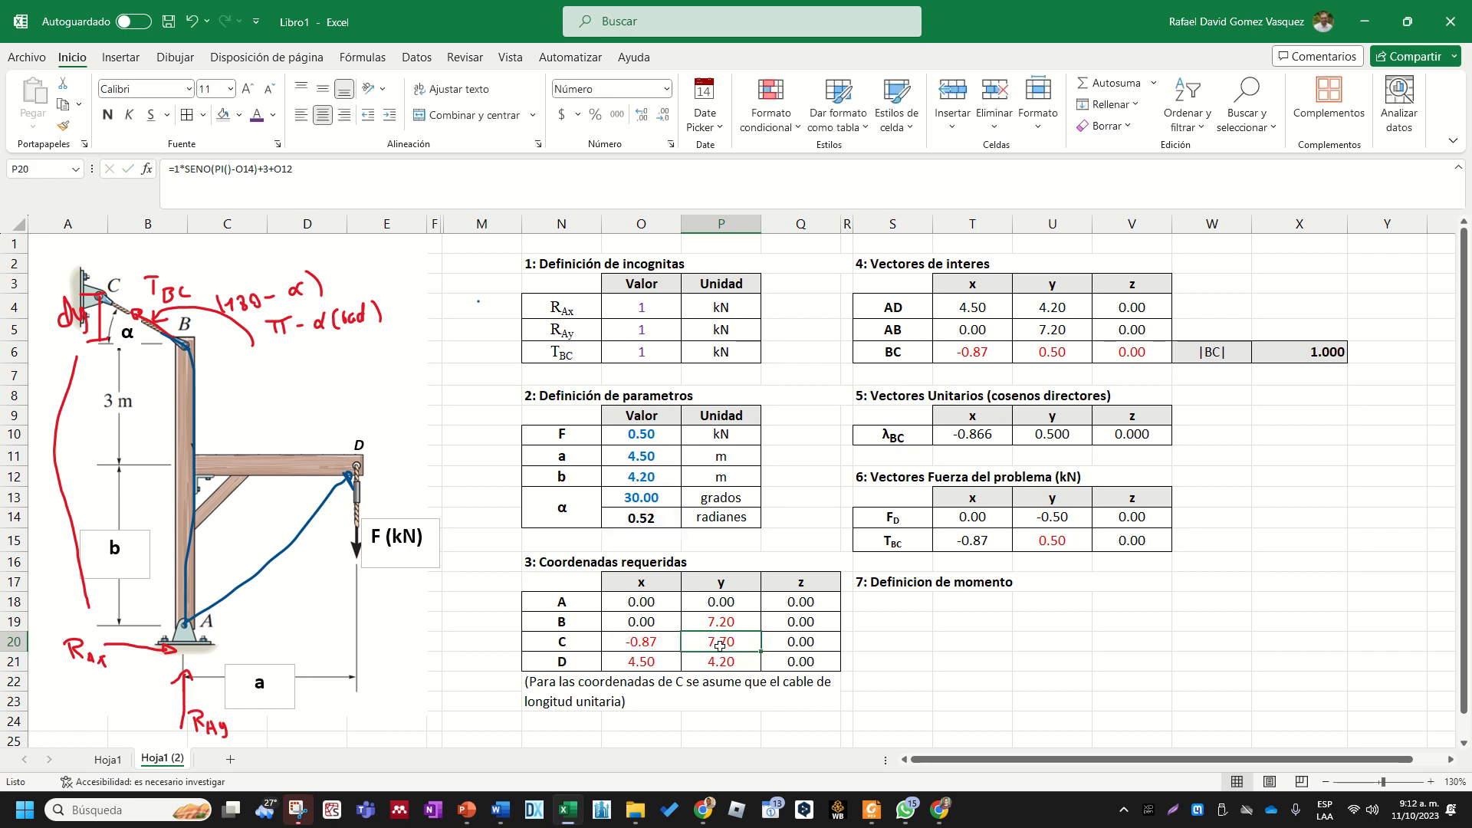
{"action": "double_click", "coordinate": [730, 646]}
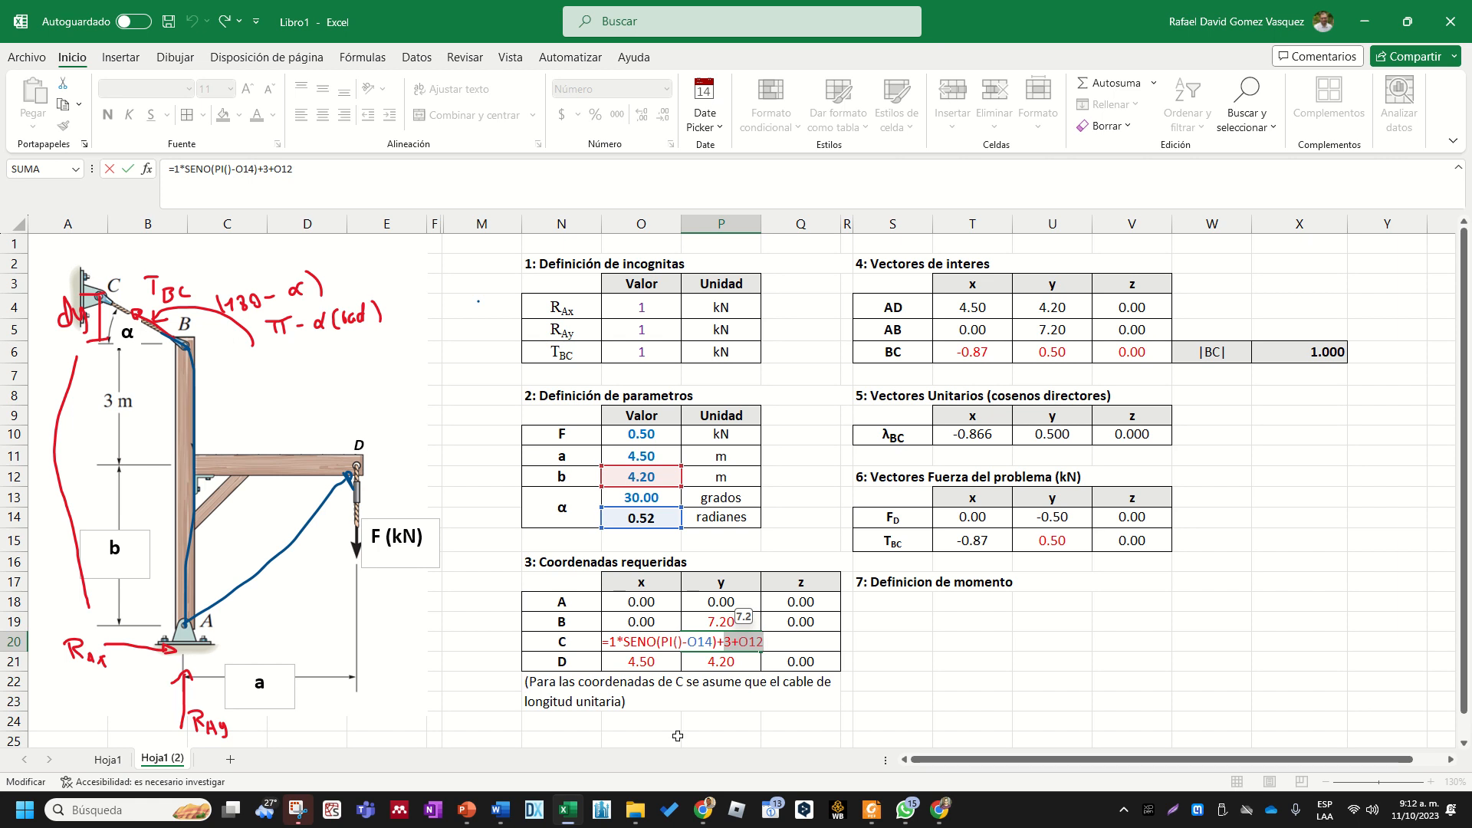
{"action": "key", "text": "ctrl+Return"}
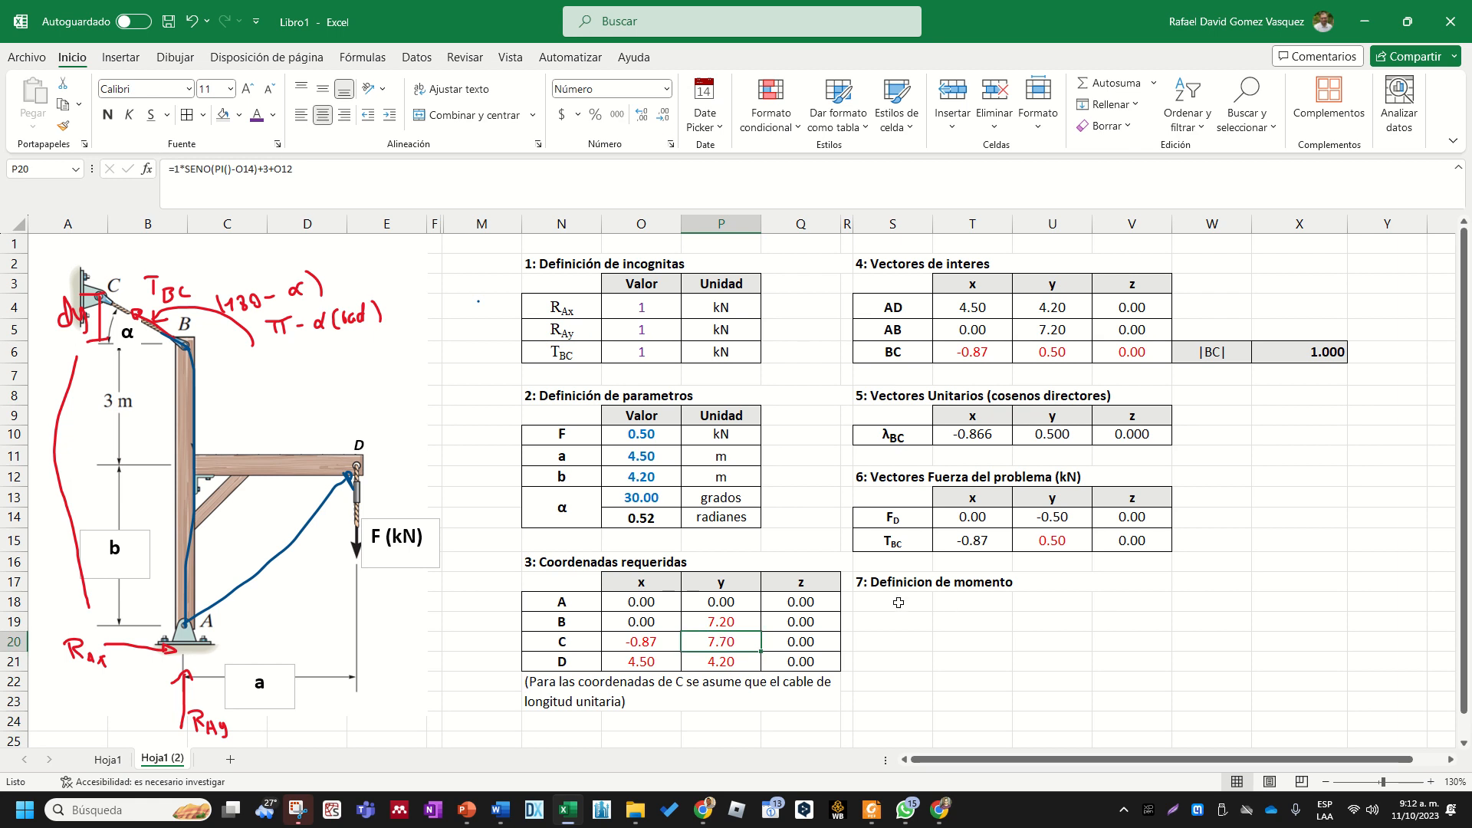
{"action": "left_click", "coordinate": [904, 578]}
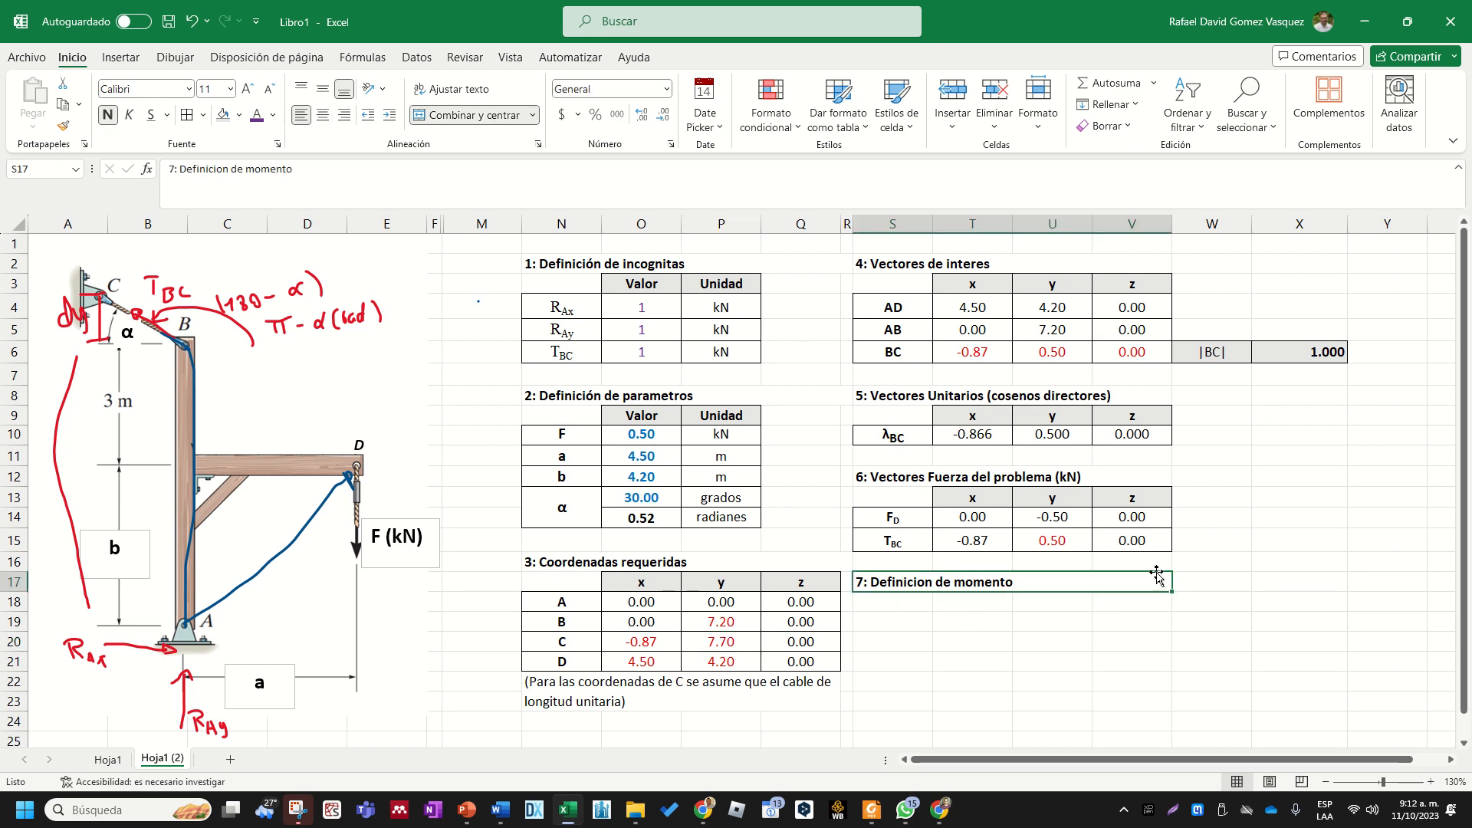
{"action": "scroll", "coordinate": [970, 625], "scroll_direction": "down", "scroll_amount": 1}
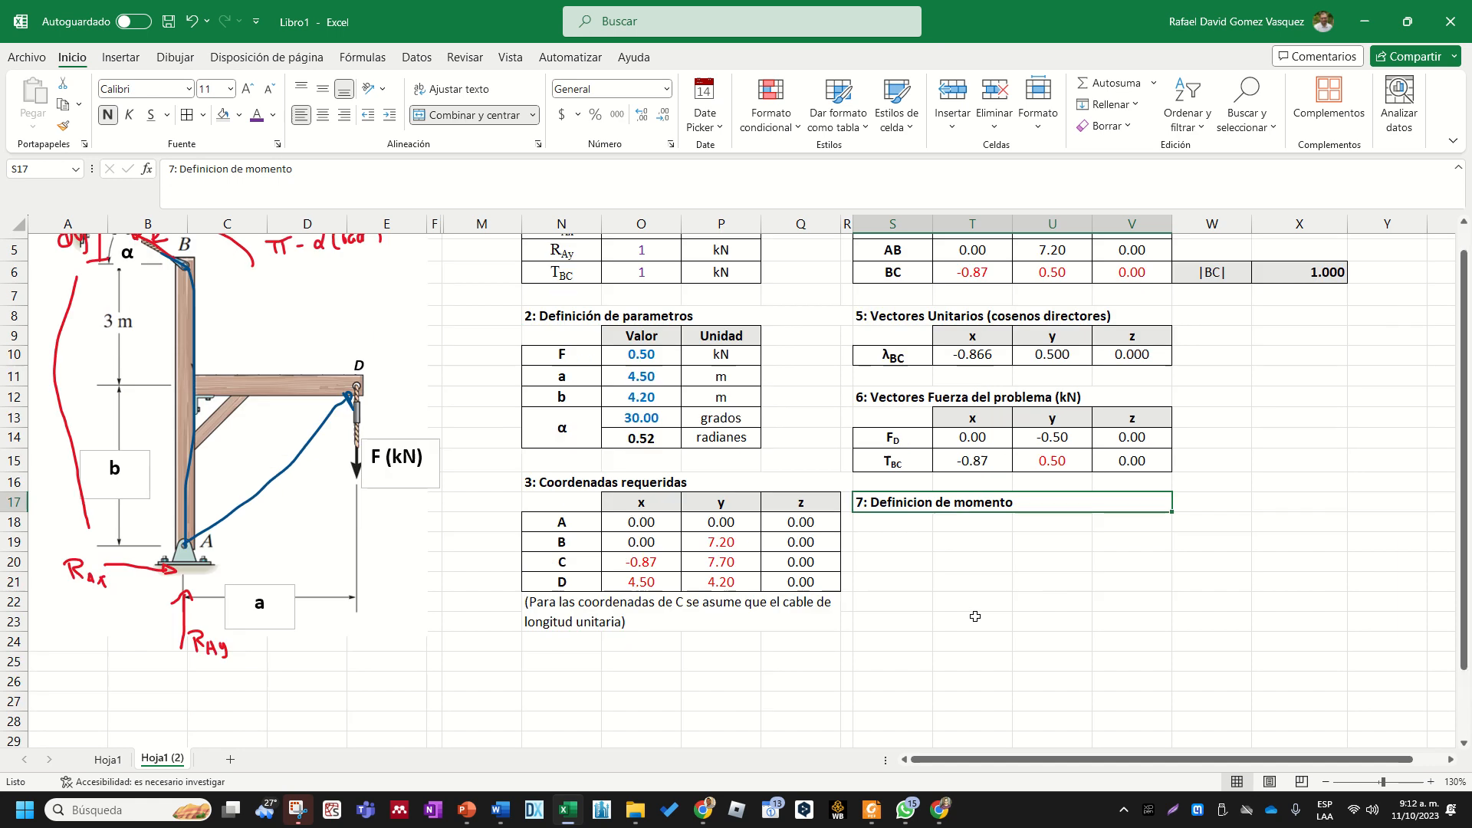
{"action": "scroll", "coordinate": [429, 583], "scroll_direction": "up", "scroll_amount": 1}
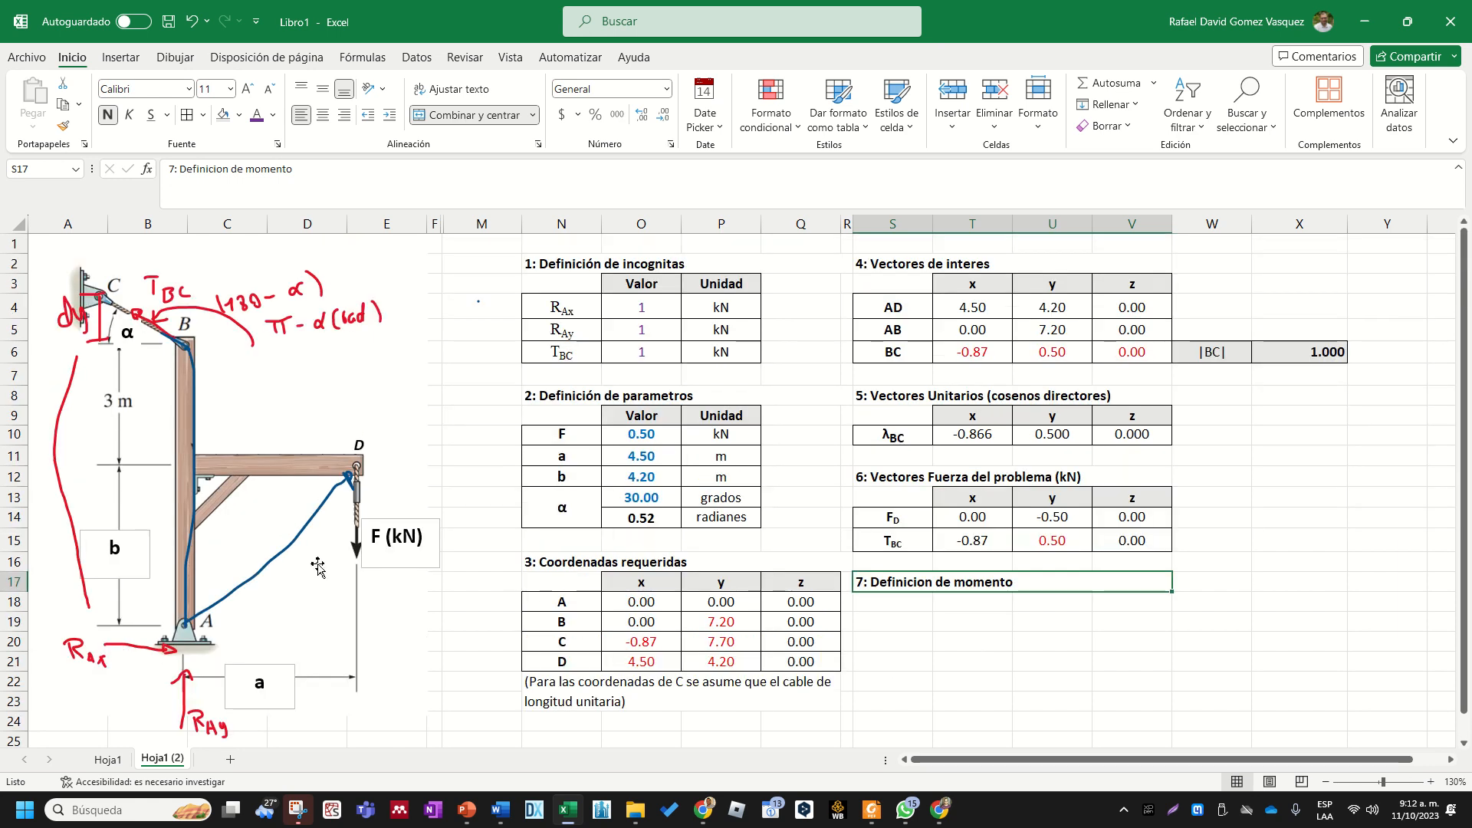
{"action": "scroll", "coordinate": [318, 568], "scroll_direction": "down", "scroll_amount": 2}
{"action": "scroll", "coordinate": [299, 540], "scroll_direction": "up", "scroll_amount": 3}
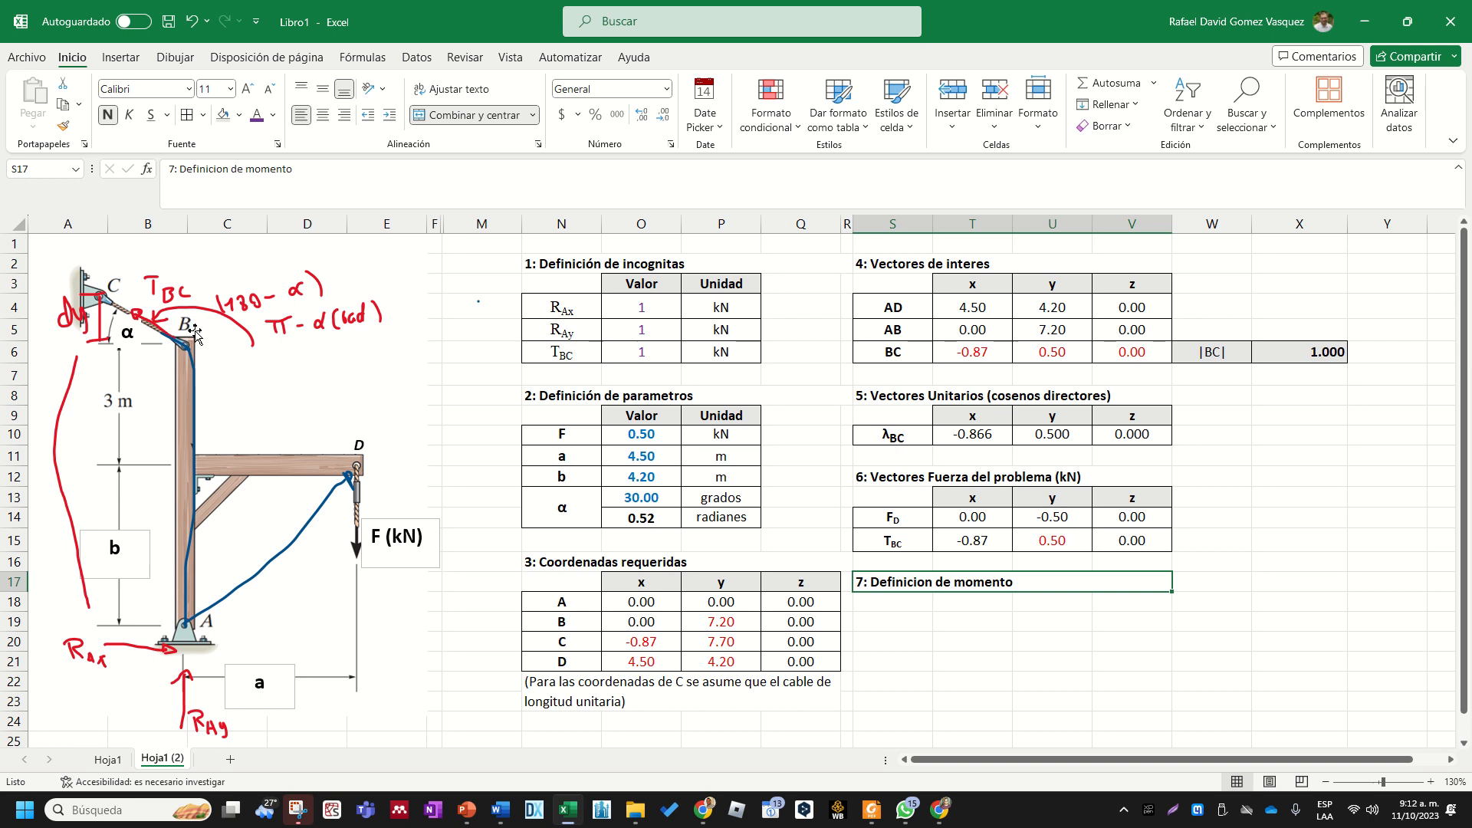
{"action": "left_click", "coordinate": [919, 619]}
{"action": "left_click", "coordinate": [982, 652]}
{"action": "scroll", "coordinate": [986, 653], "scroll_direction": "down", "scroll_amount": 1}
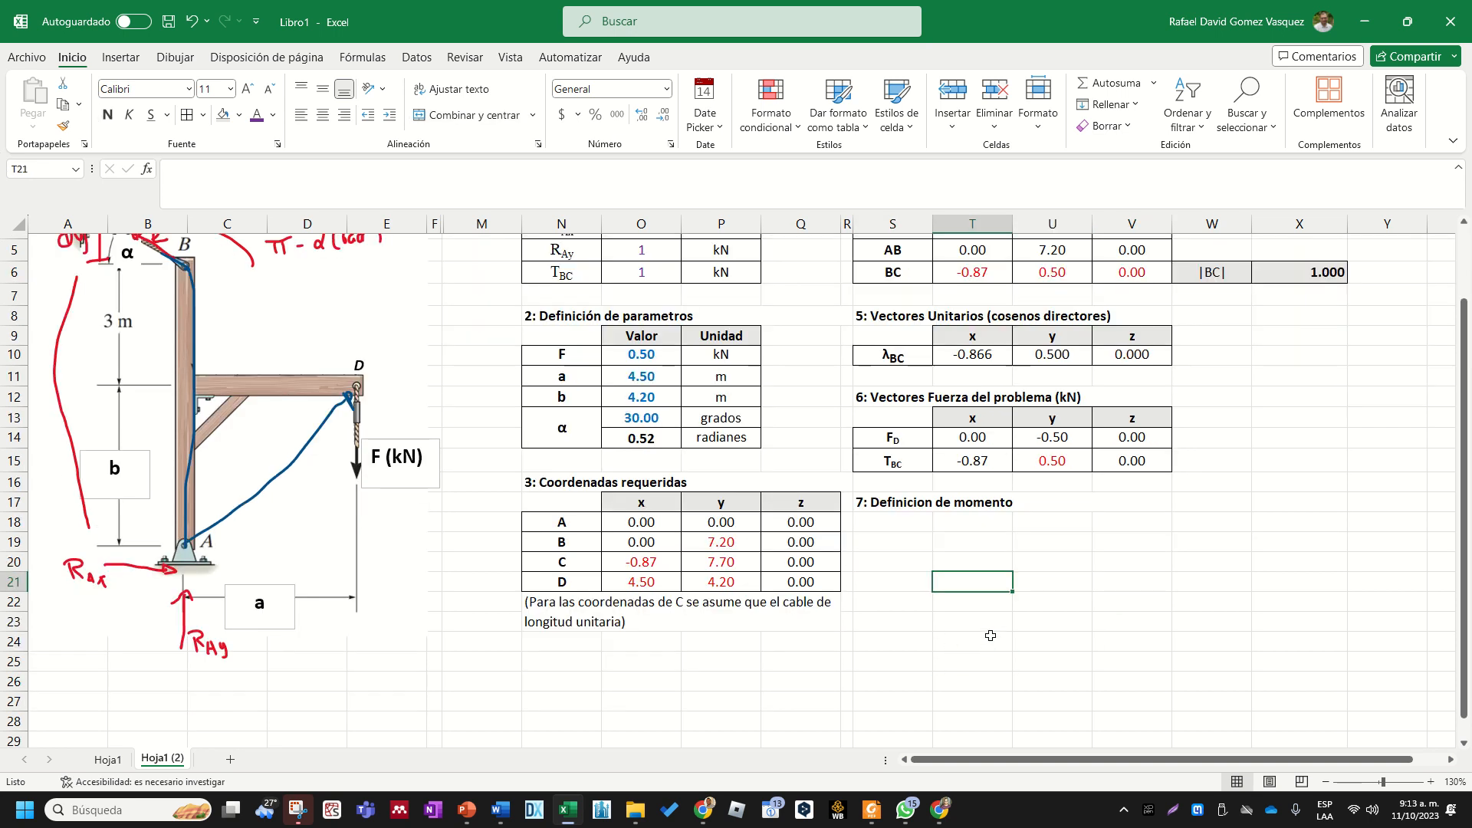
{"action": "left_click", "coordinate": [992, 543]}
{"action": "left_click", "coordinate": [993, 577]}
{"action": "left_click", "coordinate": [1041, 576]}
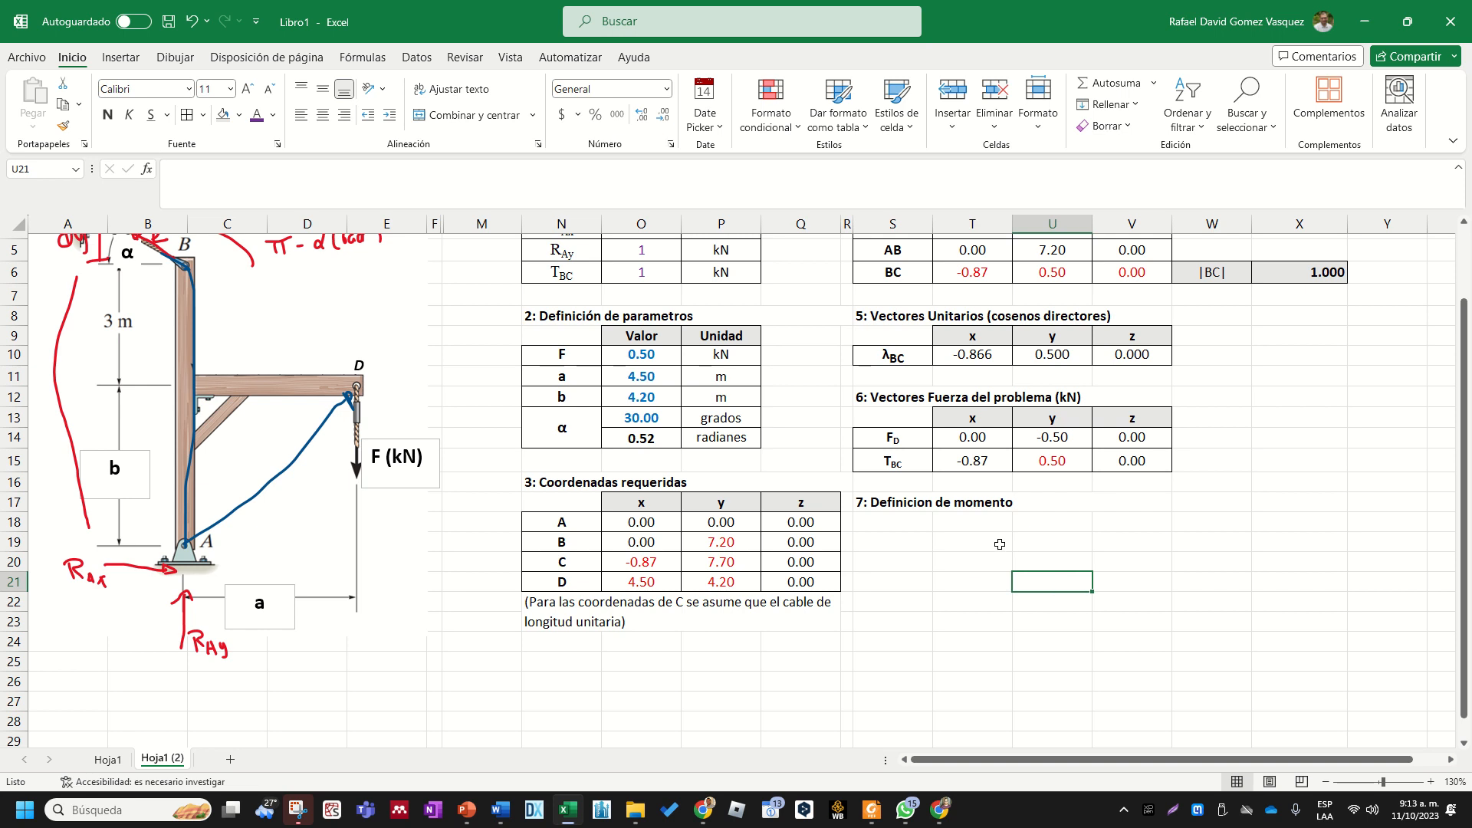
- Merge and center cells T19:V19 under the moment heading
{"action": "left_click_drag", "start_coordinate": [983, 548], "coordinate": [1114, 546]}
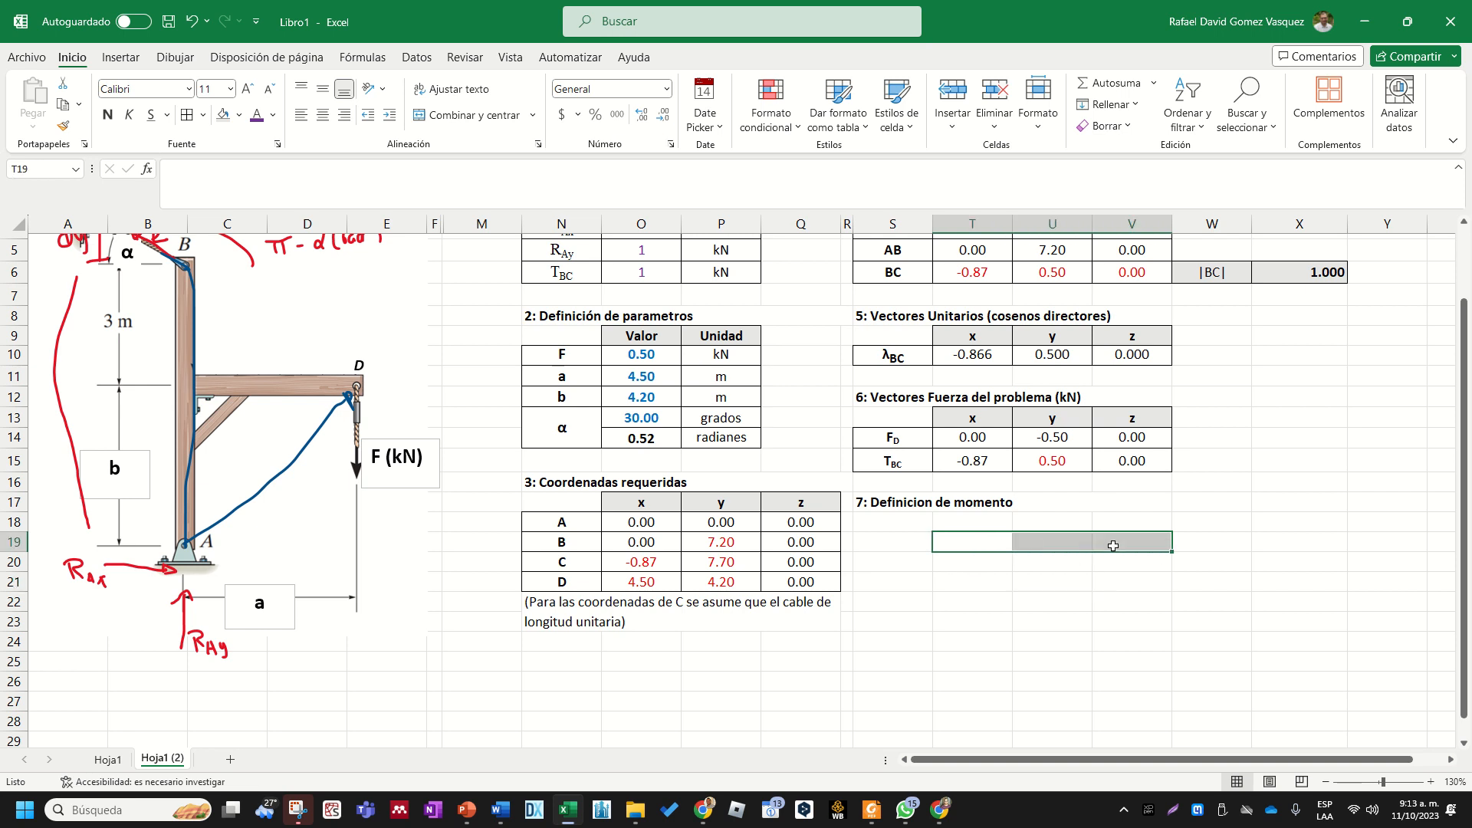
{"action": "left_click", "coordinate": [982, 544]}
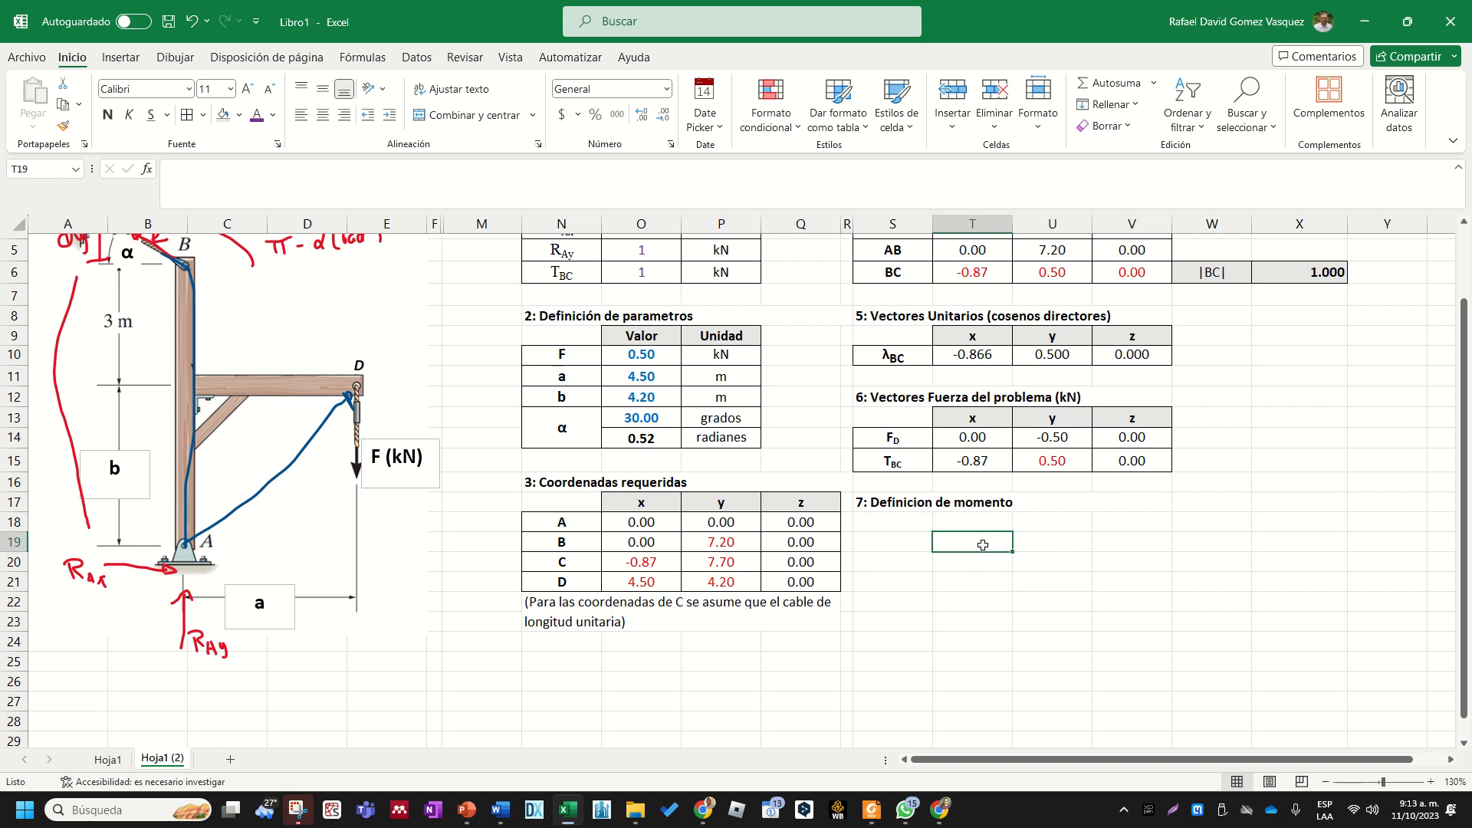
{"action": "left_click", "coordinate": [979, 573]}
{"action": "left_click_drag", "start_coordinate": [985, 536], "coordinate": [1125, 598]}
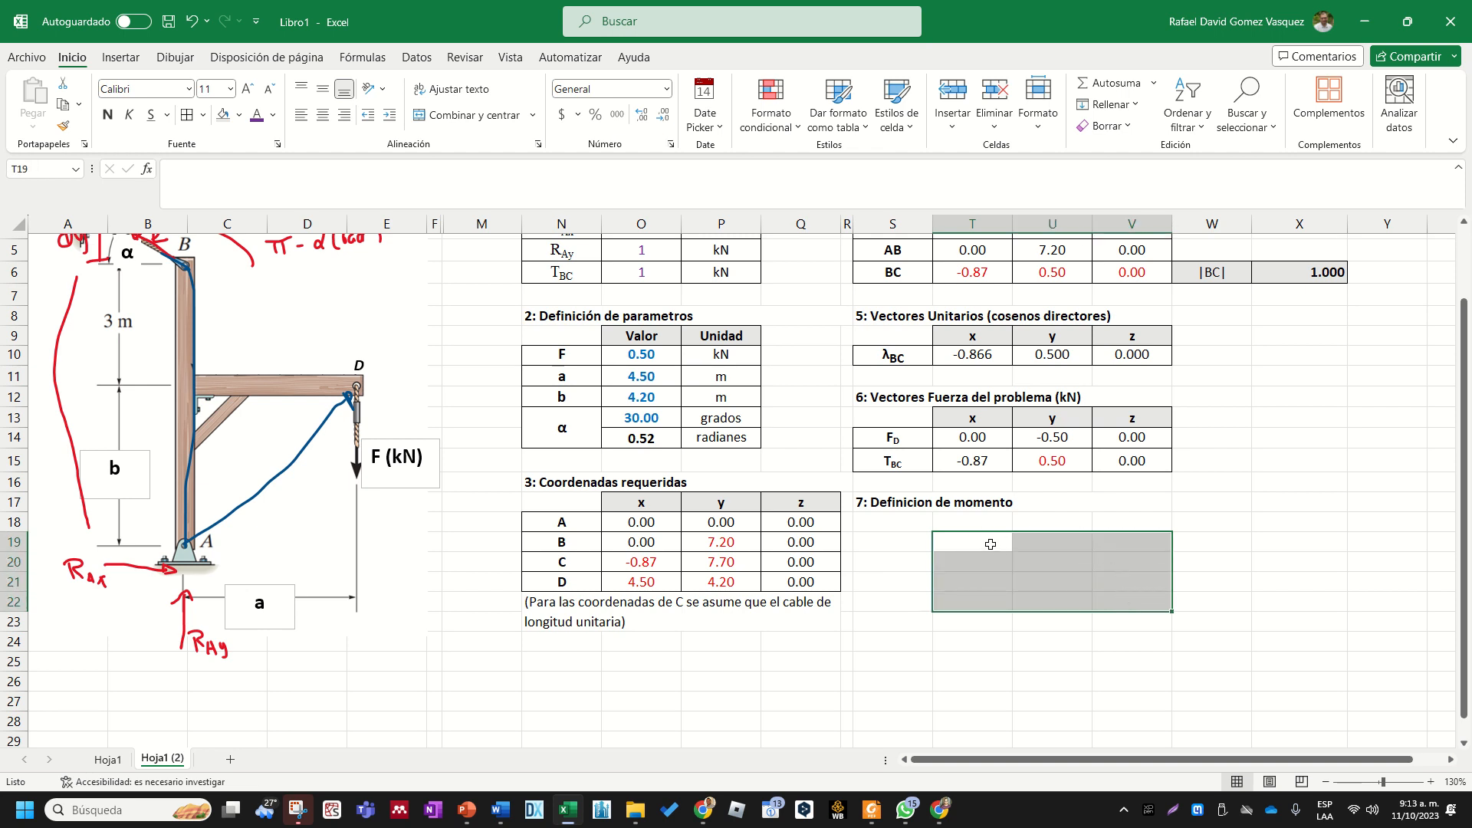
{"action": "left_click_drag", "start_coordinate": [988, 542], "coordinate": [1095, 533]}
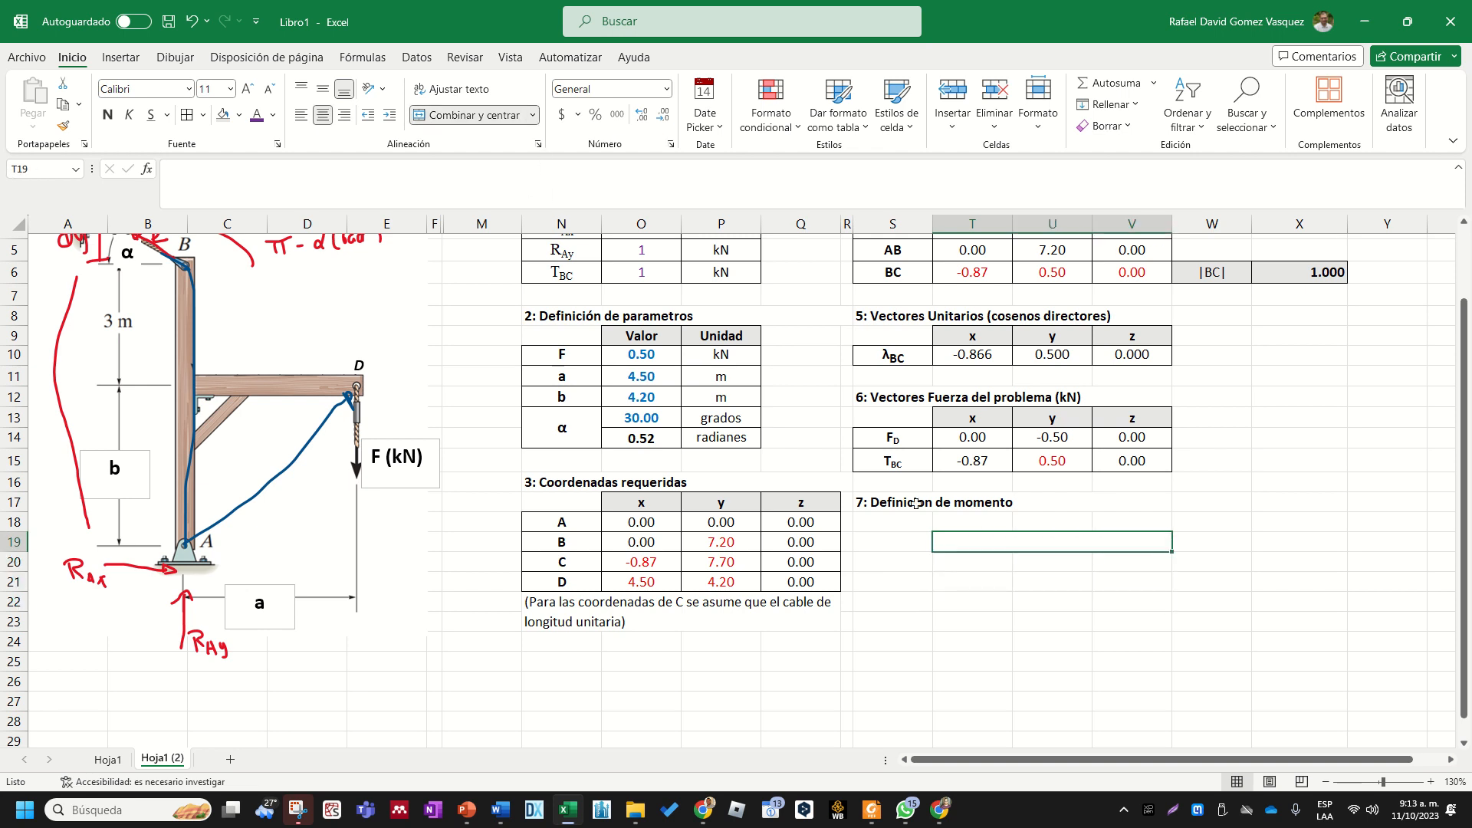
- Narrow columns T through X to one equal width to make room for the moment section
{"action": "left_click", "coordinate": [1052, 641]}
{"action": "scroll", "coordinate": [1245, 770], "scroll_direction": "right", "scroll_amount": 1}
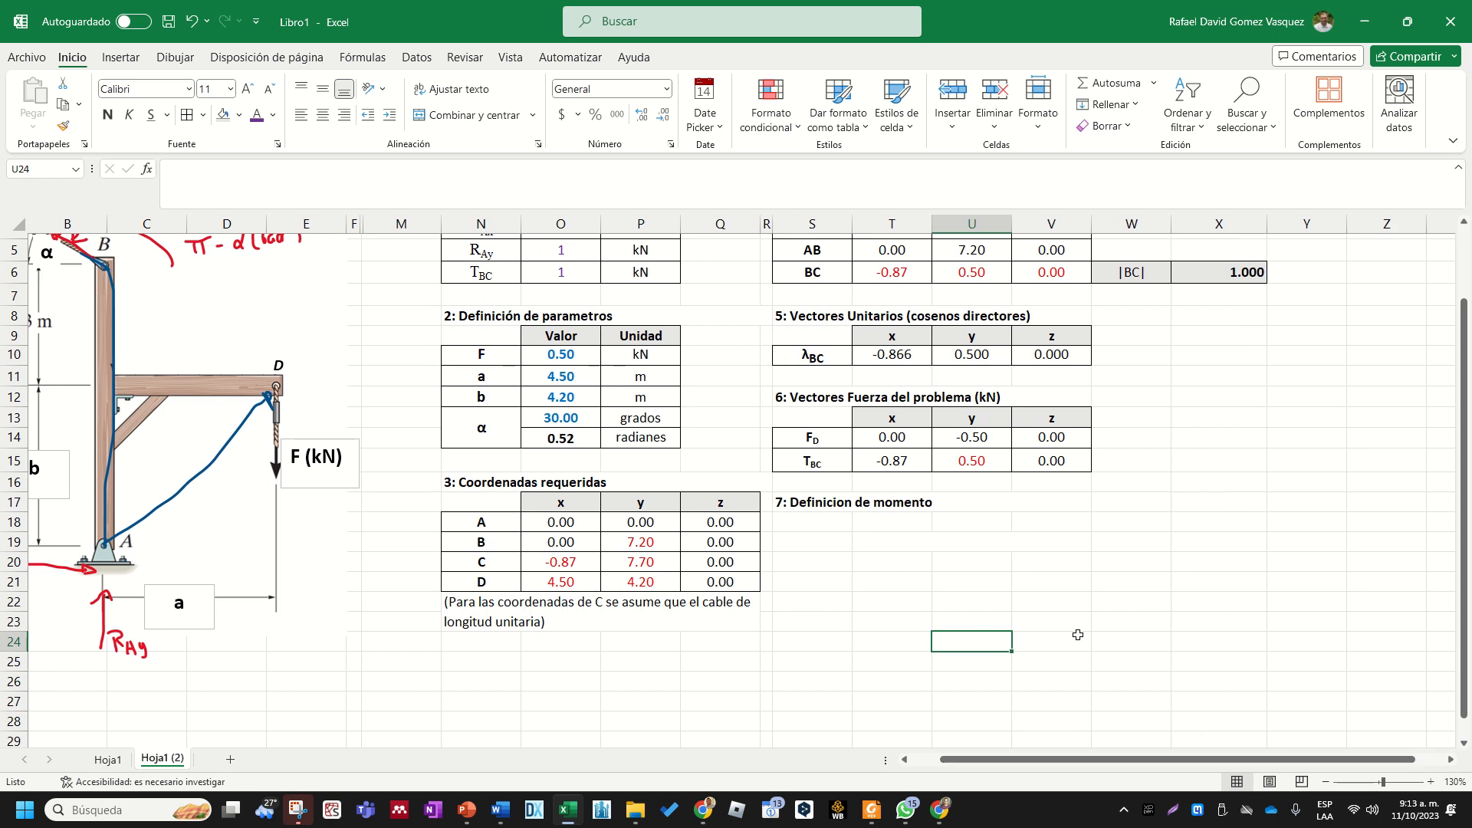
{"action": "left_click", "coordinate": [1027, 542]}
{"action": "left_click_drag", "start_coordinate": [1051, 224], "coordinate": [891, 223]}
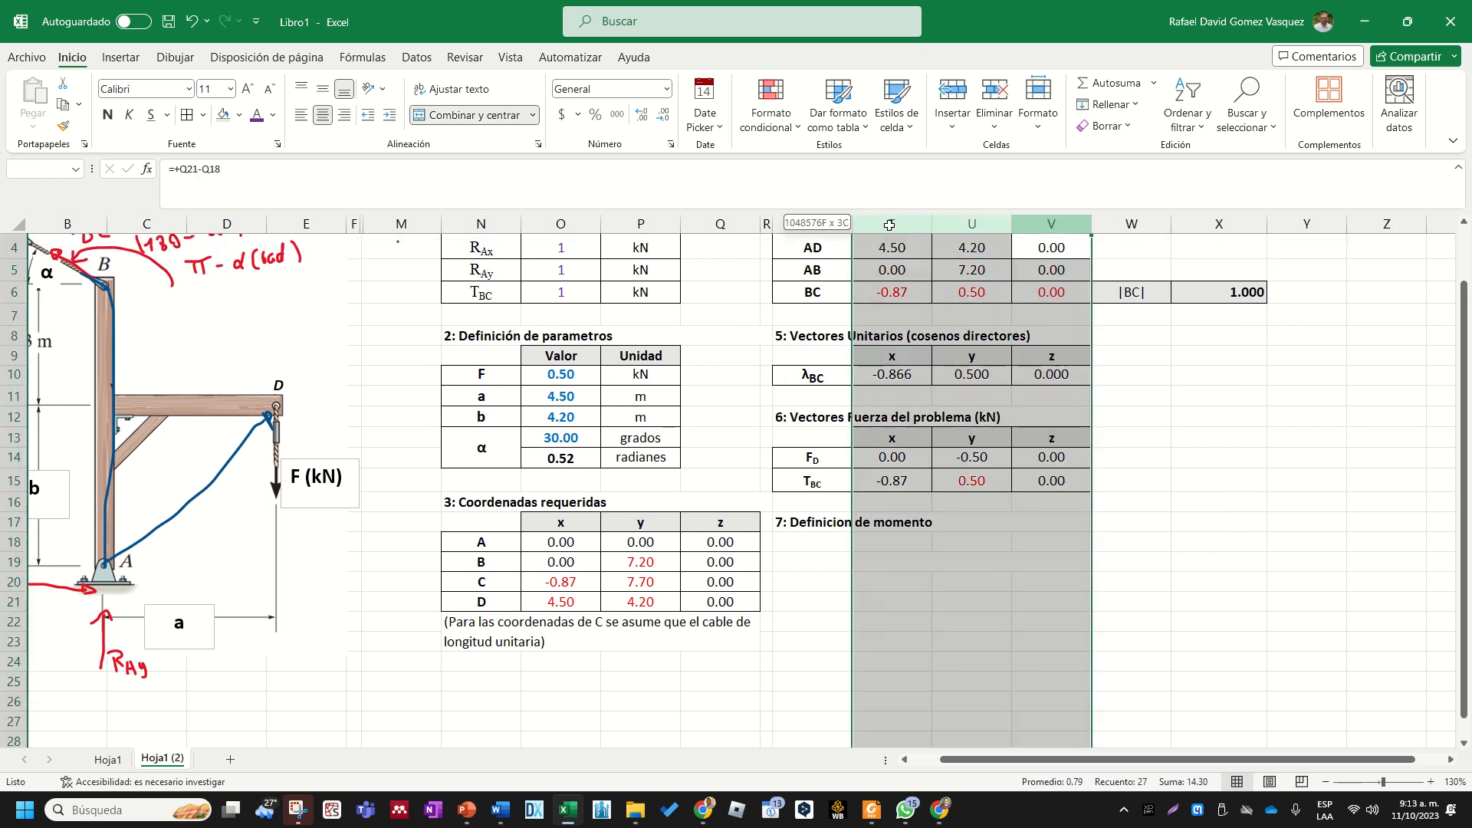
{"action": "left_click_drag", "start_coordinate": [1219, 223], "coordinate": [913, 222]}
{"action": "left_click_drag", "start_coordinate": [912, 223], "coordinate": [911, 223]}
{"action": "left_click", "coordinate": [1058, 520]}
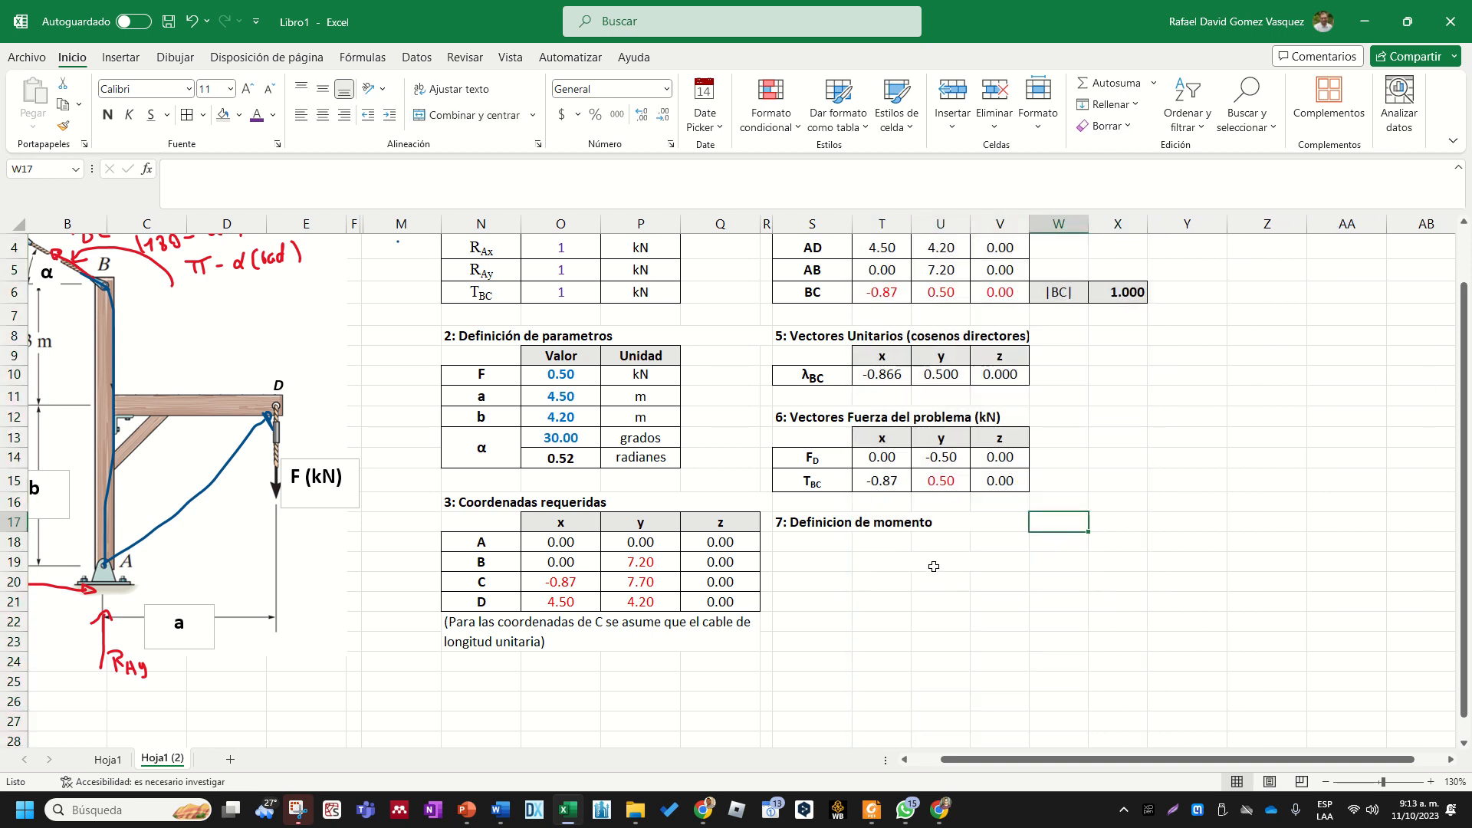
- Enter the heading "rAD x F" in the merged cell T19 of the moment definition section
{"action": "left_click", "coordinate": [934, 565]}
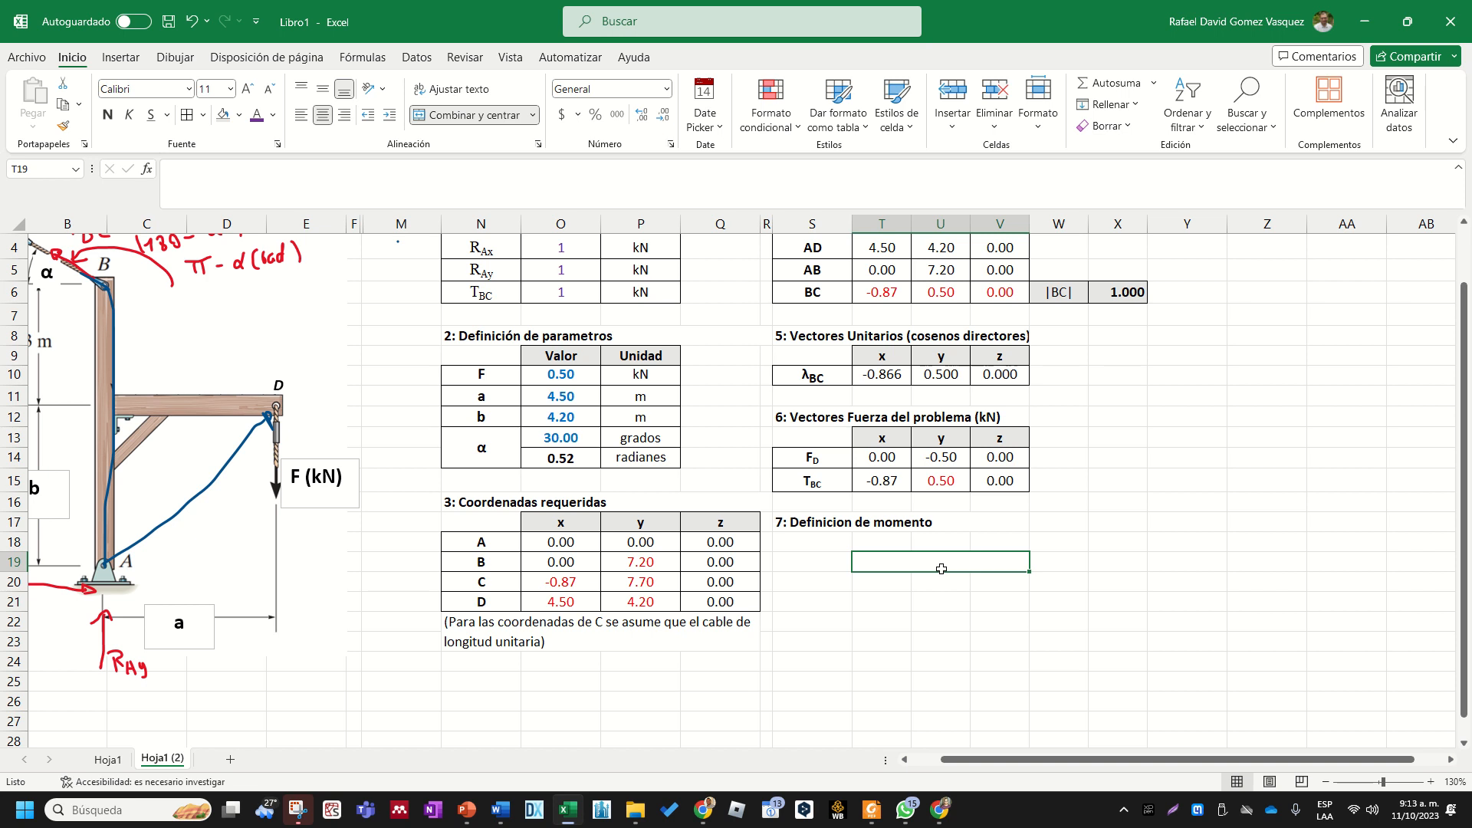
{"action": "type", "text": "r"}
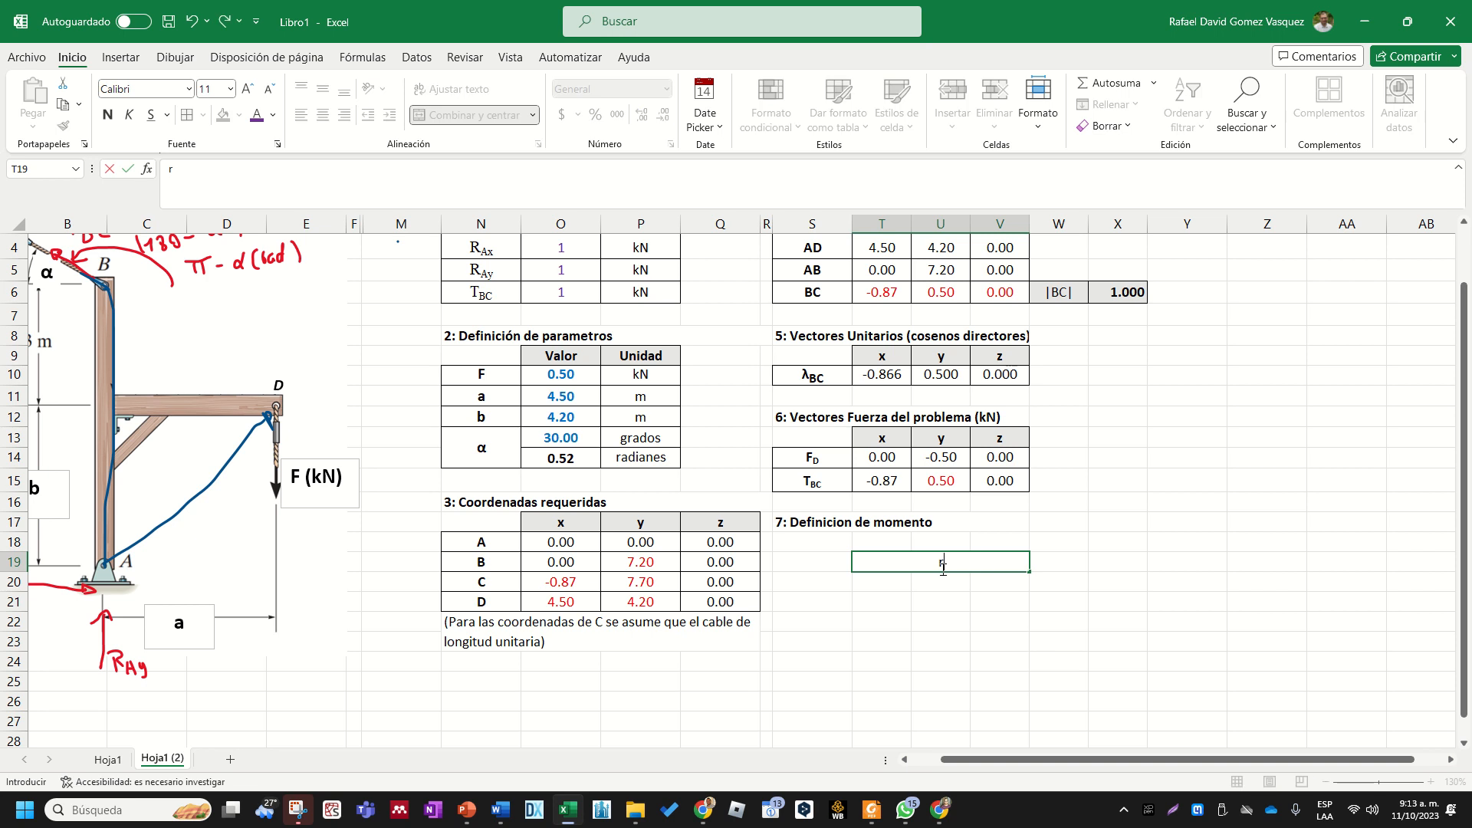
{"action": "type", "text": "AD x F"}
{"action": "key", "text": "Return"}
{"action": "key", "text": "Return"}
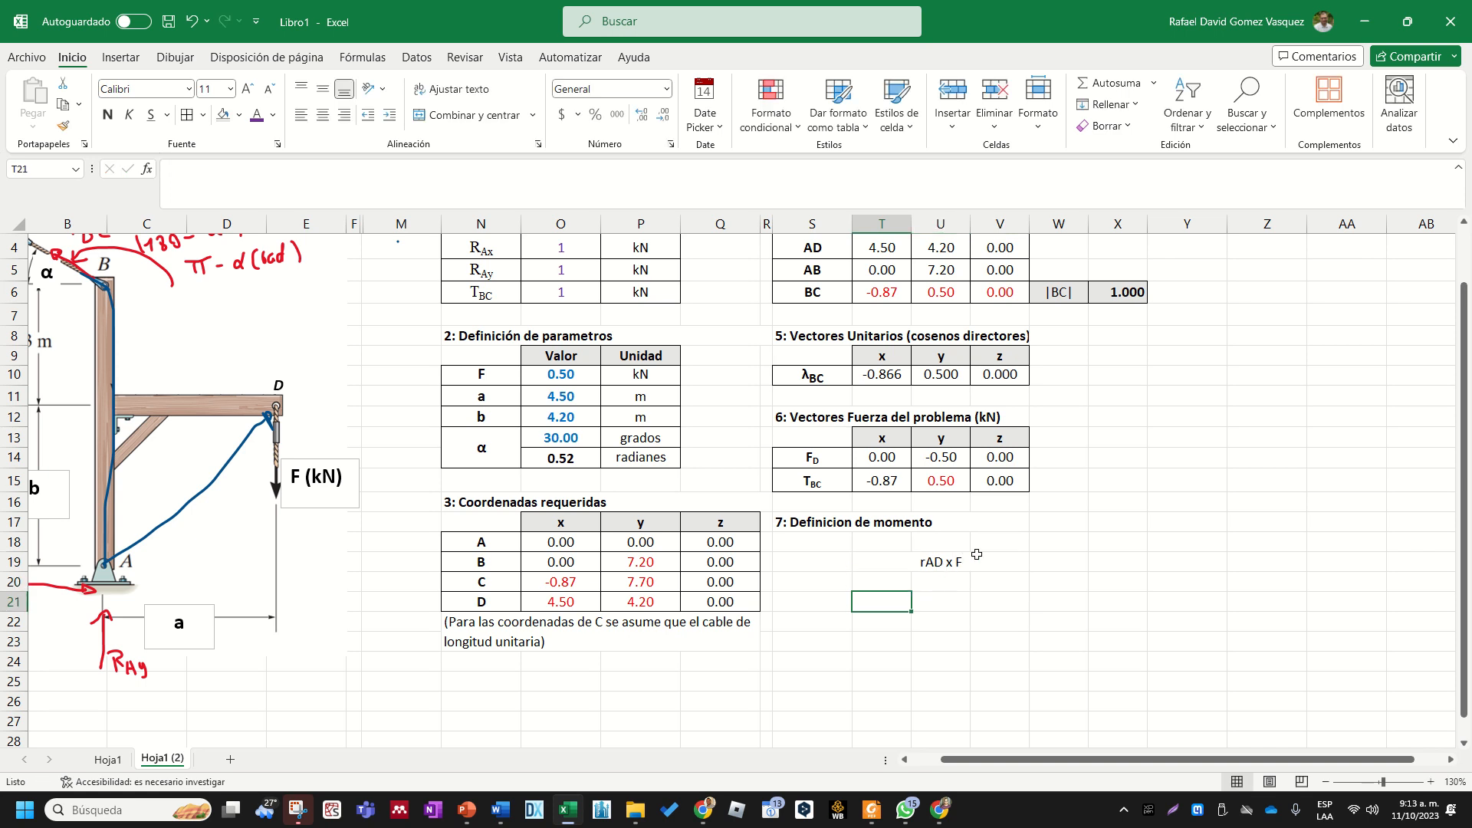
- Enter the component headers i, j and k in cells T20, U20 and V20
{"action": "scroll", "coordinate": [1058, 652], "scroll_direction": "down", "scroll_amount": 2}
{"action": "left_click", "coordinate": [898, 426]}
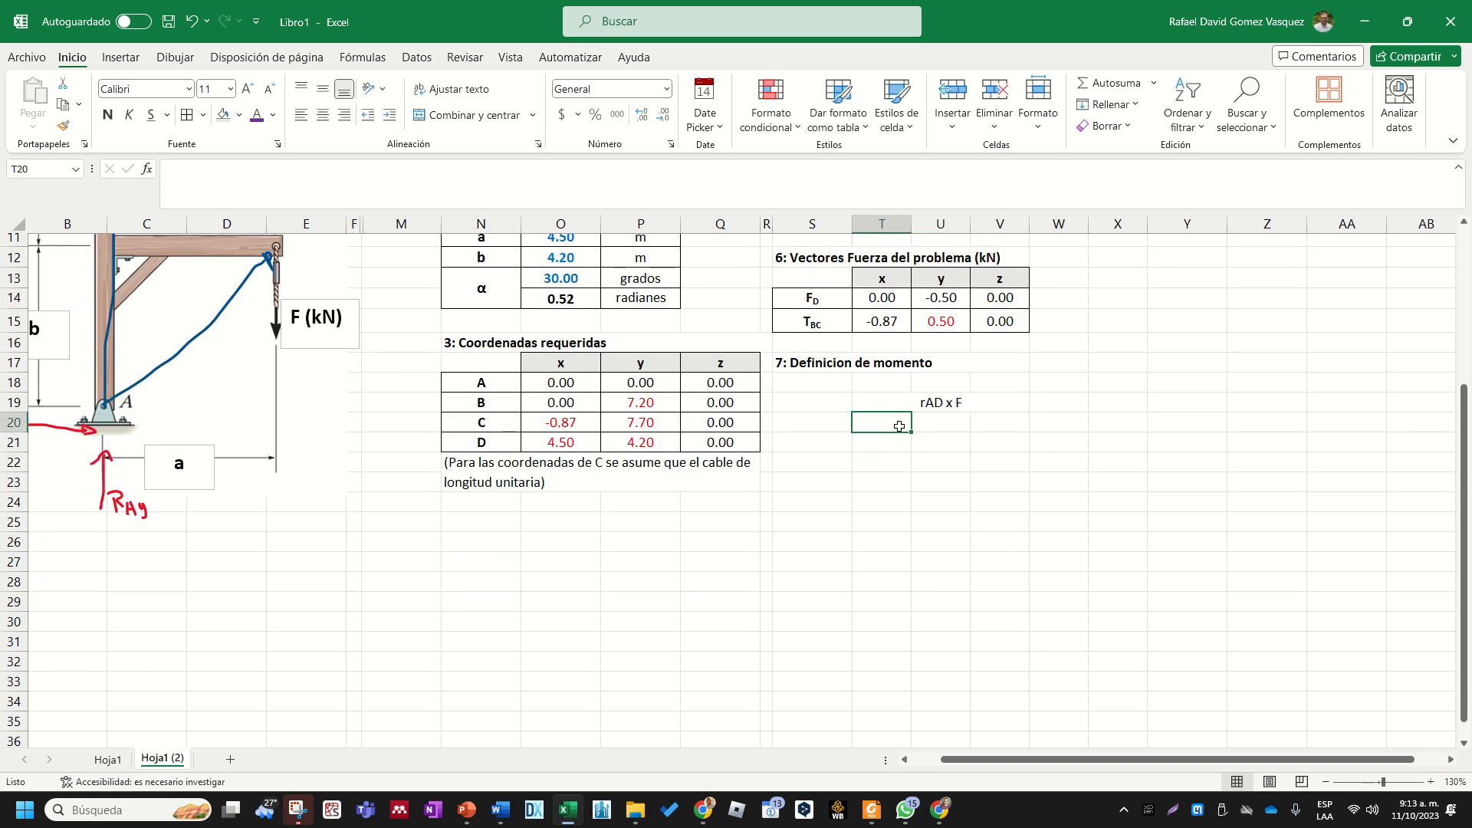
{"action": "type", "text": "i"}
{"action": "key", "text": "Tab"}
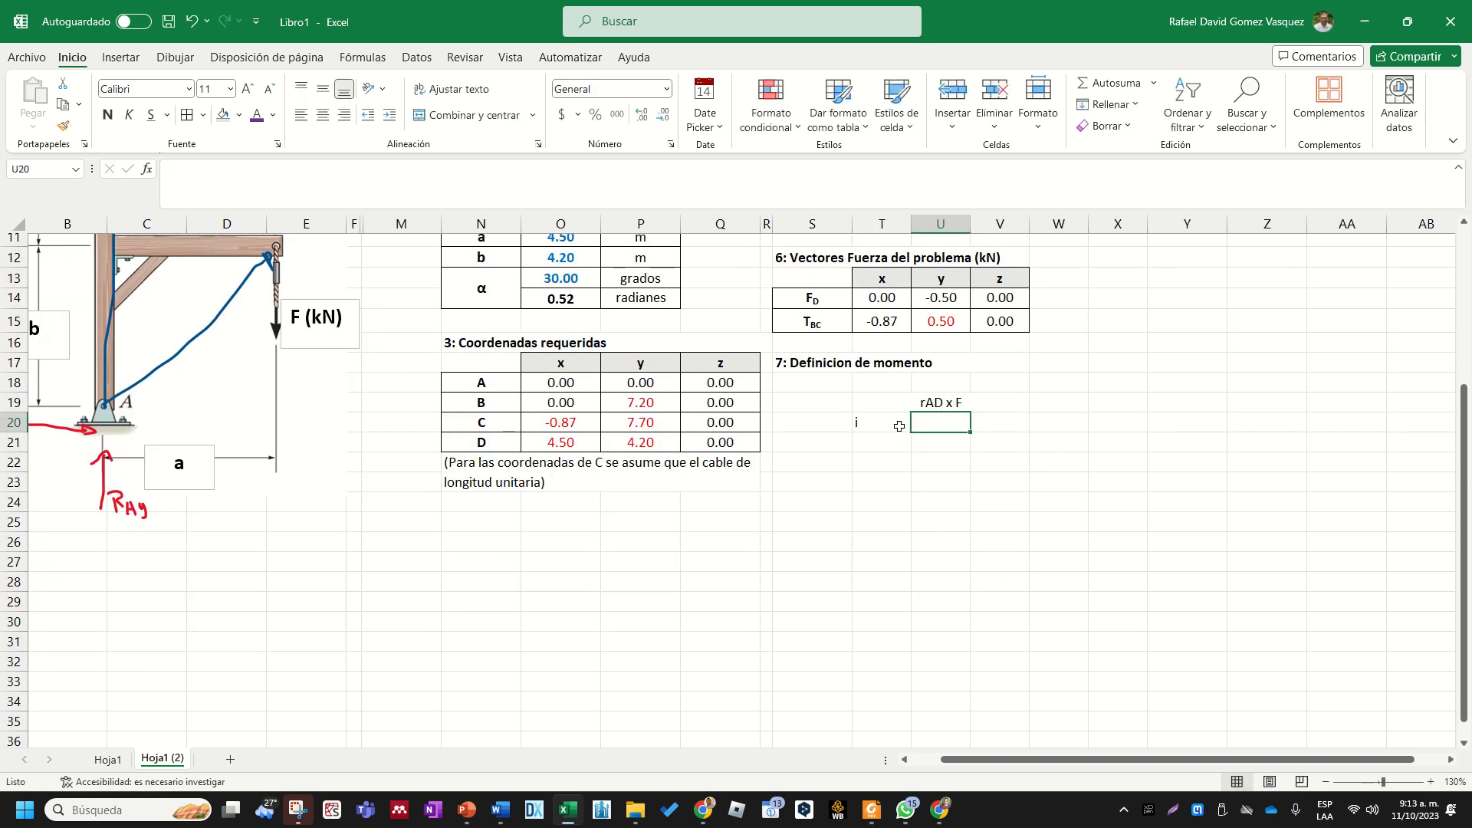
{"action": "type", "text": "j"}
{"action": "key", "text": "Tab"}
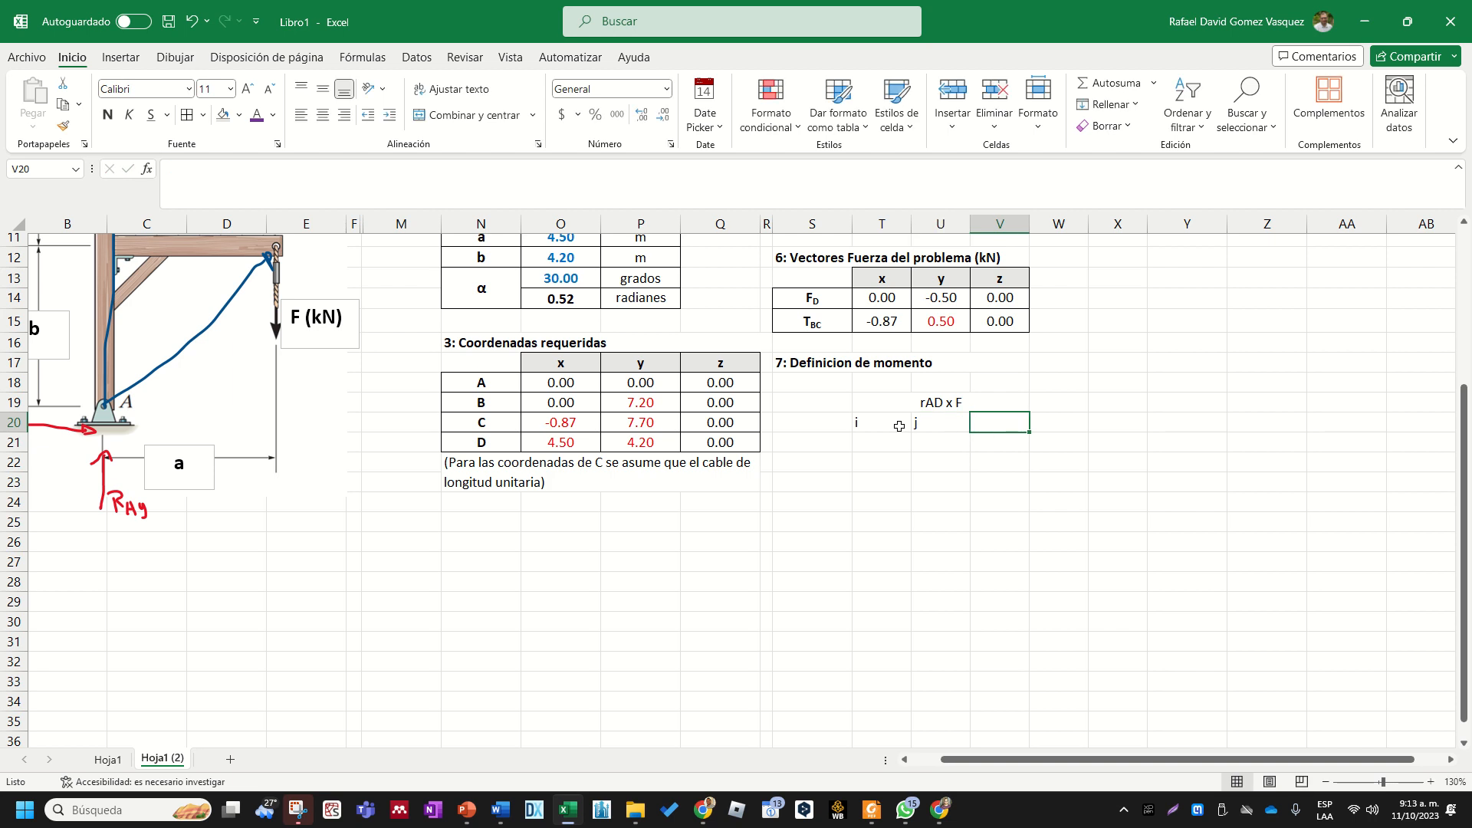
{"action": "type", "text": "k"}
{"action": "key", "text": "Return"}
- Center the cross product heading and the i, j, k headers in T19:V20
{"action": "key", "text": "Up"}
{"action": "key", "text": "shift+Left"}
{"action": "key", "text": "shift+Left"}
{"action": "key", "text": "shift+Up"}
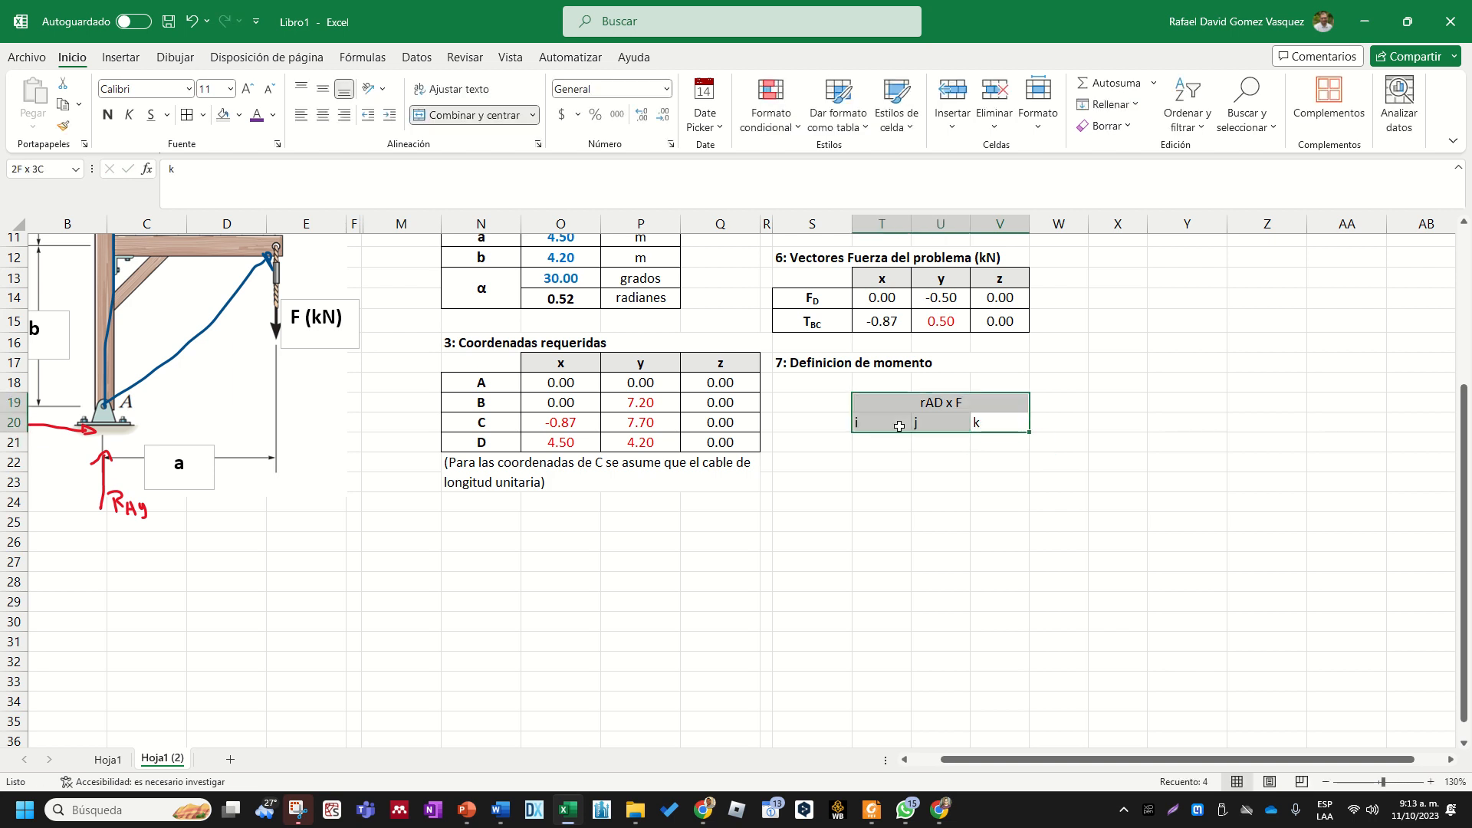
{"action": "left_click", "coordinate": [323, 114]}
{"action": "left_click", "coordinate": [1000, 641]}
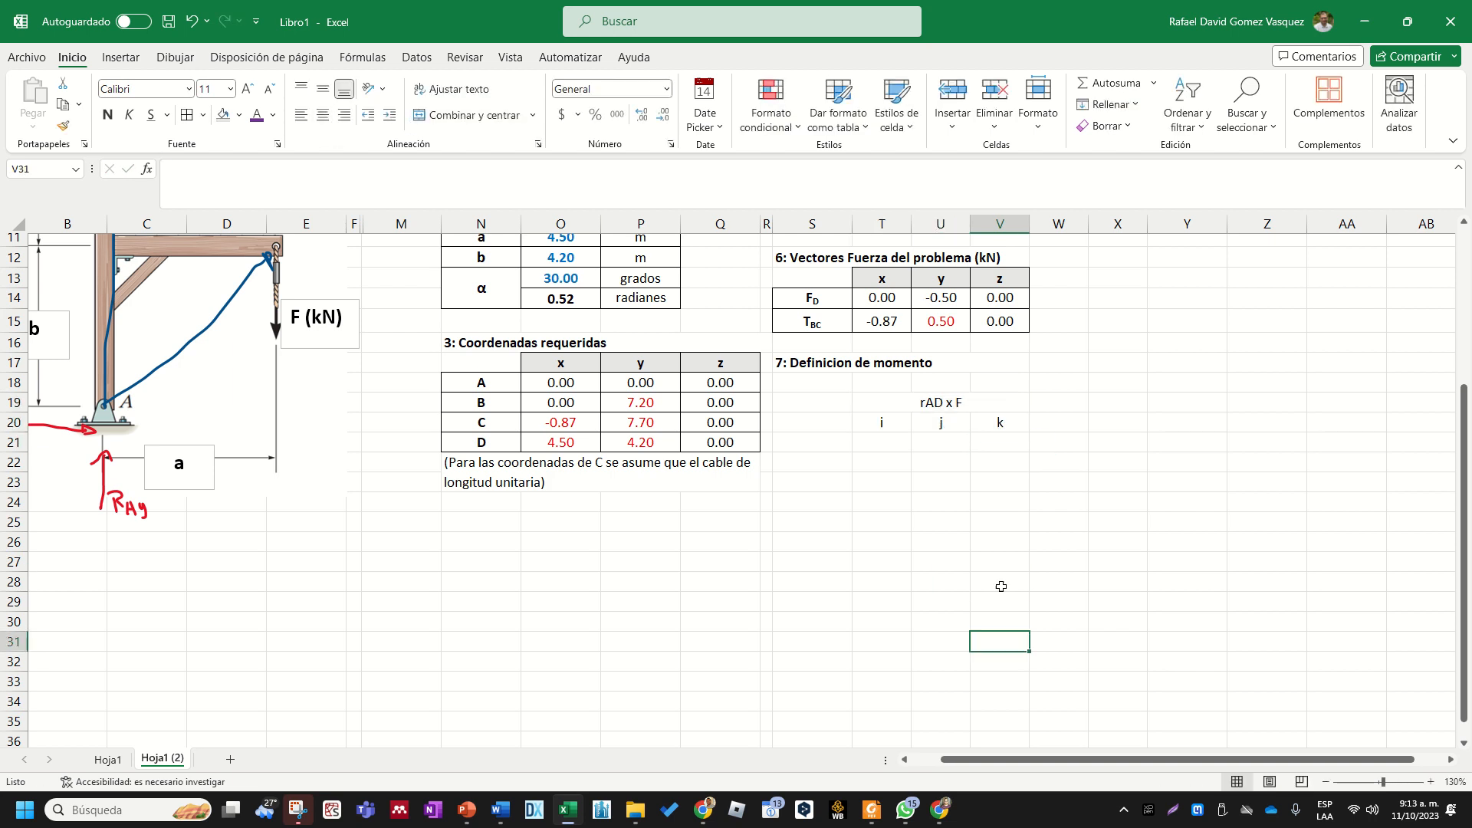
- Add left and right borders around the cross product block T19:V22
{"action": "left_click_drag", "start_coordinate": [916, 401], "coordinate": [909, 465]}
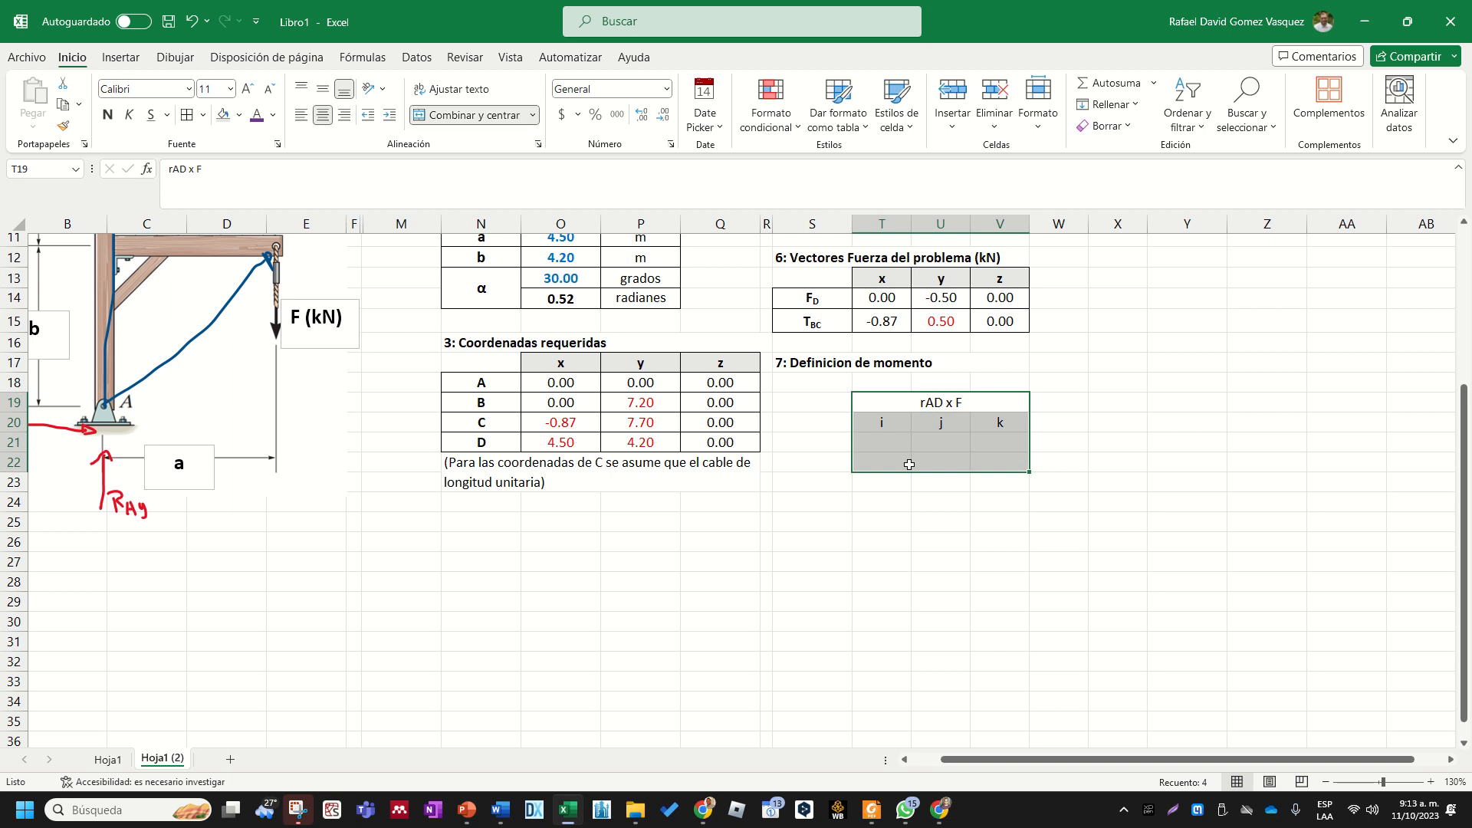
{"action": "left_click", "coordinate": [204, 115]}
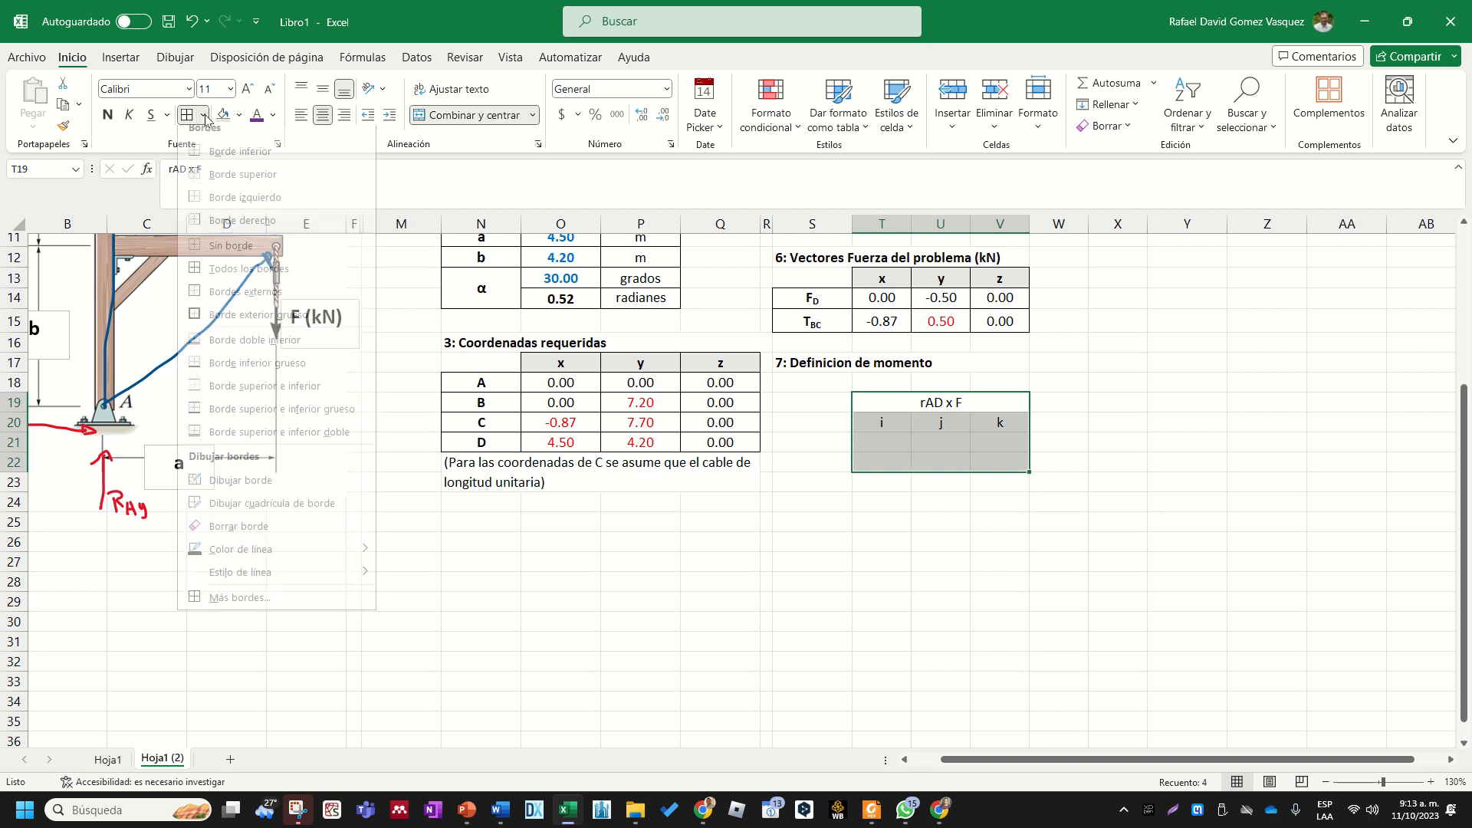
{"action": "left_click", "coordinate": [213, 197]}
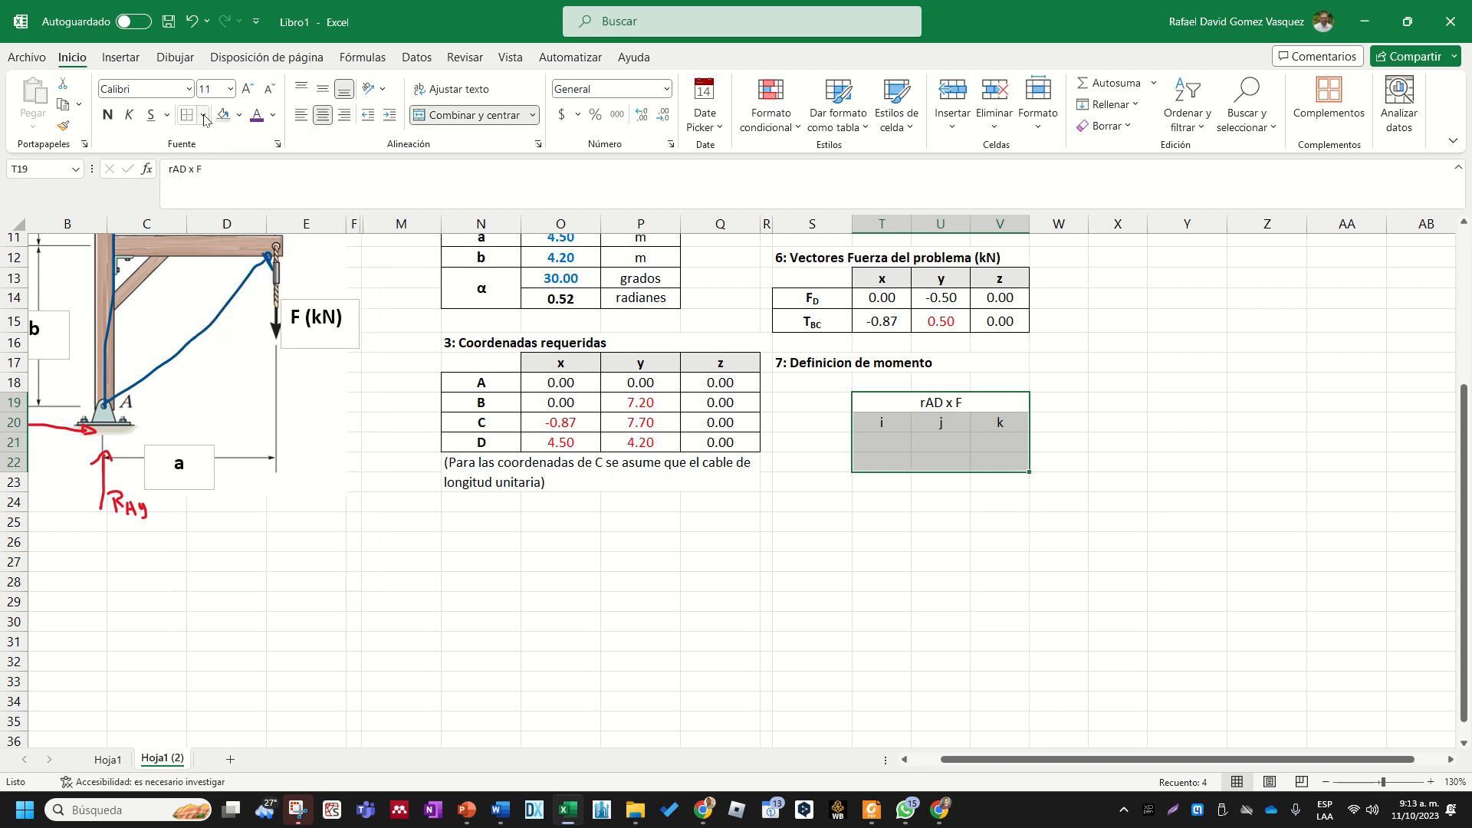
{"action": "left_click", "coordinate": [204, 115]}
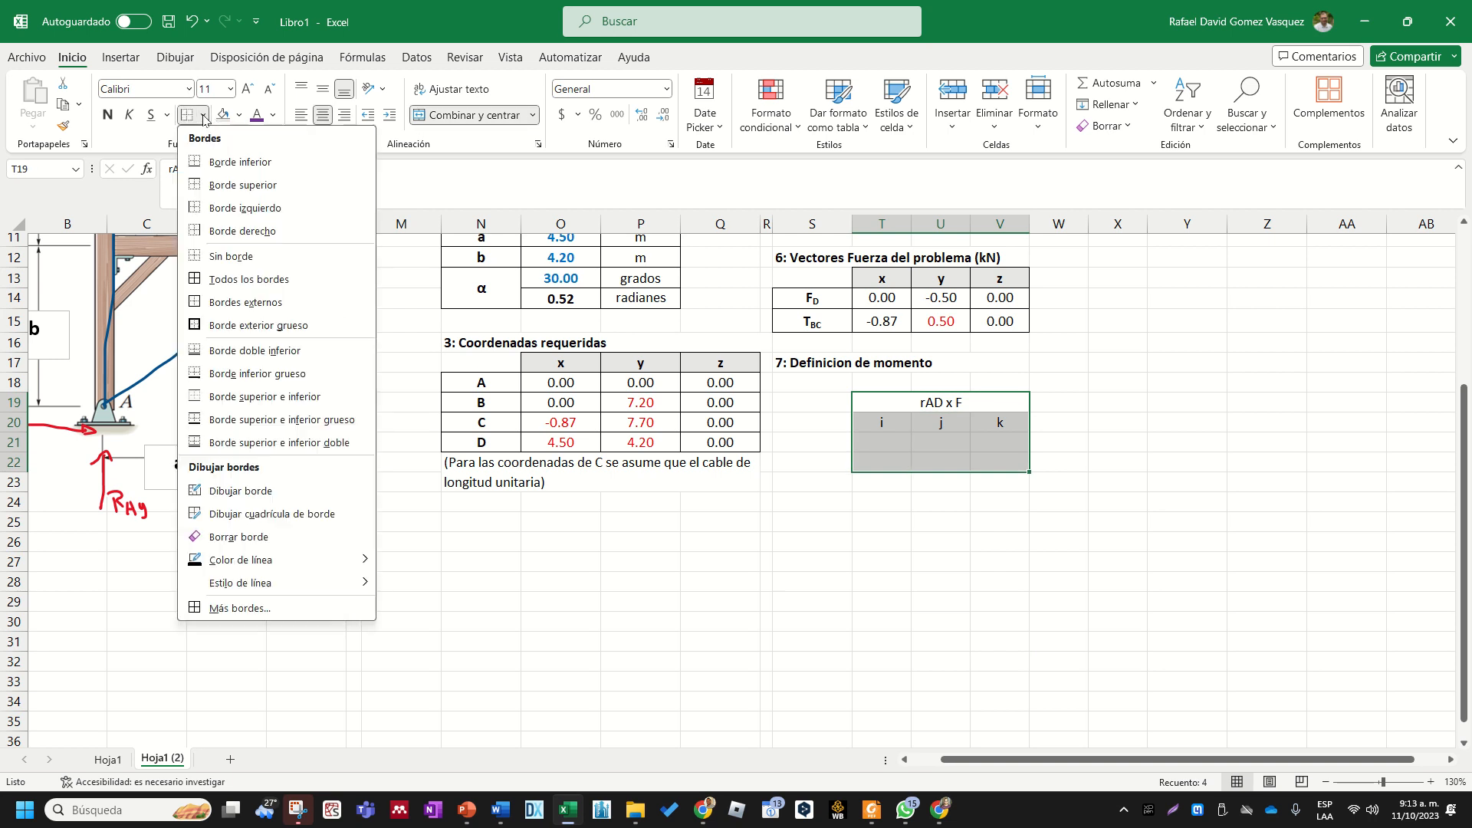
{"action": "left_click", "coordinate": [288, 230]}
{"action": "left_click", "coordinate": [849, 559]}
{"action": "left_click", "coordinate": [943, 546]}
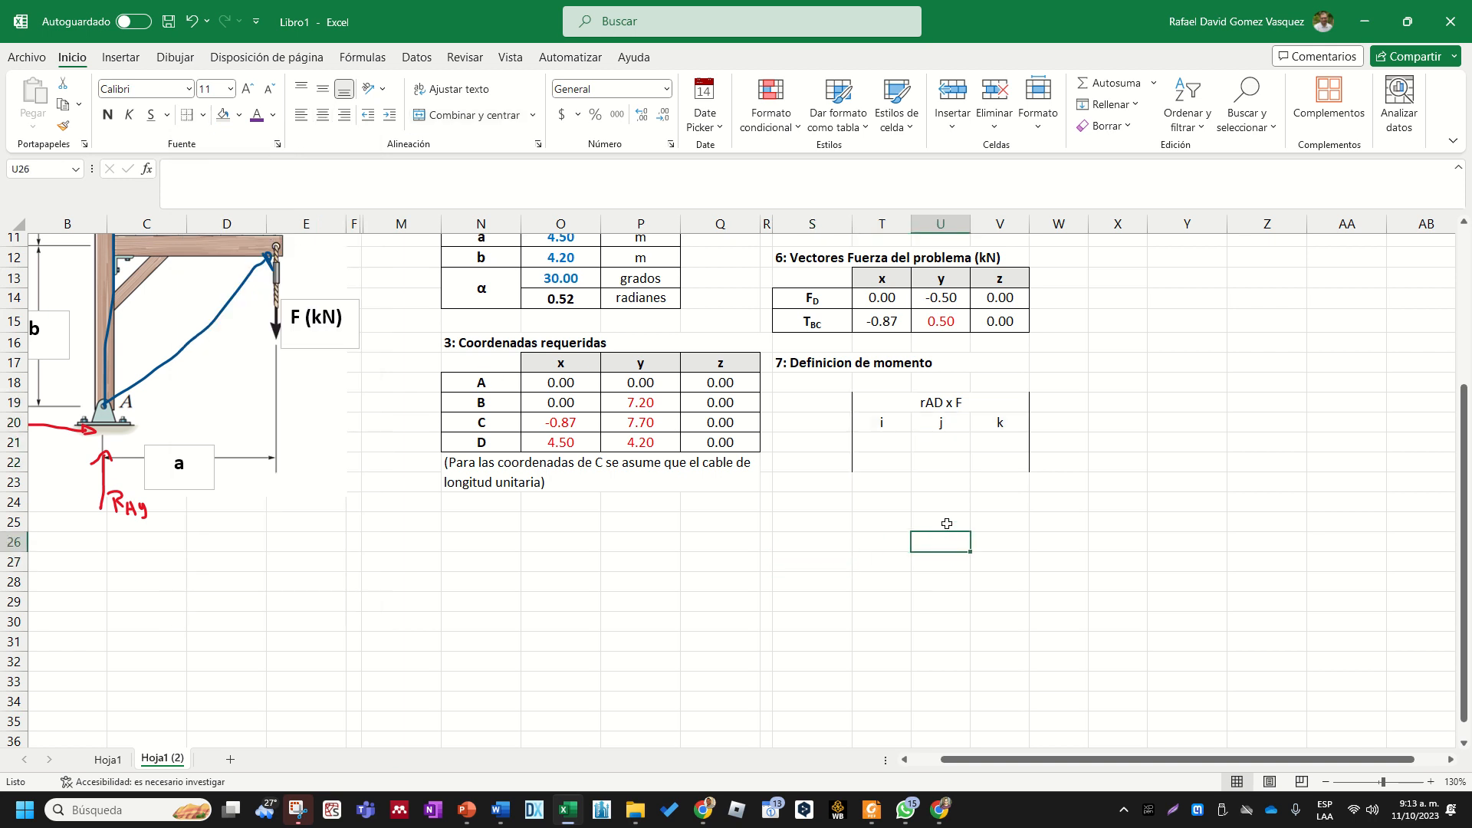
- Apply a light gray fill to the heading and component header cells T19:V20
{"action": "left_click_drag", "start_coordinate": [991, 423], "coordinate": [882, 401]}
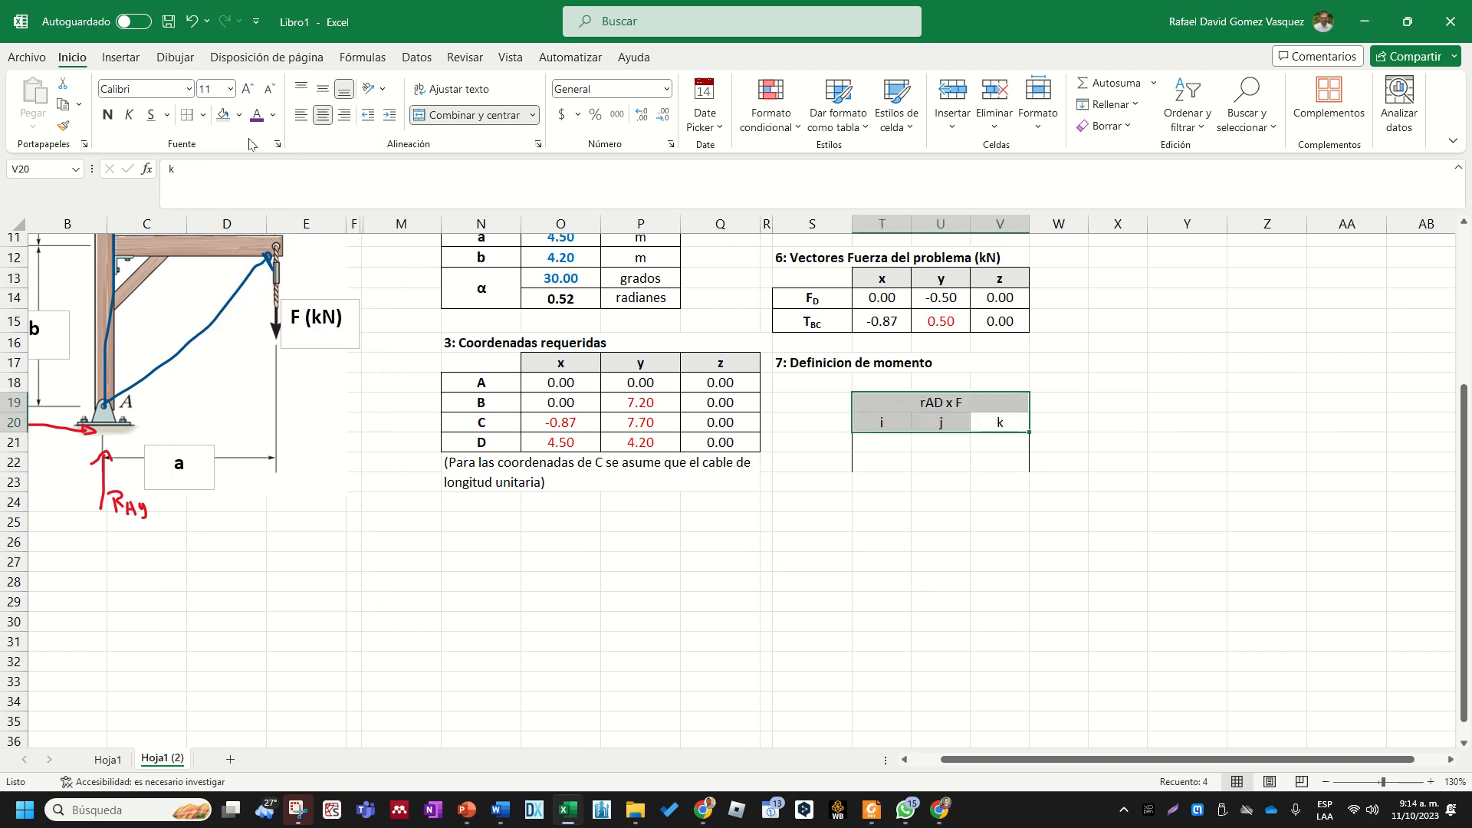
{"action": "left_click", "coordinate": [240, 115]}
{"action": "left_click", "coordinate": [223, 179]}
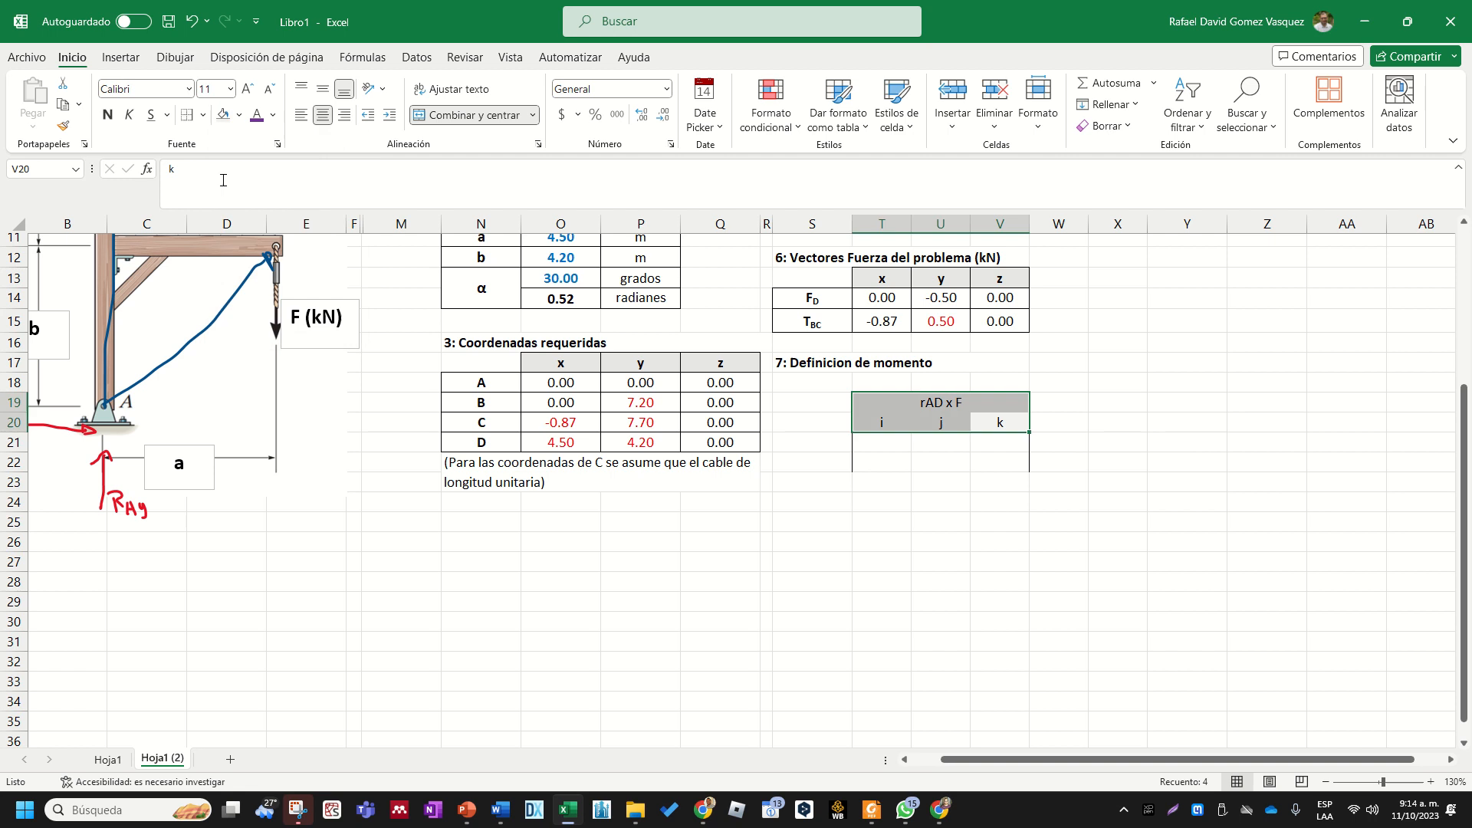
{"action": "left_click", "coordinate": [893, 444]}
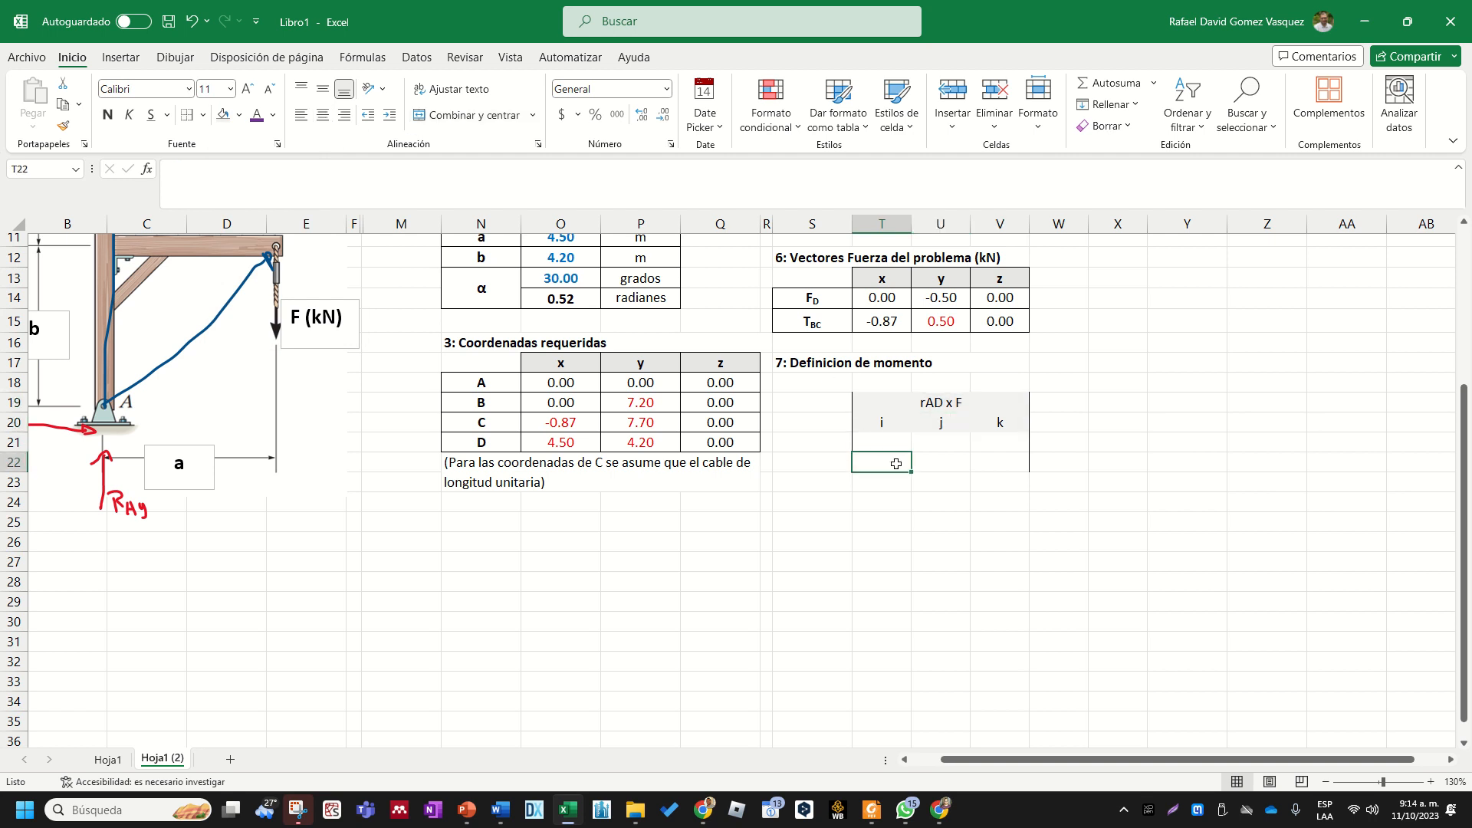
{"action": "scroll", "coordinate": [931, 536], "scroll_direction": "up", "scroll_amount": 2}
{"action": "scroll", "coordinate": [941, 568], "scroll_direction": "up", "scroll_amount": 2}
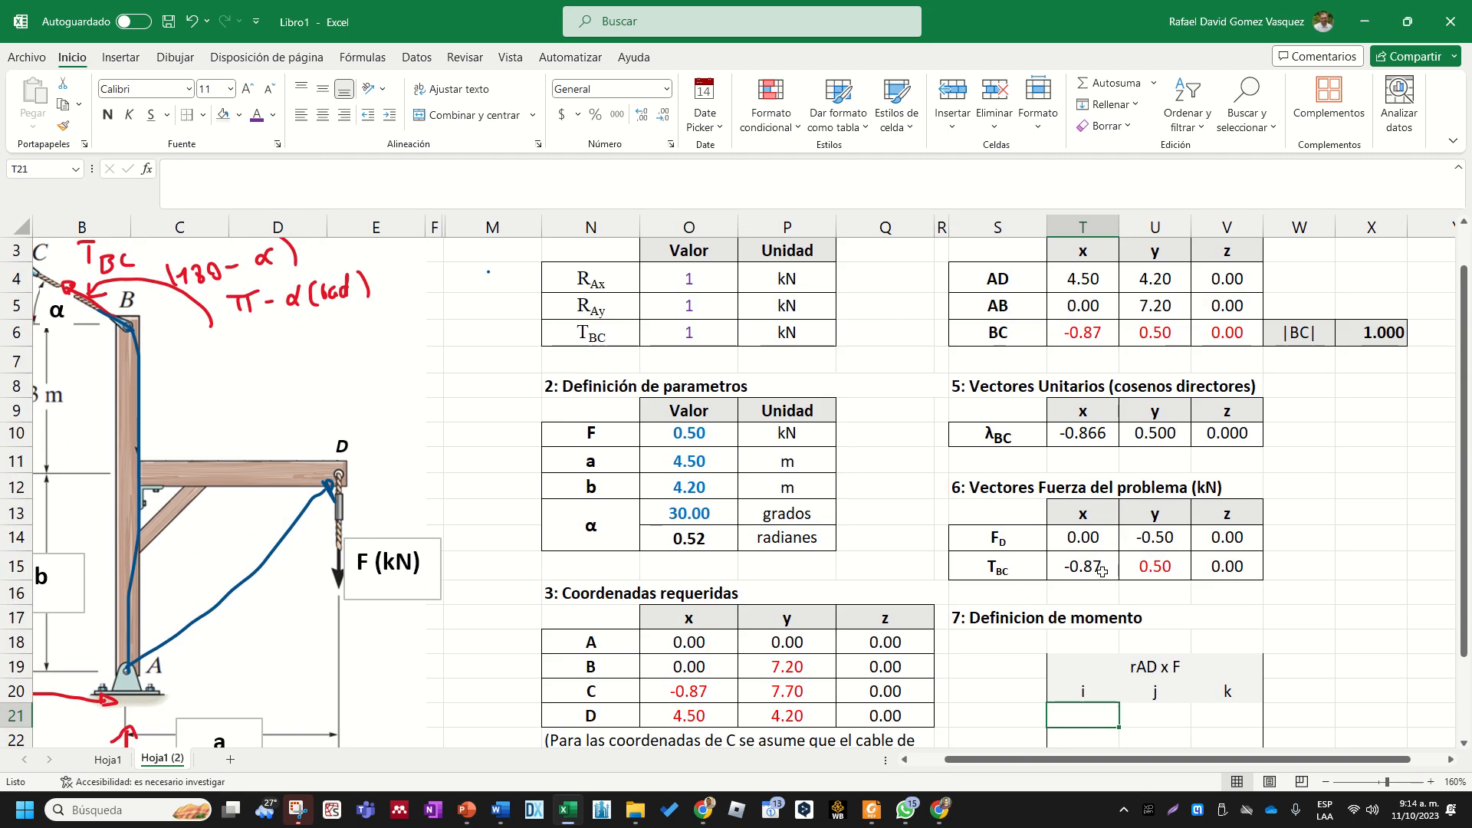
{"action": "scroll", "coordinate": [1101, 570], "scroll_direction": "down", "scroll_amount": 2}
{"action": "left_click", "coordinate": [1090, 591]}
{"action": "left_click", "coordinate": [1141, 475]}
{"action": "scroll", "coordinate": [1131, 575], "scroll_direction": "up", "scroll_amount": 2}
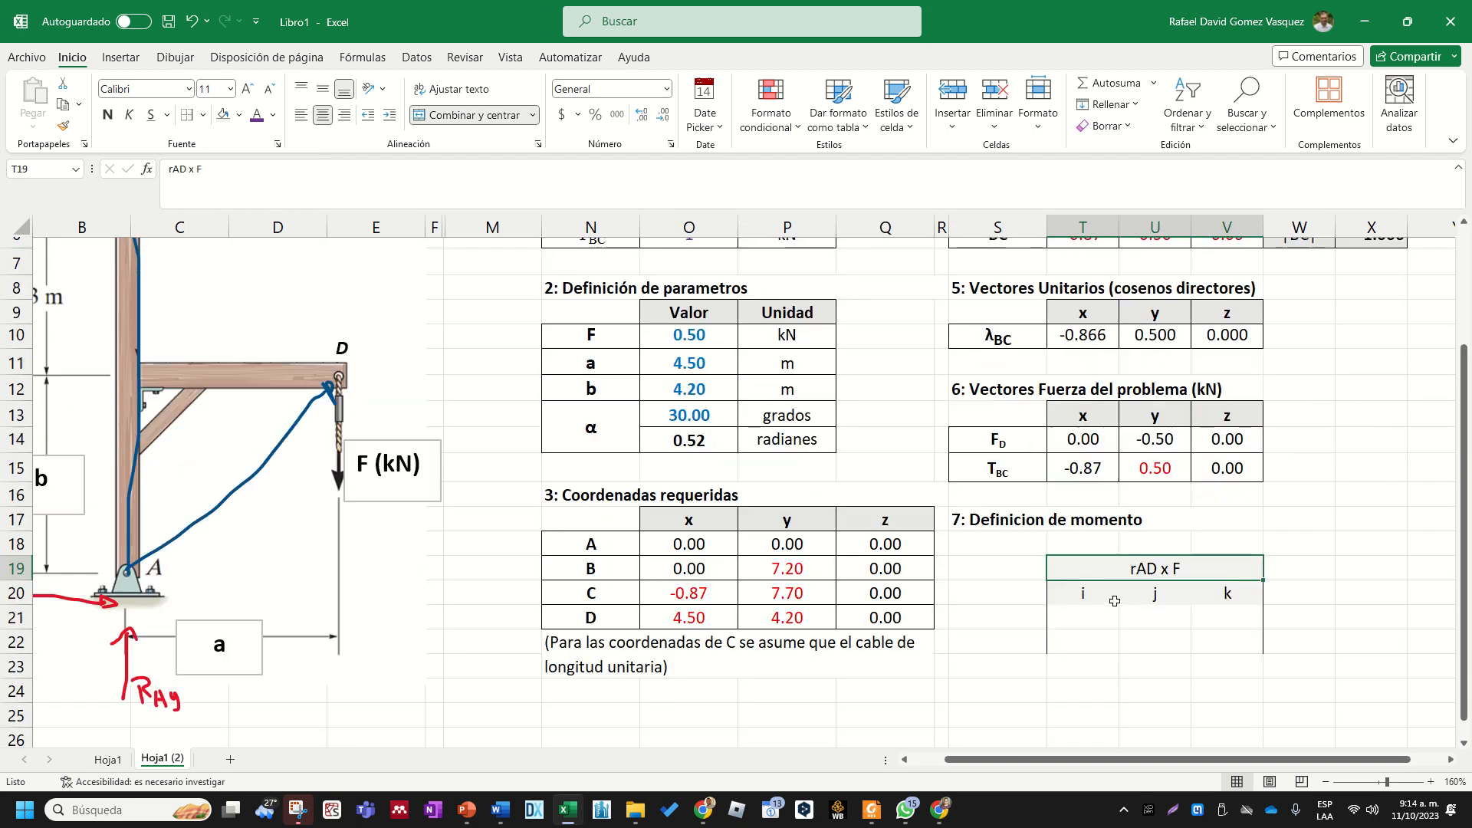
{"action": "scroll", "coordinate": [1111, 603], "scroll_direction": "down", "scroll_amount": 2}
{"action": "scroll", "coordinate": [1031, 652], "scroll_direction": "down", "scroll_amount": 2}
{"action": "left_click", "coordinate": [1025, 645]}
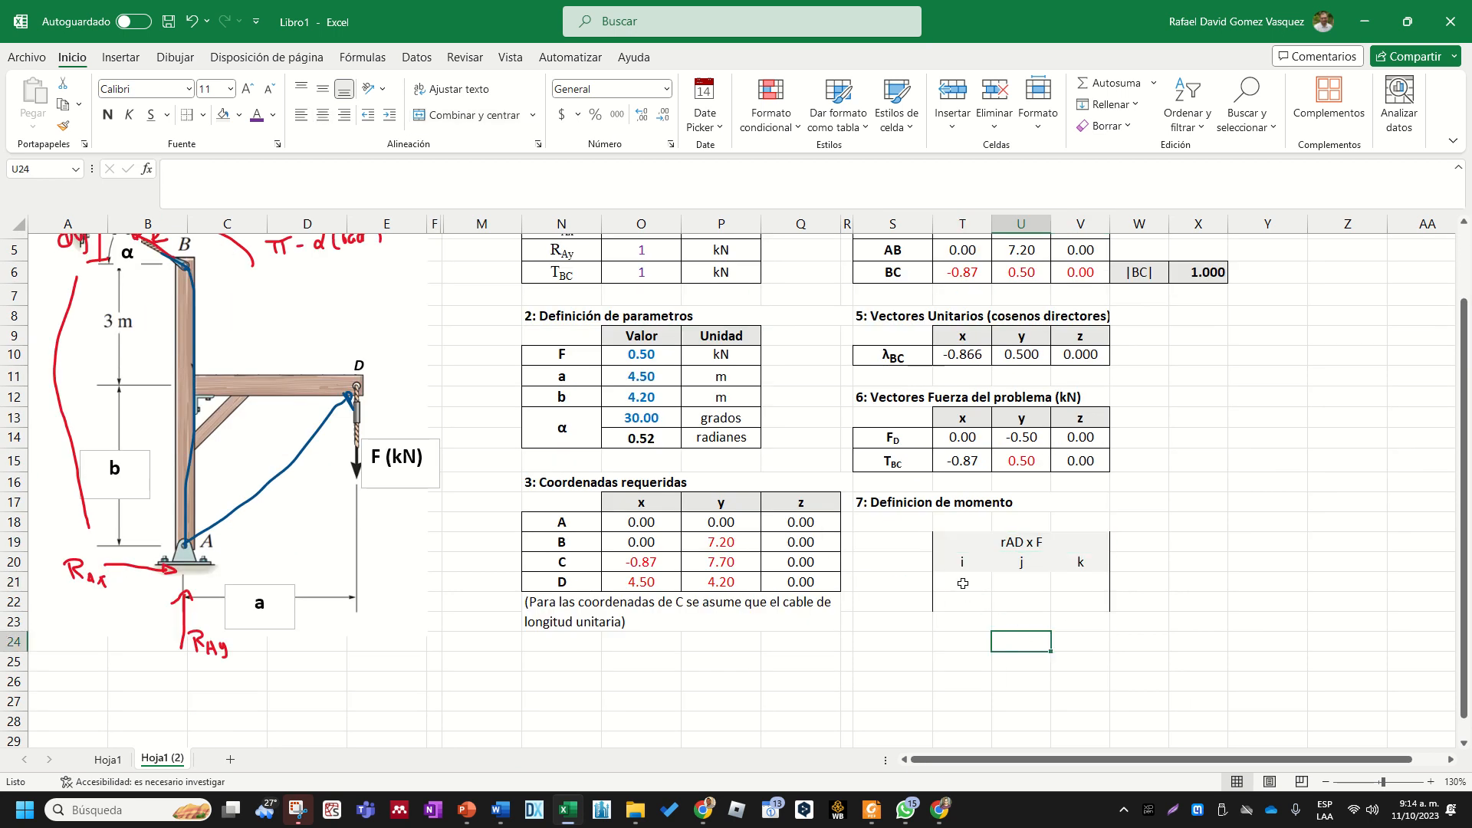
- Apply all borders to the empty component cells T21:V22
{"action": "left_click_drag", "start_coordinate": [963, 583], "coordinate": [1081, 601]}
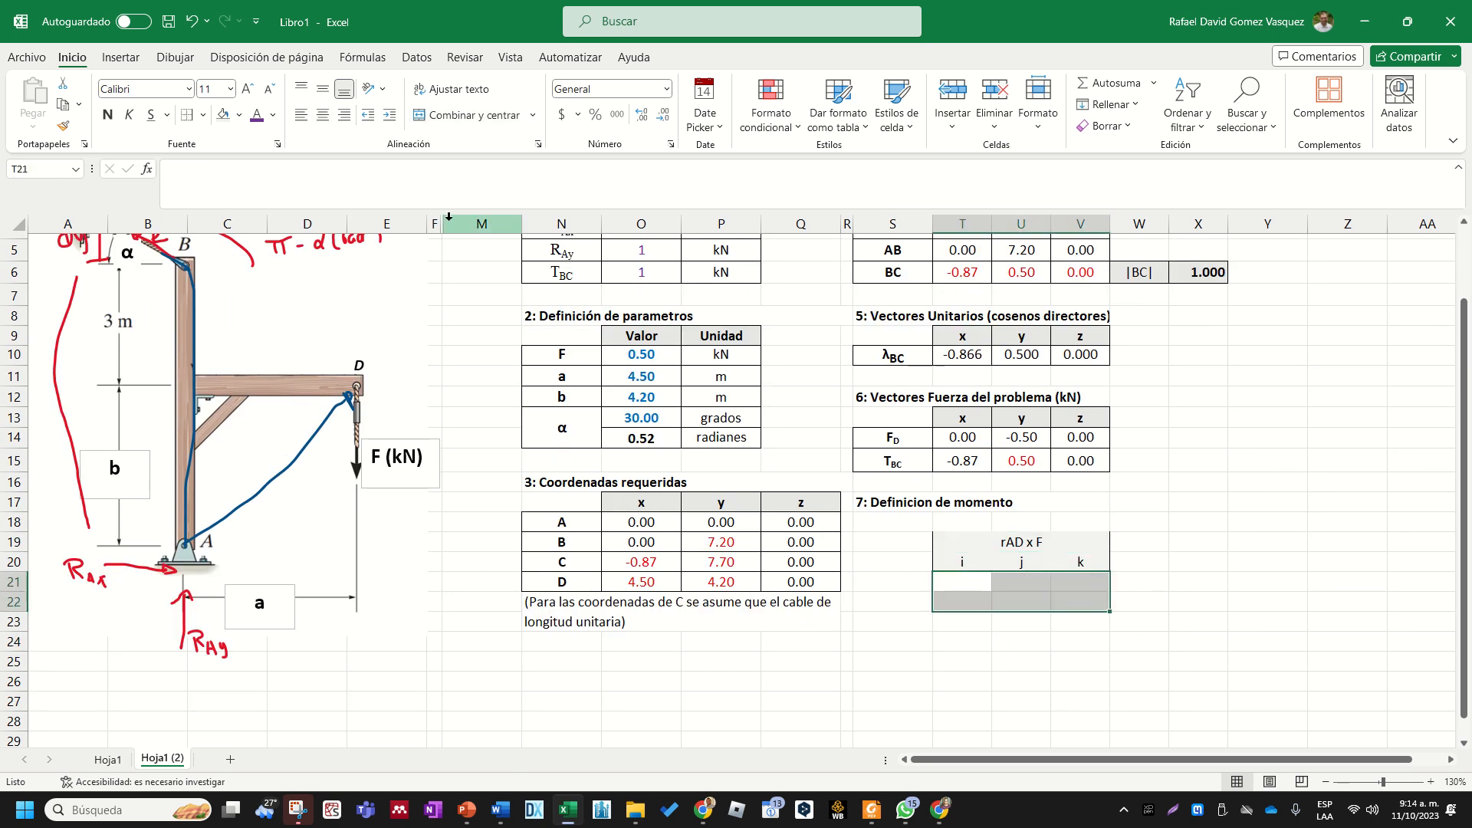
{"action": "left_click", "coordinate": [203, 115]}
{"action": "left_click", "coordinate": [253, 278]}
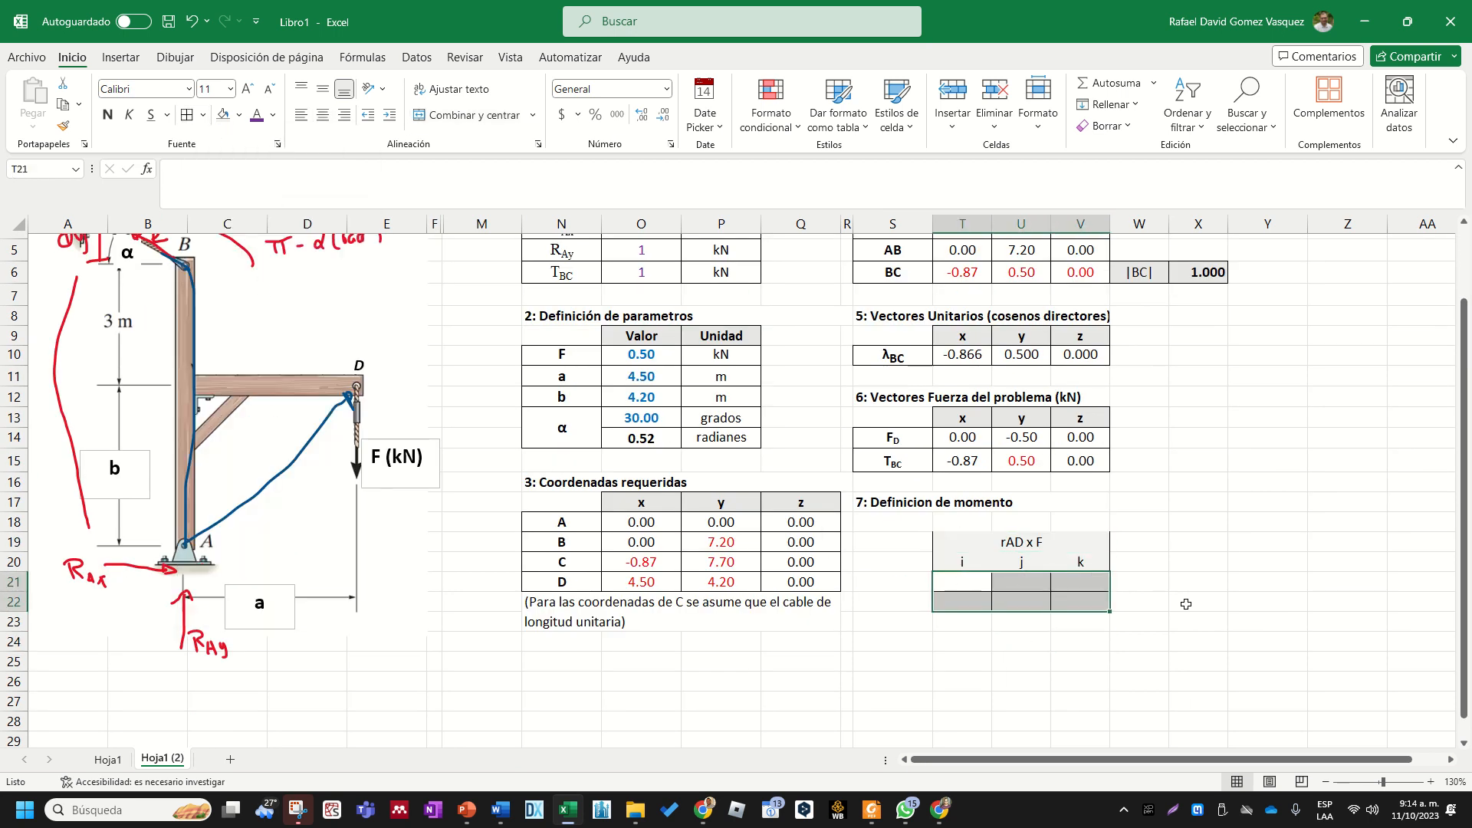
{"action": "left_click_drag", "start_coordinate": [996, 541], "coordinate": [1015, 595]}
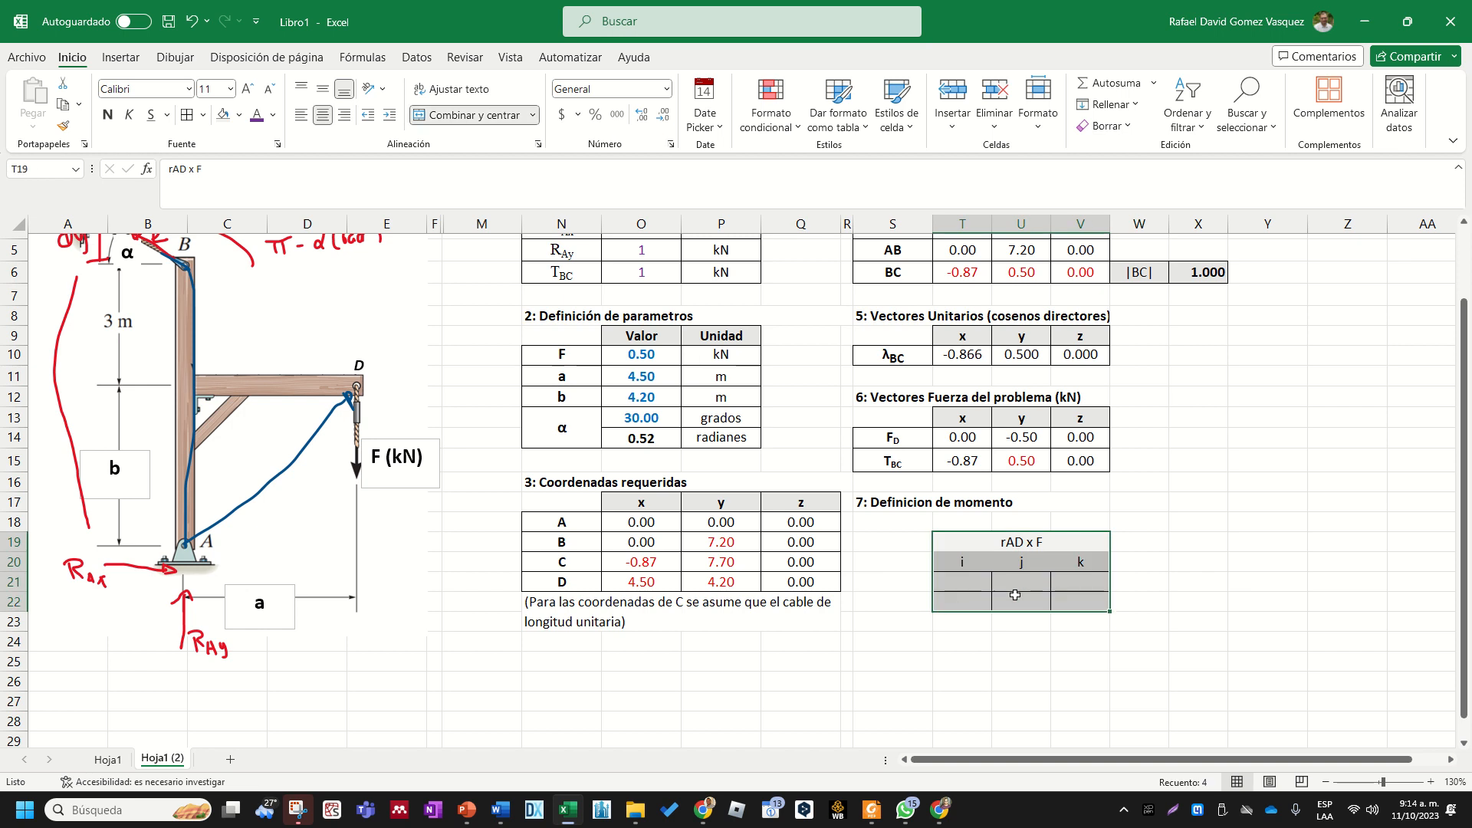
{"action": "left_click", "coordinate": [535, 117]}
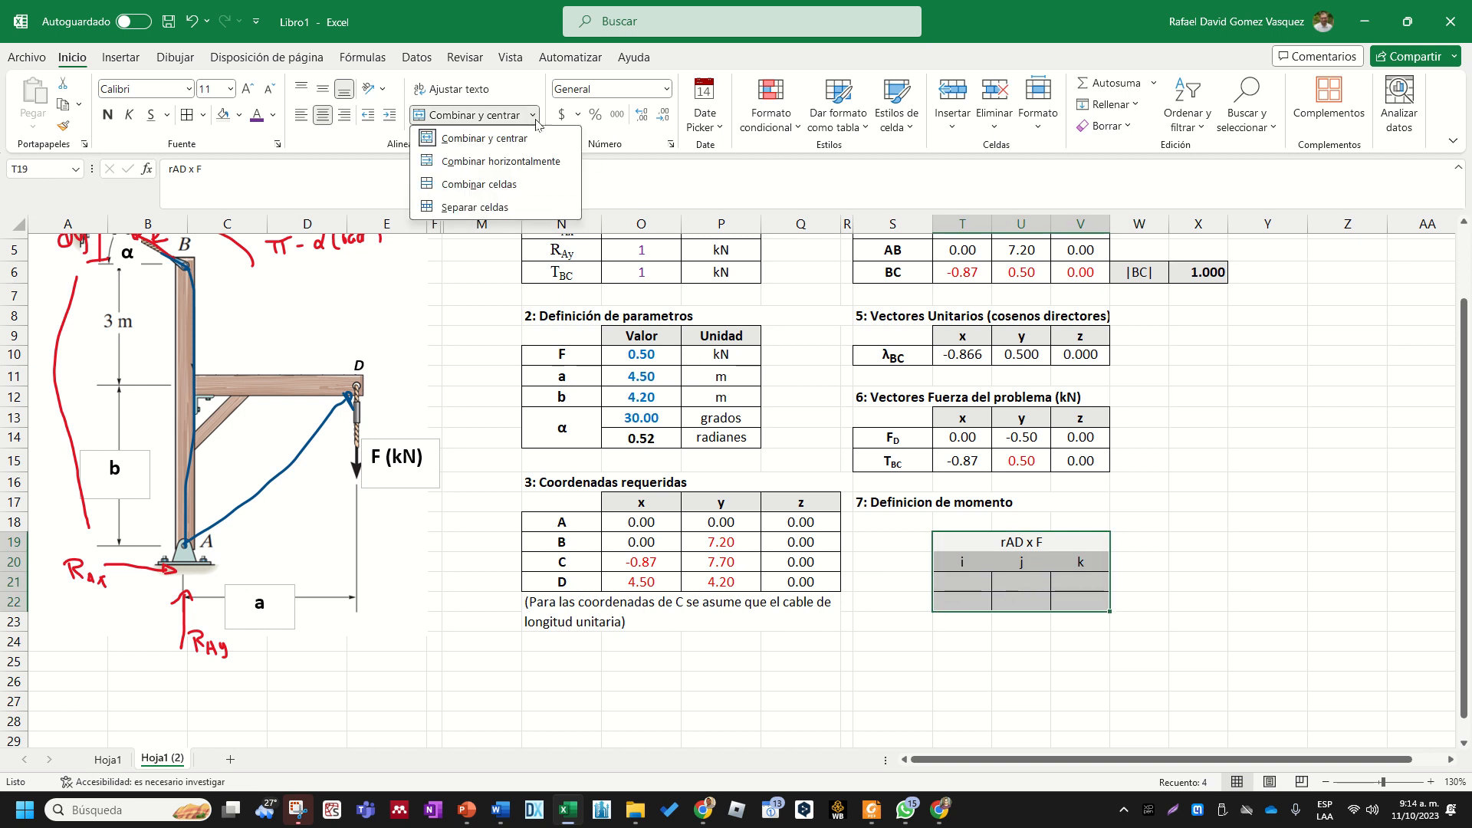
{"action": "left_click", "coordinate": [487, 30]}
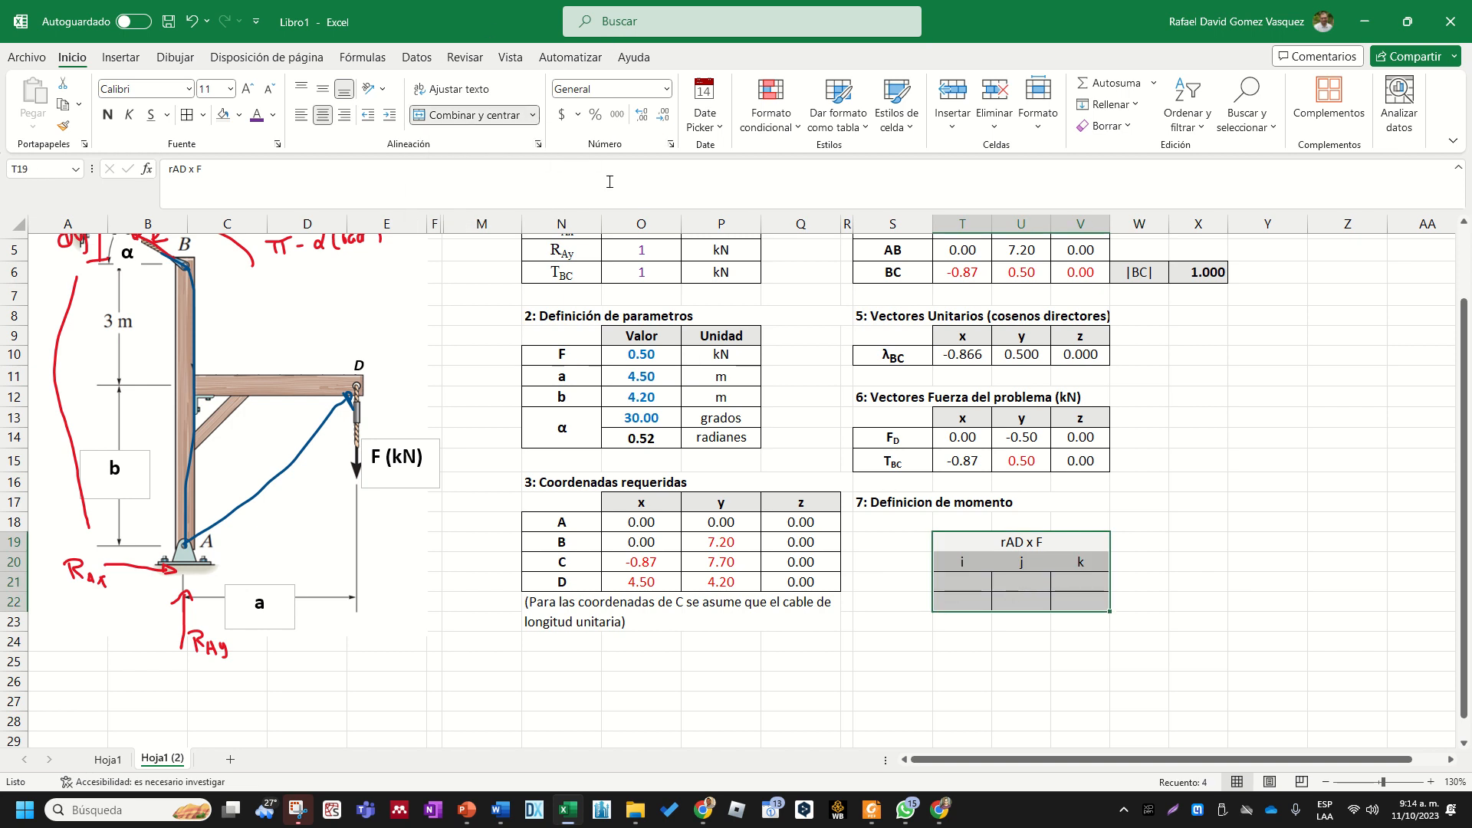
{"action": "left_click", "coordinate": [205, 118]}
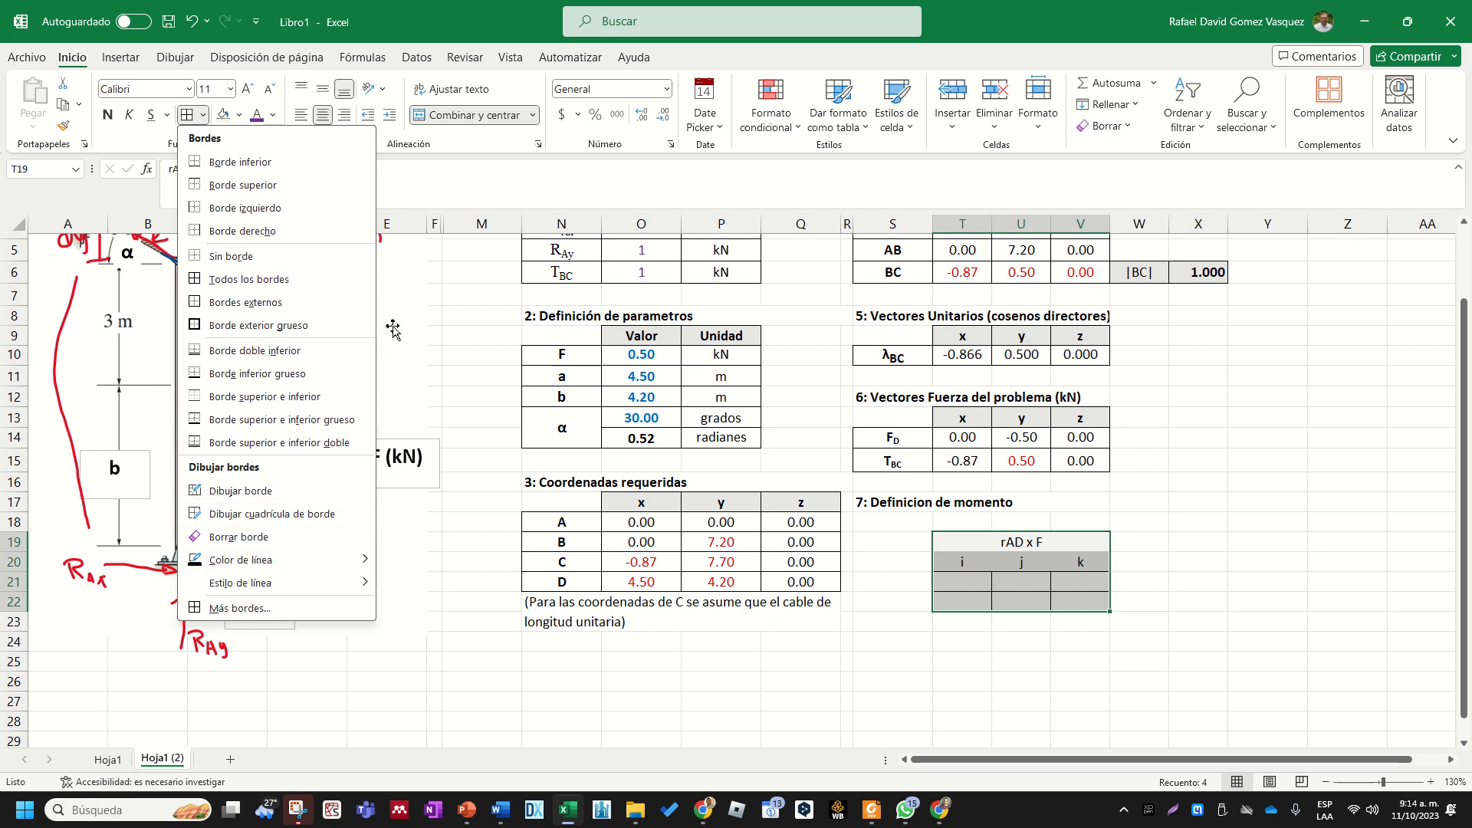
{"action": "left_click", "coordinate": [316, 496]}
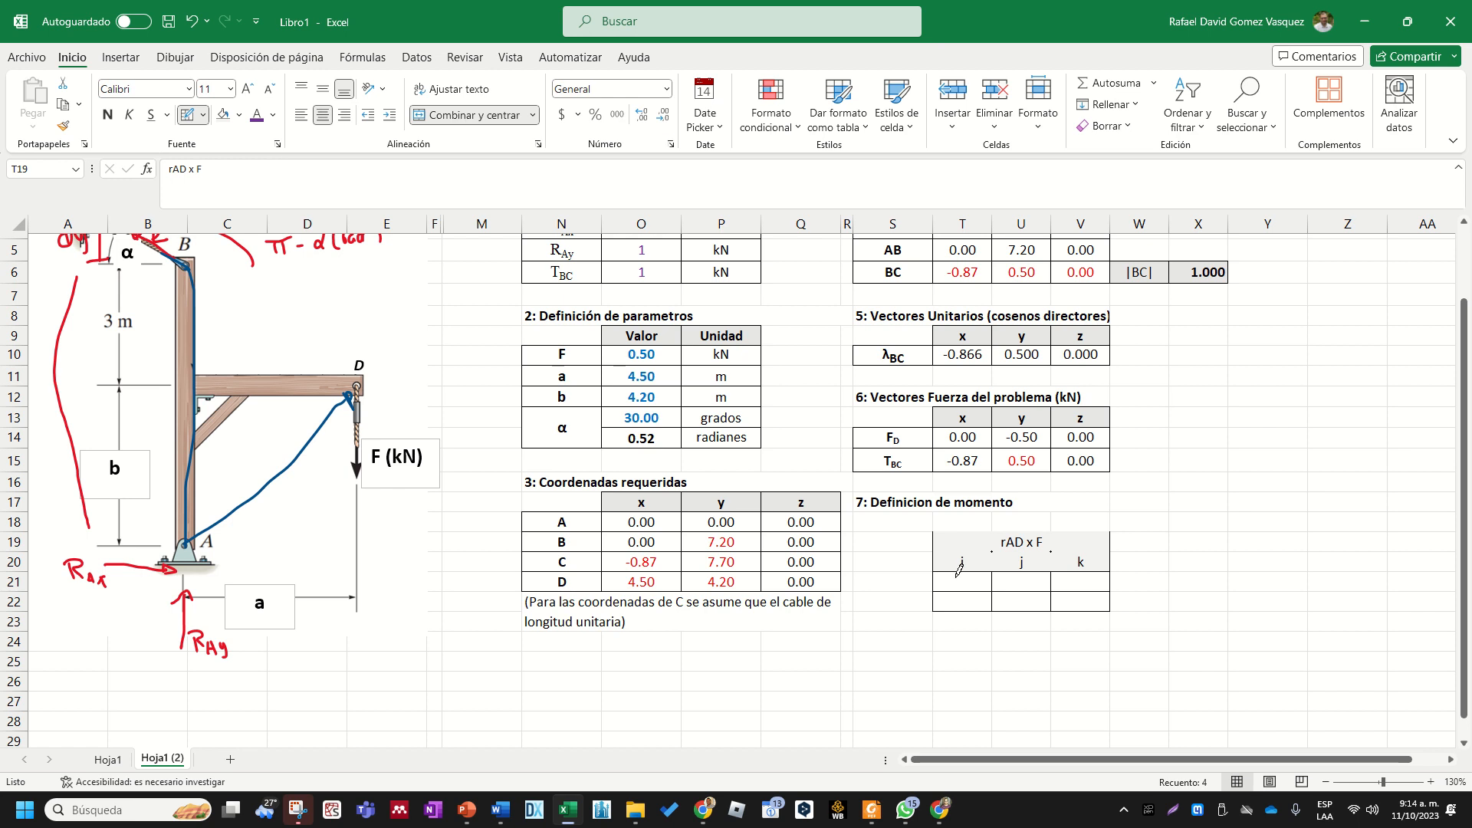
{"action": "key", "text": "Escape"}
{"action": "left_click", "coordinate": [1139, 660]}
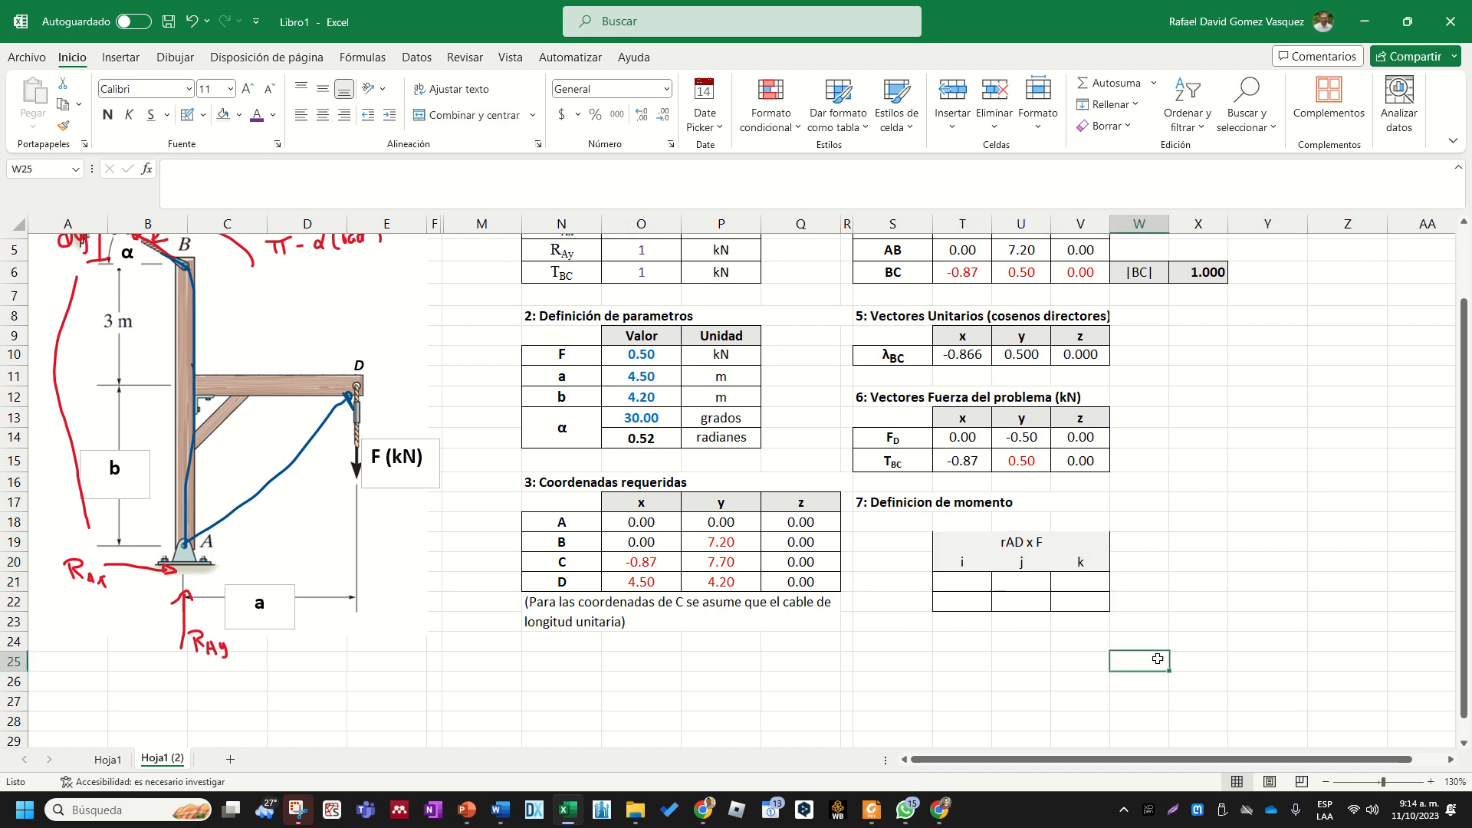
- Link T21 to the x component of vector AD in T4 and fill the formula across to V21
{"action": "left_click", "coordinate": [971, 580]}
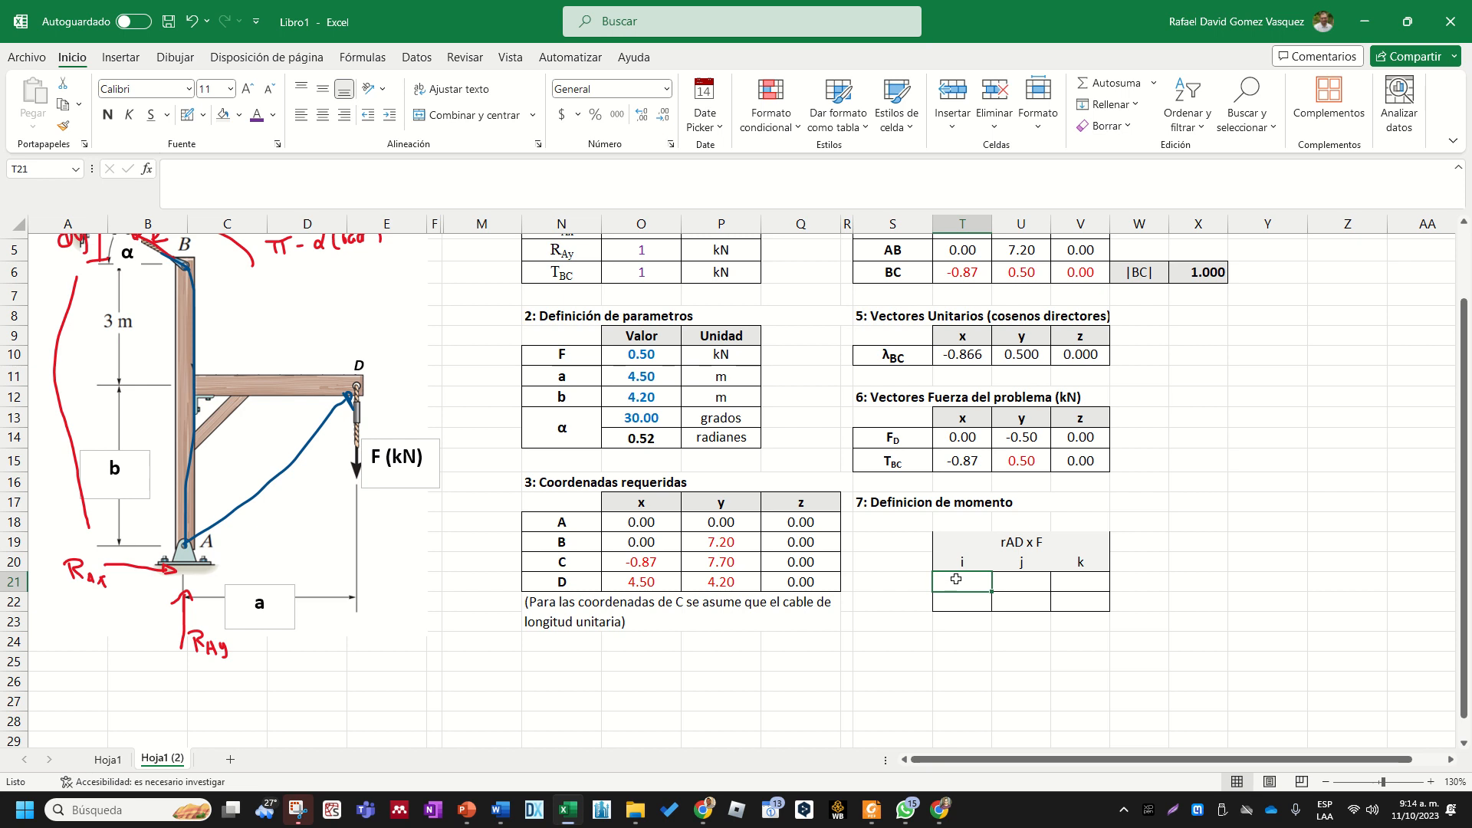
{"action": "mouse_move", "coordinate": [960, 580]}
{"action": "left_mouse_down"}
{"action": "mouse_move", "coordinate": [1073, 581]}
{"action": "mouse_move", "coordinate": [981, 599]}
{"action": "mouse_move", "coordinate": [1088, 600]}
{"action": "left_mouse_up"}
{"action": "left_click", "coordinate": [1034, 648]}
{"action": "left_click", "coordinate": [977, 585]}
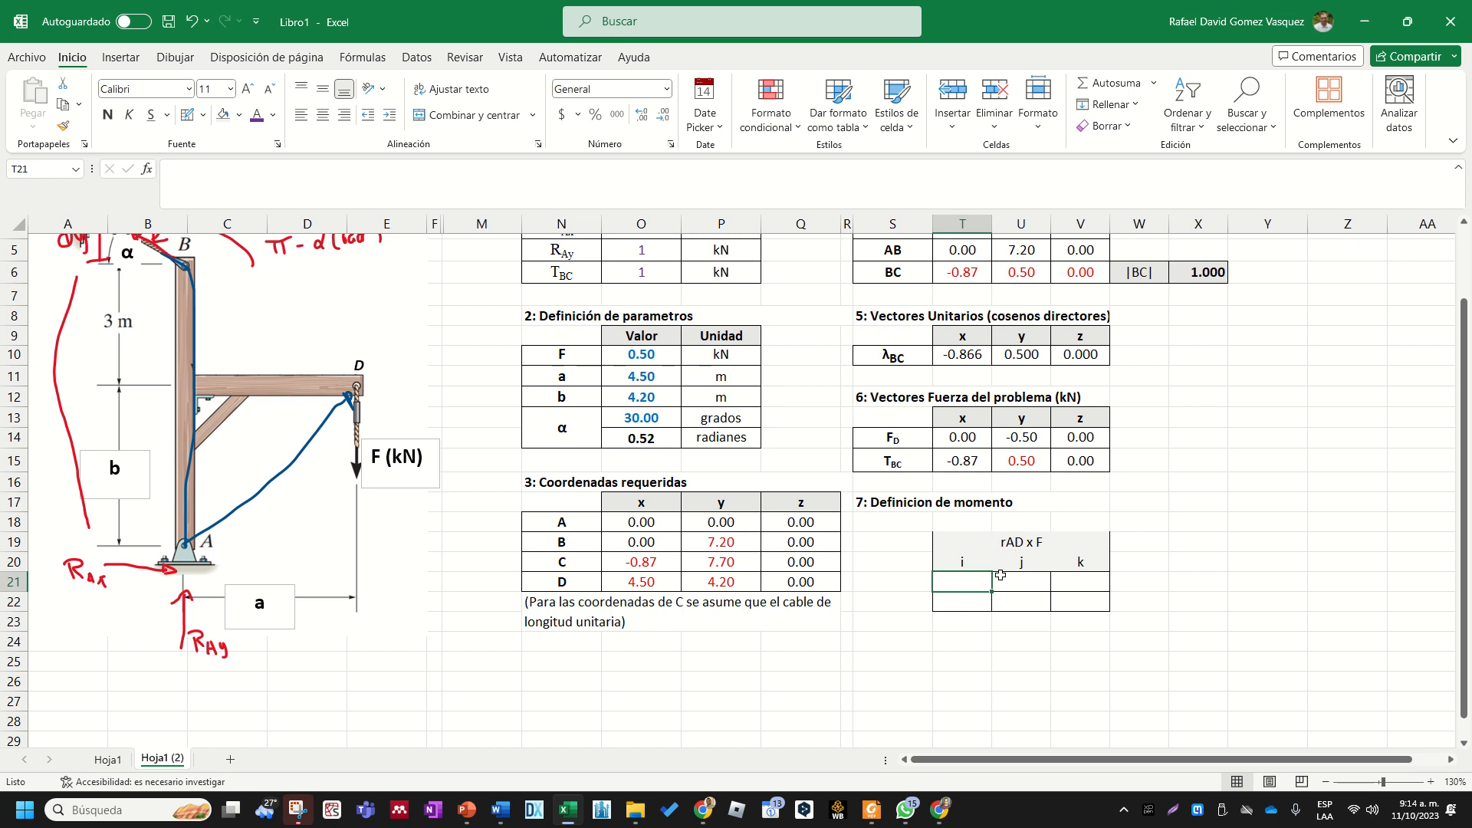
{"action": "type", "text": "+"}
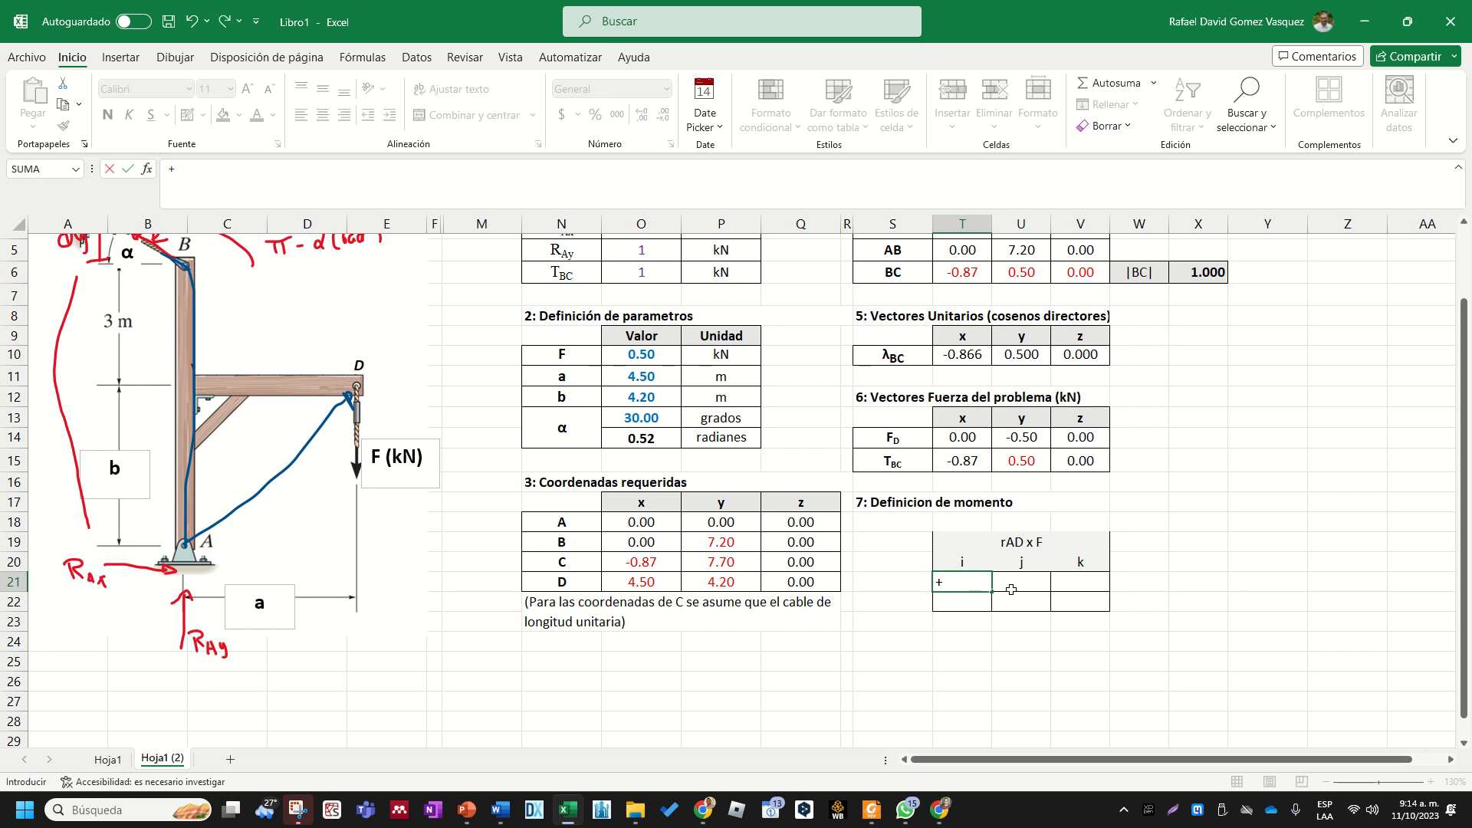
{"action": "scroll", "coordinate": [1012, 589], "scroll_direction": "up", "scroll_amount": 2}
{"action": "left_click", "coordinate": [963, 309]}
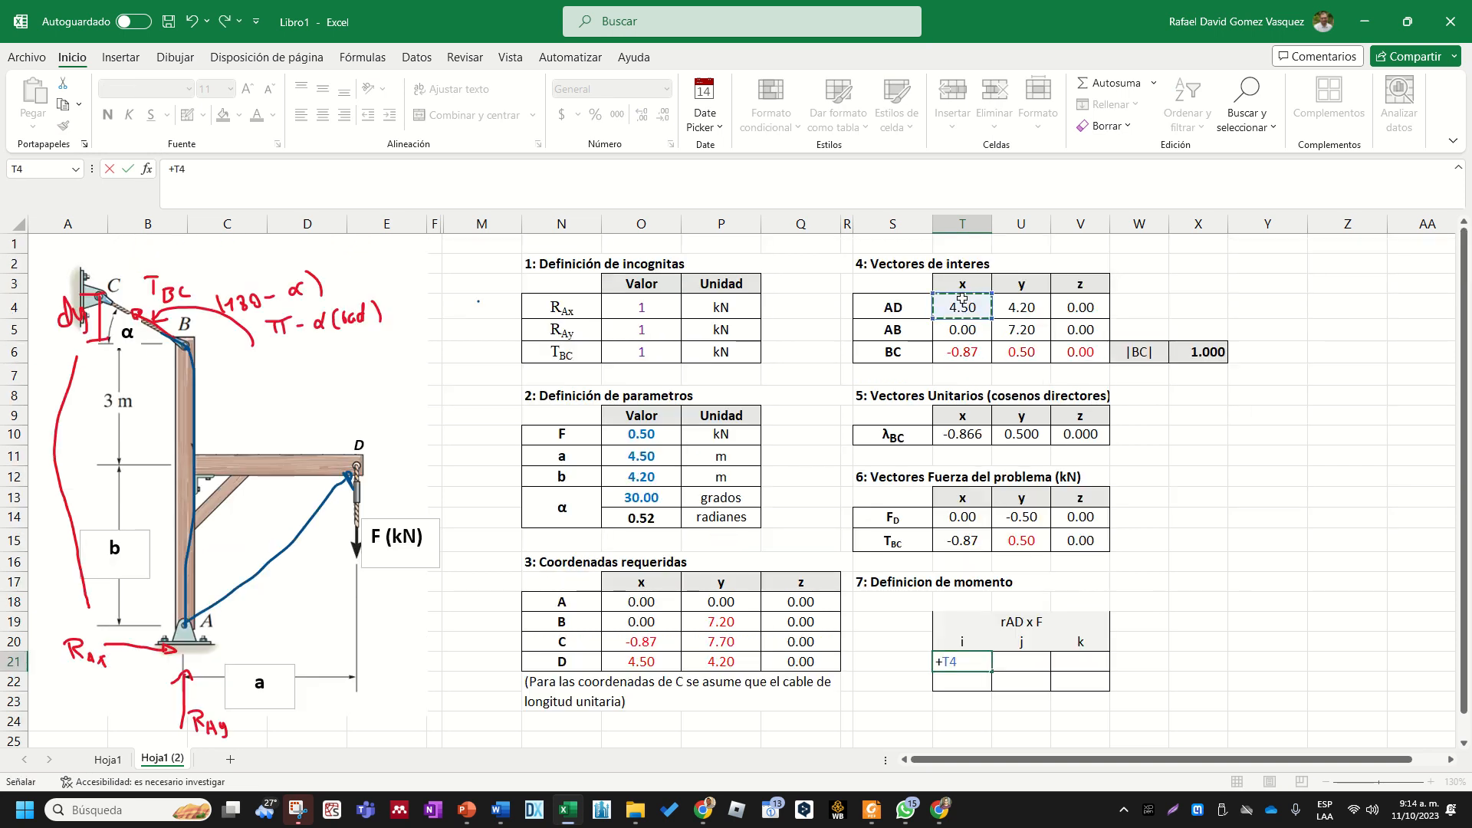
{"action": "key", "text": "Return"}
{"action": "left_click", "coordinate": [974, 660]}
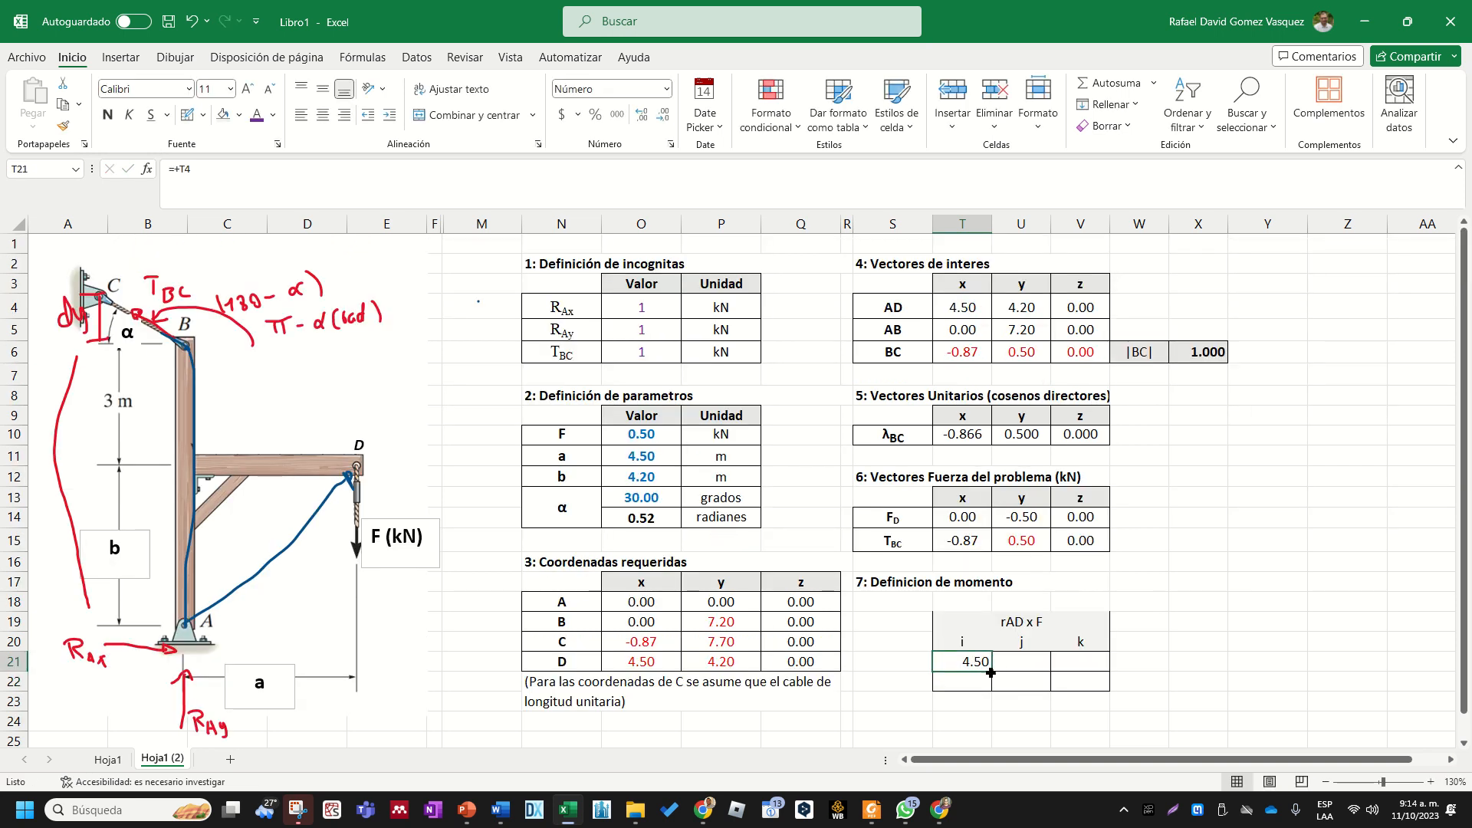
{"action": "left_click_drag", "start_coordinate": [991, 671], "coordinate": [1093, 672]}
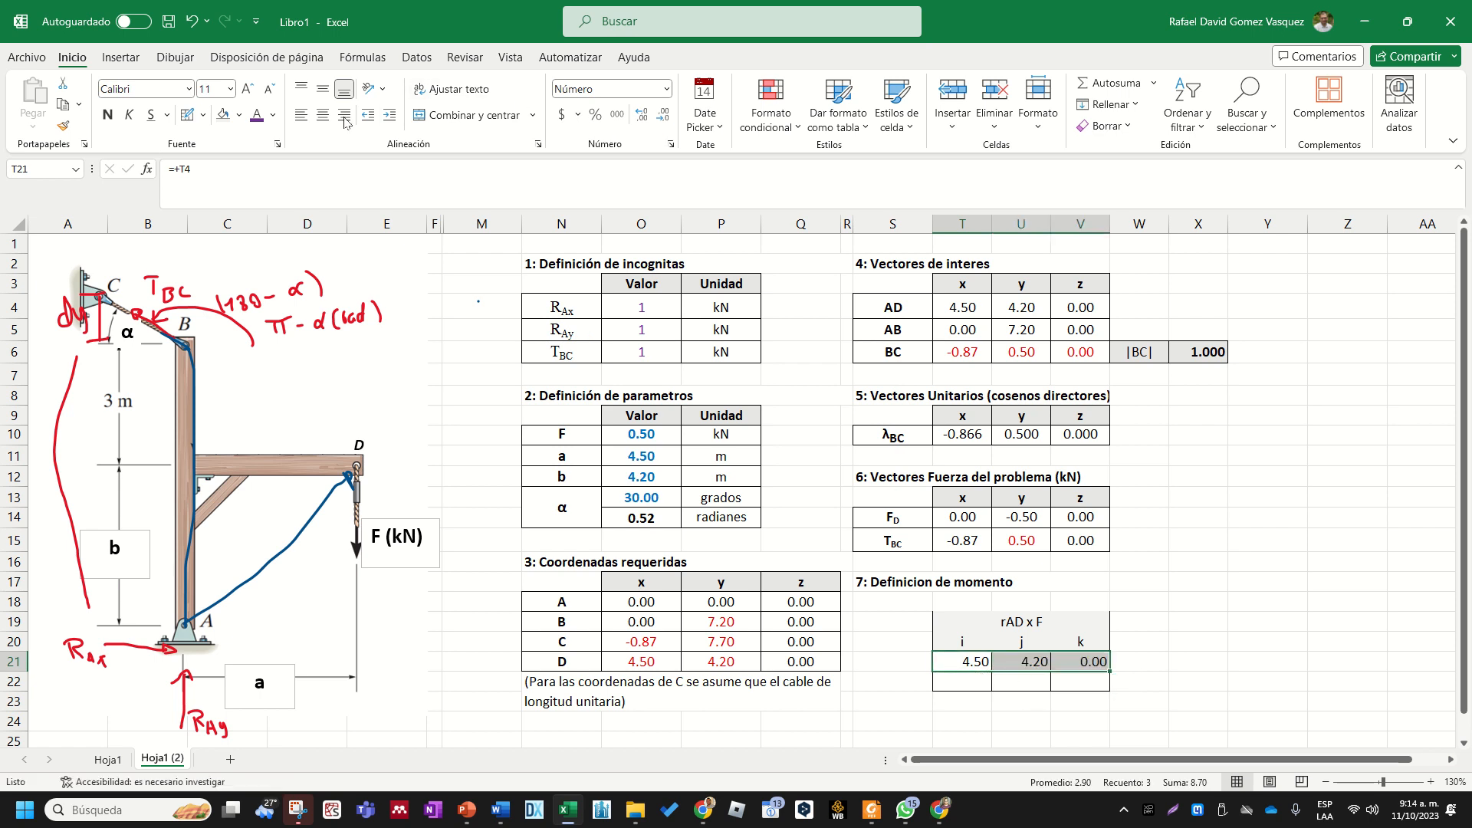
- Center the component cells T21:V22 and apply the Número format to them
{"action": "left_click_drag", "start_coordinate": [970, 664], "coordinate": [1060, 684]}
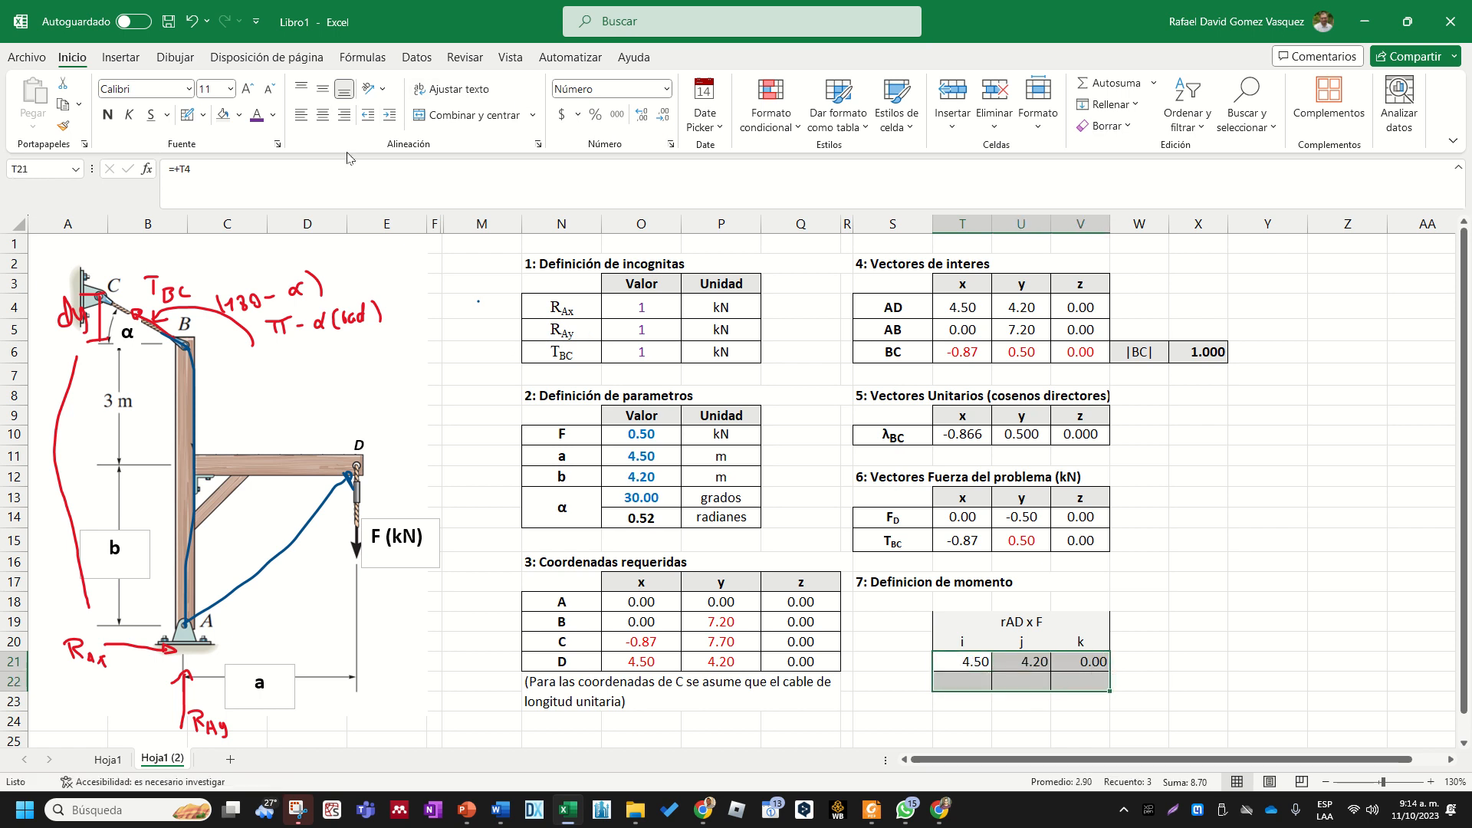
{"action": "left_click", "coordinate": [322, 115]}
{"action": "left_click", "coordinate": [666, 89]}
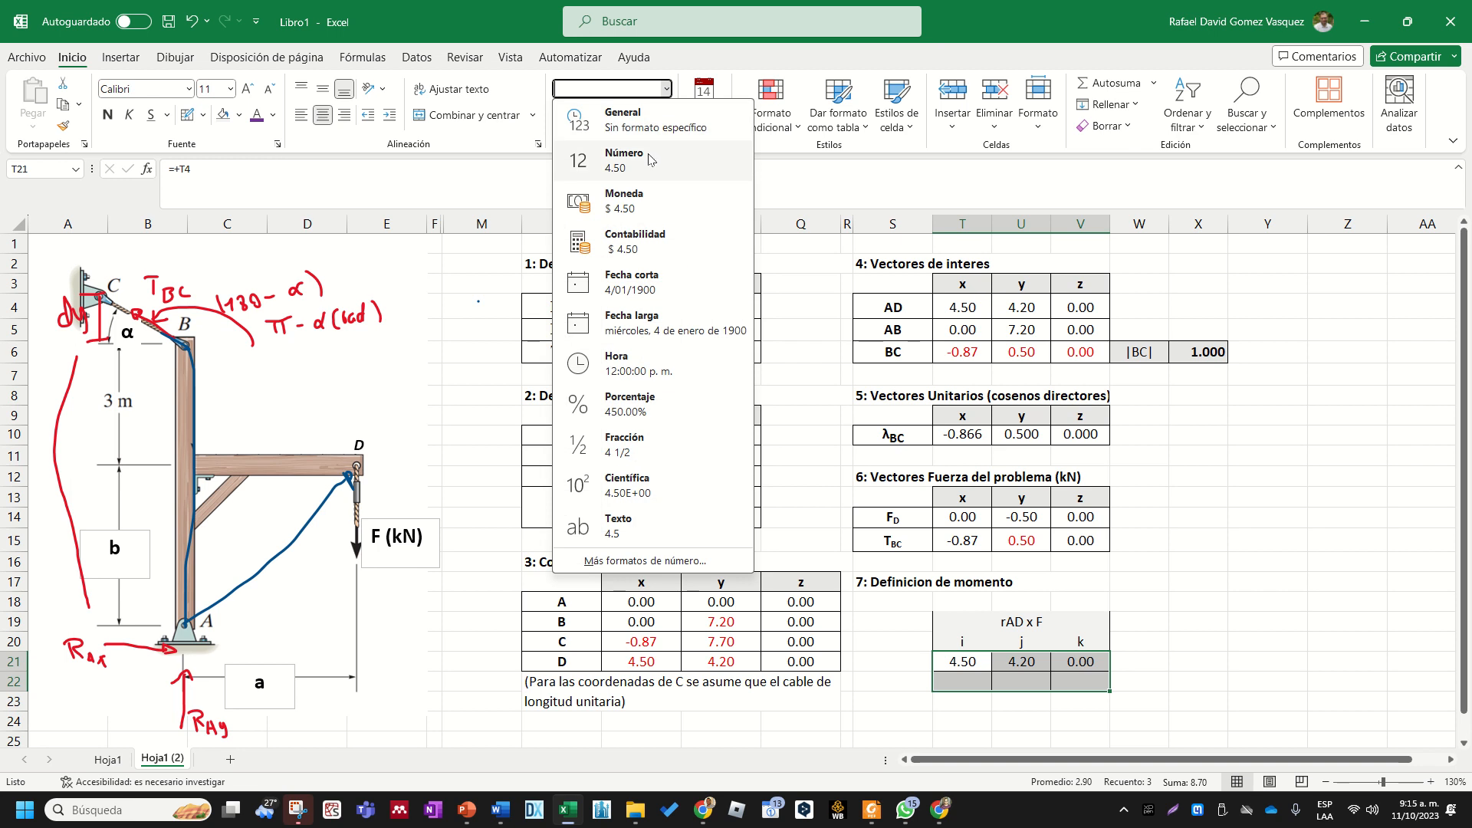
{"action": "left_click", "coordinate": [666, 89]}
{"action": "left_click", "coordinate": [1268, 518]}
- Link T22 to the x component of force FD in T14 and fill the formula across to V22
{"action": "left_click", "coordinate": [984, 676]}
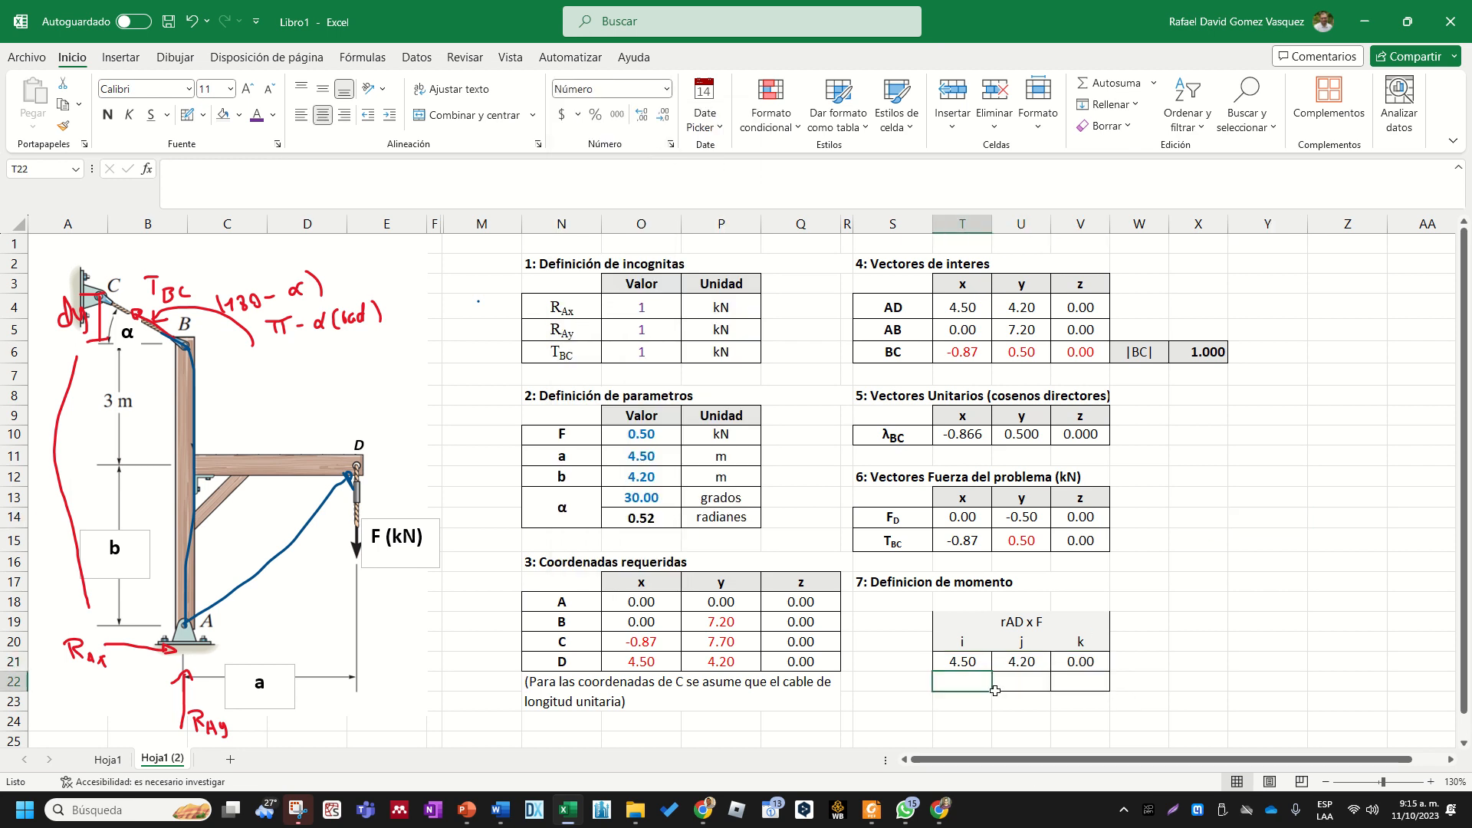
{"action": "type", "text": "+"}
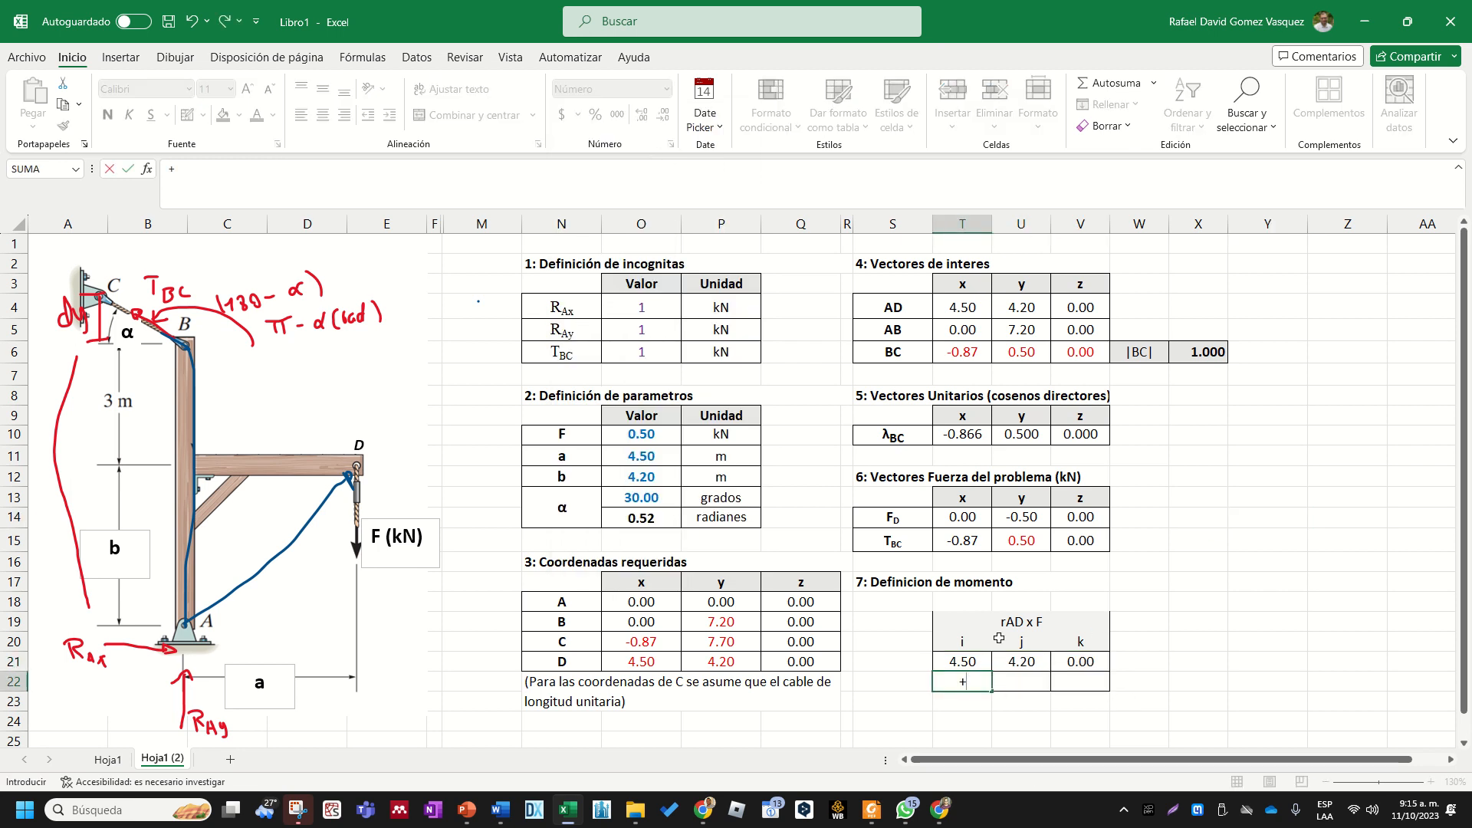
{"action": "left_click", "coordinate": [963, 523]}
{"action": "key", "text": "Return"}
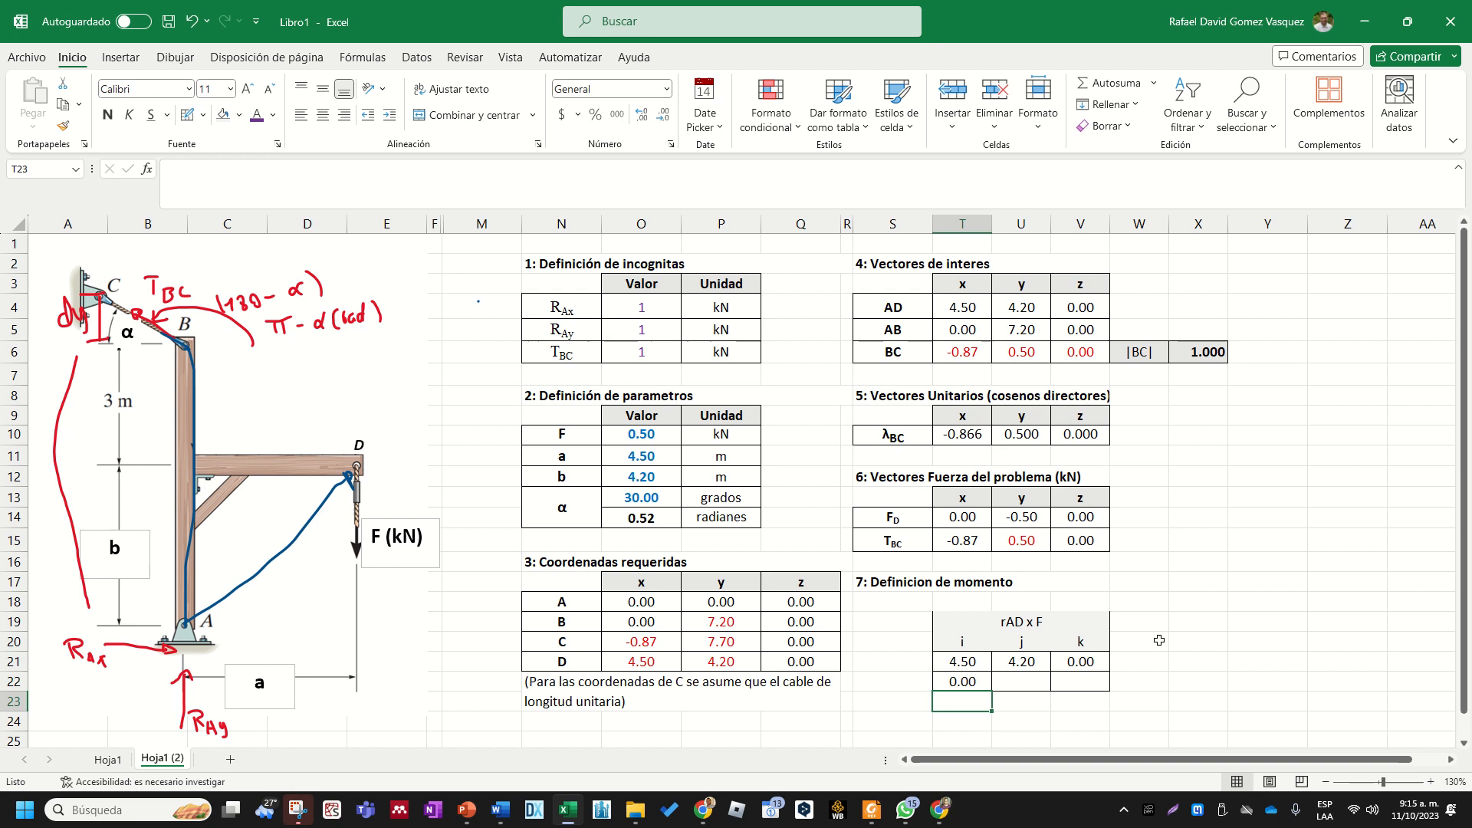
{"action": "left_click", "coordinate": [977, 681]}
{"action": "left_click_drag", "start_coordinate": [991, 691], "coordinate": [1098, 682]}
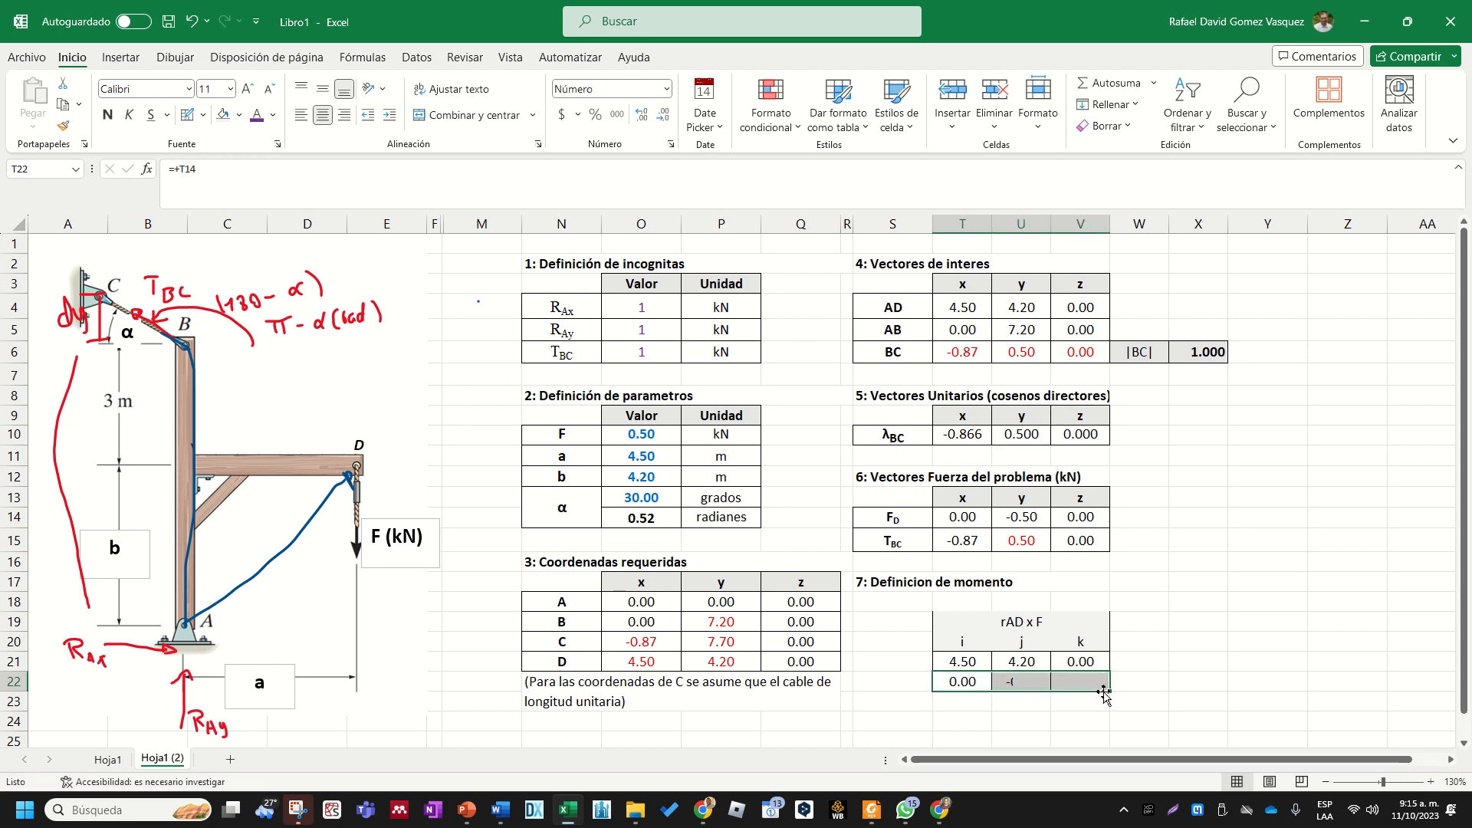
{"action": "scroll", "coordinate": [1098, 699], "scroll_direction": "down", "scroll_amount": 2}
{"action": "left_click", "coordinate": [1057, 674]}
- Copy the rAD x F block T19:V22 and paste it below, starting at T24
{"action": "left_click", "coordinate": [1001, 539]}
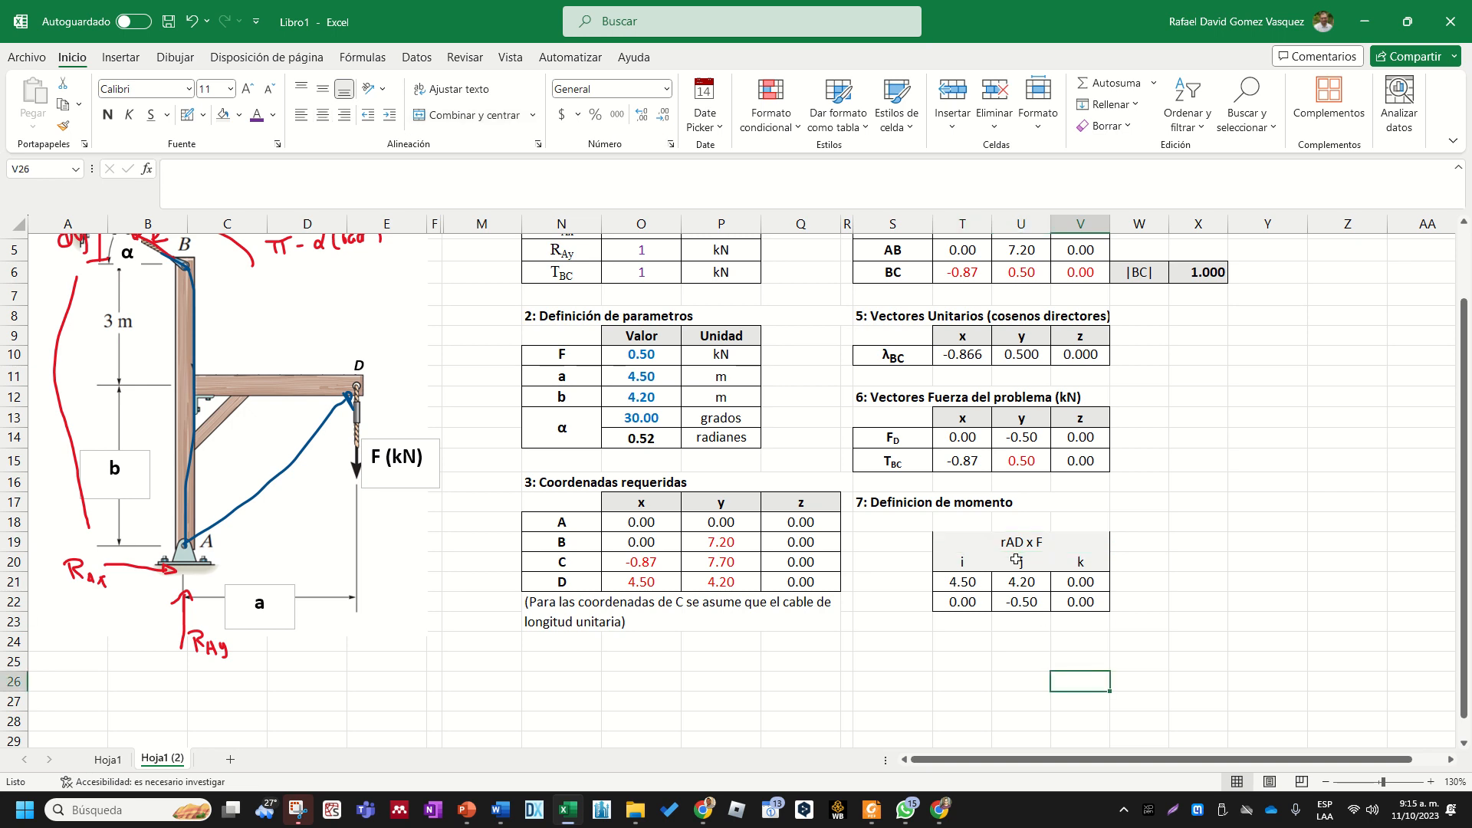
{"action": "left_click_drag", "start_coordinate": [1016, 546], "coordinate": [1022, 595]}
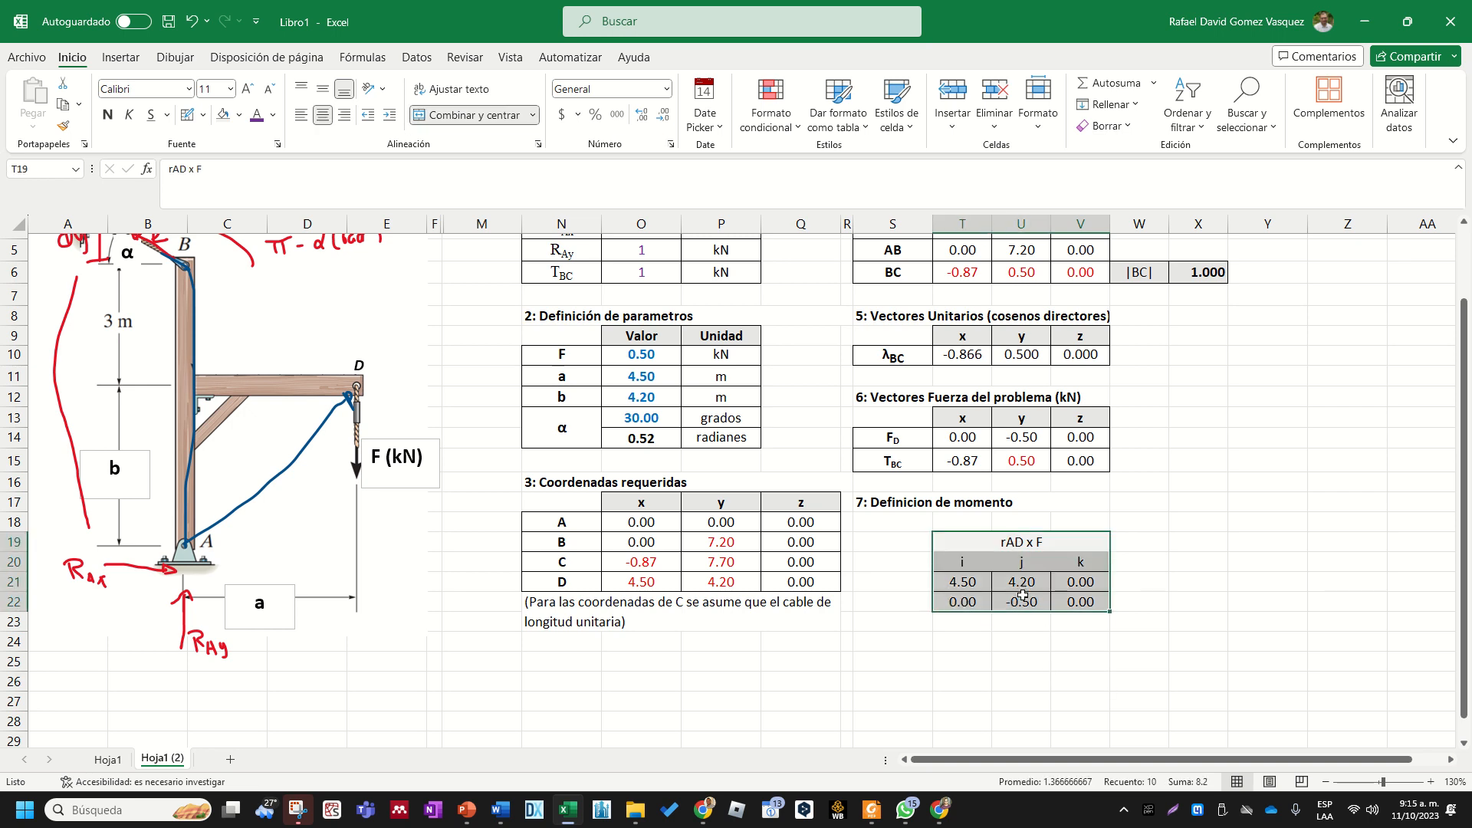
{"action": "key", "text": "ctrl+c"}
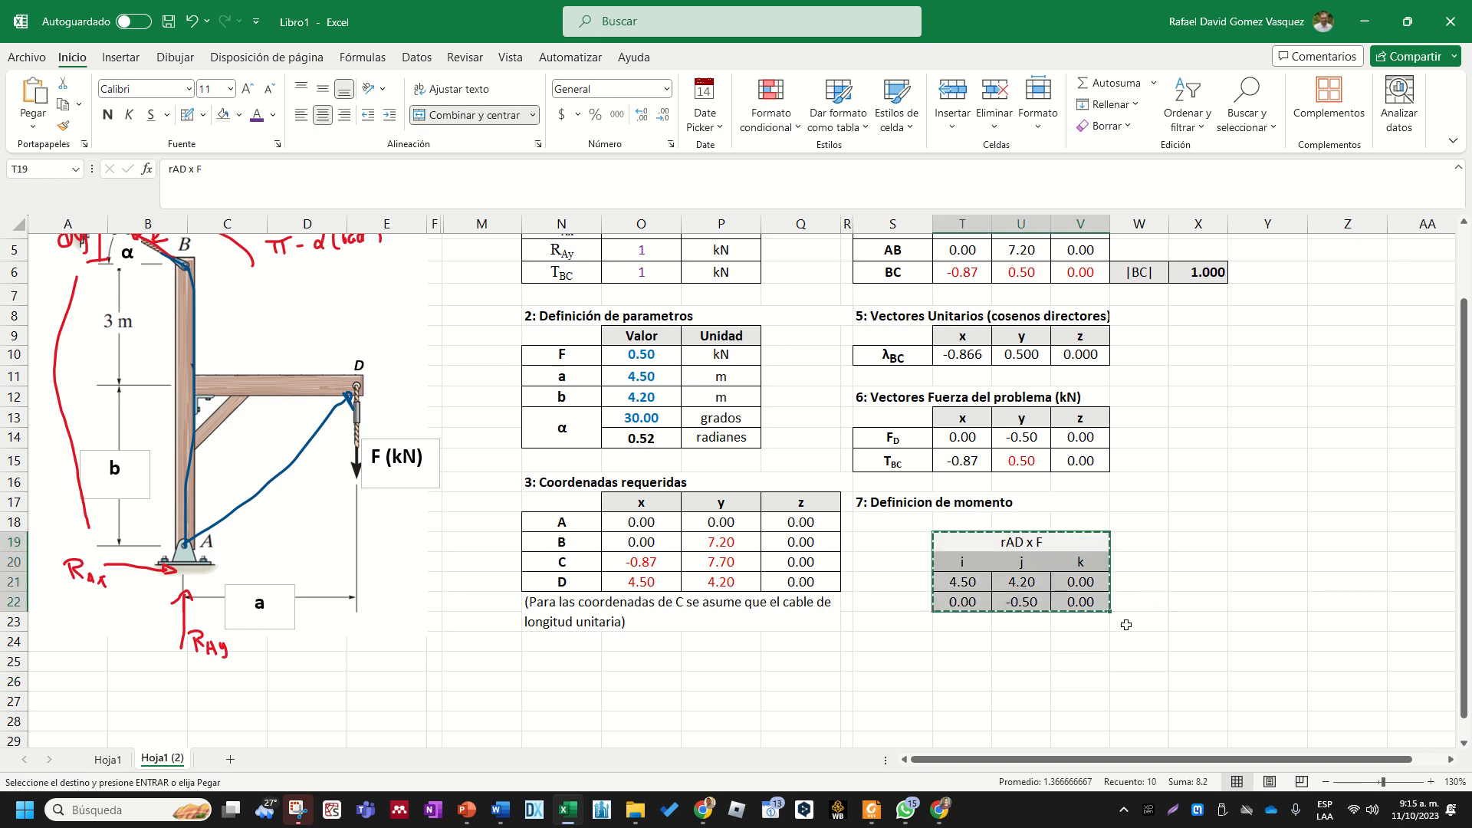
{"action": "left_click", "coordinate": [969, 643]}
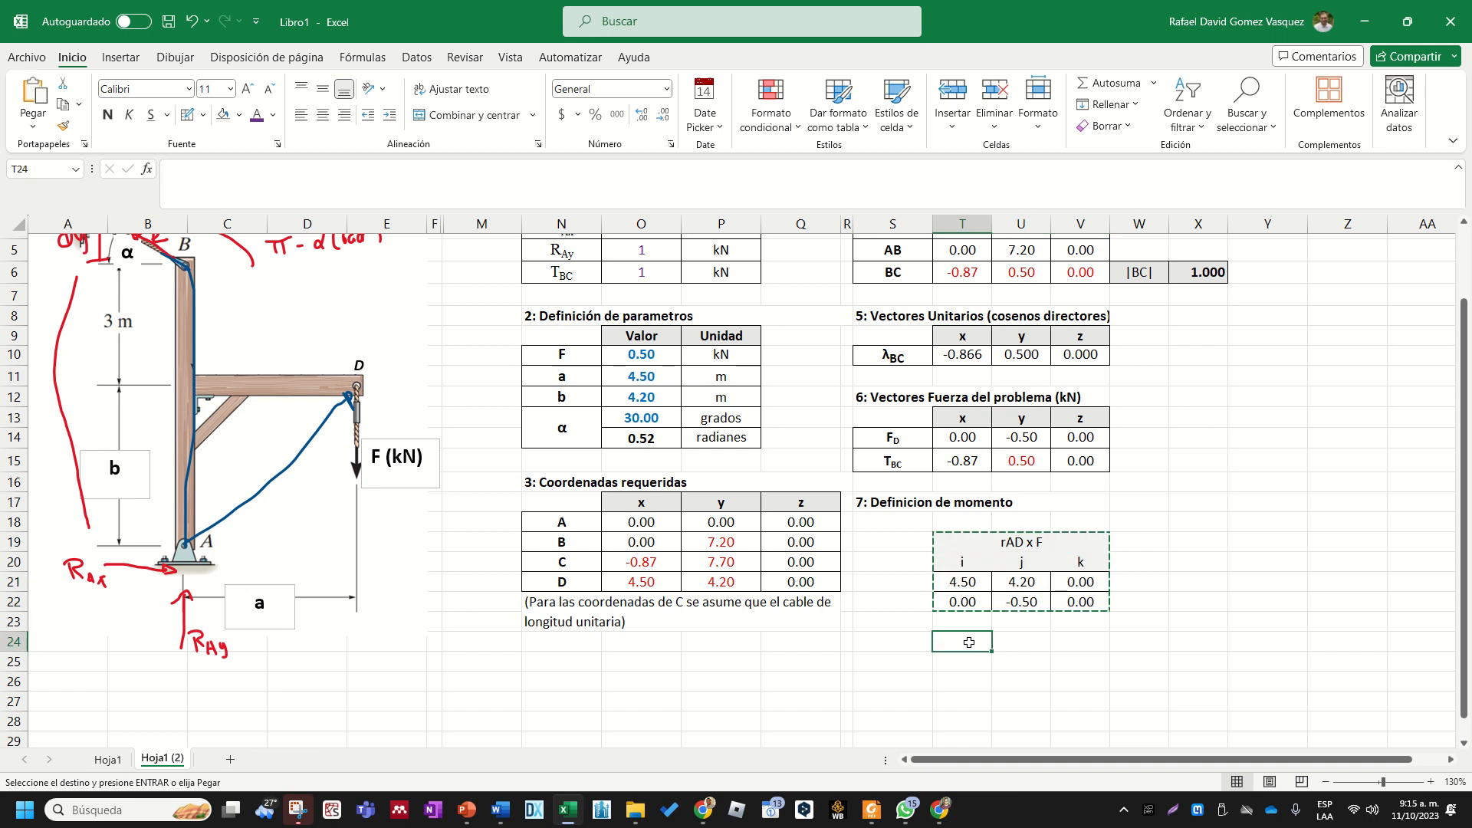
{"action": "key", "text": "Return"}
{"action": "left_click", "coordinate": [1187, 597]}
{"action": "scroll", "coordinate": [1187, 597], "scroll_direction": "up", "scroll_amount": 2}
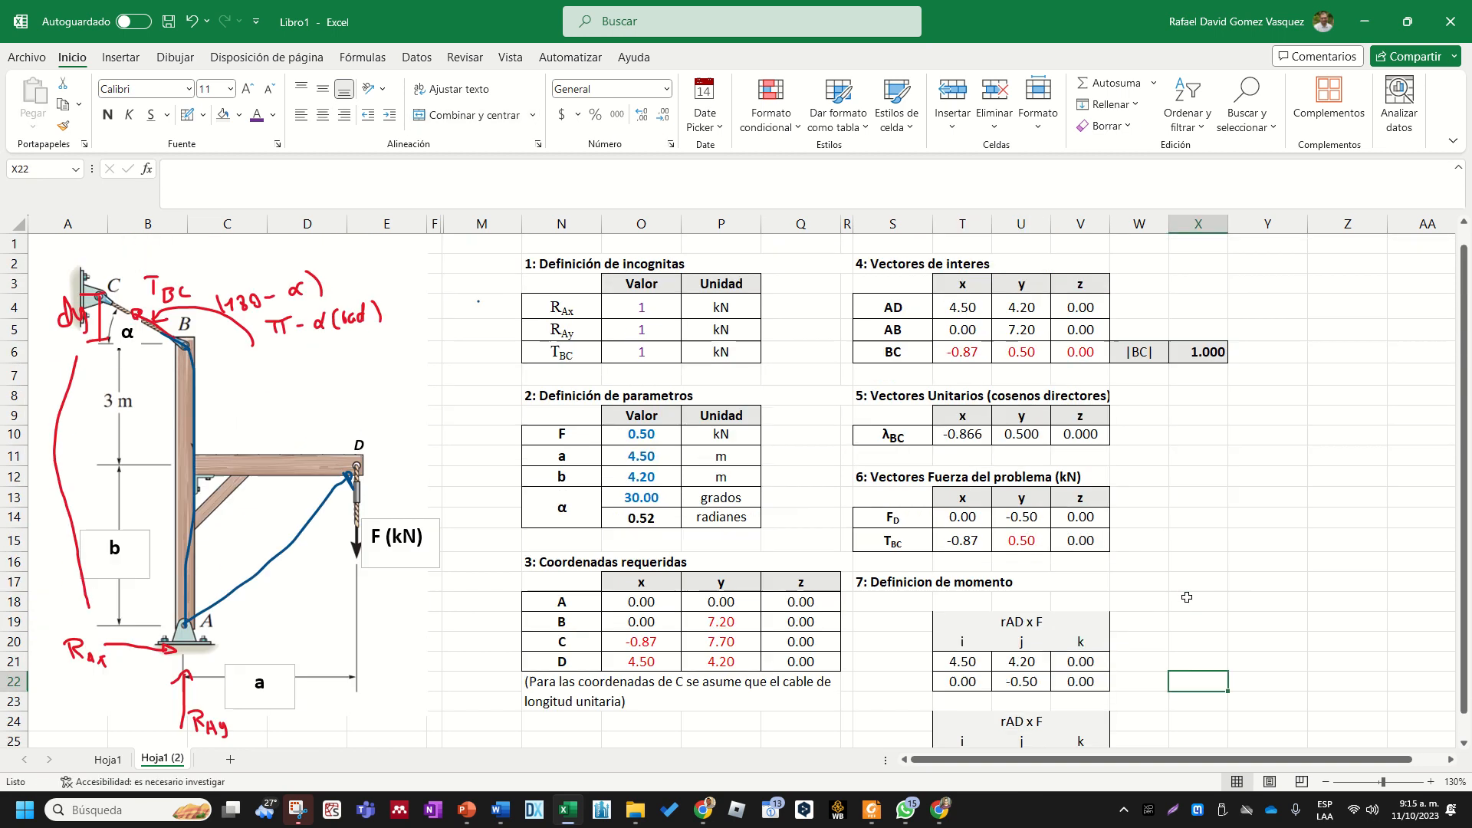
- Move the duplicated block T24:V27 beside the original, starting at X19
{"action": "scroll", "coordinate": [1186, 598], "scroll_direction": "down", "scroll_amount": 2}
{"action": "left_click_drag", "start_coordinate": [1091, 638], "coordinate": [1081, 701]}
{"action": "key", "text": "ctrl+c"}
{"action": "left_click", "coordinate": [1185, 546]}
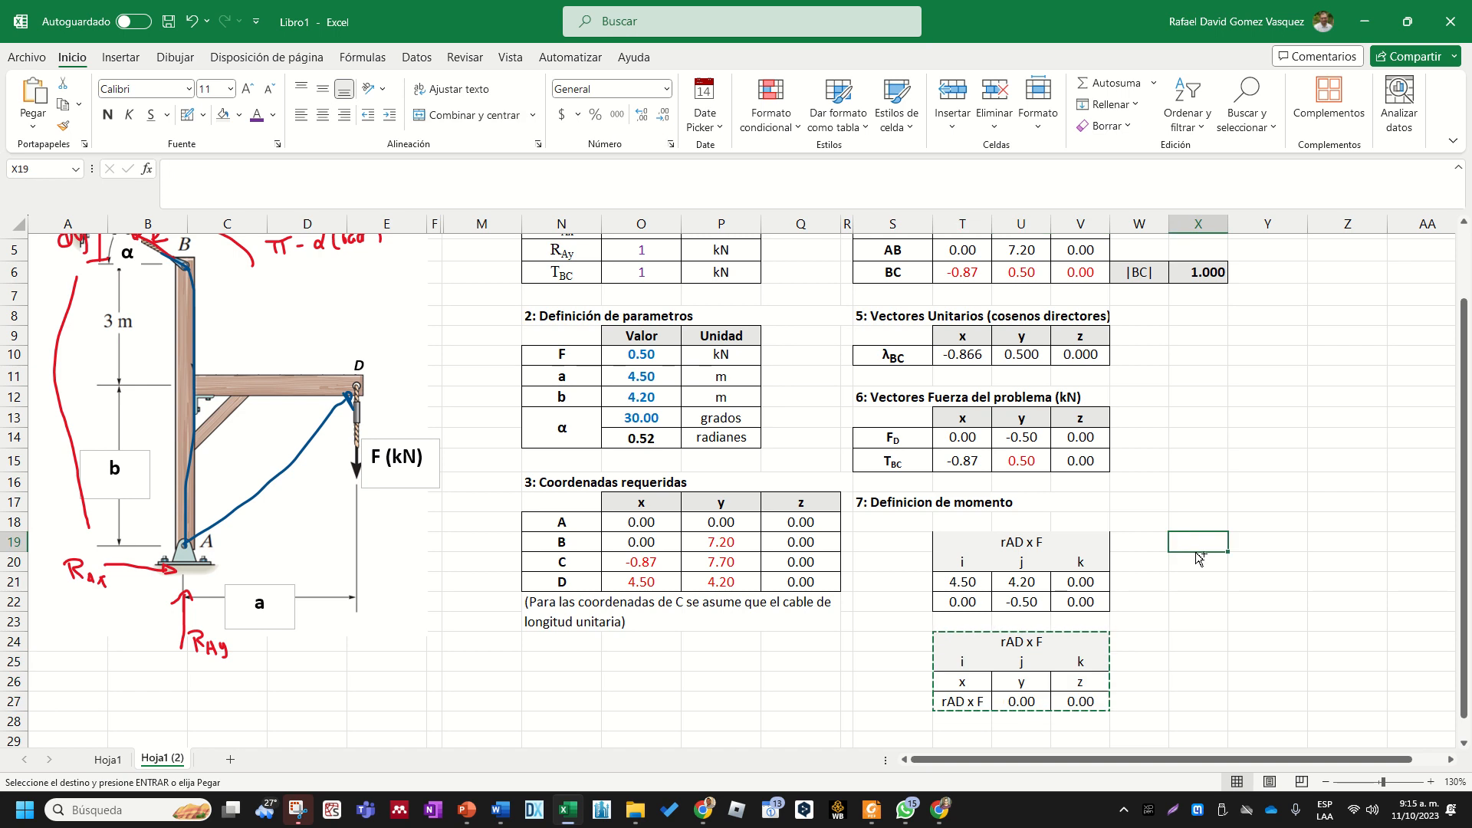
{"action": "key", "text": "Return"}
- Narrow columns X to Z to one equal width and make the spacer column W narrower
{"action": "left_click", "coordinate": [1189, 657]}
{"action": "left_click_drag", "start_coordinate": [1339, 226], "coordinate": [1215, 226]}
{"action": "left_click_drag", "start_coordinate": [1306, 230], "coordinate": [1282, 231]}
{"action": "left_click", "coordinate": [1322, 336]}
{"action": "left_click", "coordinate": [1157, 646]}
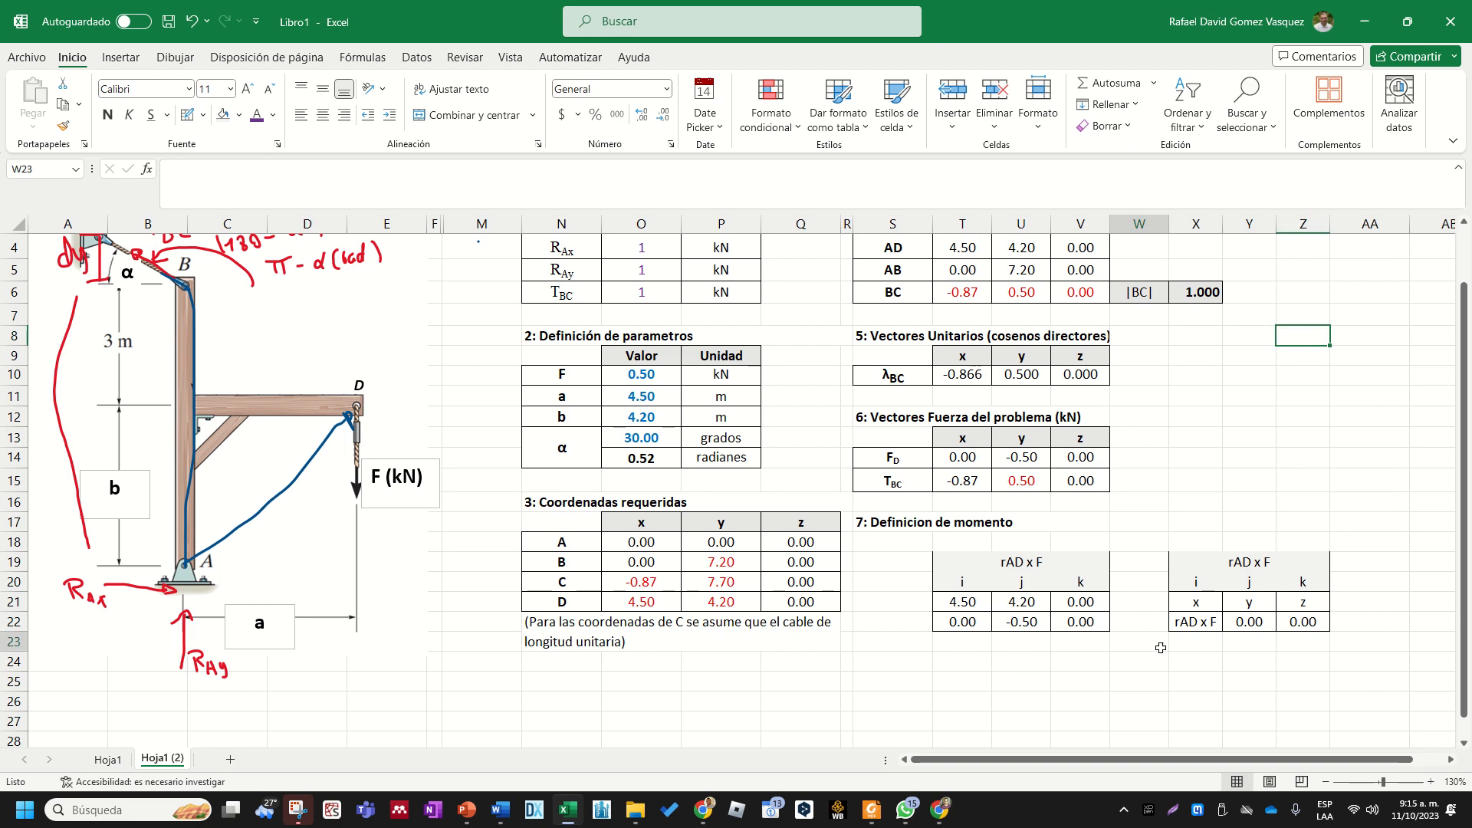
{"action": "key", "text": "Right"}
{"action": "key", "text": "Right"}
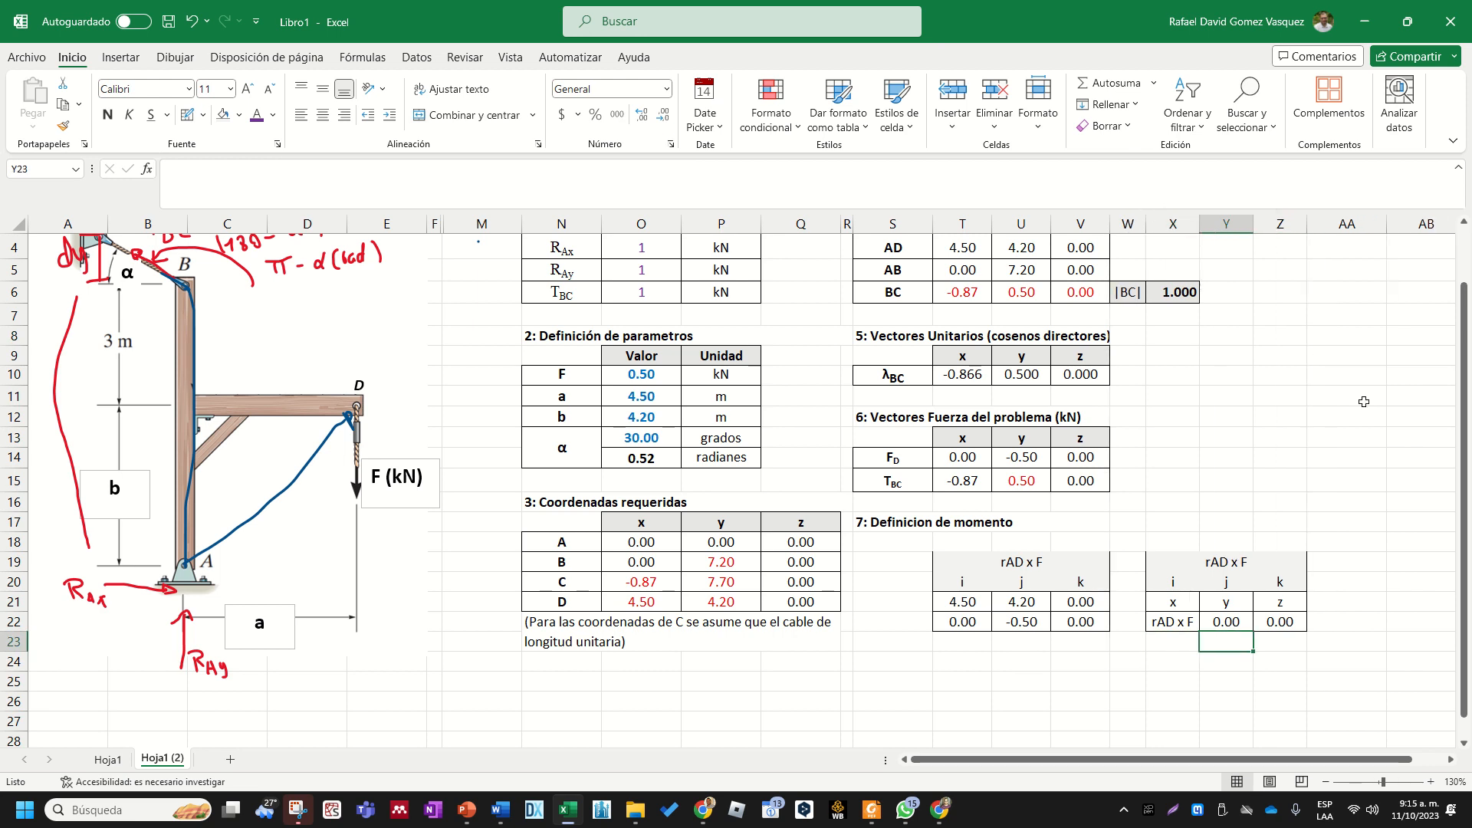
{"action": "scroll", "coordinate": [1242, 582], "scroll_direction": "right", "scroll_amount": 2}
{"action": "left_click", "coordinate": [1252, 538]}
{"action": "scroll", "coordinate": [1249, 540], "scroll_direction": "down", "scroll_amount": 2}
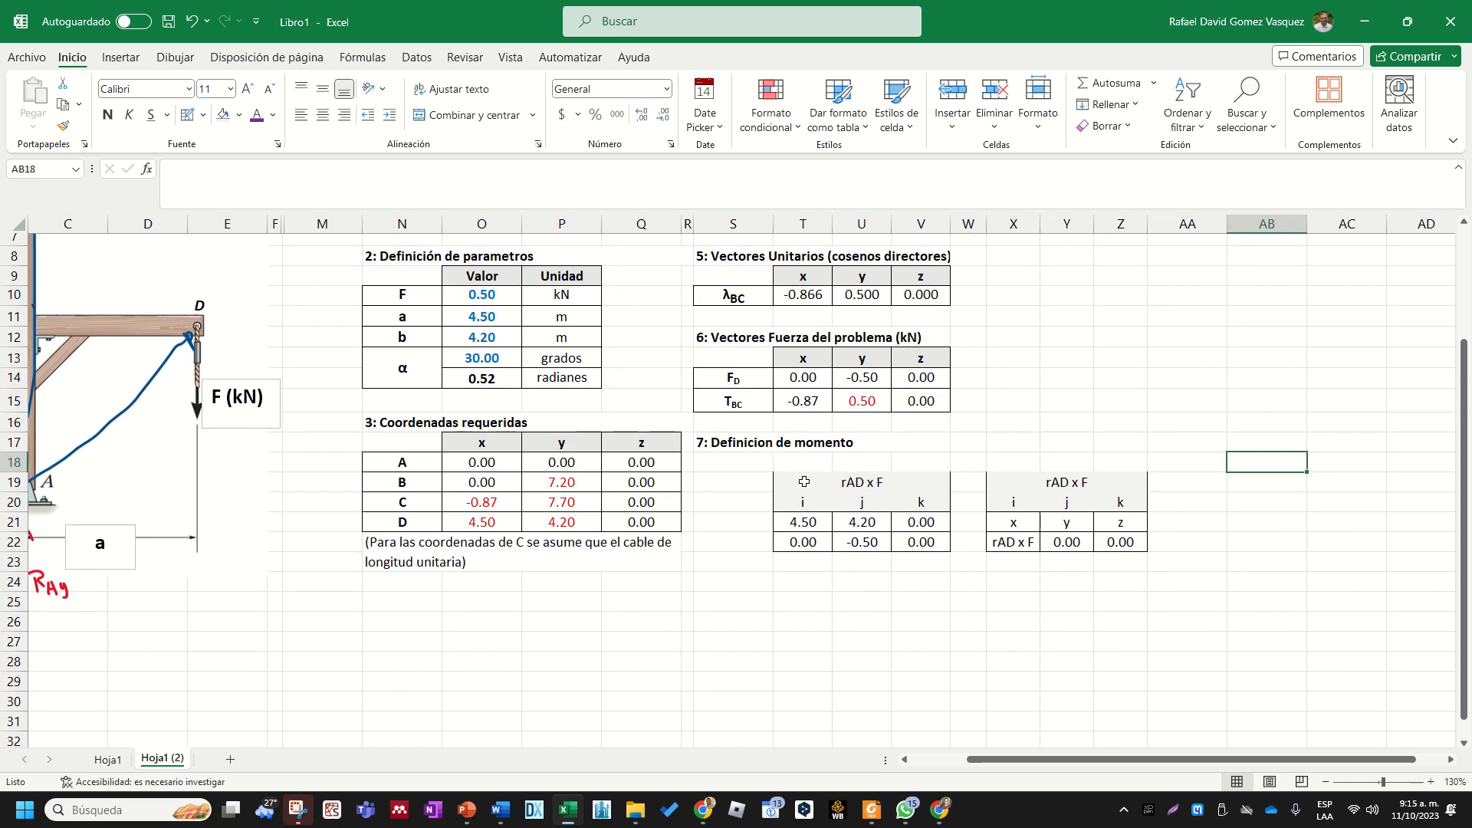
{"action": "left_click", "coordinate": [794, 442]}
{"action": "left_click", "coordinate": [865, 481]}
{"action": "left_click", "coordinate": [1066, 481]}
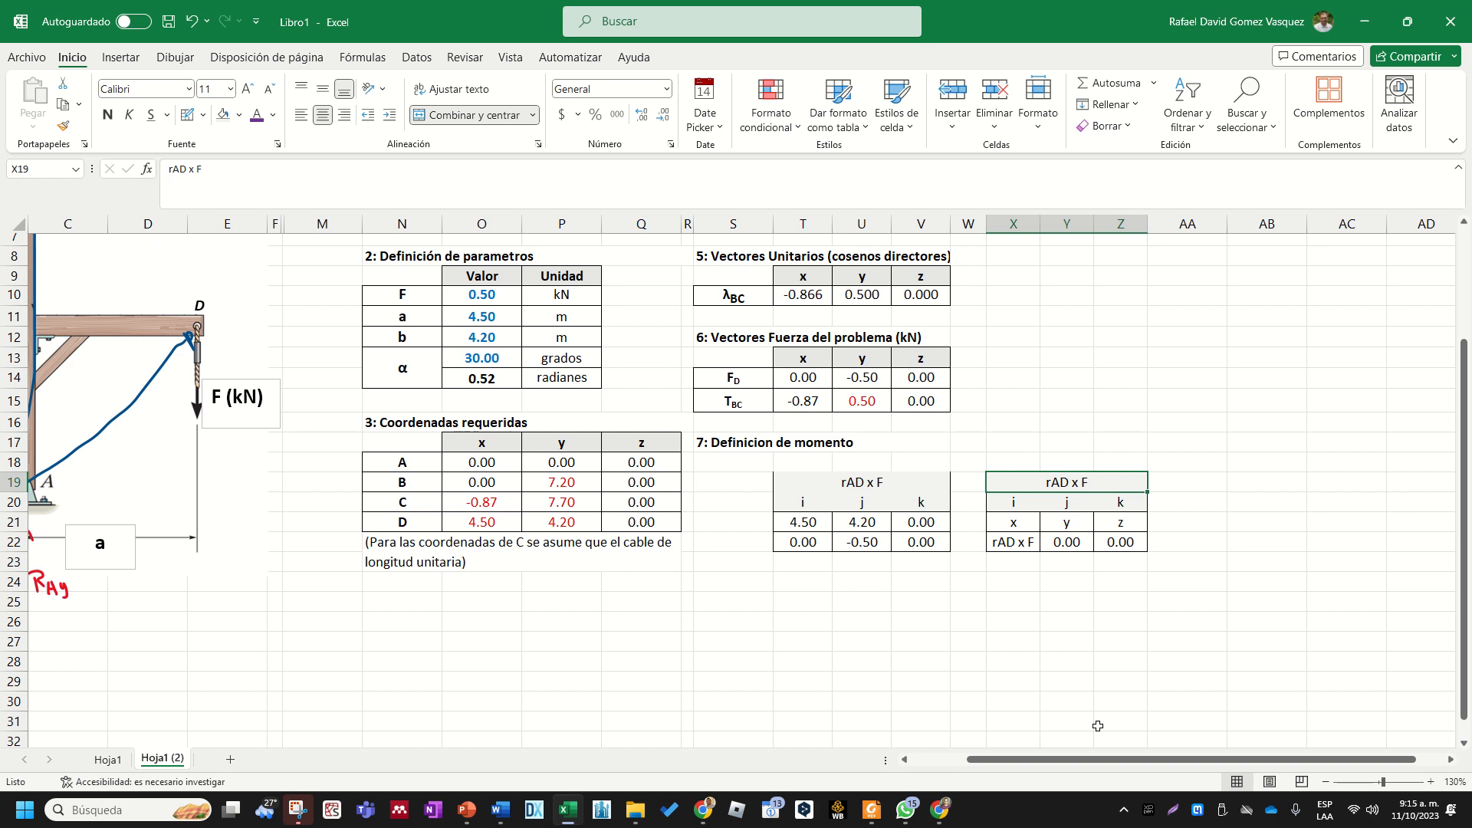
{"action": "left_click_drag", "start_coordinate": [989, 759], "coordinate": [884, 763]}
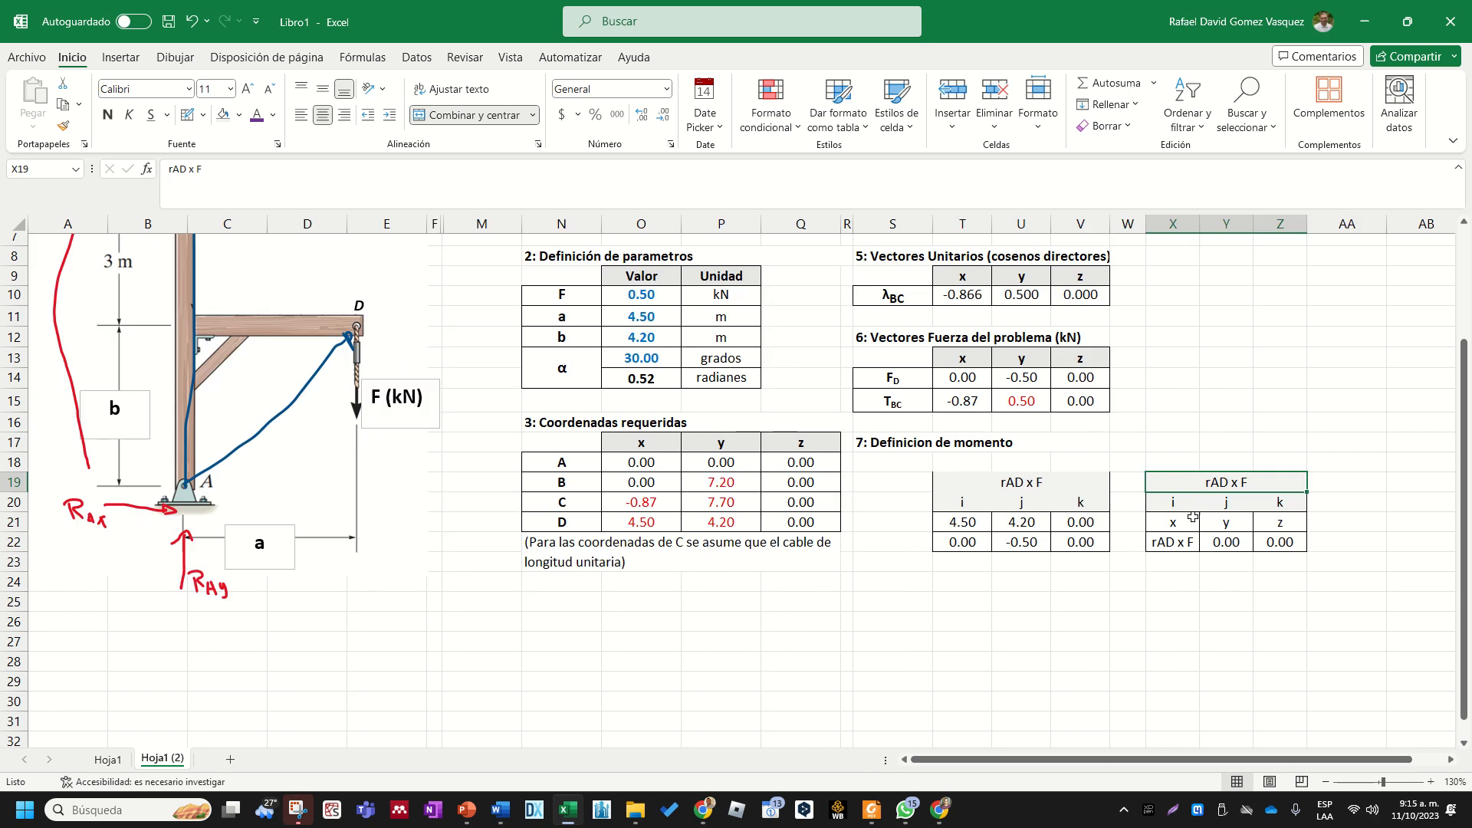
- Clear the contents of the component cells X21:Z22 in the second block
{"action": "left_click_drag", "start_coordinate": [1193, 517], "coordinate": [1281, 543]}
{"action": "mouse_move", "coordinate": [1281, 543]}
{"action": "left_mouse_down"}
{"action": "mouse_move", "coordinate": [1167, 543]}
{"action": "mouse_move", "coordinate": [1229, 565]}
{"action": "mouse_move", "coordinate": [1227, 542]}
{"action": "mouse_move", "coordinate": [1280, 541]}
{"action": "left_mouse_up"}
{"action": "key", "text": "ctrl+z"}
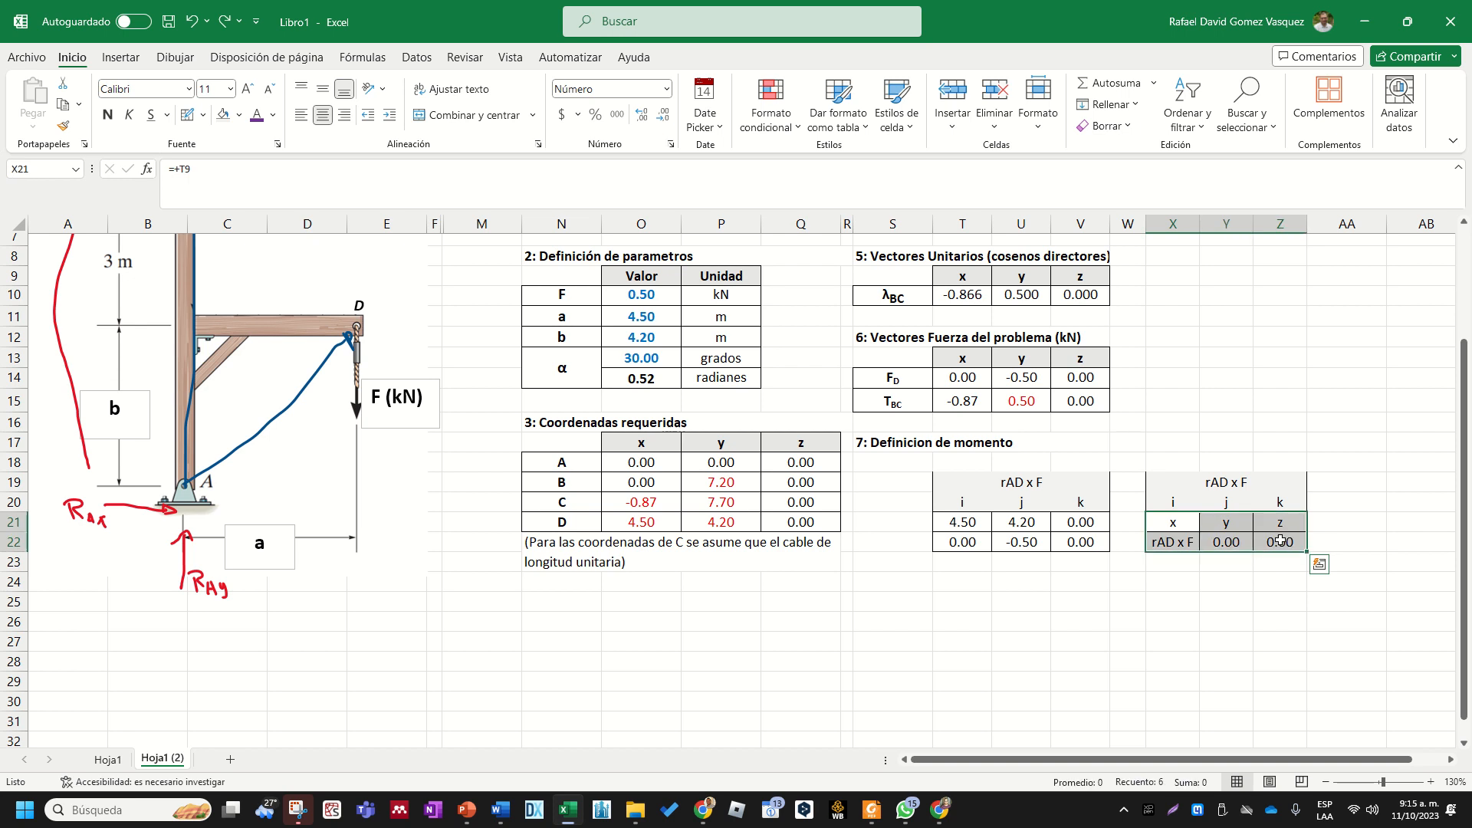
{"action": "key", "text": "Delete"}
{"action": "left_click", "coordinate": [1276, 584]}
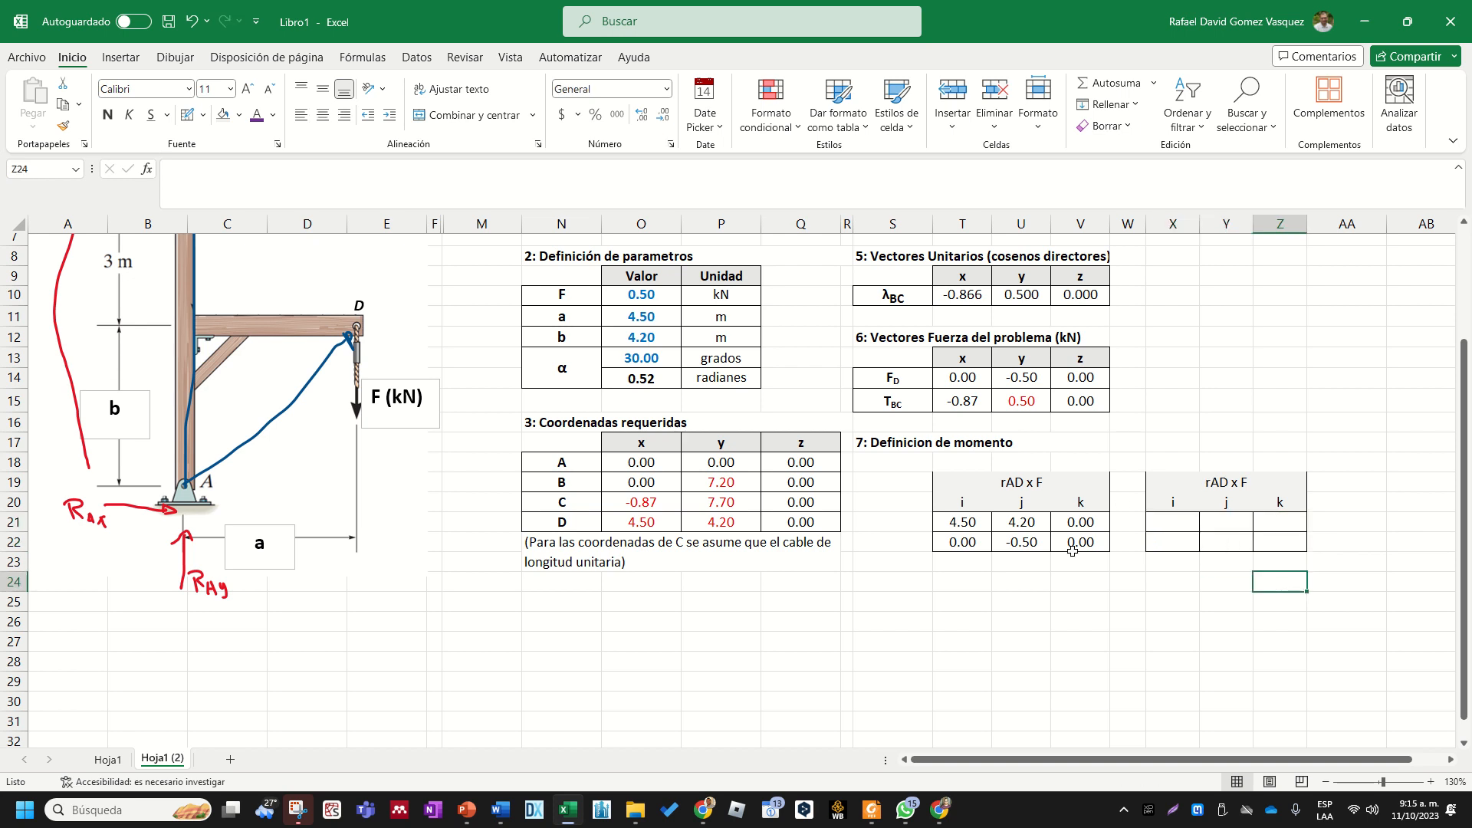
- Change the second block's heading in X19 to rAB x TBCF
{"action": "scroll", "coordinate": [230, 464], "scroll_direction": "up", "scroll_amount": 2}
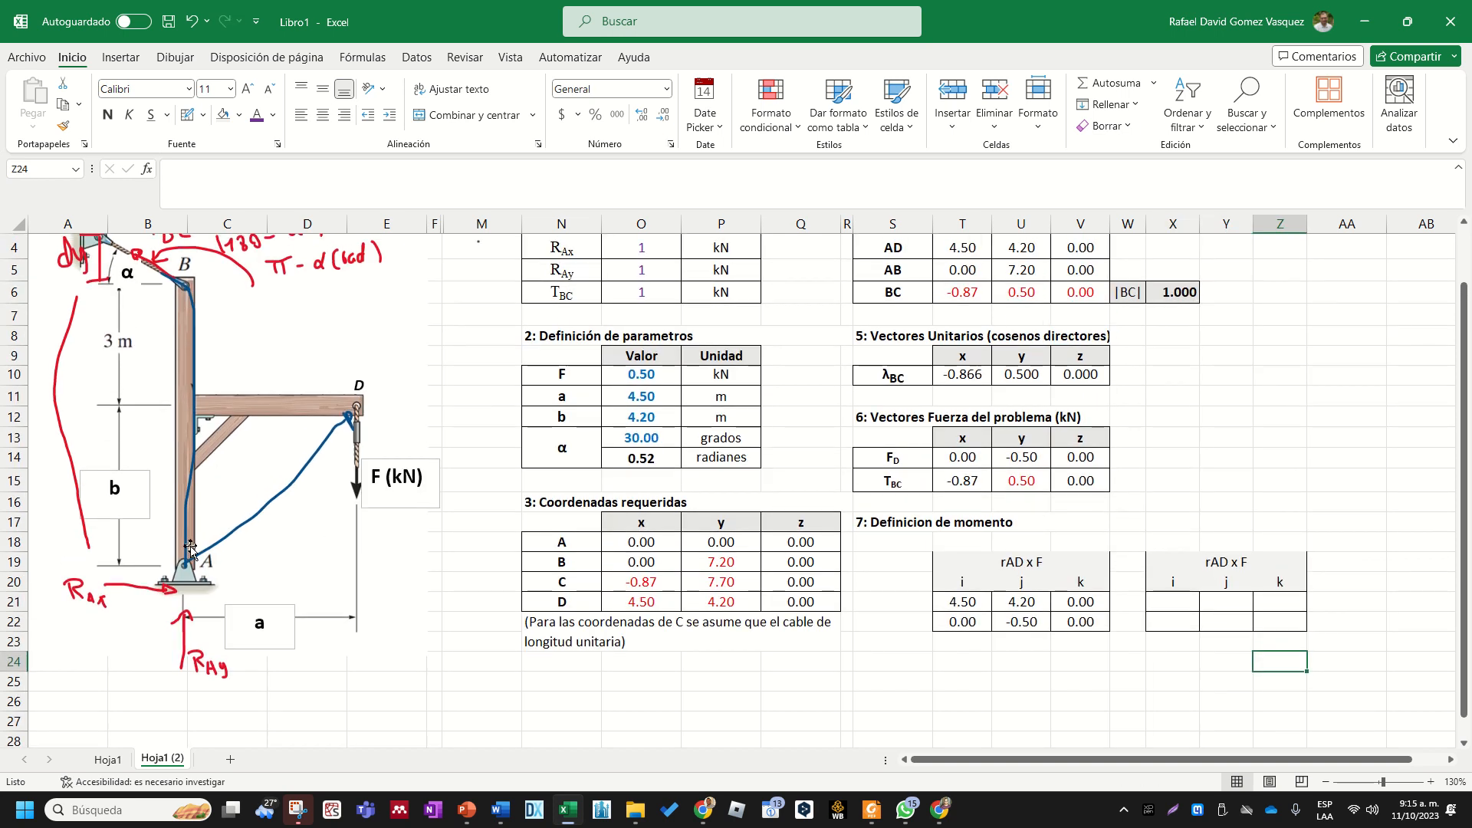
{"action": "double_click", "coordinate": [1219, 562]}
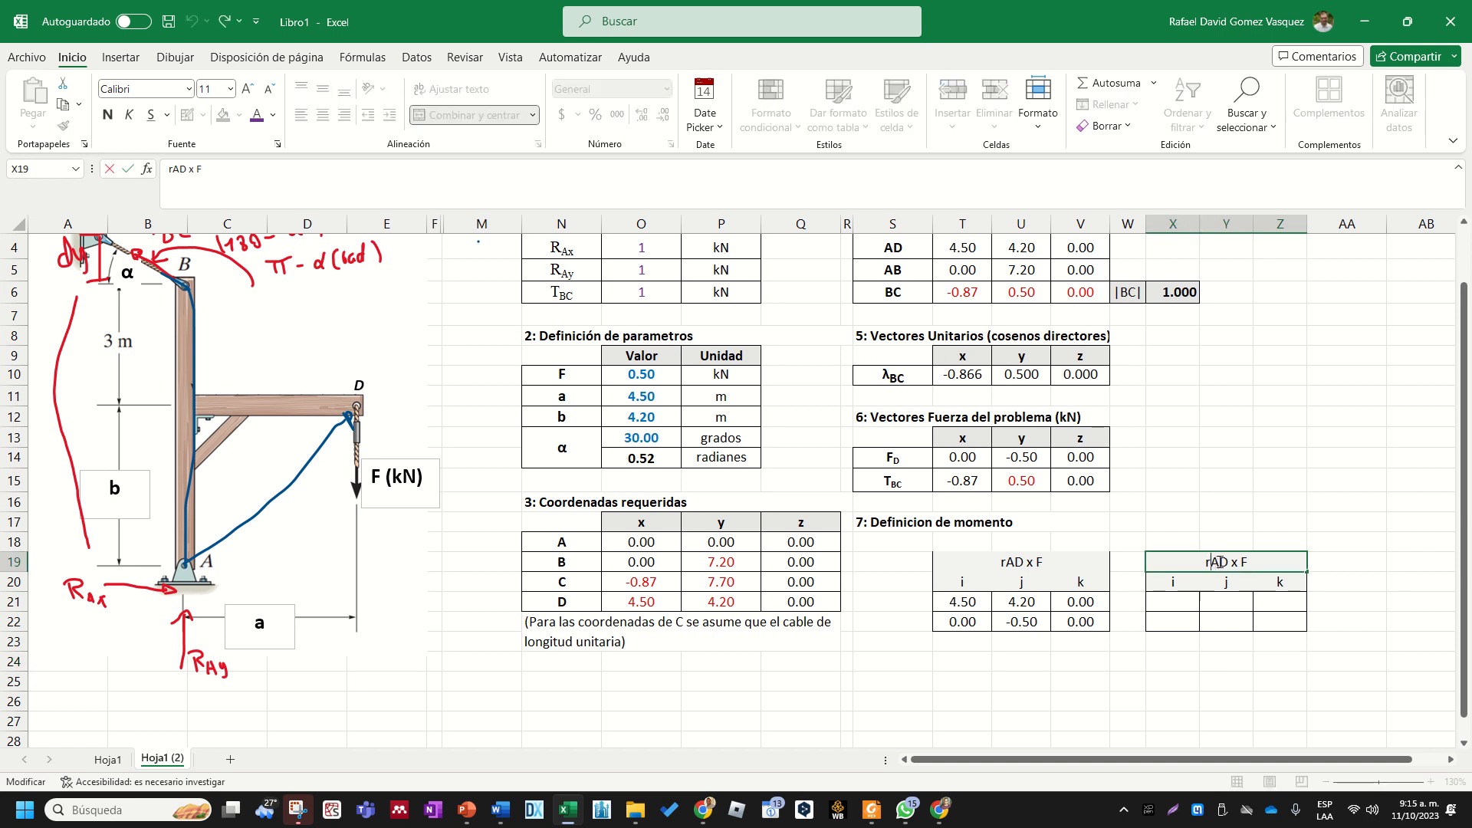
{"action": "key", "text": "BackSpace"}
{"action": "type", "text": "B"}
{"action": "scroll", "coordinate": [474, 436], "scroll_direction": "up", "scroll_amount": 1}
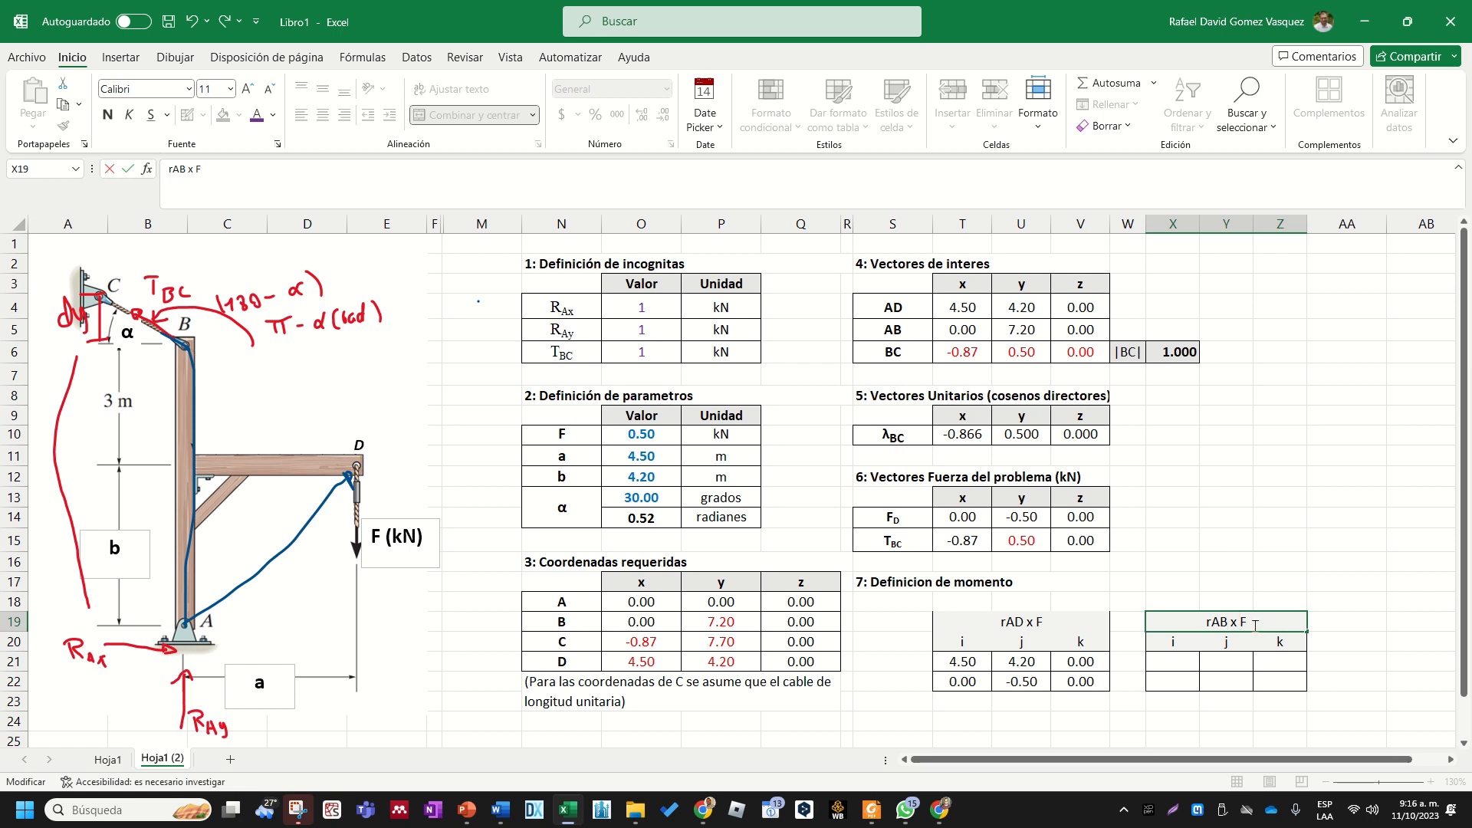
{"action": "type", "text": "TBC"}
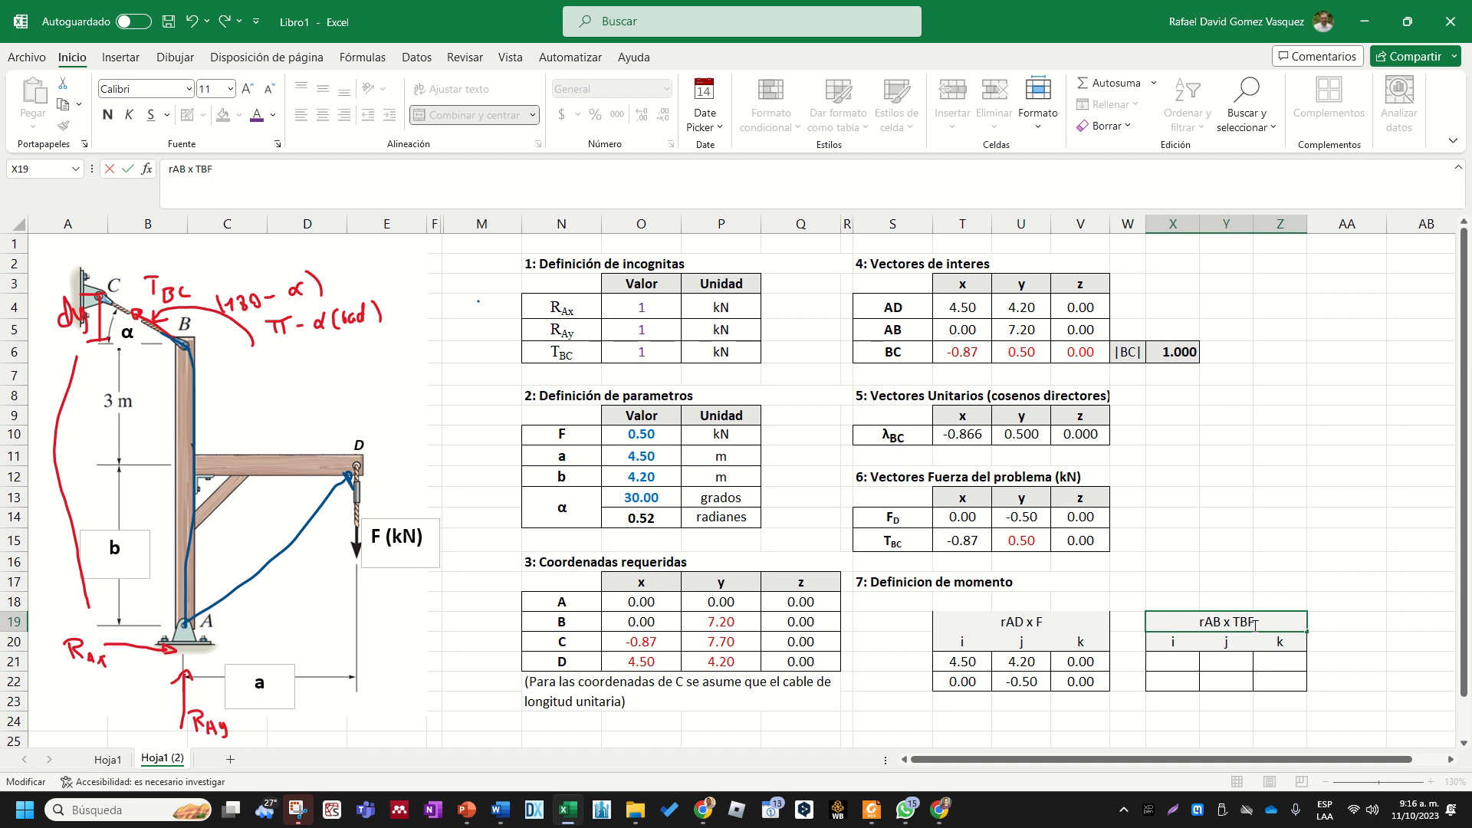
- Format the BC characters in the X19 heading as subscript
{"action": "key", "text": "shift+Left"}
{"action": "left_click", "coordinate": [277, 145]}
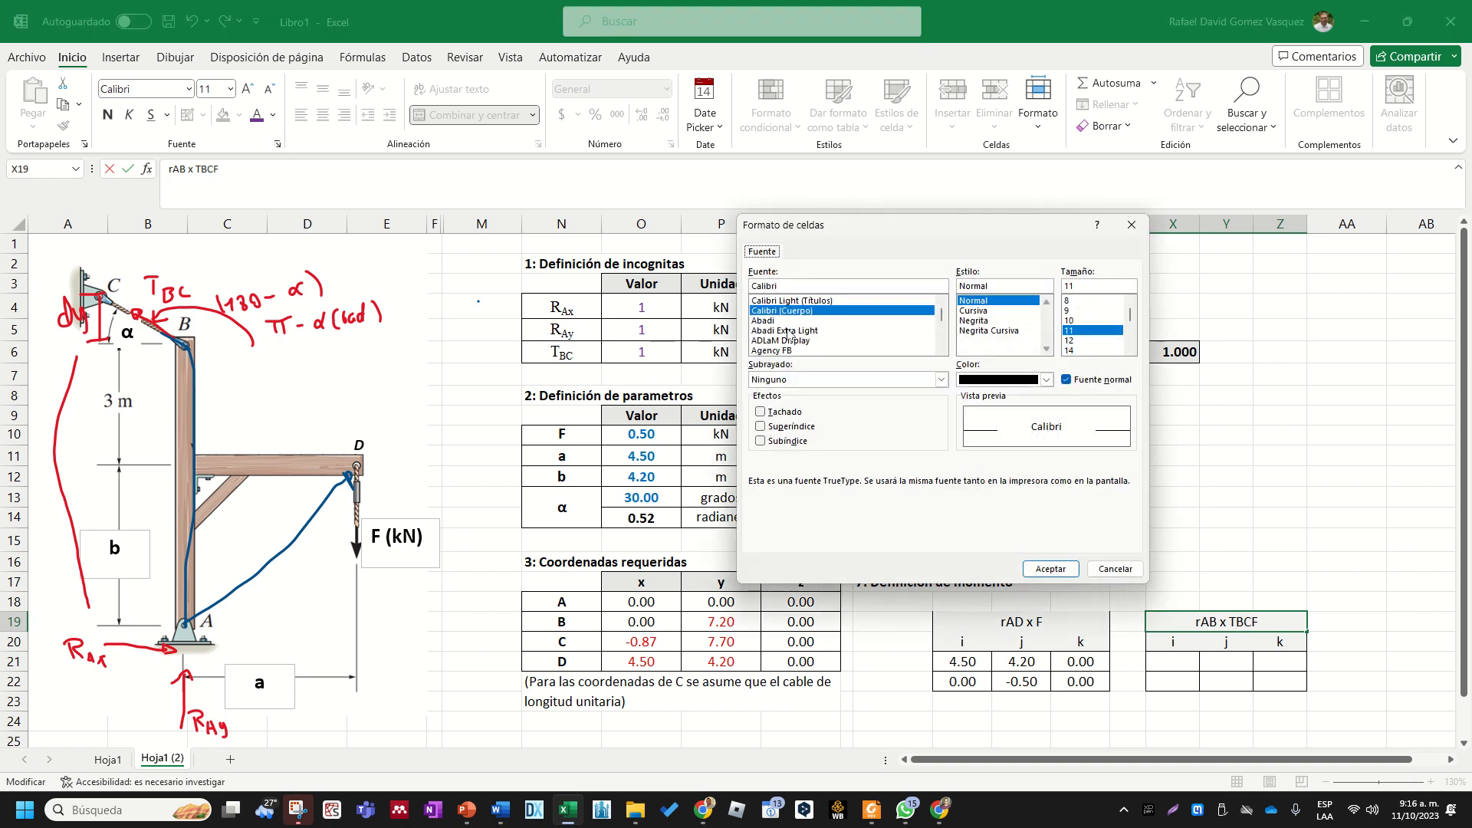
{"action": "left_click", "coordinate": [803, 442]}
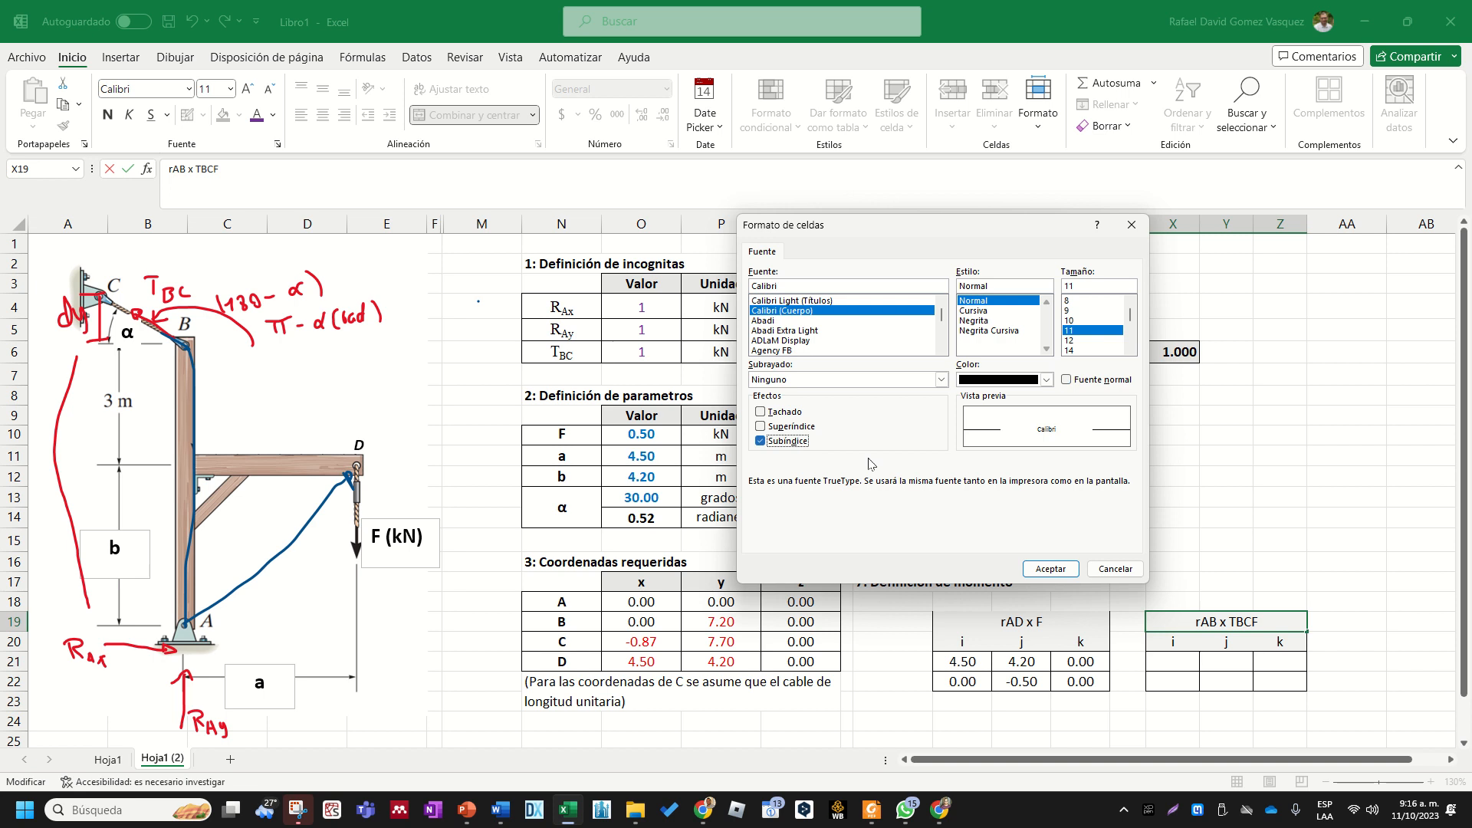
{"action": "left_click", "coordinate": [1051, 569]}
{"action": "left_click", "coordinate": [1323, 510]}
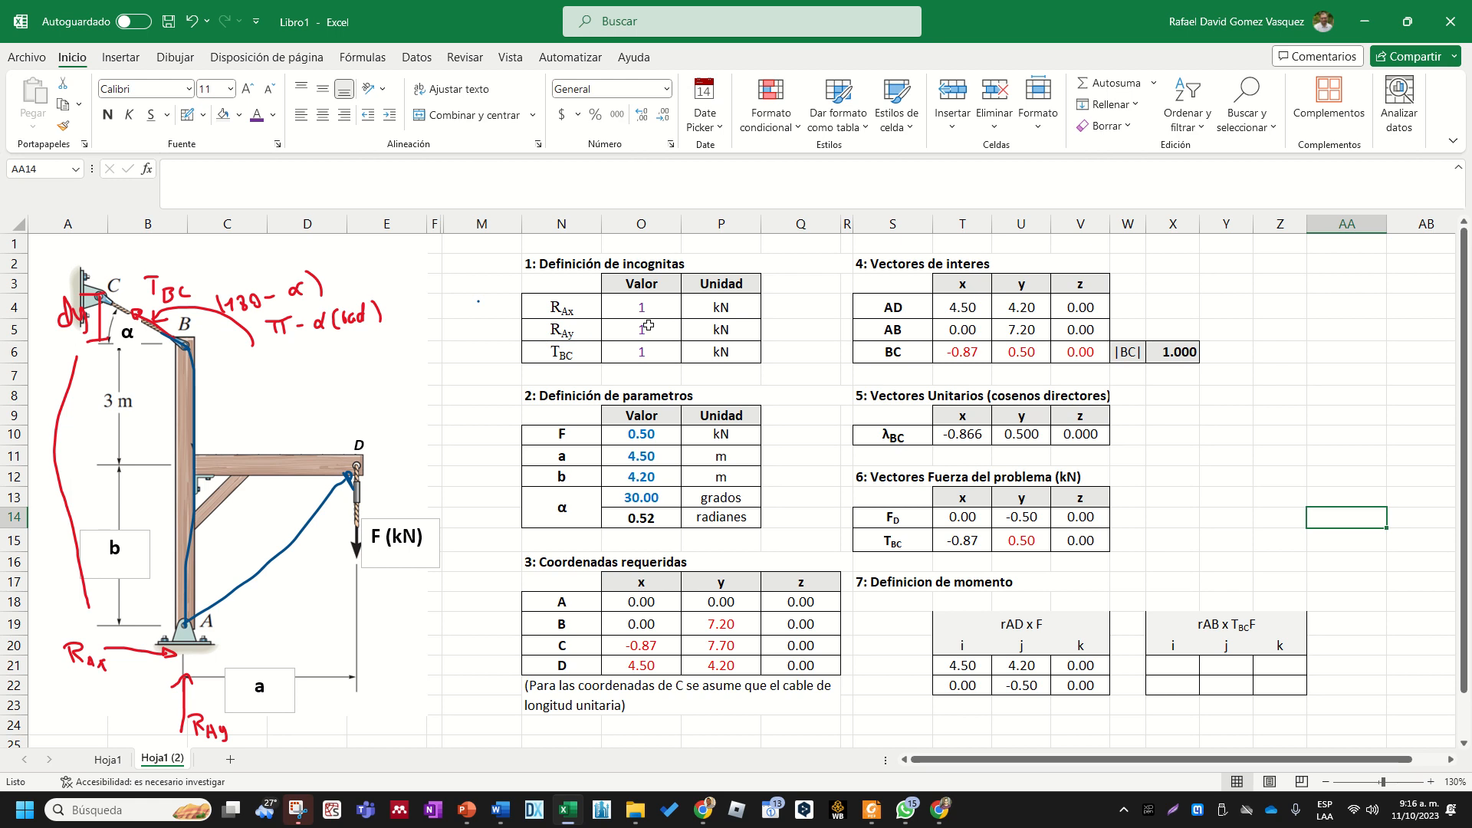
- Link X21 to the x component of vector AB in T5 and fill the formula across to Z21
{"action": "scroll", "coordinate": [926, 483], "scroll_direction": "down", "scroll_amount": 1}
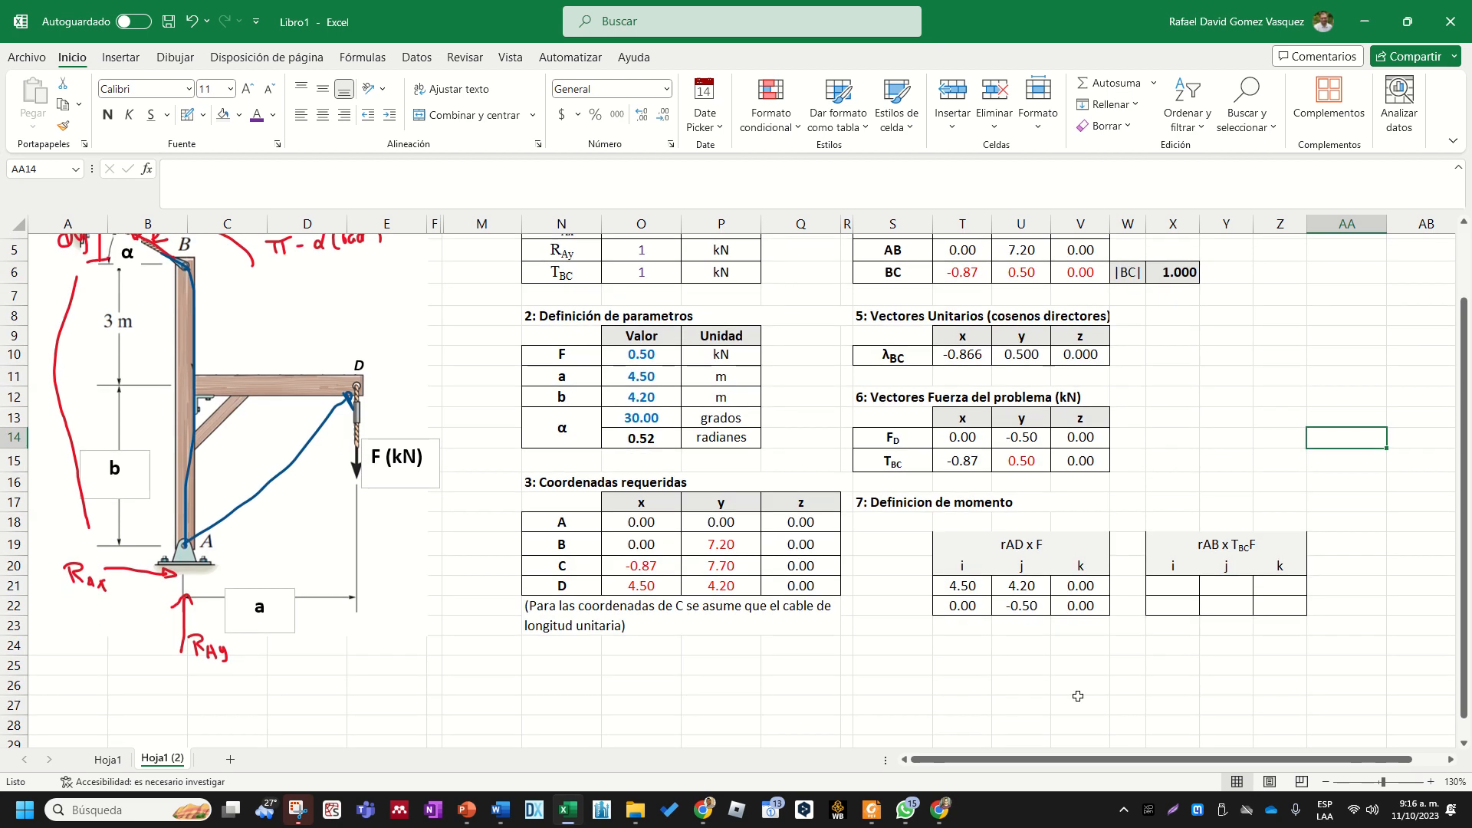
{"action": "left_click", "coordinate": [1115, 693]}
{"action": "scroll", "coordinate": [1173, 682], "scroll_direction": "up", "scroll_amount": 2}
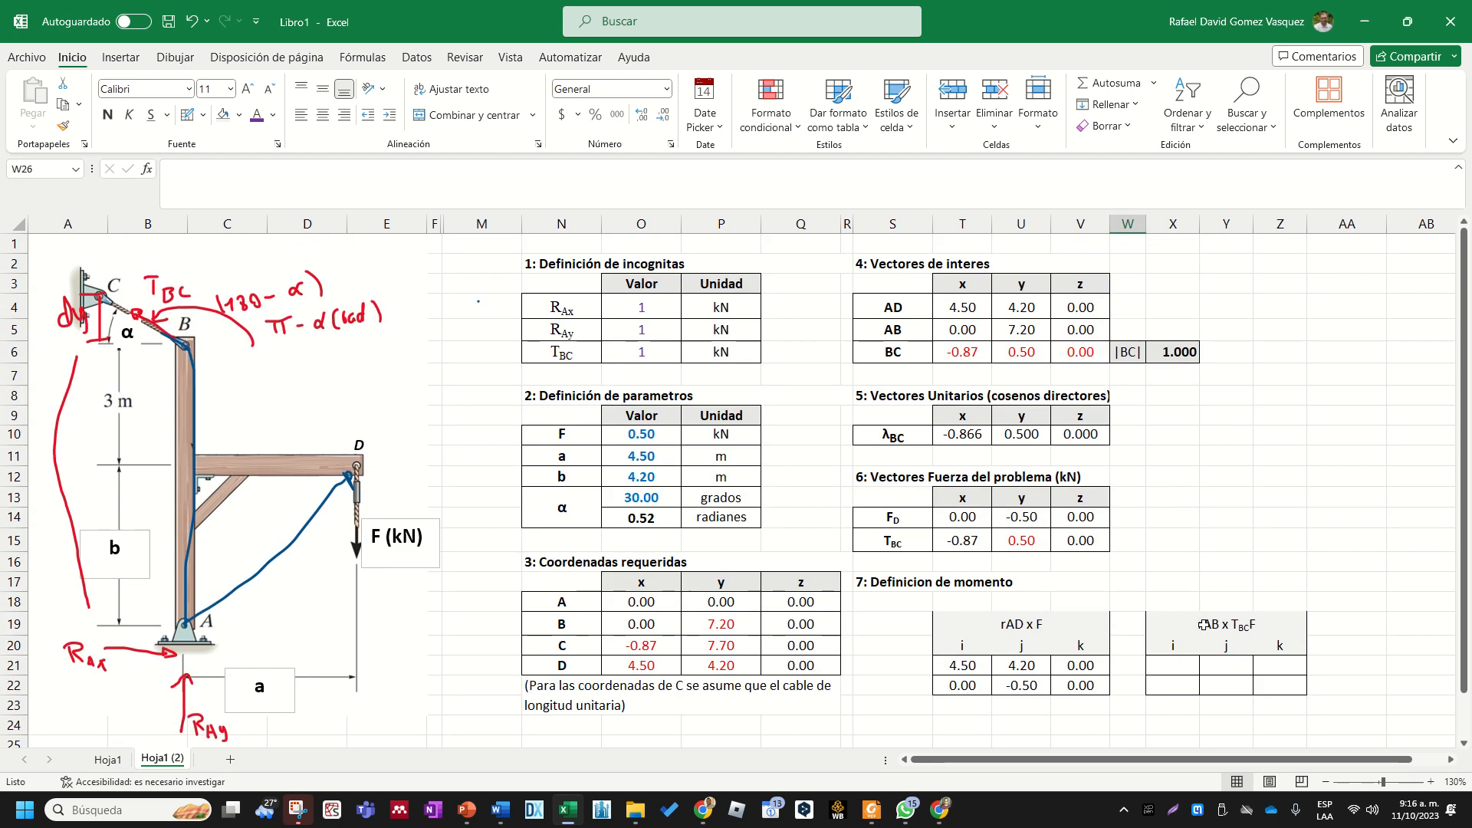
{"action": "left_click", "coordinate": [1204, 625]}
{"action": "left_click", "coordinate": [1188, 664]}
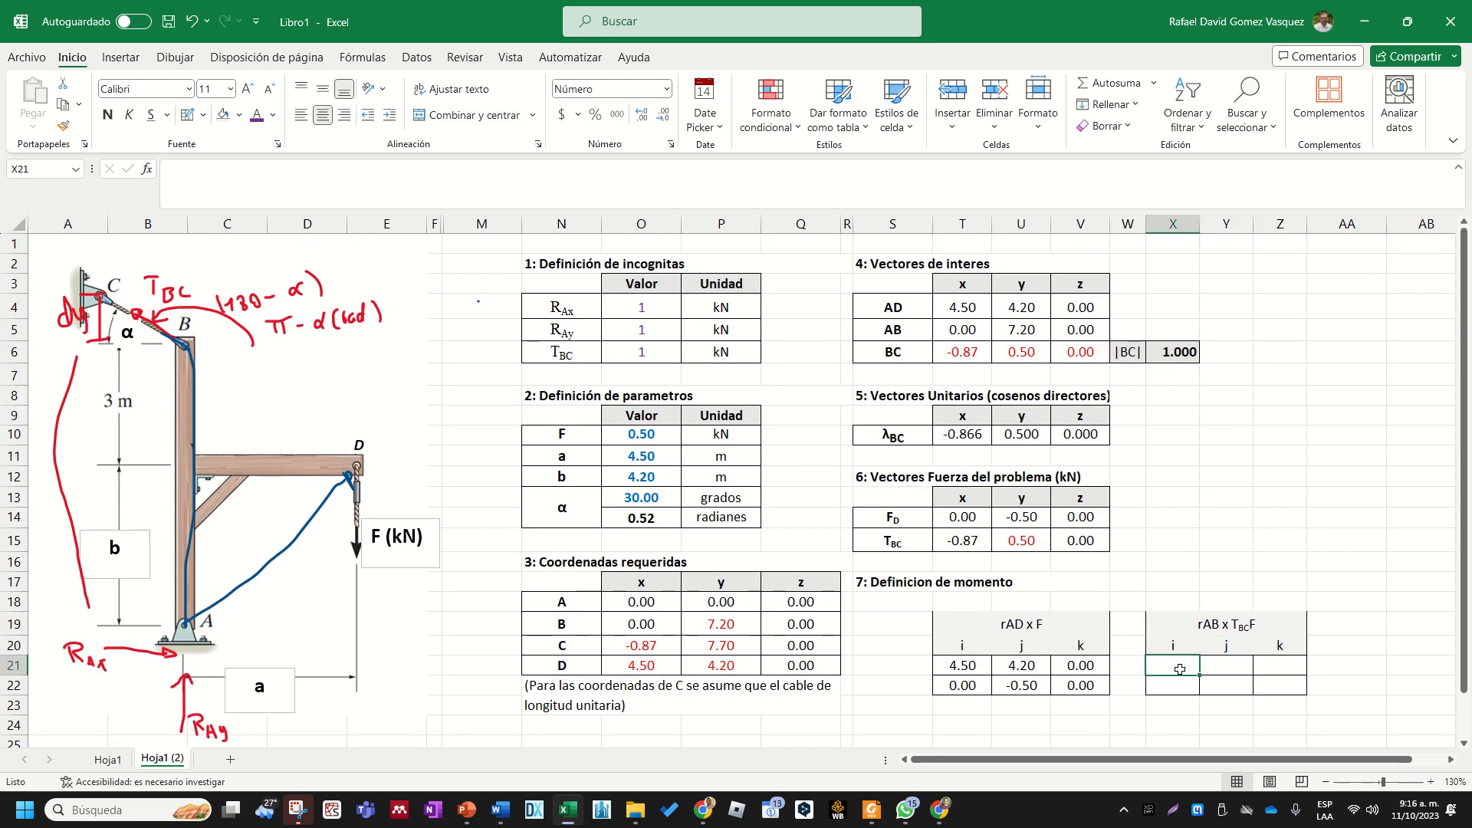
{"action": "type", "text": "+"}
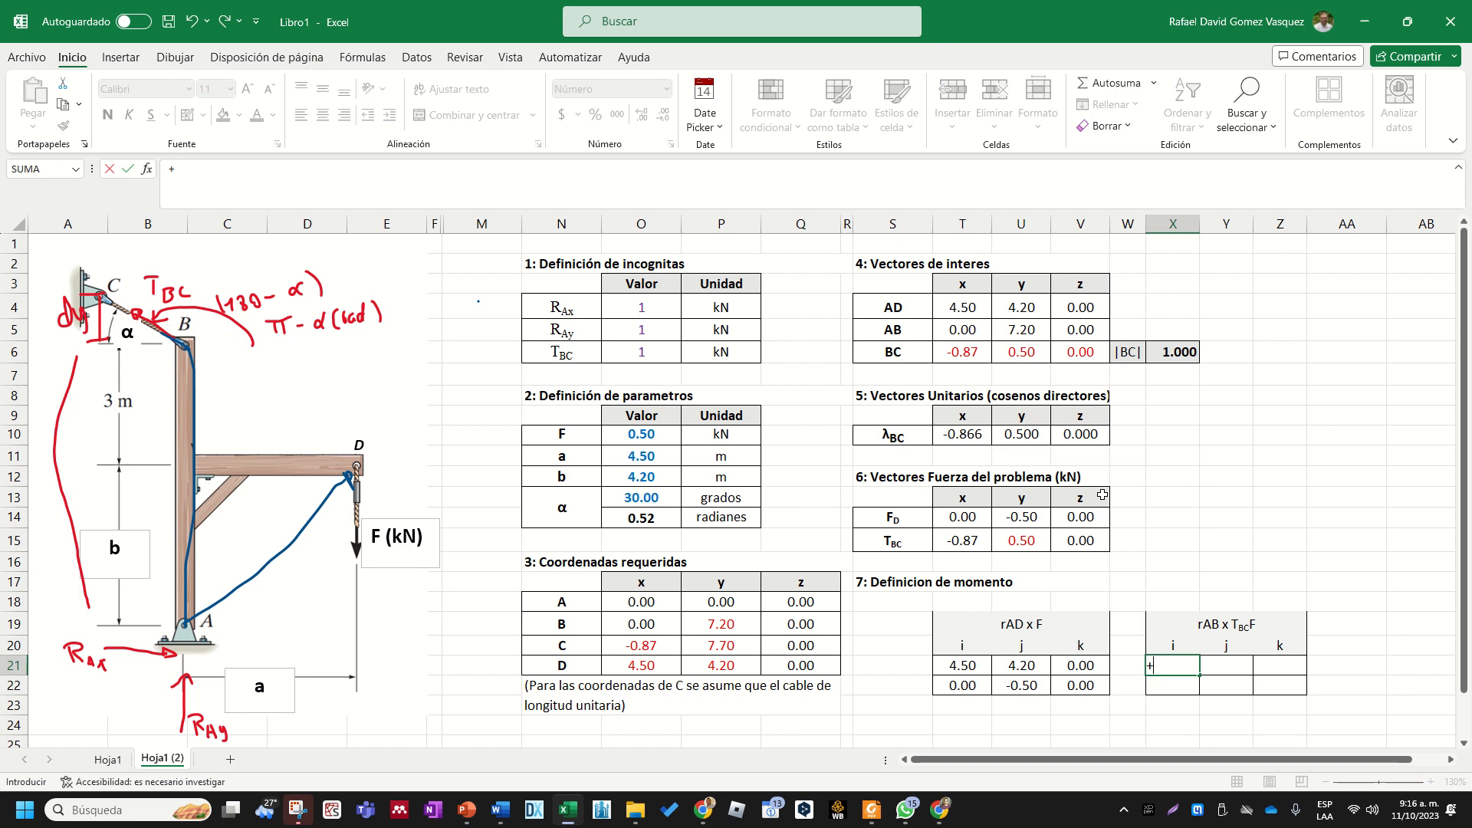
{"action": "left_click", "coordinate": [967, 331]}
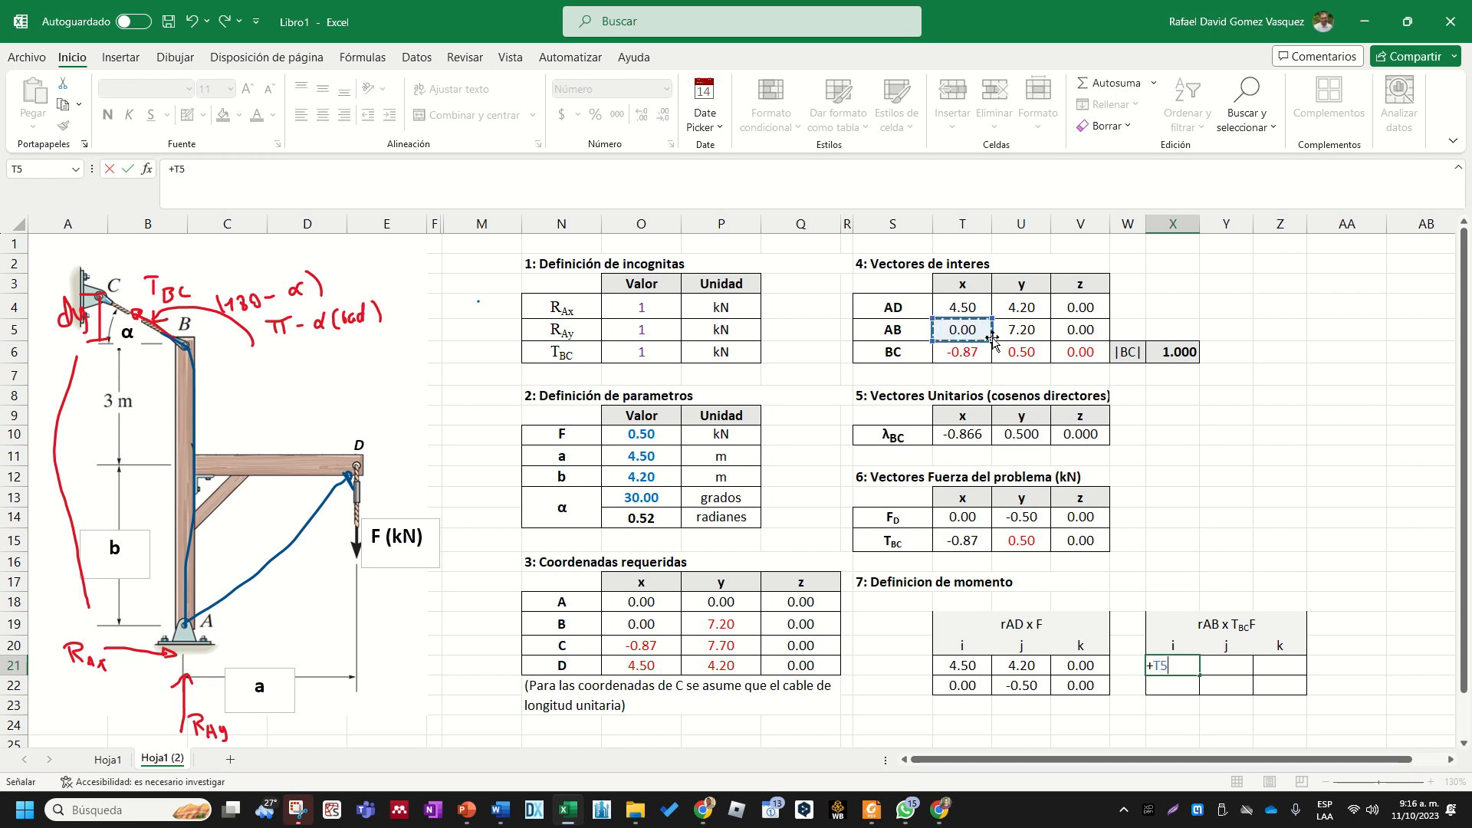
{"action": "key", "text": "Return"}
{"action": "left_click", "coordinate": [1181, 665]}
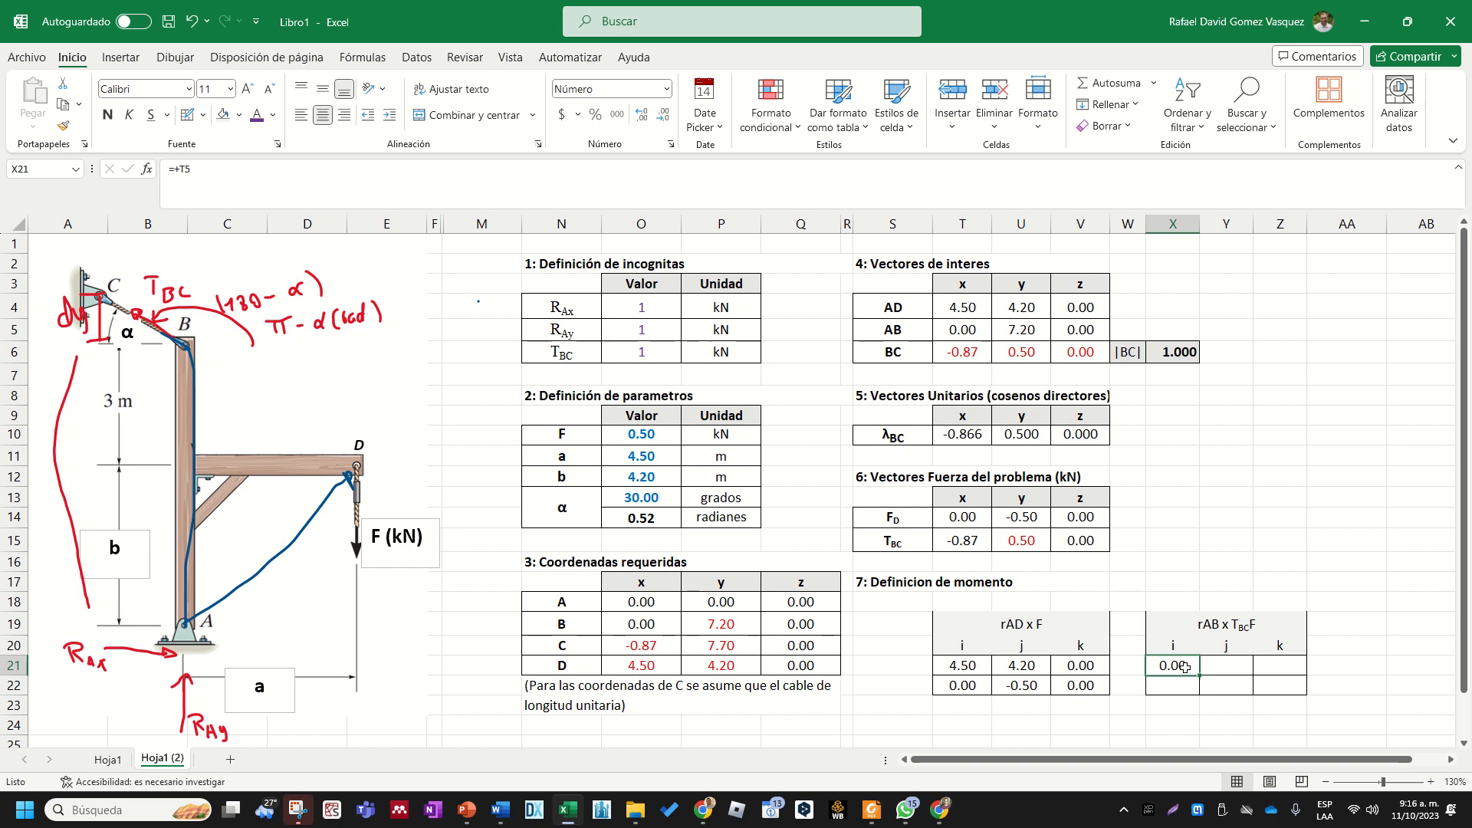
{"action": "left_click_drag", "start_coordinate": [1192, 671], "coordinate": [1294, 675]}
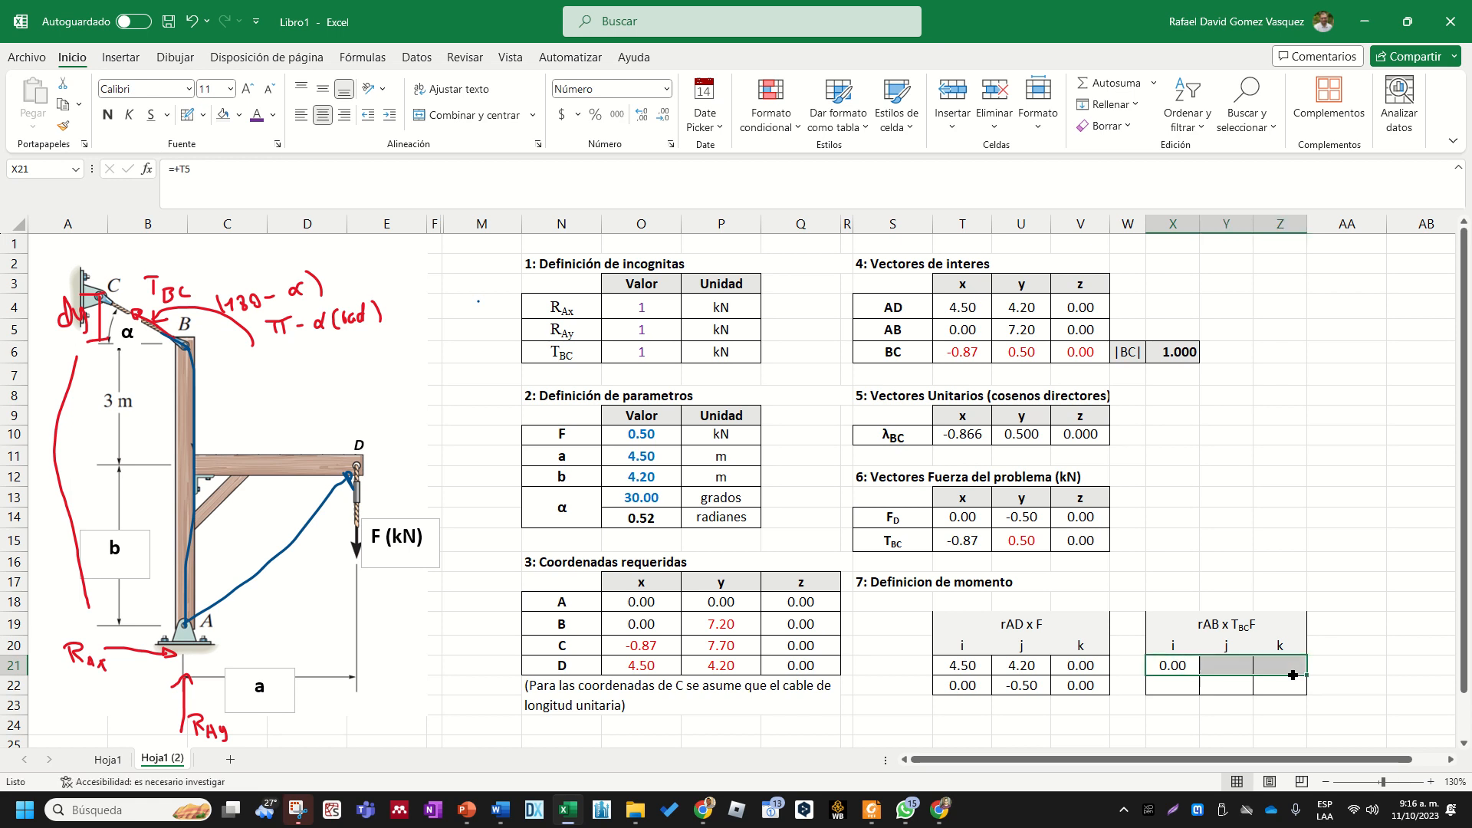
{"action": "key", "text": "ctrl+d"}
- Remove the trailing F from the second moment block's heading in X19 so it reads rAB x TBC
{"action": "left_click", "coordinate": [1192, 686]}
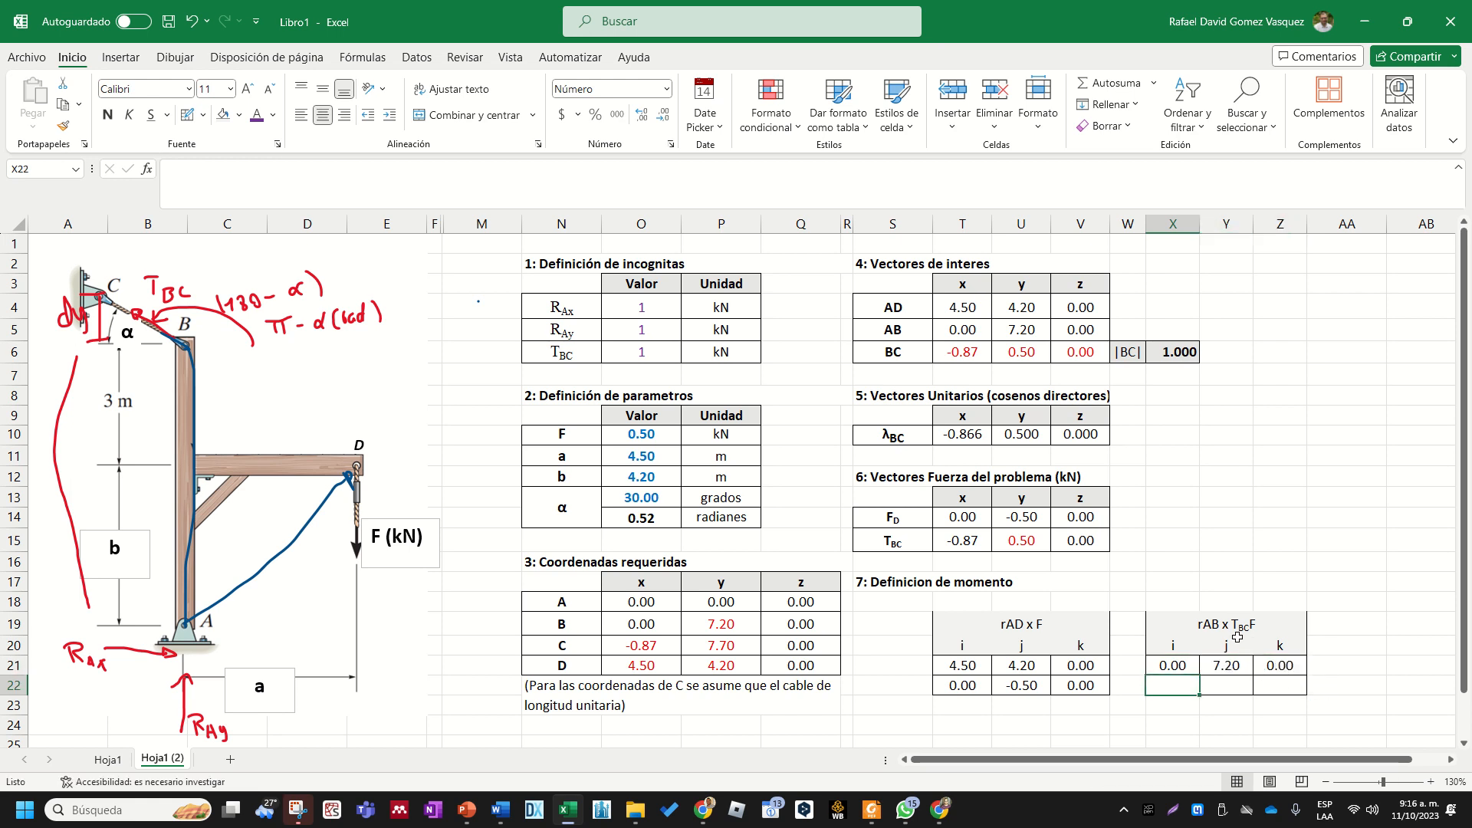
{"action": "double_click", "coordinate": [1261, 626]}
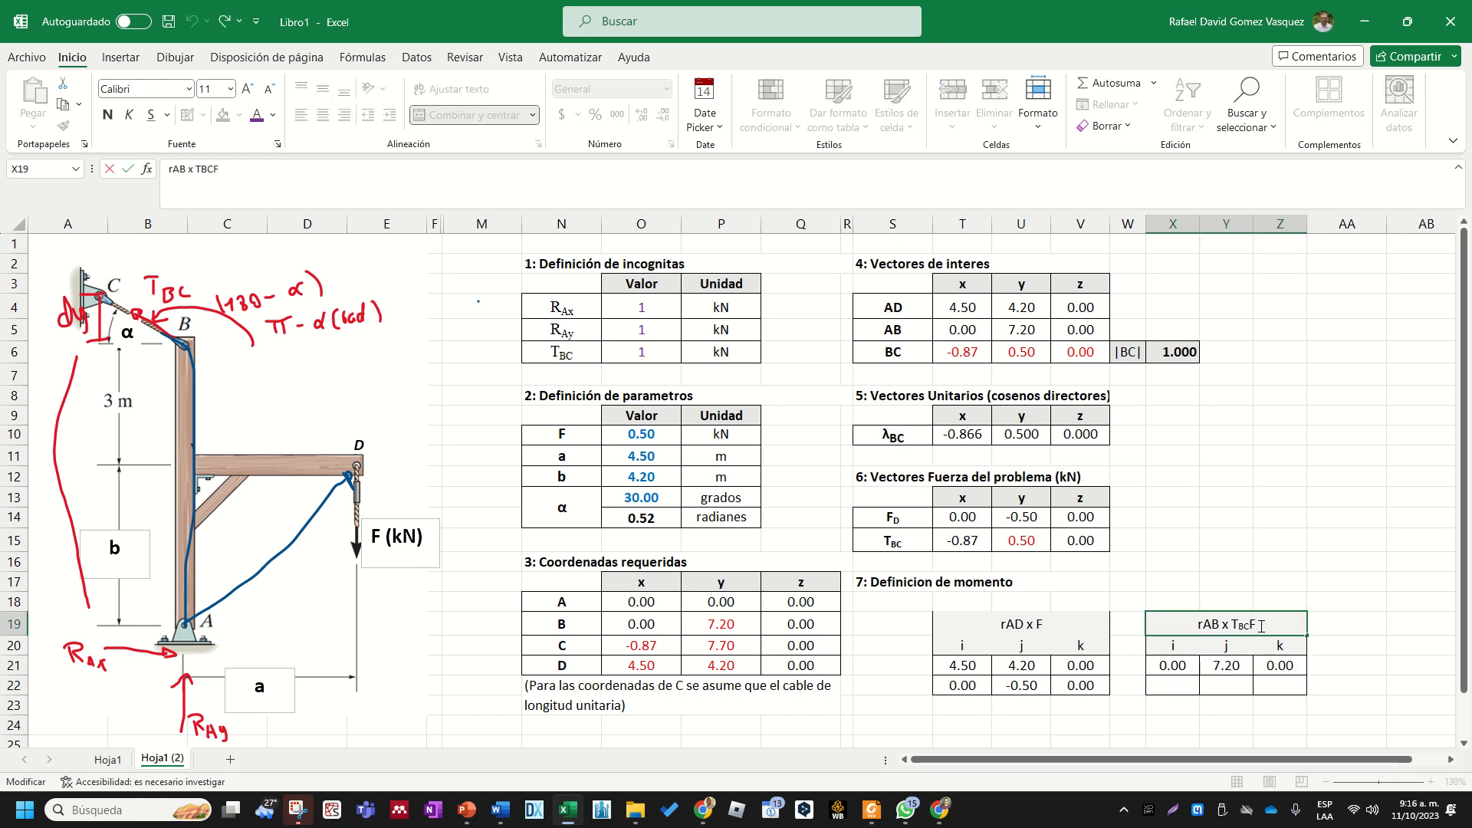
{"action": "key", "text": "BackSpace"}
{"action": "left_click", "coordinate": [1279, 562]}
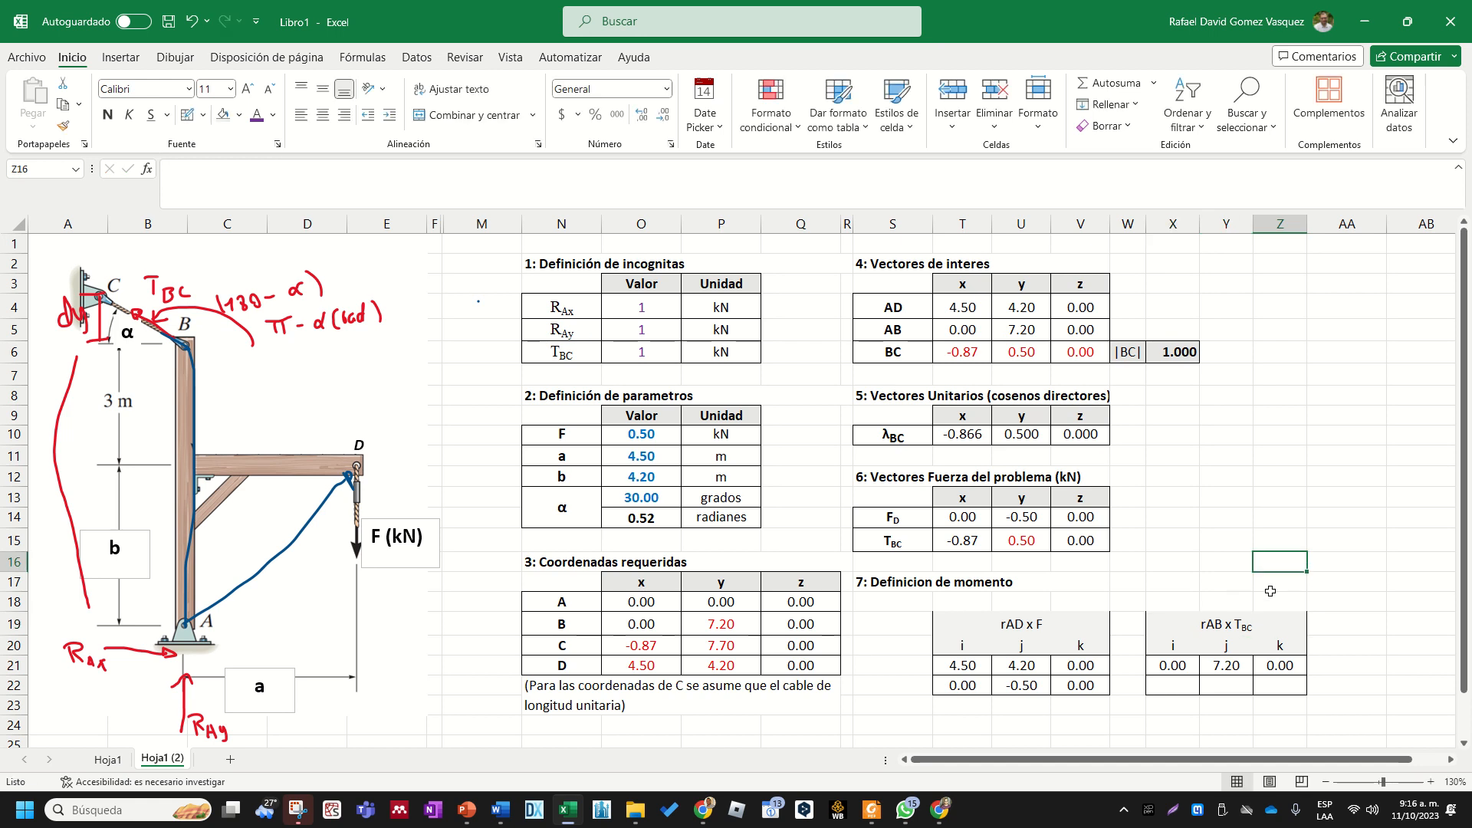
- Link X22 to the x component of force TBC in T15 and fill the formula across to Z22
{"action": "left_click", "coordinate": [1174, 683]}
{"action": "type", "text": "+"}
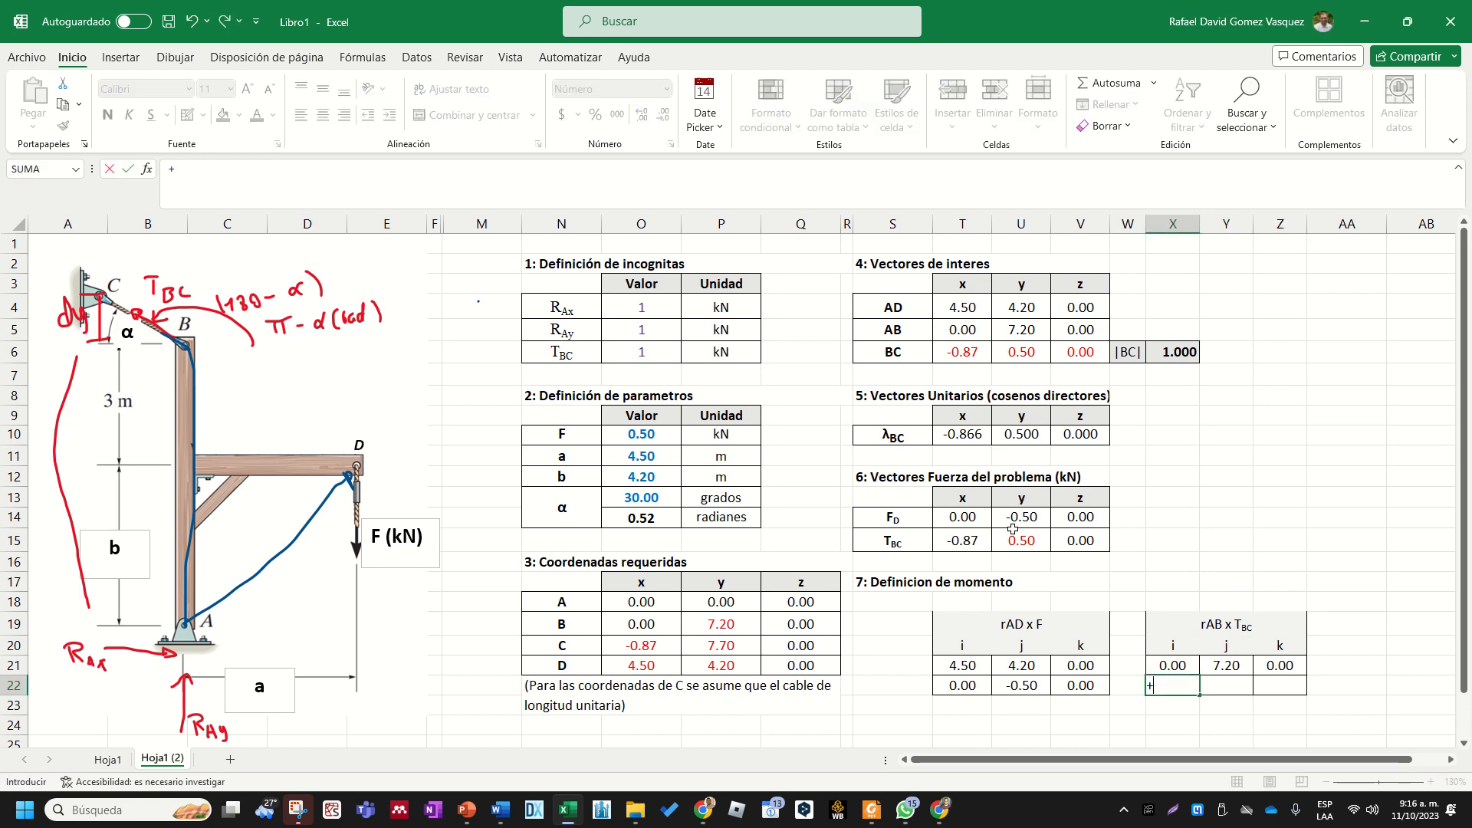
{"action": "left_click", "coordinate": [978, 540]}
{"action": "key", "text": "Return"}
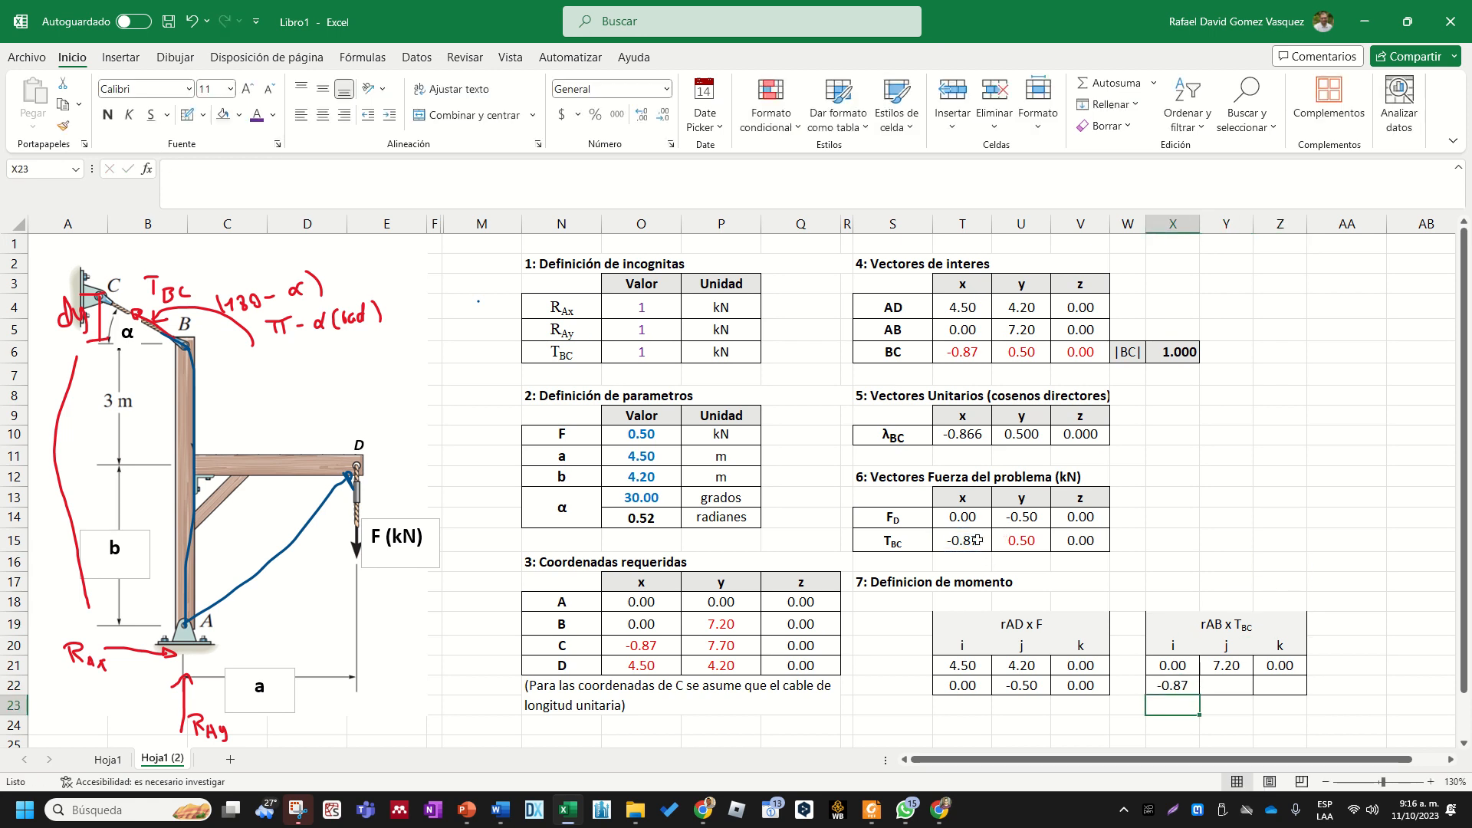
{"action": "left_click", "coordinate": [1197, 683]}
{"action": "left_click_drag", "start_coordinate": [1200, 697], "coordinate": [1292, 699]}
{"action": "left_click", "coordinate": [1374, 664]}
- Review the rAD x F and rAB x TBC tables in the moment definition section against the rest of the worksheet
{"action": "scroll", "coordinate": [1384, 661], "scroll_direction": "down", "scroll_amount": 1}
{"action": "scroll", "coordinate": [1097, 642], "scroll_direction": "down", "scroll_amount": 1}
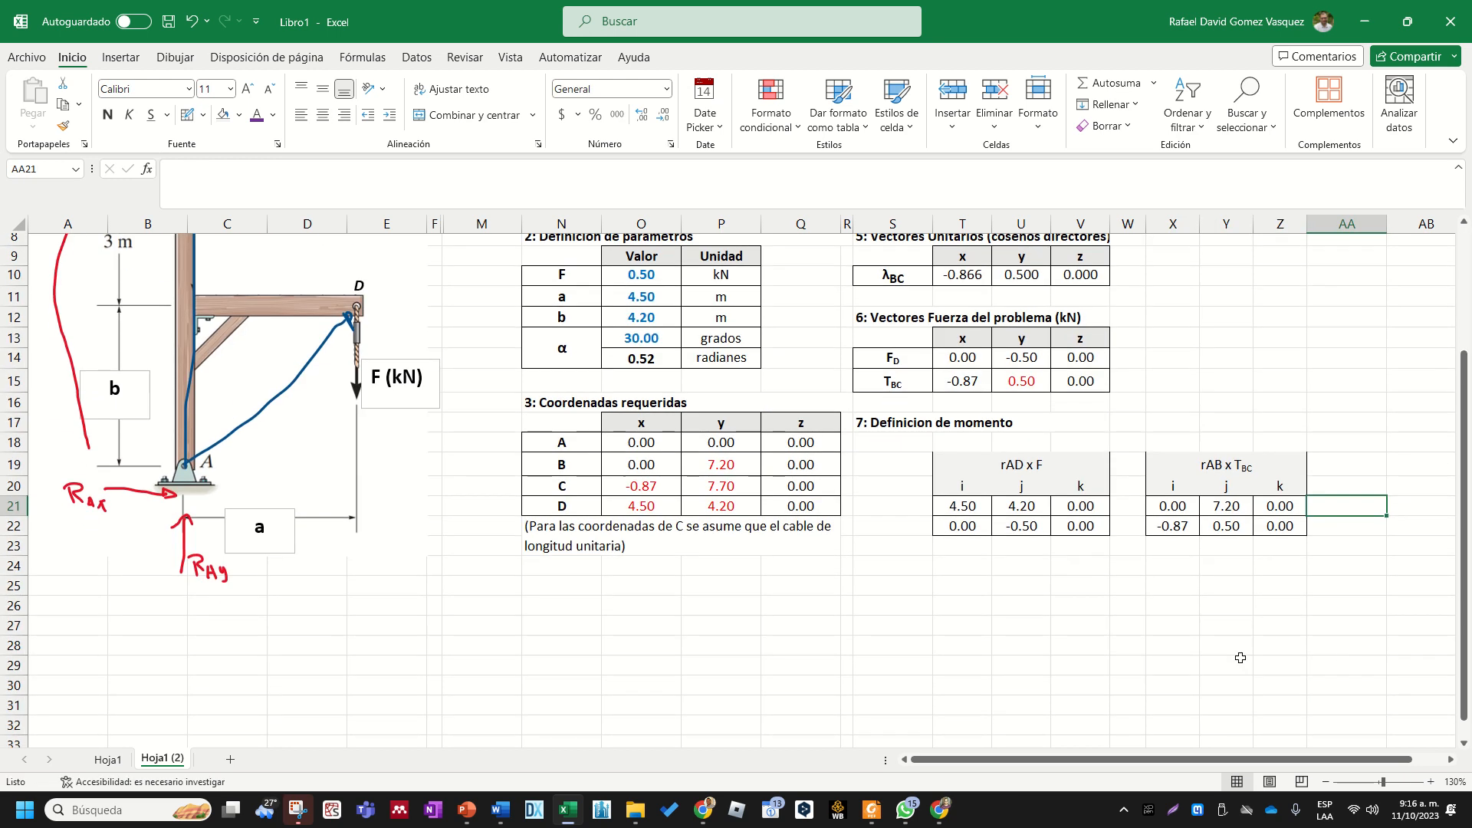
{"action": "scroll", "coordinate": [1063, 640], "scroll_direction": "up", "scroll_amount": 1}
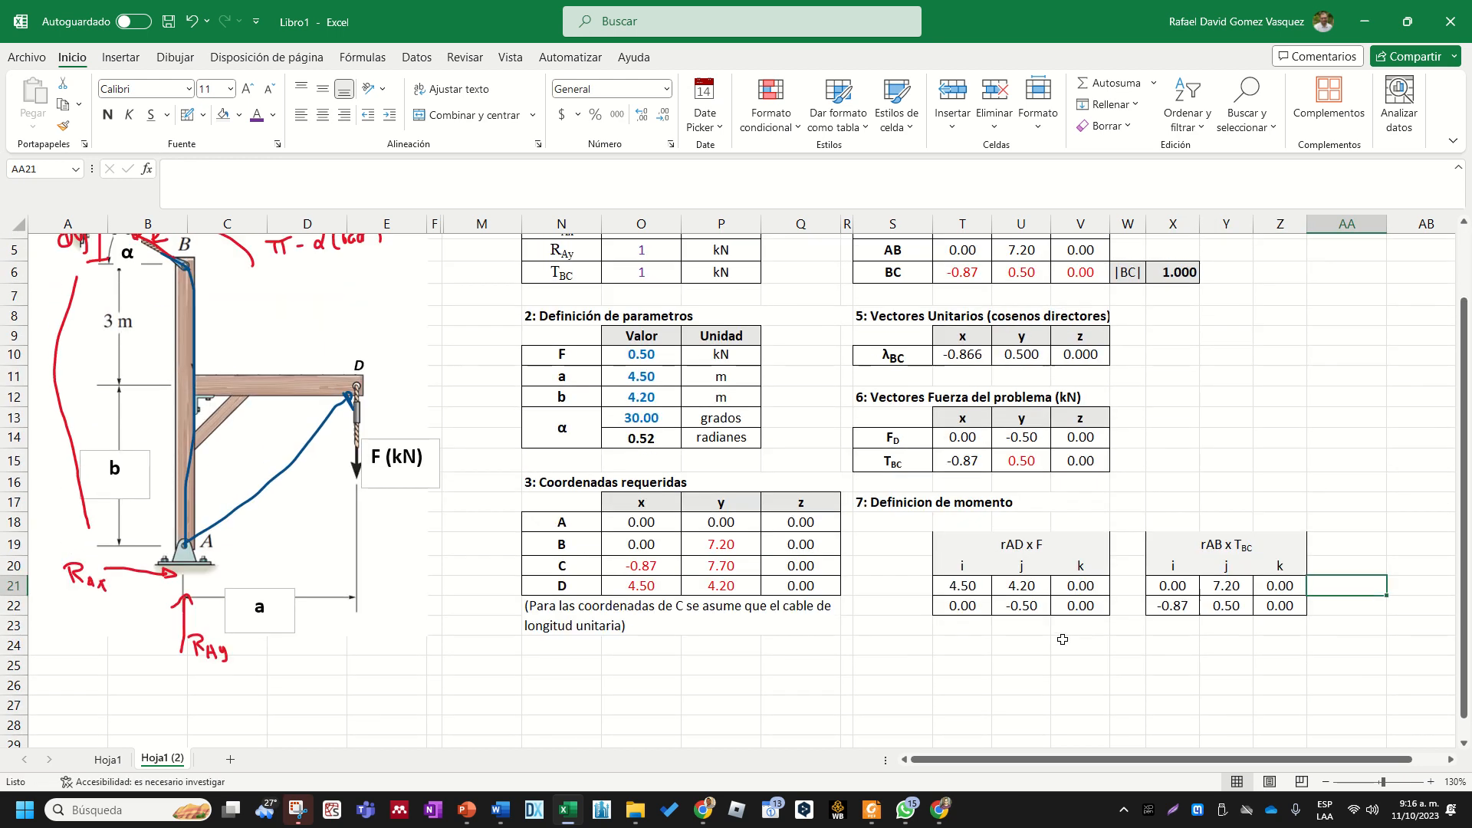
{"action": "left_click", "coordinate": [1022, 545]}
{"action": "left_click", "coordinate": [1028, 611]}
{"action": "left_click", "coordinate": [969, 501]}
{"action": "left_click", "coordinate": [1013, 545]}
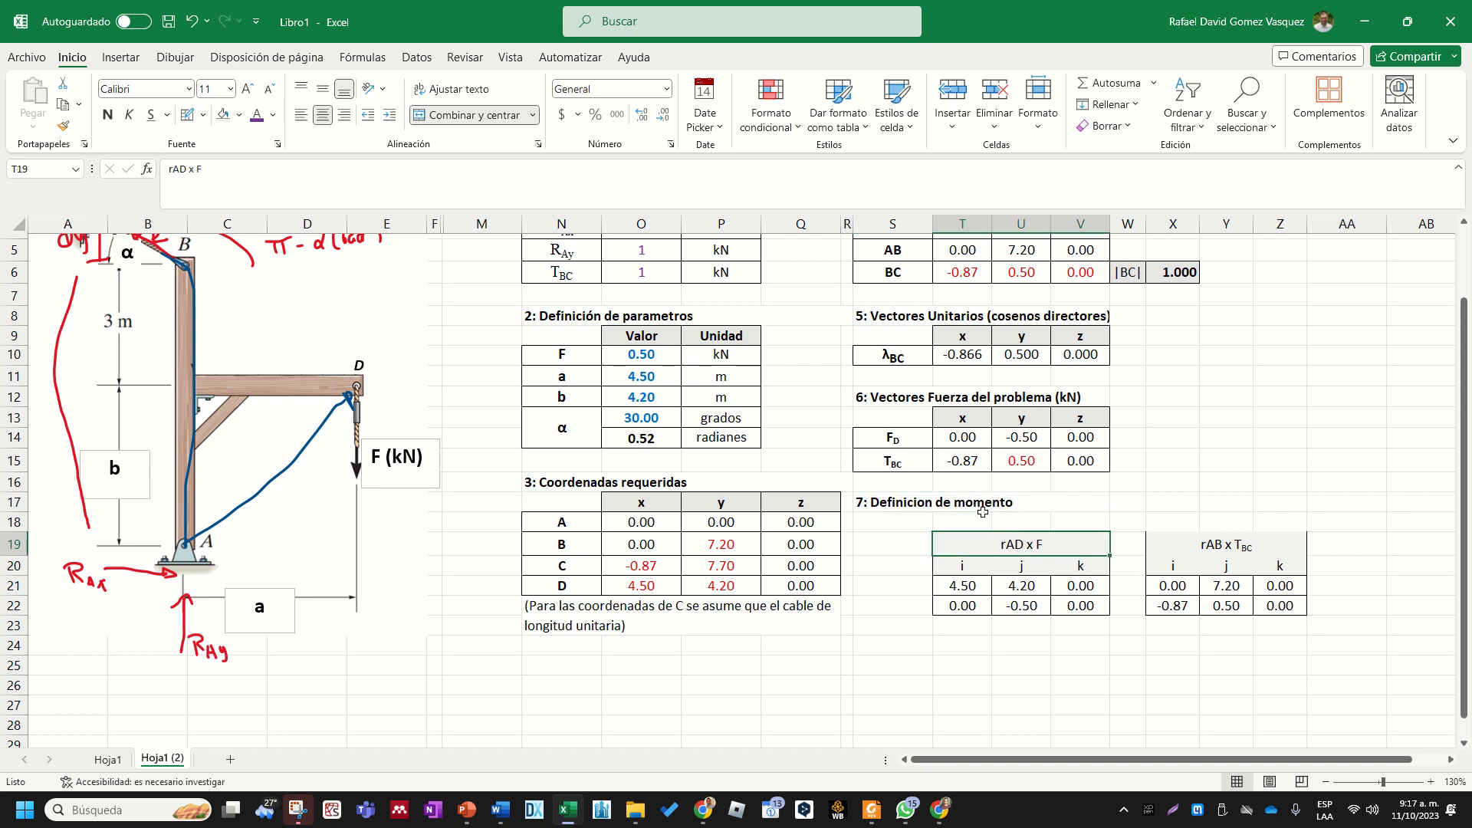
{"action": "left_click", "coordinate": [931, 497]}
{"action": "left_click", "coordinate": [1024, 560]}
{"action": "left_click", "coordinate": [1029, 609]}
{"action": "left_click", "coordinate": [1236, 549]}
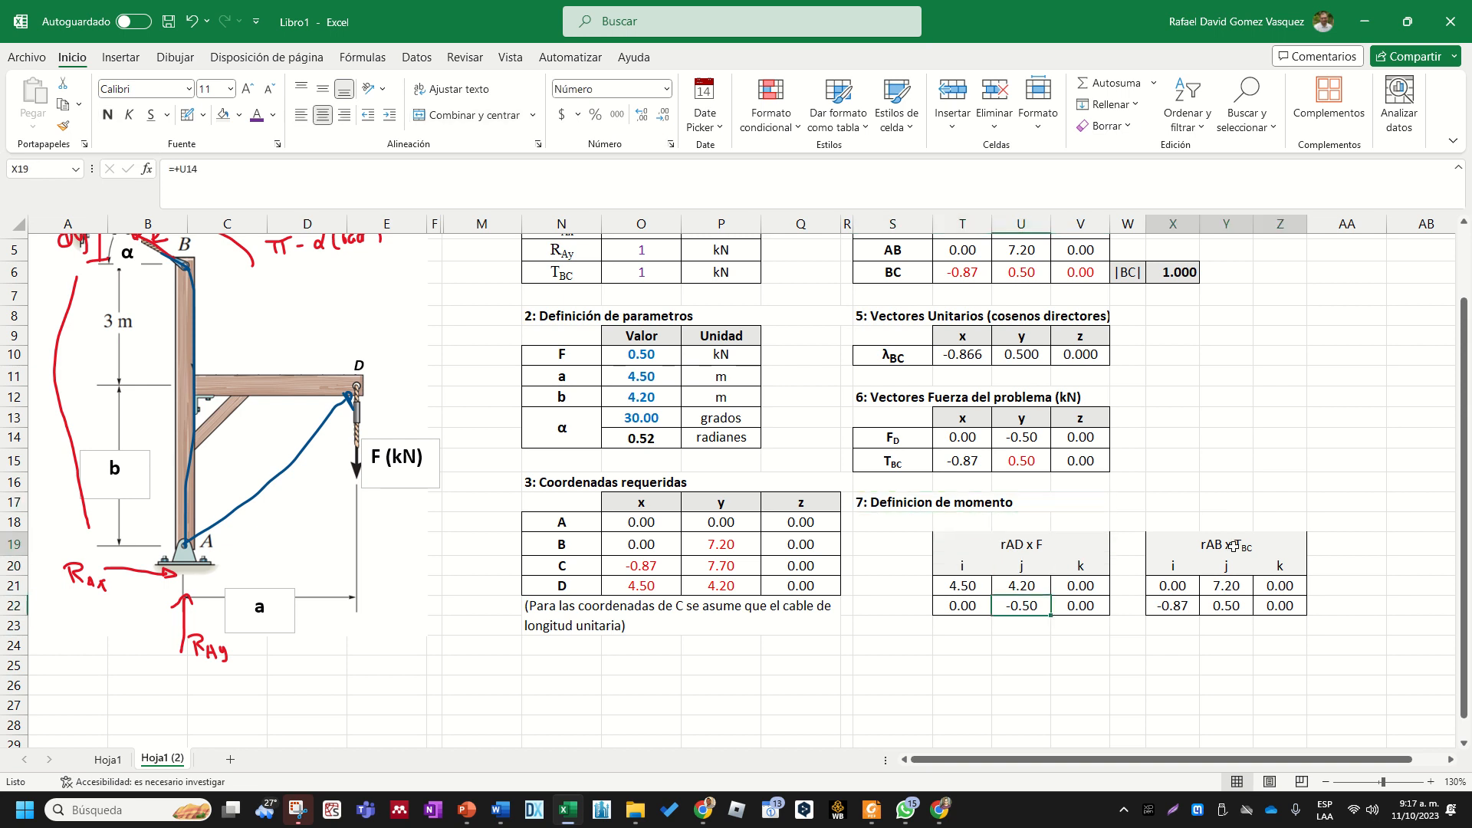
{"action": "left_click", "coordinate": [1218, 612]}
{"action": "left_click", "coordinate": [1094, 677]}
{"action": "scroll", "coordinate": [980, 678], "scroll_direction": "up", "scroll_amount": 1}
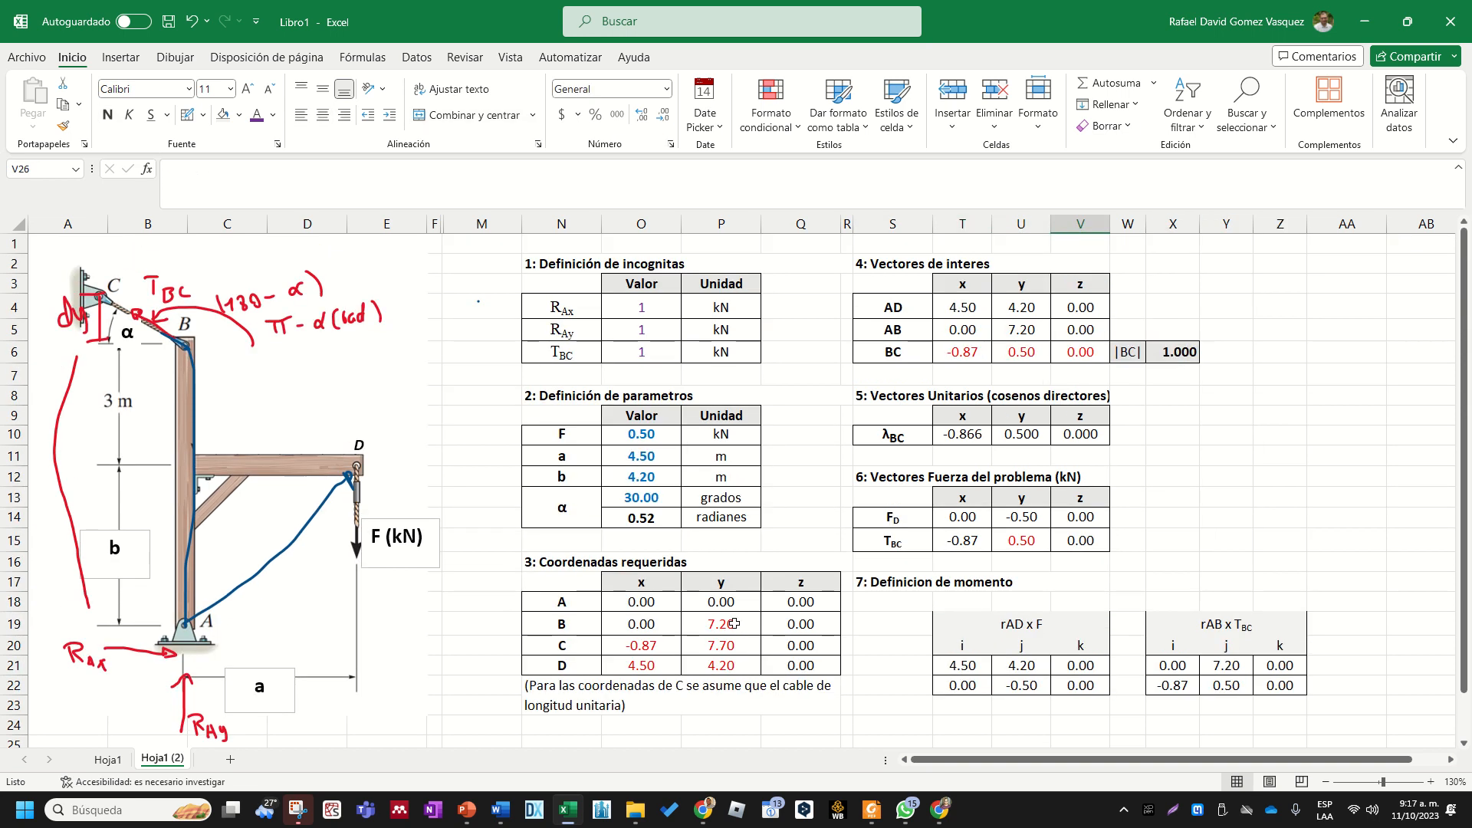
{"action": "scroll", "coordinate": [980, 678], "scroll_direction": "down", "scroll_amount": 1}
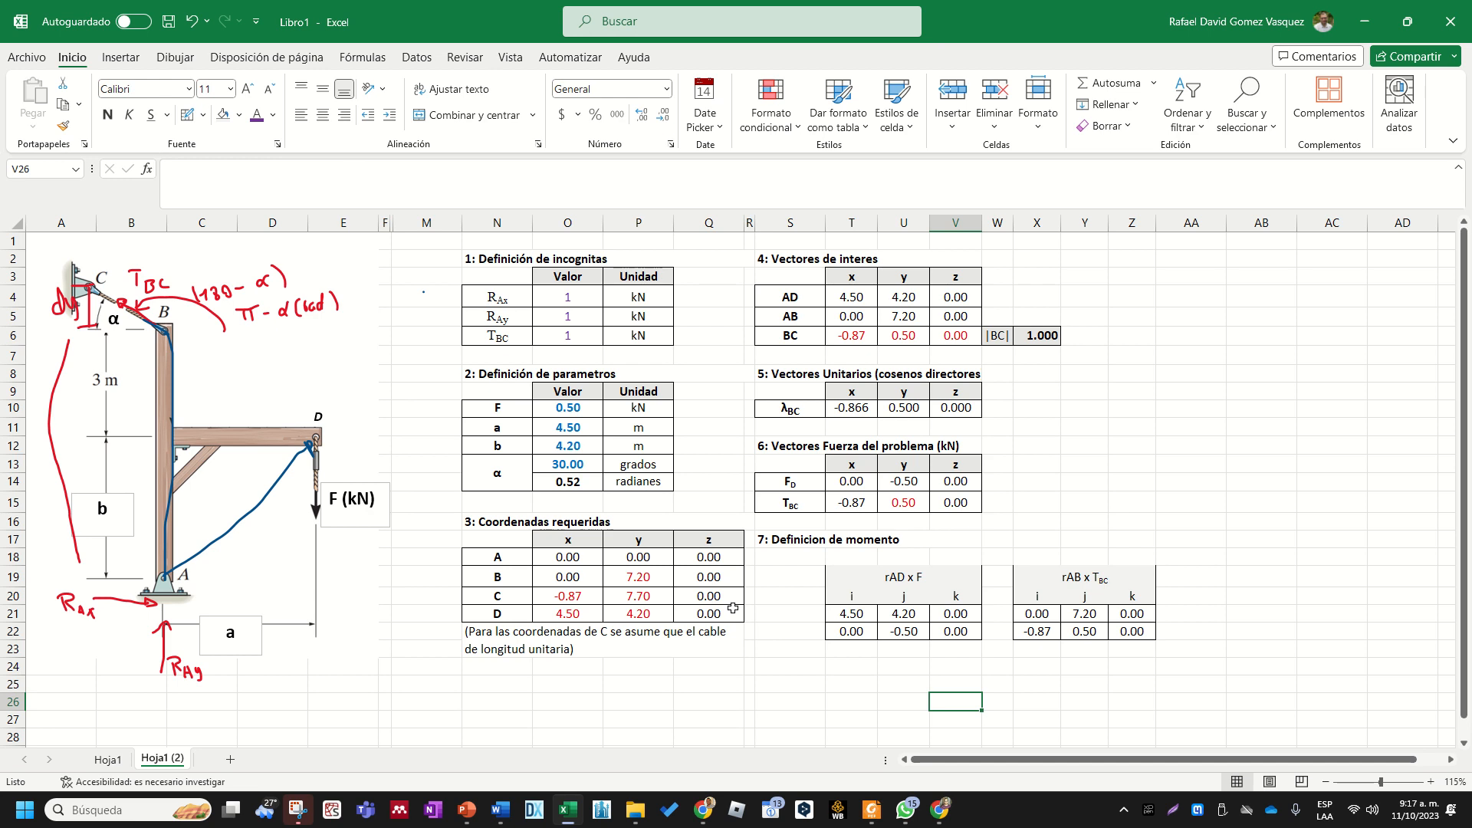
{"action": "scroll", "coordinate": [830, 647], "scroll_direction": "down", "scroll_amount": 1}
{"action": "scroll", "coordinate": [832, 645], "scroll_direction": "up", "scroll_amount": 1}
{"action": "left_click", "coordinate": [779, 680]}
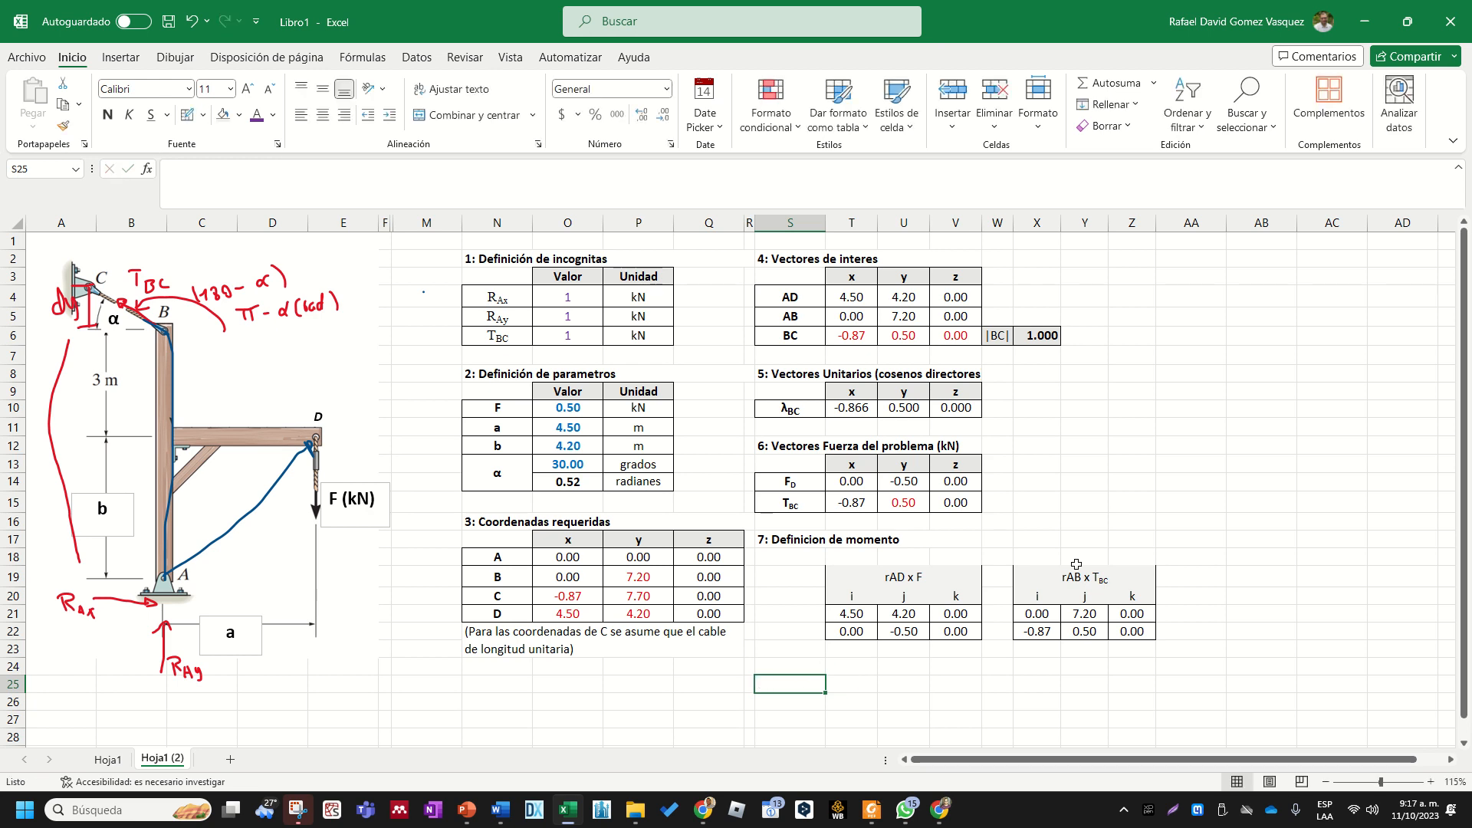
- Copy the section heading "4: Vectores de interes" from S2 to Z2 in the free area beside the existing tables
{"action": "left_click", "coordinate": [1208, 391]}
{"action": "key", "text": "Right"}
{"action": "key", "text": "Right"}
{"action": "key", "text": "Right"}
{"action": "key", "text": "Right"}
{"action": "key", "text": "Right"}
{"action": "key", "text": "Right"}
{"action": "key", "text": "Right"}
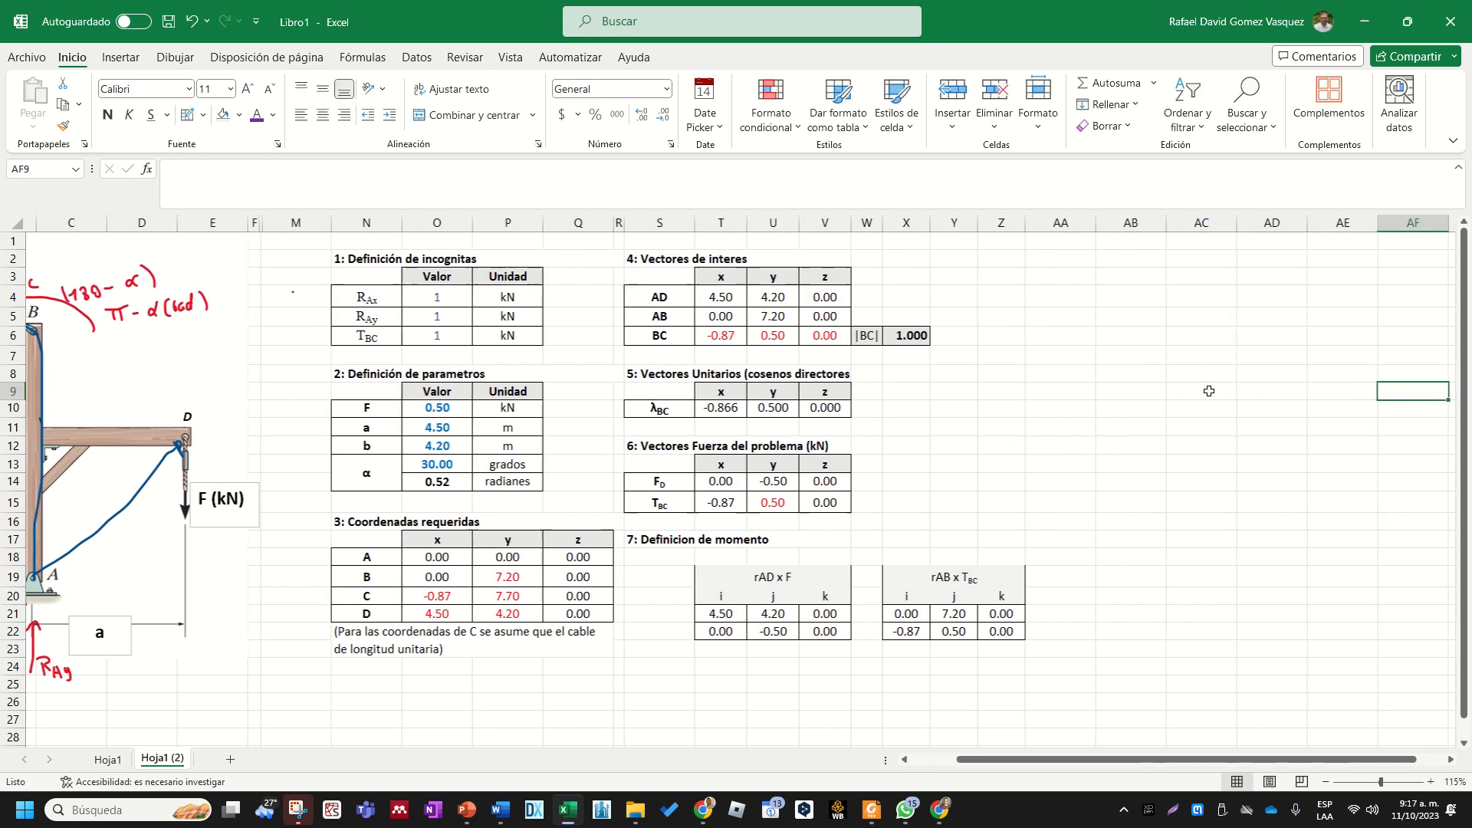
{"action": "left_click", "coordinate": [918, 370]}
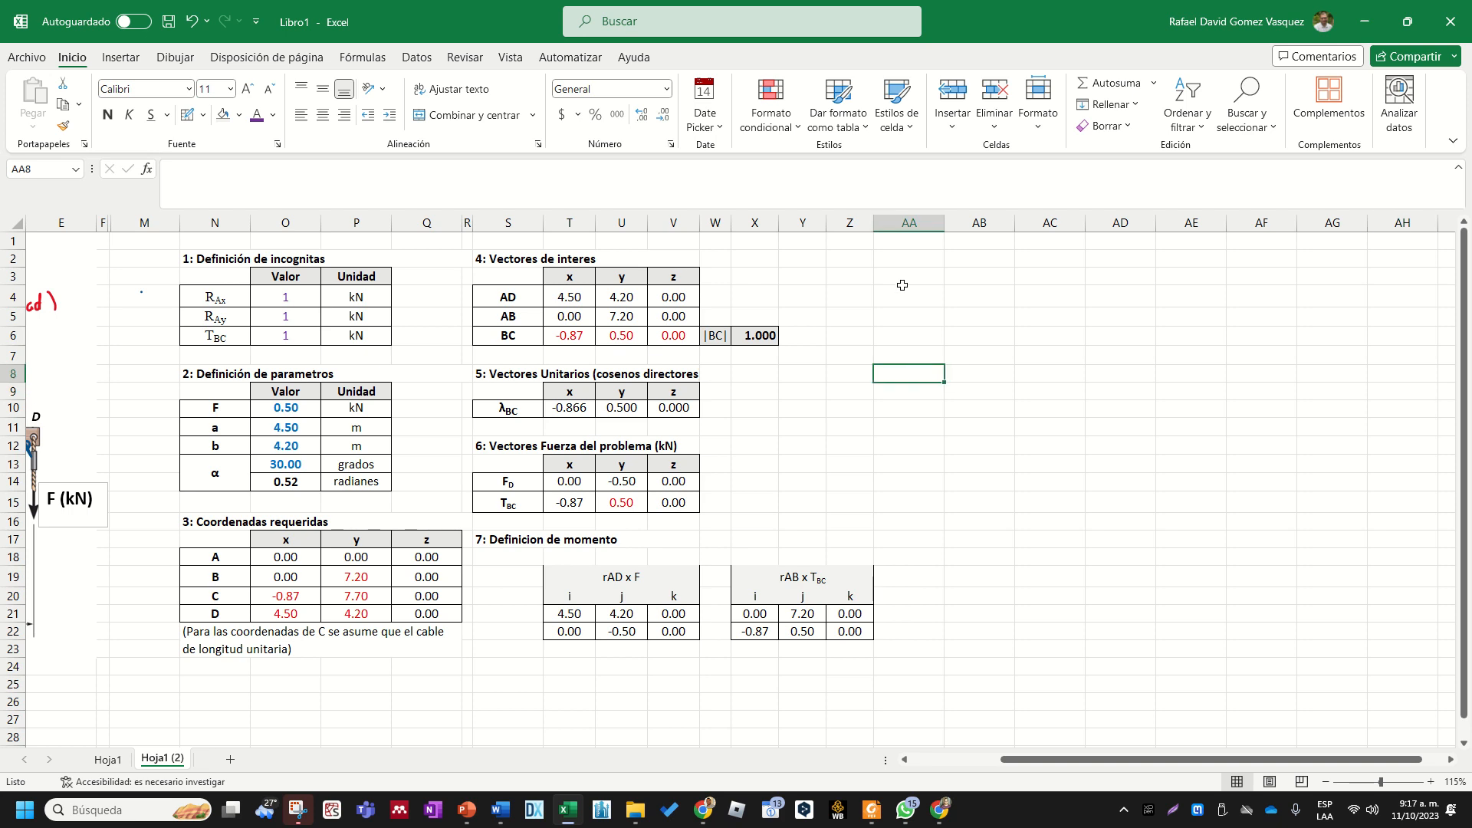
{"action": "left_click", "coordinate": [886, 264]}
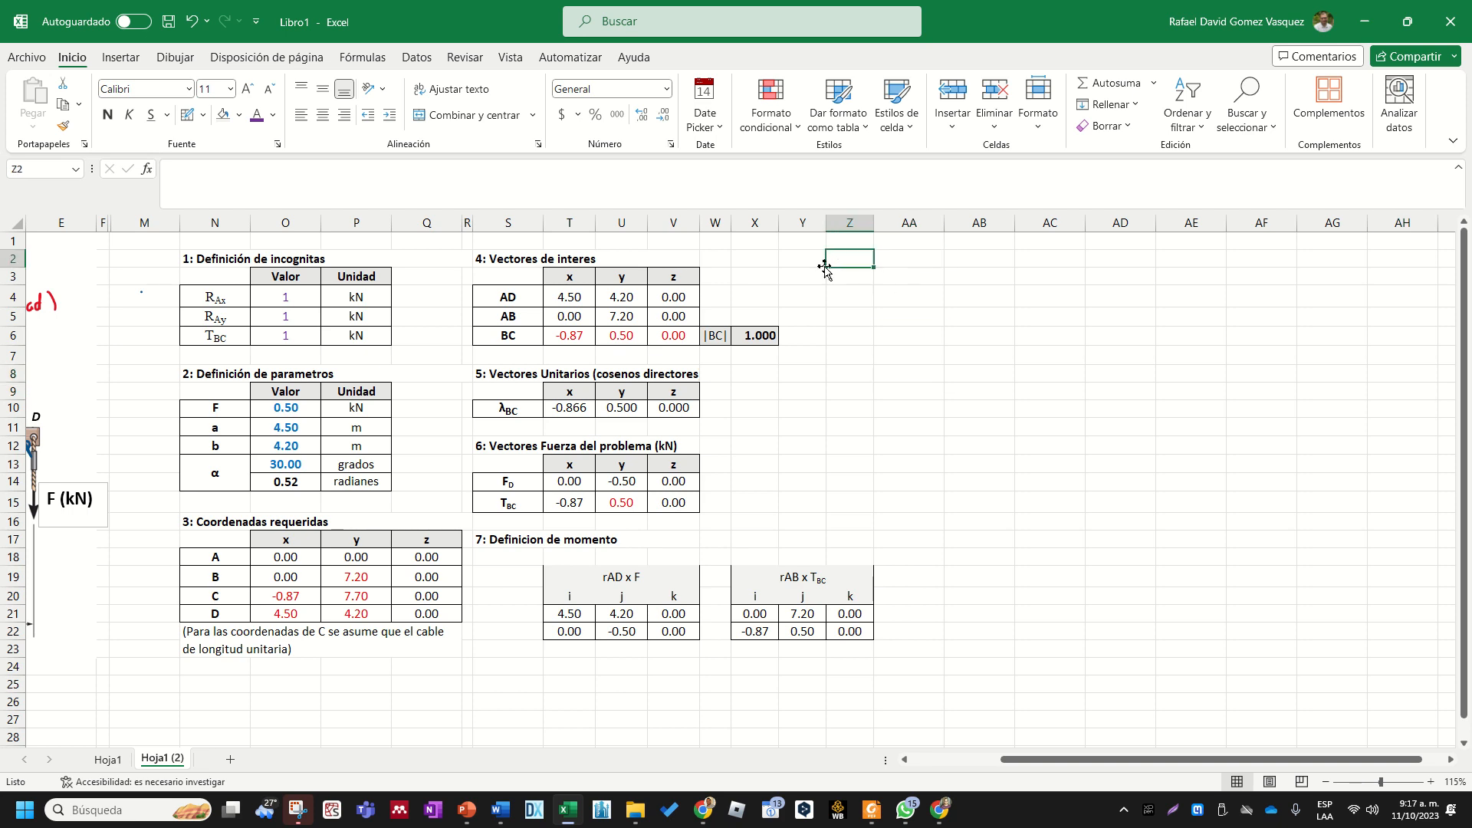
{"action": "left_click", "coordinate": [569, 263]}
{"action": "key", "text": "ctrl+c"}
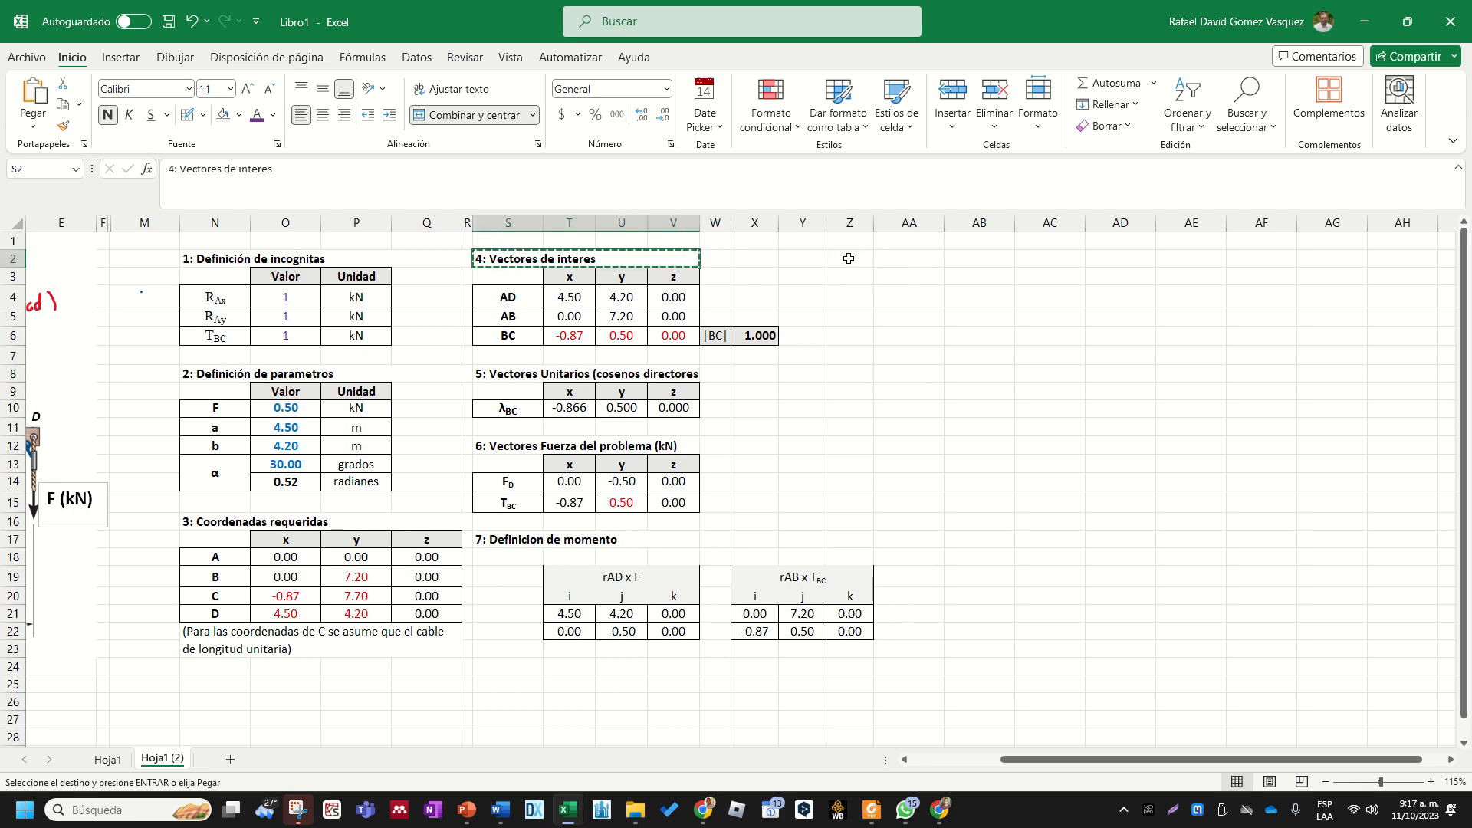
{"action": "left_click", "coordinate": [813, 259]}
{"action": "left_click", "coordinate": [846, 259]}
{"action": "key", "text": "ctrl+v"}
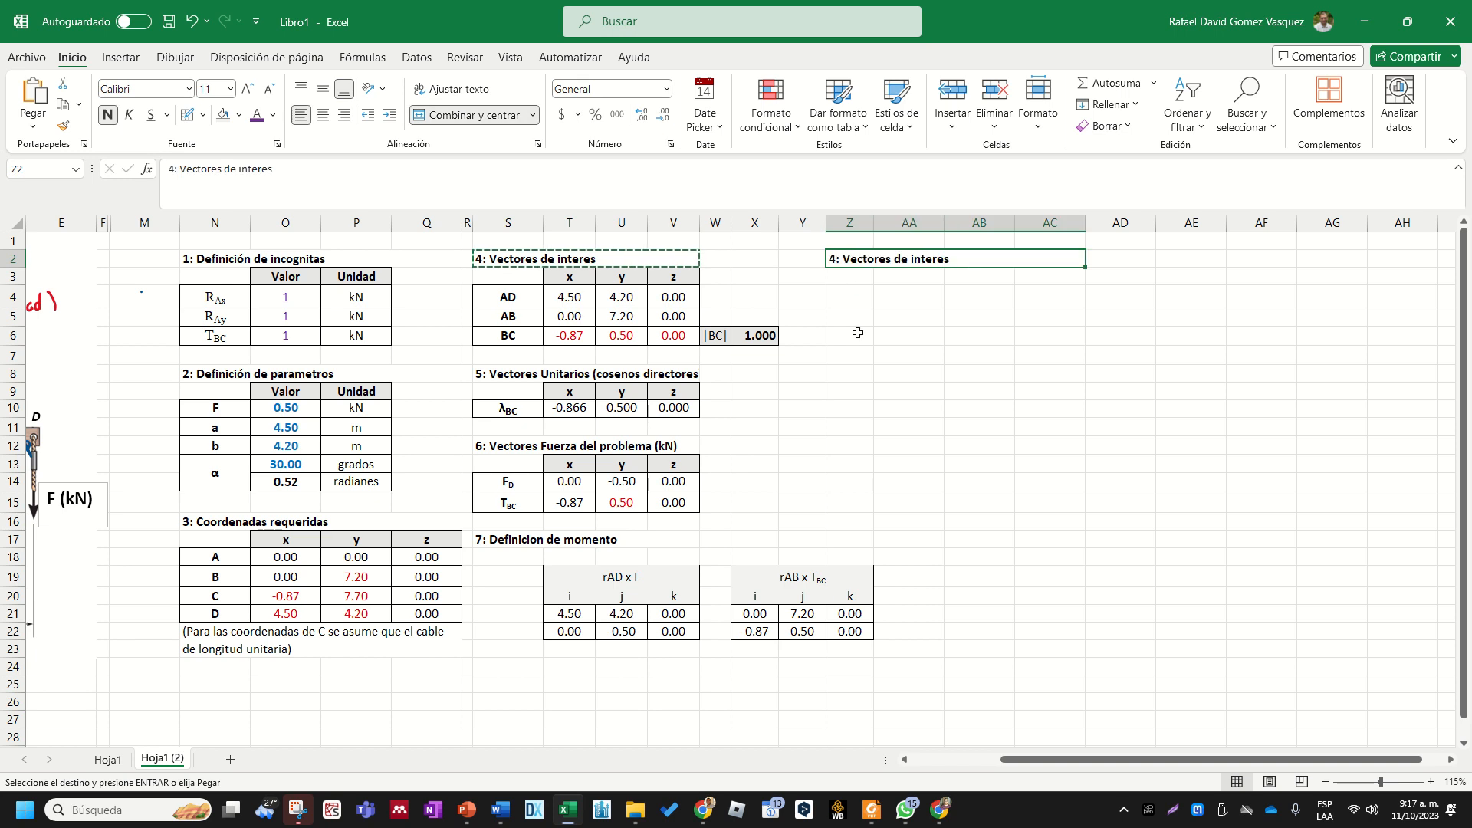
{"action": "left_click", "coordinate": [852, 353]}
{"action": "key", "text": "Escape"}
- Change the copied heading in Z2 to "8: Ecuaciones de equilibrio"
{"action": "double_click", "coordinate": [840, 261]}
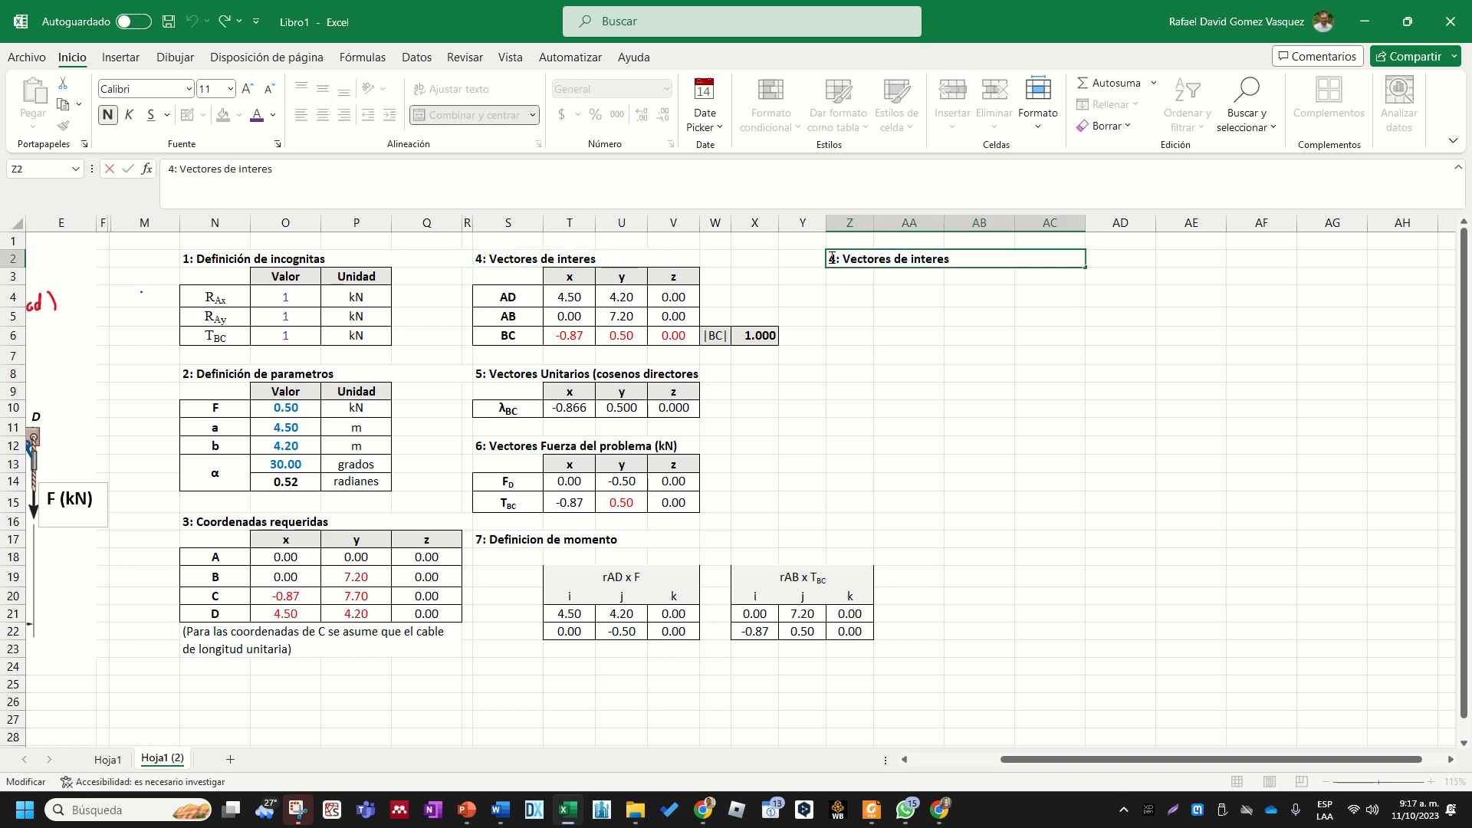
{"action": "left_click_drag", "start_coordinate": [832, 258], "coordinate": [799, 264]}
{"action": "type", "text": "8"}
{"action": "key", "text": "shift+Right"}
{"action": "key", "text": "shift+Right"}
{"action": "key", "text": "shift+Right"}
{"action": "key", "text": "shift+Right"}
{"action": "key", "text": "shift+Right"}
{"action": "key", "text": "shift+Right"}
{"action": "key", "text": "shift+Right"}
{"action": "key", "text": "shift+Right"}
{"action": "key", "text": "shift+Right"}
{"action": "key", "text": "shift+Right"}
{"action": "key", "text": "shift+Right"}
{"action": "key", "text": "shift+Right"}
{"action": "key", "text": "shift+Right"}
{"action": "key", "text": "shift+Right"}
{"action": "key", "text": "shift+Right"}
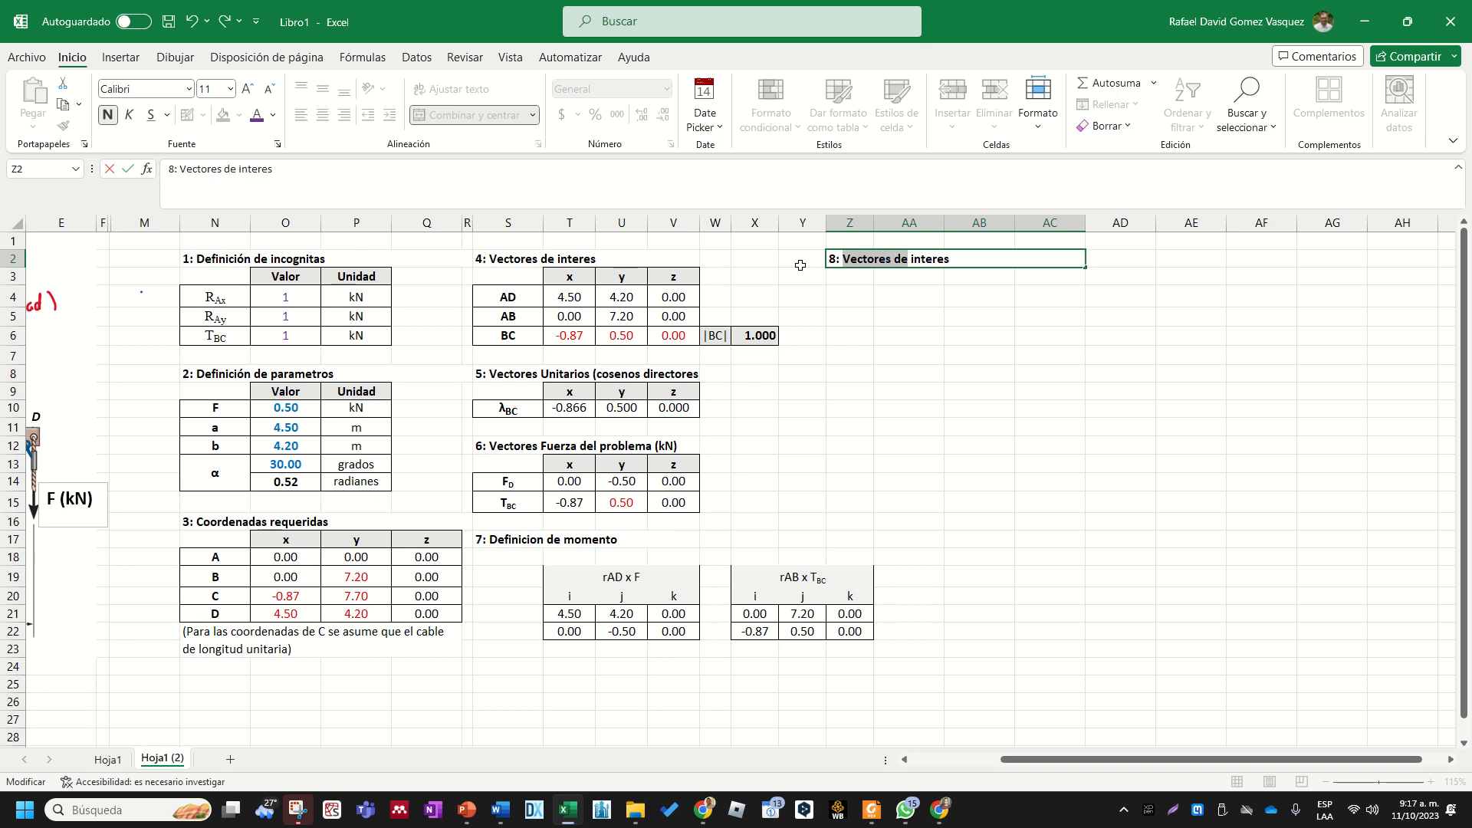
{"action": "key", "text": "shift+Right"}
{"action": "key", "text": "shift+Right"}
{"action": "key", "text": "shift+Right"}
{"action": "type", "text": "Ecuacion"}
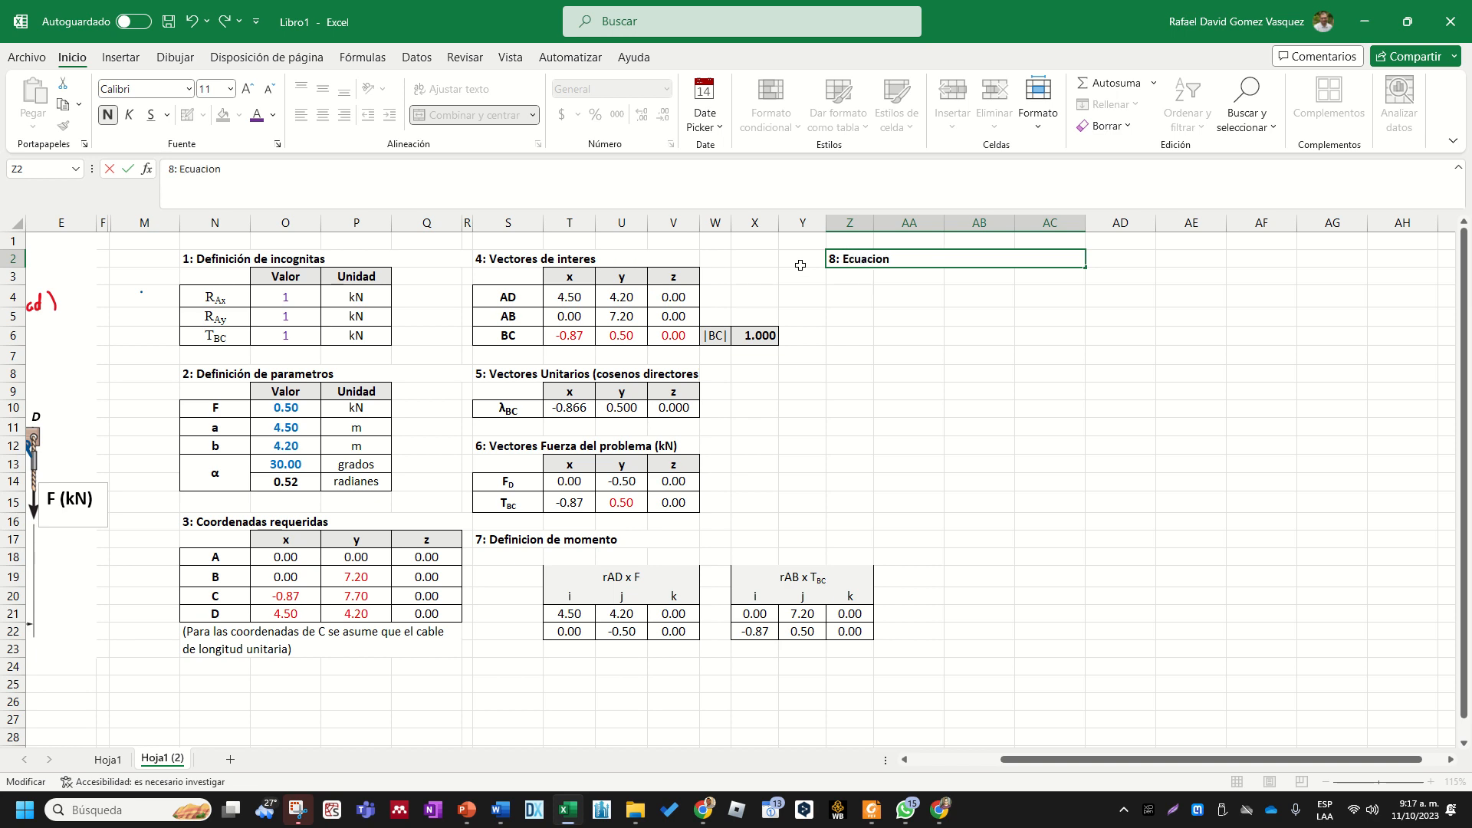
{"action": "type", "text": "es de equiñibrio"}
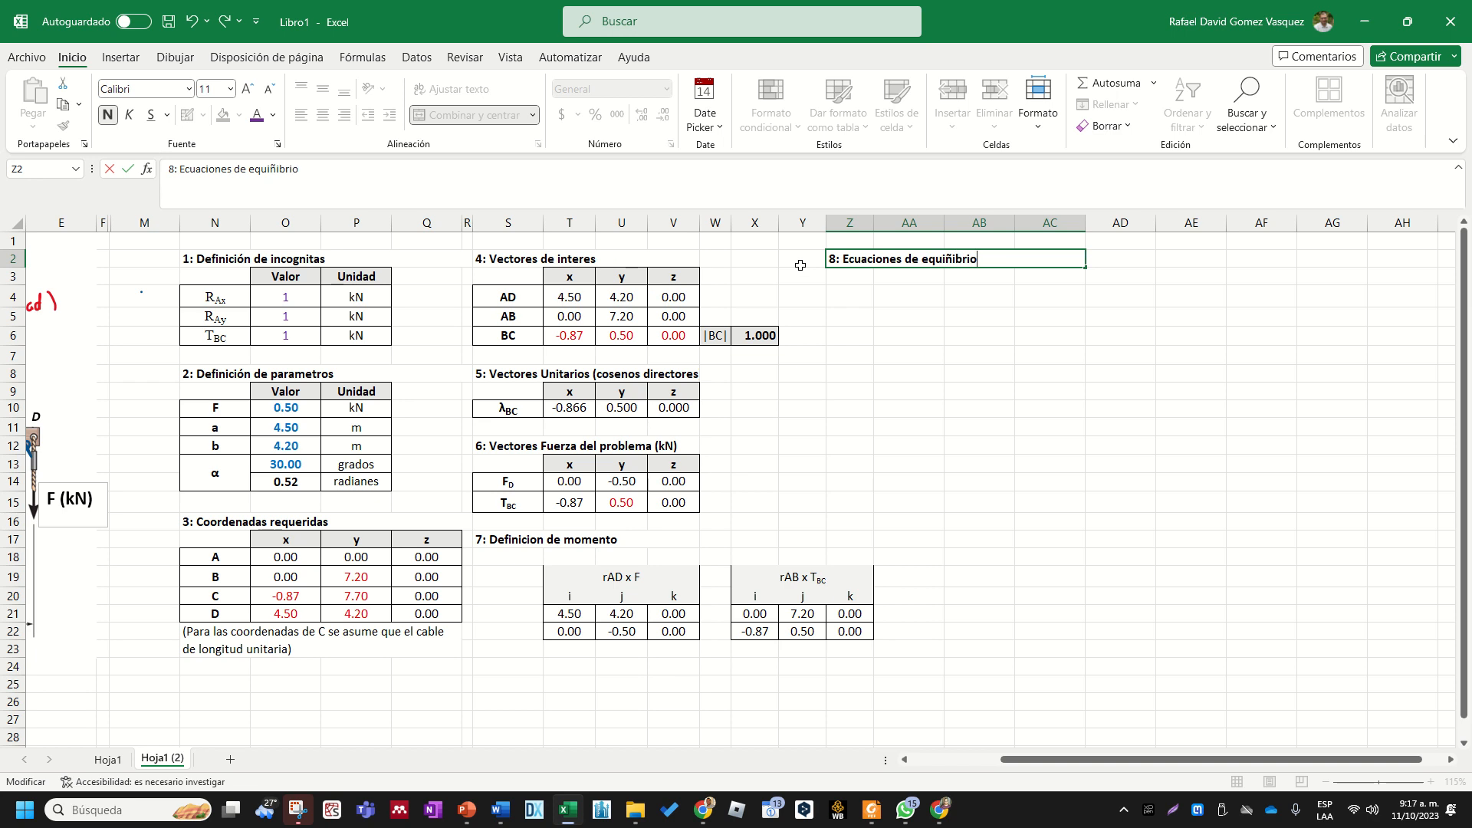
{"action": "key", "text": "BackSpace"}
{"action": "key", "text": "BackSpace"}
{"action": "key", "text": "BackSpace"}
{"action": "key", "text": "Return"}
{"action": "key", "text": "Return"}
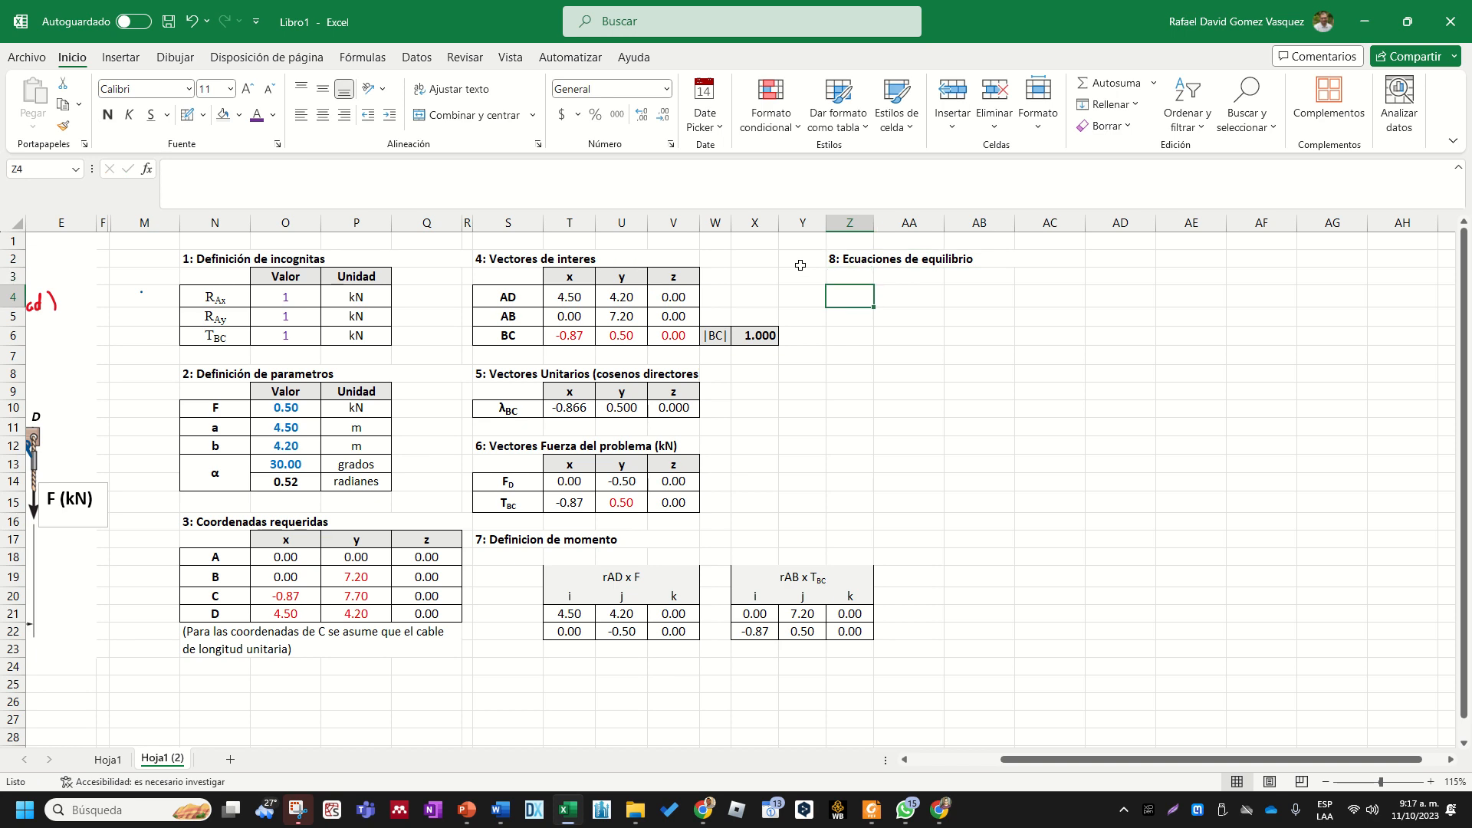
{"action": "left_click", "coordinate": [885, 480]}
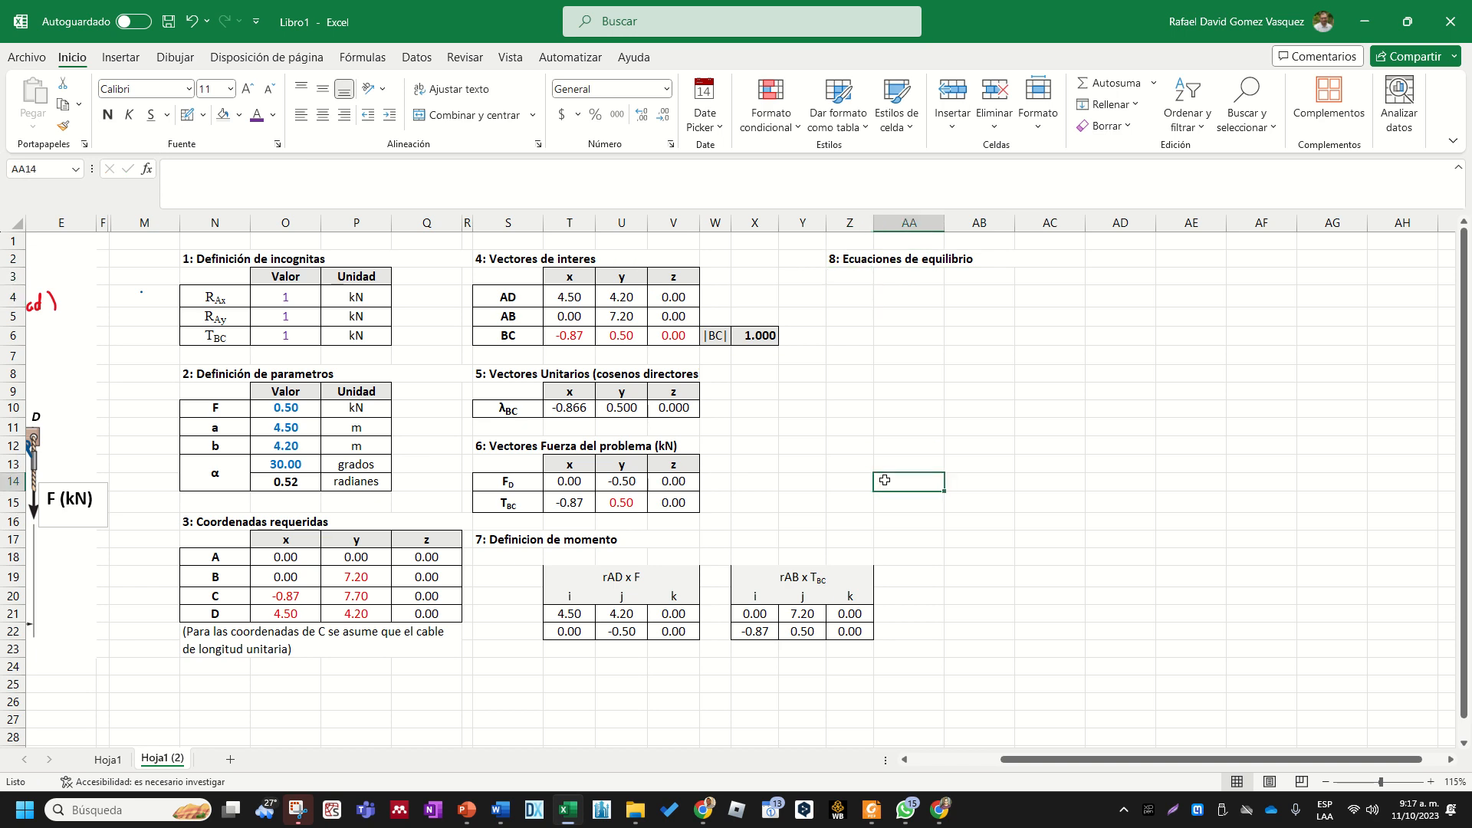
{"action": "key", "text": "Up"}
{"action": "key", "text": "Up"}
{"action": "key", "text": "Up"}
{"action": "key", "text": "Left"}
{"action": "key", "text": "Left"}
{"action": "key", "text": "Left"}
{"action": "key", "text": "Left"}
{"action": "key", "text": "Left"}
{"action": "key", "text": "Left"}
{"action": "key", "text": "Left"}
{"action": "key", "text": "Left"}
{"action": "key", "text": "Left"}
{"action": "key", "text": "Left"}
{"action": "key", "text": "Left"}
{"action": "key", "text": "Left"}
{"action": "key", "text": "Left"}
{"action": "key", "text": "Left"}
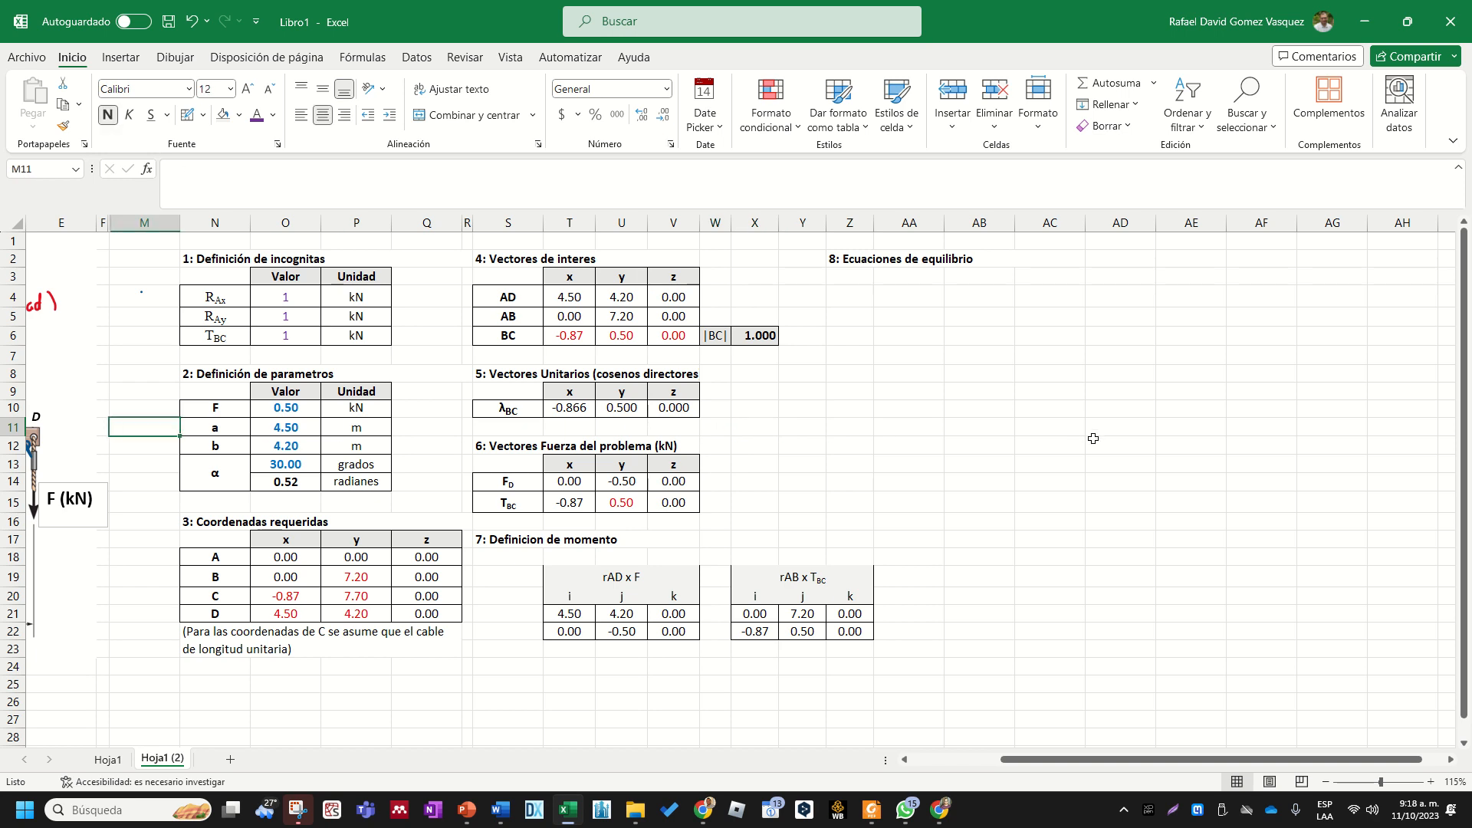
- Open the Symbol dialog for cell Z4 below the equilibrium equations heading
{"action": "left_click", "coordinate": [871, 301]}
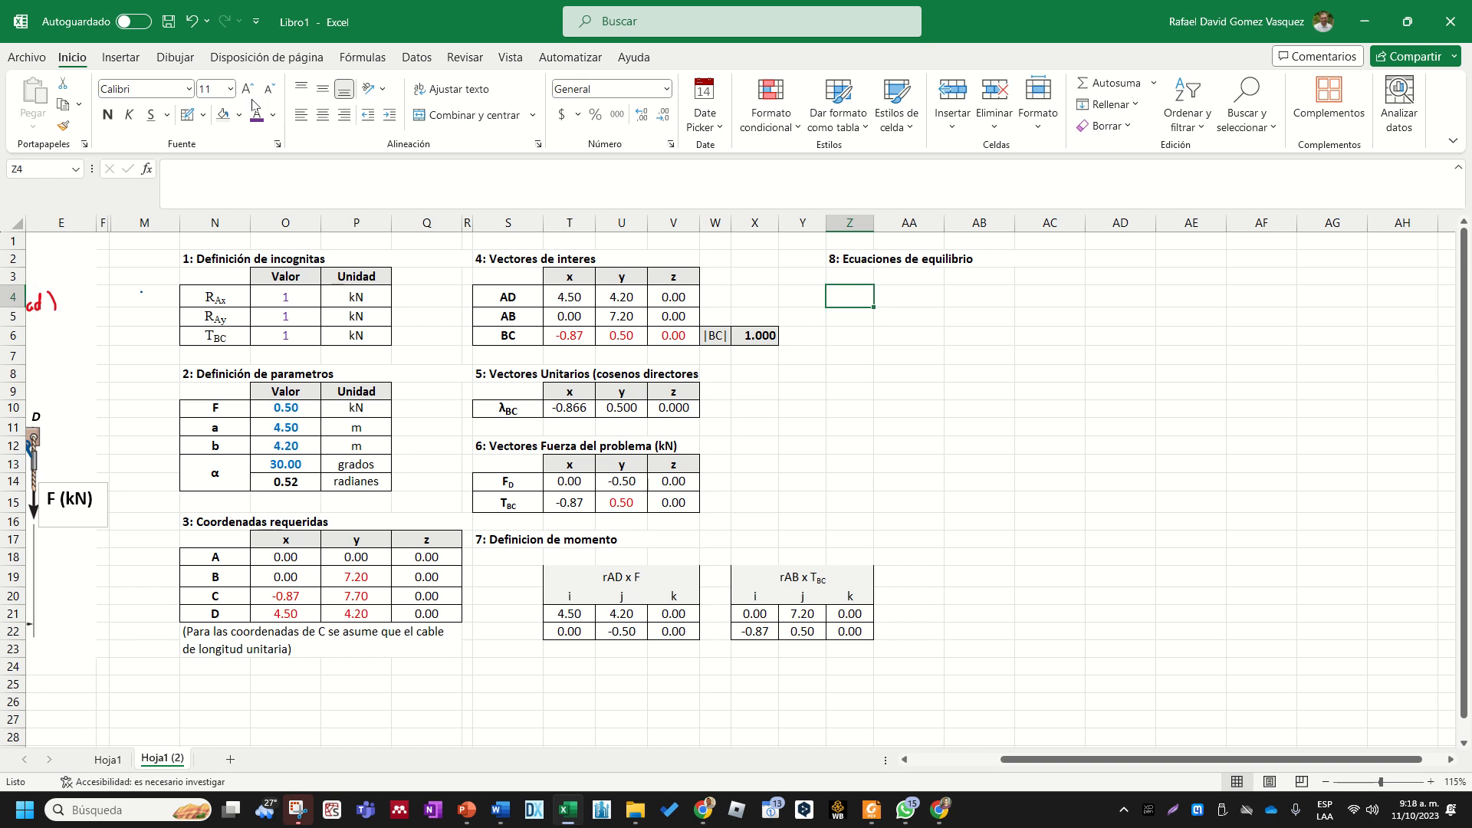
{"action": "left_click", "coordinate": [121, 57]}
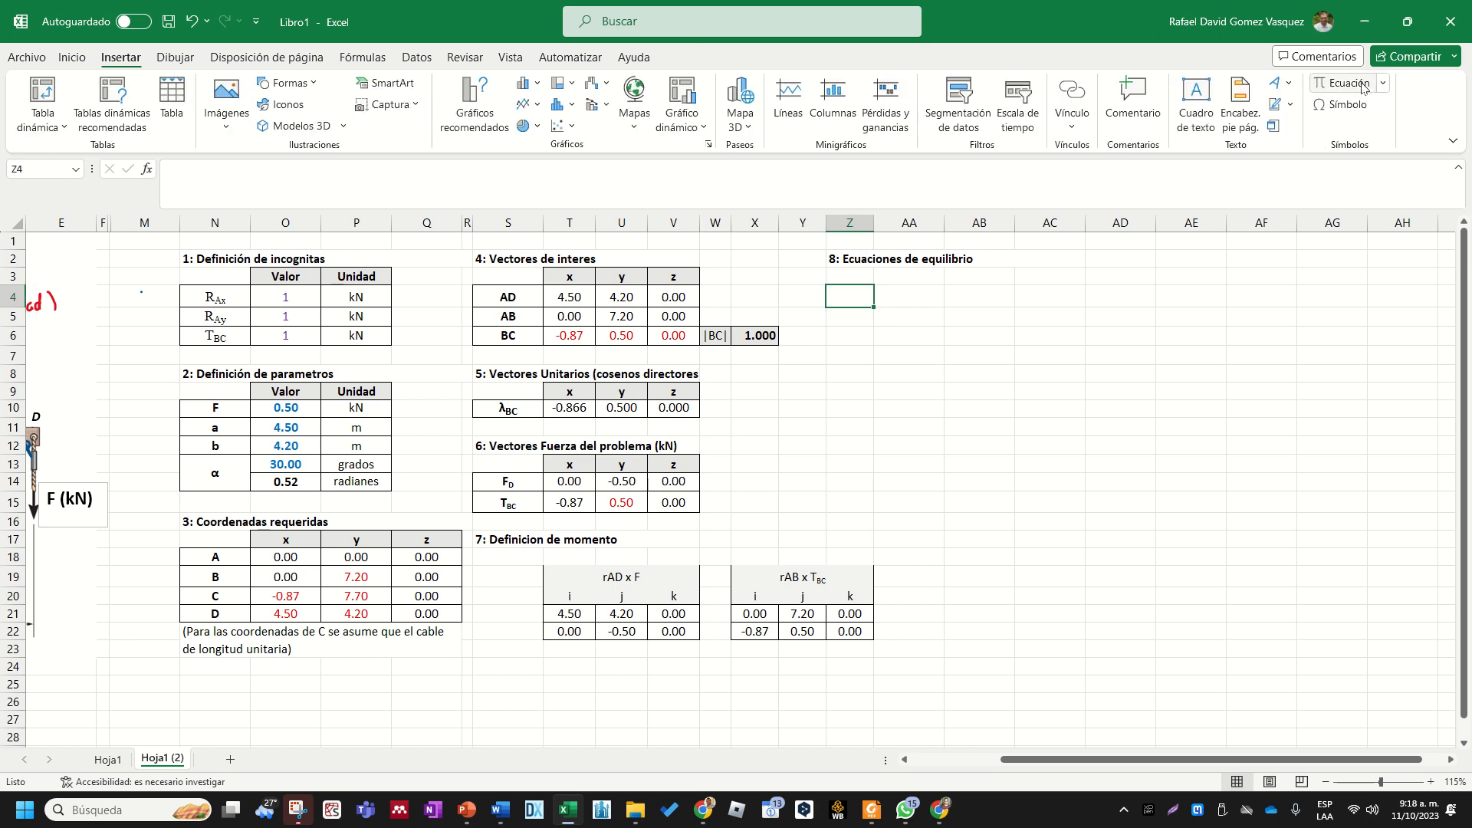
{"action": "left_click", "coordinate": [1343, 106]}
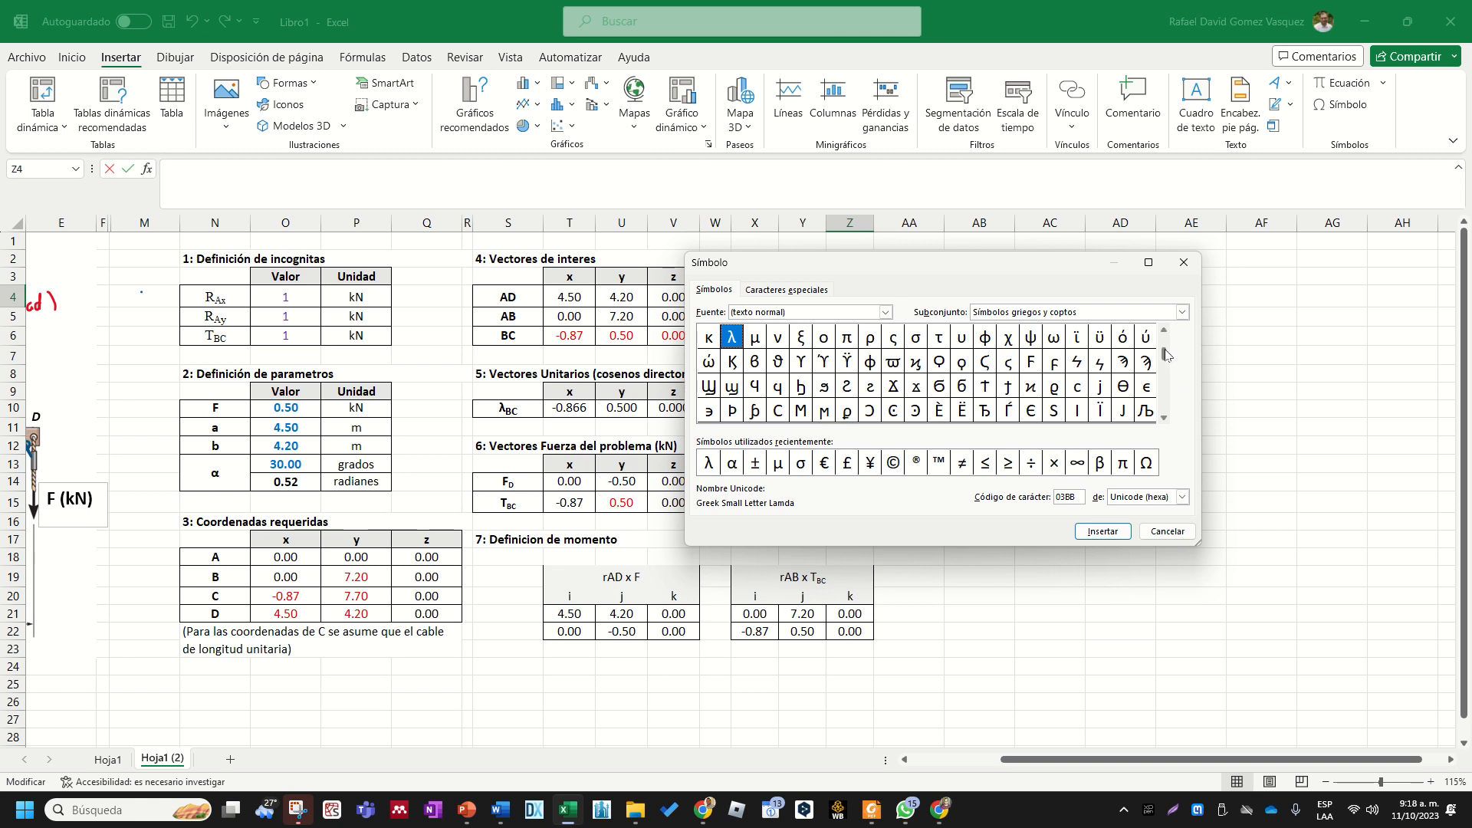
- Search the symbol list and its character subsets for a summation sign to use in Z4
{"action": "left_click_drag", "start_coordinate": [1164, 350], "coordinate": [1164, 383]}
{"action": "left_click", "coordinate": [1164, 416]}
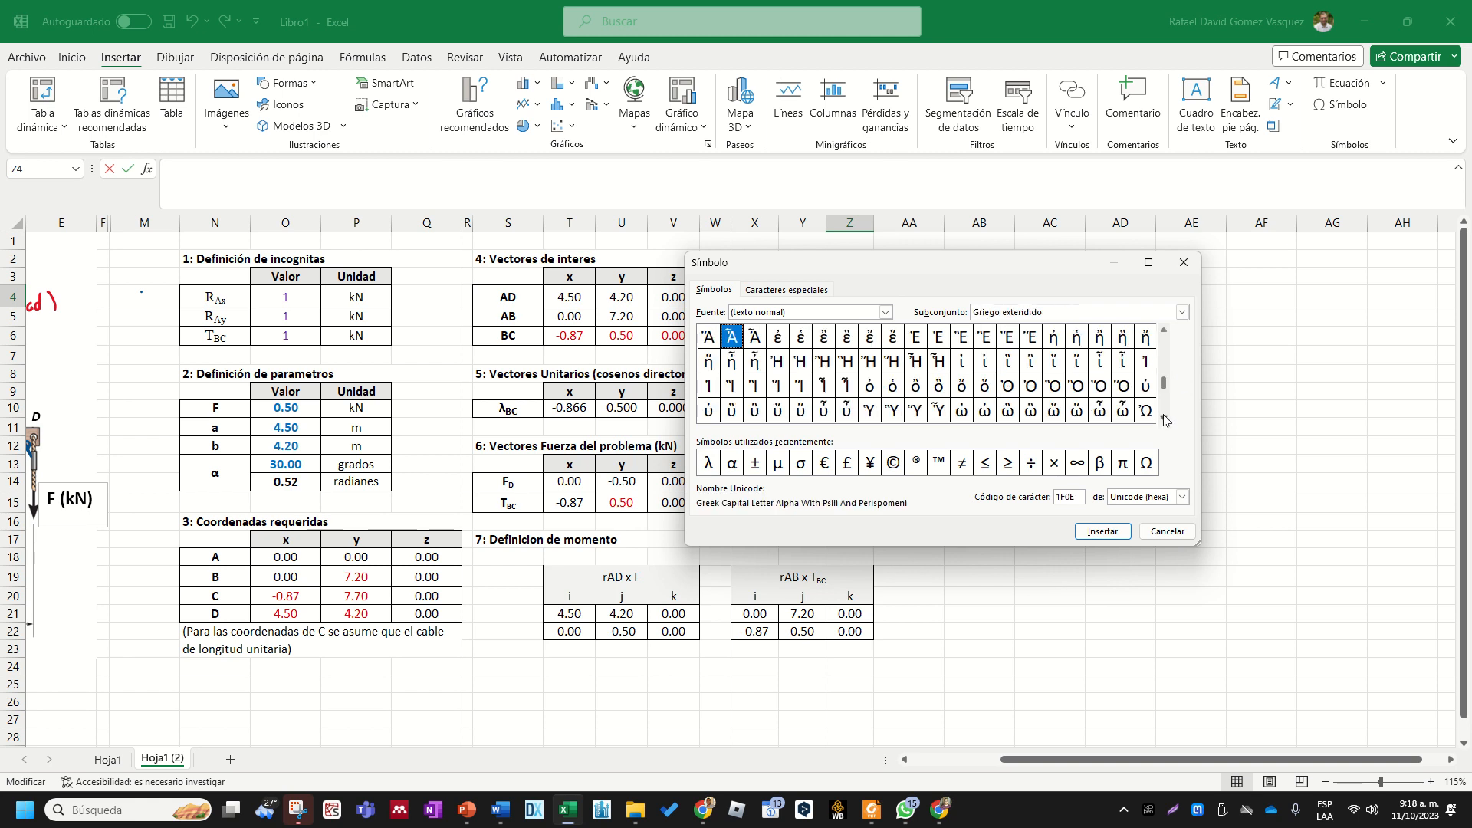
{"action": "left_click", "coordinate": [1163, 416]}
{"action": "left_click", "coordinate": [1163, 417]}
{"action": "left_click", "coordinate": [1163, 418]}
{"action": "left_click", "coordinate": [1163, 418]}
{"action": "left_click", "coordinate": [1164, 418]}
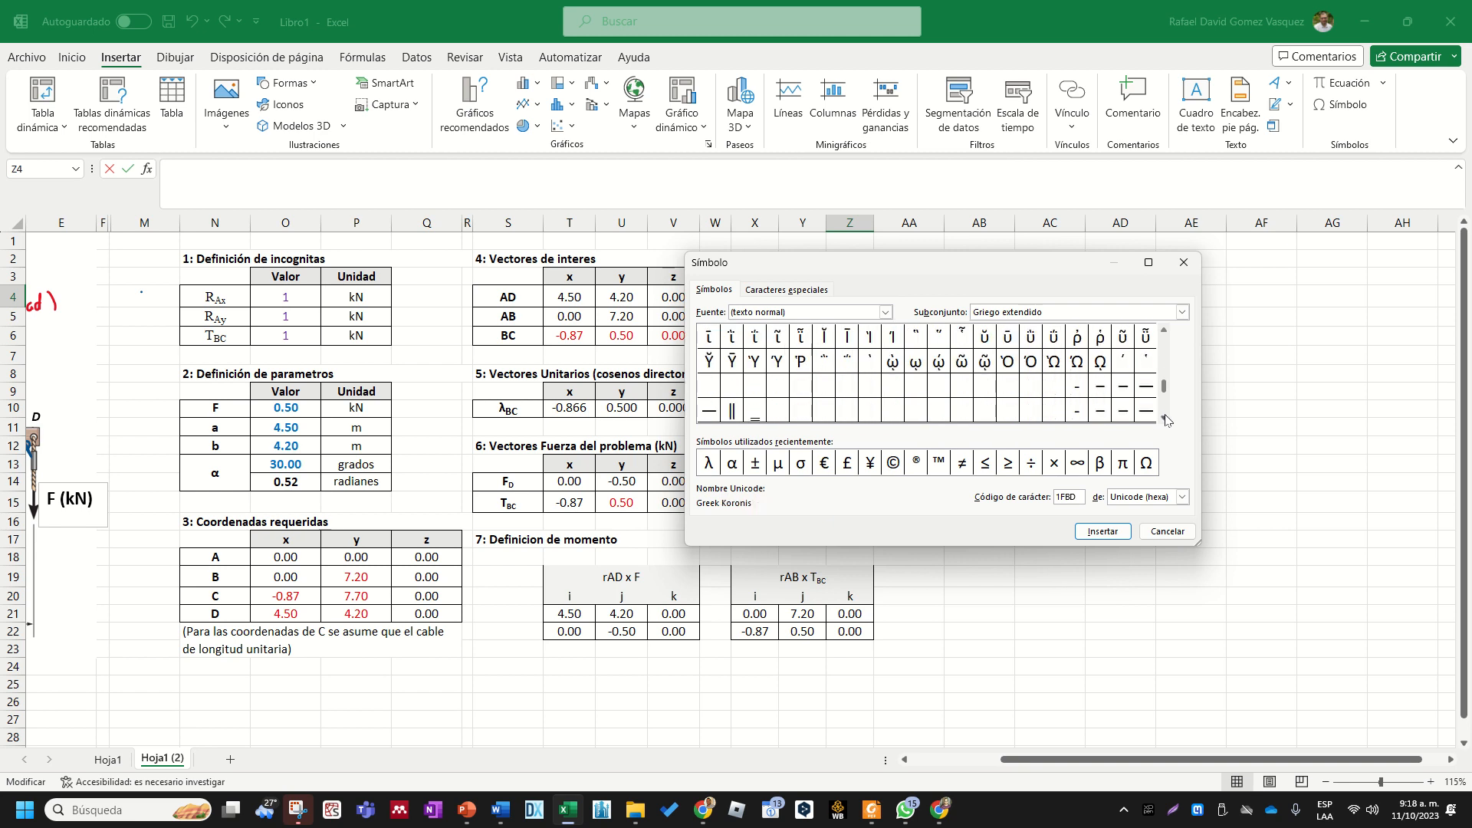
{"action": "left_click", "coordinate": [1164, 418]}
{"action": "left_click", "coordinate": [1165, 417]}
{"action": "left_click", "coordinate": [1166, 418]}
{"action": "left_click", "coordinate": [1165, 418]}
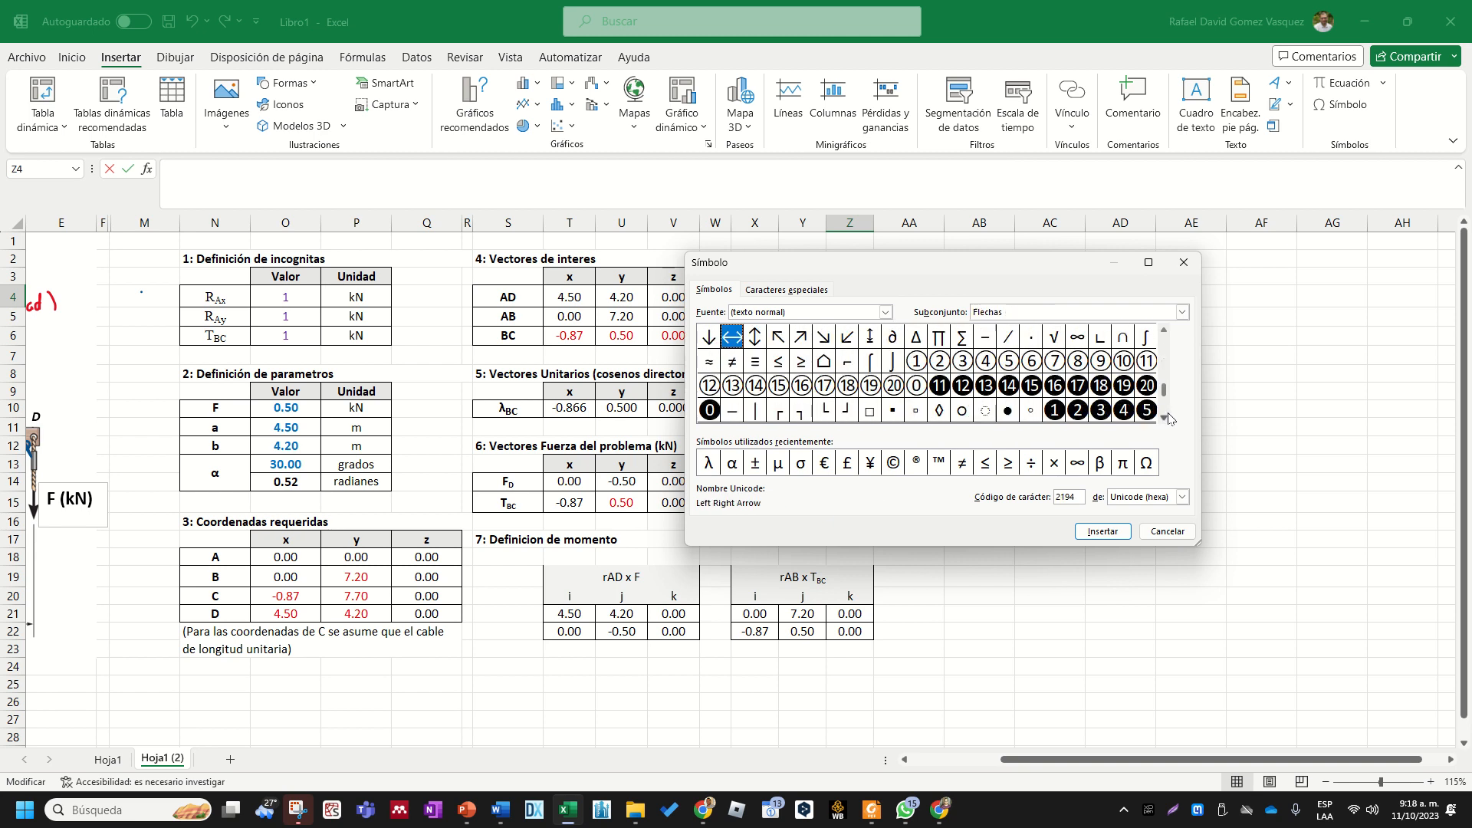
{"action": "left_click", "coordinate": [1165, 332]}
{"action": "left_click", "coordinate": [1165, 331]}
{"action": "left_click", "coordinate": [1165, 331]}
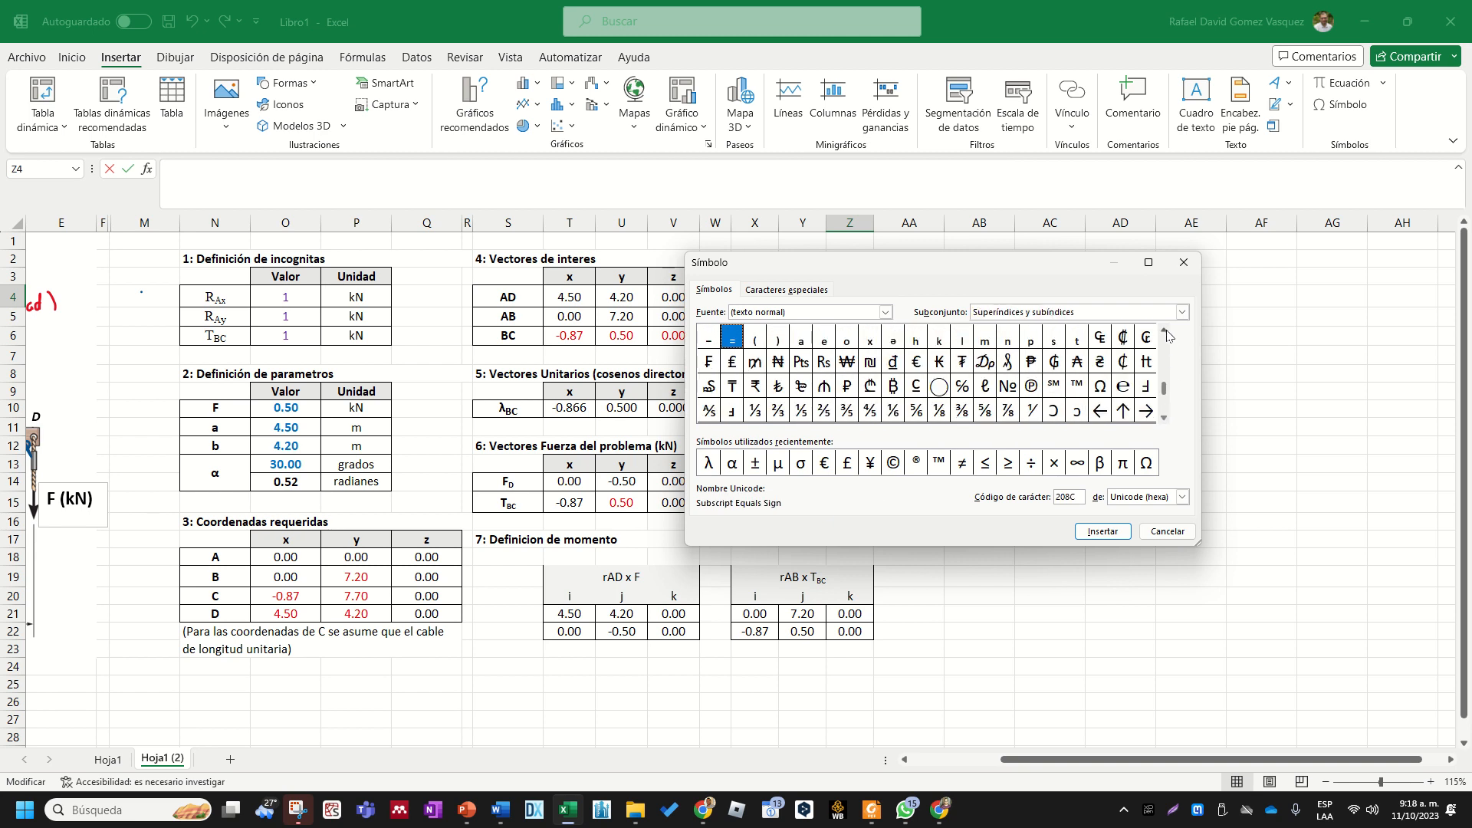
{"action": "left_click", "coordinate": [1165, 419]}
{"action": "left_click", "coordinate": [1165, 418]}
{"action": "left_click", "coordinate": [1166, 418]}
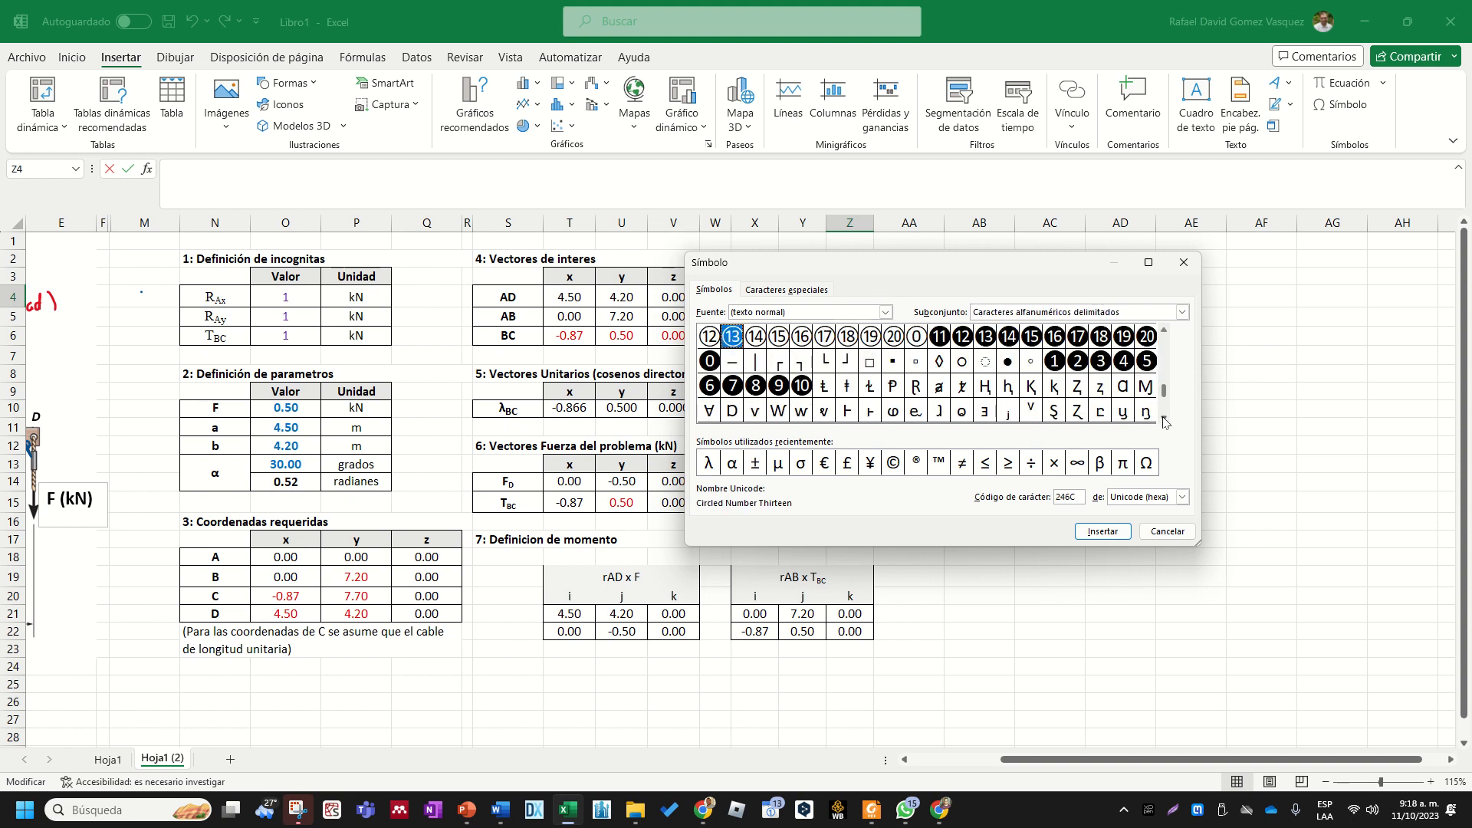
{"action": "left_click", "coordinate": [1165, 419]}
{"action": "left_click", "coordinate": [1166, 418]}
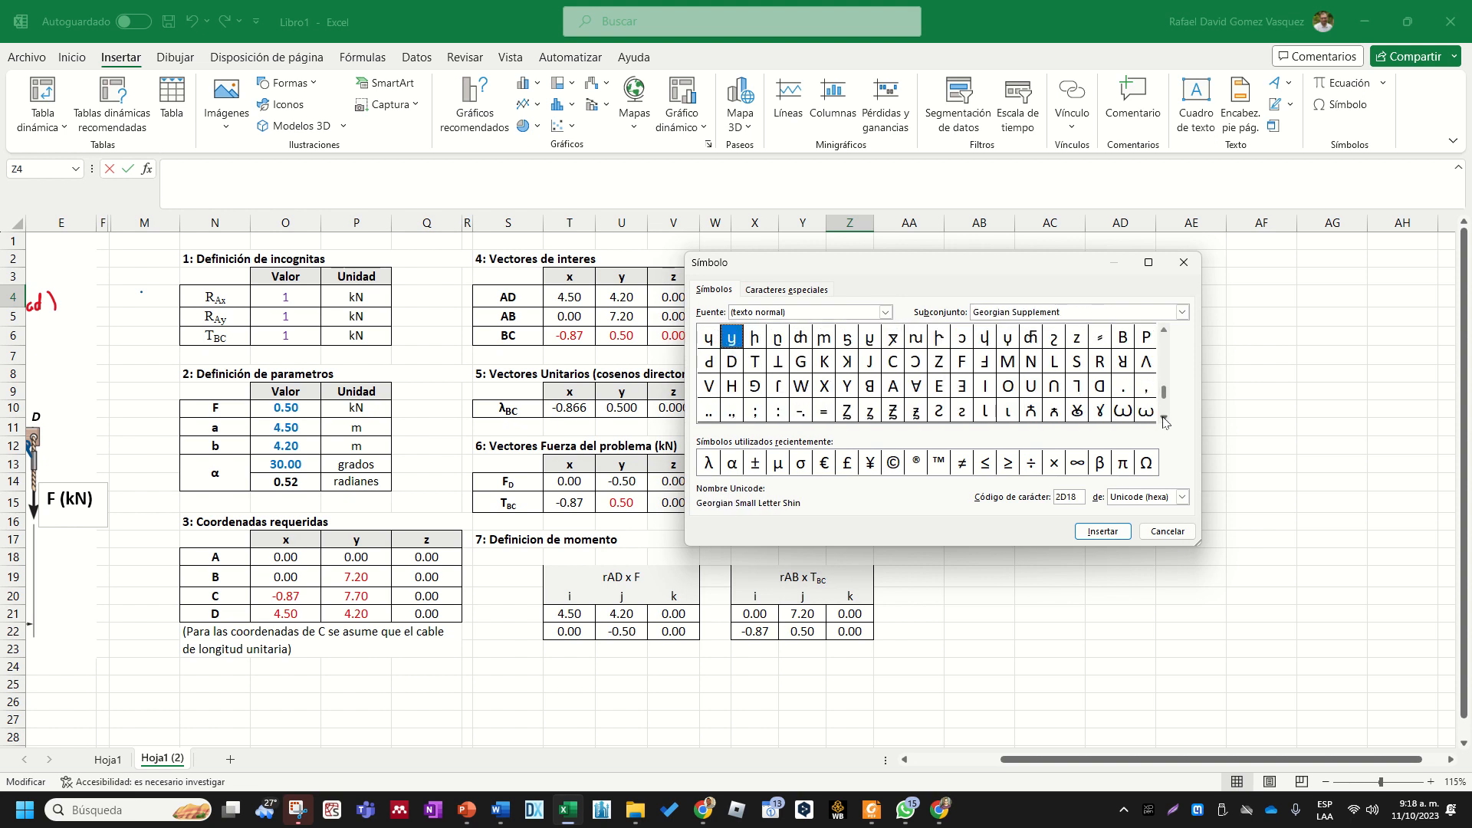
{"action": "left_click", "coordinate": [1165, 419]}
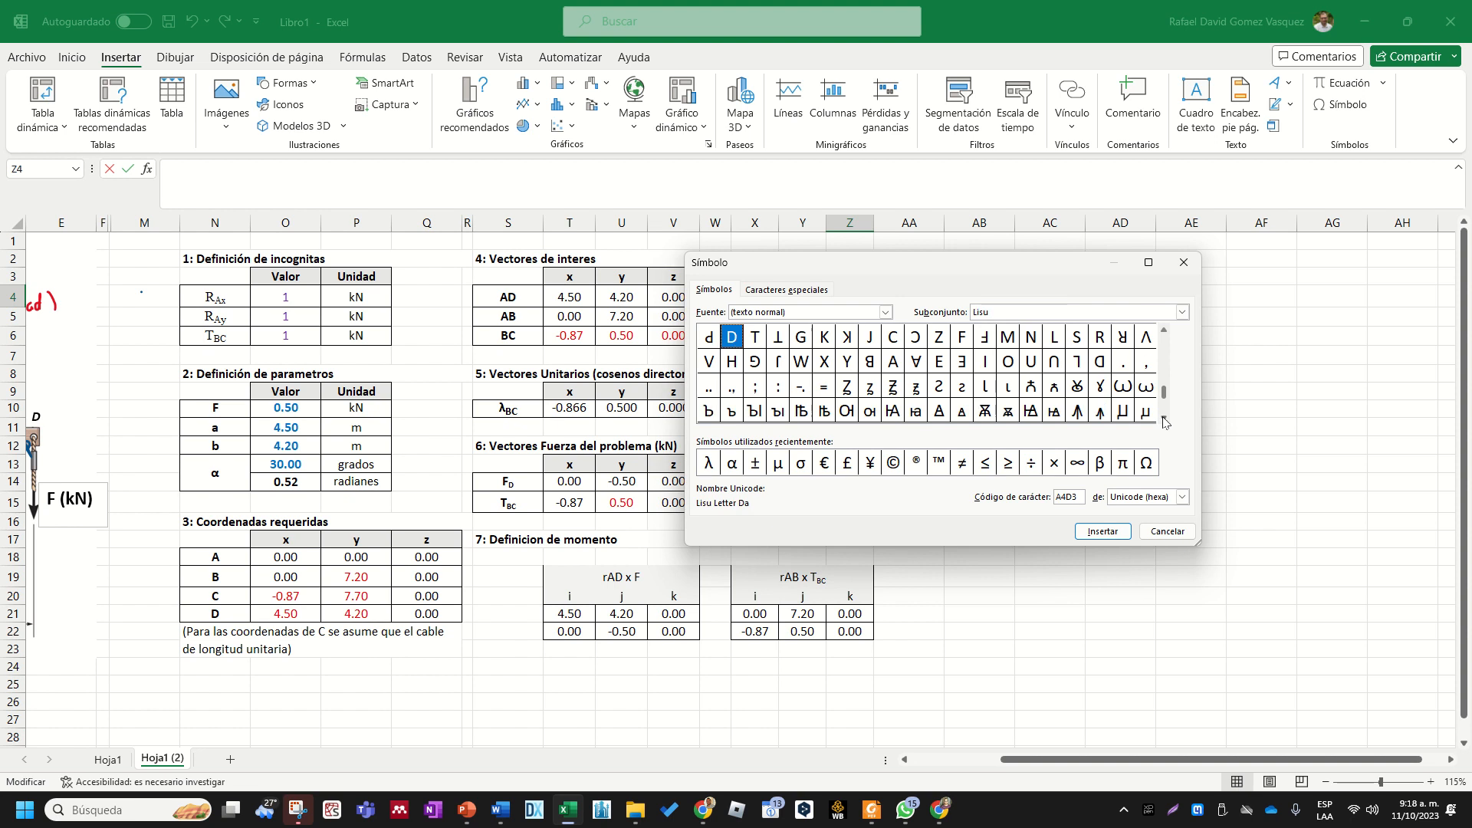
{"action": "left_click", "coordinate": [1166, 418]}
{"action": "left_click", "coordinate": [1166, 419]}
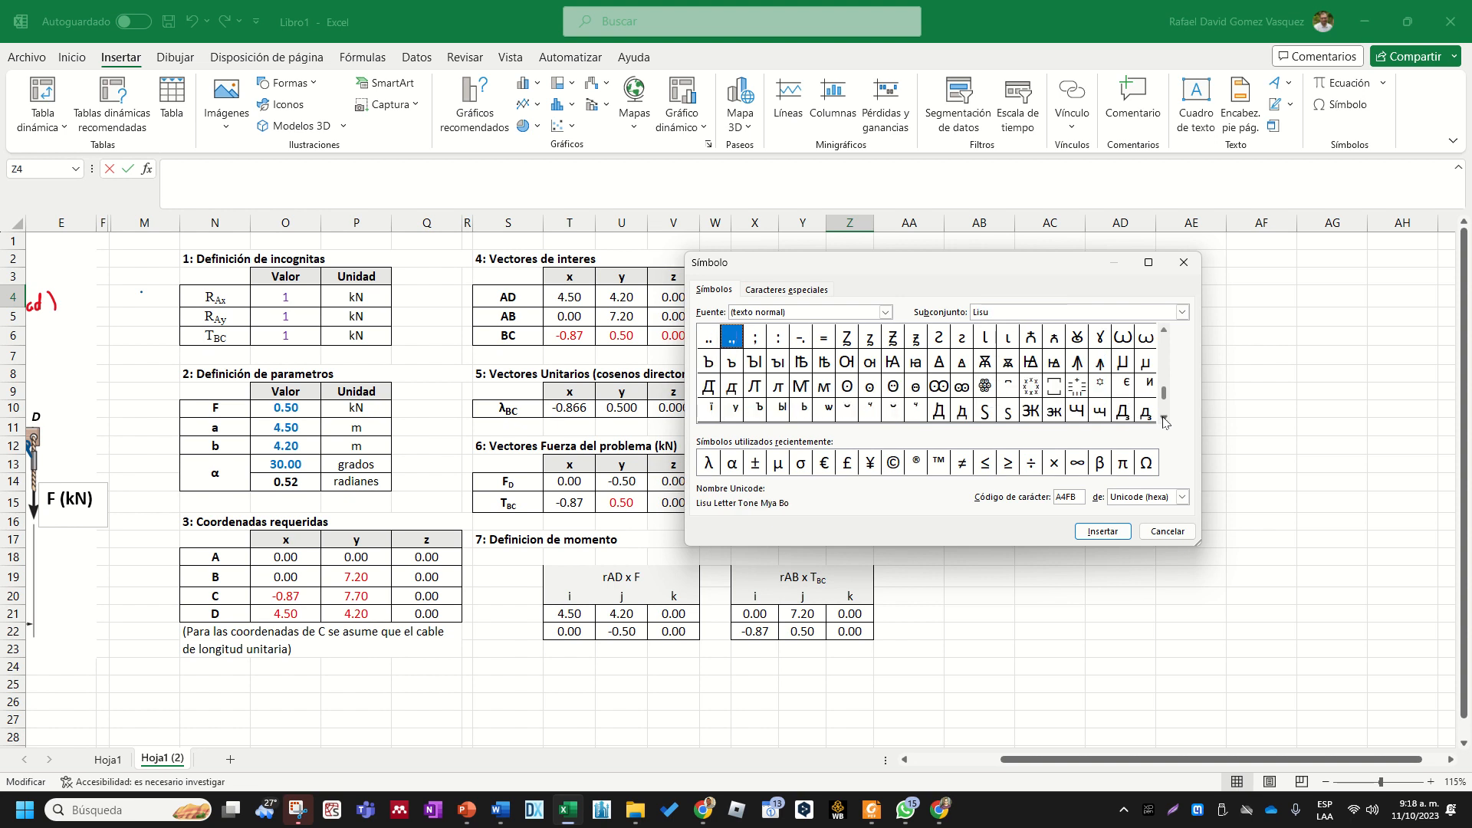
{"action": "left_click", "coordinate": [1165, 419]}
{"action": "left_click", "coordinate": [1165, 419]}
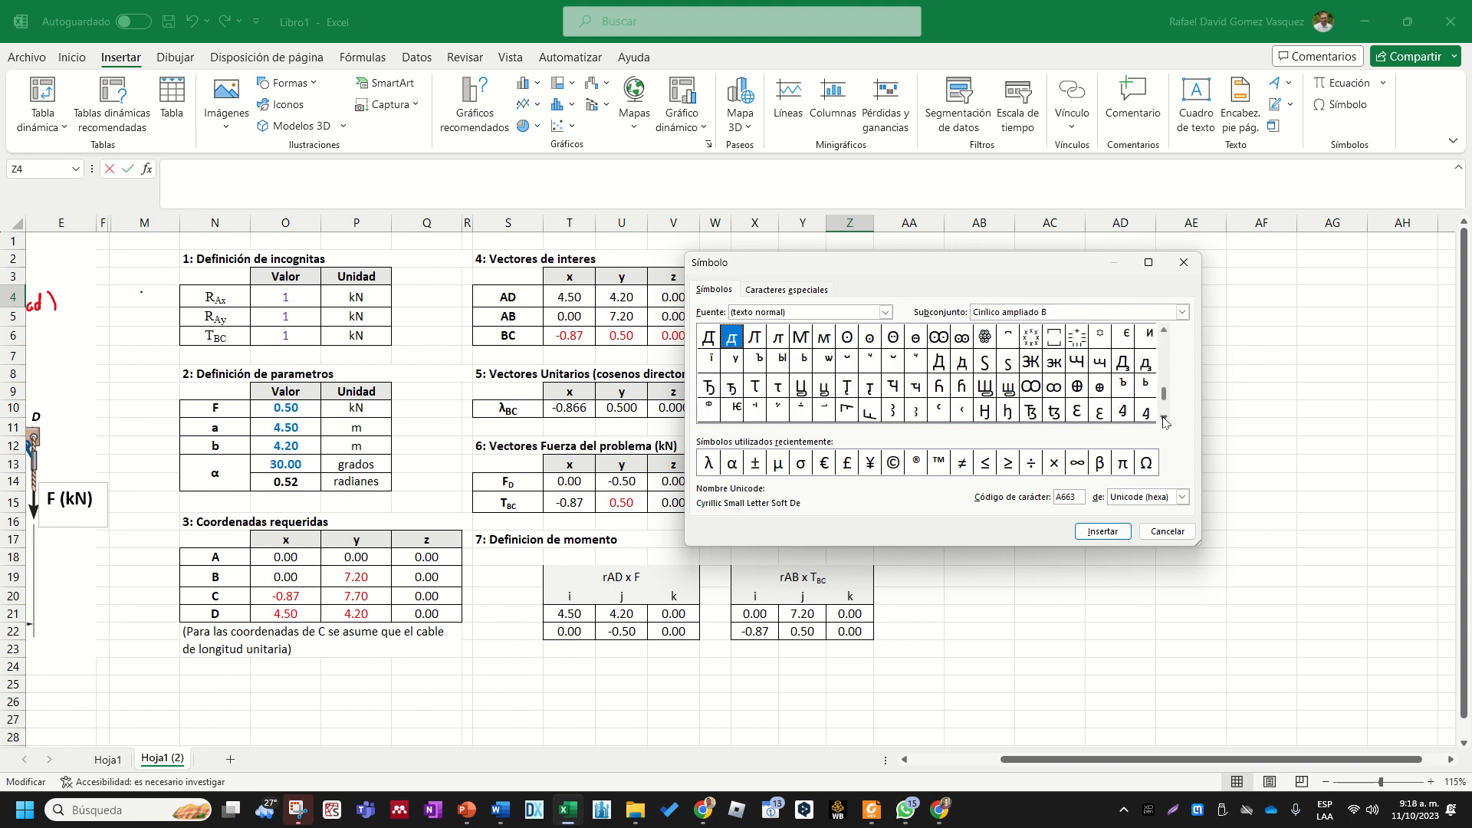
{"action": "left_click", "coordinate": [1165, 419]}
{"action": "left_click", "coordinate": [1165, 419]}
{"action": "left_click", "coordinate": [1166, 418]}
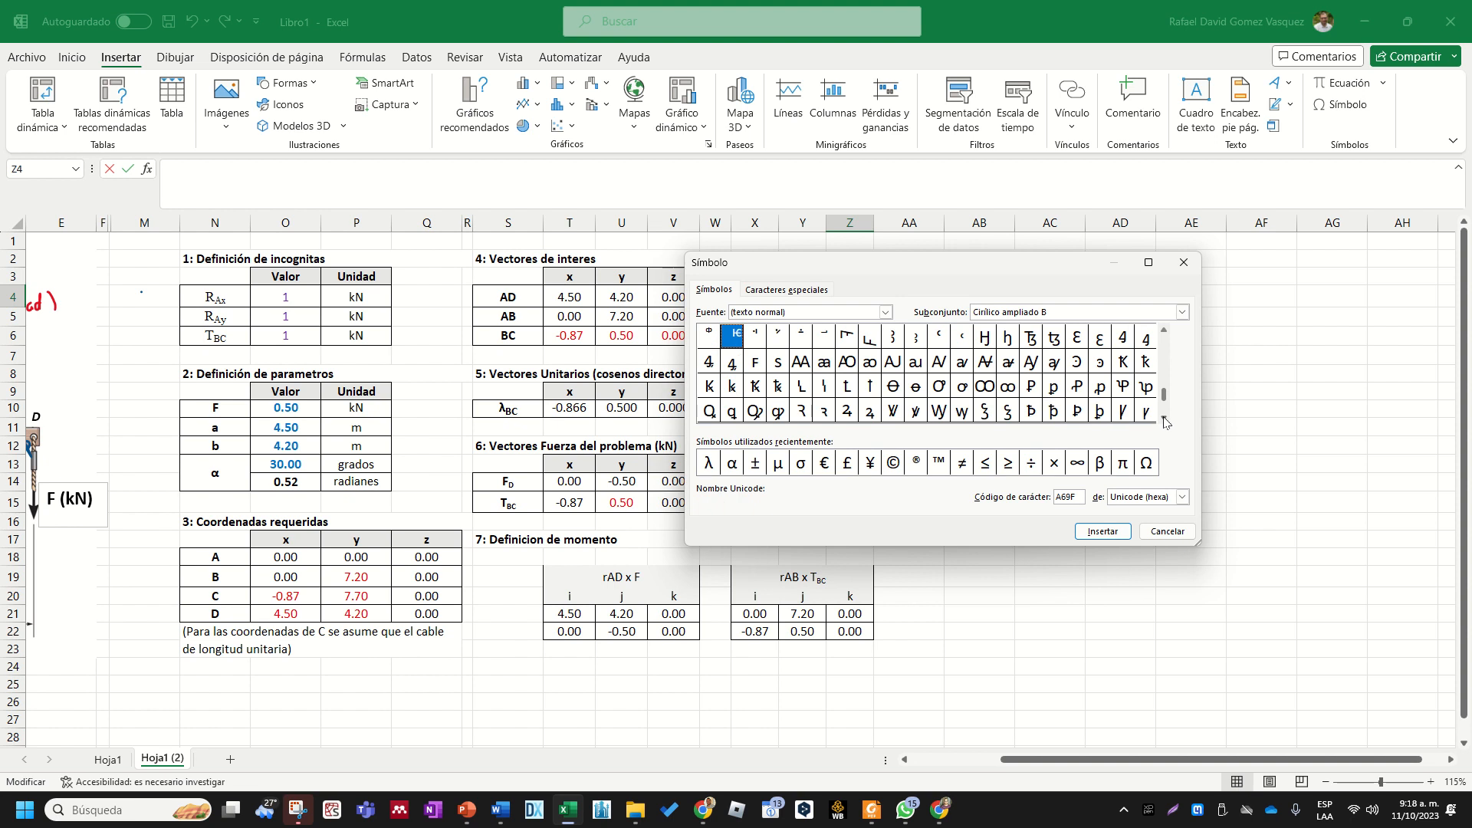
{"action": "left_click", "coordinate": [1165, 418]}
{"action": "left_click", "coordinate": [1165, 418]}
{"action": "left_click", "coordinate": [1165, 419]}
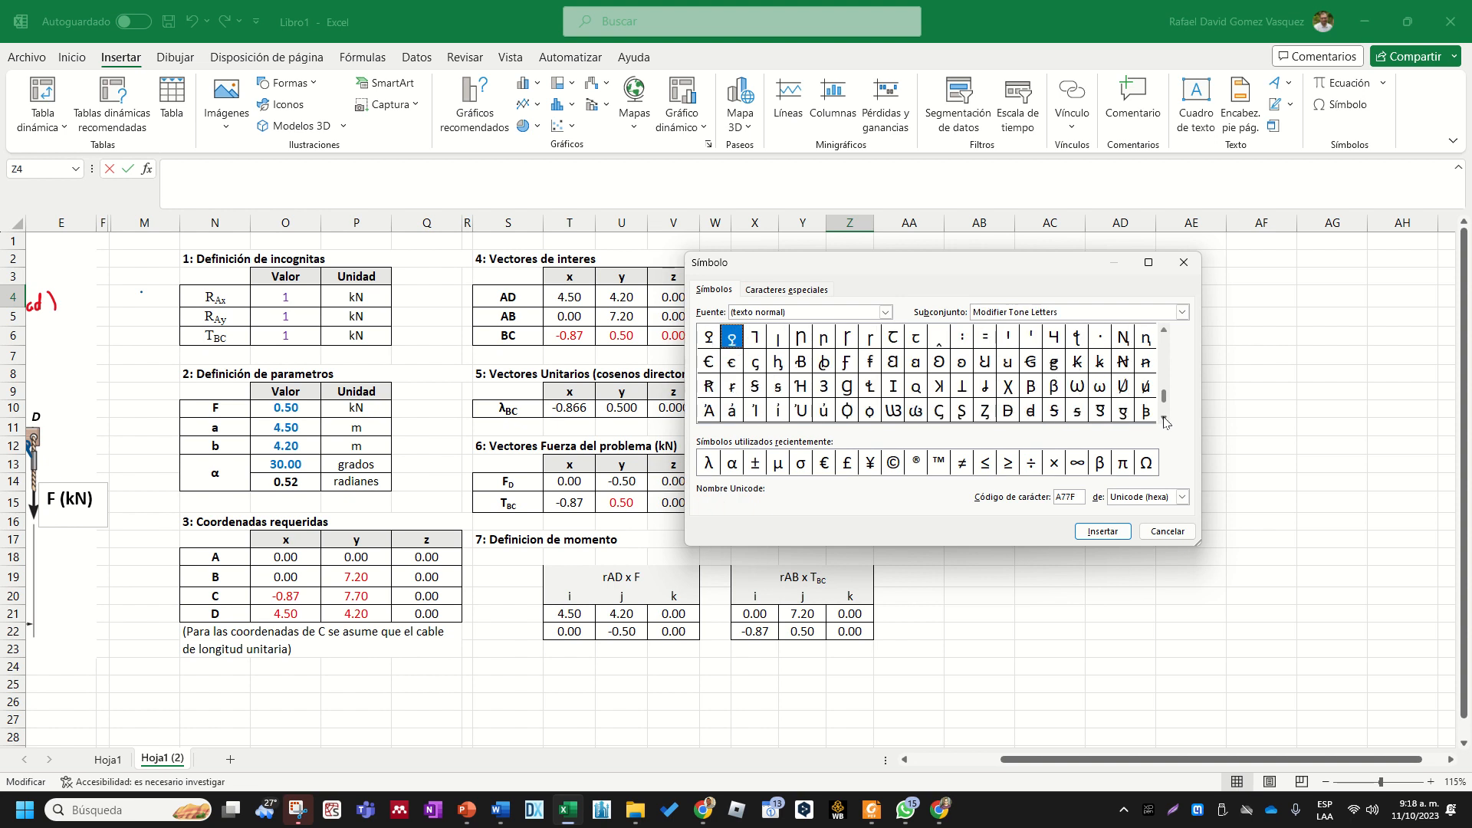
{"action": "left_click", "coordinate": [1165, 418]}
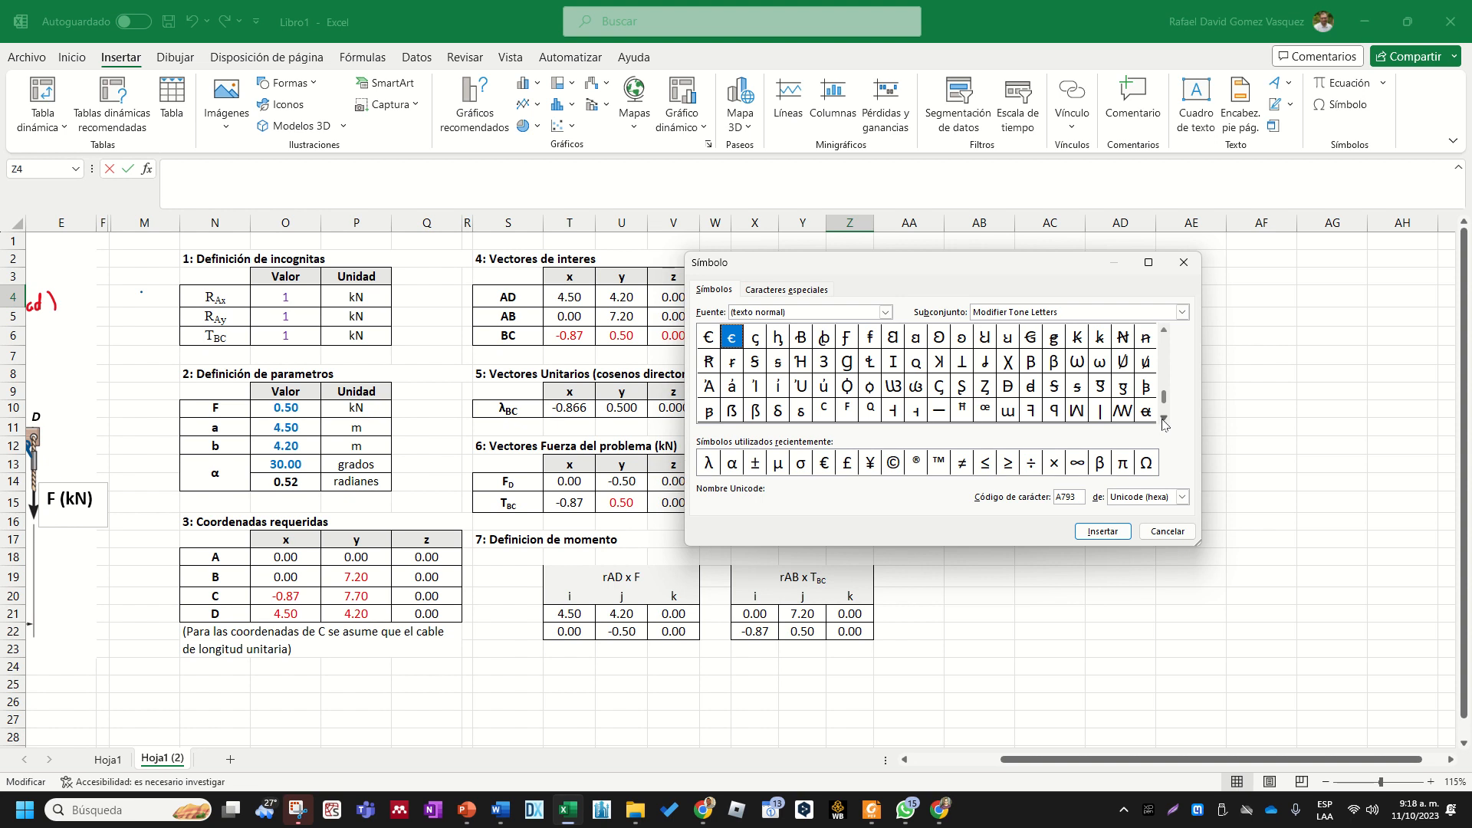
{"action": "left_click", "coordinate": [1163, 419]}
{"action": "left_click", "coordinate": [1163, 419]}
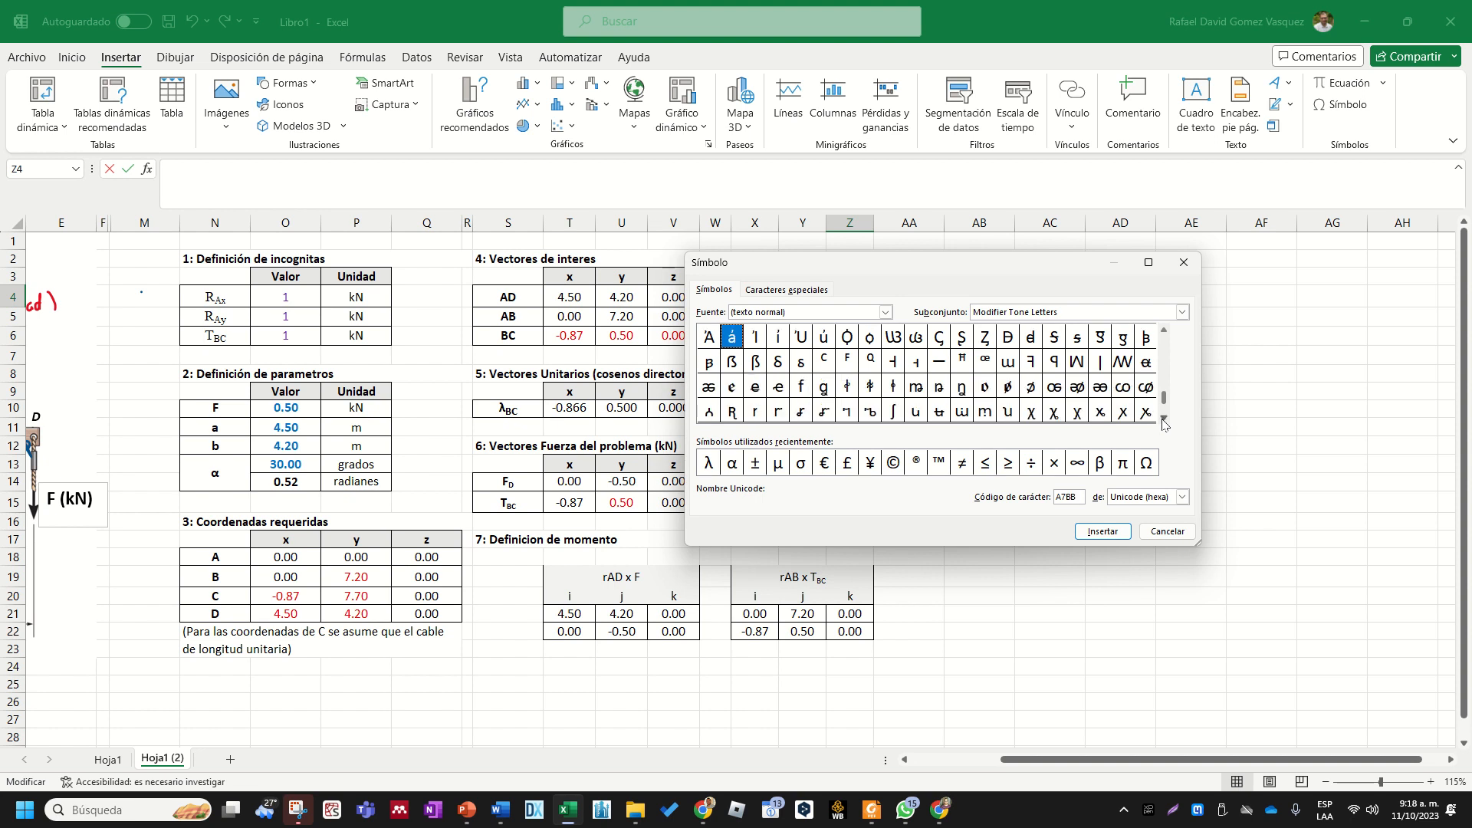
{"action": "left_click", "coordinate": [1163, 420]}
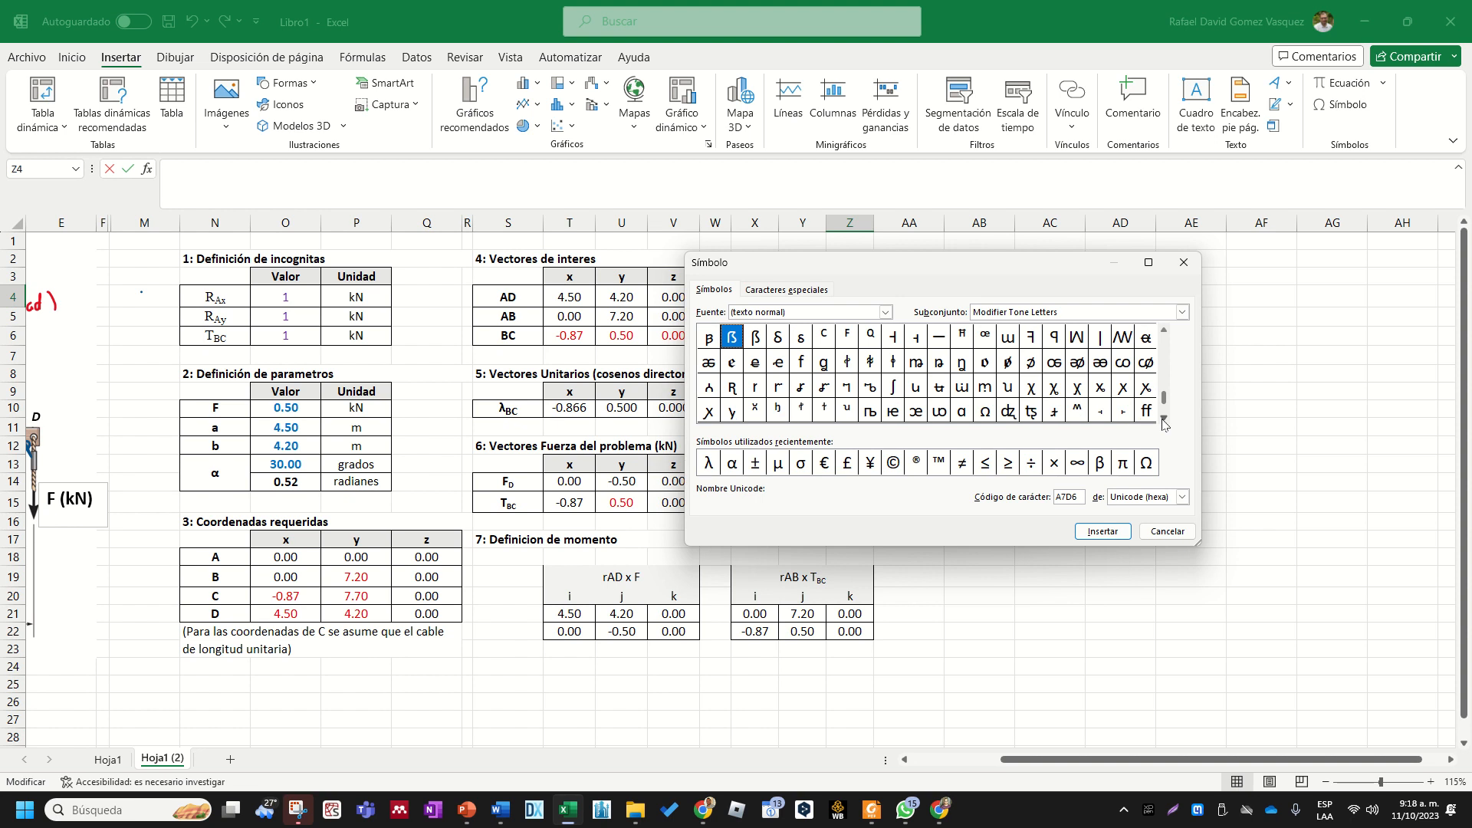
{"action": "left_click", "coordinate": [1163, 419]}
{"action": "left_click", "coordinate": [1164, 423]}
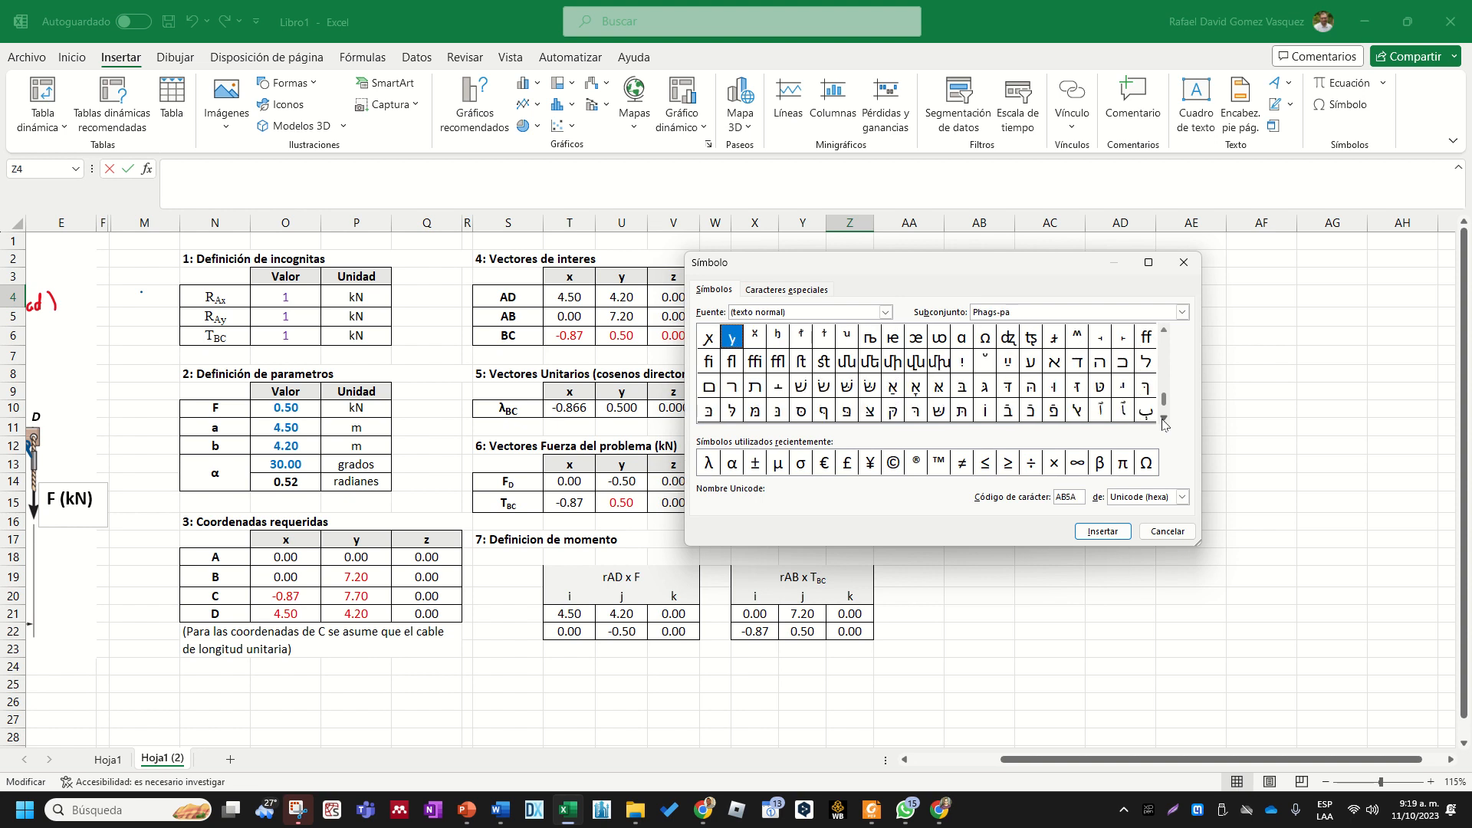
{"action": "left_click", "coordinate": [1165, 423]}
{"action": "left_click", "coordinate": [1165, 423]}
{"action": "left_click", "coordinate": [1166, 421]}
{"action": "left_click", "coordinate": [1165, 421]}
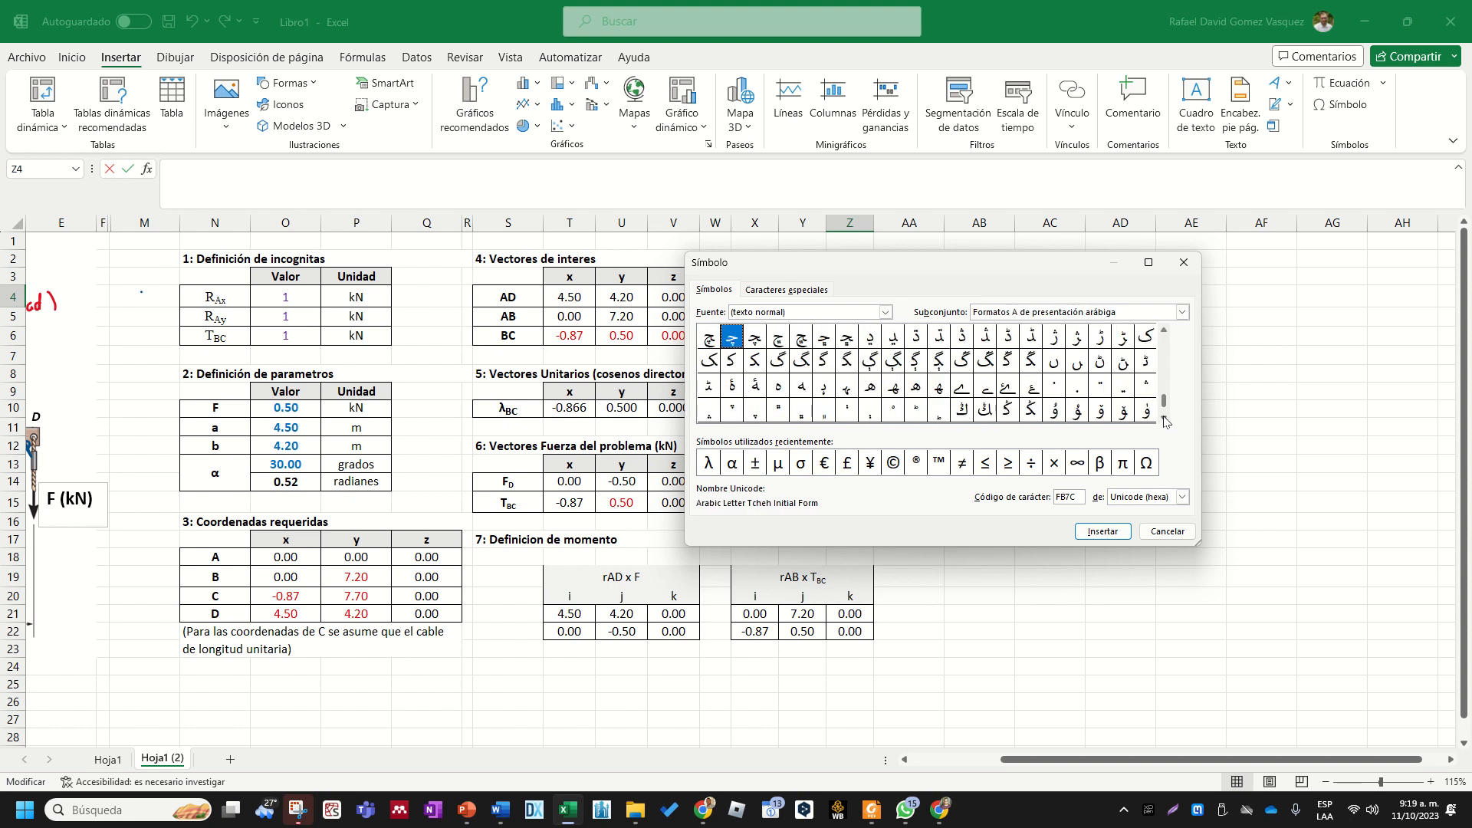
{"action": "left_click", "coordinate": [1164, 421]}
{"action": "left_click", "coordinate": [1165, 421]}
{"action": "left_click", "coordinate": [1182, 312]}
{"action": "left_click_drag", "start_coordinate": [1183, 369], "coordinate": [1191, 333]}
{"action": "left_click", "coordinate": [1077, 262]}
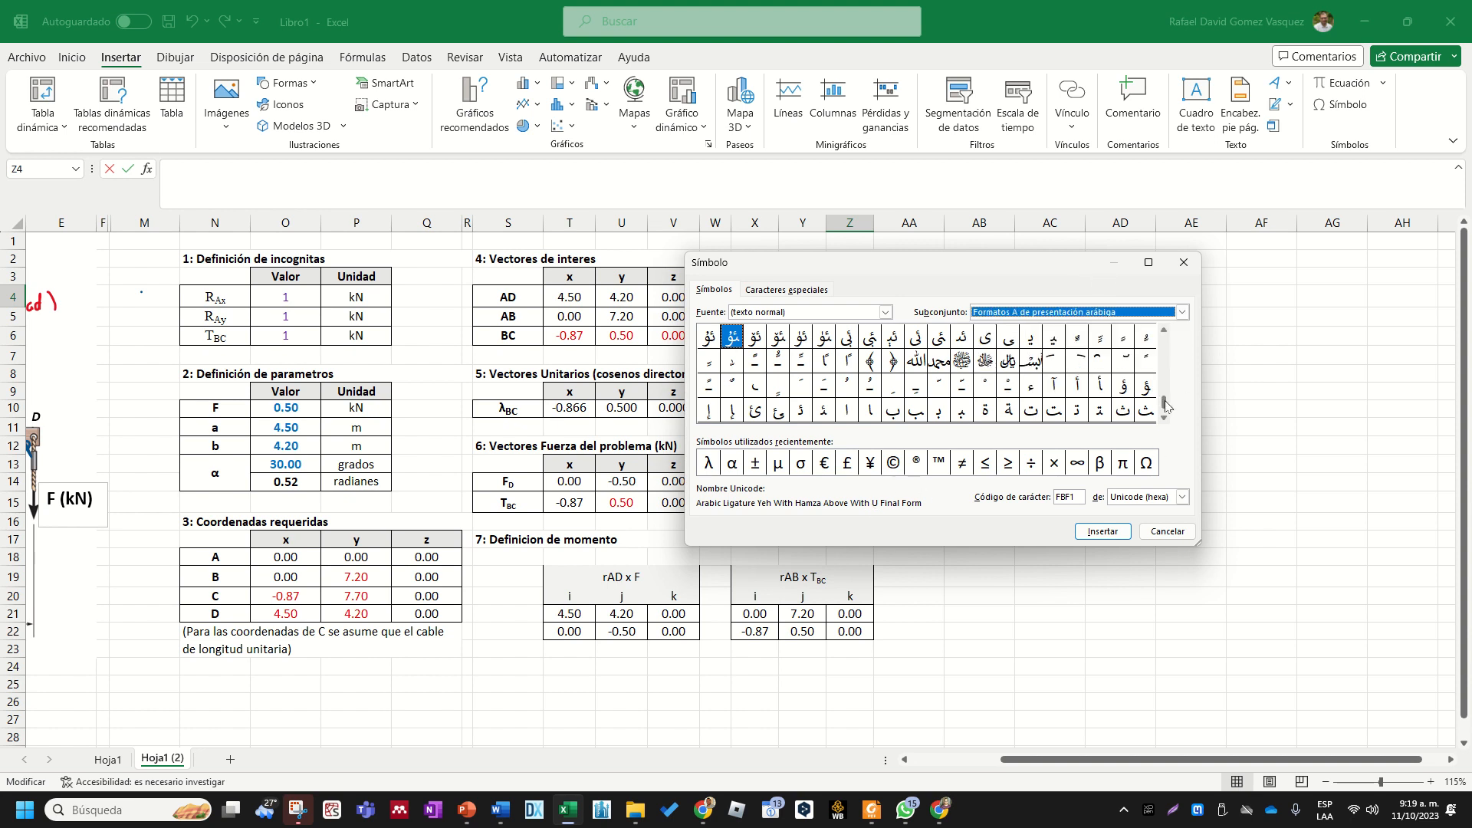
- Insert the Σ symbol (character code 01A9) from the symbol list into Z4 and complete the label as "ΣFx"
{"action": "left_click_drag", "start_coordinate": [1166, 406], "coordinate": [1165, 342]}
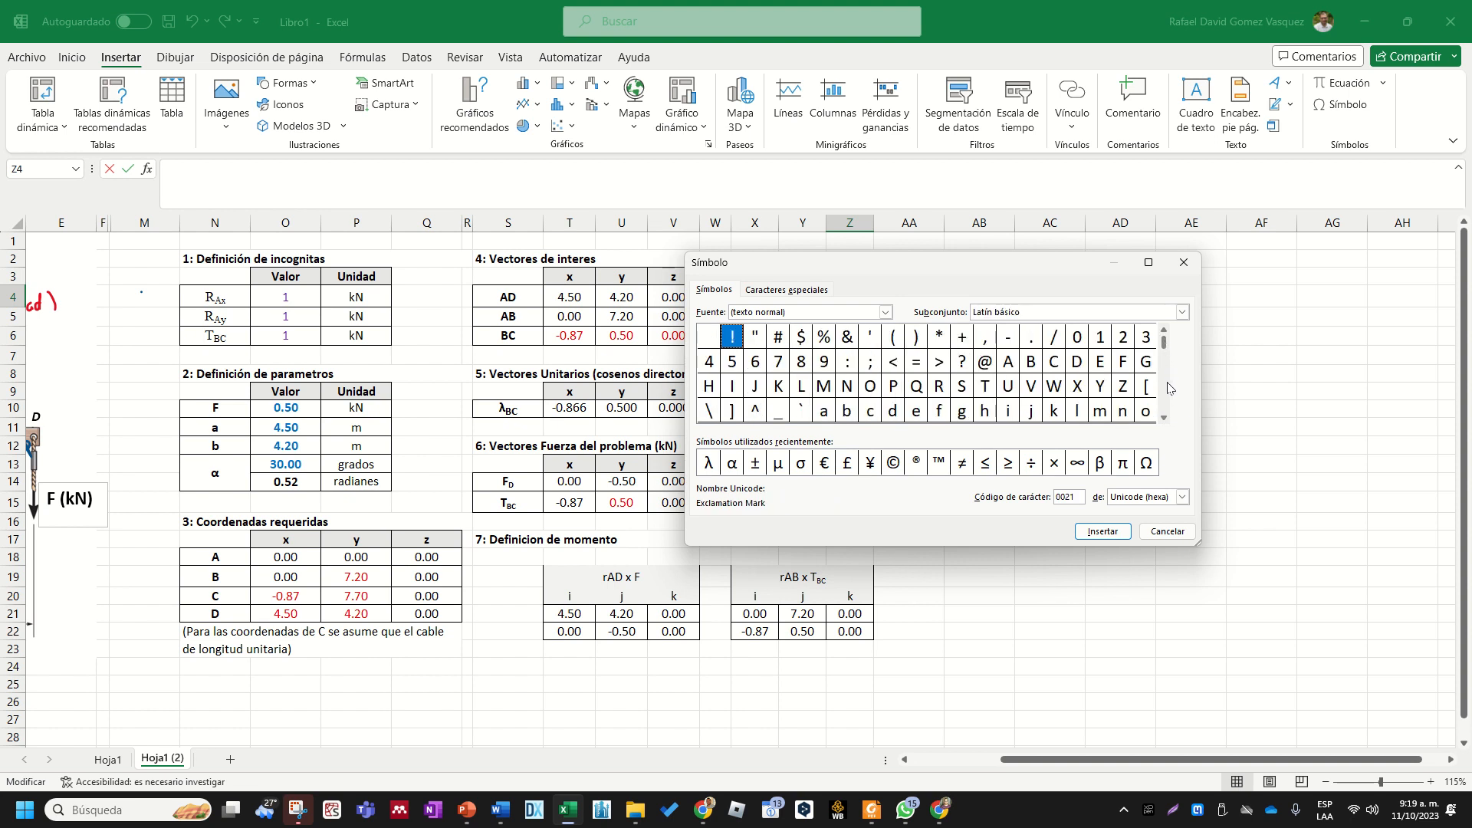
{"action": "left_click", "coordinate": [1164, 418]}
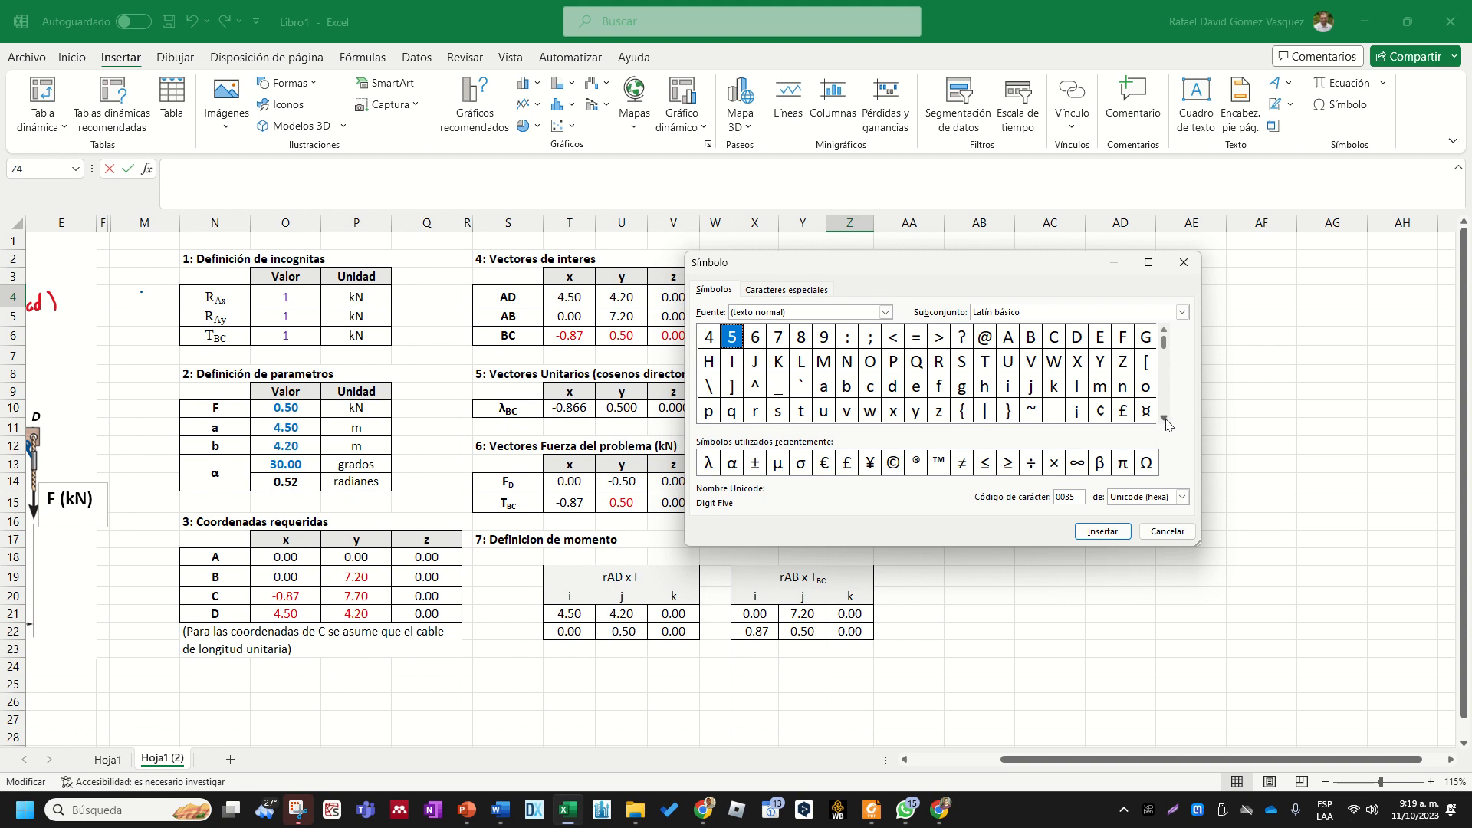
{"action": "left_click", "coordinate": [1163, 418]}
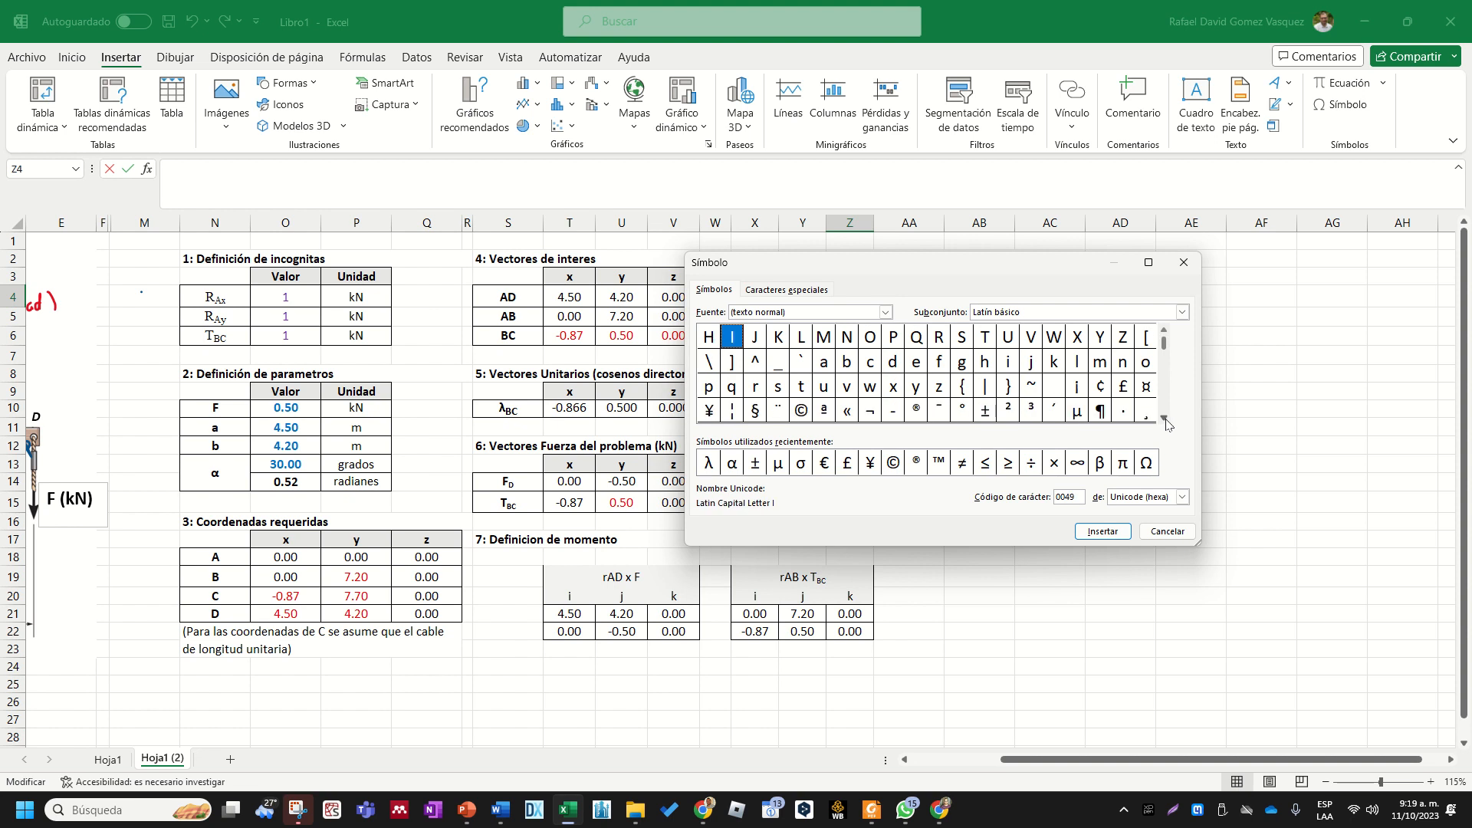
{"action": "left_click", "coordinate": [1164, 419]}
{"action": "left_click", "coordinate": [1164, 418]}
{"action": "left_click", "coordinate": [1163, 418]}
{"action": "left_click", "coordinate": [1164, 419]}
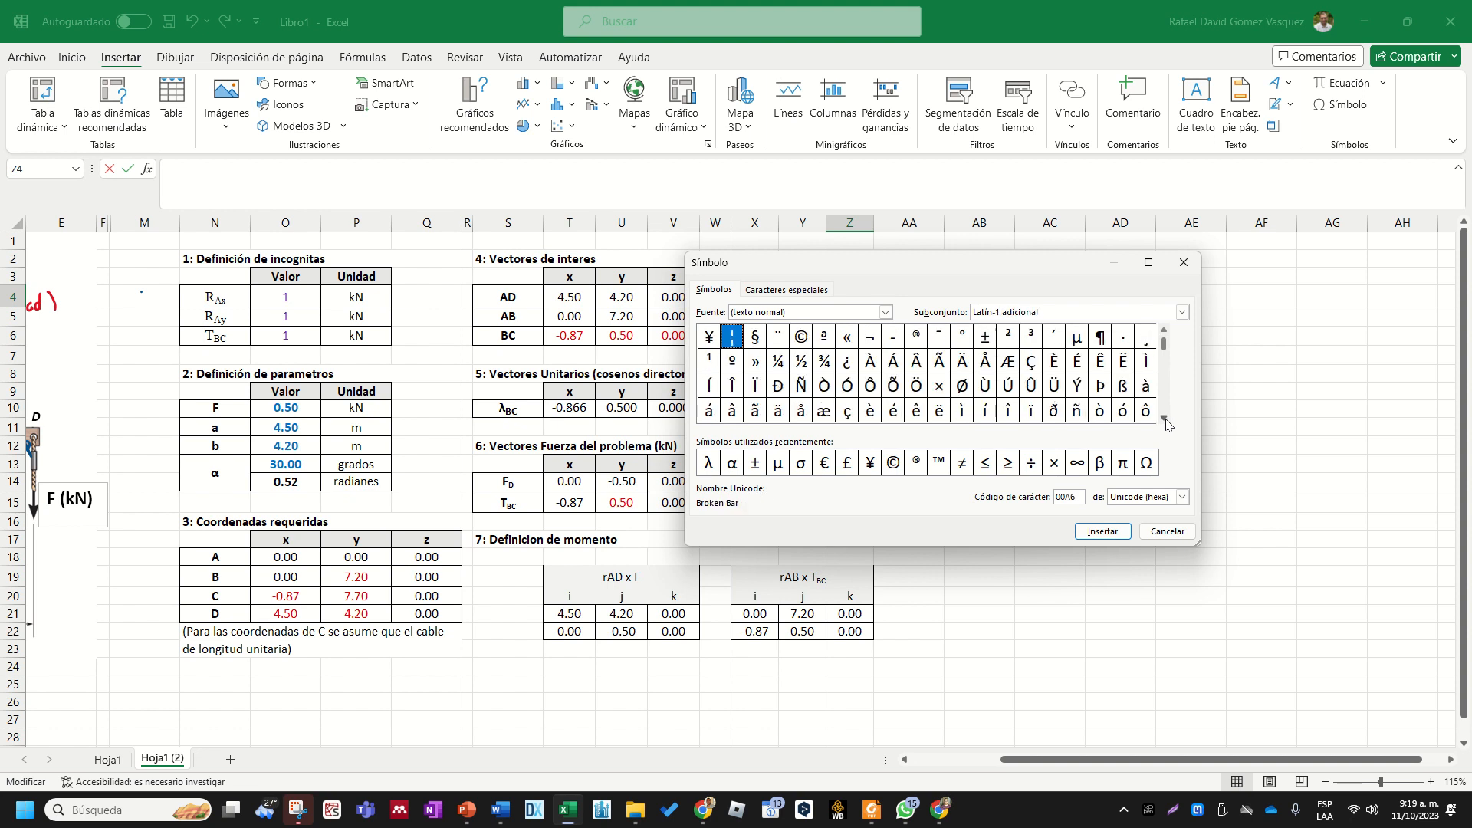
{"action": "left_click", "coordinate": [1164, 419]}
{"action": "left_click", "coordinate": [1164, 418]}
{"action": "left_click", "coordinate": [1163, 418]}
{"action": "left_click", "coordinate": [1164, 418]}
{"action": "left_click", "coordinate": [1164, 419]}
{"action": "left_click", "coordinate": [1163, 419]}
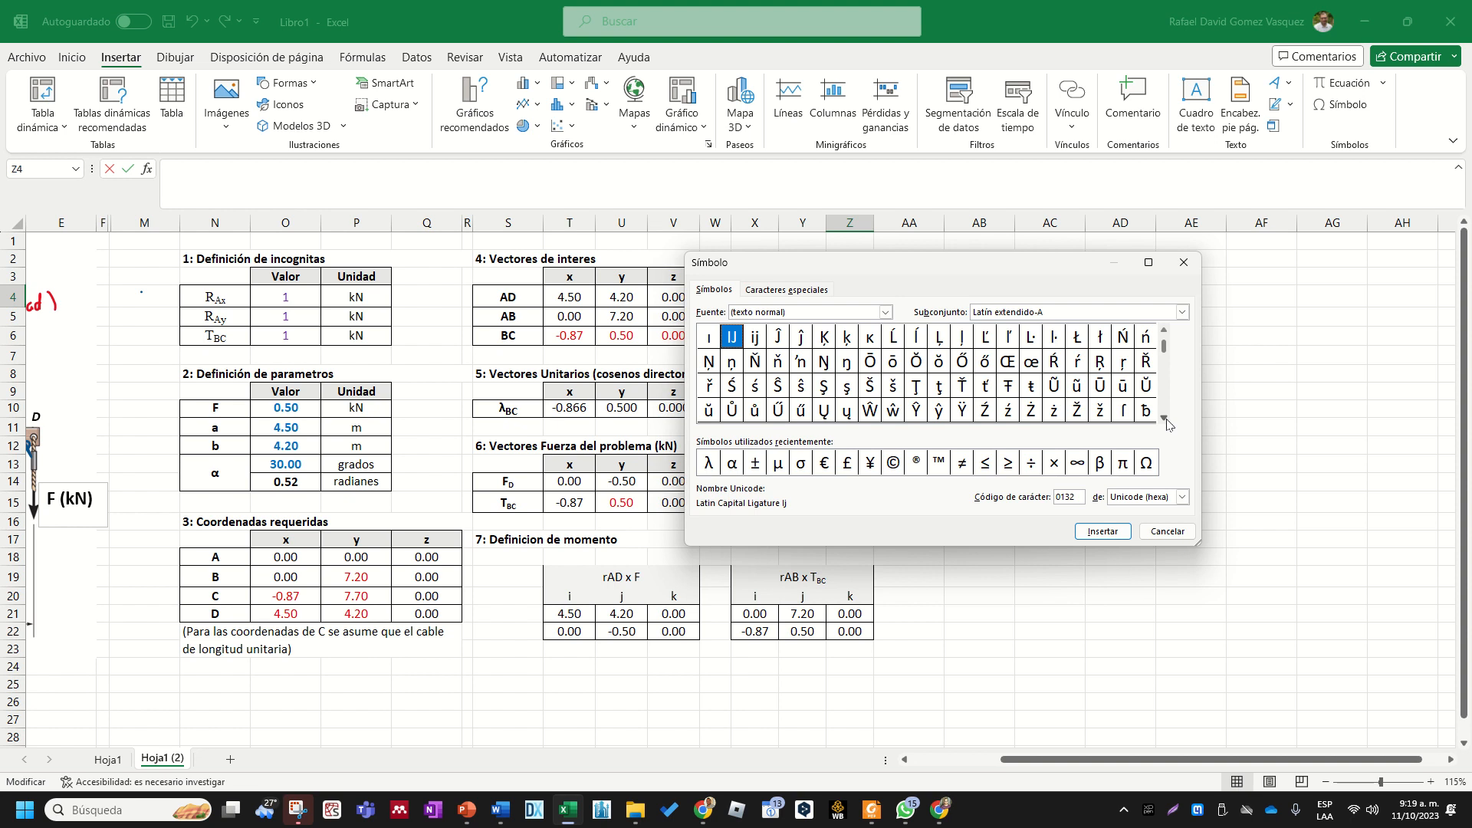
{"action": "left_click", "coordinate": [1164, 419]}
{"action": "left_click", "coordinate": [1164, 418]}
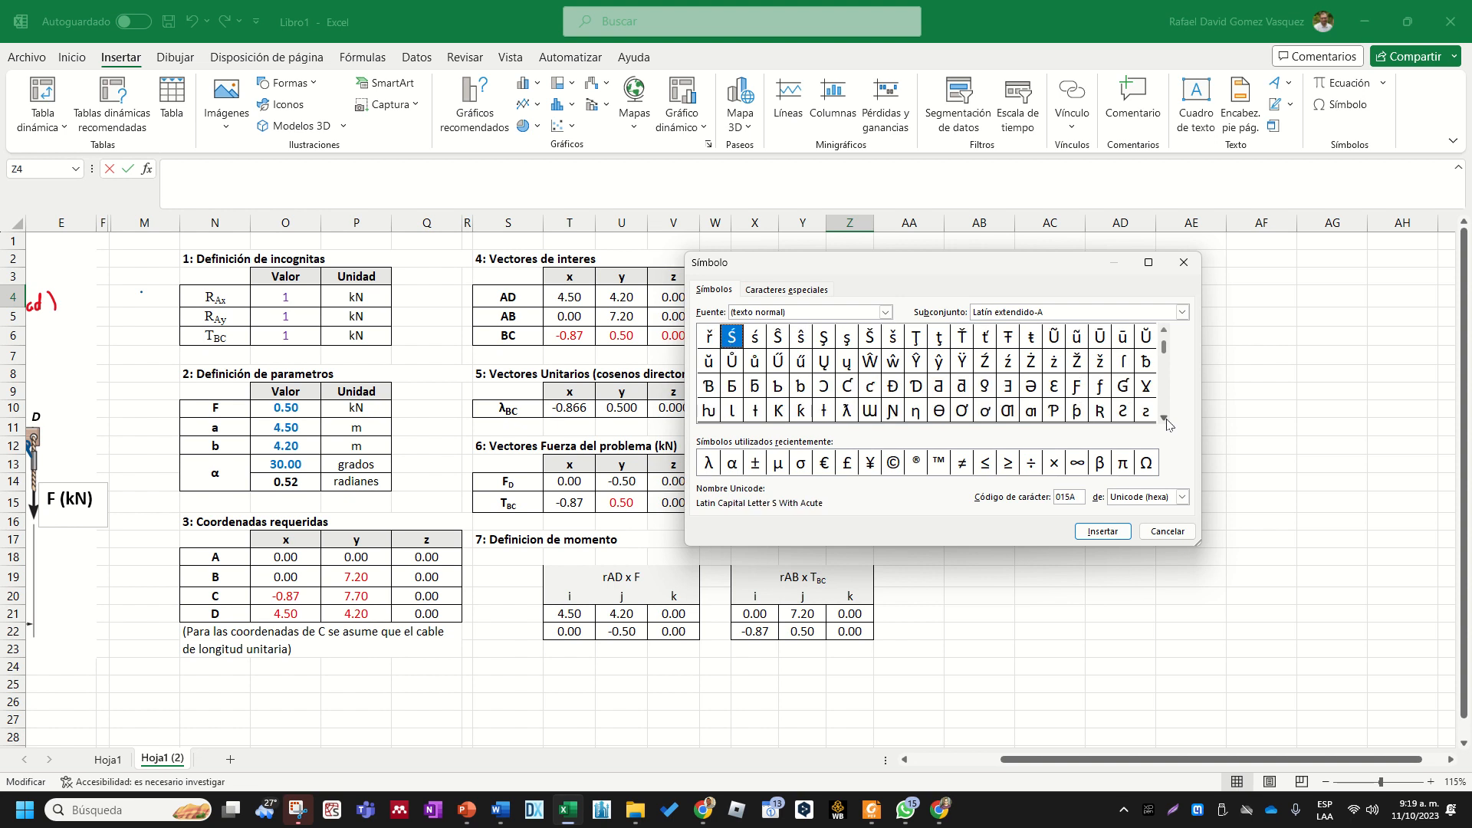
{"action": "left_click", "coordinate": [1164, 418]}
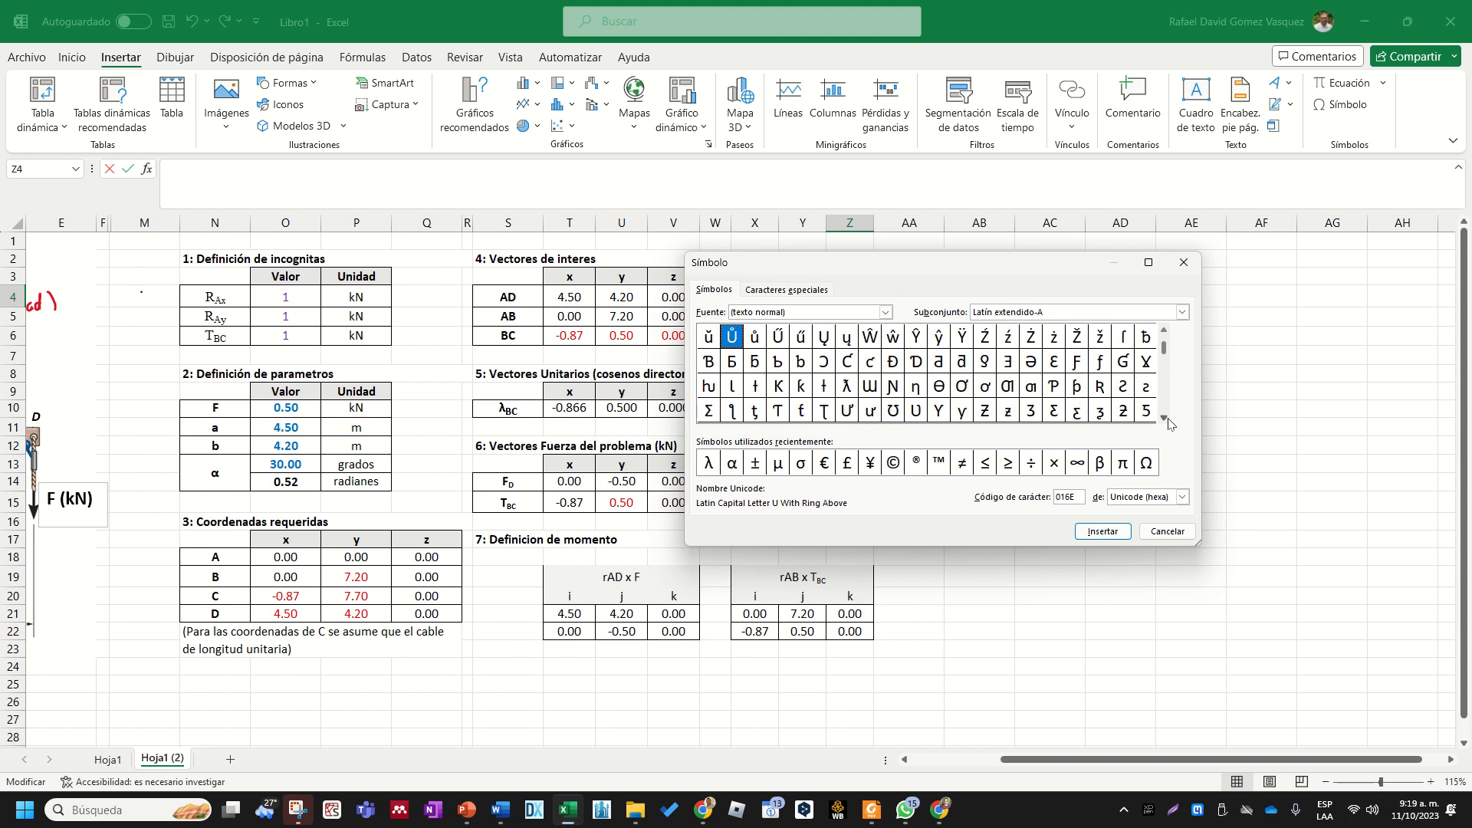
{"action": "left_click", "coordinate": [708, 410]}
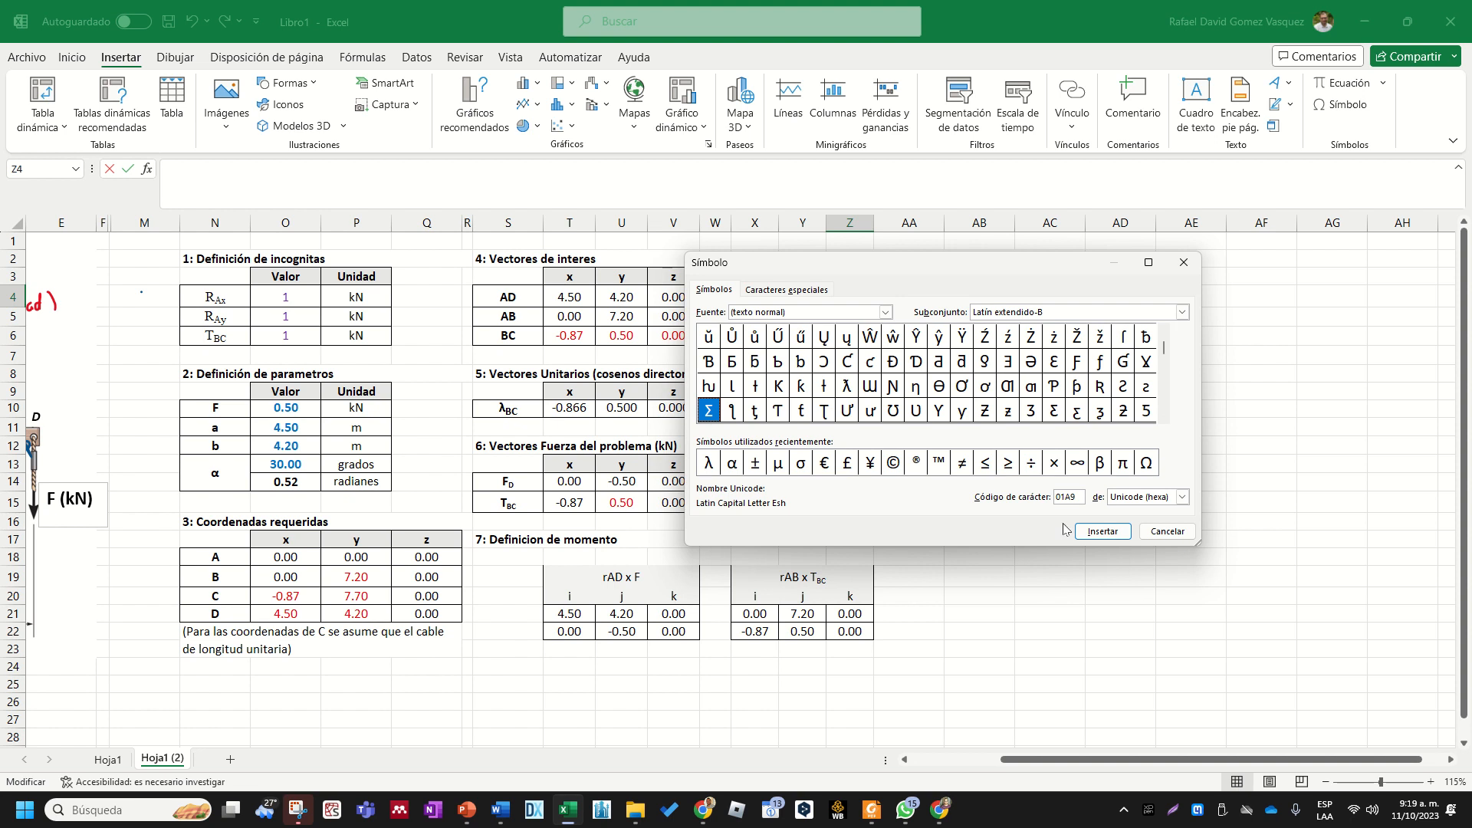
{"action": "left_click", "coordinate": [1096, 533]}
{"action": "left_click", "coordinate": [1167, 531]}
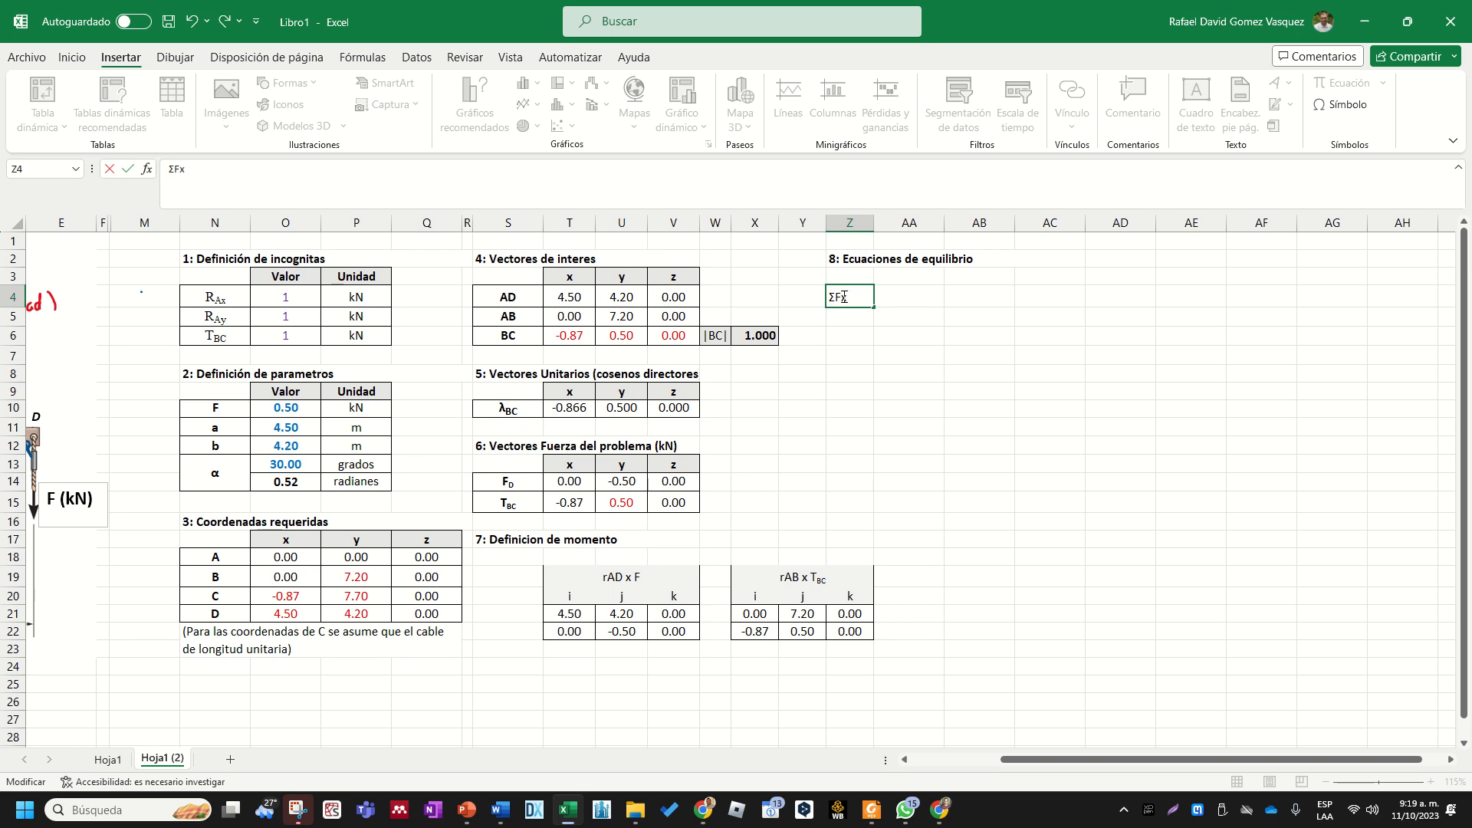
{"action": "left_click", "coordinate": [882, 370]}
{"action": "left_click", "coordinate": [851, 300]}
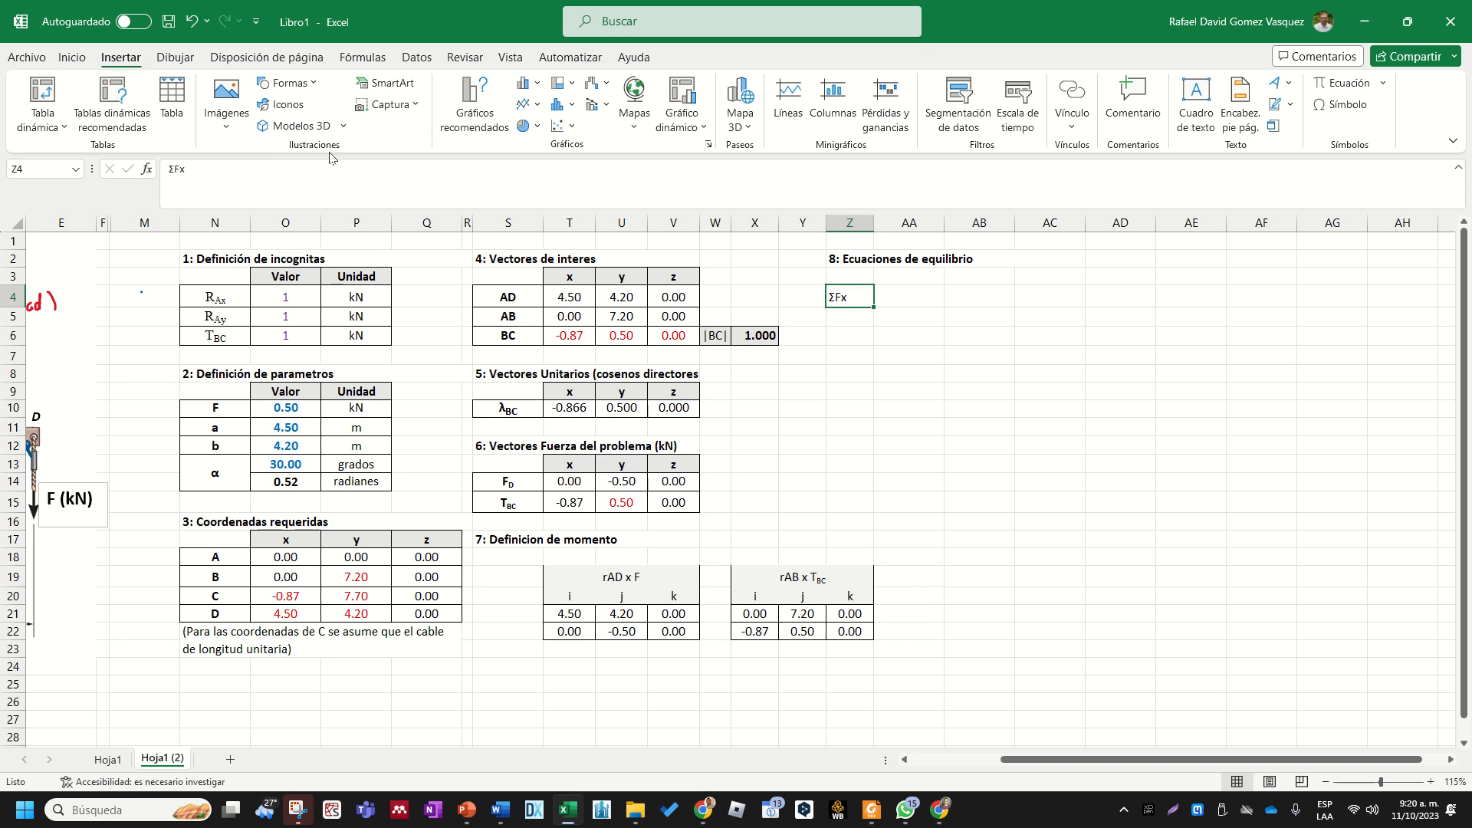
- Fill the "ΣFx" label from Z4 down into Z5 and Z6
{"action": "left_click_drag", "start_coordinate": [874, 308], "coordinate": [874, 349]}
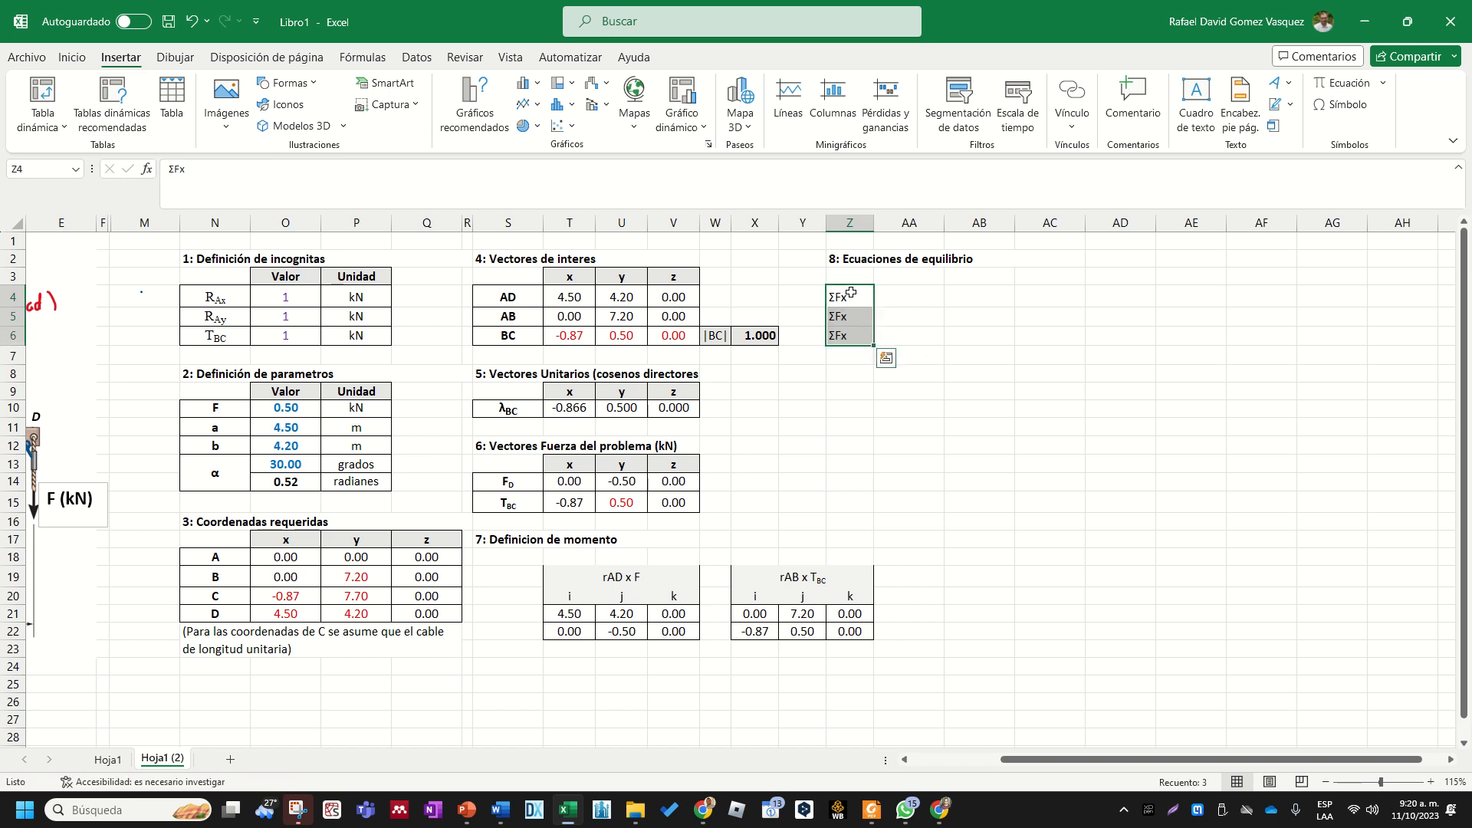
{"action": "left_click", "coordinate": [913, 325]}
- Take a closer look at the equilibrium equations section and the free area beside it
{"action": "scroll", "coordinate": [943, 414], "scroll_direction": "up", "scroll_amount": 3}
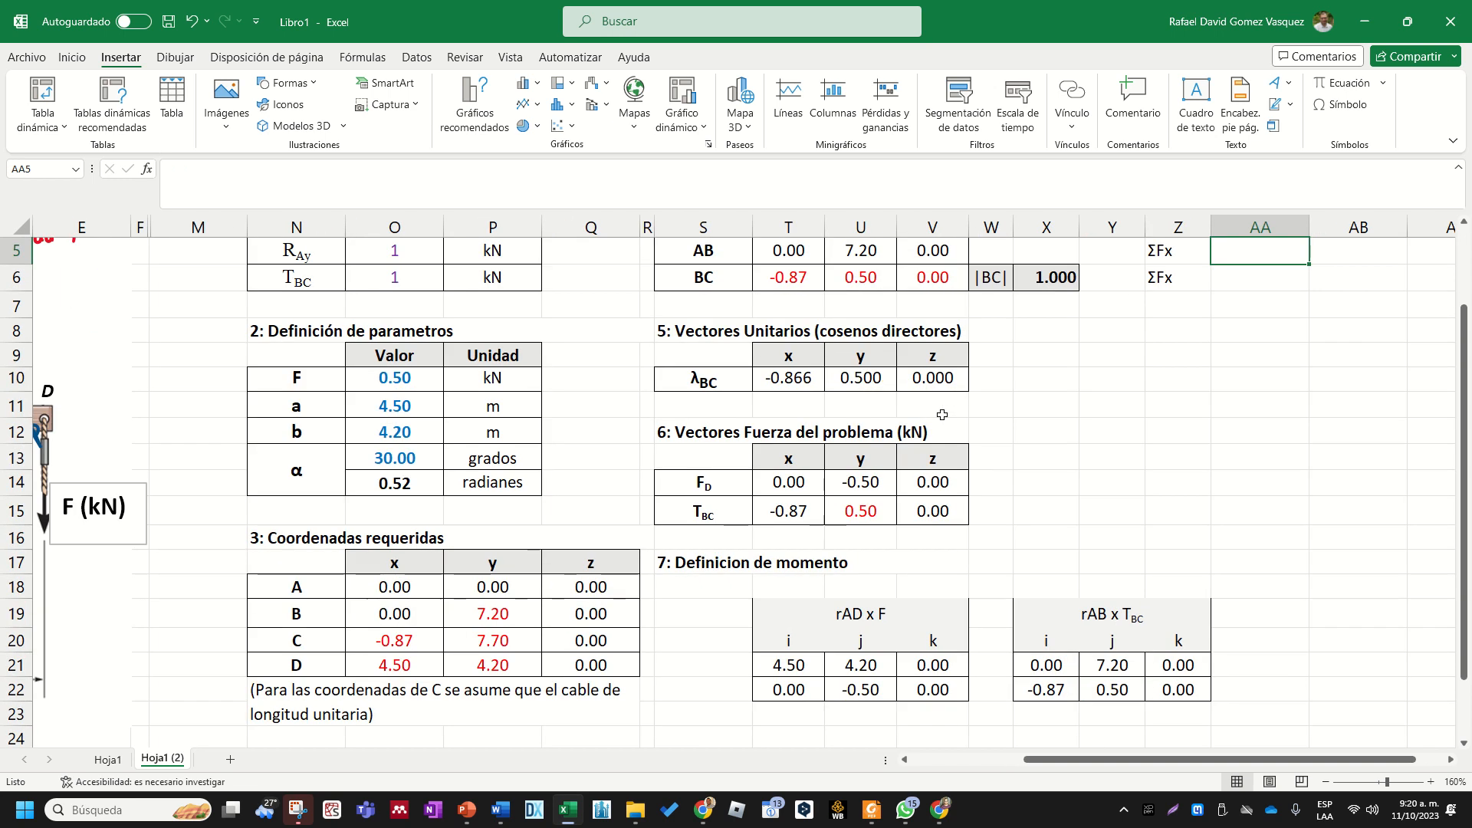
{"action": "left_click", "coordinate": [1254, 442]}
{"action": "left_click", "coordinate": [1275, 414]}
{"action": "scroll", "coordinate": [1374, 438], "scroll_direction": "up", "scroll_amount": 2}
{"action": "left_click", "coordinate": [1321, 438]}
{"action": "key", "text": "Right"}
{"action": "key", "text": "Right"}
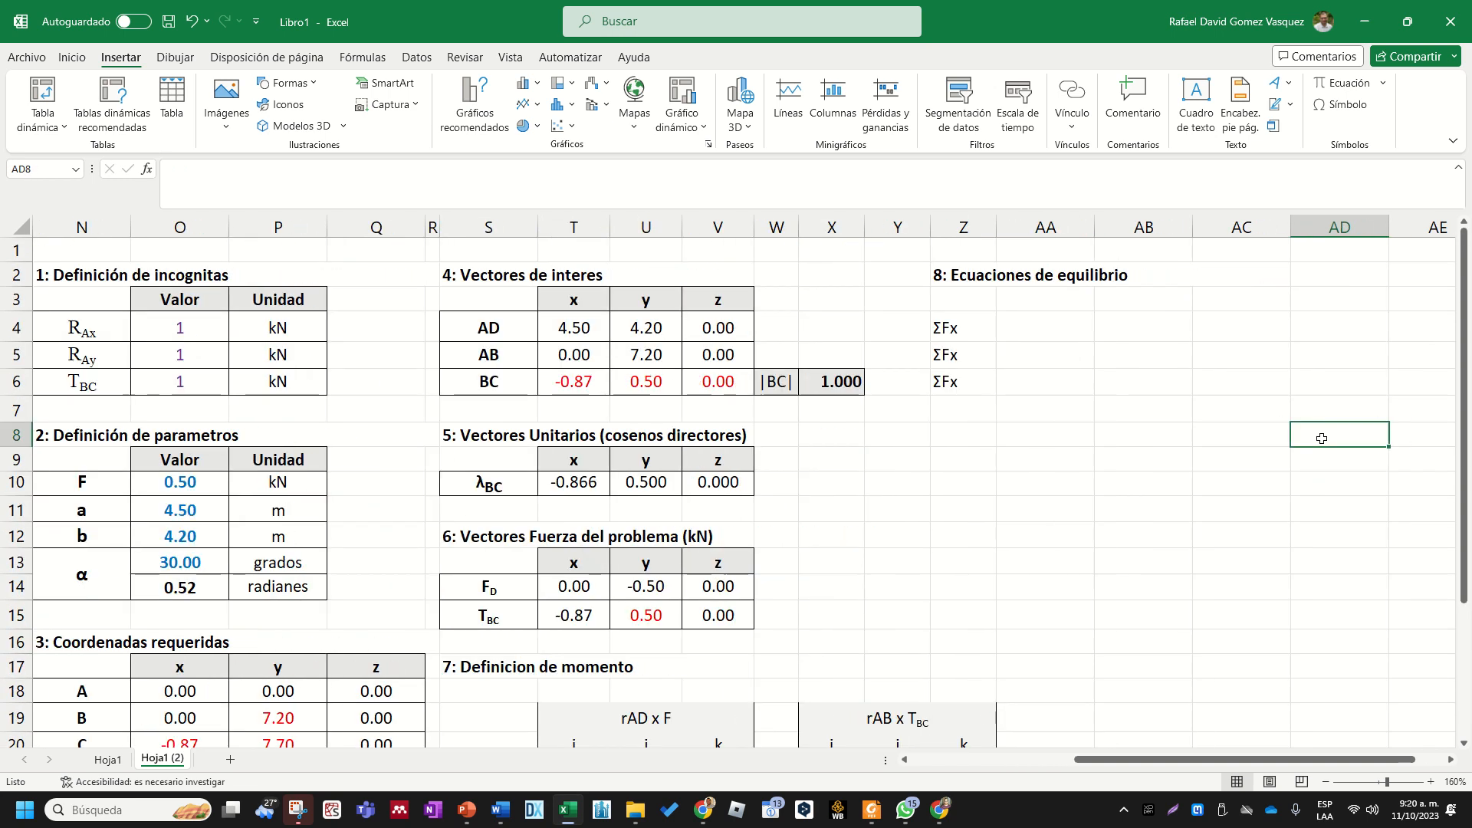
{"action": "key", "text": "Right"}
{"action": "key", "text": "Right"}
{"action": "left_click", "coordinate": [928, 435]}
{"action": "left_click_drag", "start_coordinate": [789, 330], "coordinate": [787, 379]}
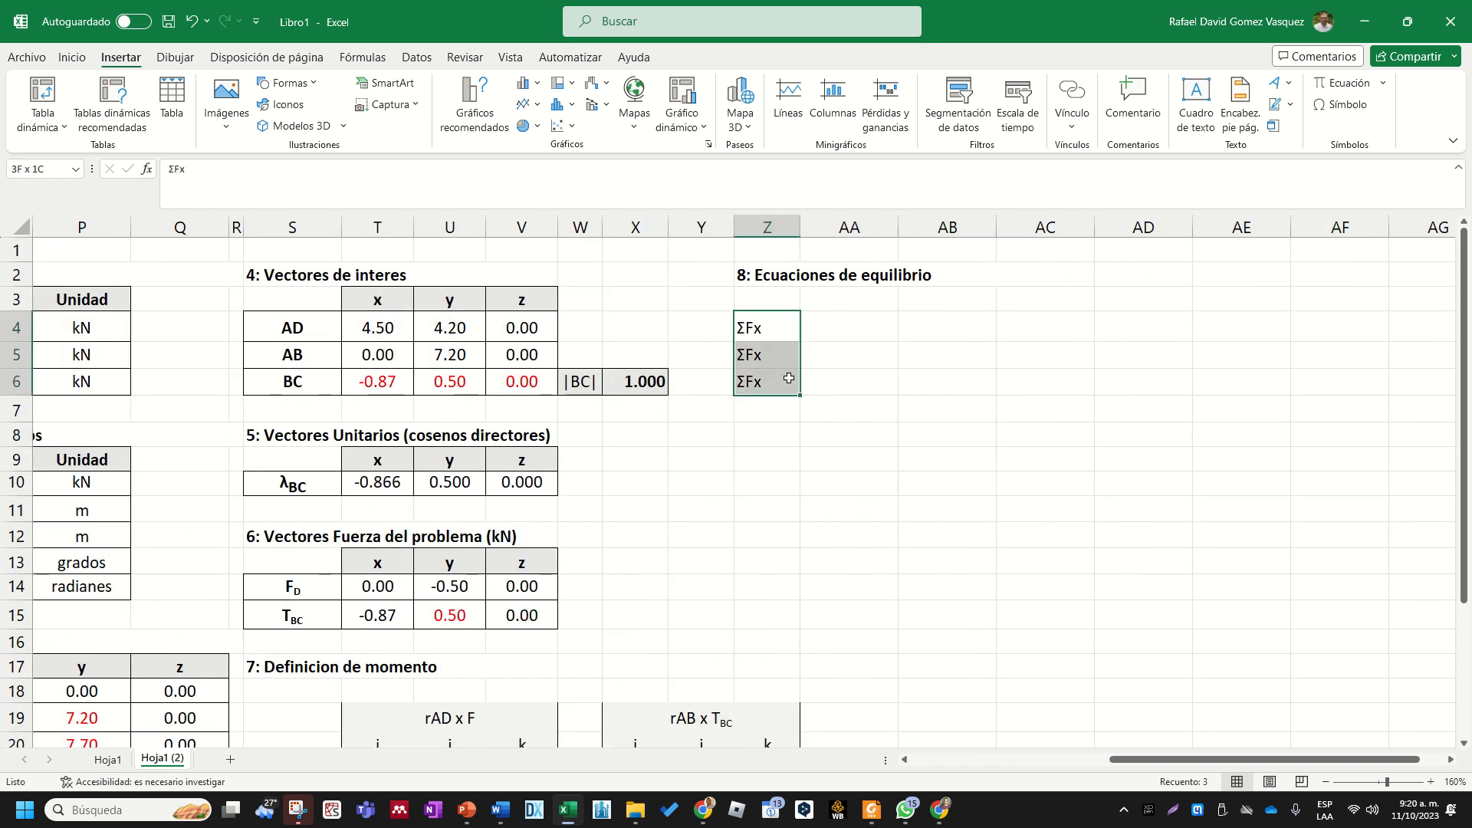
{"action": "left_click", "coordinate": [170, 96]}
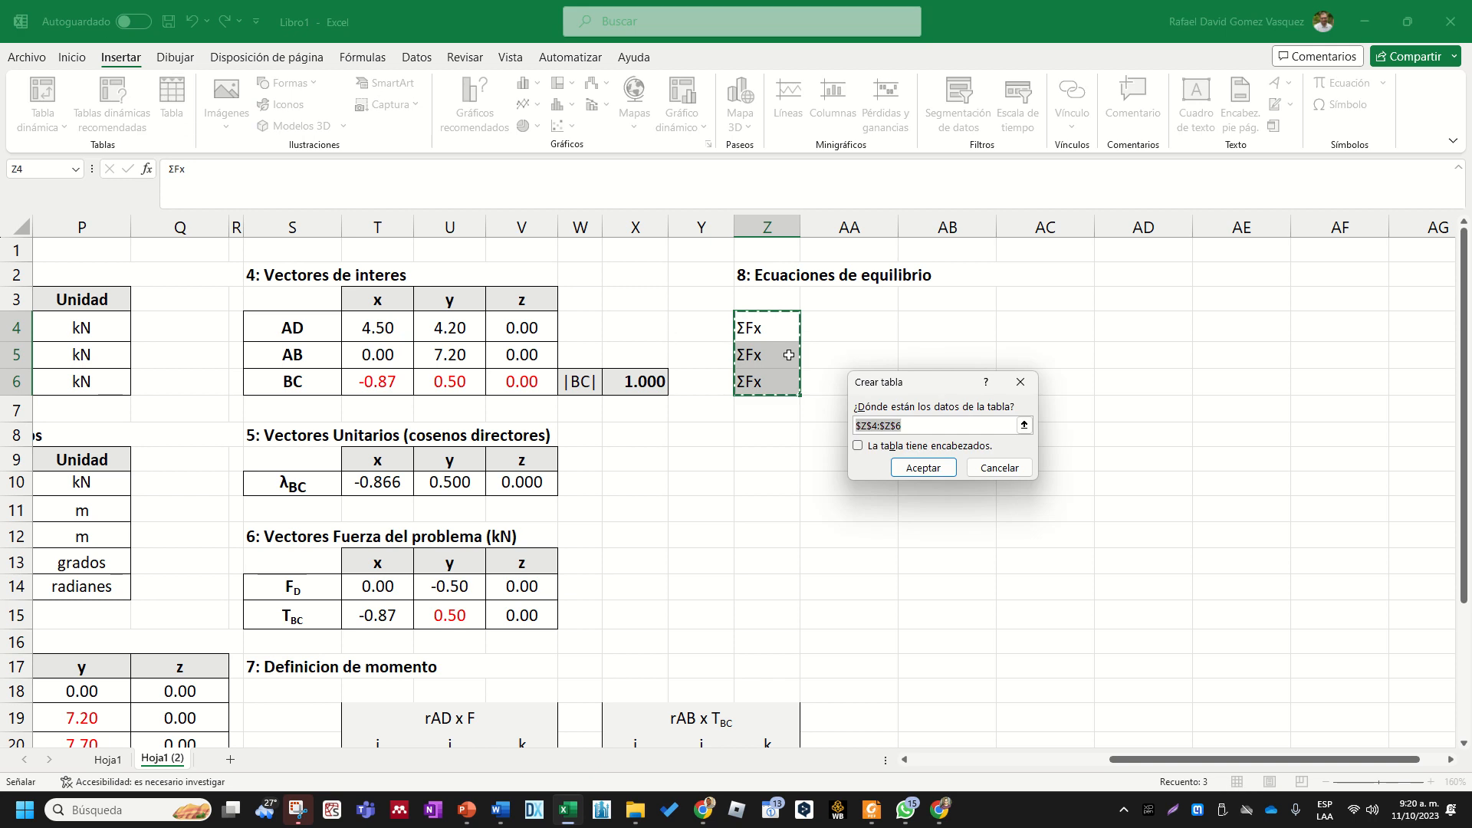
{"action": "key", "text": "Escape"}
{"action": "left_click_drag", "start_coordinate": [767, 328], "coordinate": [854, 378]}
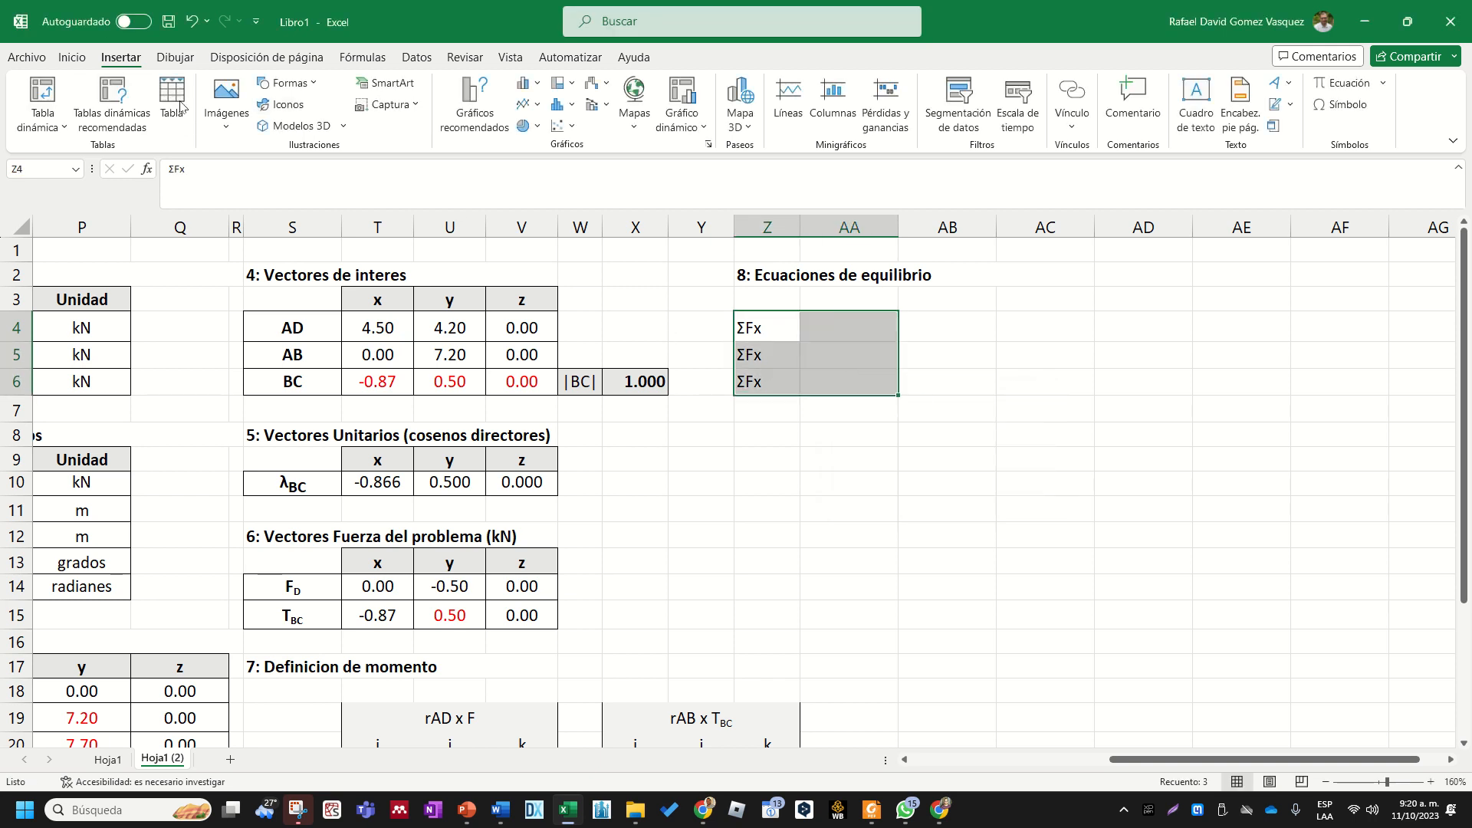
{"action": "left_click", "coordinate": [72, 57]}
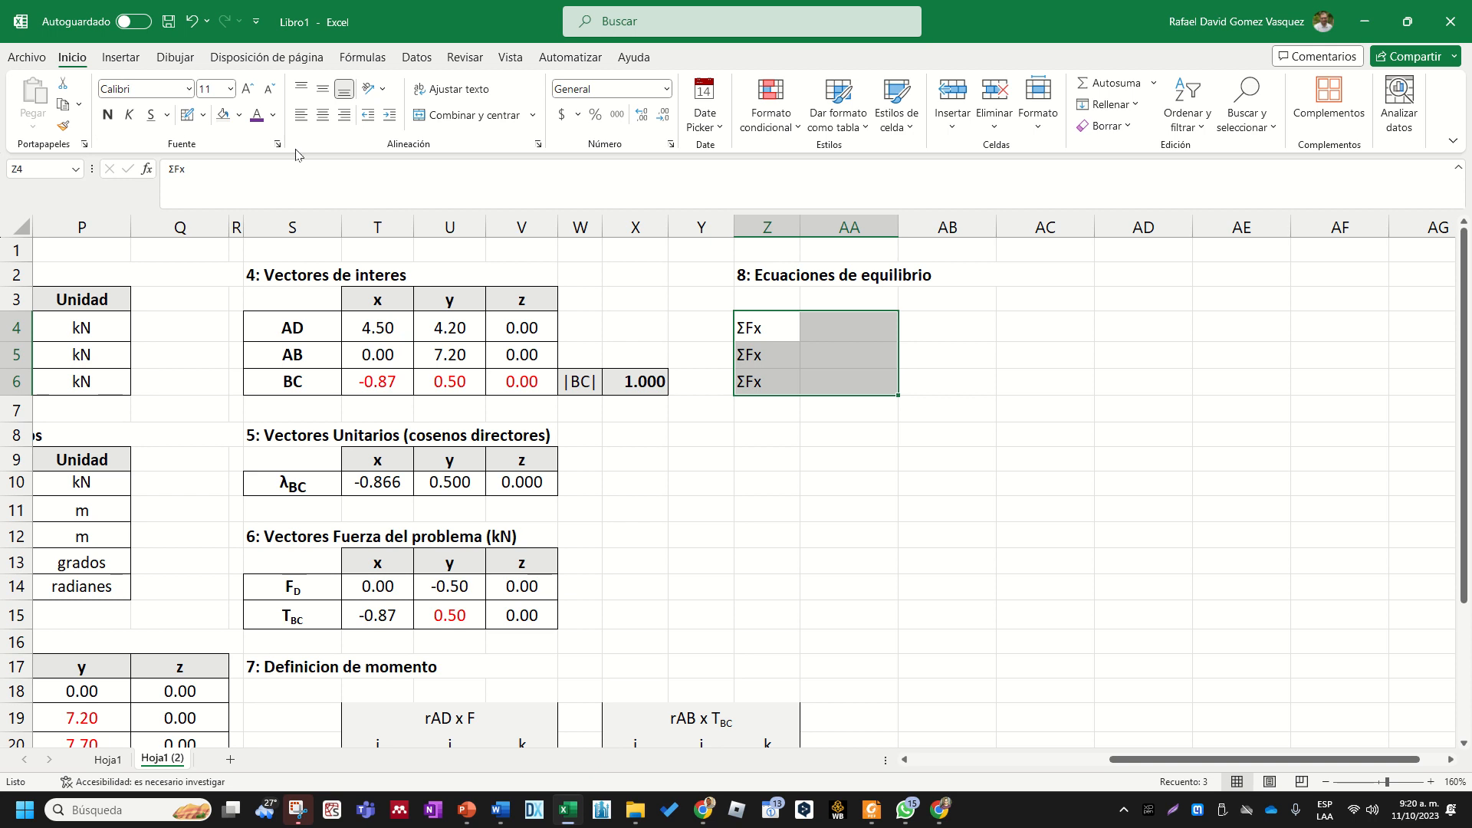
{"action": "left_click", "coordinate": [1043, 434]}
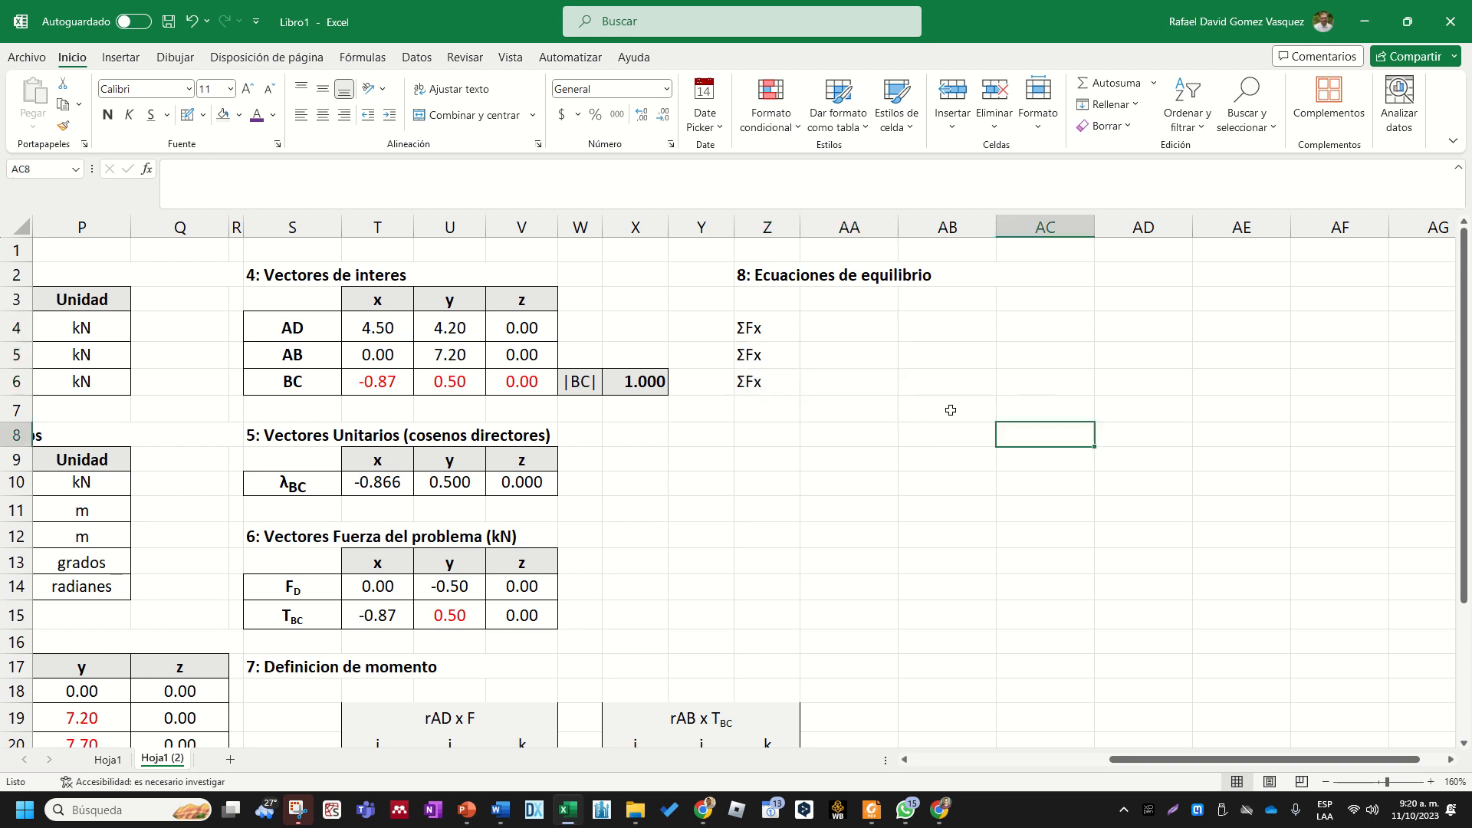
{"action": "left_click_drag", "start_coordinate": [775, 328], "coordinate": [871, 381]}
{"action": "left_click", "coordinate": [836, 430]}
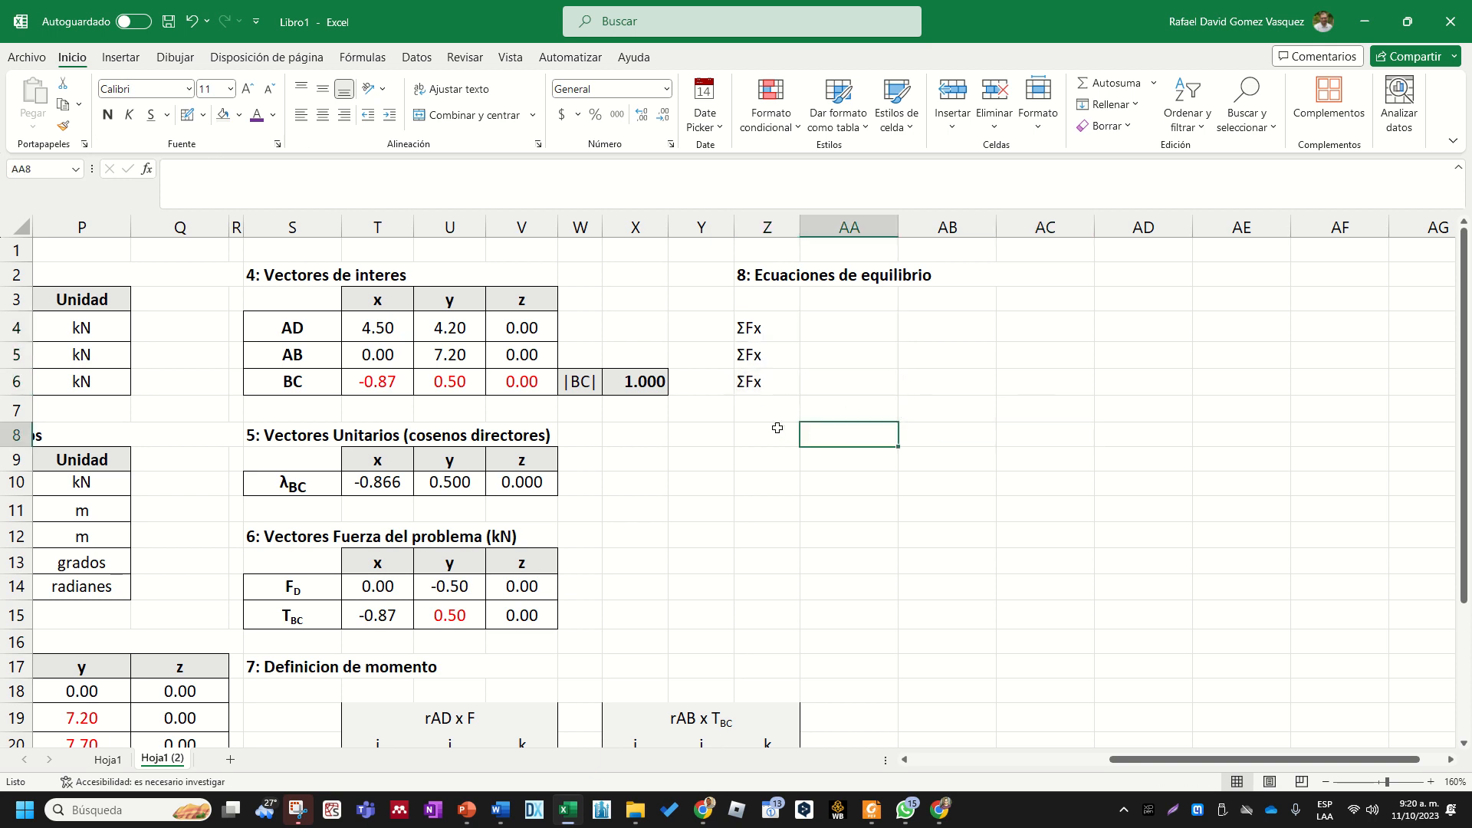
{"action": "left_click", "coordinate": [790, 432]}
{"action": "scroll", "coordinate": [790, 431], "scroll_direction": "down", "scroll_amount": 1}
{"action": "scroll", "coordinate": [798, 438], "scroll_direction": "up", "scroll_amount": 1}
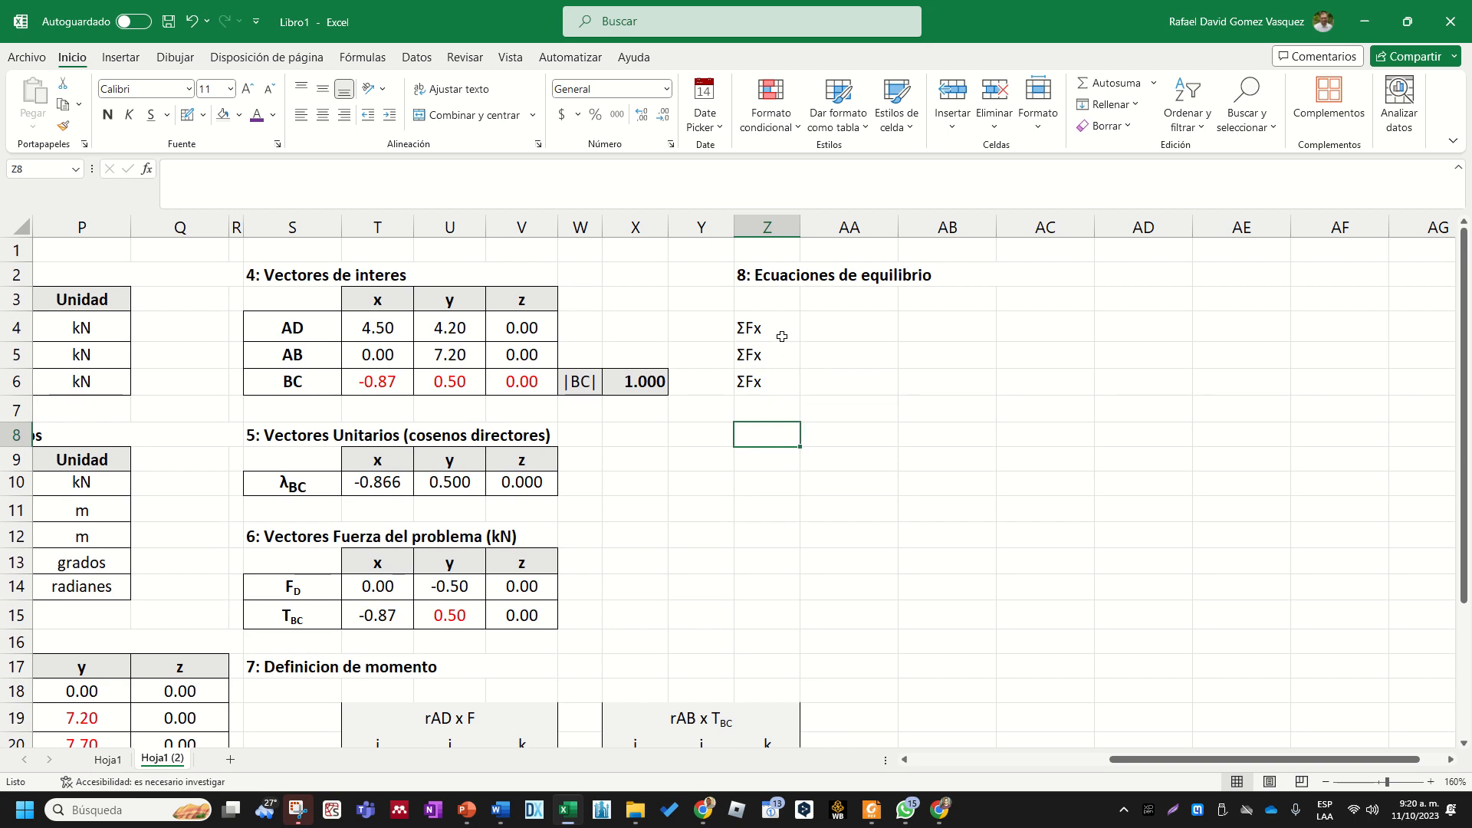
{"action": "left_click_drag", "start_coordinate": [785, 325], "coordinate": [785, 387]}
{"action": "left_click", "coordinate": [782, 434]}
{"action": "left_click", "coordinate": [780, 327]}
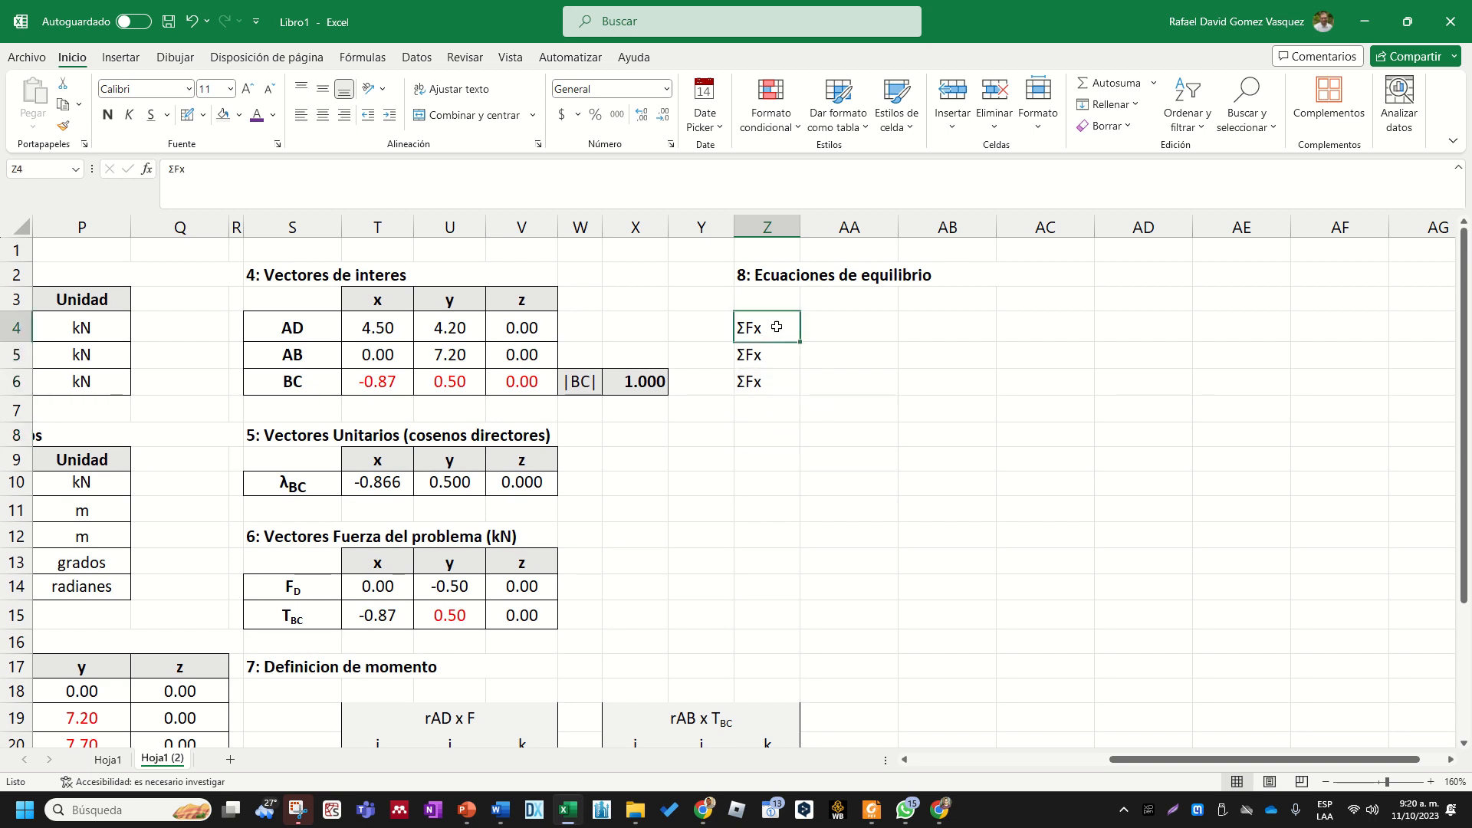
- Change the label in Z5 to "ΣFy" and re-enter the label in Z6 as "ΣFx"
{"action": "left_click", "coordinate": [779, 352]}
{"action": "double_click", "coordinate": [775, 355]}
{"action": "key", "text": "BackSpace"}
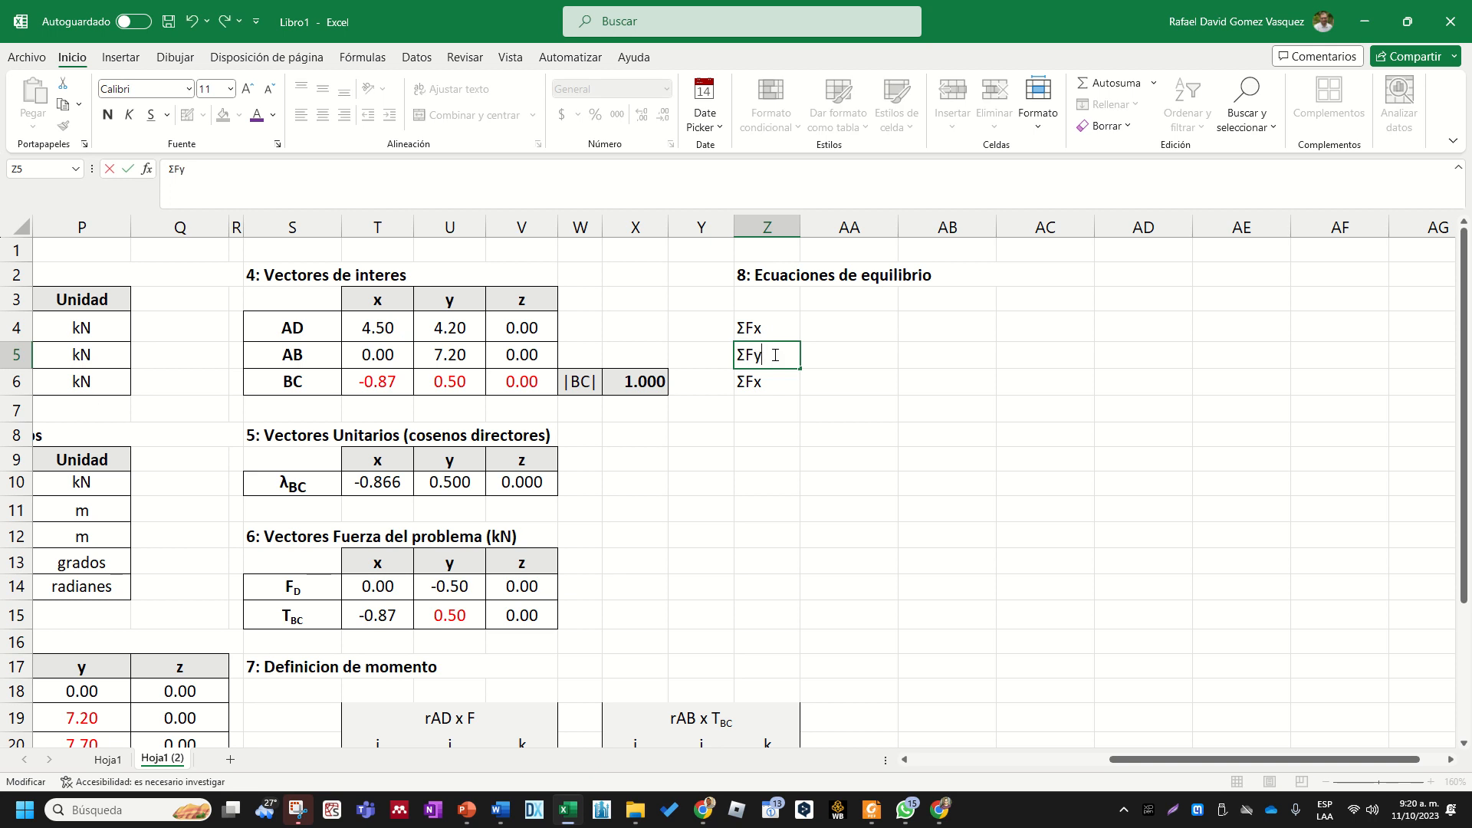
{"action": "double_click", "coordinate": [772, 378]}
{"action": "key", "text": "BackSpace"}
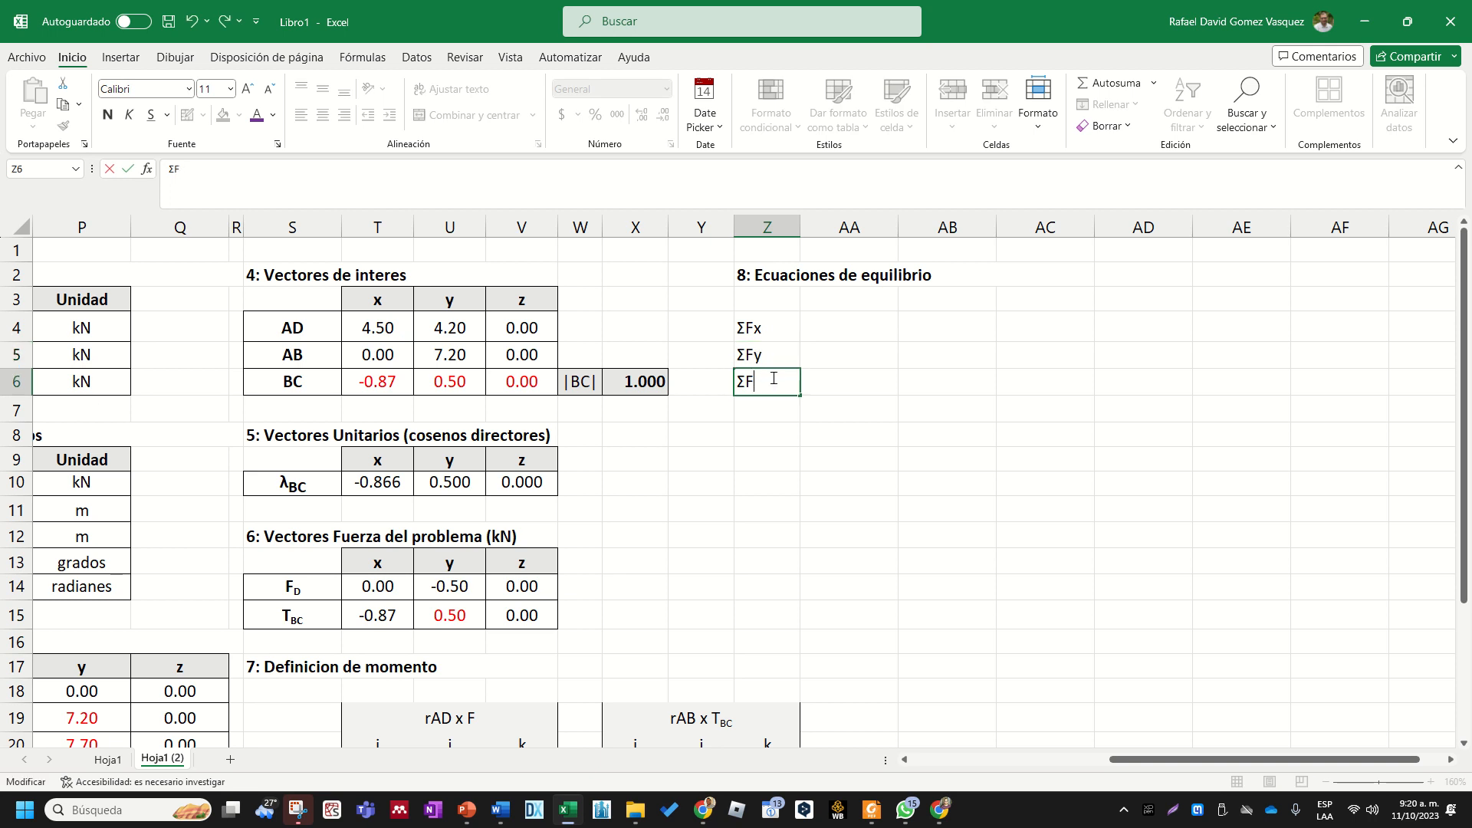
{"action": "type", "text": "x"}
{"action": "key", "text": "Return"}
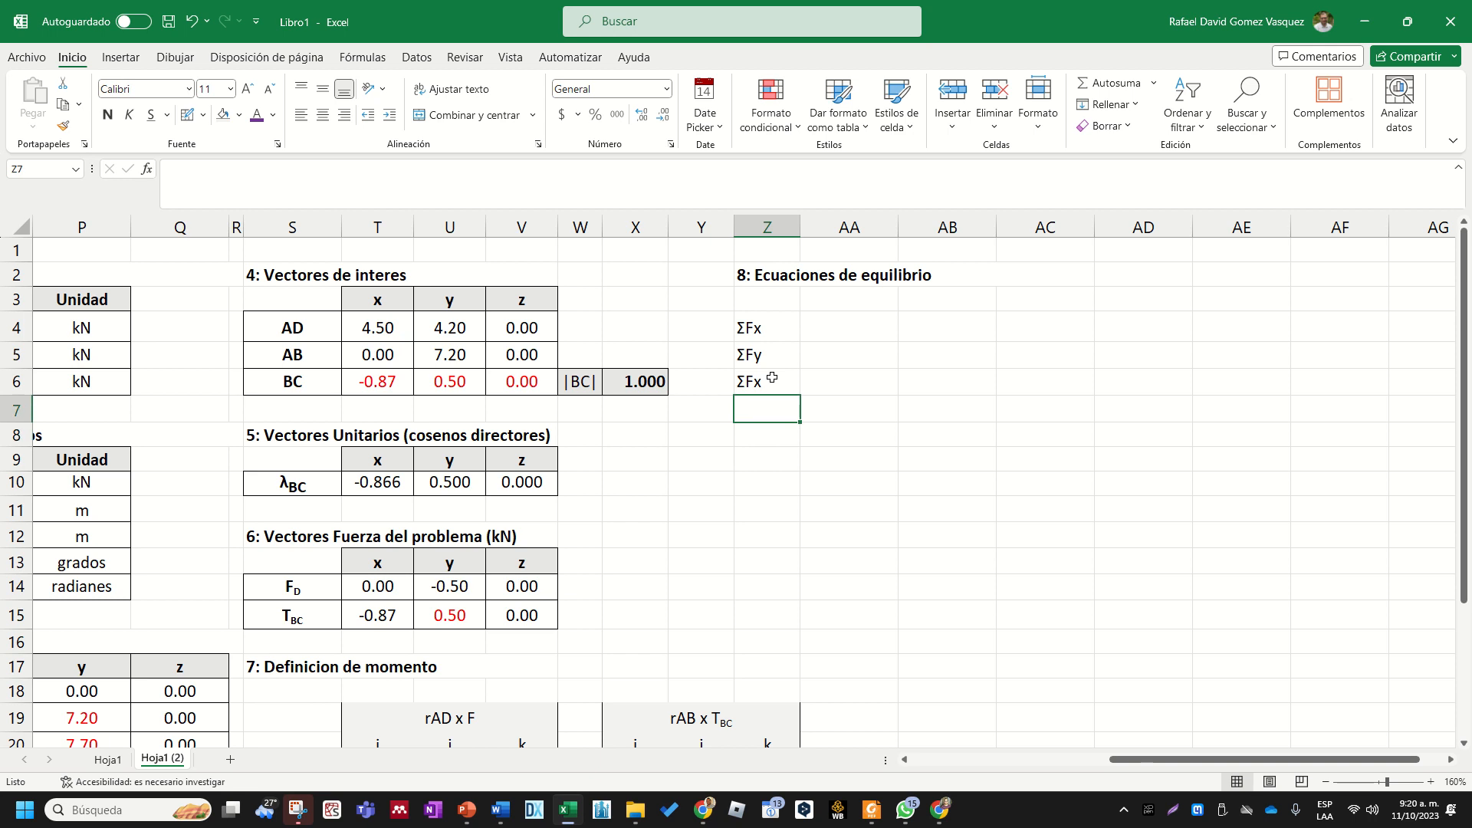
- Copy the "ΣFx" label from Z4 into Z7
{"action": "left_click", "coordinate": [762, 338]}
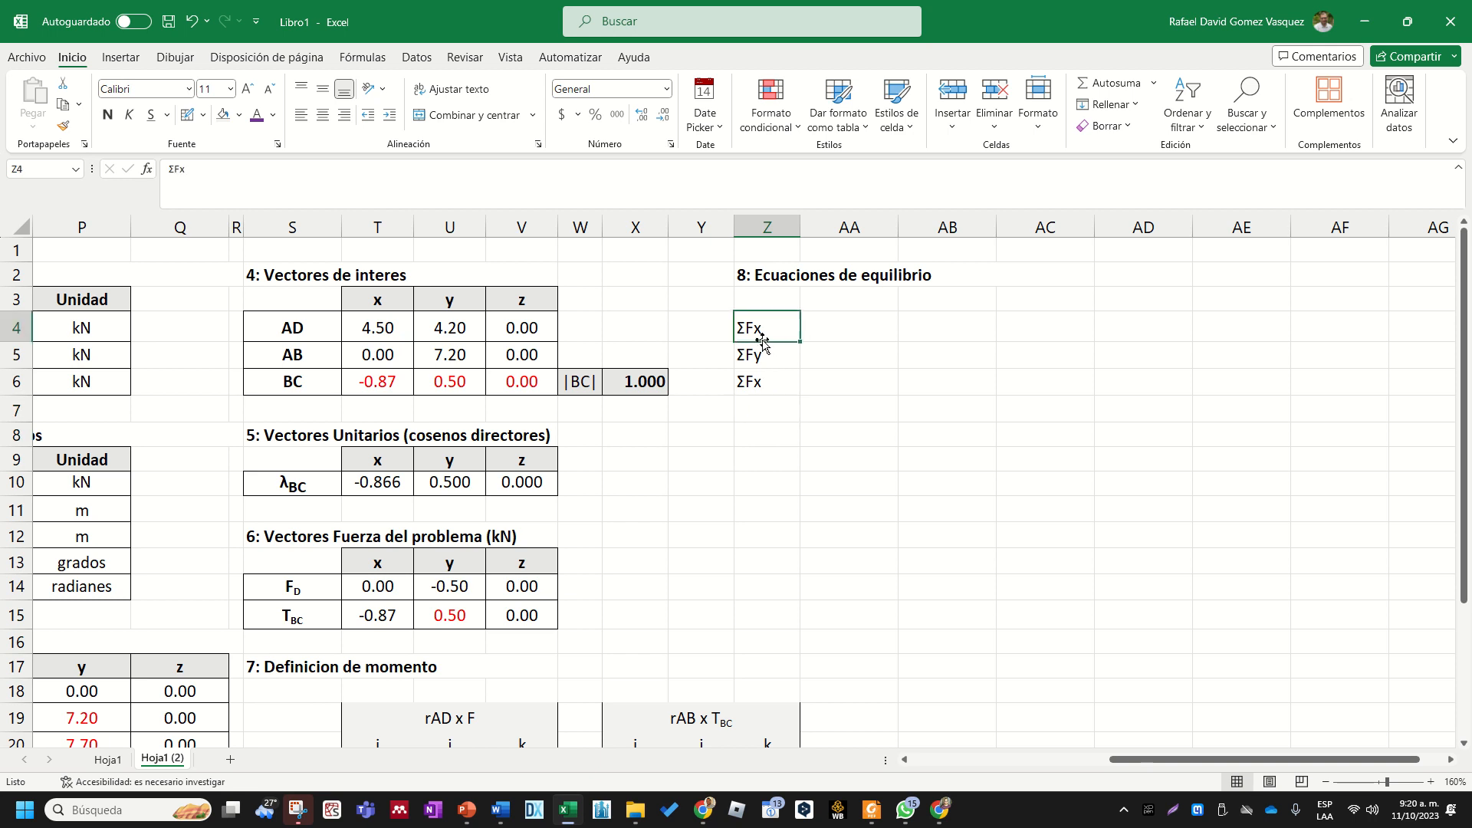
{"action": "key", "text": "ctrl+c"}
{"action": "left_click", "coordinate": [772, 406]}
{"action": "key", "text": "ctrl+v"}
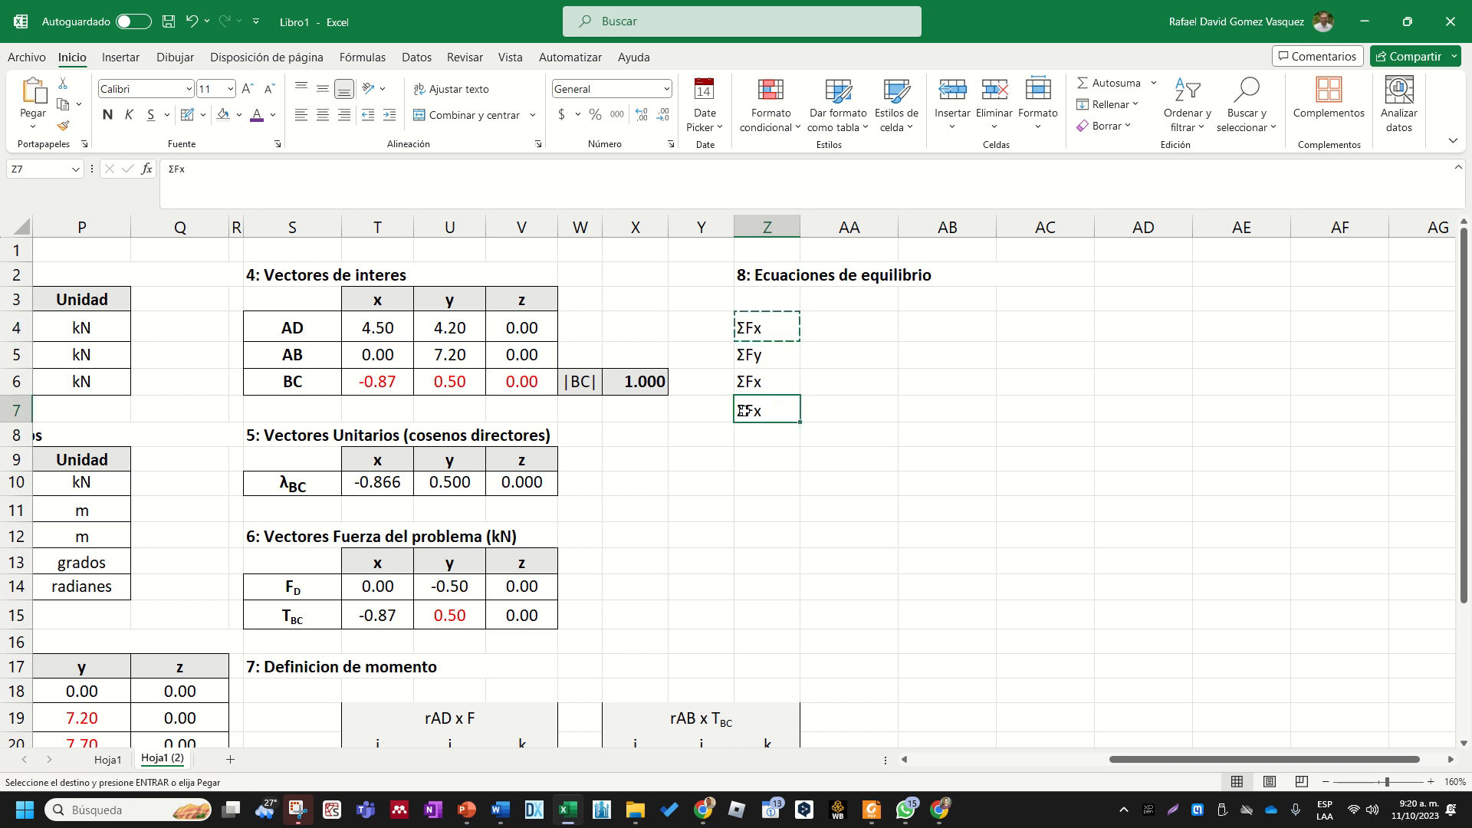
- Try to relabel Z7 as "ΣMAx" with all letters after Σ in subscript, and undo that change
{"action": "double_click", "coordinate": [749, 410]}
{"action": "key", "text": "BackSpace"}
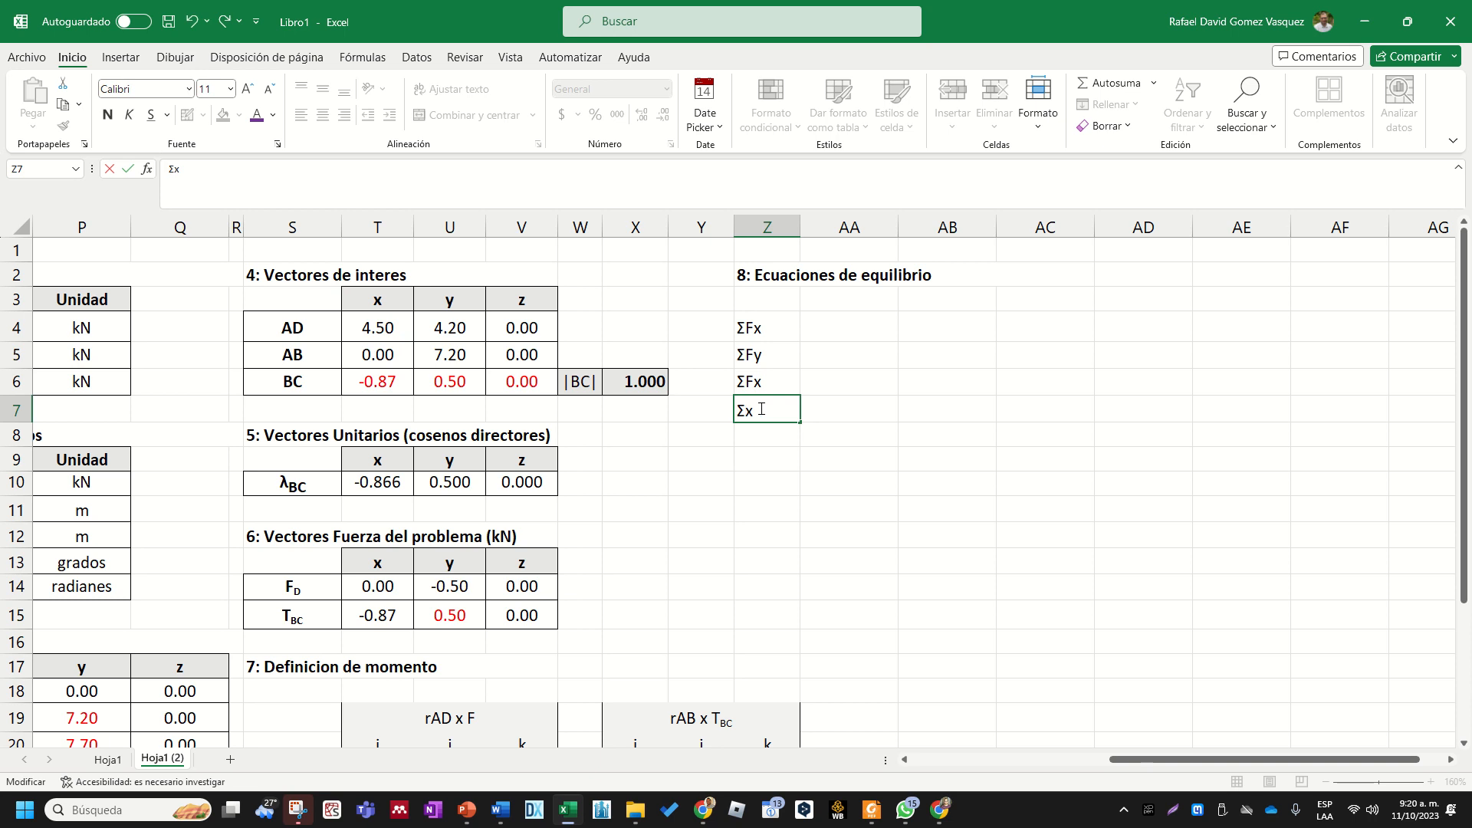
{"action": "type", "text": "Ma"}
{"action": "key", "text": "BackSpace"}
{"action": "type", "text": "A"}
{"action": "left_click_drag", "start_coordinate": [762, 409], "coordinate": [782, 409]}
{"action": "left_click", "coordinate": [279, 145]}
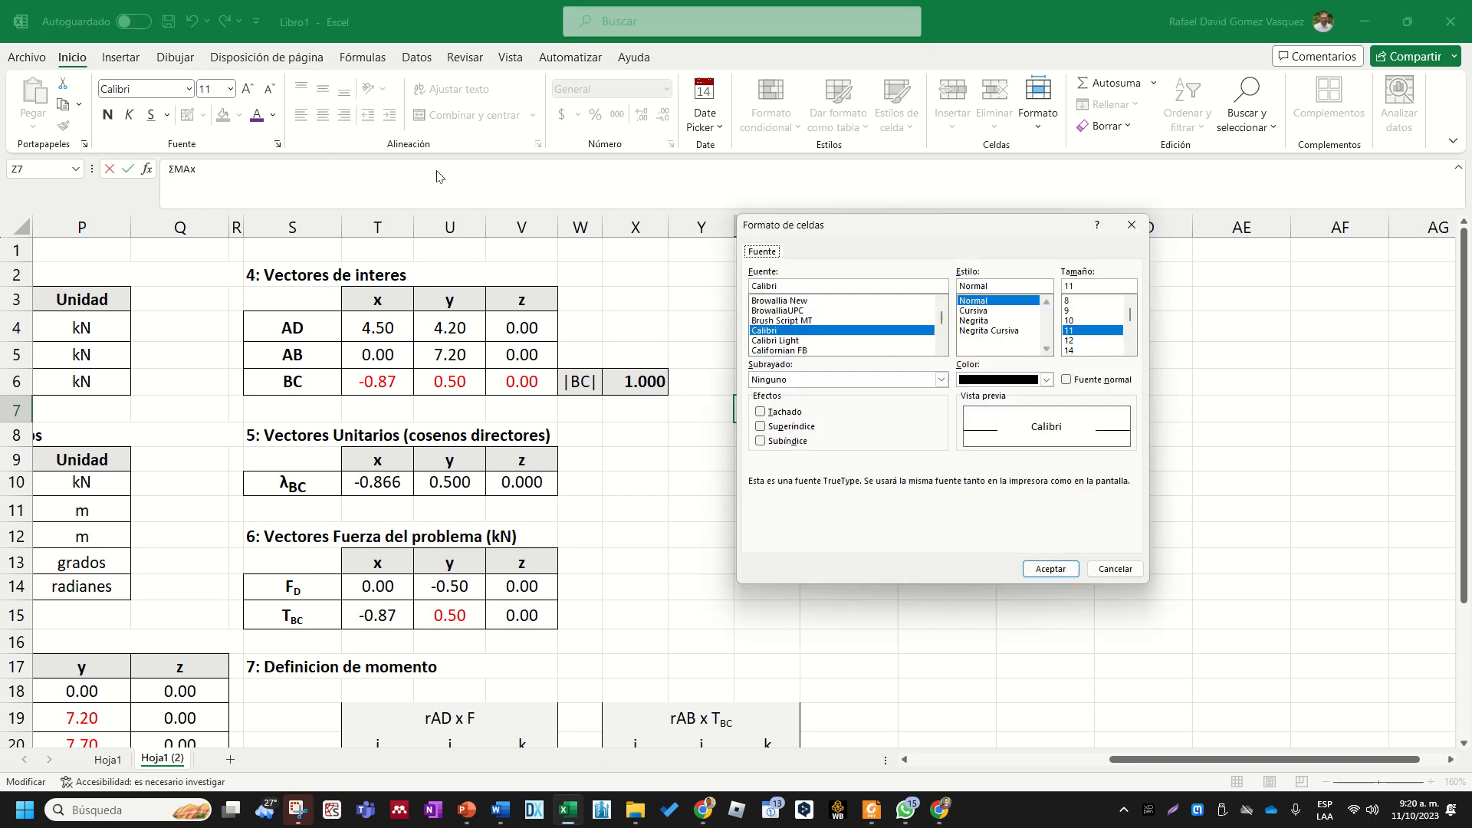
{"action": "left_click", "coordinate": [805, 442]}
{"action": "left_click", "coordinate": [1051, 569]}
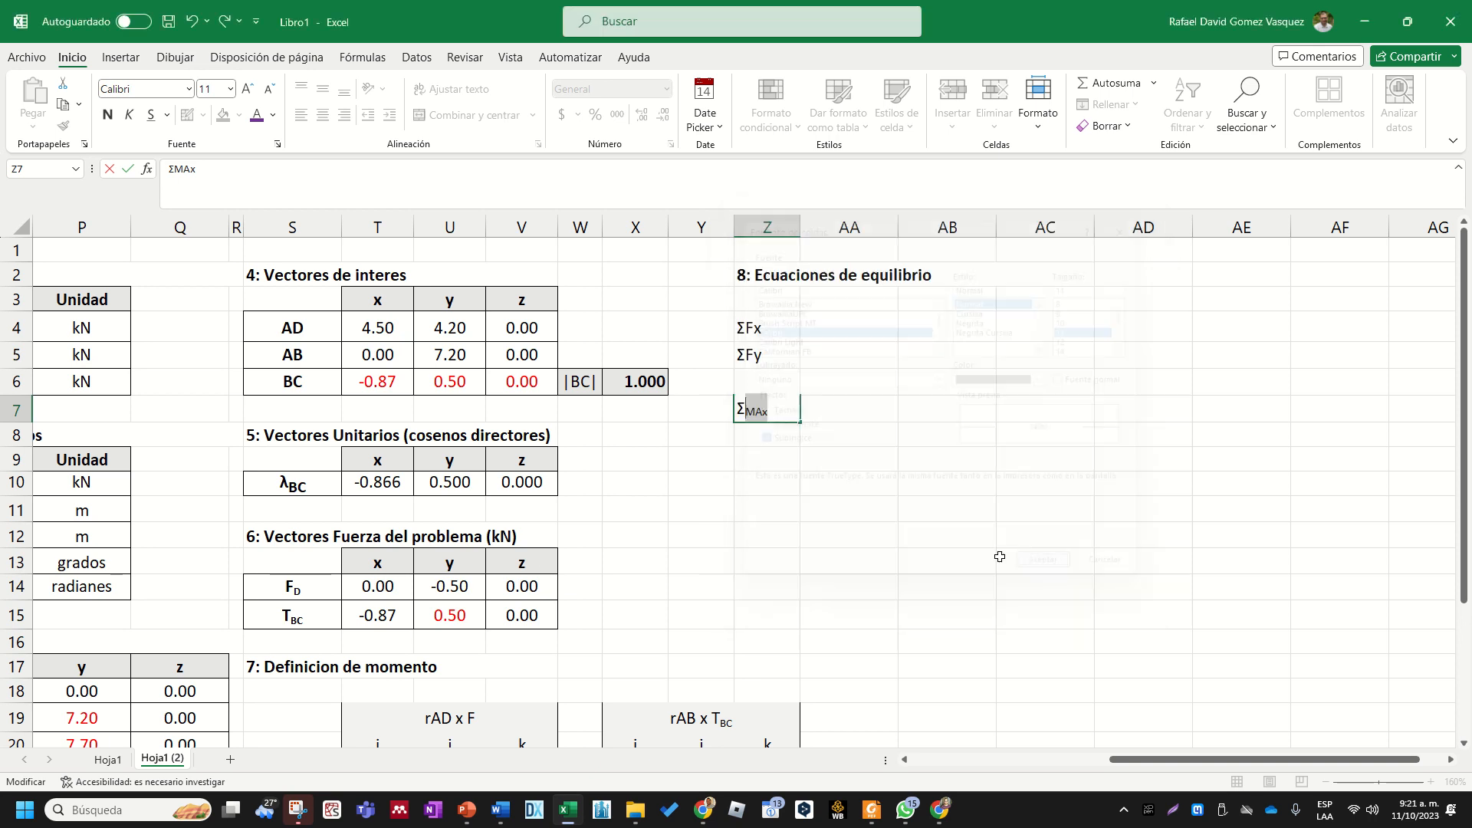
{"action": "left_click", "coordinate": [947, 560]}
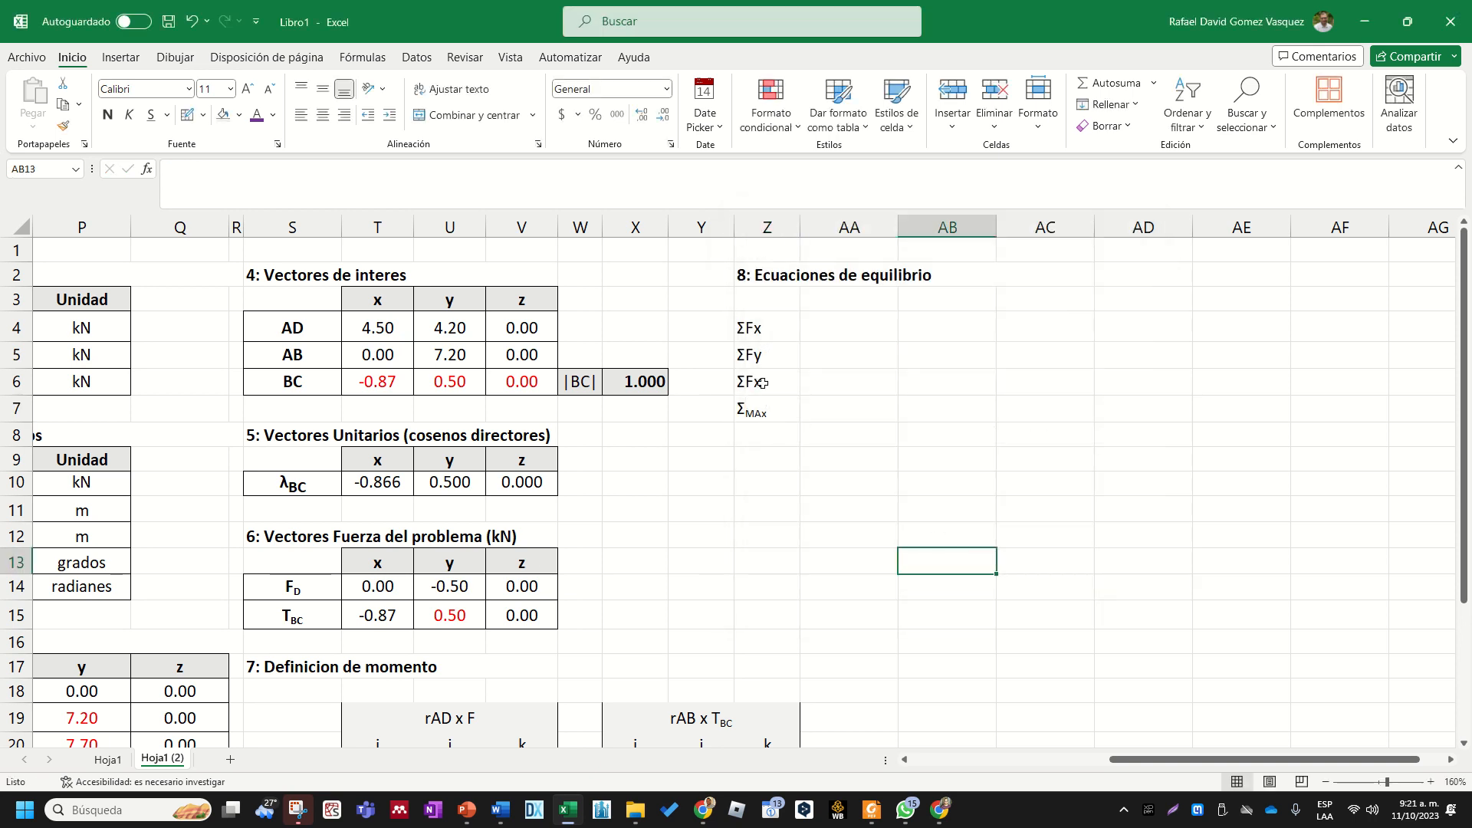
{"action": "key", "text": "ctrl+z"}
{"action": "double_click", "coordinate": [763, 410]}
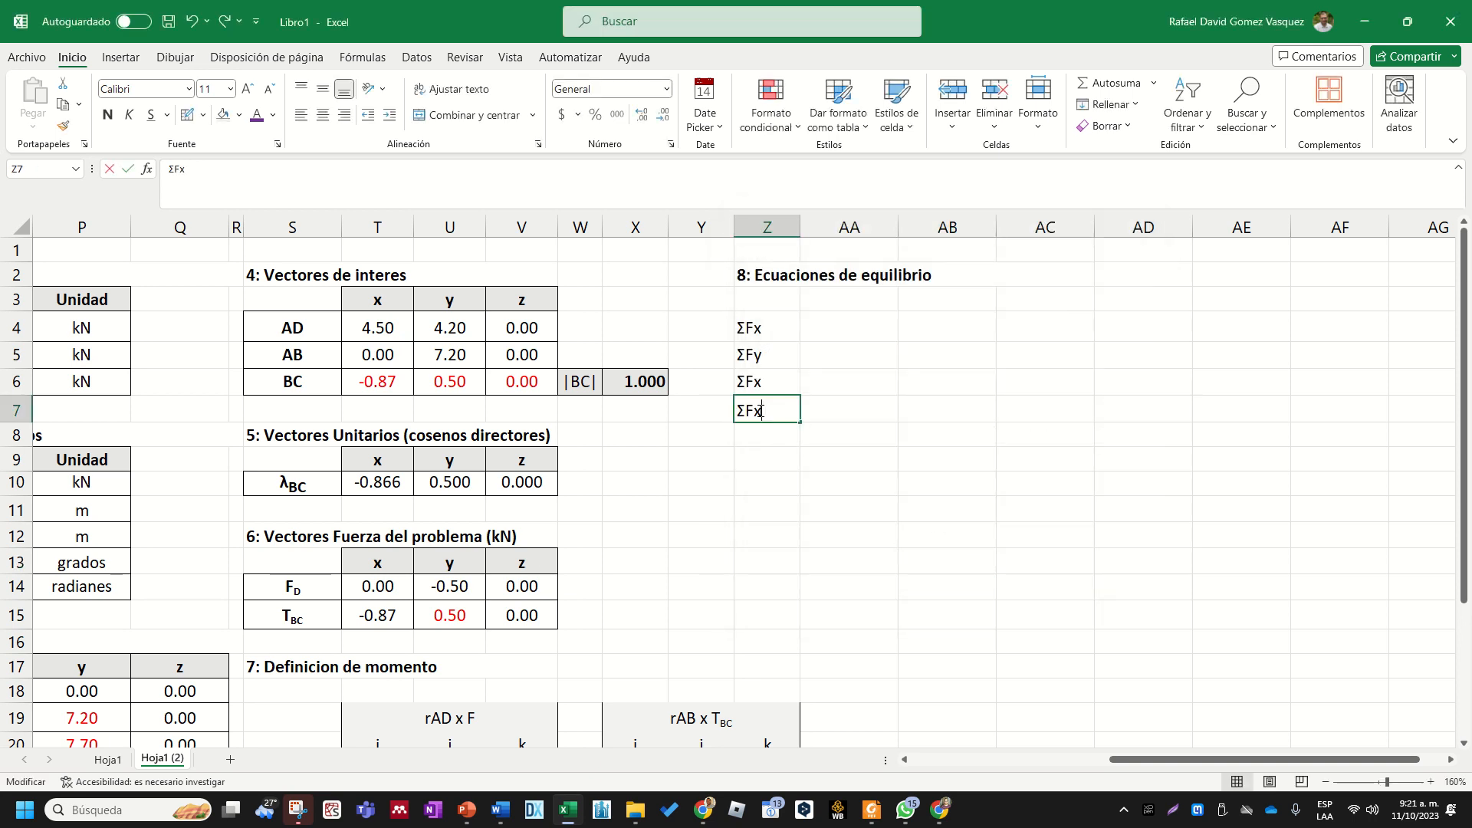
{"action": "key", "text": "Return"}
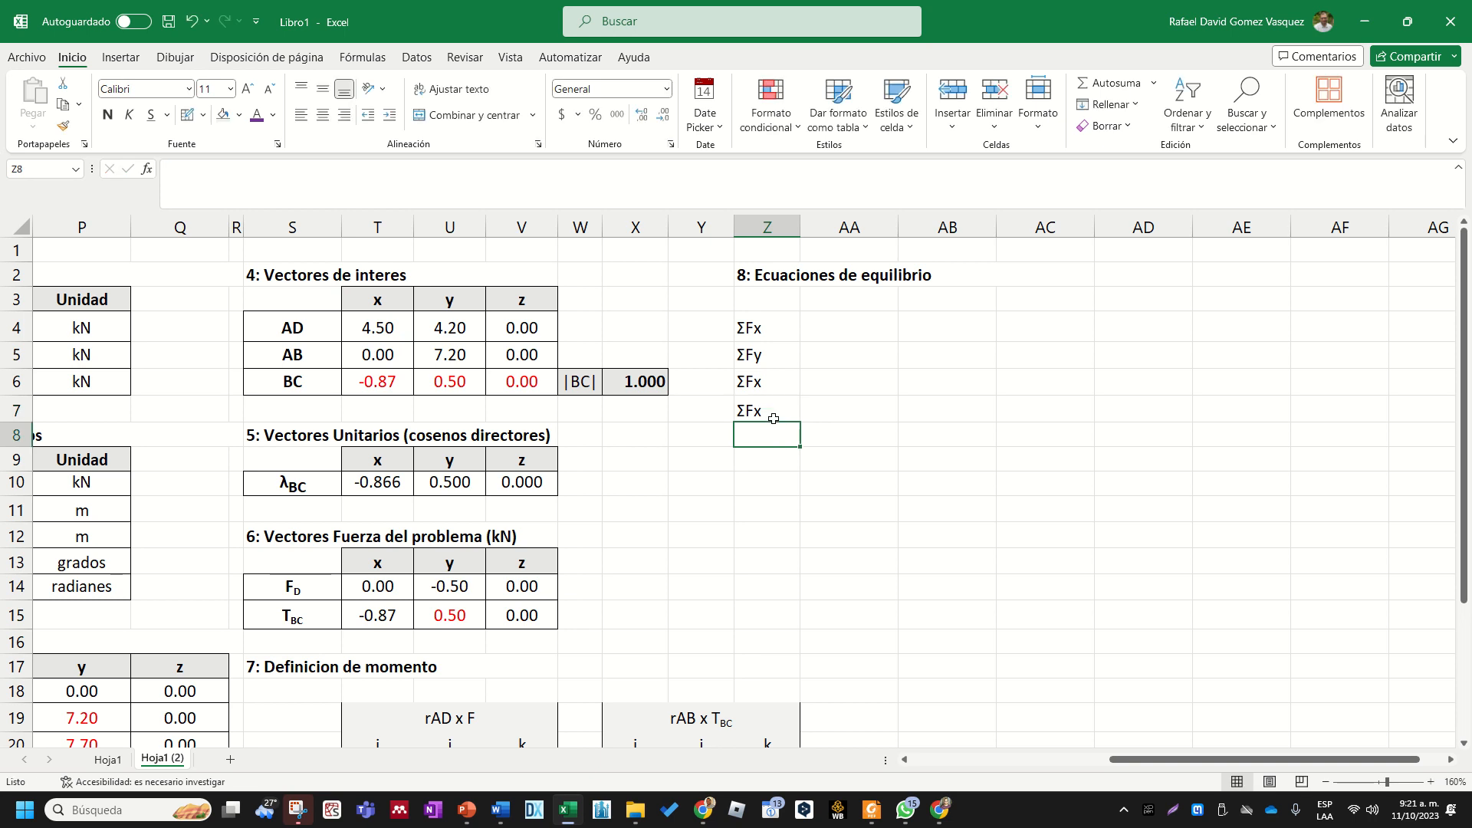
- Change the label in Z7 to "ΣMAx"
{"action": "double_click", "coordinate": [767, 411]}
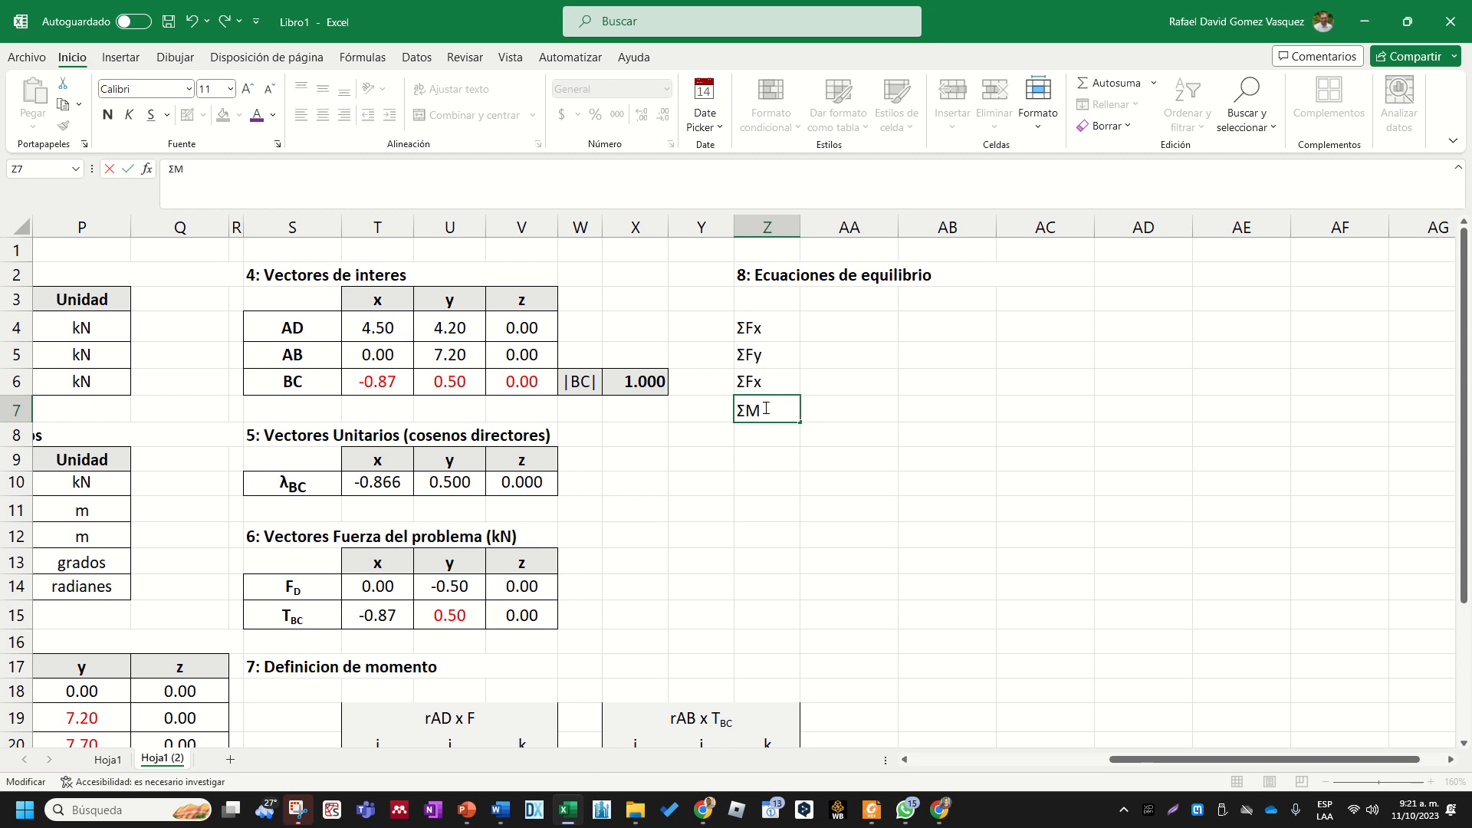
{"action": "key", "text": "shift+Left"}
{"action": "key", "text": "shift+Left"}
{"action": "left_click", "coordinate": [793, 413]}
{"action": "key", "text": "BackSpace"}
{"action": "type", "text": "x"}
- Format only the letters "Ax" of the moment label in Z7 as subscript
{"action": "key", "text": "shift+Left"}
{"action": "key", "text": "shift+Left"}
{"action": "left_click", "coordinate": [277, 144]}
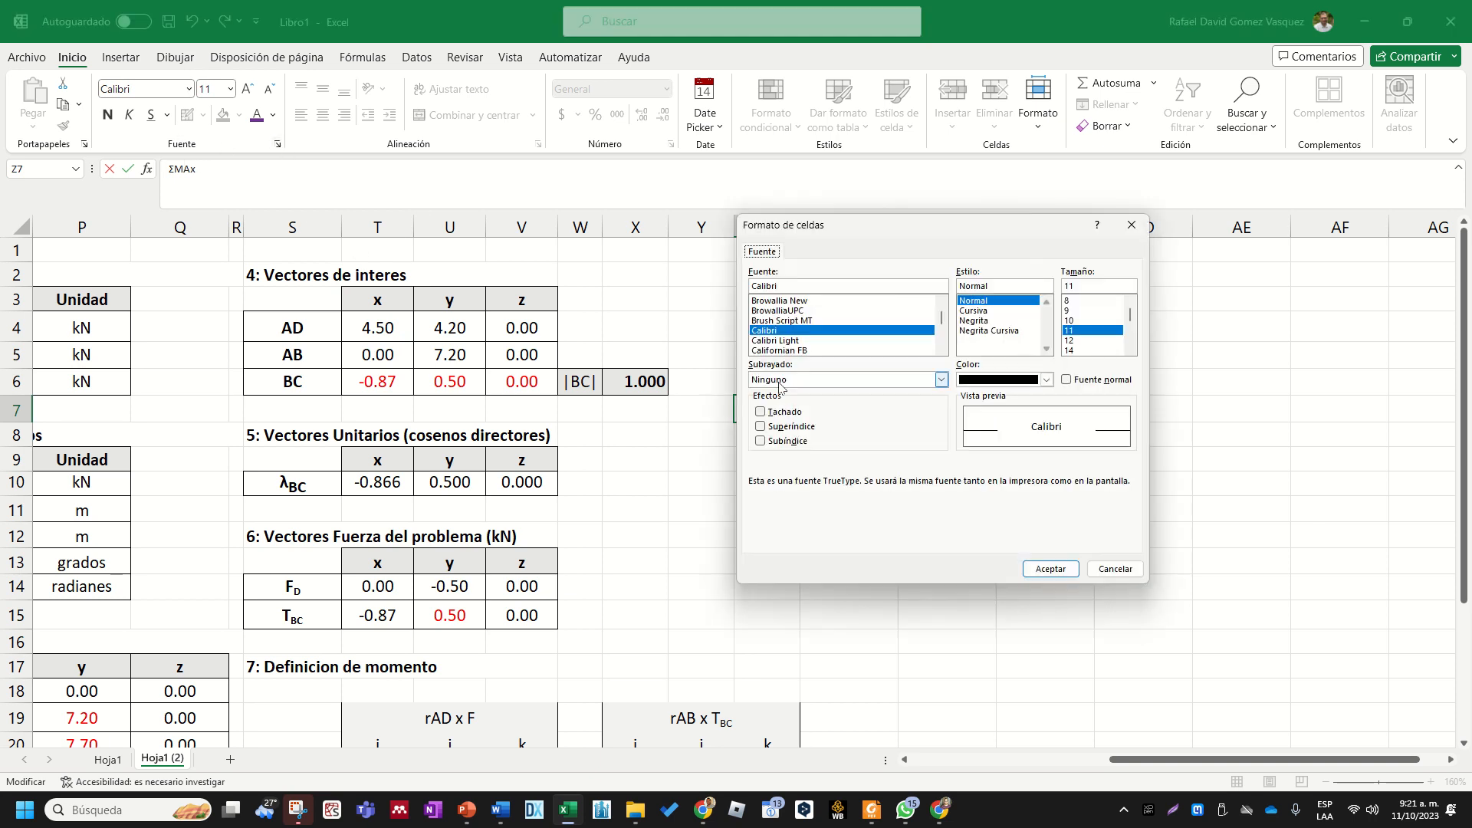
{"action": "left_click", "coordinate": [804, 435]}
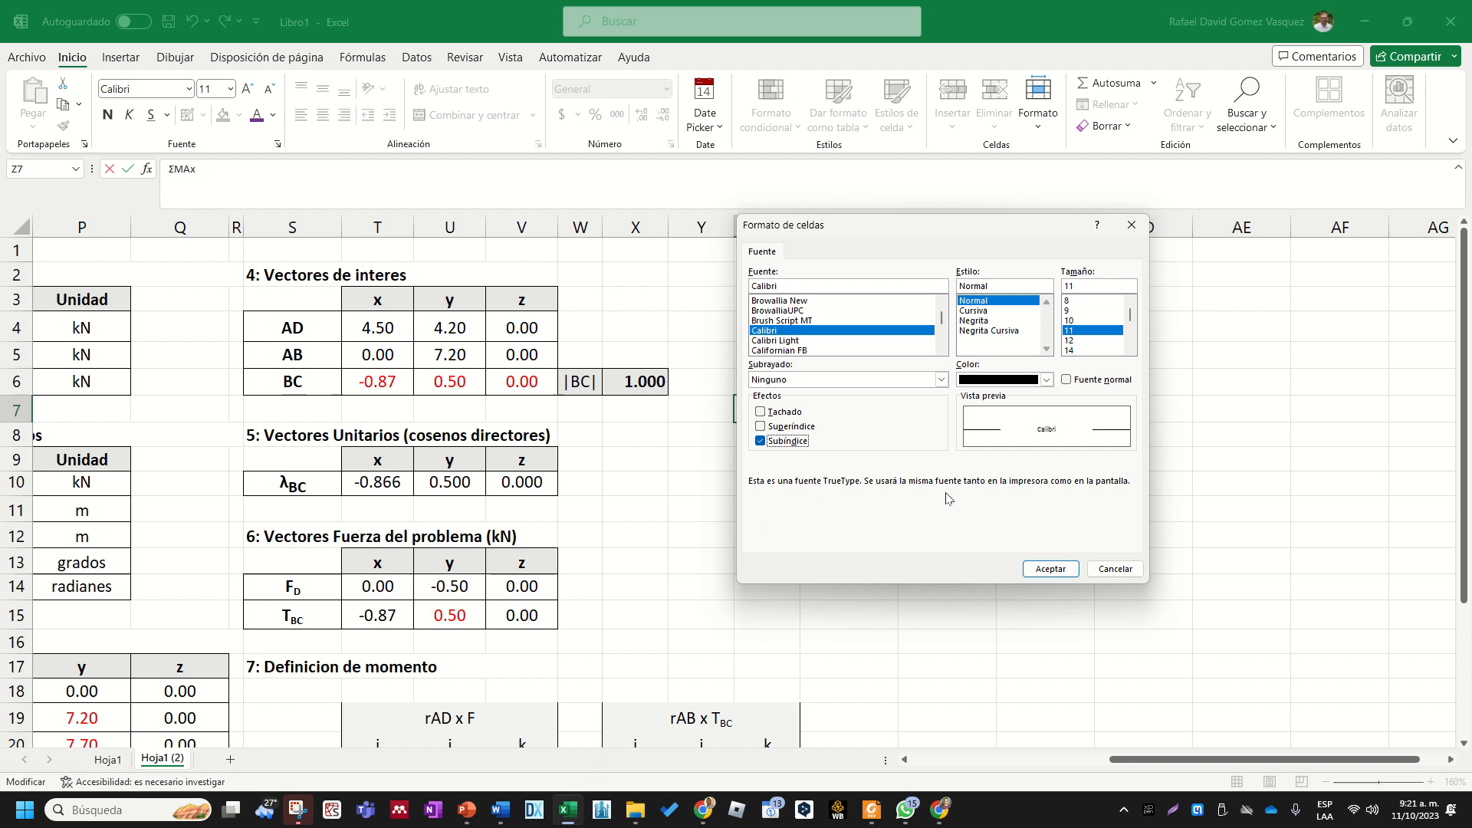
{"action": "left_click", "coordinate": [1050, 569]}
{"action": "left_click", "coordinate": [947, 560]}
- Copy the subscripted moment label from Z7 into Z8 and Z9
{"action": "left_click", "coordinate": [778, 402]}
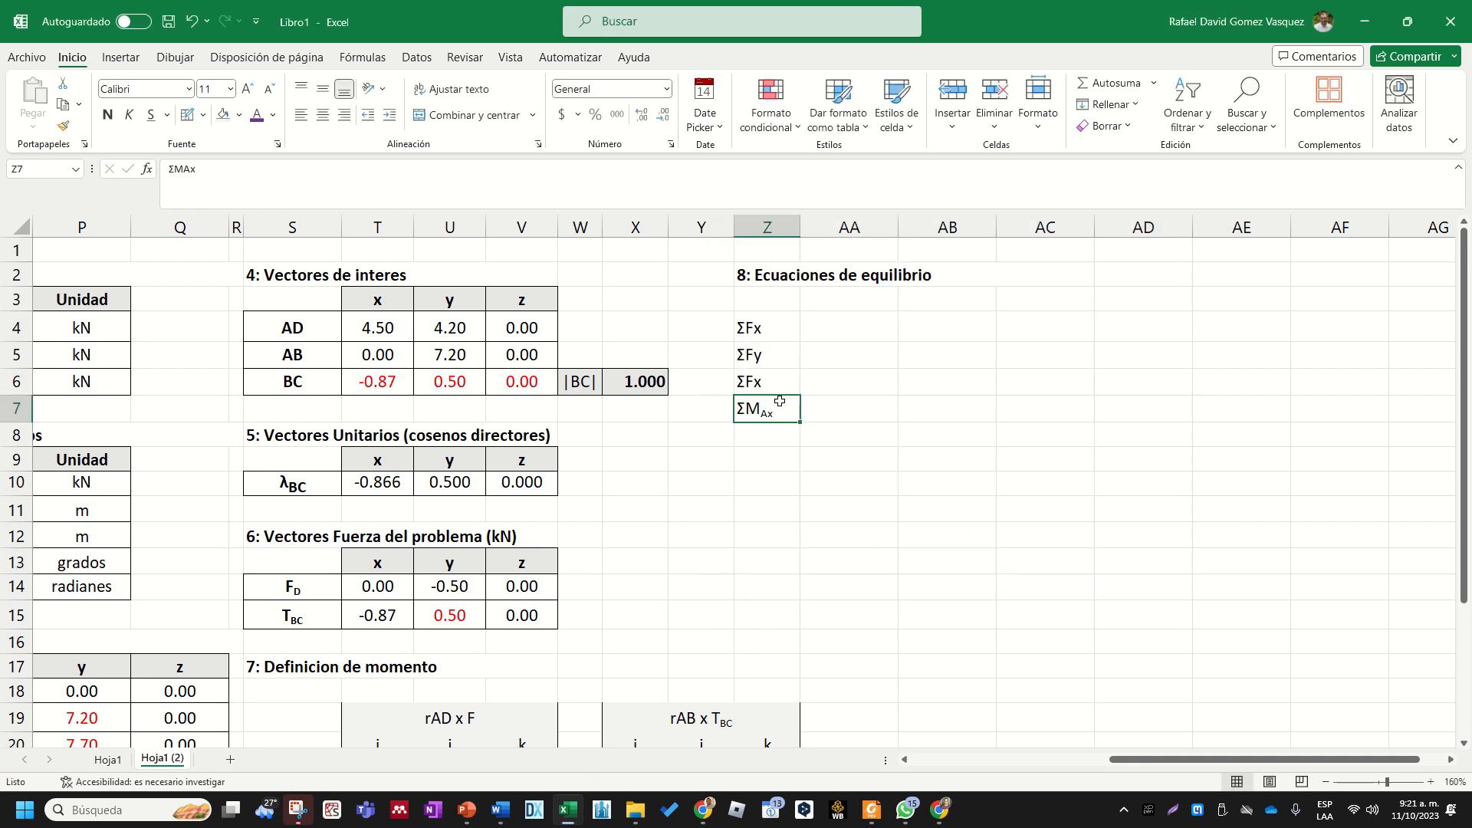
{"action": "key", "text": "ctrl+c"}
{"action": "left_click", "coordinate": [782, 431]}
{"action": "key", "text": "ctrl+v"}
{"action": "left_click", "coordinate": [769, 465]}
{"action": "key", "text": "ctrl+v"}
- Change the copied moment labels to "ΣMAy" in Z8 and "ΣMAz" in Z9
{"action": "double_click", "coordinate": [784, 443]}
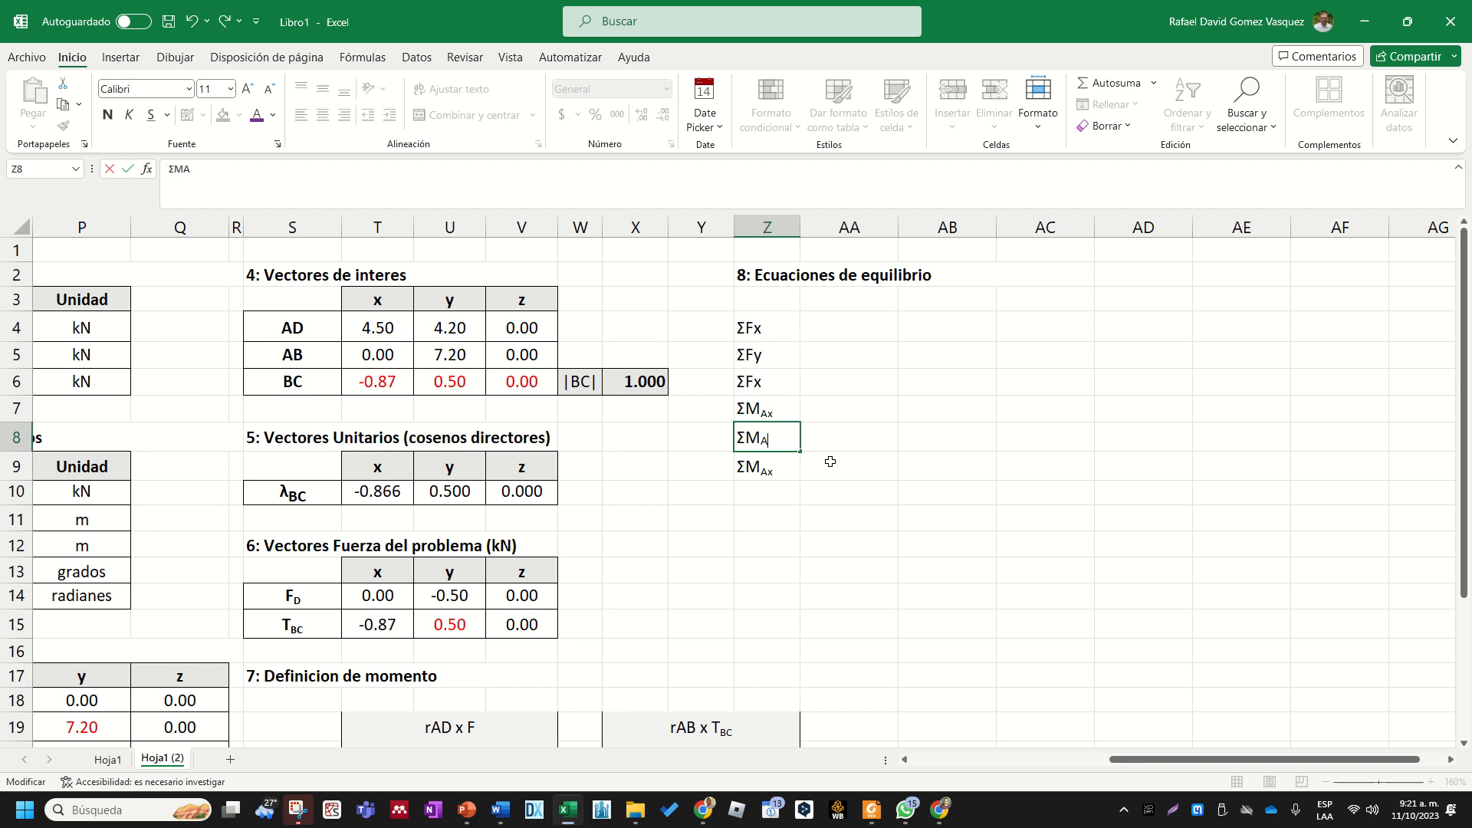
{"action": "type", "text": "y"}
{"action": "double_click", "coordinate": [769, 471]}
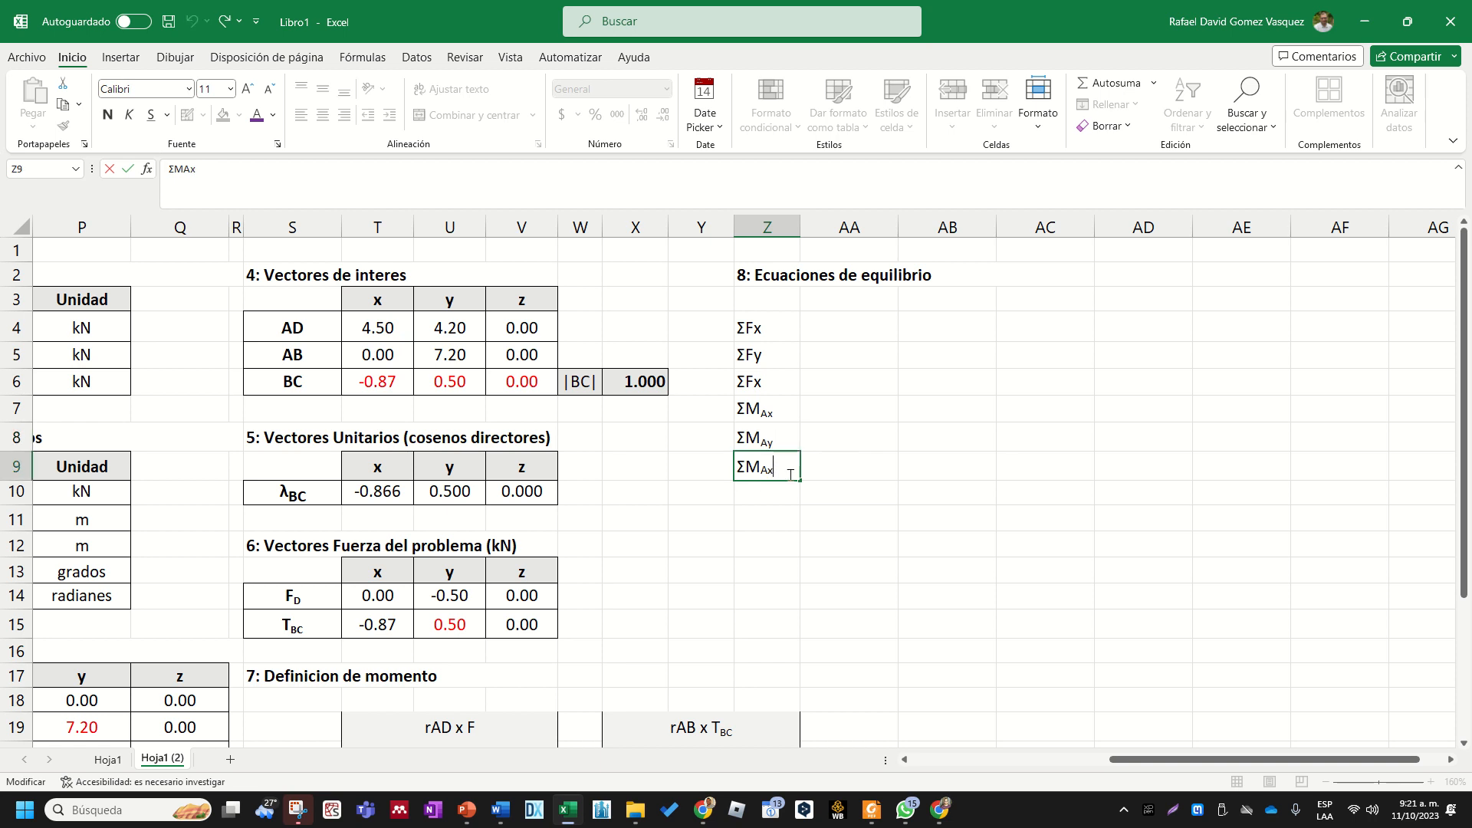
{"action": "key", "text": "BackSpace"}
{"action": "type", "text": "z"}
{"action": "key", "text": "Return"}
- Merge and center cells AA4:AB4 beside the ΣFx label, and fill the merged format down to row 9
{"action": "key", "text": "Up"}
{"action": "key", "text": "Up"}
{"action": "key", "text": "Up"}
{"action": "key", "text": "Up"}
{"action": "key", "text": "Up"}
{"action": "key", "text": "Up"}
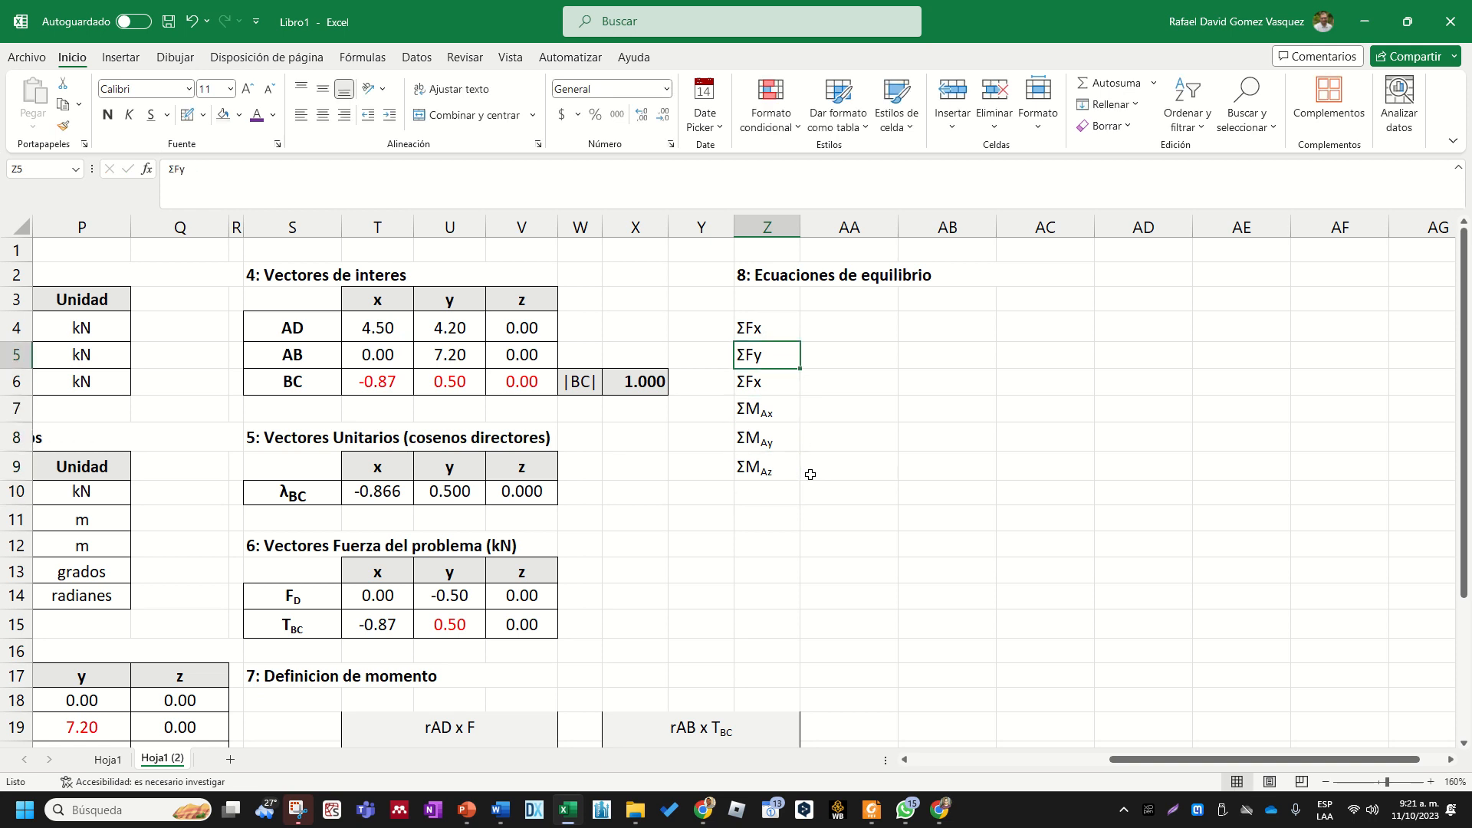
{"action": "key", "text": "Right"}
{"action": "key", "text": "shift+Right"}
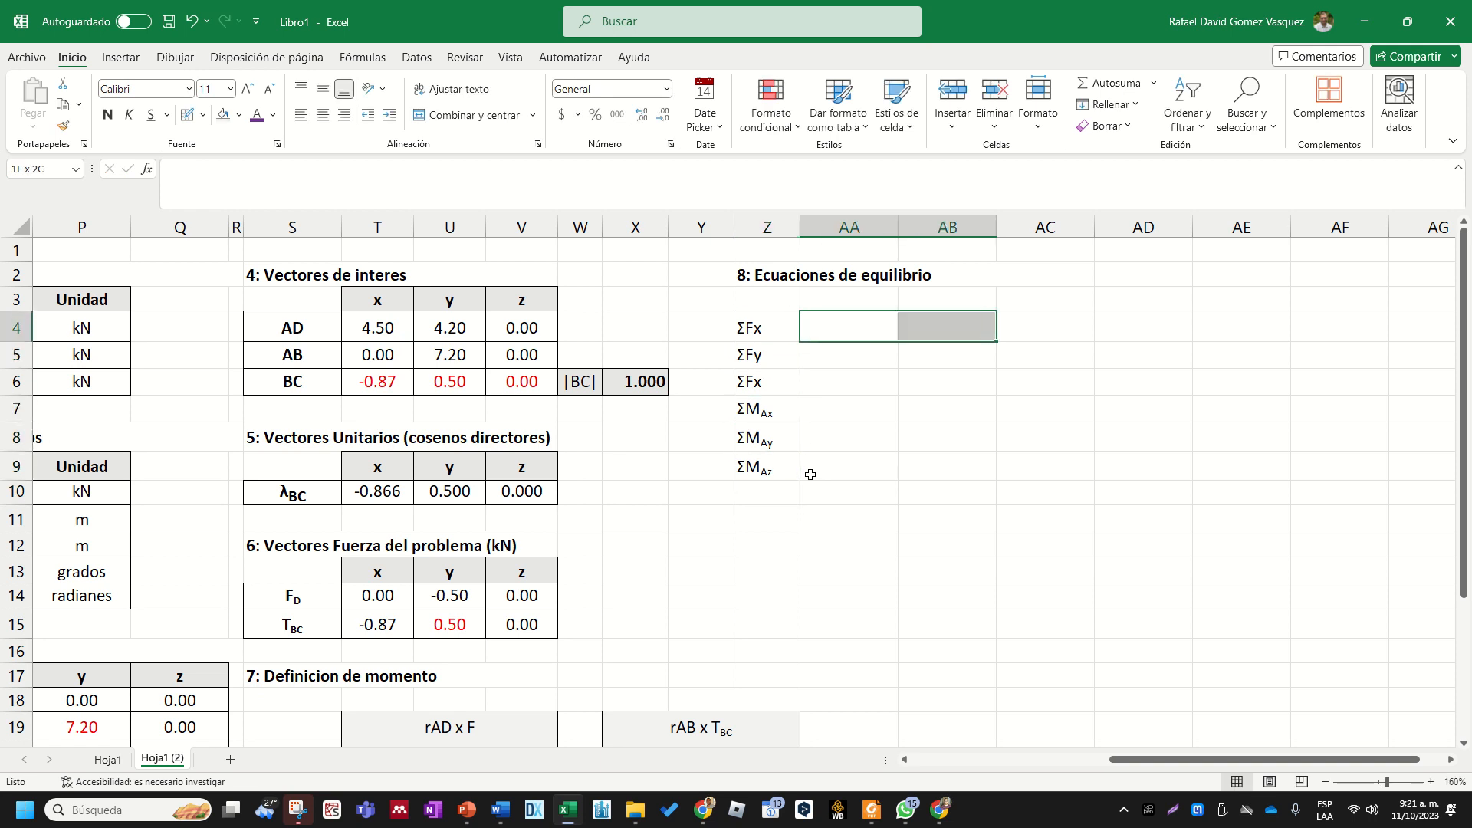
{"action": "left_click", "coordinate": [512, 116]}
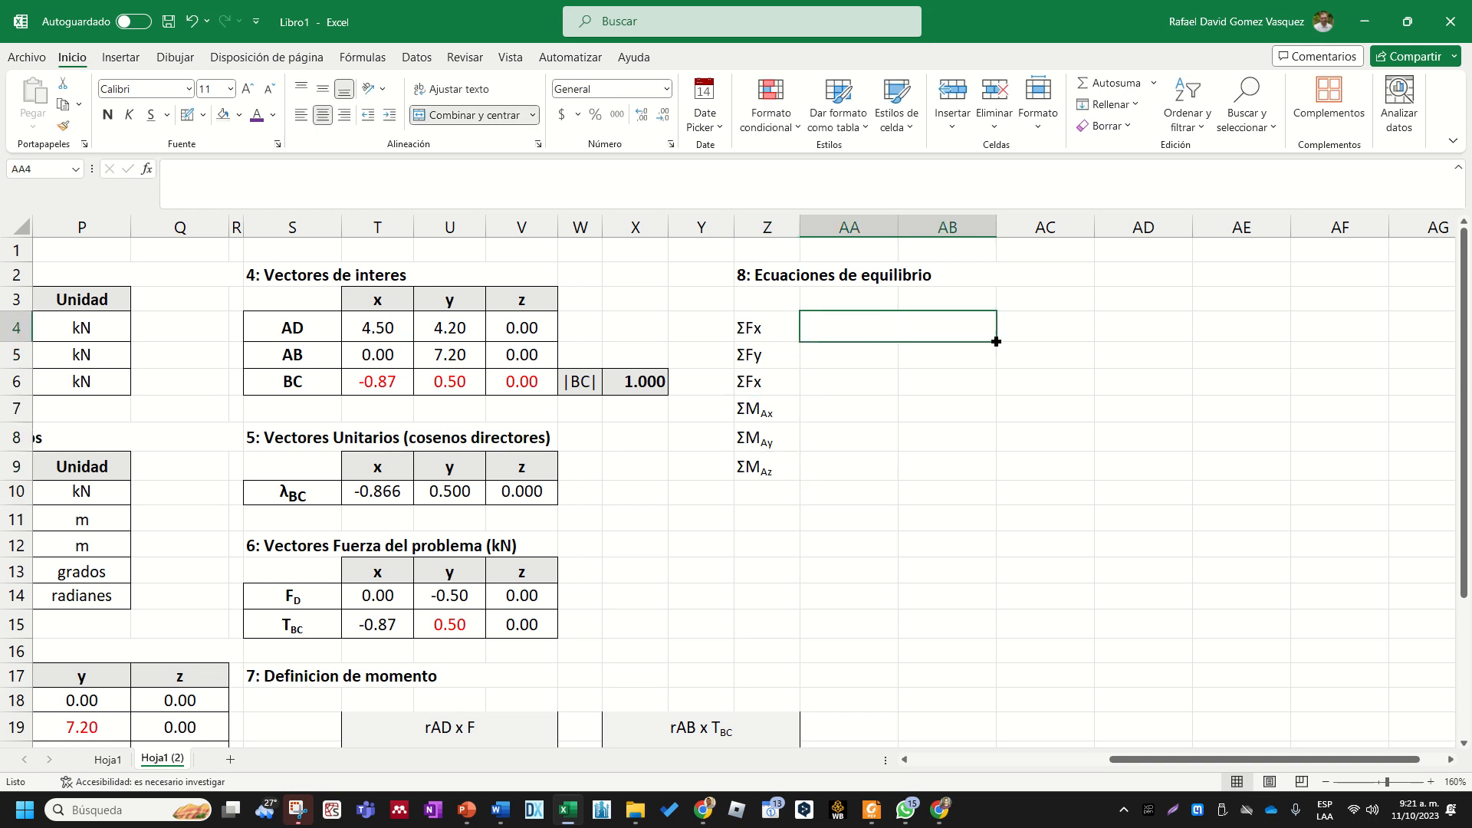
{"action": "left_click_drag", "start_coordinate": [996, 341], "coordinate": [998, 481]}
- Apply all borders to the equilibrium equations table in Z4:AB9
{"action": "left_click_drag", "start_coordinate": [851, 466], "coordinate": [765, 326]}
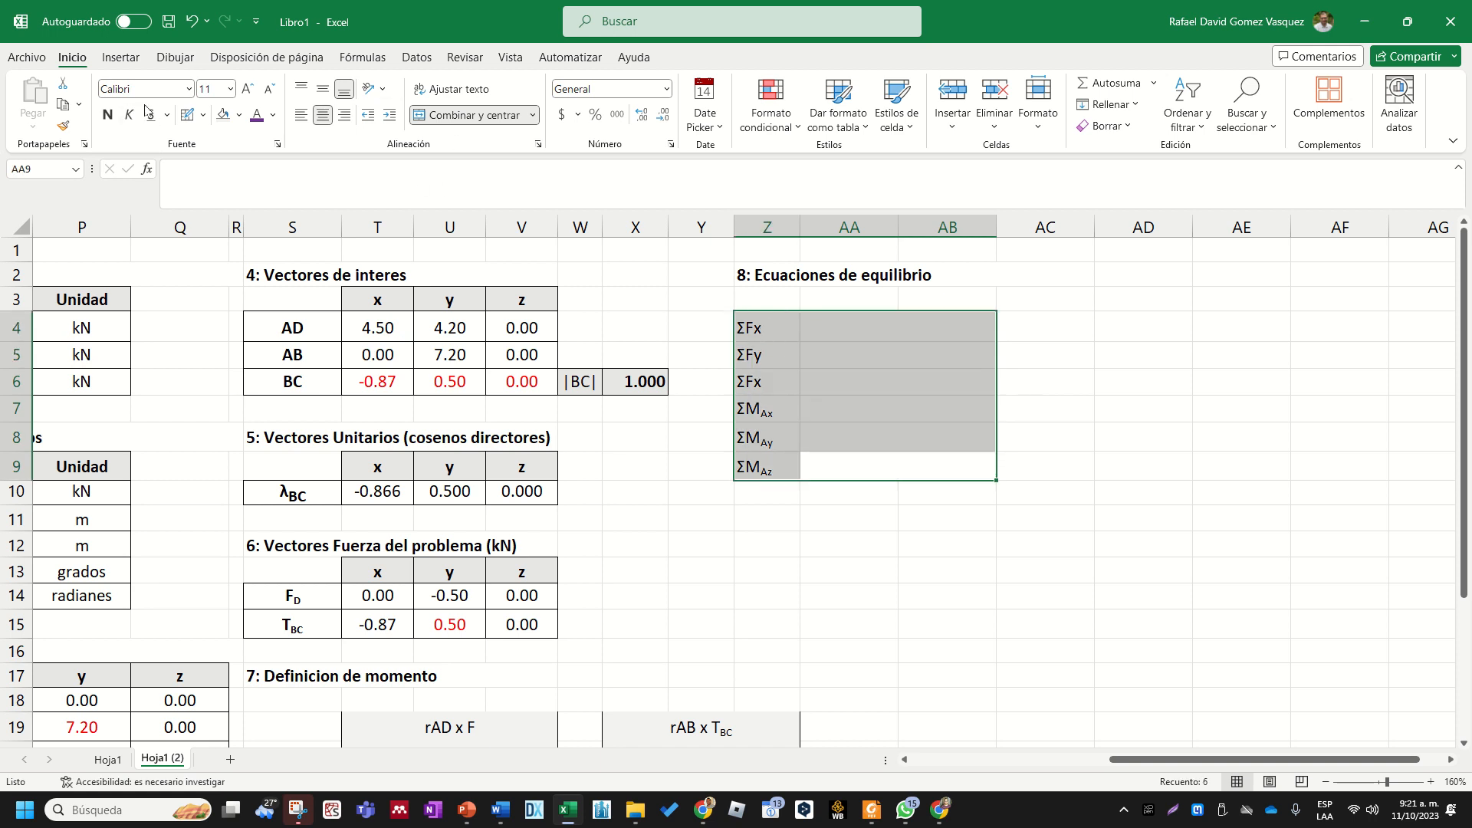
{"action": "left_click", "coordinate": [117, 58]}
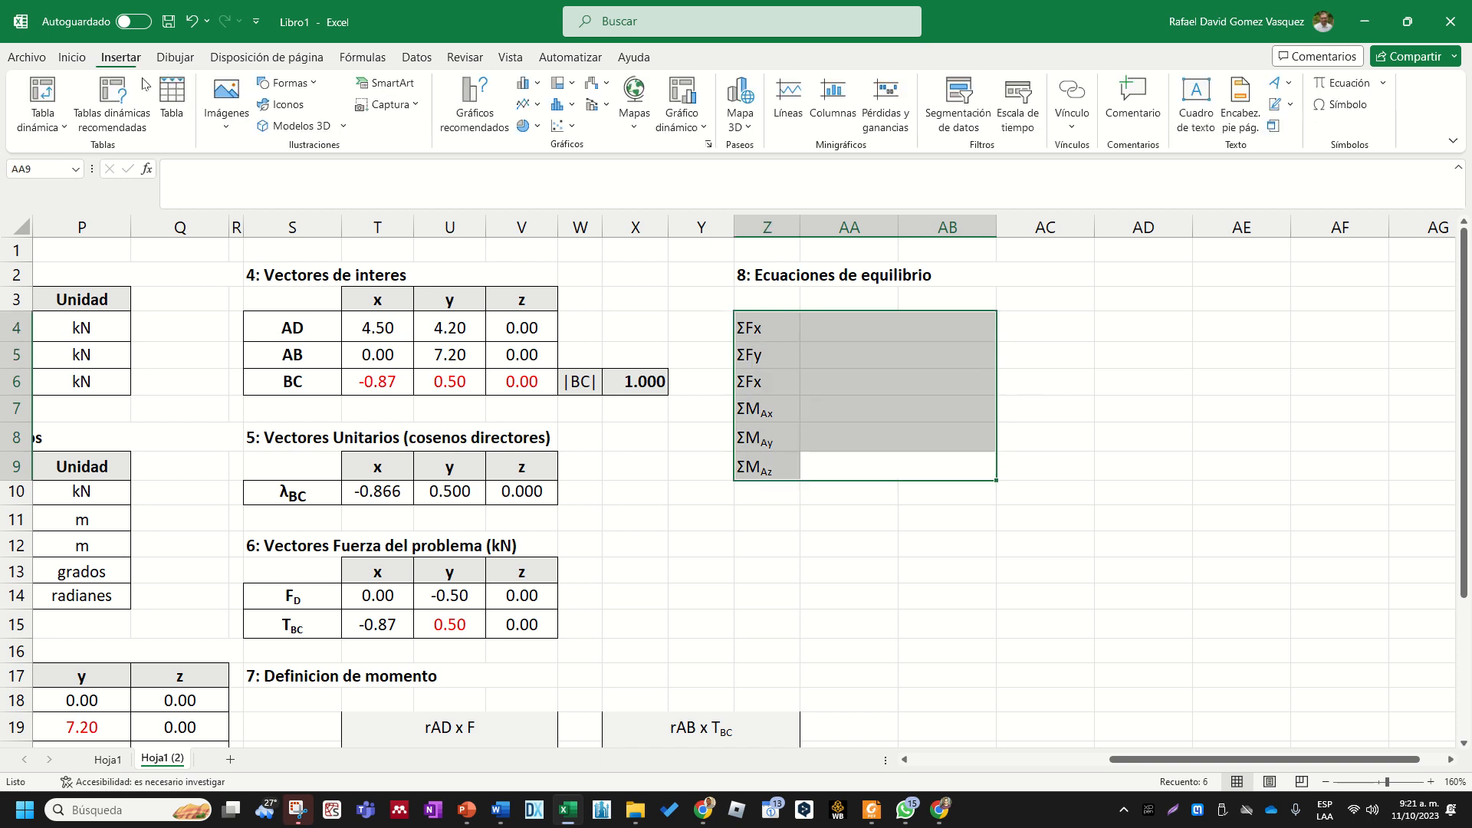
{"action": "left_click", "coordinate": [73, 57]}
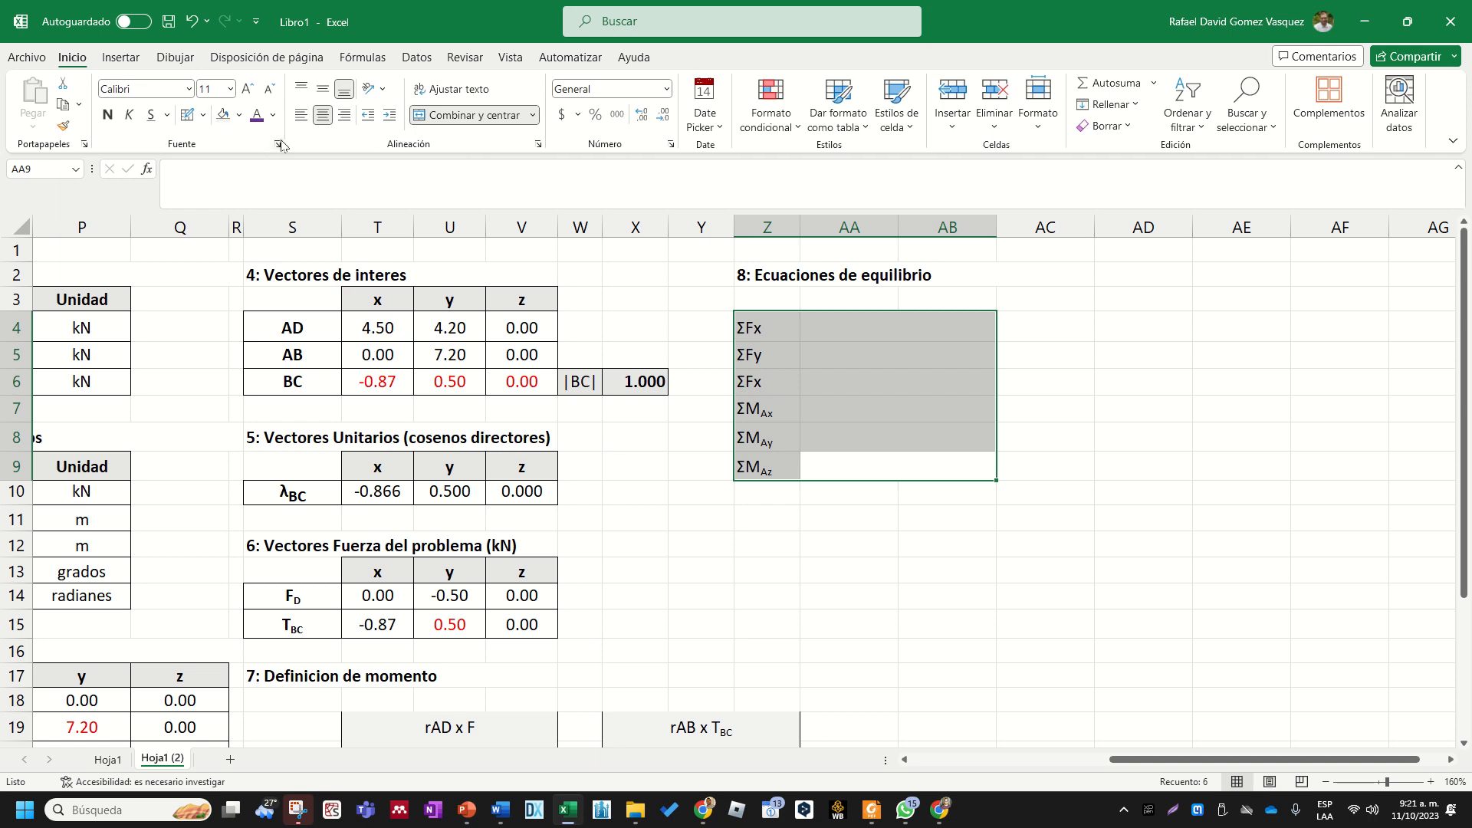
{"action": "left_click", "coordinate": [109, 60]}
{"action": "left_click", "coordinate": [73, 57]}
{"action": "left_click", "coordinate": [203, 115]}
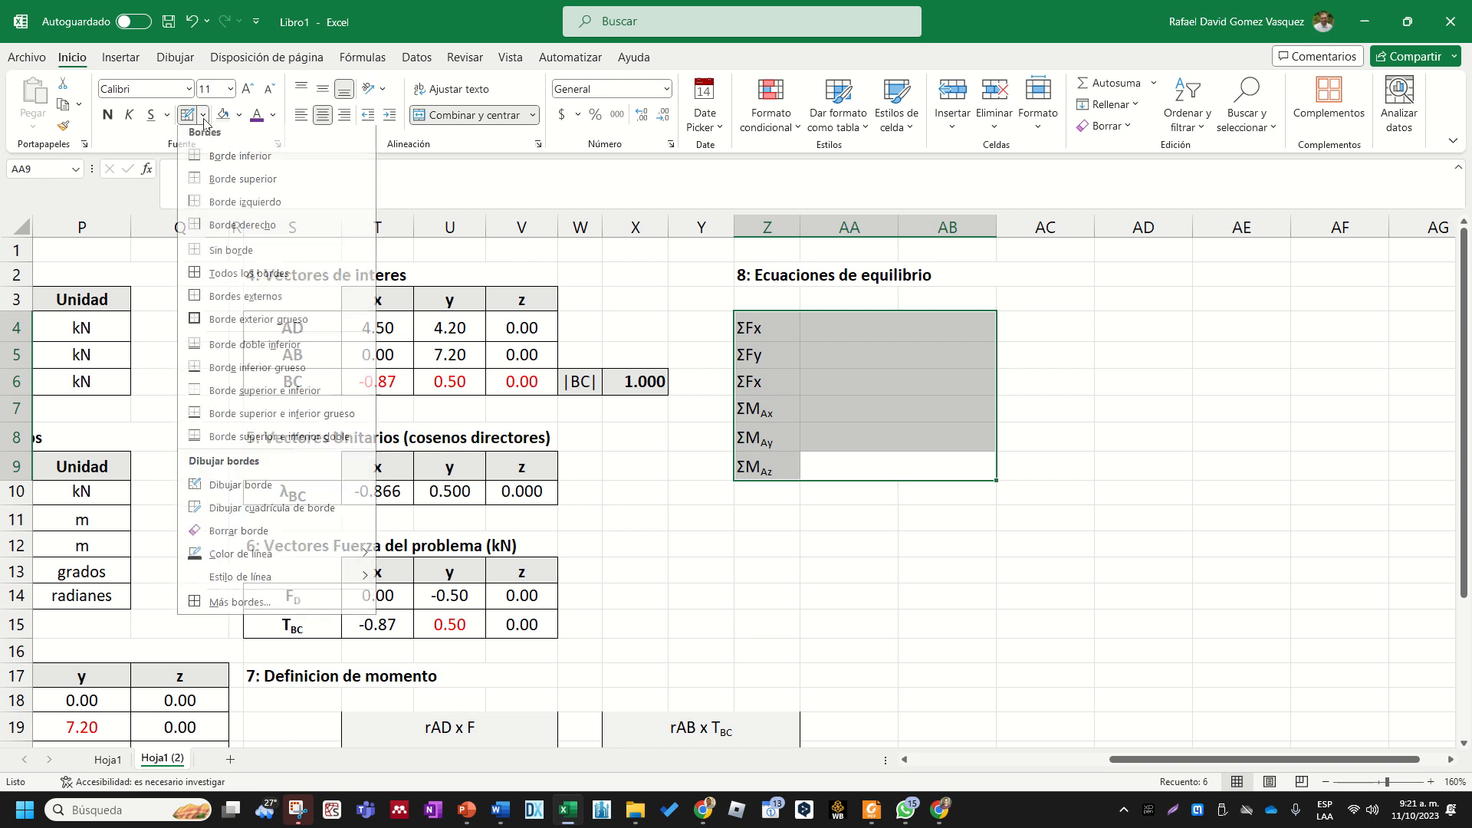
{"action": "left_click", "coordinate": [262, 285]}
{"action": "left_click", "coordinate": [848, 567]}
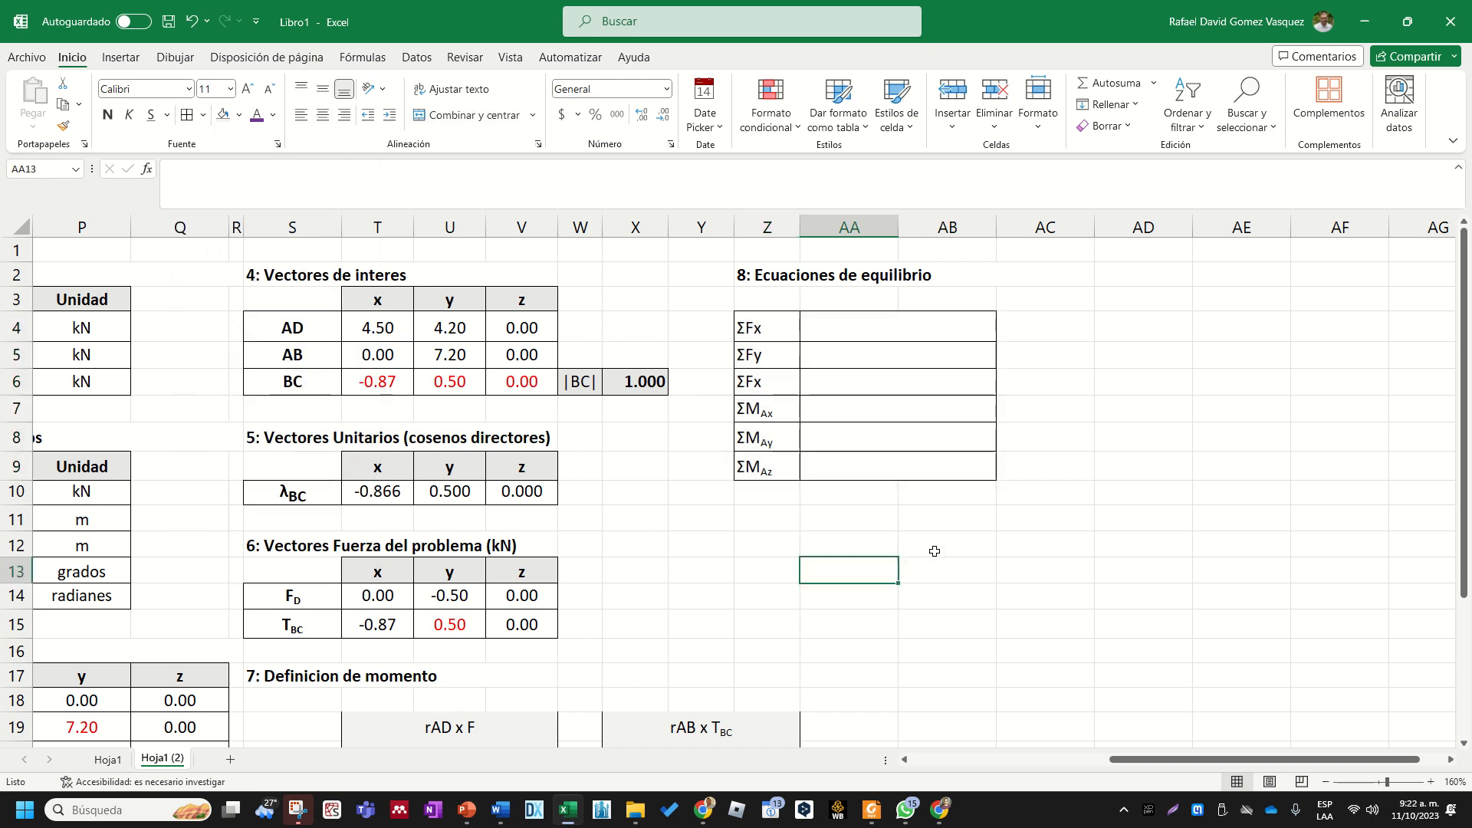
- Format the labels in Z4:Z9 in Times New Roman, size 12, and center them horizontally
{"action": "left_click", "coordinate": [986, 541]}
{"action": "scroll", "coordinate": [986, 546], "scroll_direction": "down", "scroll_amount": 2}
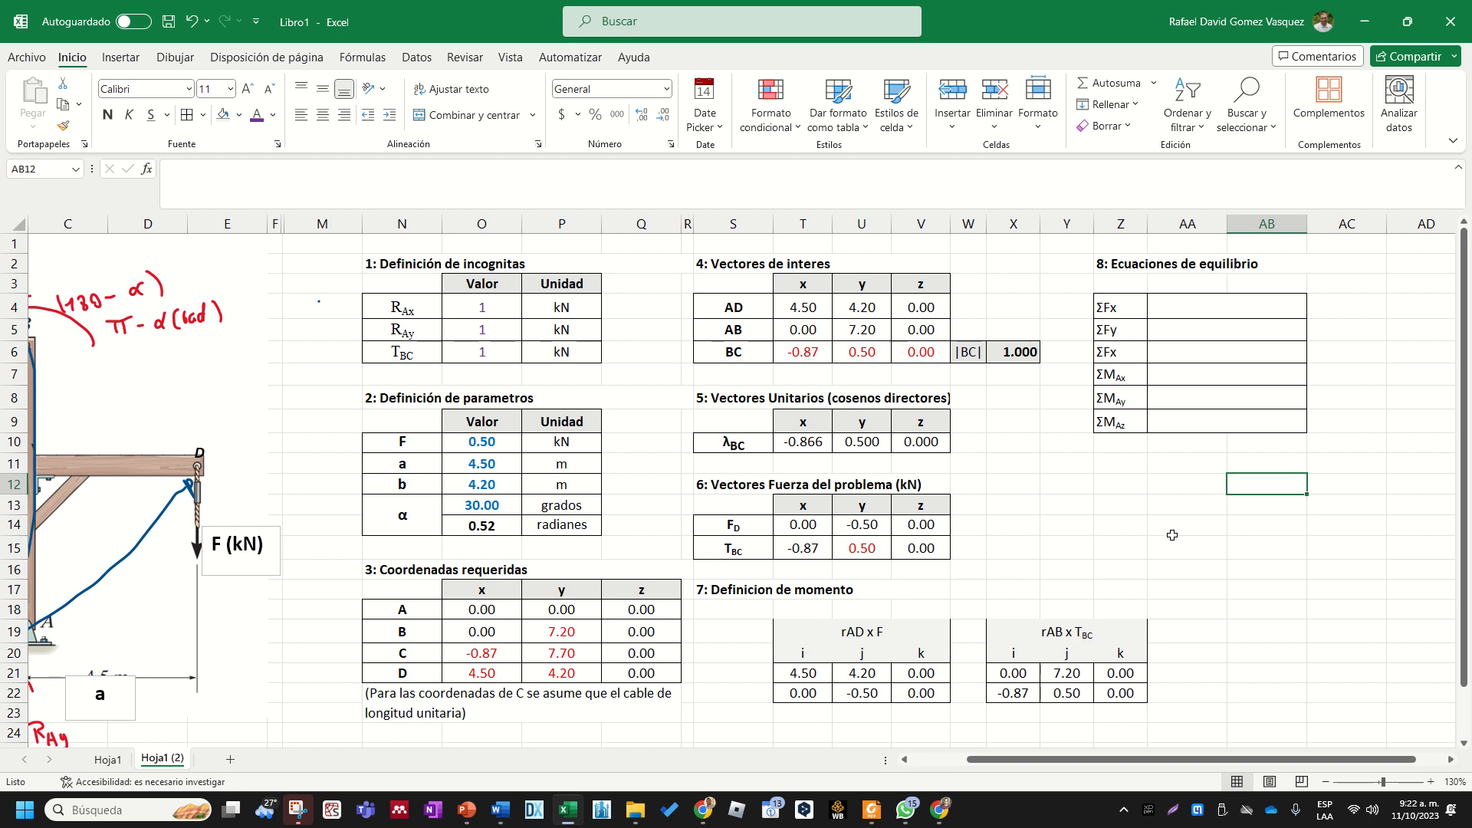
{"action": "left_click_drag", "start_coordinate": [1133, 311], "coordinate": [1141, 421]}
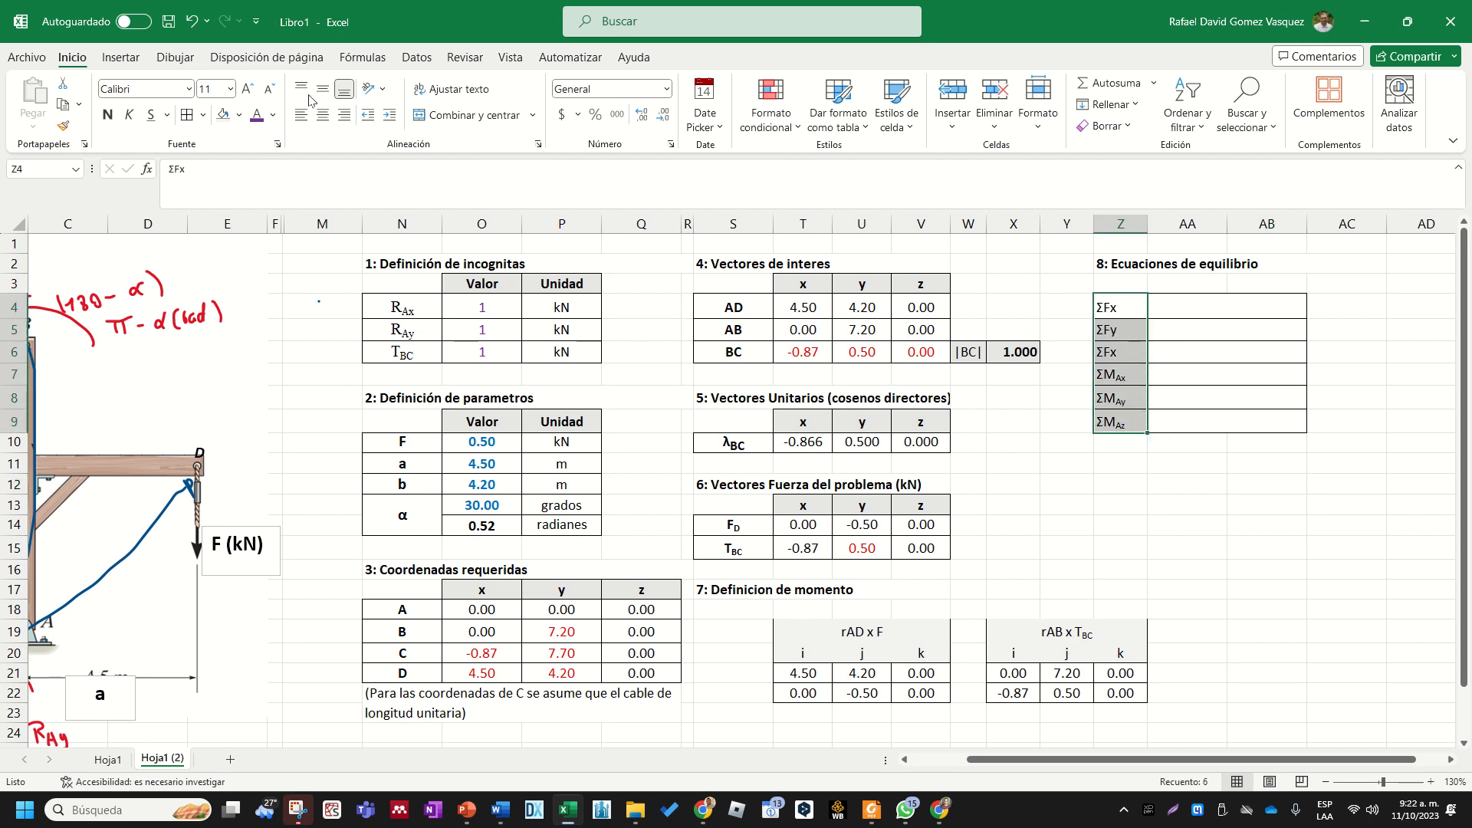
{"action": "type", "text": "12"}
{"action": "key", "text": "Return"}
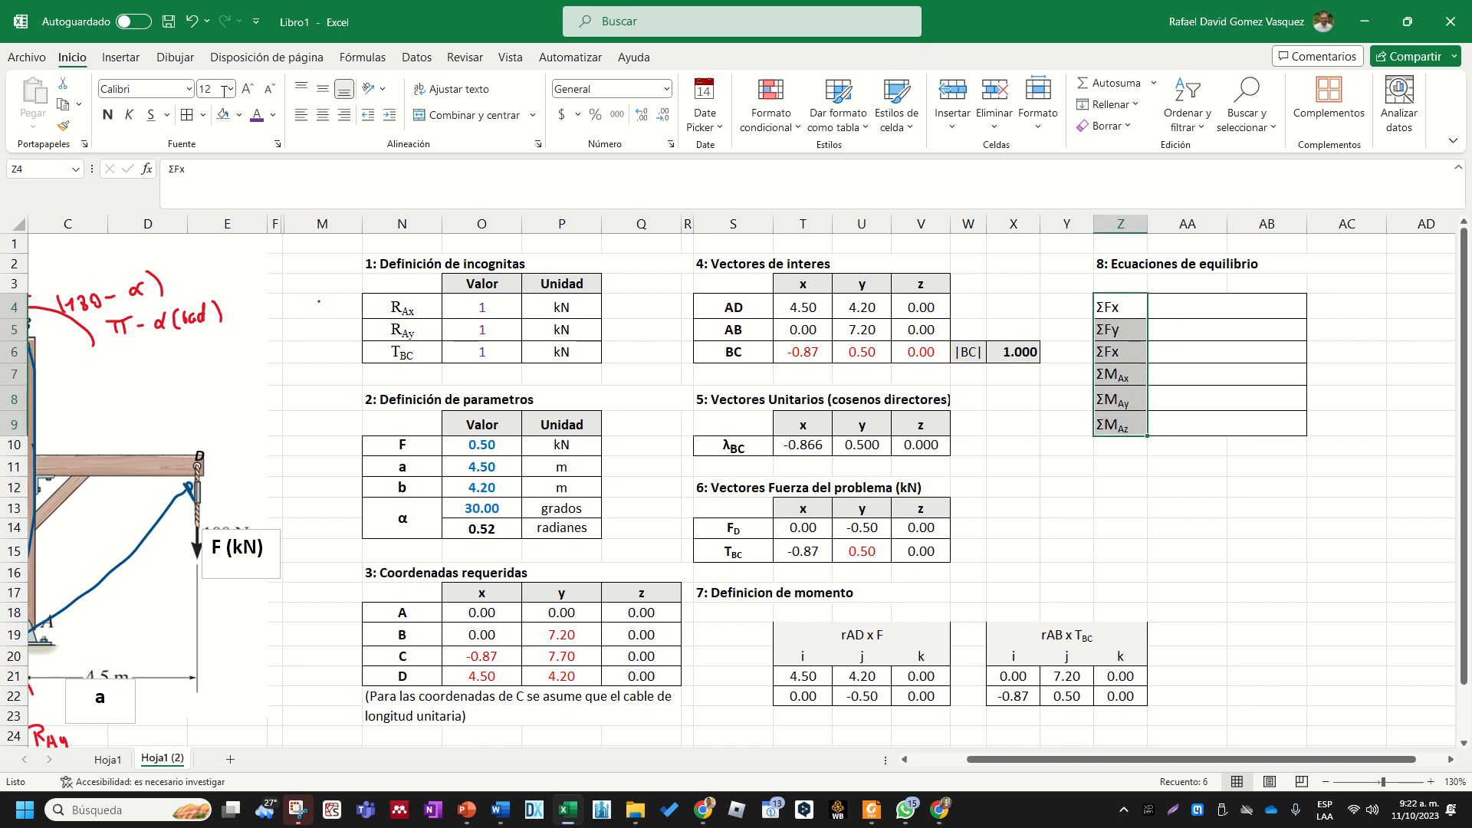
{"action": "left_click", "coordinate": [172, 88]}
{"action": "type", "text": "Times New Roman"}
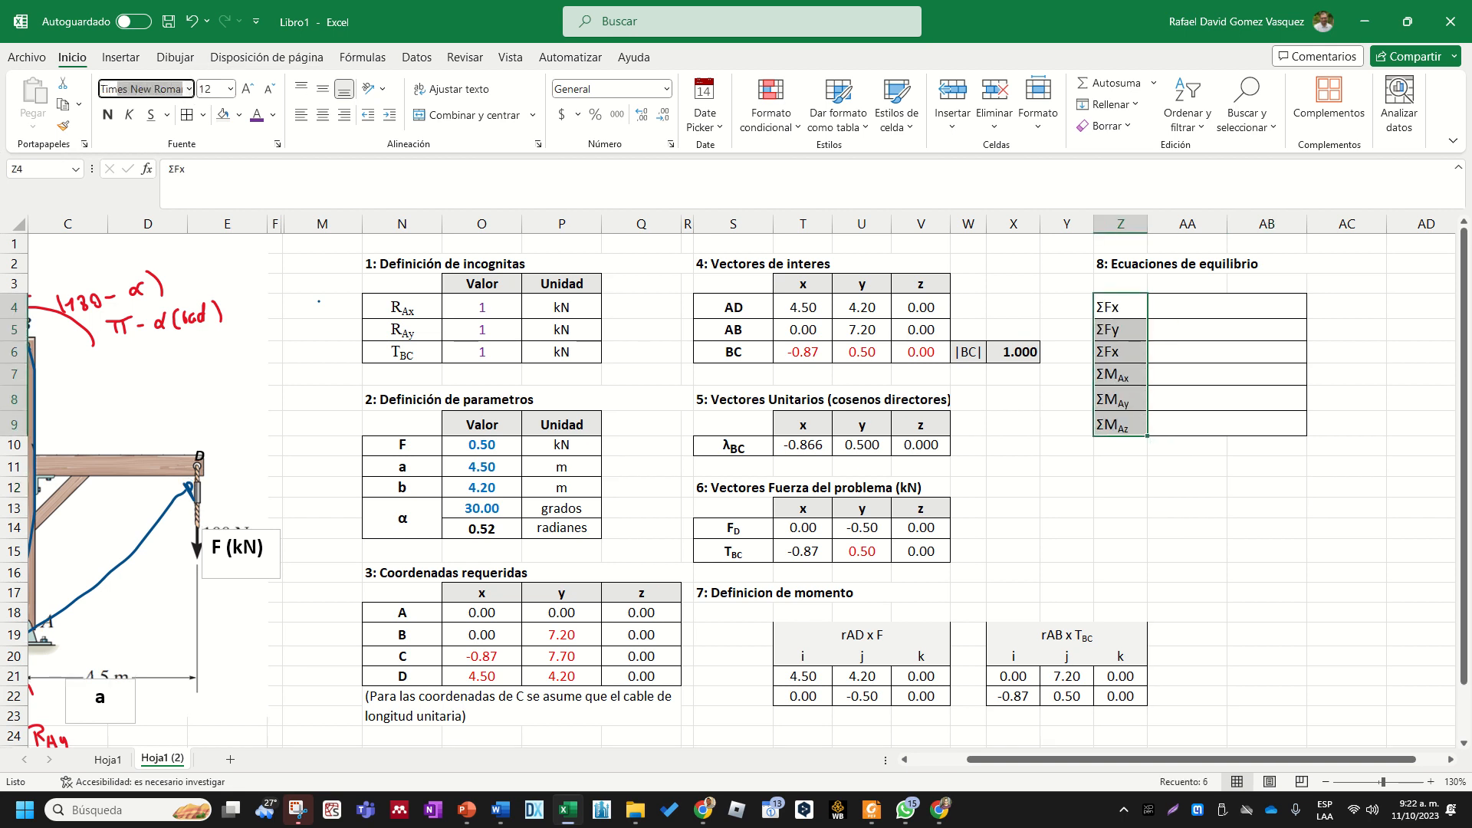
{"action": "key", "text": "Return"}
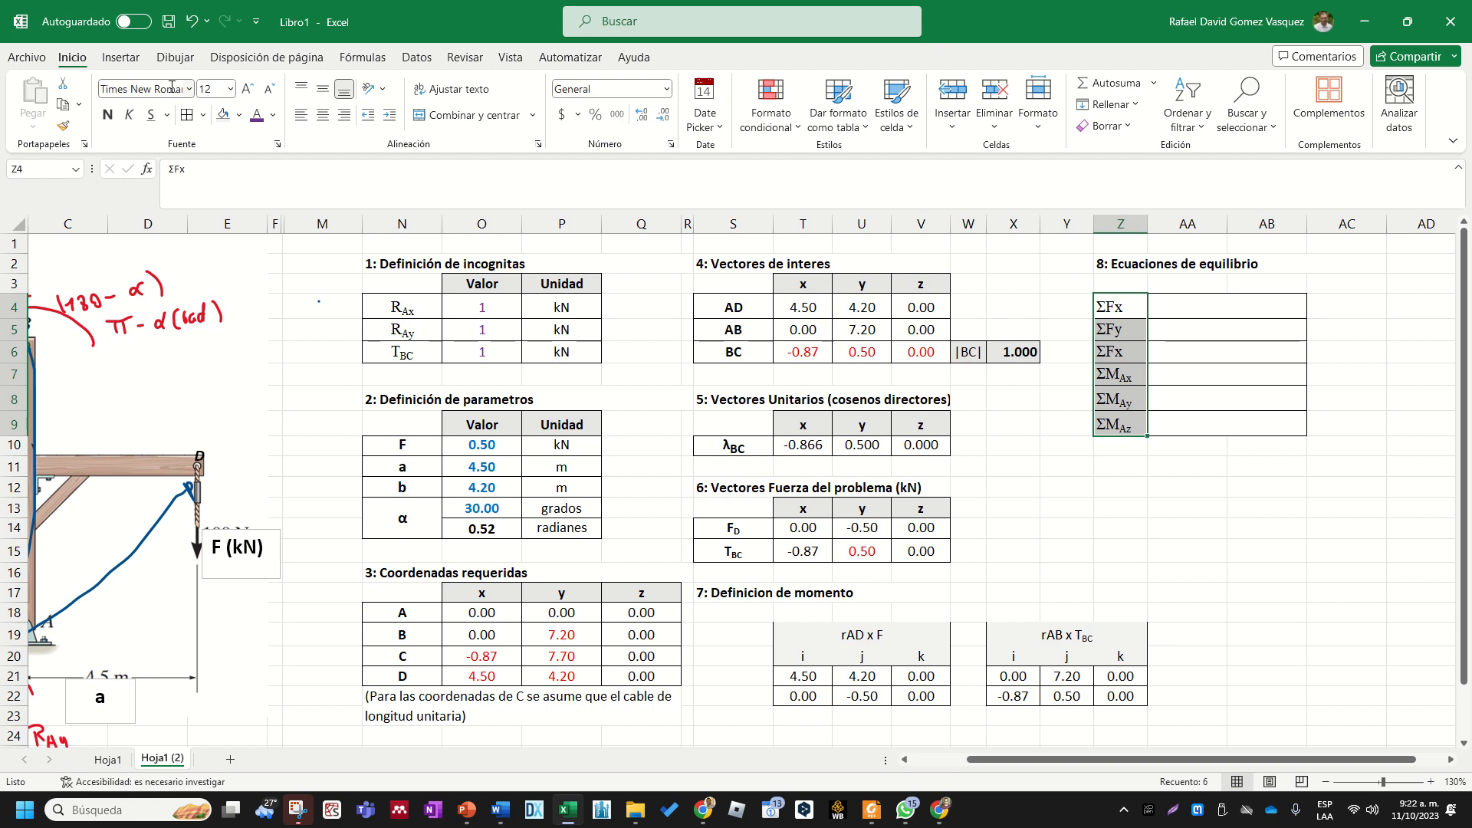
{"action": "left_click", "coordinate": [323, 115]}
{"action": "left_click", "coordinate": [1068, 502]}
{"action": "key", "text": "Right"}
{"action": "key", "text": "Right"}
{"action": "key", "text": "Right"}
{"action": "key", "text": "Right"}
{"action": "key", "text": "Right"}
{"action": "key", "text": "Right"}
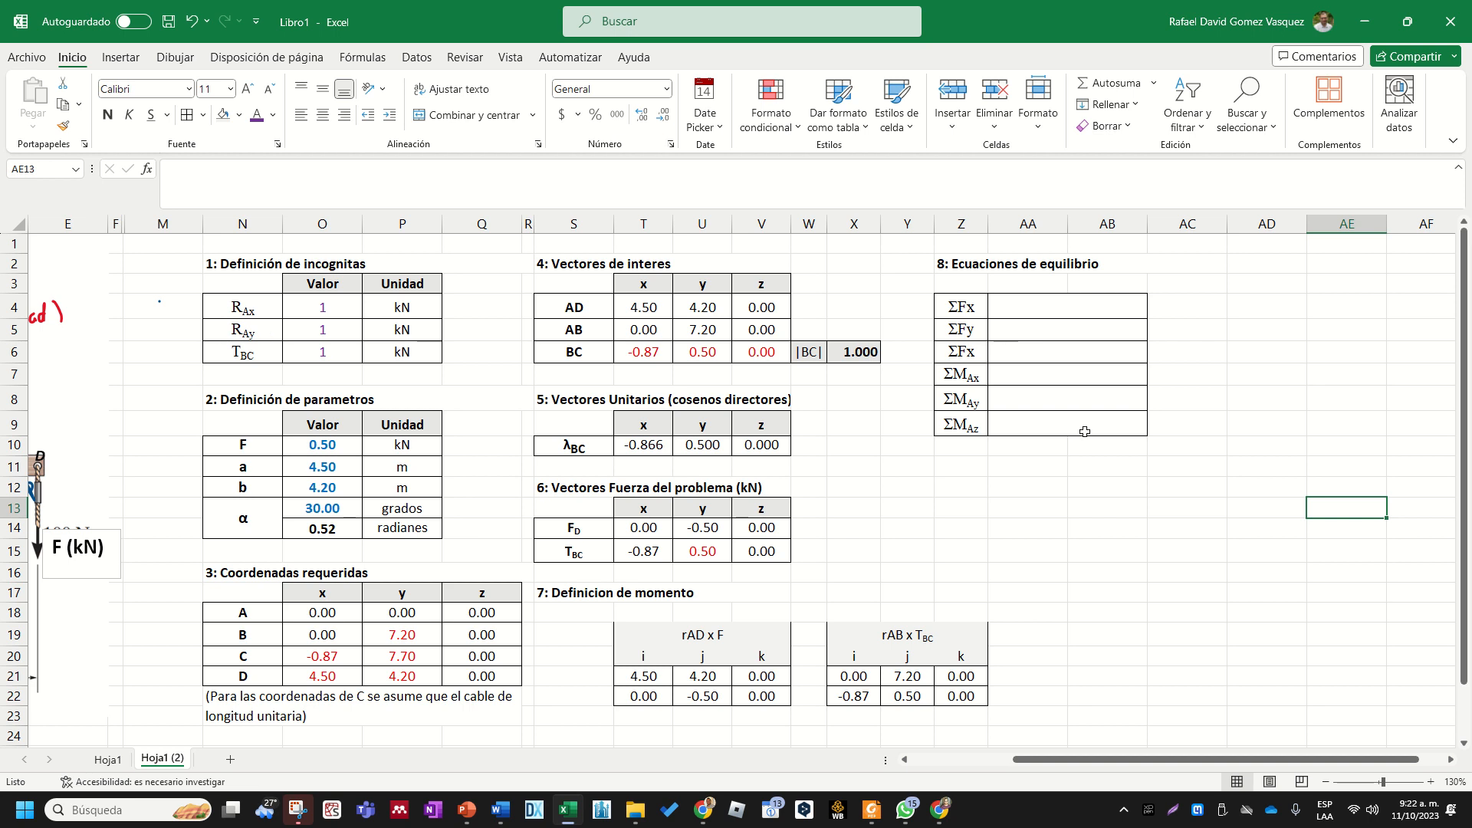
{"action": "scroll", "coordinate": [1100, 498], "scroll_direction": "down", "scroll_amount": 3}
{"action": "scroll", "coordinate": [1097, 500], "scroll_direction": "up", "scroll_amount": 3}
{"action": "left_click", "coordinate": [981, 306]}
{"action": "left_click", "coordinate": [1005, 353]}
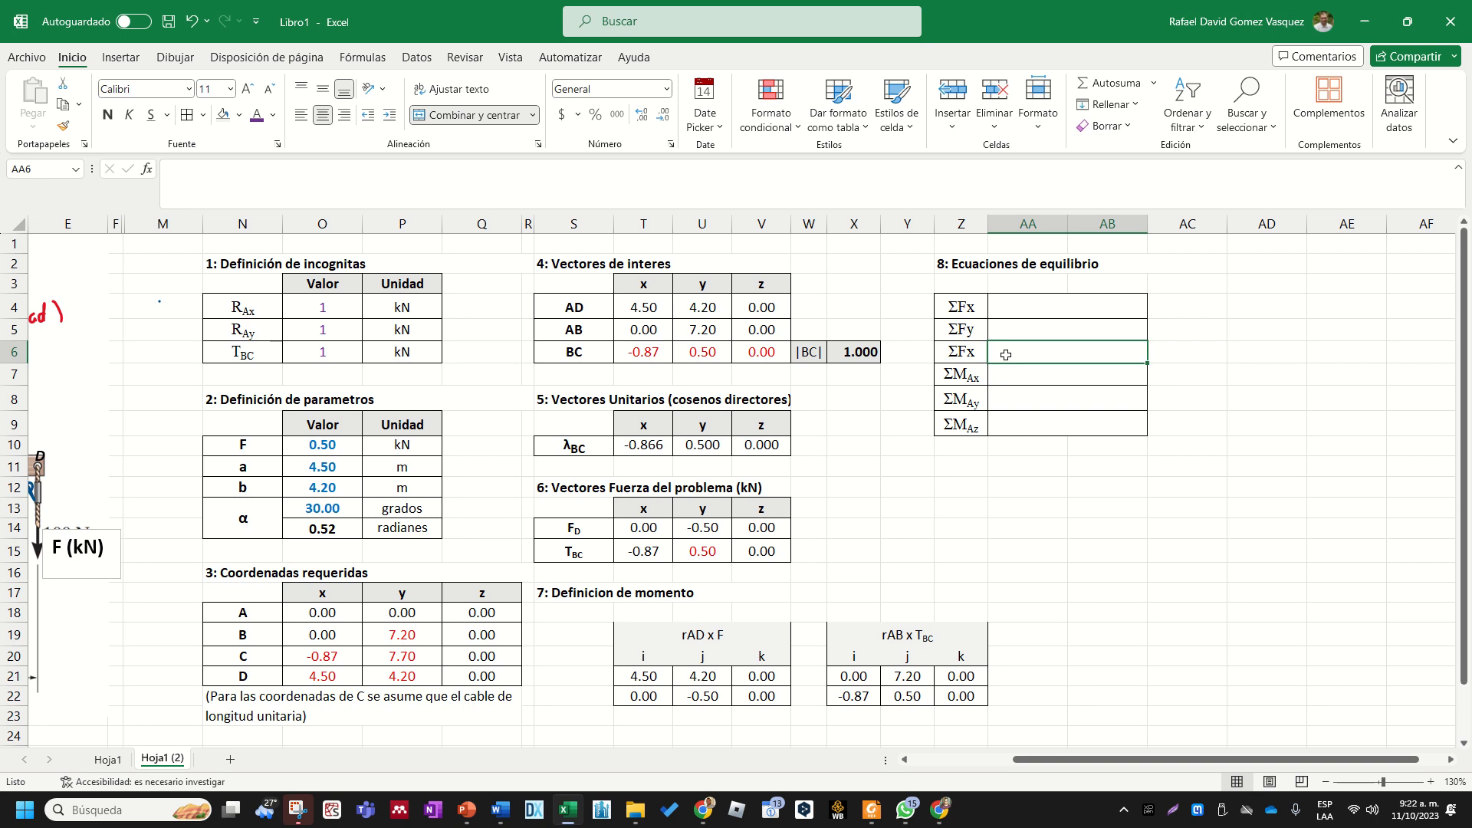
{"action": "left_click", "coordinate": [1003, 374]}
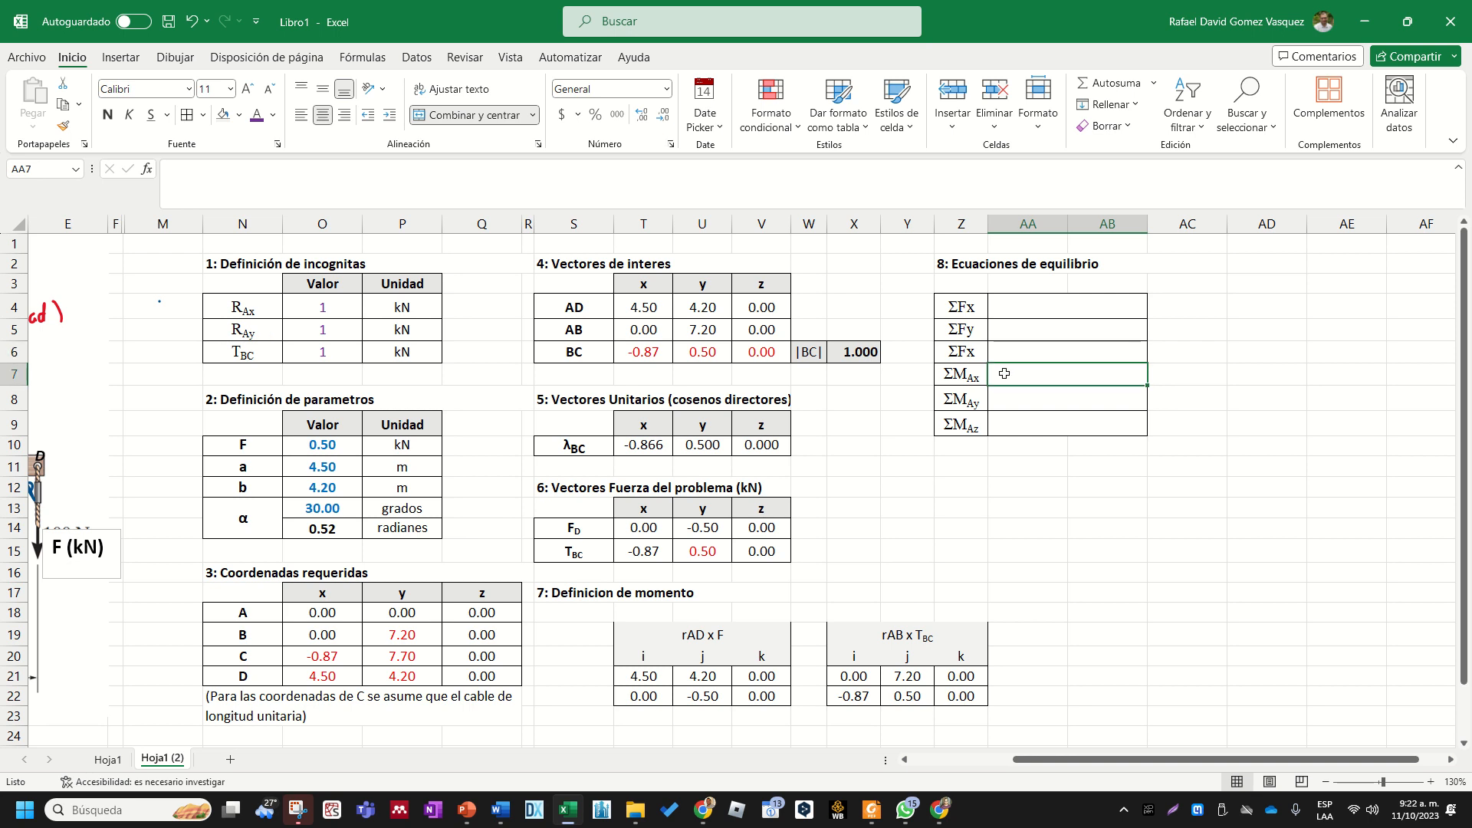
{"action": "left_click", "coordinate": [1010, 428]}
{"action": "left_click", "coordinate": [1039, 308]}
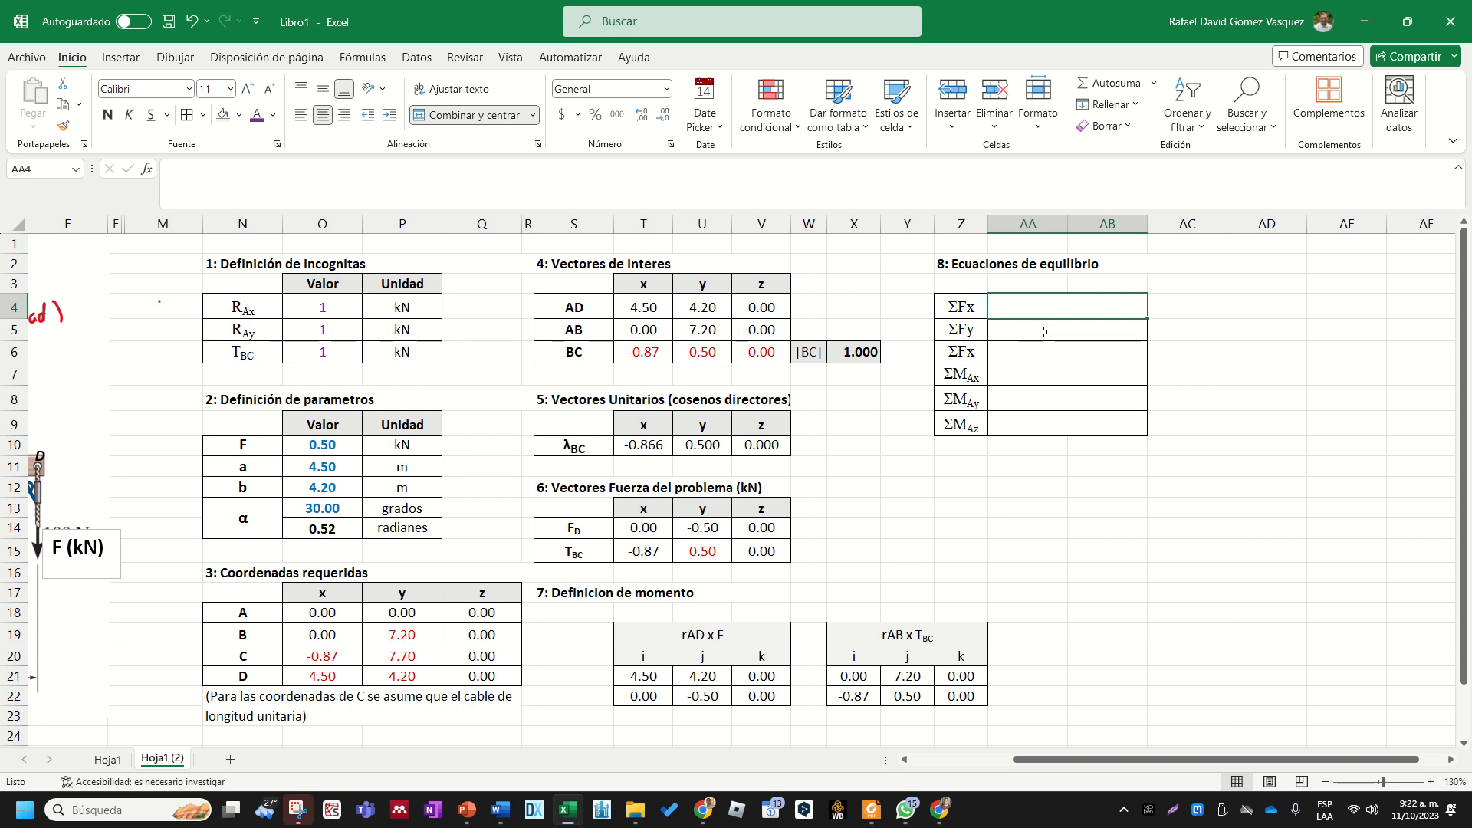
{"action": "left_click_drag", "start_coordinate": [1242, 761], "coordinate": [1218, 762]}
{"action": "left_click", "coordinate": [1268, 592]}
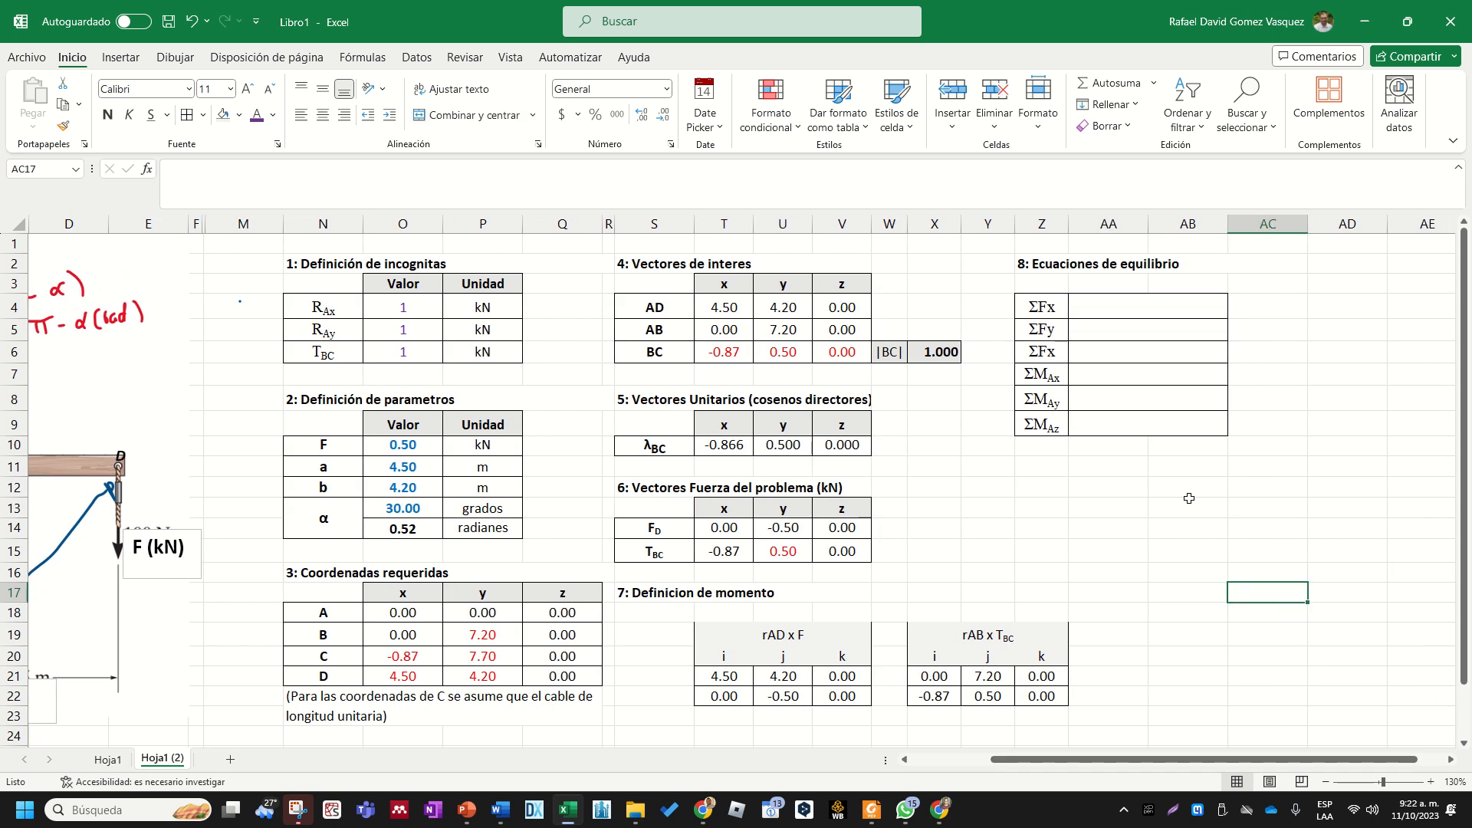
{"action": "left_click", "coordinate": [1104, 304]}
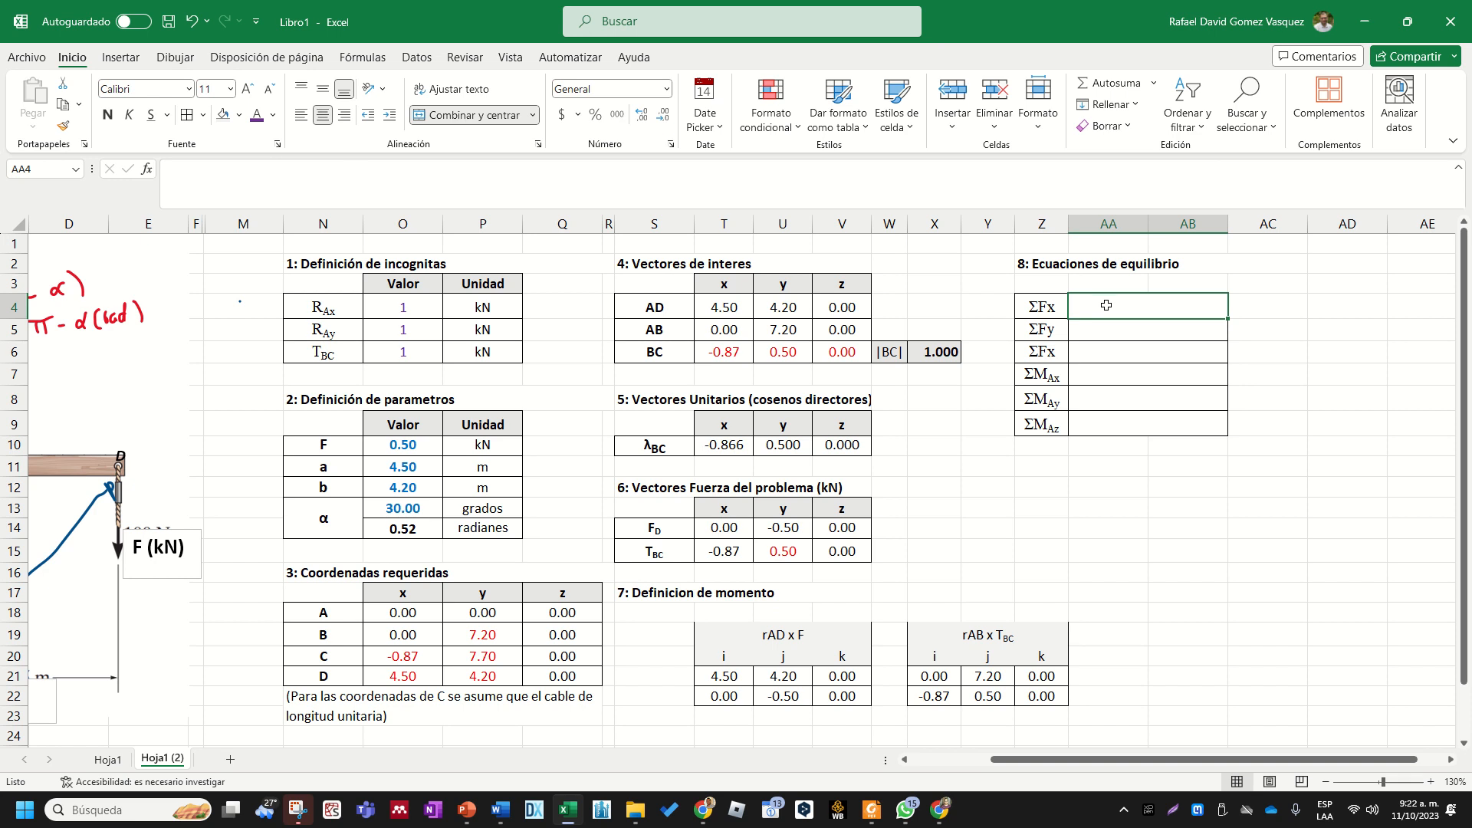
- Enter the ΣFx equation in AA4 as +O4+T14+T15, summing RAx and the x components of FD and TBC
{"action": "left_click_drag", "start_coordinate": [1112, 760], "coordinate": [996, 745]}
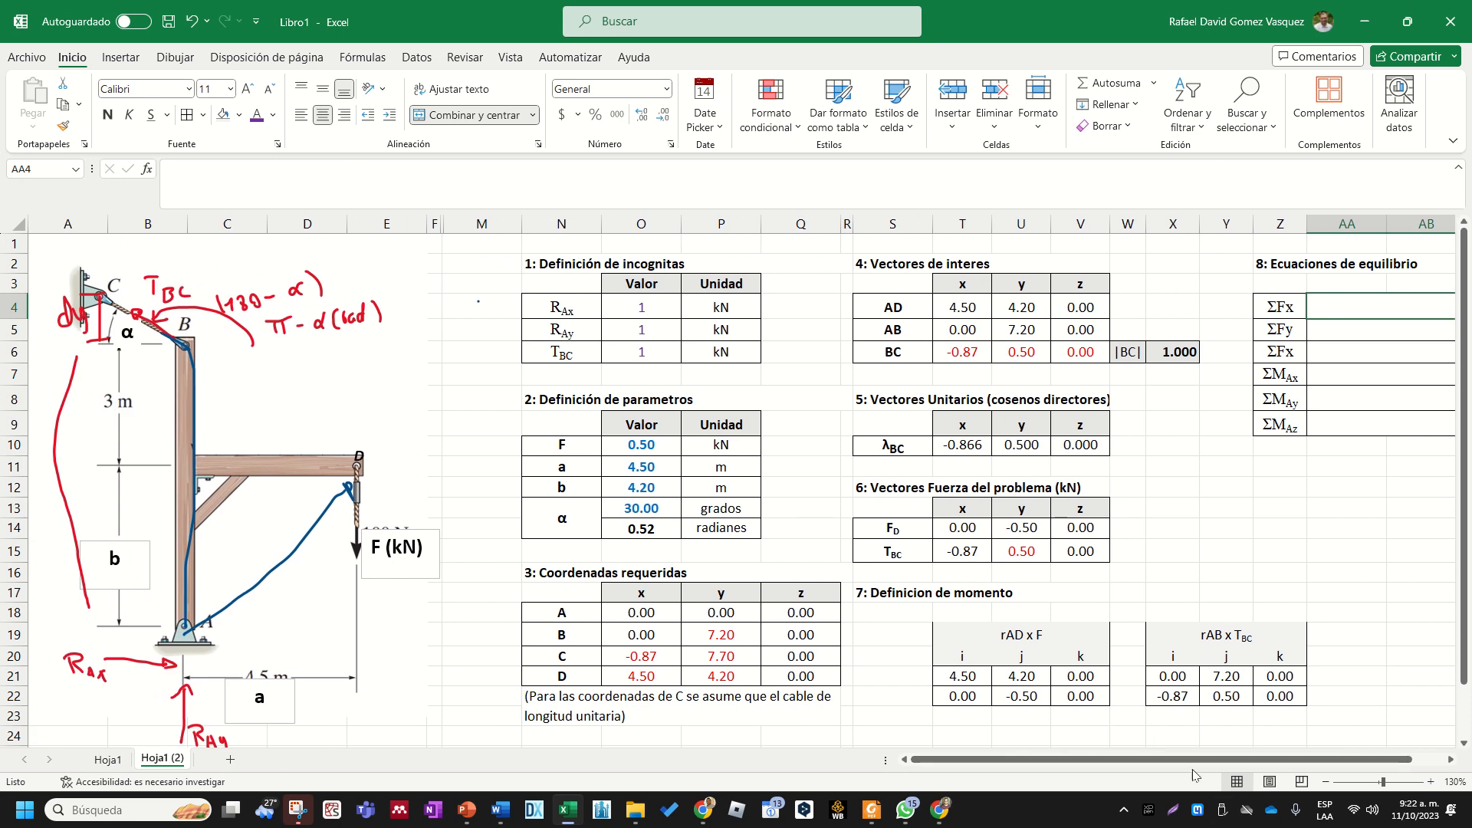
{"action": "left_click_drag", "start_coordinate": [1195, 760], "coordinate": [1246, 758]}
{"action": "left_click", "coordinate": [1330, 550]}
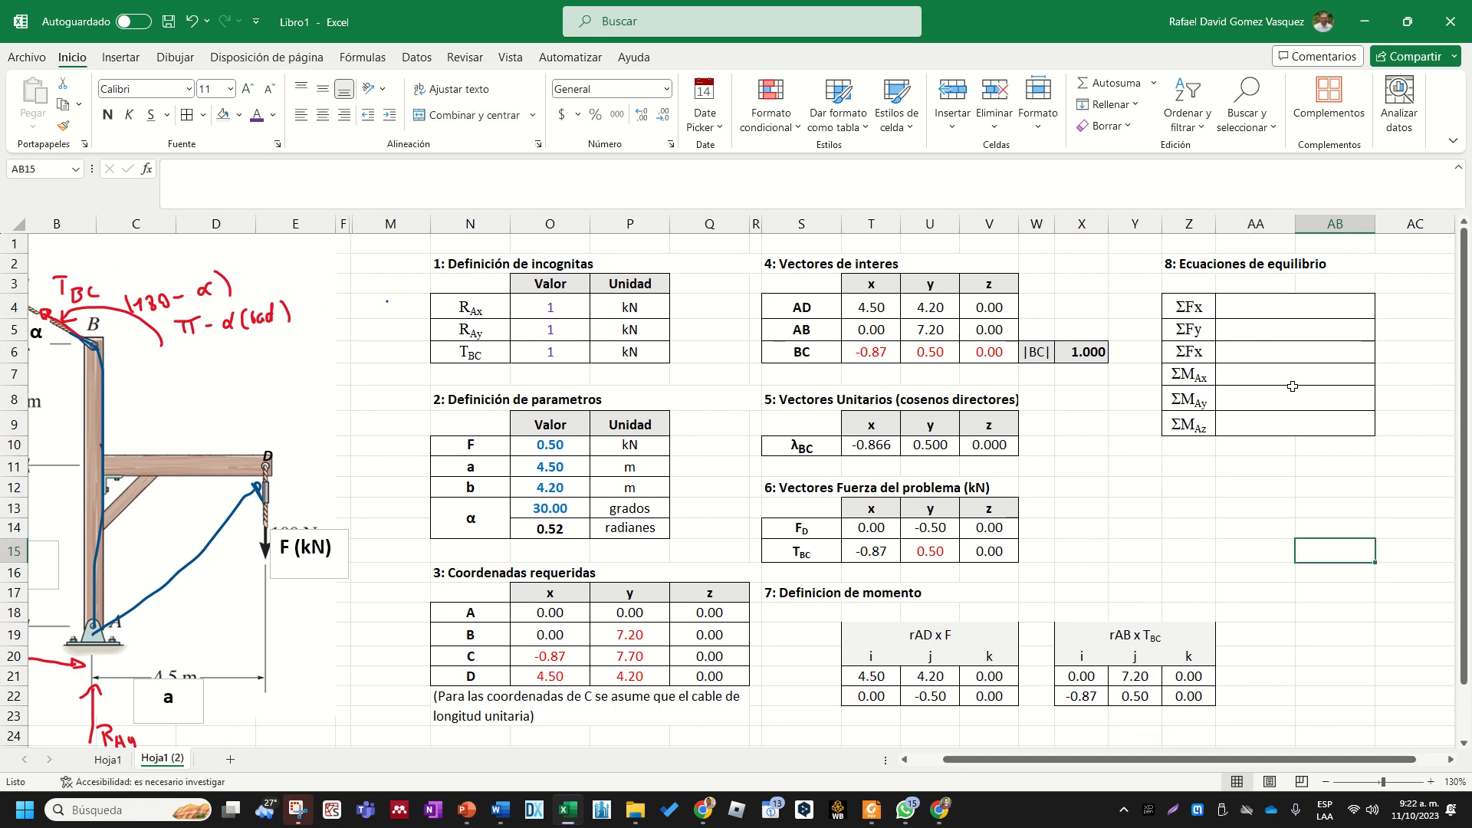
{"action": "left_click", "coordinate": [1279, 306]}
{"action": "type", "text": "+"}
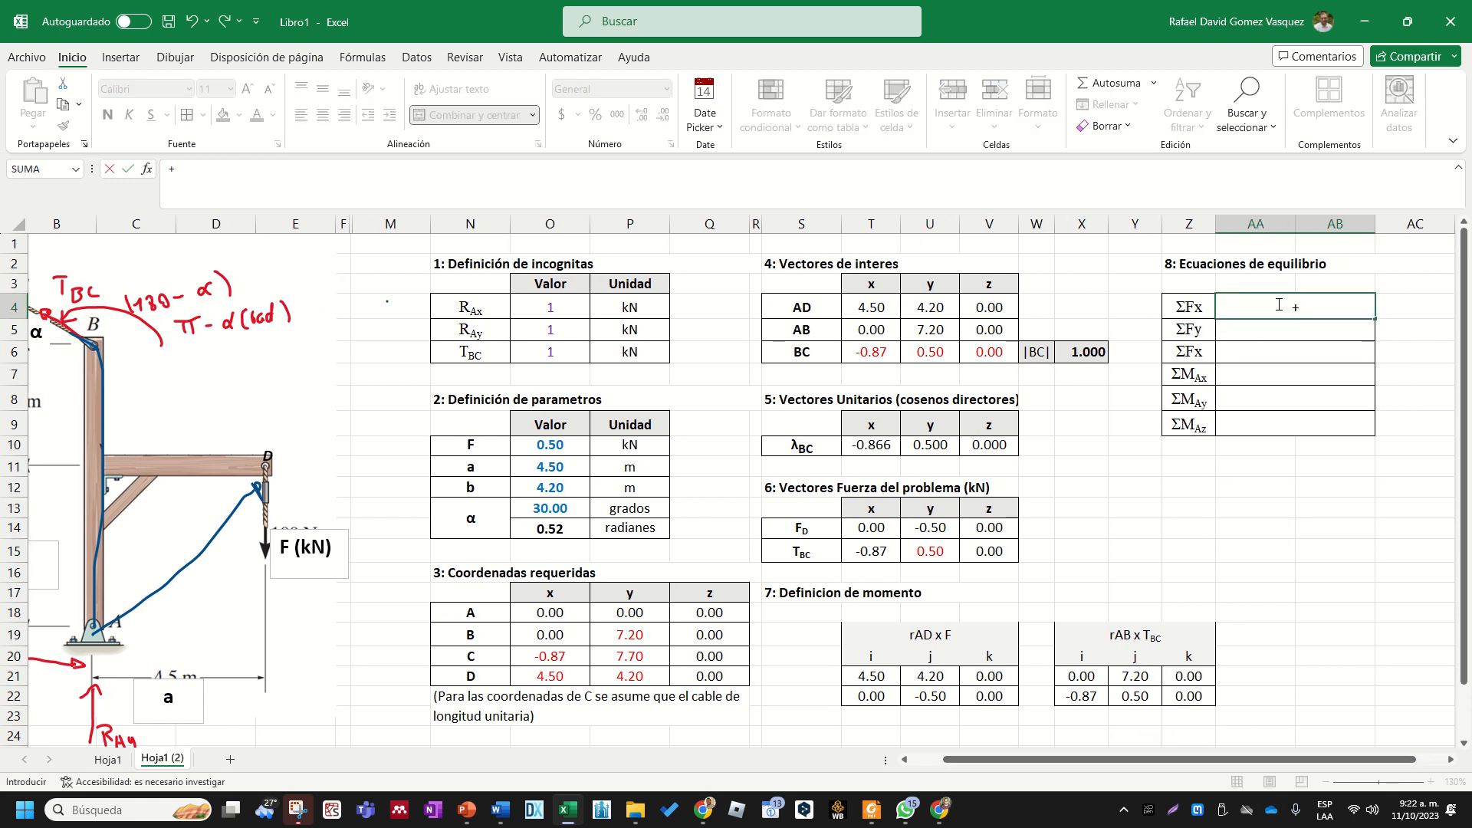
{"action": "left_click", "coordinate": [561, 306]}
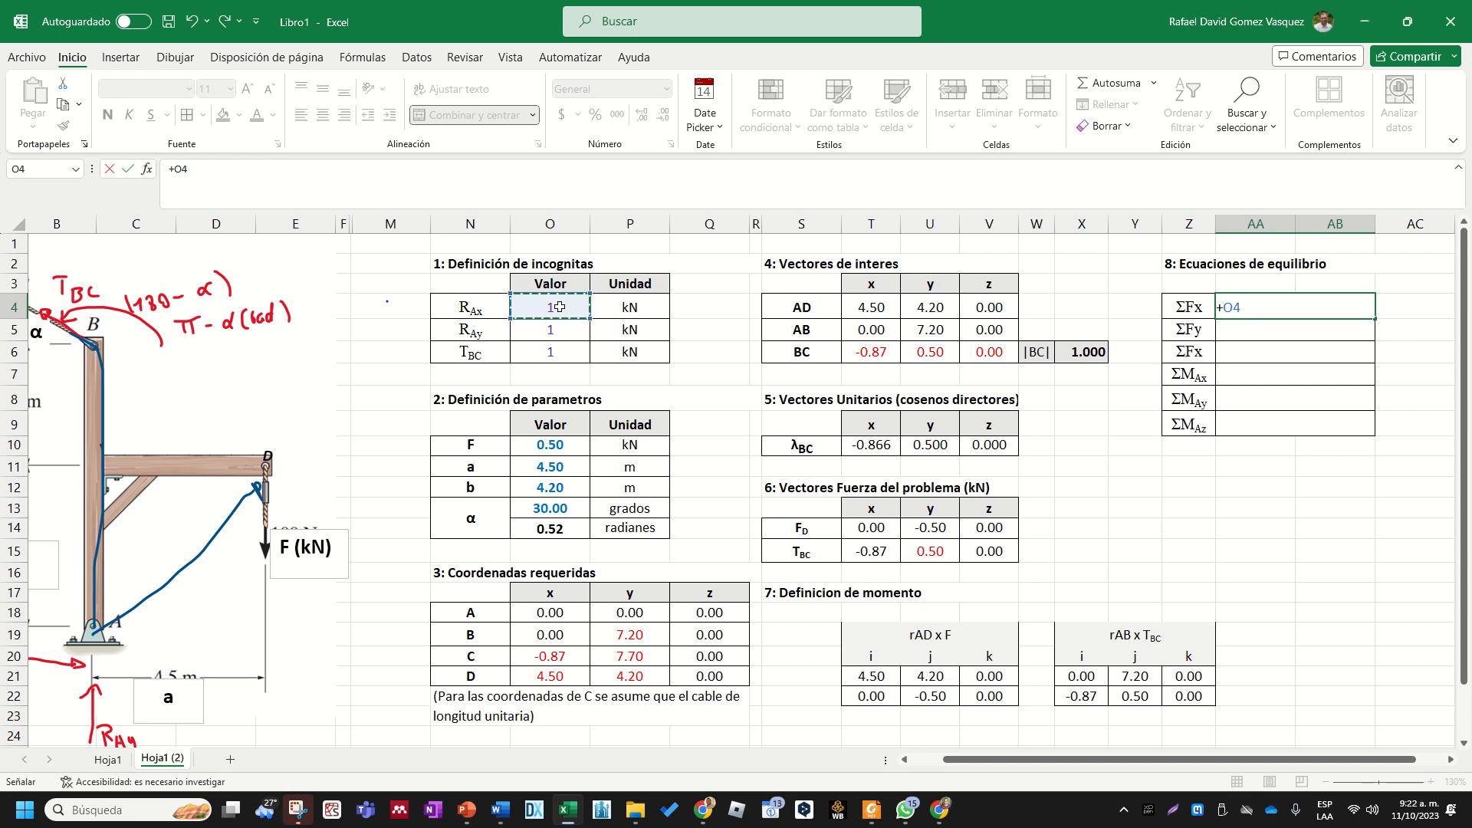
{"action": "type", "text": "+"}
{"action": "left_click", "coordinate": [870, 528]}
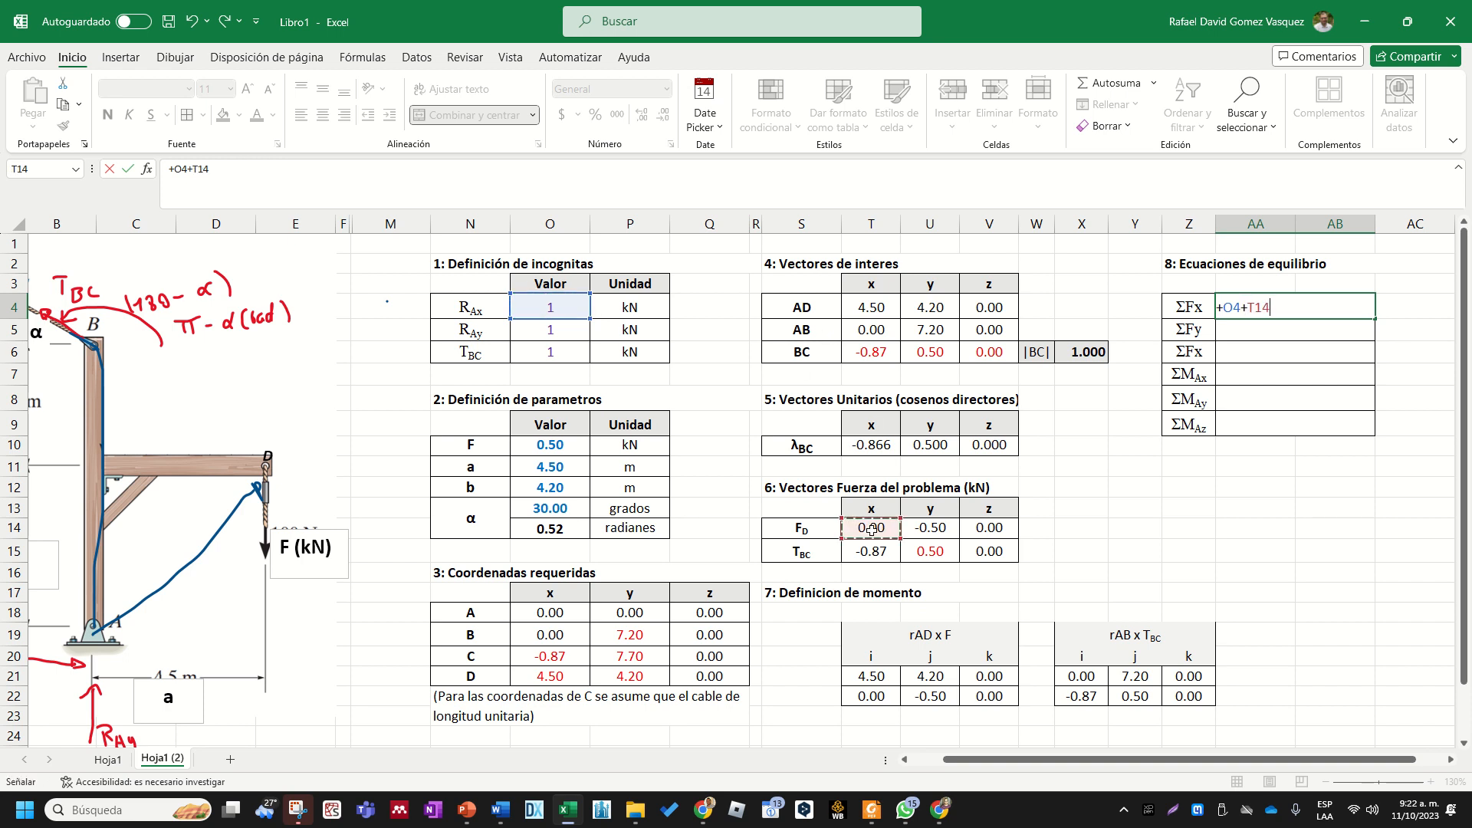
{"action": "type", "text": "+"}
{"action": "left_click", "coordinate": [880, 546]}
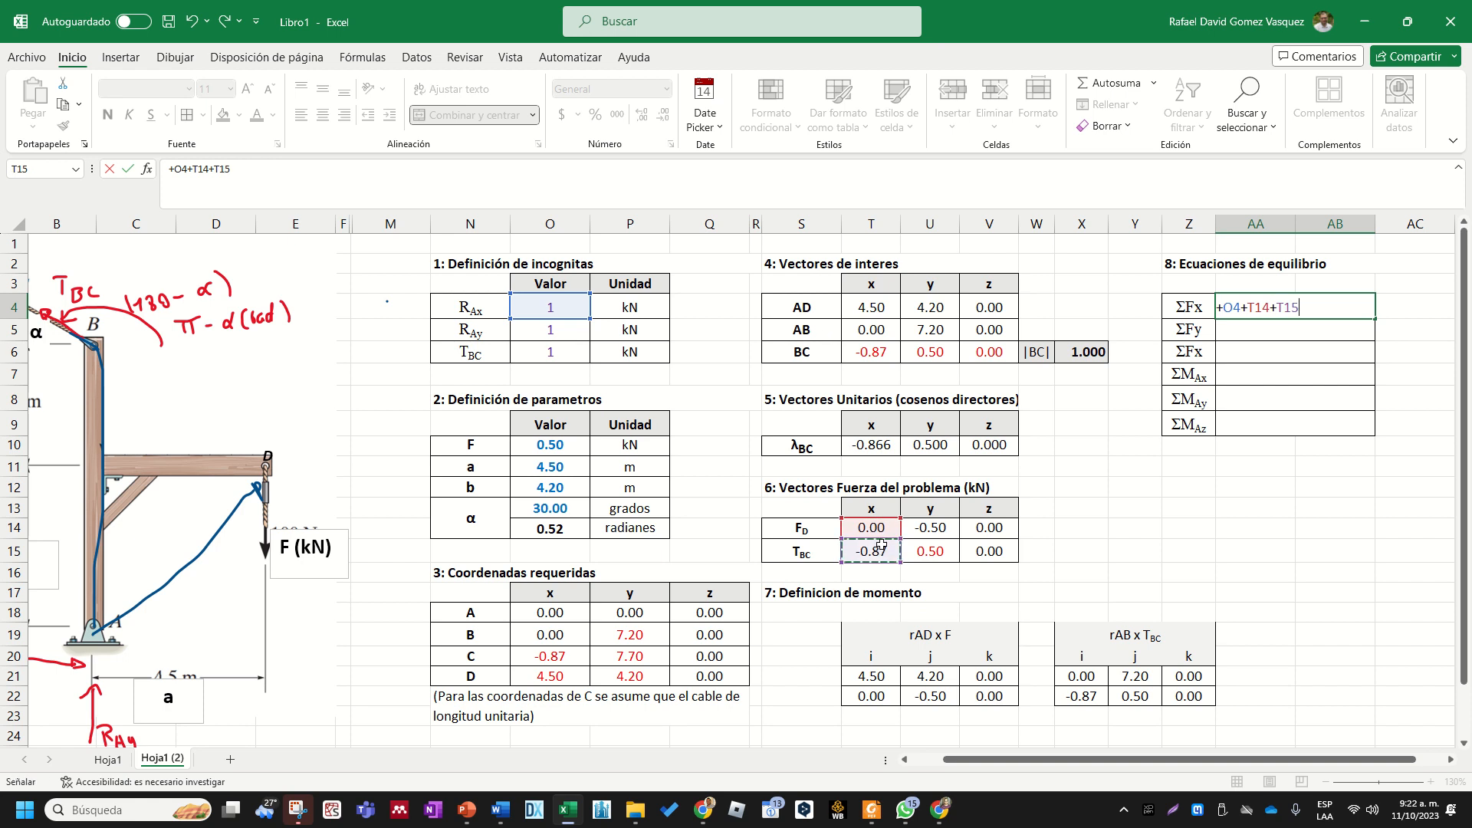
{"action": "key", "text": "Return"}
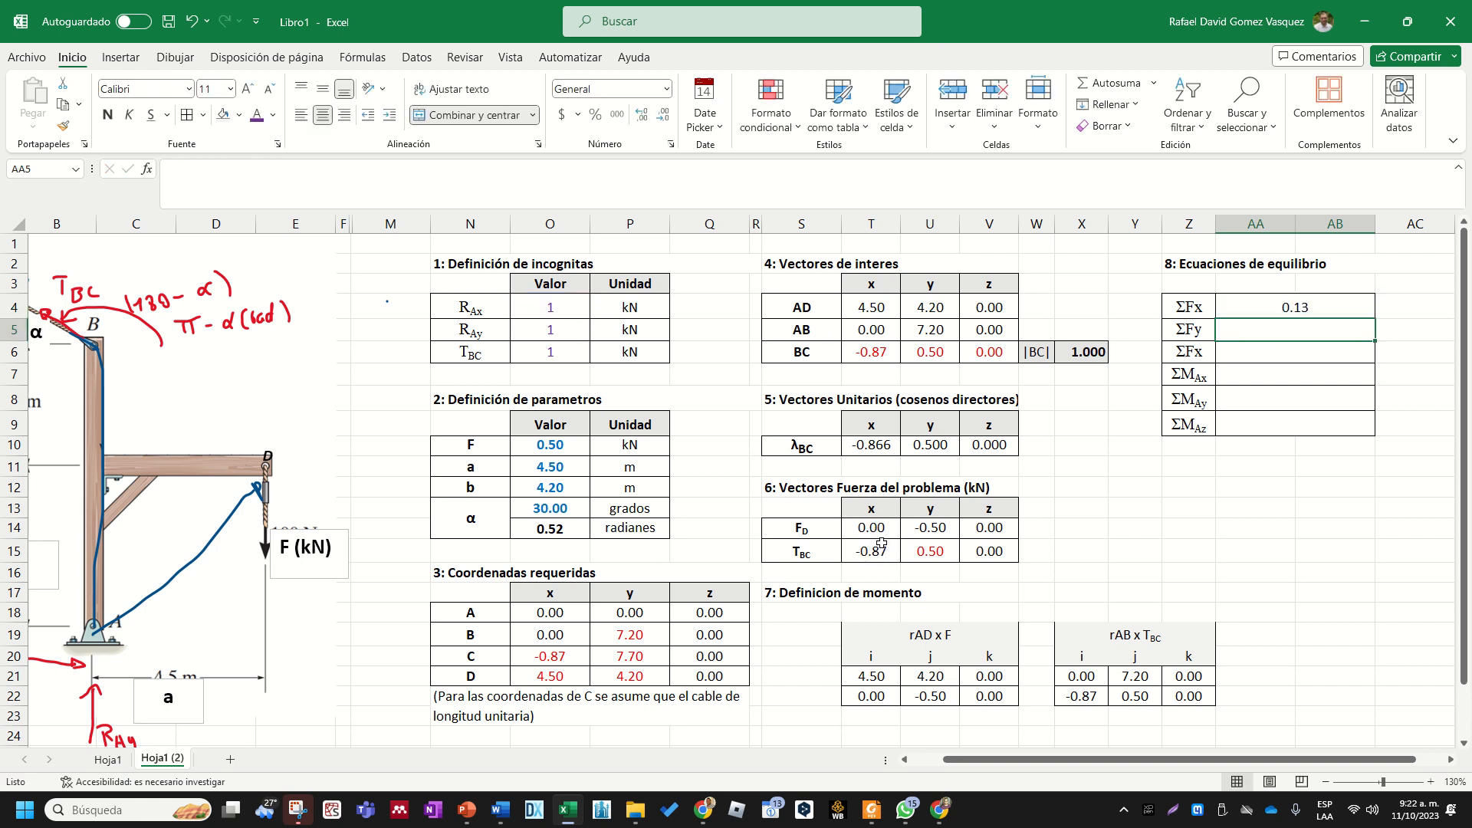
- Enter the ΣFy equation in AA5 as +O5+U14+U15, summing RAy and the y components of FD and TBC
{"action": "type", "text": "+"}
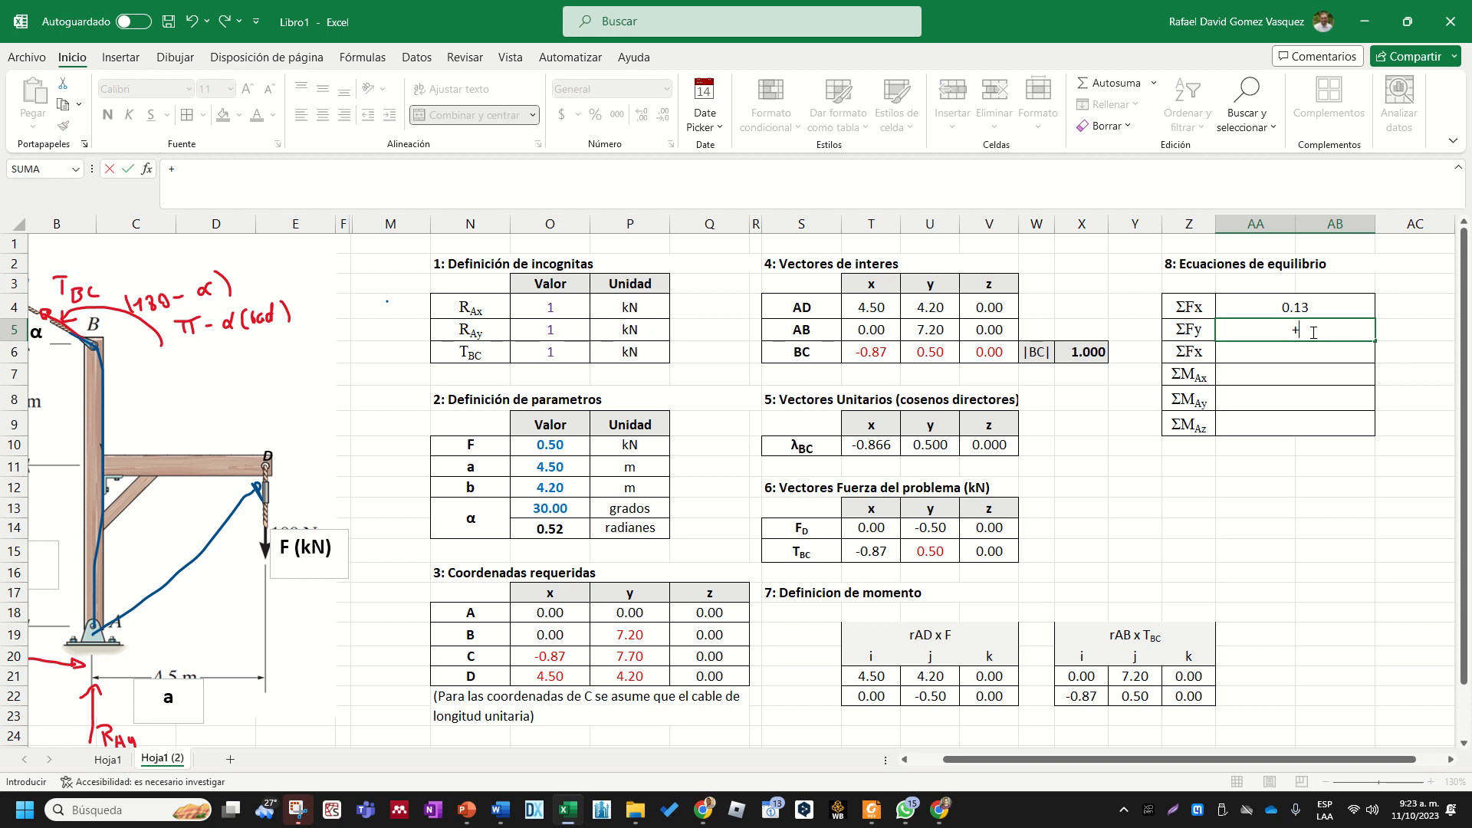
{"action": "left_click", "coordinate": [550, 330]}
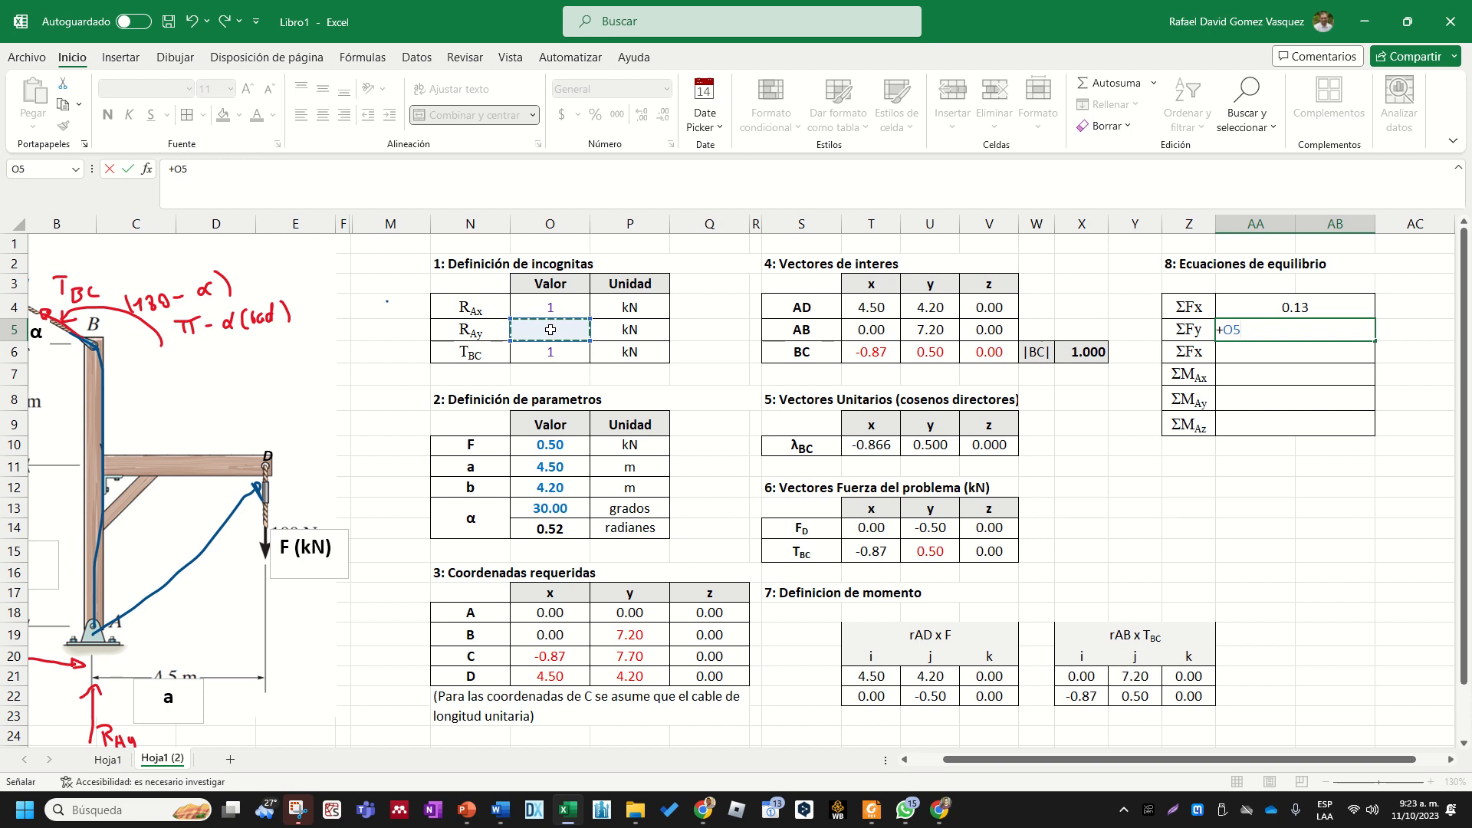
{"action": "type", "text": "+"}
{"action": "left_click", "coordinate": [939, 527]}
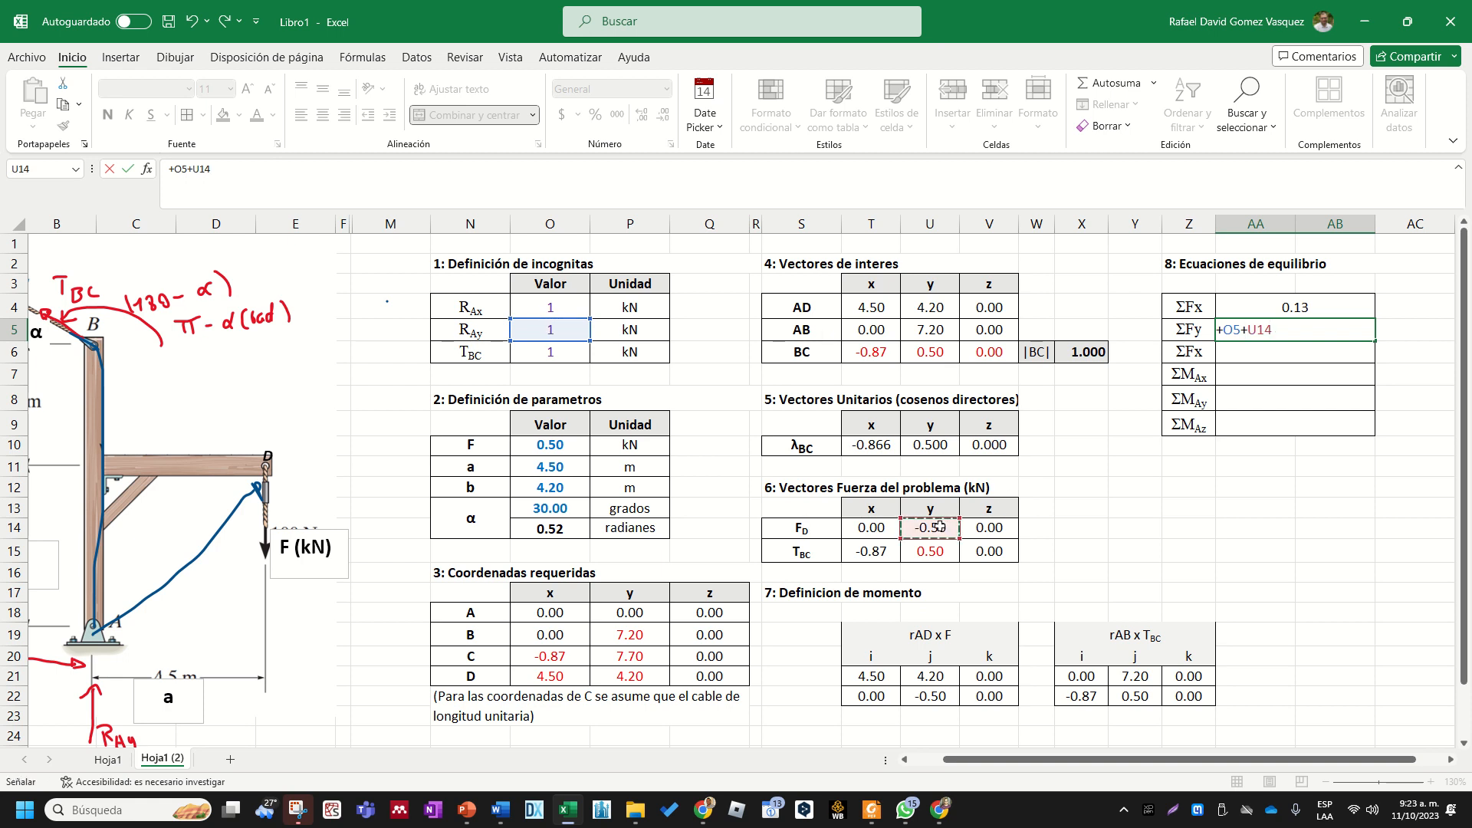
{"action": "type", "text": "+"}
{"action": "left_click", "coordinate": [936, 551]}
{"action": "key", "text": "Return"}
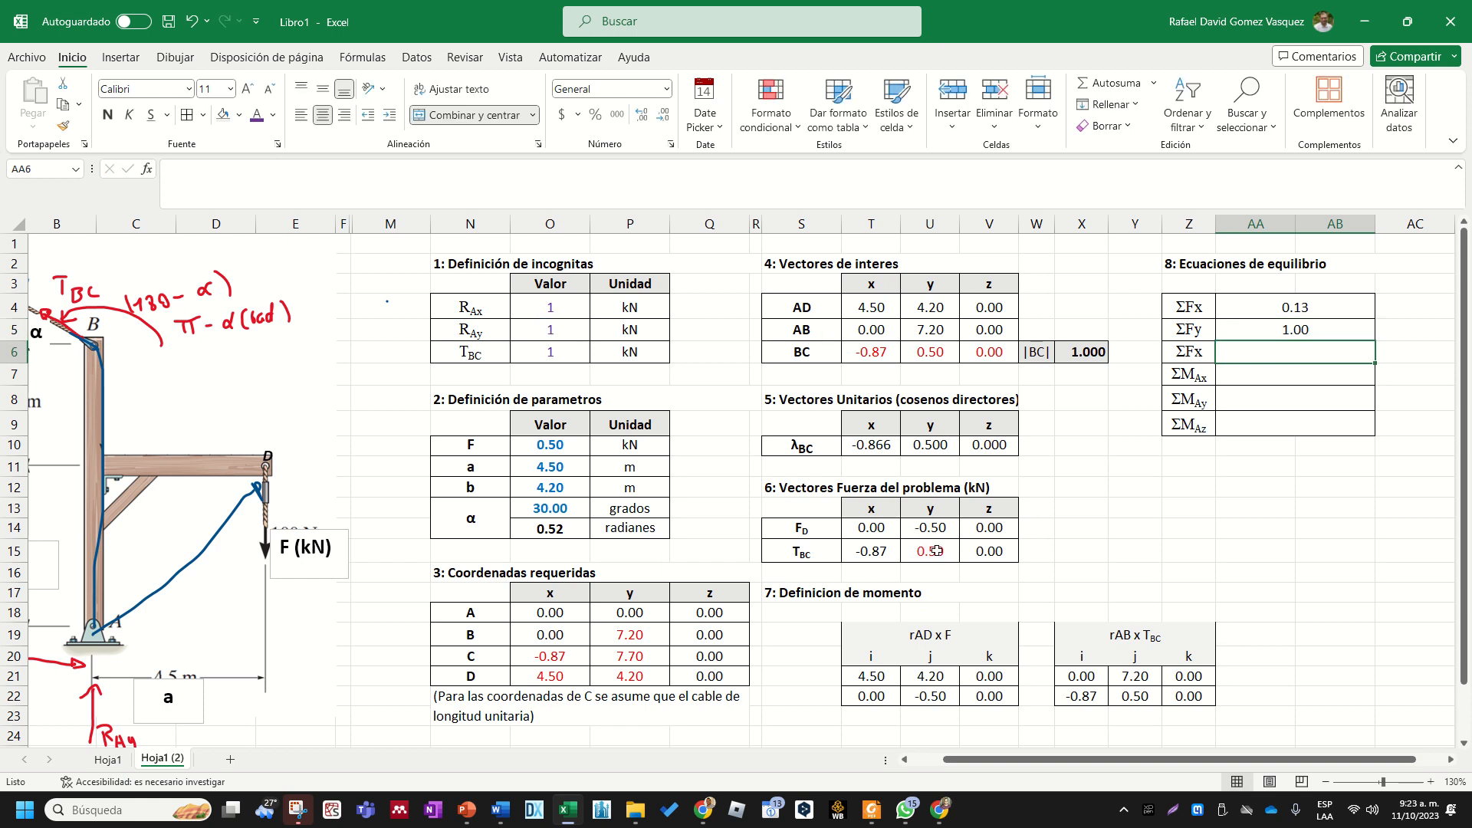
- Correct the third force label in Z6 to "ΣFz"
{"action": "double_click", "coordinate": [1208, 360]}
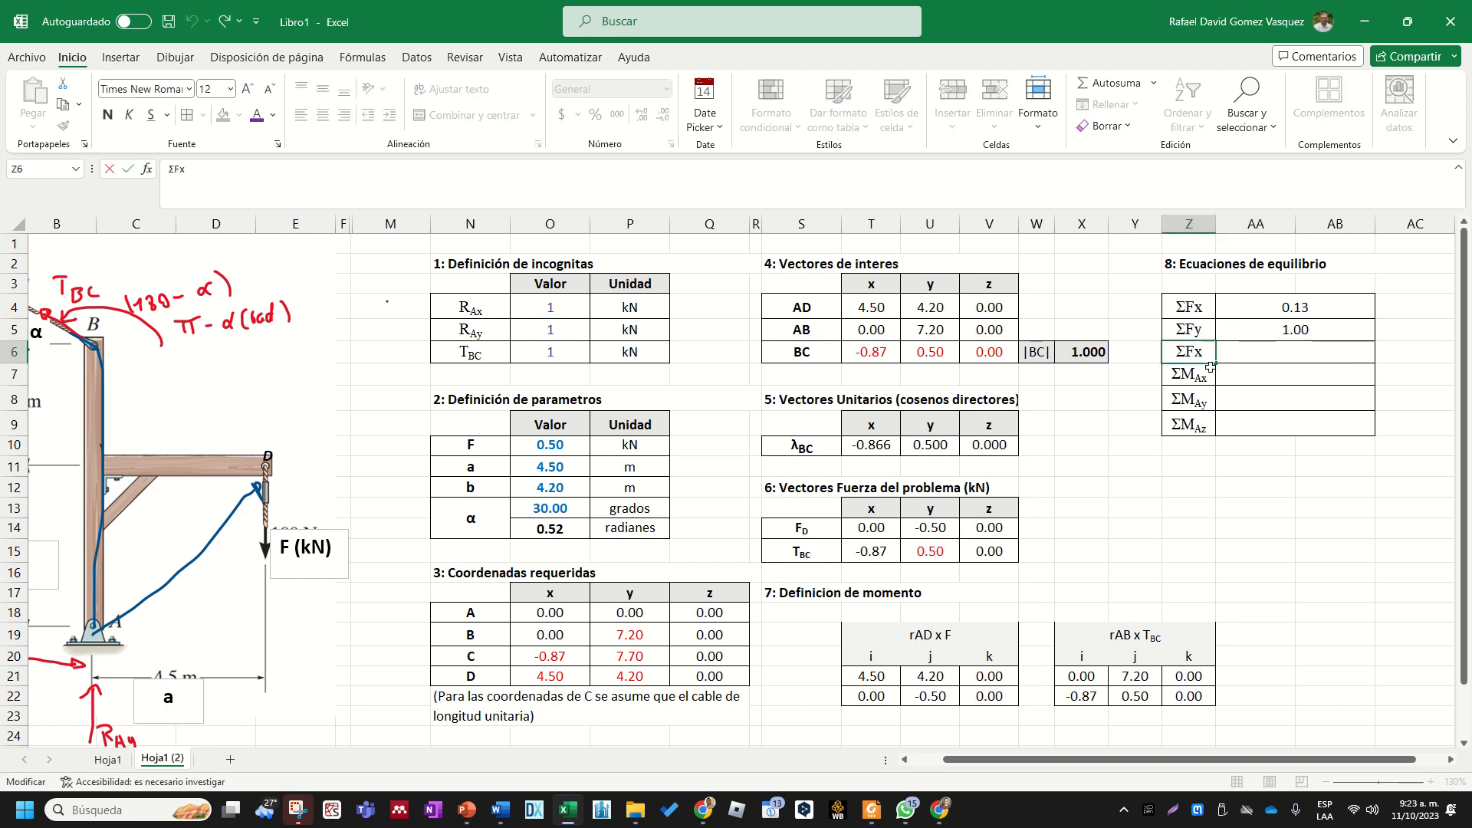
{"action": "key", "text": "BackSpace"}
{"action": "type", "text": "z"}
{"action": "key", "text": "Return"}
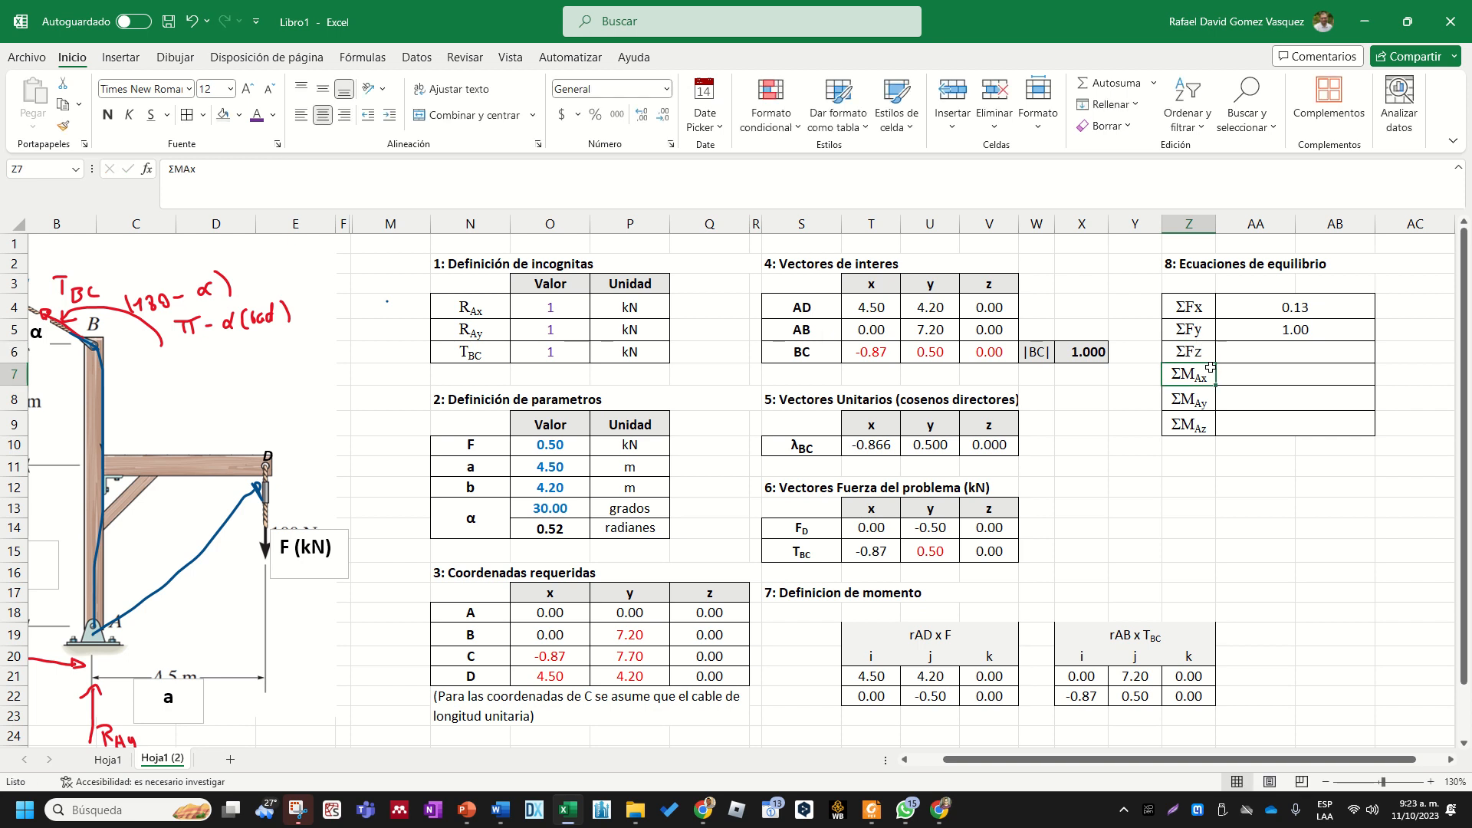
- Enter the ΣFz equation in AA6 as +V14+V15, summing the z components of FD and TBC
{"action": "left_click", "coordinate": [1240, 352]}
{"action": "type", "text": "+"}
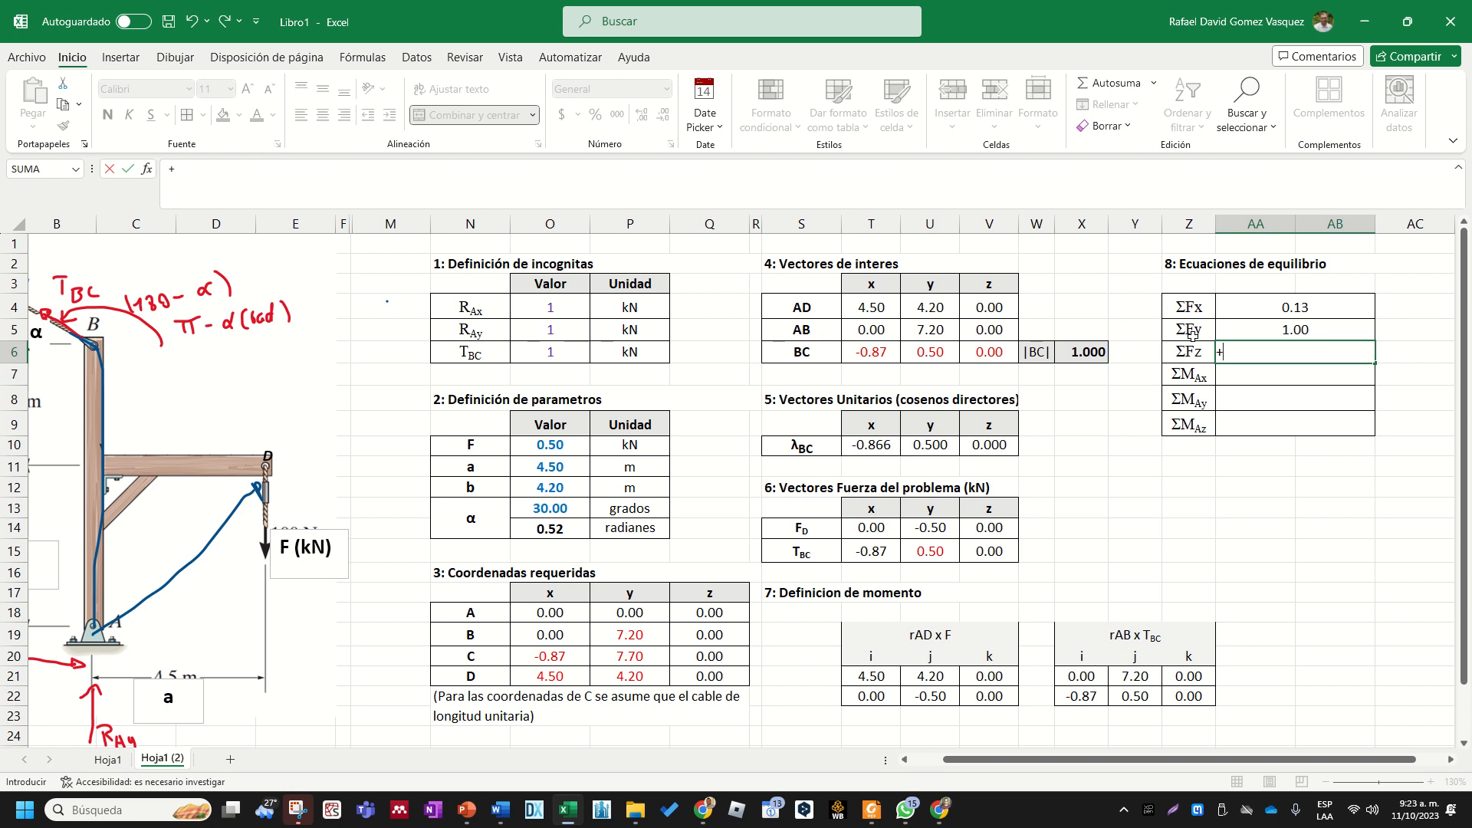
{"action": "left_click", "coordinate": [992, 528]}
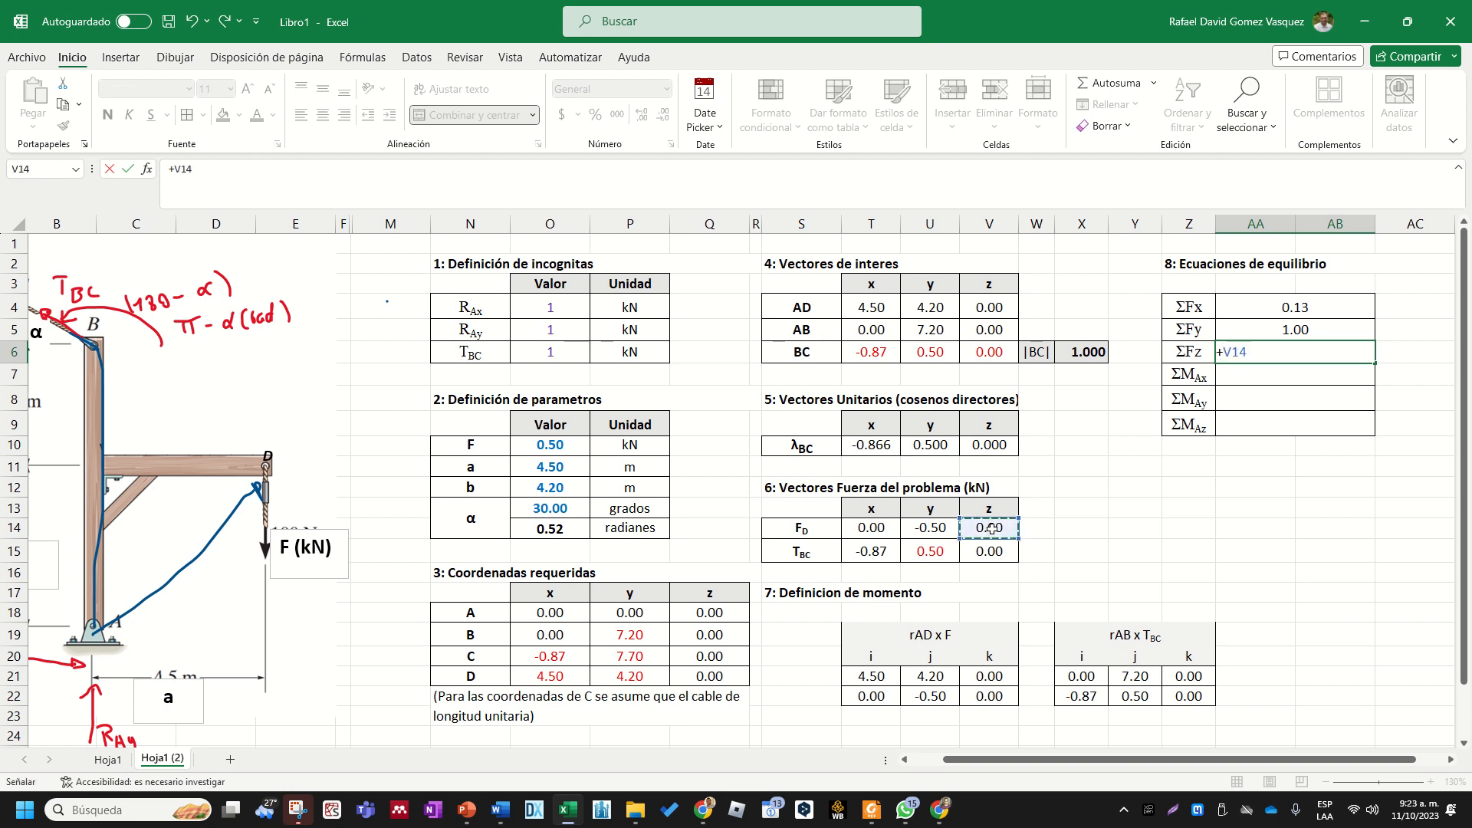
{"action": "type", "text": "+"}
{"action": "left_click", "coordinate": [990, 551]}
{"action": "key", "text": "Return"}
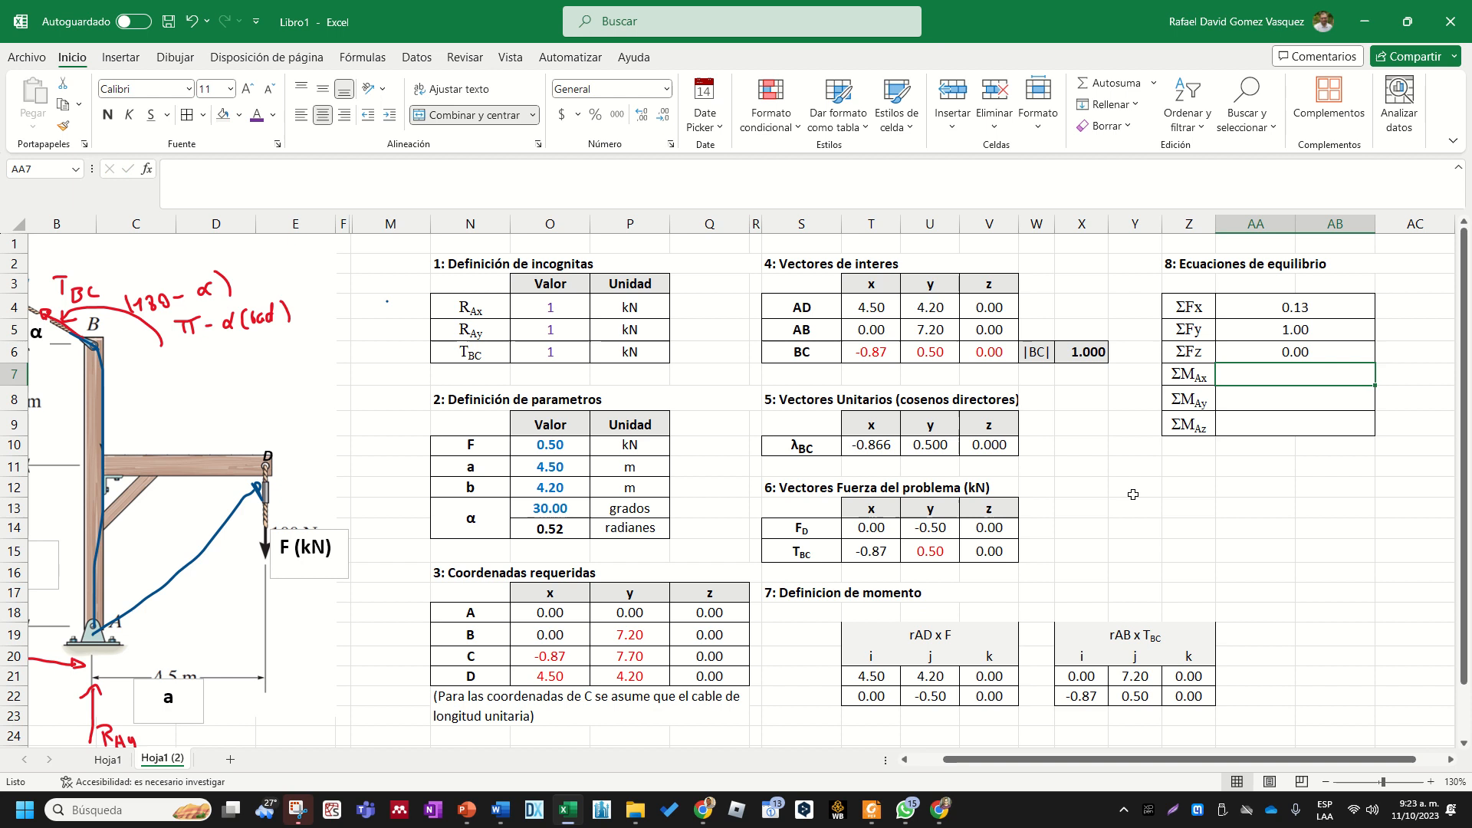
- Examine the rAD x F and rAB x TBC component tables in section 7 as the source for the moment equations
{"action": "left_click", "coordinate": [1279, 354]}
{"action": "left_click_drag", "start_coordinate": [1185, 352], "coordinate": [1214, 352]}
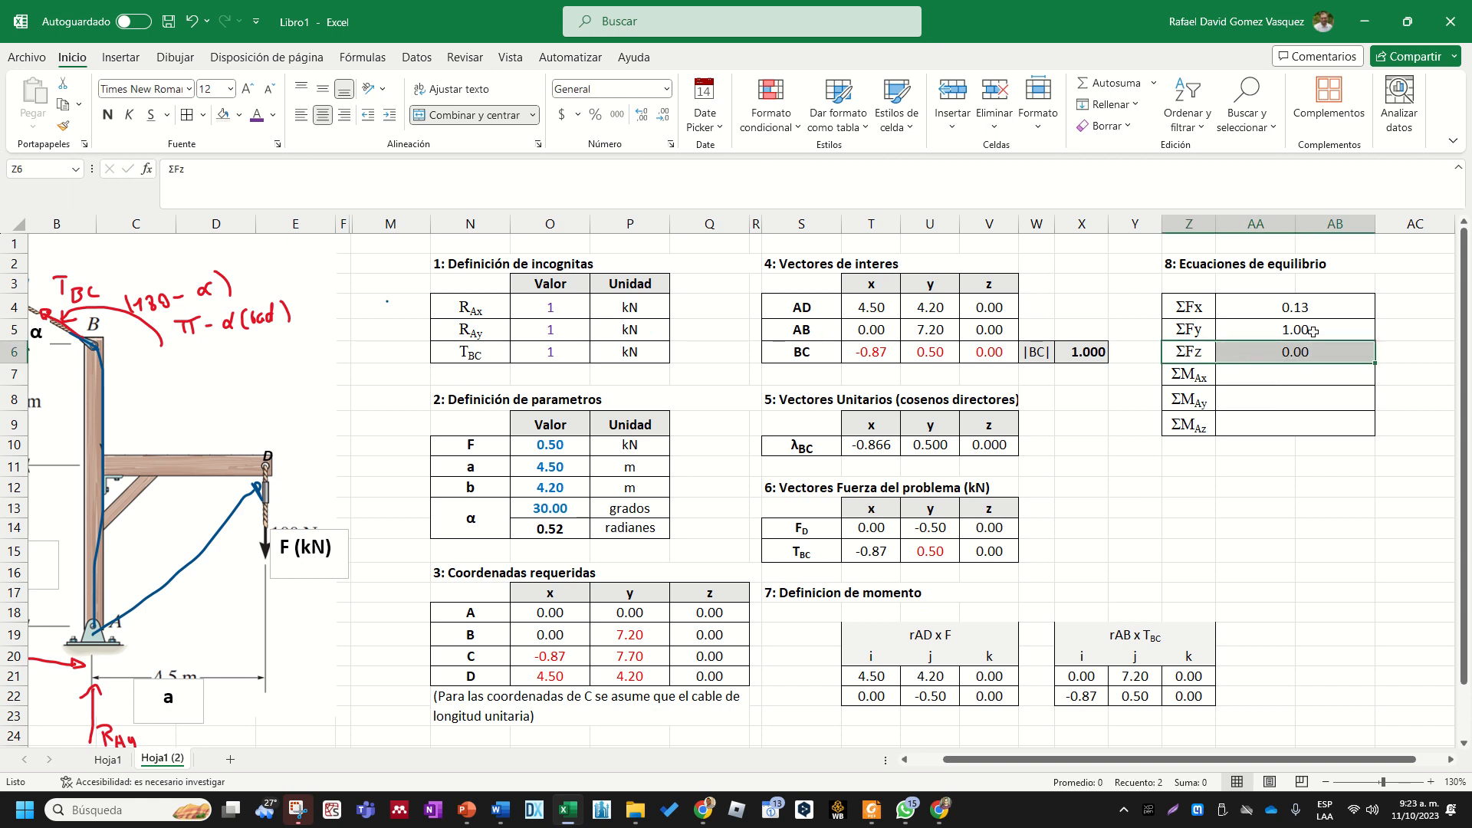
{"action": "left_click", "coordinate": [1292, 368]}
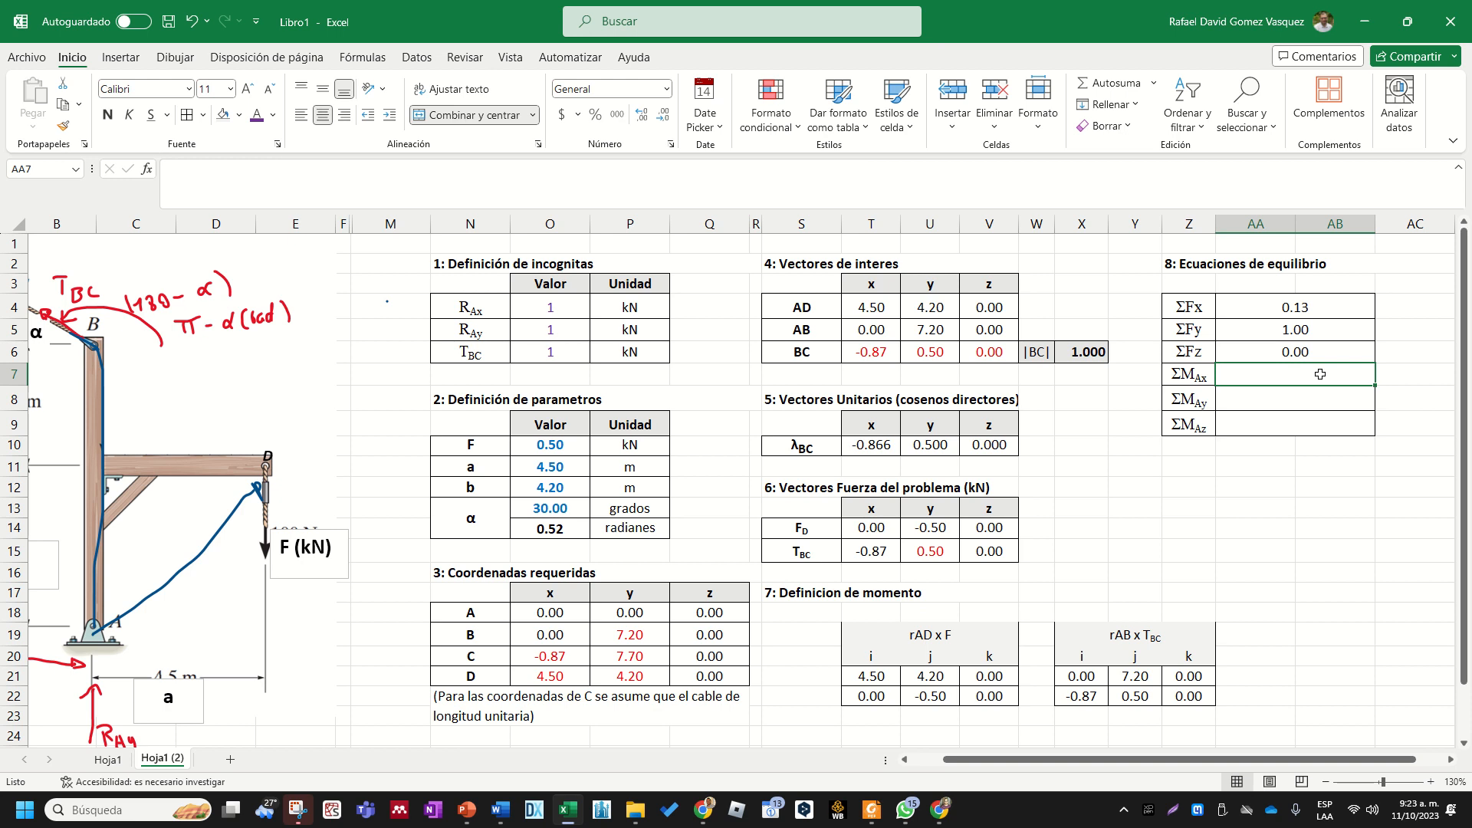
{"action": "scroll", "coordinate": [1318, 375], "scroll_direction": "down", "scroll_amount": 1}
{"action": "scroll", "coordinate": [1290, 404], "scroll_direction": "up", "scroll_amount": 1}
{"action": "left_click", "coordinate": [962, 639]}
{"action": "left_click", "coordinate": [1084, 639]}
{"action": "left_click", "coordinate": [1107, 699]}
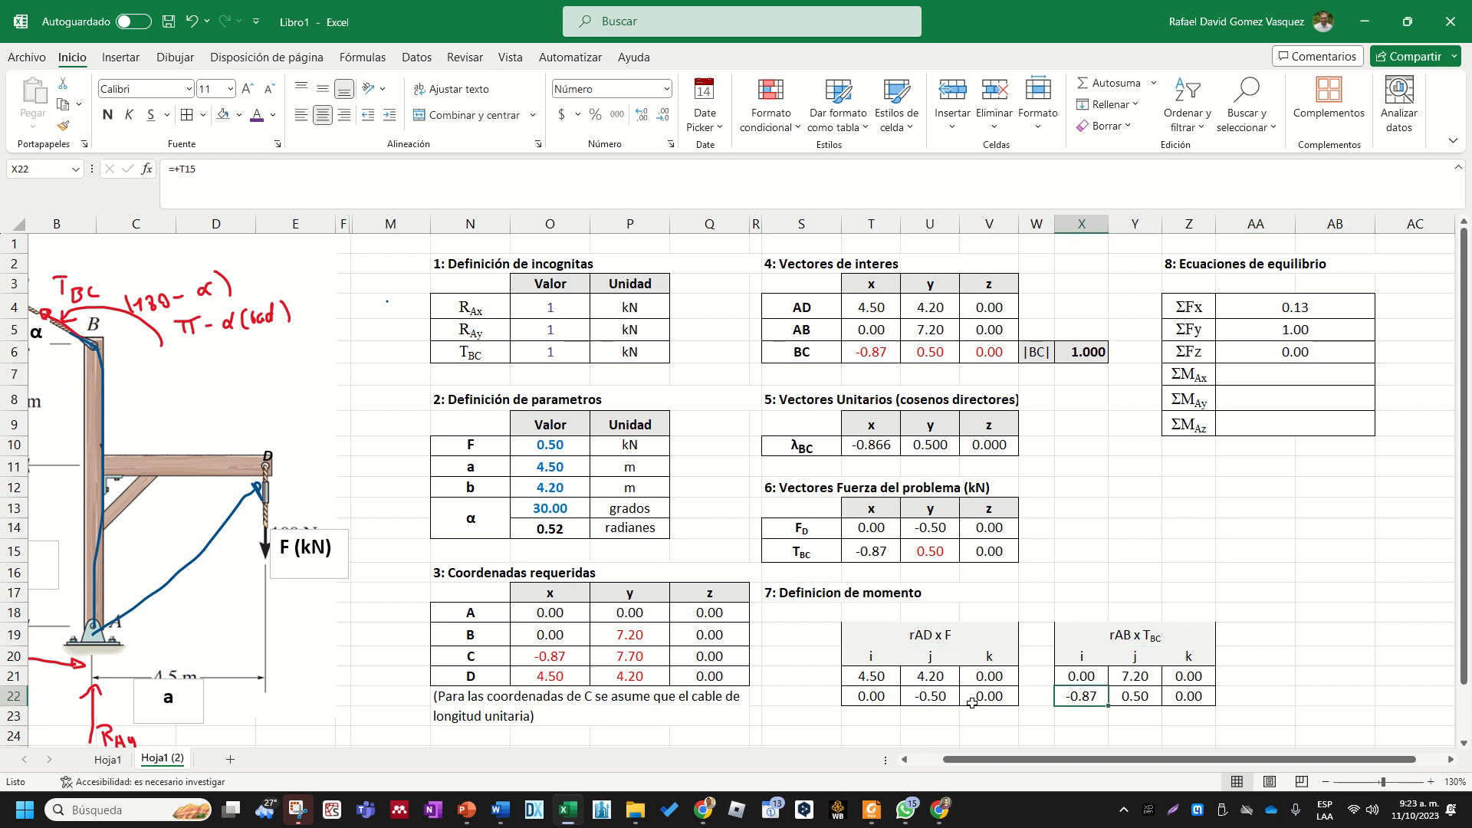
{"action": "left_click", "coordinate": [913, 694]}
{"action": "left_click", "coordinate": [1036, 656]}
{"action": "left_click", "coordinate": [1273, 380]}
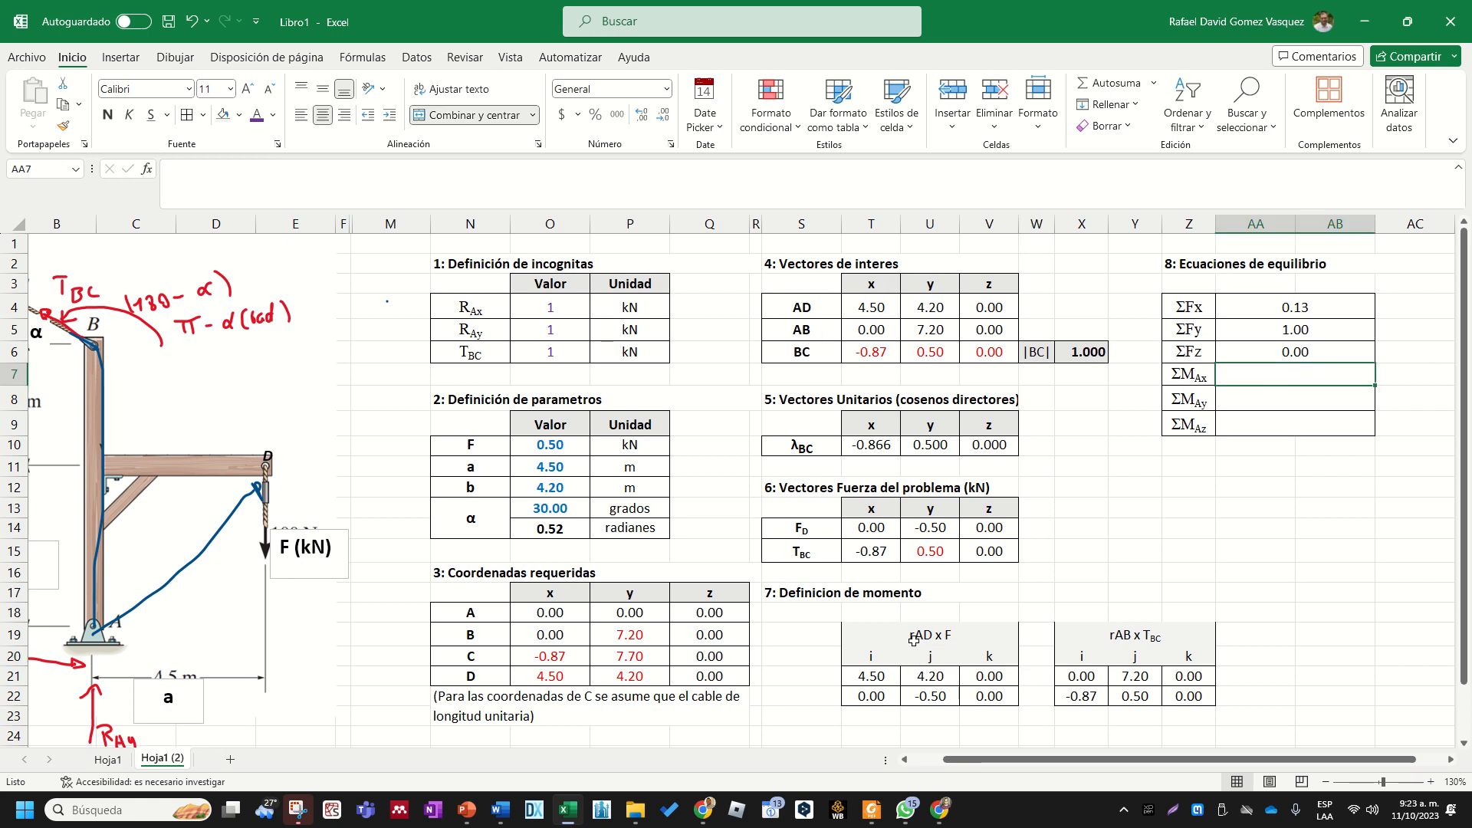
{"action": "left_click_drag", "start_coordinate": [922, 635], "coordinate": [929, 693]}
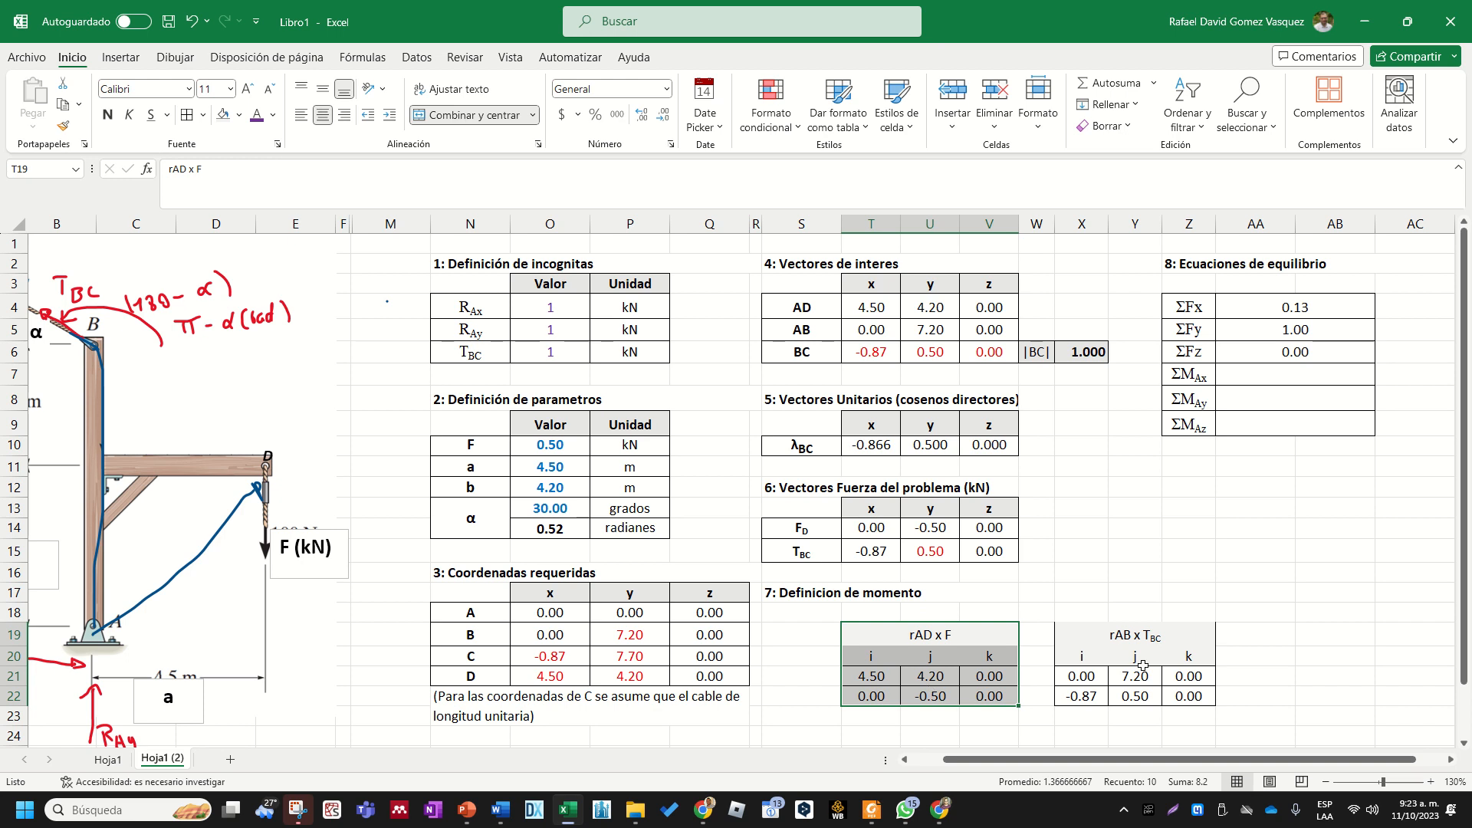
{"action": "left_click_drag", "start_coordinate": [1153, 635], "coordinate": [1137, 694]}
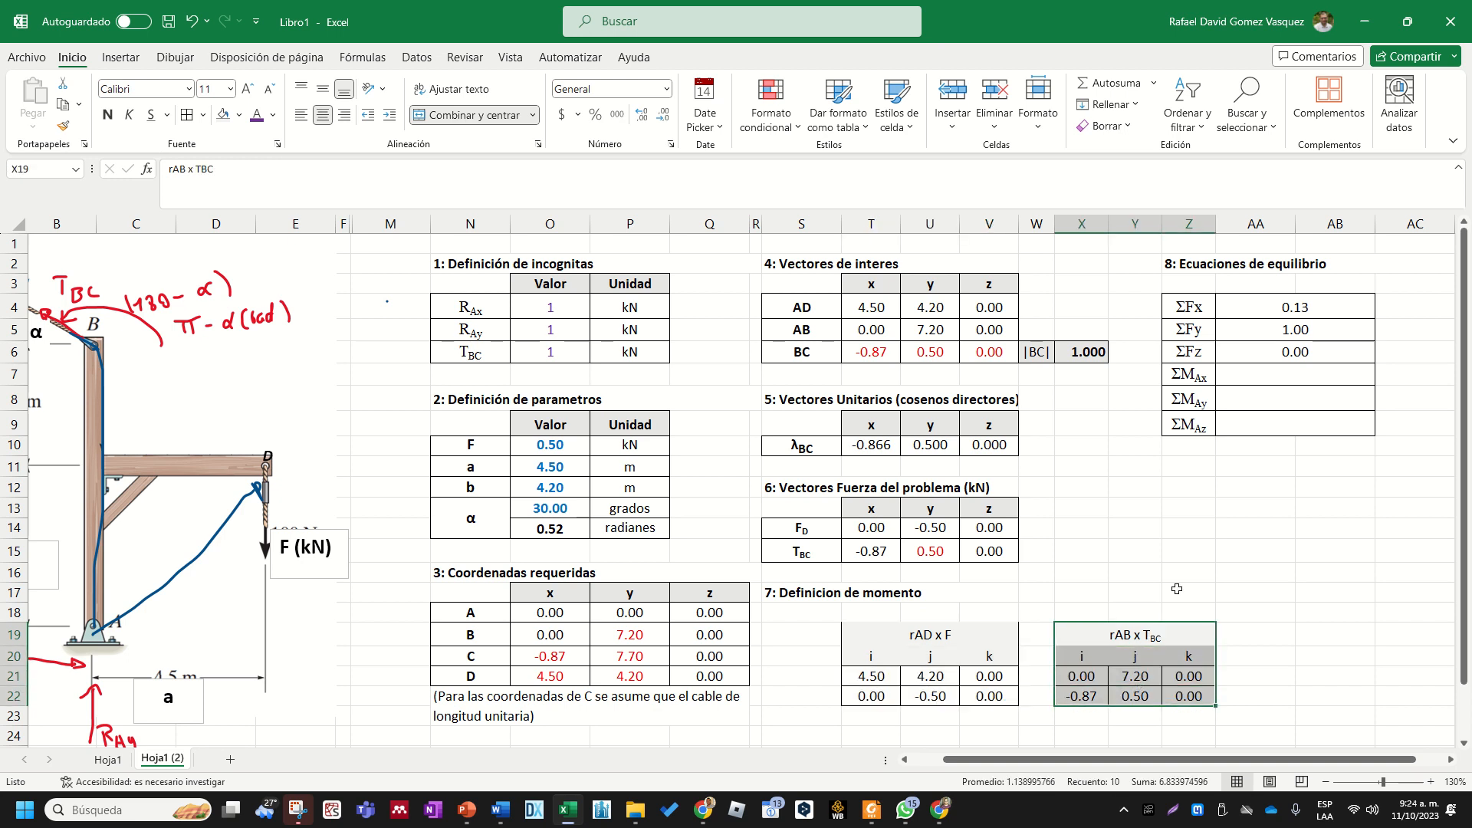
- Begin the ΣMAx formula in AA7 with the i component of rAD x F, =(U21*V22-U22*V21)
{"action": "left_click", "coordinate": [1269, 378]}
{"action": "type", "text": "="}
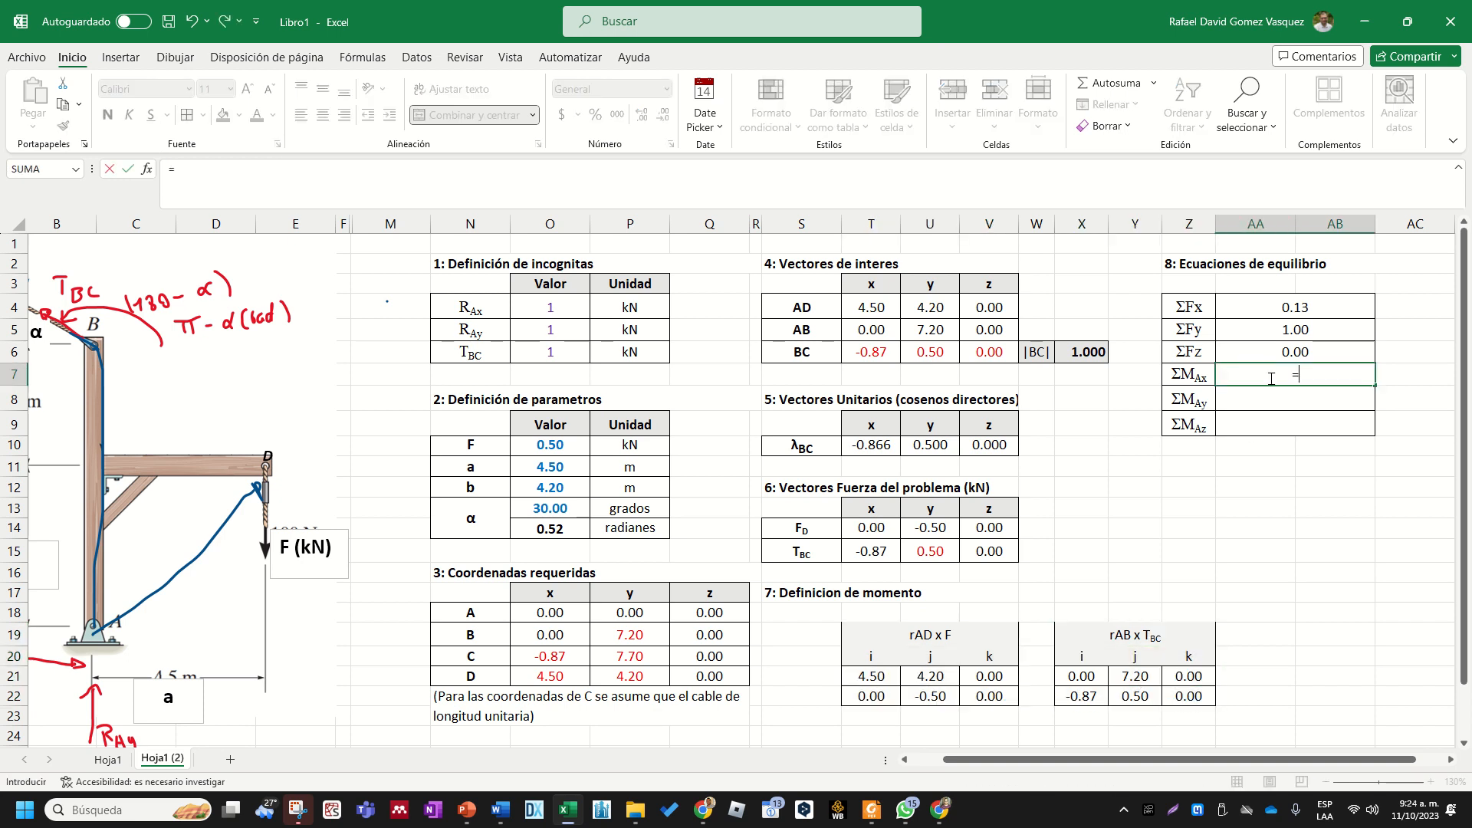
{"action": "type", "text": "("}
{"action": "left_click", "coordinate": [945, 676]}
{"action": "type", "text": "-"}
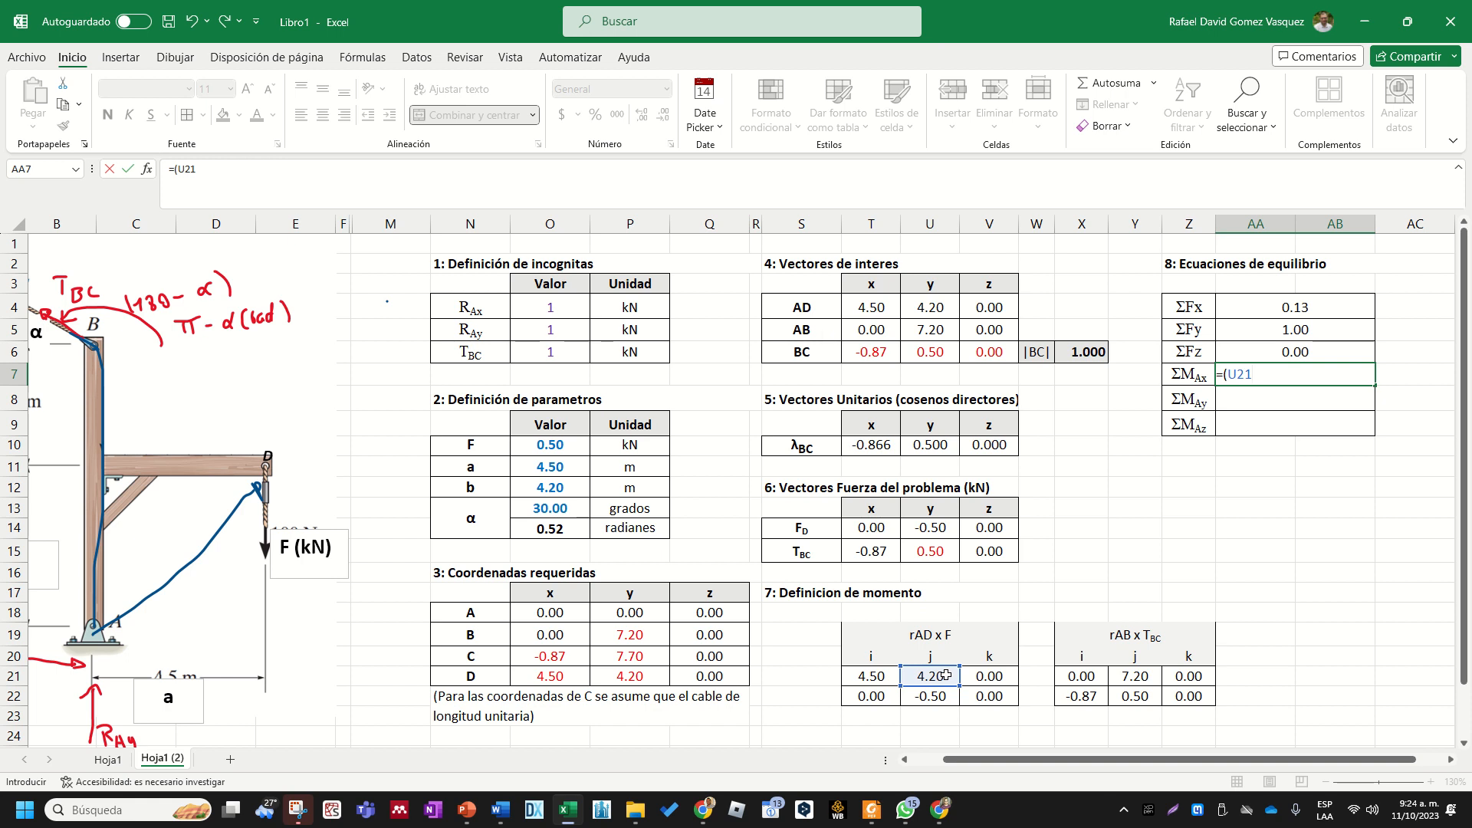
{"action": "type", "text": "*"}
{"action": "left_click", "coordinate": [993, 696]}
{"action": "type", "text": "-"}
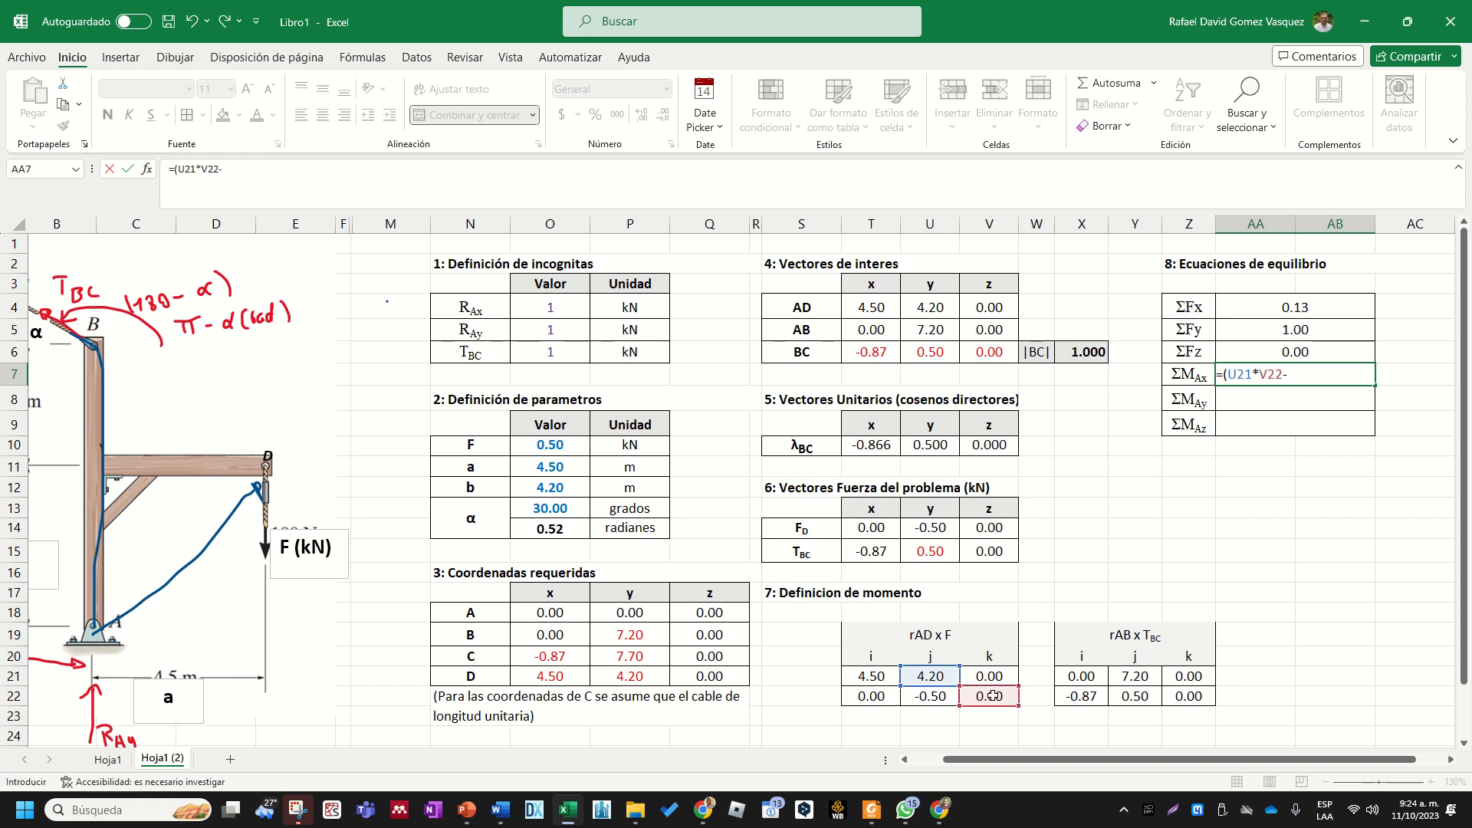
{"action": "left_click", "coordinate": [948, 694]}
{"action": "type", "text": "*"}
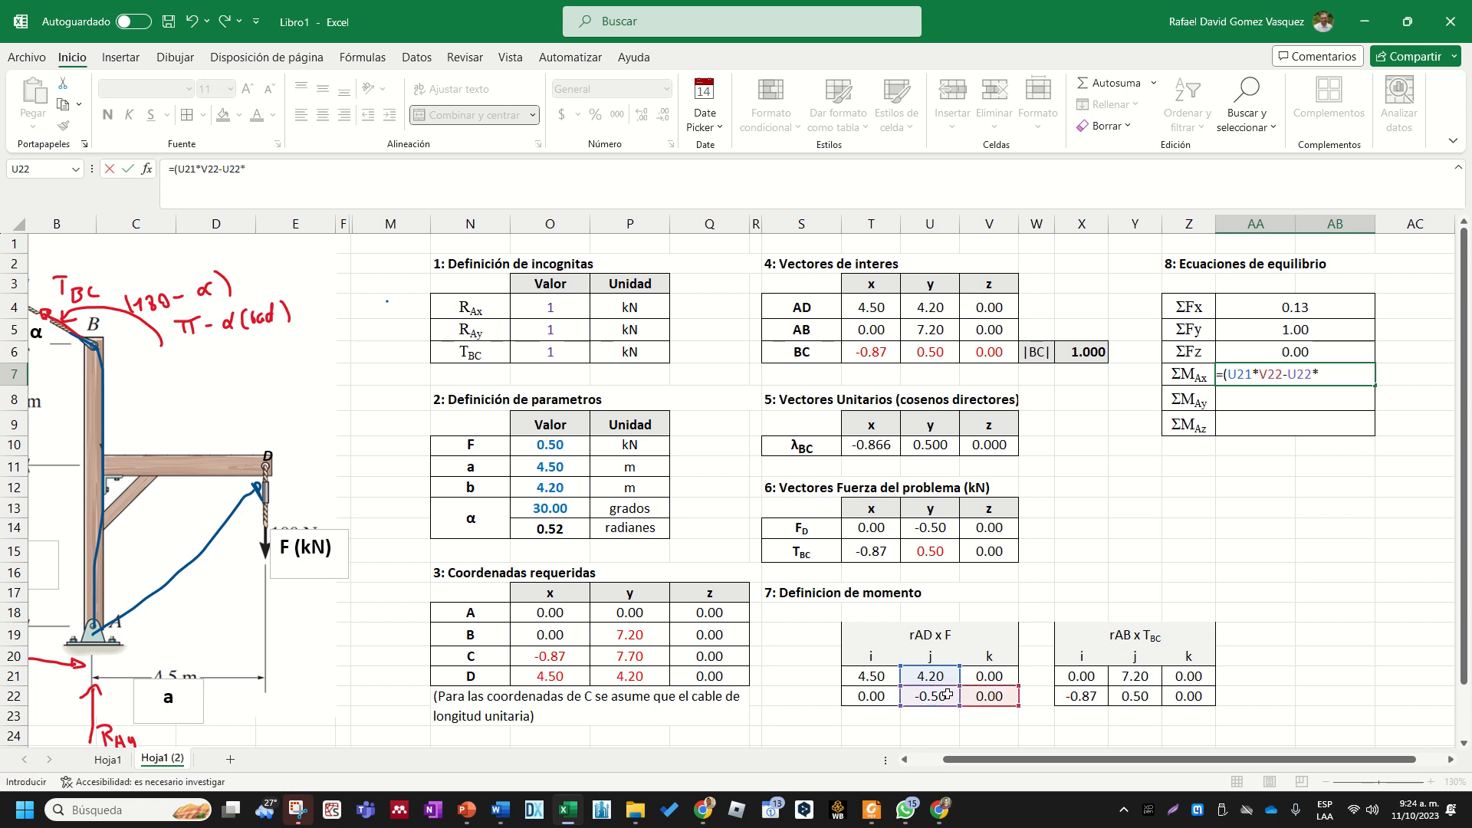
{"action": "left_click", "coordinate": [991, 674]}
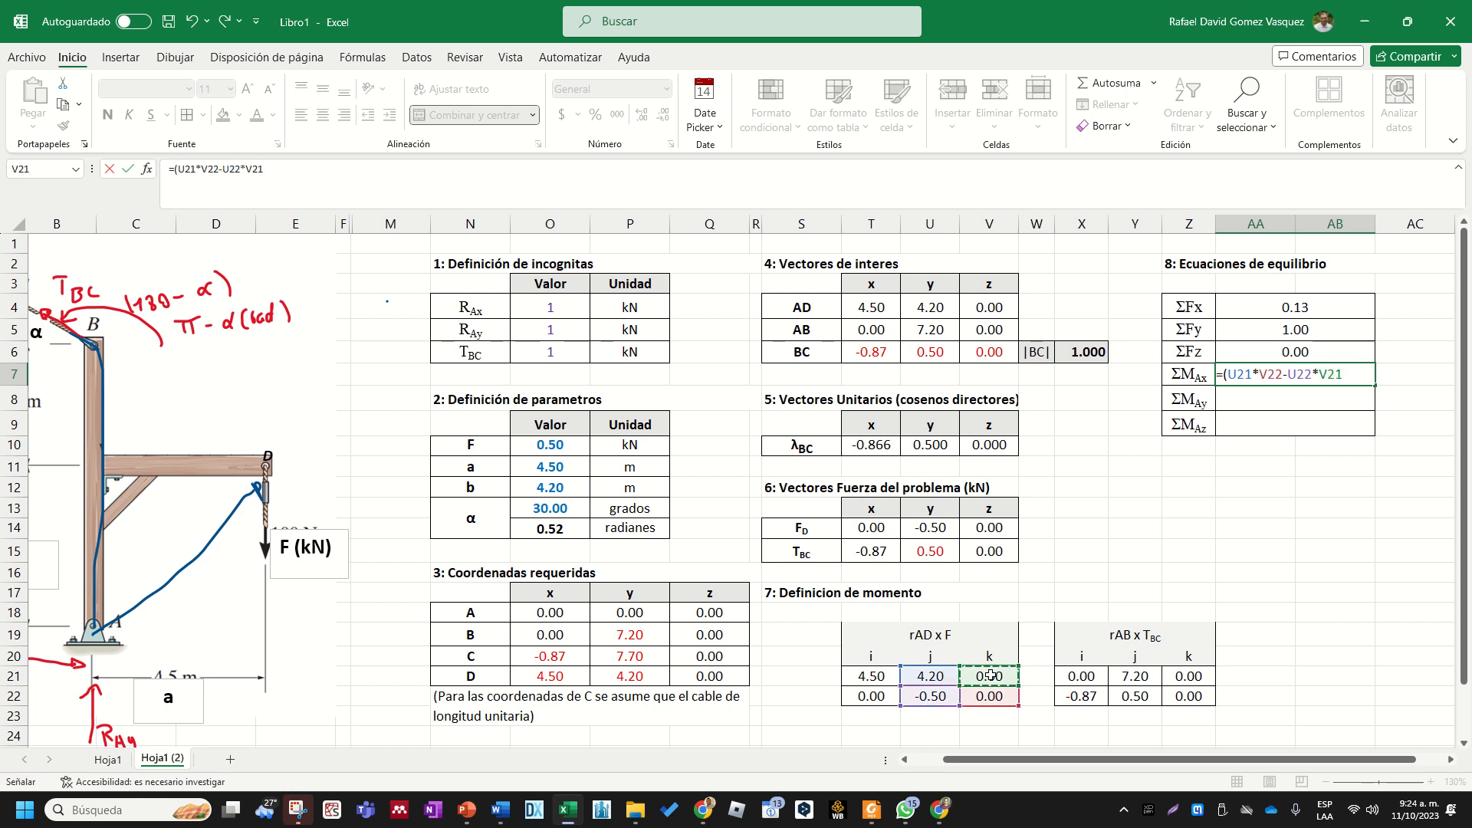
{"action": "type", "text": ")+("}
- Complete the ΣMAx formula in AA7 by adding the i component of rAB x TBC, +(Y21*Z22-Y22*Z21), and enter it
{"action": "left_click", "coordinate": [1143, 674]}
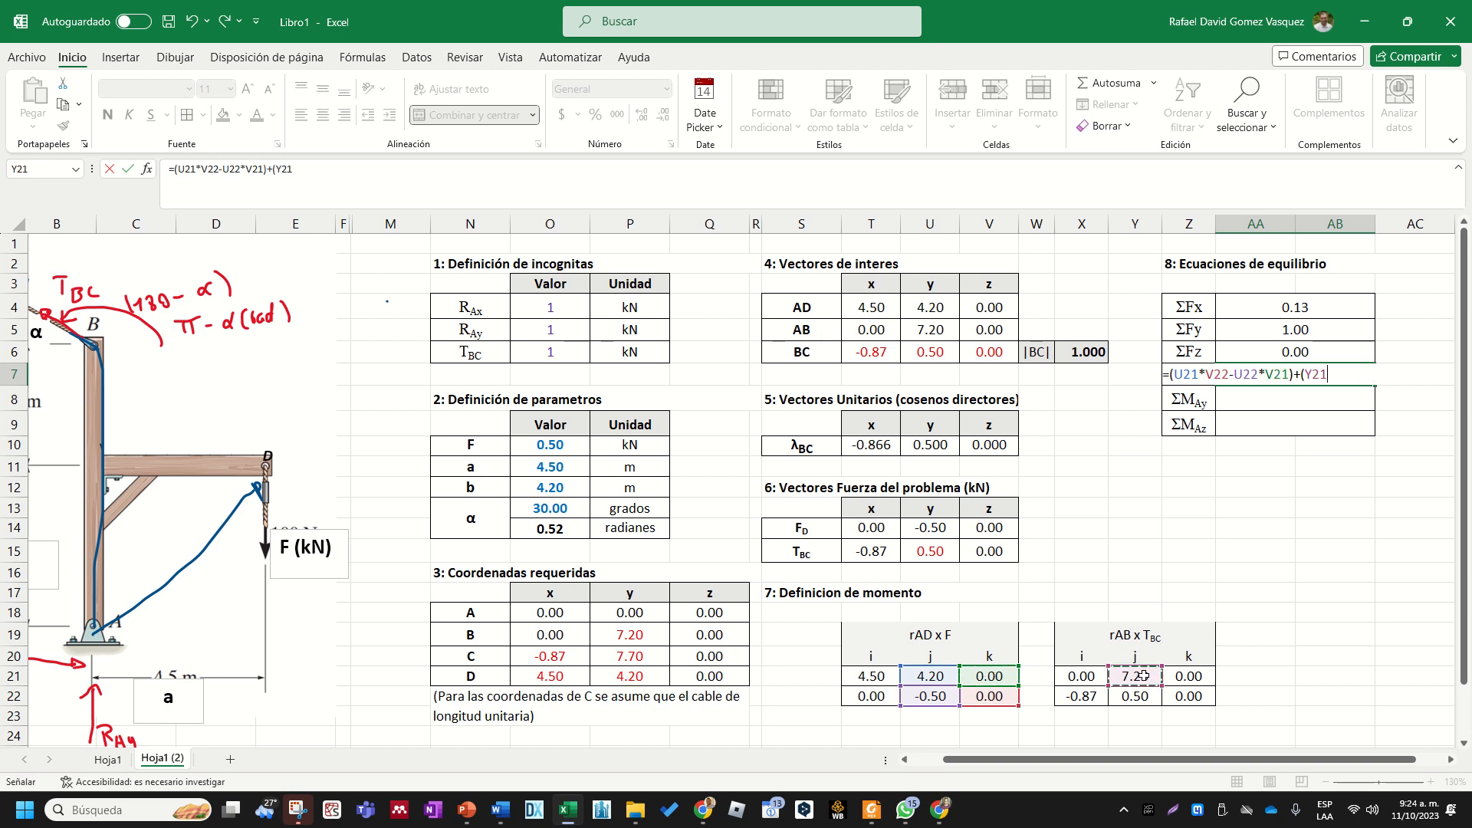
{"action": "type", "text": "*"}
{"action": "left_click", "coordinate": [1200, 697]}
{"action": "type", "text": "-"}
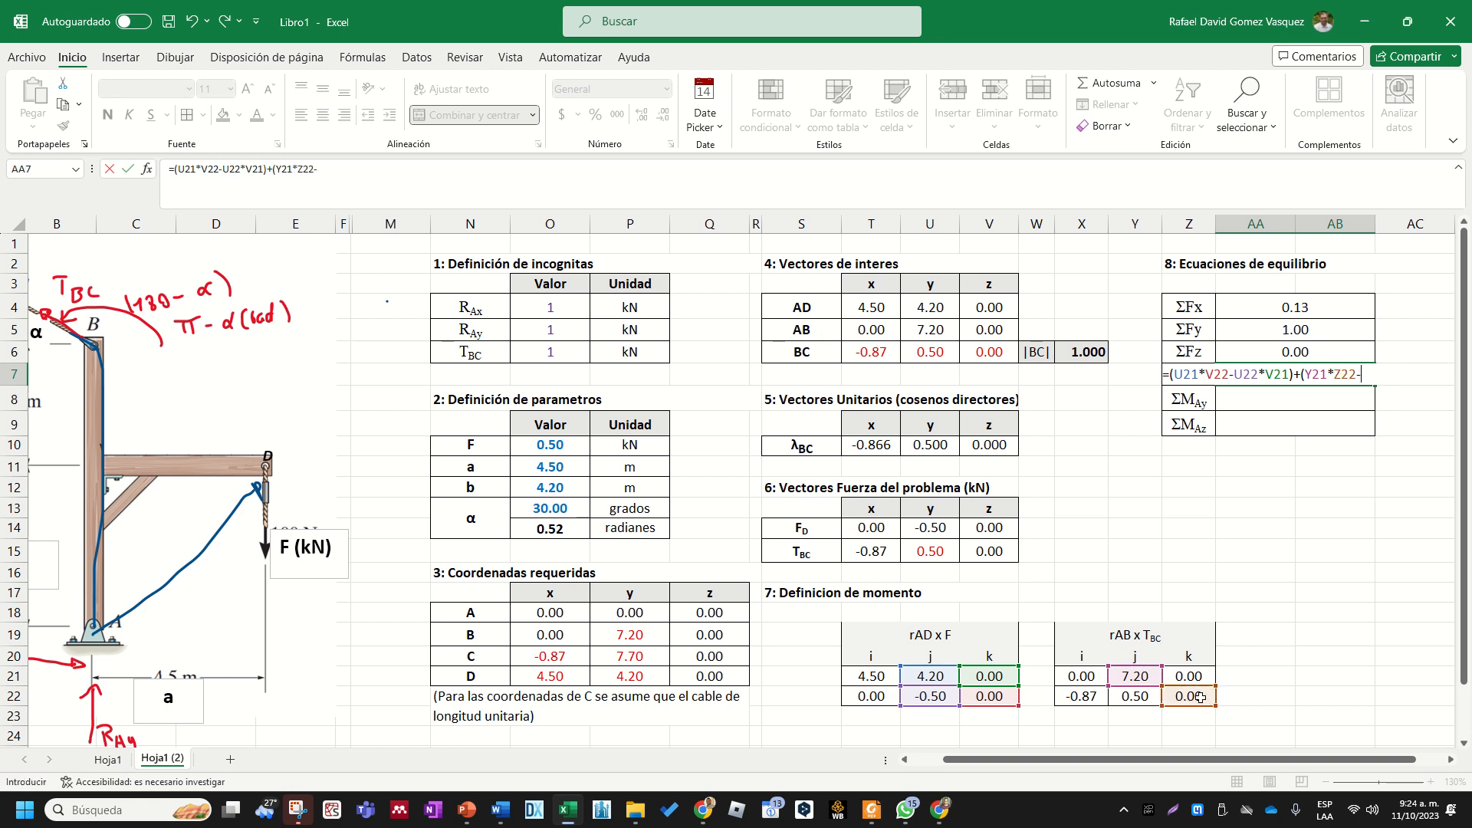
{"action": "left_click", "coordinate": [1144, 696]}
{"action": "type", "text": "*"}
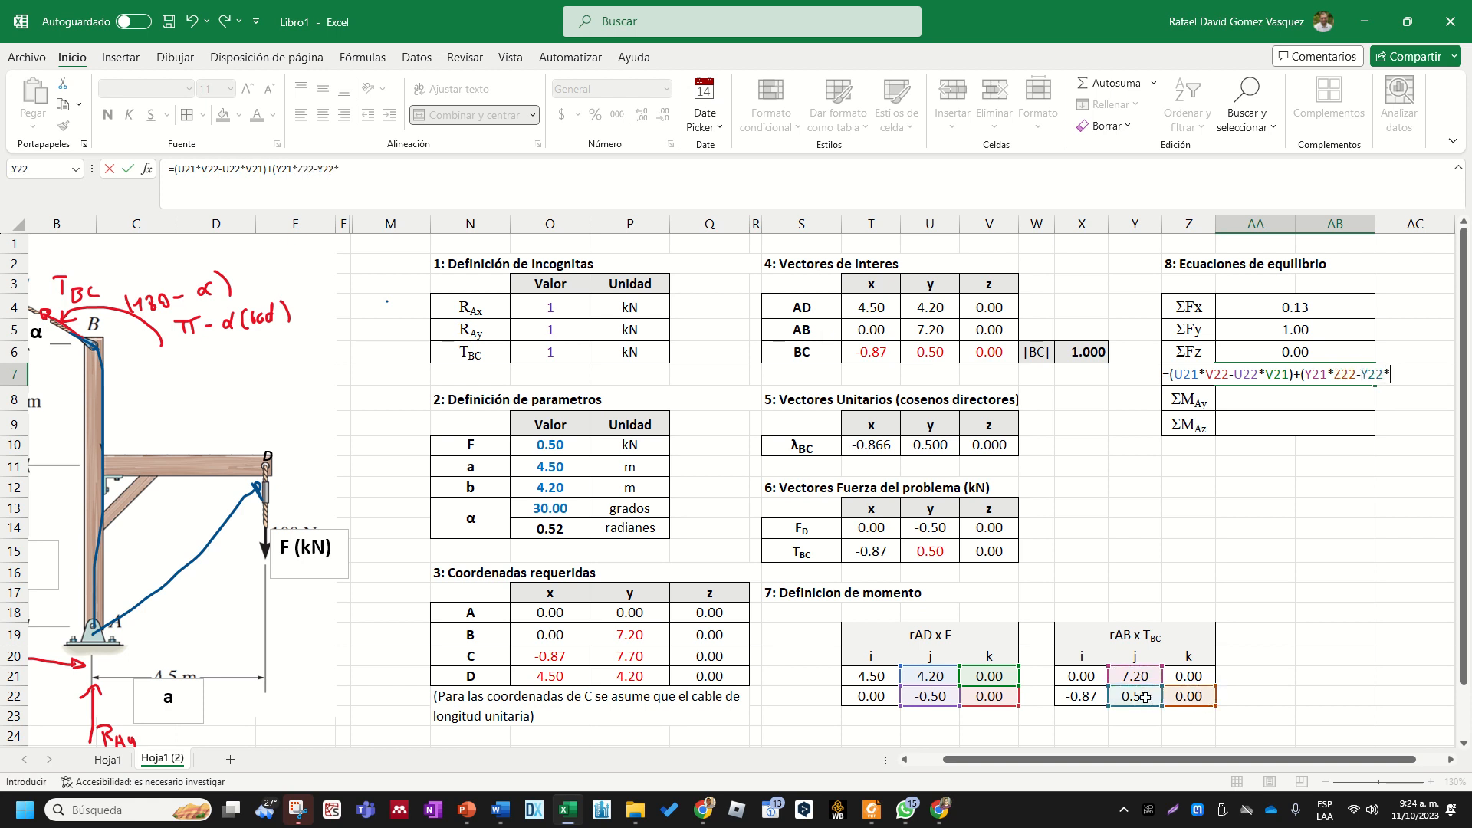
{"action": "left_click", "coordinate": [1191, 675]}
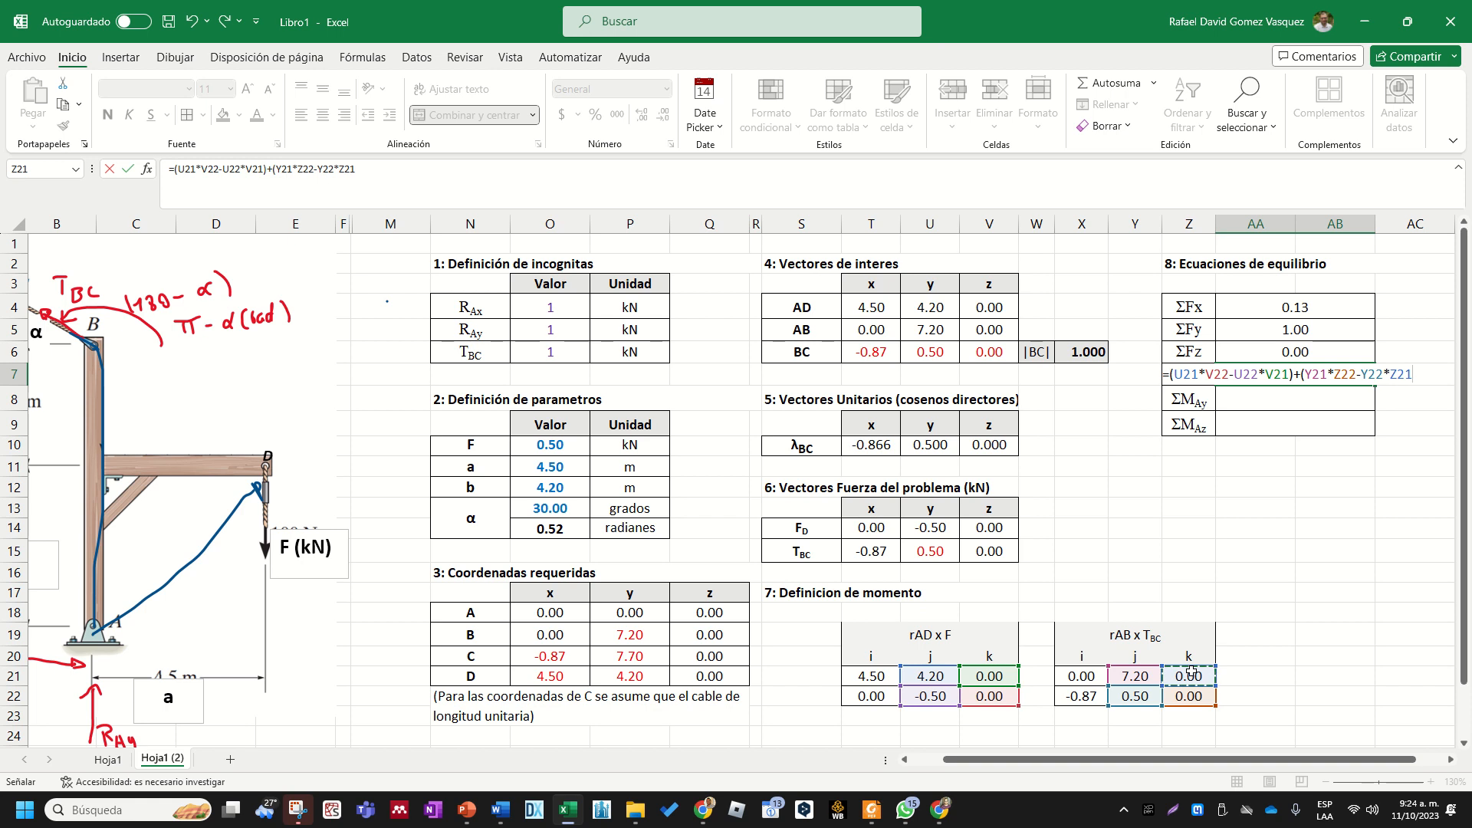
{"action": "type", "text": "="}
{"action": "key", "text": "Return"}
{"action": "key", "text": "Left"}
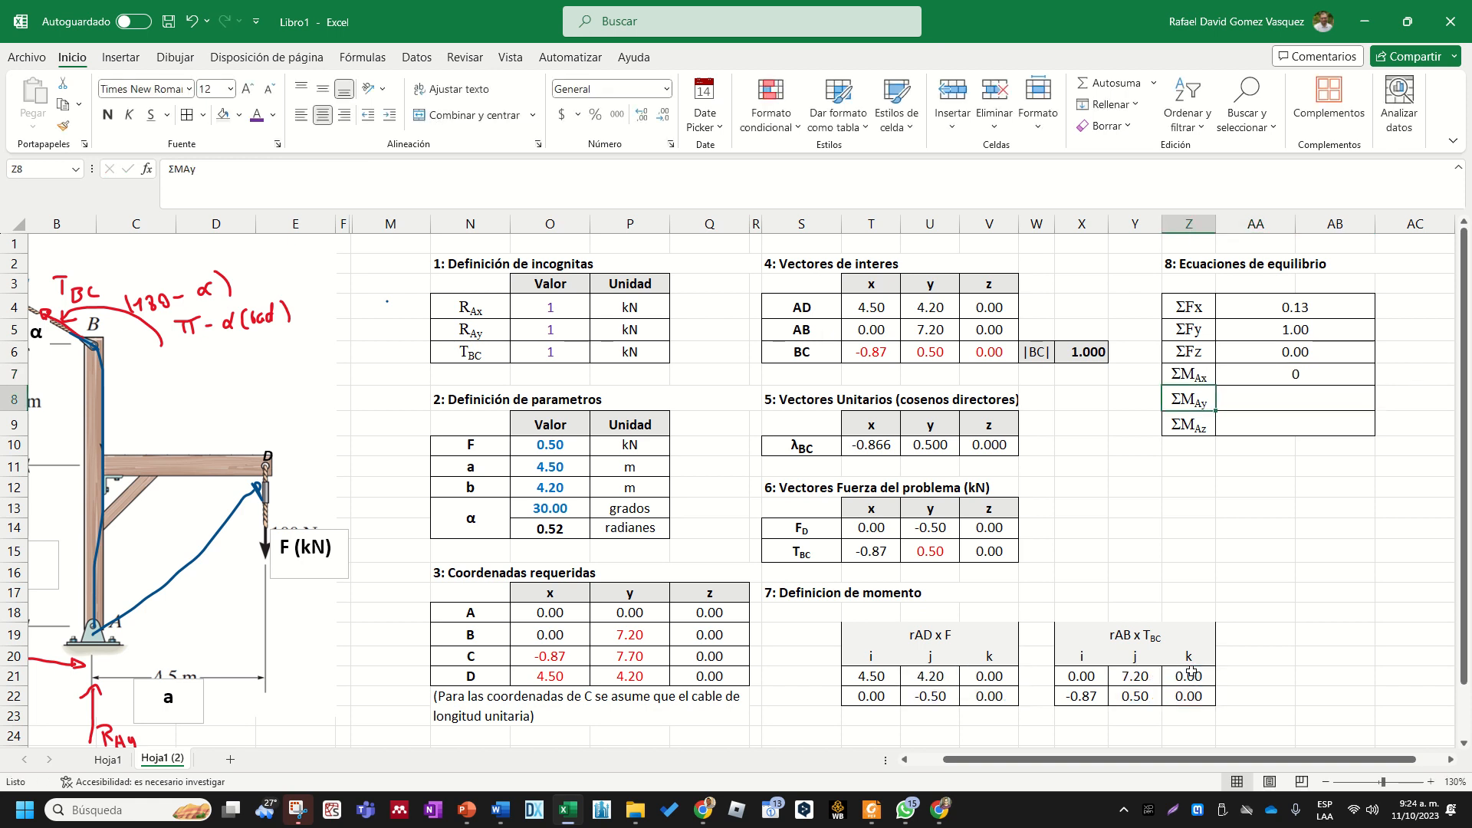
{"action": "left_click", "coordinate": [1252, 374]}
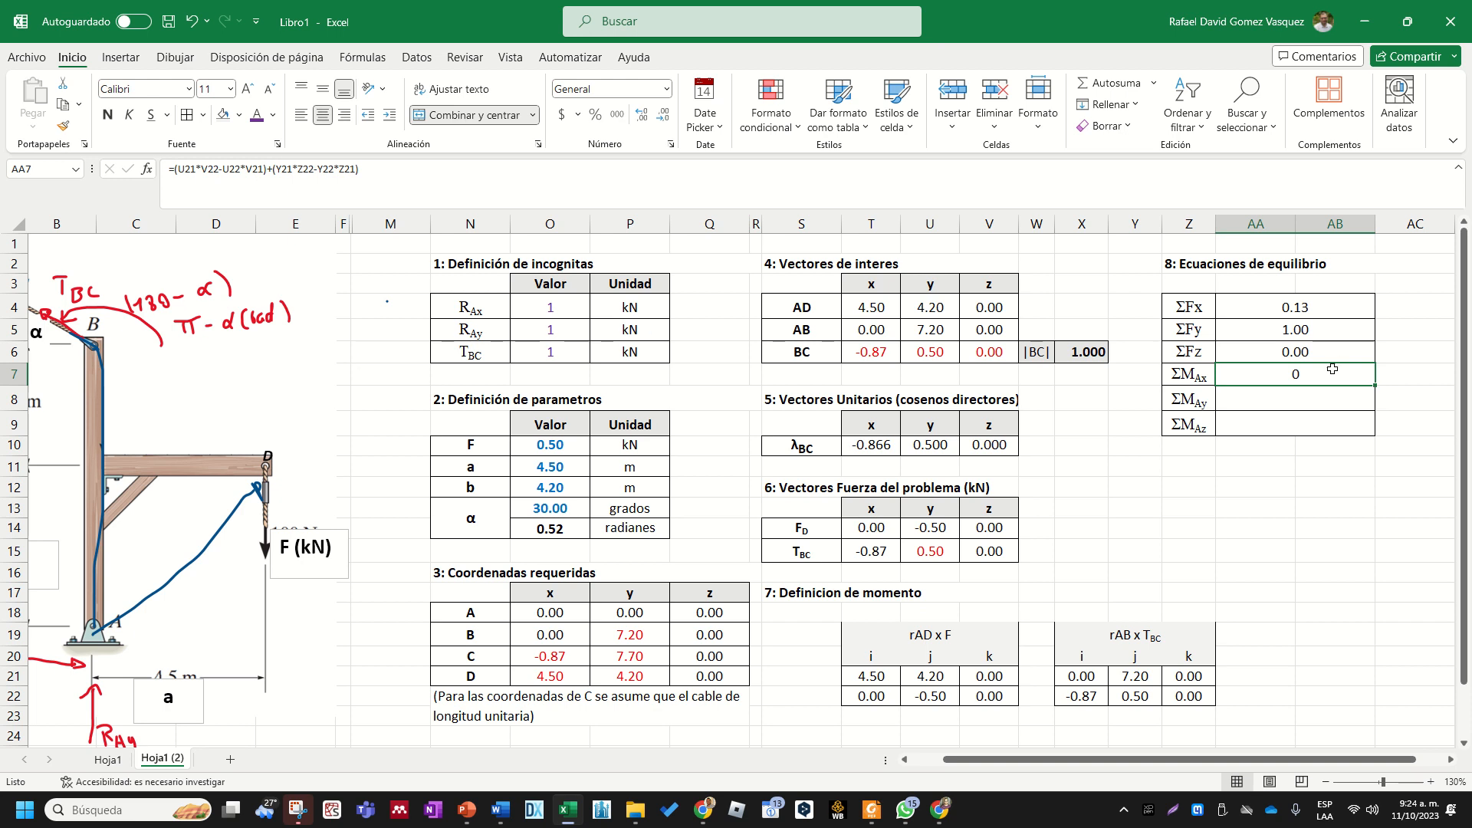
- Begin the ΣMAy formula in AA8 with the negative j component of rAD x F, =-(T21*V22-T22*V21)
{"action": "left_click", "coordinate": [1285, 397]}
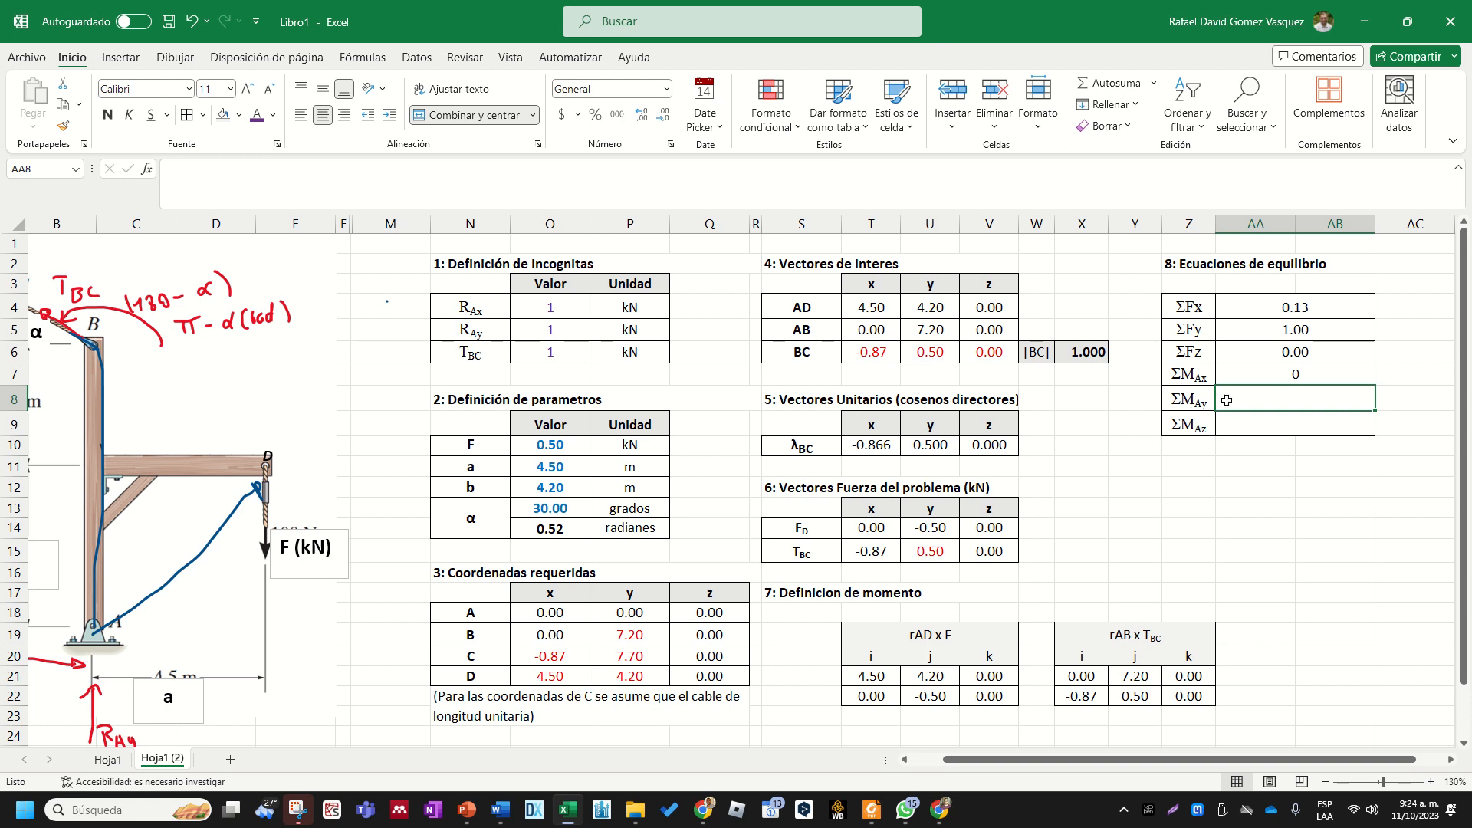
{"action": "type", "text": "="}
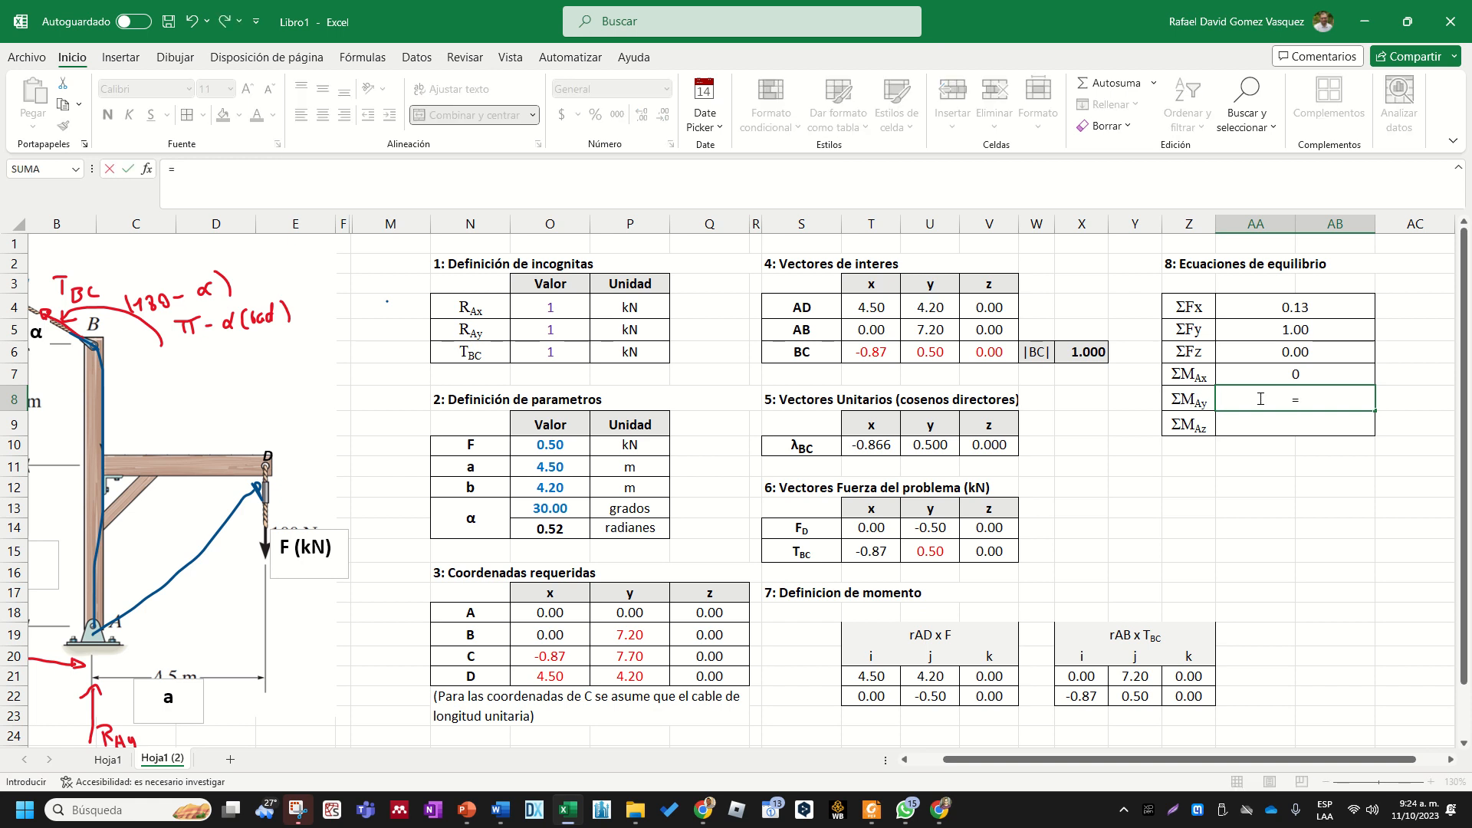
{"action": "type", "text": "-("}
{"action": "left_click", "coordinate": [882, 675]}
{"action": "type", "text": "*"}
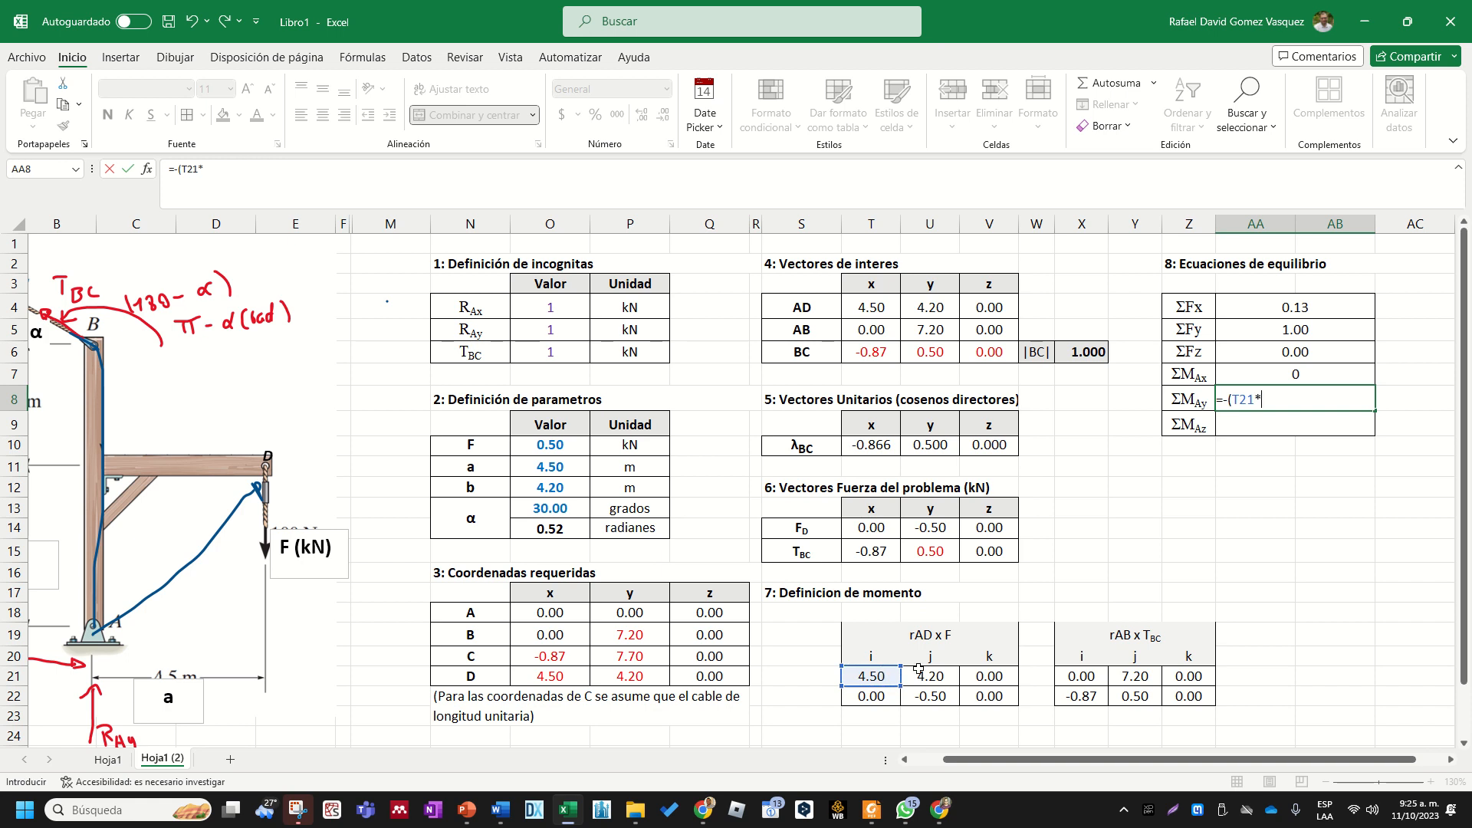
{"action": "left_click", "coordinate": [985, 695]}
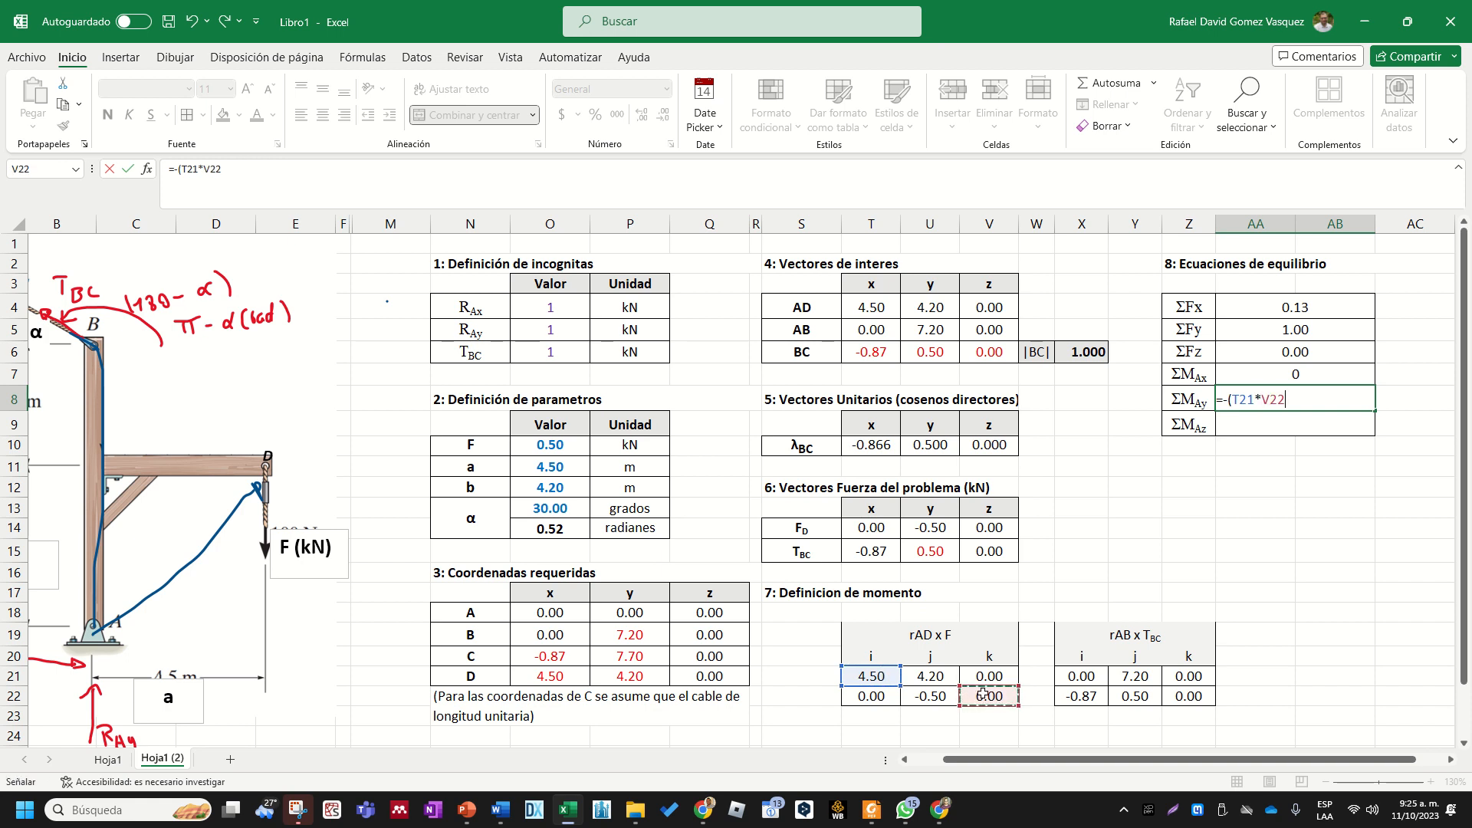
{"action": "type", "text": "-"}
{"action": "left_click", "coordinate": [888, 695]}
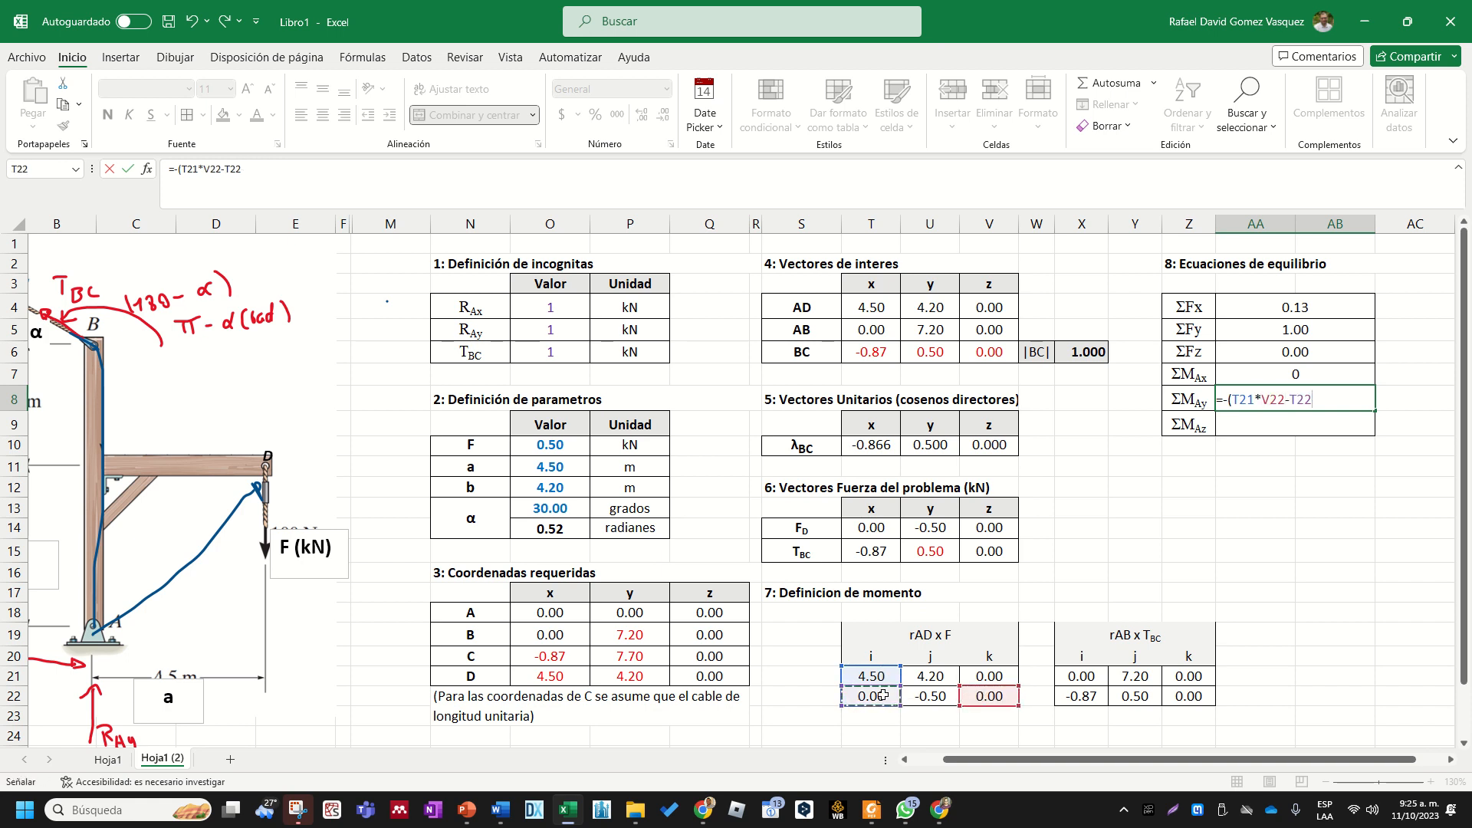
{"action": "type", "text": "*"}
{"action": "left_click", "coordinate": [991, 675]}
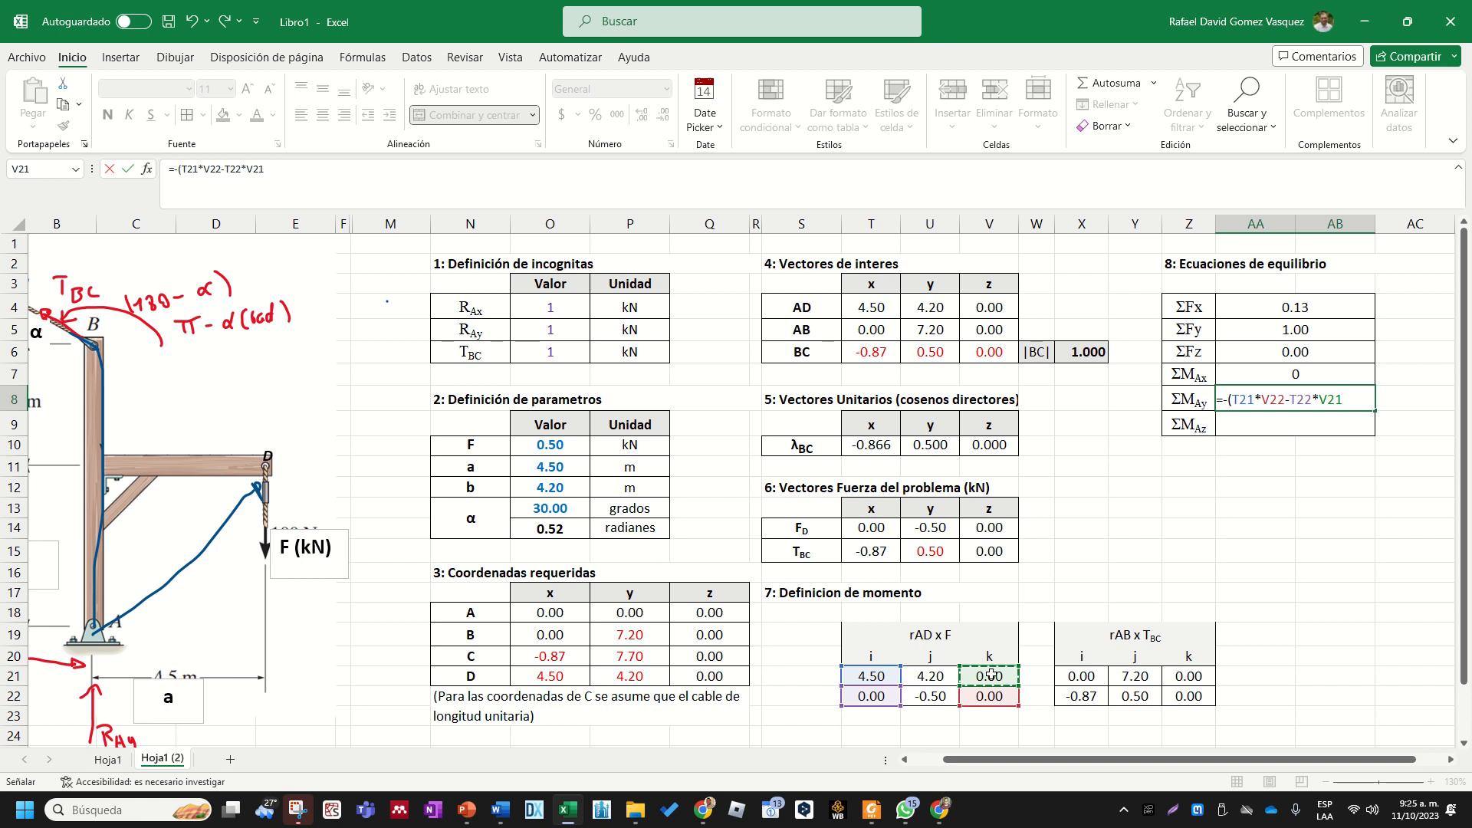
{"action": "type", "text": ")+("}
- Add the rAB x TBC term to the ΣMAy formula as +(X21*Z22-X22*Z21)) and try to enter it
{"action": "left_click", "coordinate": [1092, 675]}
{"action": "type", "text": "*"}
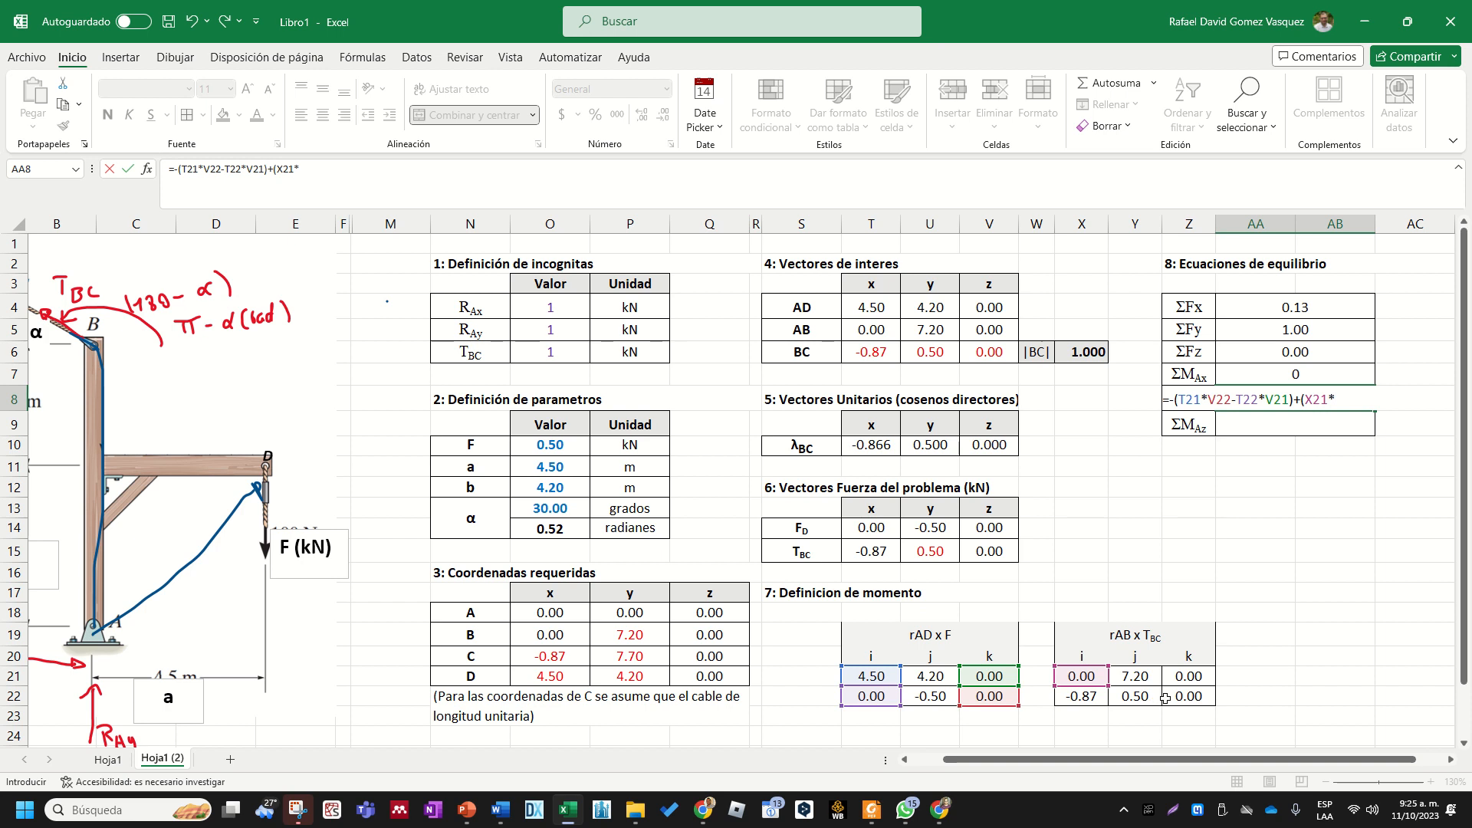
{"action": "left_click", "coordinate": [1187, 697]}
{"action": "type", "text": "-"}
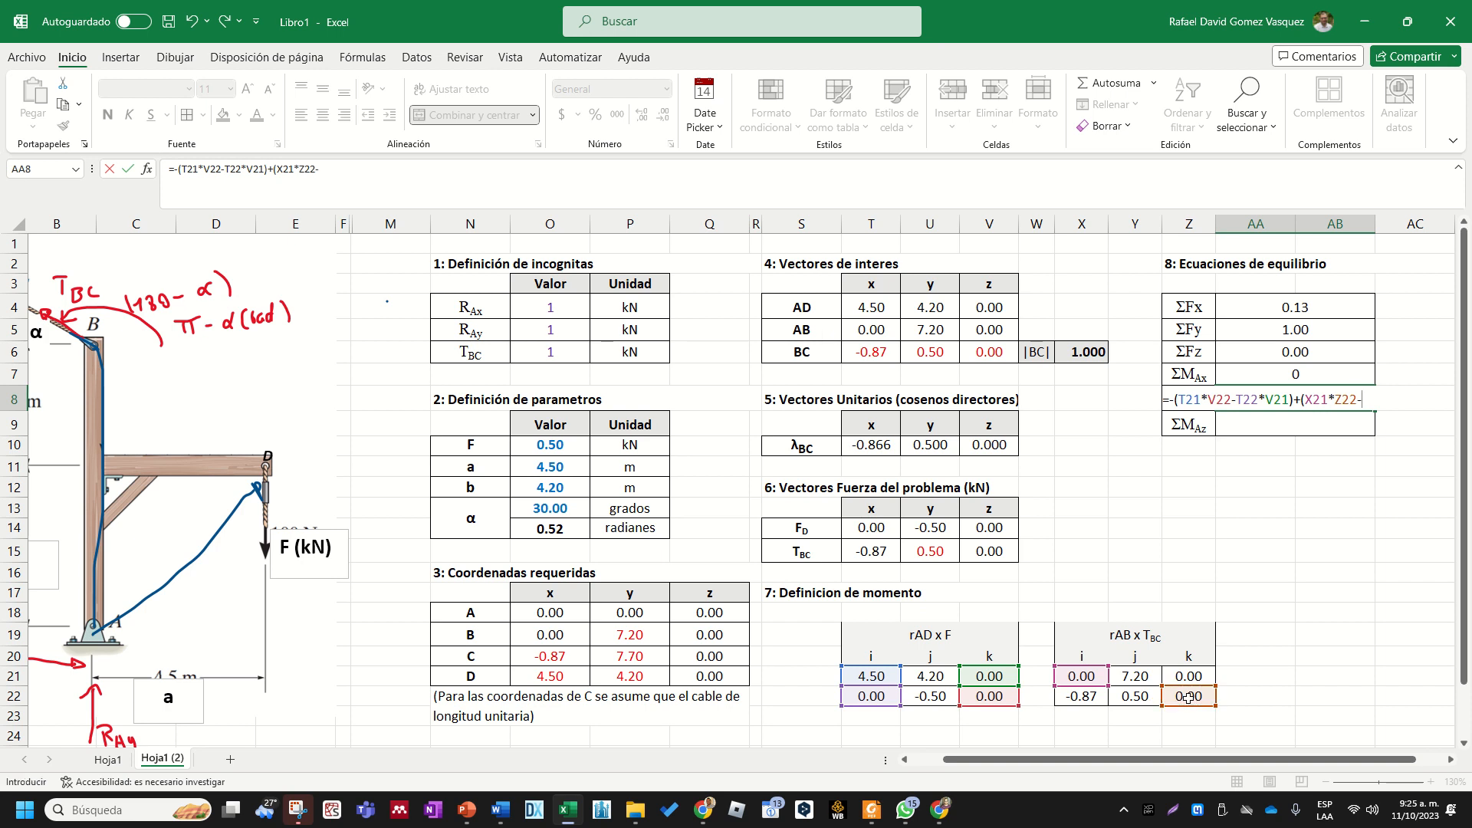
{"action": "left_click", "coordinate": [1089, 695]}
{"action": "type", "text": "*"}
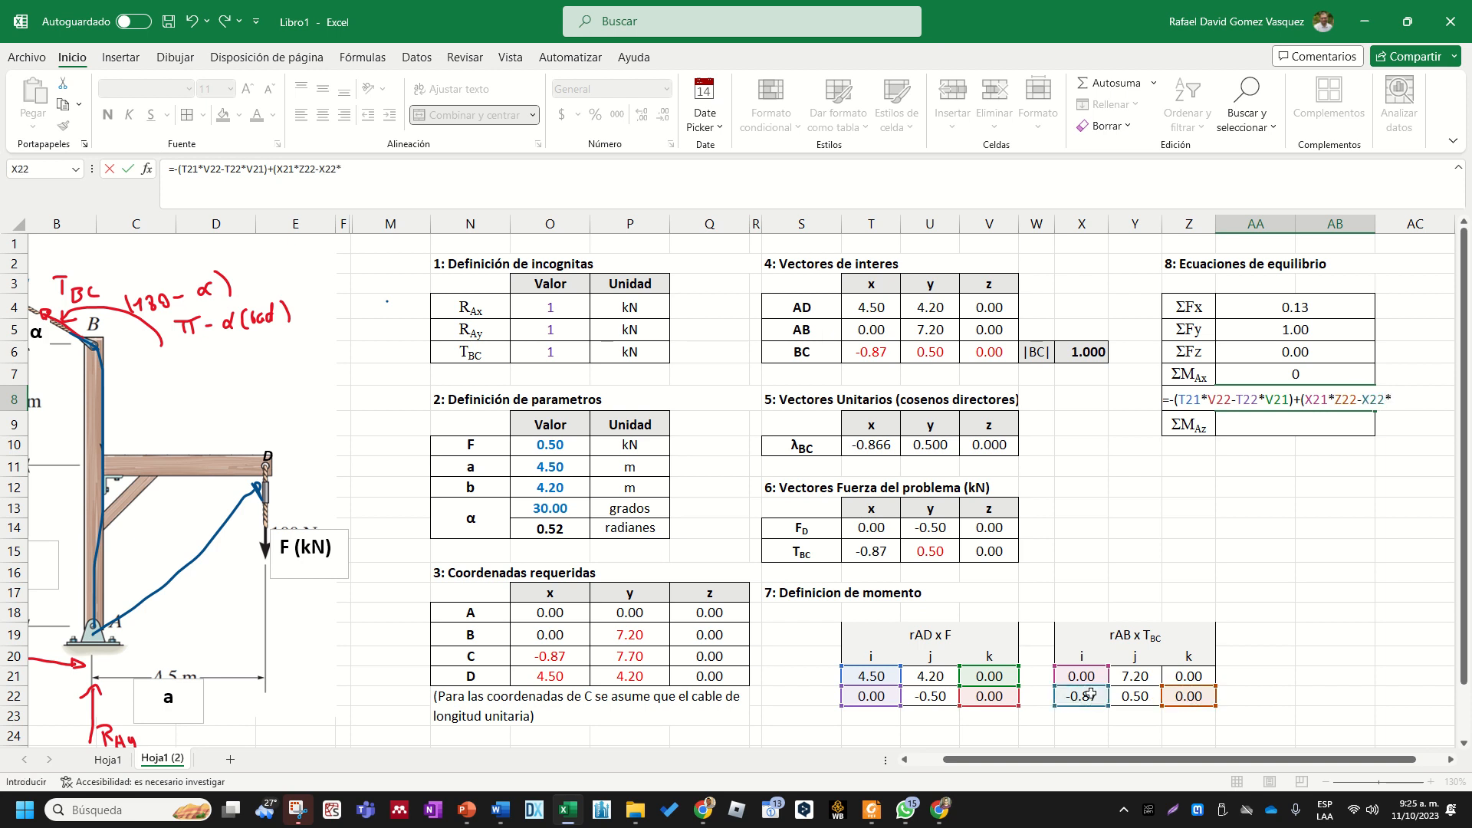
{"action": "left_click", "coordinate": [1181, 676]}
{"action": "type", "text": "))"}
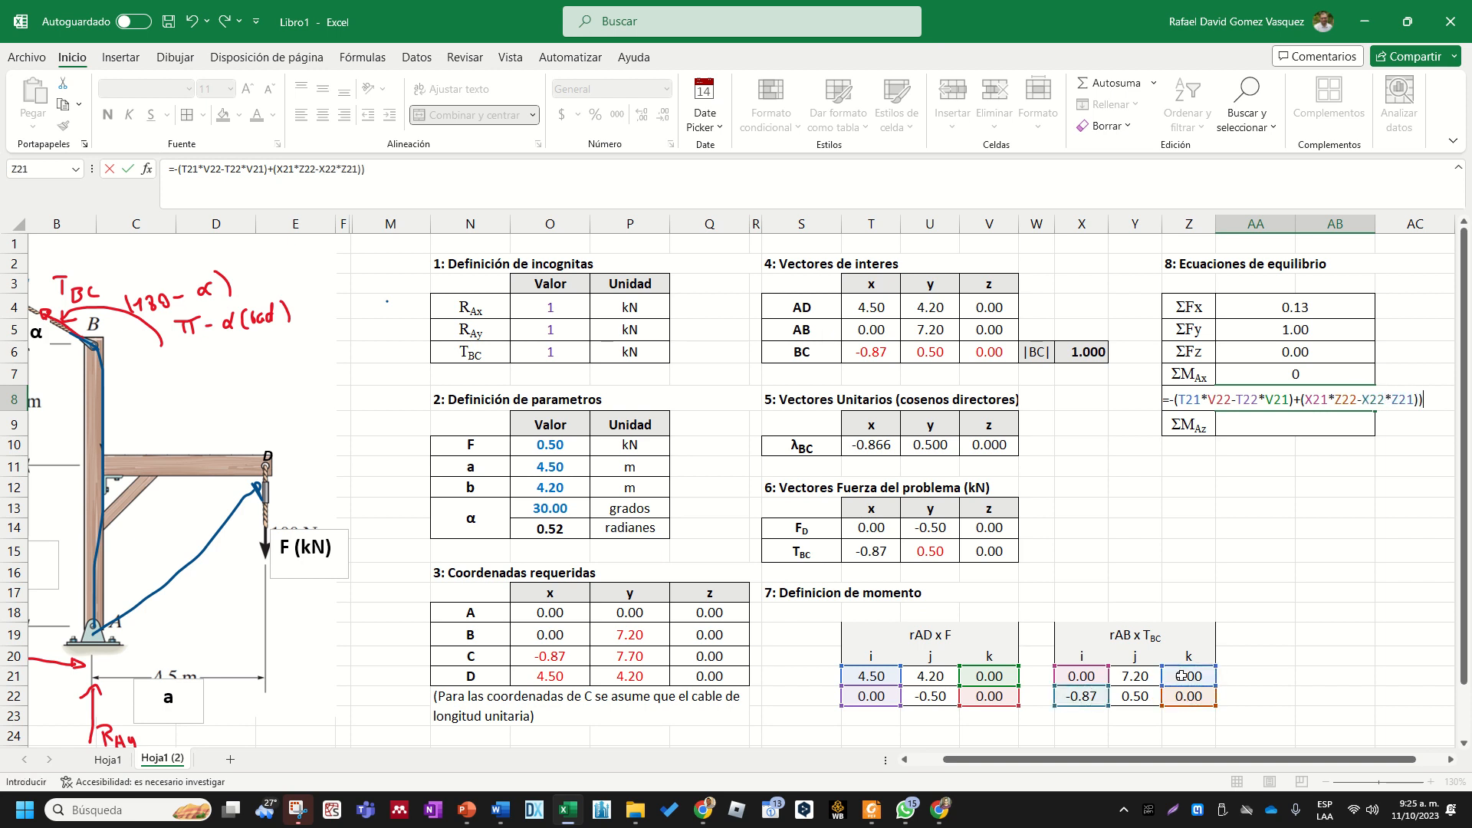
{"action": "key", "text": "Return"}
{"action": "key", "text": "Return"}
{"action": "key", "text": "Return"}
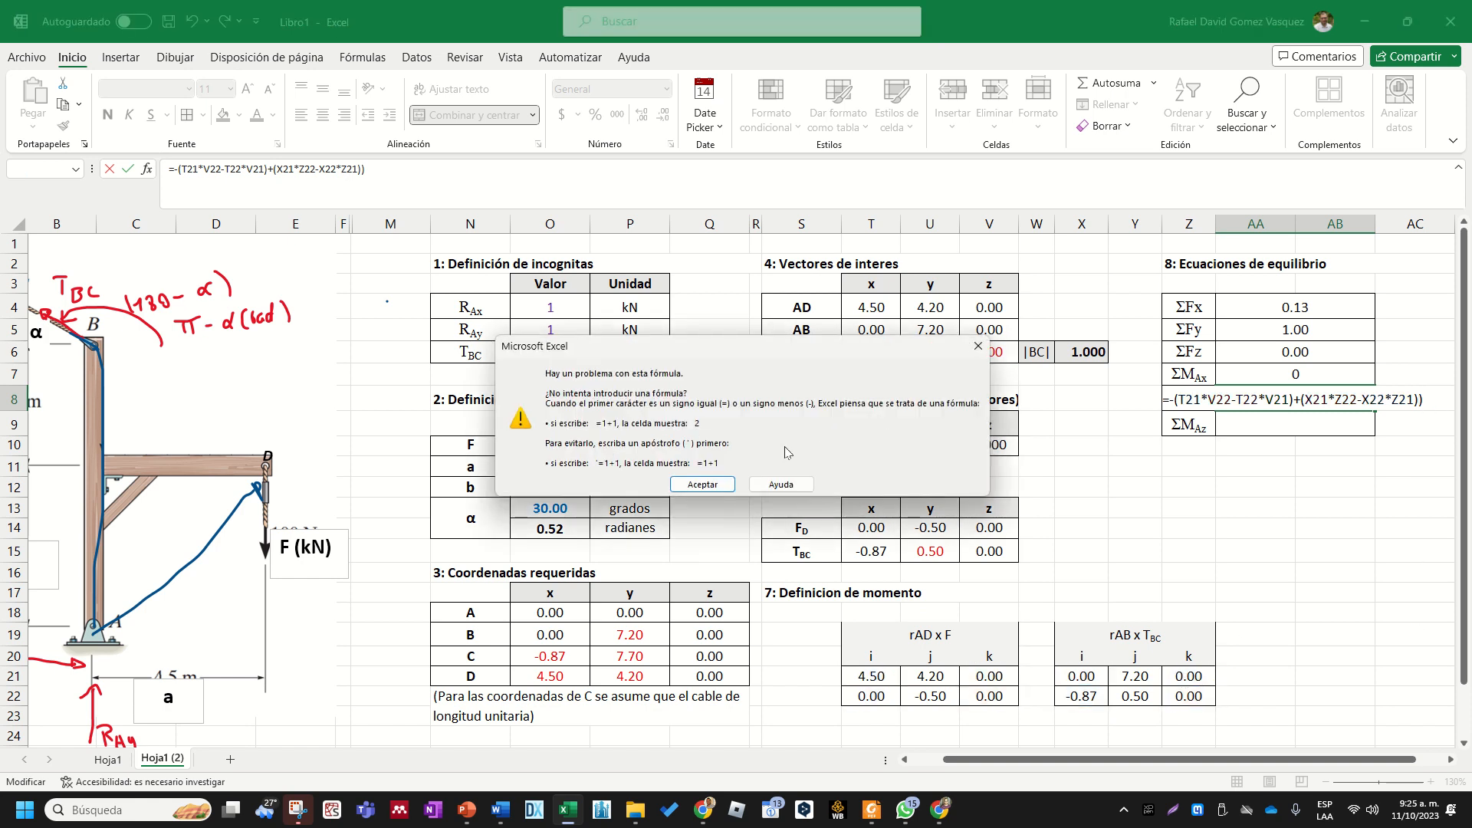
- Remove the extra closing parenthesis from the end of the ΣMAy formula in AA8 and enter it
{"action": "left_click", "coordinate": [702, 484]}
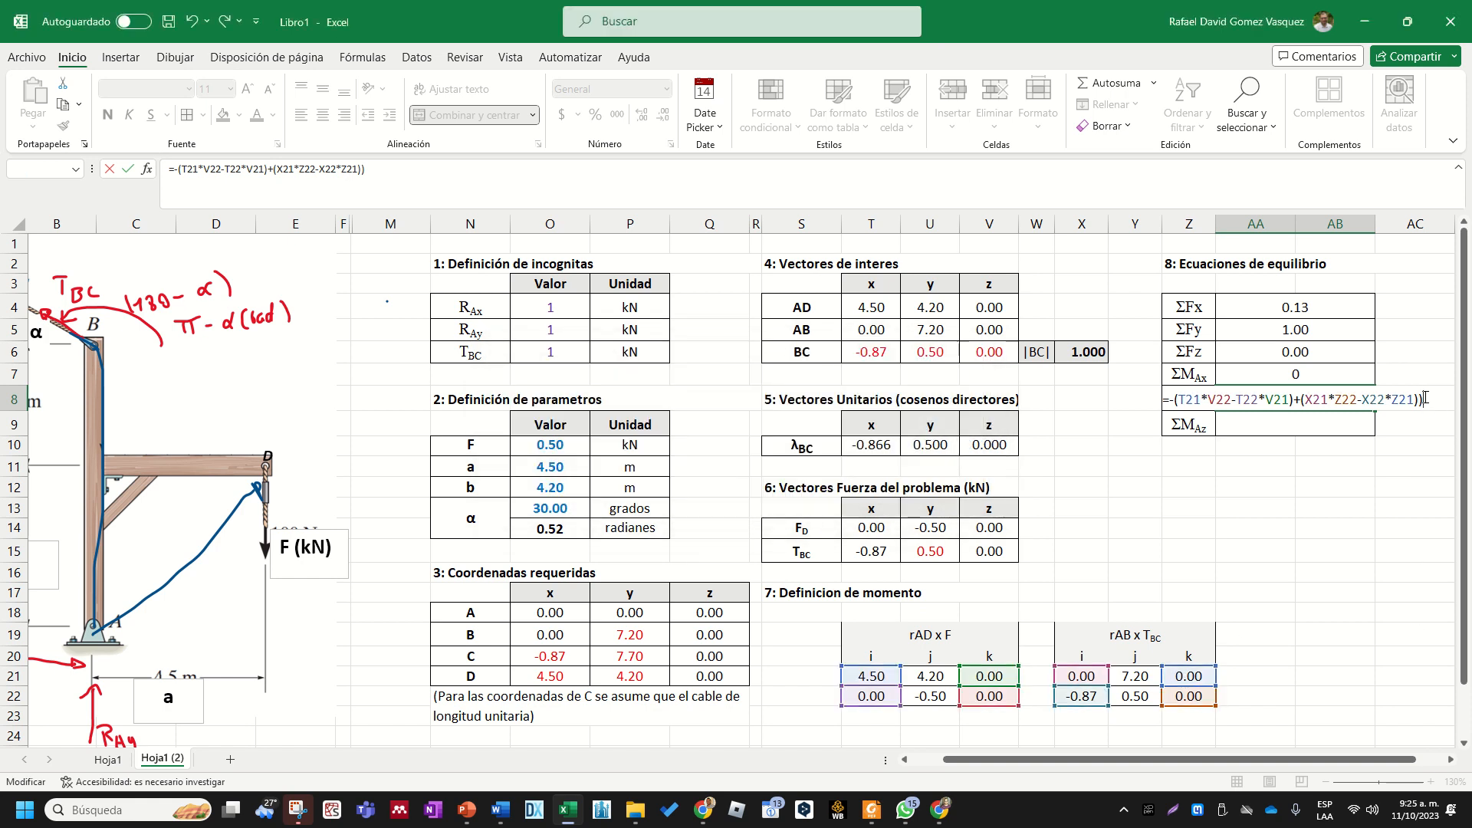
{"action": "key", "text": "BackSpace"}
{"action": "key", "text": "Return"}
{"action": "left_click", "coordinate": [1311, 399]}
- Begin the ΣMAz formula in AA9 with =(T21*U22, the first product of the k component of rAD x F
{"action": "left_click", "coordinate": [1300, 425]}
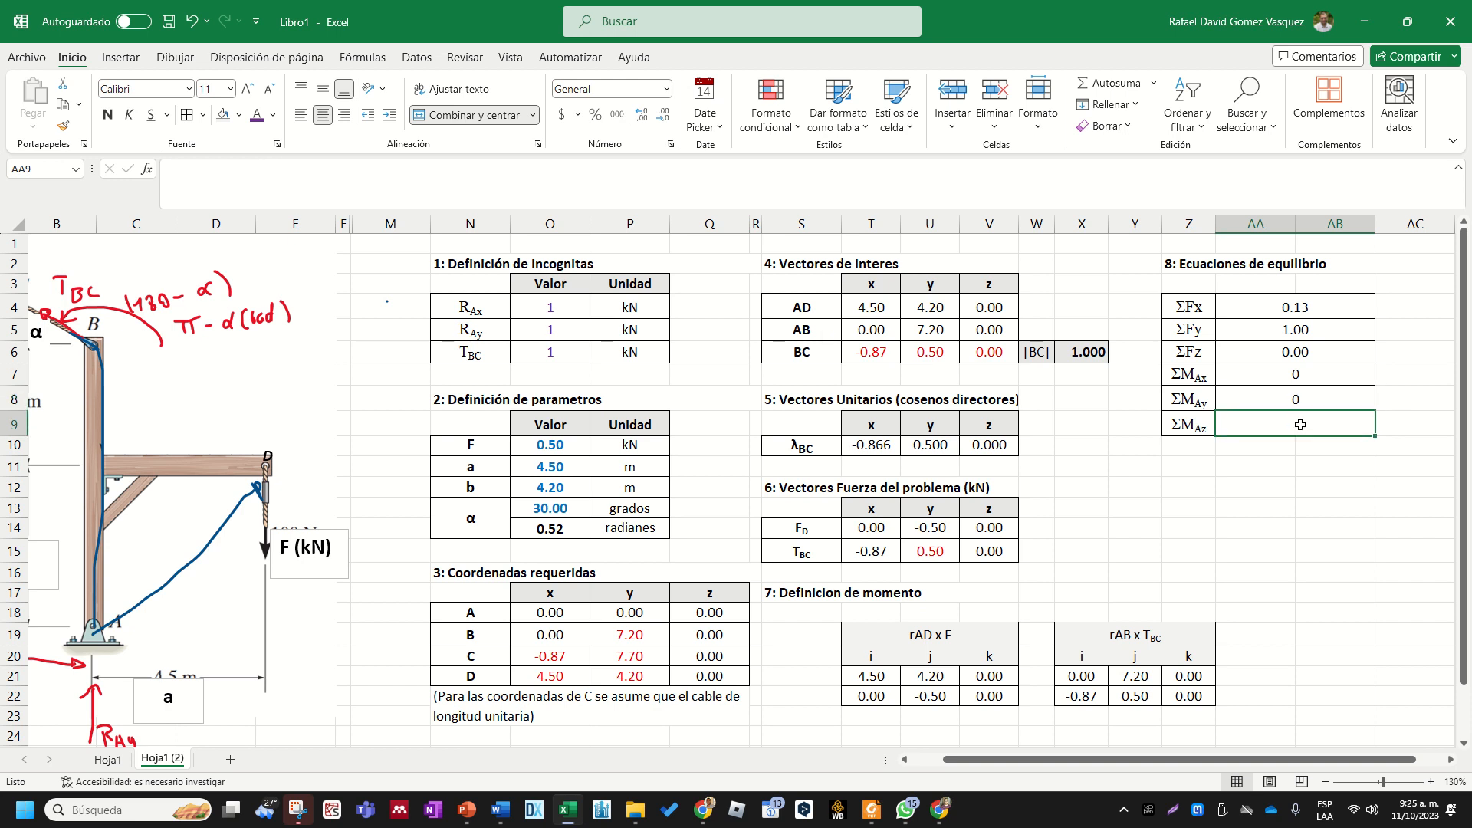
{"action": "type", "text": "=("}
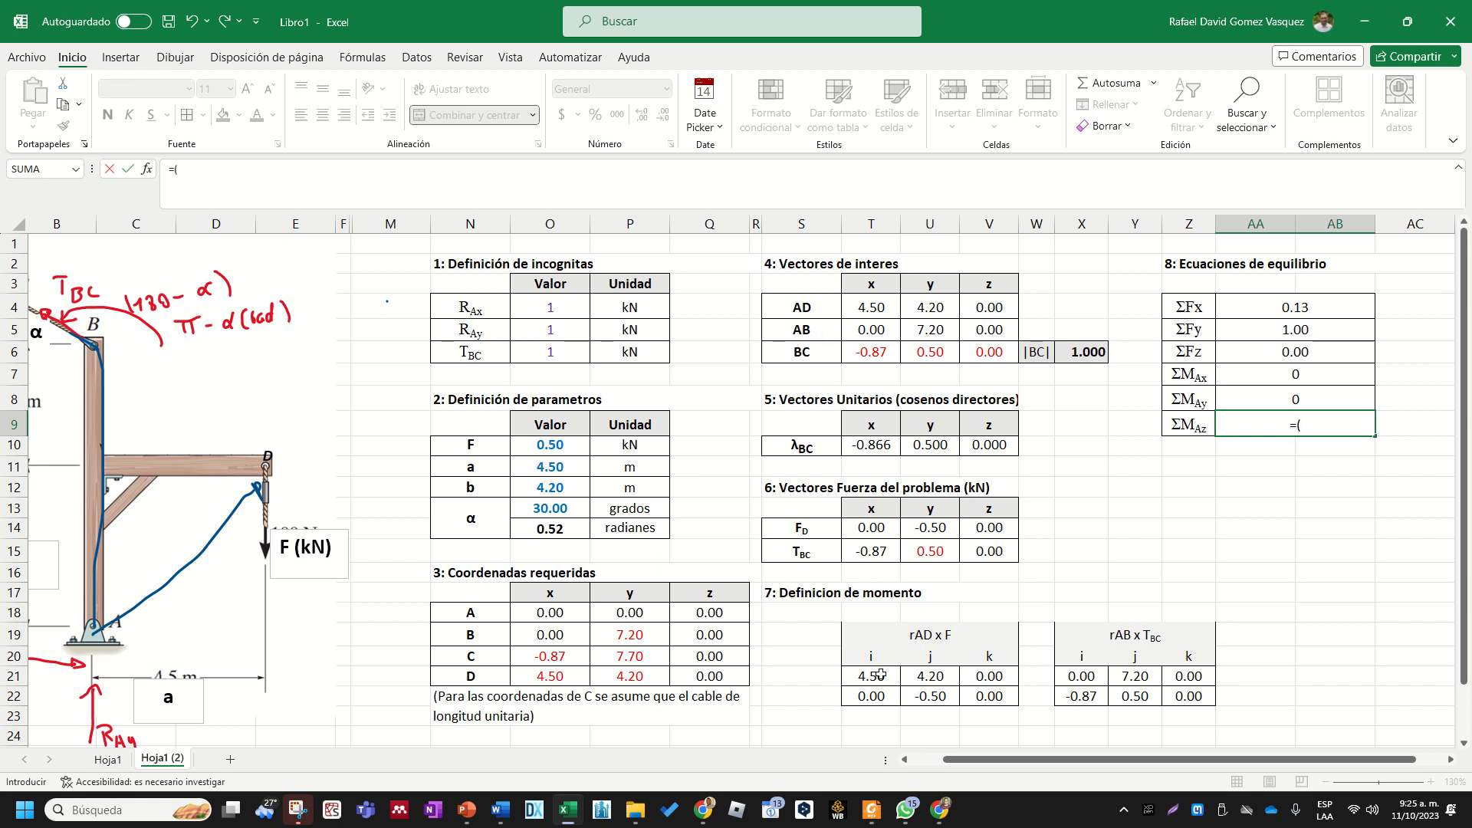
{"action": "type", "text": "-"}
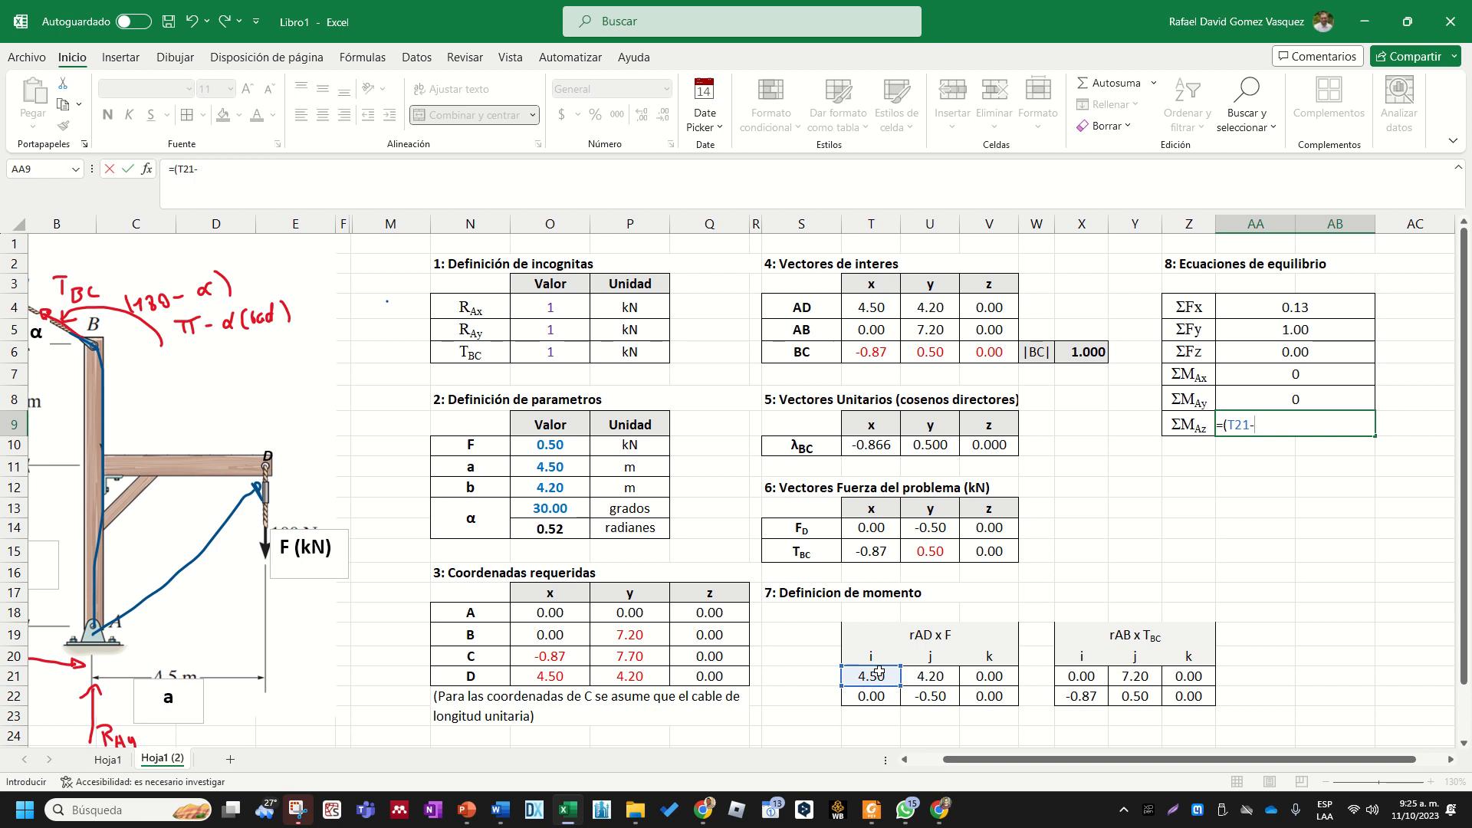
{"action": "left_click", "coordinate": [933, 694]}
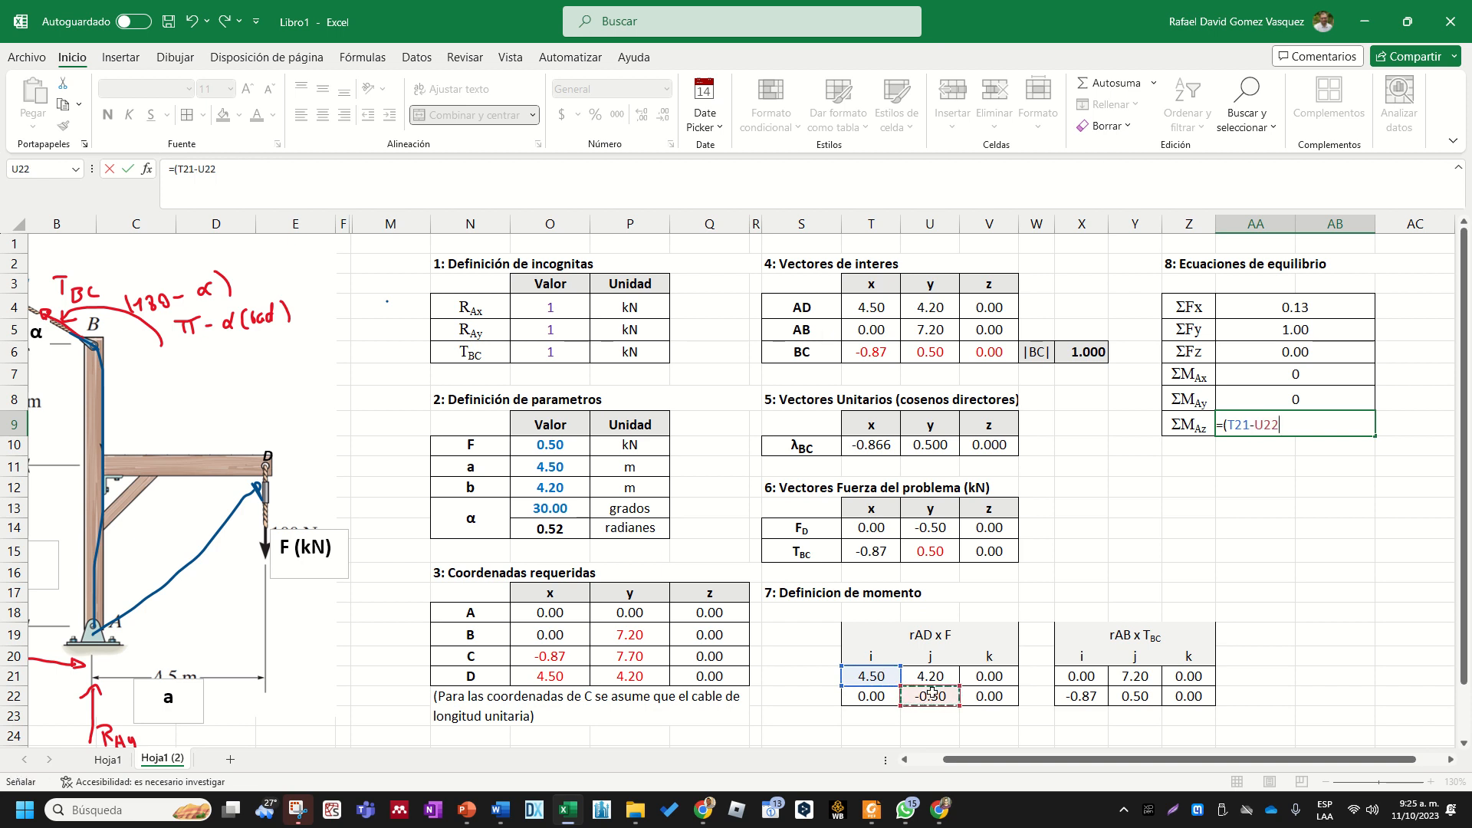
{"action": "key", "text": "BackSpace"}
{"action": "key", "text": "BackSpace"}
{"action": "key", "text": "BackSpace"}
{"action": "key", "text": "BackSpace"}
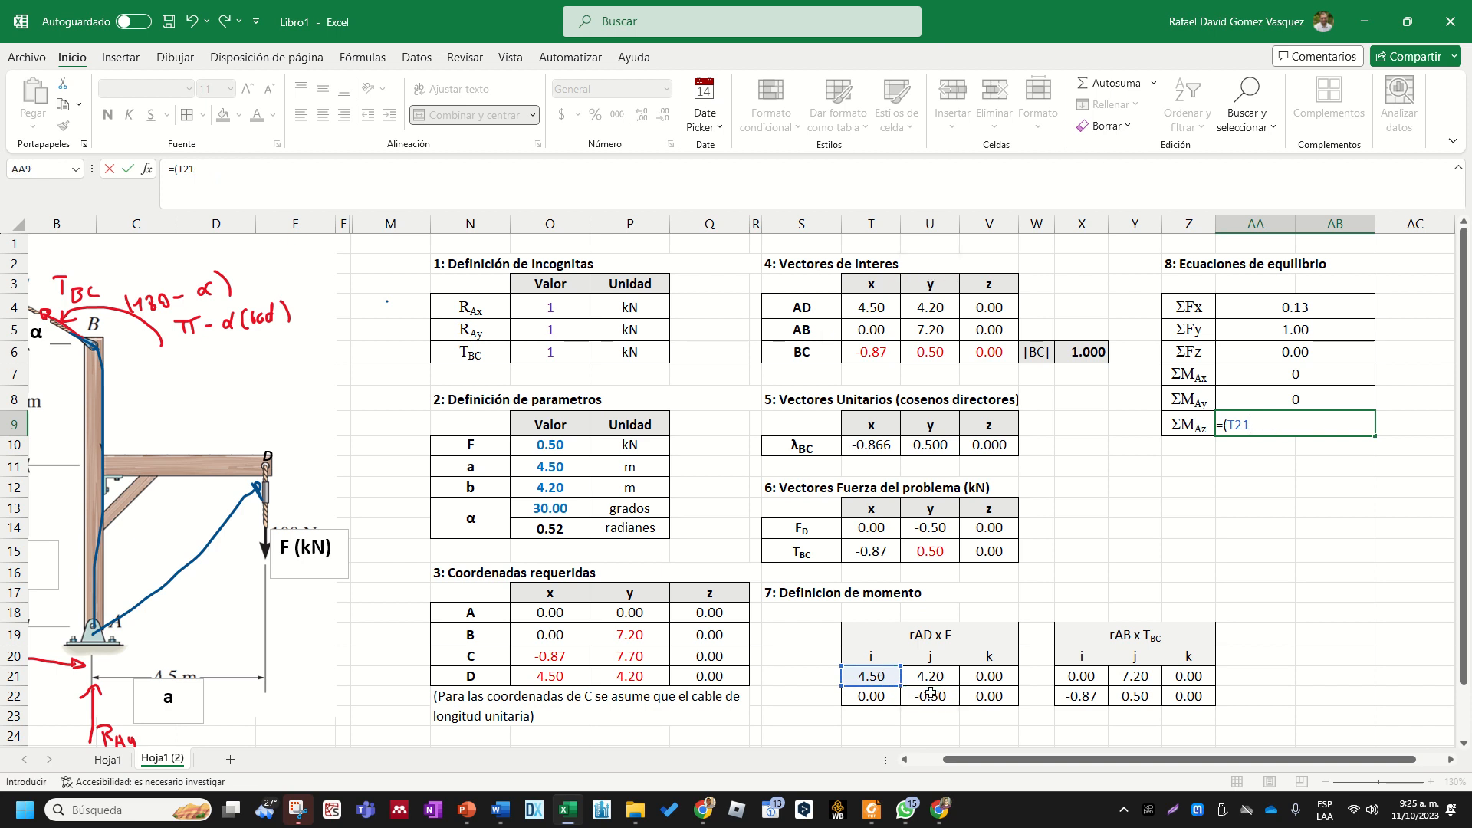
{"action": "type", "text": "*"}
{"action": "left_click", "coordinate": [930, 694]}
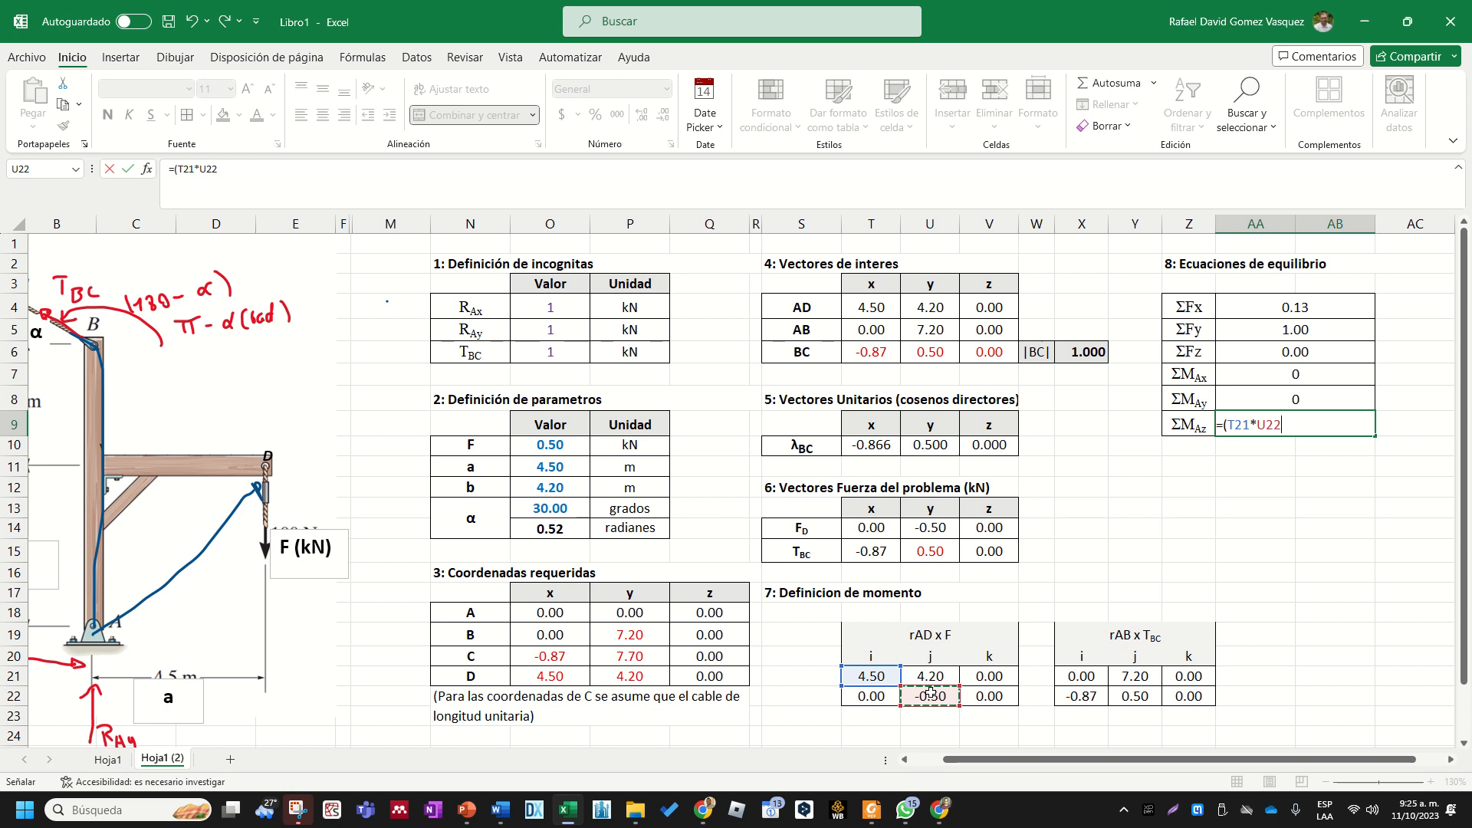
- Extend the ΣMAz formula in AA9 with -T22-U21 and close the rAD x F parenthesis
{"action": "type", "text": "-"}
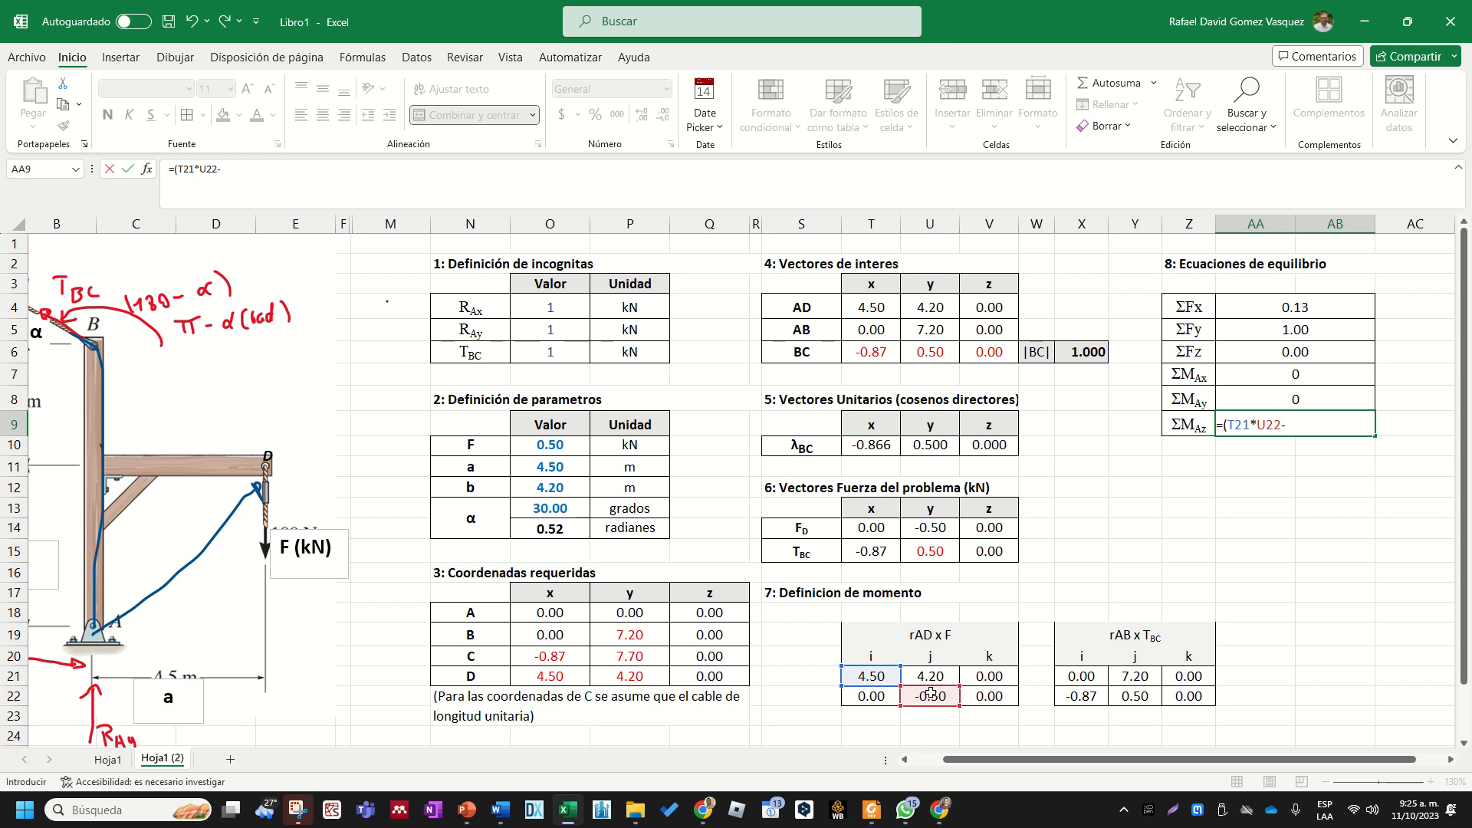
{"action": "left_click", "coordinate": [880, 694]}
{"action": "type", "text": "-"}
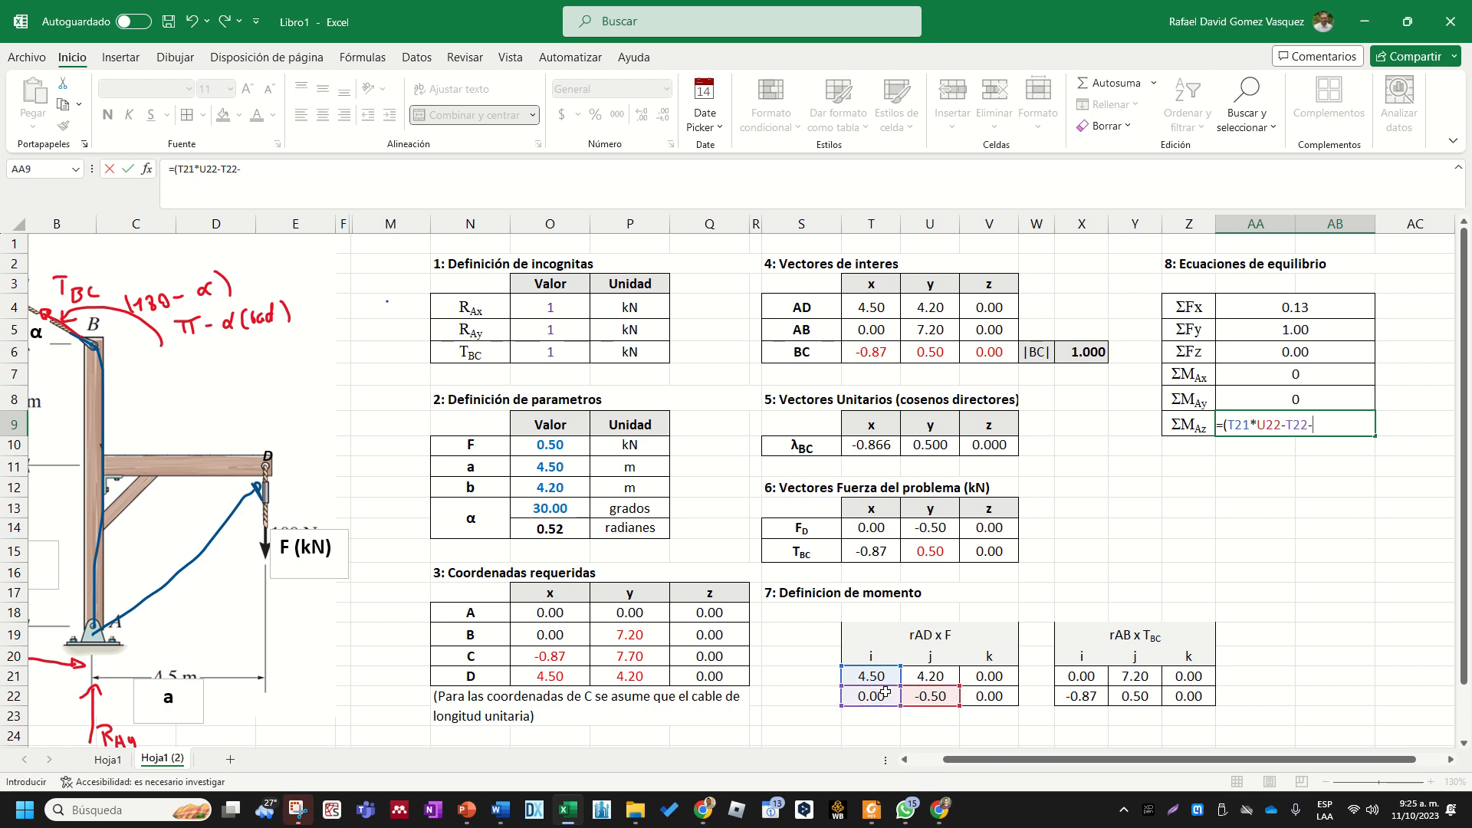
{"action": "left_click", "coordinate": [927, 676]}
{"action": "type", "text": ")"}
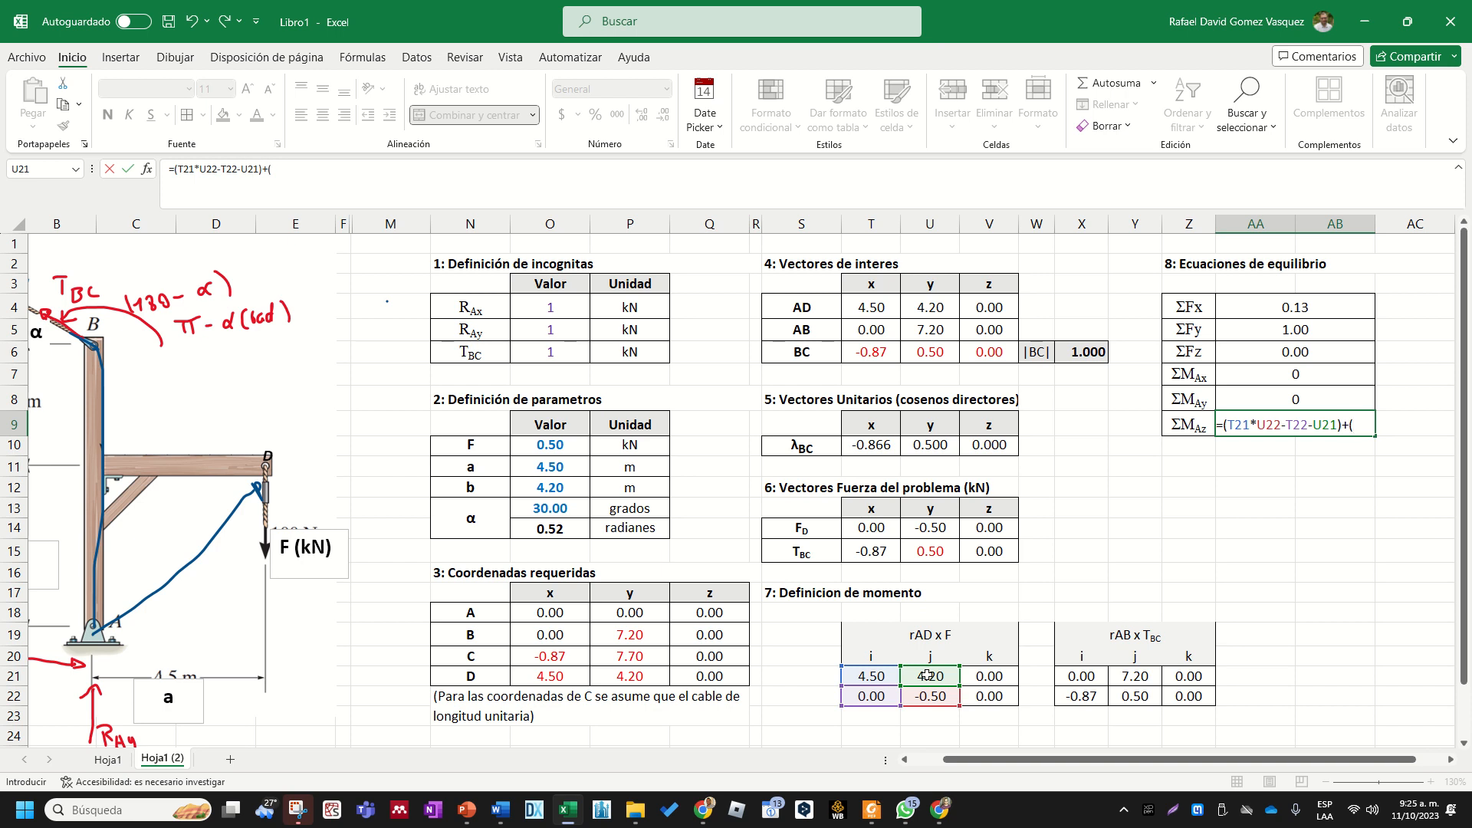
{"action": "type", "text": "+("}
- Complete the ΣMAz formula by adding the k component of rAB x TBC, +(X21*Y22-X22*Y21), and enter it
{"action": "left_click", "coordinate": [1093, 675]}
{"action": "type", "text": "*"}
{"action": "left_click", "coordinate": [1125, 694]}
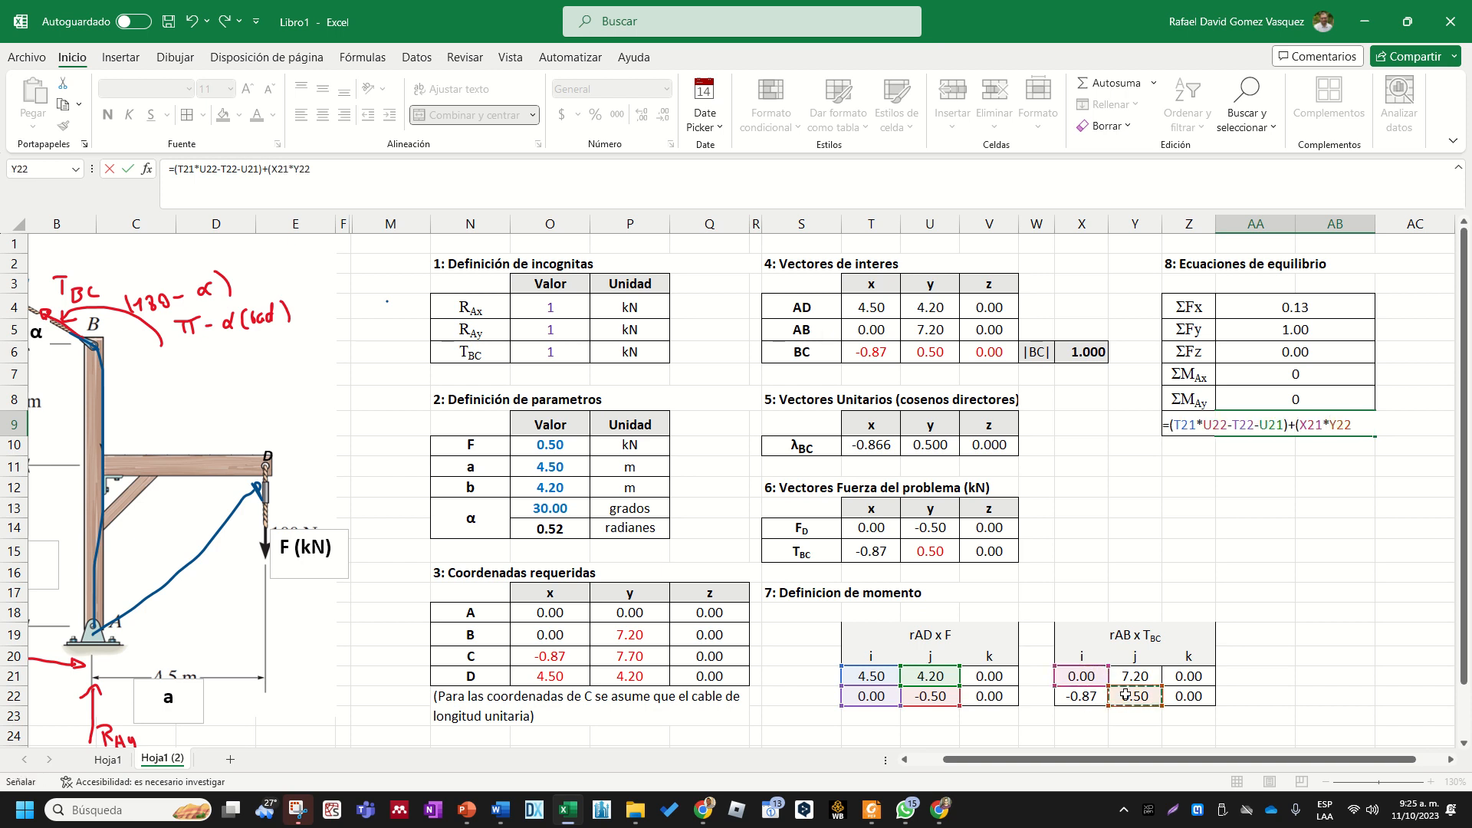
{"action": "type", "text": "-"}
{"action": "left_click", "coordinate": [1092, 695]}
{"action": "type", "text": "*"}
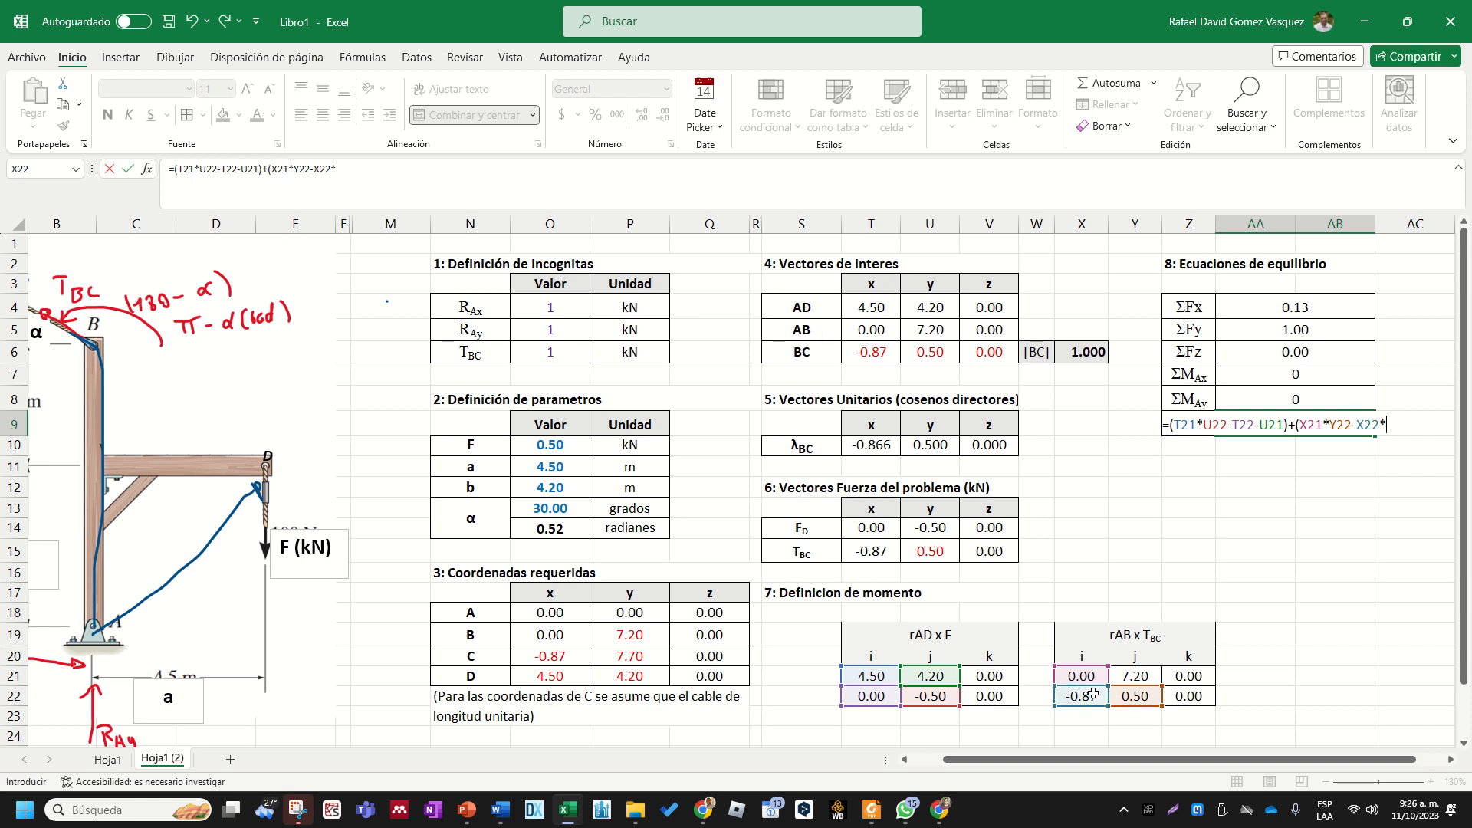
{"action": "left_click", "coordinate": [1136, 675]}
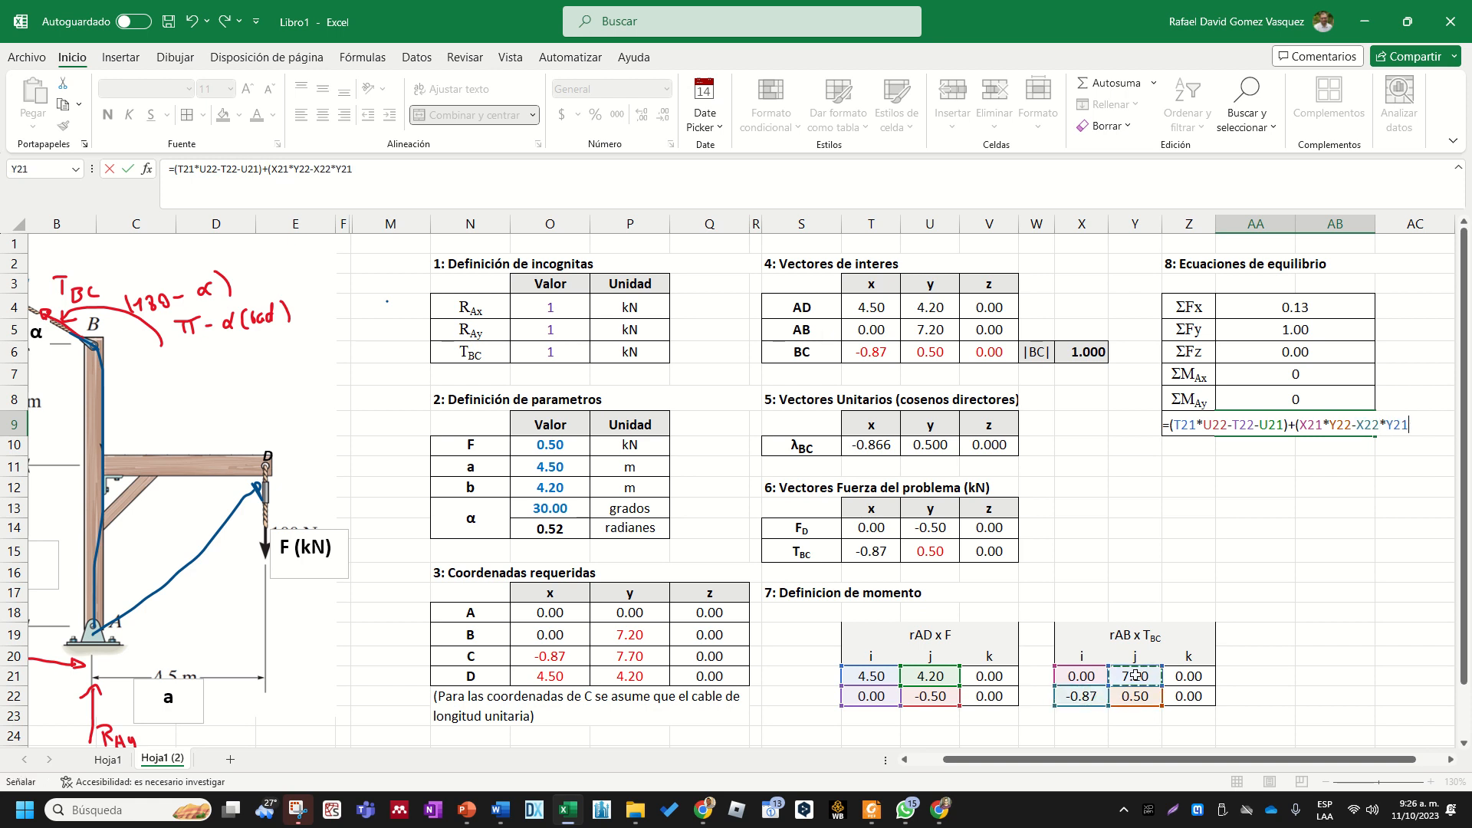
{"action": "type", "text": ")"}
{"action": "key", "text": "Return"}
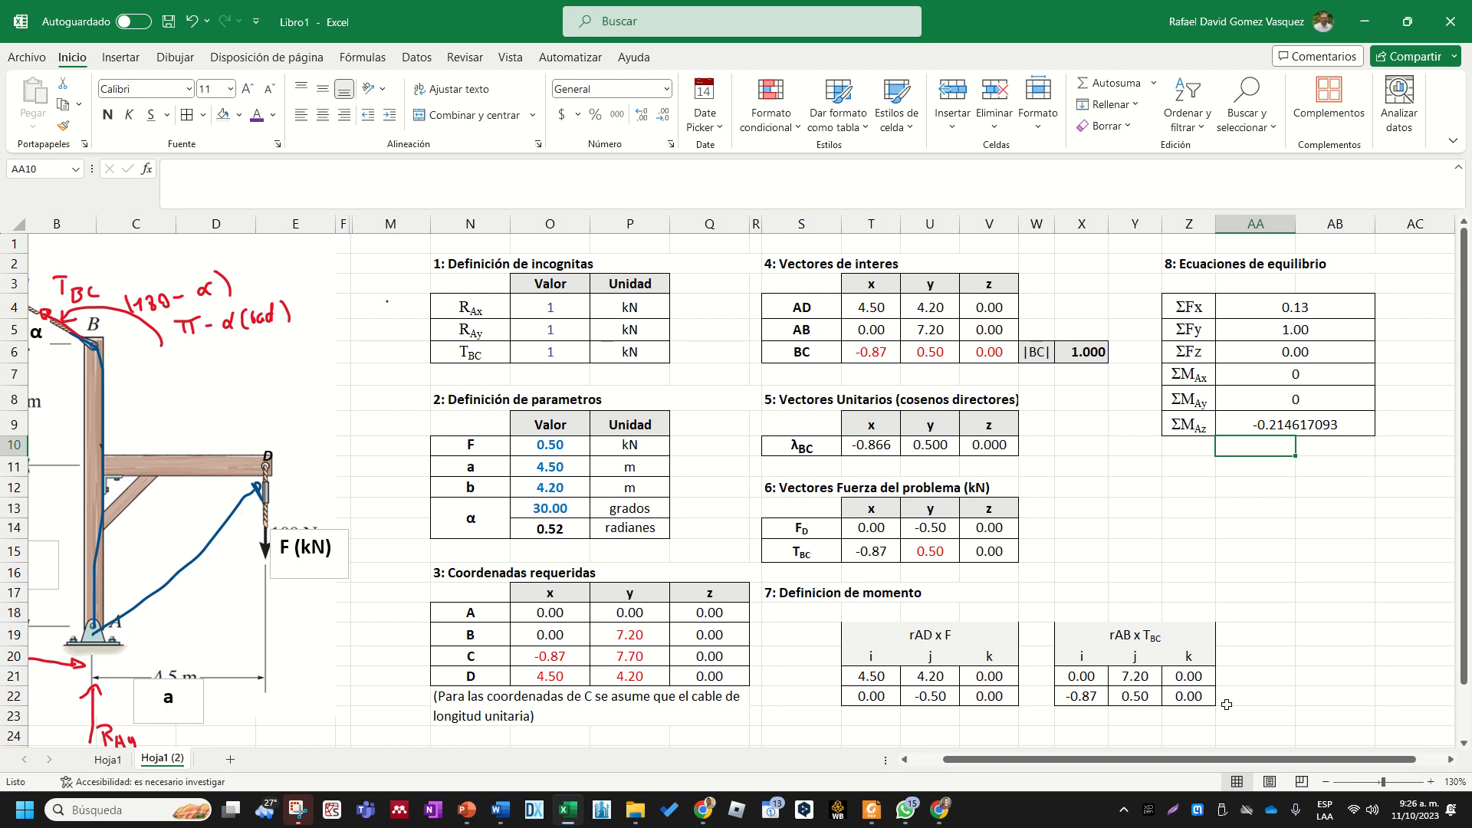
{"action": "left_click", "coordinate": [1334, 550]}
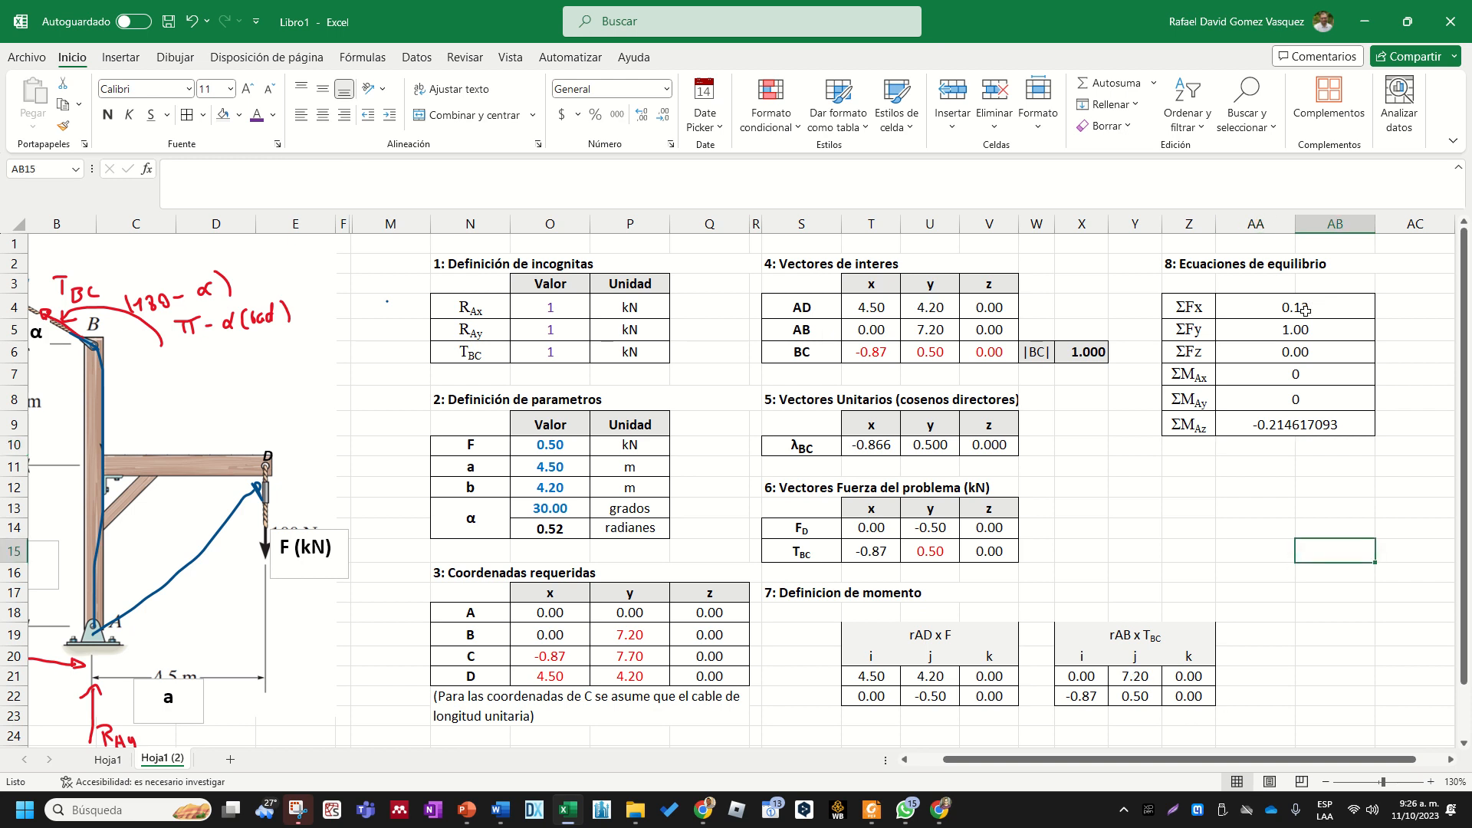
{"action": "left_click", "coordinate": [1263, 502]}
{"action": "left_click", "coordinate": [1282, 525]}
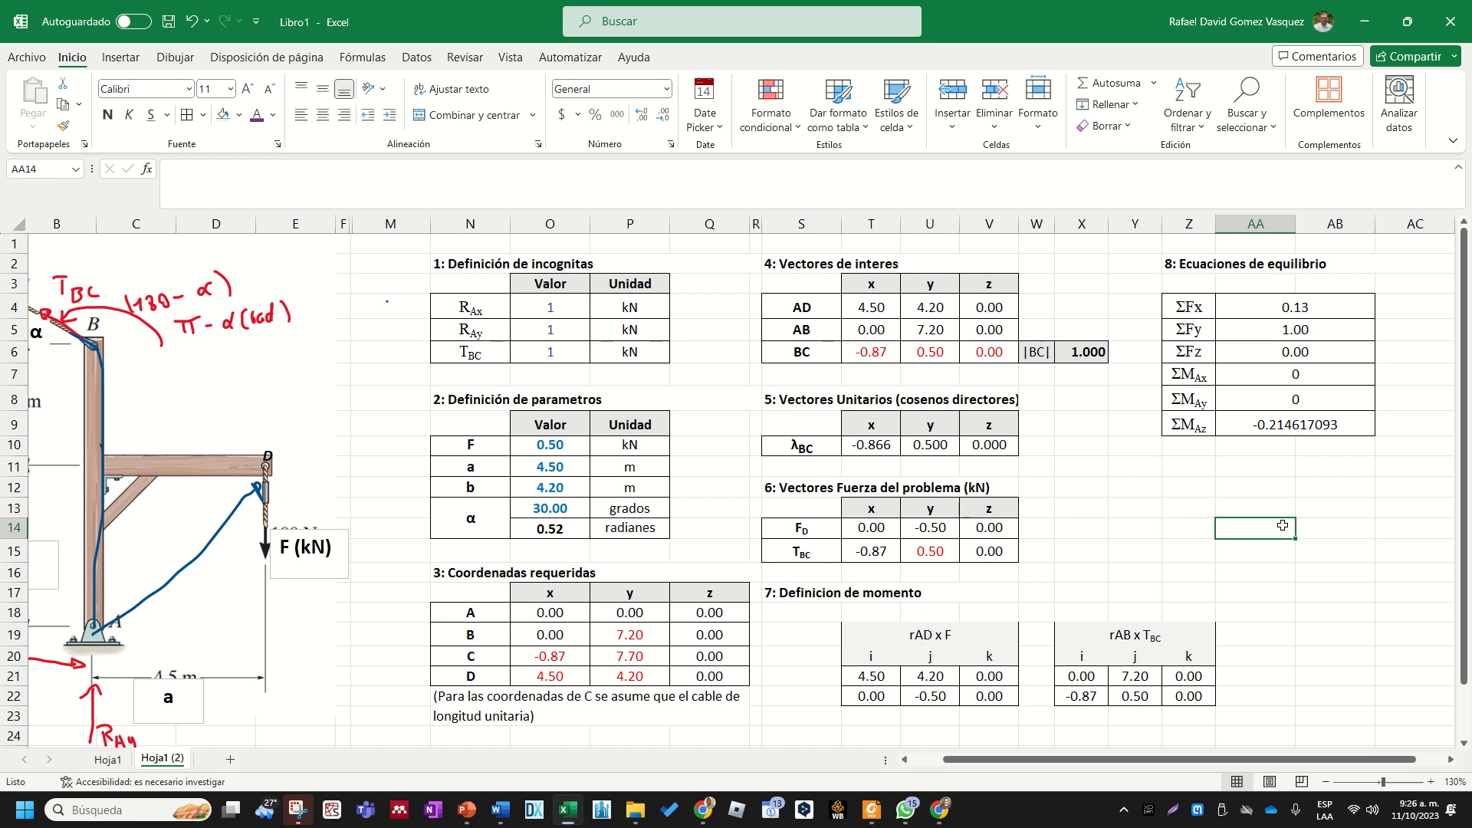
{"action": "mouse_move", "coordinate": [582, 3]}
{"action": "left_click", "coordinate": [615, 36]}
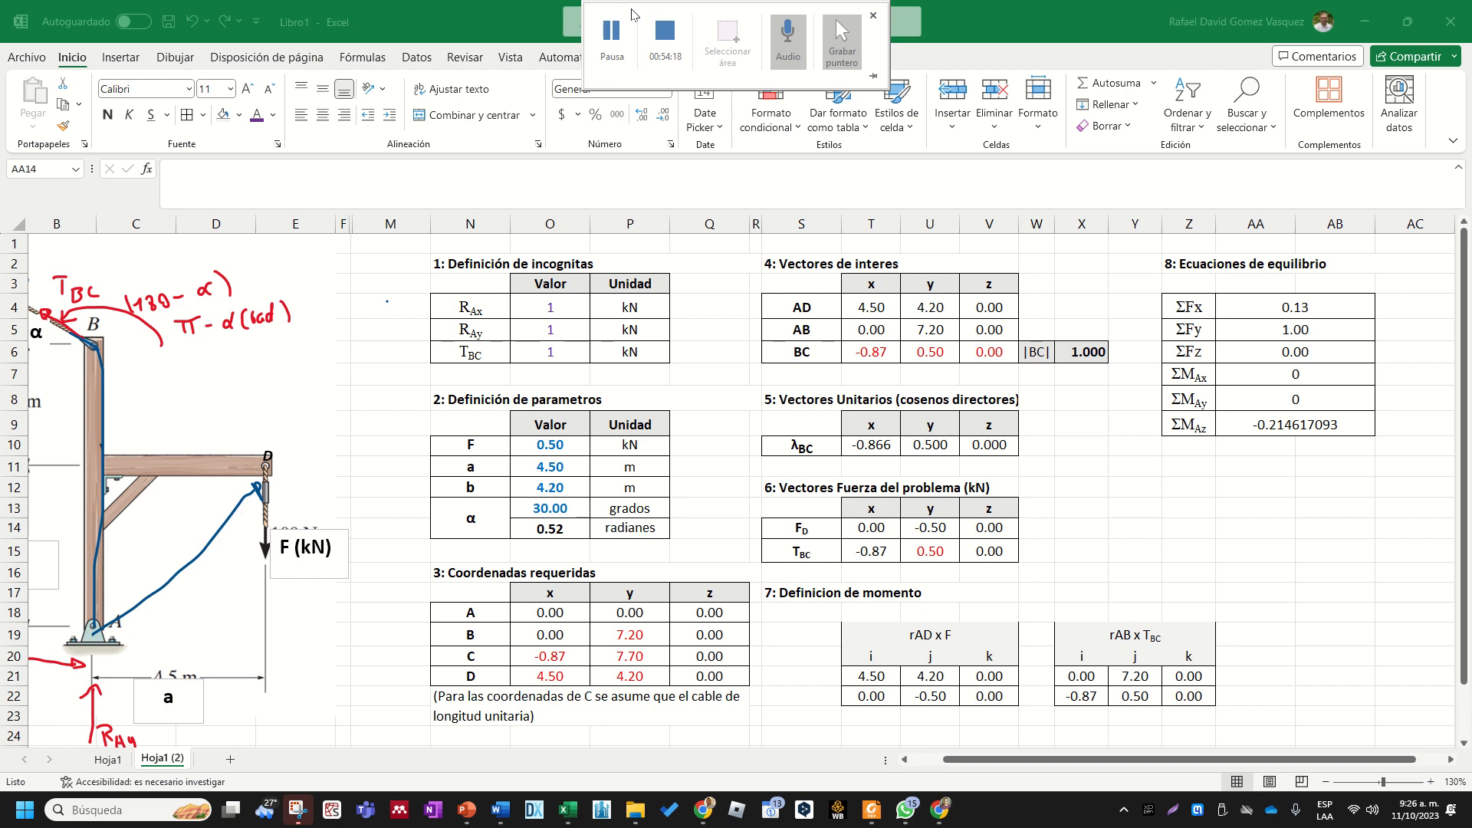
- Correct the ΣMAz formula in AA9 by replacing the minus between T22 and U21 with a multiplication sign
{"action": "left_click", "coordinate": [1291, 424]}
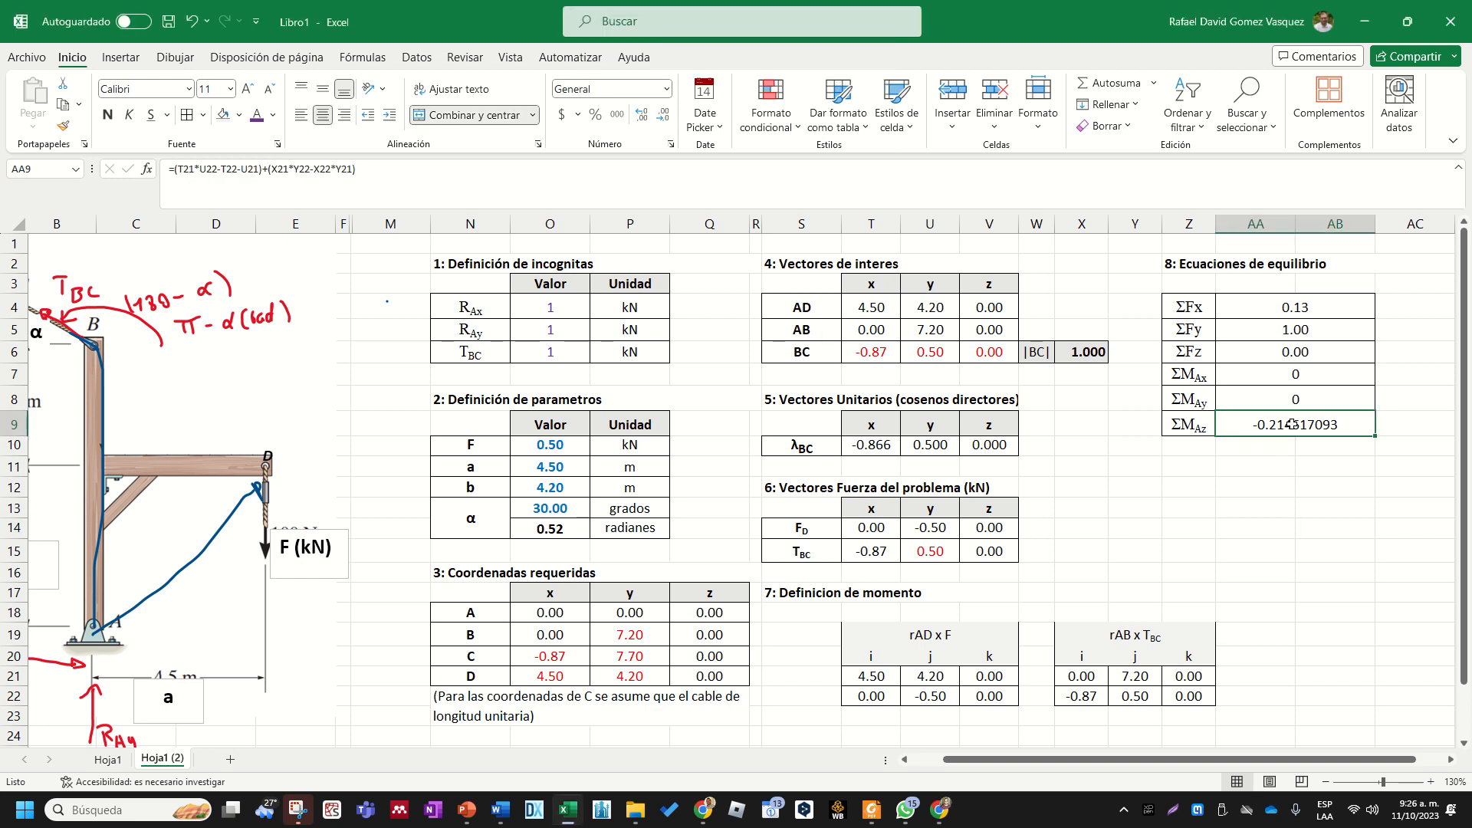
{"action": "double_click", "coordinate": [1292, 424]}
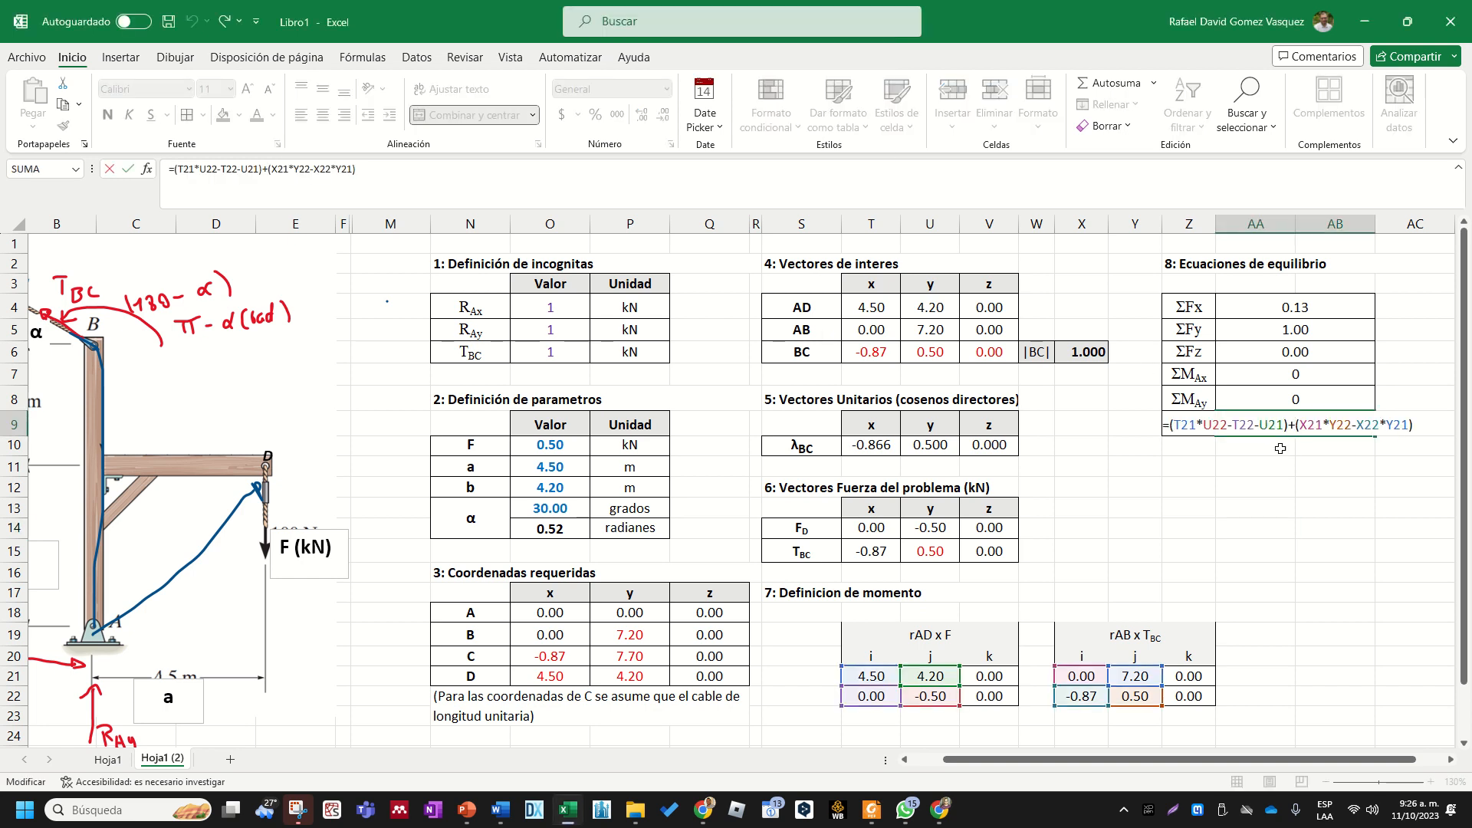
{"action": "key", "text": "BackSpace"}
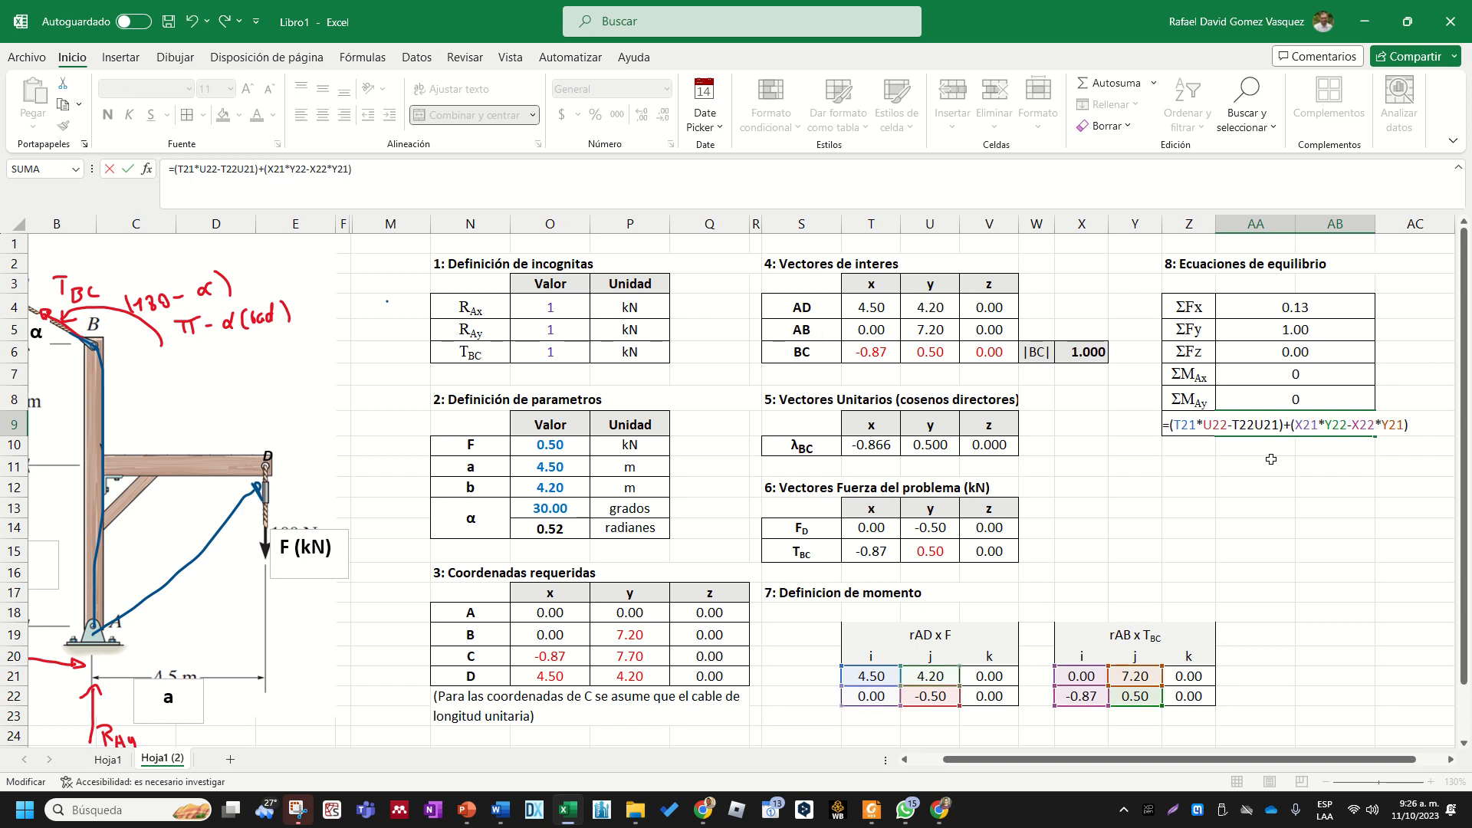
{"action": "type", "text": "*"}
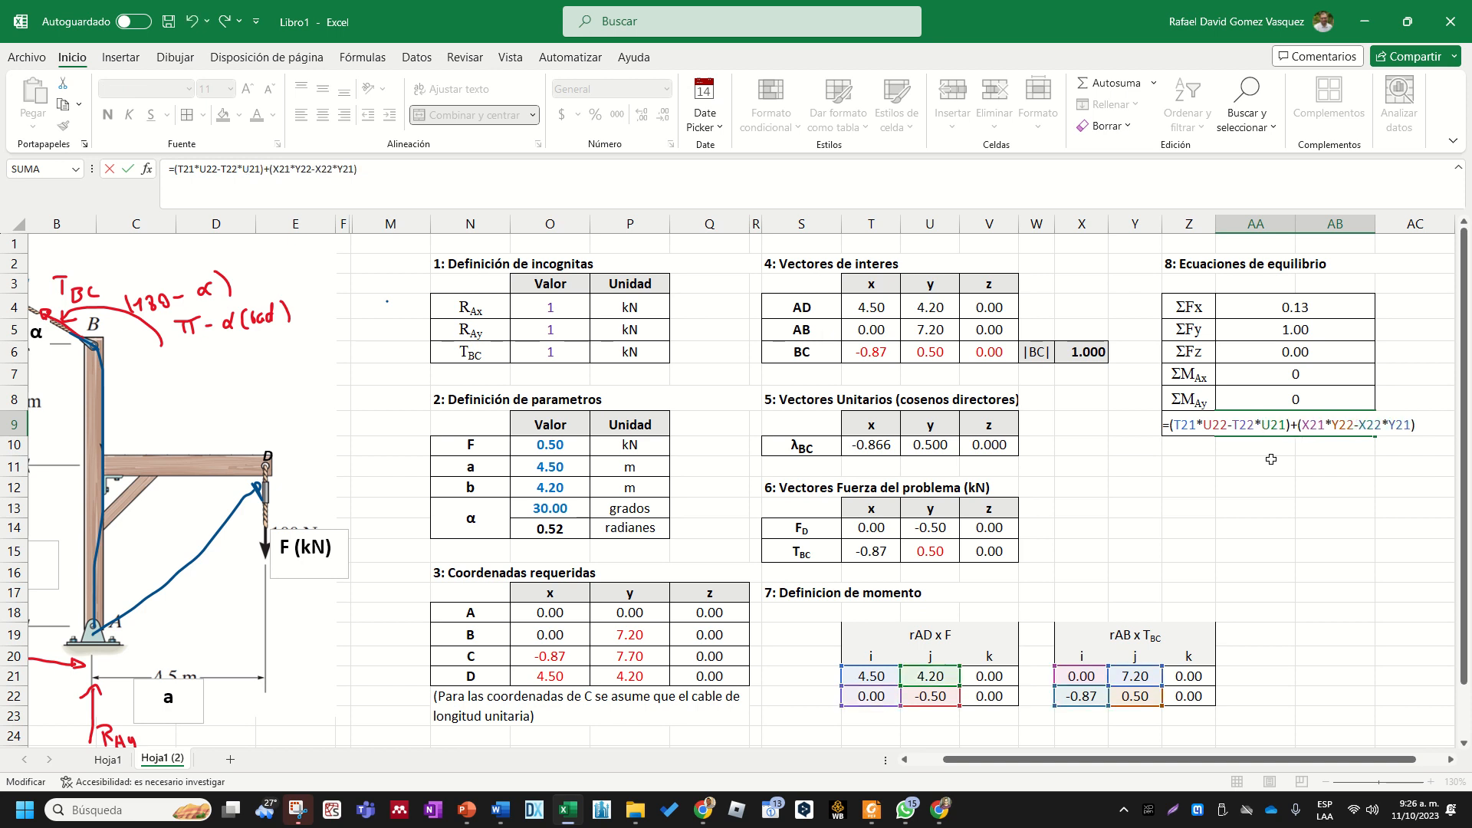
{"action": "key", "text": "Return"}
{"action": "double_click", "coordinate": [1304, 425]}
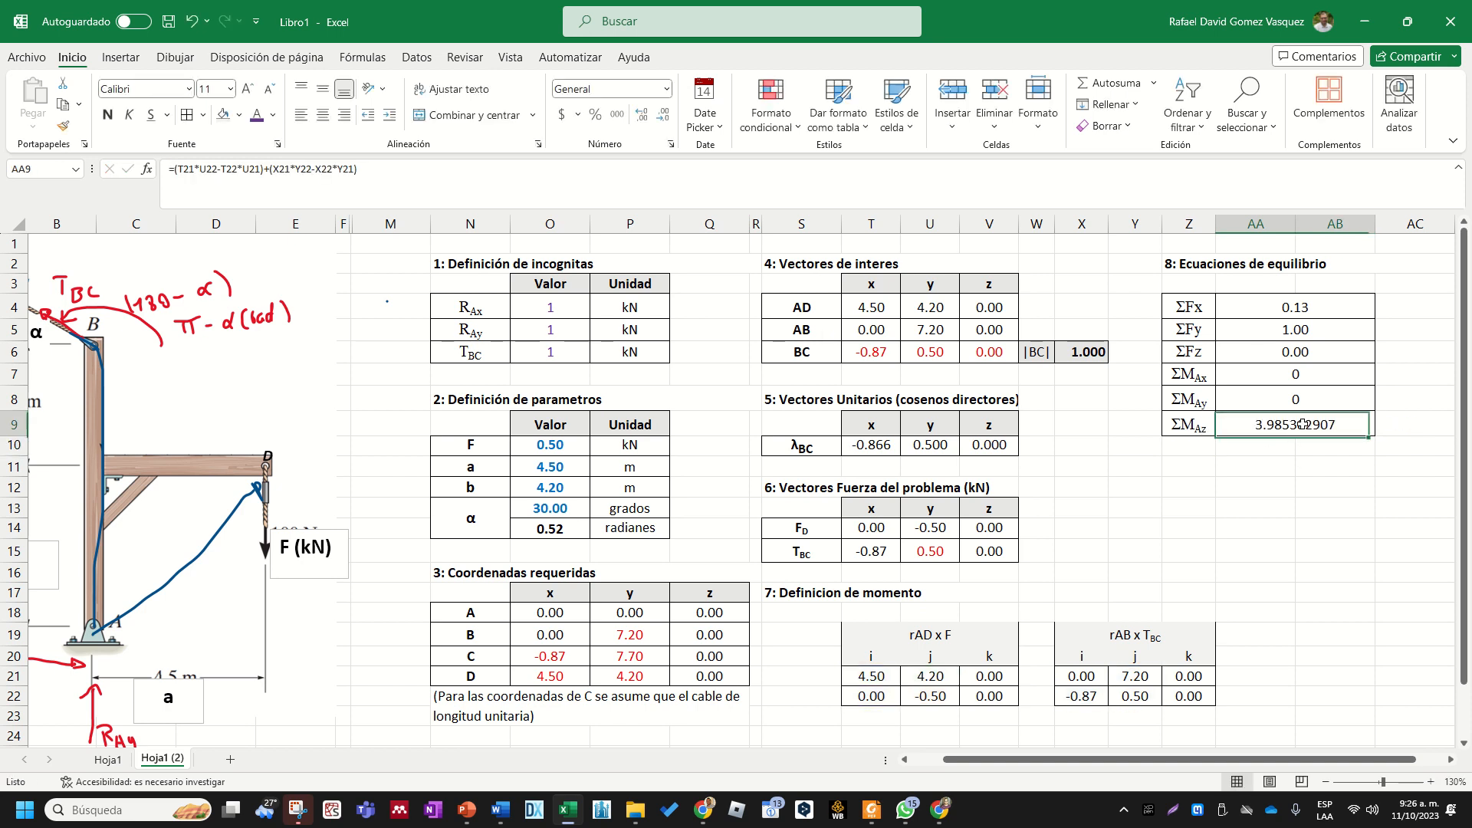
{"action": "key", "text": "Escape"}
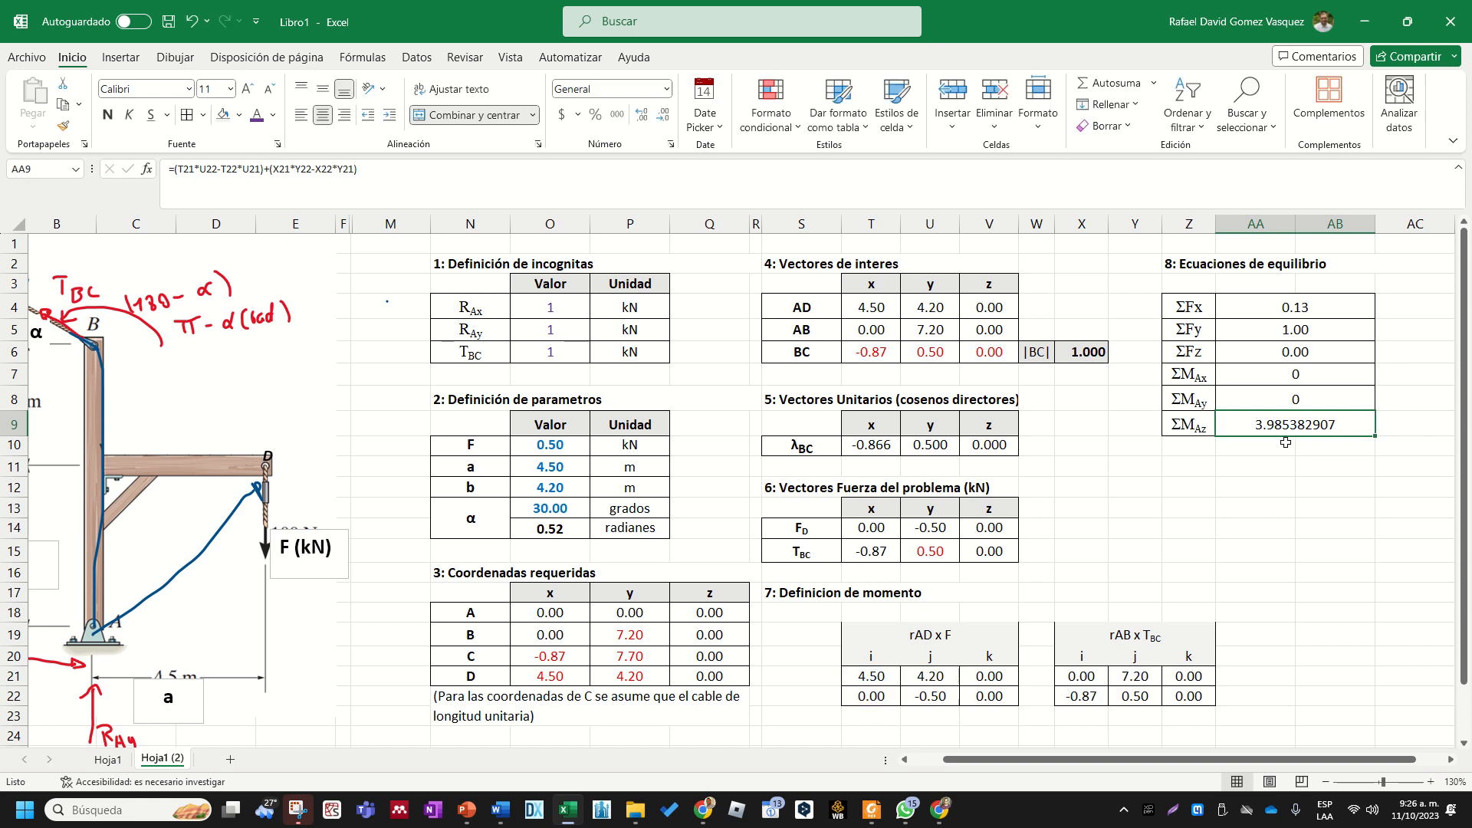
{"action": "mouse_move", "coordinate": [595, 9]}
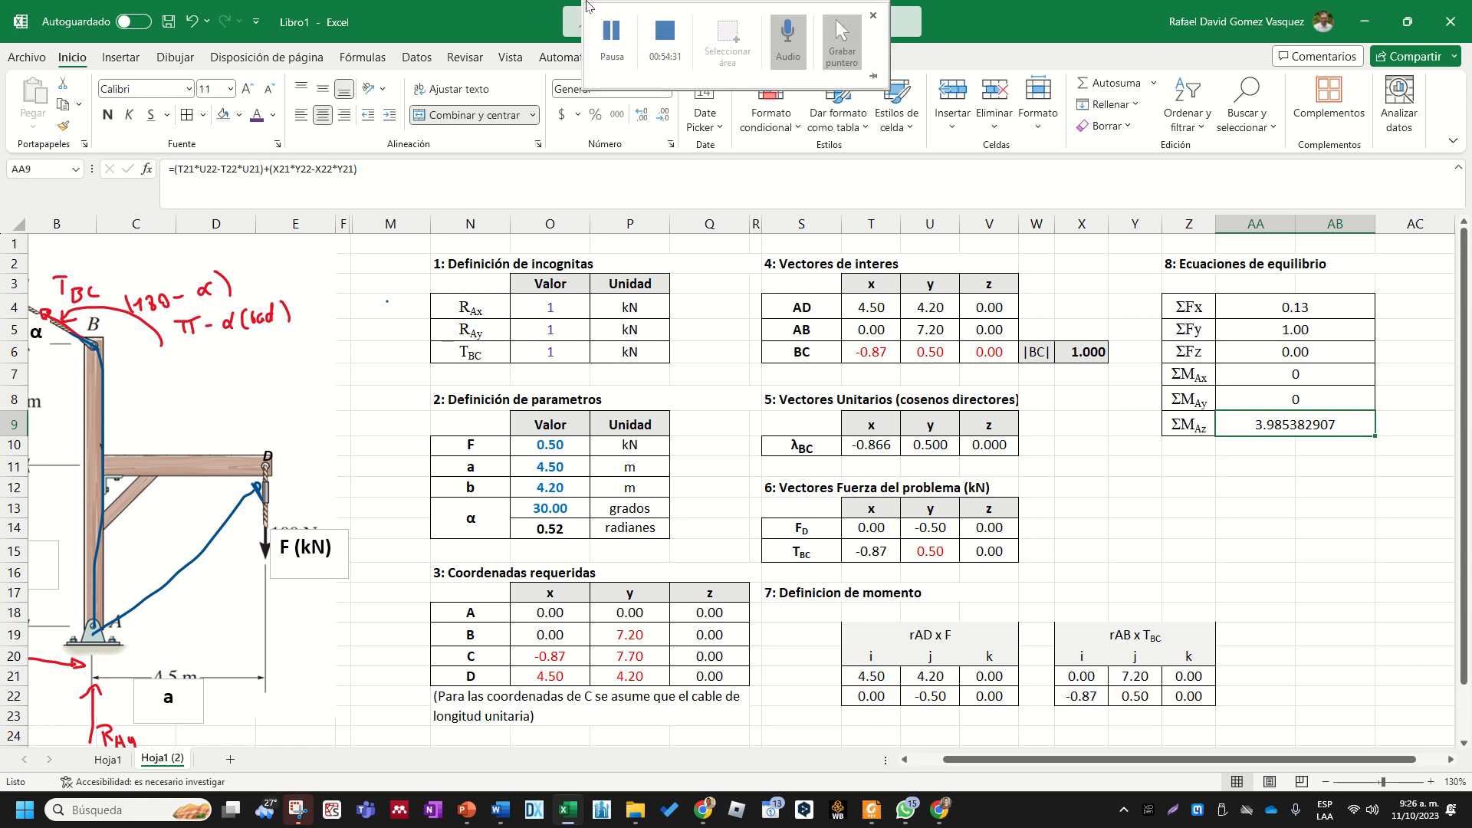
{"action": "left_click", "coordinate": [614, 51]}
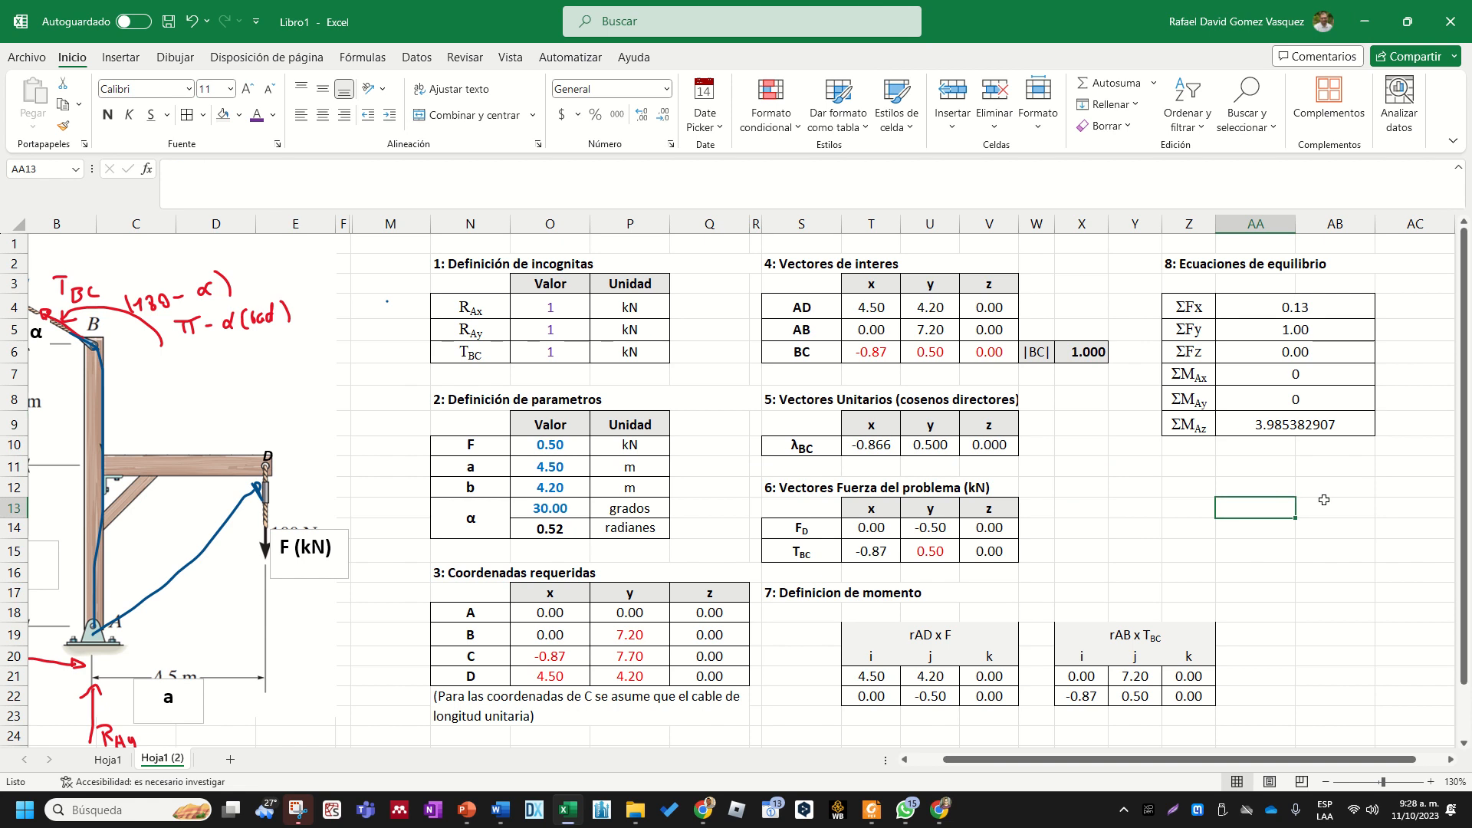
- Format the equilibrium results in AA4:AB9 as bold numbers with four decimal places
{"action": "left_click_drag", "start_coordinate": [1310, 314], "coordinate": [1317, 420]}
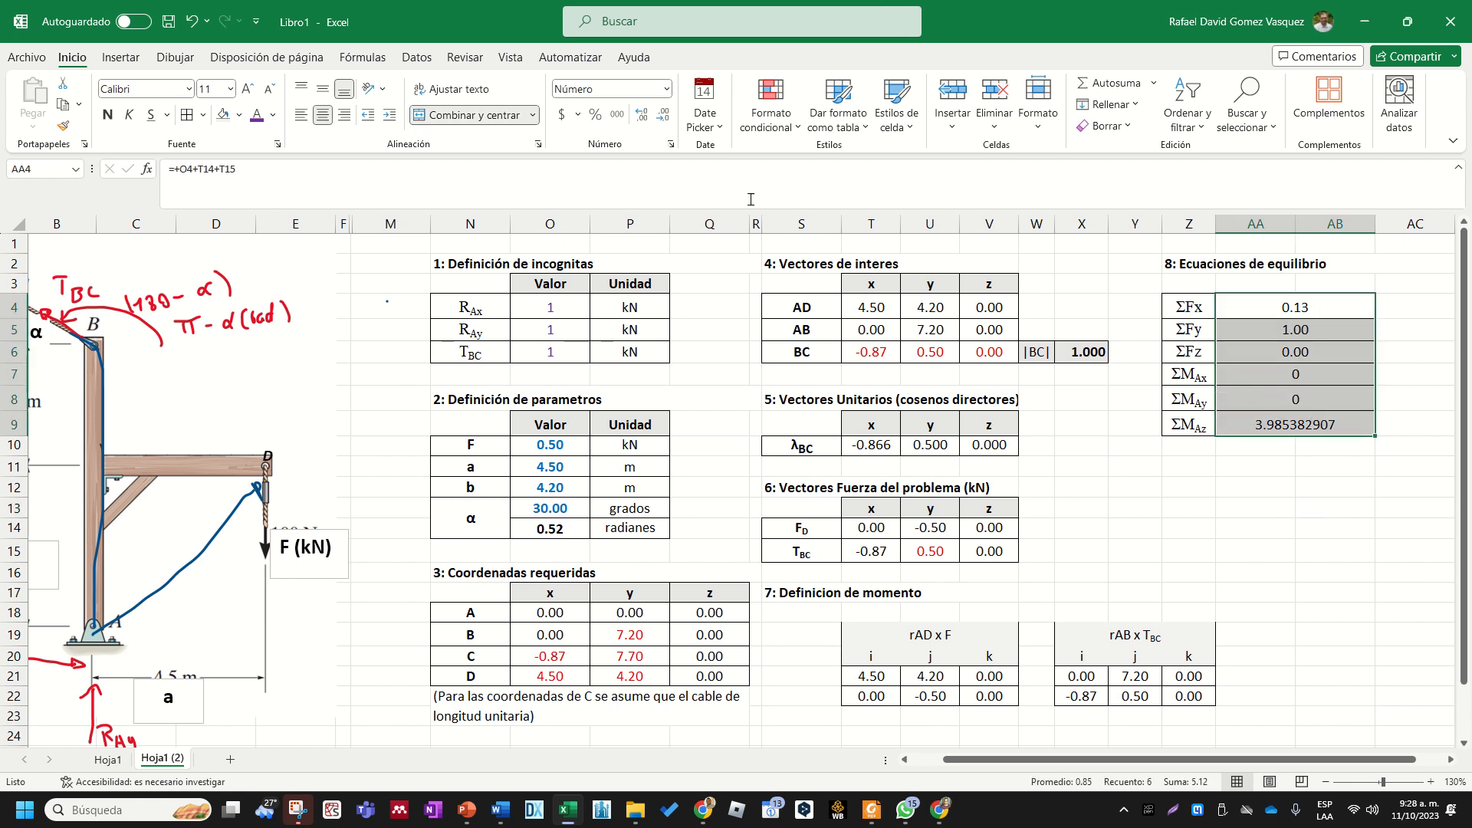
{"action": "left_click", "coordinate": [667, 89]}
{"action": "left_click", "coordinate": [625, 159]}
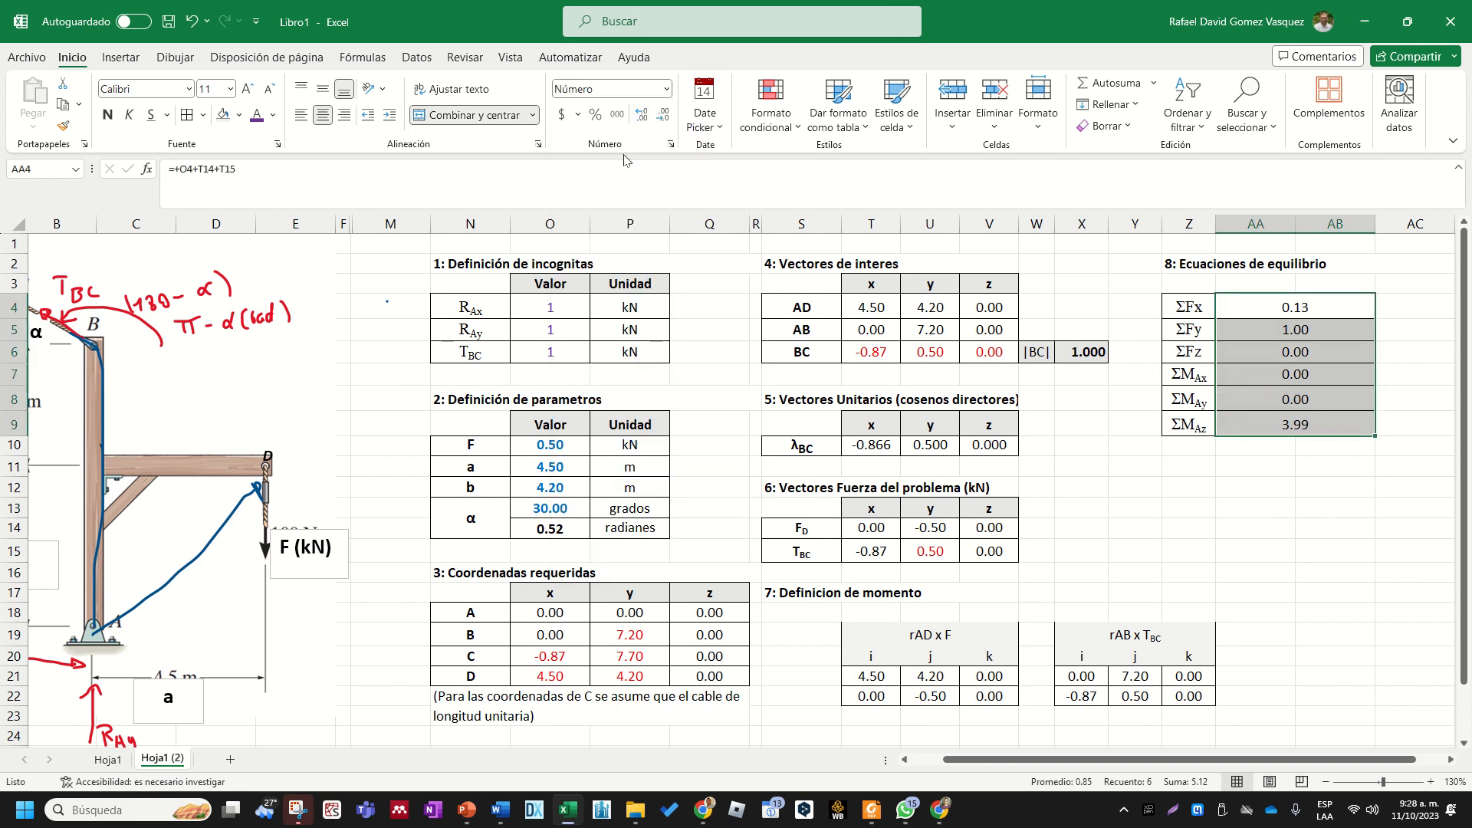
{"action": "left_click", "coordinate": [642, 115]}
{"action": "left_click", "coordinate": [643, 115]}
{"action": "left_click", "coordinate": [1229, 489]}
{"action": "left_click_drag", "start_coordinate": [1227, 311], "coordinate": [1246, 424]}
{"action": "key", "text": "ctrl+n"}
{"action": "left_click", "coordinate": [1271, 487]}
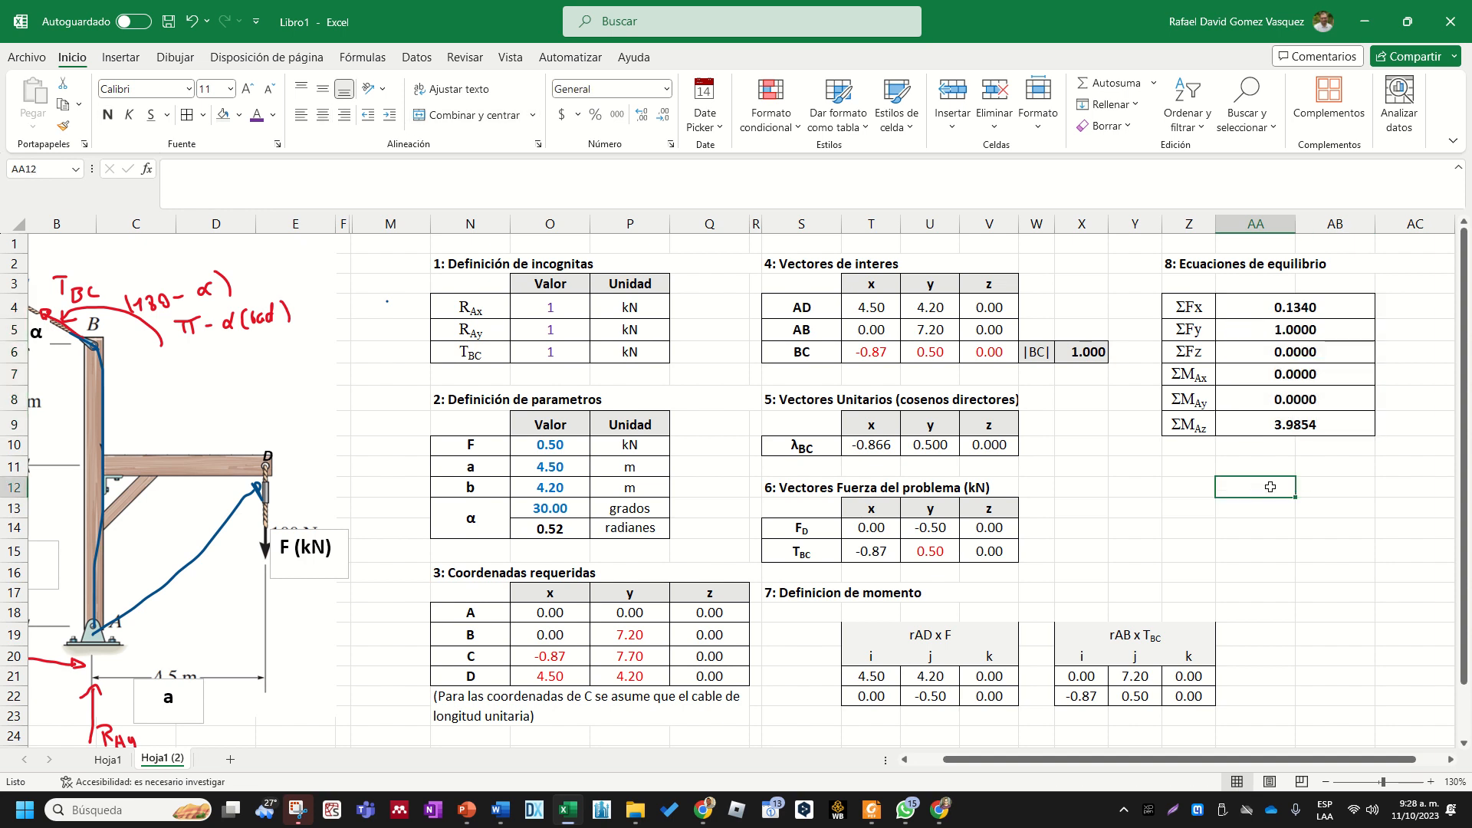
- Compare the block of equilibrium results in AA4:AB9 with the assumed values of the three unknowns in O4:O6
{"action": "key", "text": "Right"}
{"action": "key", "text": "Right"}
{"action": "key", "text": "Right"}
{"action": "key", "text": "Right"}
{"action": "key", "text": "Right"}
{"action": "left_click", "coordinate": [1113, 500]}
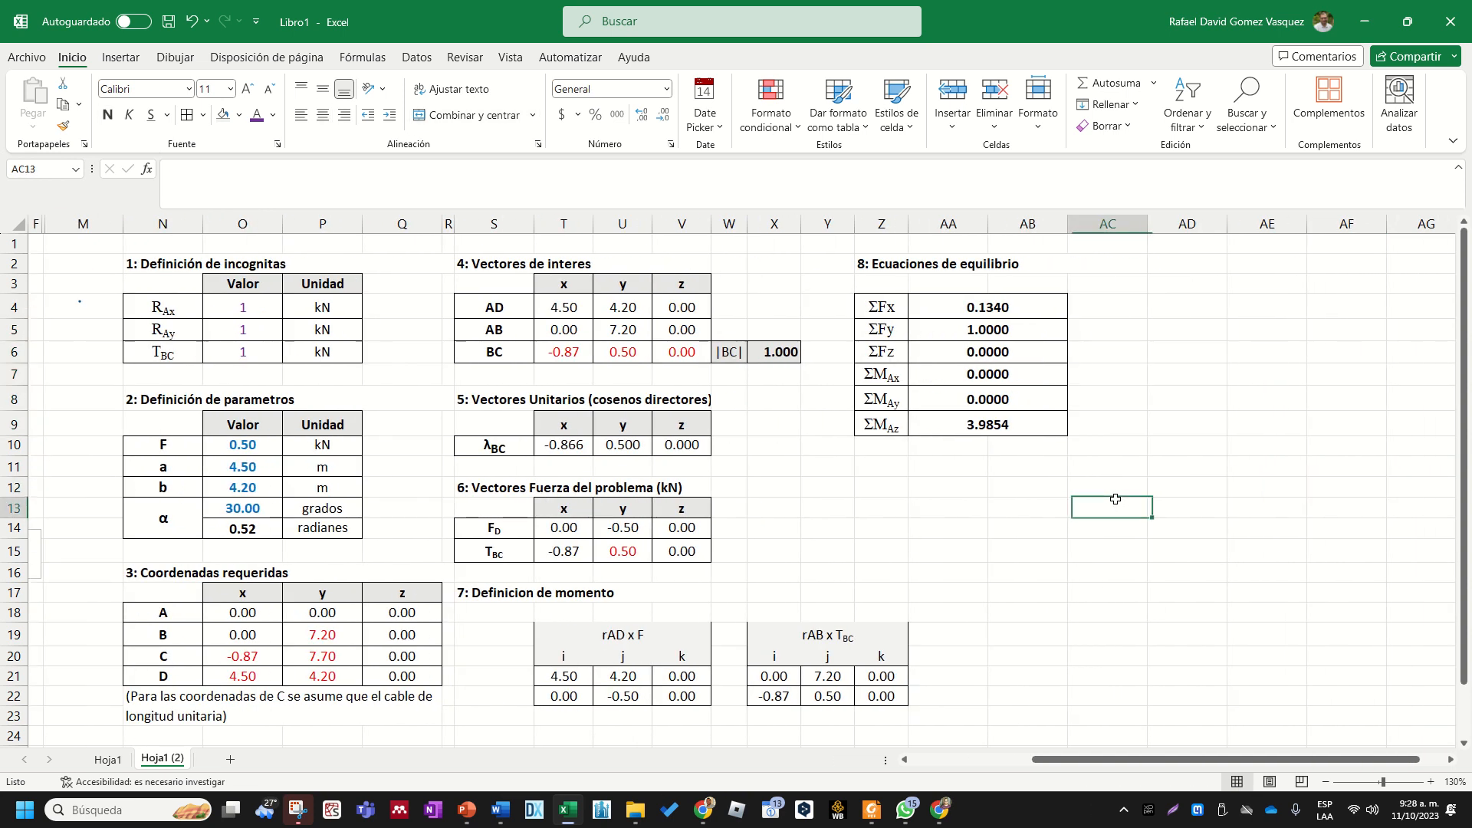
{"action": "left_click_drag", "start_coordinate": [1154, 759], "coordinate": [1098, 761]}
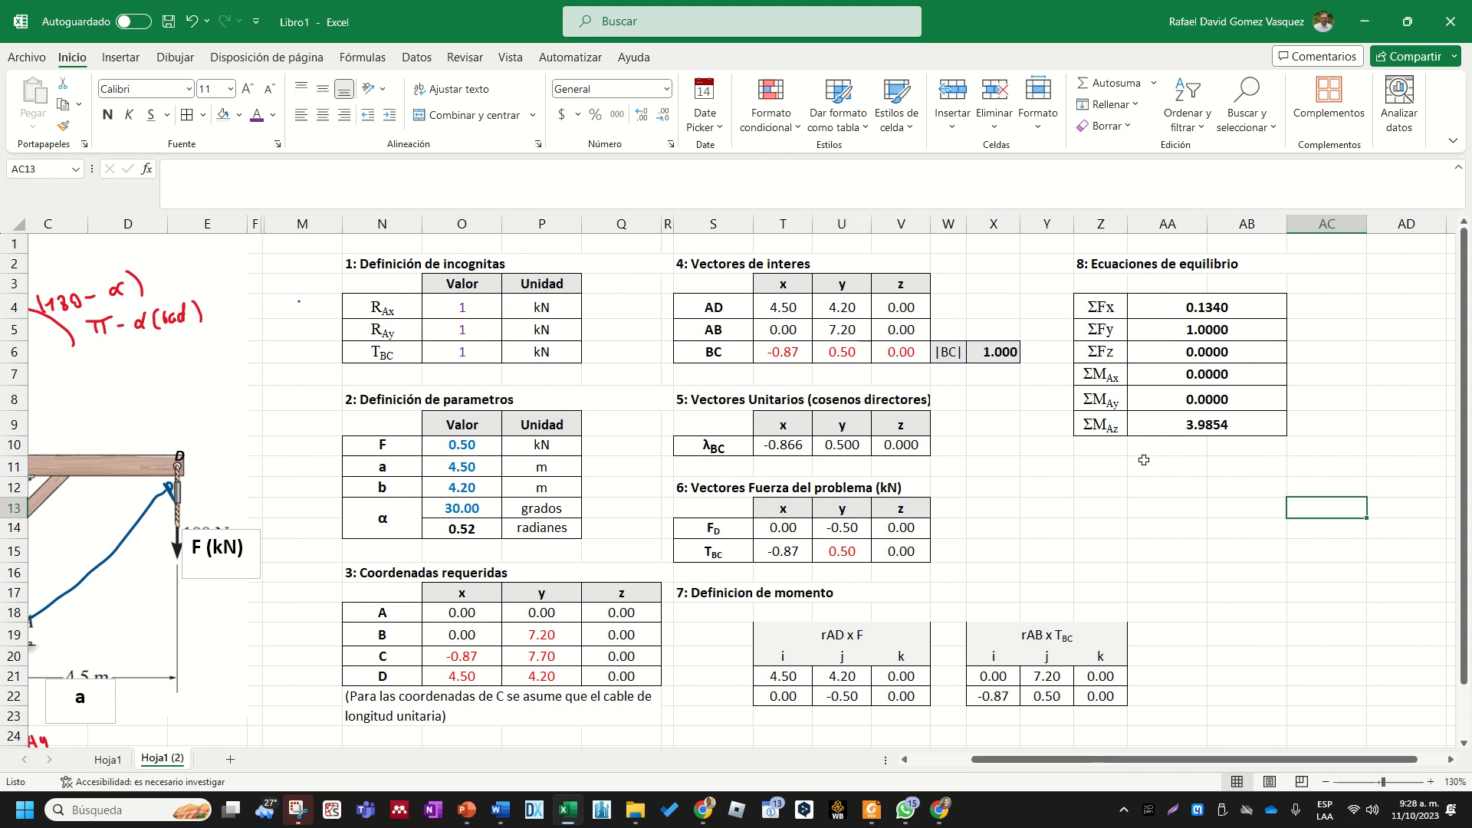
{"action": "left_click_drag", "start_coordinate": [1189, 315], "coordinate": [1181, 428]}
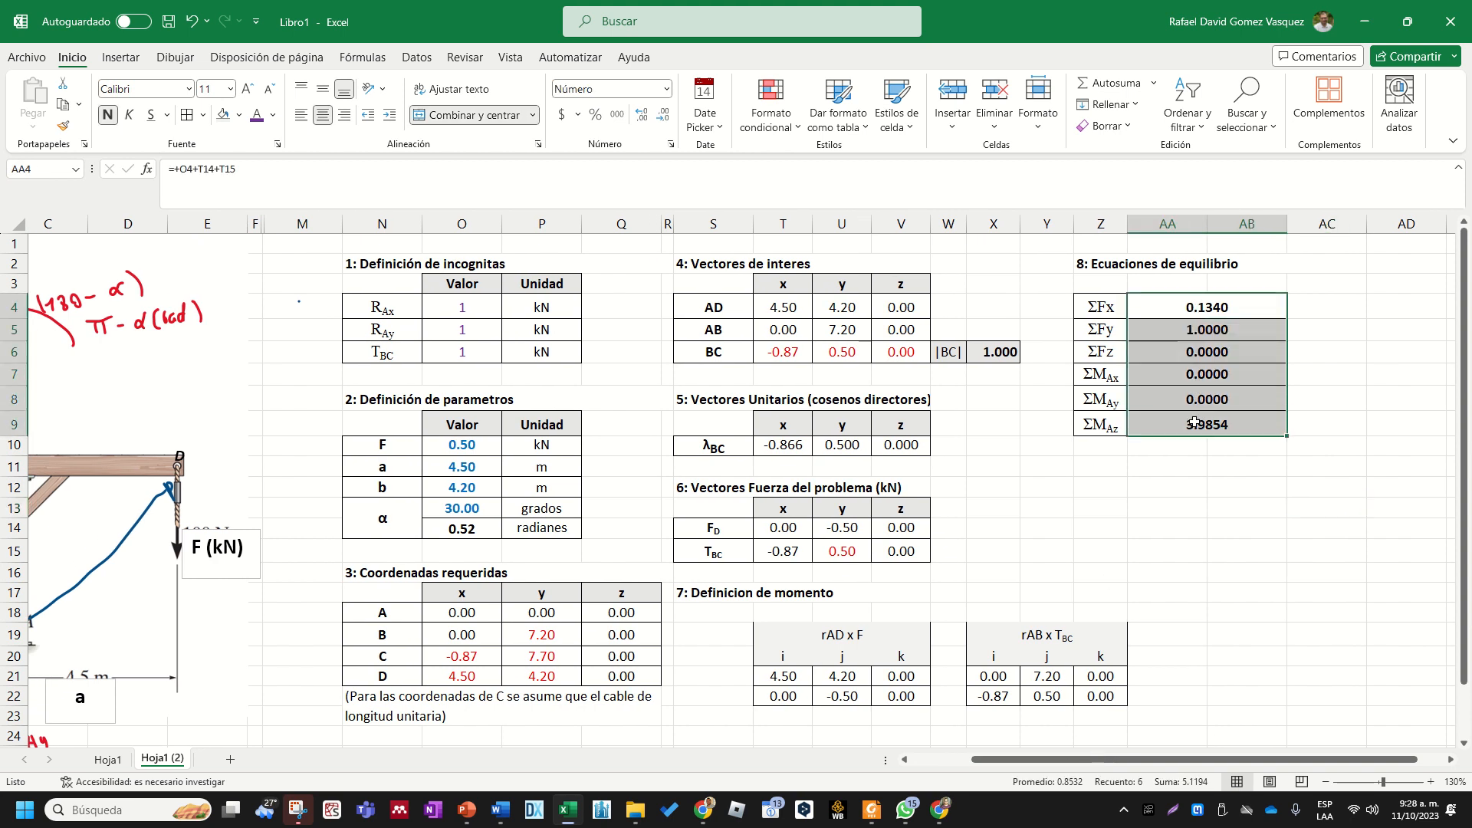
{"action": "left_click", "coordinate": [1168, 452]}
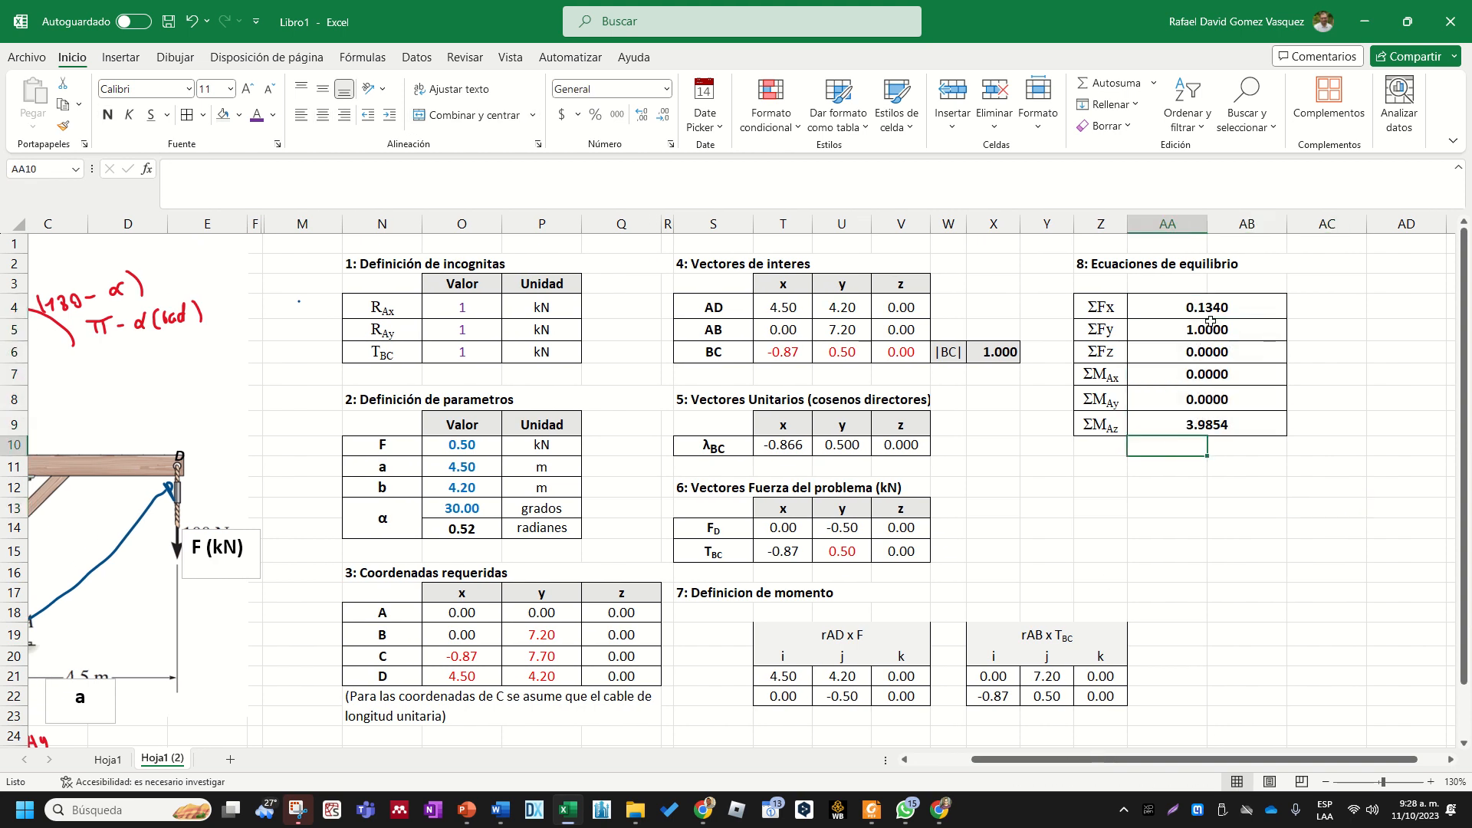
{"action": "left_click_drag", "start_coordinate": [441, 318], "coordinate": [452, 353]}
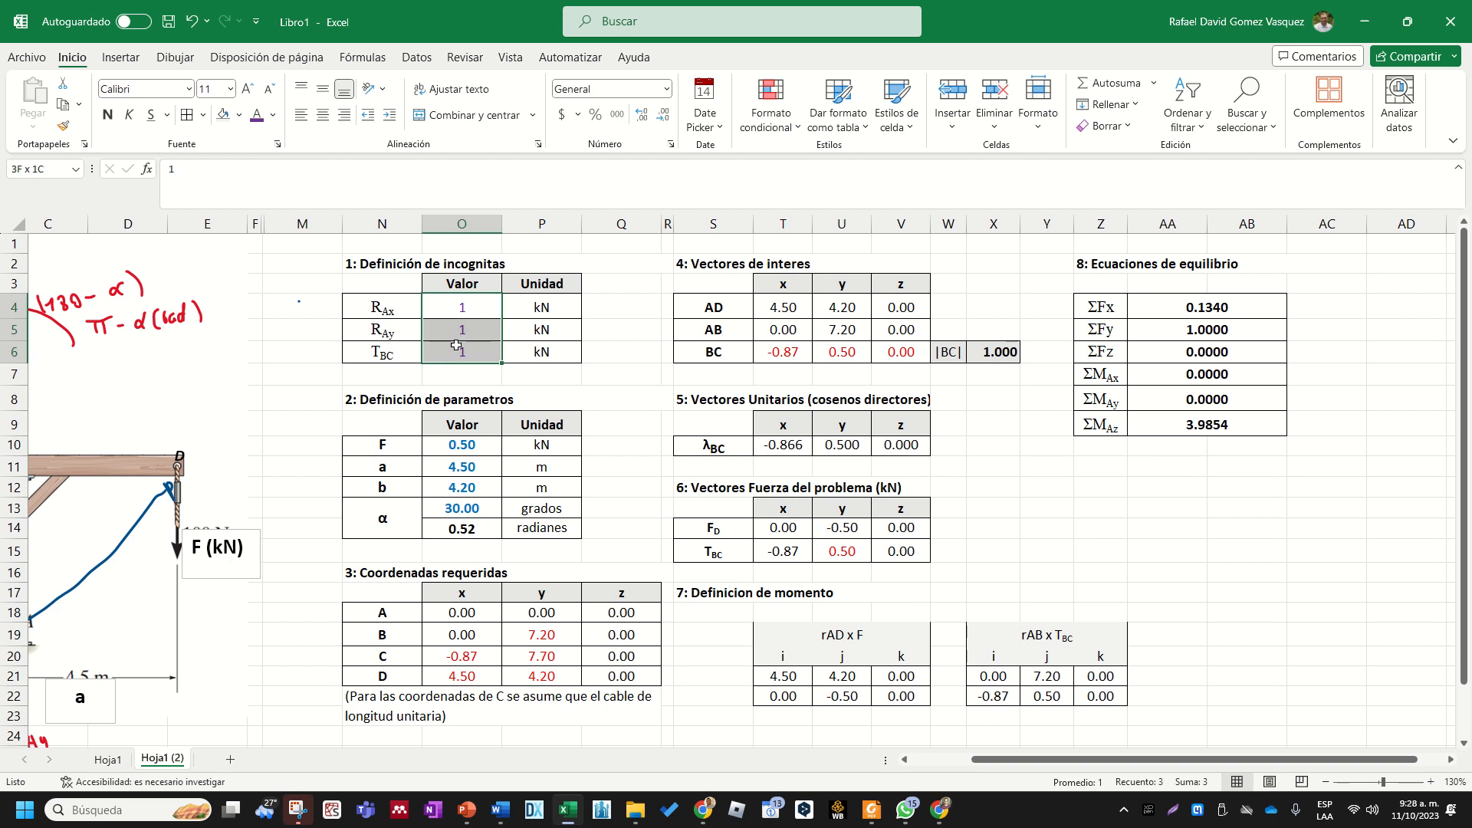
{"action": "left_click", "coordinate": [1205, 444]}
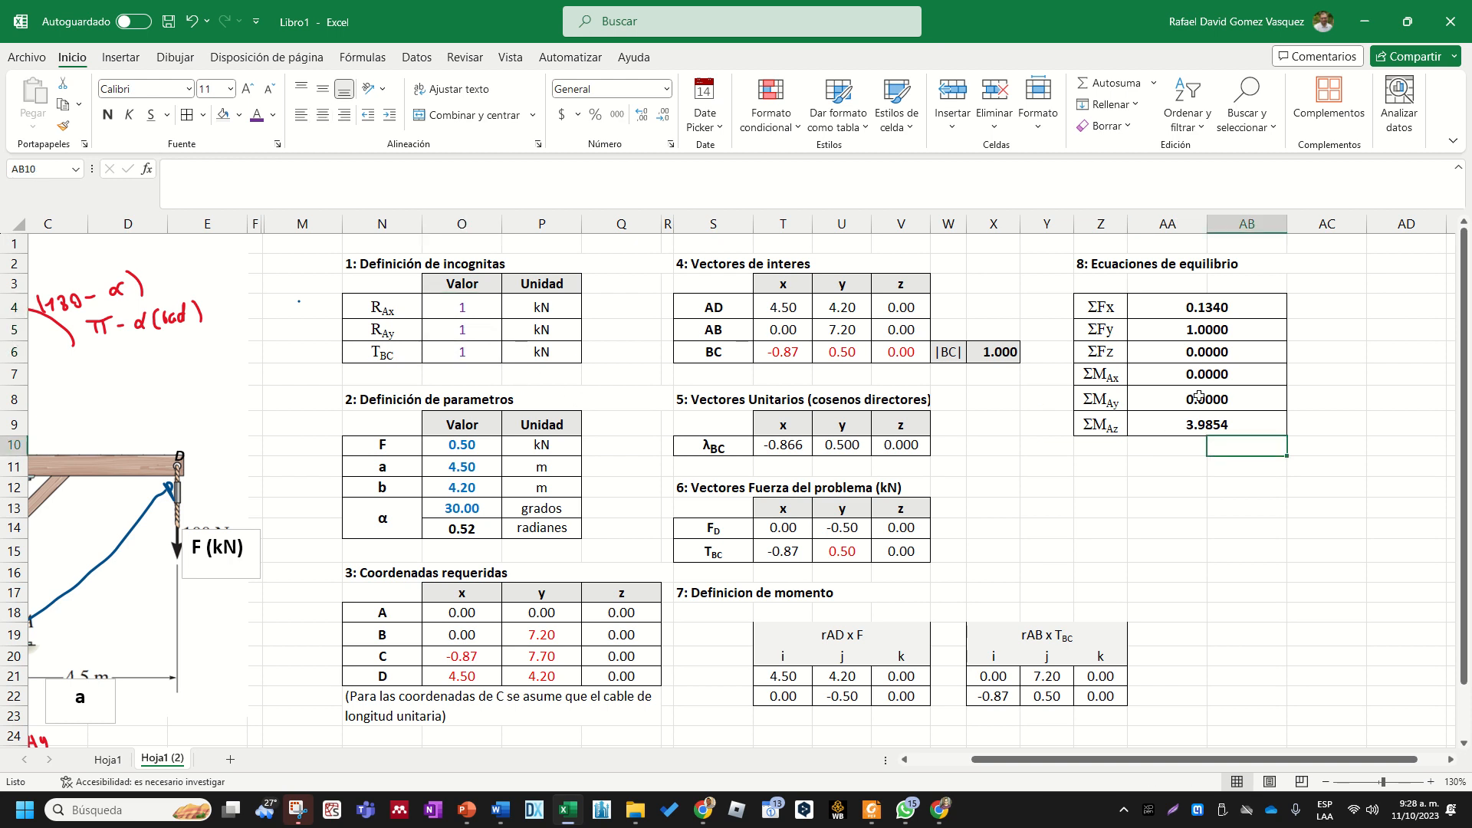
- Check the force and moment sum formulas in the equilibrium table one by one
{"action": "left_click", "coordinate": [1235, 311]}
{"action": "left_click", "coordinate": [1224, 336]}
{"action": "left_click", "coordinate": [1222, 373]}
{"action": "left_click", "coordinate": [1222, 400]}
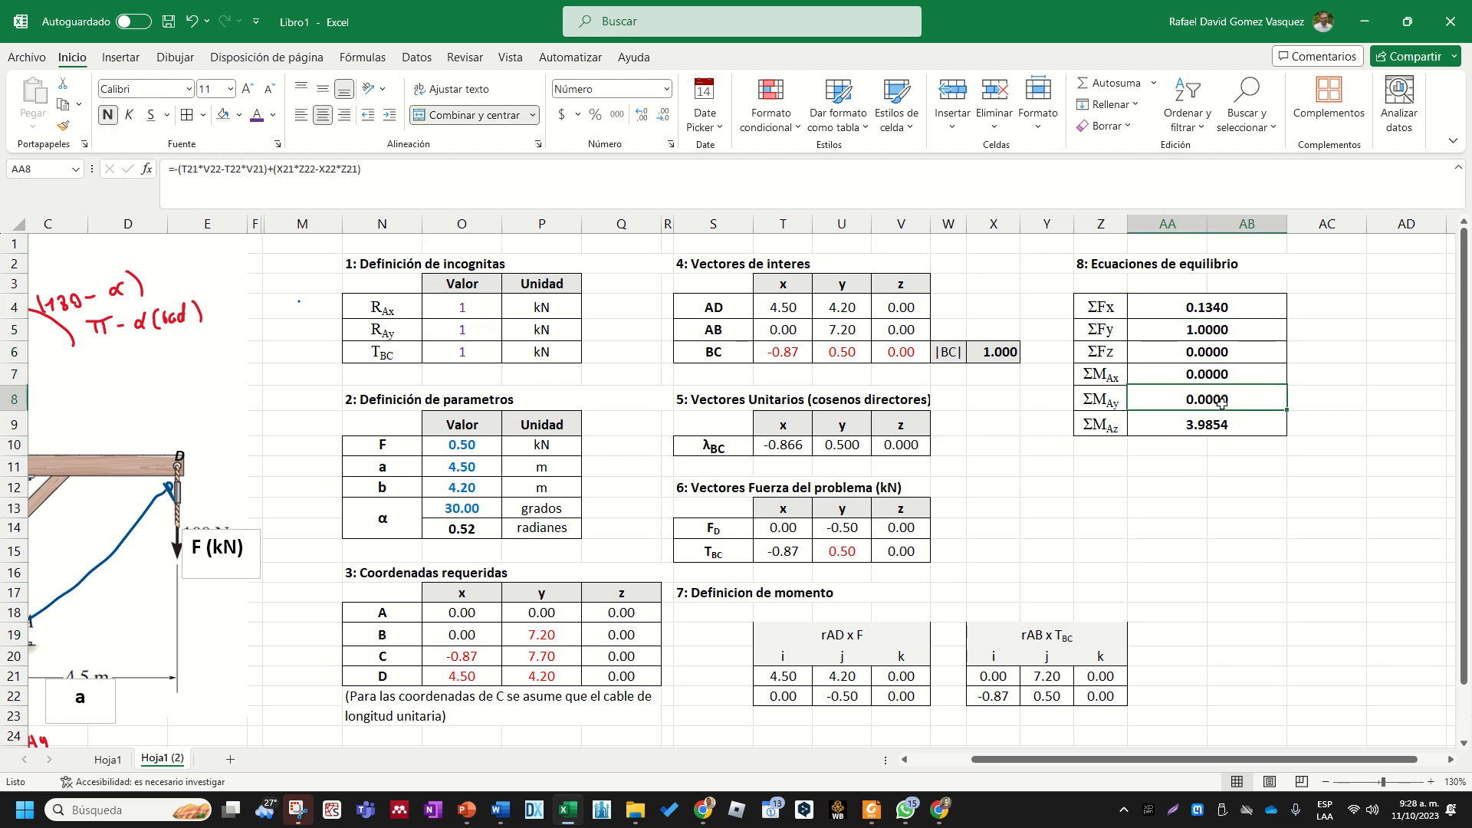
{"action": "left_click", "coordinate": [1216, 425]}
{"action": "left_click", "coordinate": [1168, 448]}
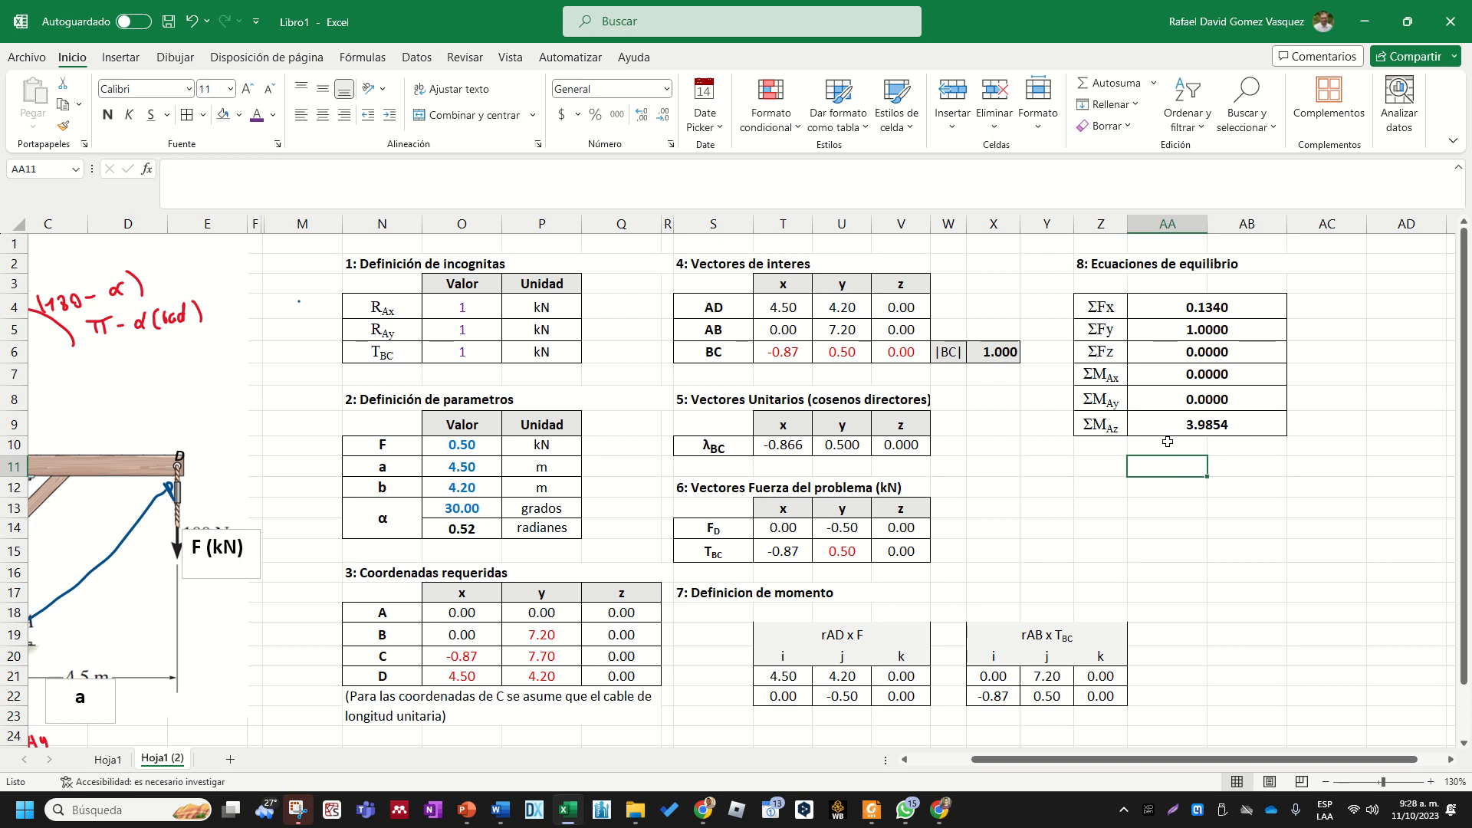
{"action": "left_click", "coordinate": [1166, 428]}
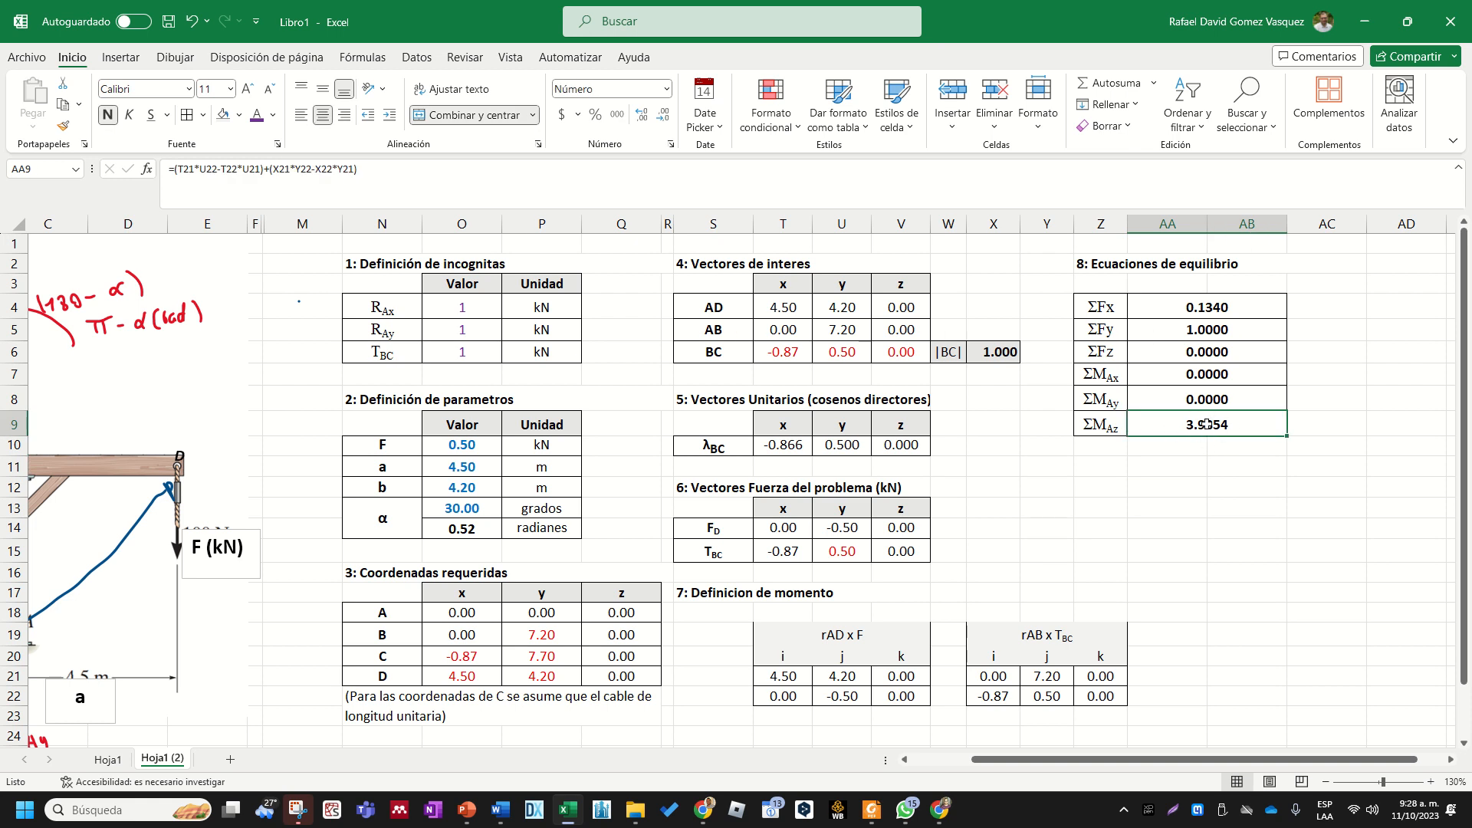
{"action": "left_click", "coordinate": [1194, 308]}
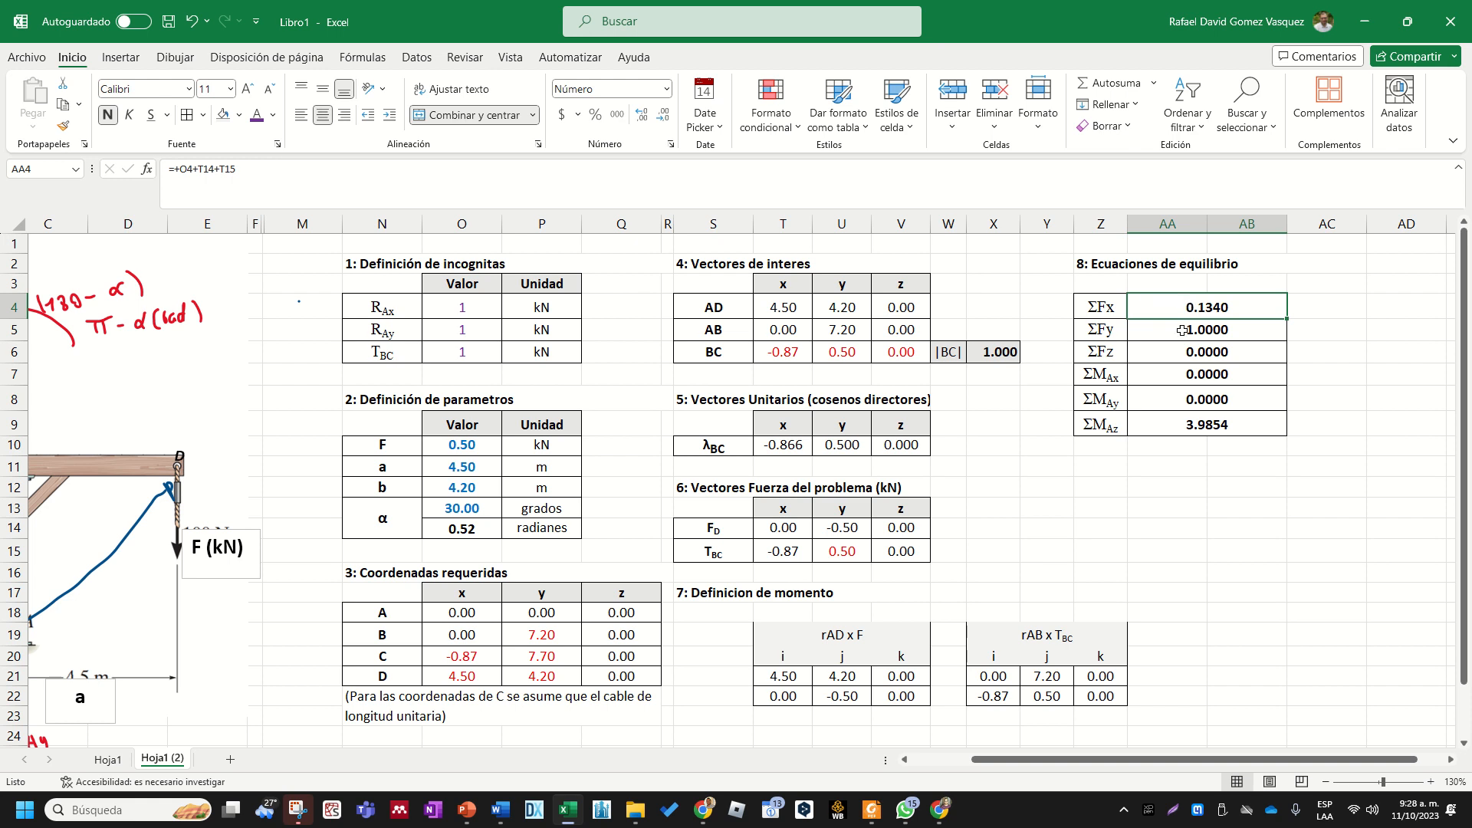
{"action": "left_click", "coordinate": [1180, 336]}
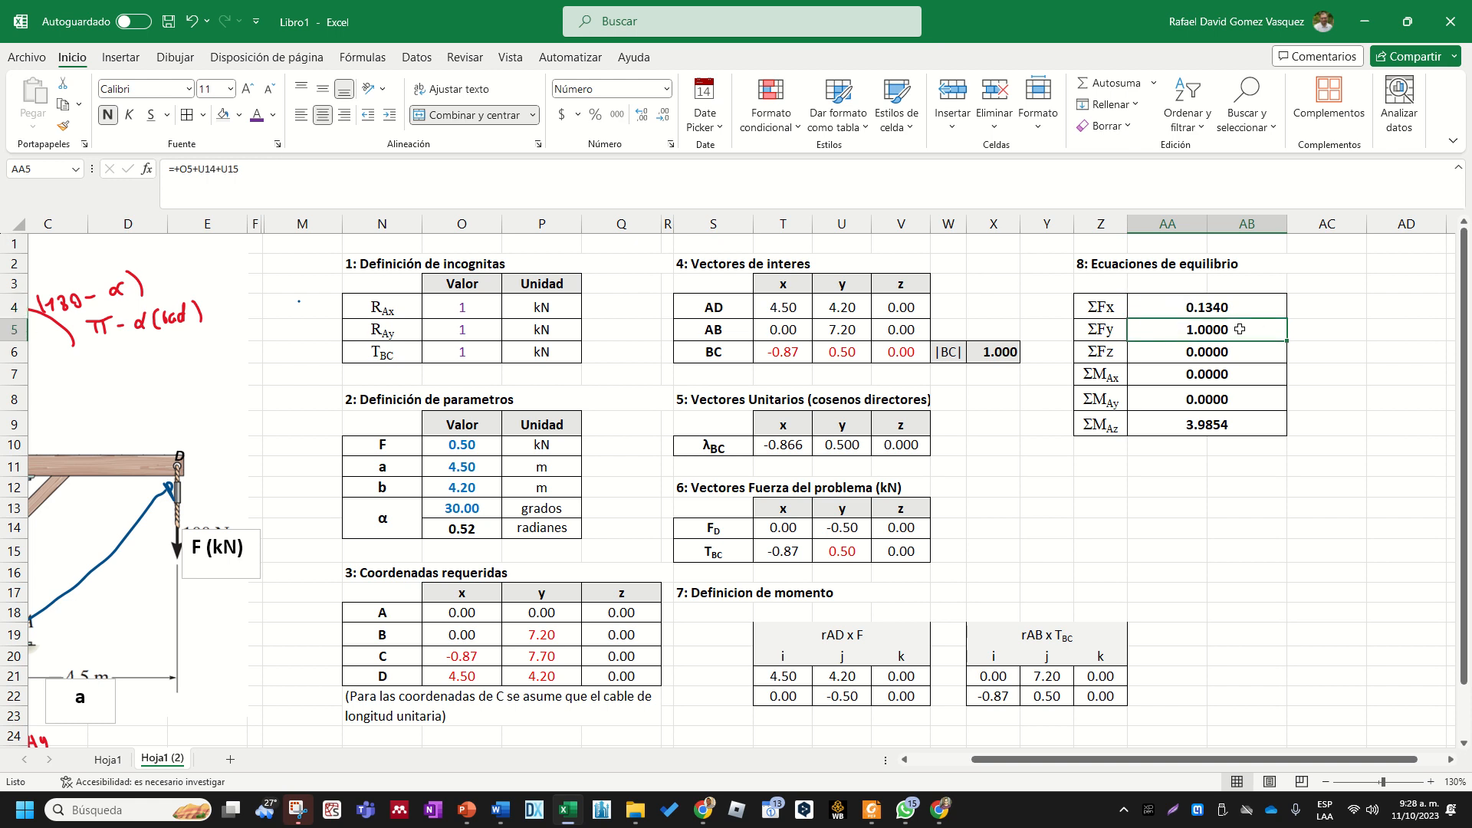
- Review the whole set of equilibrium sums again alongside the values of RAx, RAy and TBC
{"action": "left_click_drag", "start_coordinate": [1230, 305], "coordinate": [1221, 426]}
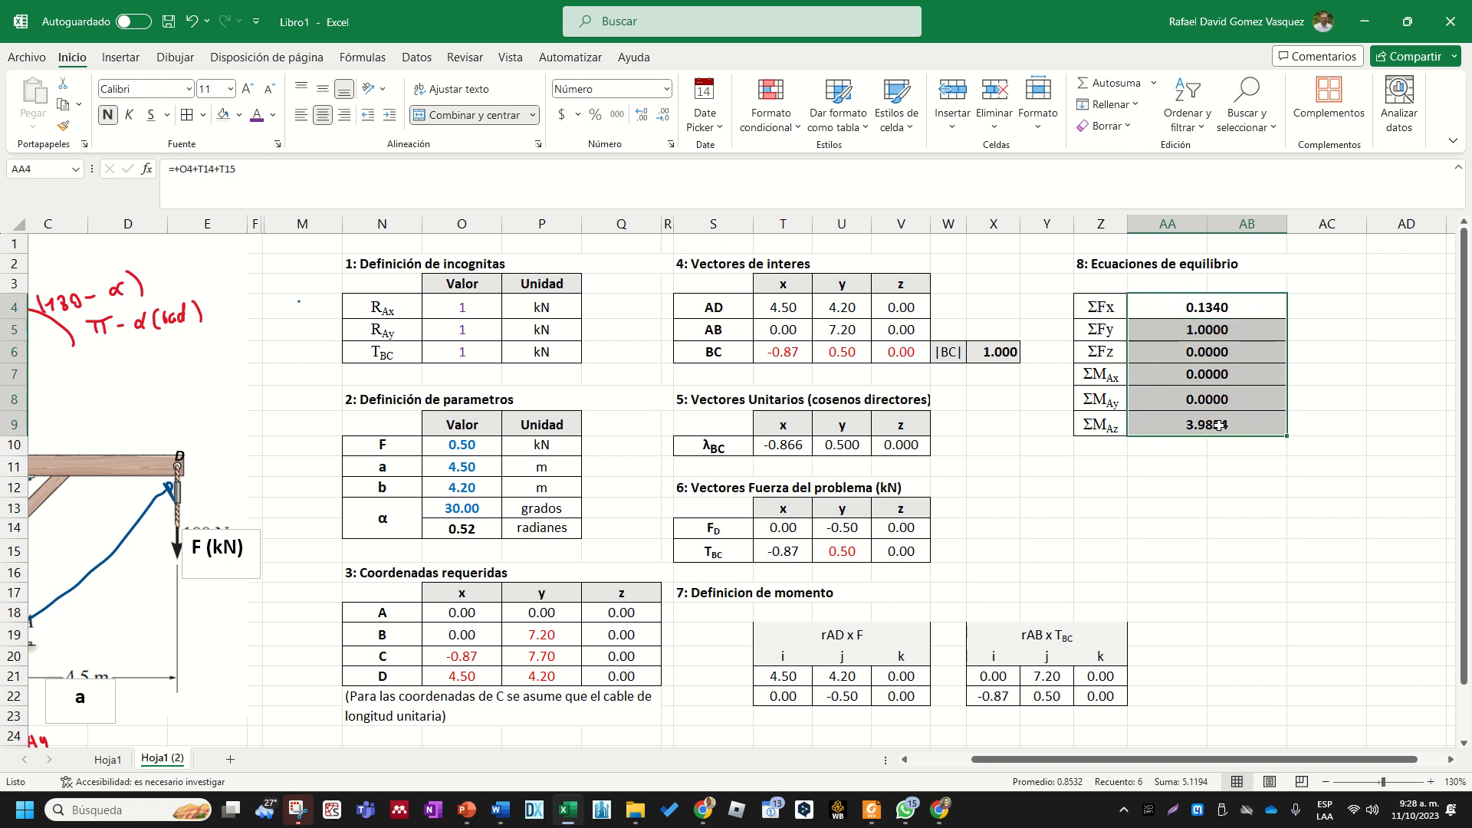
{"action": "left_click", "coordinate": [1150, 485]}
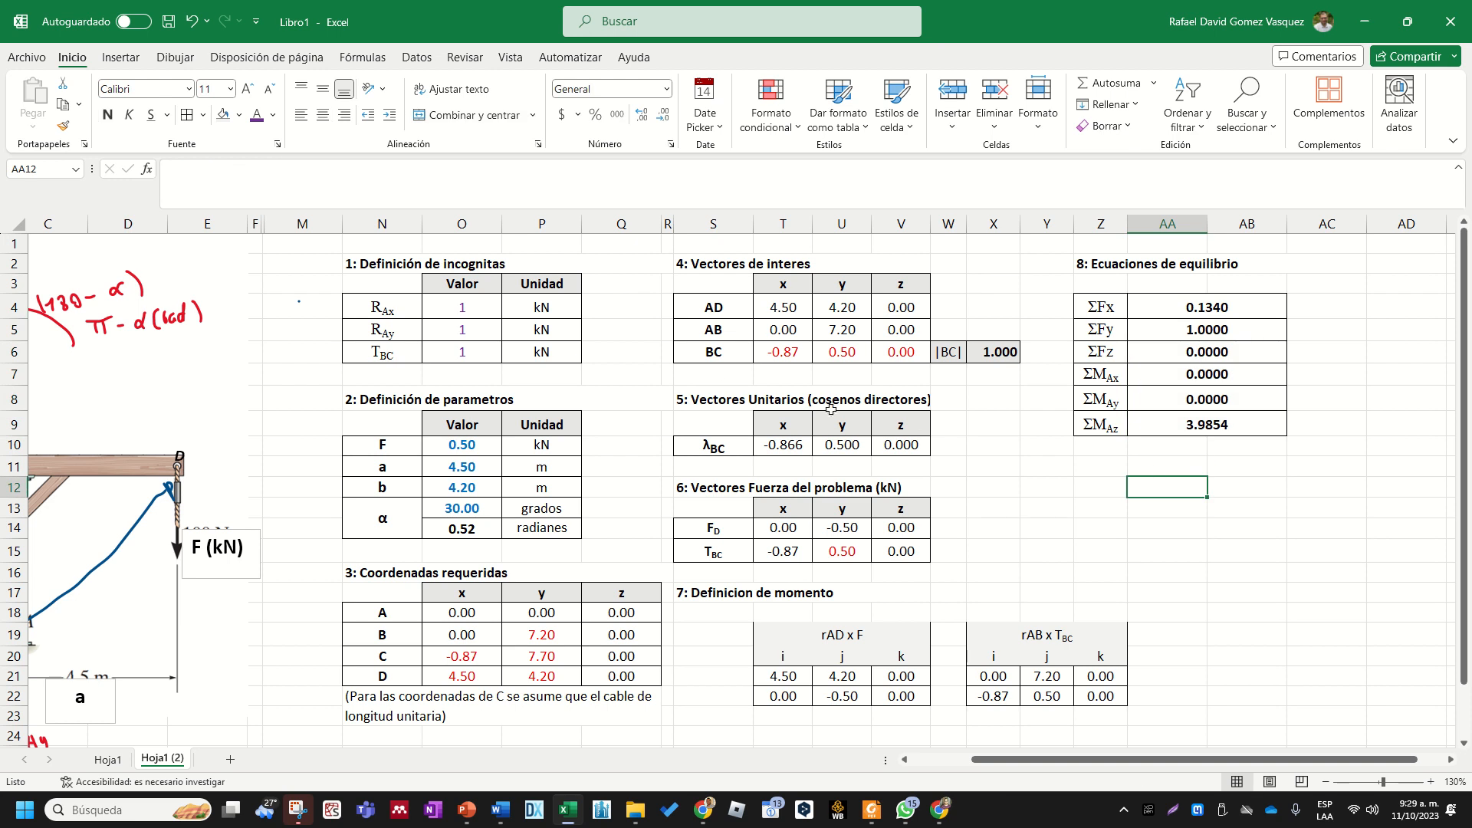
{"action": "left_click_drag", "start_coordinate": [477, 302], "coordinate": [465, 351]}
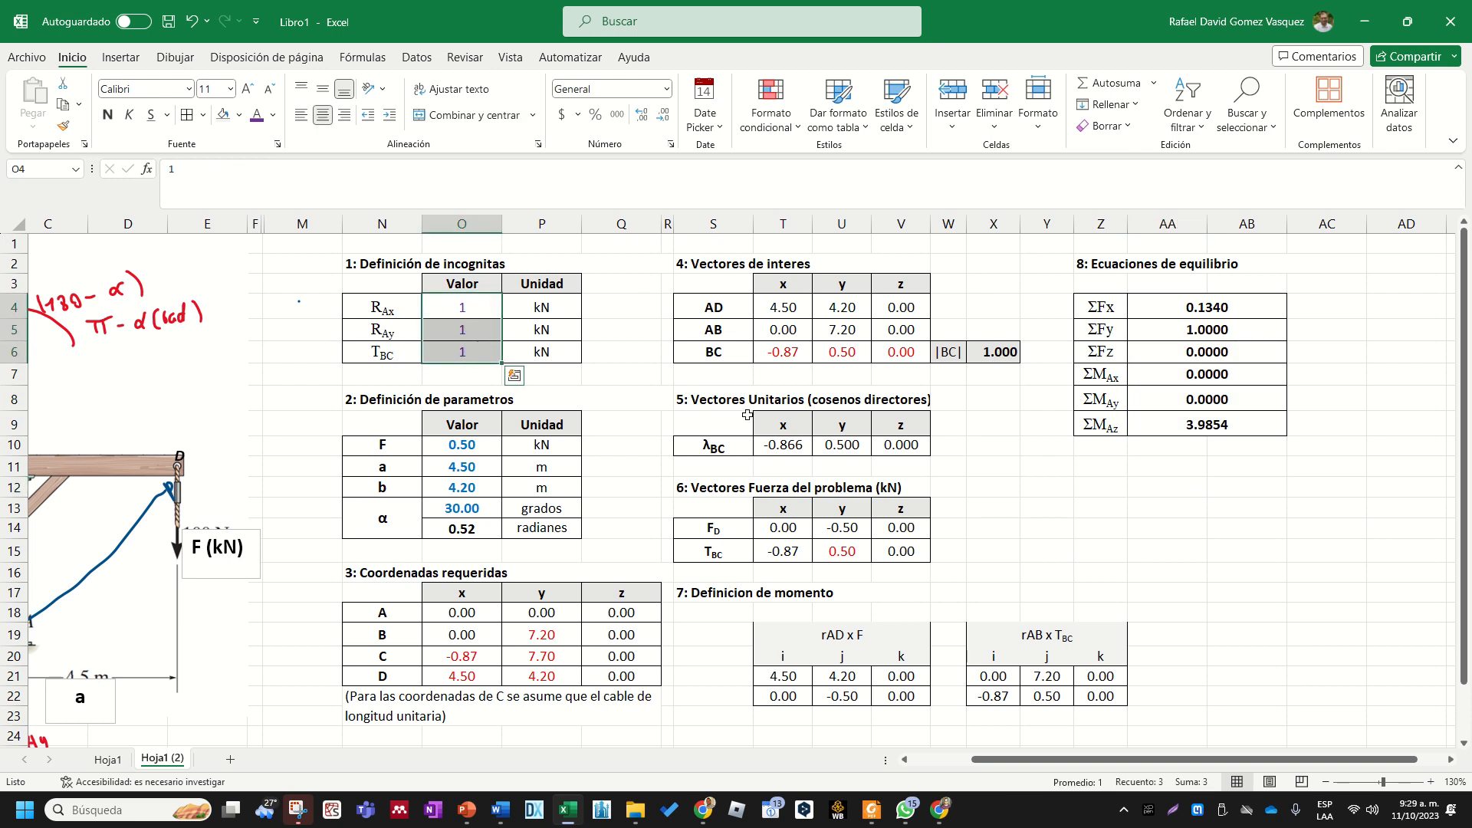
{"action": "left_click", "coordinate": [1211, 320]}
{"action": "left_click_drag", "start_coordinate": [1211, 321], "coordinate": [1205, 431]}
{"action": "left_click", "coordinate": [1190, 480]}
{"action": "left_click", "coordinate": [1203, 466]}
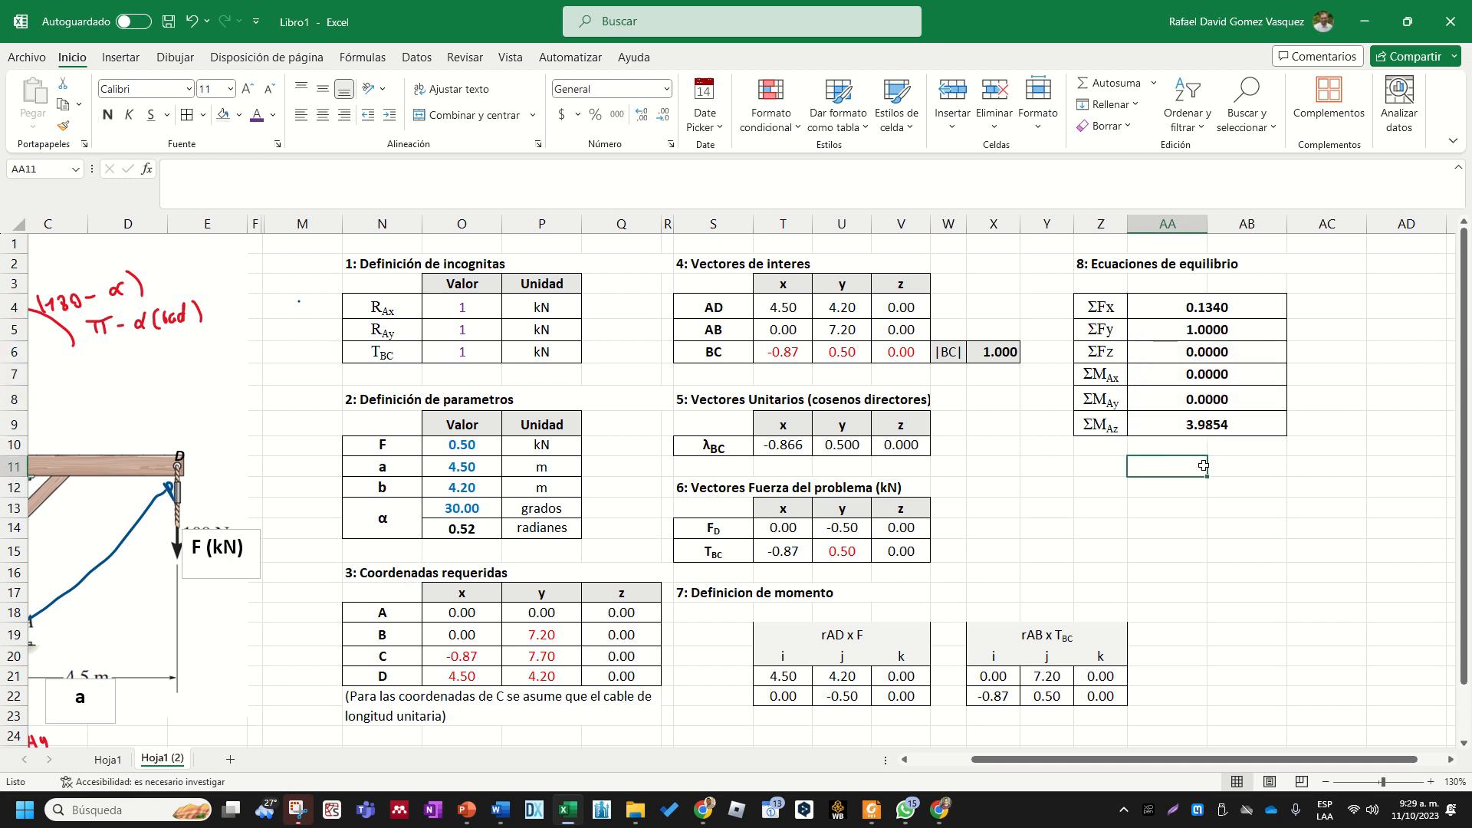
{"action": "left_click", "coordinate": [1099, 466]}
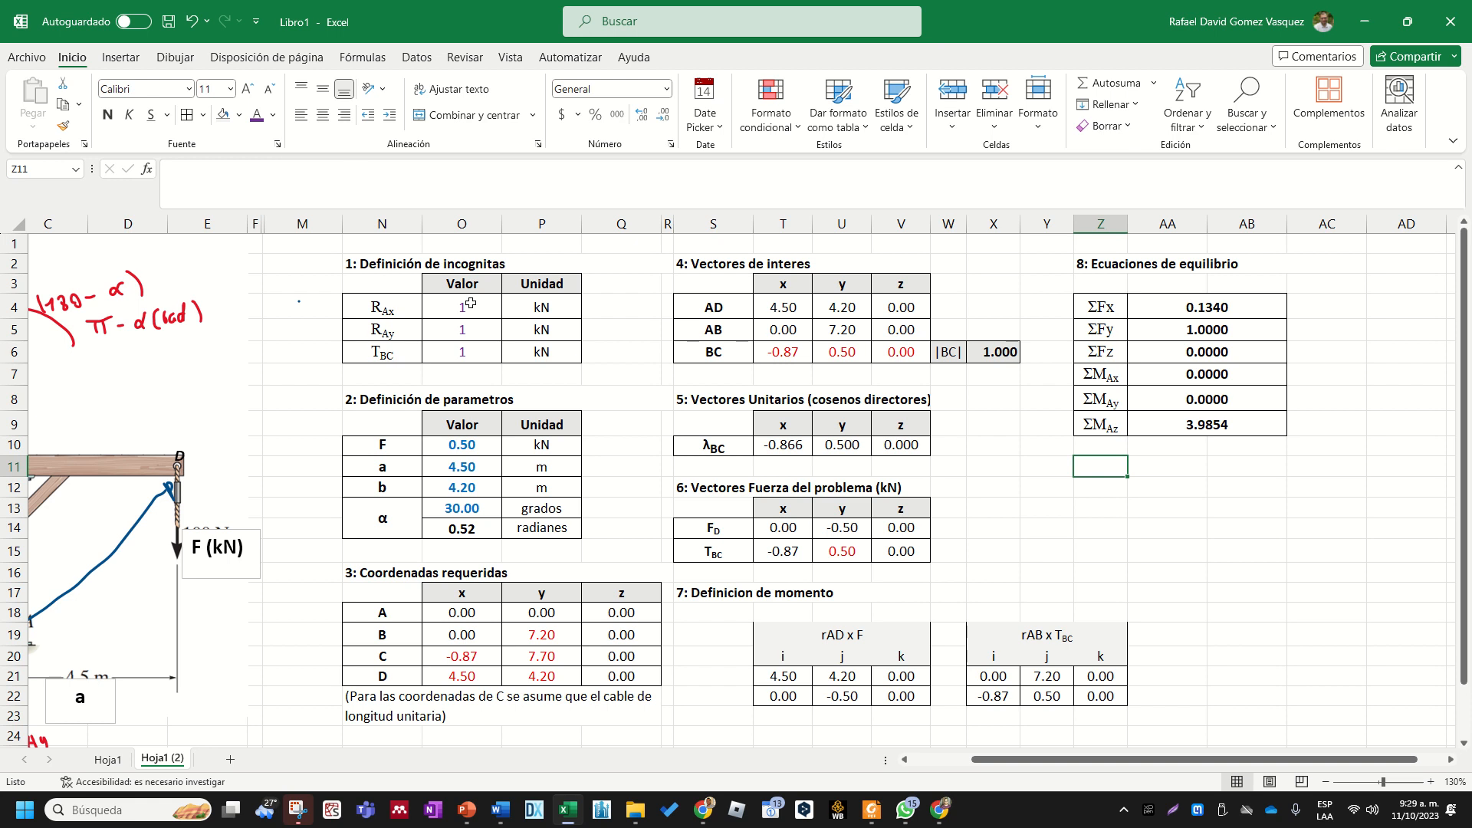
{"action": "left_click_drag", "start_coordinate": [470, 304], "coordinate": [467, 349]}
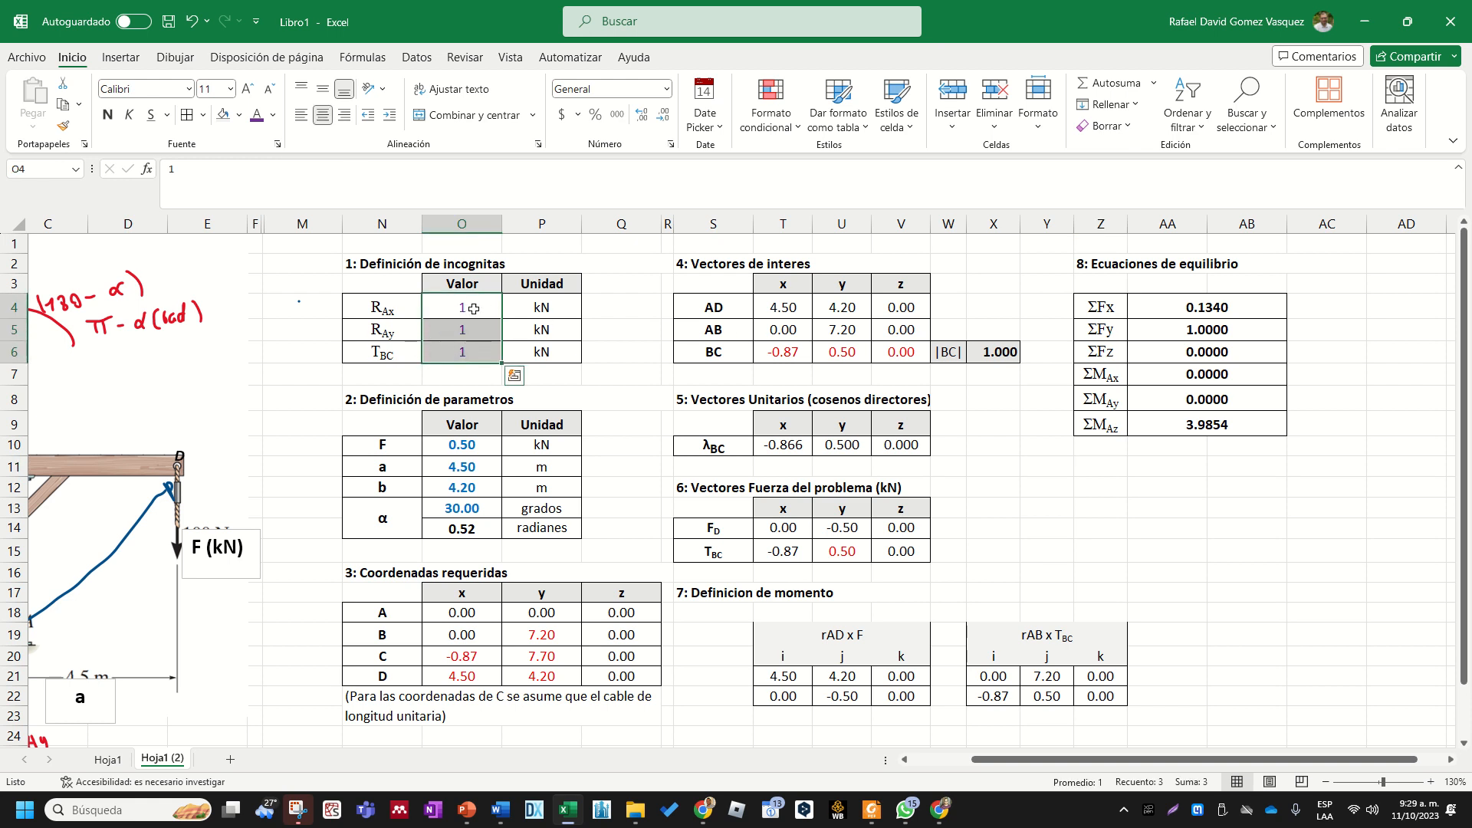
{"action": "left_click_drag", "start_coordinate": [1227, 305], "coordinate": [1193, 460]}
- Merge and center cells AA11:AB11 below the equilibrium equations table
{"action": "left_click", "coordinate": [1156, 465]}
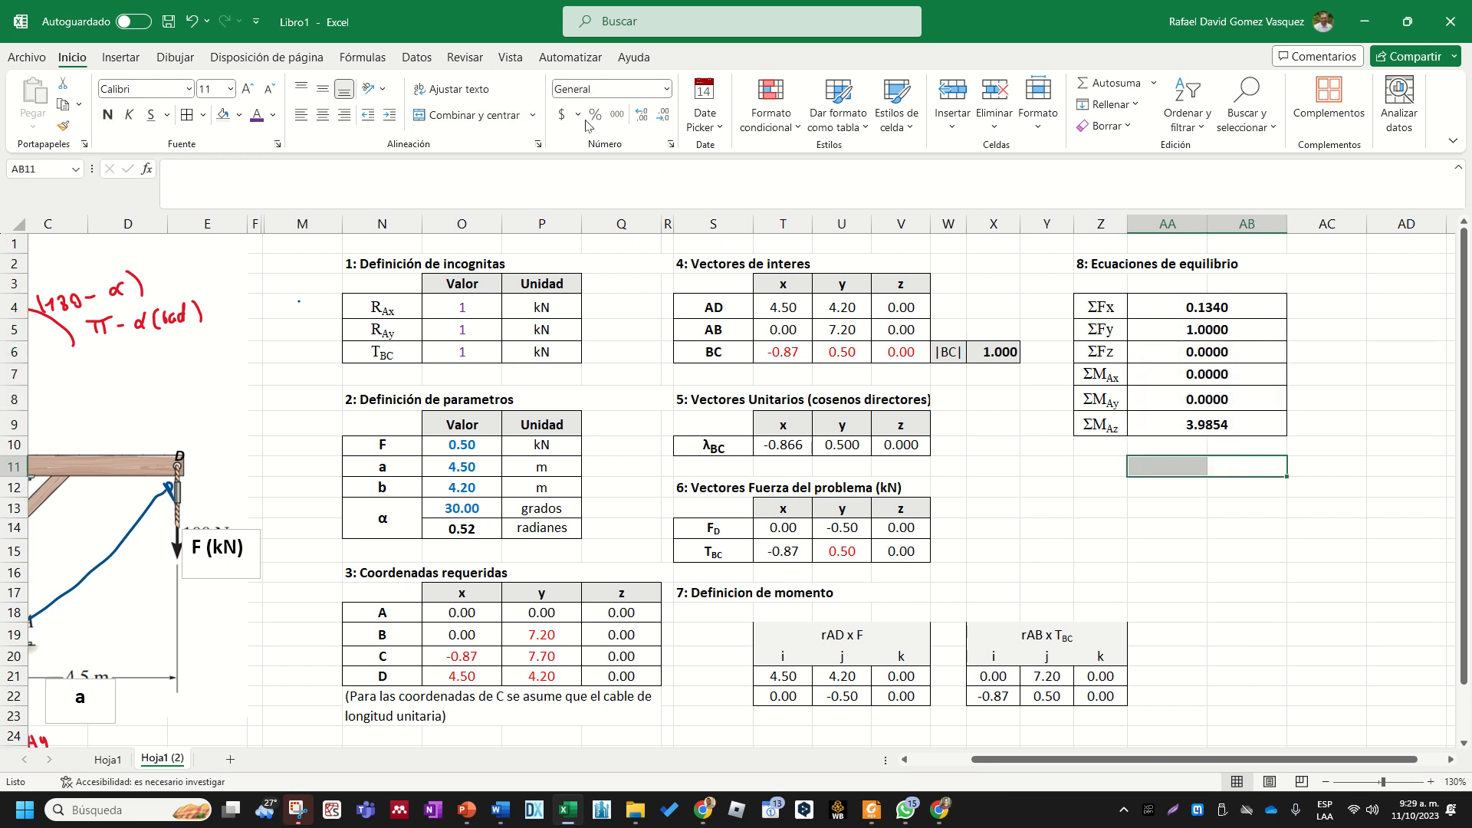
{"action": "left_click", "coordinate": [473, 115]}
{"action": "left_click", "coordinate": [1093, 463]}
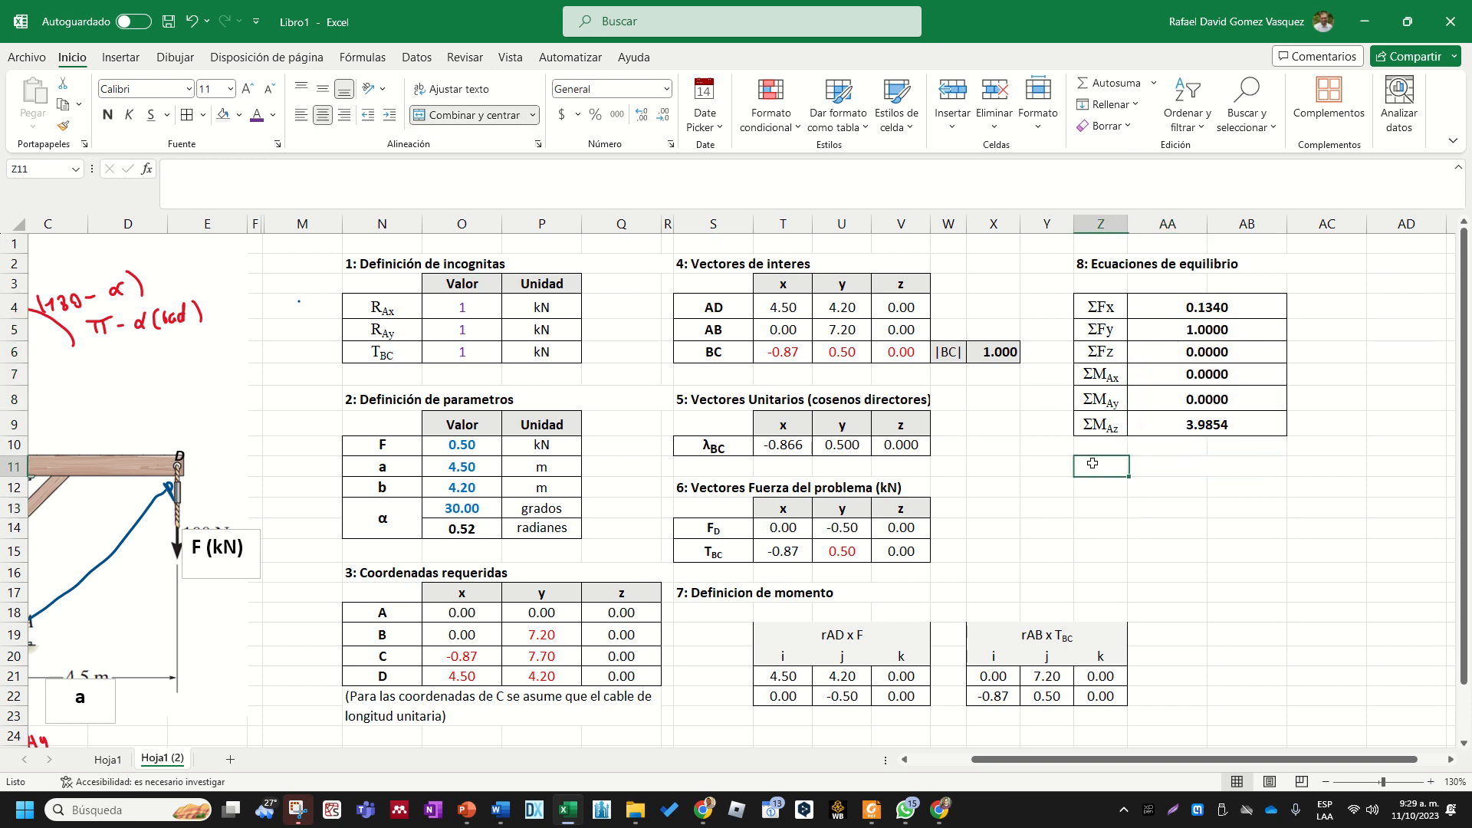
{"action": "type", "text": "Suma"}
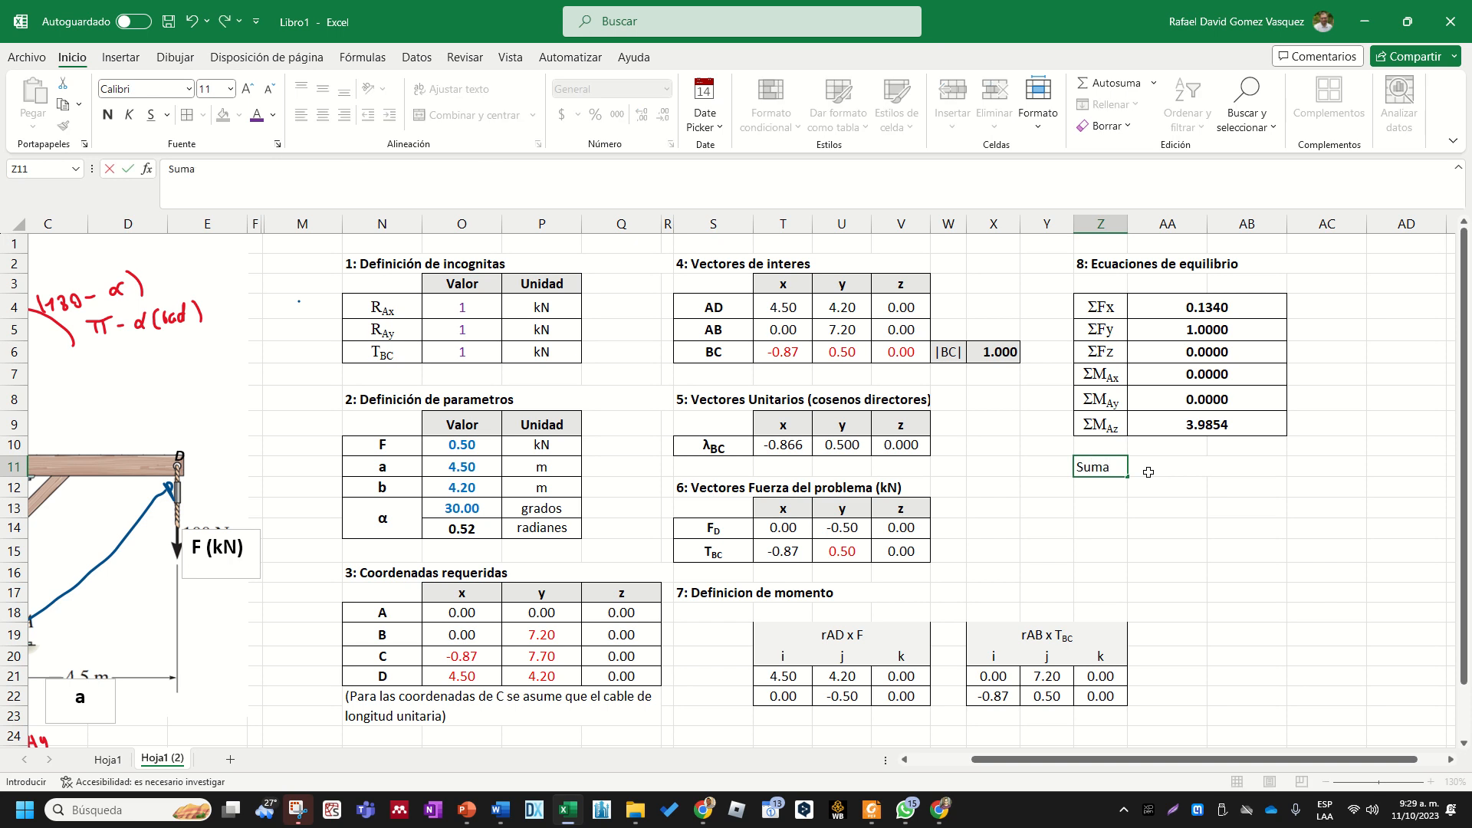
{"action": "key", "text": "Escape"}
- Enter a SUMA.CUADRADOS formula in merged cell AA11 that sums the squares of the equilibrium results in AA4:AB9
{"action": "left_click", "coordinate": [1148, 471]}
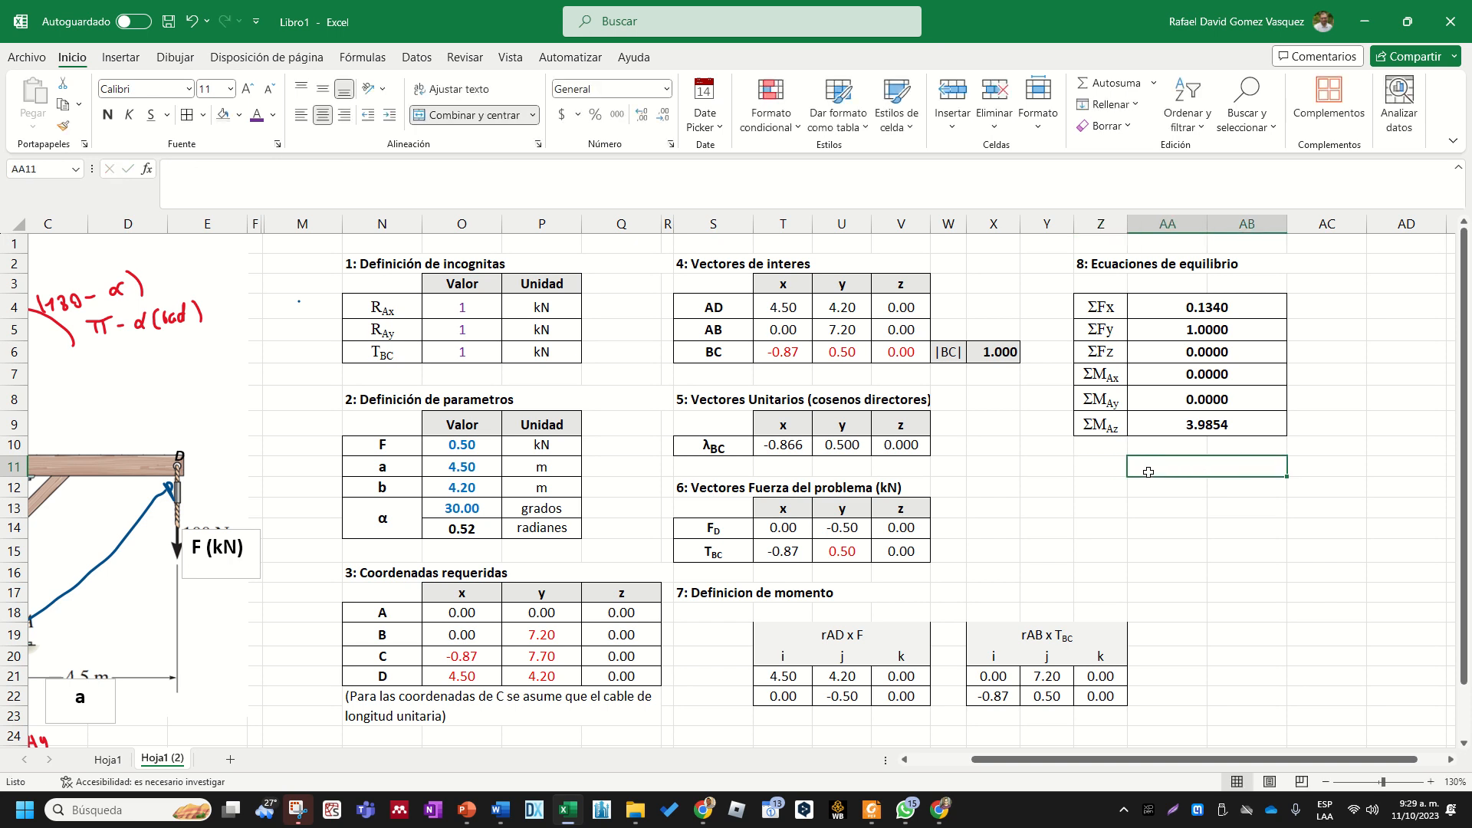
{"action": "type", "text": "=su"}
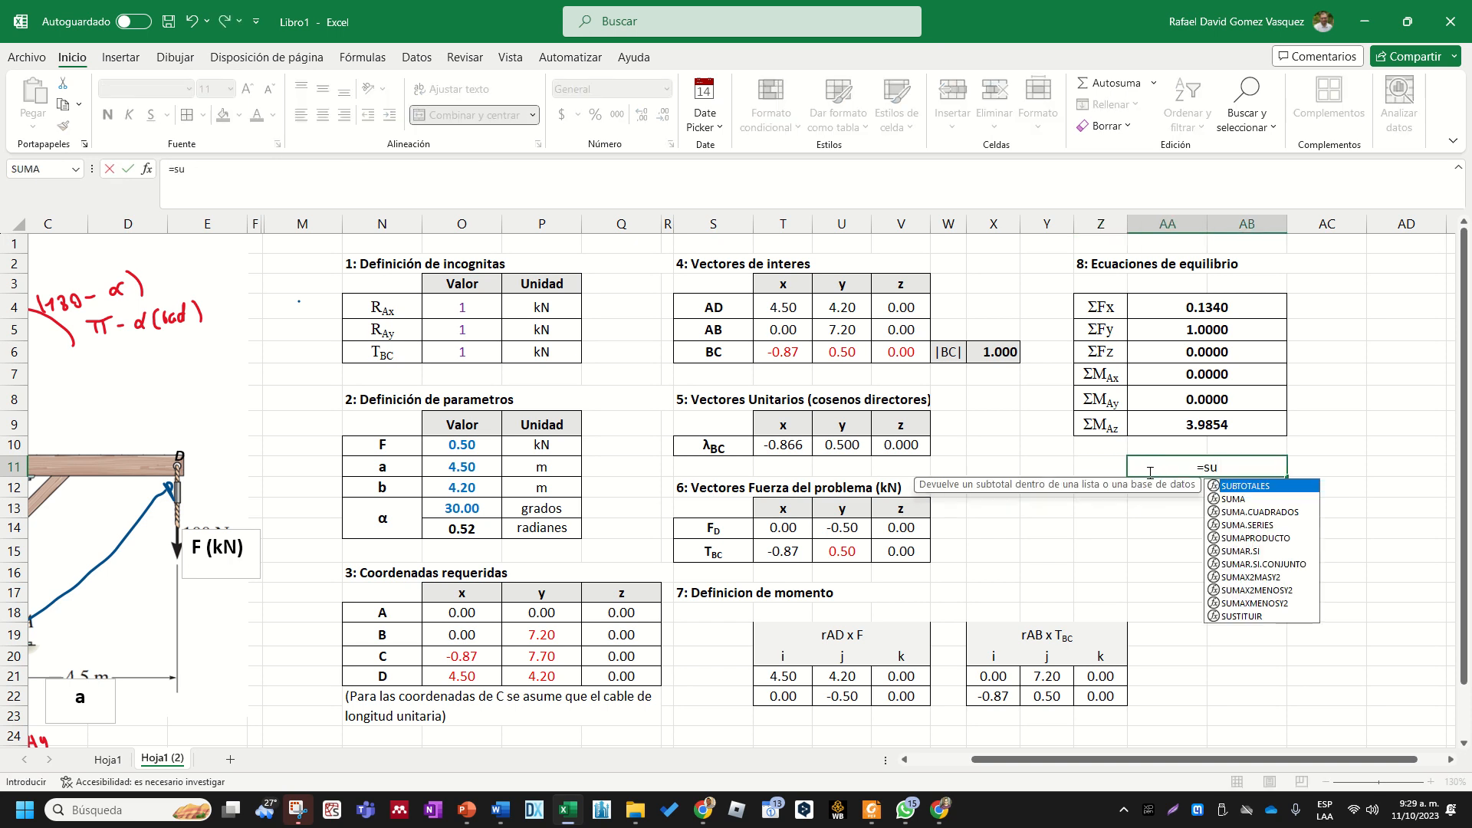
{"action": "double_click", "coordinate": [1292, 511]}
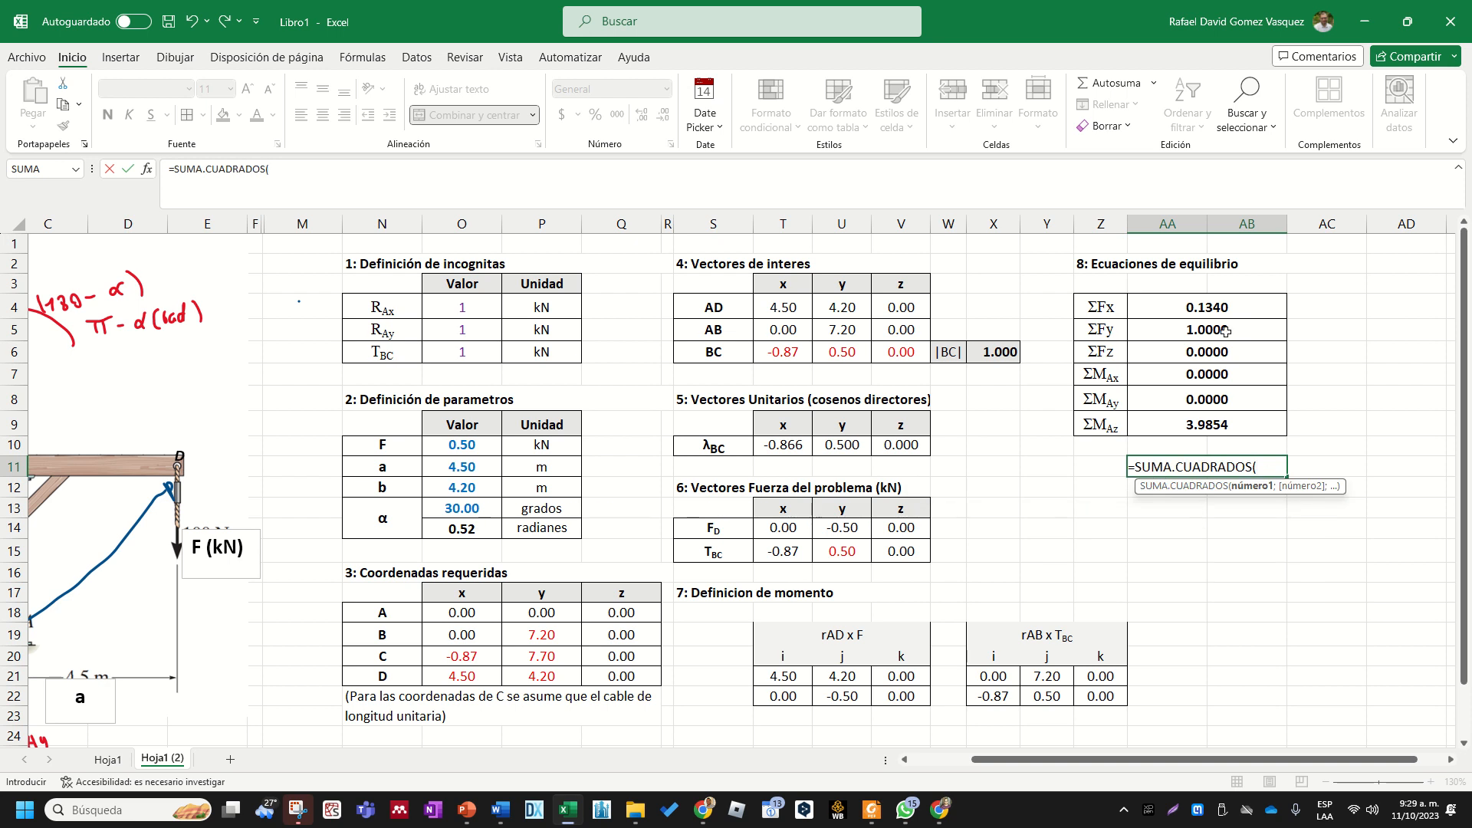
{"action": "left_click_drag", "start_coordinate": [1226, 307], "coordinate": [1216, 421]}
{"action": "key", "text": "Return"}
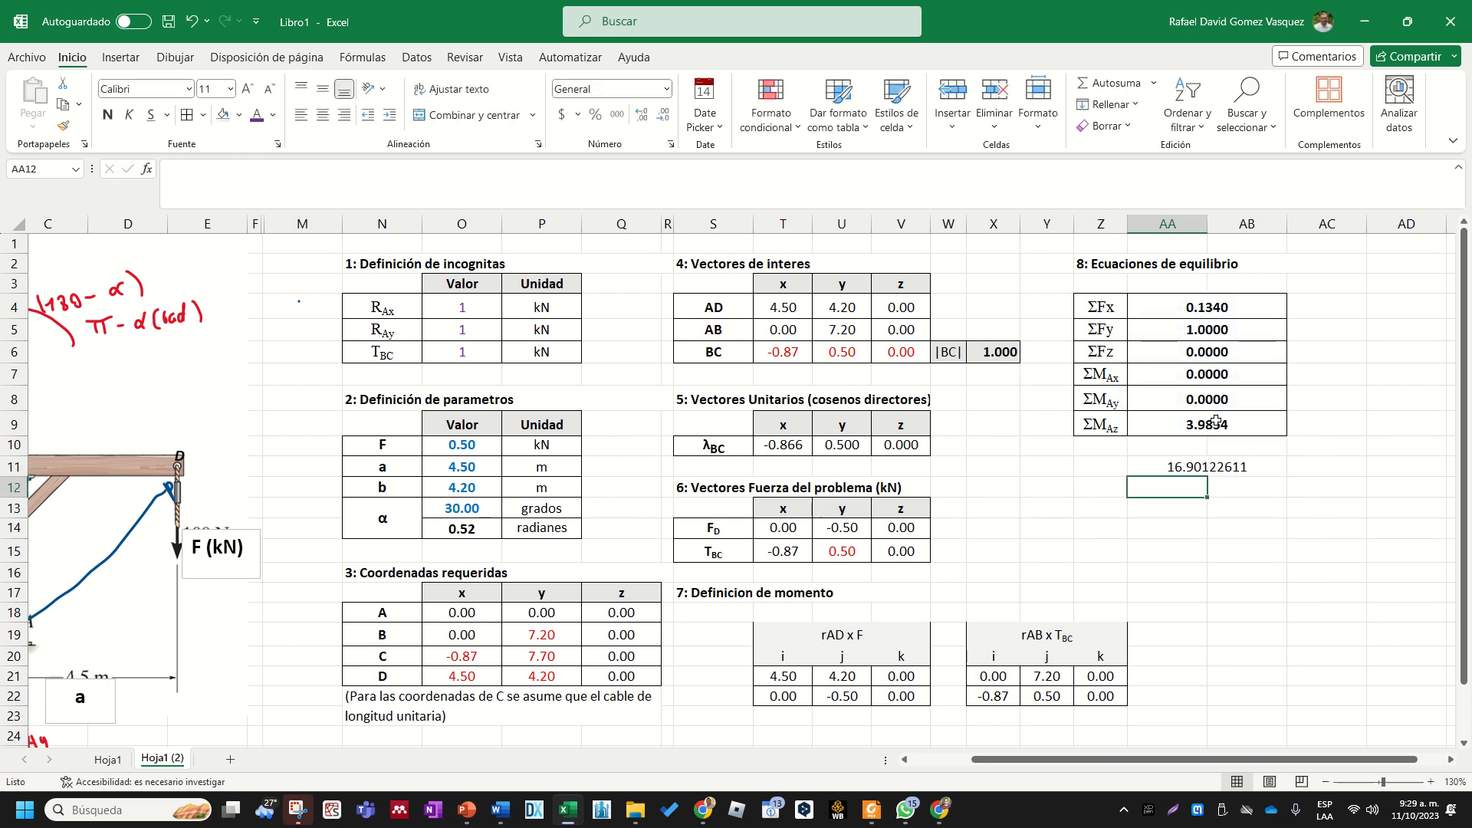
{"action": "left_click", "coordinate": [1106, 463]}
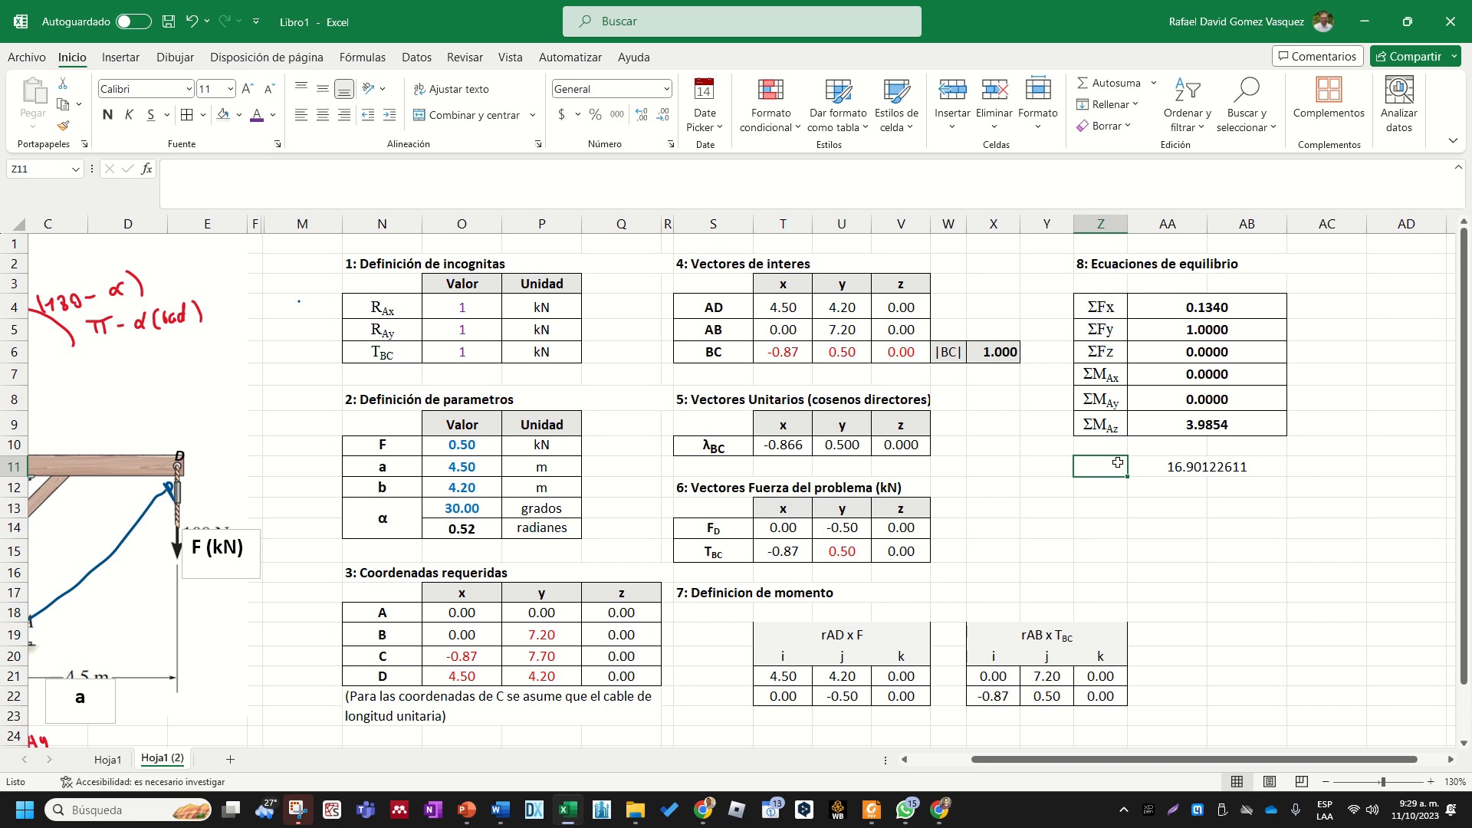
- Label cell Z11 as "Cuadrado" beside the sum of squares and widen column Z so the text fits
{"action": "type", "text": "Cuadra"}
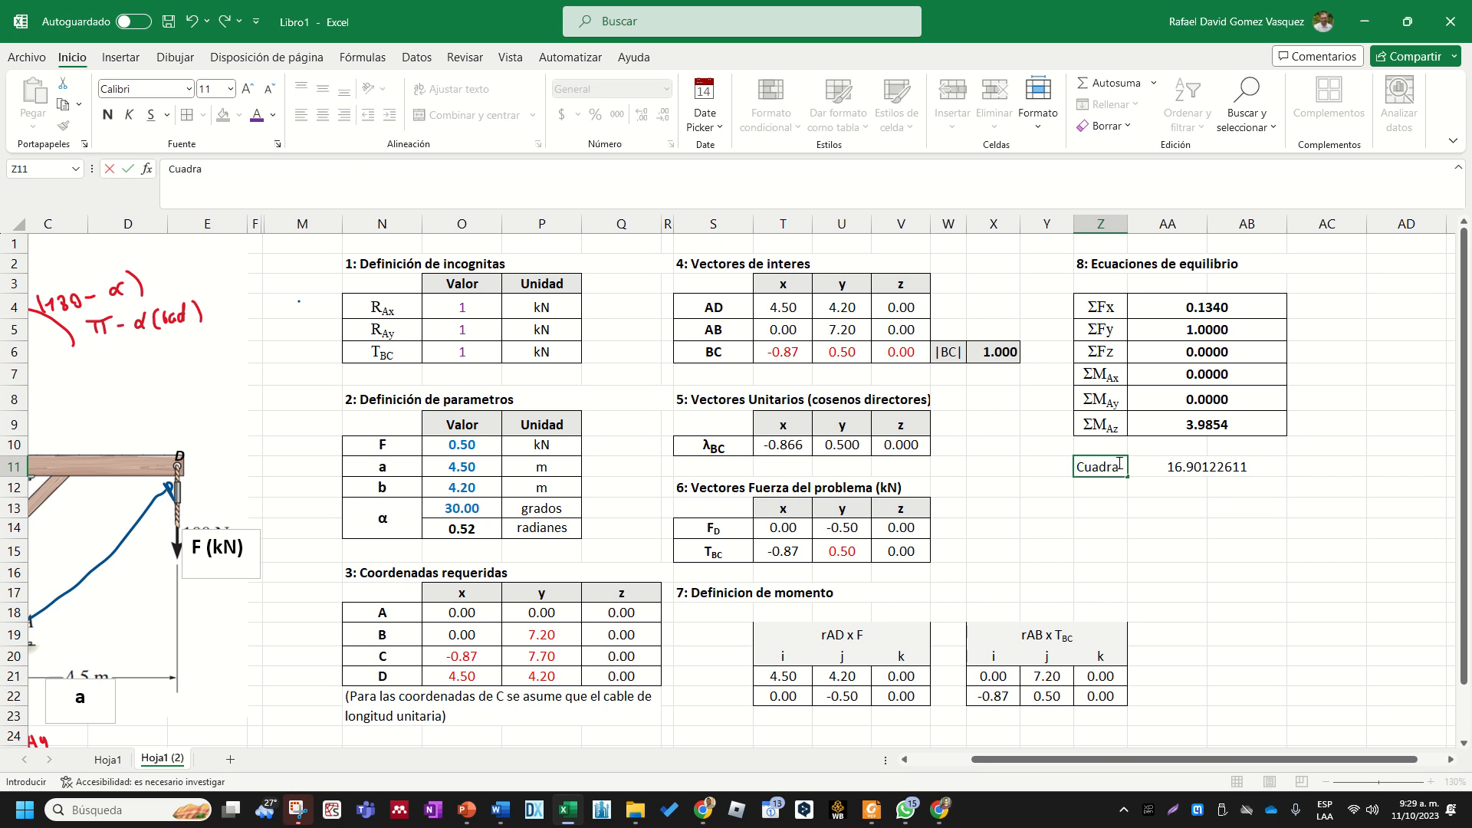
{"action": "type", "text": "do"}
{"action": "key", "text": "Return"}
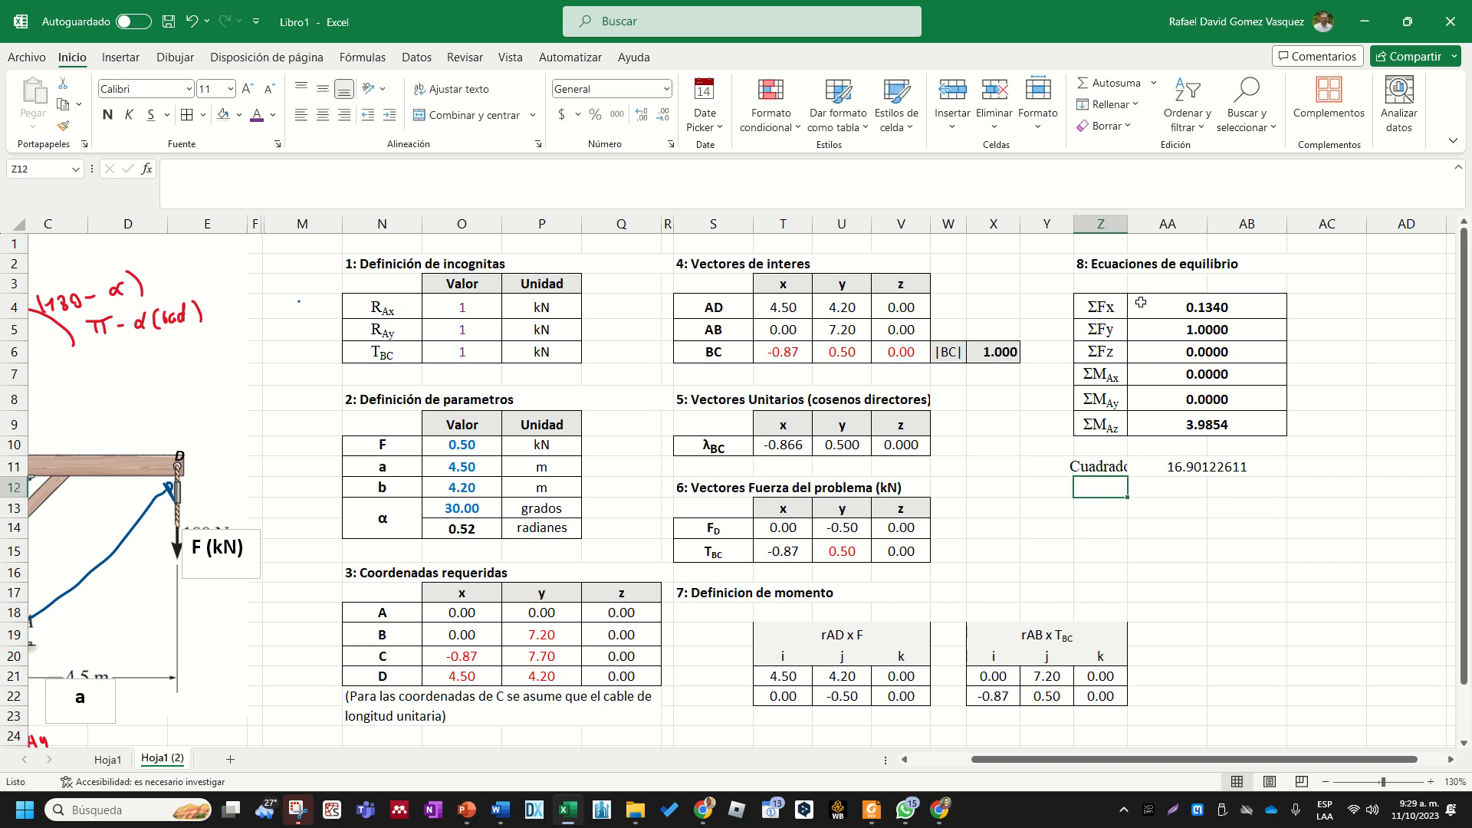
{"action": "left_click_drag", "start_coordinate": [1128, 228], "coordinate": [1147, 228]}
{"action": "left_click", "coordinate": [1189, 571]}
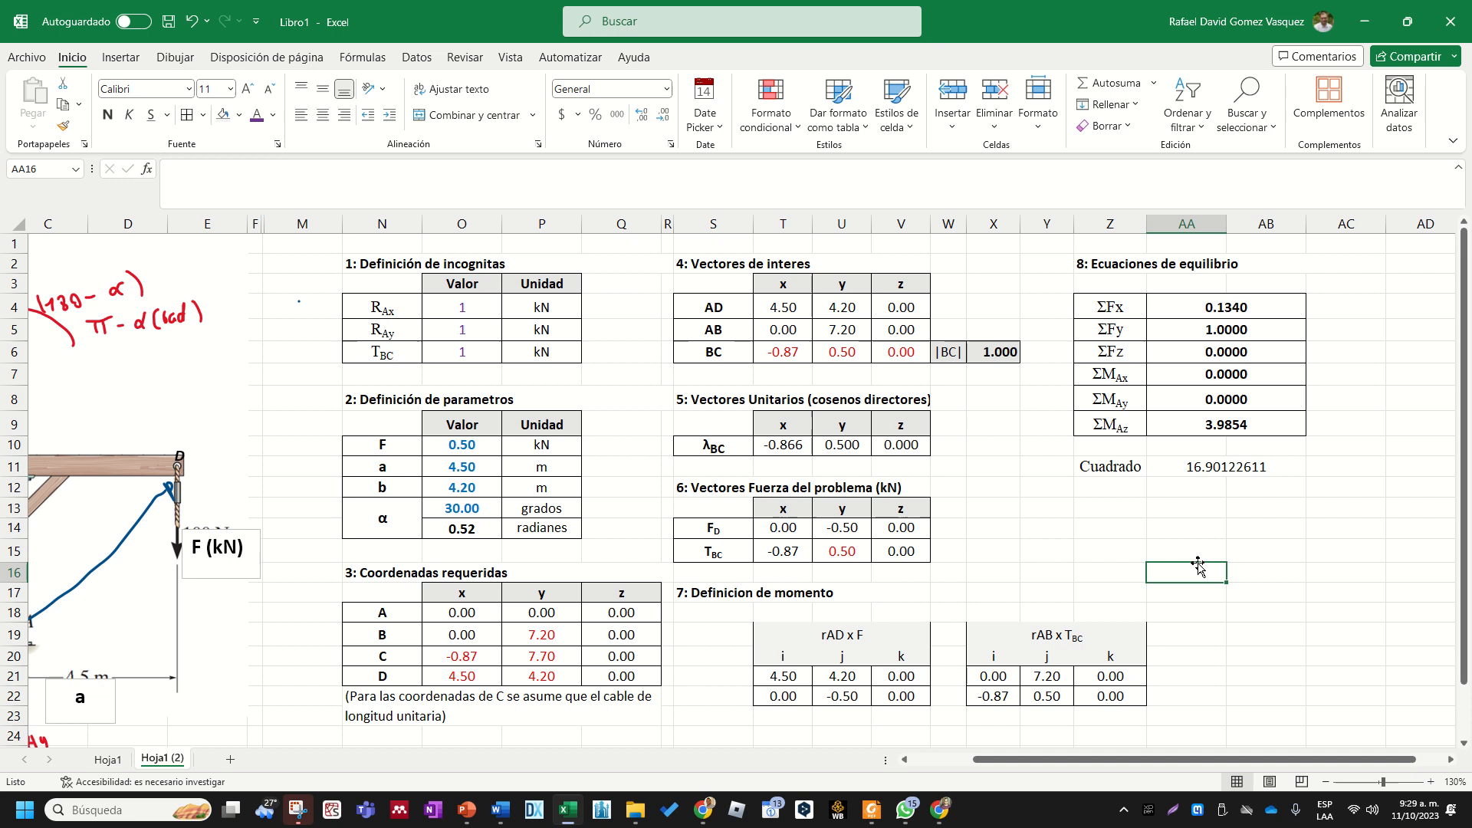
- Examine the sum-of-squares formula in AA11 together with each of the six force and moment sums that feed it
{"action": "left_click", "coordinate": [1115, 466]}
{"action": "left_click", "coordinate": [1125, 511]}
{"action": "left_click", "coordinate": [1128, 467]}
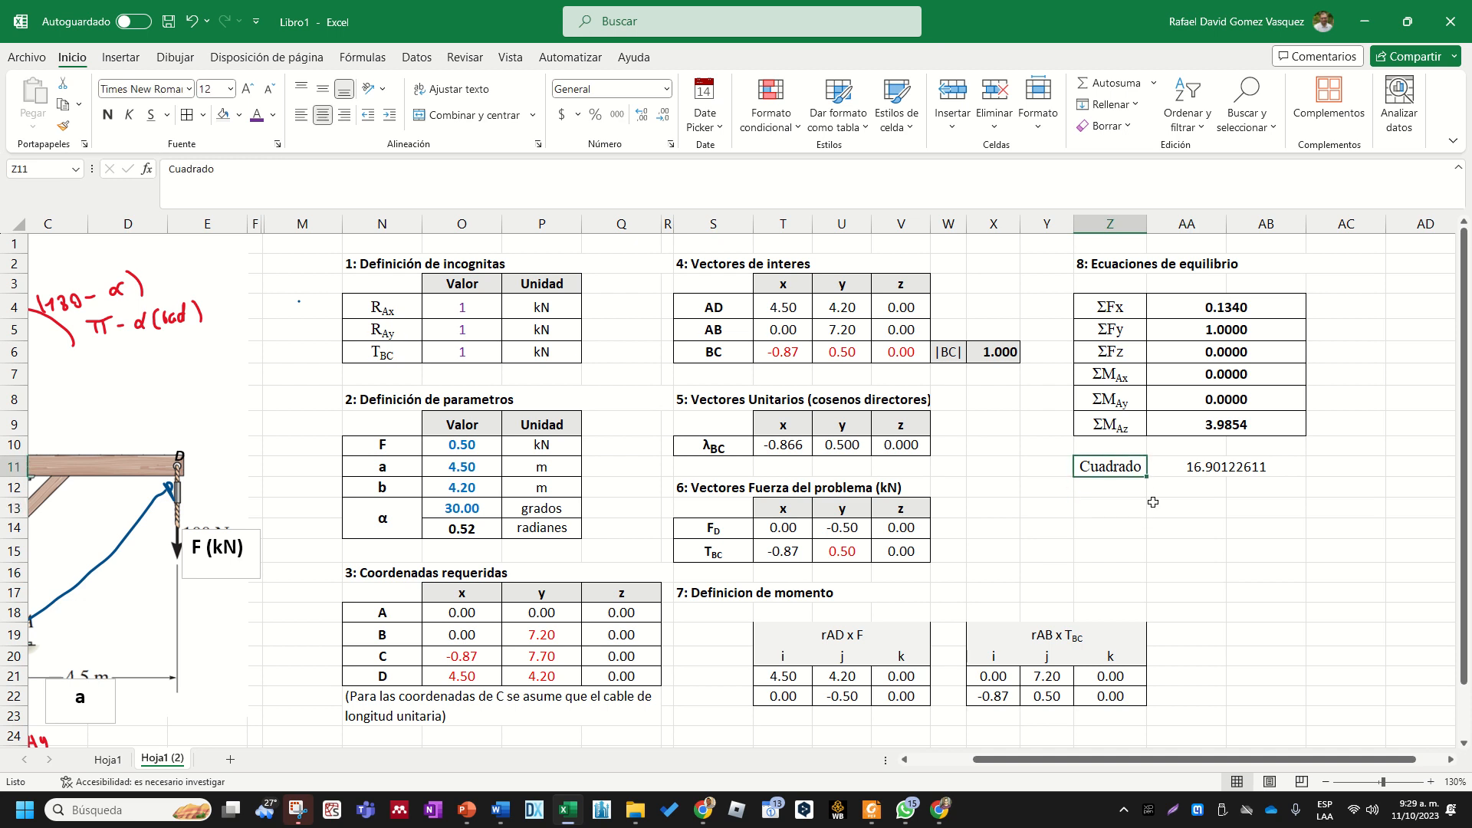
{"action": "left_click", "coordinate": [1199, 470]}
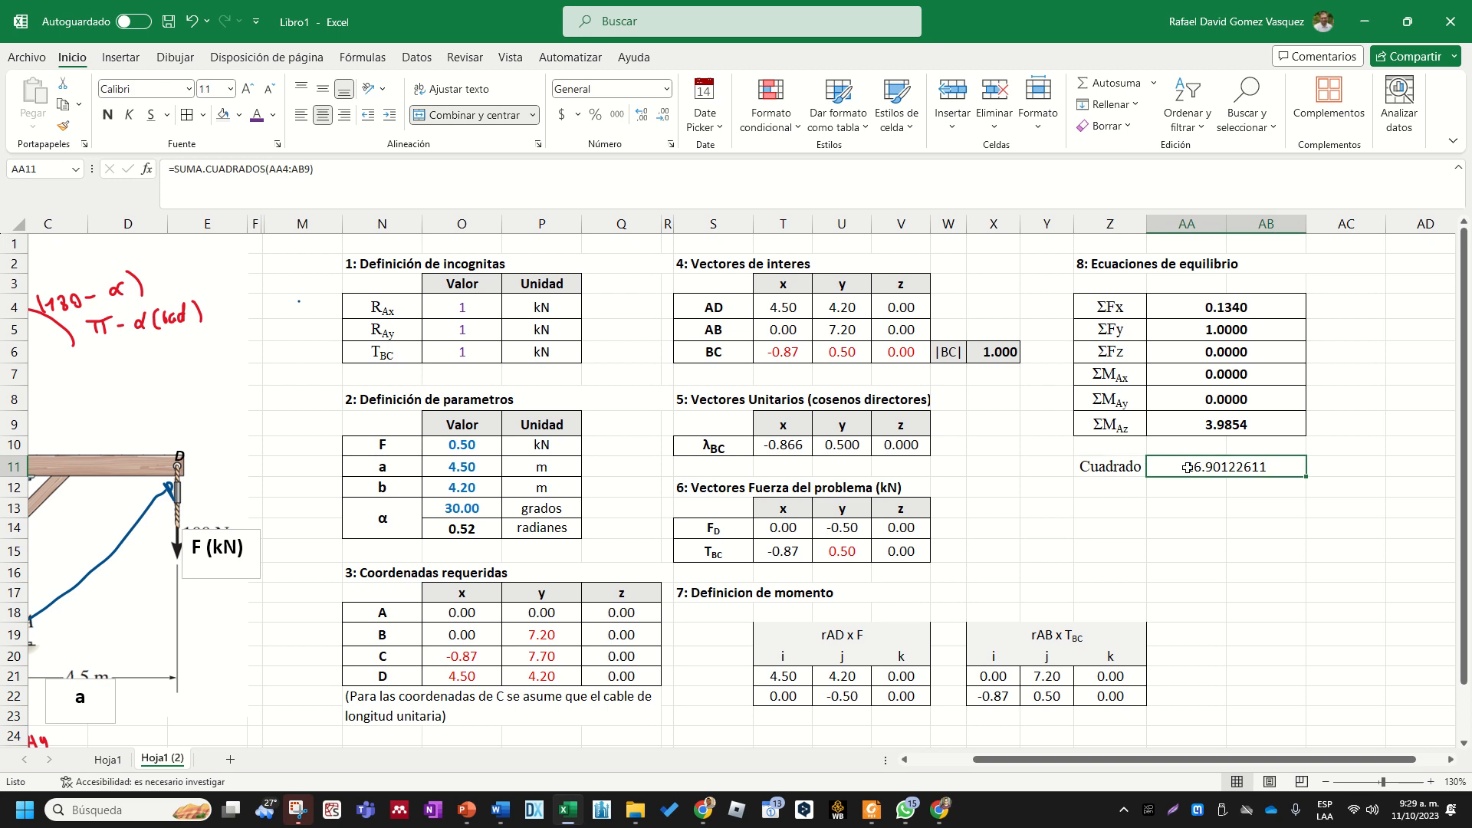
{"action": "left_click", "coordinate": [1086, 467]}
{"action": "left_click", "coordinate": [1192, 469]}
{"action": "left_click", "coordinate": [1217, 308]}
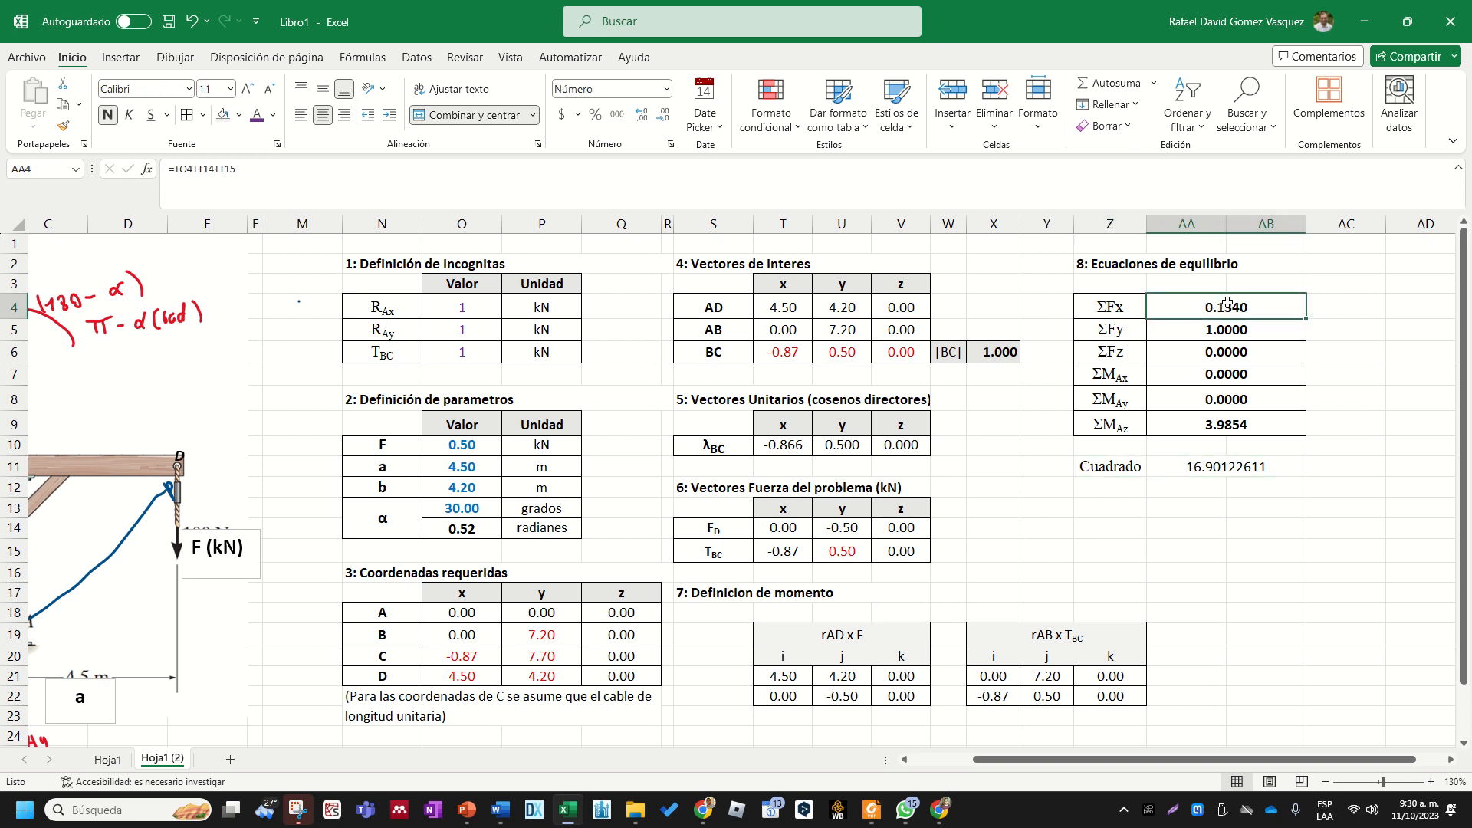
{"action": "left_click", "coordinate": [1225, 328]}
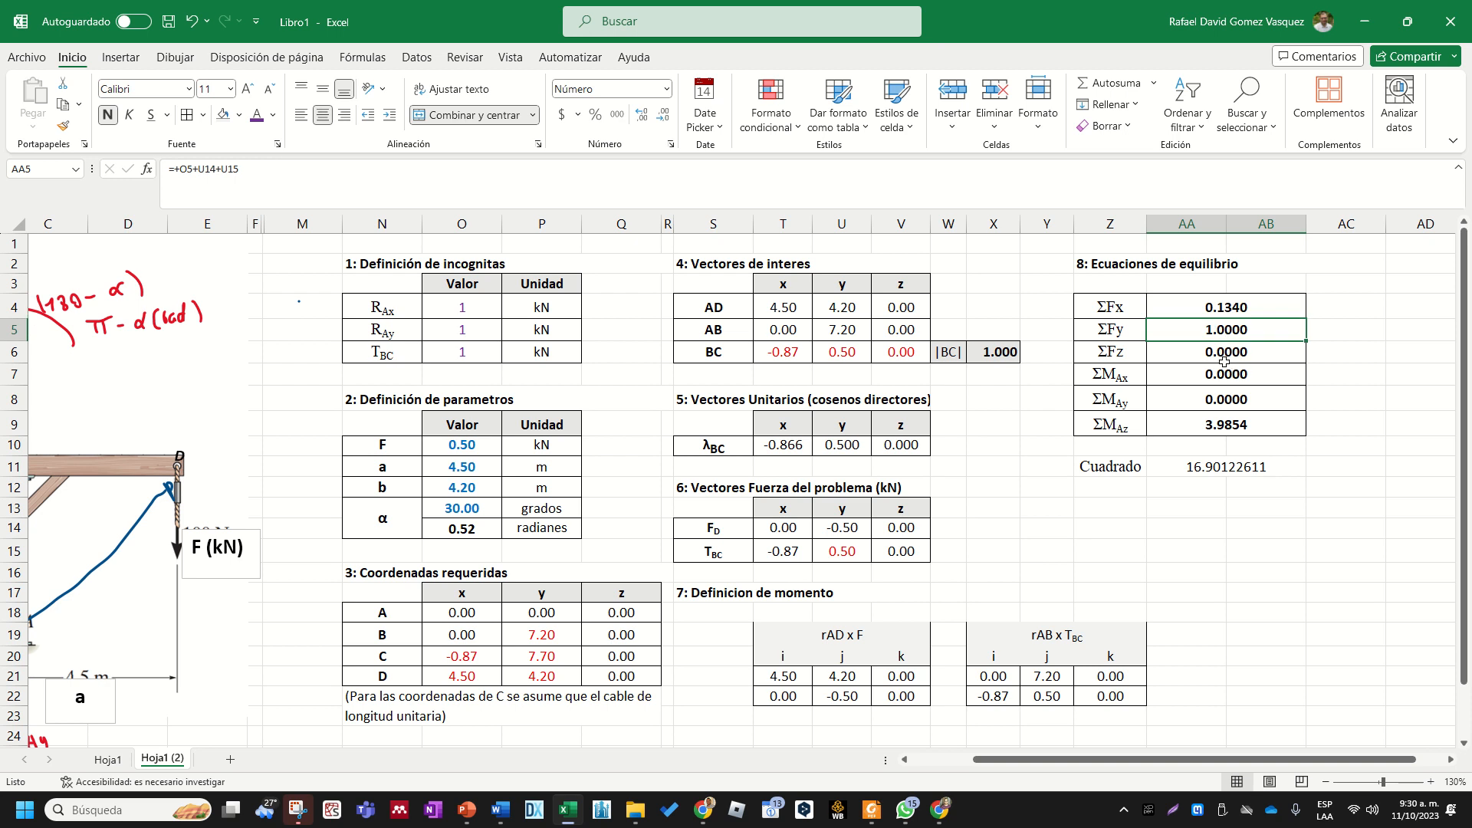
{"action": "left_click", "coordinate": [1225, 354]}
{"action": "left_click", "coordinate": [1227, 375]}
{"action": "left_click", "coordinate": [1229, 398]}
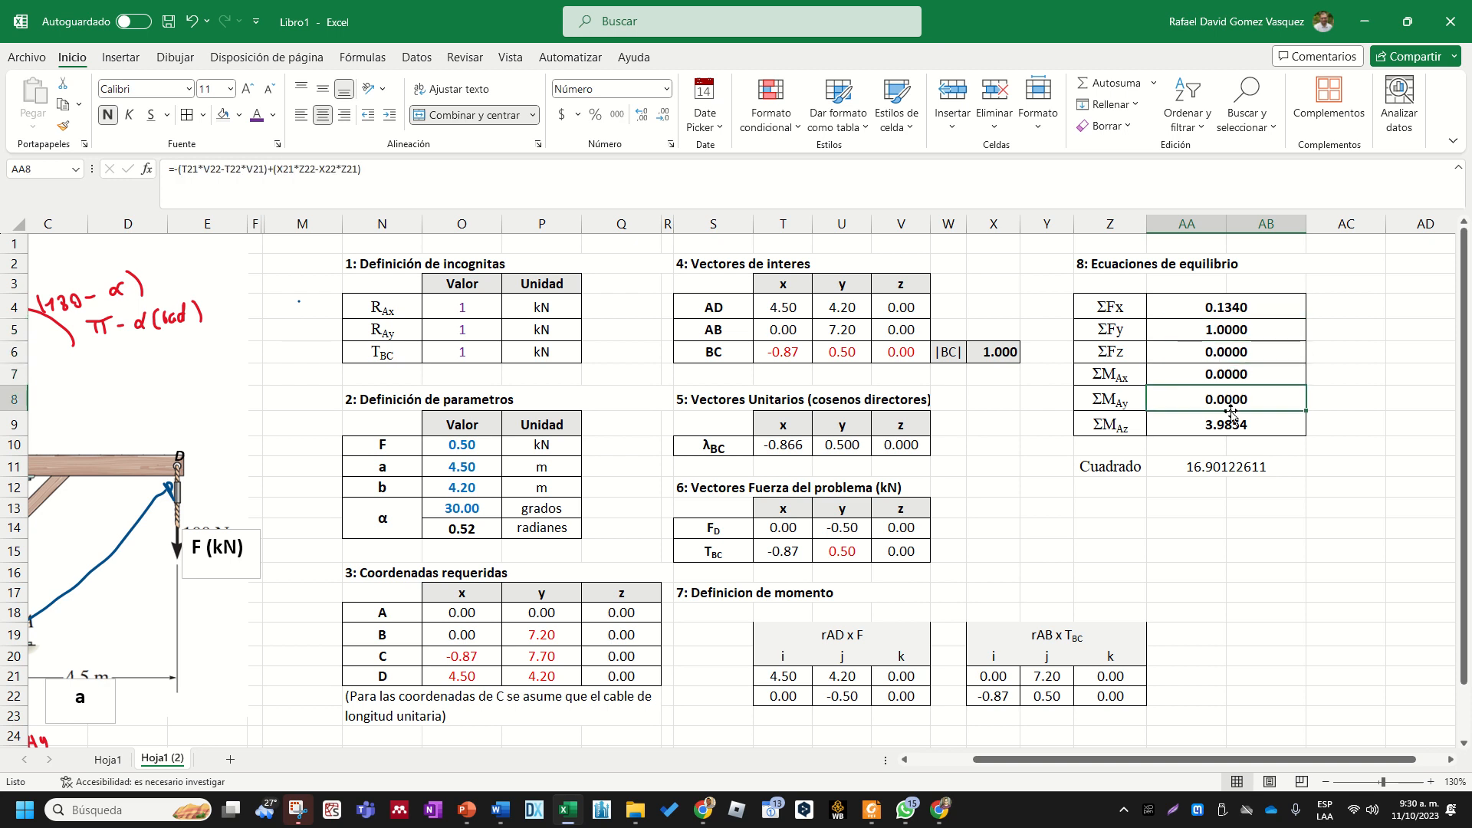
{"action": "left_click", "coordinate": [1230, 424]}
{"action": "left_click", "coordinate": [1212, 466]}
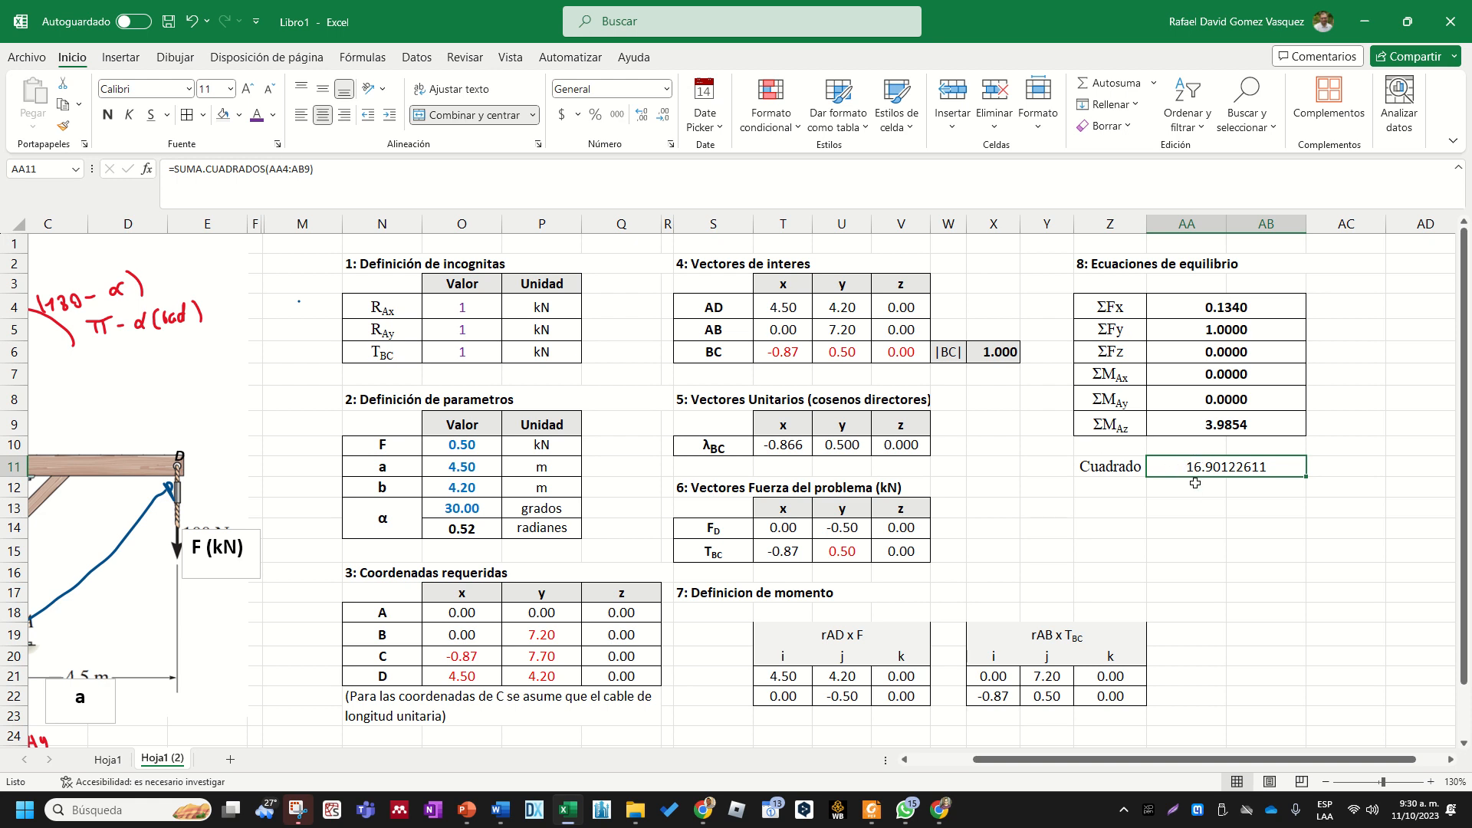
{"action": "left_click", "coordinate": [1118, 467]}
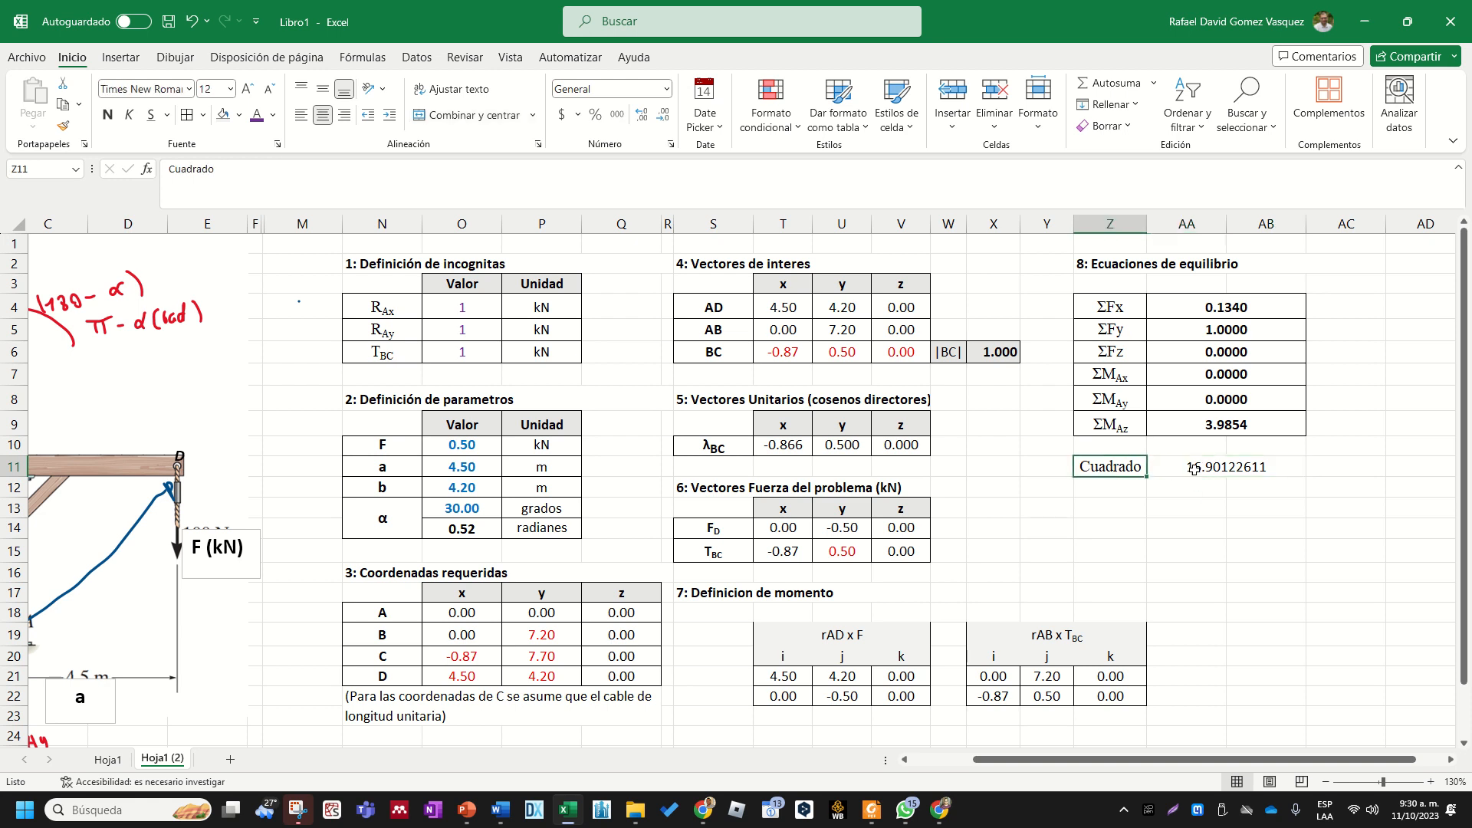
{"action": "left_click_drag", "start_coordinate": [1222, 307], "coordinate": [1224, 416]}
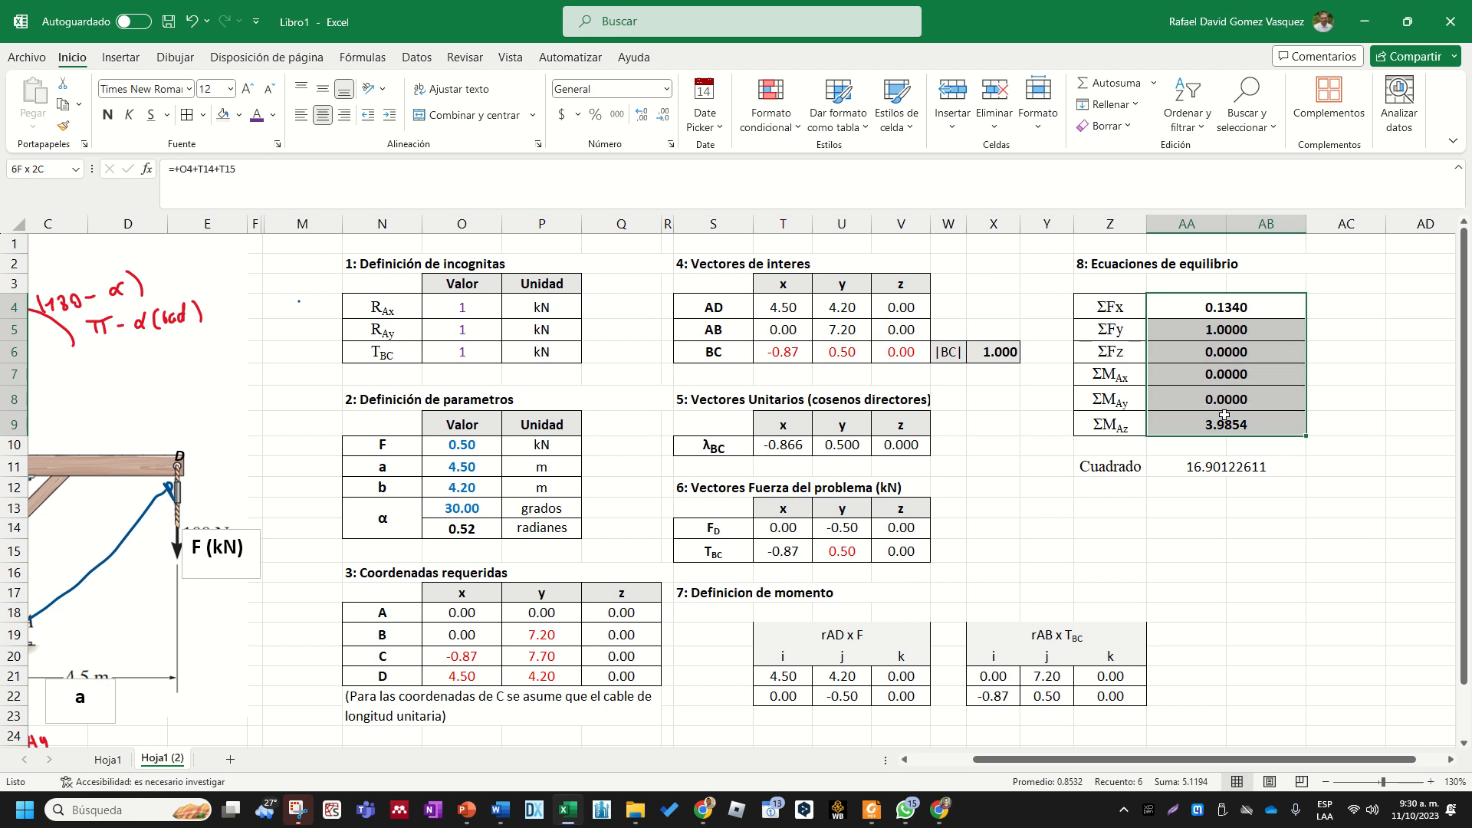
{"action": "left_click", "coordinate": [1196, 468]}
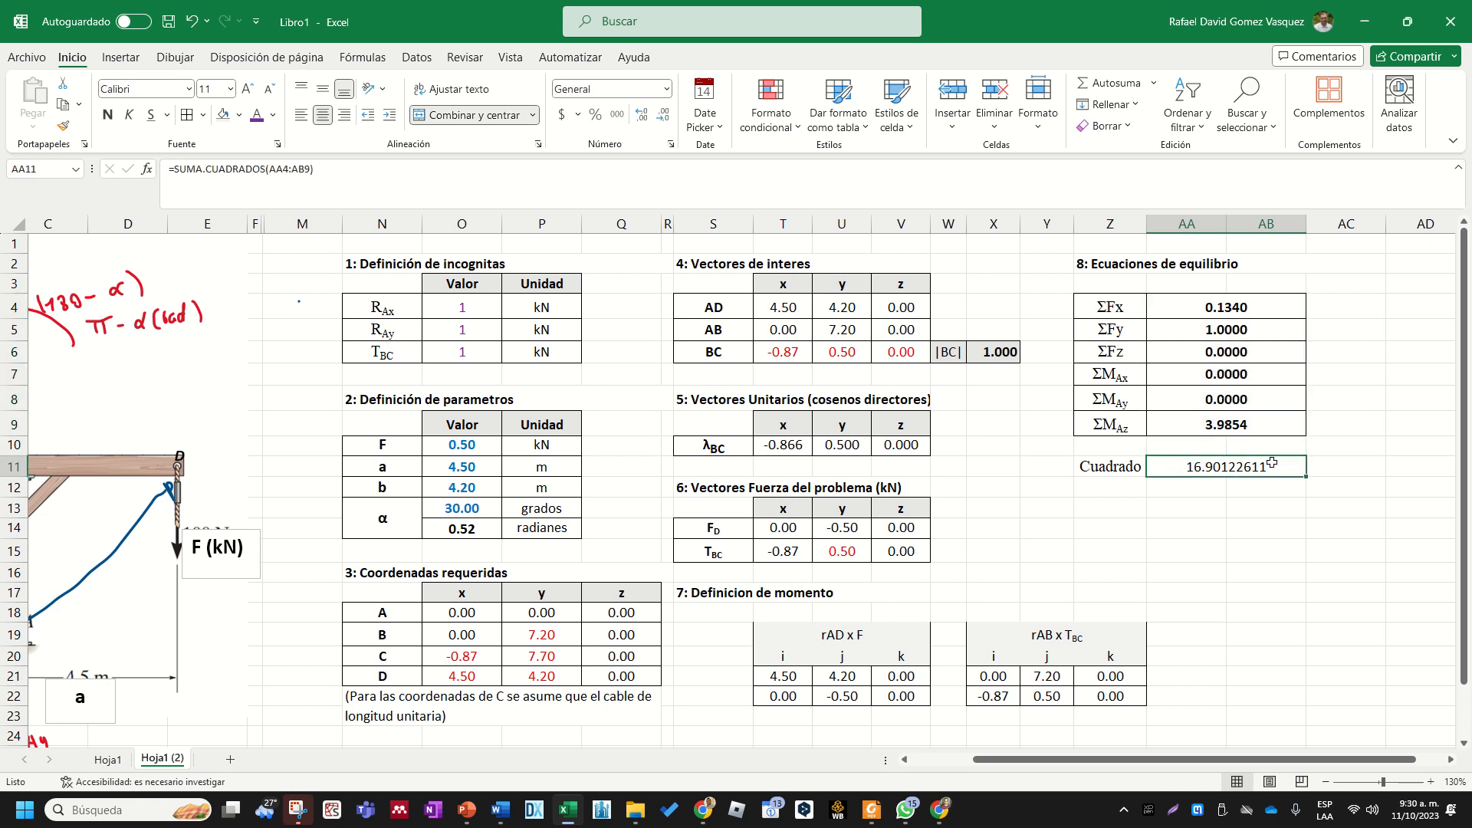
{"action": "left_click", "coordinate": [1127, 484]}
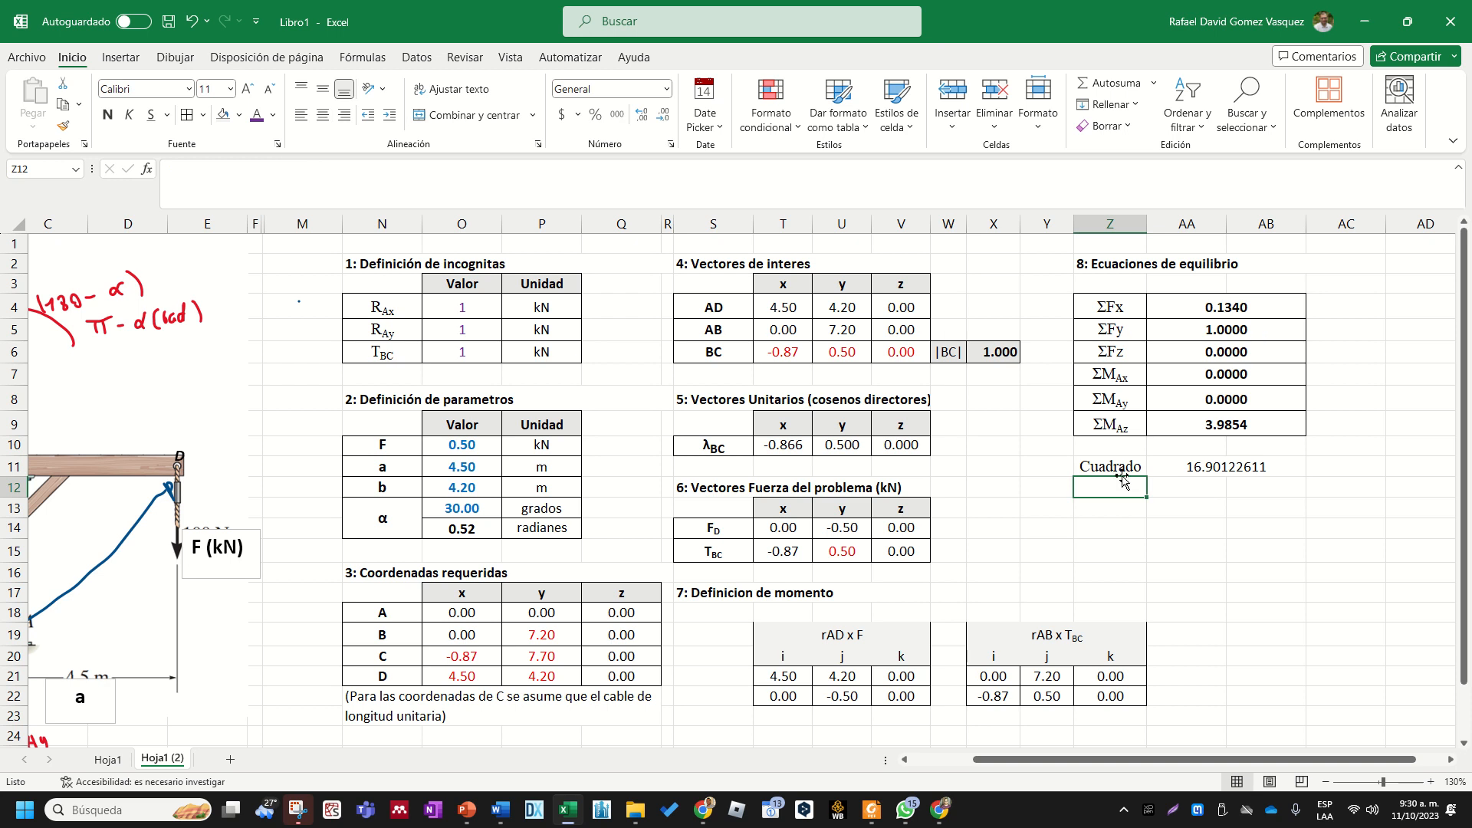
- Set the trial value of TBC to 0.5 kN and check the sum of squares
{"action": "left_click", "coordinate": [483, 351]}
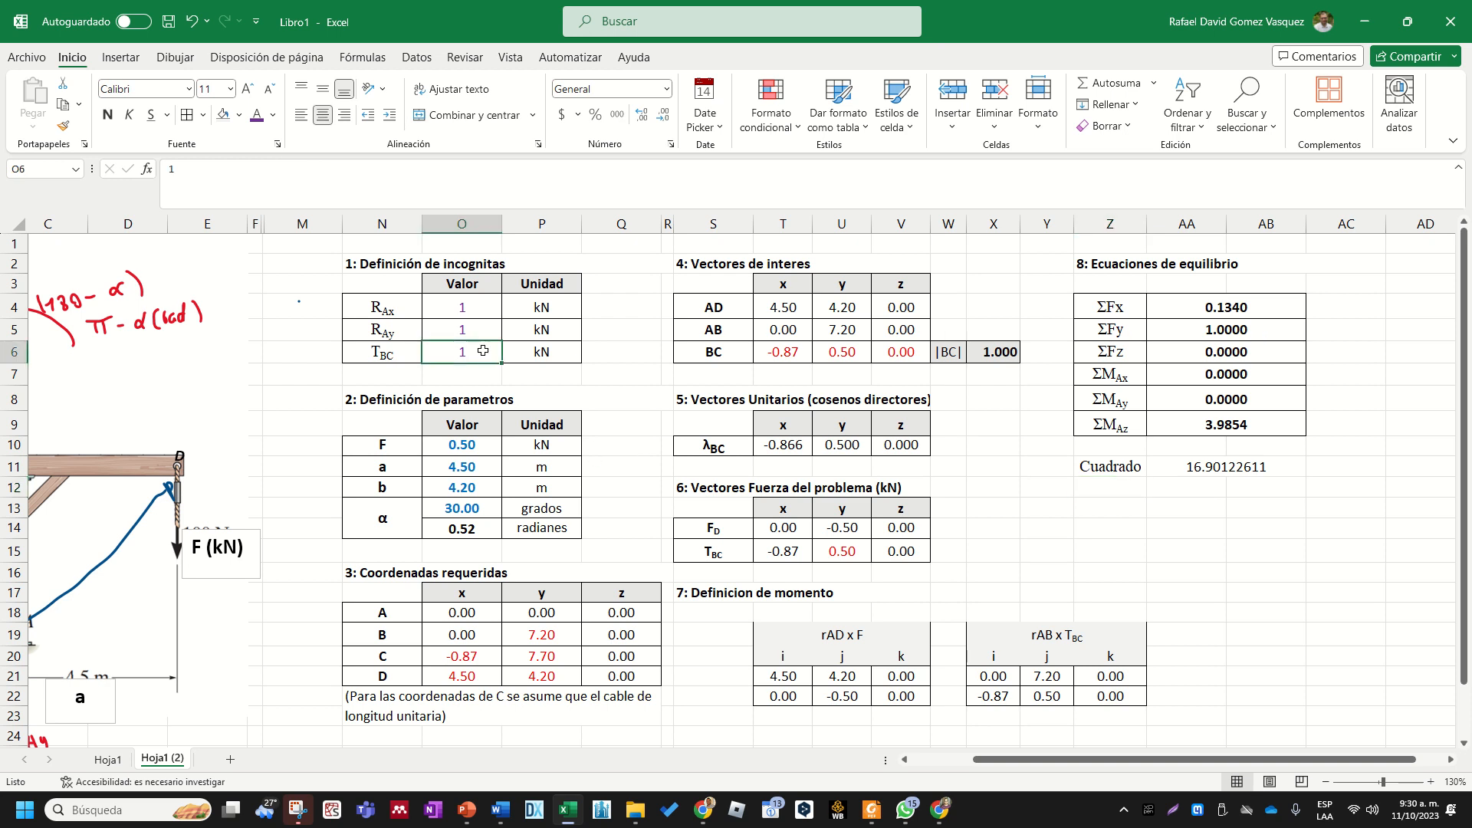
{"action": "type", "text": "0.5"}
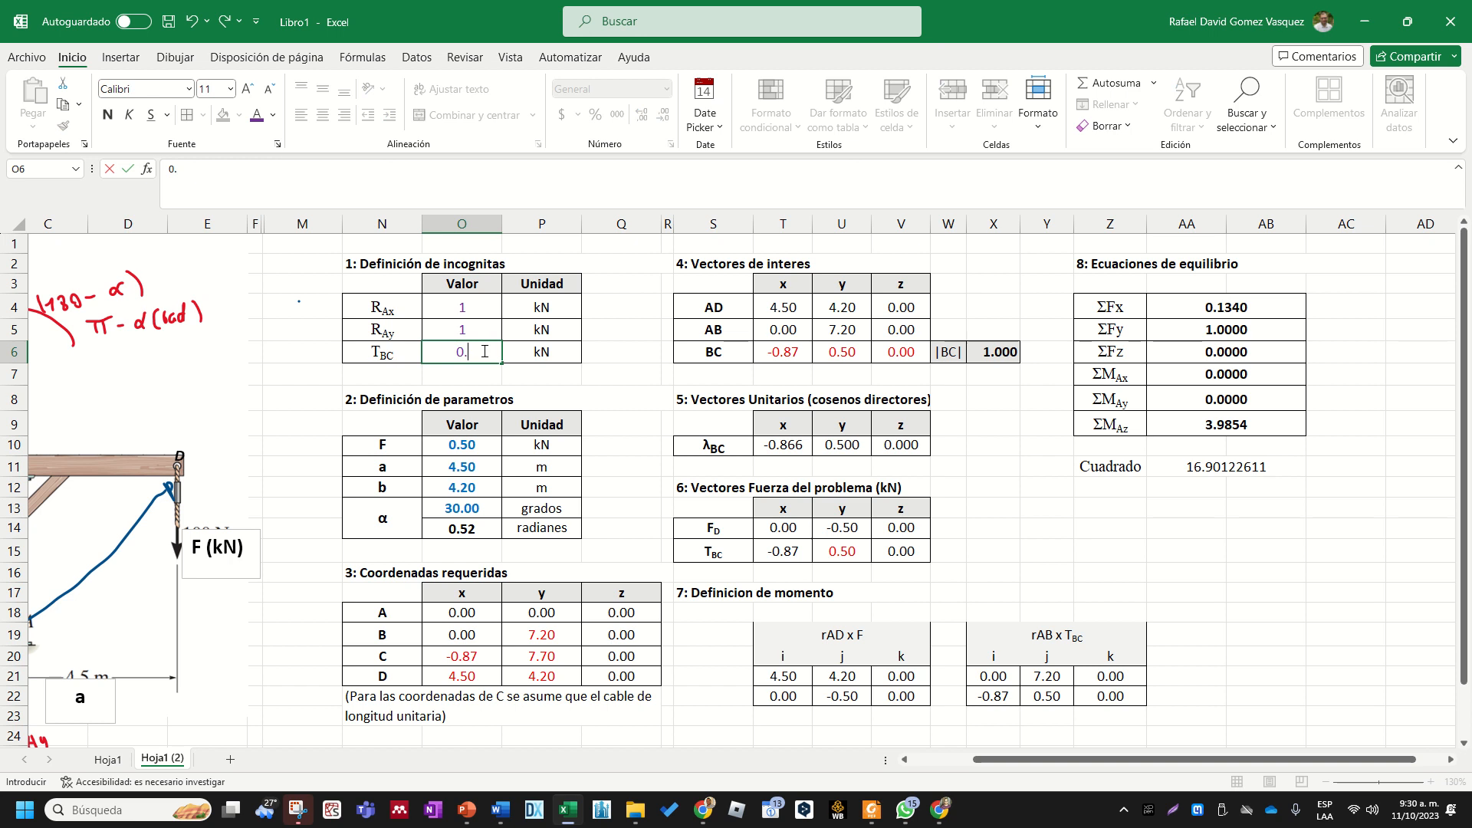
{"action": "key", "text": "Return"}
{"action": "key", "text": "Up"}
{"action": "key", "text": "Up"}
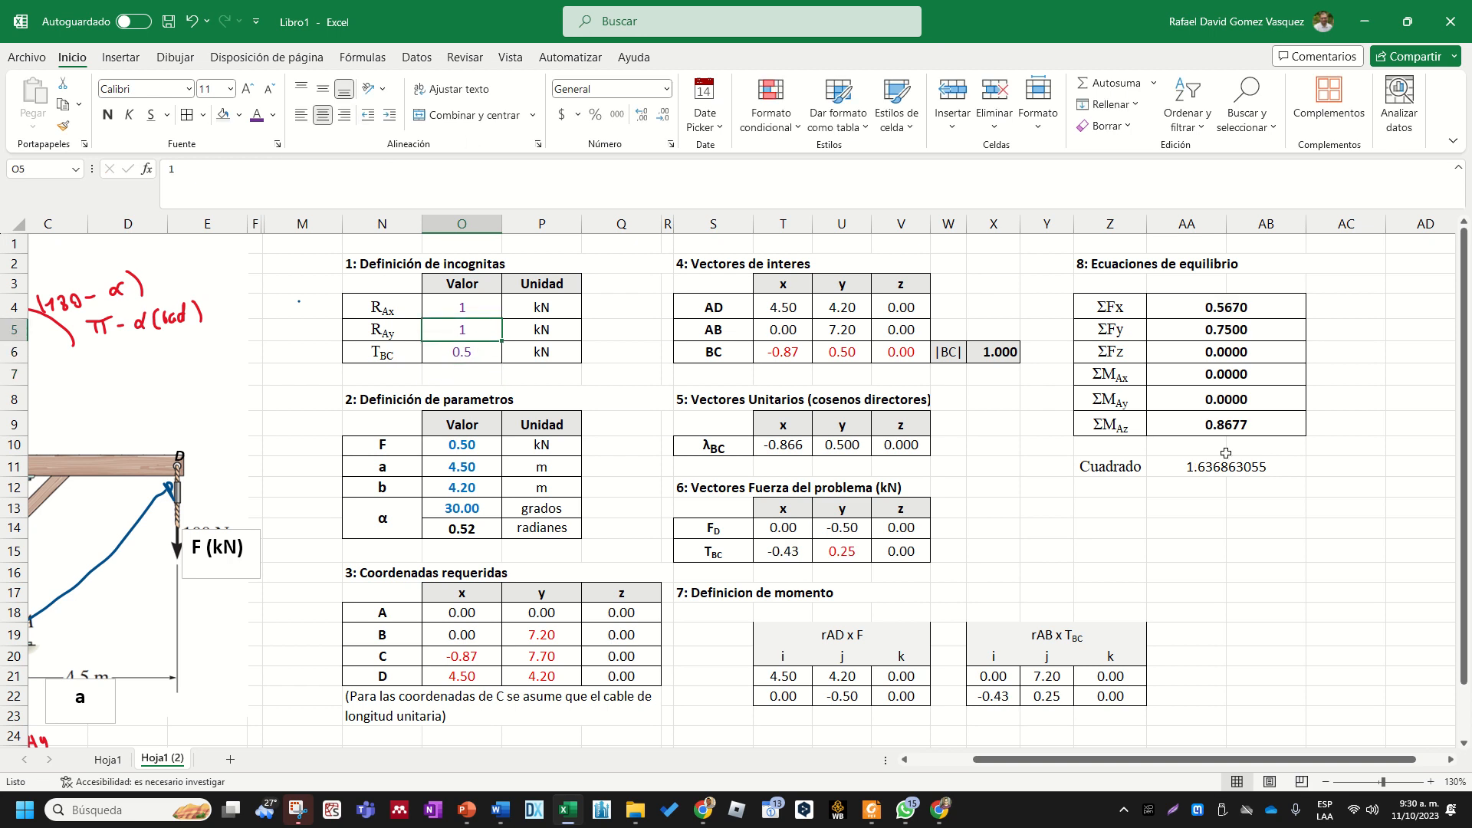
{"action": "left_click", "coordinate": [1197, 468]}
- Set the trial values of RAx to 0.3 kN and RAy to 0.4 kN in the unknowns table
{"action": "left_click", "coordinate": [469, 304]}
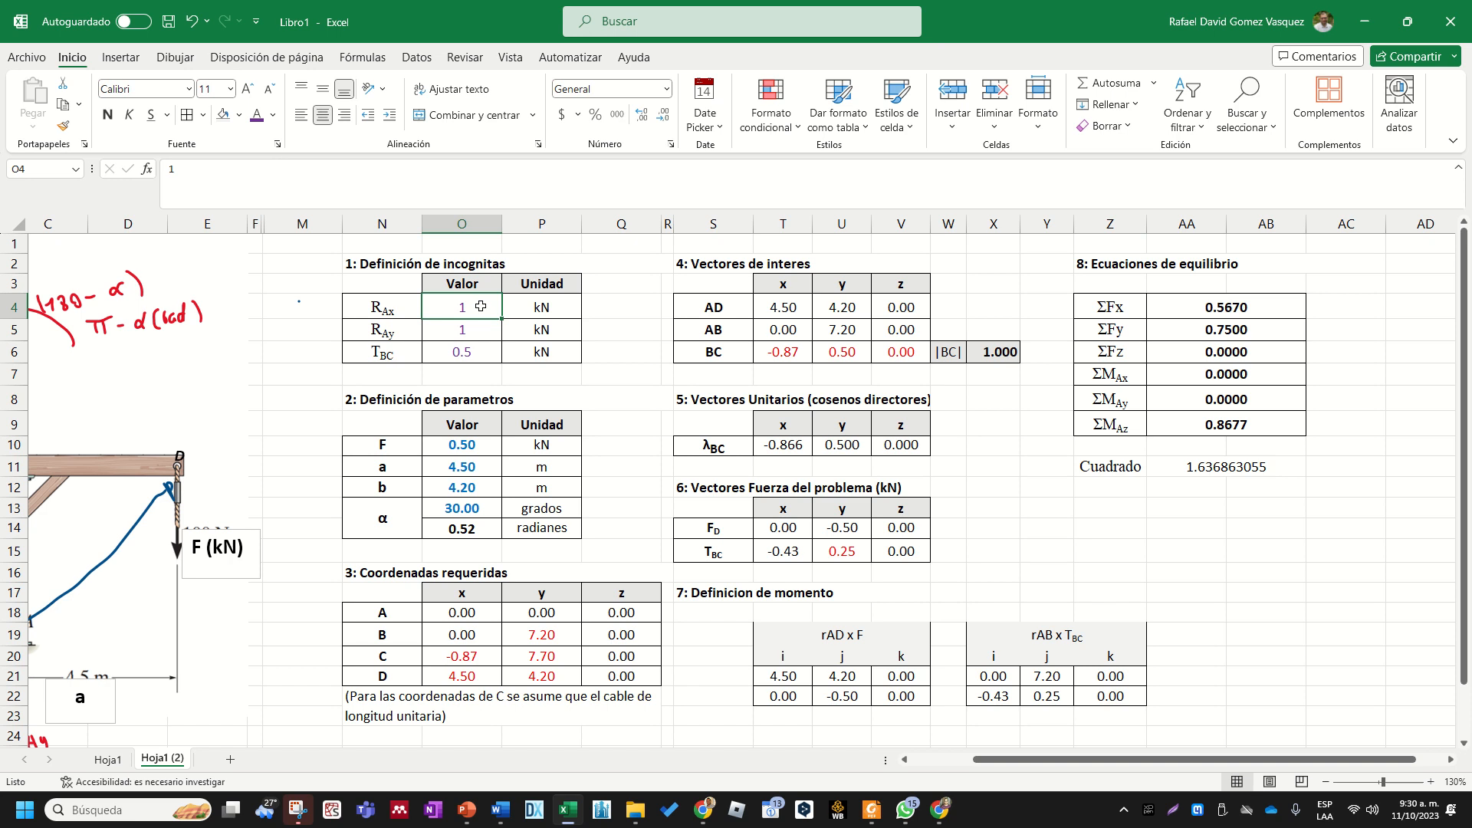
{"action": "type", "text": "0.3"}
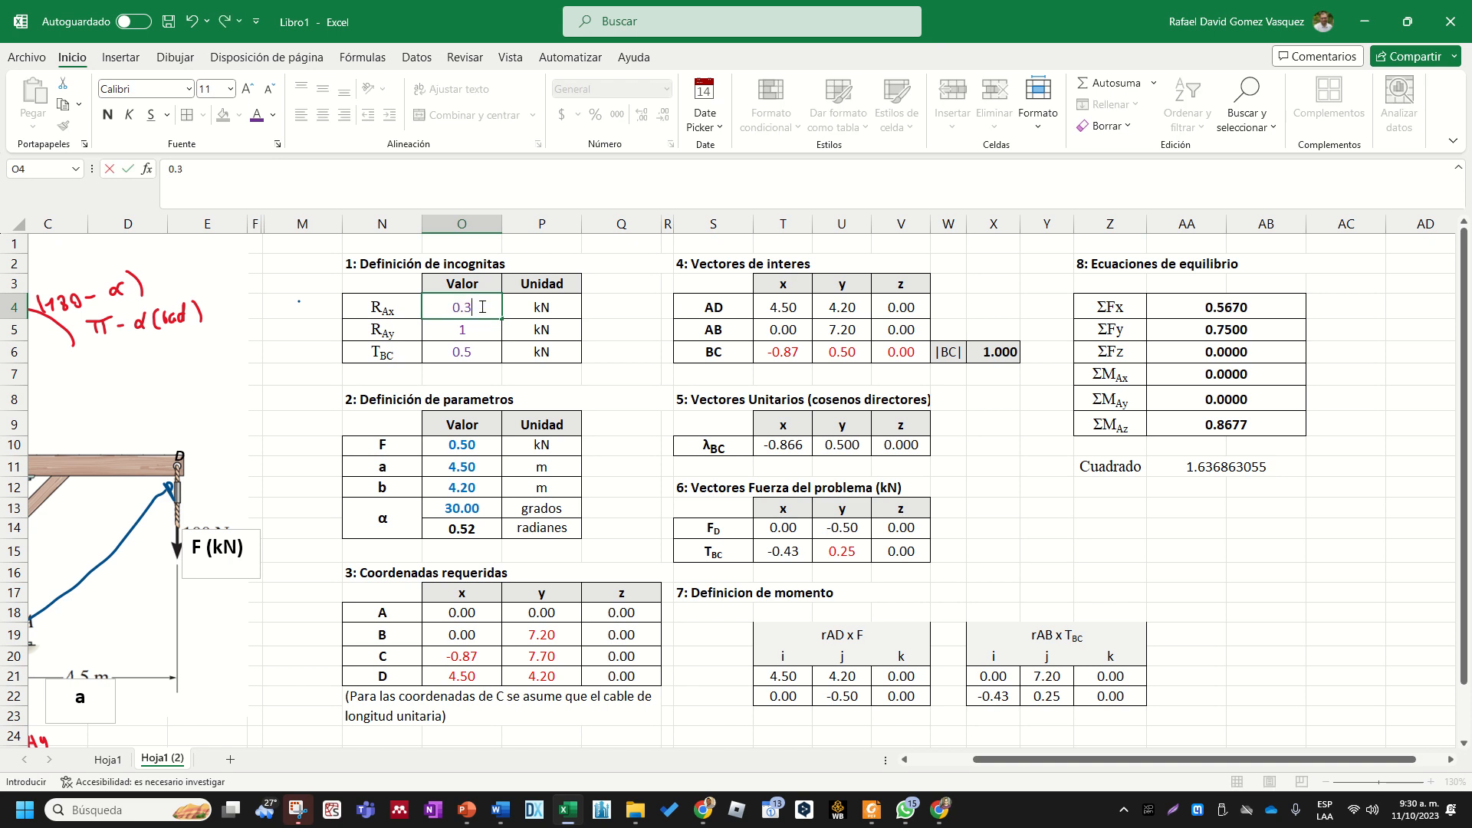
{"action": "key", "text": "Return"}
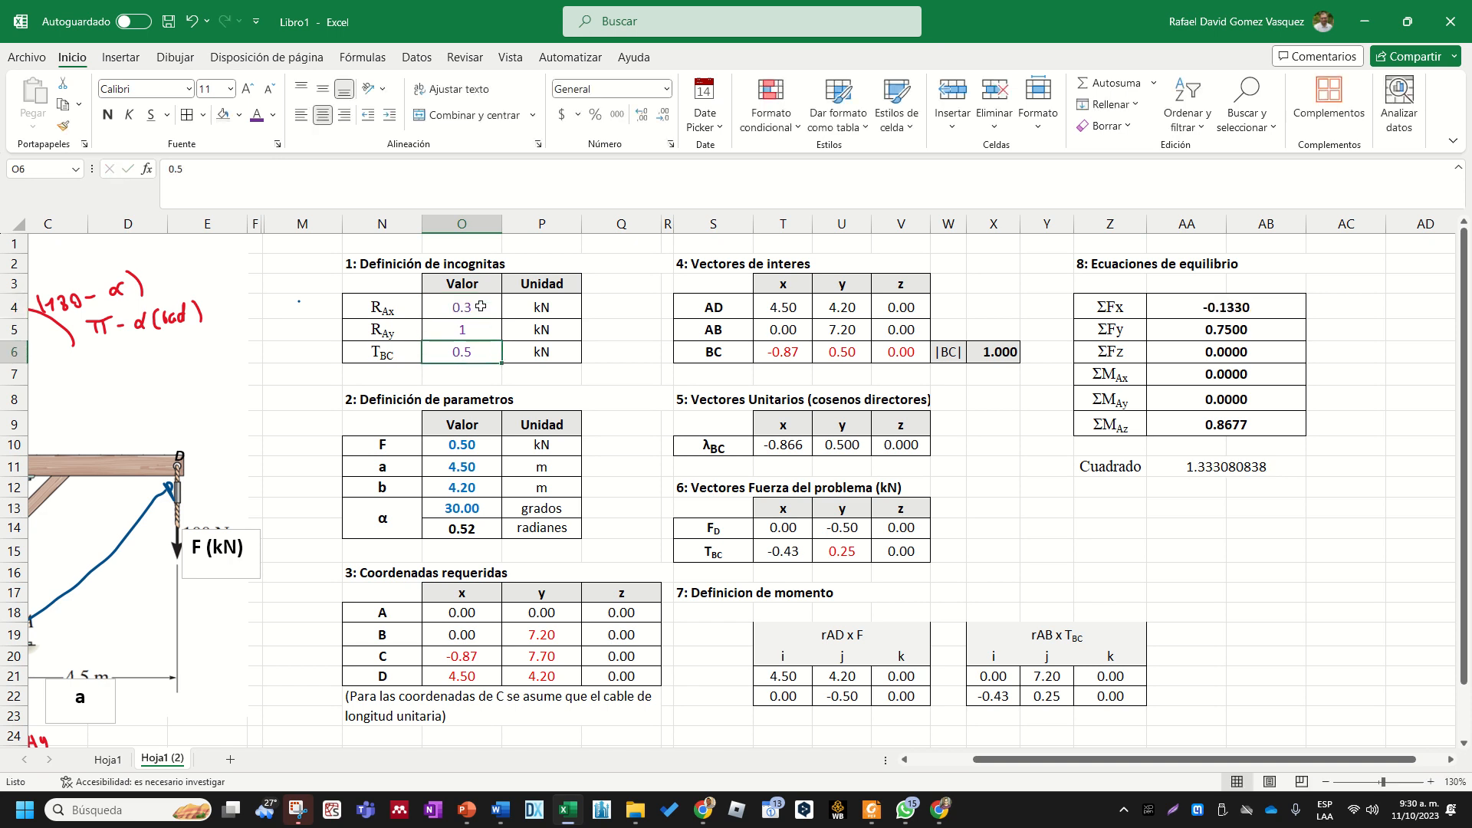
{"action": "type", "text": "0."}
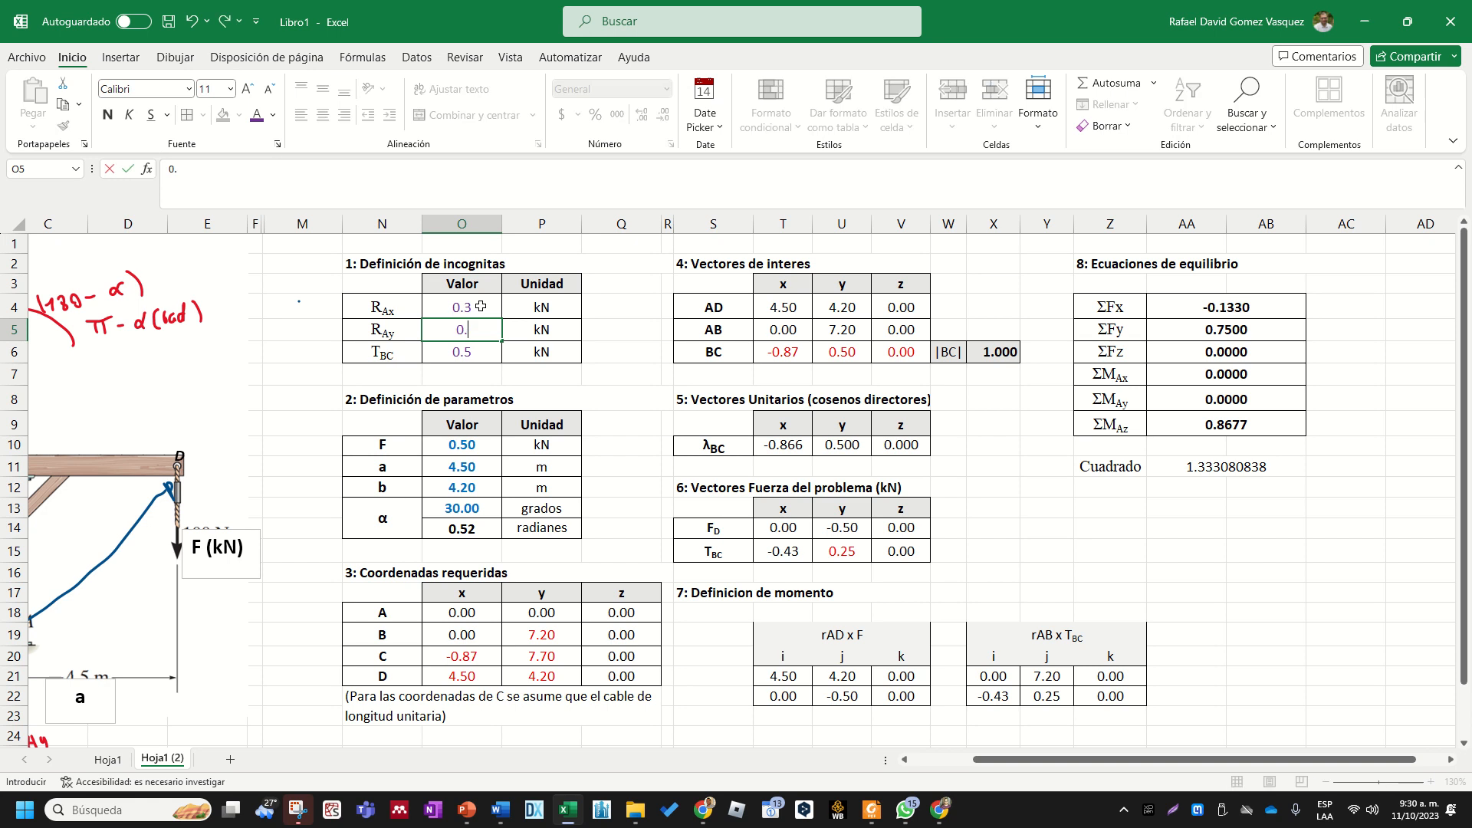
{"action": "type", "text": "4"}
{"action": "key", "text": "Return"}
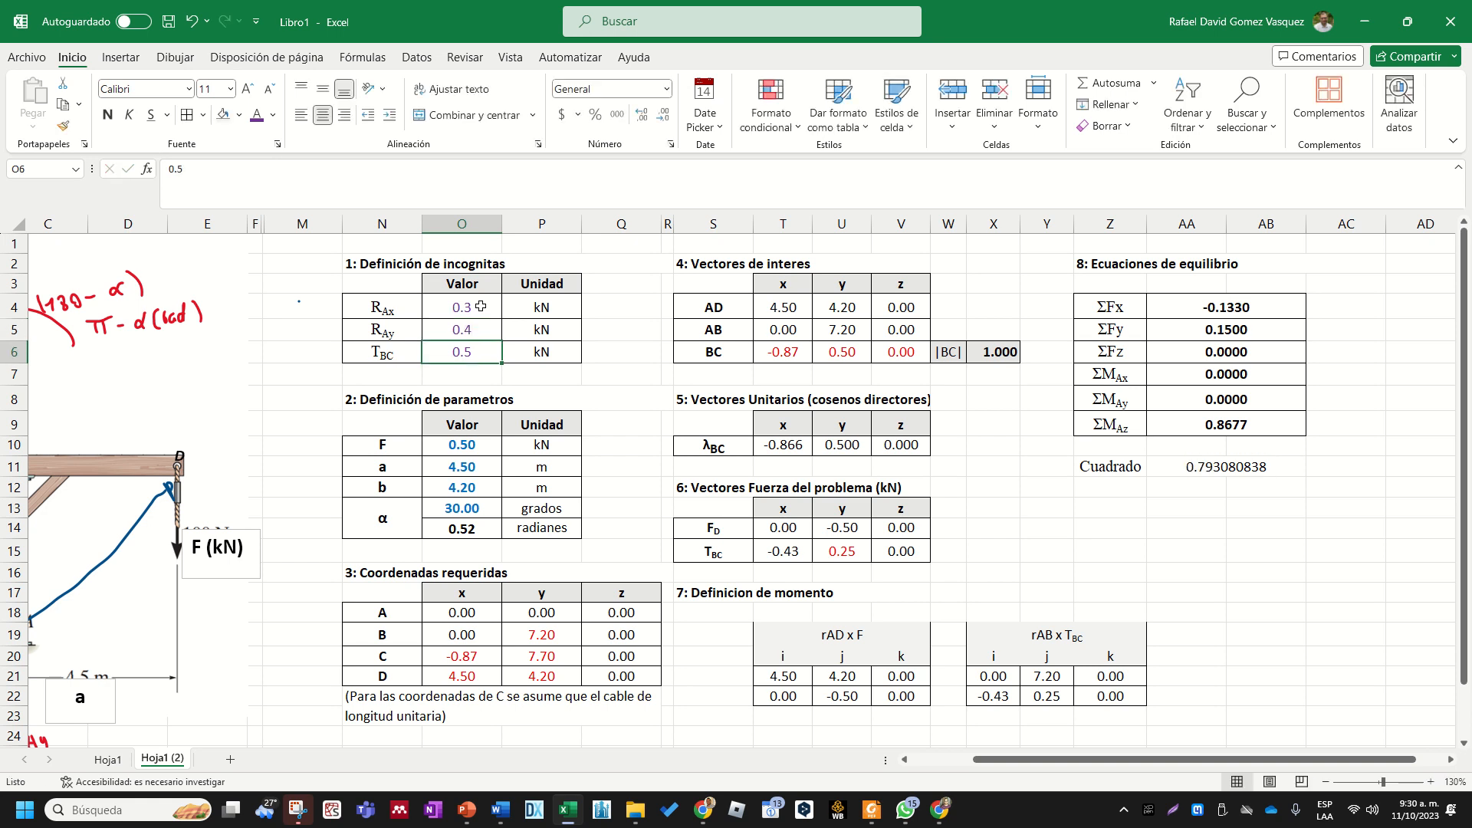
- Review the sum of squares alongside the equilibrium results and the three unknowns in O4:O6
{"action": "left_click", "coordinate": [1249, 468]}
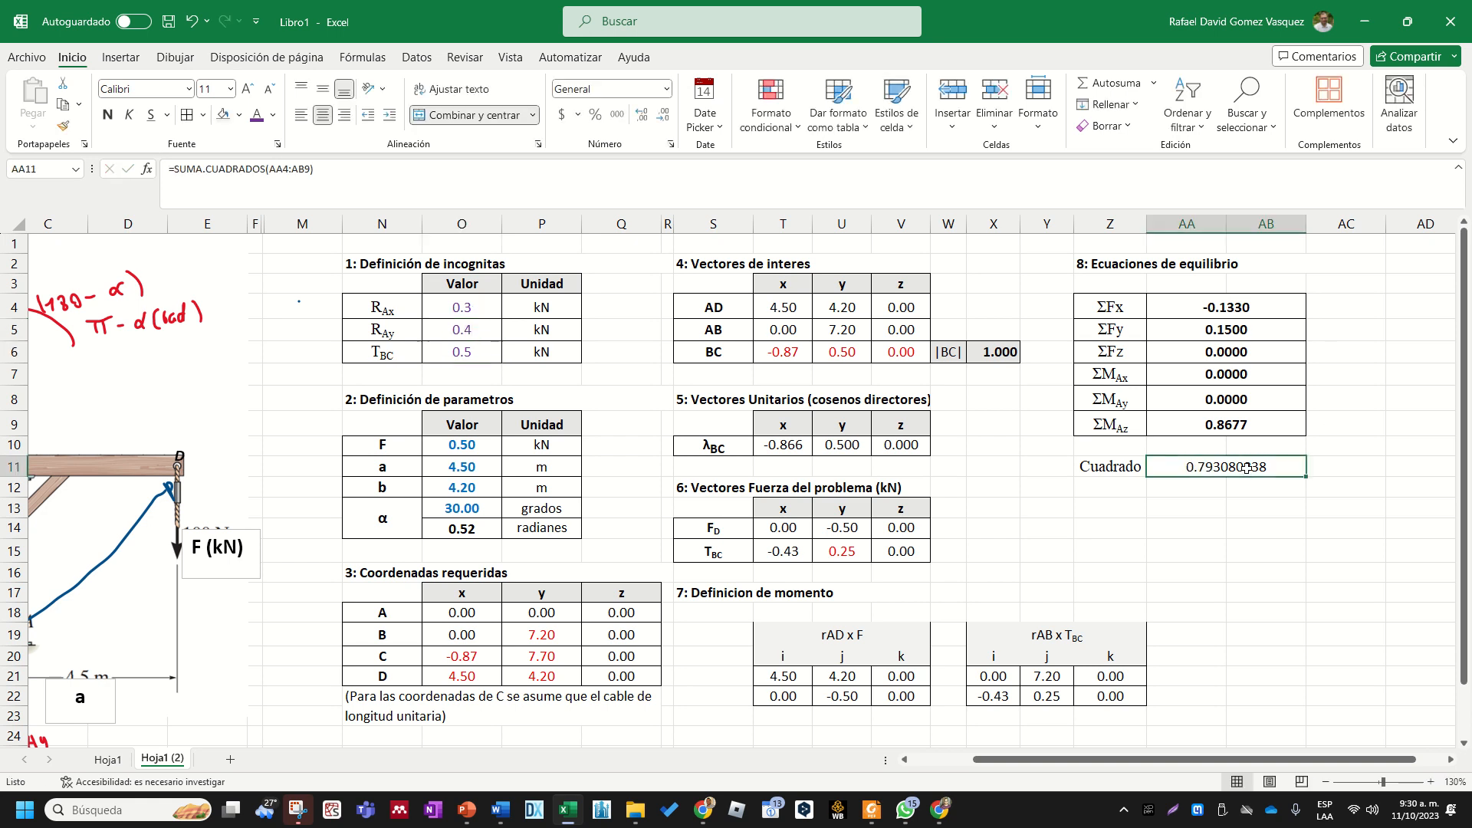
{"action": "left_click_drag", "start_coordinate": [1238, 310], "coordinate": [1235, 420]}
{"action": "left_click", "coordinate": [1235, 420]}
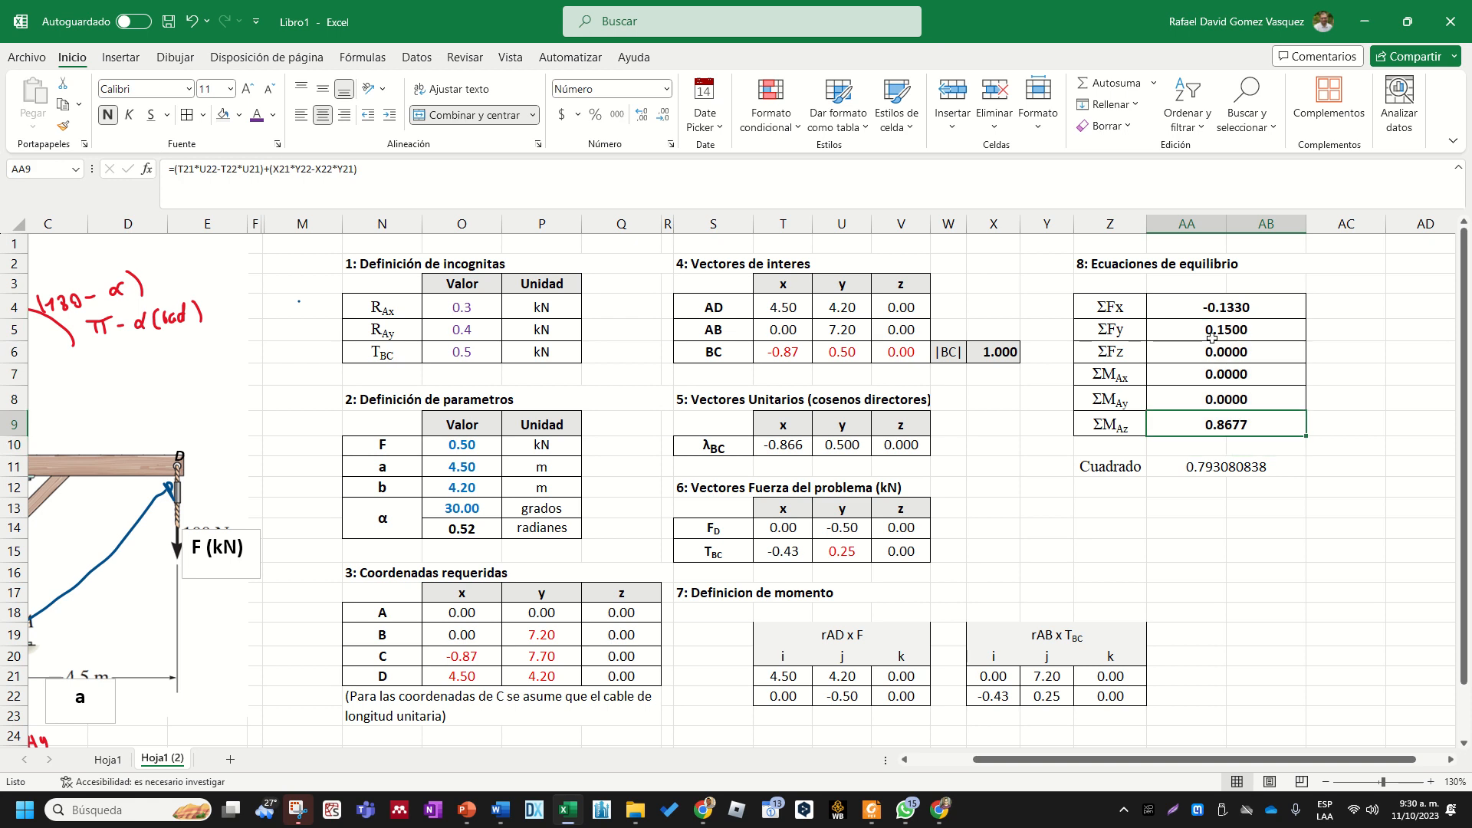
{"action": "left_click_drag", "start_coordinate": [463, 306], "coordinate": [463, 351]}
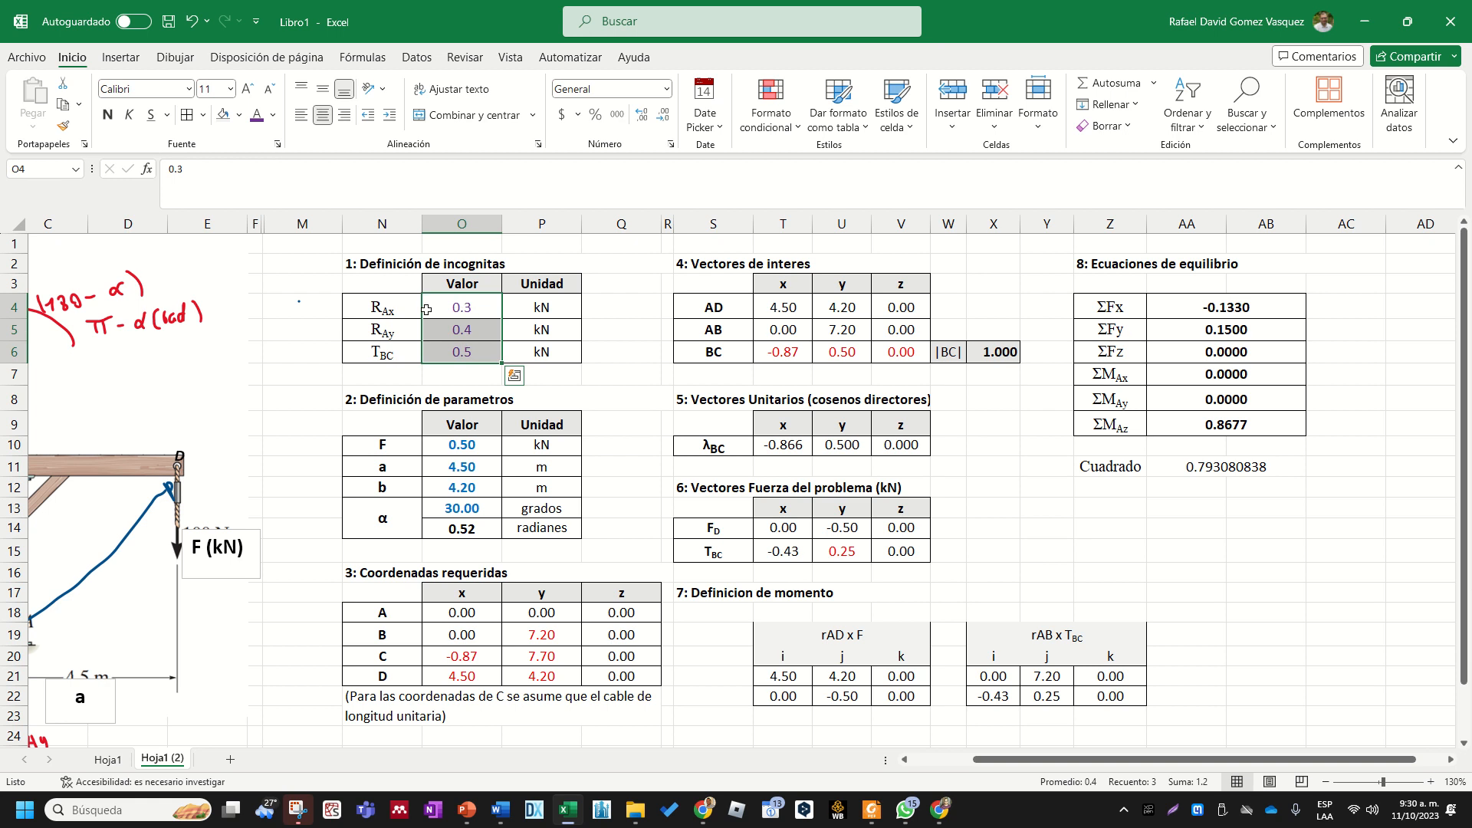
{"action": "left_click_drag", "start_coordinate": [476, 305], "coordinate": [466, 353]}
{"action": "left_click", "coordinate": [1198, 470]}
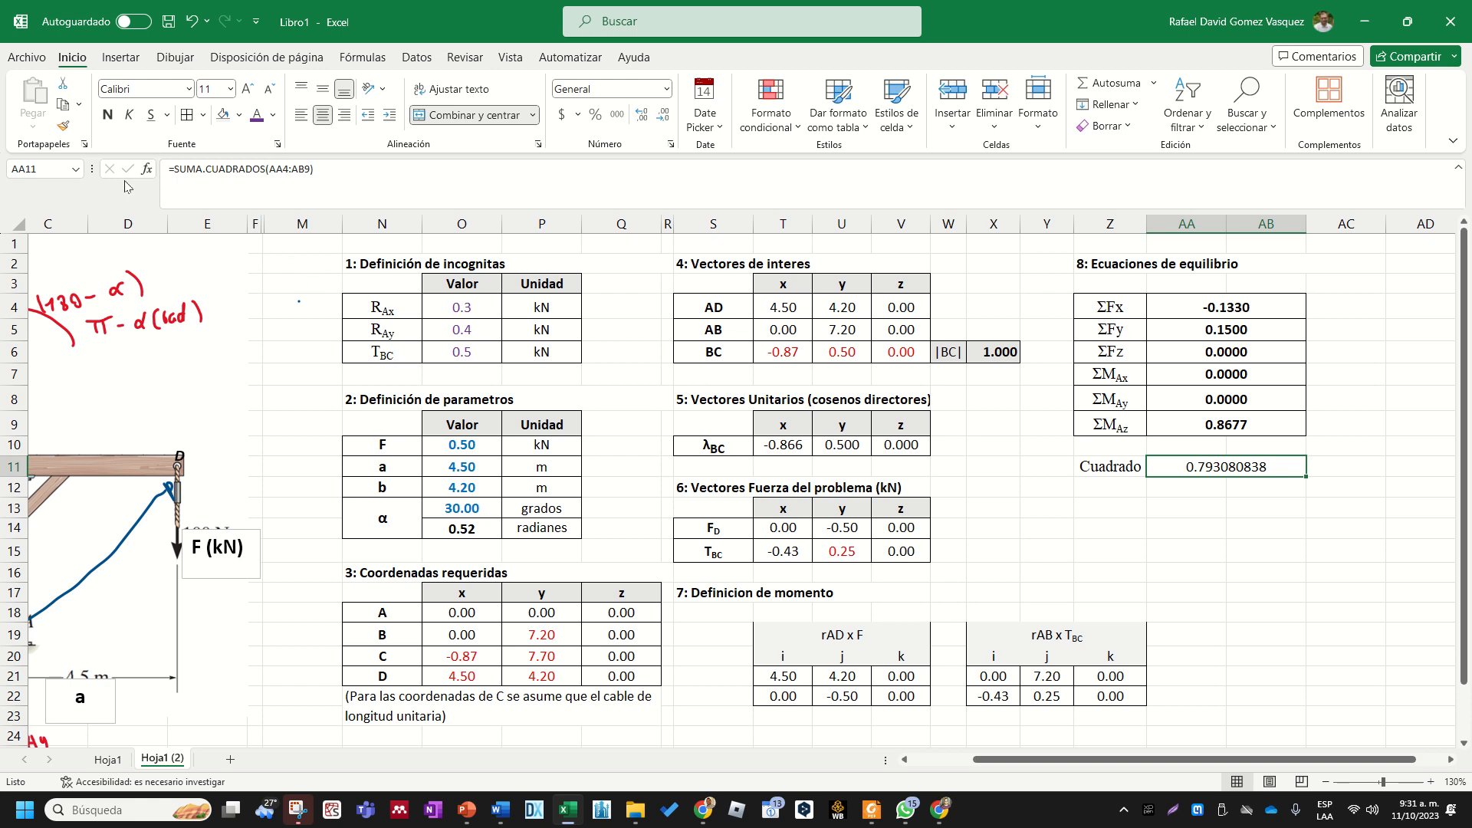
- Check in the list of available Excel add-ins that the Solver add-in is enabled, and accept the list
{"action": "left_click", "coordinate": [26, 58]}
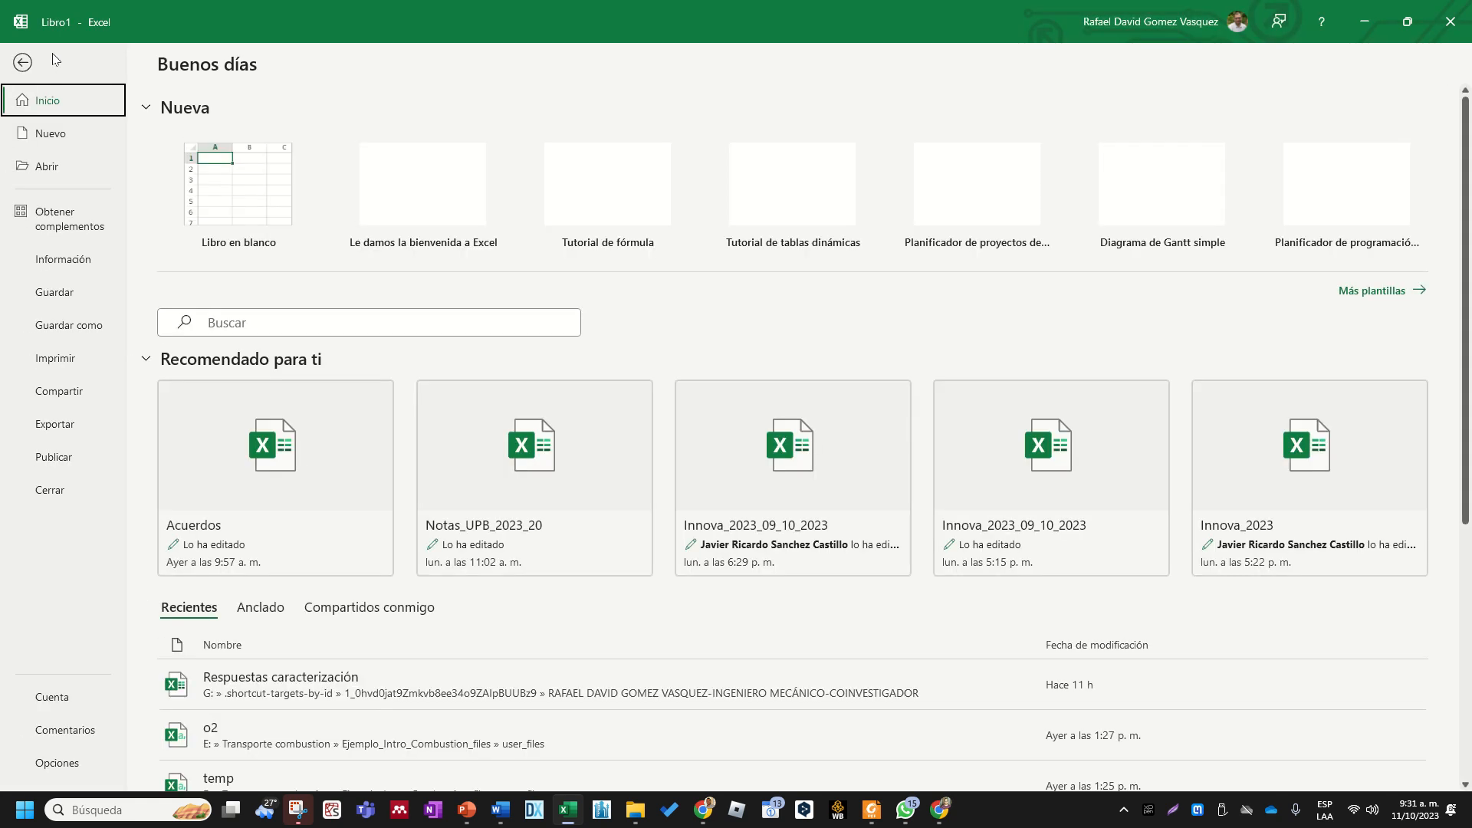
{"action": "left_click", "coordinate": [67, 763]}
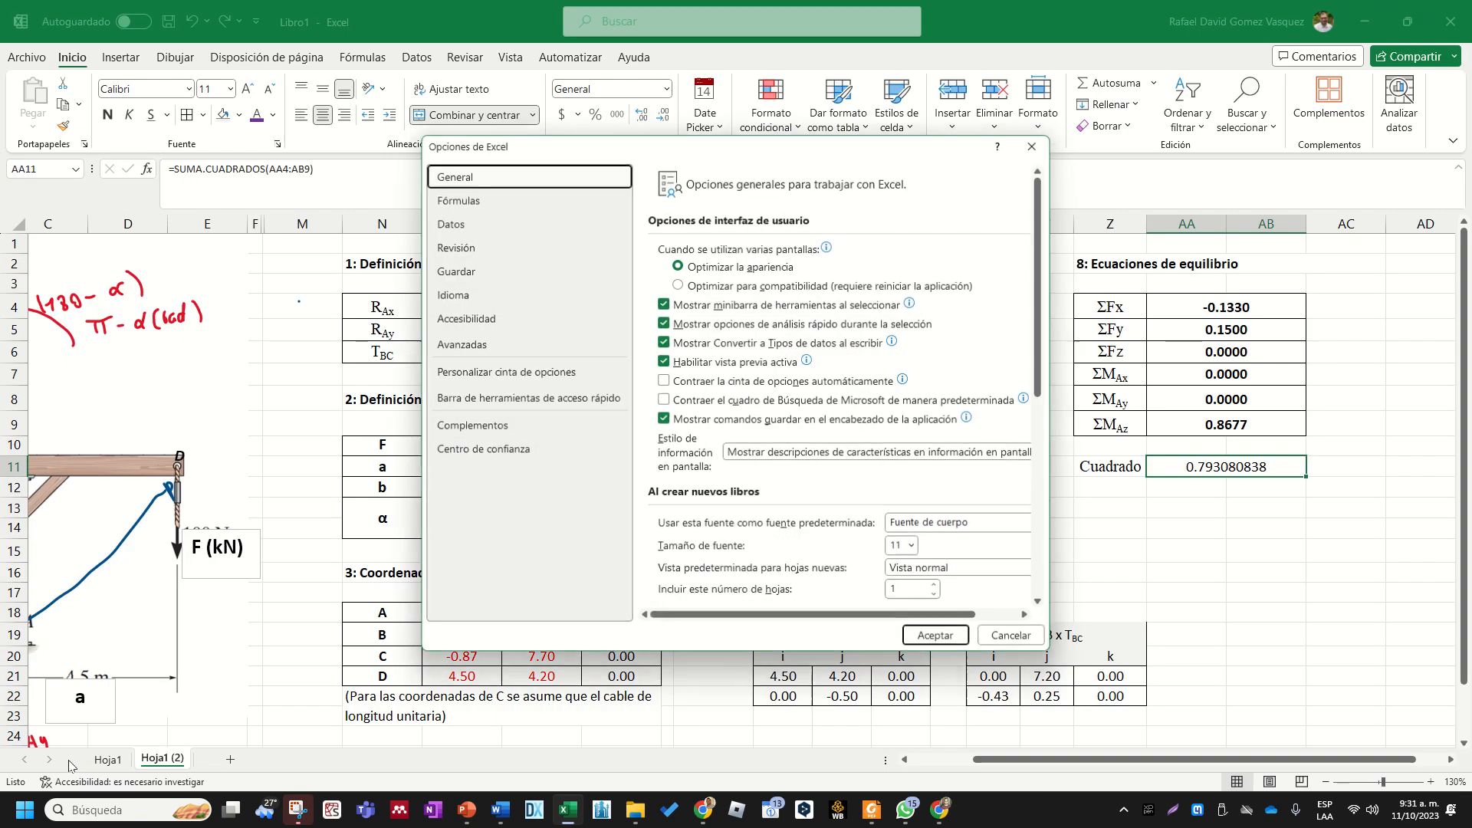
{"action": "left_click_drag", "start_coordinate": [735, 148], "coordinate": [643, 119]}
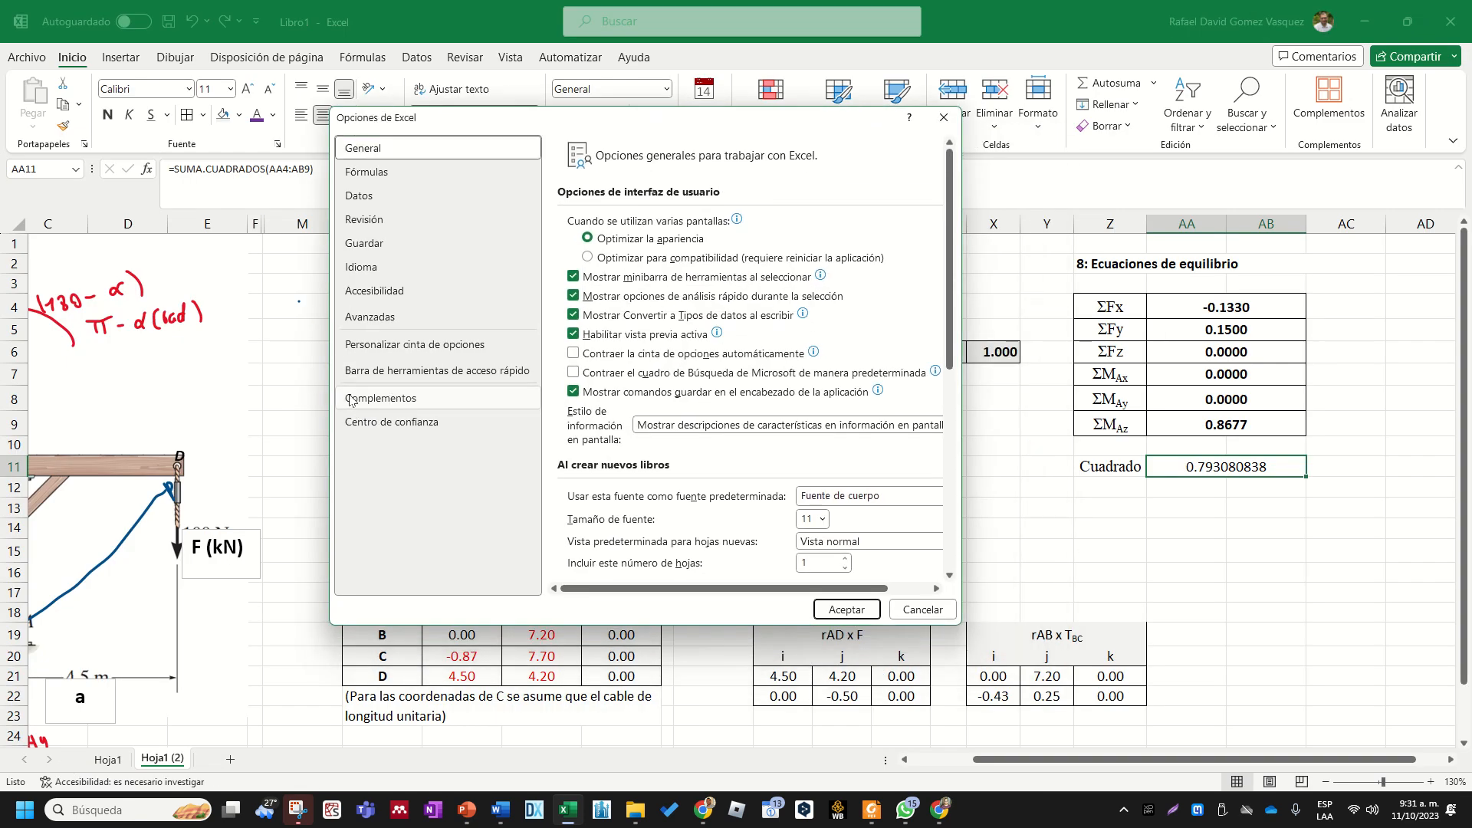
{"action": "left_click", "coordinate": [401, 398]}
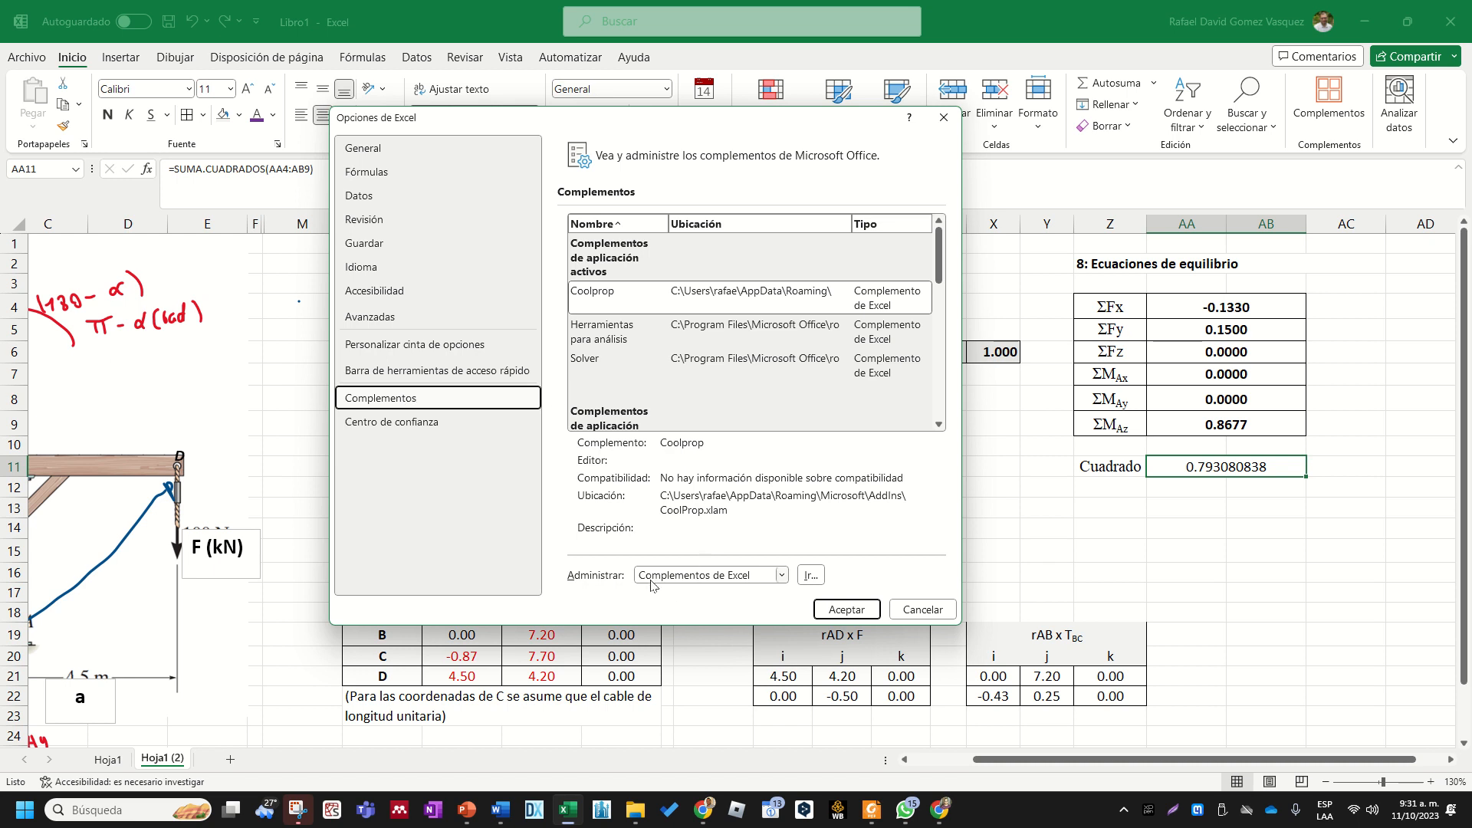
{"action": "left_click", "coordinate": [811, 578]}
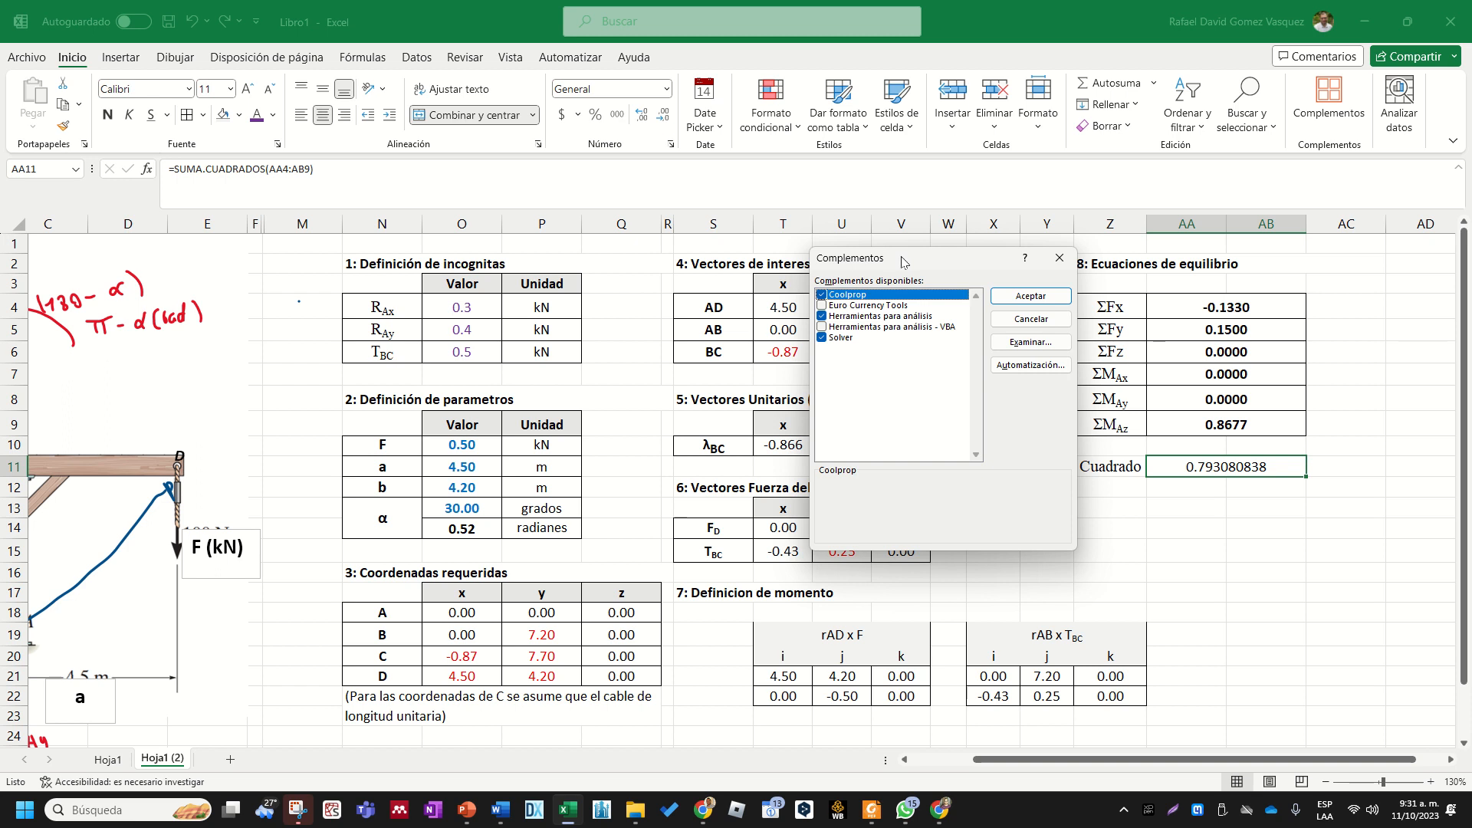
{"action": "left_click_drag", "start_coordinate": [901, 259], "coordinate": [614, 233]}
{"action": "left_click", "coordinate": [564, 307]}
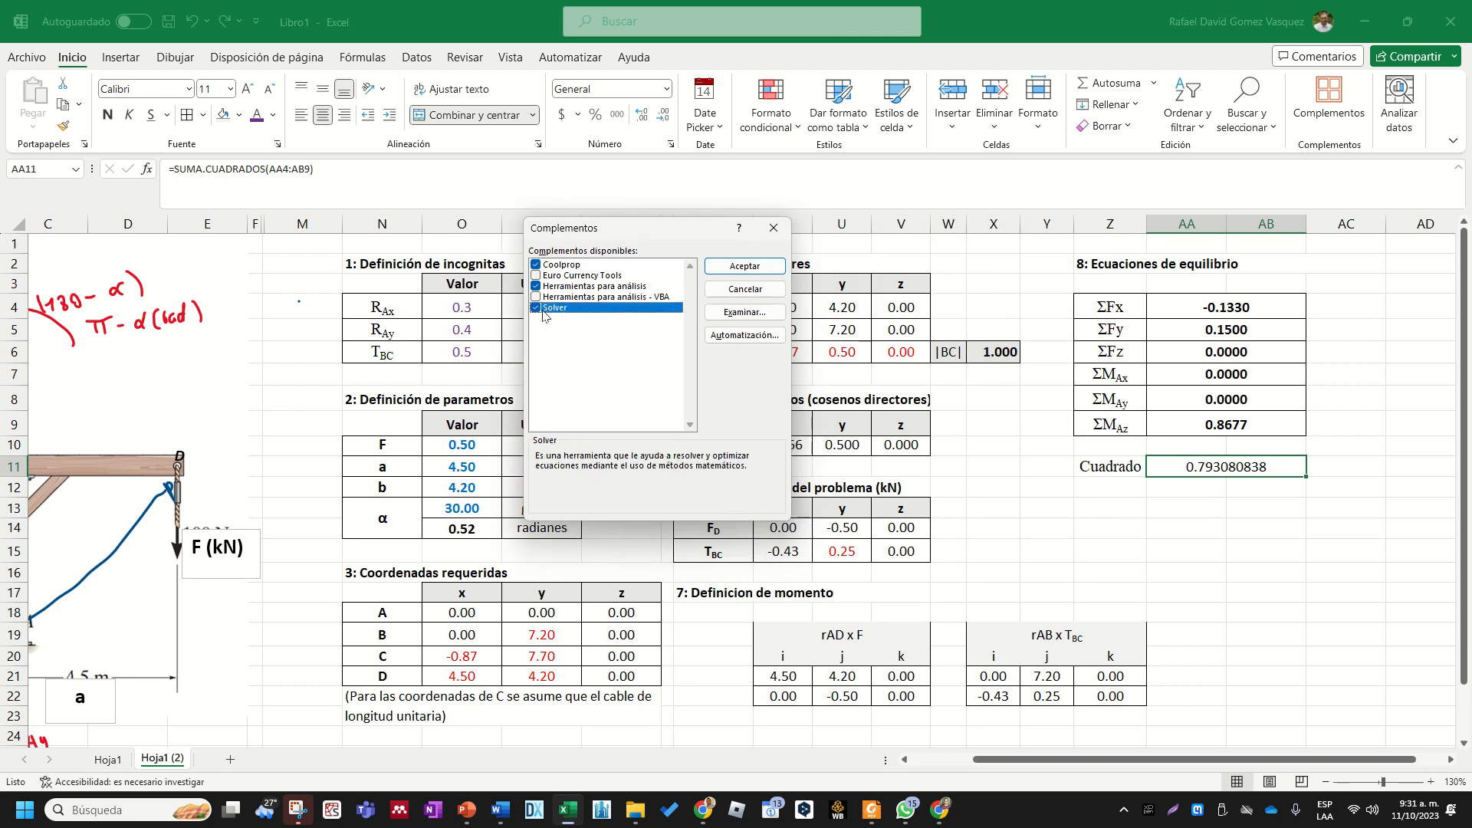
{"action": "left_click", "coordinate": [729, 266]}
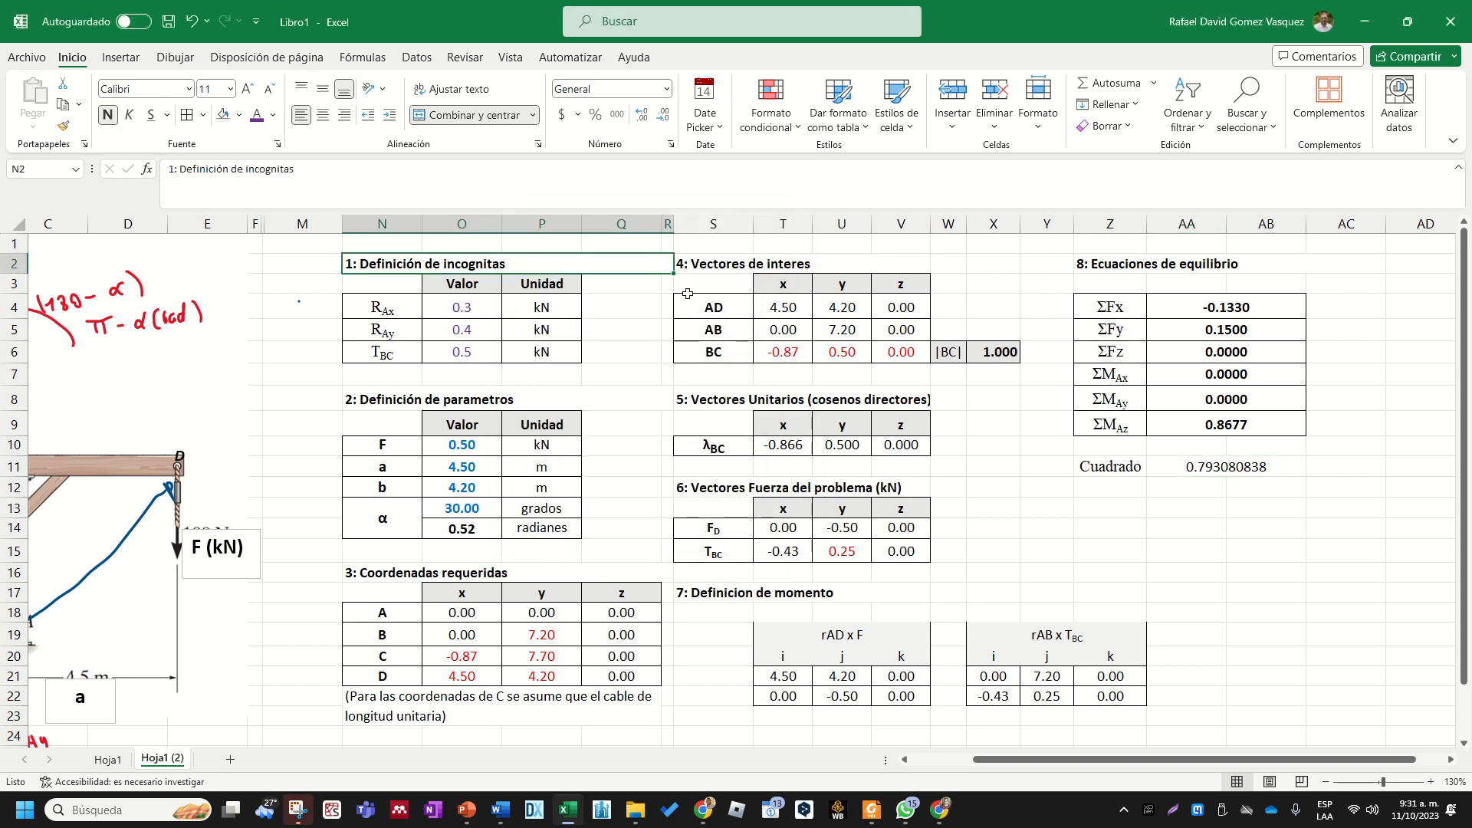
- Start Solver with the sum of squares in AA11 as the objective, and set the objective to be minimised
{"action": "left_click", "coordinate": [1153, 506]}
{"action": "left_click", "coordinate": [421, 60]}
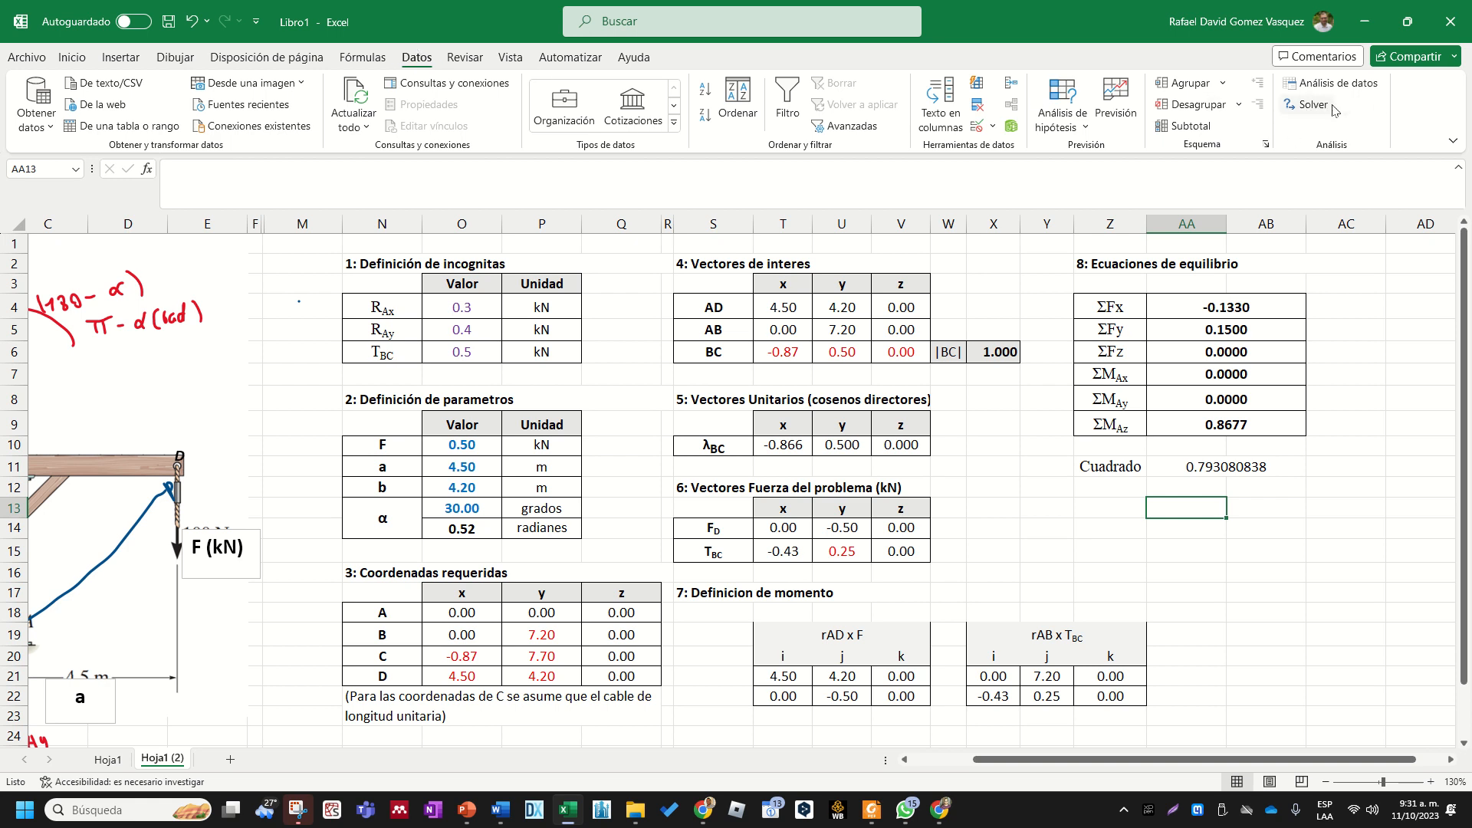
{"action": "left_click", "coordinate": [1361, 483]}
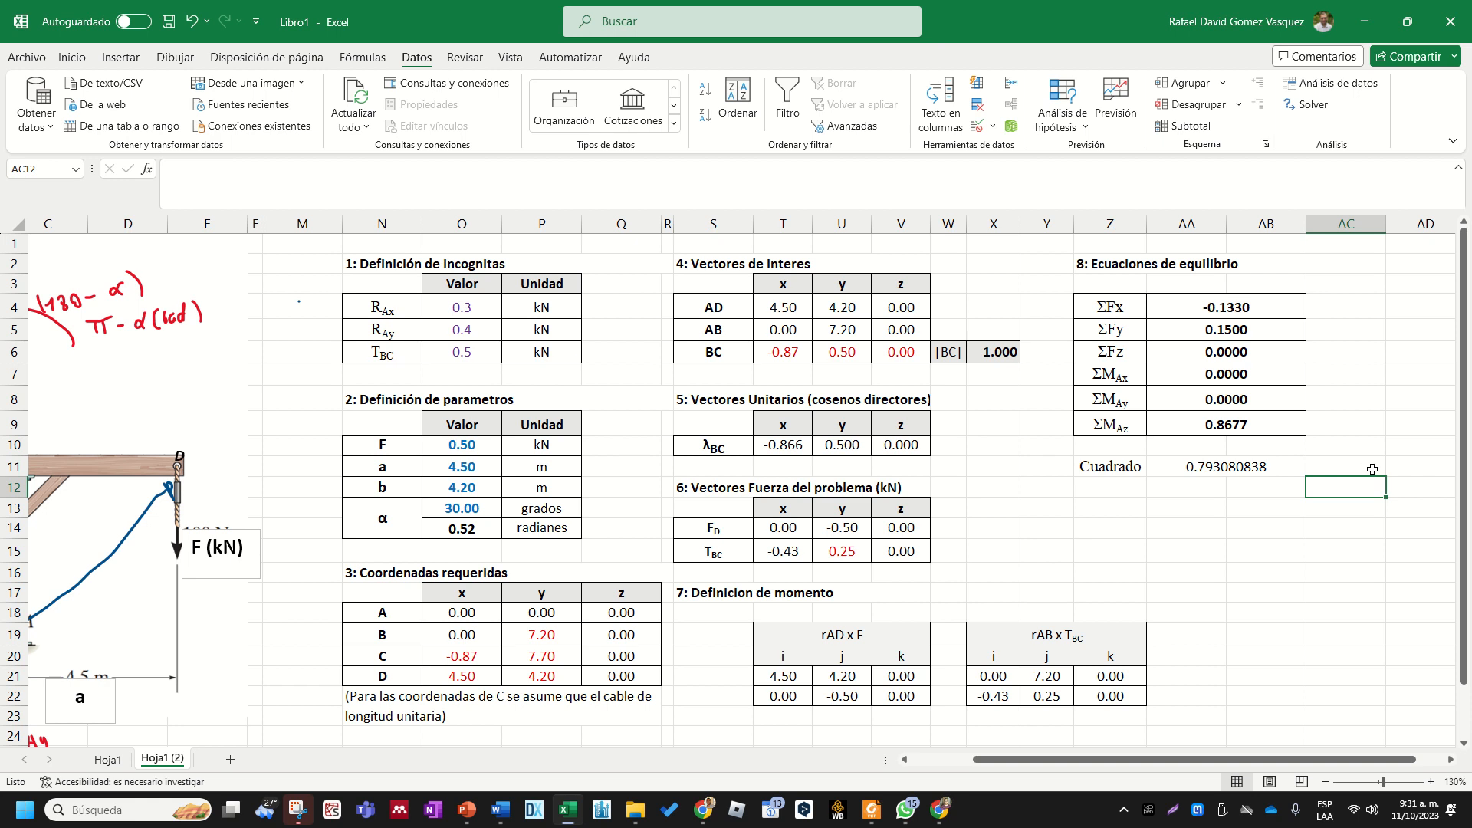
{"action": "left_click", "coordinate": [1313, 105]}
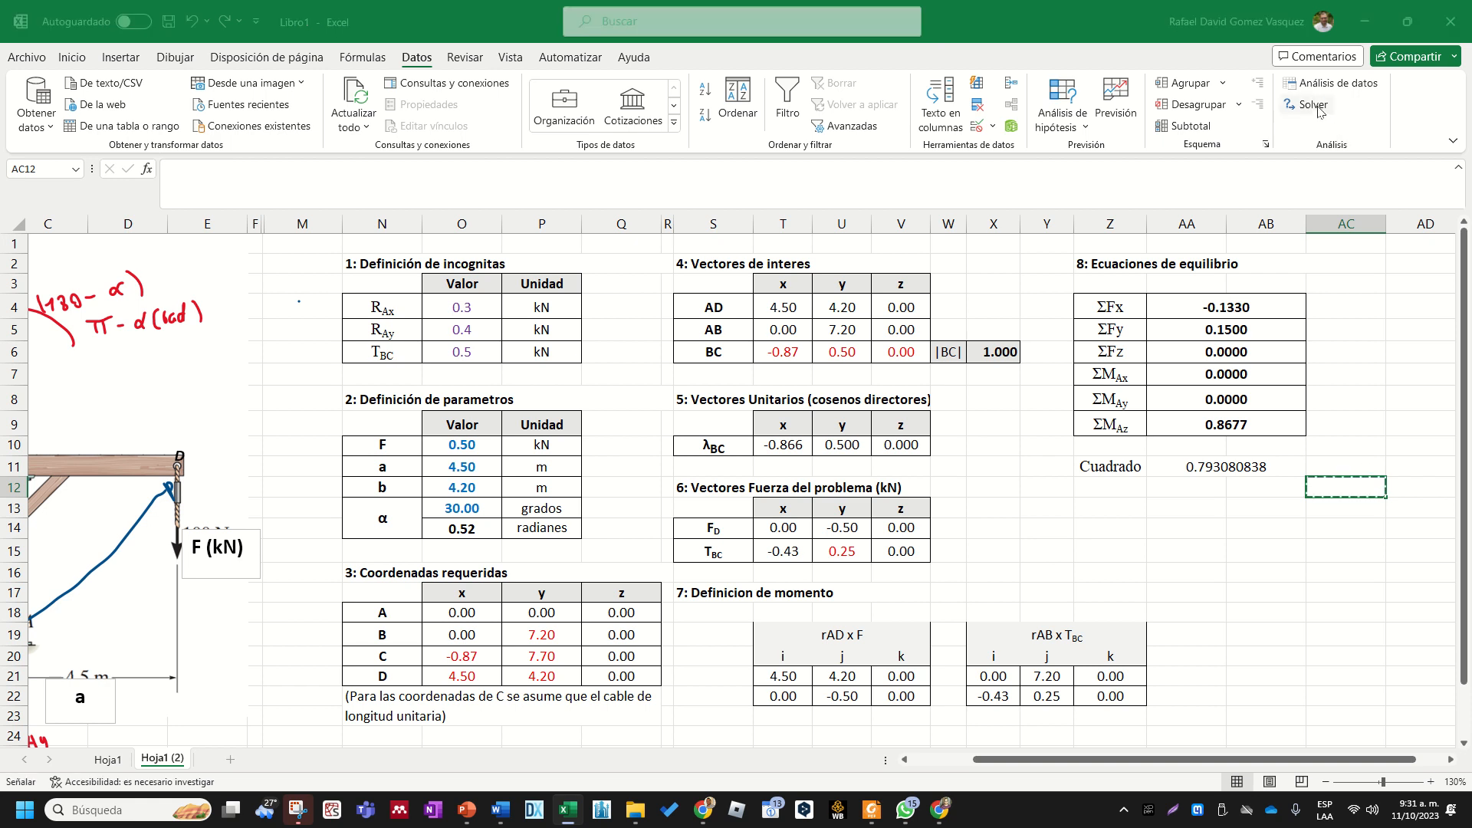
{"action": "left_click_drag", "start_coordinate": [744, 157], "coordinate": [777, 409]}
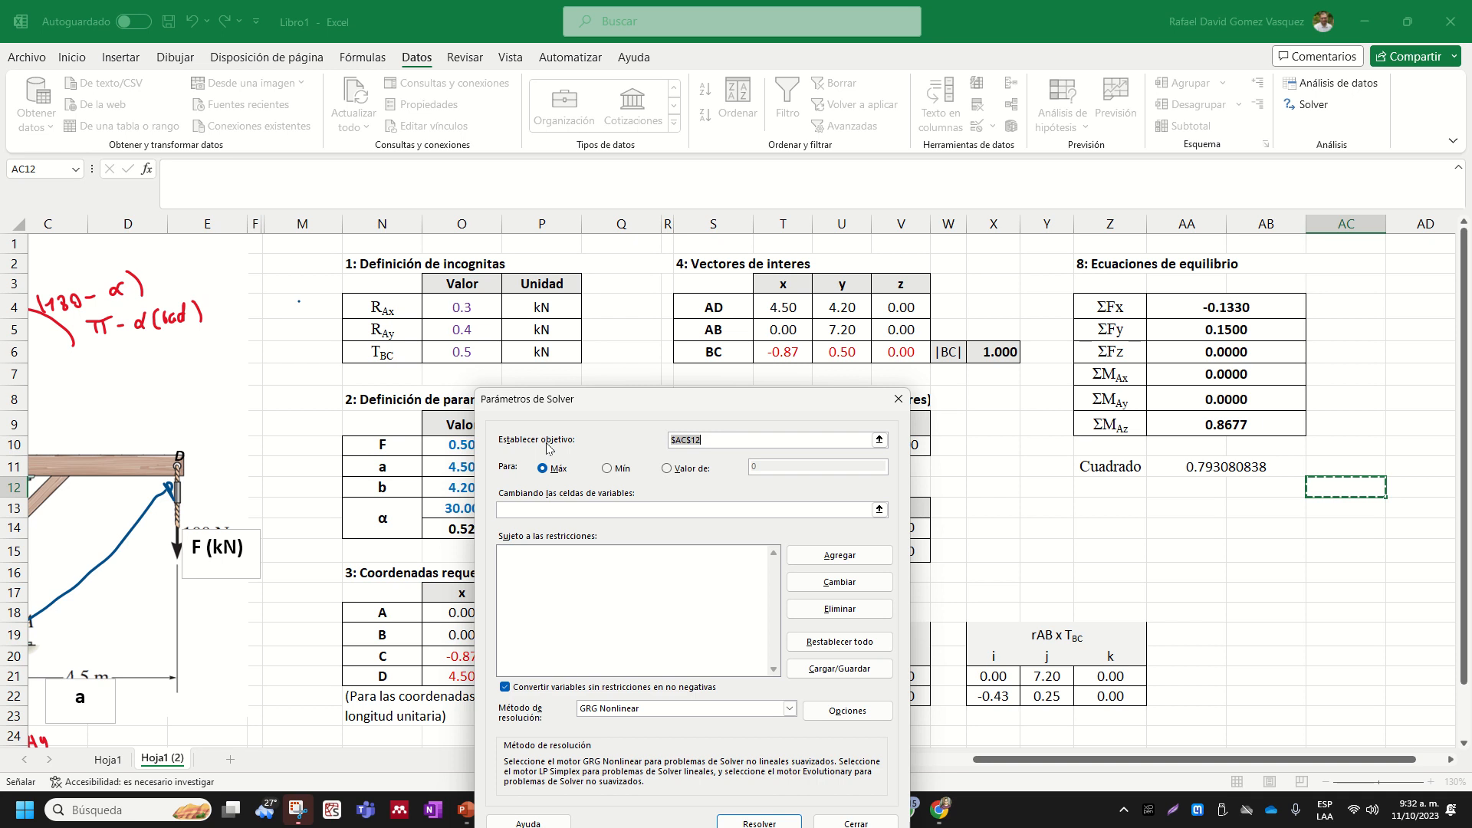
{"action": "left_click", "coordinate": [684, 442]}
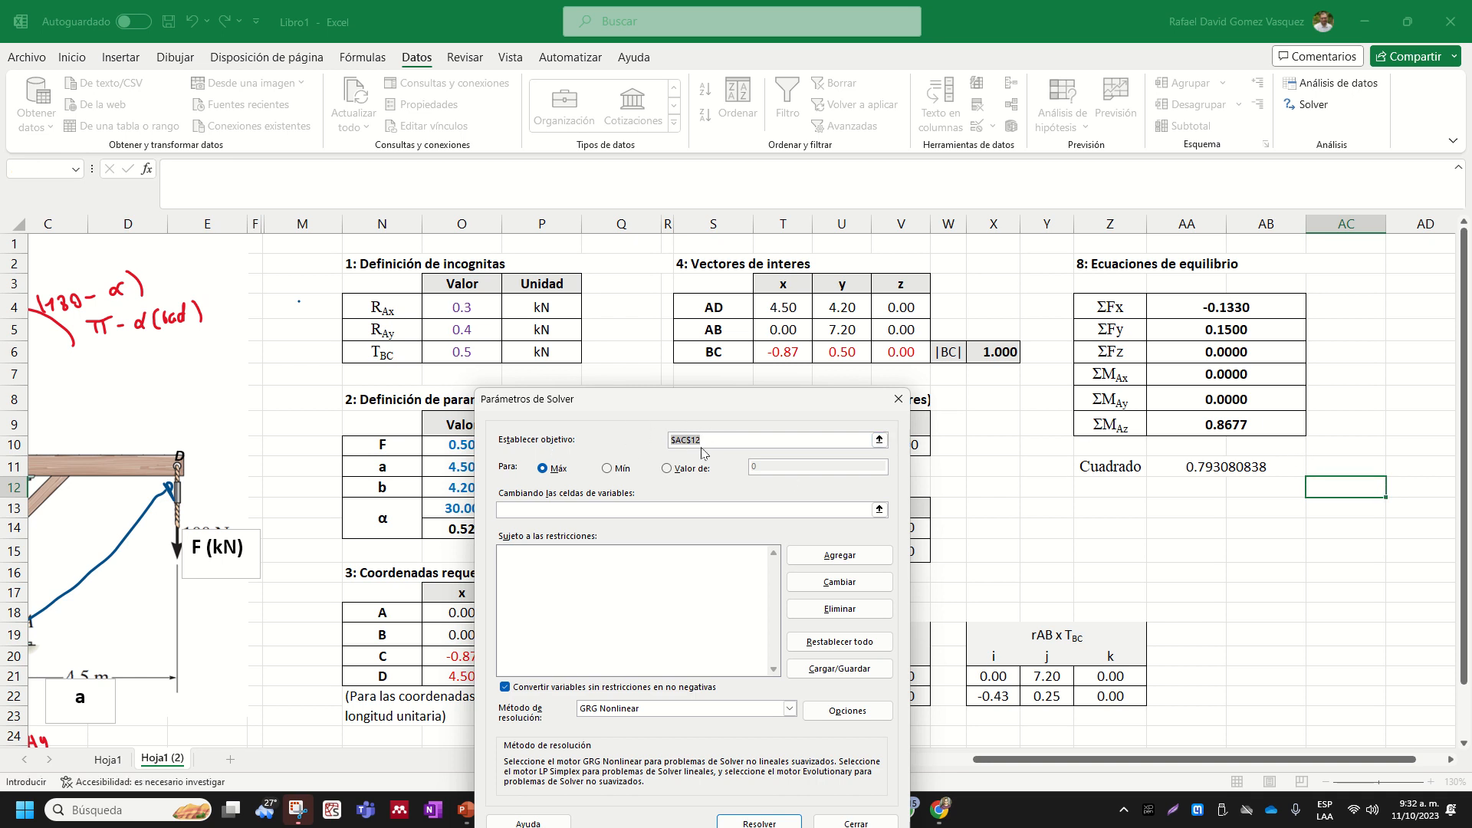
{"action": "key", "text": "BackSpace"}
{"action": "left_click", "coordinate": [1207, 465]}
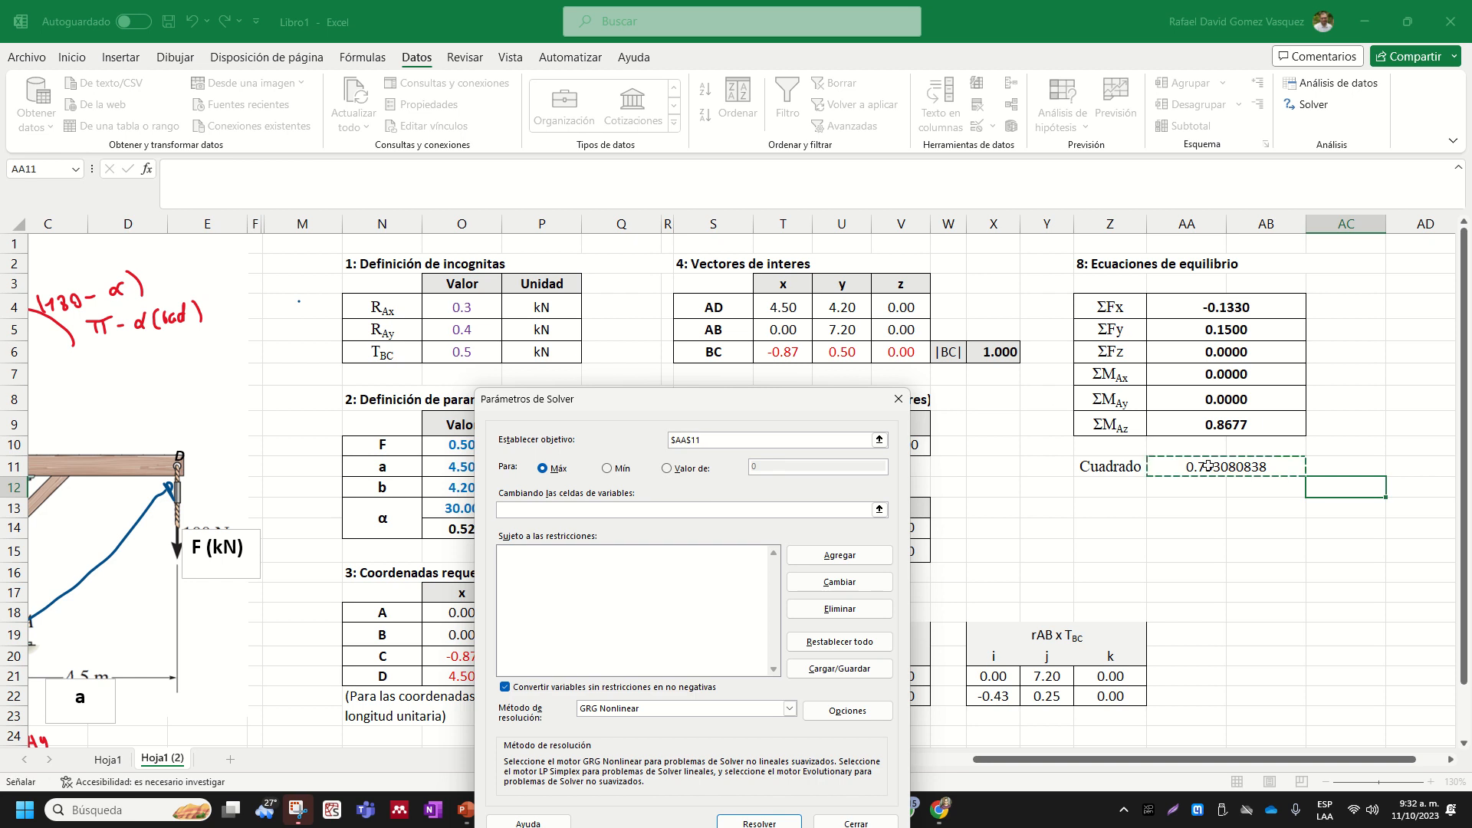
{"action": "left_click", "coordinate": [607, 470]}
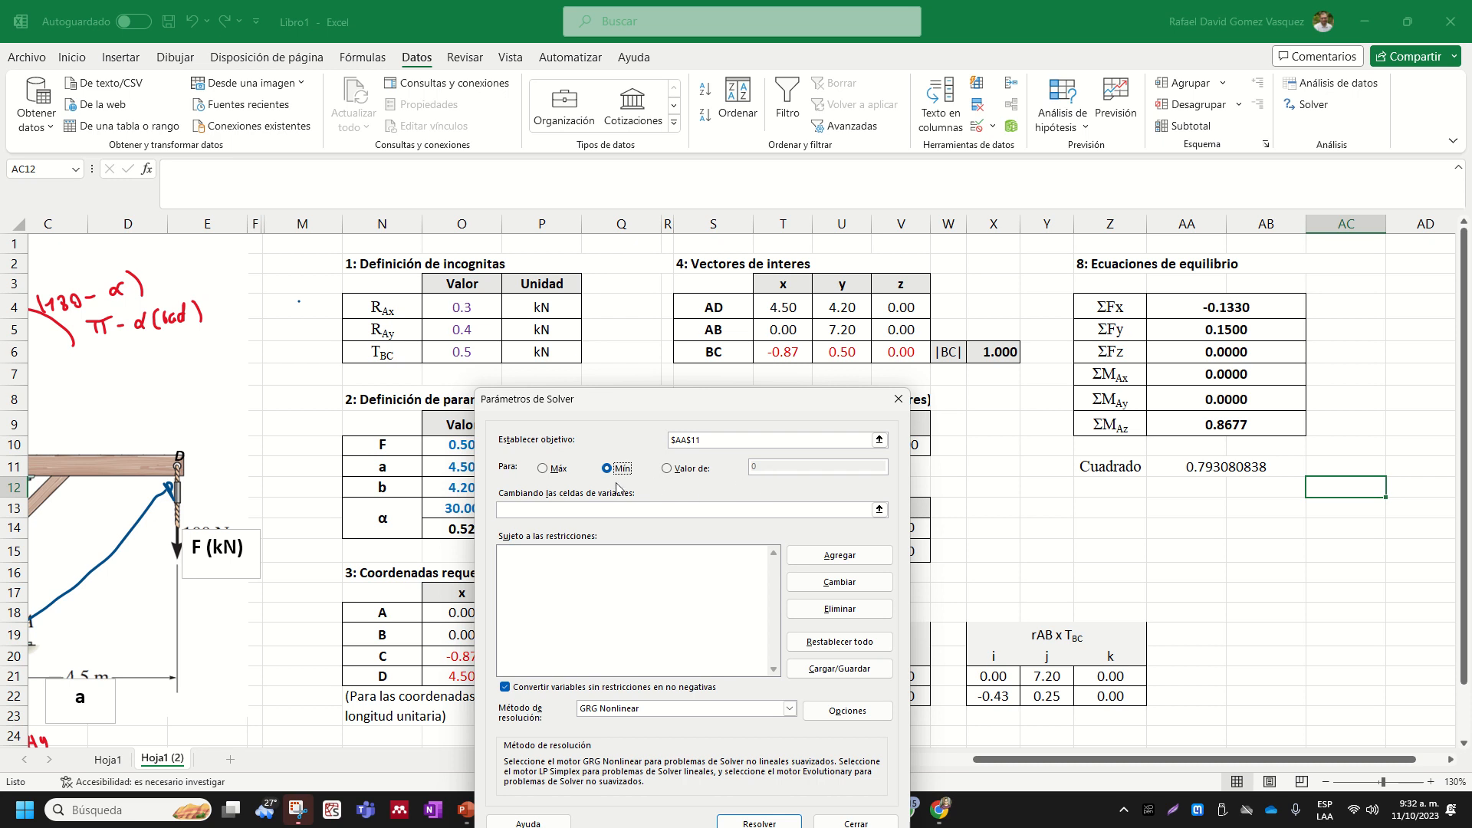
- Set the Solver variable cells to the three unknowns in O4:O6 and bring the whole parameters dialog into view
{"action": "left_click", "coordinate": [576, 508]}
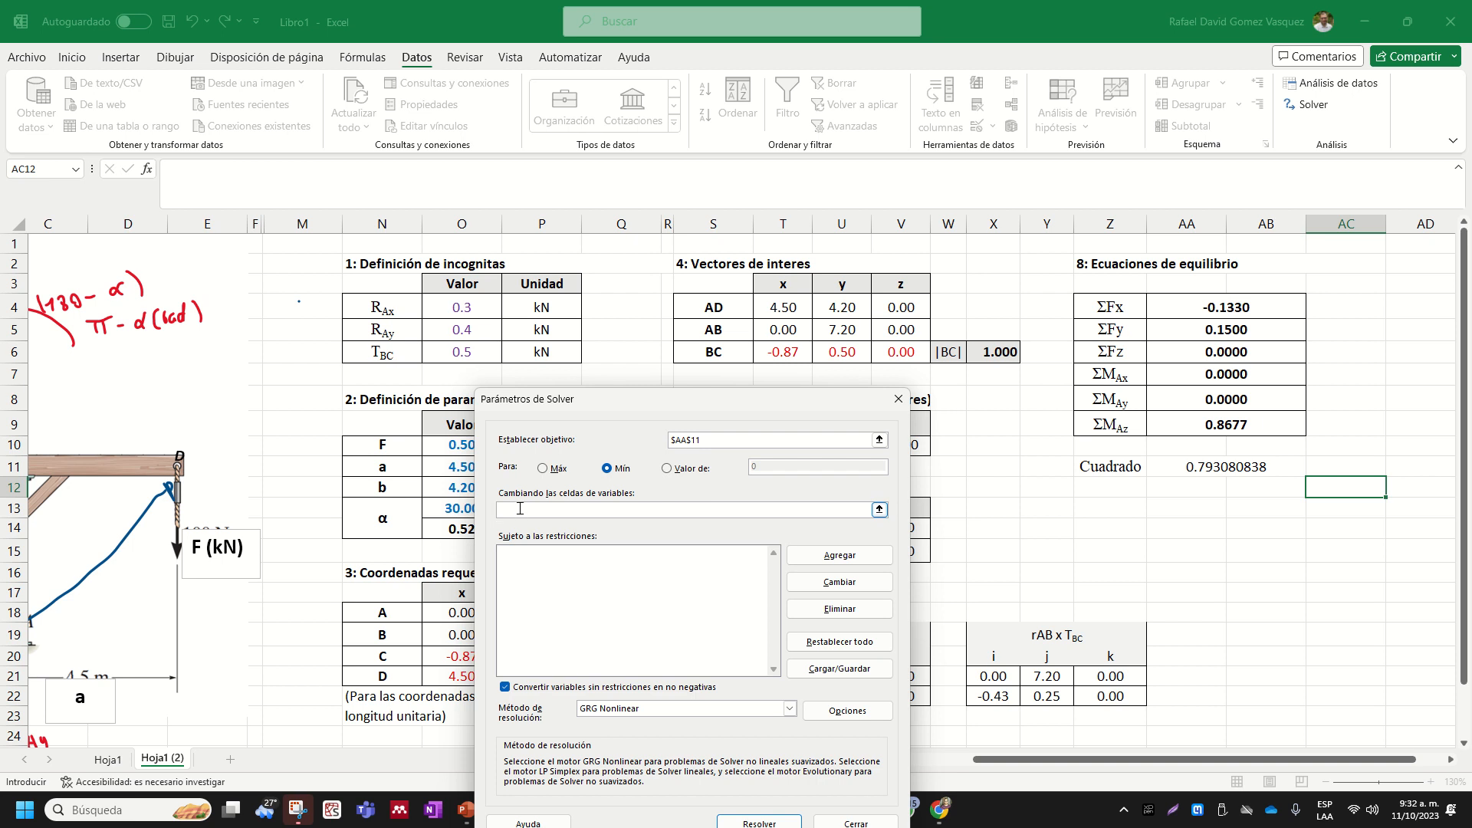
{"action": "left_click_drag", "start_coordinate": [477, 308], "coordinate": [470, 349]}
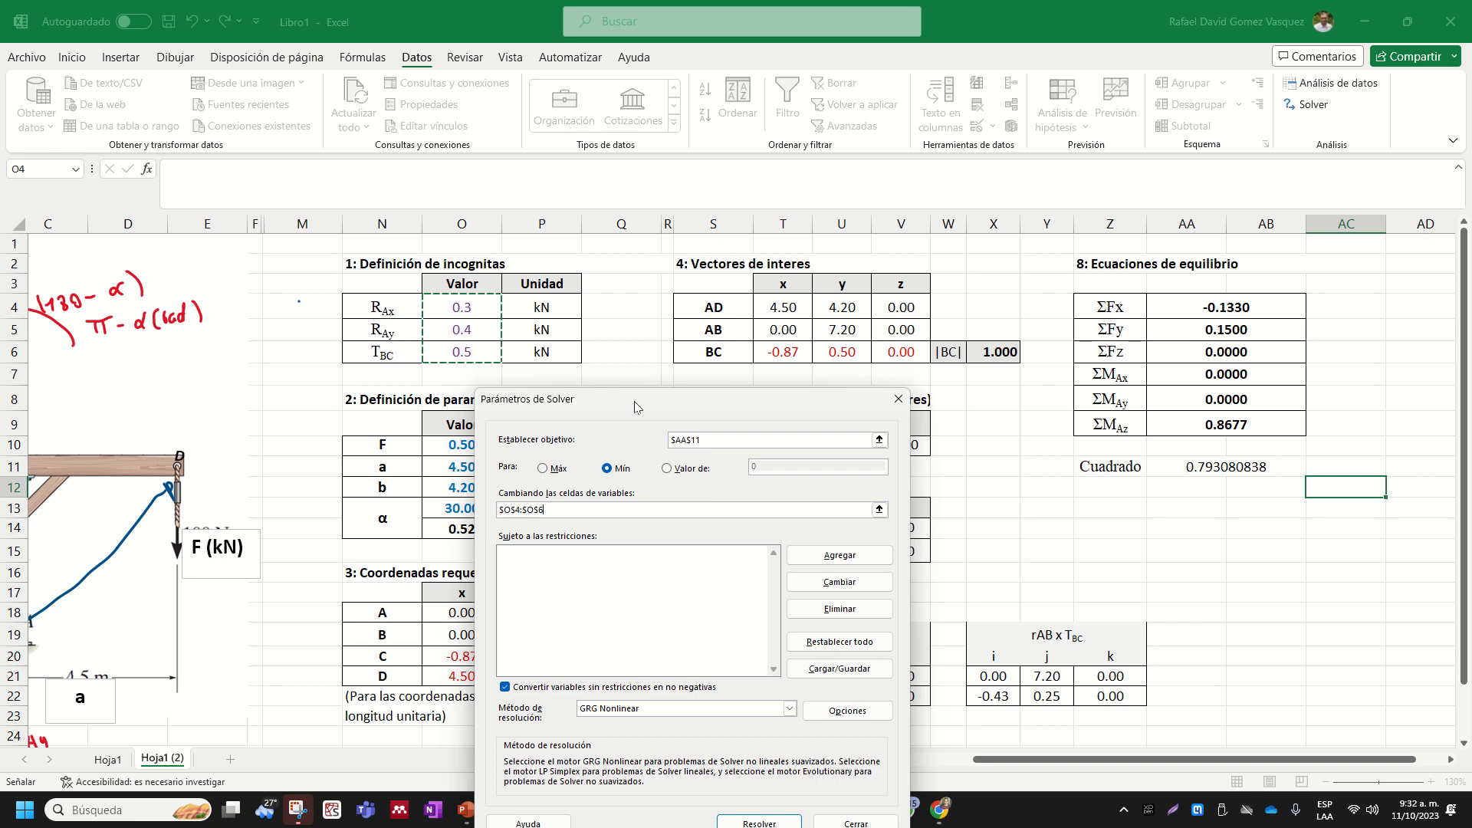
{"action": "left_click_drag", "start_coordinate": [636, 403], "coordinate": [677, 323]}
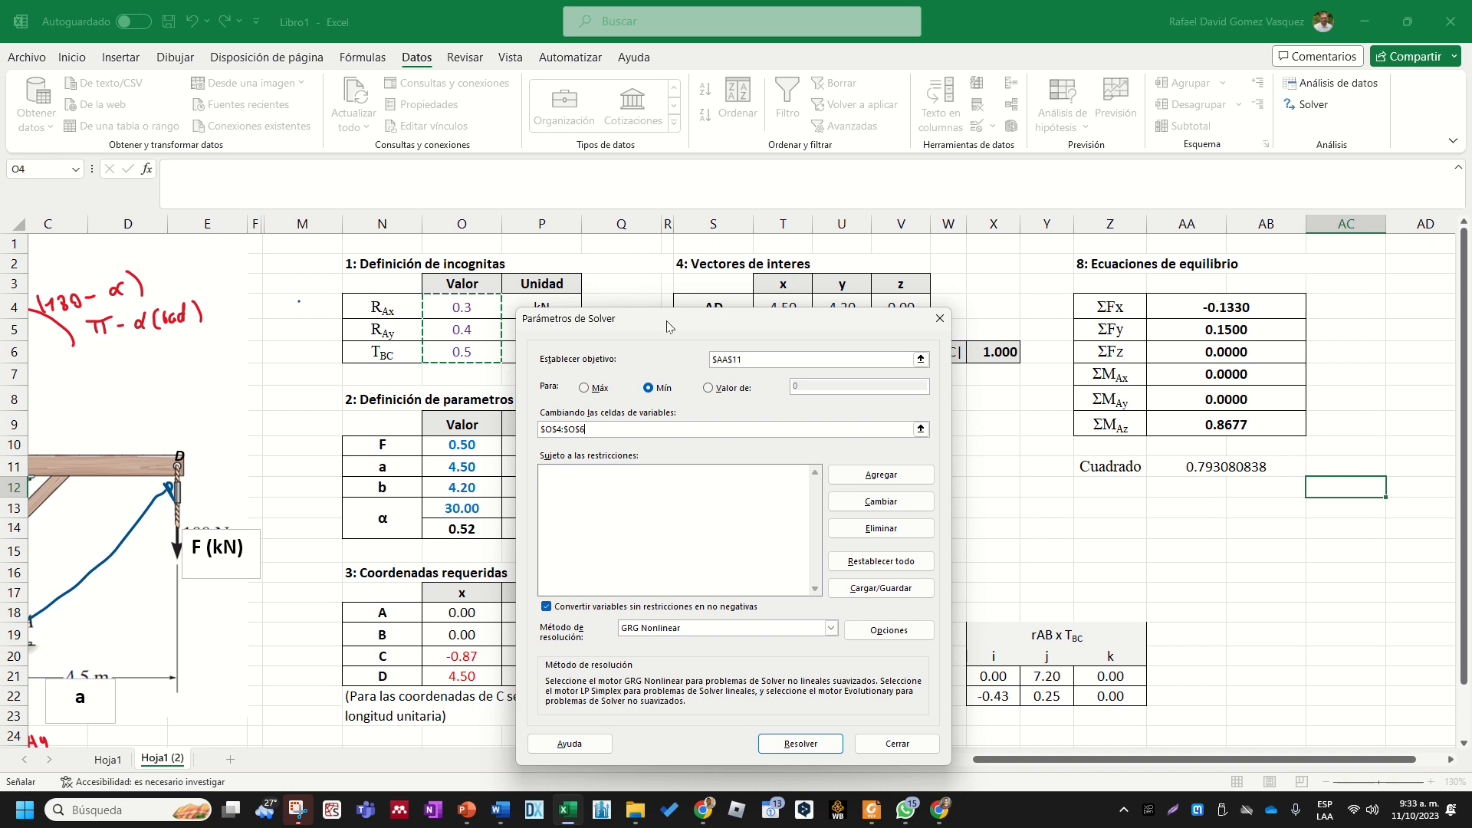
- Add a Solver constraint requiring the TBC value in cell O6 to be >= 0
{"action": "left_click_drag", "start_coordinate": [667, 322], "coordinate": [747, 374]}
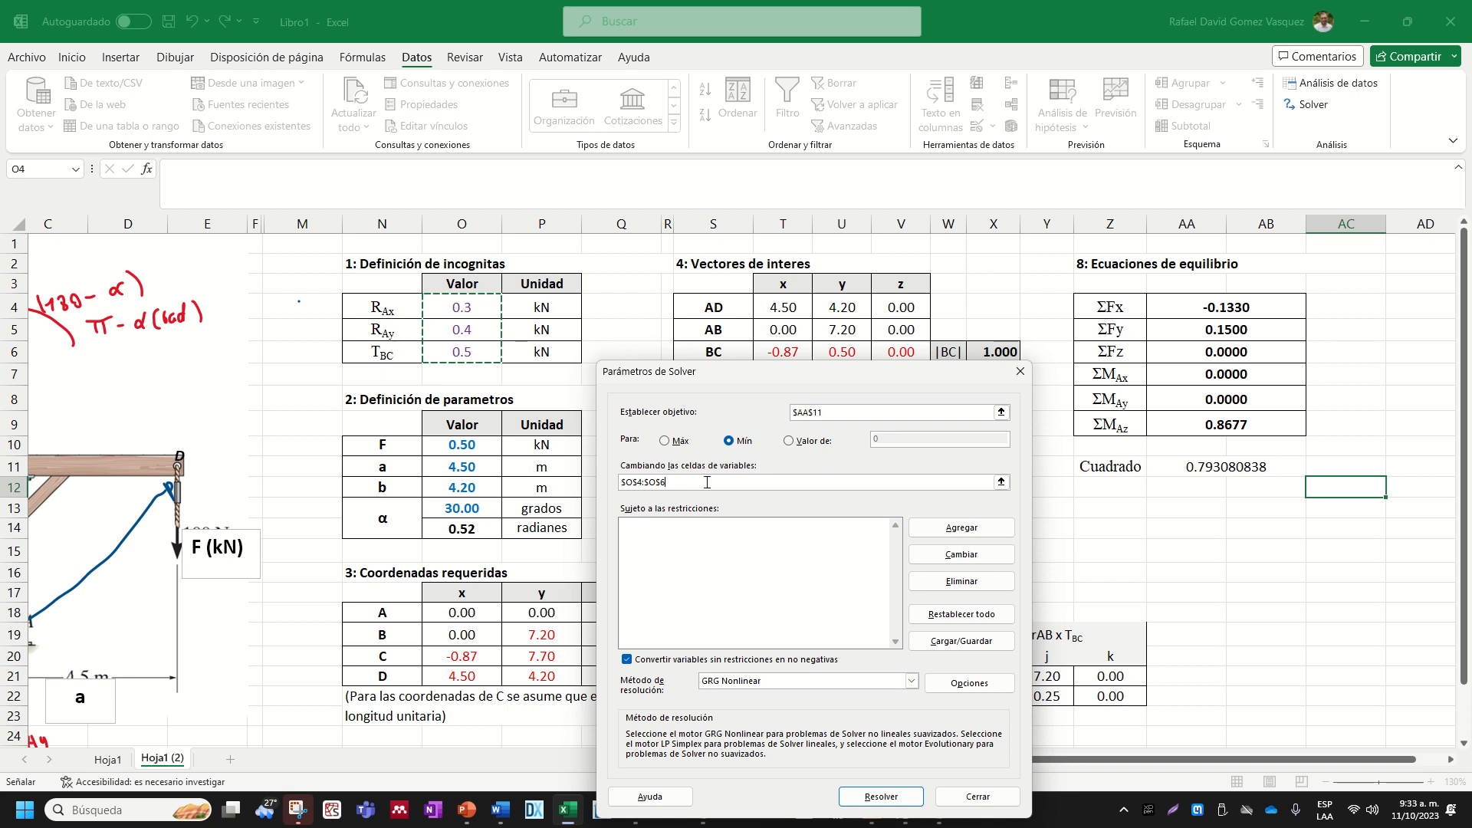
{"action": "left_click", "coordinate": [937, 529]}
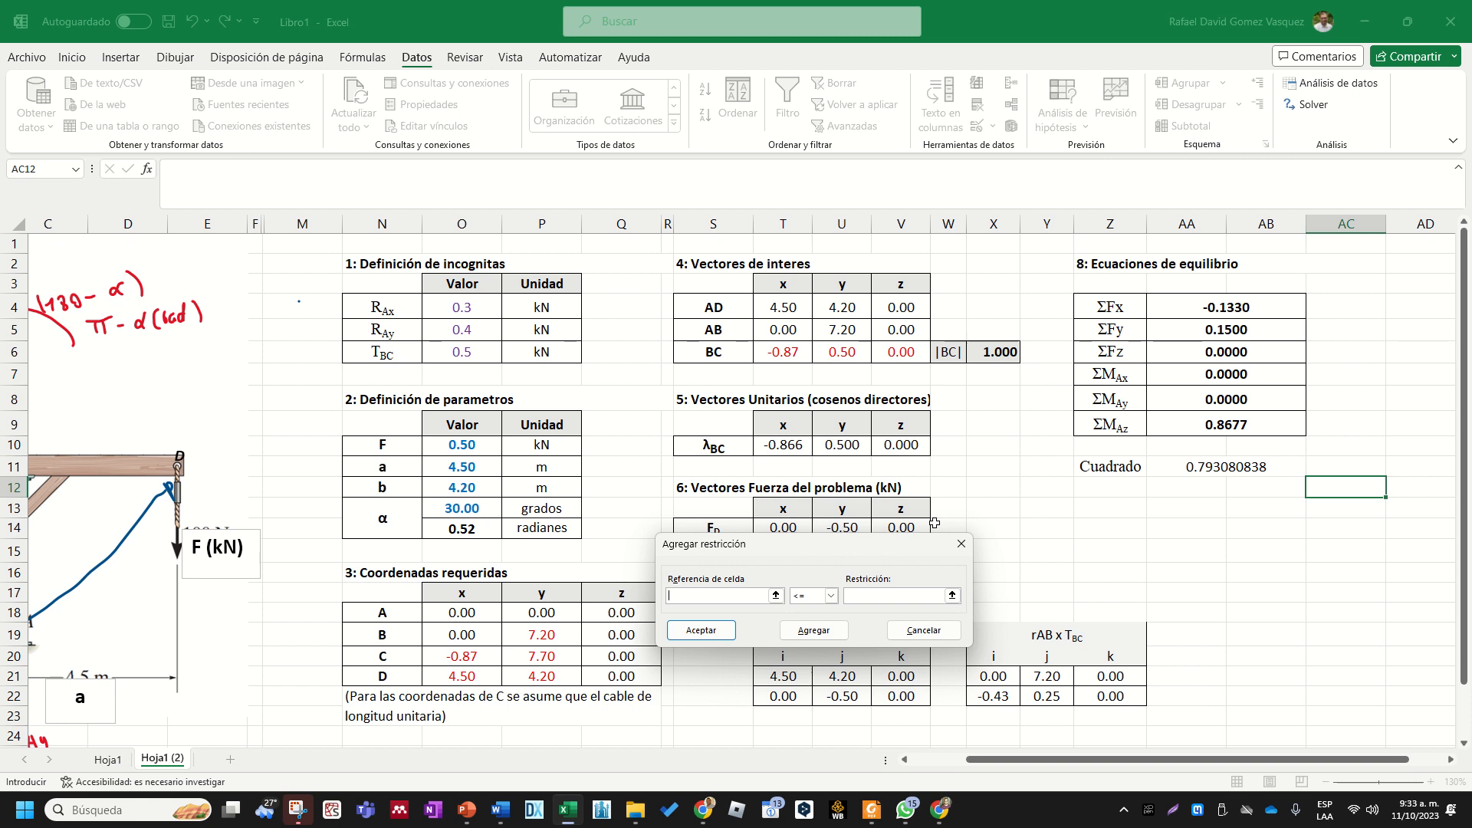
{"action": "left_click", "coordinate": [467, 351]}
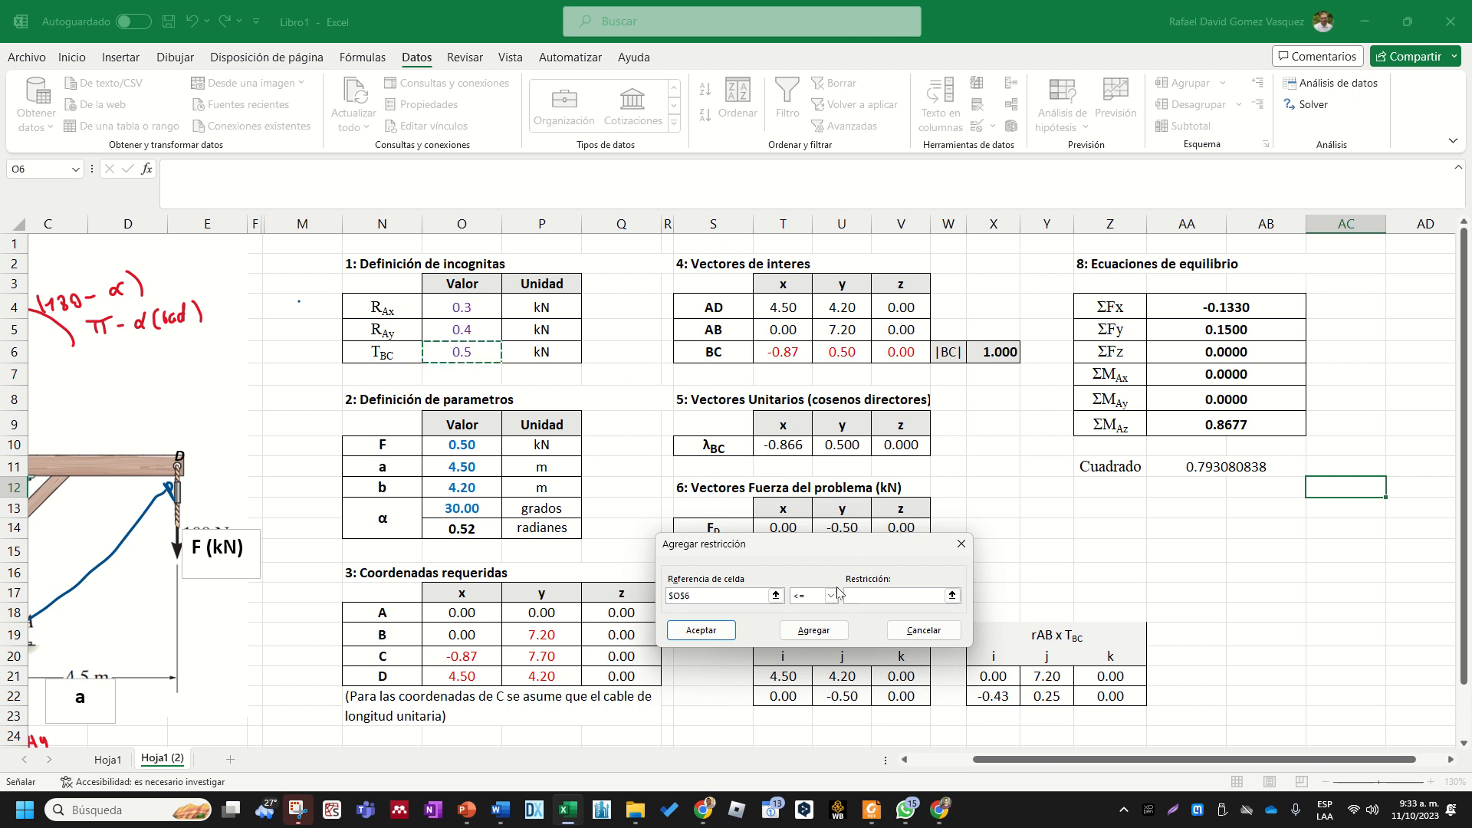
{"action": "left_click", "coordinate": [831, 596]}
{"action": "left_click", "coordinate": [798, 630]}
{"action": "left_click", "coordinate": [870, 596]}
{"action": "type", "text": "0"}
{"action": "left_click", "coordinate": [814, 629]}
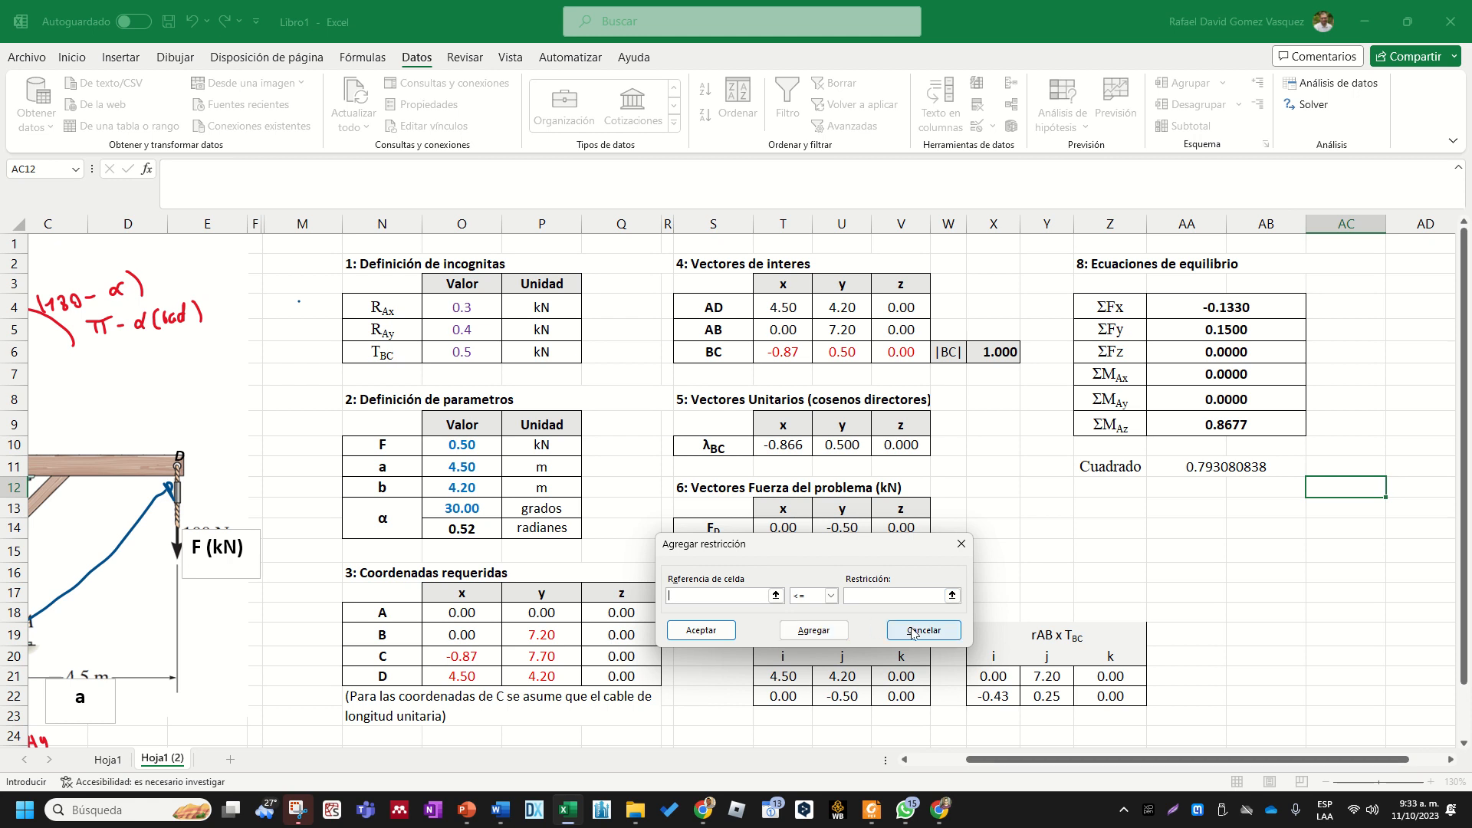
{"action": "left_click", "coordinate": [701, 630]}
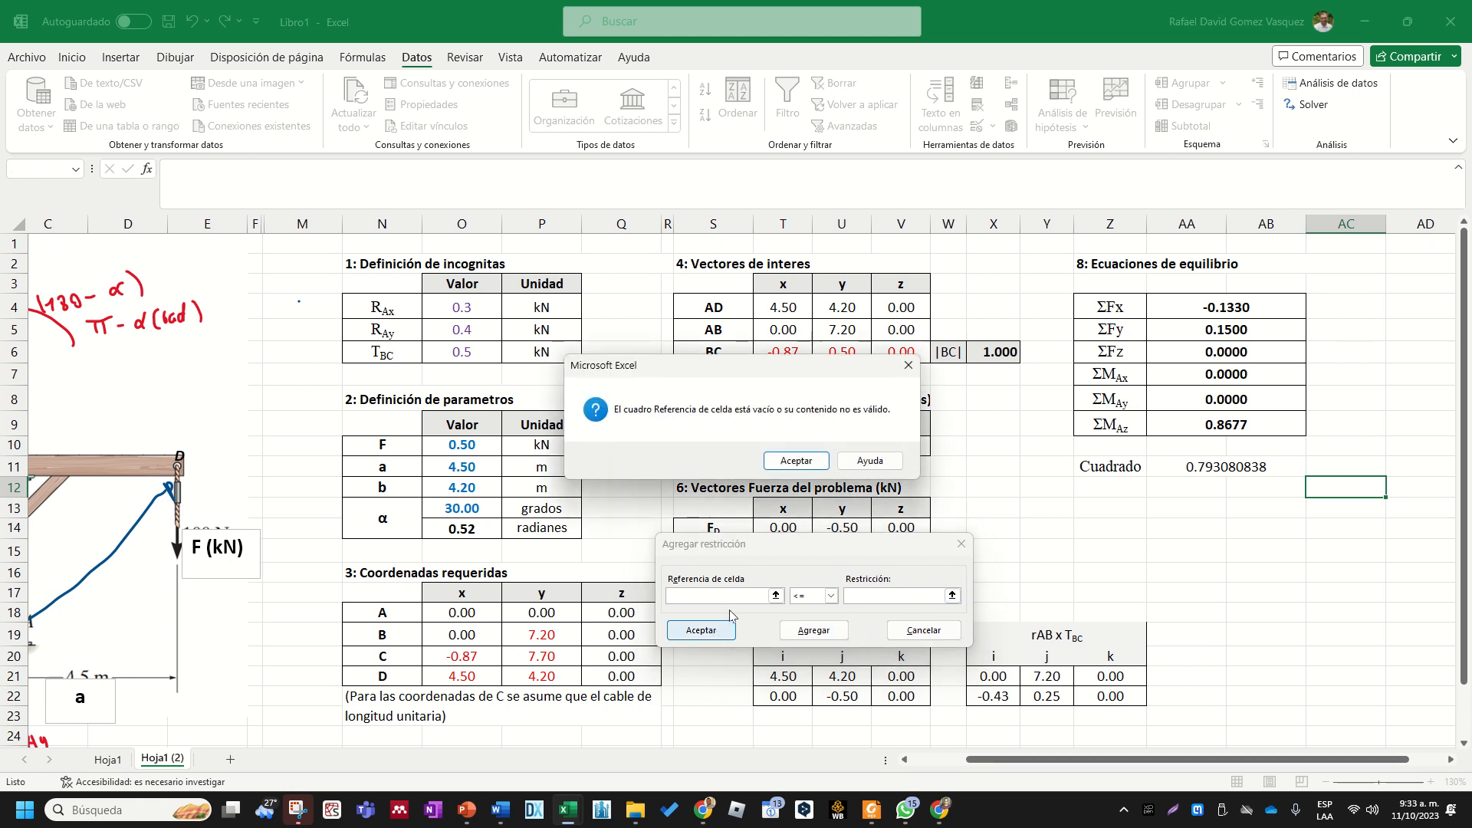
{"action": "left_click", "coordinate": [909, 366]}
{"action": "left_click", "coordinate": [962, 546]}
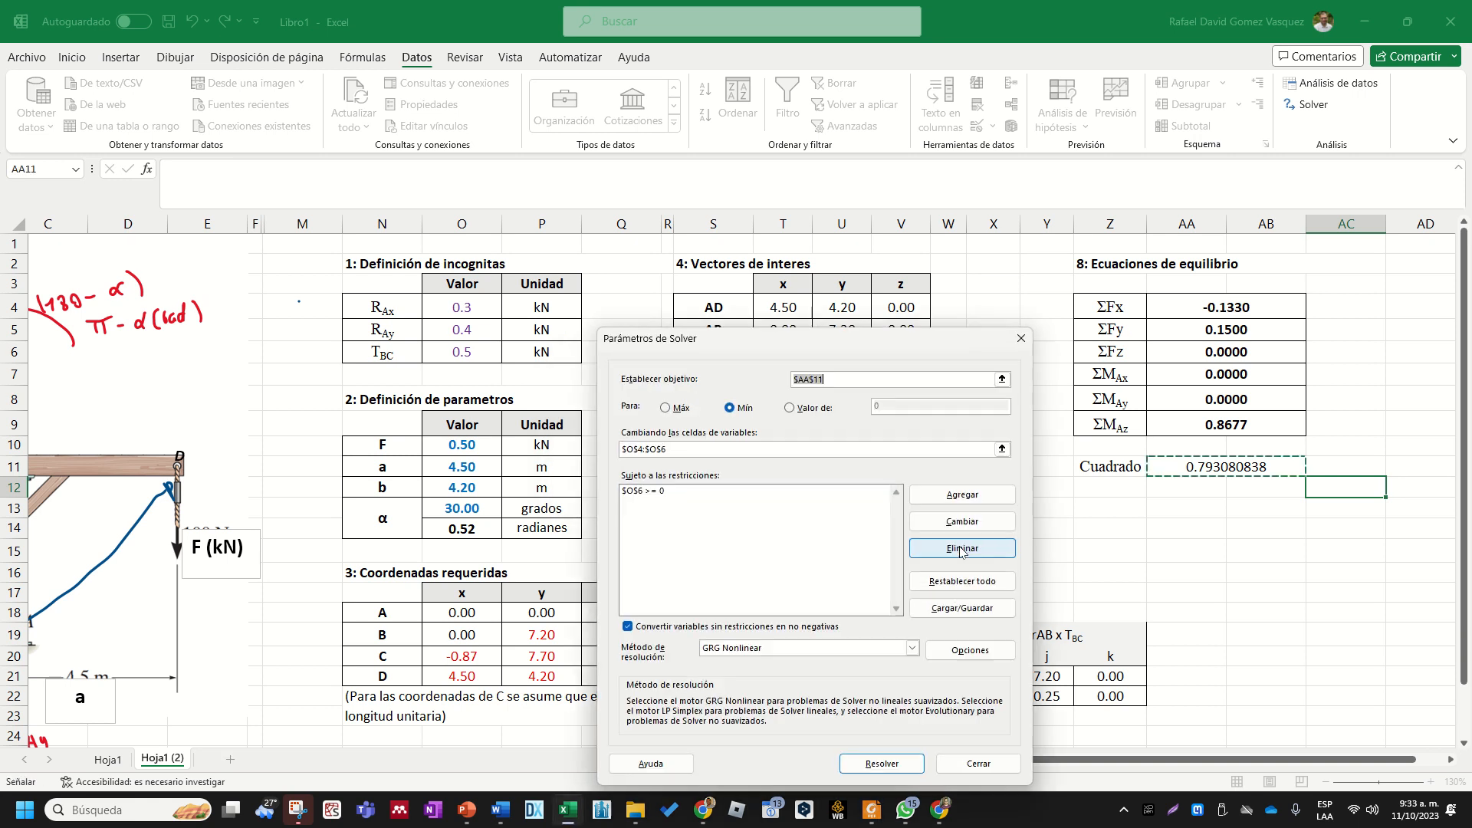
- Run Solver to minimize AA11 by changing O4:O6 and keep the Solver solution
{"action": "left_click", "coordinate": [658, 492]}
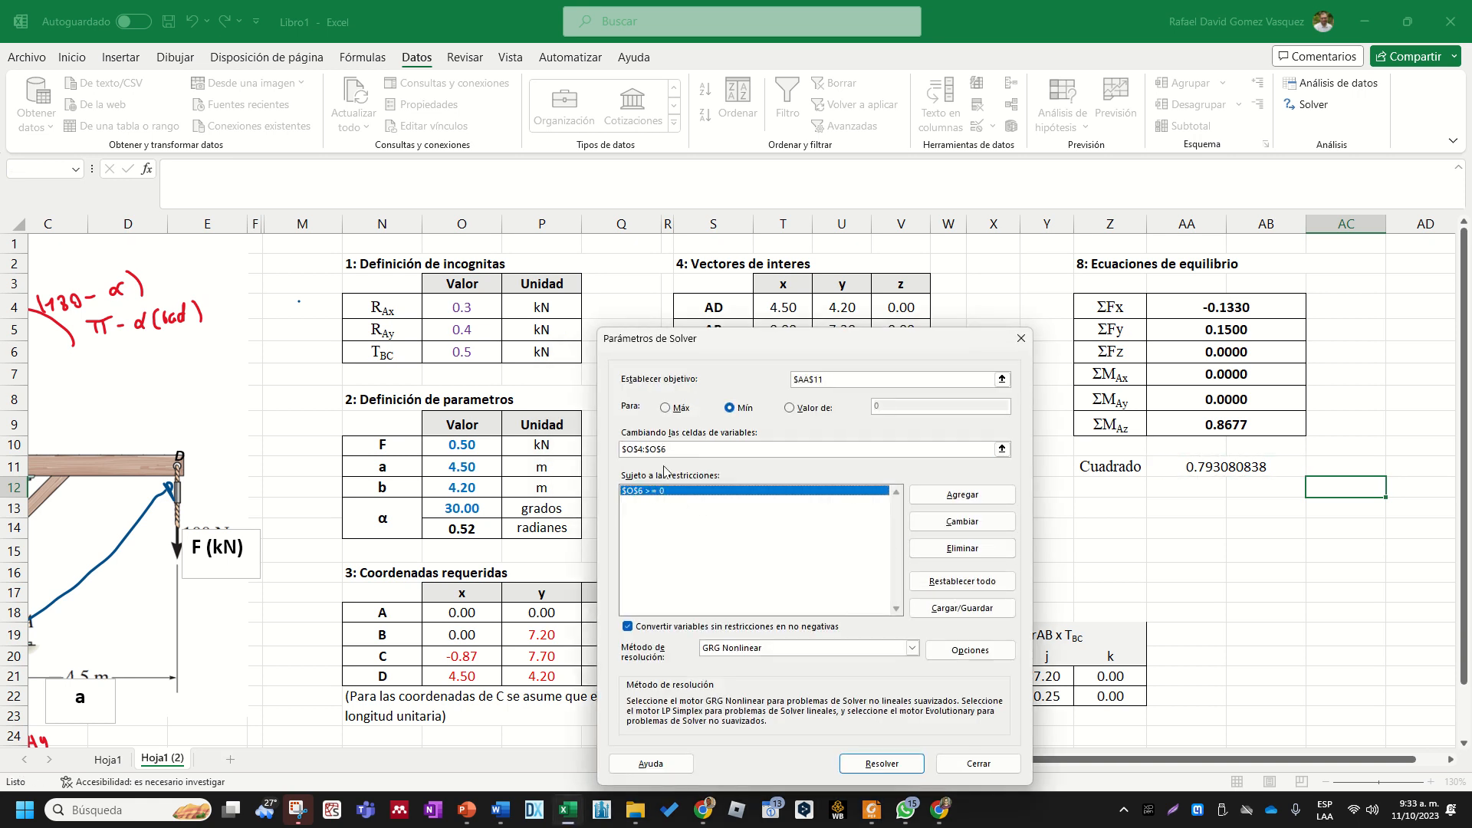
{"action": "left_click", "coordinate": [665, 452]}
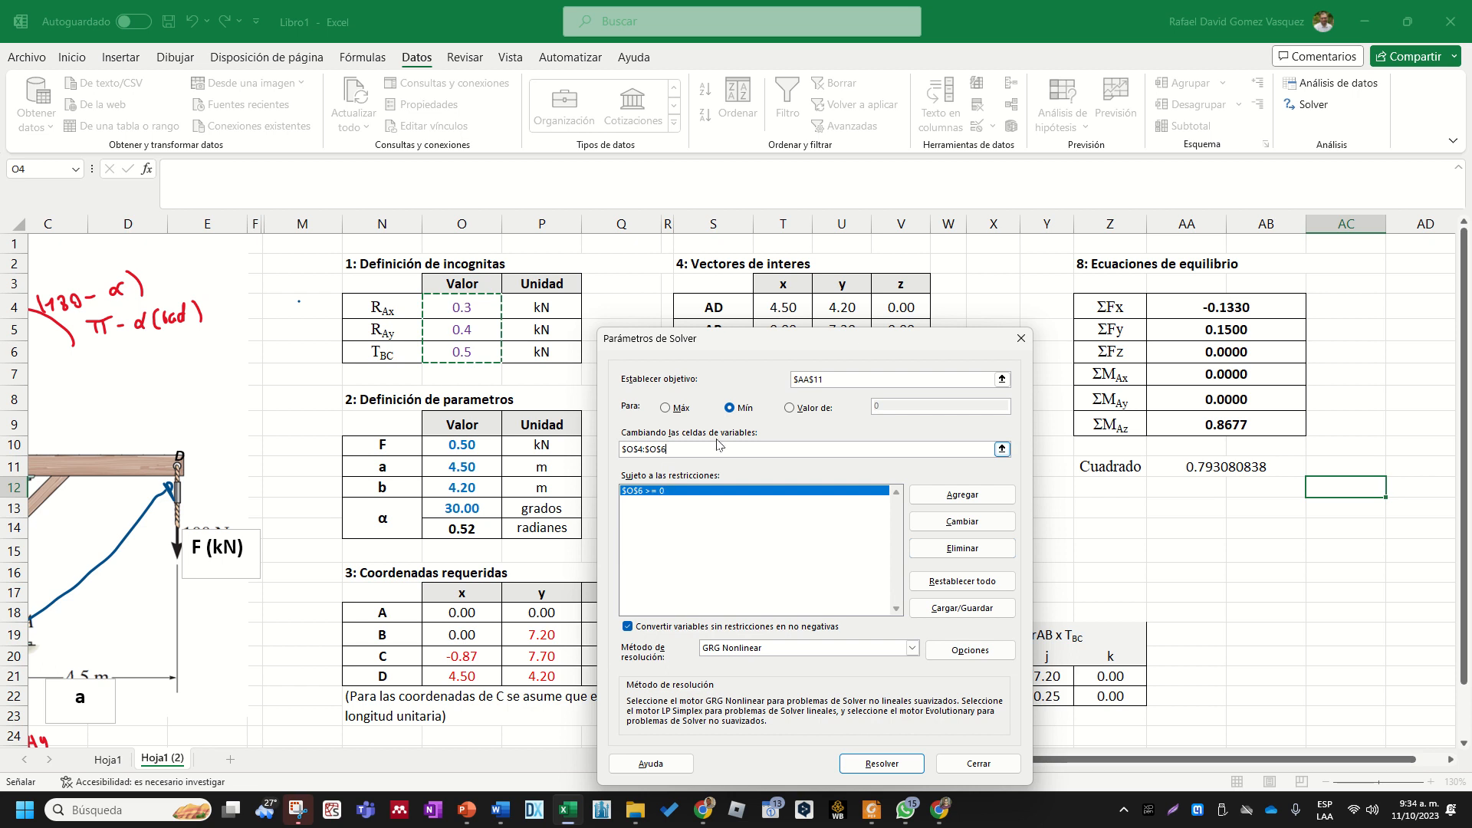
{"action": "left_click_drag", "start_coordinate": [783, 349], "coordinate": [725, 193]}
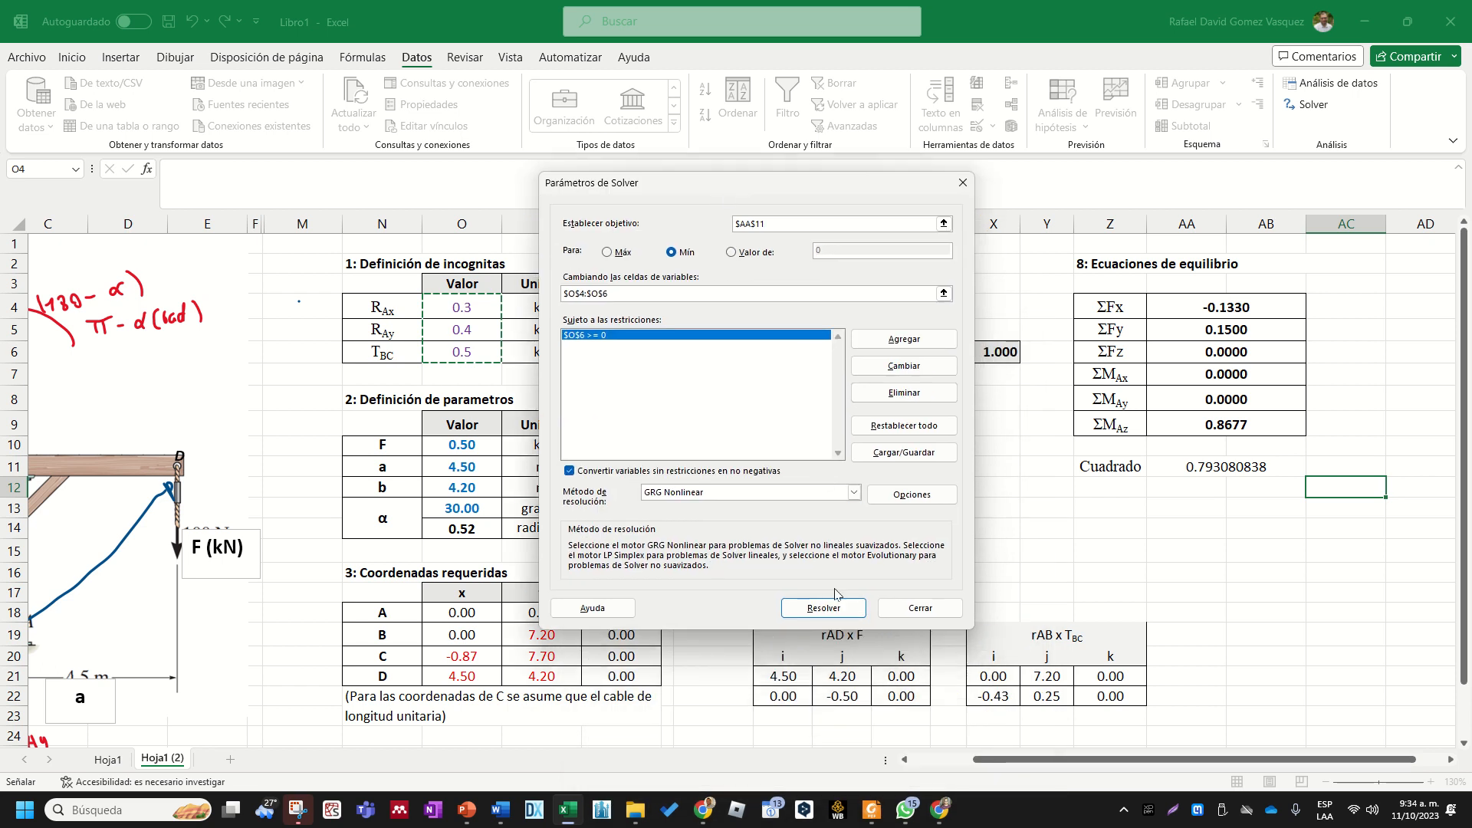
{"action": "left_click", "coordinate": [824, 608]}
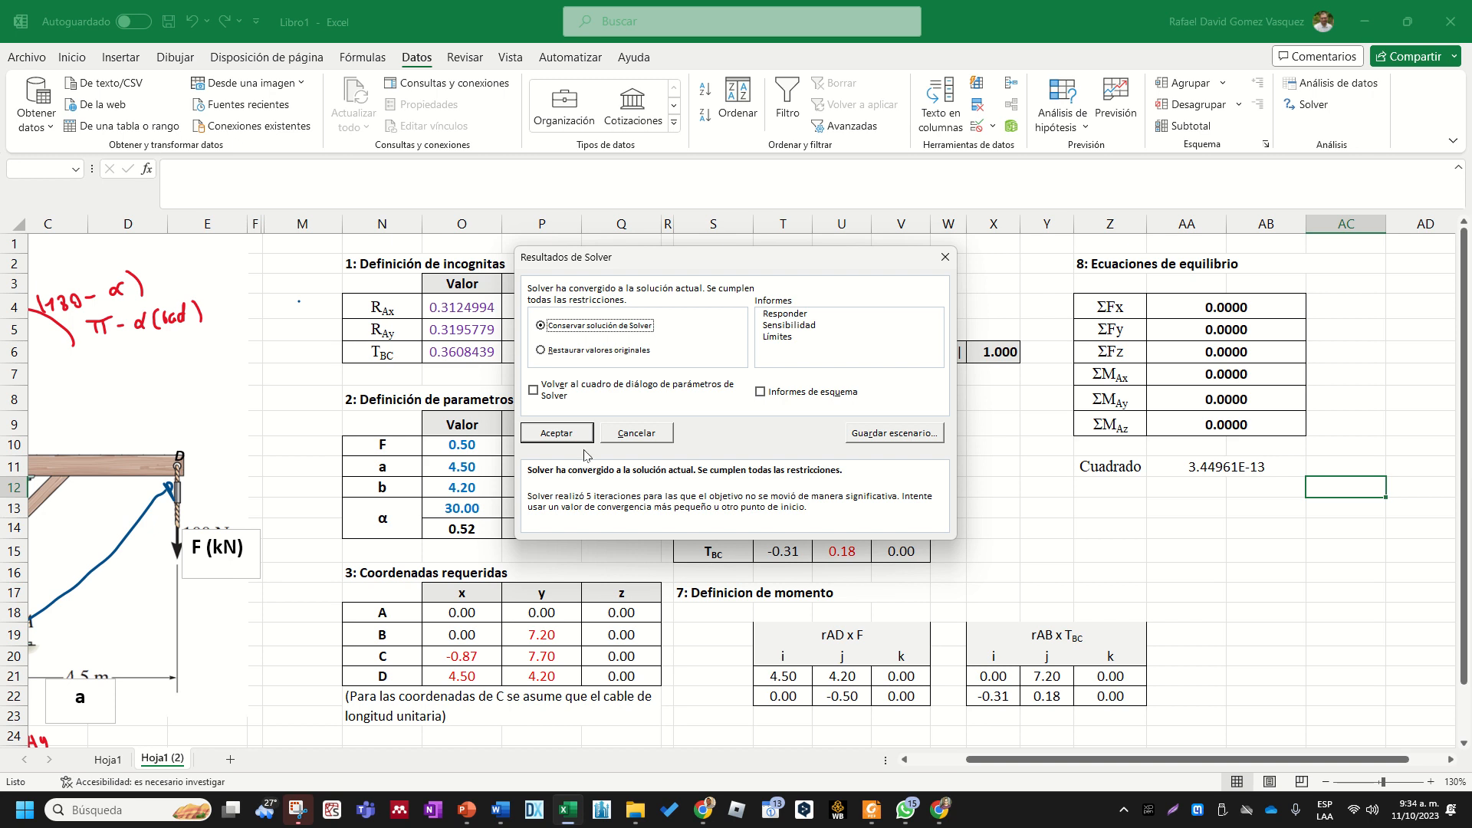
{"action": "left_click", "coordinate": [575, 430]}
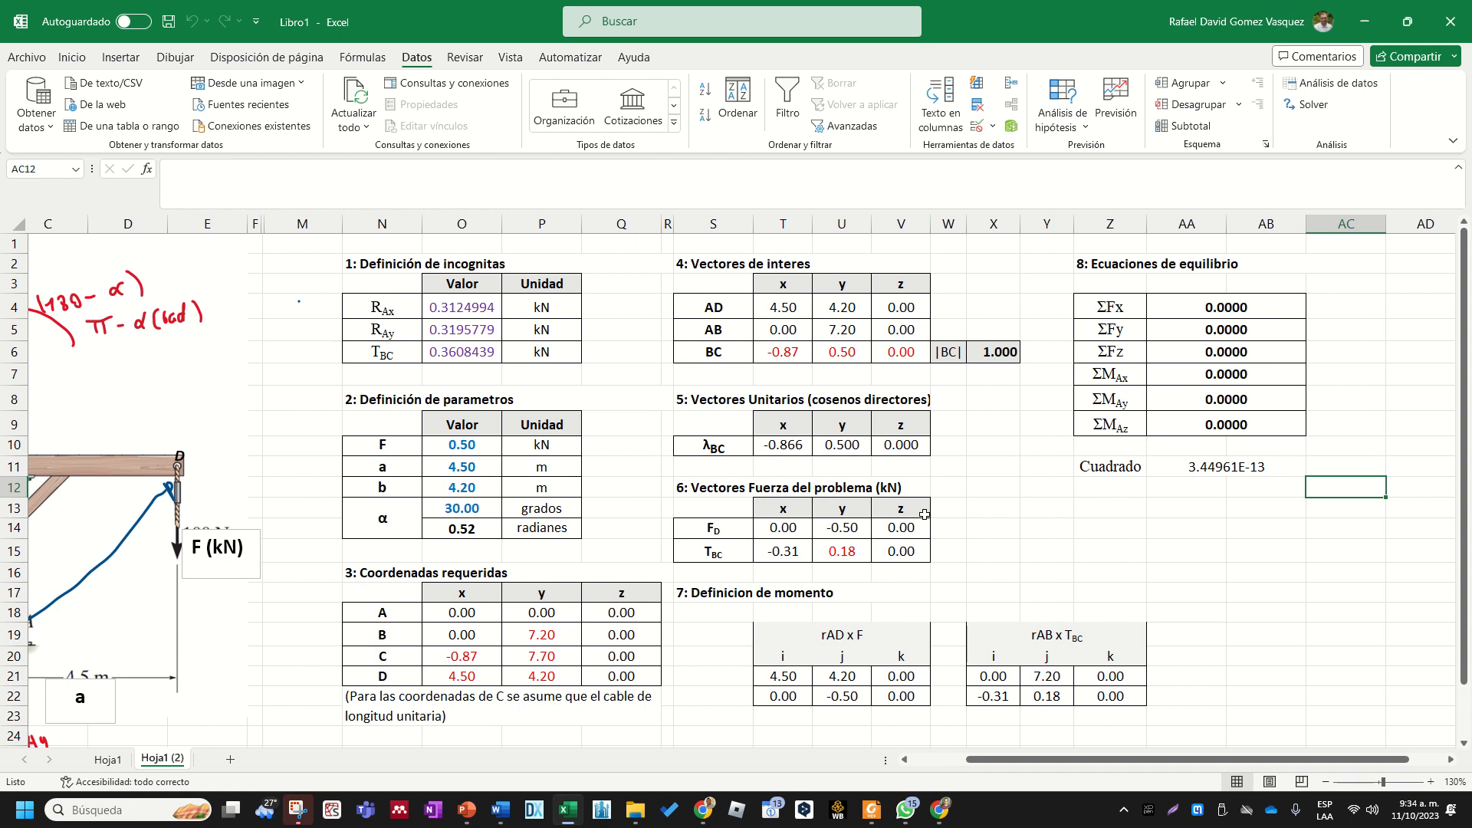
- Review the solved values of RAx, RAy and TBC in the unknowns table
{"action": "left_click", "coordinate": [400, 310]}
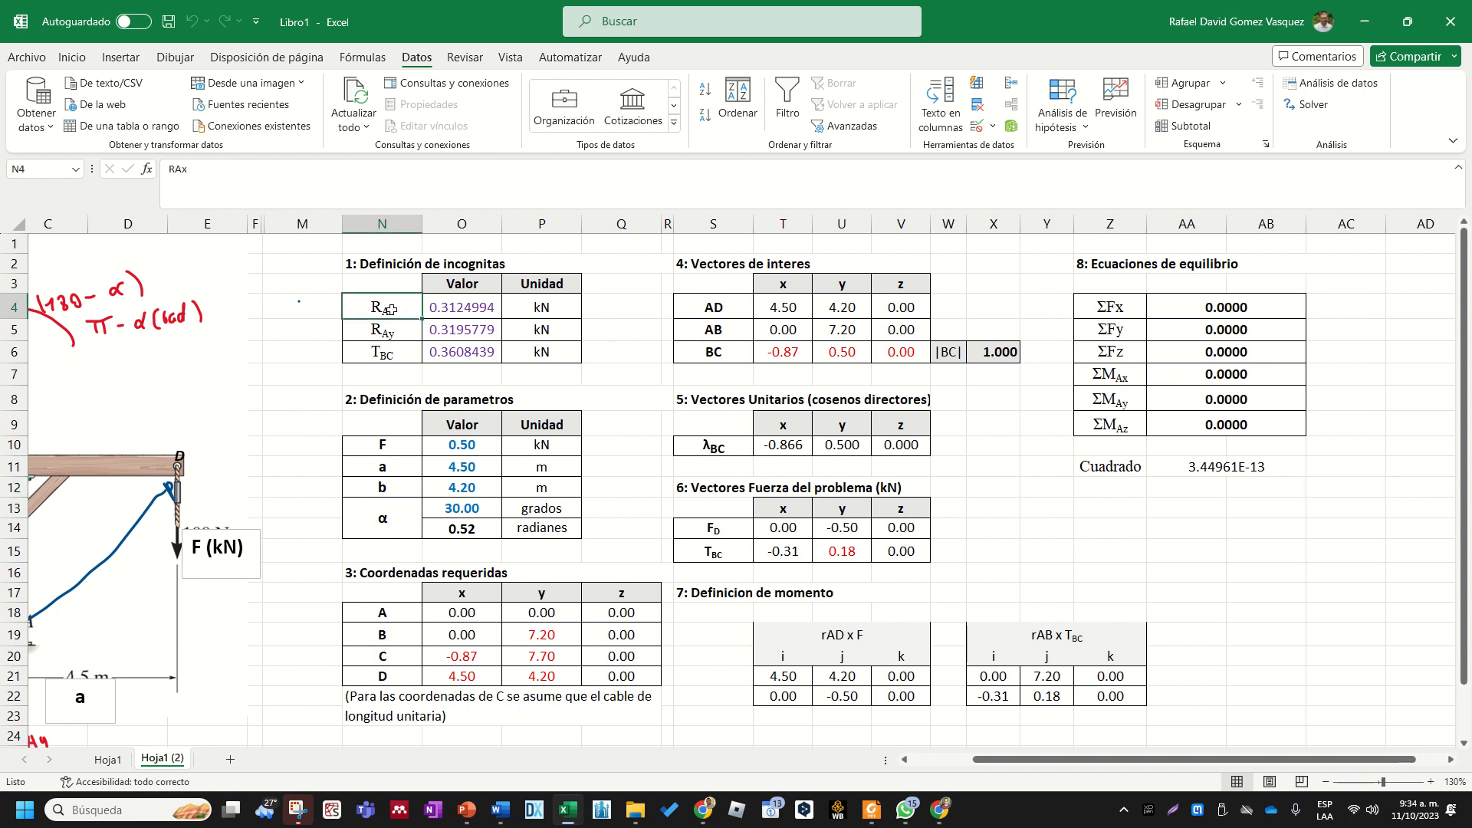
{"action": "left_click", "coordinate": [463, 310]}
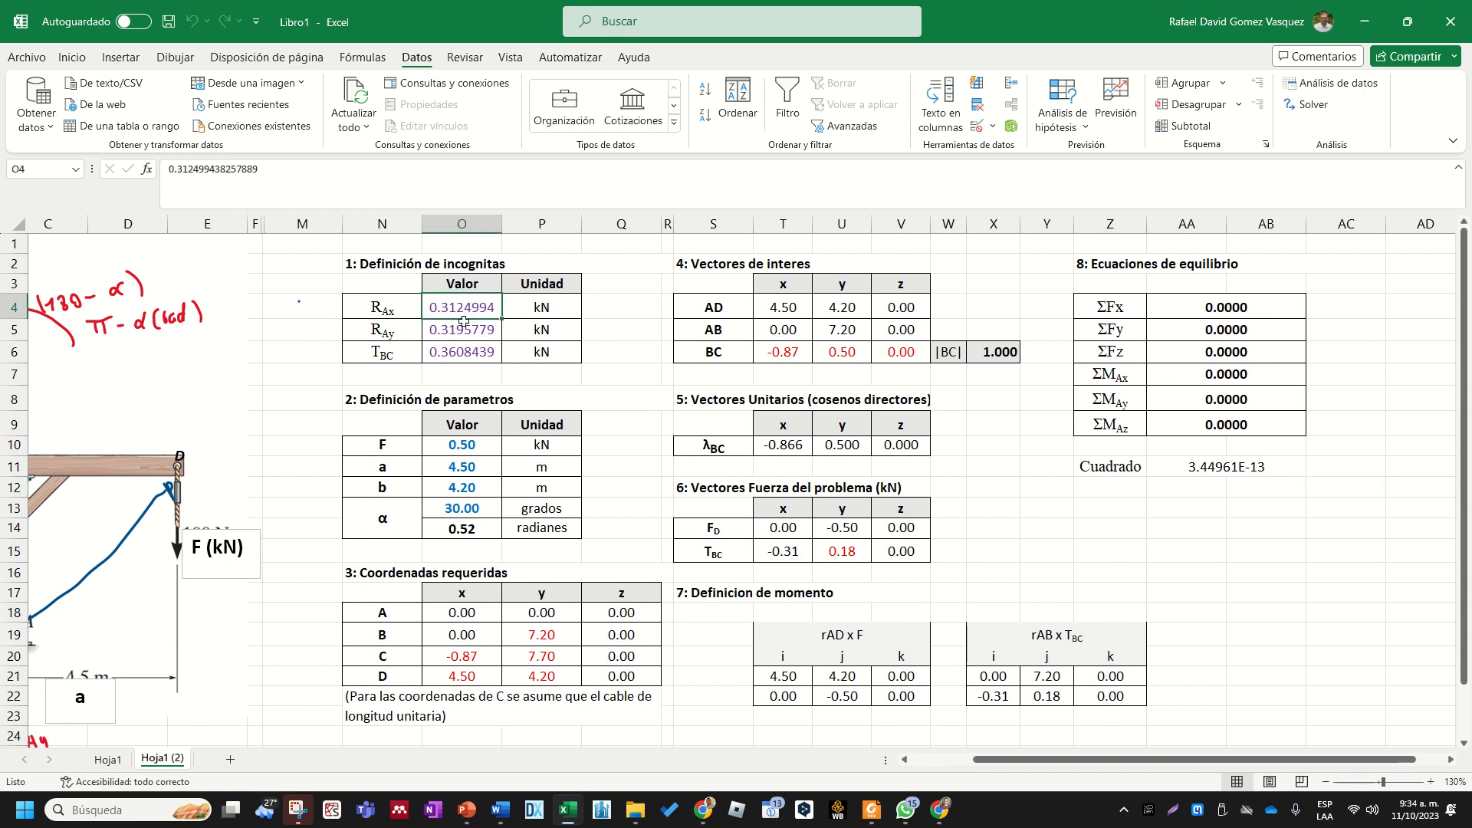
{"action": "left_click_drag", "start_coordinate": [463, 325], "coordinate": [402, 335]}
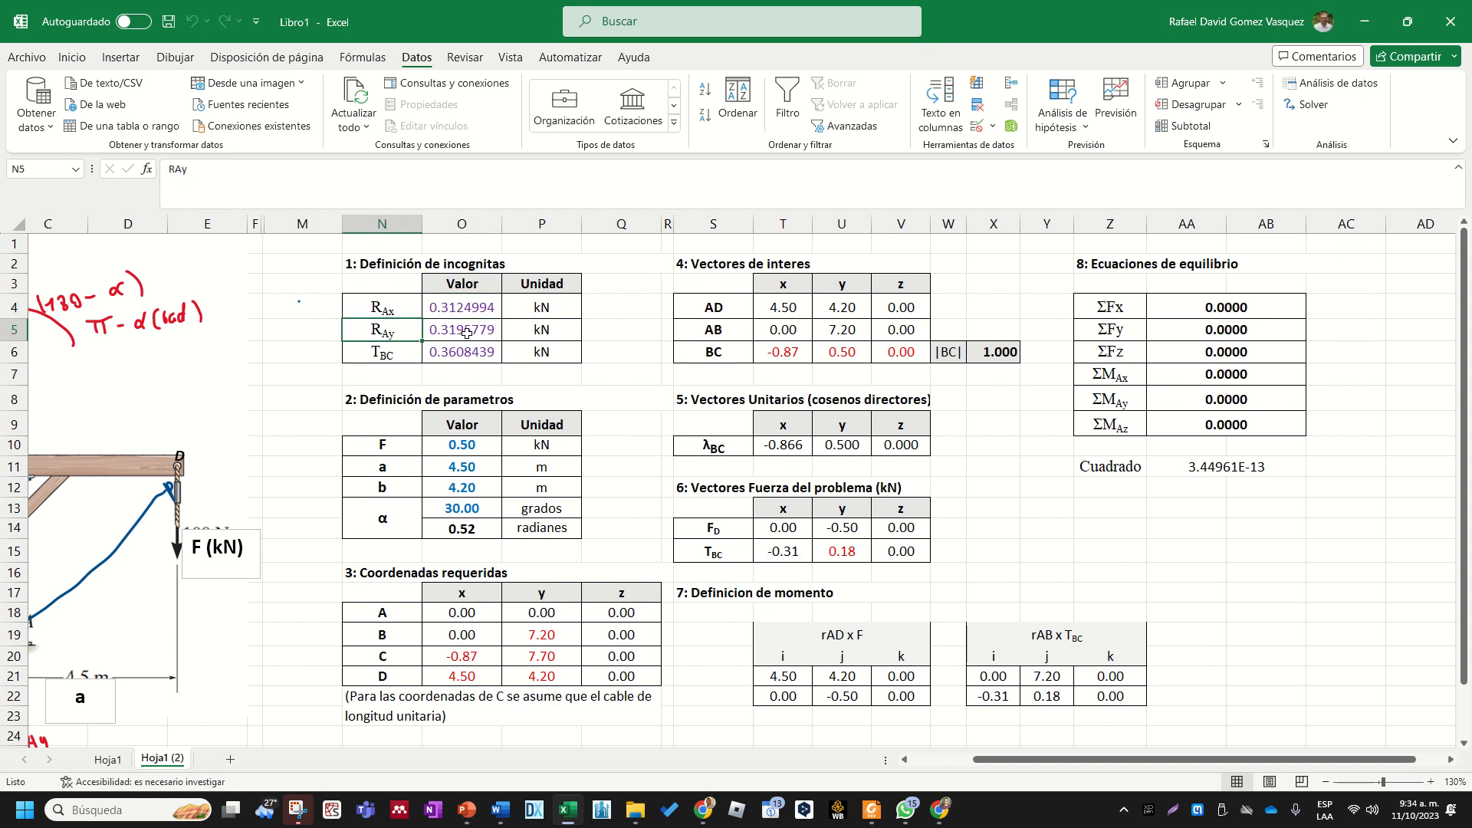
{"action": "left_click", "coordinate": [386, 355]}
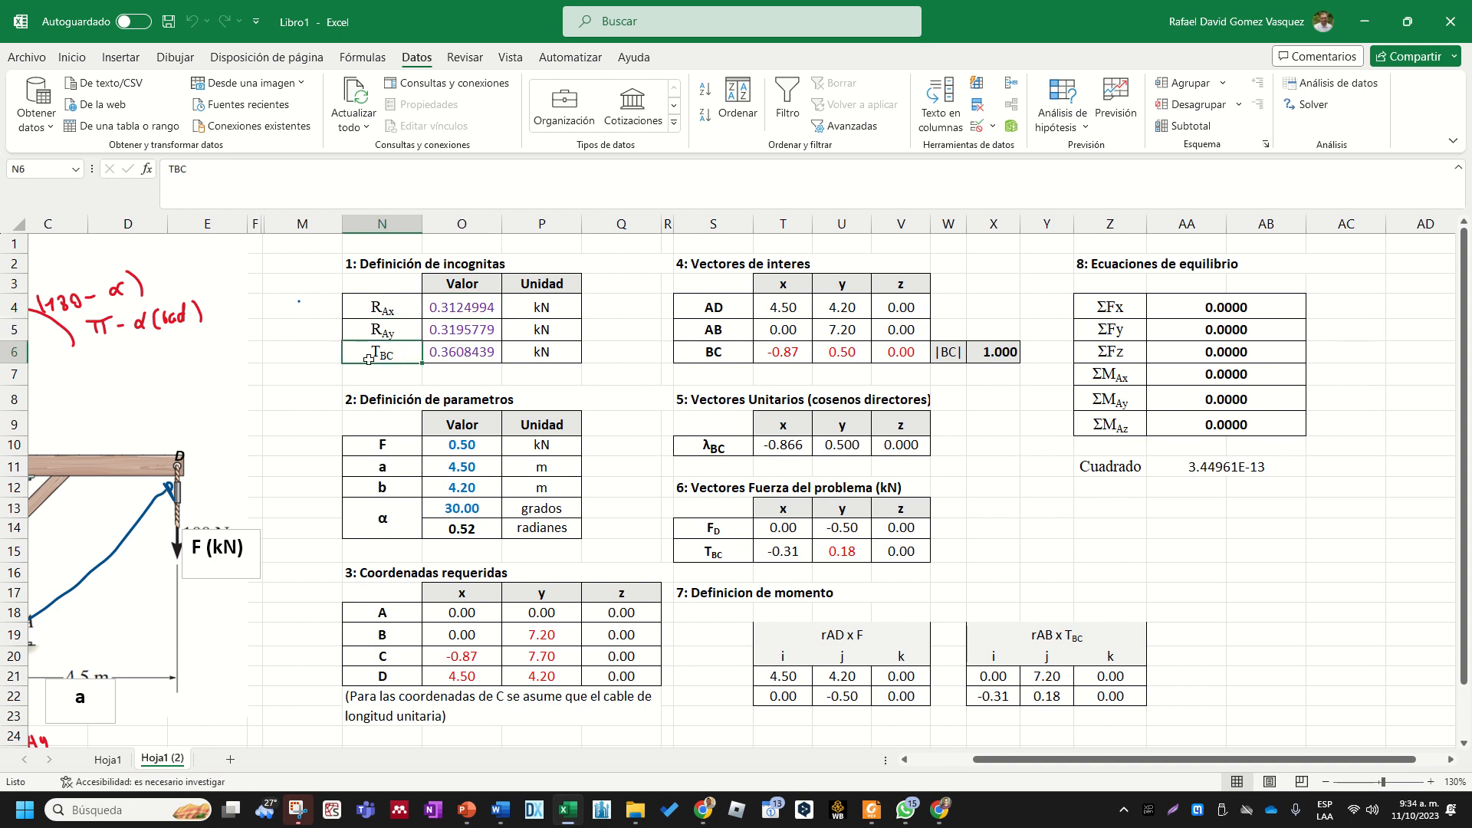
{"action": "left_click", "coordinate": [468, 352]}
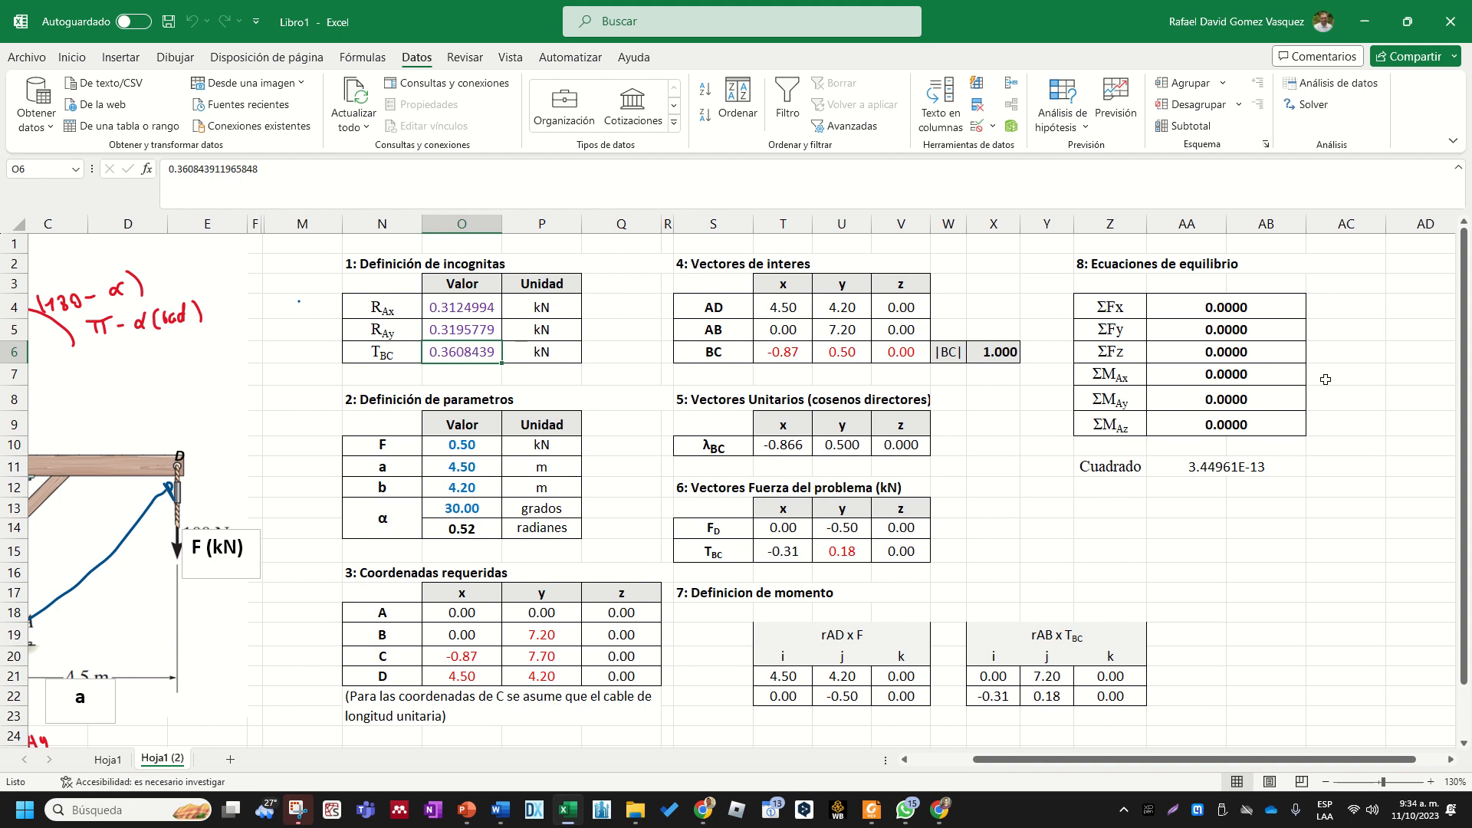
- Colour the equilibrium equation results in AA4:AB9 purple
{"action": "left_click", "coordinate": [1173, 312]}
{"action": "key", "text": "shift+Down"}
{"action": "key", "text": "shift+Down"}
{"action": "key", "text": "shift+Down"}
{"action": "key", "text": "shift+Down"}
{"action": "key", "text": "shift+Down"}
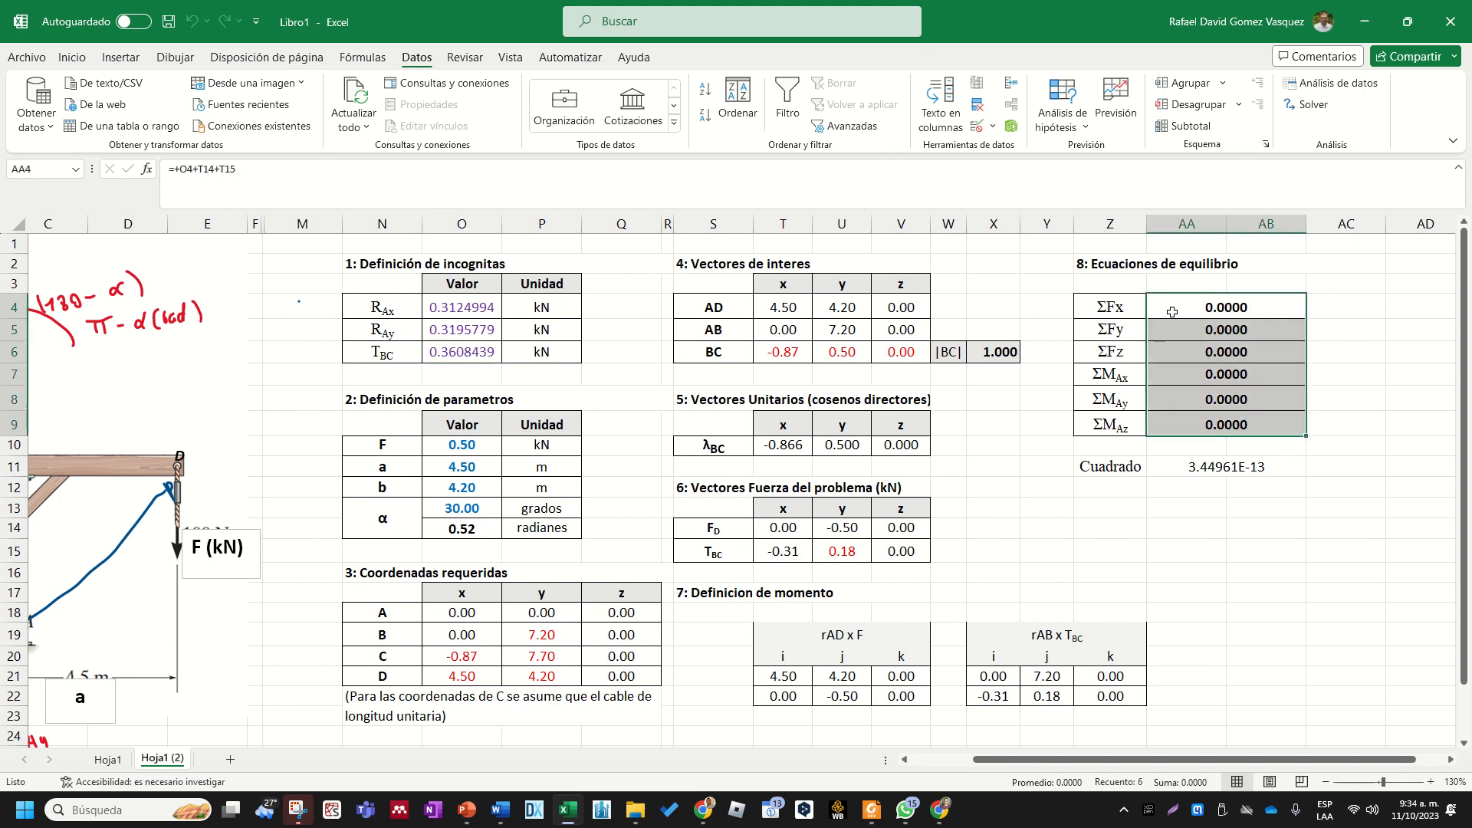
{"action": "left_click", "coordinate": [72, 57]}
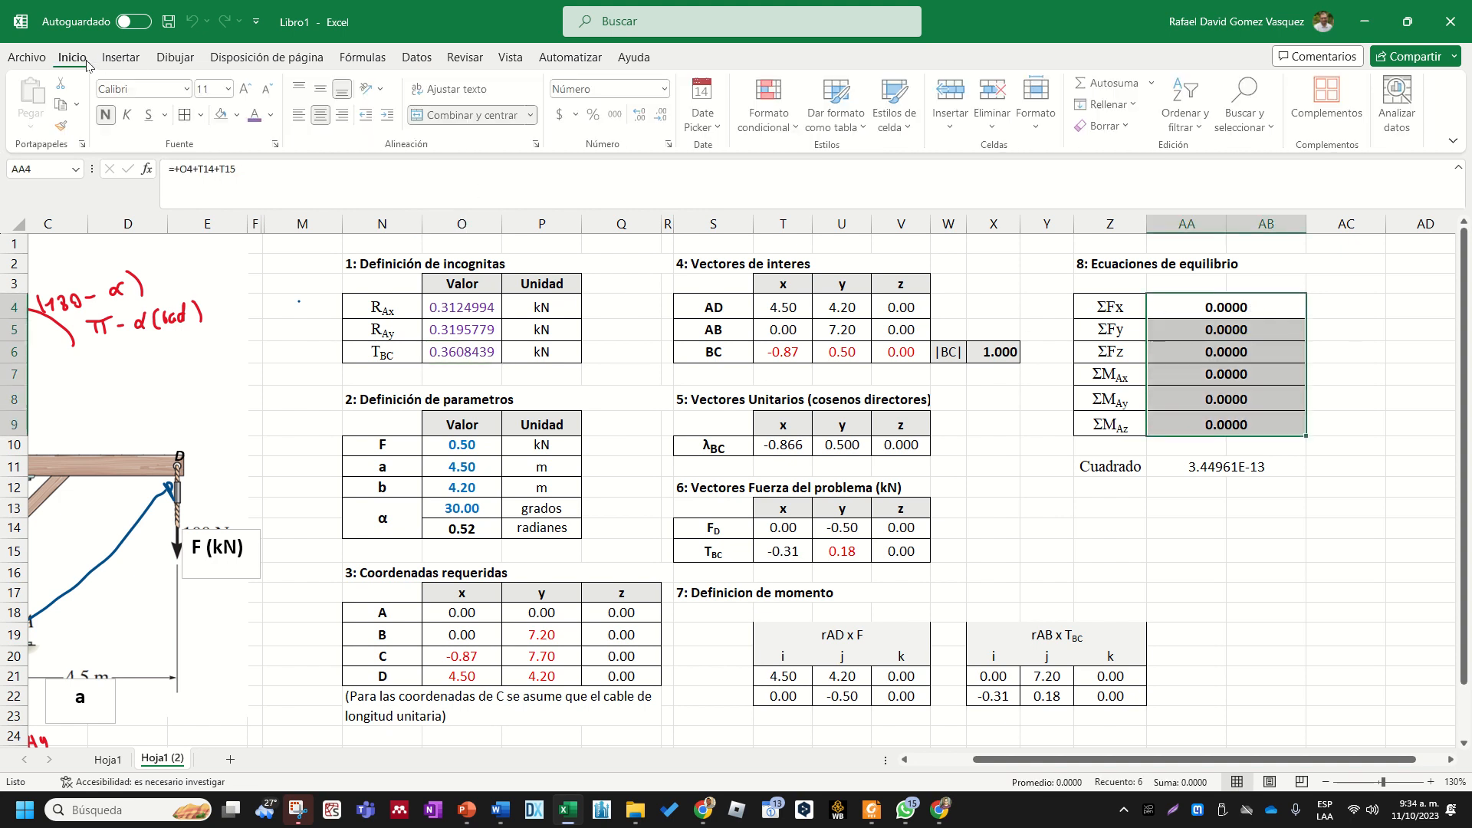
{"action": "left_click", "coordinate": [257, 116]}
{"action": "left_click", "coordinate": [1345, 398]}
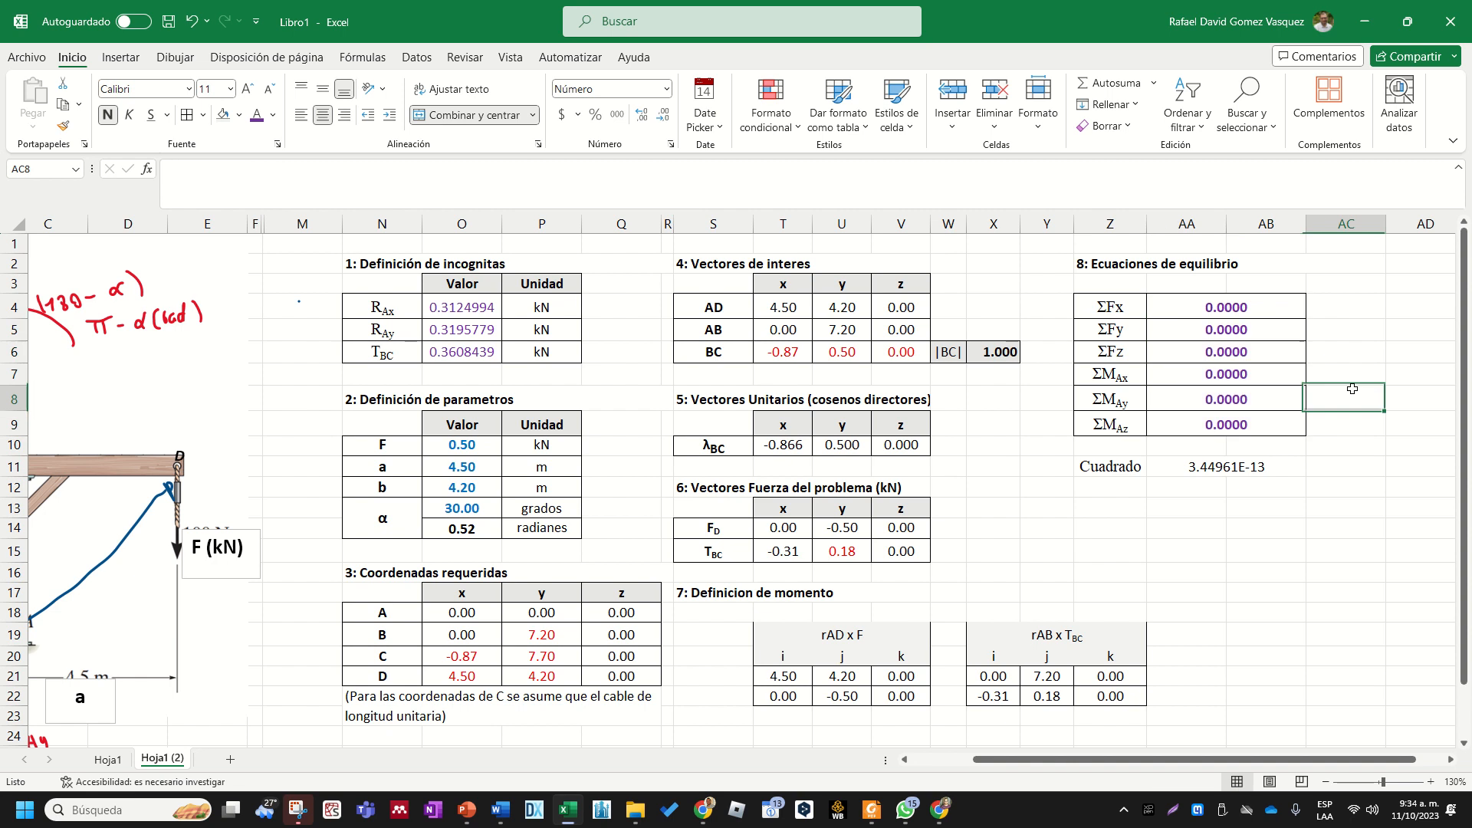
- Check the force and moment sums in the equilibrium equations table
{"action": "left_click", "coordinate": [1246, 307]}
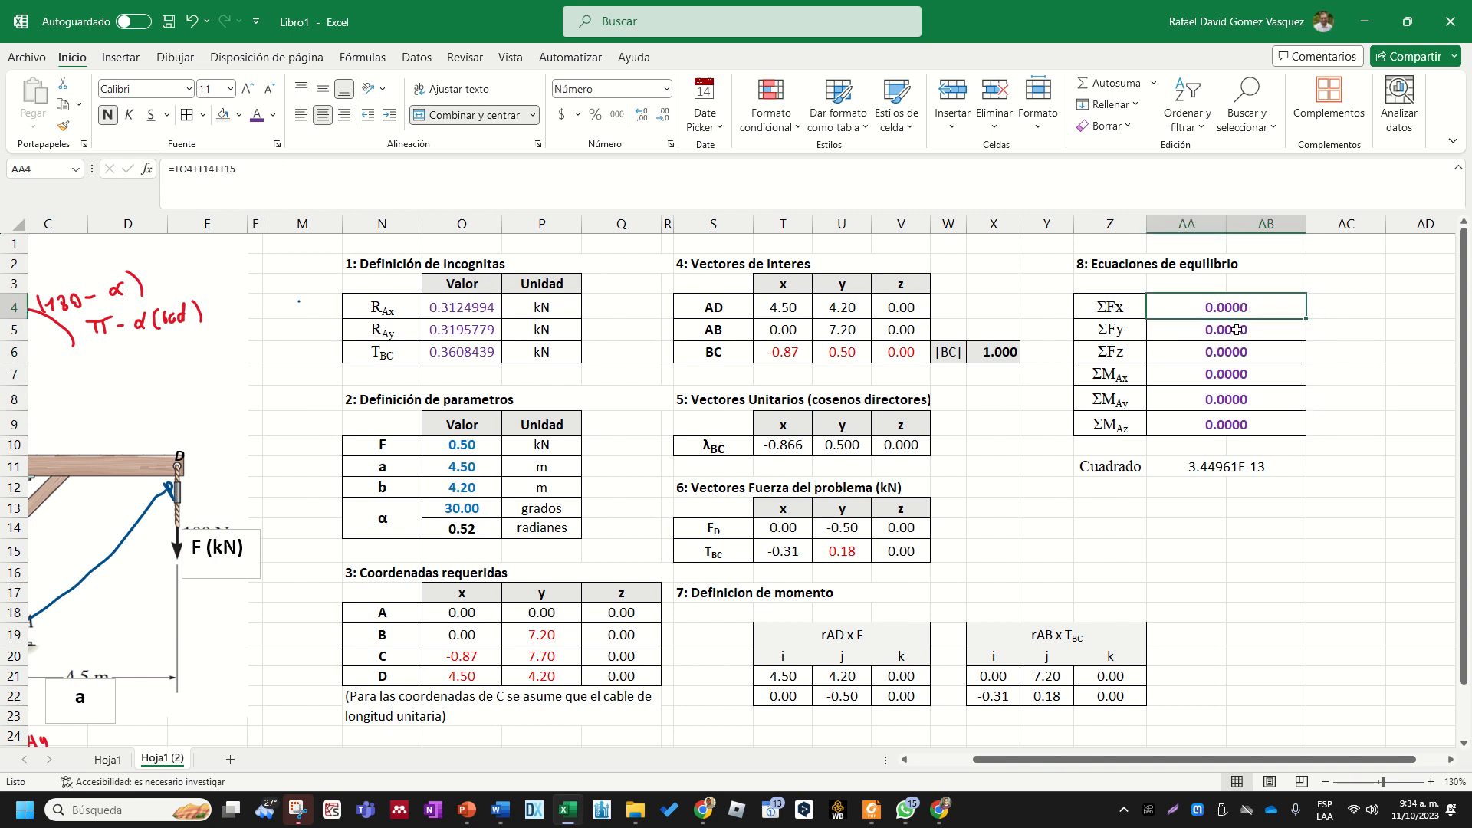
{"action": "left_click", "coordinate": [1234, 329]}
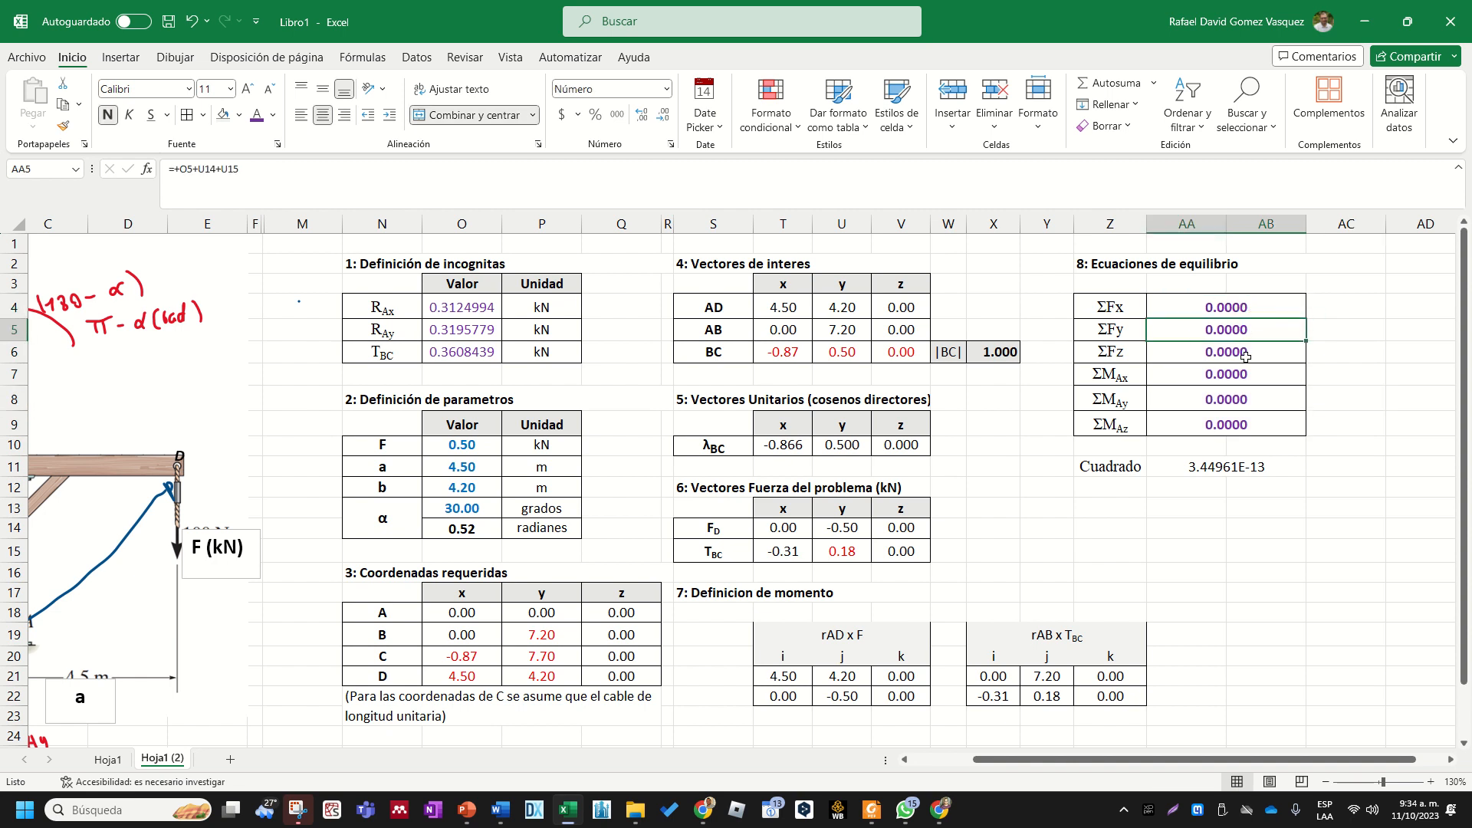
{"action": "left_click", "coordinate": [1236, 357]}
{"action": "left_click_drag", "start_coordinate": [1238, 375], "coordinate": [1236, 424]}
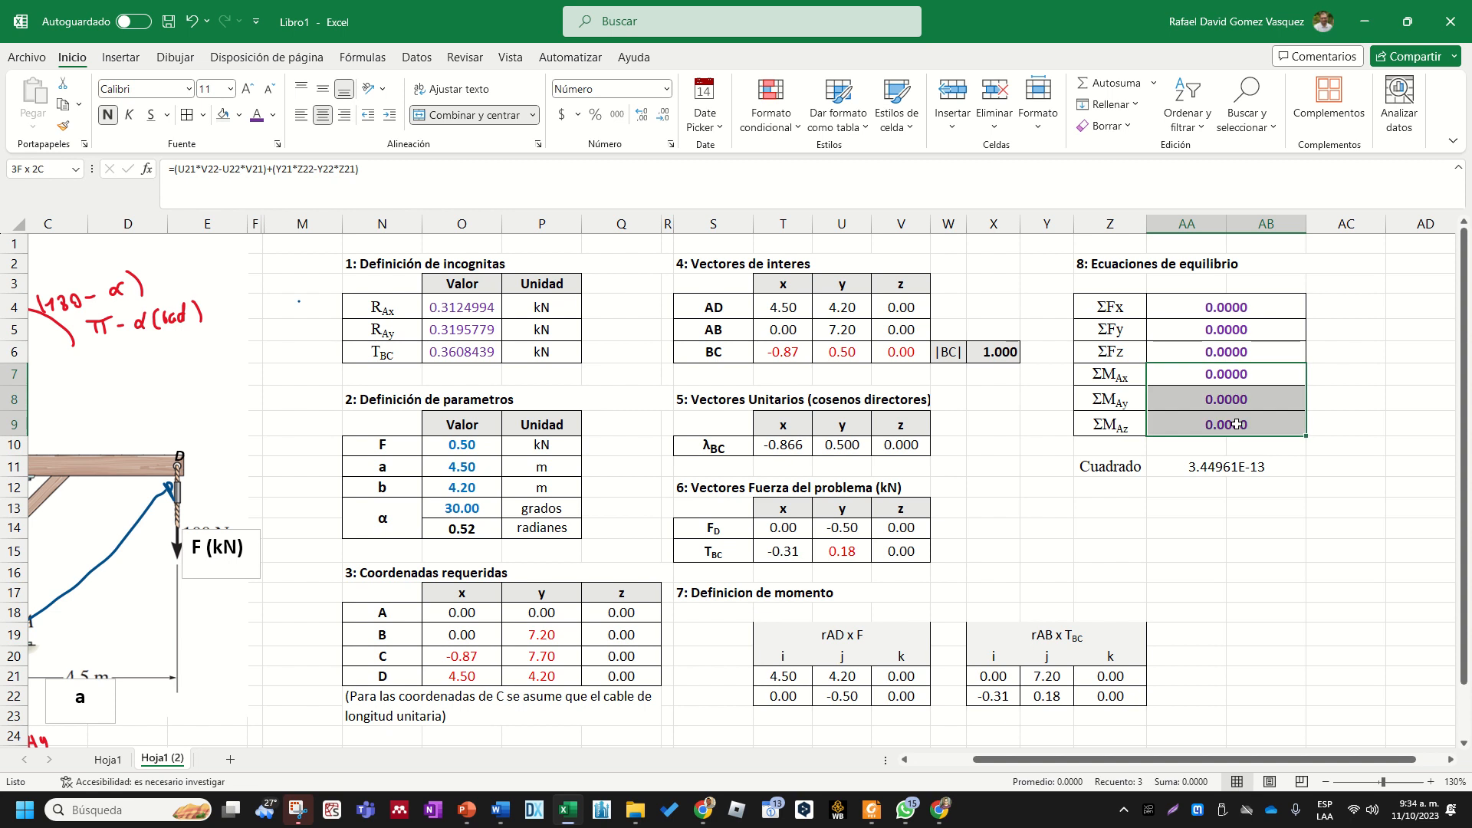
{"action": "left_click", "coordinate": [1262, 531]}
- Format the Cuadrado result in AA11 as a number with ten decimal places
{"action": "left_click", "coordinate": [1242, 473]}
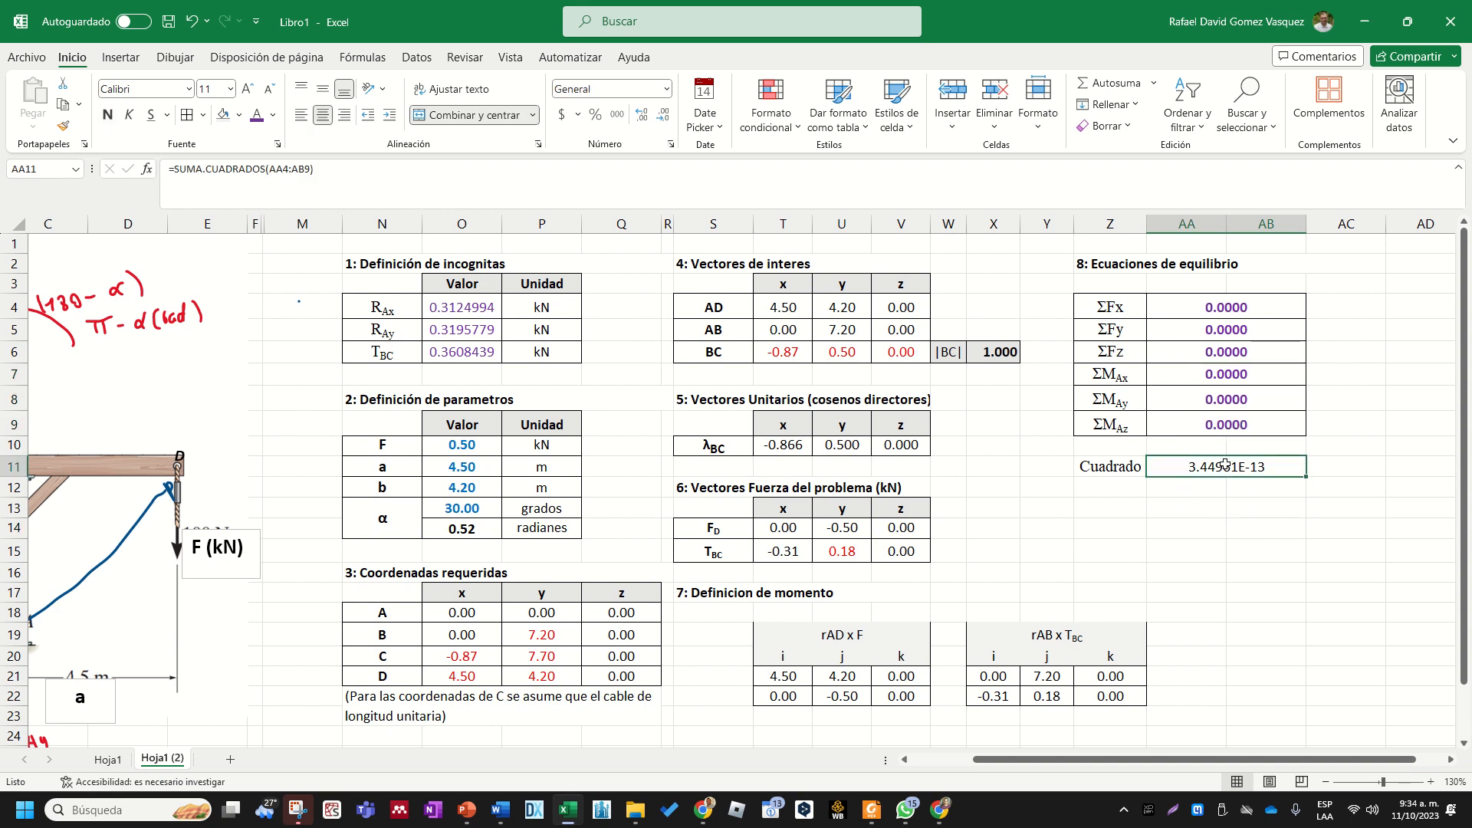
{"action": "left_click", "coordinate": [665, 91]}
{"action": "left_click", "coordinate": [614, 160]}
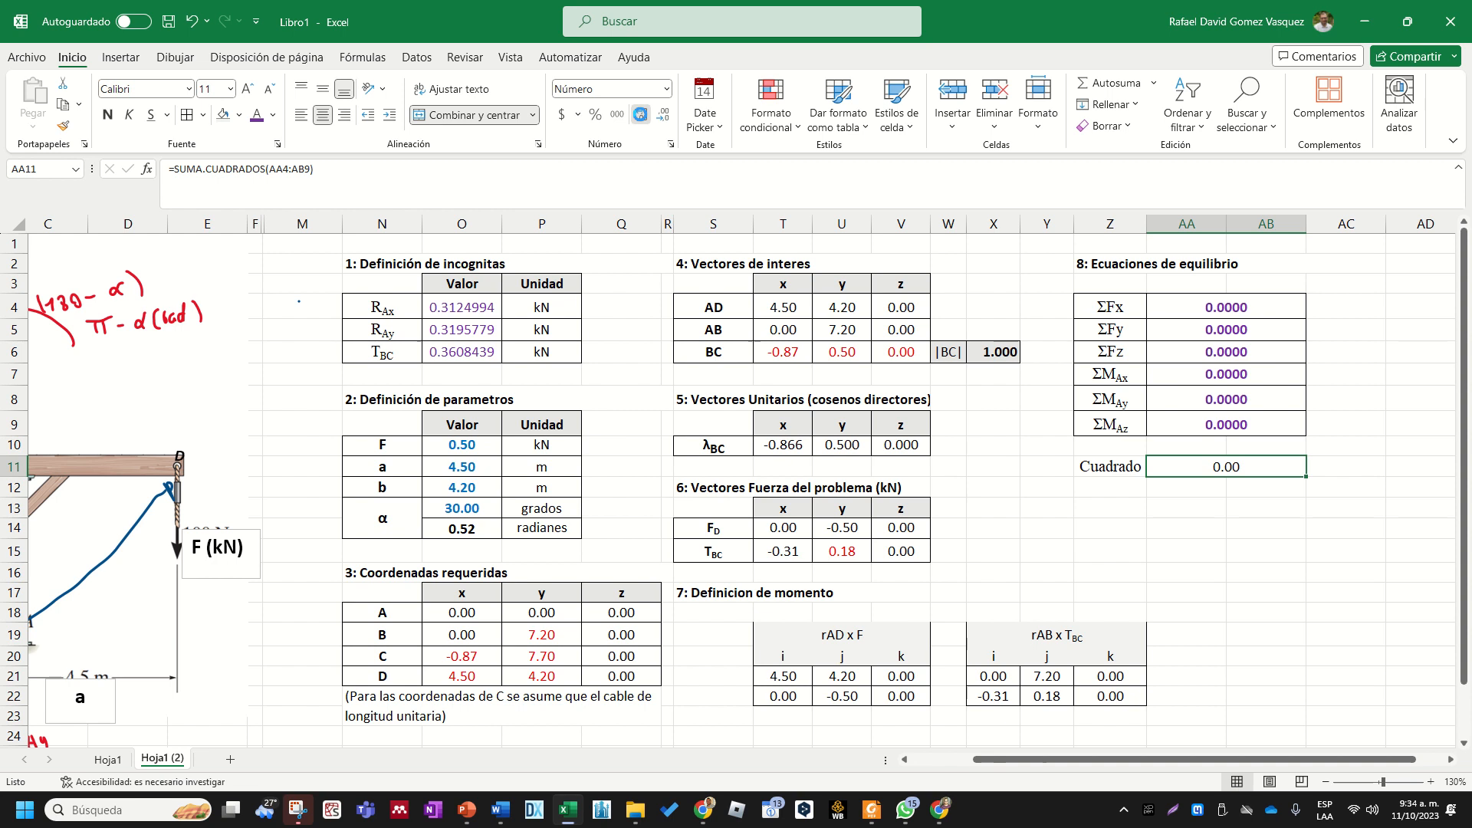
{"action": "left_click", "coordinate": [641, 115]}
{"action": "left_click", "coordinate": [641, 115]}
{"action": "left_click", "coordinate": [641, 115]}
{"action": "left_click", "coordinate": [641, 115]}
{"action": "left_click", "coordinate": [641, 115]}
{"action": "left_click", "coordinate": [641, 115]}
{"action": "left_click", "coordinate": [641, 115]}
{"action": "left_click", "coordinate": [641, 115]}
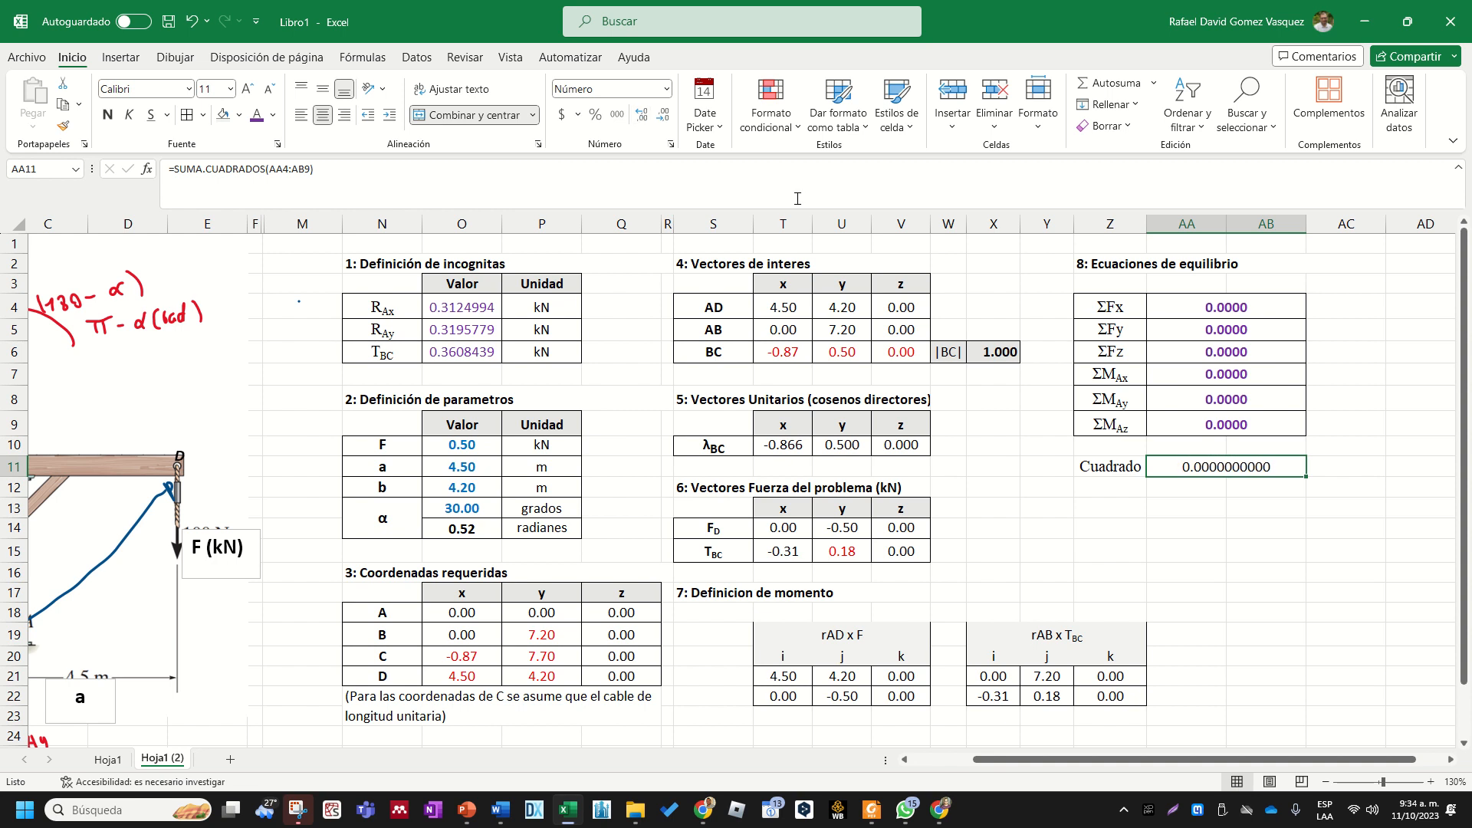
- Review the Cuadrado row and the rest of the calculation sheet
{"action": "left_click", "coordinate": [797, 198]}
{"action": "left_click", "coordinate": [1236, 550]}
{"action": "left_click", "coordinate": [1193, 463]}
{"action": "key", "text": "shift+Left"}
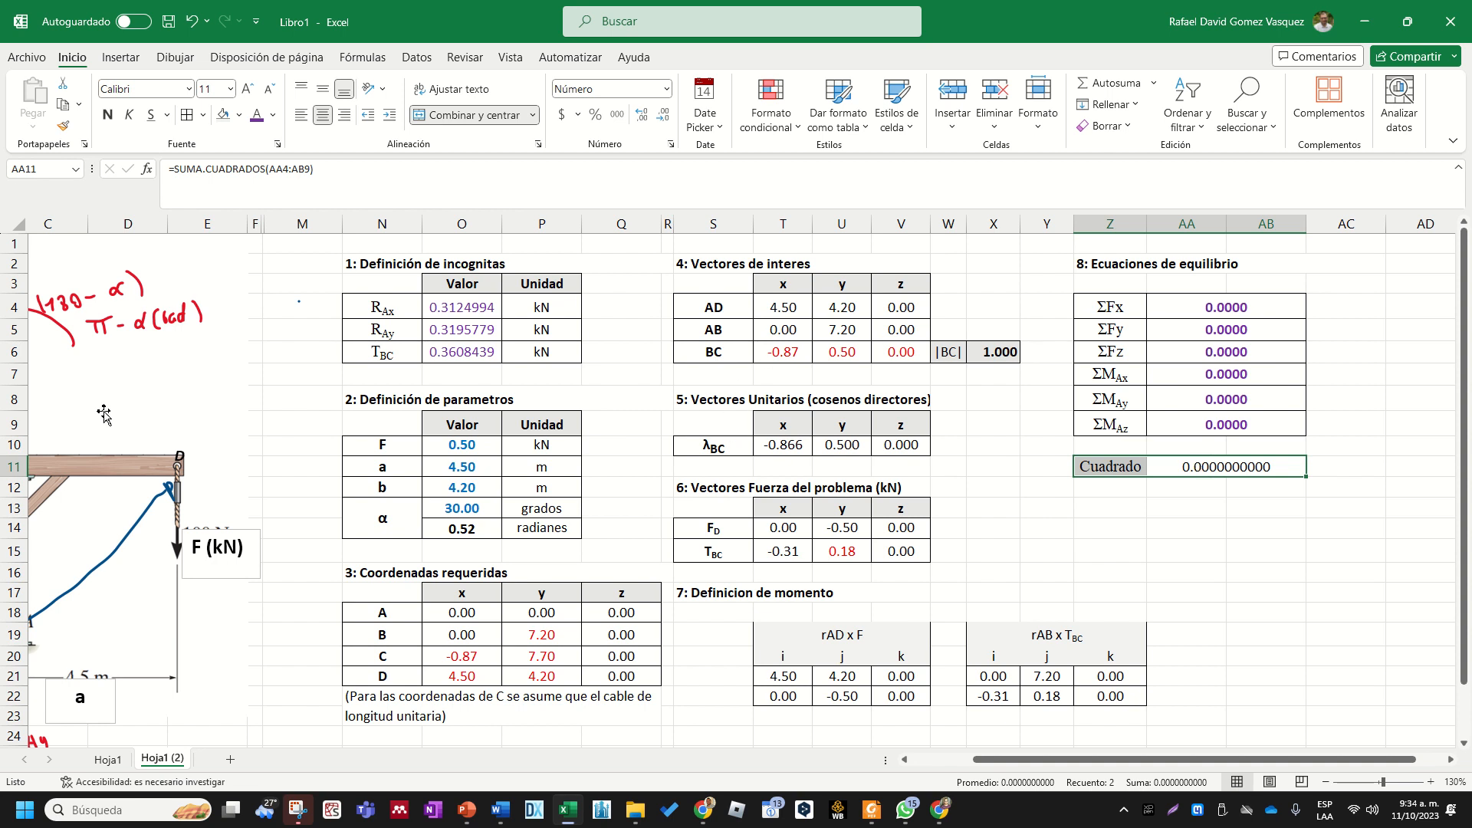
{"action": "scroll", "coordinate": [1069, 533], "scroll_direction": "down", "scroll_amount": 3}
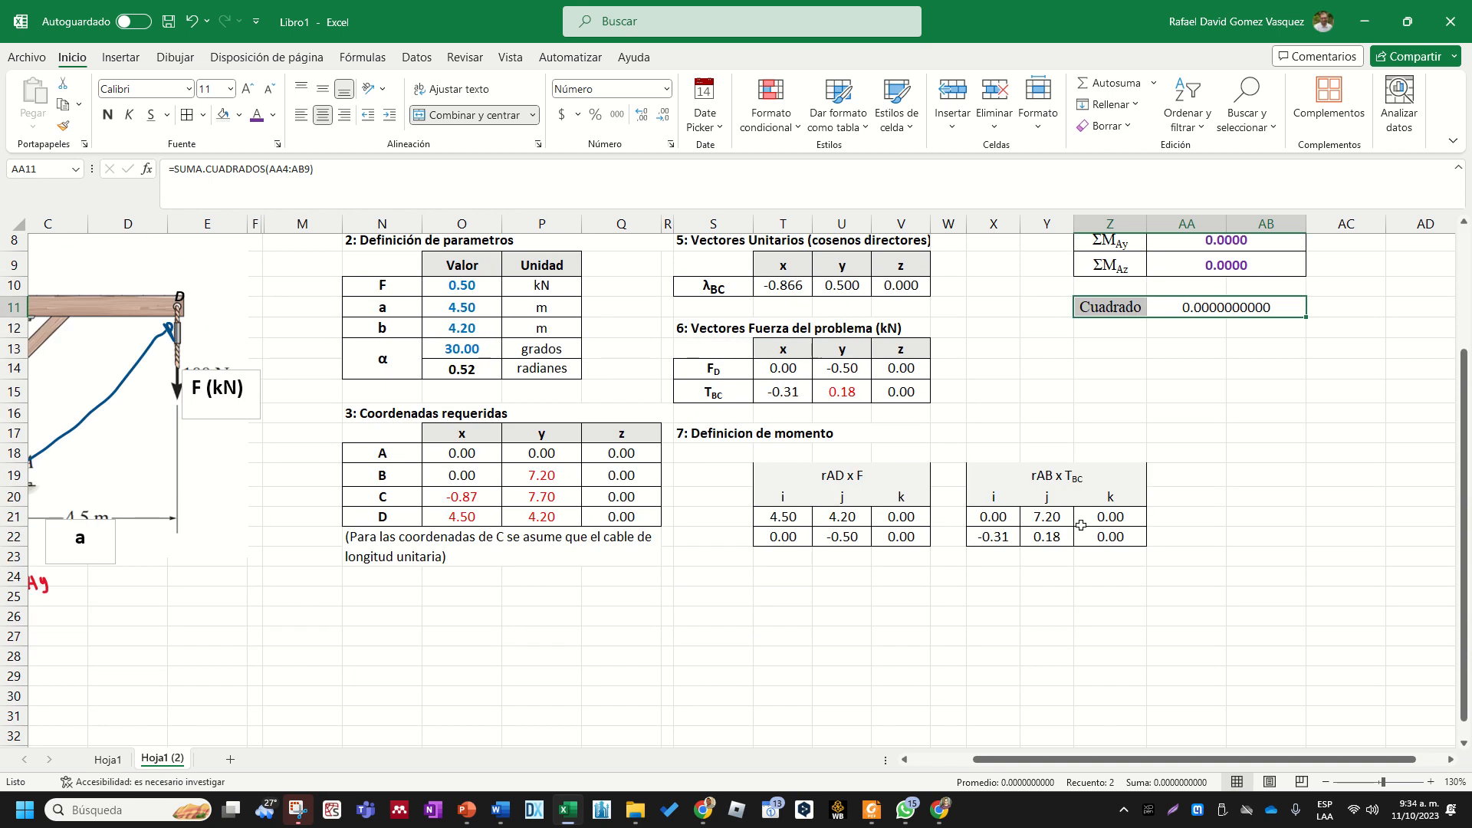
{"action": "scroll", "coordinate": [838, 519], "scroll_direction": "up", "scroll_amount": 3}
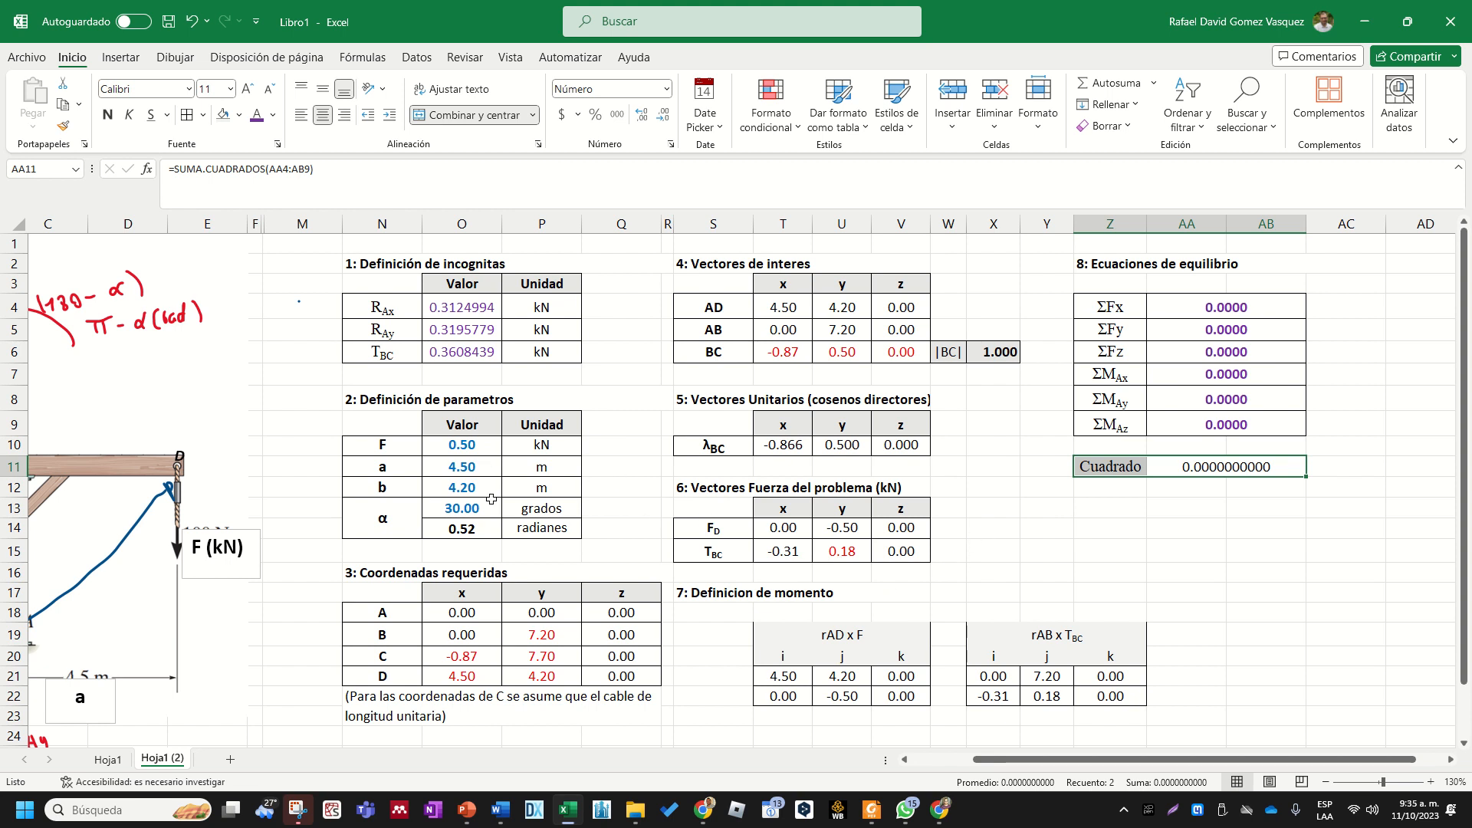
{"action": "scroll", "coordinate": [341, 513], "scroll_direction": "down", "scroll_amount": 1}
{"action": "scroll", "coordinate": [341, 514], "scroll_direction": "up", "scroll_amount": 1}
- Set force F to 1.2 kN and angle α to 35 degrees in the parameters table
{"action": "left_click", "coordinate": [476, 468]}
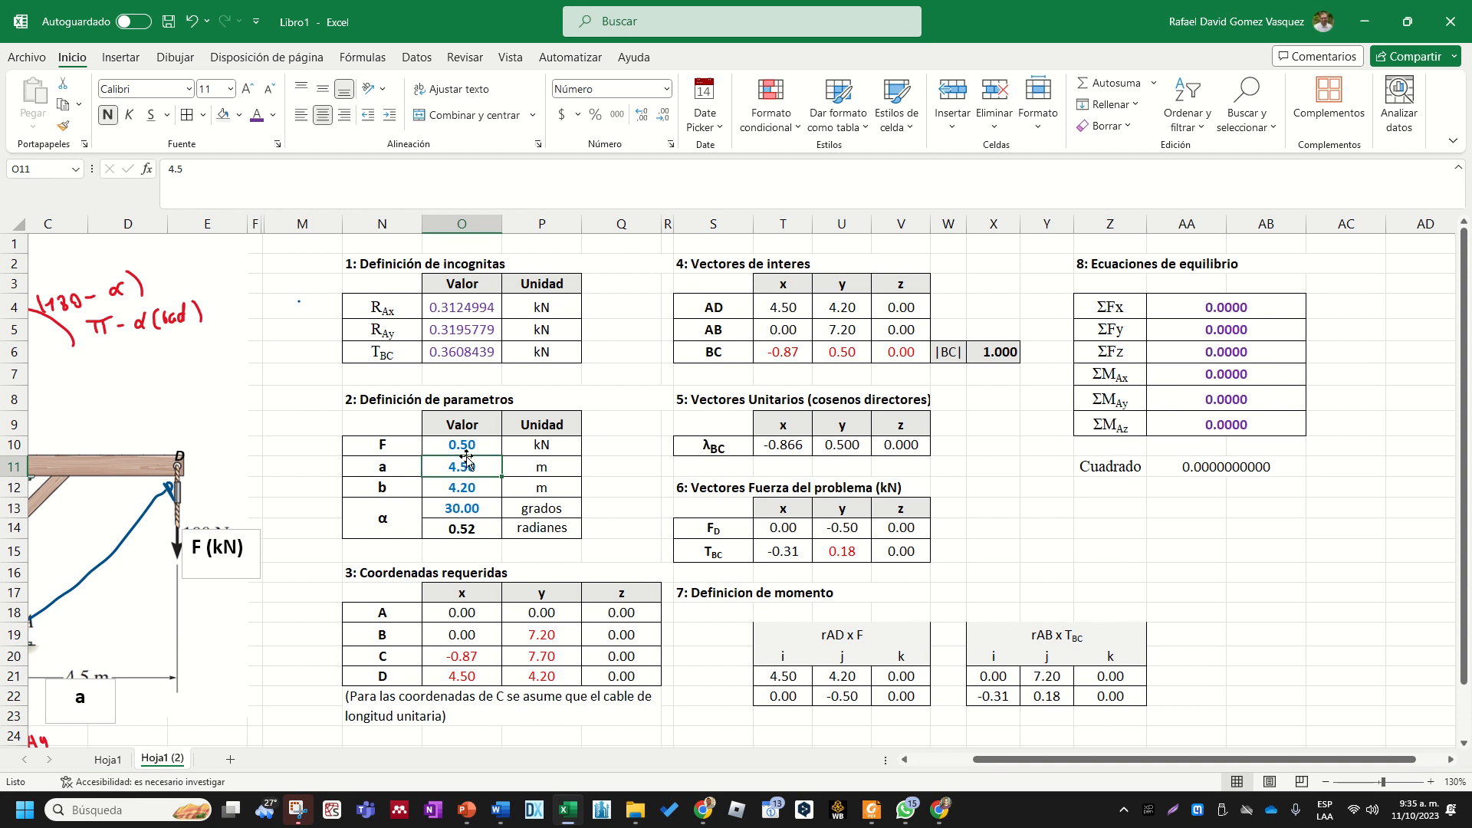
{"action": "left_click", "coordinate": [466, 457]}
{"action": "type", "text": "1.2"}
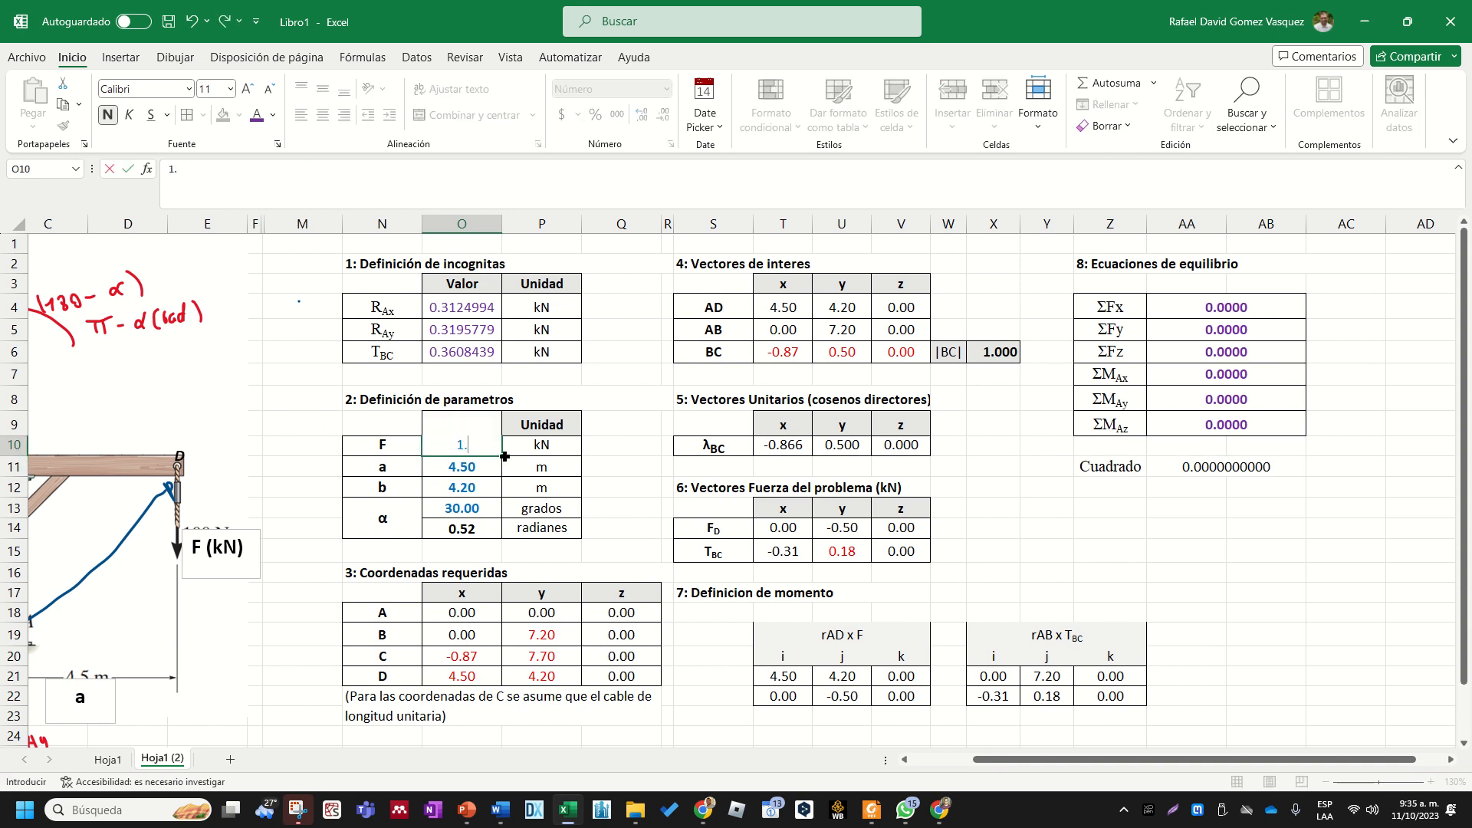
{"action": "key", "text": "Return"}
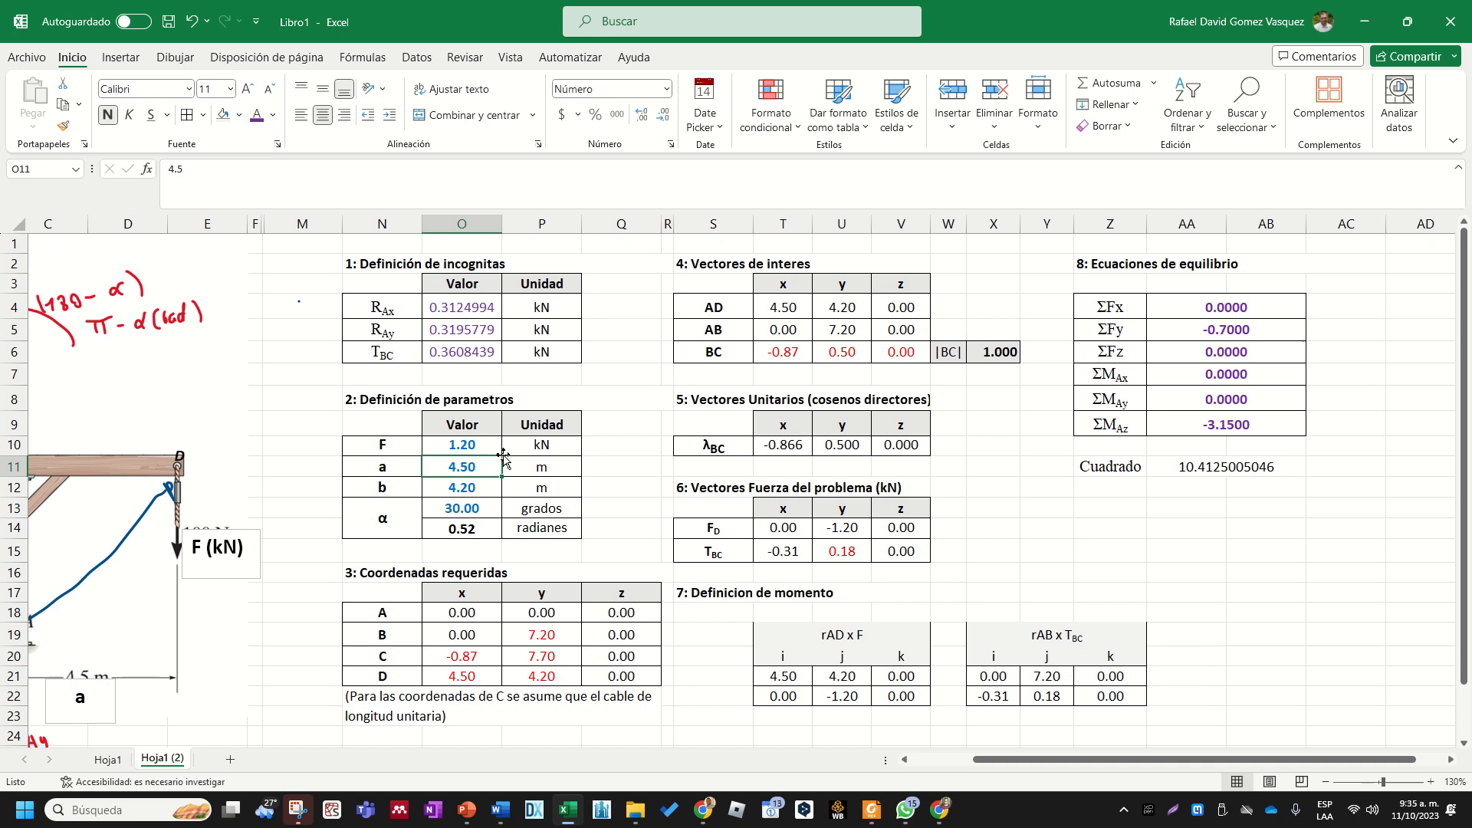
{"action": "key", "text": "Down"}
{"action": "key", "text": "Down"}
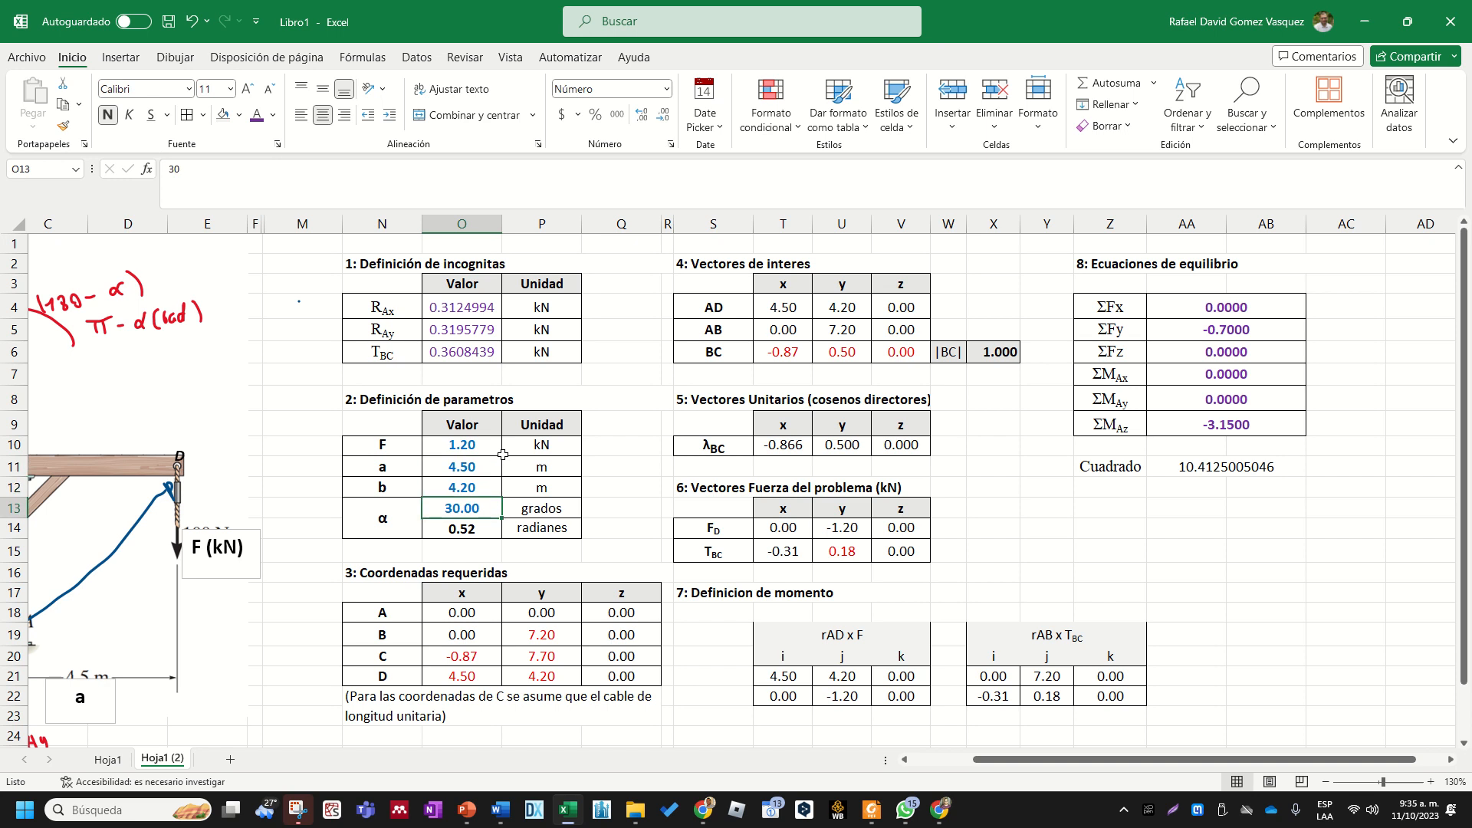
{"action": "type", "text": "35"}
{"action": "key", "text": "Return"}
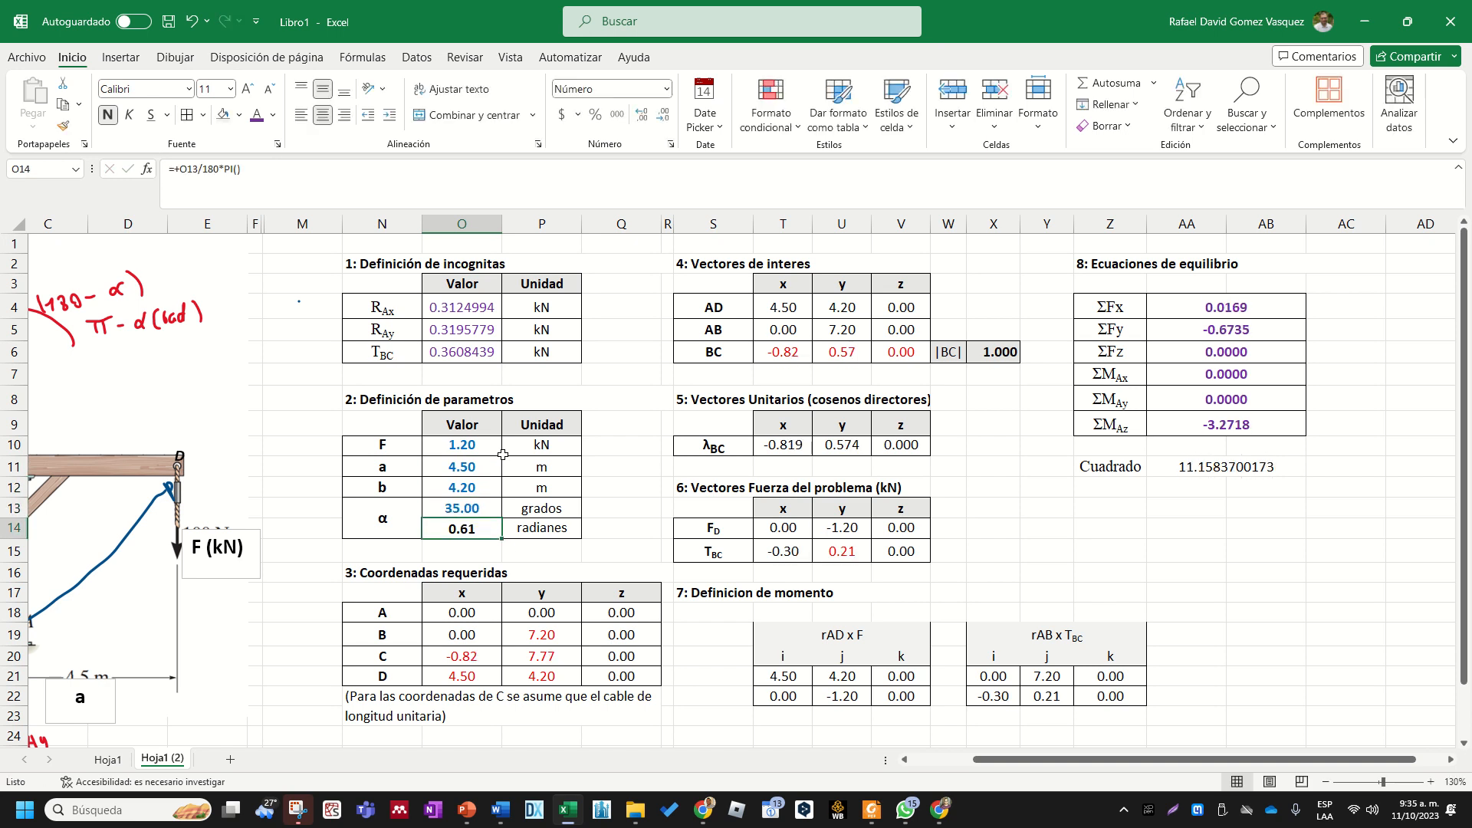
- Set parameter b to 3 m in the parameters table
{"action": "key", "text": "Up"}
{"action": "key", "text": "Up"}
{"action": "key", "text": "Up"}
{"action": "key", "text": "Down"}
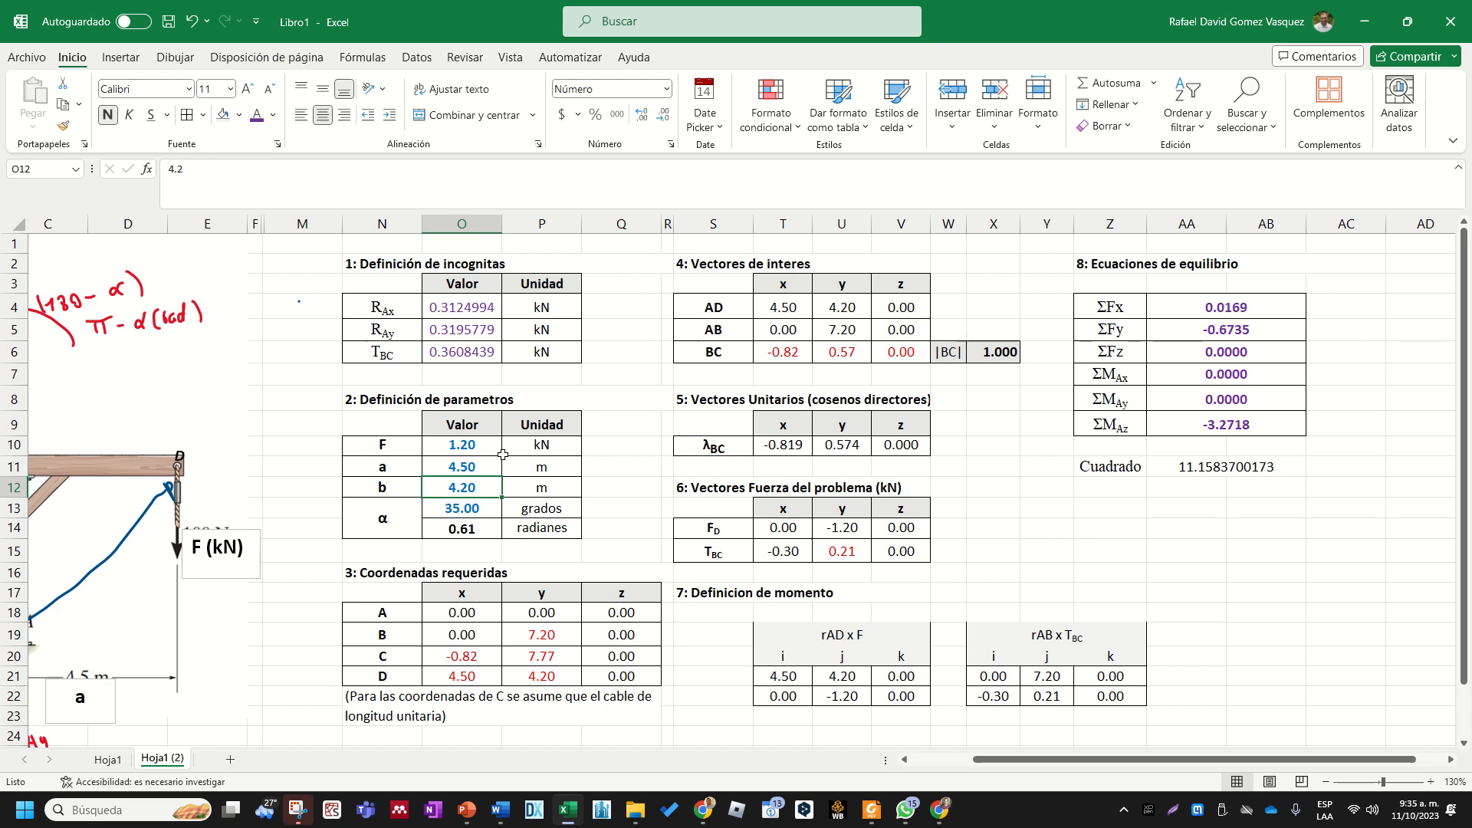
{"action": "type", "text": "3"}
{"action": "key", "text": "Return"}
{"action": "key", "text": "Up"}
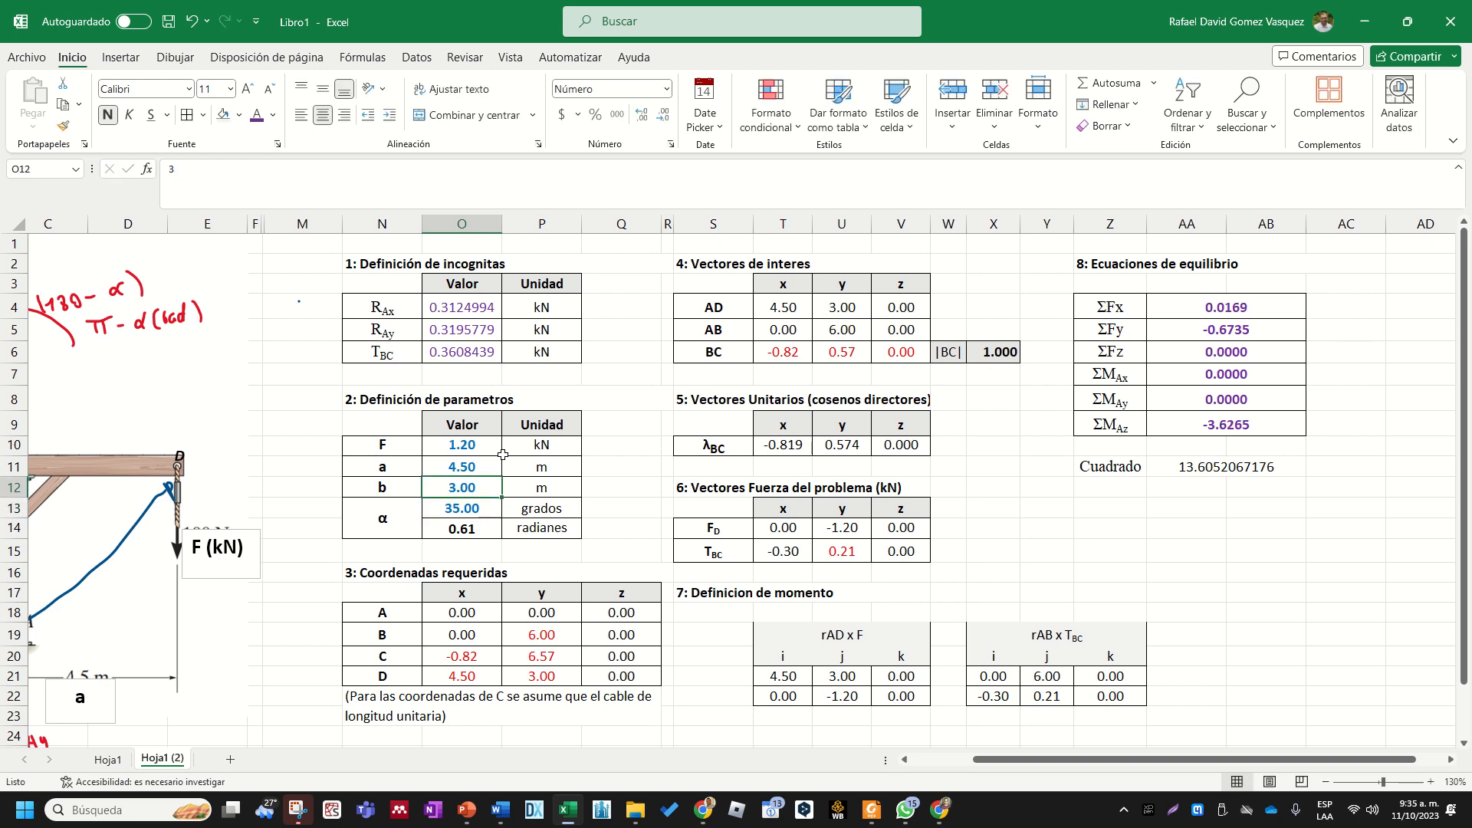
- Run Solver to minimize the Cuadrado cell AA11 by changing O4:O6, and keep the Solver solution
{"action": "left_click", "coordinate": [1230, 462]}
{"action": "left_click_drag", "start_coordinate": [470, 305], "coordinate": [486, 353]}
{"action": "left_click", "coordinate": [1176, 462]}
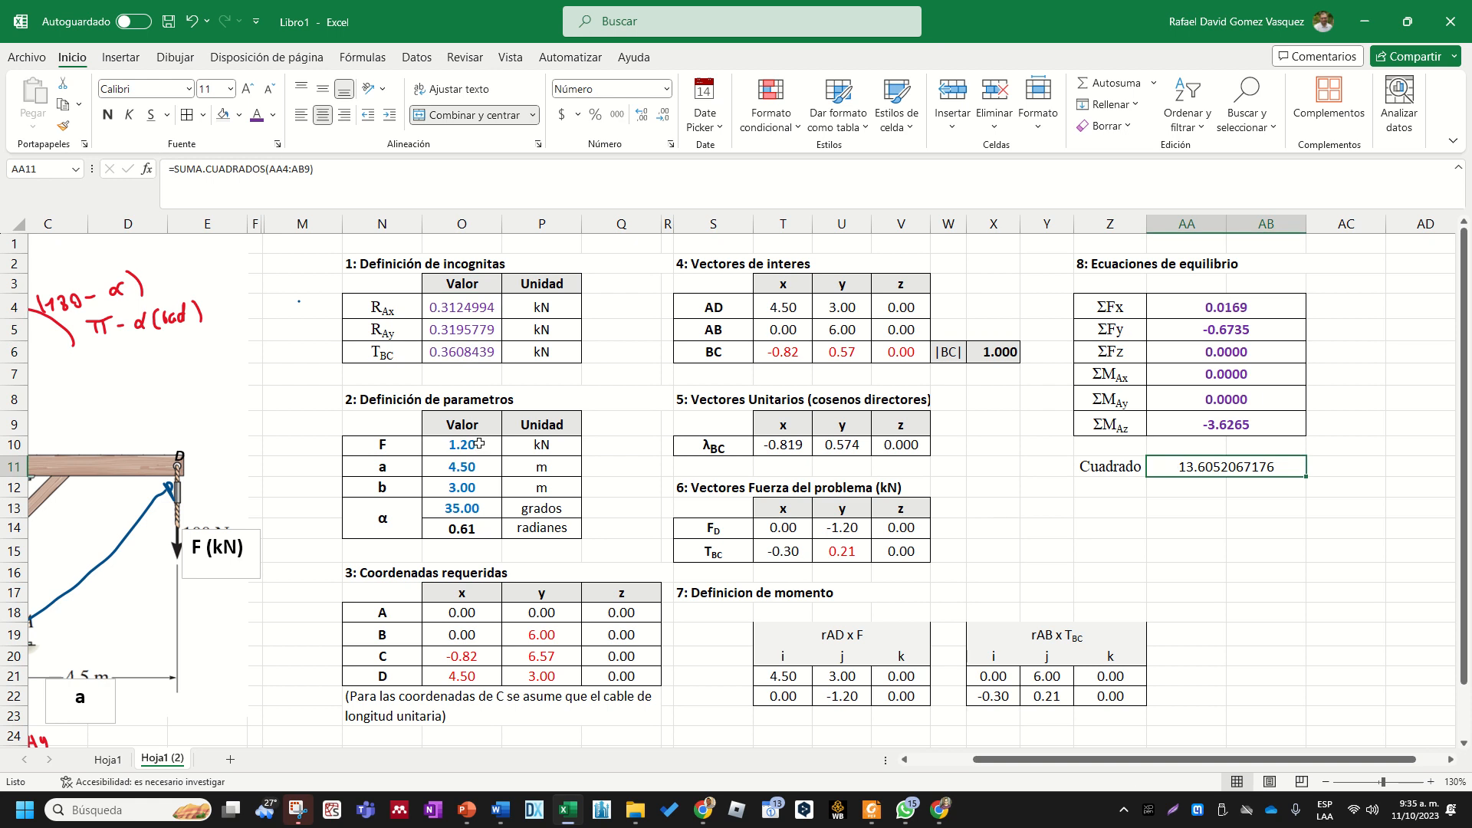
{"action": "left_click_drag", "start_coordinate": [479, 444], "coordinate": [465, 511]}
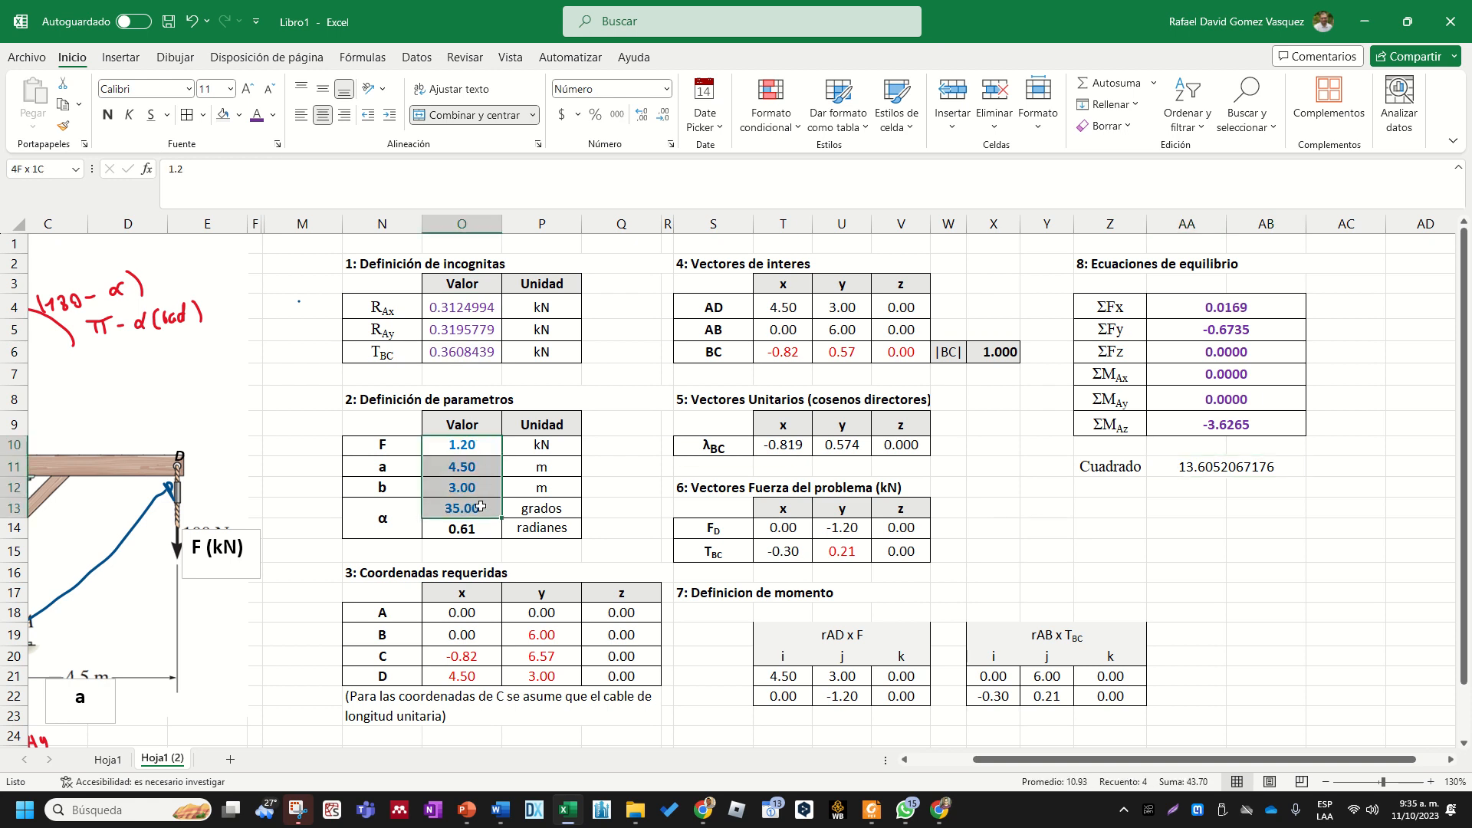
{"action": "left_click", "coordinate": [1247, 502]}
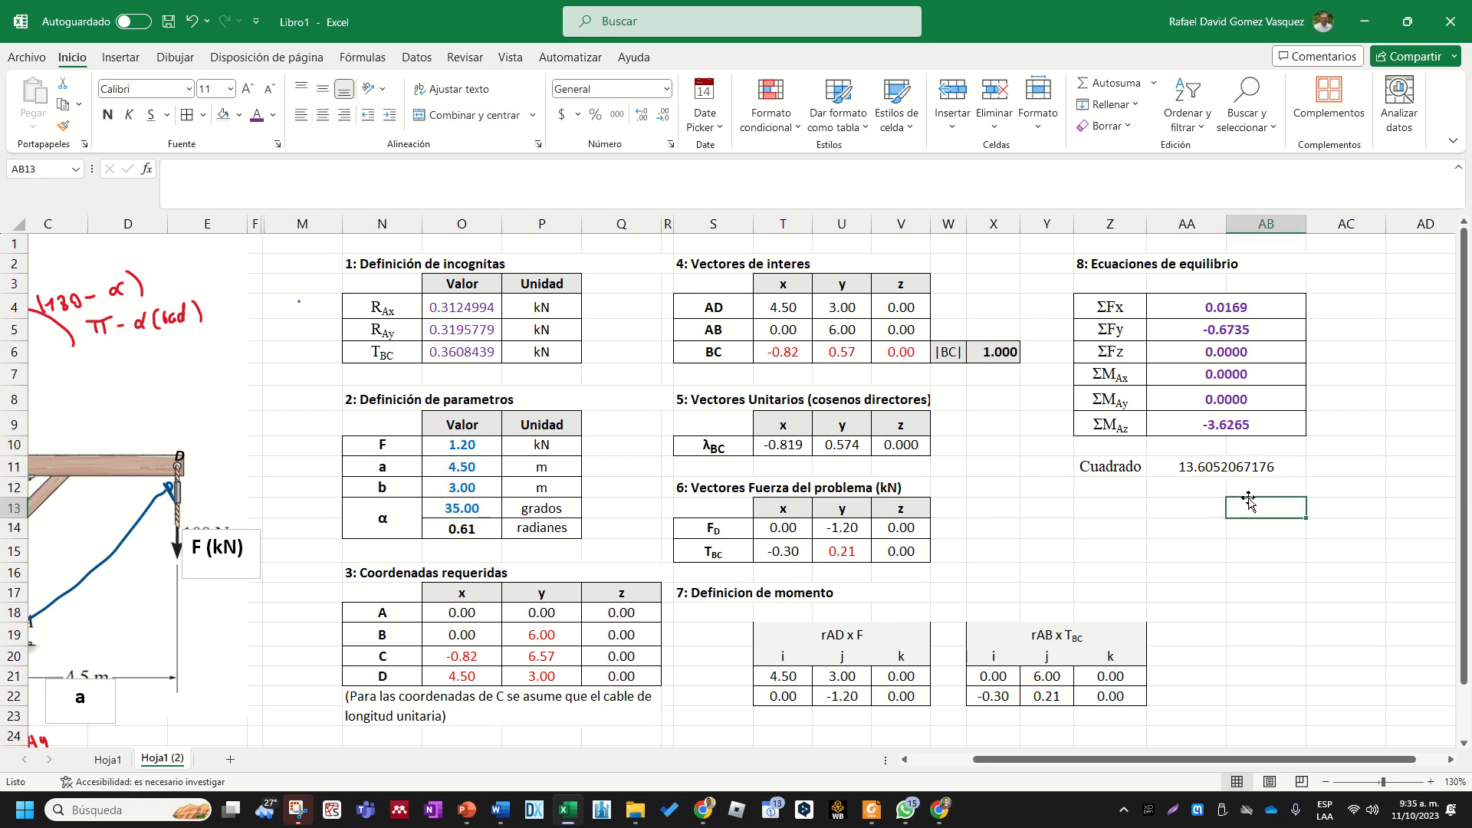
{"action": "left_click", "coordinate": [428, 61]}
{"action": "left_click", "coordinate": [1313, 106]}
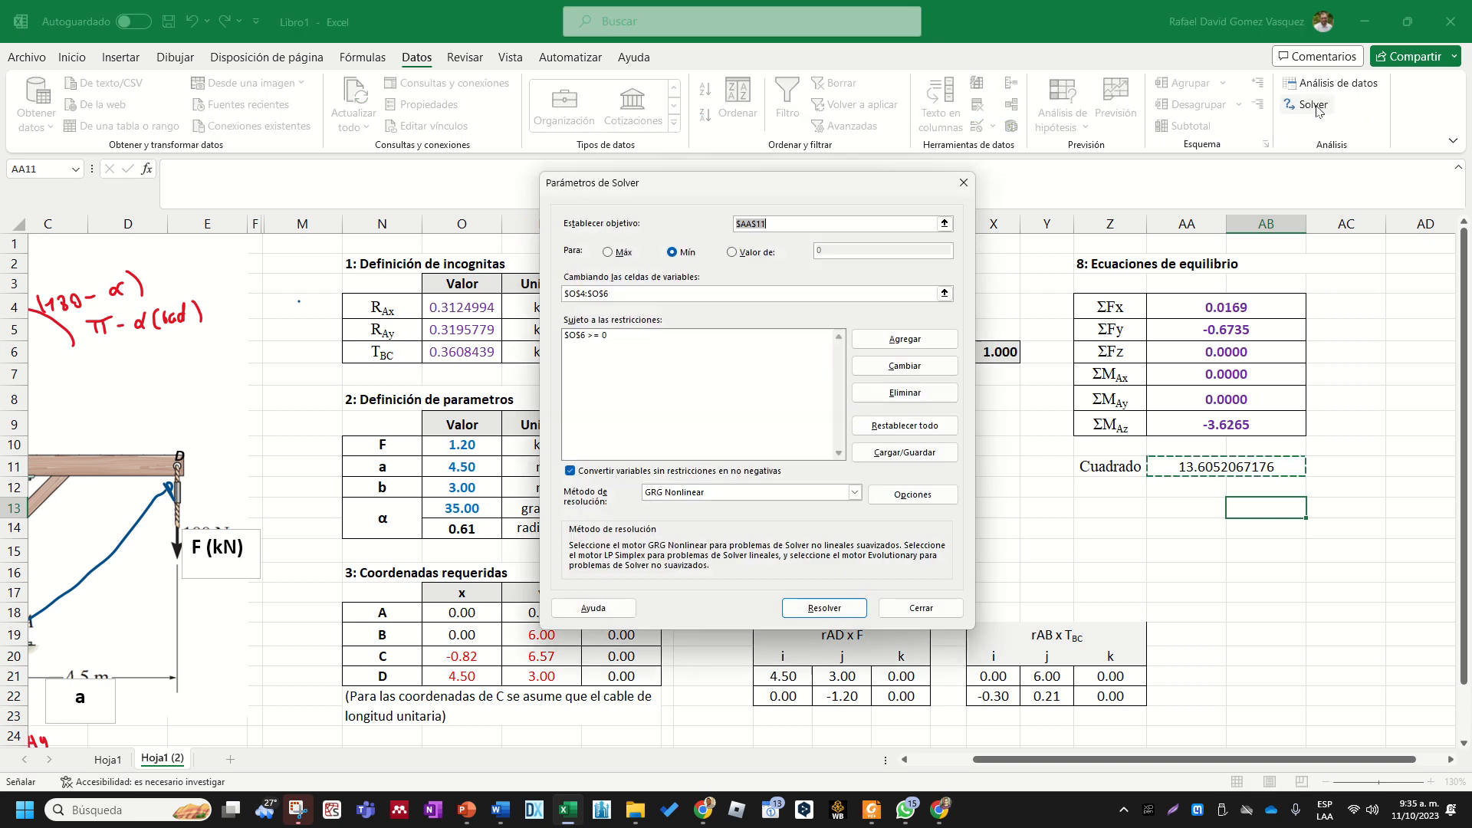
{"action": "left_click", "coordinate": [824, 608]}
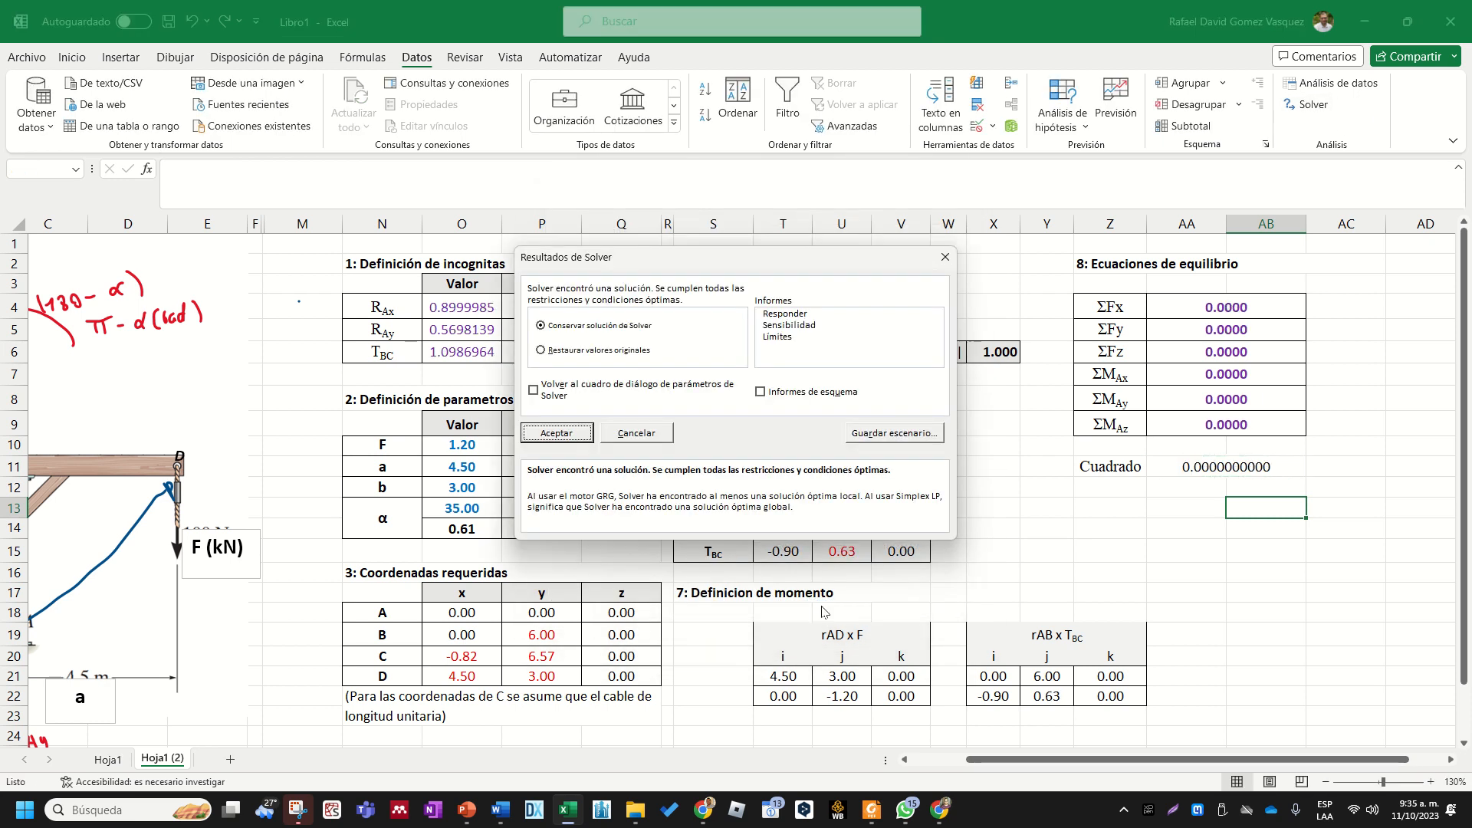
{"action": "left_click", "coordinate": [575, 433]}
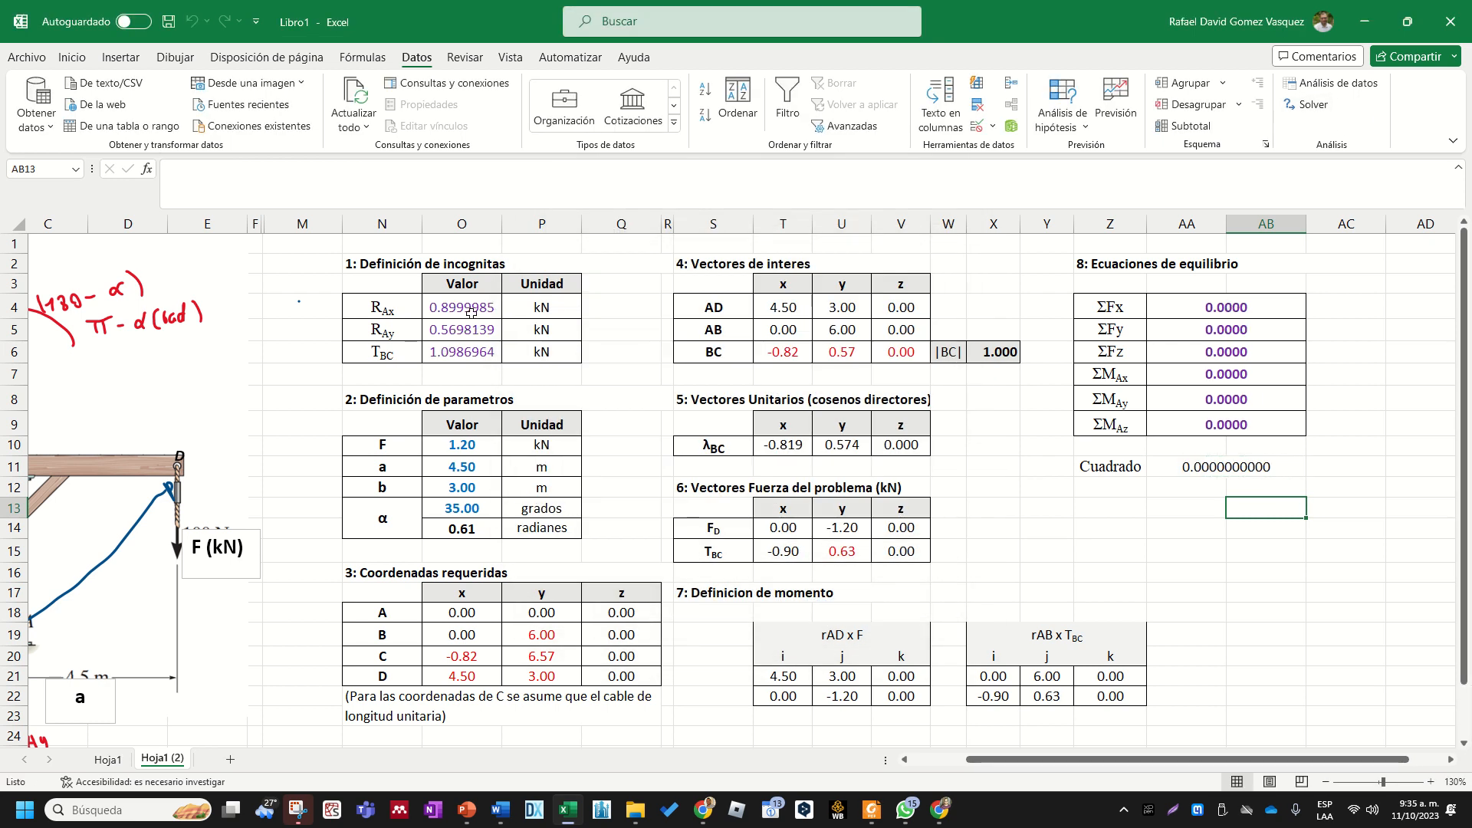
- Examine the solved unknowns against the input parameters and the equilibrium equation sums
{"action": "left_click_drag", "start_coordinate": [470, 311], "coordinate": [482, 354]}
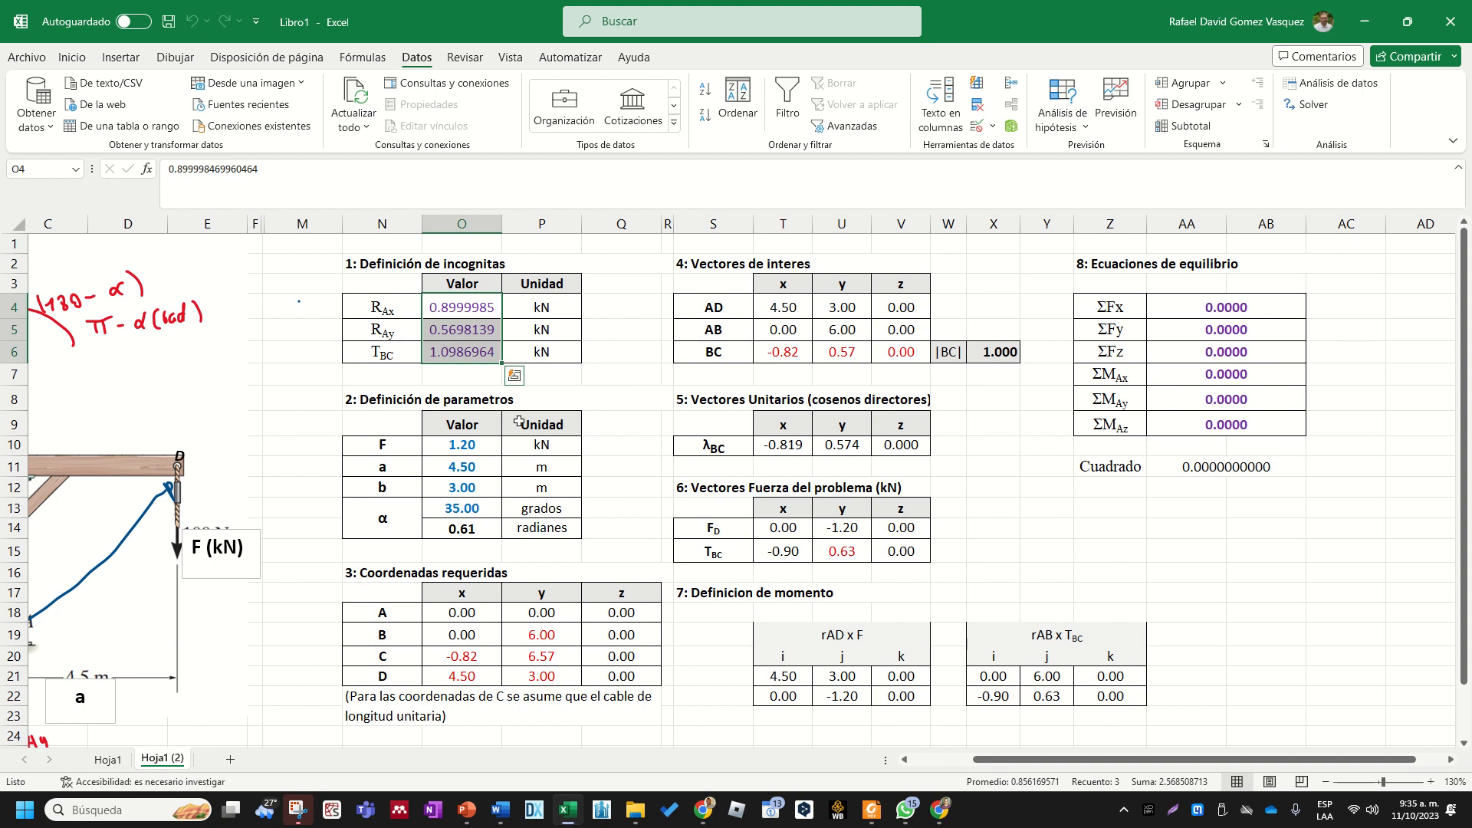
{"action": "left_click_drag", "start_coordinate": [475, 448], "coordinate": [466, 499]}
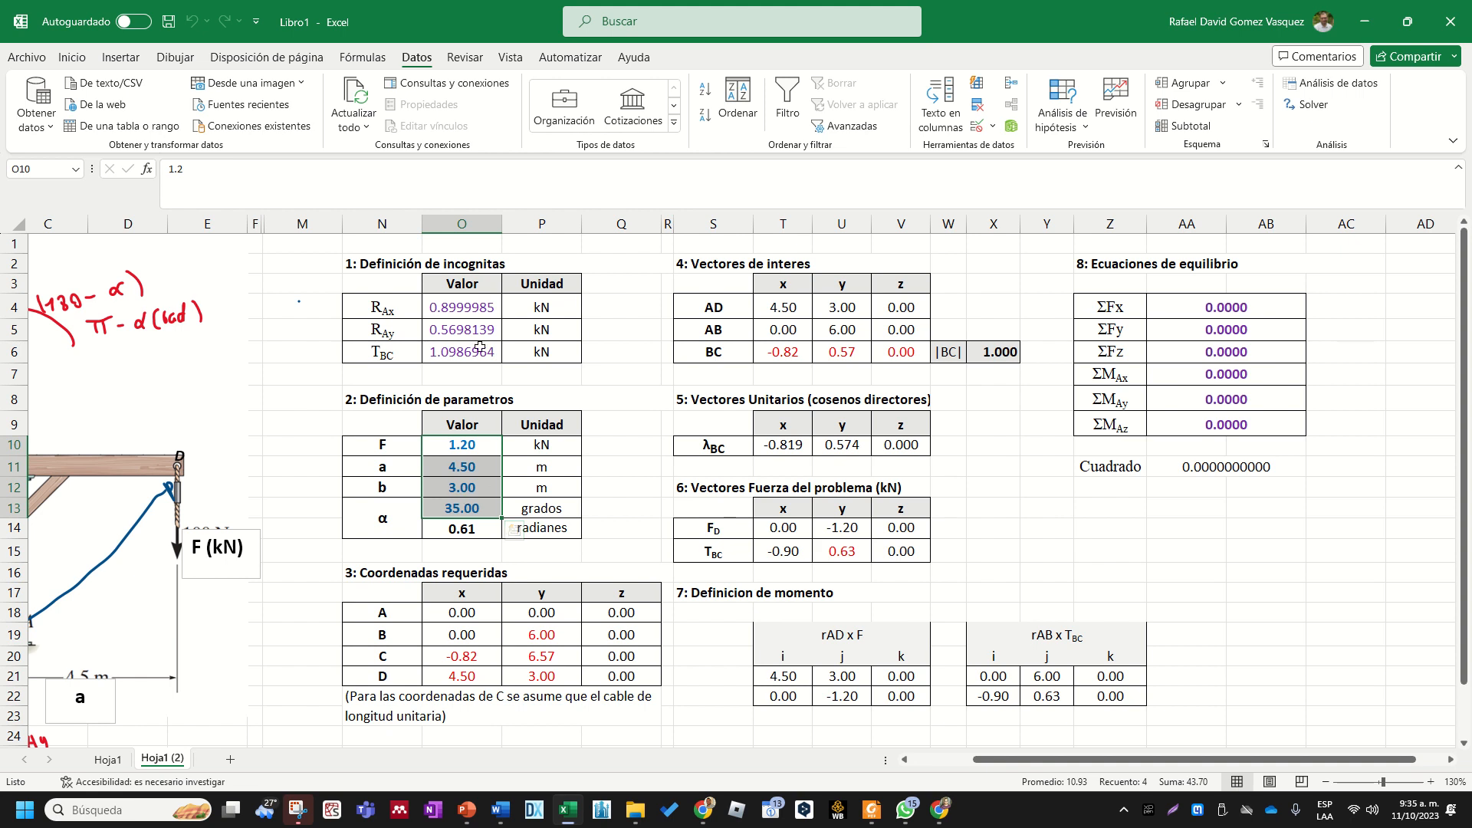
{"action": "left_click", "coordinate": [483, 307]}
{"action": "key", "text": "ctrl+v"}
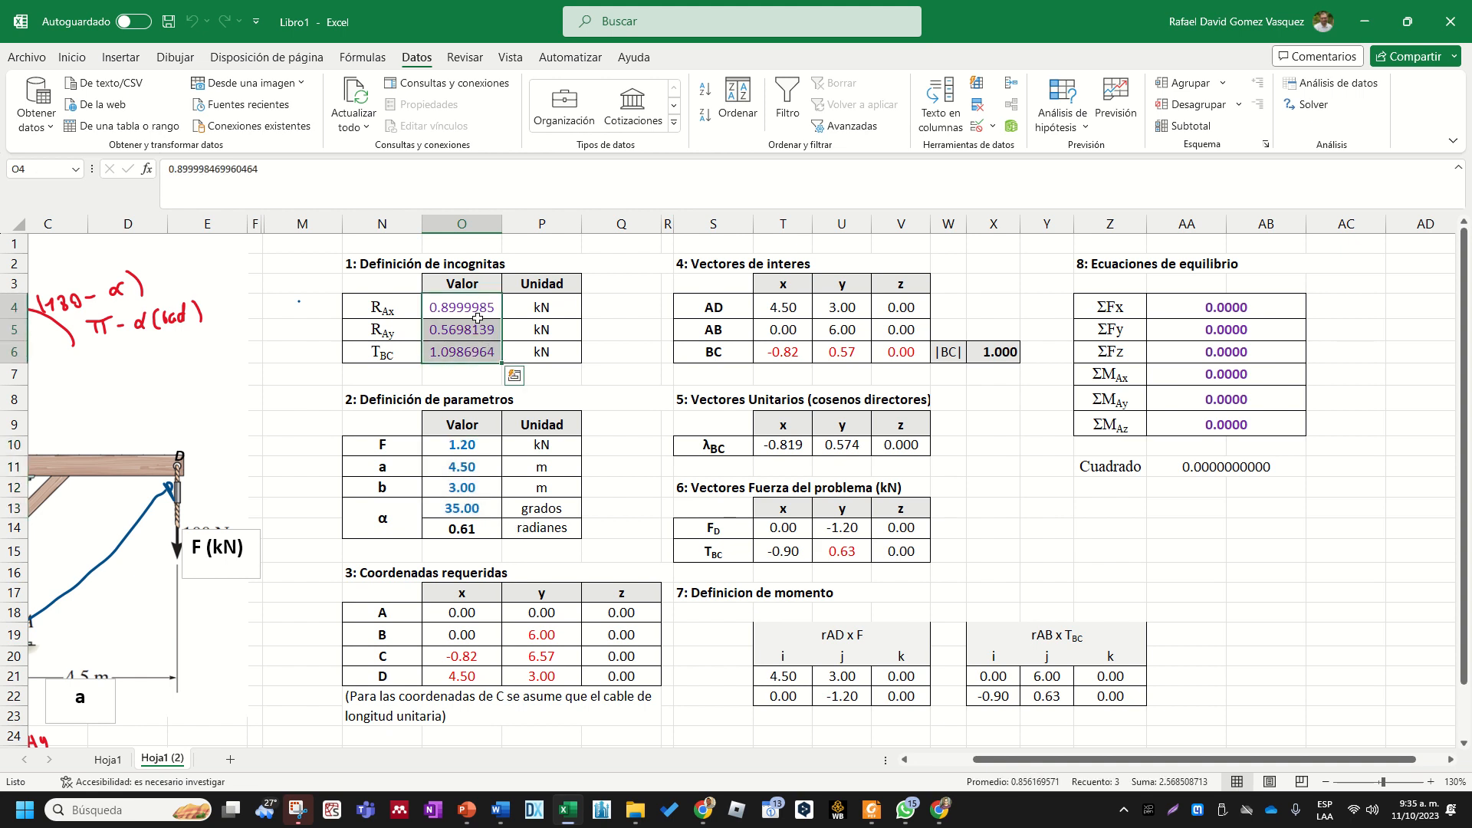
{"action": "left_click", "coordinate": [1213, 317]}
{"action": "left_click_drag", "start_coordinate": [1213, 316], "coordinate": [1203, 413]}
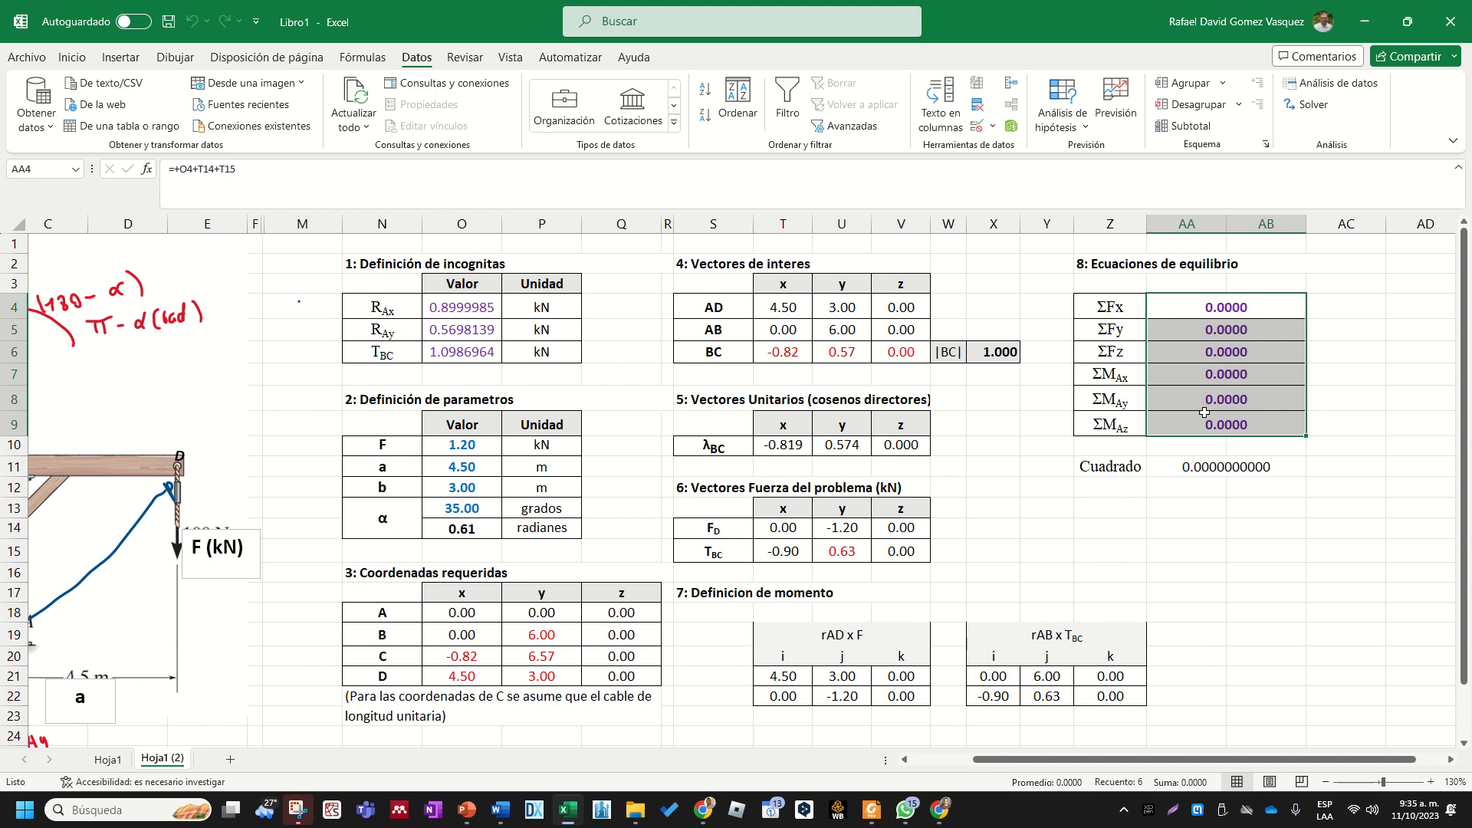
{"action": "left_click", "coordinate": [1184, 529]}
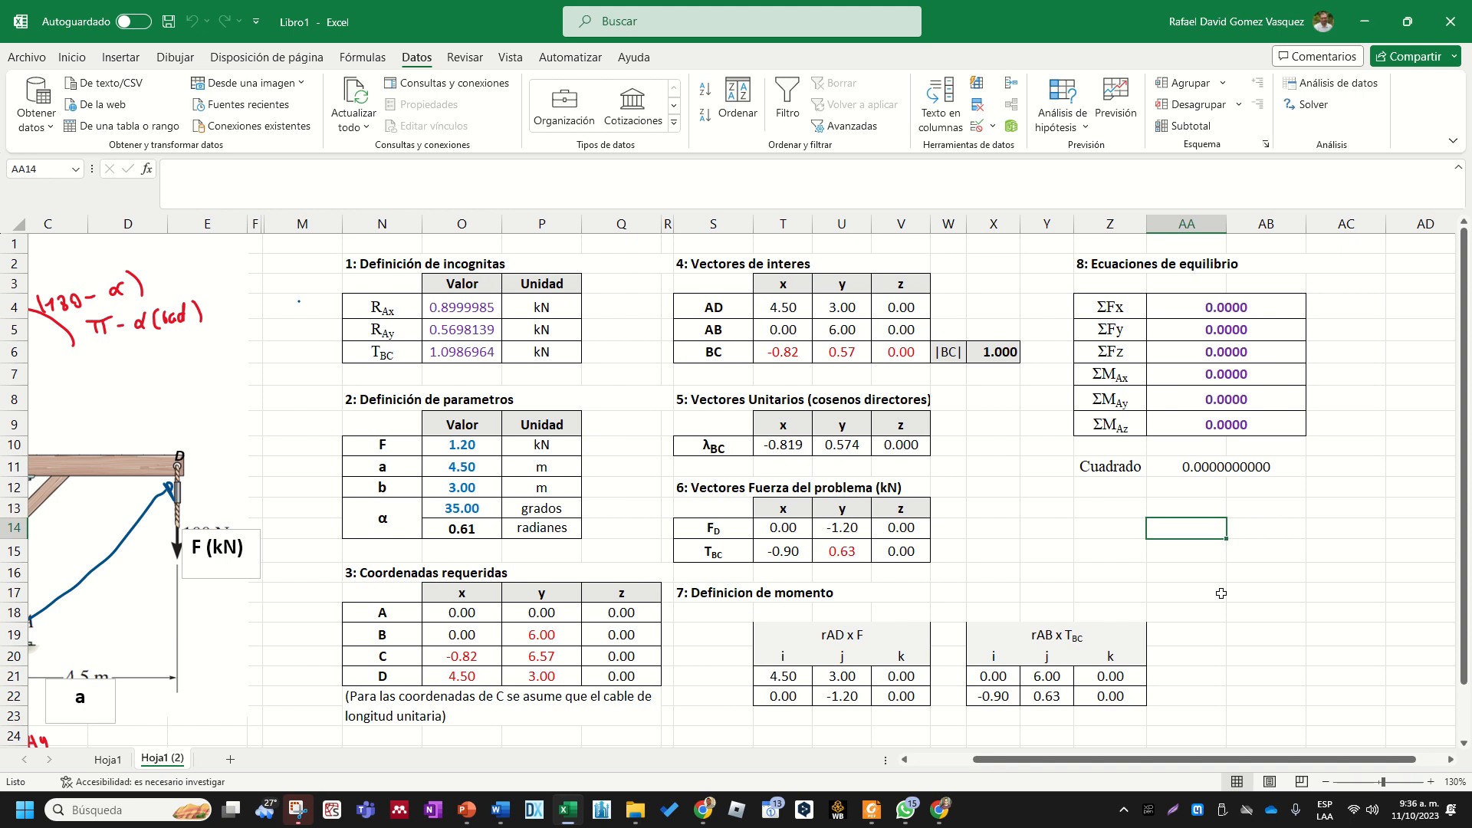
{"action": "mouse_move", "coordinate": [1113, 766]}
{"action": "left_mouse_down"}
{"action": "mouse_move", "coordinate": [1071, 769]}
{"action": "mouse_move", "coordinate": [1087, 769]}
{"action": "left_mouse_up"}
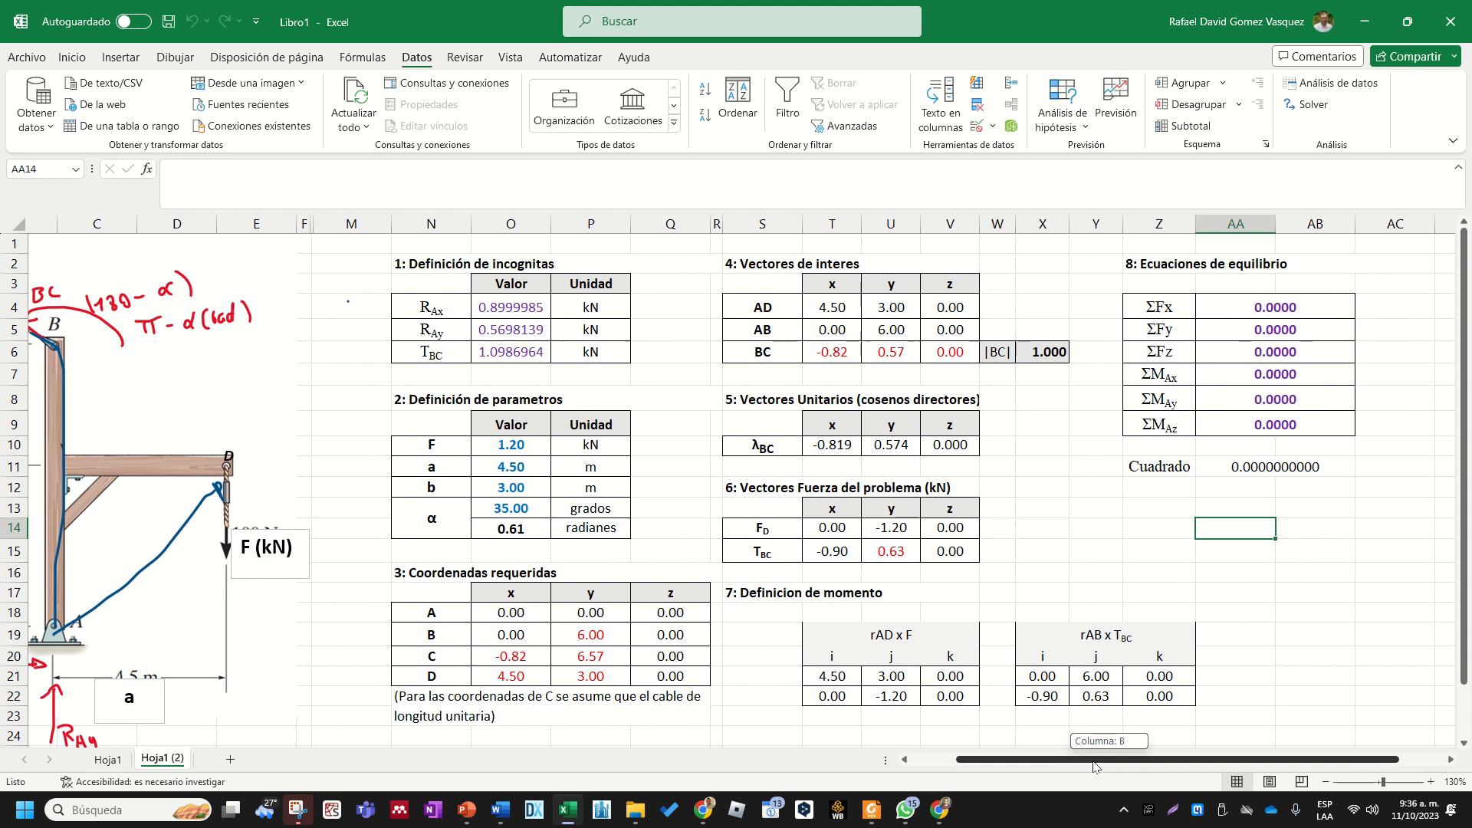
{"action": "left_click", "coordinate": [1198, 585]}
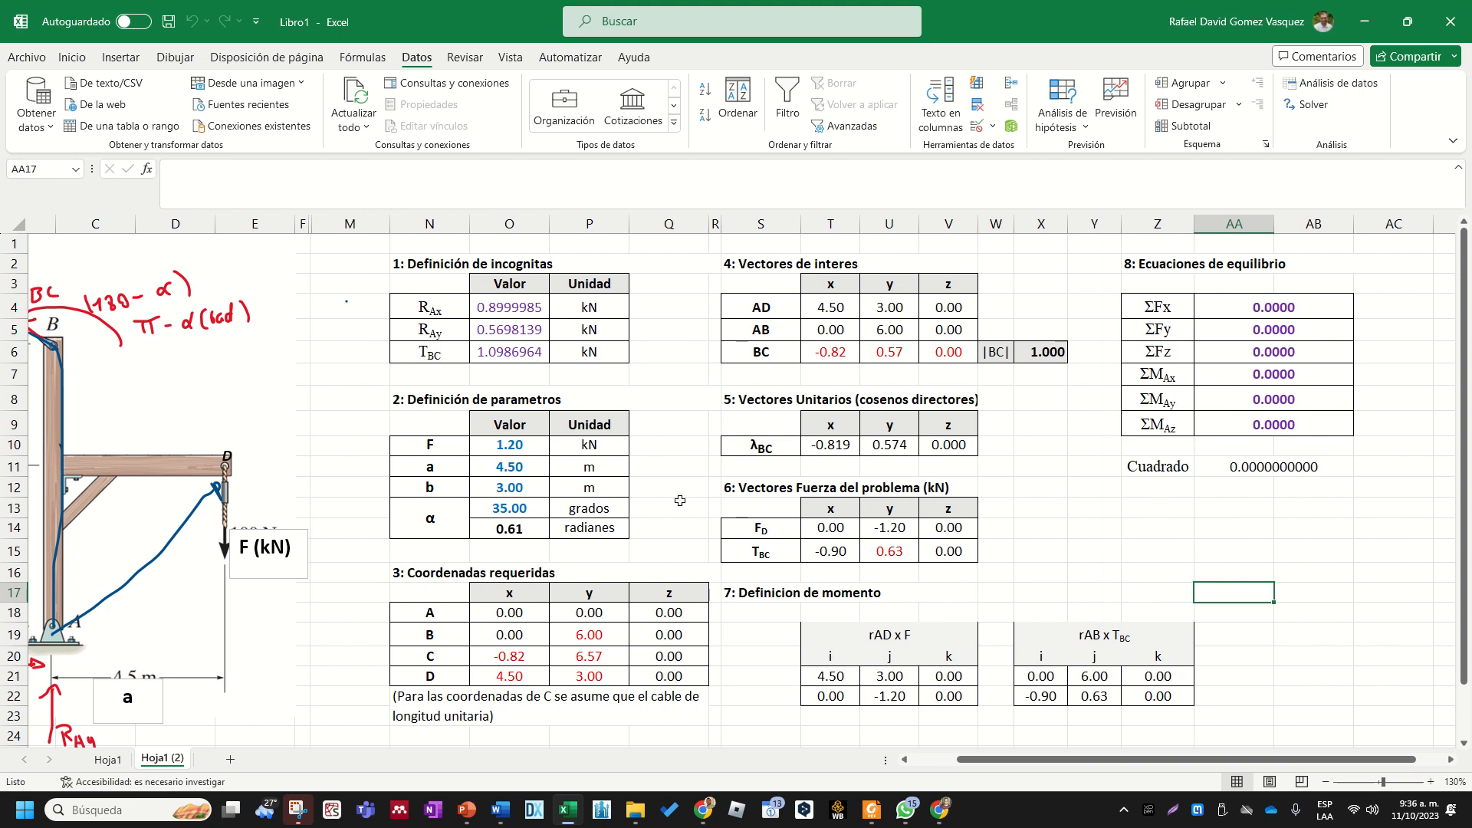
- Set force F to 0.5 kN in the parameters table
{"action": "left_click", "coordinate": [532, 445]}
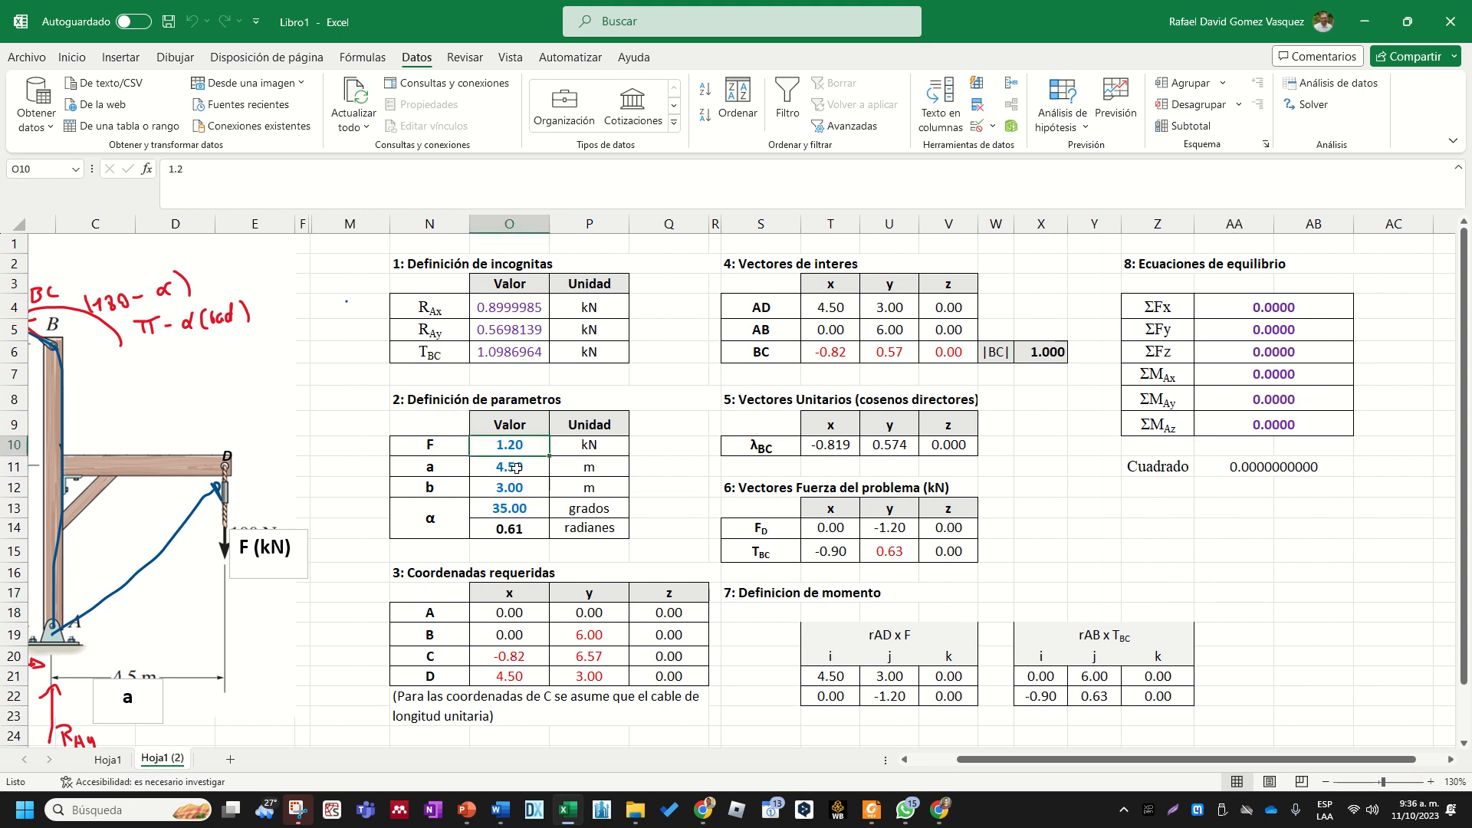
{"action": "left_click", "coordinate": [516, 468]}
{"action": "left_click", "coordinate": [524, 450]}
{"action": "type", "text": "0."}
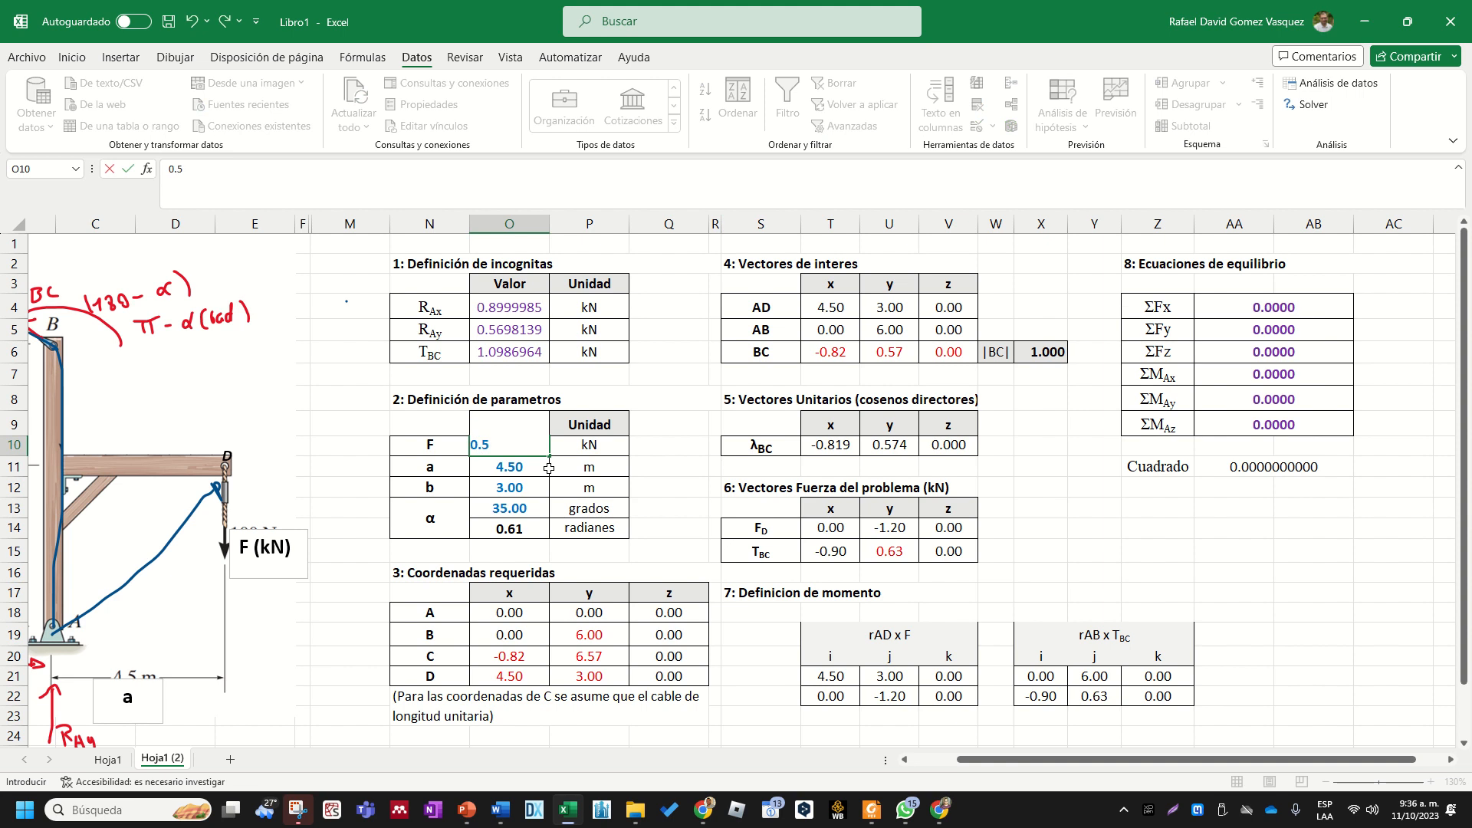
{"action": "type", "text": "5"}
{"action": "key", "text": "Return"}
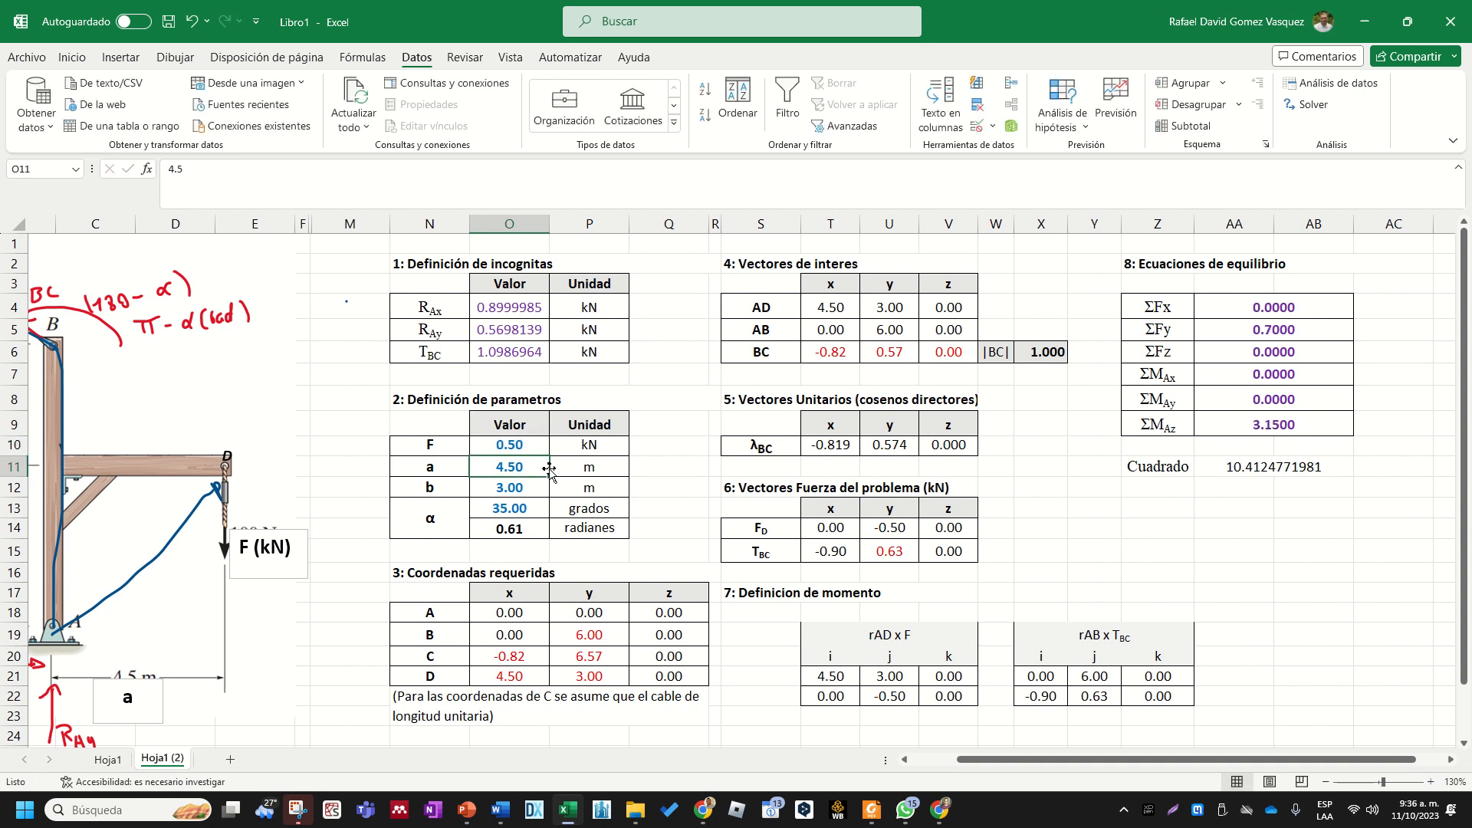
- Set parameter b to 4.2 m and angle α to 30 degrees in the parameters table
{"action": "key", "text": "Return"}
{"action": "type", "text": "4.2"}
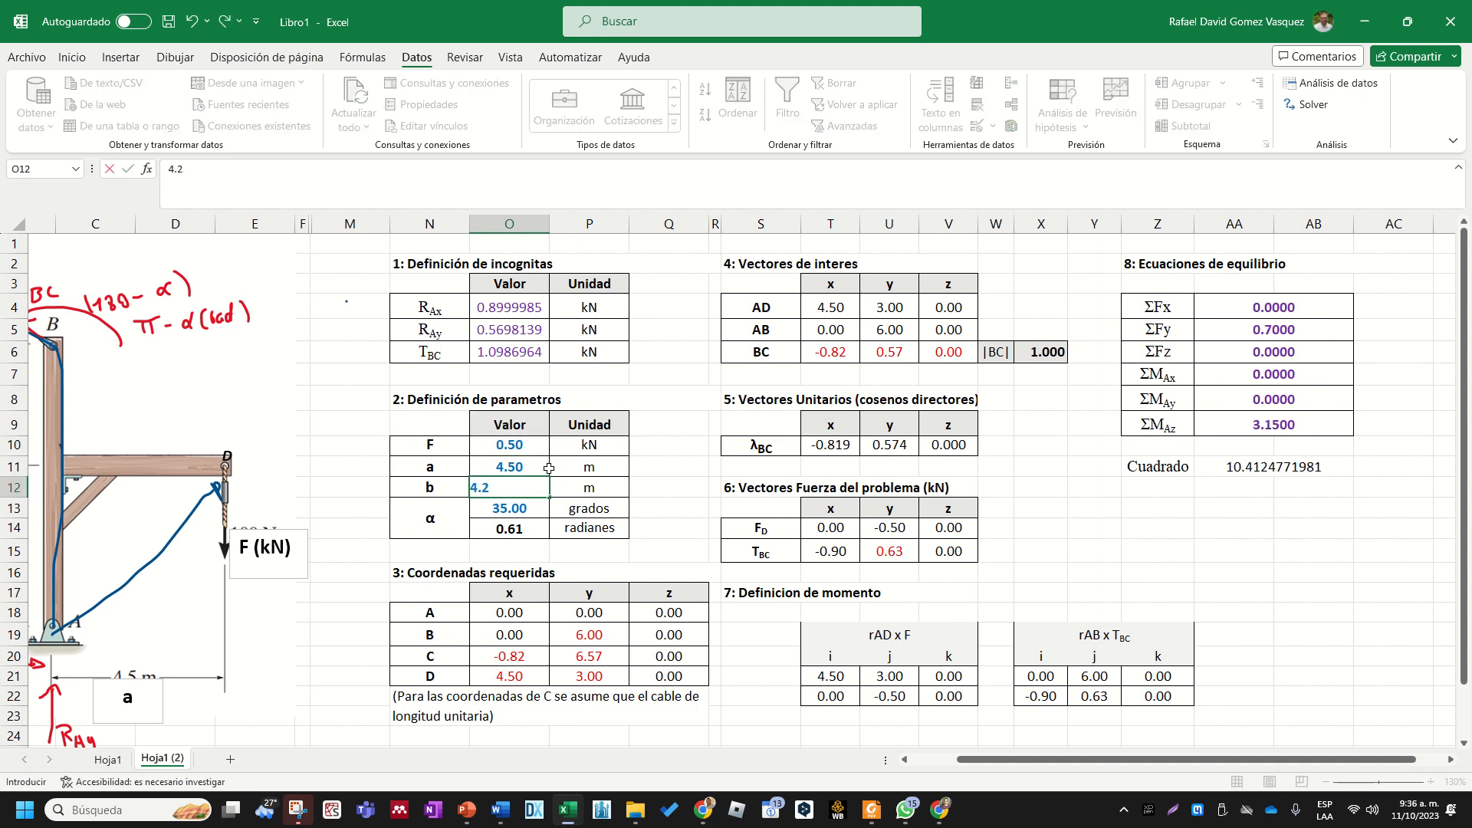
{"action": "key", "text": "Return"}
{"action": "type", "text": "30"}
{"action": "key", "text": "Return"}
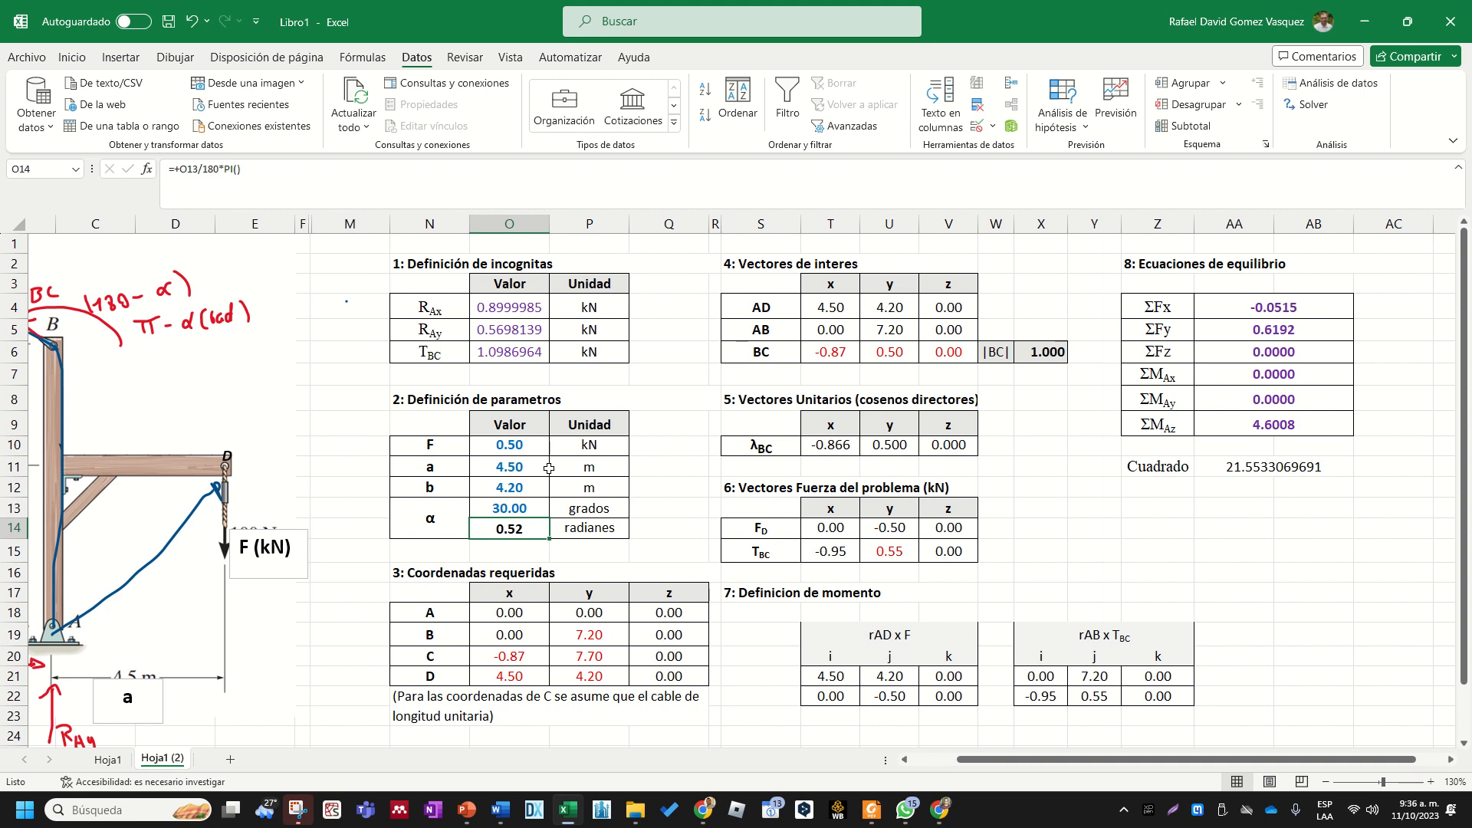
- Examine how the new parameters affect the unknowns, the ΣFx, ΣFy and ΣMAz sums, and the Cuadrado formula
{"action": "left_click_drag", "start_coordinate": [534, 447], "coordinate": [515, 508]}
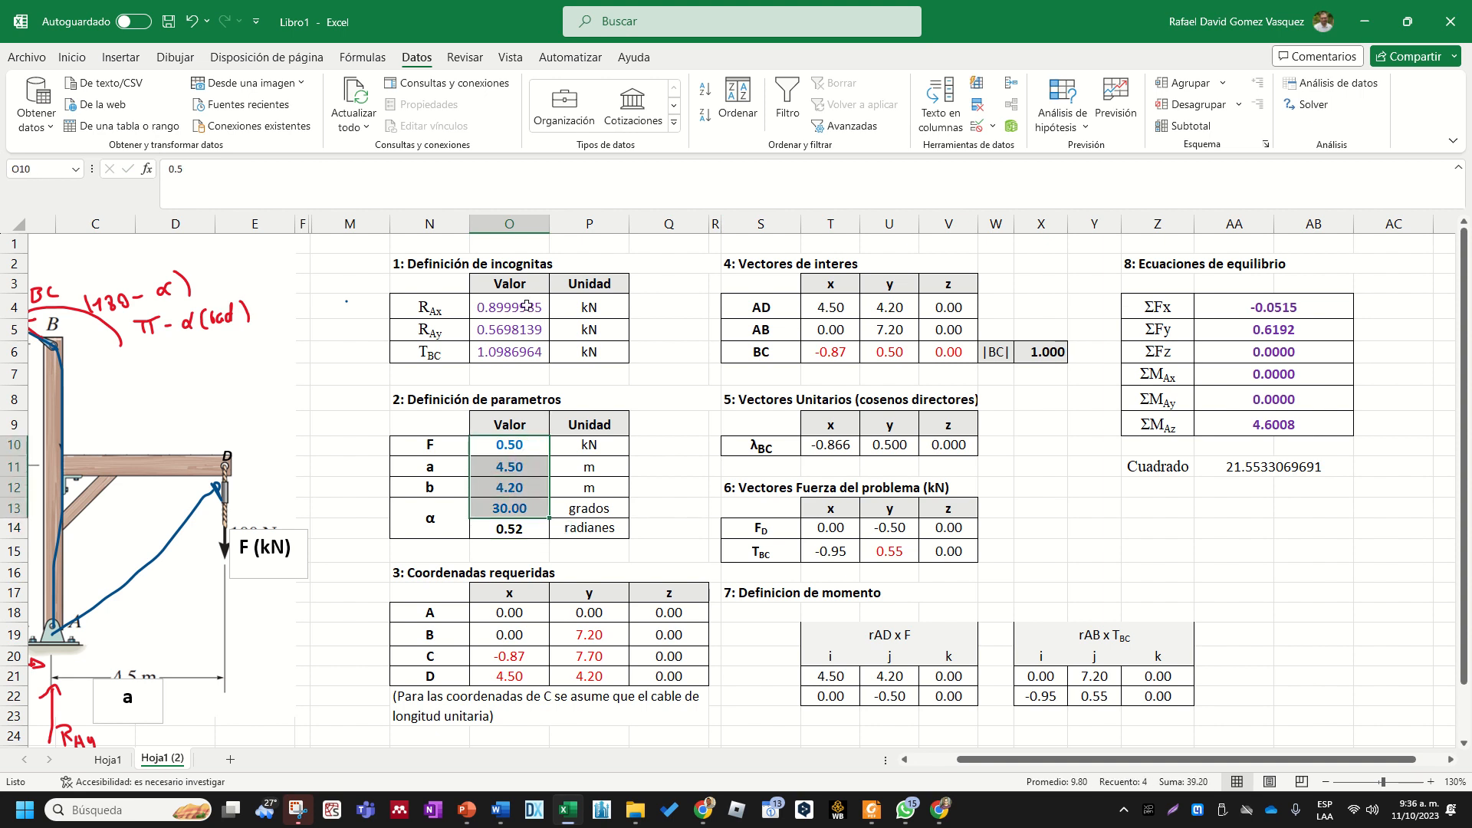
{"action": "left_click_drag", "start_coordinate": [526, 305], "coordinate": [513, 349]}
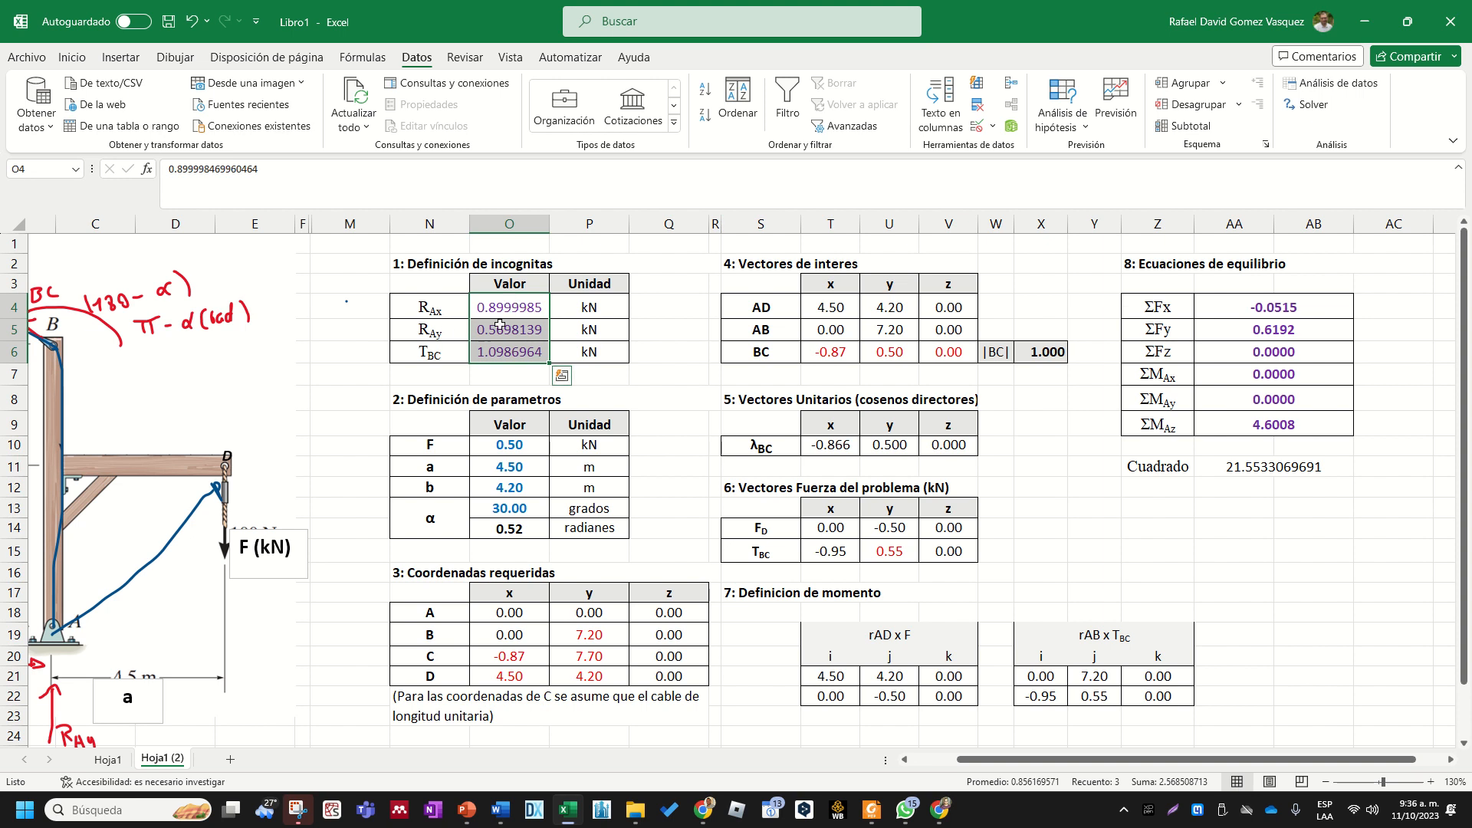
{"action": "left_click", "coordinate": [1276, 309]}
{"action": "left_click_drag", "start_coordinate": [1167, 309], "coordinate": [1228, 330]}
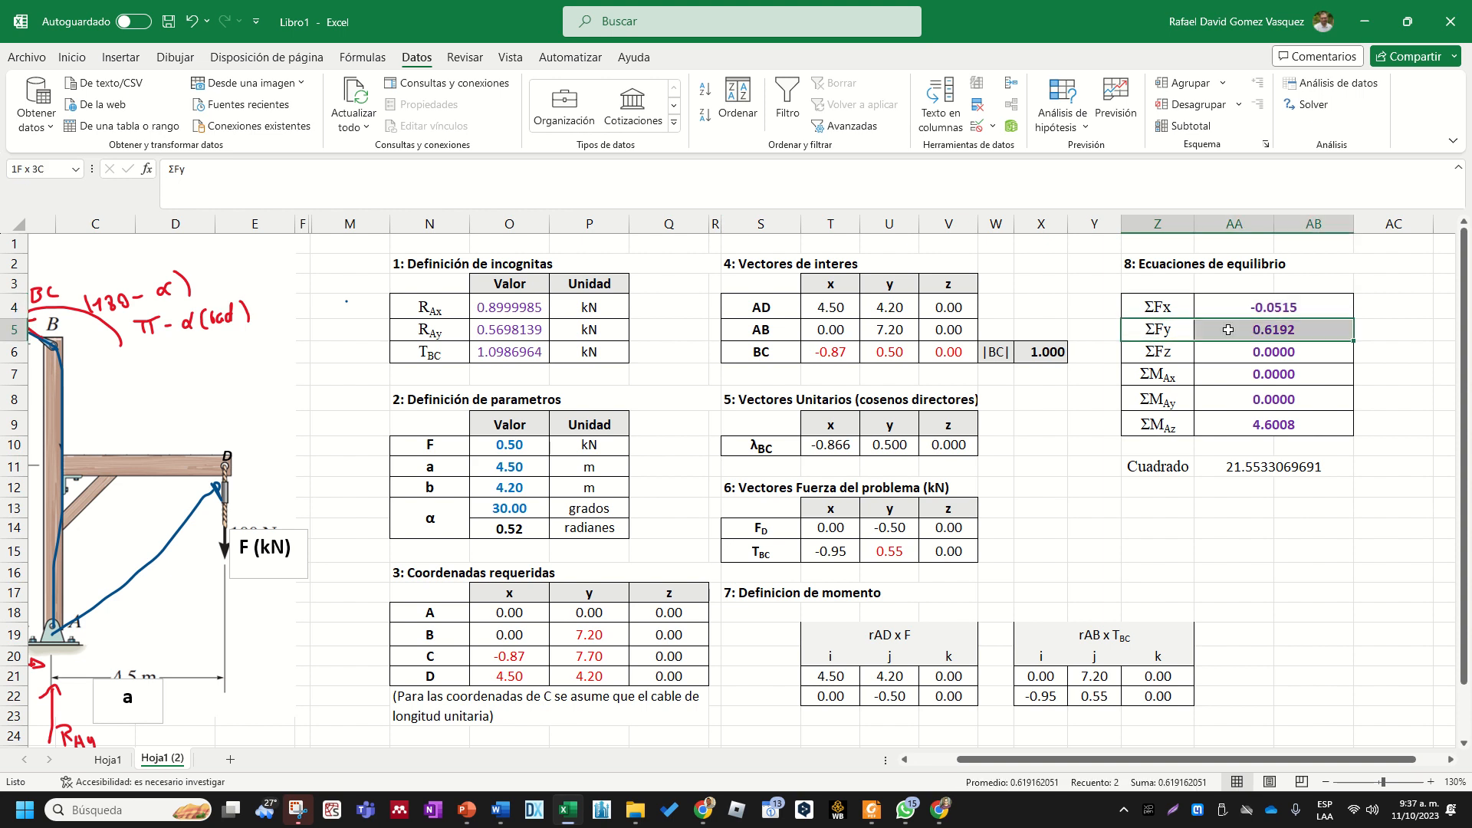
{"action": "left_click_drag", "start_coordinate": [1159, 427], "coordinate": [1227, 427]}
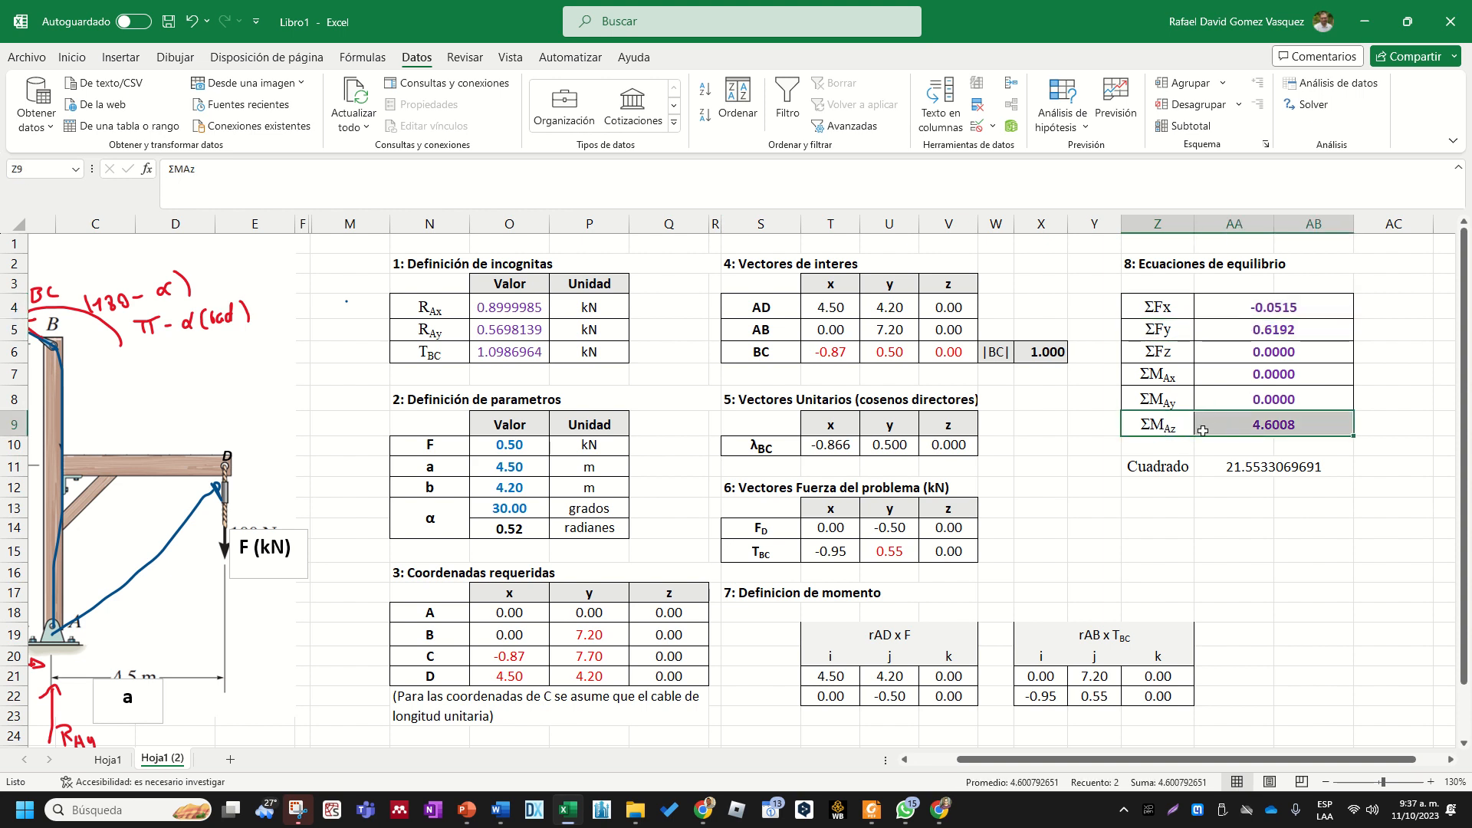
{"action": "left_click", "coordinate": [1239, 426]}
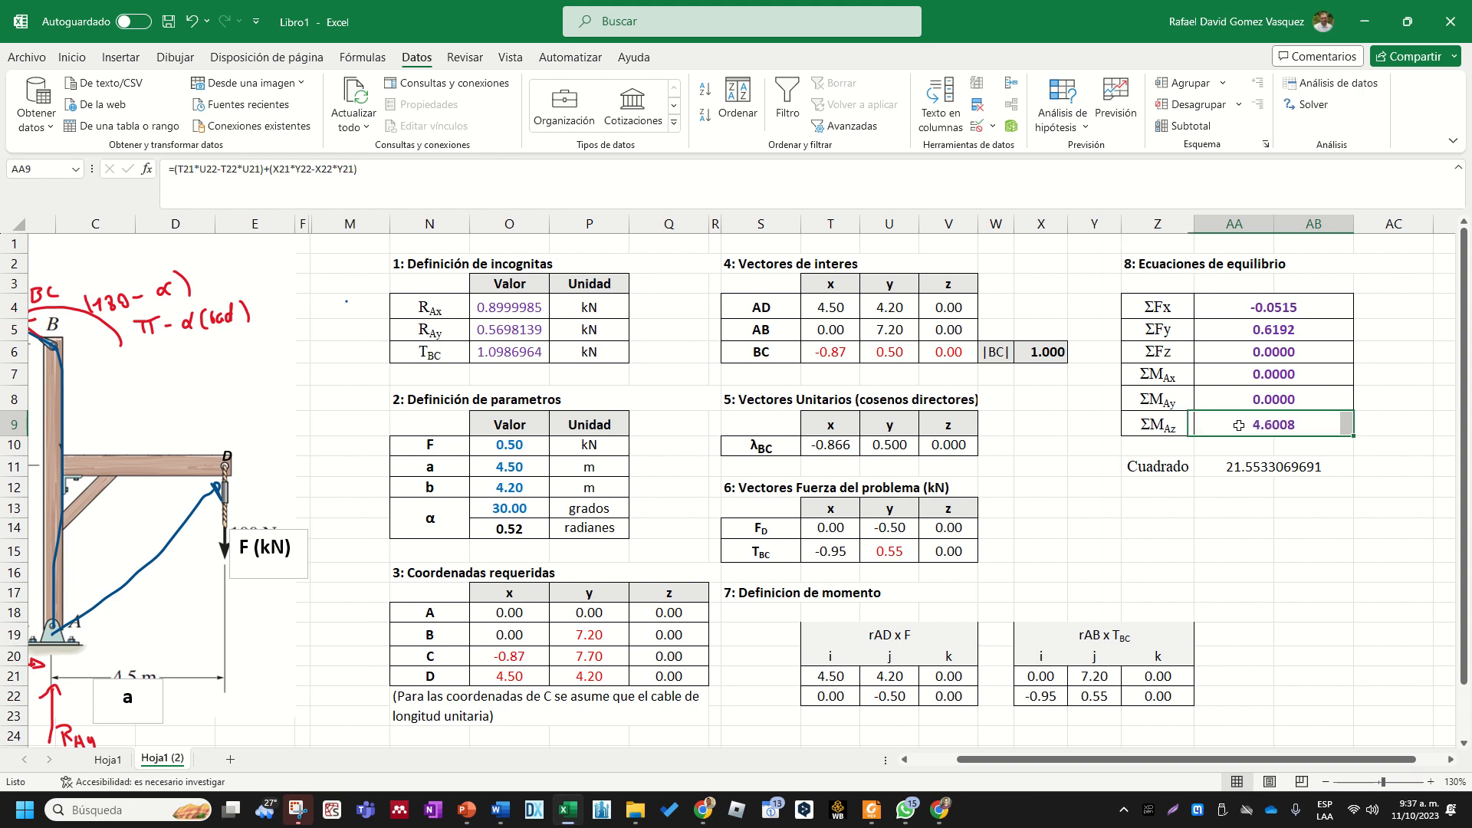
{"action": "left_click_drag", "start_coordinate": [1269, 309], "coordinate": [1254, 417]}
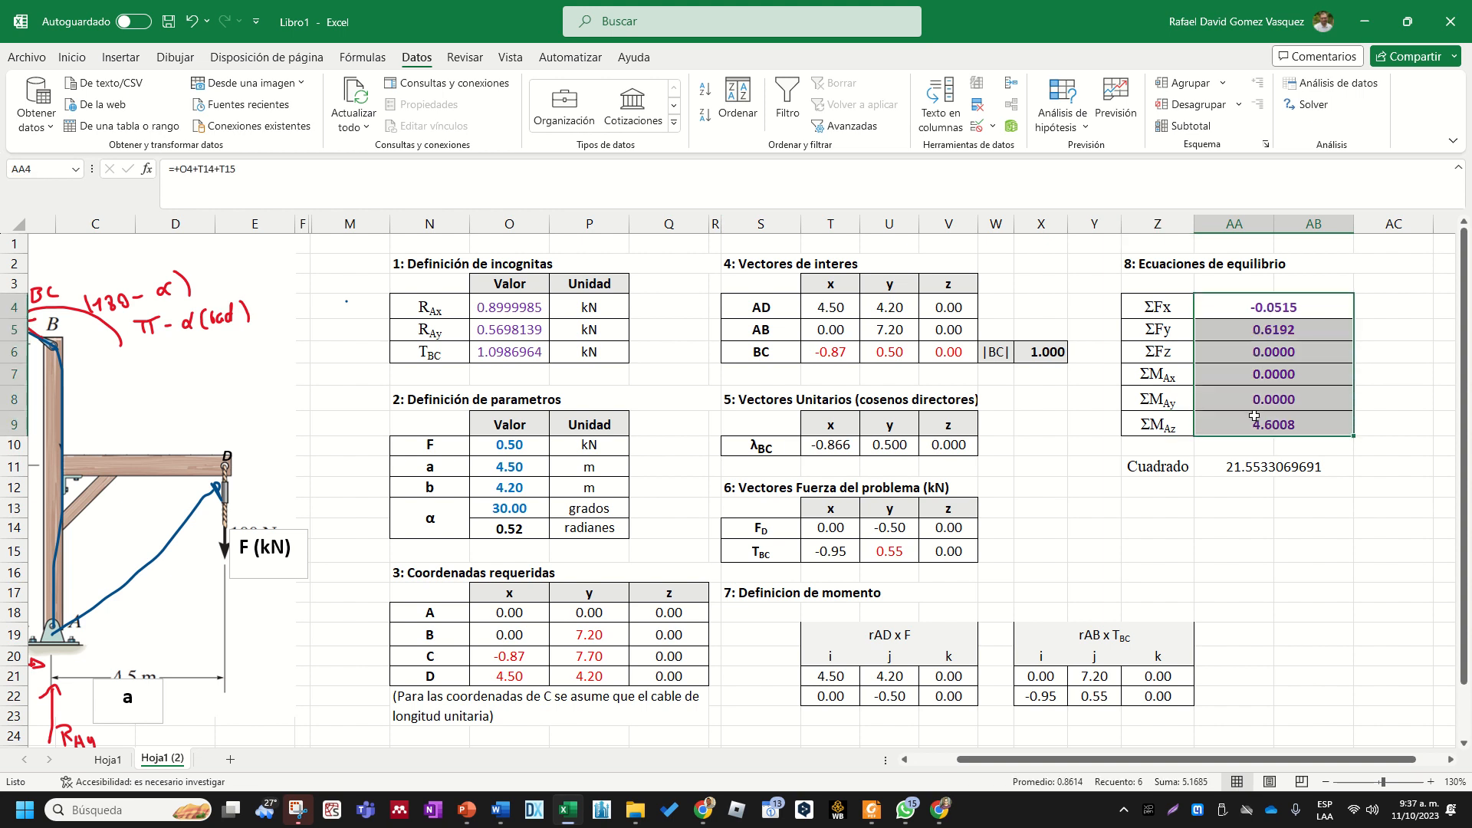
{"action": "double_click", "coordinate": [1282, 466]}
{"action": "key", "text": "Return"}
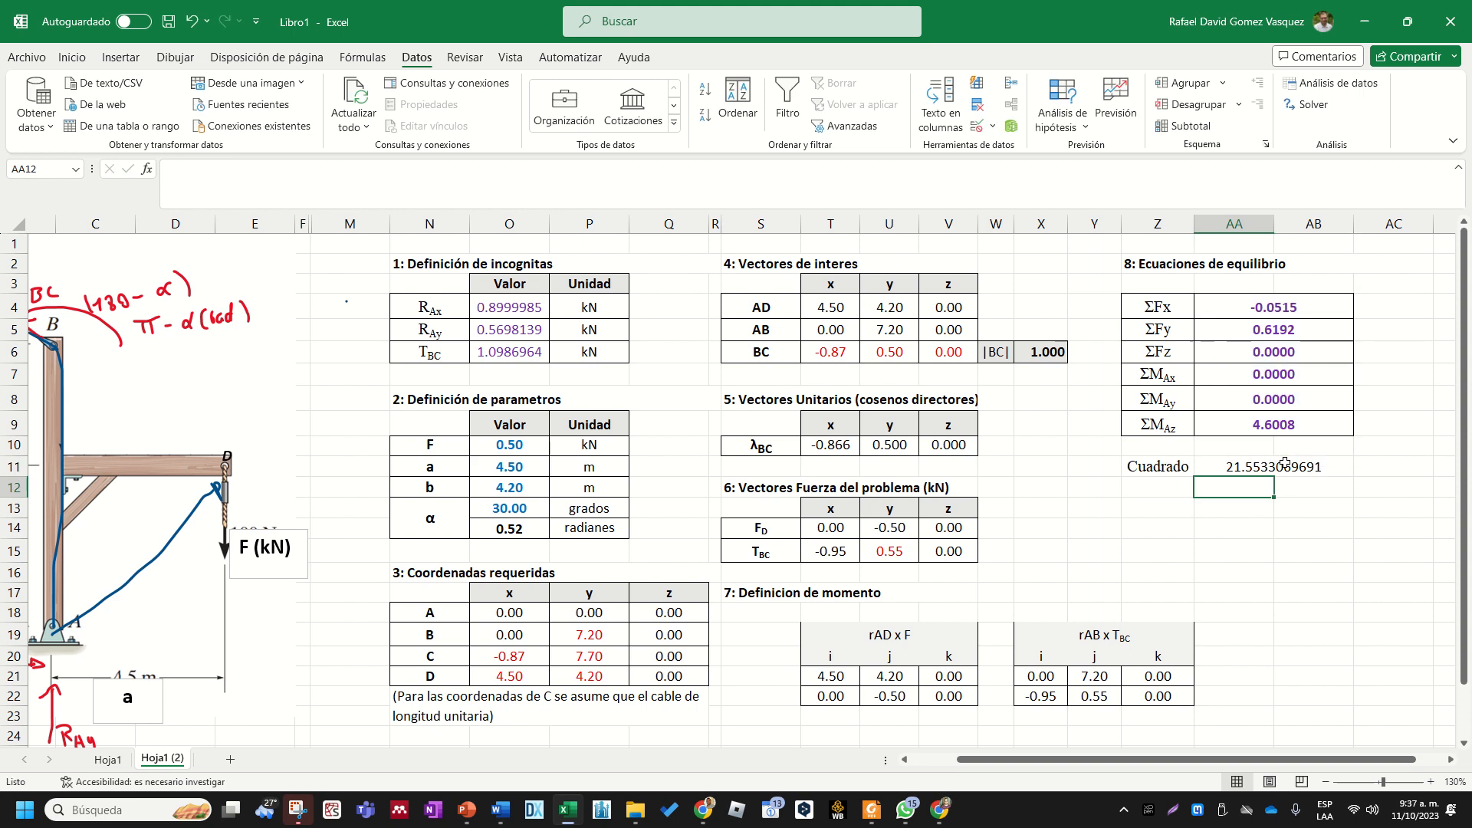
{"action": "left_click", "coordinate": [1285, 464]}
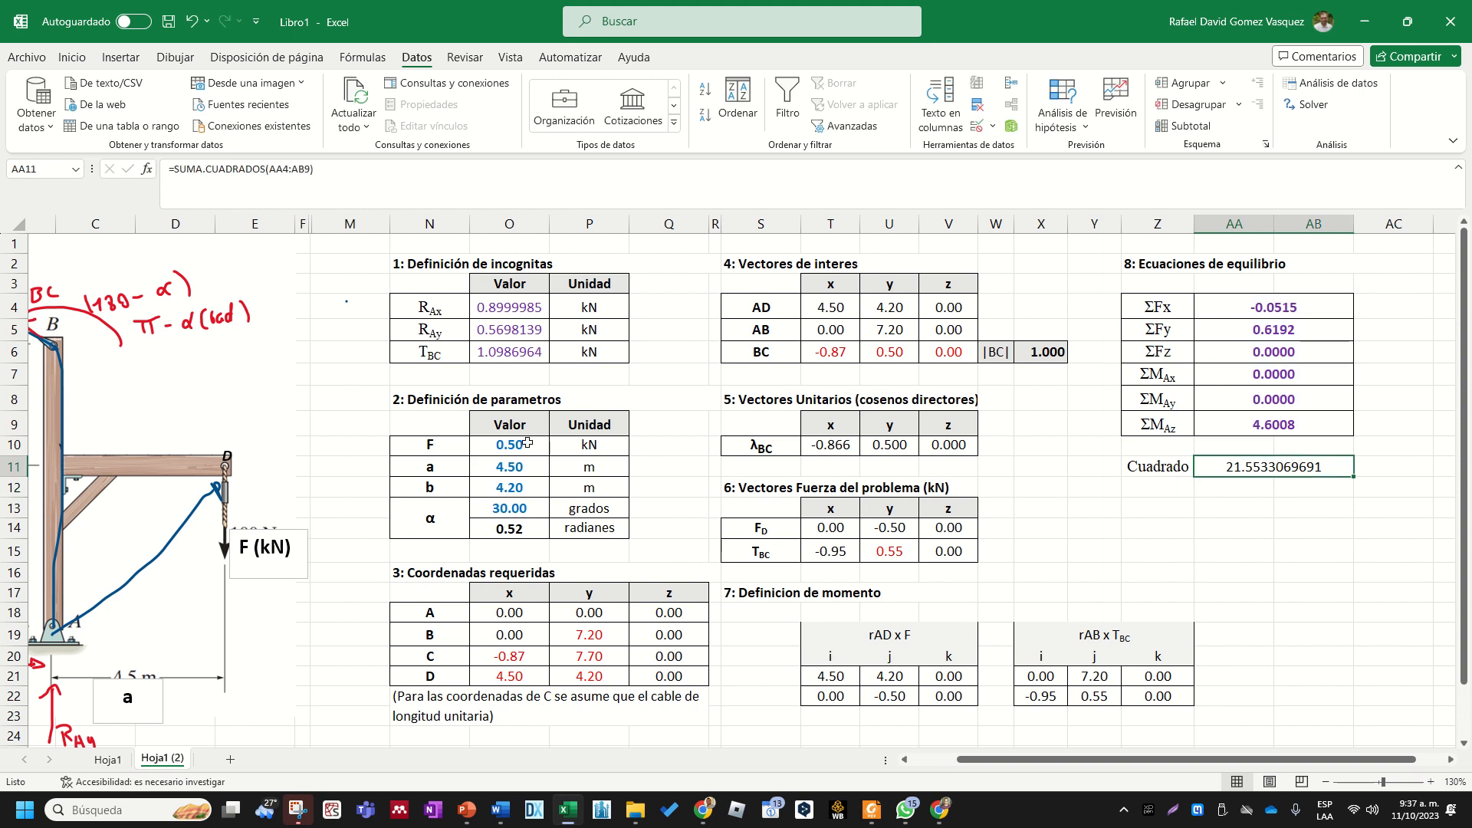
{"action": "left_click_drag", "start_coordinate": [528, 444], "coordinate": [510, 509]}
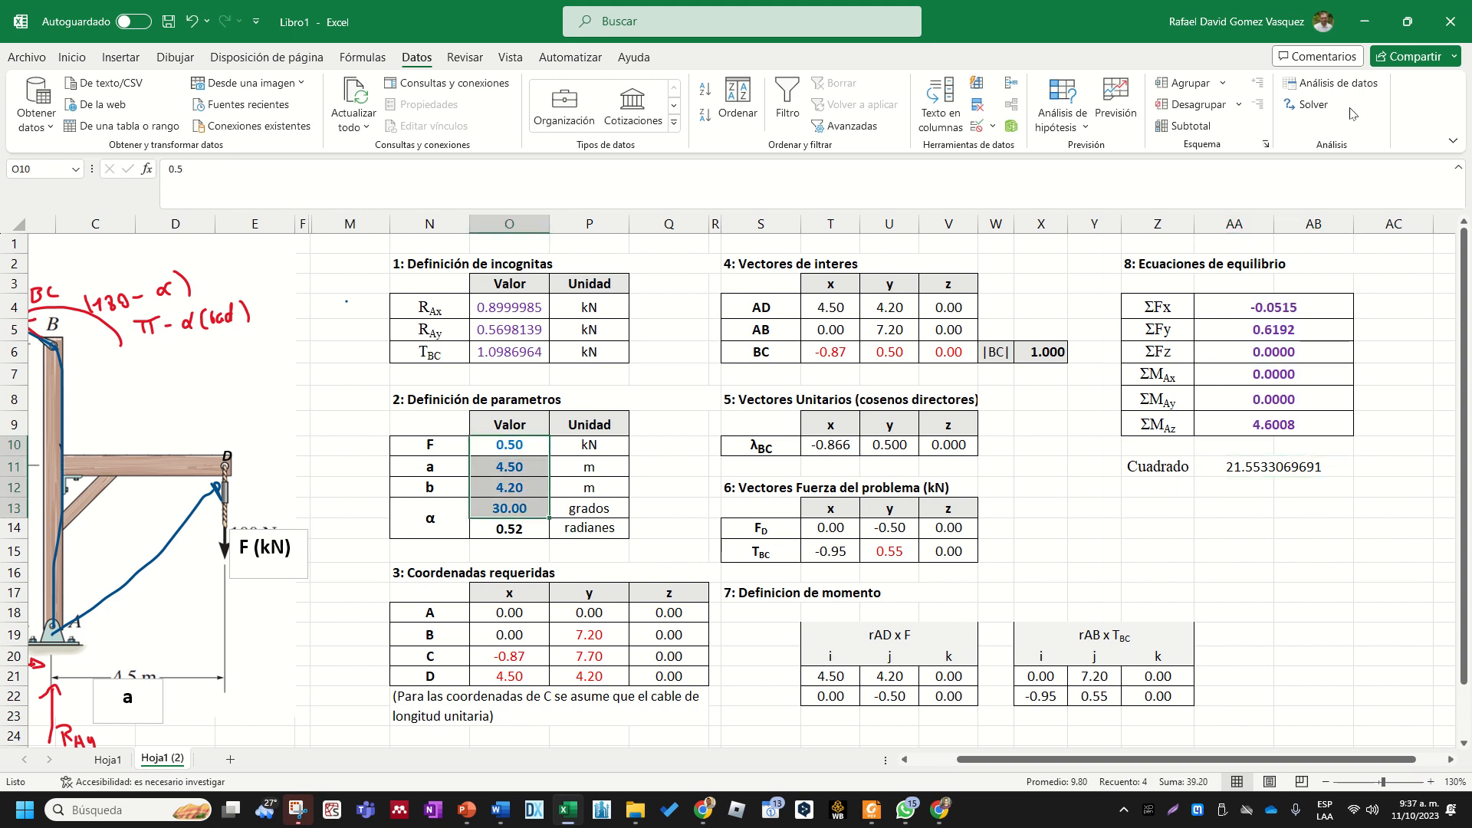
- Solve again for RAx, RAy and TBC with Solver using the new parameters, and keep the solution
{"action": "left_click", "coordinate": [1314, 107]}
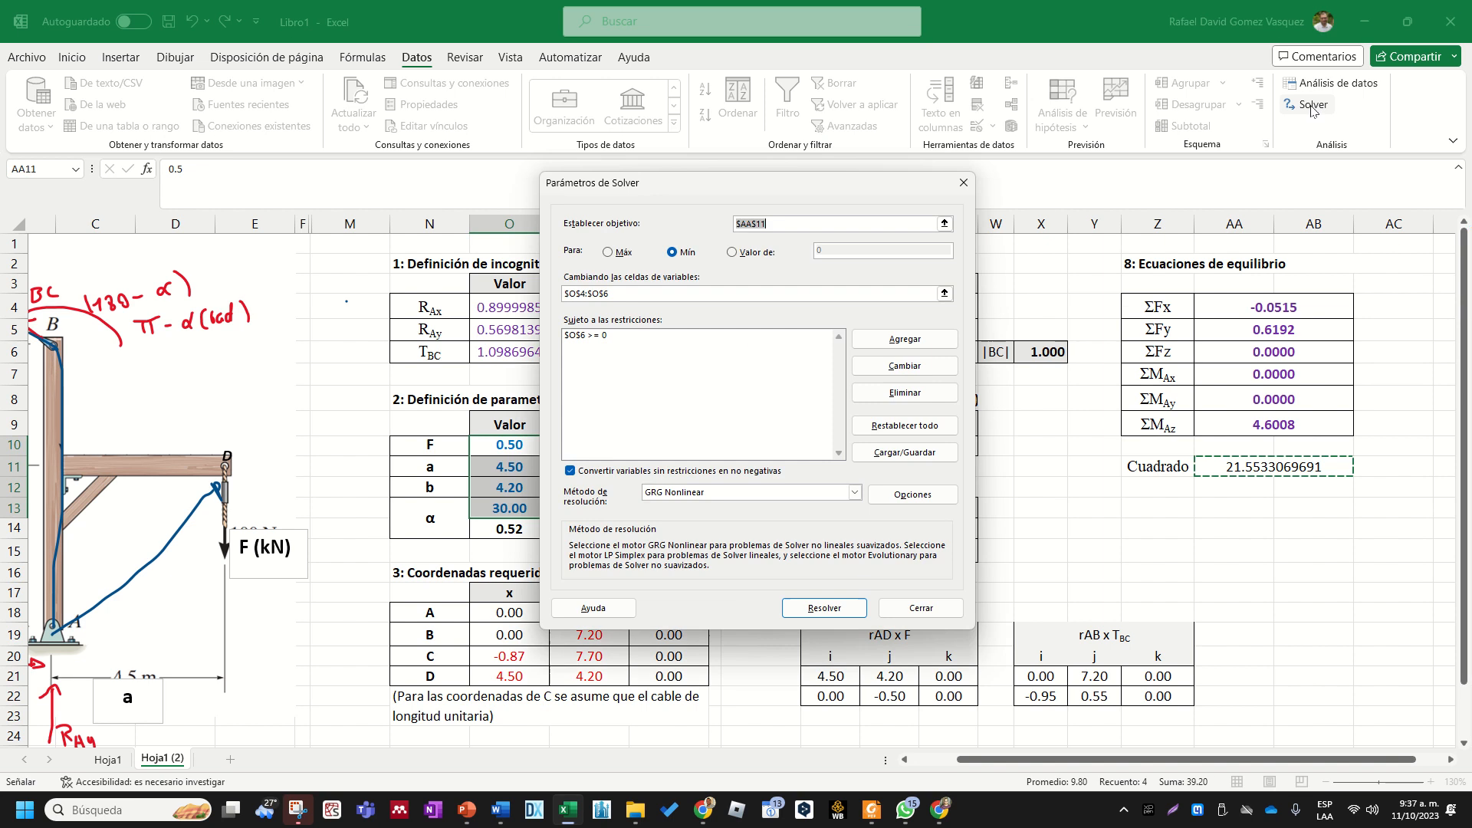
{"action": "left_click_drag", "start_coordinate": [853, 184], "coordinate": [420, 184]}
{"action": "left_click", "coordinate": [428, 603]}
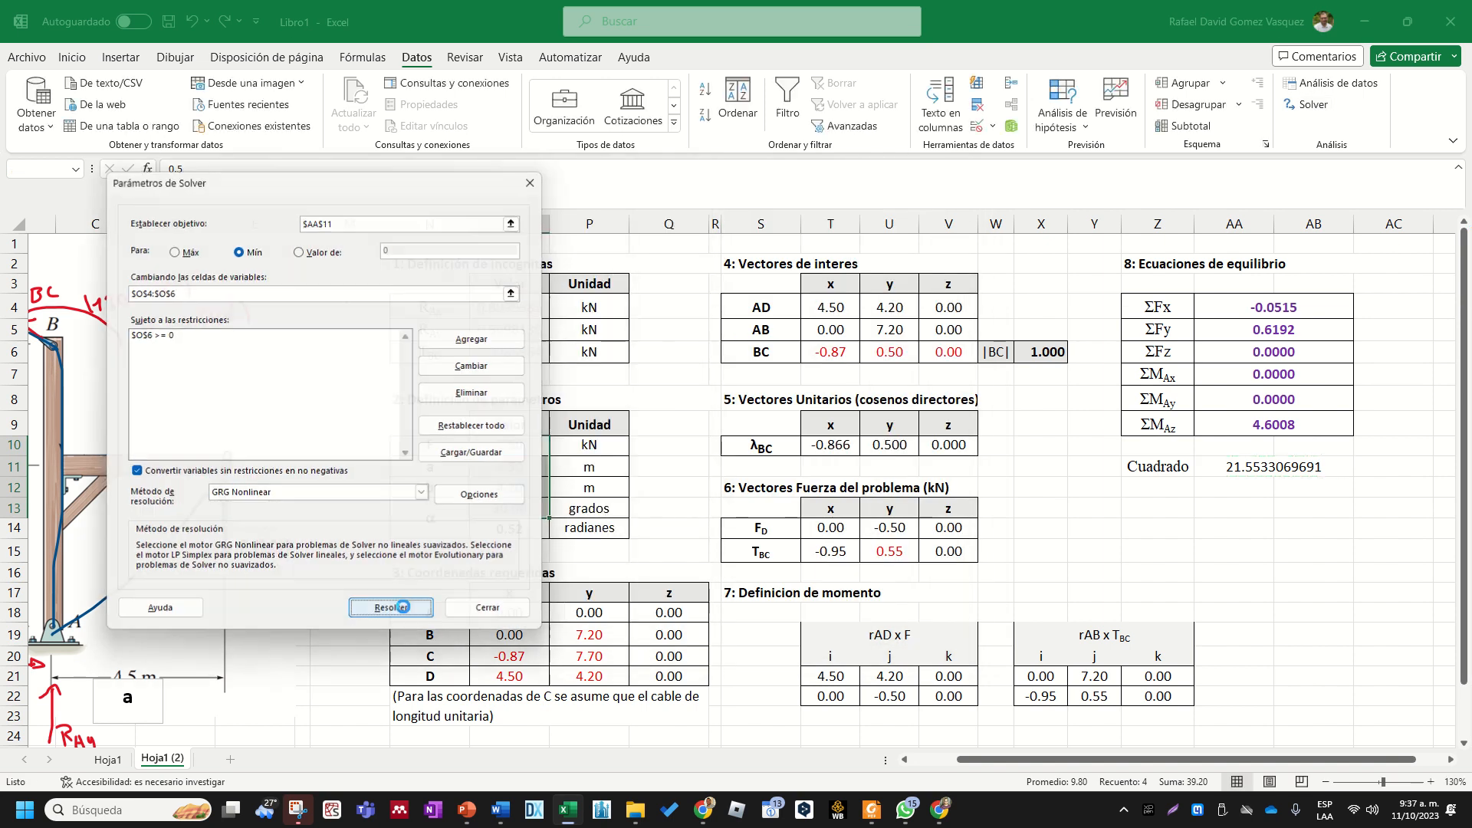
{"action": "left_click", "coordinate": [556, 433]}
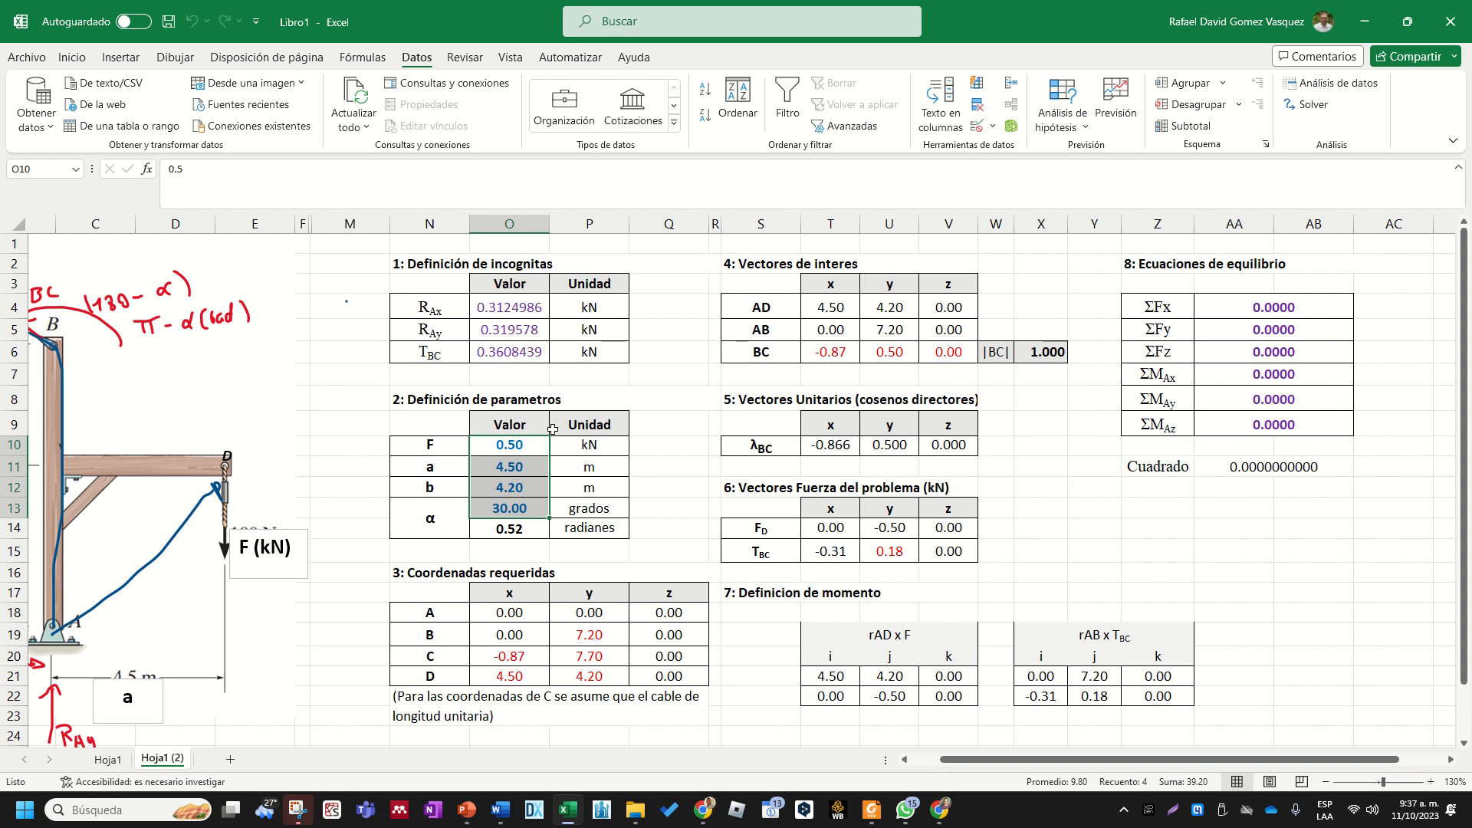
- Check the Cuadrado cell, the equilibrium sums and the reactions and cable tension for the new parameters
{"action": "left_click", "coordinate": [1273, 464]}
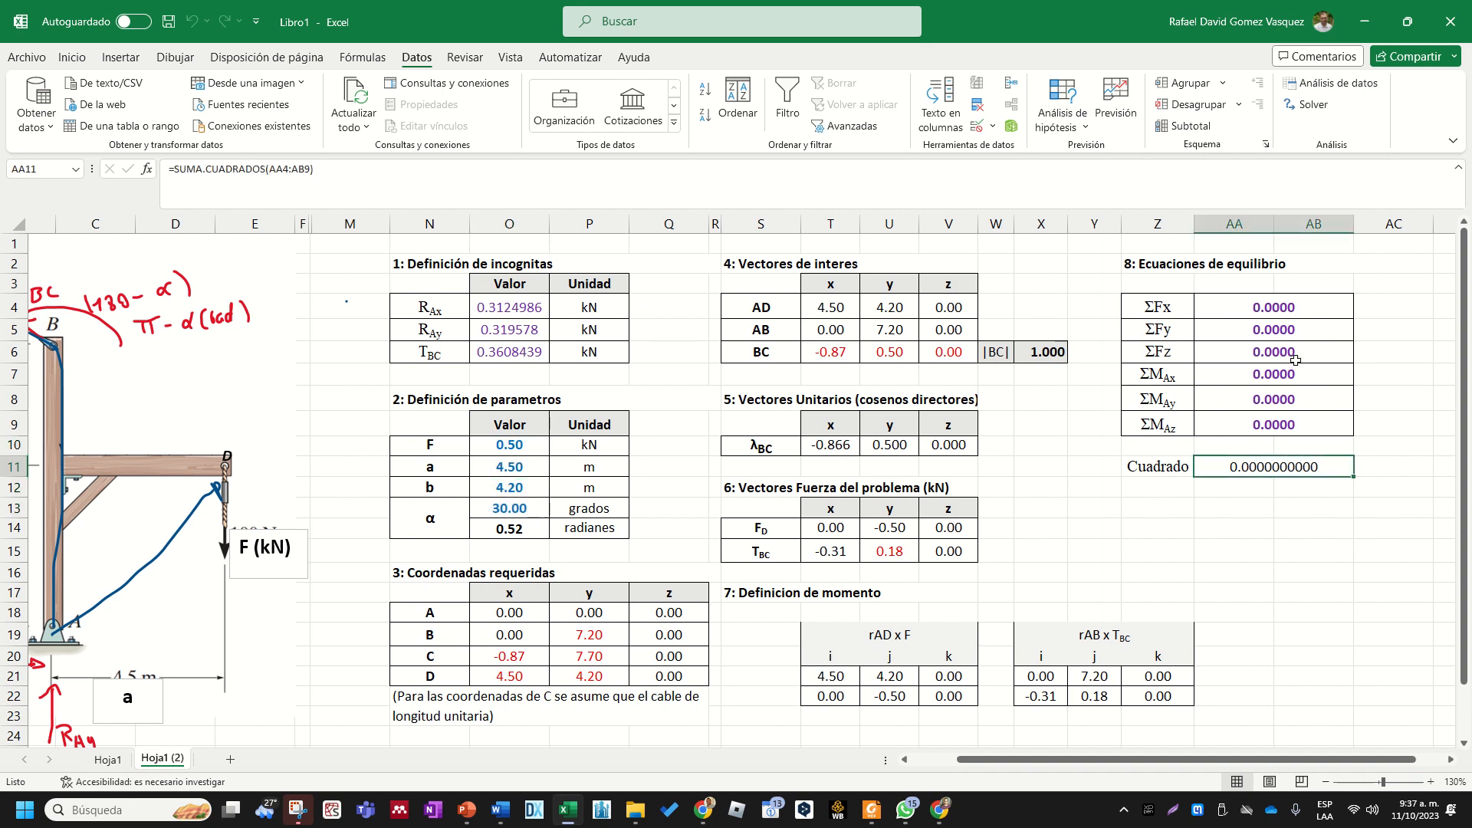
{"action": "left_click_drag", "start_coordinate": [1295, 311], "coordinate": [1273, 426]}
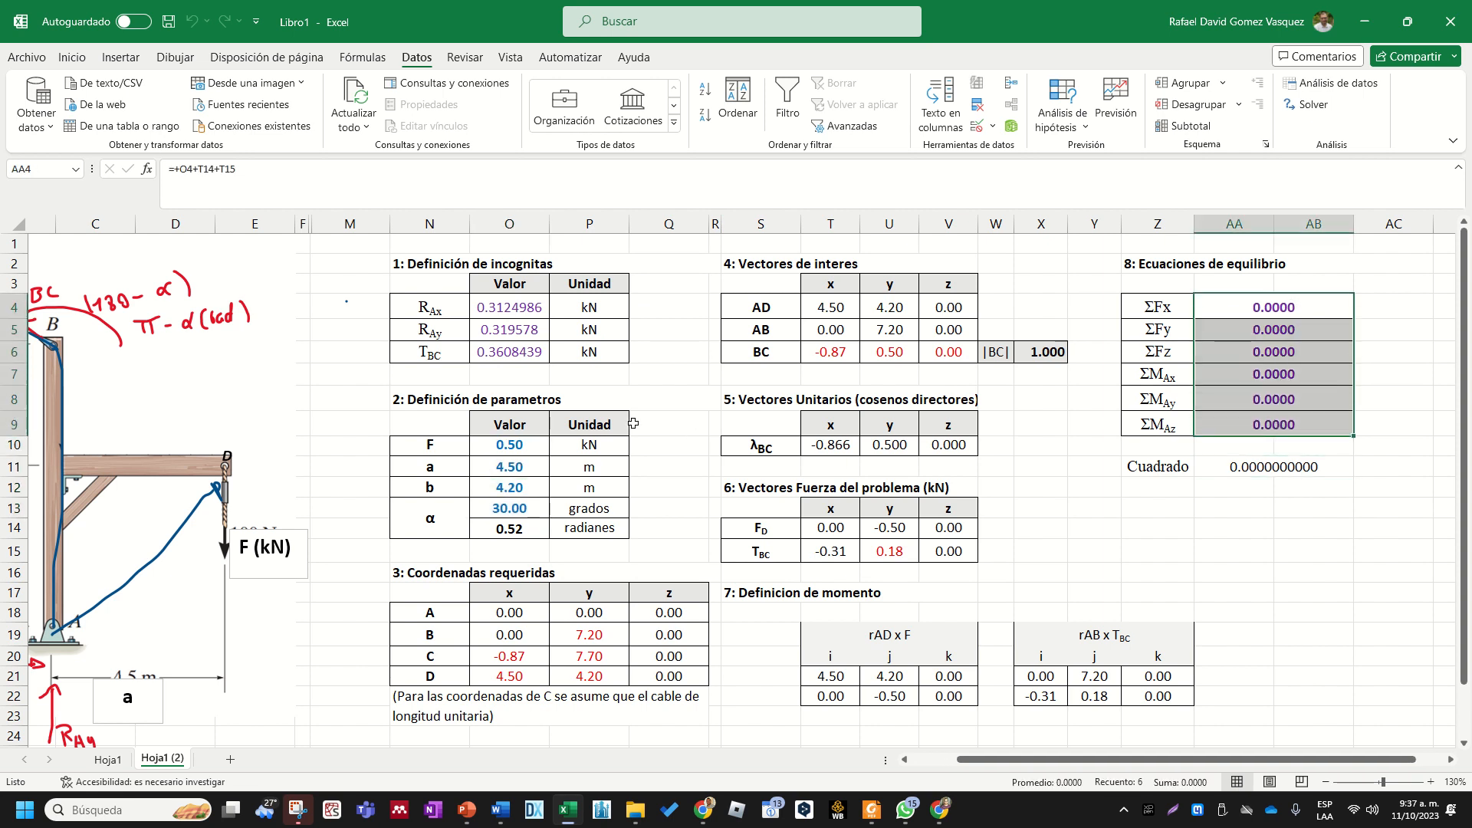
{"action": "left_click_drag", "start_coordinate": [521, 311], "coordinate": [515, 351]}
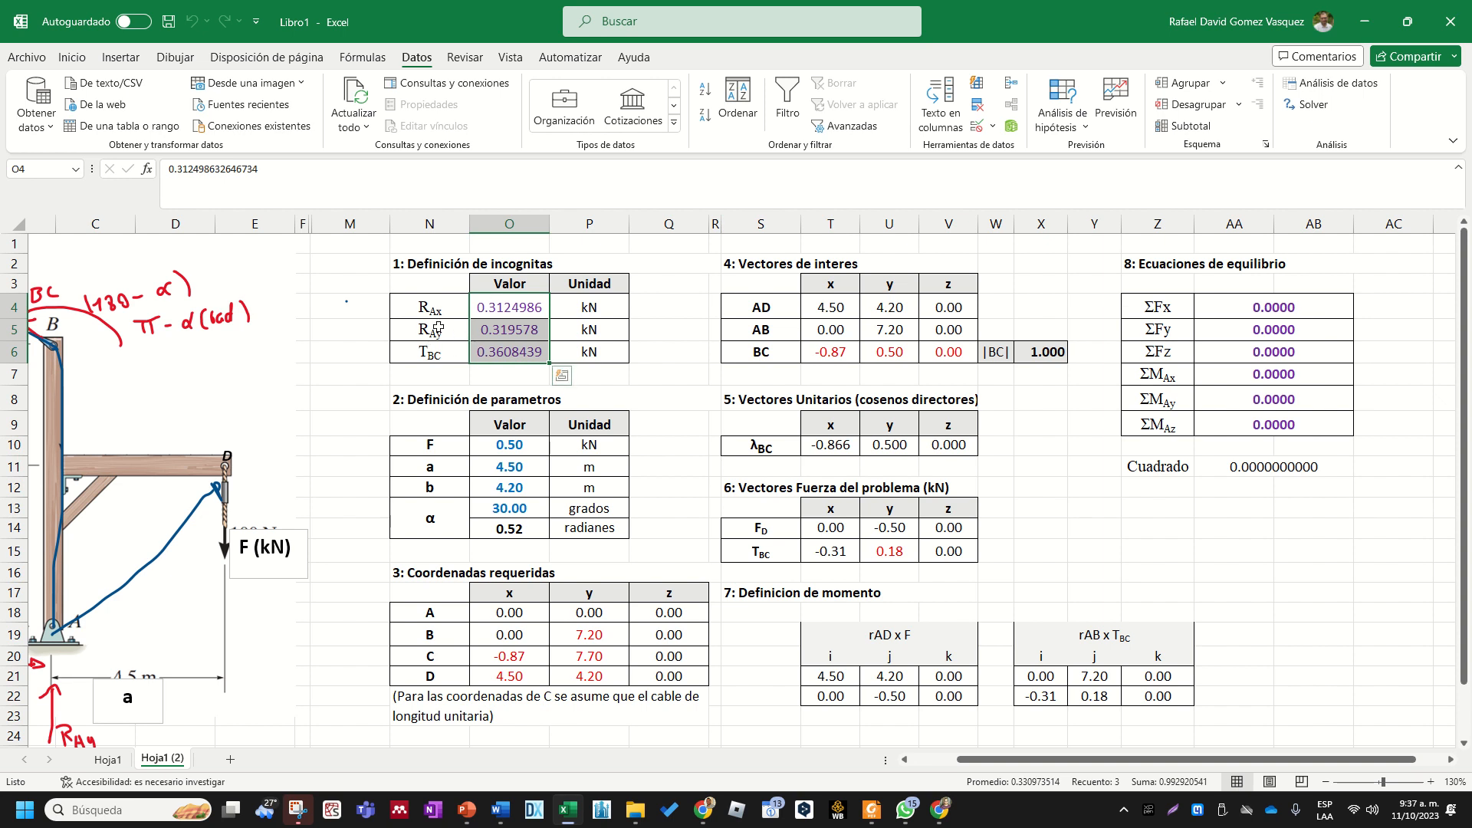
{"action": "left_click_drag", "start_coordinate": [513, 448], "coordinate": [518, 500]}
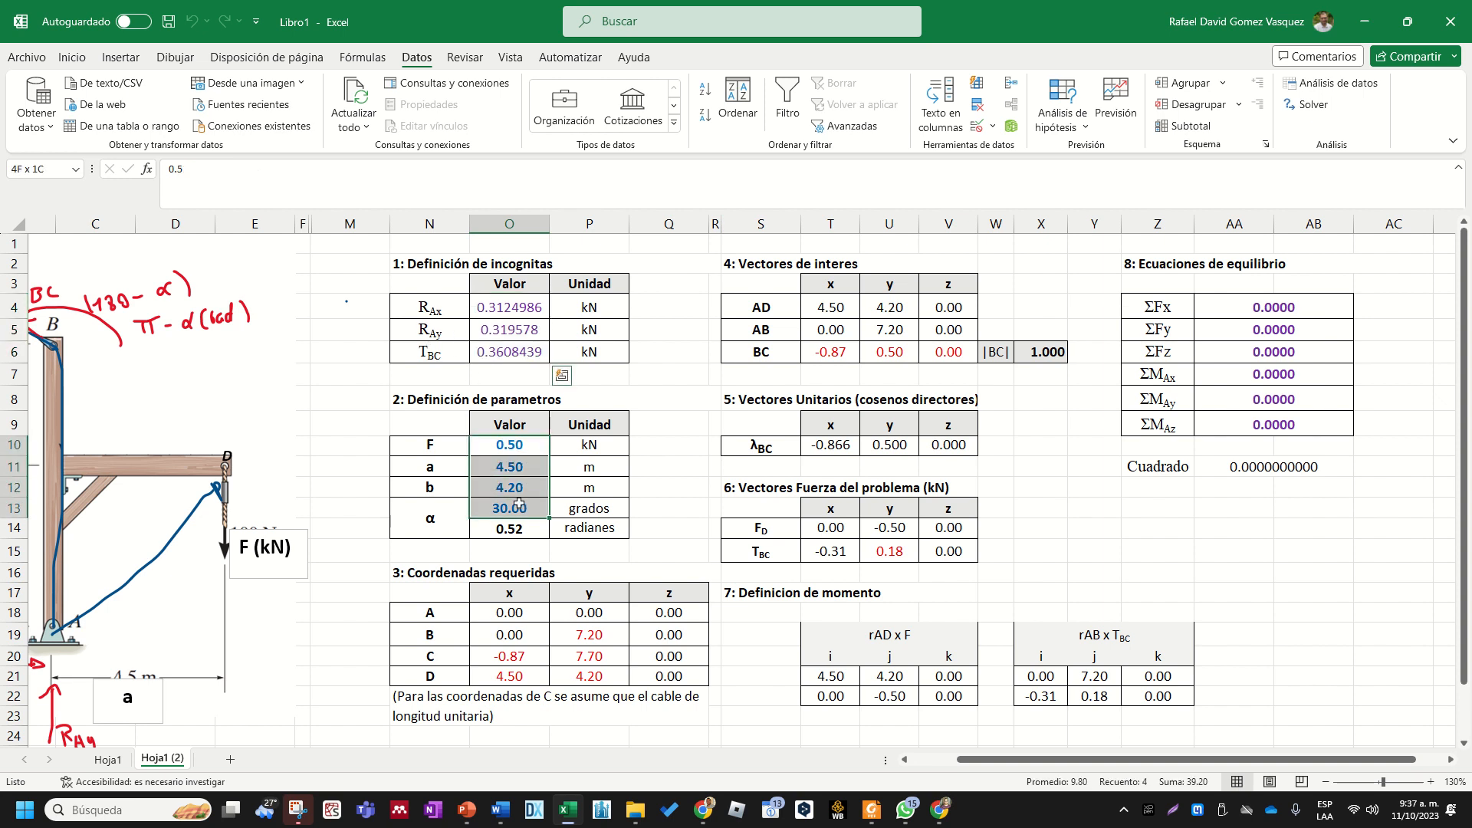
{"action": "left_click", "coordinate": [459, 312]}
{"action": "left_click", "coordinate": [497, 304]}
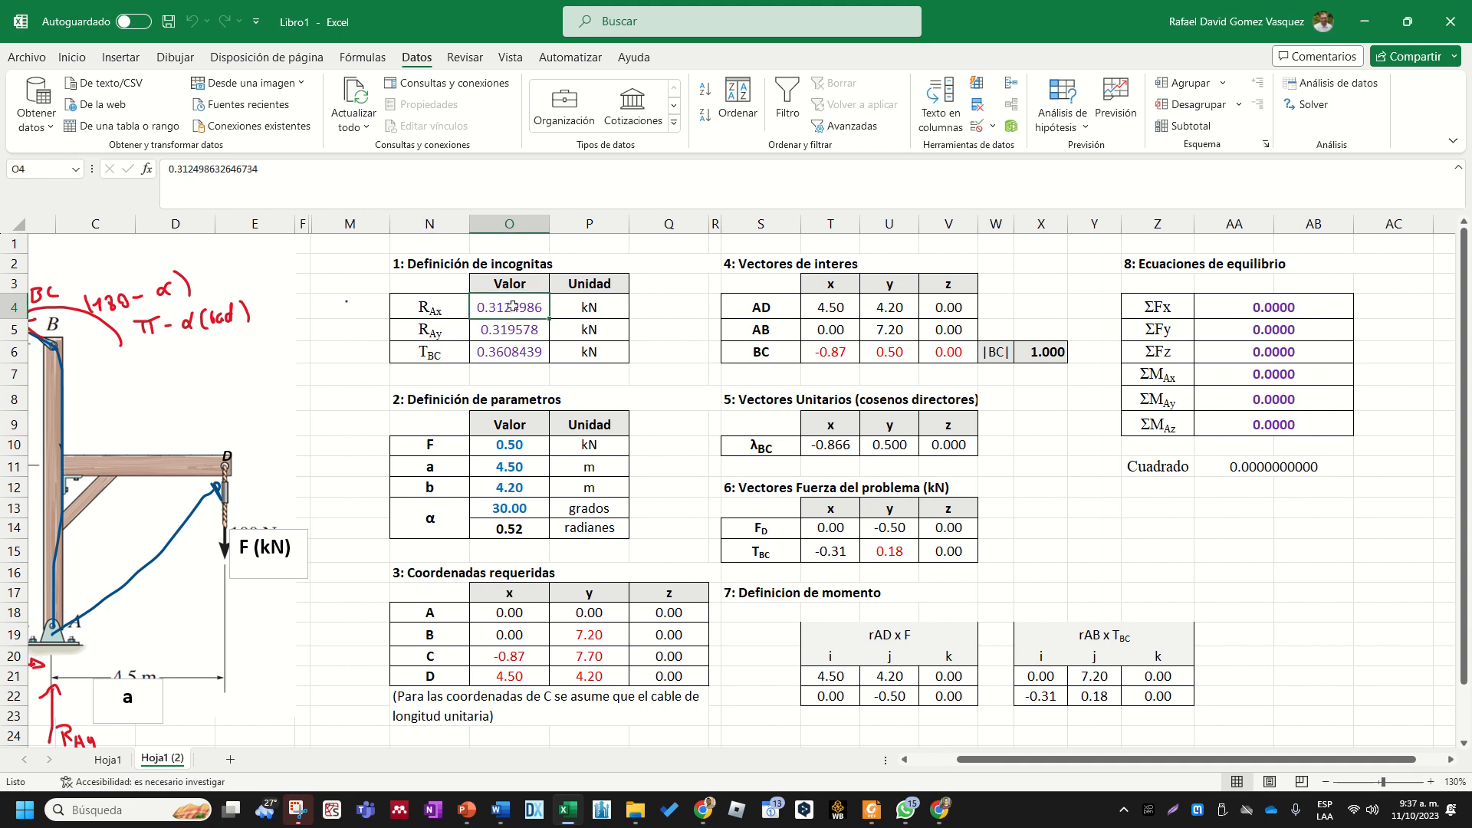
- Check the solved values of the vertical reaction RAy and the cable tension TBC in the unknowns table
{"action": "left_click", "coordinate": [436, 333]}
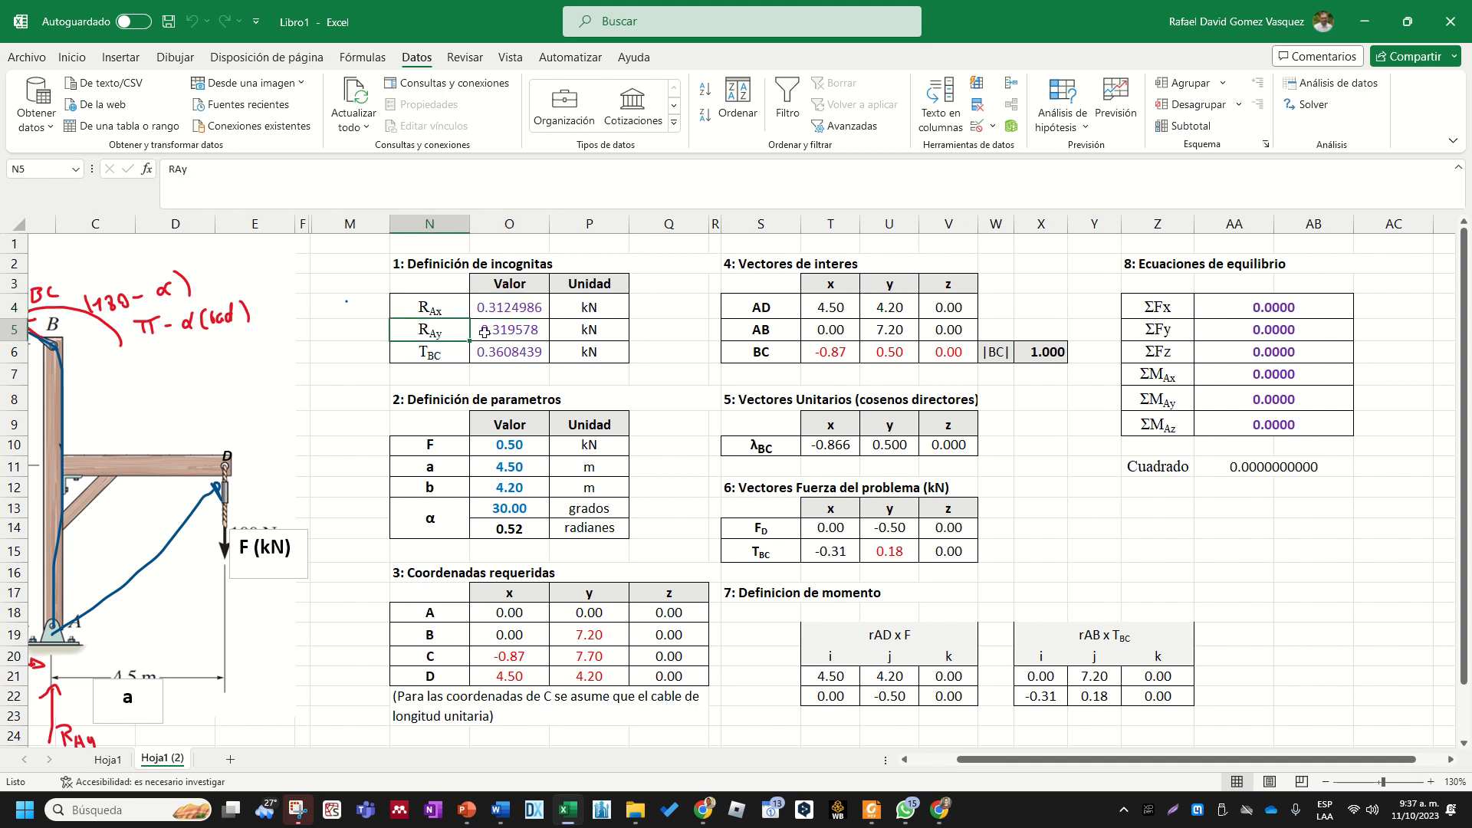
{"action": "left_click", "coordinate": [509, 329]}
{"action": "left_click", "coordinate": [417, 361]}
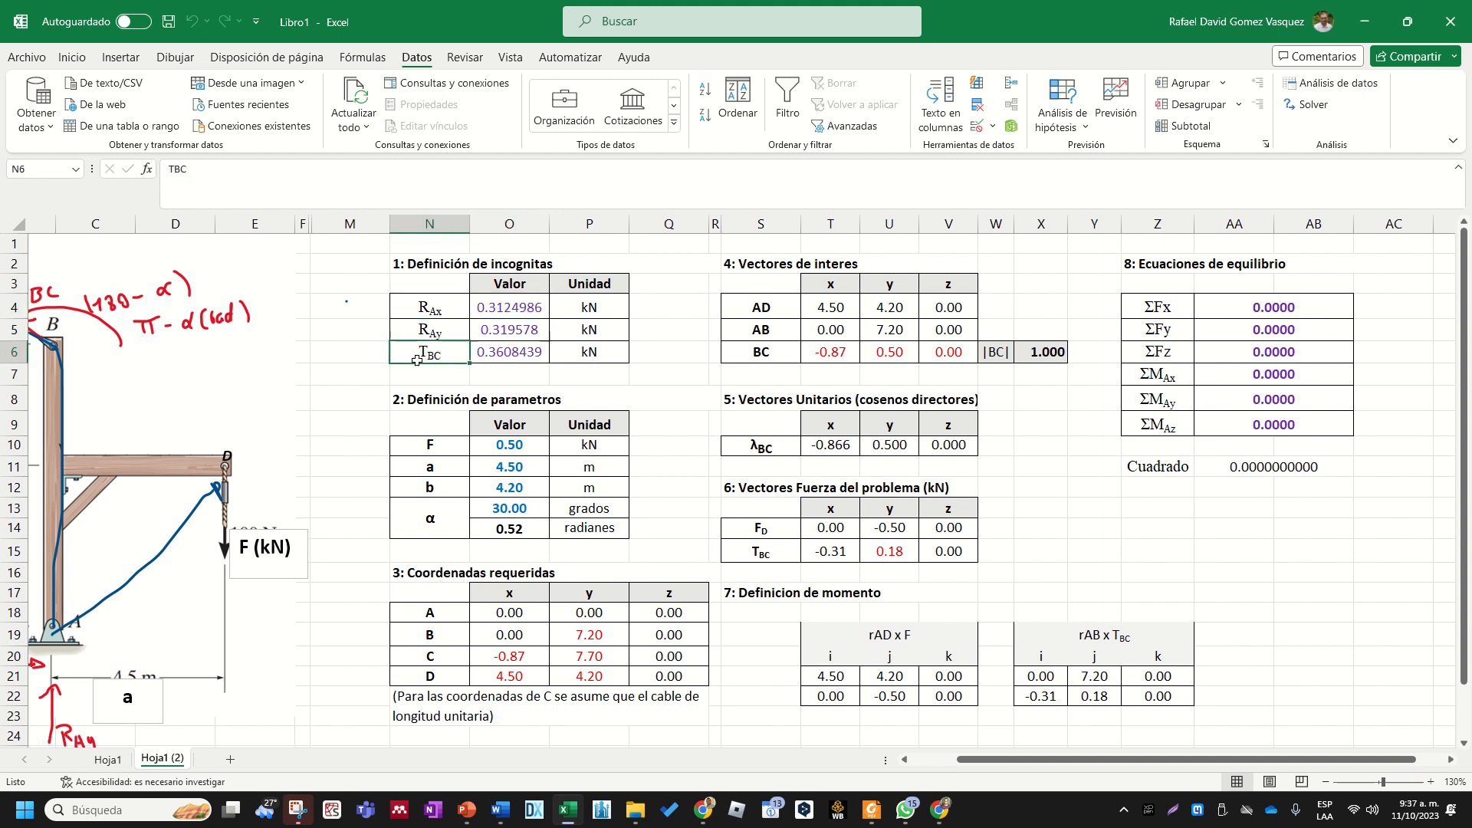
{"action": "left_click", "coordinate": [538, 353]}
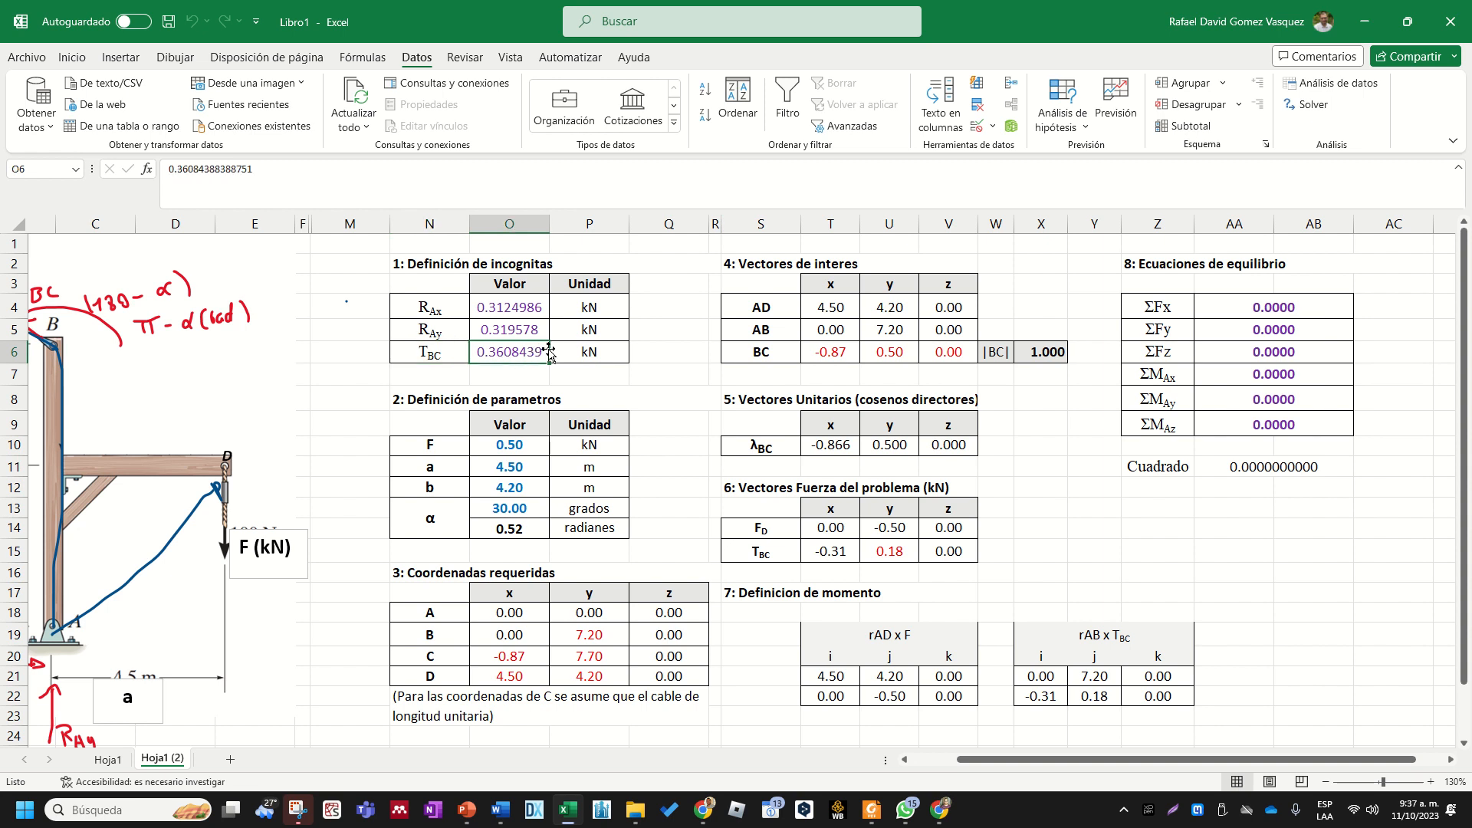
{"action": "left_click", "coordinate": [1193, 546]}
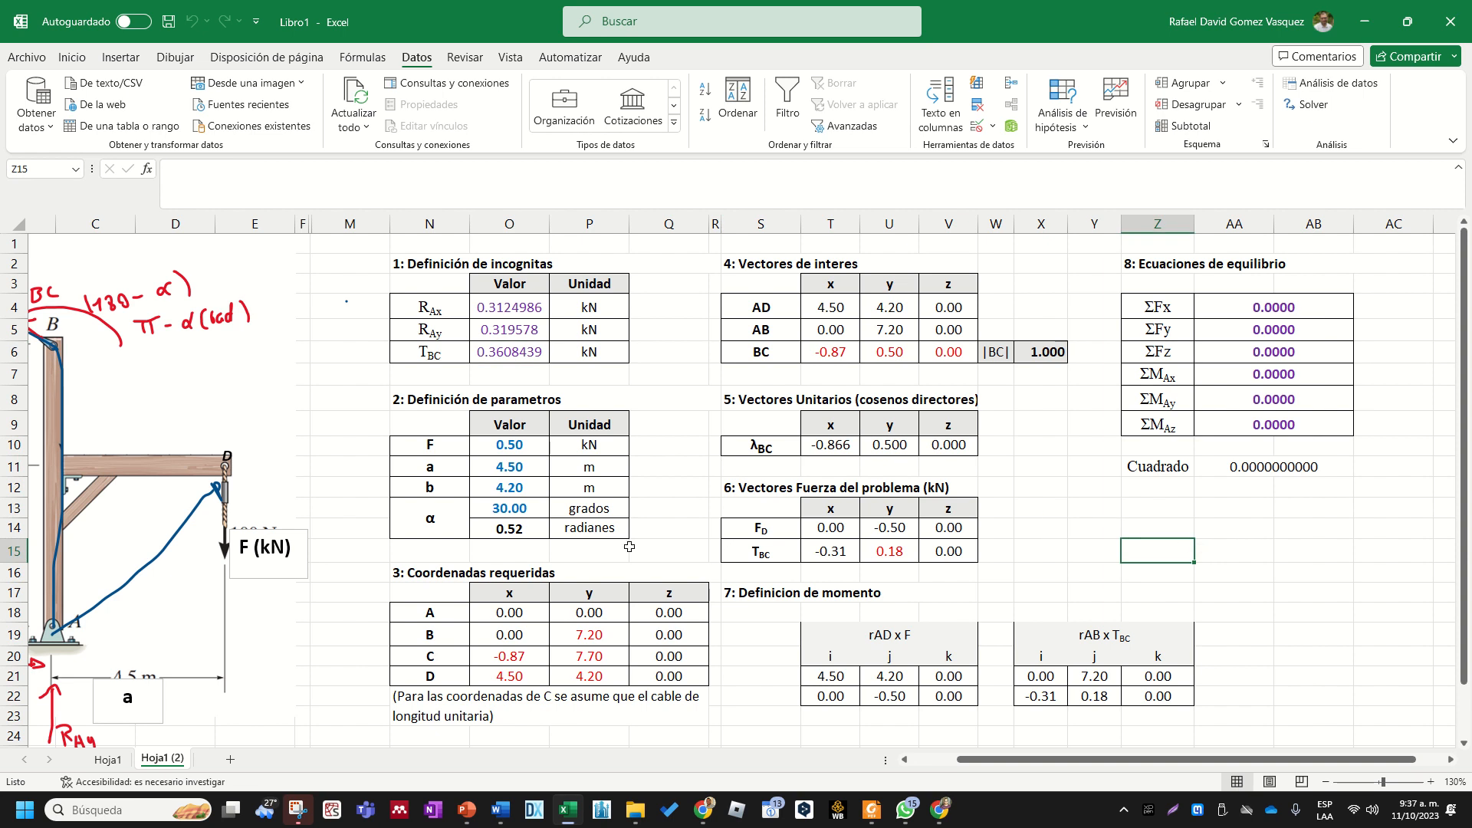
- Review the worksheet's sections in order, from the unknowns, parameters and coordinates through the vectors and forces to the equilibrium equations
{"action": "left_click_drag", "start_coordinate": [477, 264], "coordinate": [690, 354]}
{"action": "left_click_drag", "start_coordinate": [485, 400], "coordinate": [480, 493]}
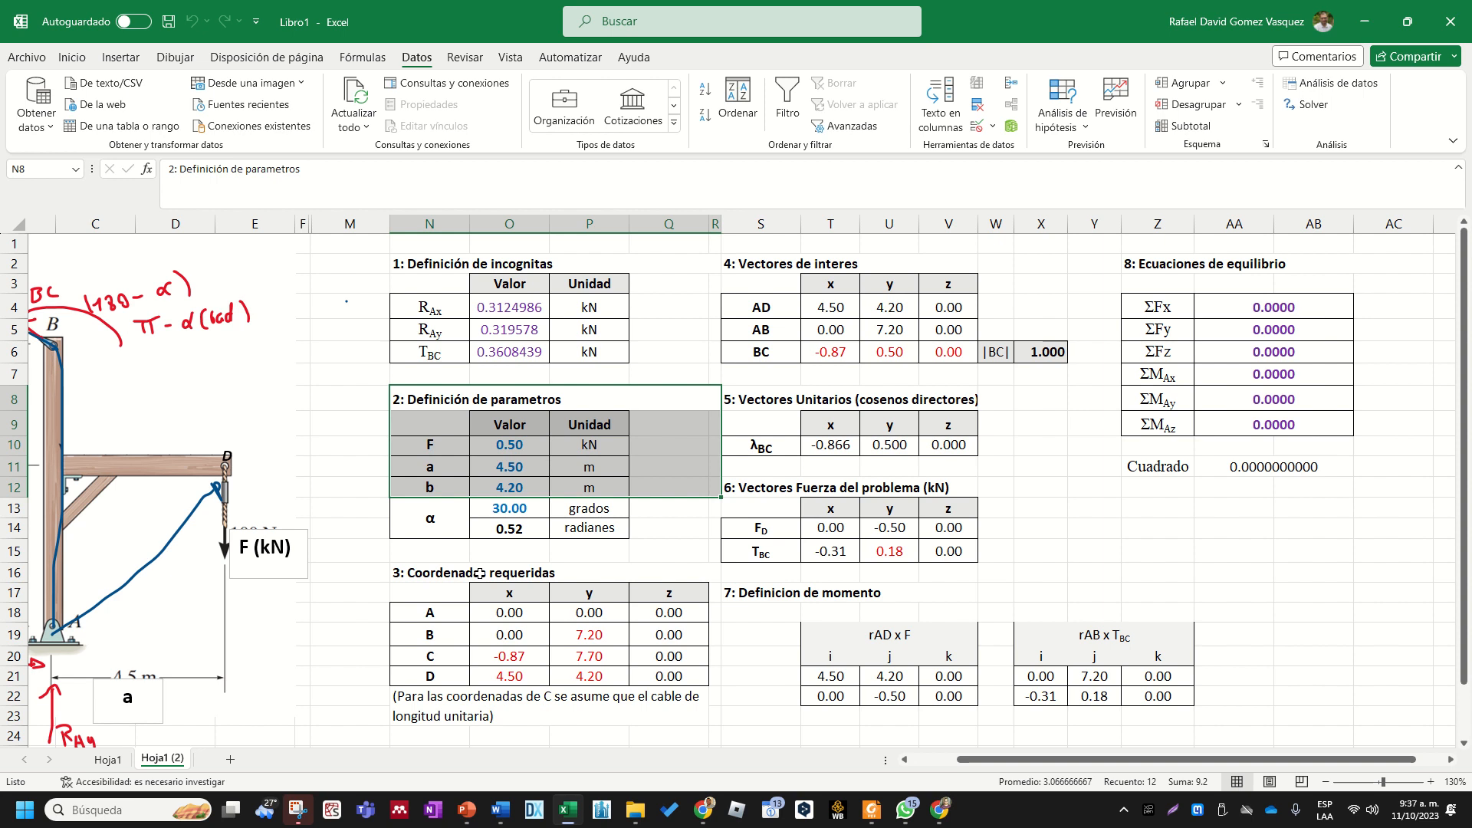
{"action": "left_click_drag", "start_coordinate": [480, 576], "coordinate": [476, 698]}
{"action": "left_click_drag", "start_coordinate": [840, 260], "coordinate": [847, 353]}
{"action": "left_click_drag", "start_coordinate": [835, 404], "coordinate": [834, 426]}
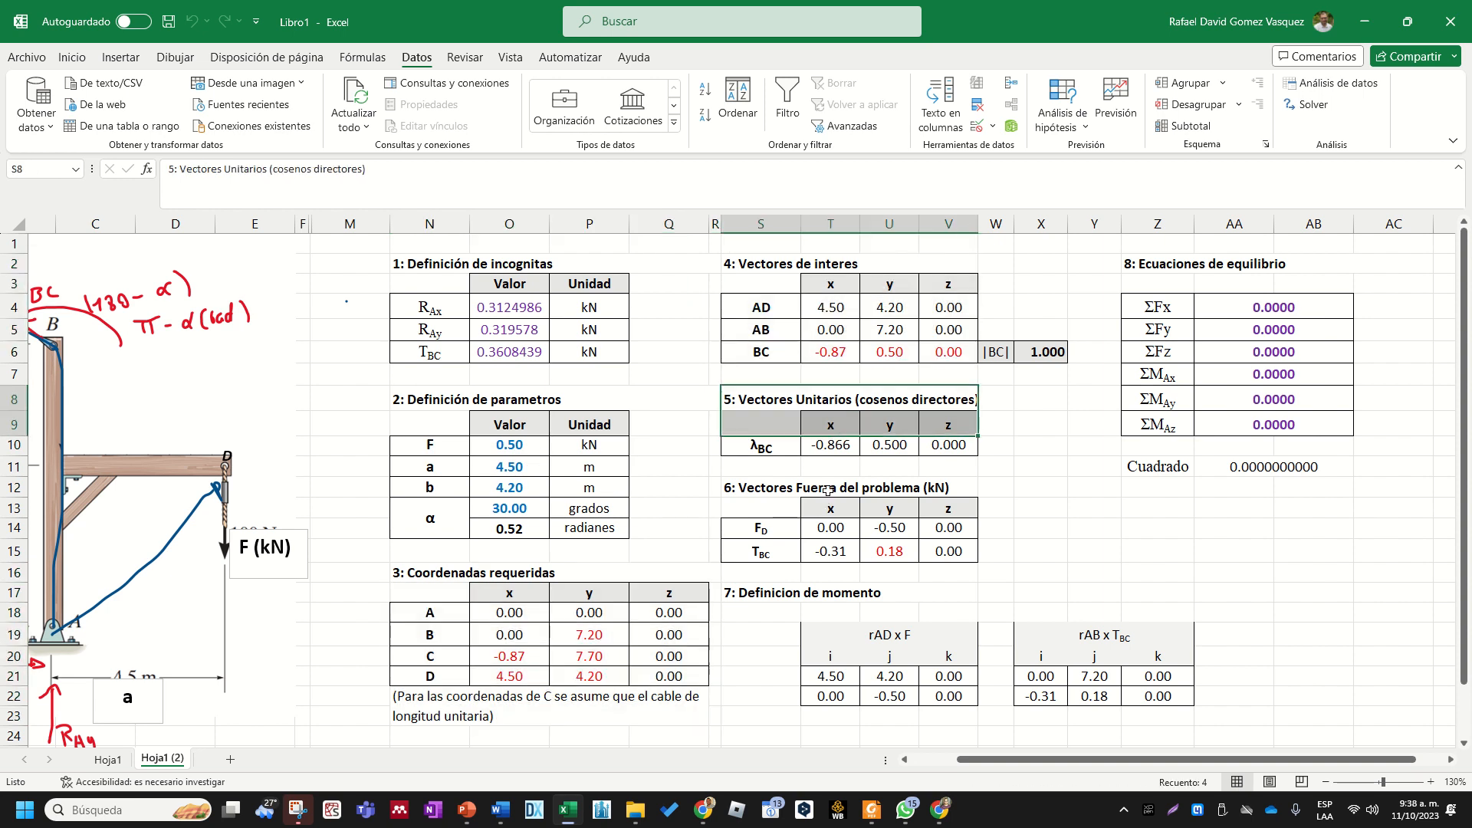
{"action": "left_click_drag", "start_coordinate": [831, 488], "coordinate": [834, 555]}
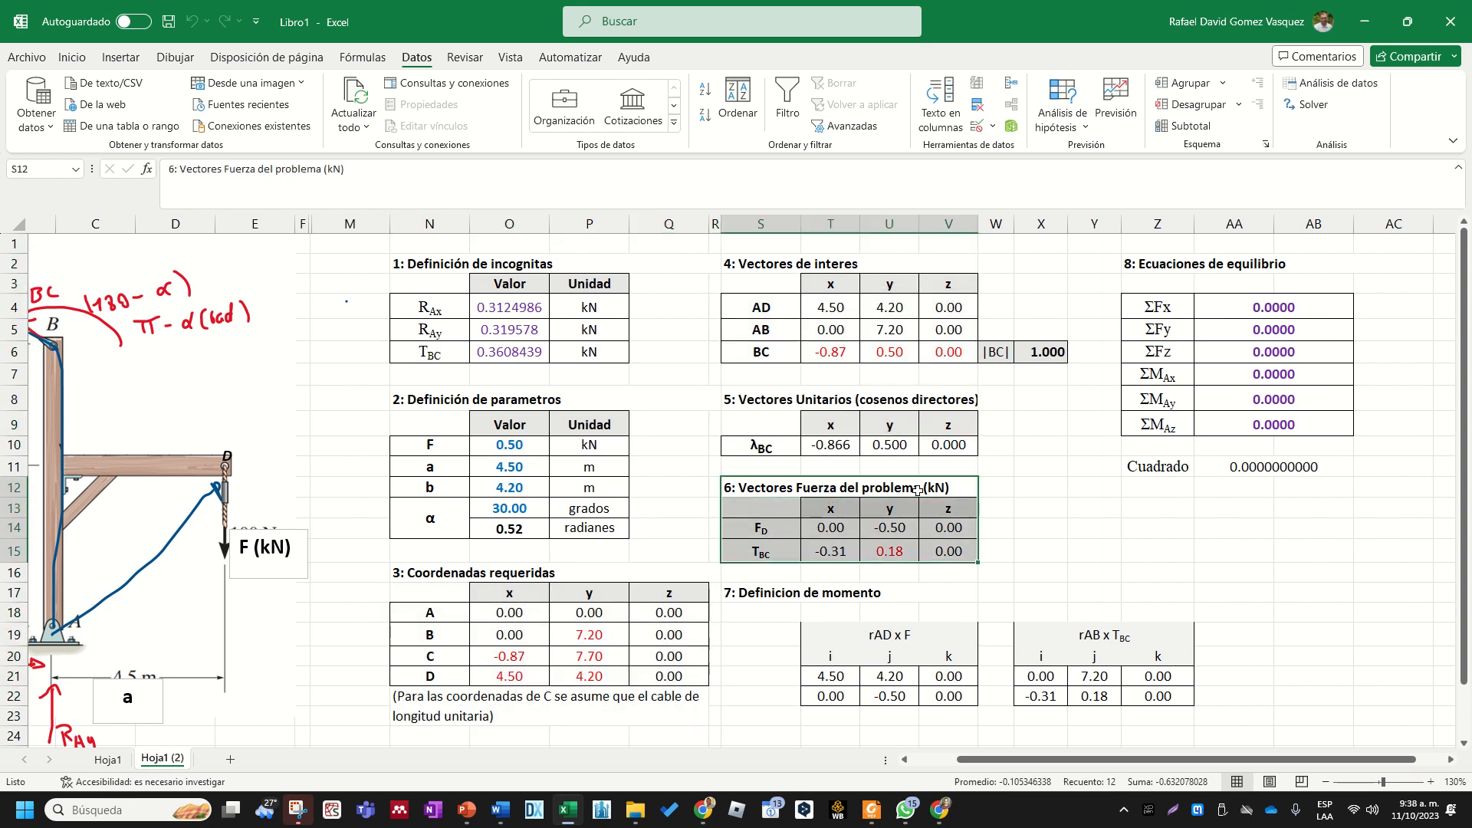
{"action": "left_click_drag", "start_coordinate": [1208, 267], "coordinate": [1205, 428]}
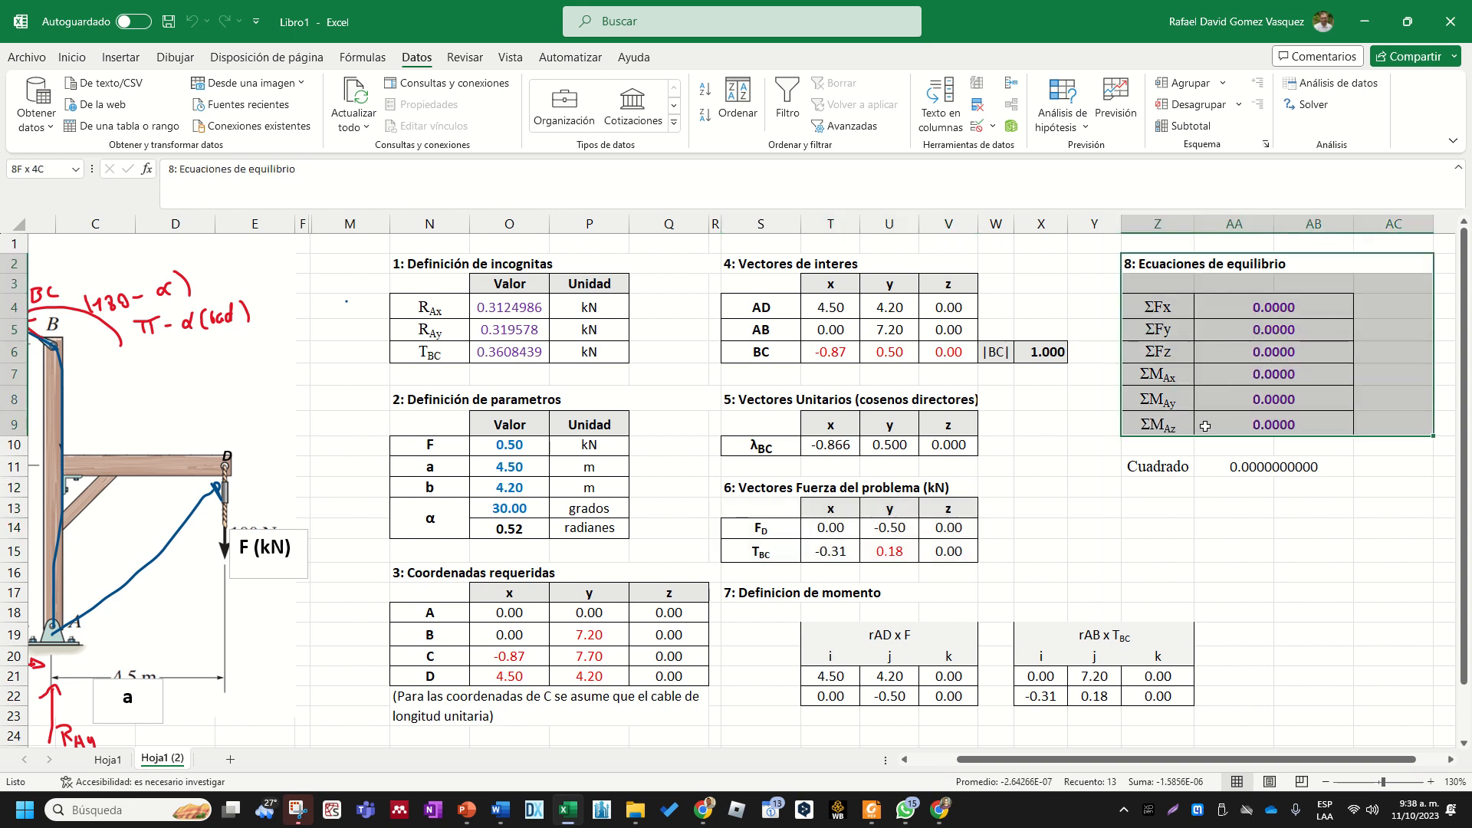
- Examine how the Cuadrado formula relates the six equilibrium sums to the unknowns RAx, RAy and TBC
{"action": "left_click_drag", "start_coordinate": [1232, 306], "coordinate": [1240, 425]}
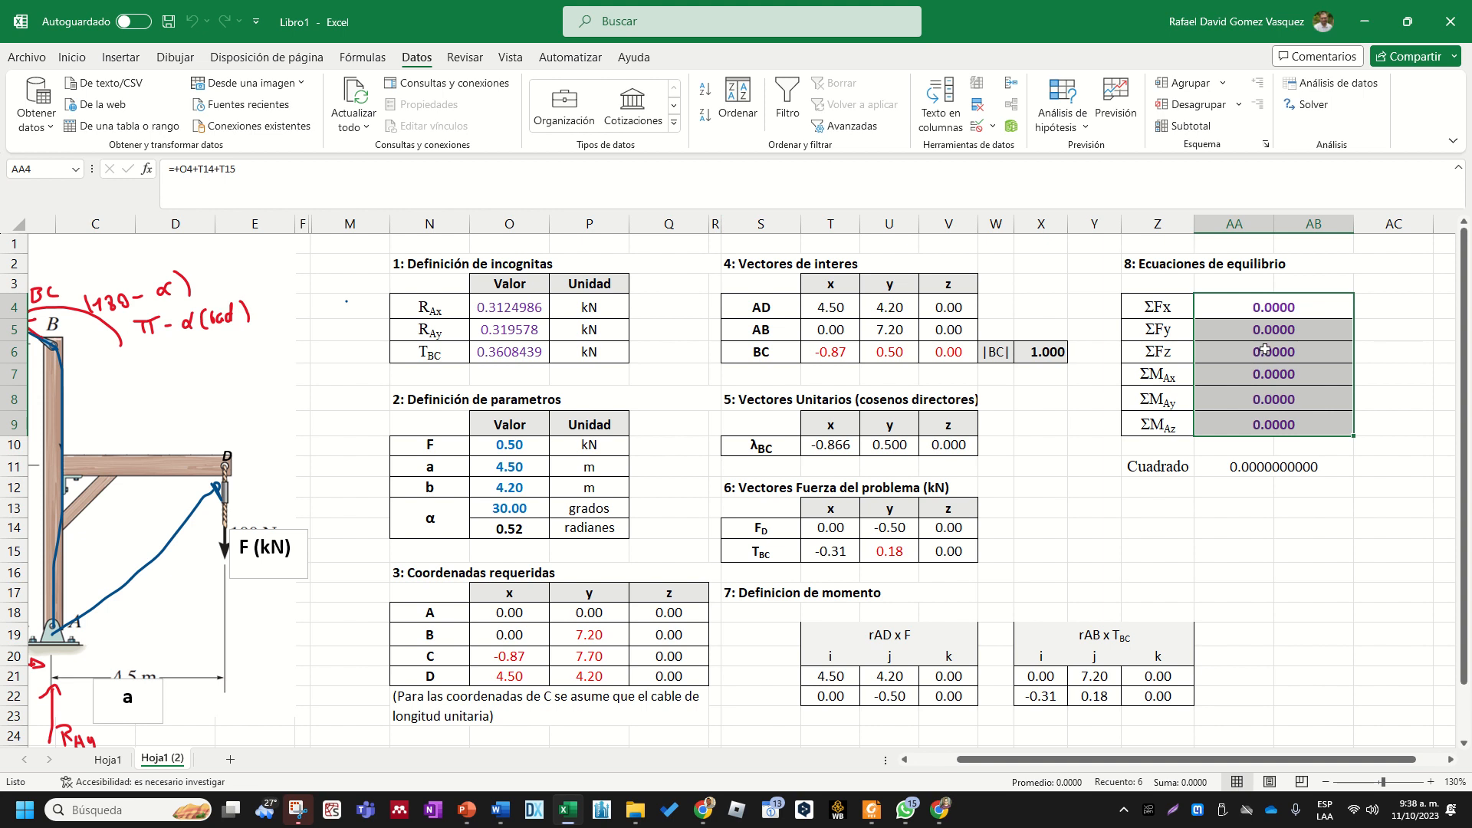
{"action": "left_click", "coordinate": [1245, 465]}
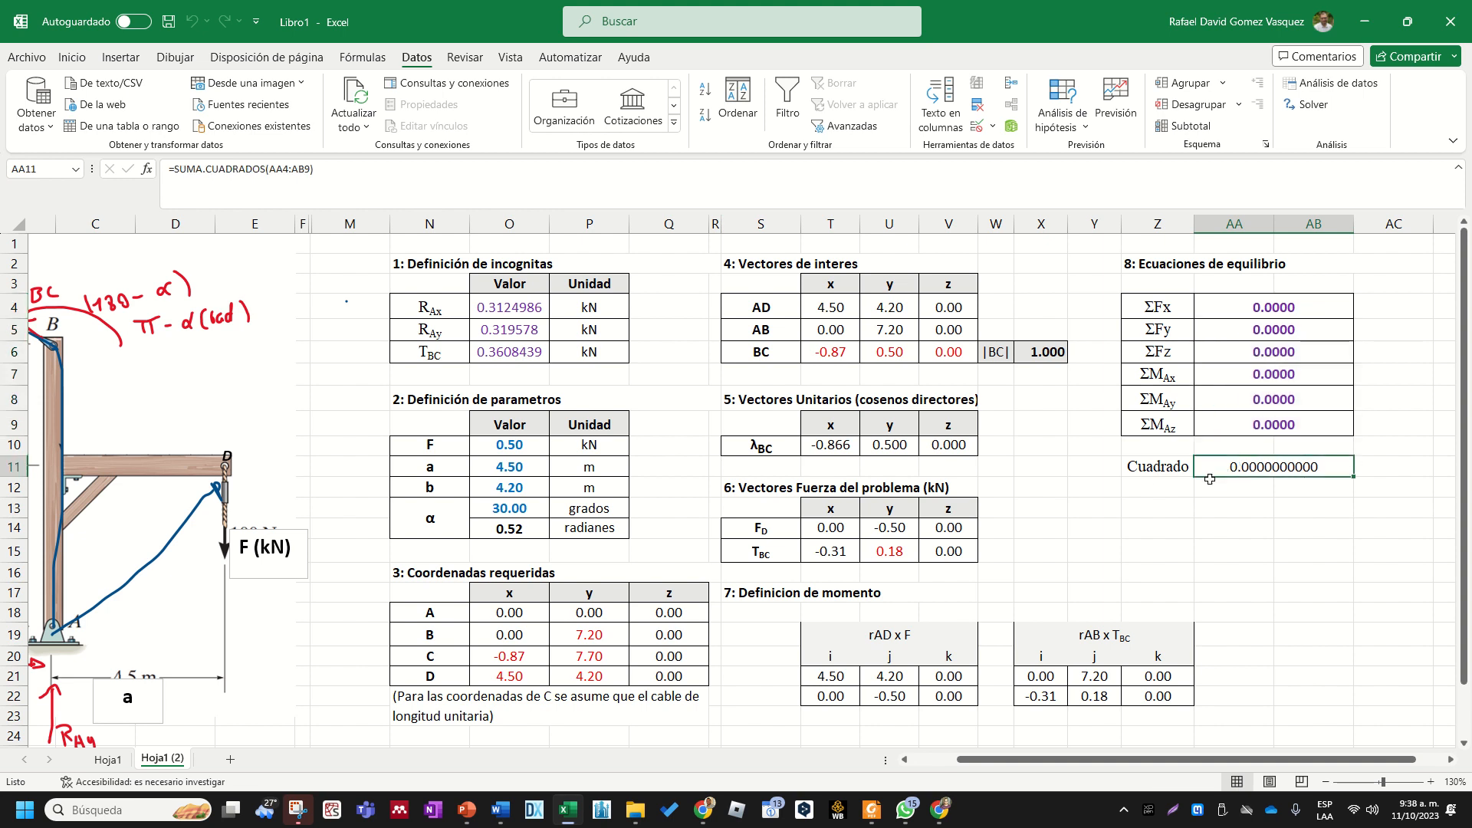
{"action": "left_click_drag", "start_coordinate": [1288, 304], "coordinate": [1287, 423]}
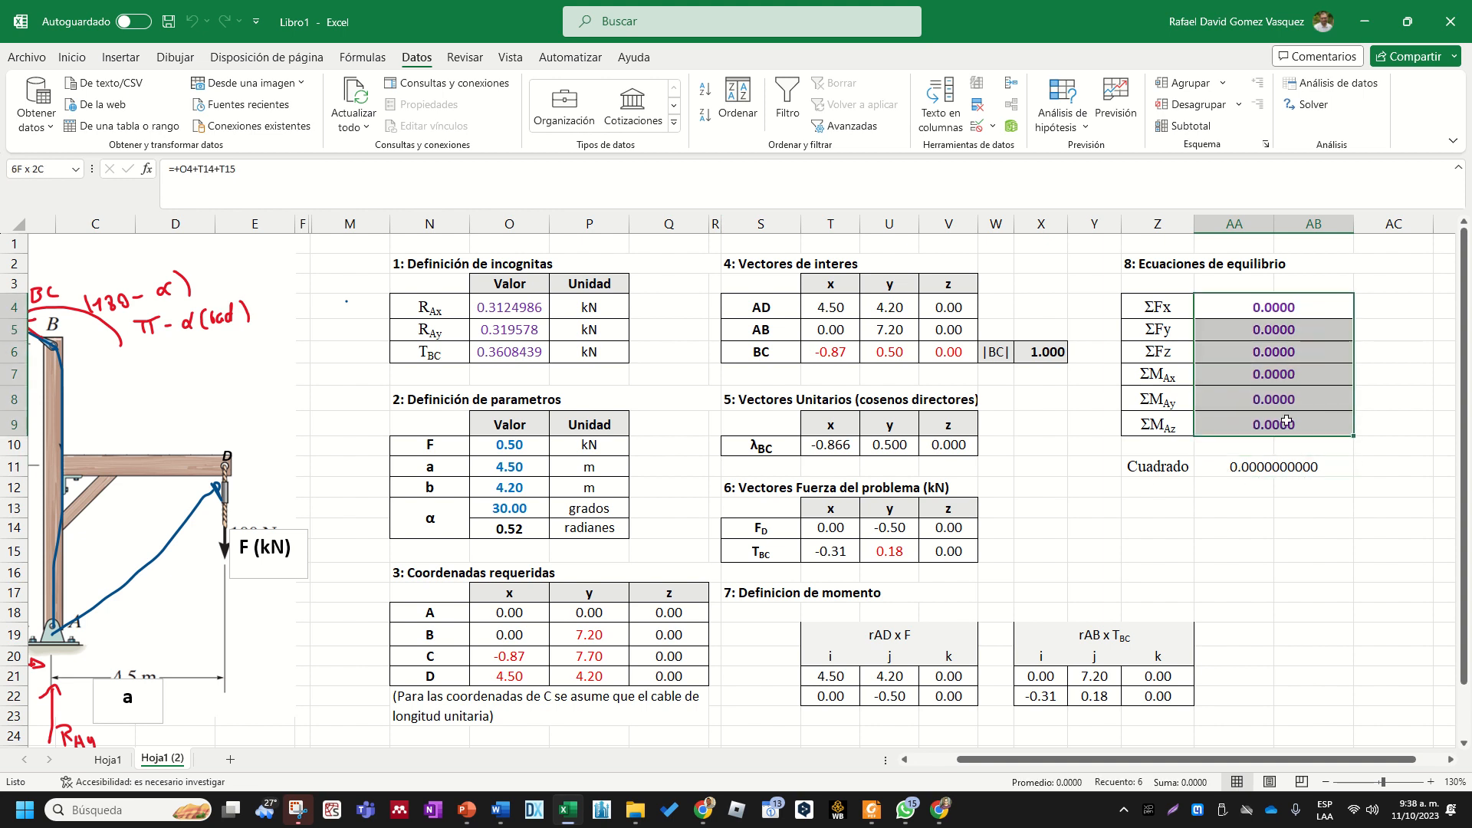
{"action": "left_click", "coordinate": [1256, 467]}
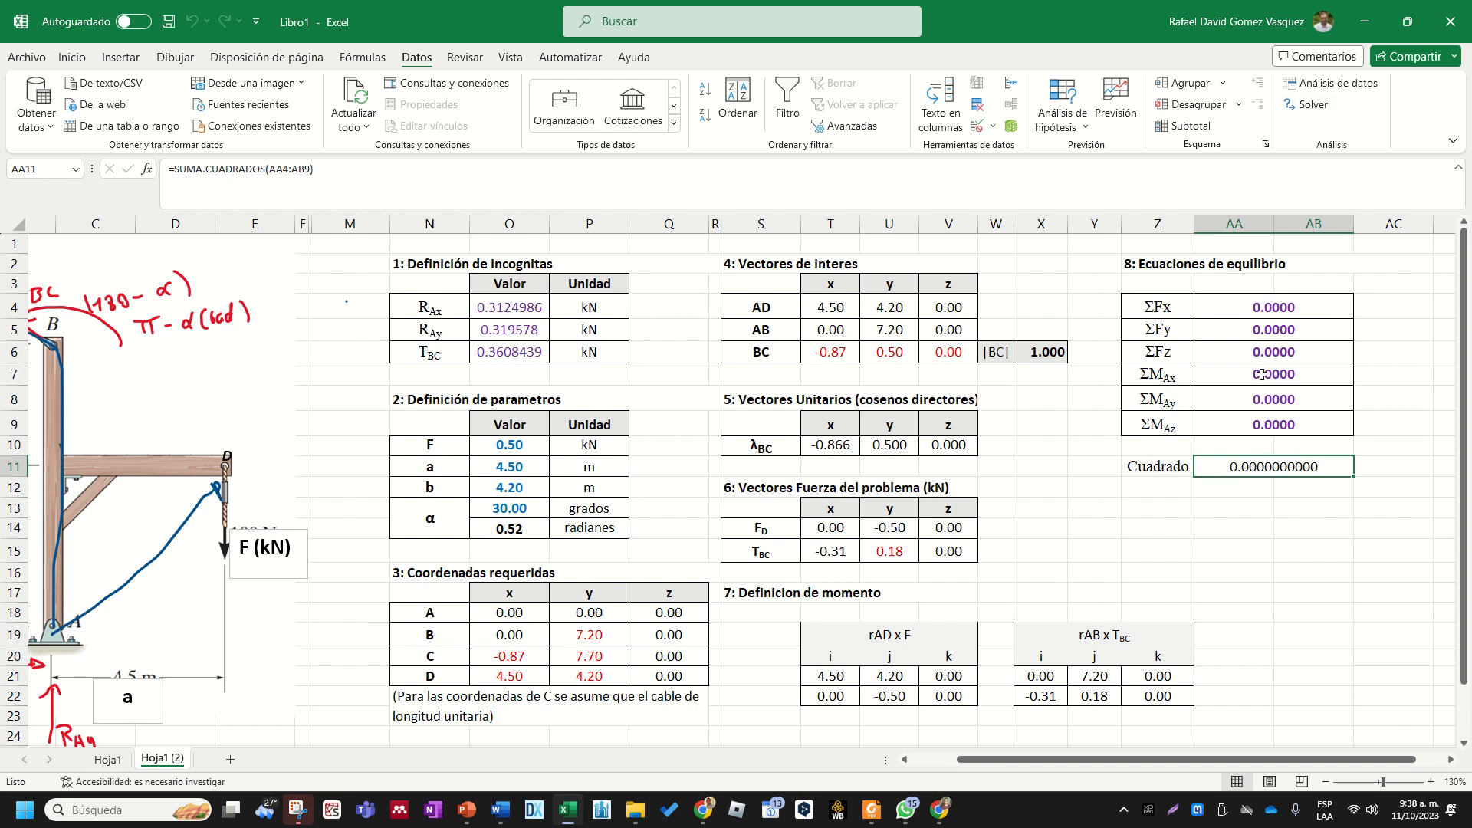
{"action": "left_click_drag", "start_coordinate": [516, 306], "coordinate": [522, 351]}
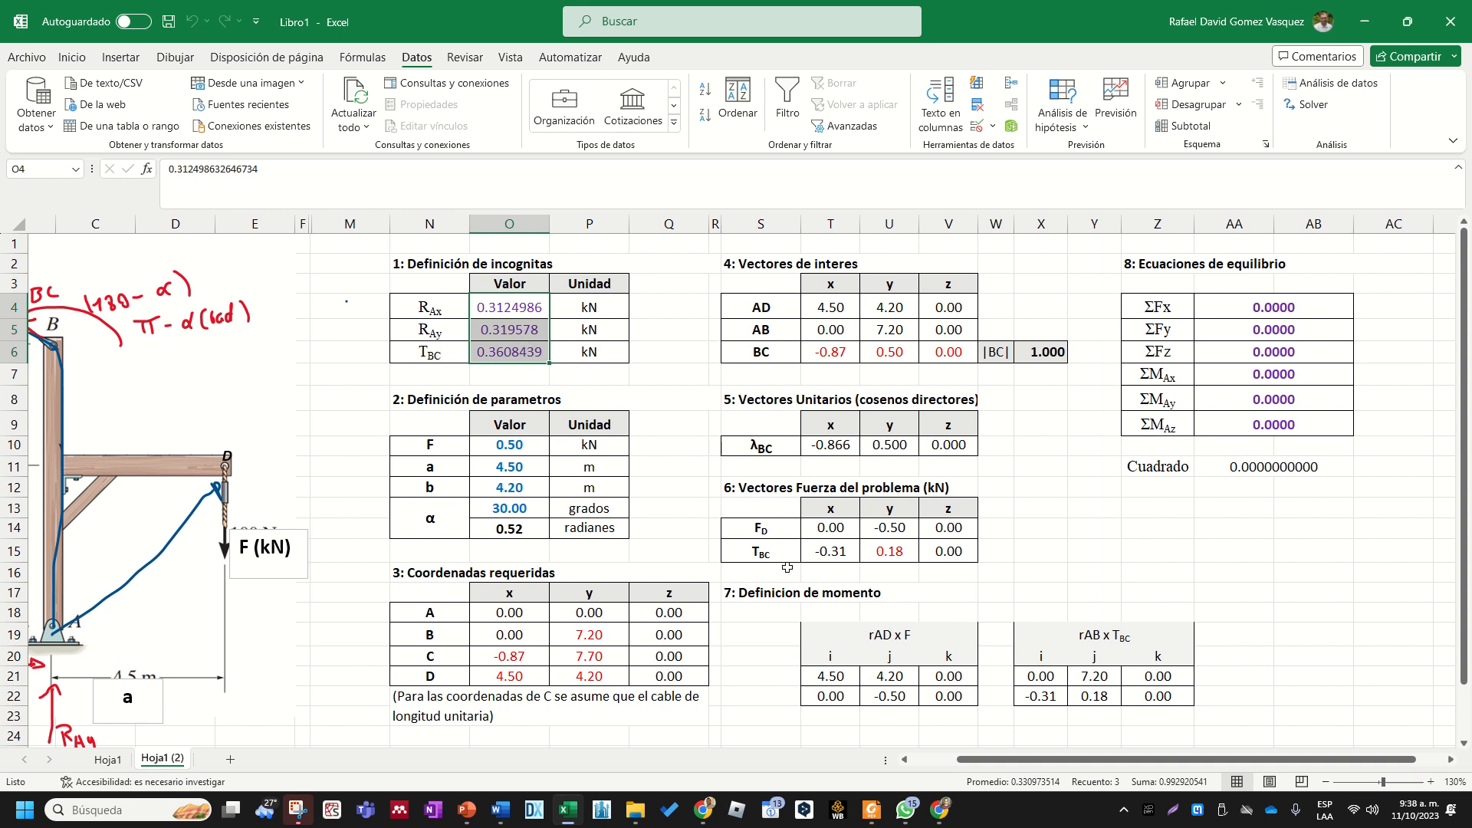
- View the complete worksheet with the structure diagram and all eight calculation sections together
{"action": "left_click_drag", "start_coordinate": [980, 760], "coordinate": [924, 757]}
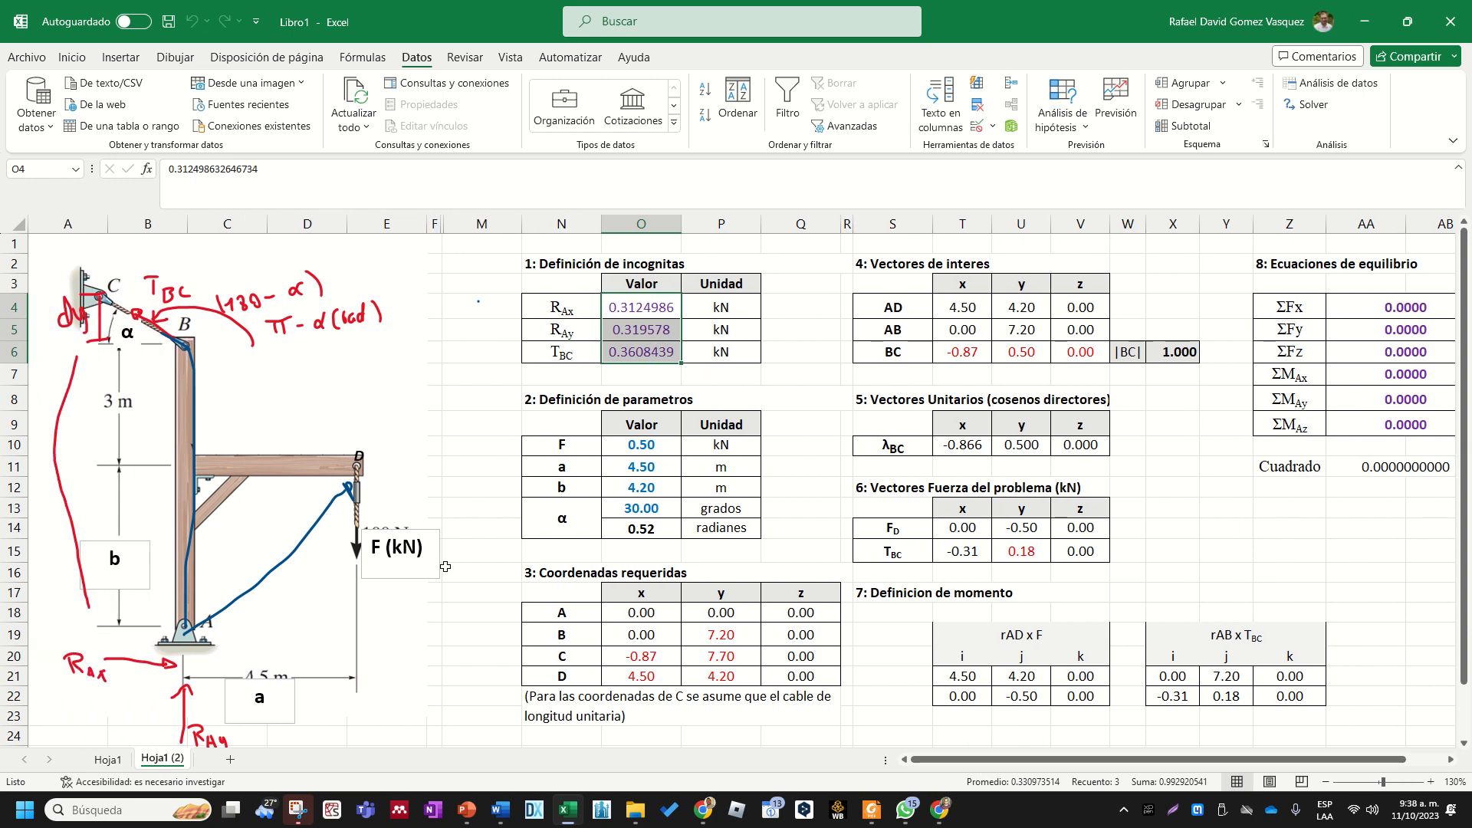
{"action": "scroll", "coordinate": [428, 526], "scroll_direction": "down", "scroll_amount": 1}
{"action": "scroll", "coordinate": [428, 526], "scroll_direction": "down", "scroll_amount": 1}
{"action": "left_click", "coordinate": [675, 675]}
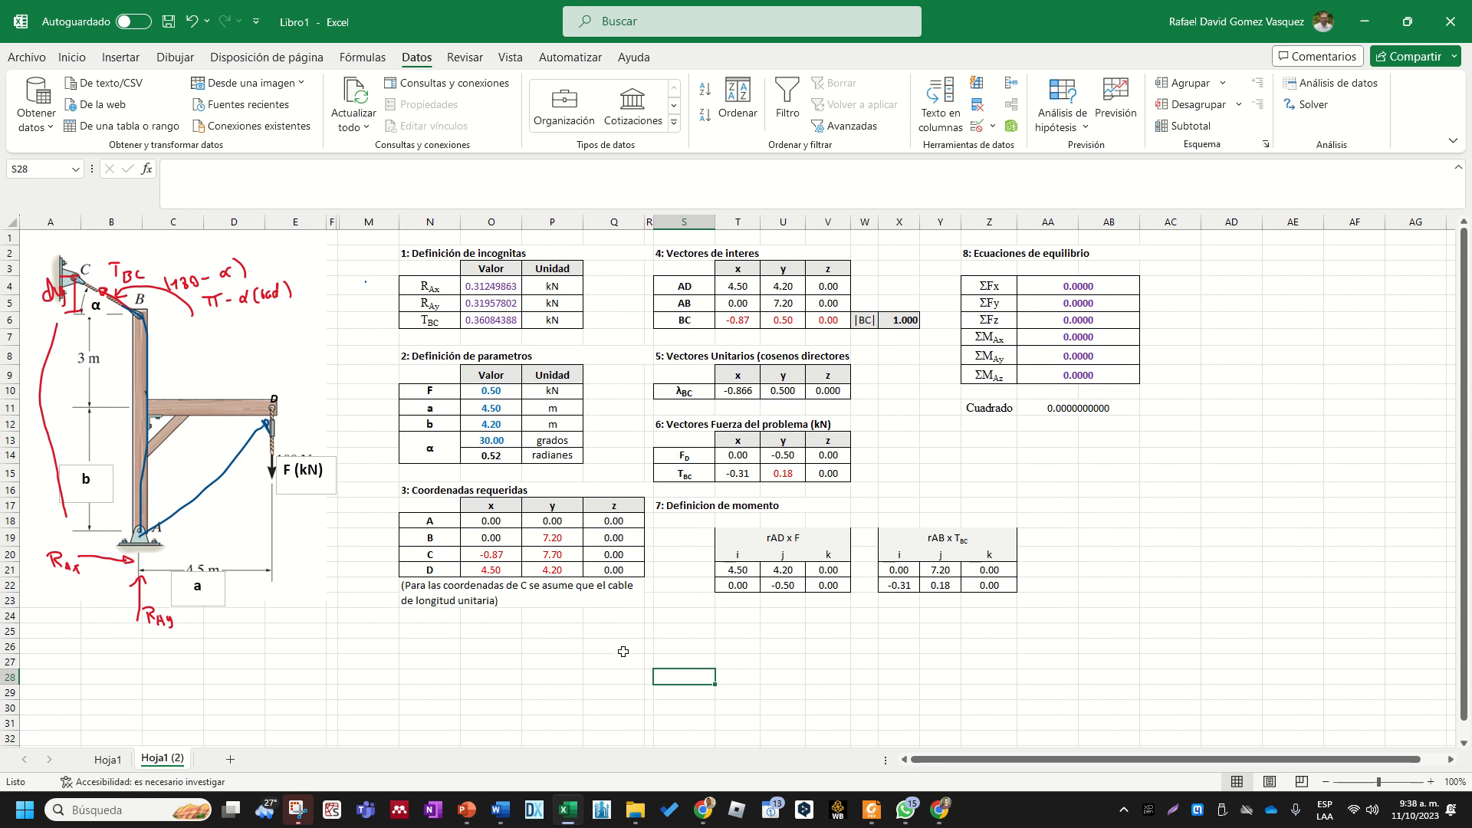
{"action": "left_click", "coordinate": [458, 648]}
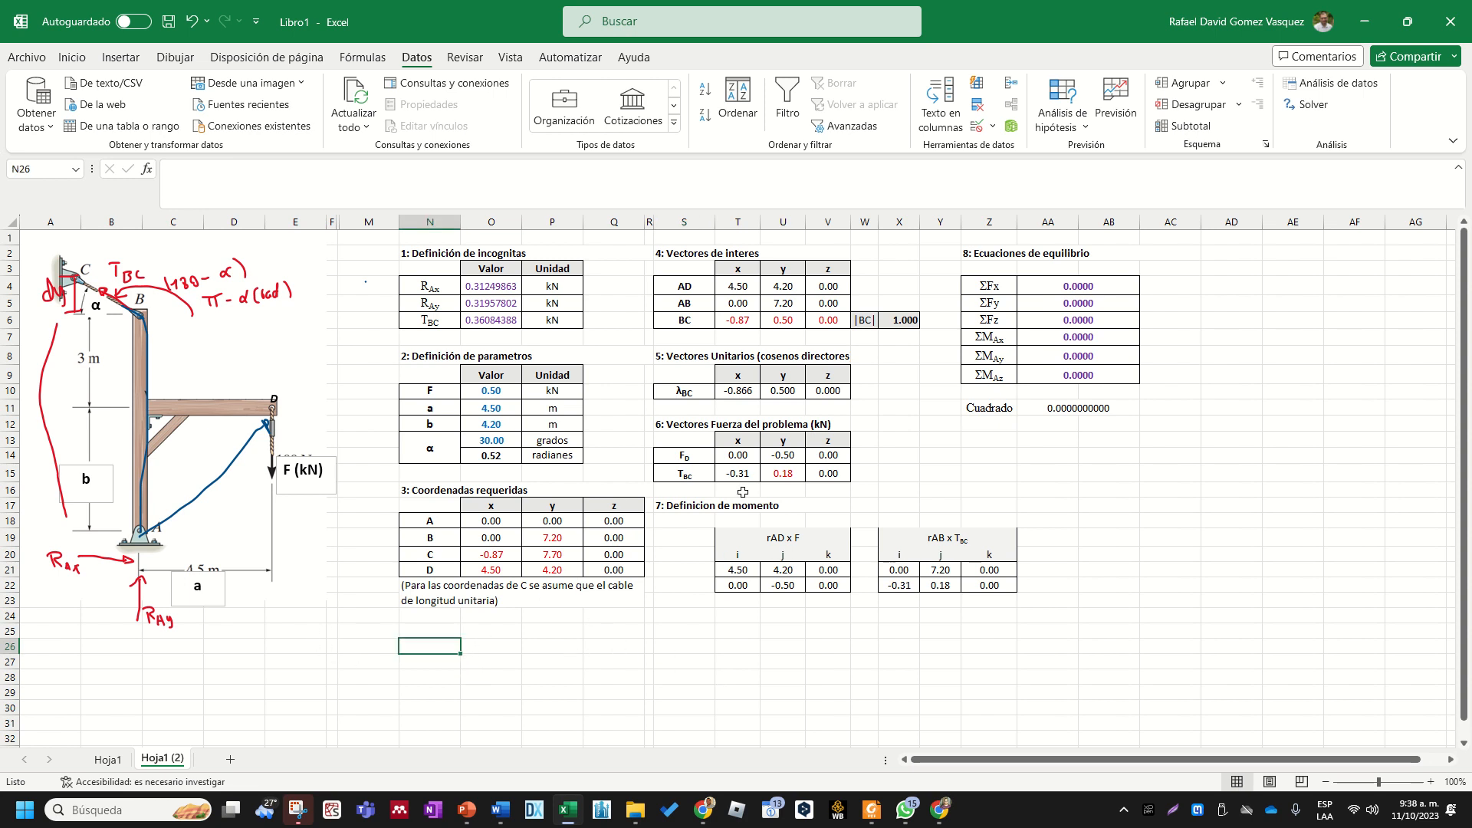
{"action": "scroll", "coordinate": [742, 491], "scroll_direction": "up", "scroll_amount": 1}
{"action": "mouse_move", "coordinate": [678, 6]}
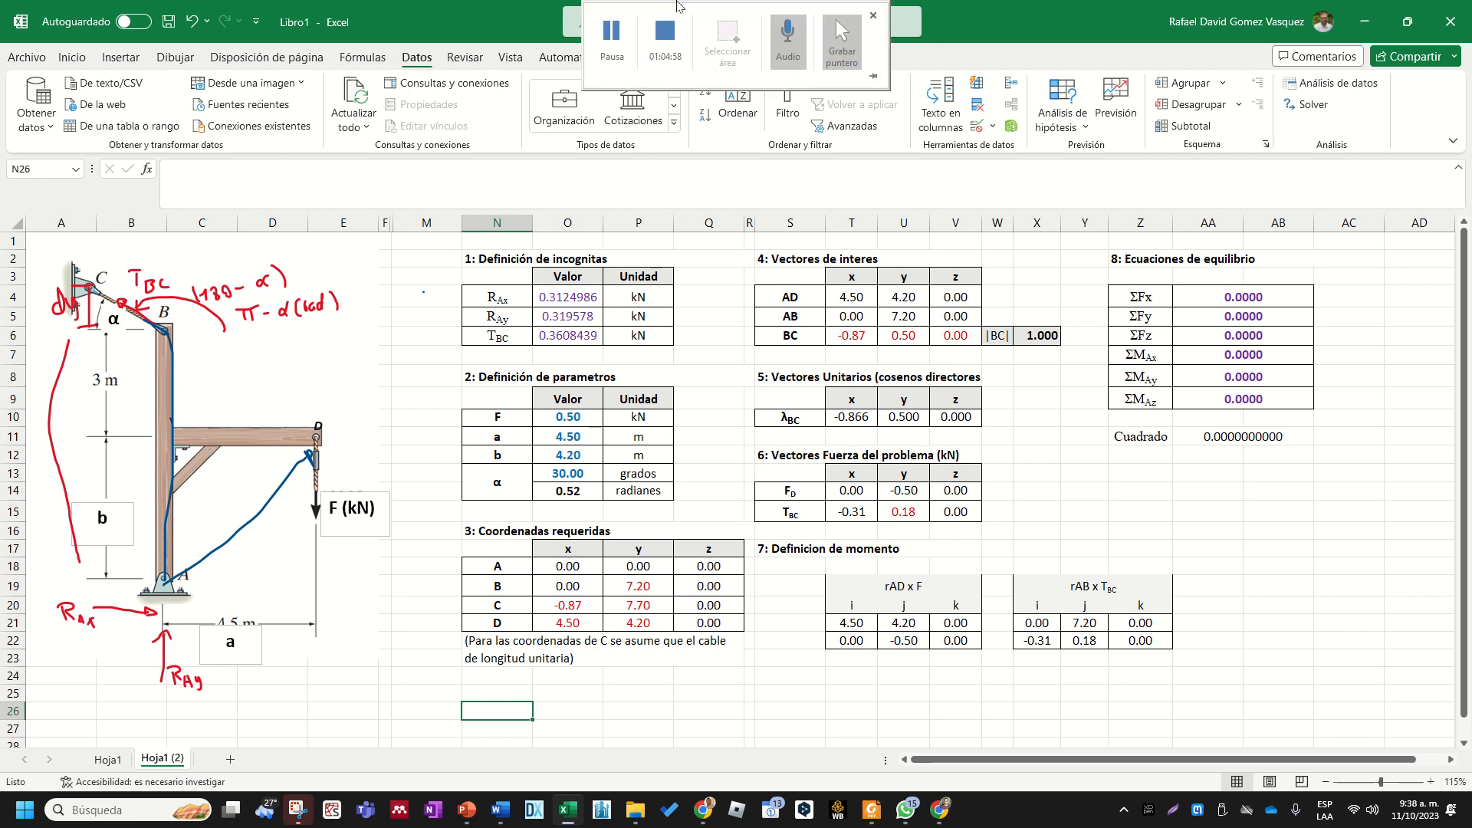